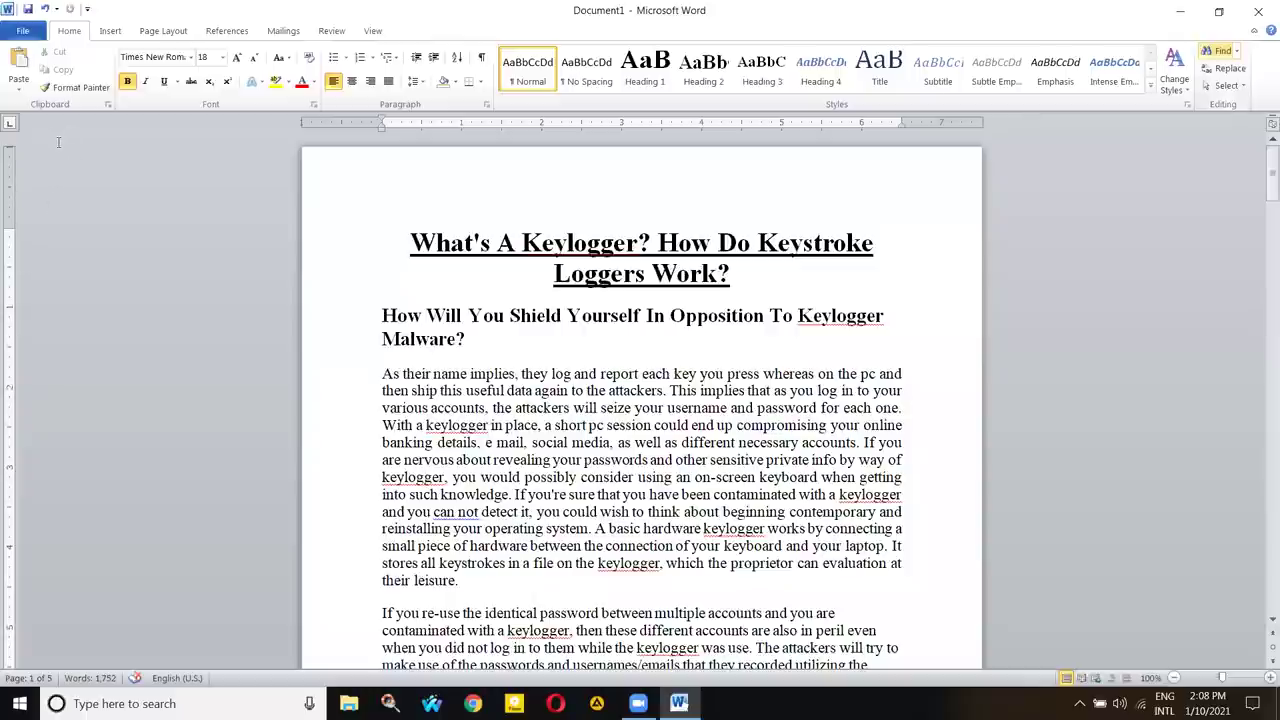
- Search the document for 'Keylogger' in the Navigation pane, listing and highlighting all 56 matches
key(ctrl+f)
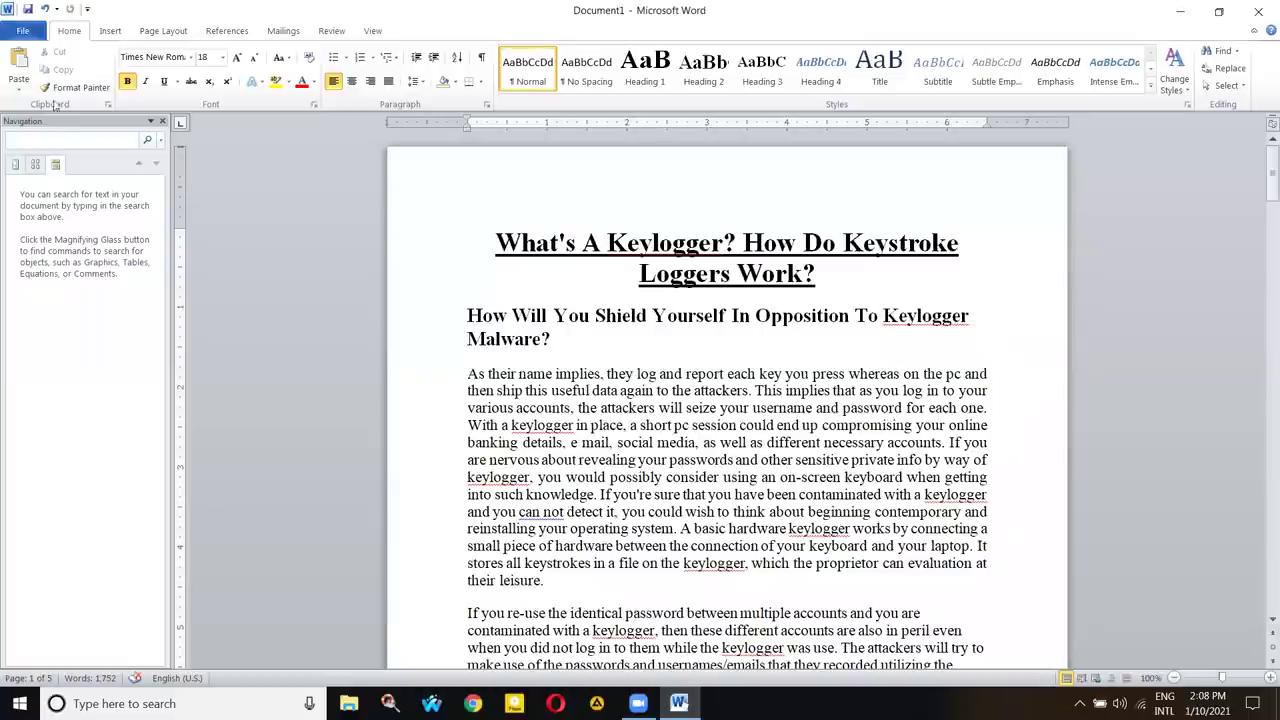
key(Escape)
click(64, 139)
text(Keylogger)
click(148, 140)
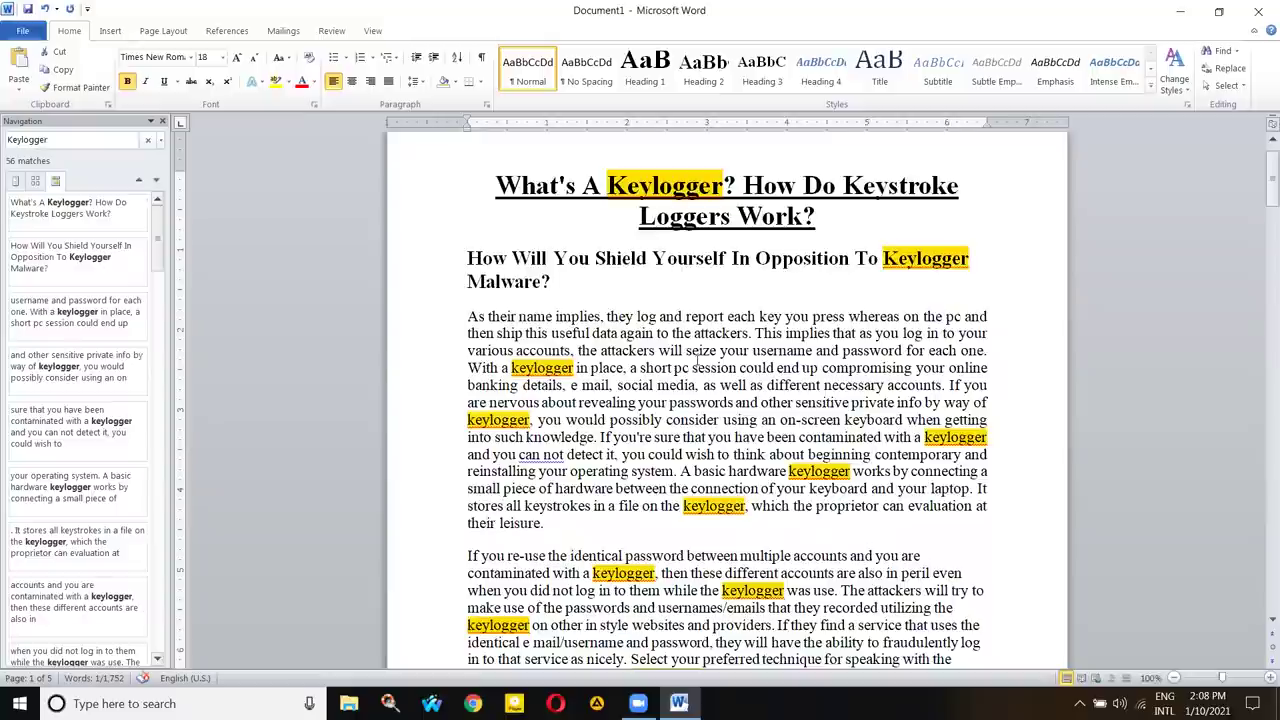
scroll(697, 360, down, 10)
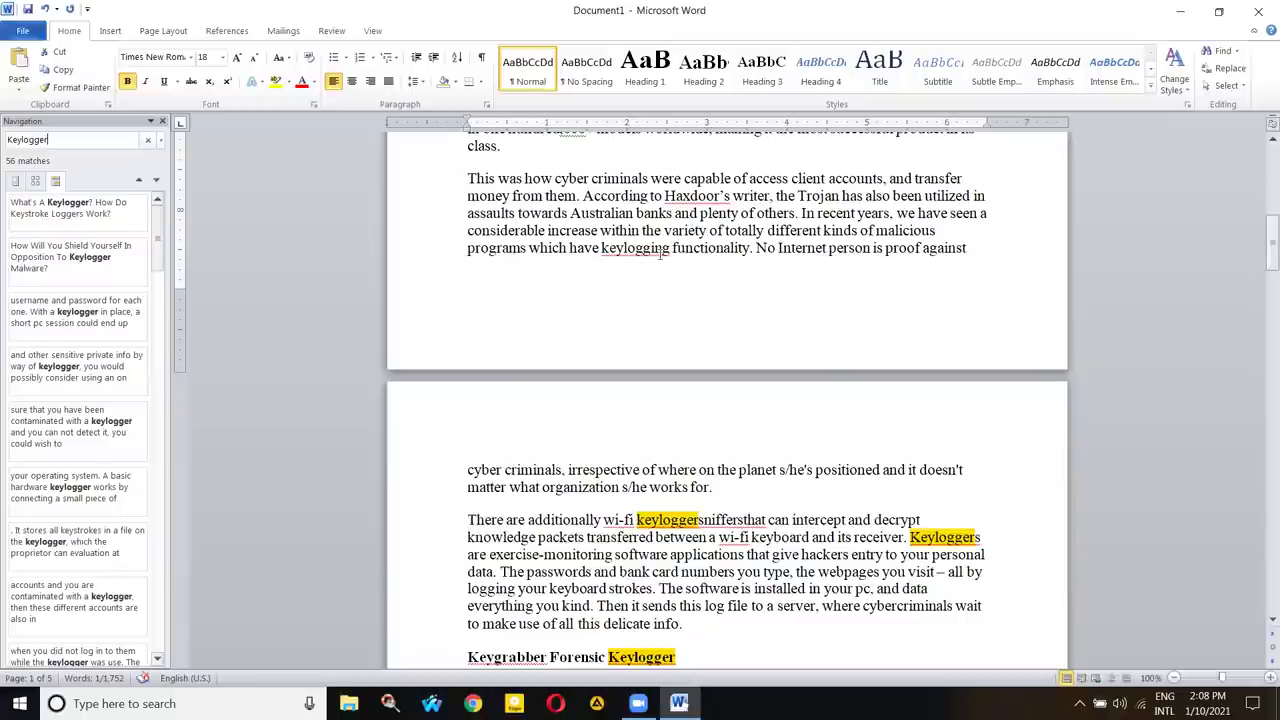
key(Return)
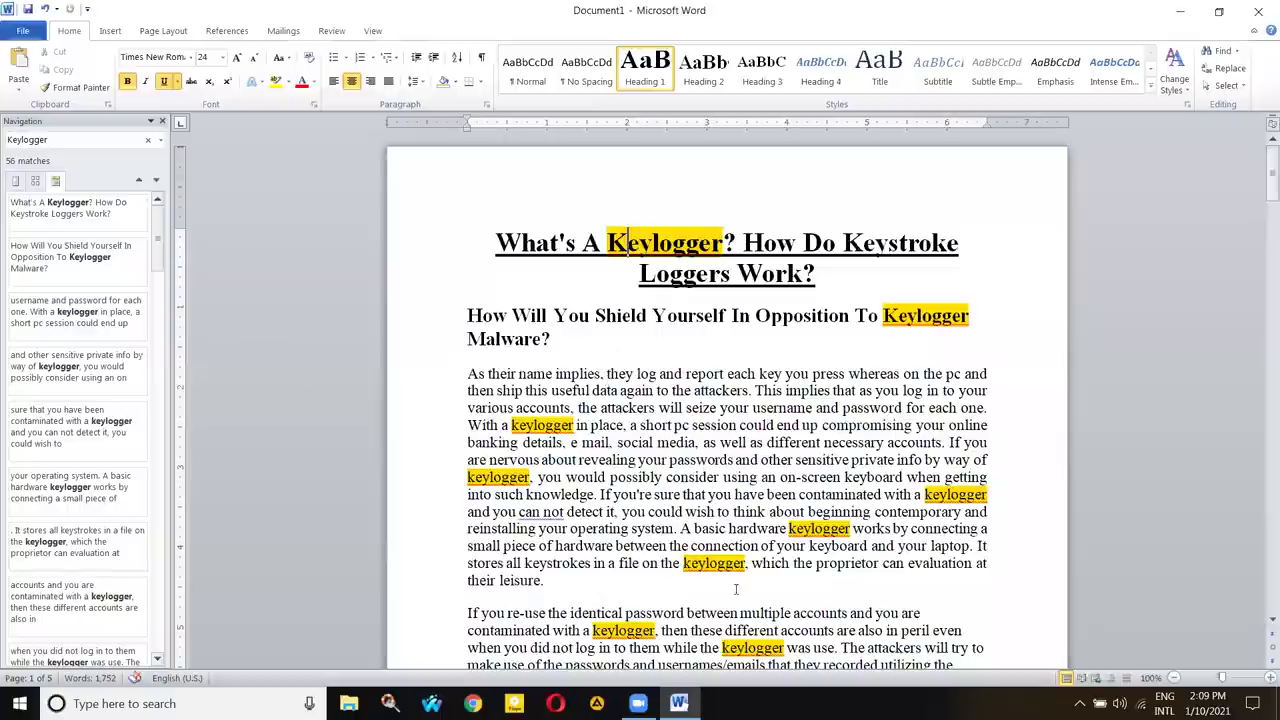
- Undo the title change to restore 'Kaylogger' and search for it, finding 3 matches
key(ctrl+z)
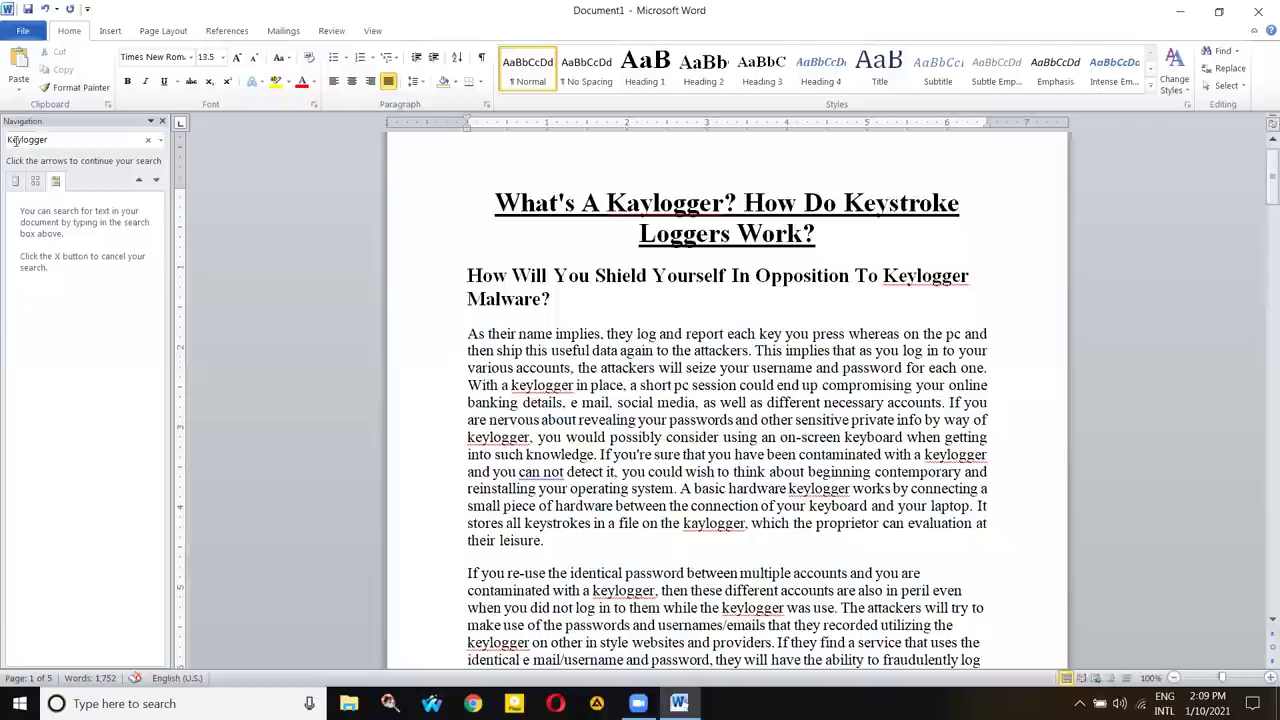
key(Return)
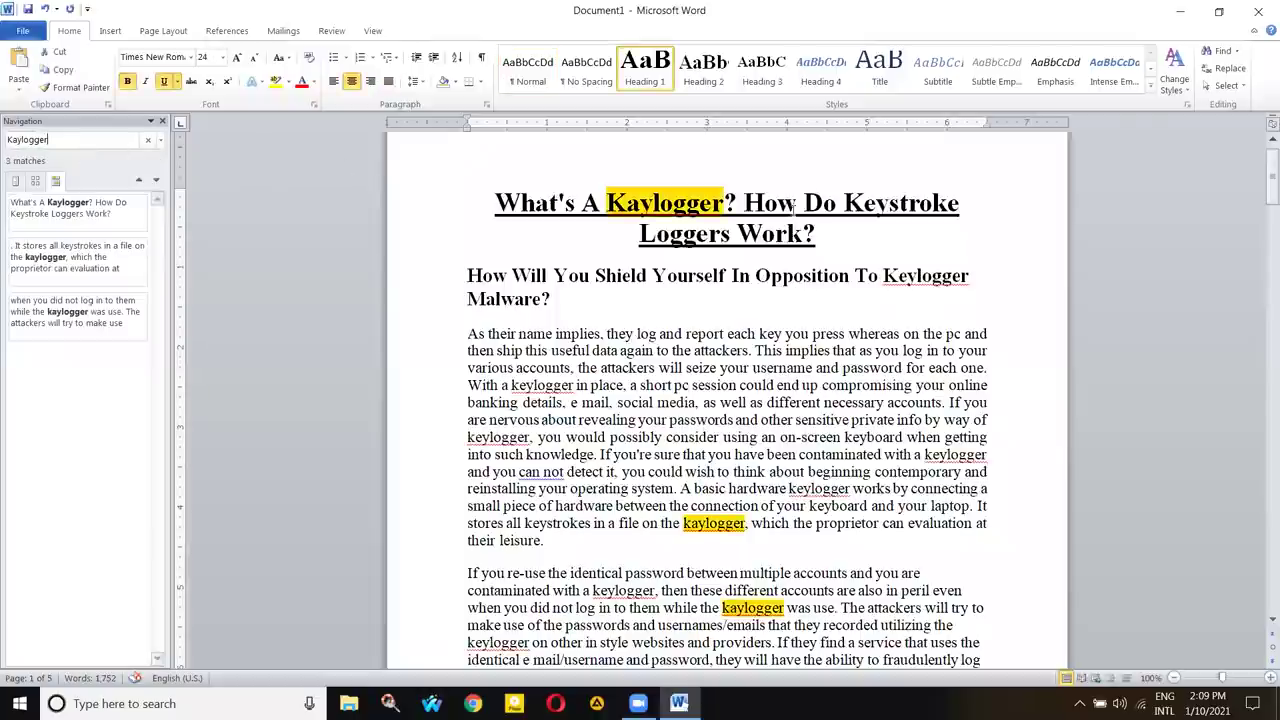
scroll(777, 306, down, 2)
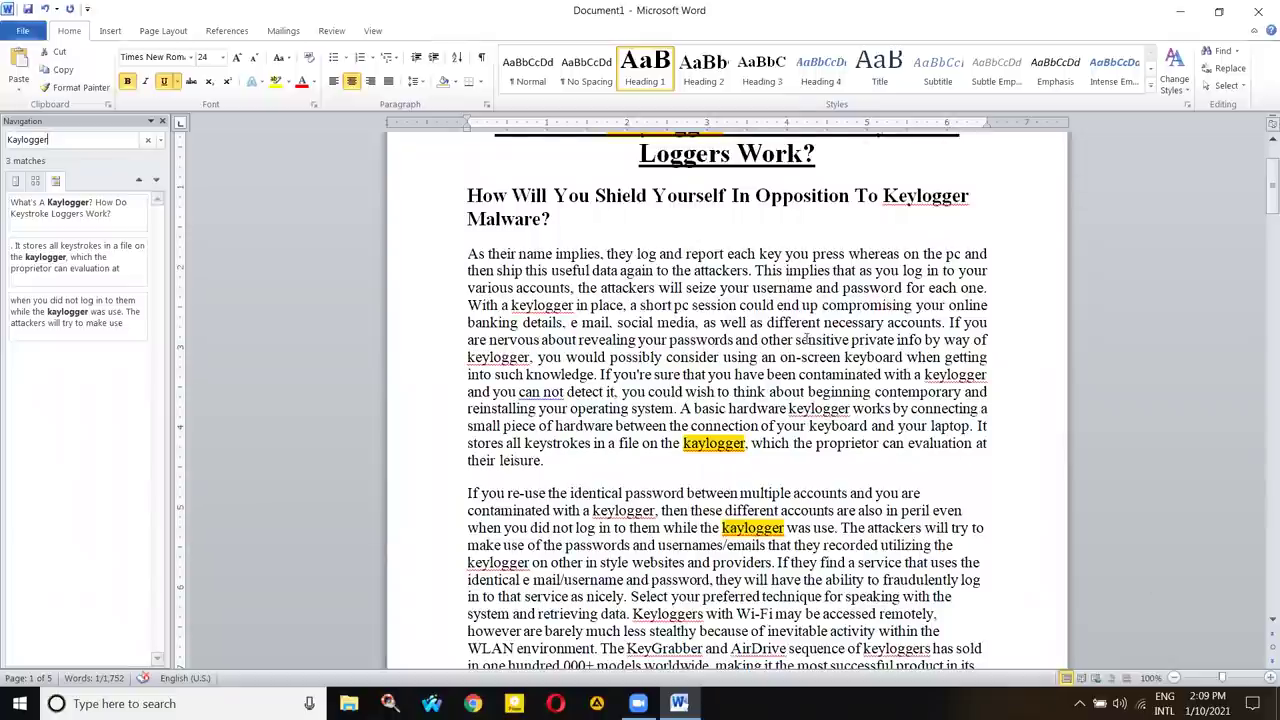
scroll(641, 184, up, 1)
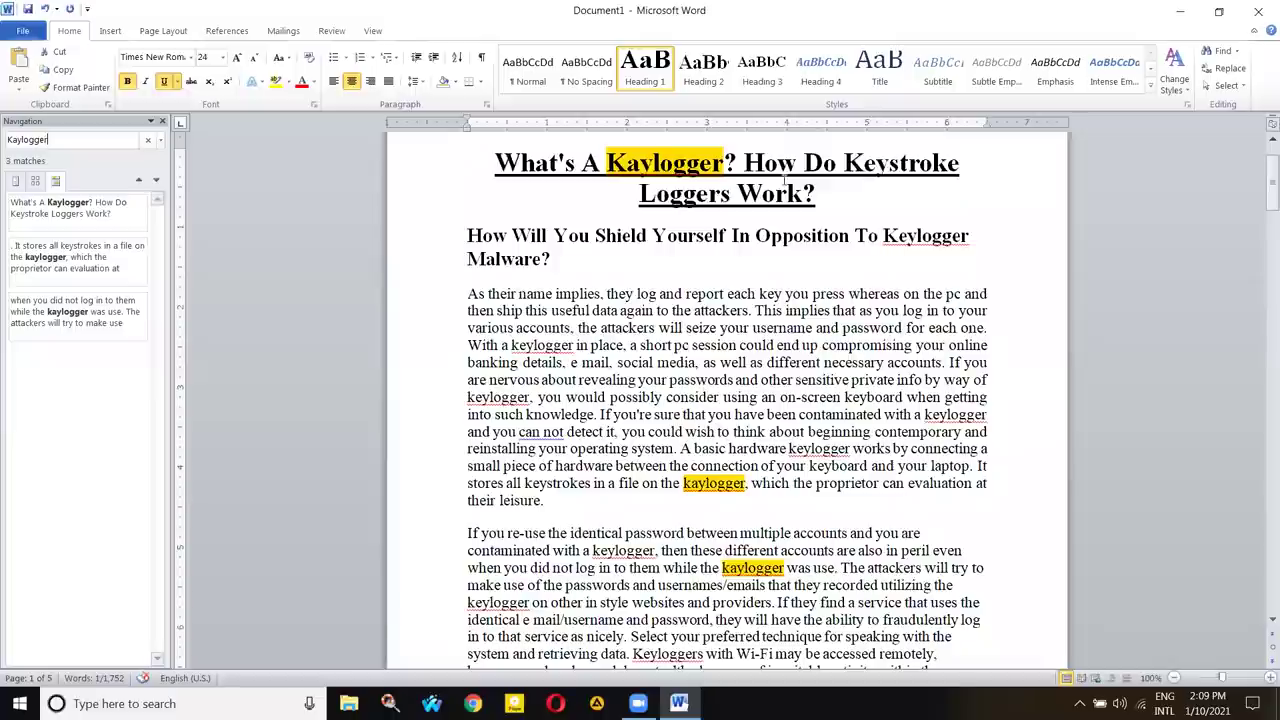
- Return to the first Kaylogger match, then scroll to the document's final page
click(89, 143)
double_click(76, 143)
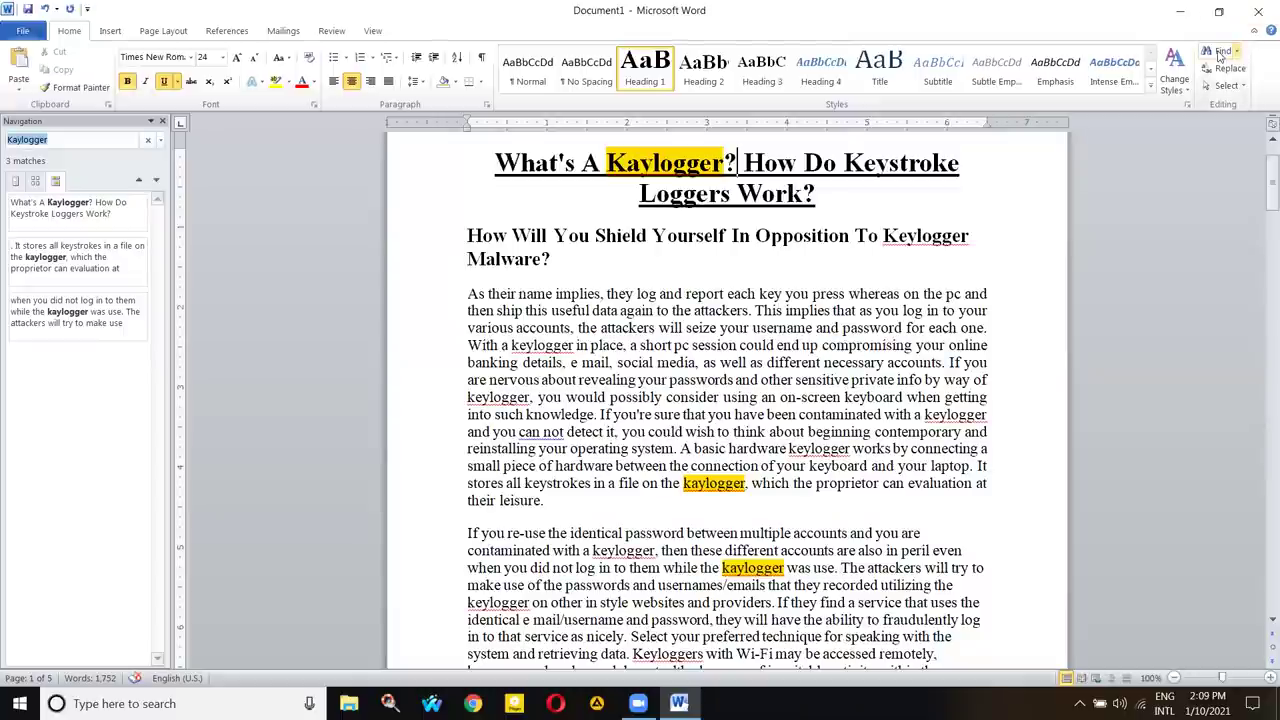
scroll(1207, 192, down, 4)
click(1207, 192)
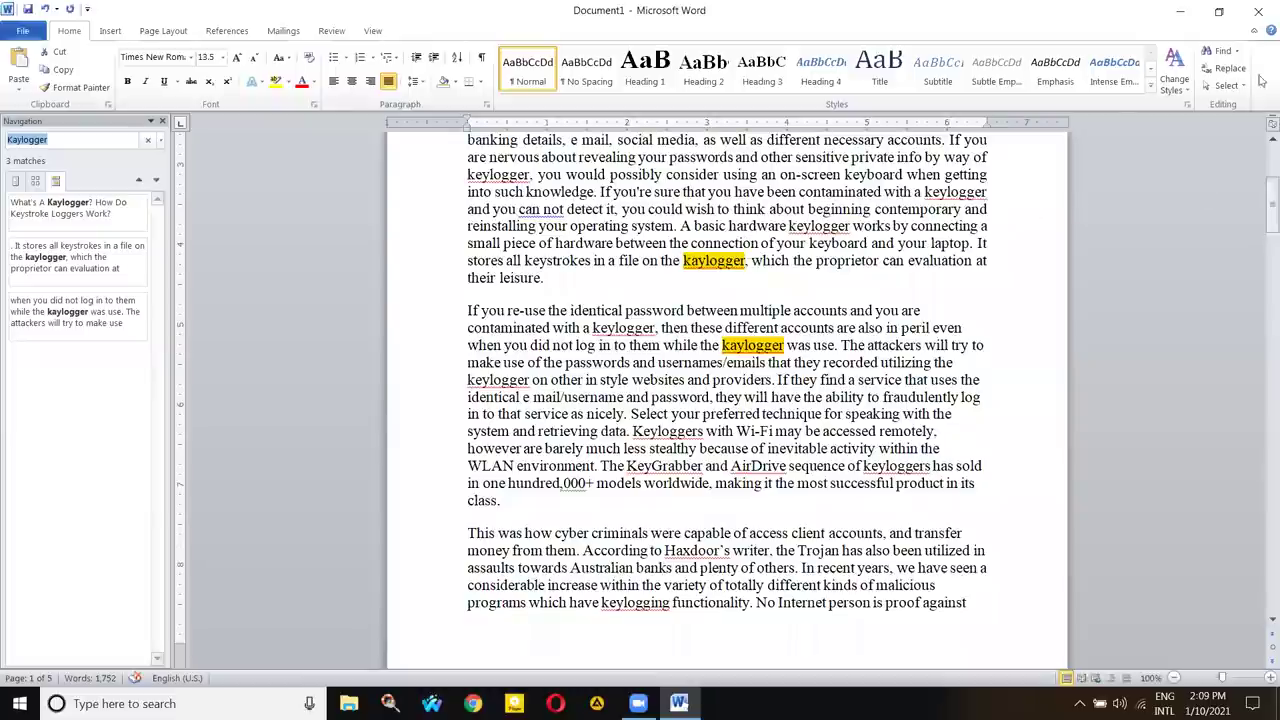
click(1233, 55)
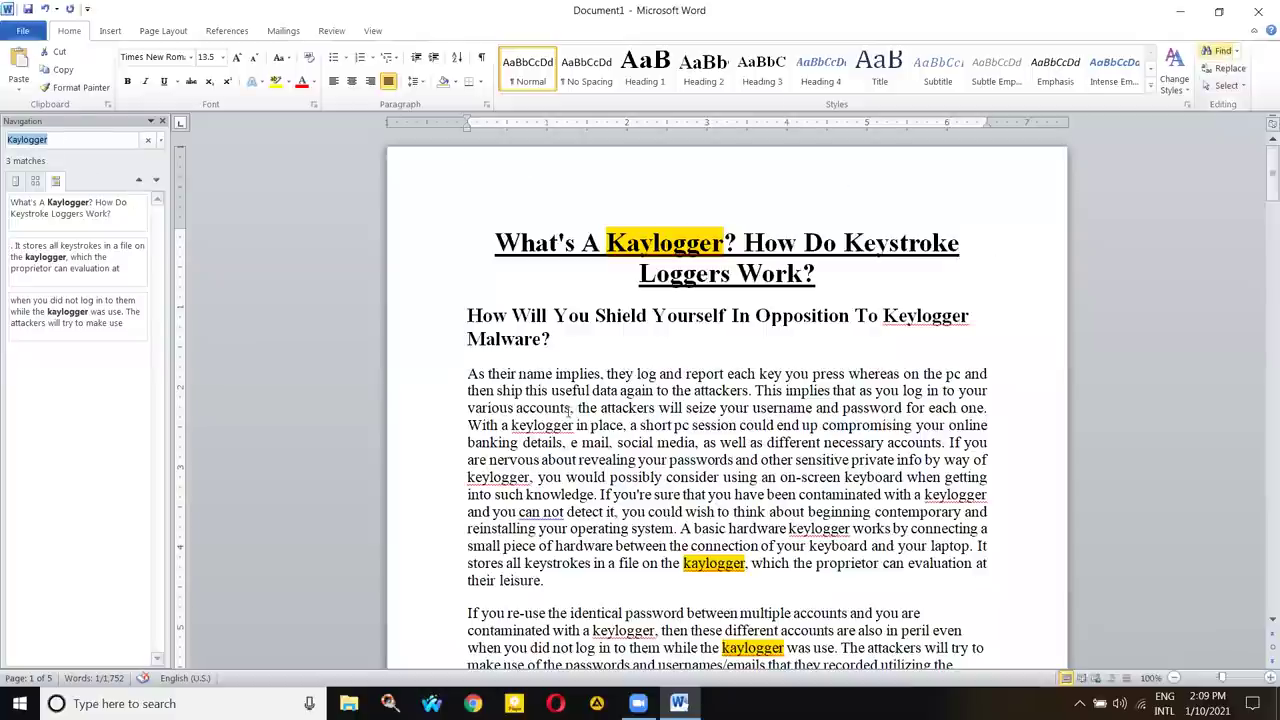
scroll(875, 322, down, 6)
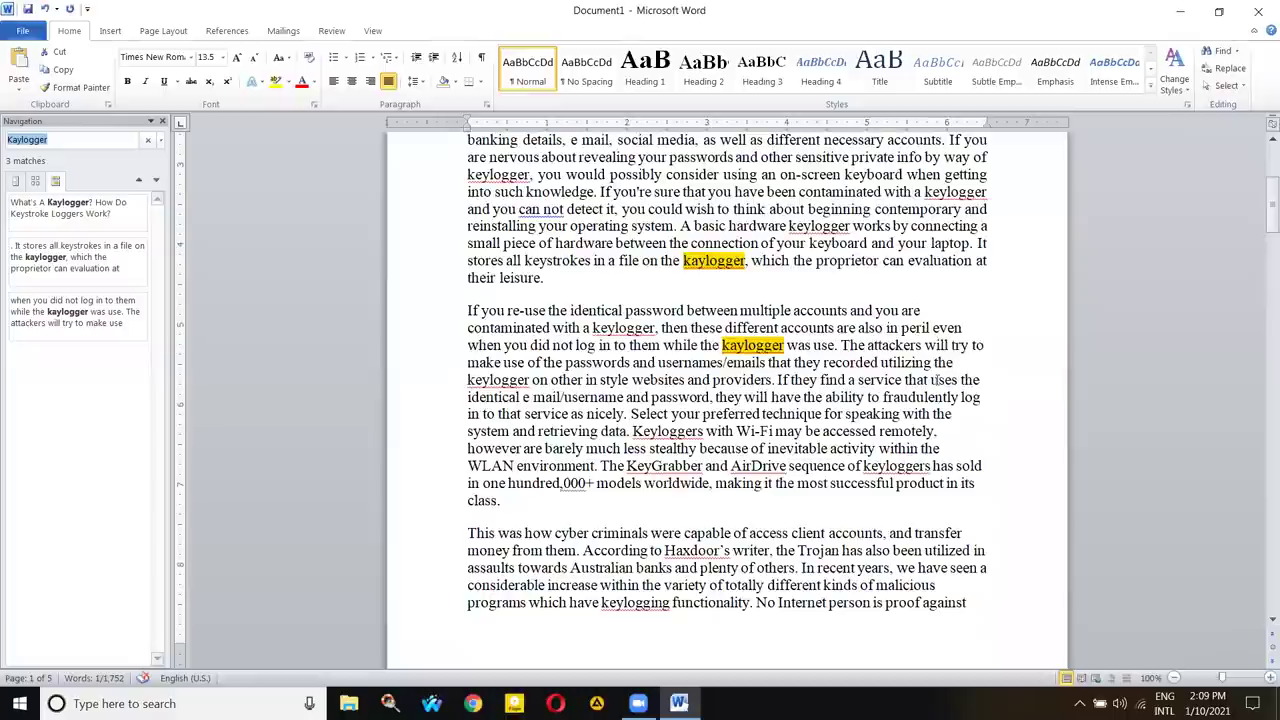
scroll(906, 483, up, 4)
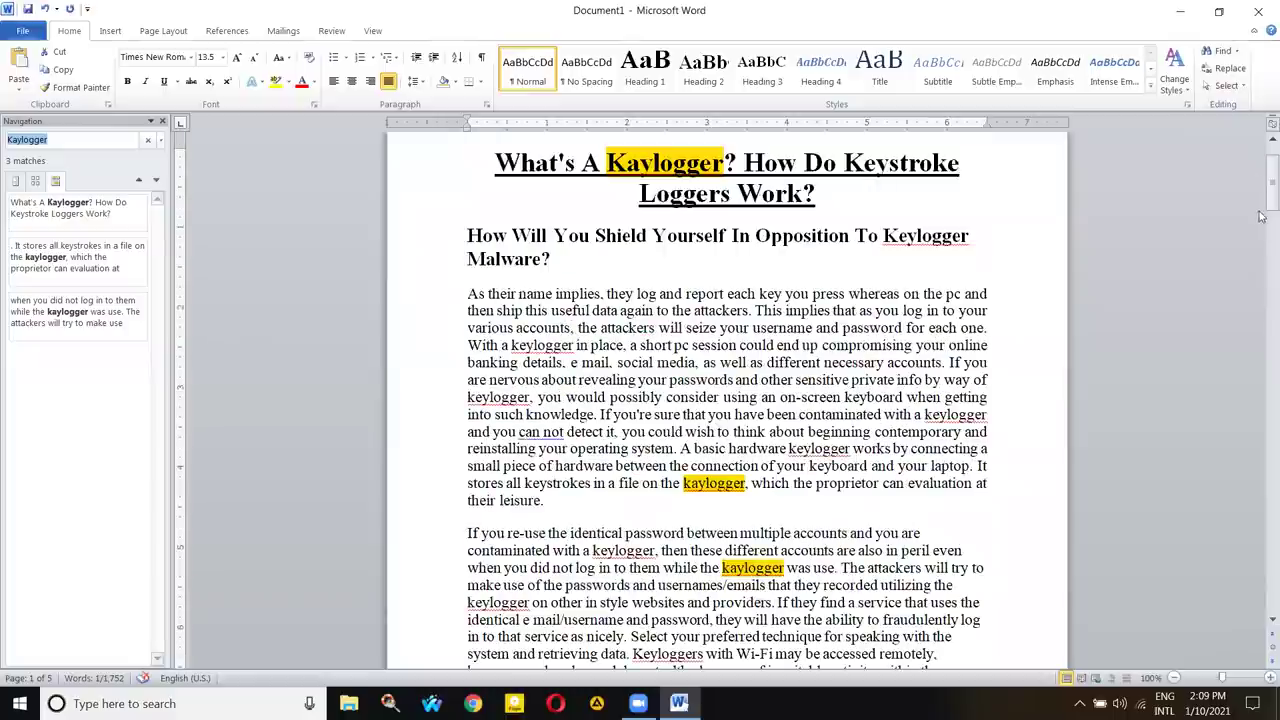
scroll(962, 395, down, 20)
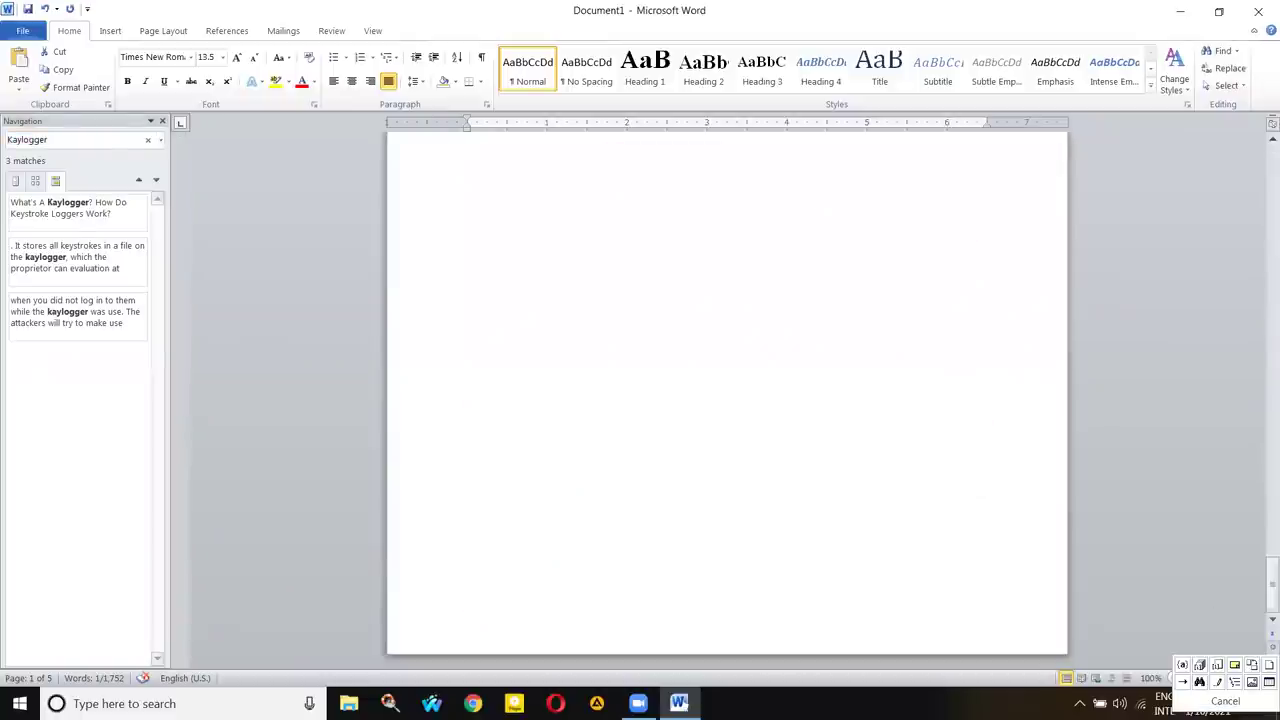
- Type 'CTRL+F' below the last paragraph and enlarge it to 22 pt
click(903, 343)
text(c)
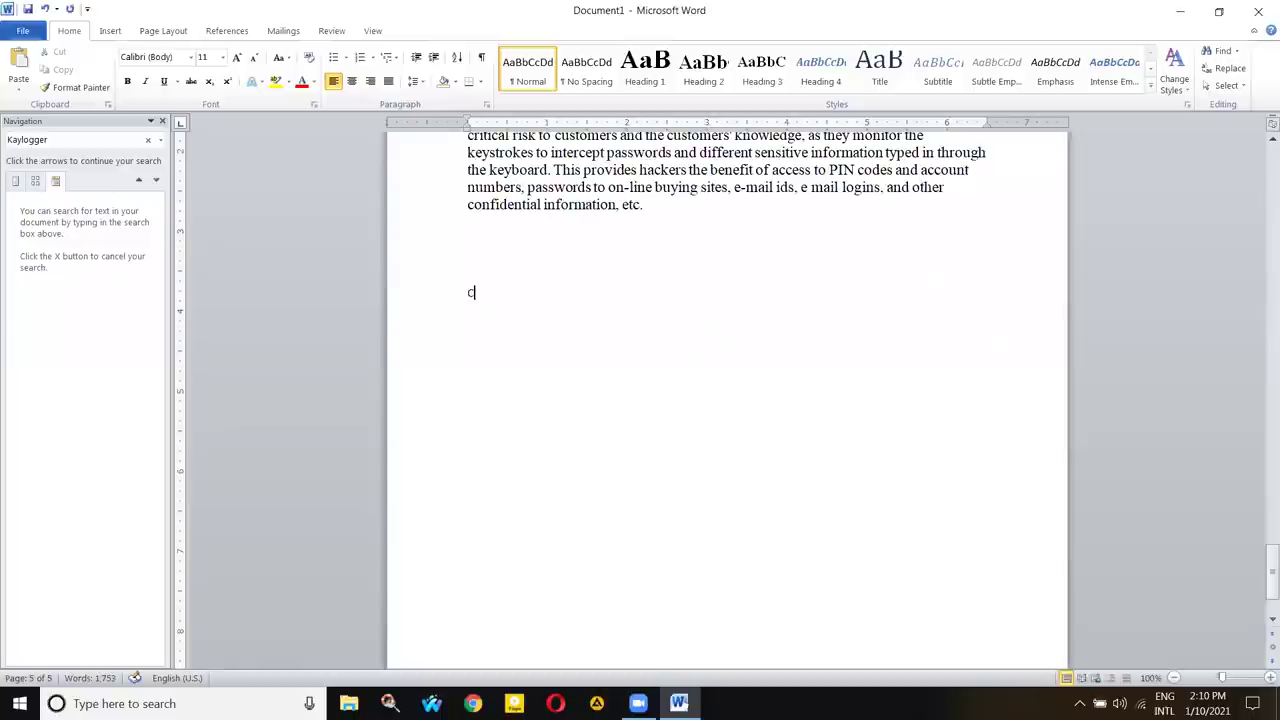
text(TRL+F)
key(shift+Home)
click(237, 57)
click(237, 57)
click(237, 57)
click(237, 57)
click(237, 57)
click(237, 57)
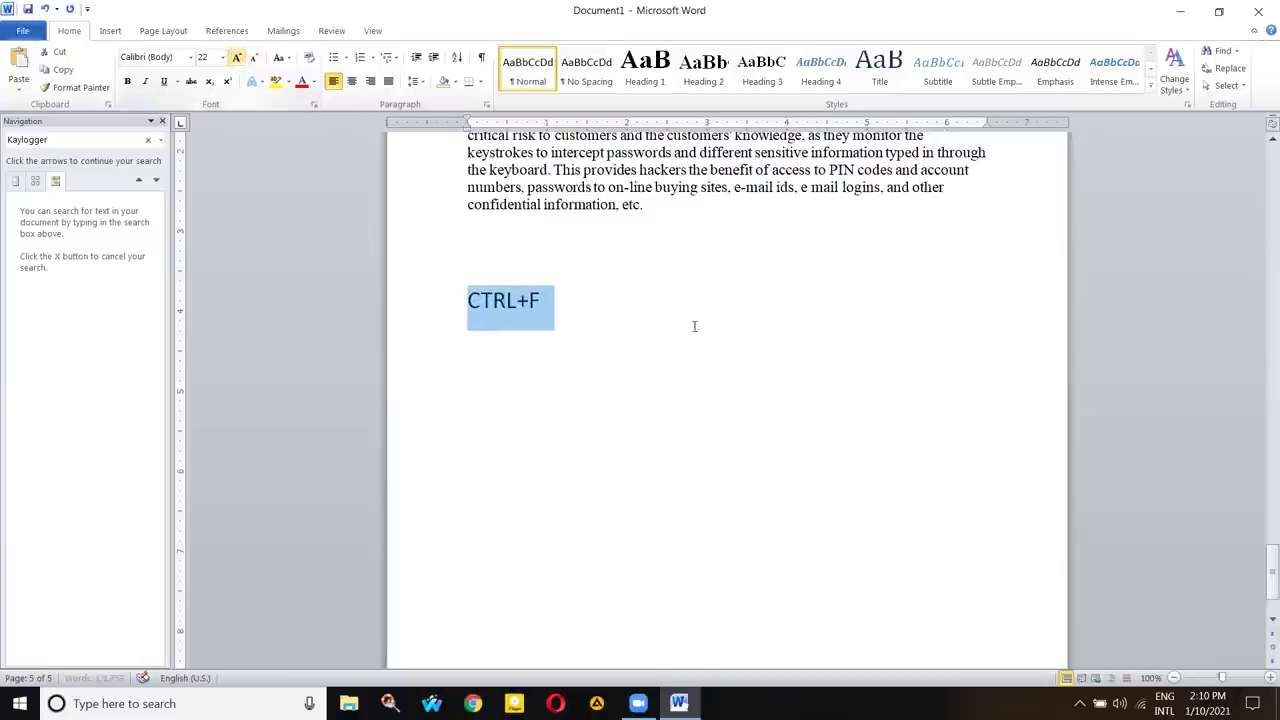
click(469, 306)
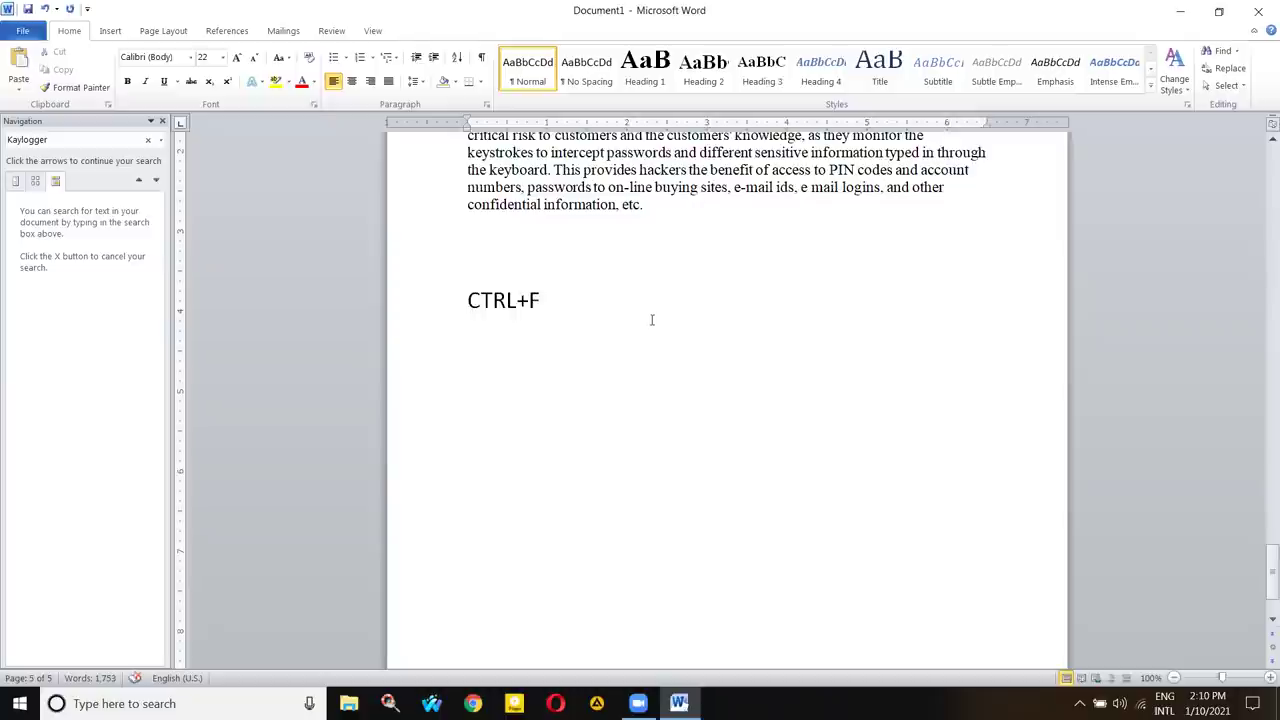
- Select and deselect the CTRL+F line, then return to the top of the document
triple_click(761, 325)
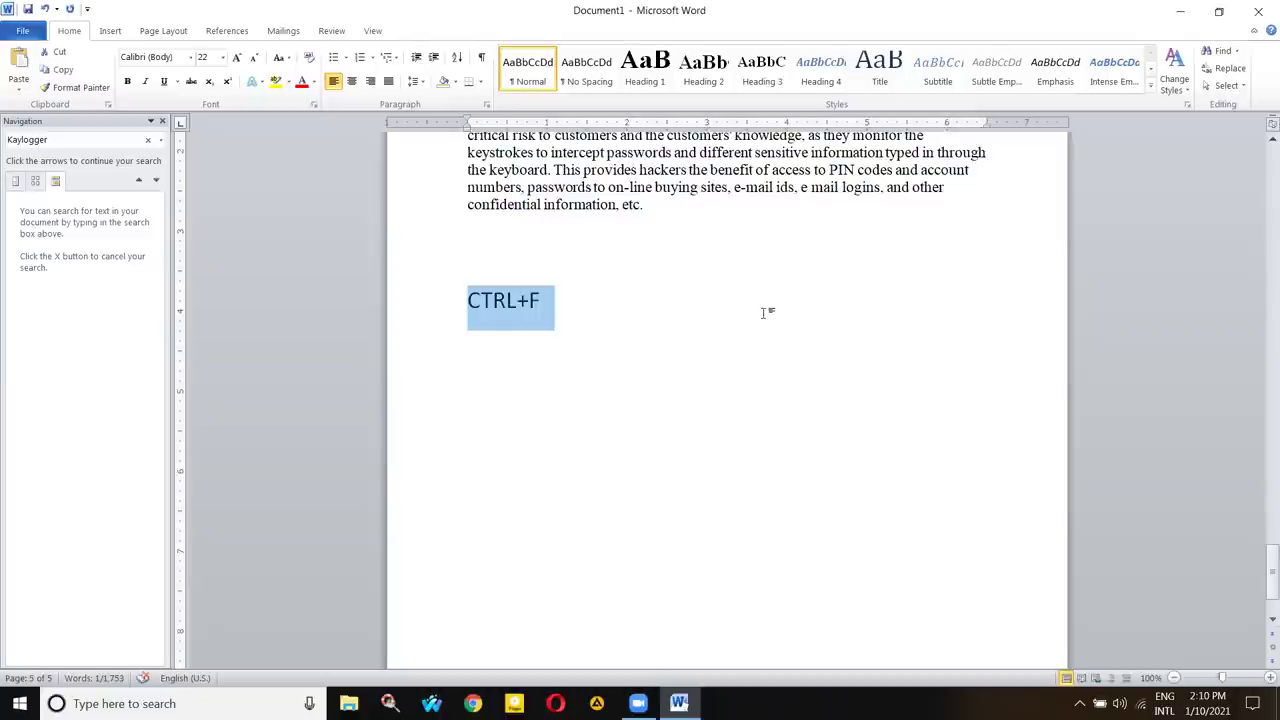
click(762, 313)
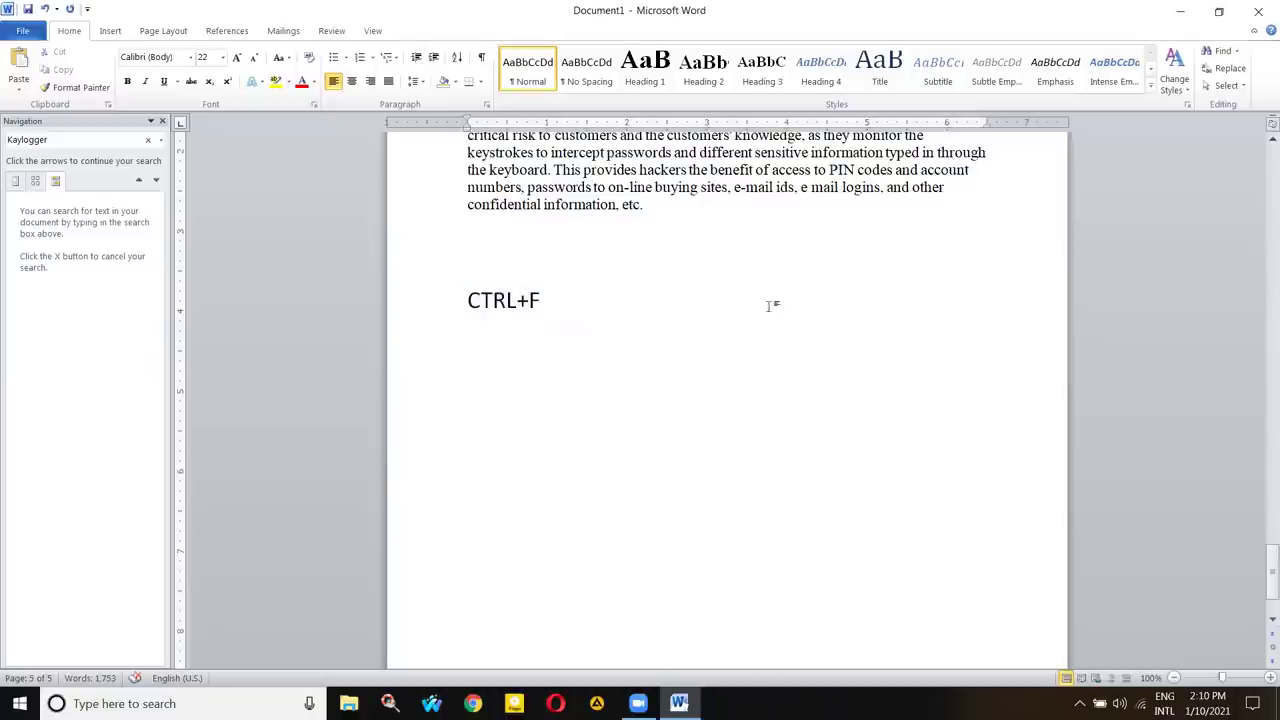
scroll(1200, 407, up, 4)
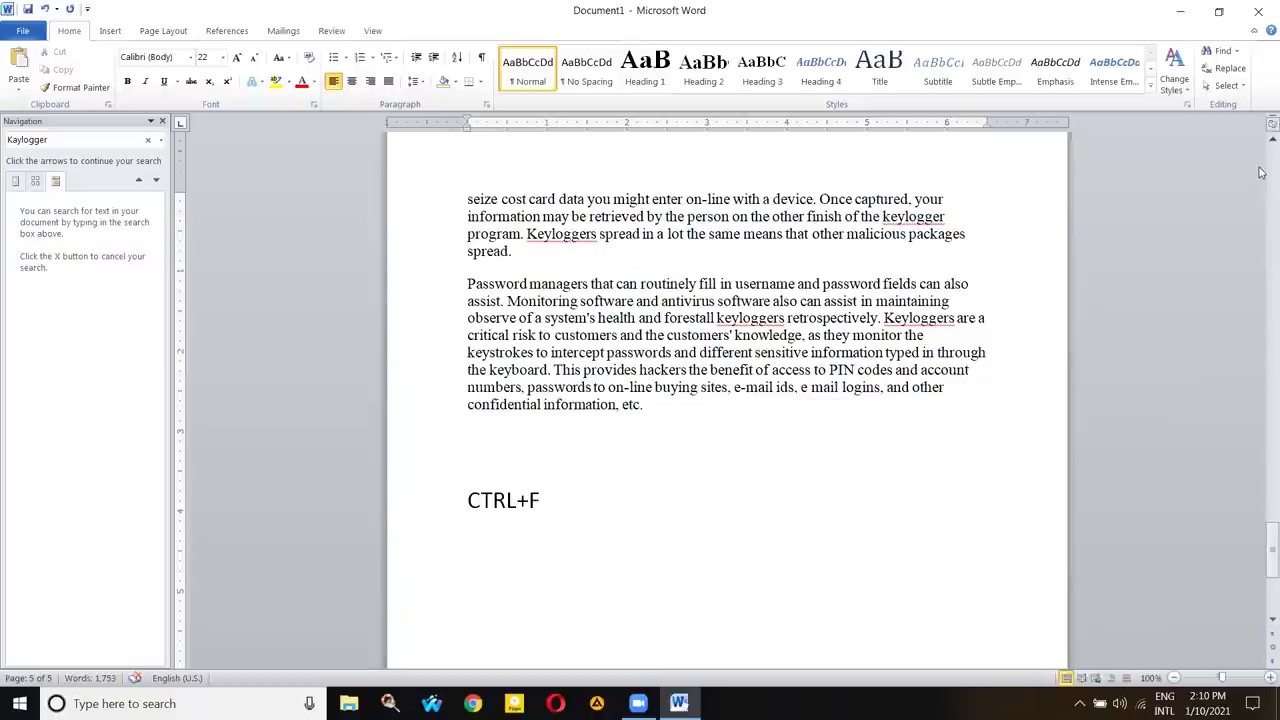
key(ctrl+Home)
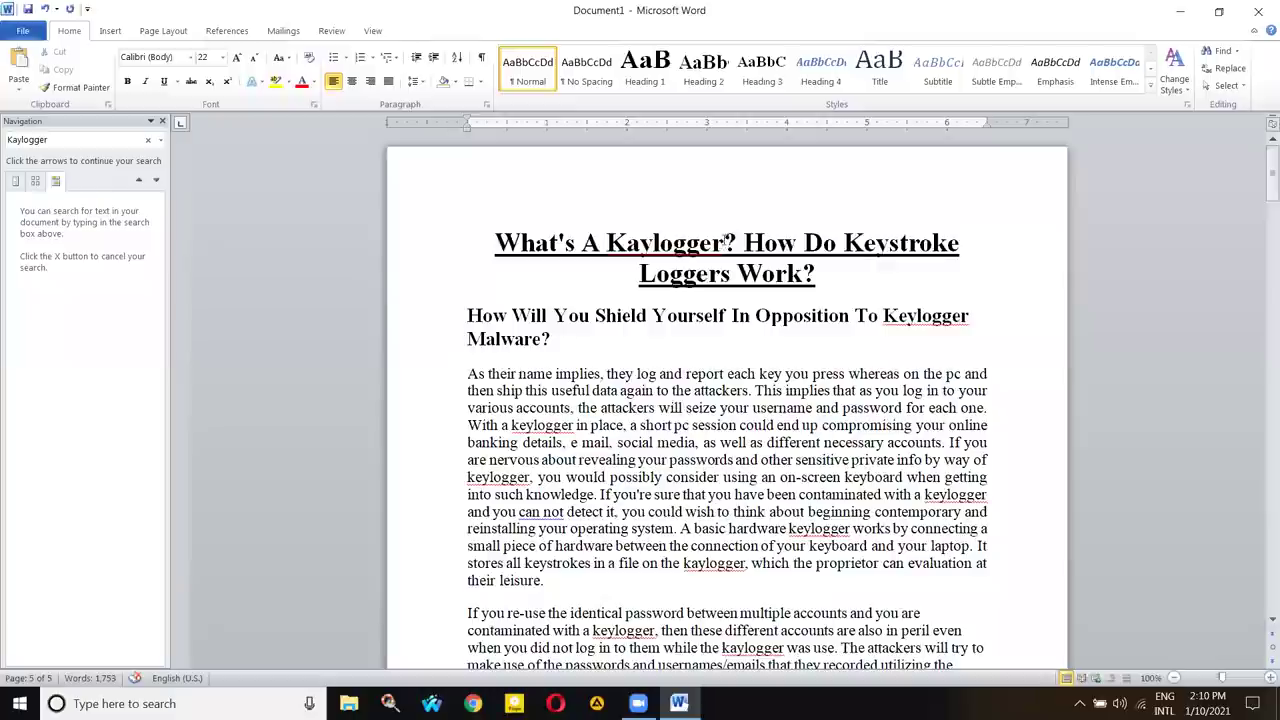
- Rerun the Kaylogger search, then open and close the Replace dialog
key(Return)
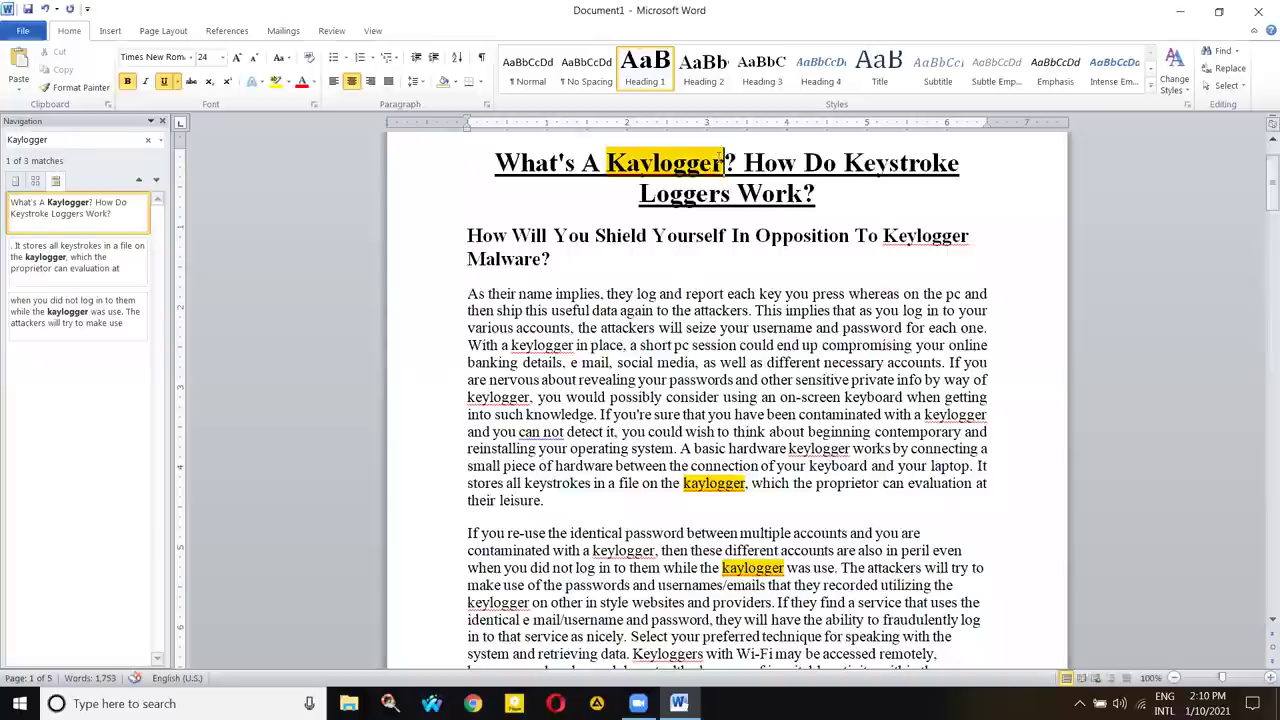
click(1226, 68)
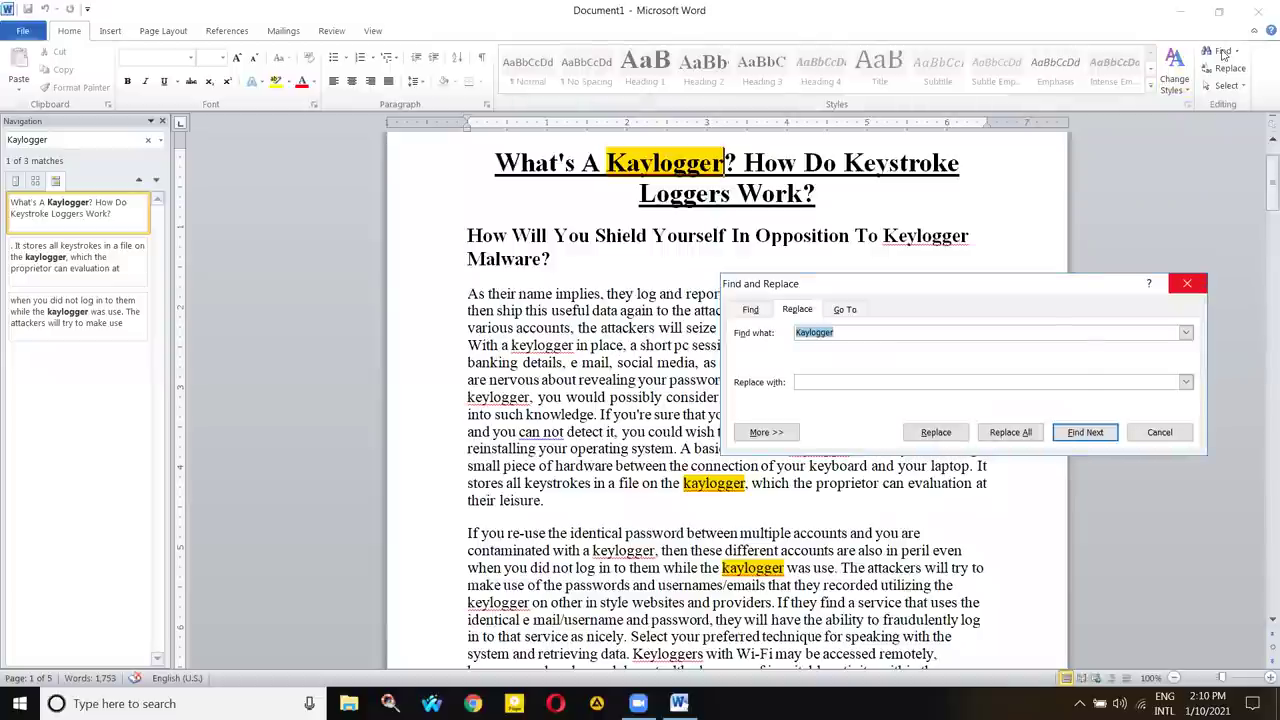
key(Escape)
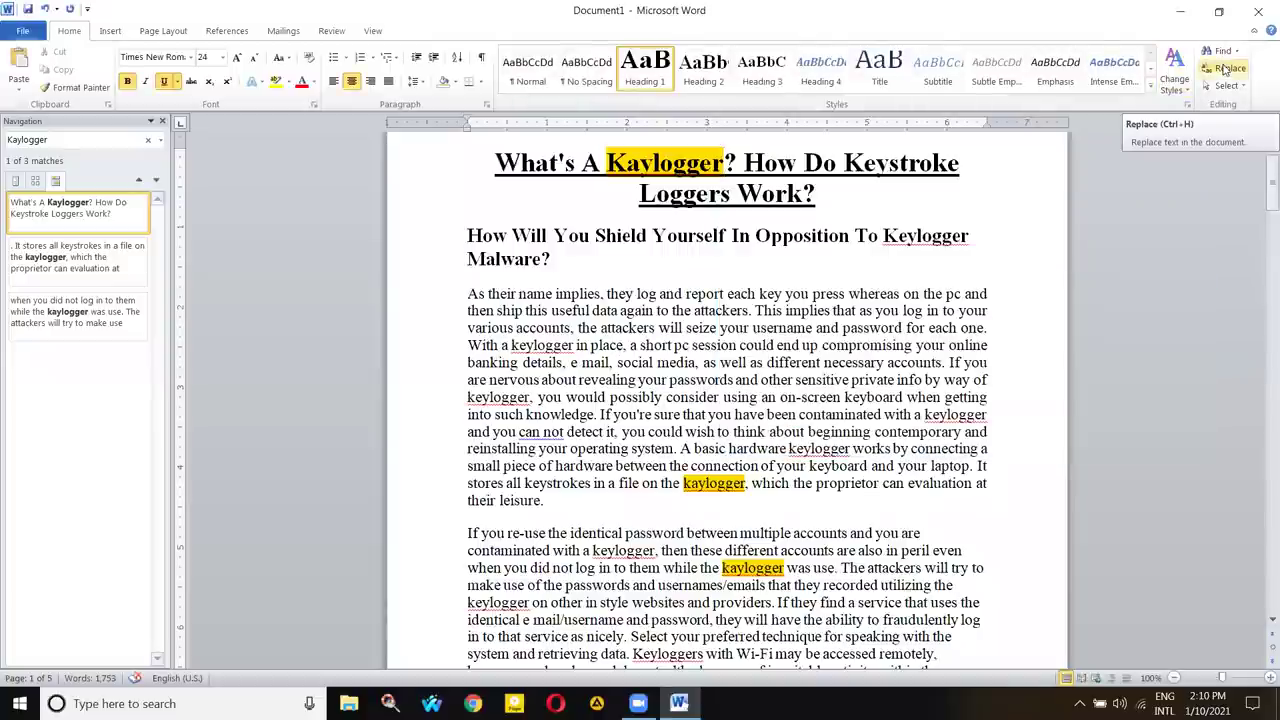
- Open Replace for Kaylogger and add the note 'CTRL + H - Replace' at the document's end
click(1224, 68)
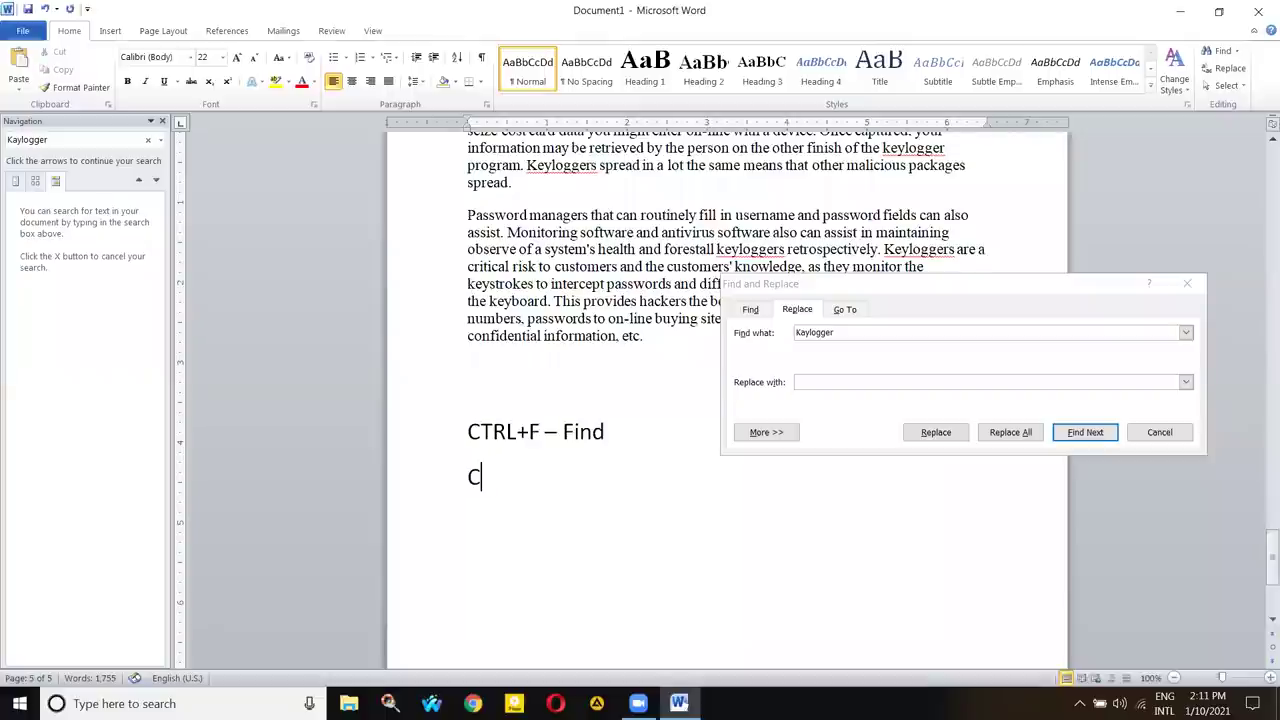
text(TRL + H - Replace)
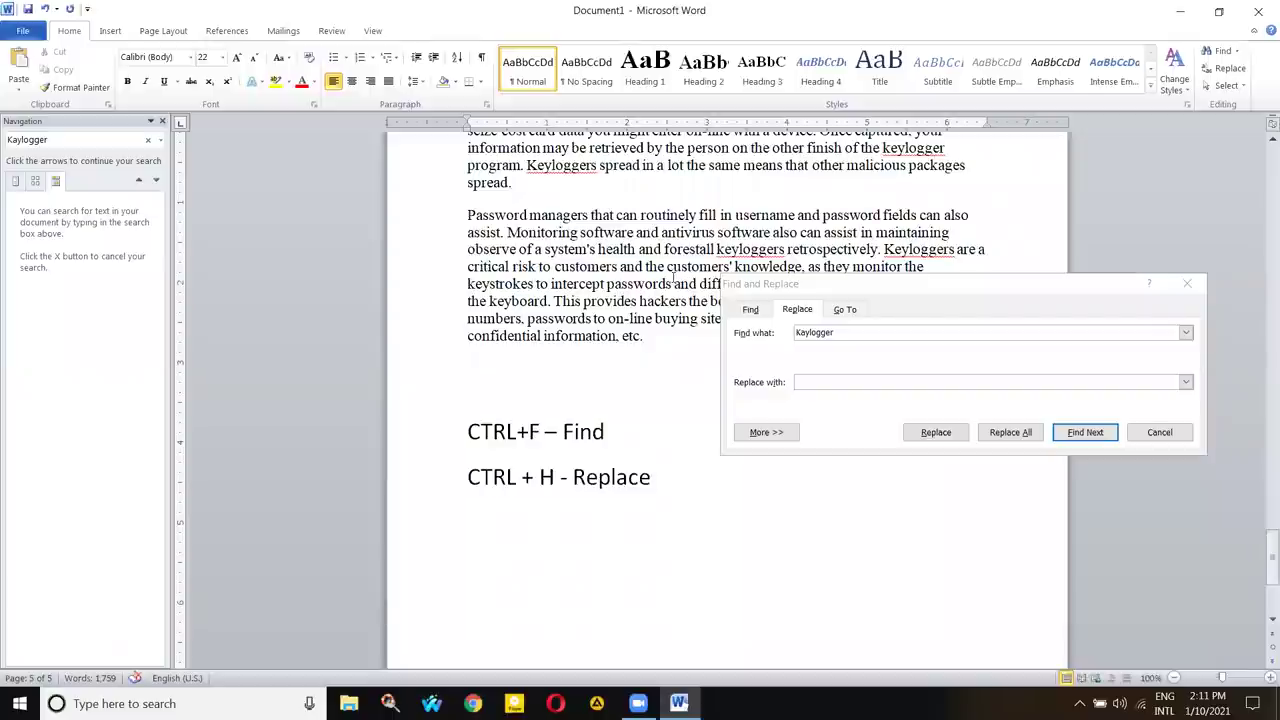
scroll(640, 146, up, 7)
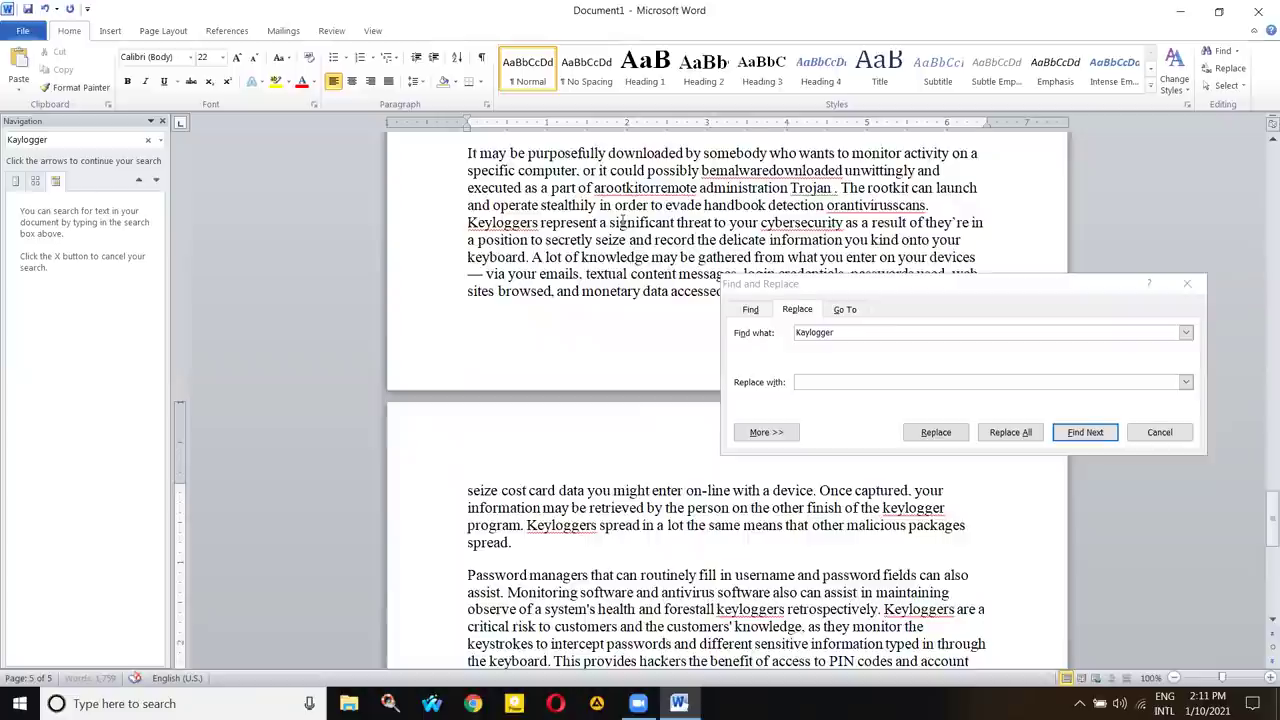
scroll(622, 222, up, 10)
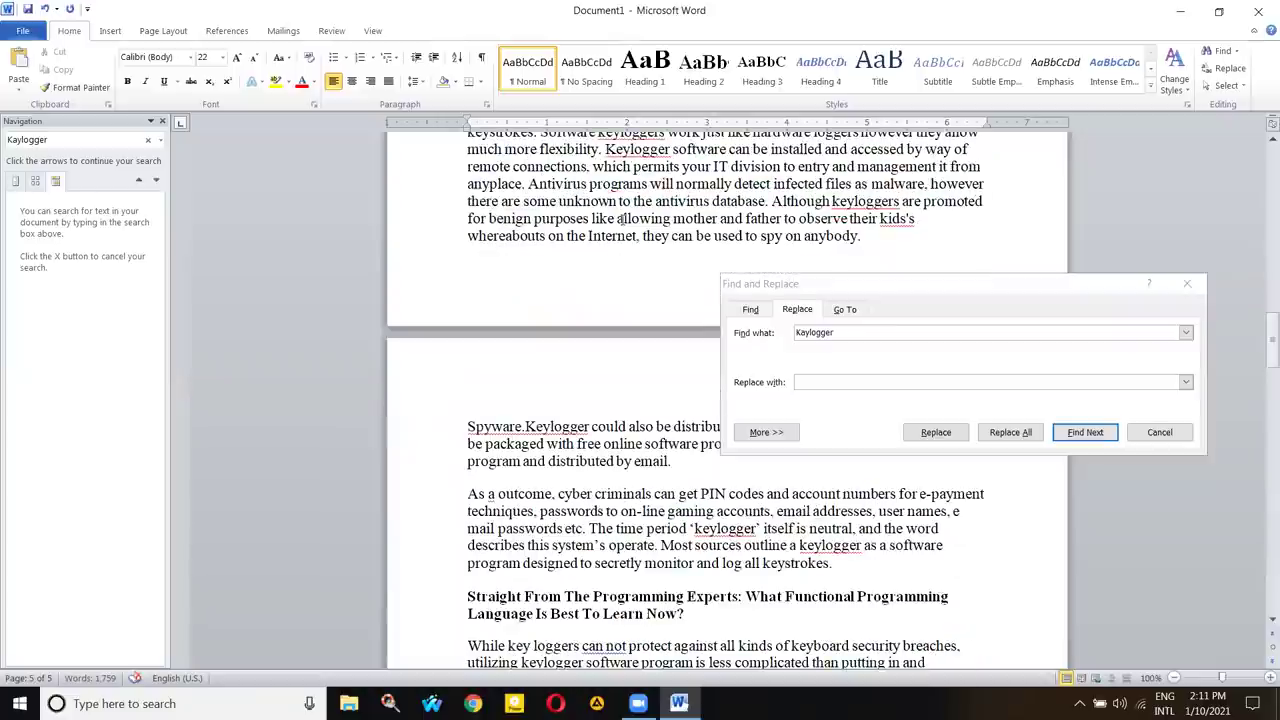
scroll(1131, 193, up, 10)
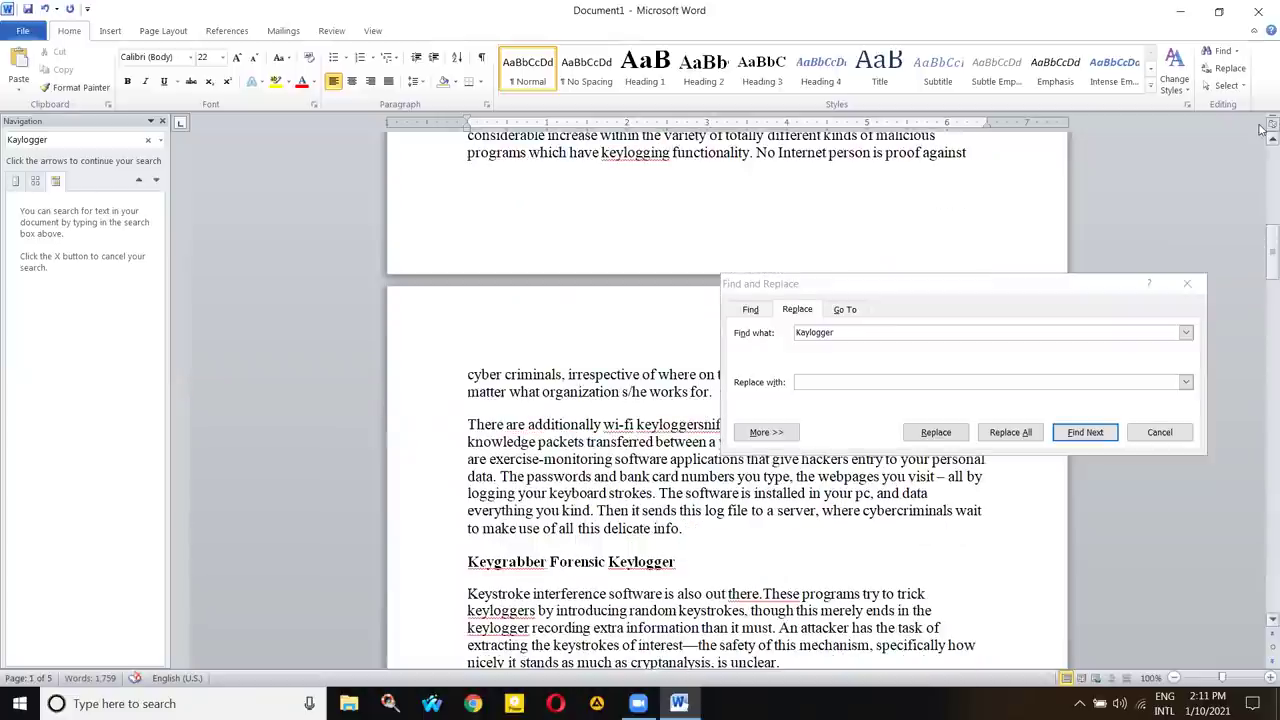
scroll(45, 185, up, 10)
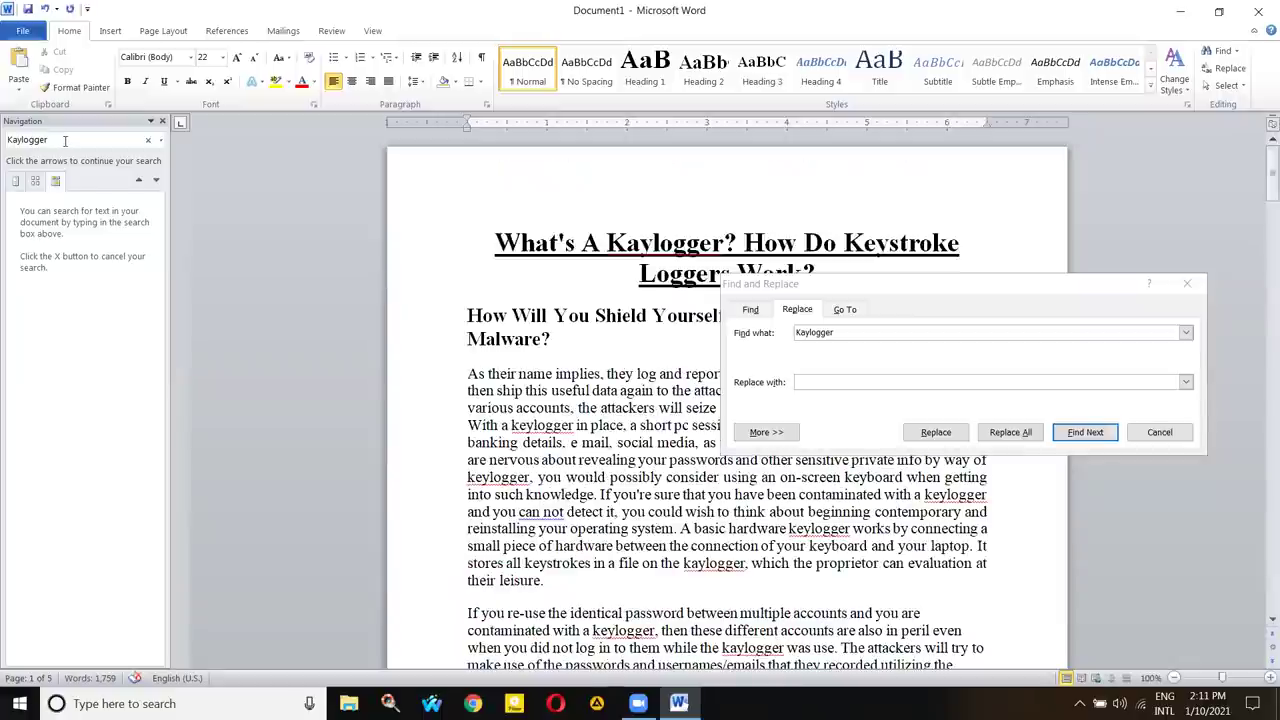
- Open Find and Replace on the Replace tab with 'Kaylogger' selected in Find what
key(Return)
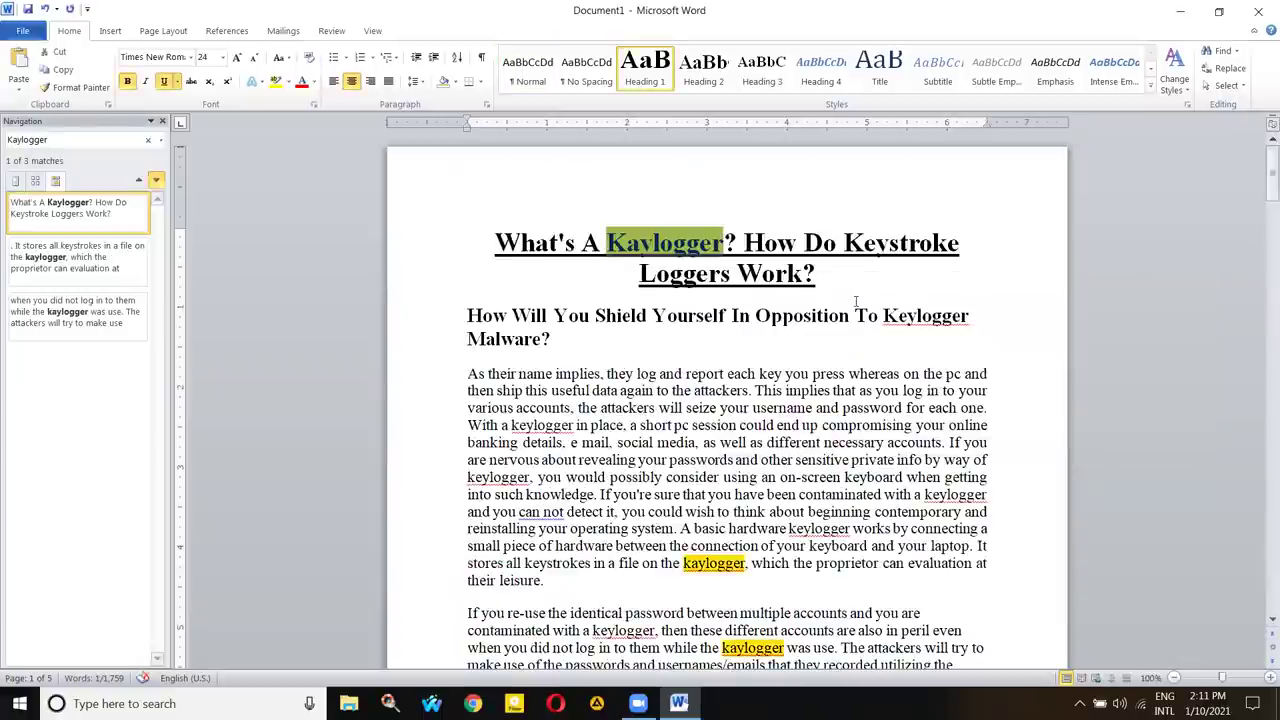
scroll(855, 300, down, 2)
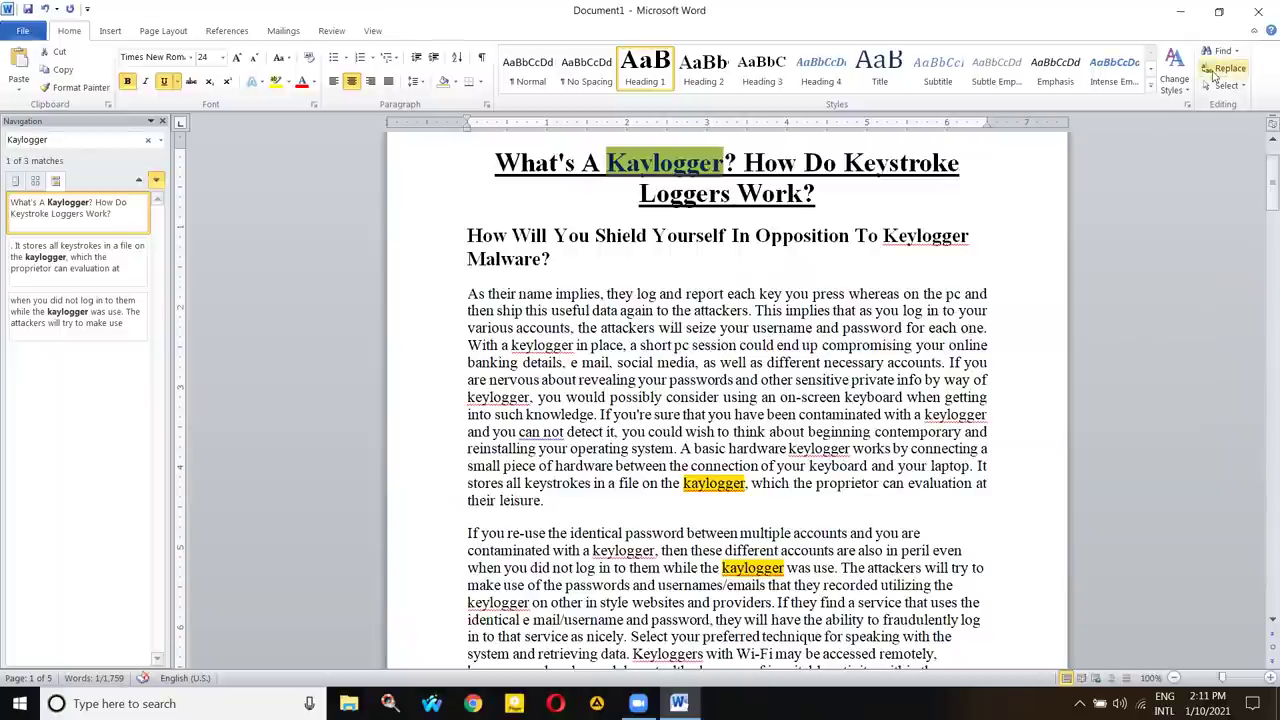
click(1214, 74)
click(1216, 75)
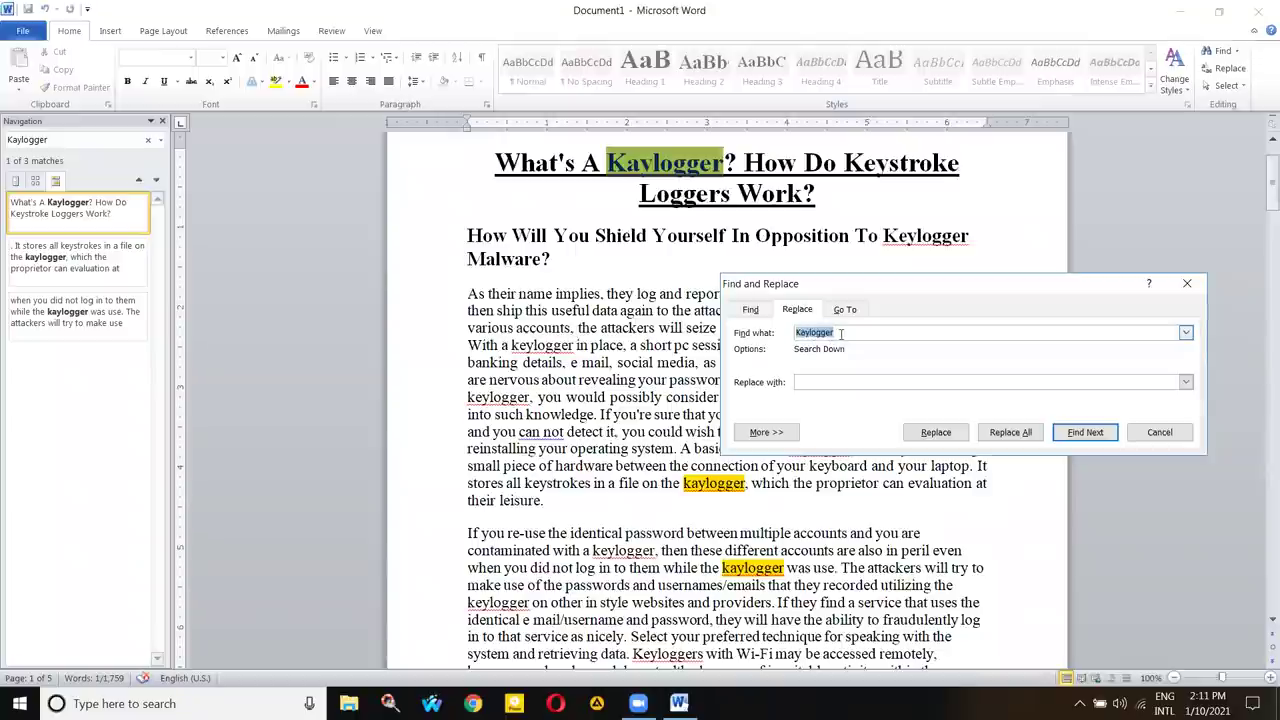
click(802, 334)
drag(798, 333, 836, 333)
click(1185, 333)
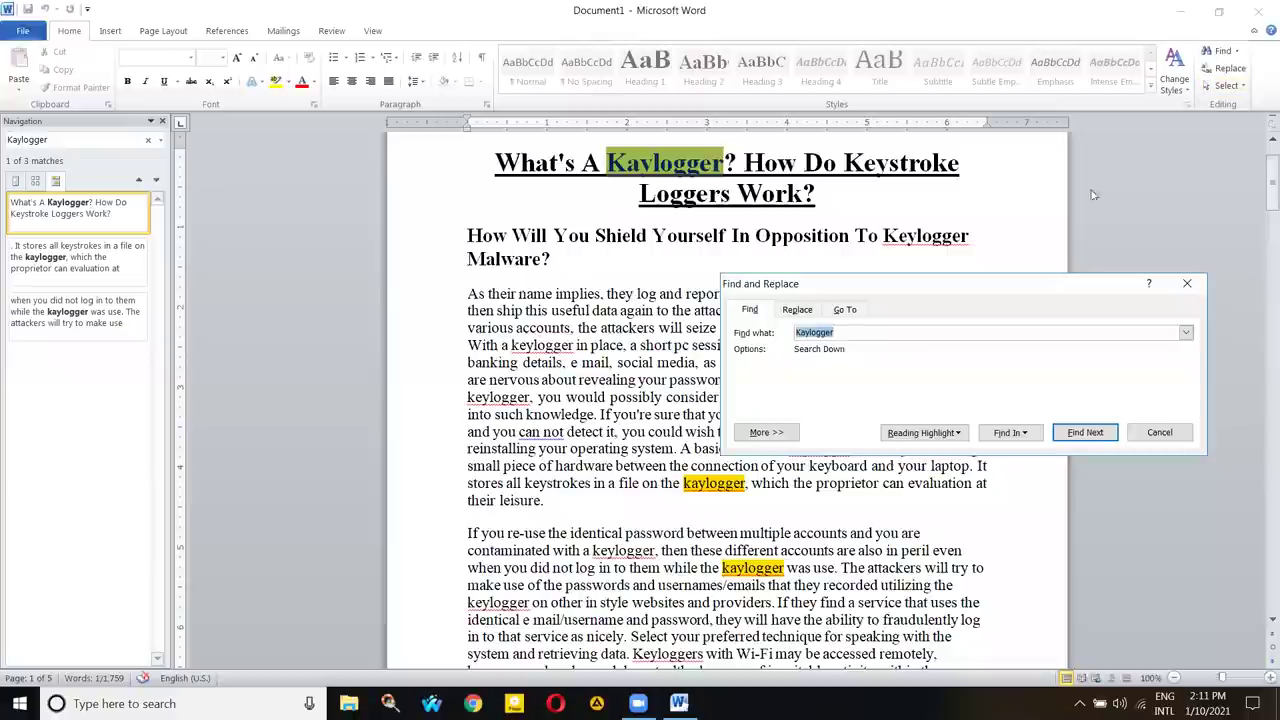
click(797, 310)
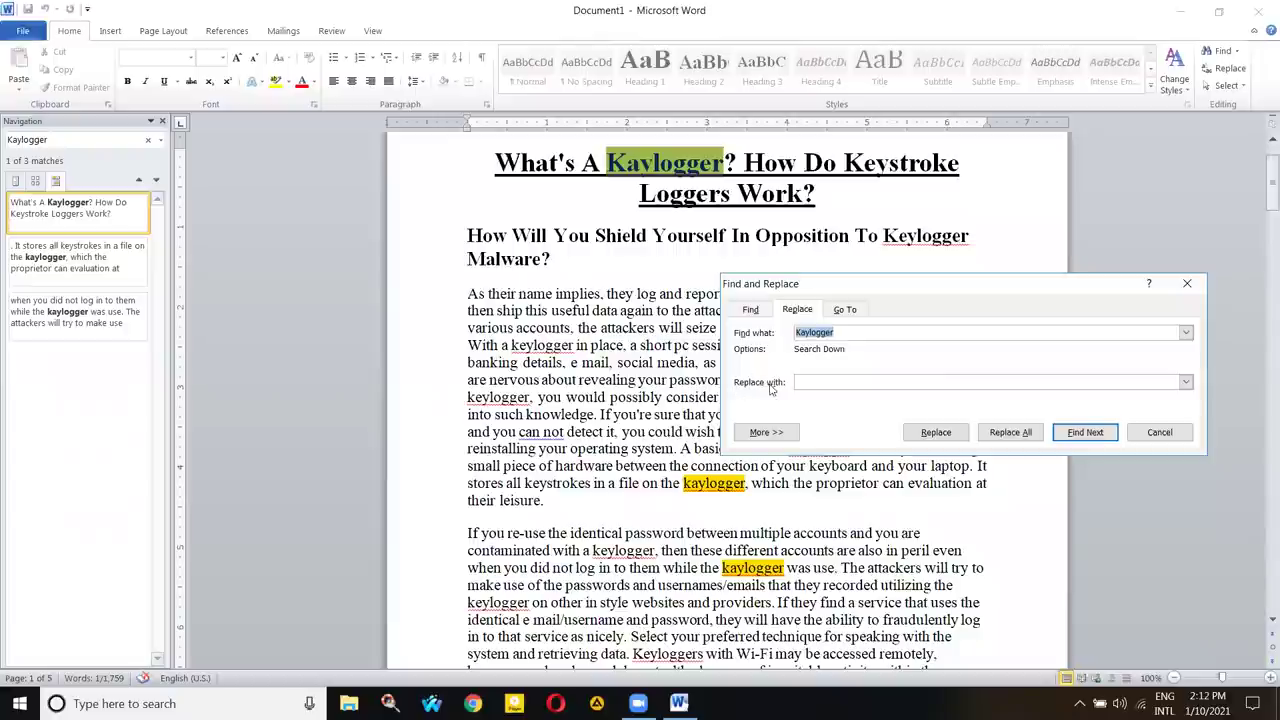
- Replace the title's Kaylogger and the next match with 'keylogger'
click(810, 333)
click(824, 381)
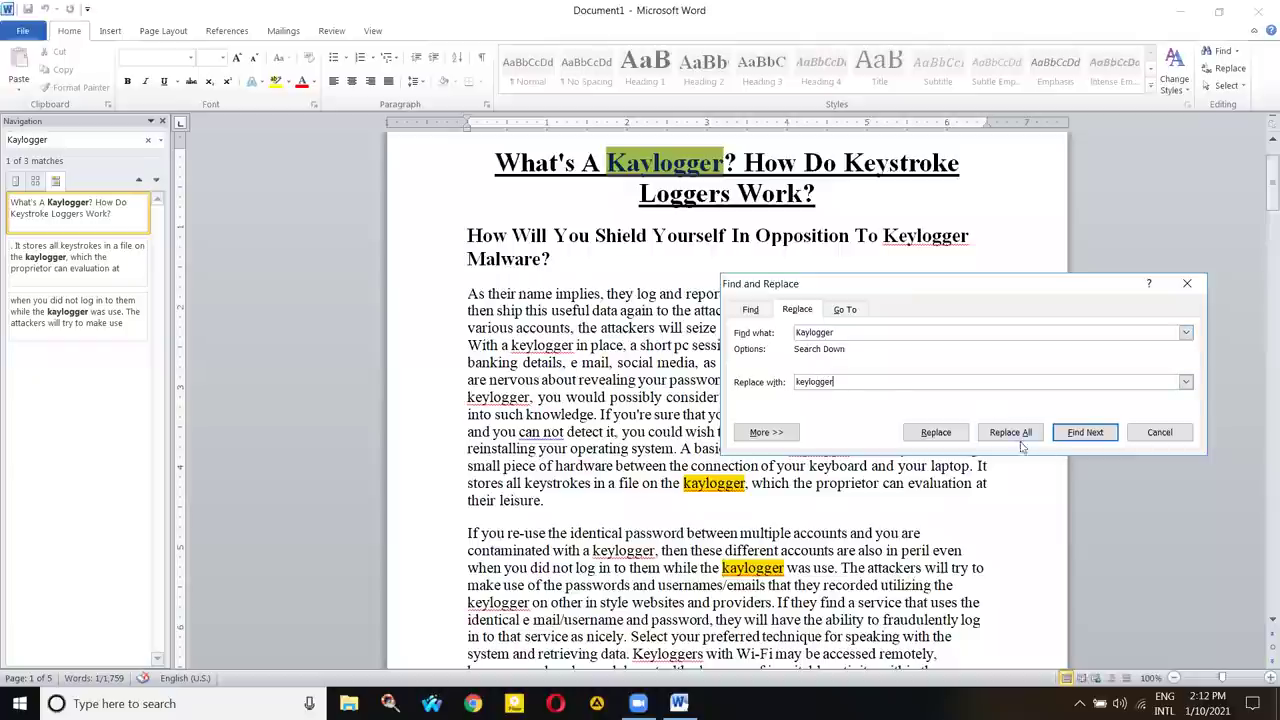
click(936, 432)
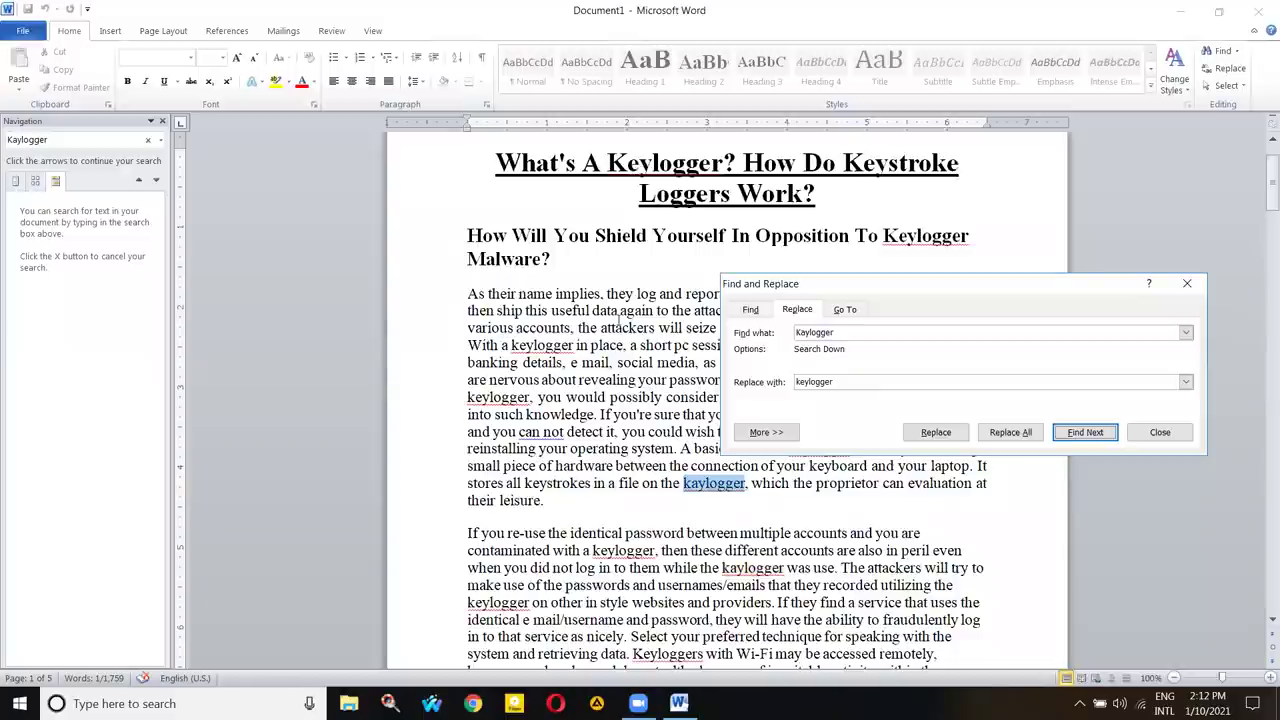
scroll(624, 314, down, 5)
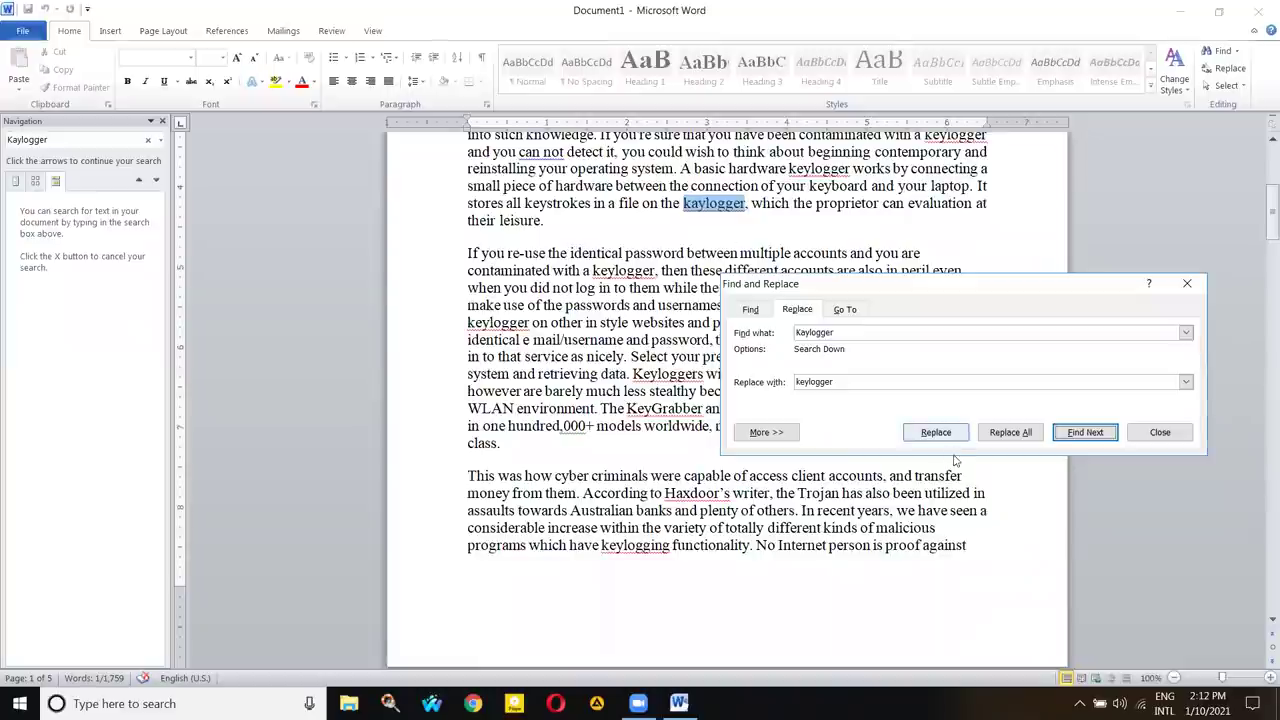
click(935, 432)
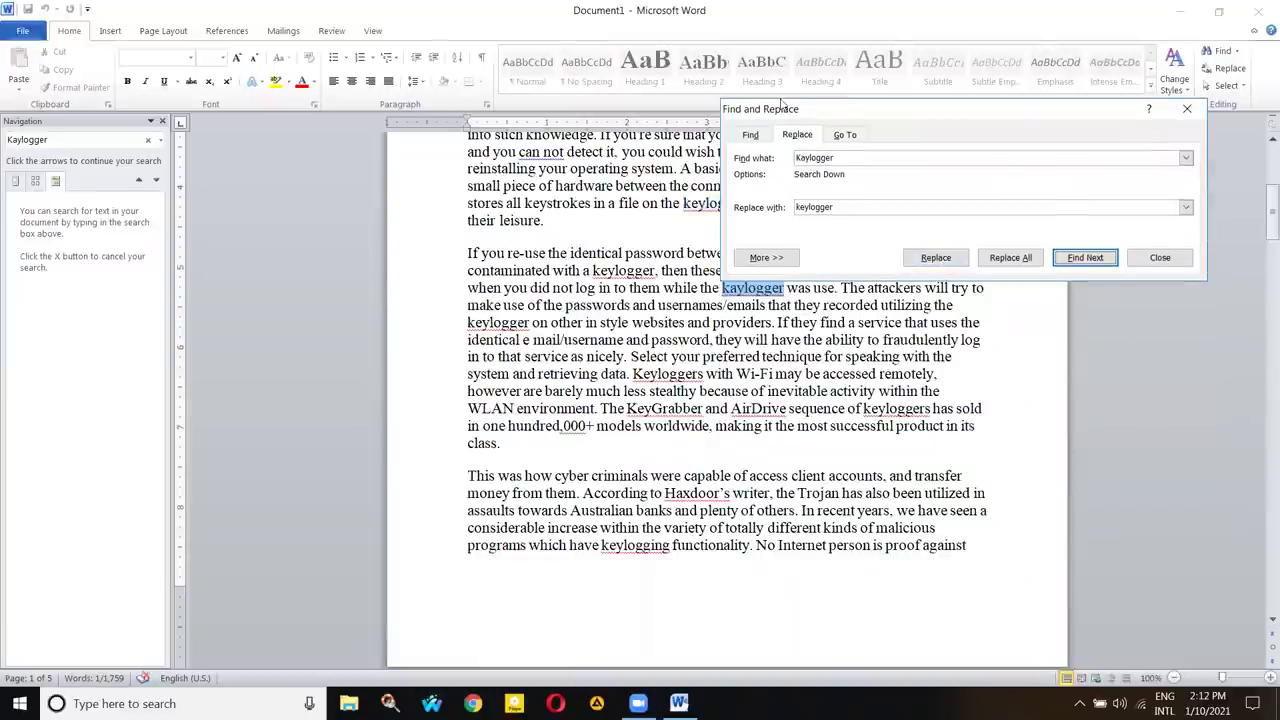
drag(790, 110, 831, 57)
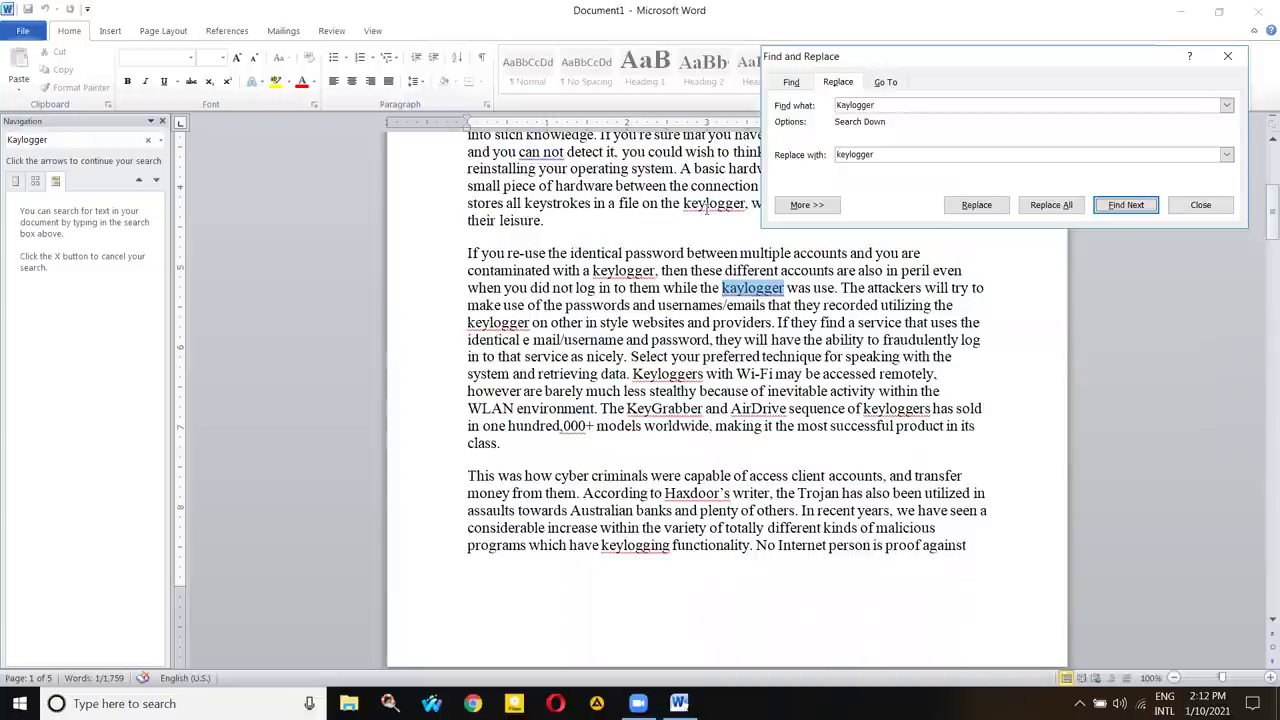
- Replace the last kaylogger match, continue from the start, and dismiss the finished message
click(978, 206)
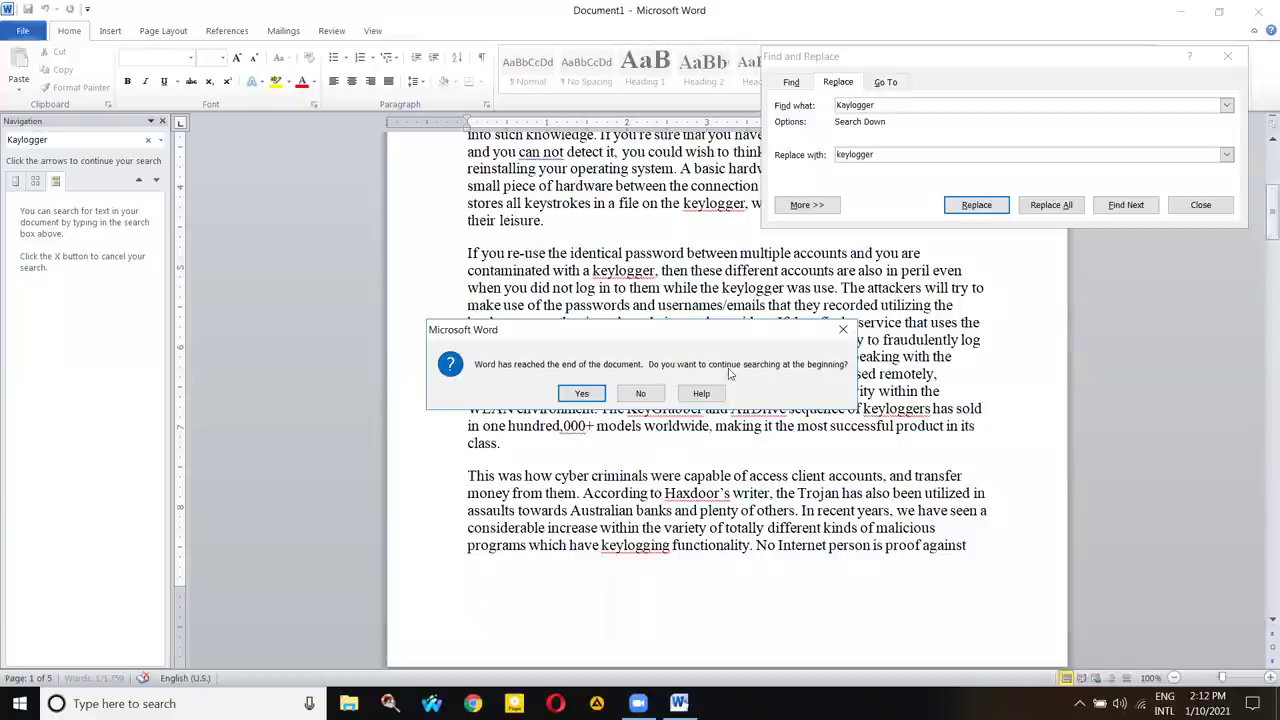
click(584, 393)
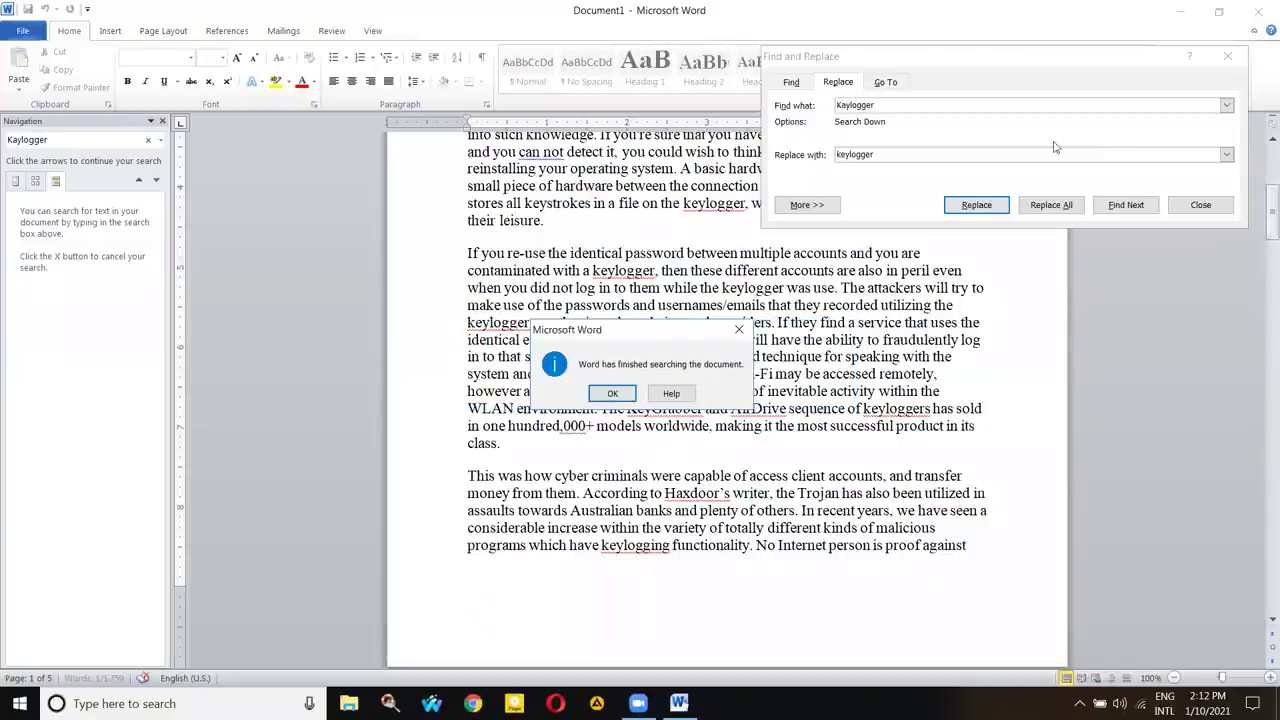
click(612, 393)
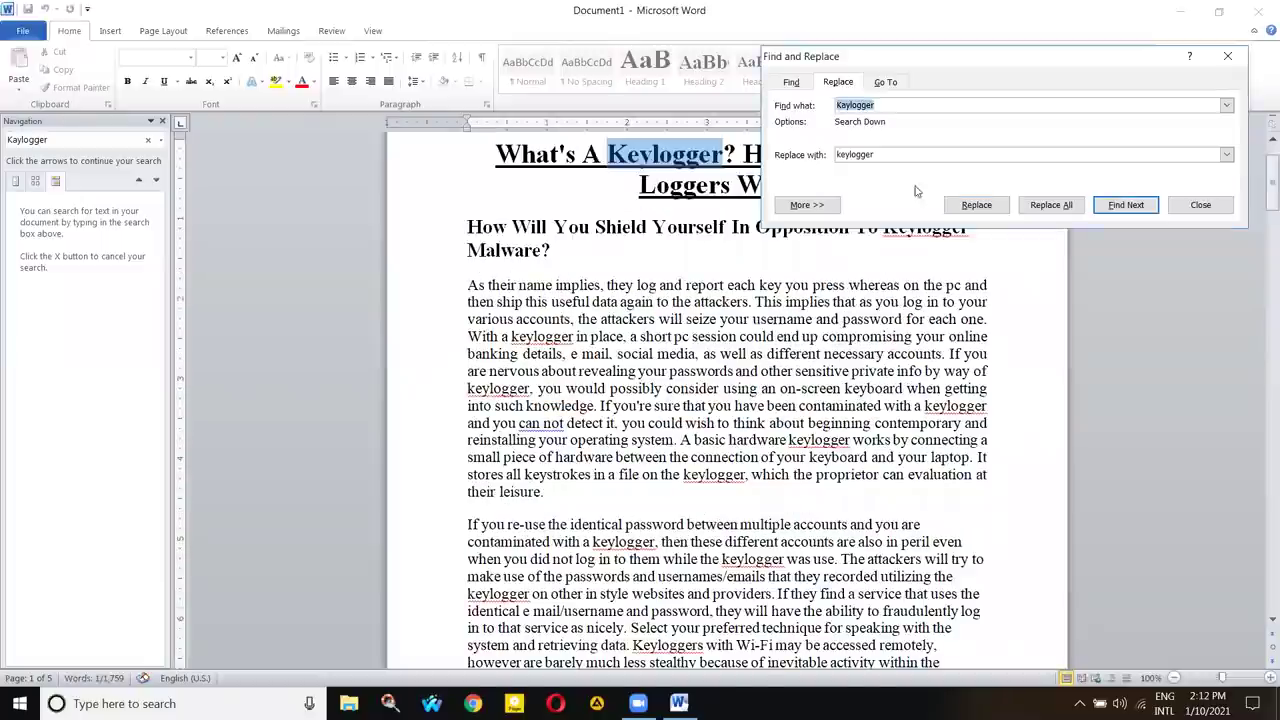
scroll(606, 216, up, 2)
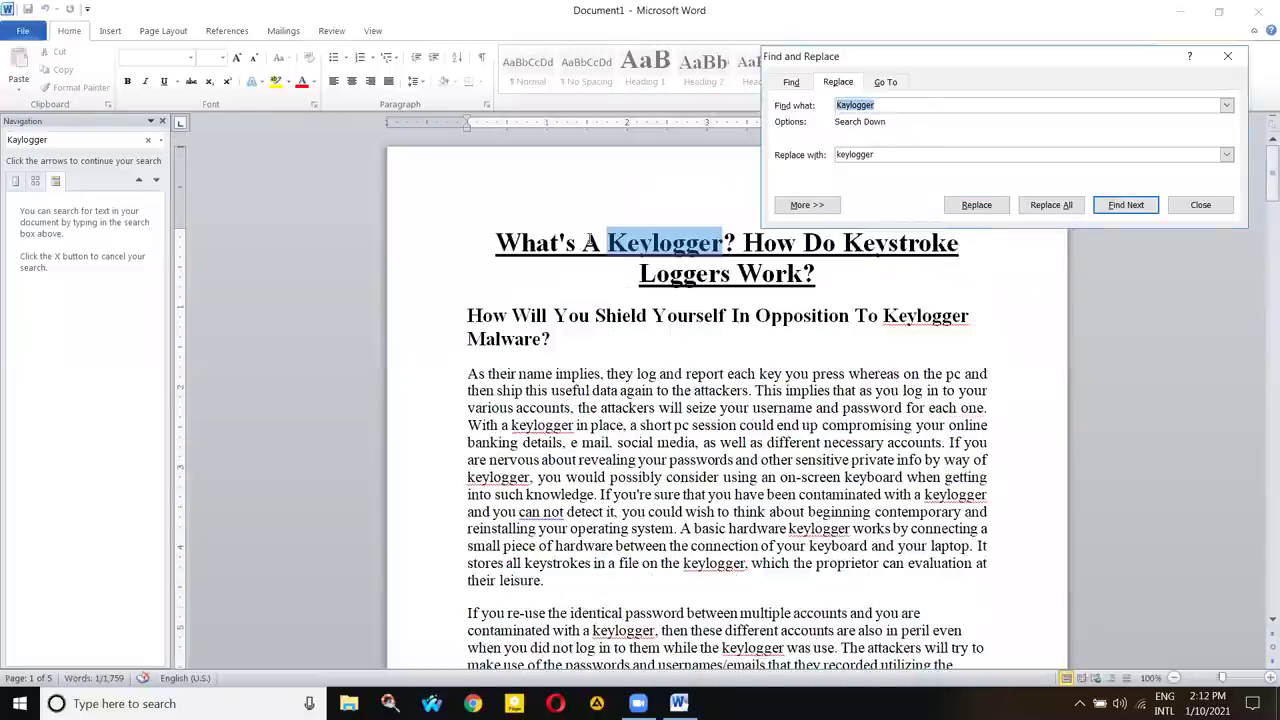
click(872, 105)
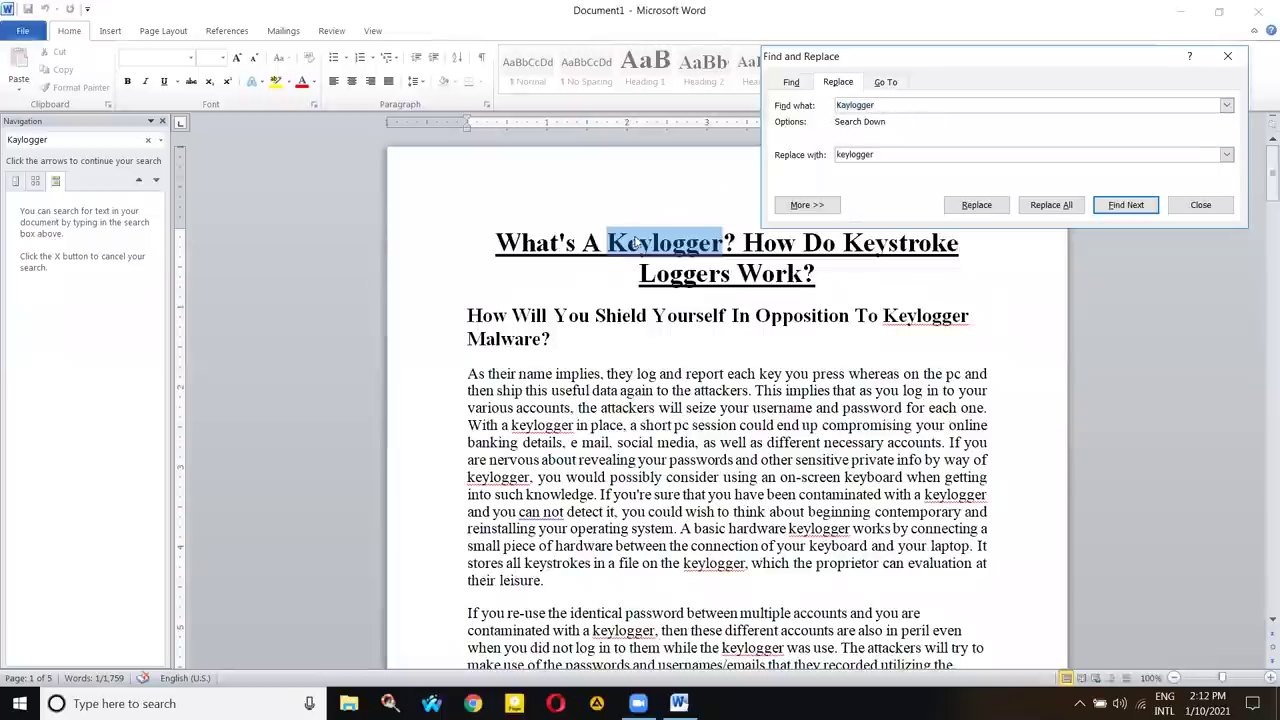
double_click(637, 243)
- Close the replace window, undo the replacements, and reopen the Replace settings
click(1227, 56)
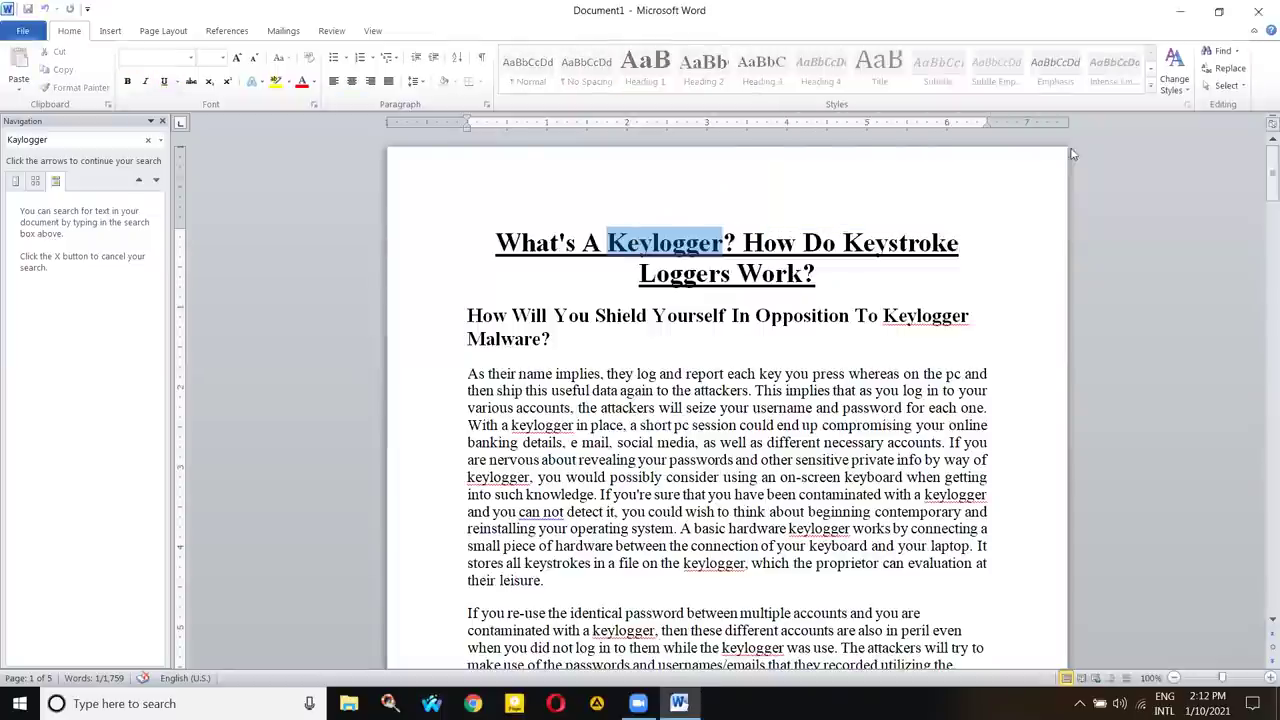
click(806, 216)
key(ctrl+z)
key(ctrl+z)
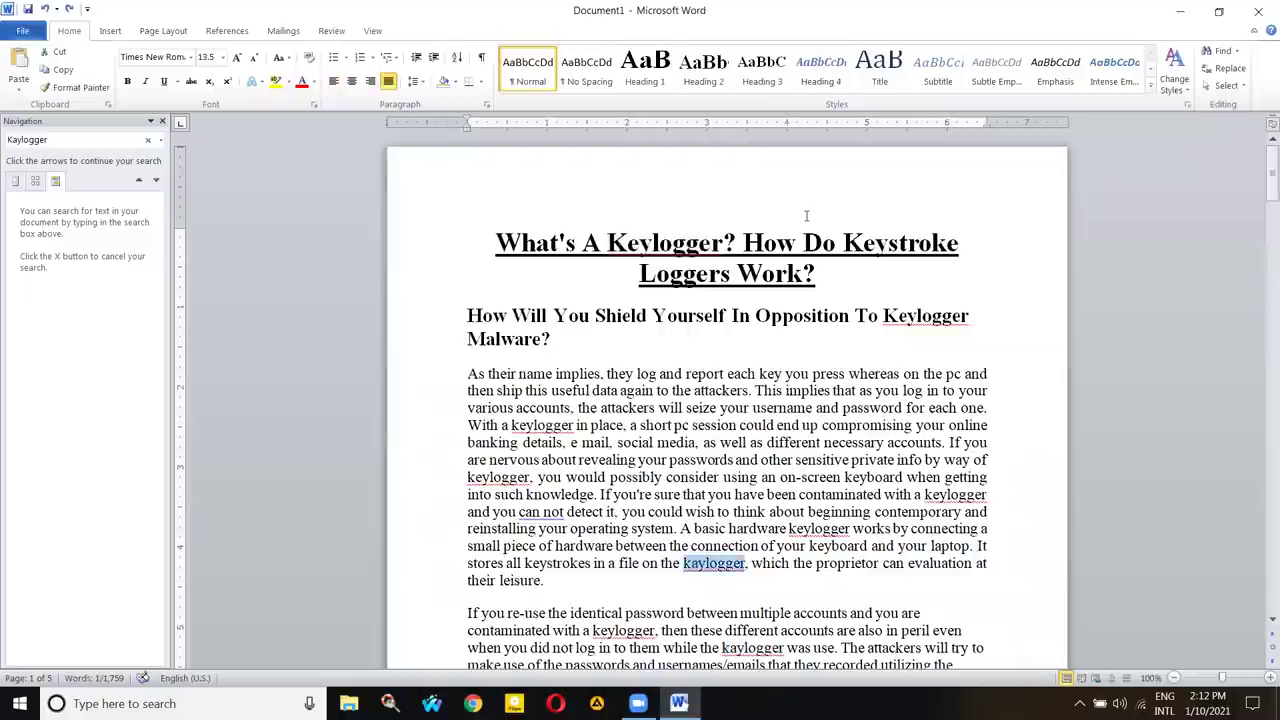
click(1228, 70)
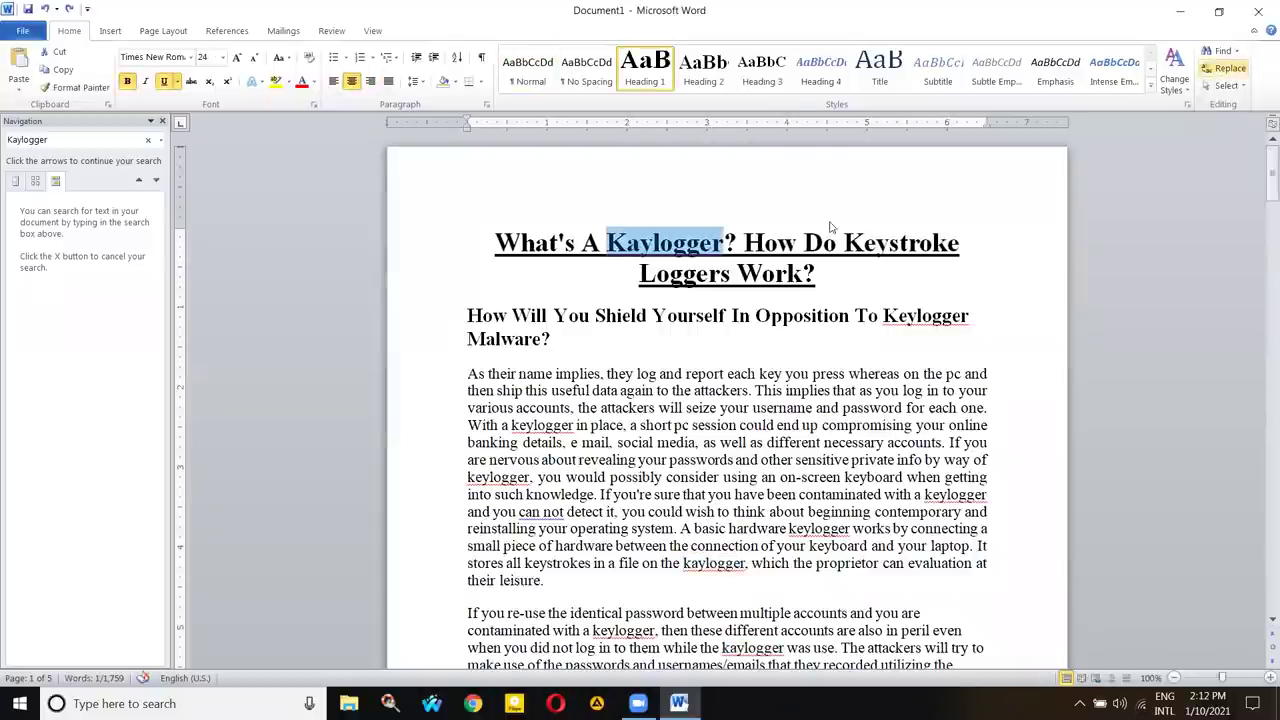
click(901, 156)
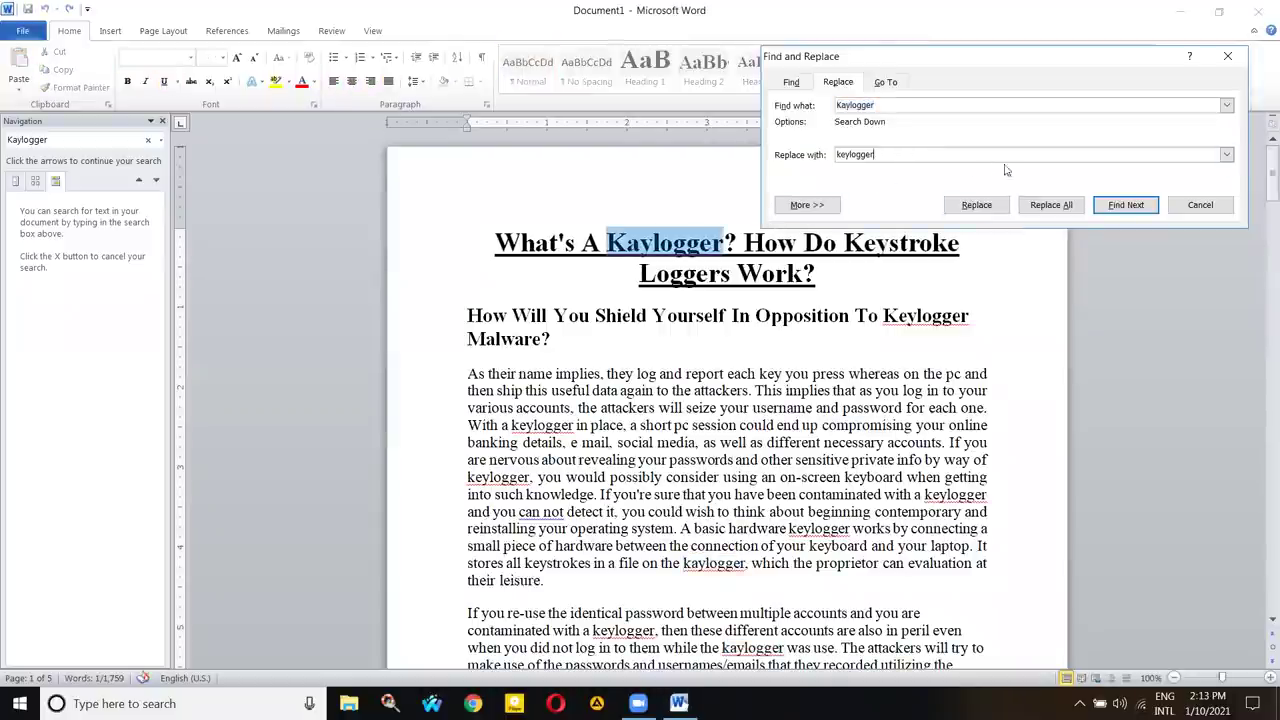
scroll(640, 248, down, 1)
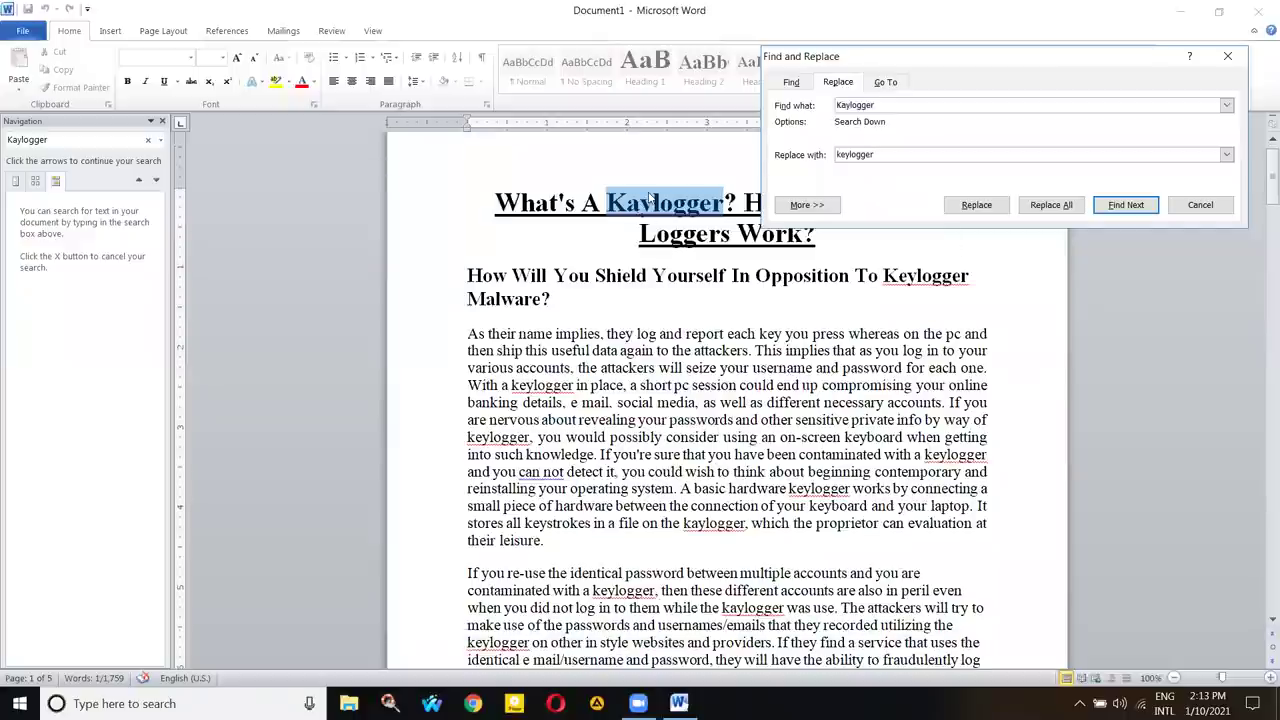
click(652, 200)
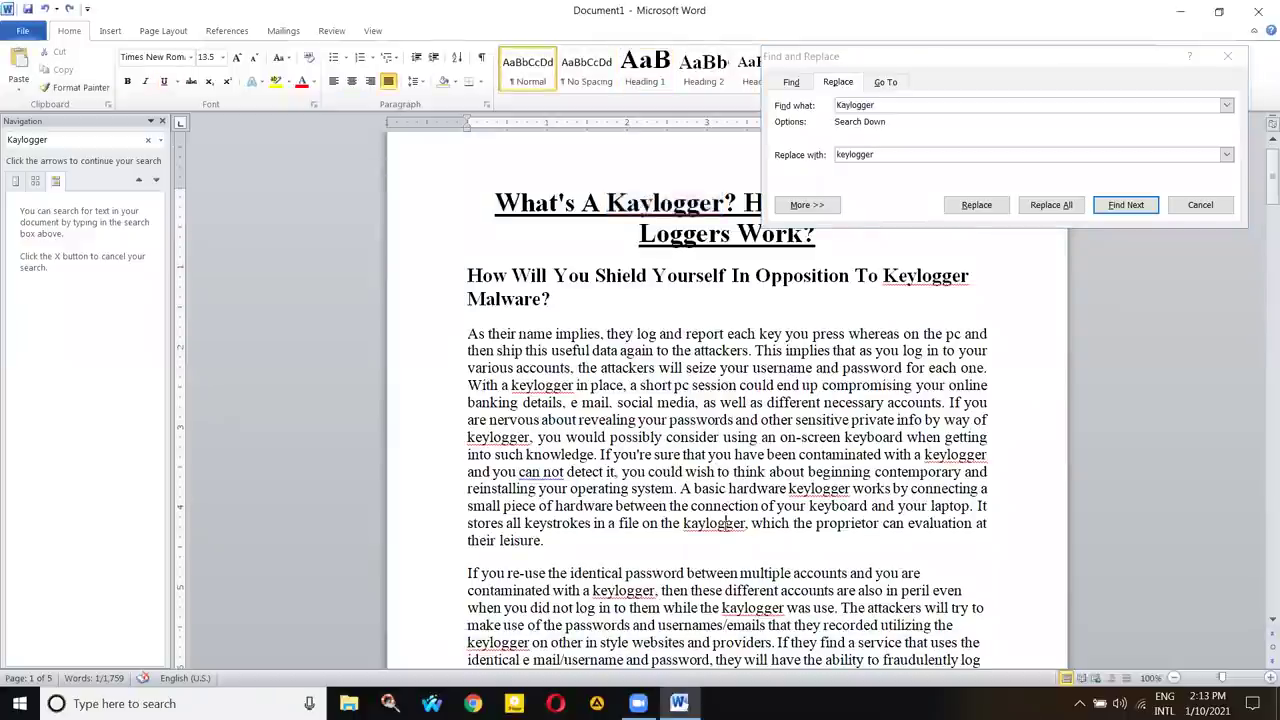
- Select the body-text 'kaylogger' and the replacement text 'keylogger'
double_click(714, 523)
click(737, 612)
double_click(737, 609)
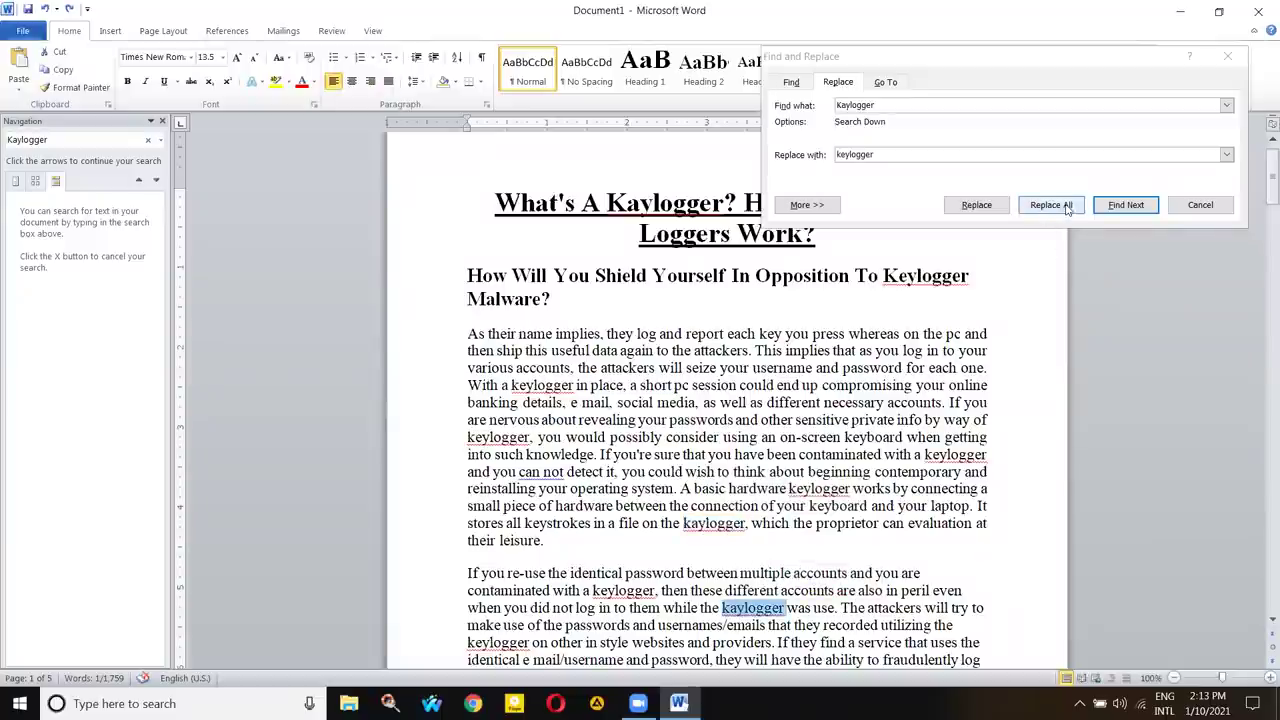
click(900, 154)
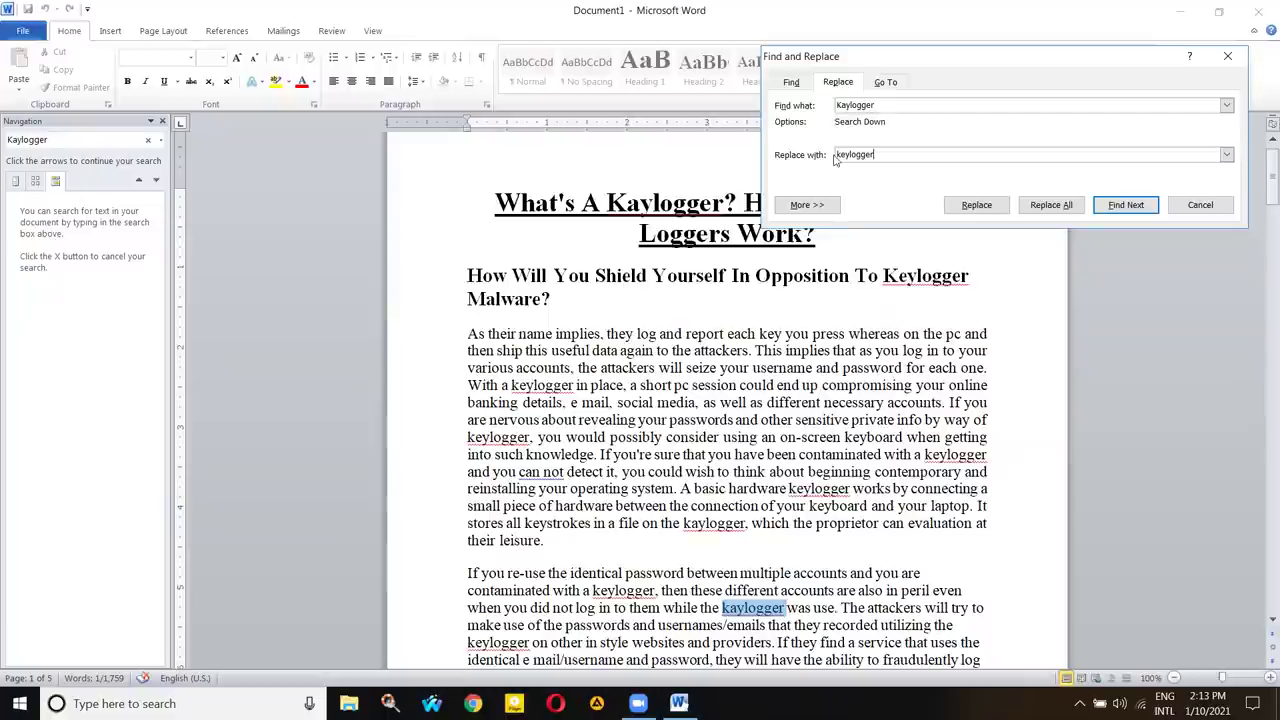
drag(838, 154, 888, 158)
click(908, 157)
- Run Replace All twice, continuing from the document start, then close the replace window
click(1043, 207)
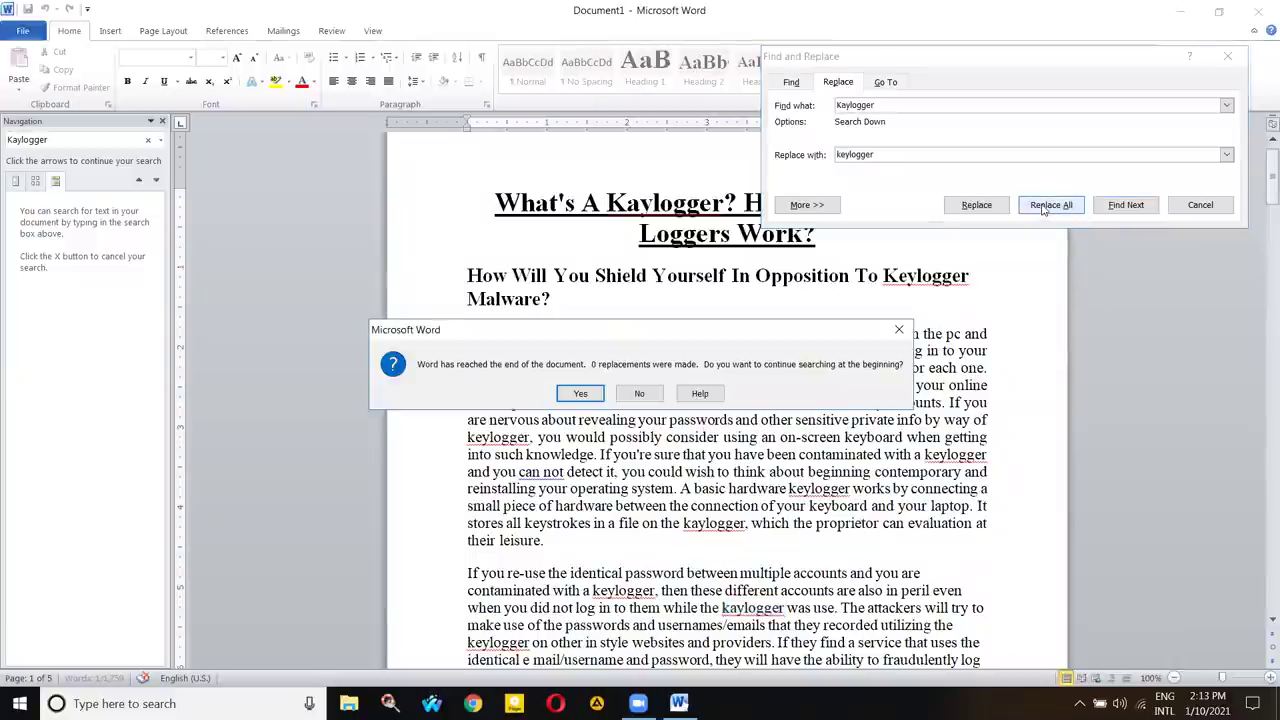
click(580, 396)
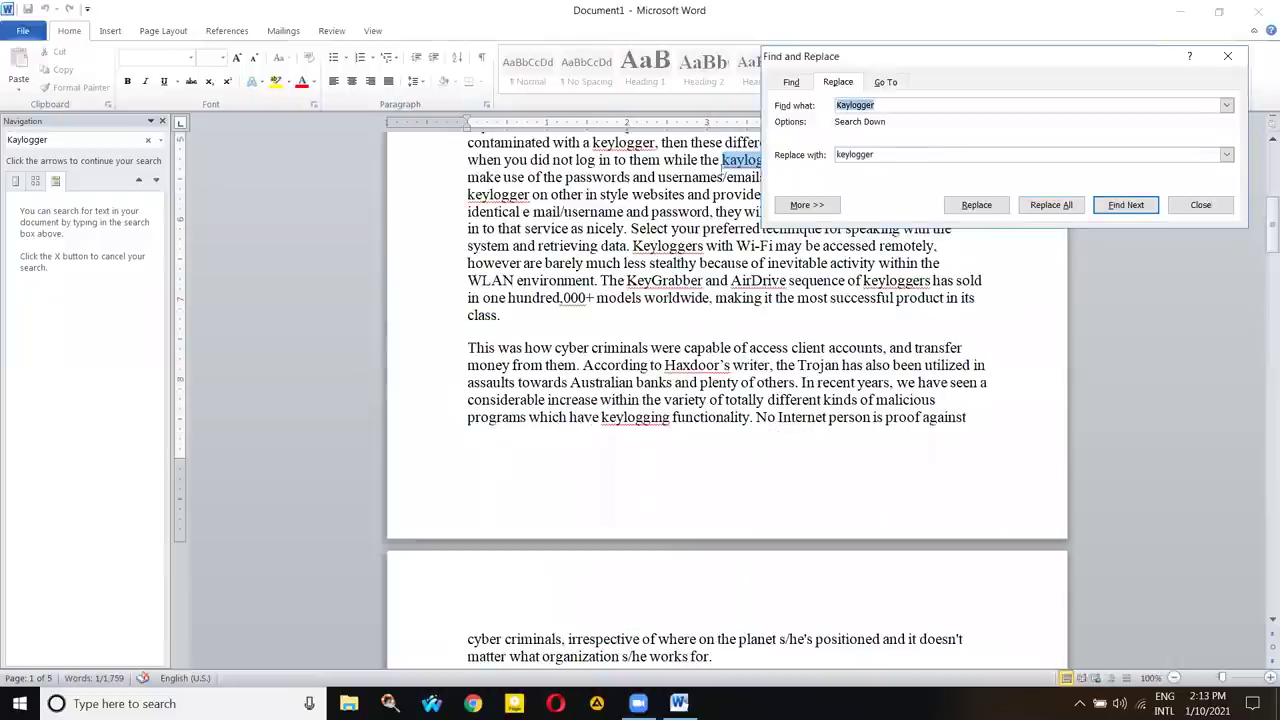
scroll(625, 245, up, 3)
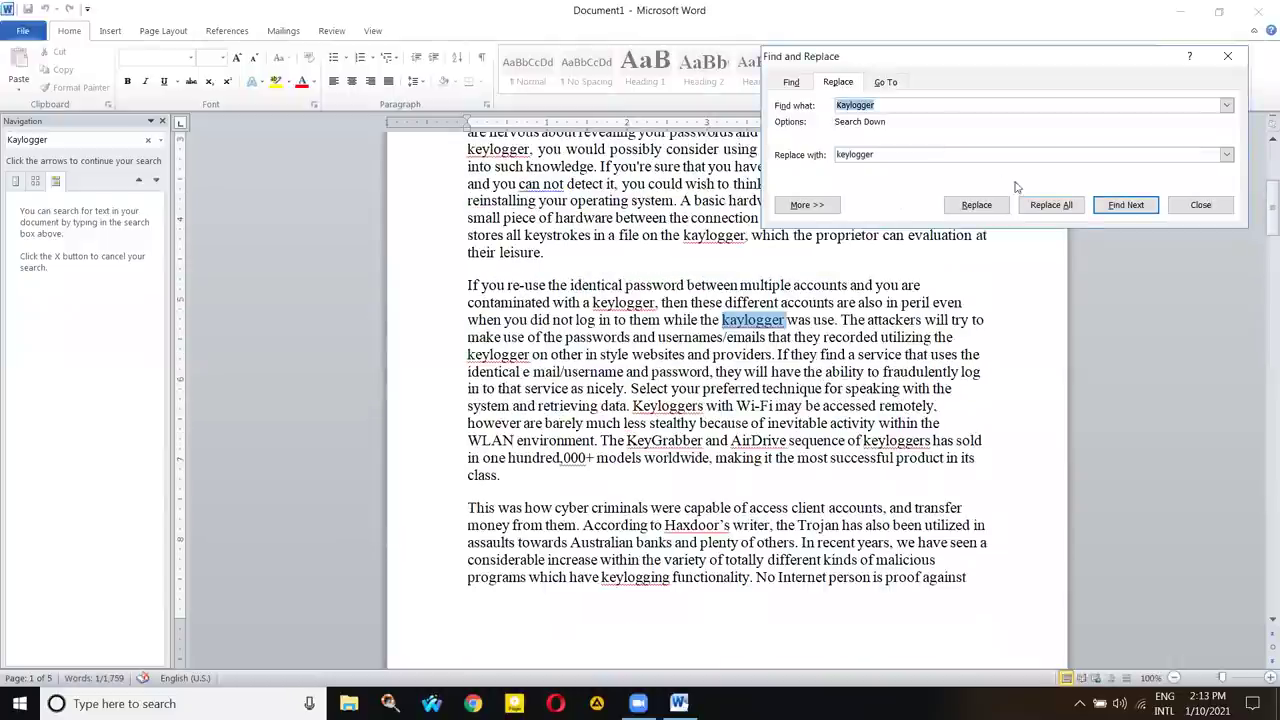
scroll(1085, 215, up, 2)
click(1033, 207)
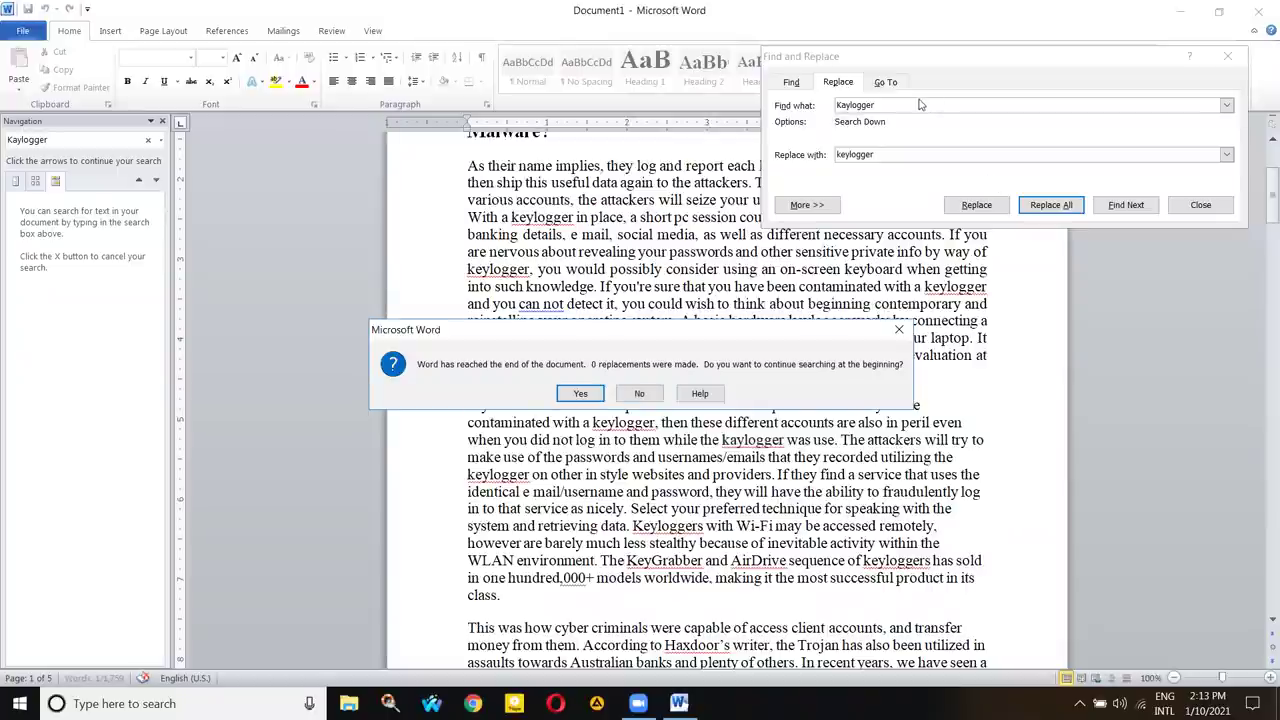
click(639, 393)
click(900, 105)
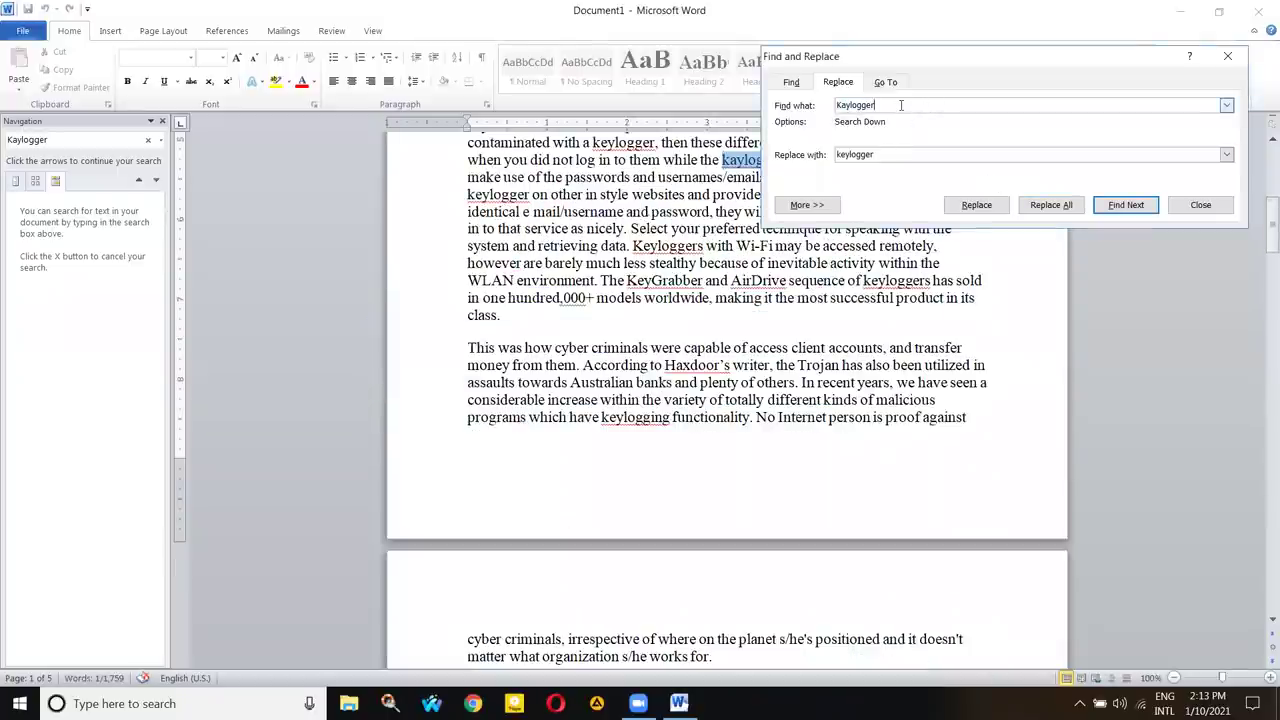
click(1228, 56)
scroll(762, 348, up, 2)
scroll(760, 338, down, 1)
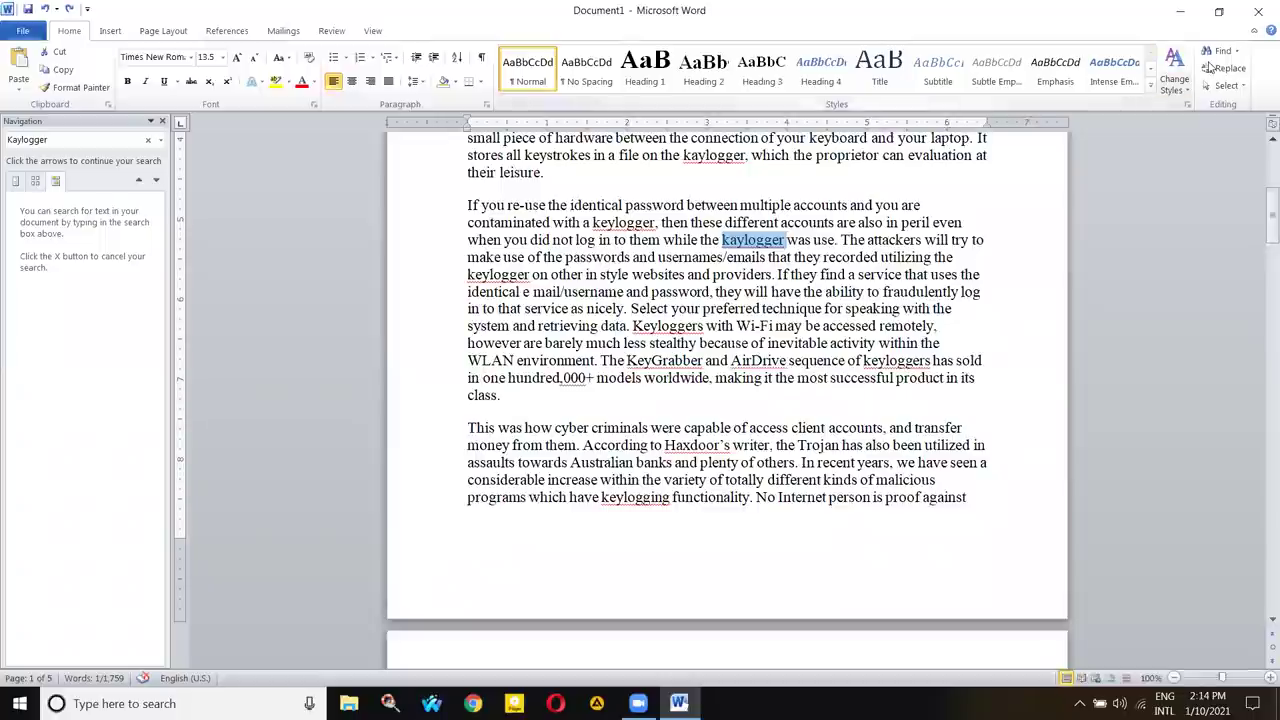
- Reopen Replace with Ctrl+H and run Replace All from the document start, making 2 replacements
key(ctrl+h)
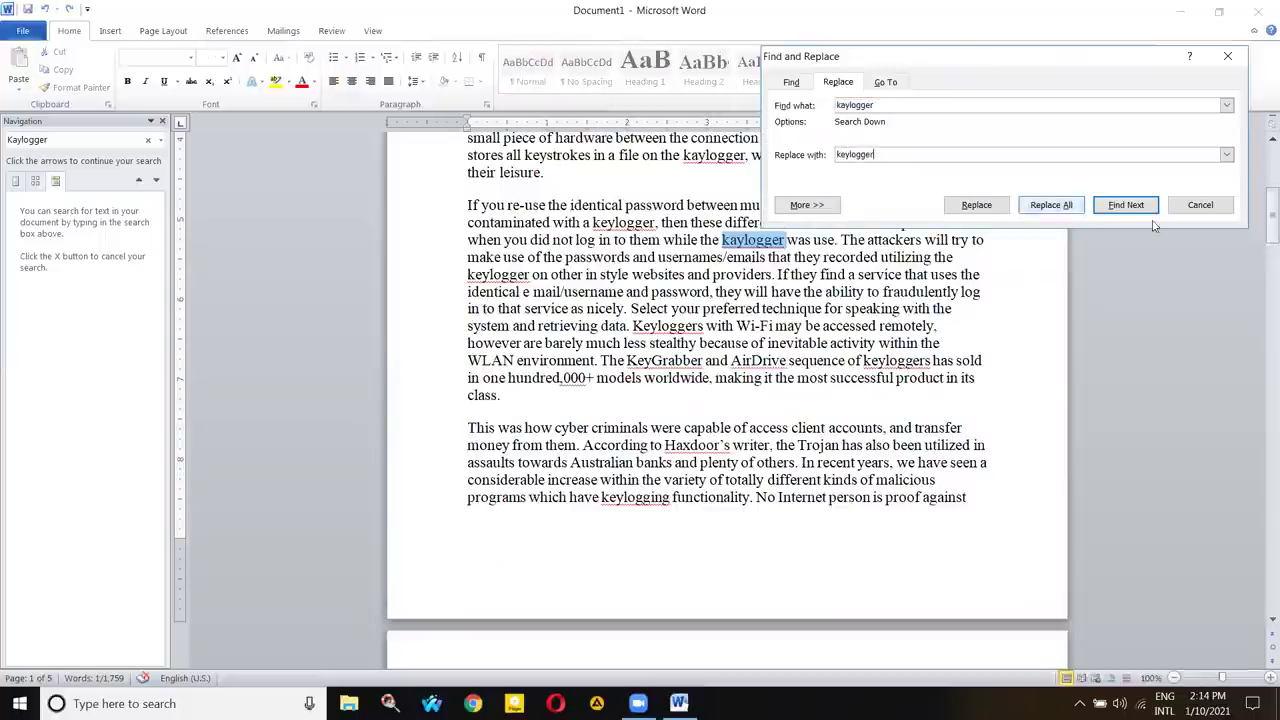
click(1051, 205)
click(581, 394)
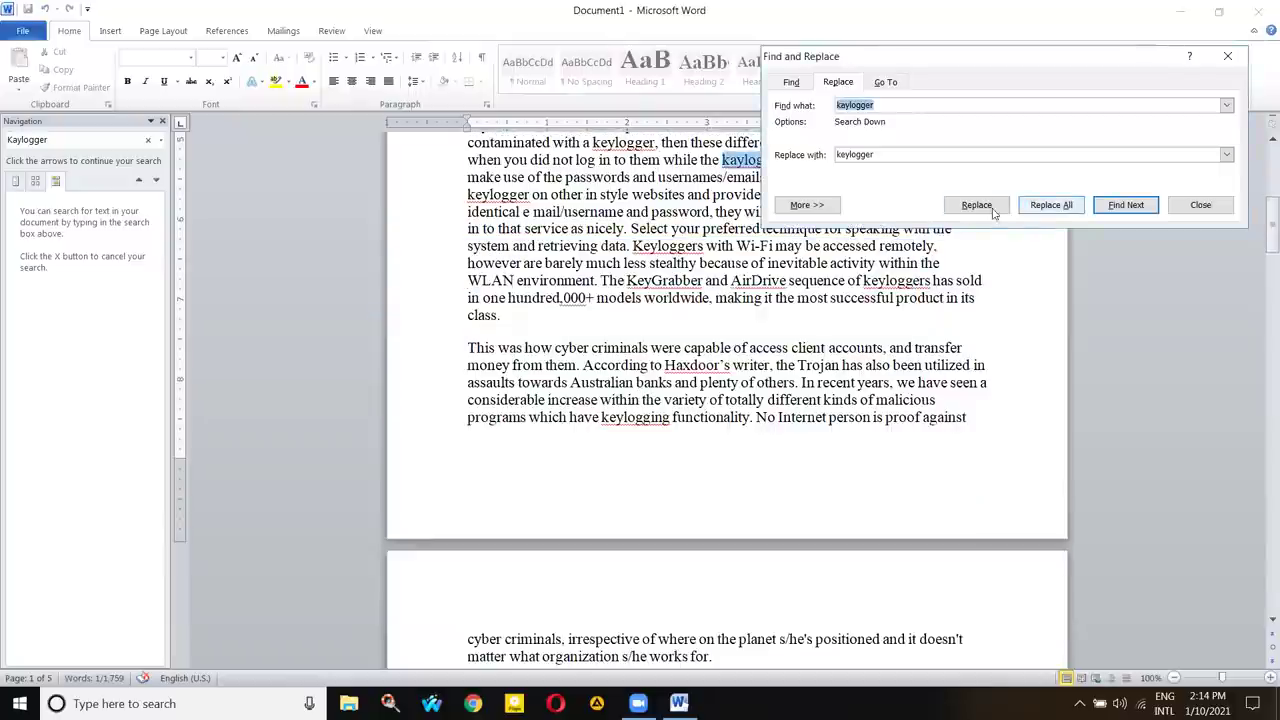
click(976, 205)
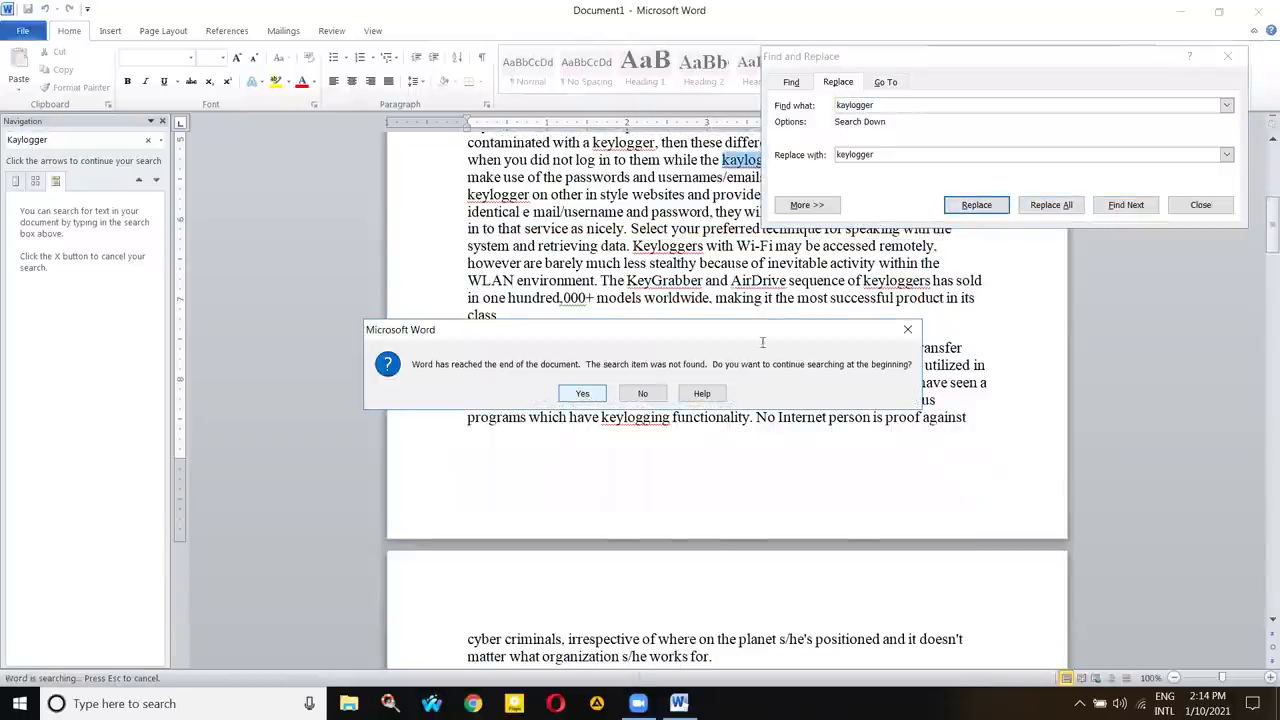
click(586, 396)
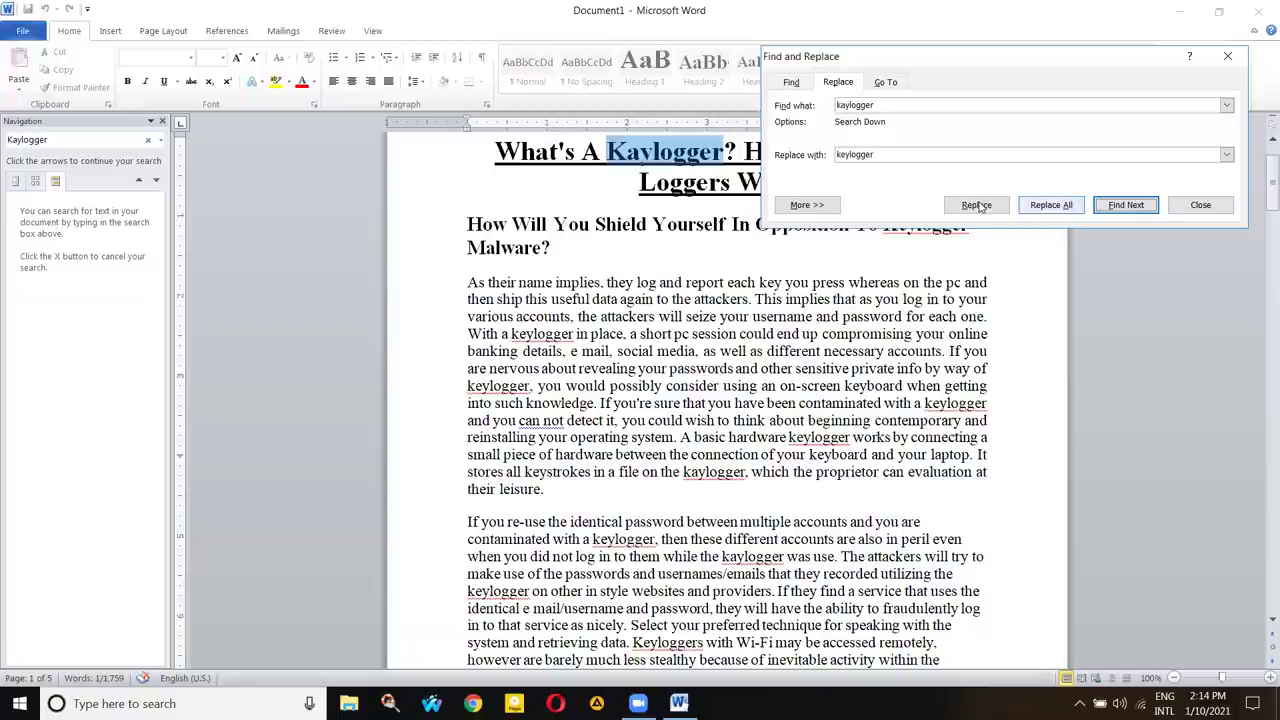
click(1045, 207)
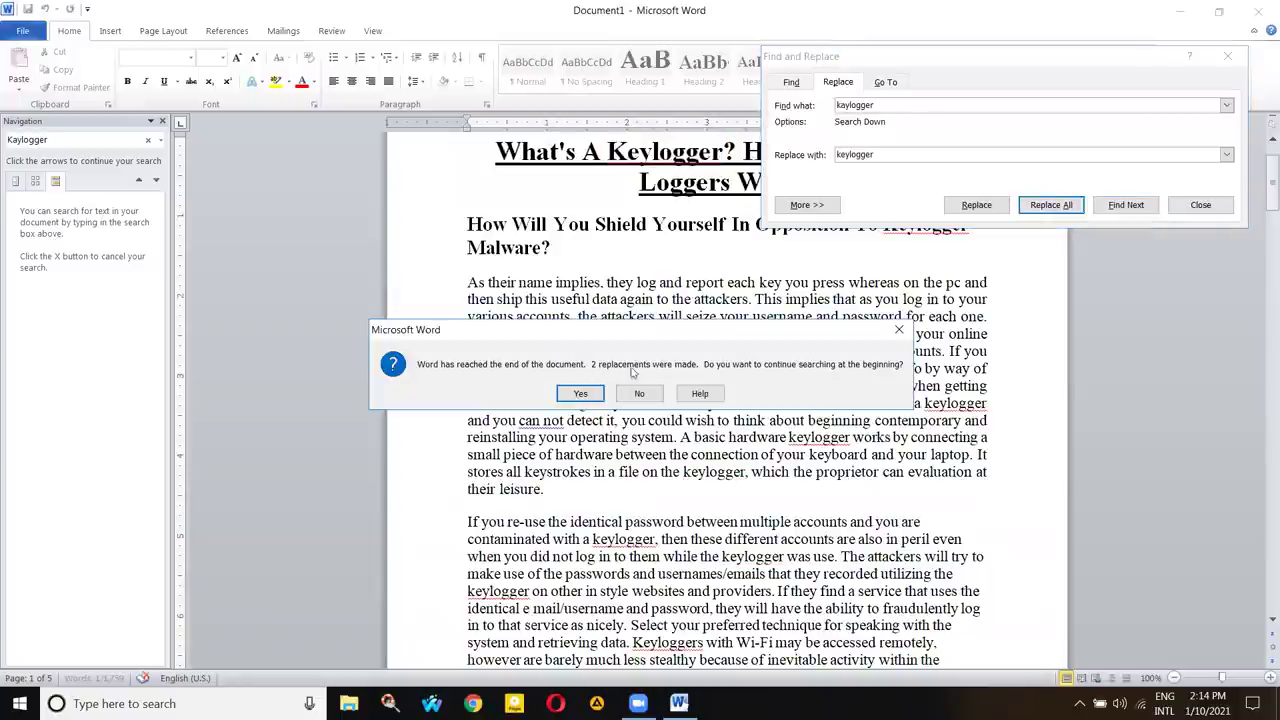
click(582, 394)
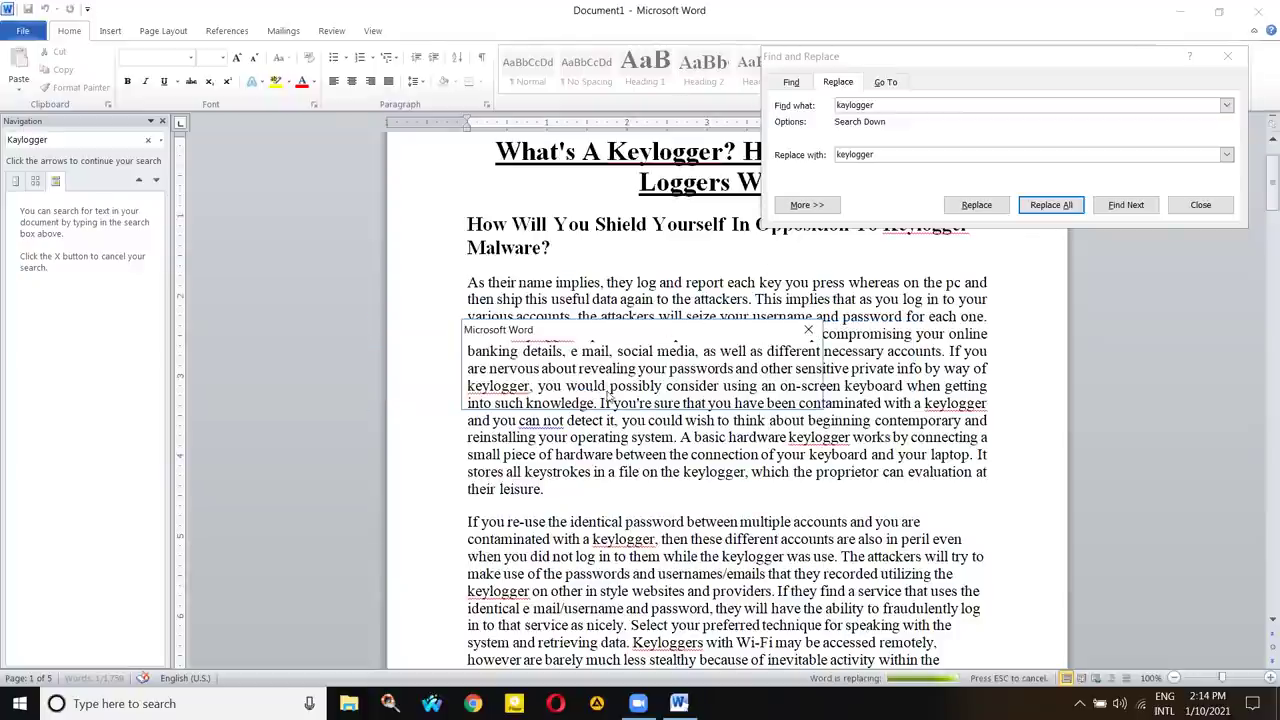
key(Return)
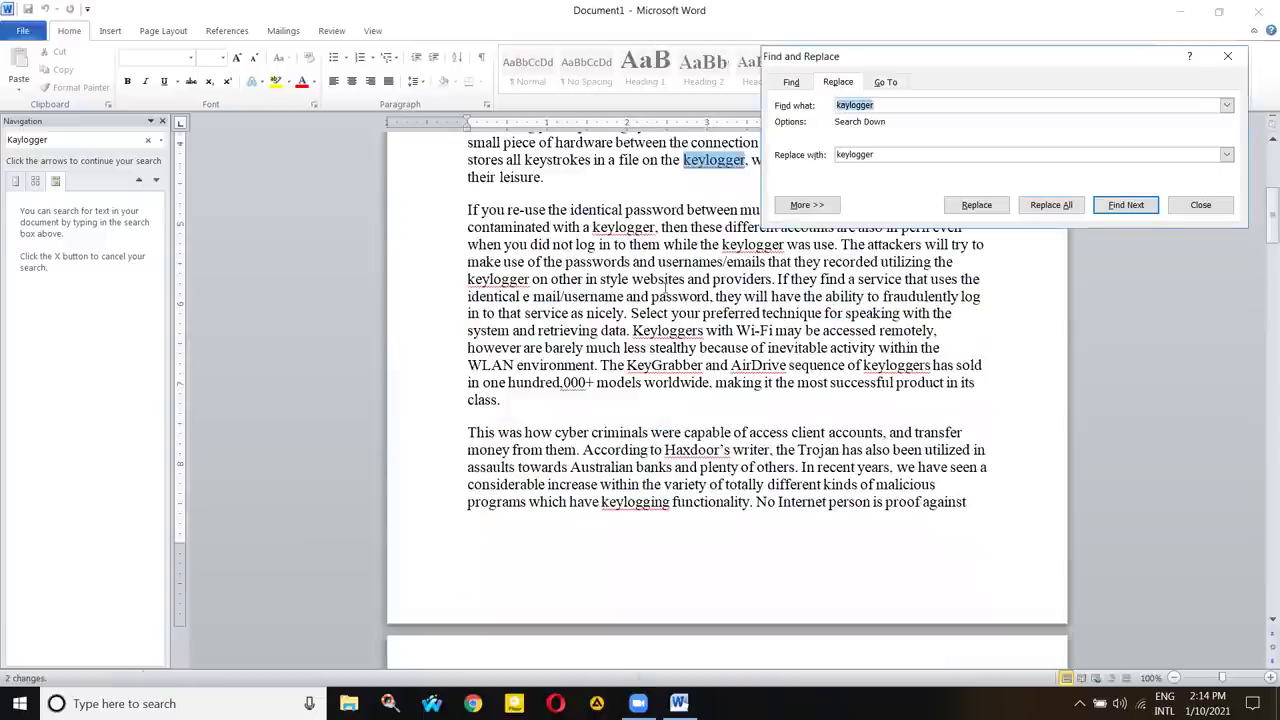
scroll(742, 461, up, 5)
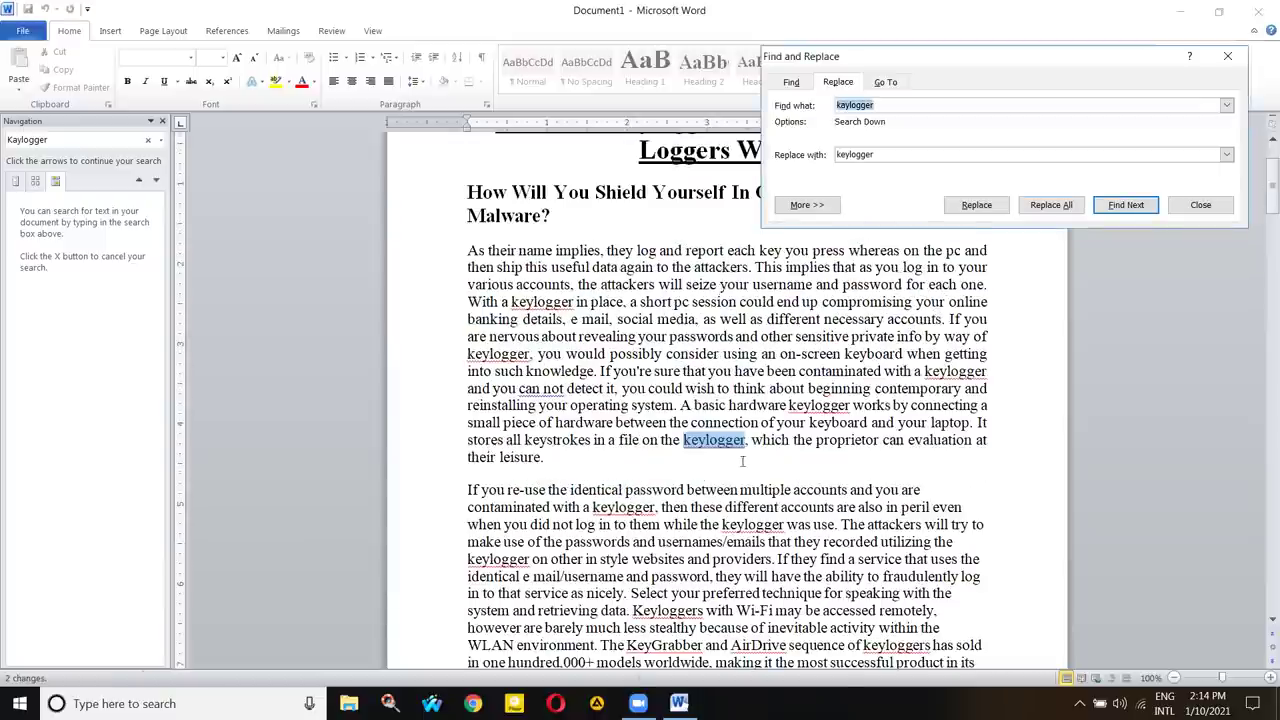
- Close Find and Replace and try Select All and Select Objects from the Select menu
click(1196, 205)
click(1228, 86)
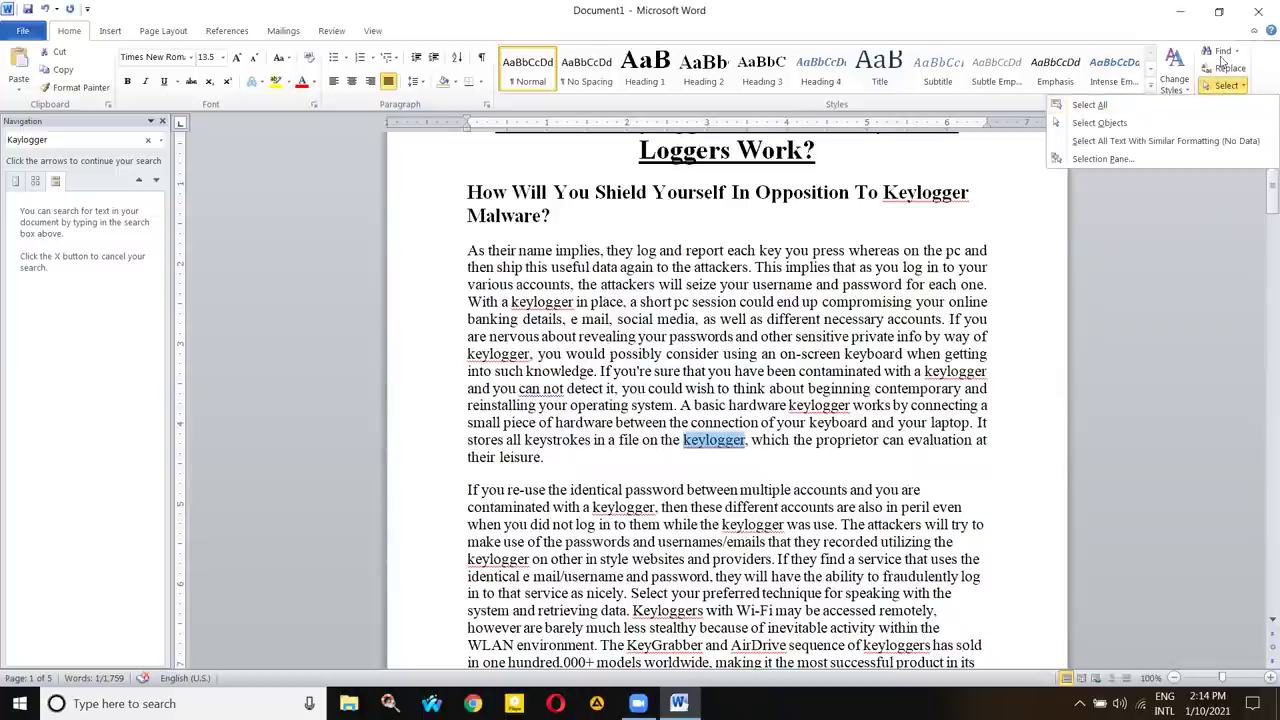
click(1124, 106)
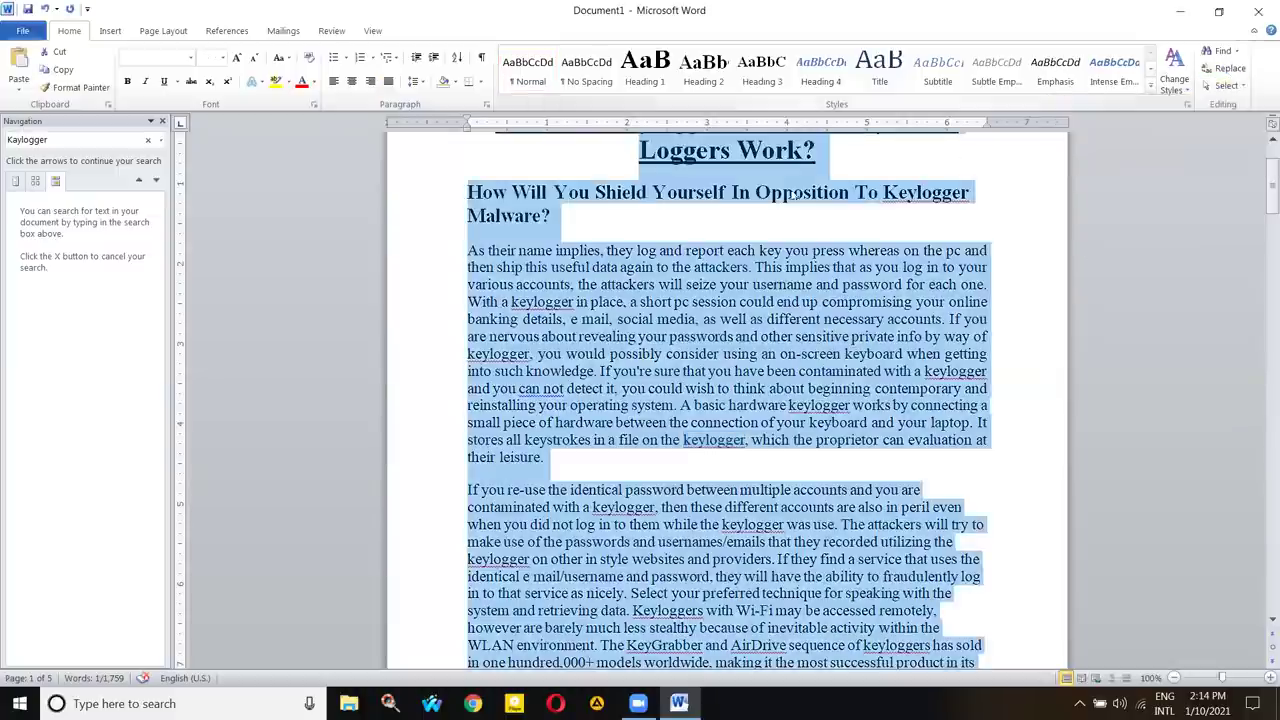
click(1228, 86)
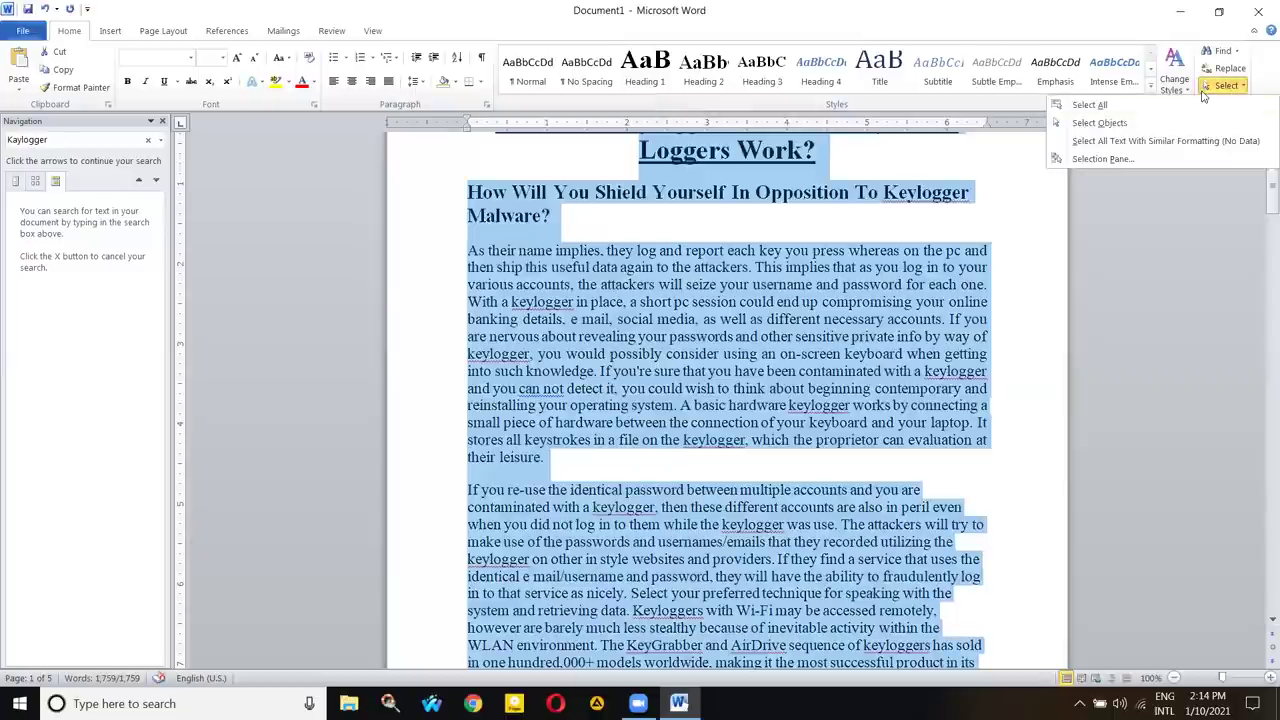
click(1105, 123)
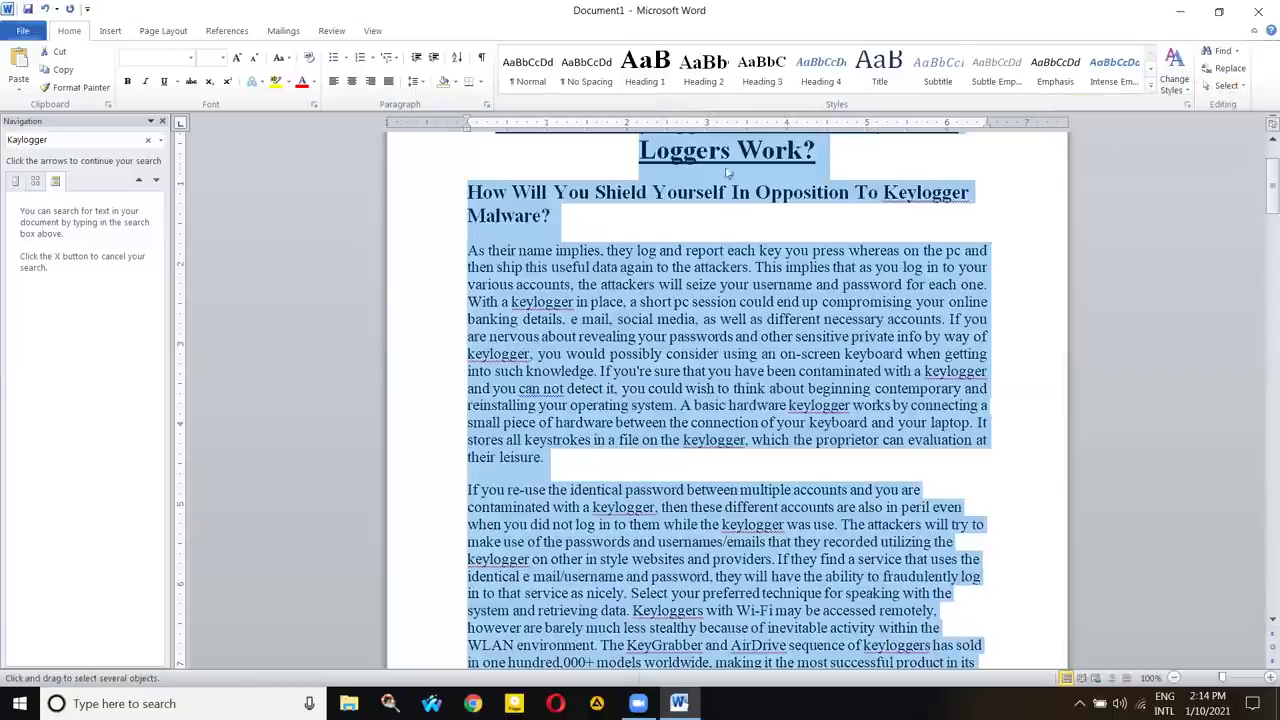
scroll(722, 157, up, 3)
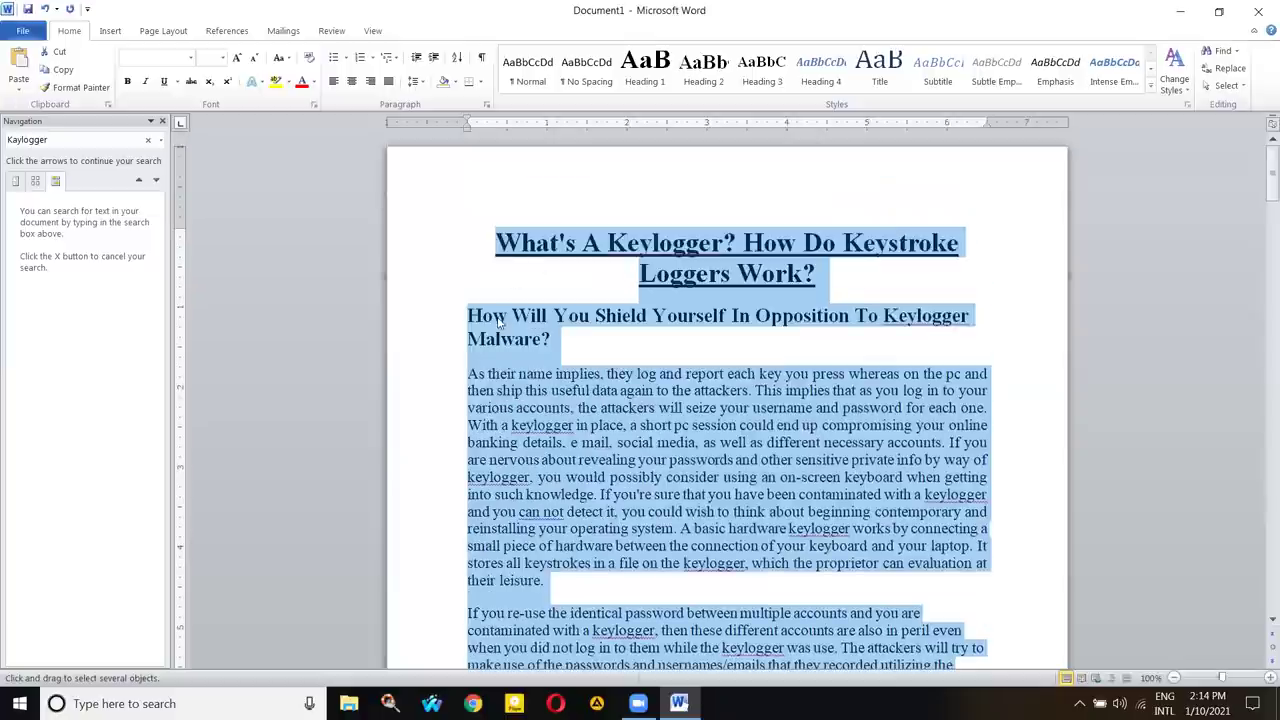
- Select and deselect words, the first paragraph, and the 'How Will You Shield' heading
click(610, 440)
triple_click(610, 440)
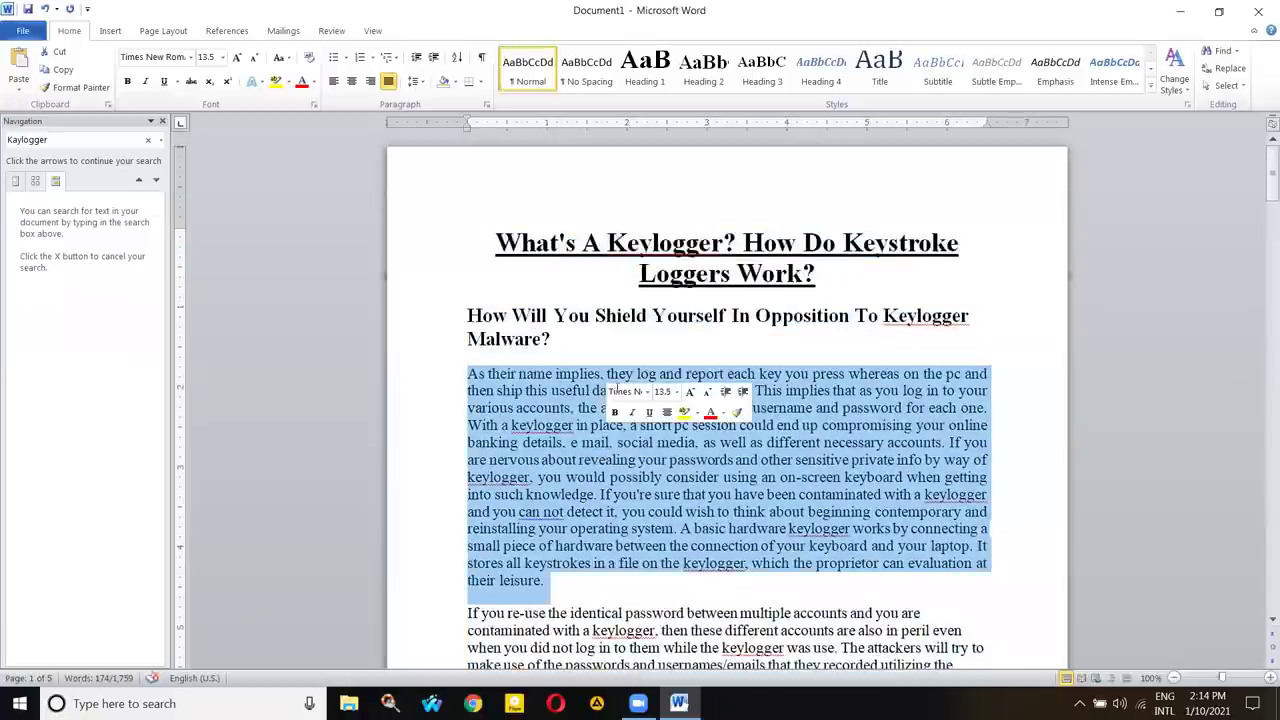
click(620, 425)
double_click(627, 407)
double_click(572, 390)
triple_click(862, 375)
click(1006, 380)
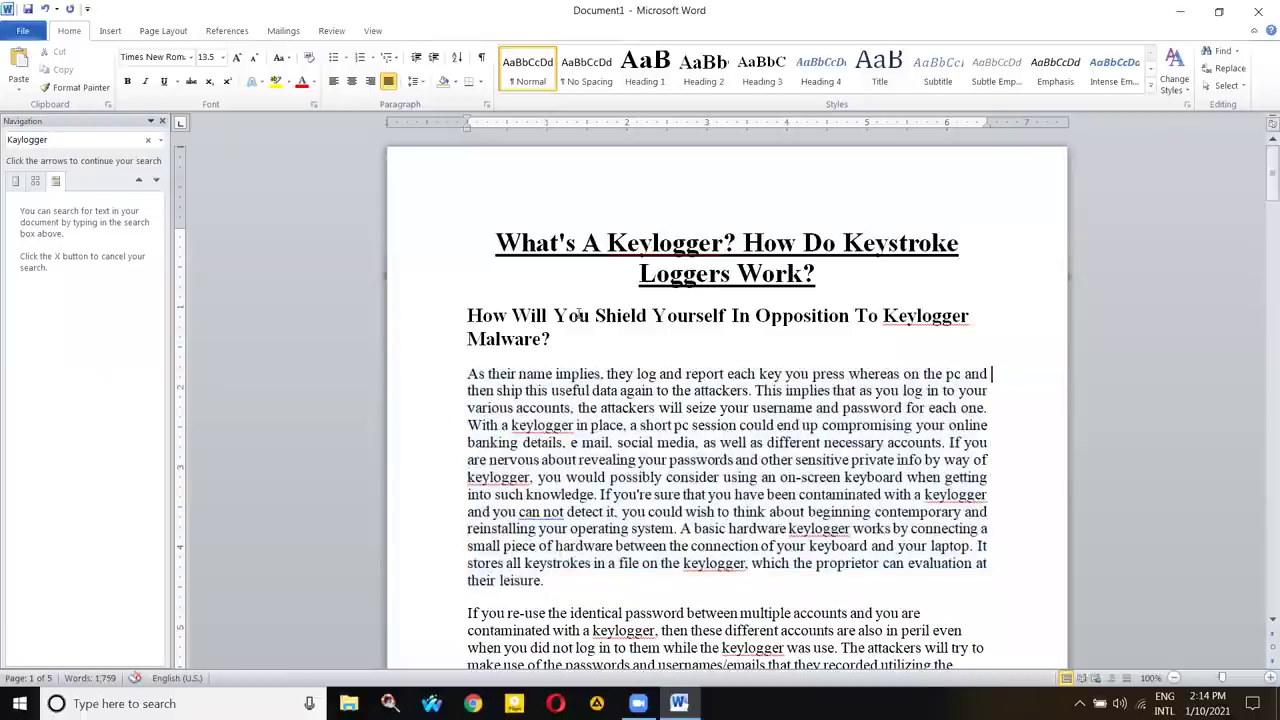
triple_click(579, 318)
click(508, 316)
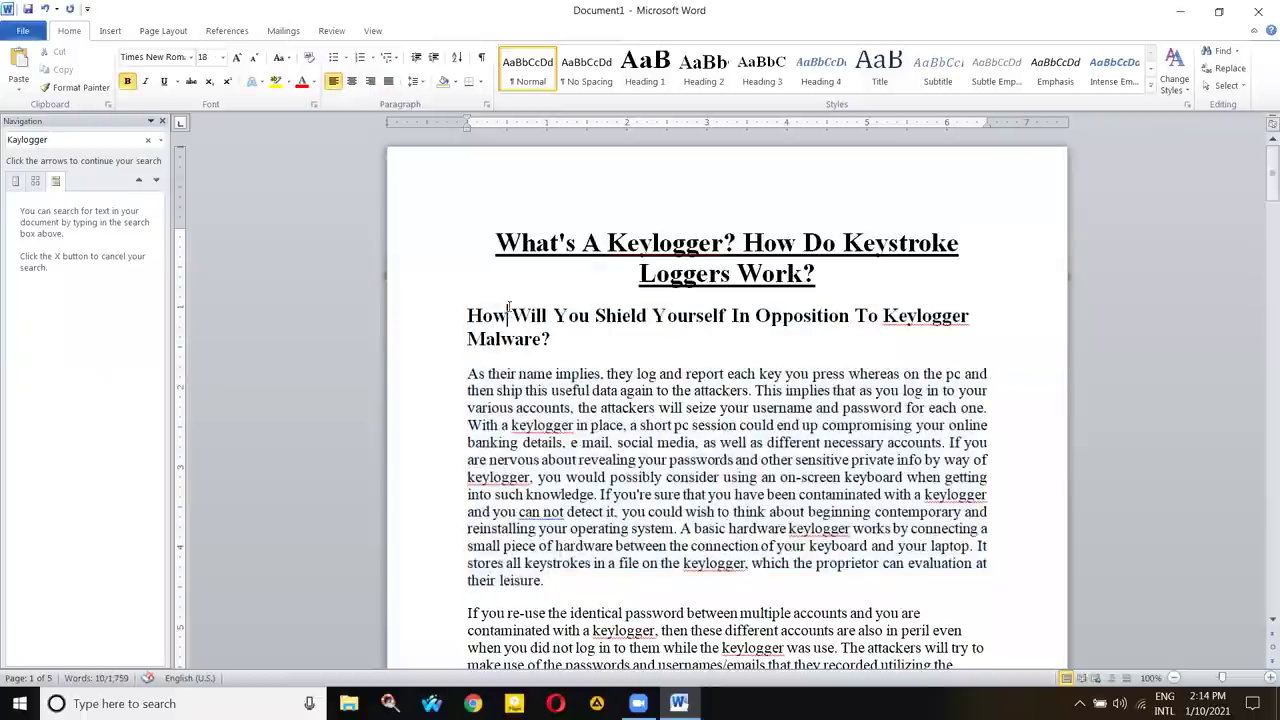
- Select the first body paragraph beginning 'As their name implies' by word, triple-click and drag
scroll(605, 283, down, 2)
double_click(580, 293)
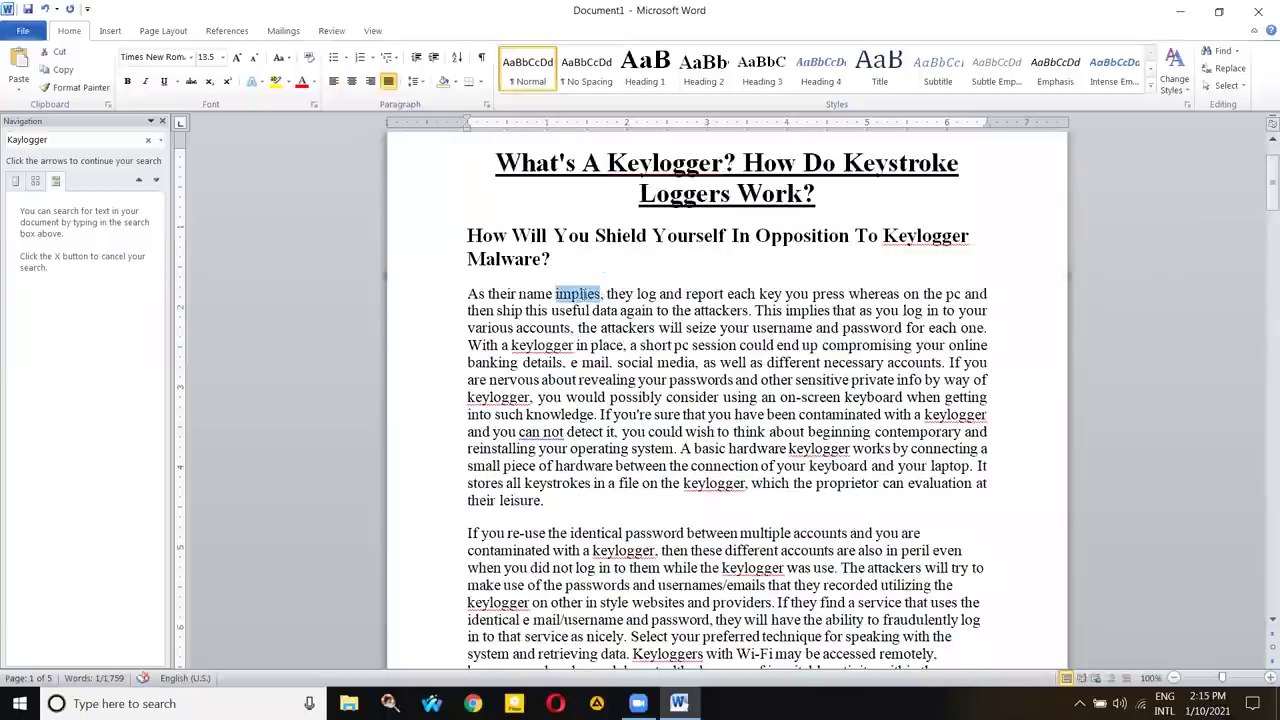
click(571, 293)
triple_click(571, 293)
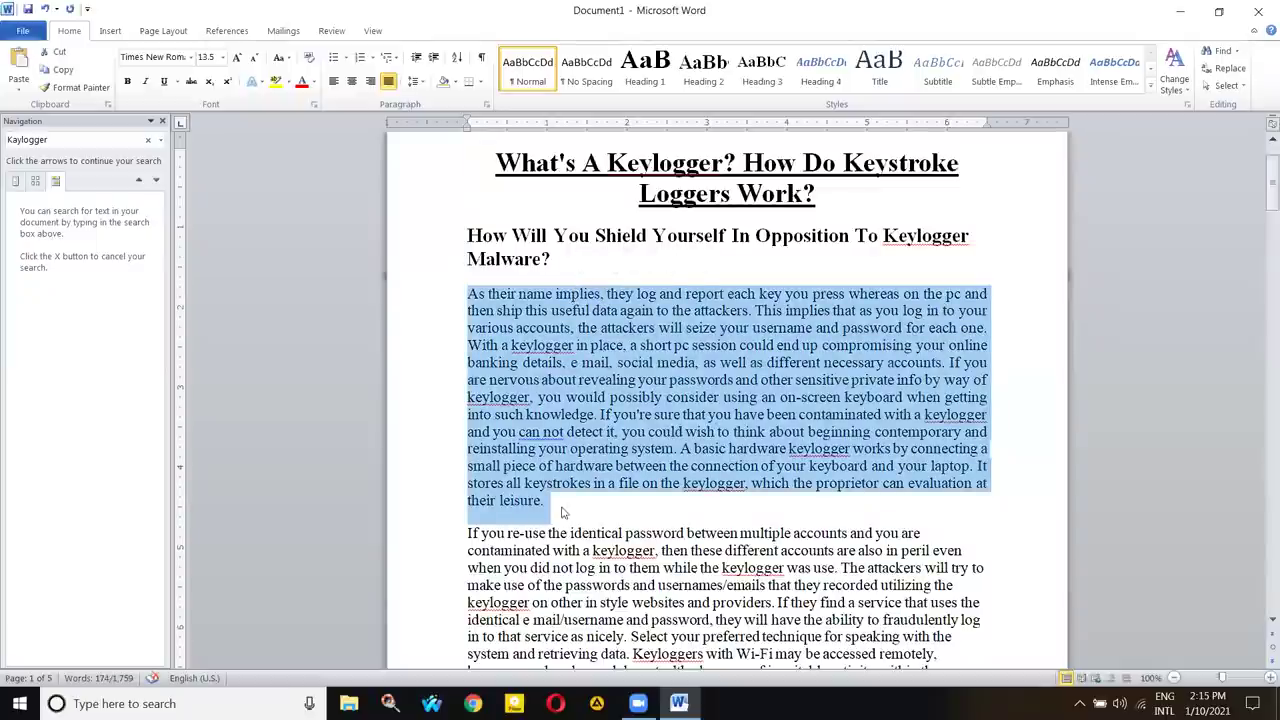
key(Right)
drag(468, 294, 545, 502)
triple_click(590, 362)
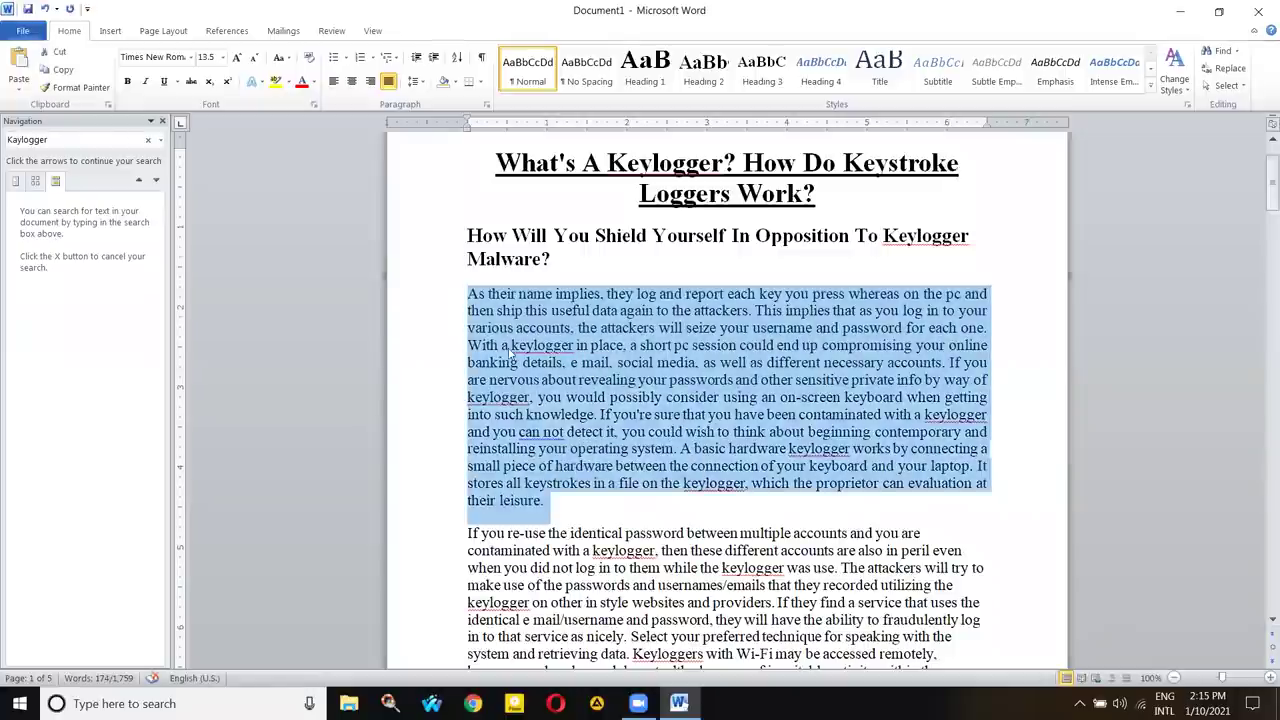
click(581, 522)
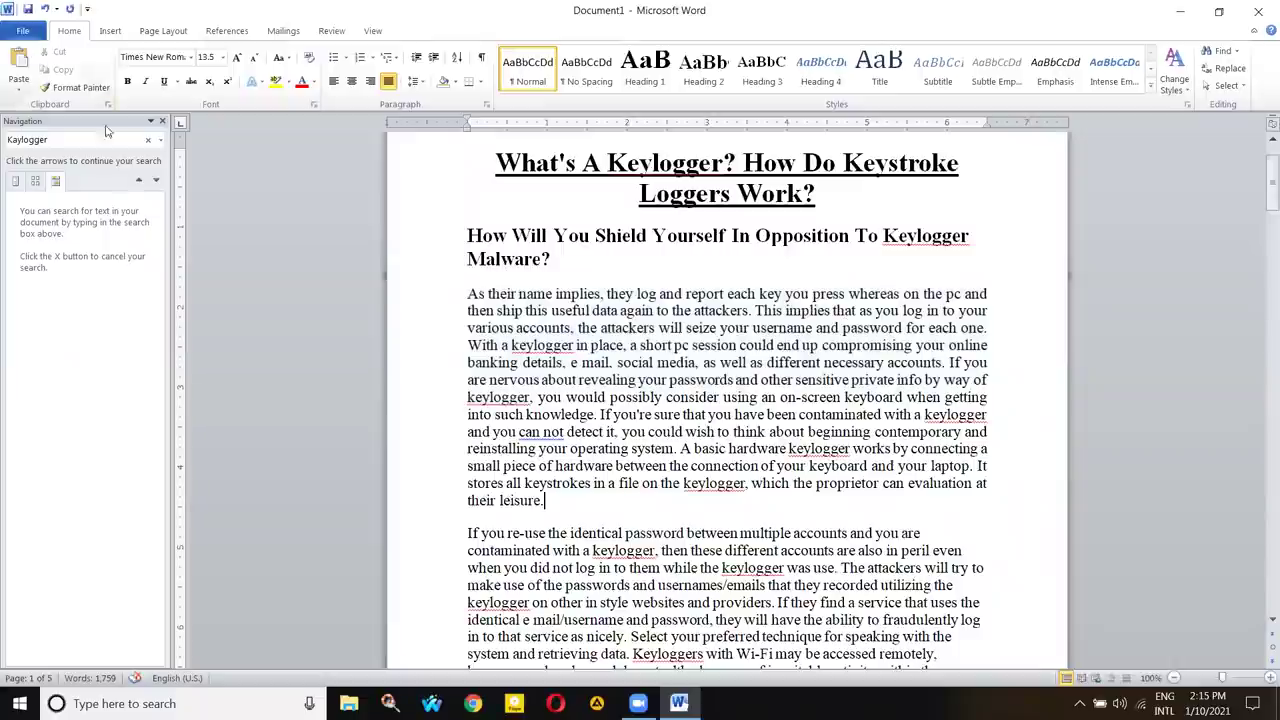
- Add the line 'CTRL + A – Select All' below 'CTRL + H – Replace' at the document's end
click(161, 122)
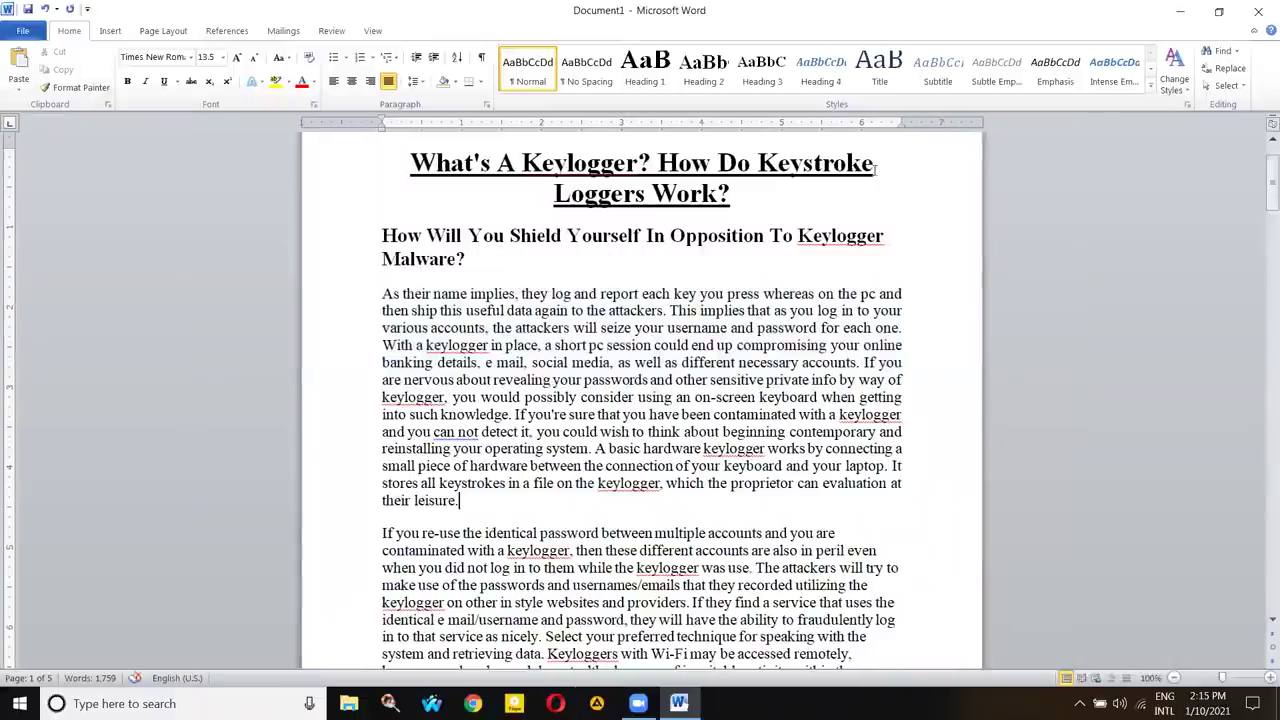
scroll(437, 284, down, 15)
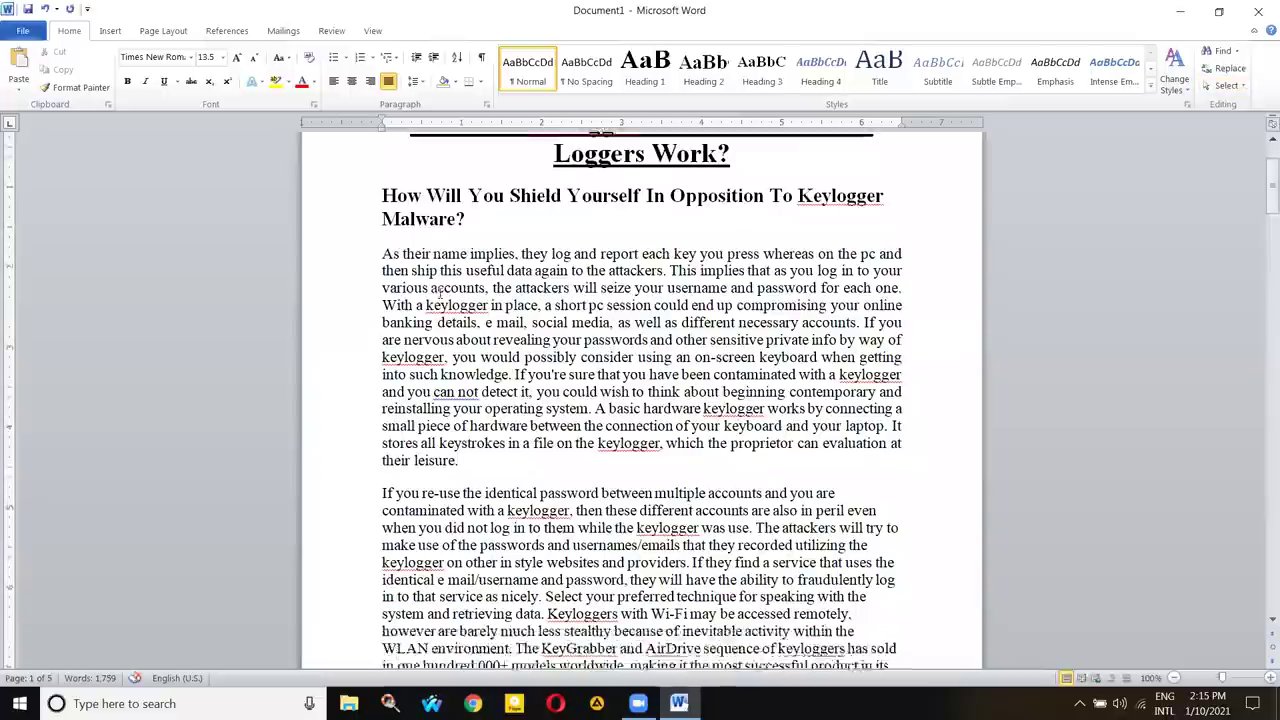
scroll(440, 284, down, 4)
drag(1265, 310, 1262, 620)
click(591, 229)
key(Return)
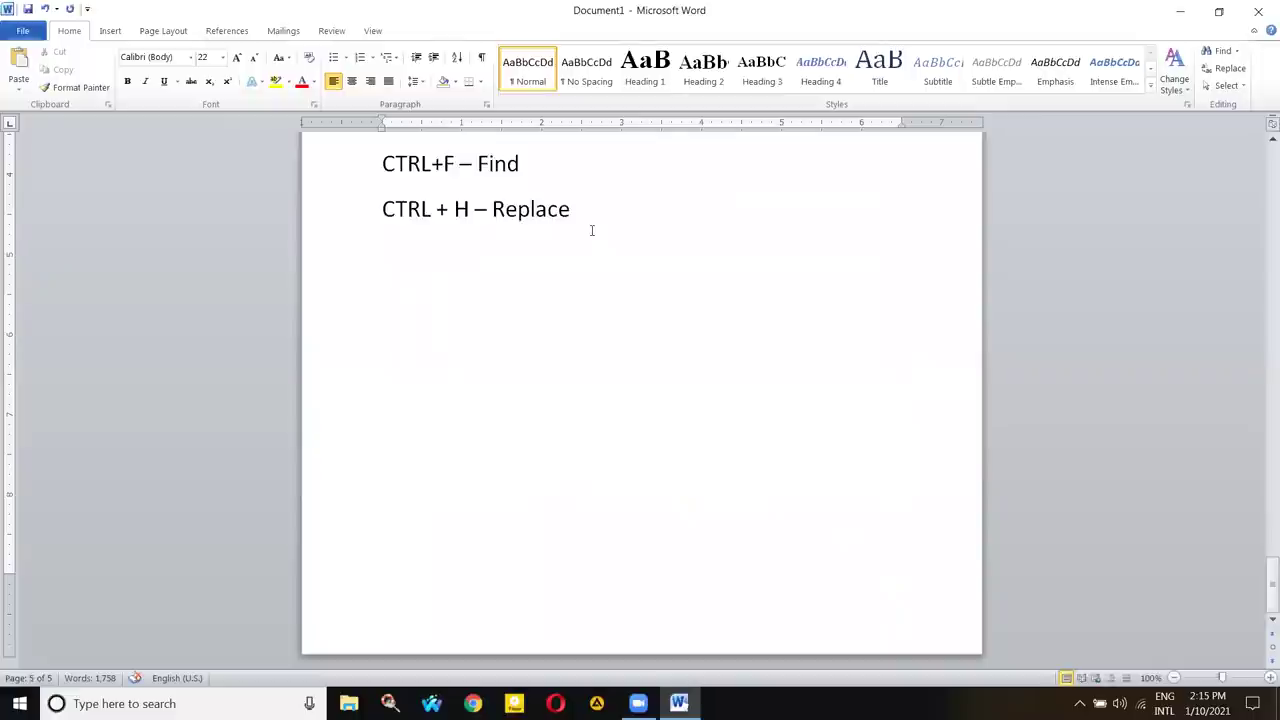
text(CTRL +)
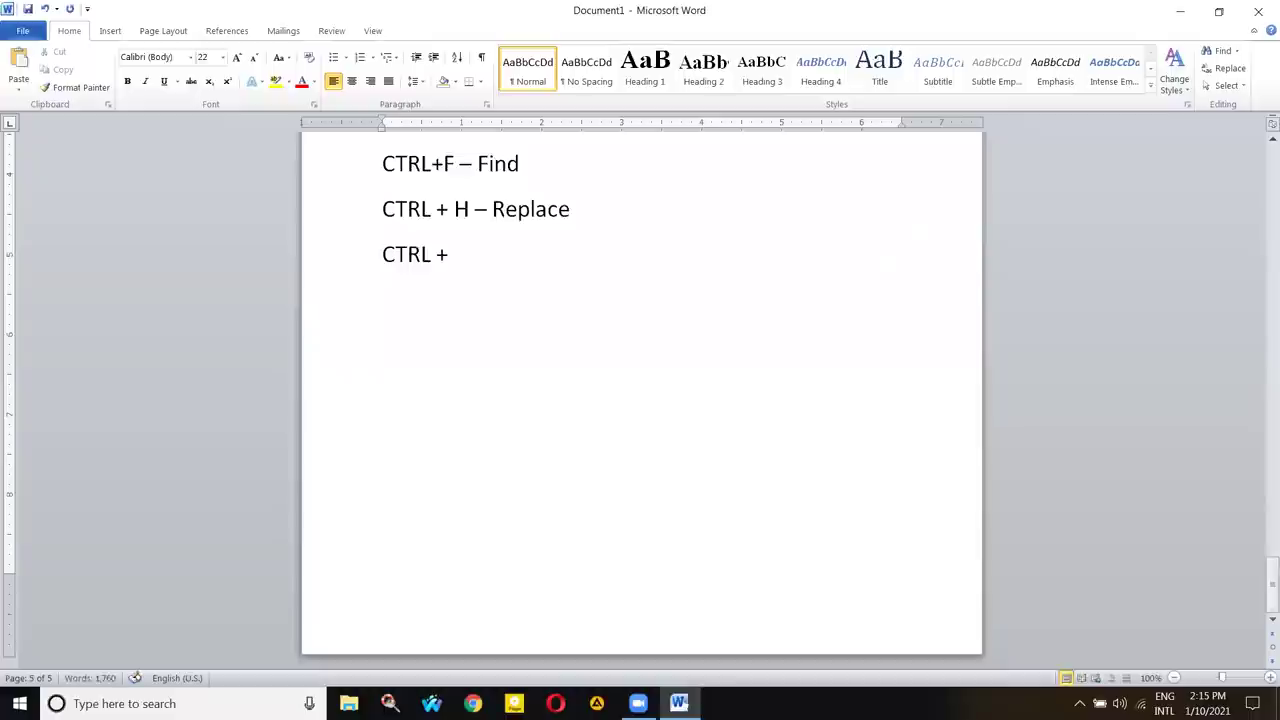
text( A - Select All)
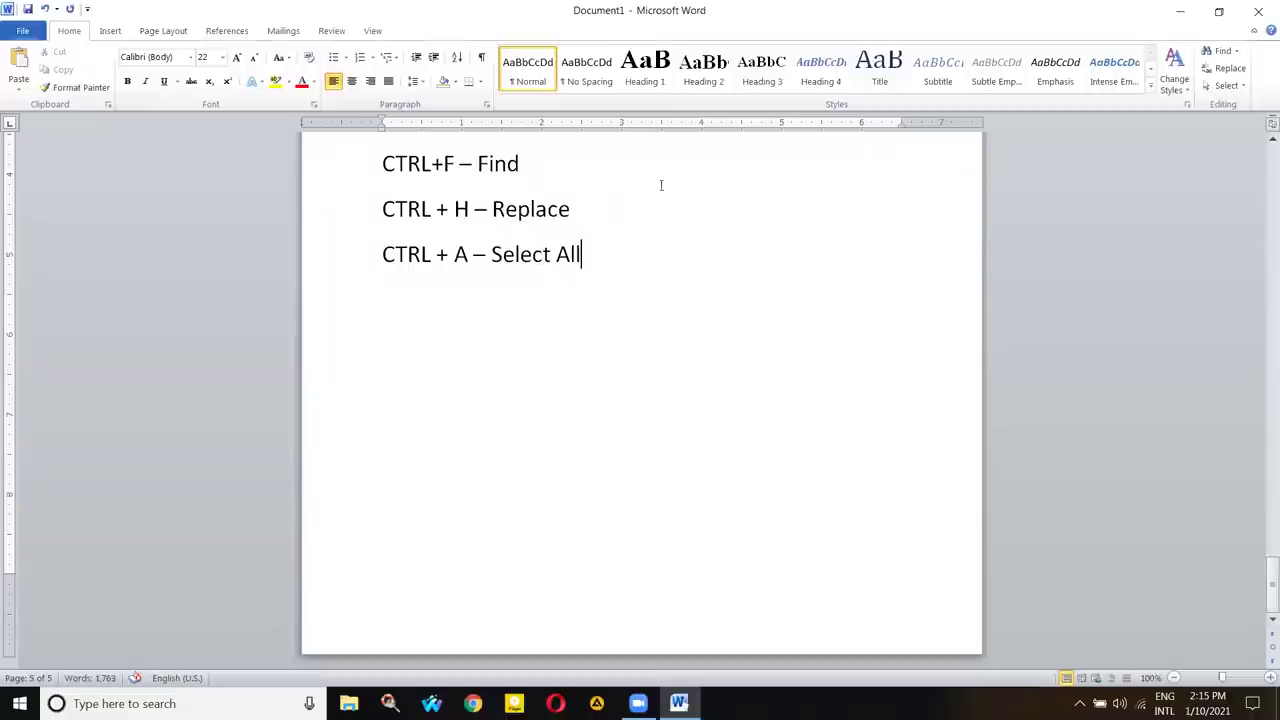
scroll(660, 186, up, 2)
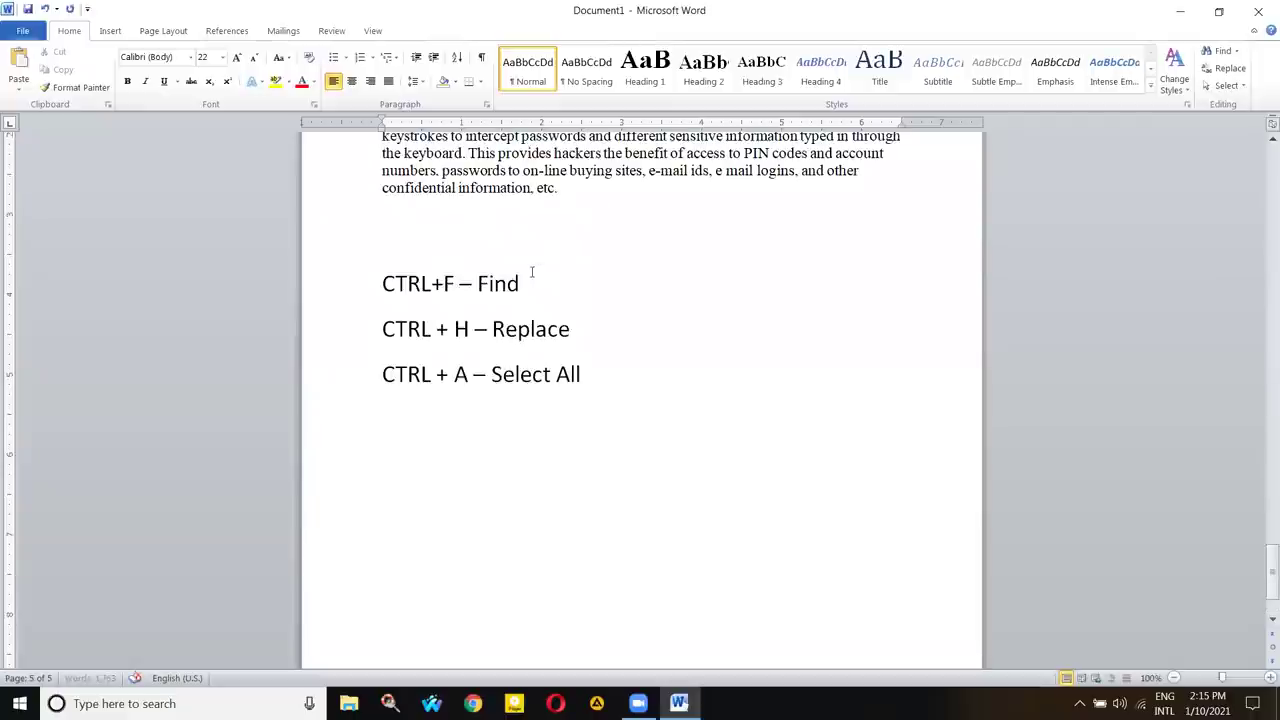
click(1228, 86)
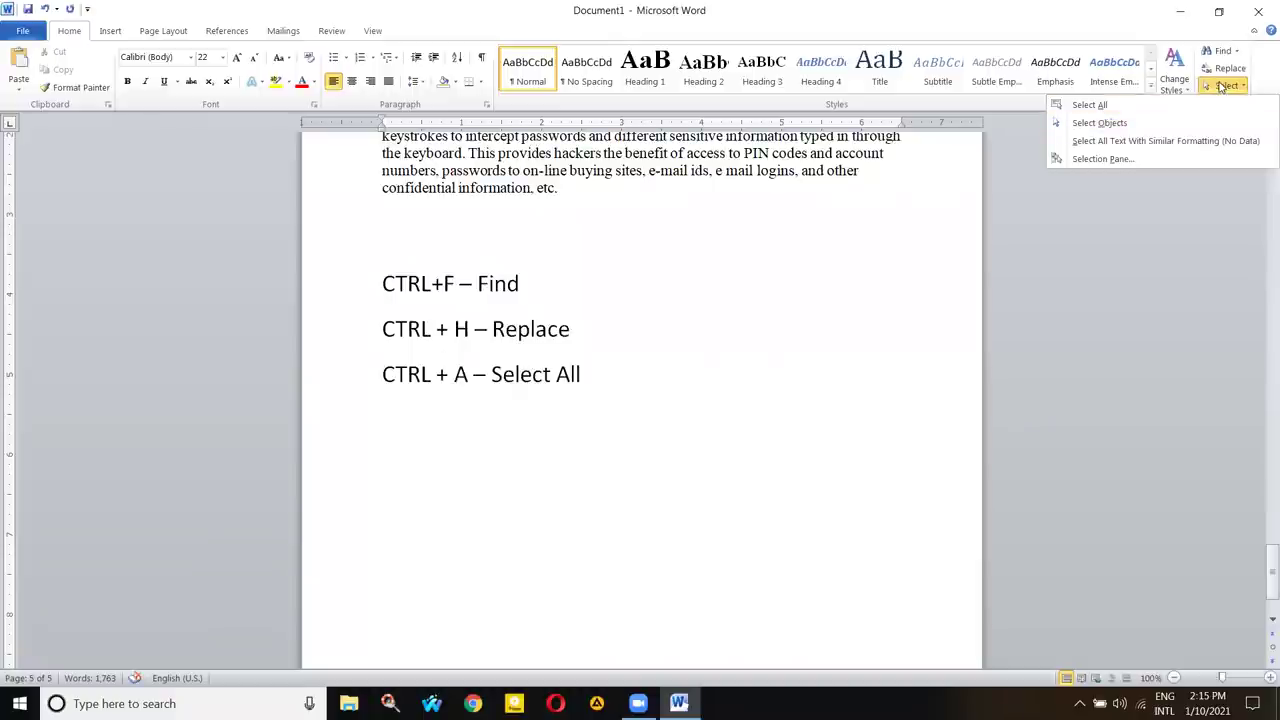
click(1222, 88)
click(777, 243)
scroll(778, 234, up, 4)
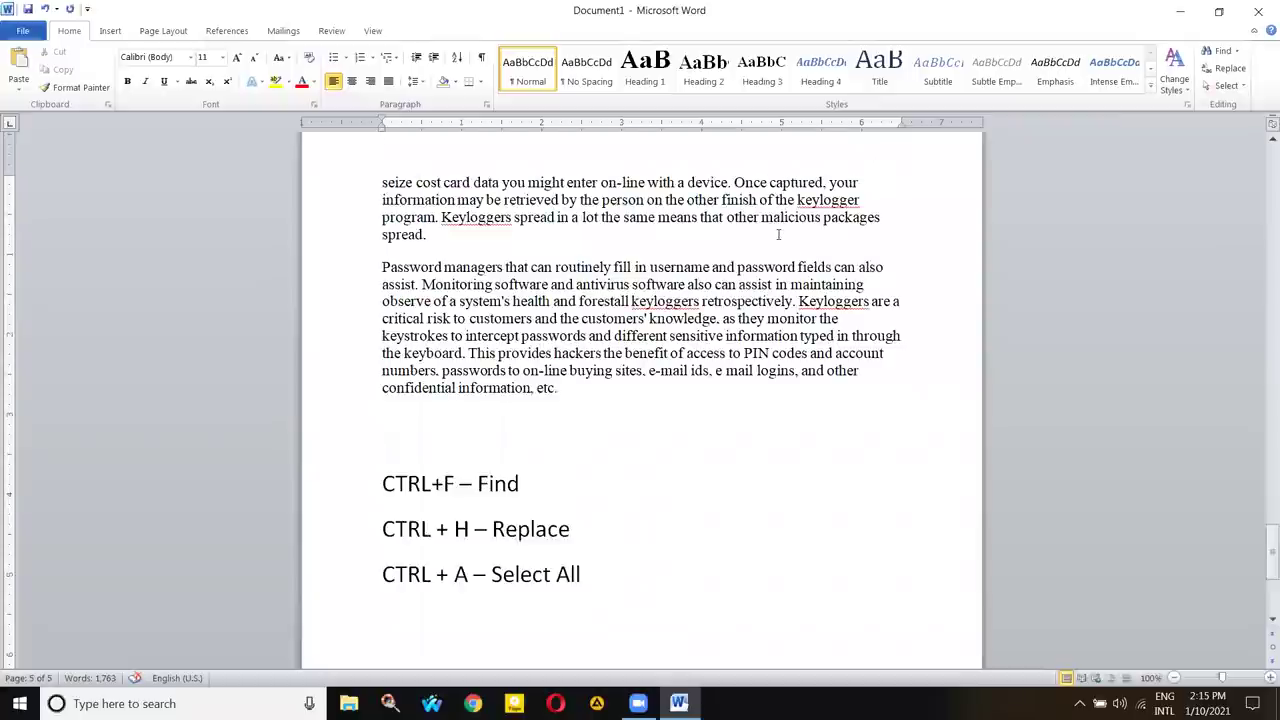
key(ctrl+a)
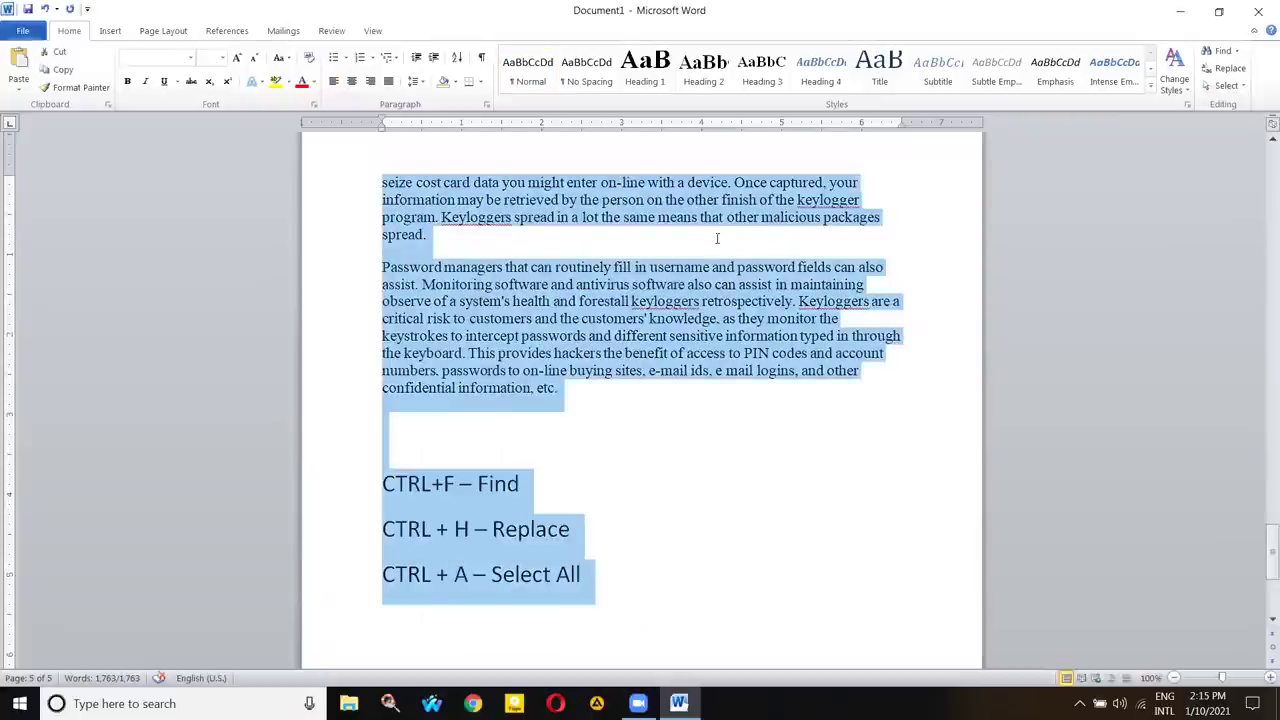
click(717, 238)
scroll(725, 366, up, 7)
scroll(705, 341, up, 3)
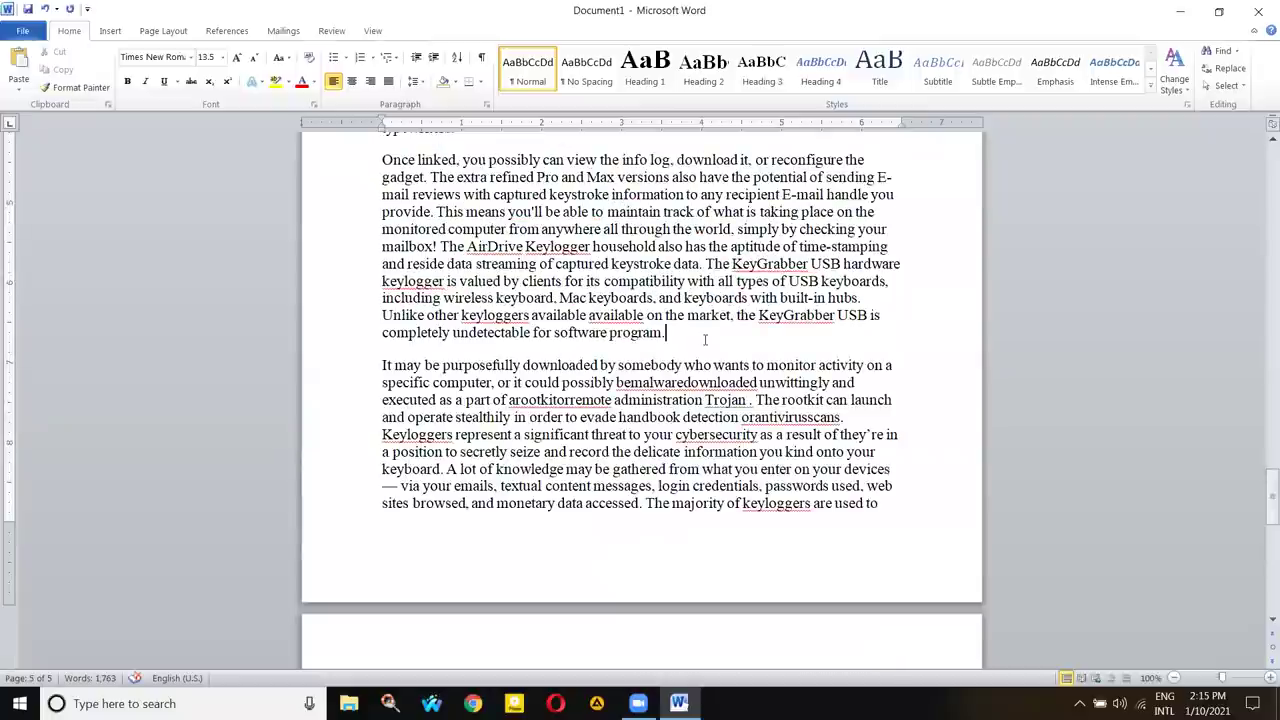
key(ctrl+a)
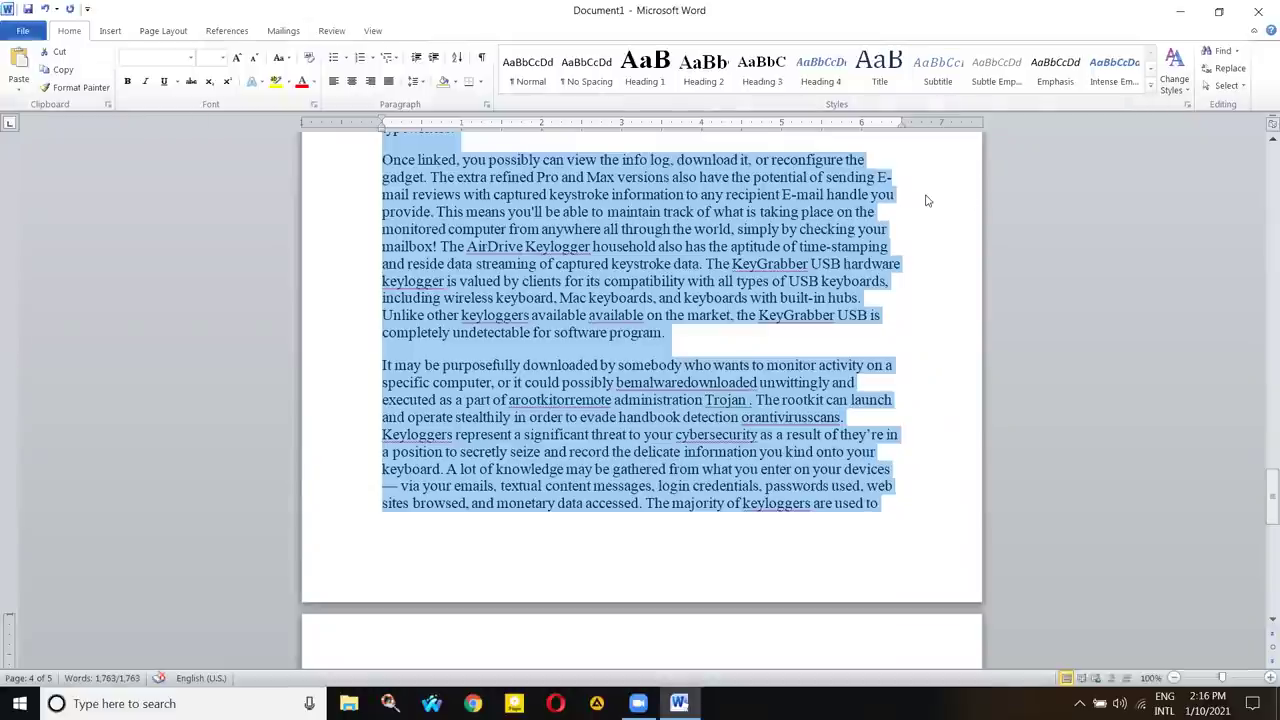
scroll(929, 200, up, 12)
drag(1262, 396, 1262, 152)
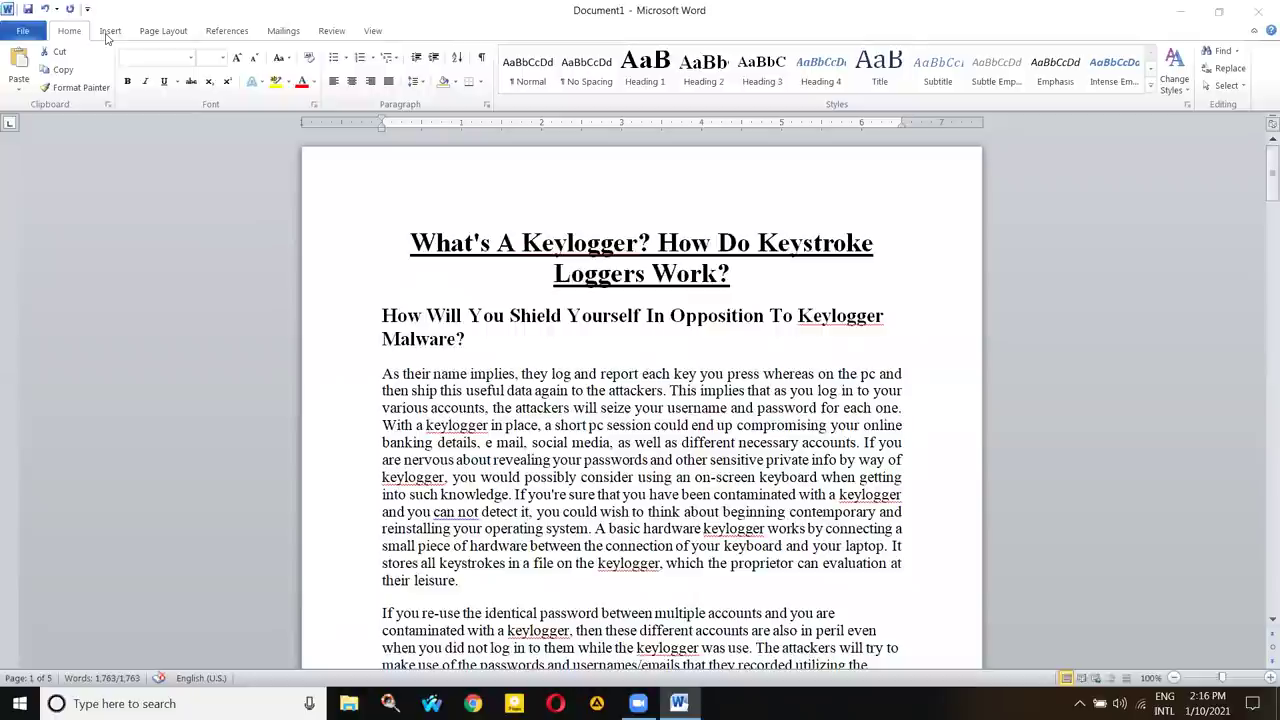
- Select the whole document with Ctrl+A, show the Insert tab, then deselect by clicking the title
key(ctrl+a)
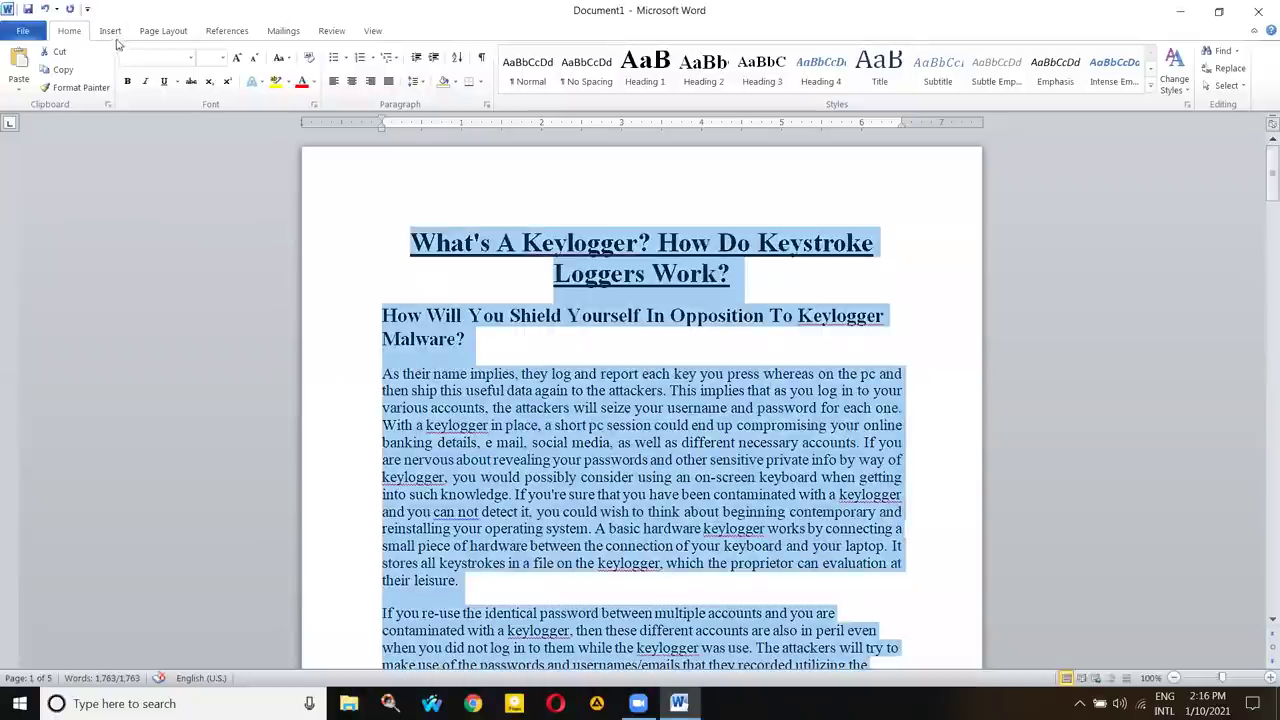
click(112, 32)
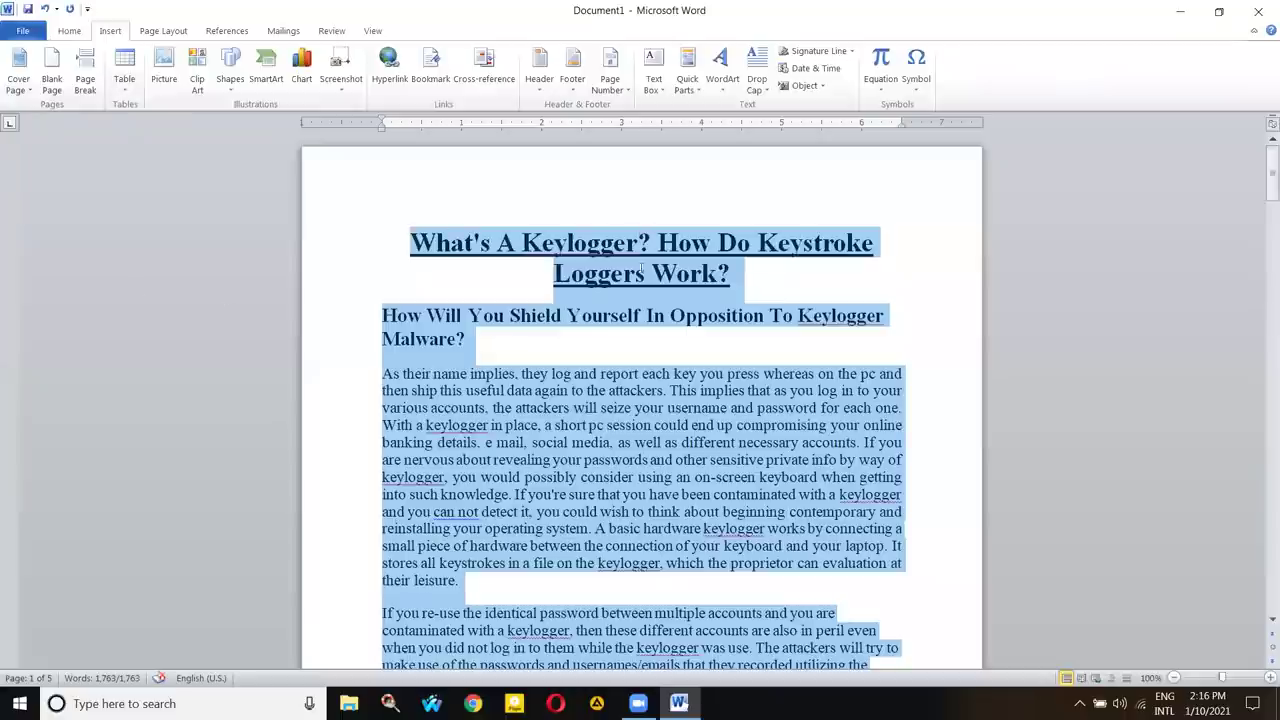
click(638, 243)
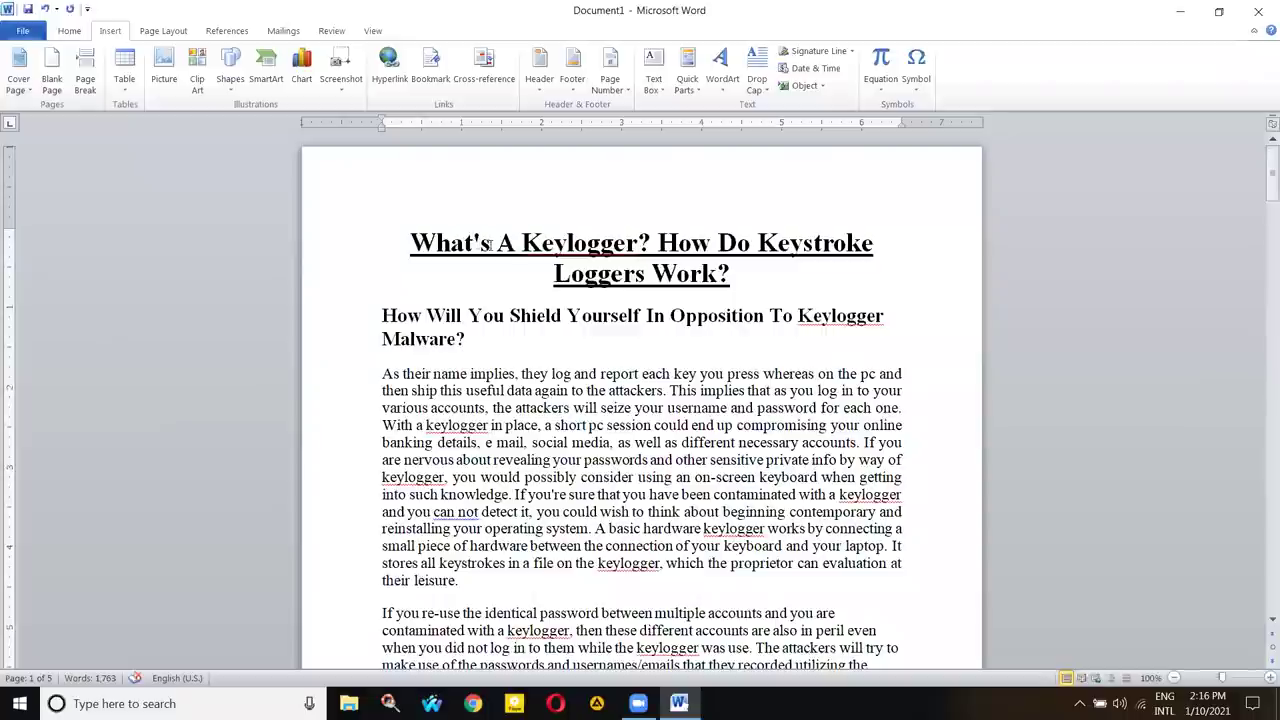
click(25, 33)
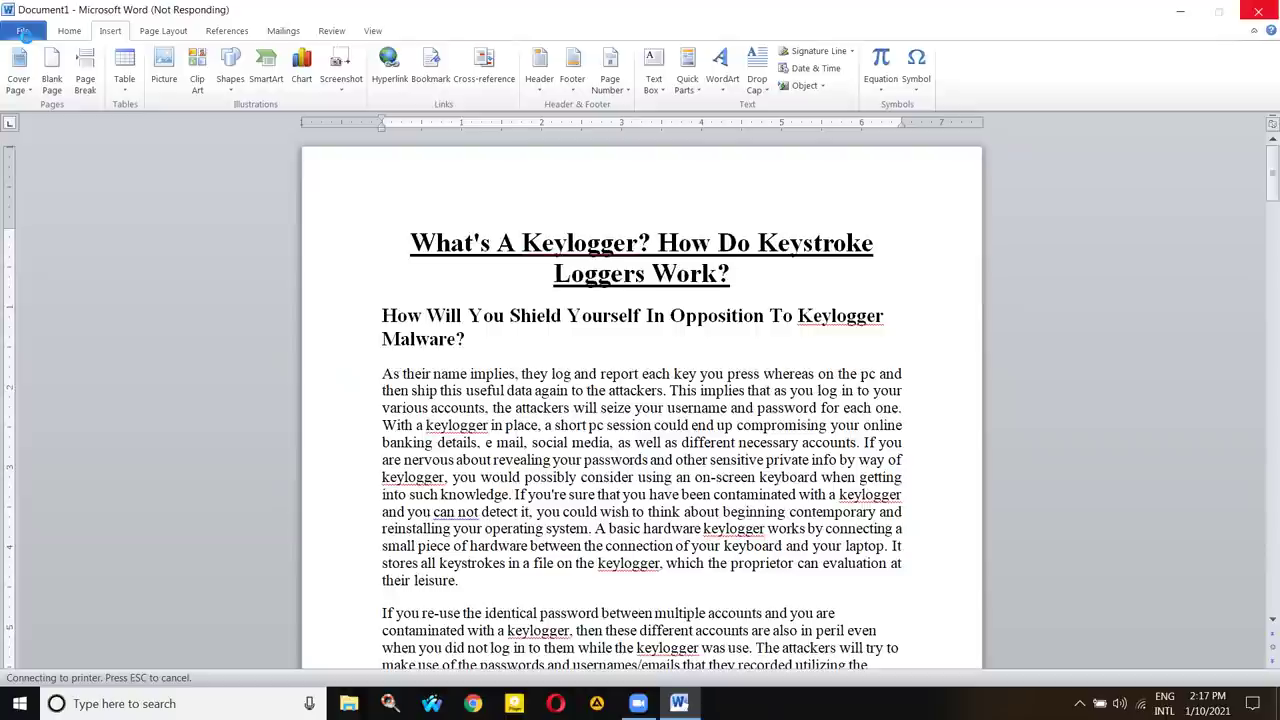
- Create a new blank document, Document2, from File > New
click(36, 36)
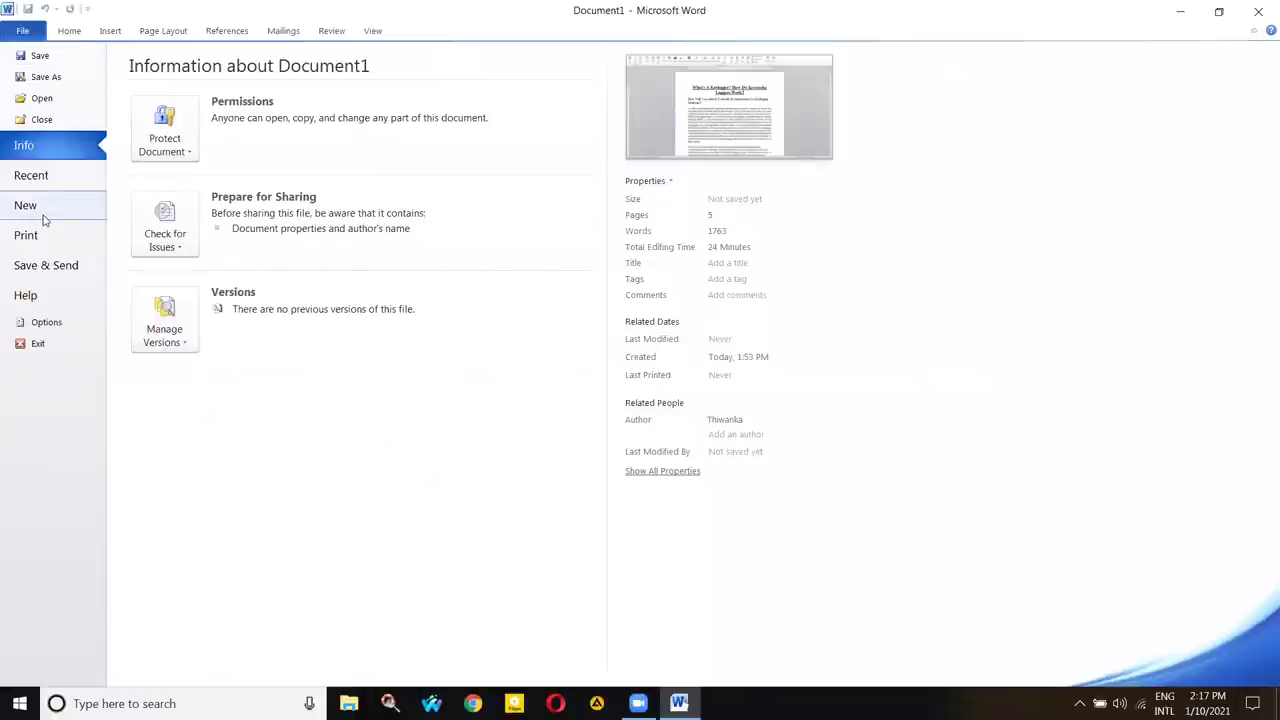
click(43, 214)
click(836, 400)
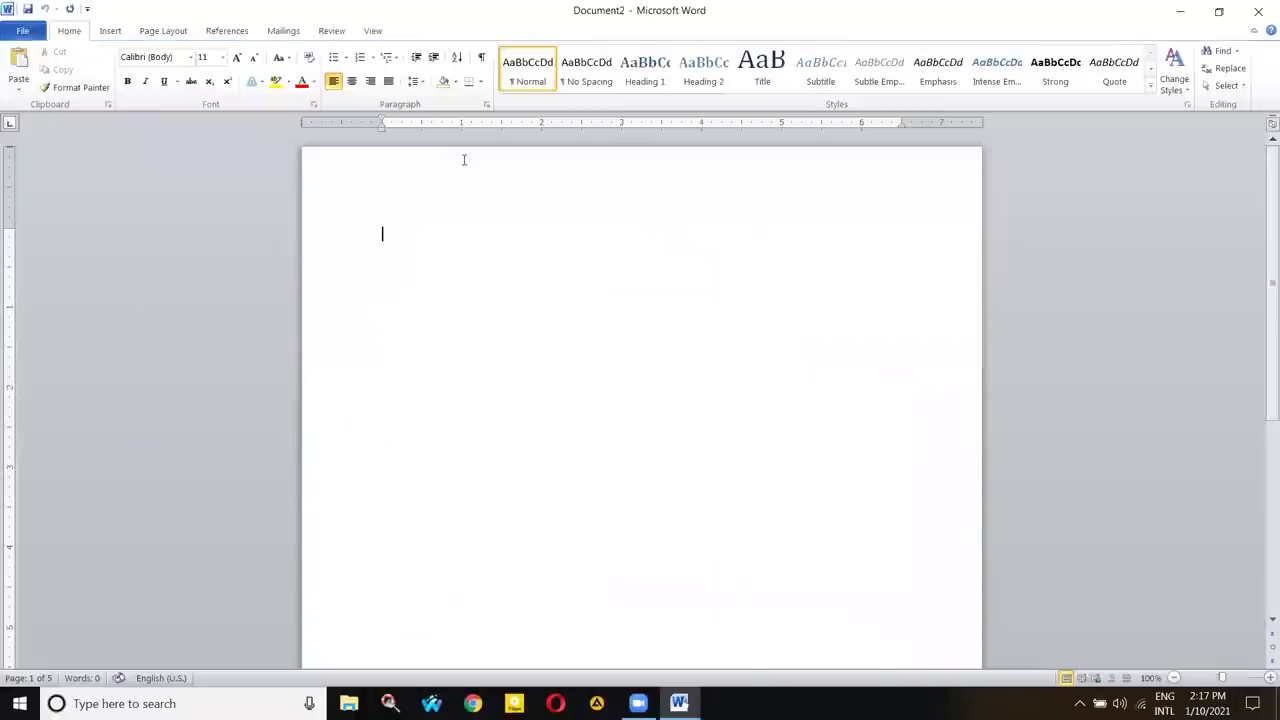
click(108, 31)
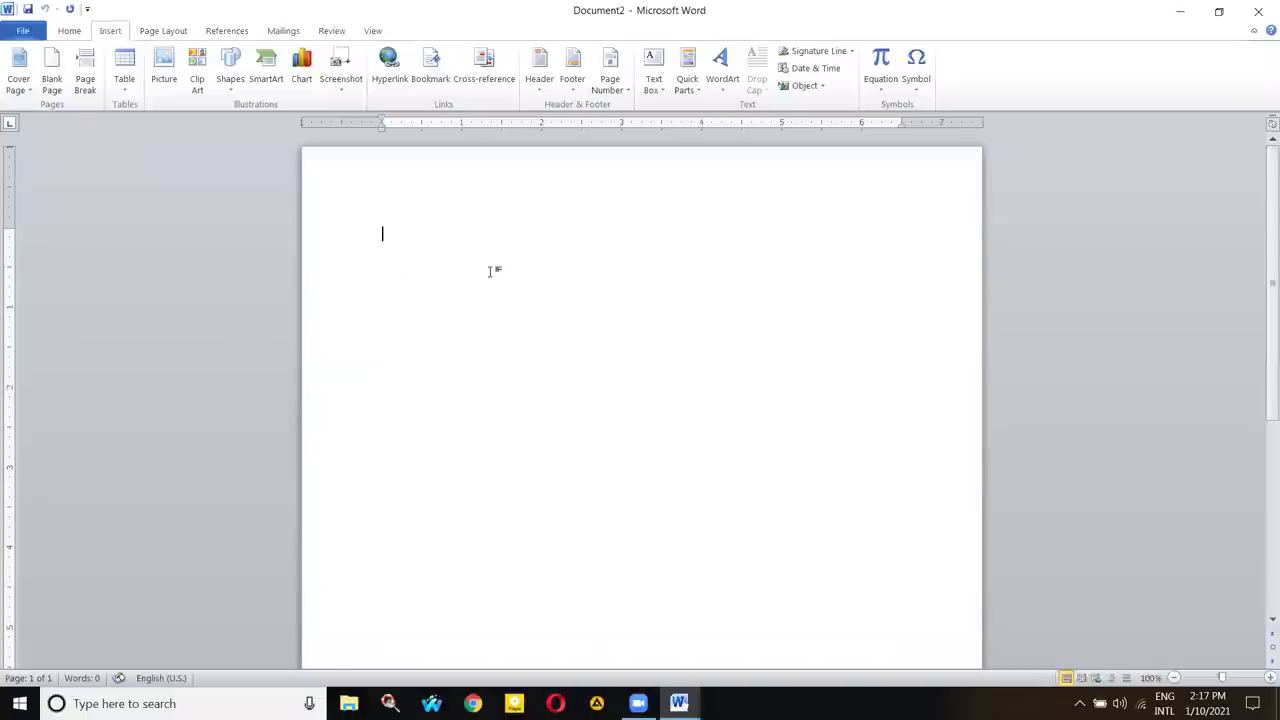
scroll(490, 270, down, 6)
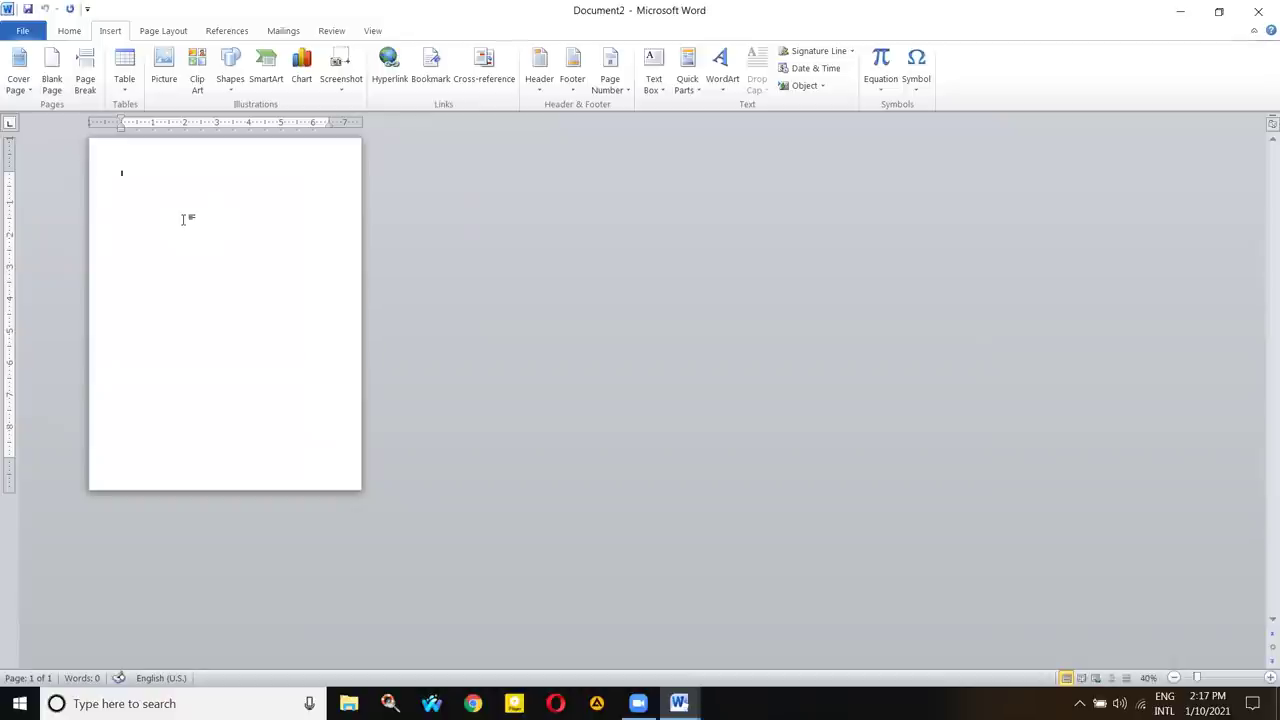
- Insert the Alphabet design from the Built-In Cover Page gallery
click(22, 90)
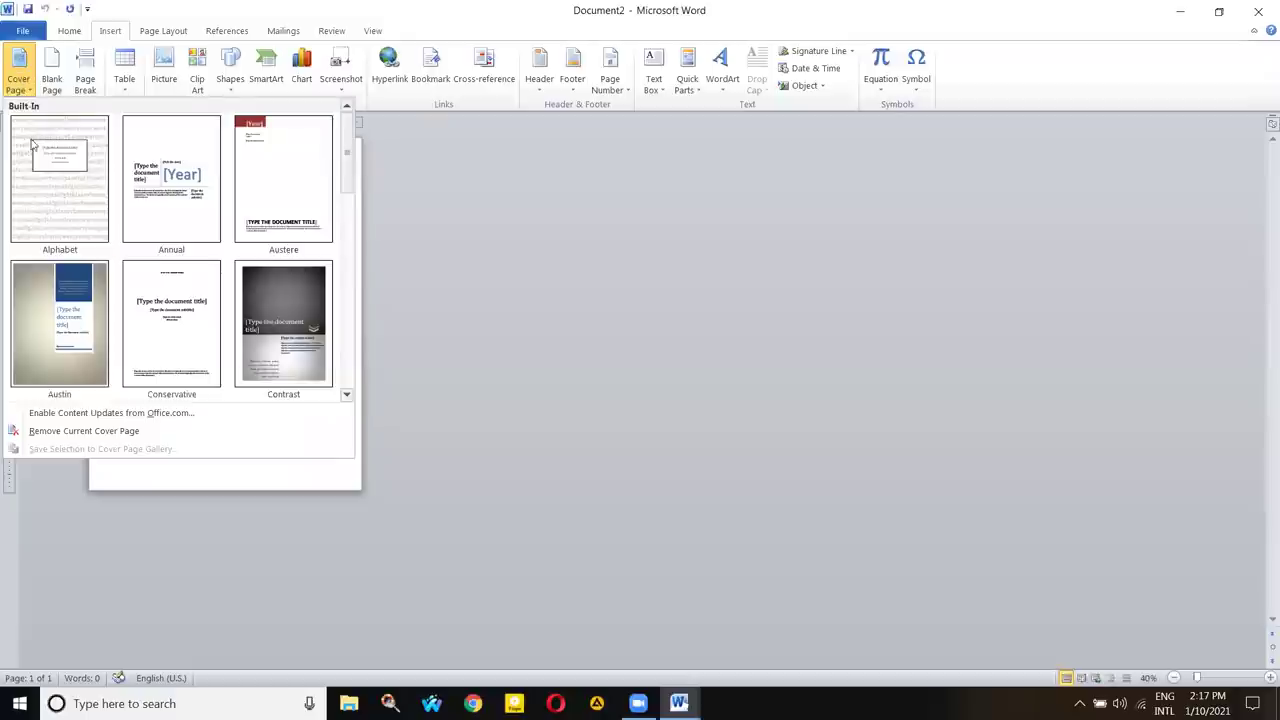
scroll(228, 247, down, 3)
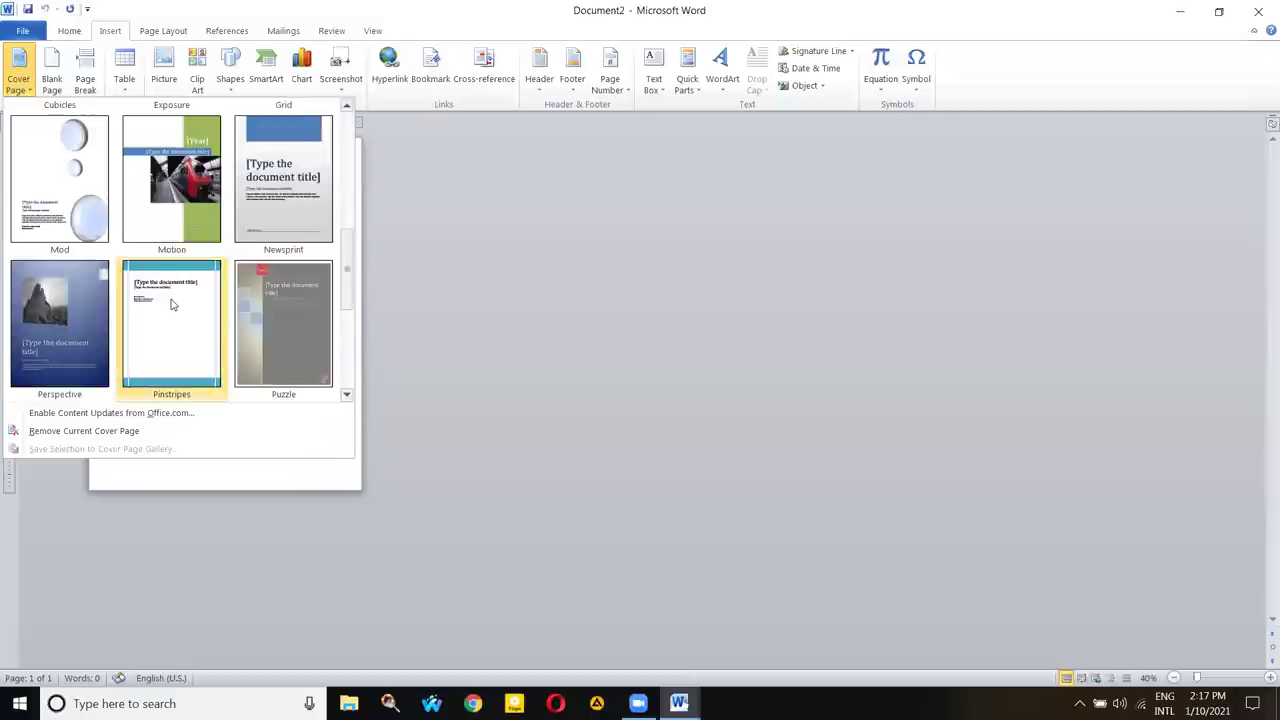
scroll(175, 305, down, 2)
scroll(190, 242, up, 5)
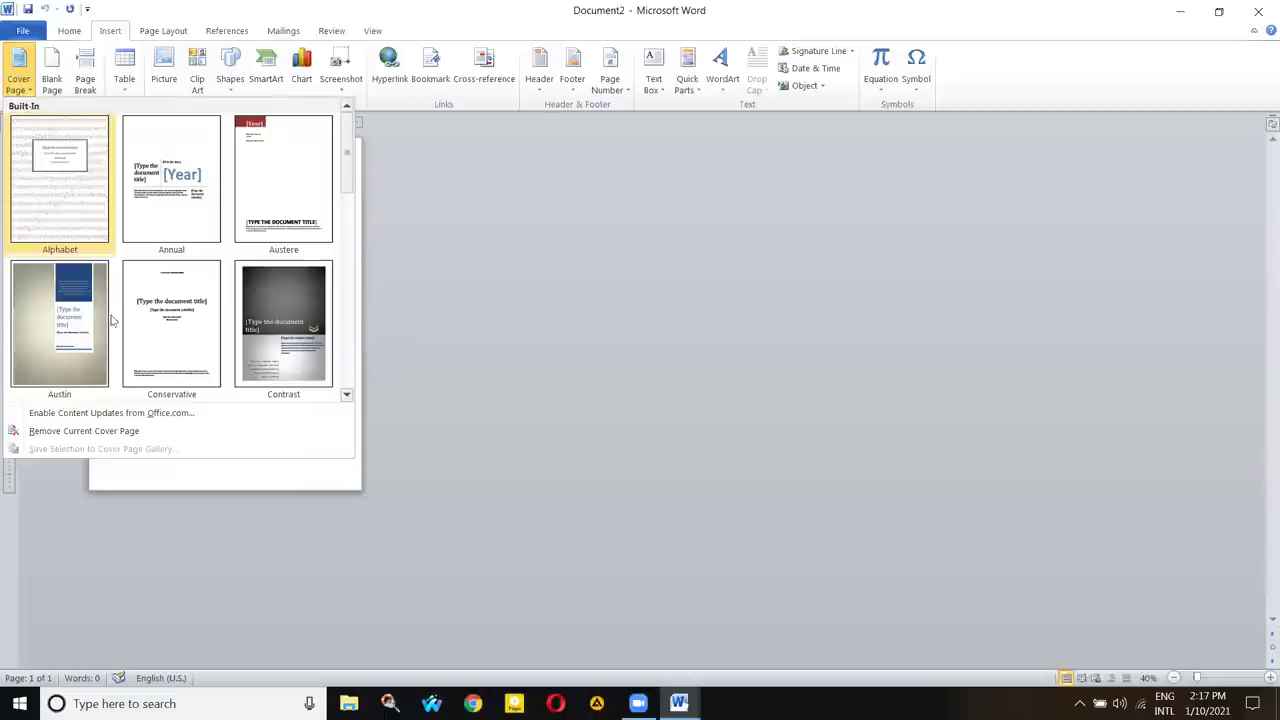
click(77, 193)
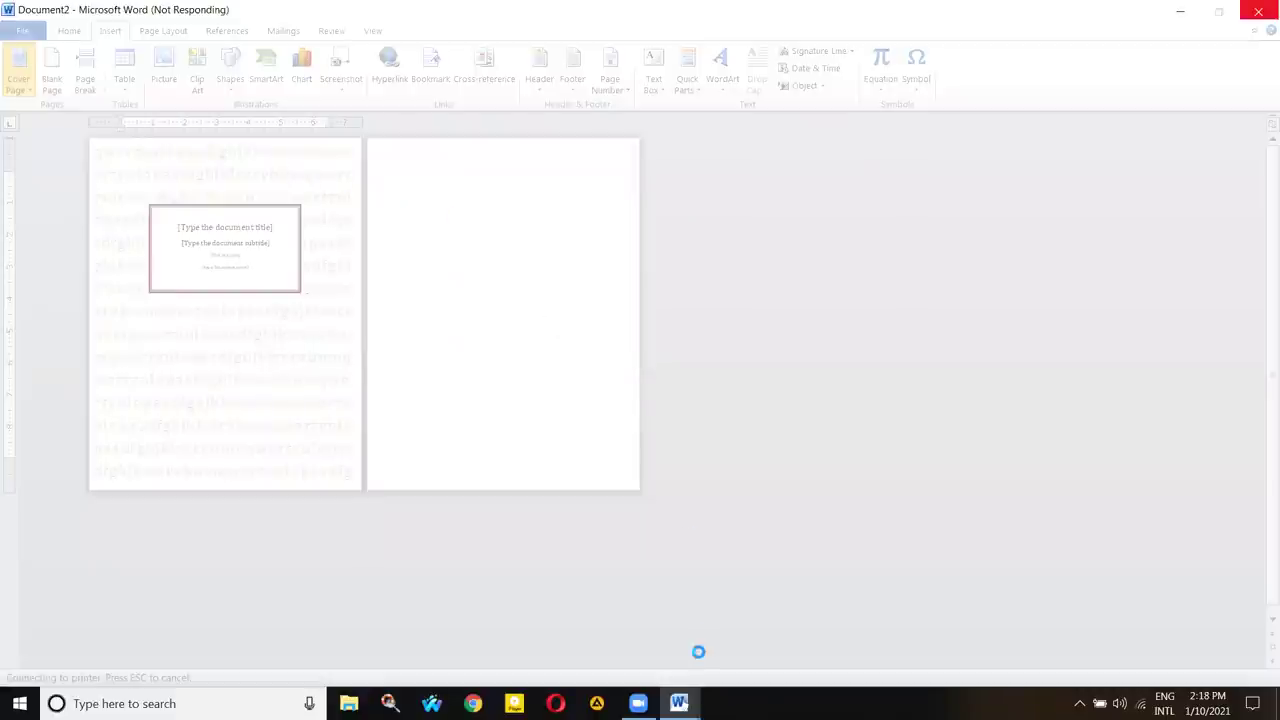
mouse_move(679, 703)
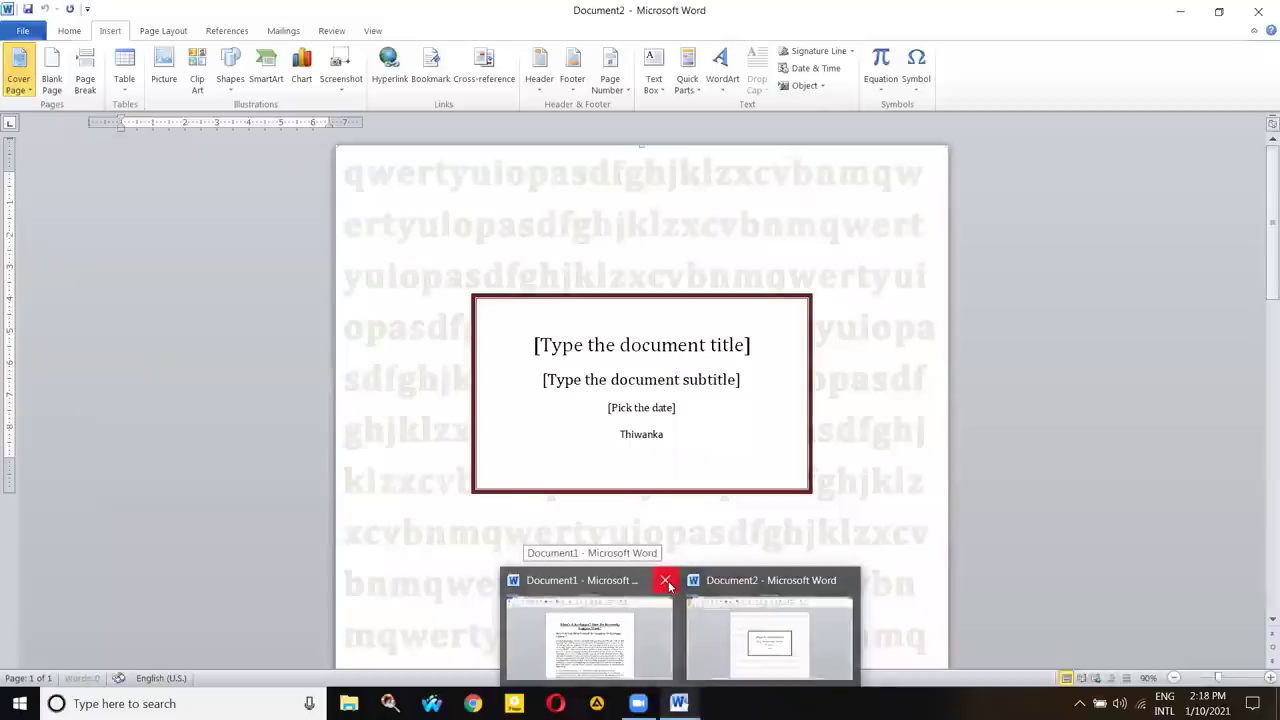
- Close Document1 with Don't Save, then click into Document2's cover page text
click(665, 580)
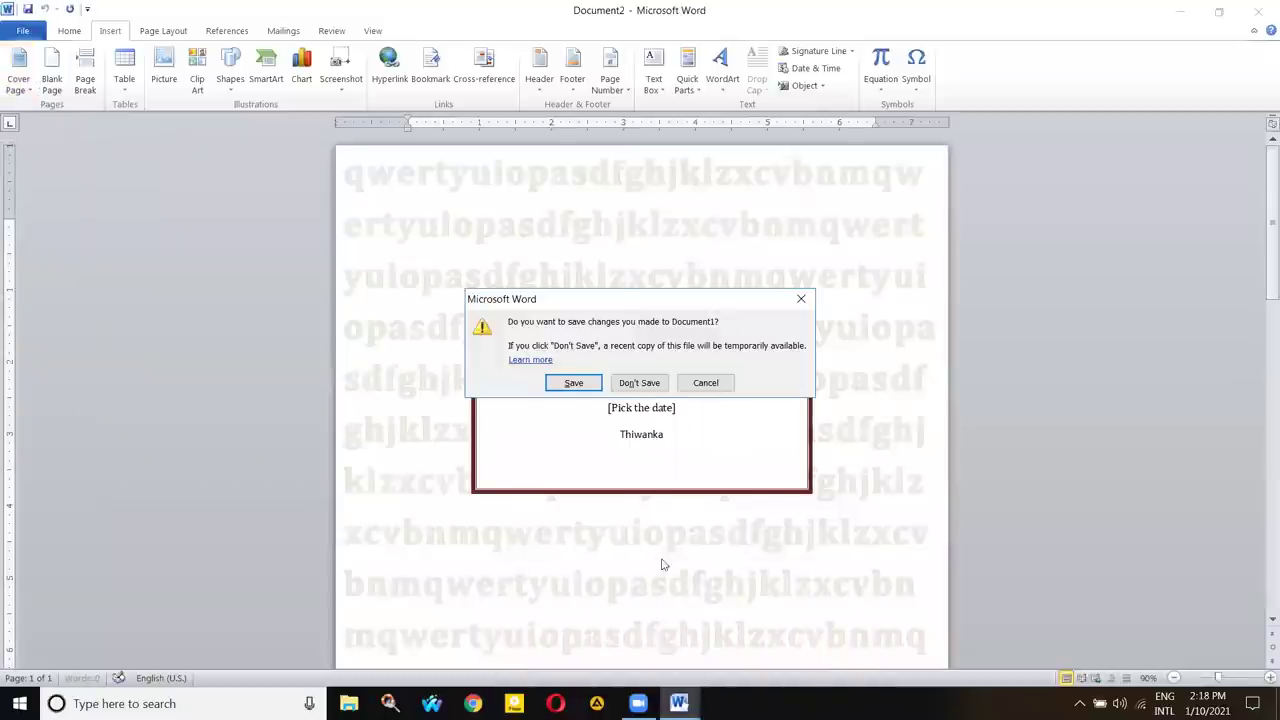
click(636, 386)
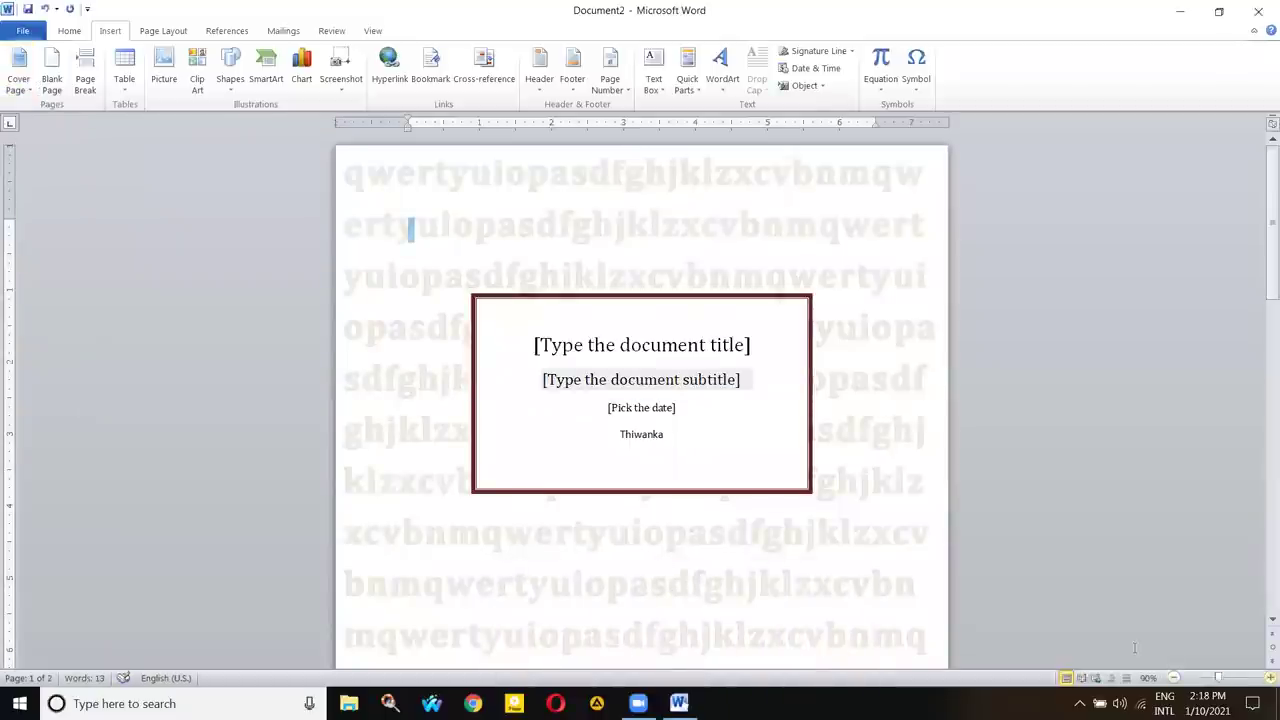
click(389, 240)
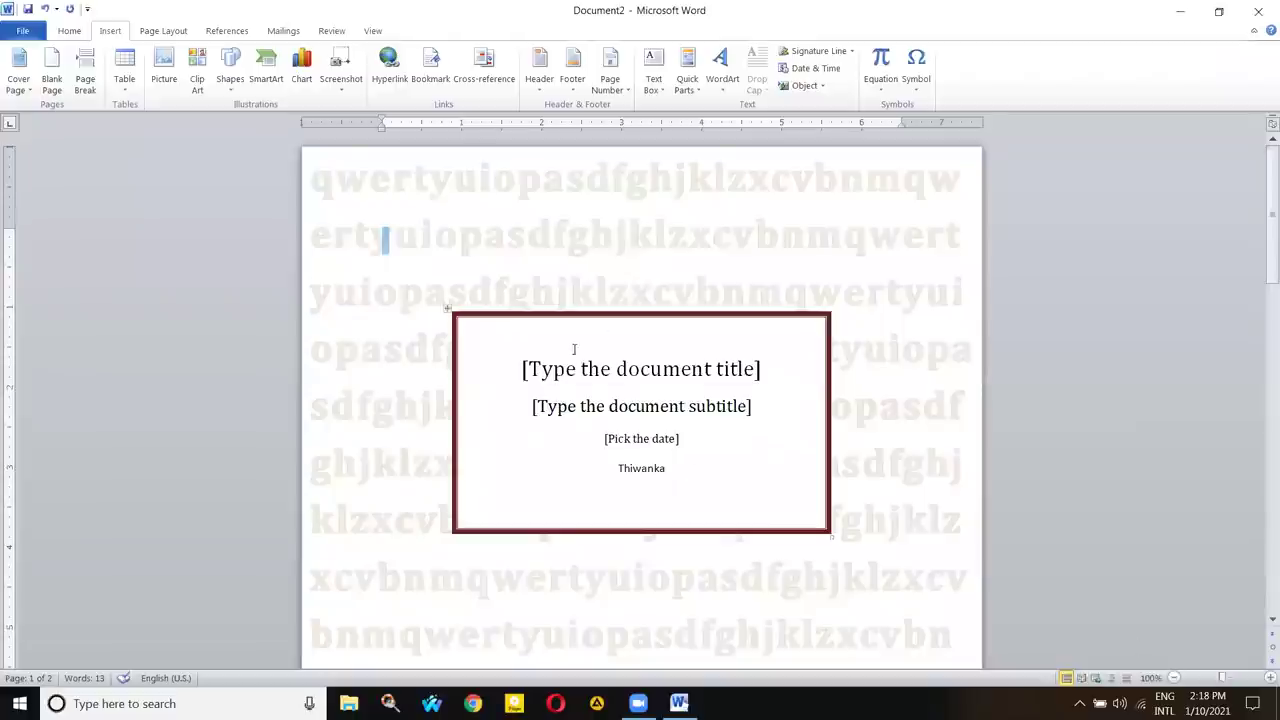
click(525, 230)
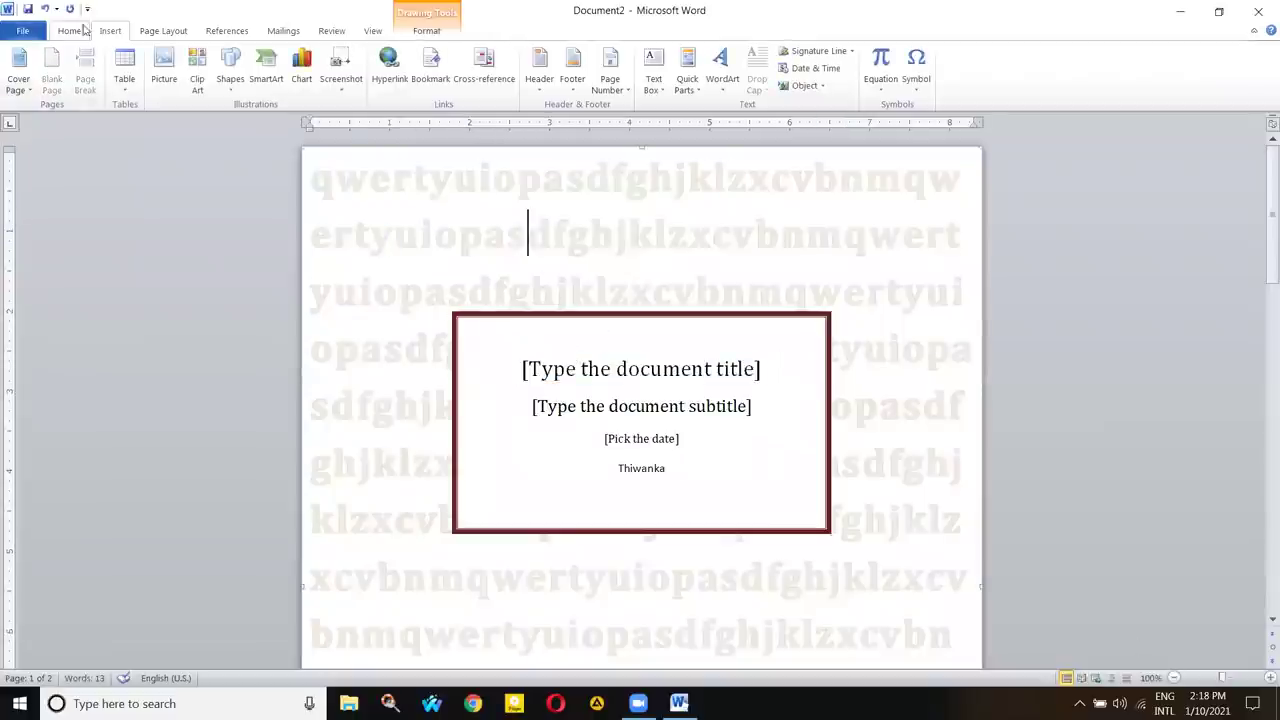
- Reopen the Cover Page gallery and close it without choosing a design
click(16, 88)
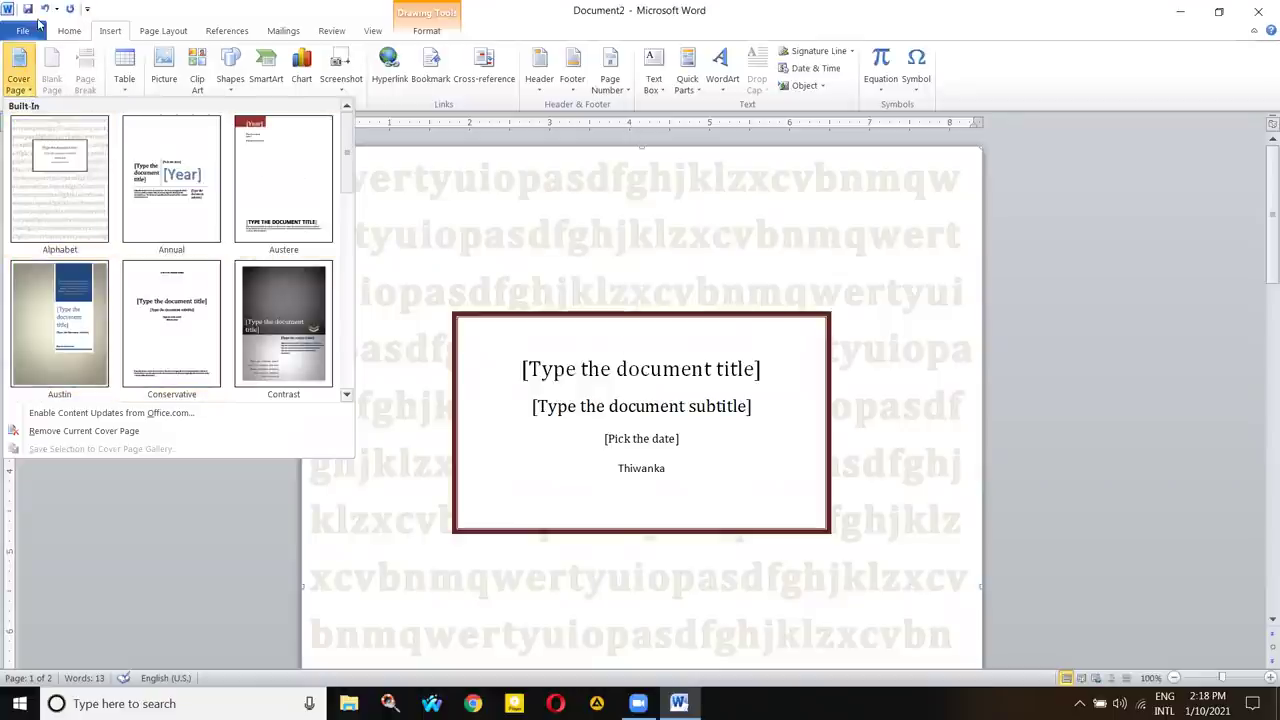
click(31, 93)
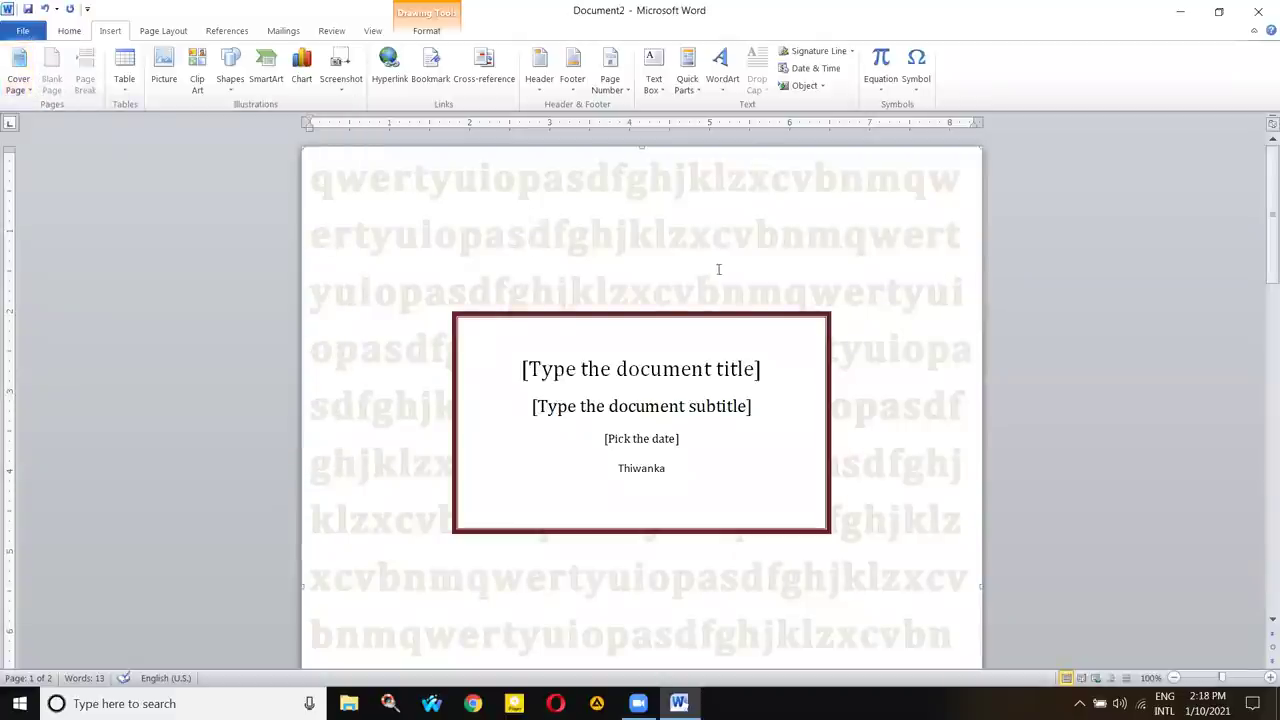
scroll(505, 215, down, 5)
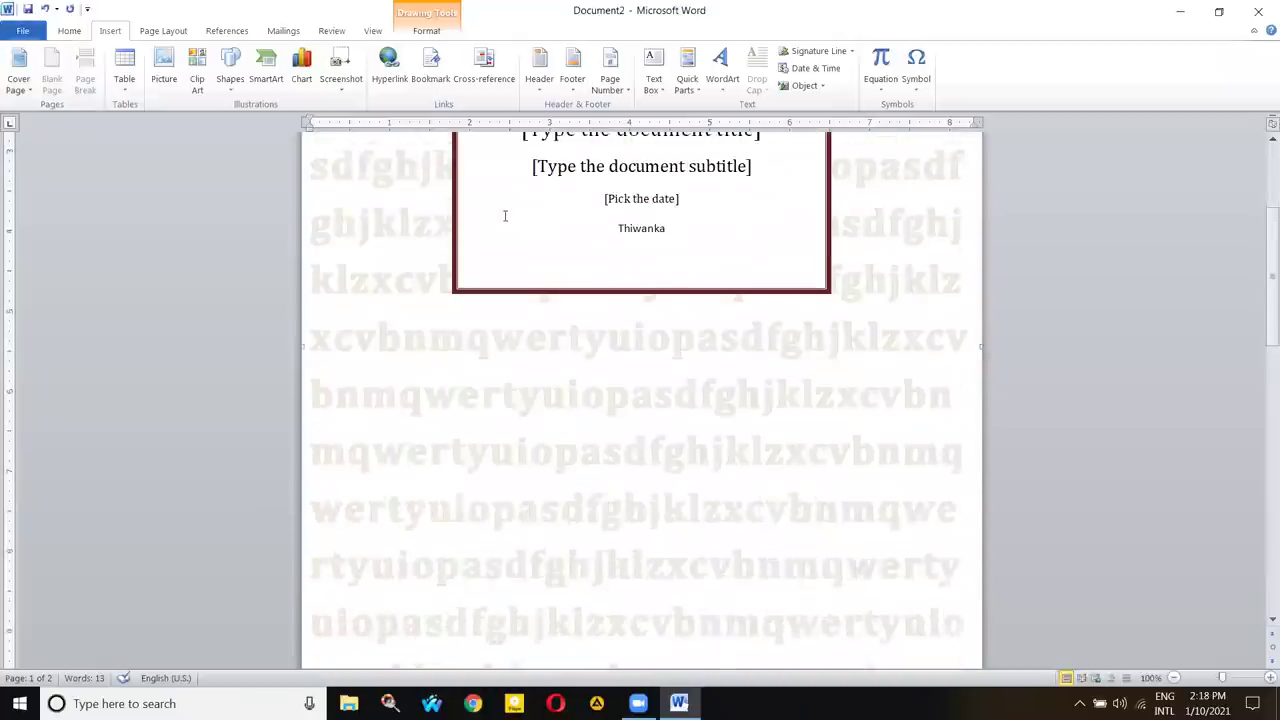
scroll(505, 215, up, 5)
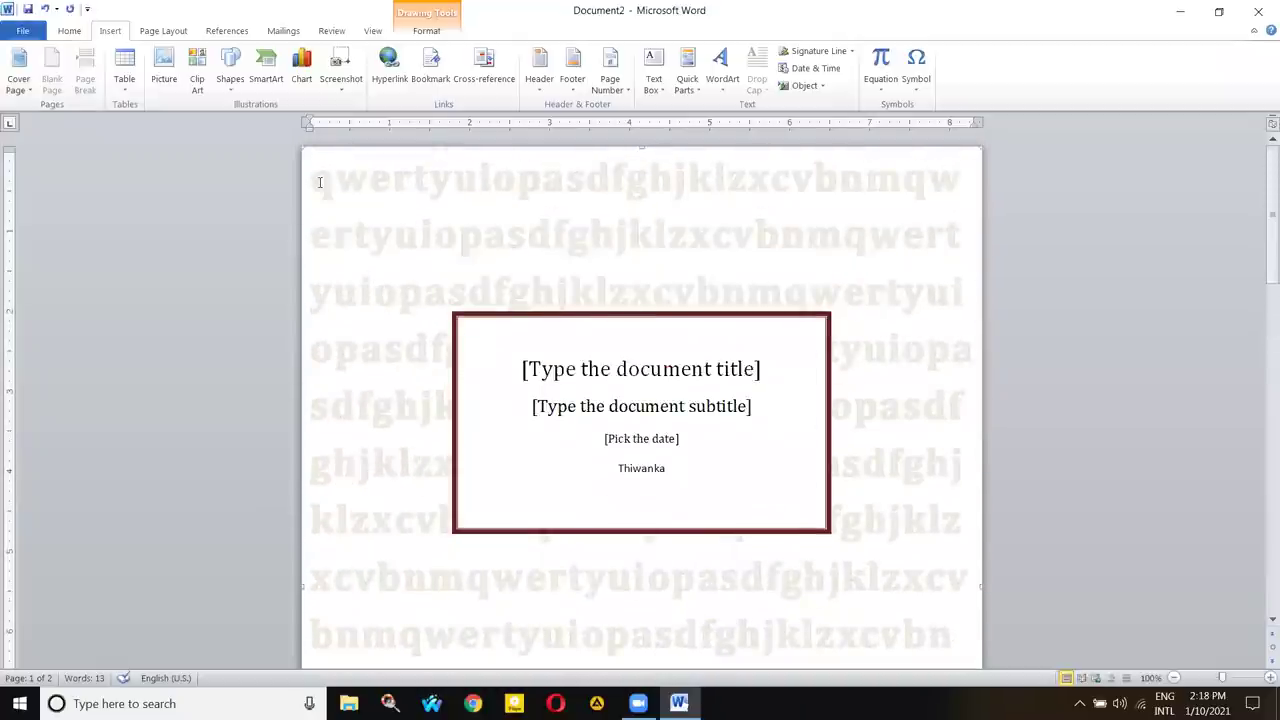
- Replace the opening letters of the first background line with '2018appli'
drag(641, 199, 700, 200)
click(697, 188)
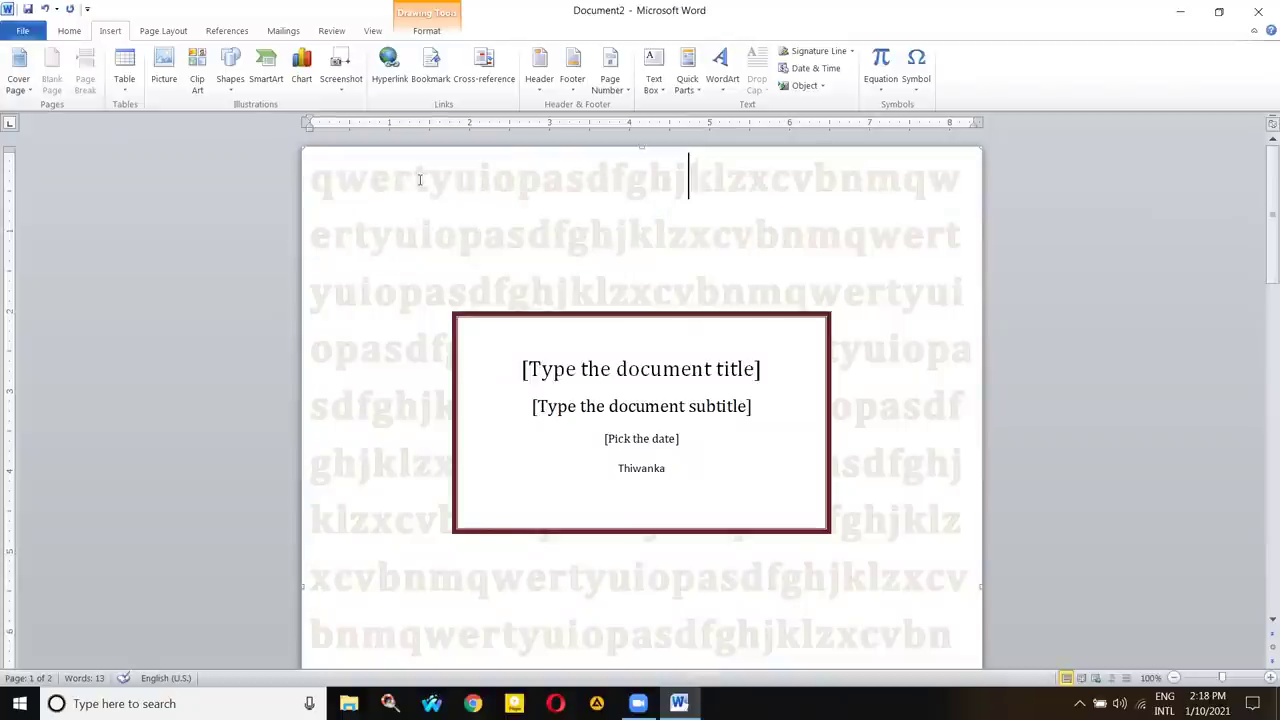
shift+click(724, 181)
click(586, 180)
drag(316, 180, 549, 190)
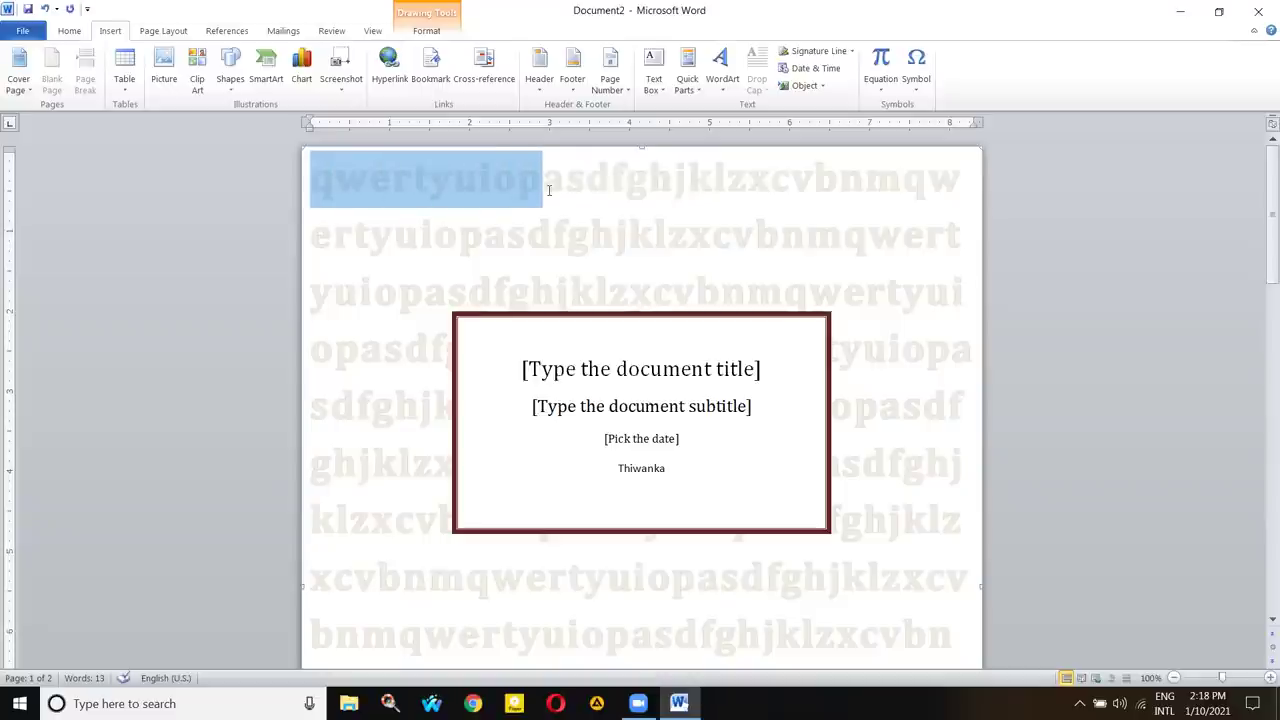
text(2018)
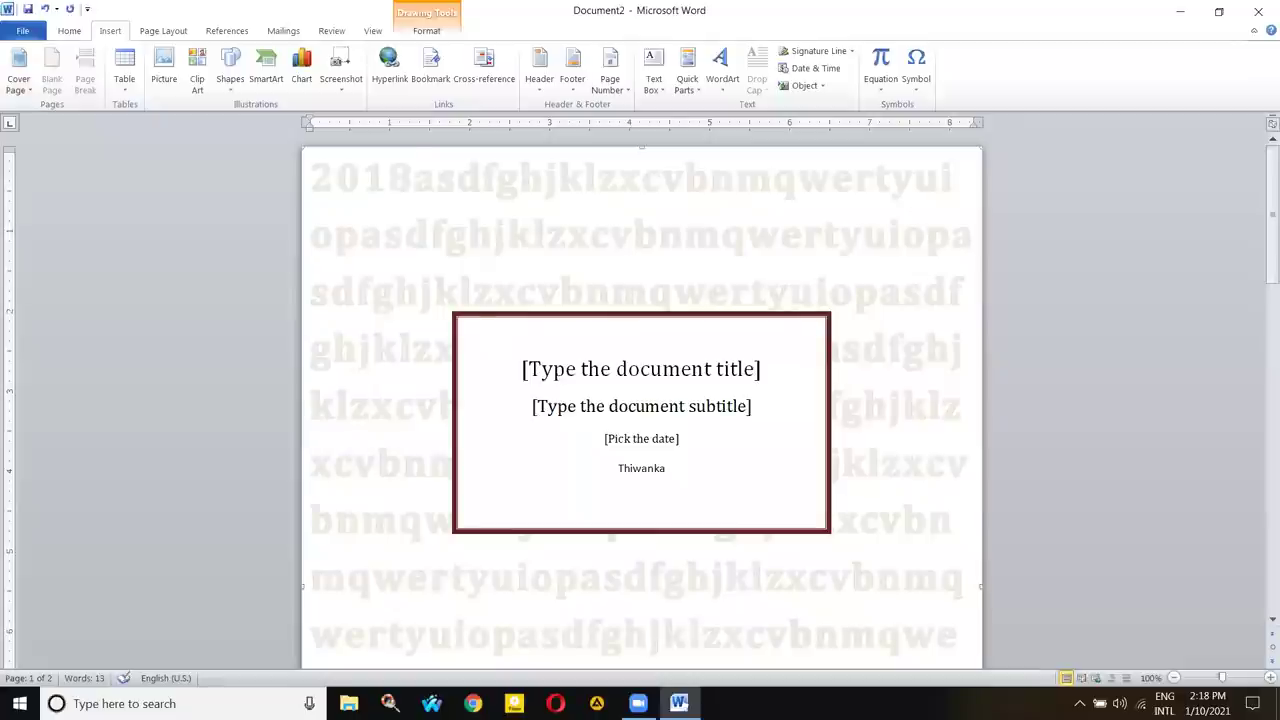
text(appli)
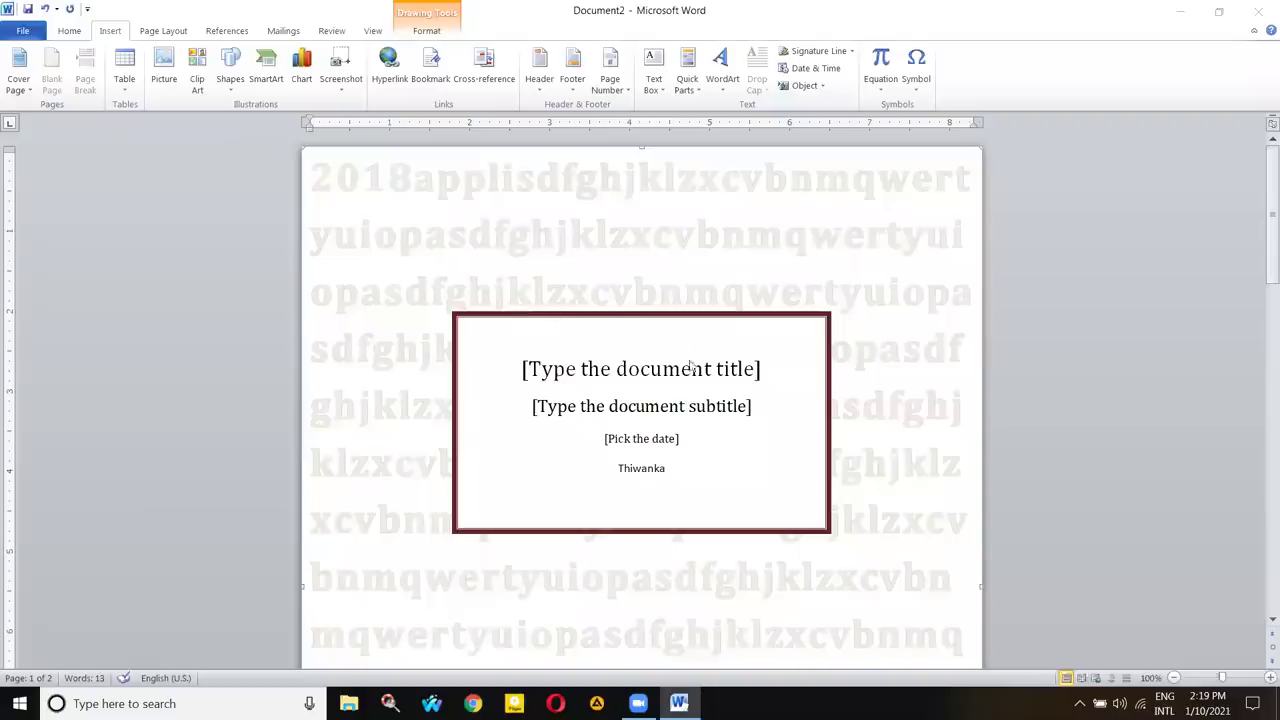
- Complete the first line's text to '2018appliedscience'
drag(315, 178, 490, 186)
click(370, 235)
key(ctrl+a)
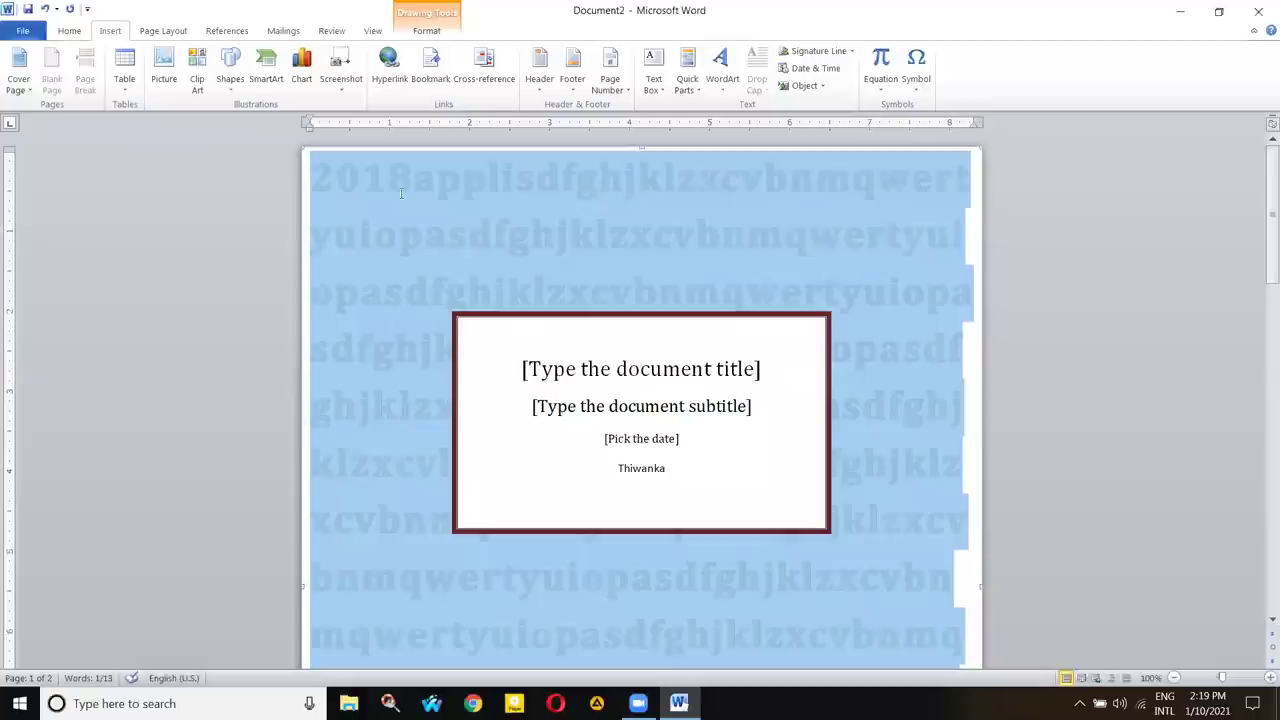
click(523, 176)
click(516, 176)
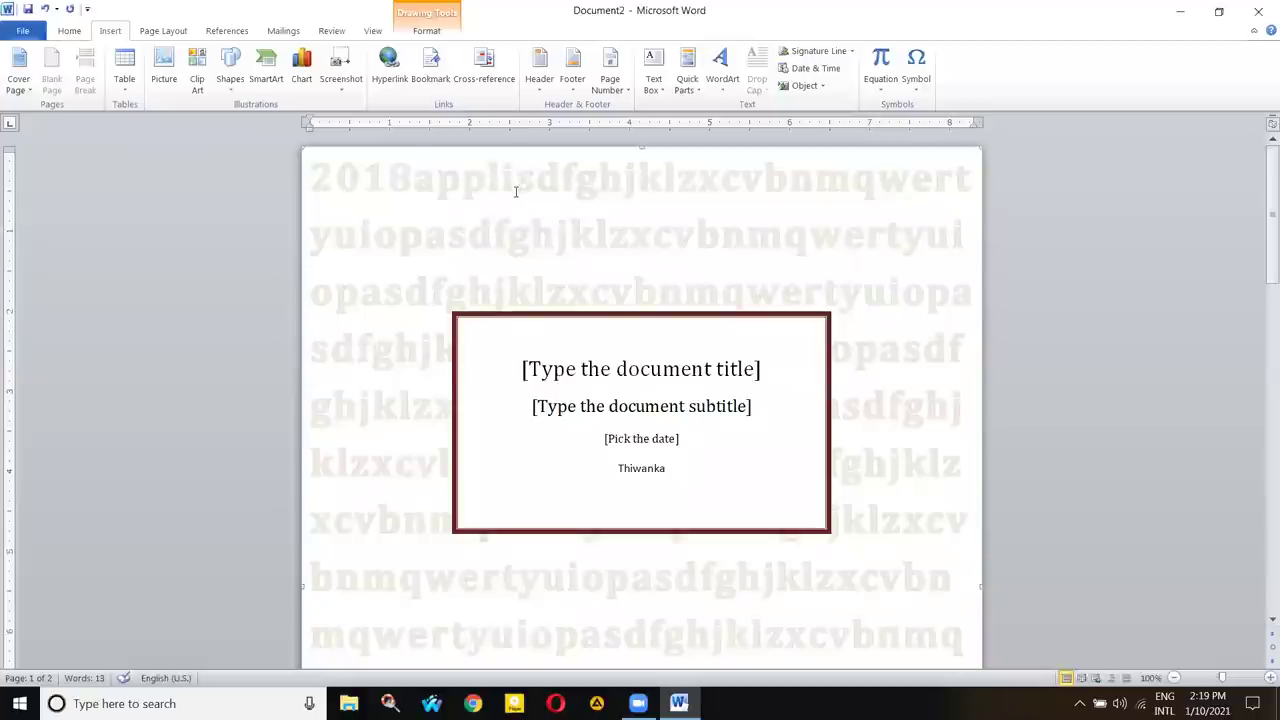
text(ed)
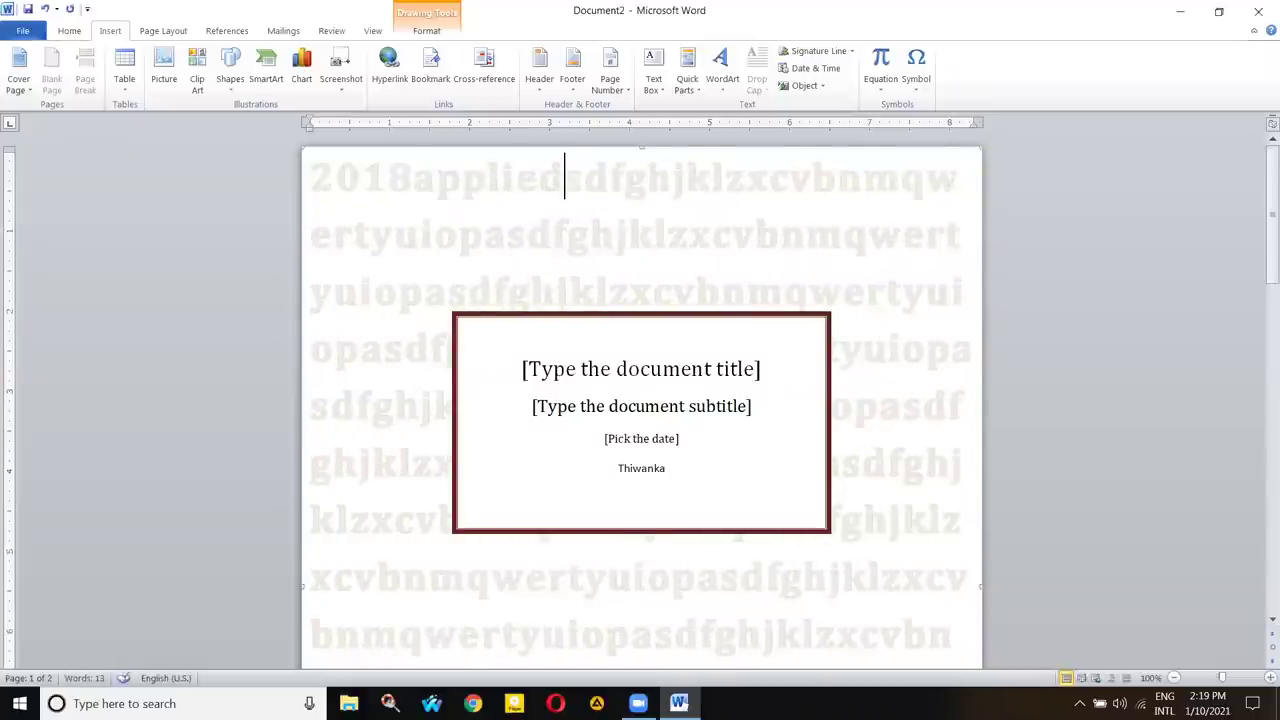
text(sciences)
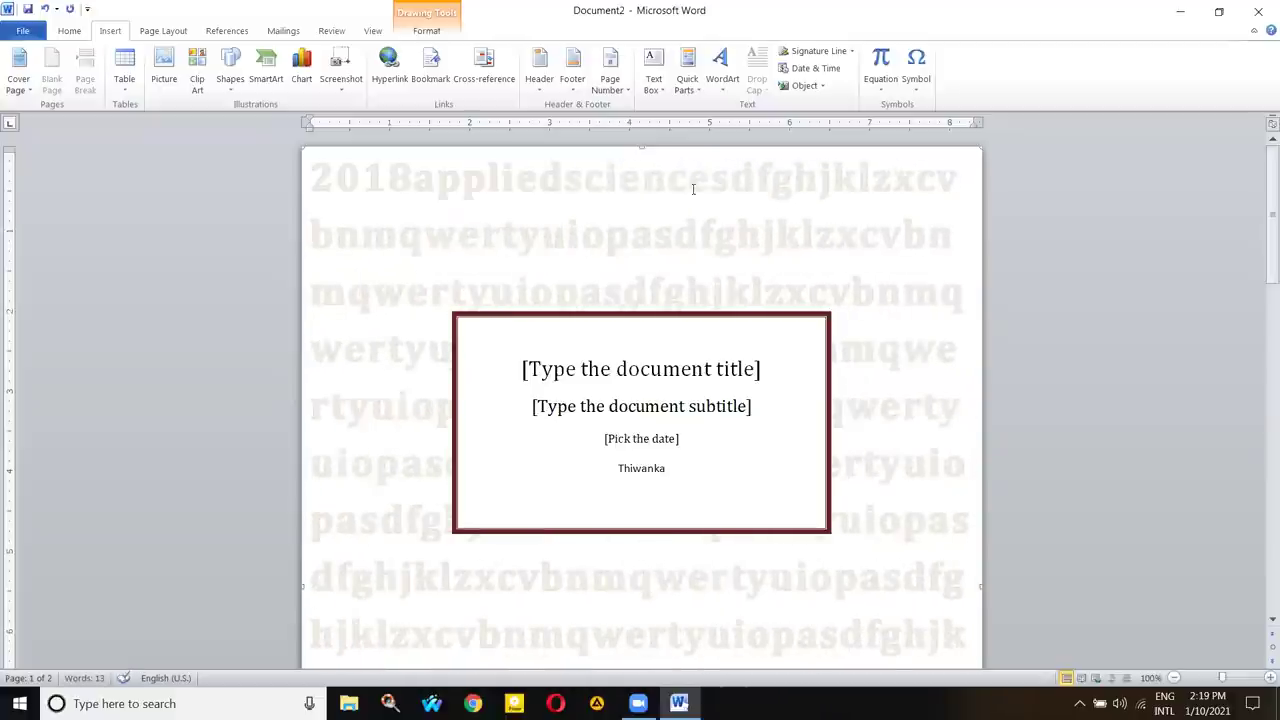
- Paste '2018appliedscience' three more times and join the repeated lines with Backspace
drag(316, 166, 705, 172)
key(ctrl+c)
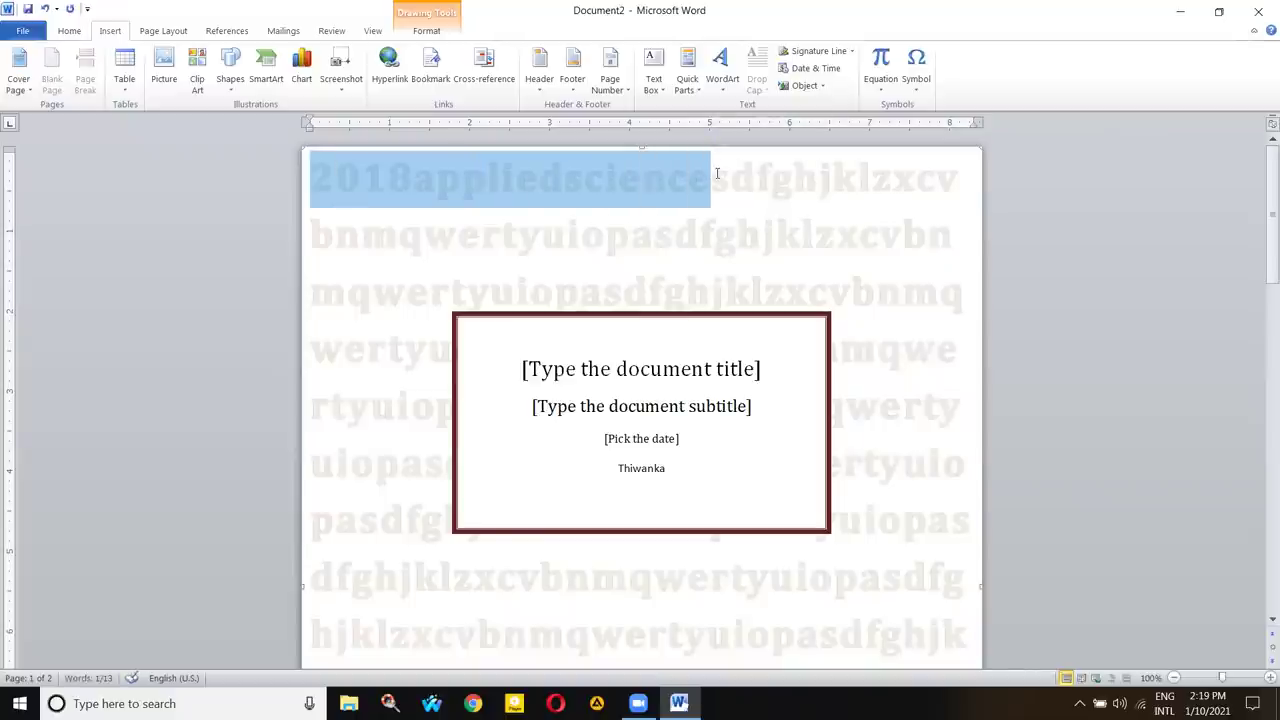
click(712, 172)
key(ctrl+v)
key(ctrl+v)
key(ctrl+v)
key(ctrl+v)
key(ctrl+v)
key(ctrl+v)
click(313, 405)
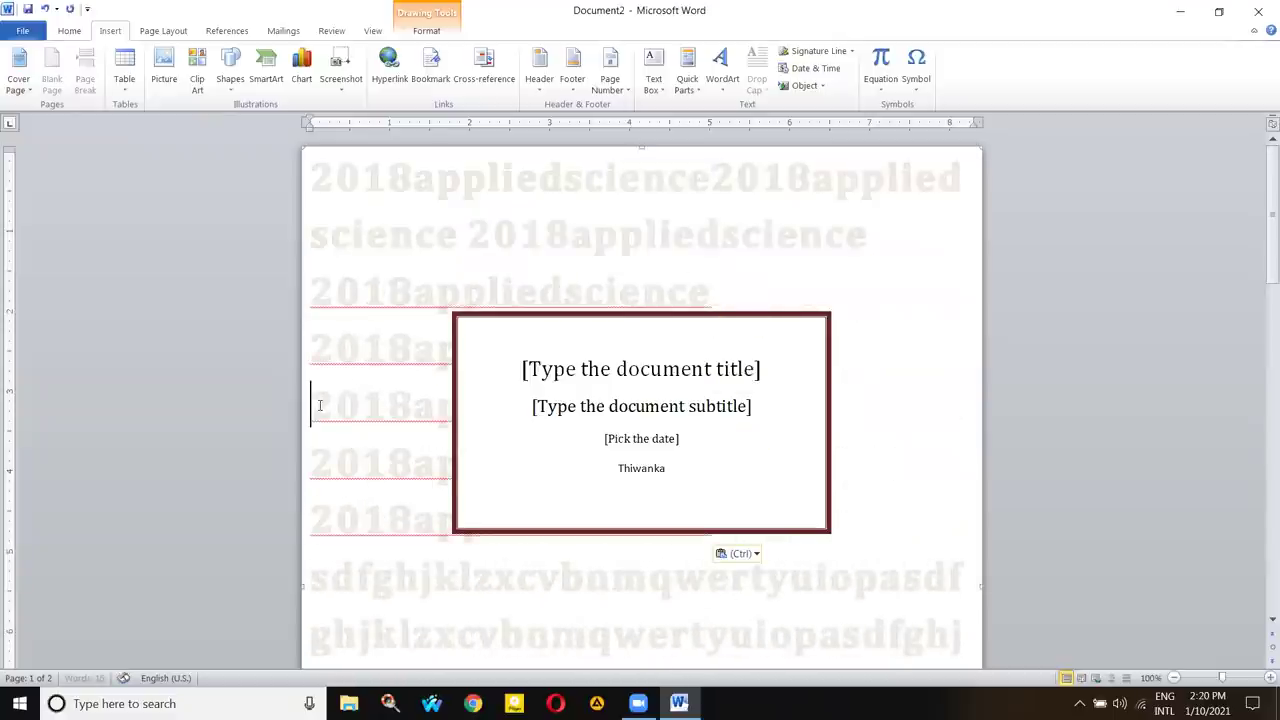
key(BackSpace)
click(318, 327)
key(BackSpace)
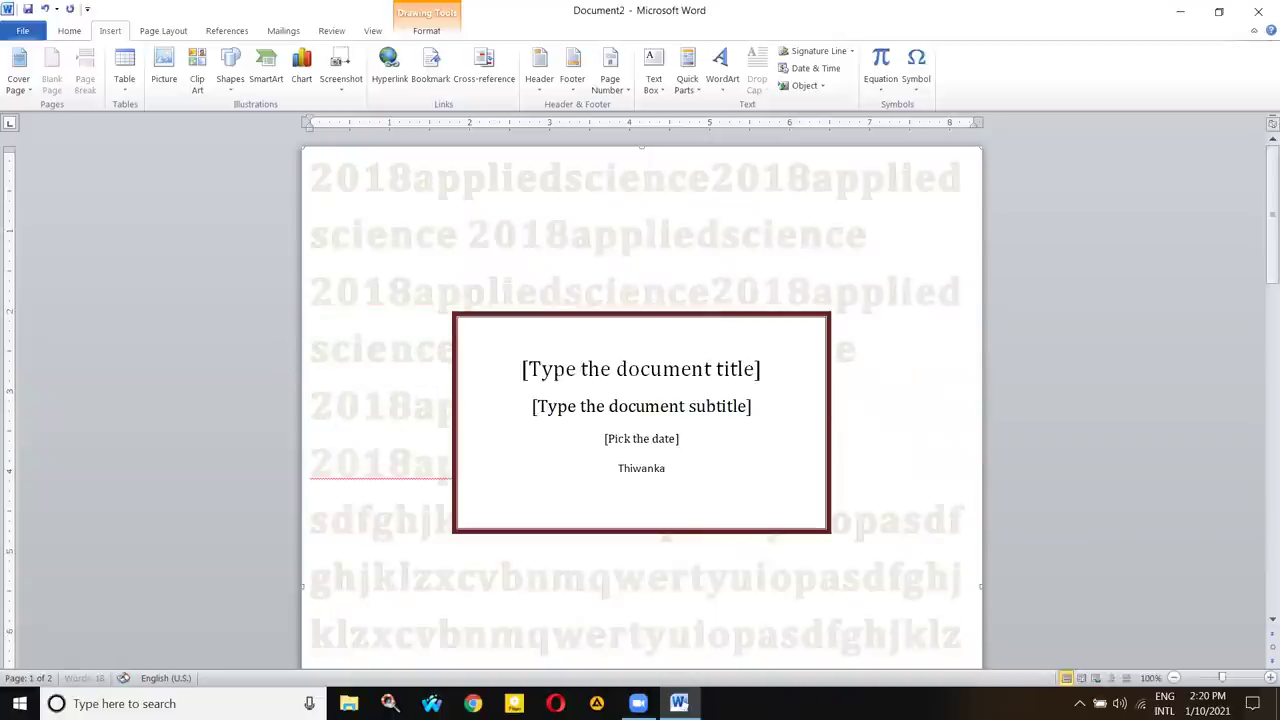
key(BackSpace)
click(320, 288)
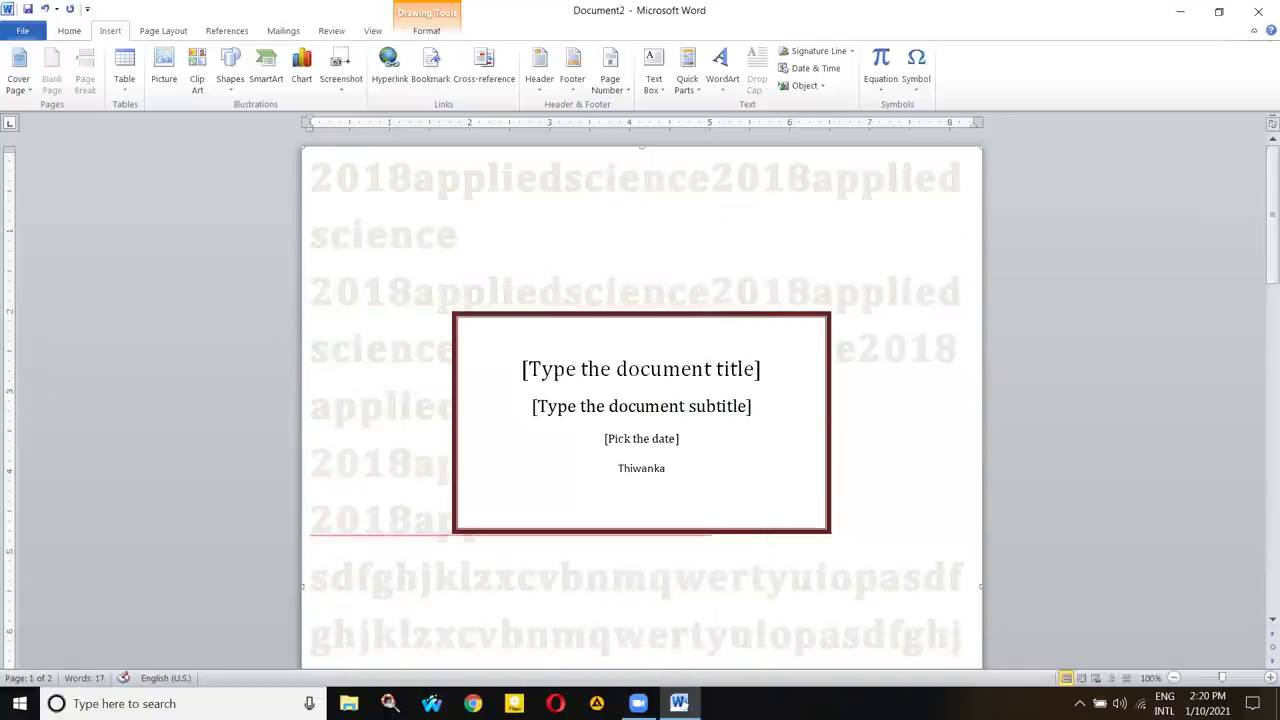
key(BackSpace)
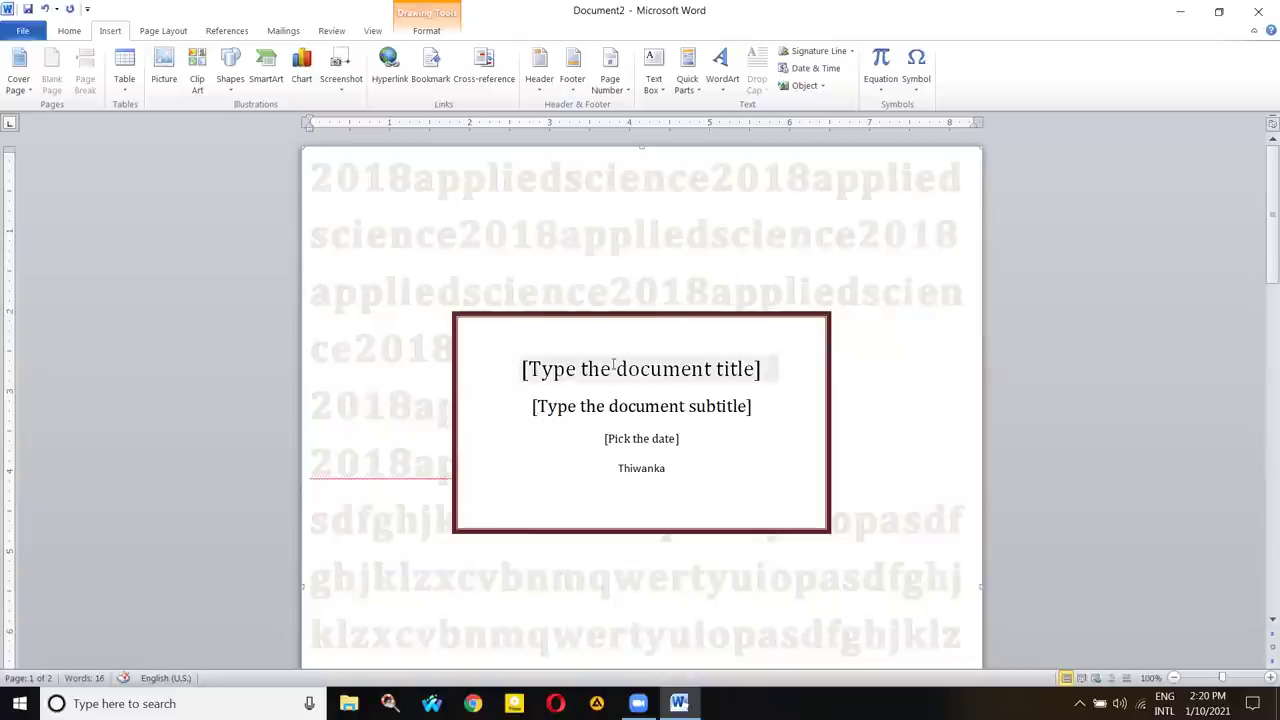
scroll(660, 378, down, 1)
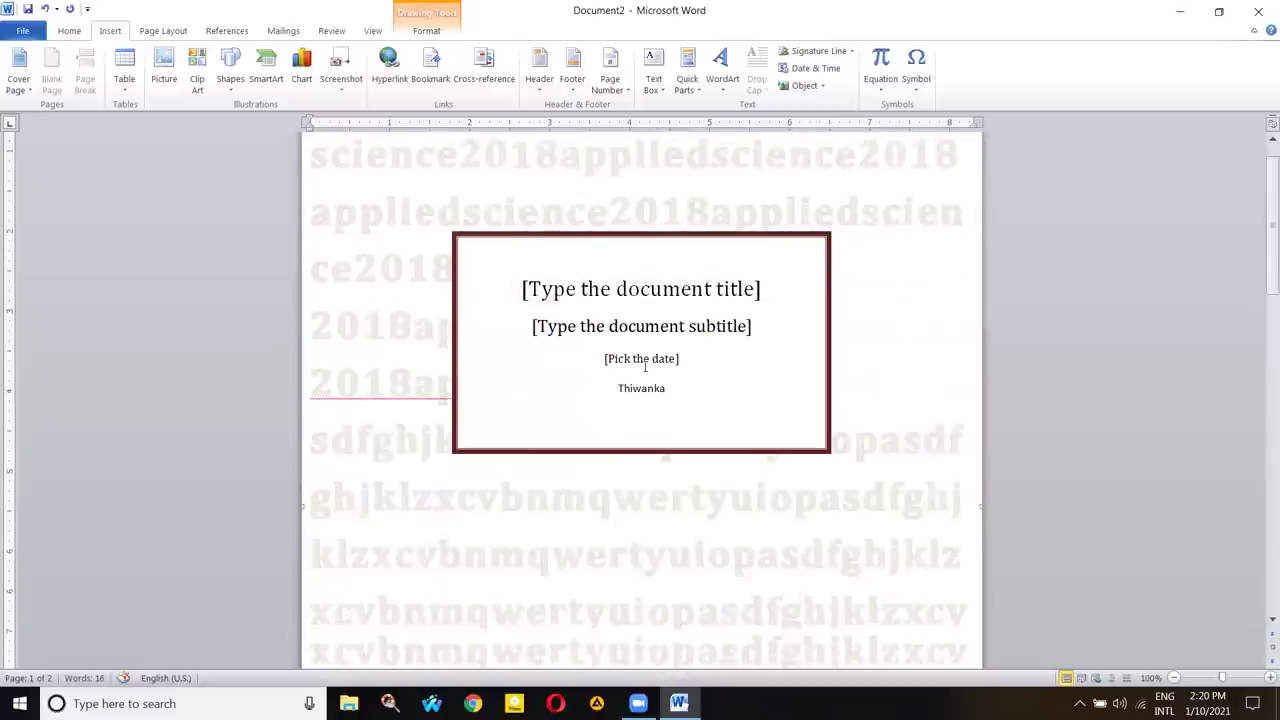
click(640, 289)
click(650, 289)
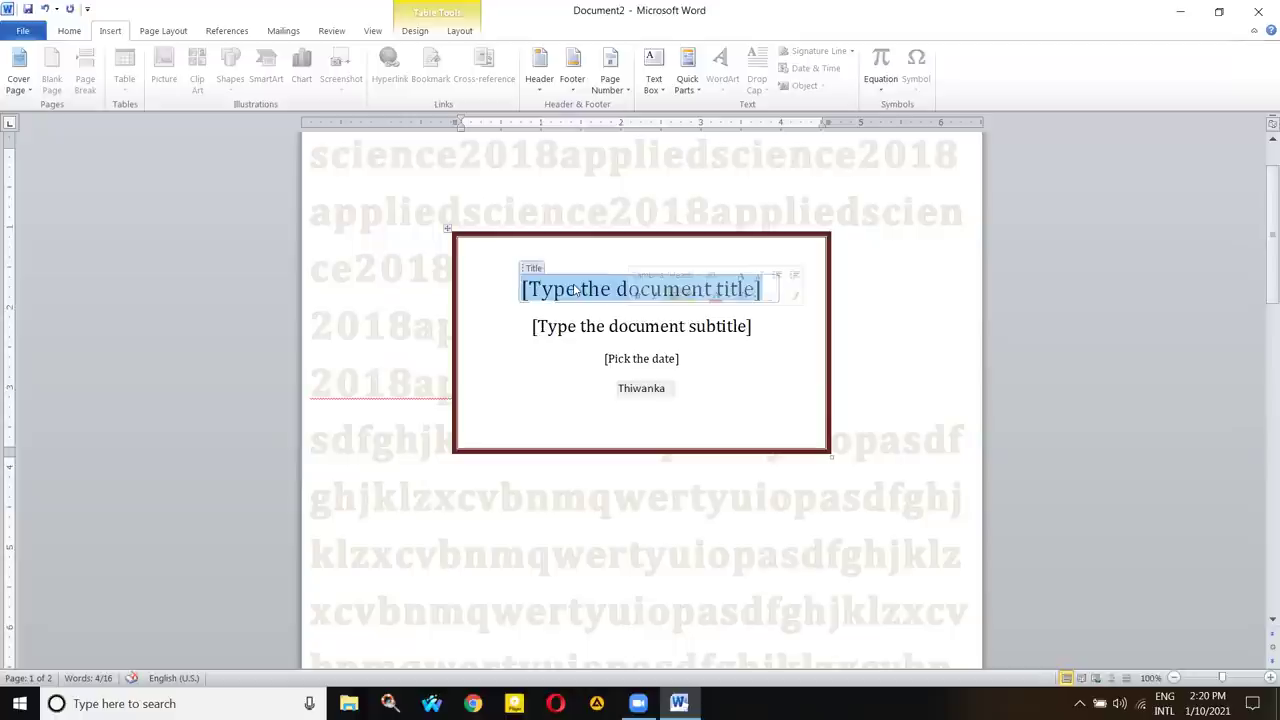
click(572, 327)
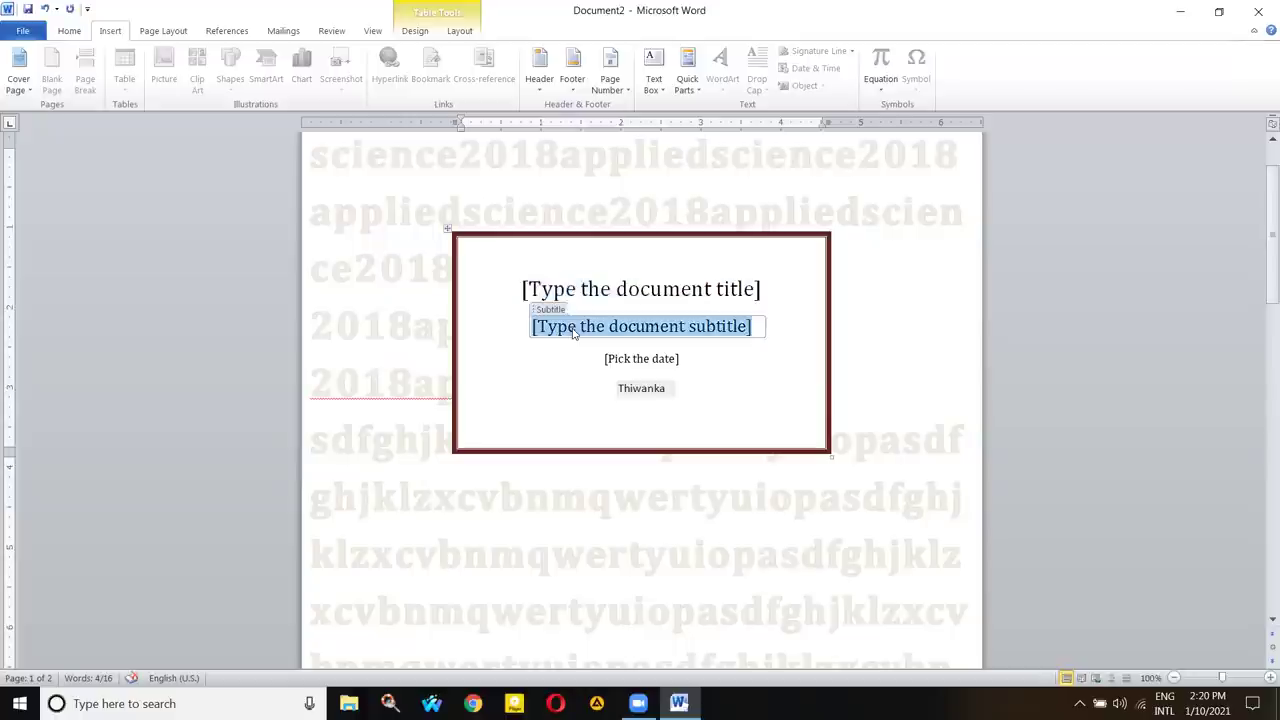
click(717, 386)
scroll(714, 378, down, 10)
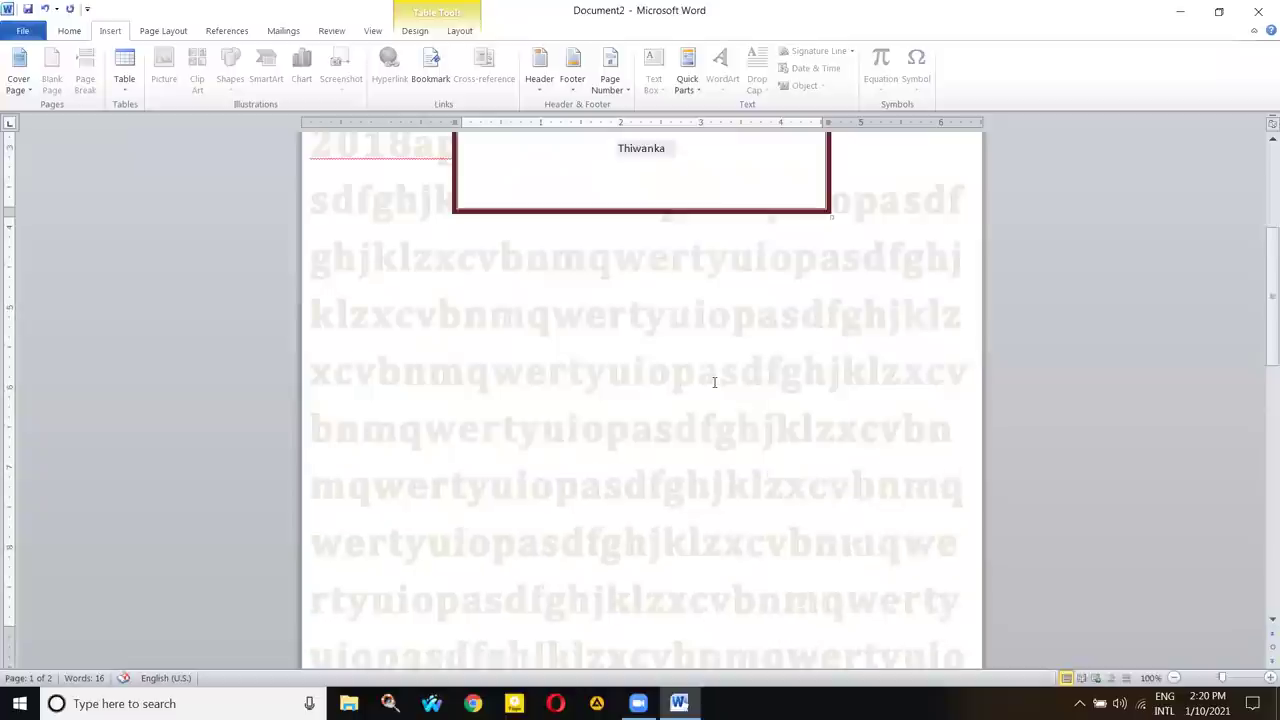
scroll(645, 393, up, 10)
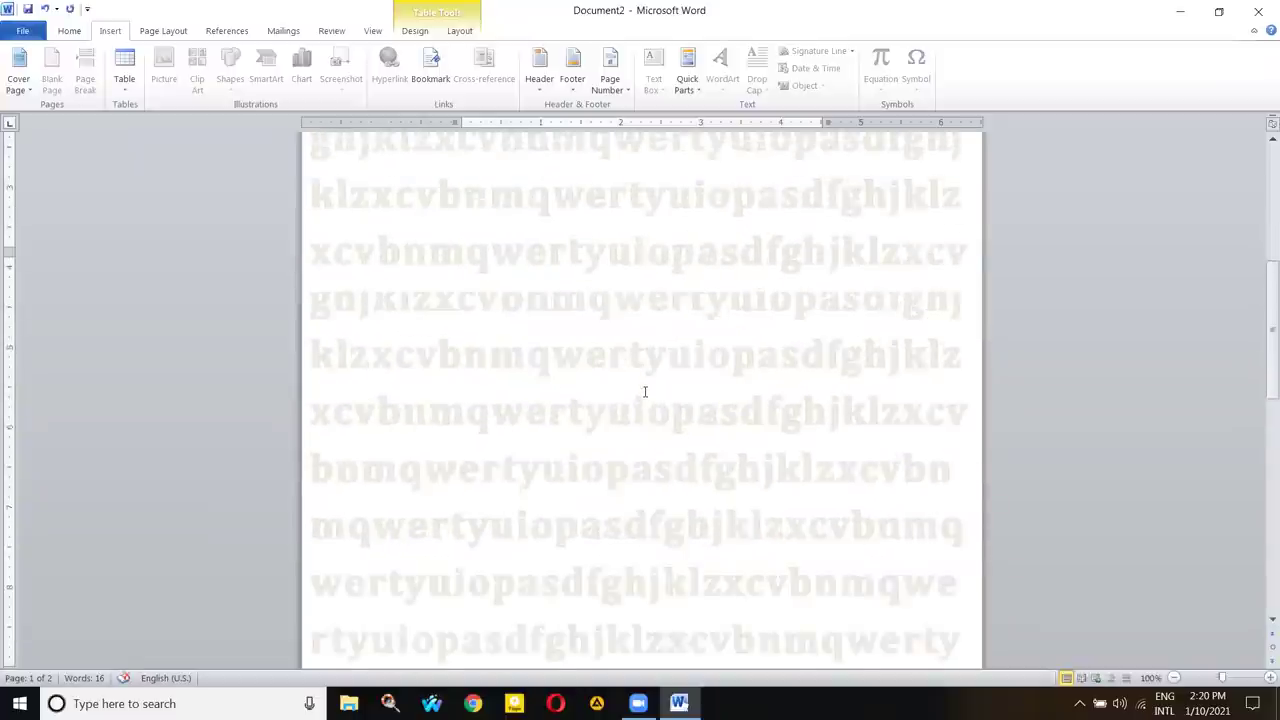
scroll(644, 403, down, 5)
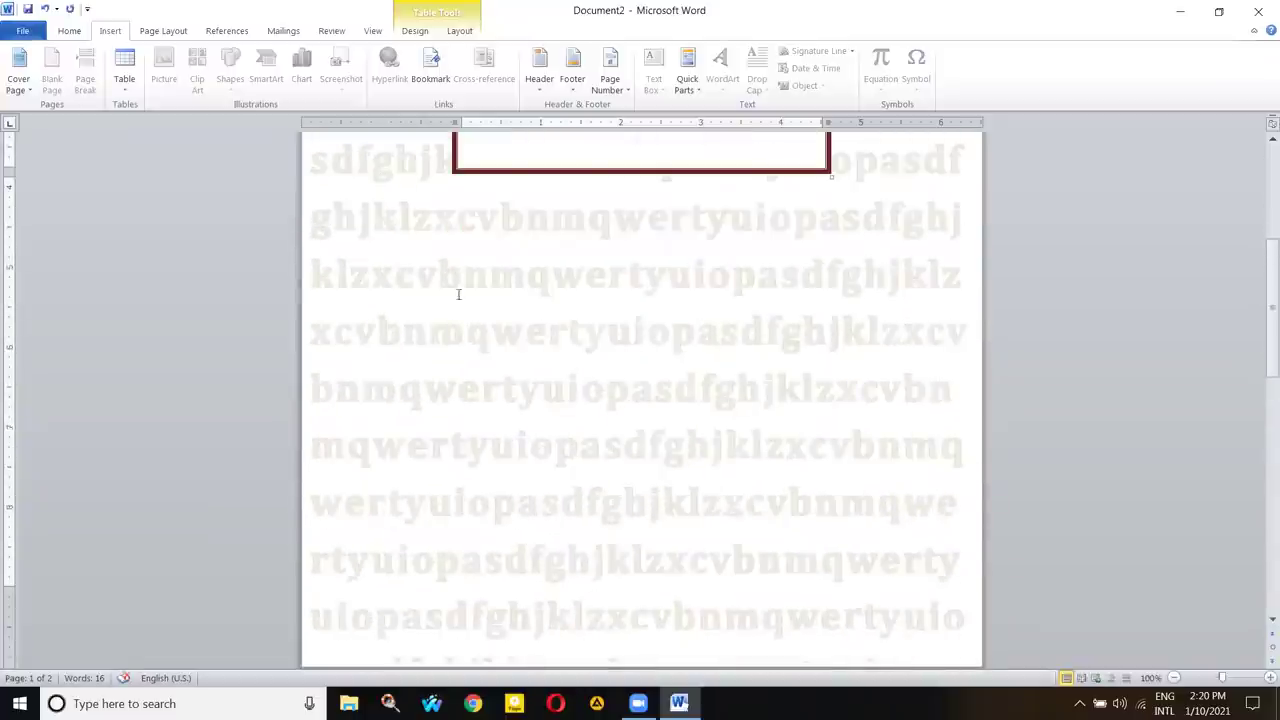
scroll(223, 189, up, 3)
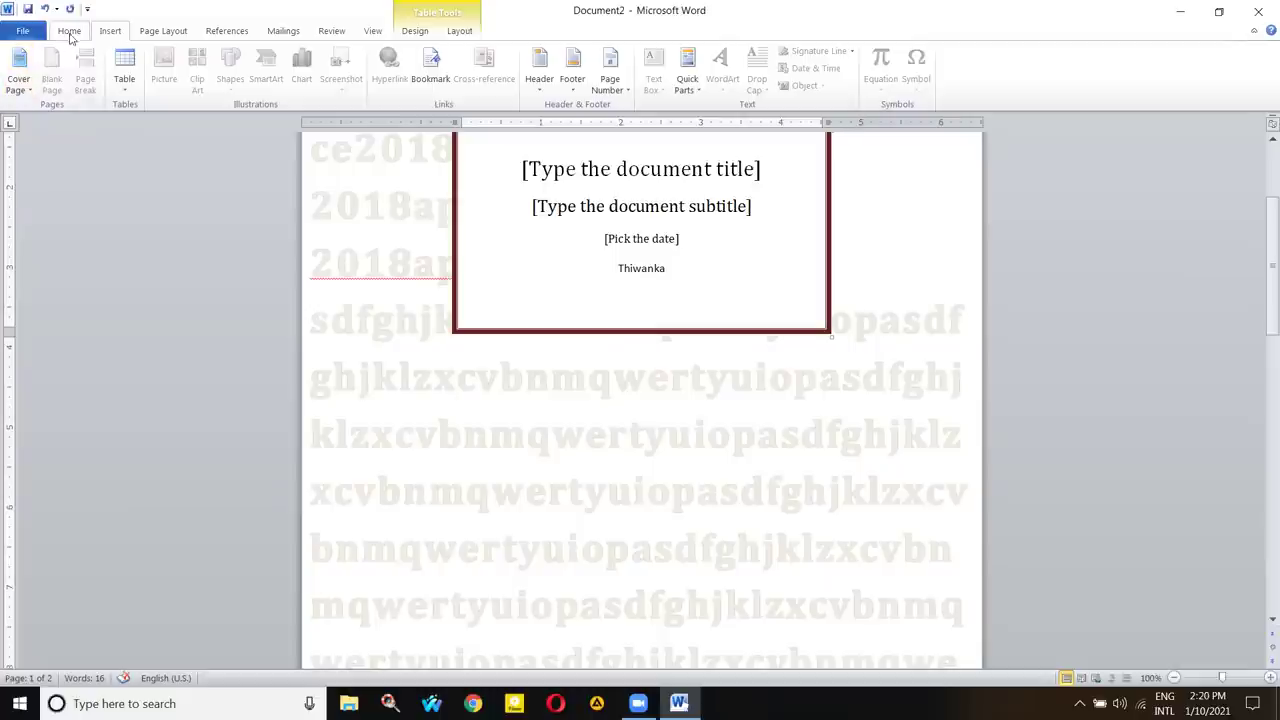
scroll(574, 457, down, 15)
click(712, 347)
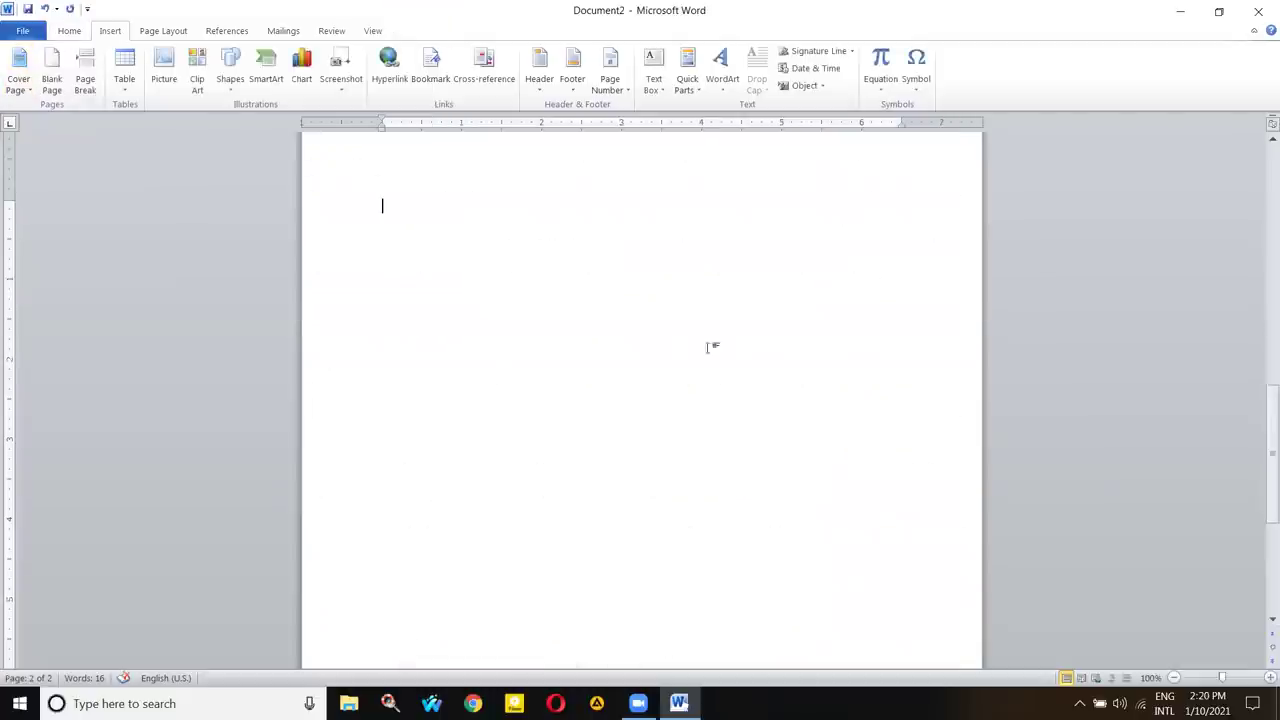
drag(1272, 470, 1272, 464)
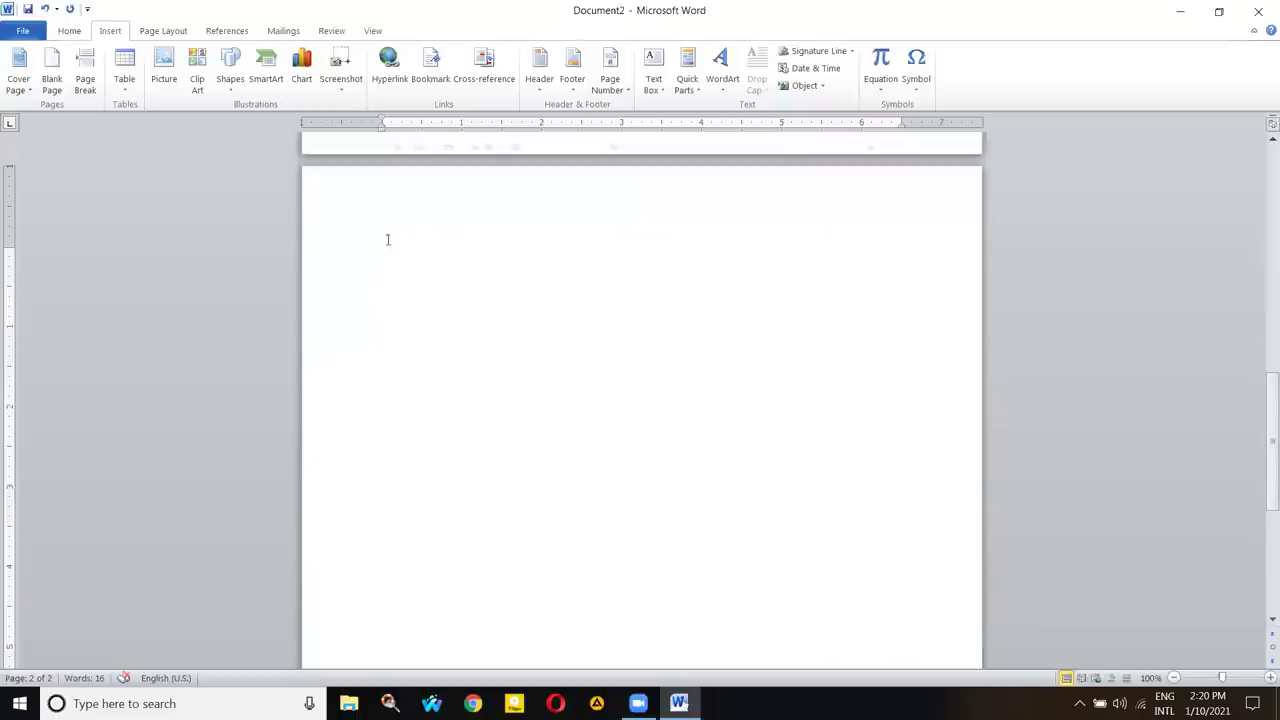
drag(1264, 380, 1262, 390)
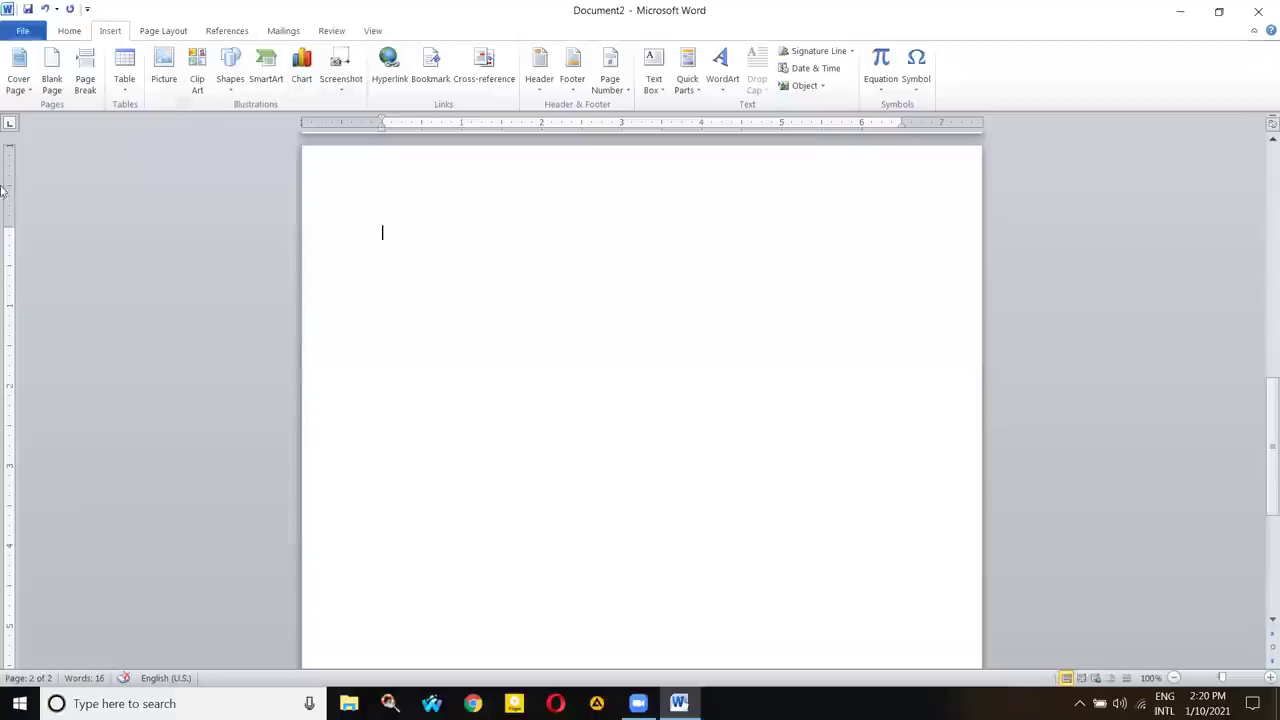
scroll(530, 185, up, 3)
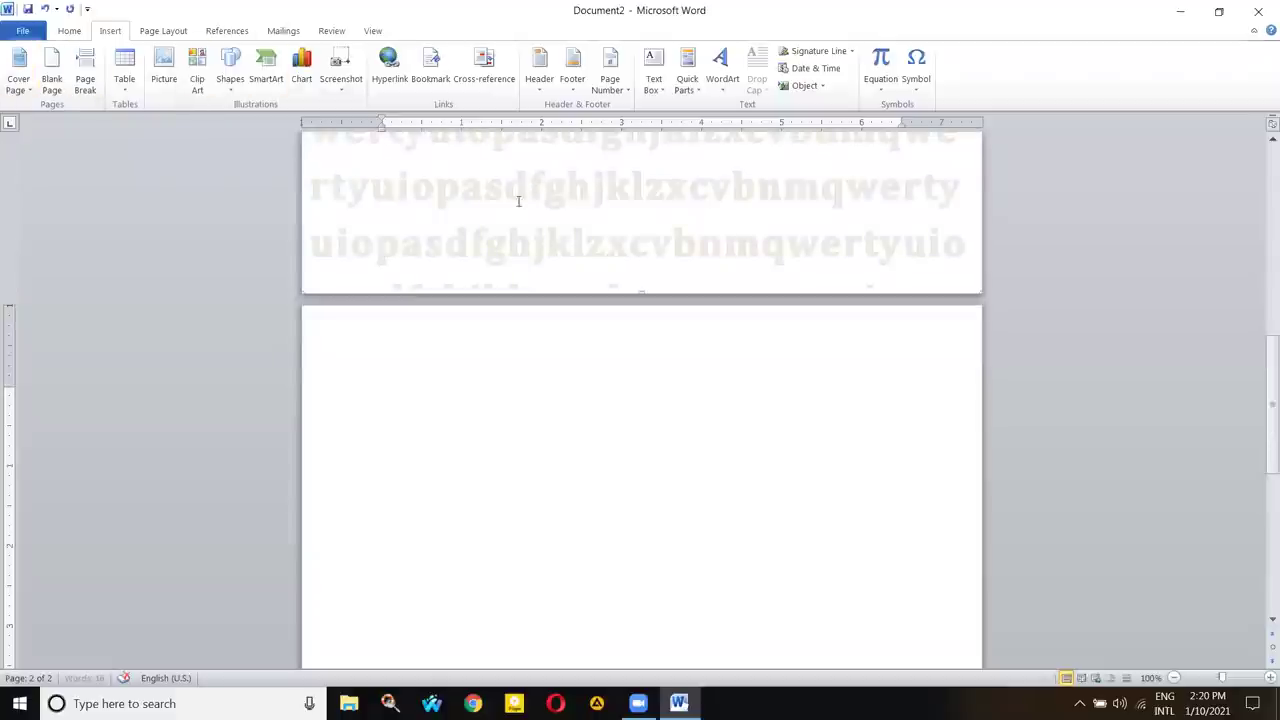
click(520, 198)
scroll(566, 197, up, 4)
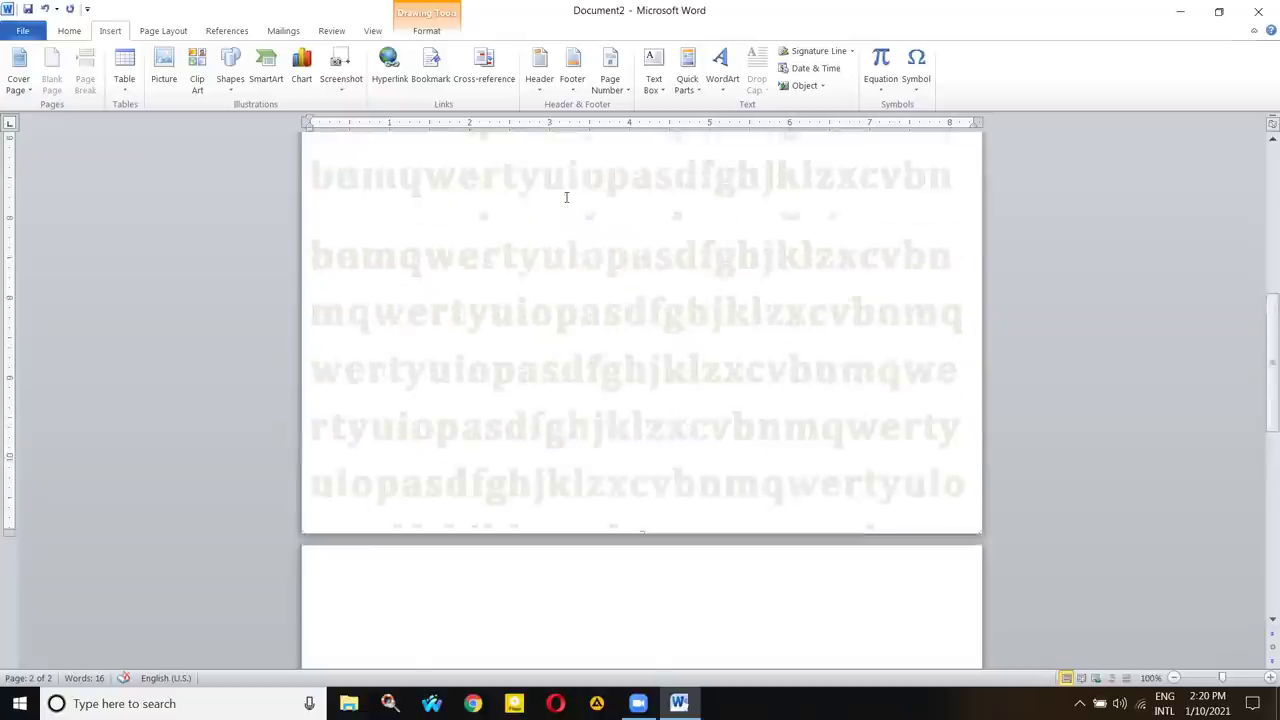
scroll(566, 197, up, 5)
scroll(380, 167, up, 4)
click(388, 176)
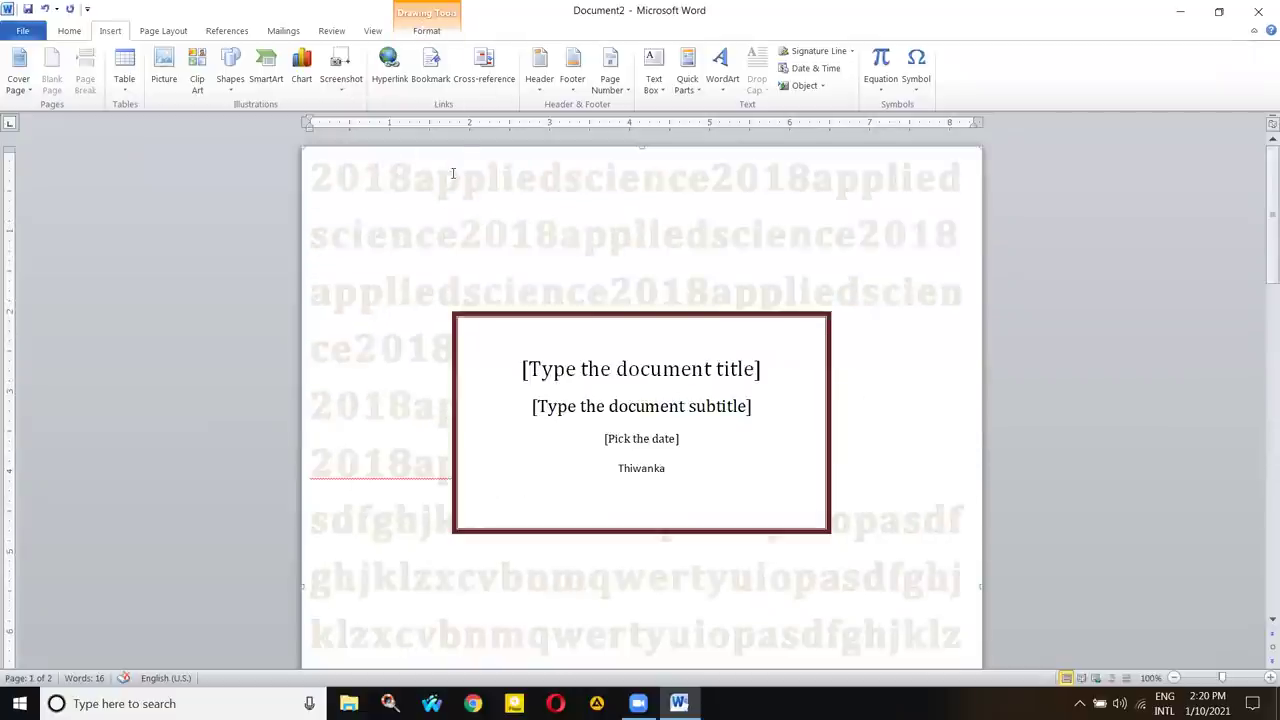
- Select the cover page's date and title placeholders and browse the Table Design and Layout options
click(426, 31)
scroll(489, 274, down, 5)
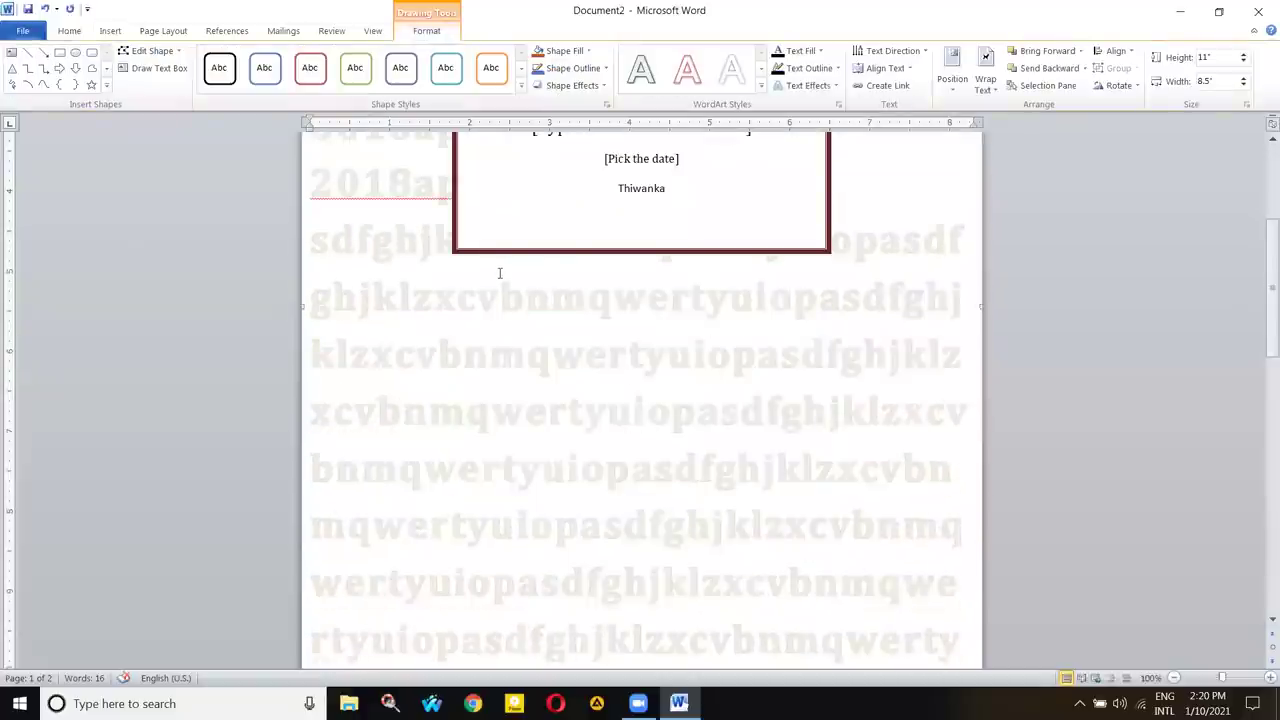
click(628, 160)
scroll(532, 217, up, 5)
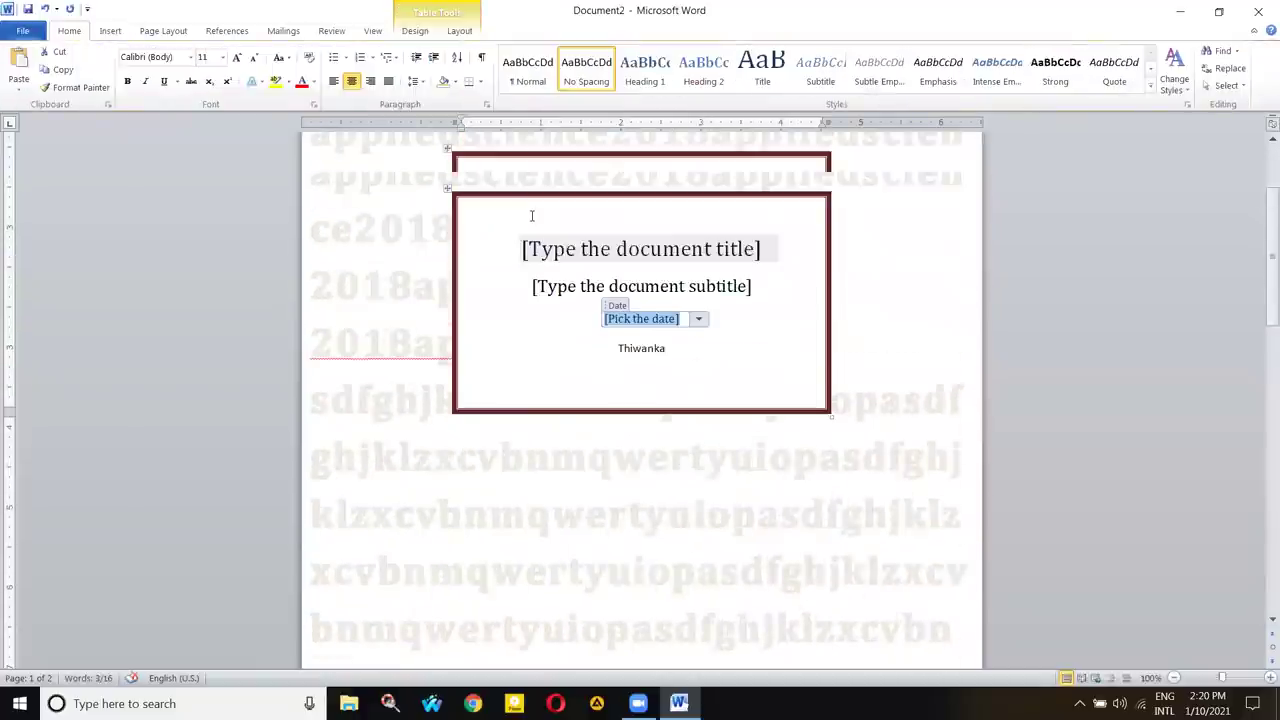
click(629, 372)
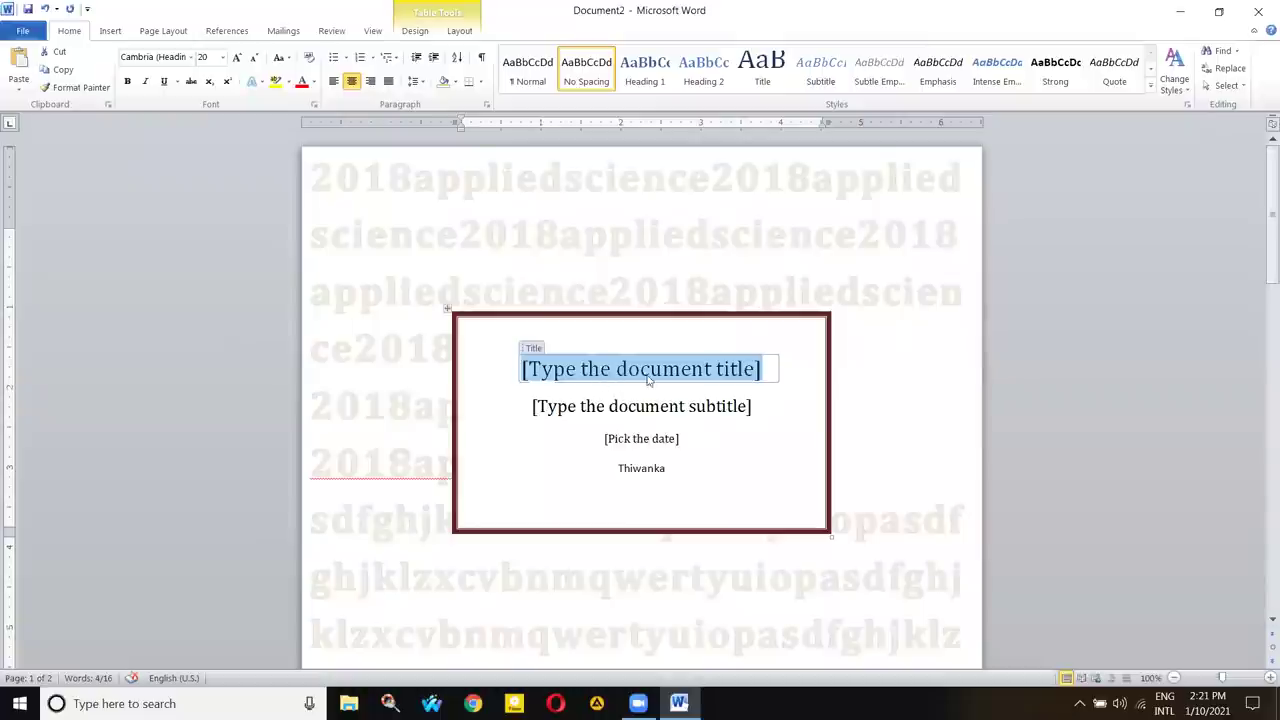
click(407, 33)
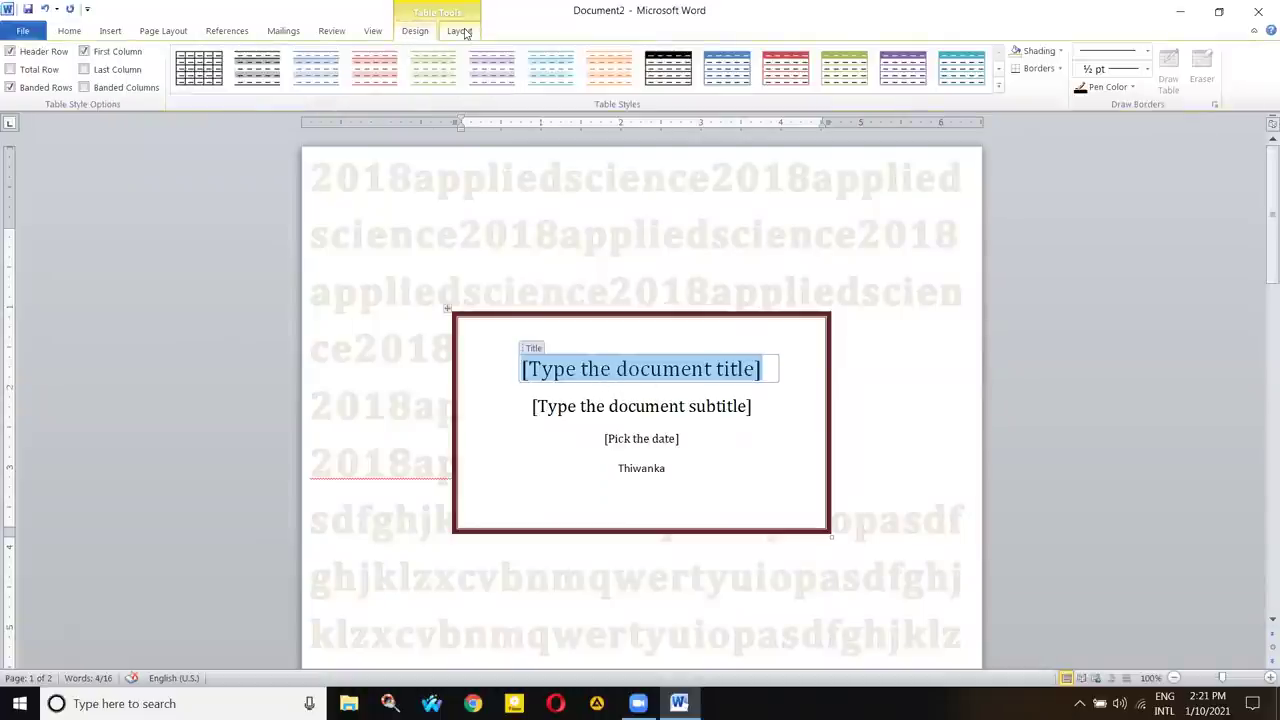
click(459, 31)
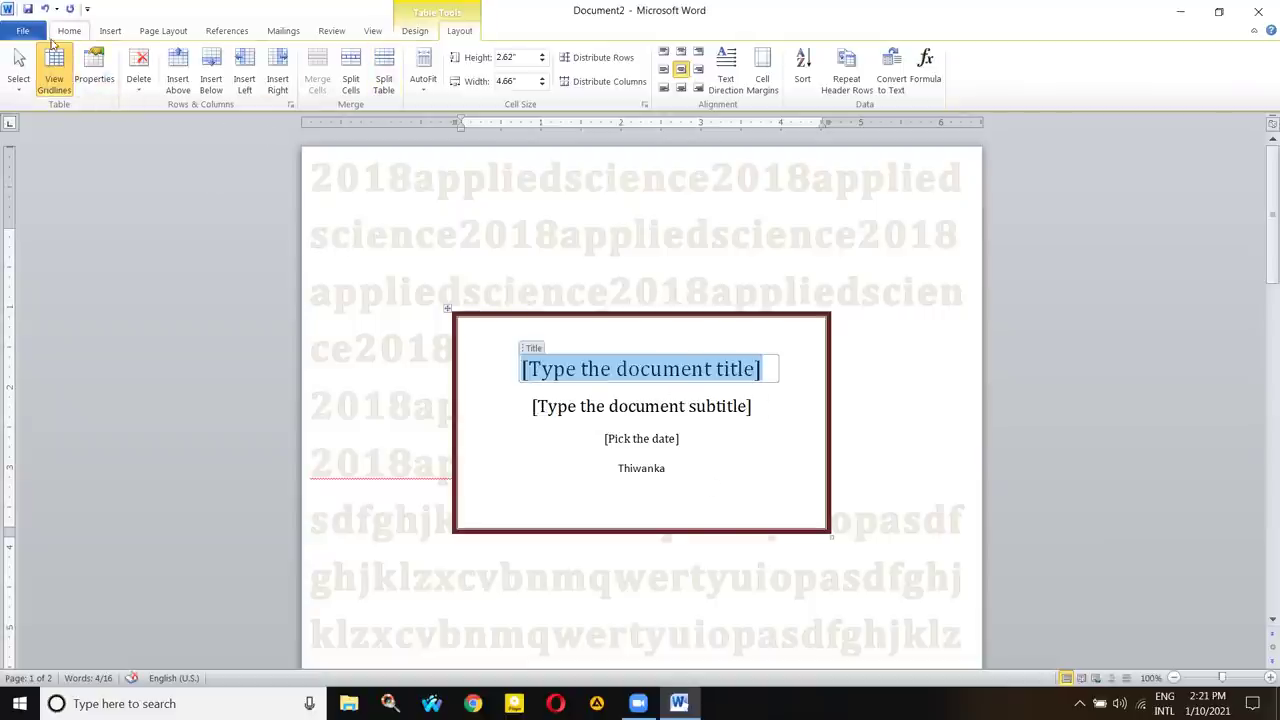
click(414, 31)
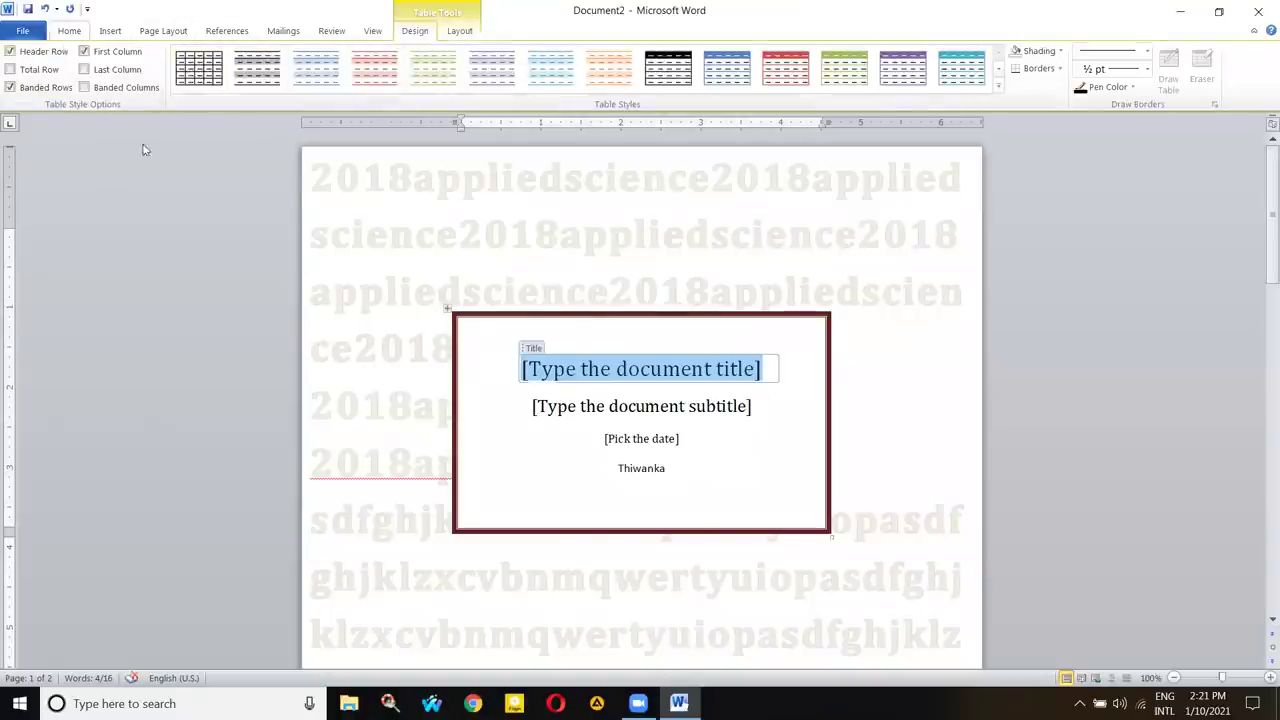
- Click into blank page 2 and scroll it into view
scroll(608, 345, down, 4)
scroll(608, 341, down, 8)
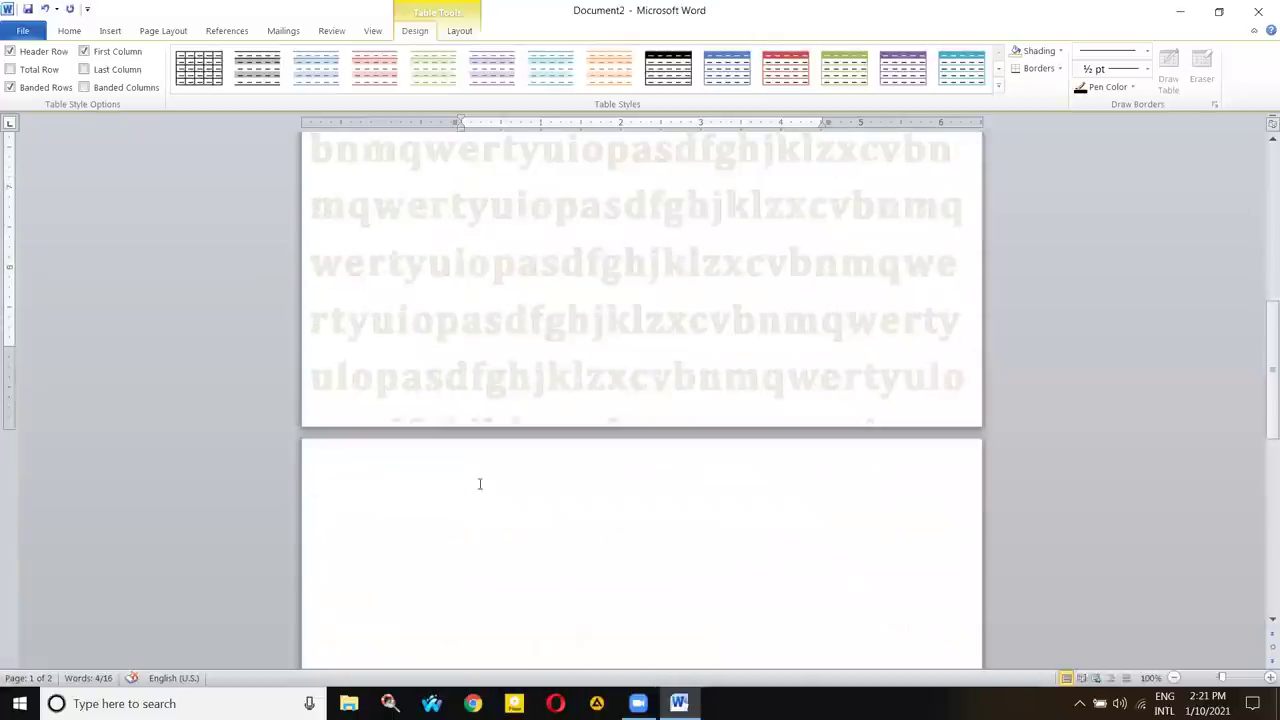
click(480, 483)
scroll(417, 423, down, 1)
scroll(374, 354, down, 2)
drag(1264, 362, 1260, 420)
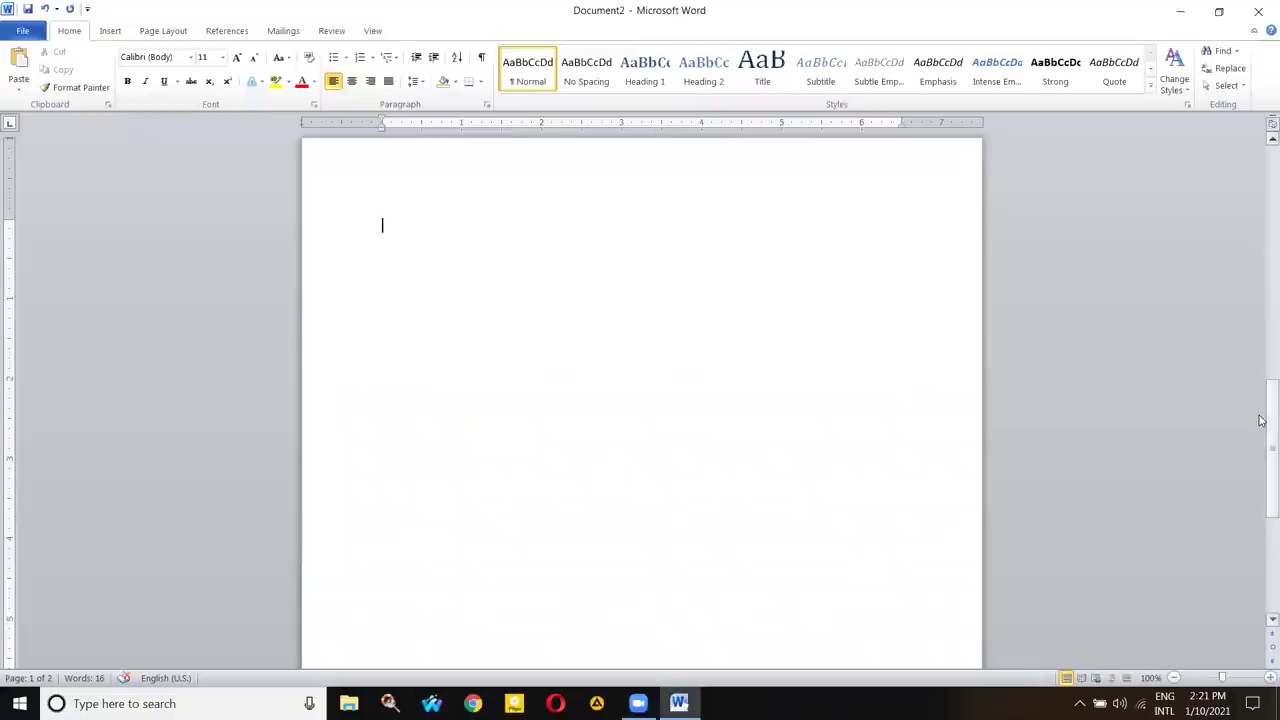
click(106, 32)
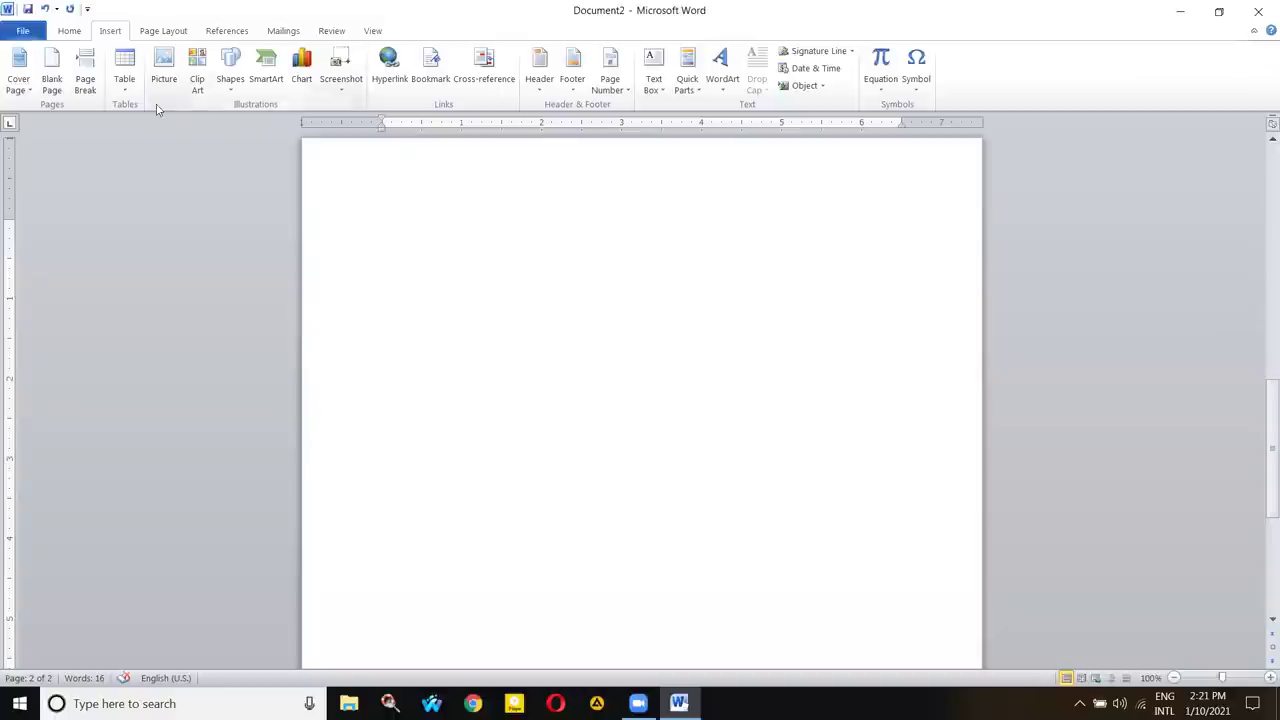
- Insert a page break with Ctrl+Enter after page 2
scroll(394, 186, up, 15)
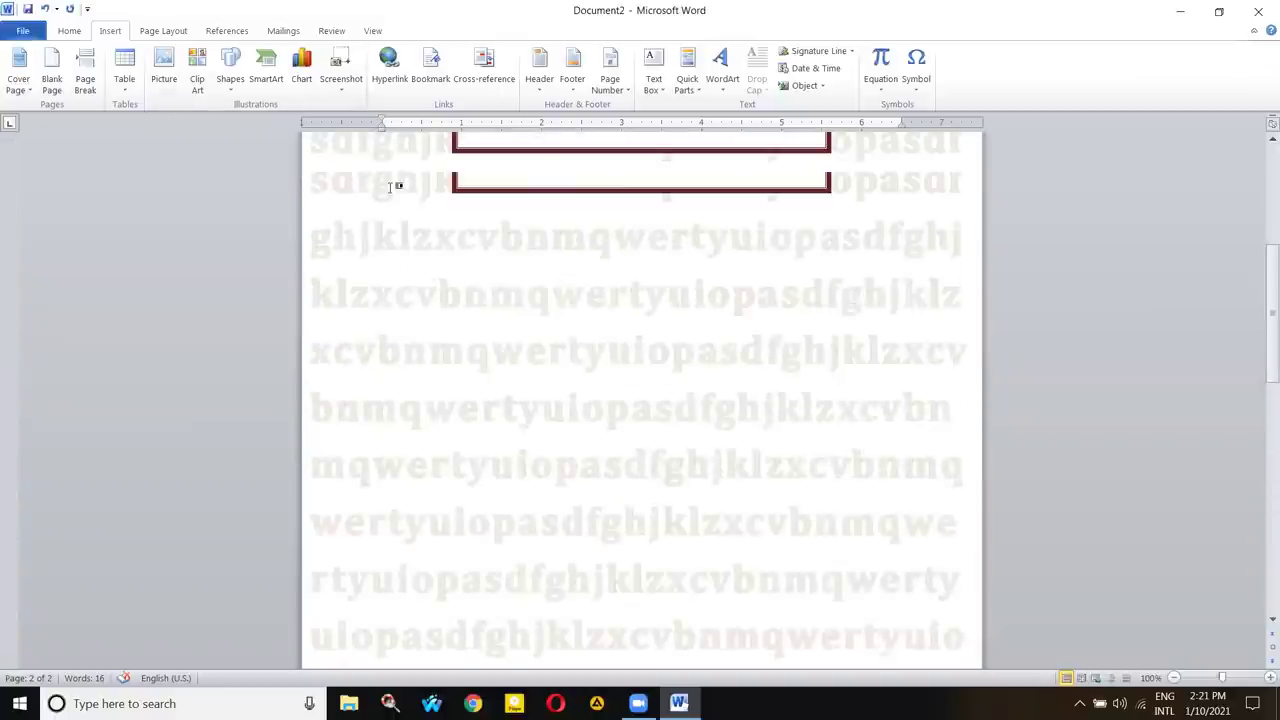
scroll(885, 213, up, 4)
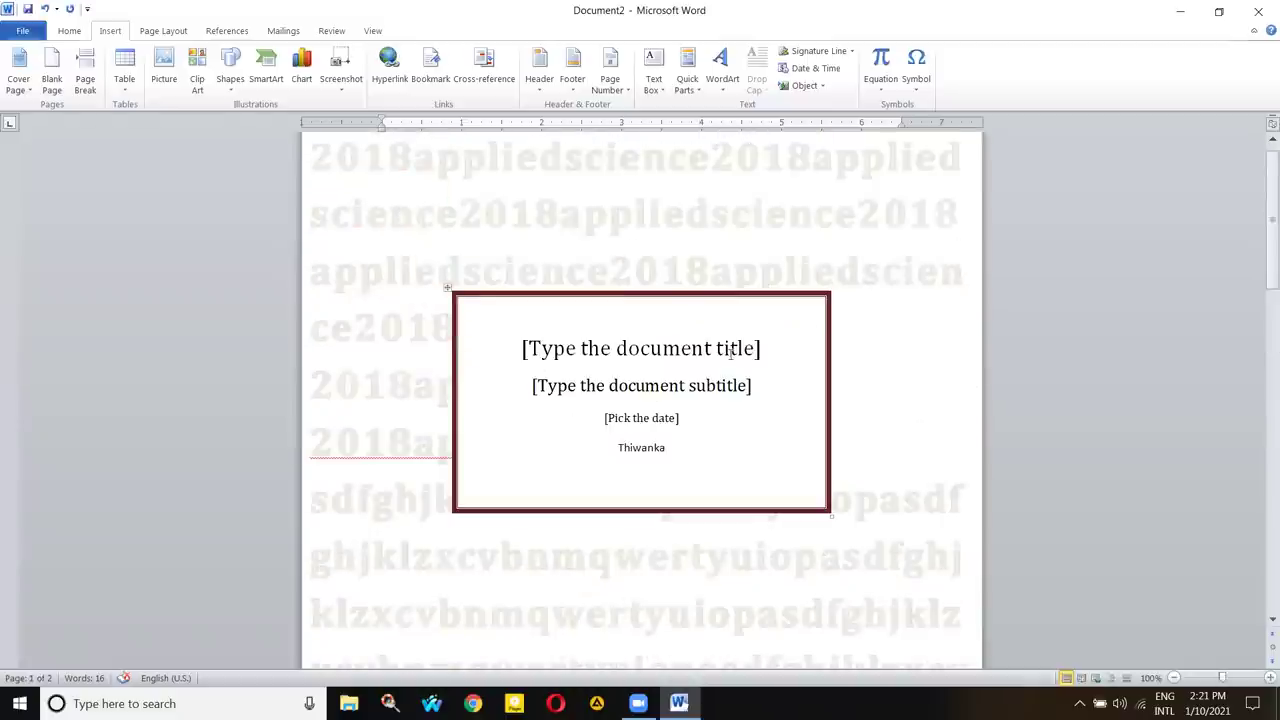
scroll(686, 317, down, 9)
scroll(686, 317, down, 3)
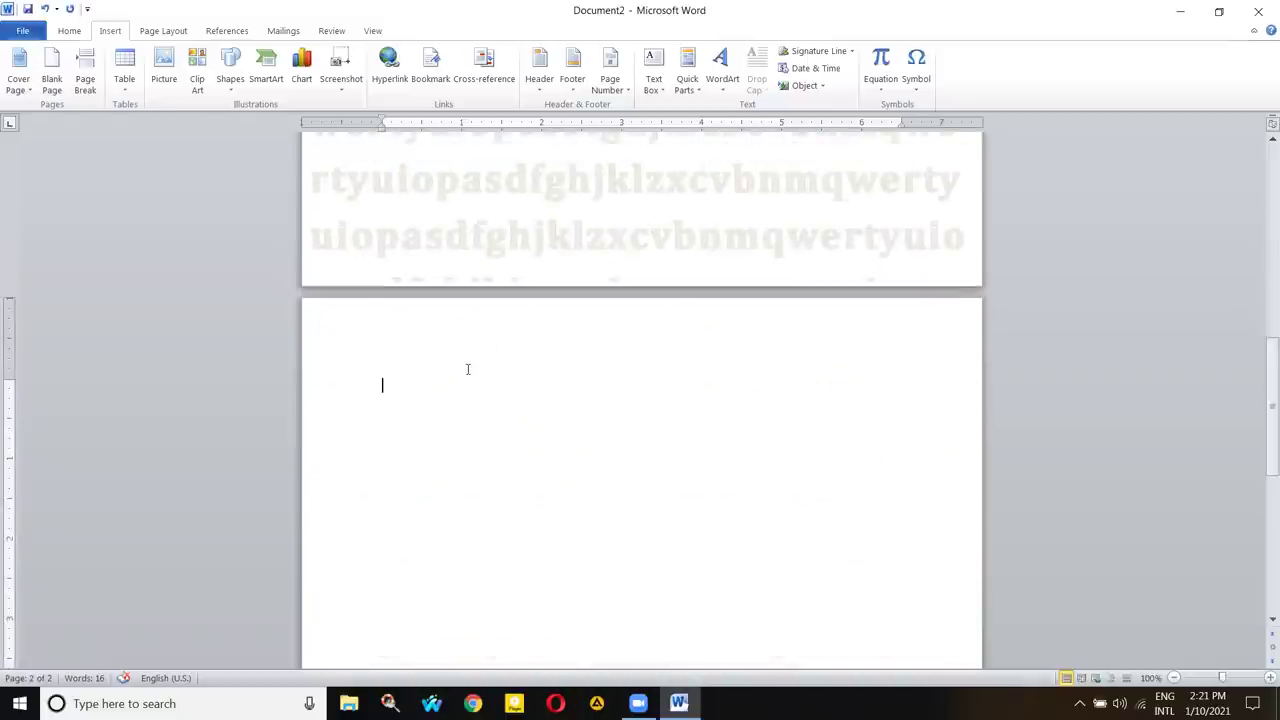
scroll(449, 301, down, 3)
scroll(450, 252, up, 3)
key(ctrl+Return)
- Scroll back to the page 1/2 break and place the insertion point on blank page 2
scroll(400, 342, down, 5)
scroll(403, 330, down, 3)
scroll(400, 318, up, 2)
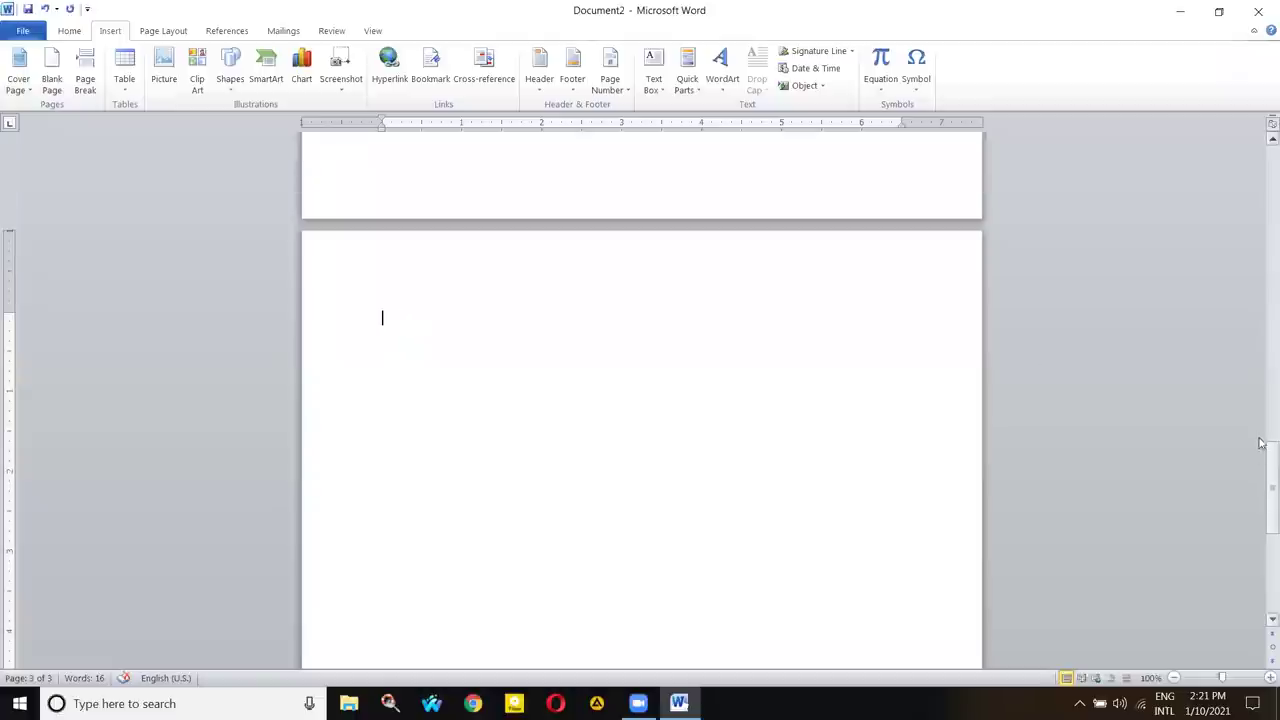
drag(1262, 470, 1257, 330)
scroll(708, 641, down, 3)
click(708, 569)
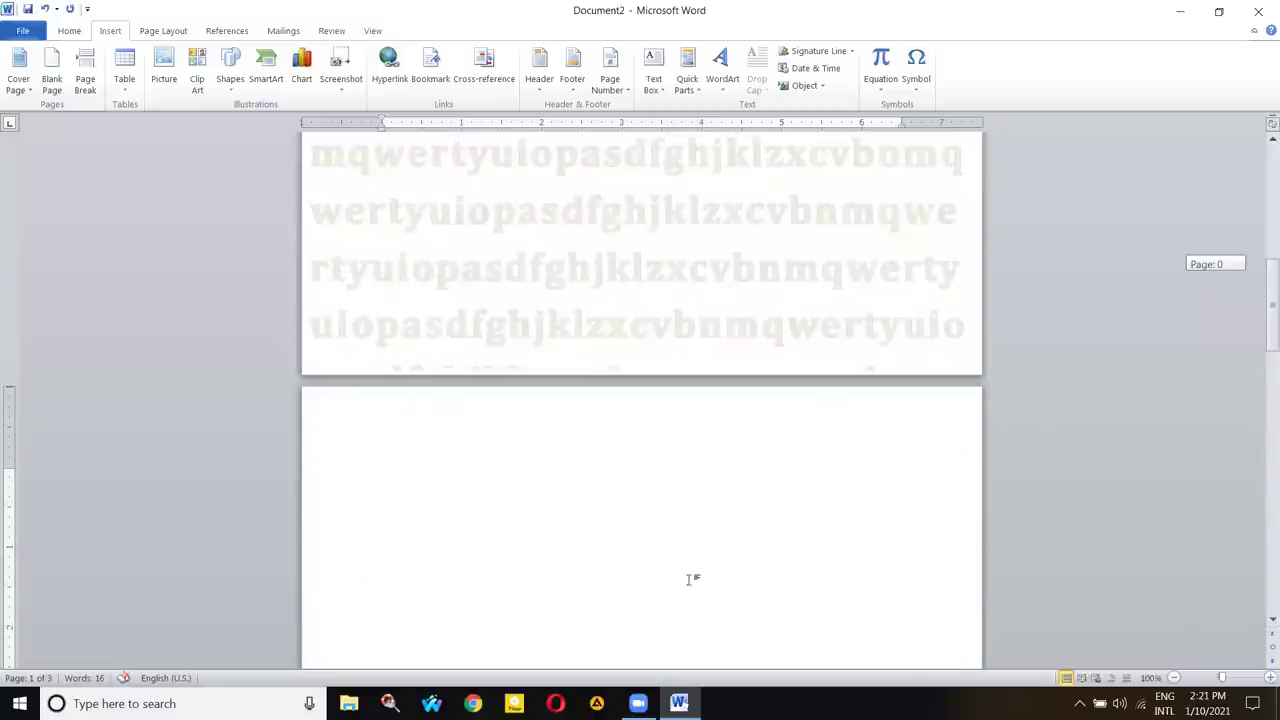
click(542, 452)
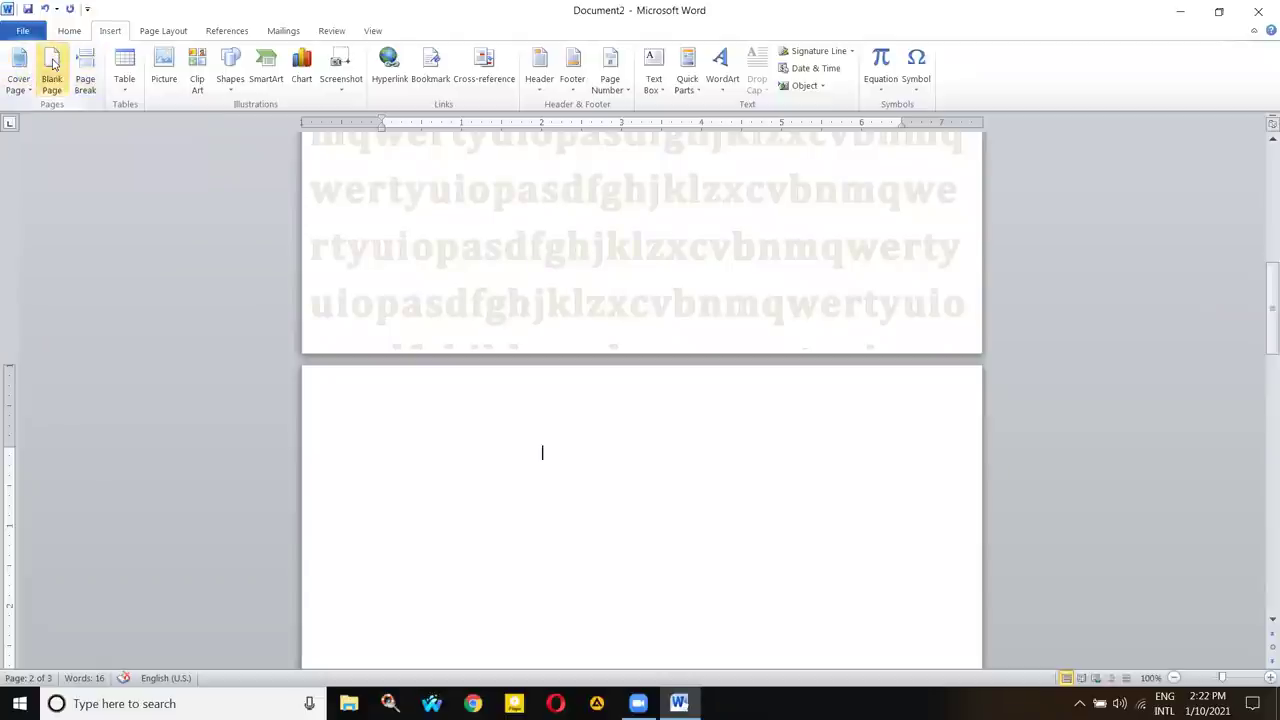
- Add another blank page with the Insert tab's Blank Page command
key(BackSpace)
key(BackSpace)
key(BackSpace)
key(BackSpace)
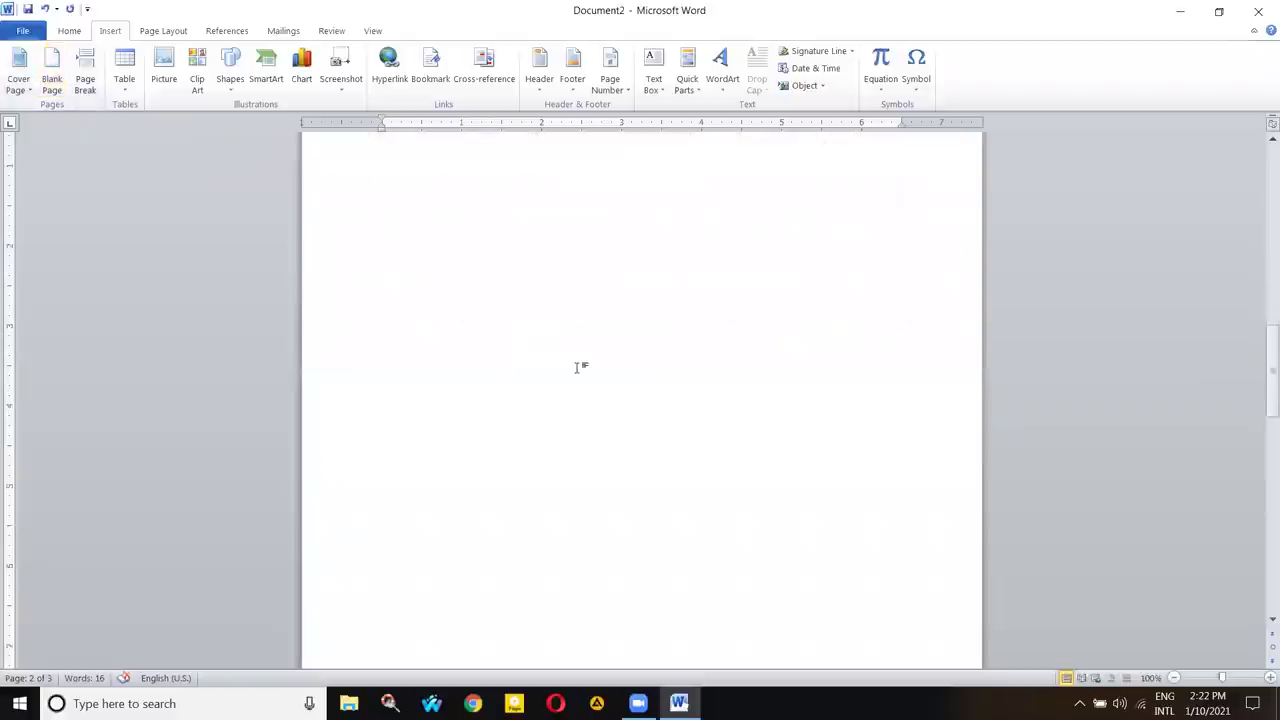
scroll(580, 366, up, 2)
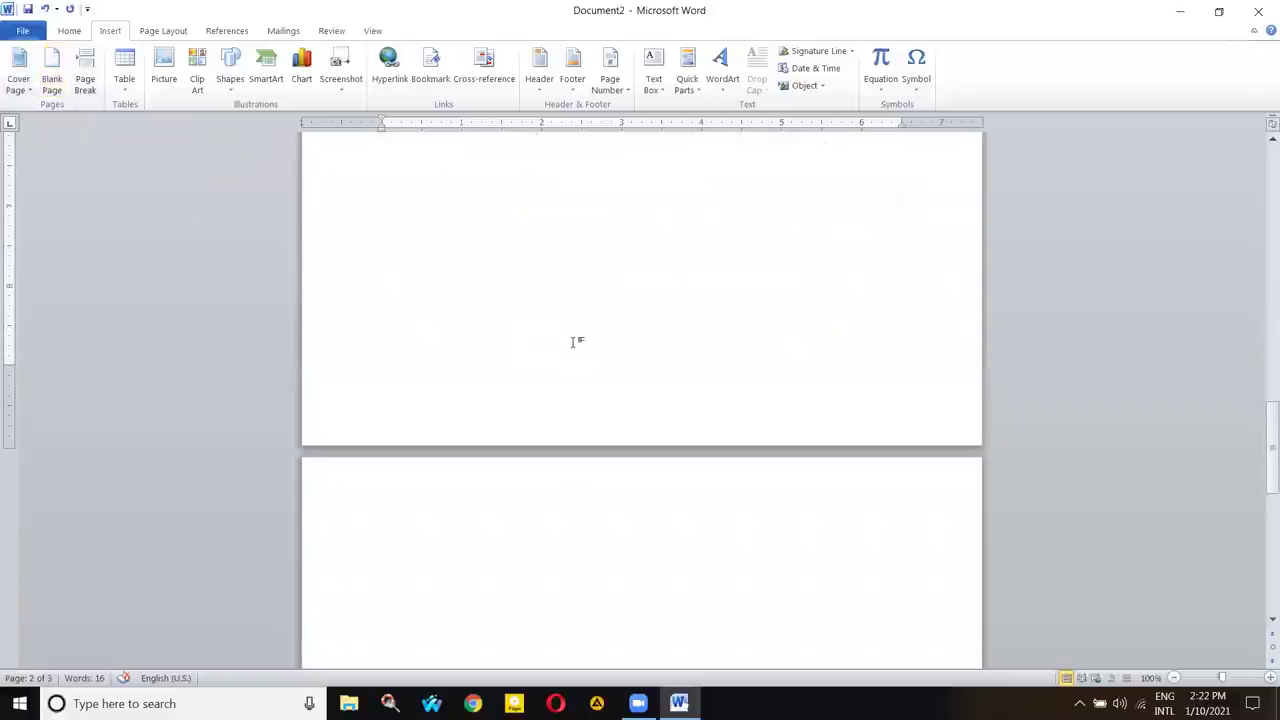
click(52, 78)
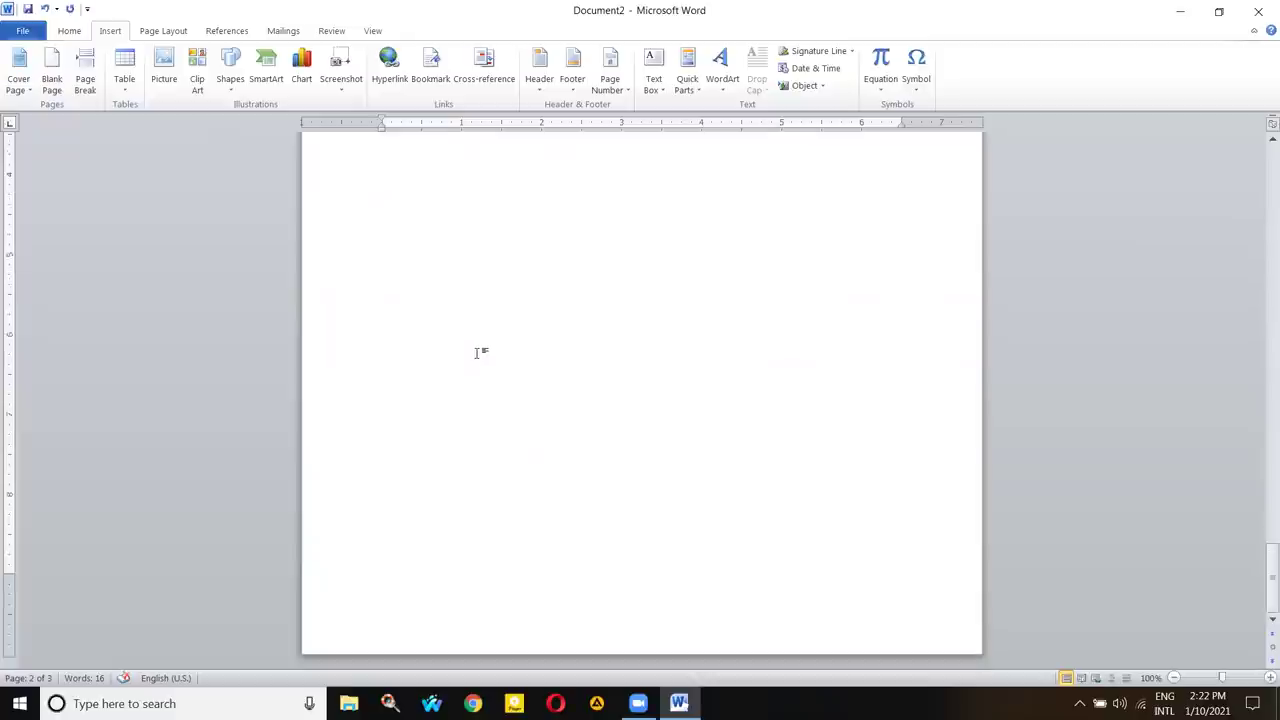
click(85, 80)
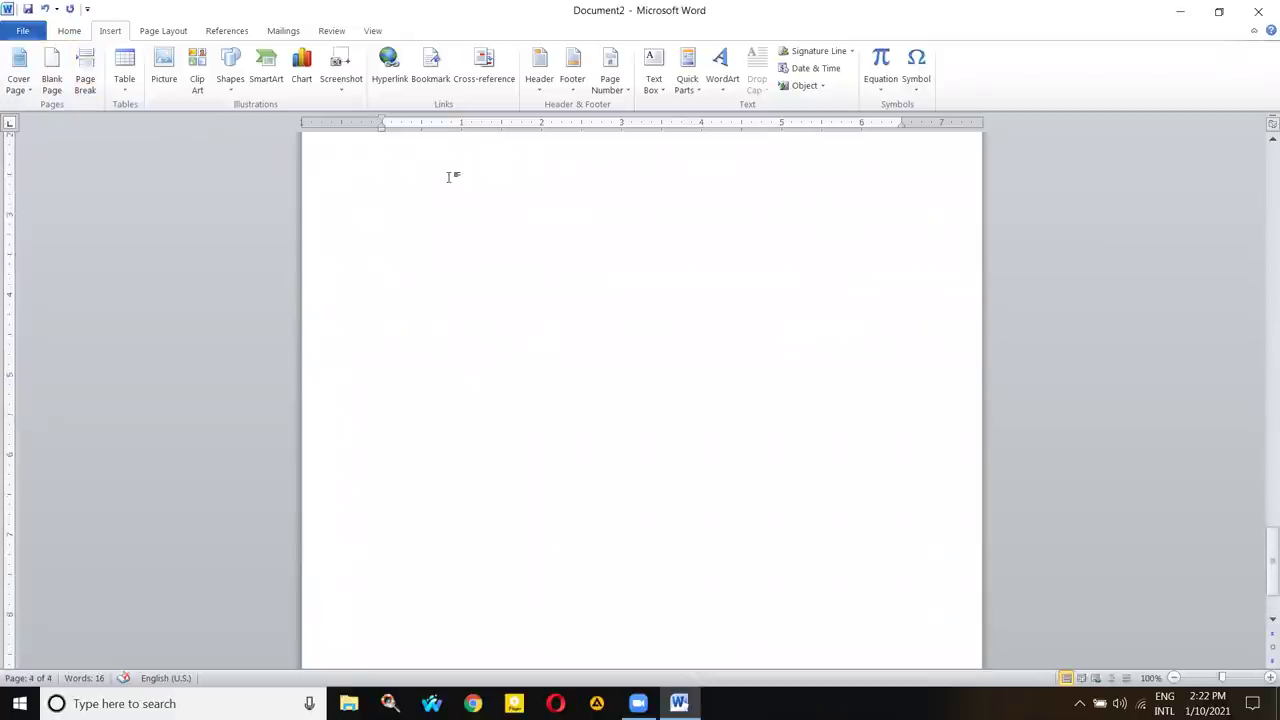
scroll(449, 177, up, 10)
scroll(449, 177, down, 5)
scroll(449, 177, up, 5)
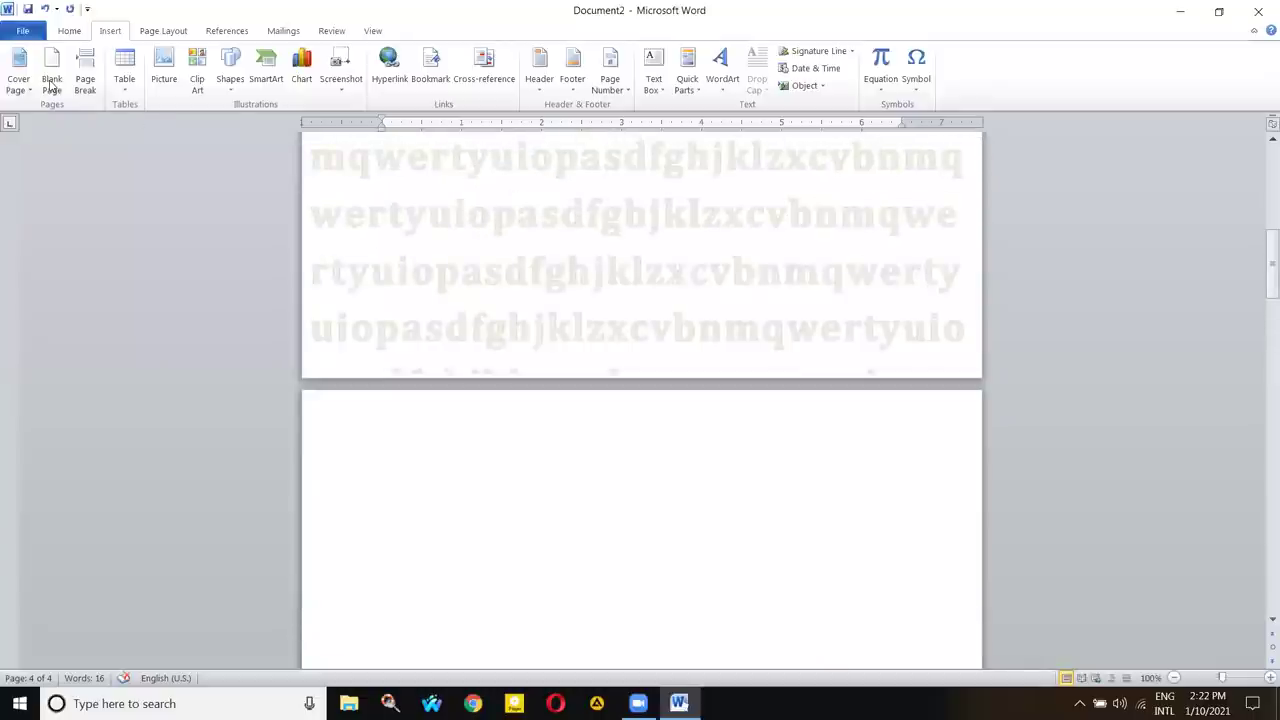
- Type the note 'CTRL + Enter' at the top of the blank page
click(550, 395)
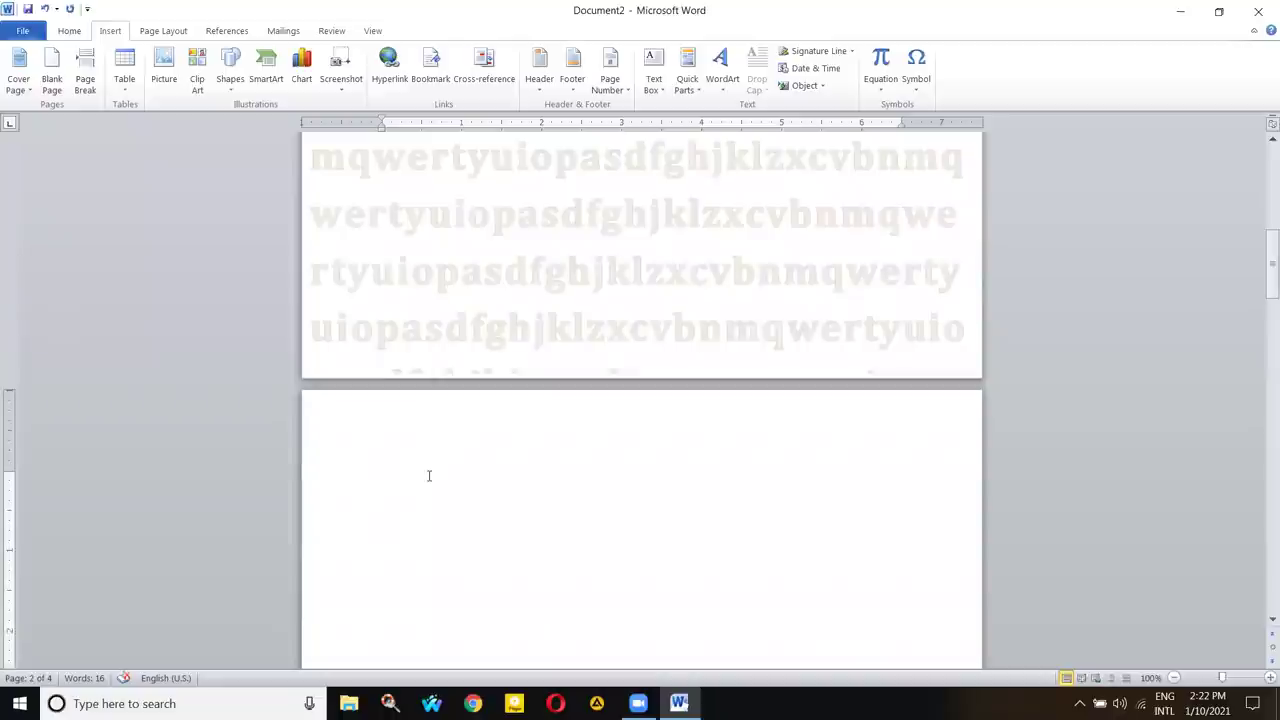
double_click(431, 477)
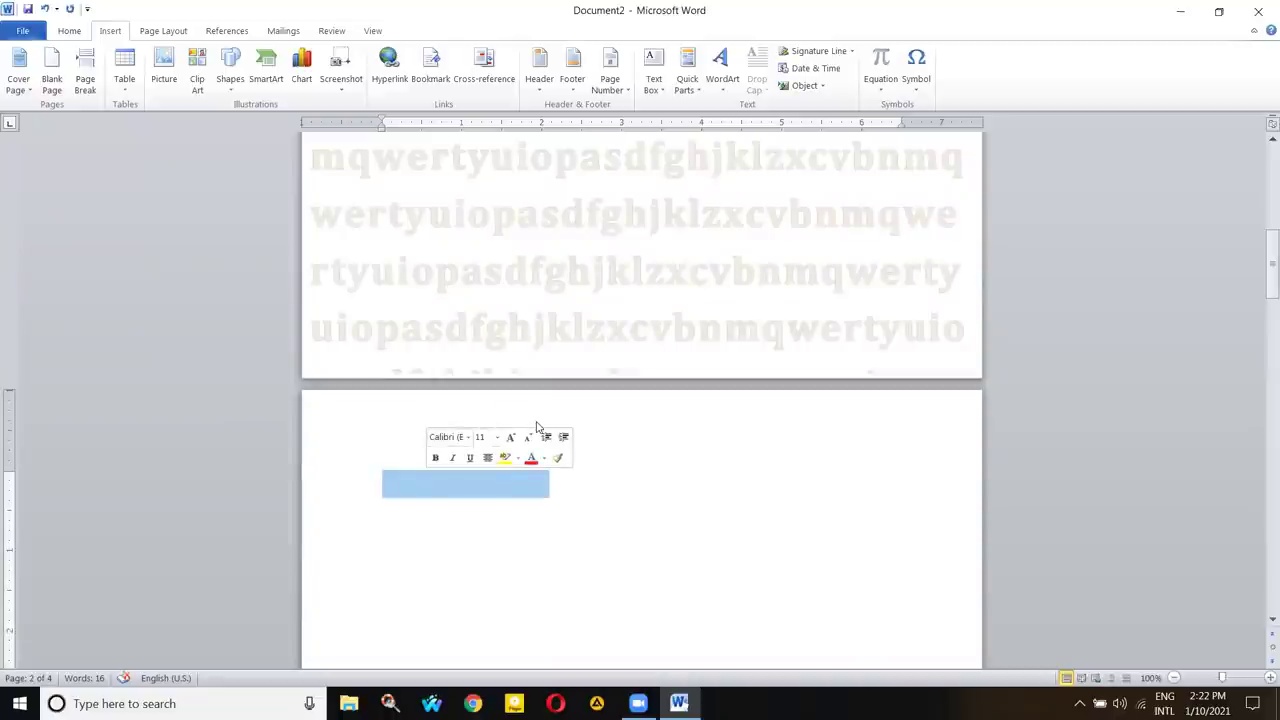
click(560, 514)
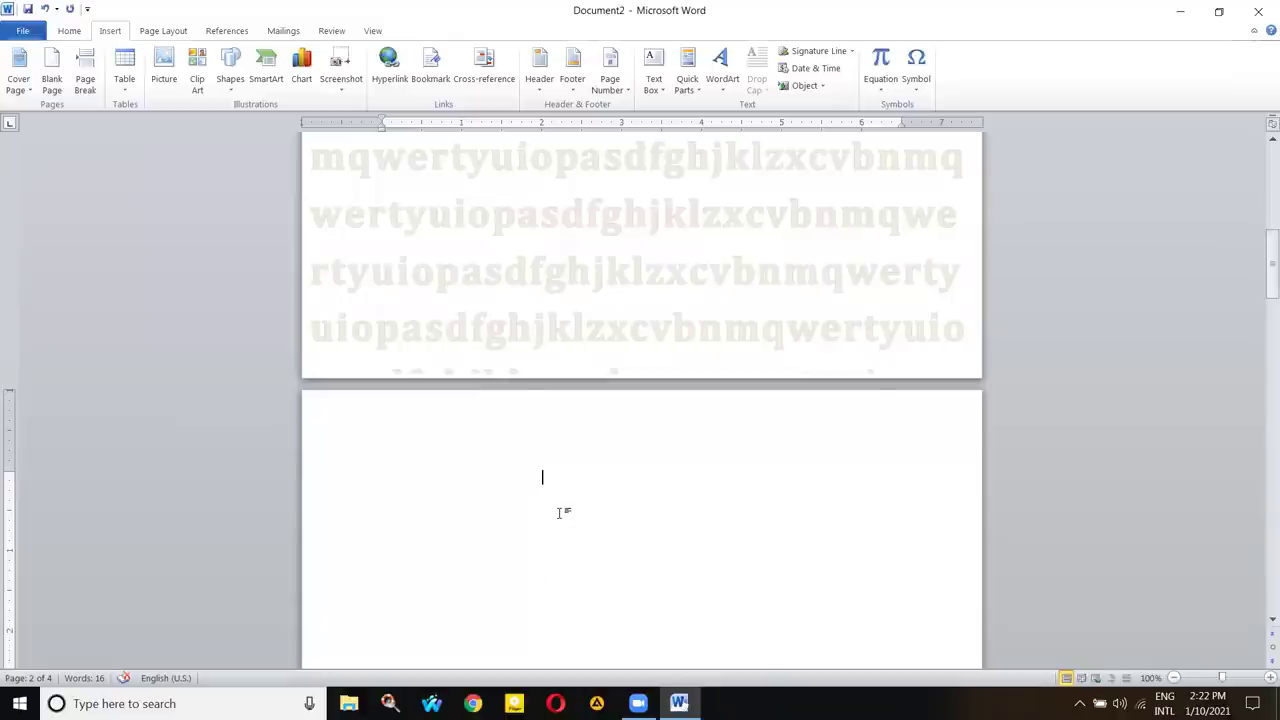
text(CTR)
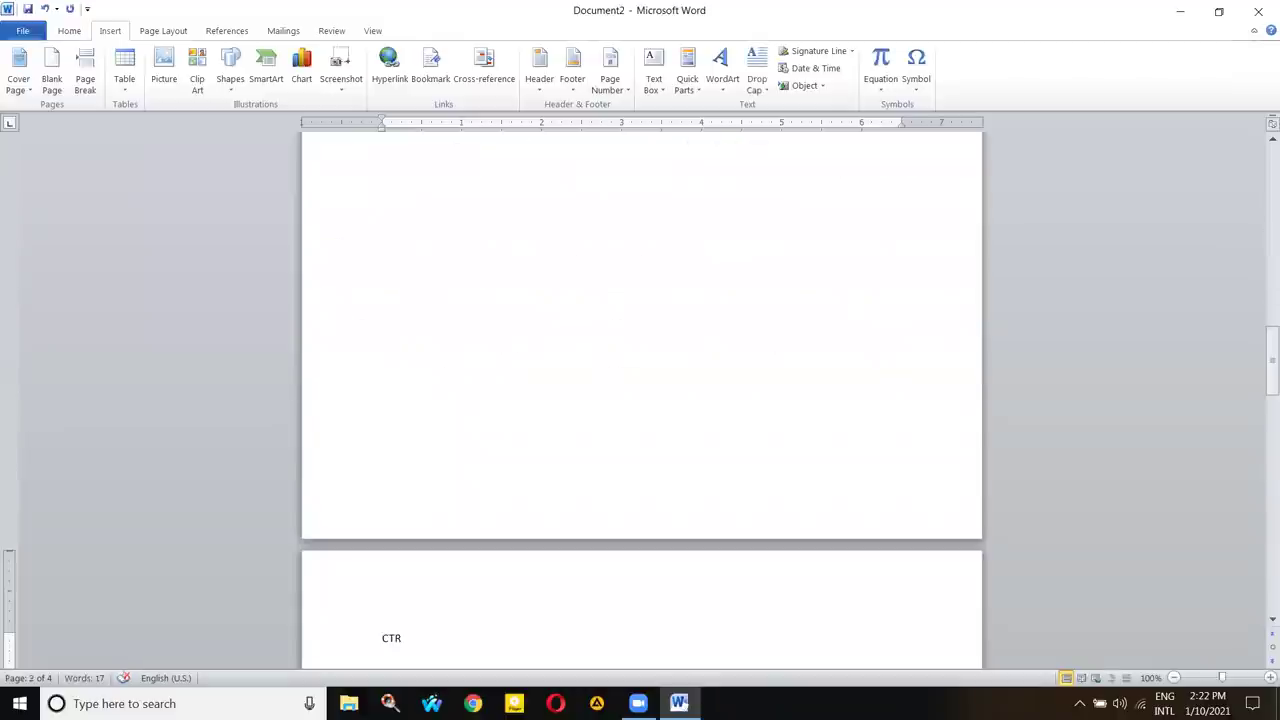
text(L + Enter)
- Enlarge the CTRL + Enter line to 22 pt with Grow Font
triple_click(406, 637)
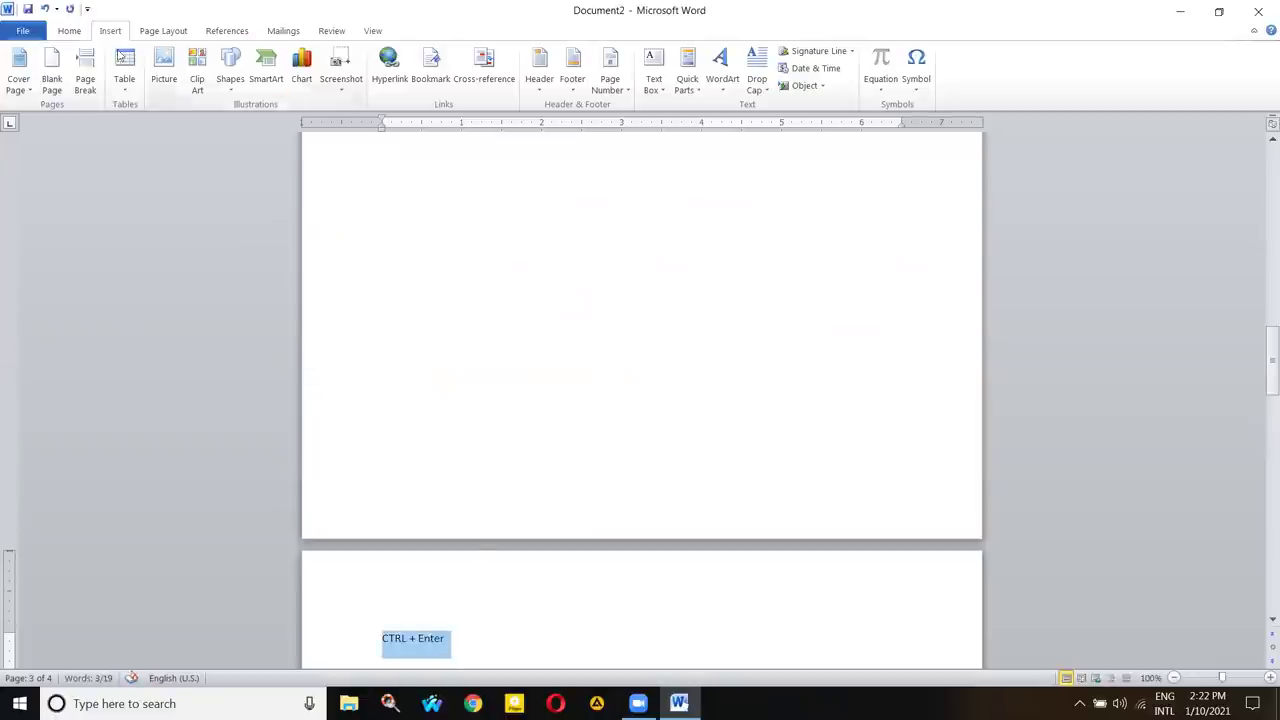
click(70, 31)
click(236, 57)
click(236, 57)
click(236, 57)
click(236, 57)
click(236, 57)
click(236, 57)
scroll(471, 357, down, 3)
click(560, 468)
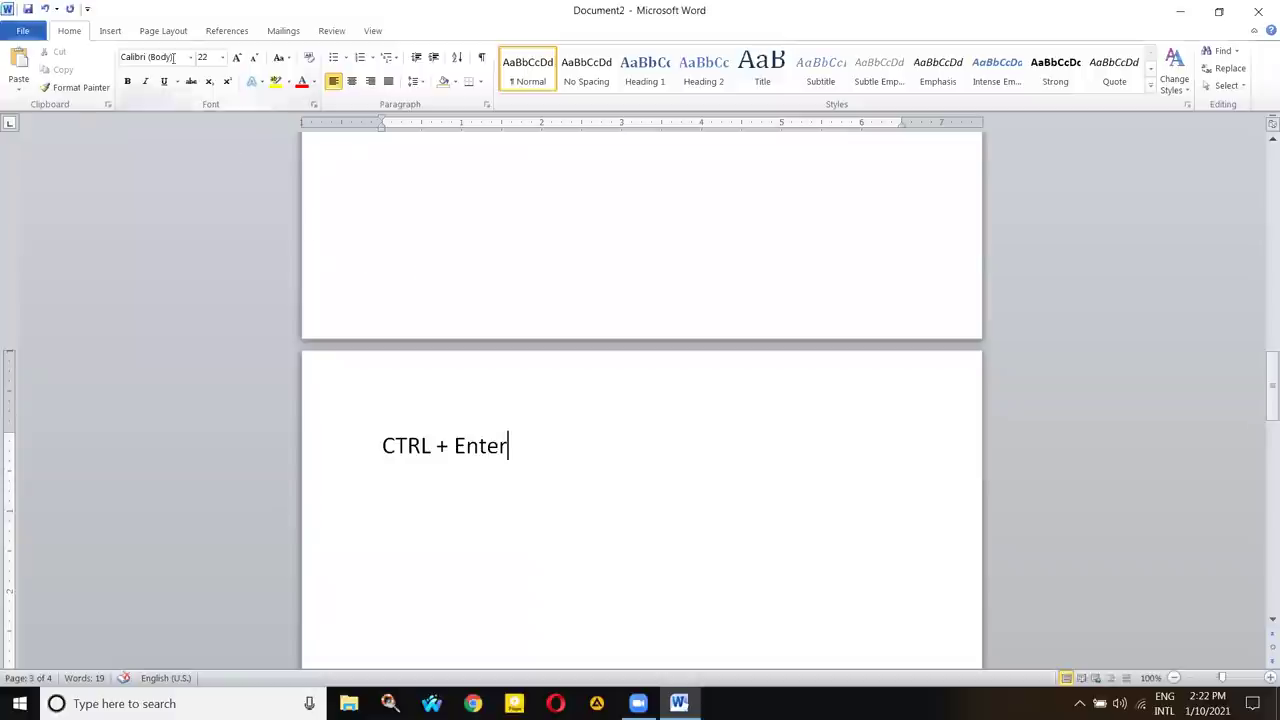
- Hide the white space between pages and scroll back up
click(110, 31)
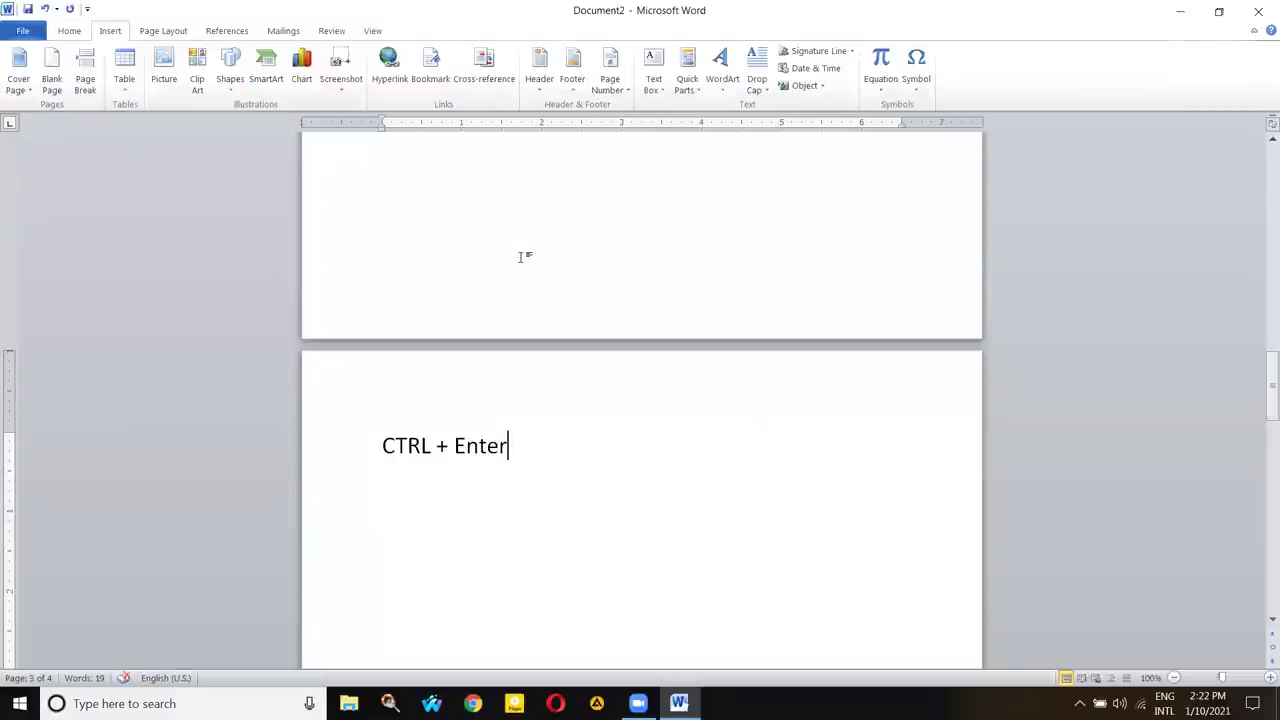
double_click(605, 345)
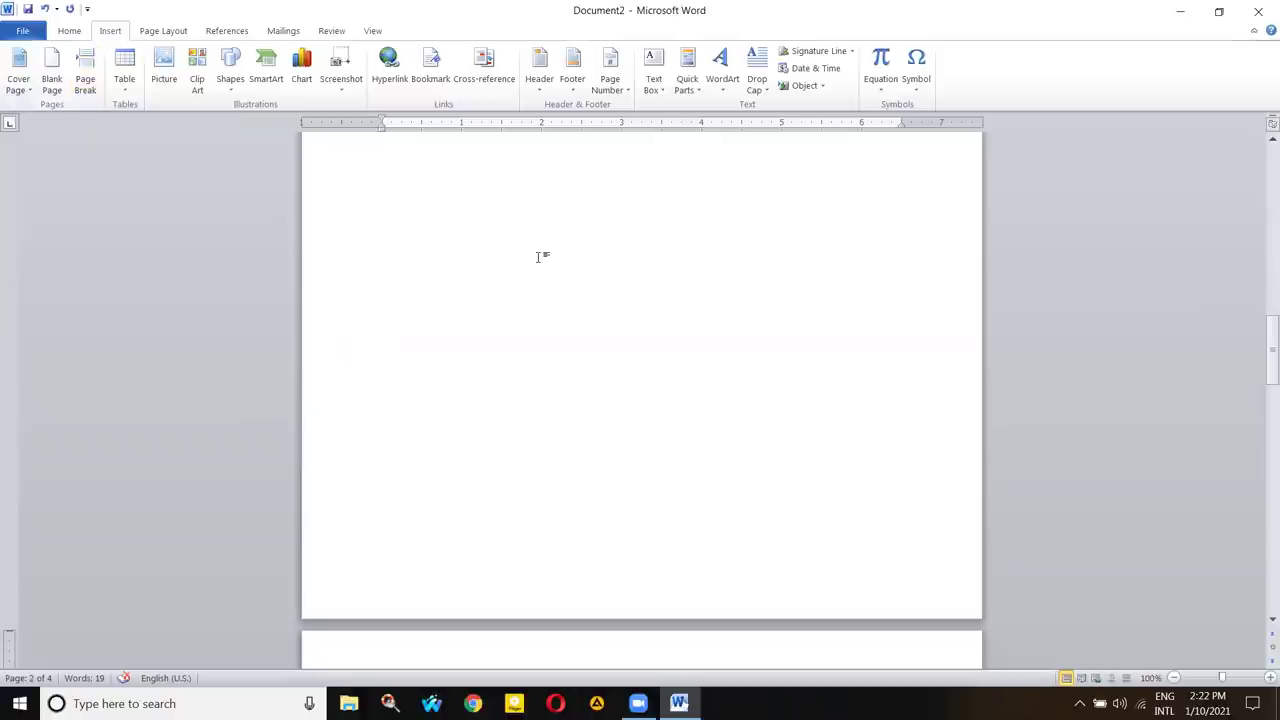
scroll(539, 257, up, 5)
scroll(539, 257, up, 10)
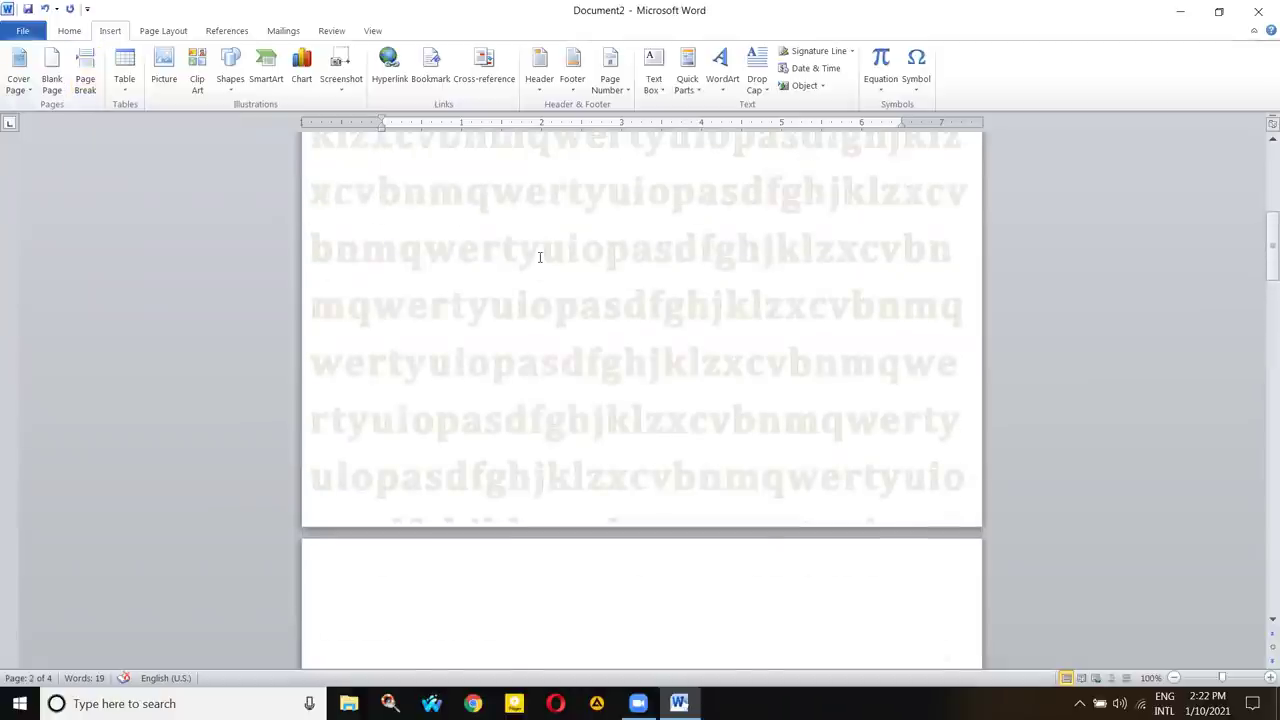
scroll(551, 309, down, 8)
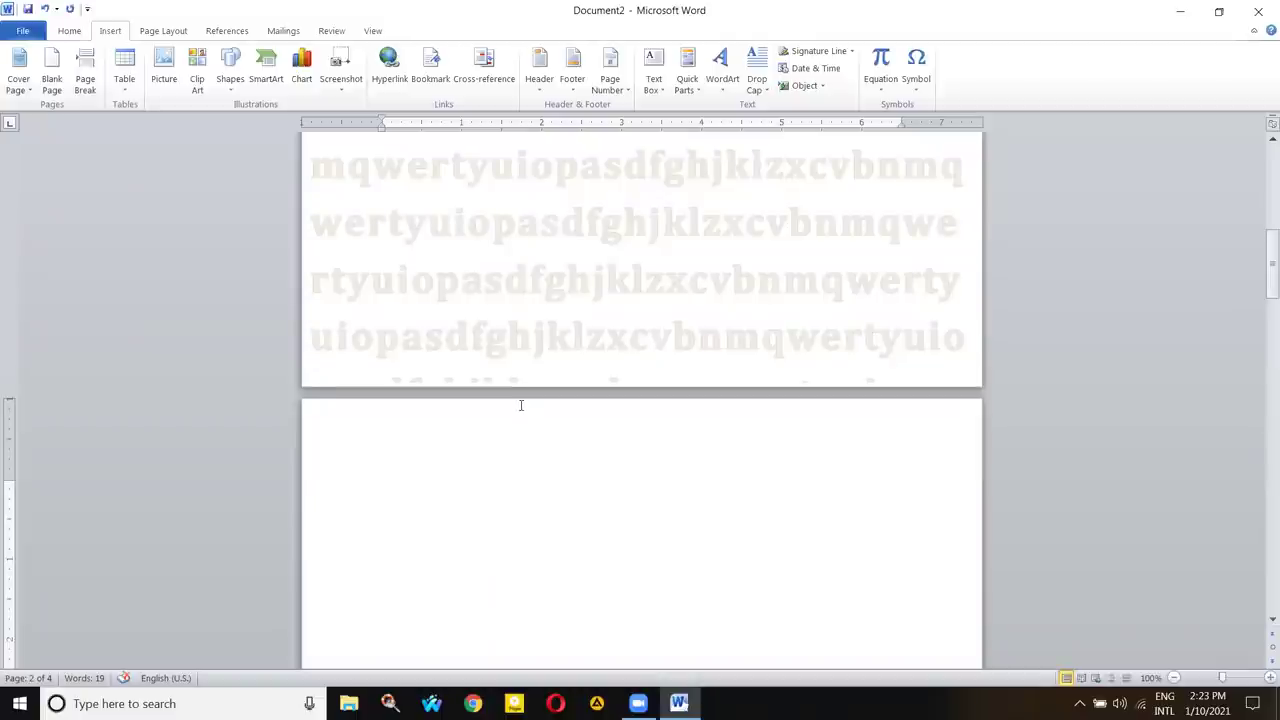
scroll(520, 405, down, 1)
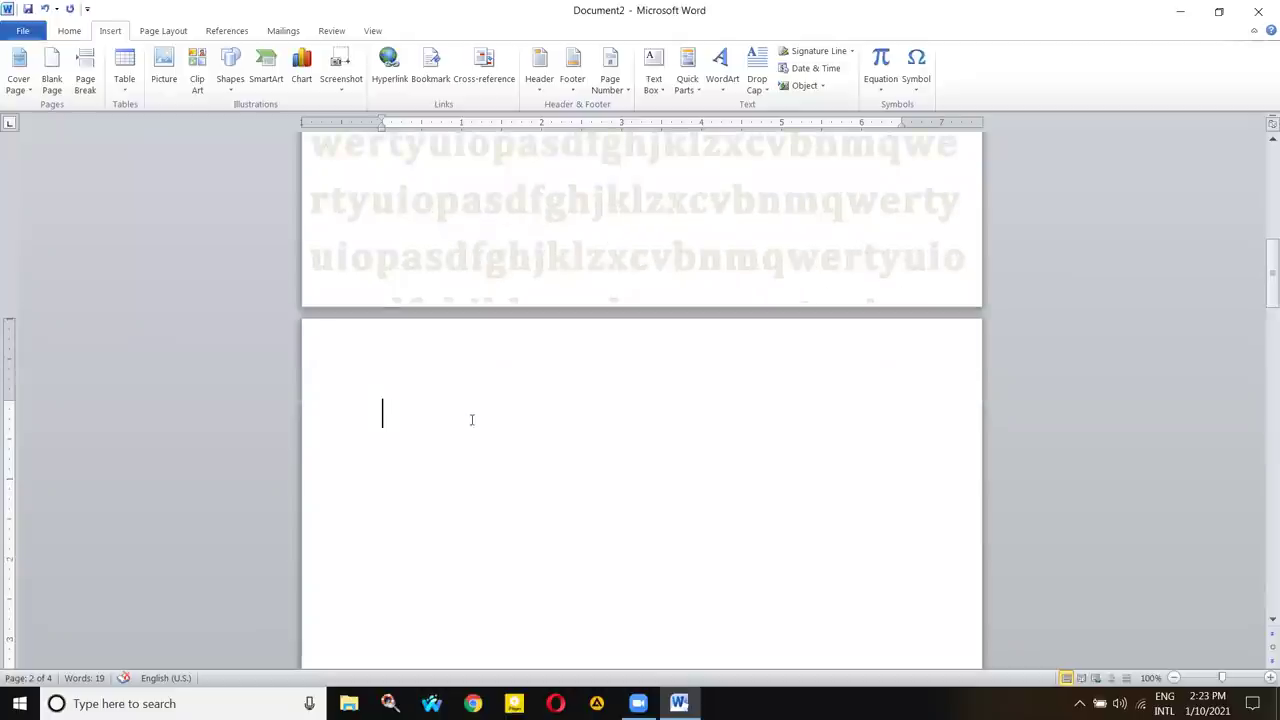
scroll(657, 468, up, 2)
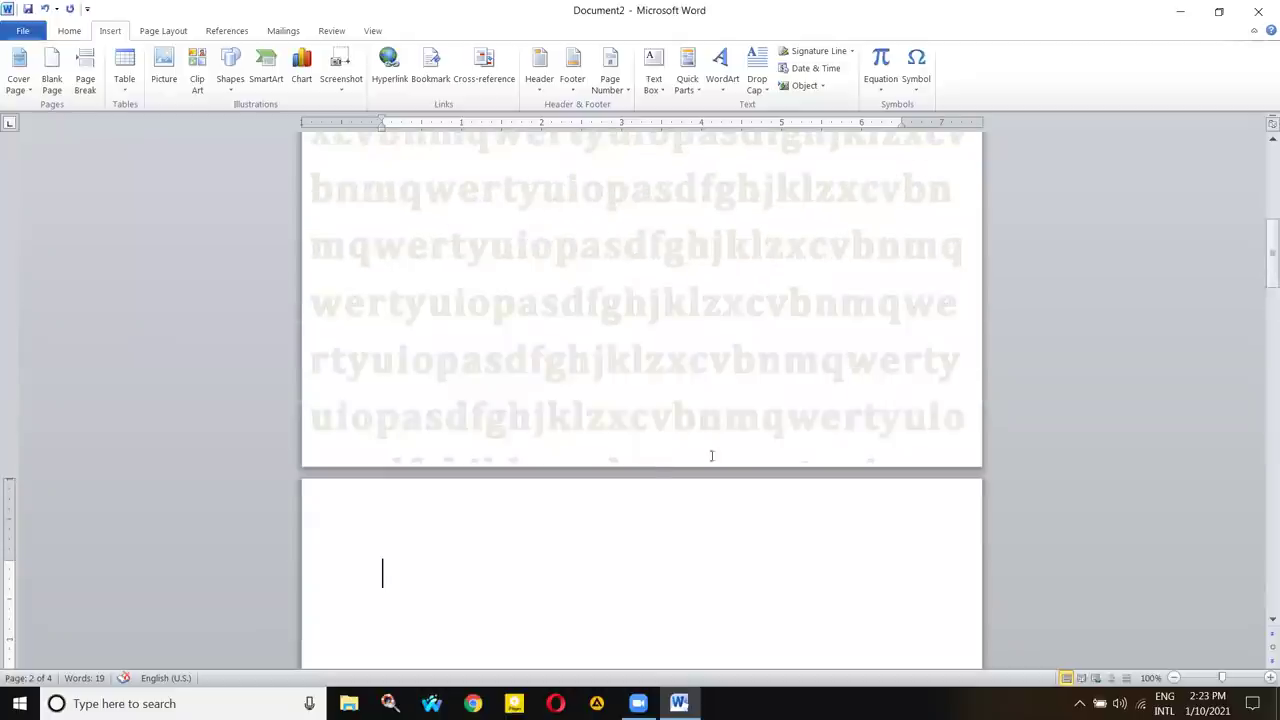
scroll(654, 466, down, 8)
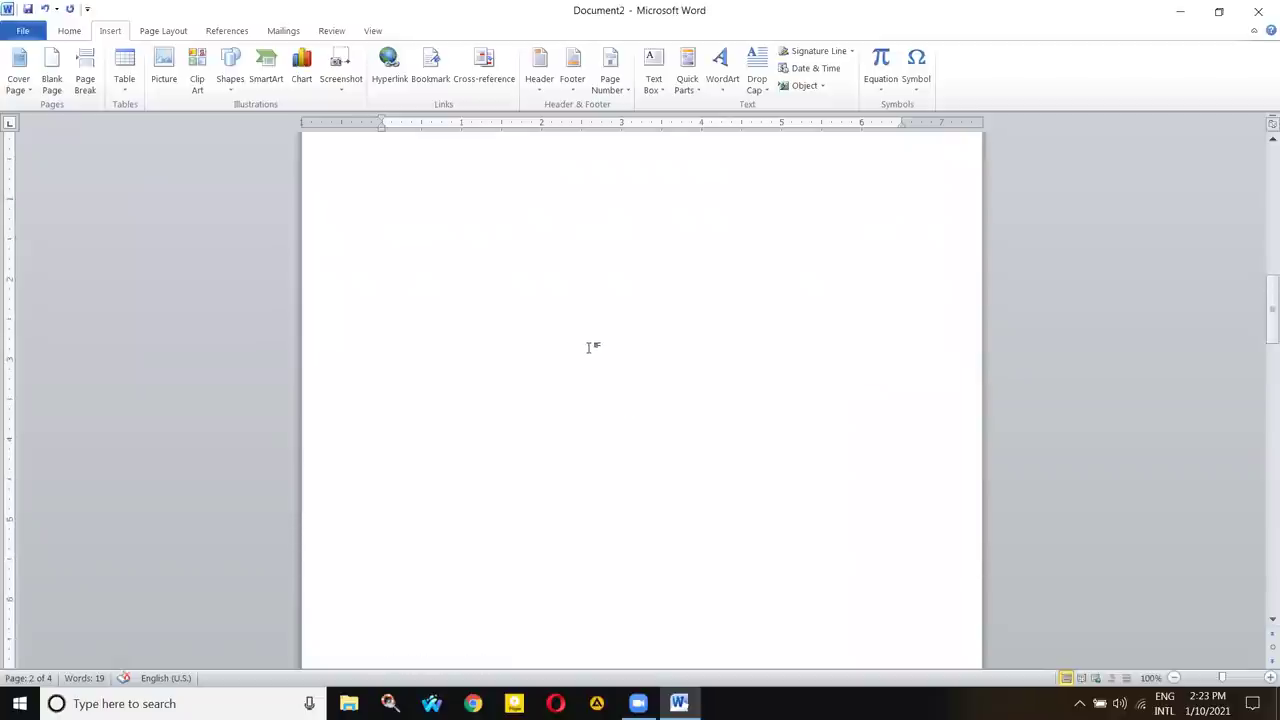
scroll(540, 335, up, 3)
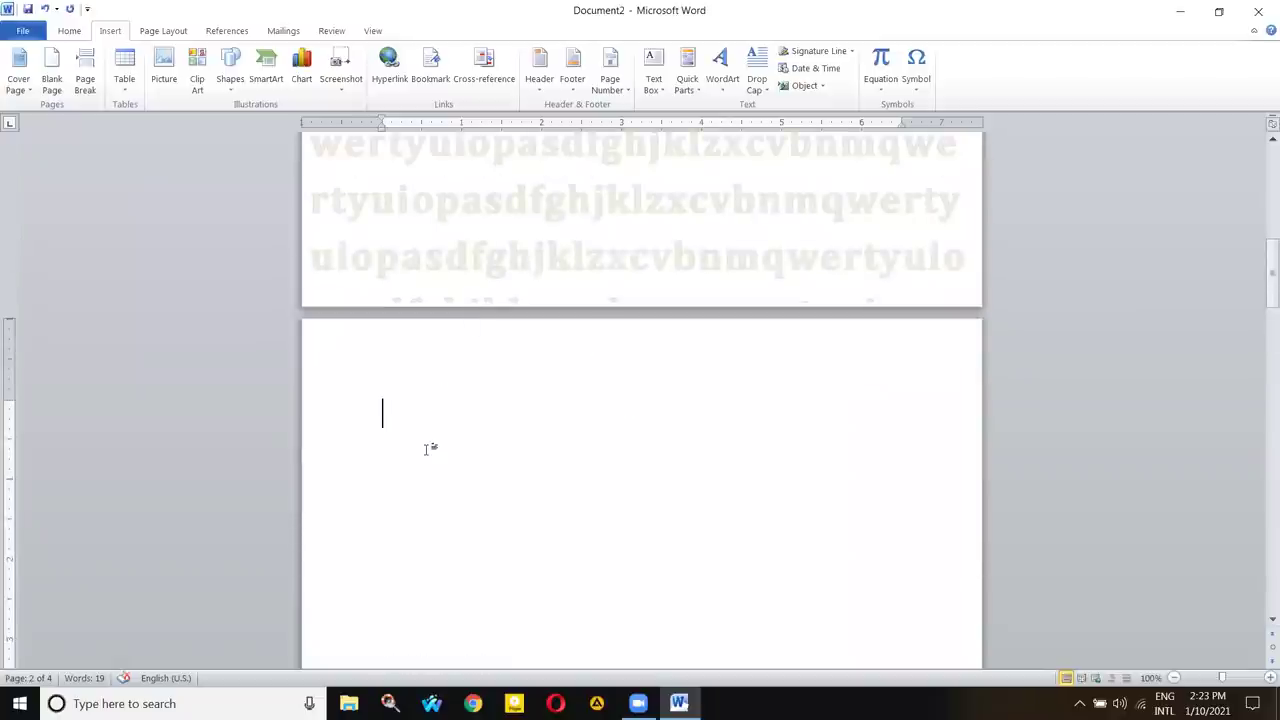
- Type four lines of random letters on page 2, one per line
text(sadkjhajwhdiwhdpiahwpda)
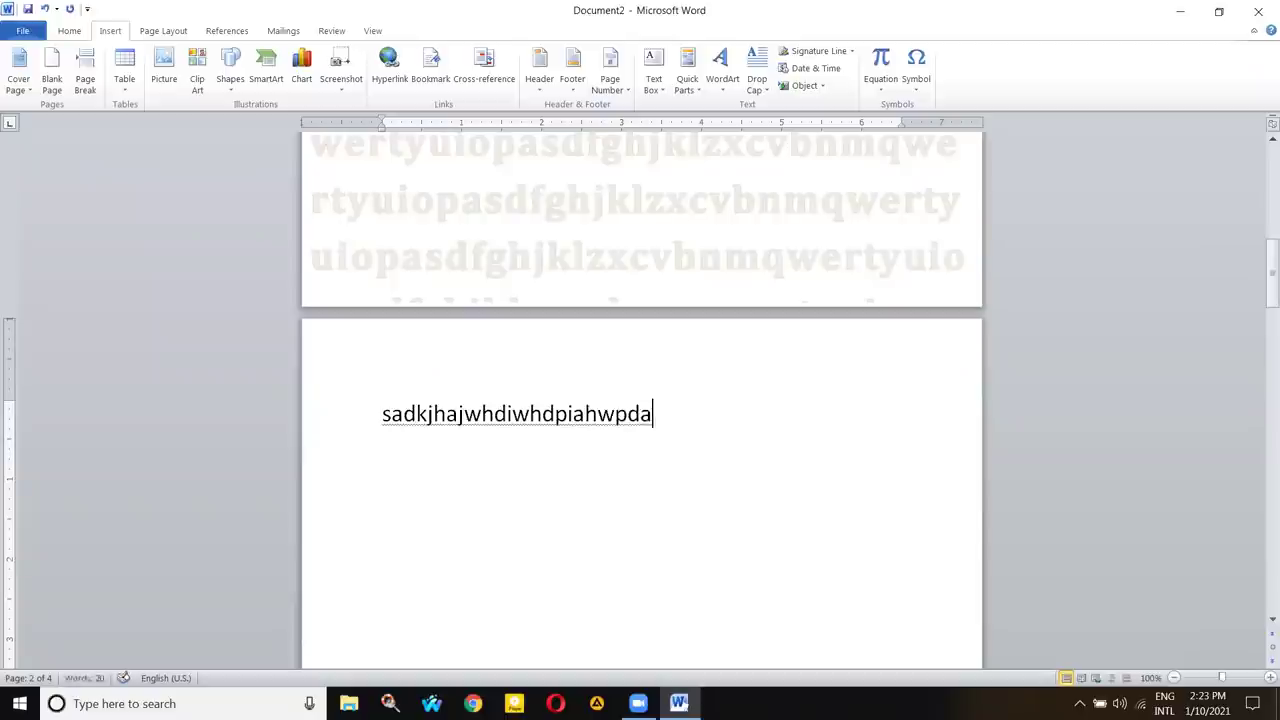
key(Return)
text(aihwdiawhdpihawpdhiaw)
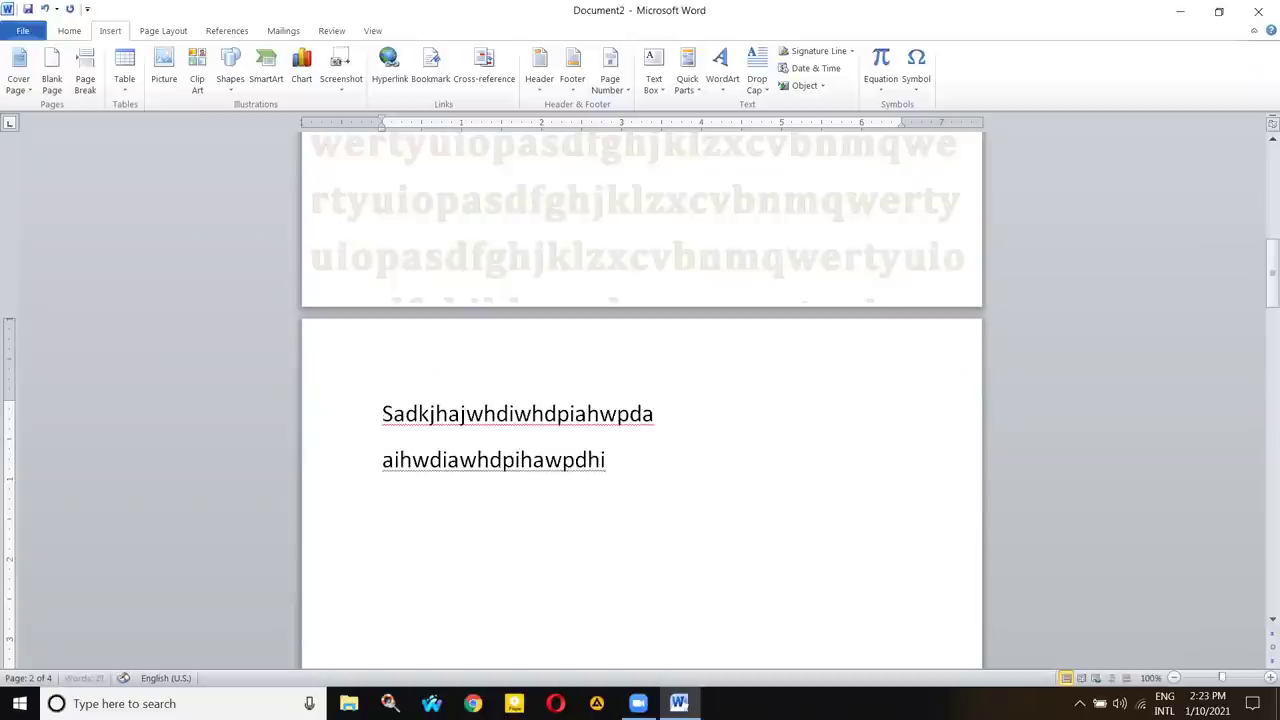
key(Return)
text(adhpiwphdipiwadihpawidhpiaw)
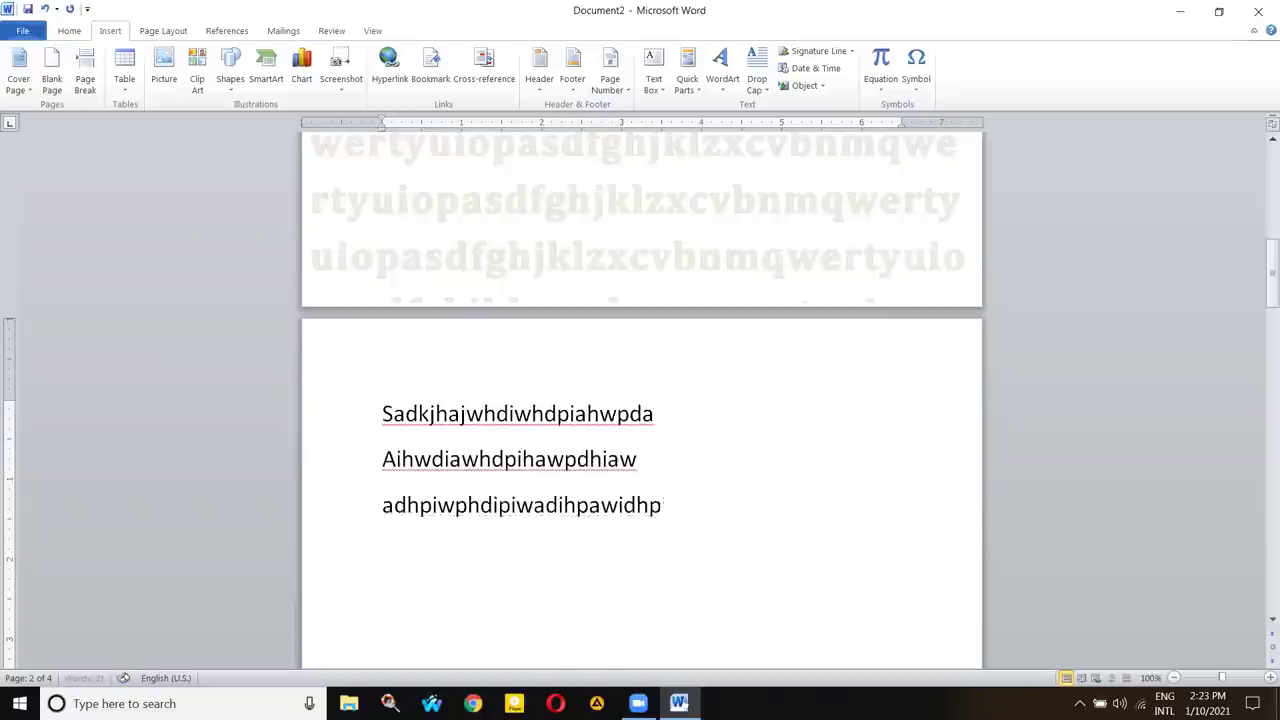
key(Return)
text(hiaiwhdioahwd)
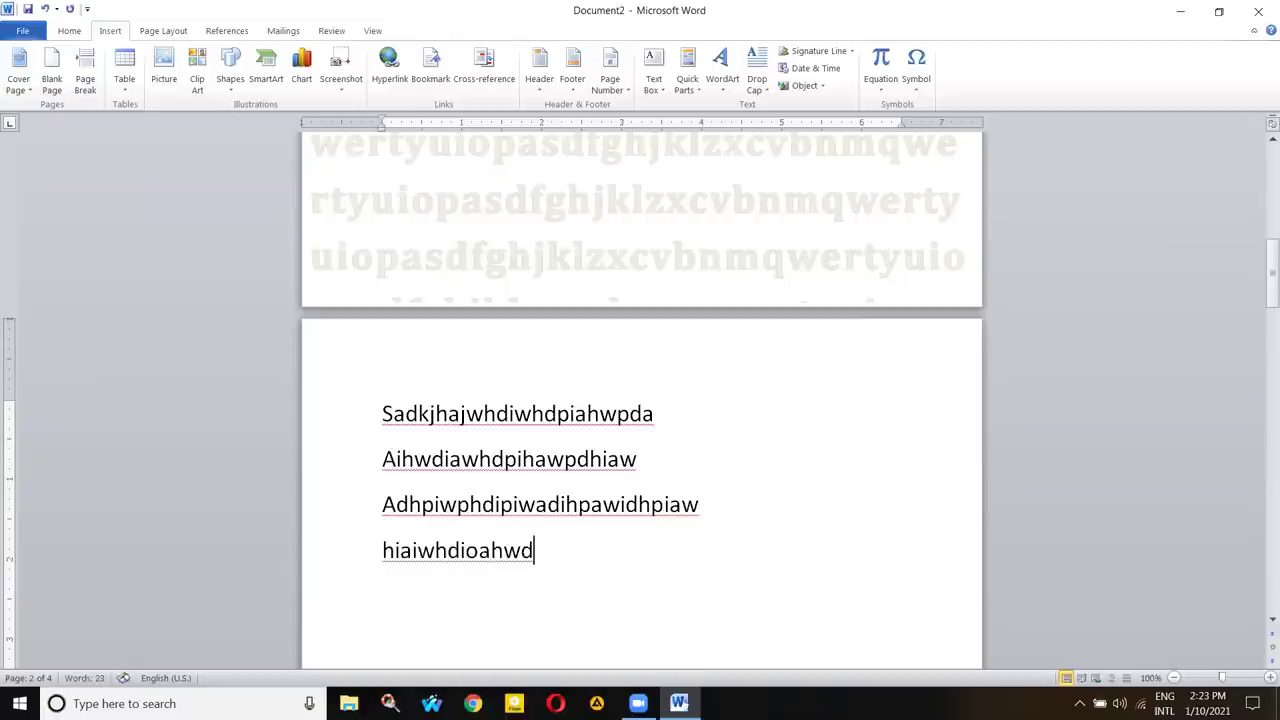
- Copy the four filler lines and paste the block below them
key(ctrl+a)
click(485, 416)
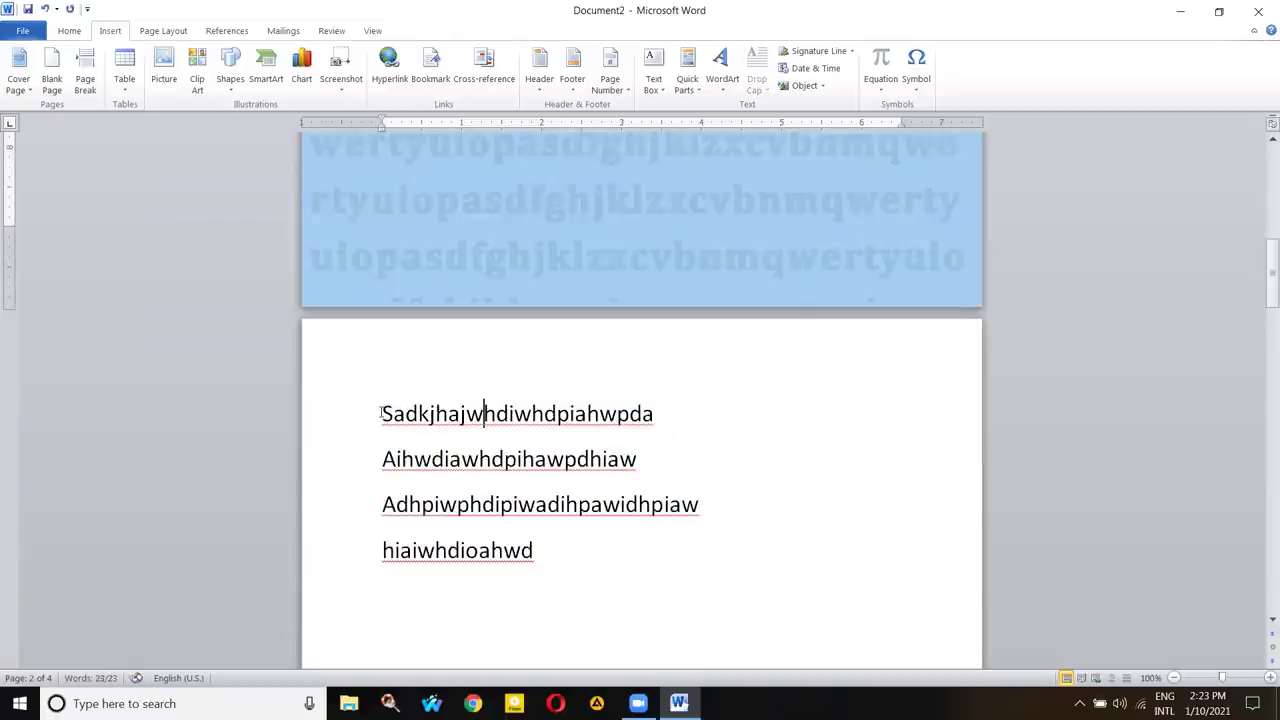
drag(505, 529, 600, 537)
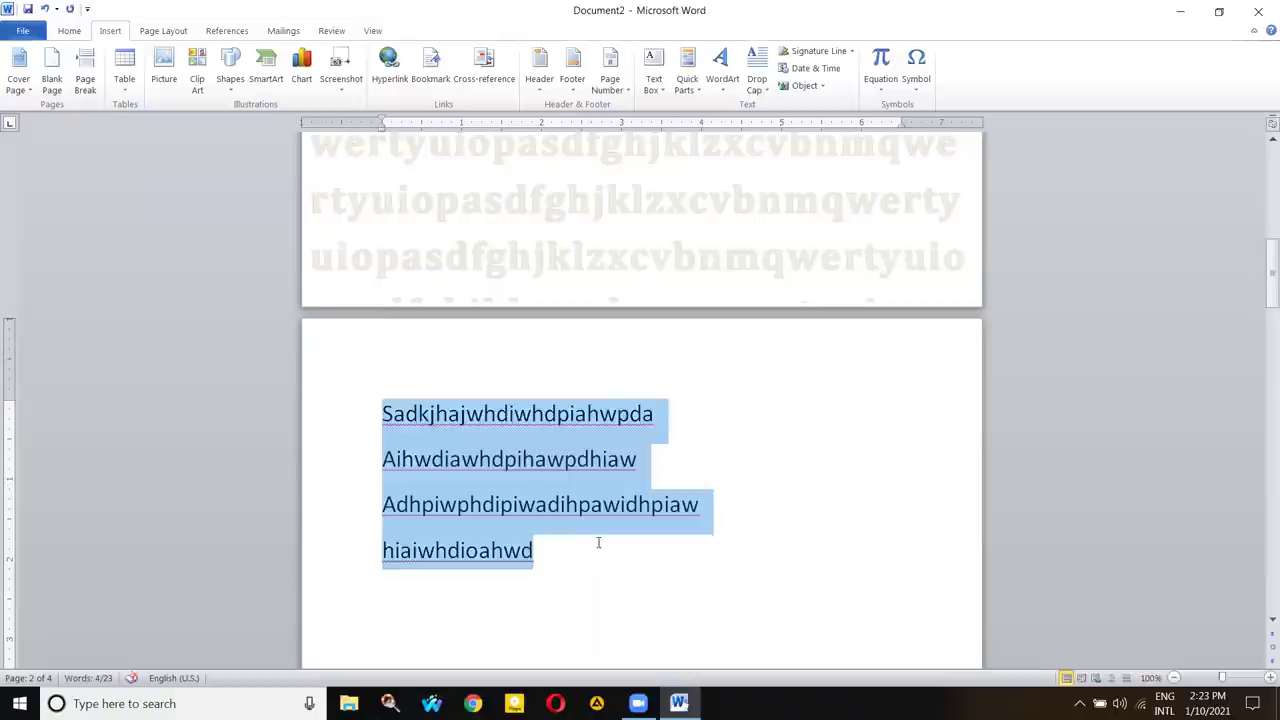
key(ctrl+c)
click(597, 540)
key(ctrl+v)
key(ctrl+v)
key(ctrl+v)
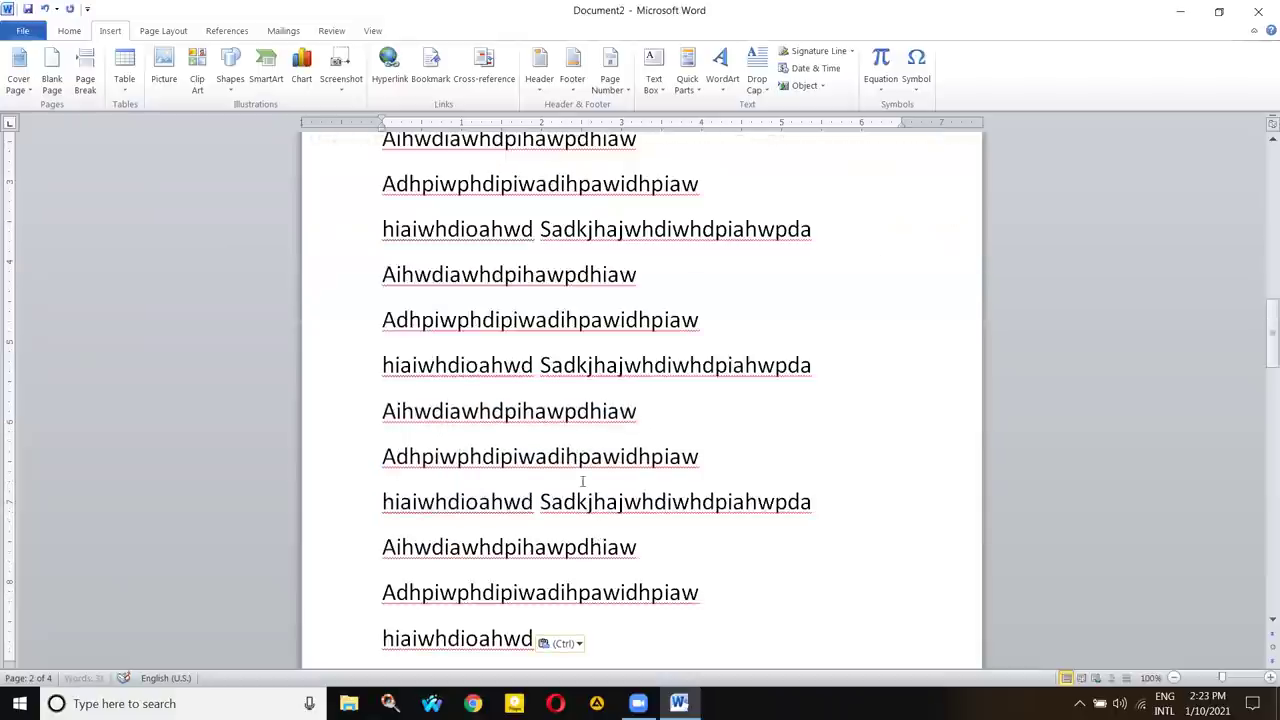
click(803, 302)
click(712, 322)
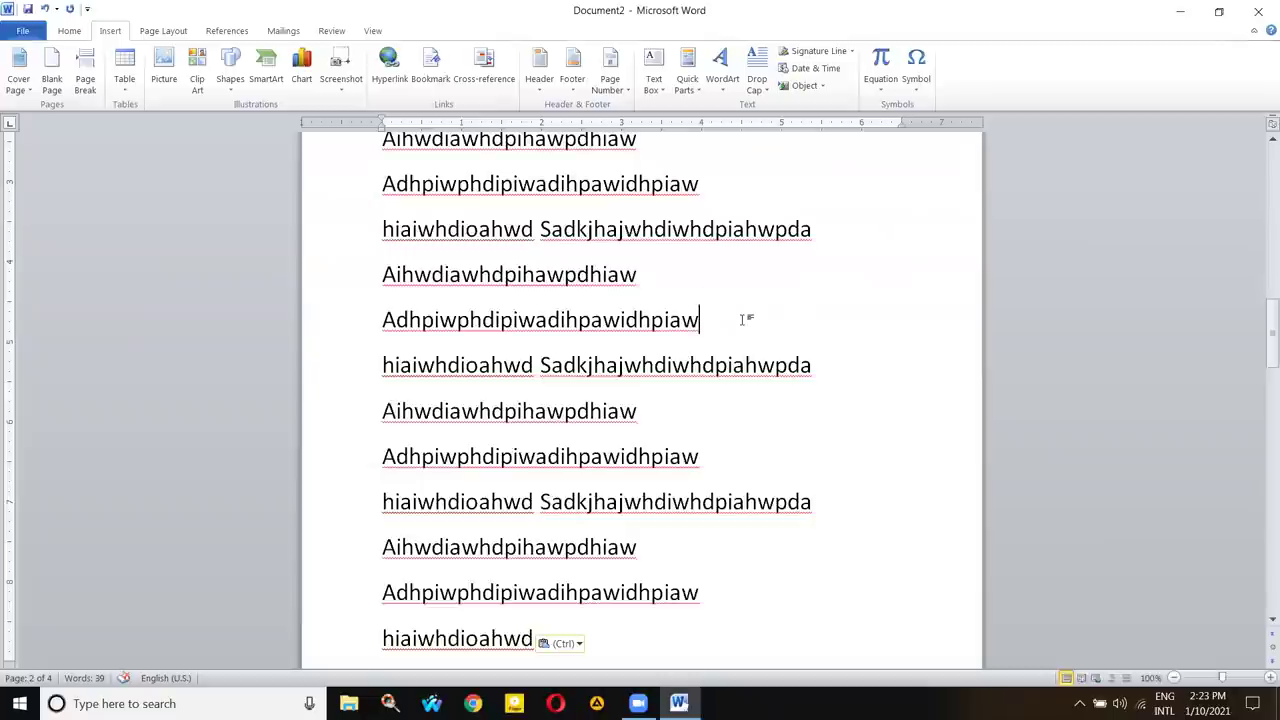
scroll(630, 304, up, 2)
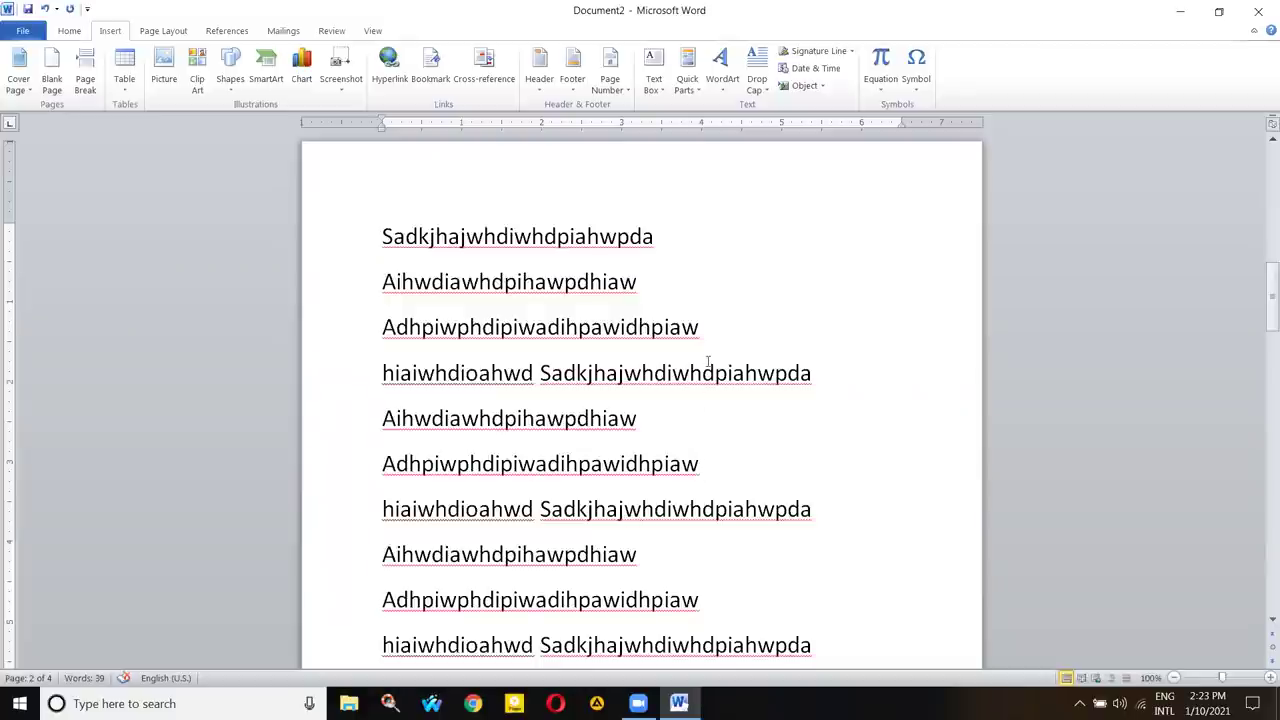
scroll(707, 362, down, 1)
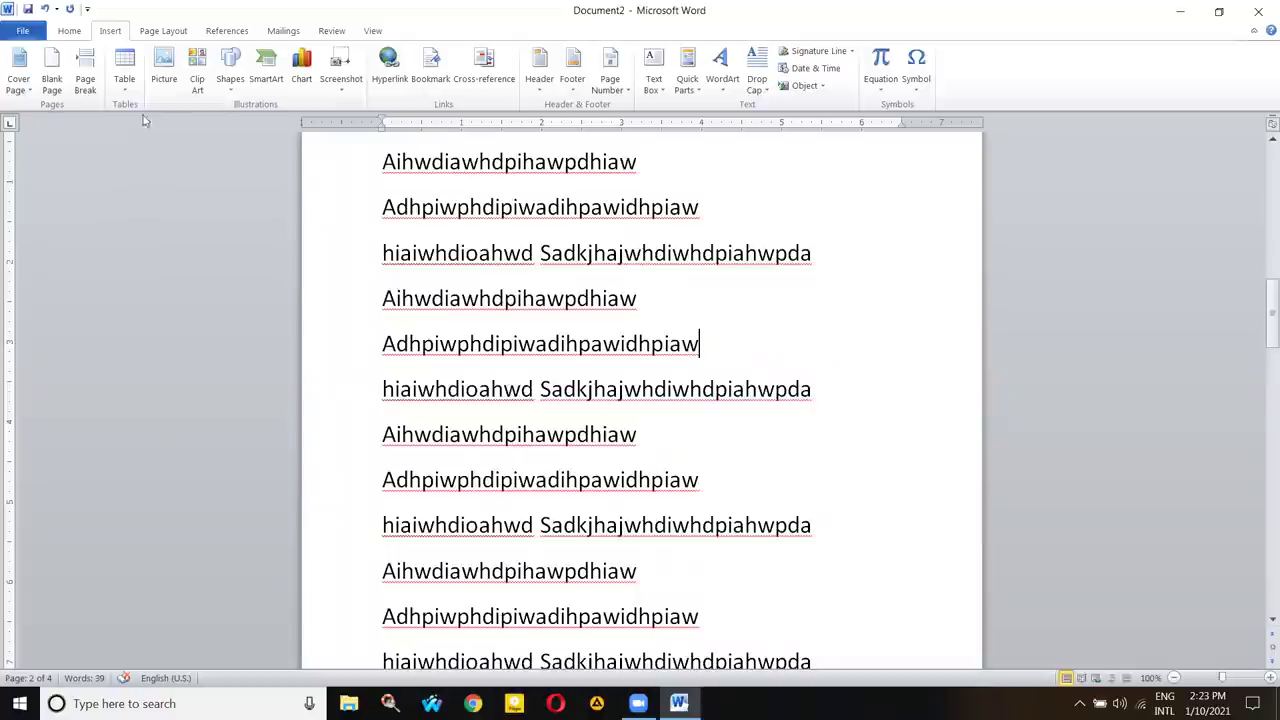
- Insert a page break after the sixth line and dismiss the 'Make a selection first' warning
click(86, 70)
scroll(514, 268, down, 3)
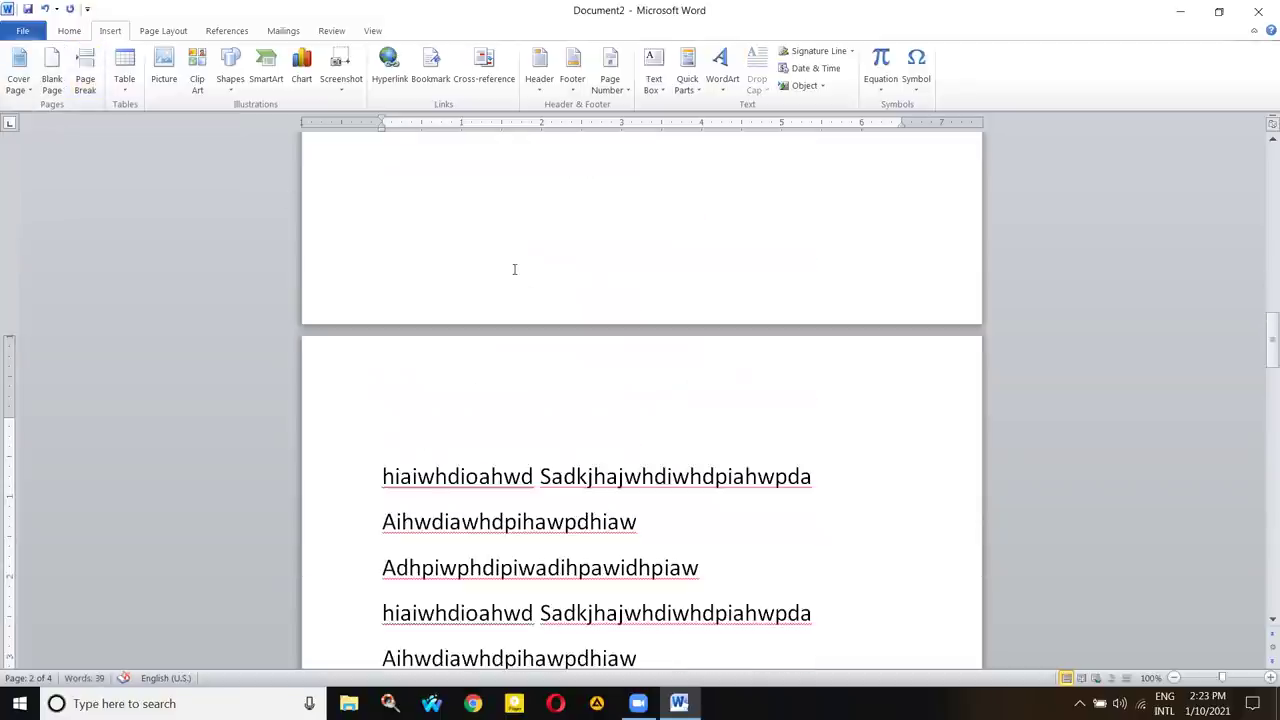
scroll(517, 343, down, 6)
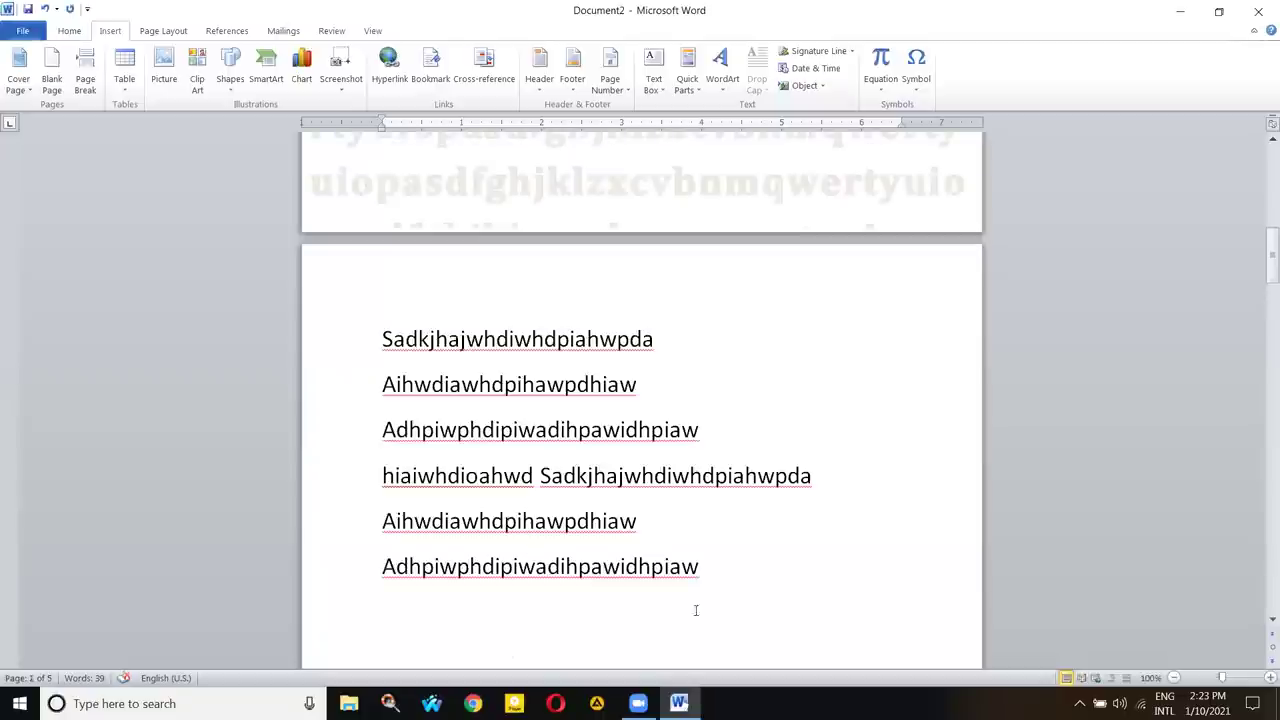
click(708, 580)
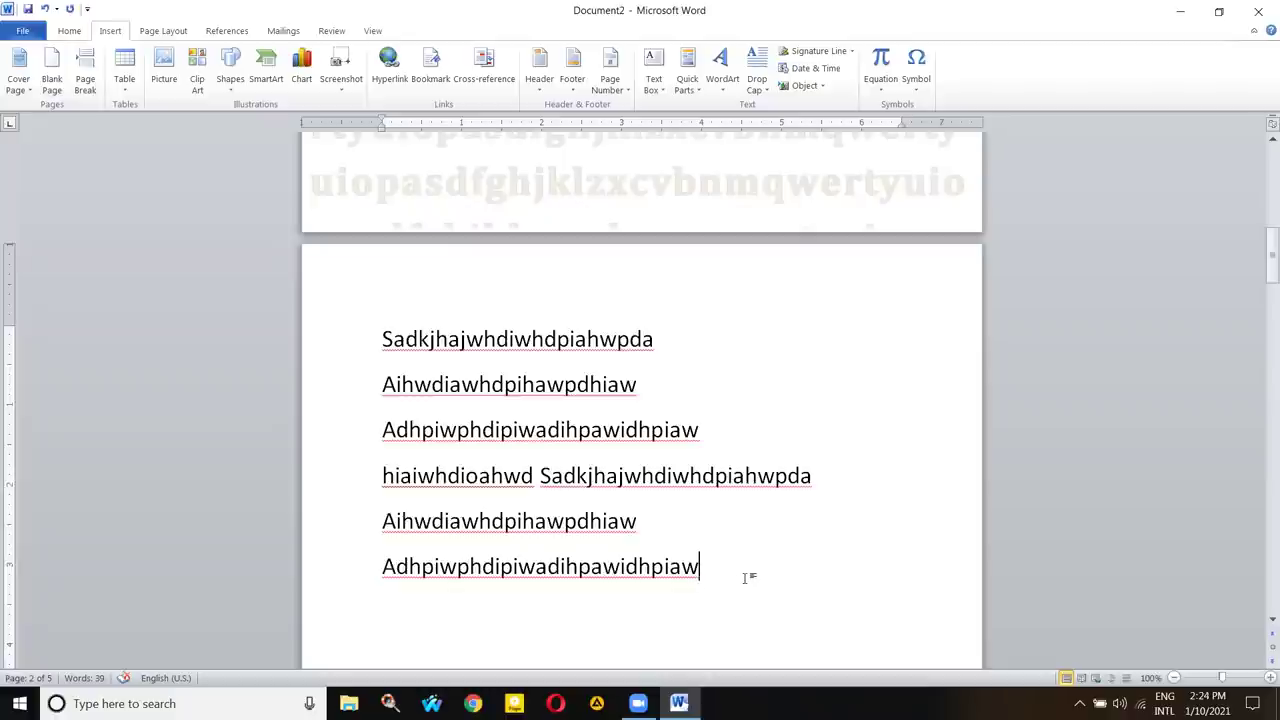
scroll(790, 583, down, 2)
scroll(760, 480, up, 2)
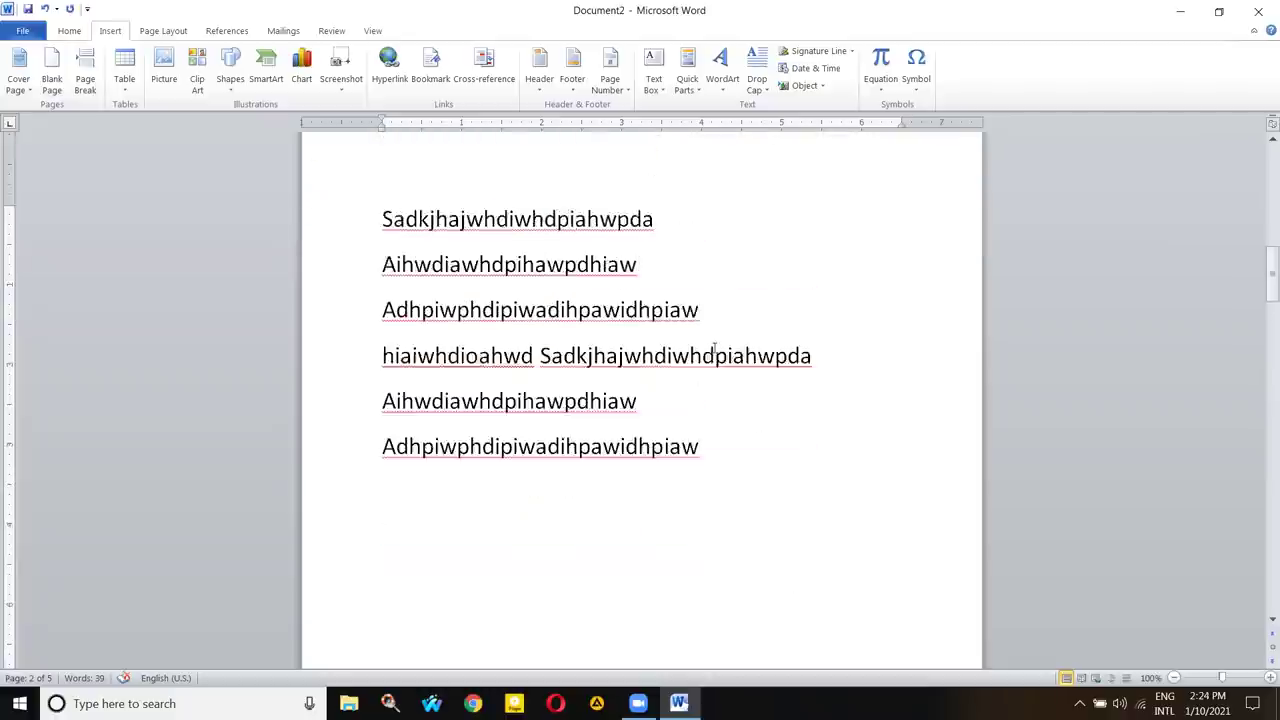
click(722, 350)
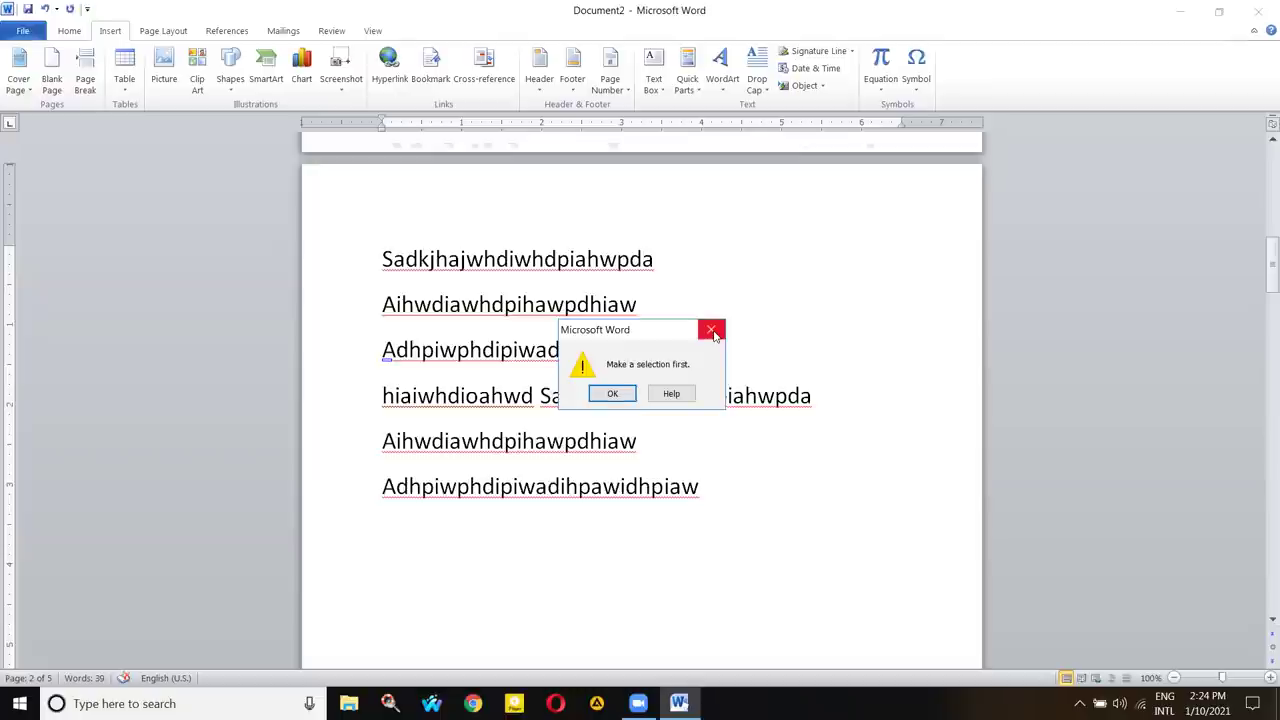
click(711, 329)
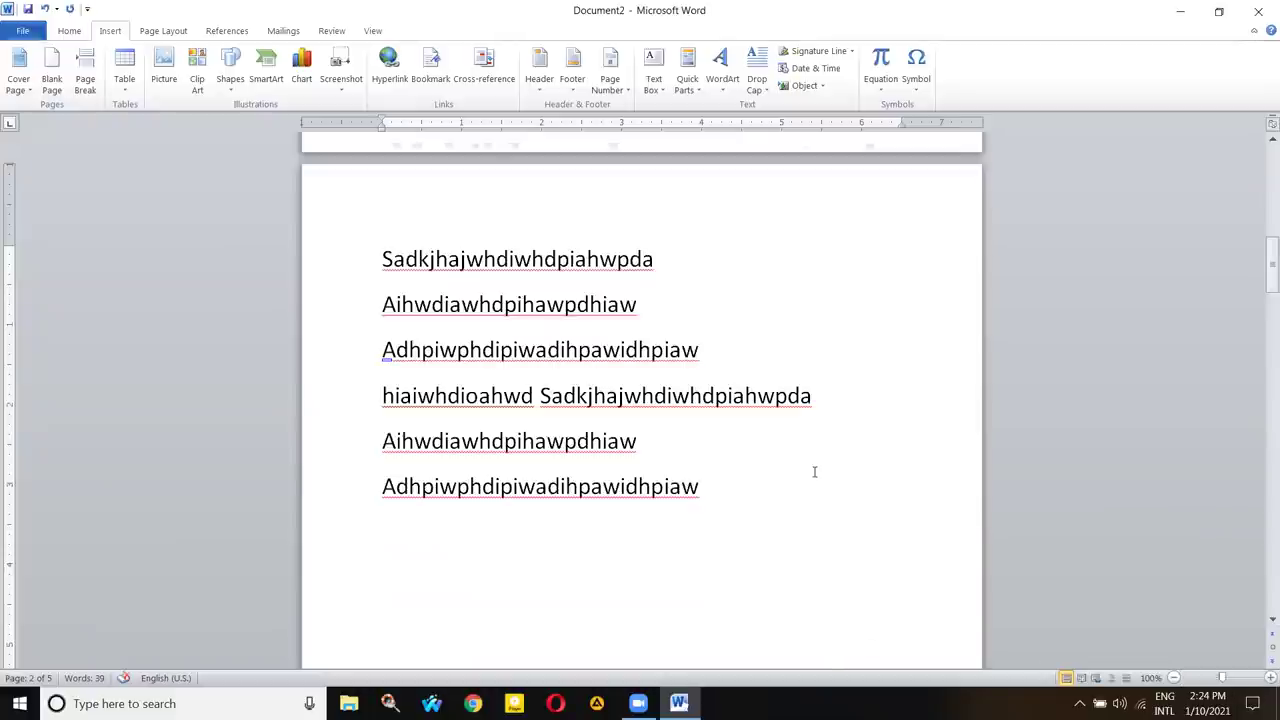
scroll(770, 350, up, 1)
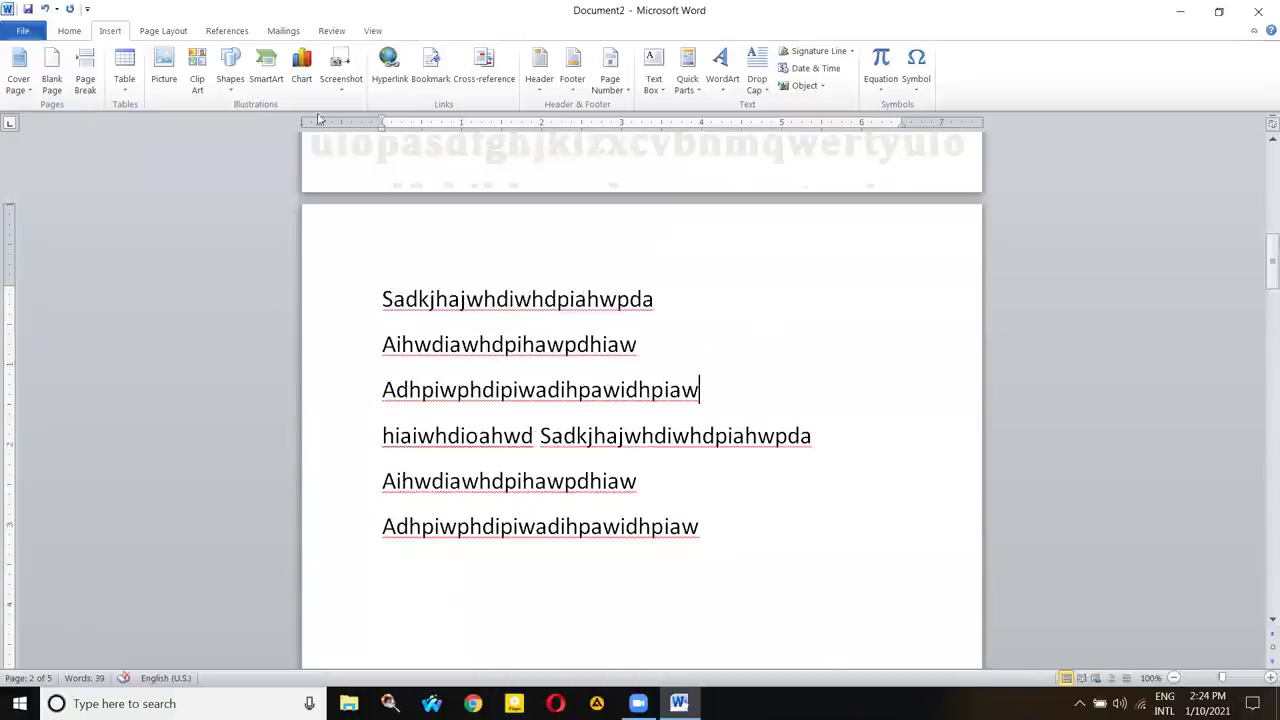
- Delete all of the document's text, leaving a blank page
click(808, 516)
key(ctrl+a)
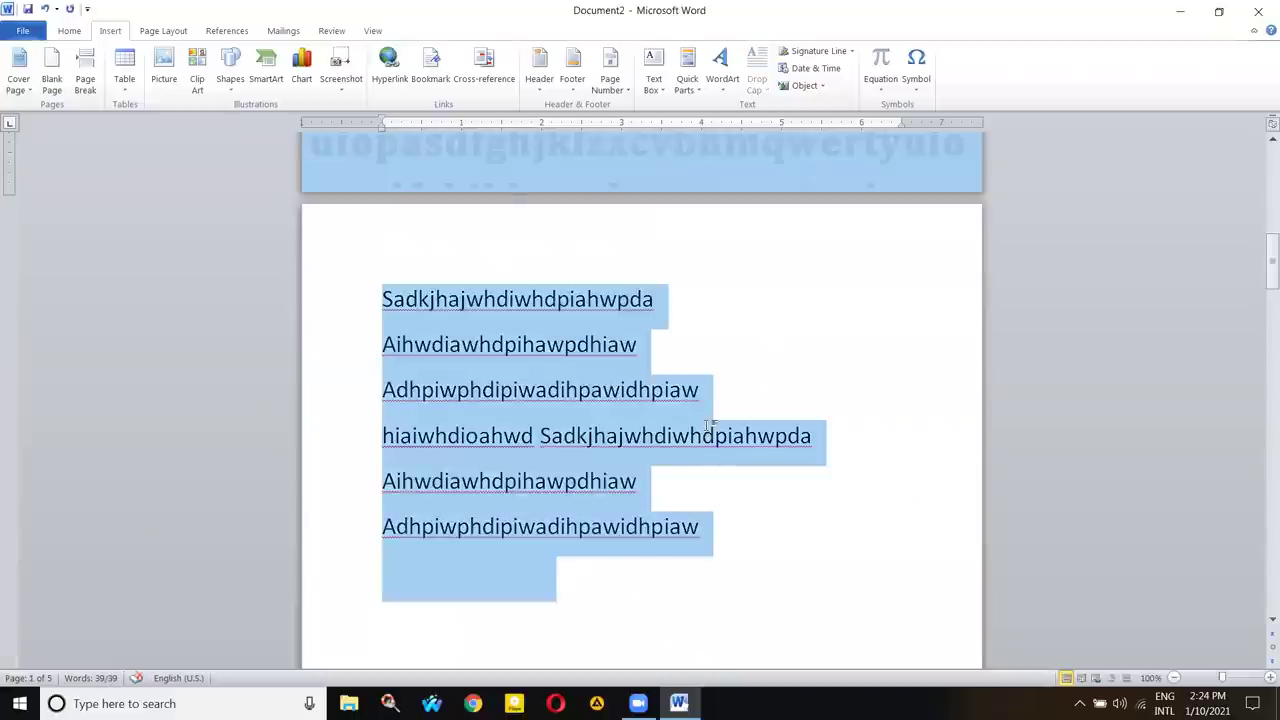
key(BackSpace)
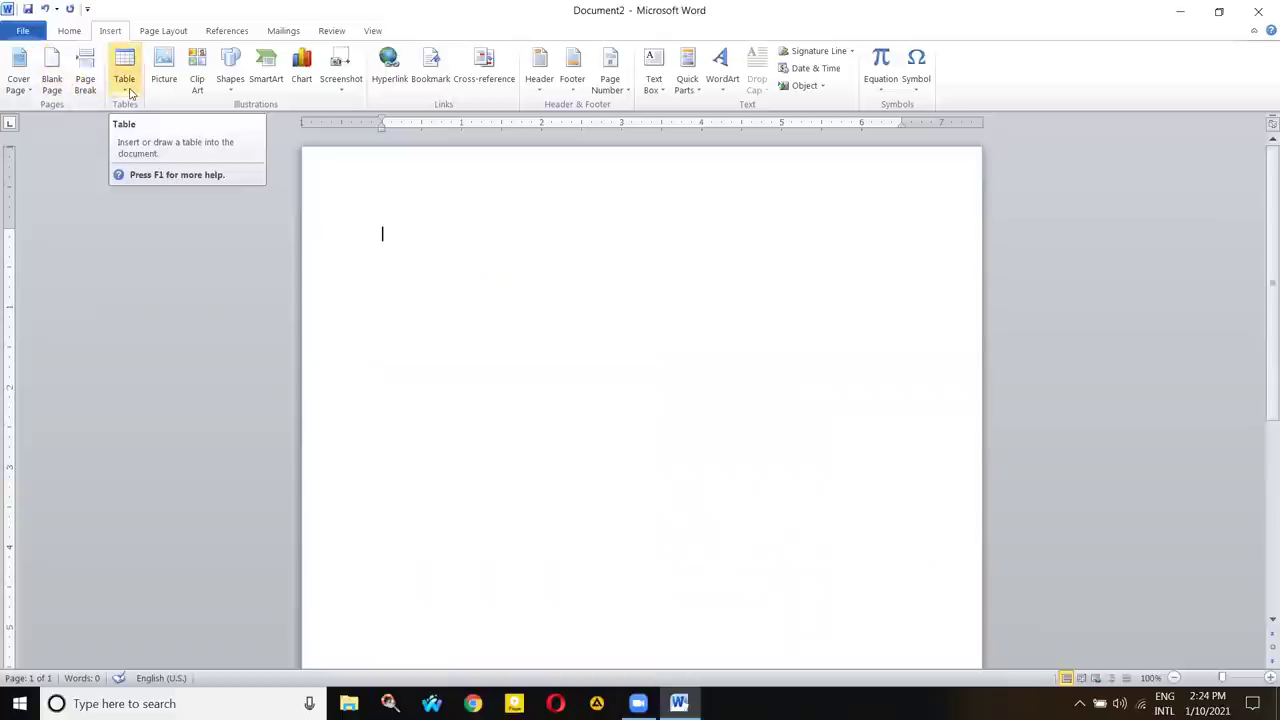
- Bring up the Insert Table dialog from the Table menu
click(130, 93)
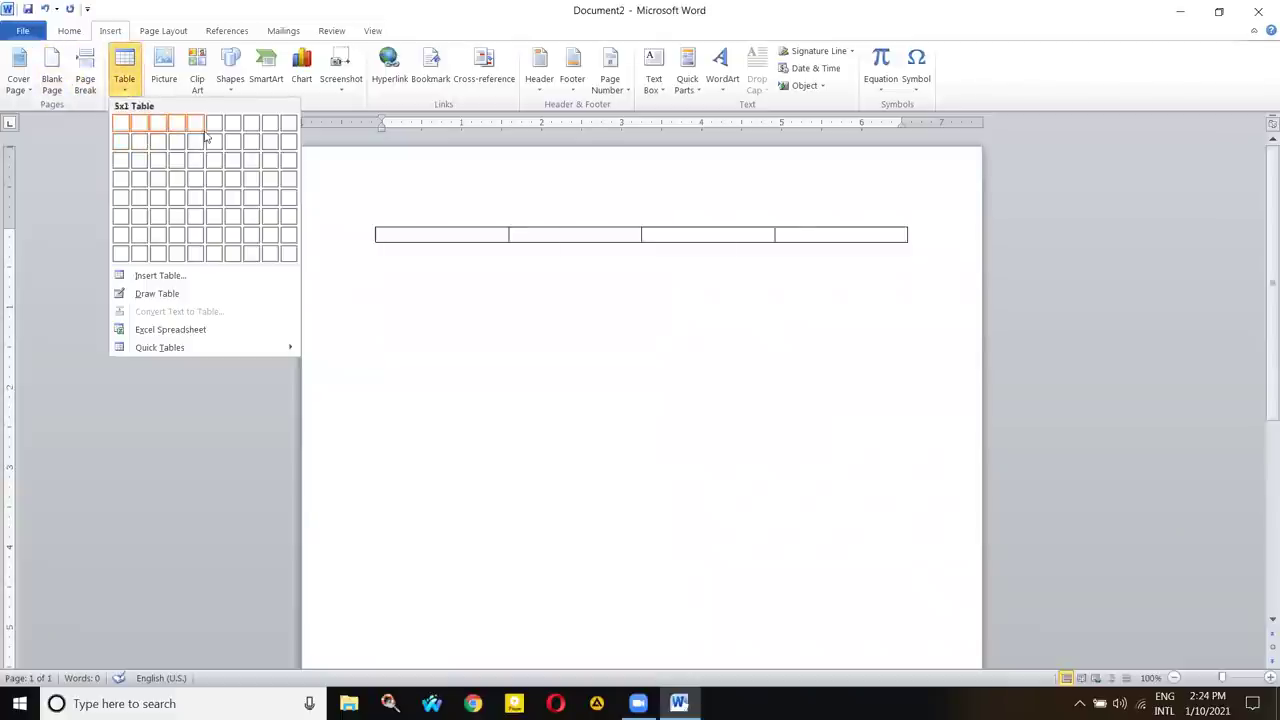
click(126, 88)
click(126, 88)
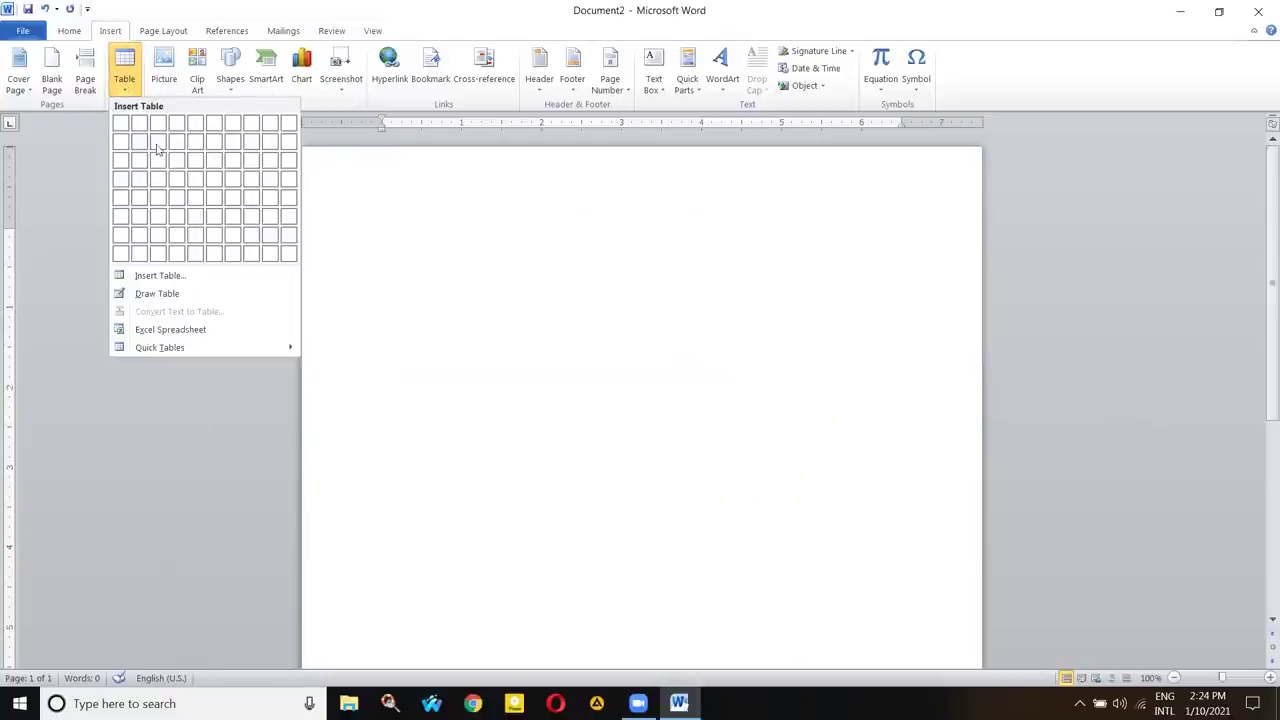
click(150, 276)
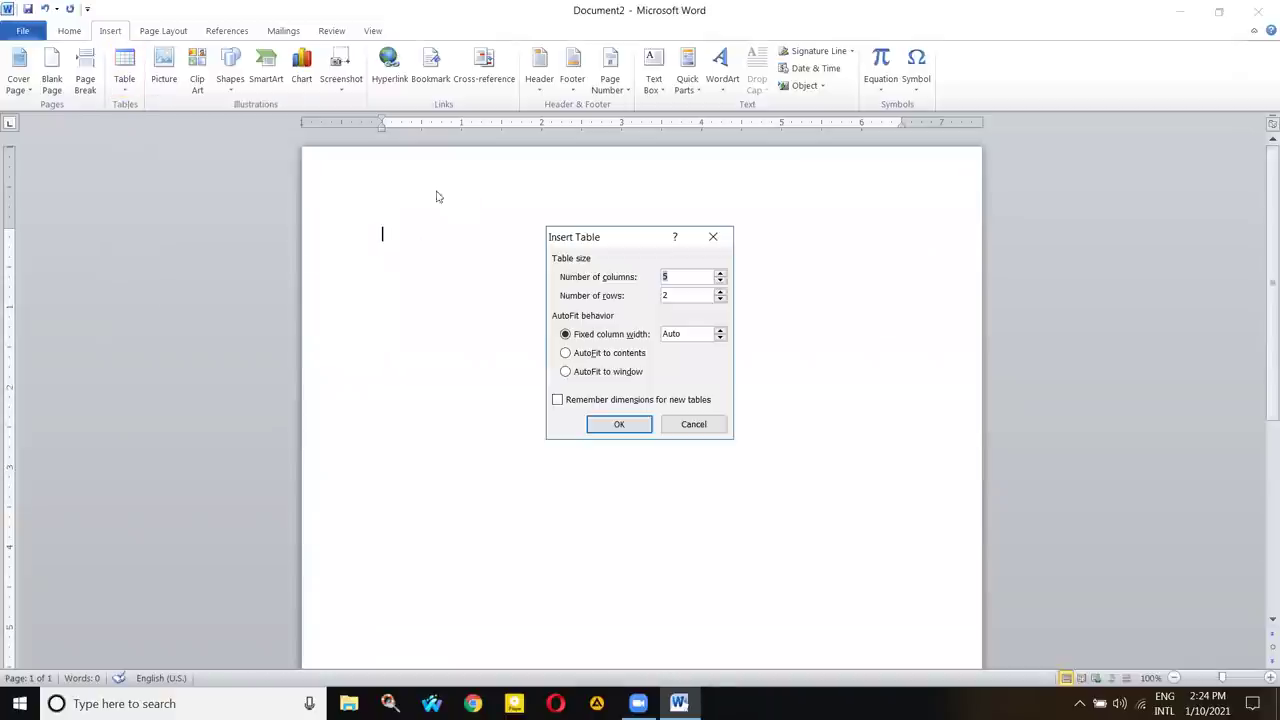
click(713, 236)
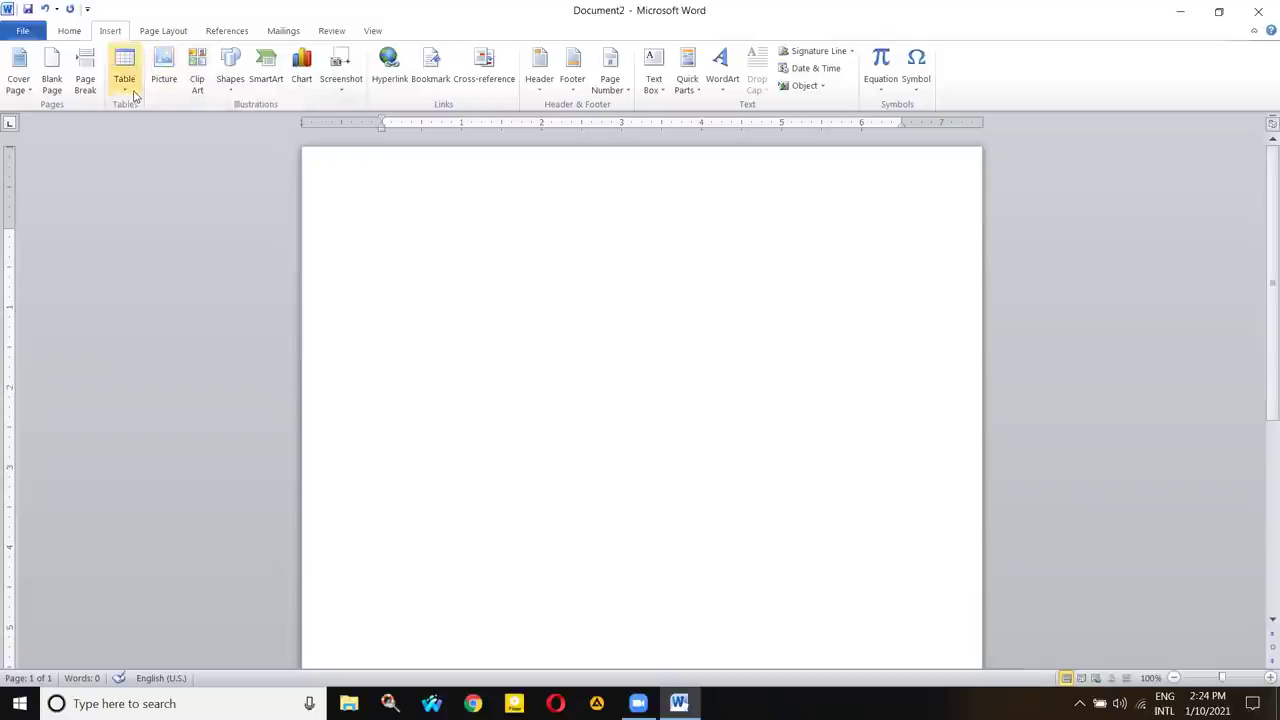
click(126, 70)
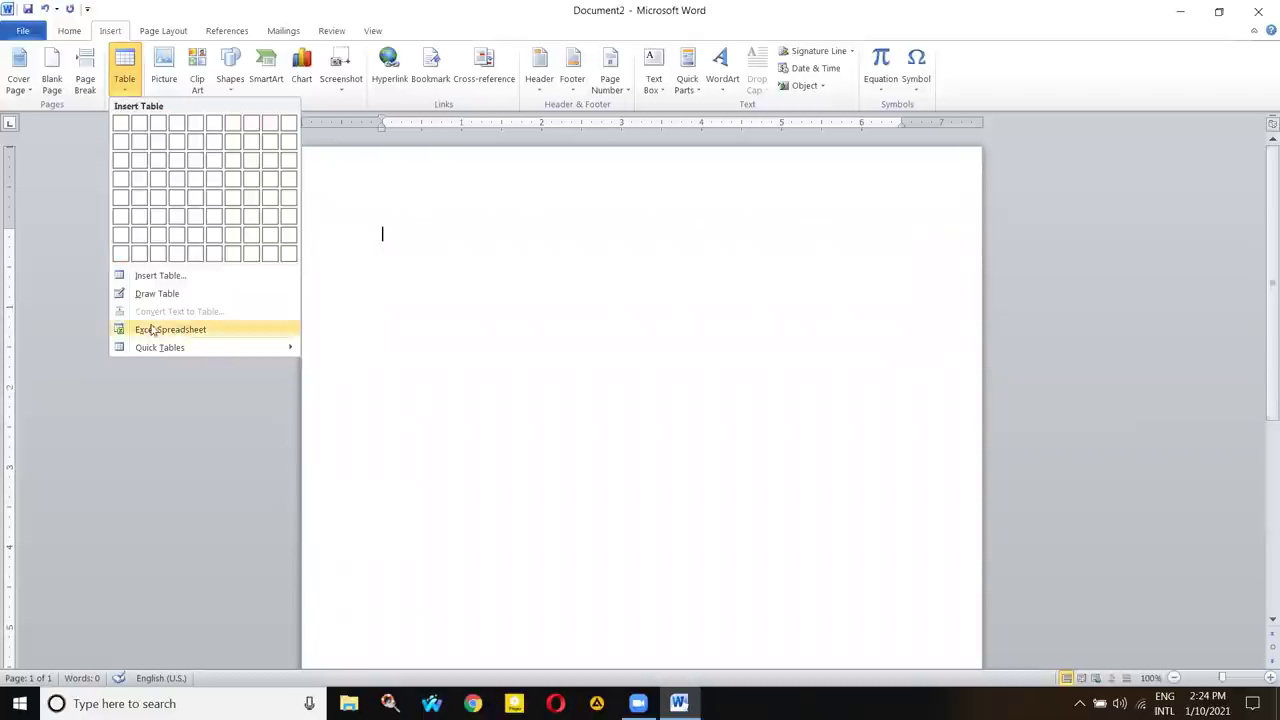
- Insert a 5-column, 2-row table from the Insert Table dialog
click(182, 279)
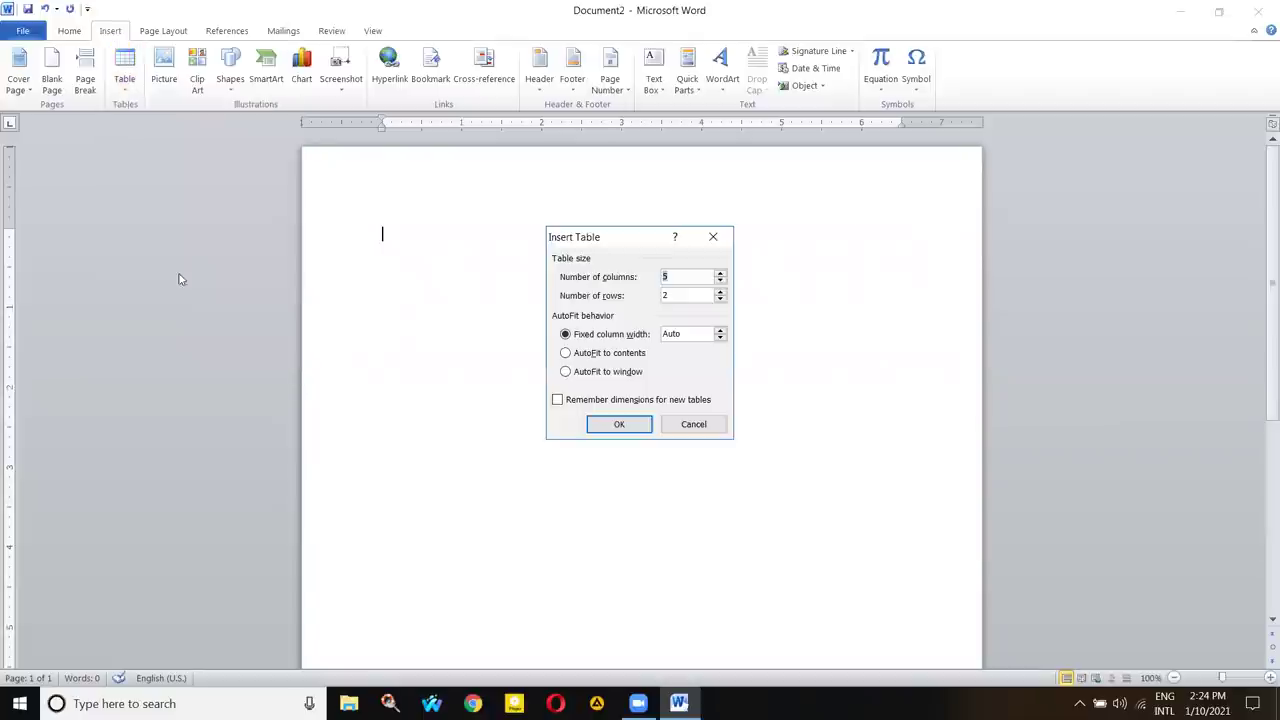
drag(583, 238, 985, 400)
click(985, 397)
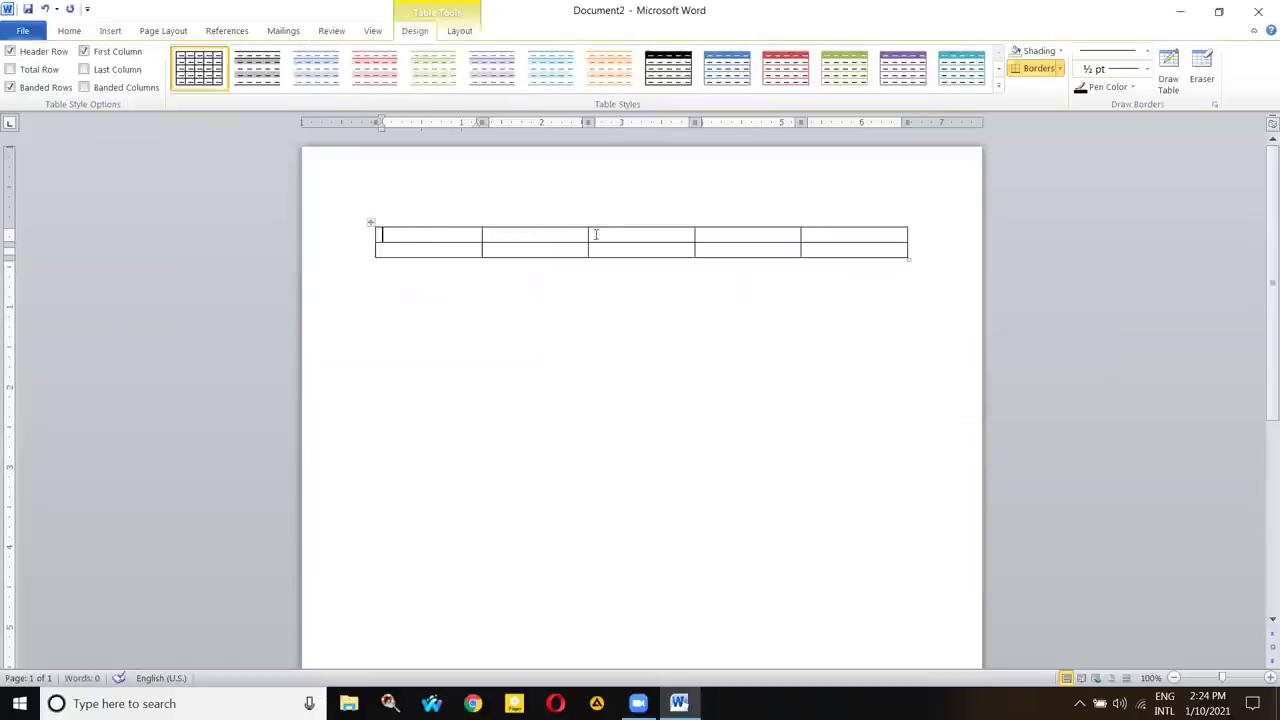
- Undo the small table accidentally nested in the first cell
key(ctrl+a)
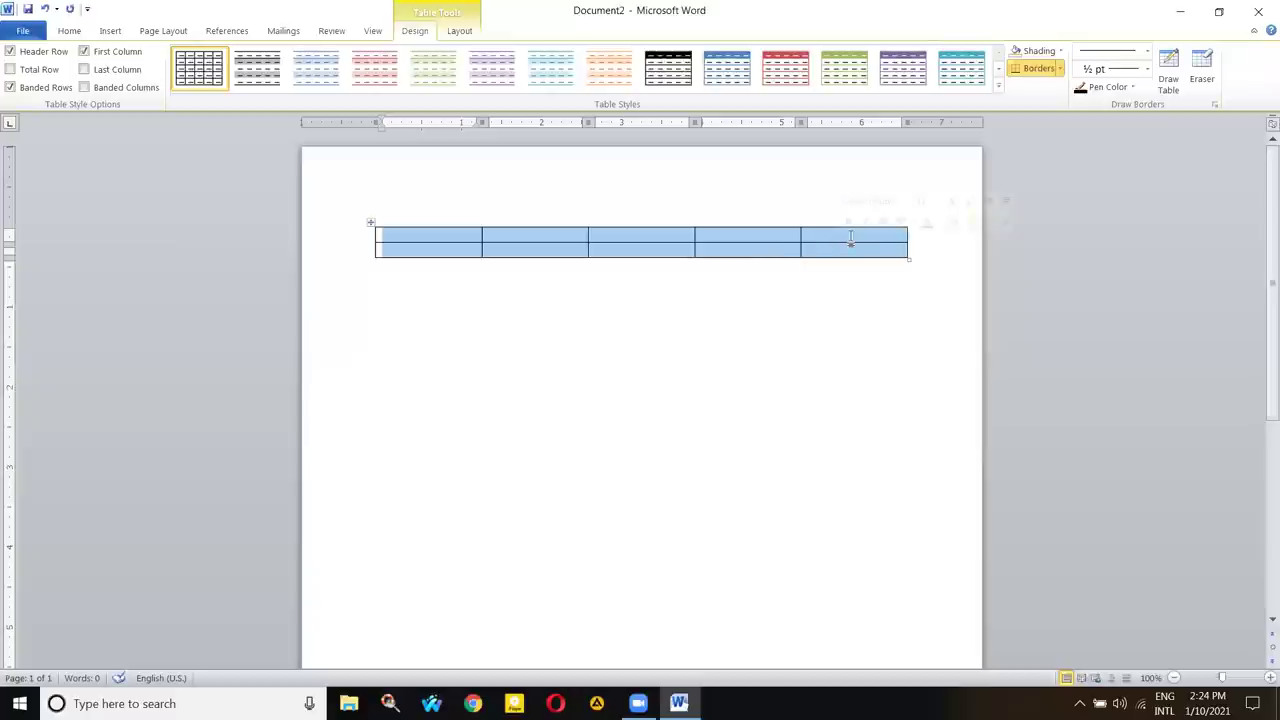
drag(850, 238, 449, 246)
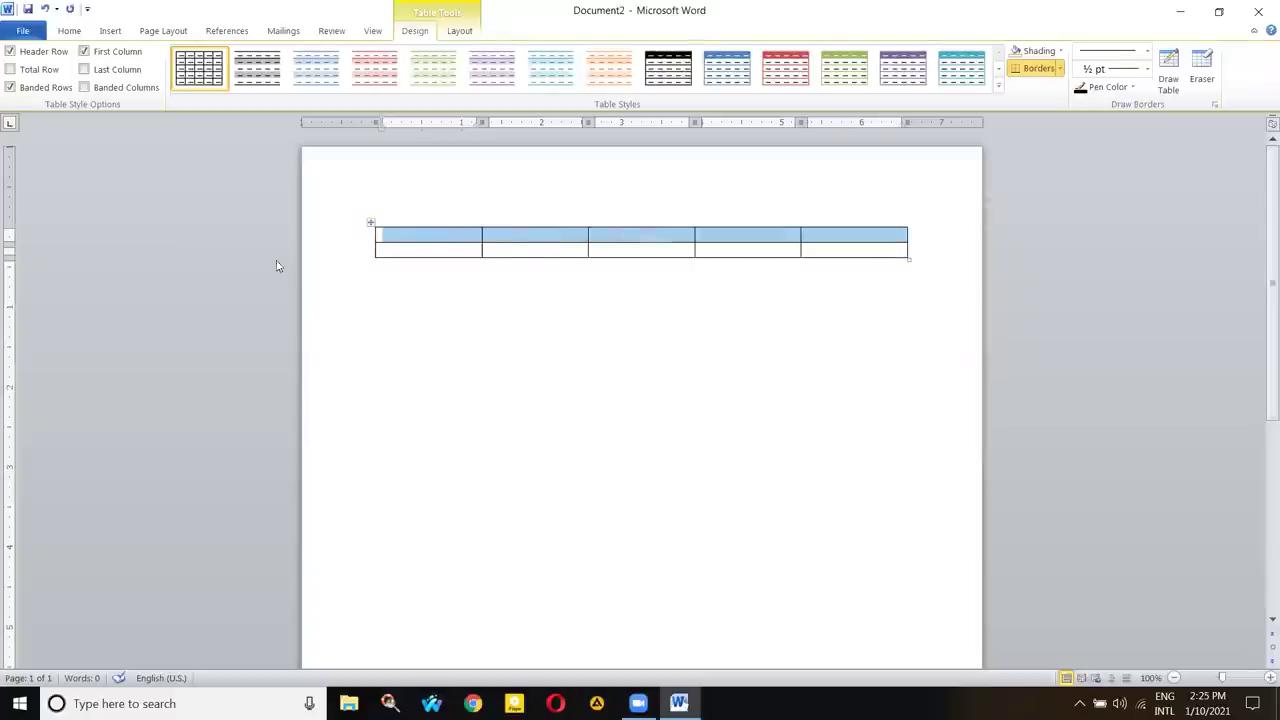
click(110, 31)
click(124, 80)
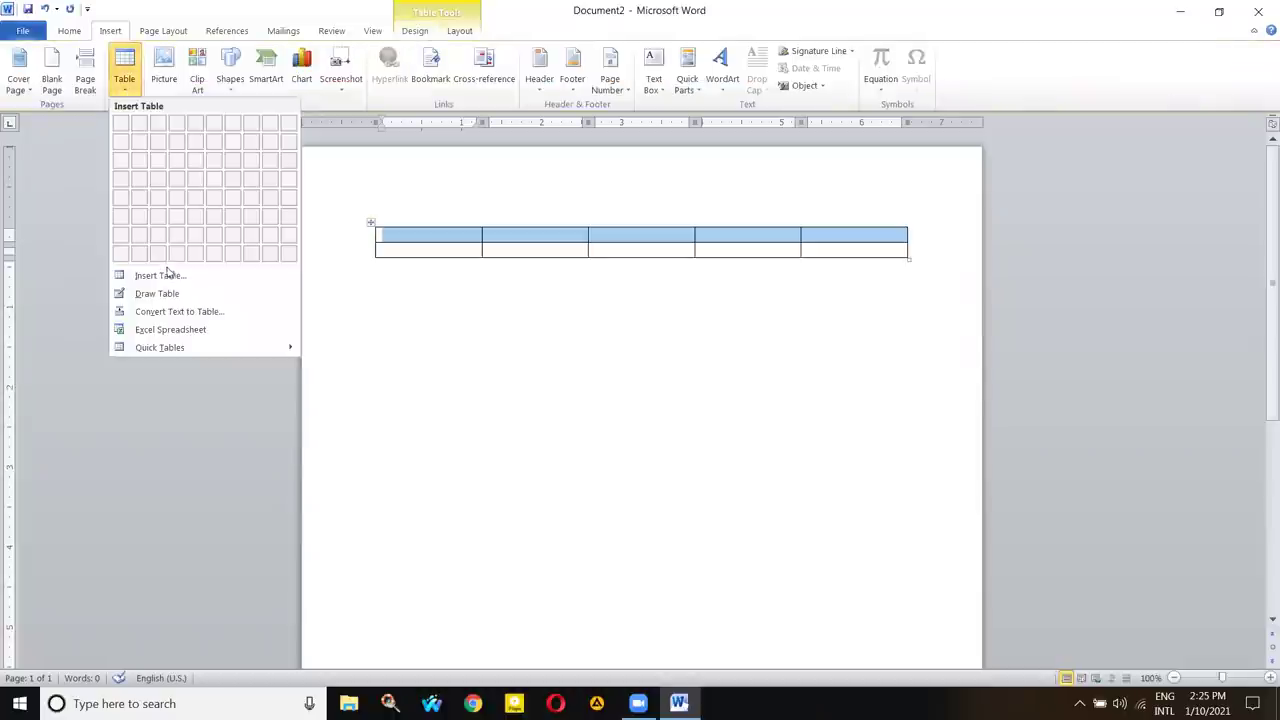
click(158, 276)
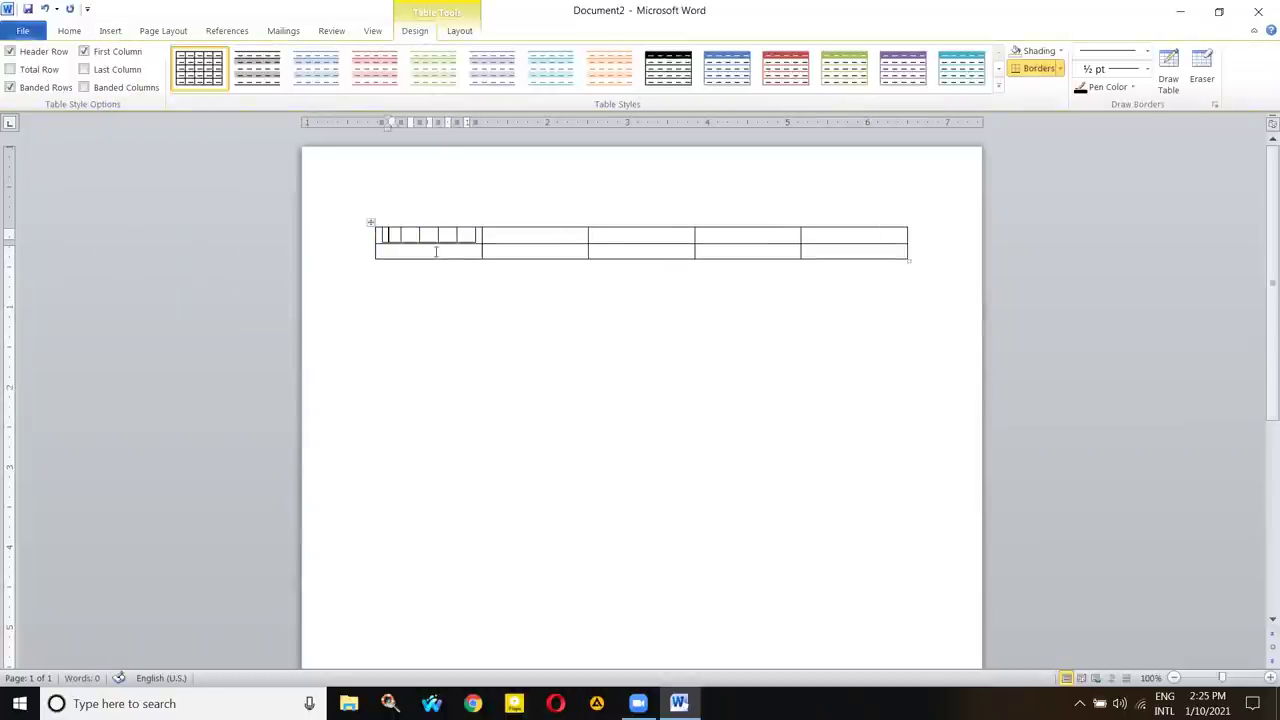
key(ctrl+z)
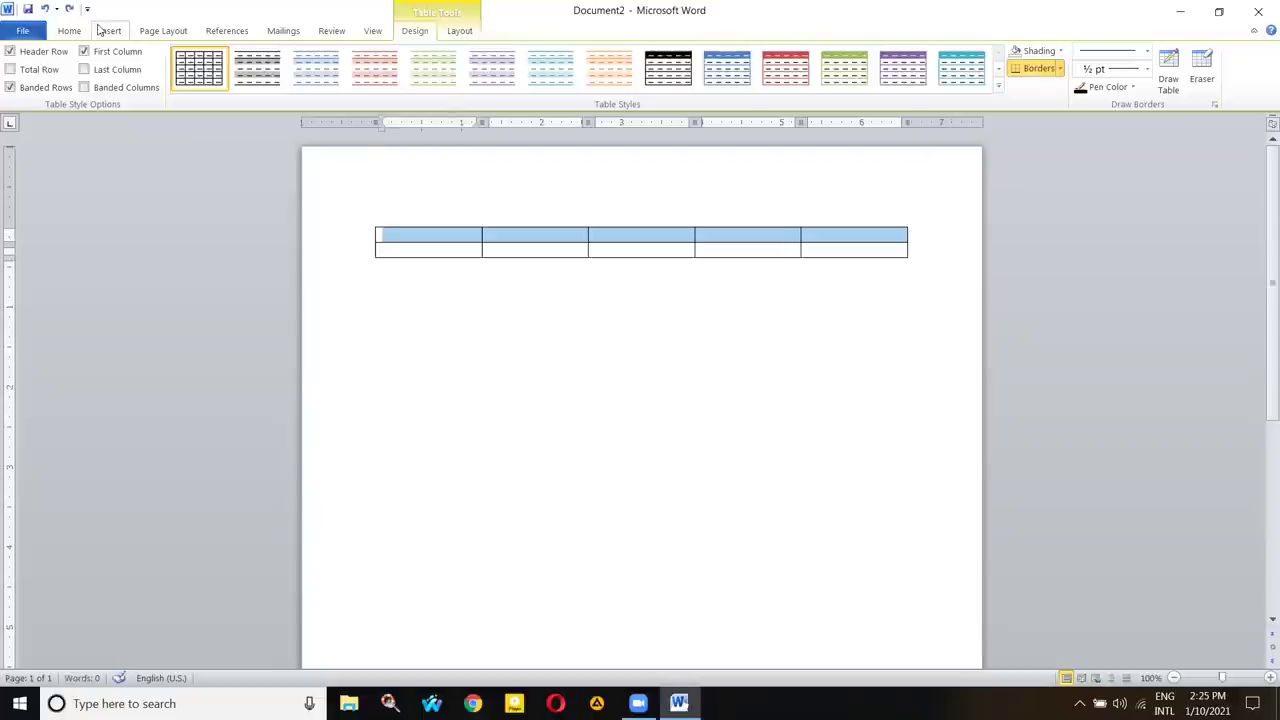
click(110, 31)
click(124, 65)
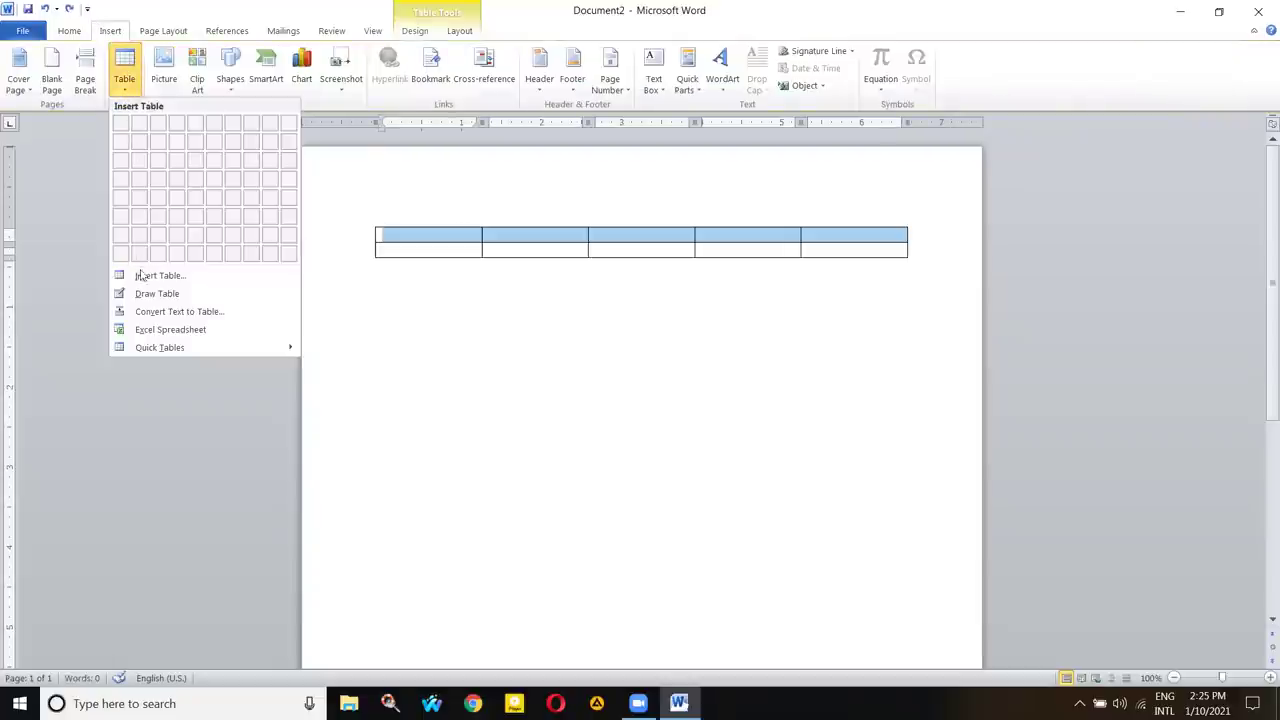
click(386, 317)
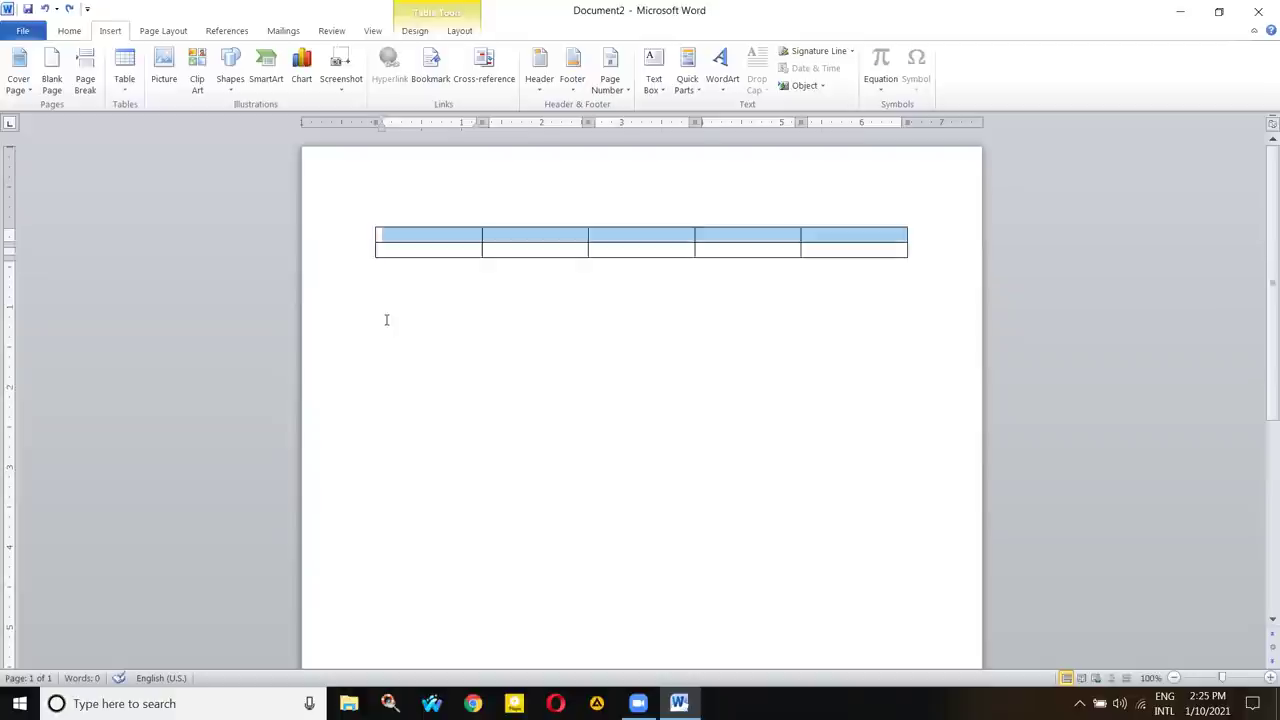
click(386, 317)
click(129, 87)
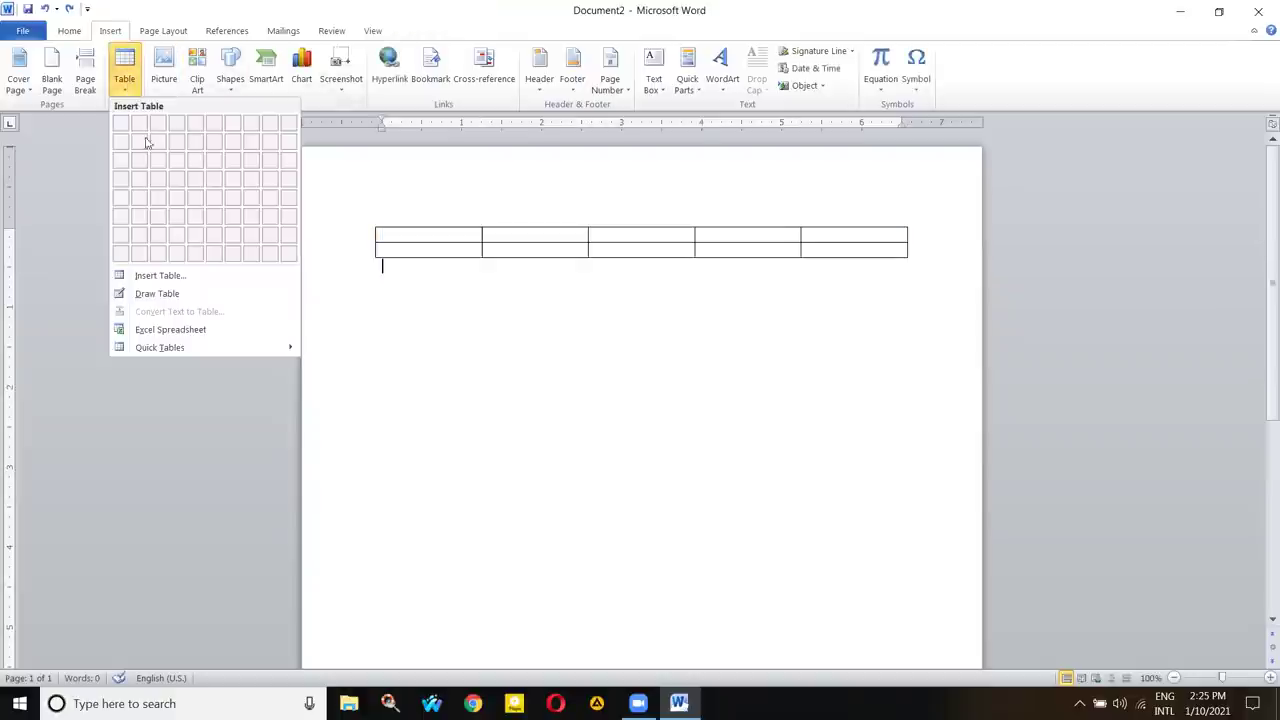
- Reopen Insert Table and move the dialog toward the lower right
click(152, 272)
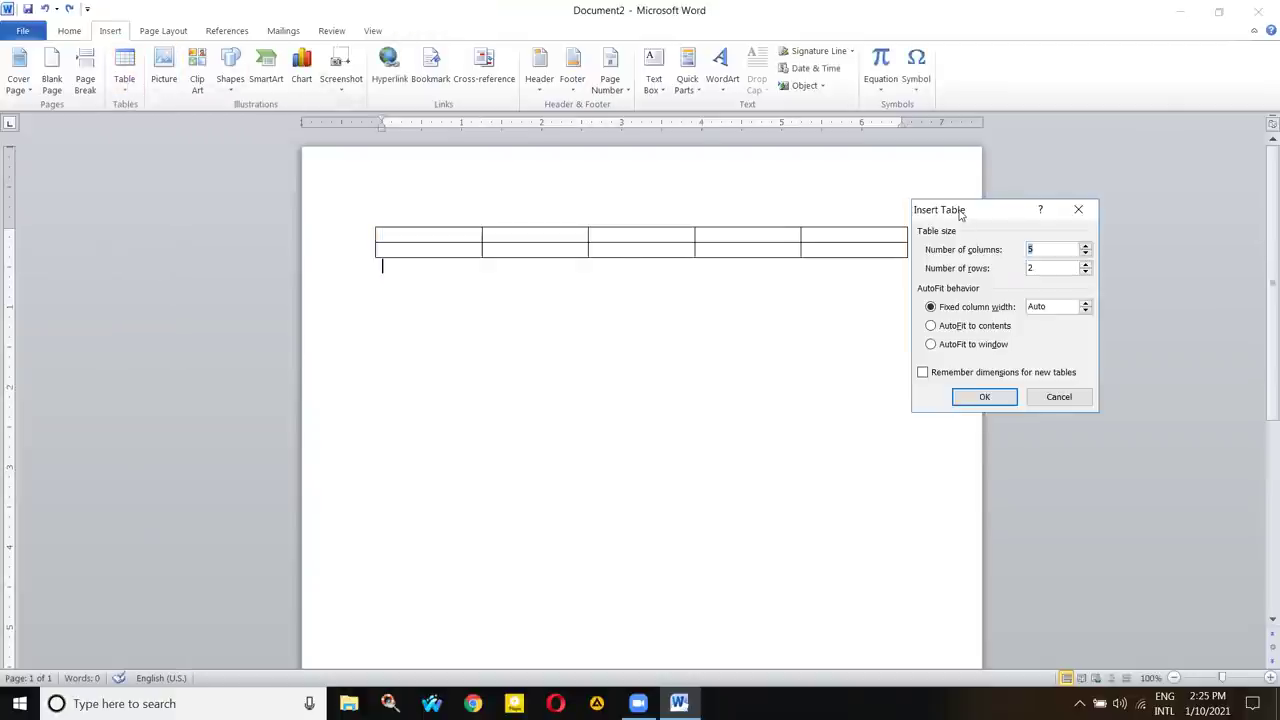
drag(960, 213, 1051, 333)
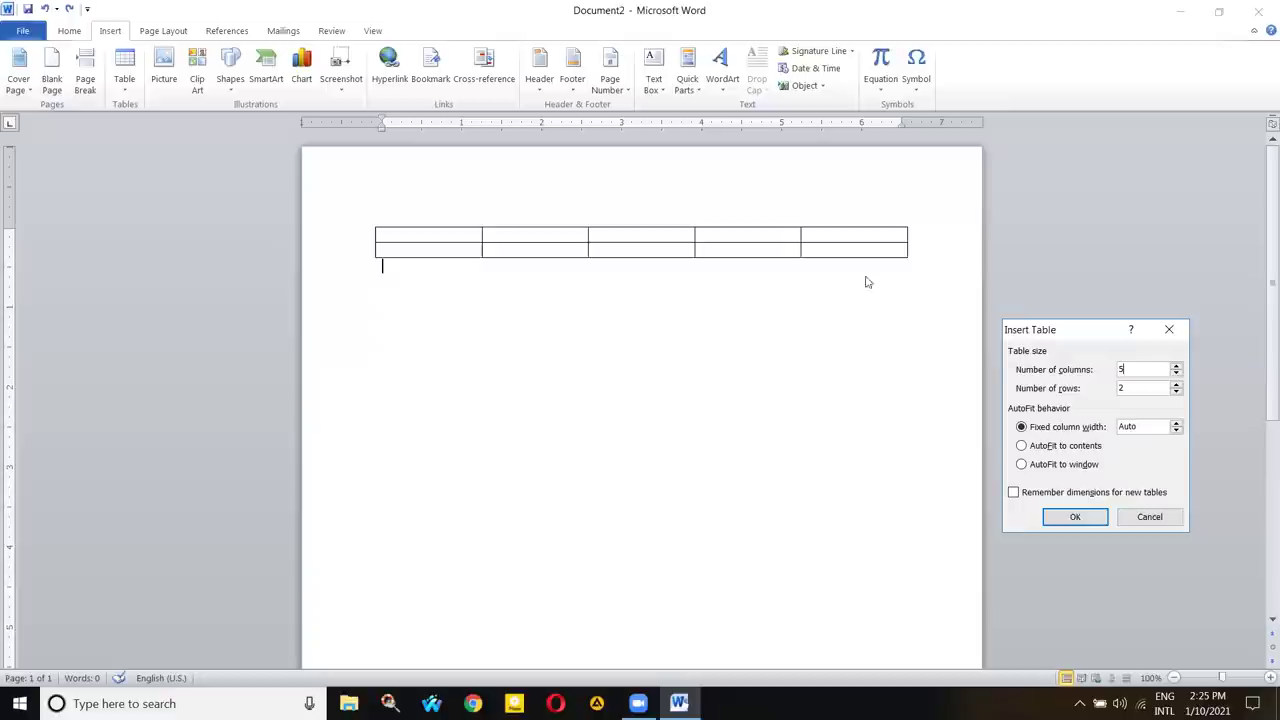
- Cancel Insert Table, select the whole 5-by-2 table, and show its Design options
click(1147, 517)
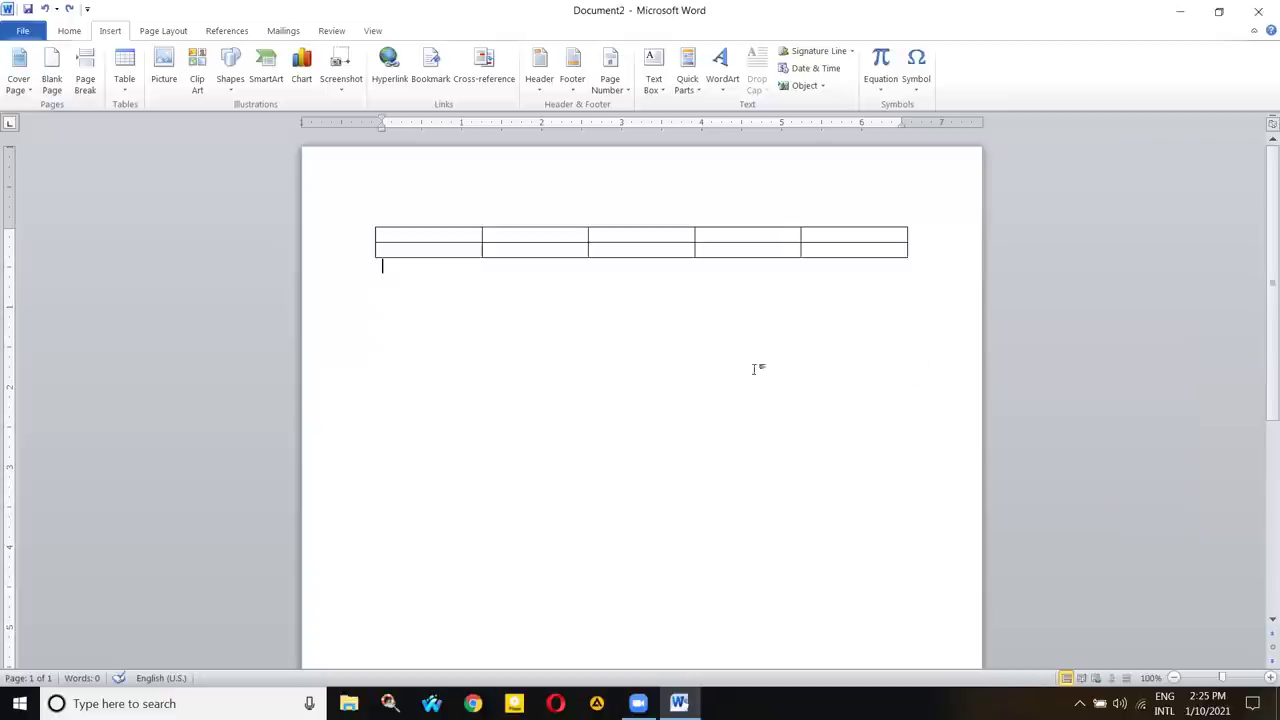
click(446, 236)
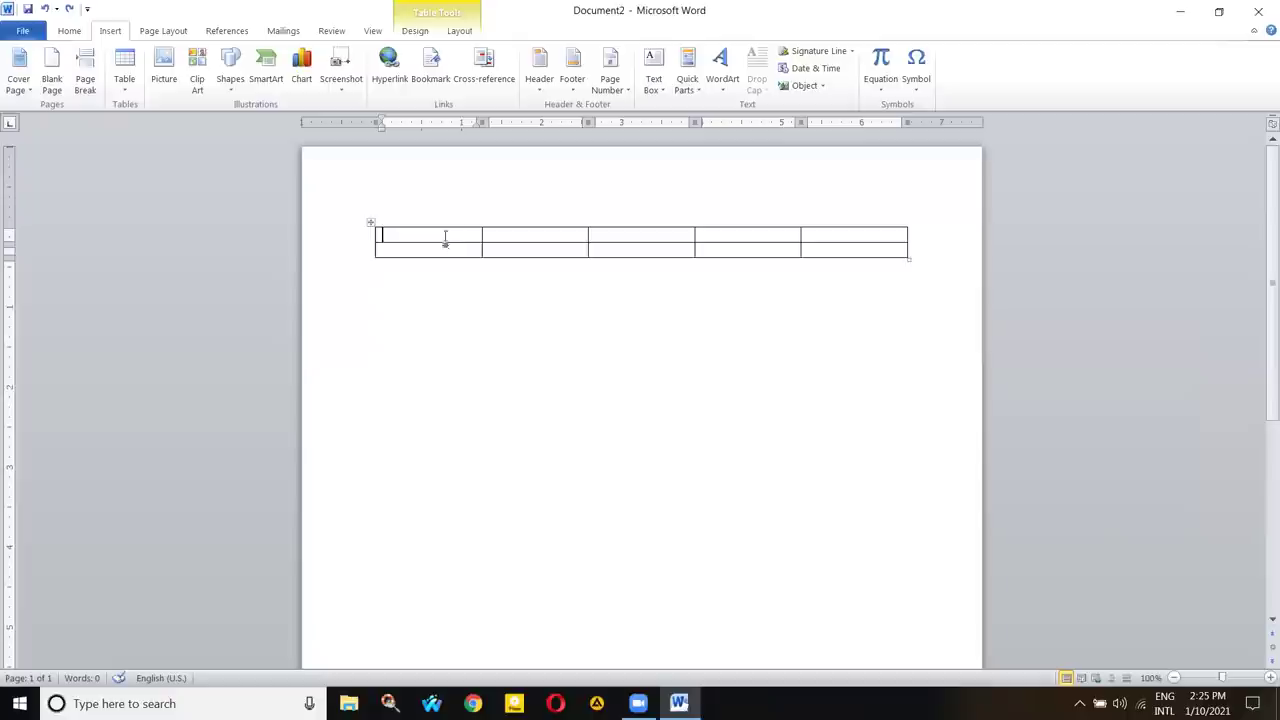
click(369, 221)
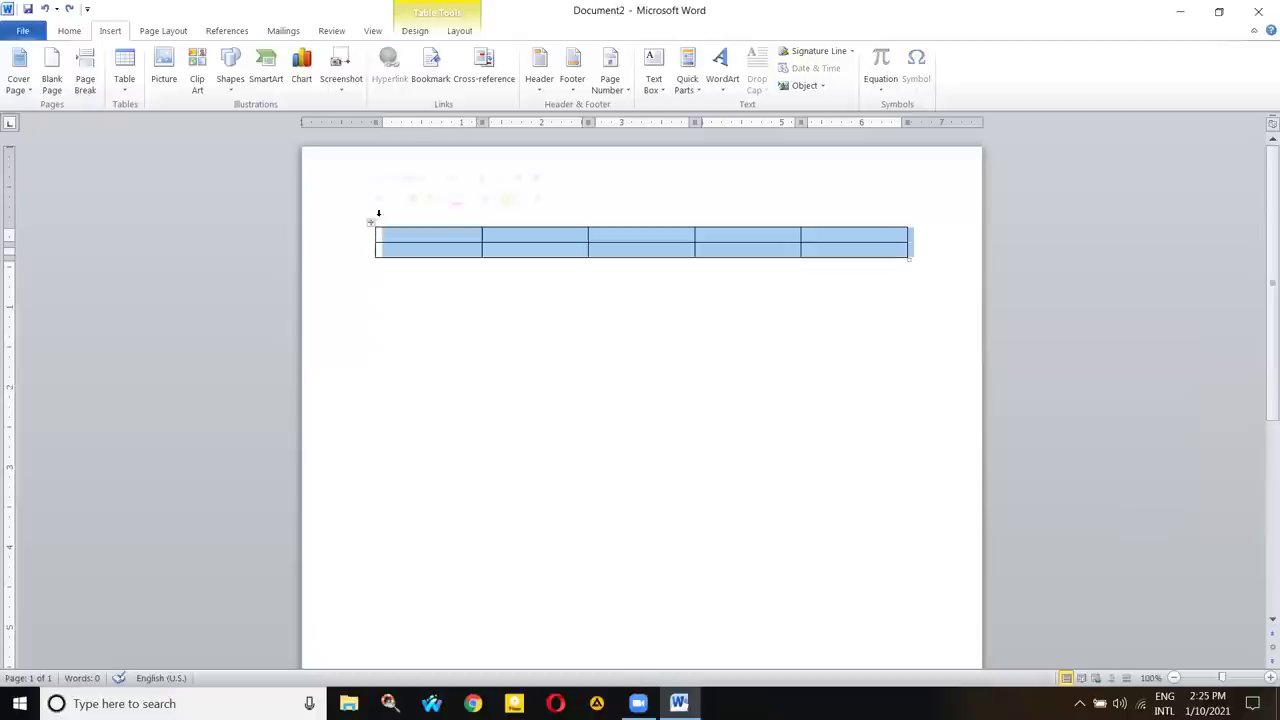
click(470, 251)
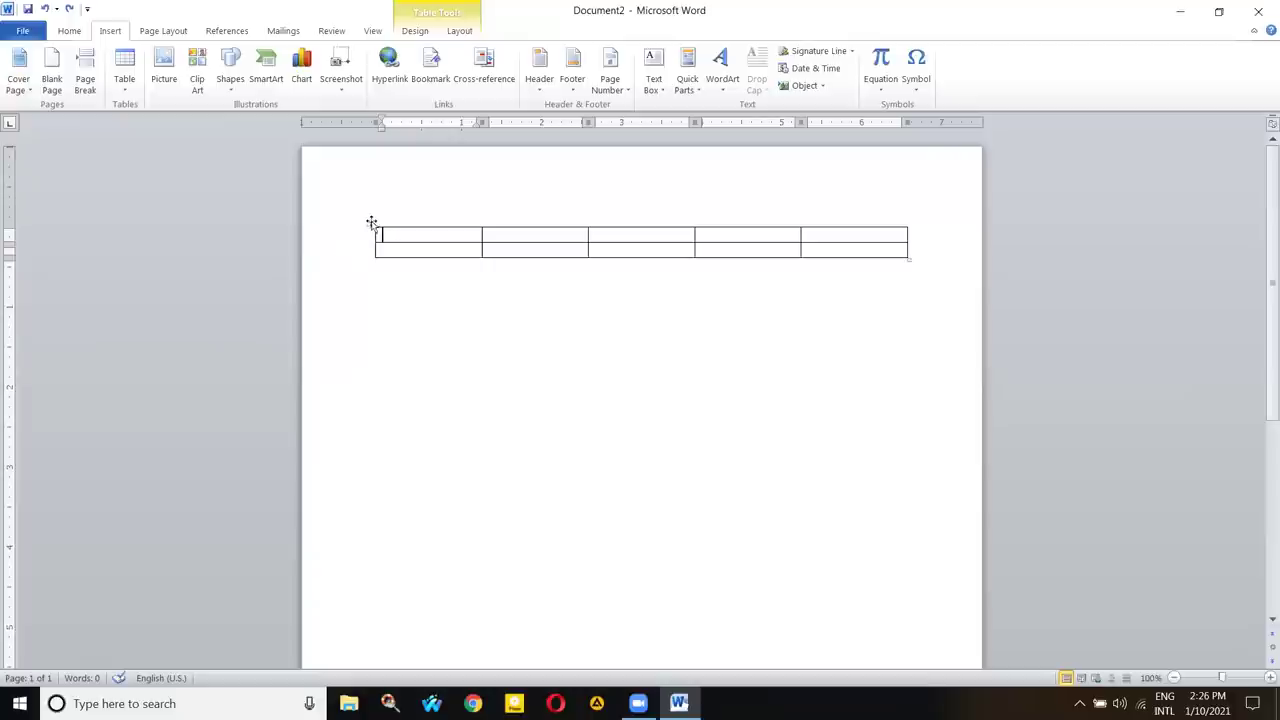
click(370, 224)
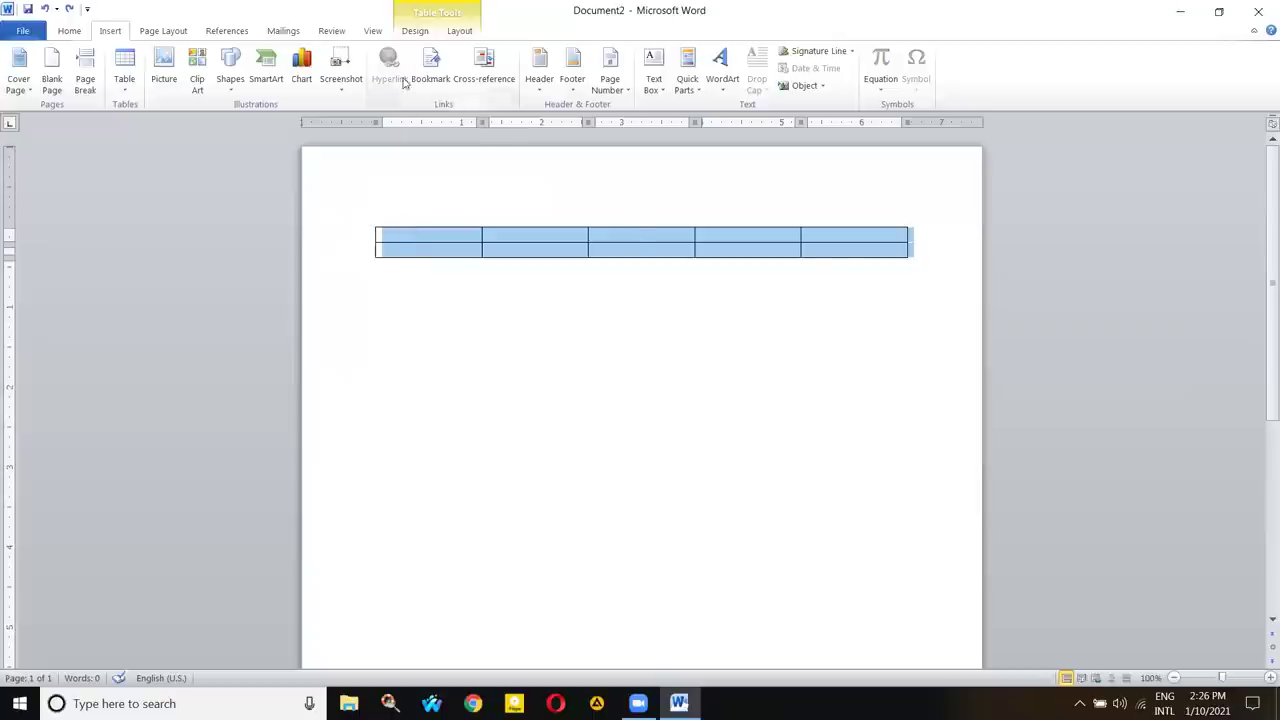
click(415, 31)
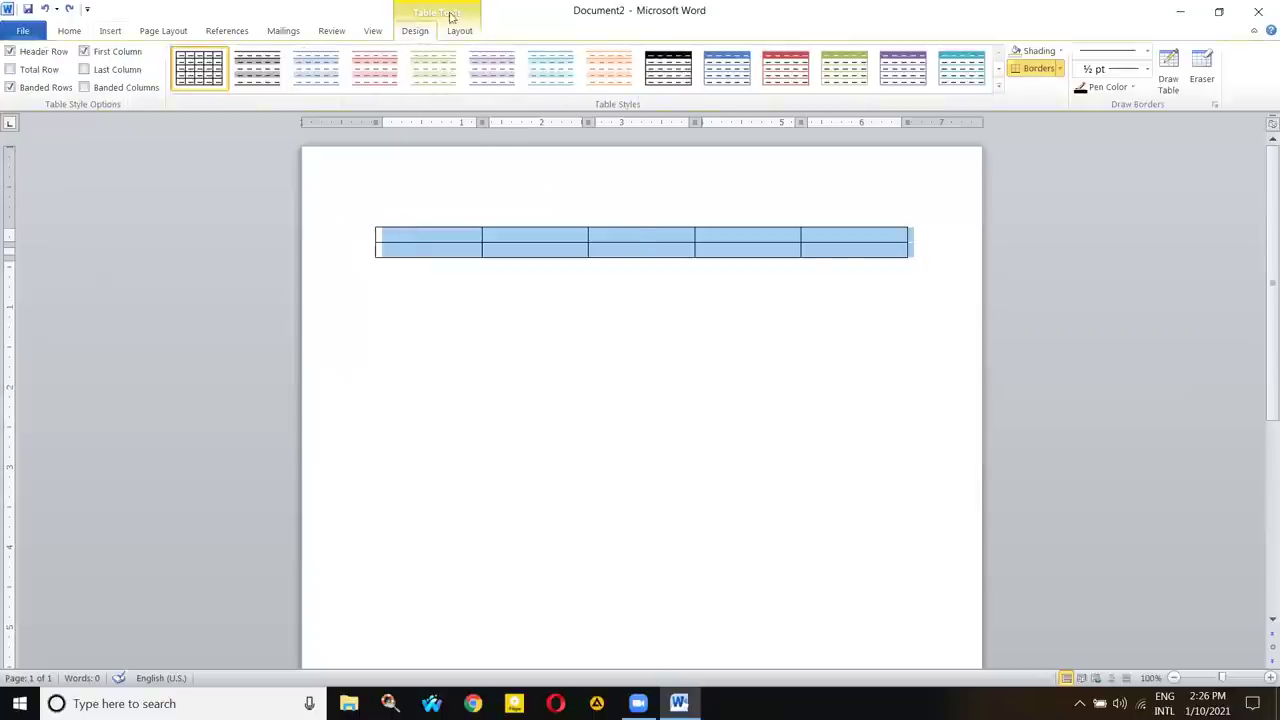
click(354, 289)
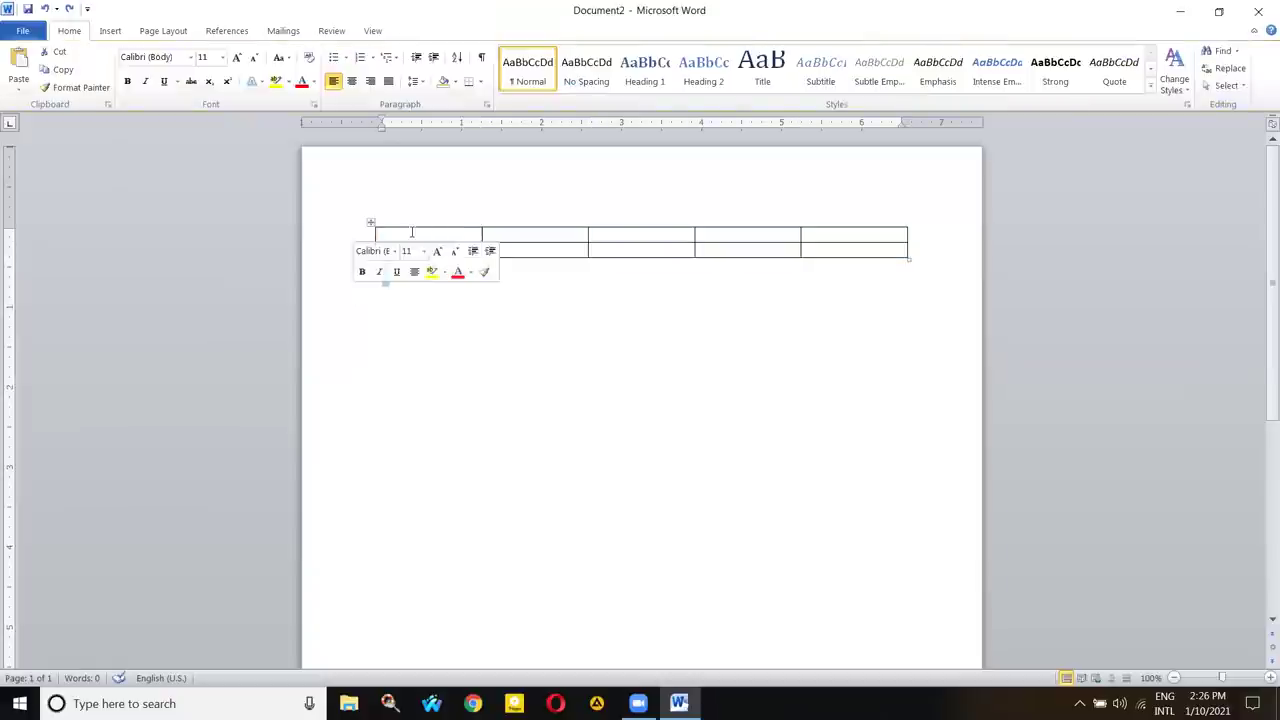
click(377, 238)
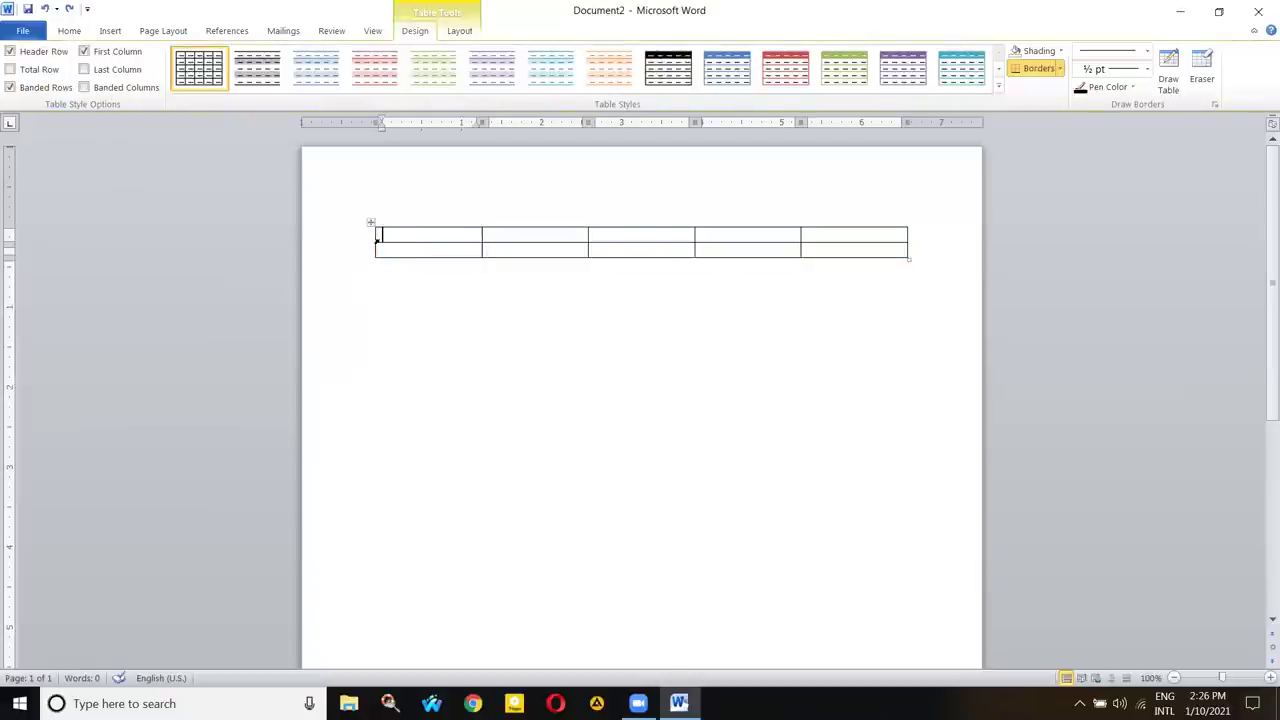
click(457, 31)
click(415, 32)
click(371, 222)
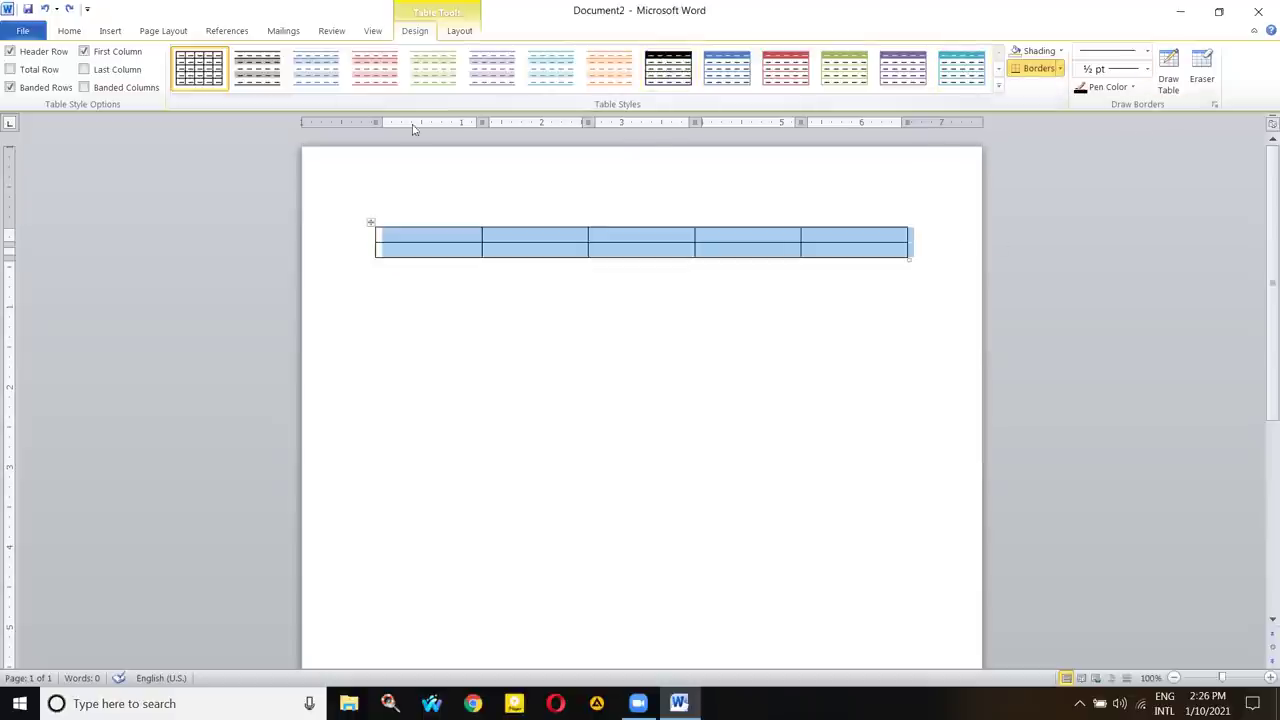
click(998, 88)
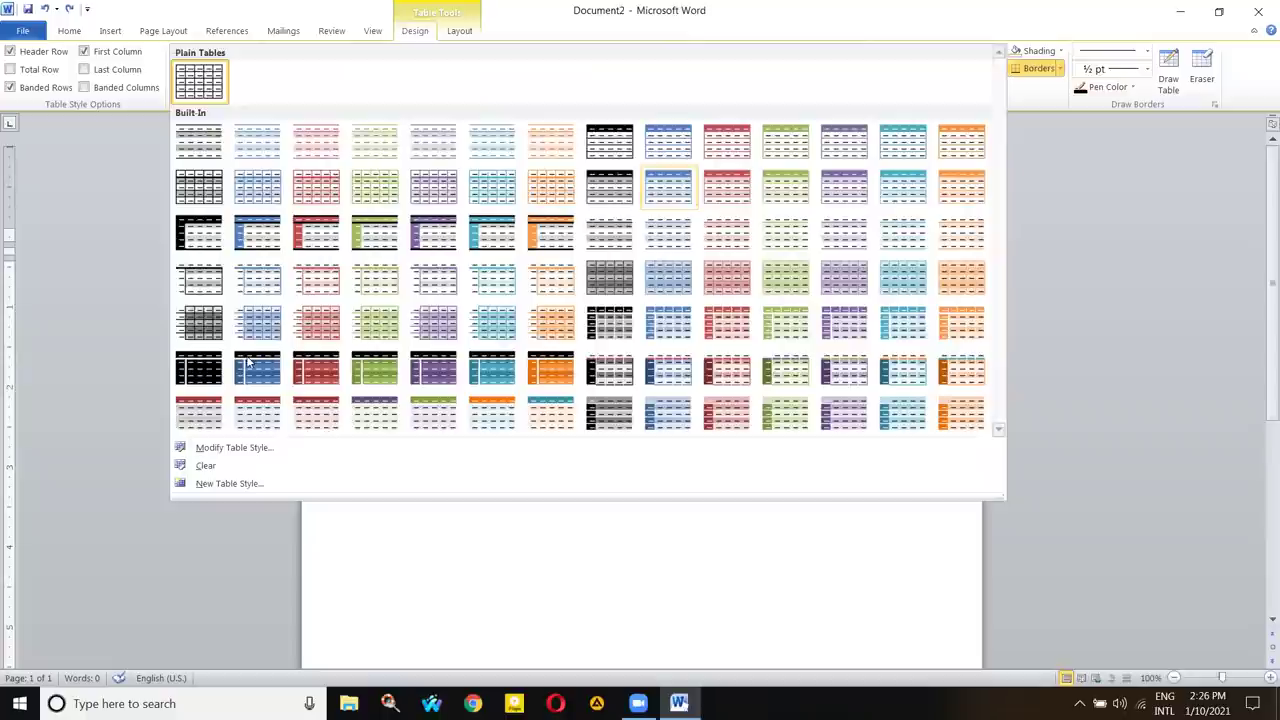
key(Escape)
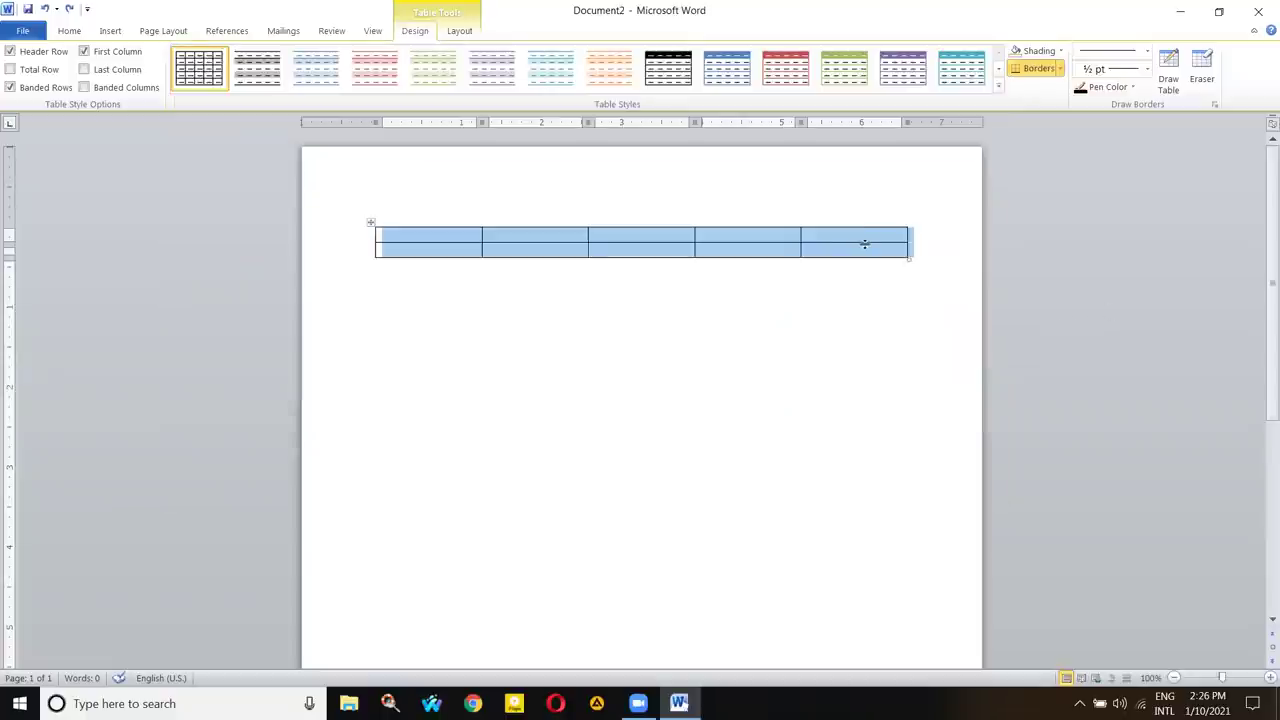
key(Left)
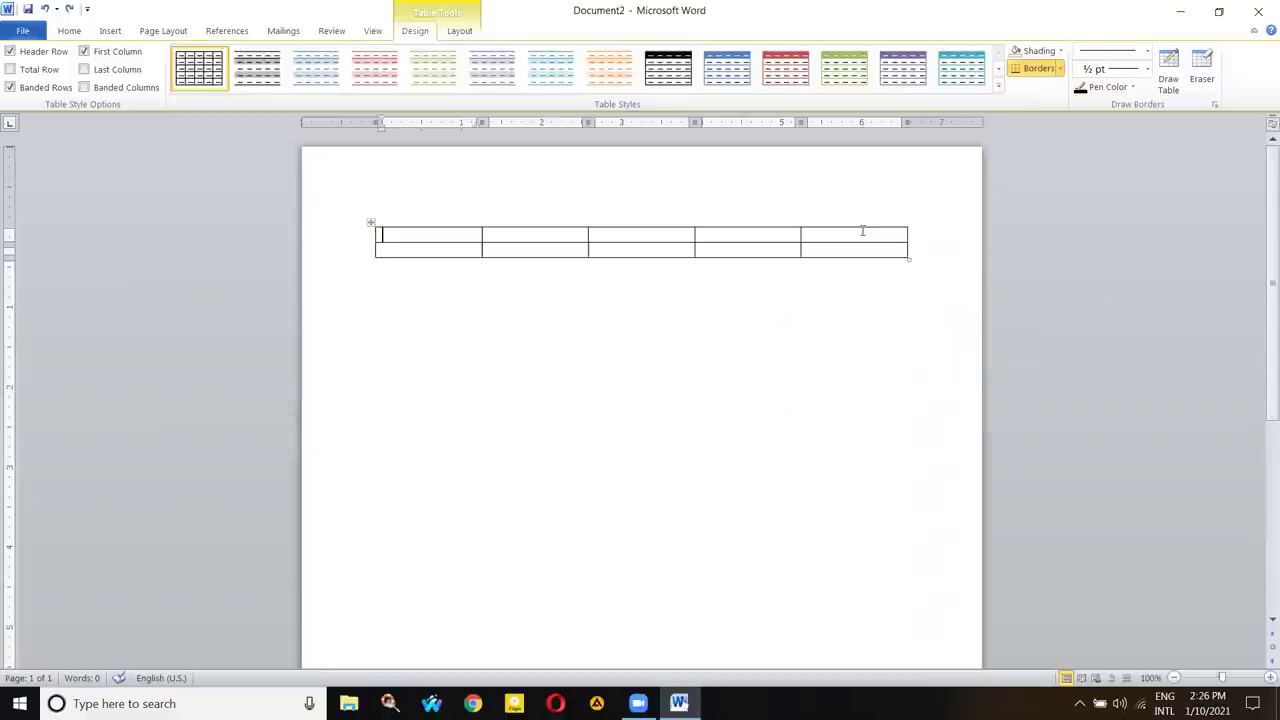
click(371, 222)
key(Left)
- Replace the 5-by-2 table with an 8-column, 5-row table and drag it taller
click(372, 222)
right_click(372, 222)
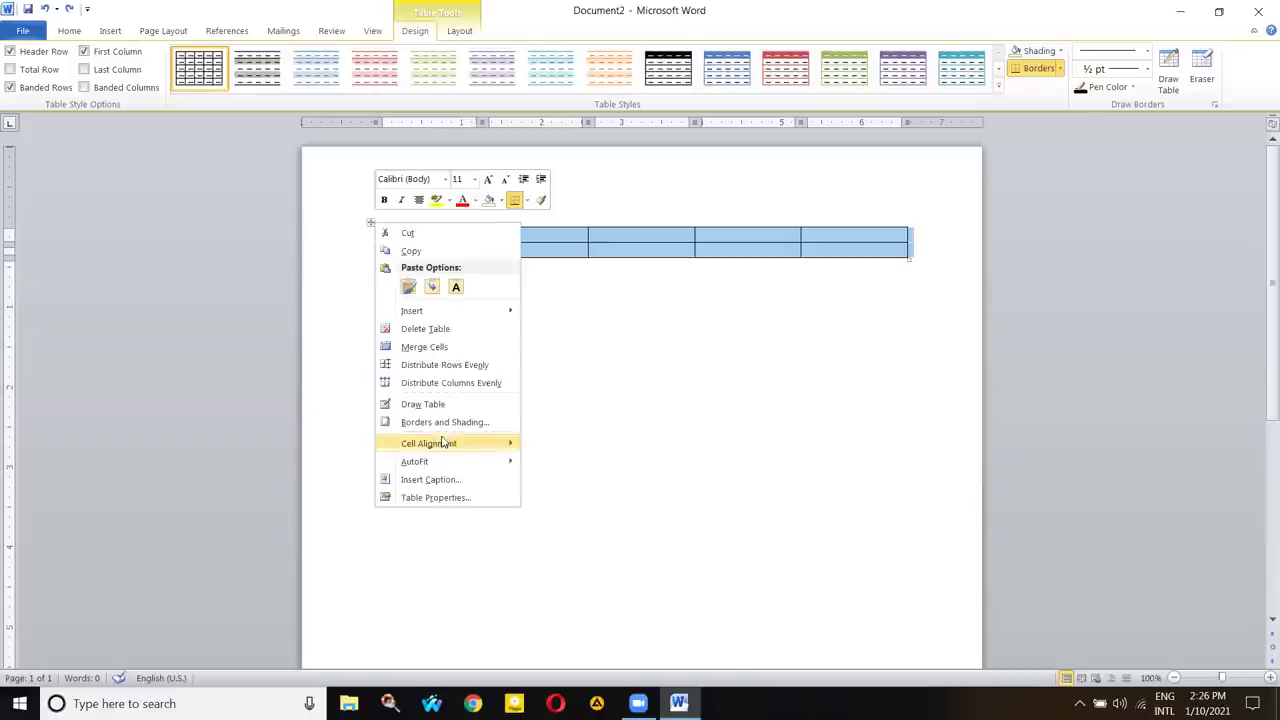
click(437, 328)
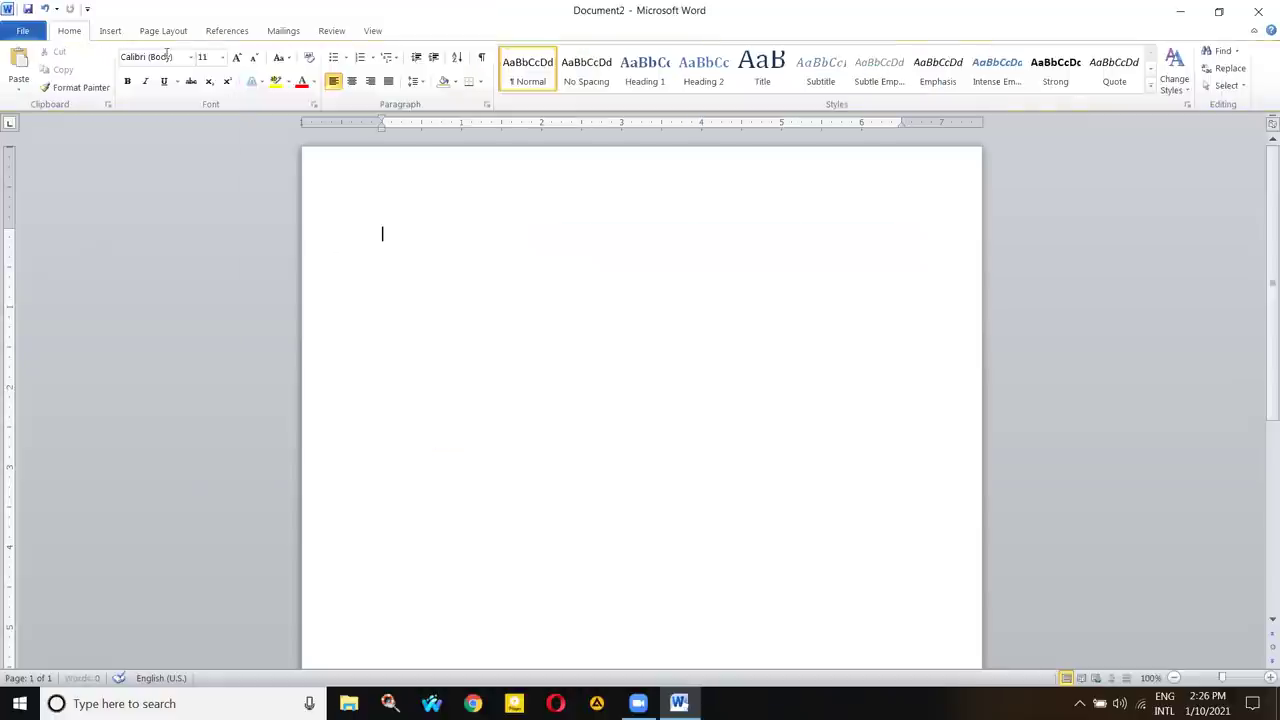
click(108, 33)
click(121, 82)
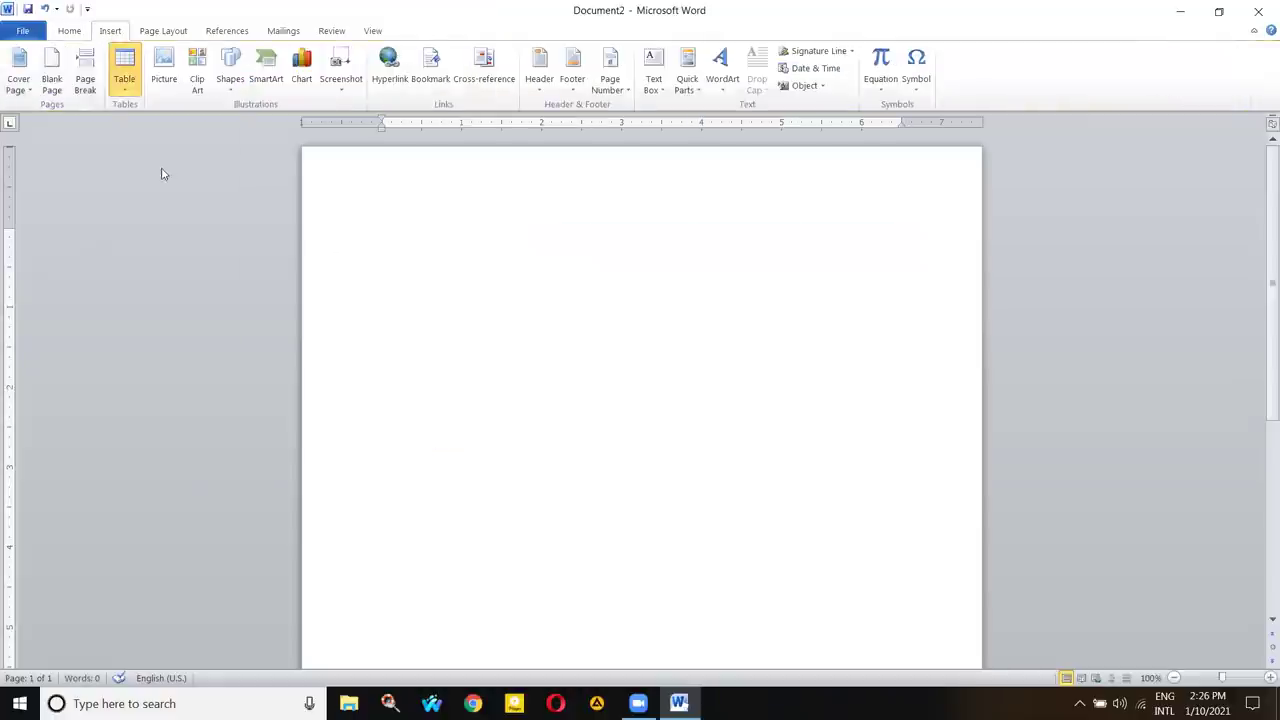
click(253, 199)
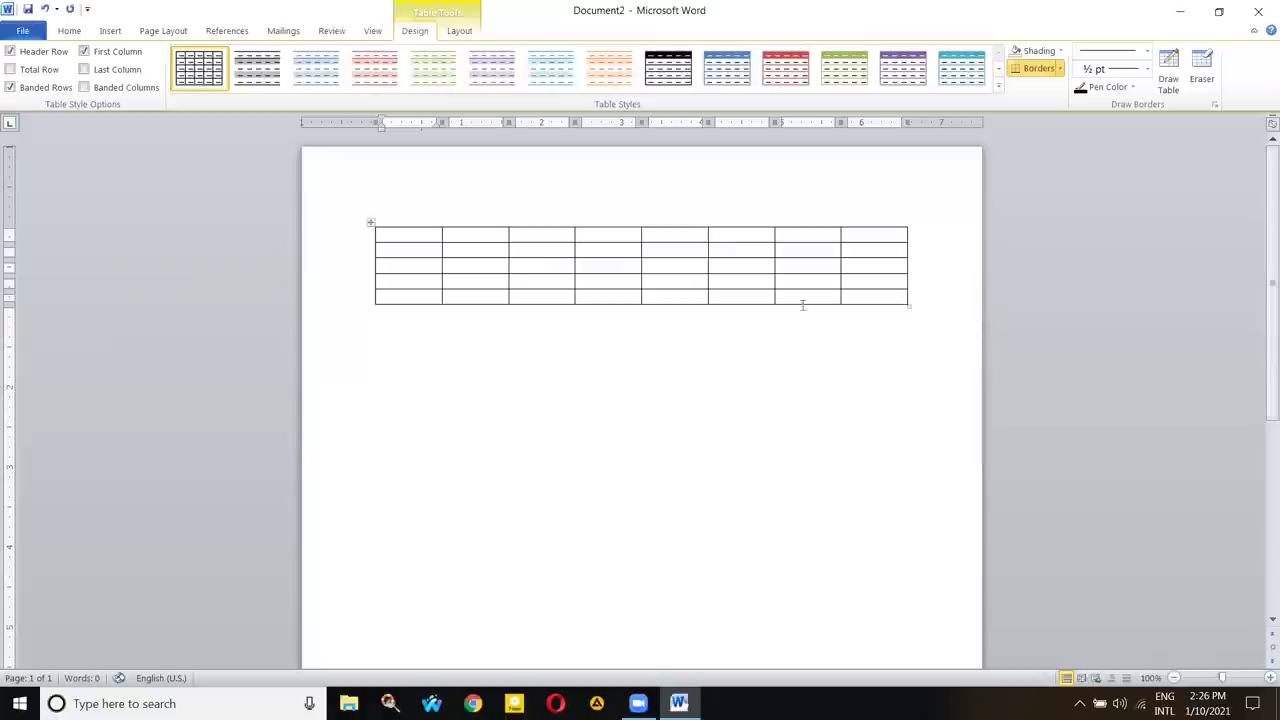
drag(910, 311, 906, 510)
- Select the new table and its top row
click(462, 205)
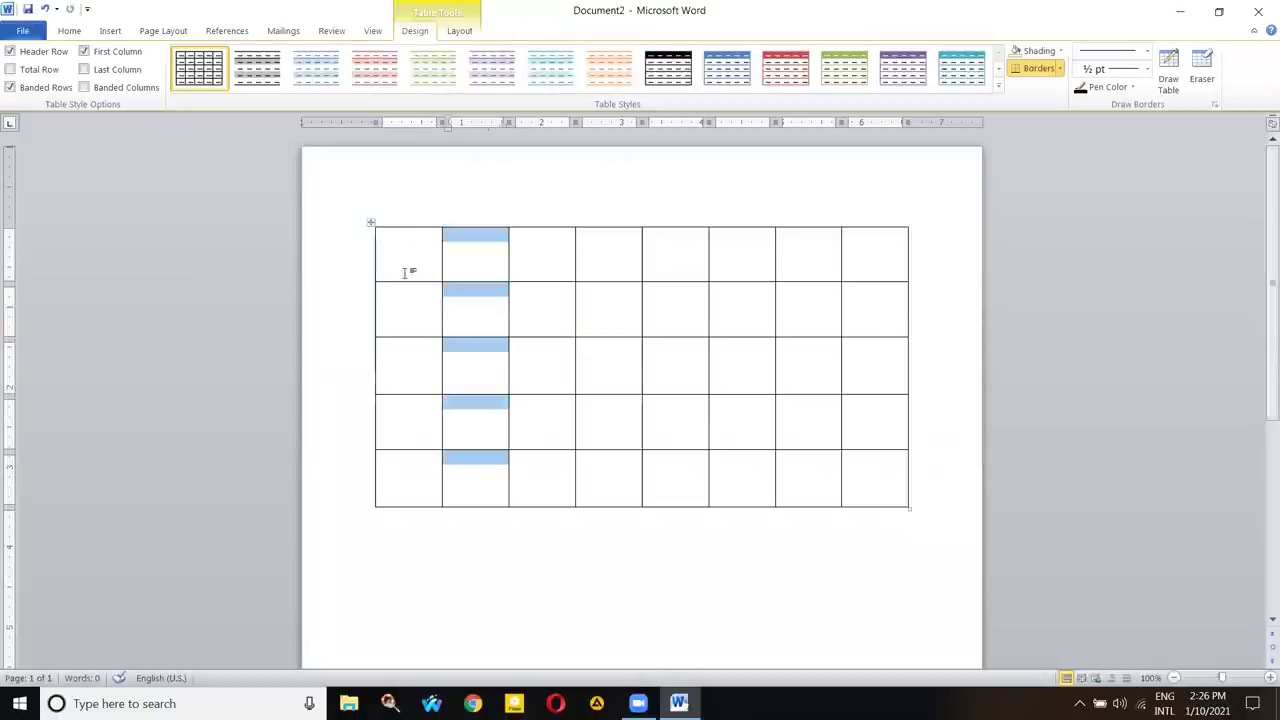
click(370, 226)
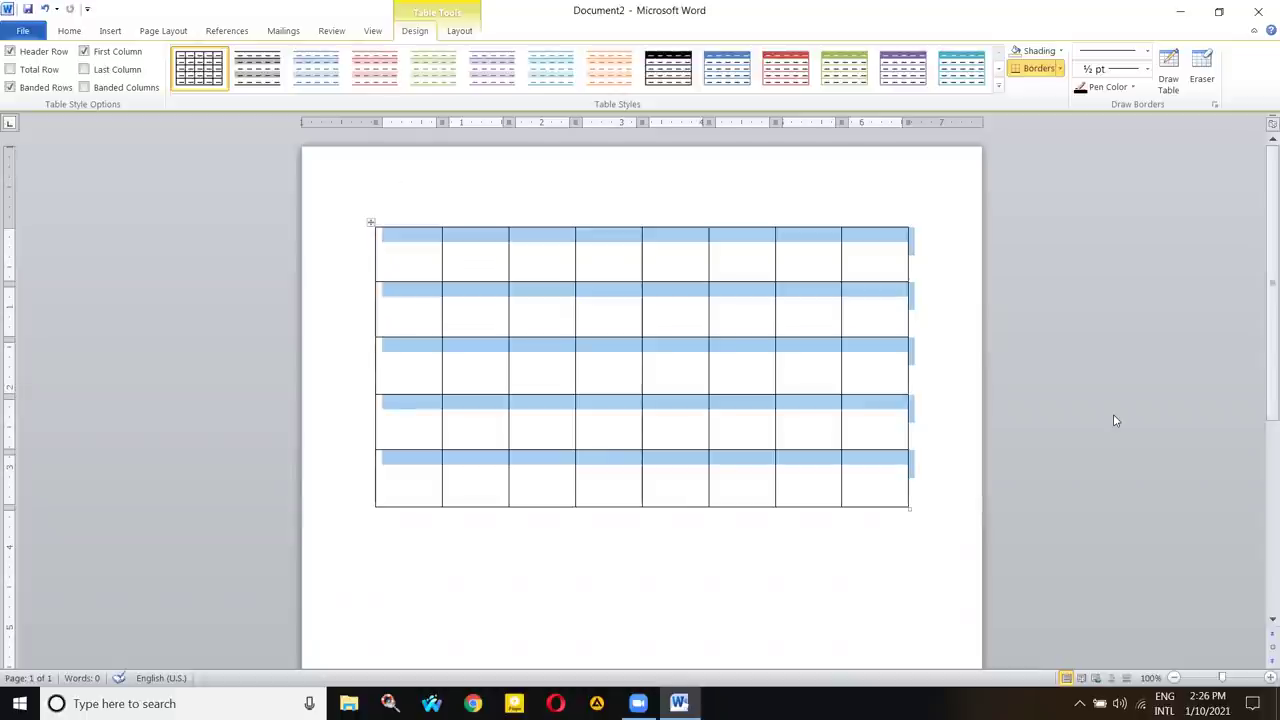
click(616, 352)
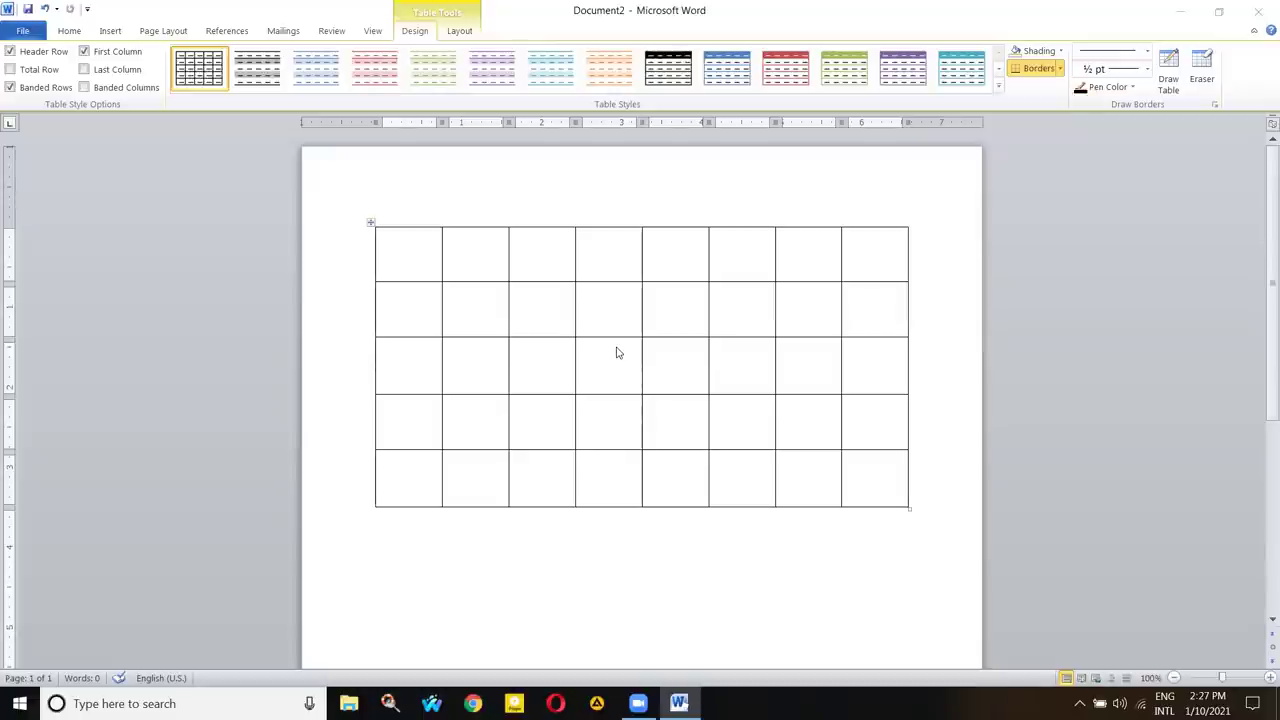
key(ctrl+a)
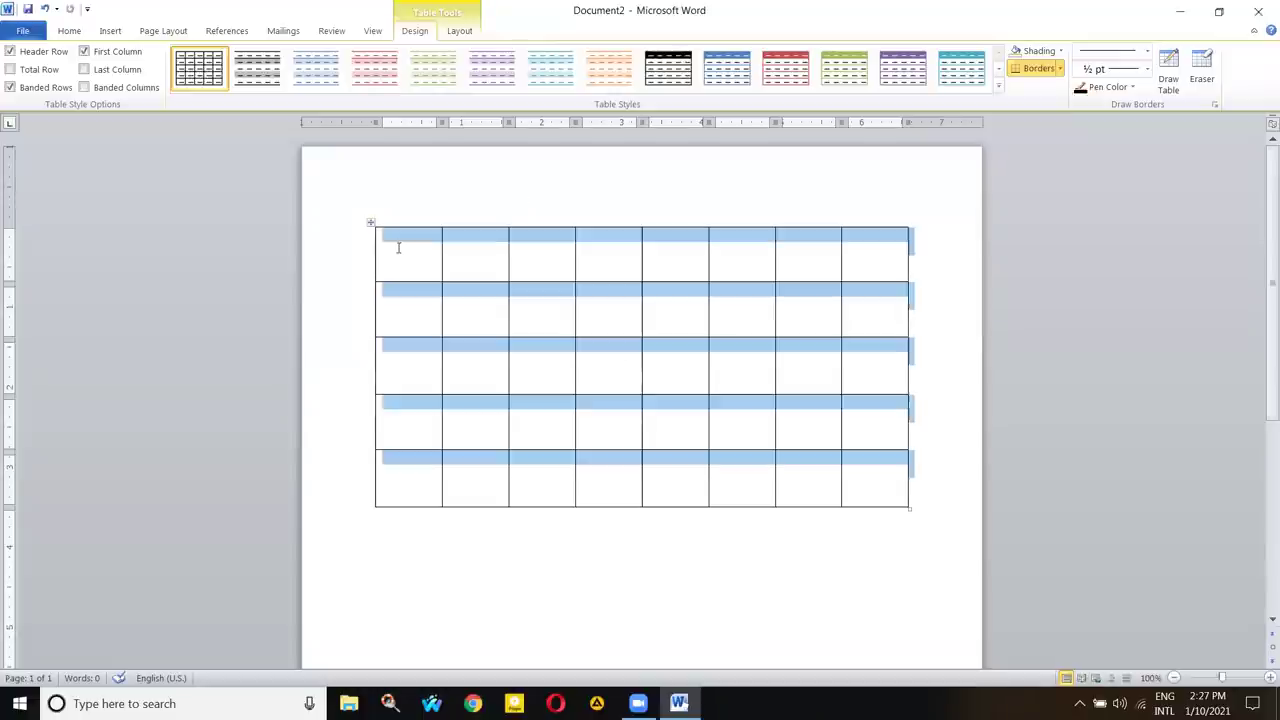
drag(400, 245, 854, 241)
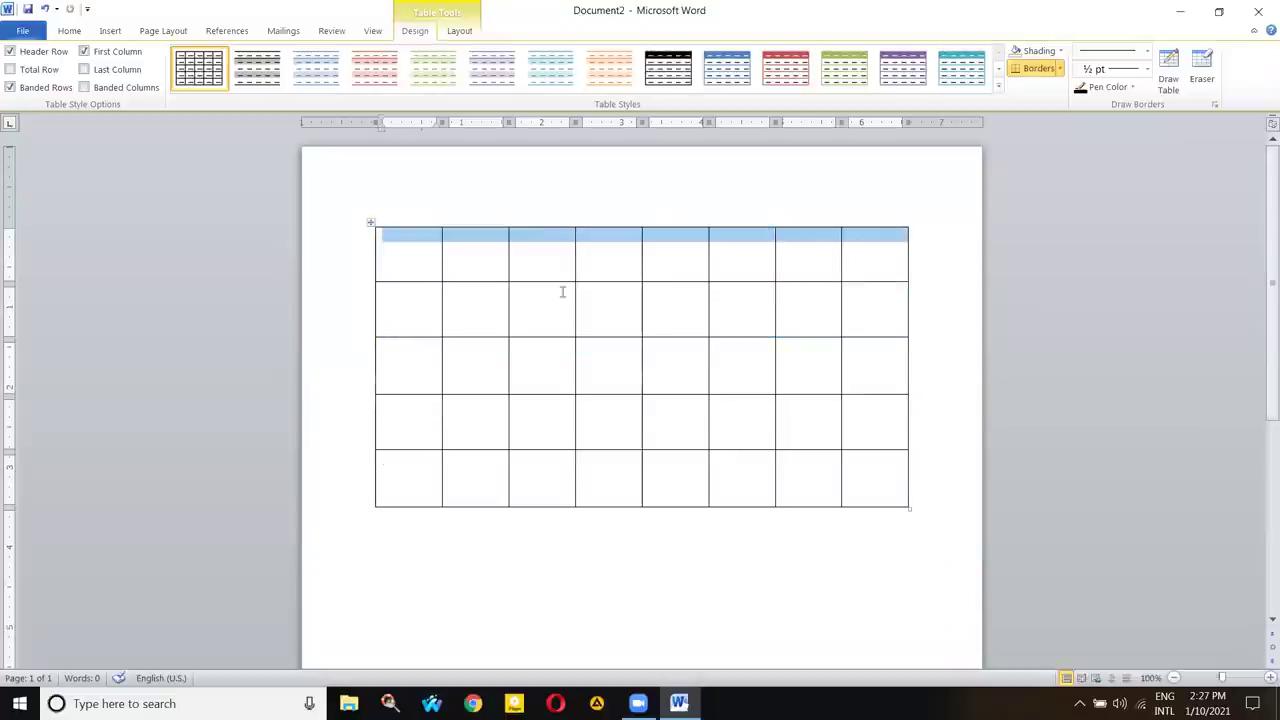
click(409, 250)
drag(394, 240, 869, 240)
click(110, 33)
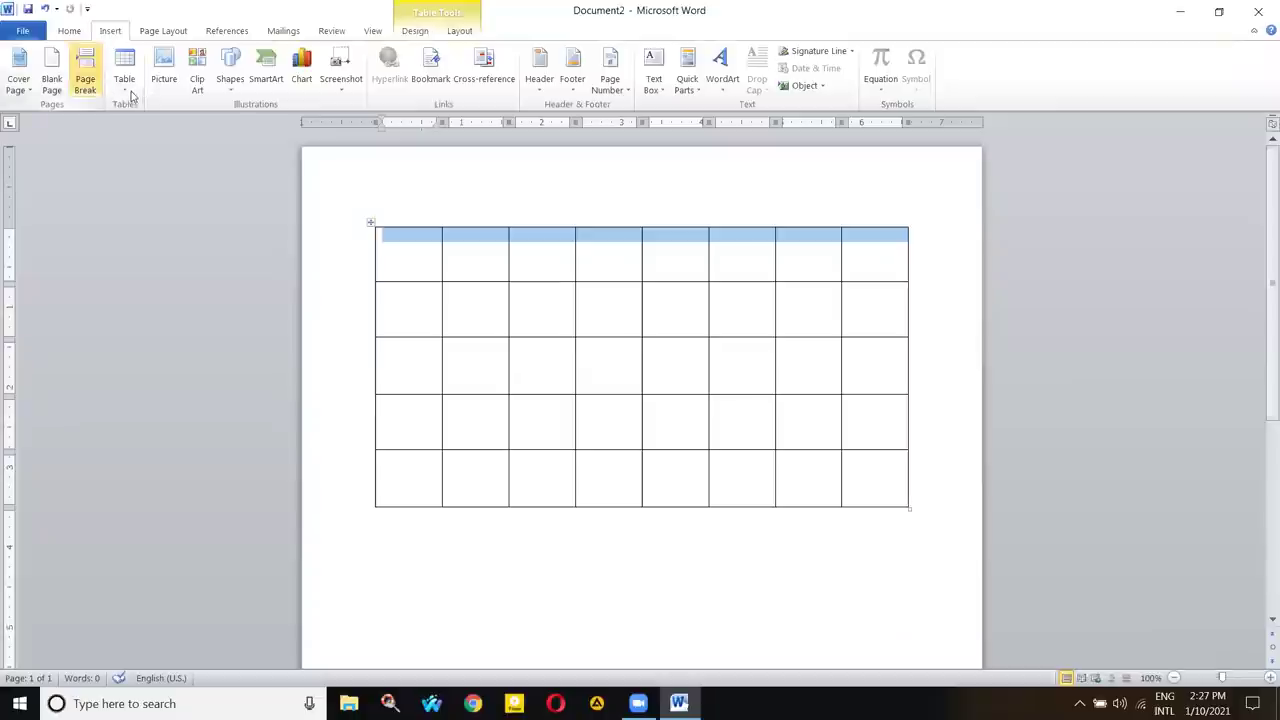
click(130, 88)
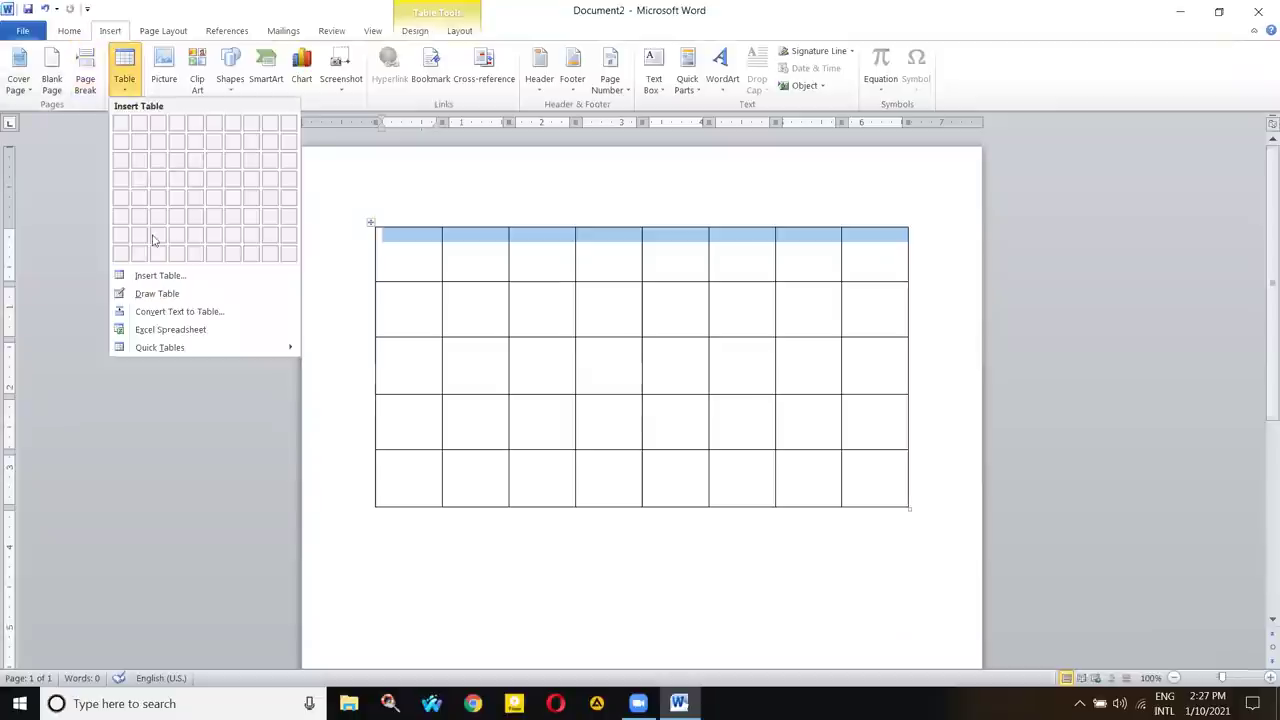
click(418, 551)
click(136, 86)
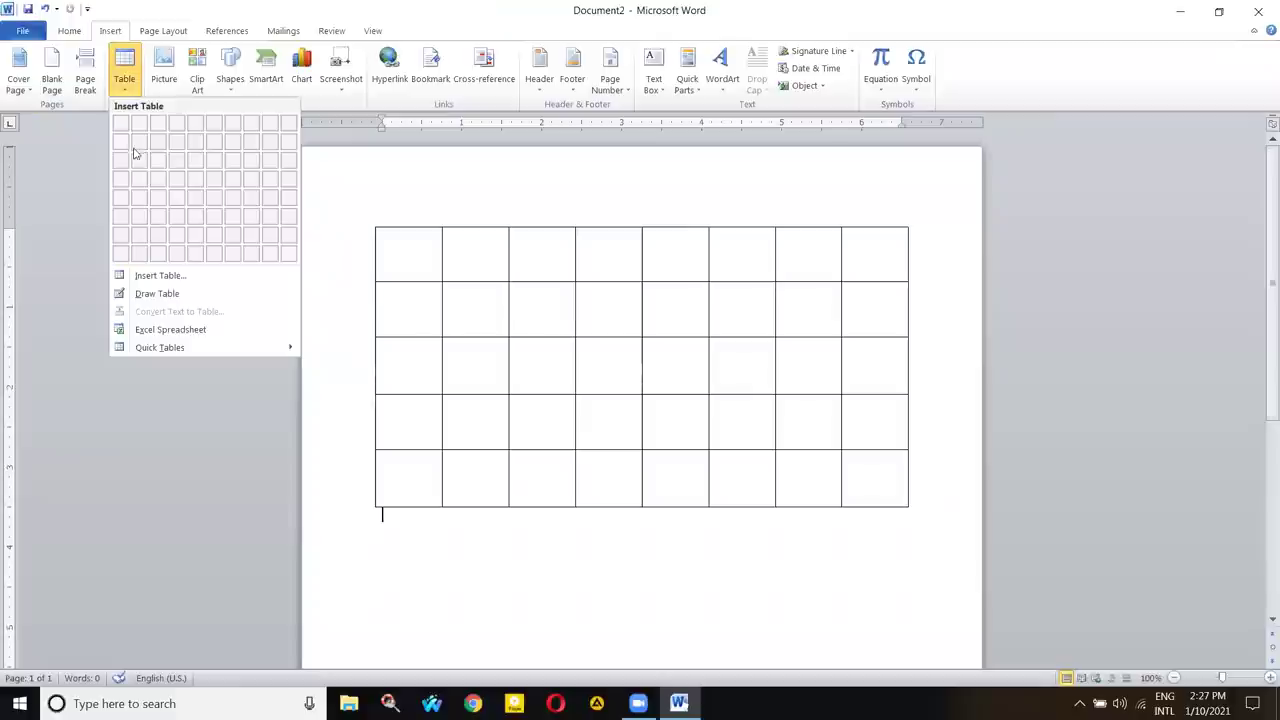
click(150, 275)
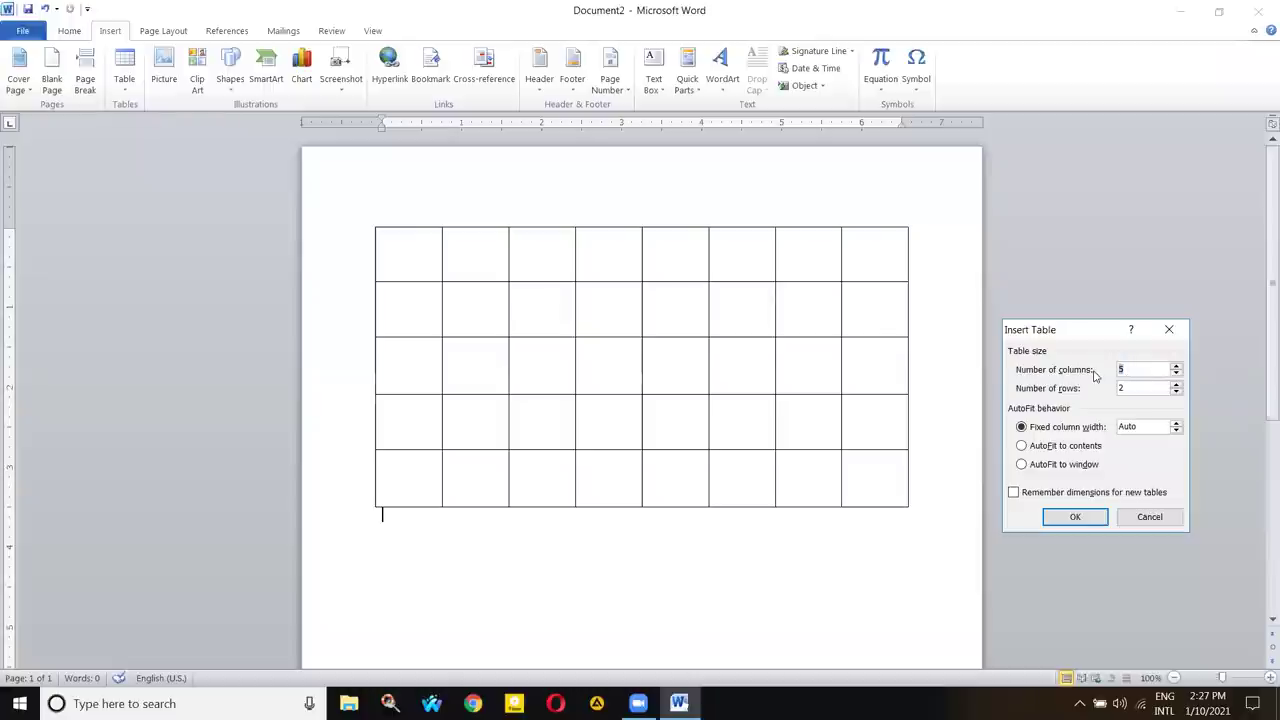
text(4)
key(Tab)
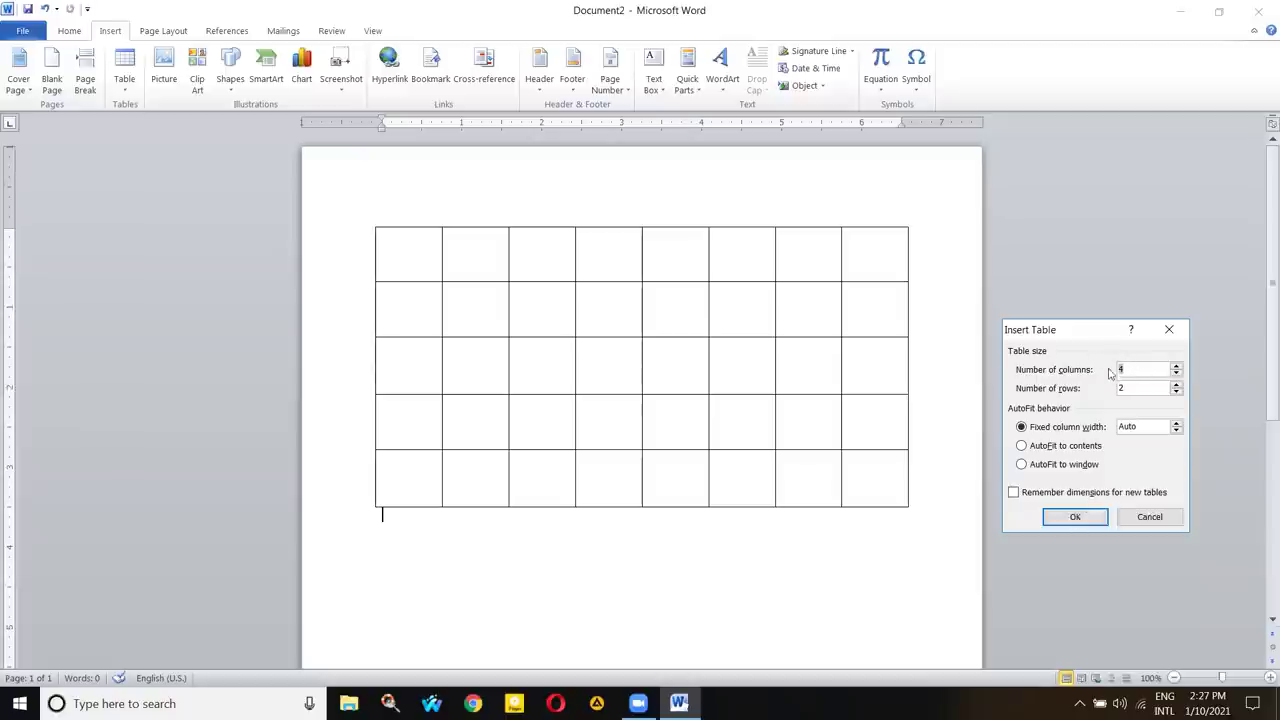
click(1068, 518)
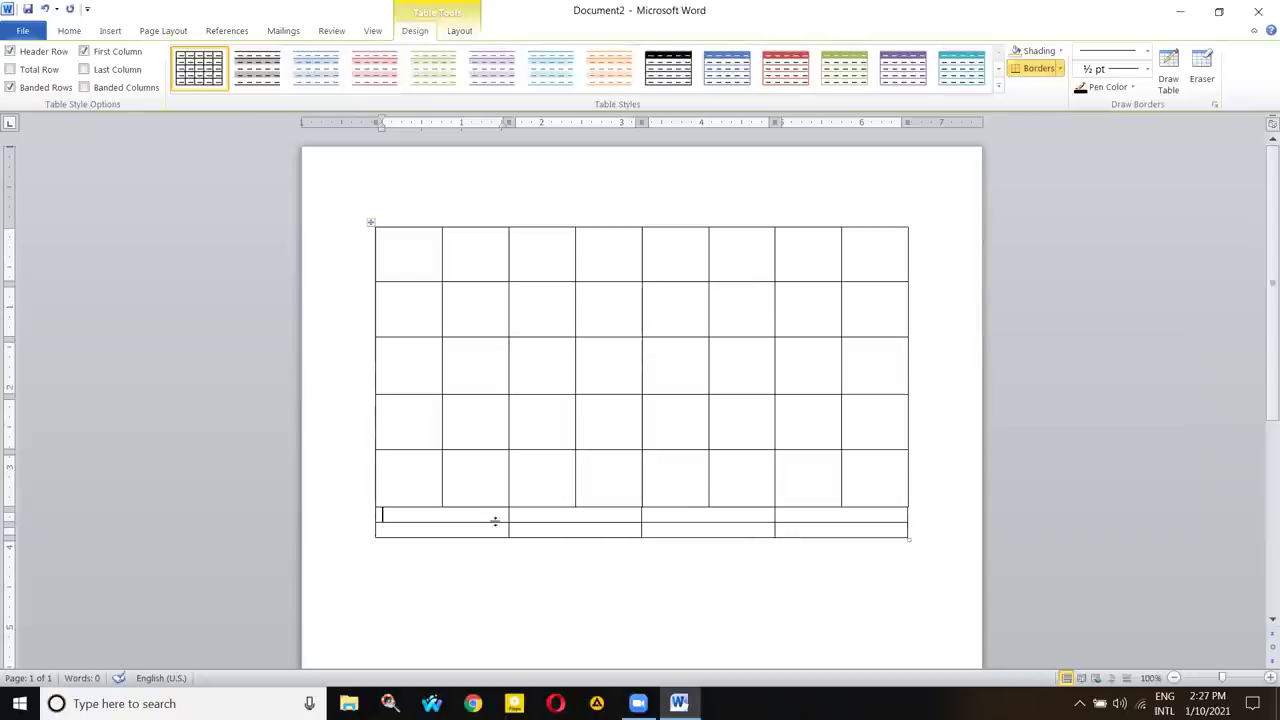
key(shift+Right)
key(shift+Right)
key(shift+Right)
key(shift+Right)
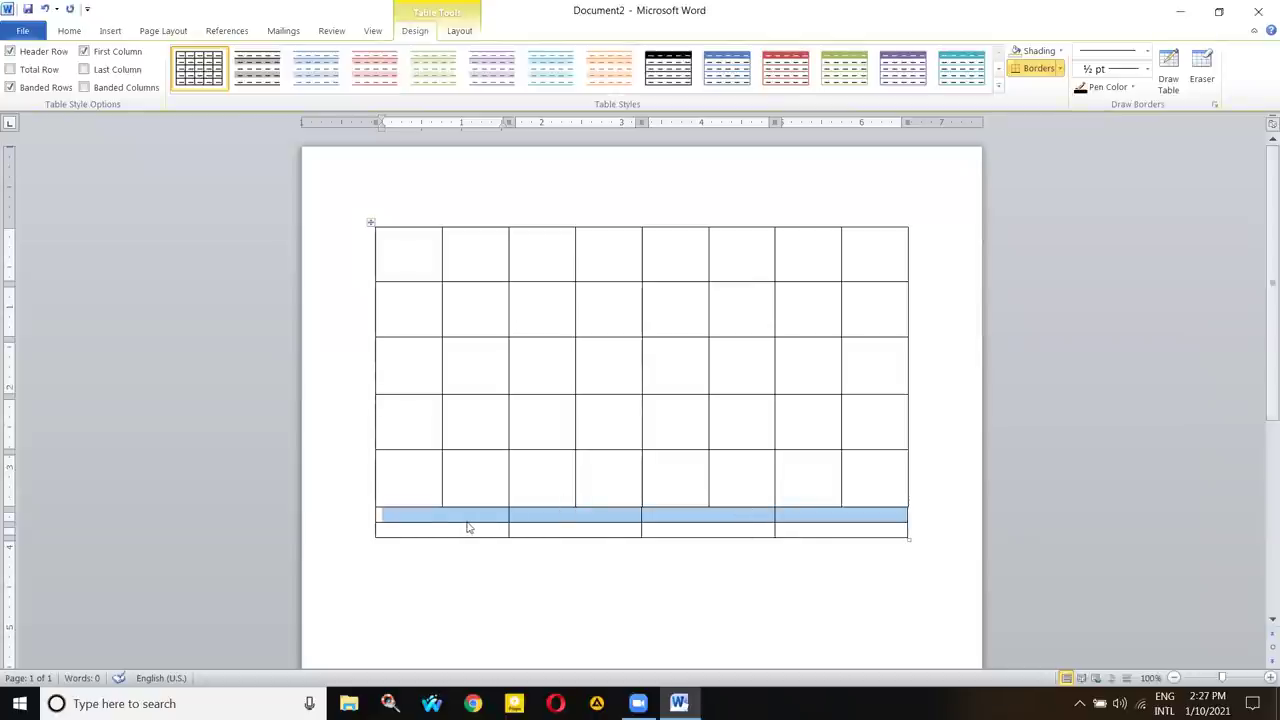
drag(448, 516, 432, 560)
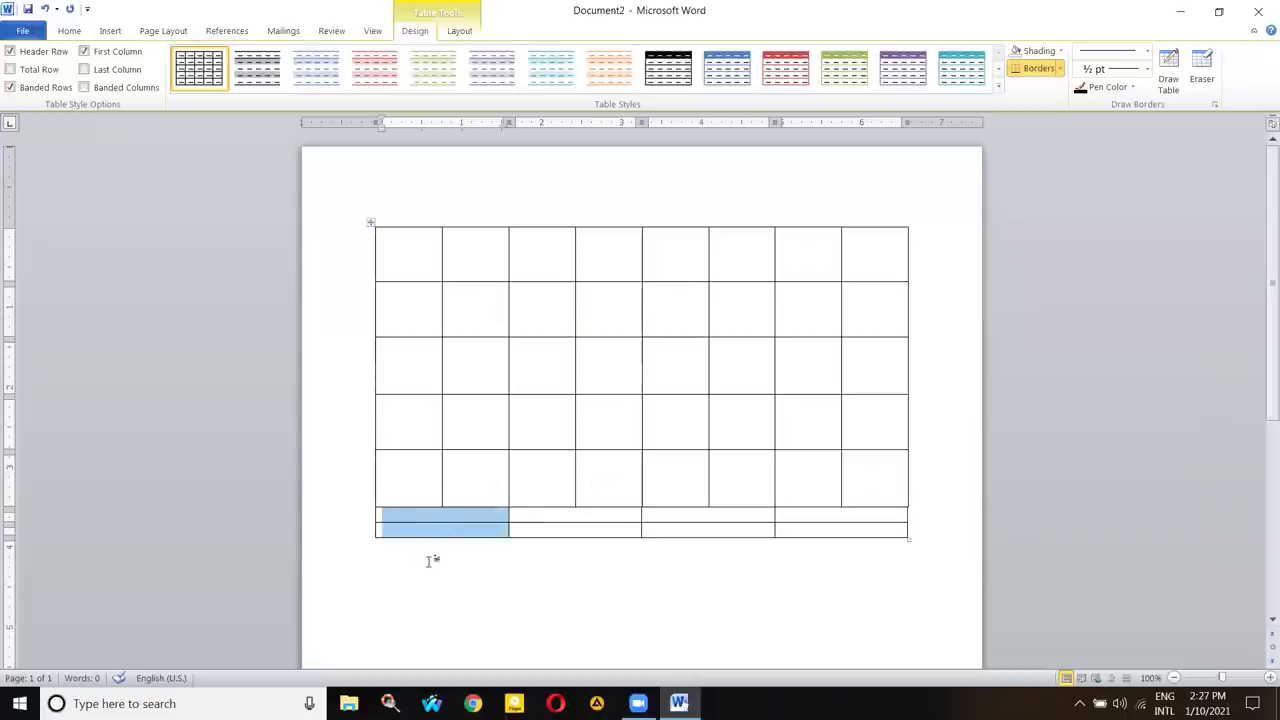
click(393, 515)
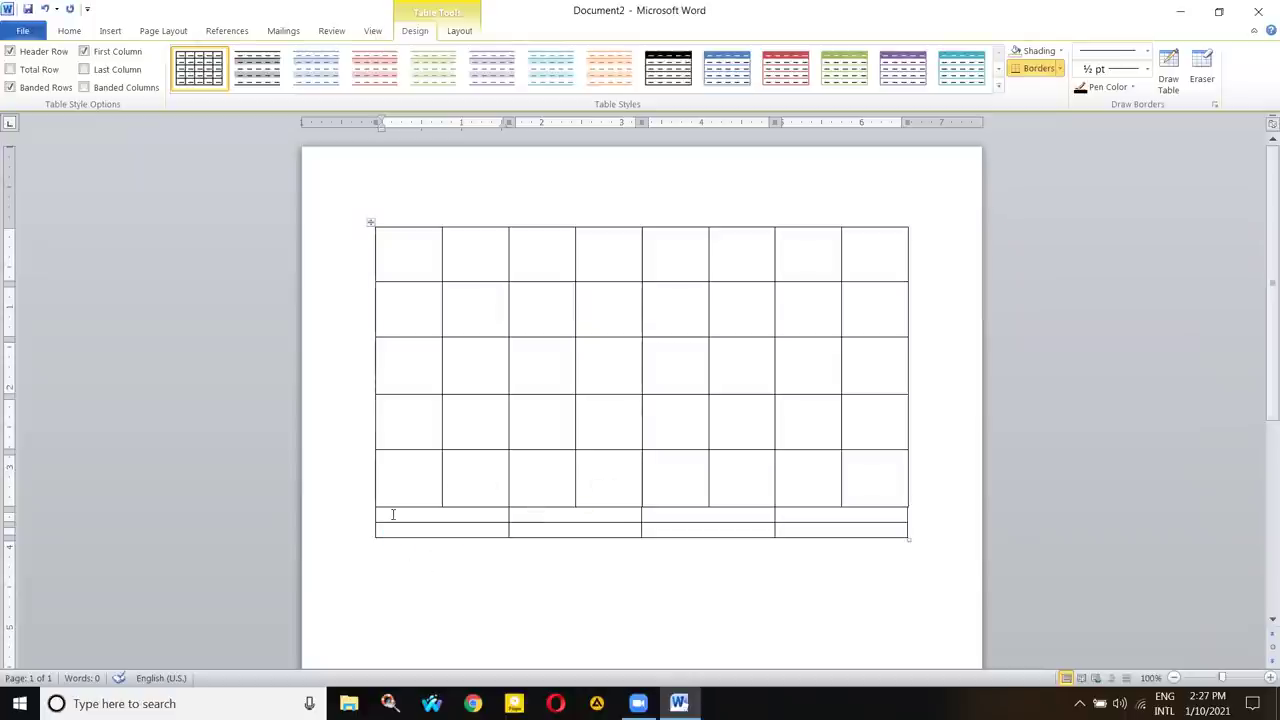
key(ctrl+z)
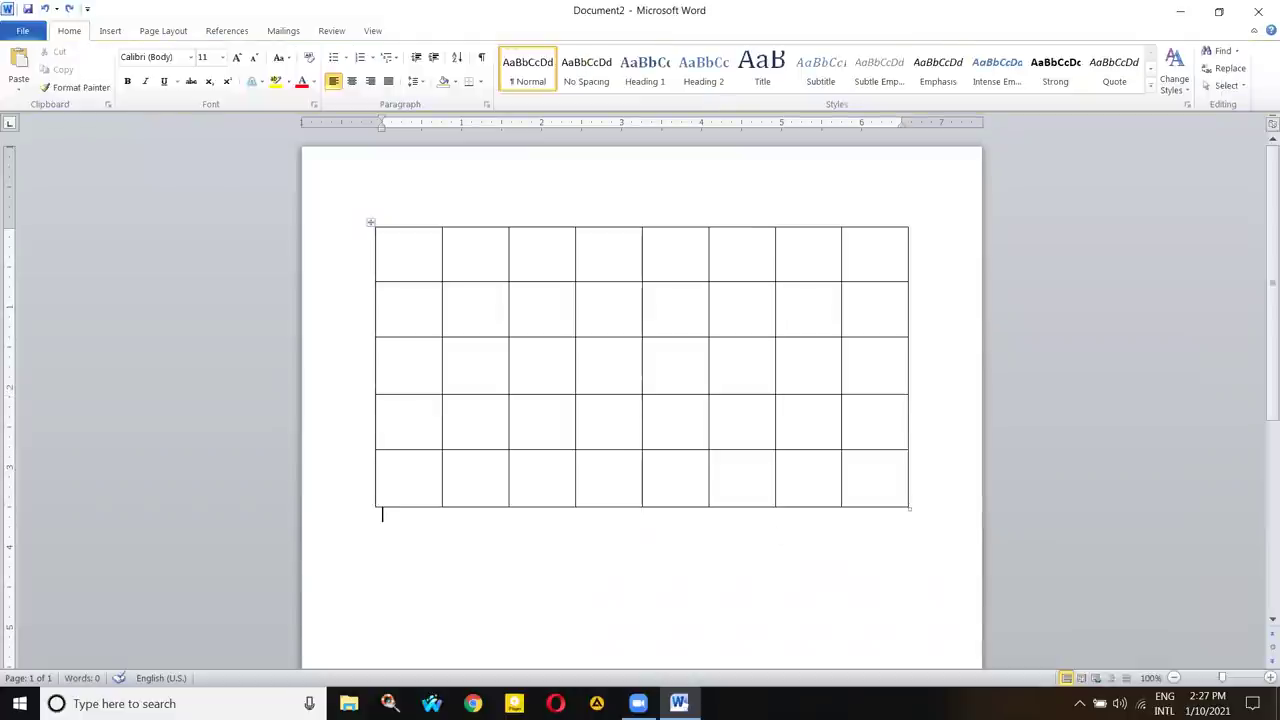
- Select the whole 8-by-5 table and show the Table Design options
click(110, 30)
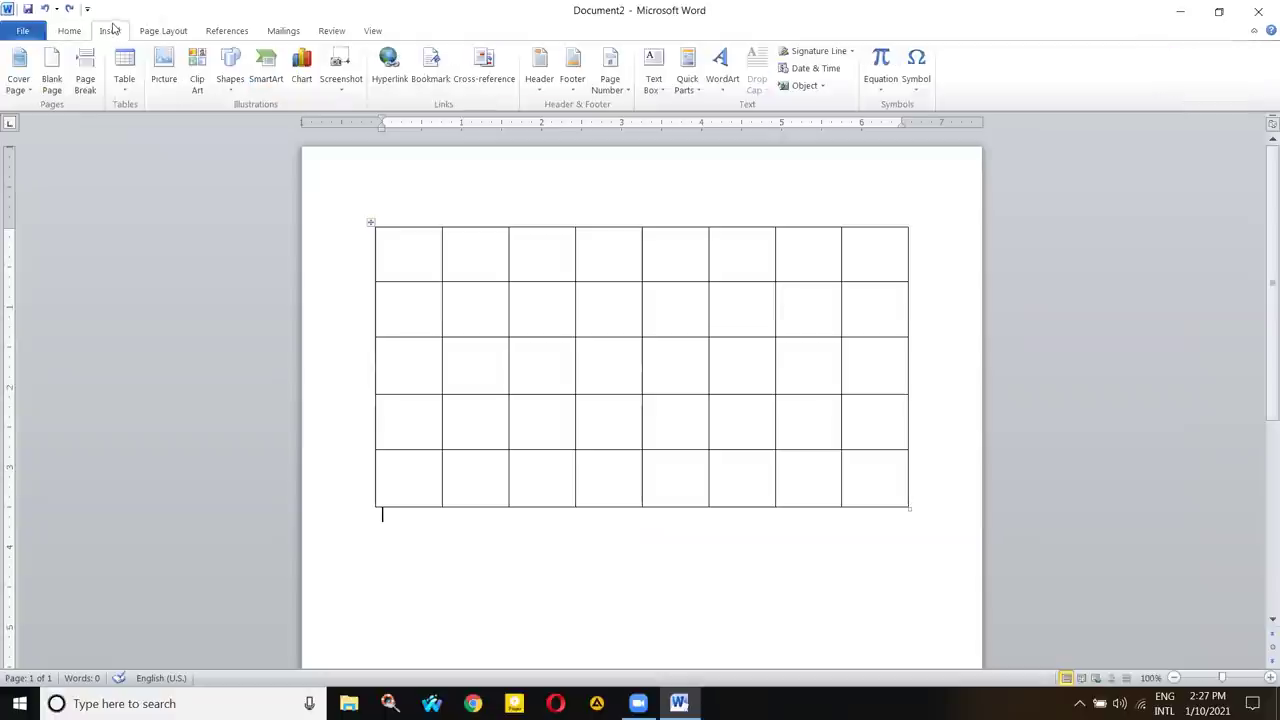
drag(426, 236, 886, 251)
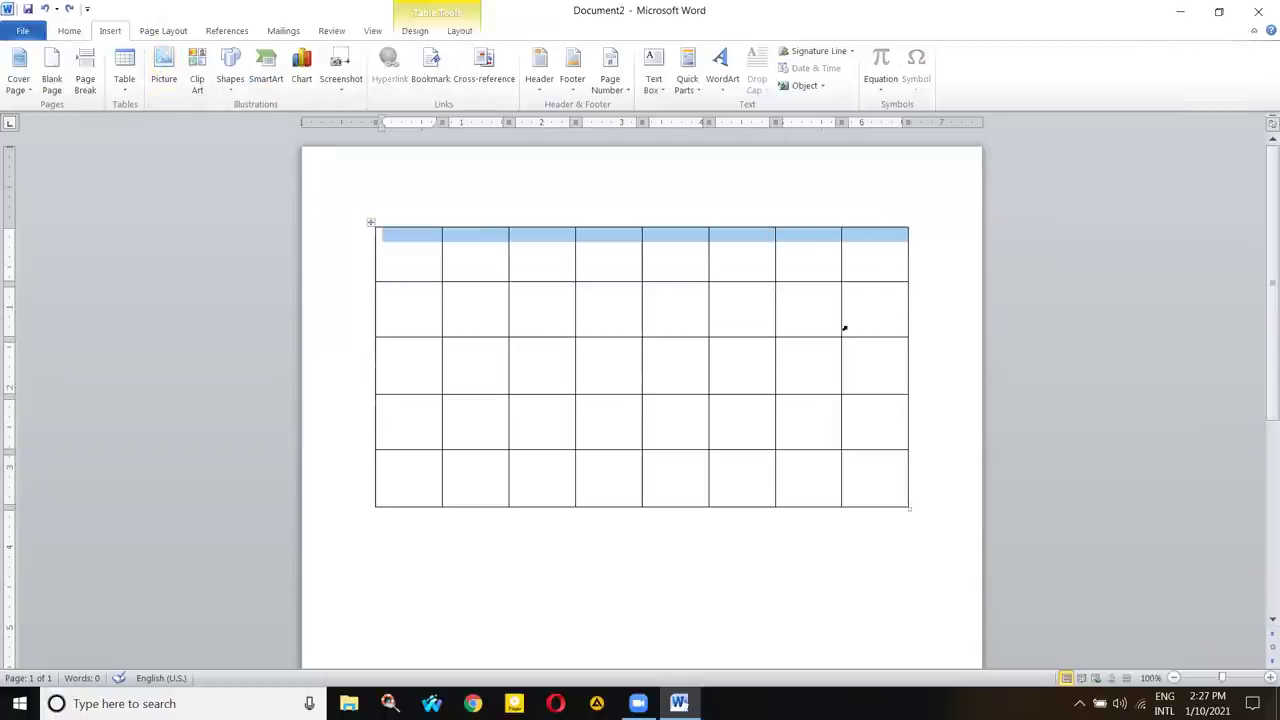
click(929, 272)
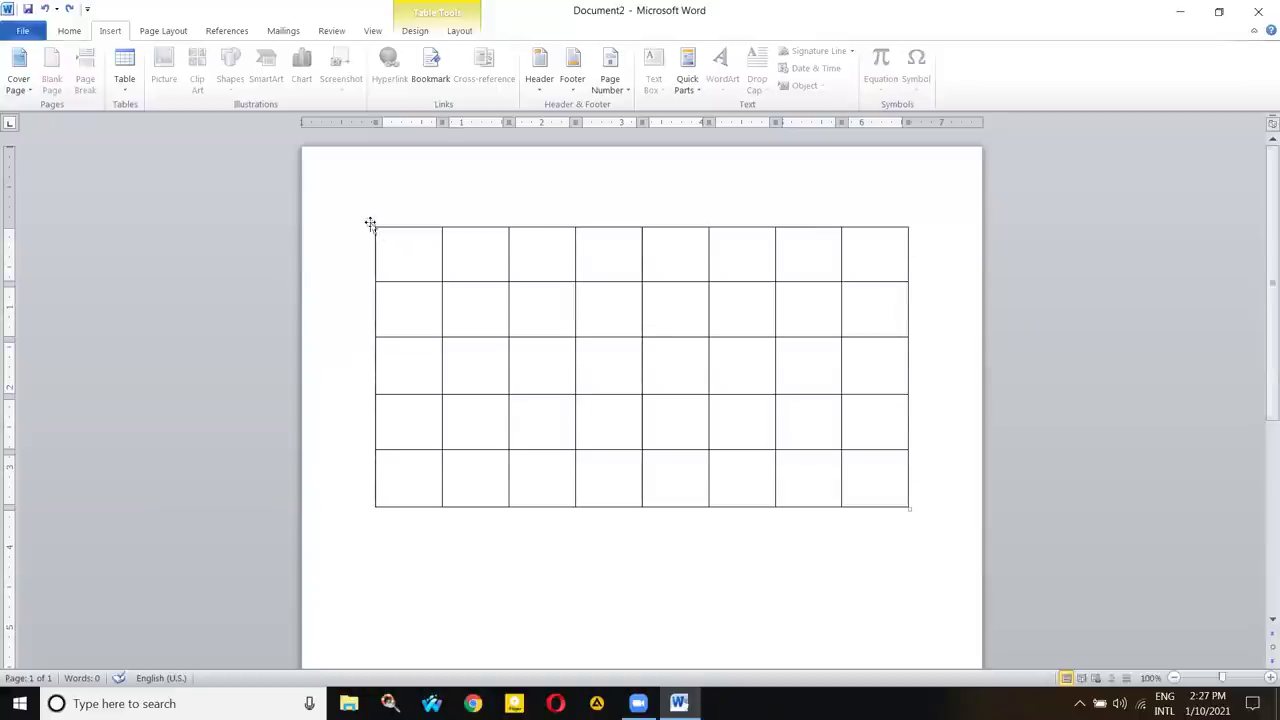
click(374, 219)
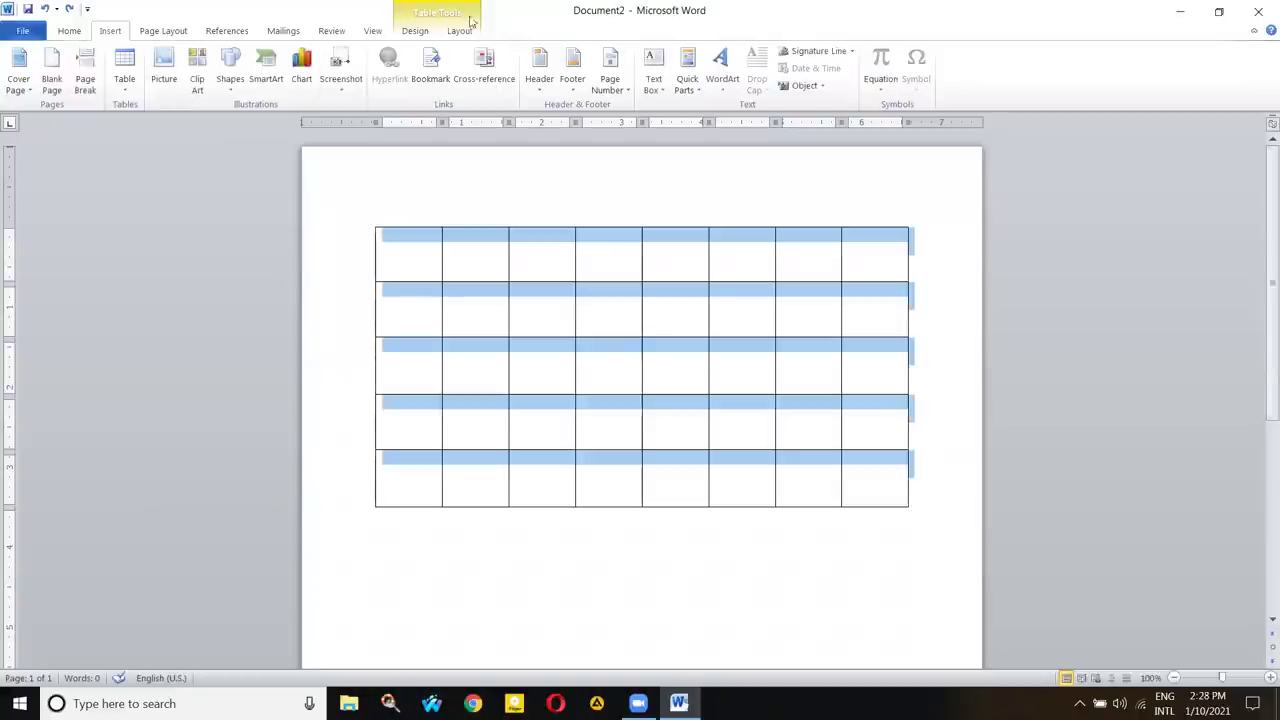
click(414, 30)
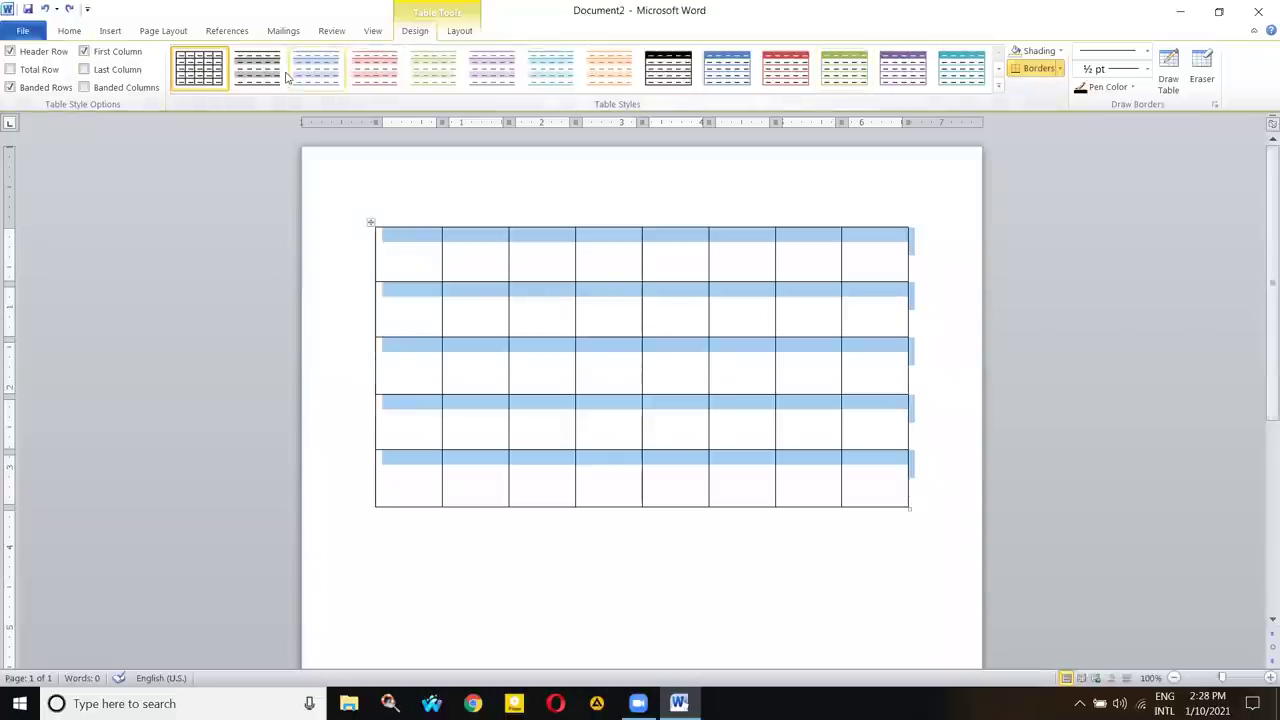
- Apply the black-header table style with Header Row left checked
click(9, 52)
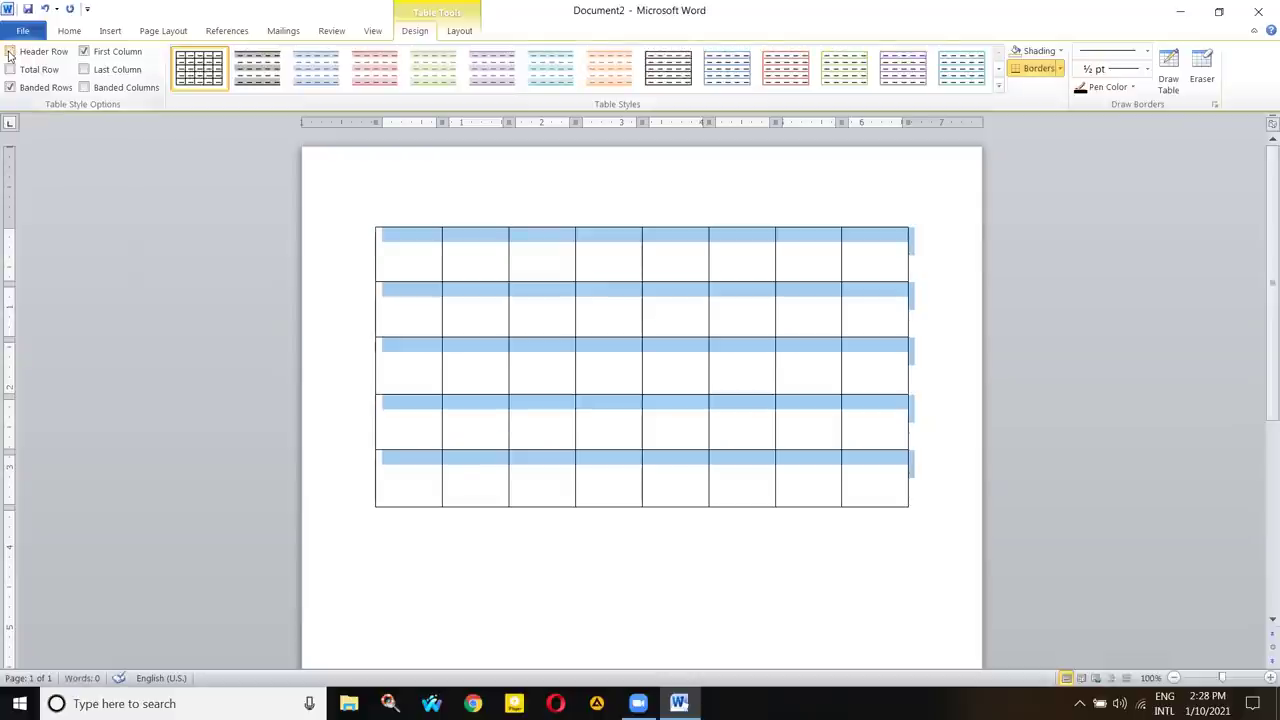
click(9, 52)
click(9, 52)
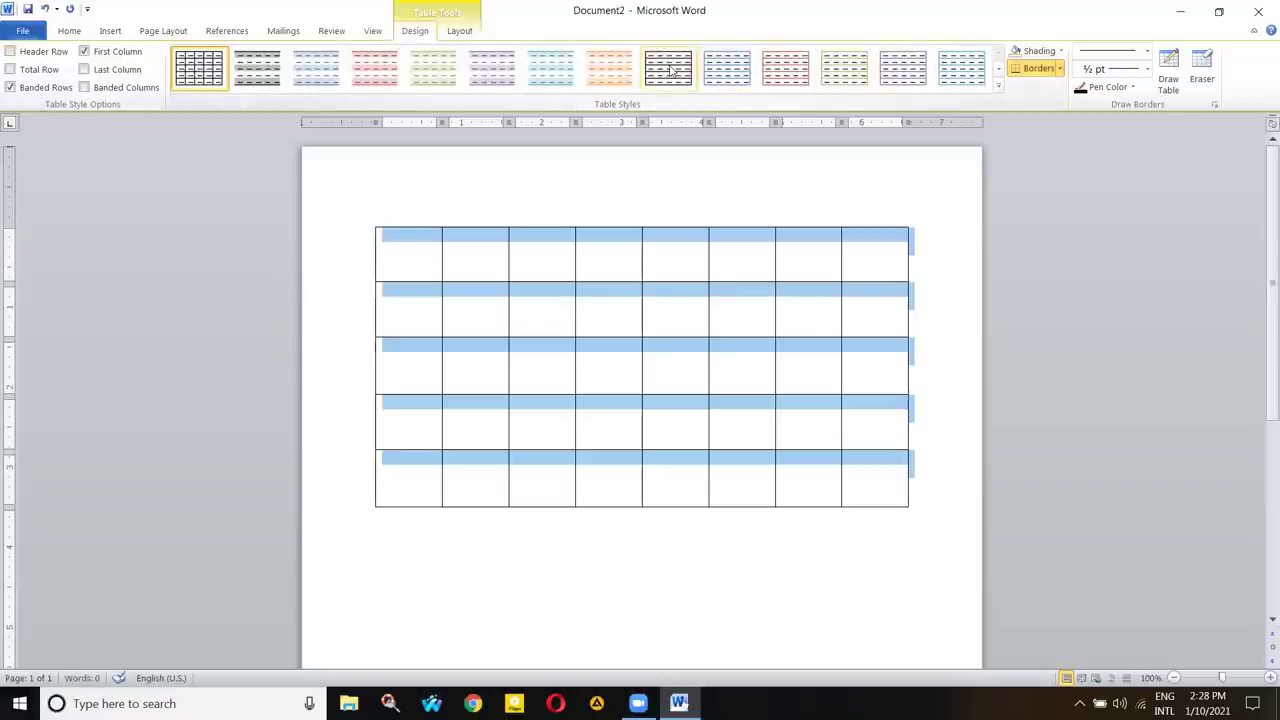
click(10, 53)
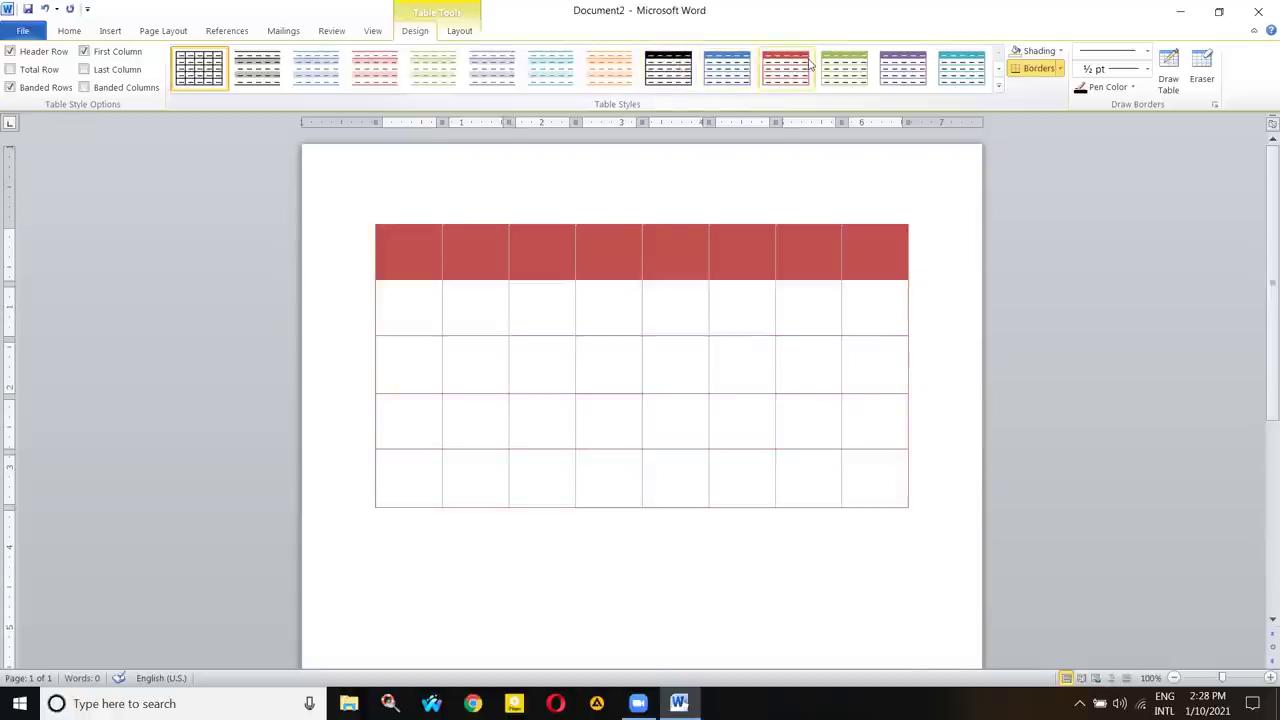
click(668, 68)
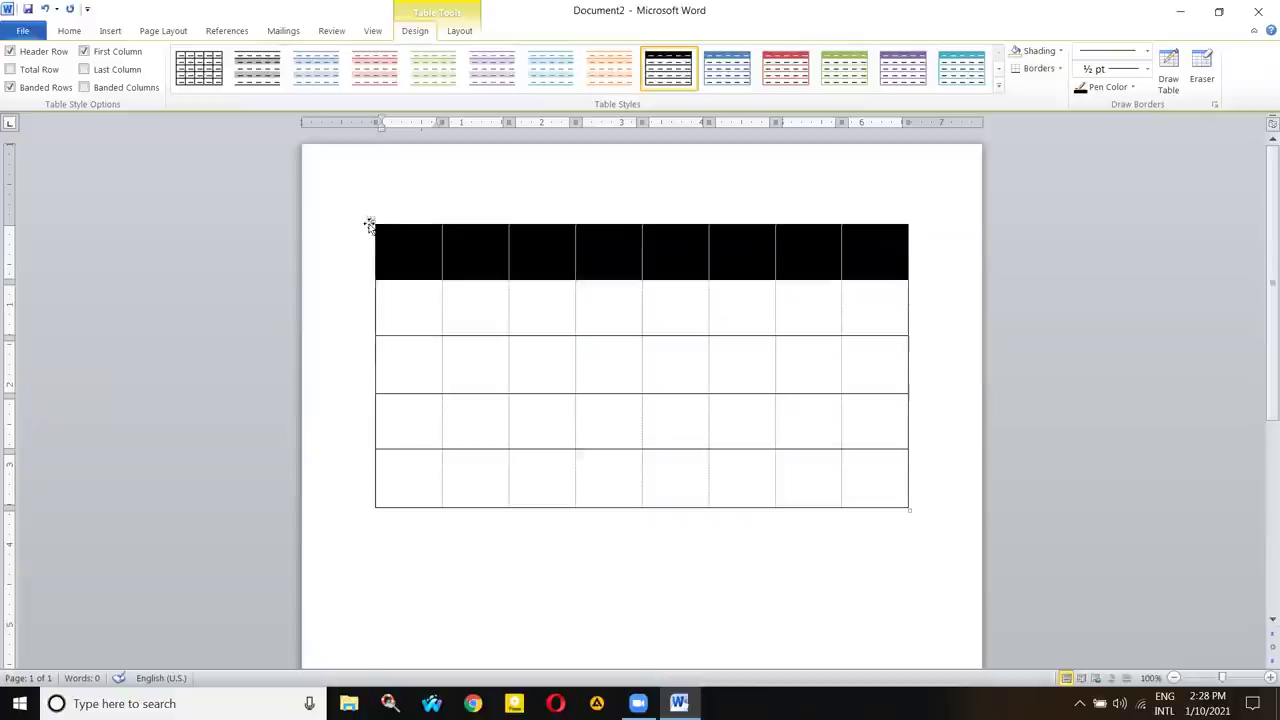
click(370, 220)
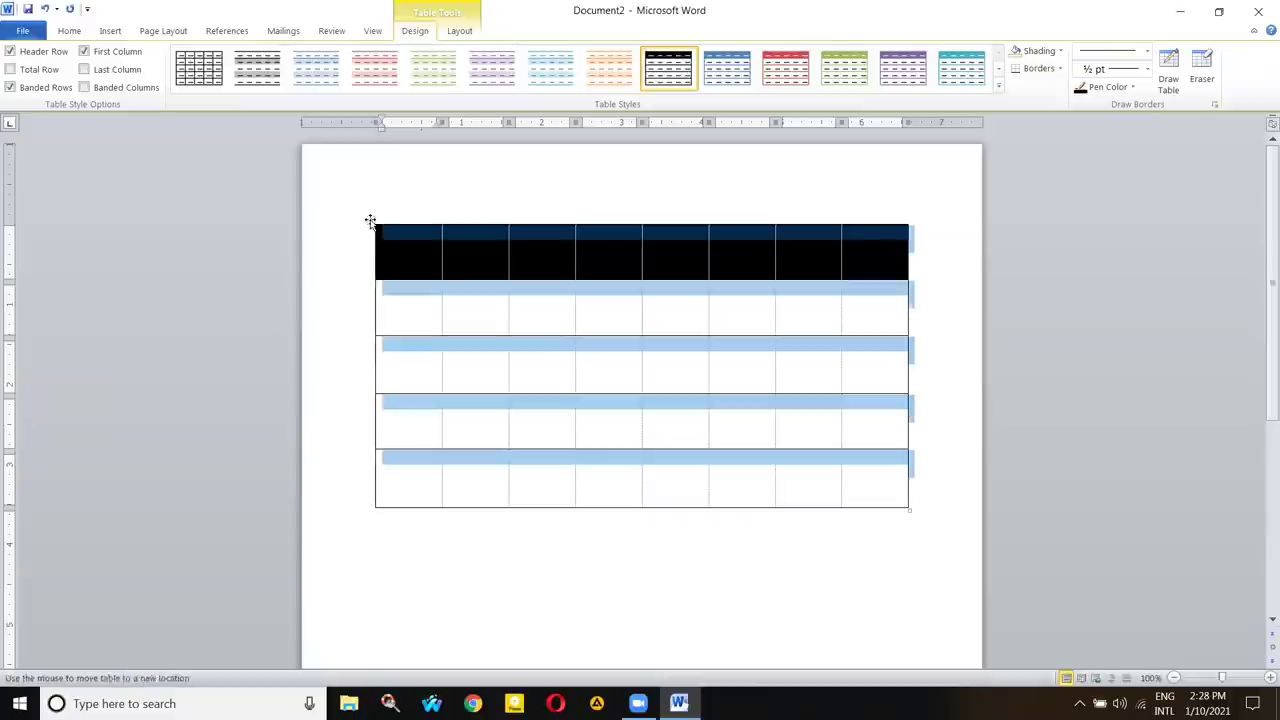
click(10, 52)
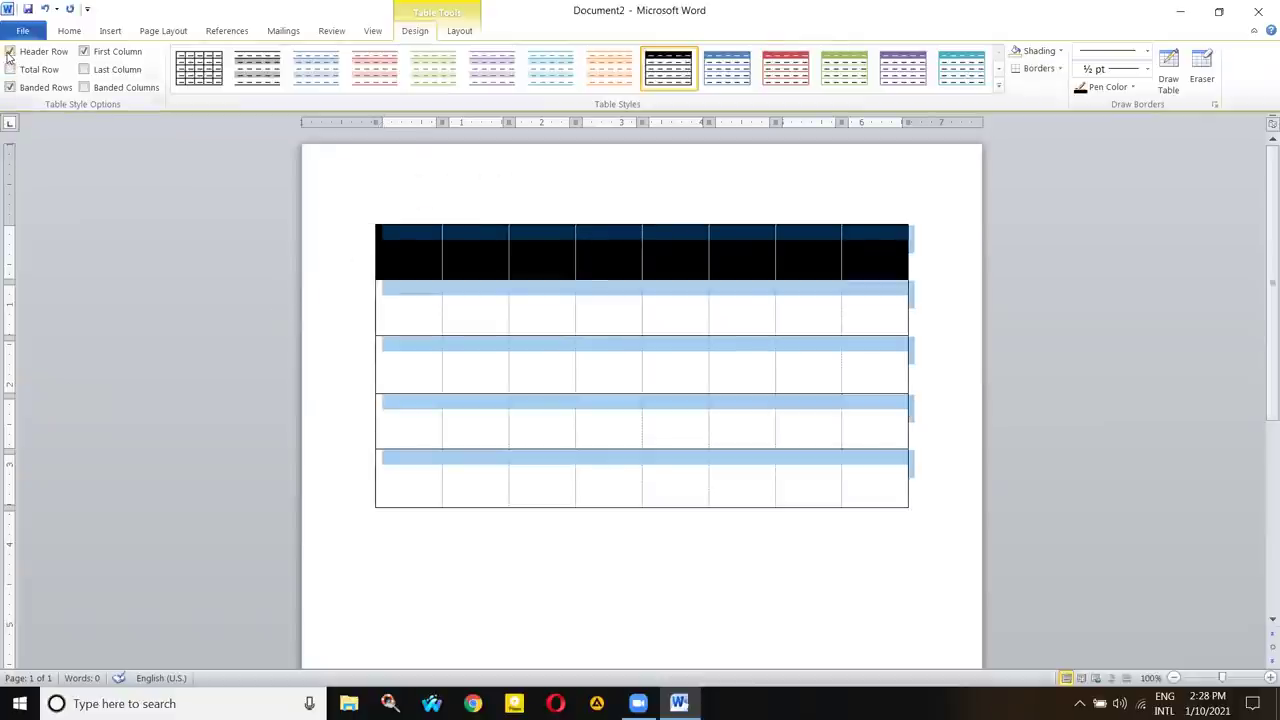
click(10, 52)
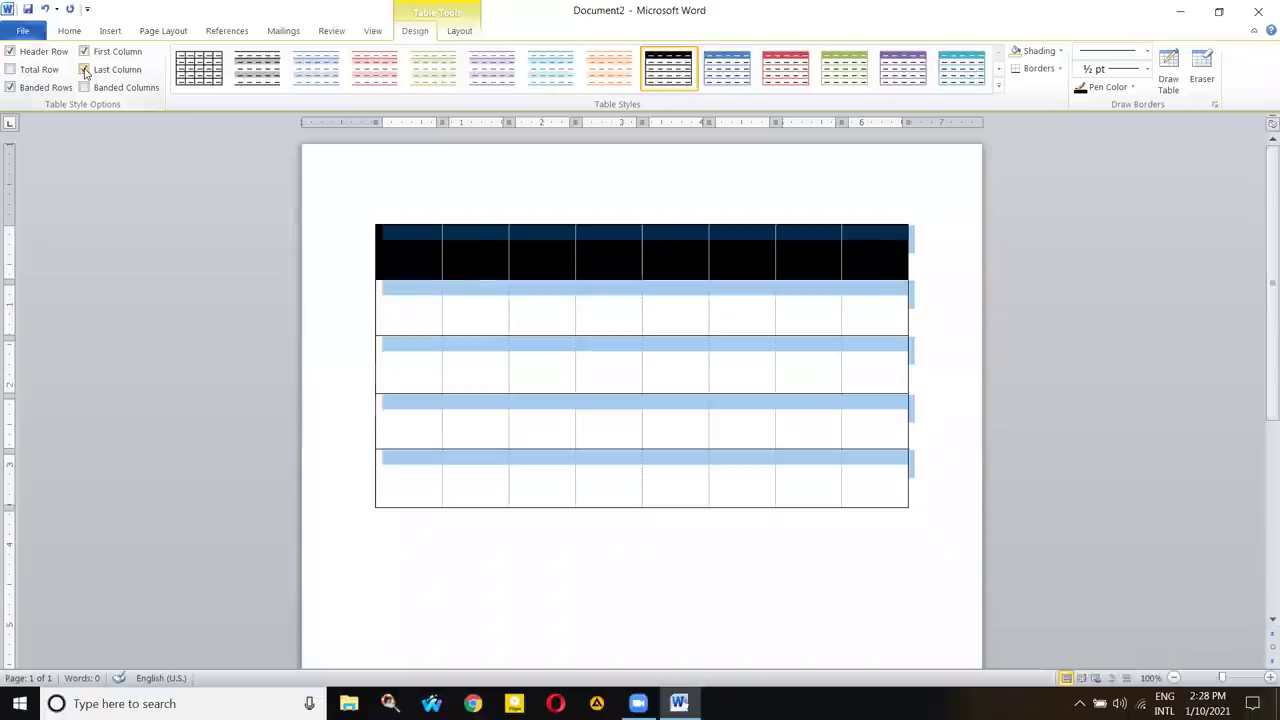
- Turn on Total Row and apply the blue Medium Shading style with a solid blue header
click(11, 69)
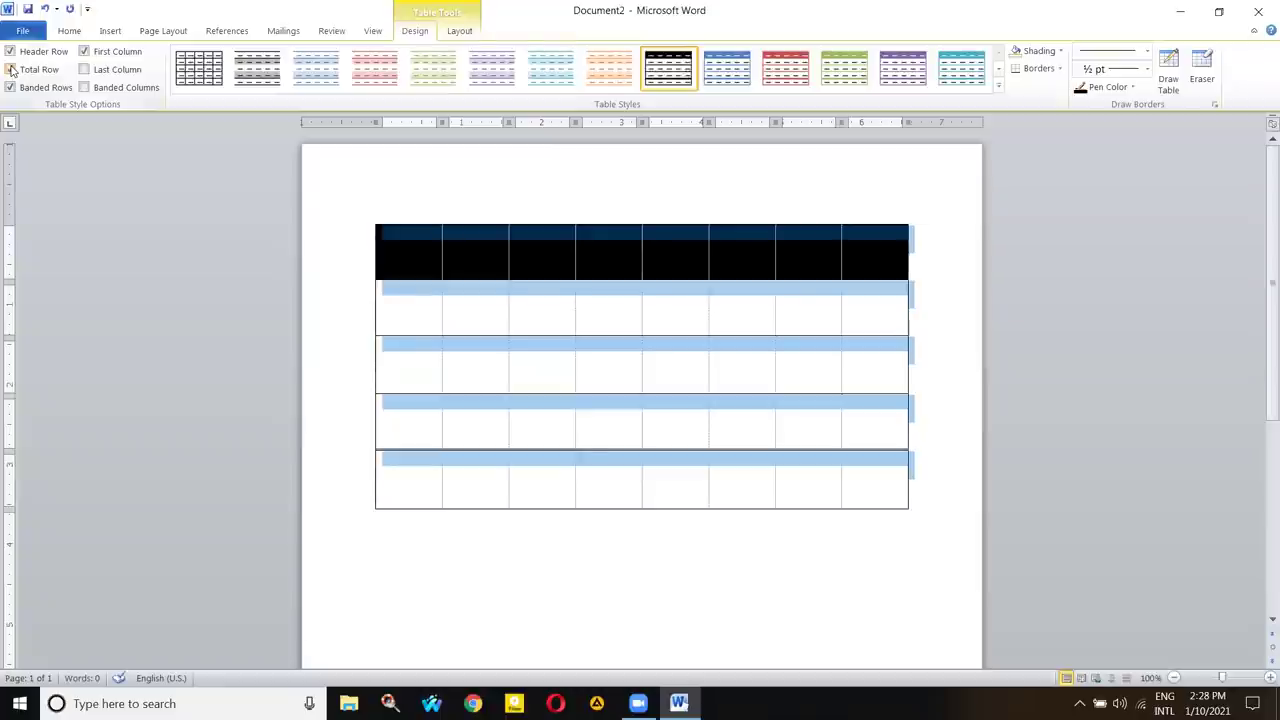
click(433, 67)
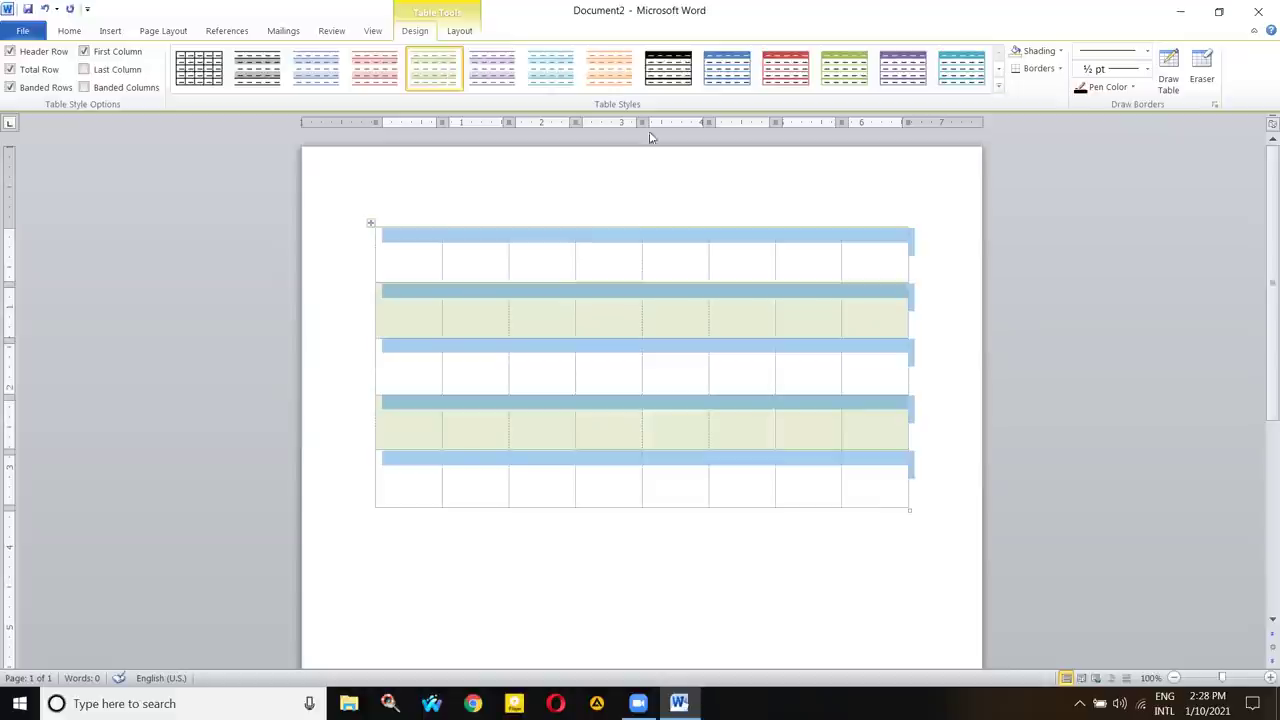
key(alt+j)
key(t)
key(s)
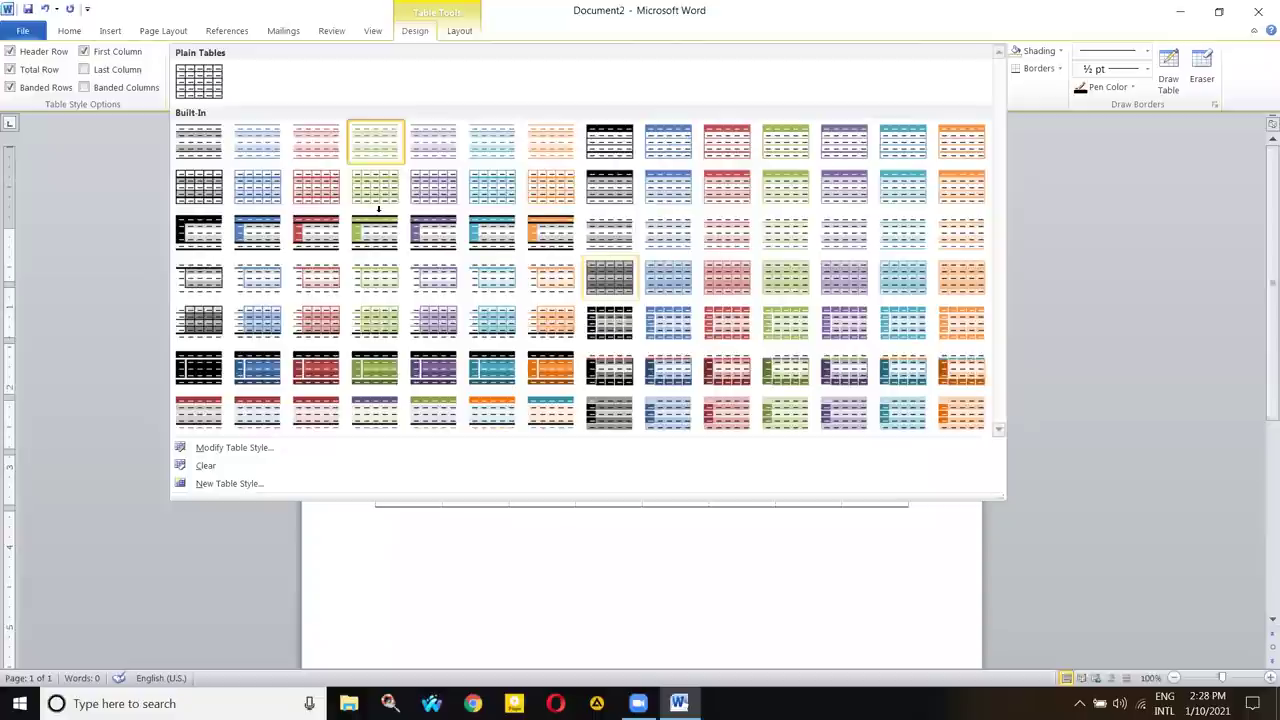
key(Escape)
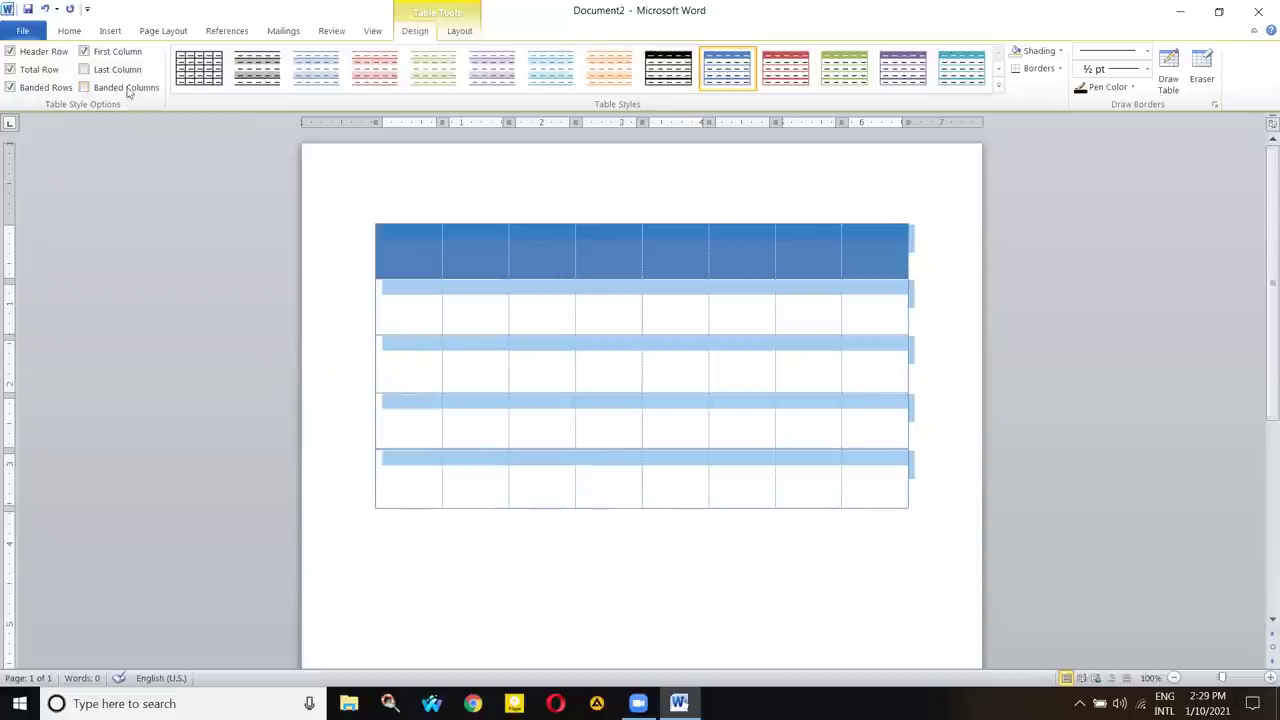
- Toggle the Banded Columns and Banded Rows options on the table
click(85, 88)
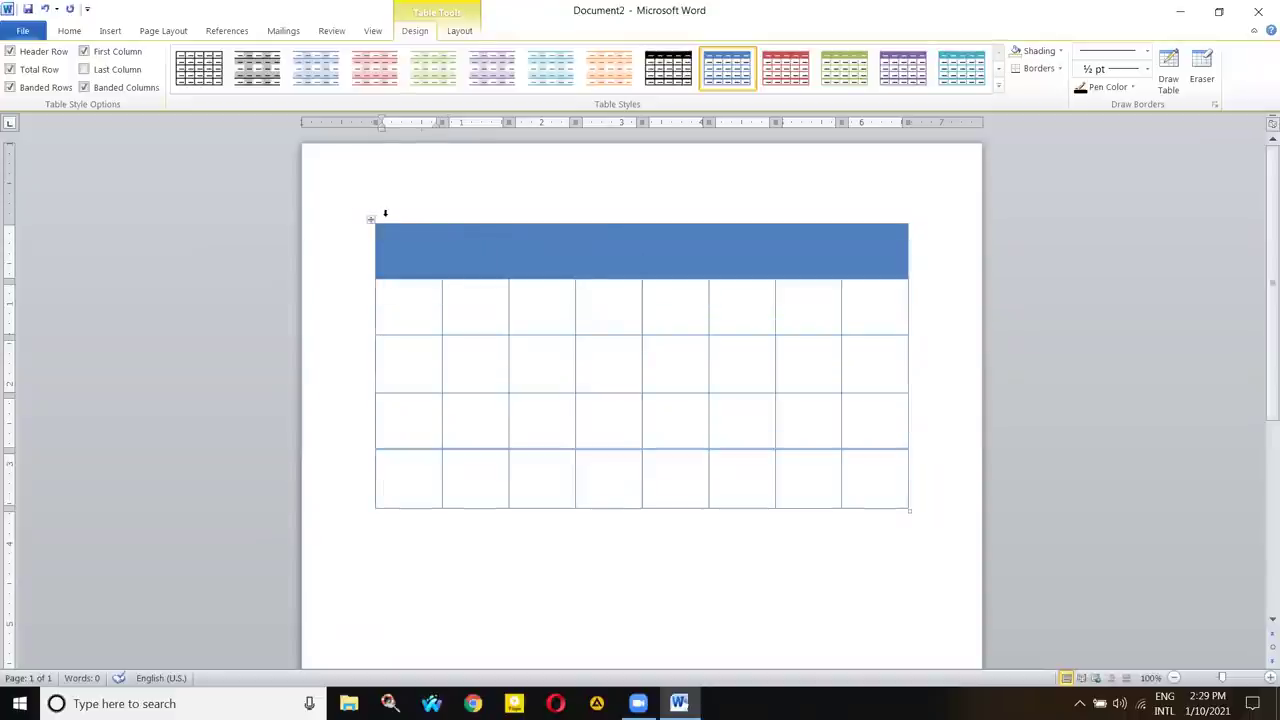
click(84, 88)
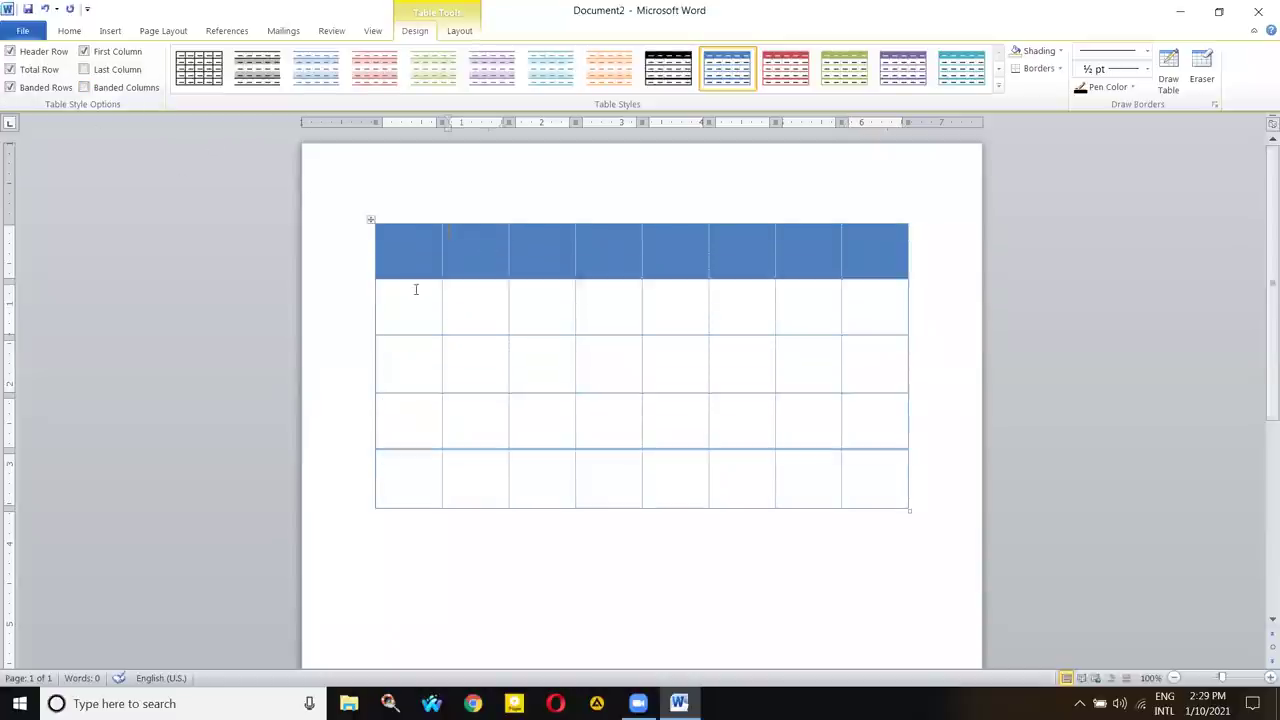
click(100, 88)
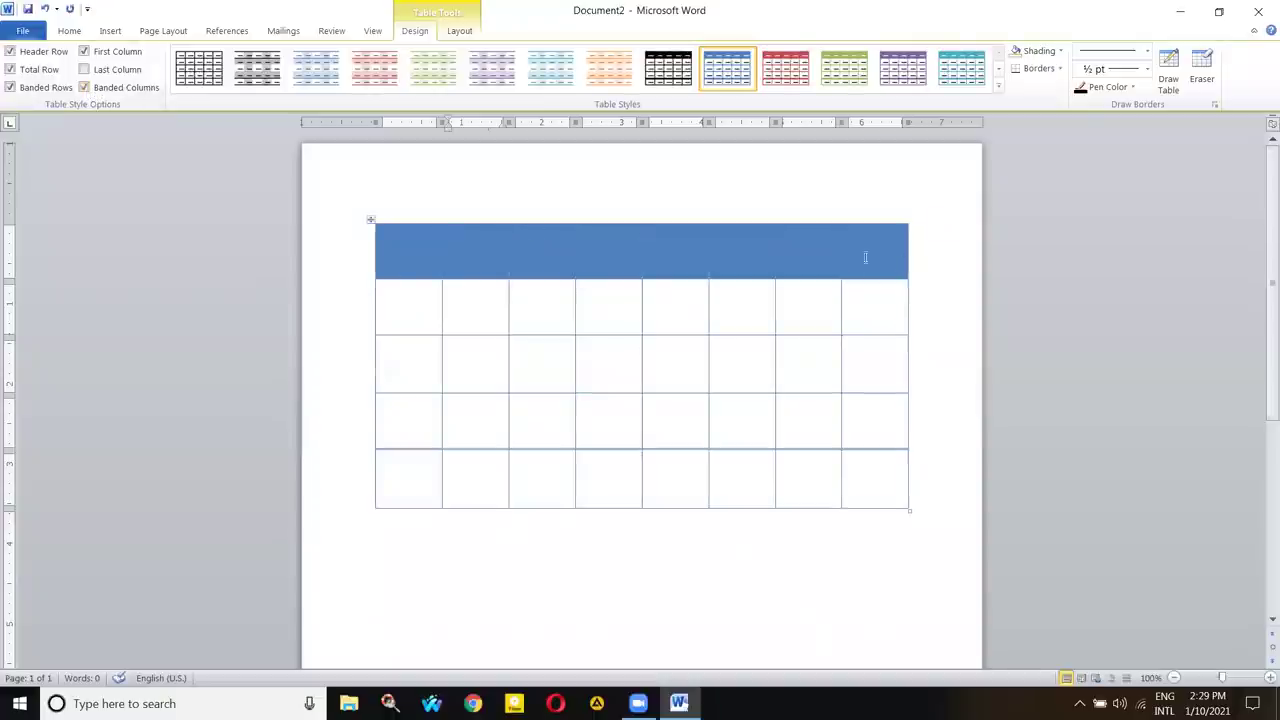
click(870, 250)
click(465, 243)
click(597, 247)
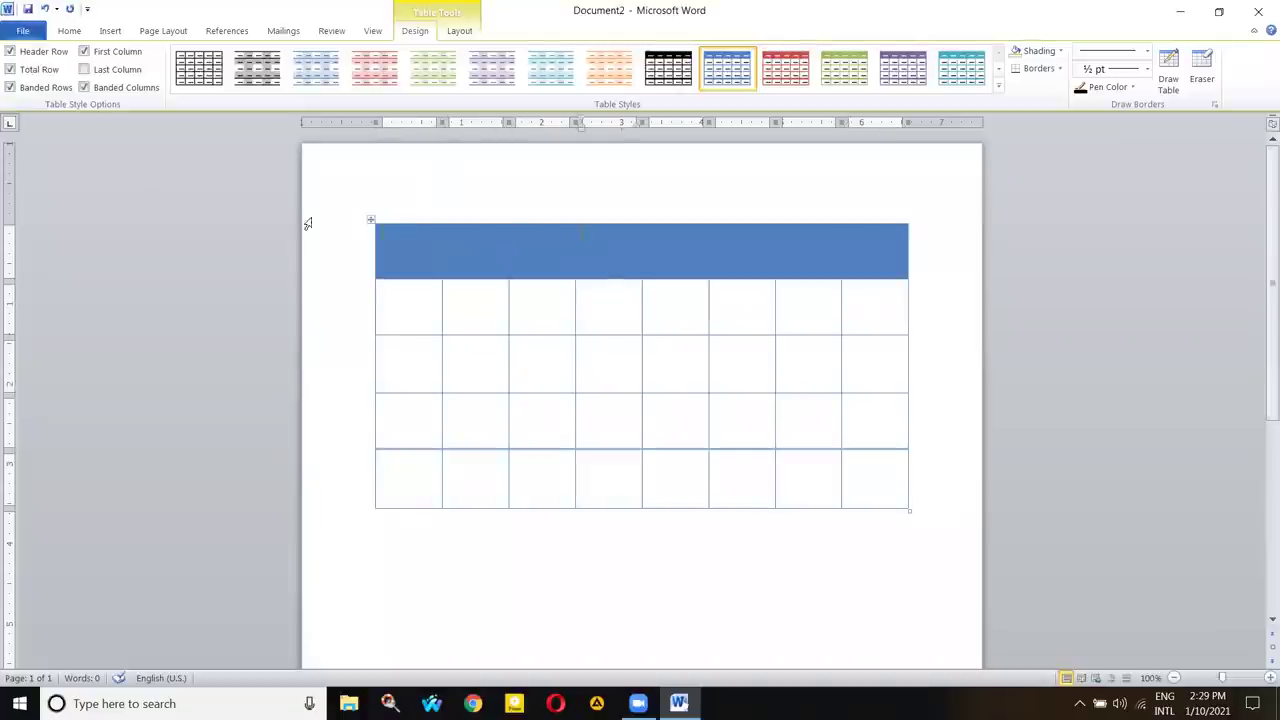
click(10, 88)
click(447, 310)
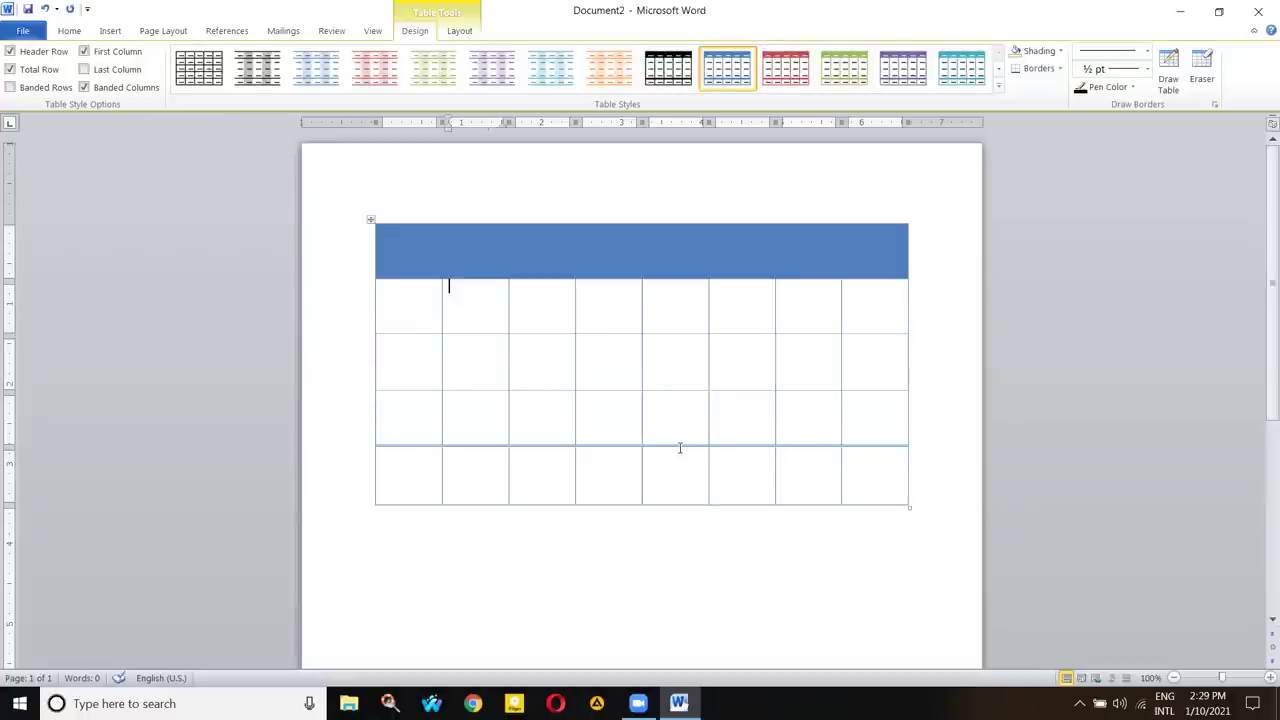
- Make the fourth row taller, turn off column banding and Total Row, and expand the styles gallery
drag(678, 447, 679, 505)
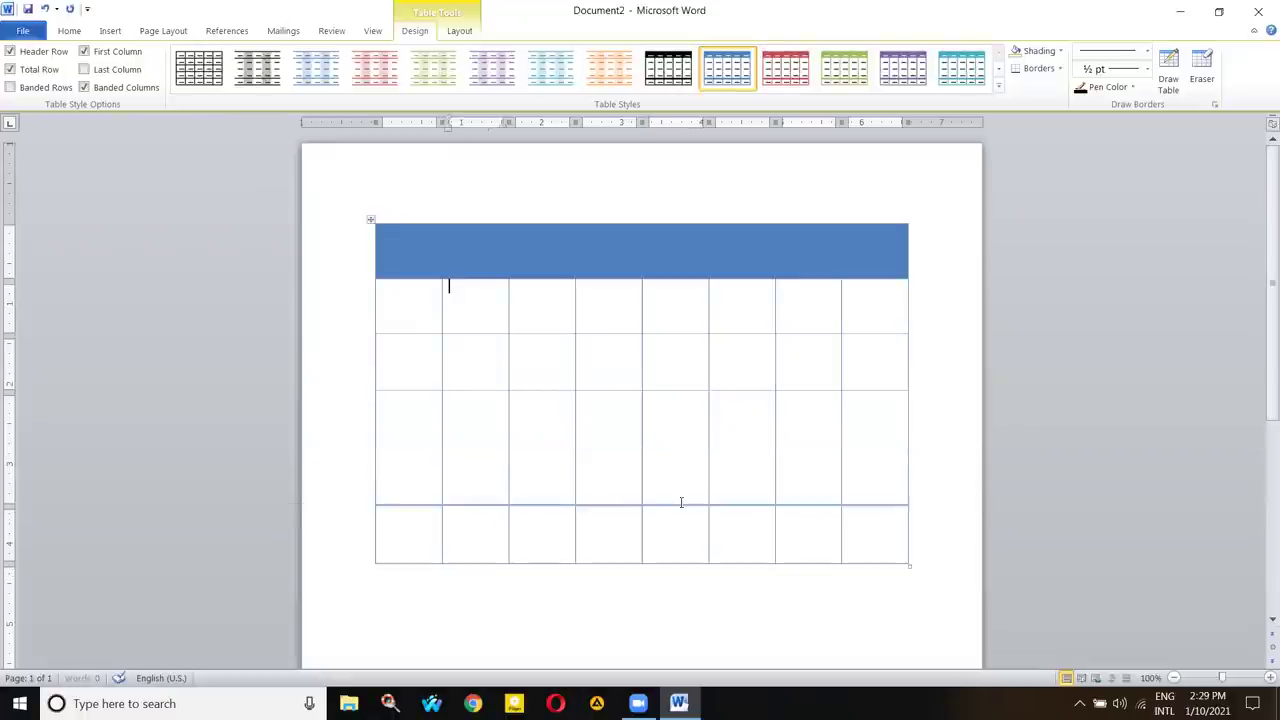
click(84, 87)
click(10, 69)
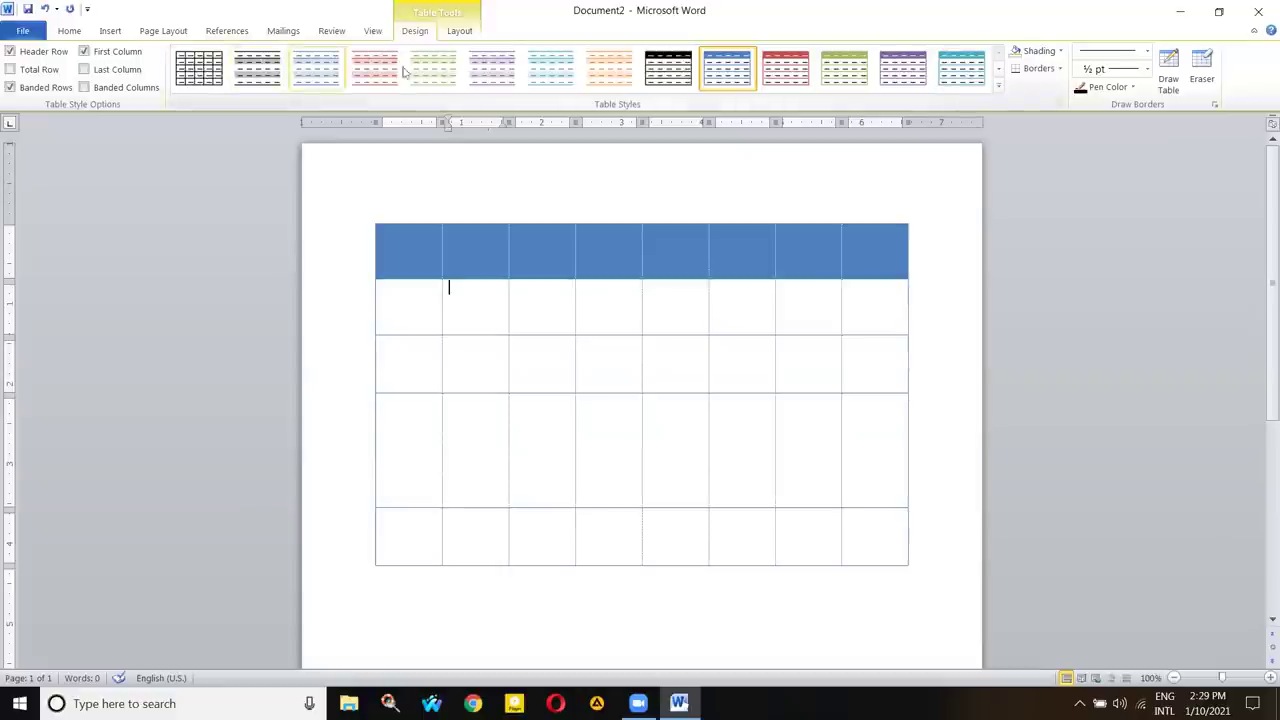
click(998, 86)
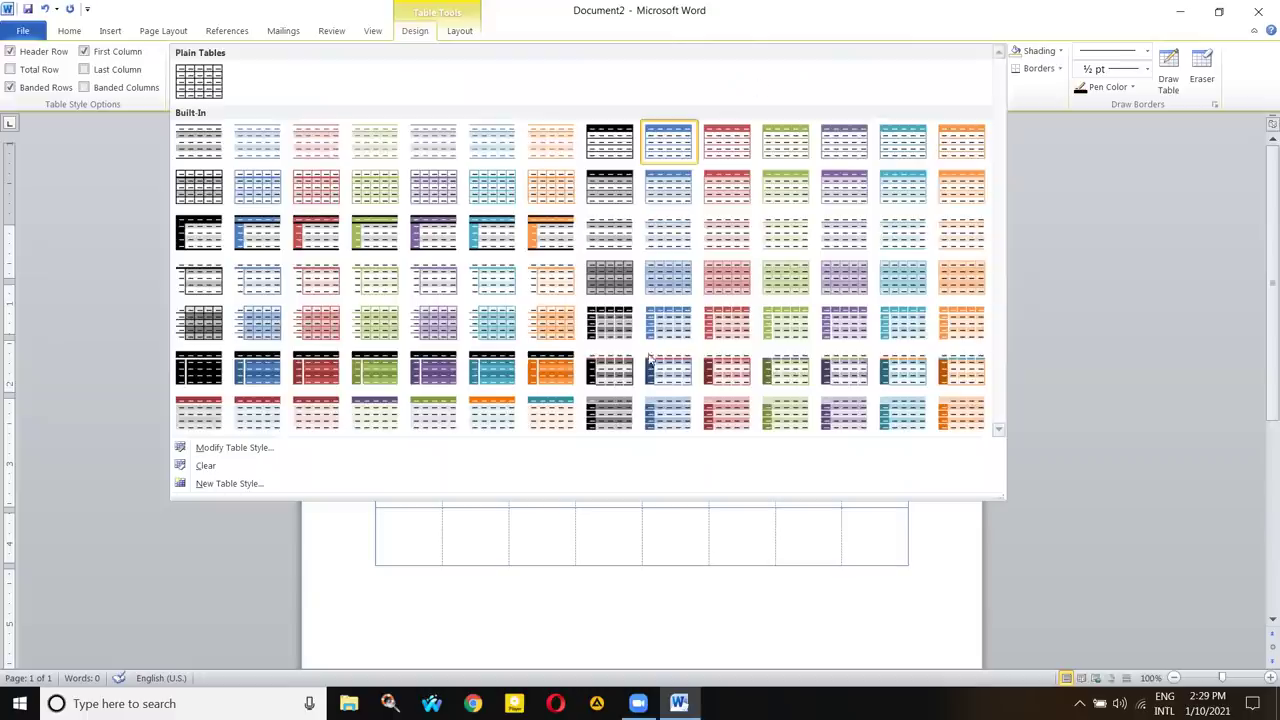
- Apply the green Medium Shading style with a solid header and try banded columns
click(787, 180)
click(400, 249)
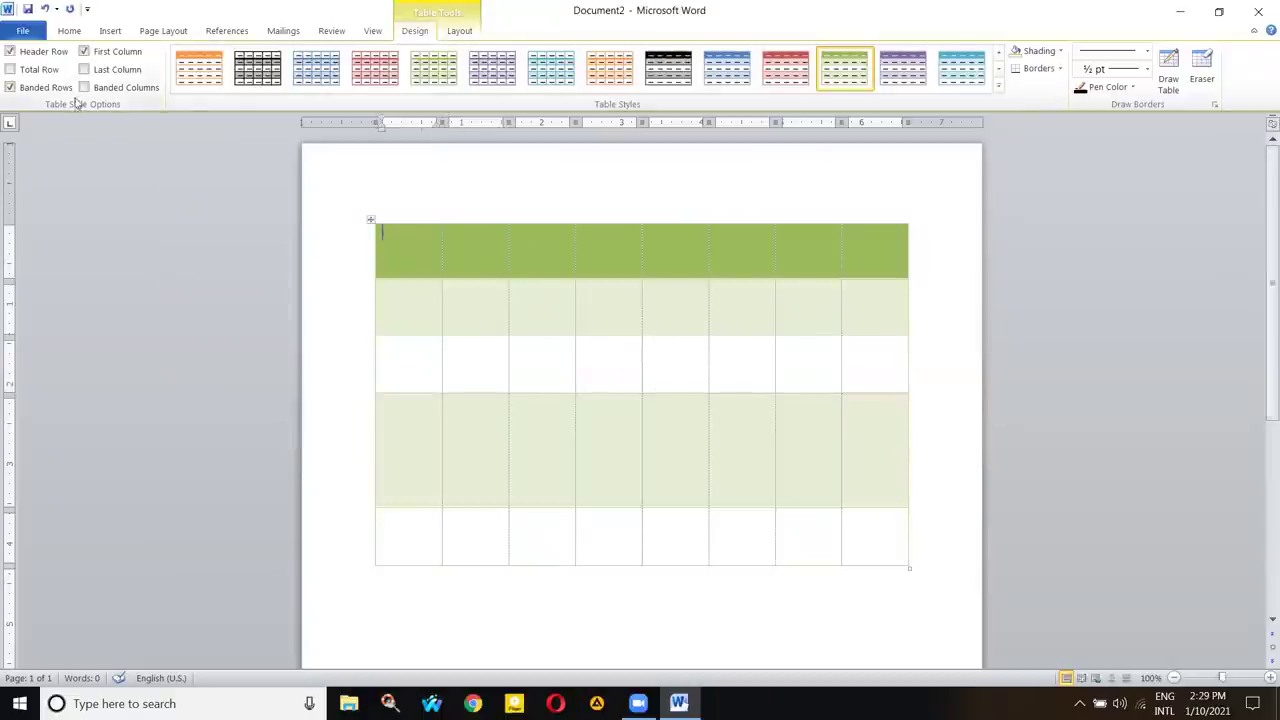
click(371, 224)
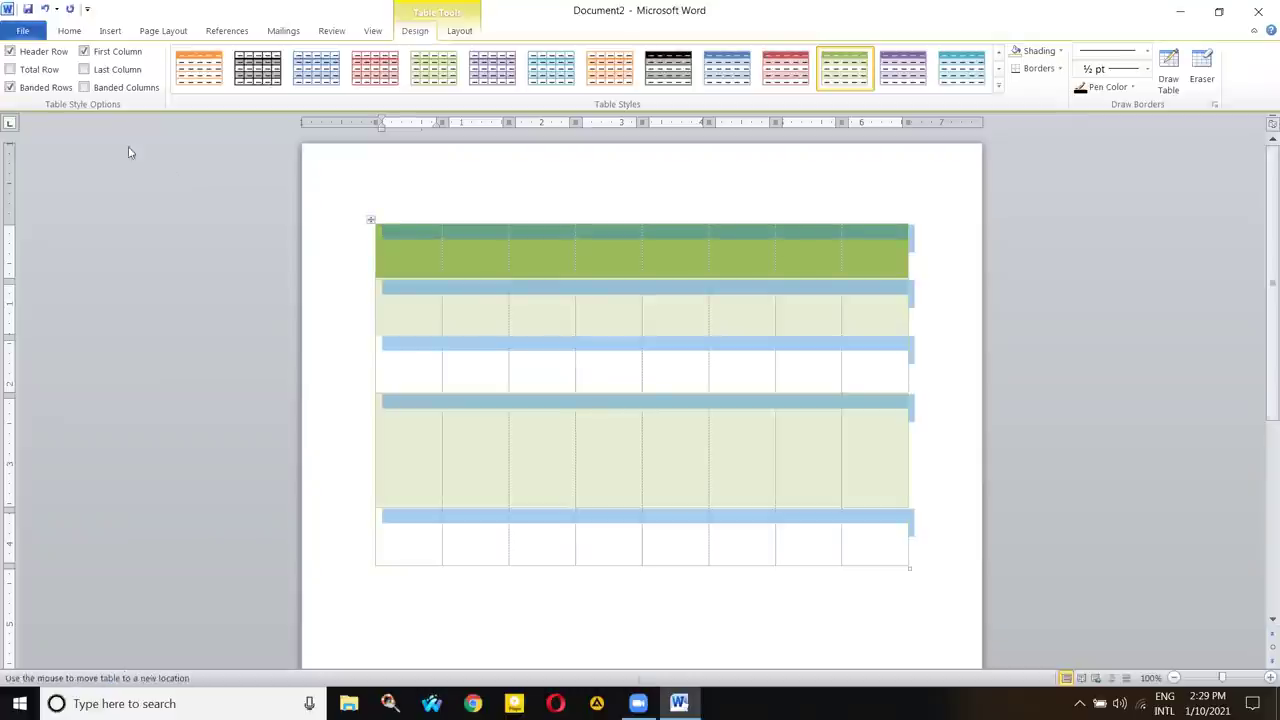
click(84, 87)
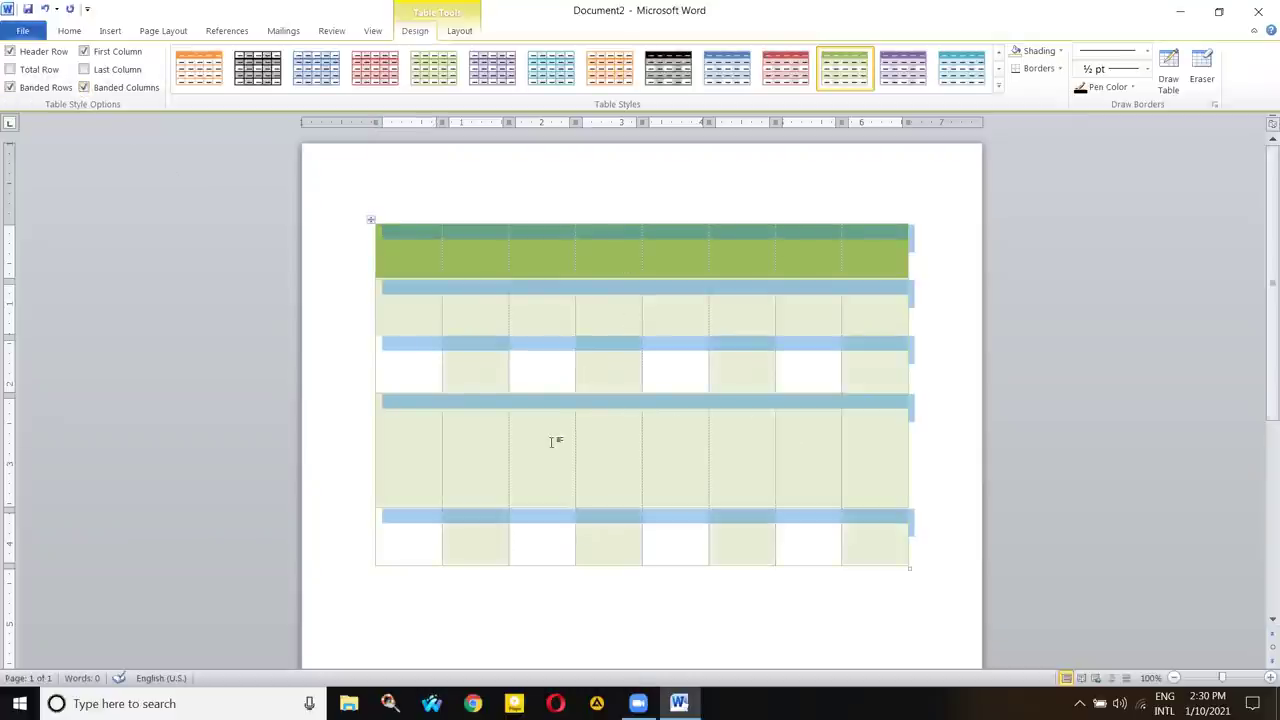
click(623, 313)
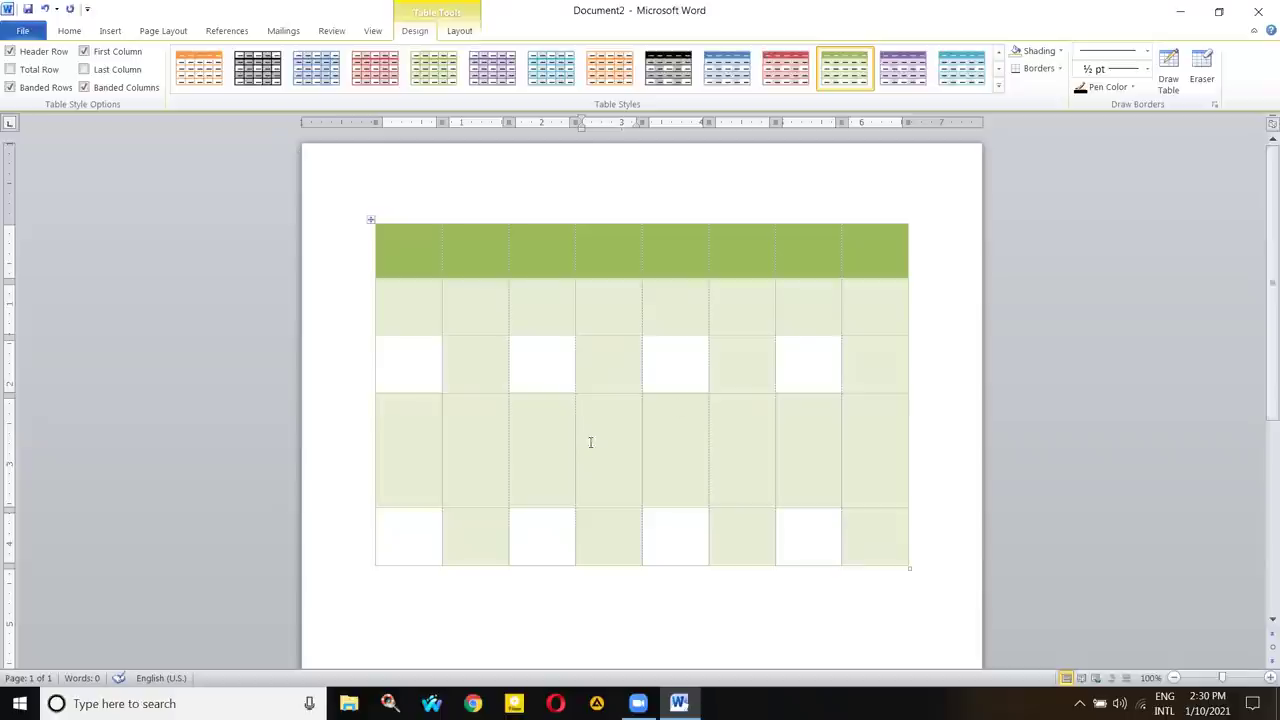
click(84, 87)
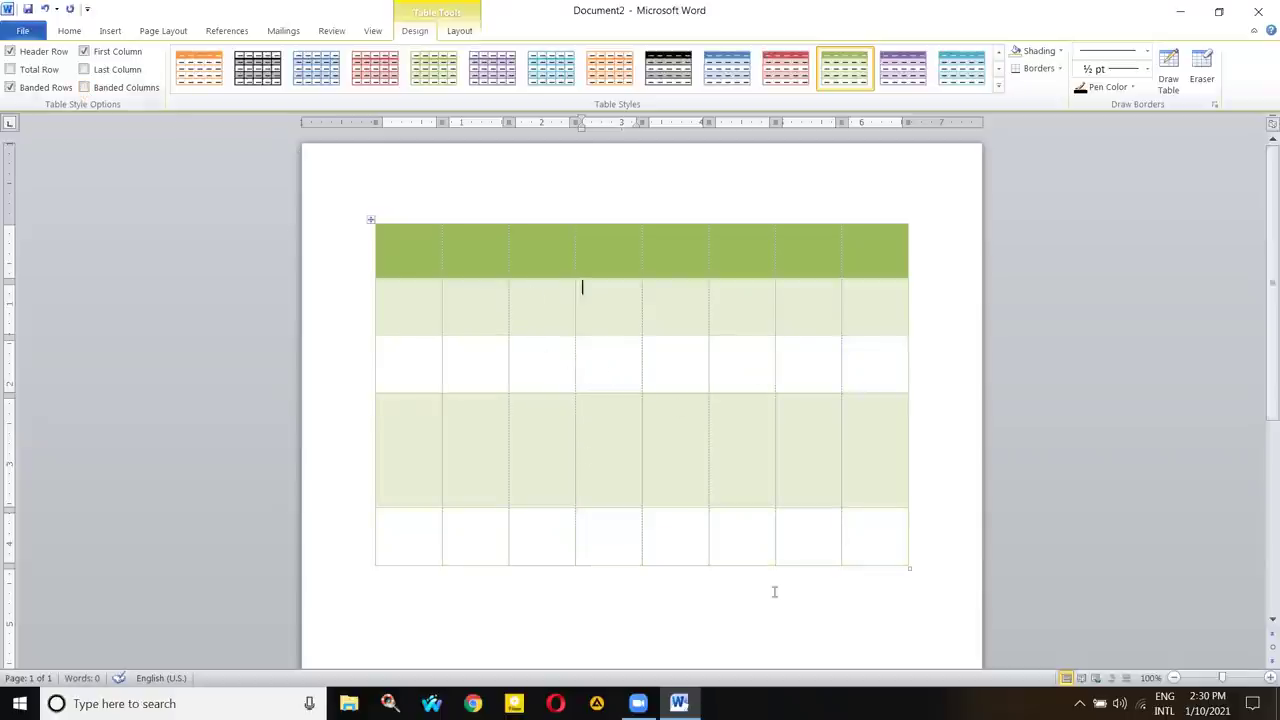
click(84, 87)
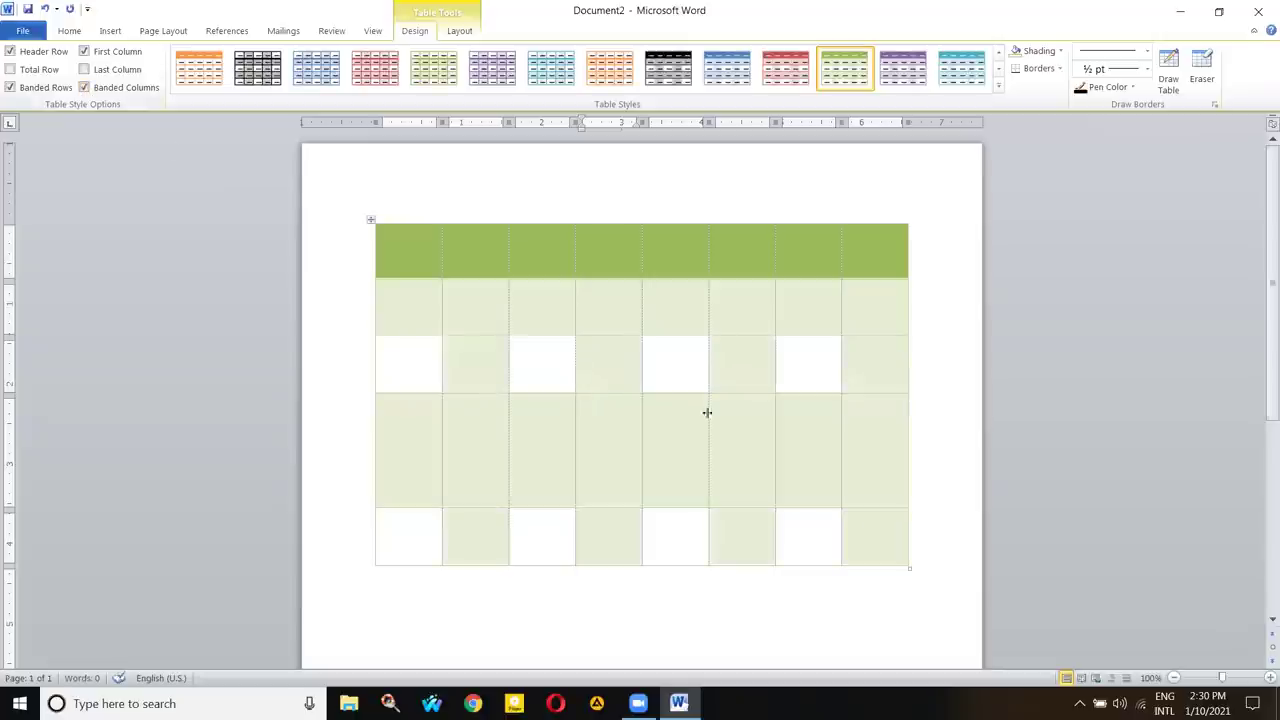
click(660, 338)
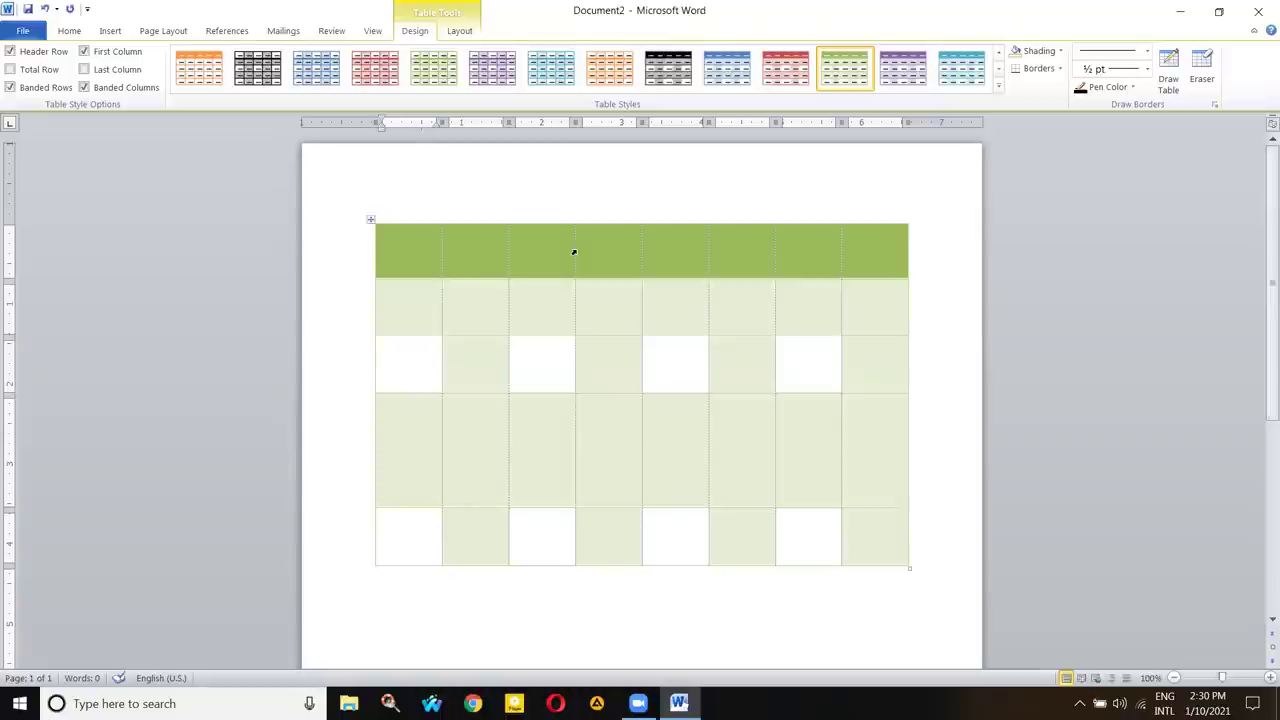
click(727, 367)
click(459, 305)
- Settle on banded rows without column banding and shrink the fourth row back to normal height
click(11, 87)
click(583, 289)
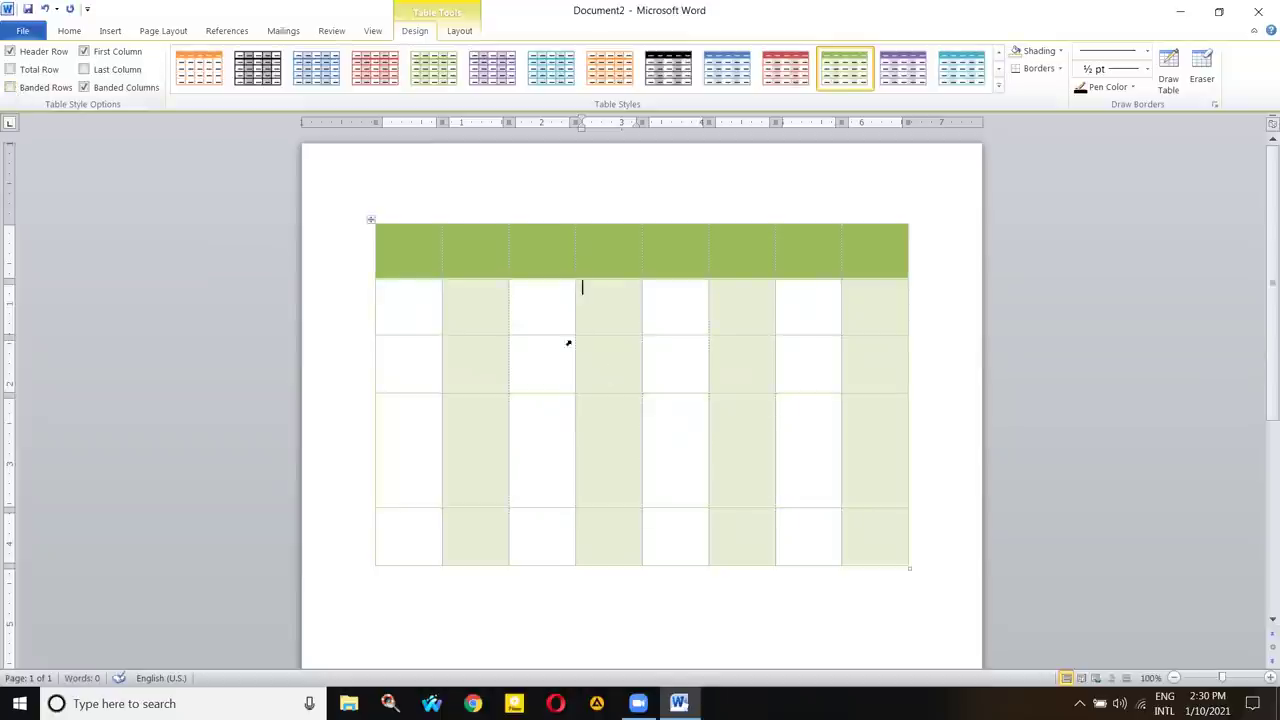
click(452, 288)
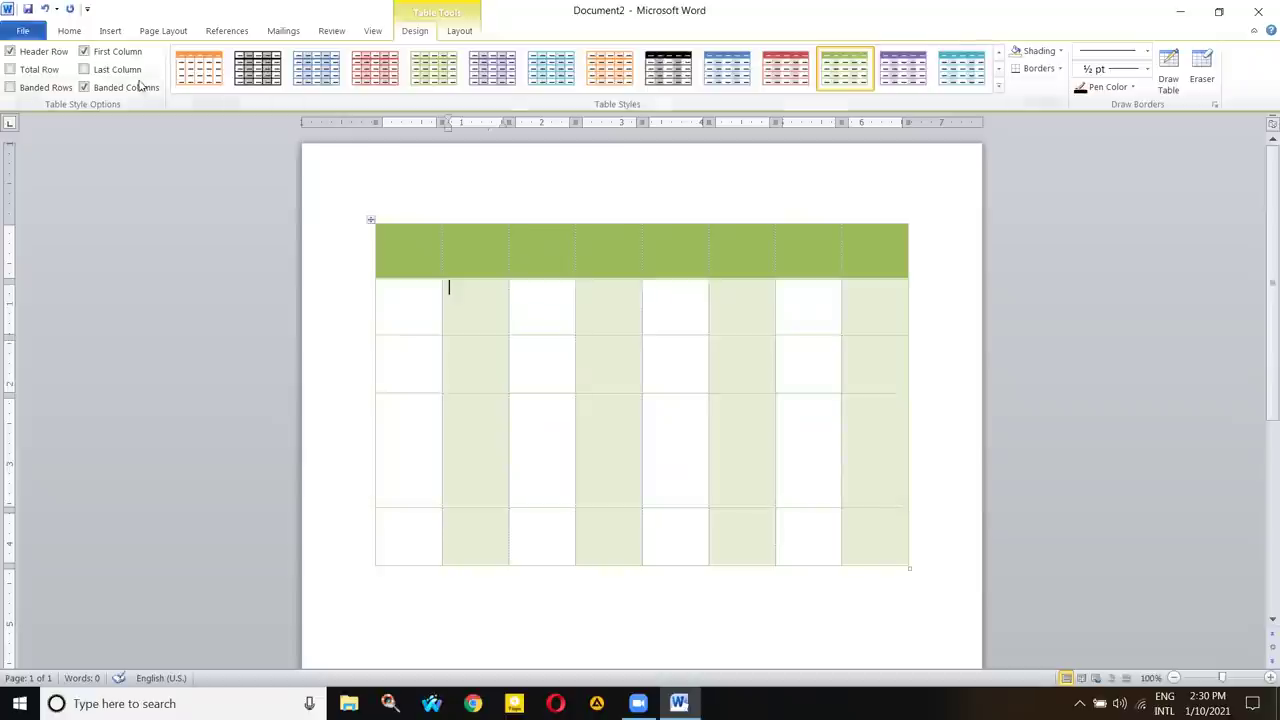
click(84, 88)
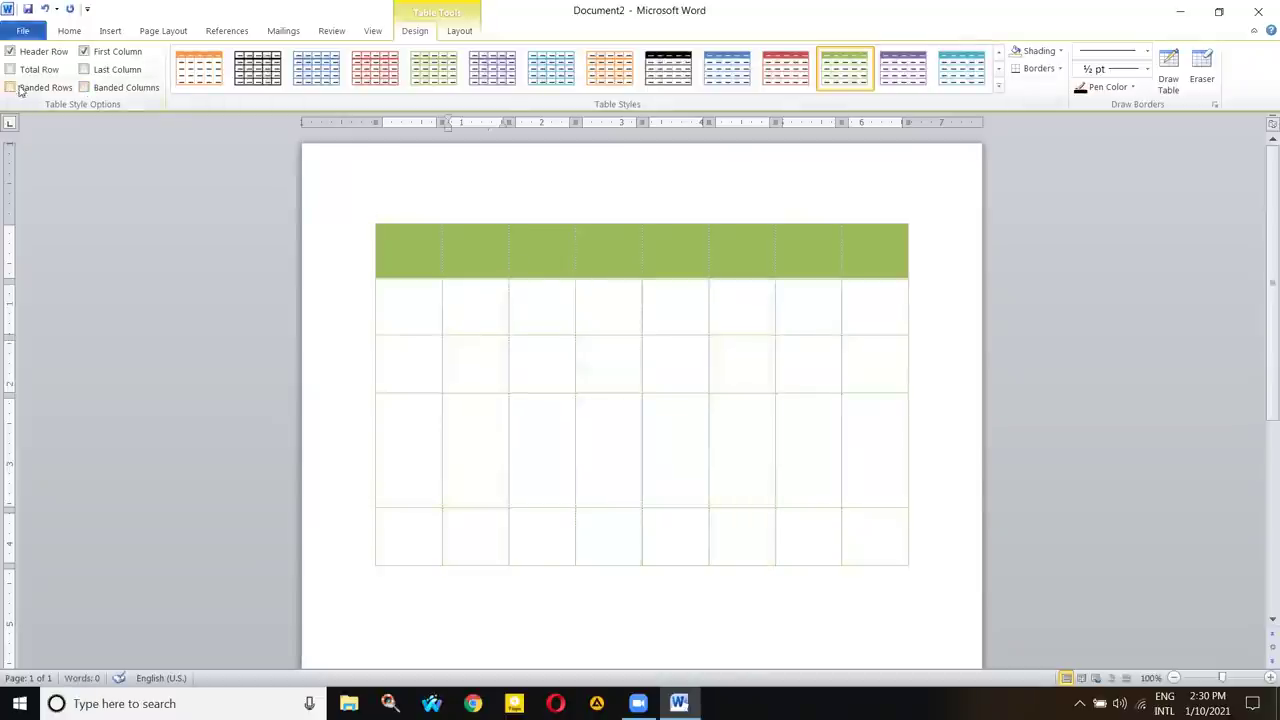
click(84, 88)
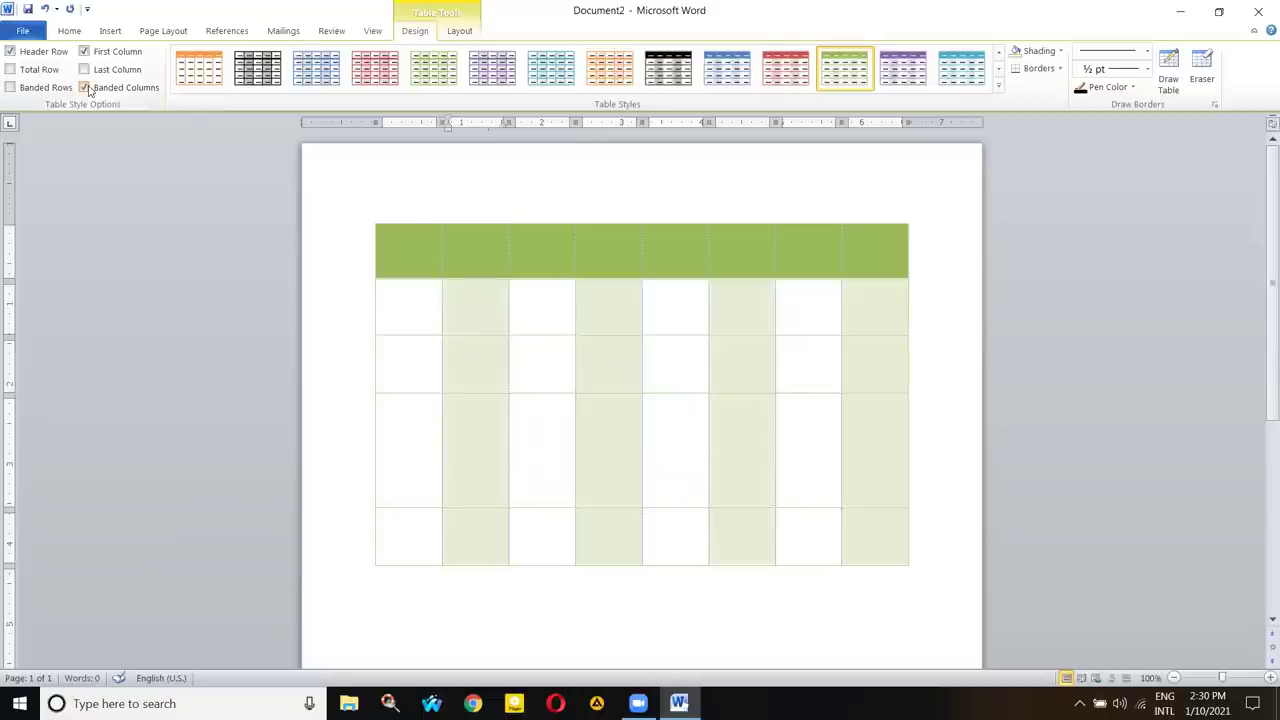
click(84, 88)
click(11, 88)
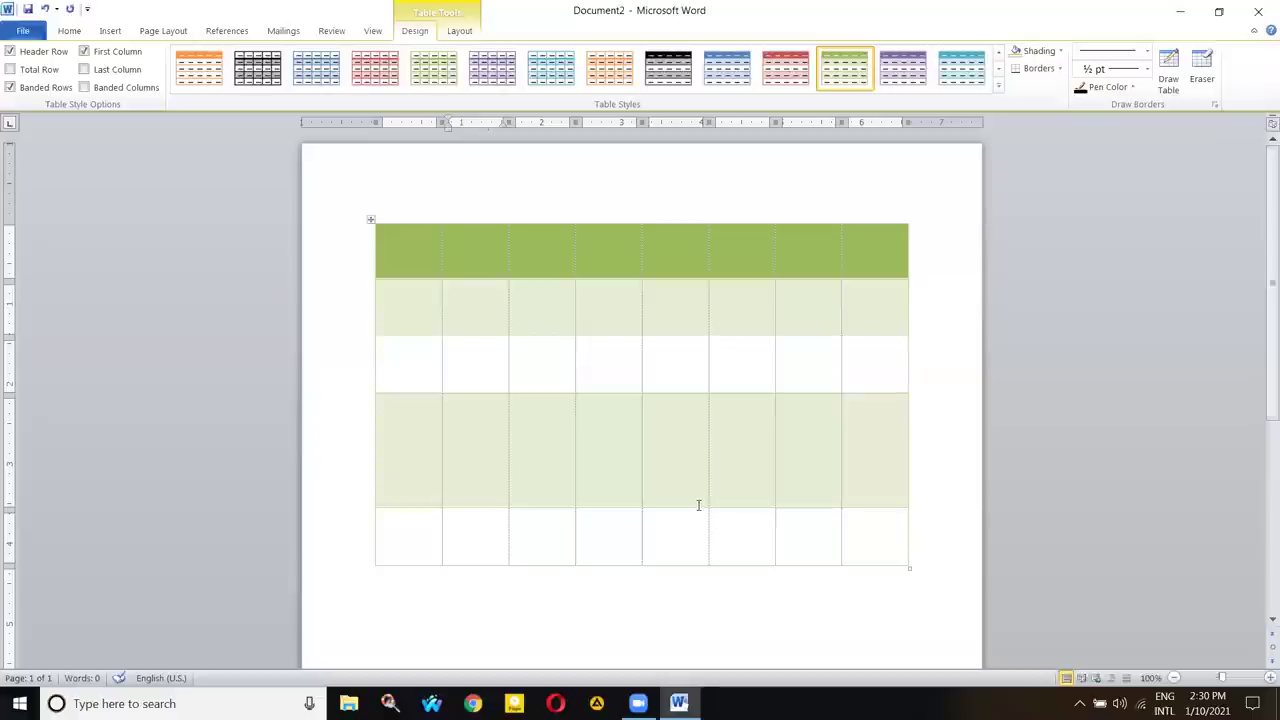
drag(693, 507, 691, 448)
drag(420, 300, 860, 306)
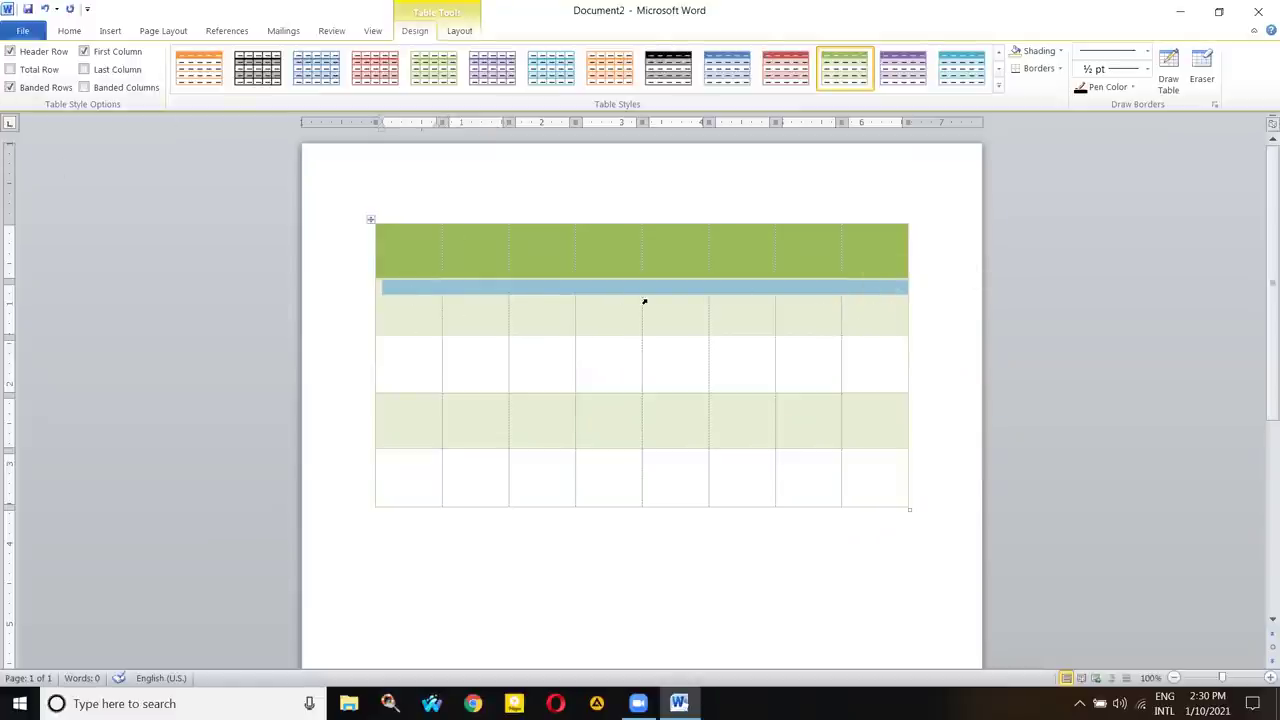
- Apply the red shaded style, switching from banded rows to banded columns
click(777, 77)
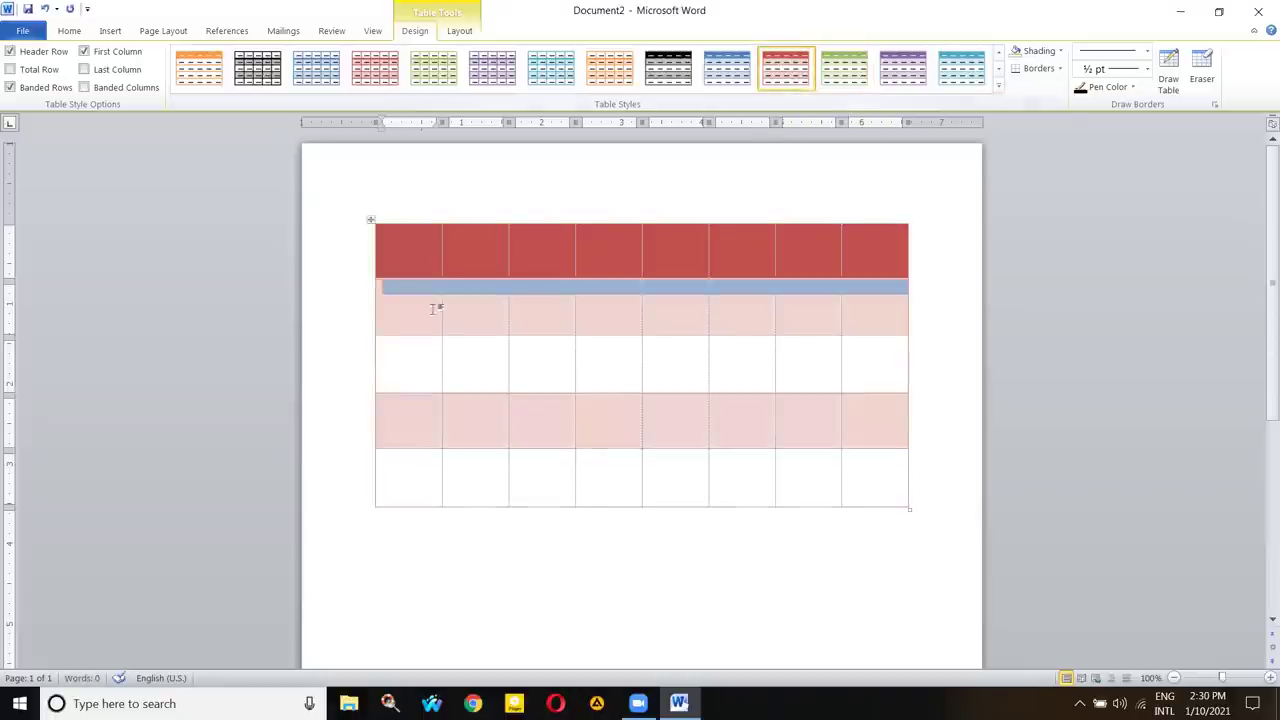
click(393, 314)
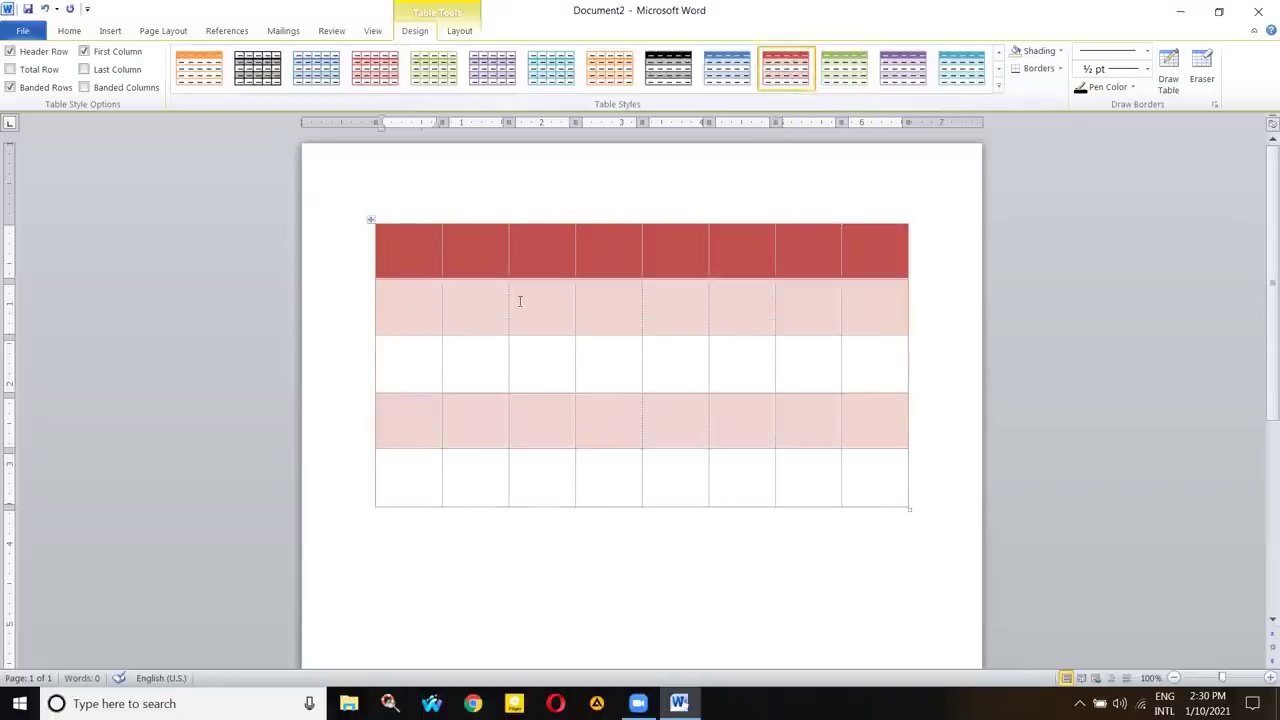
click(11, 87)
click(86, 87)
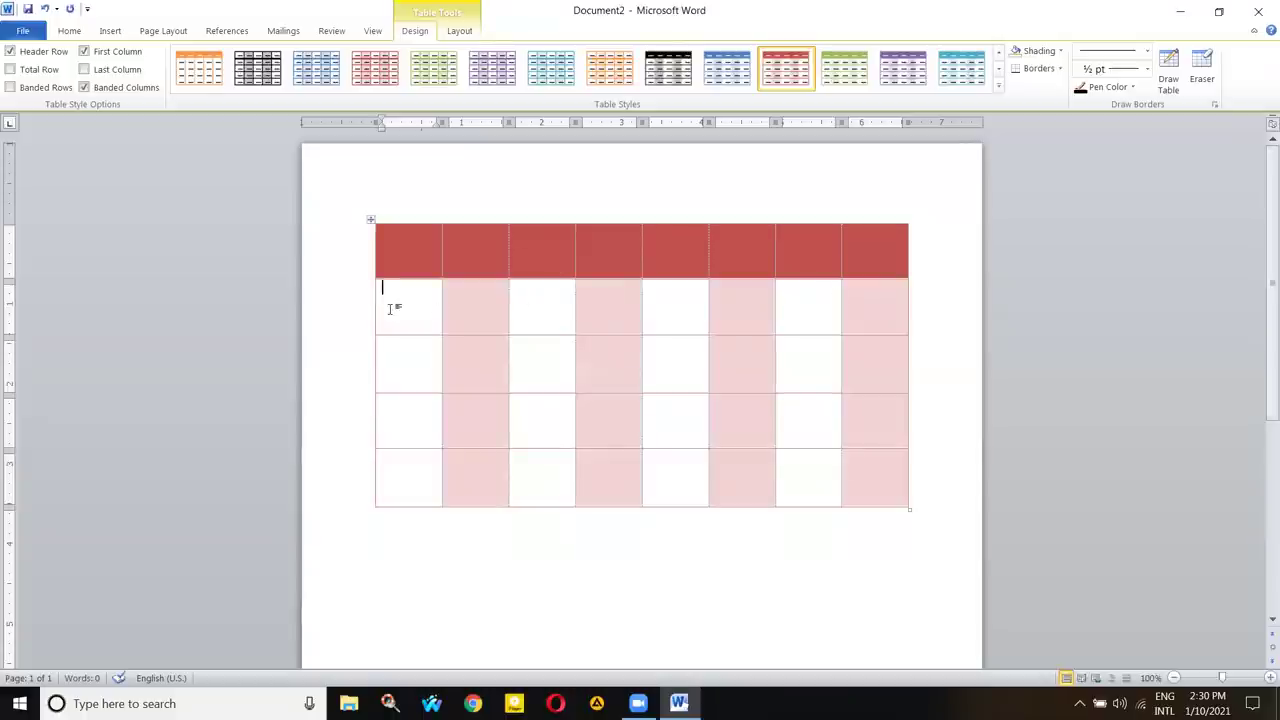
click(371, 218)
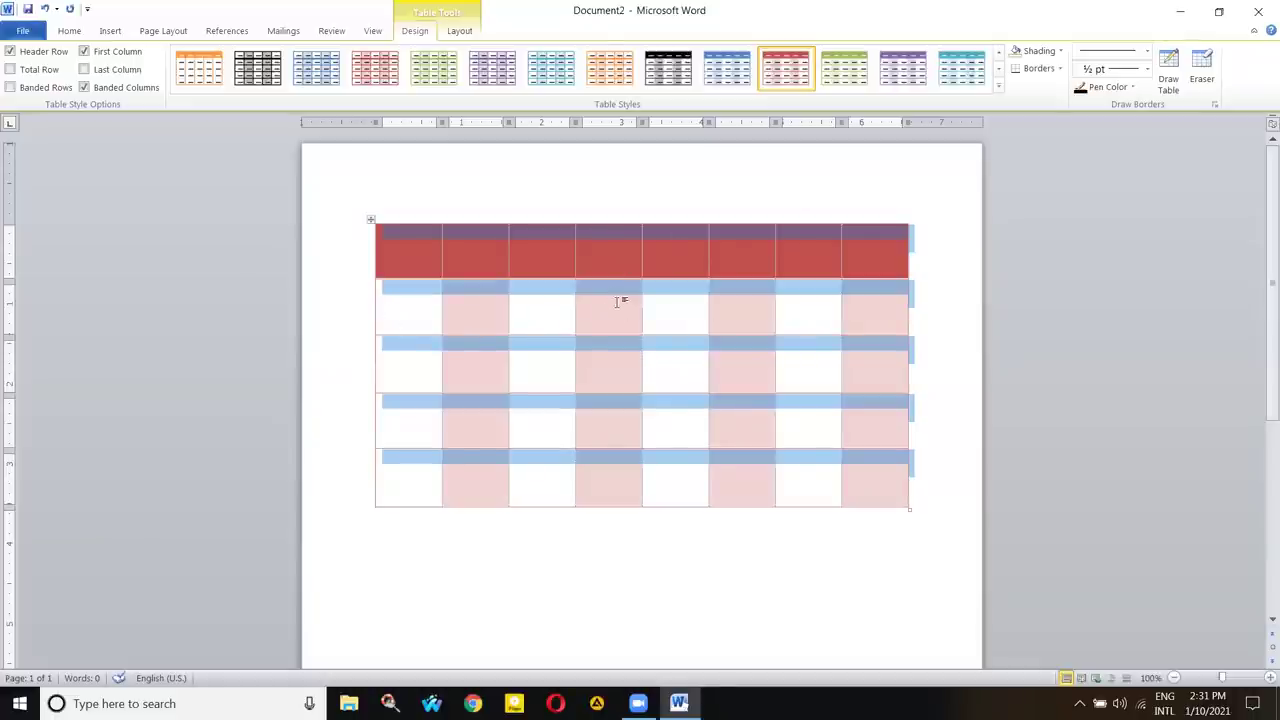
click(506, 302)
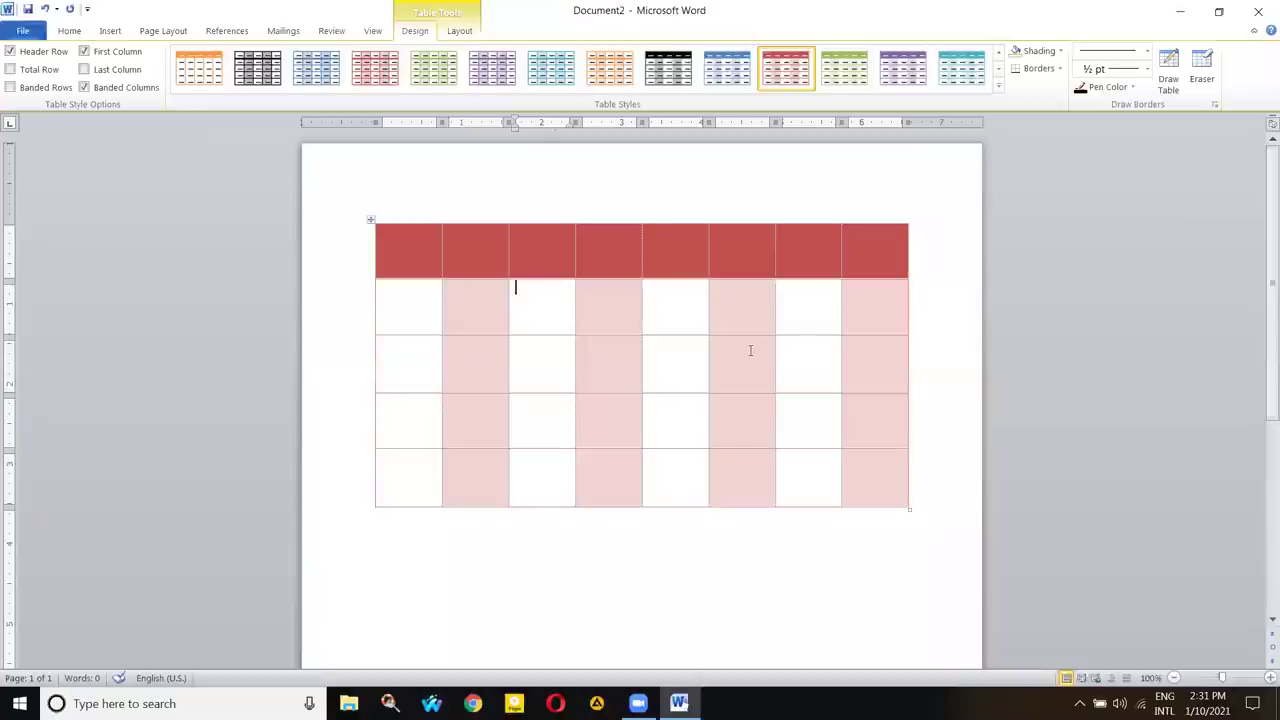
- Toggle the banding options until only banded columns remain, with no row shading
click(86, 92)
click(85, 88)
click(85, 88)
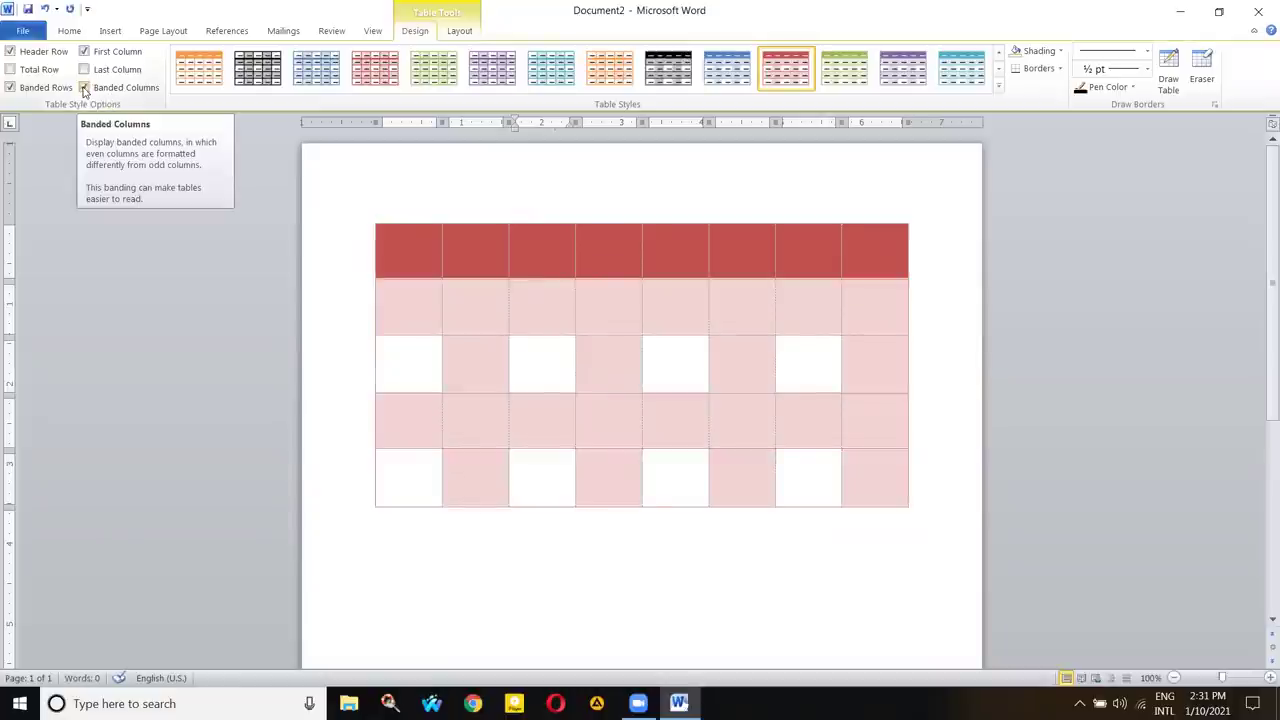
click(84, 88)
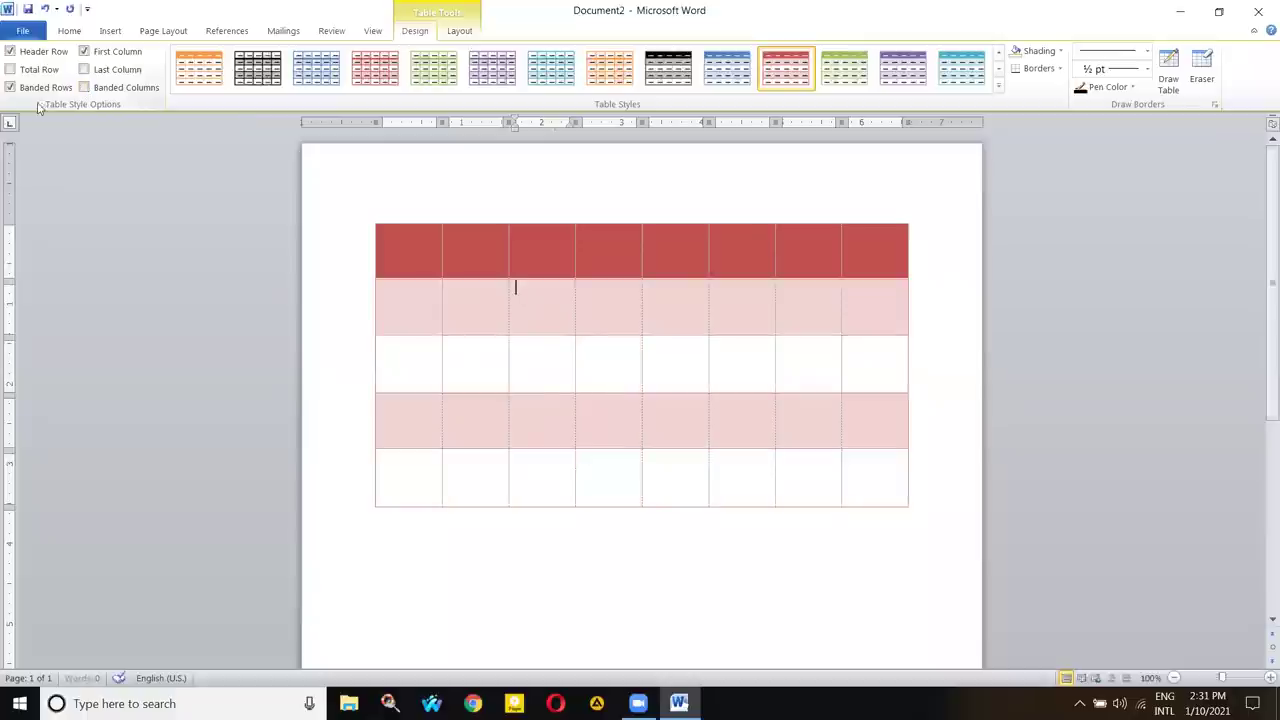
click(10, 87)
click(84, 88)
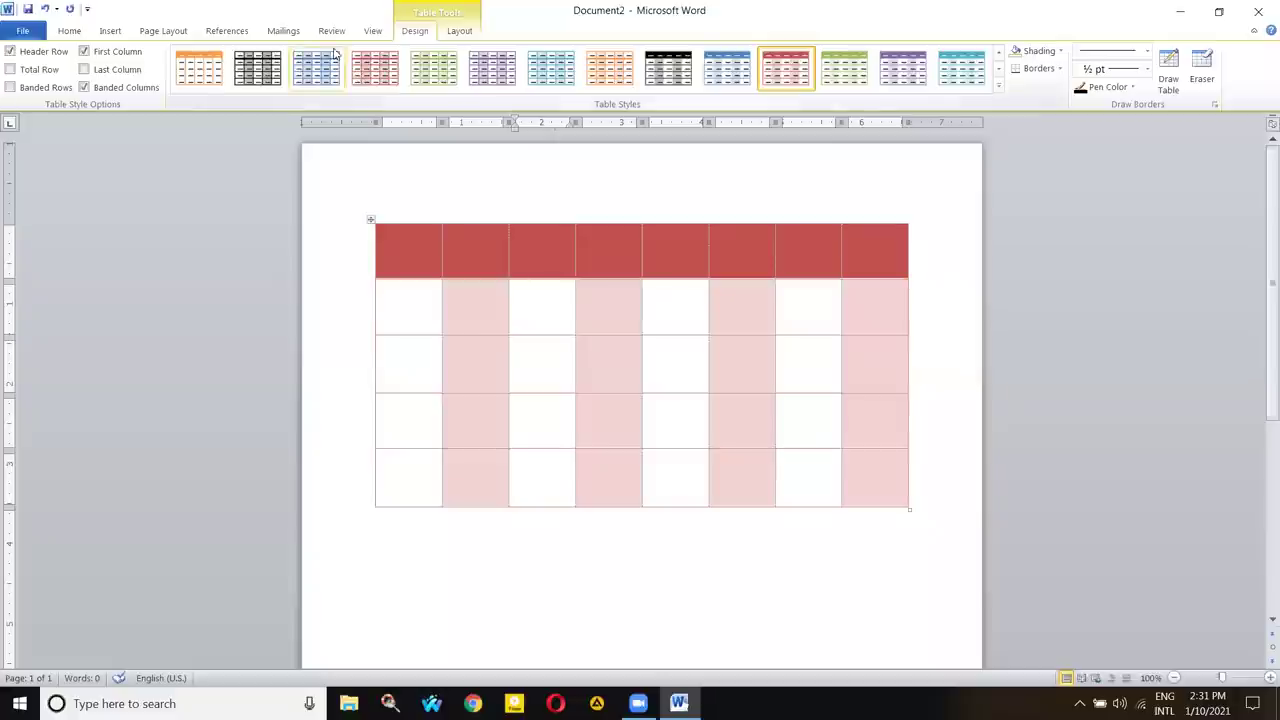
- Fill the whole table with Light Blue shading
click(1058, 52)
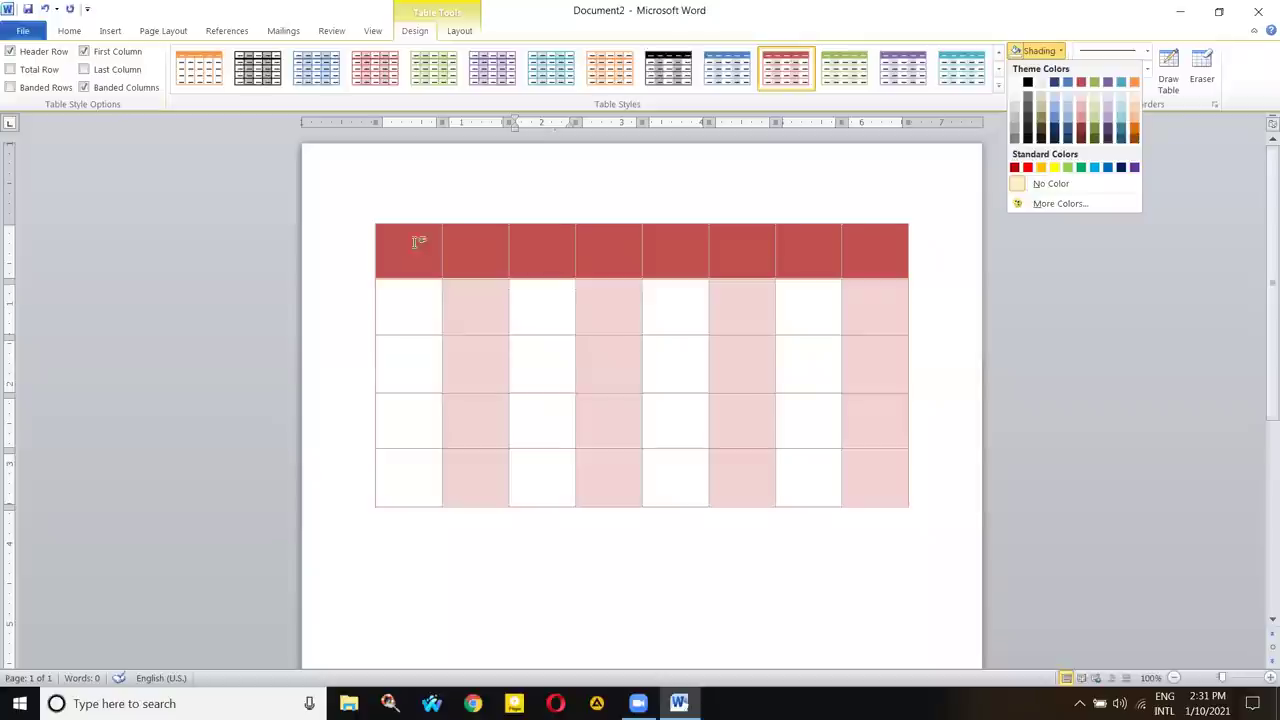
click(370, 219)
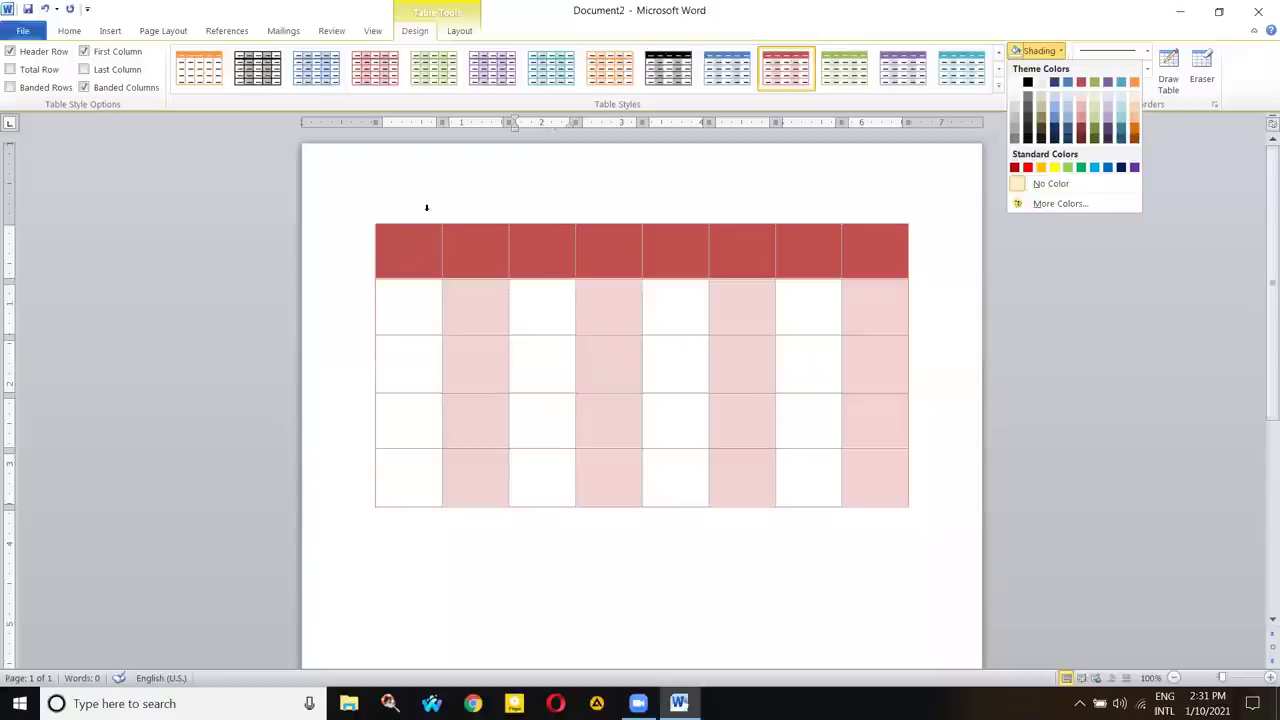
click(1059, 51)
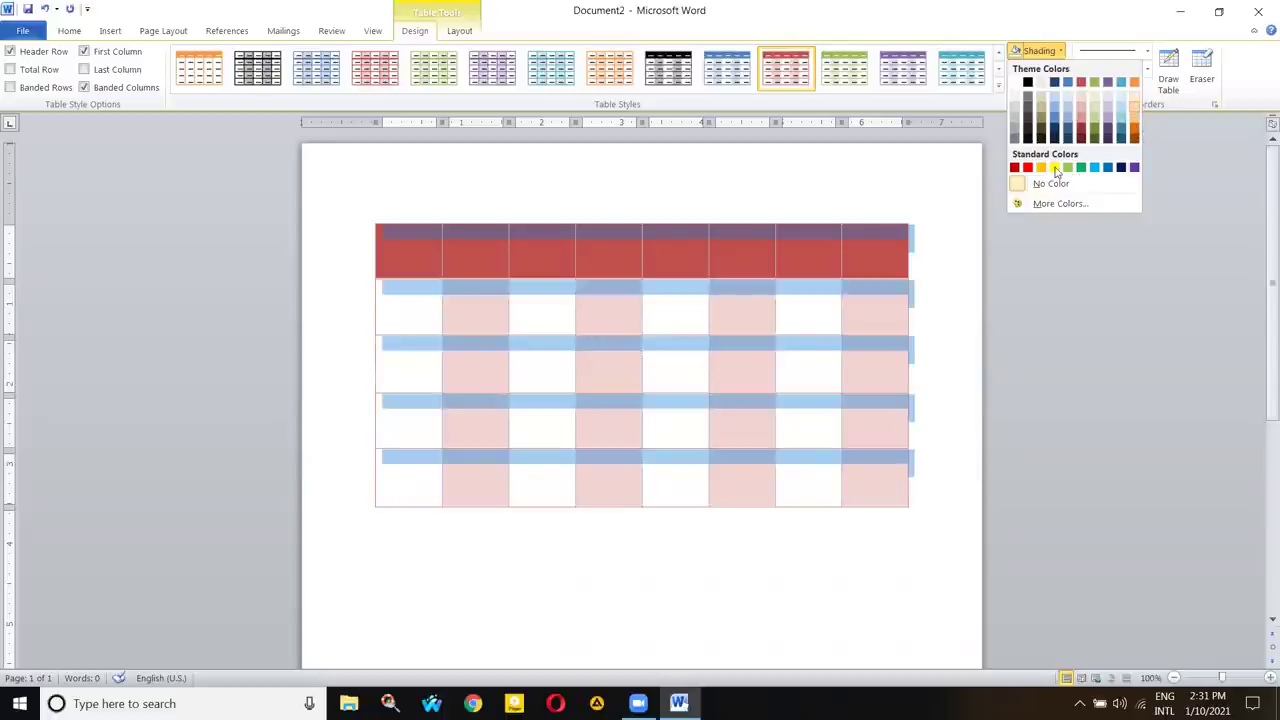
click(1094, 167)
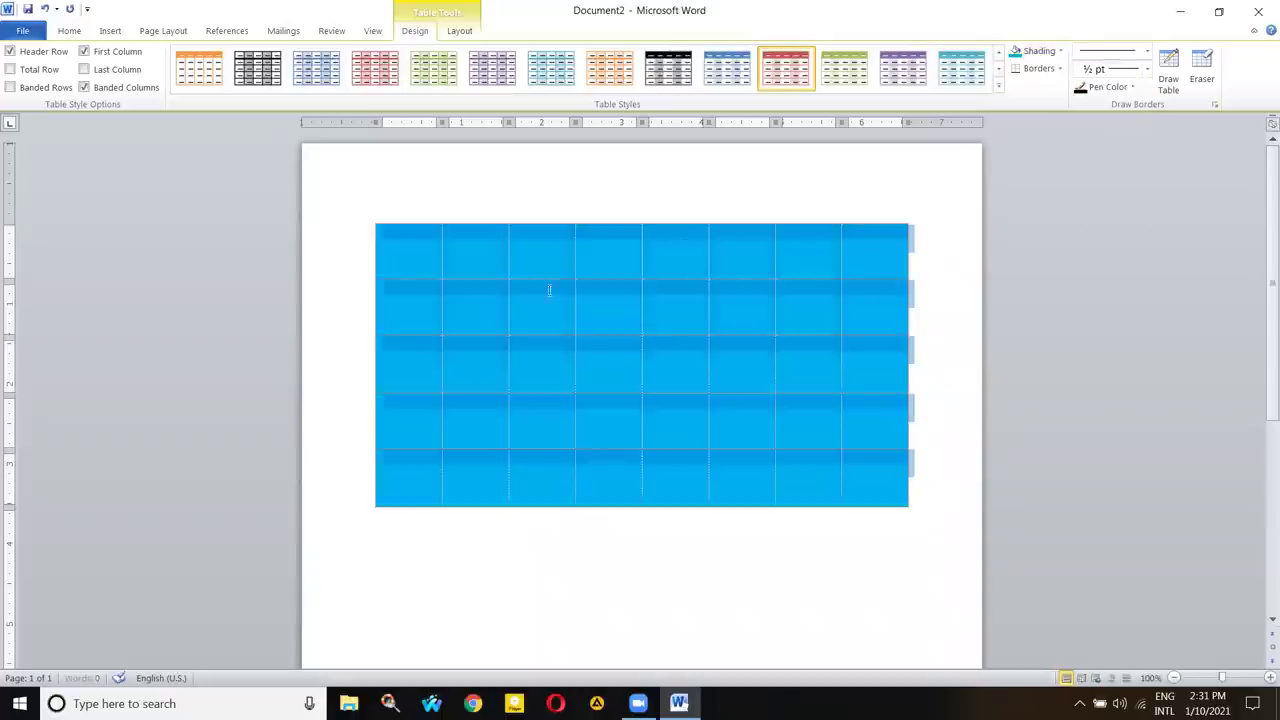
- Apply the current borders and switch to the light-blue table style
click(655, 261)
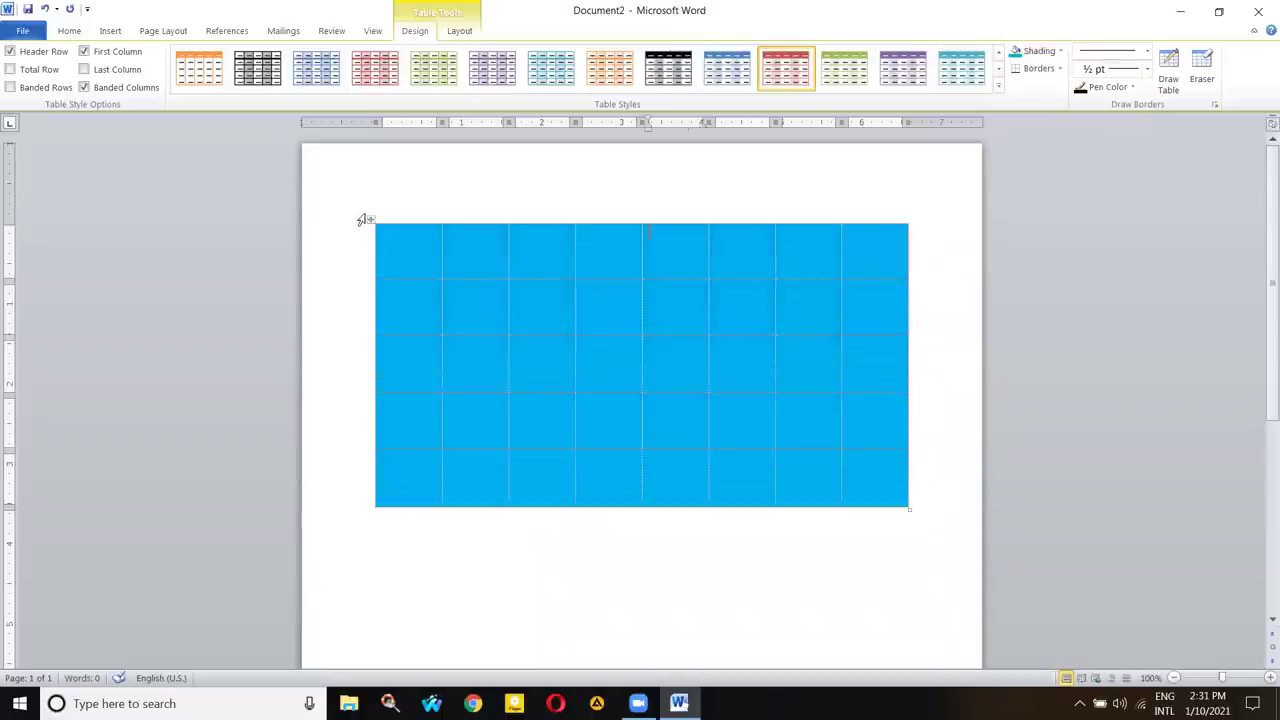
click(1040, 69)
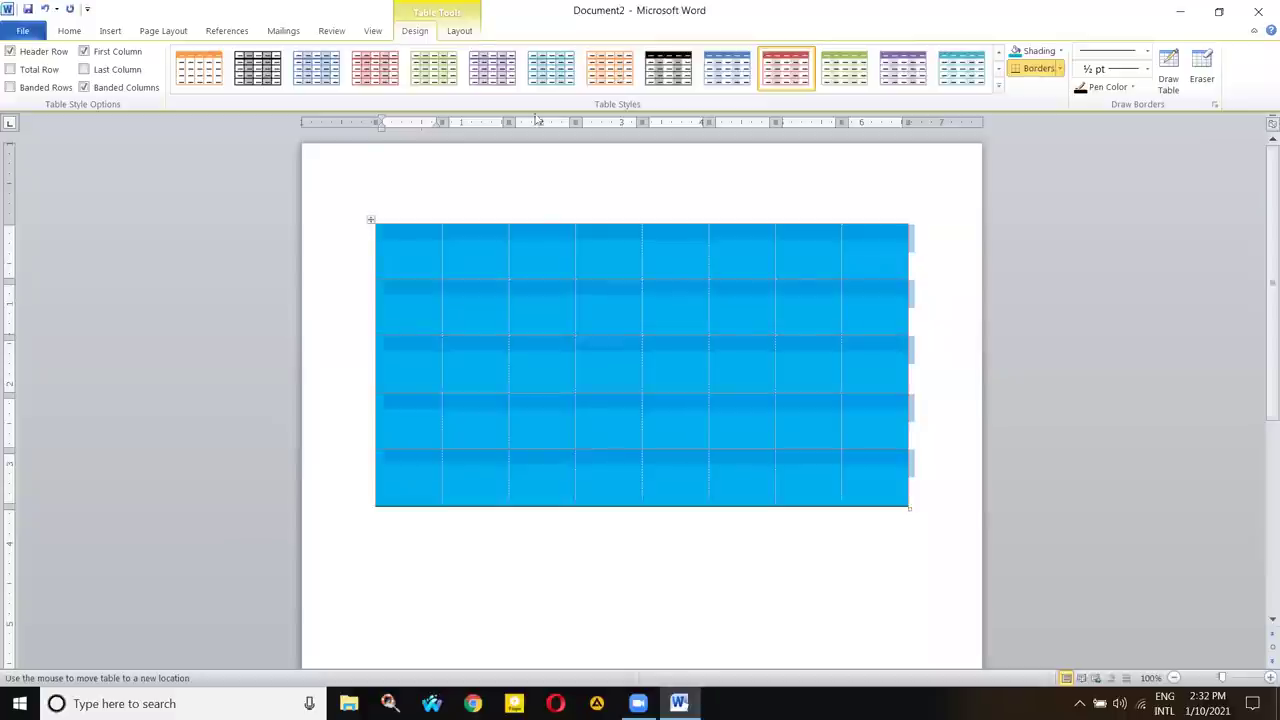
click(563, 77)
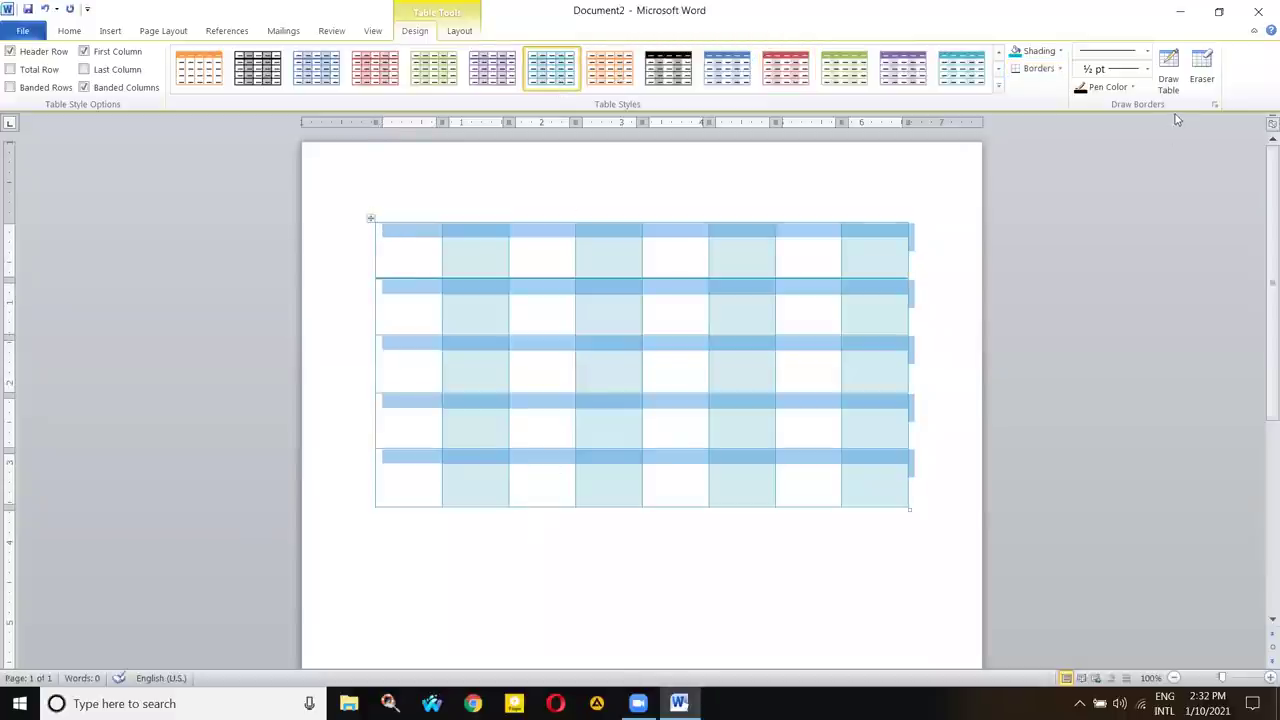
- Add a bottom border to the light-blue table
click(1058, 72)
click(1060, 87)
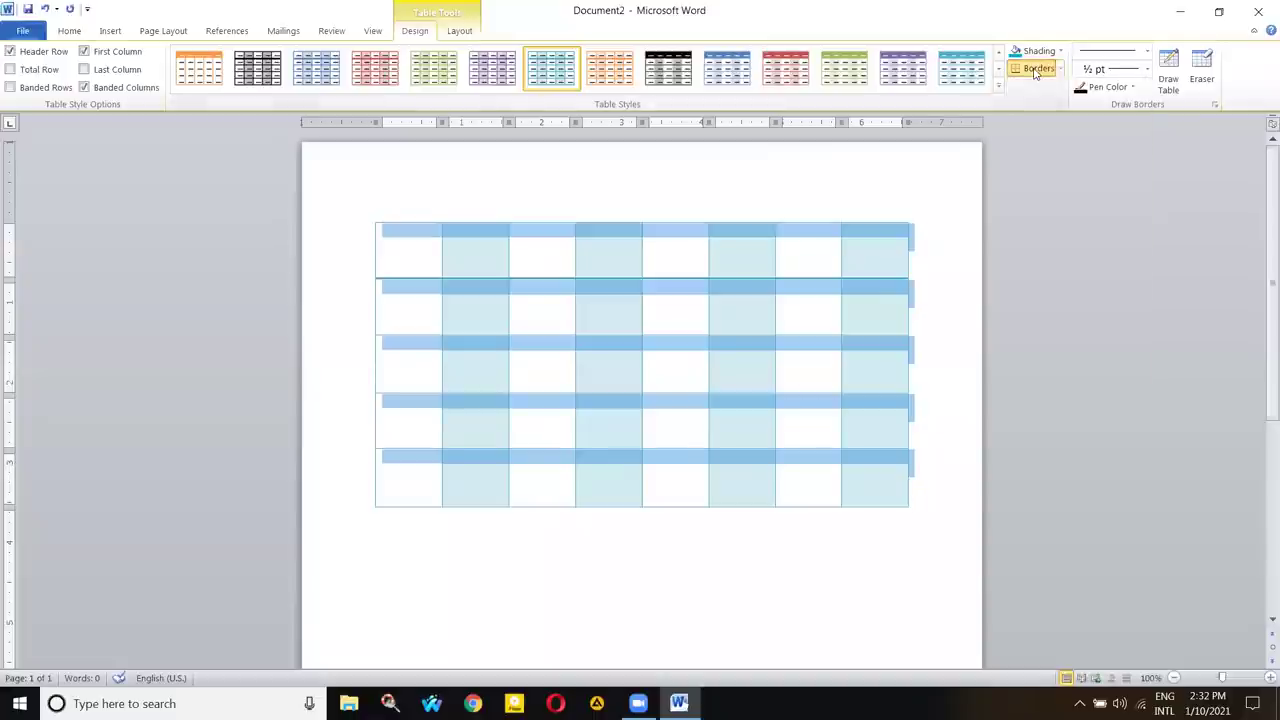
click(704, 483)
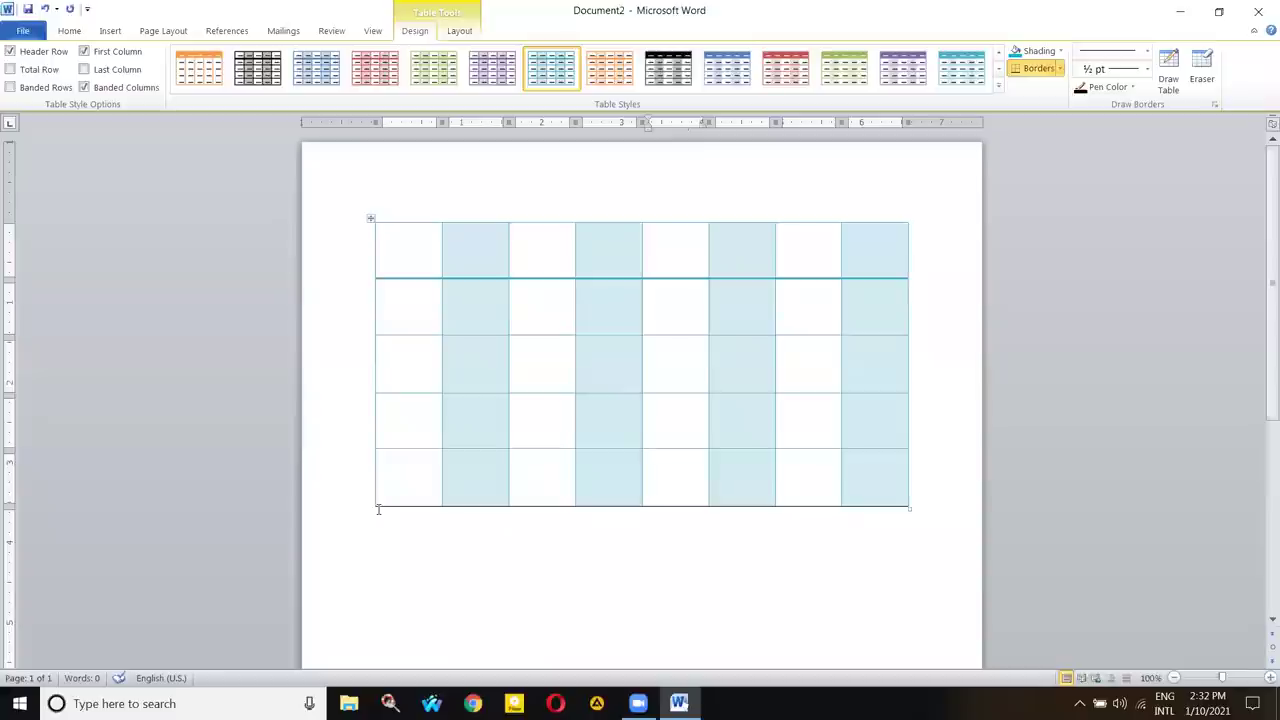
drag(382, 513, 510, 511)
drag(910, 508, 915, 502)
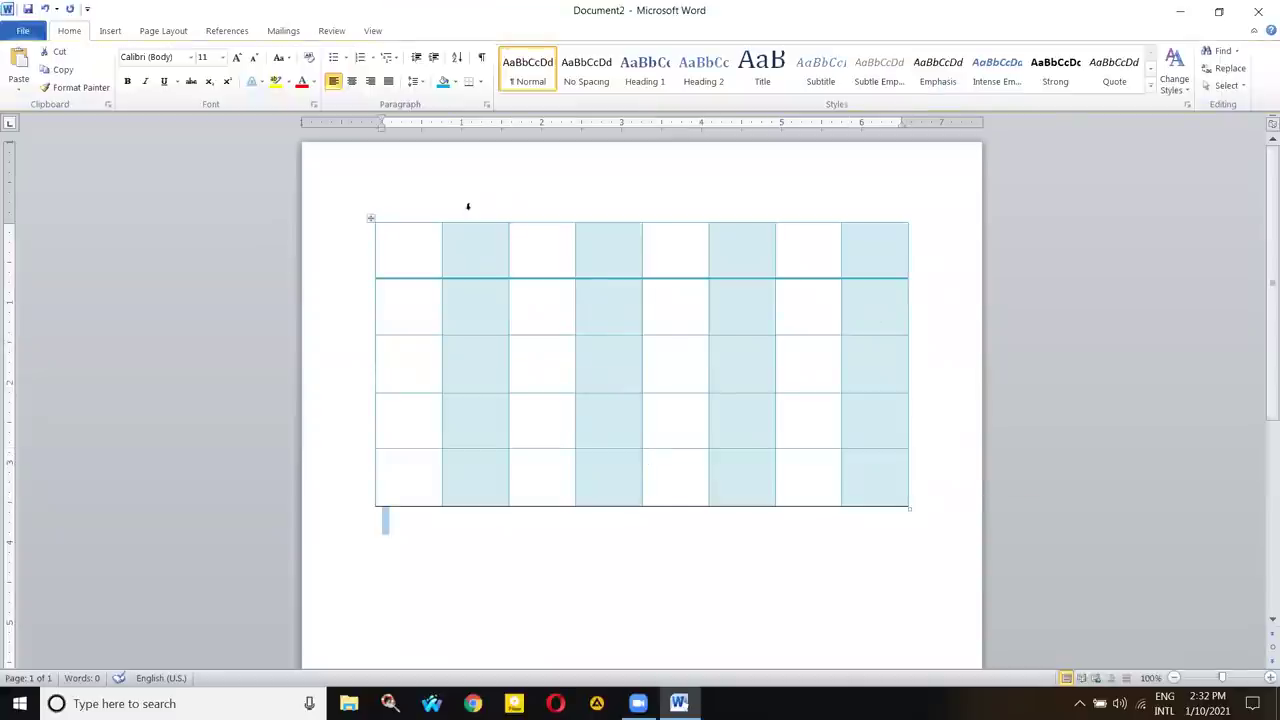
- Reselect the whole table and return to the Table Tools Design options
click(369, 216)
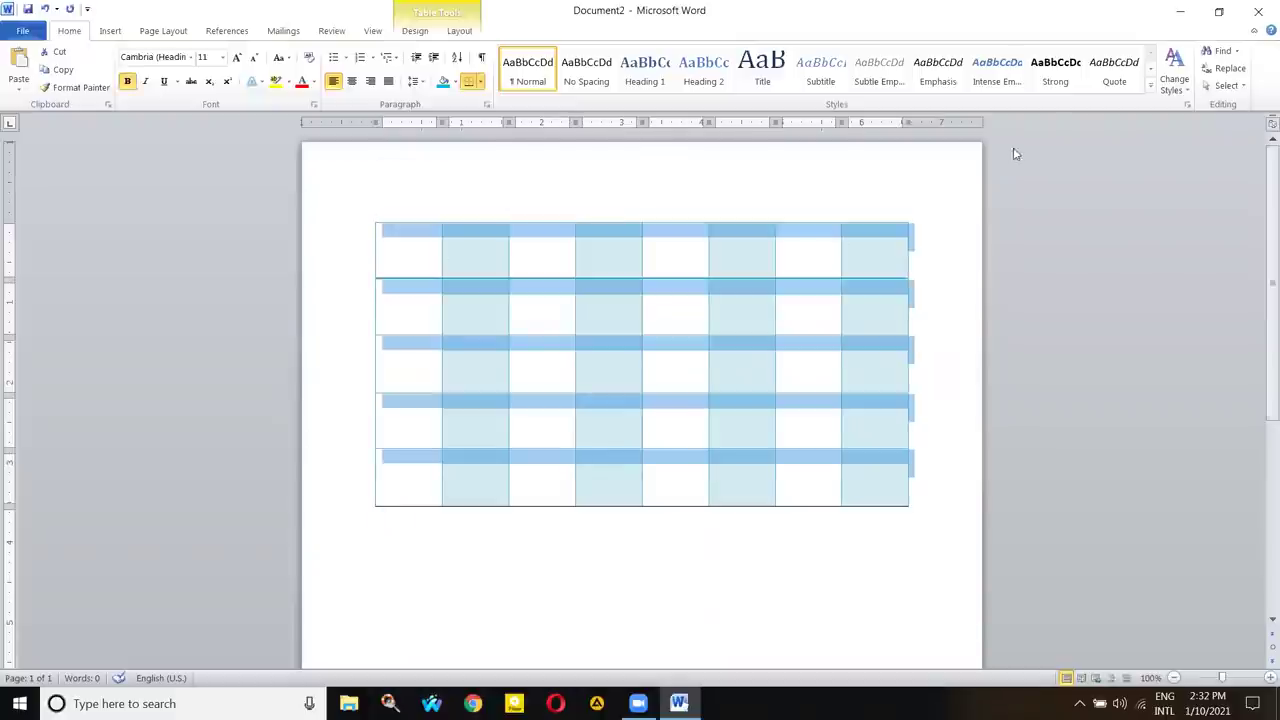
click(945, 320)
key(ctrl+a)
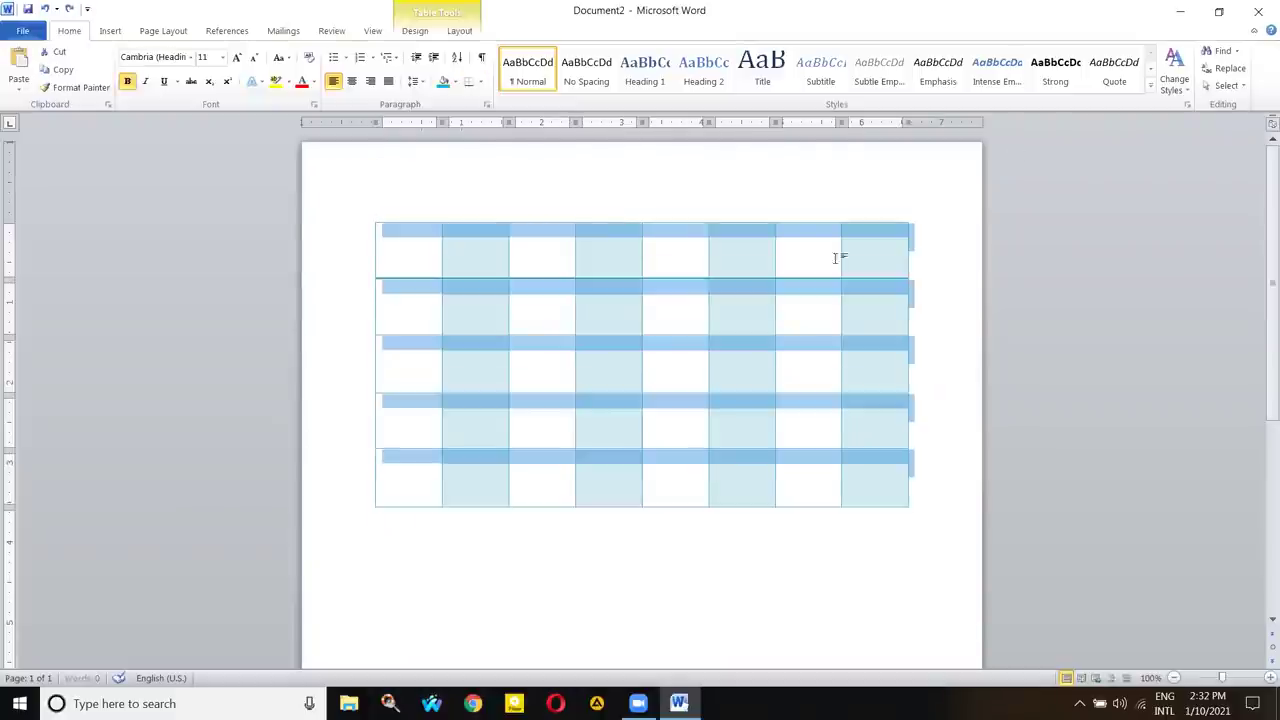
click(456, 31)
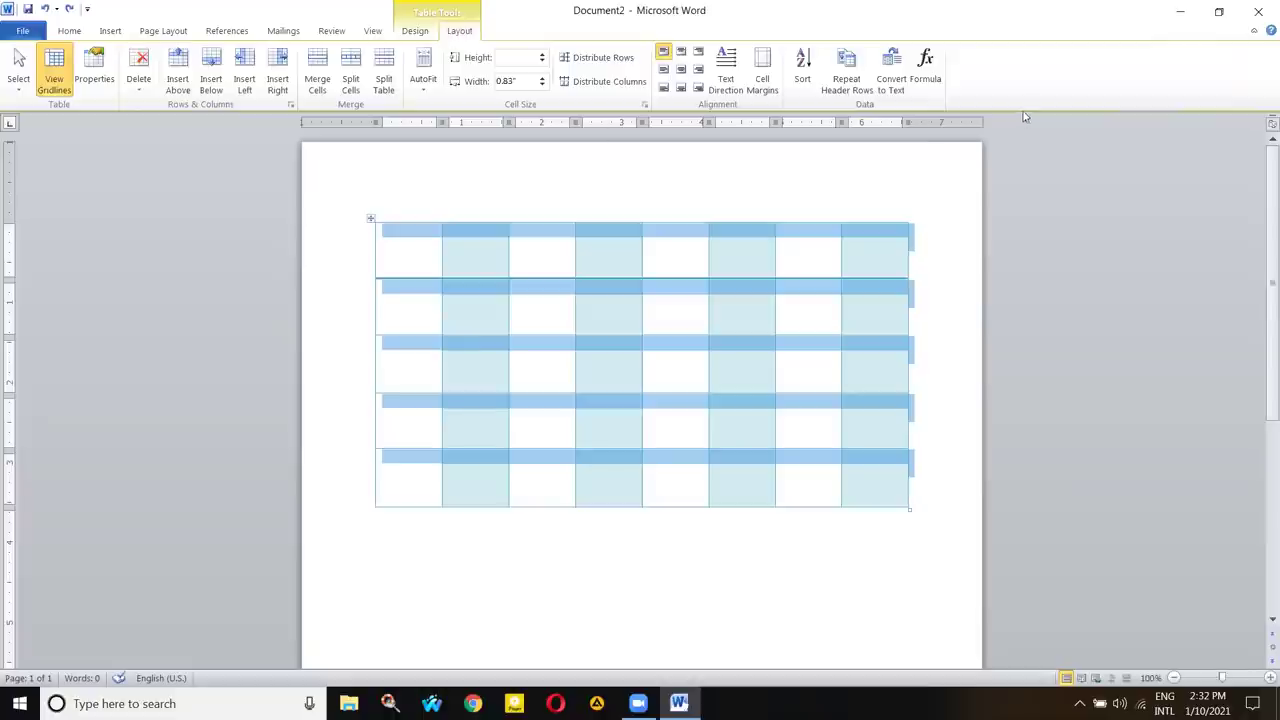
click(413, 31)
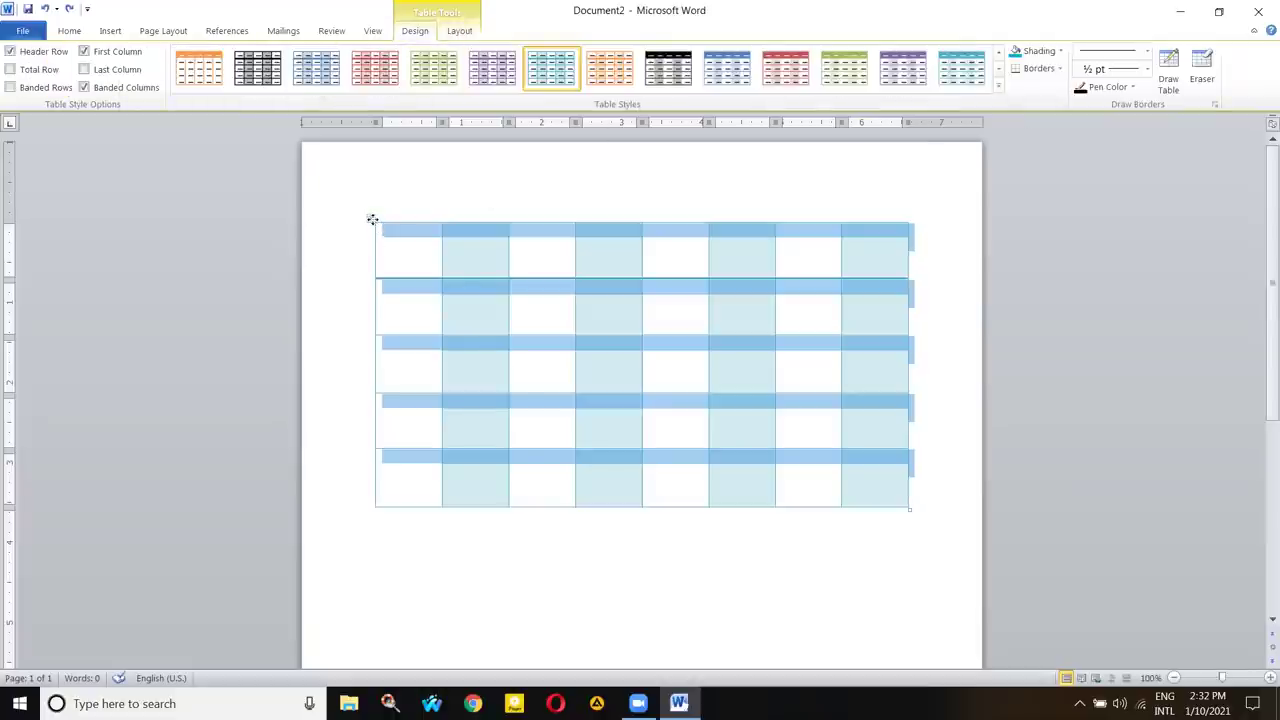
- Apply black All Borders to every cell of the table, then reselect it
click(1061, 70)
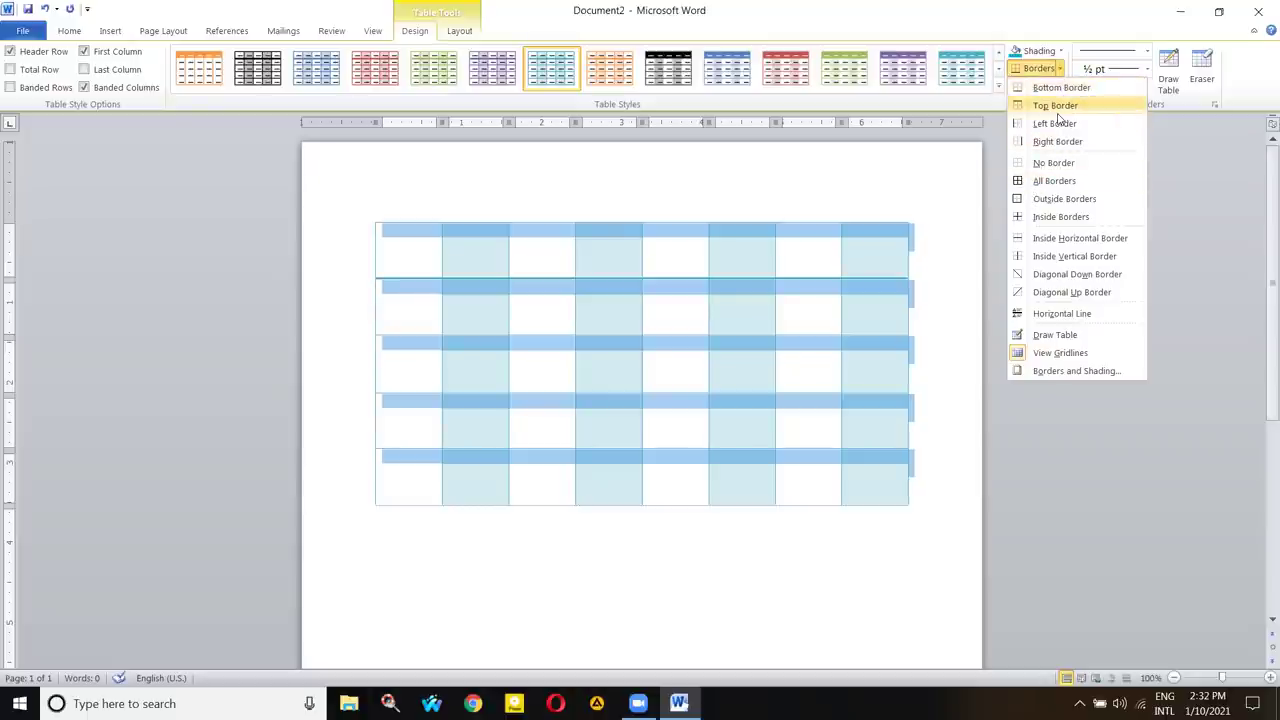
click(1040, 181)
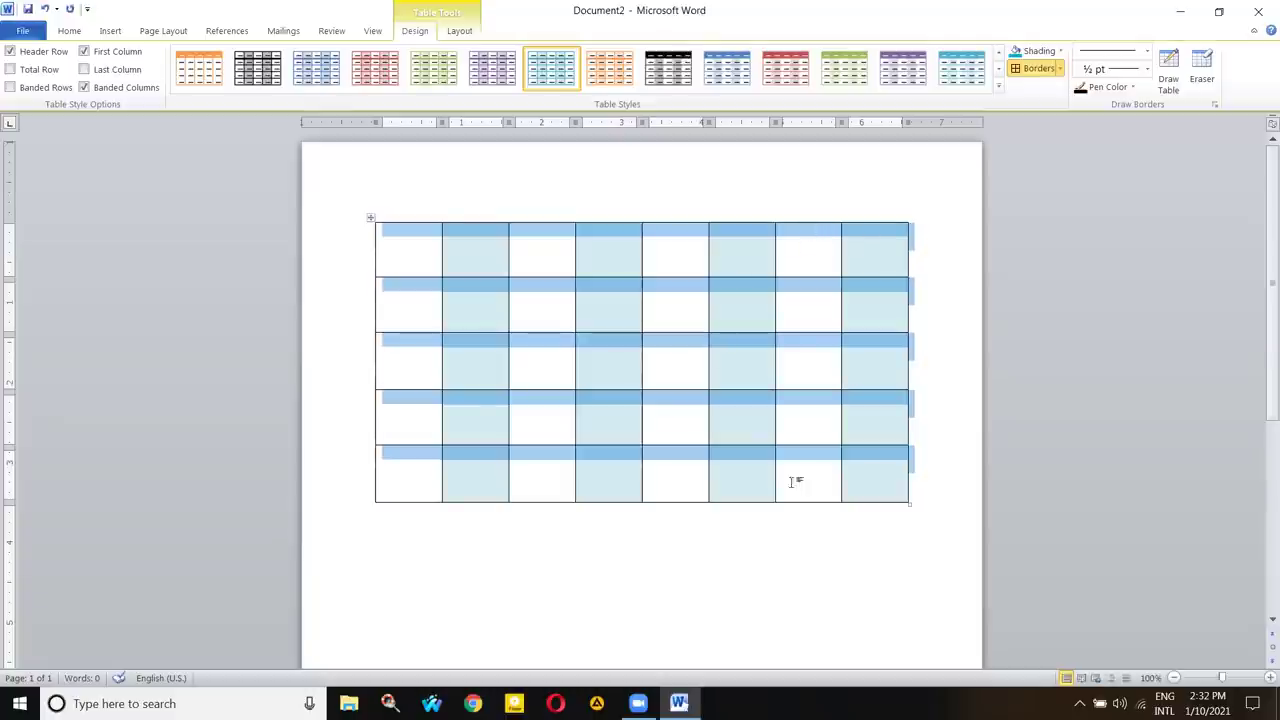
click(872, 248)
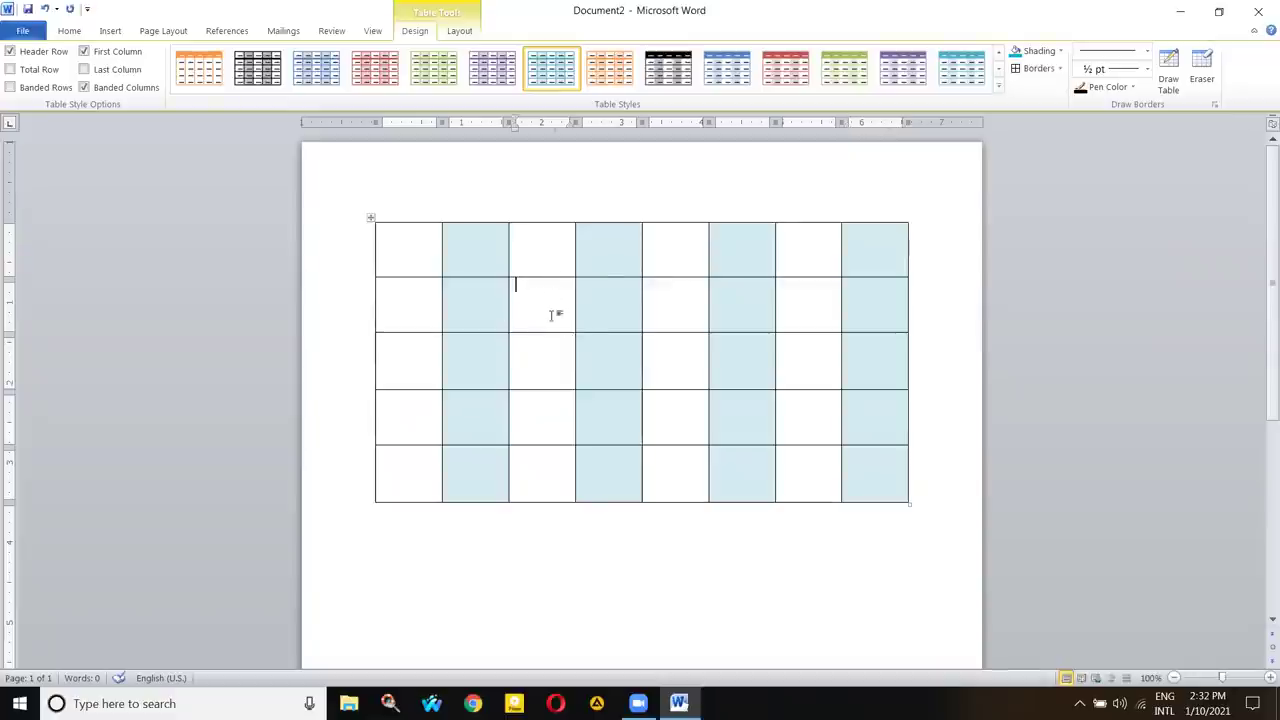
click(576, 290)
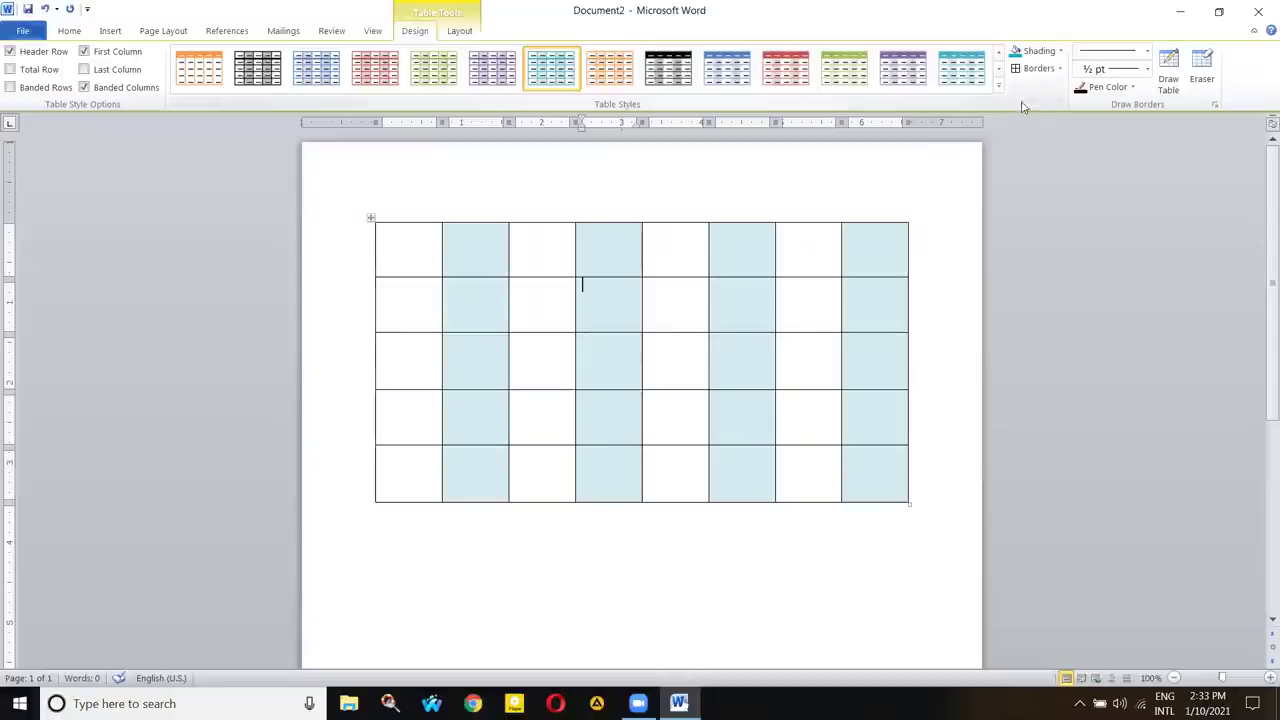
click(370, 218)
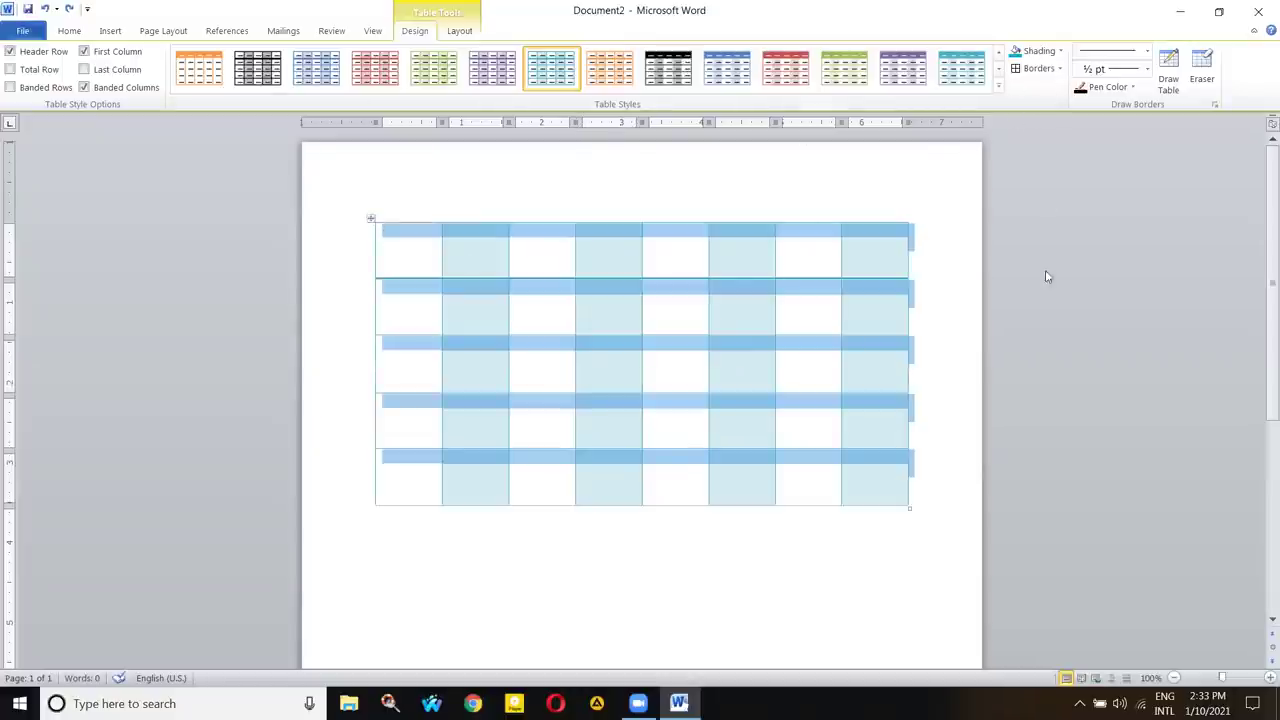
- Apply All Borders to every cell using a thick 3 pt line style
click(1059, 68)
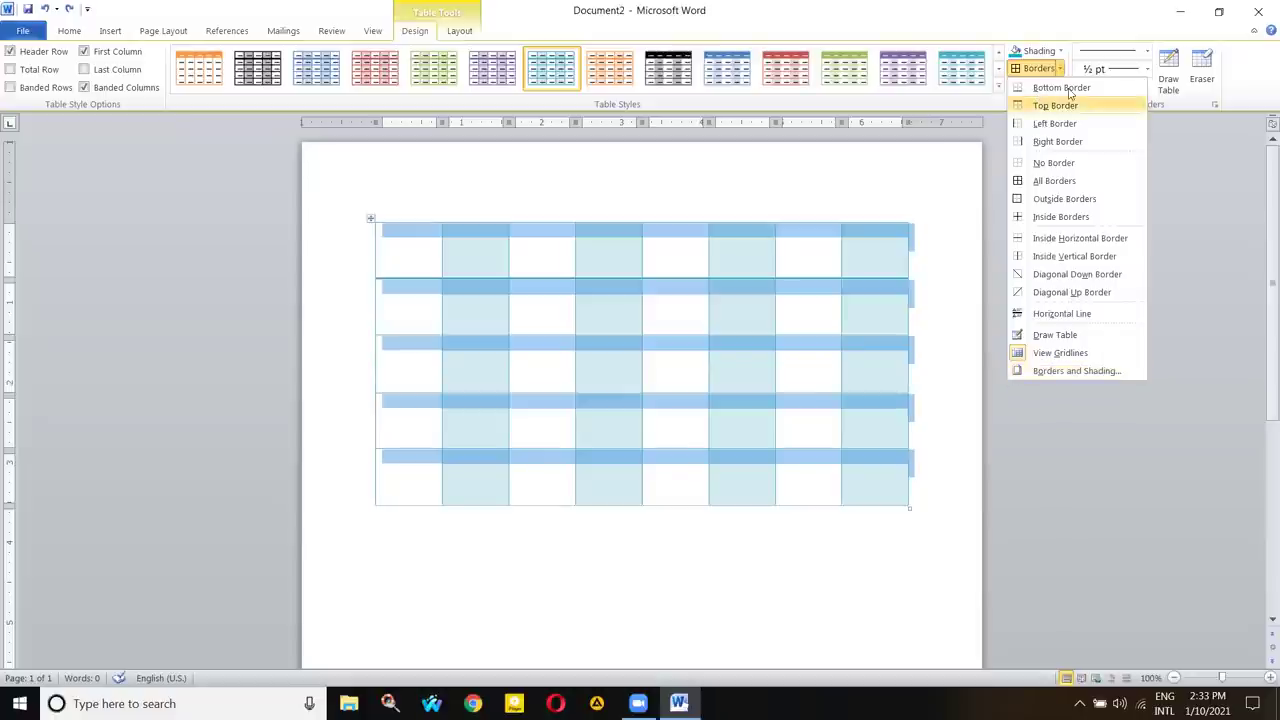
click(1147, 52)
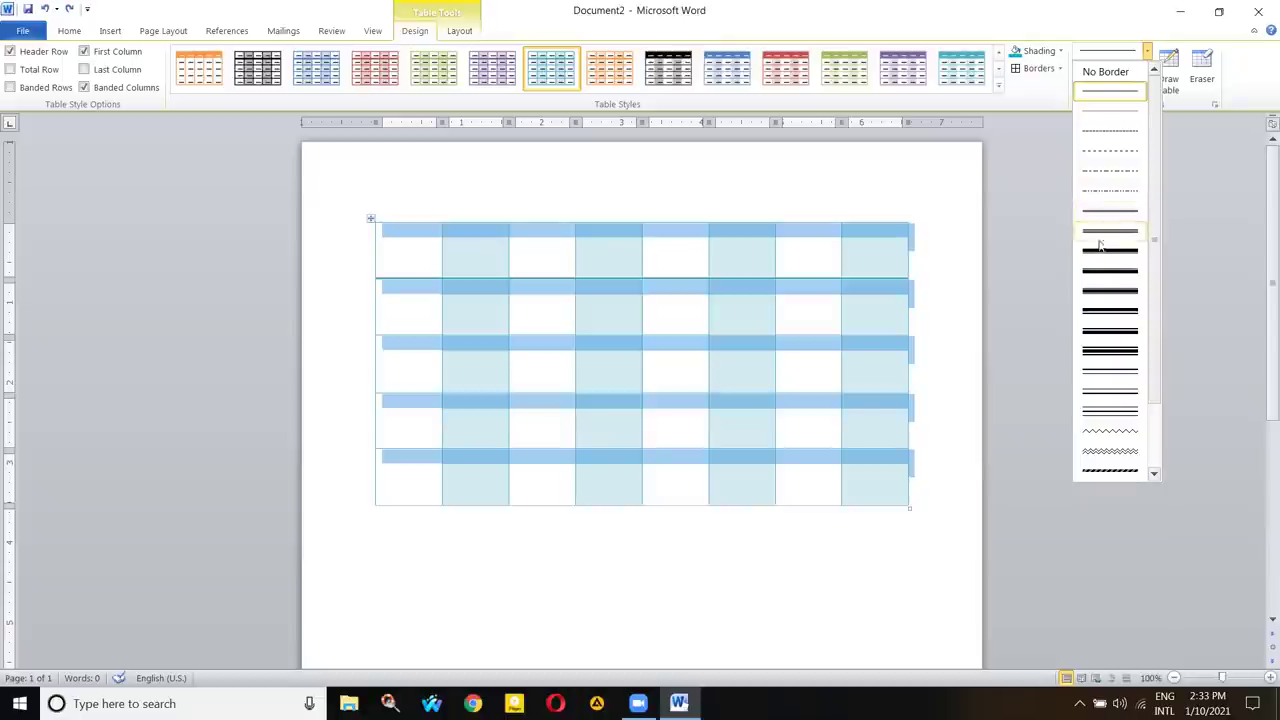
click(1109, 117)
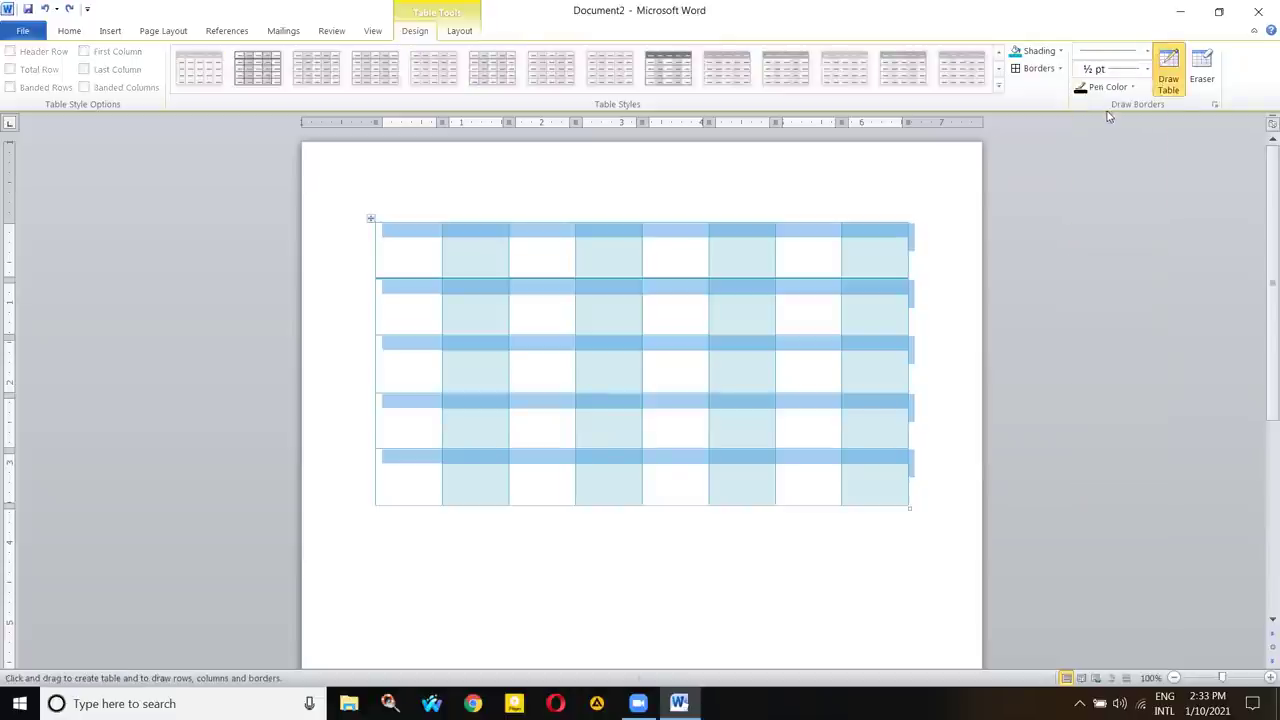
click(1059, 68)
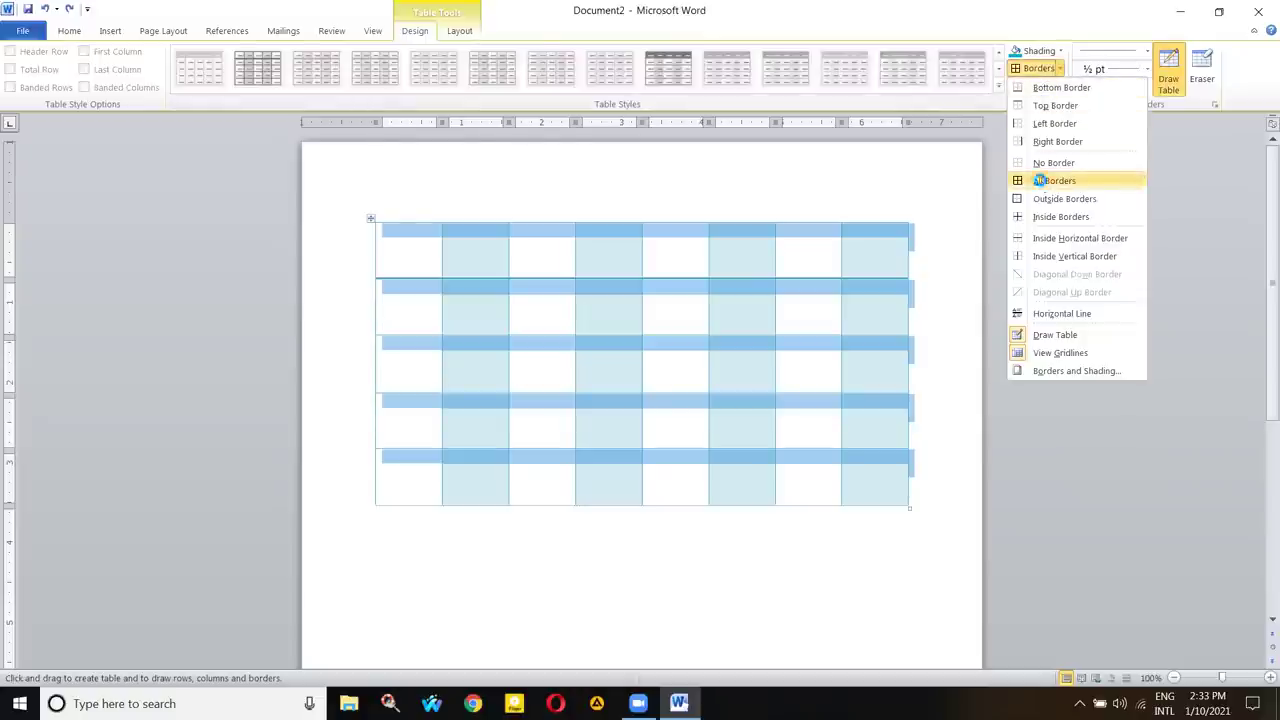
click(1052, 181)
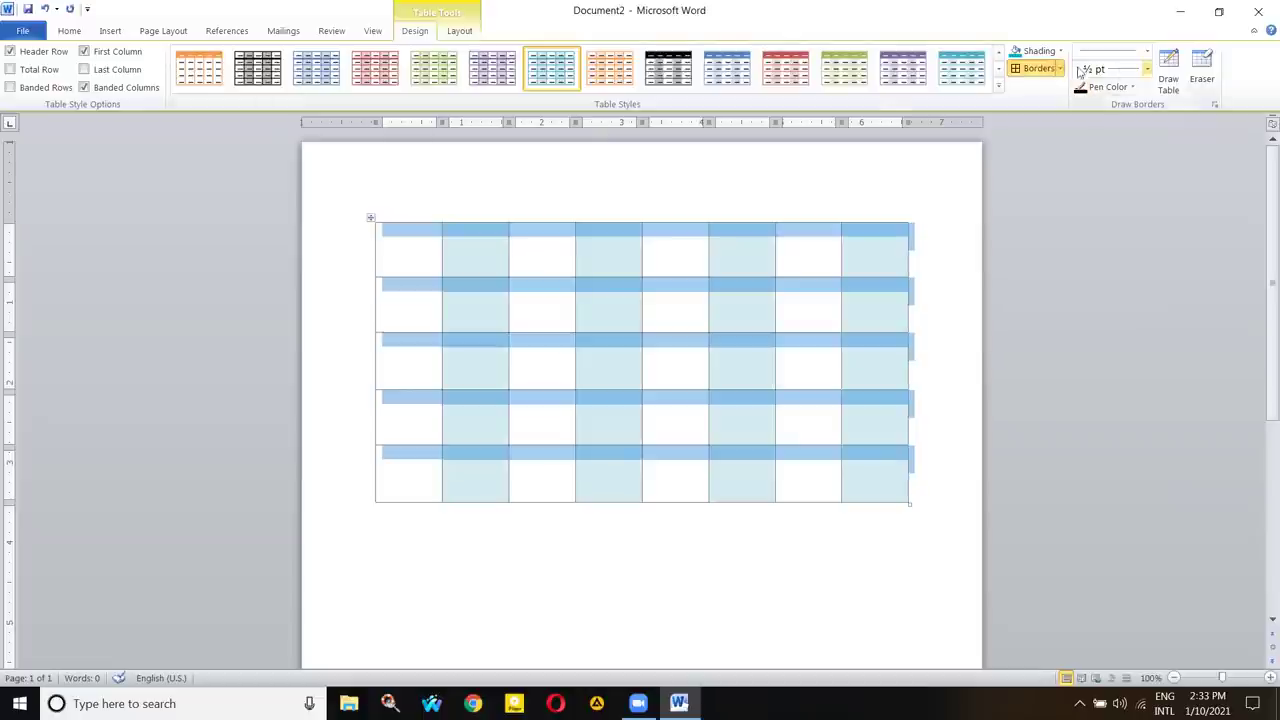
click(1147, 55)
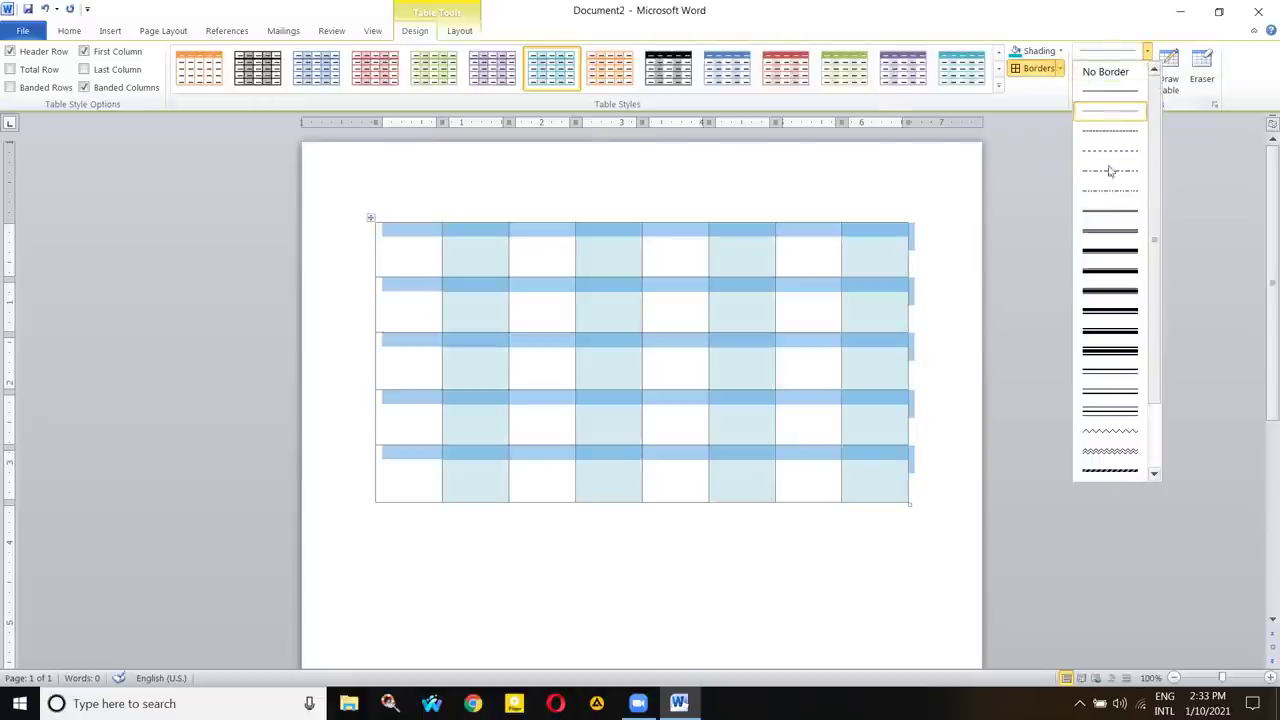
click(1118, 250)
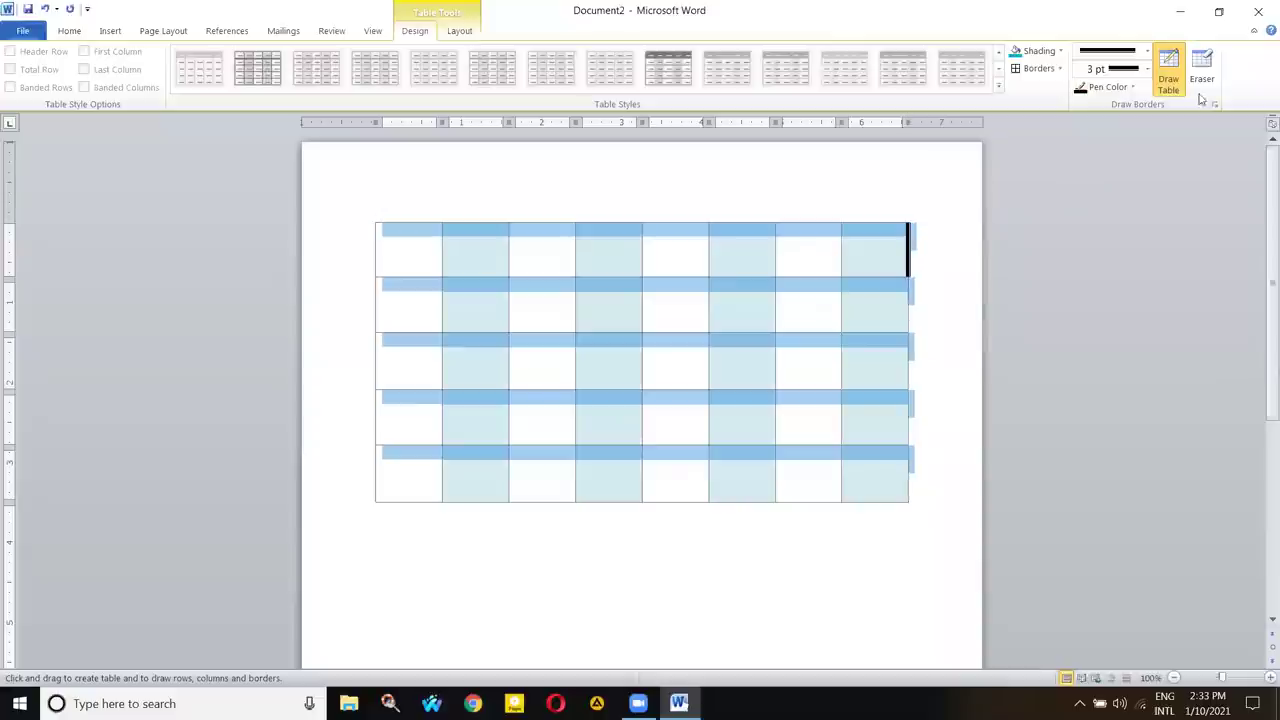
click(1147, 52)
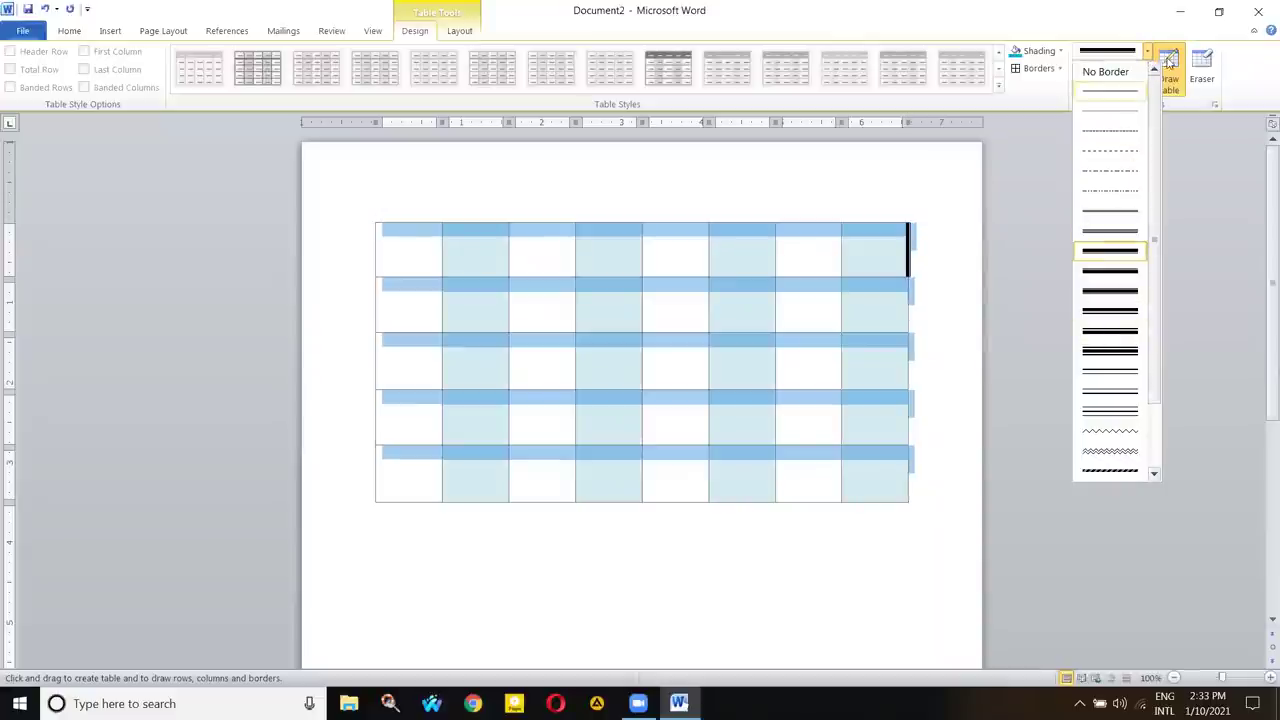
click(1168, 60)
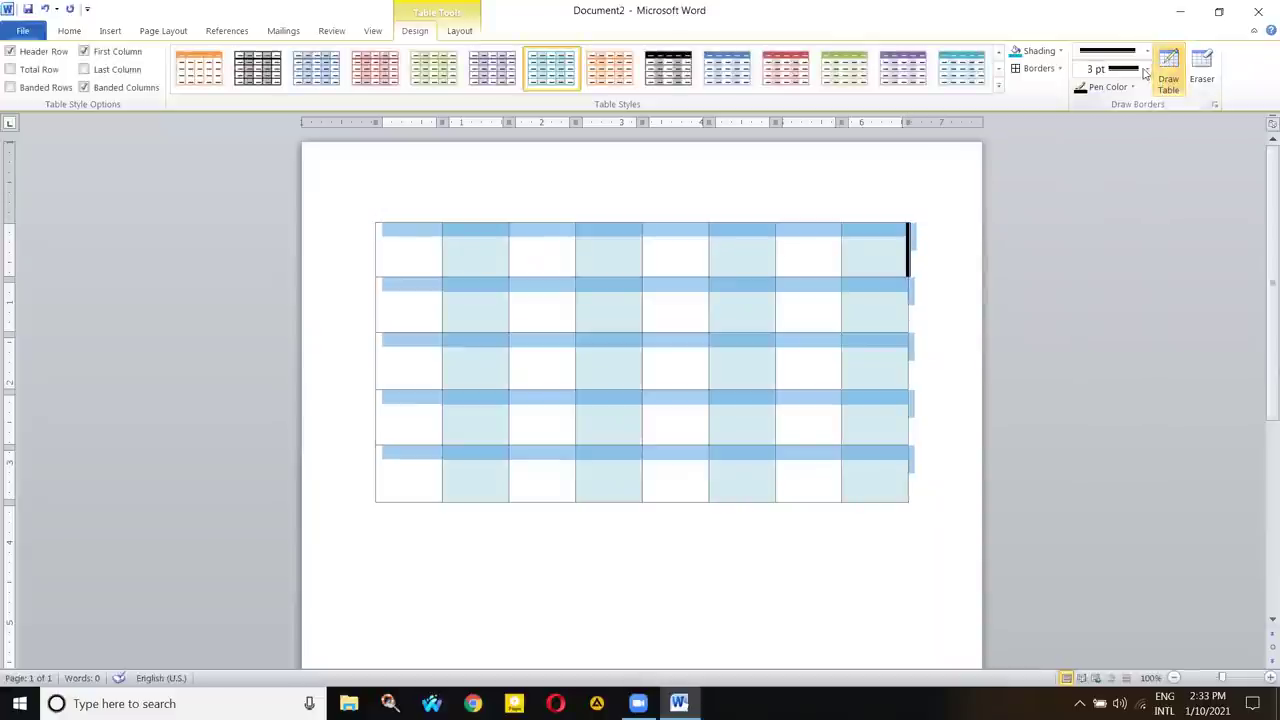
click(1060, 68)
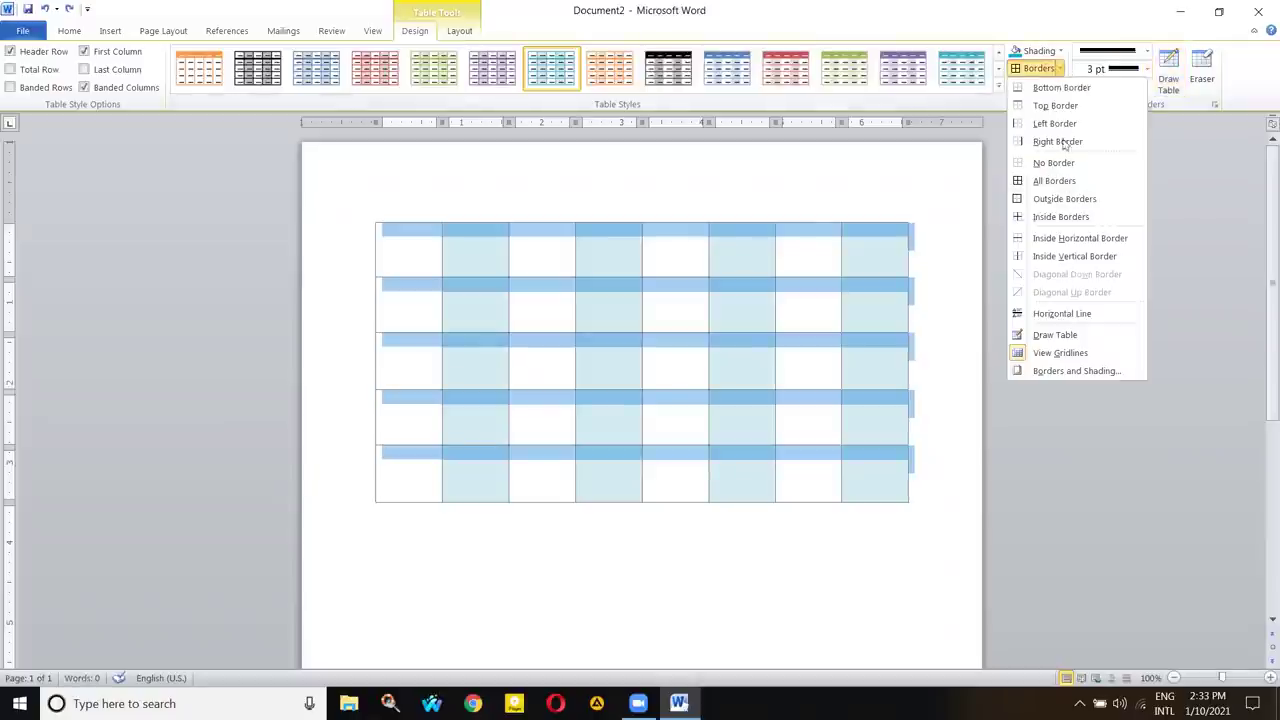
click(1054, 180)
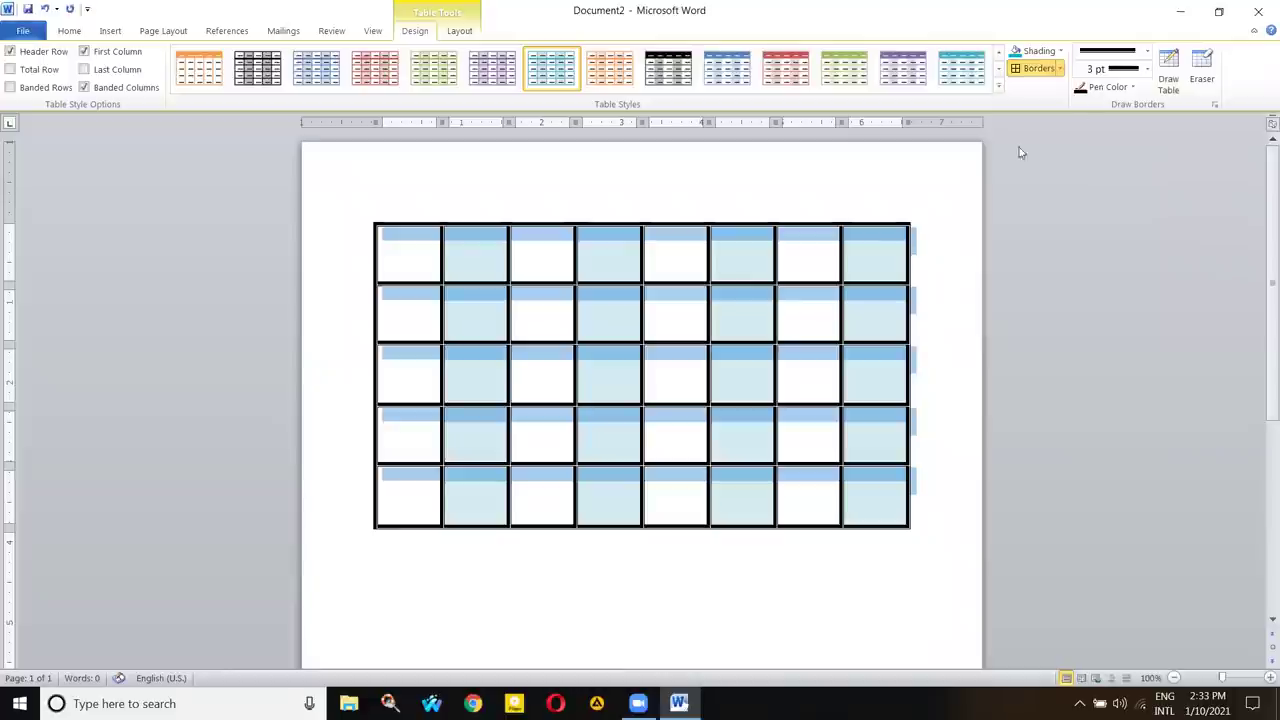
- Replace the thick borders with thin solid-line All Borders, then reselect the table
click(1147, 51)
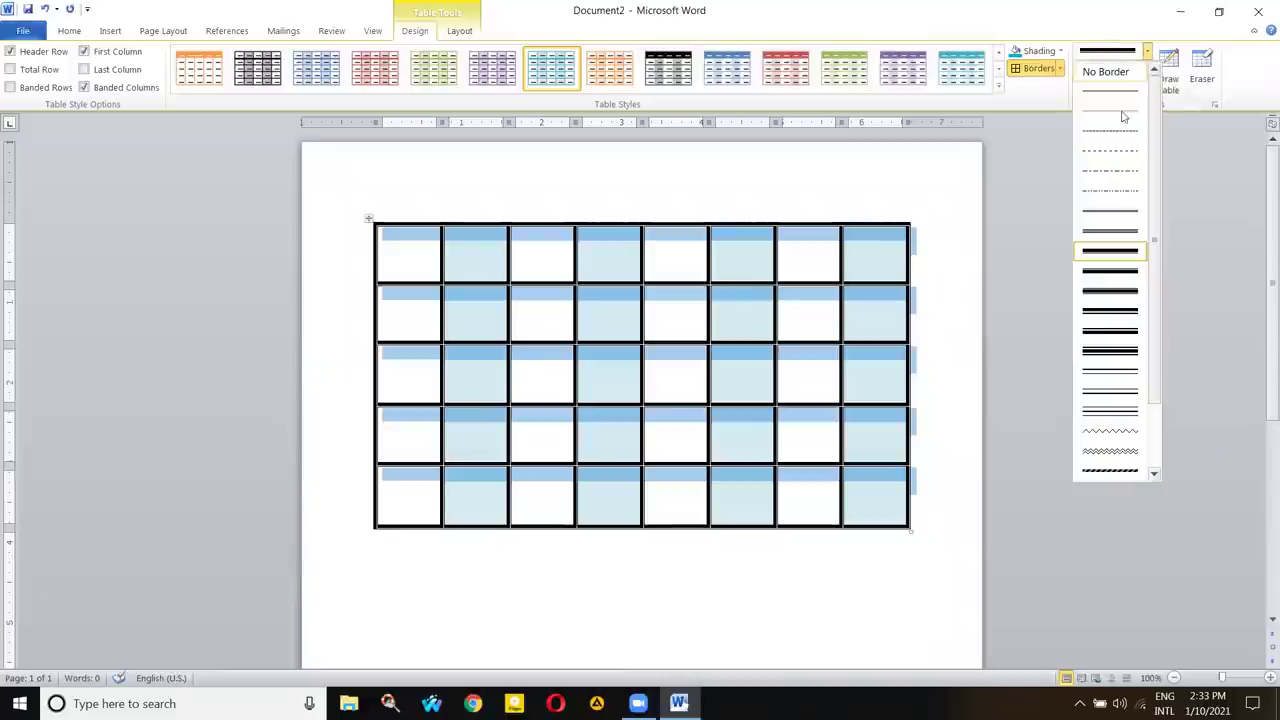
click(1097, 208)
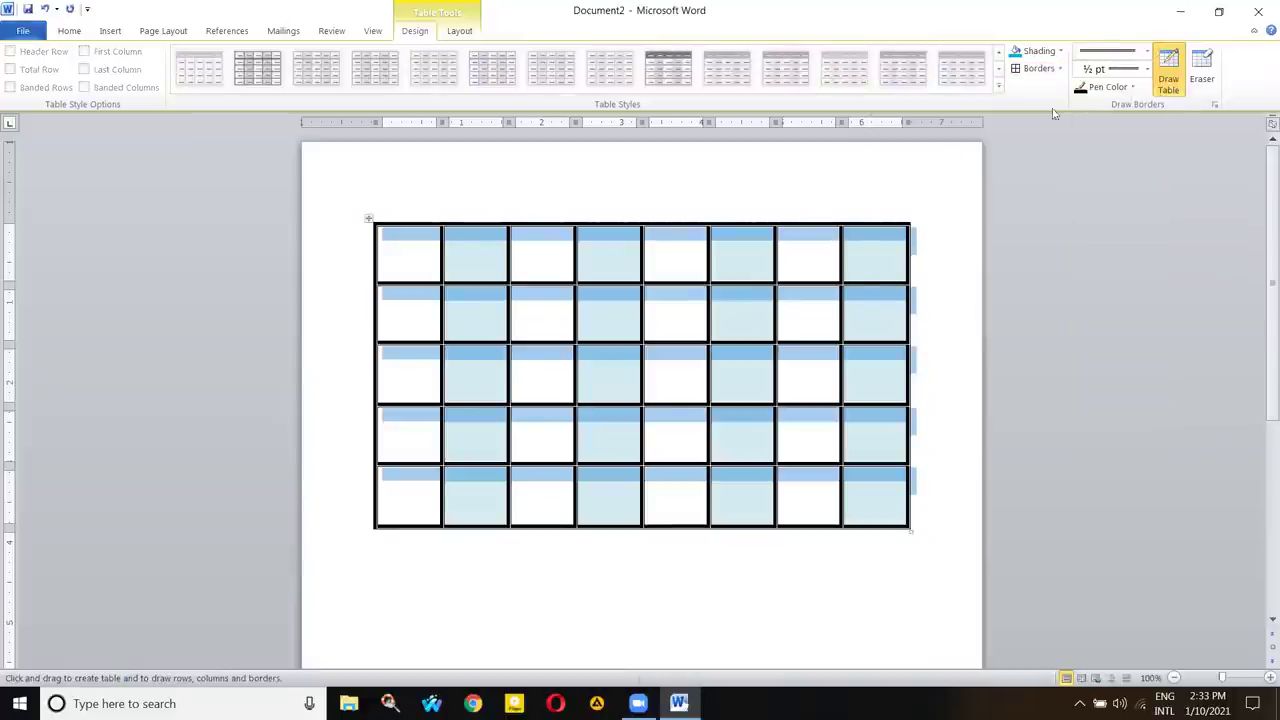
click(1060, 68)
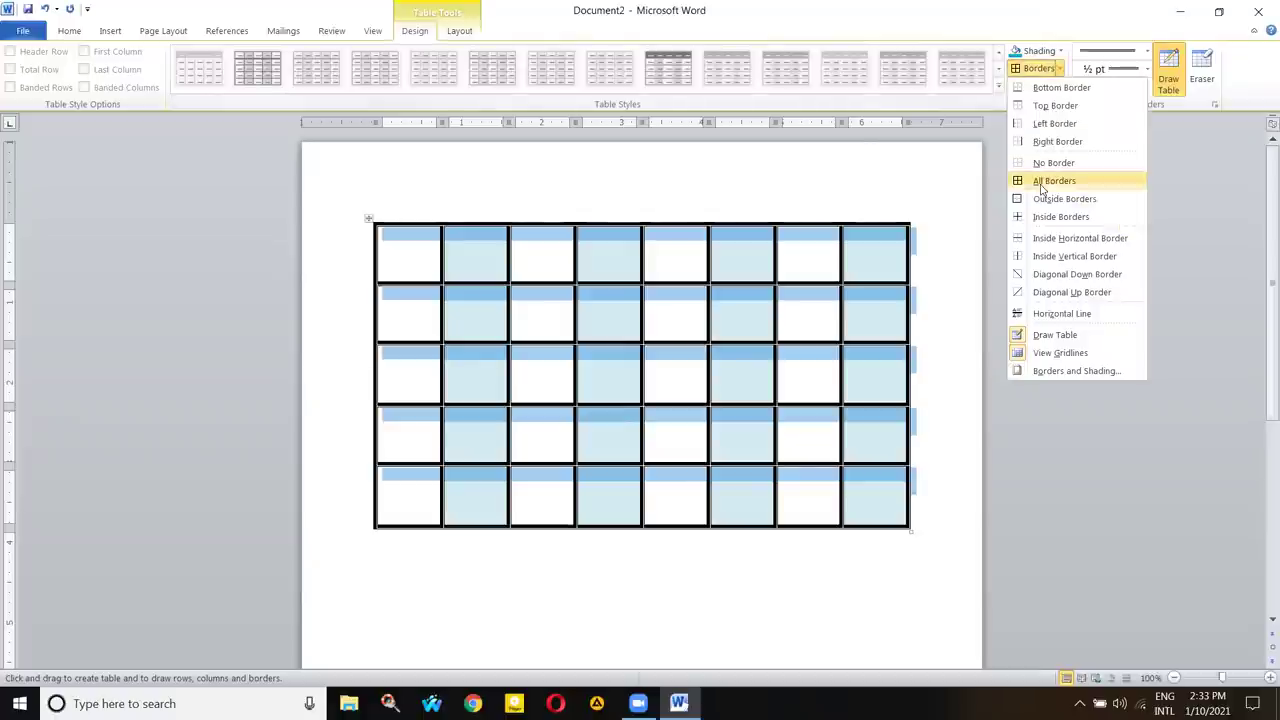
click(1050, 181)
click(934, 288)
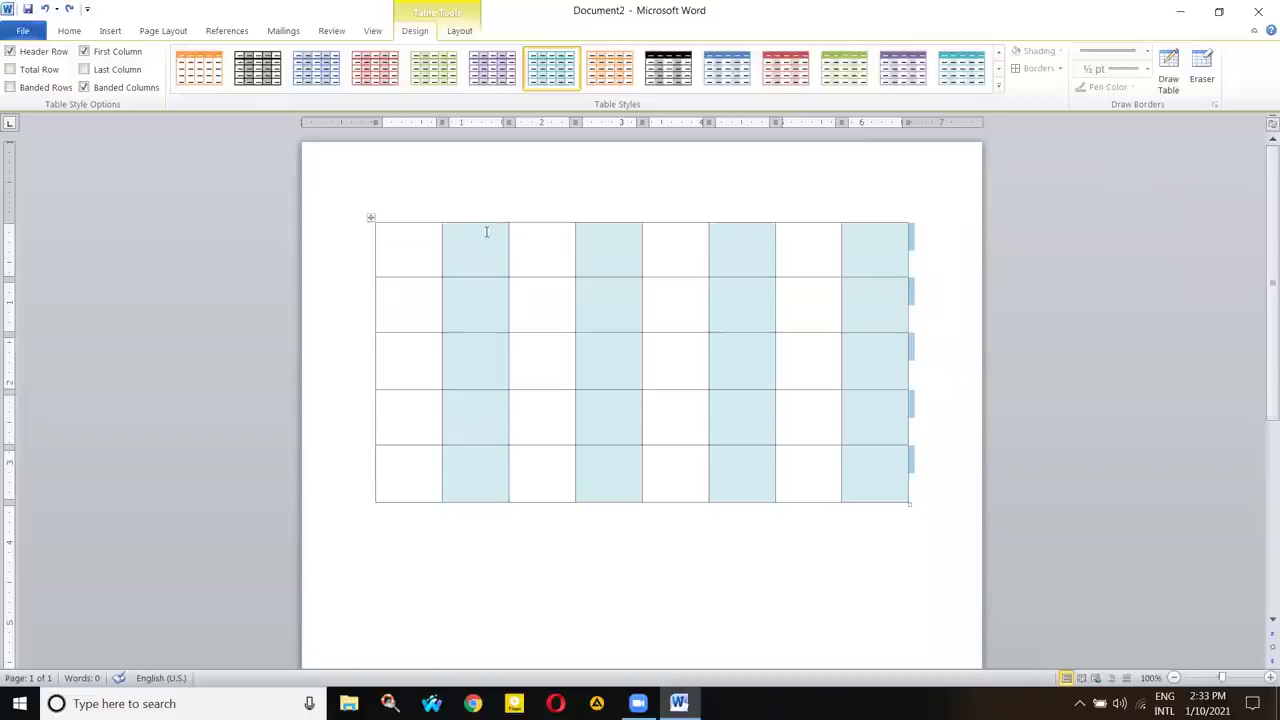
key(ctrl+a)
click(417, 246)
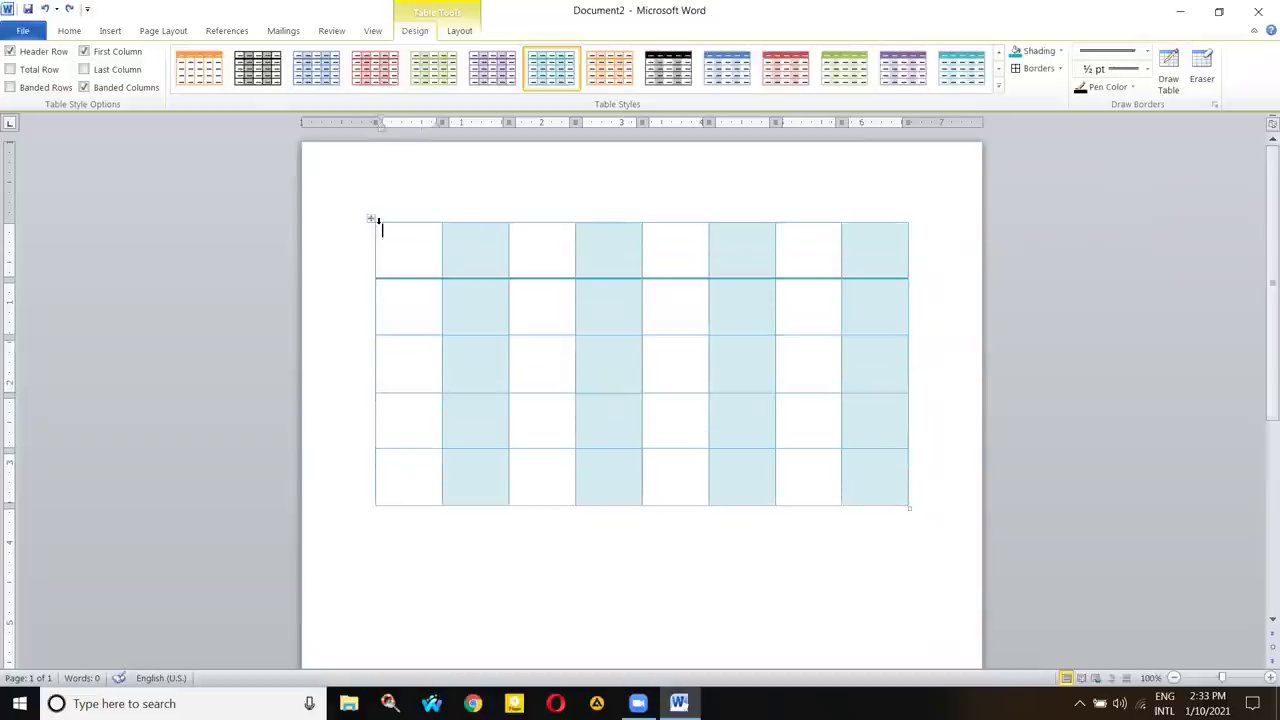
click(371, 218)
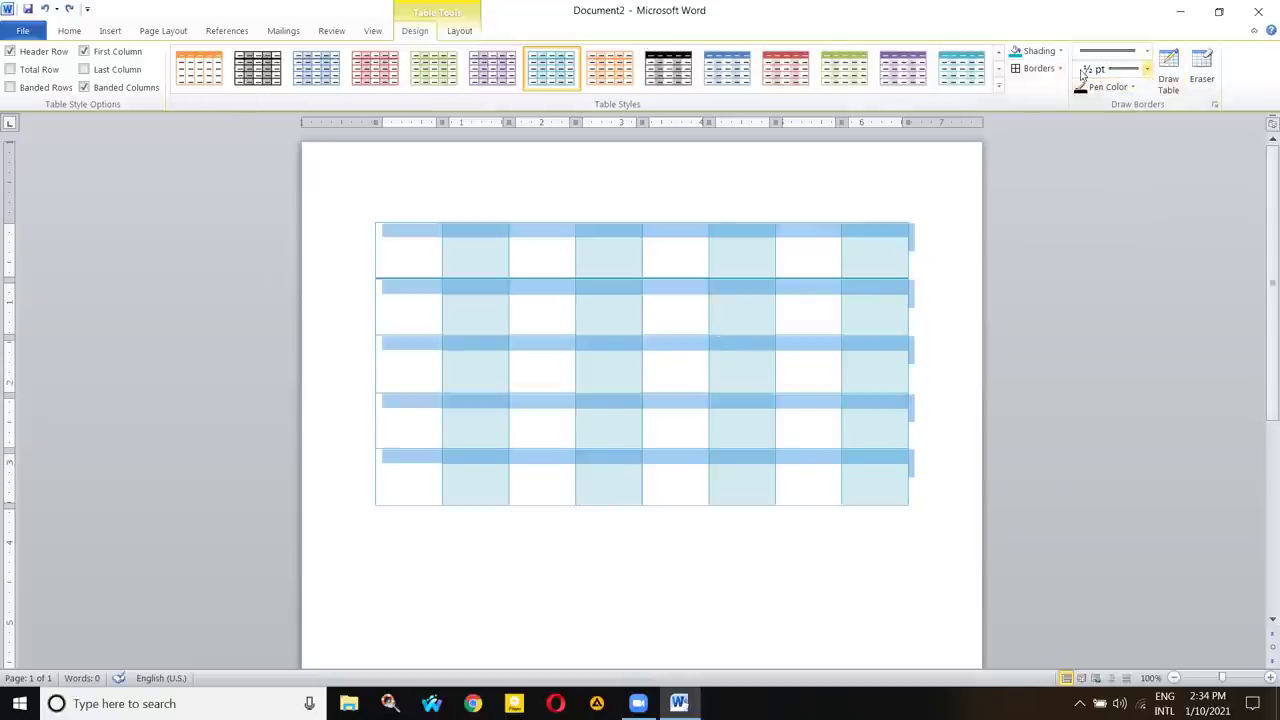
- Undo the last border change and reapply All Borders with a different line style
click(1038, 68)
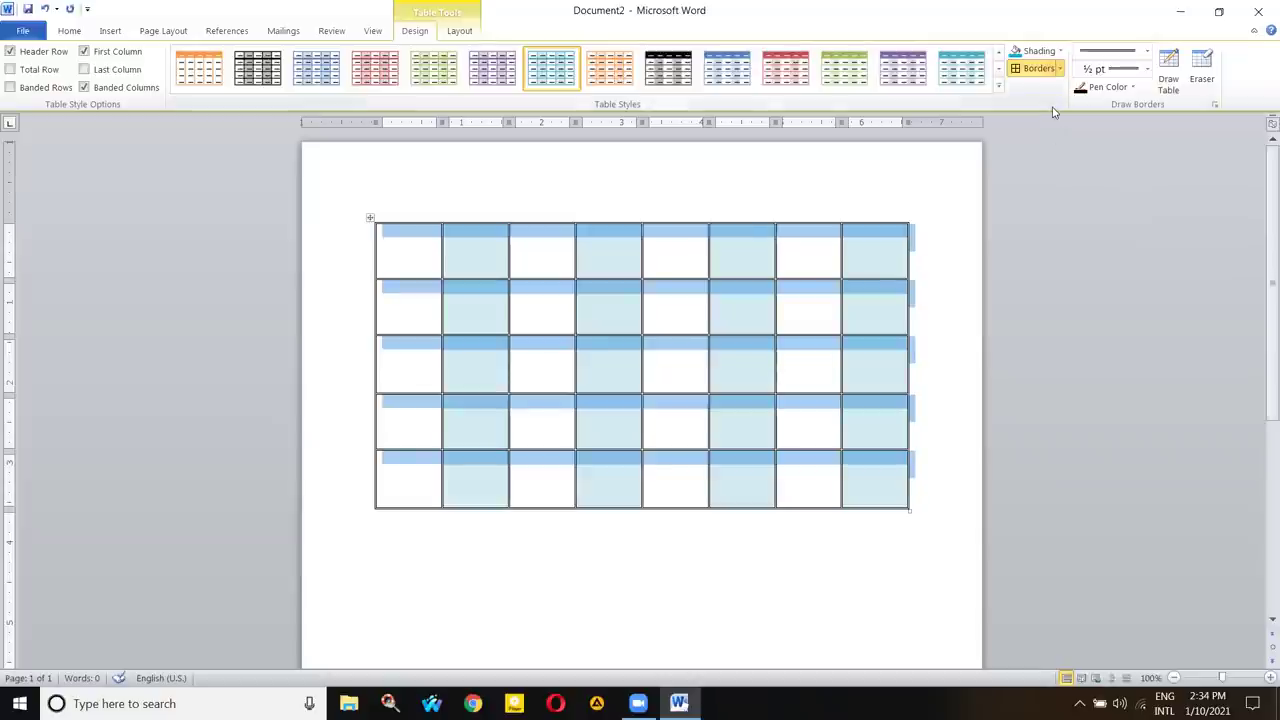
key(ctrl+z)
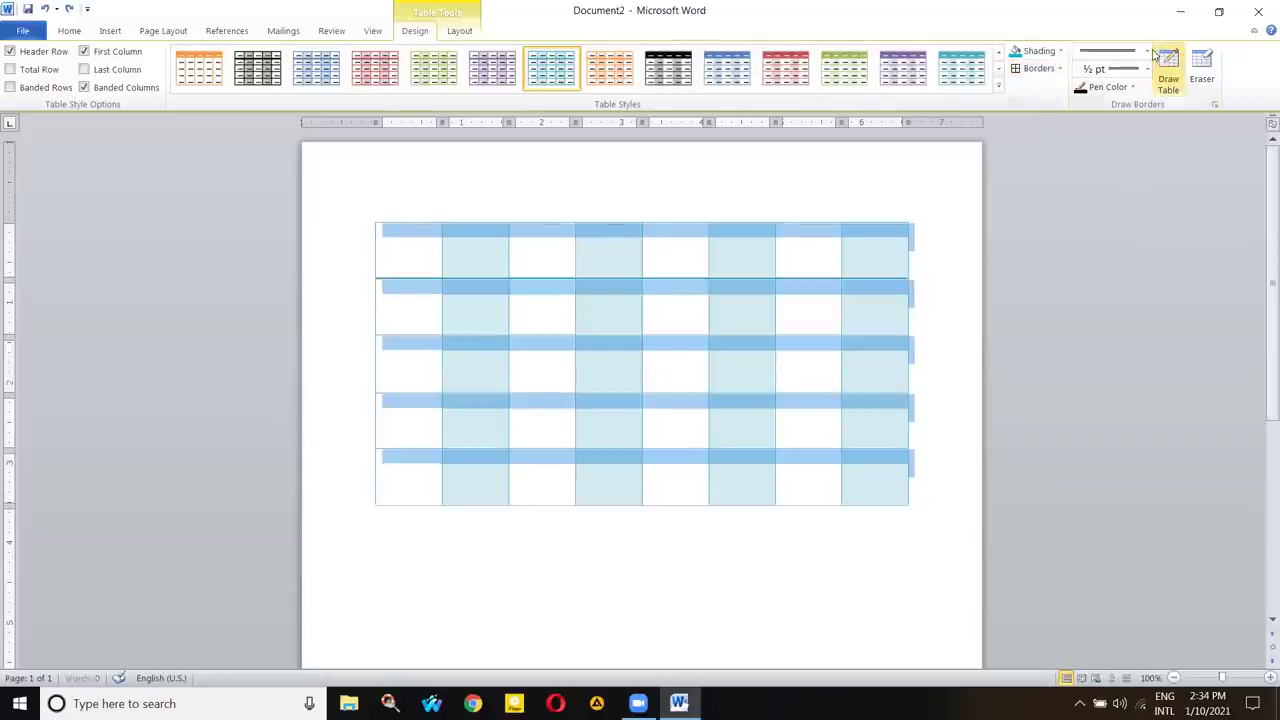
click(1147, 51)
click(1119, 95)
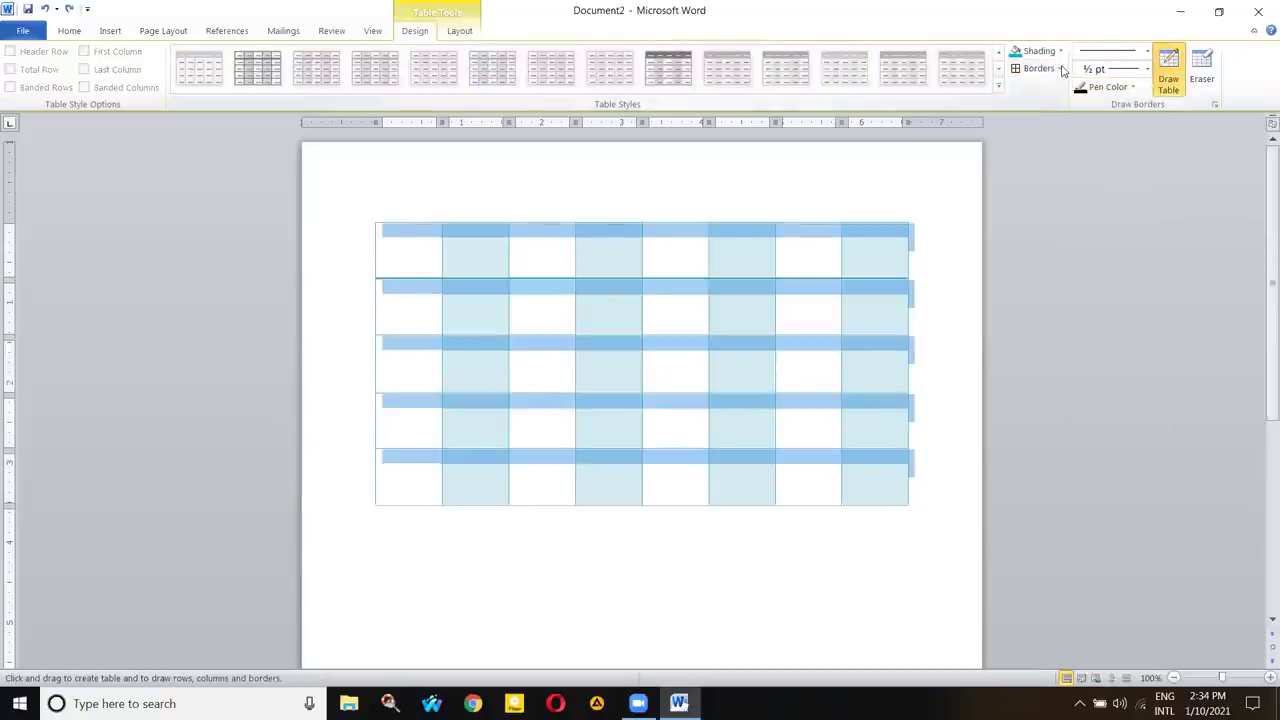
click(1063, 70)
click(1052, 186)
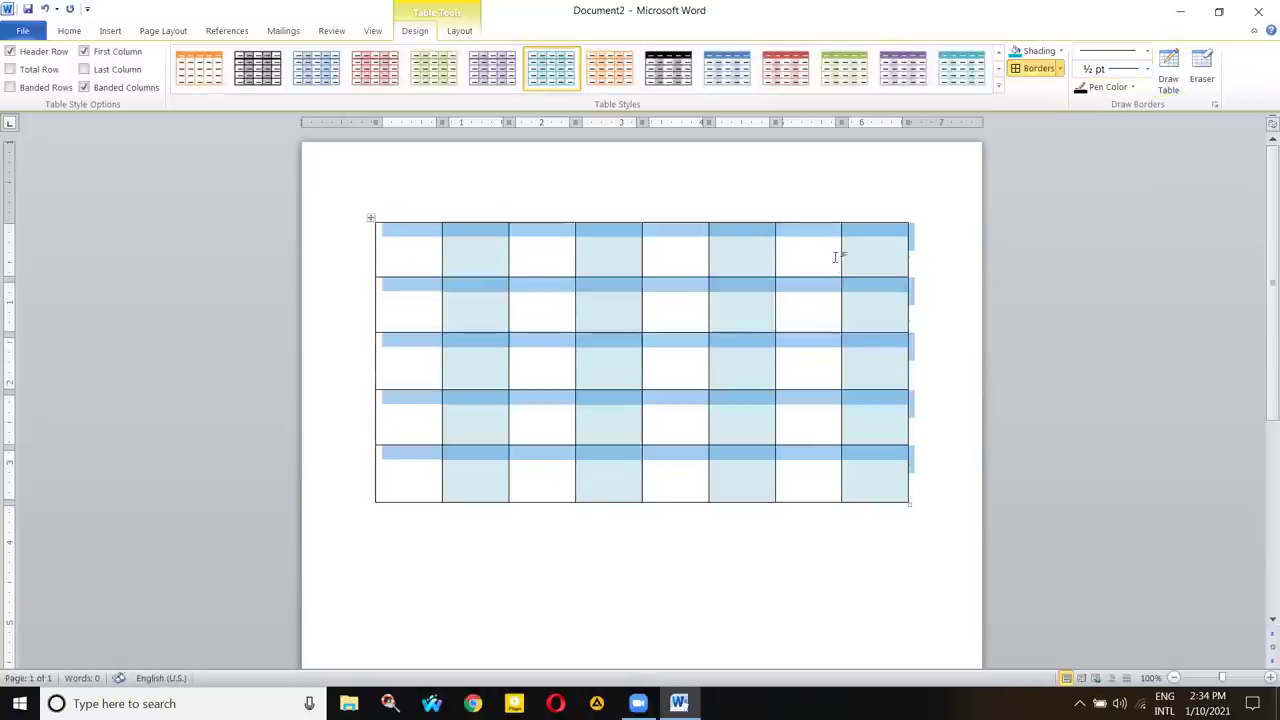
click(835, 257)
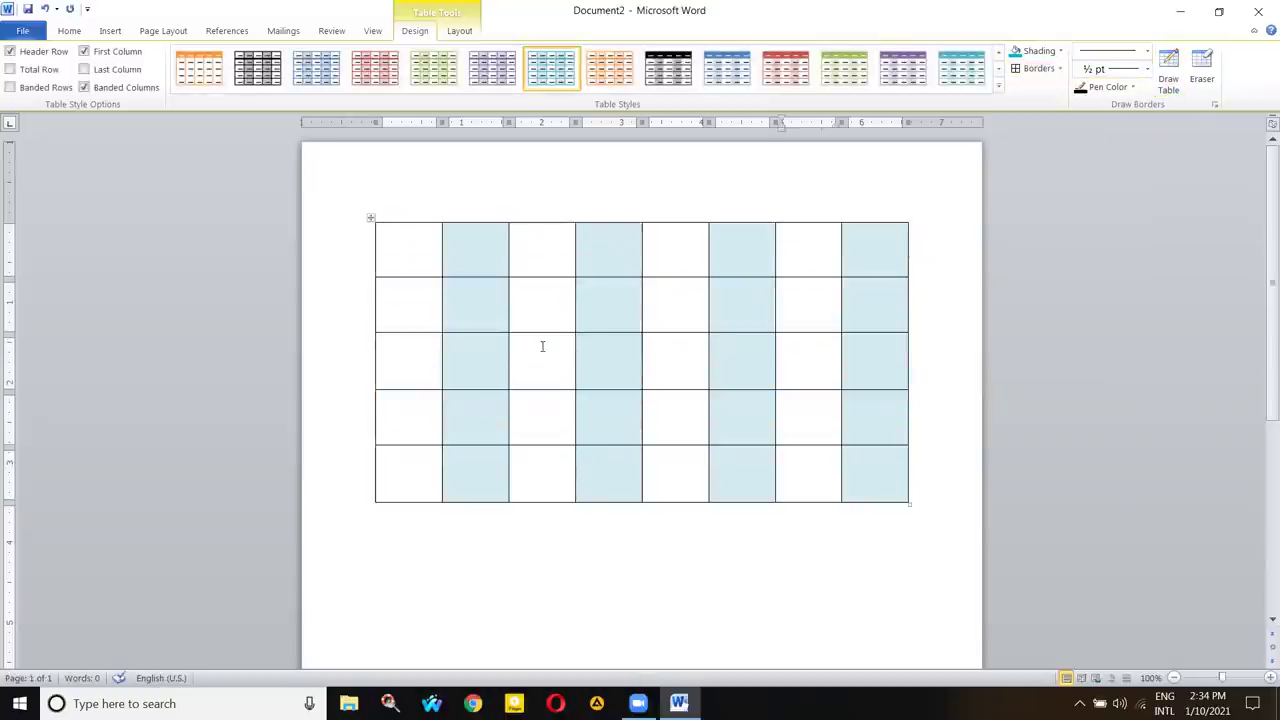
click(371, 221)
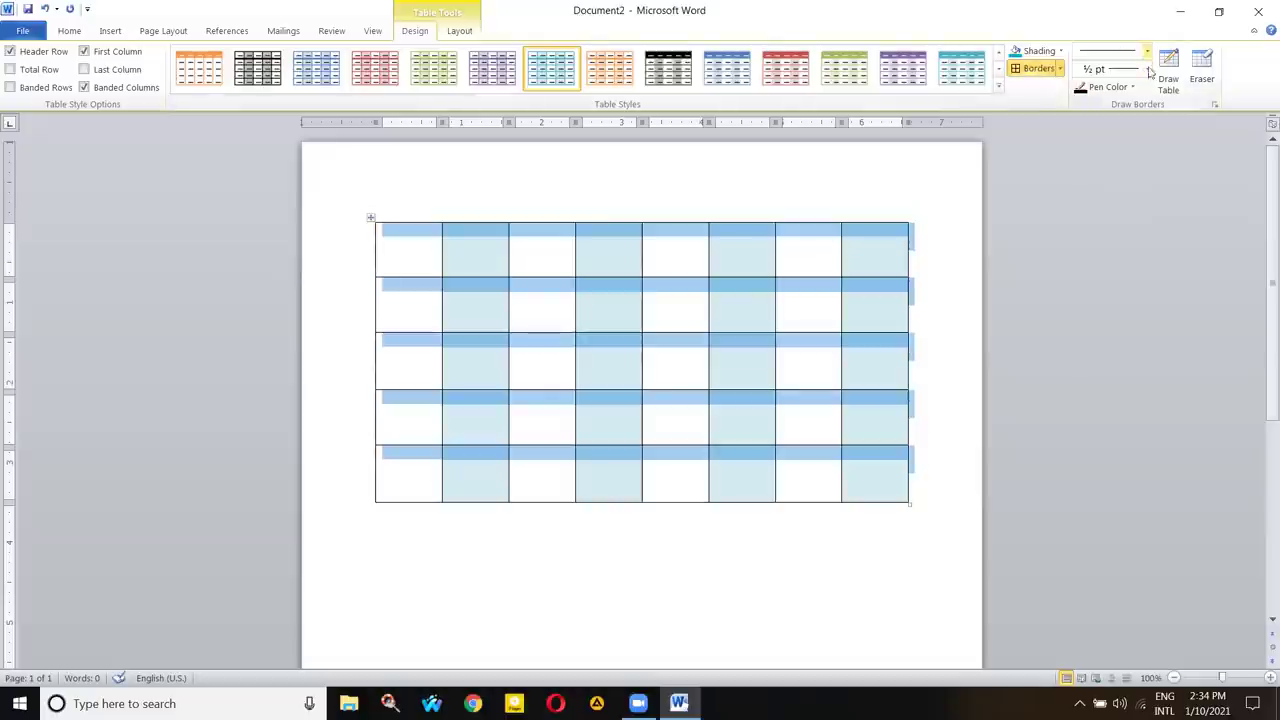
- Apply All Borders with a thin single line, giving dark grey ½ pt gridlines
click(1147, 68)
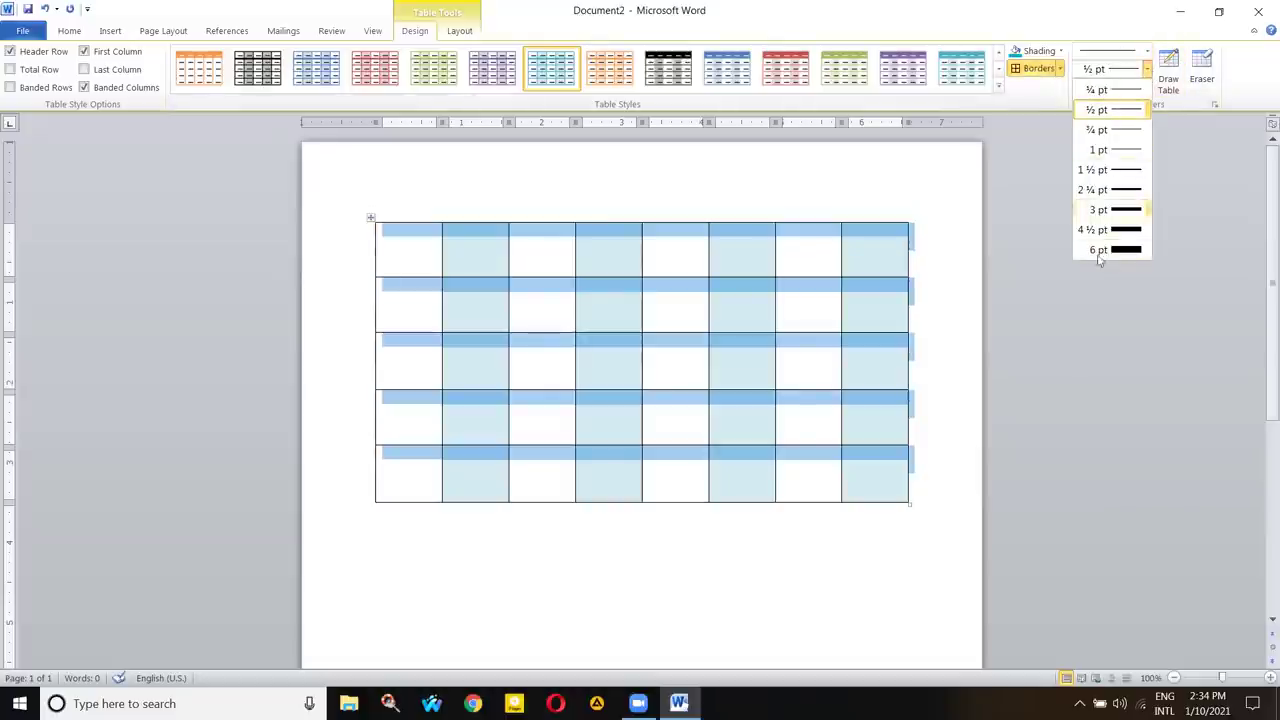
click(1147, 51)
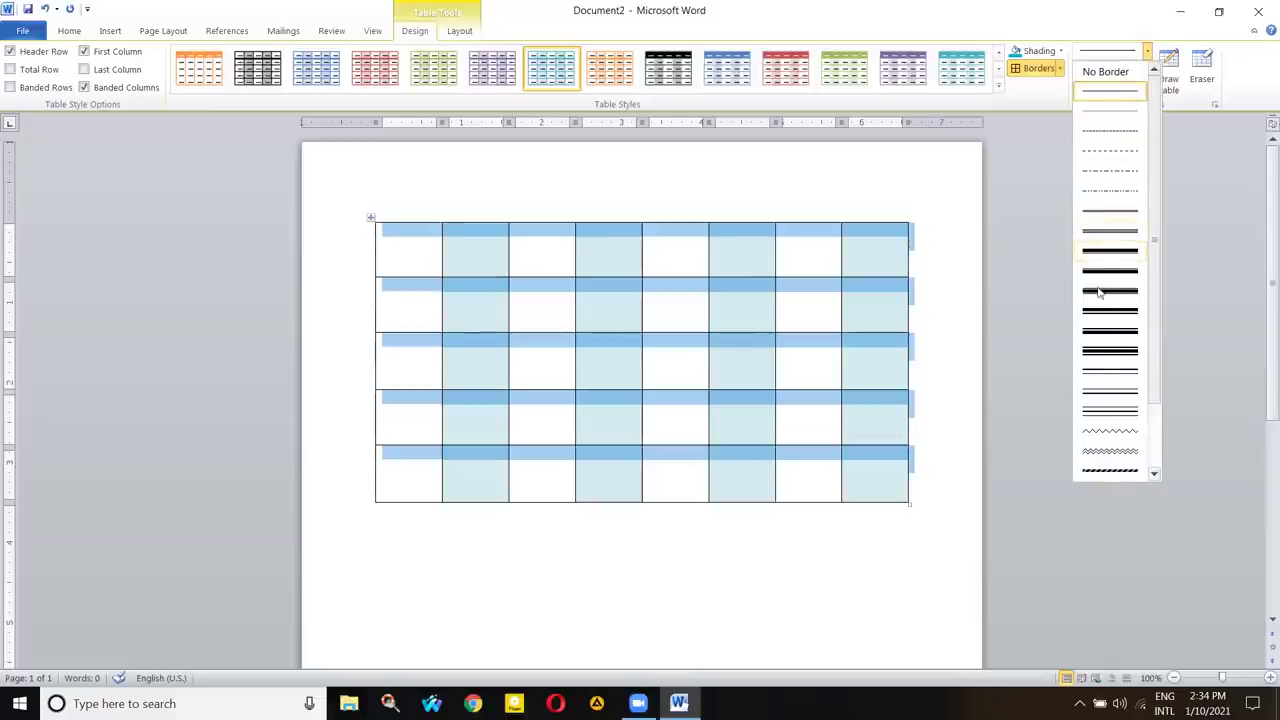
scroll(1103, 422, down, 4)
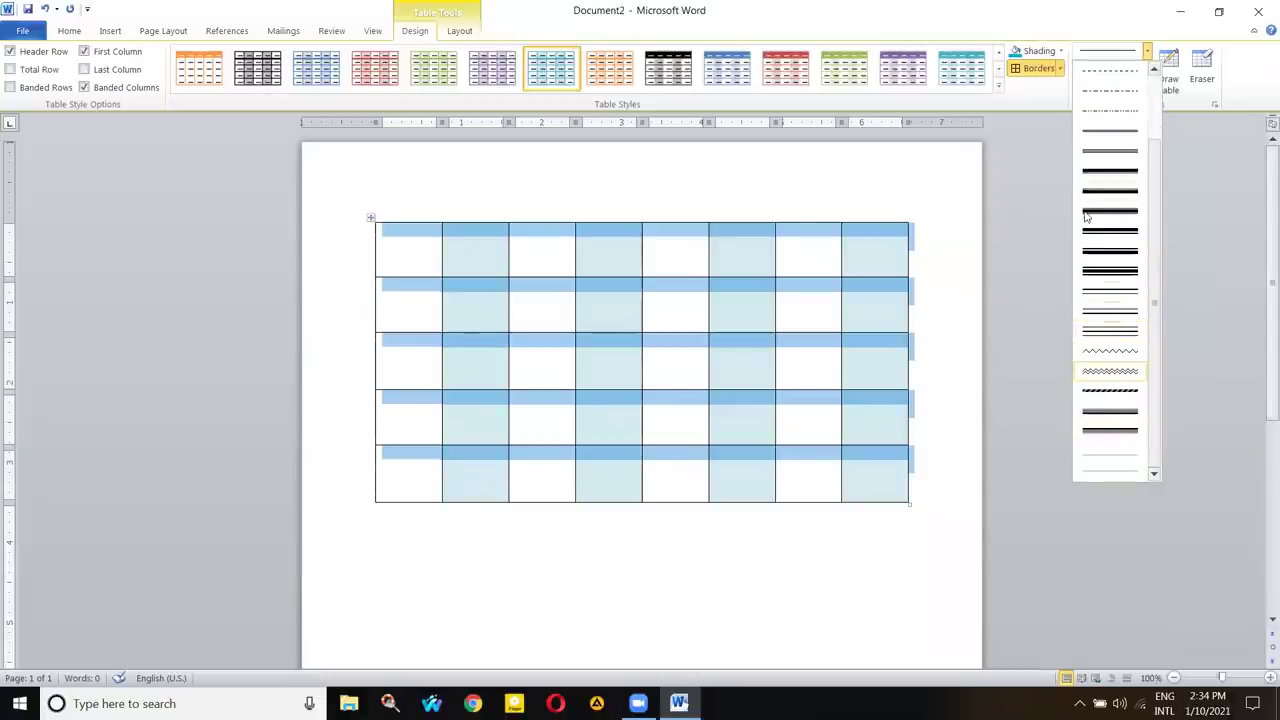
click(1097, 150)
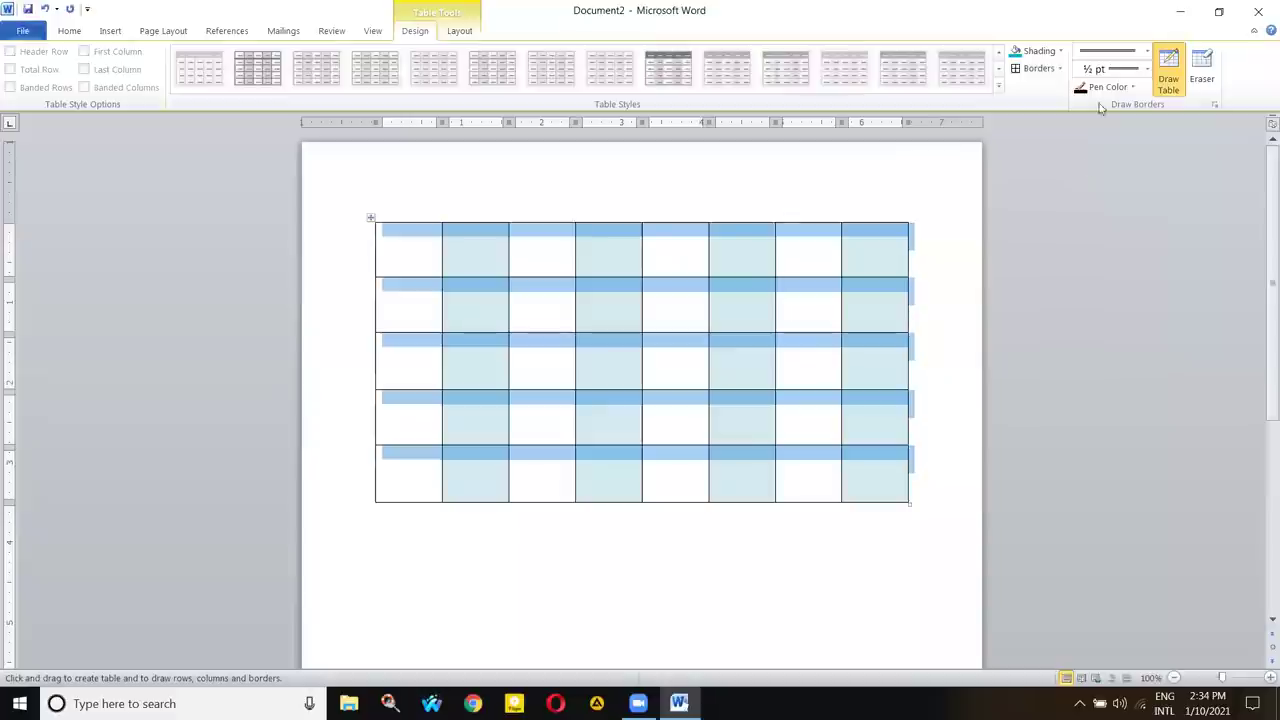
click(1060, 69)
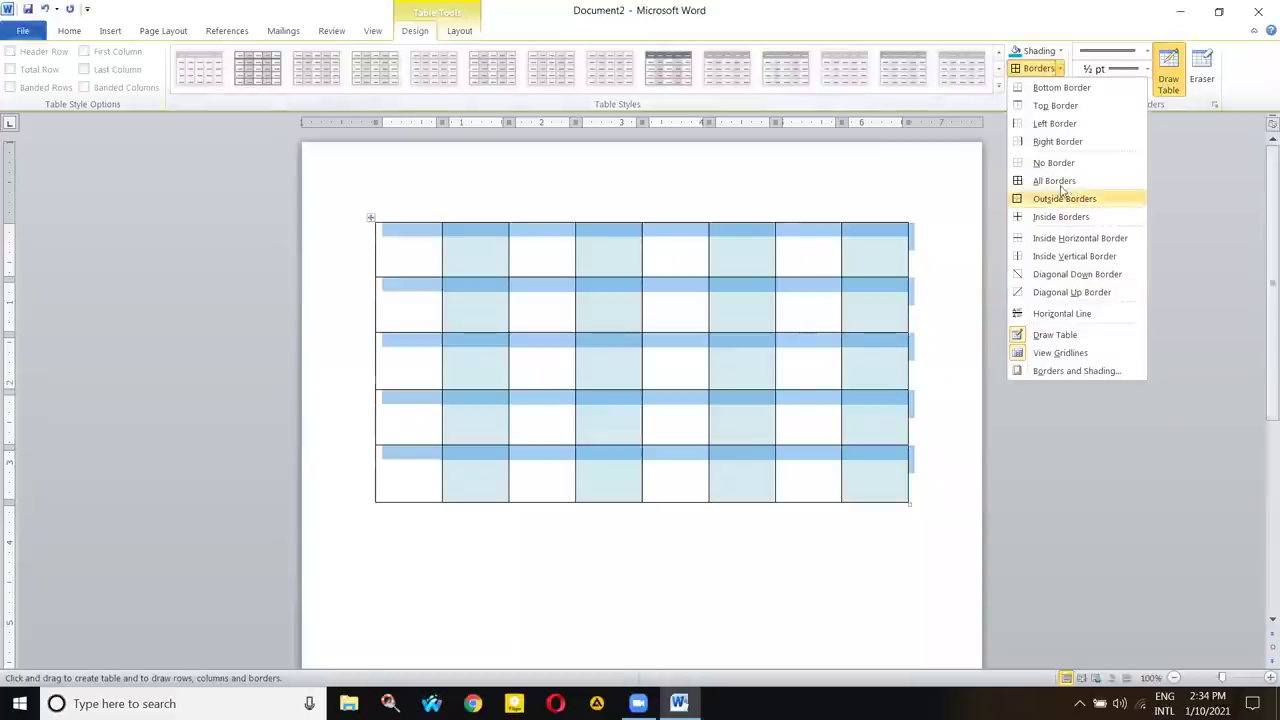
click(1054, 181)
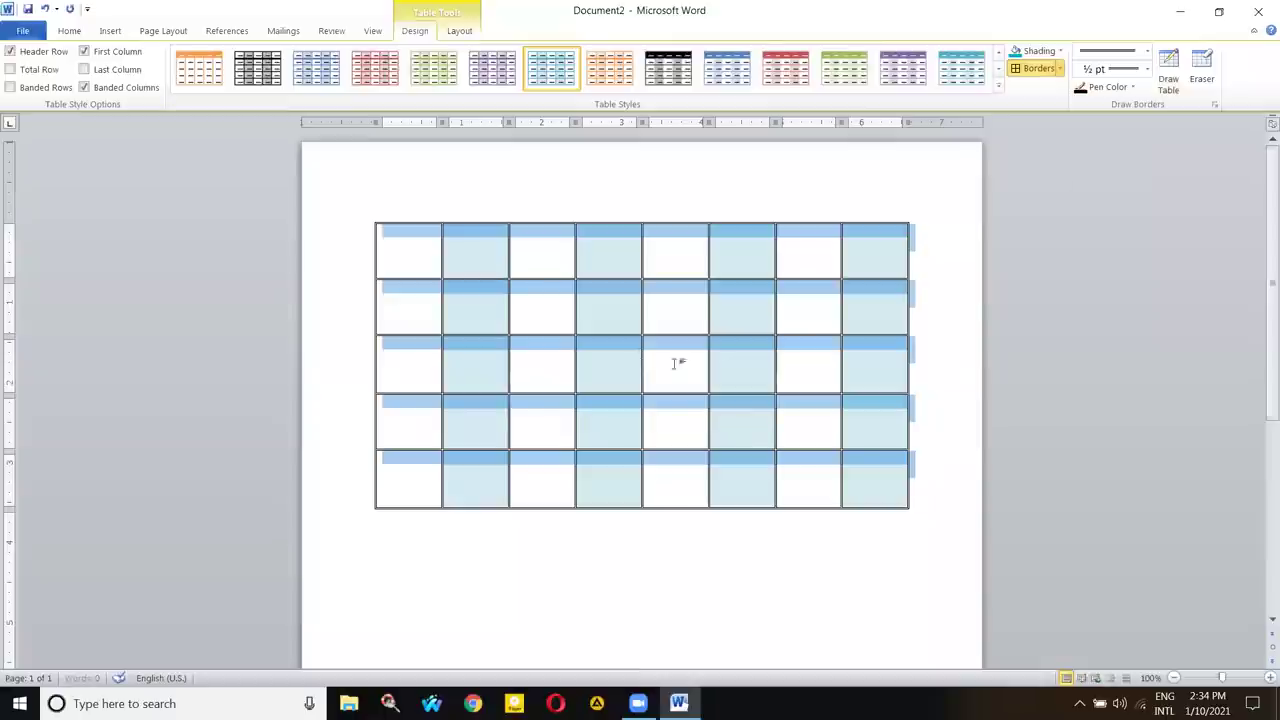
click(549, 253)
drag(393, 240, 893, 470)
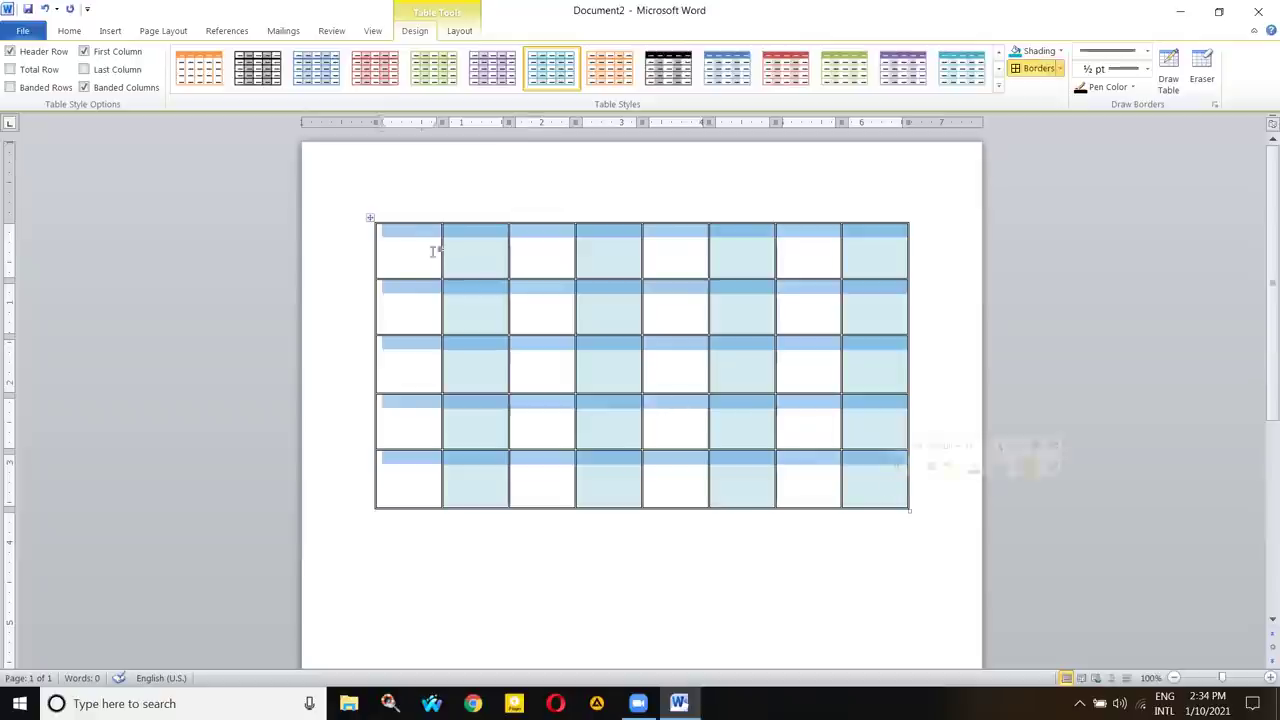
click(401, 242)
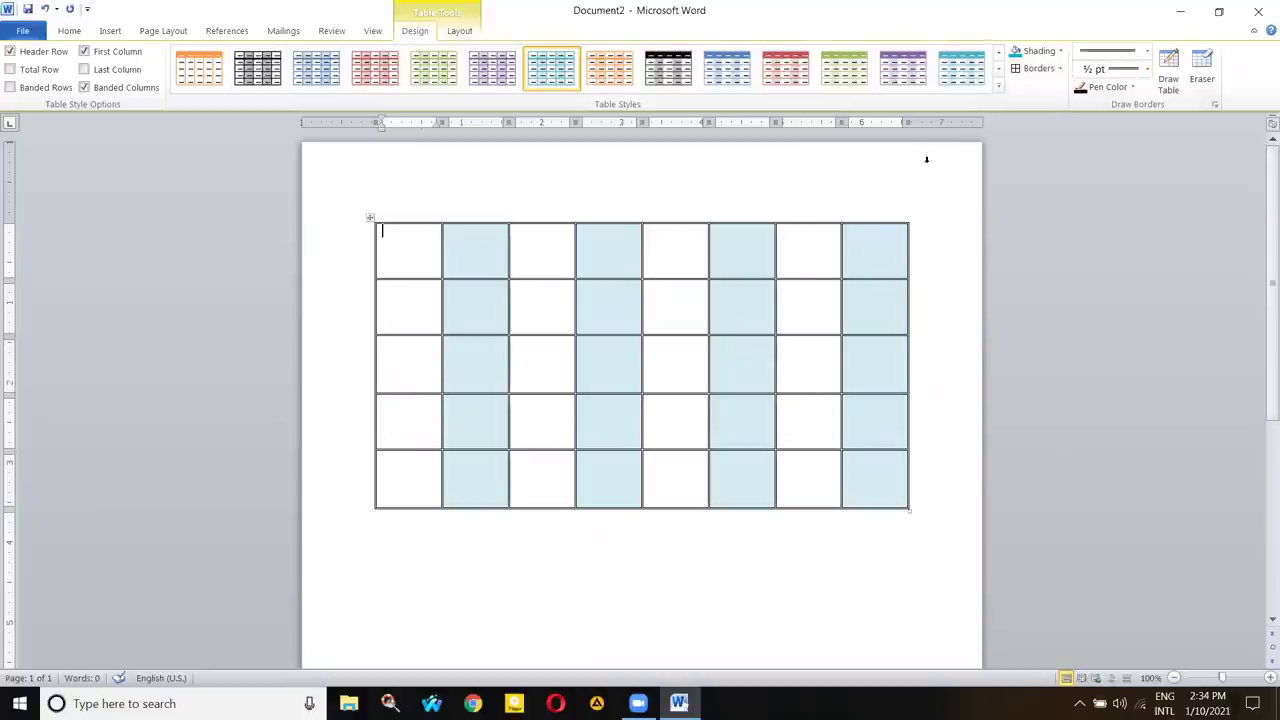
- Set the border pen to a ¾ pt wavy line for the table
key(ctrl+a)
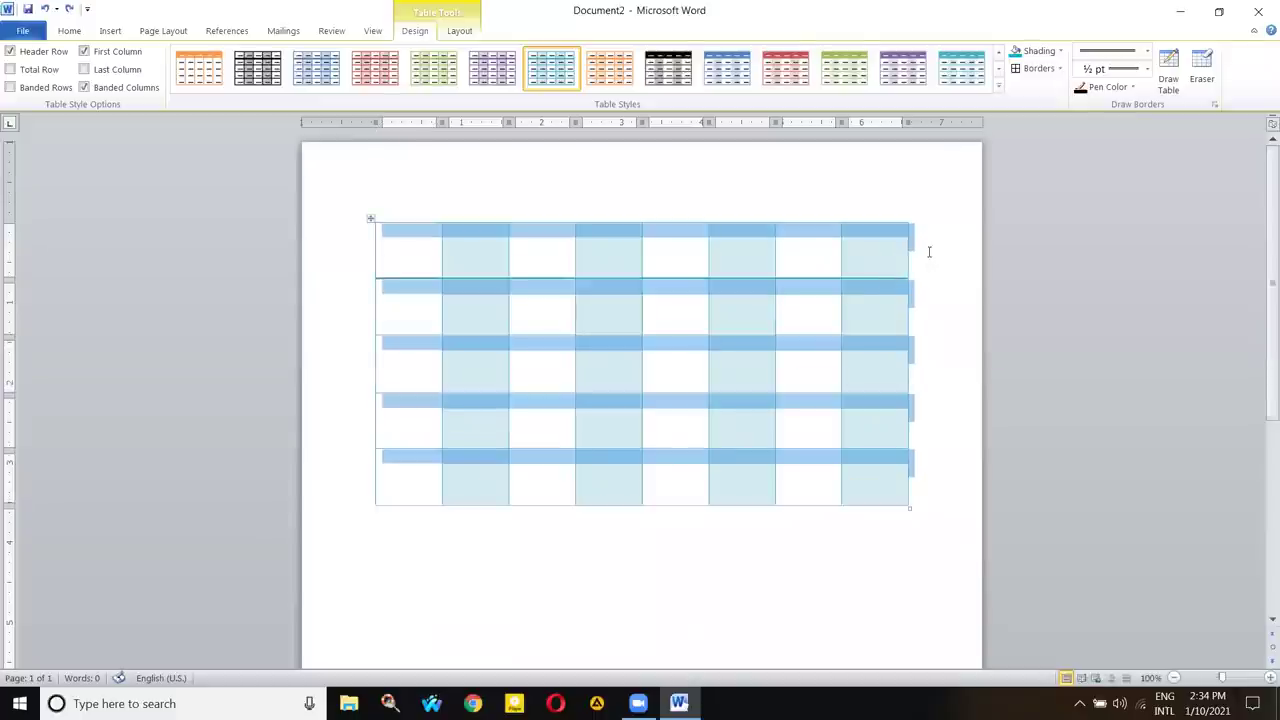
click(886, 241)
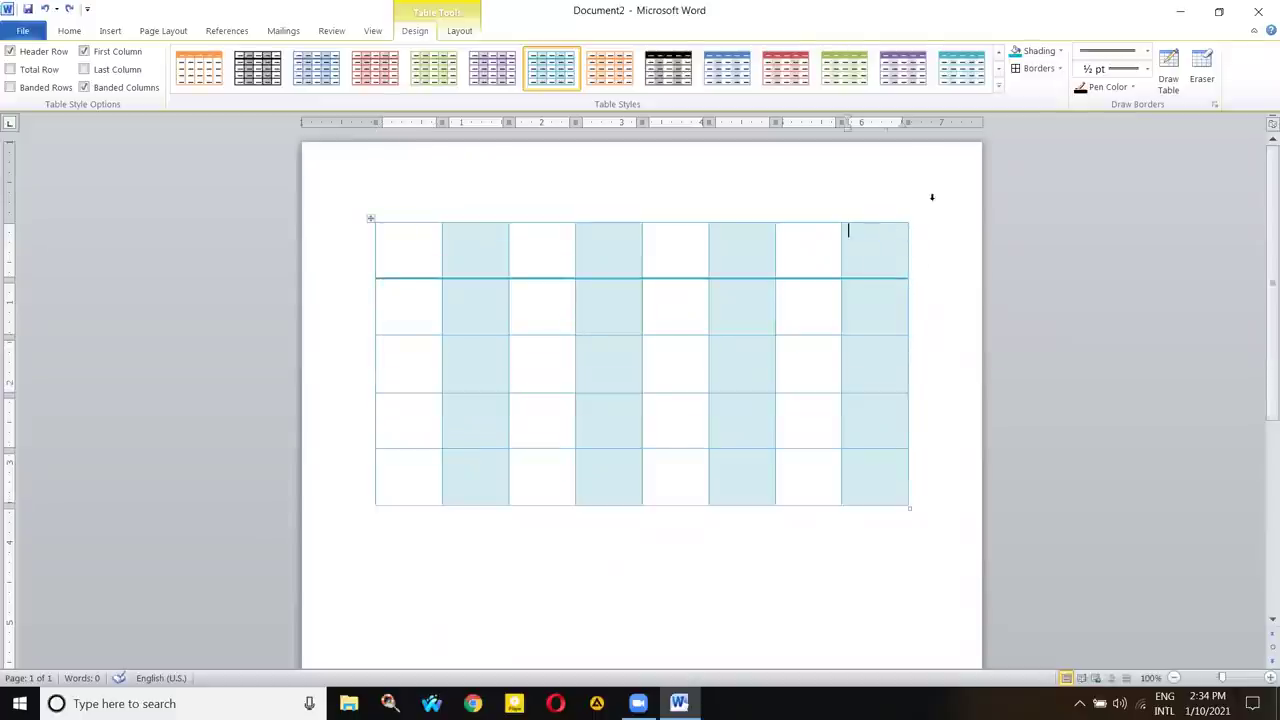
click(1061, 70)
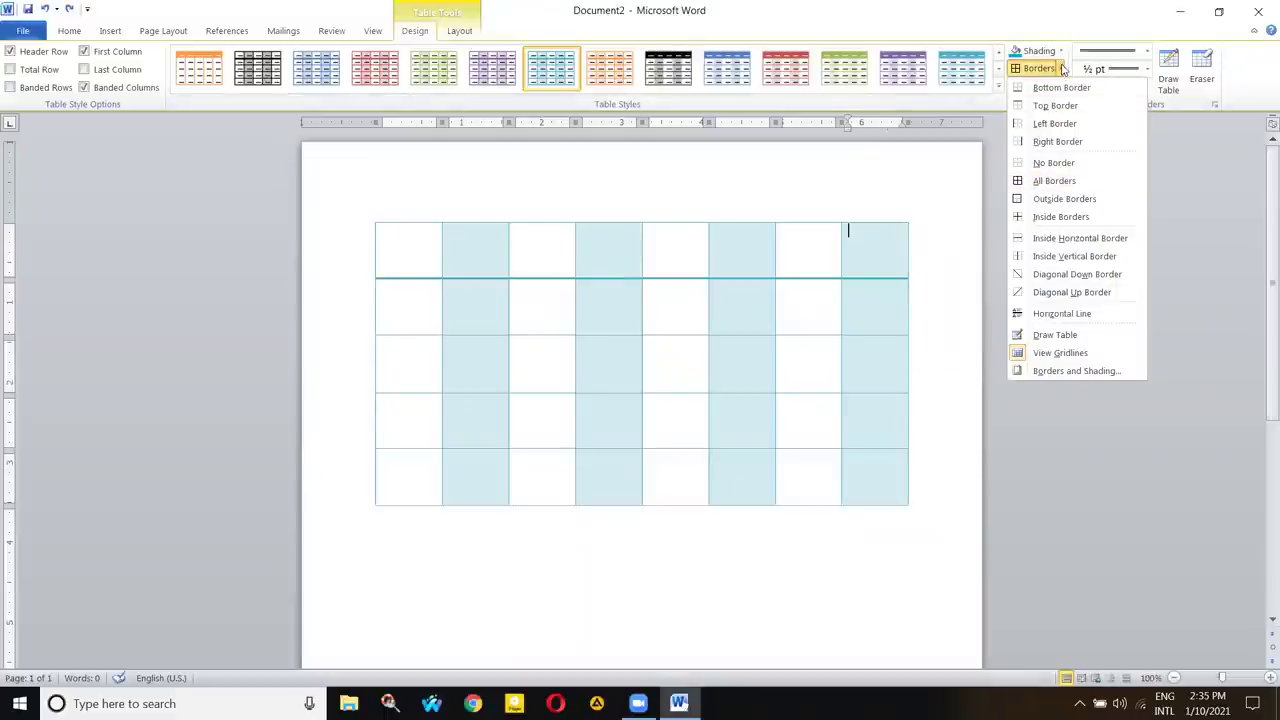
click(1061, 69)
click(1148, 72)
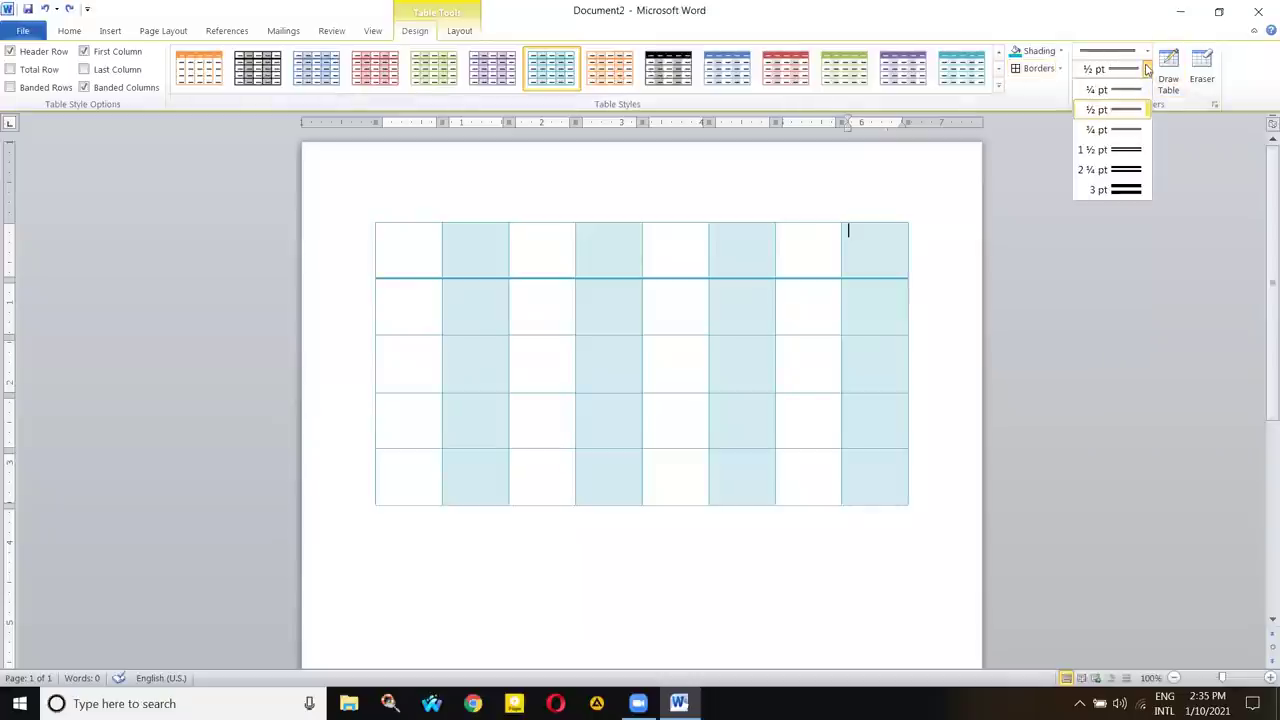
click(1147, 51)
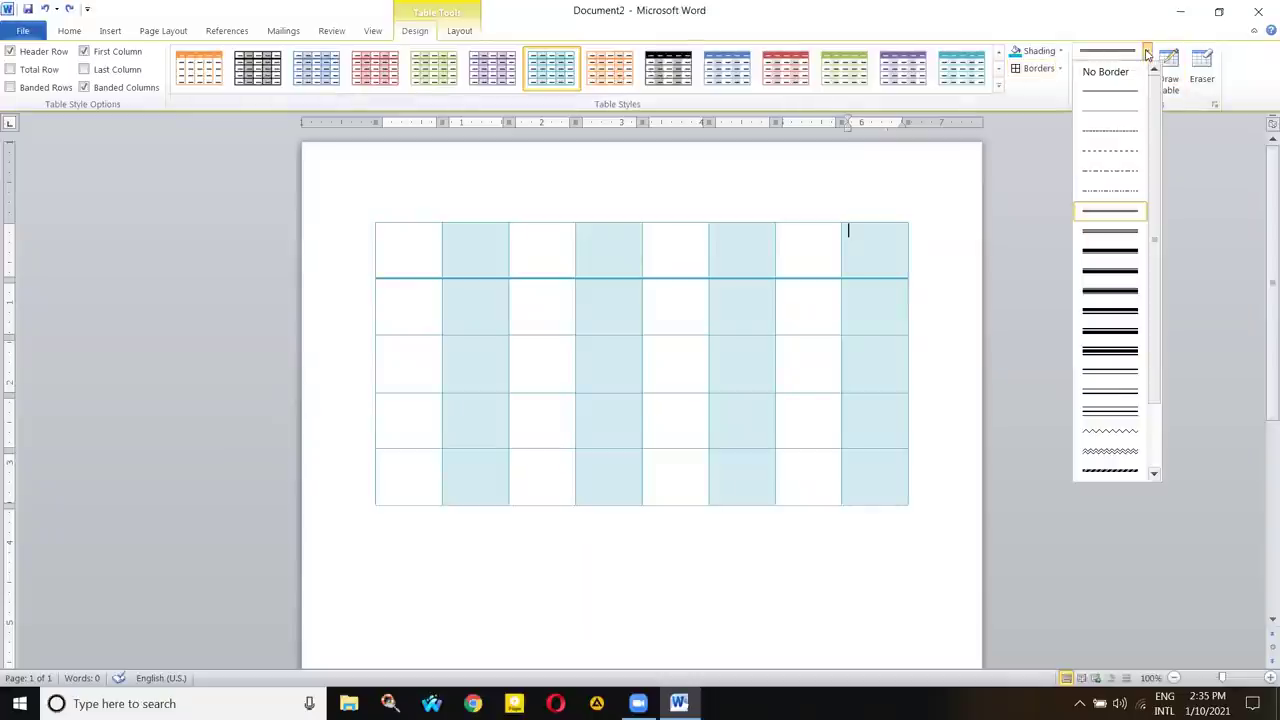
click(1125, 432)
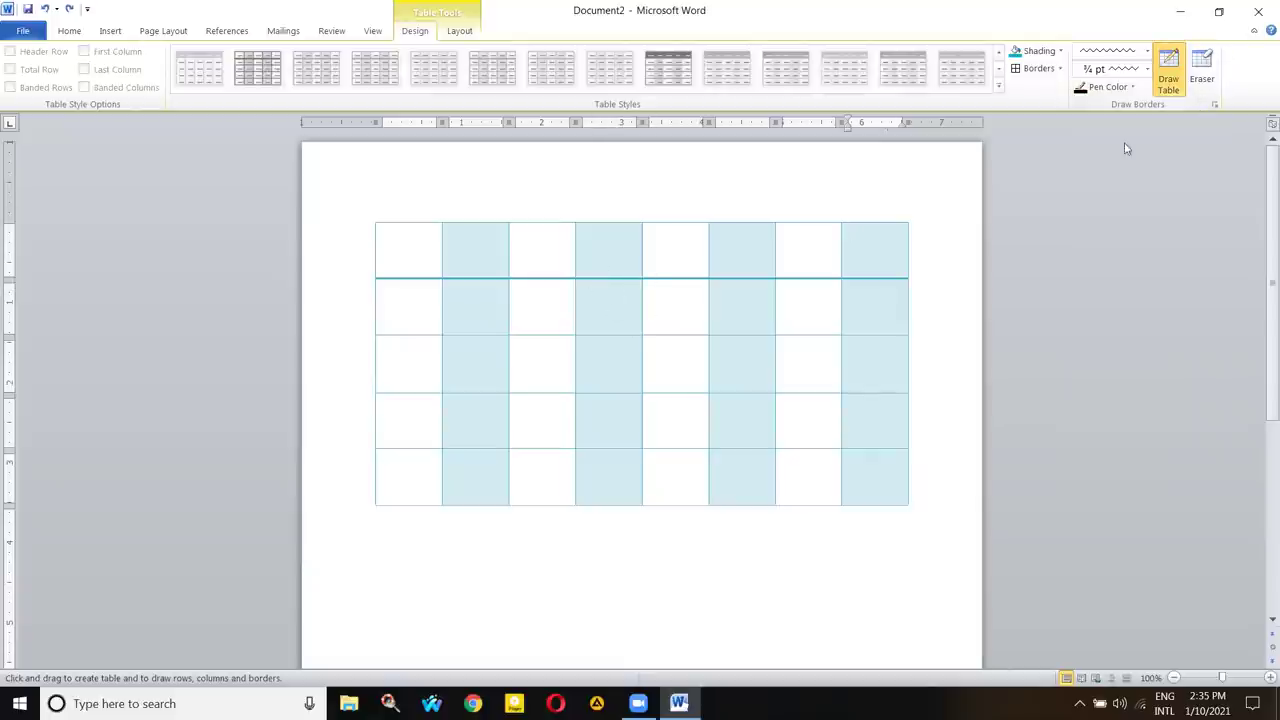
click(1147, 68)
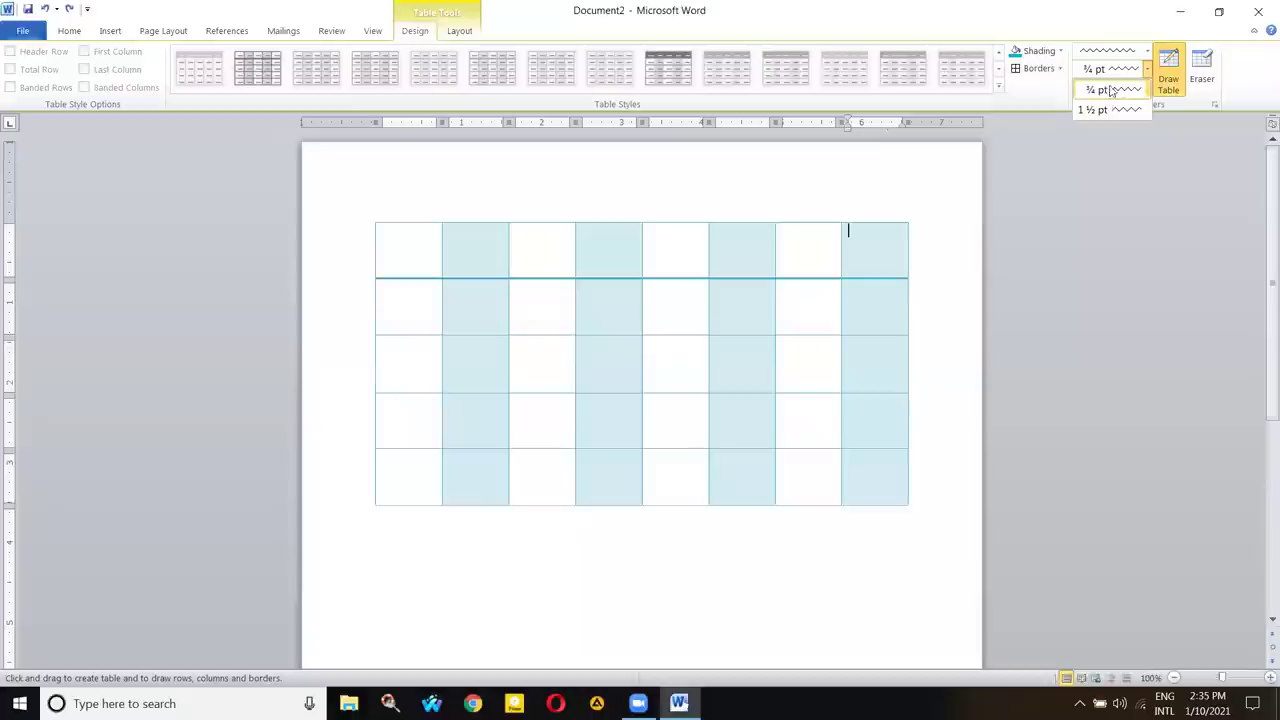
click(1147, 50)
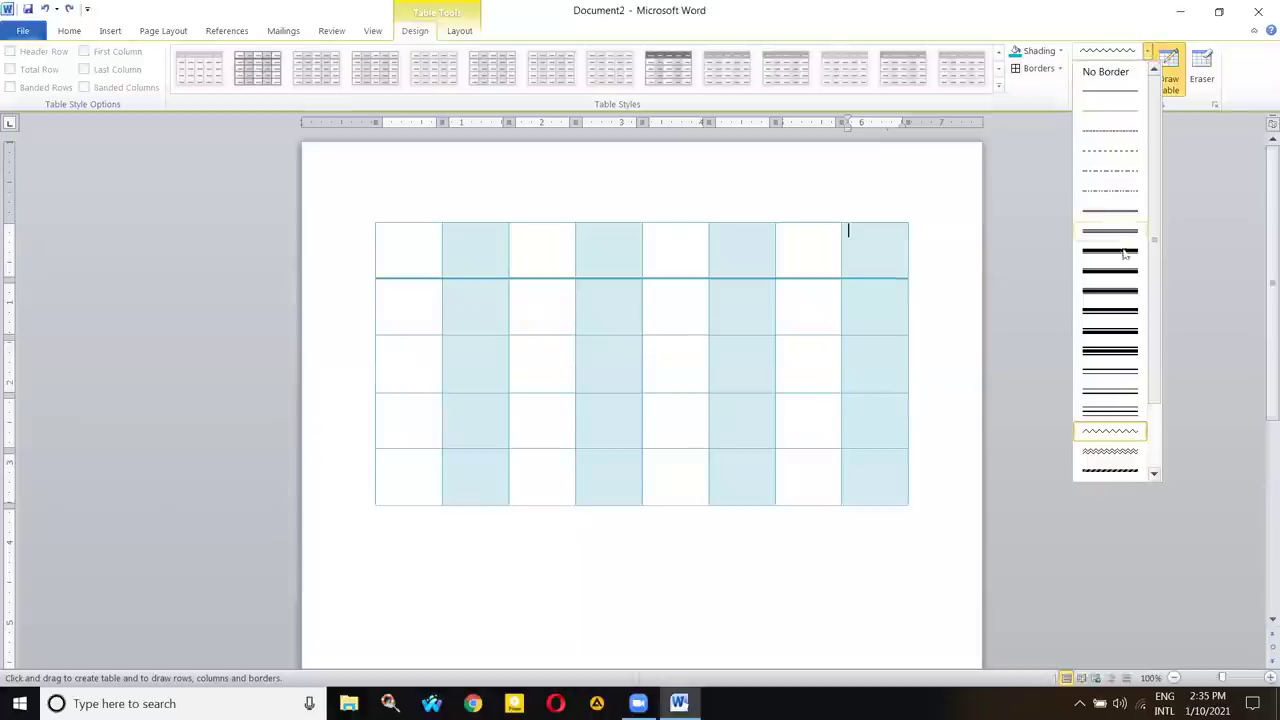
click(1107, 432)
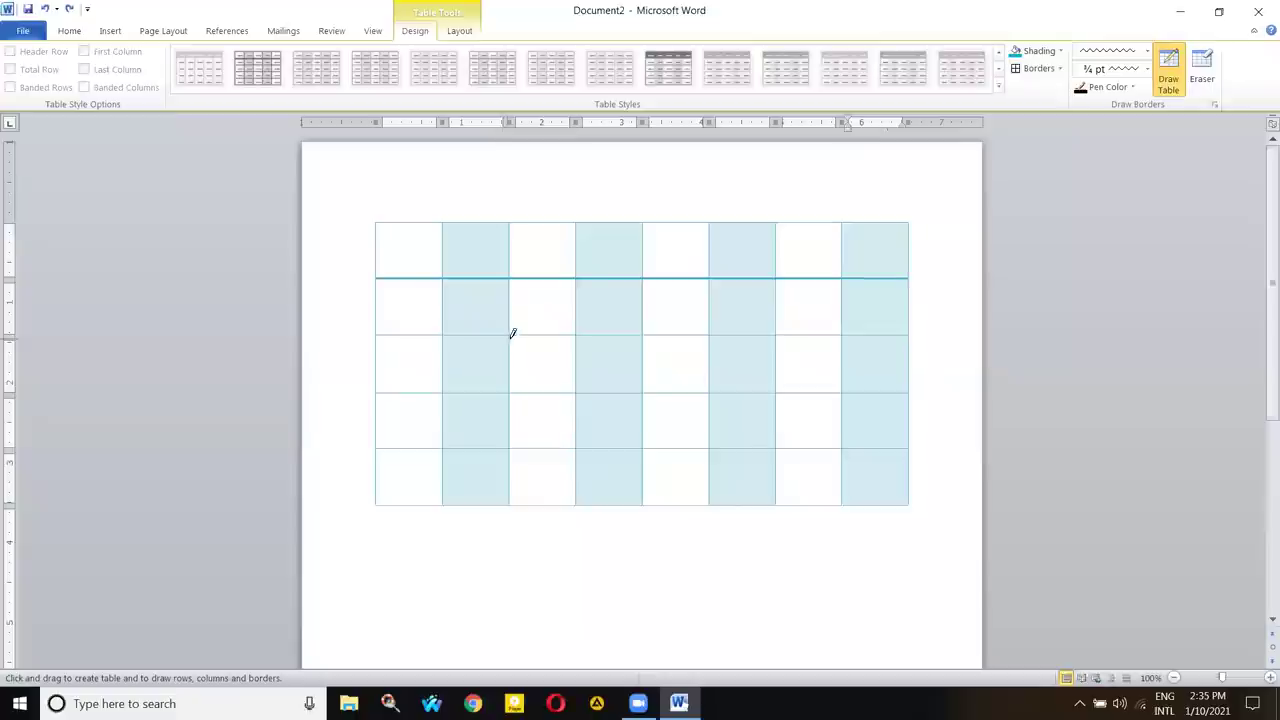
- Draw wavy borders along the top, left, bottom and right edges of the row-3, column-3 cell
mouse_move(511, 332)
mouse_down()
mouse_move(546, 330)
mouse_move(556, 349)
mouse_up()
drag(541, 348, 511, 373)
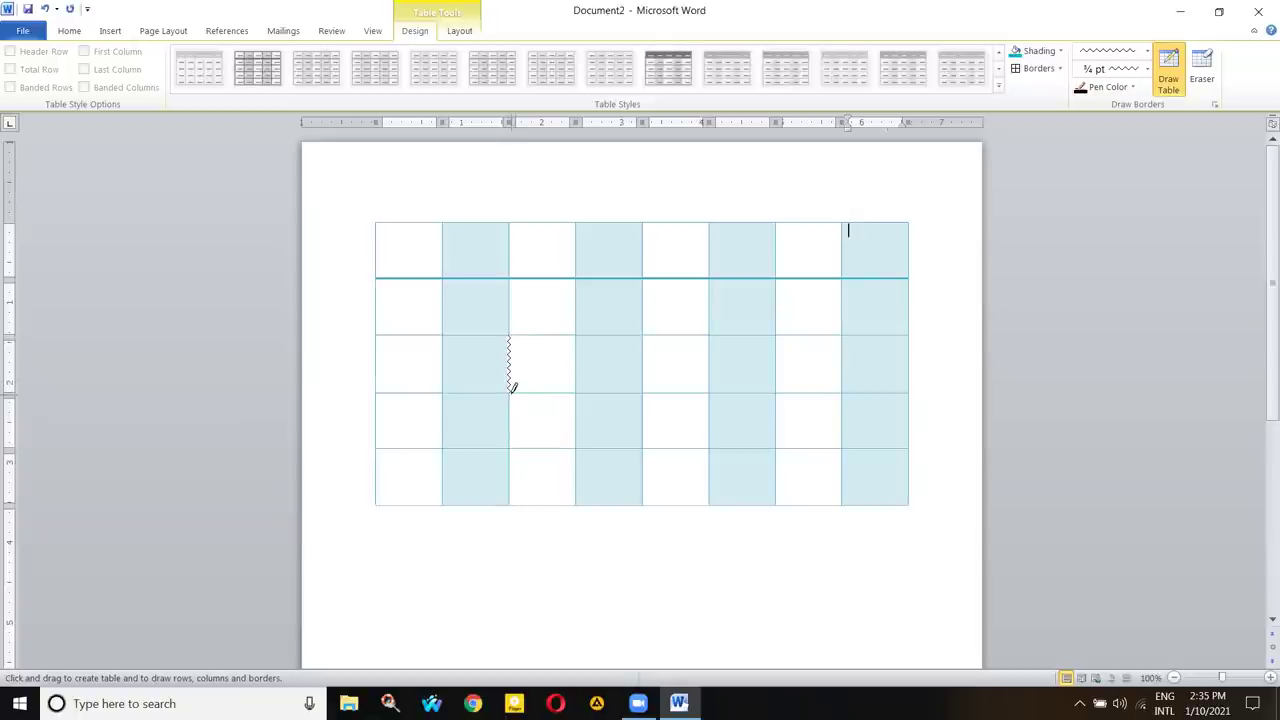
drag(511, 388, 573, 386)
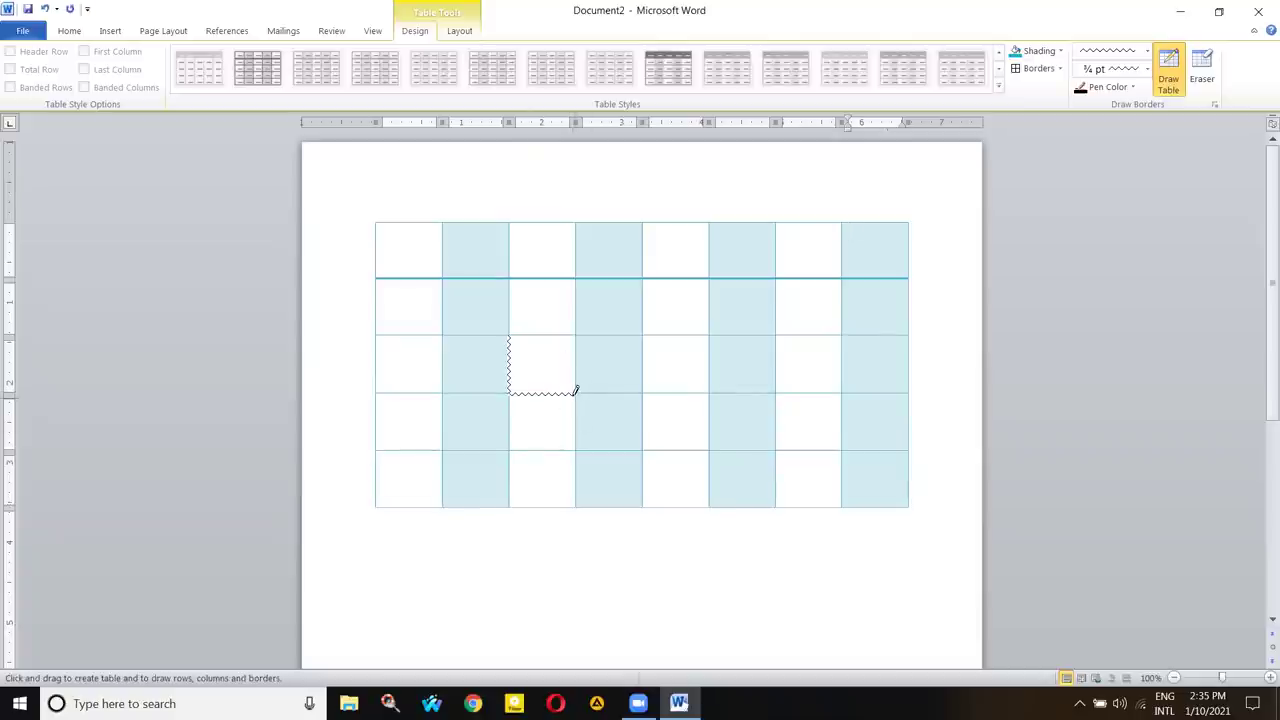
mouse_move(577, 387)
mouse_down()
mouse_move(577, 337)
mouse_move(511, 331)
mouse_move(571, 330)
mouse_up()
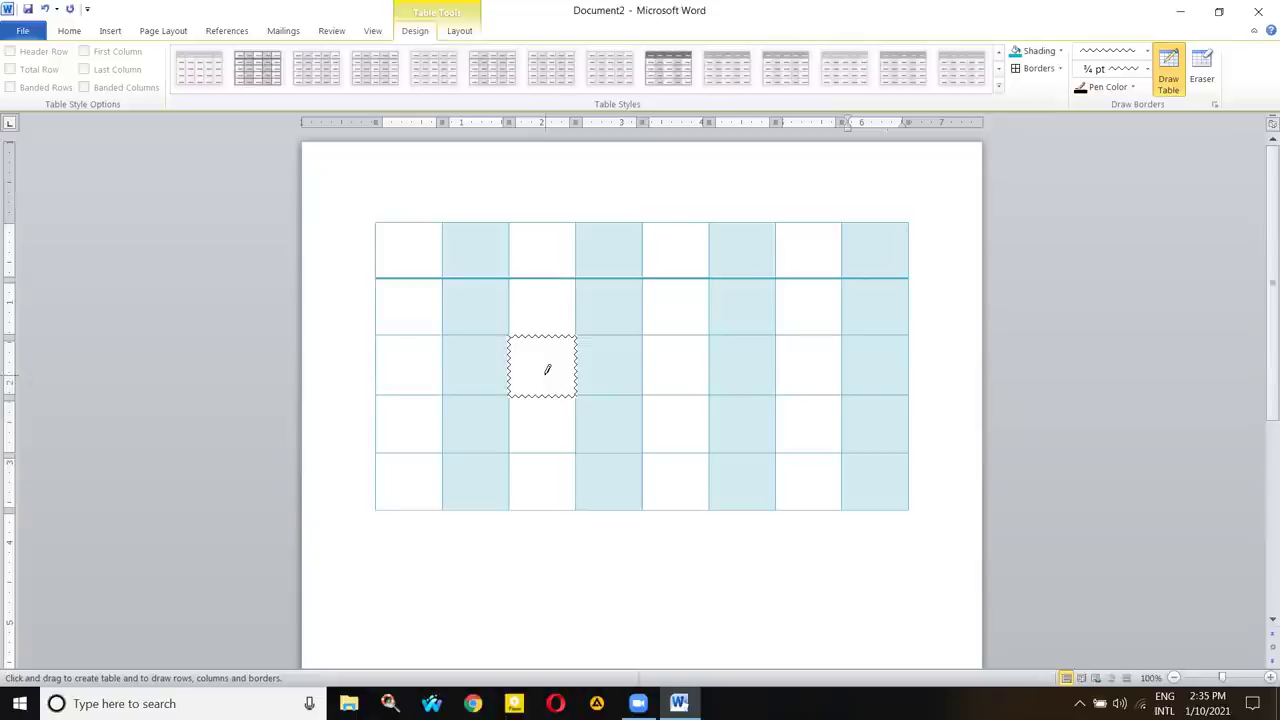
- With the Eraser, merge column three's cells in rows 2–4, undoing once and erasing again
click(1205, 72)
click(541, 335)
click(527, 383)
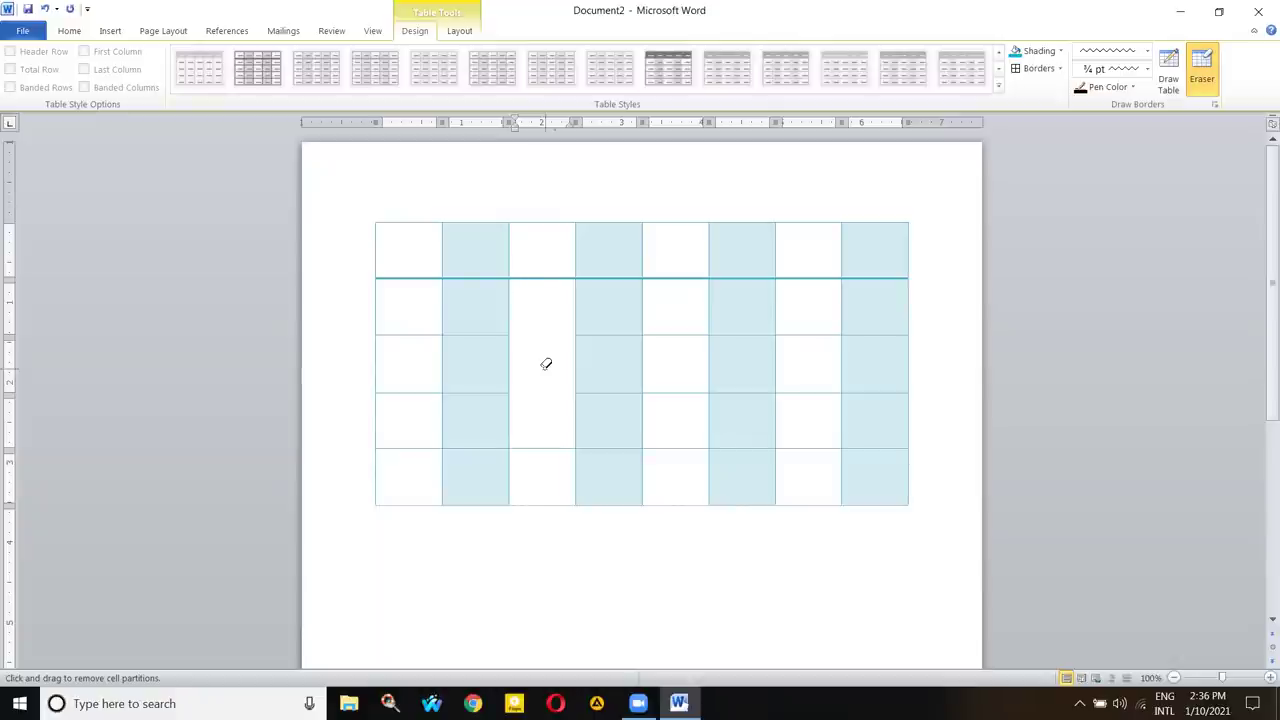
key(ctrl+z)
key(ctrl+z)
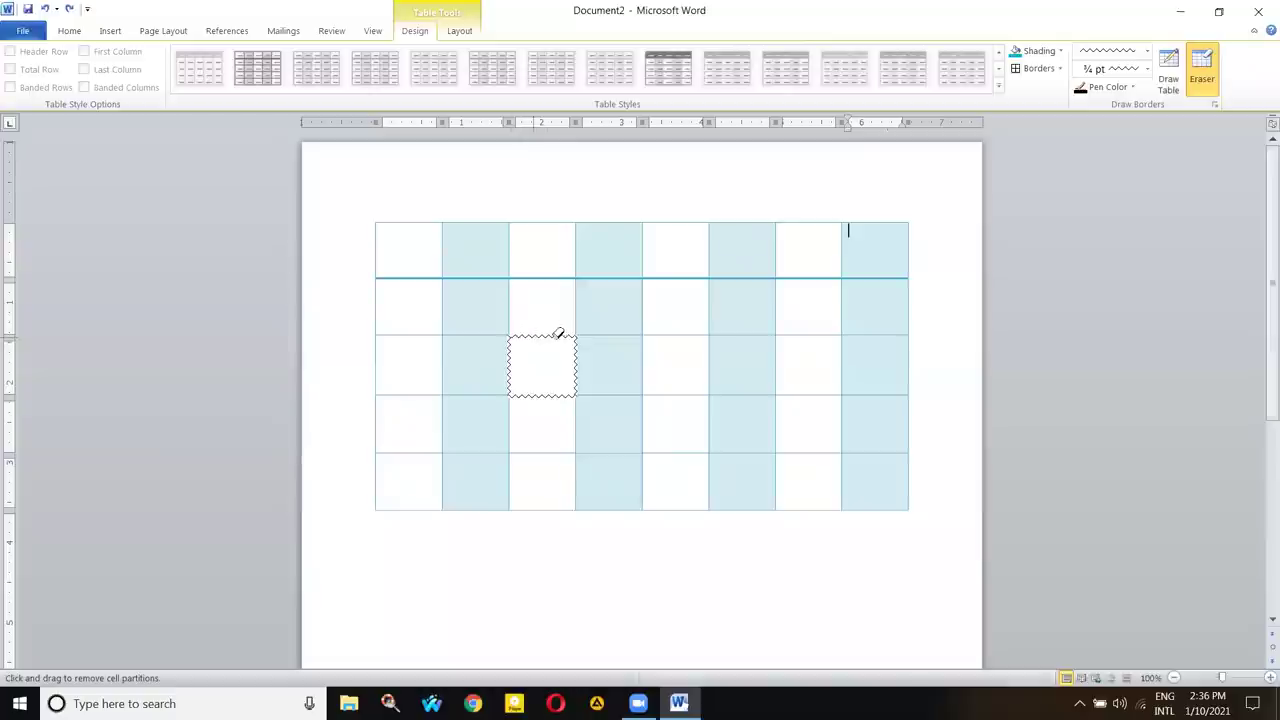
click(557, 335)
click(536, 393)
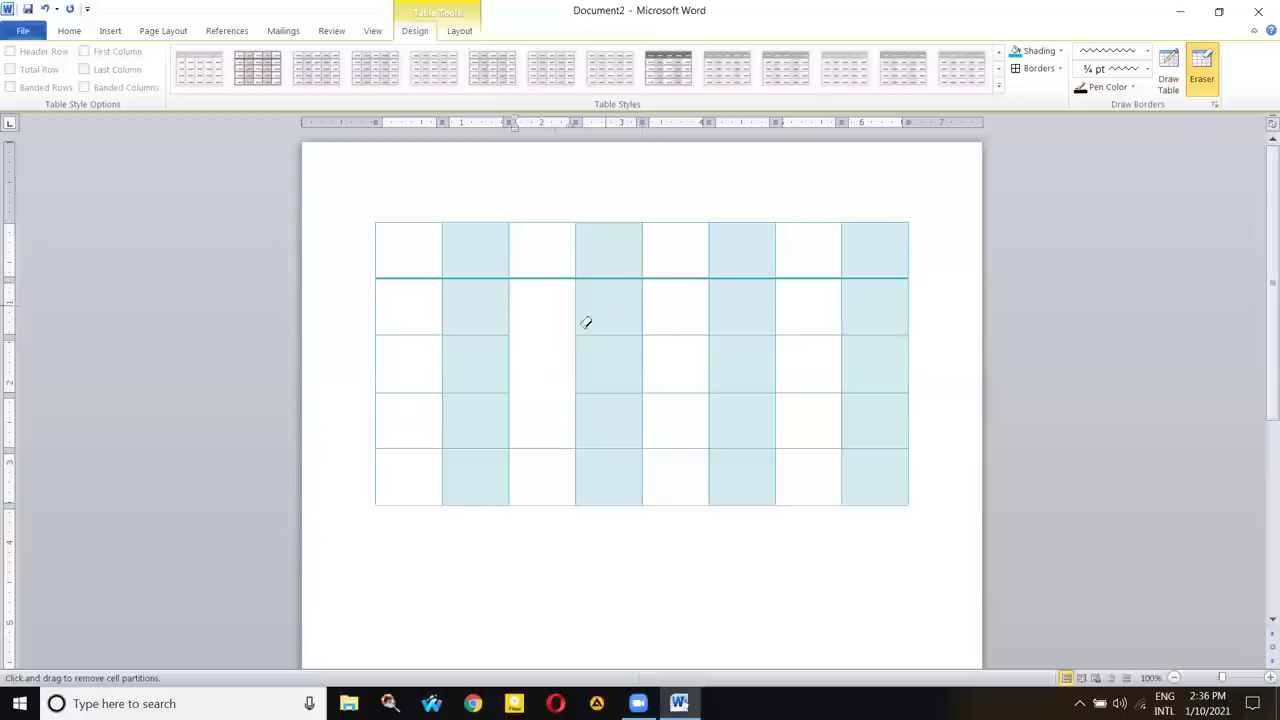
- Erase the row dividers to merge the stacked body cells in columns four and five
click(612, 330)
click(654, 333)
click(1200, 68)
click(1200, 68)
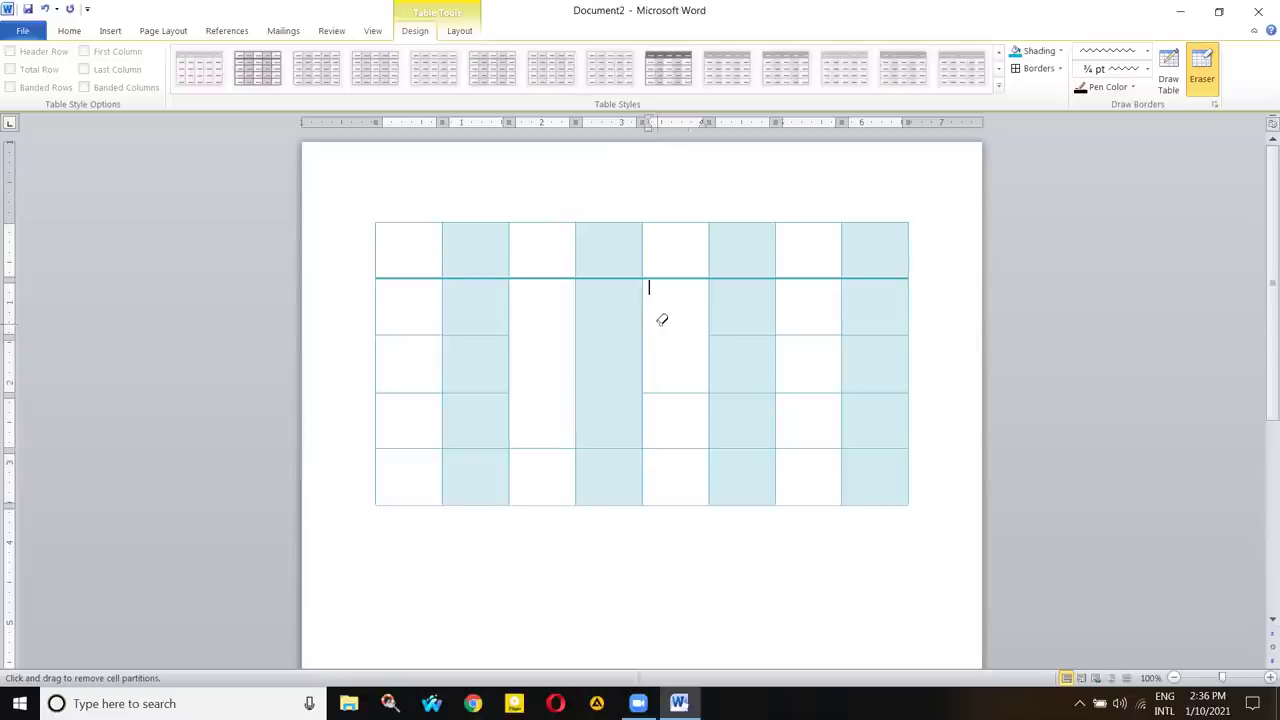
click(673, 392)
- Erase the row dividers to merge the middle cells in columns six through eight
click(746, 334)
click(745, 390)
click(814, 334)
click(809, 392)
click(874, 334)
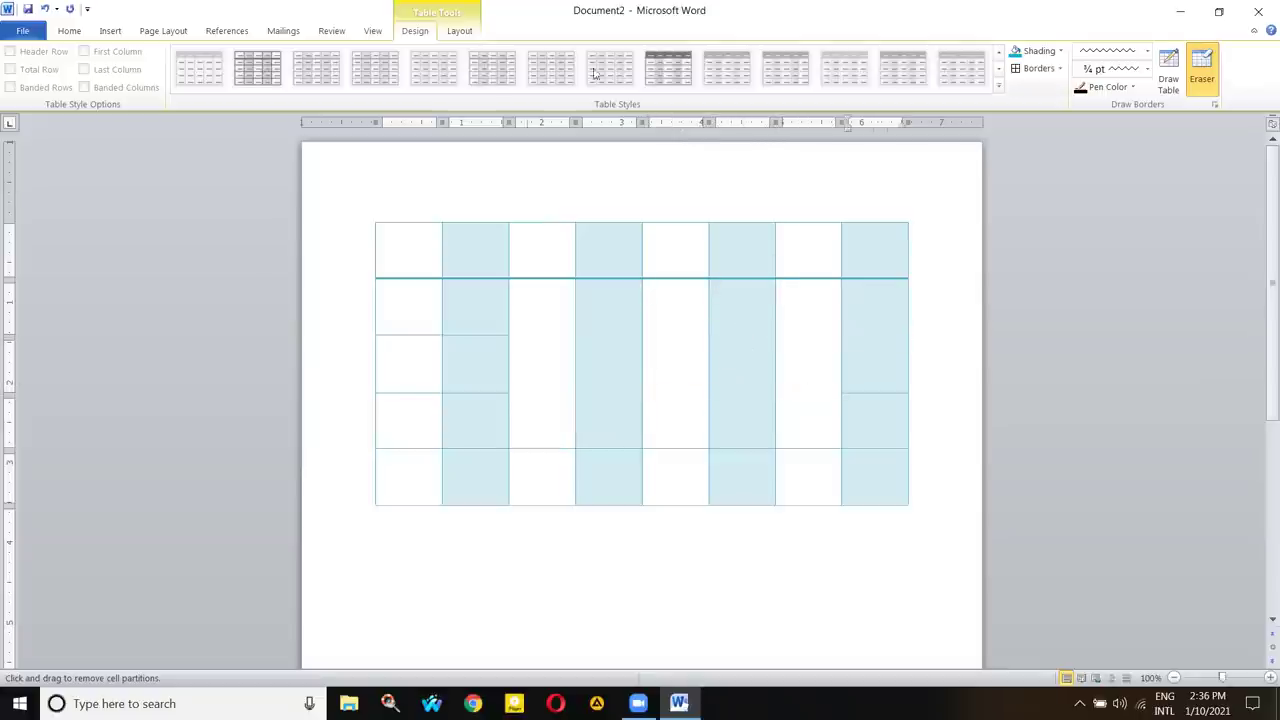
click(468, 30)
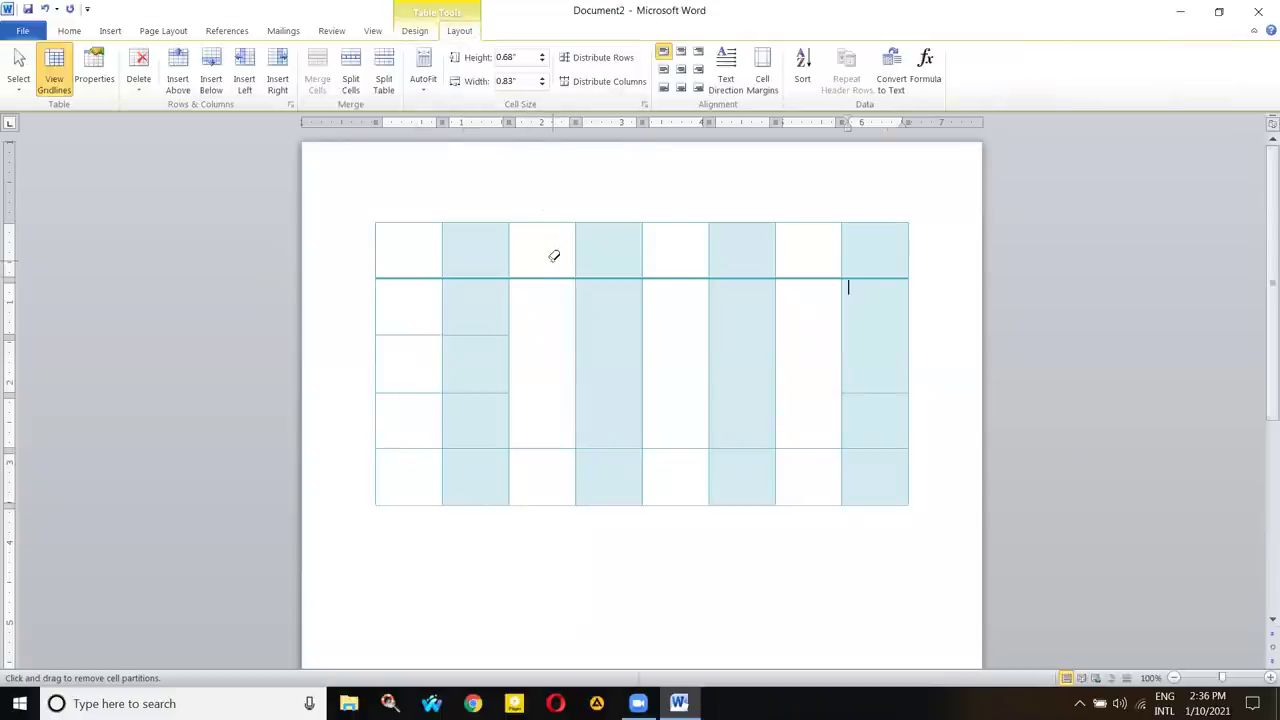
- Undo the merges and wavy borders with Ctrl+Z, restoring the plain 8-by-5 grid
key(ctrl+z)
key(ctrl+z)
key(ctrl+z)
key(ctrl+z)
key(ctrl+z)
key(ctrl+z)
key(ctrl+z)
key(ctrl+z)
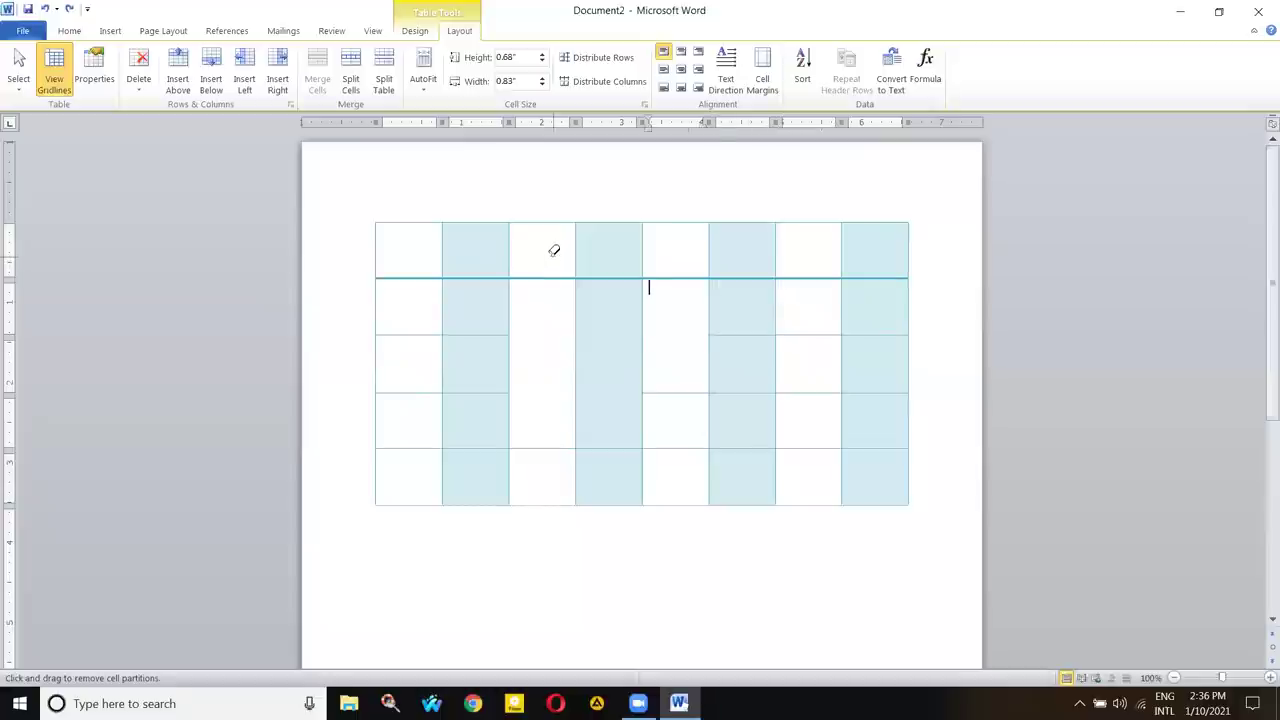
key(ctrl+z)
key(ctrl+z)
key(ctrl+z)
key(ctrl+z)
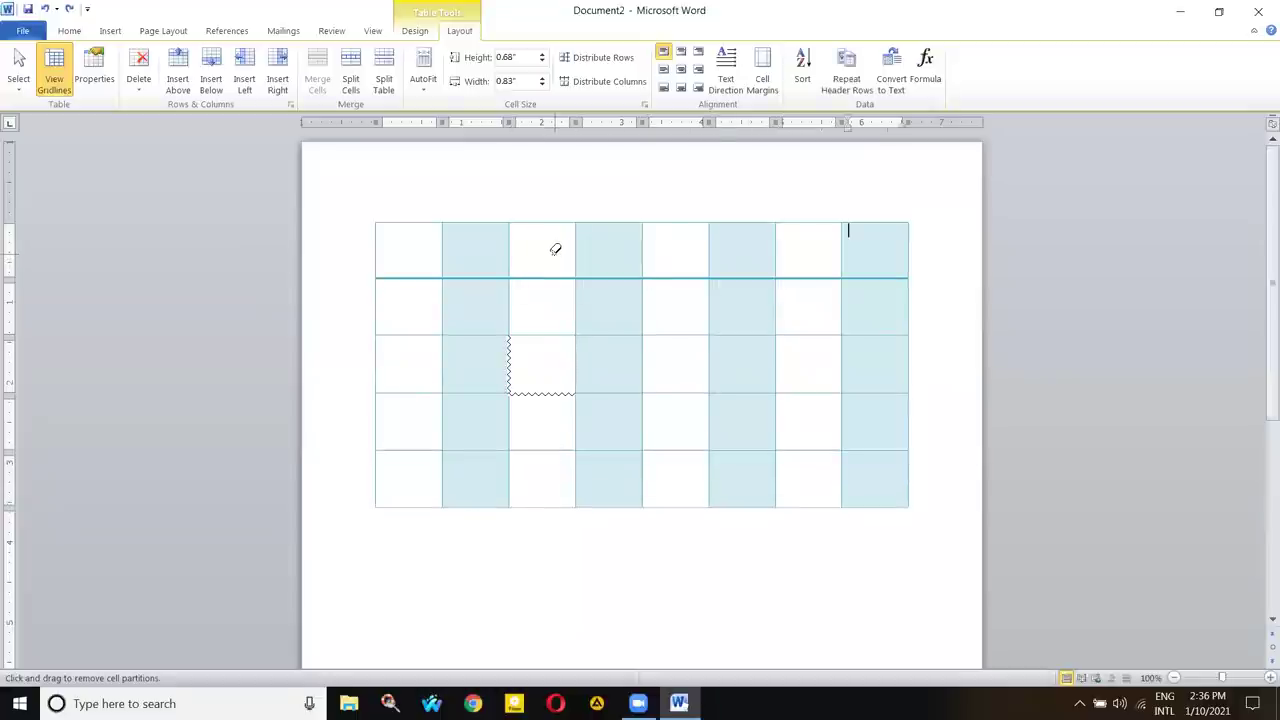
key(ctrl+z)
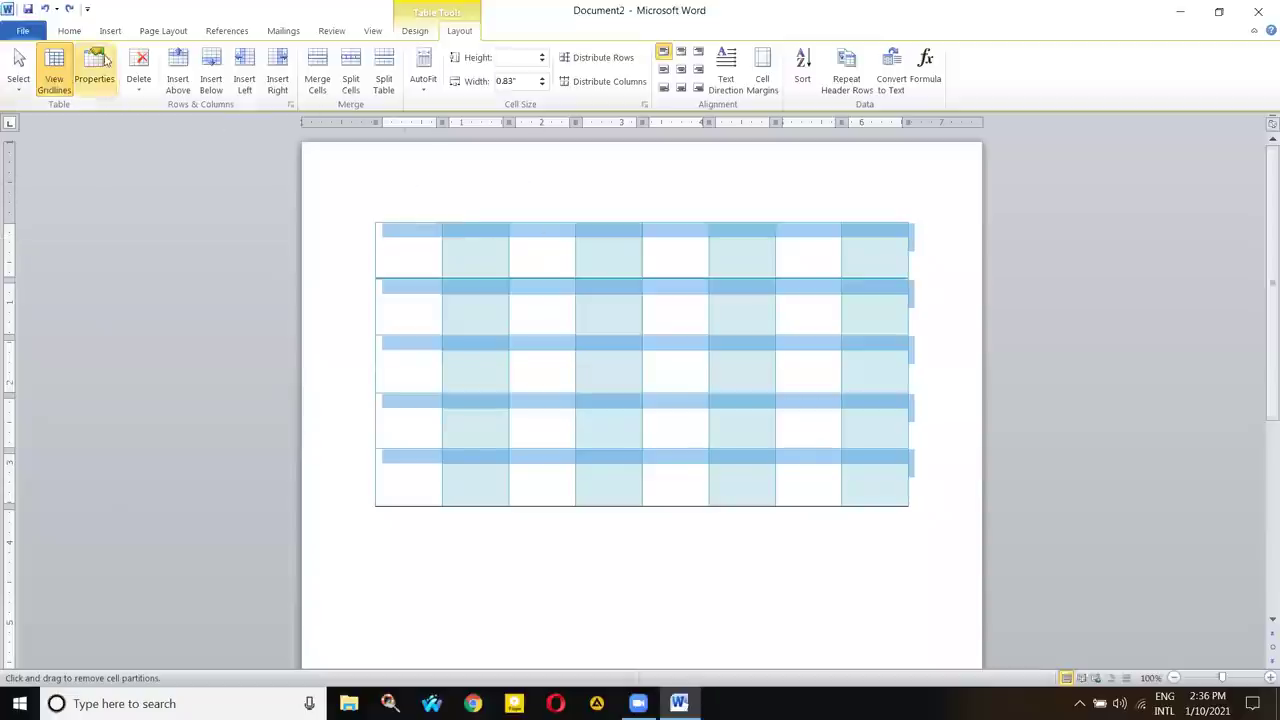
click(19, 78)
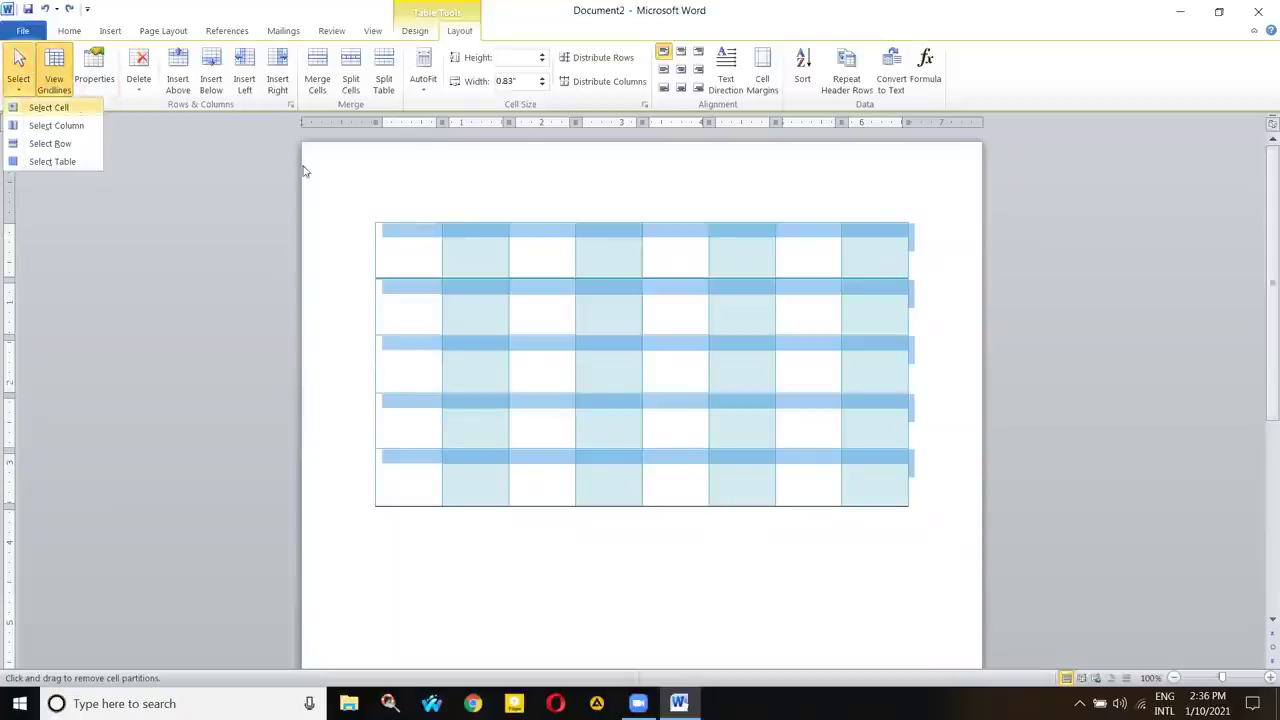
click(414, 240)
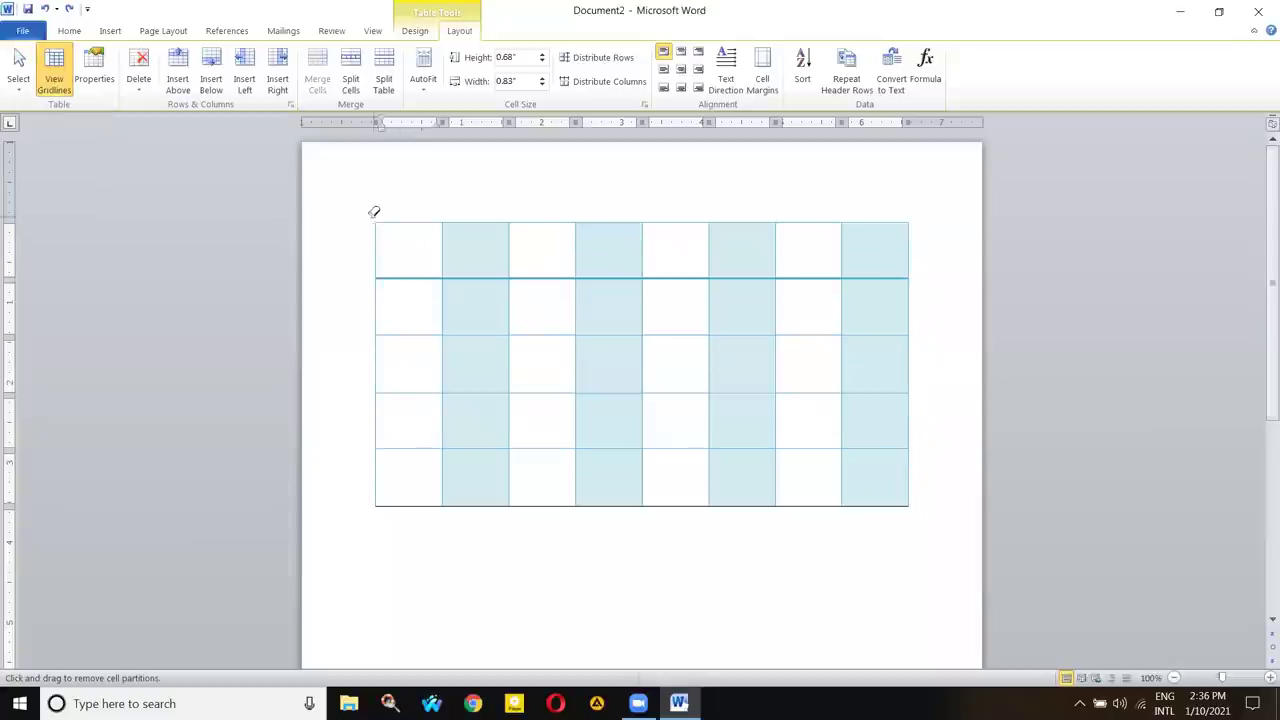
- Look through the Design and Layout table options and a cell's shortcut menu without changing anything
click(412, 31)
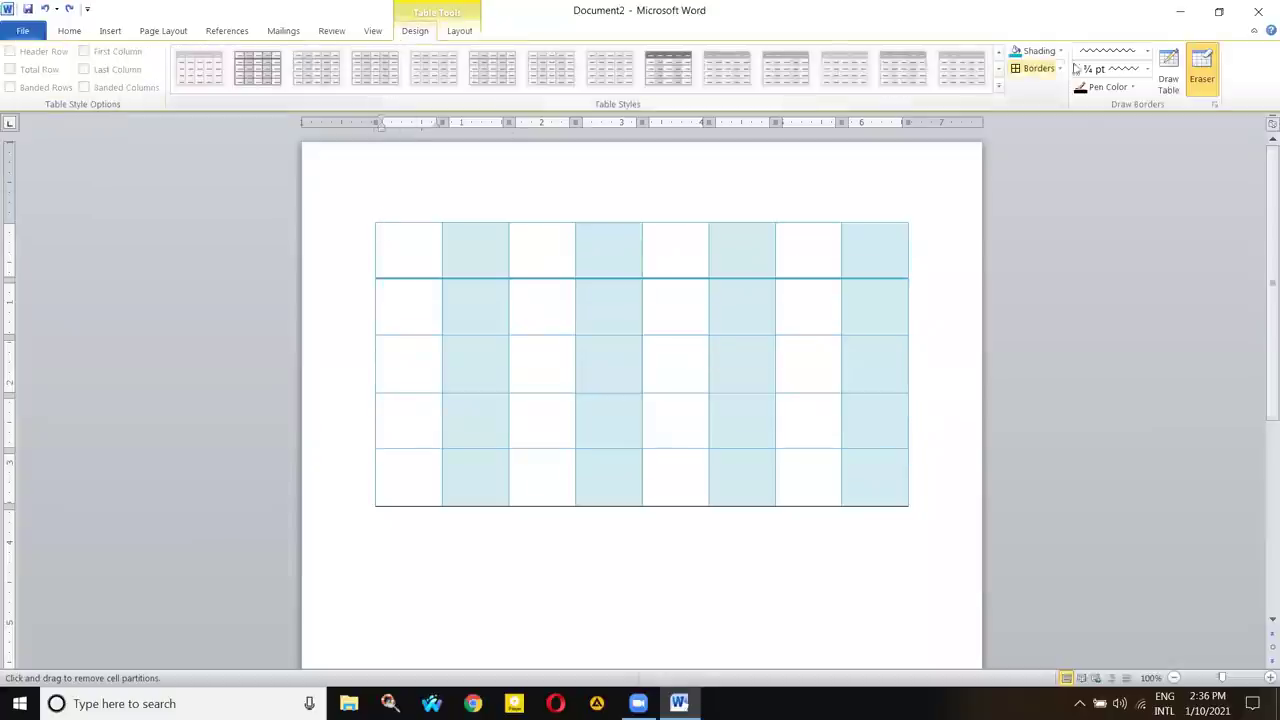
click(1168, 75)
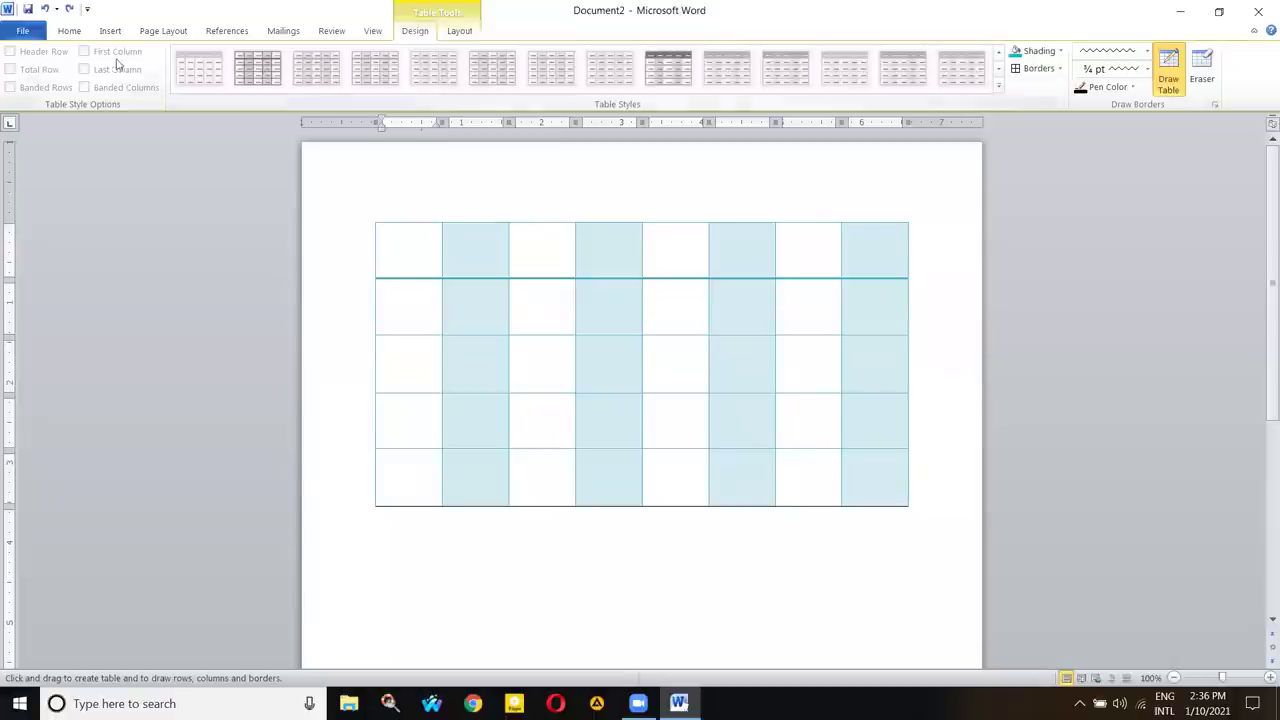
right_click(800, 237)
key(Escape)
click(452, 30)
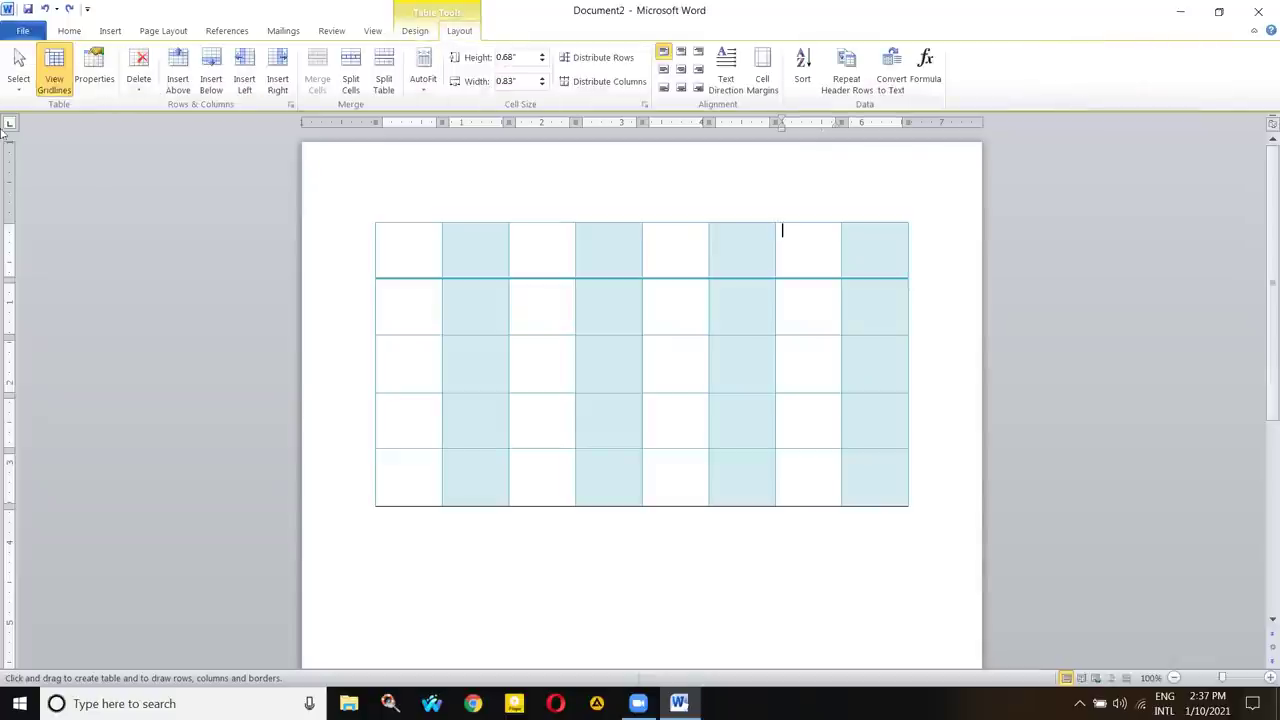
click(18, 80)
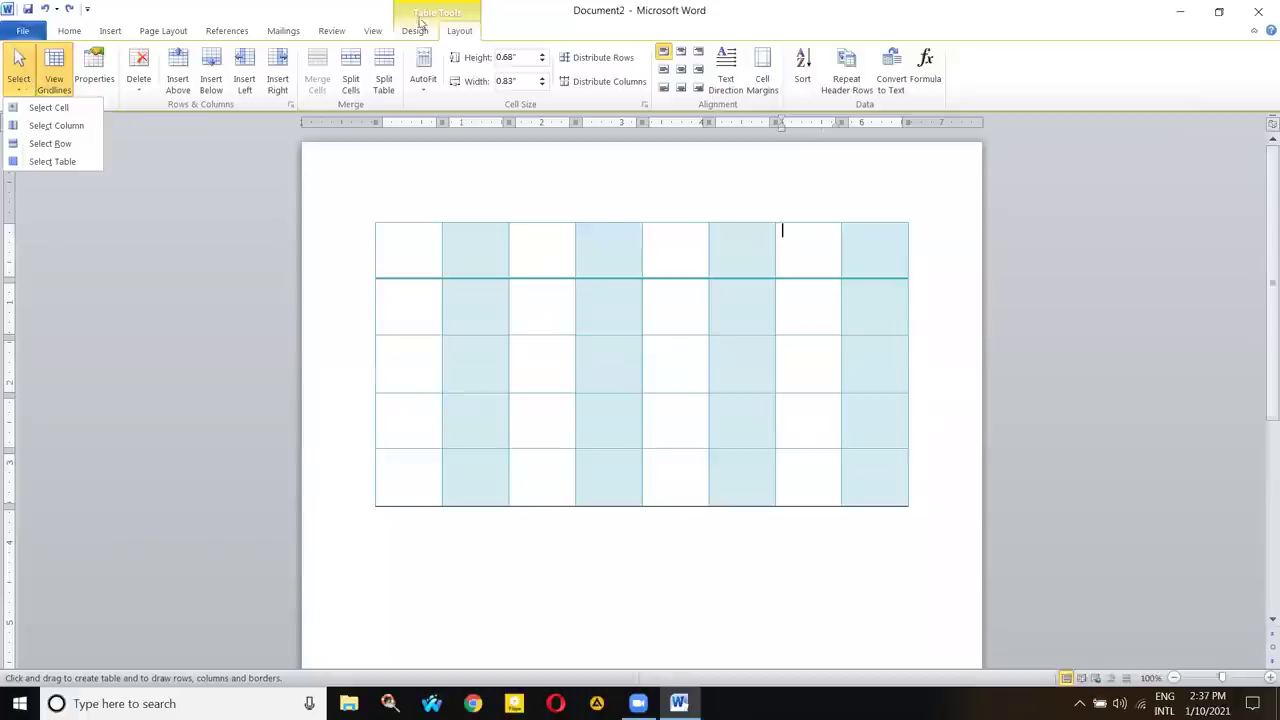
click(415, 30)
click(460, 31)
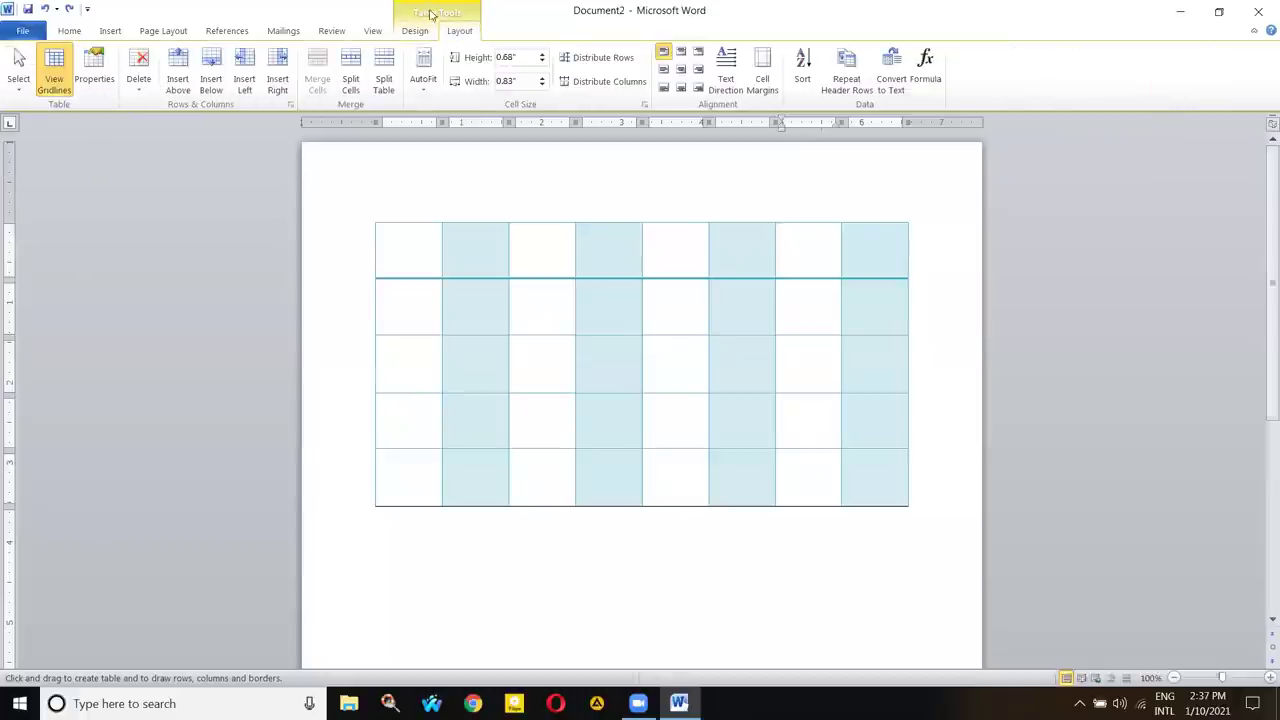
- Select the row-2, column-3 cell using Layout > Select > Select Cell
right_click(390, 229)
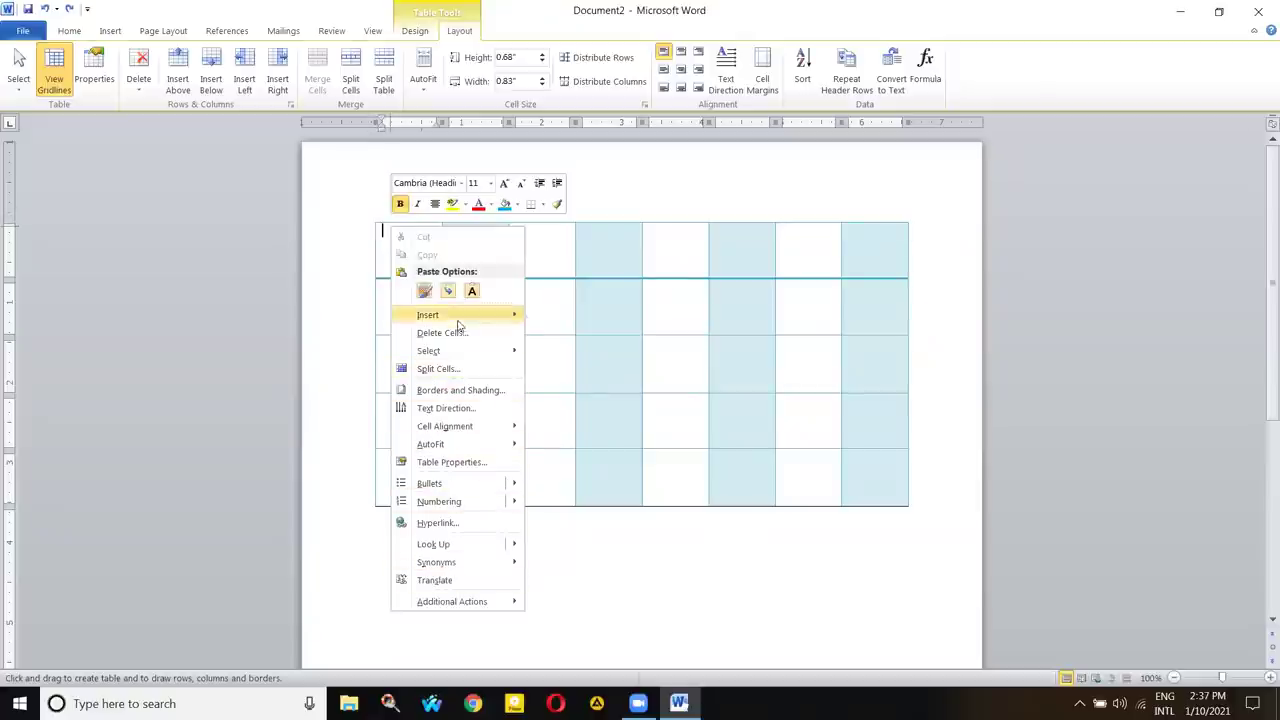
mouse_move(453, 356)
click(370, 302)
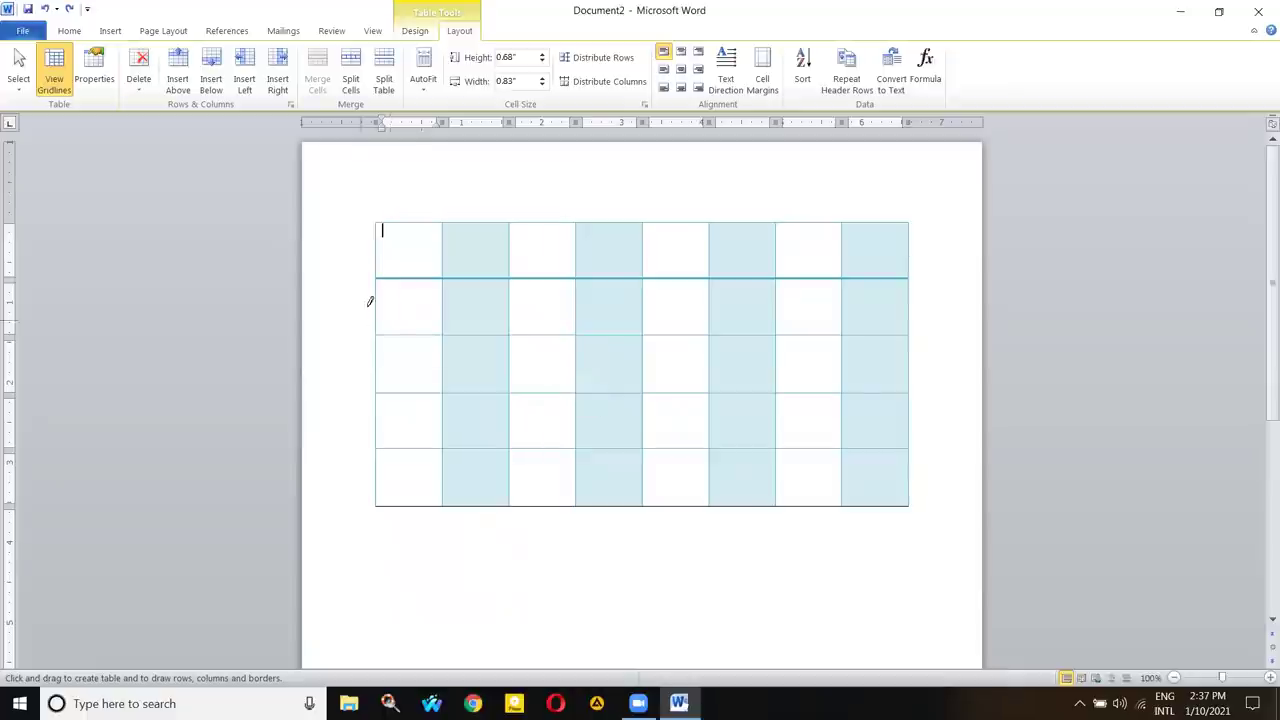
click(21, 61)
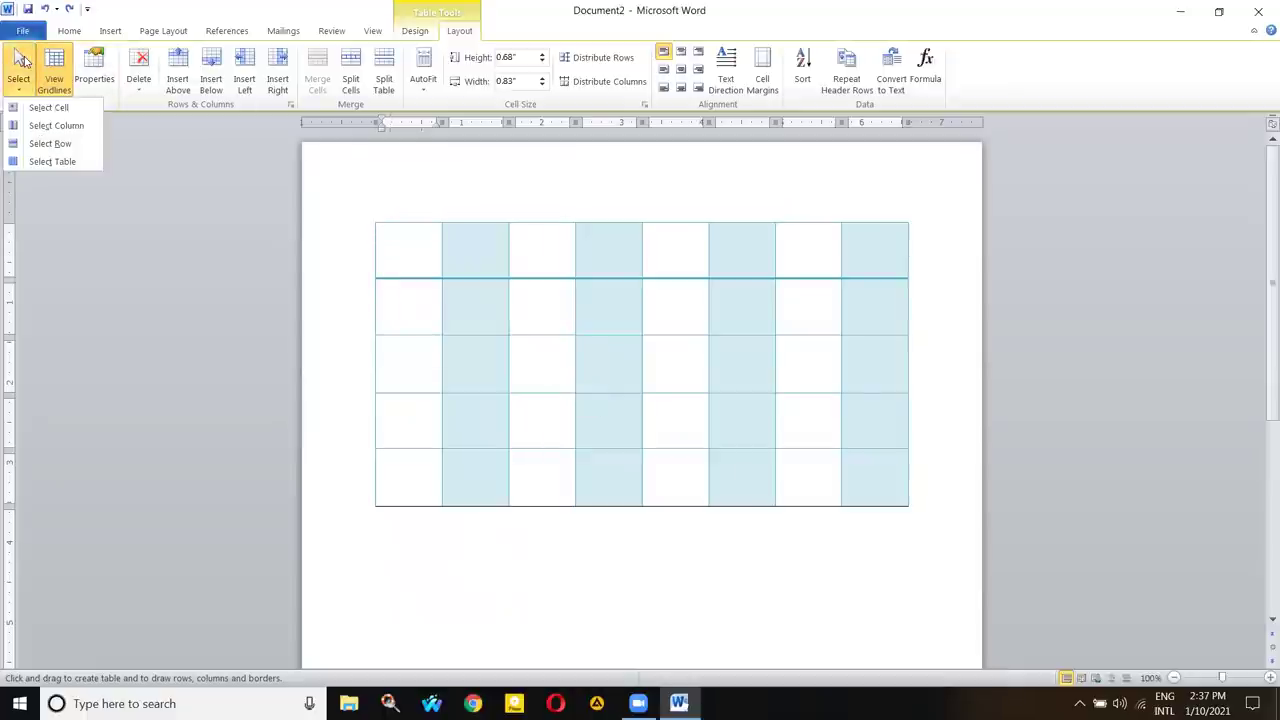
click(525, 309)
click(538, 308)
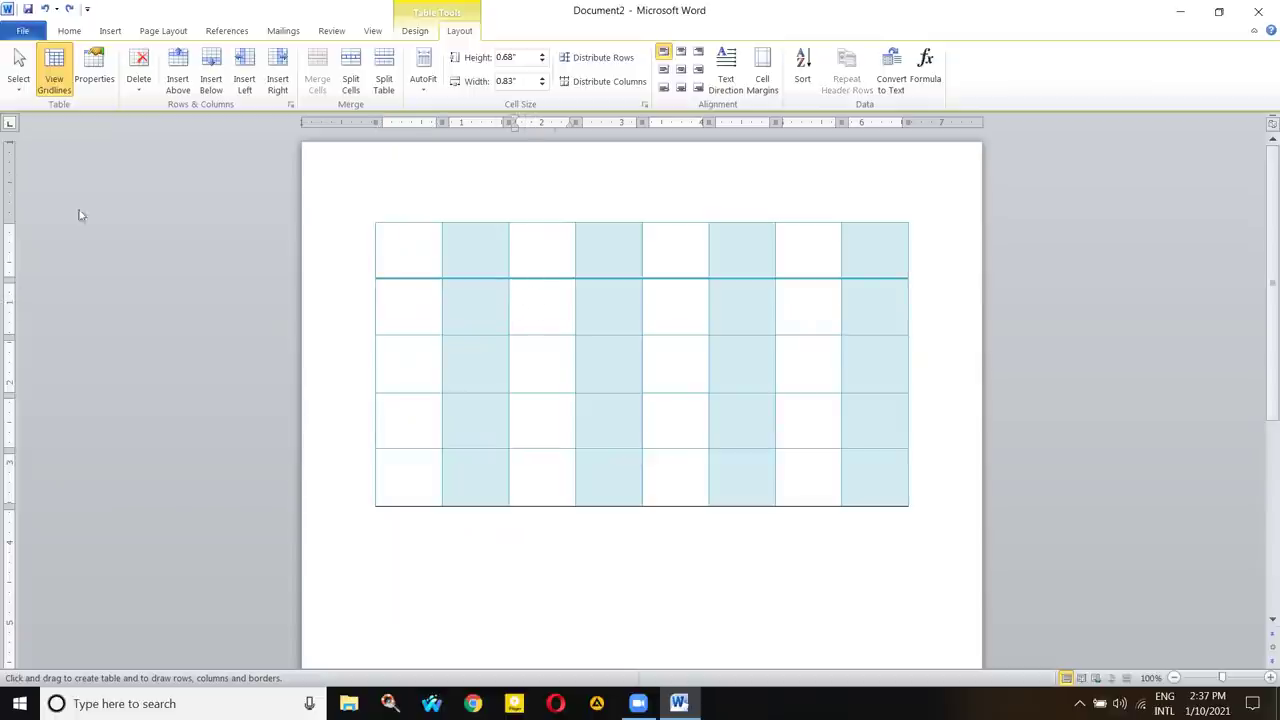
click(22, 88)
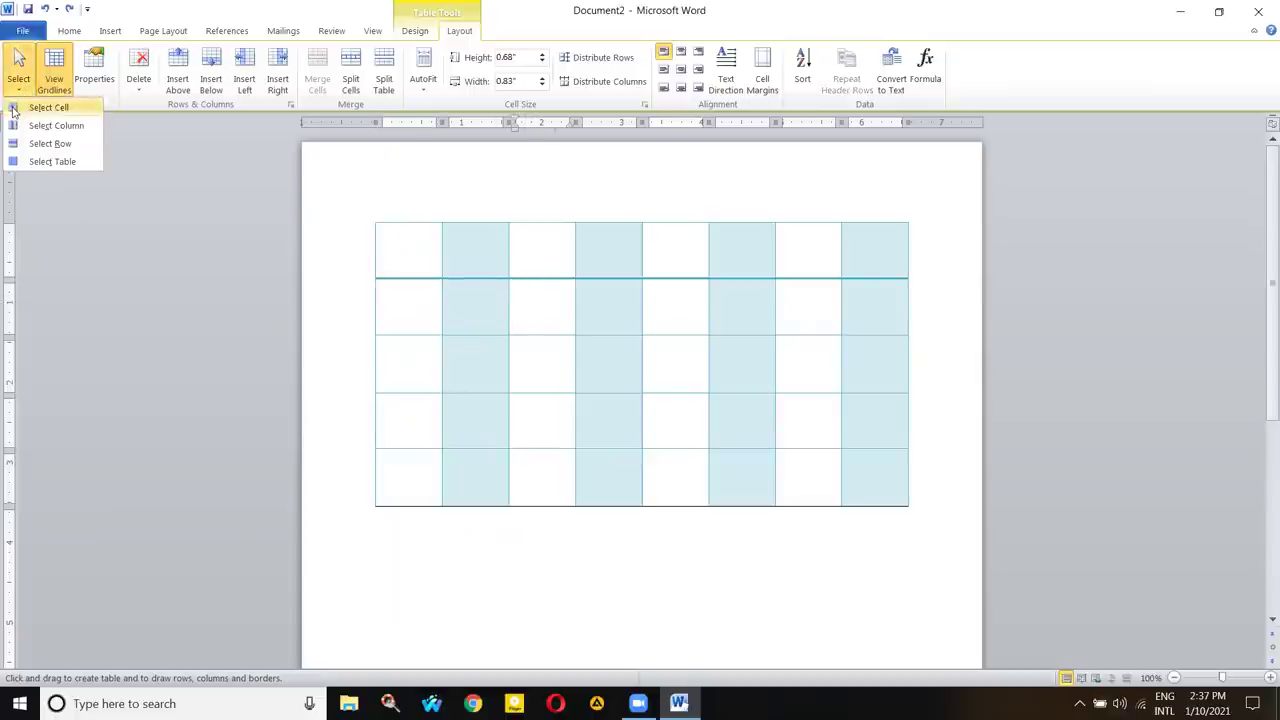
click(21, 88)
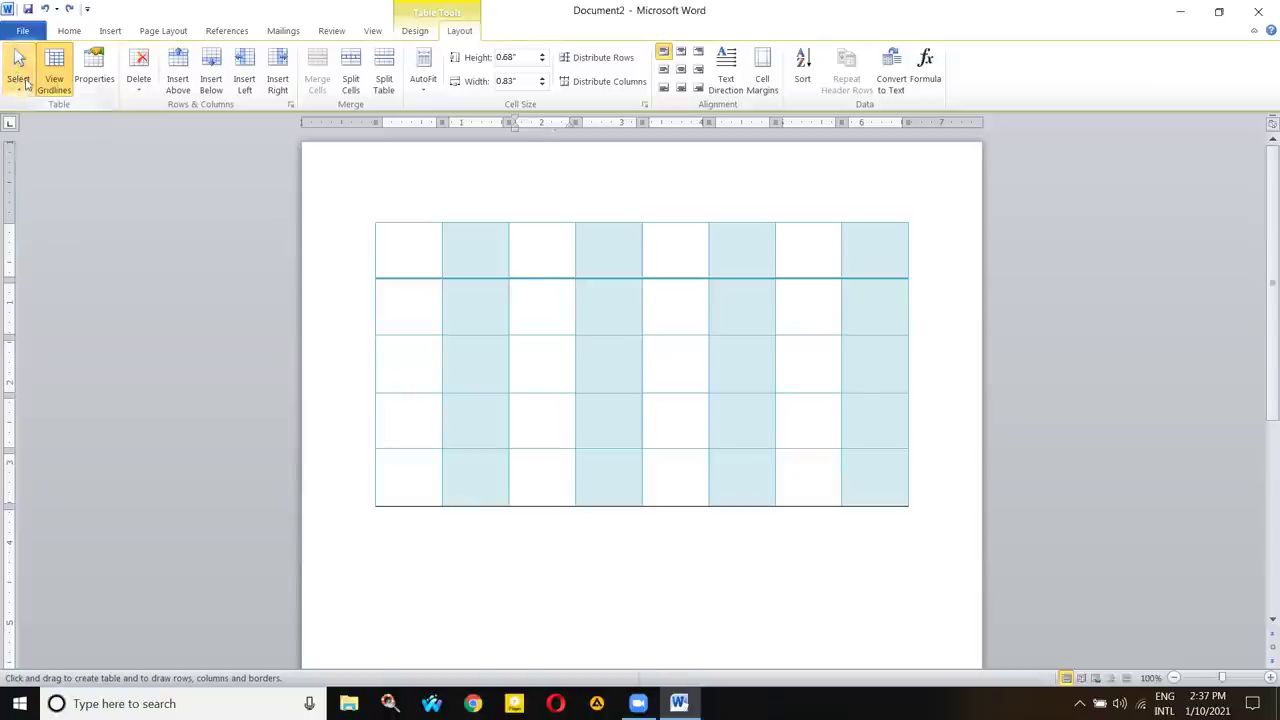
click(25, 89)
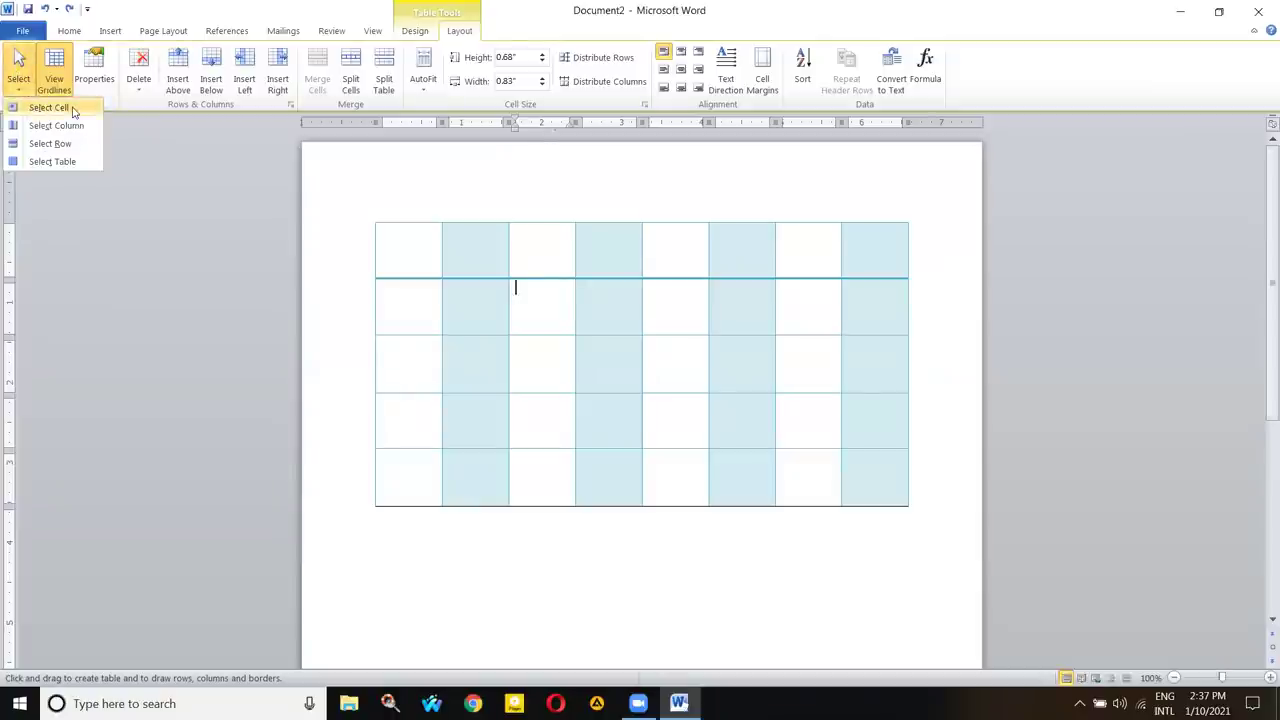
click(49, 107)
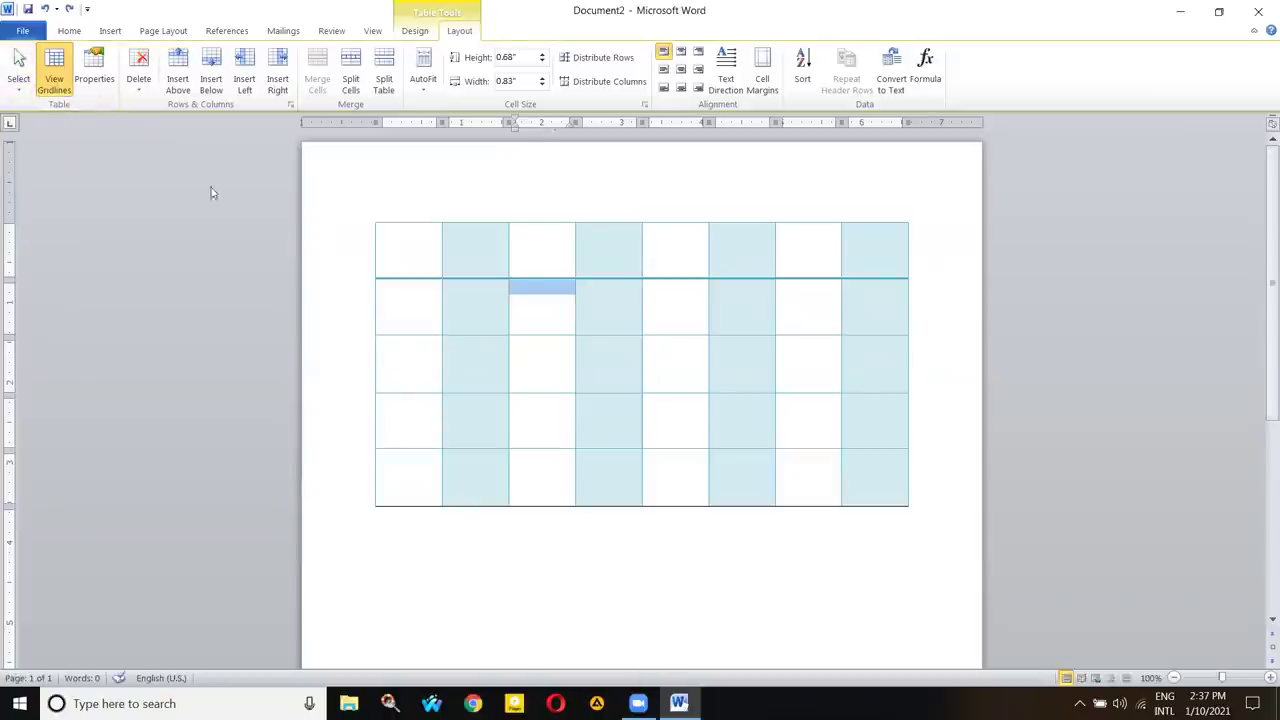
- Enter 12345, 123 and 12 into column three's row 2, row 3 and bottom cells
click(539, 293)
text(12345)
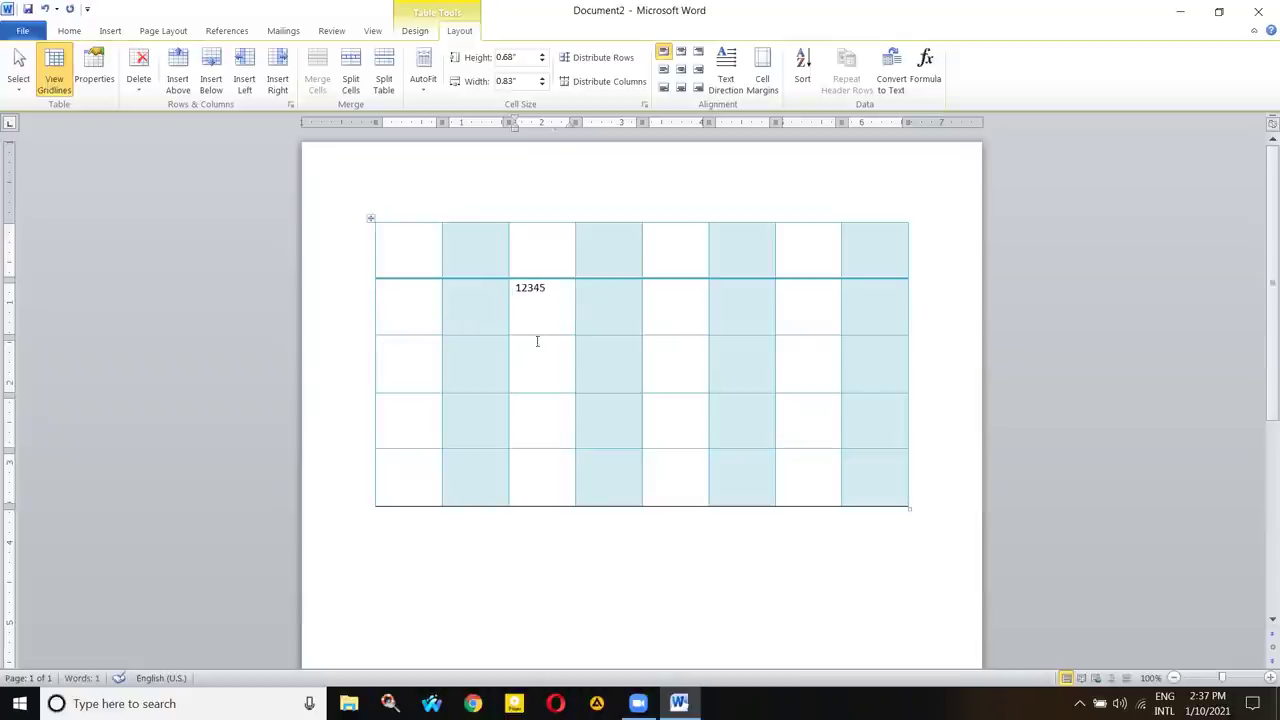
click(537, 341)
text(123)
click(551, 411)
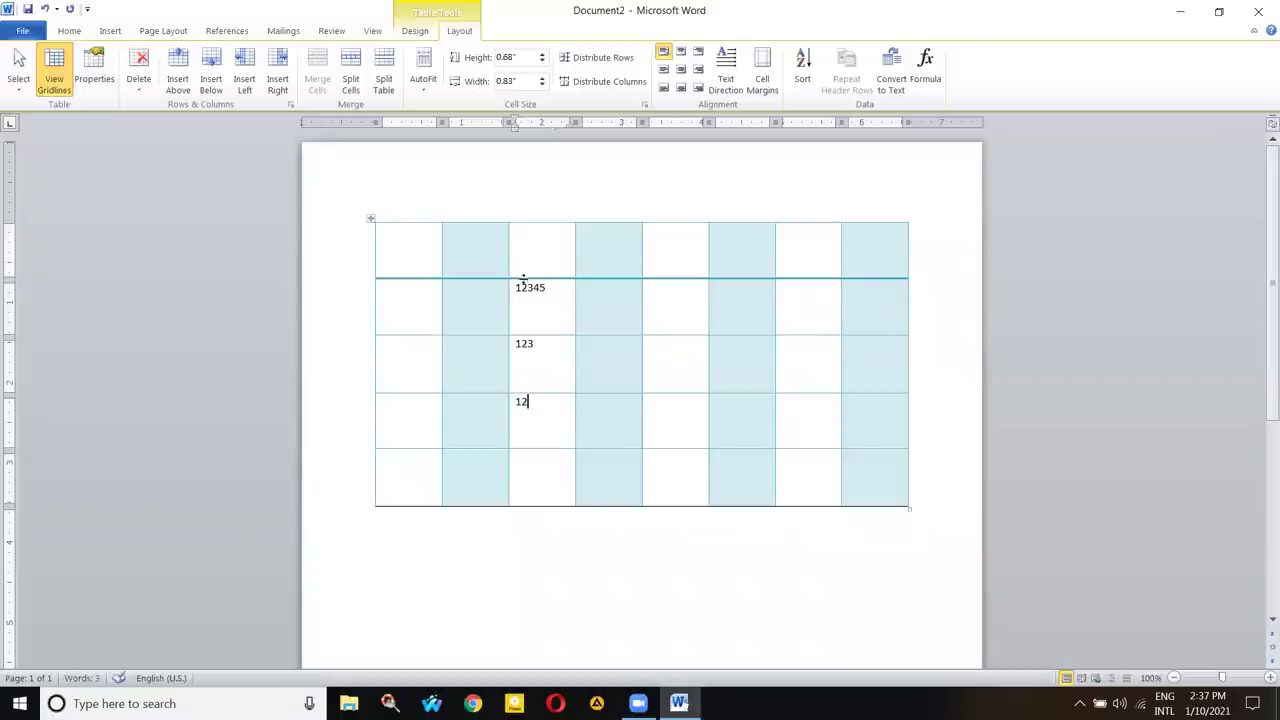
click(544, 460)
text(12)
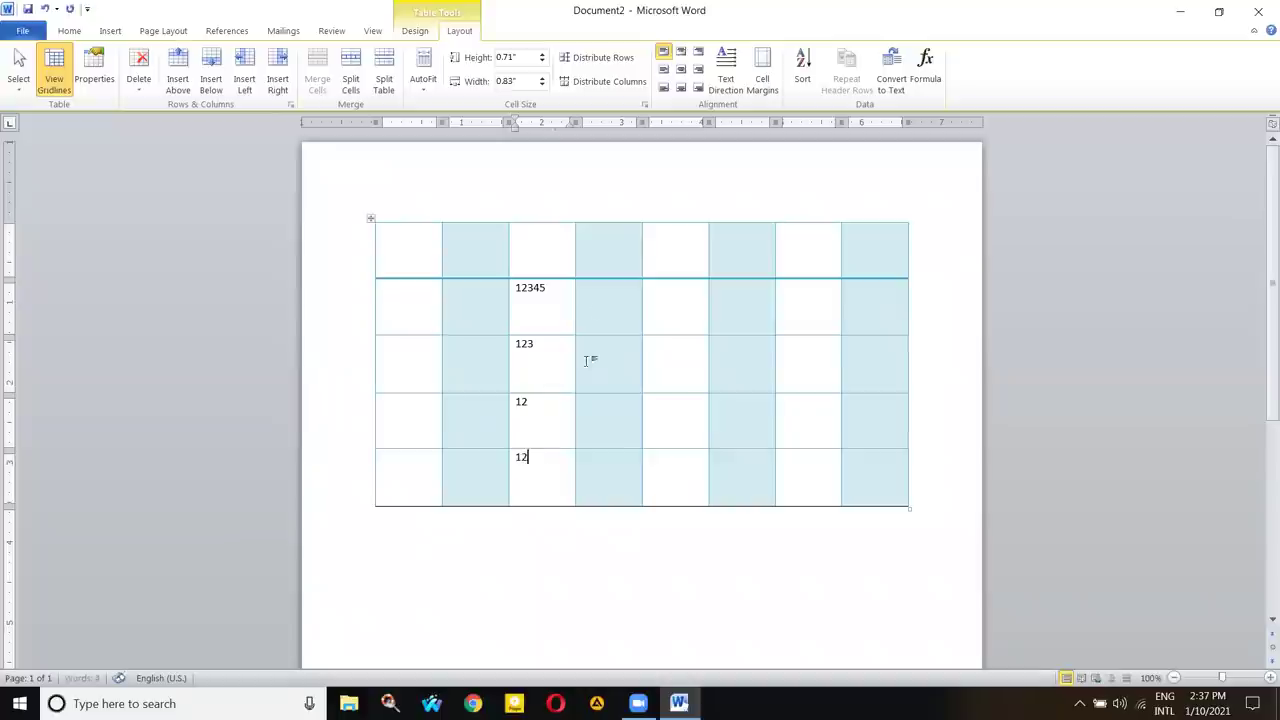
- Fill row 2's cells from column four onward with 2, 1, 1 and 2
click(586, 286)
text(2)
click(679, 297)
text(1)
click(750, 296)
text(1)
click(857, 294)
text(2)
- Enter 1 and 2 in row 2's second and first cells, and 1 in row 1, column three
drag(464, 294, 444, 292)
text(1)
click(426, 292)
text(2)
click(531, 249)
text(1)
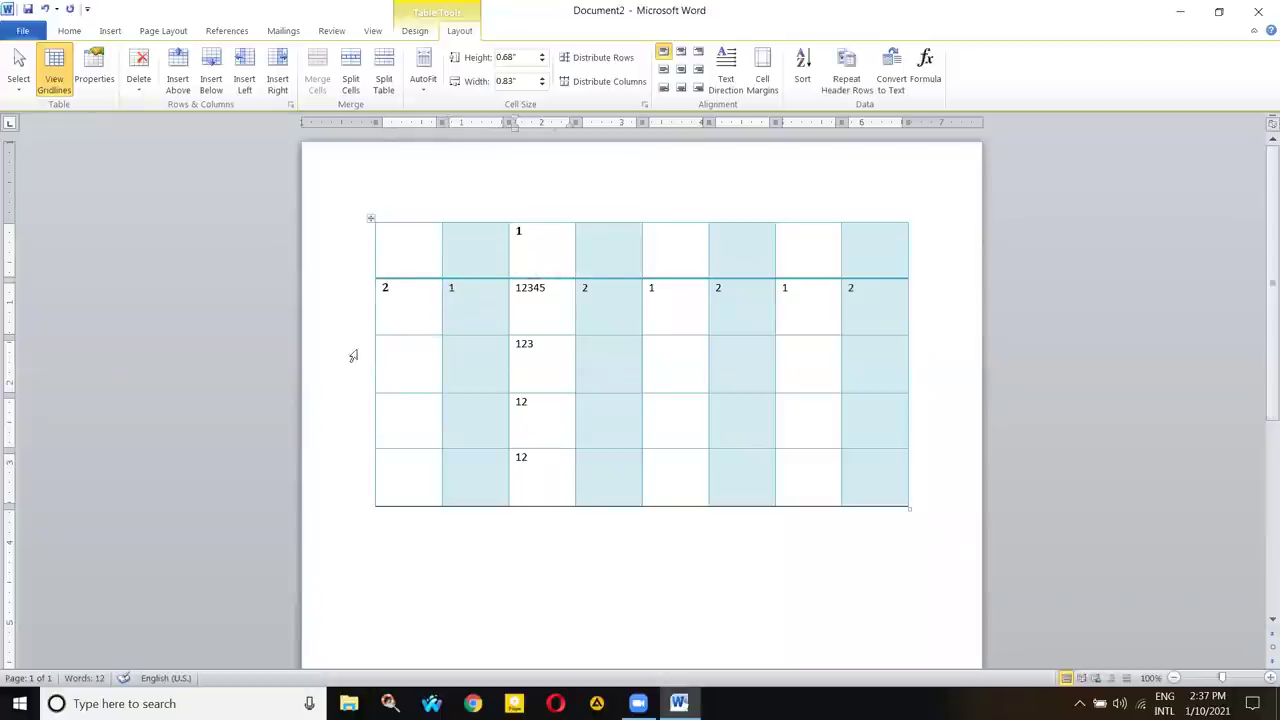
click(557, 302)
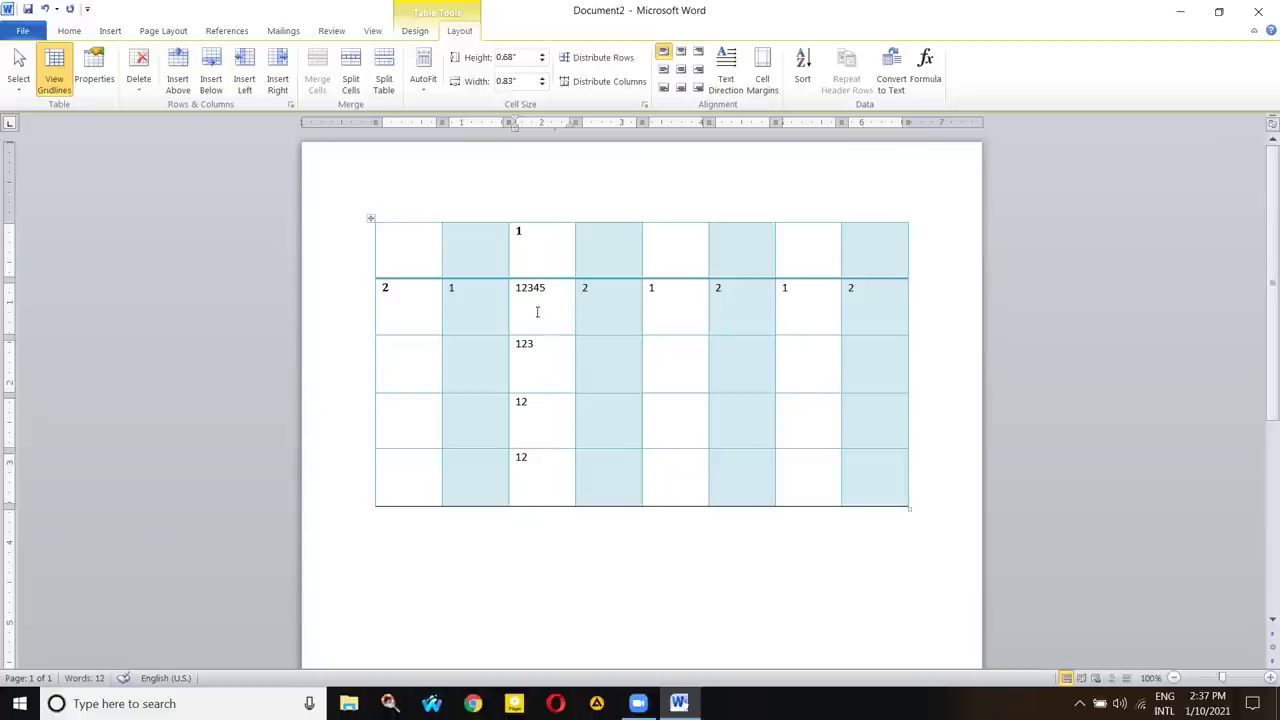
- Select the 12345 cell, delete its contents, then restore them with Ctrl+Y
drag(517, 288, 557, 292)
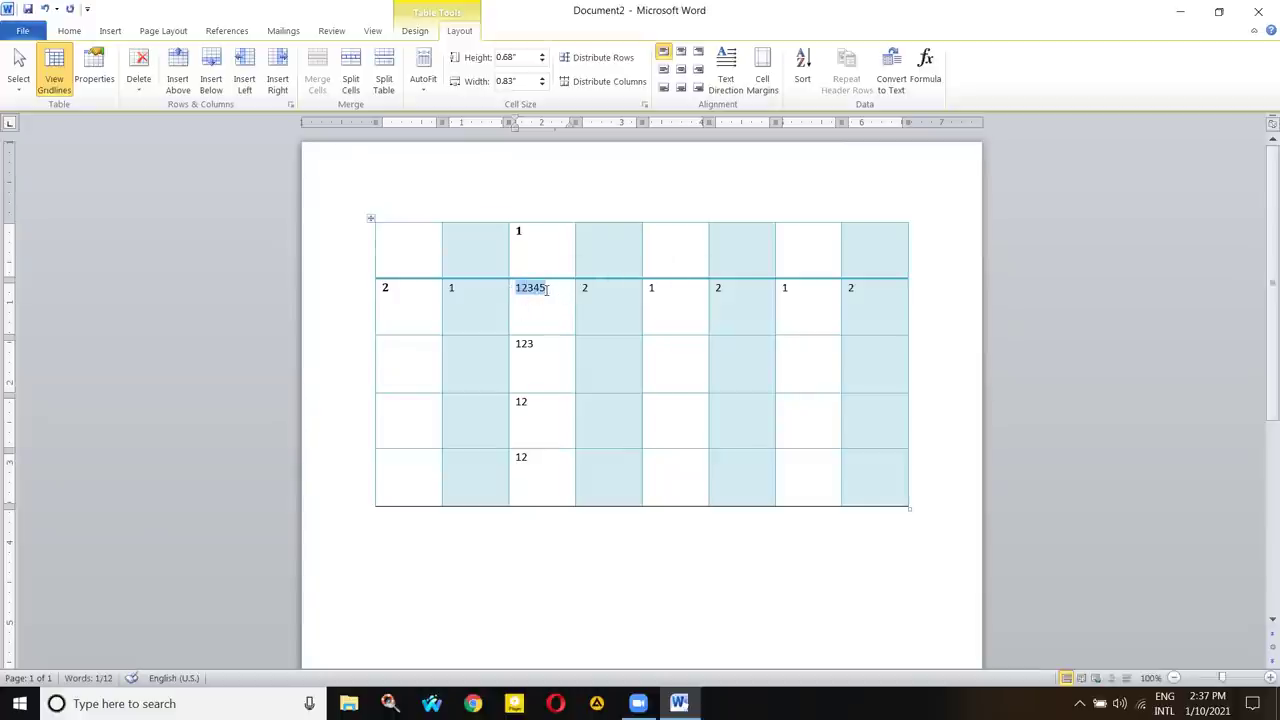
click(561, 305)
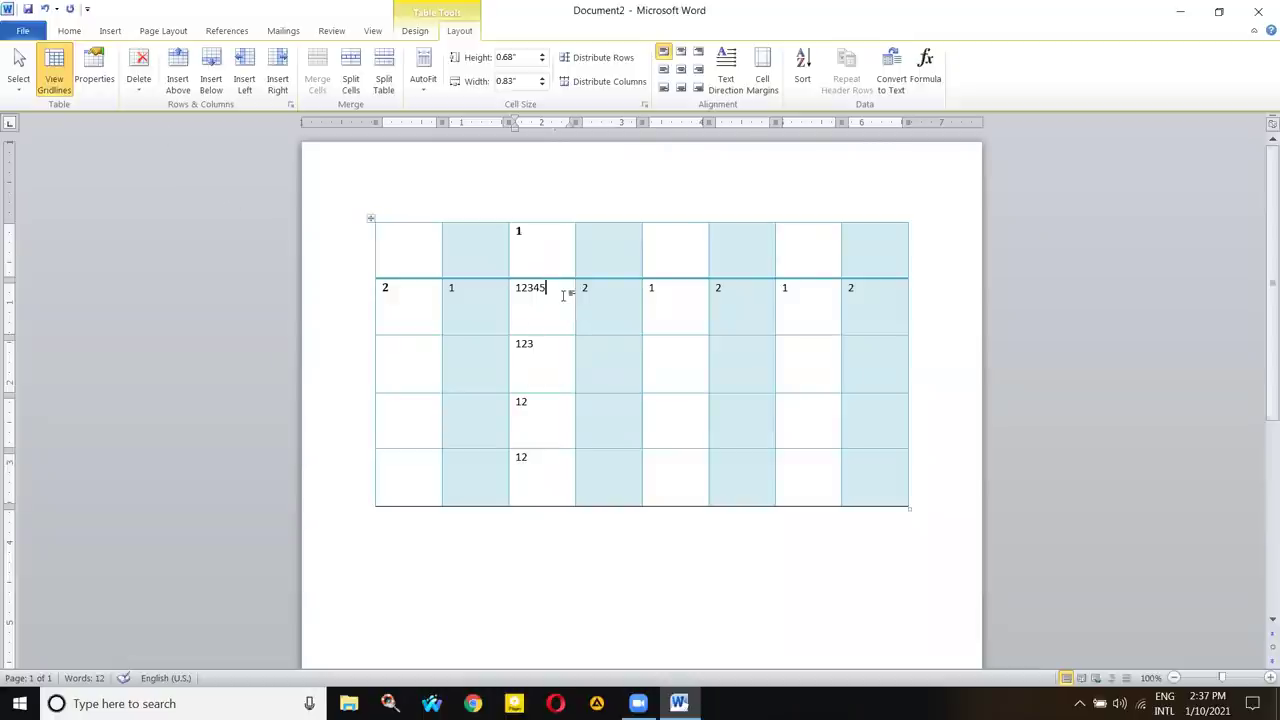
click(18, 82)
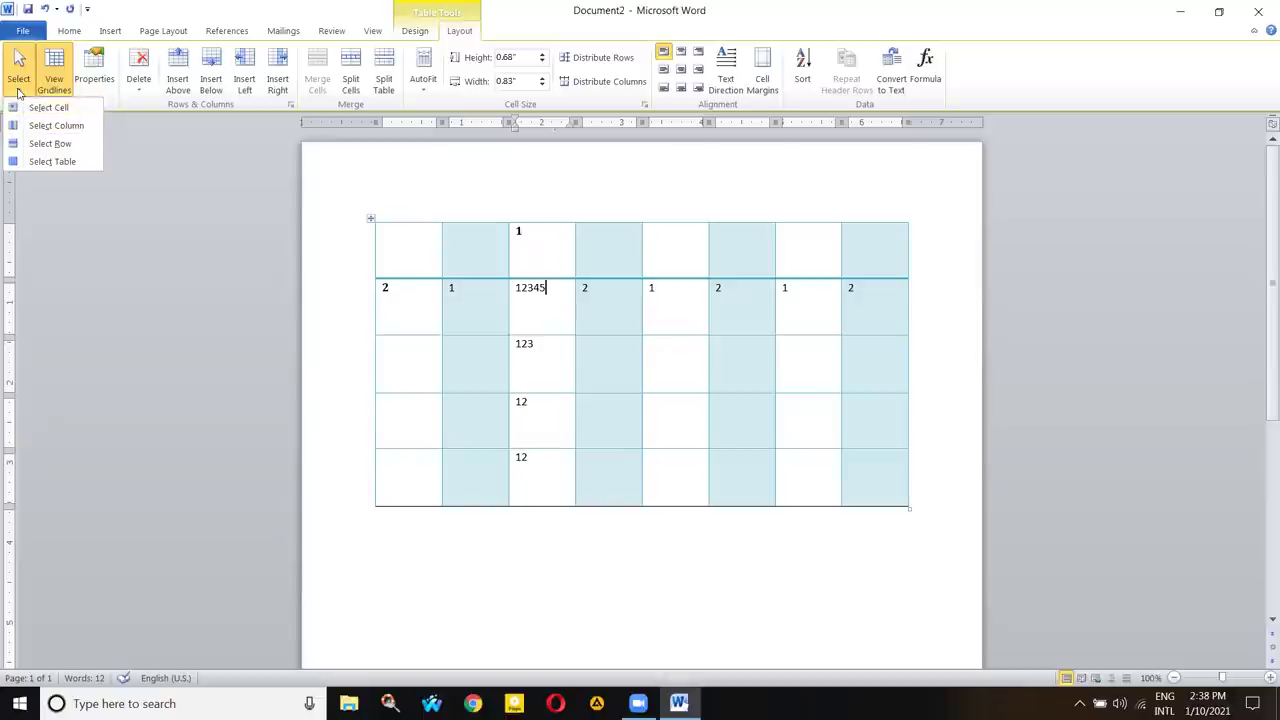
click(20, 110)
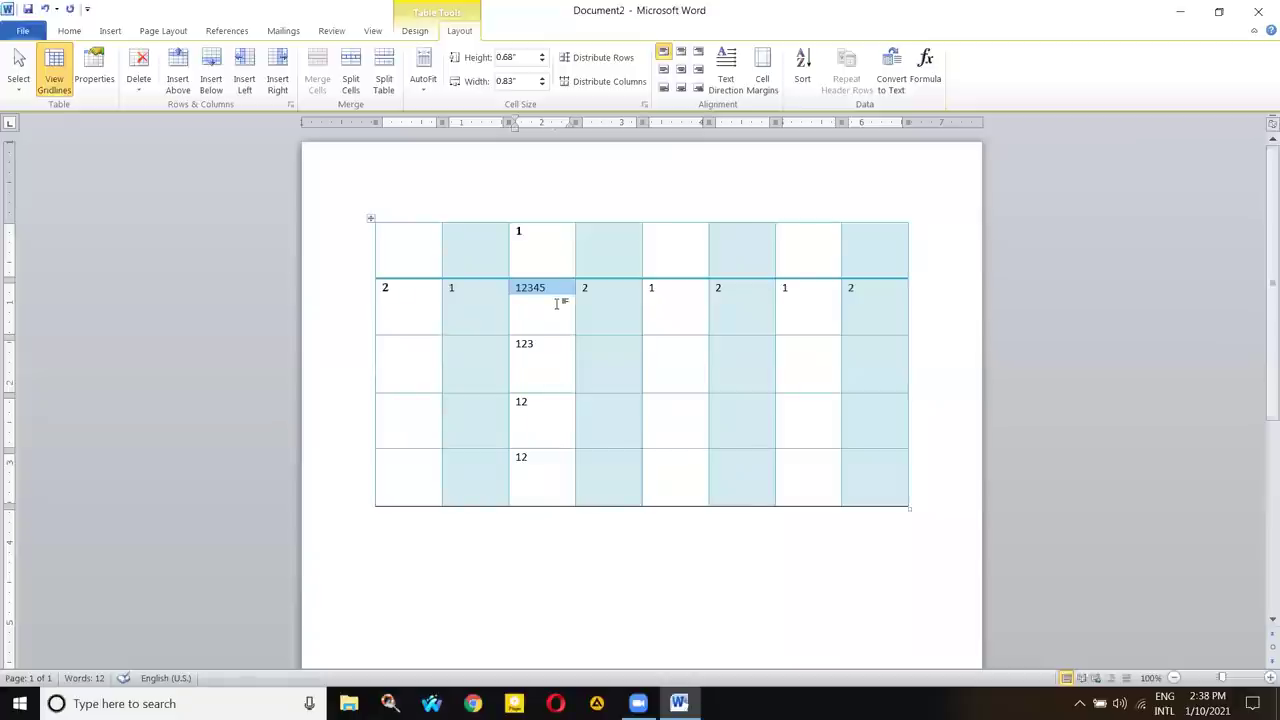
key(Delete)
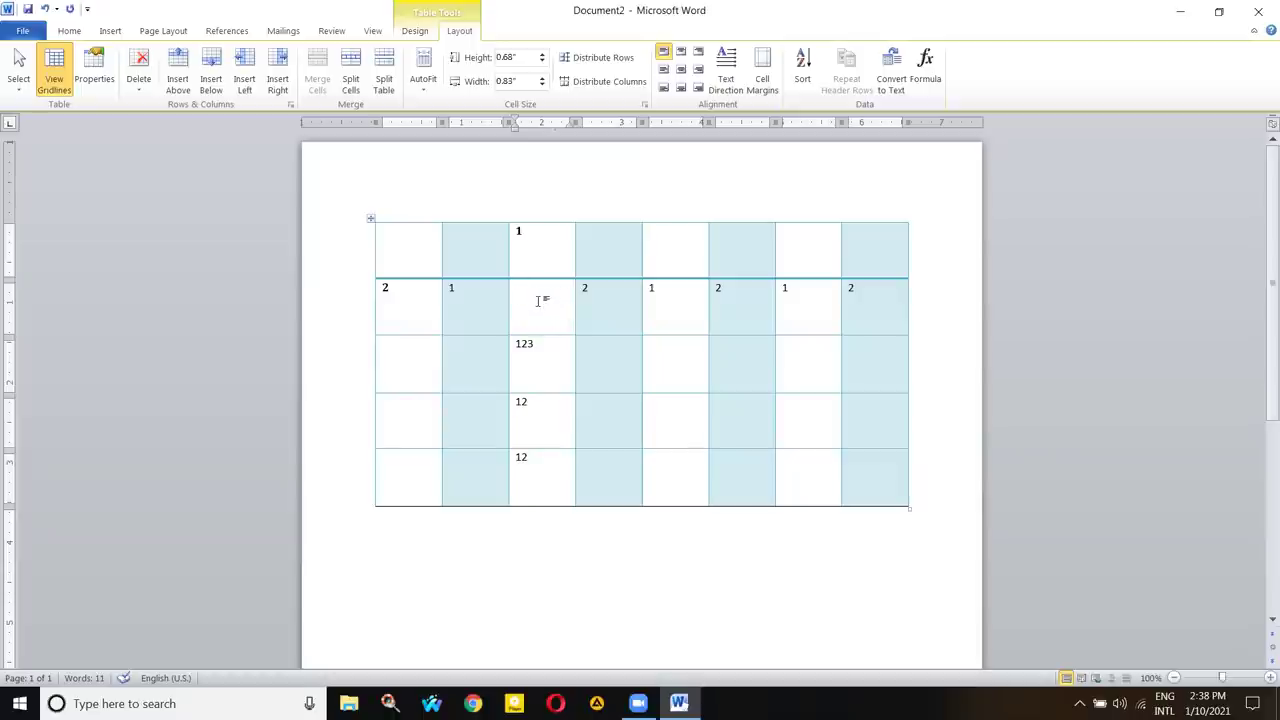
key(ctrl+y)
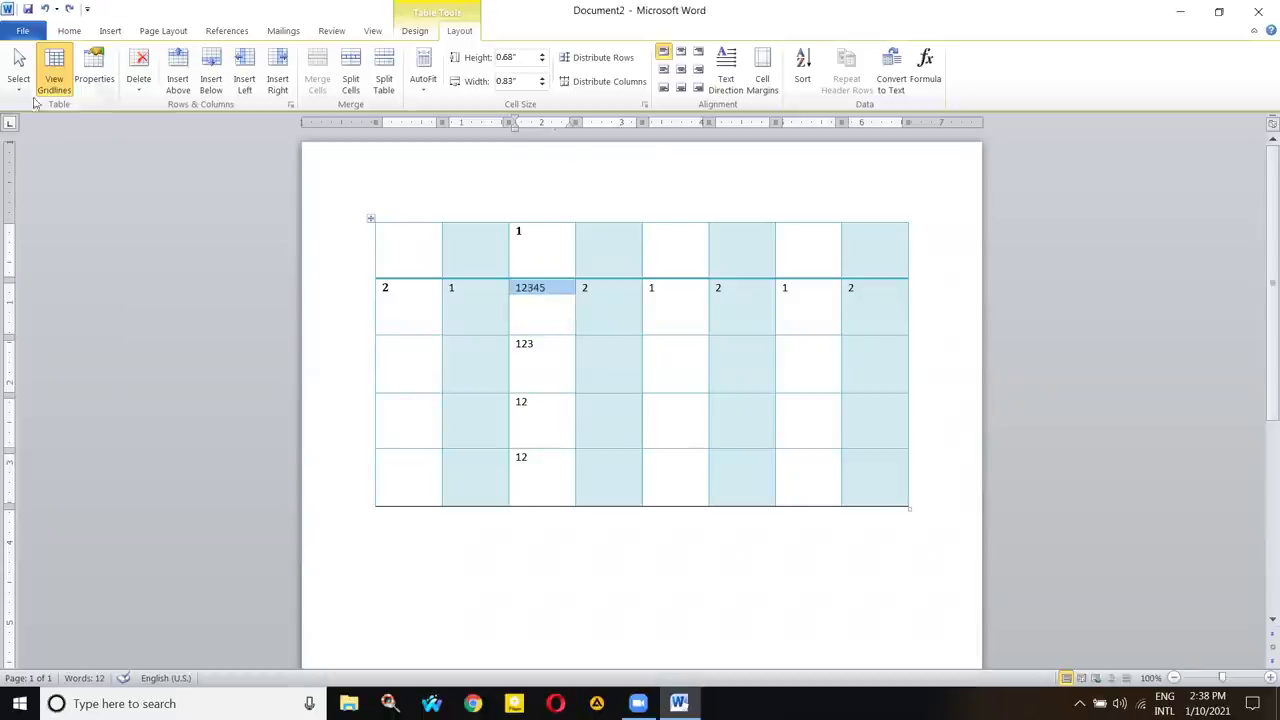
- Select the whole table and use Grow Font to enlarge its text to 18 pt
click(18, 80)
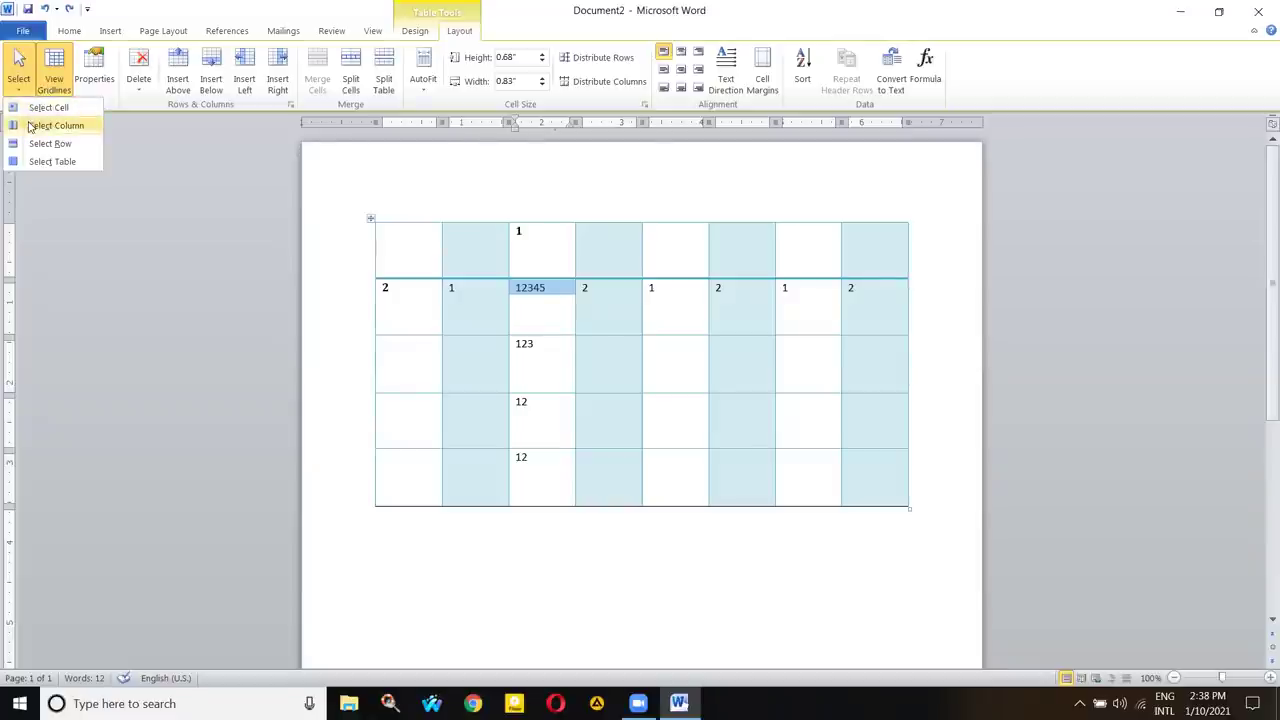
click(30, 127)
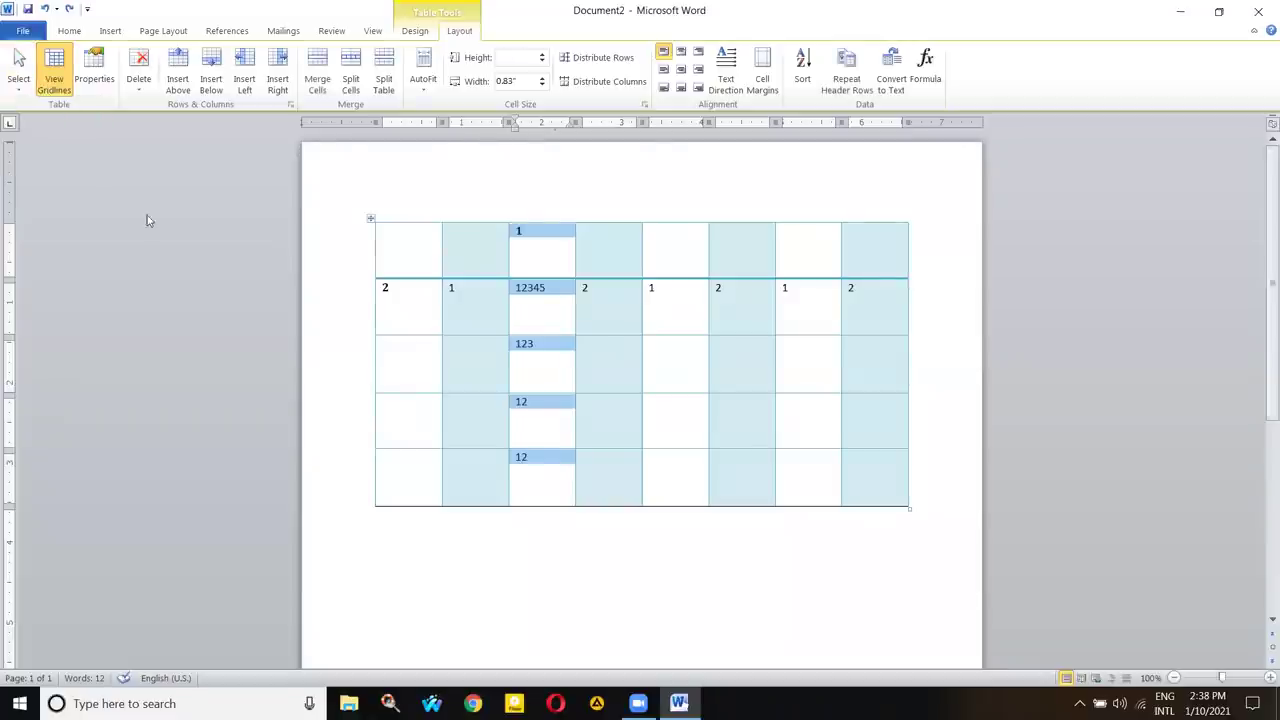
click(18, 80)
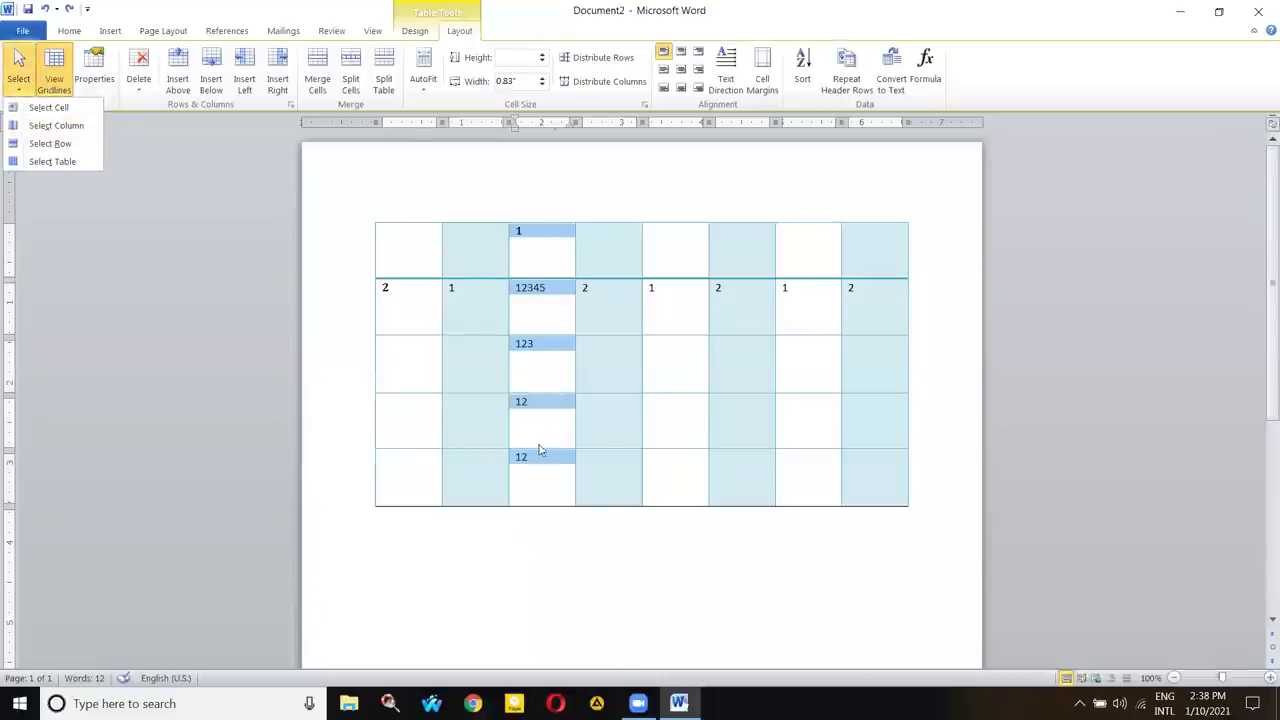
click(540, 258)
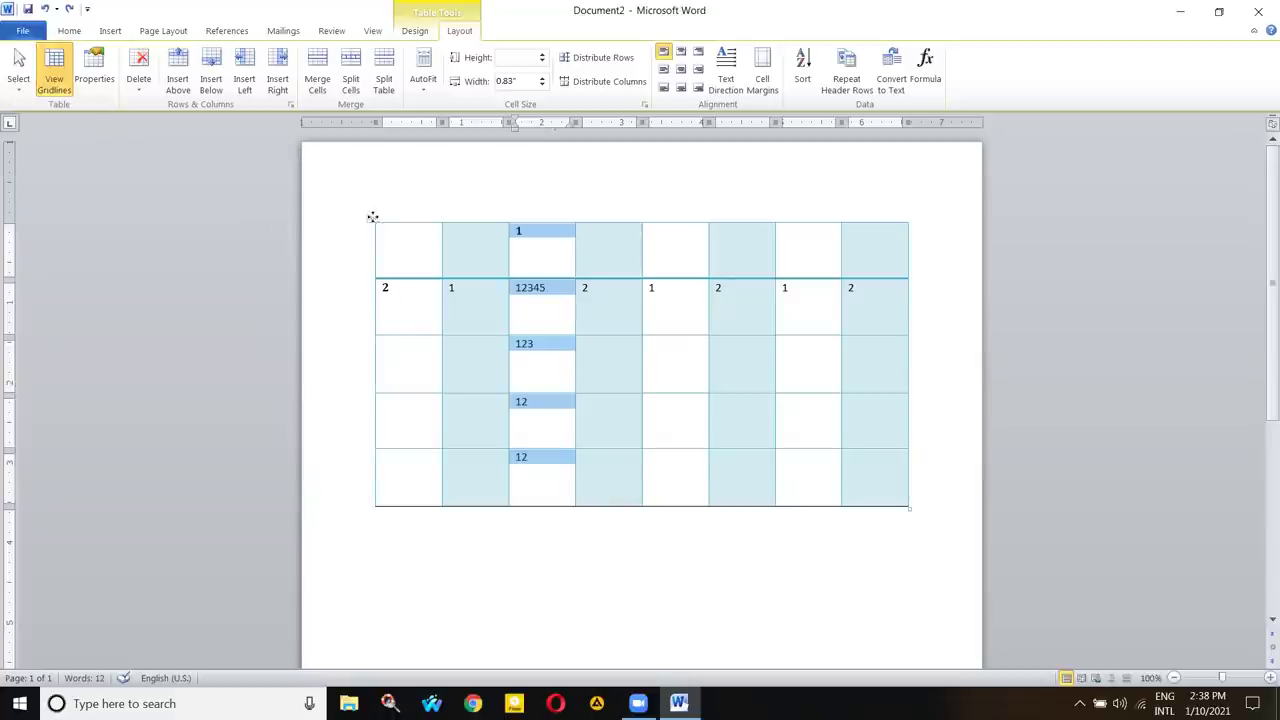
click(370, 218)
click(69, 30)
click(237, 57)
click(237, 57)
click(237, 57)
click(237, 57)
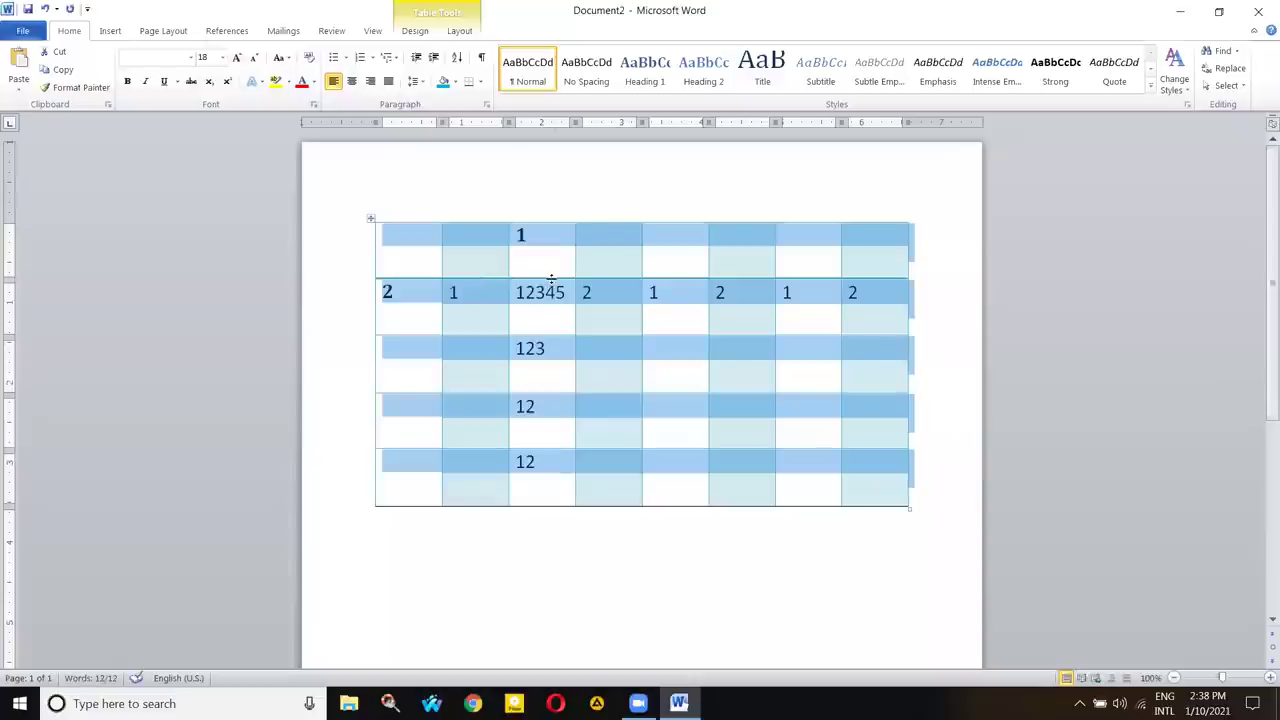
click(539, 251)
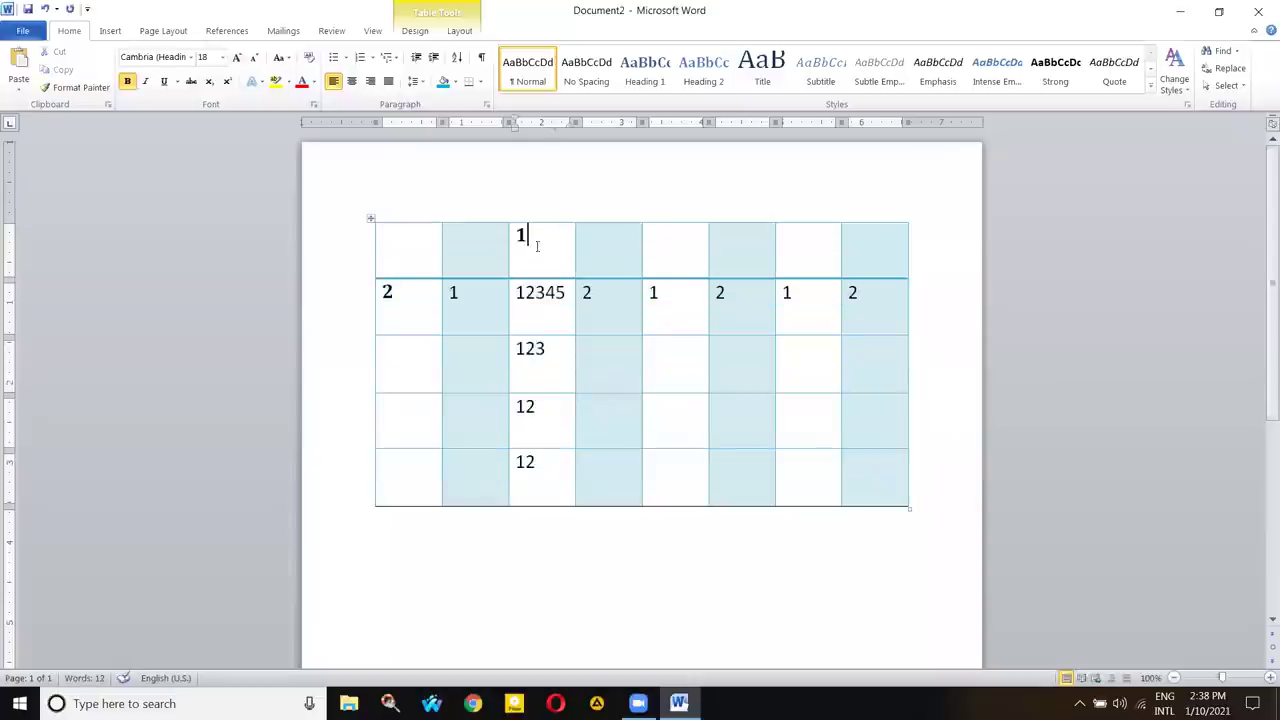
- Use Layout's Select Column and Select Row to select column three and row two
click(459, 30)
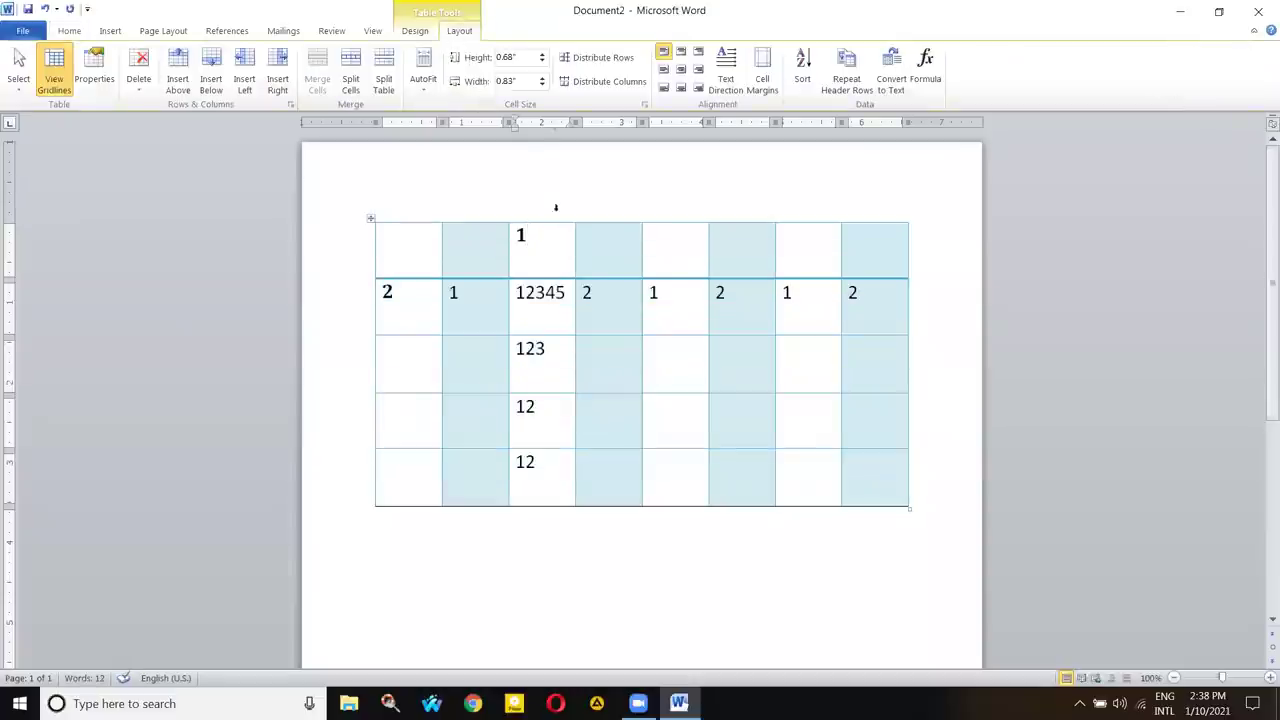
click(18, 80)
click(37, 126)
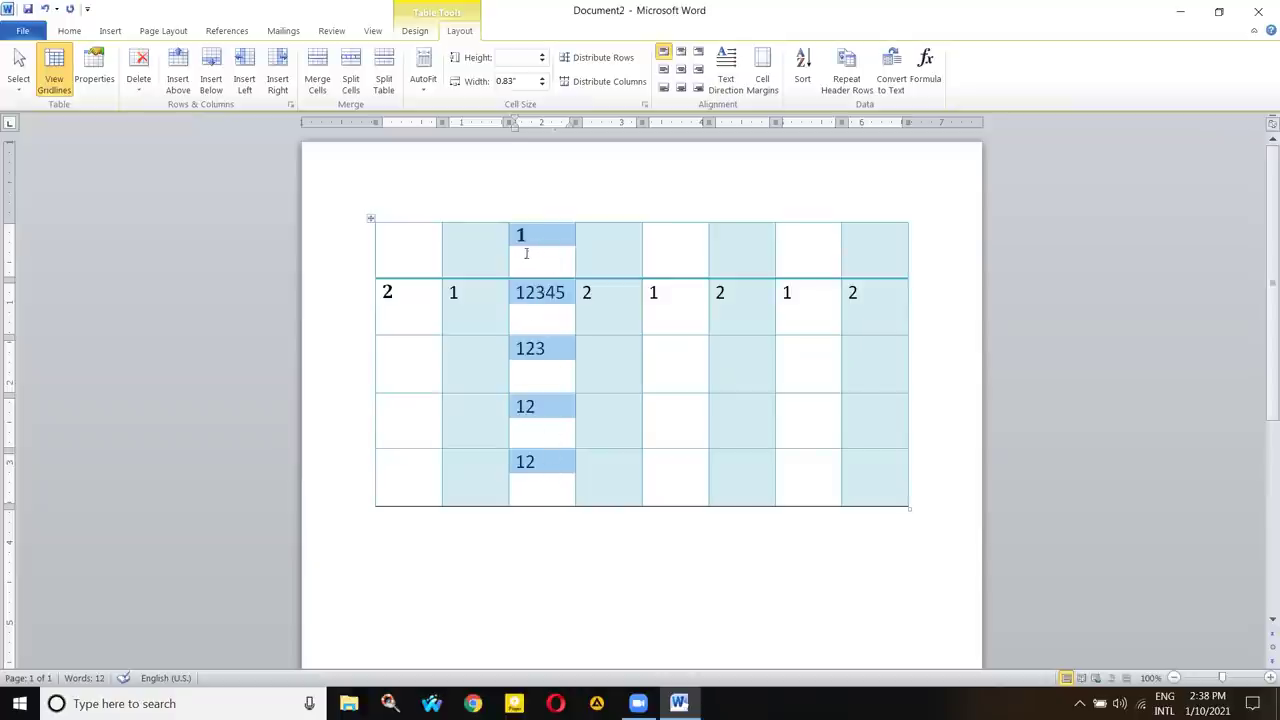
click(18, 80)
click(537, 300)
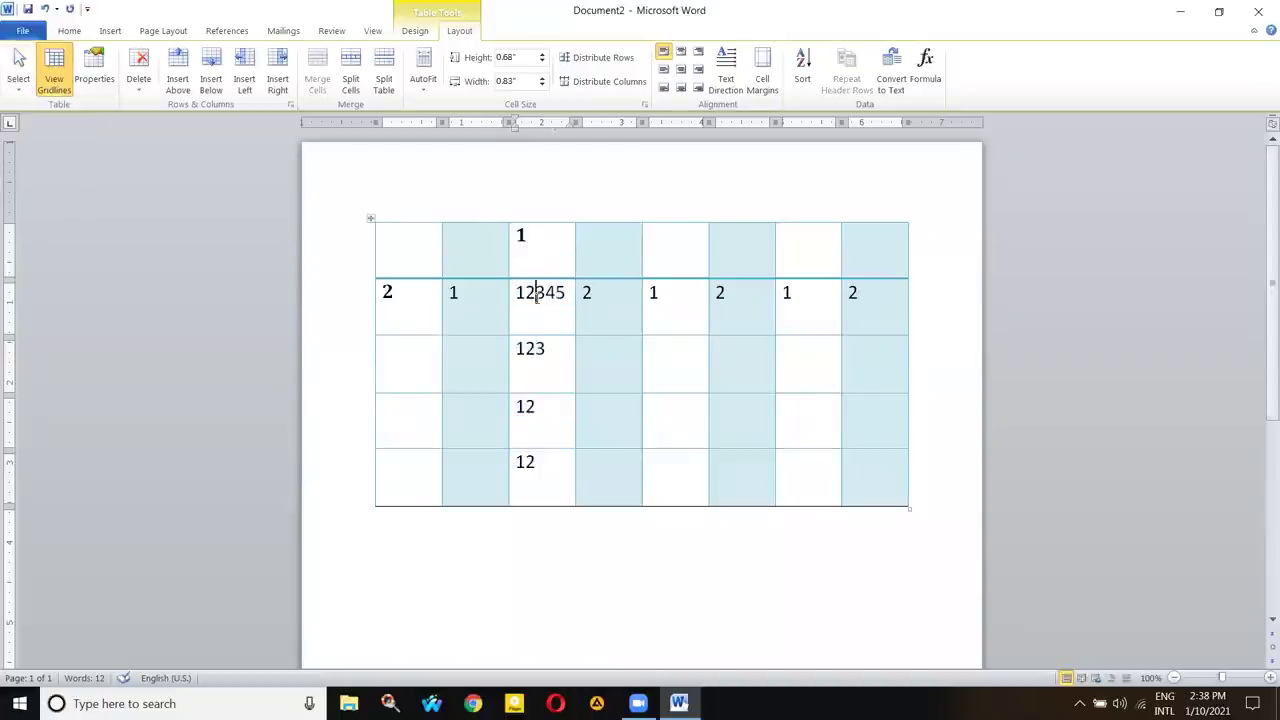
drag(516, 292, 566, 293)
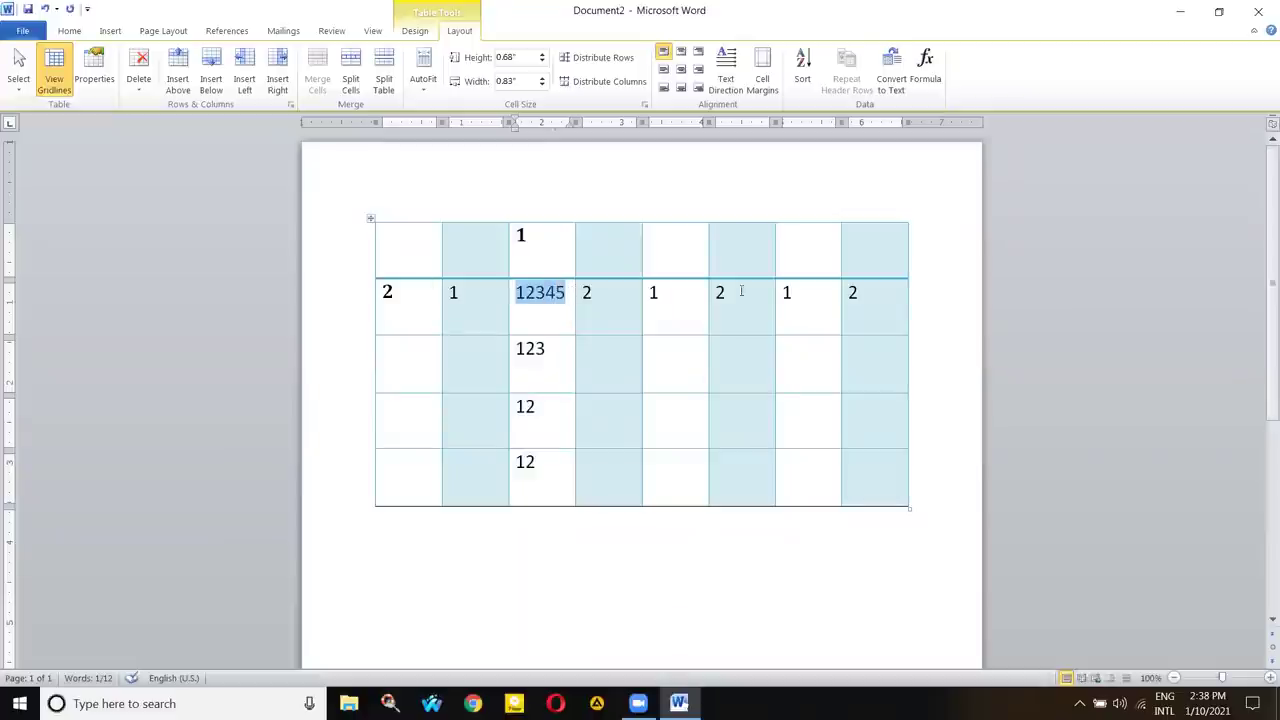
click(20, 86)
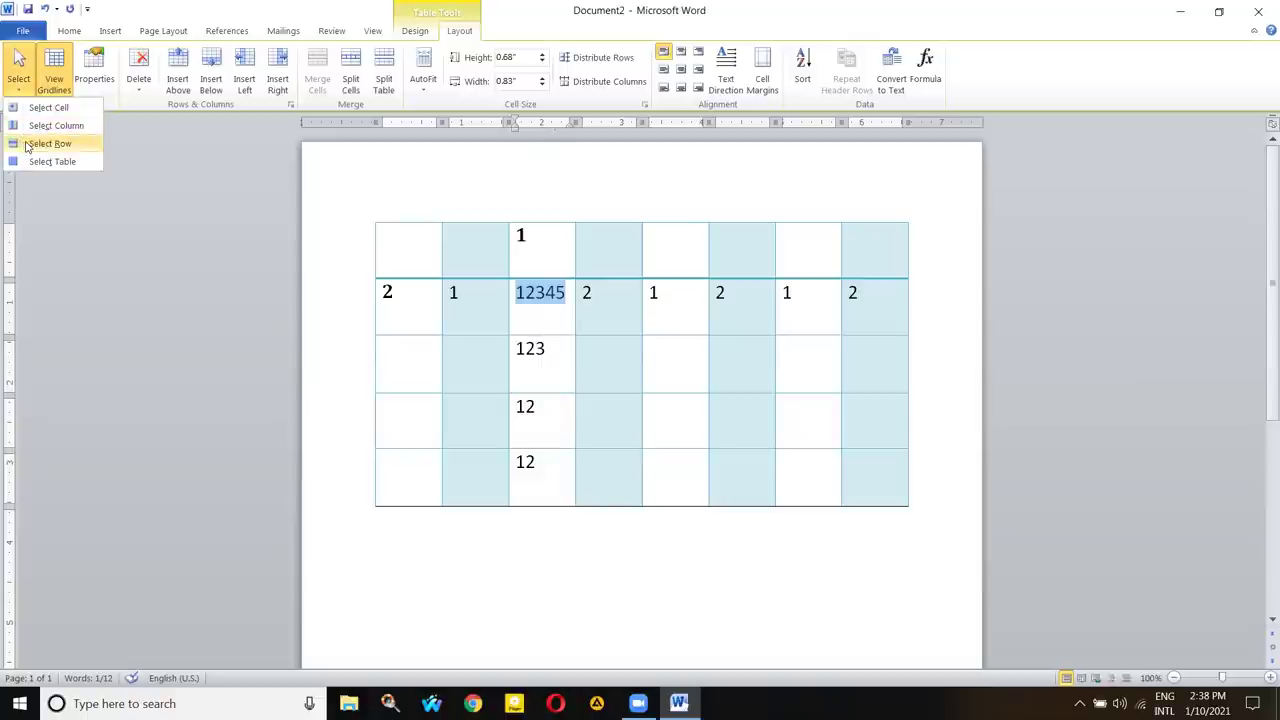
click(27, 147)
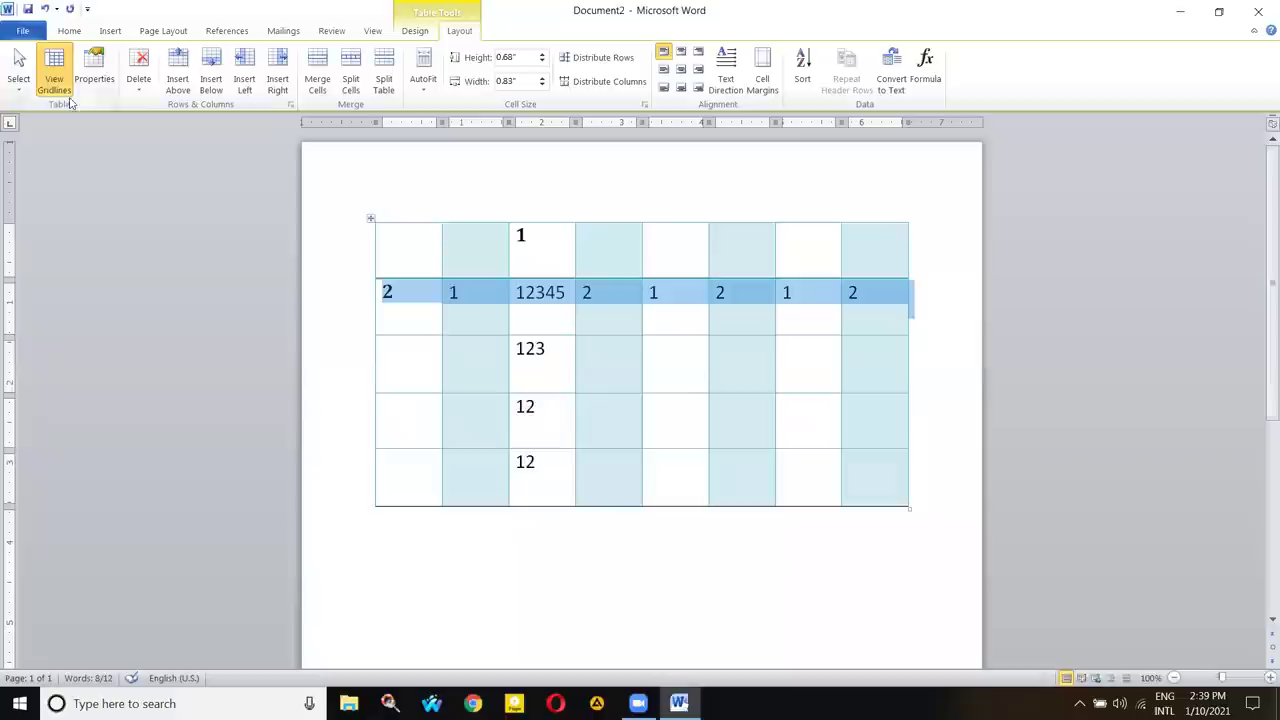
- Select the entire table, delete its contents, then undo the deletion
click(22, 90)
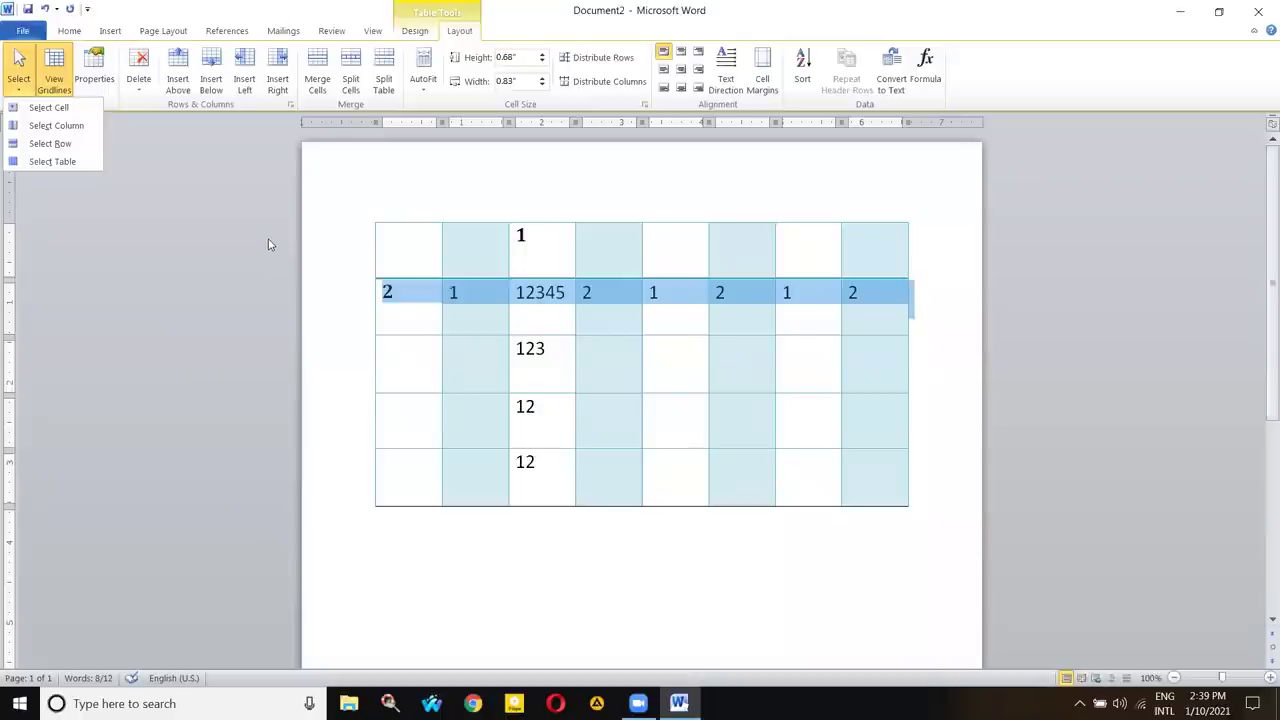
click(52, 162)
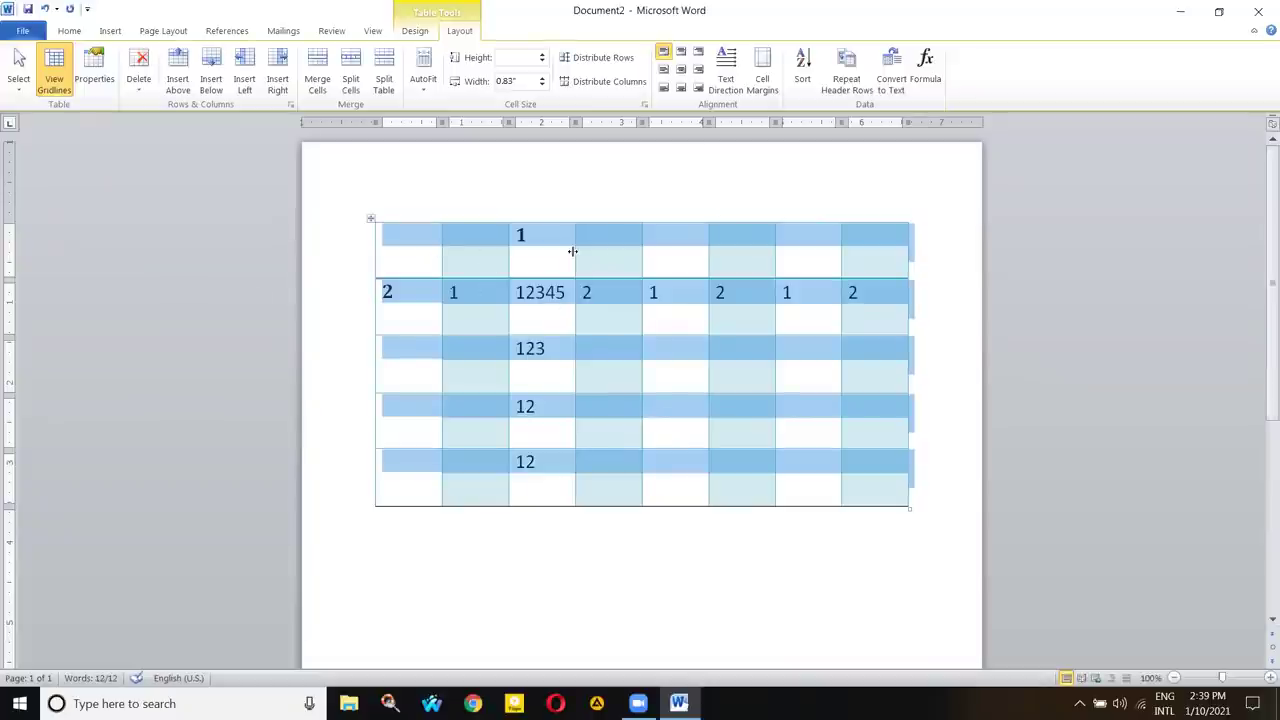
key(Delete)
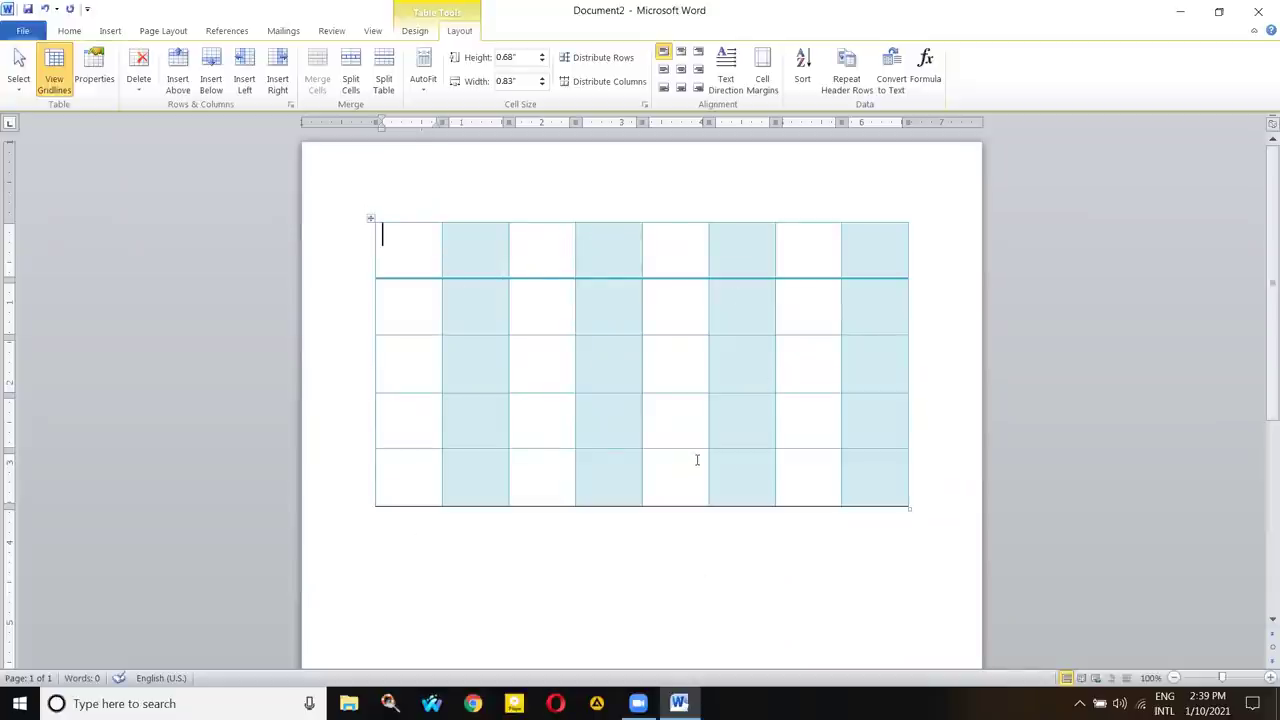
key(ctrl+z)
click(674, 179)
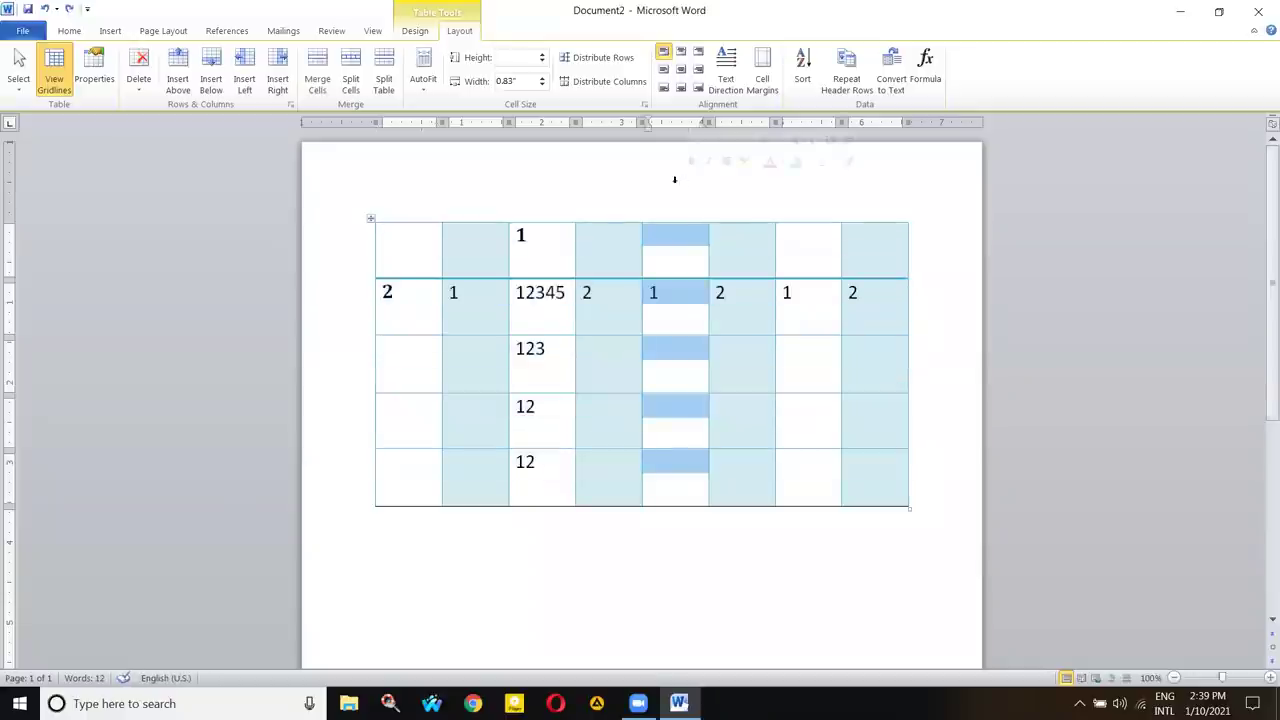
click(370, 218)
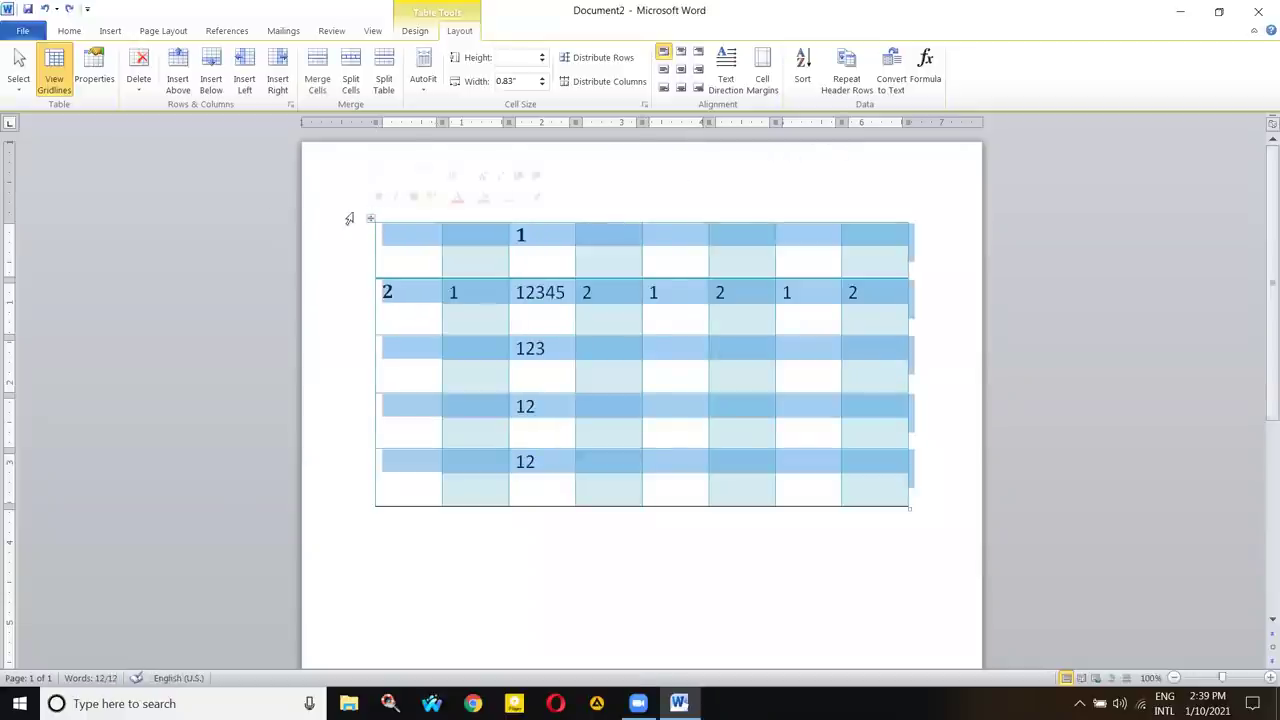
click(410, 249)
- Open and close Table Properties, then toggle the table gridlines off and back on
click(94, 70)
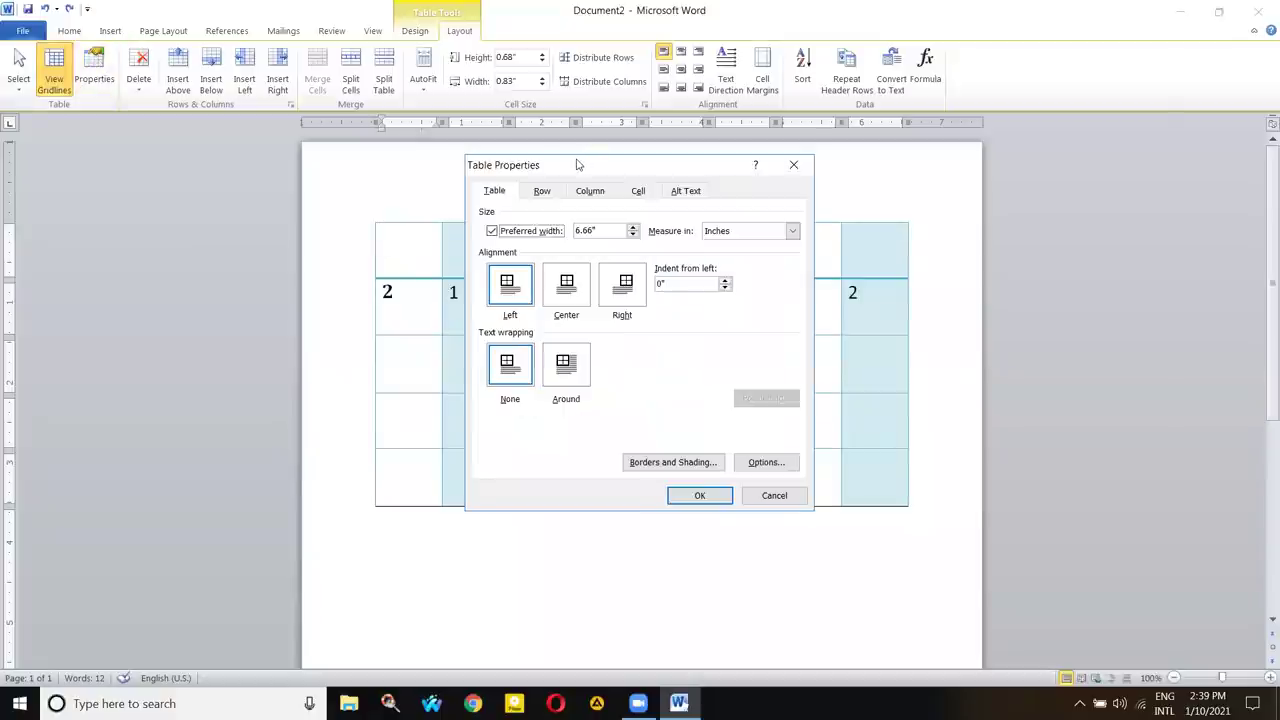
drag(577, 165, 257, 141)
click(465, 131)
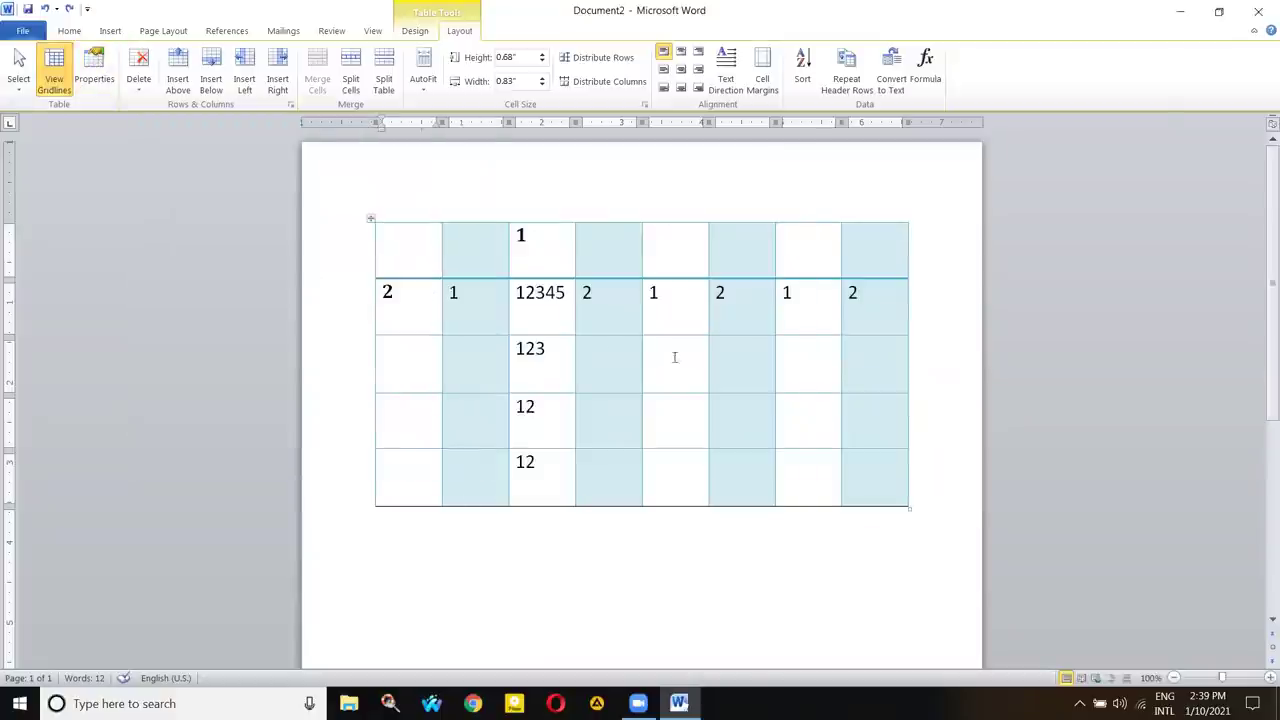
click(57, 62)
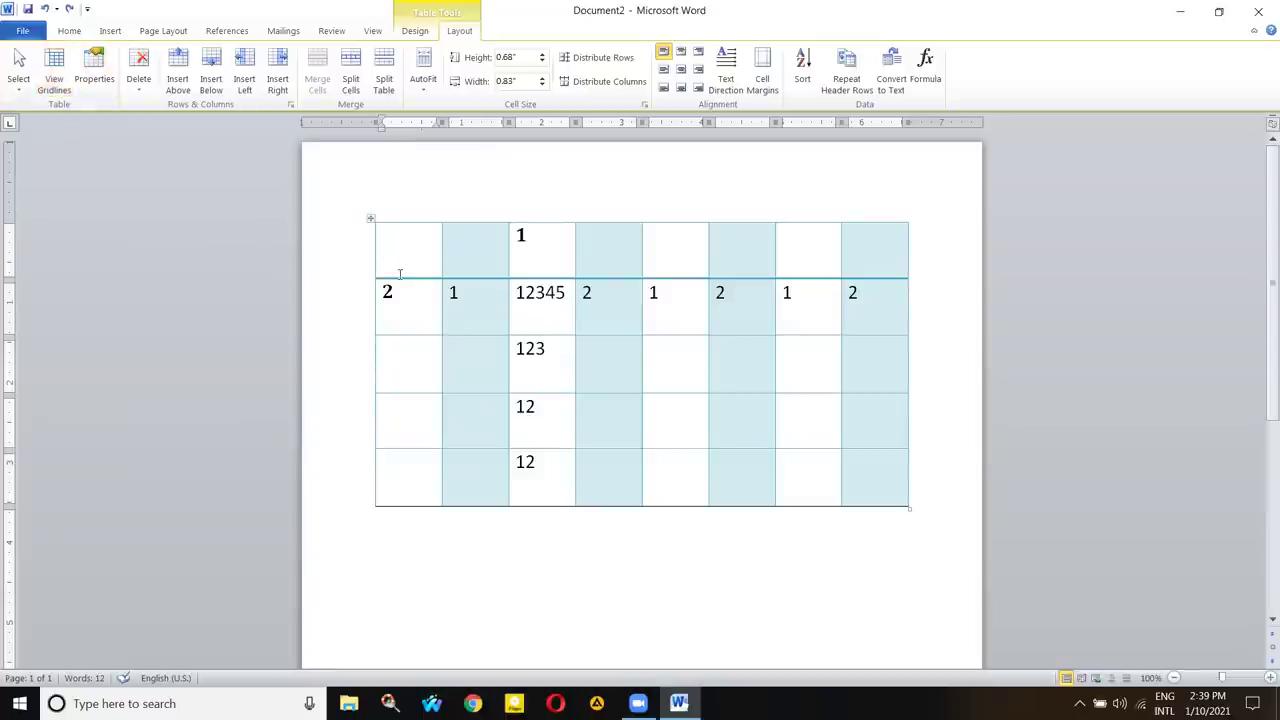
click(60, 65)
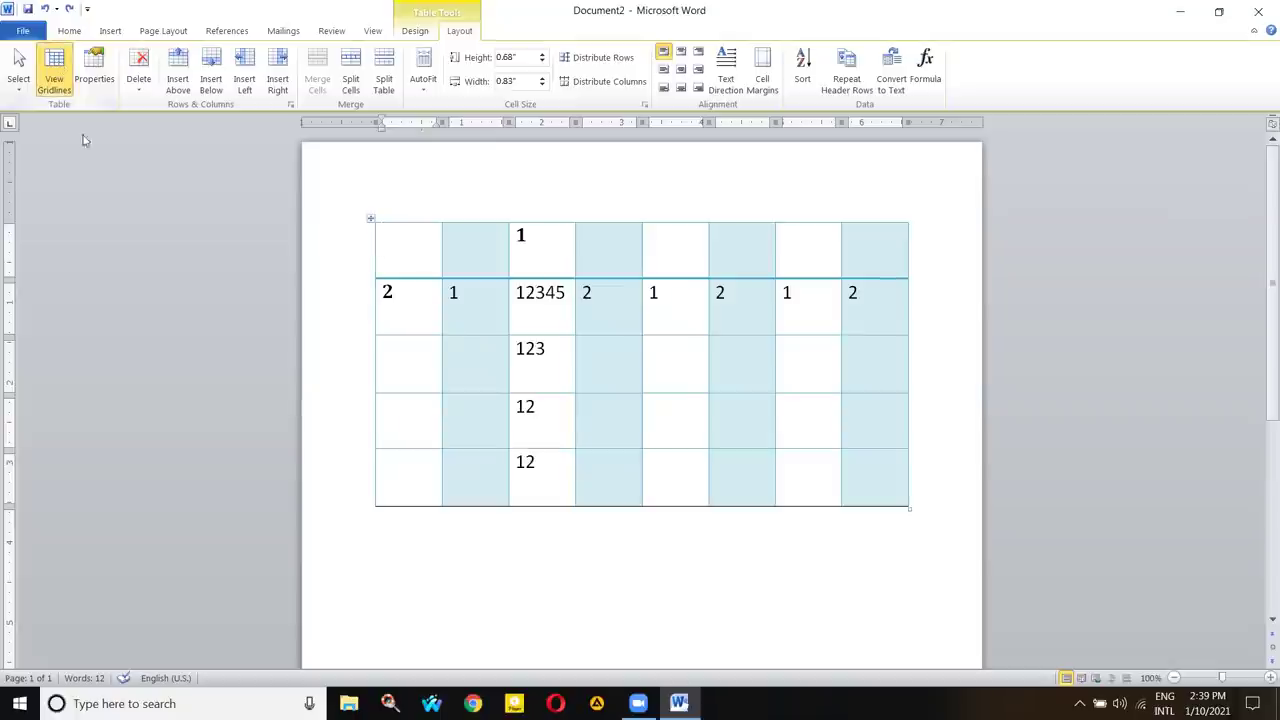
- Select every cell of the numeric table using the table move handle
drag(409, 242, 840, 457)
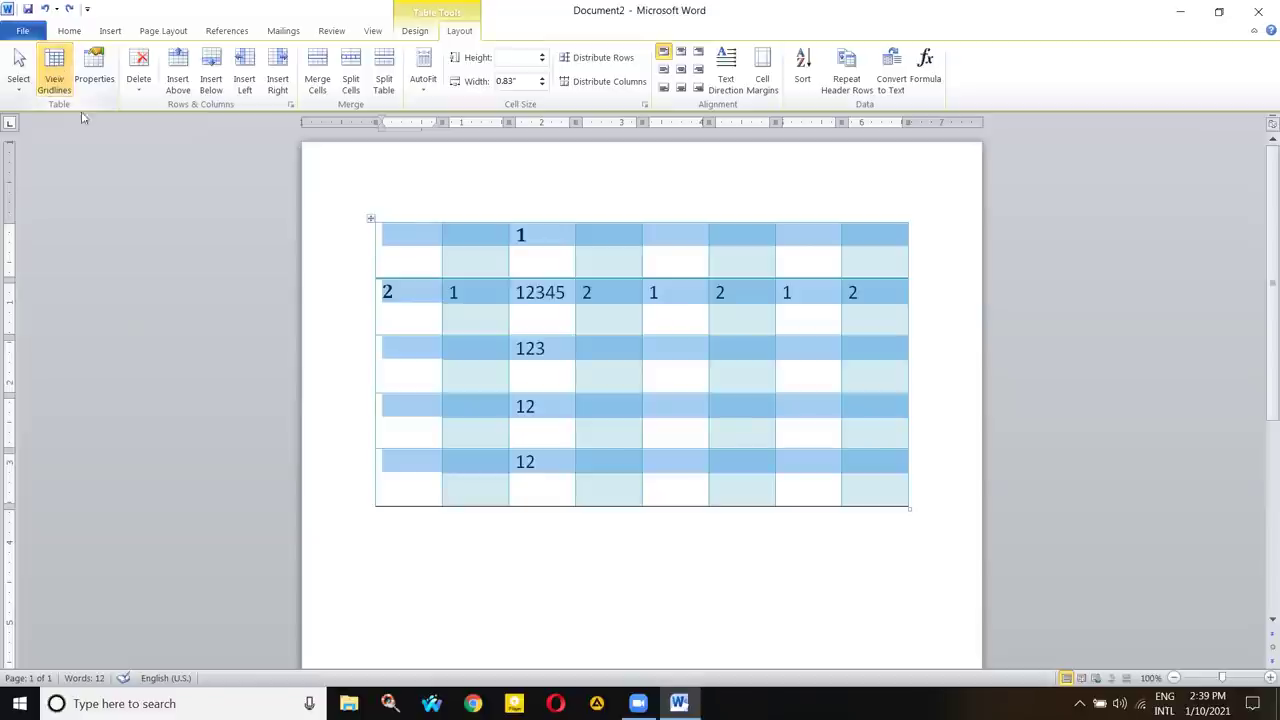
click(398, 238)
click(370, 219)
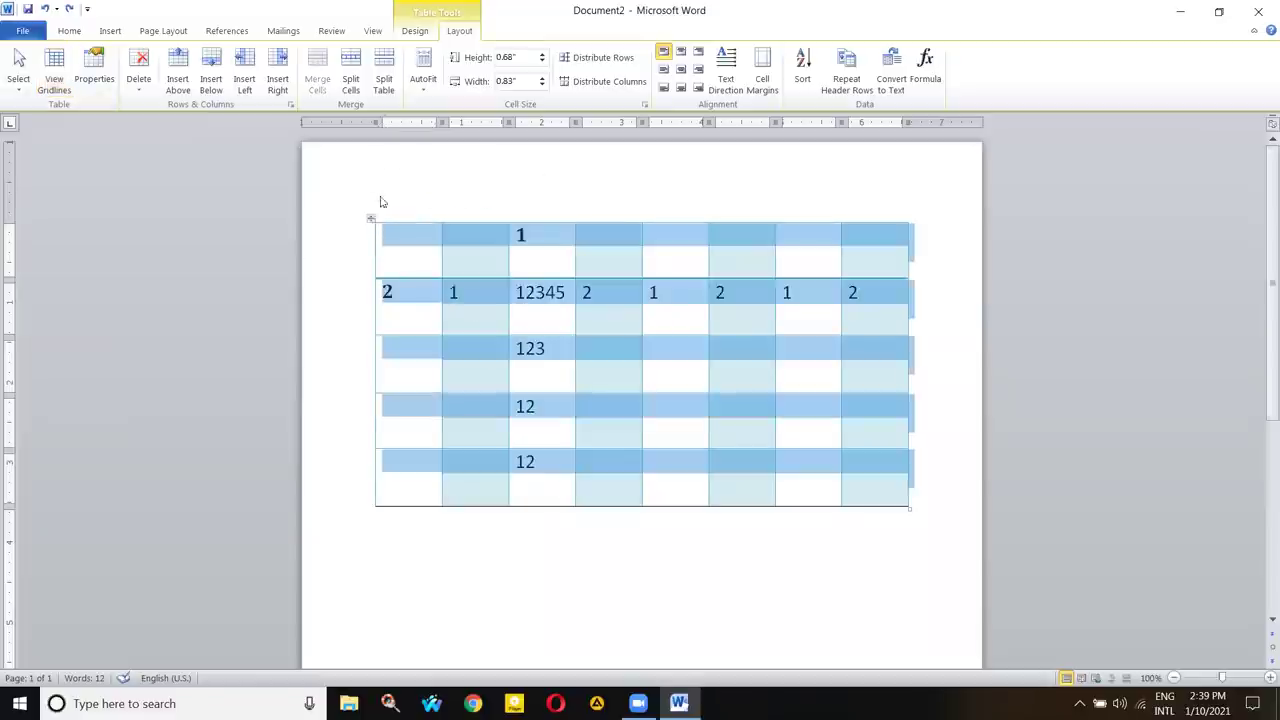
click(414, 30)
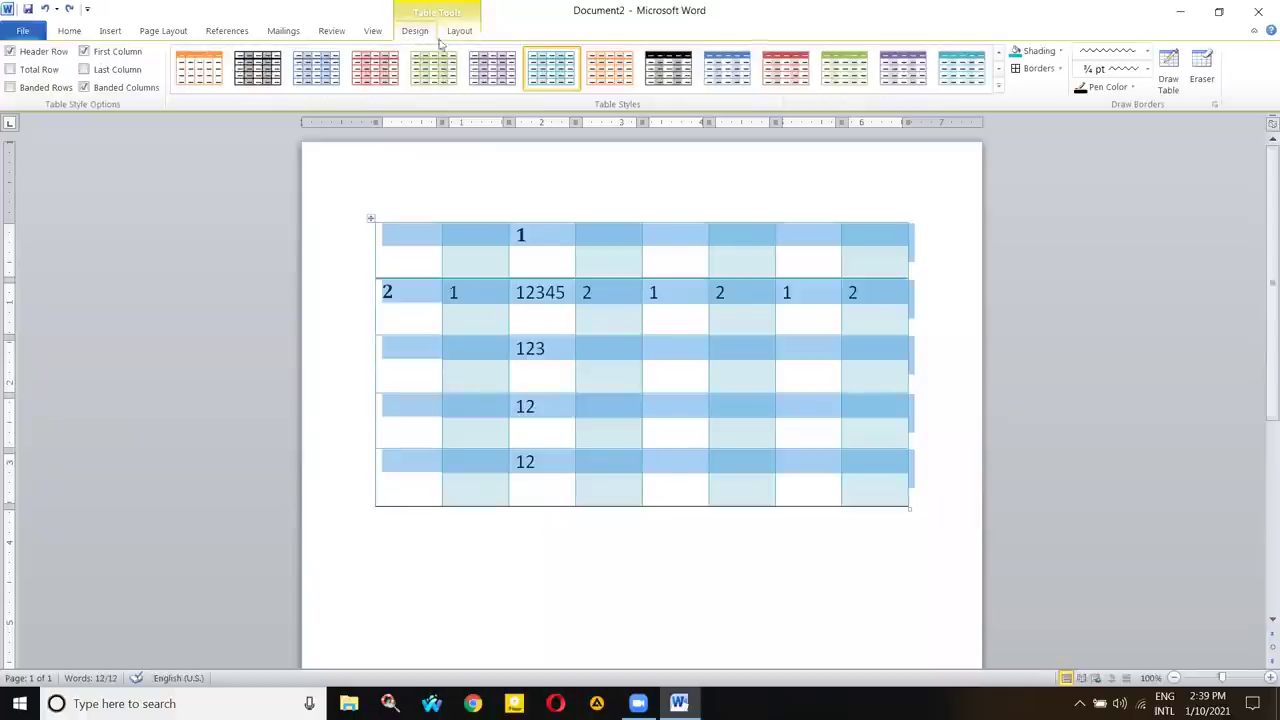
- Clear the table's style and borders, then turn on View Gridlines for the whole table
click(998, 86)
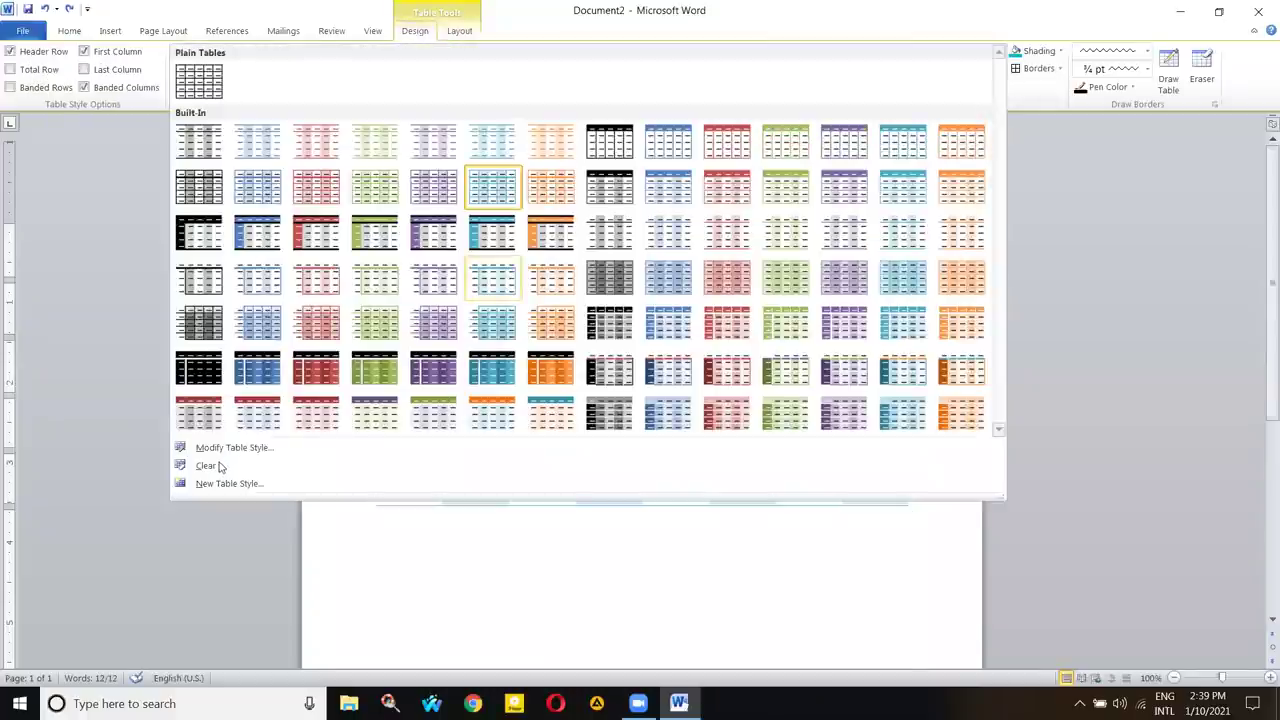
click(248, 466)
click(519, 246)
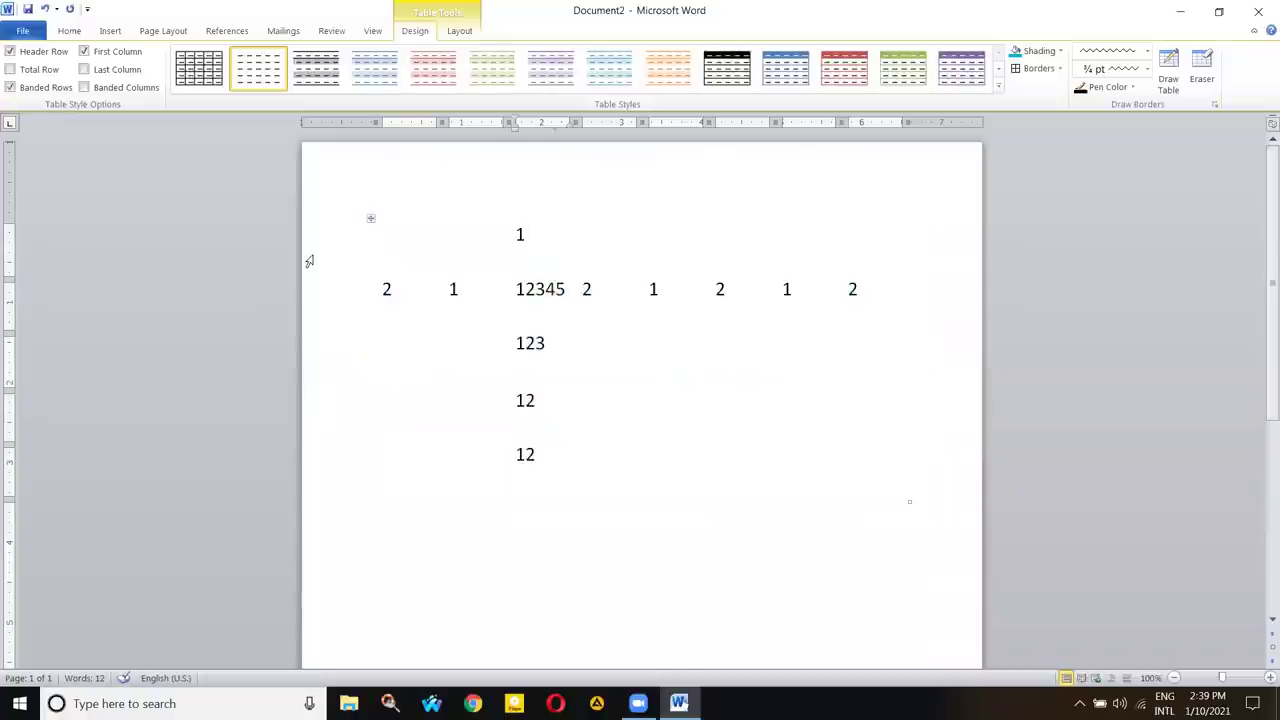
click(459, 30)
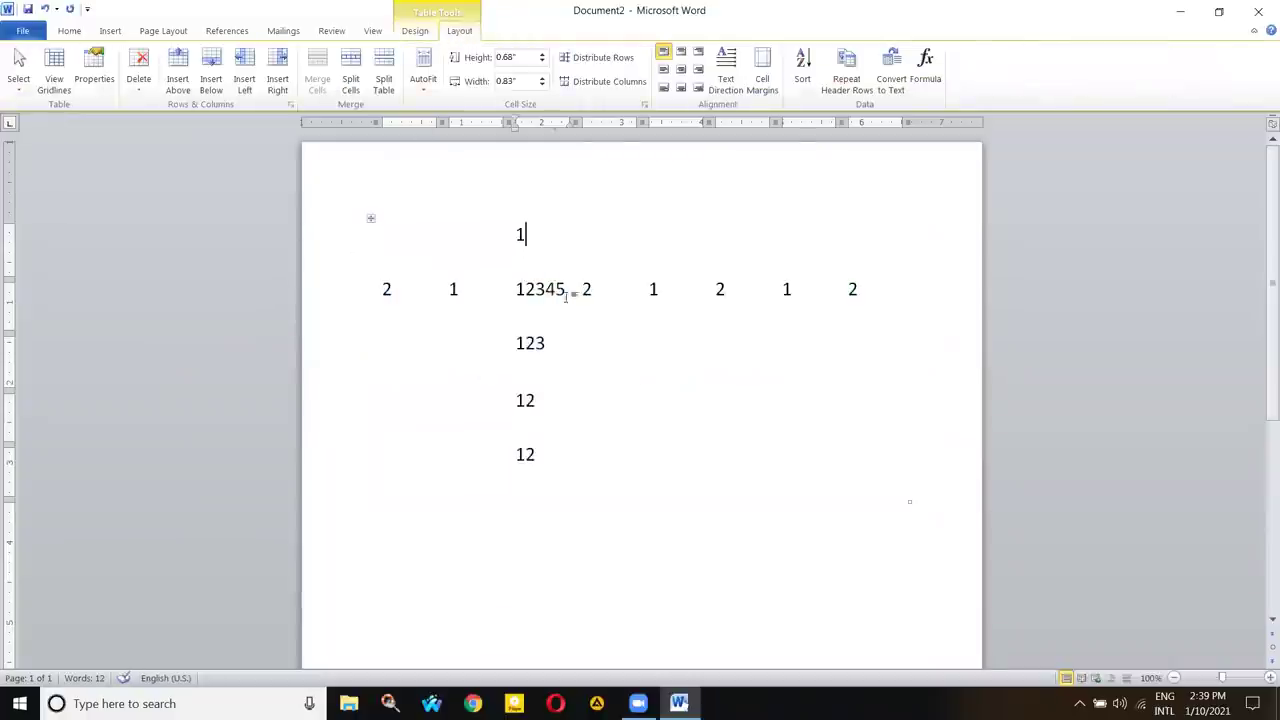
click(369, 221)
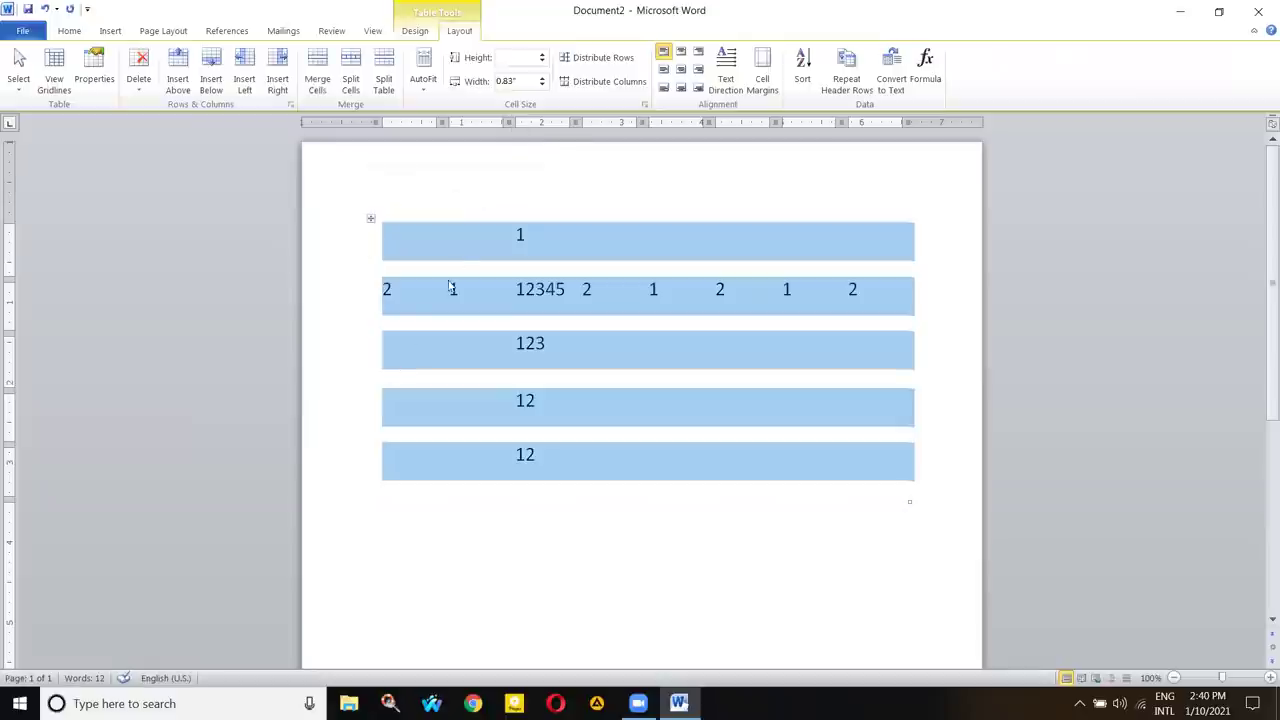
click(54, 78)
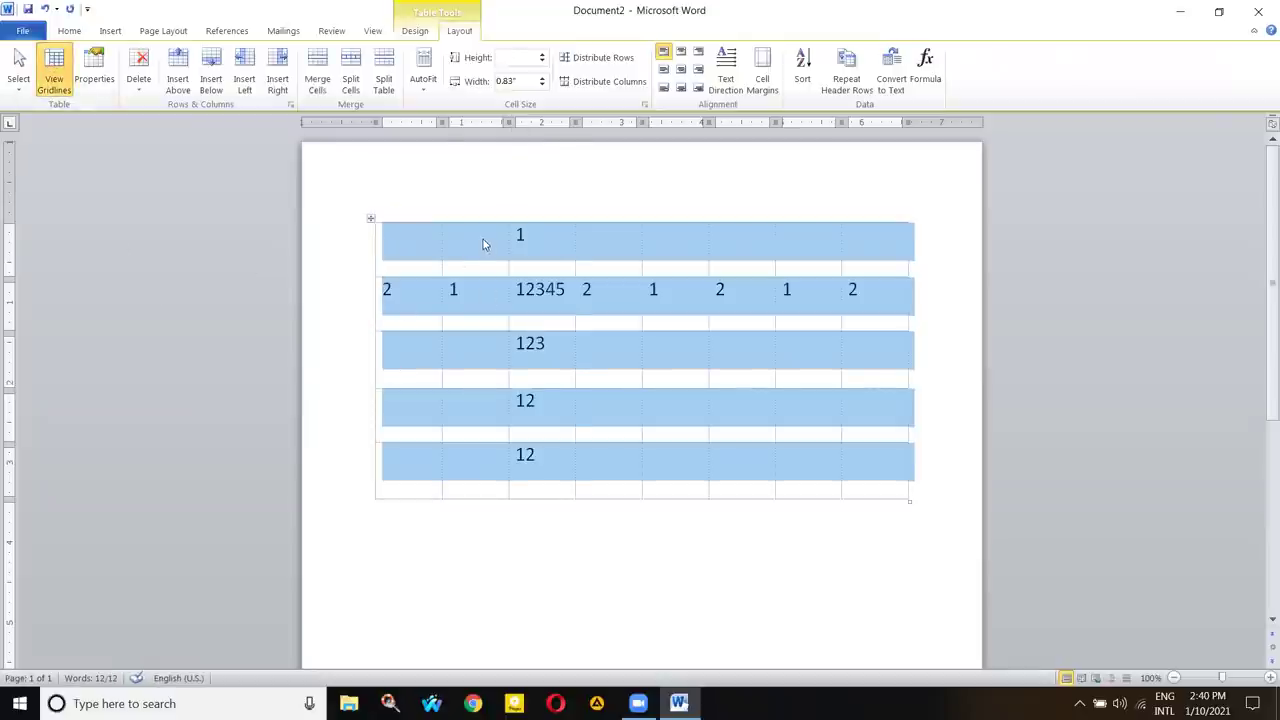
- Hide the dotted gridlines briefly, then show them again around the first-row cells
click(486, 244)
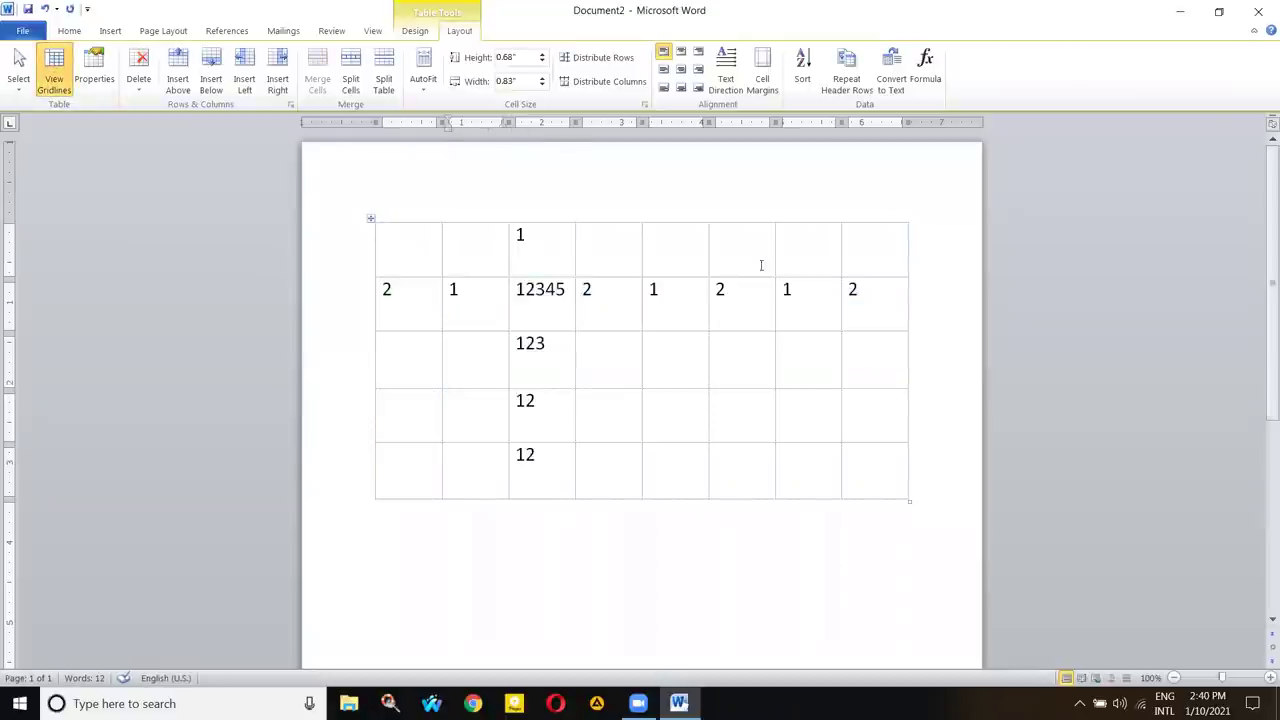
click(437, 253)
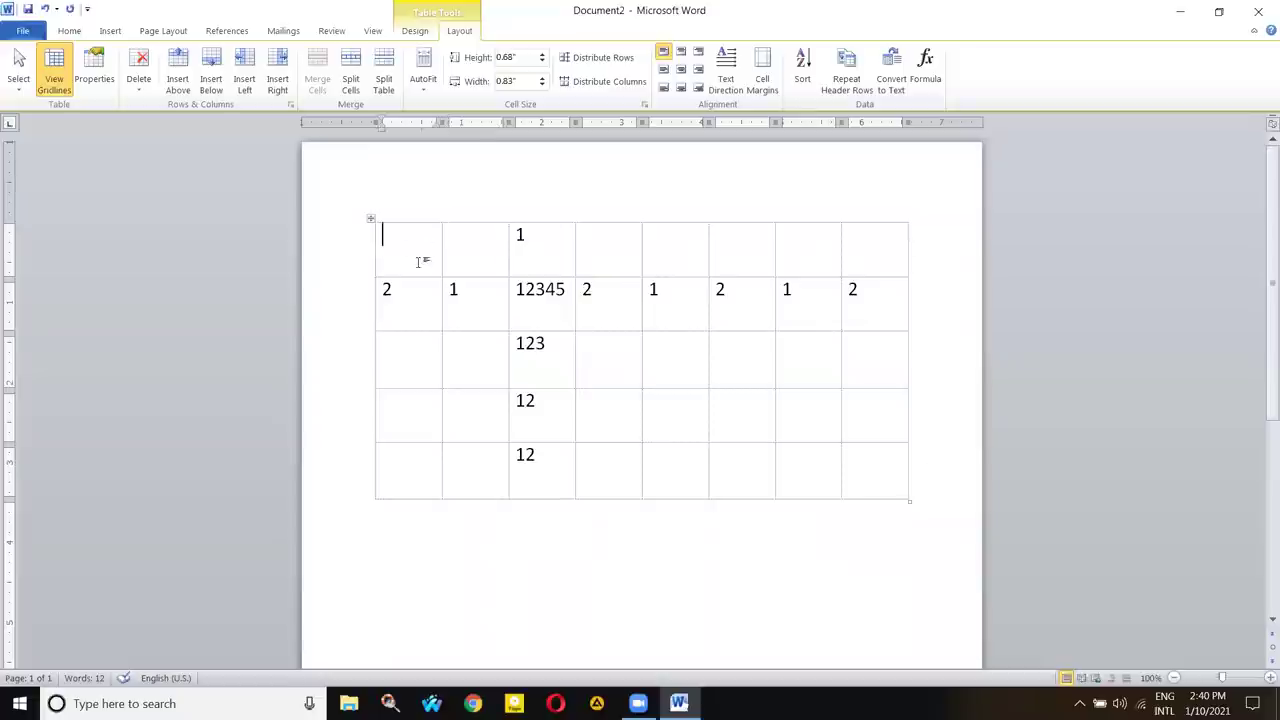
click(469, 268)
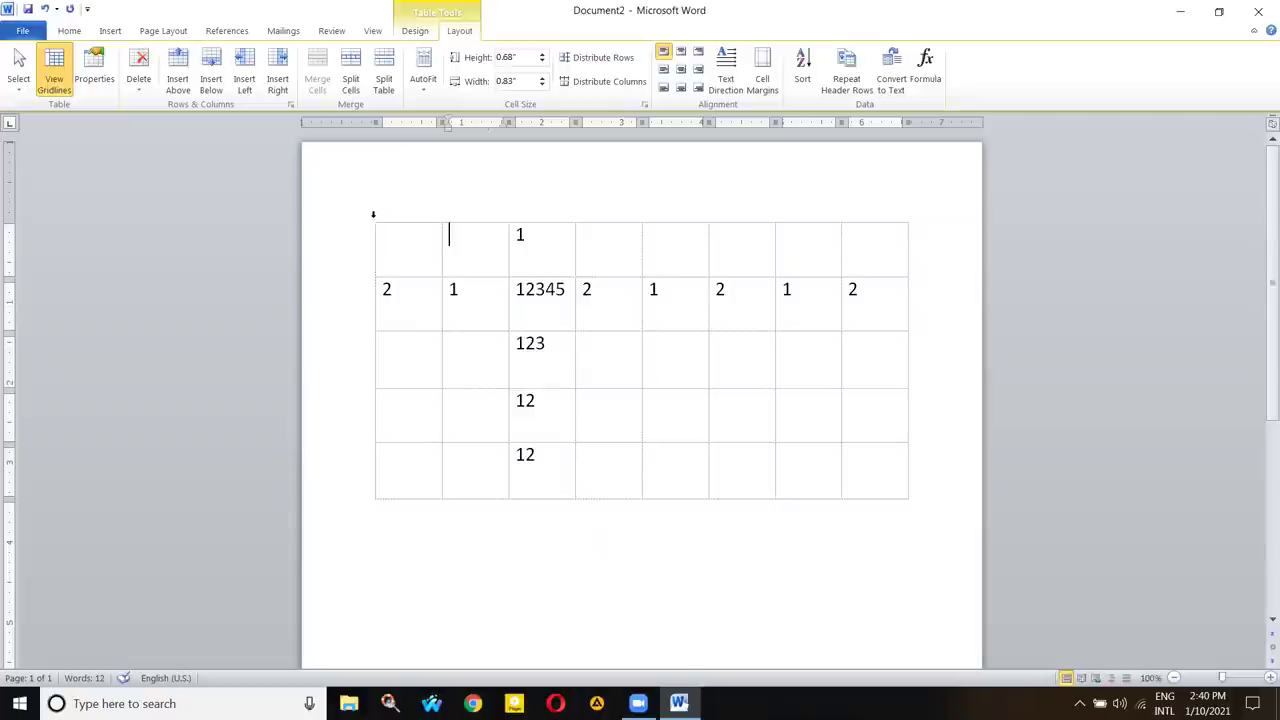
click(371, 219)
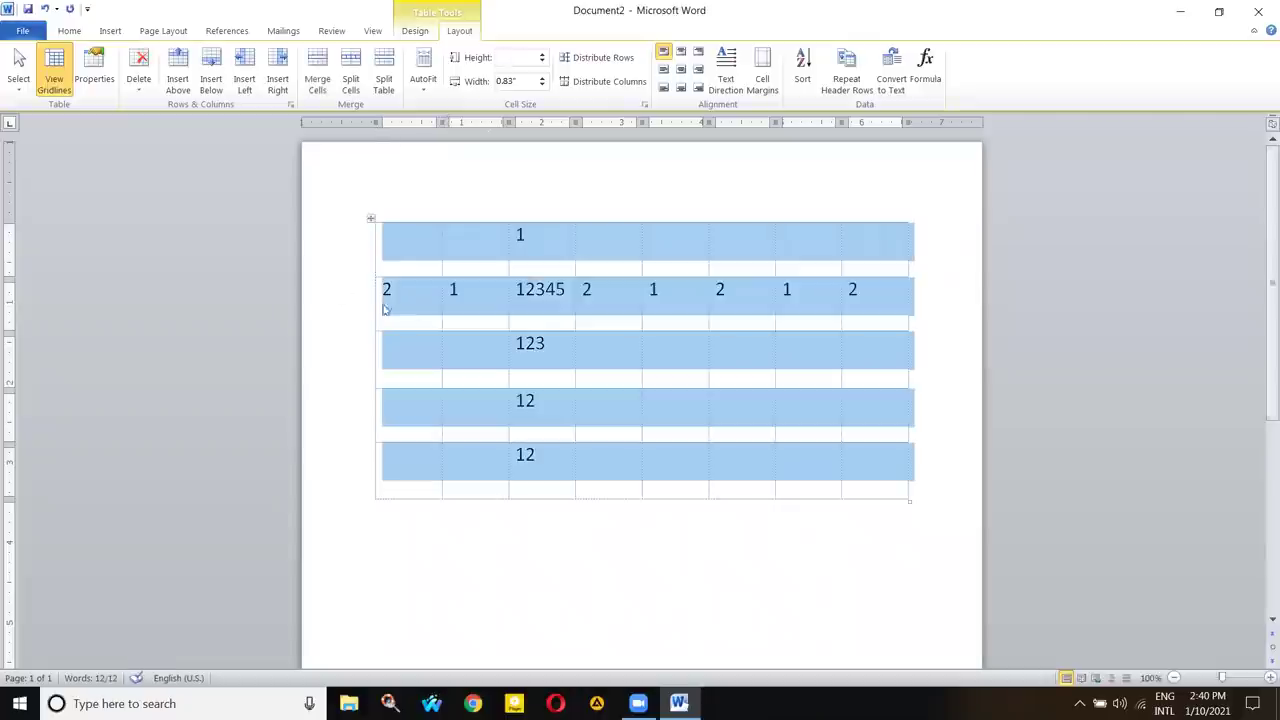
click(60, 62)
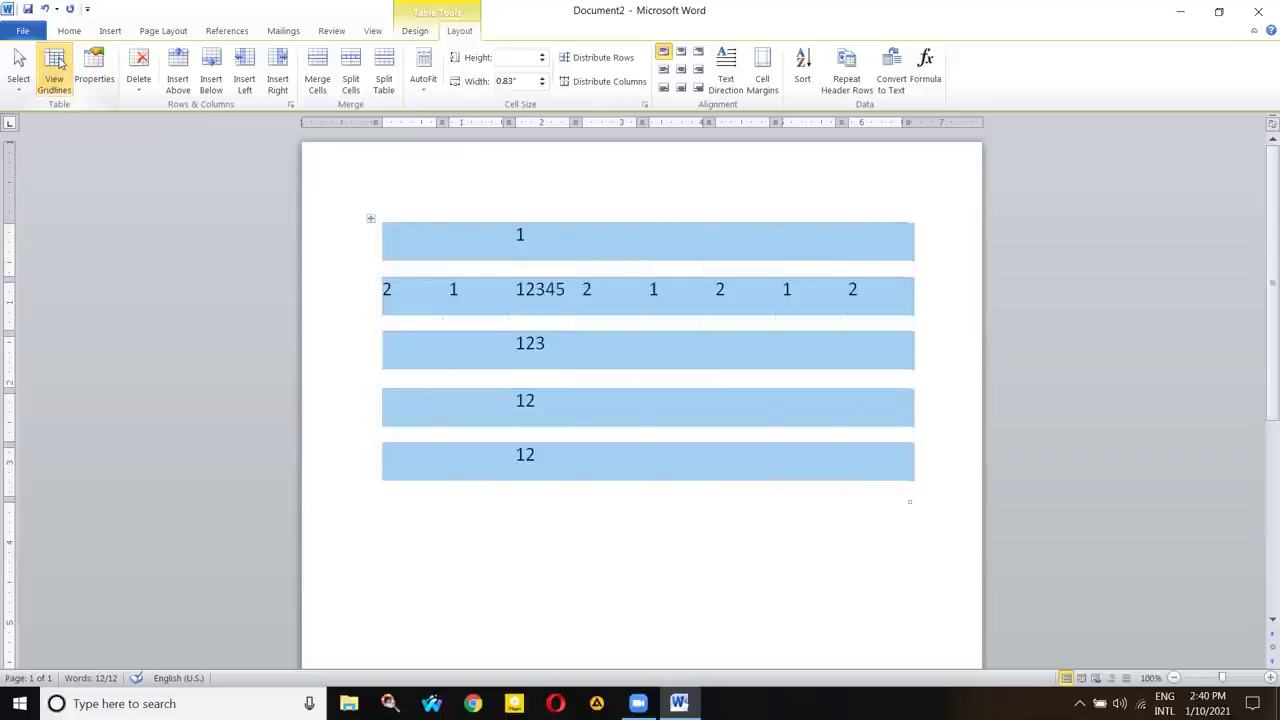
click(645, 240)
click(605, 252)
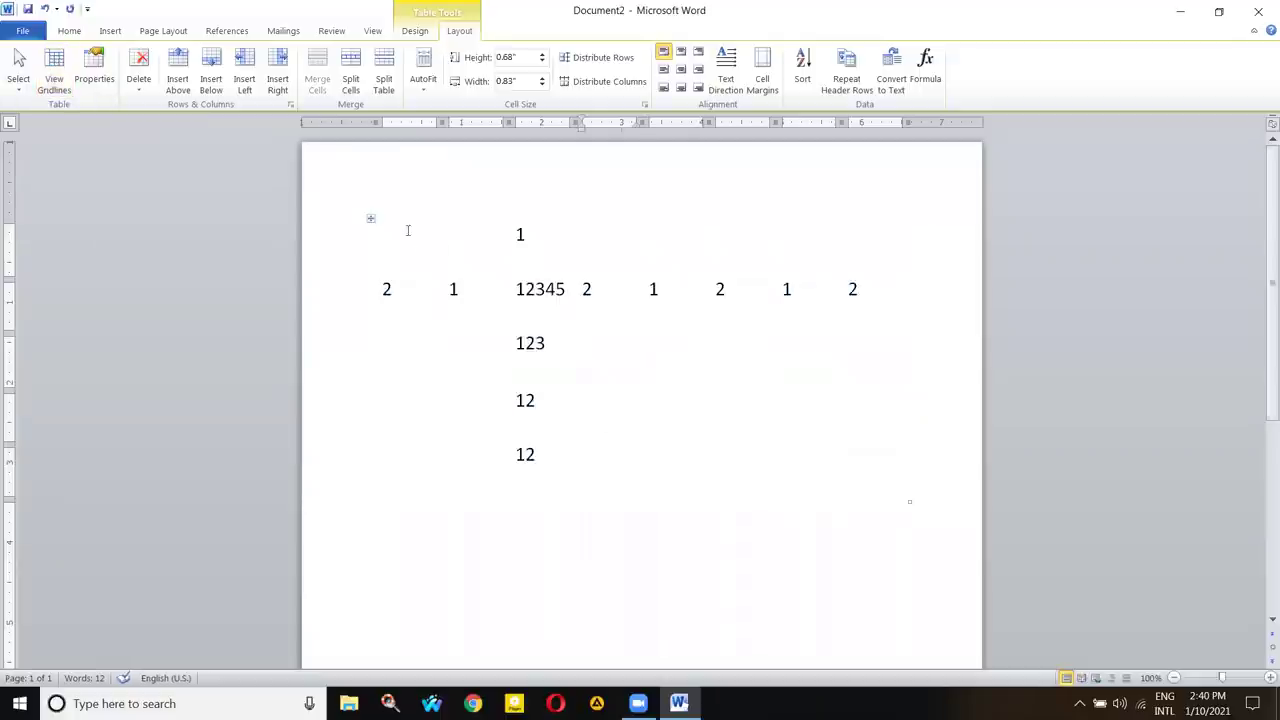
click(370, 222)
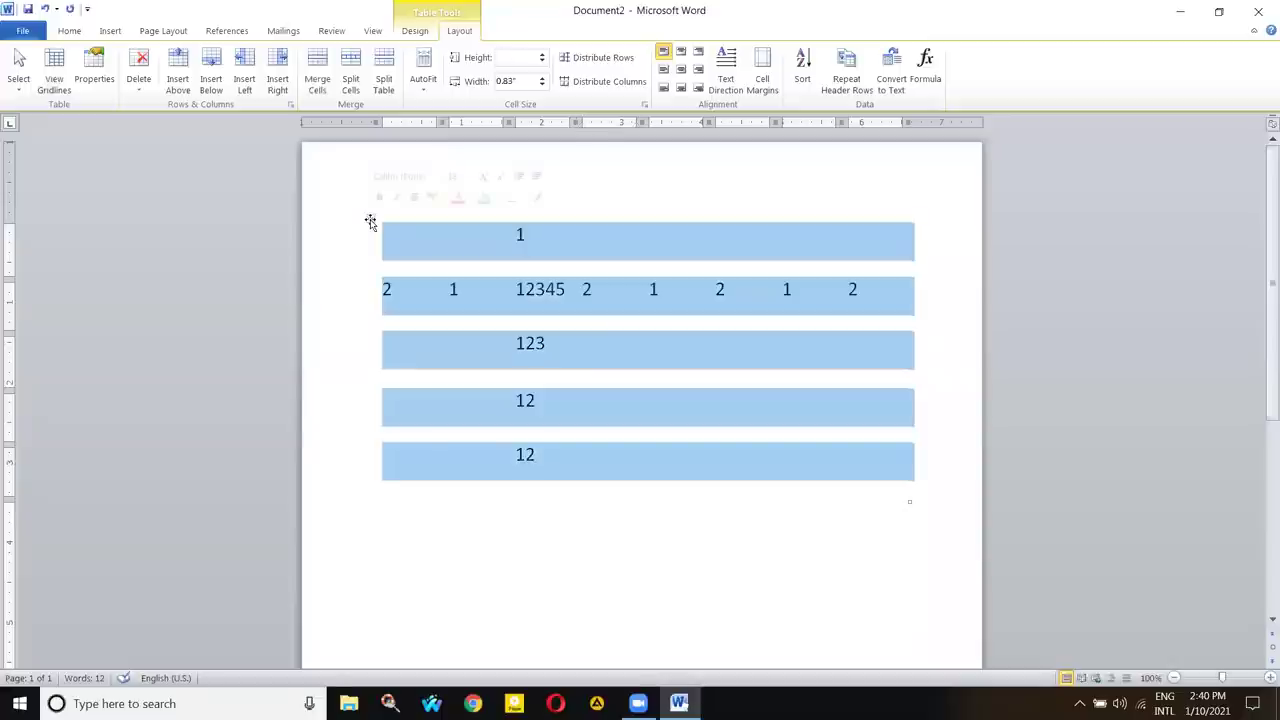
click(56, 76)
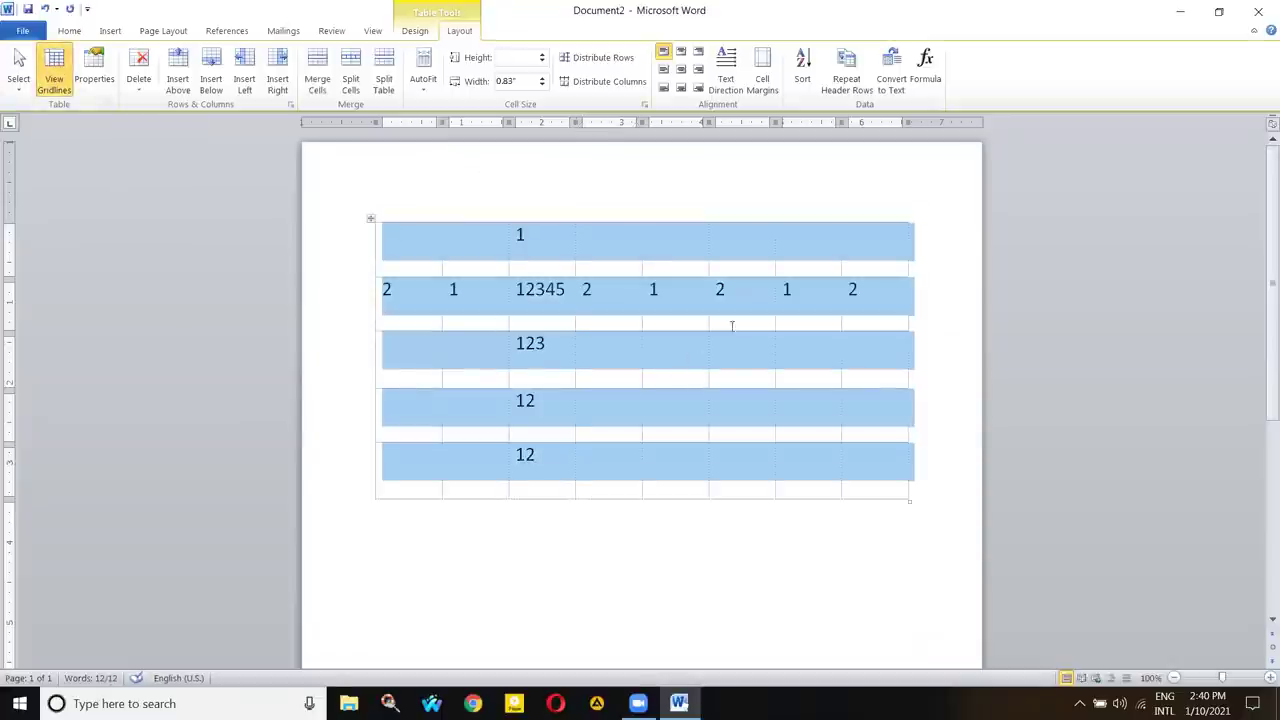
click(624, 248)
- Open Table Properties, move the dialog off the table, and close it without changes
click(100, 62)
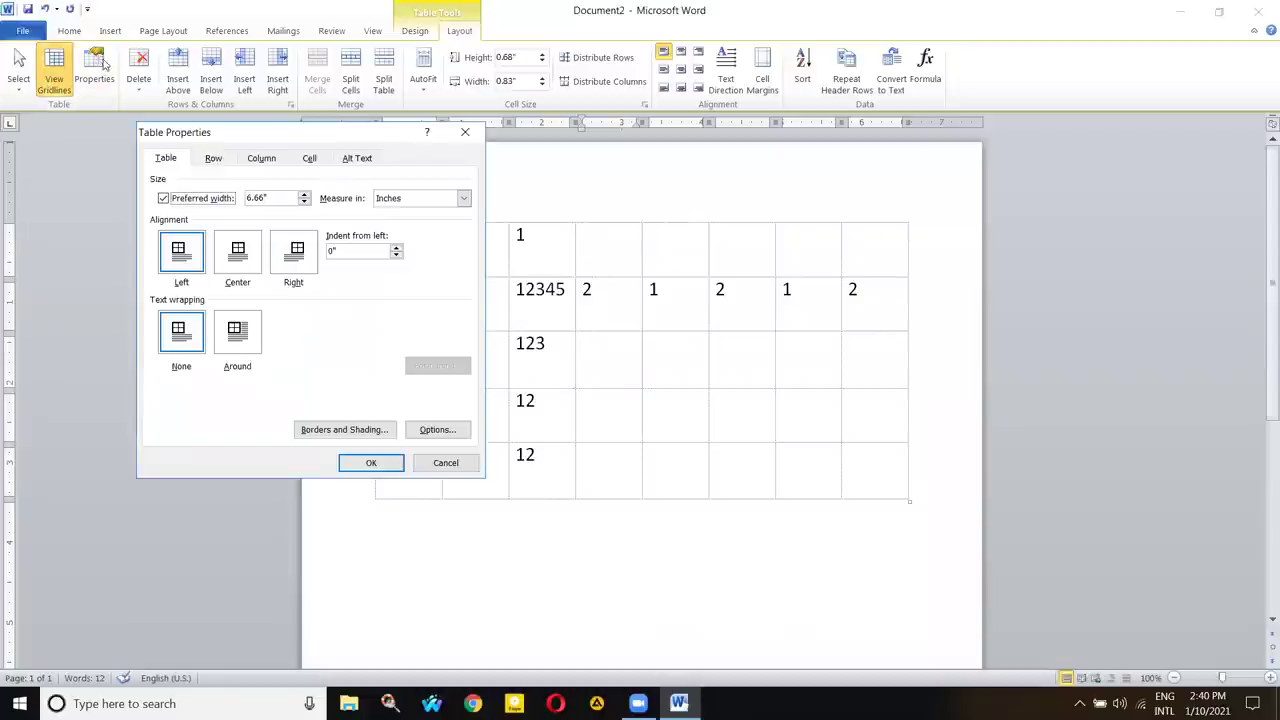
drag(316, 140, 227, 226)
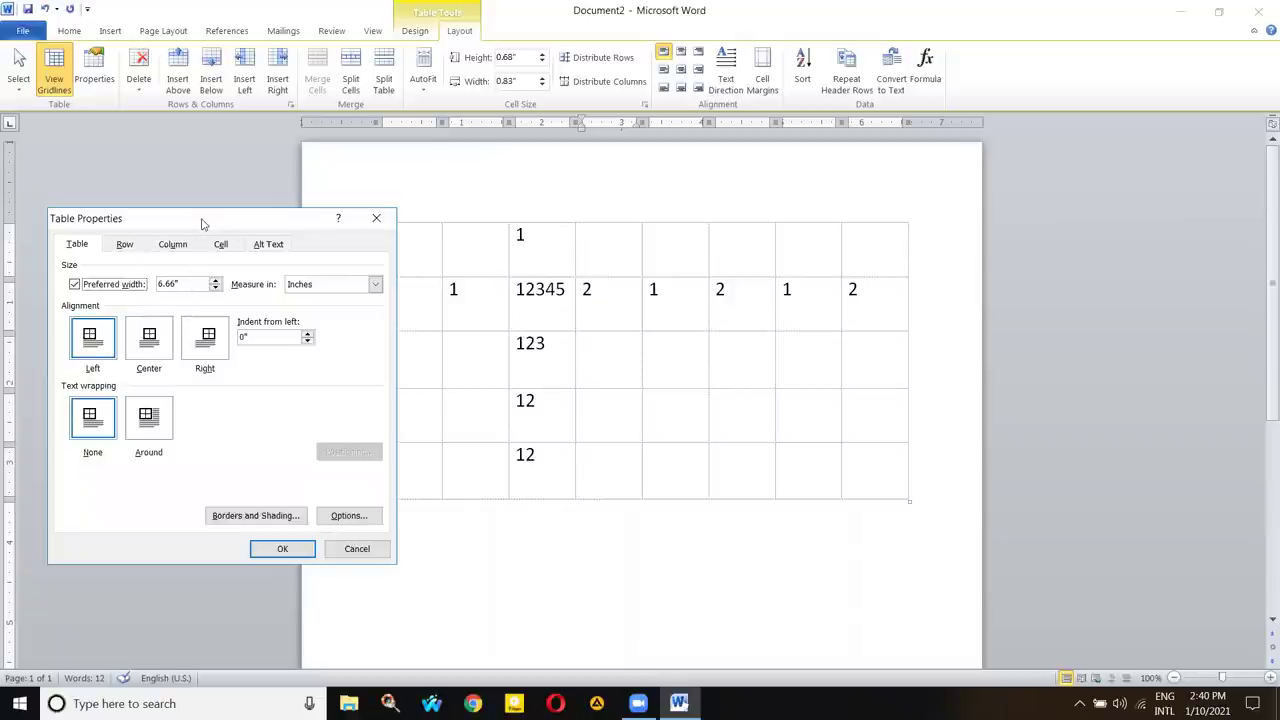
drag(199, 221, 176, 176)
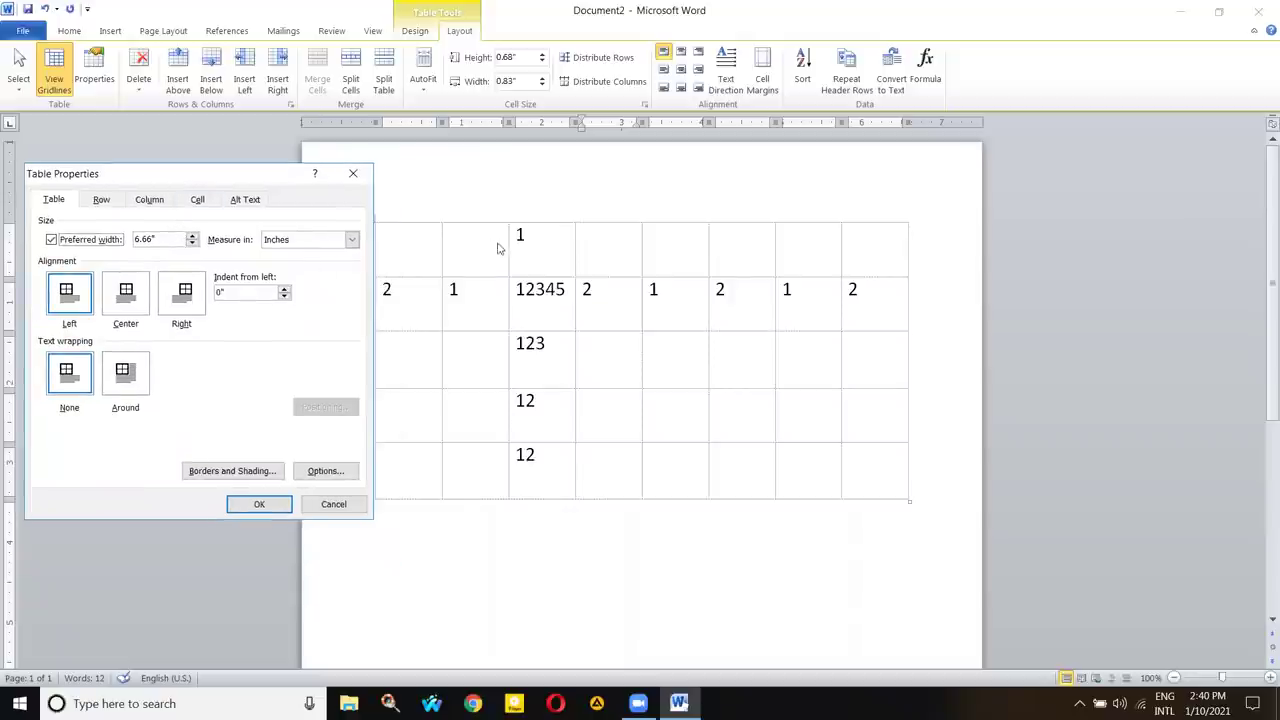
click(352, 174)
- Select the whole table and lower its preferred width in Table Properties
click(370, 218)
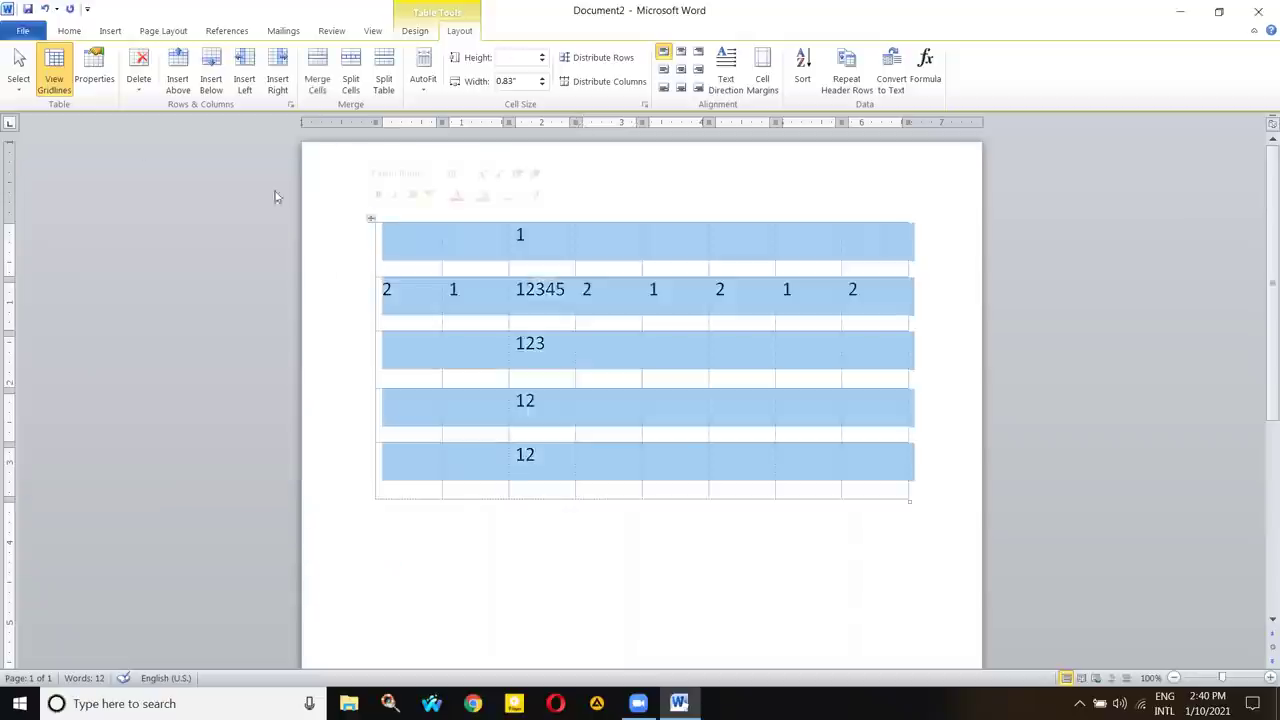
click(97, 70)
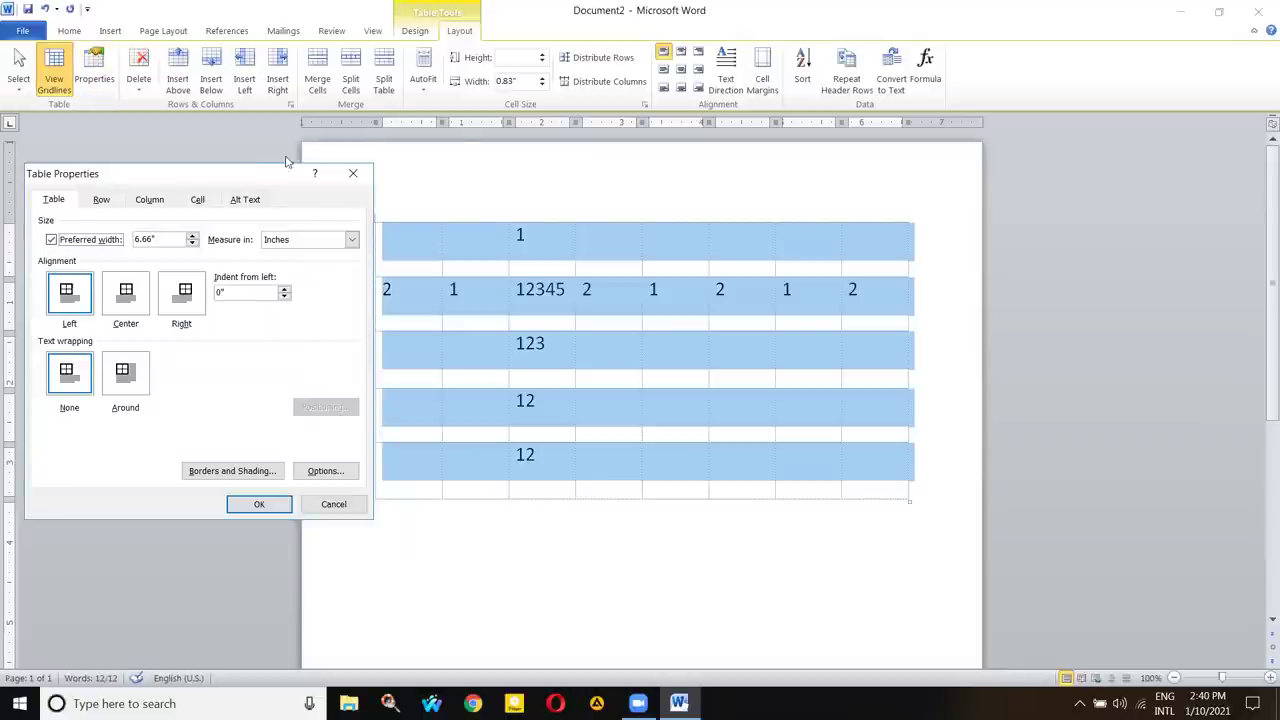
drag(252, 176, 233, 145)
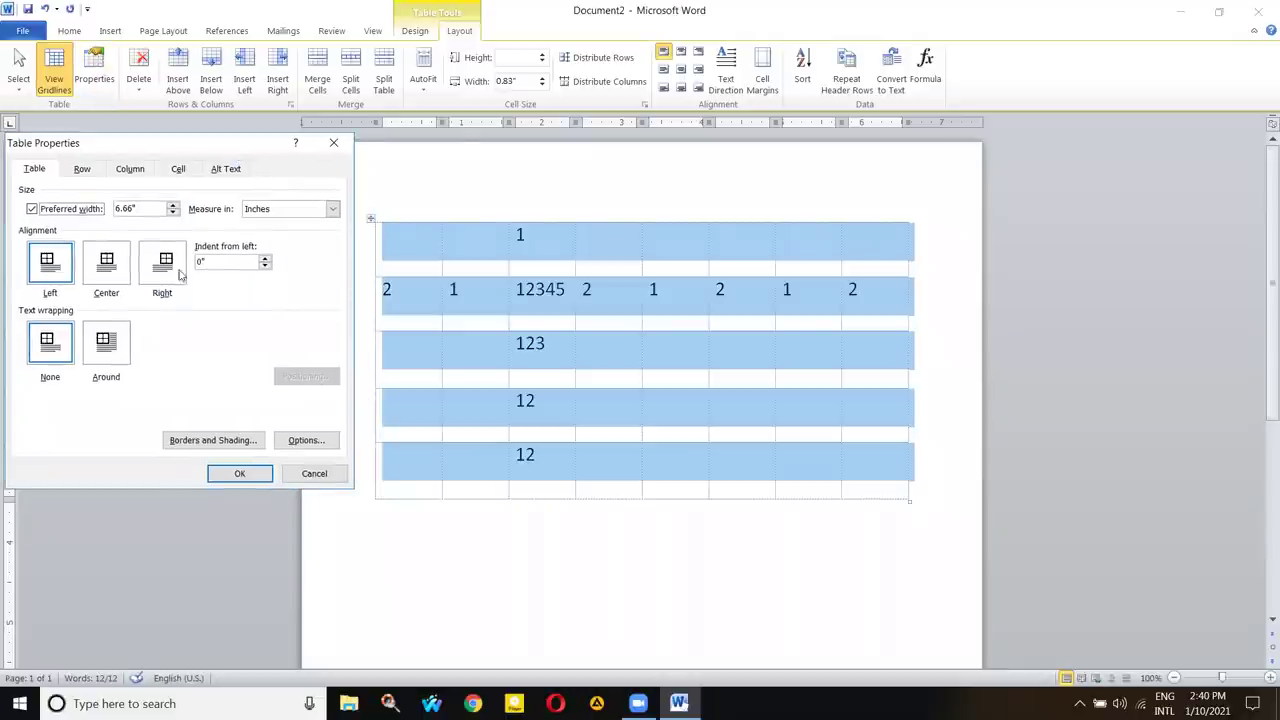
click(32, 209)
click(32, 209)
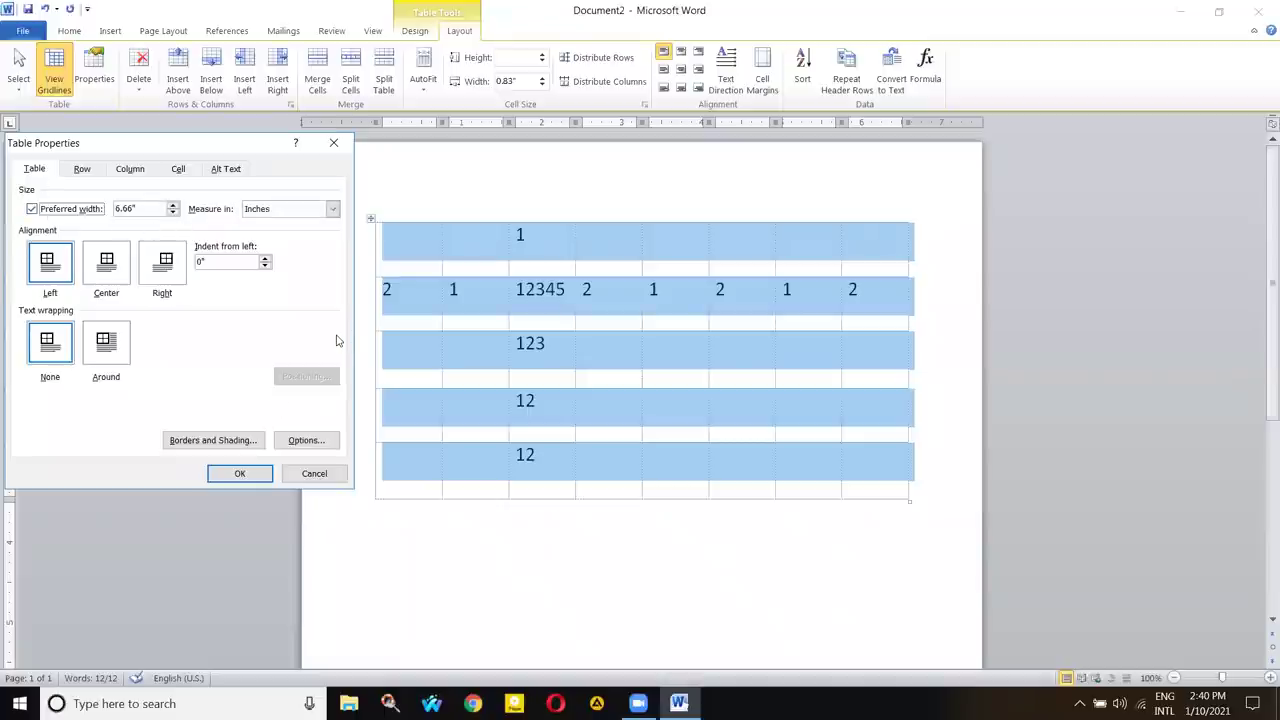
click(174, 213)
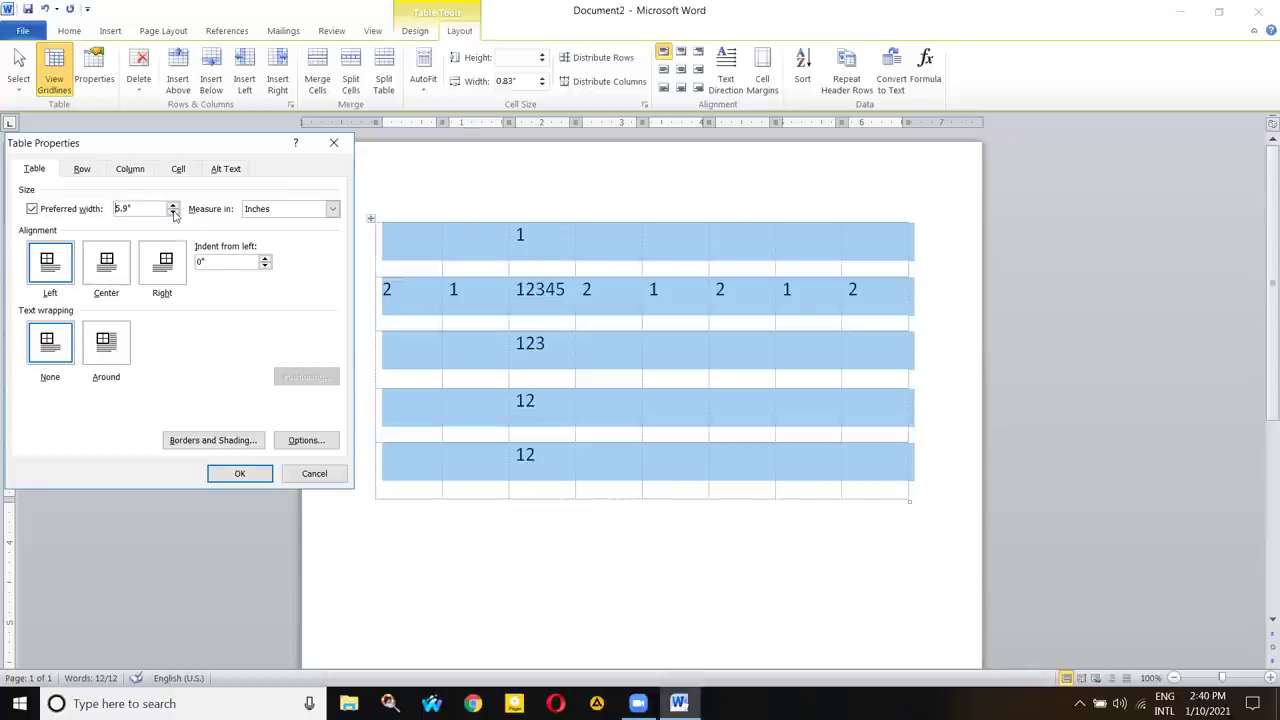
click(174, 213)
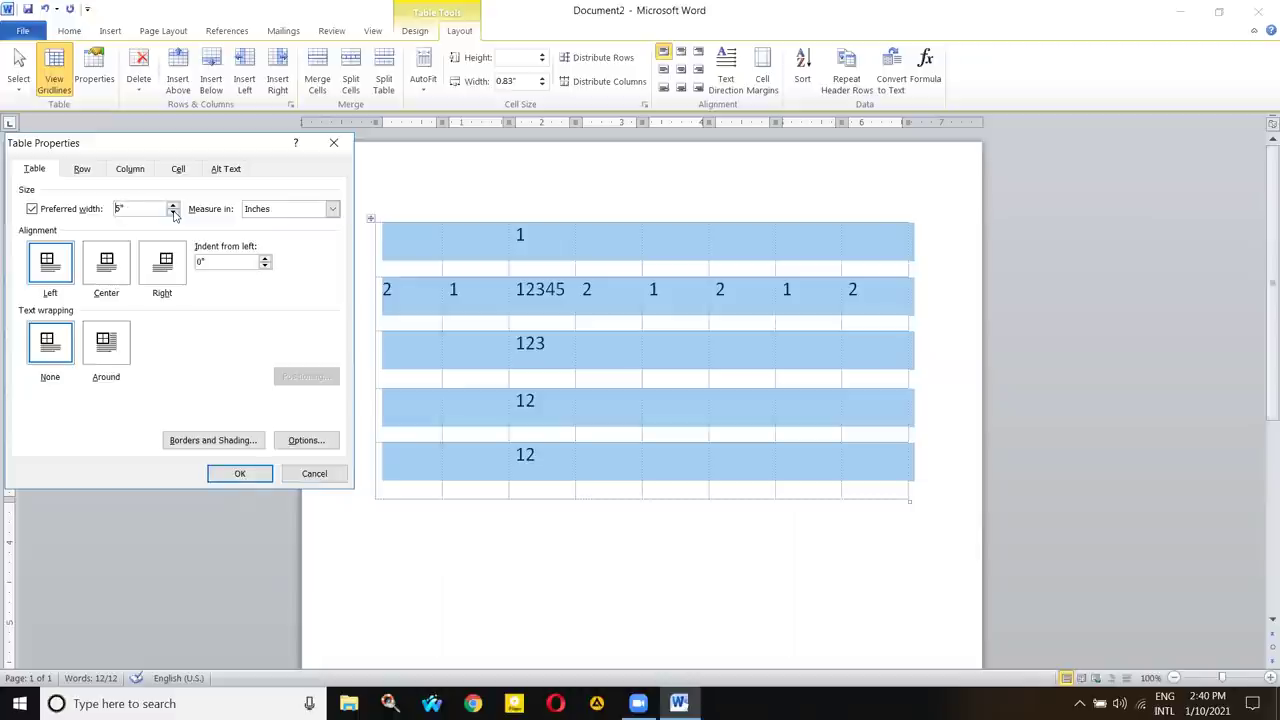
- Keep the width in inches, narrow the table further and apply, then recheck its properties
click(289, 210)
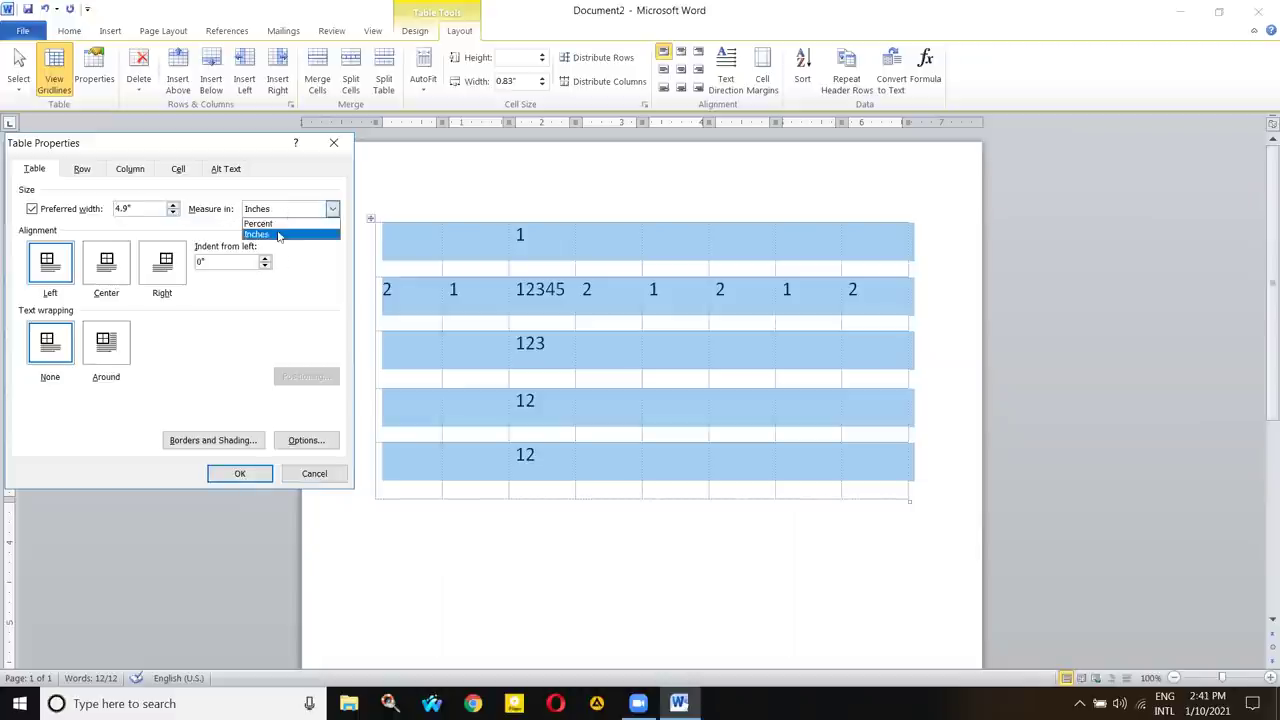
click(272, 223)
click(272, 212)
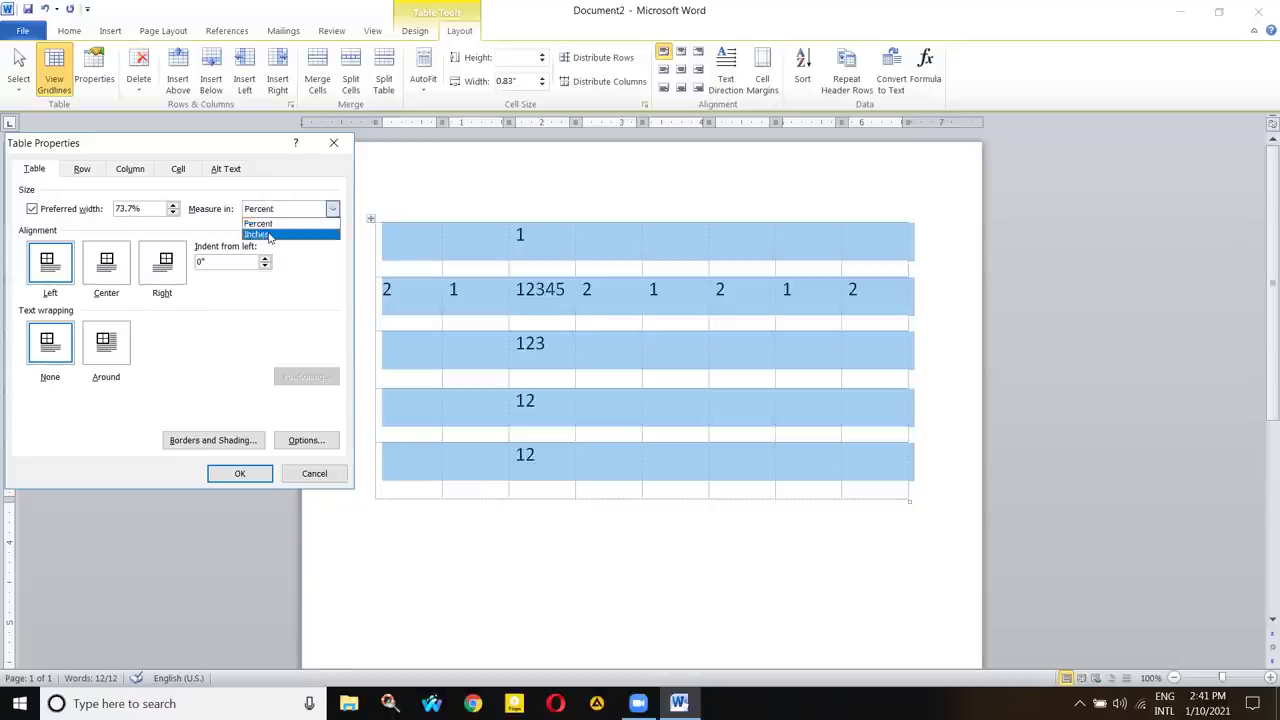
click(268, 235)
click(173, 214)
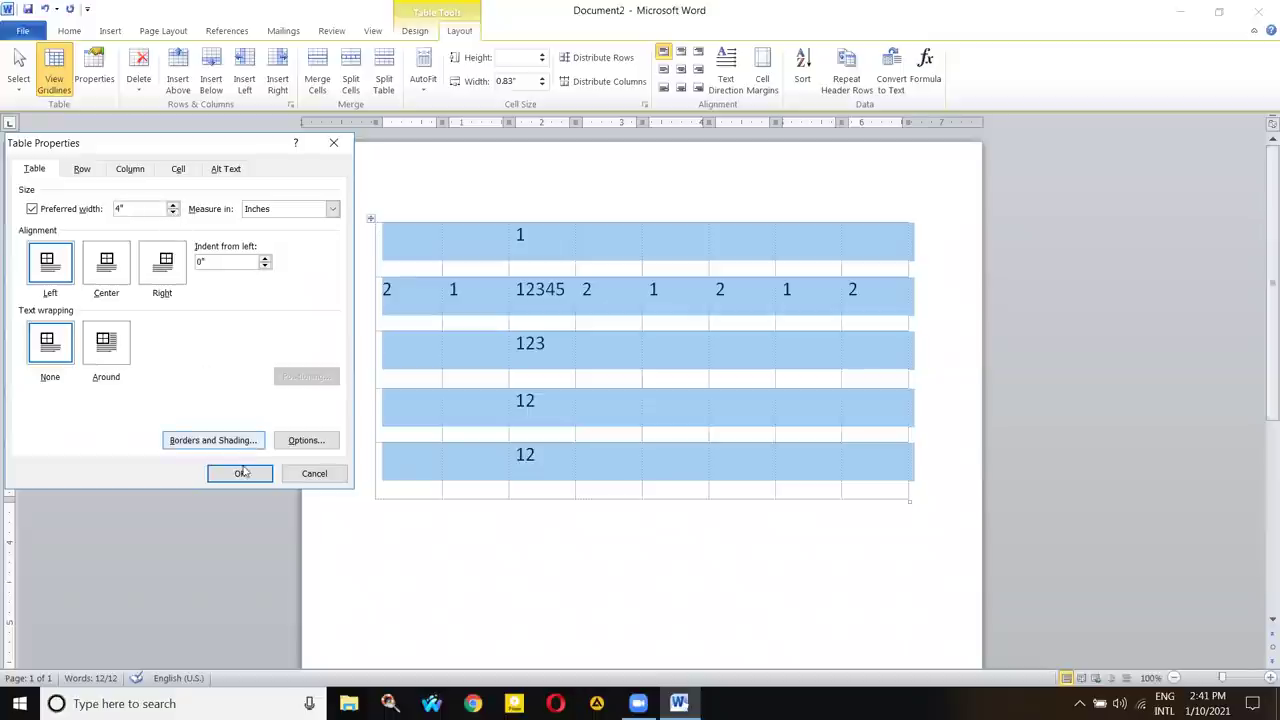
click(240, 473)
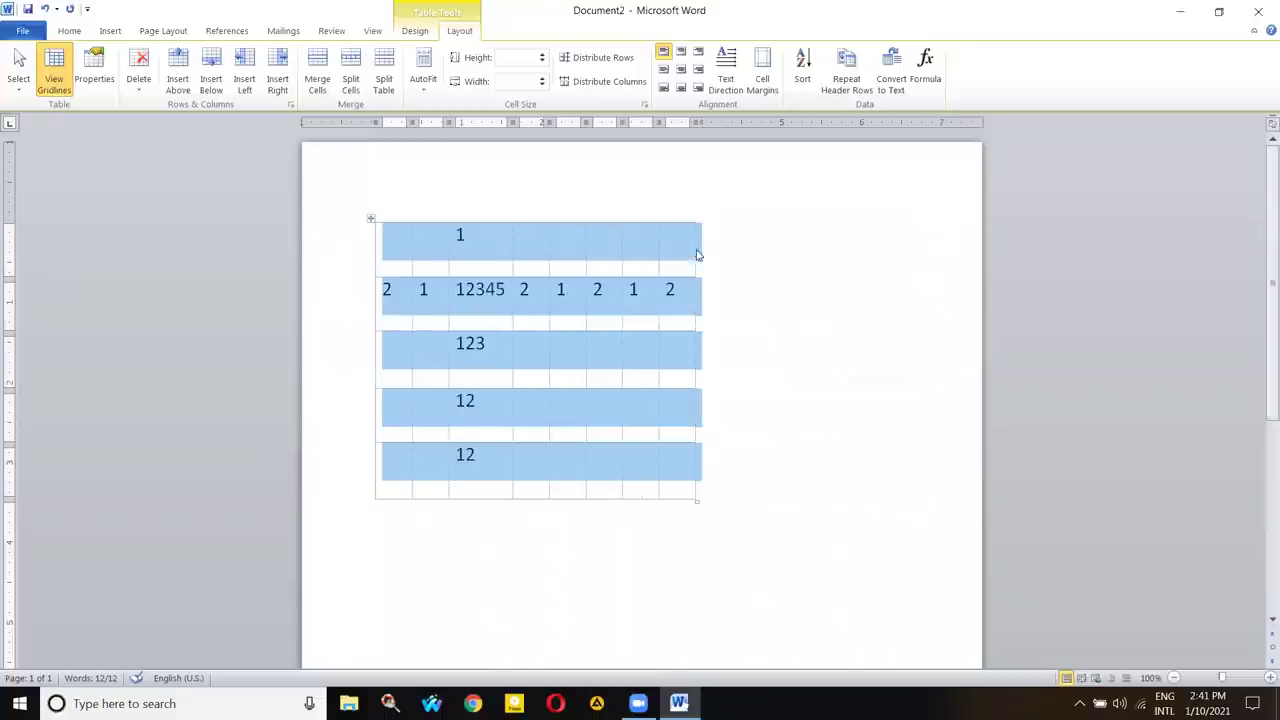
click(100, 72)
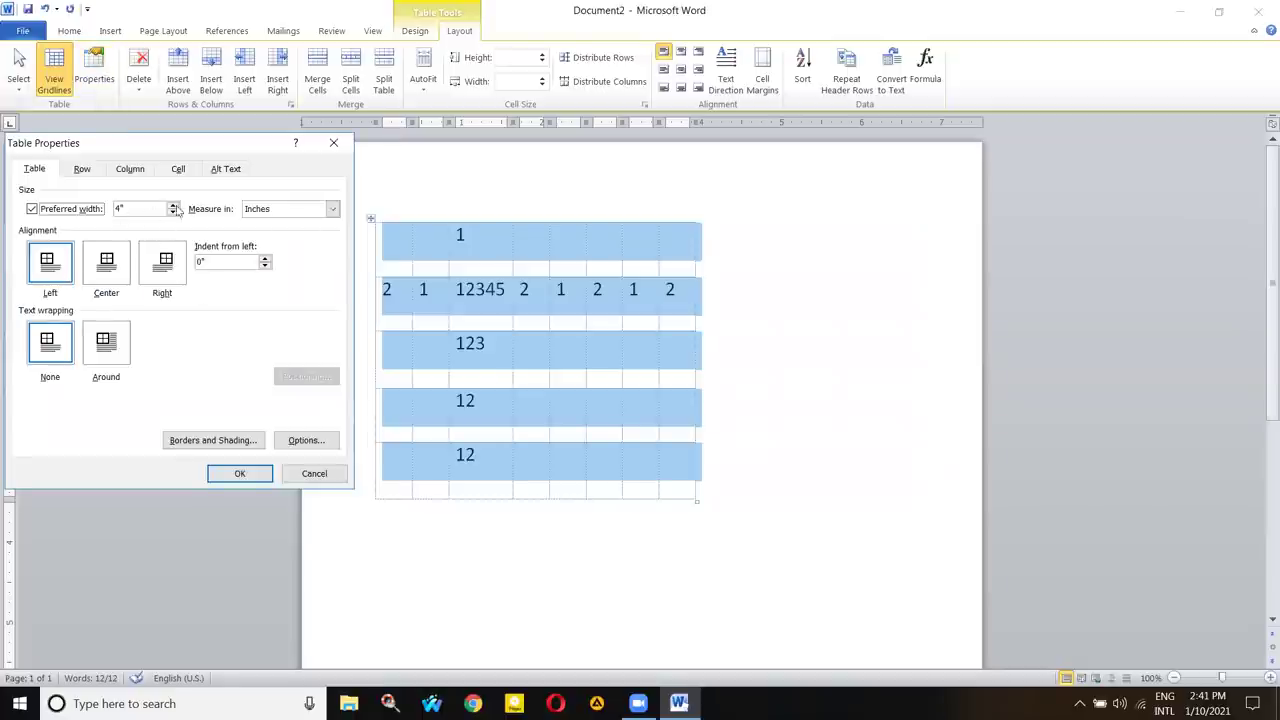
click(334, 143)
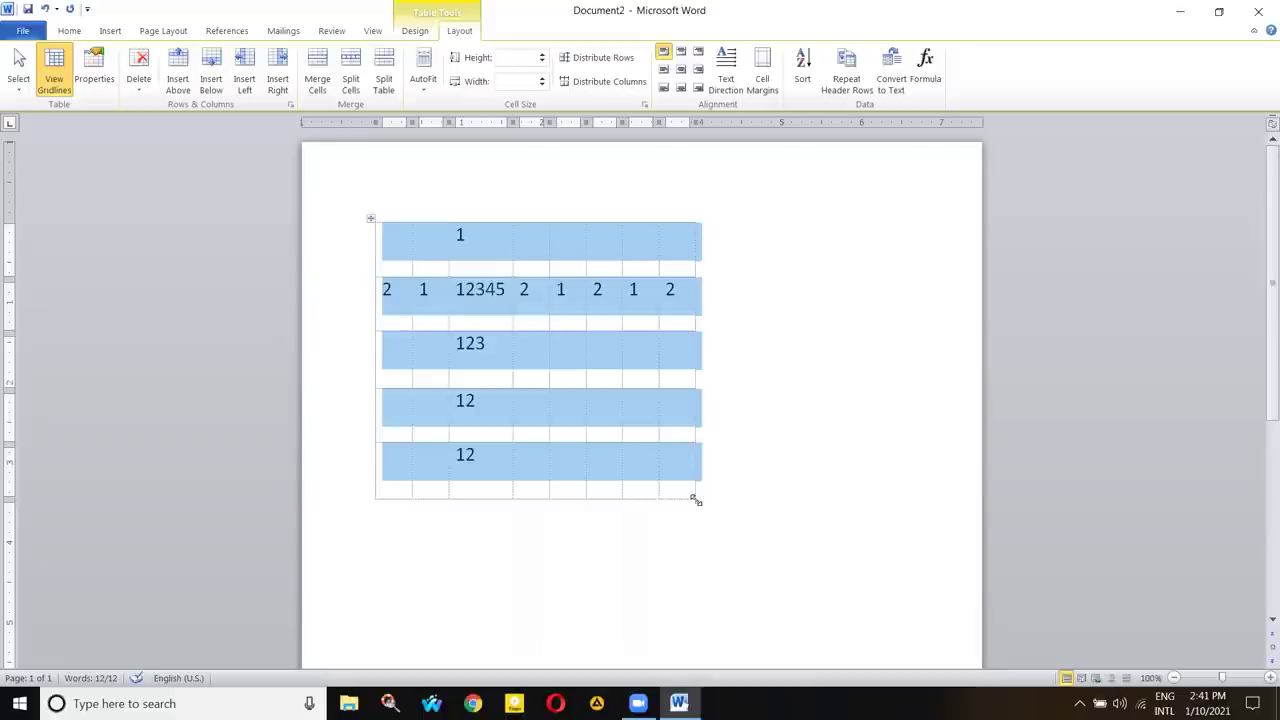
- Widen the table to about 7.05" and shorten its rows to roughly 0.47", then open Table Properties
drag(700, 506, 936, 531)
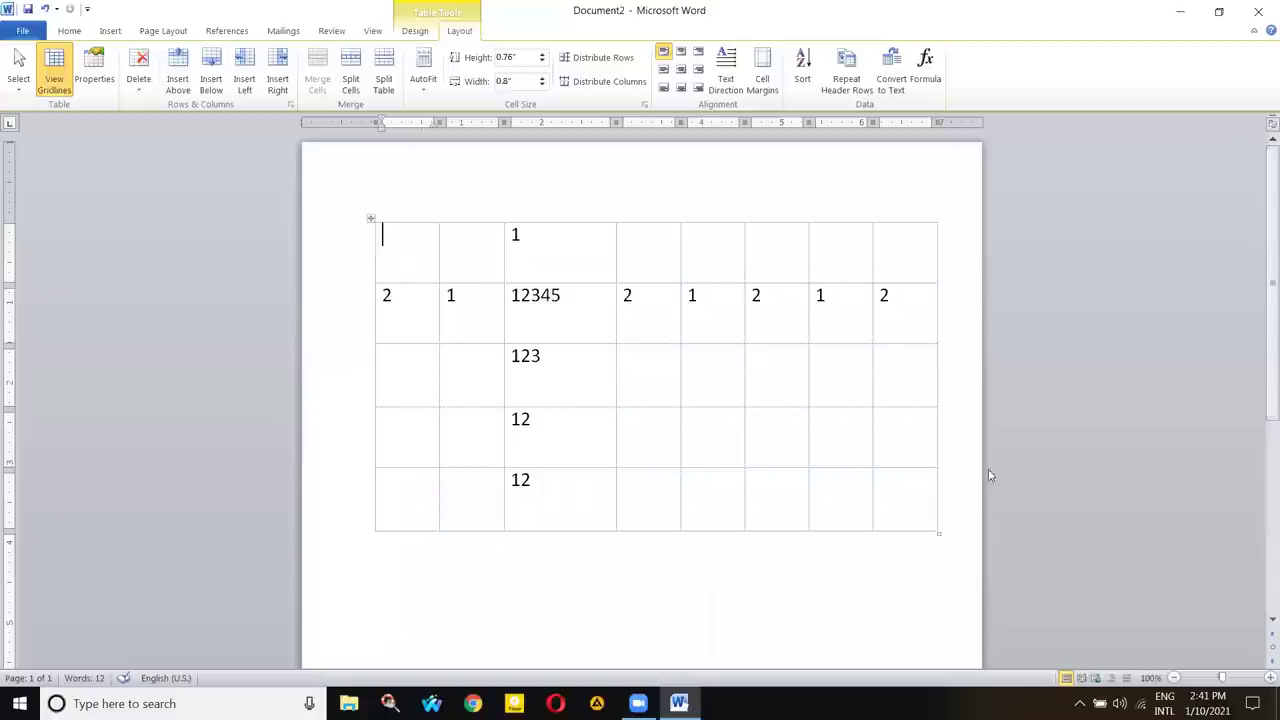
drag(938, 534, 938, 413)
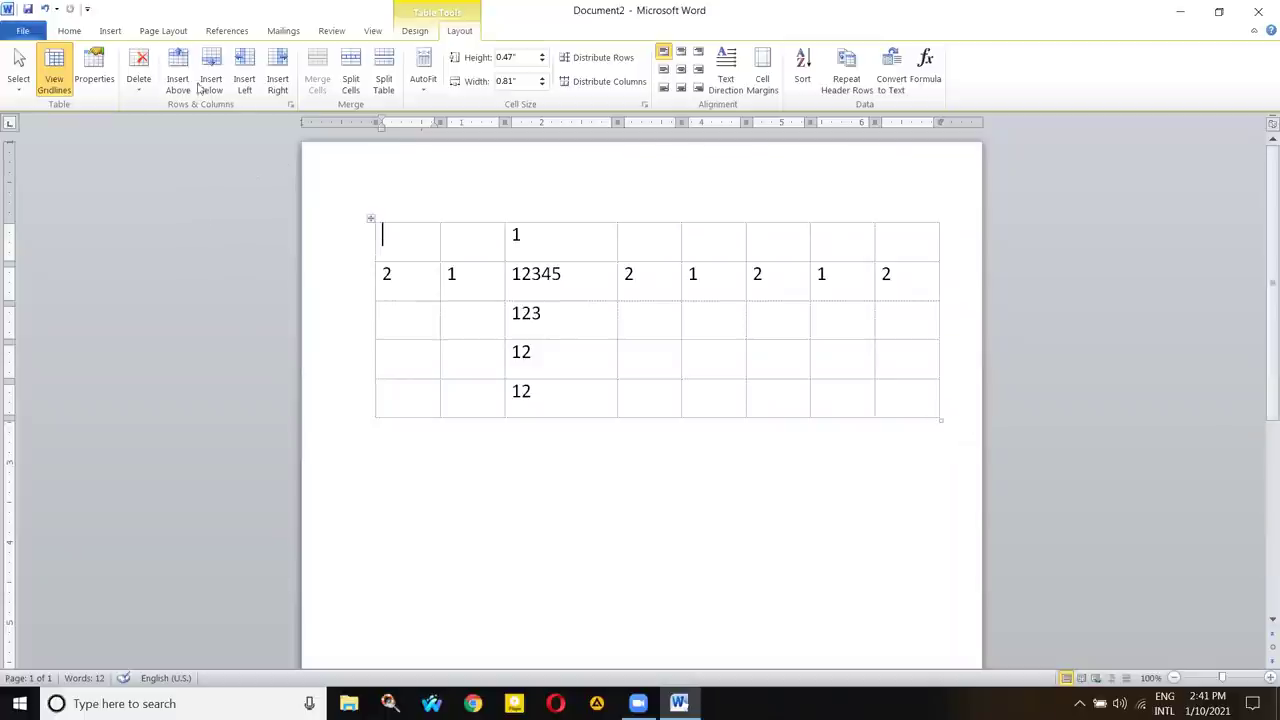
click(94, 72)
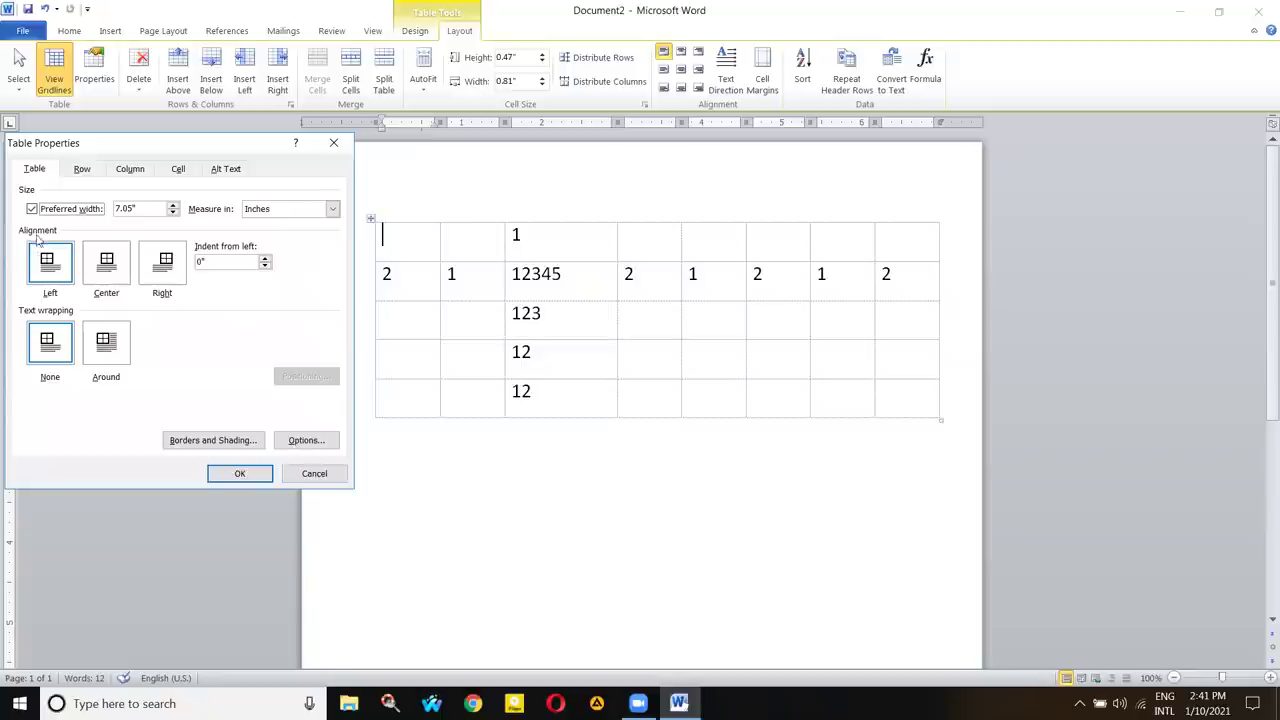
- Set the table's alignment to Center and apply it
click(118, 262)
click(165, 268)
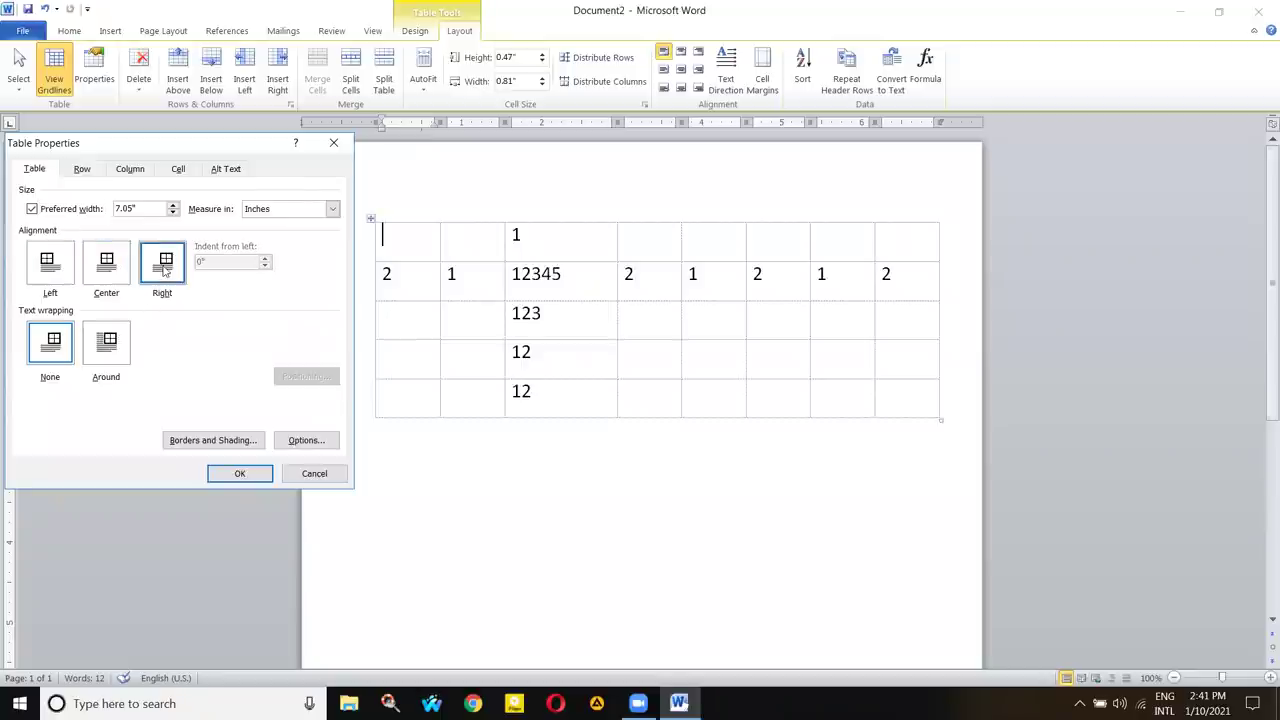
click(44, 268)
click(100, 264)
click(162, 264)
click(106, 264)
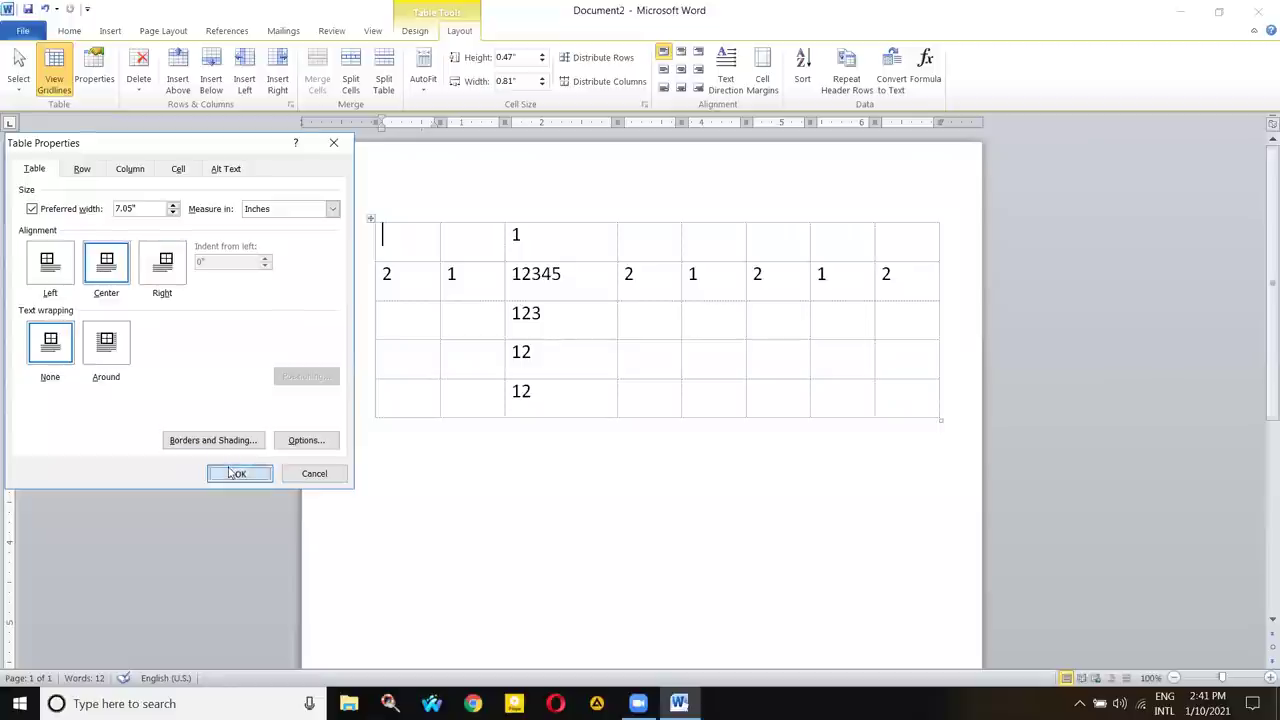
click(234, 470)
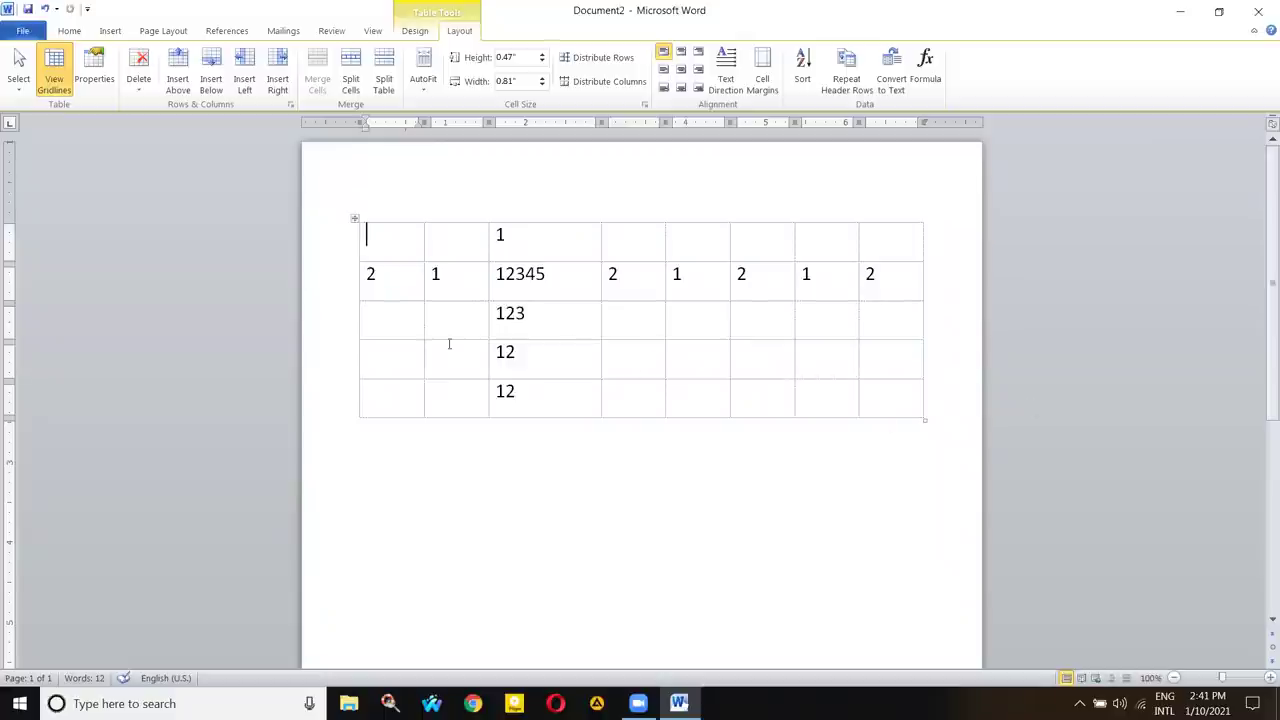
- Reopen Table Properties, close it unchanged, and show the Insert commands
click(94, 68)
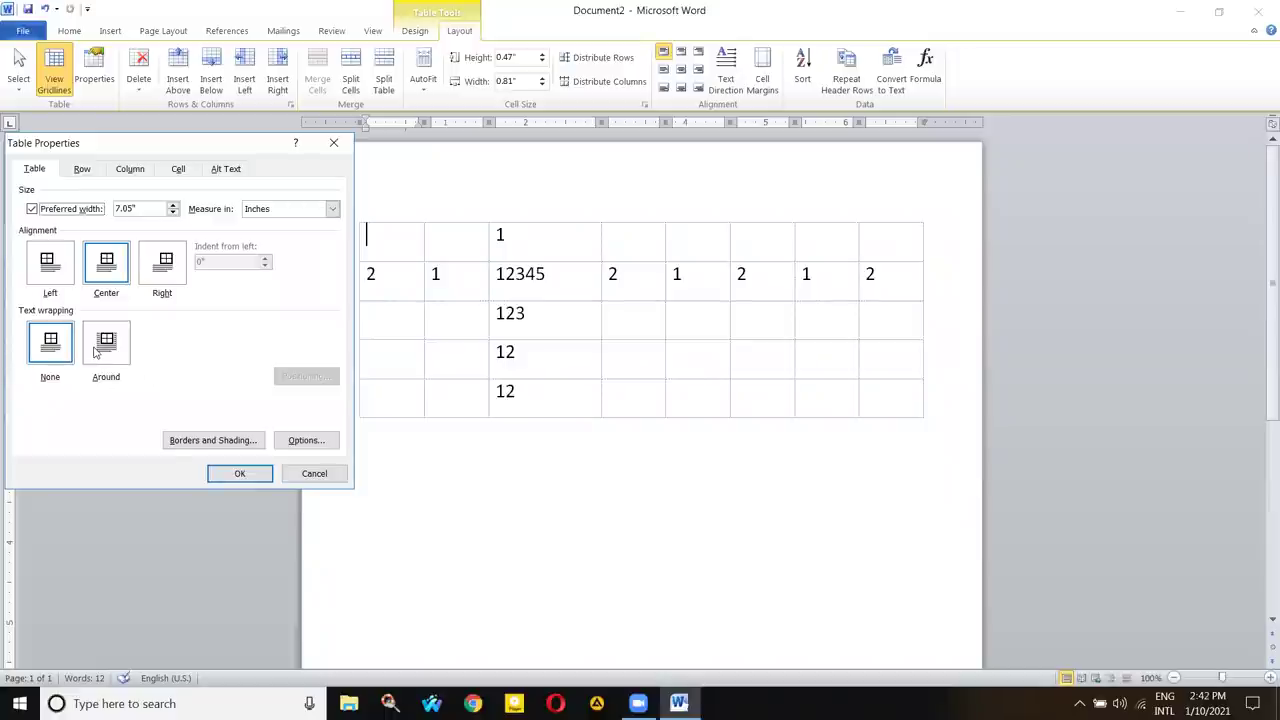
click(334, 142)
click(110, 30)
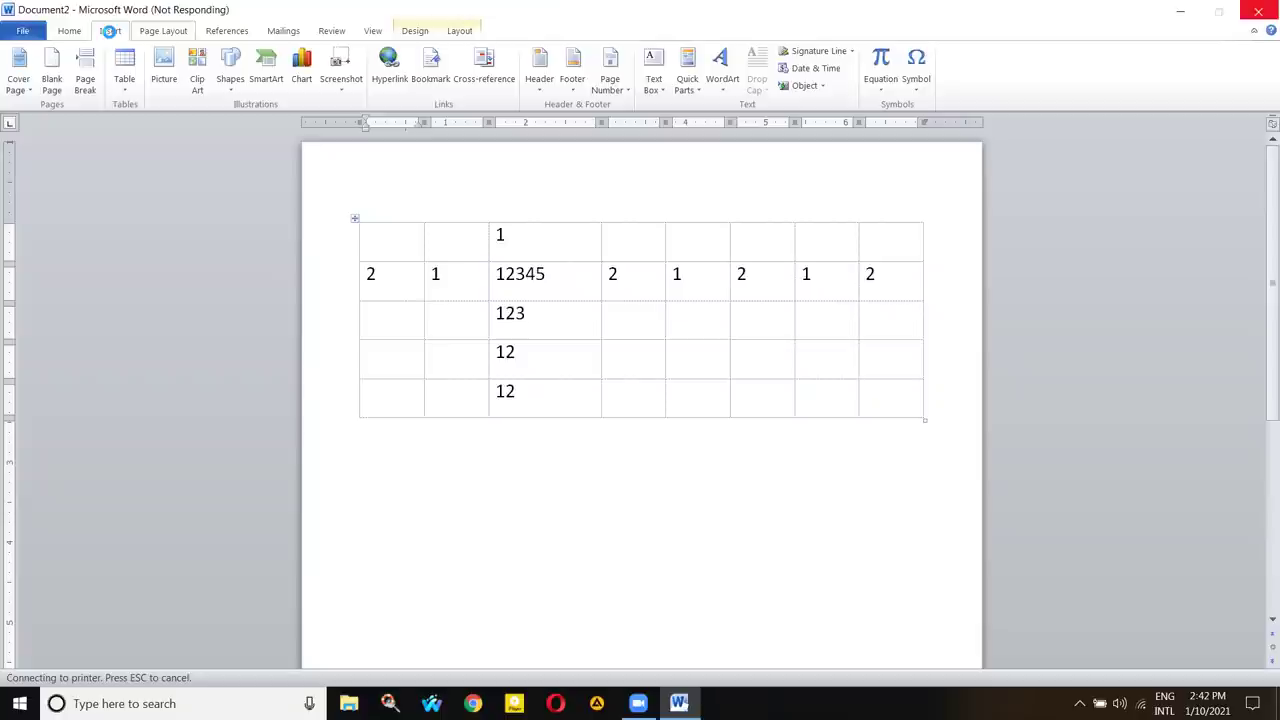
- Select the whole table, then its second and first columns
click(172, 29)
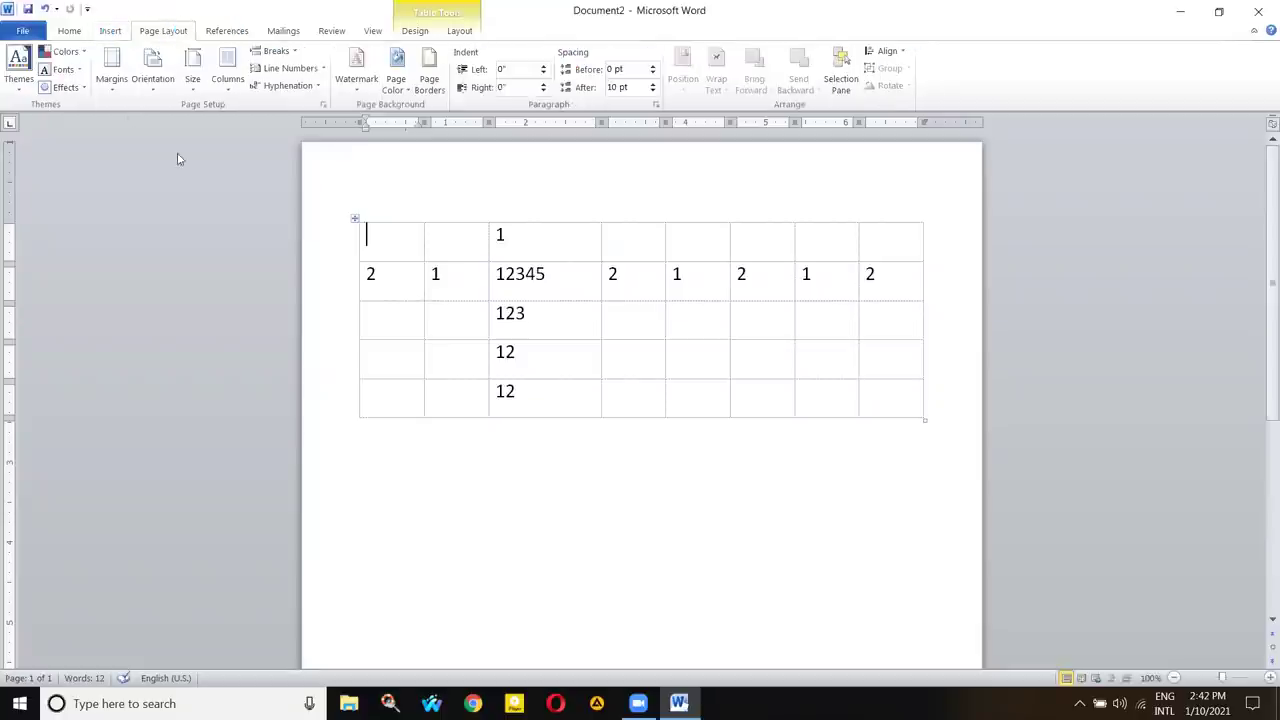
click(110, 30)
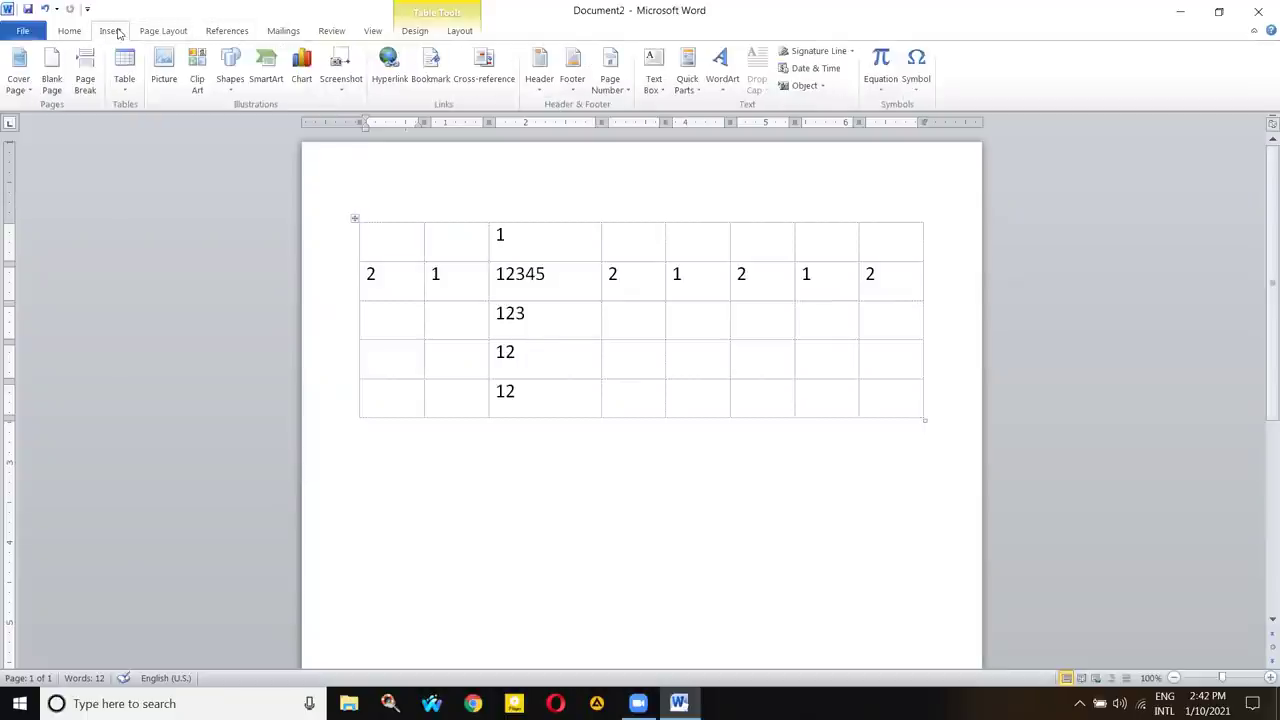
click(354, 218)
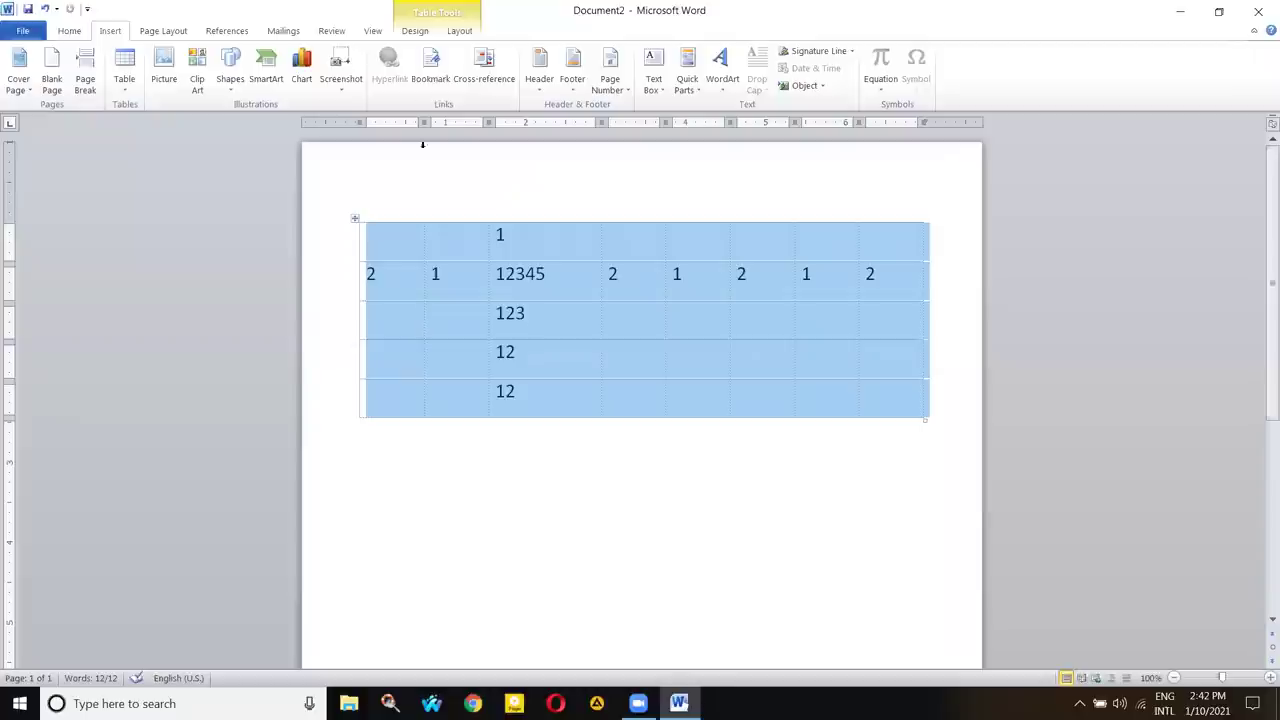
click(467, 37)
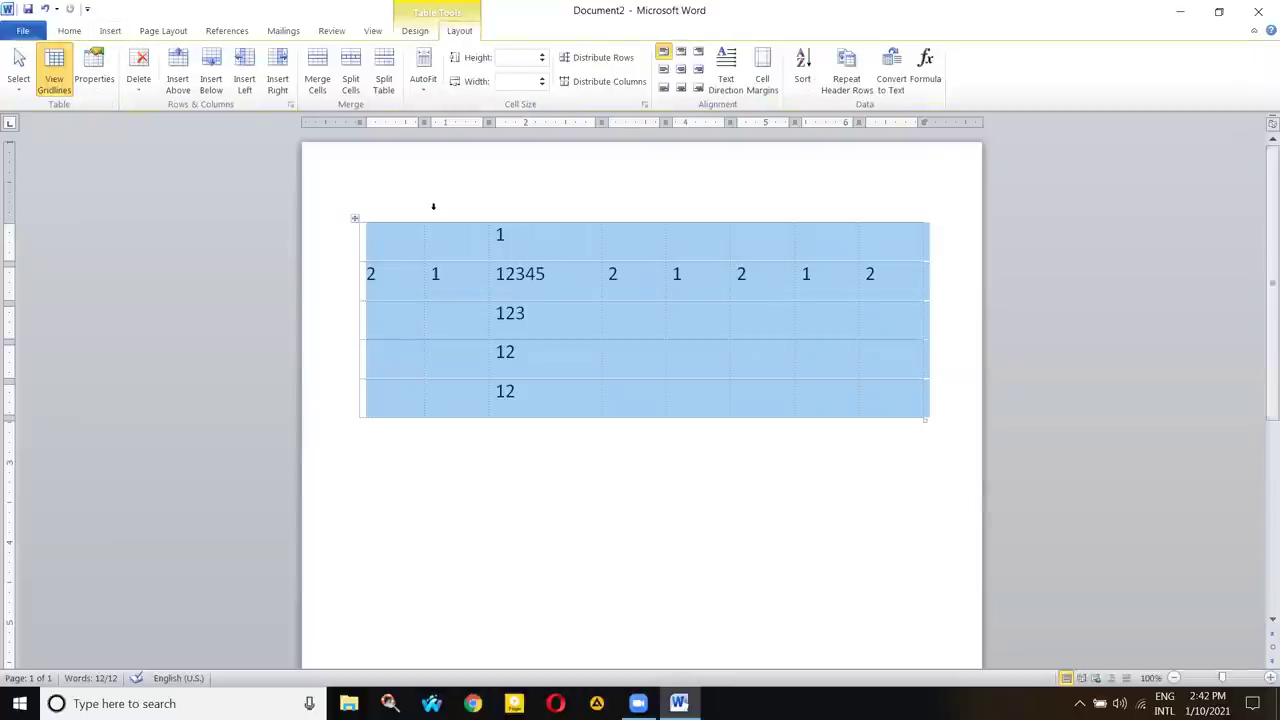
click(431, 203)
click(396, 206)
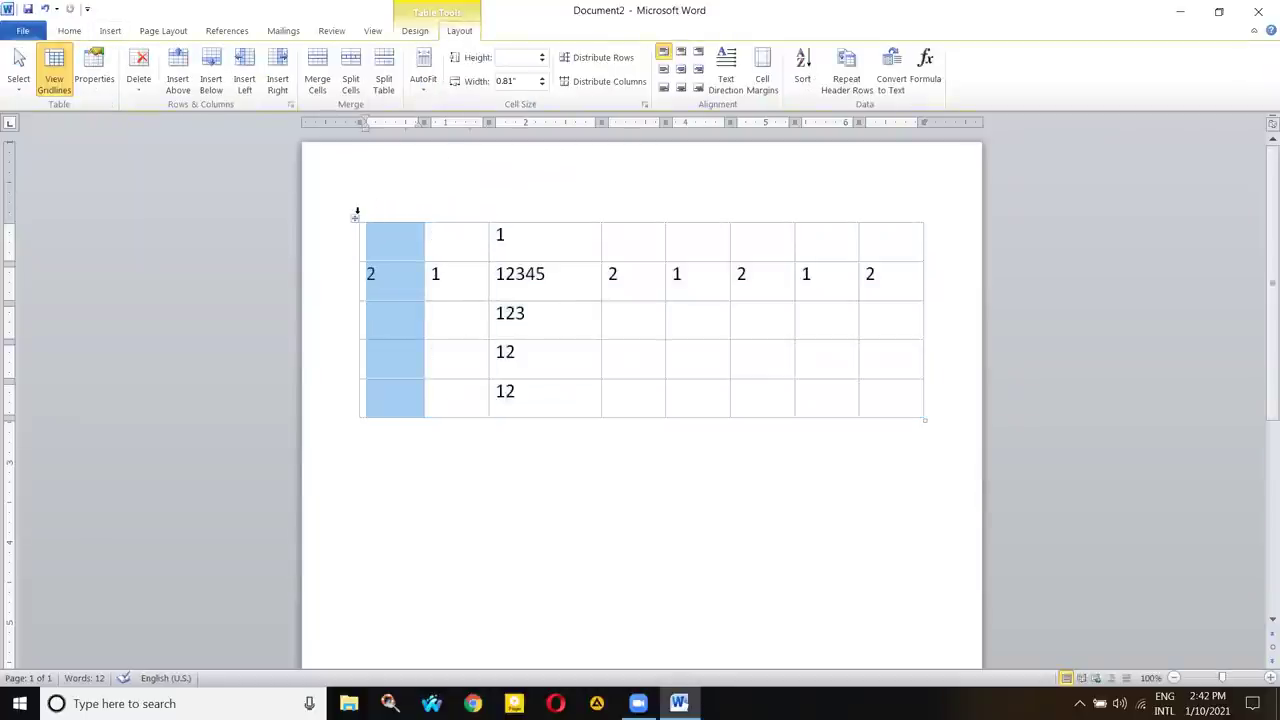
- Enter and leave the page header, then drag the table lower on the page
double_click(371, 184)
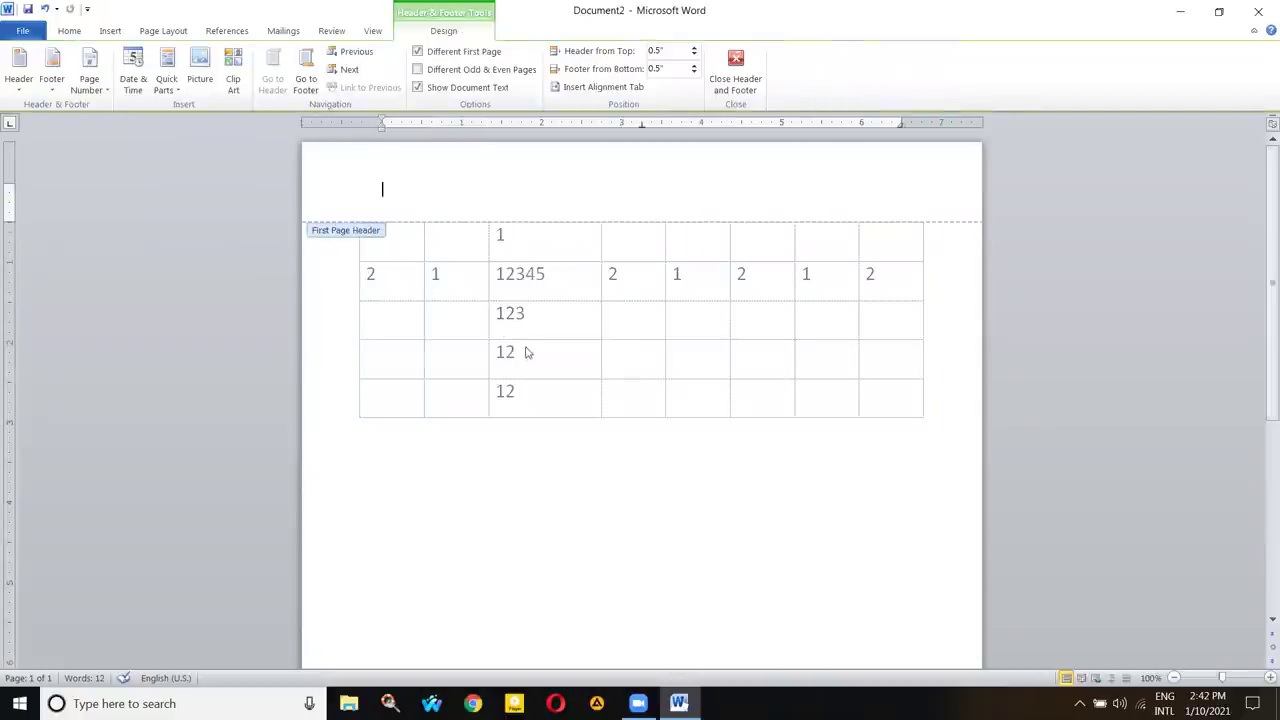
double_click(527, 351)
drag(354, 217, 355, 309)
- Type the filler text 'sadjbkjsbdjasdjkasjdasdkbsakjd' above the table and paste several copies of it
click(405, 235)
text(sadjbkjsbdjasdjkasjdasdkbsakjd)
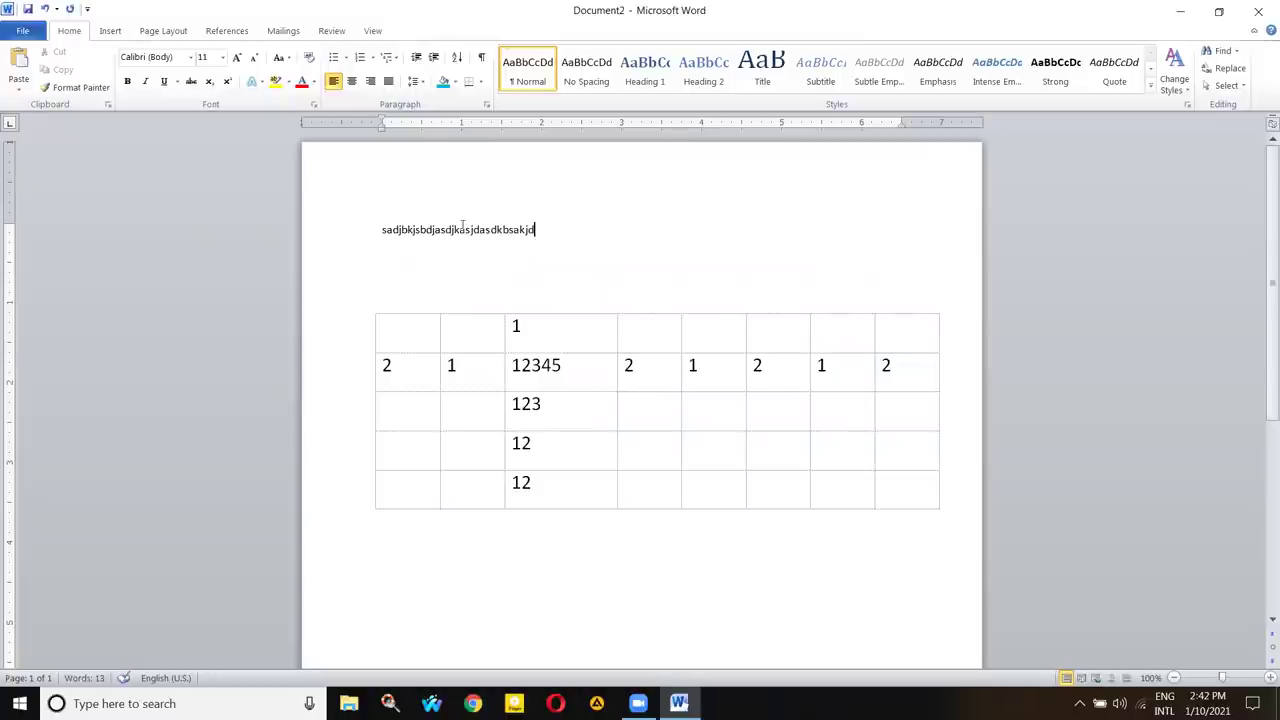
double_click(462, 226)
key(ctrl+c)
click(565, 228)
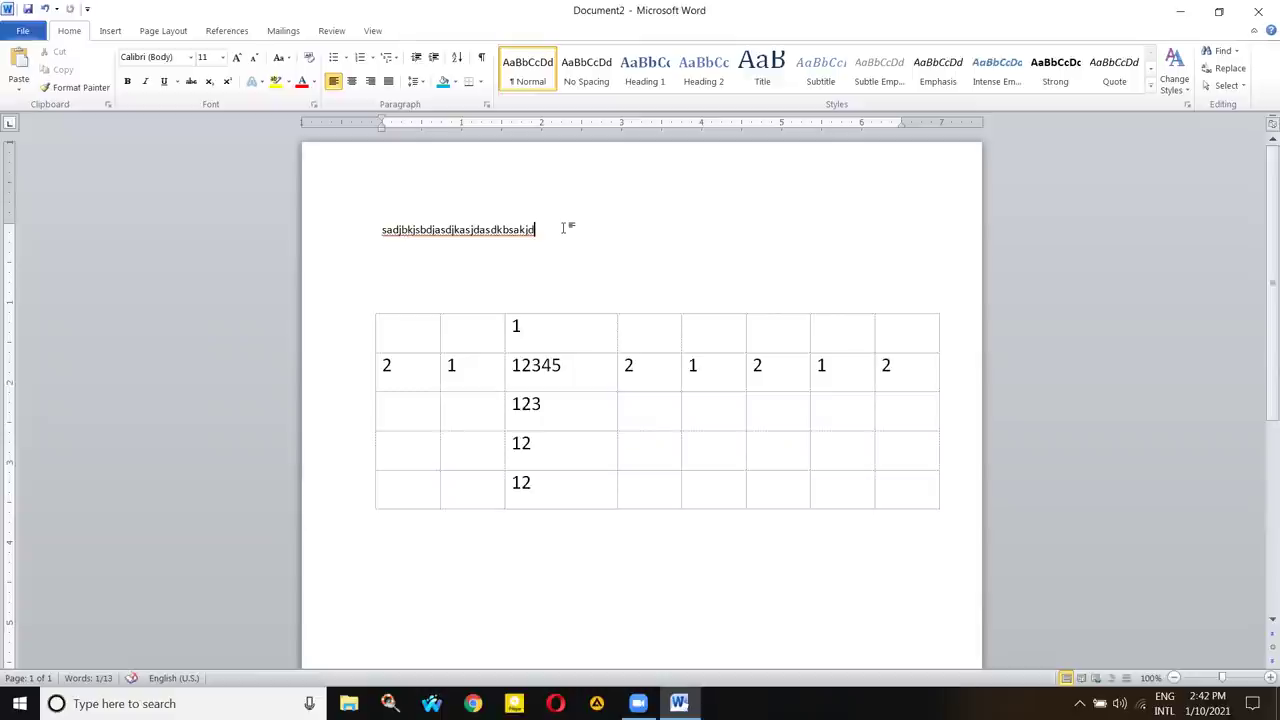
key(ctrl+v)
key(Down)
key(ctrl+v)
key(Down)
key(ctrl+v)
key(ctrl+End)
key(ctrl+v)
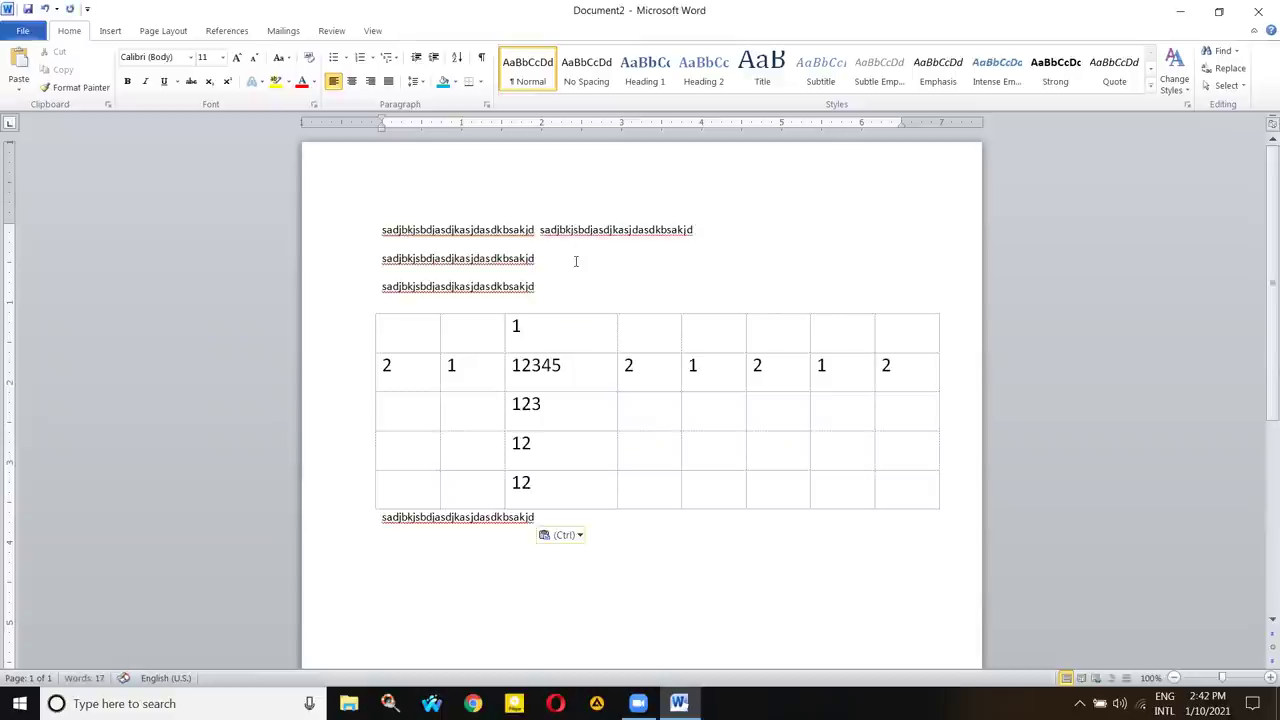
key(ctrl+v)
key(ctrl+v)
key(ctrl+v)
key(ctrl+v)
key(ctrl+v)
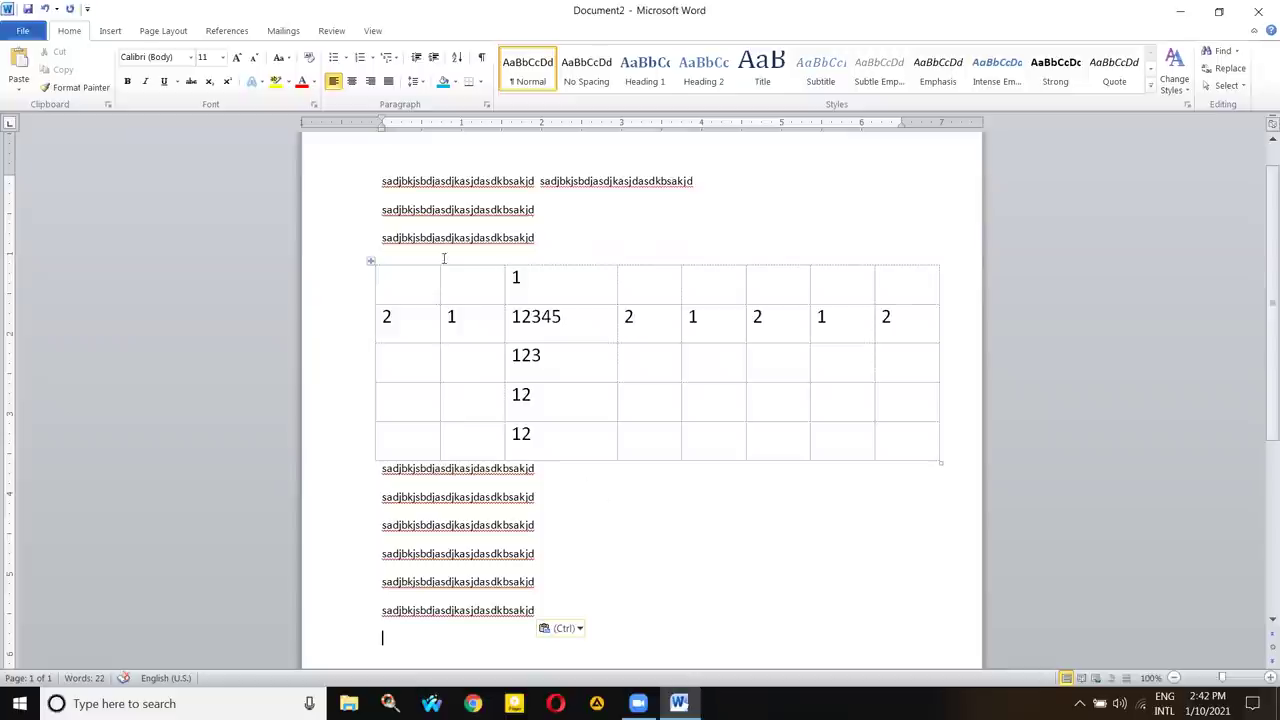
- Undo repeatedly until the filler lines form one wrapped paragraph above the table
key(ctrl+z)
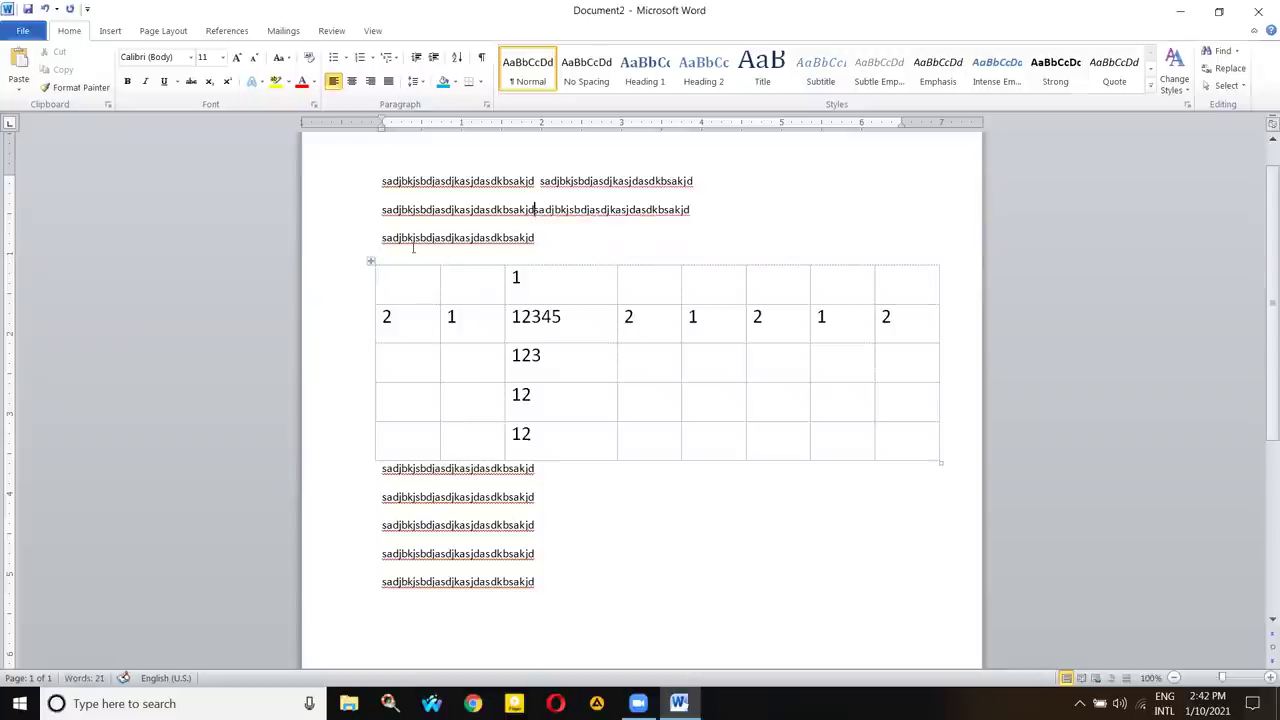
key(ctrl+z)
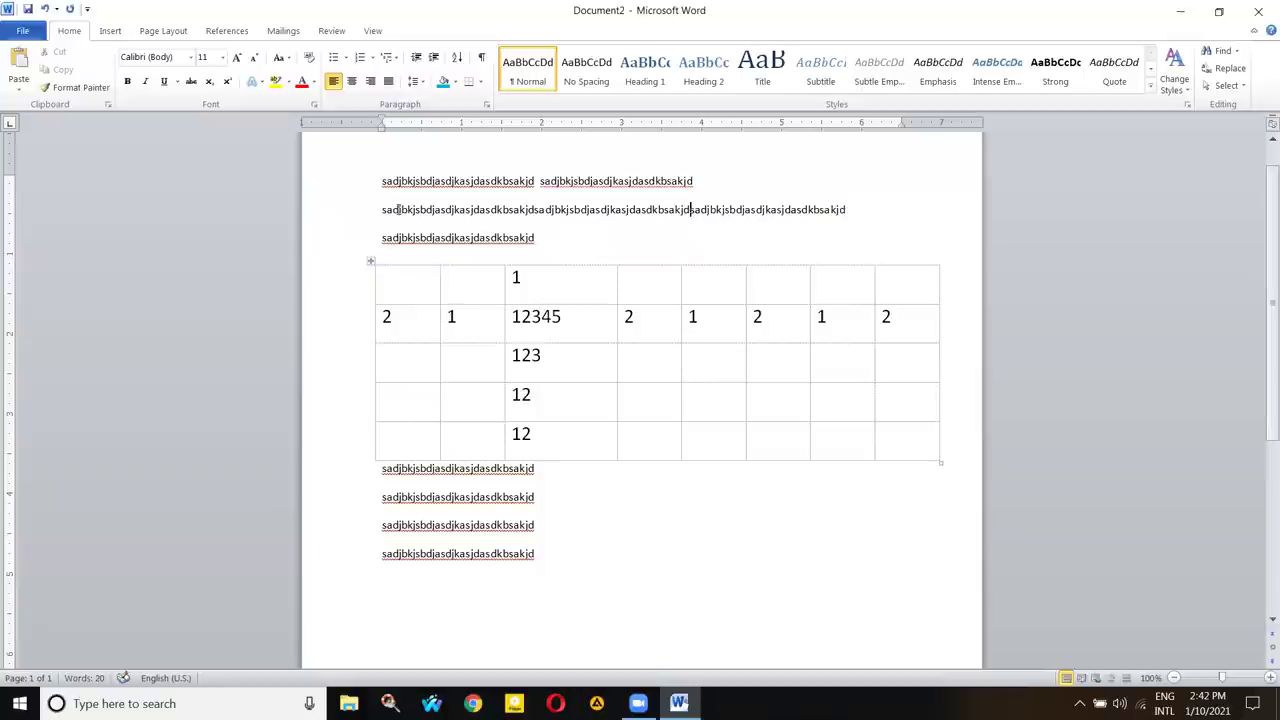
key(ctrl+z)
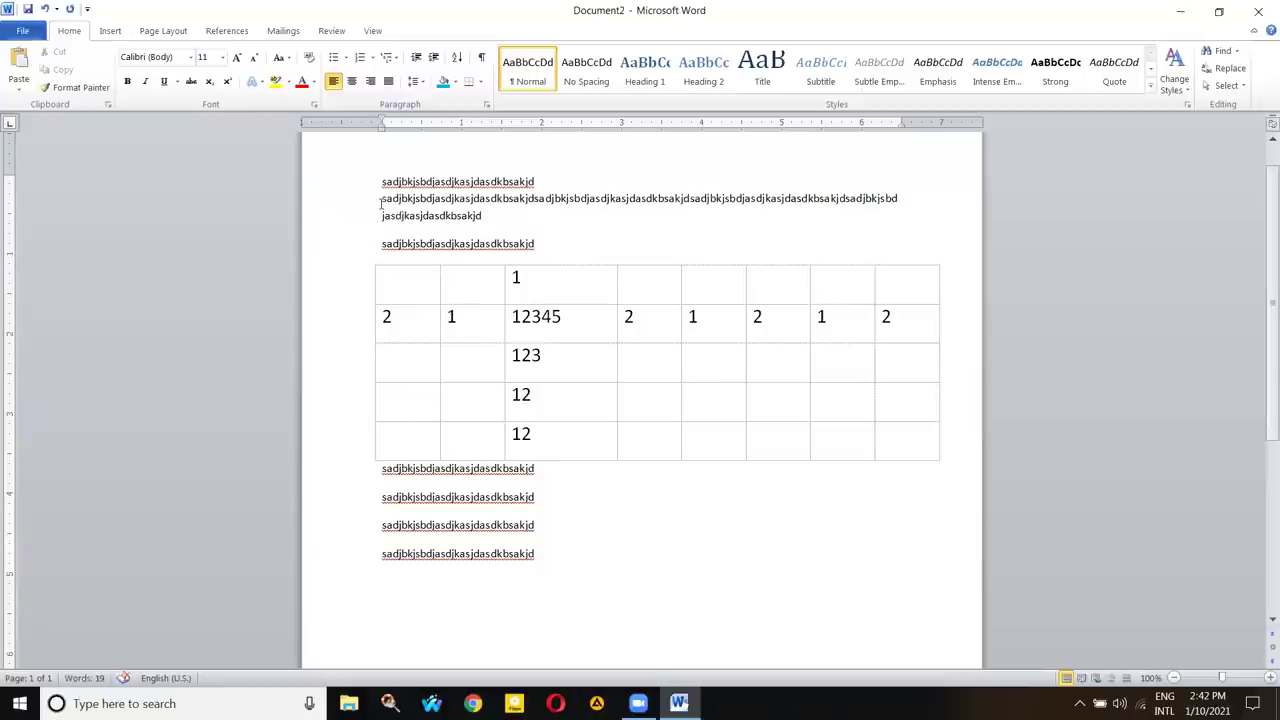
key(ctrl+z)
key(ctrl+z)
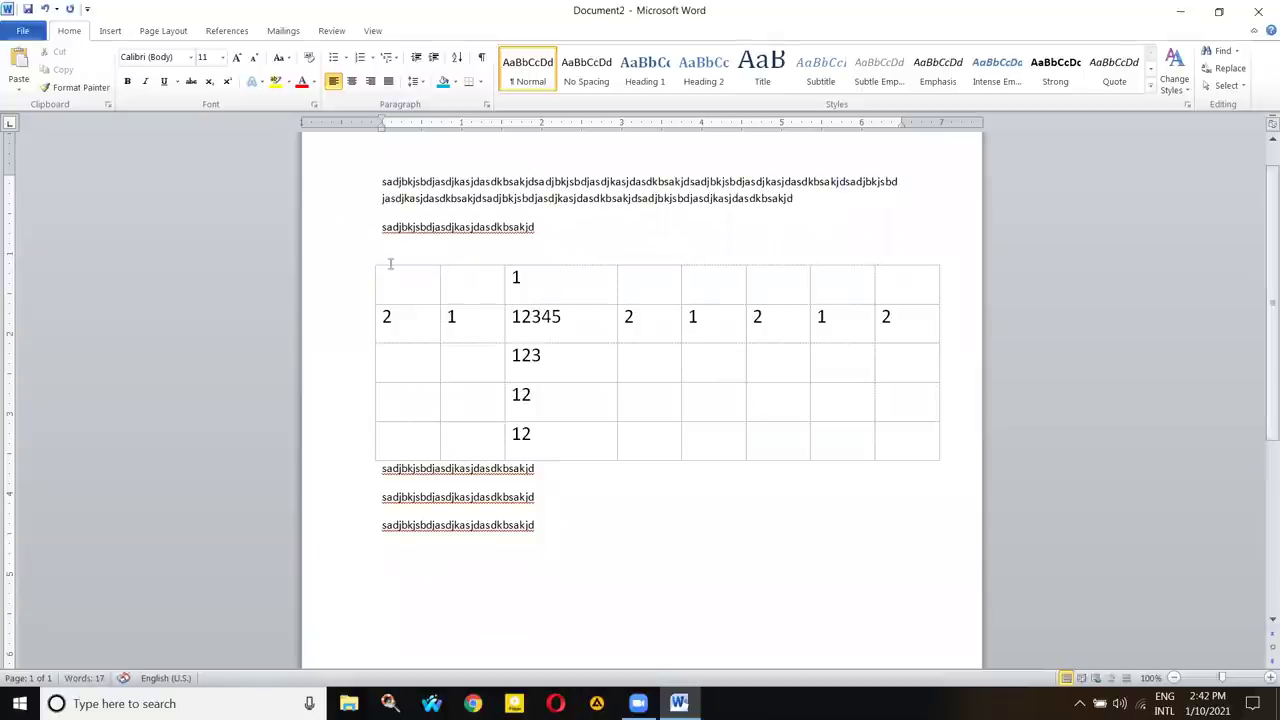
key(ctrl+z)
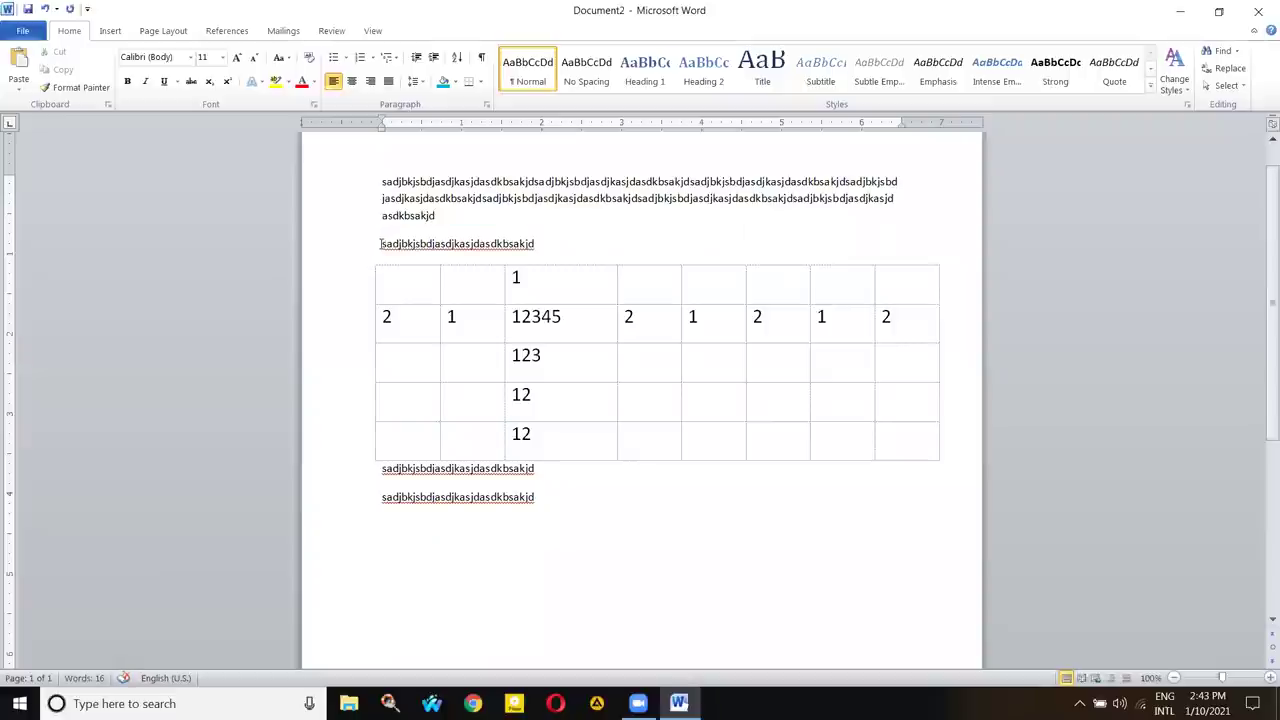
key(ctrl+z)
key(ctrl+z)
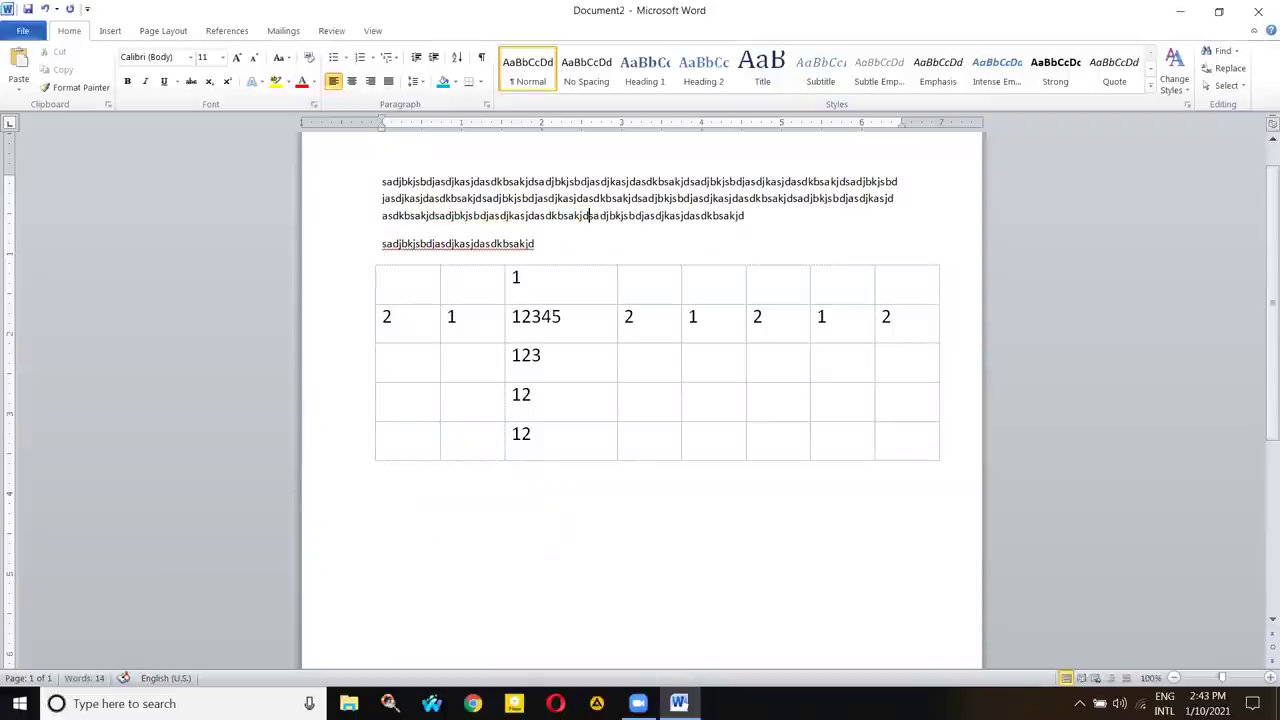
key(ctrl+z)
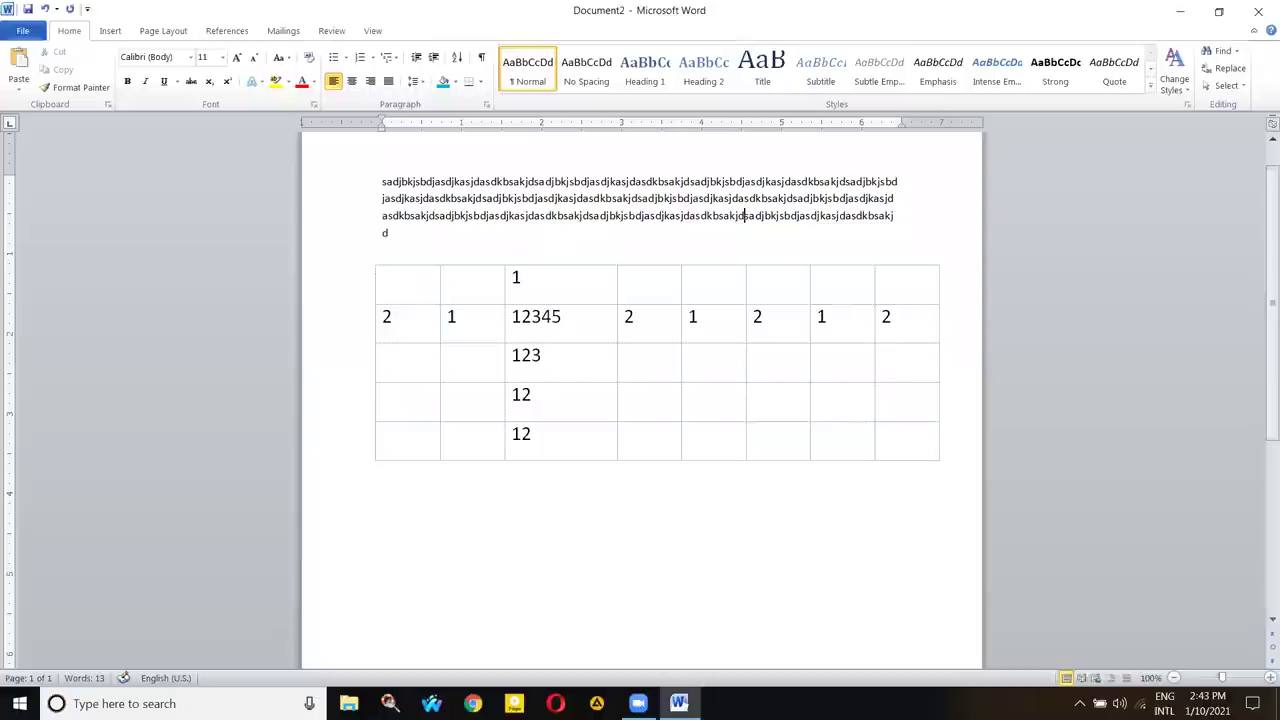
- Narrow the table to fit its contents and drag it into the filler paragraph
drag(939, 464, 696, 462)
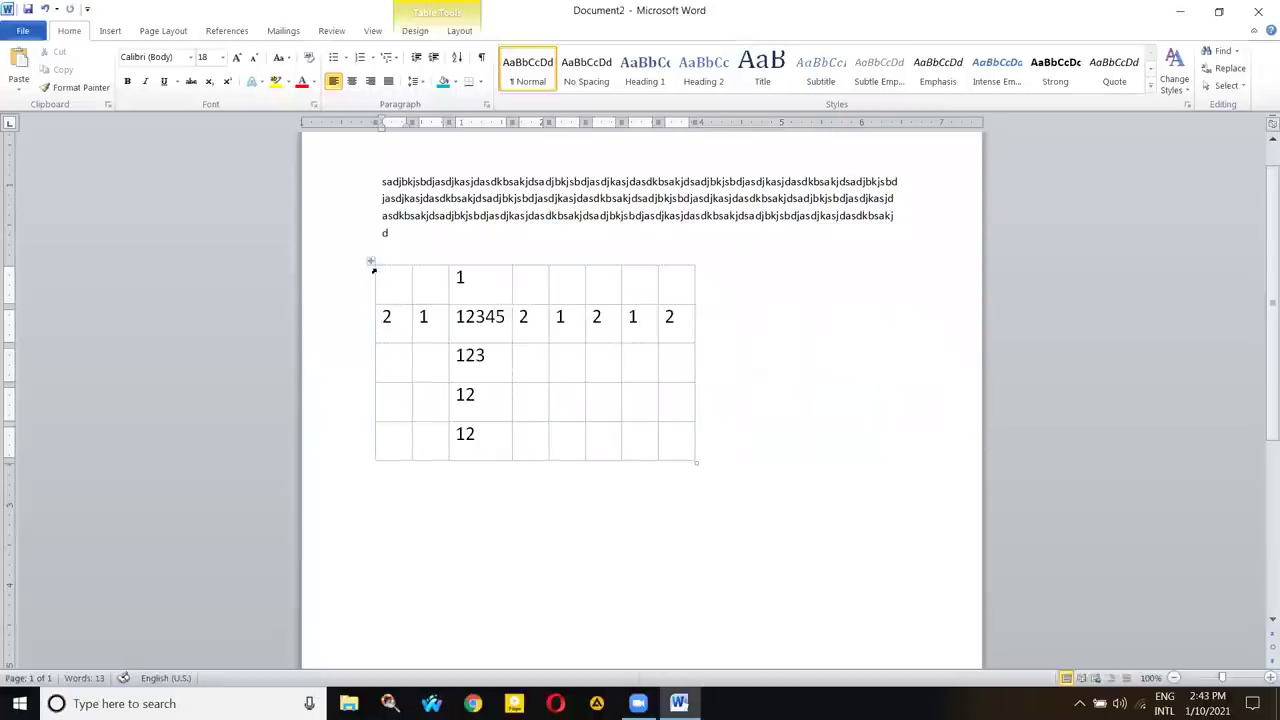
drag(371, 263, 476, 188)
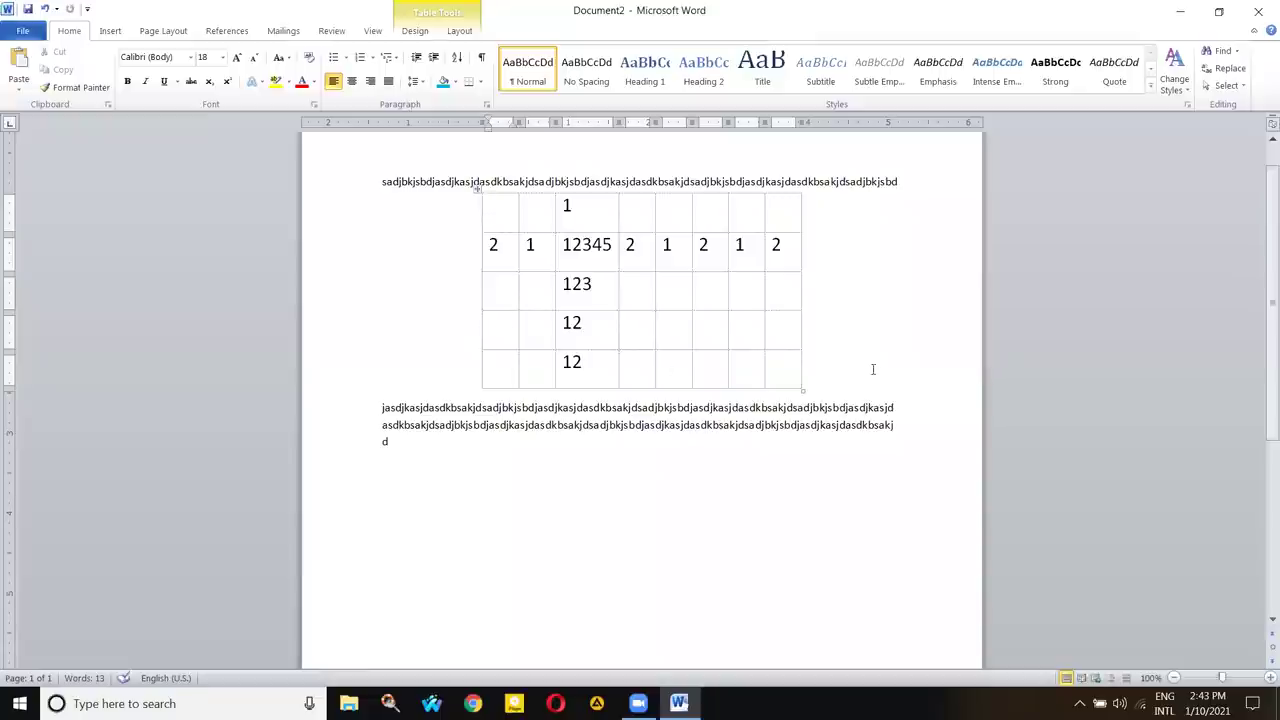
click(384, 407)
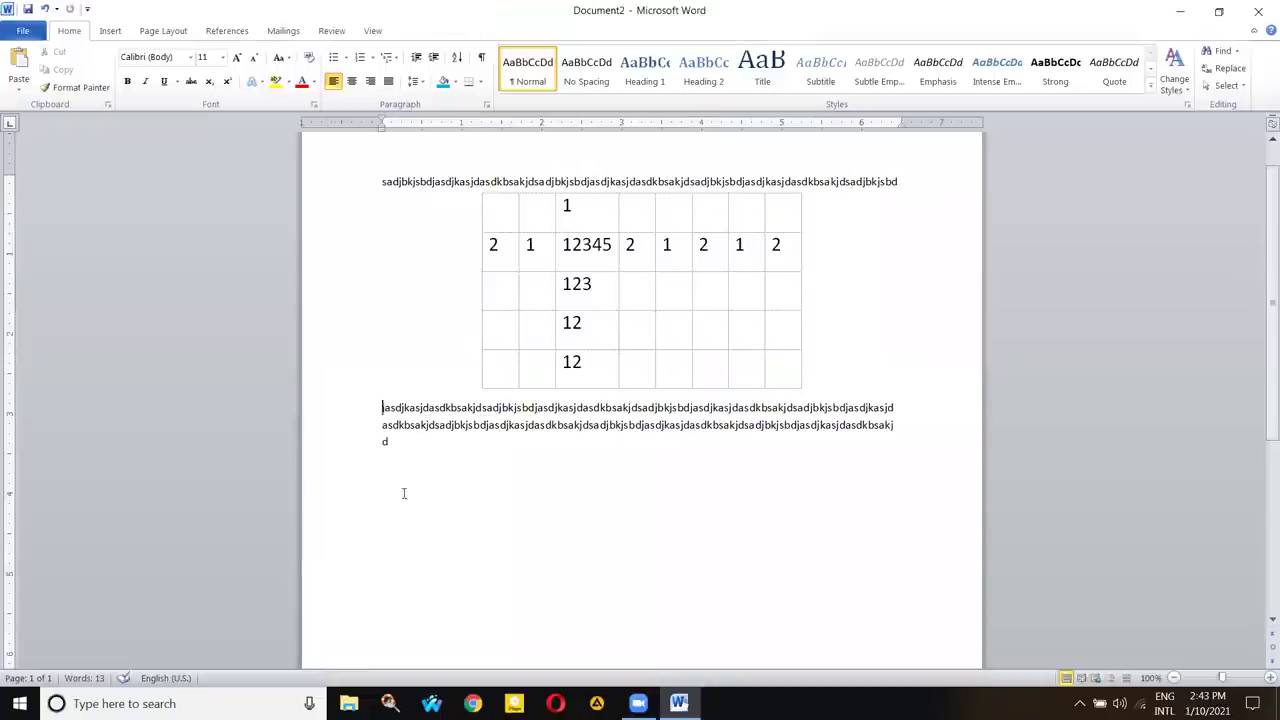
- Select the table and confirm its Positioning settings in Table Properties
click(484, 206)
click(477, 188)
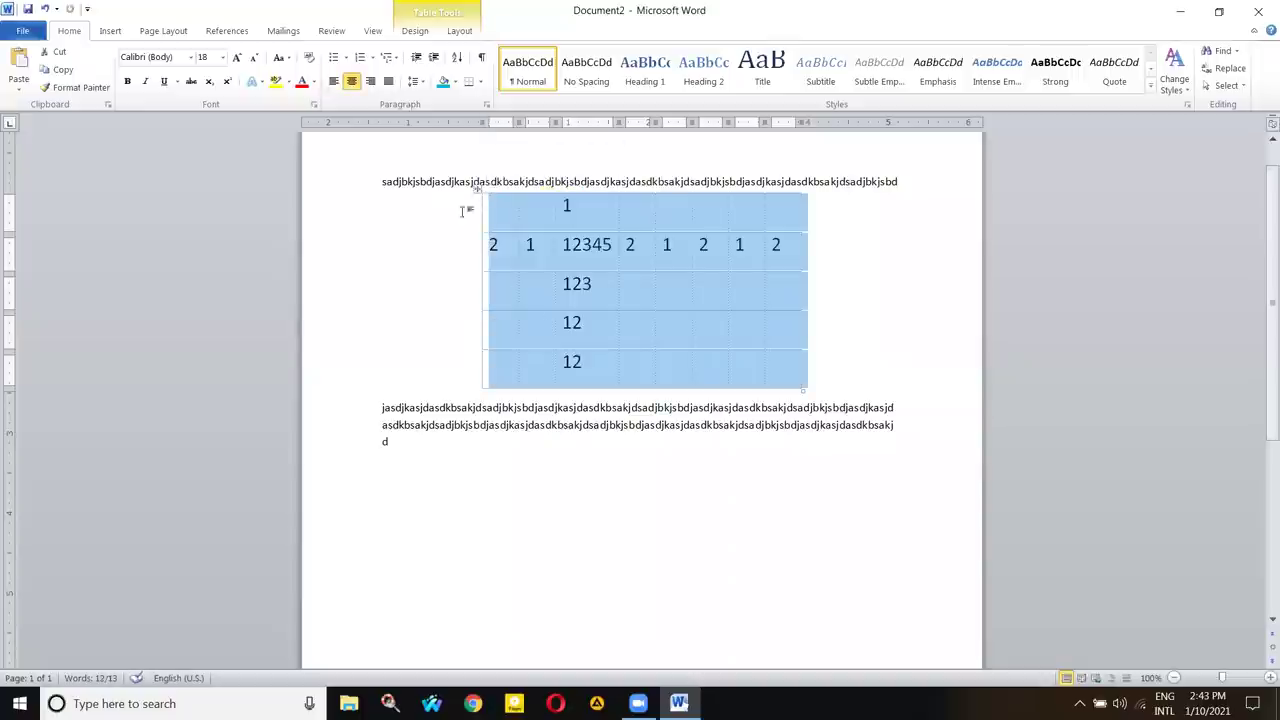
click(459, 30)
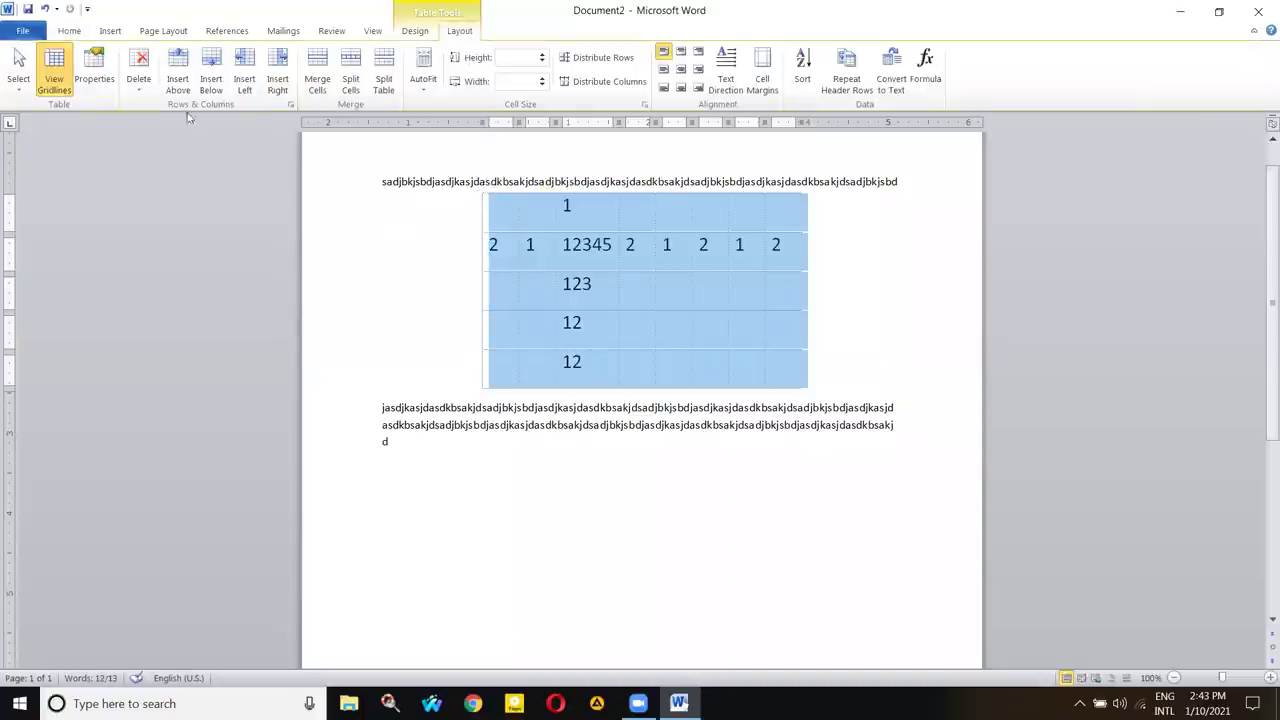
click(95, 72)
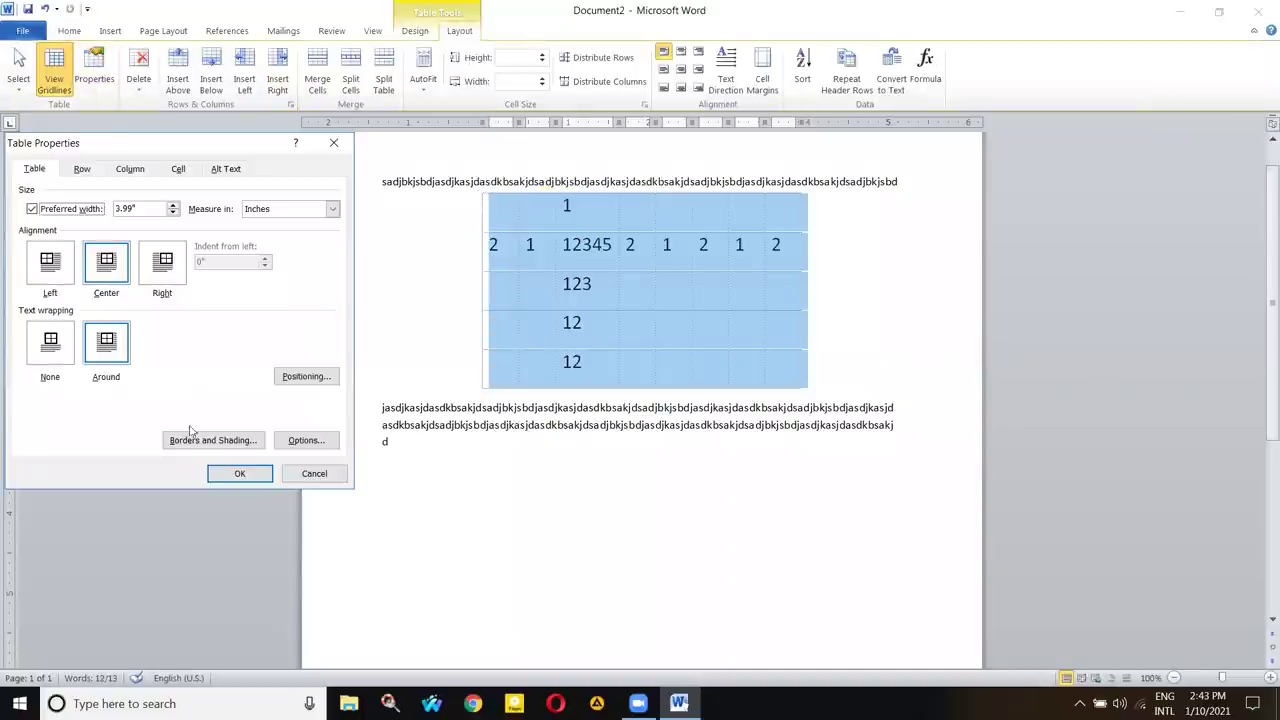
click(58, 347)
click(108, 350)
click(287, 378)
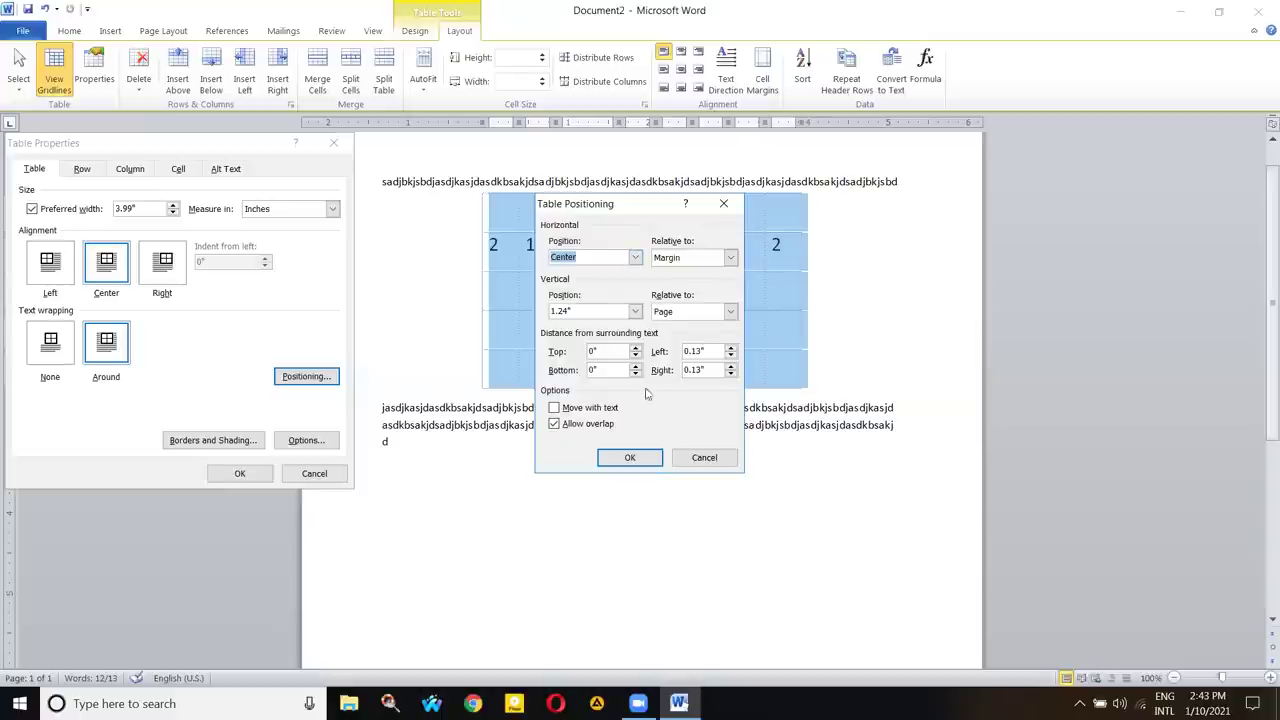
click(630, 458)
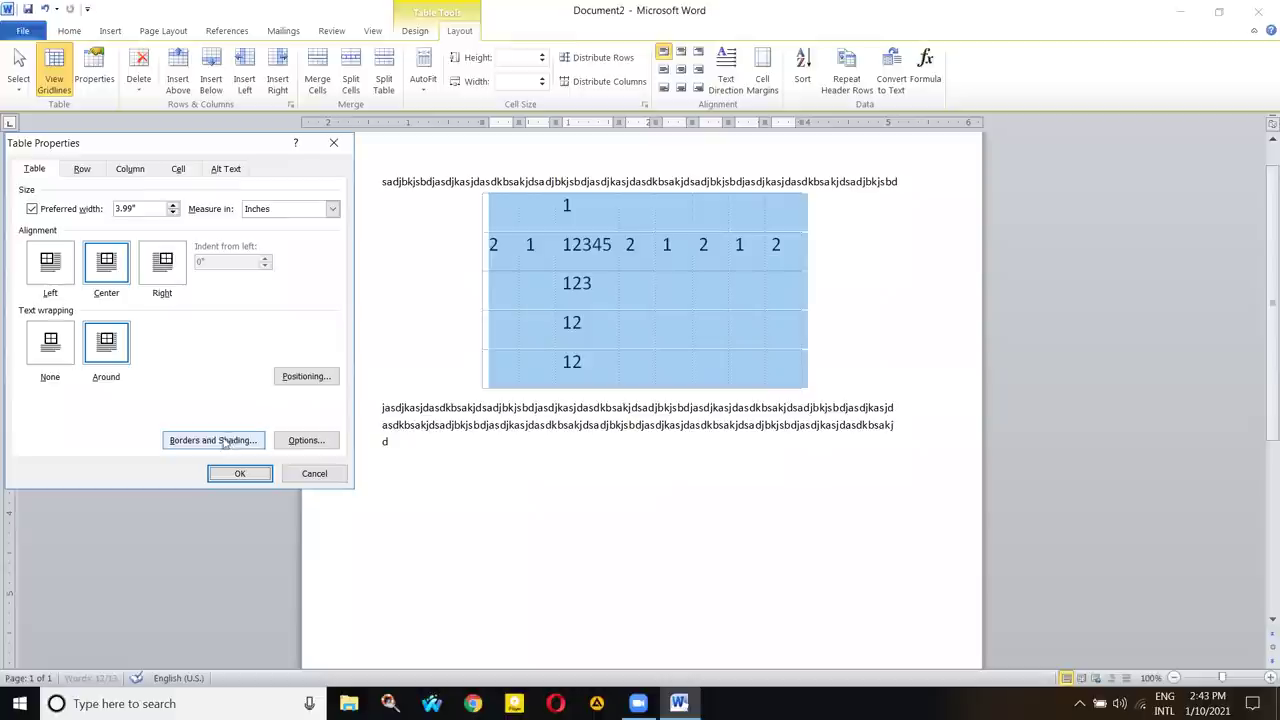
- Set the table's text wrapping to None, apply it, and reselect the table
key(alt+n)
click(106, 344)
key(alt+n)
click(231, 474)
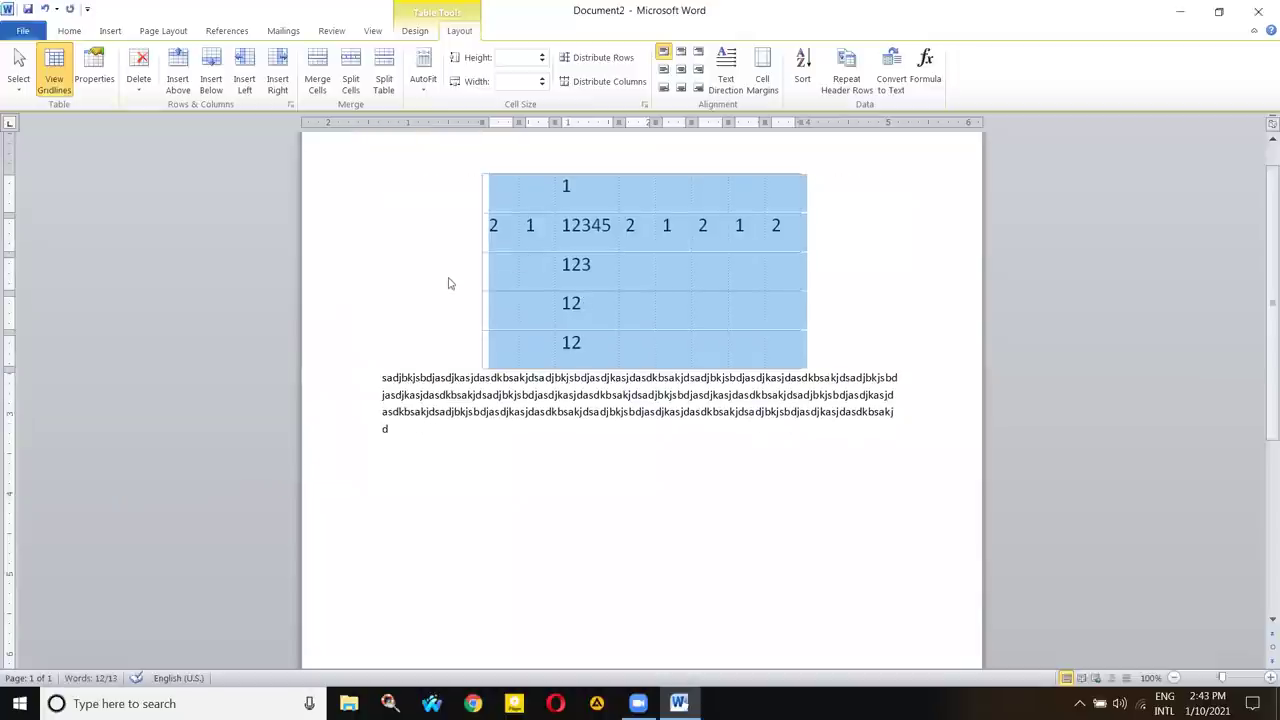
click(476, 224)
click(476, 224)
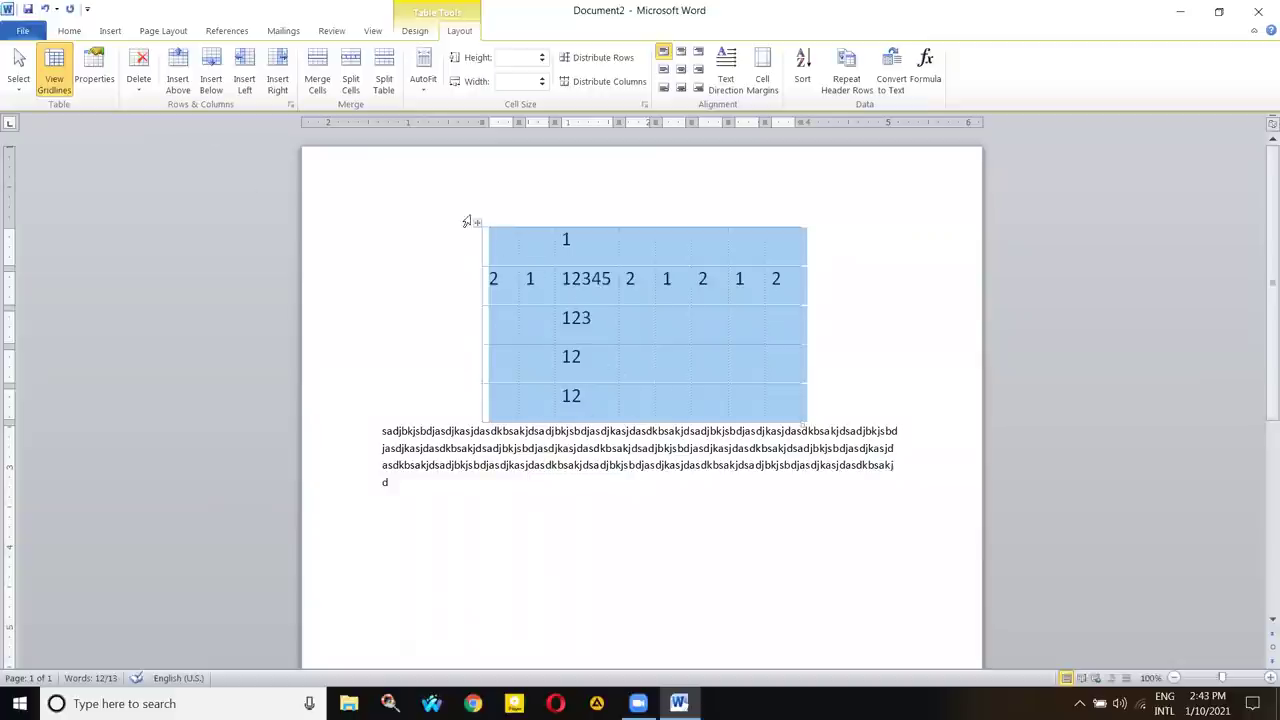
- Drag the table below the paragraph, then back up after its first line, and open Table Properties
click(458, 448)
drag(478, 222, 477, 308)
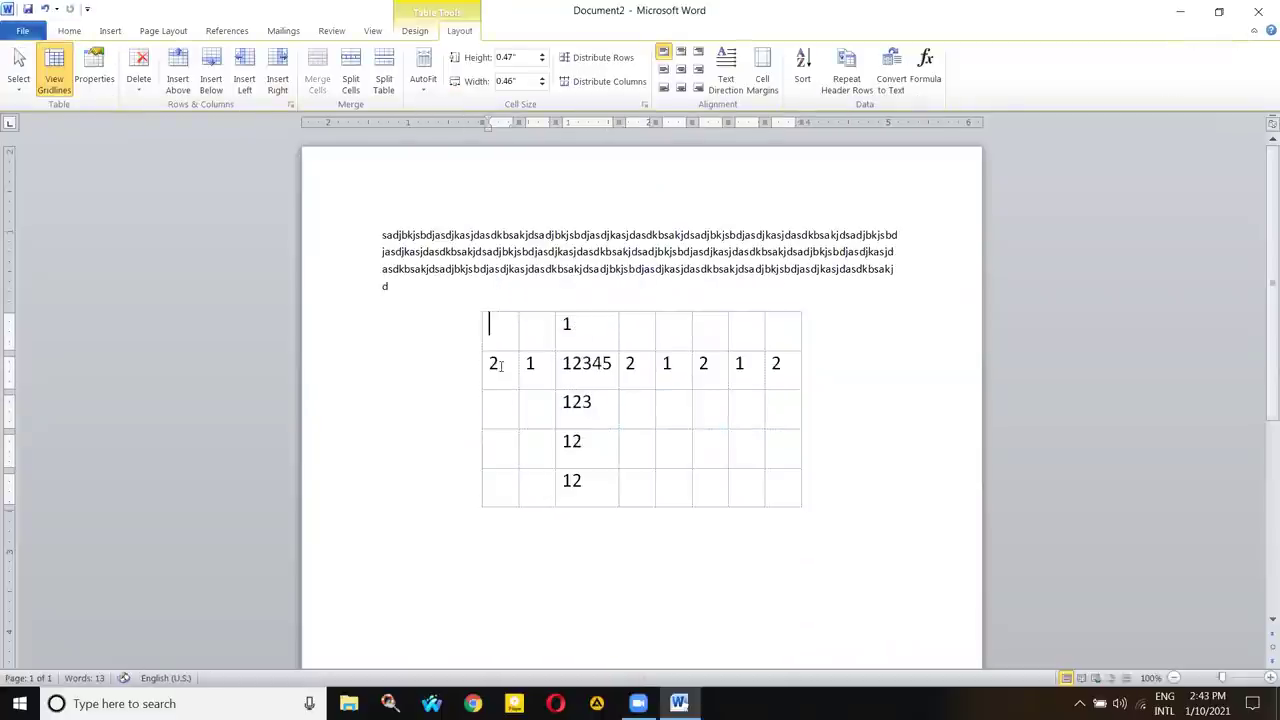
click(478, 305)
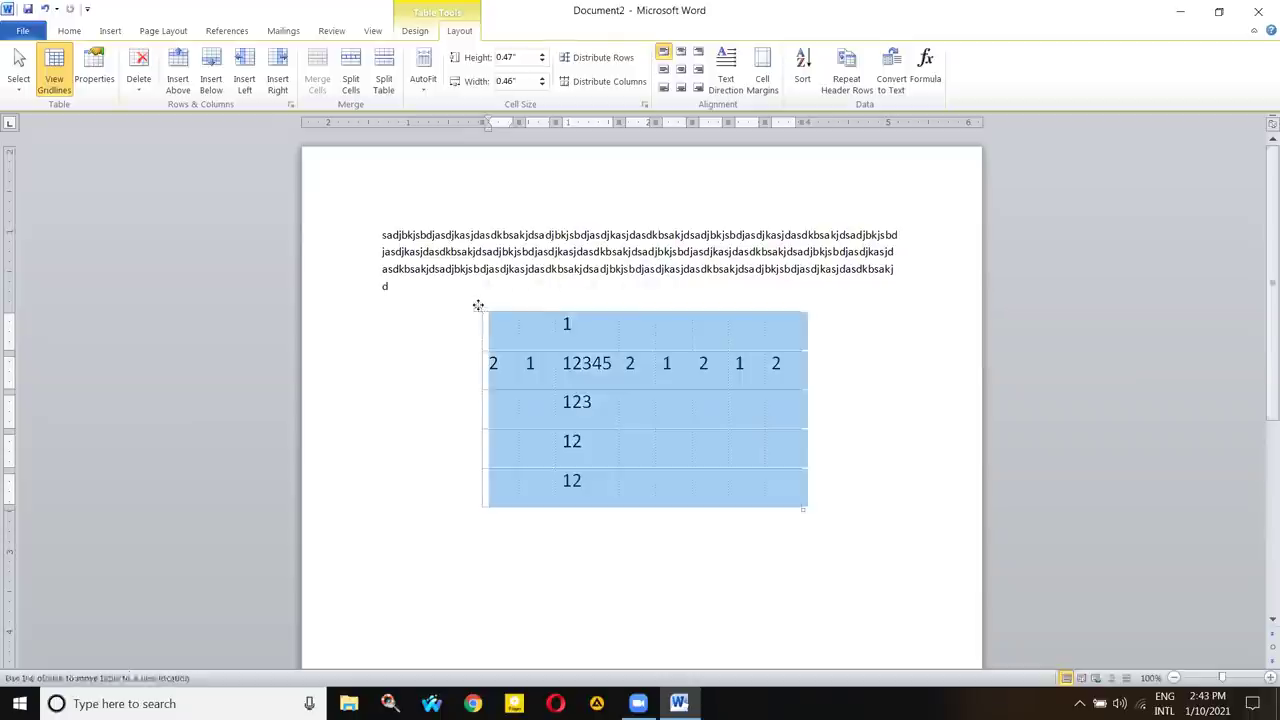
drag(480, 307, 480, 247)
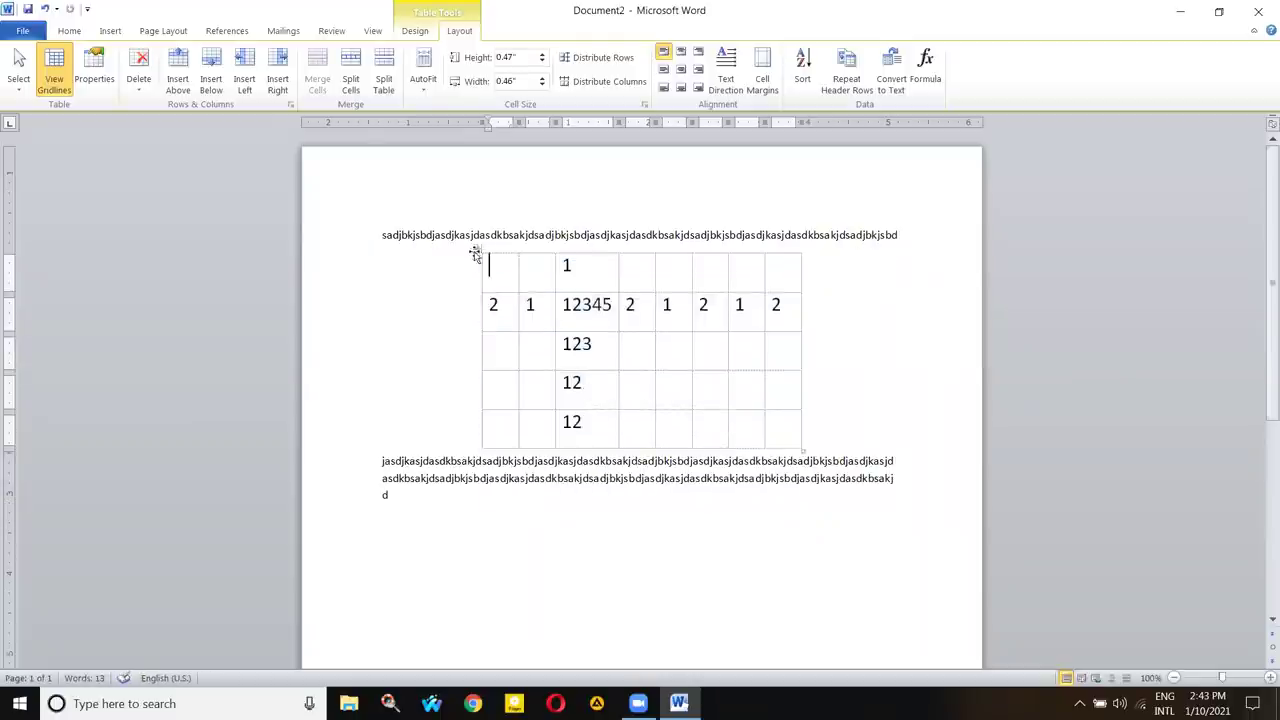
click(95, 75)
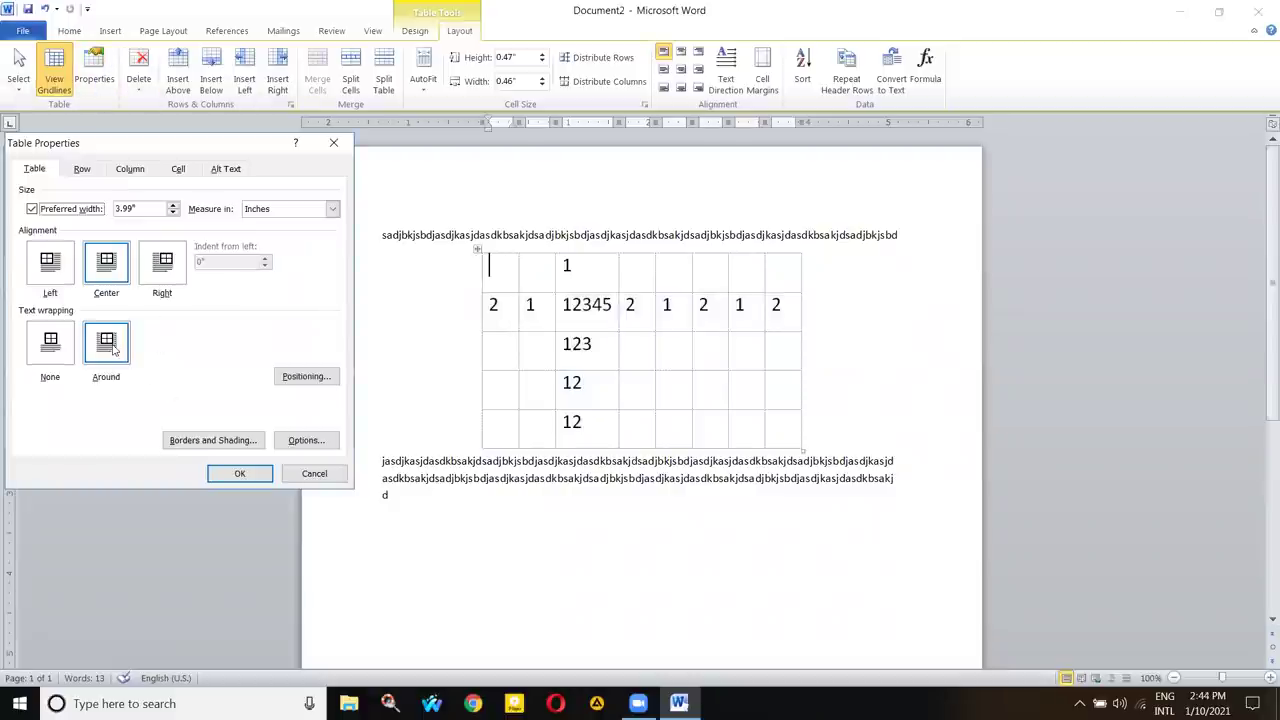
- Close Table Properties, toggle the Delete list, then reopen properties on the Row tab showing 0.47" height
click(240, 474)
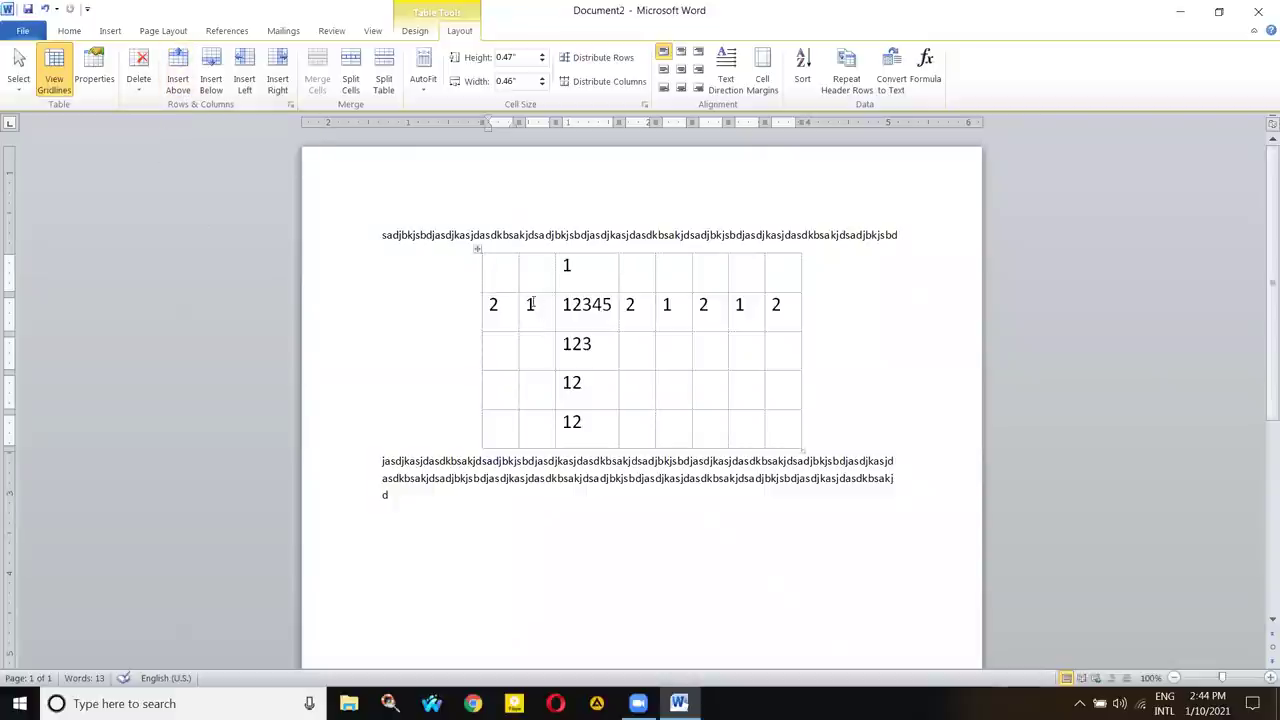
click(139, 84)
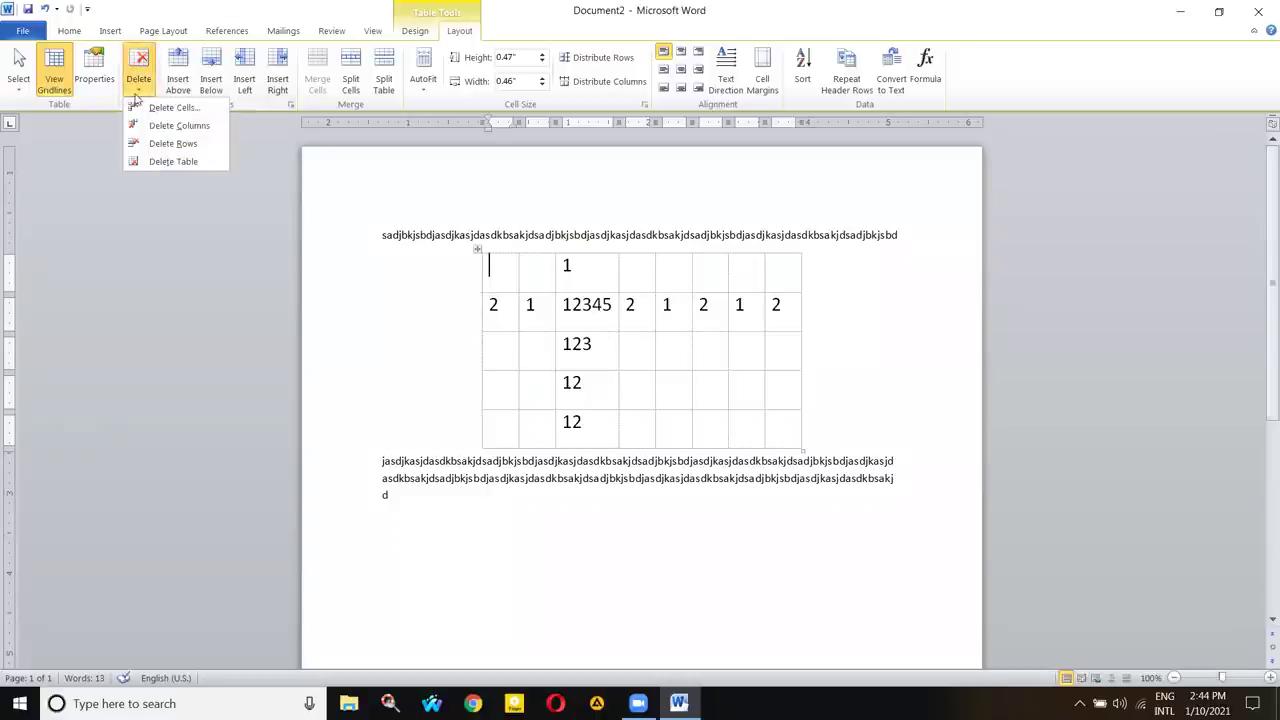
click(134, 95)
click(134, 95)
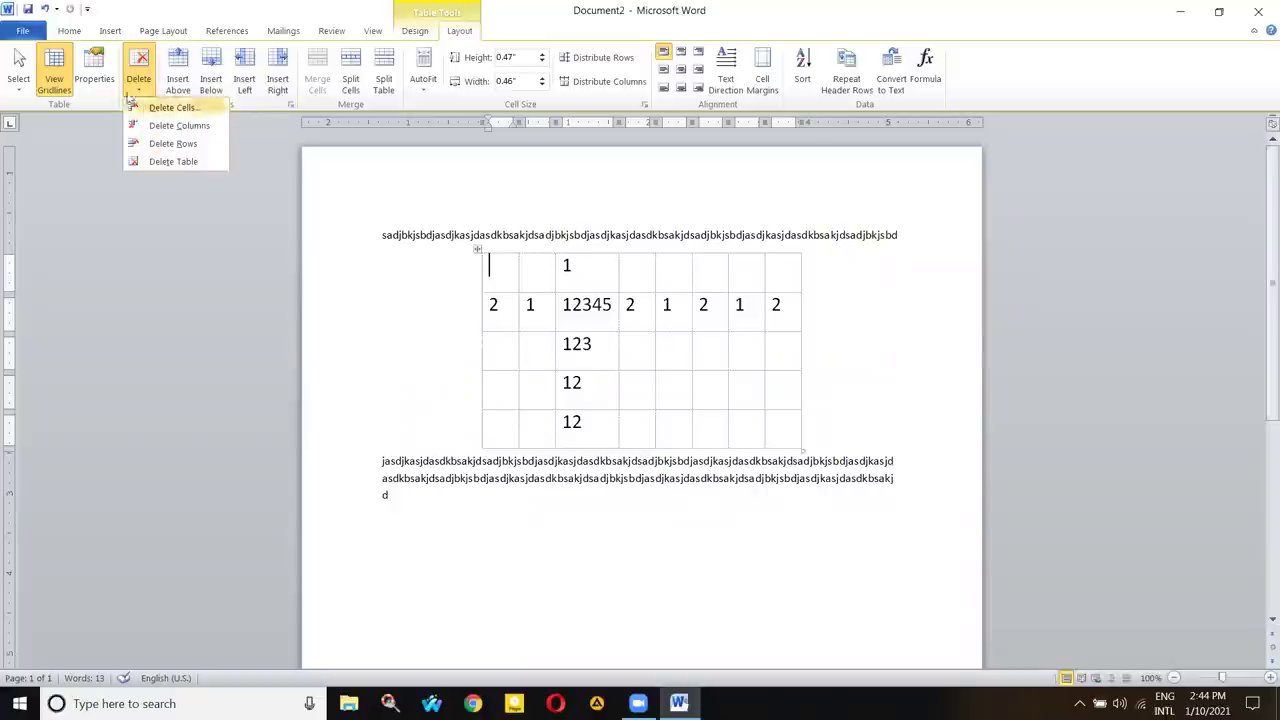
click(97, 68)
click(83, 169)
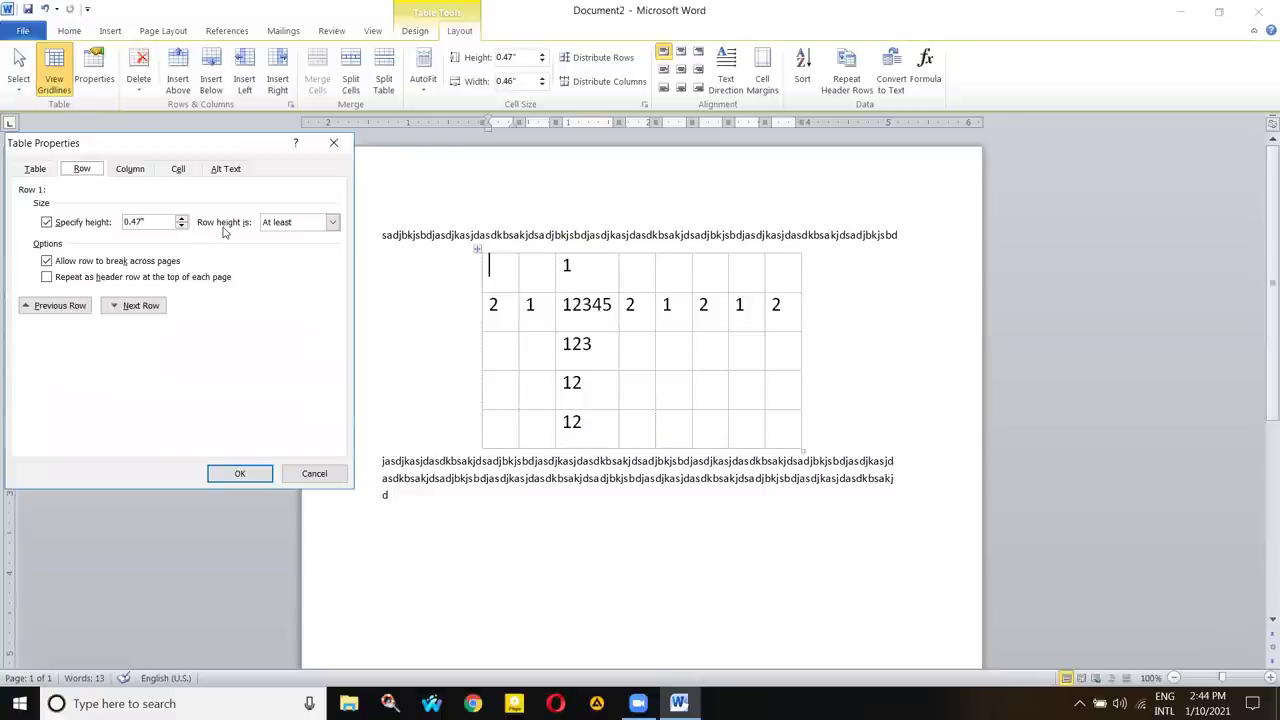
- Set the cells' vertical alignment to Center and apply it to the whole table
click(139, 172)
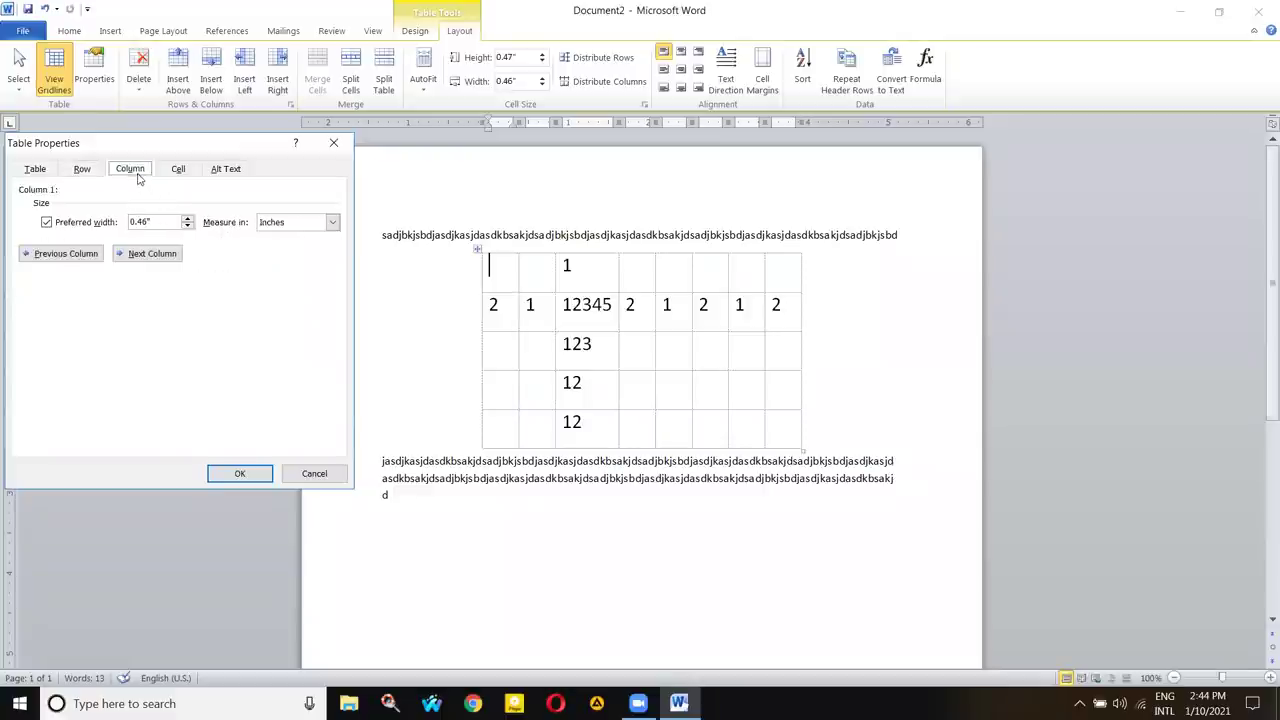
click(166, 172)
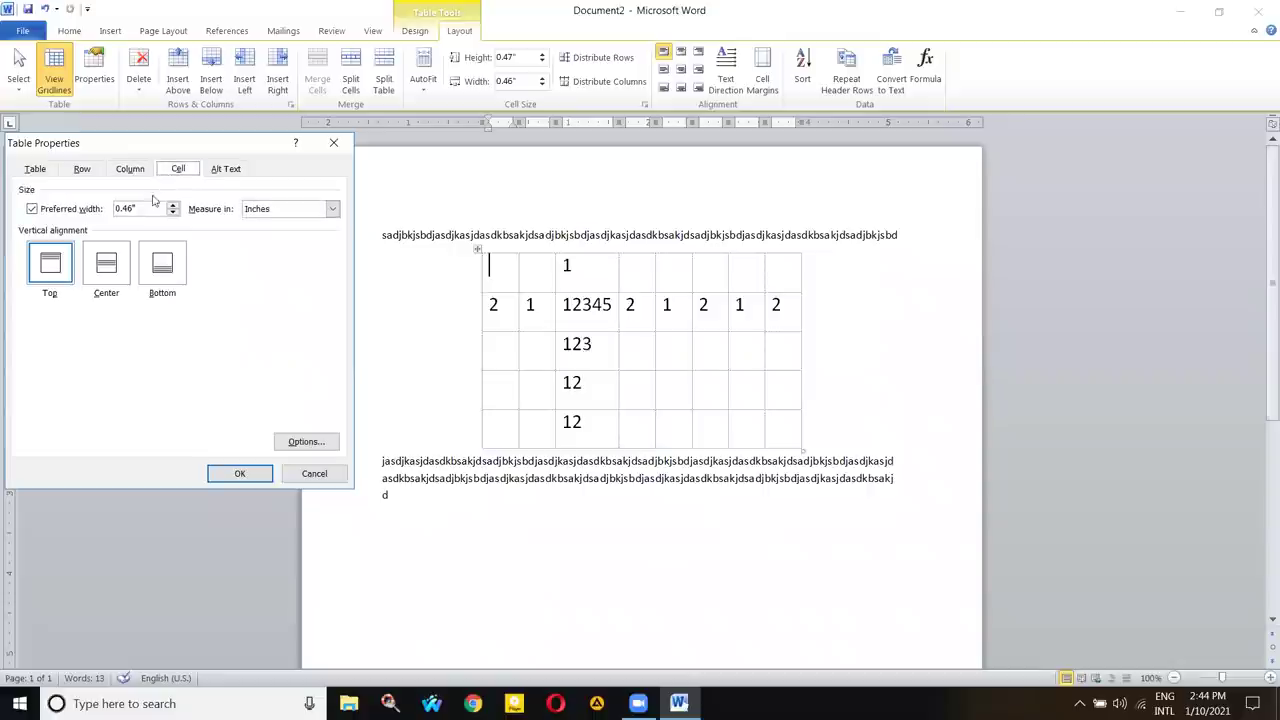
click(108, 264)
click(238, 473)
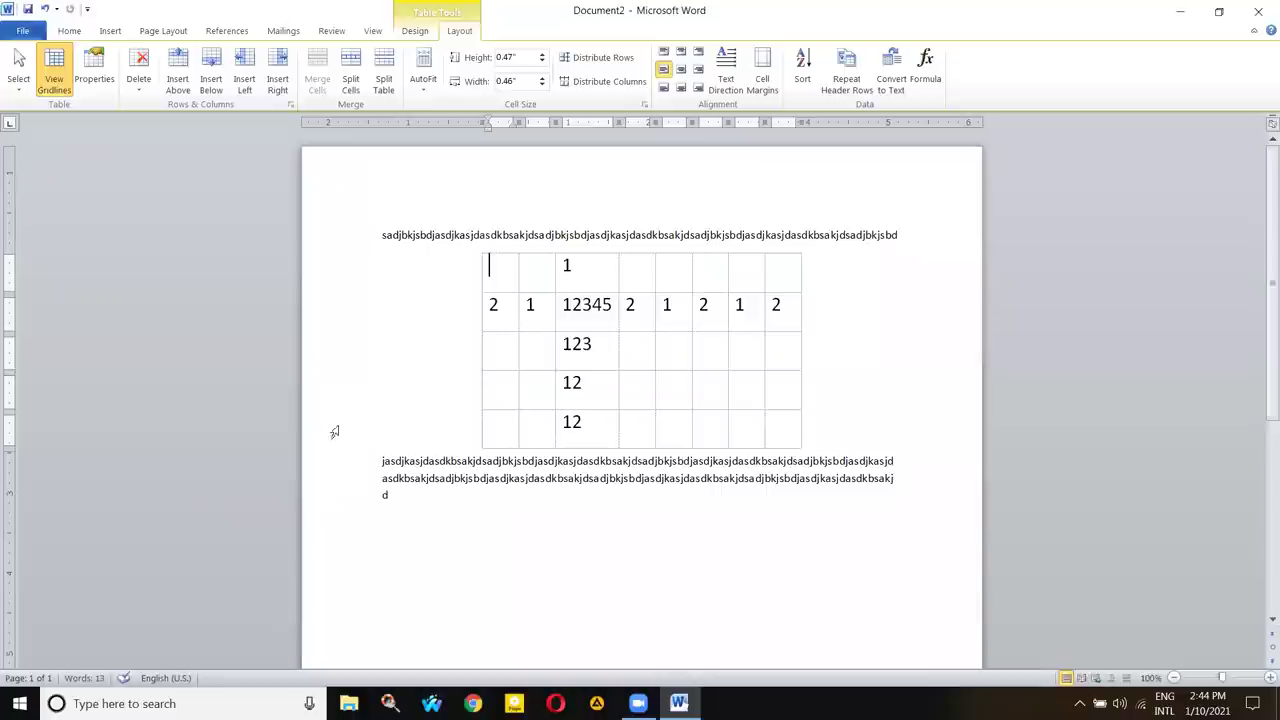
click(478, 249)
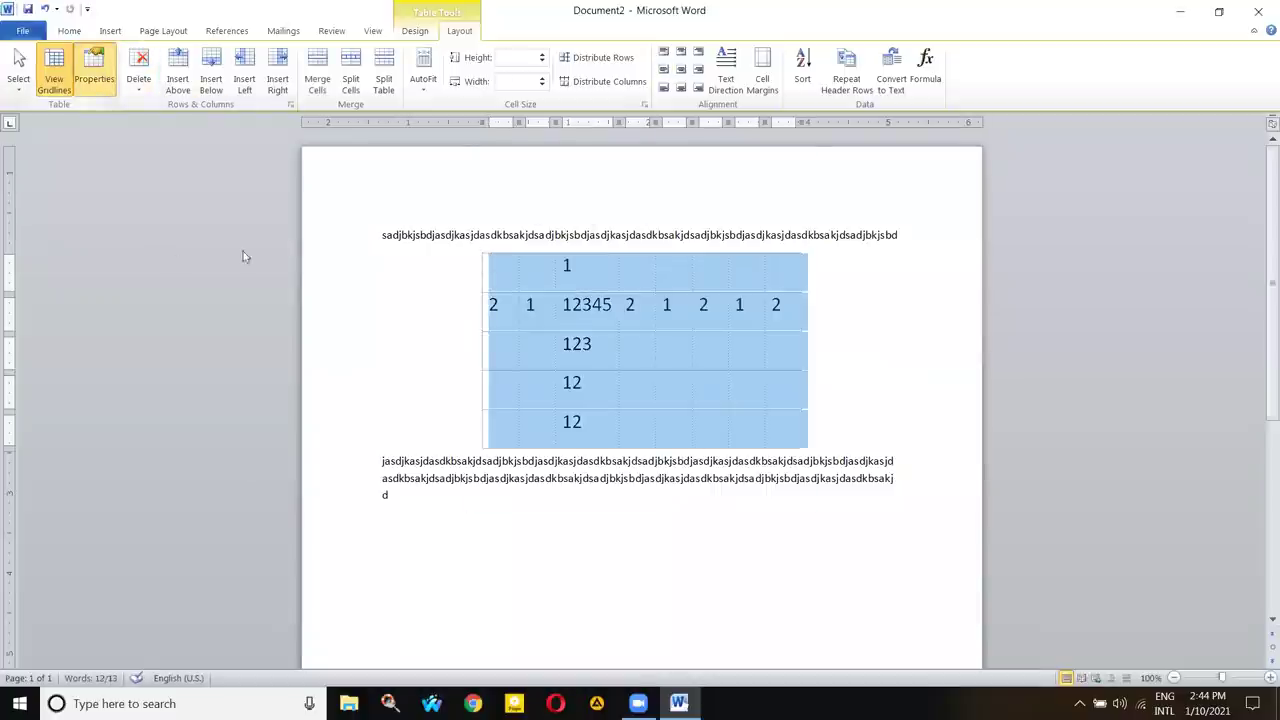
click(96, 72)
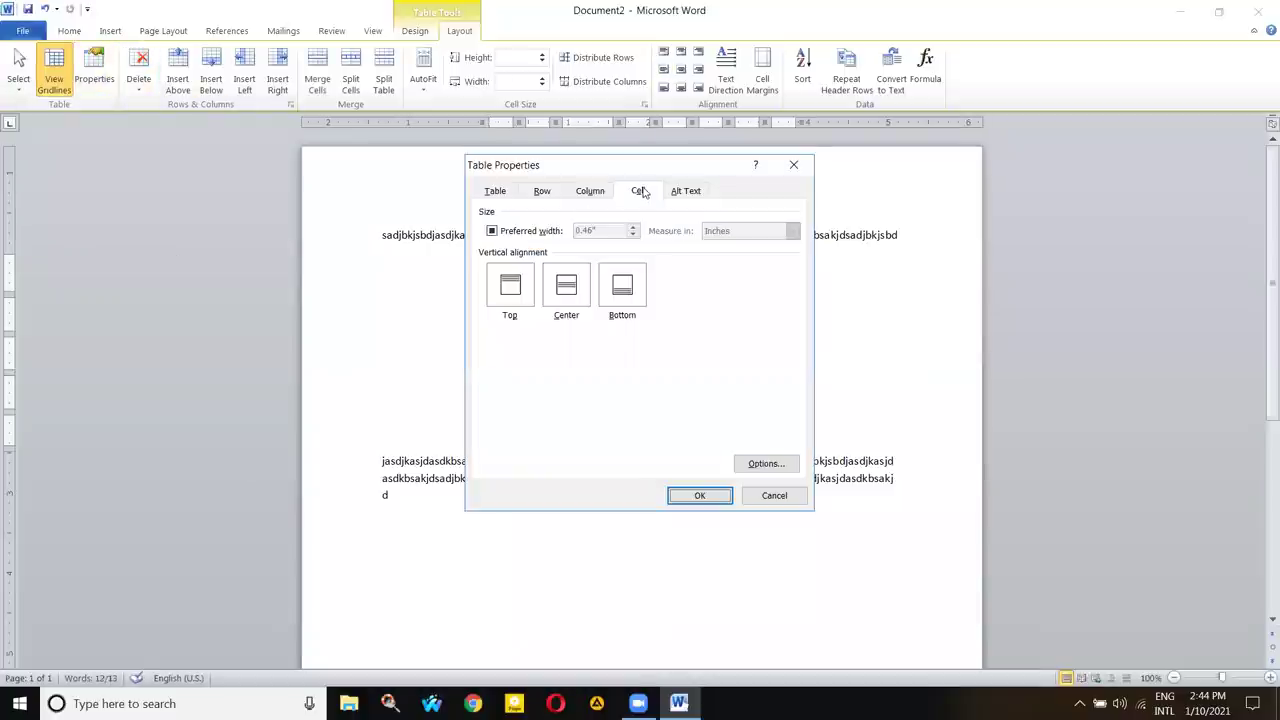
click(696, 494)
- Reselect the table, go to the Alt Text title and description fields, then close without entering text
click(599, 286)
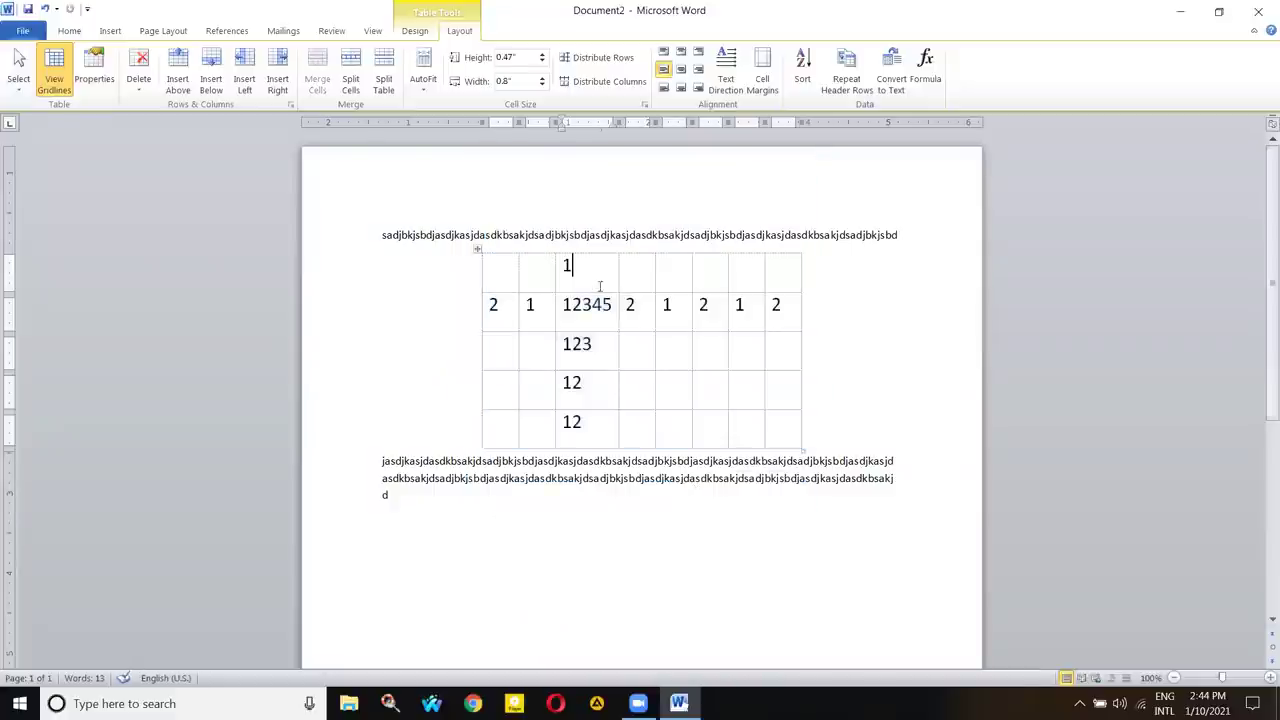
click(478, 250)
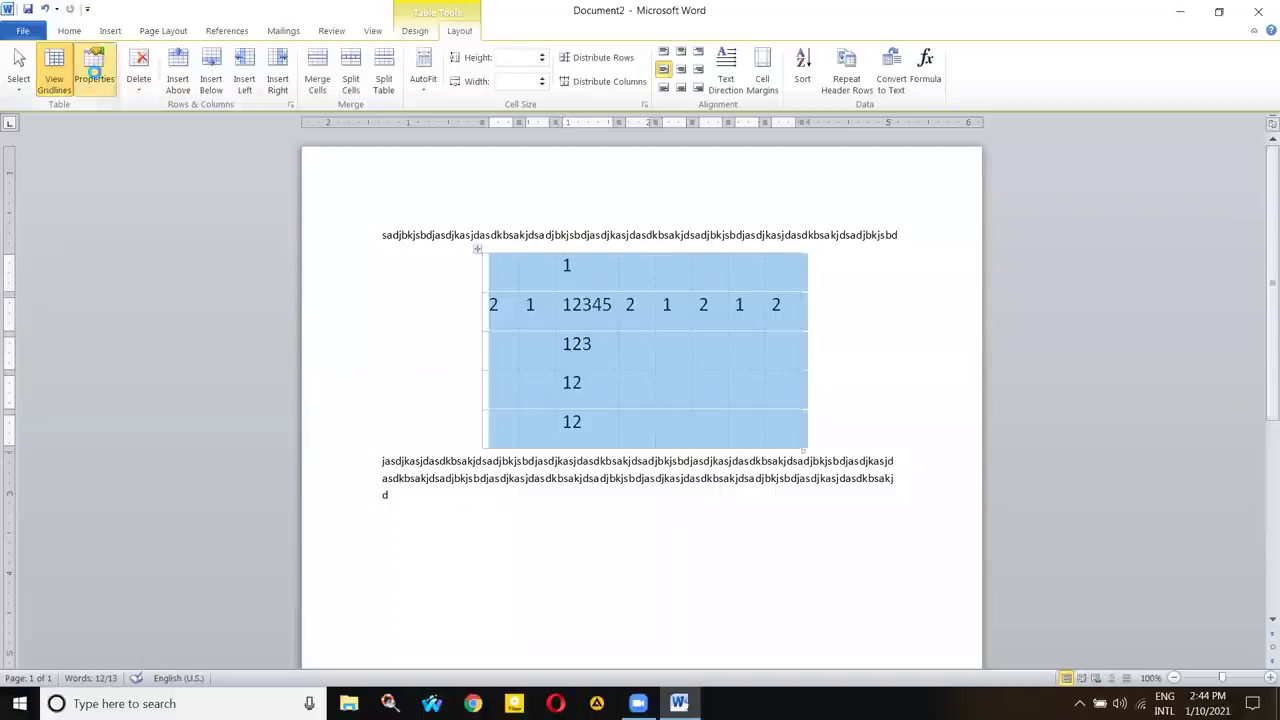
click(94, 72)
click(683, 191)
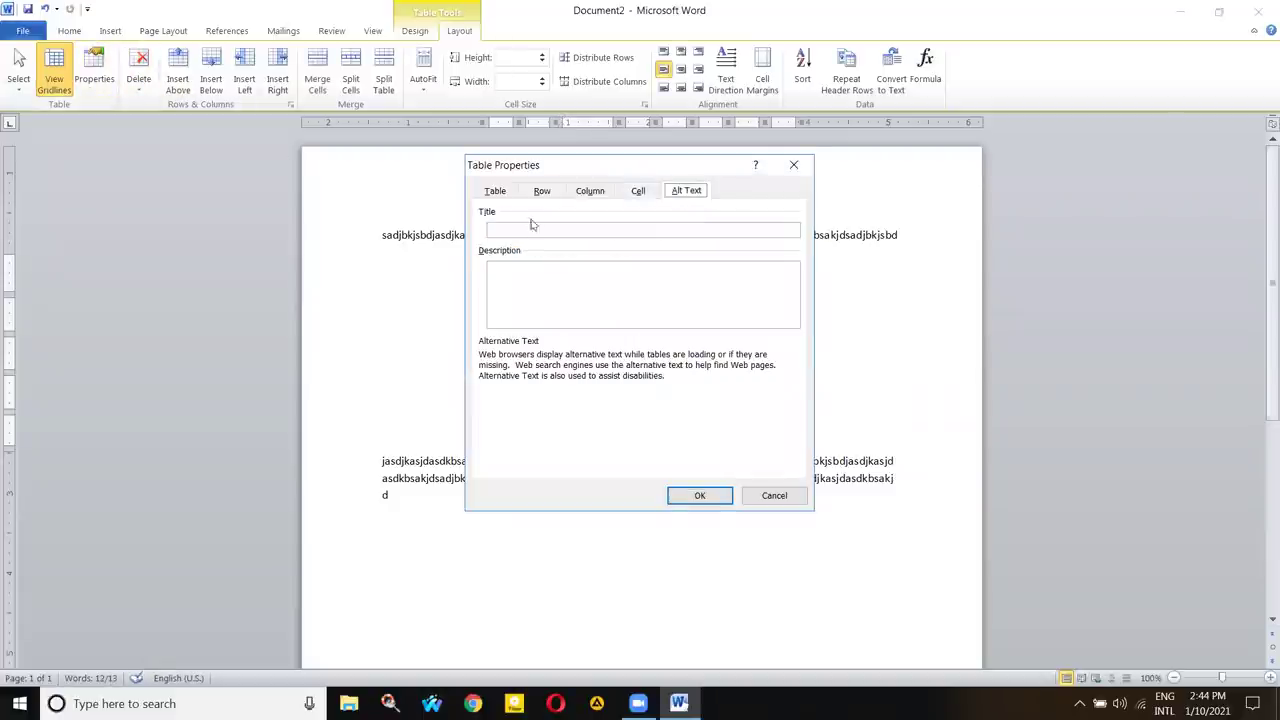
click(528, 233)
key(Tab)
click(793, 166)
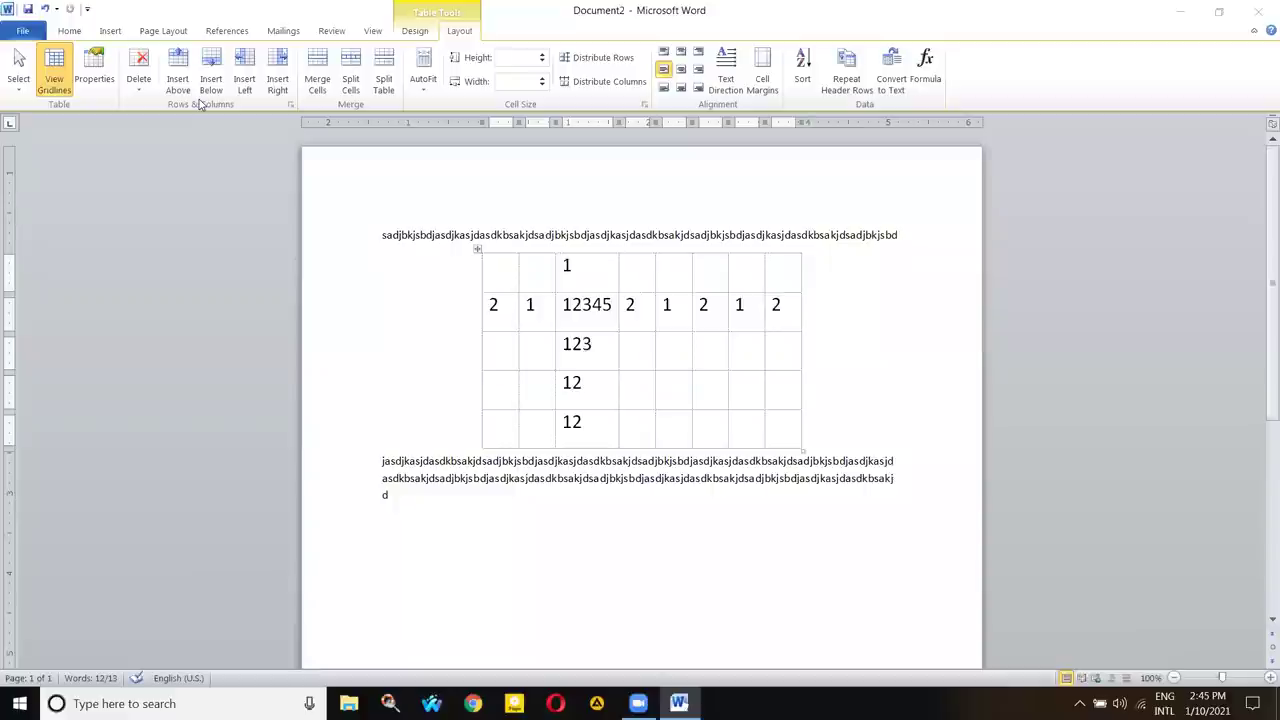
- Select the table and cells, opening and dismissing the Delete options without changing the table
click(478, 249)
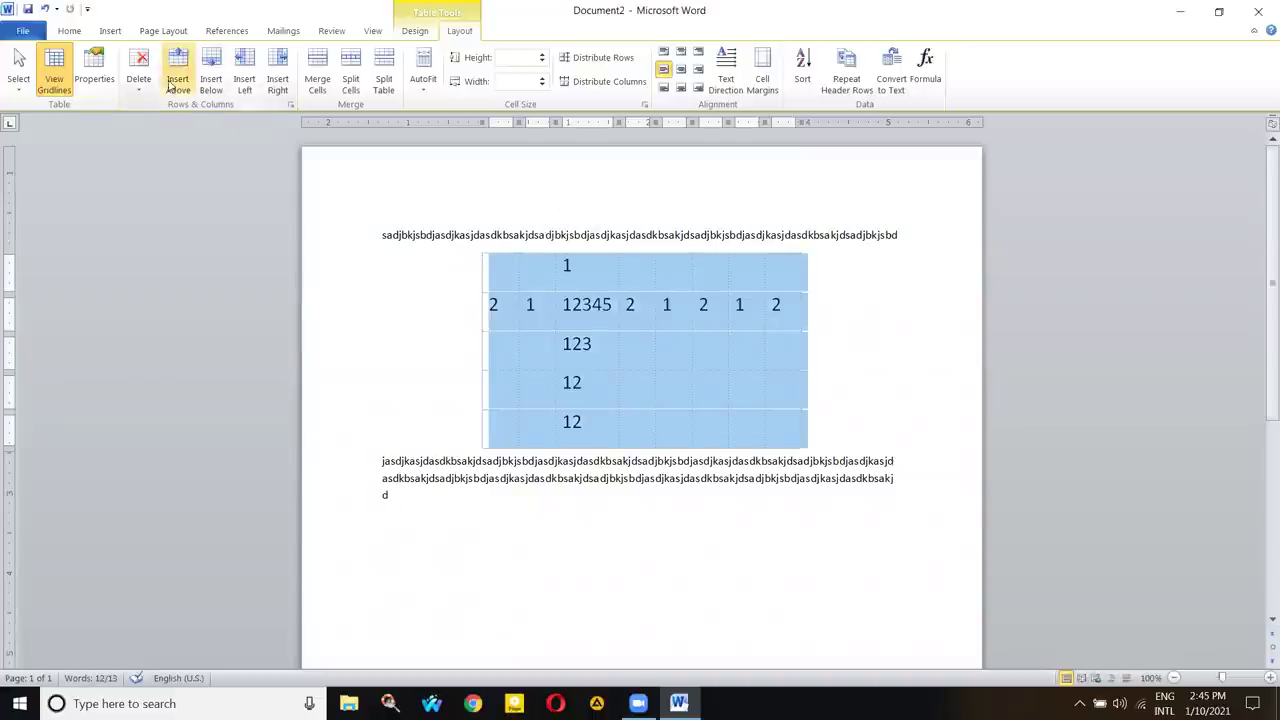
click(139, 80)
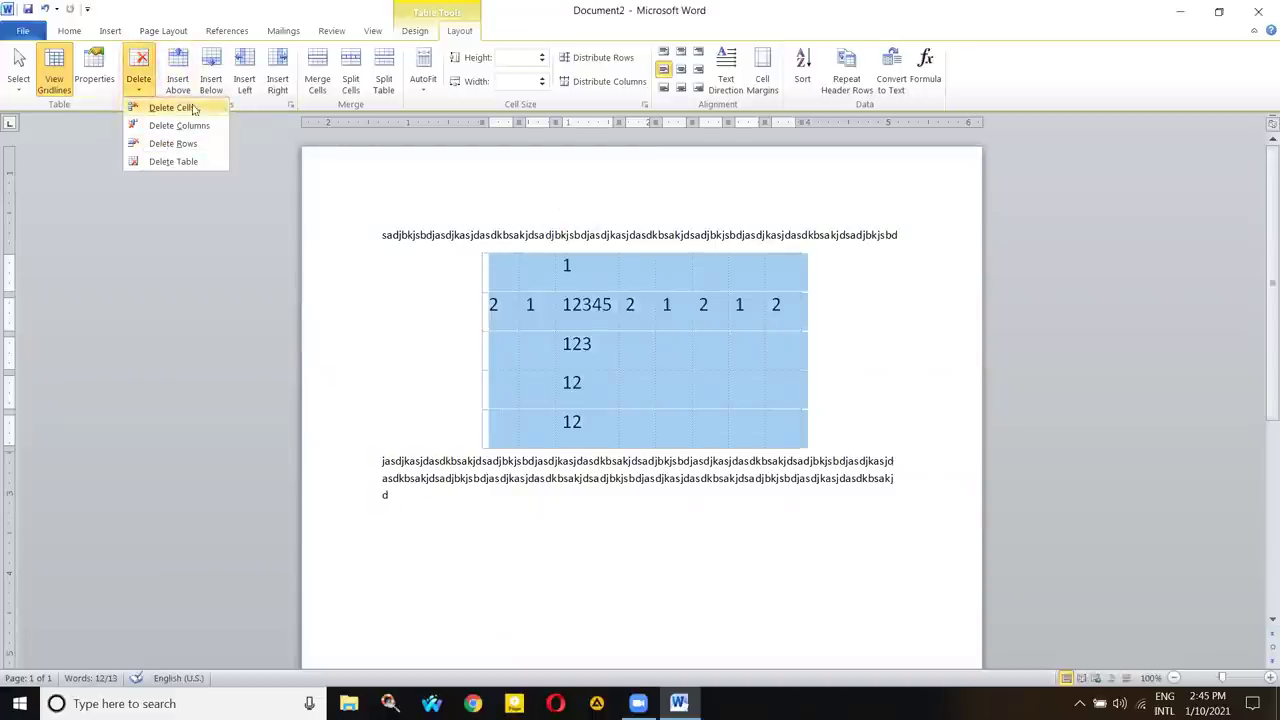
key(Escape)
click(652, 320)
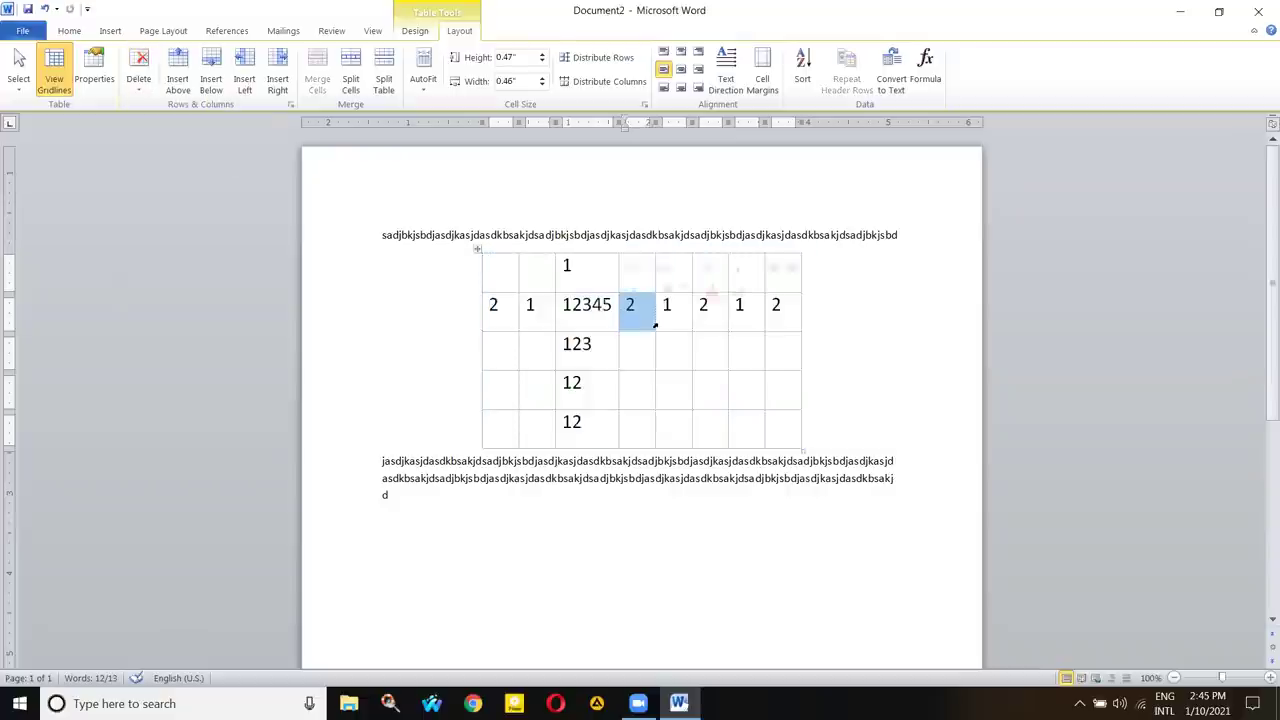
click(652, 346)
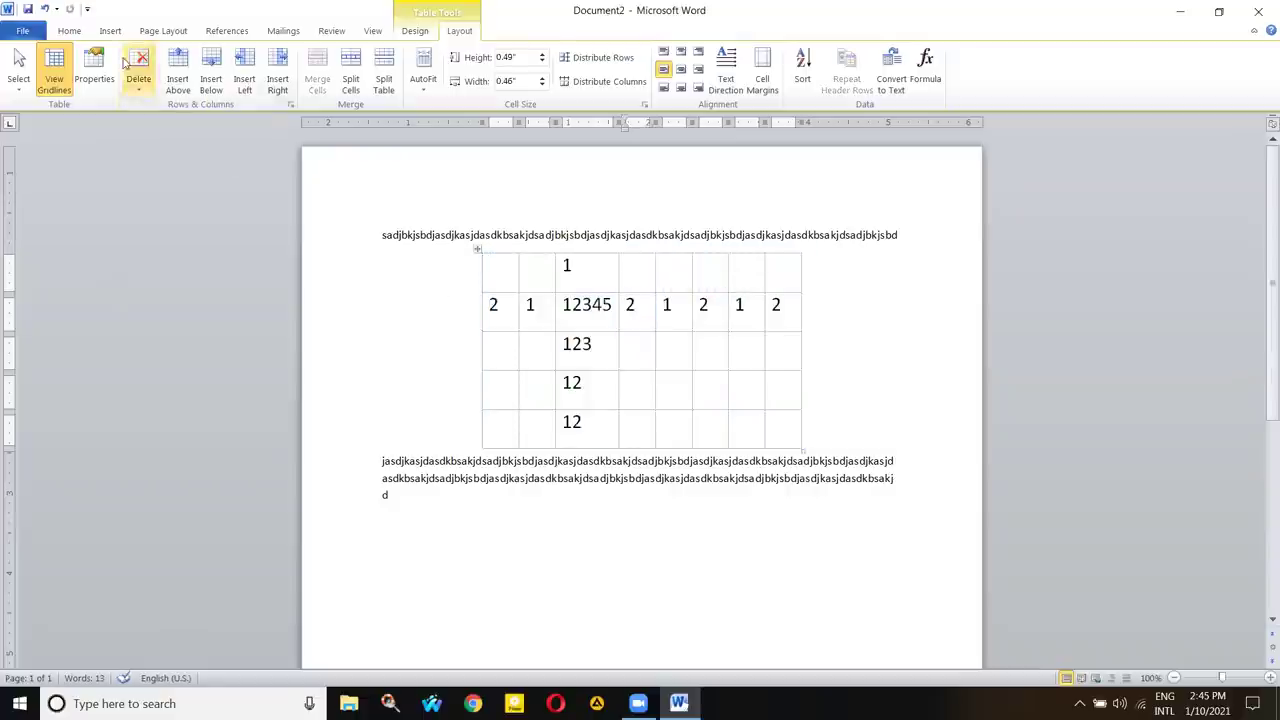
click(140, 88)
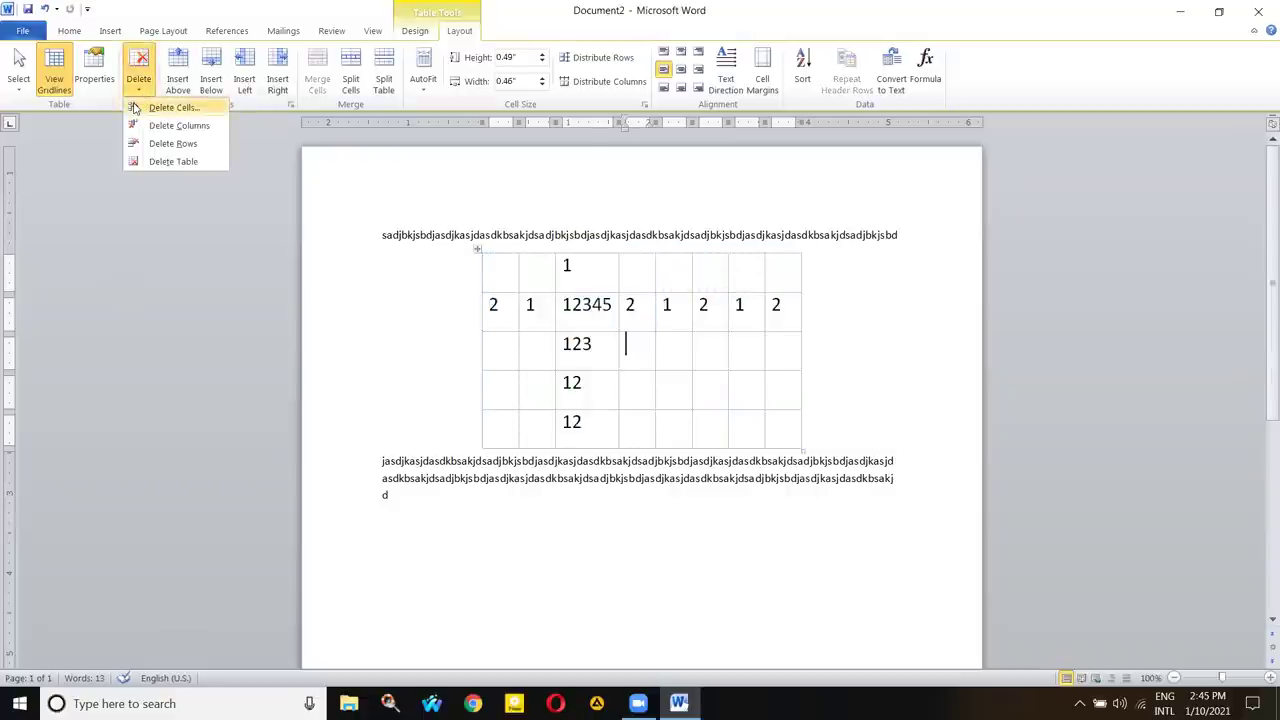
click(501, 267)
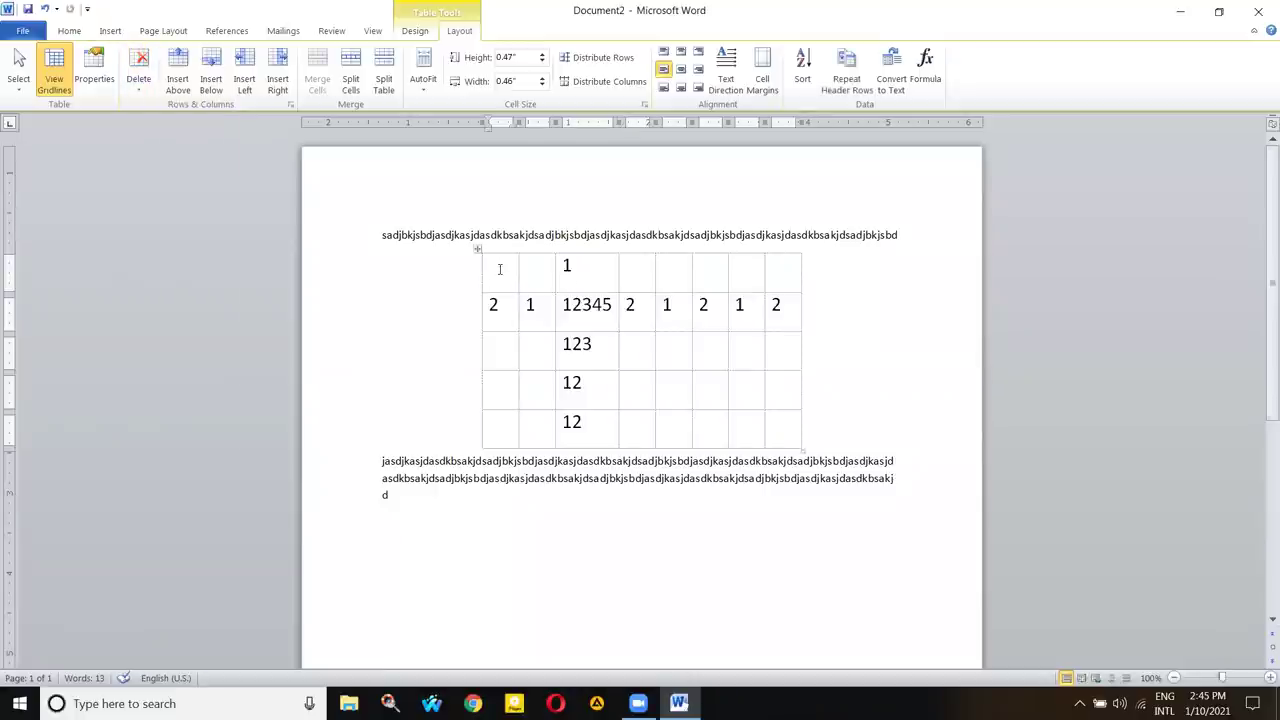
- Select the whole table and open Table Properties on the Alt Text tab
drag(488, 263, 790, 425)
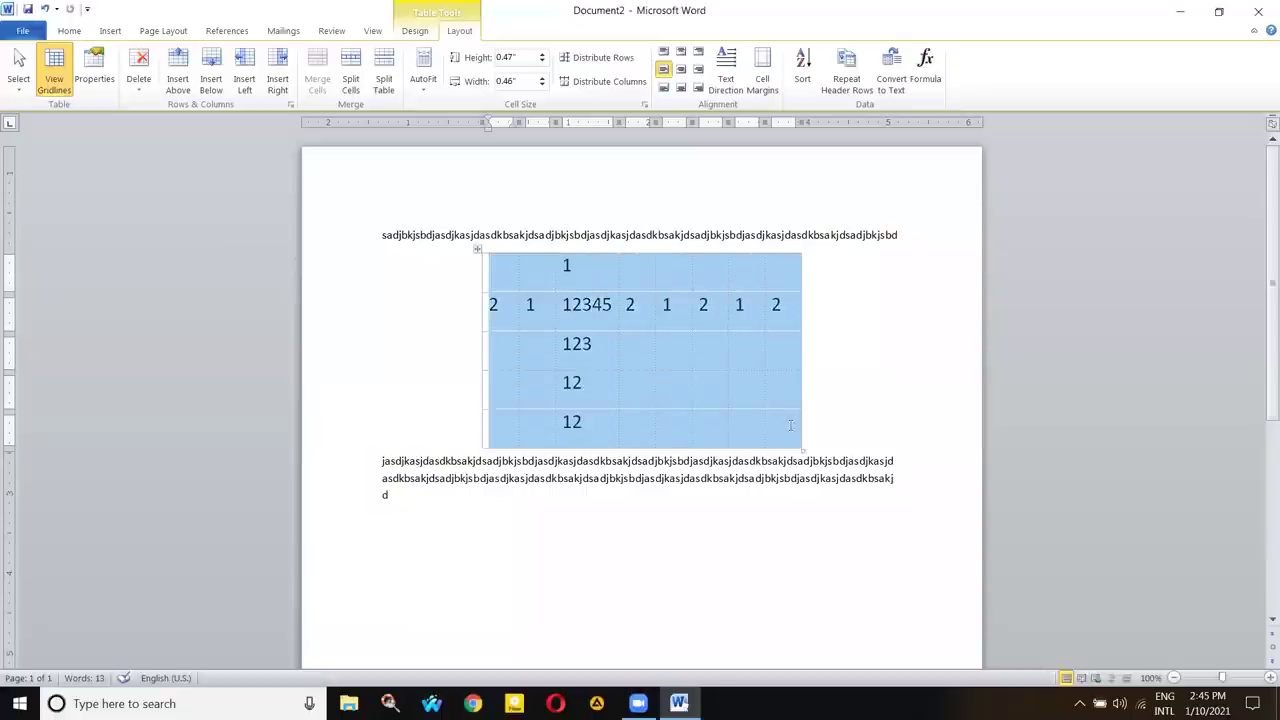
click(460, 261)
click(508, 266)
click(586, 280)
click(477, 249)
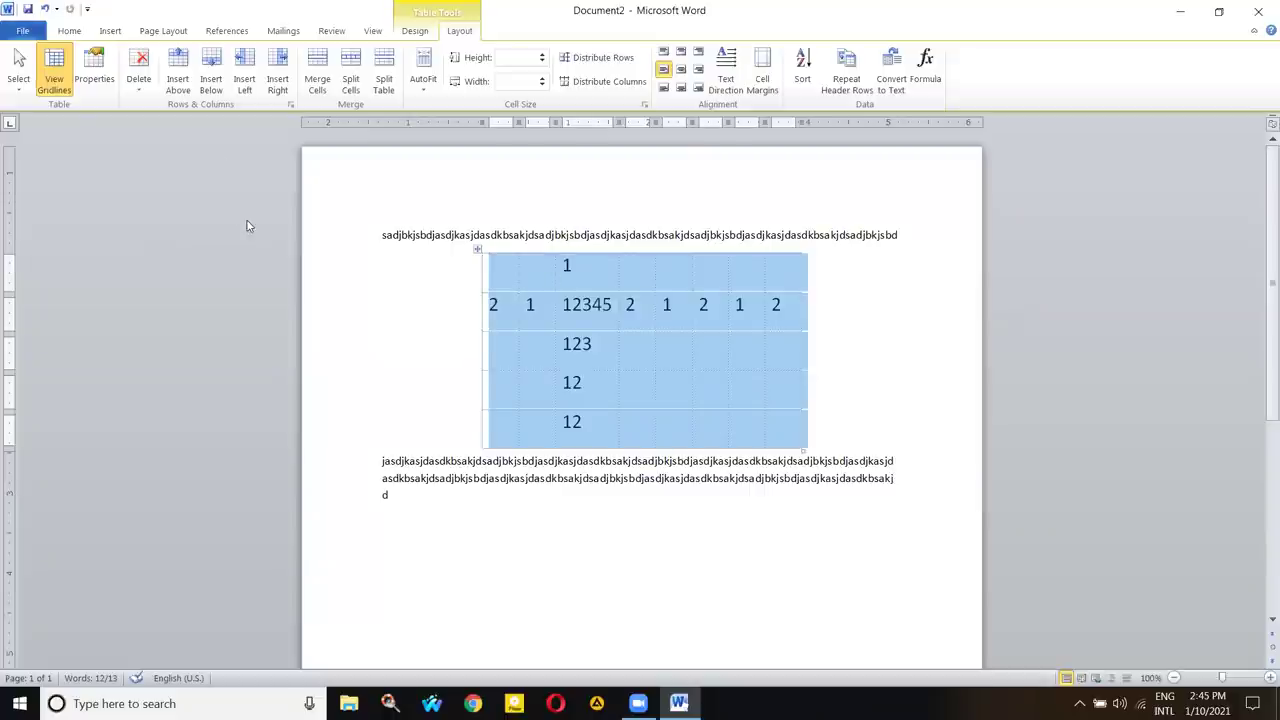
click(95, 68)
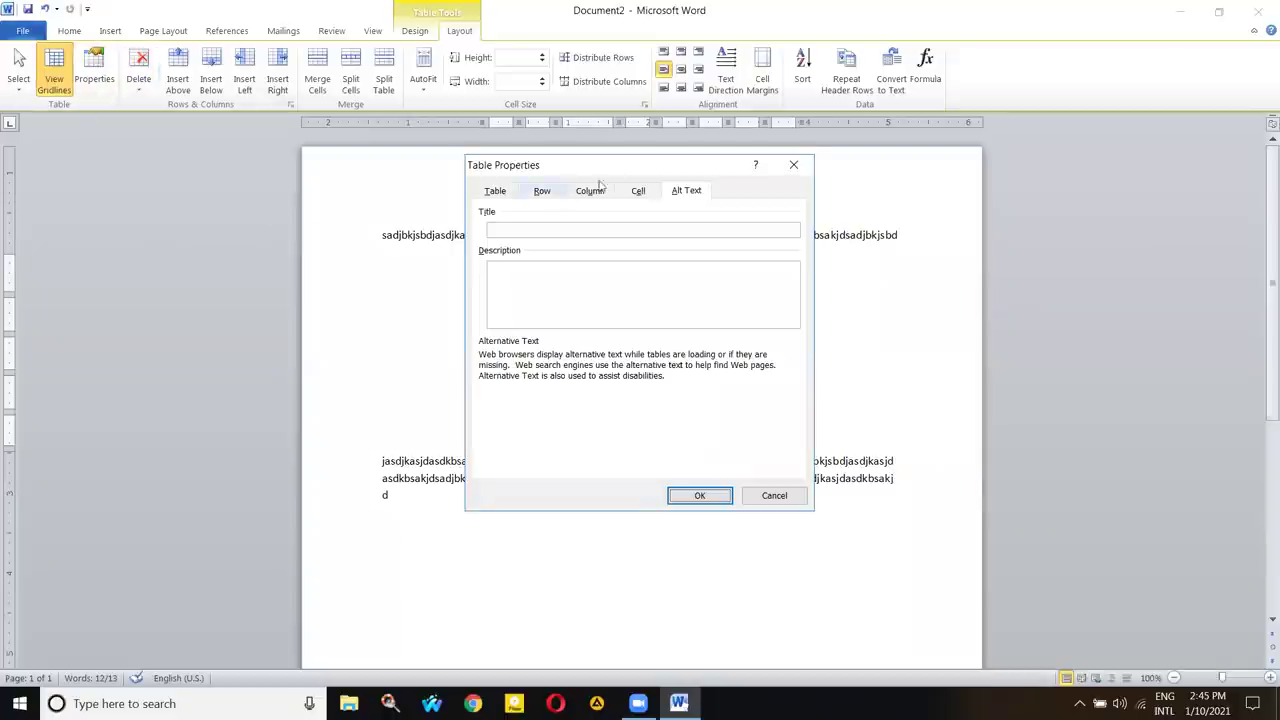
drag(655, 168, 236, 129)
- Enter alt text title 'Marks' and description 'student marks', then confirm with OK
click(190, 192)
text(Marks)
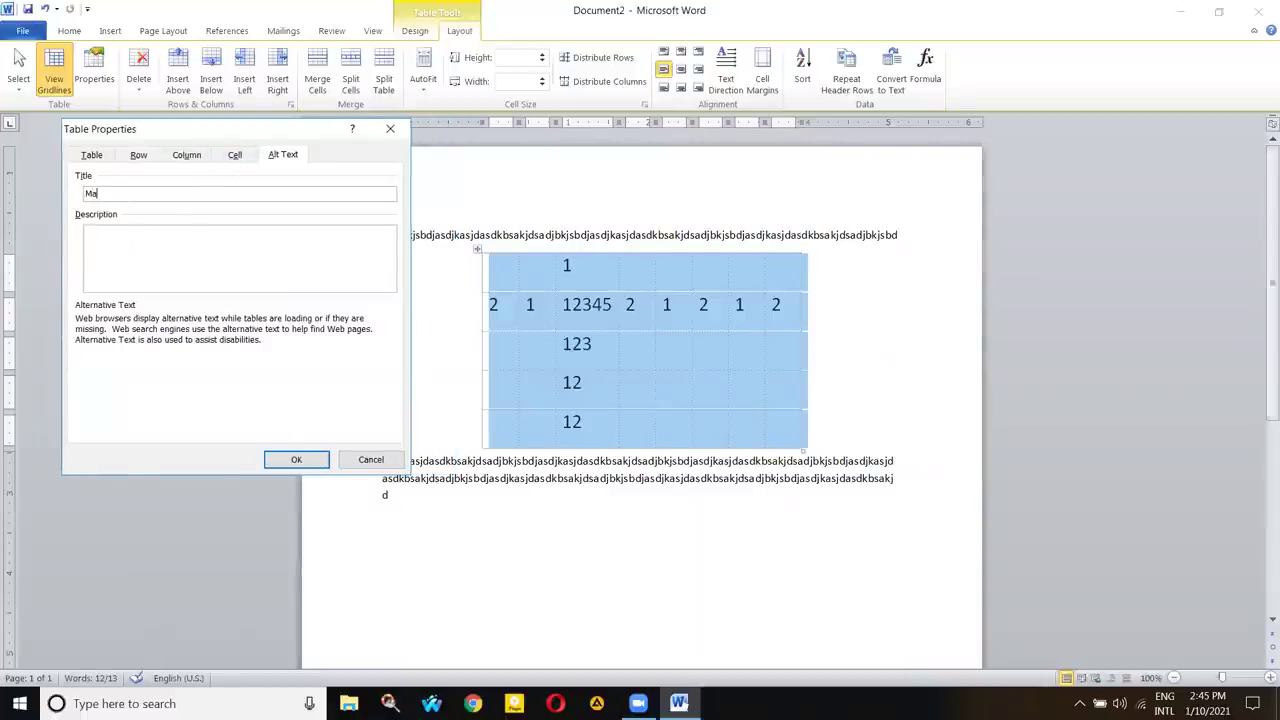
click(125, 233)
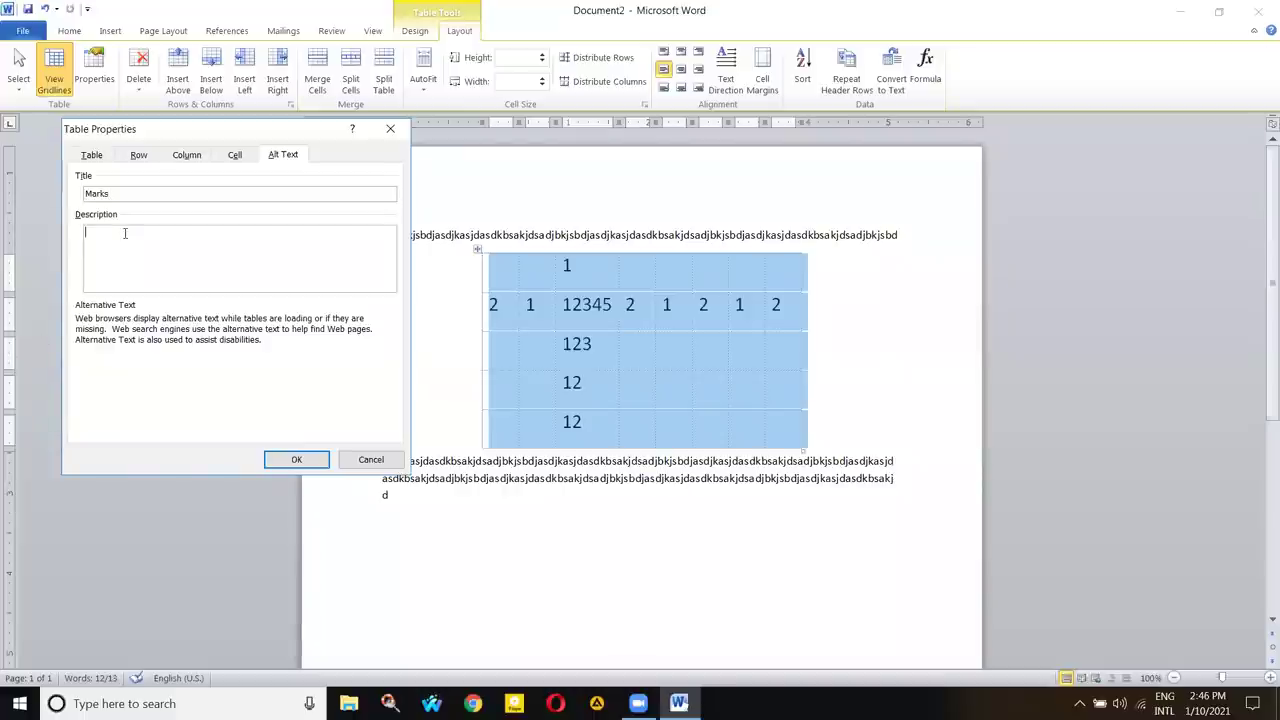
text(student marks)
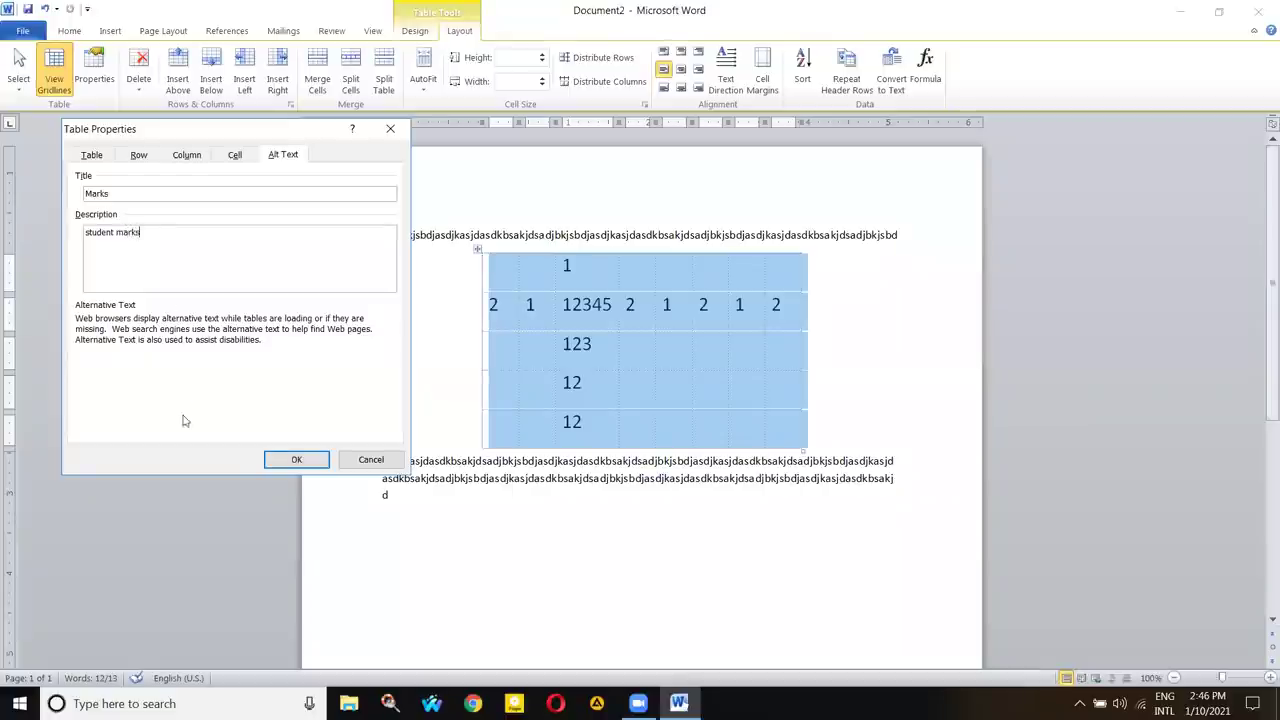
click(268, 458)
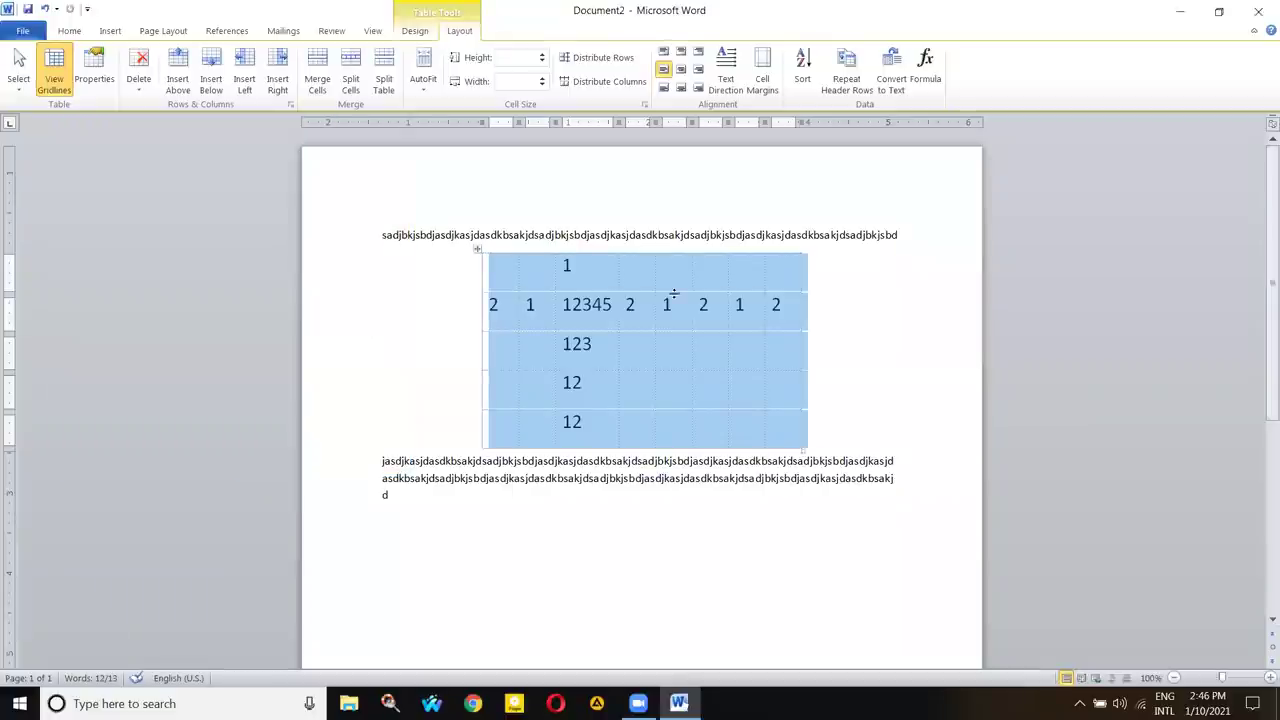
click(825, 235)
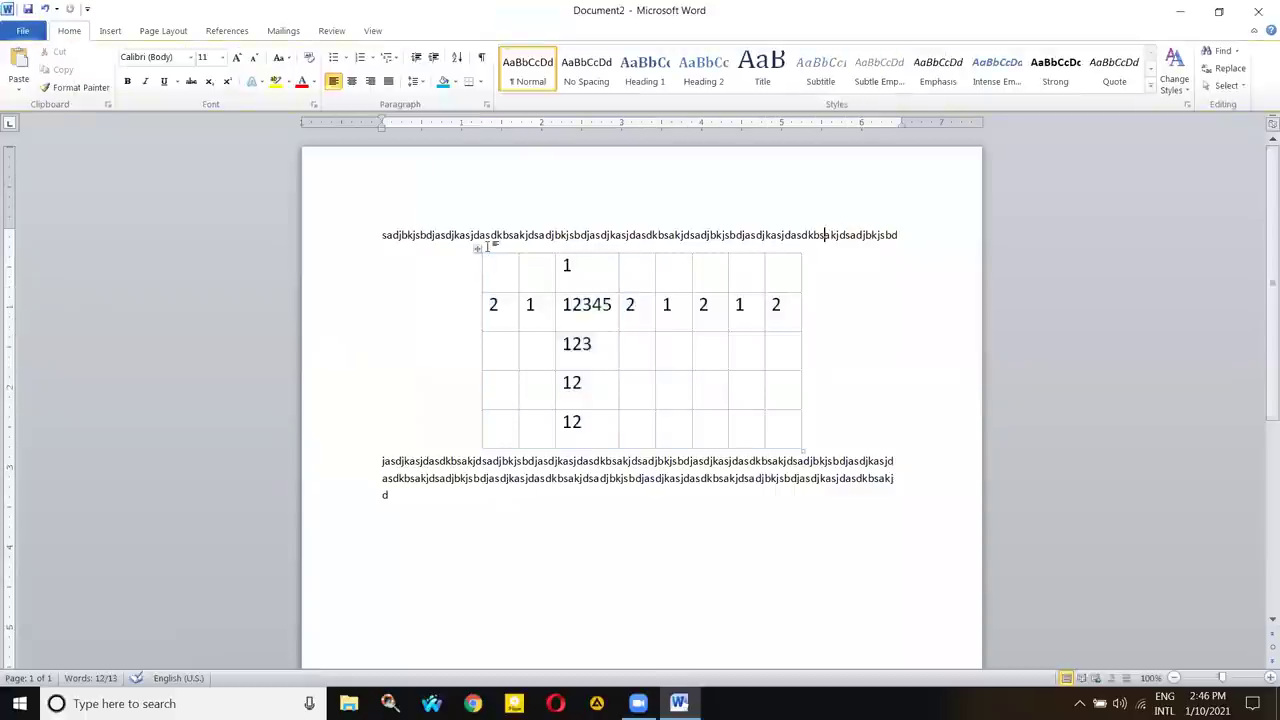
click(477, 249)
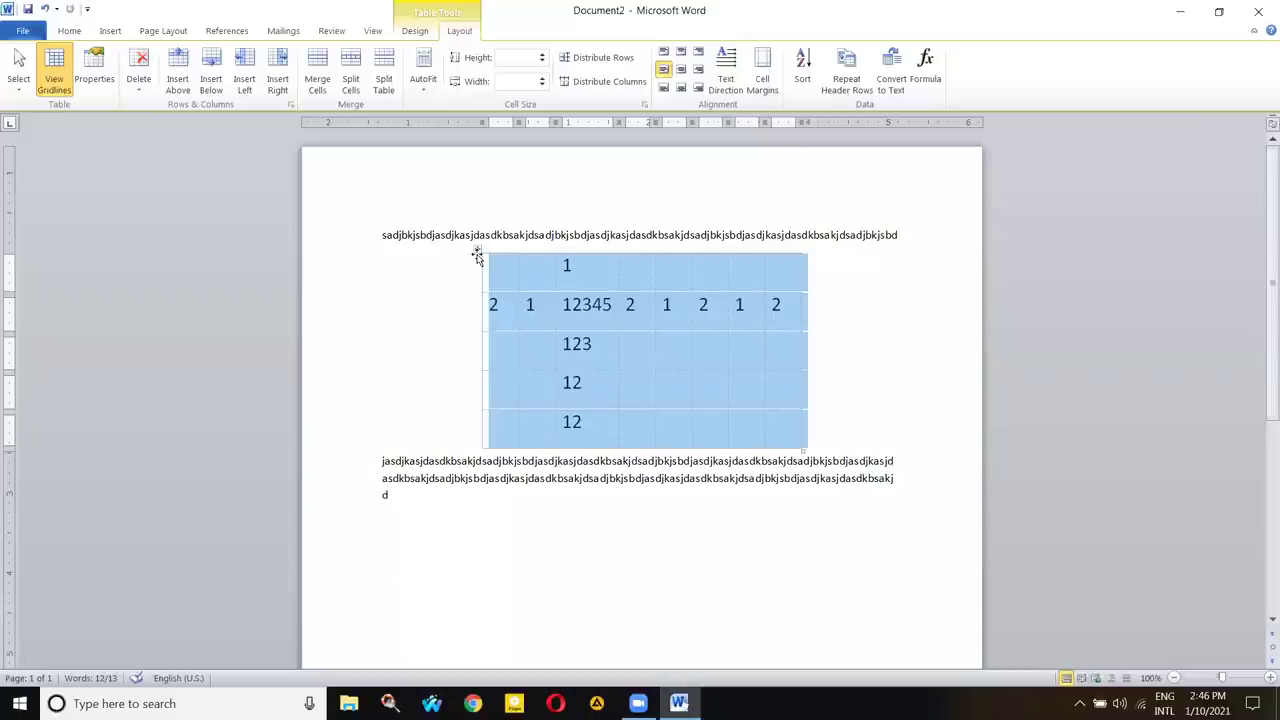
key(Delete)
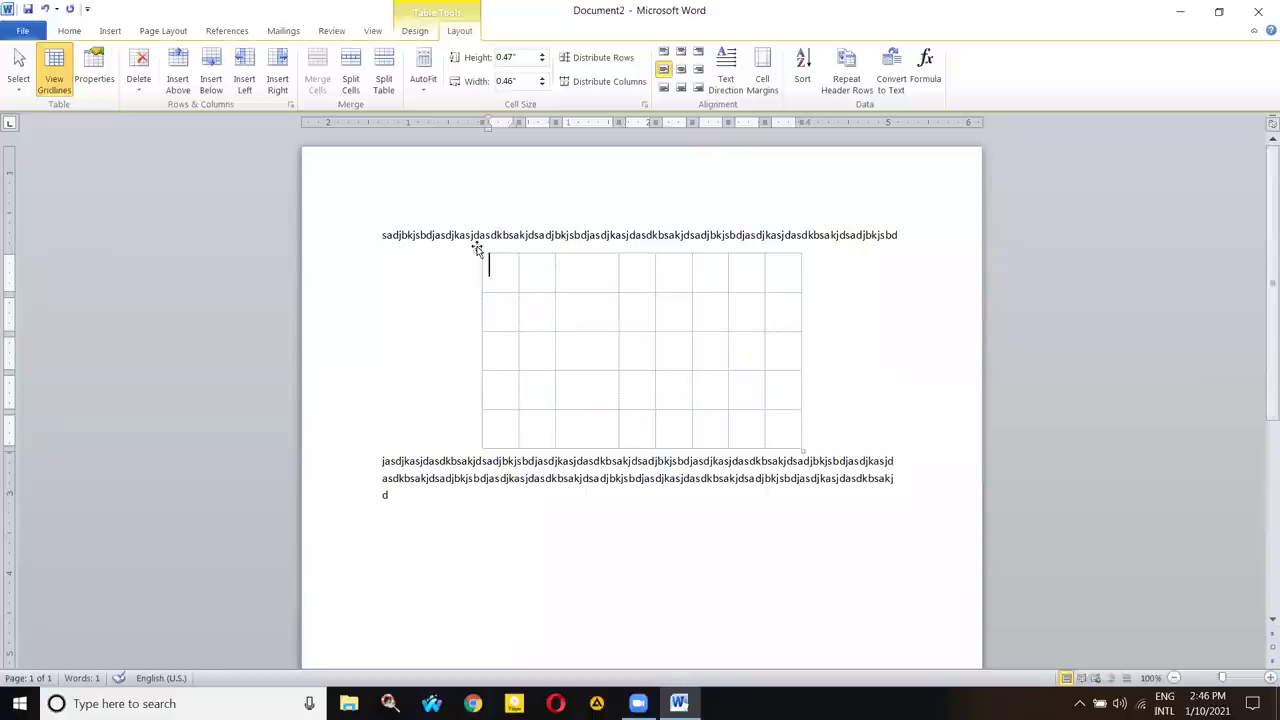
click(477, 249)
click(843, 235)
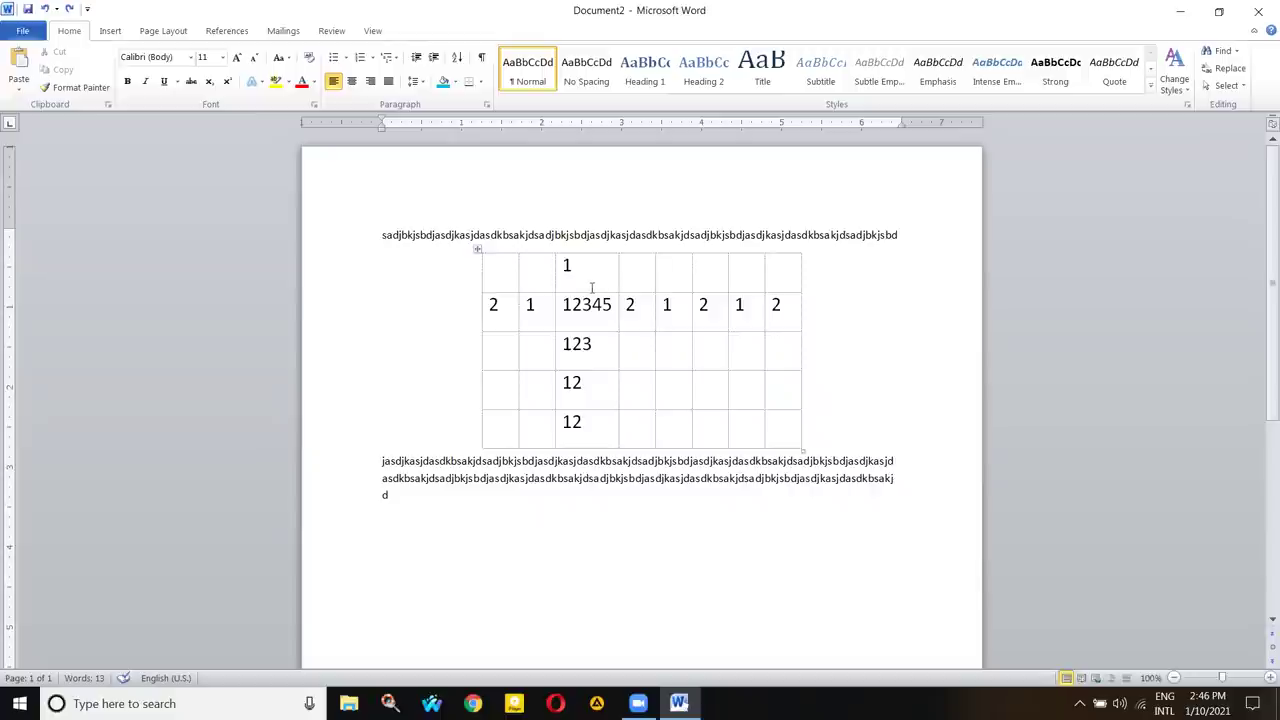
- Open the table's properties, check the 'student marks' description, and close without changes
click(495, 270)
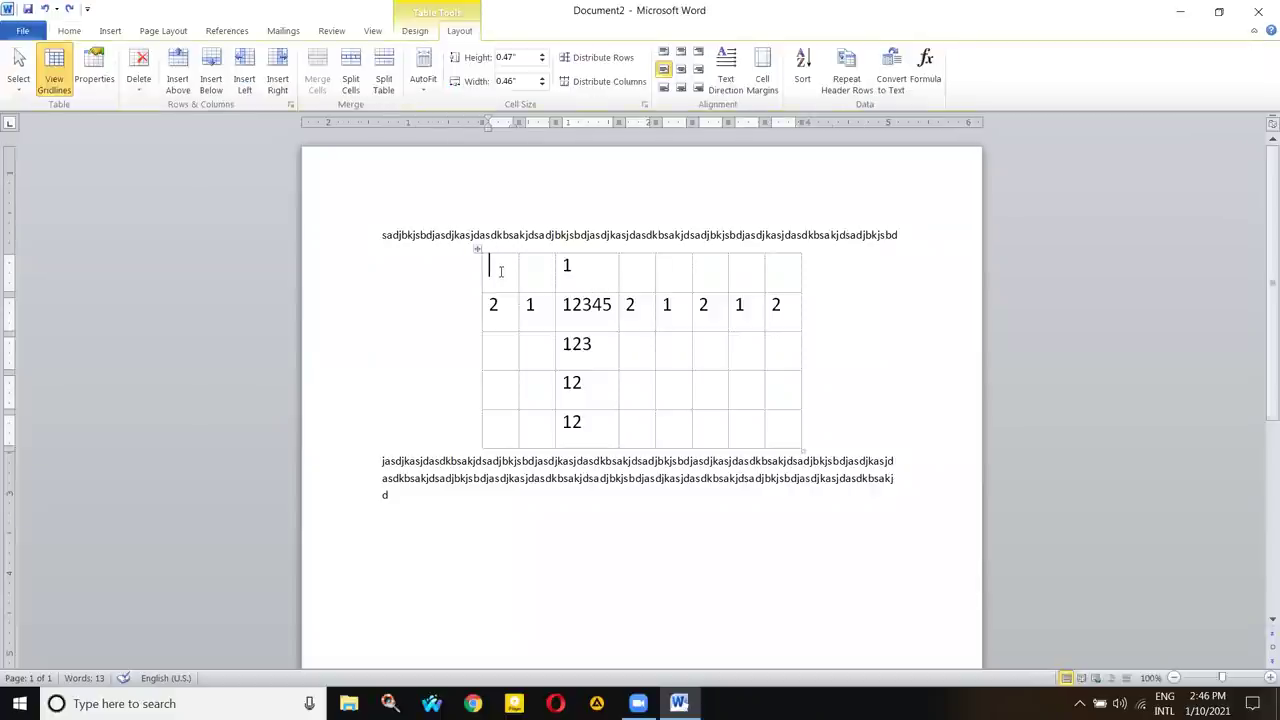
click(479, 253)
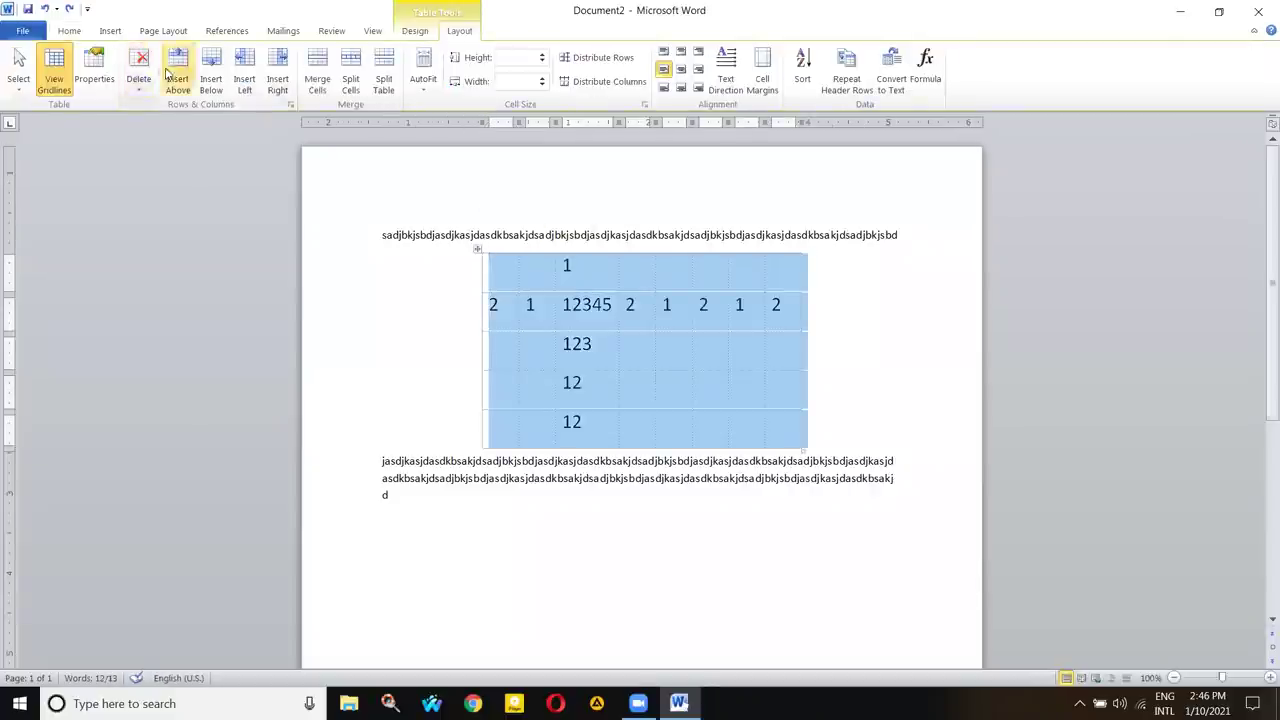
click(94, 75)
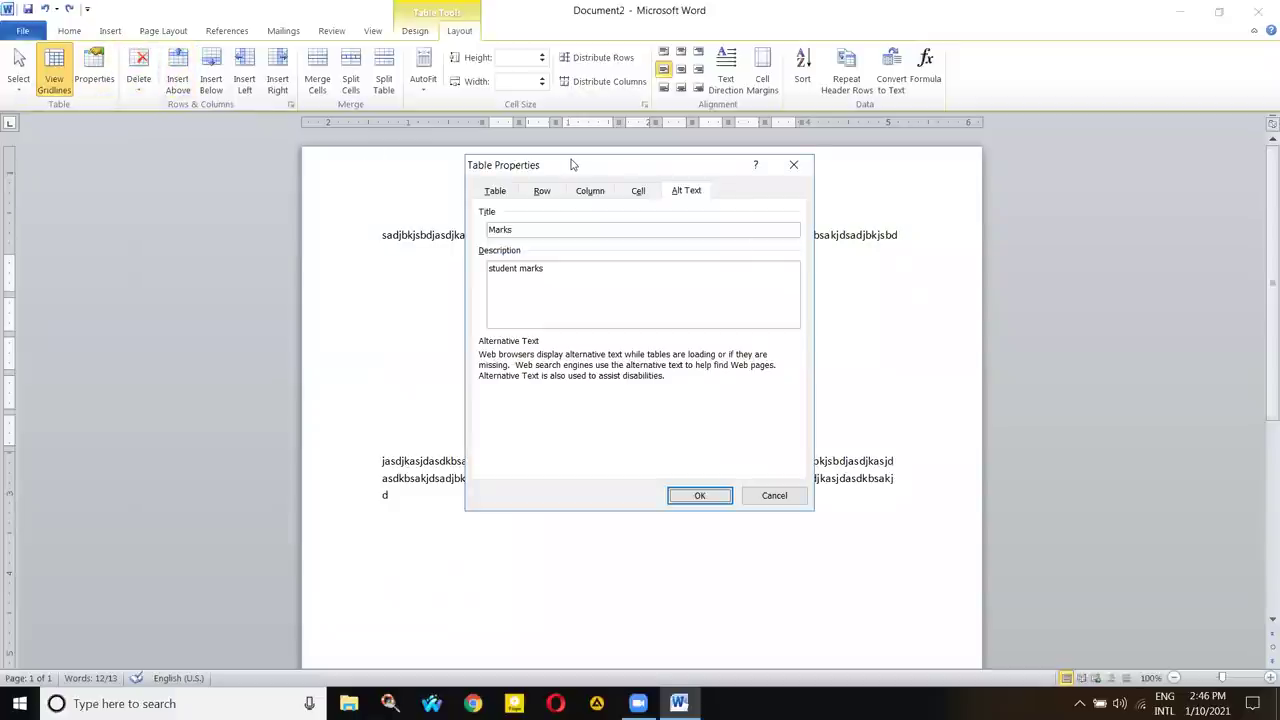
drag(572, 165, 138, 161)
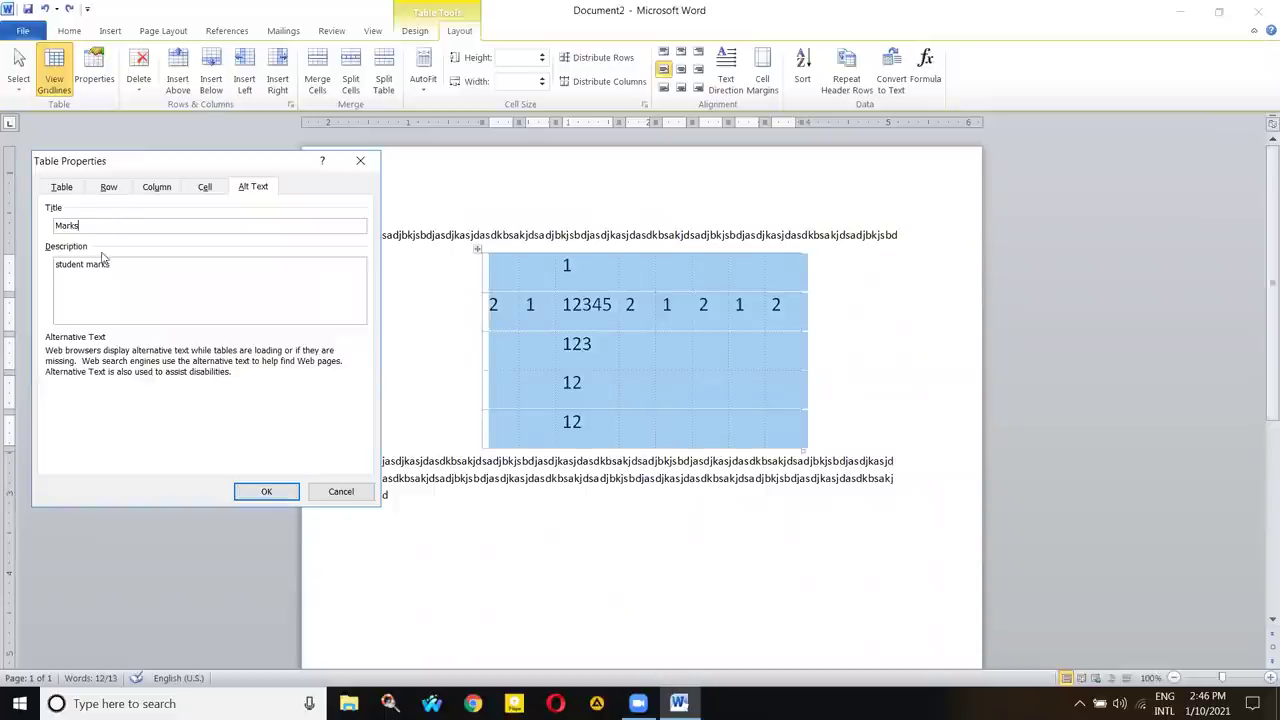
drag(129, 263, 44, 264)
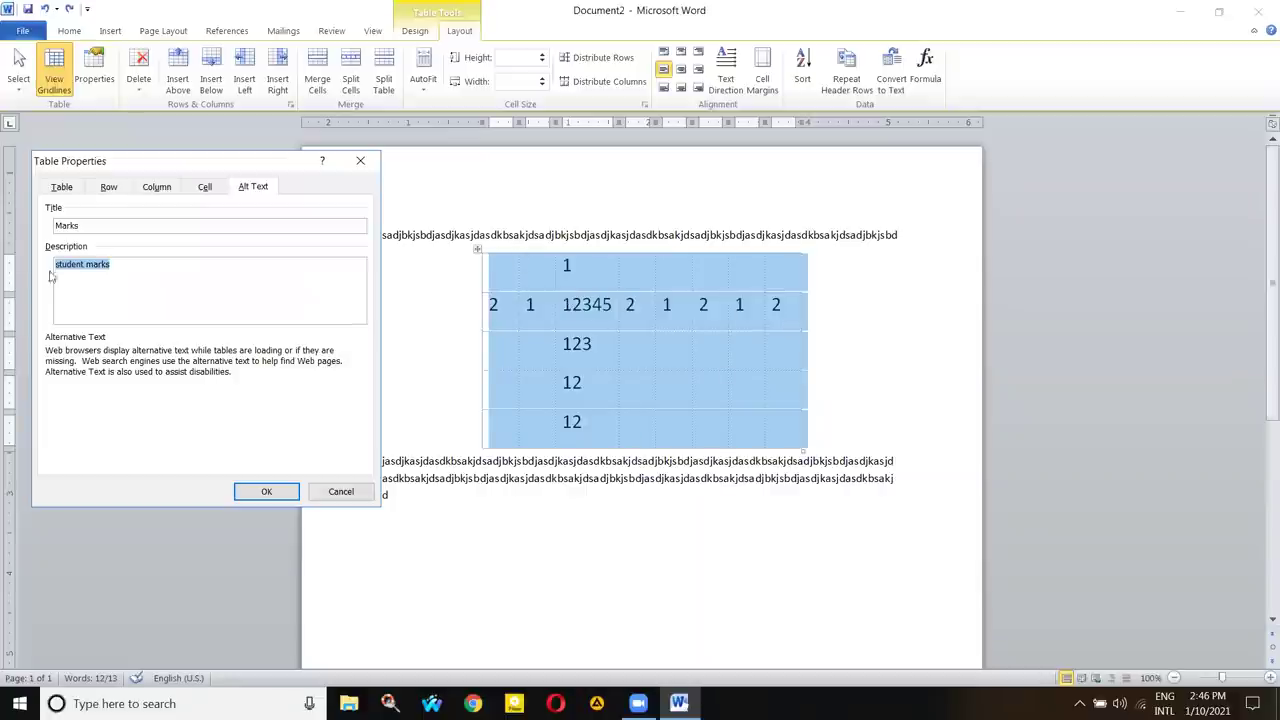
drag(118, 266, 38, 272)
click(341, 491)
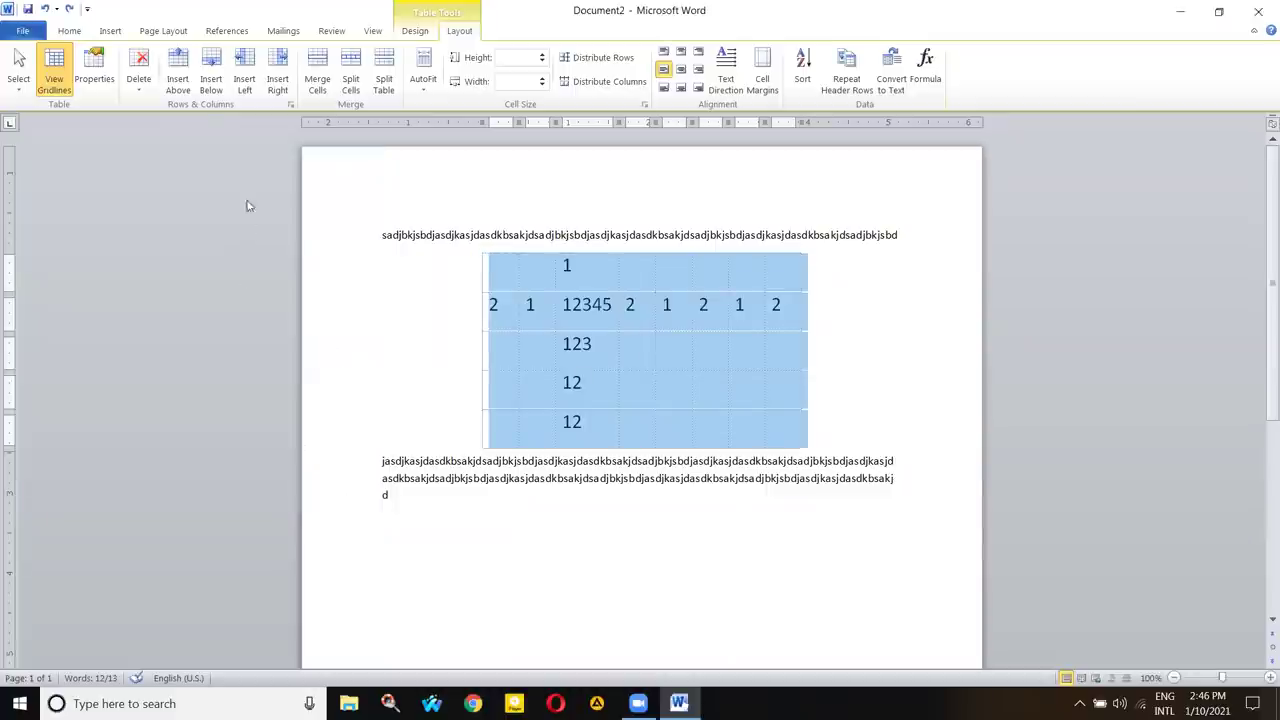
- Reopen Table Properties and review the Table tab's Center alignment and Around wrapping
click(138, 78)
key(Escape)
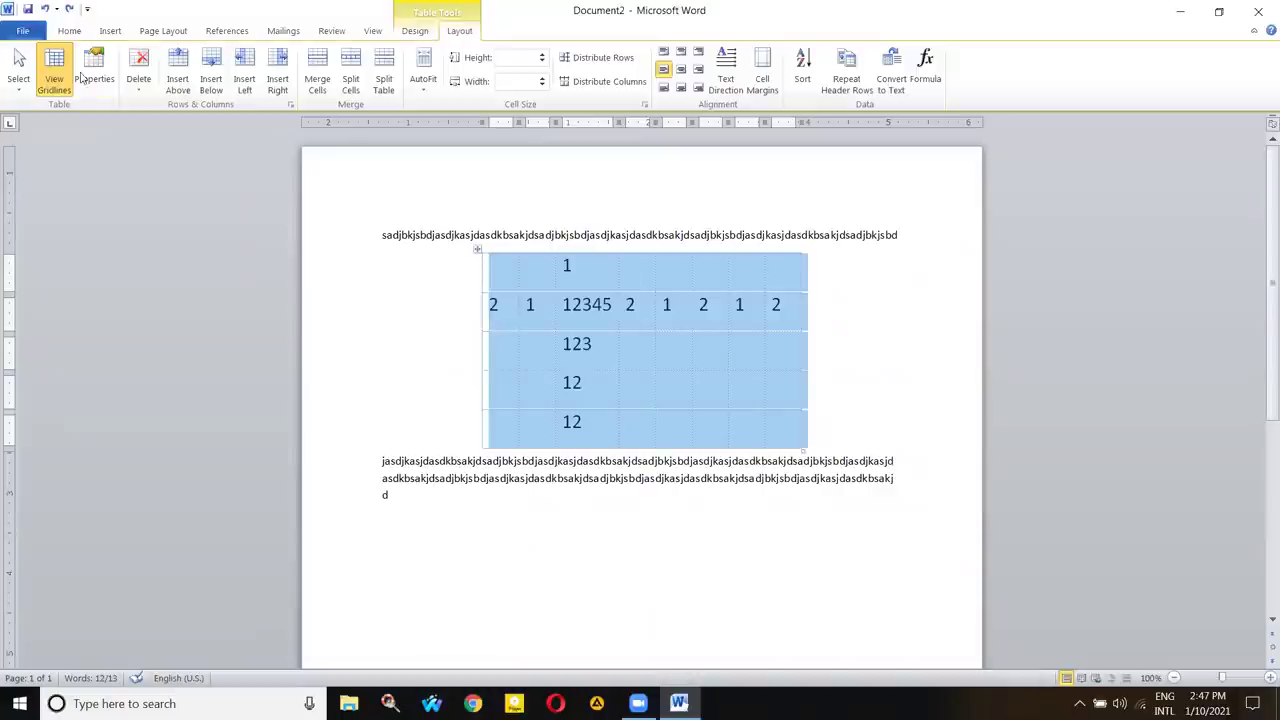
click(586, 313)
click(478, 250)
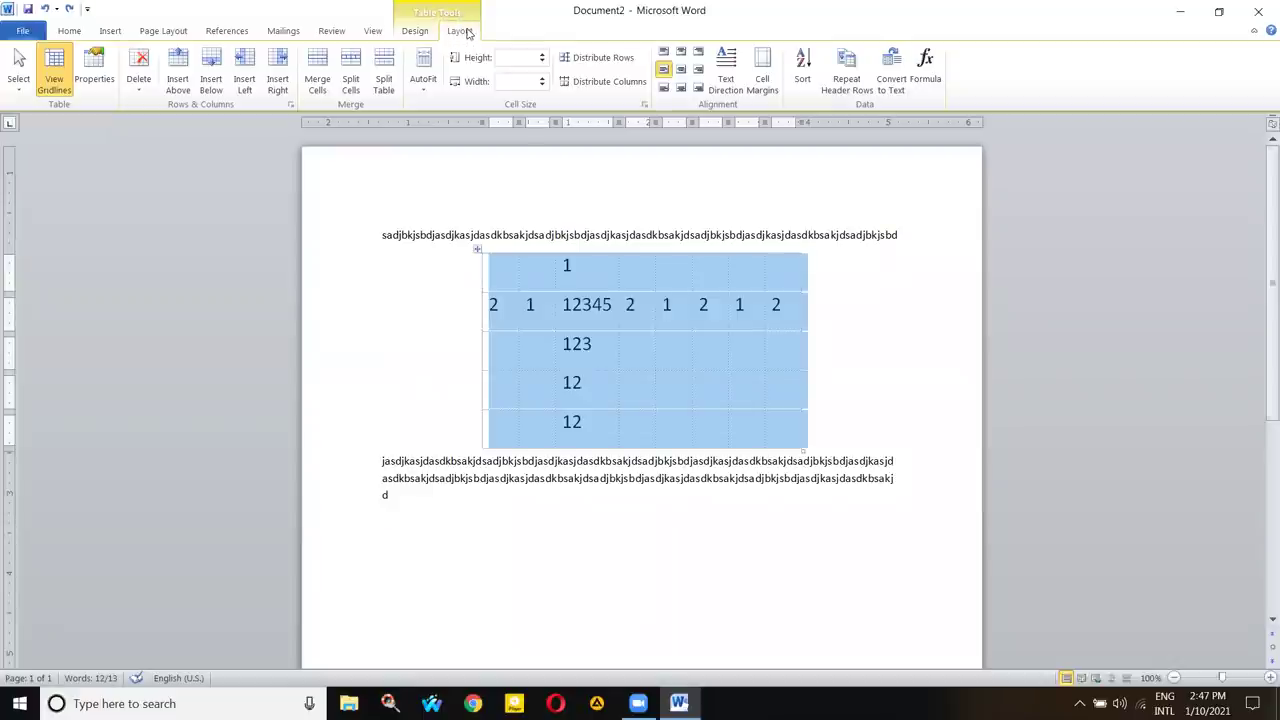
click(96, 68)
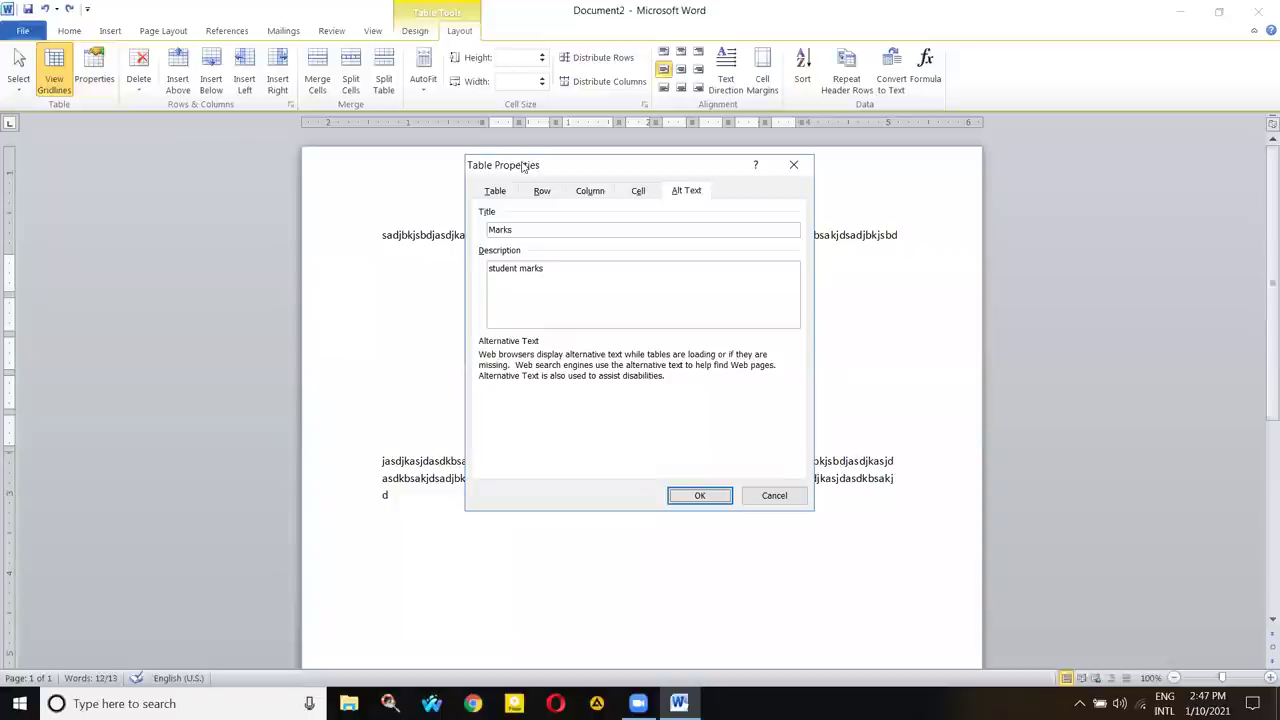
drag(522, 167, 92, 157)
click(64, 181)
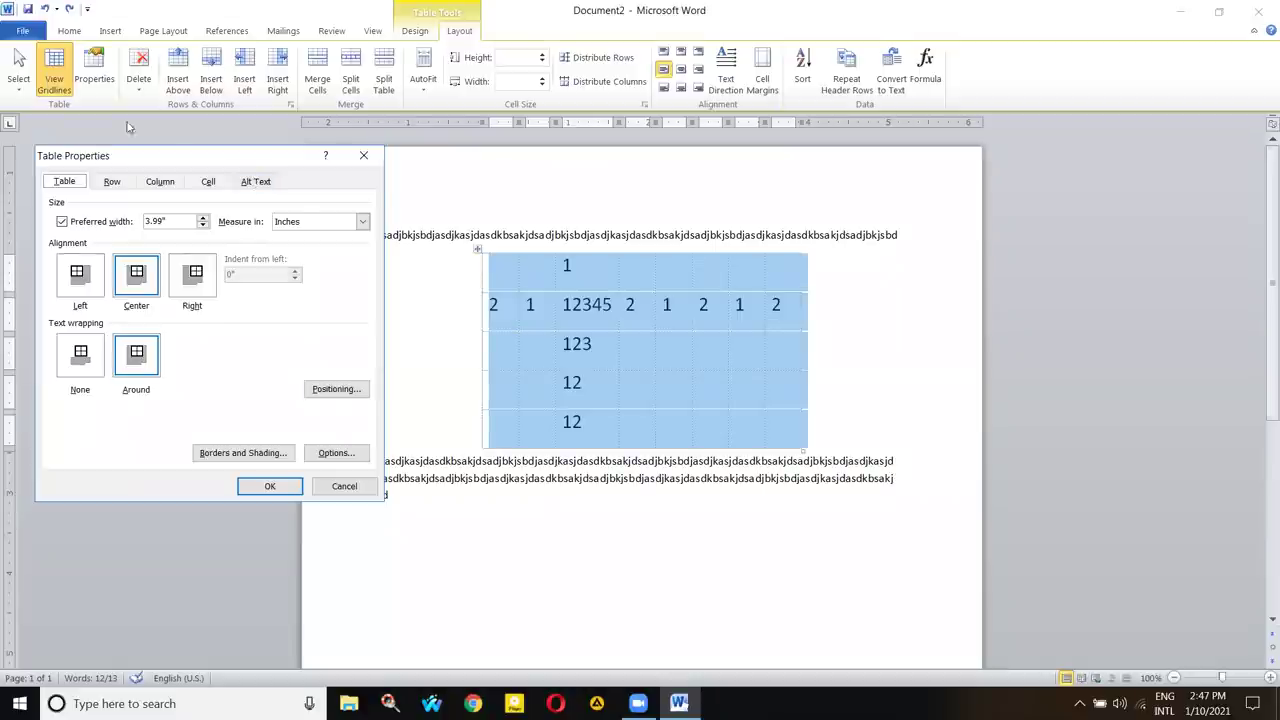
- Return to the Alt Text tab showing title 'Marks' and description 'student marks'
click(264, 184)
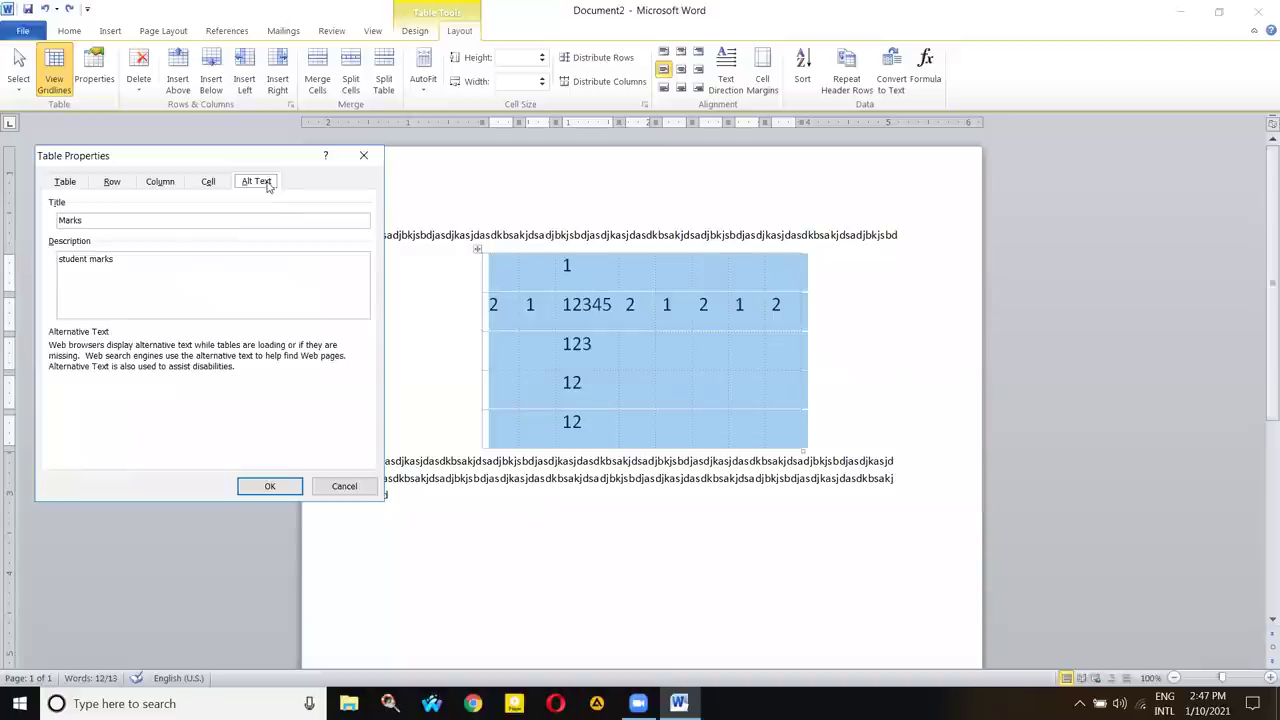
click(156, 221)
drag(156, 221, 55, 220)
click(157, 270)
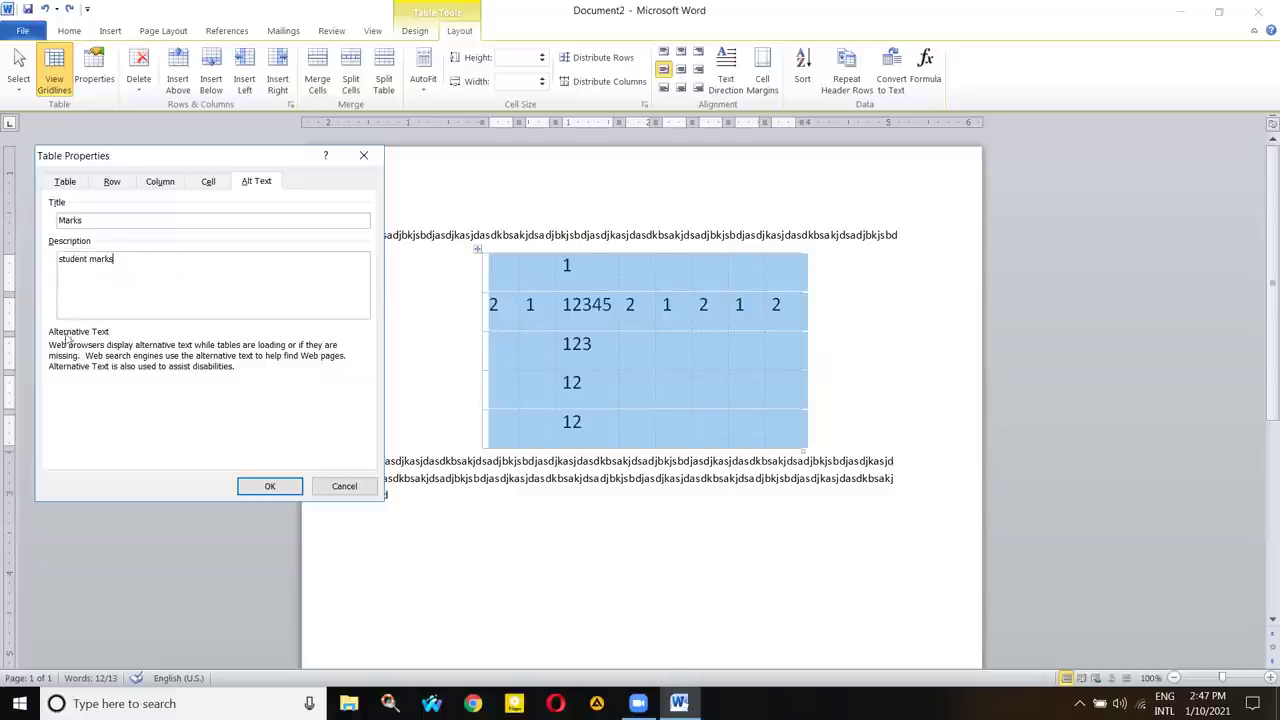
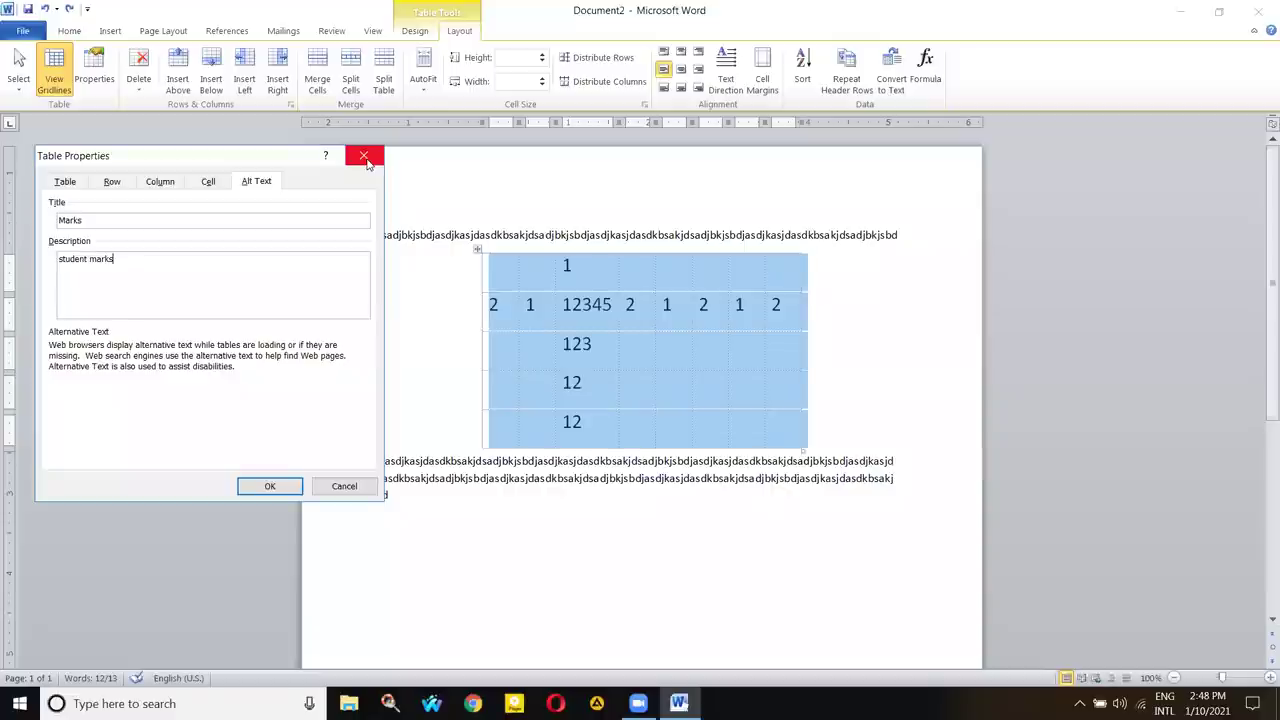
- Cancel Table Properties without applying changes and put the caret in the 2 cell after 12345
click(344, 487)
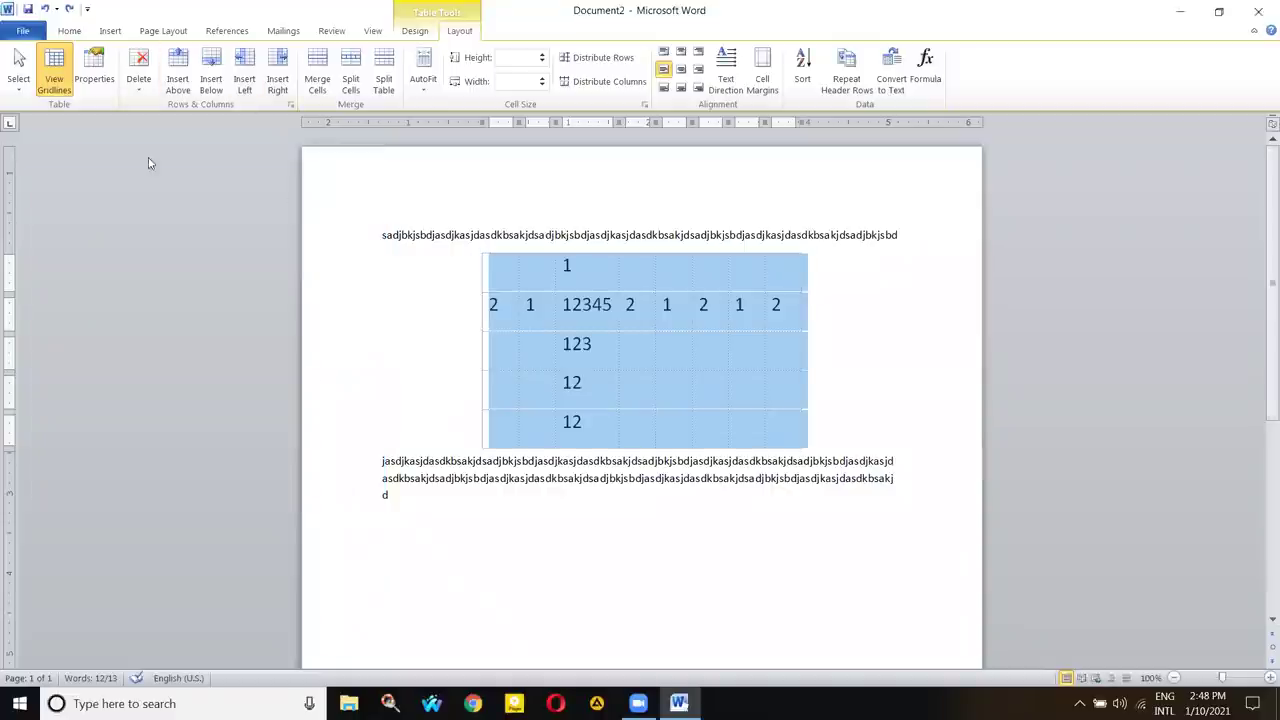
click(141, 95)
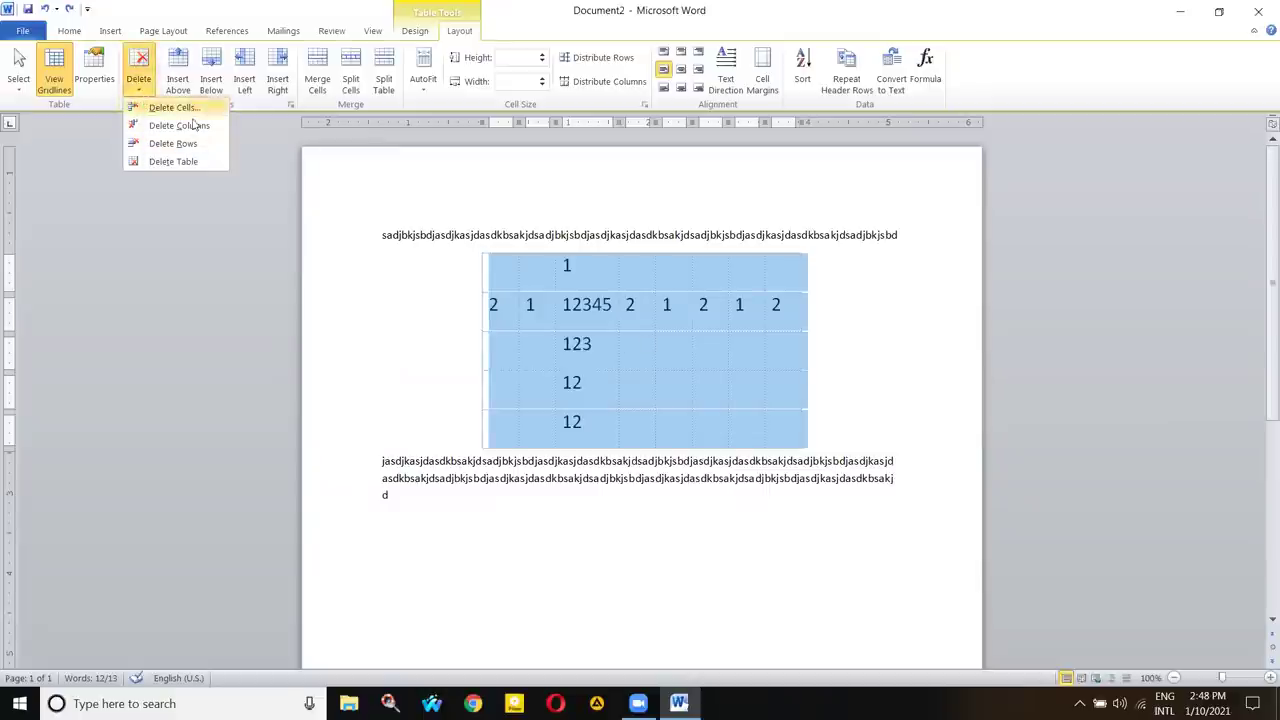
click(605, 327)
click(632, 358)
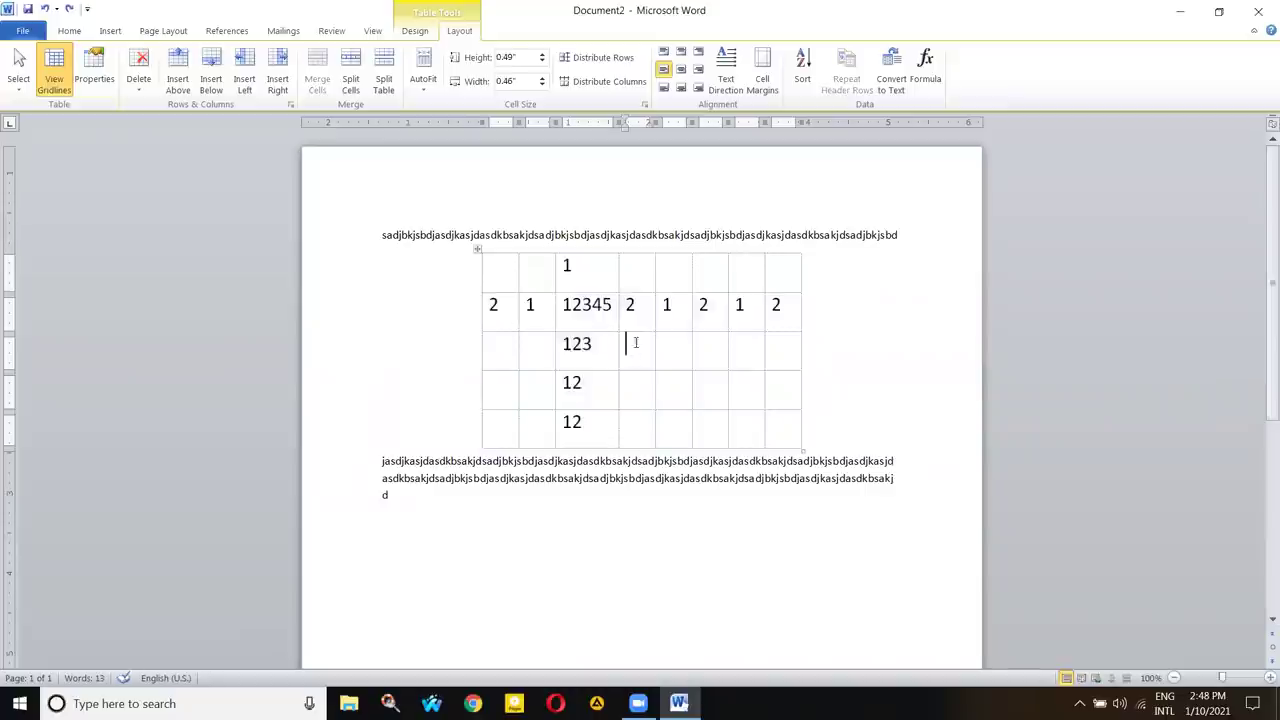
click(626, 304)
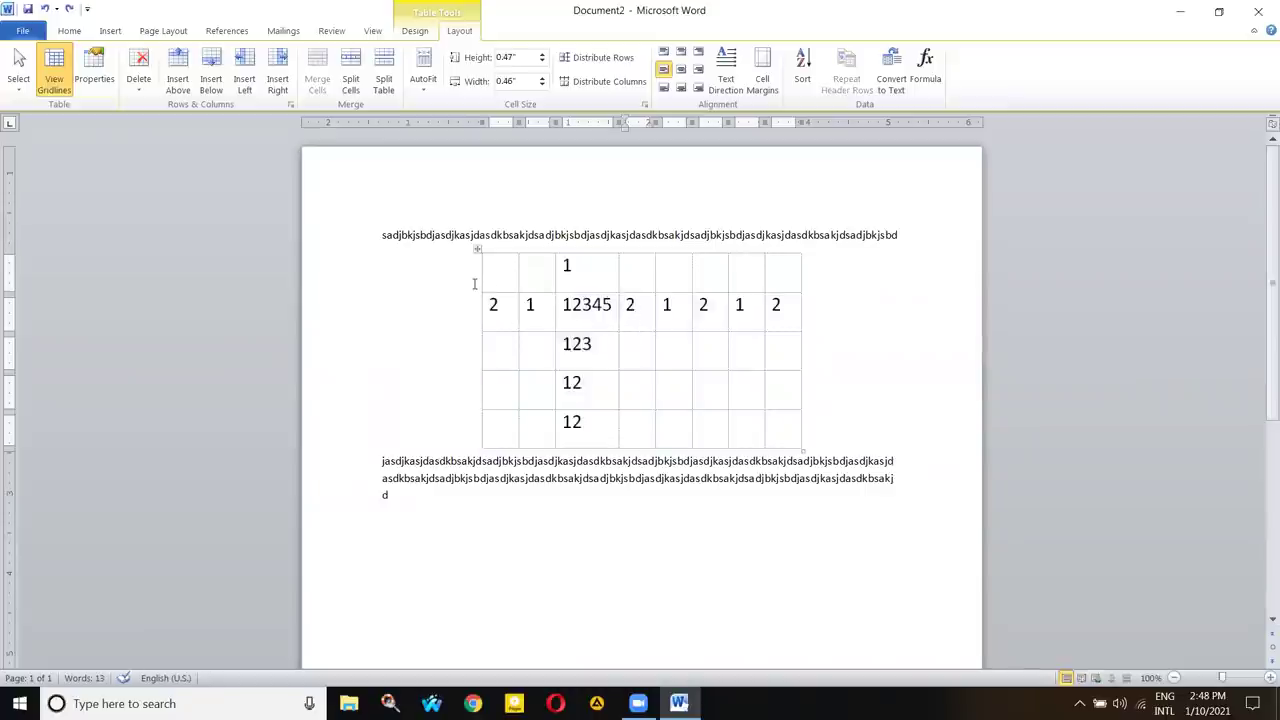
- Open the Delete Cells dialog from Layout > Delete and close it without deleting anything
click(140, 90)
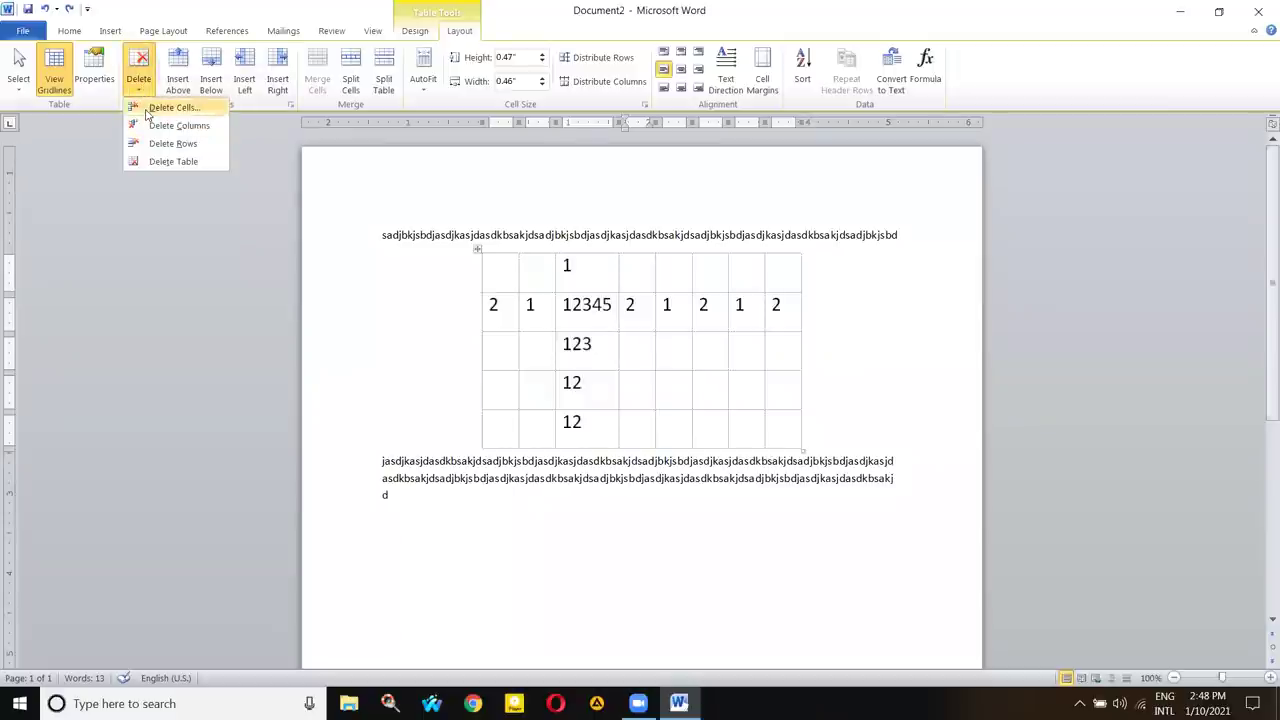
click(149, 110)
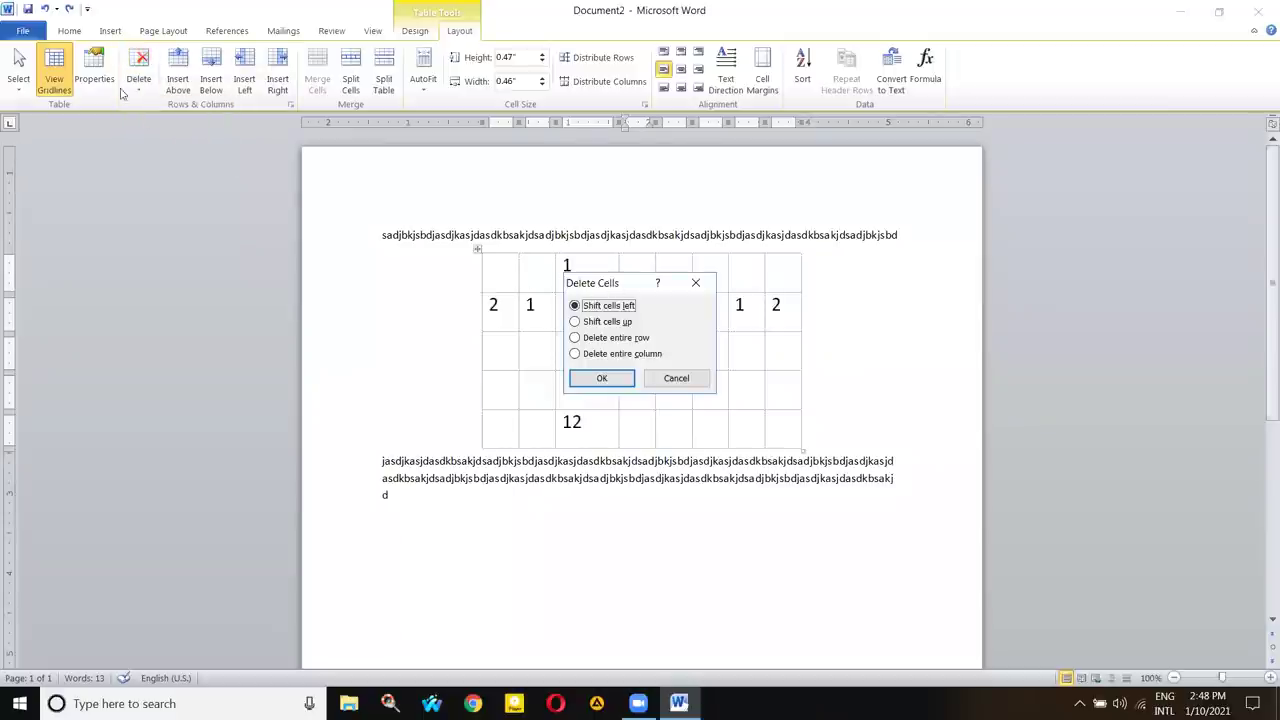
click(695, 282)
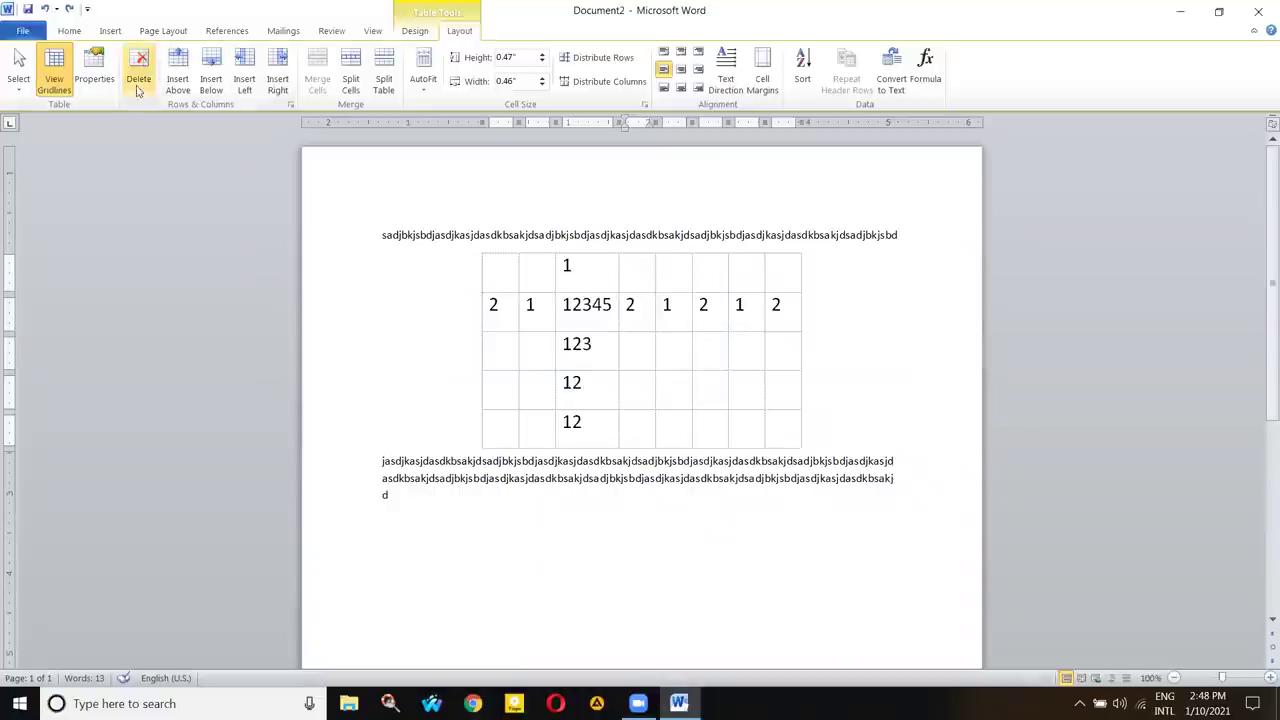
click(140, 88)
click(140, 90)
click(141, 88)
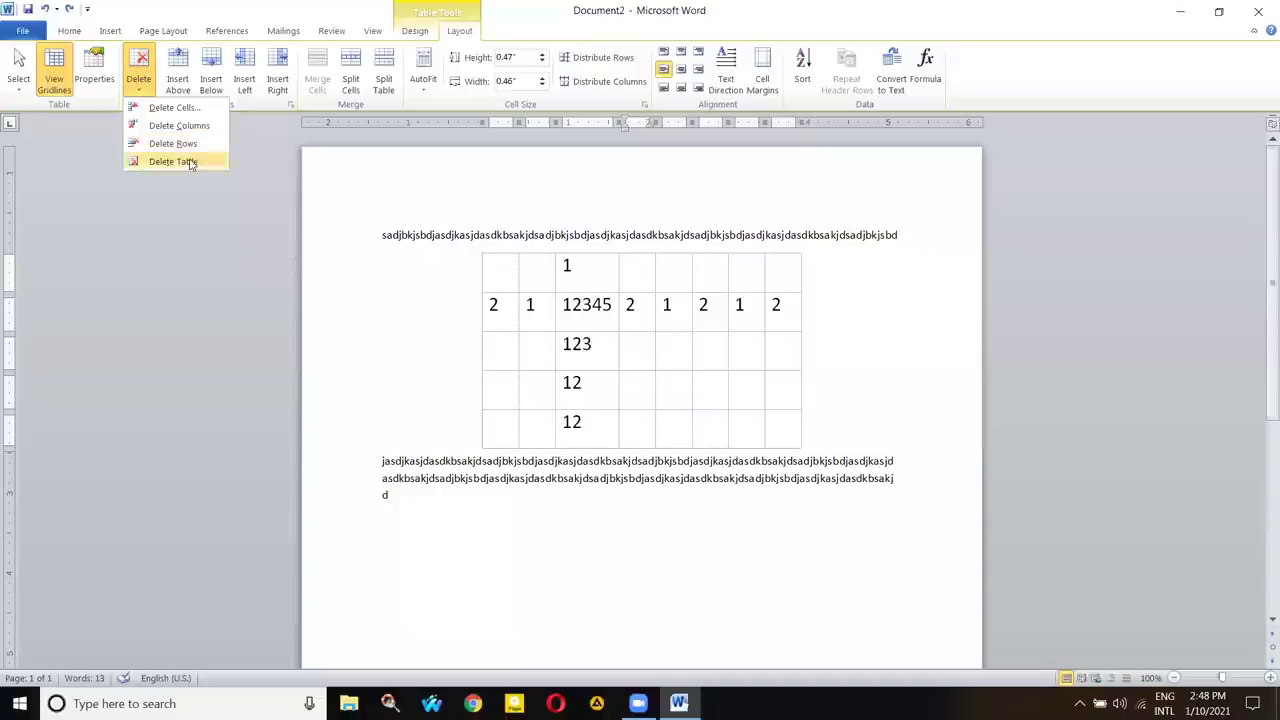
click(174, 108)
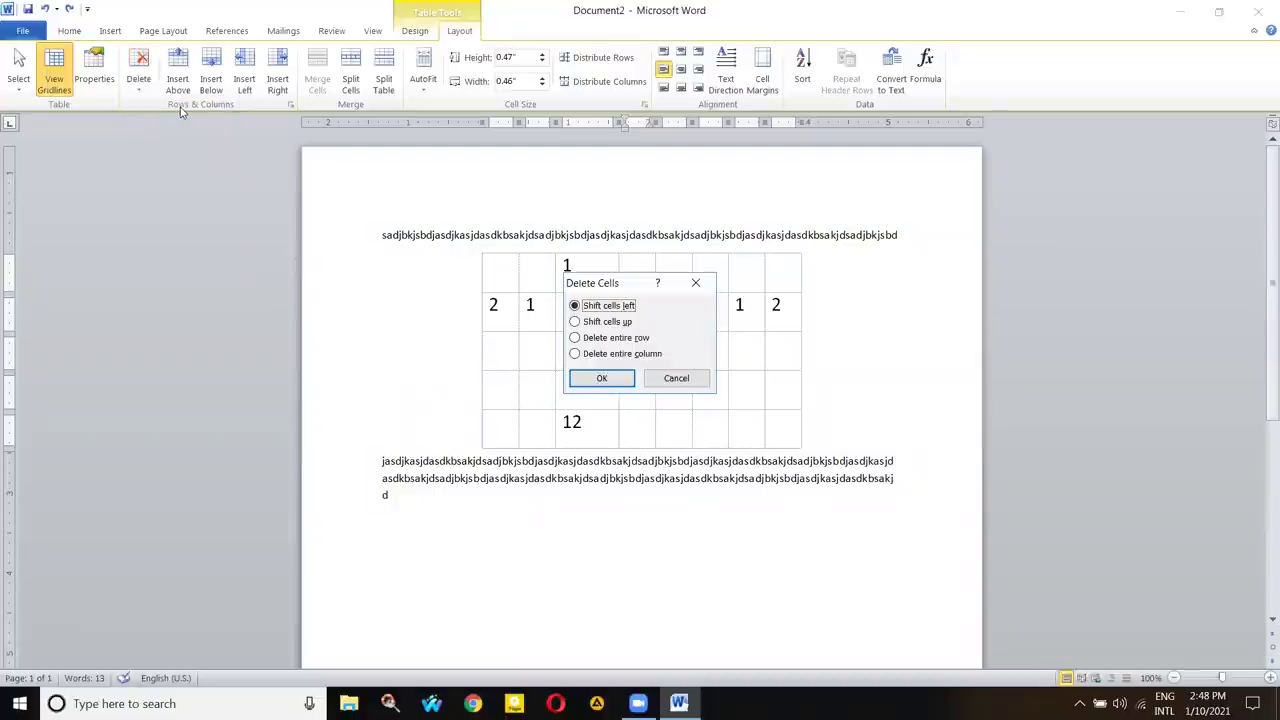
drag(610, 287, 374, 263)
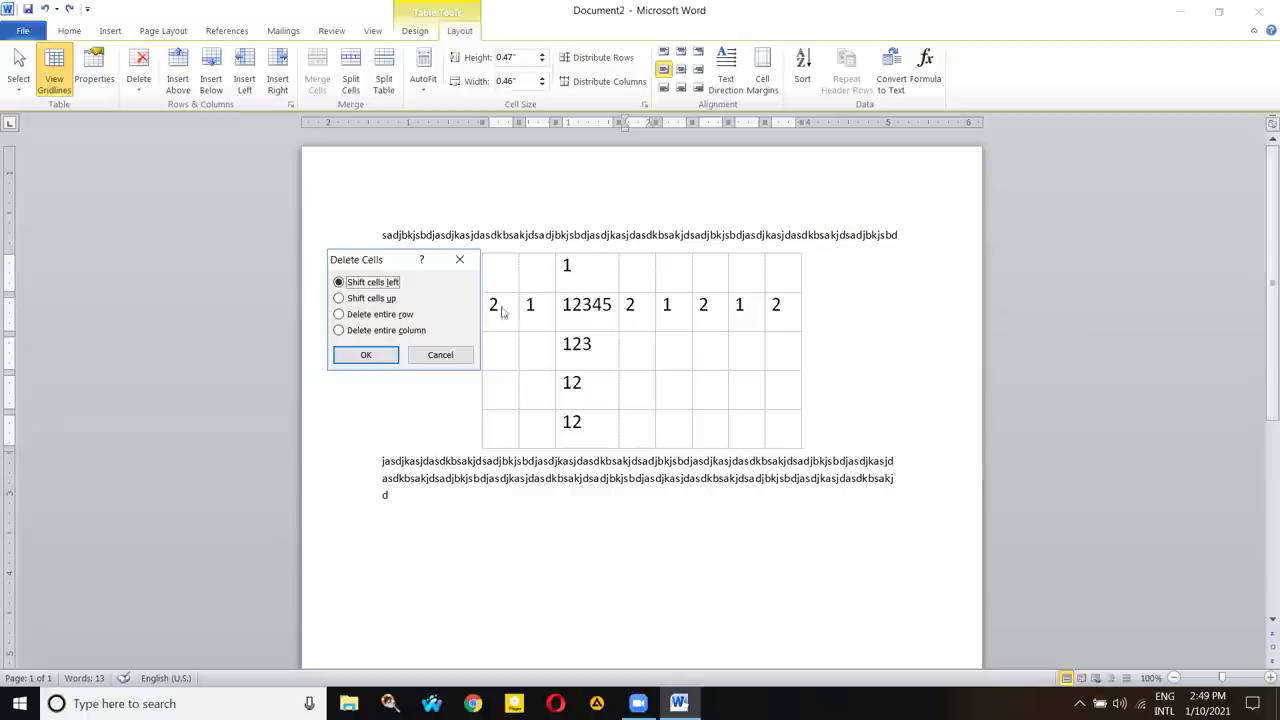
click(366, 354)
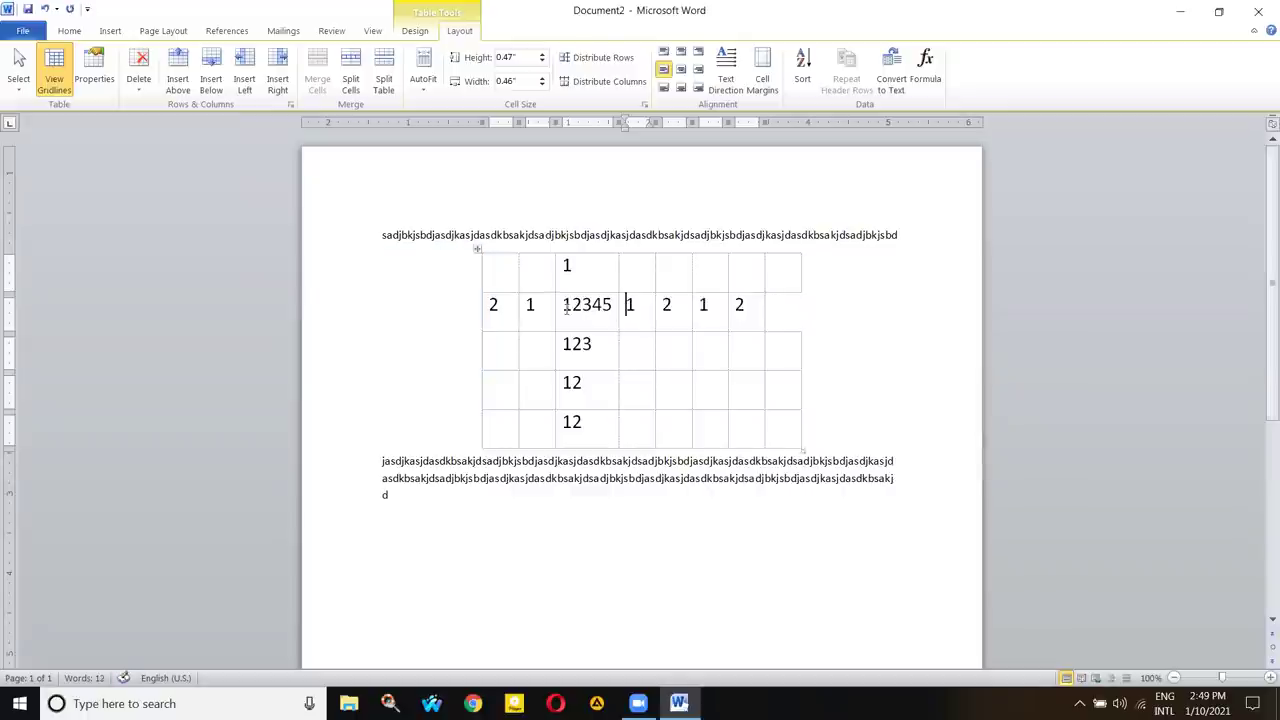
key(ctrl+z)
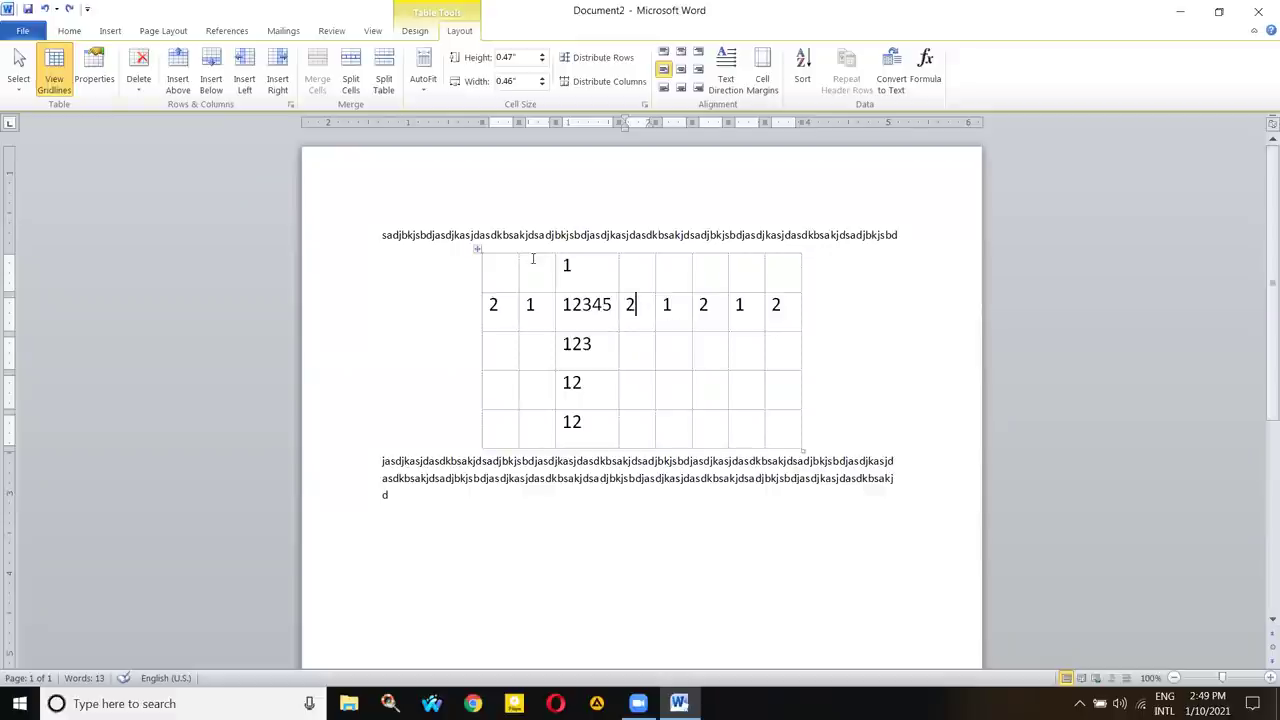
- Type right, left and me into the empty bottom-row cells
click(673, 309)
click(637, 308)
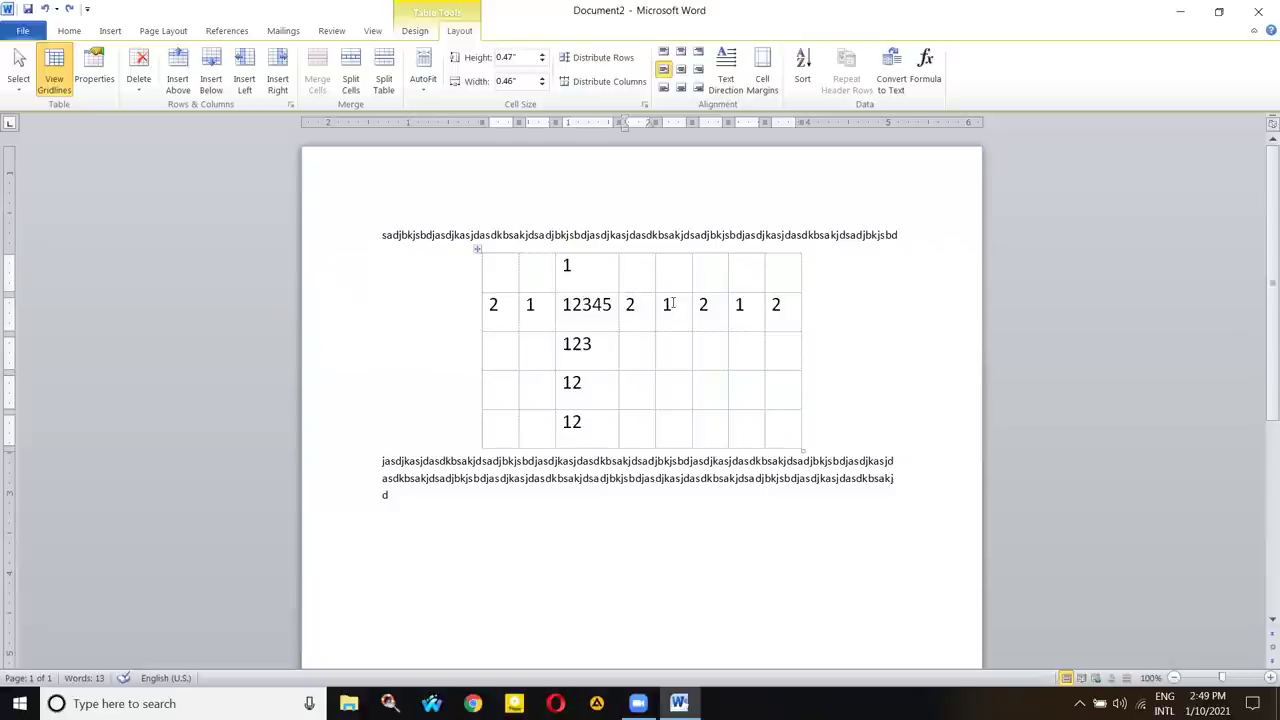
click(744, 422)
text(right)
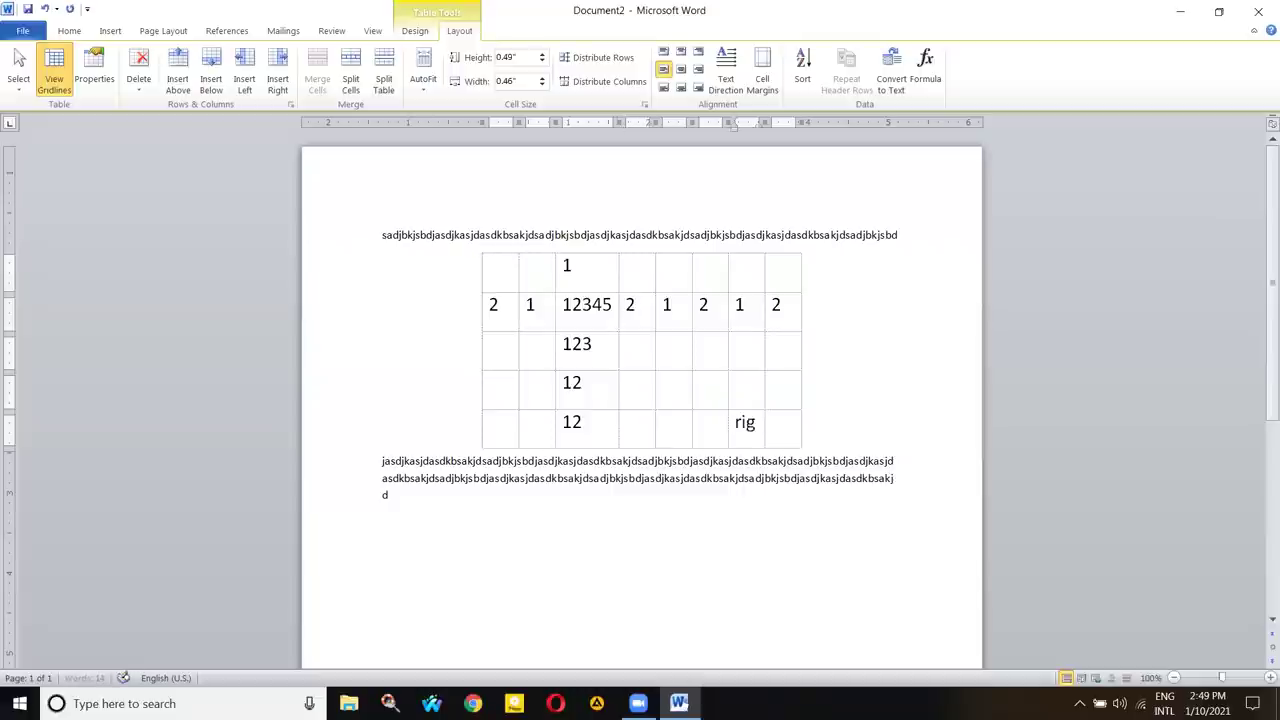
click(656, 426)
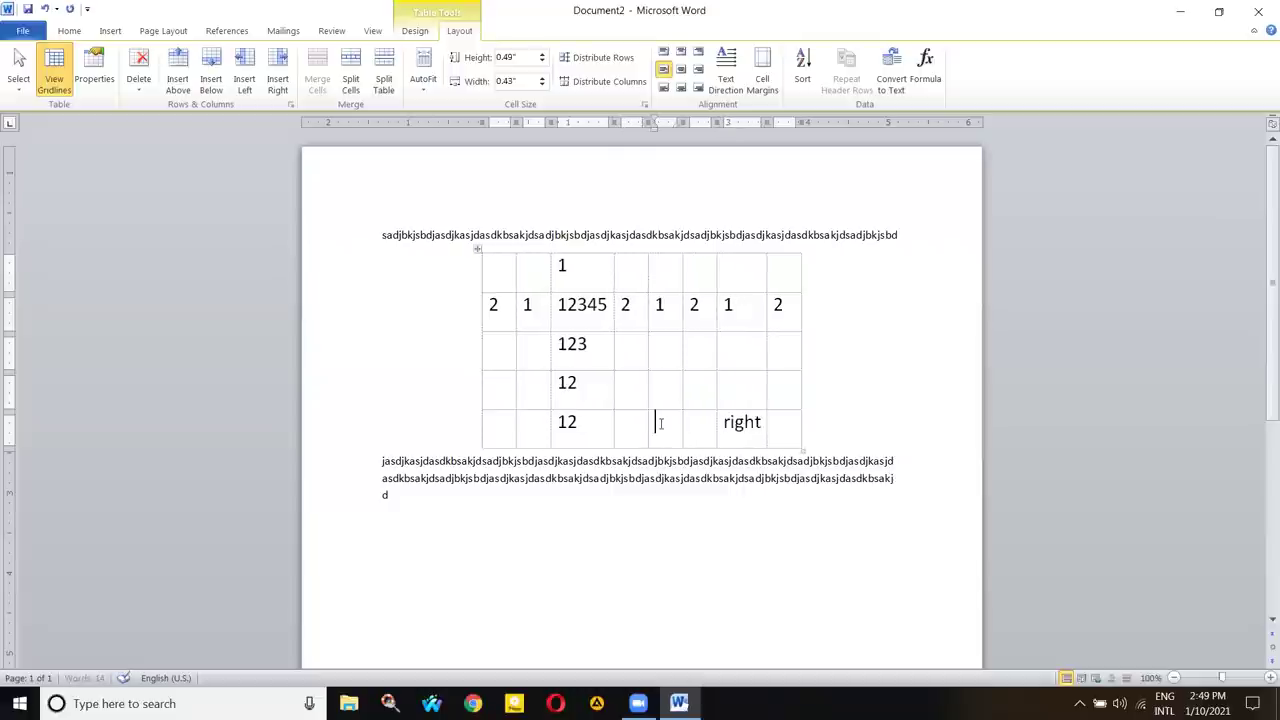
text(left)
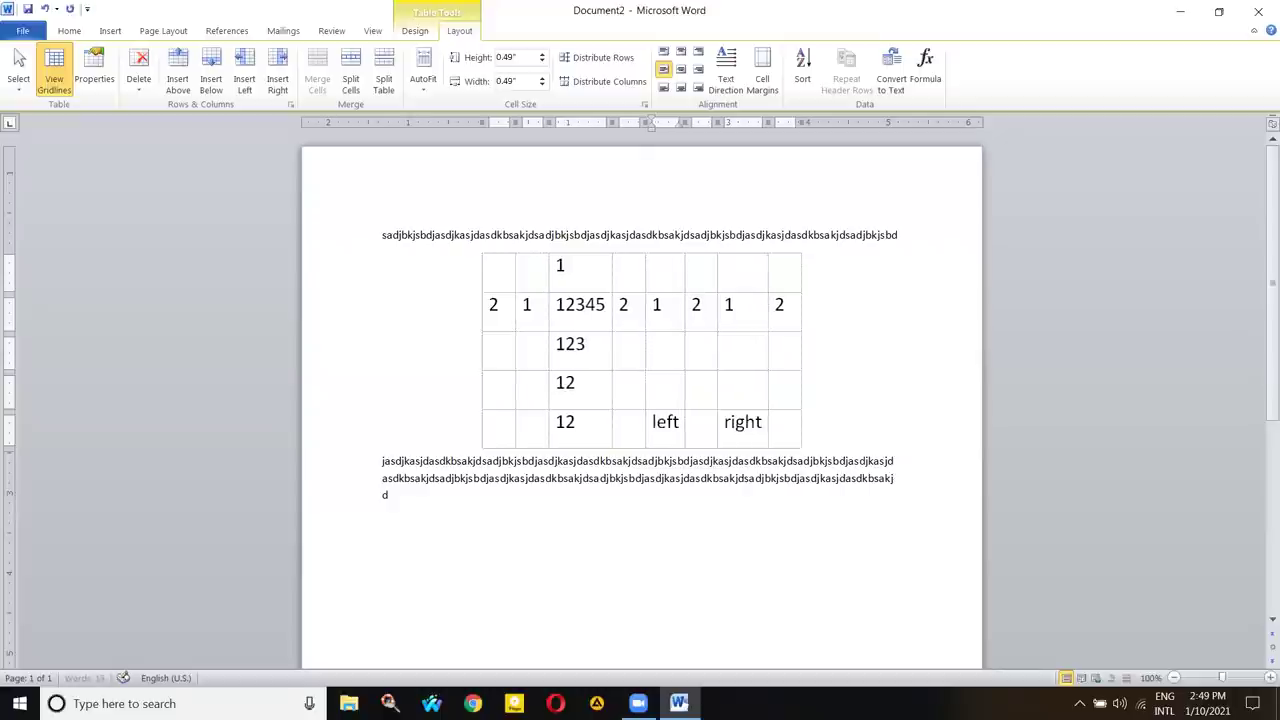
click(693, 424)
text(me)
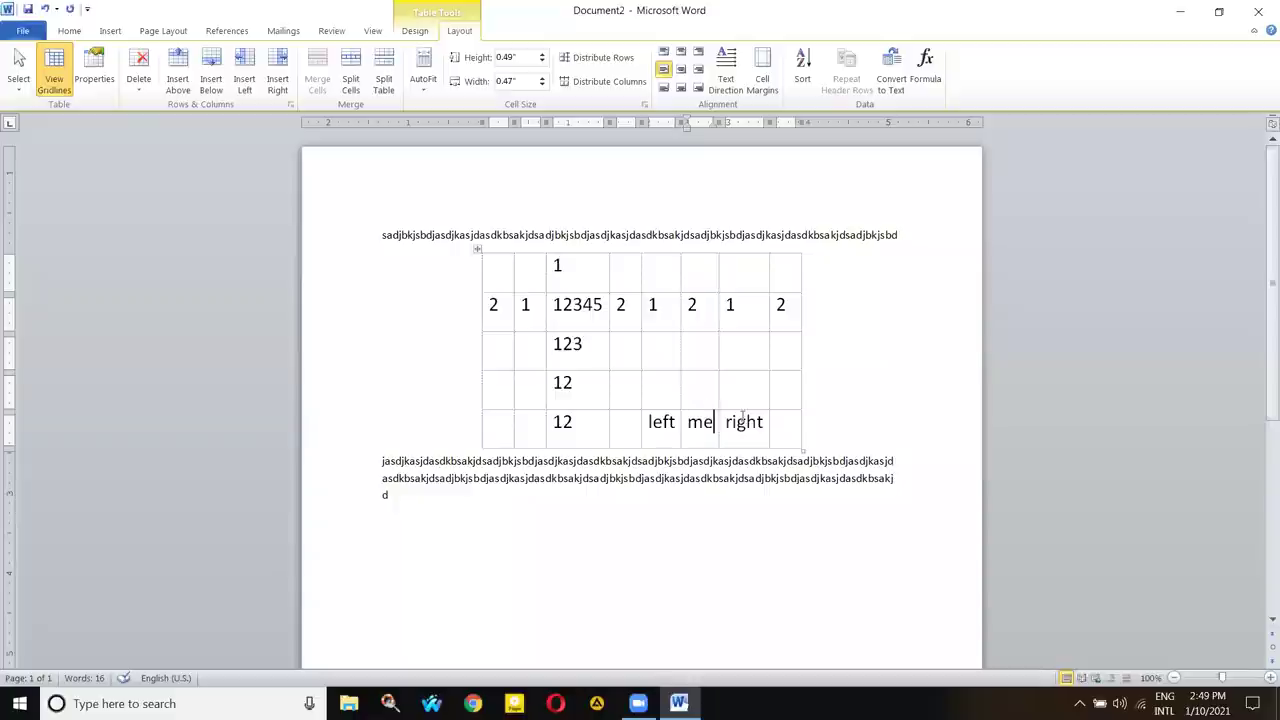
- Copy left and right into the row above and type me between them
double_click(664, 422)
key(ctrl+c)
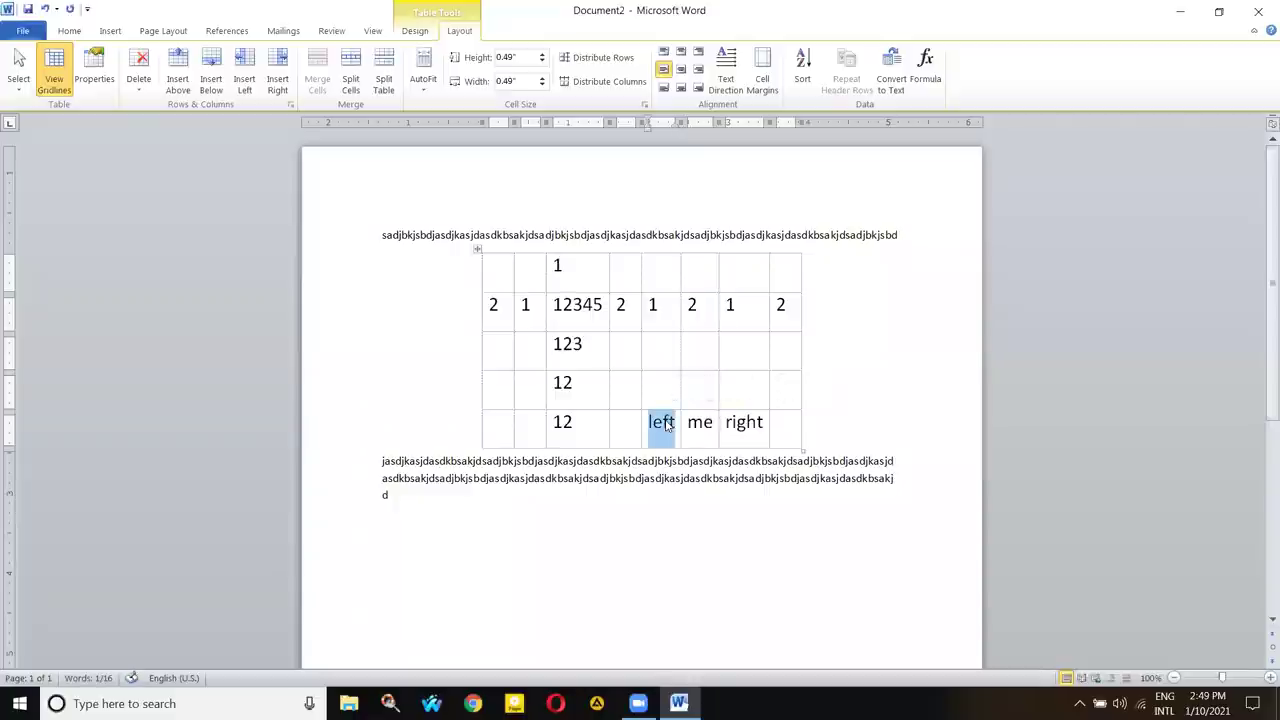
click(752, 398)
key(ctrl+v)
double_click(740, 421)
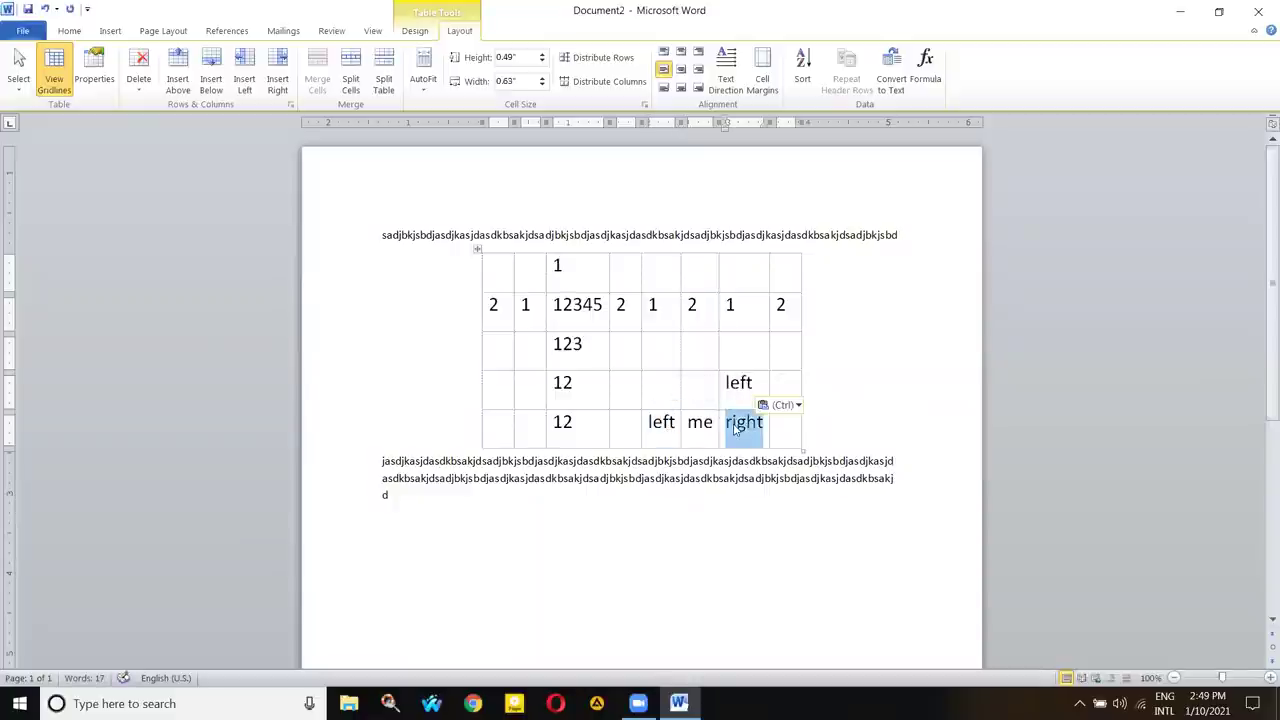
key(ctrl+c)
click(654, 382)
key(ctrl+v)
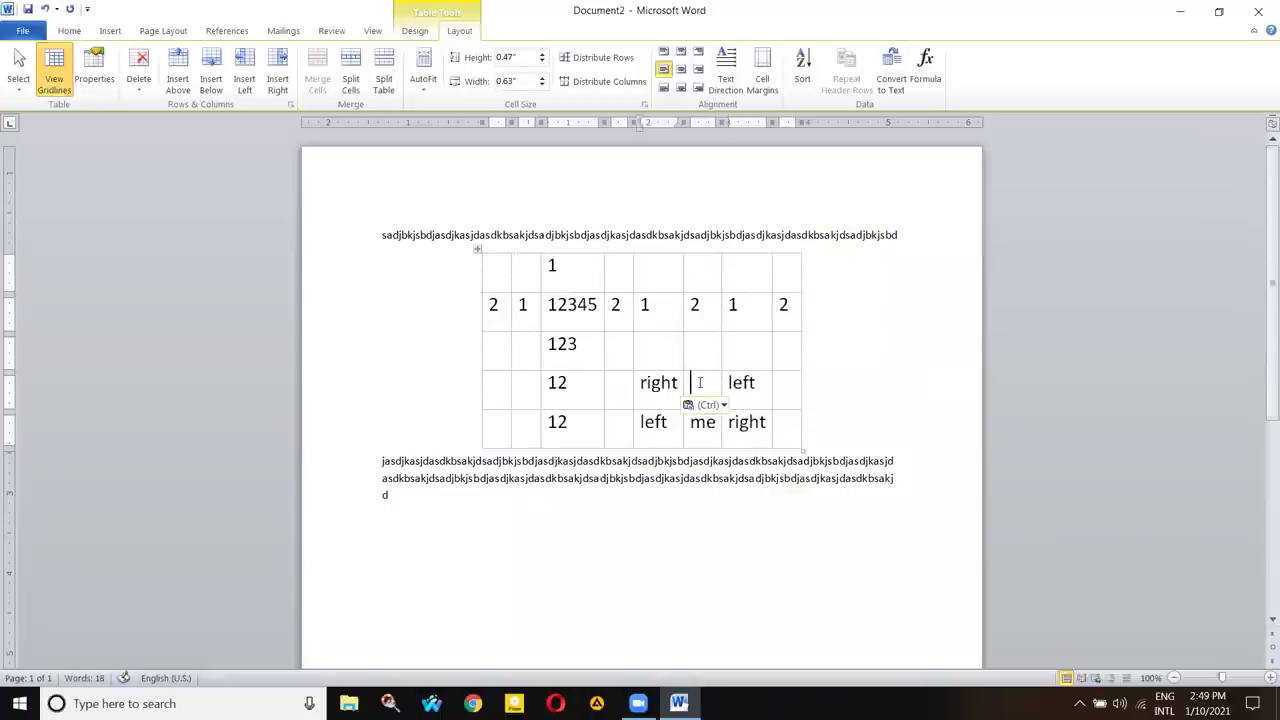
text(me)
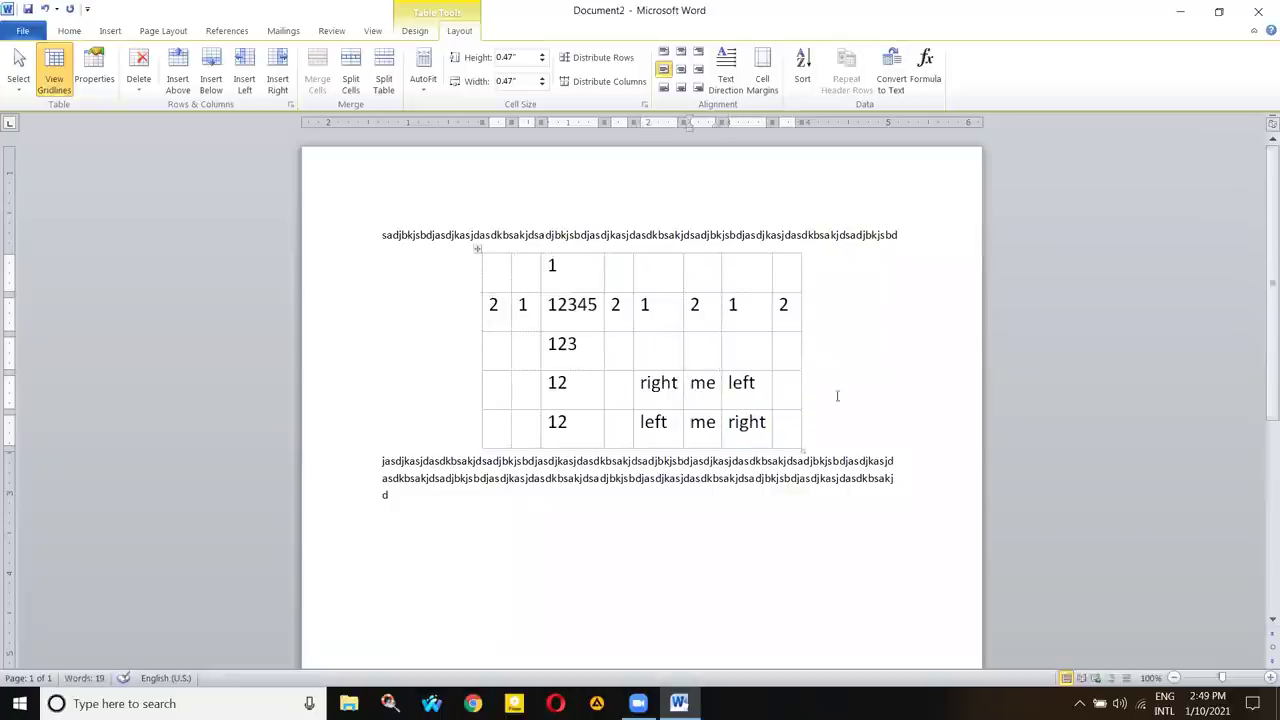
click(618, 303)
click(142, 78)
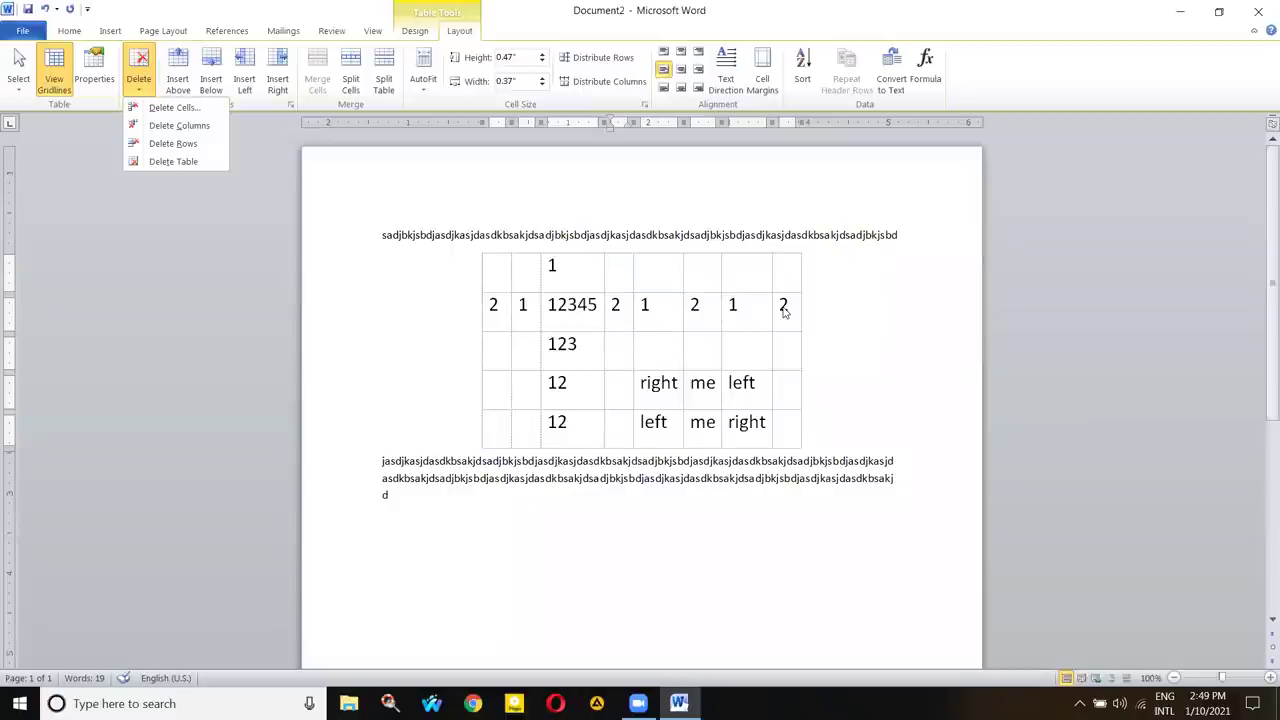
click(188, 108)
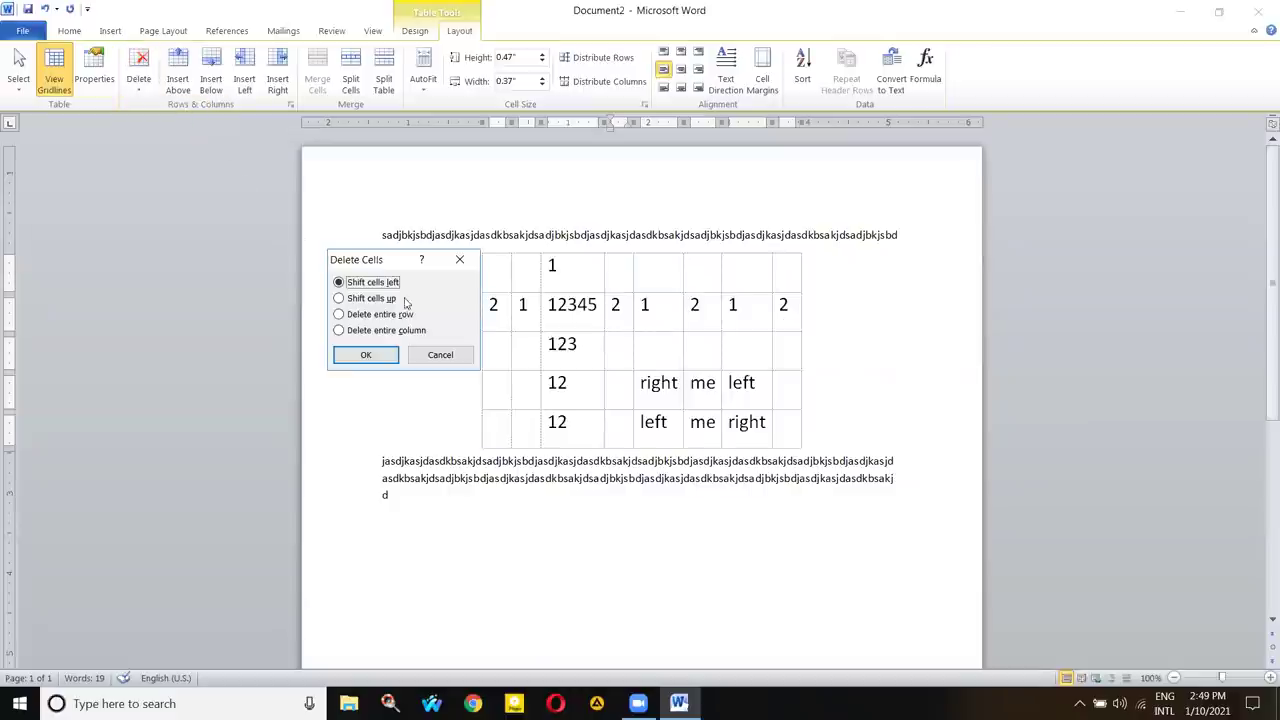
drag(352, 265, 322, 199)
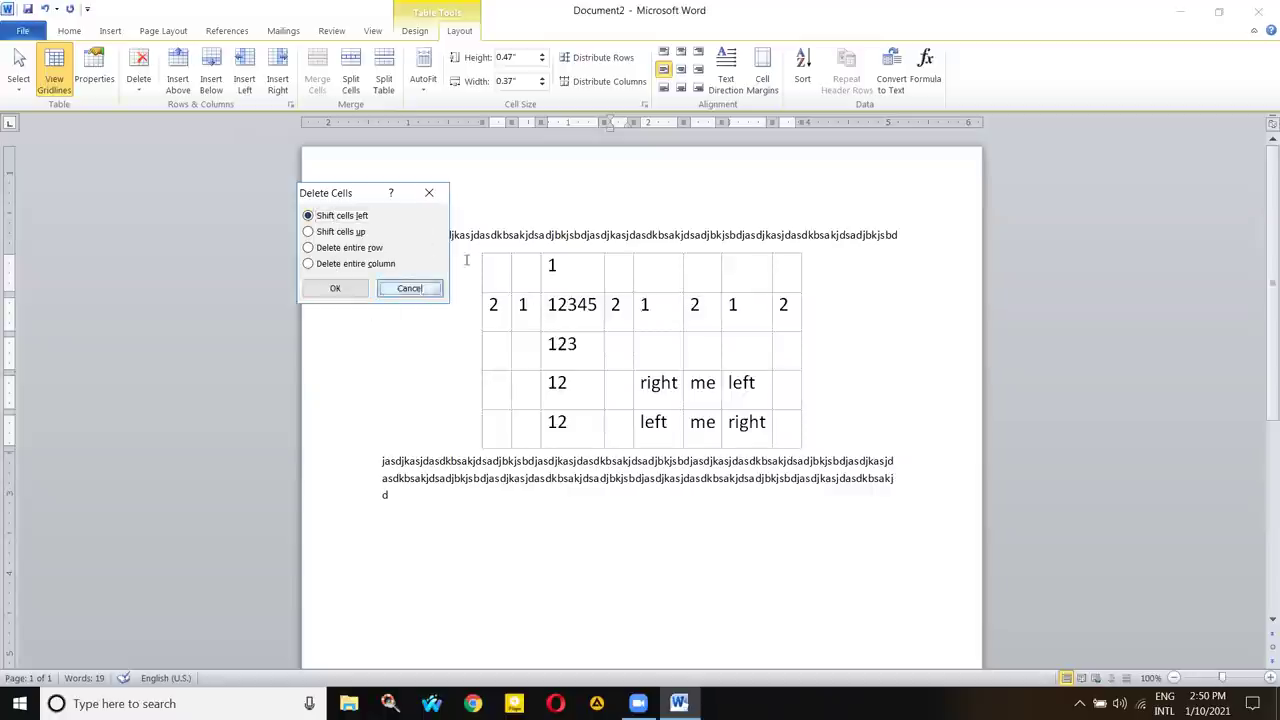
click(420, 288)
click(487, 251)
click(477, 249)
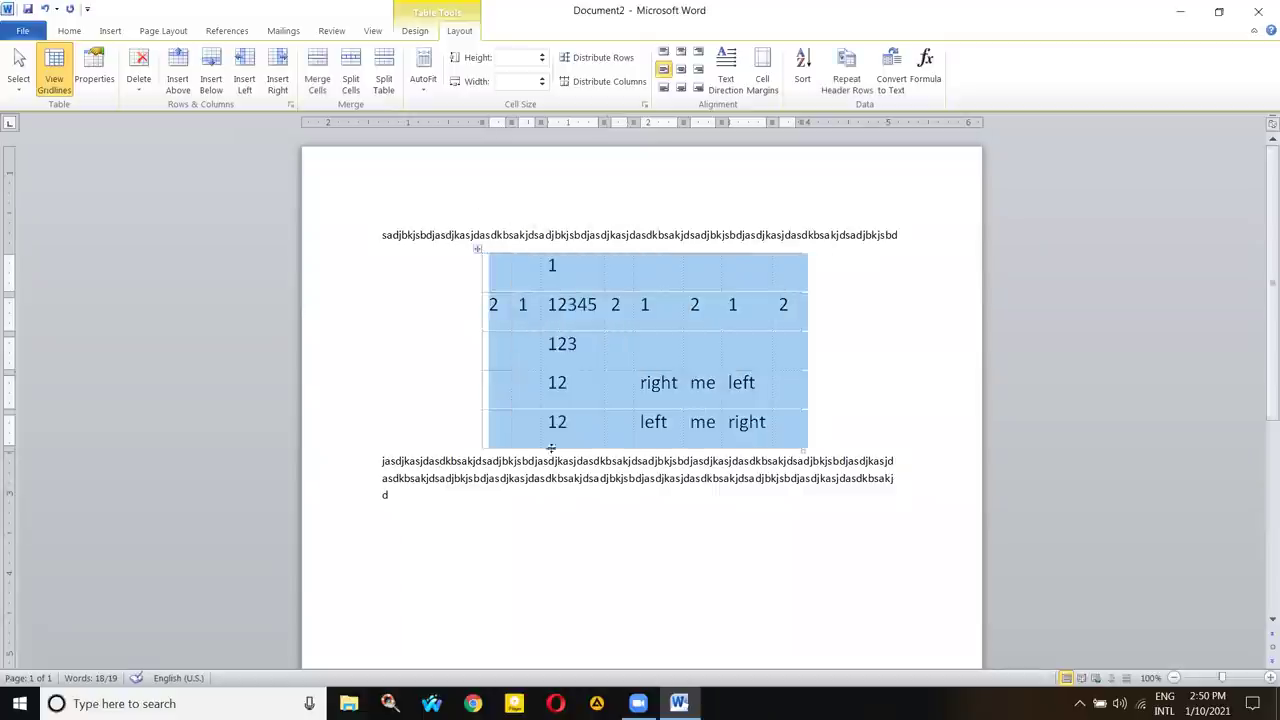
click(572, 530)
- Paste two copies of the table below the placeholder paragraph
key(ctrl+v)
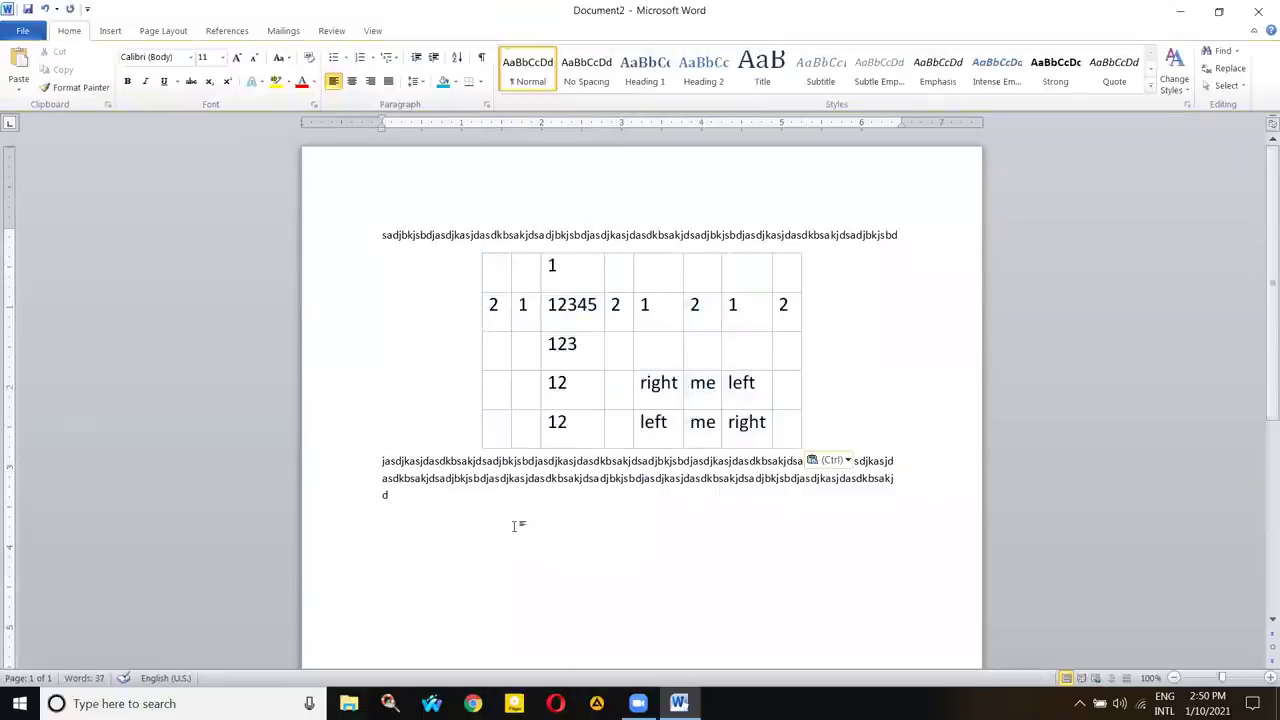
key(ctrl+v)
scroll(514, 306, up, 5)
scroll(510, 308, up, 2)
scroll(495, 340, down, 4)
scroll(470, 370, up, 3)
scroll(456, 400, down, 5)
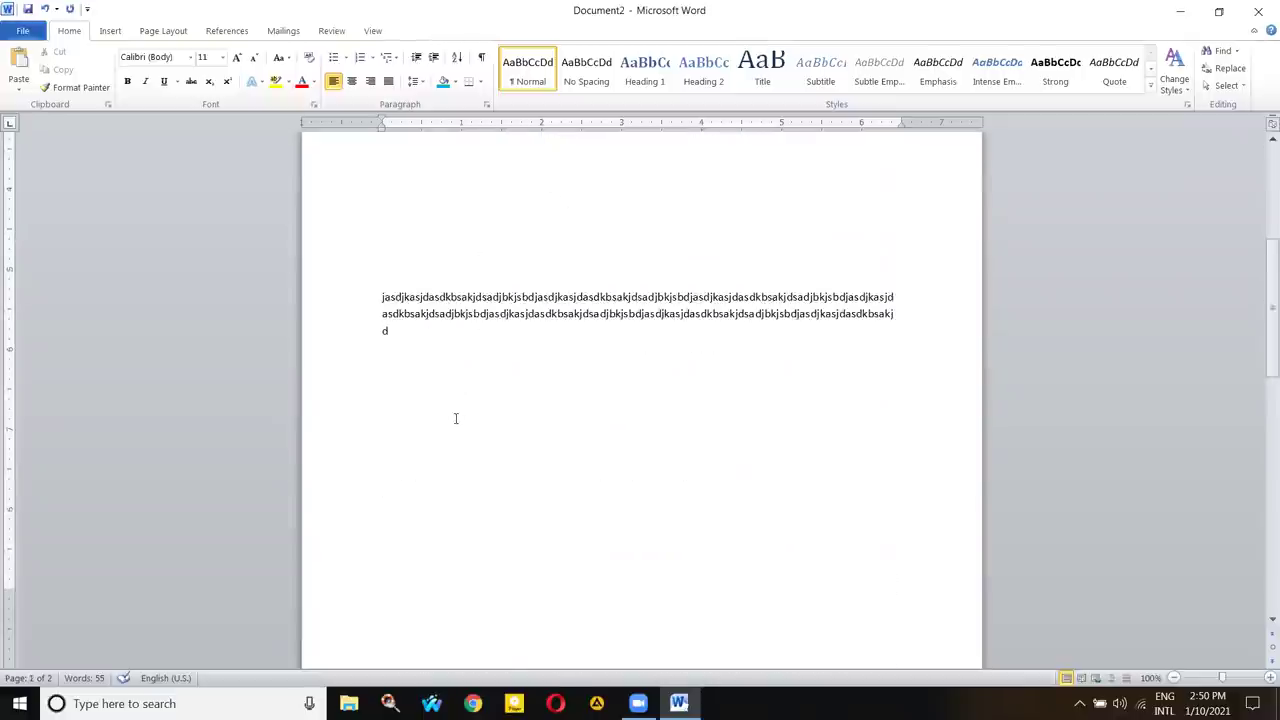
scroll(460, 417, down, 6)
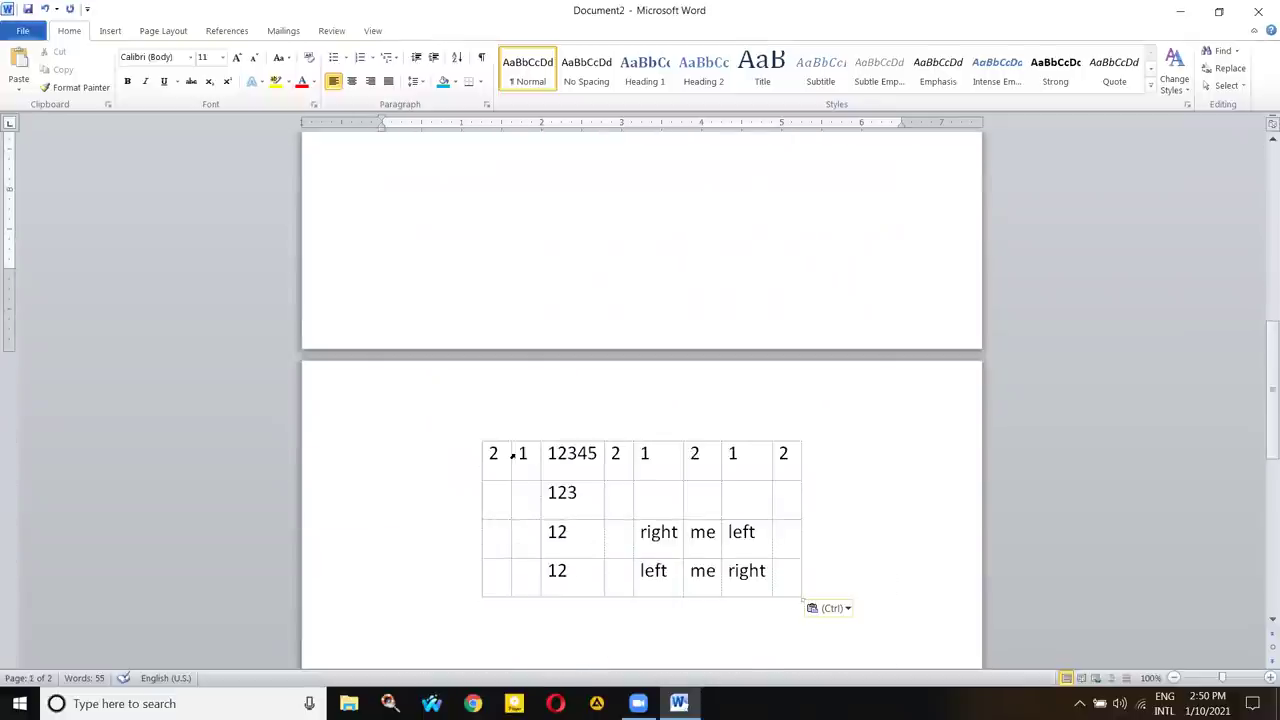
- Click through the pasted table's cells and set the insertion point after the placeholder paragraph
click(512, 454)
click(474, 452)
click(512, 492)
click(503, 494)
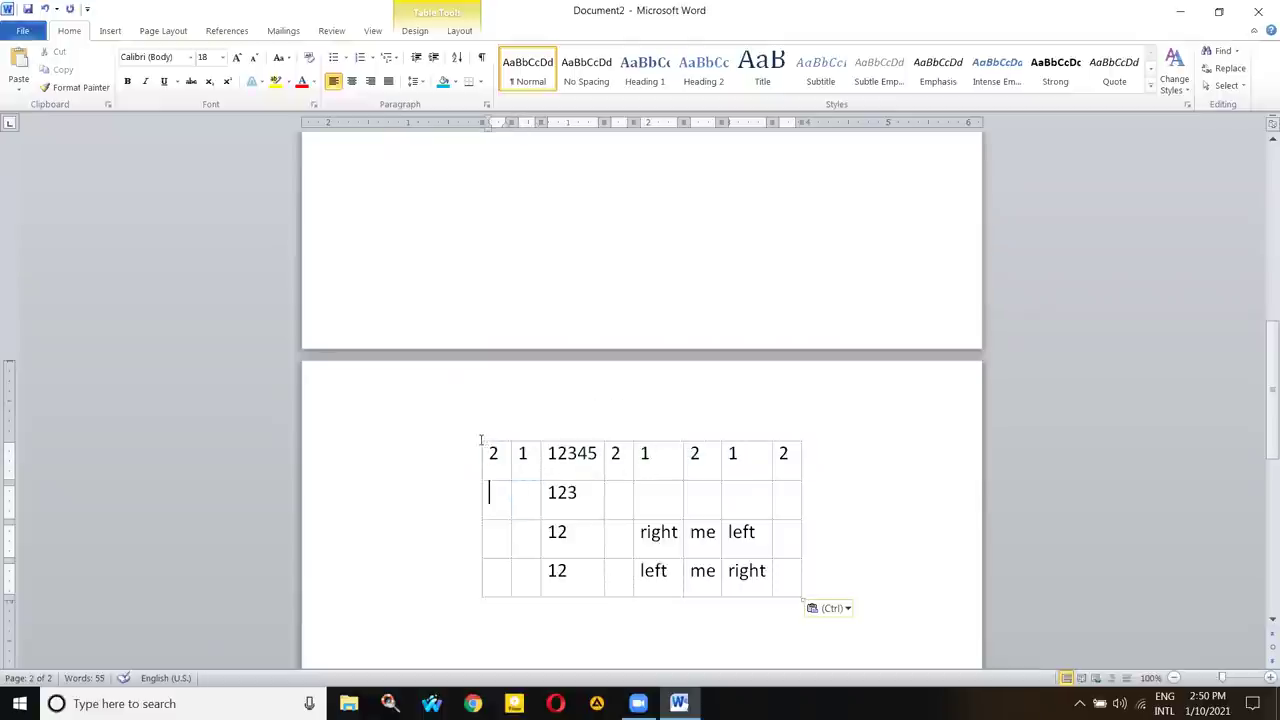
click(467, 380)
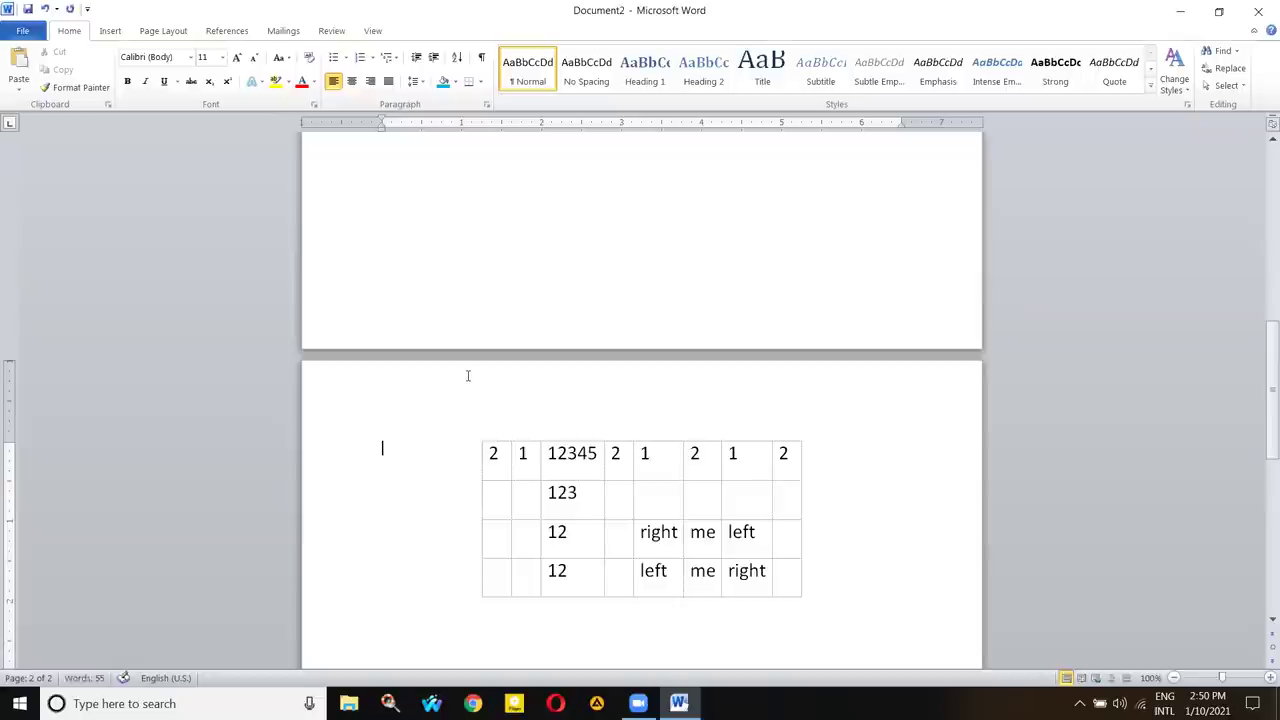
scroll(467, 378, up, 4)
click(467, 376)
scroll(465, 350, up, 4)
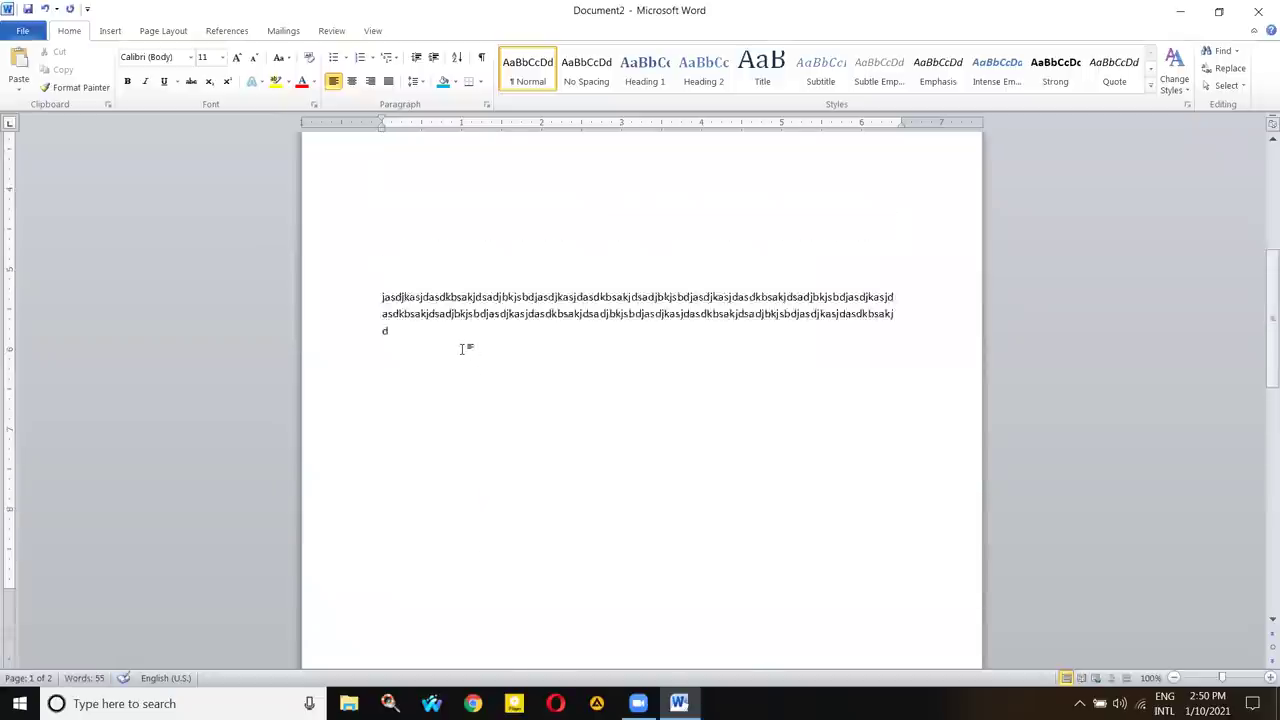
- Delete the placeholder paragraph, undo it, then remove its second line to shorten it
triple_click(403, 493)
key(Delete)
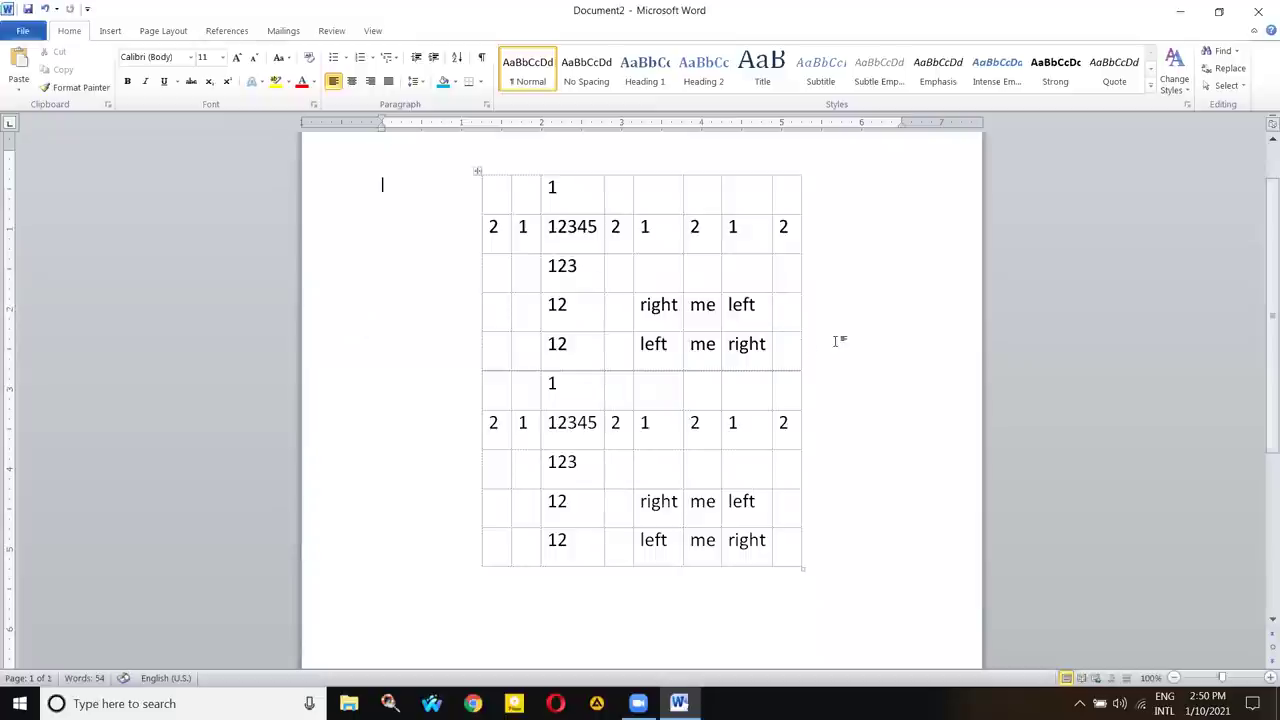
key(ctrl+z)
scroll(586, 457, down, 3)
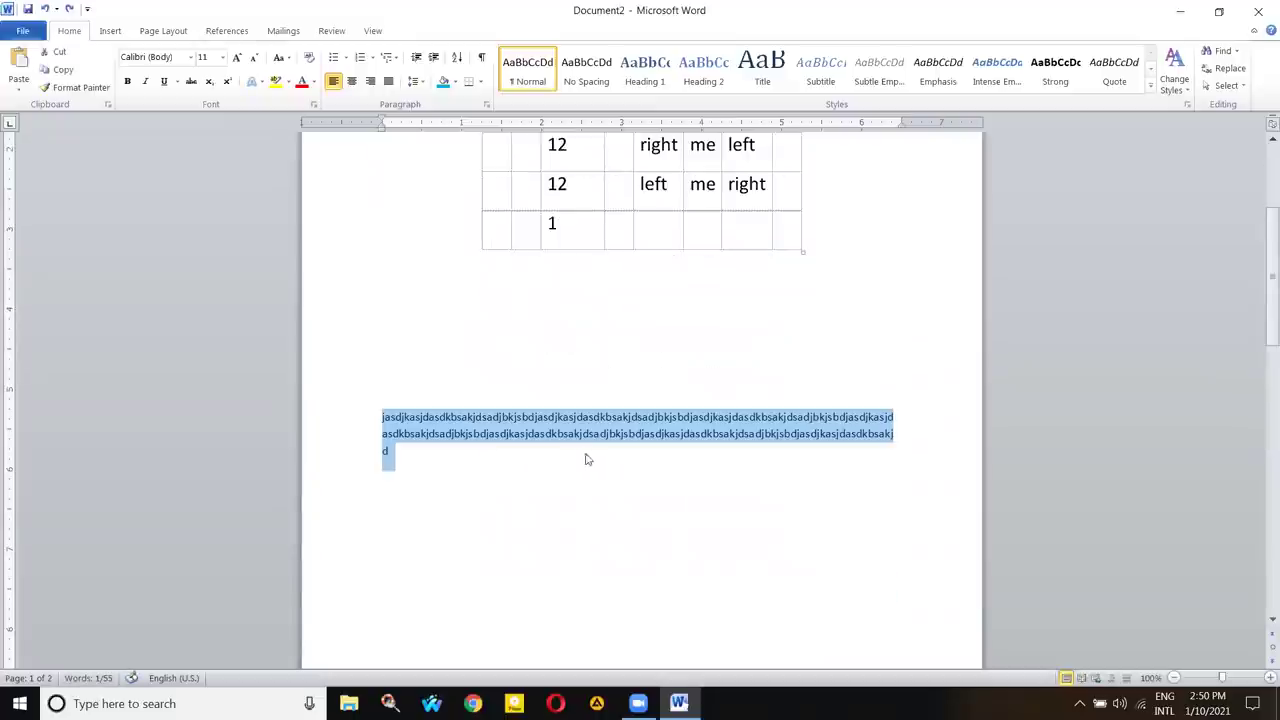
click(386, 450)
drag(386, 450, 382, 433)
key(BackSpace)
key(BackSpace)
key(BackSpace)
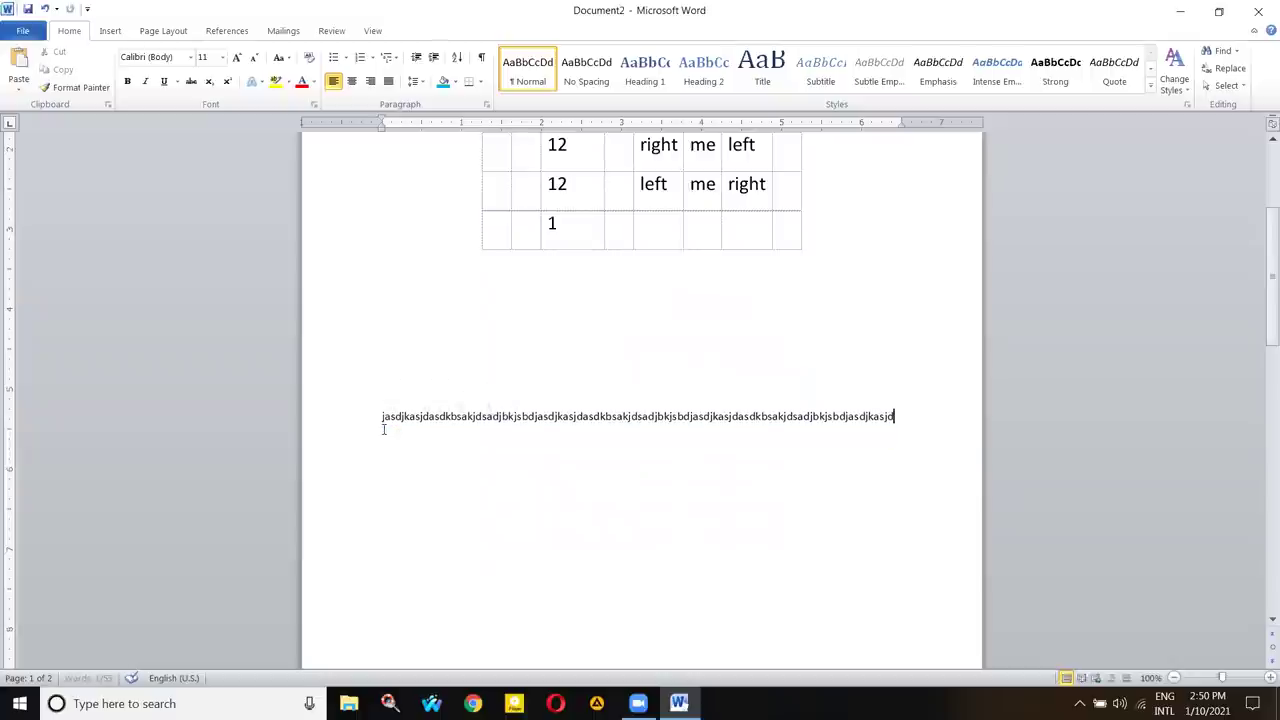
key(BackSpace)
key(BackSpace)
key(BackSpace)
key(BackSpace)
key(BackSpace)
key(BackSpace)
key(BackSpace)
key(BackSpace)
key(BackSpace)
key(BackSpace)
key(BackSpace)
key(BackSpace)
key(BackSpace)
key(BackSpace)
key(BackSpace)
key(BackSpace)
key(BackSpace)
key(BackSpace)
key(BackSpace)
key(BackSpace)
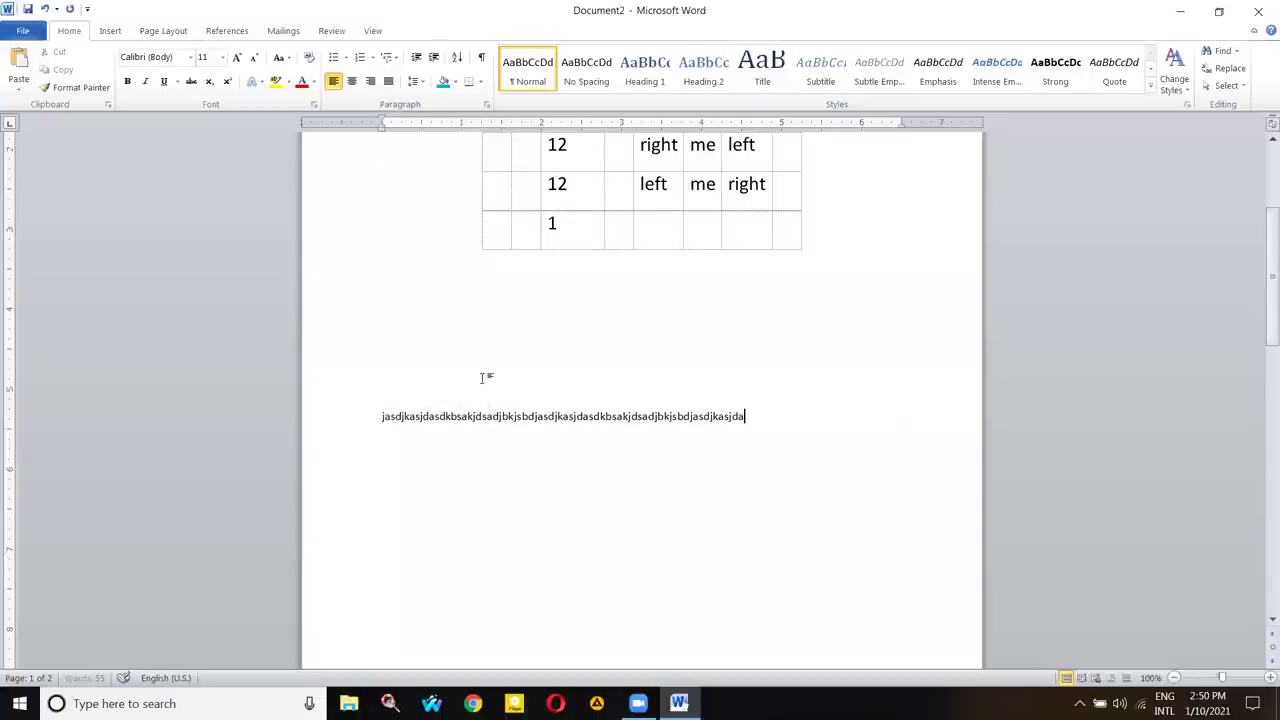
- Drag the top margin on the vertical ruler to reduce it
scroll(482, 372, up, 3)
scroll(479, 160, up, 2)
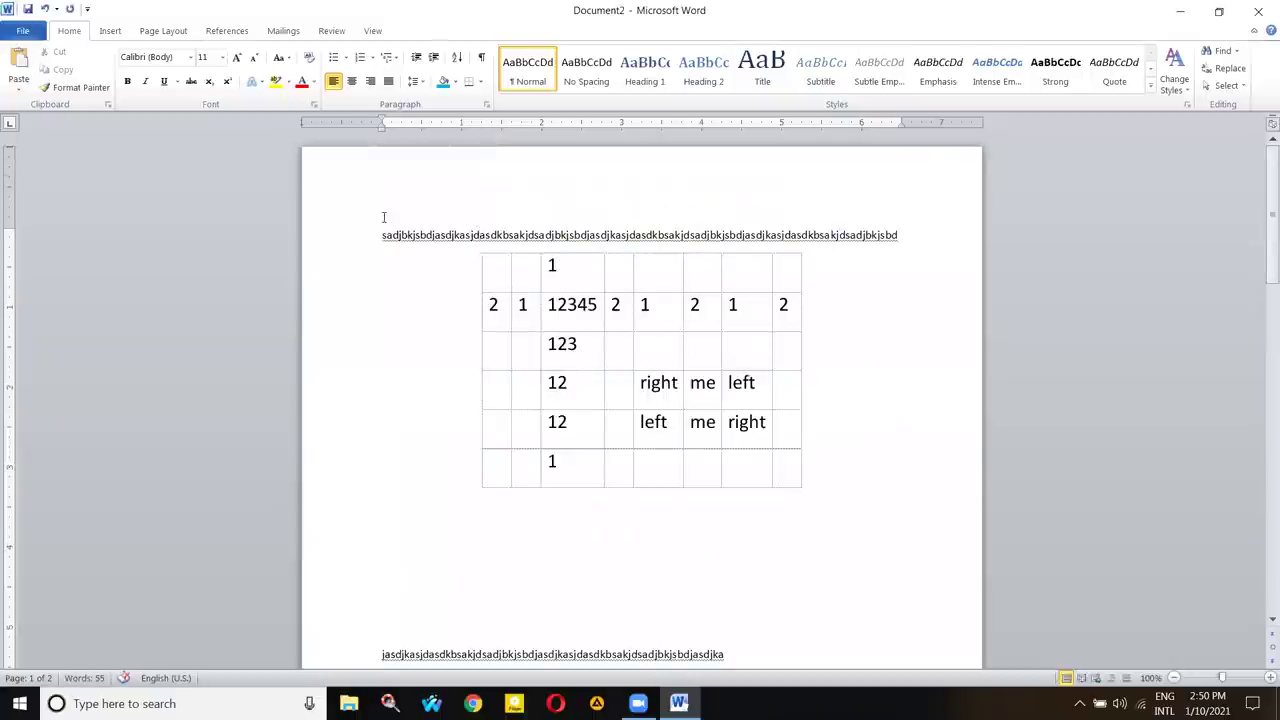
drag(8, 226, 9, 182)
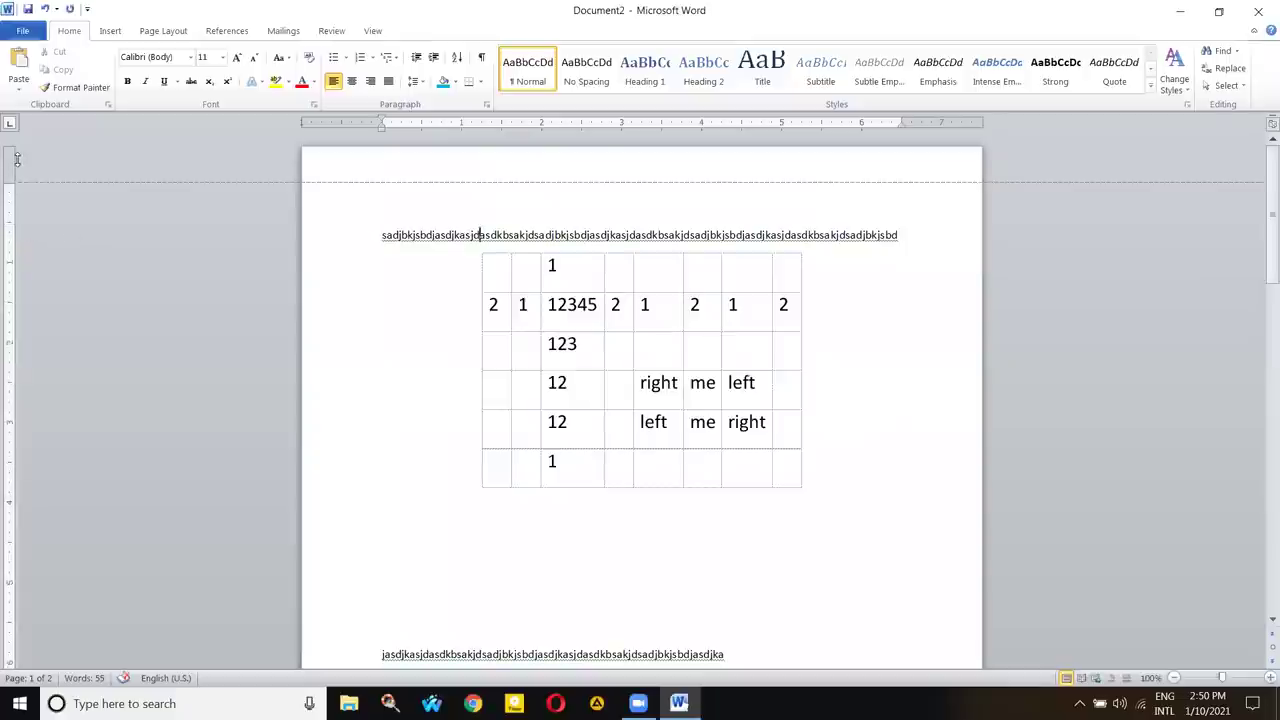
scroll(451, 300, down, 4)
- Drag the table up by its move handle, then undo the move
scroll(451, 300, up, 4)
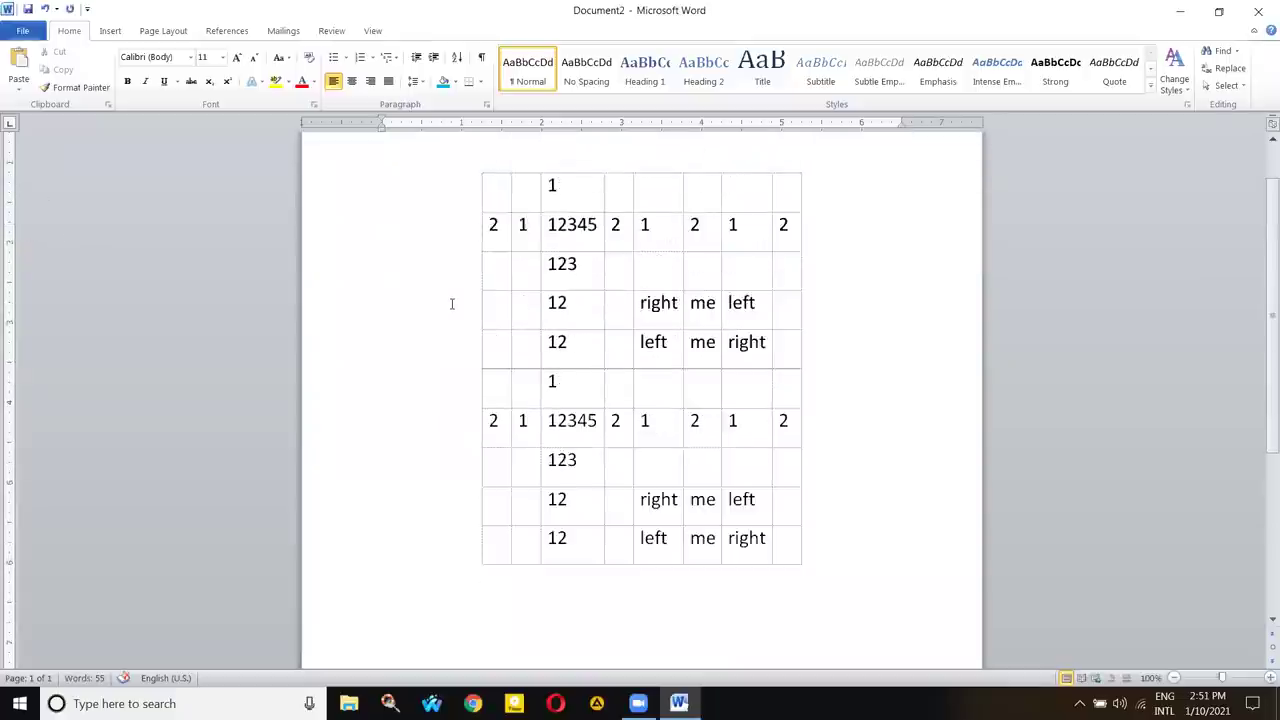
click(477, 251)
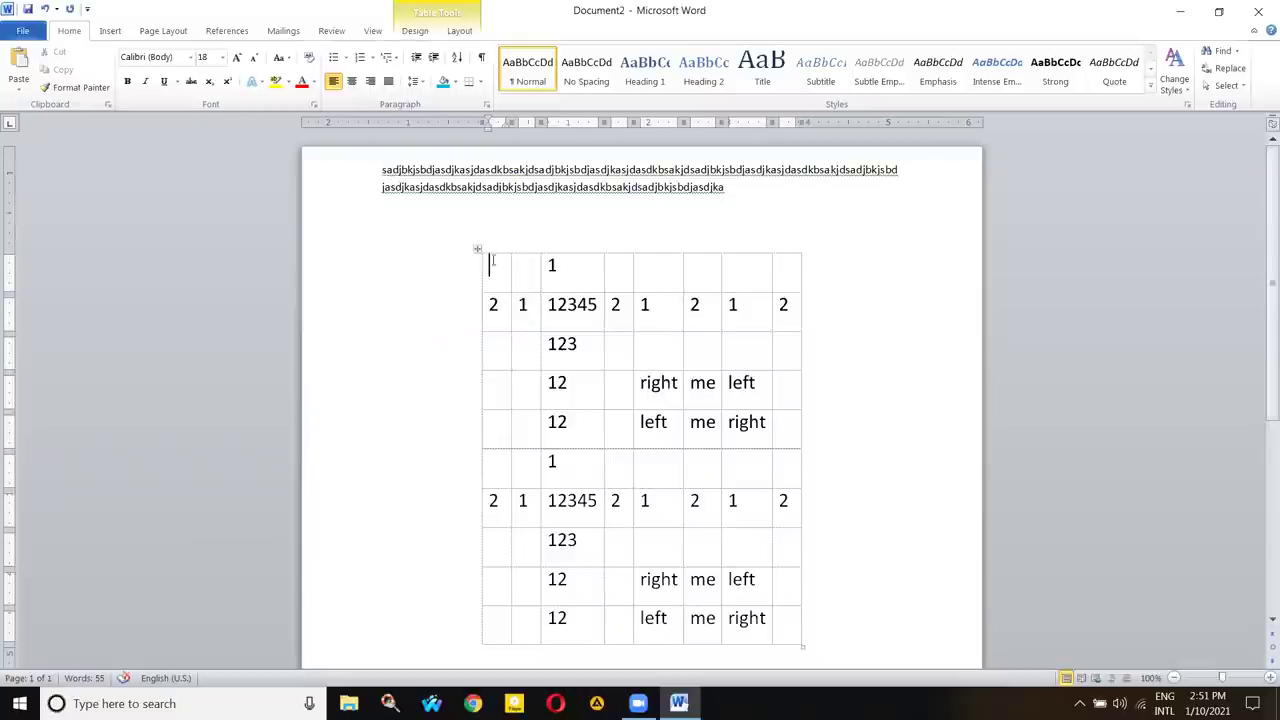
click(437, 277)
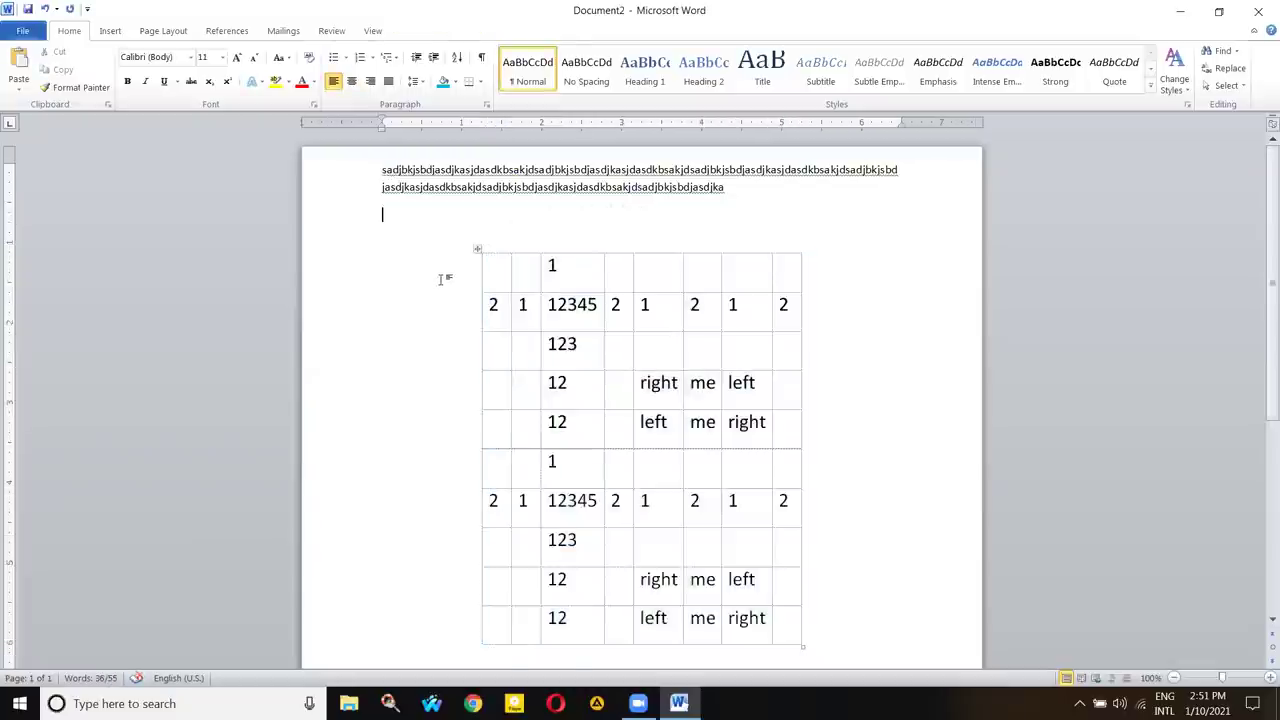
key(ctrl+z)
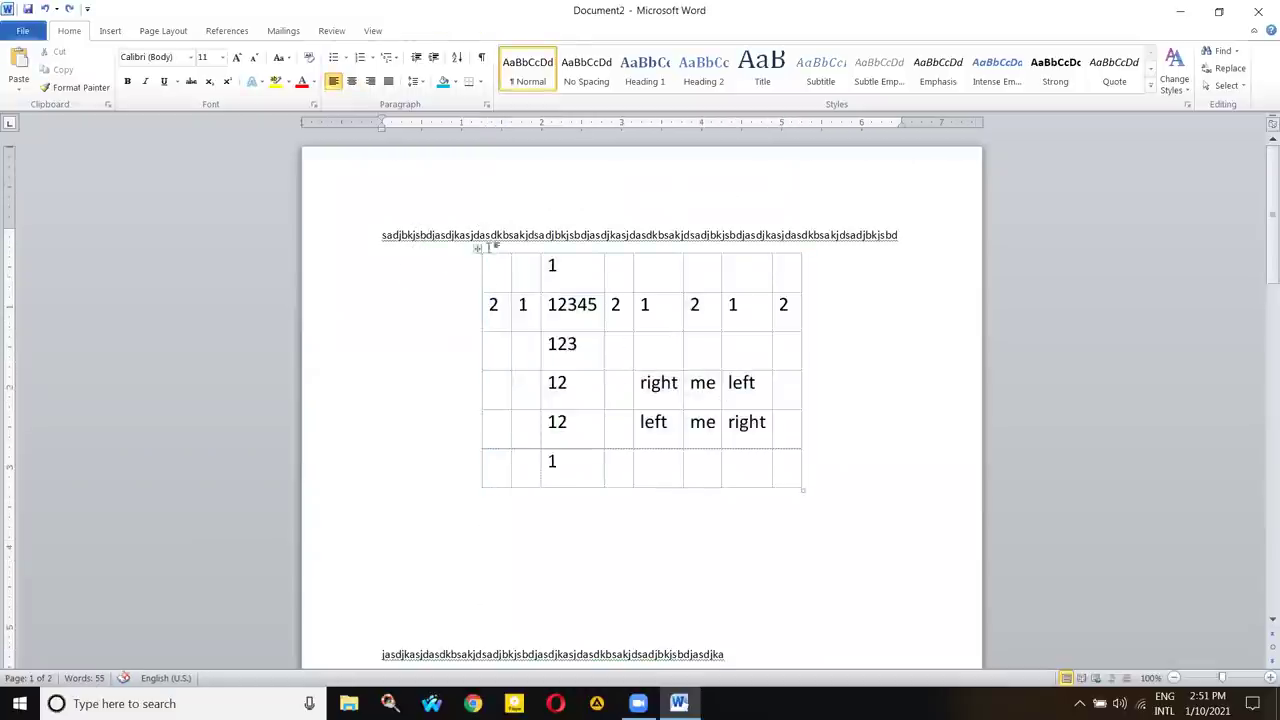
drag(477, 249, 477, 209)
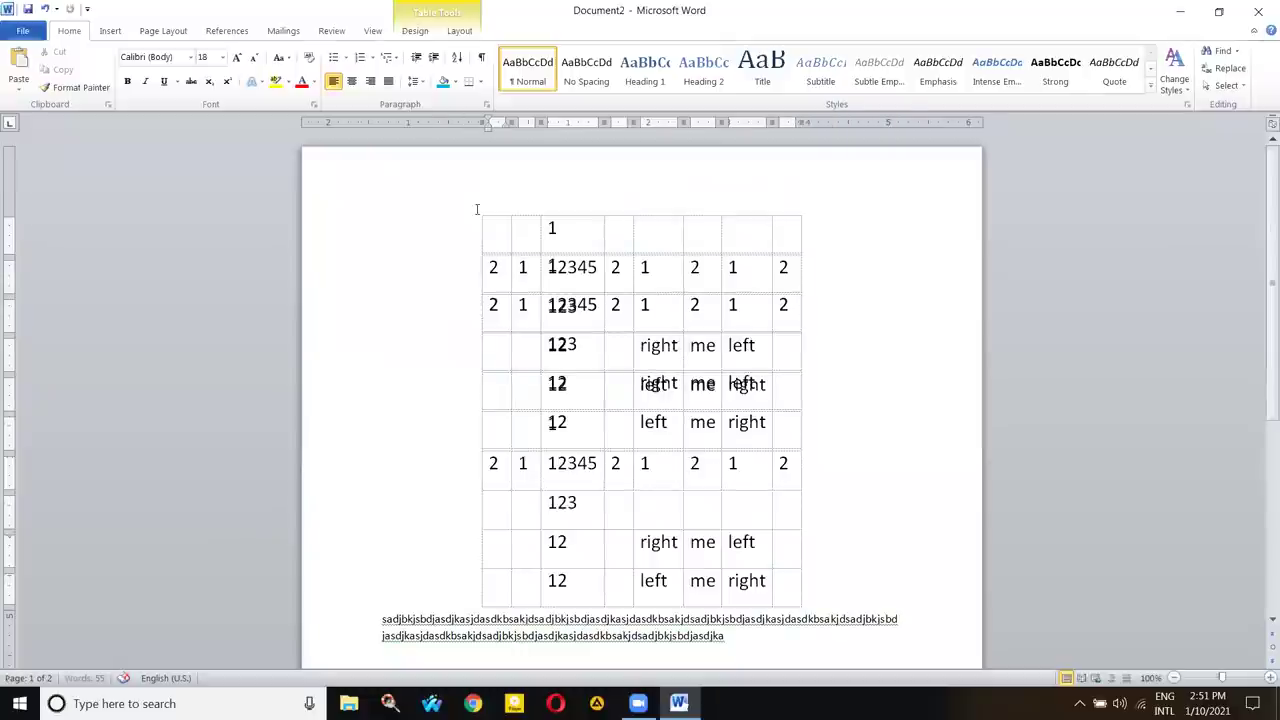
scroll(490, 326, down, 1)
scroll(495, 329, up, 2)
key(ctrl+z)
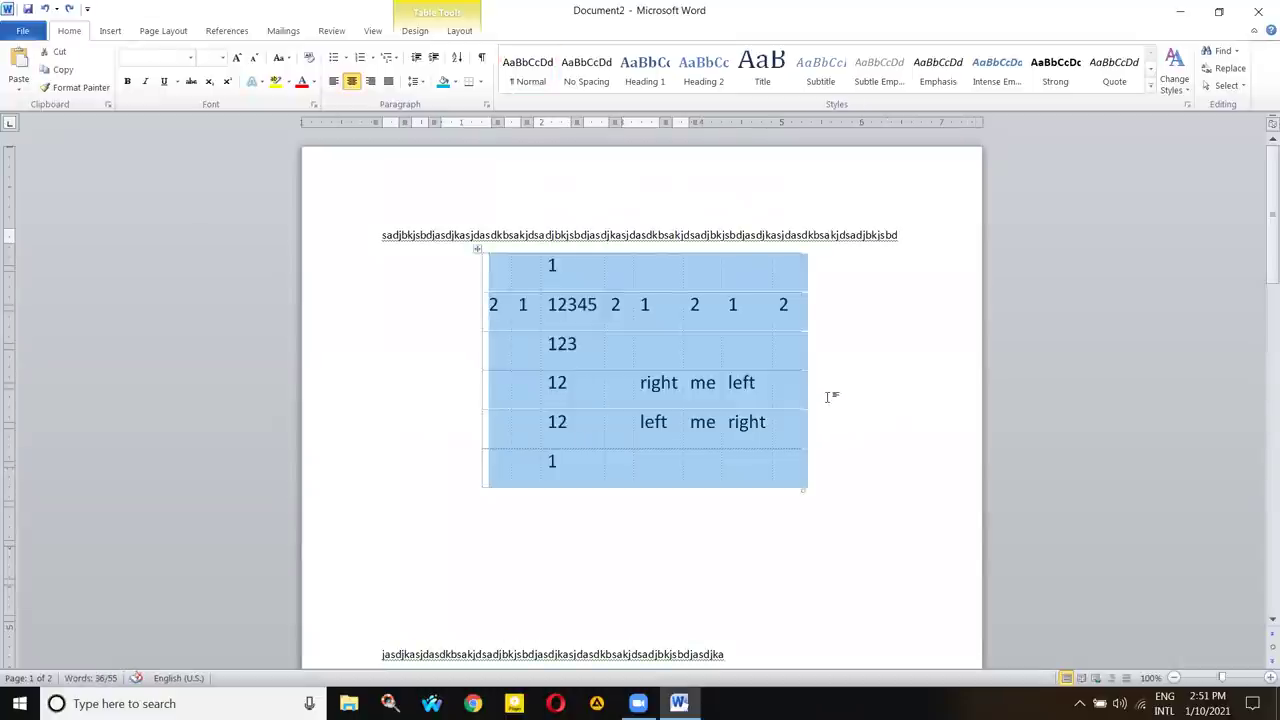
- Undo a change on the page-2 table and select the four cells 1, 2, 1, 2 in row two
click(609, 369)
scroll(594, 353, down, 3)
scroll(594, 353, down, 15)
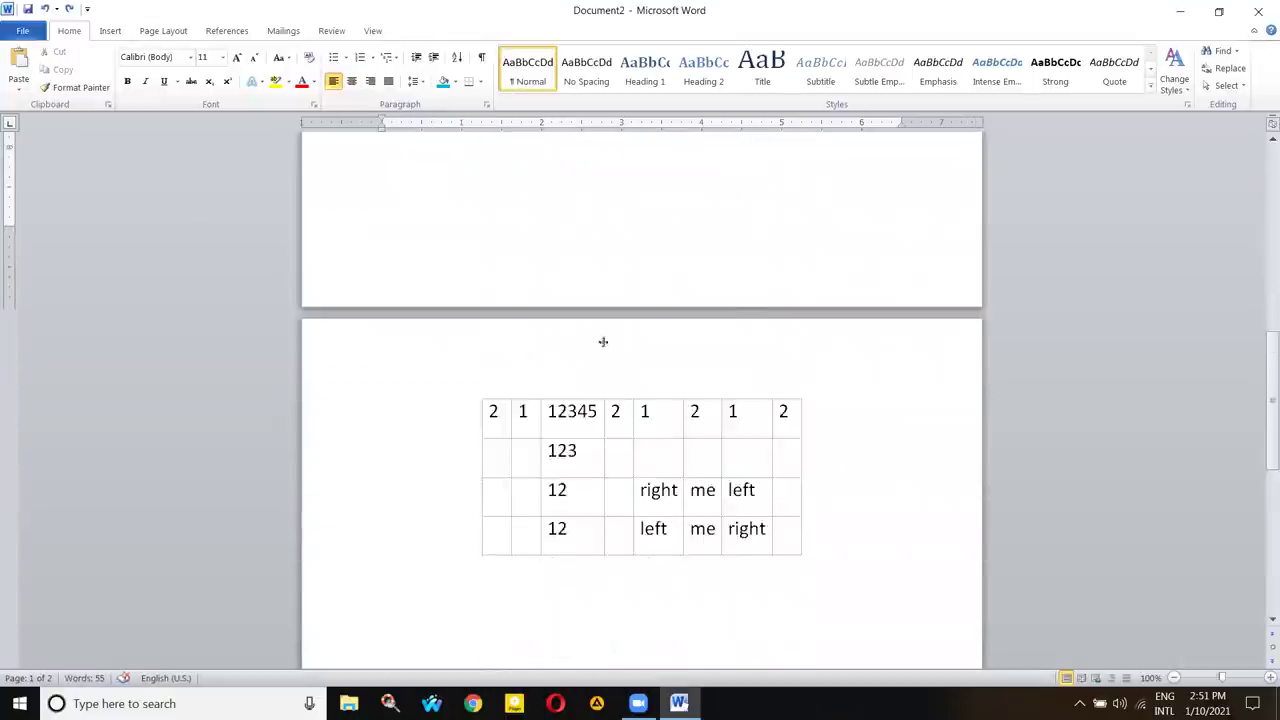
click(607, 257)
scroll(557, 306, up, 10)
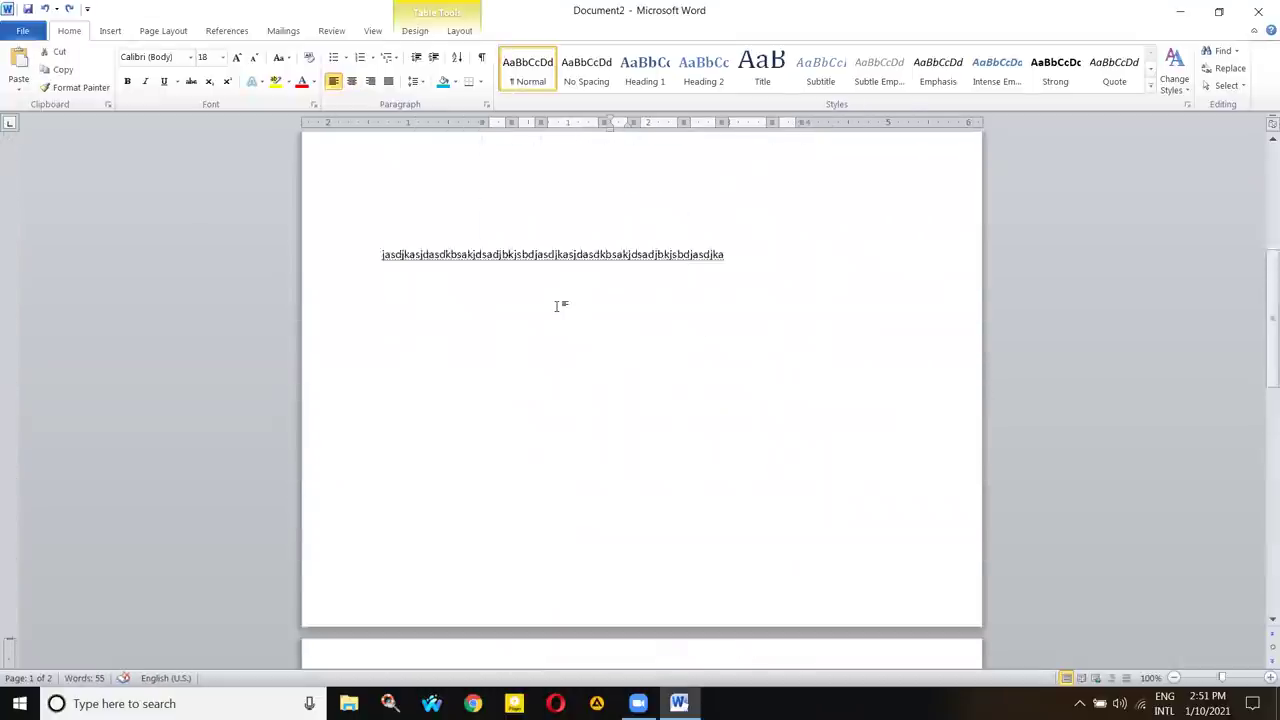
key(ctrl+z)
double_click(643, 309)
click(622, 306)
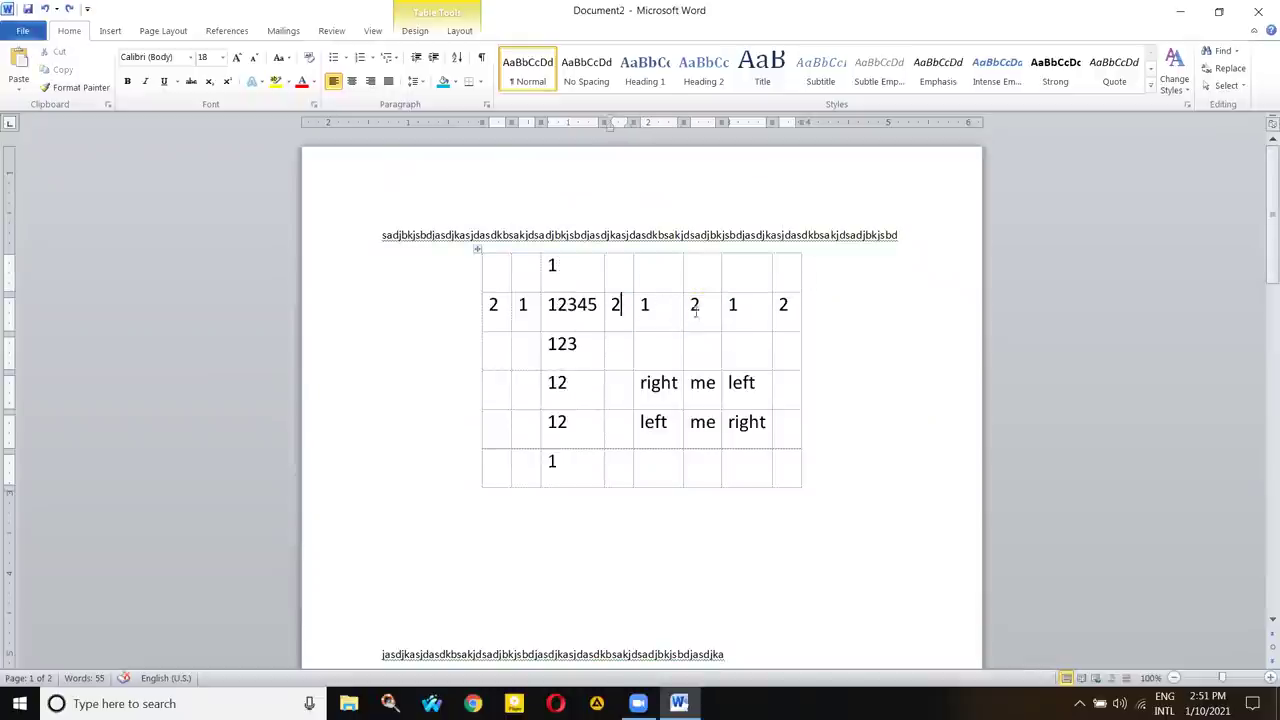
drag(645, 305, 786, 306)
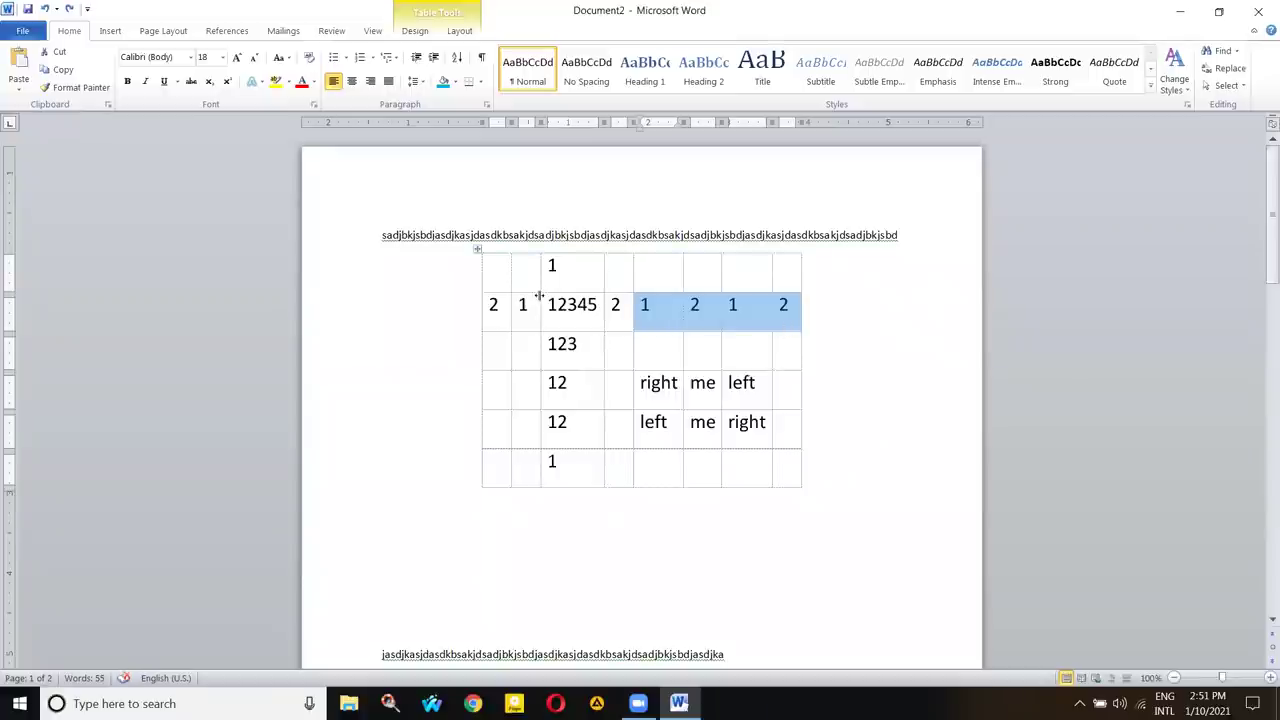
- Delete the selected cells with Delete Cells, shifting the remaining cells left
click(459, 31)
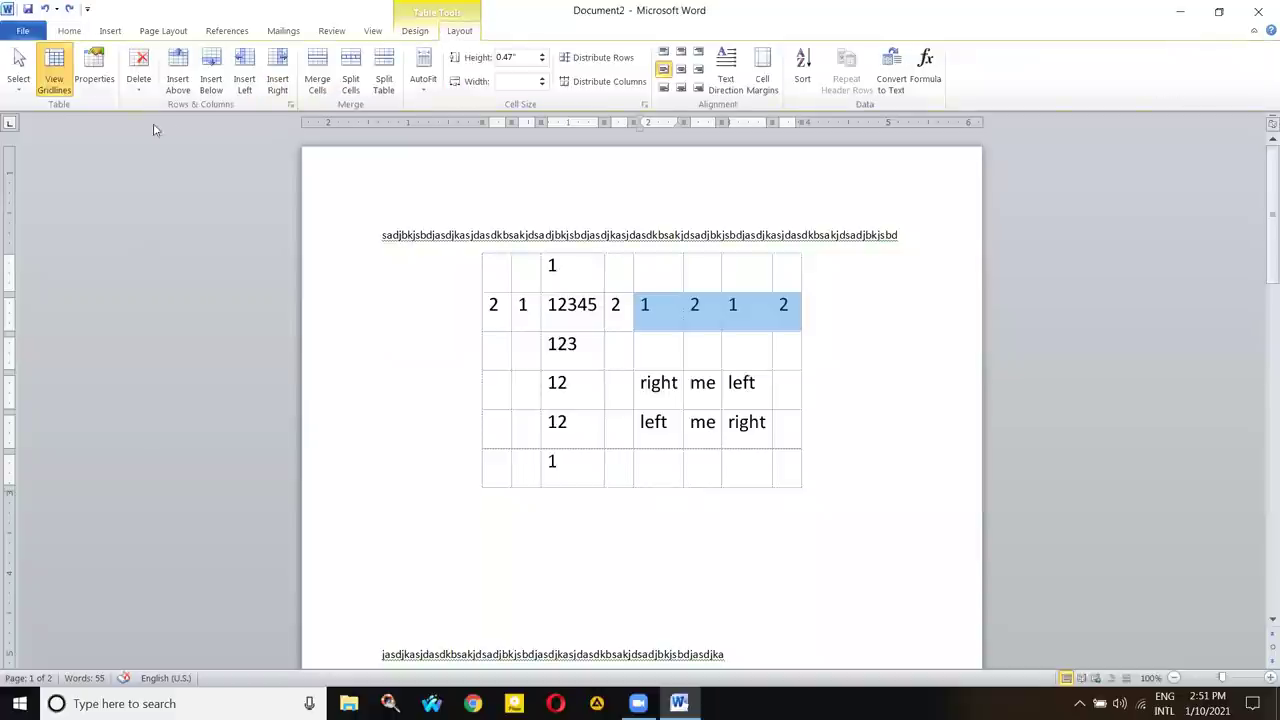
click(141, 66)
click(154, 108)
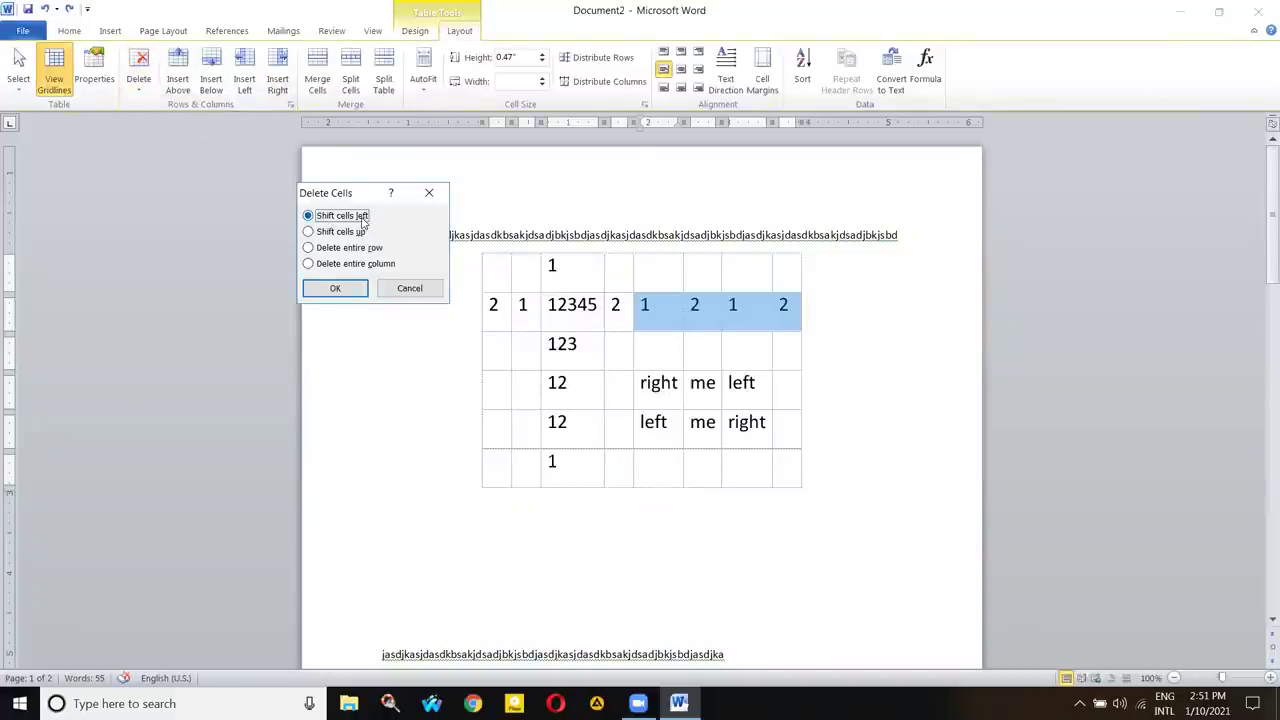
click(352, 291)
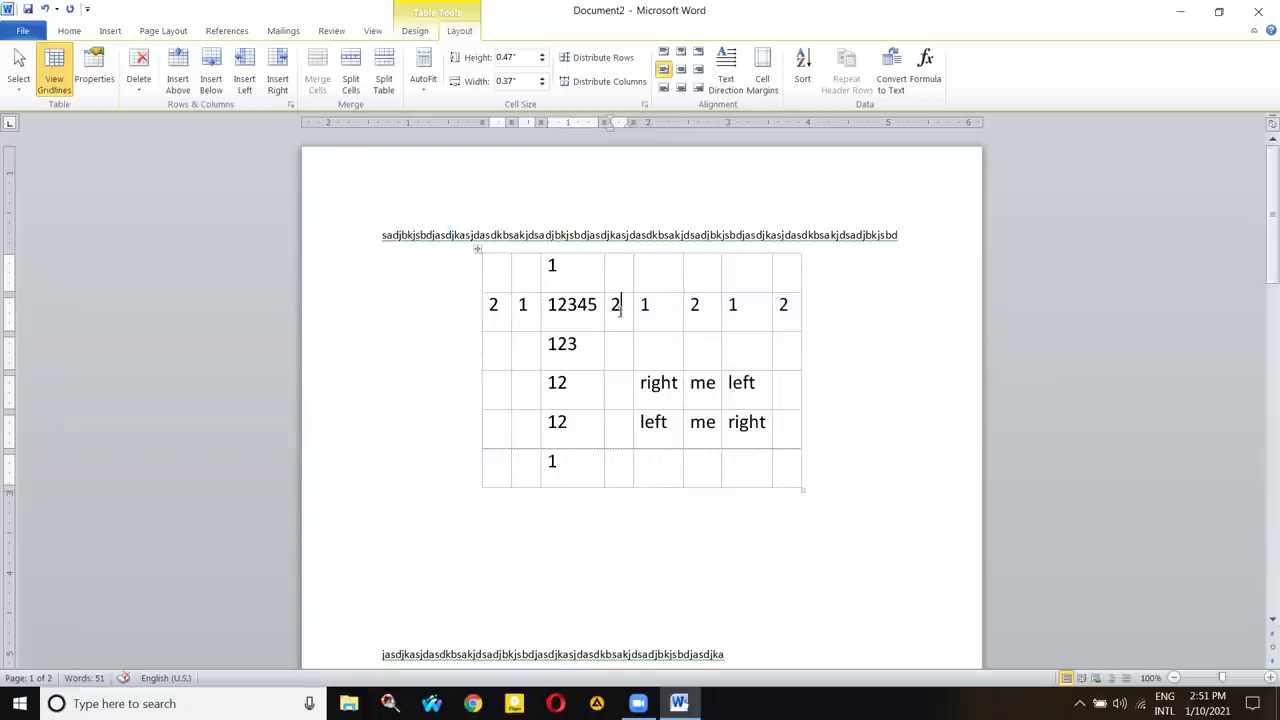
- Undo the inserted page break and remove the second page with its duplicate table
scroll(621, 447, down, 3)
key(ctrl+Return)
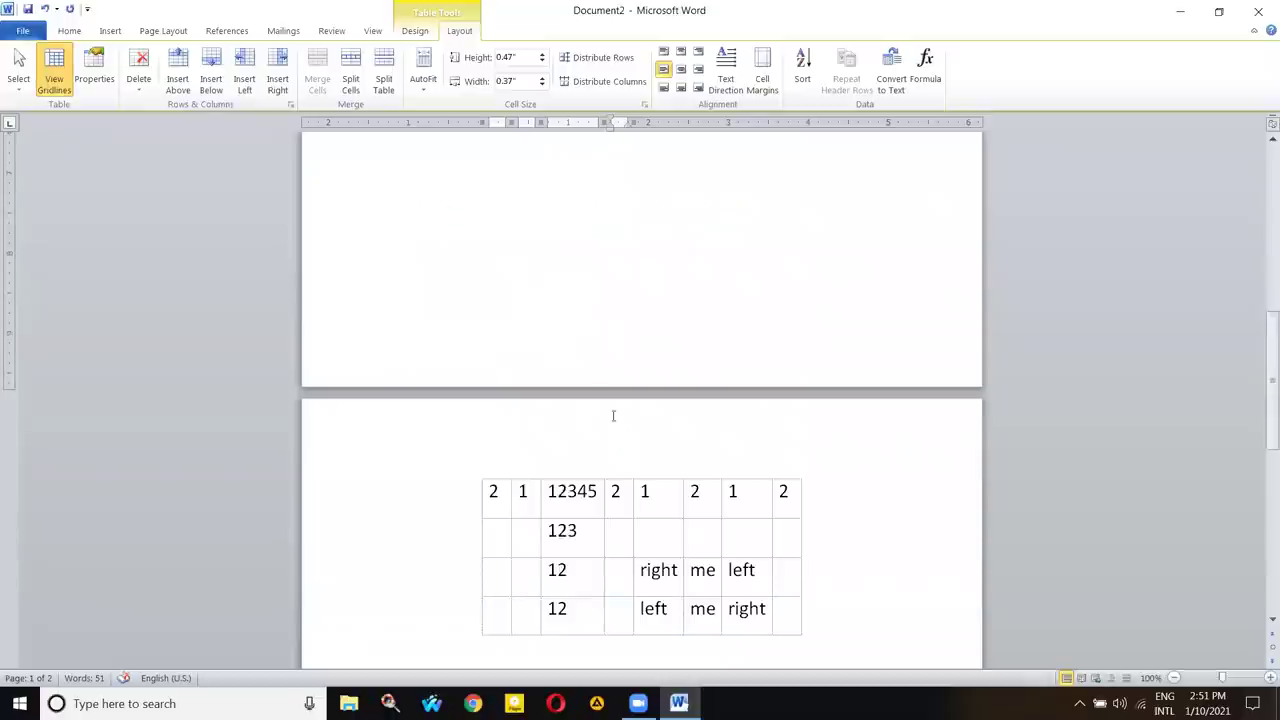
key(ctrl+z)
key(ctrl+y)
ctrl+scroll(586, 366, down, 5)
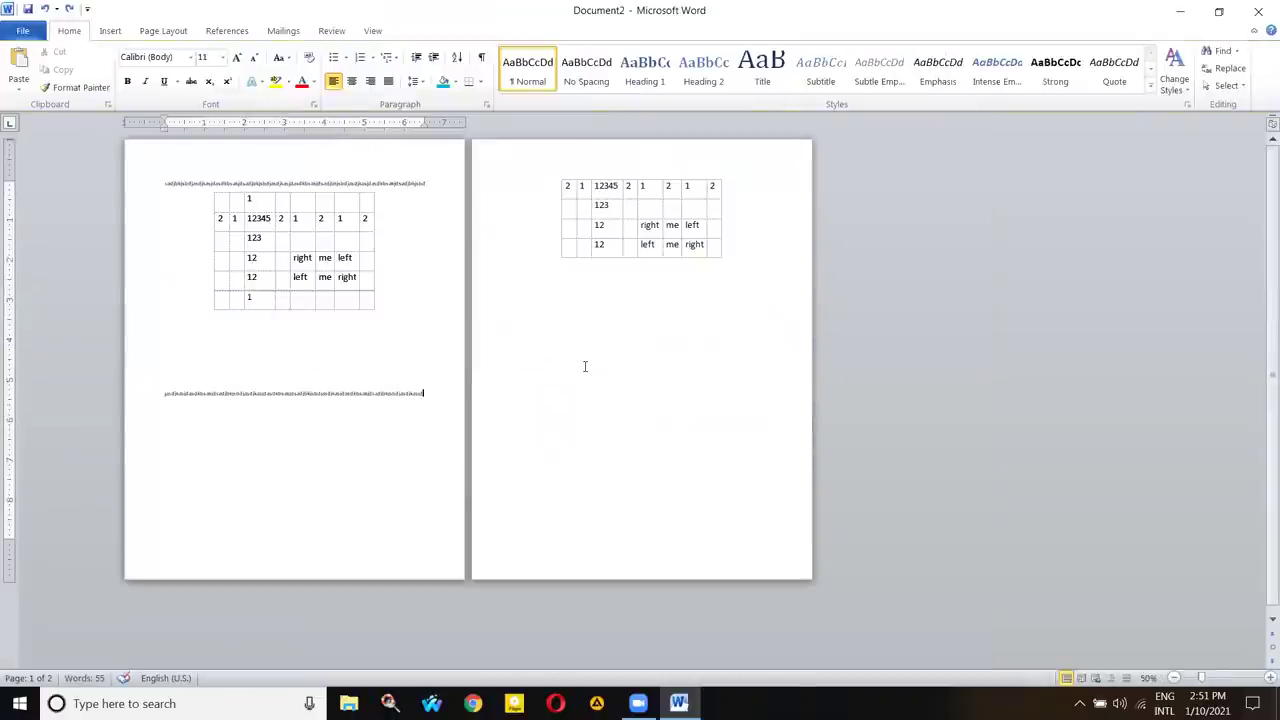
key(ctrl+z)
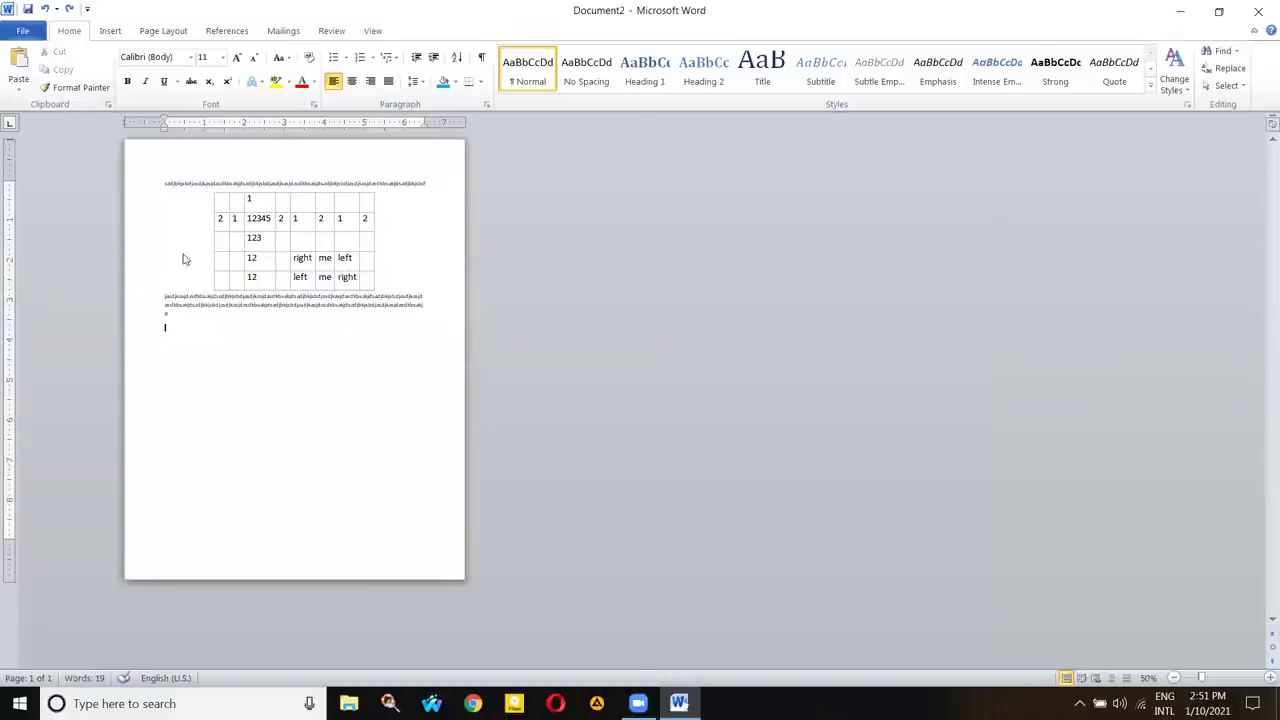
ctrl+scroll(182, 256, up, 4)
ctrl+scroll(182, 259, up, 1)
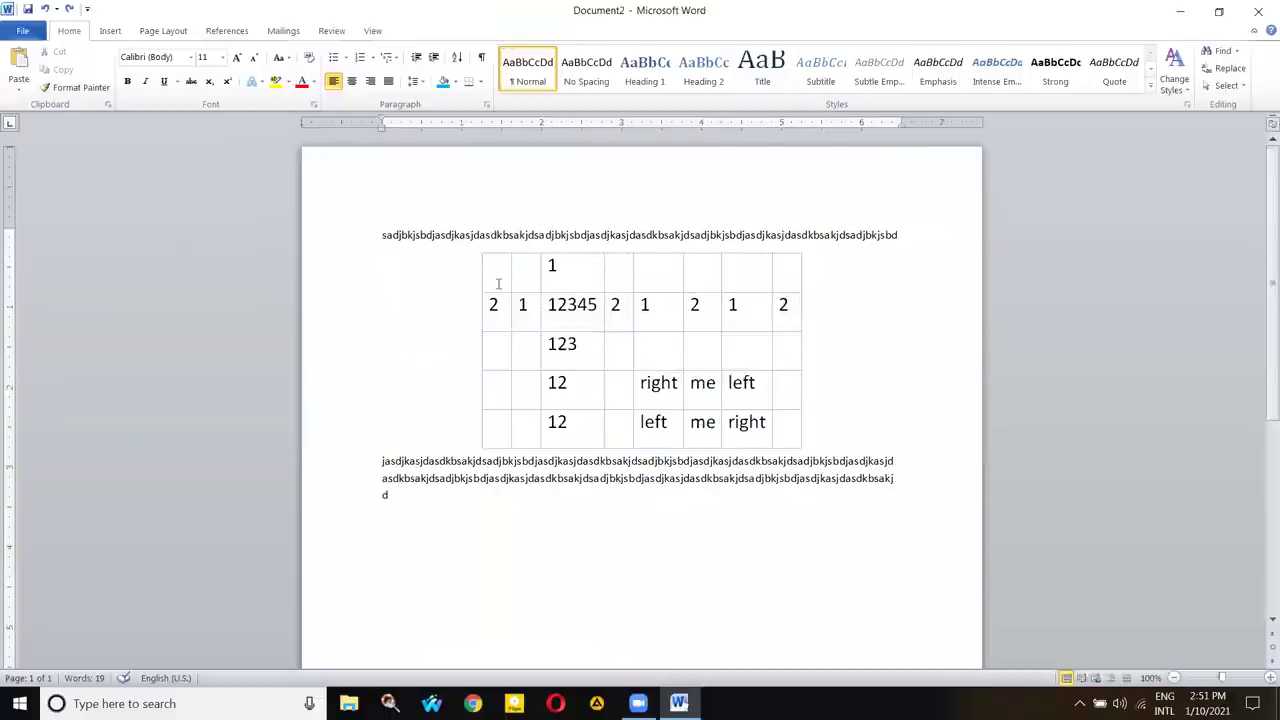
click(606, 303)
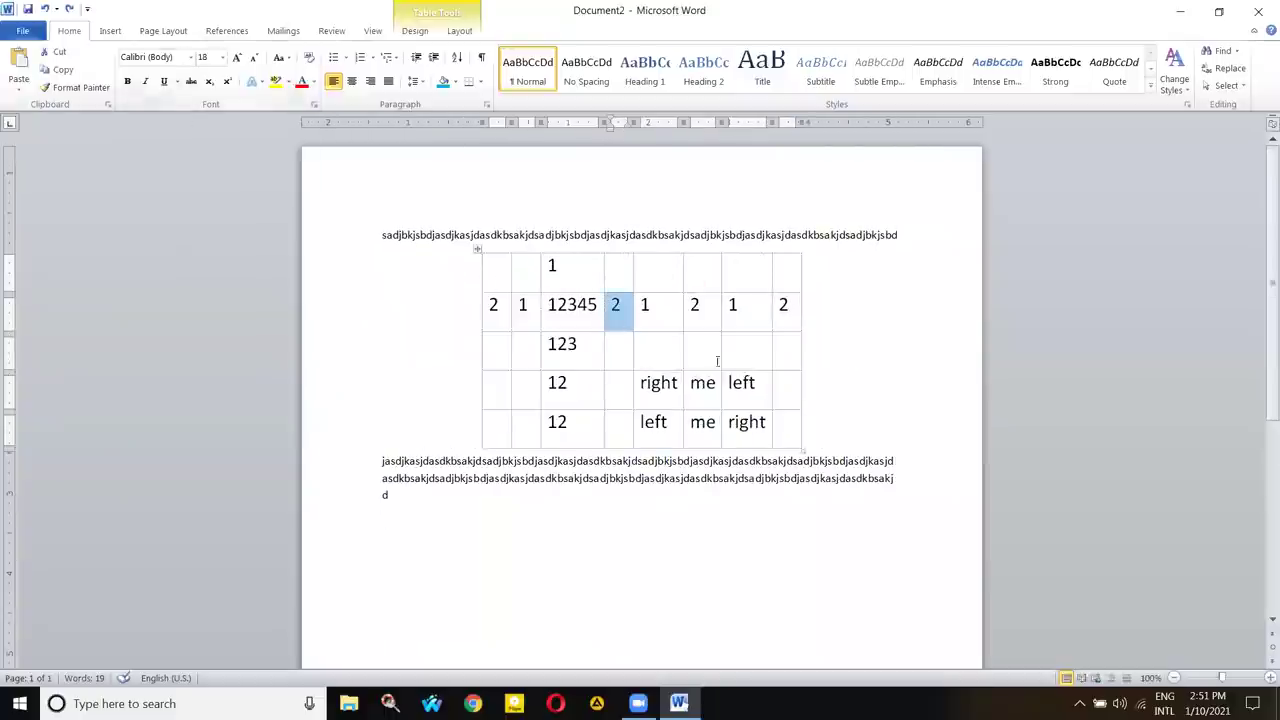
click(460, 31)
click(139, 72)
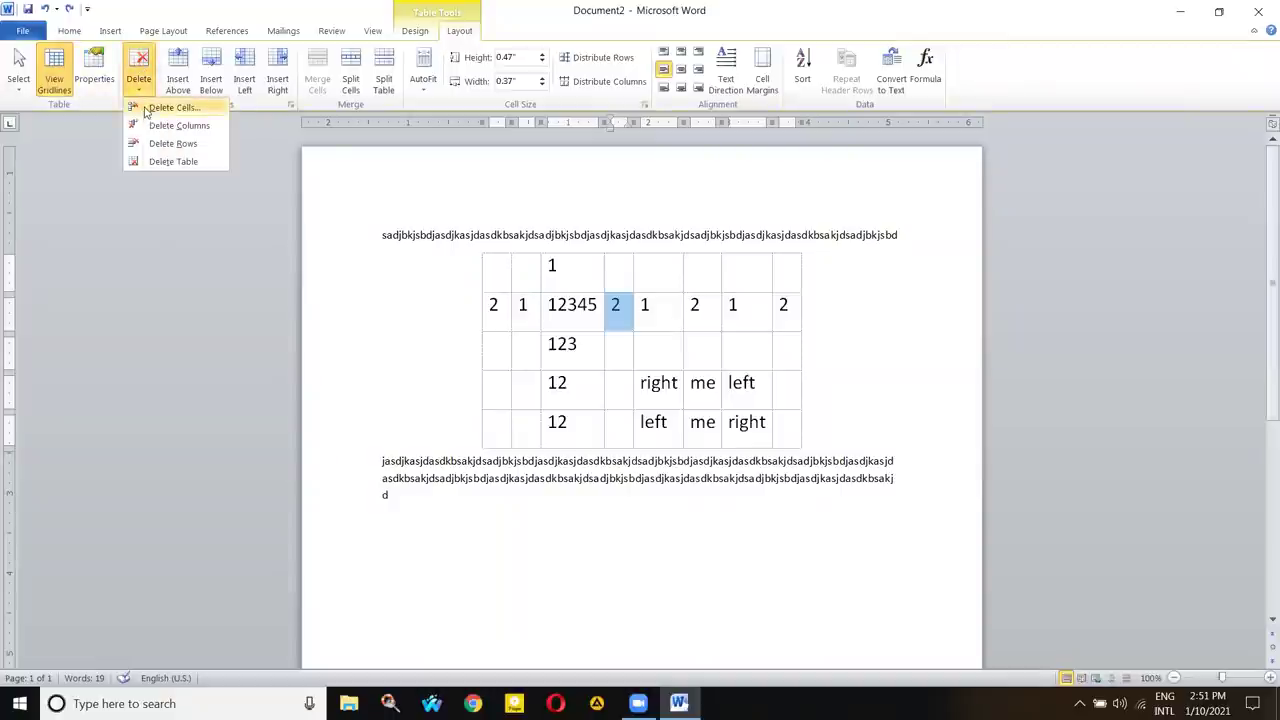
click(145, 110)
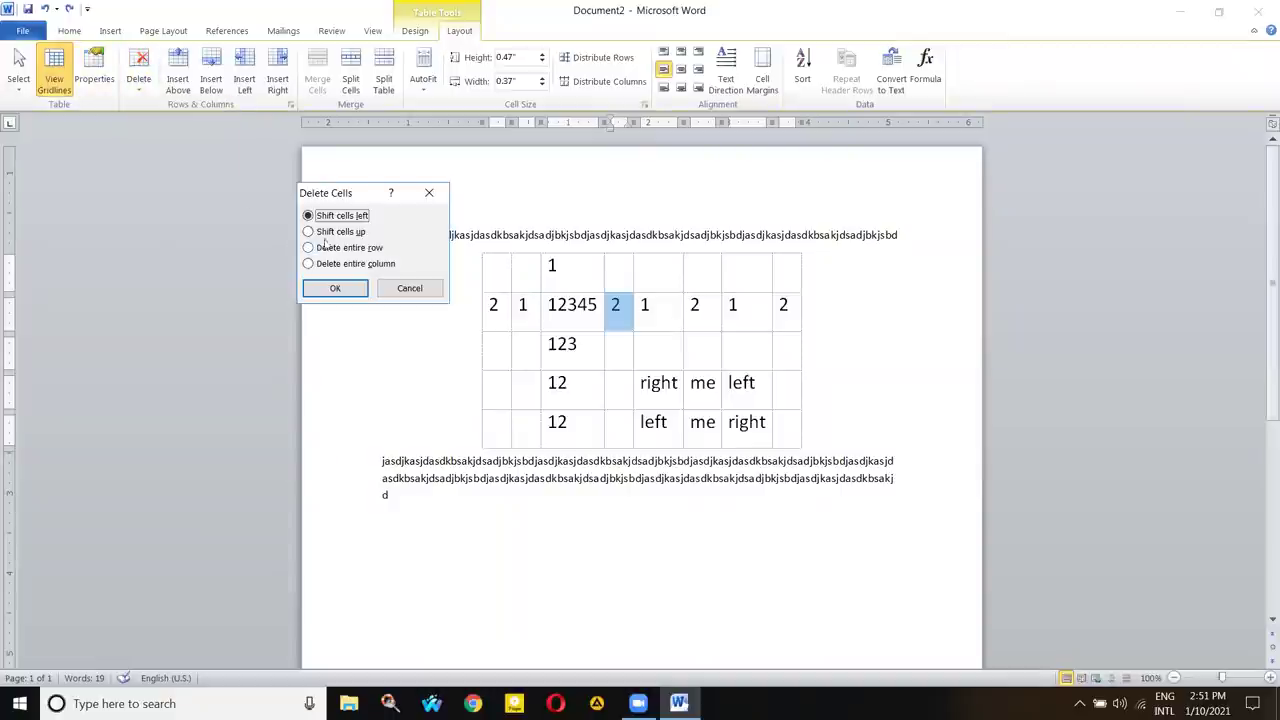
click(337, 289)
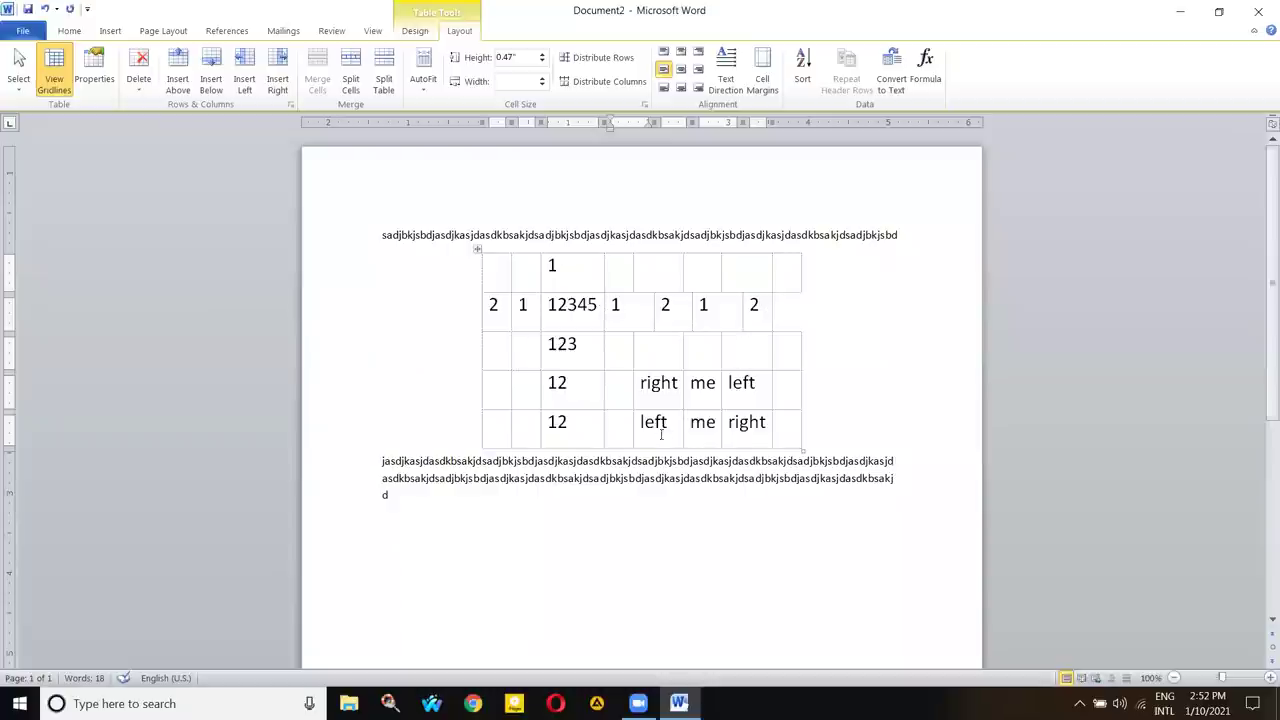
drag(646, 421, 745, 421)
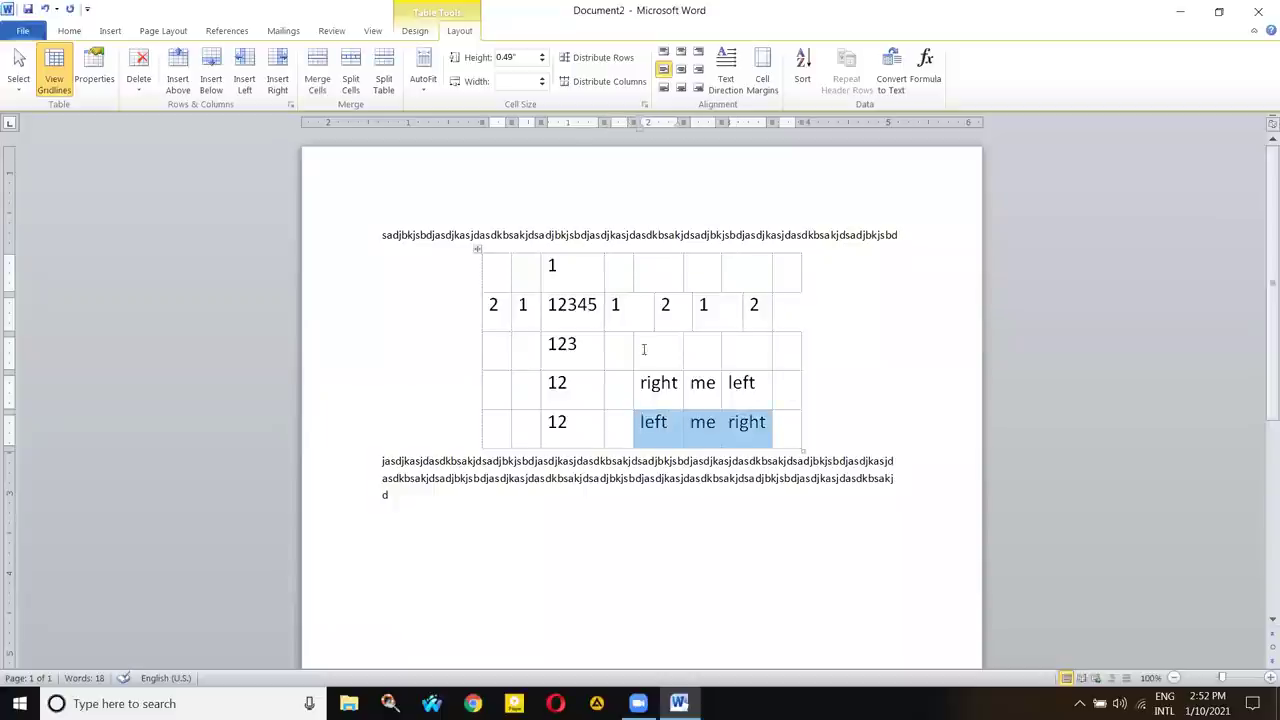
click(611, 301)
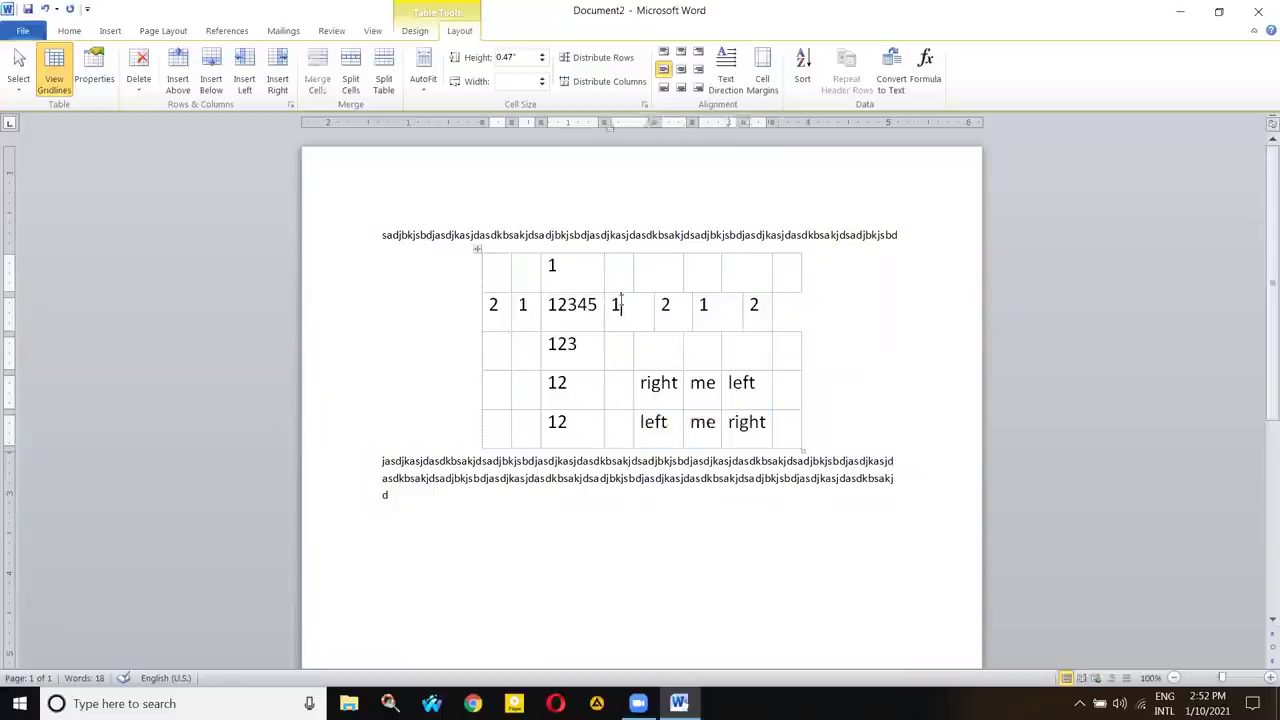
drag(617, 301, 760, 305)
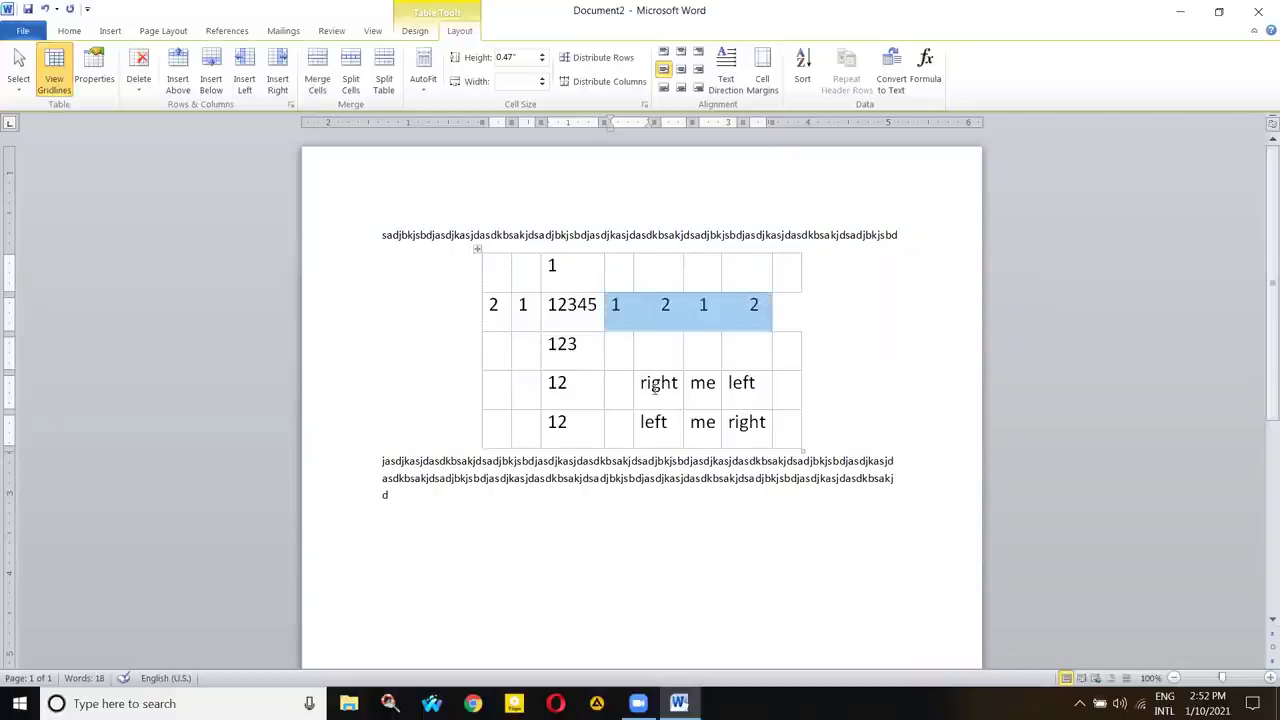
click(648, 390)
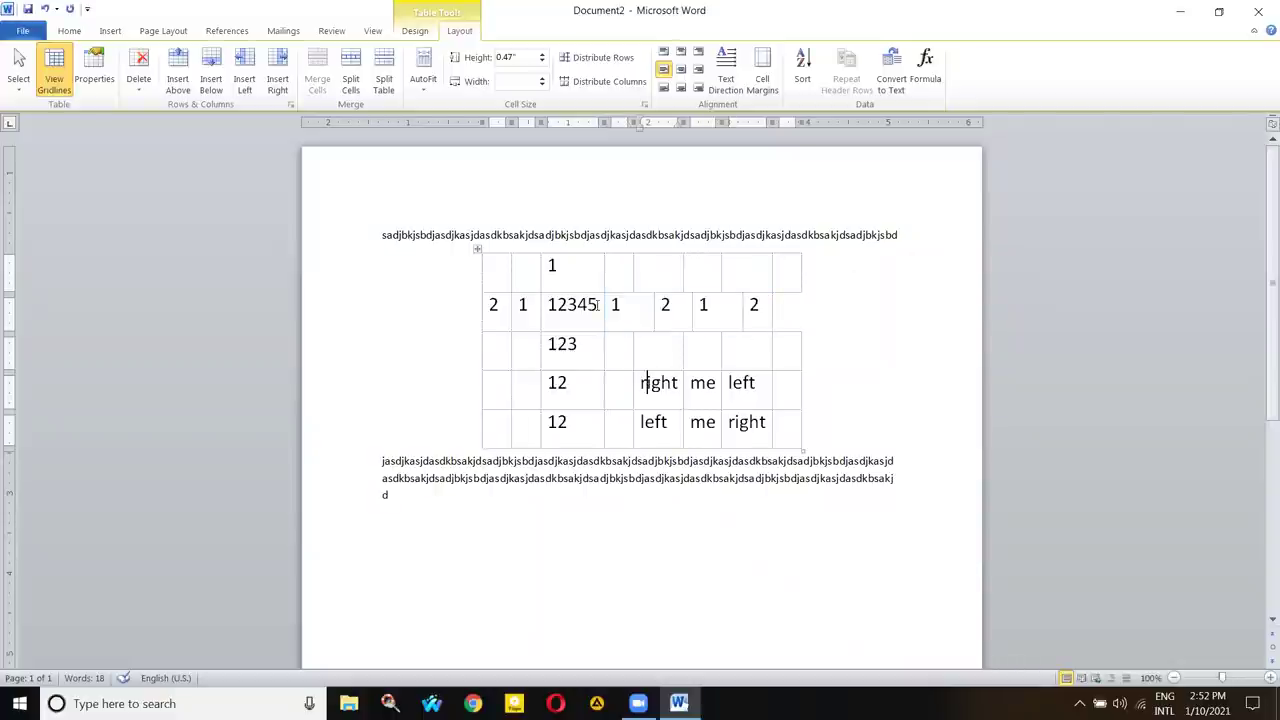
click(139, 90)
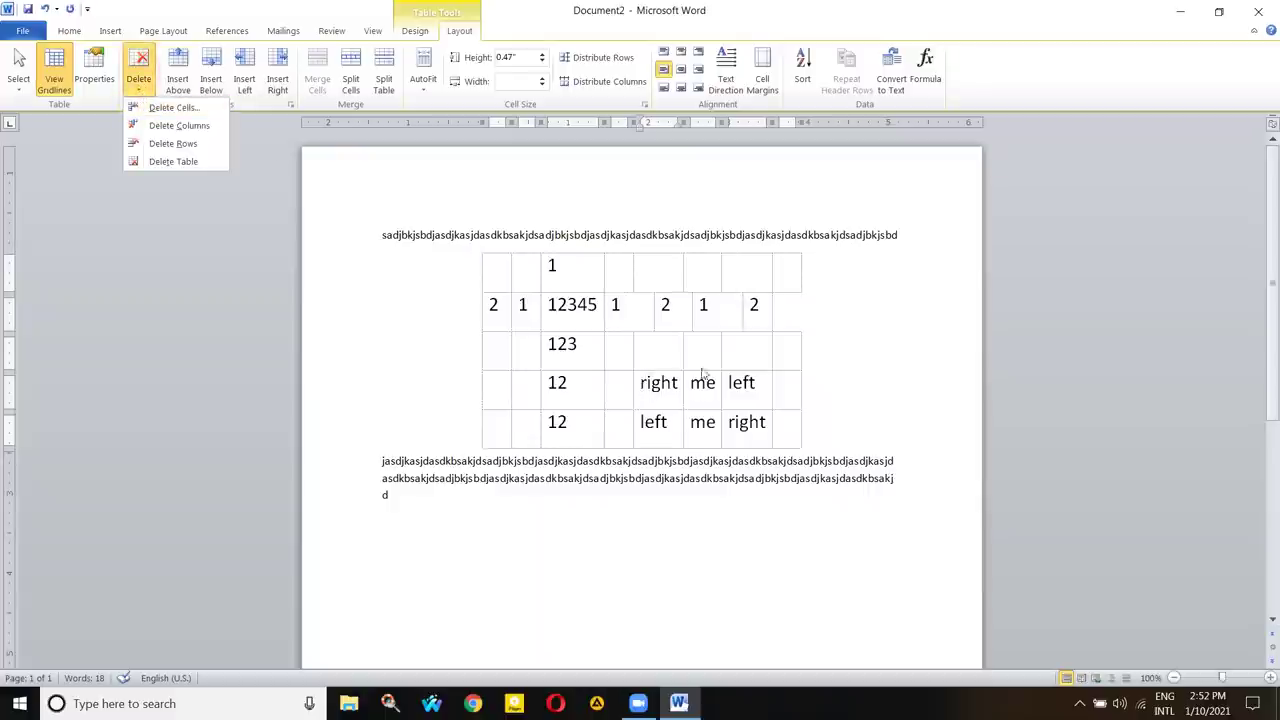
click(672, 385)
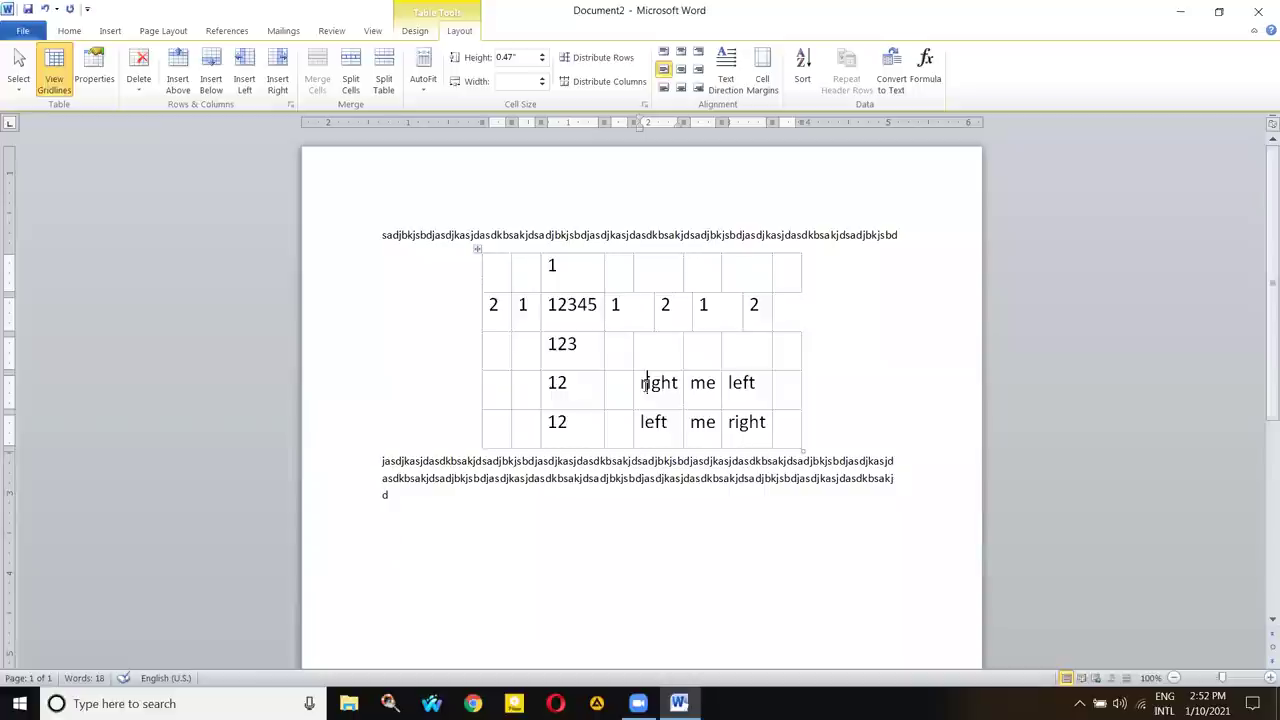
drag(641, 385, 768, 372)
click(681, 422)
drag(612, 306, 770, 306)
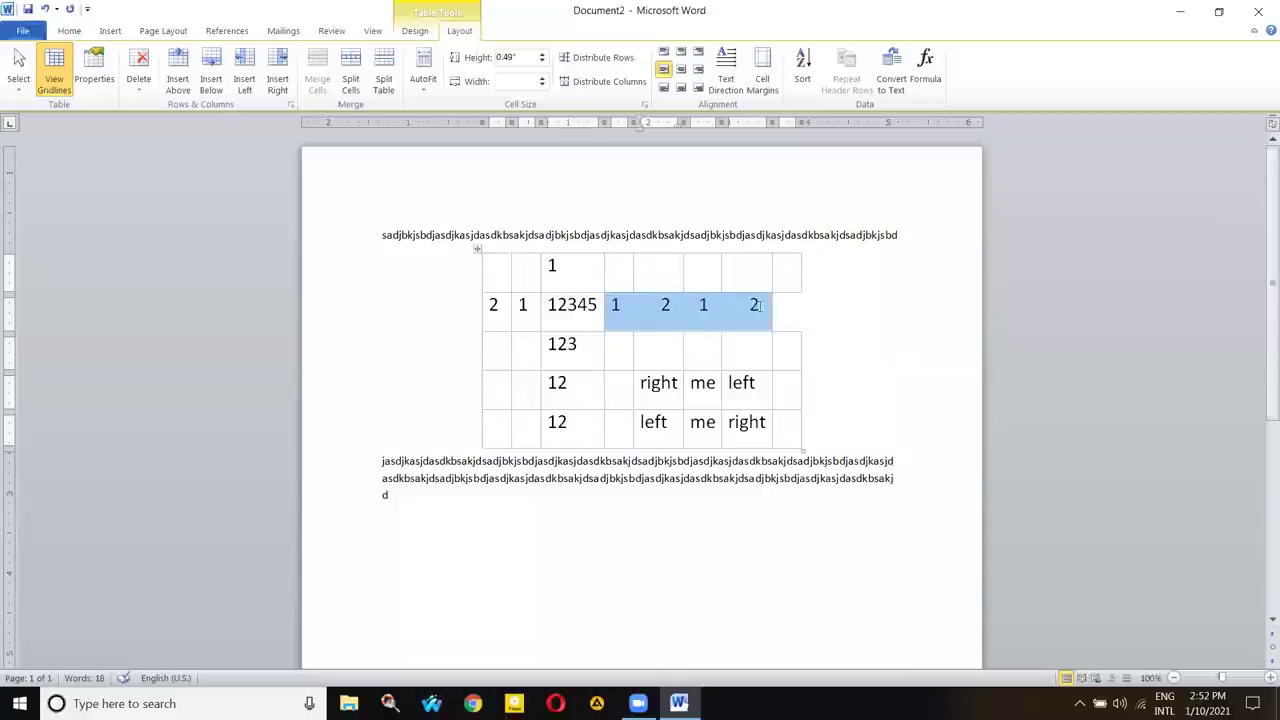
click(820, 314)
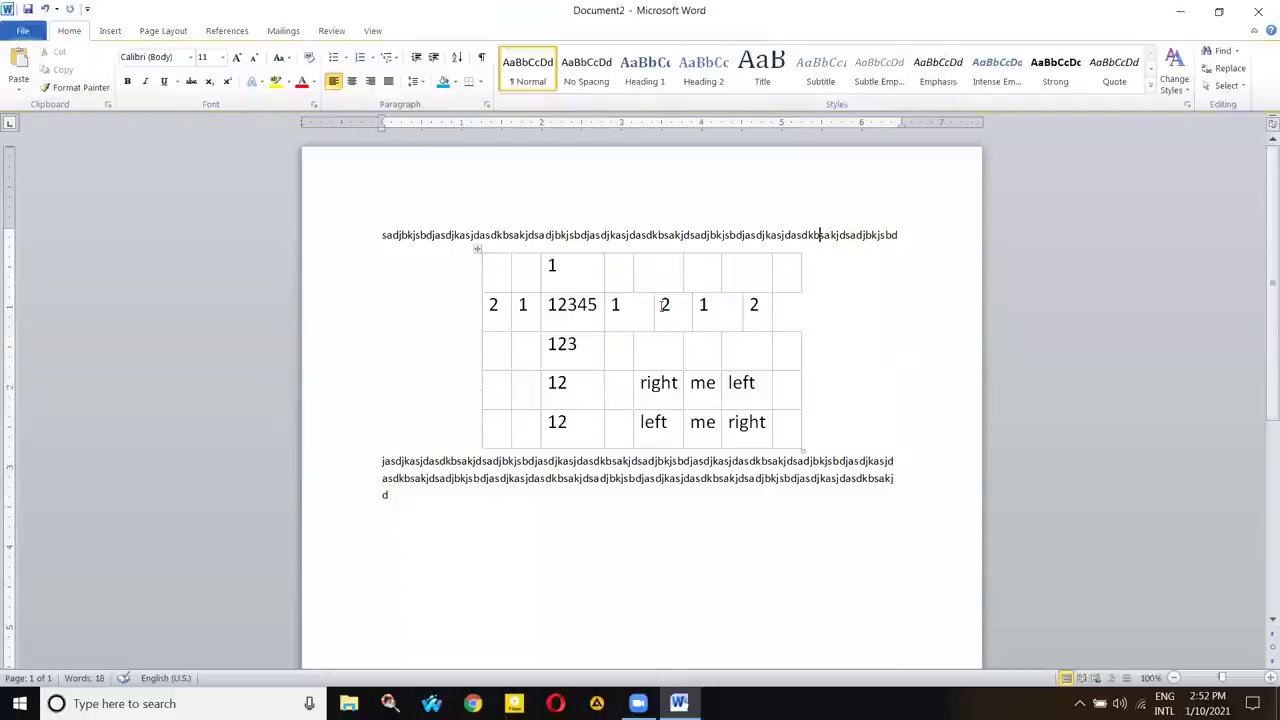
- Open and close the Insert > Table options, then place the caret in the top row's 1 cell
click(110, 32)
click(124, 72)
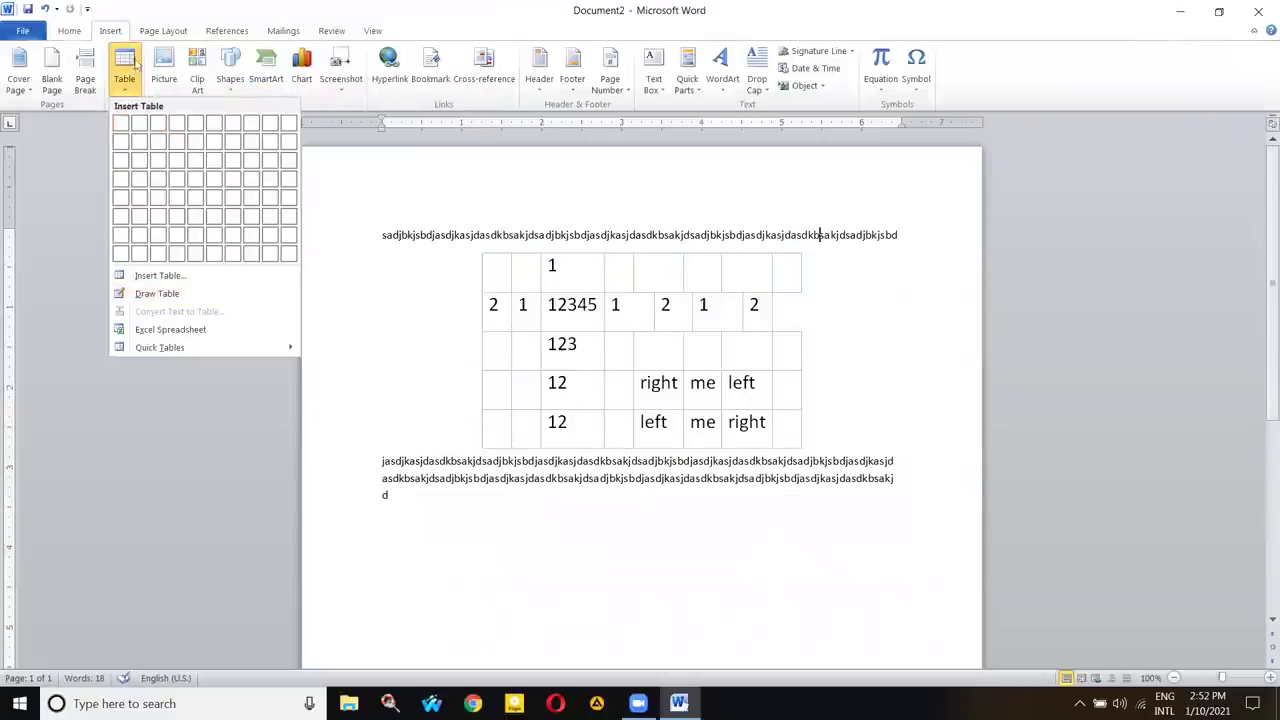
click(592, 338)
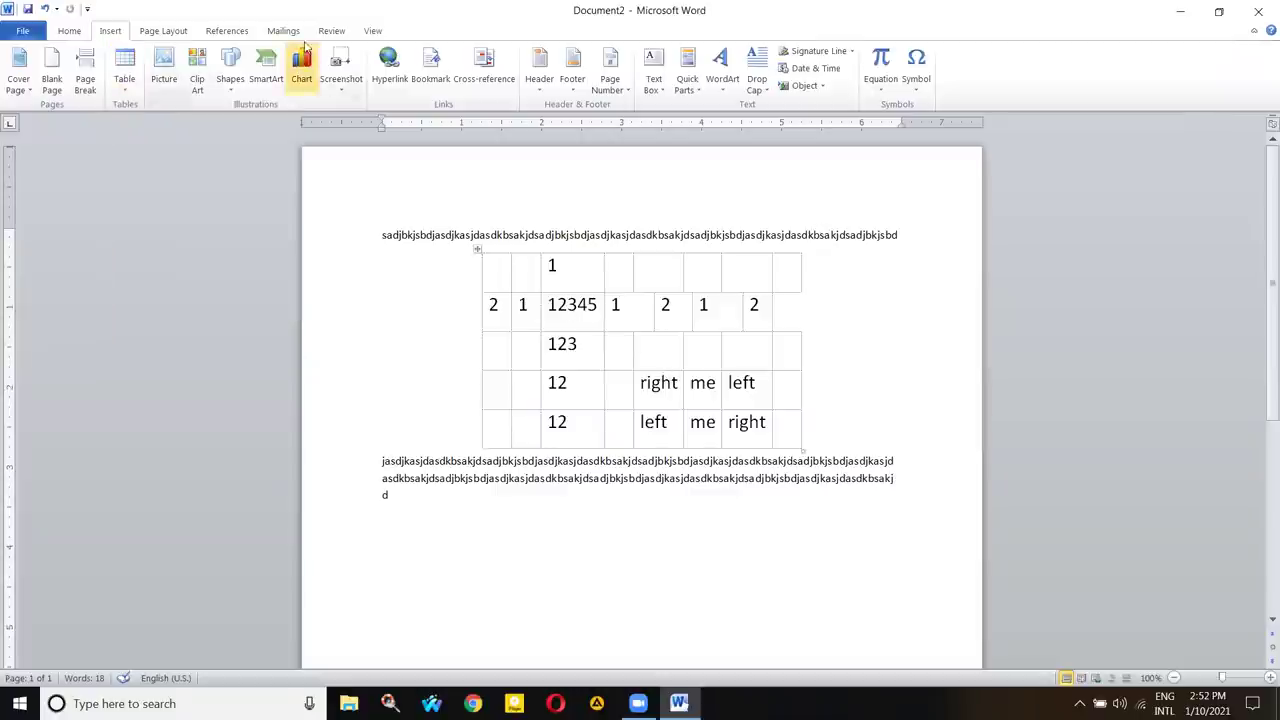
click(560, 266)
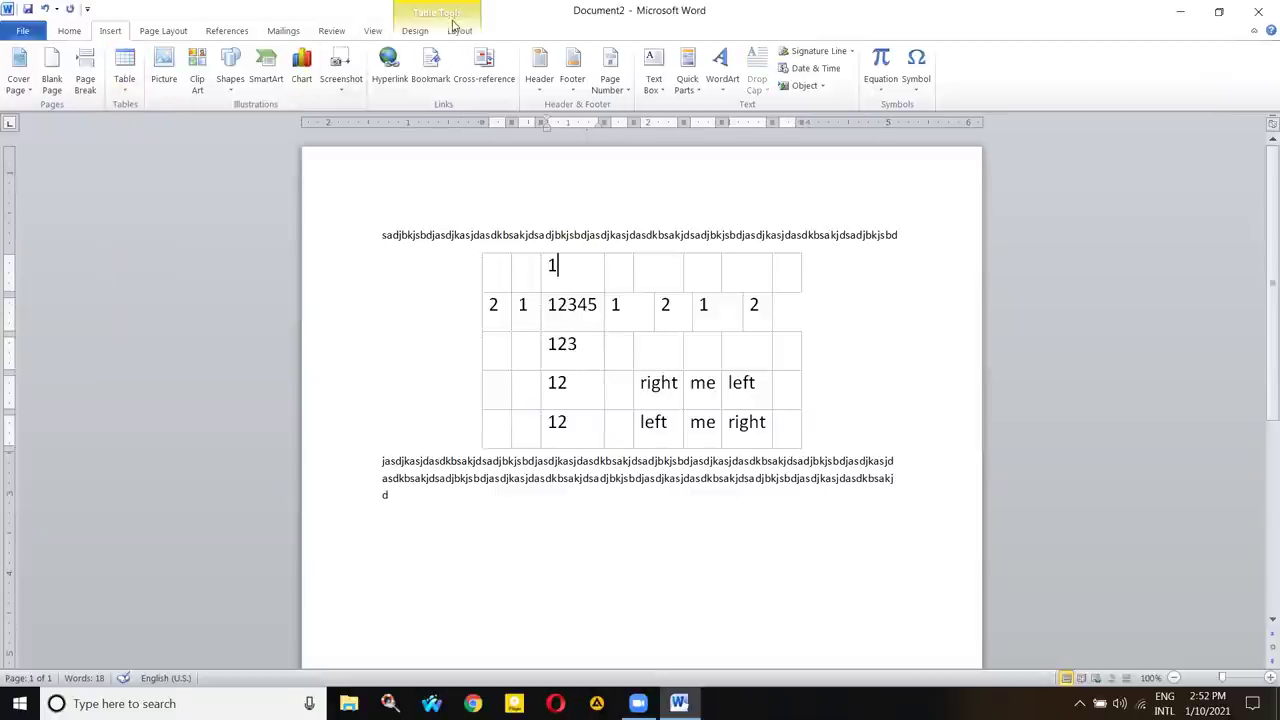
- Dismiss the Delete Cells prompt and undo to restore the 2 cell in row two
click(459, 30)
click(138, 85)
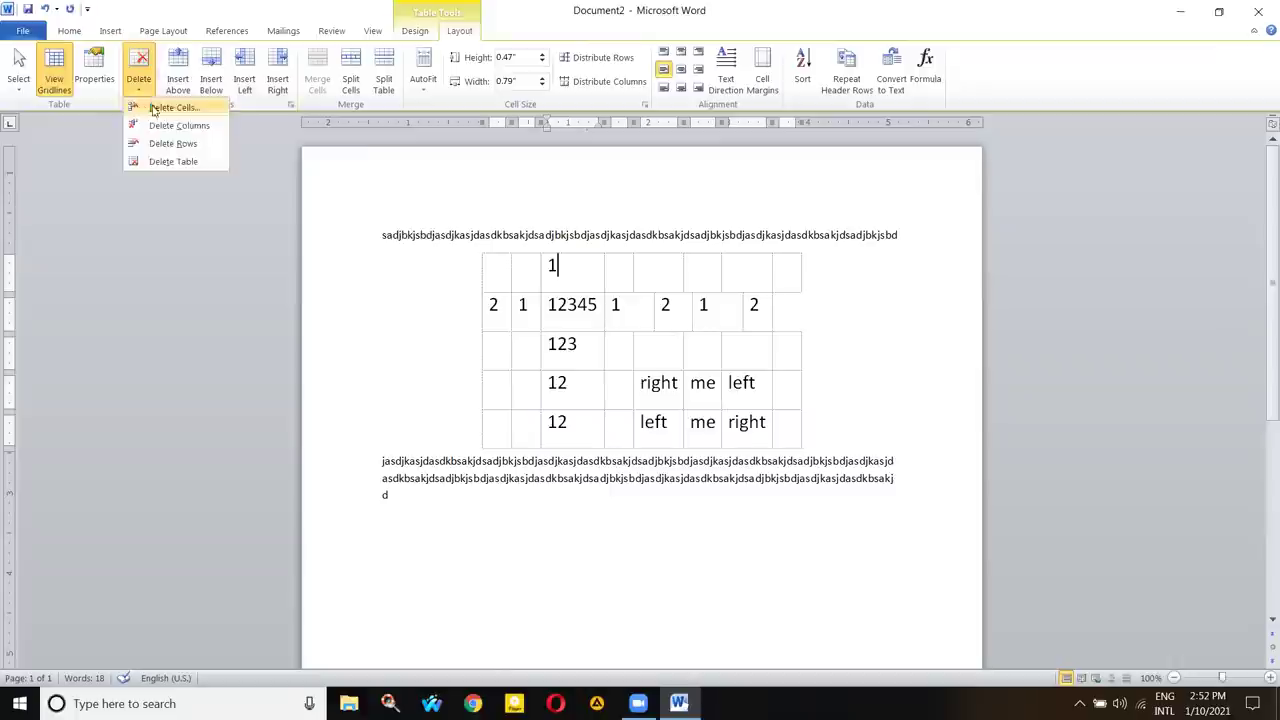
click(162, 106)
click(619, 309)
key(Escape)
click(622, 310)
key(ctrl+z)
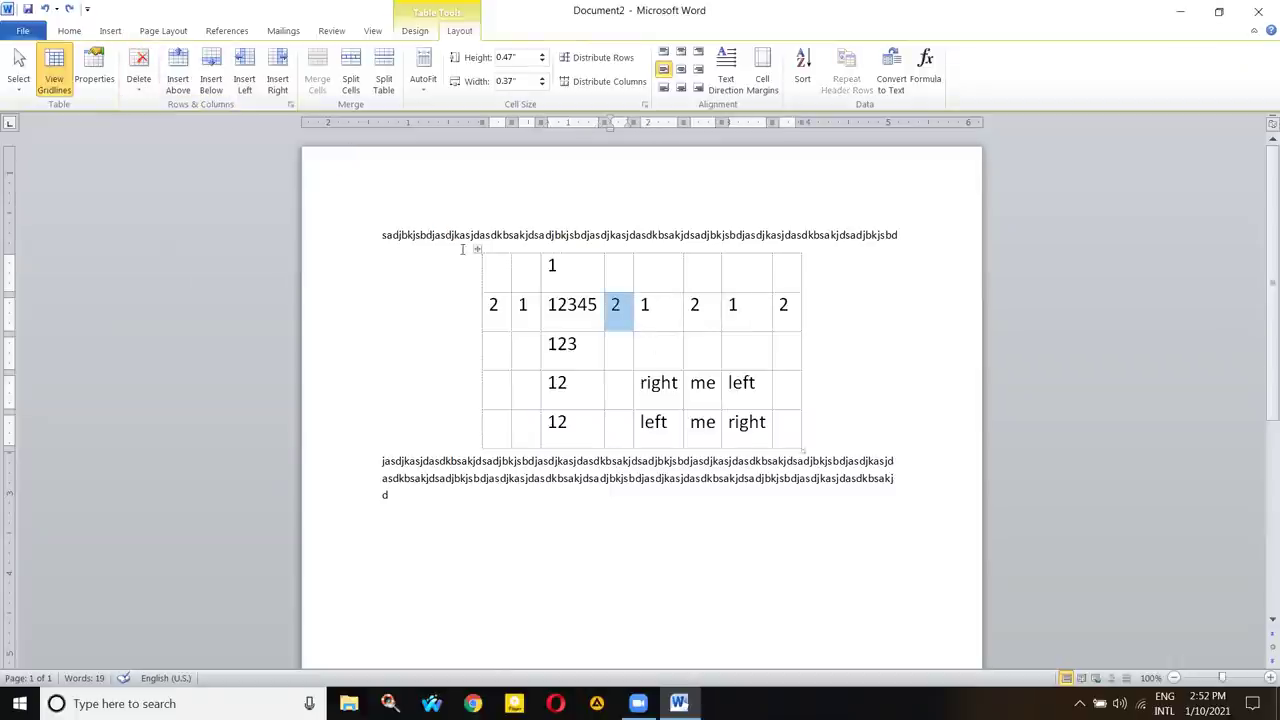
- Cancel a shift-cells-up deletion, then type 3 in the empty cell below the 2
click(139, 85)
click(158, 106)
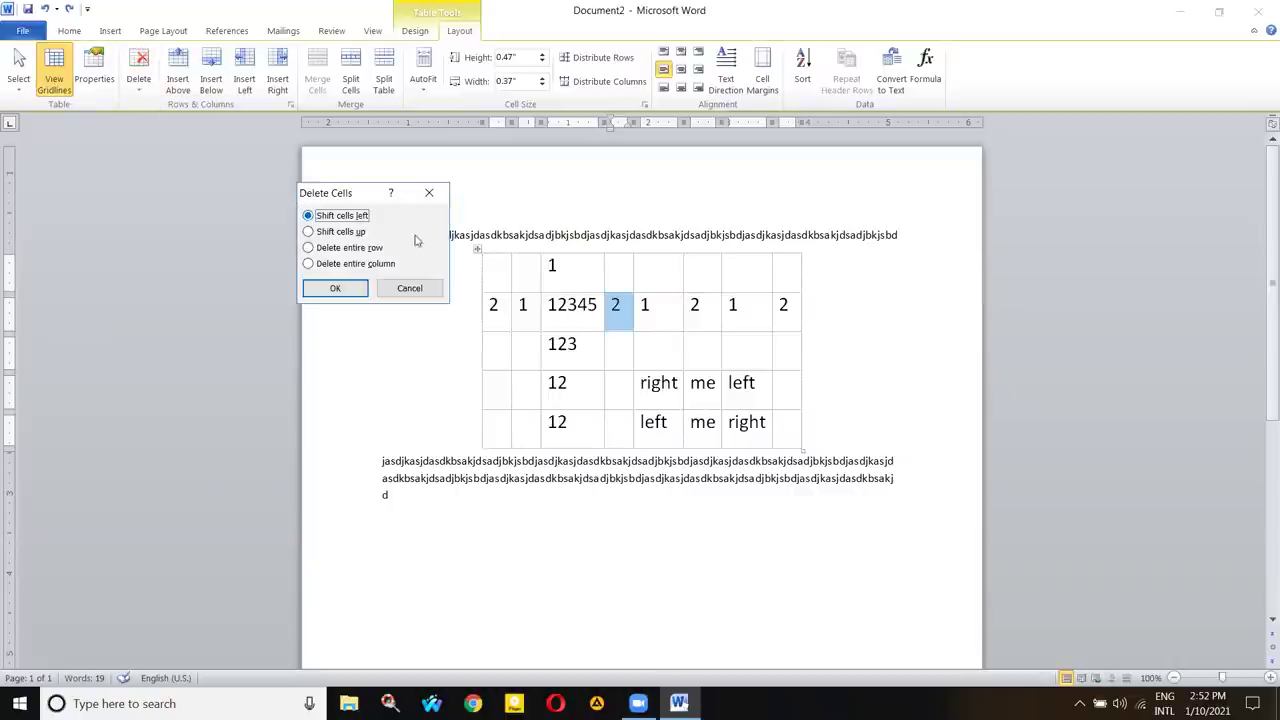
click(341, 232)
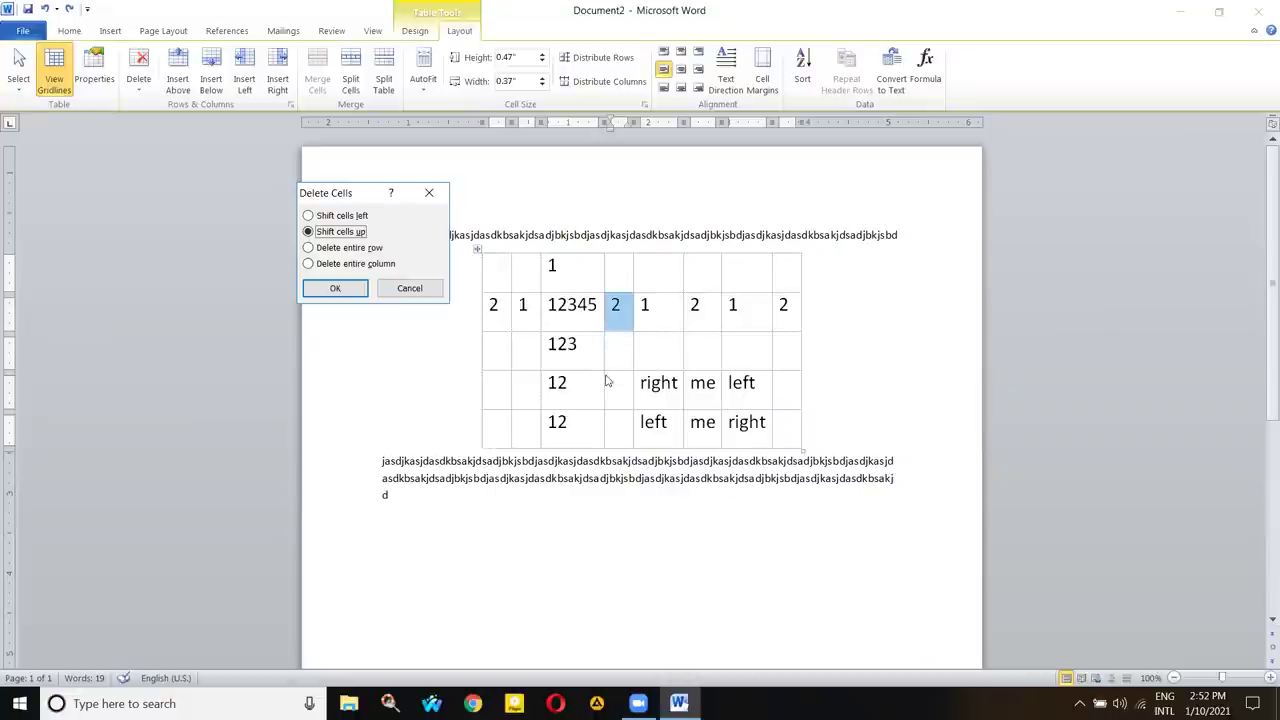
click(412, 288)
click(604, 343)
click(614, 346)
text(3)
click(137, 75)
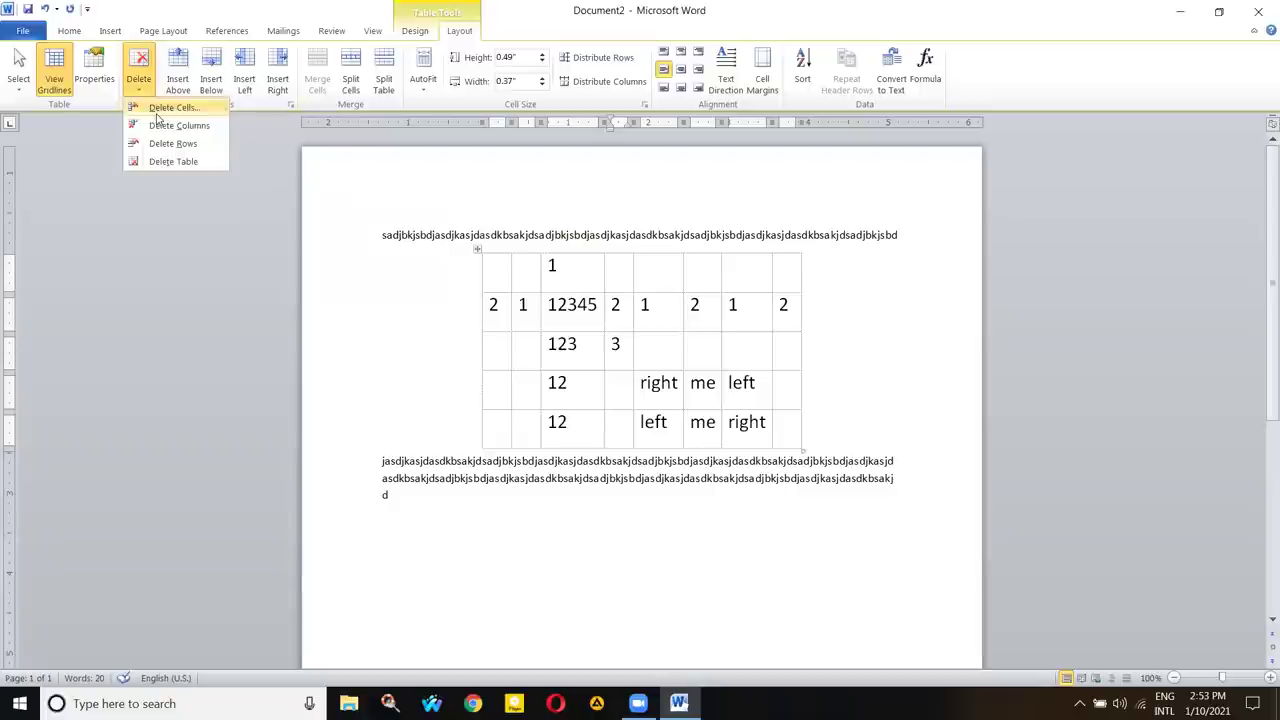
click(172, 107)
click(341, 232)
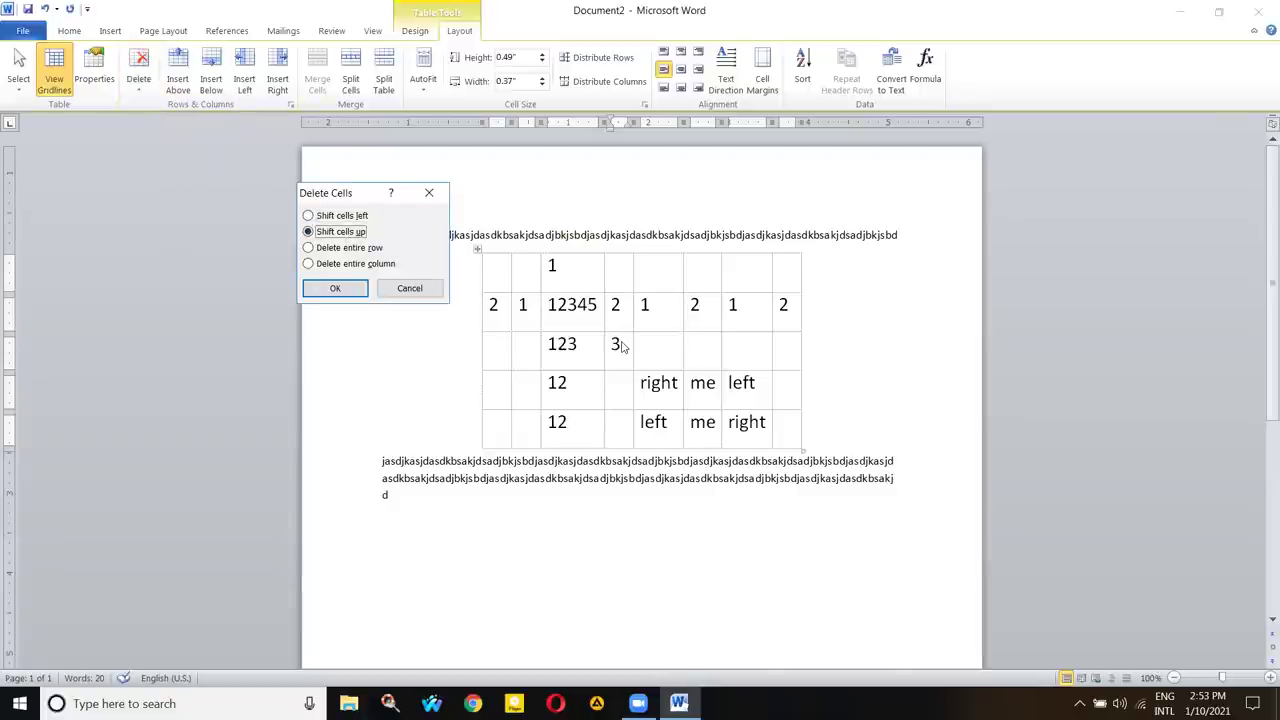
click(350, 291)
text(3)
click(606, 306)
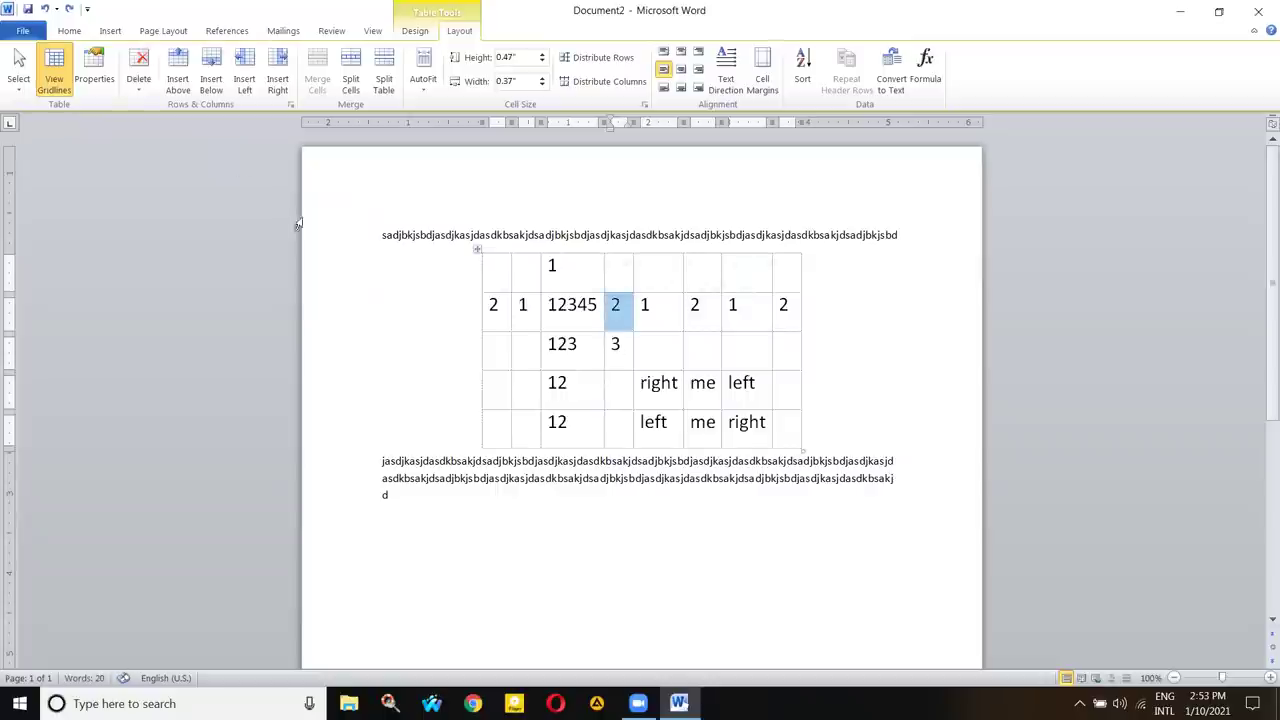
click(139, 80)
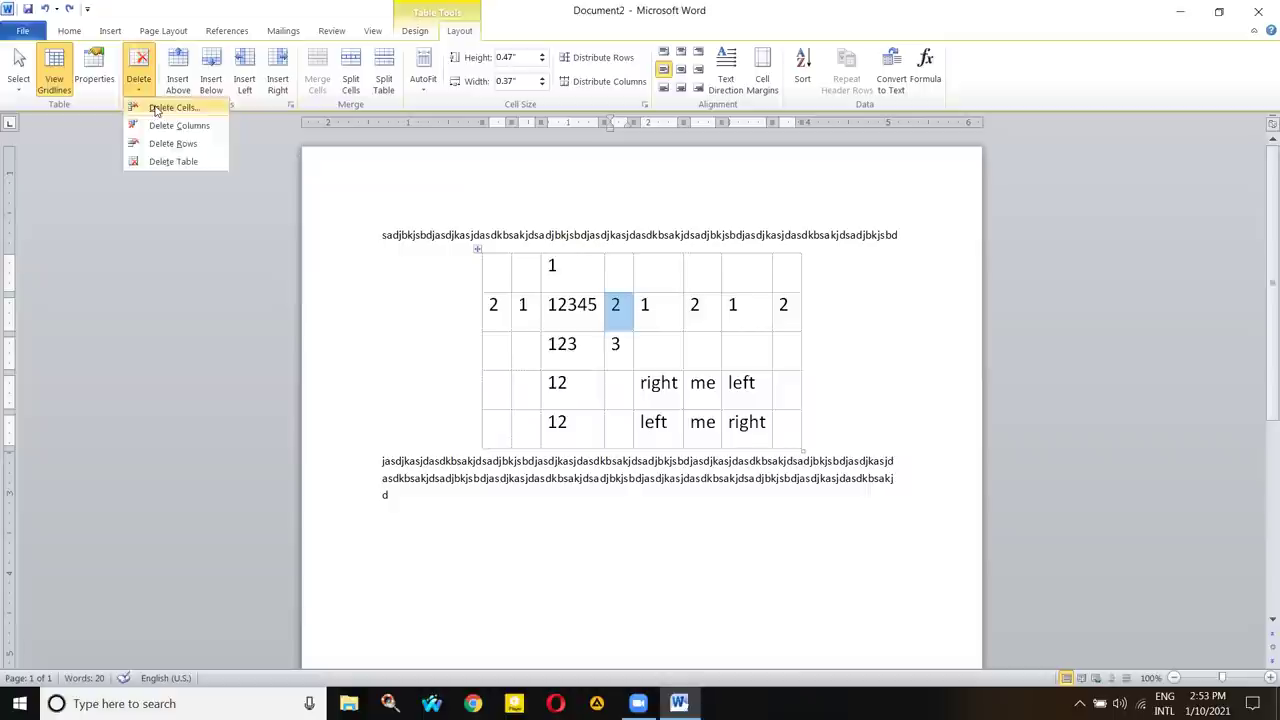
click(172, 107)
click(355, 231)
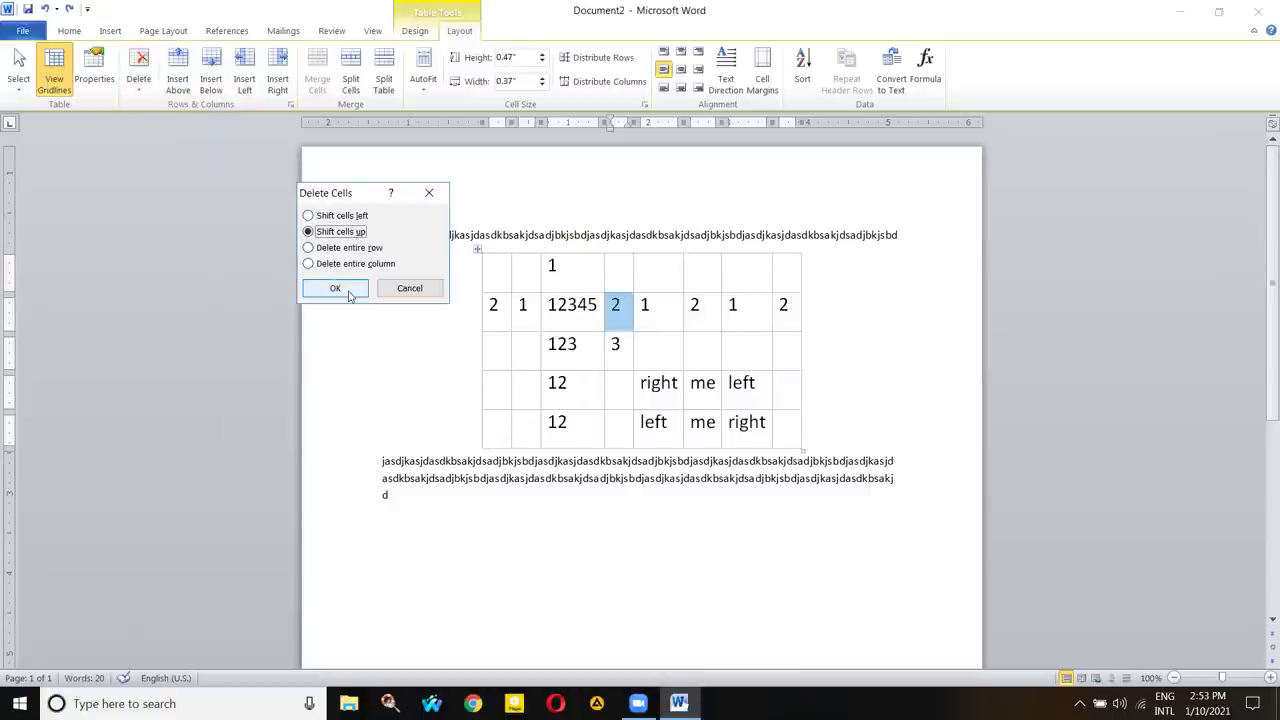
click(336, 289)
click(612, 350)
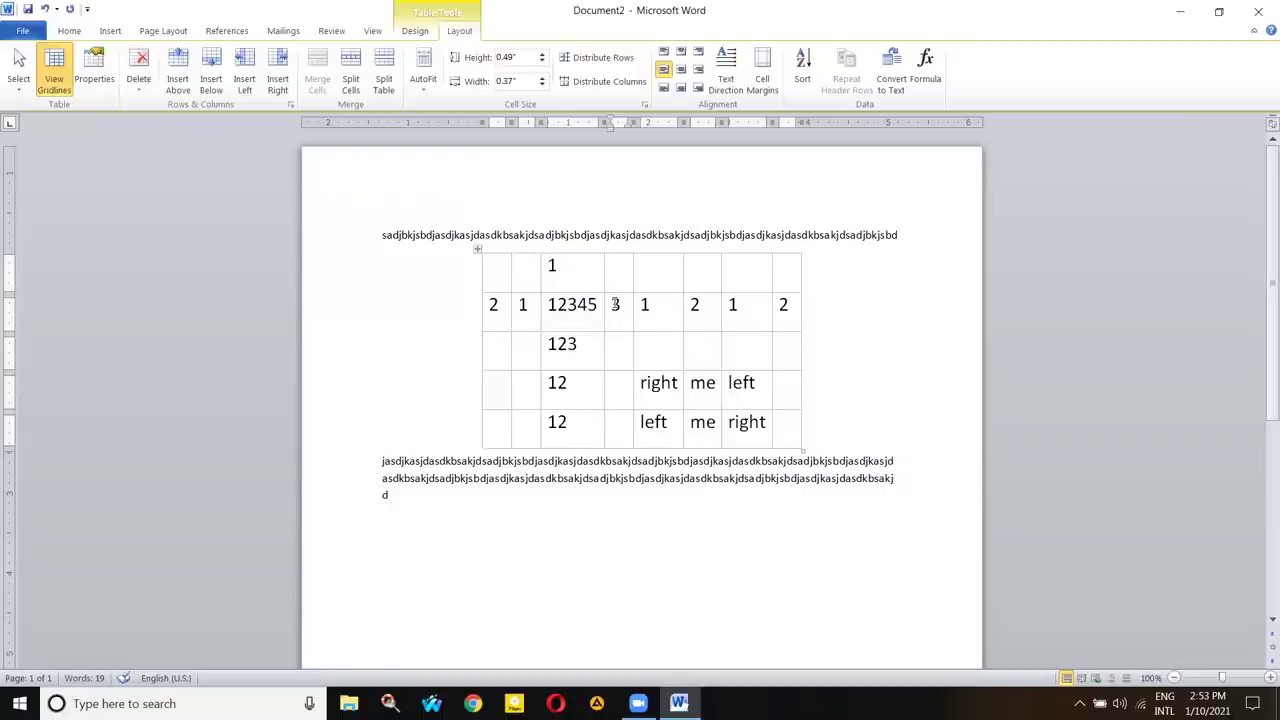
key(ctrl+z)
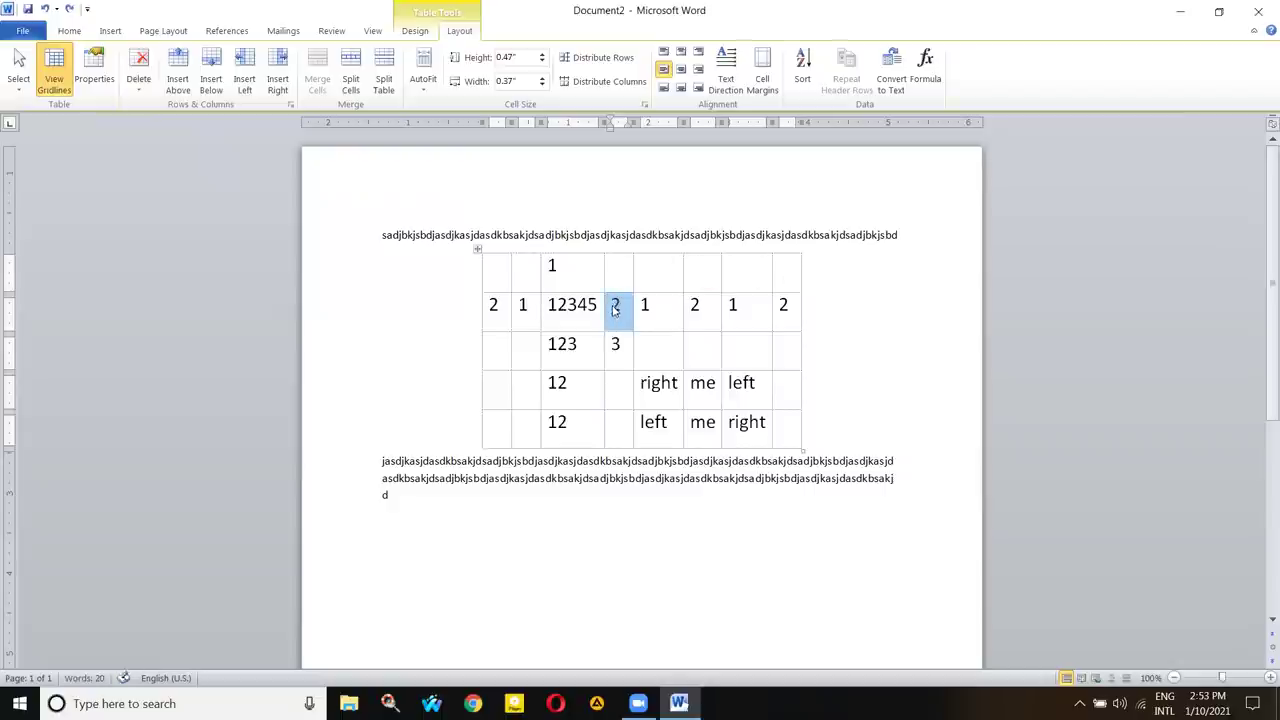
- Delete the entire second row via Delete Cells, then undo the deletion
click(145, 86)
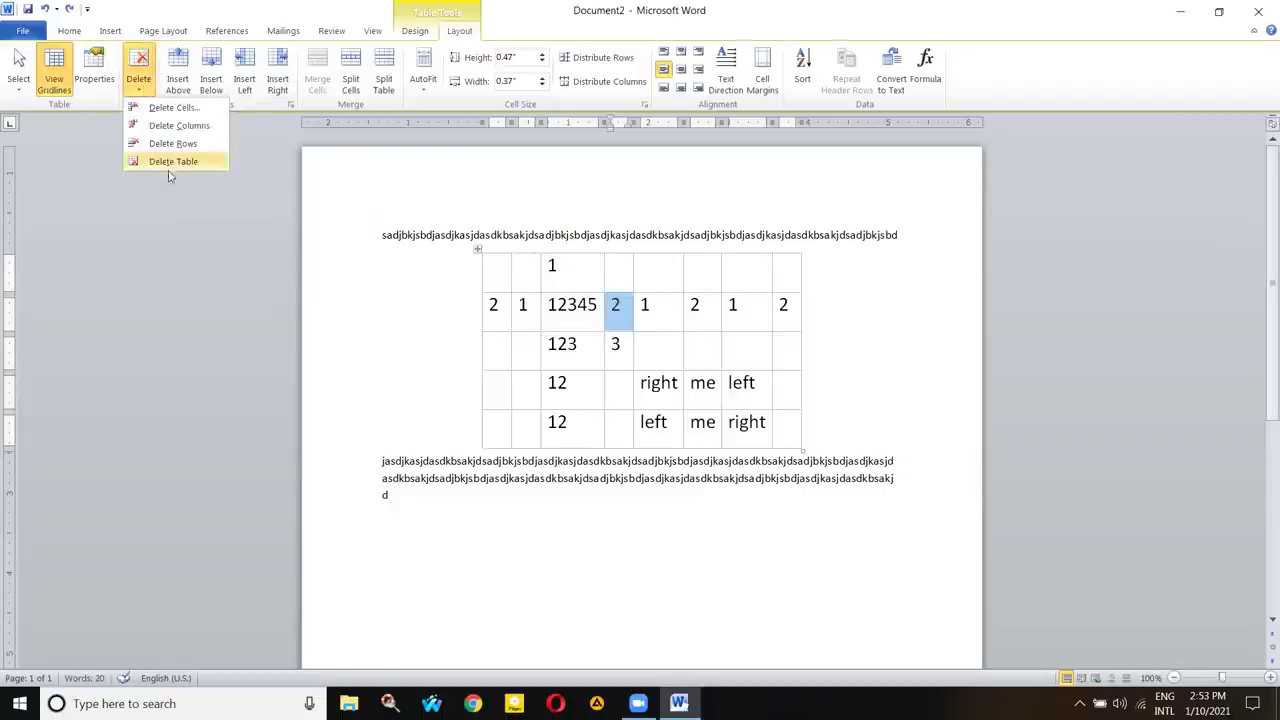
click(169, 108)
click(350, 247)
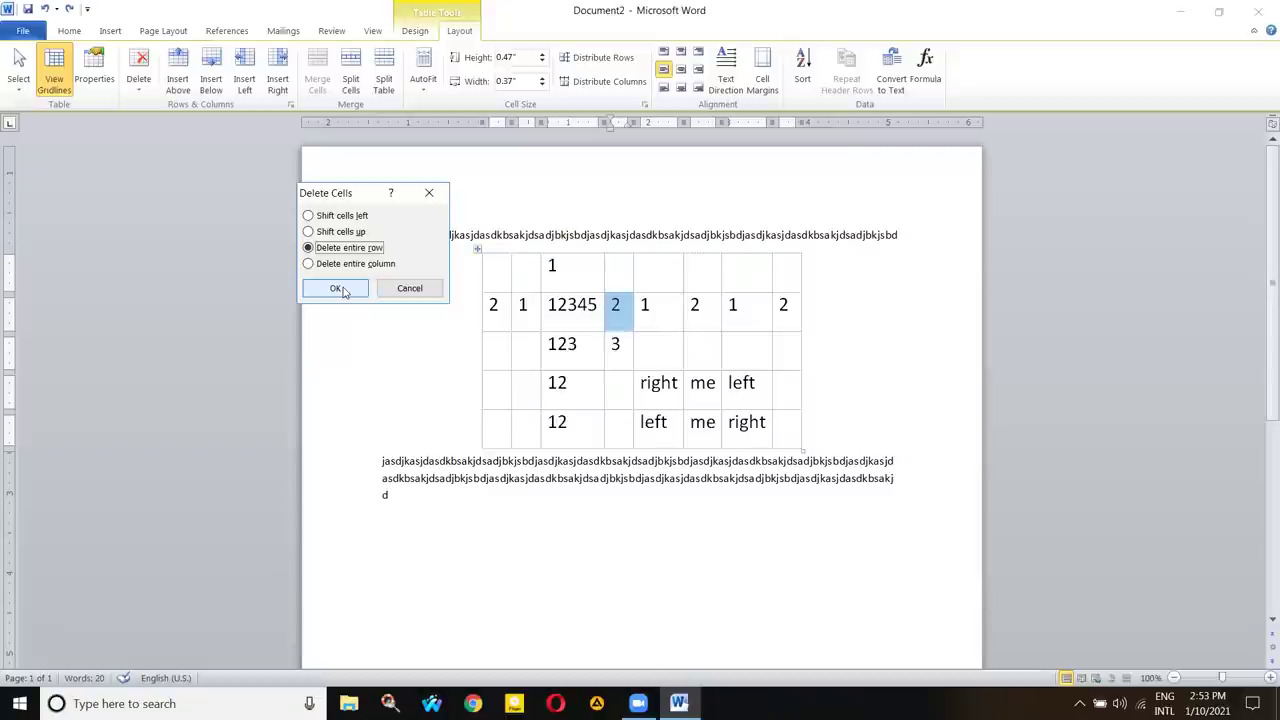
click(337, 288)
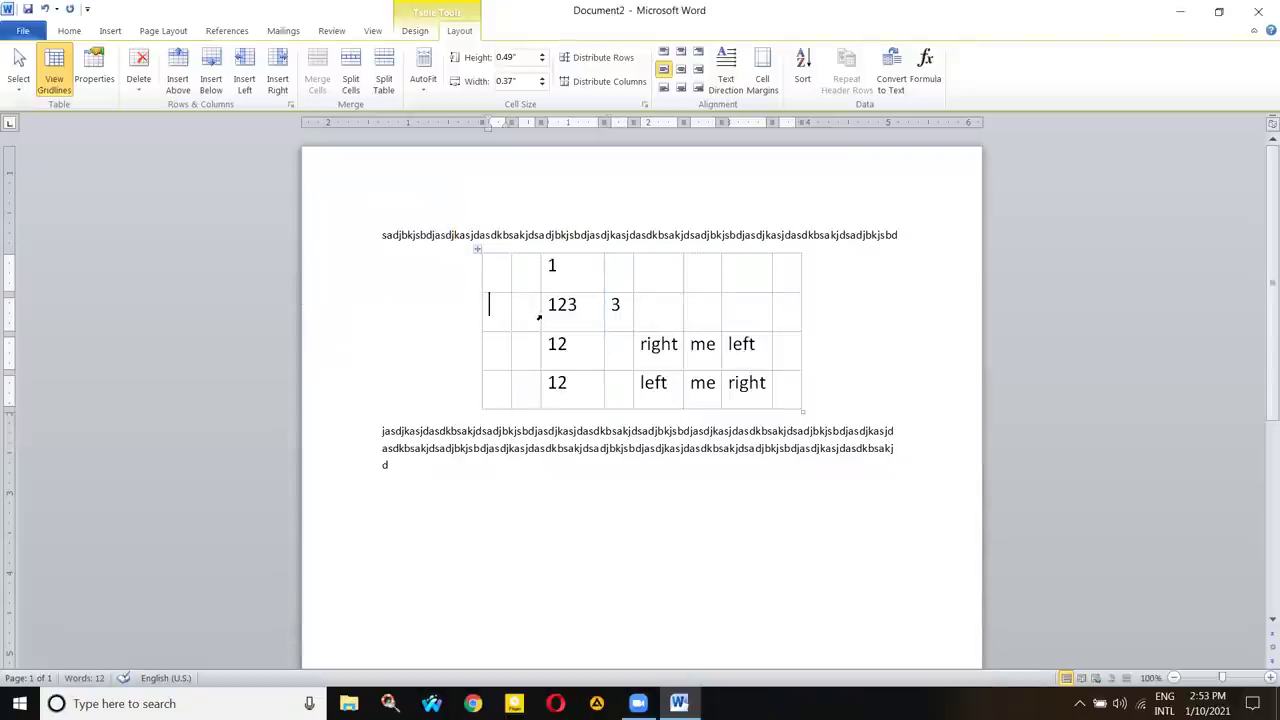
key(ctrl+z)
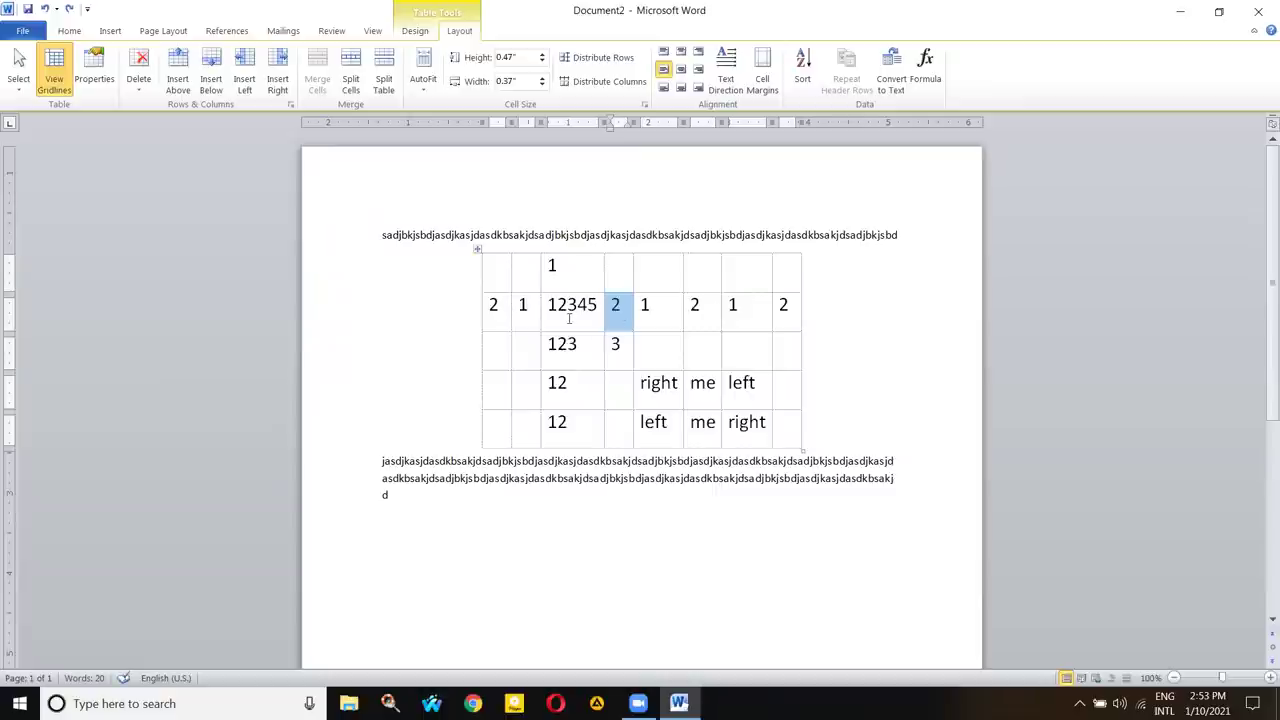
- In Delete Cells, pick Delete entire column for the column holding 2 and 3
click(619, 312)
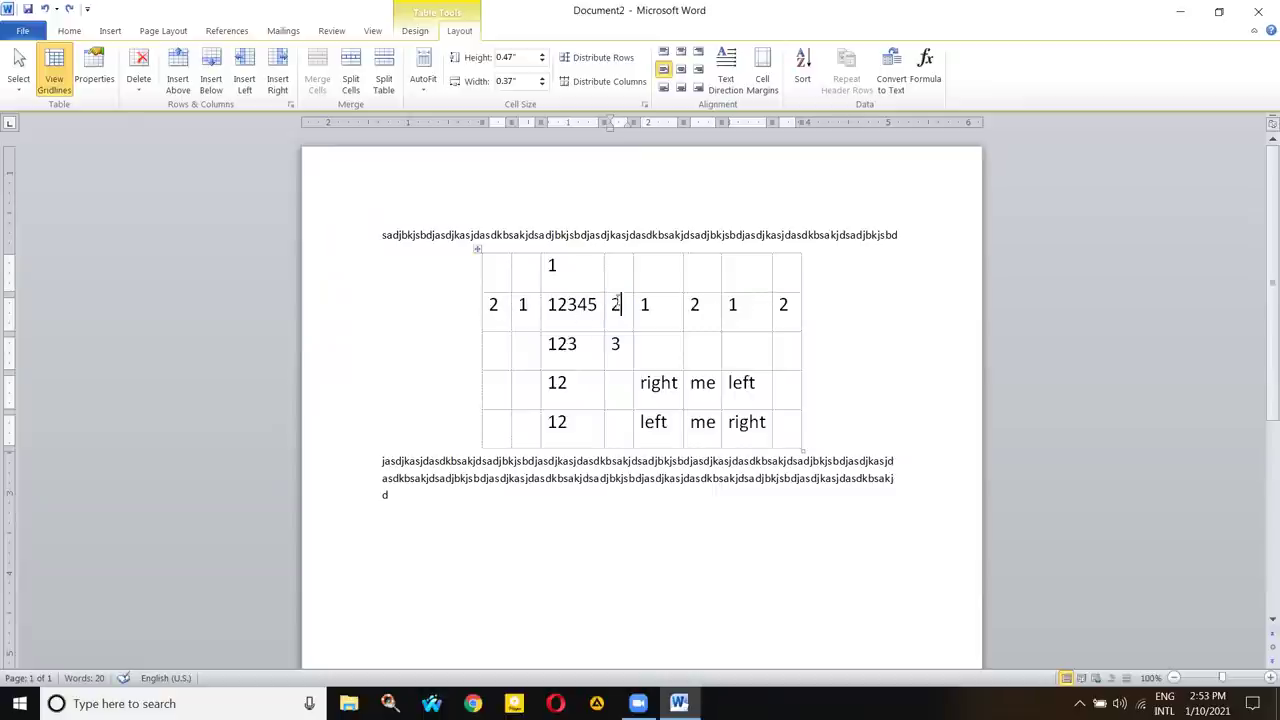
click(139, 80)
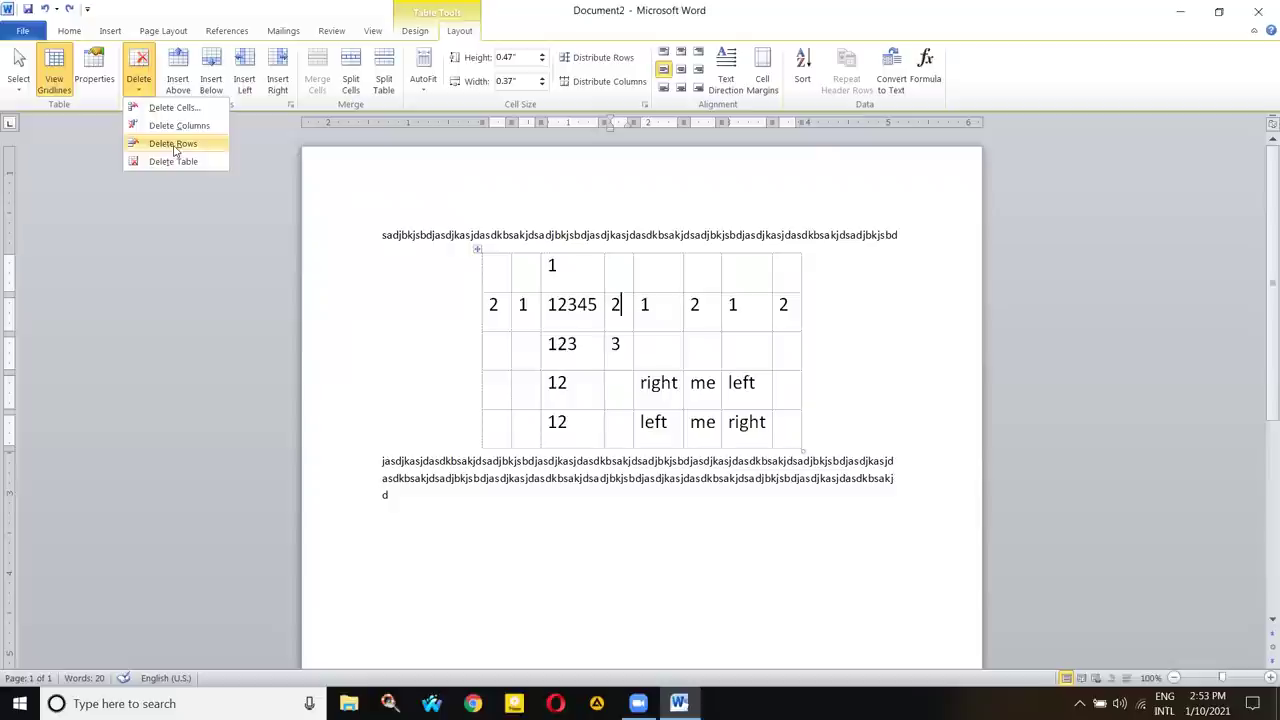
click(172, 108)
click(340, 264)
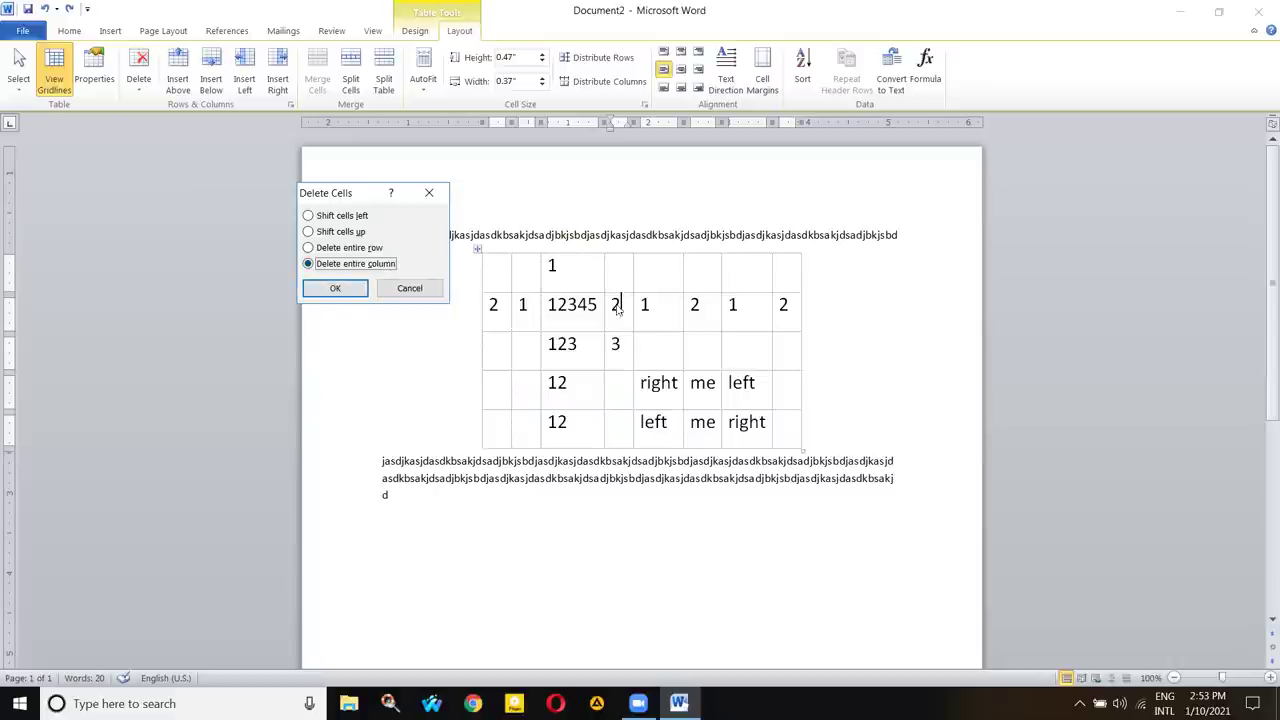
click(348, 289)
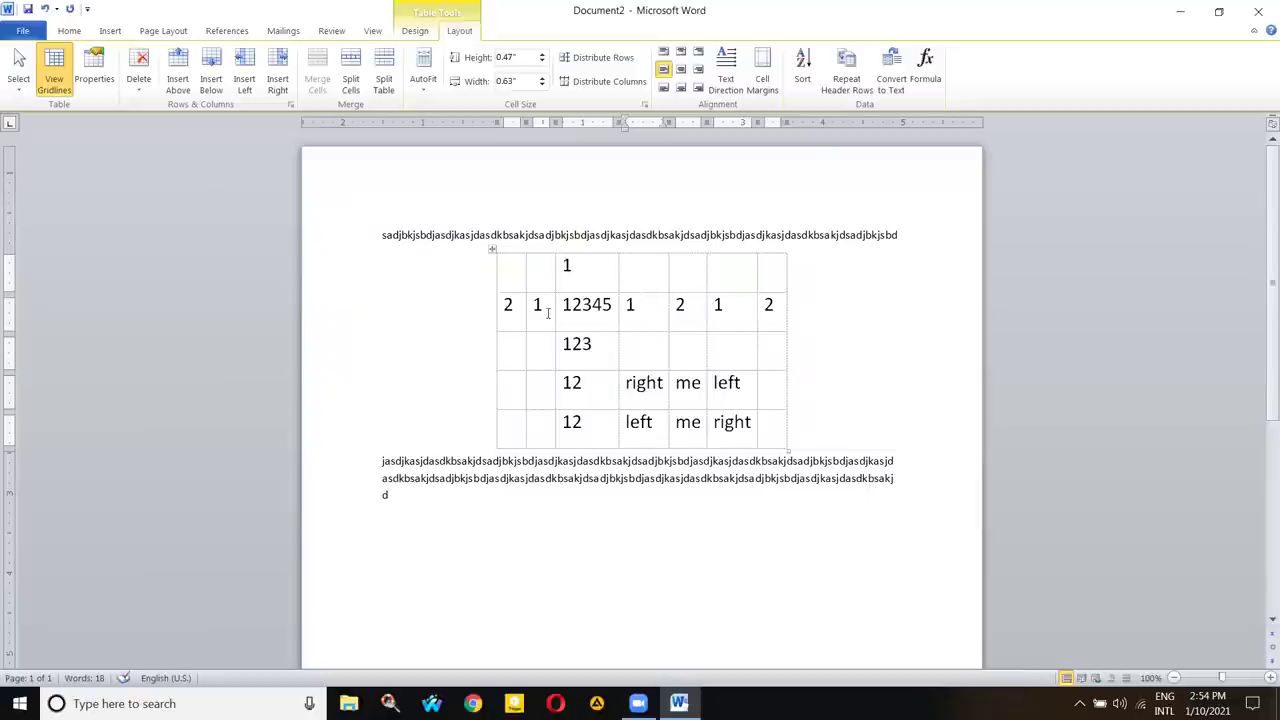
key(ctrl+z)
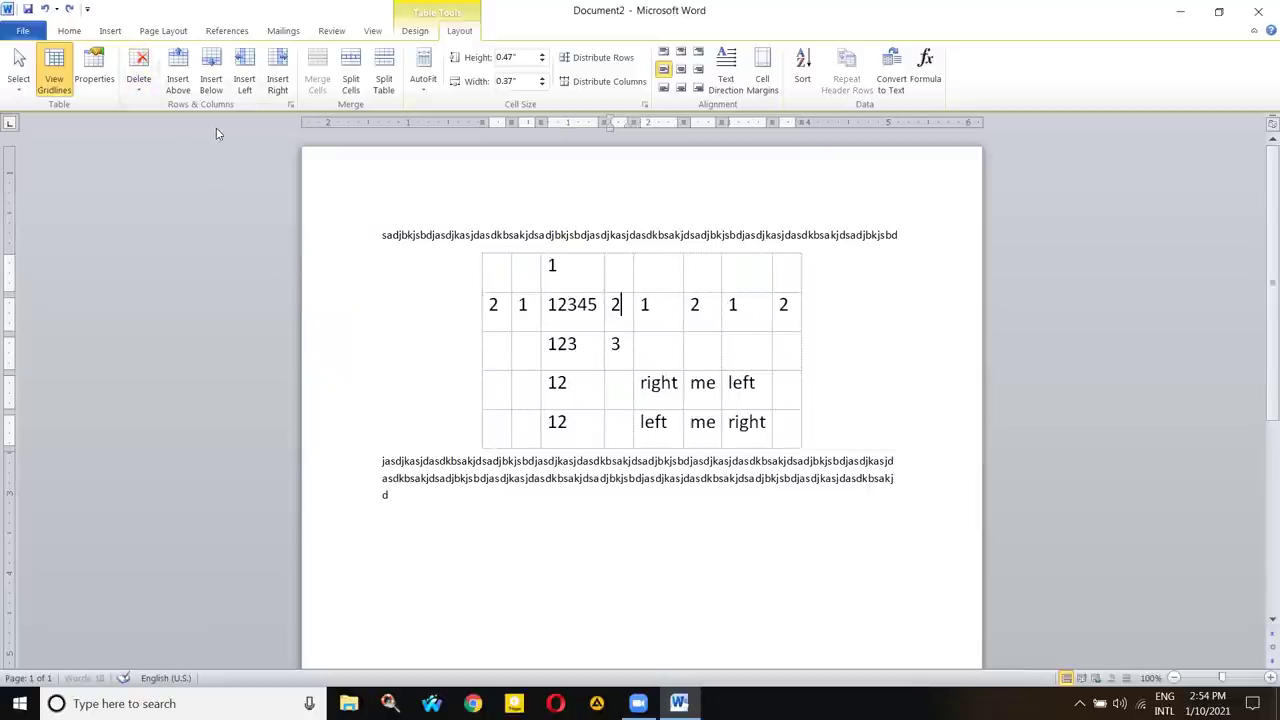
click(139, 78)
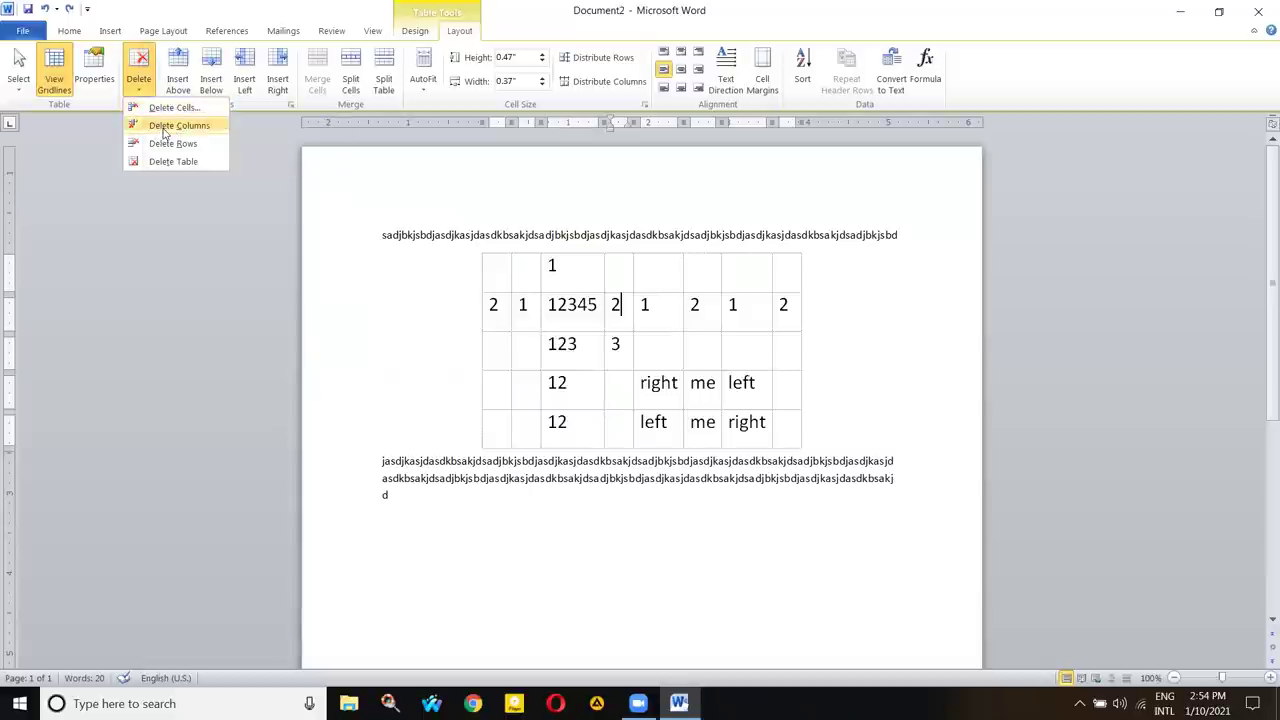
click(165, 128)
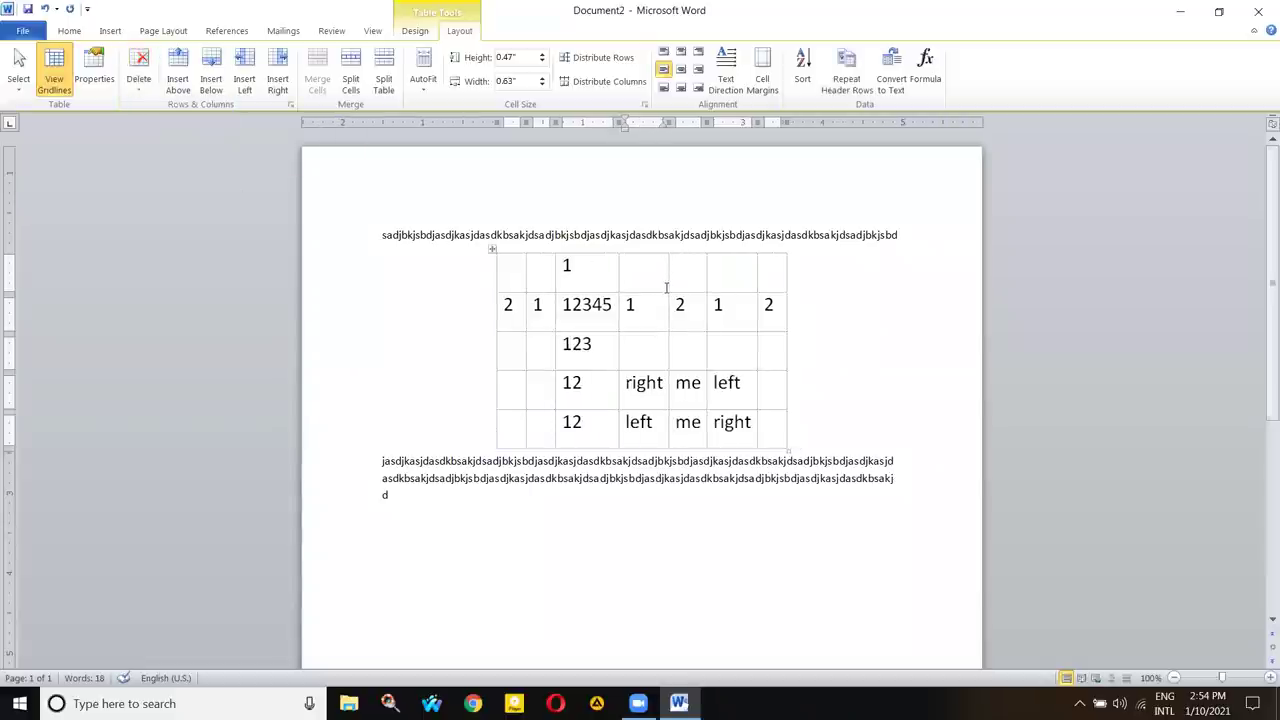
key(ctrl+z)
click(607, 267)
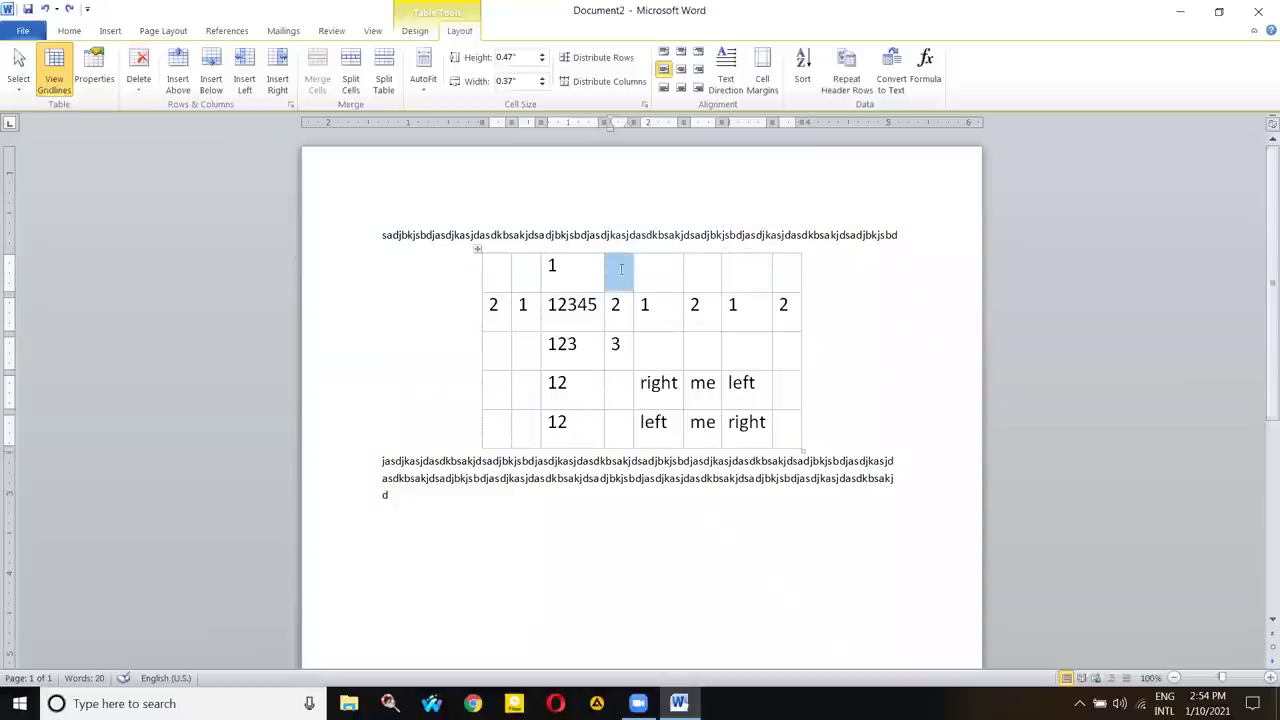
click(618, 267)
click(603, 276)
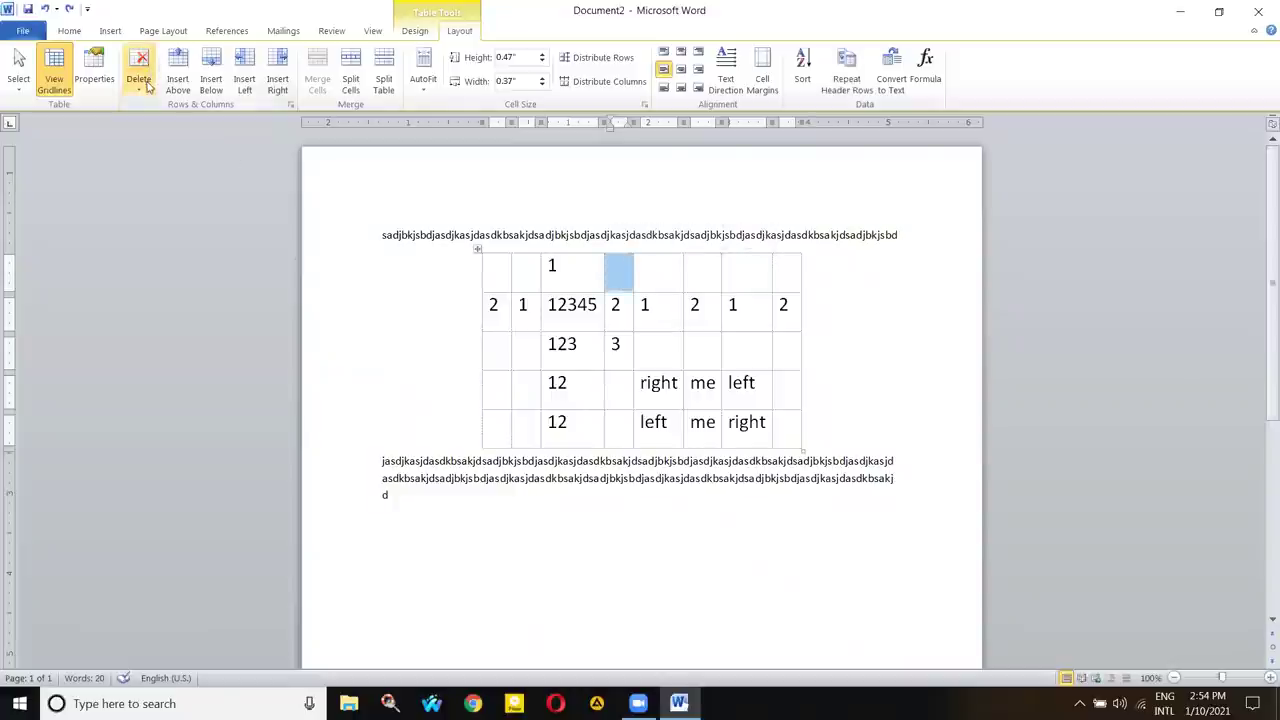
click(140, 80)
click(162, 128)
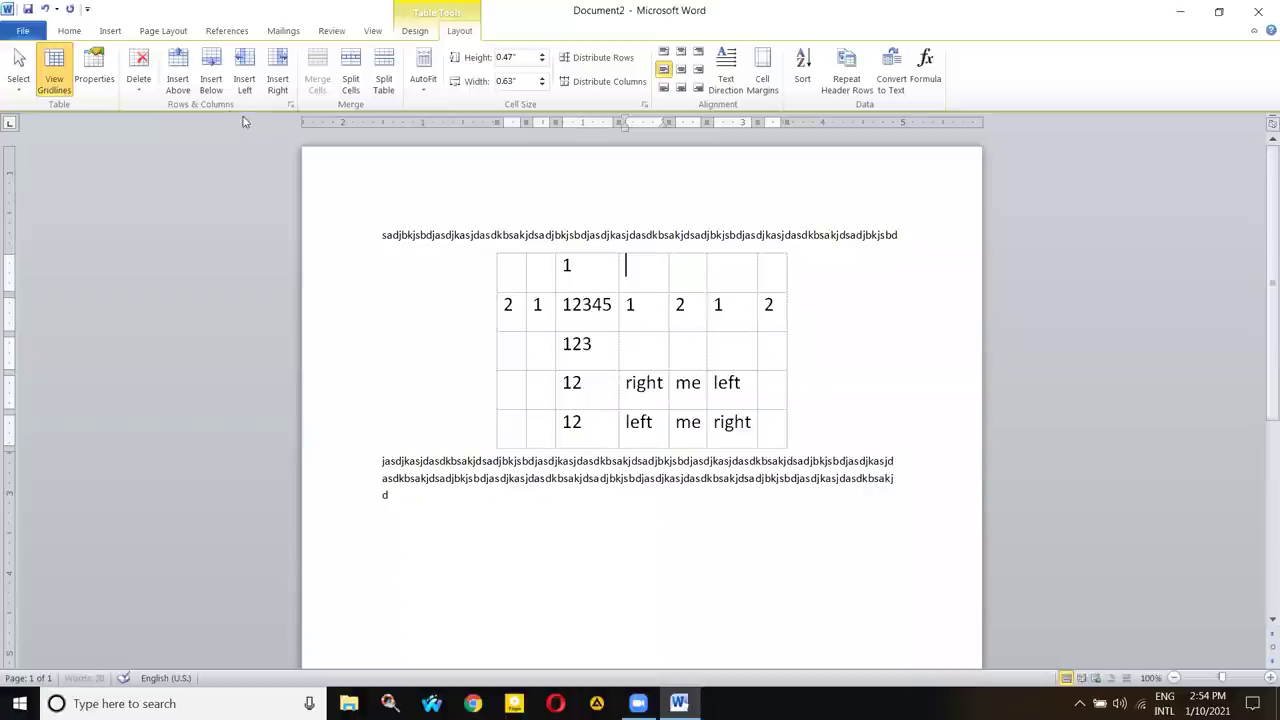
key(ctrl+z)
click(140, 82)
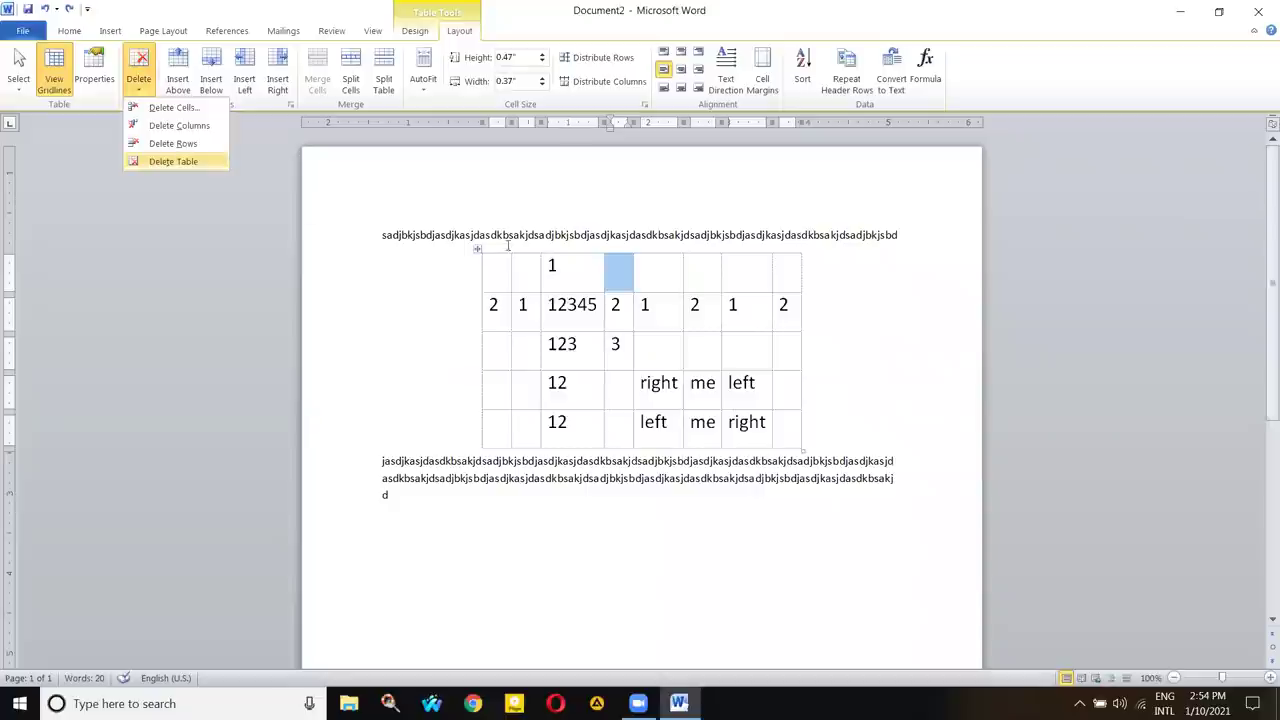
key(r)
key(ctrl+z)
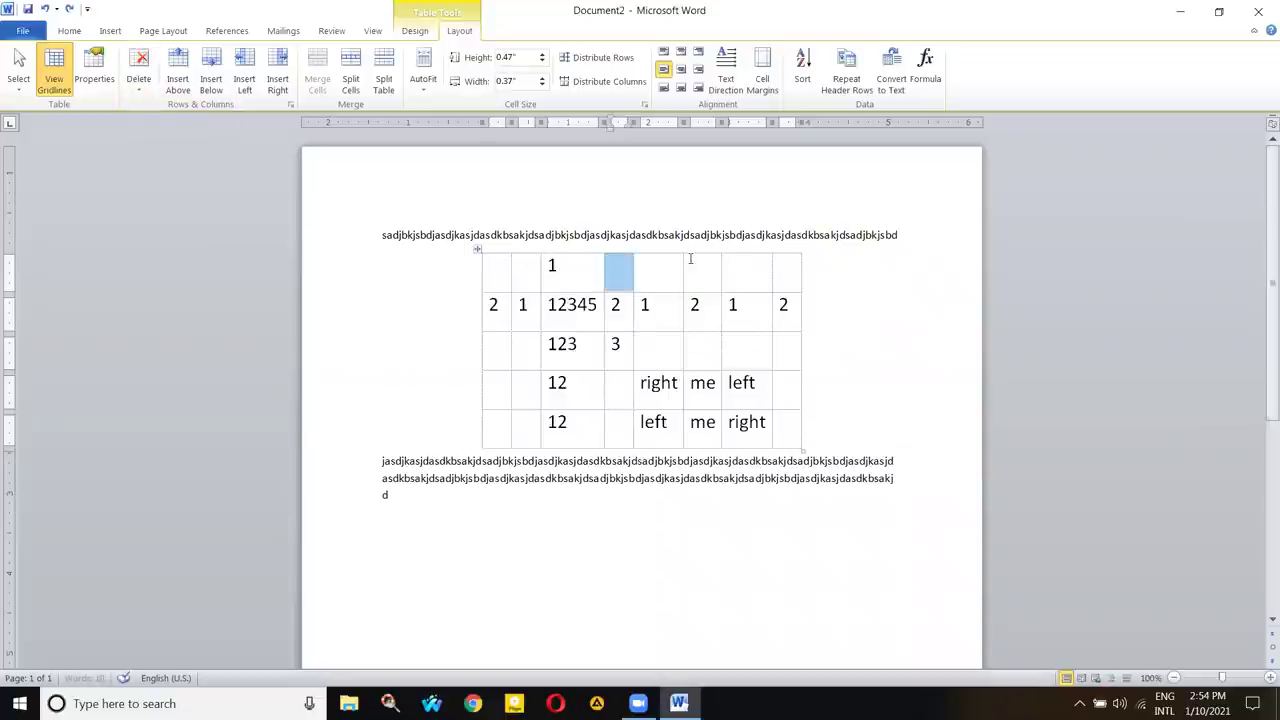
click(139, 82)
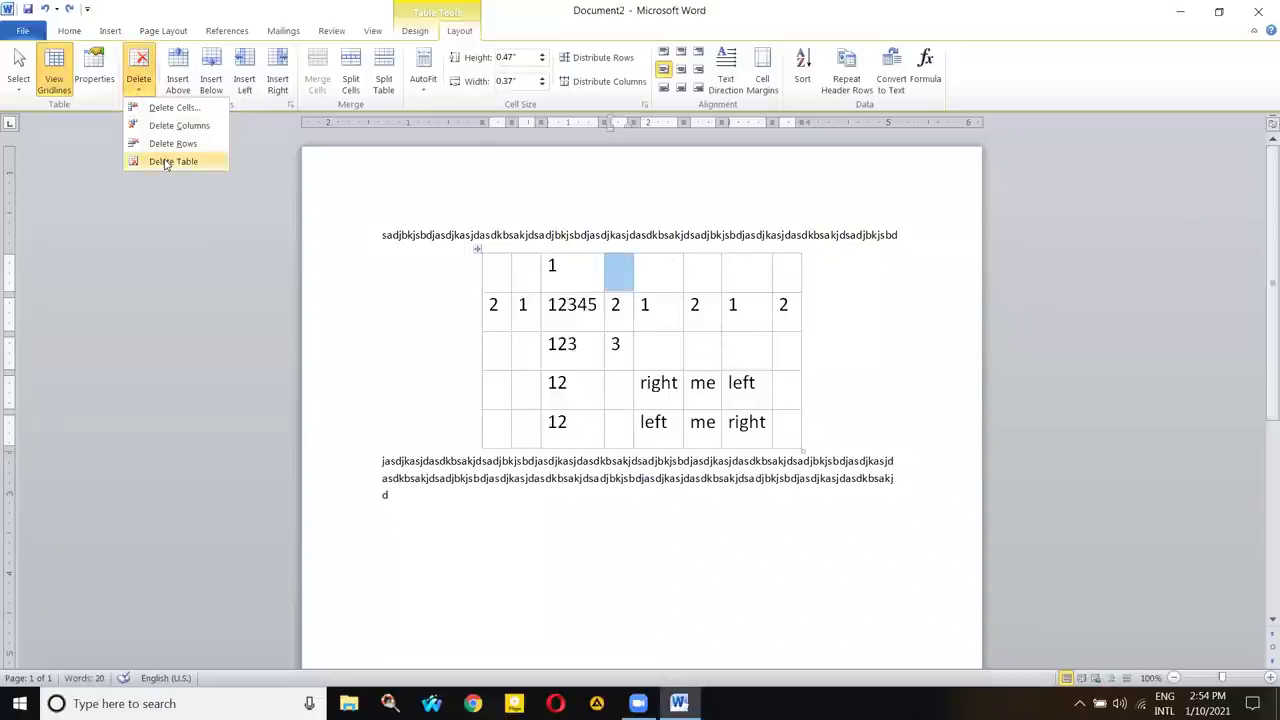
click(150, 163)
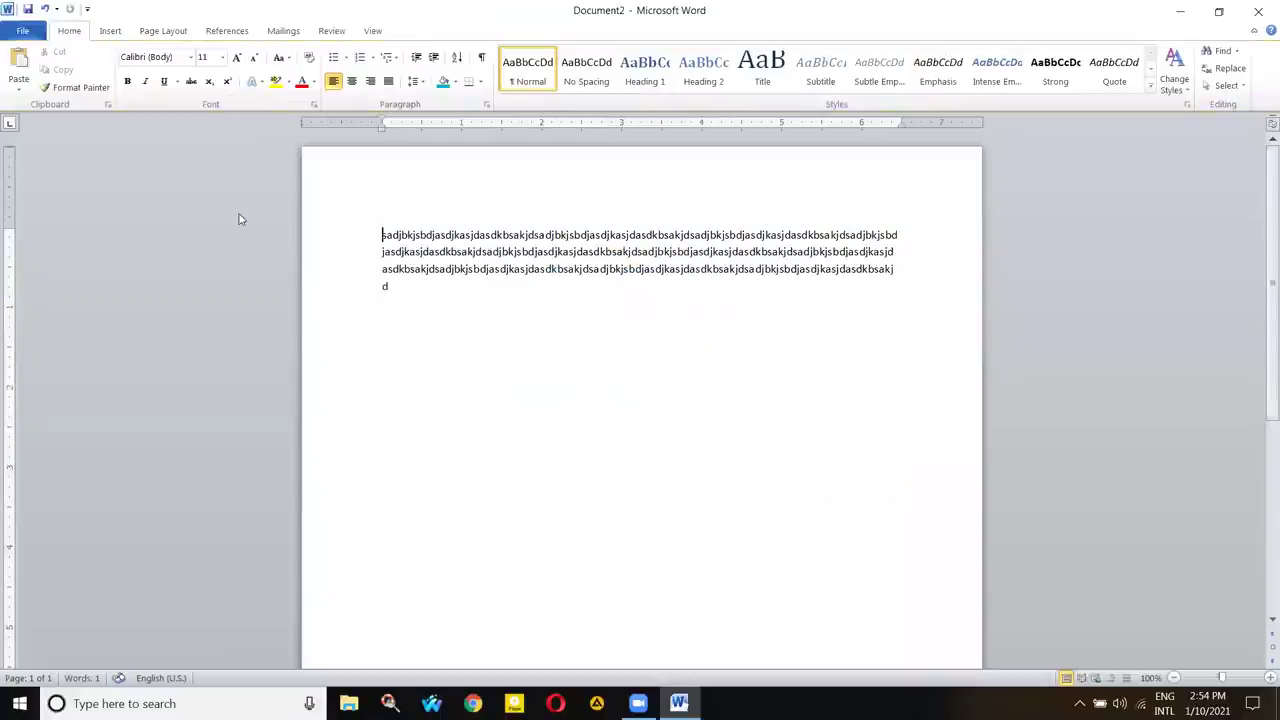
click(508, 291)
key(ctrl+z)
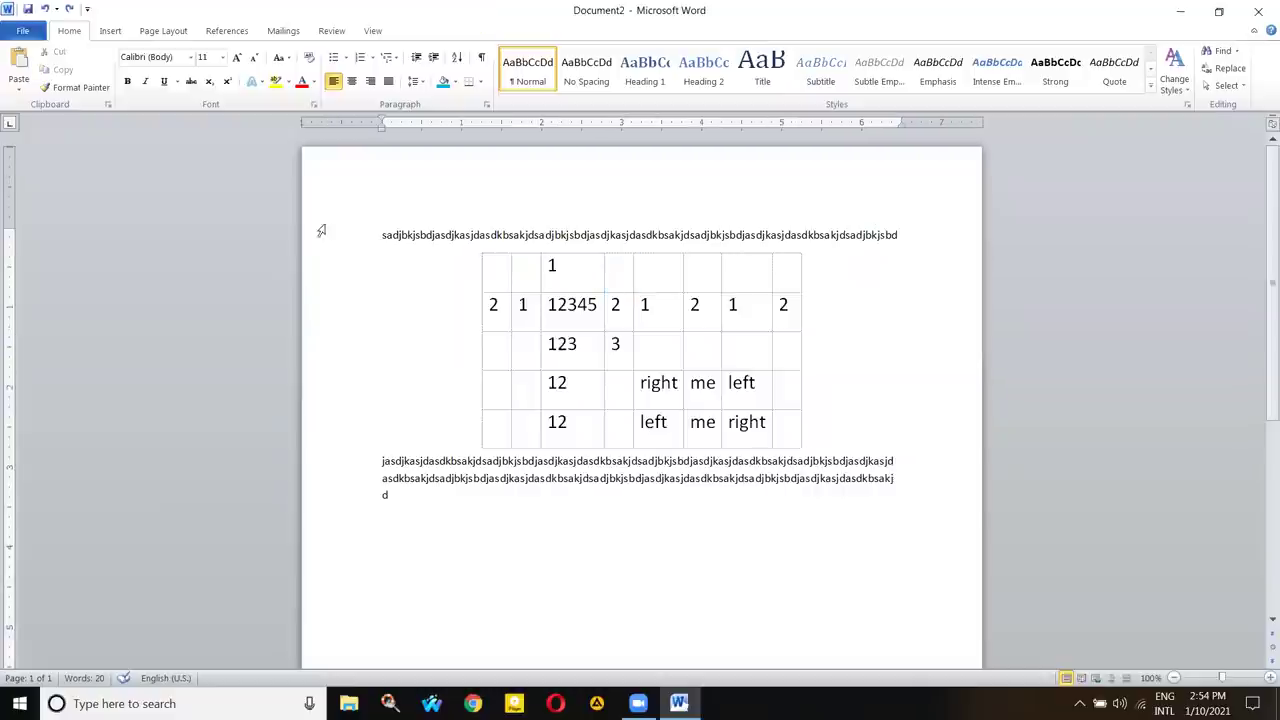
click(479, 250)
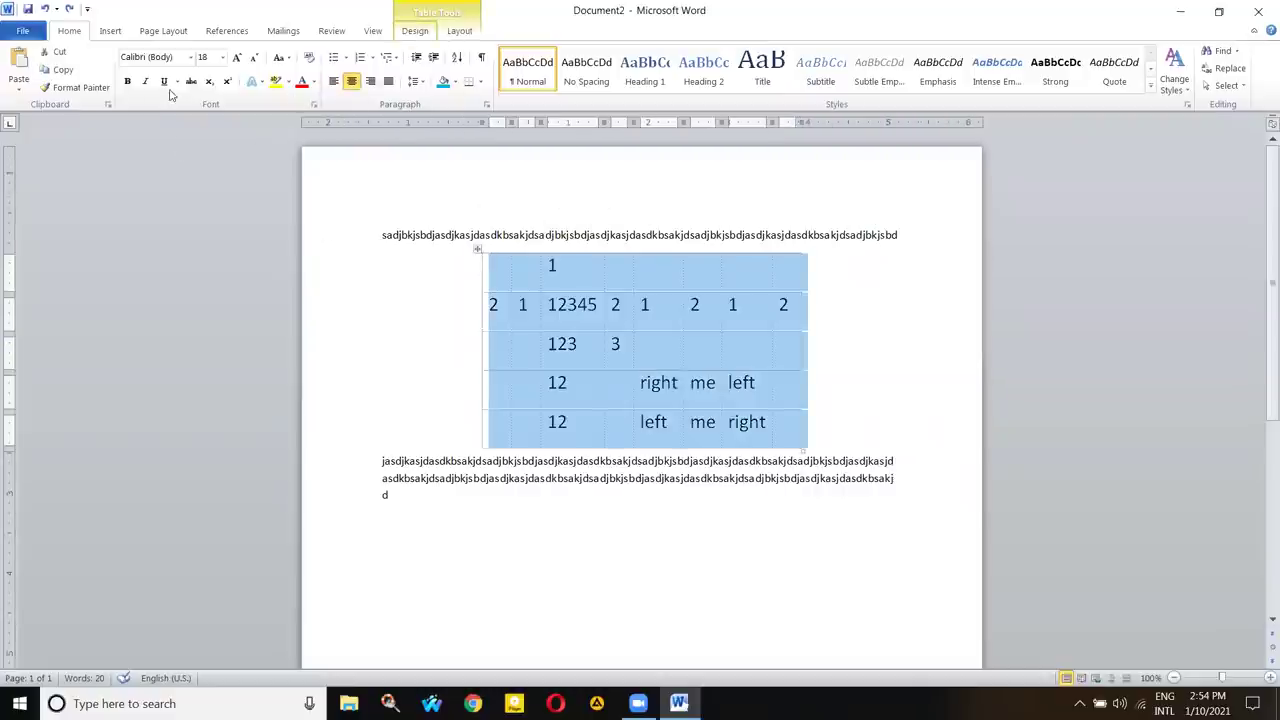
- Insert a blank row below the 2 1 12345 row and return the caret to its 1 cell
scroll(170, 93, down, 8)
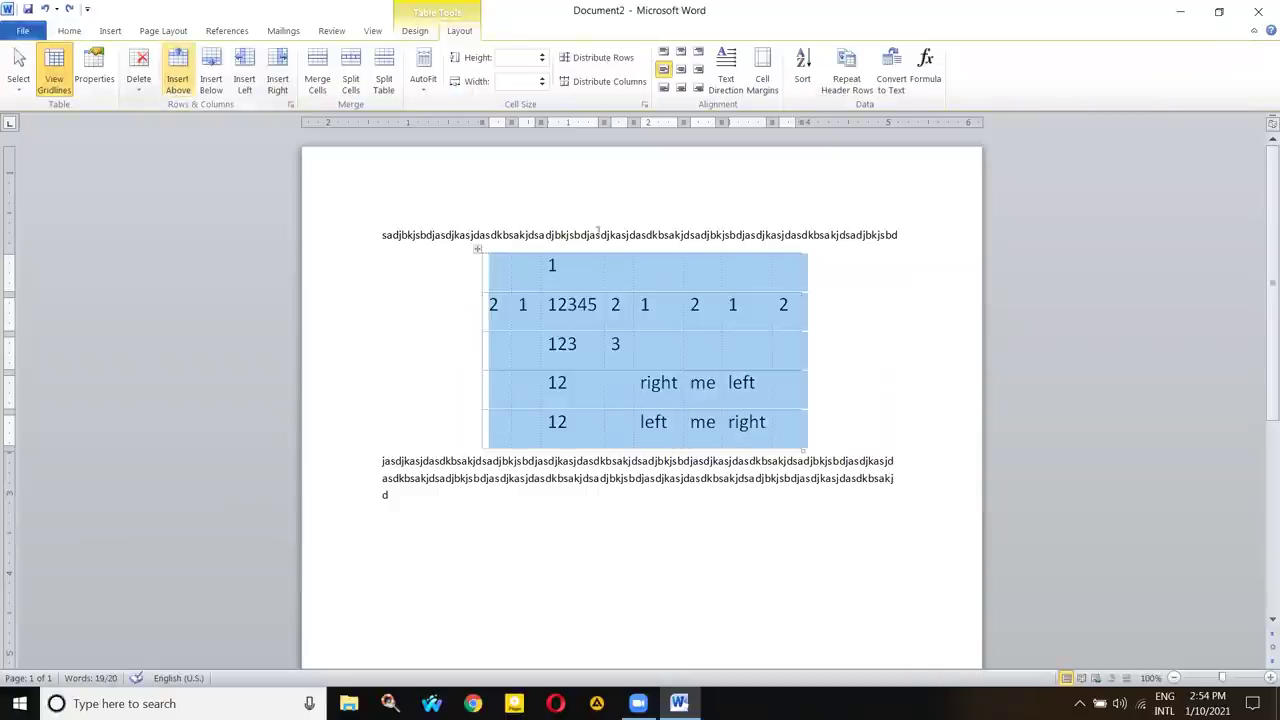
click(645, 320)
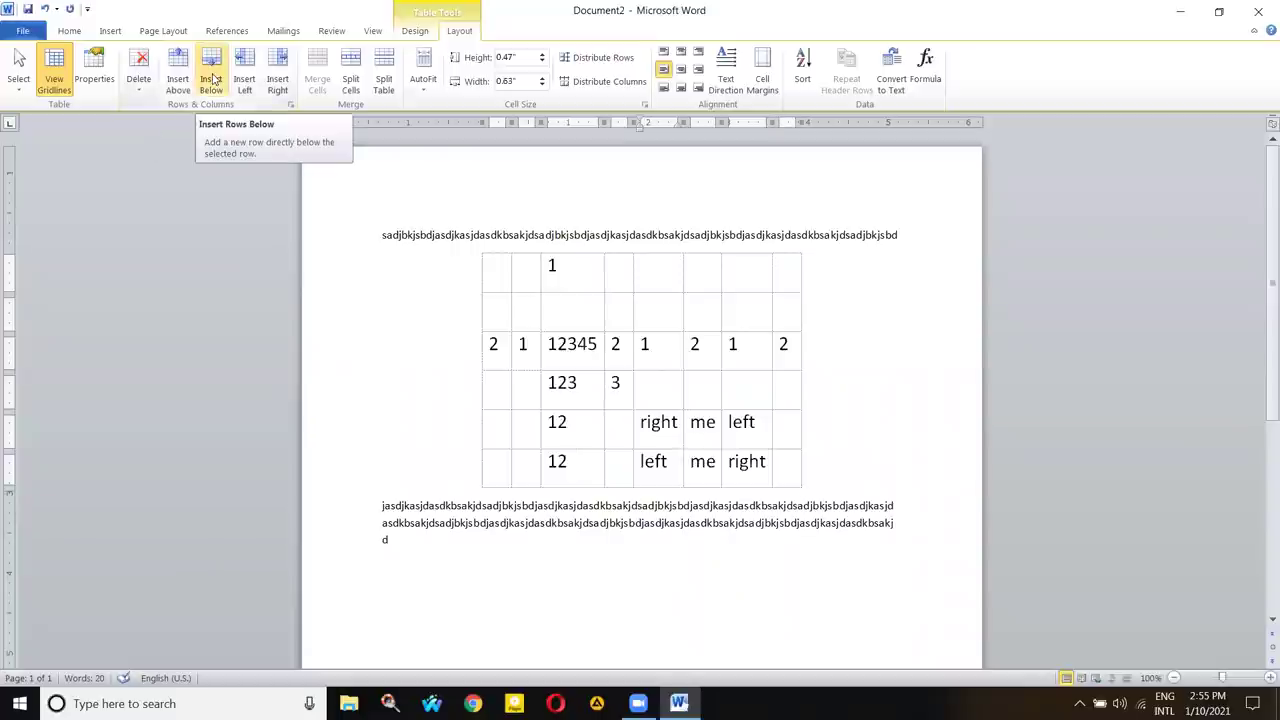
click(212, 79)
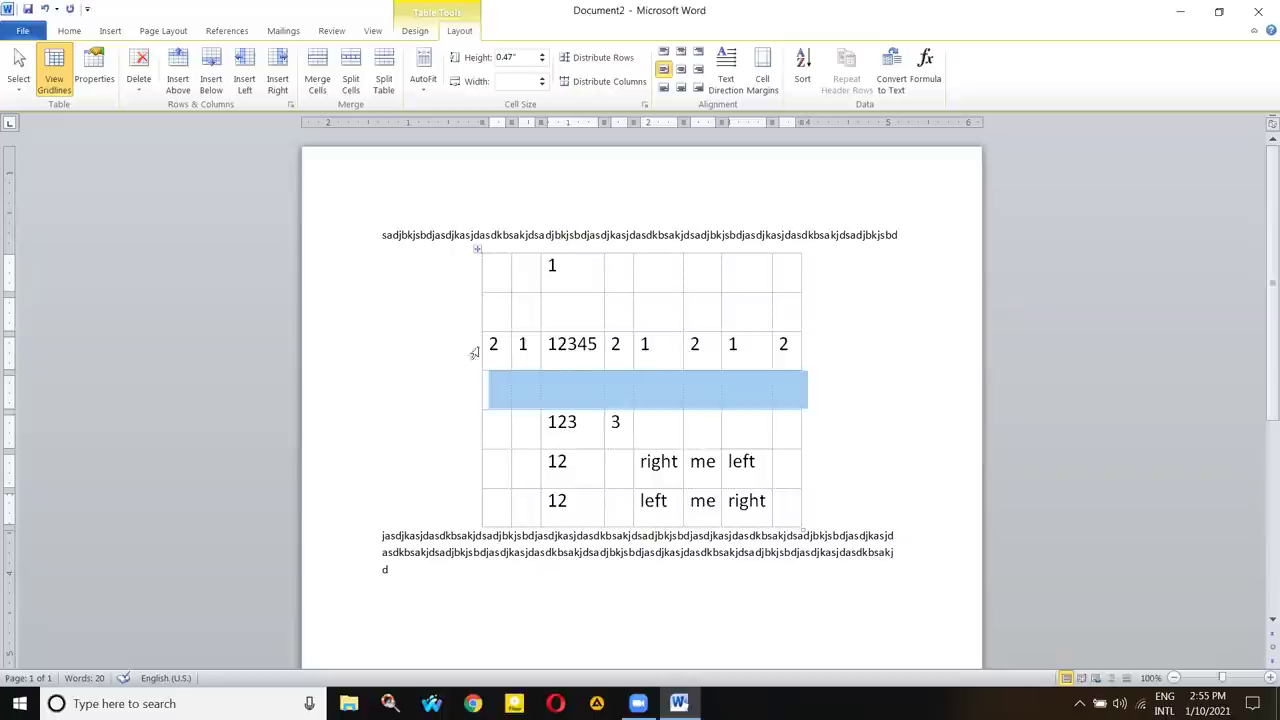
click(682, 347)
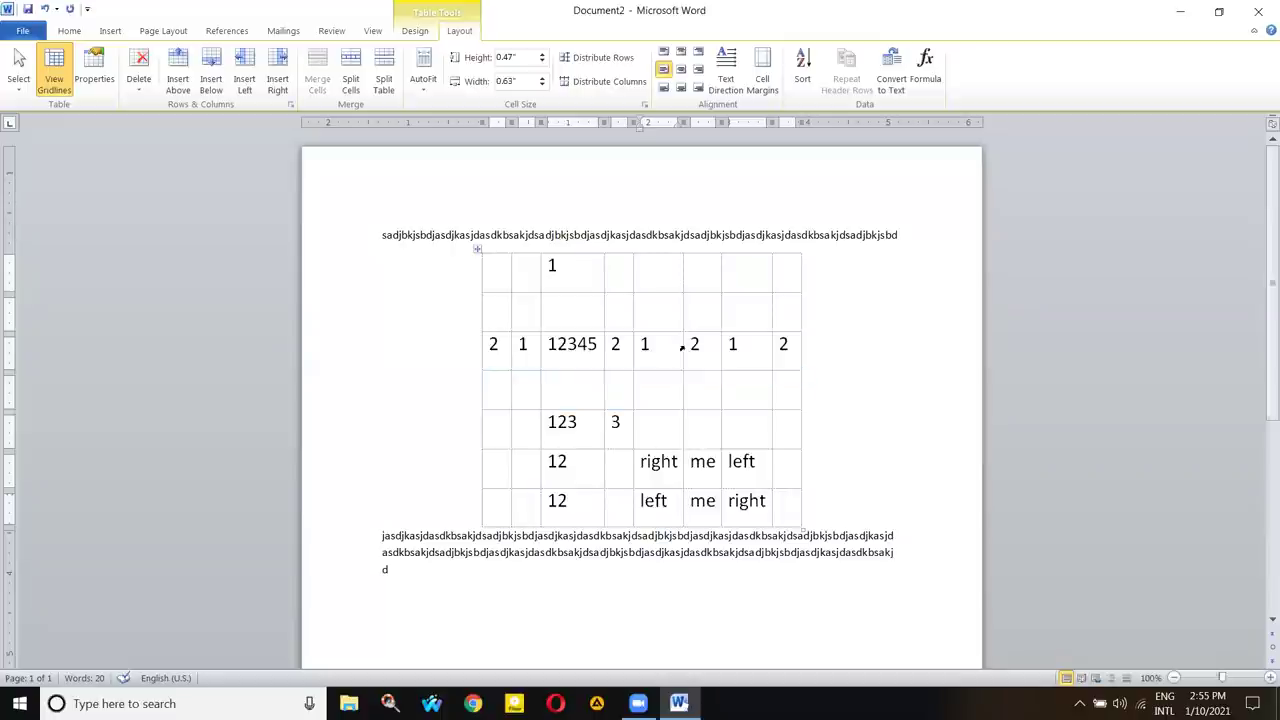
click(646, 373)
click(645, 344)
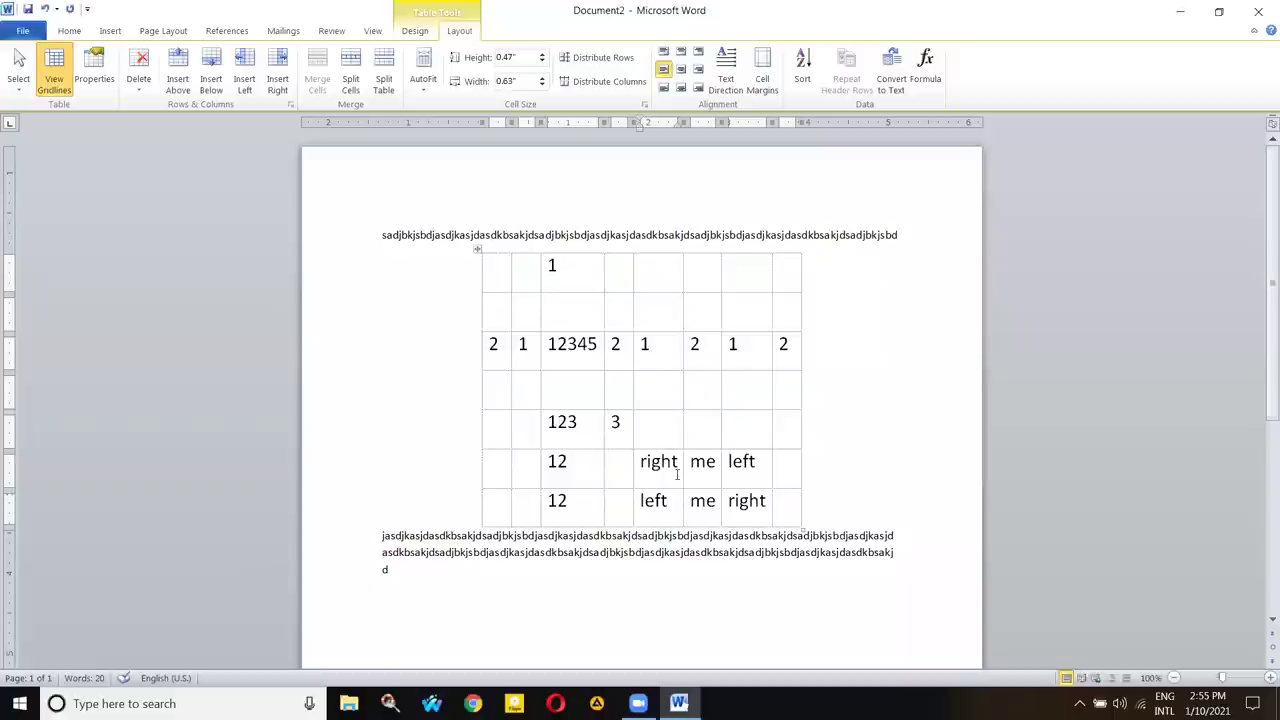
- Use Insert Right, then Insert Left on the 1 column, giving the table ten columns
click(279, 86)
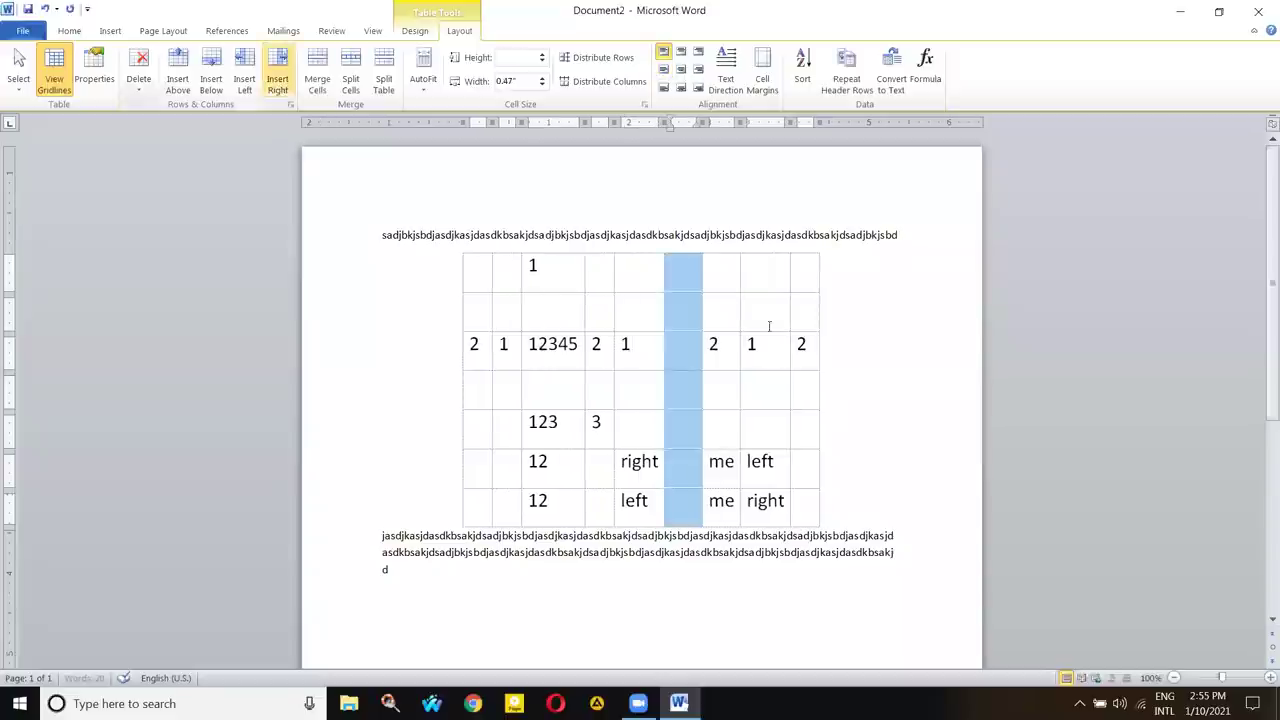
click(675, 346)
click(633, 344)
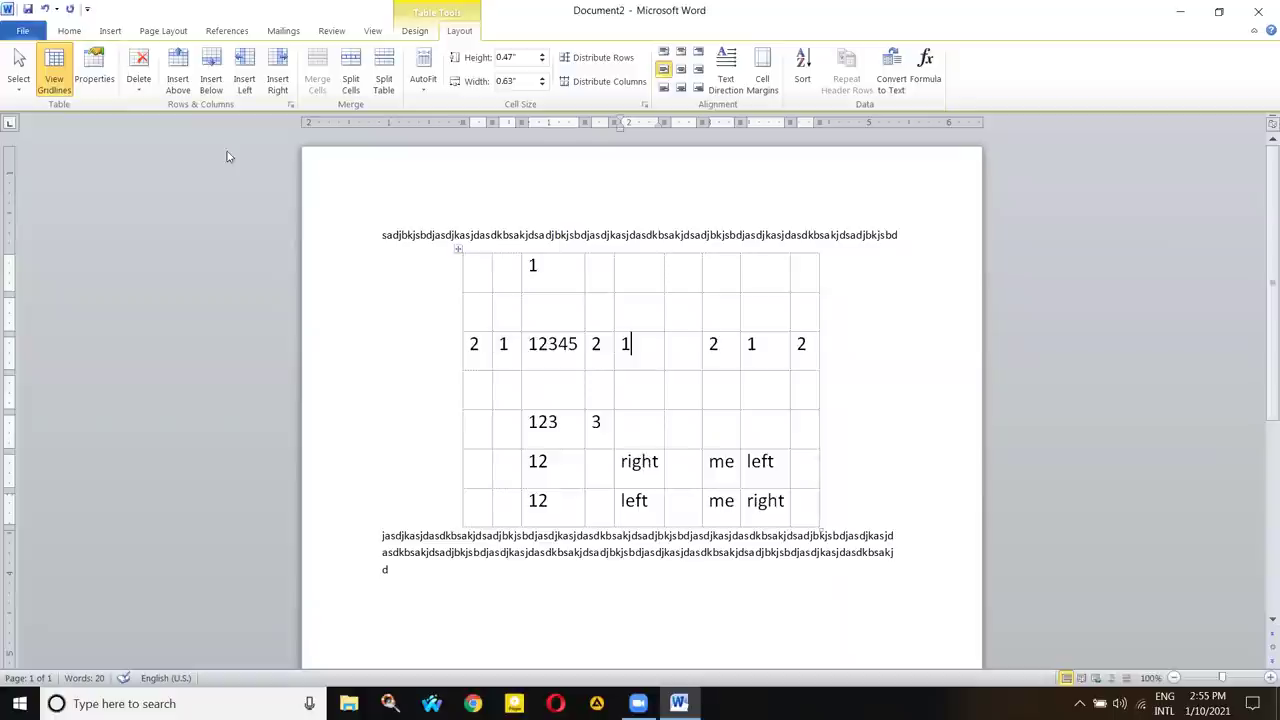
click(246, 78)
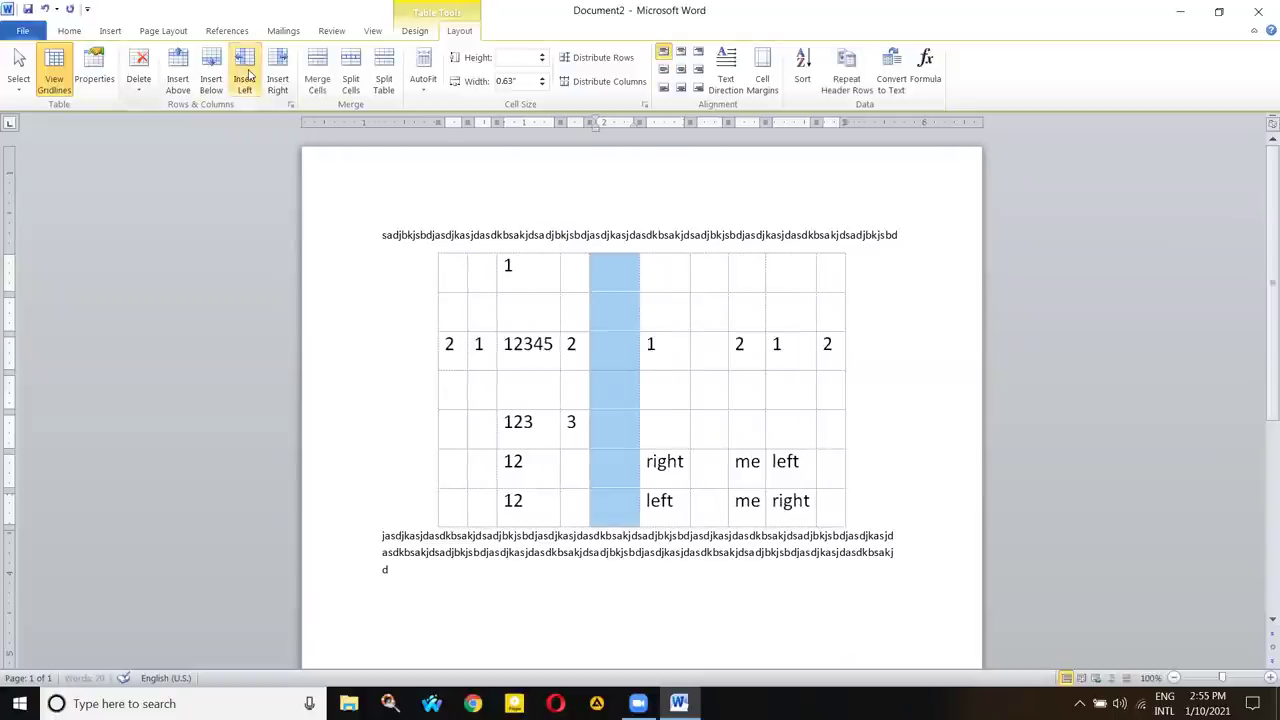
click(670, 337)
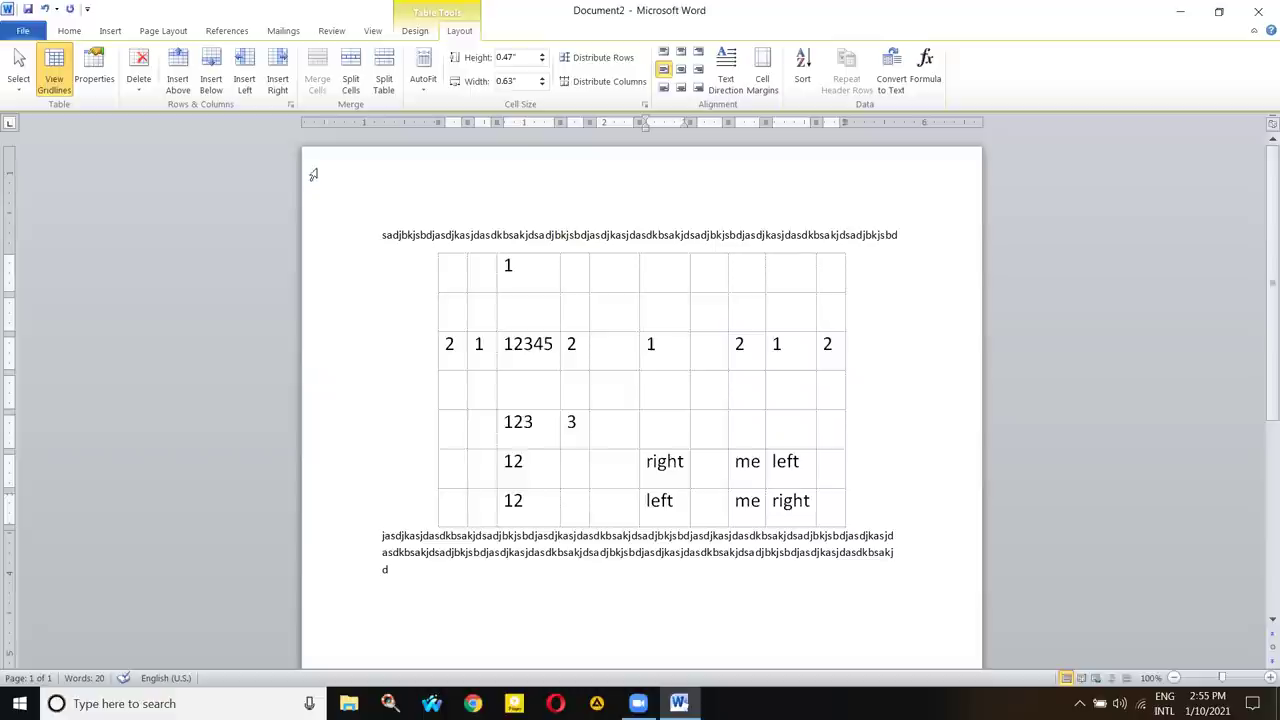
- Select the right, me and left cells, cancel the Delete Cells prompt, and clear them with Delete
click(650, 362)
drag(623, 331, 611, 314)
click(604, 310)
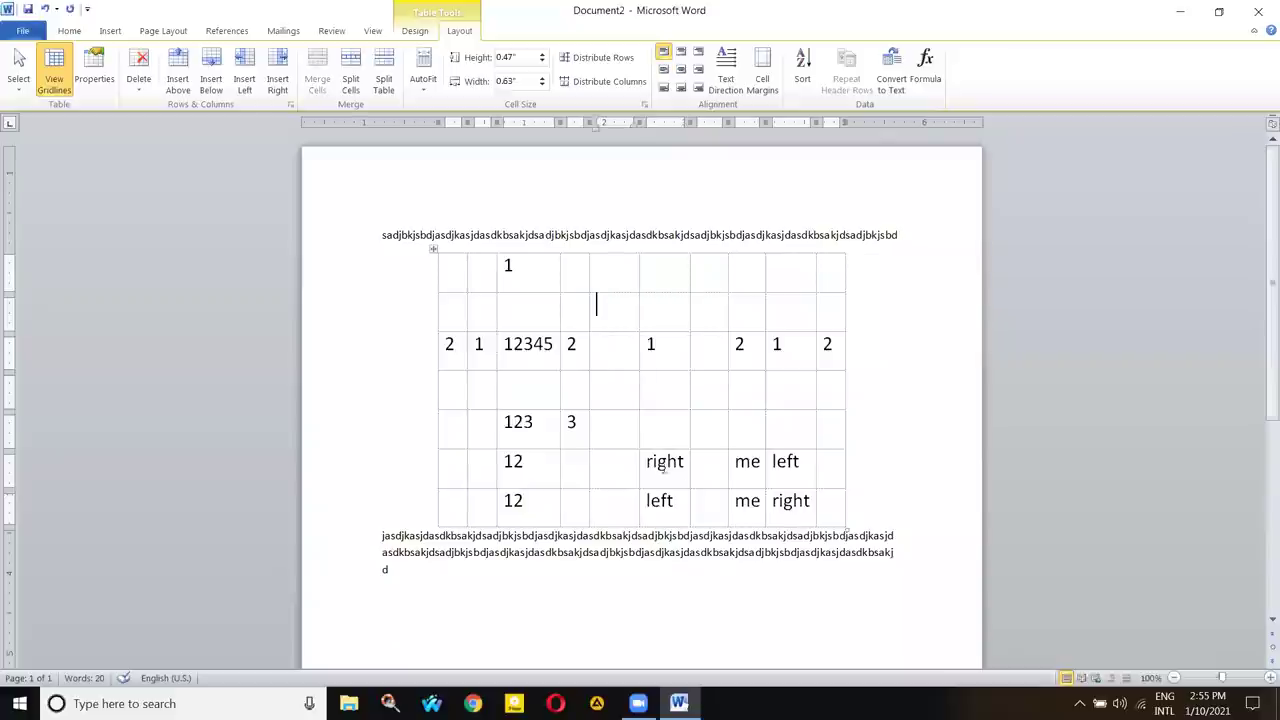
click(640, 463)
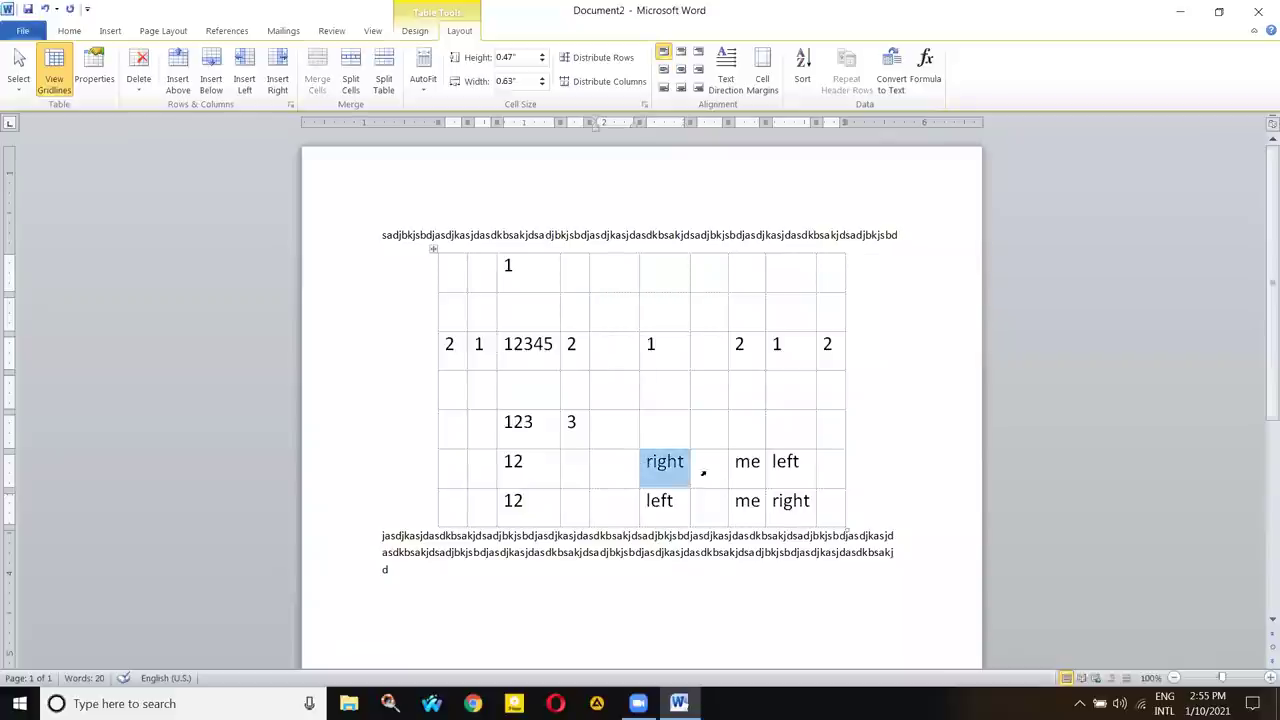
drag(703, 474, 798, 511)
key(BackSpace)
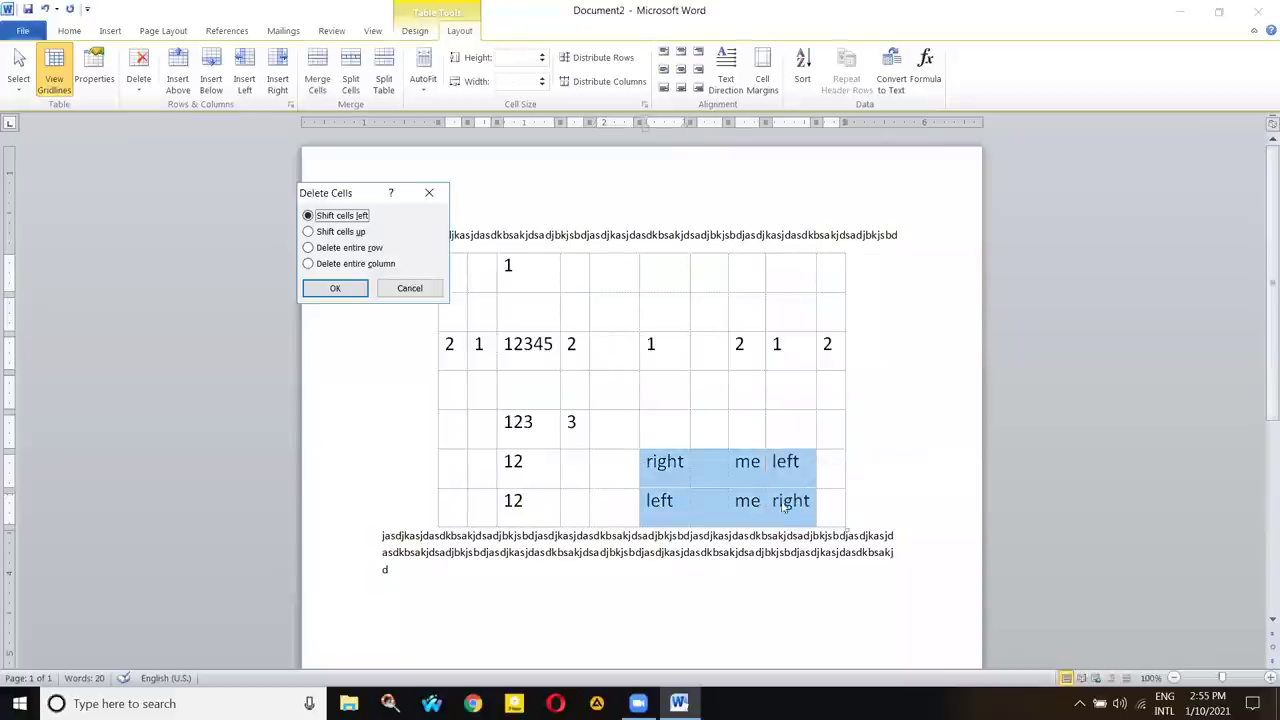
click(398, 288)
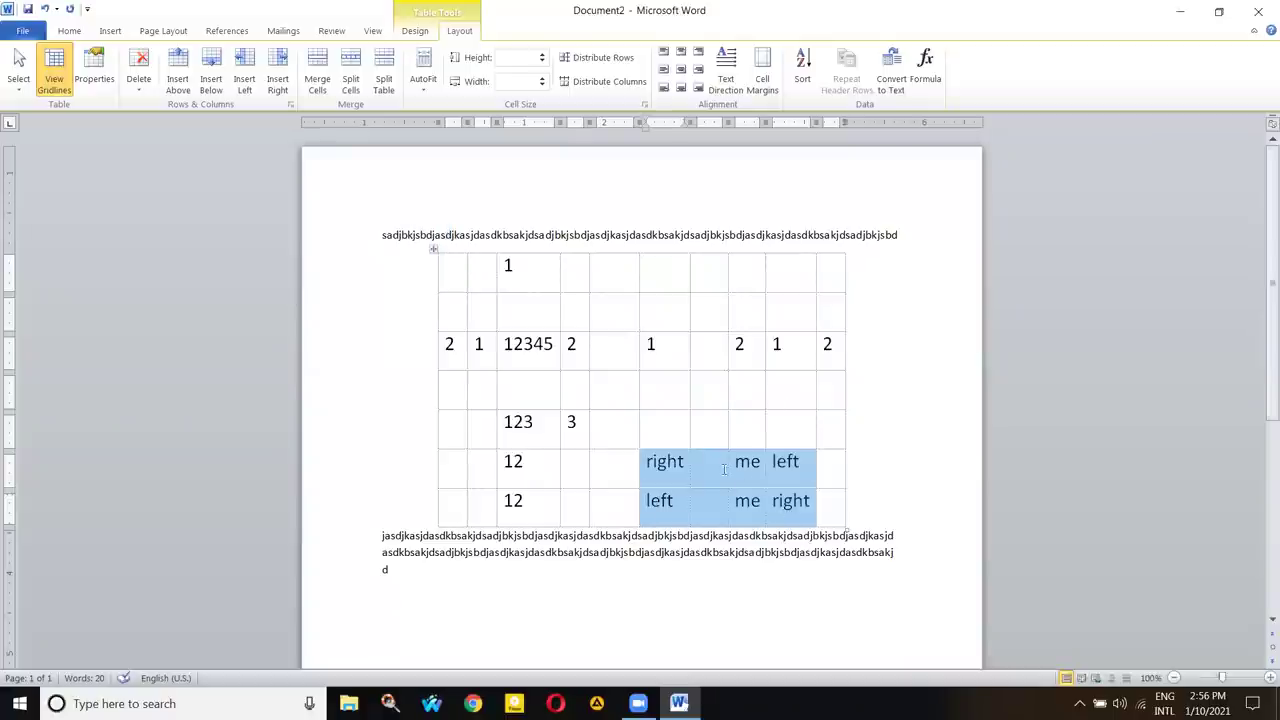
key(Delete)
click(481, 321)
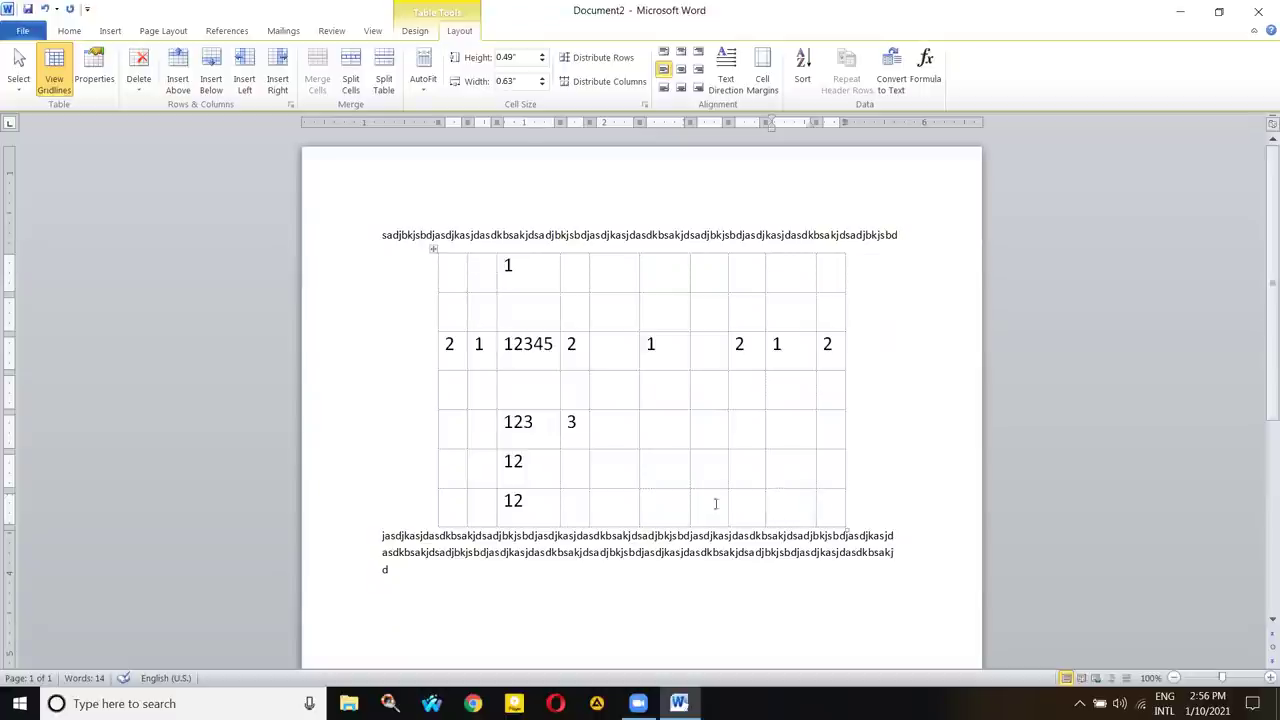
- Merge the four empty cells at the end of the bottom row into one cell
drag(700, 500, 800, 503)
click(749, 476)
drag(679, 502, 777, 503)
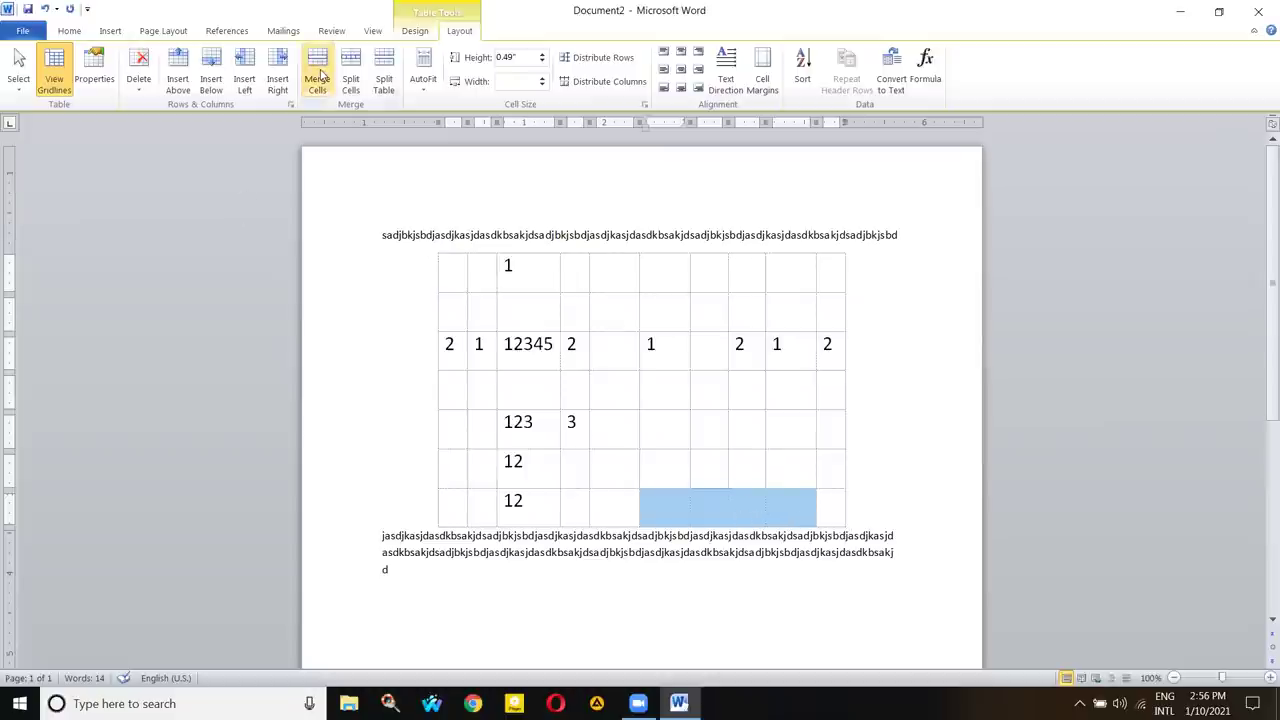
click(322, 77)
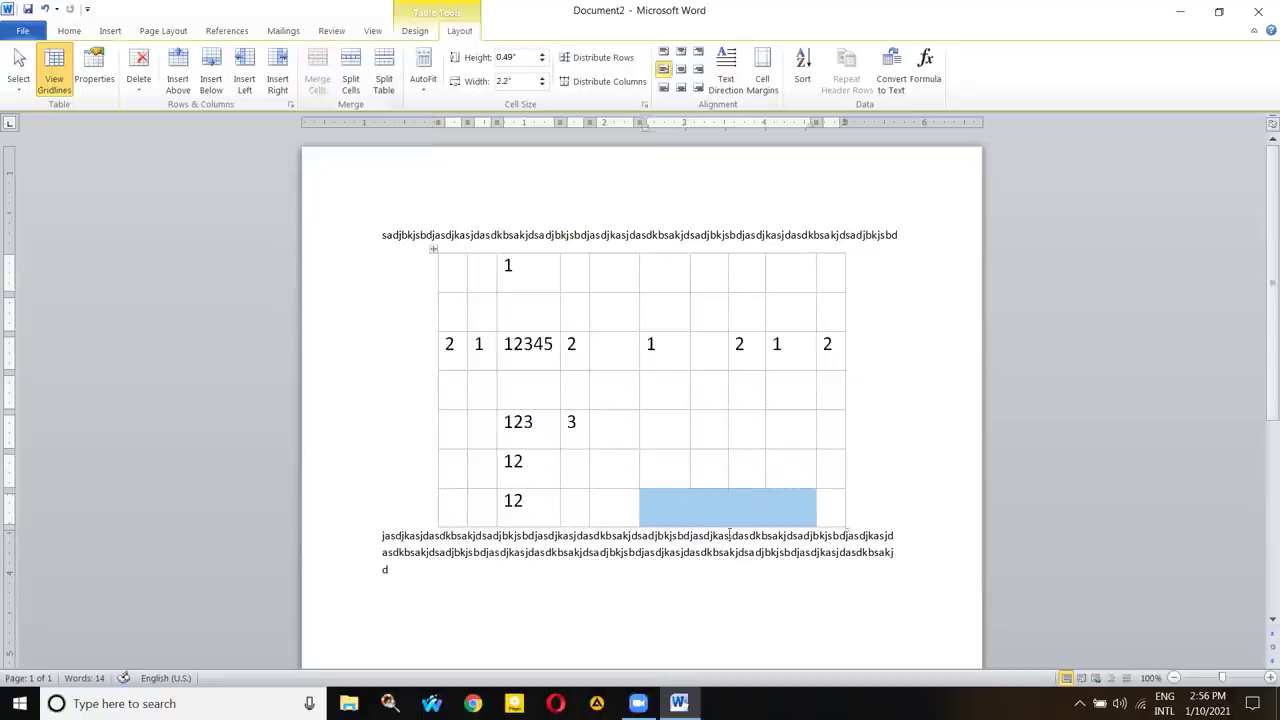
click(669, 506)
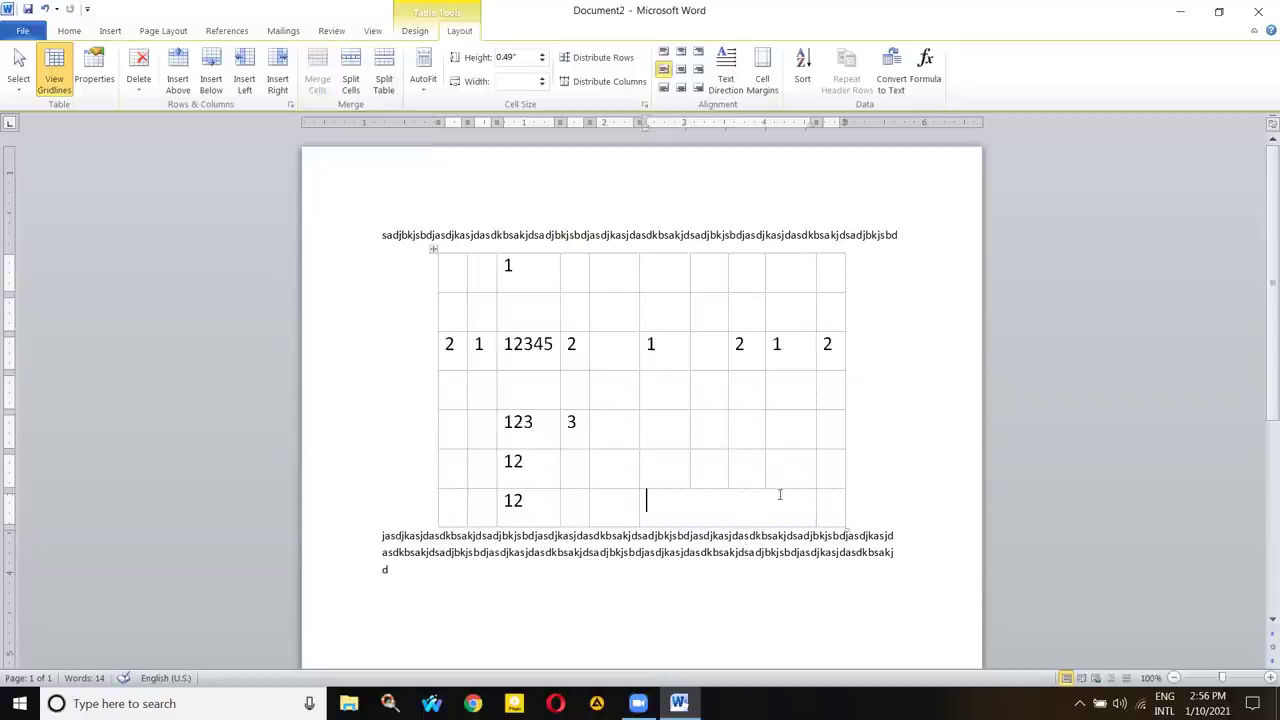
click(433, 249)
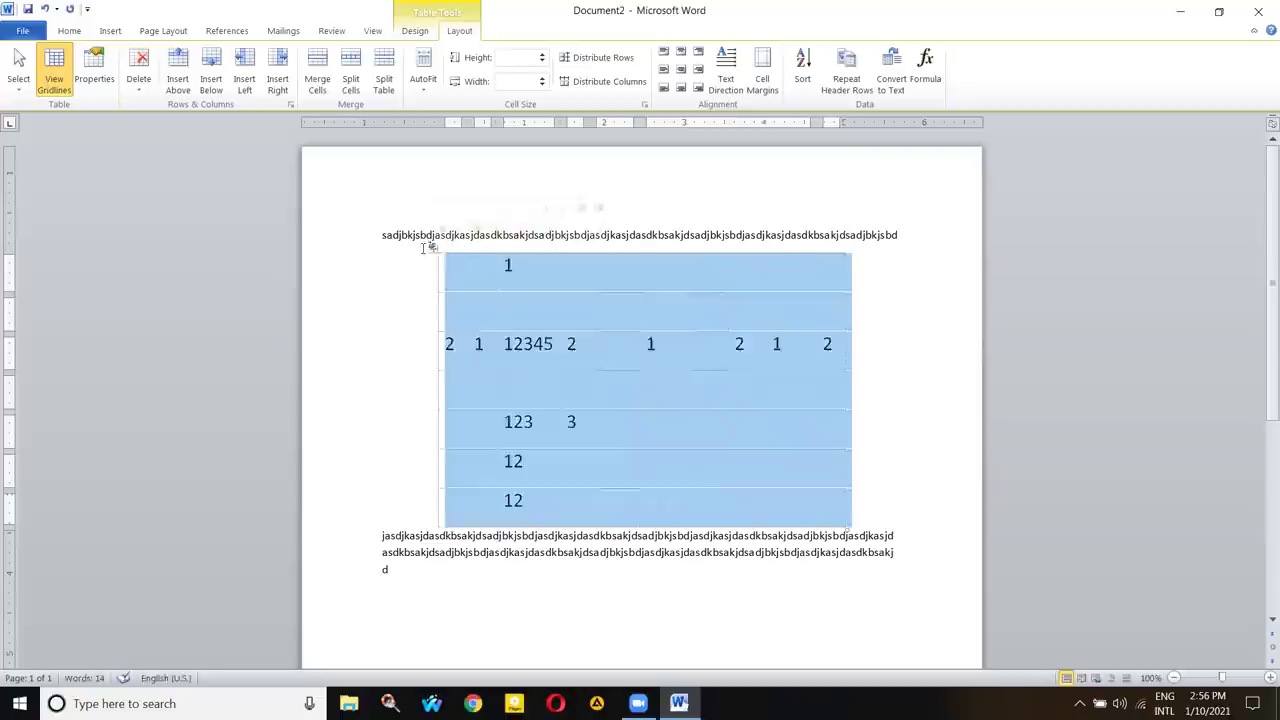
- Apply the black-header table style to the table
click(433, 247)
click(433, 247)
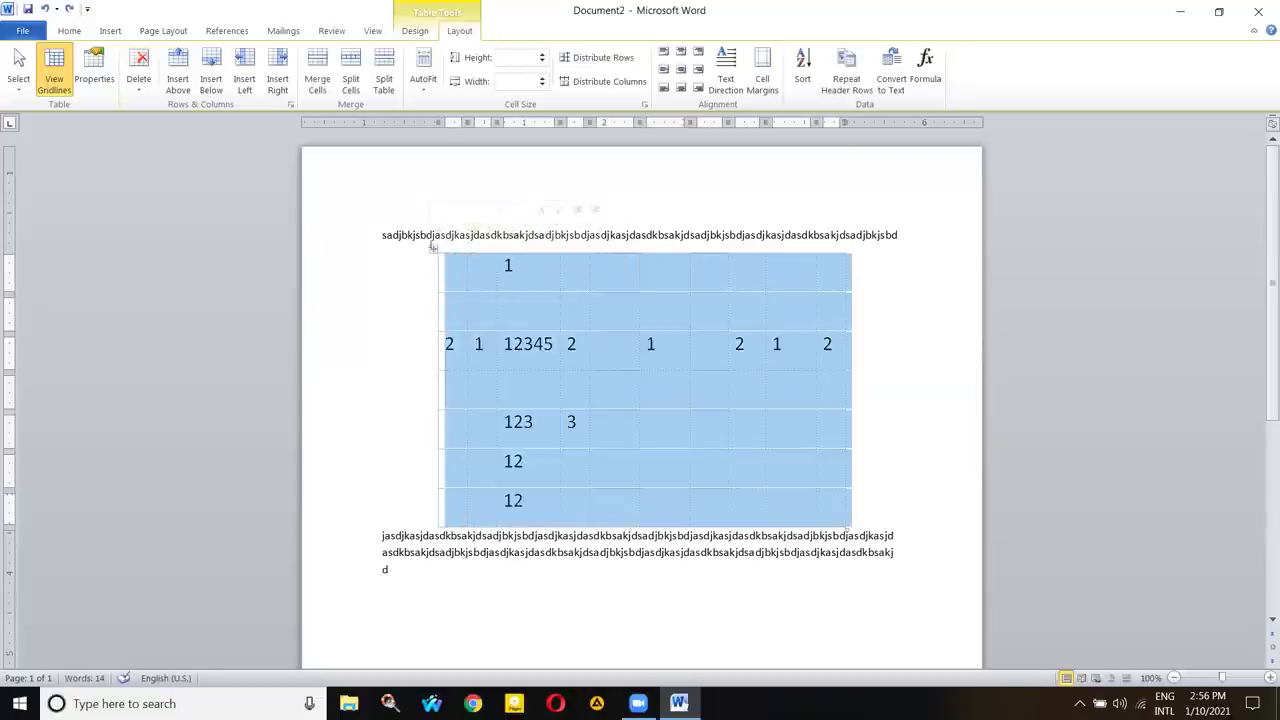
click(415, 30)
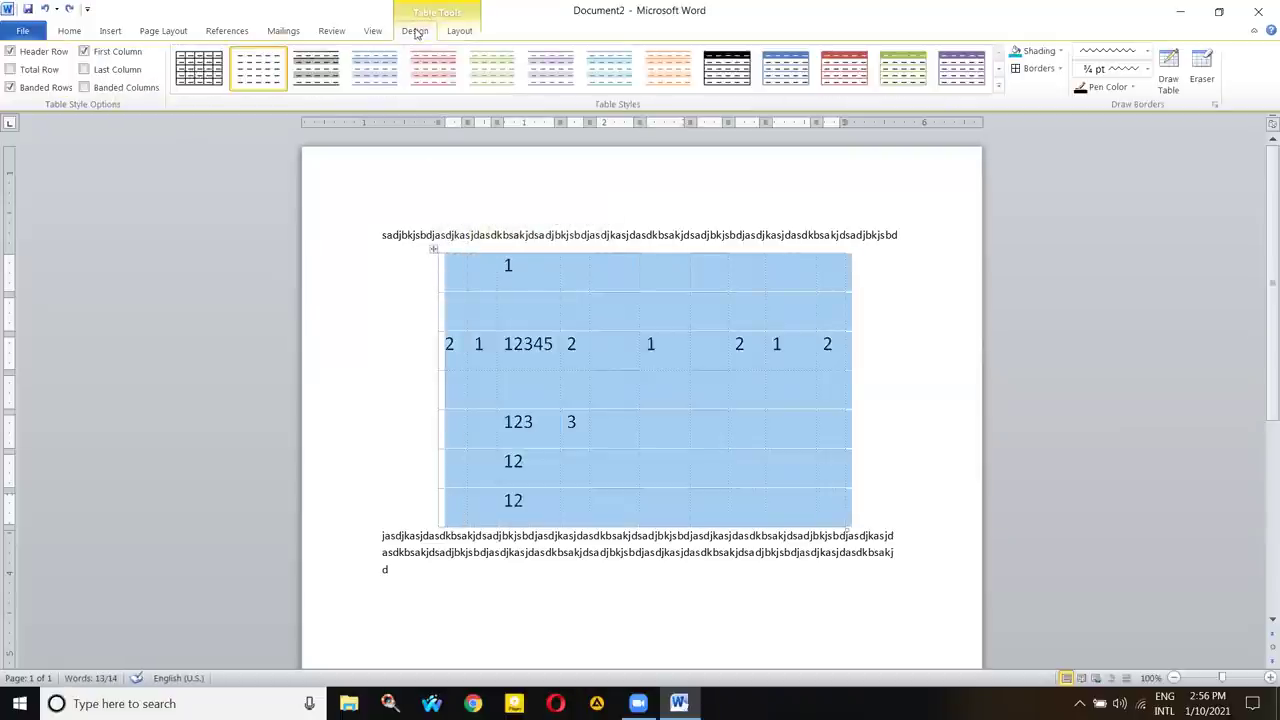
click(735, 77)
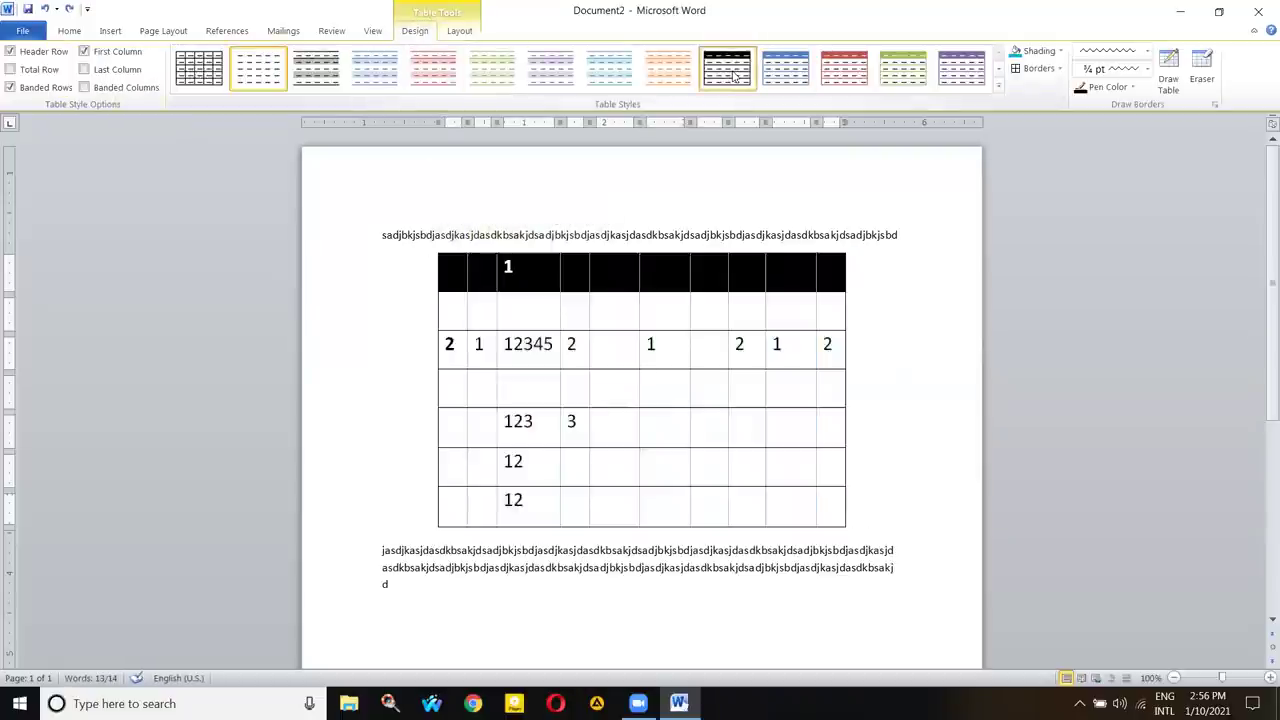
click(717, 325)
- Give every table cell solid single-line borders at 2¼ pt weight
click(722, 502)
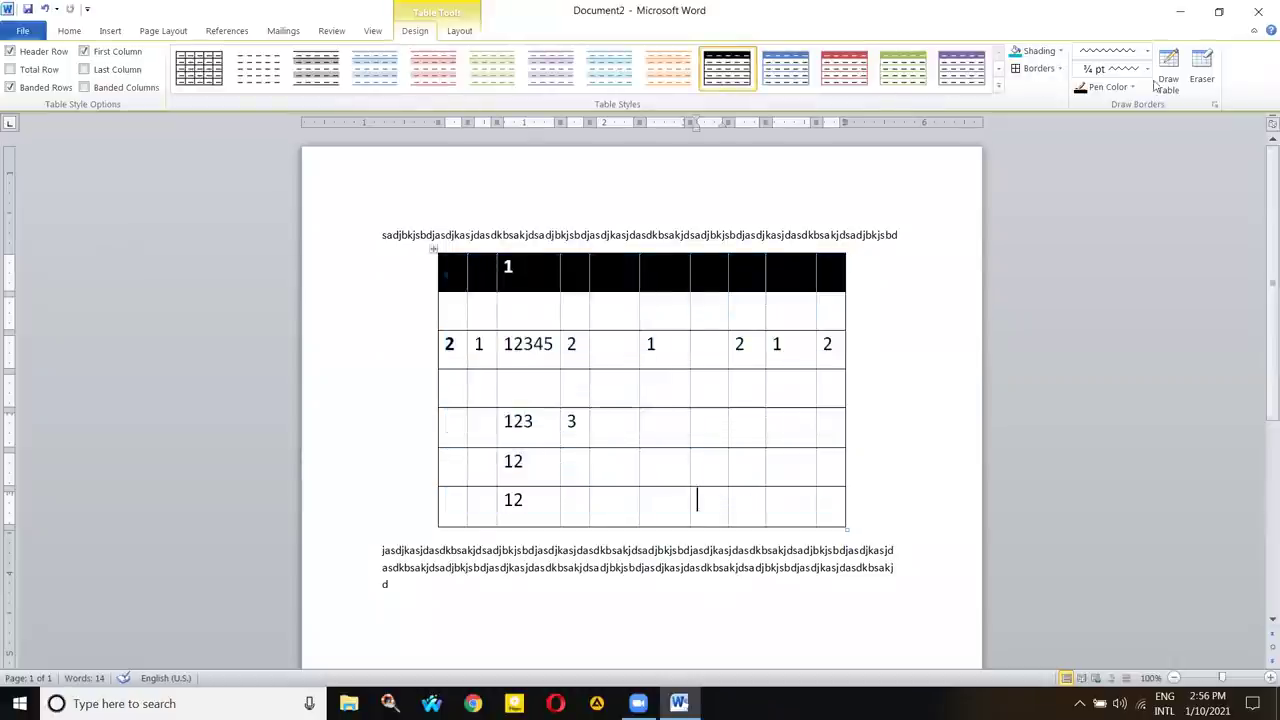
key(ctrl+a)
click(435, 245)
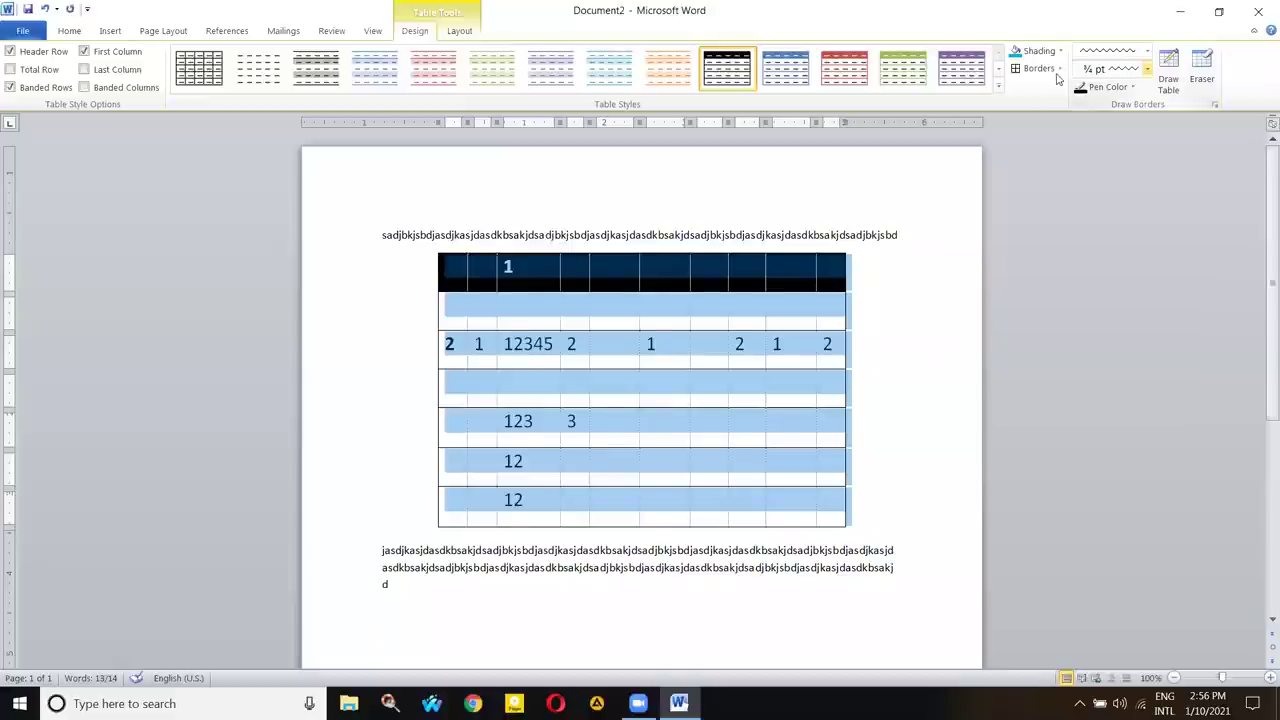
click(1147, 51)
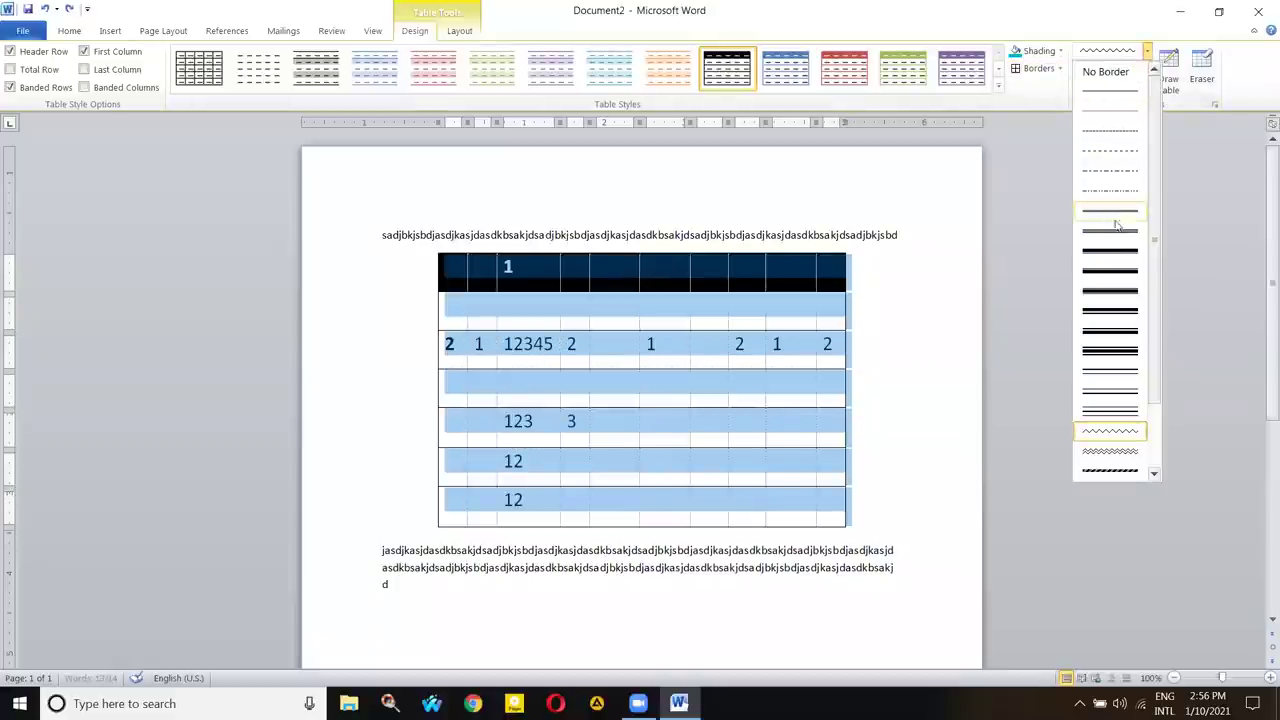
click(1110, 91)
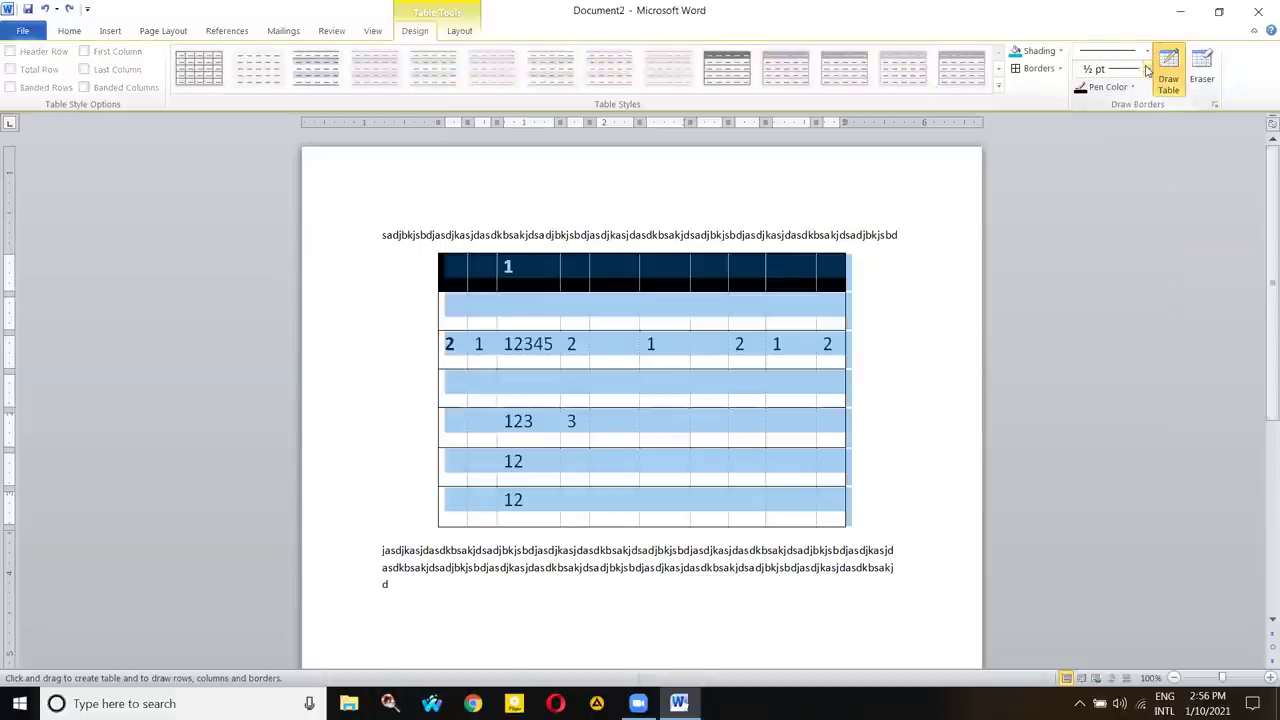
click(1147, 70)
click(1118, 190)
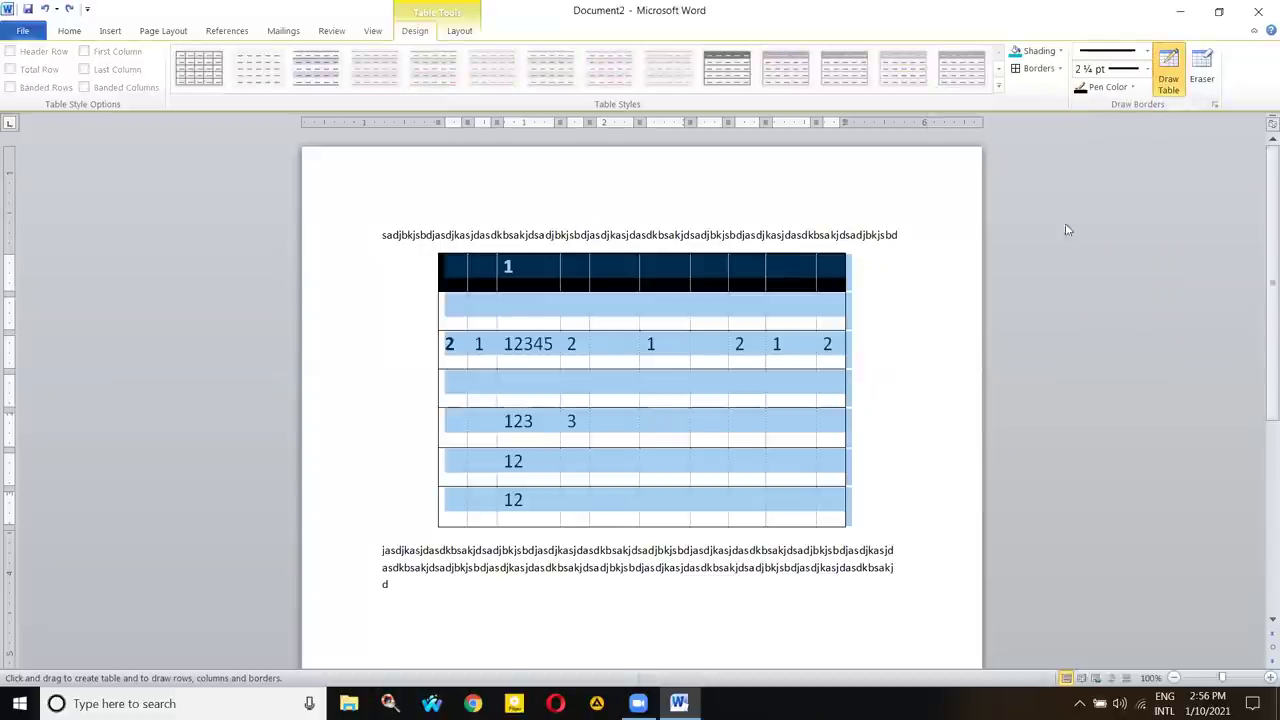
click(1035, 68)
click(849, 352)
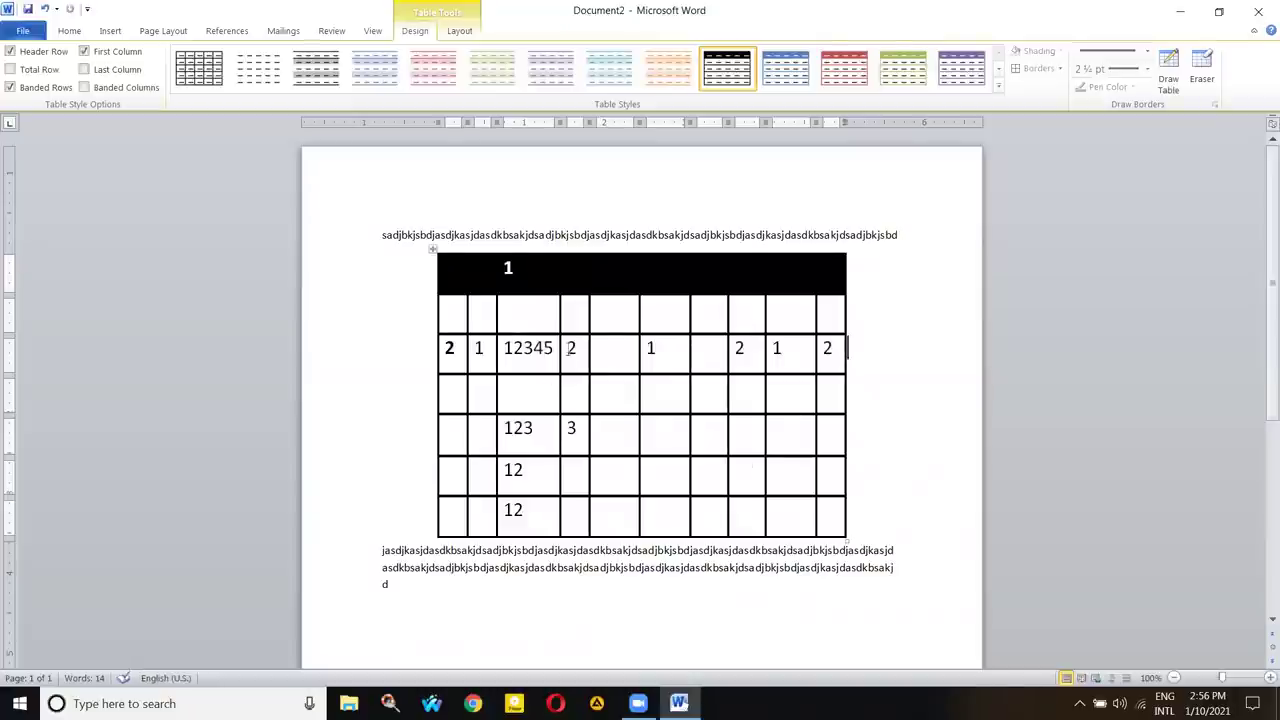
- Merge the empty last-row cells, then undo that merge
mouse_move(673, 513)
mouse_down()
mouse_move(810, 512)
mouse_move(862, 538)
mouse_up()
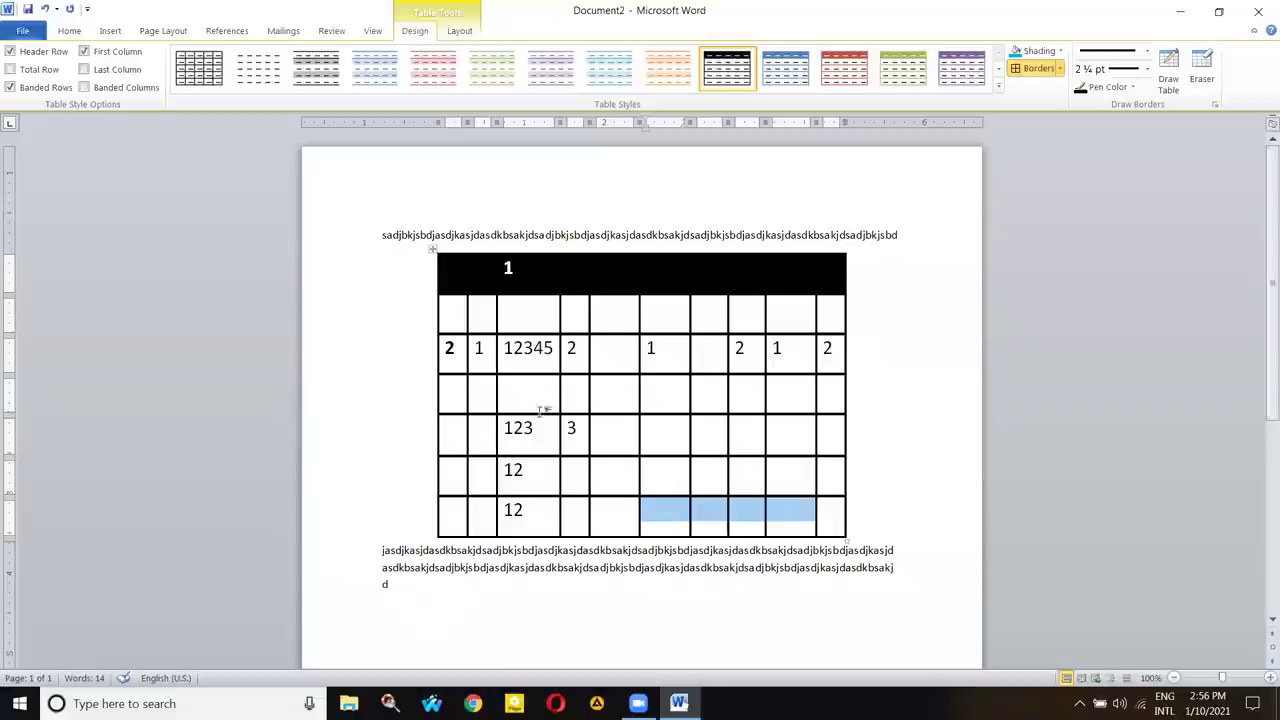
click(459, 31)
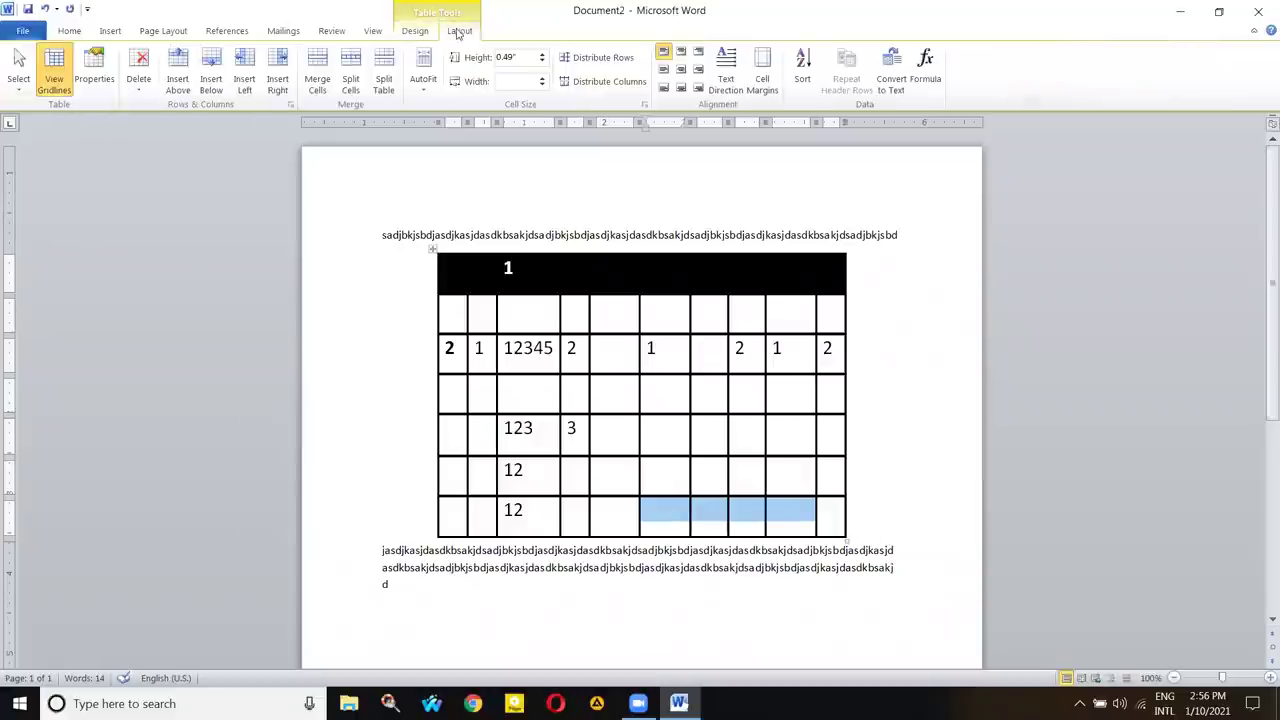
click(433, 249)
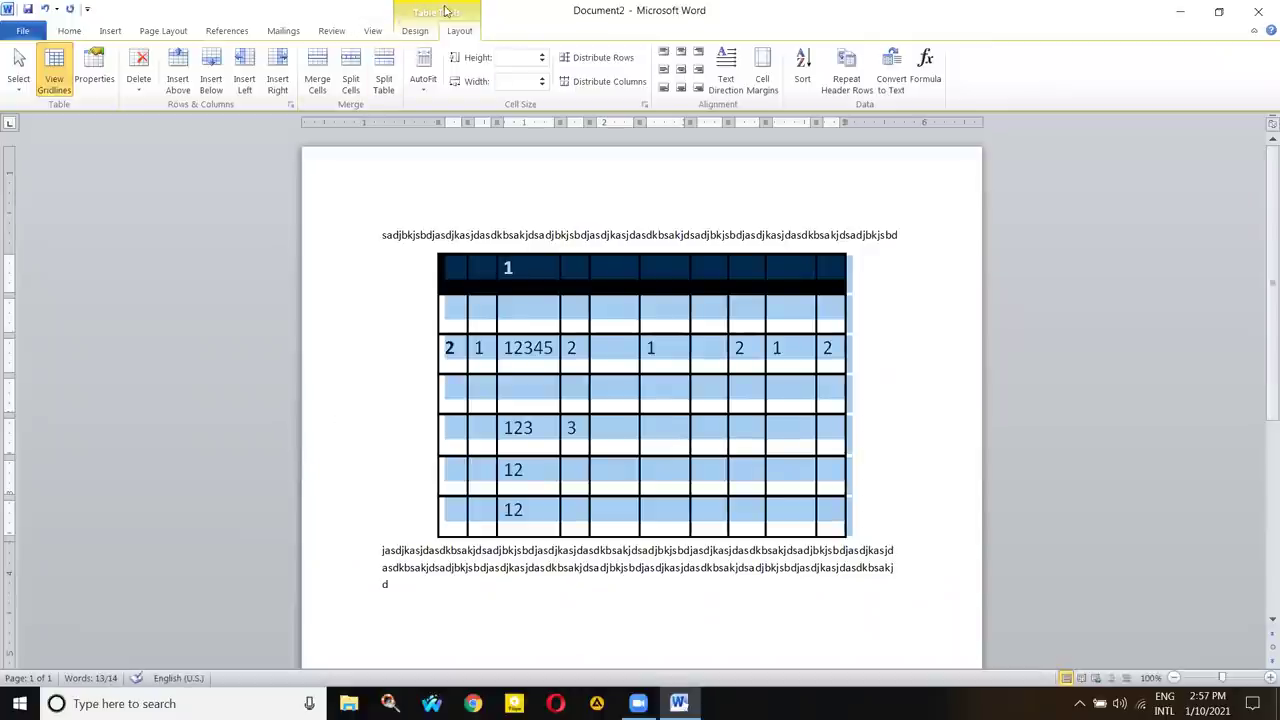
click(418, 30)
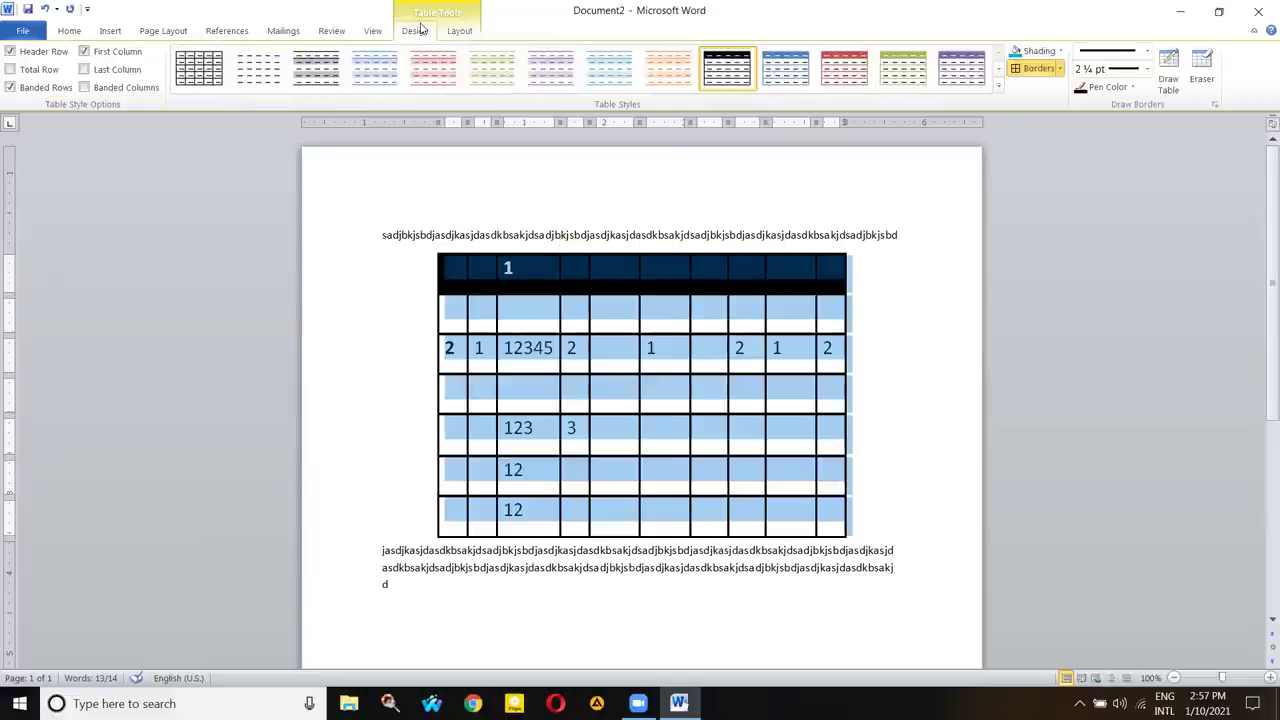
click(460, 31)
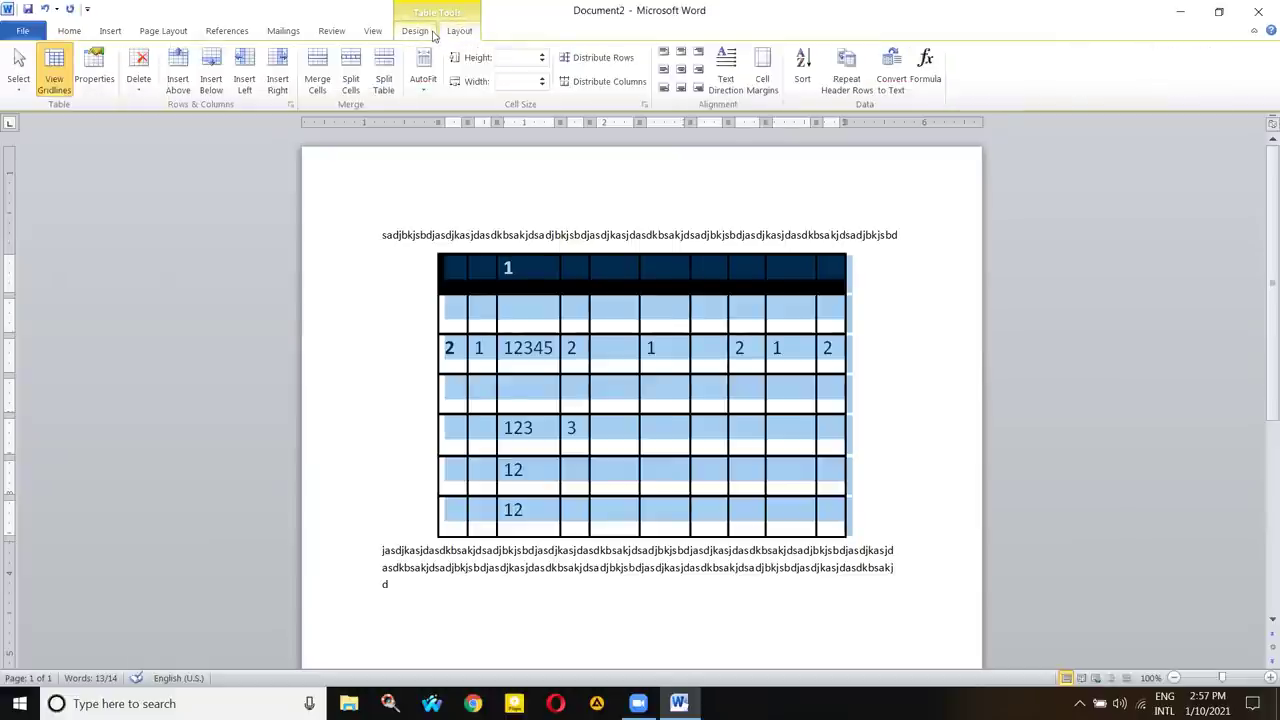
drag(675, 521, 774, 517)
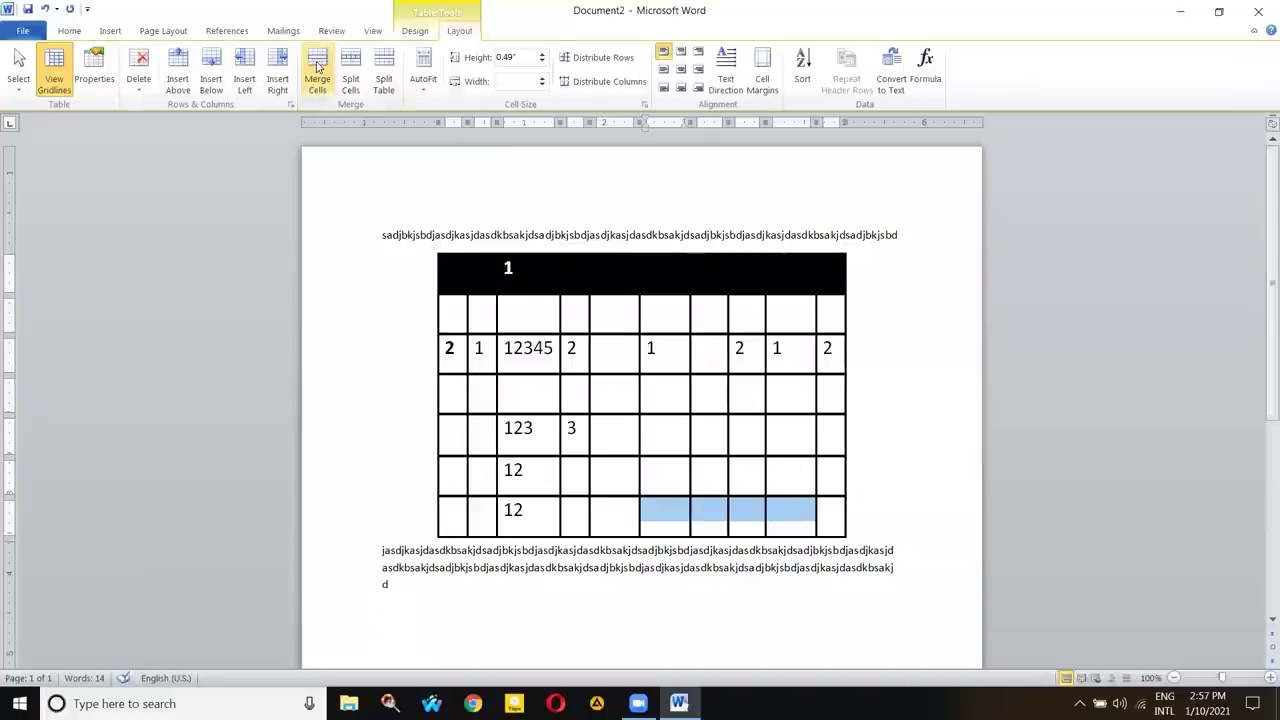
click(317, 78)
click(672, 510)
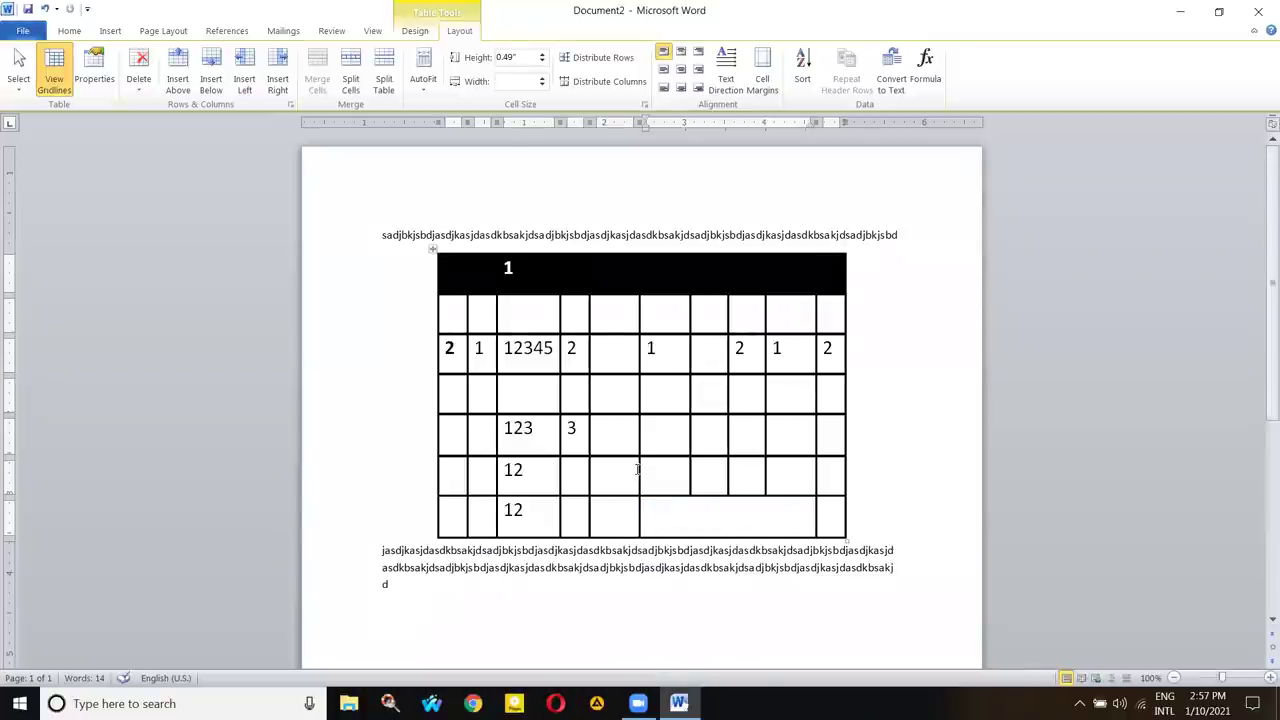
click(644, 512)
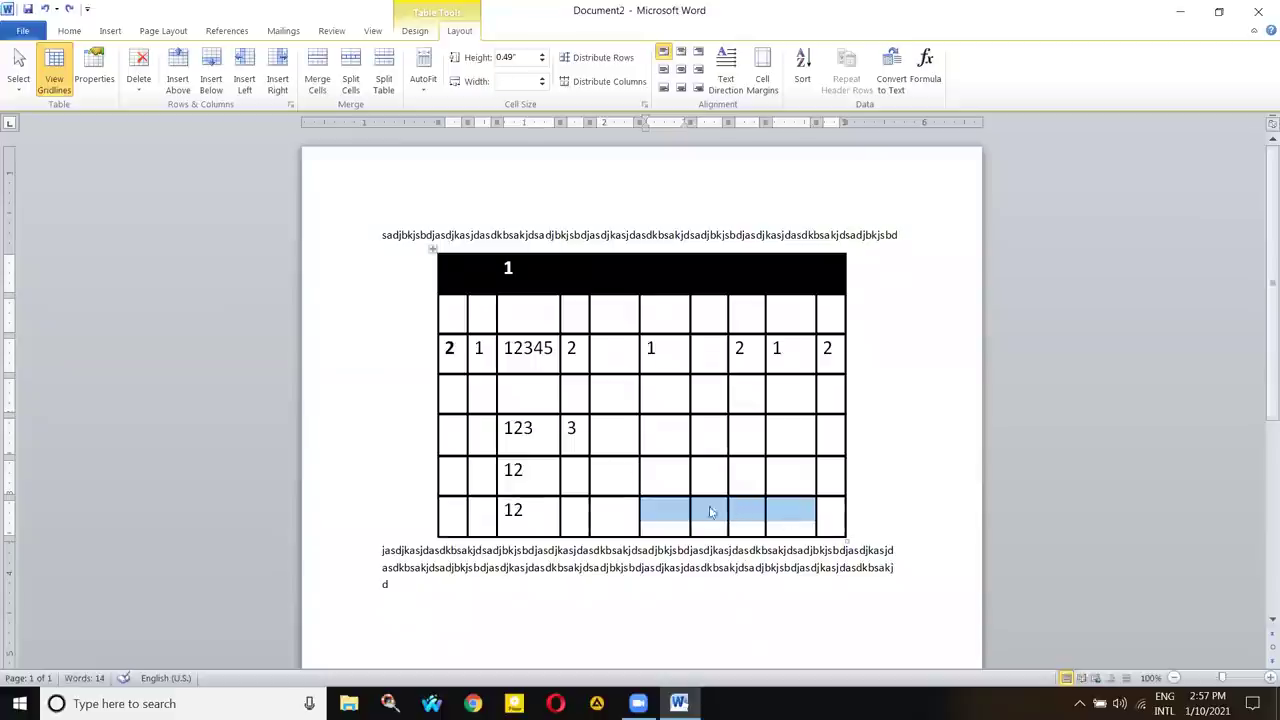
key(ctrl+z)
click(660, 513)
- Delete the table's three rightmost columns with Backspace
shift+click(772, 512)
drag(737, 271, 826, 514)
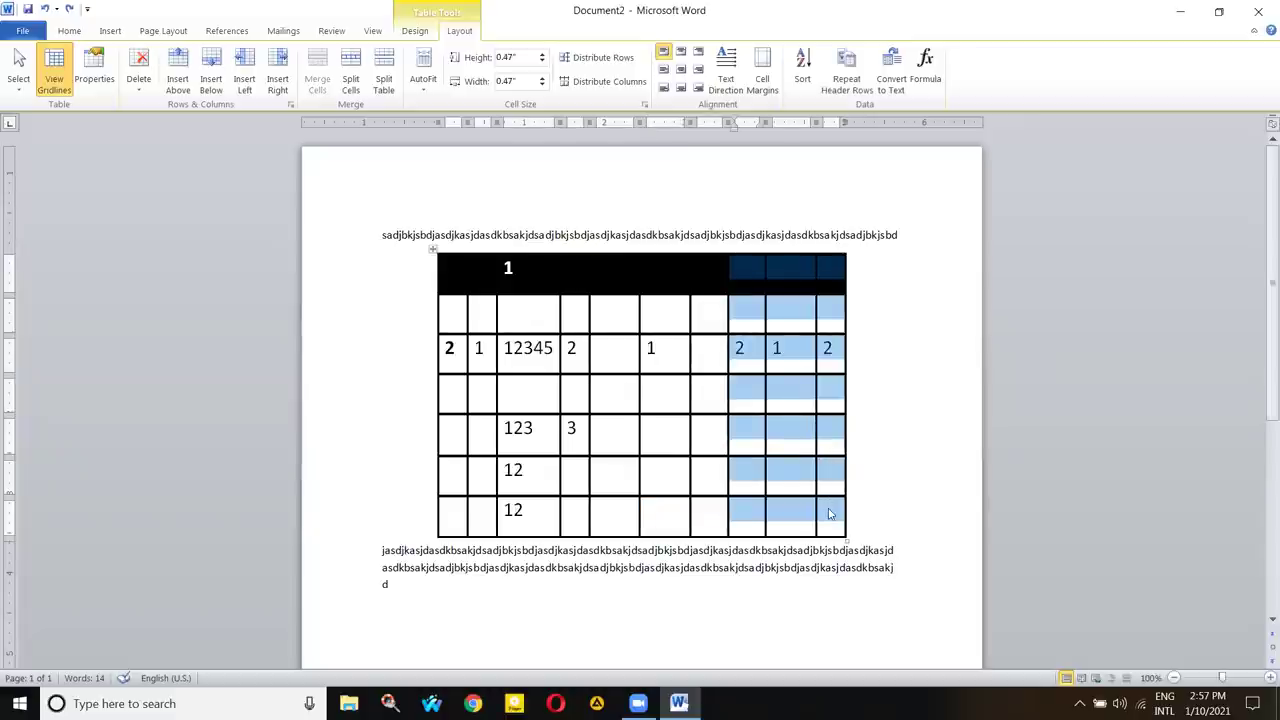
key(BackSpace)
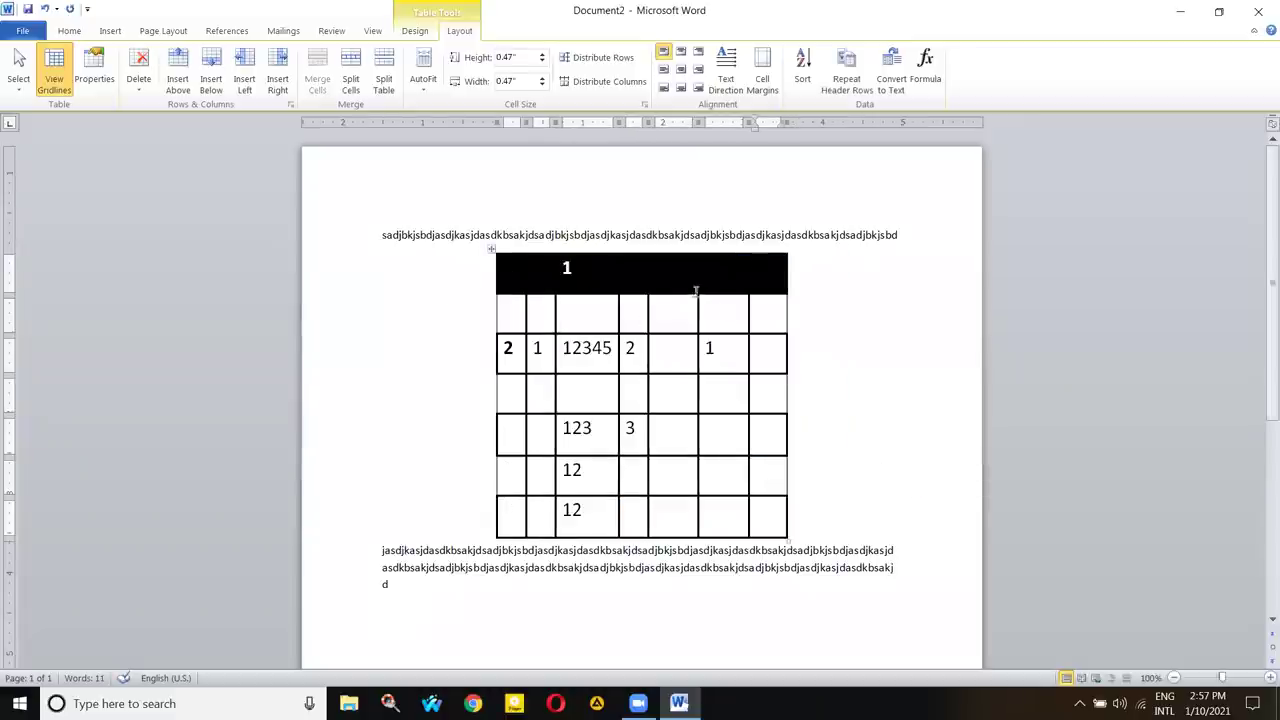
- Drag the table's corner handle right so the seven columns widen to about 0.53" each
click(790, 541)
drag(790, 541, 912, 540)
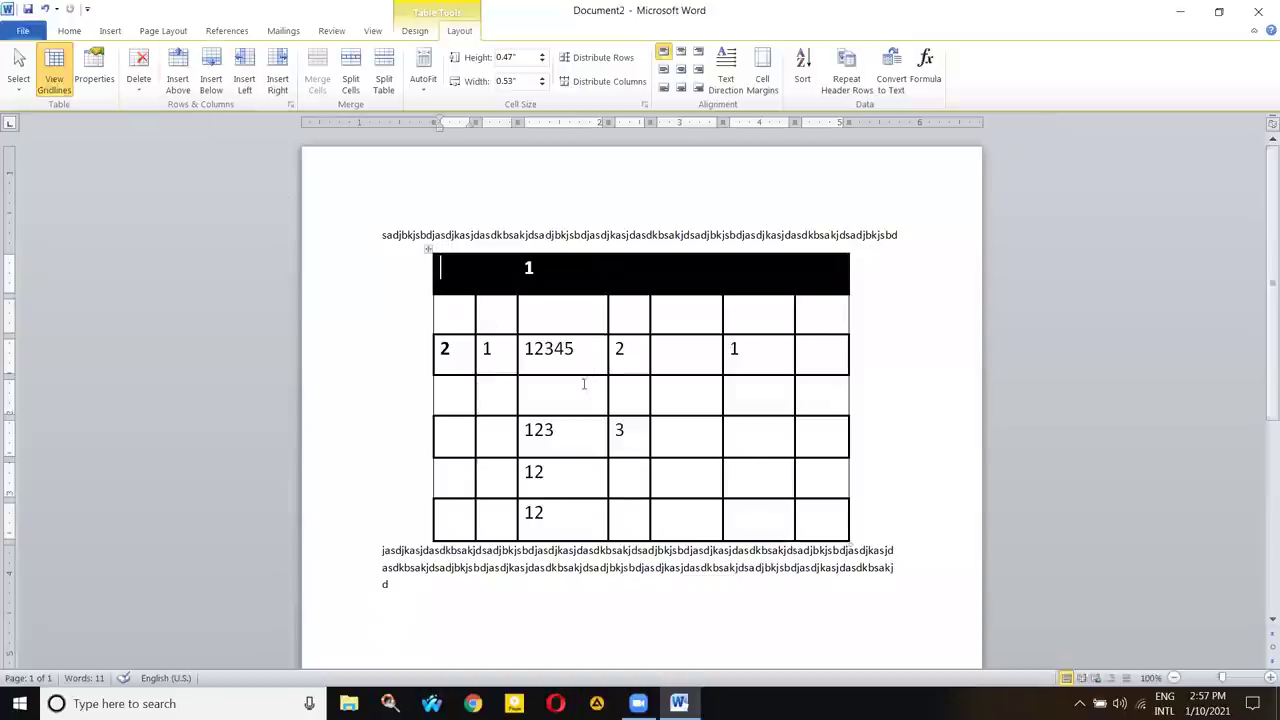
drag(485, 316, 814, 310)
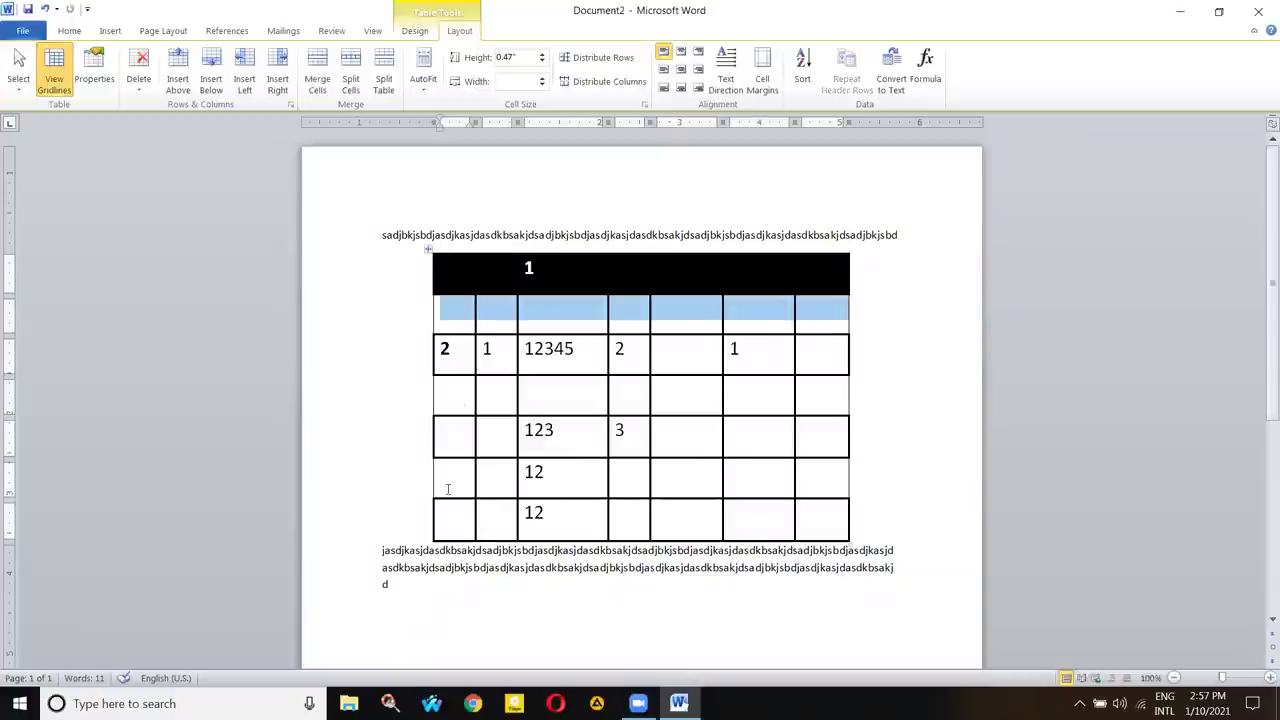
- Launch the On-Screen Keyboard from Windows search and select the empty row below the header
click(200, 700)
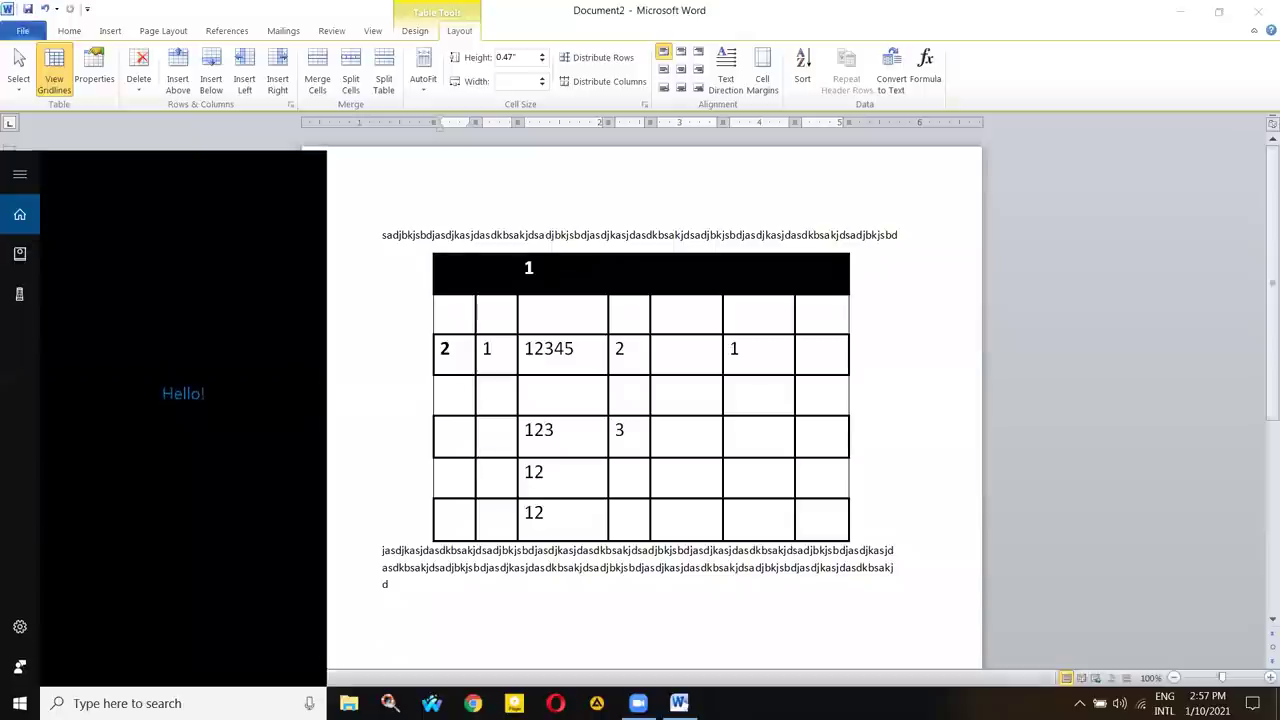
text(on scre)
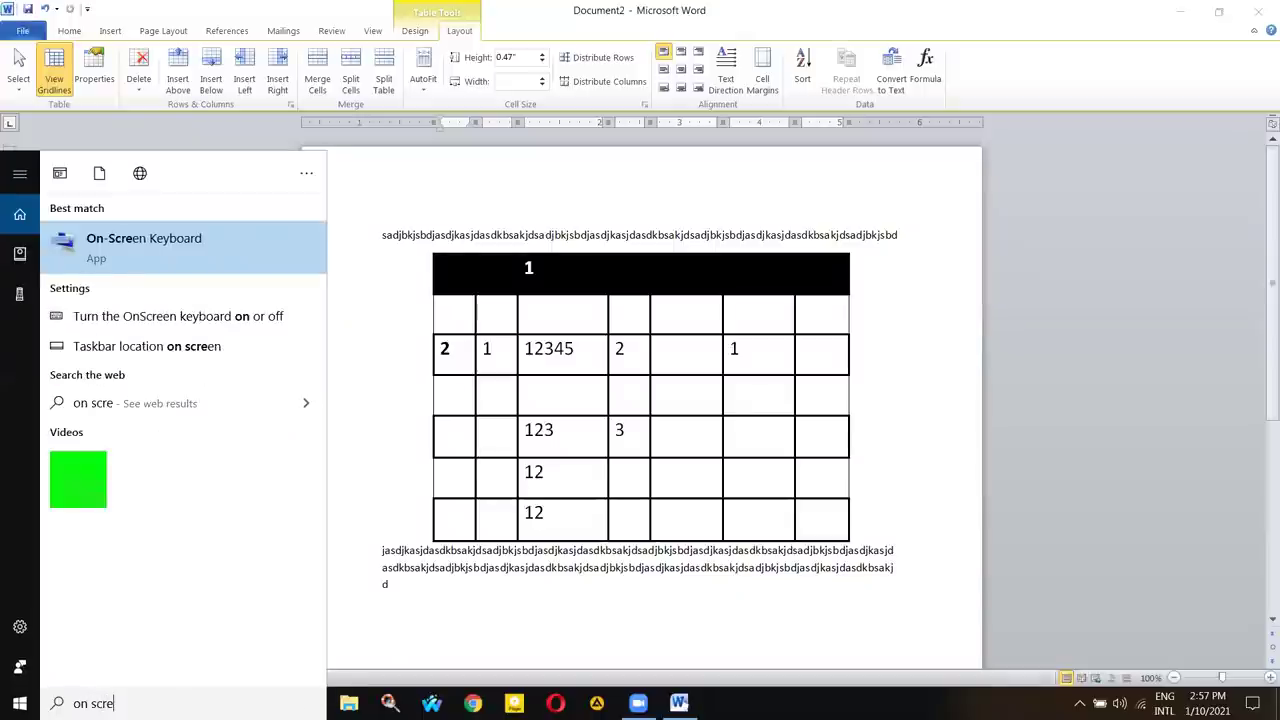
key(Escape)
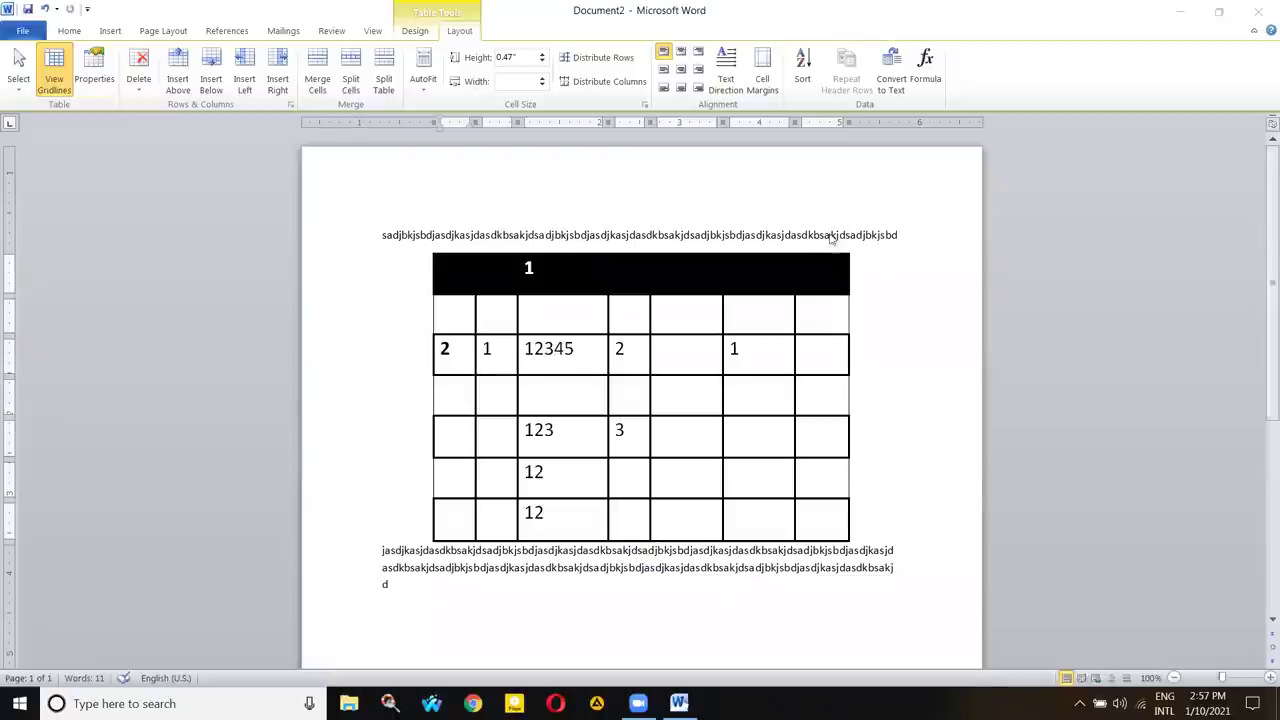
scroll(857, 257, down, 3)
scroll(790, 230, up, 2)
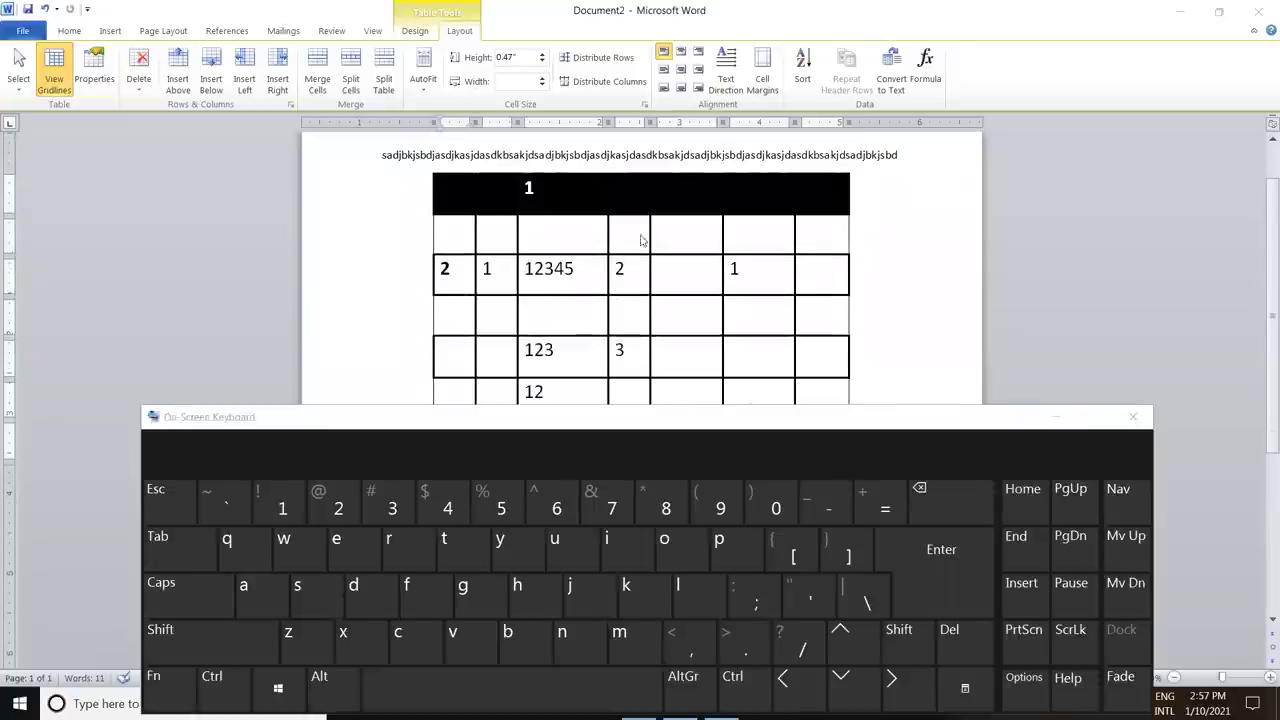
double_click(449, 237)
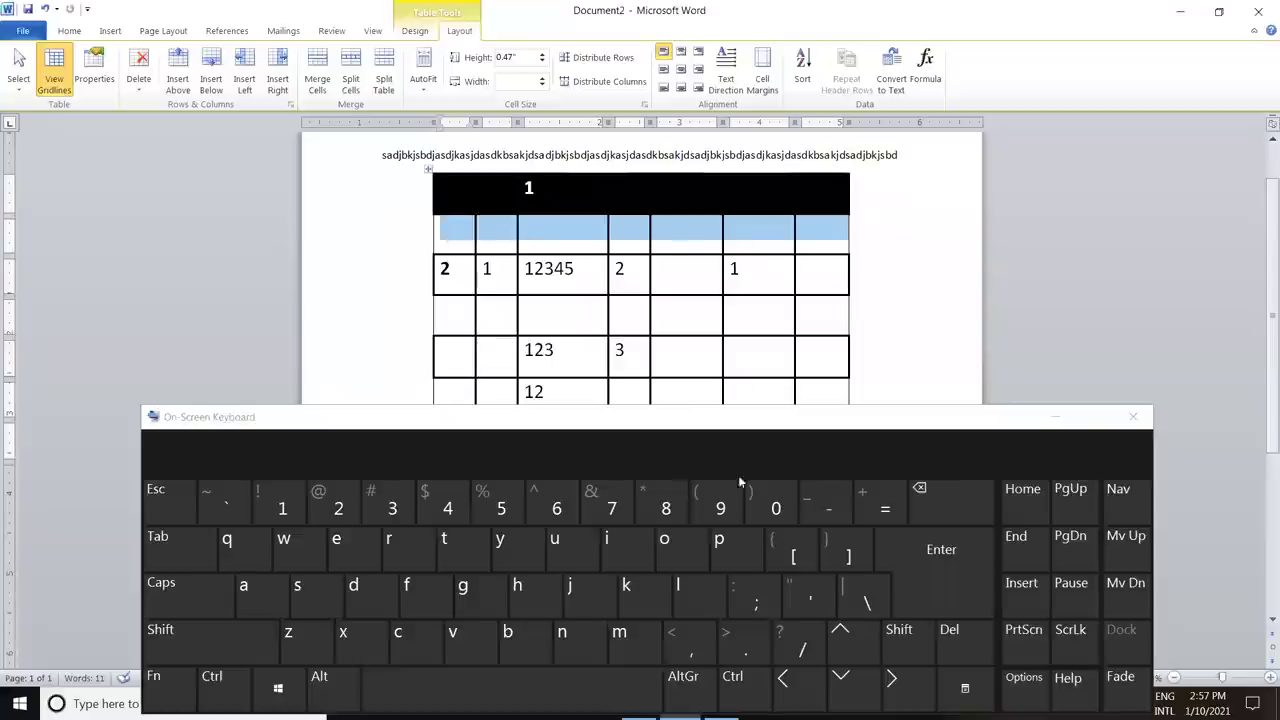
- Delete the empty row under the black header using Shift cells up
click(969, 513)
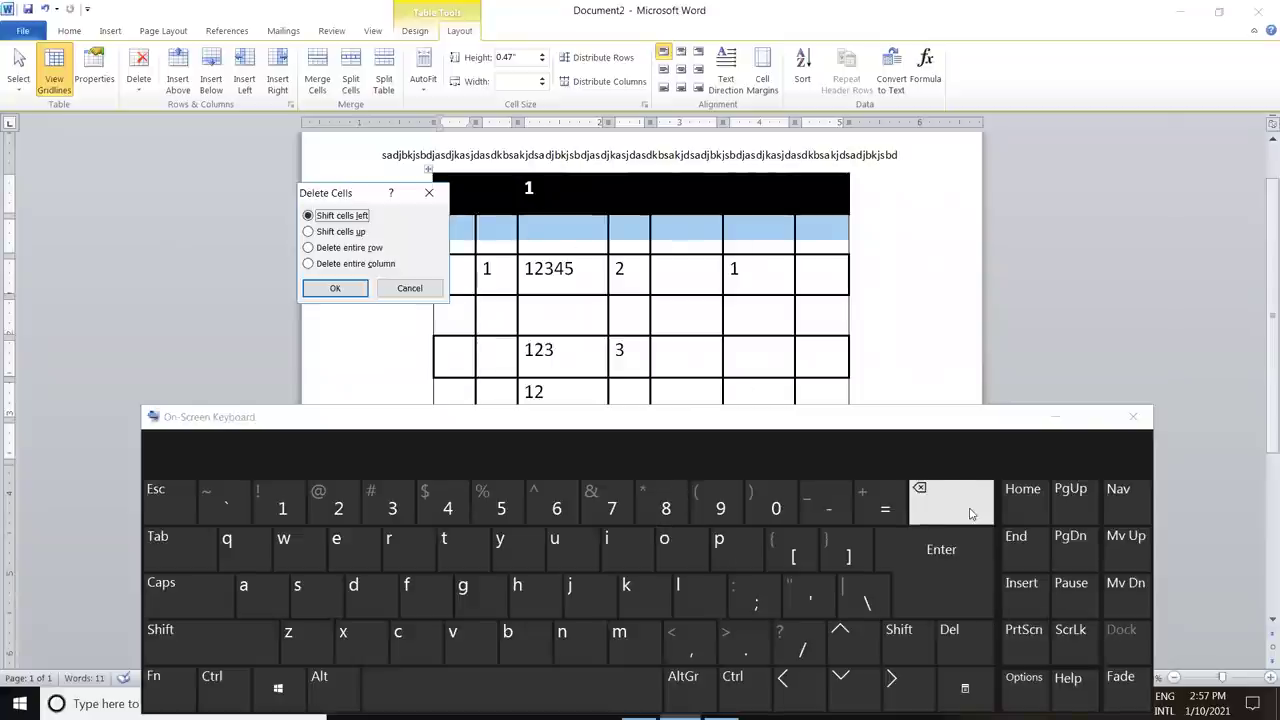
click(348, 233)
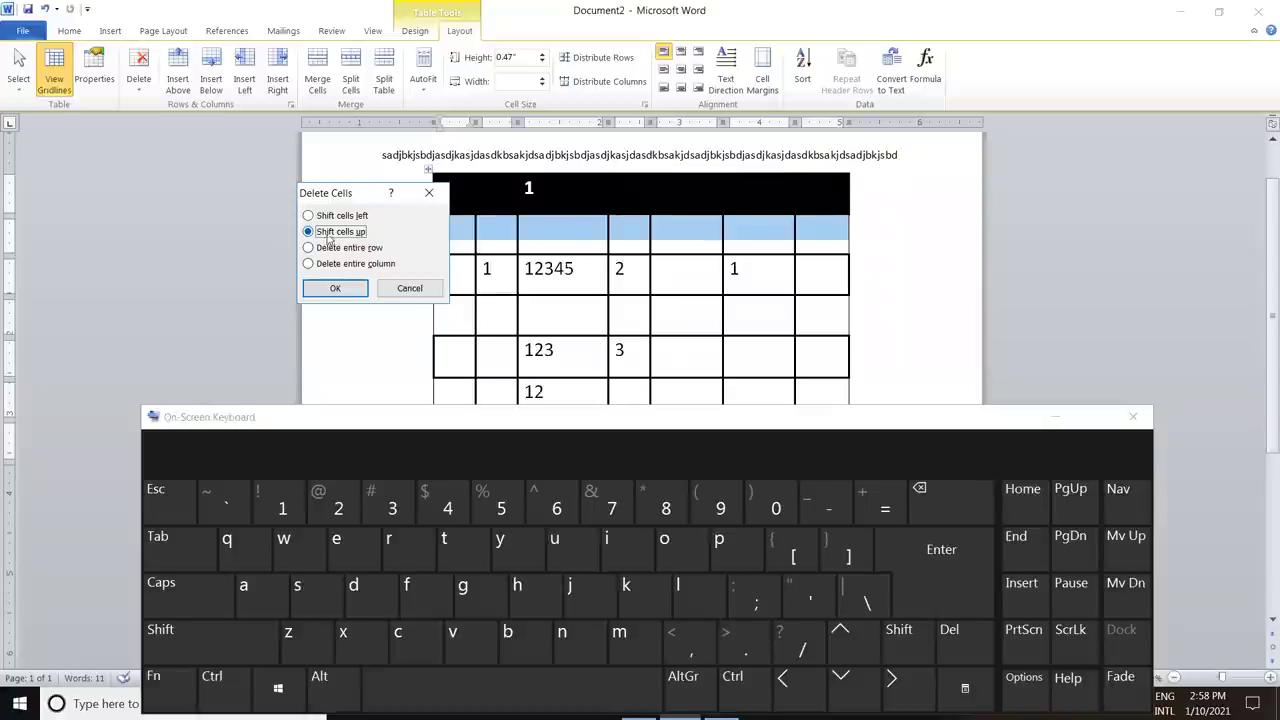
click(340, 288)
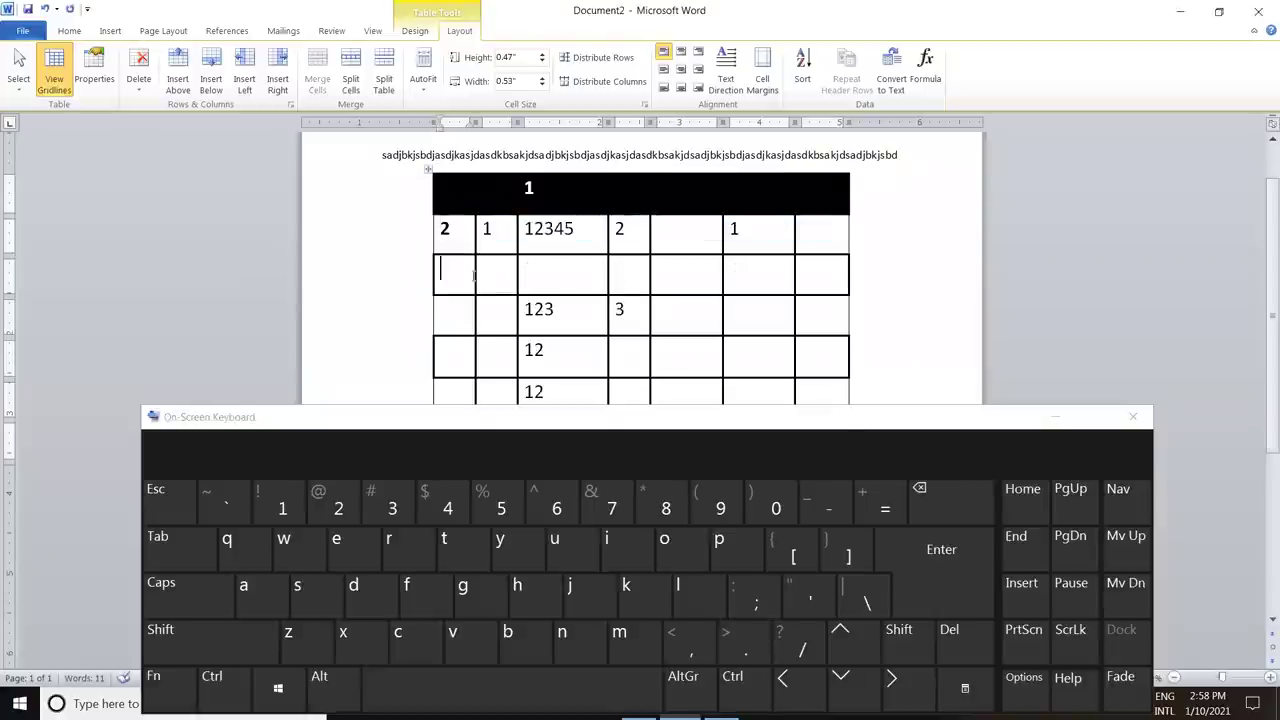
drag(474, 276, 810, 278)
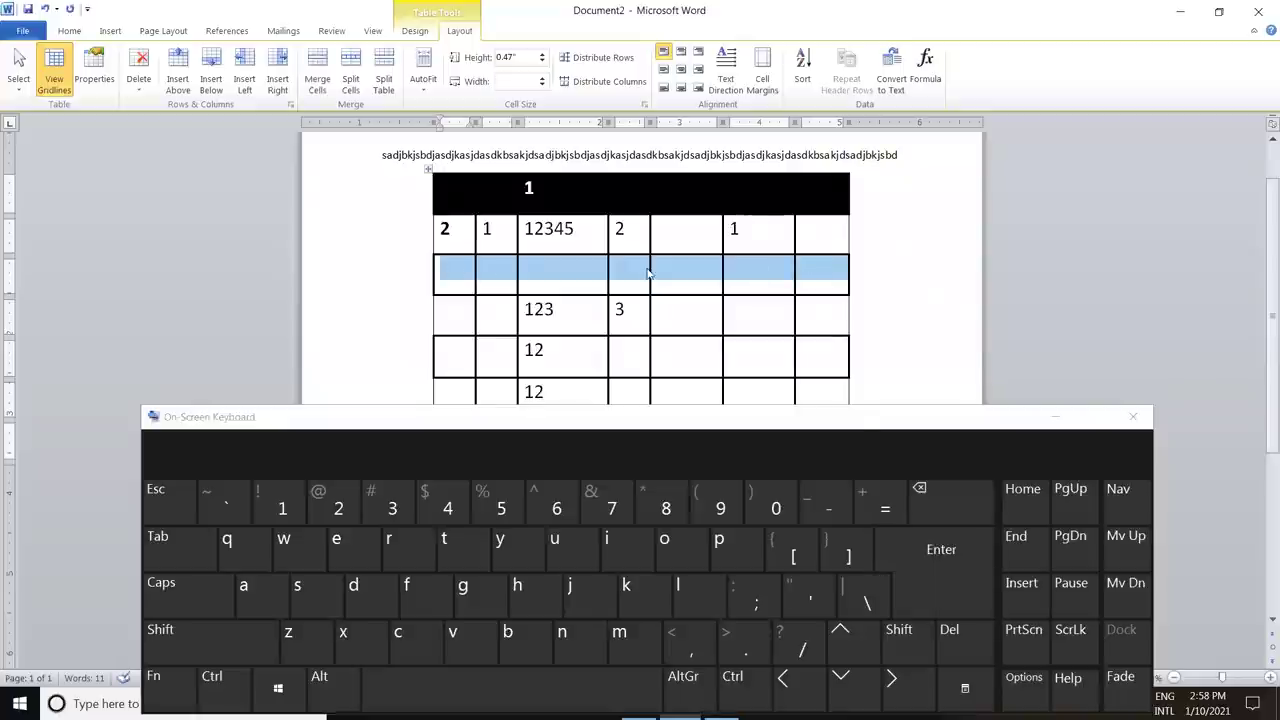
- Delete the blank row below 12345, shifting the remaining cells up
click(952, 505)
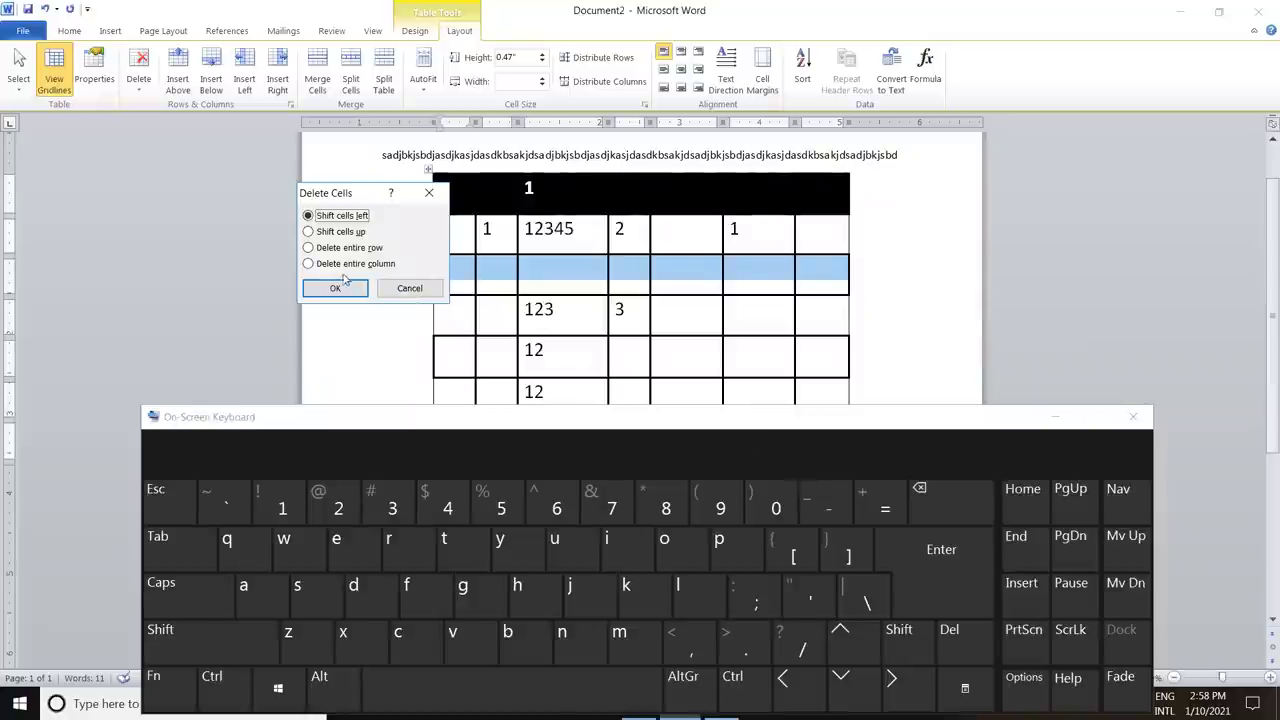
click(352, 233)
click(348, 288)
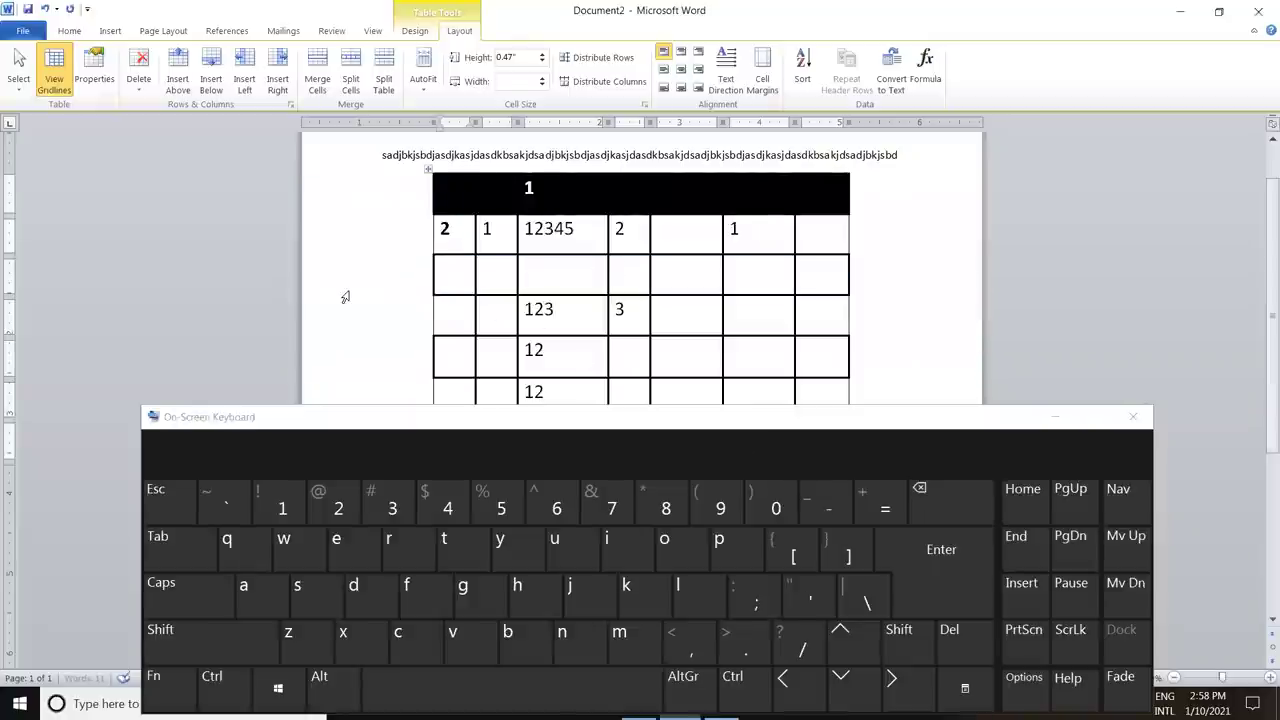
- Delete the two empty bottom rows and minimize the On-Screen Keyboard
scroll(485, 342, down, 2)
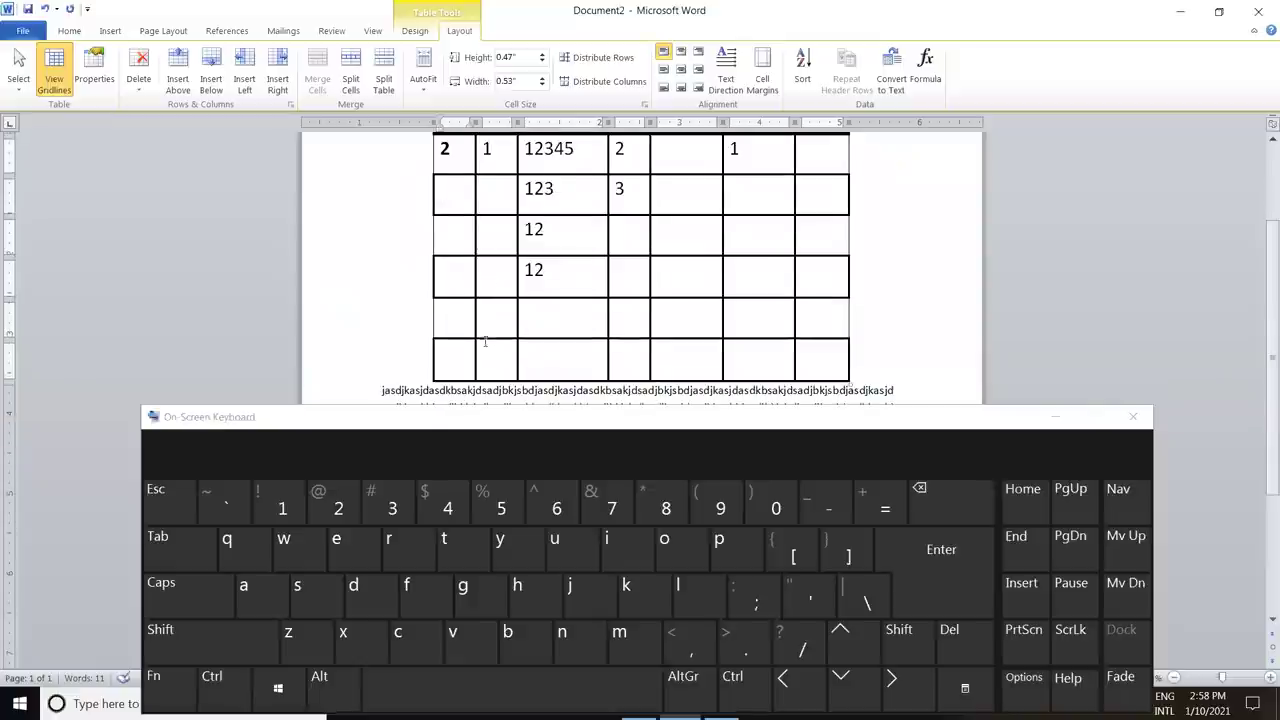
drag(463, 313, 840, 356)
click(945, 500)
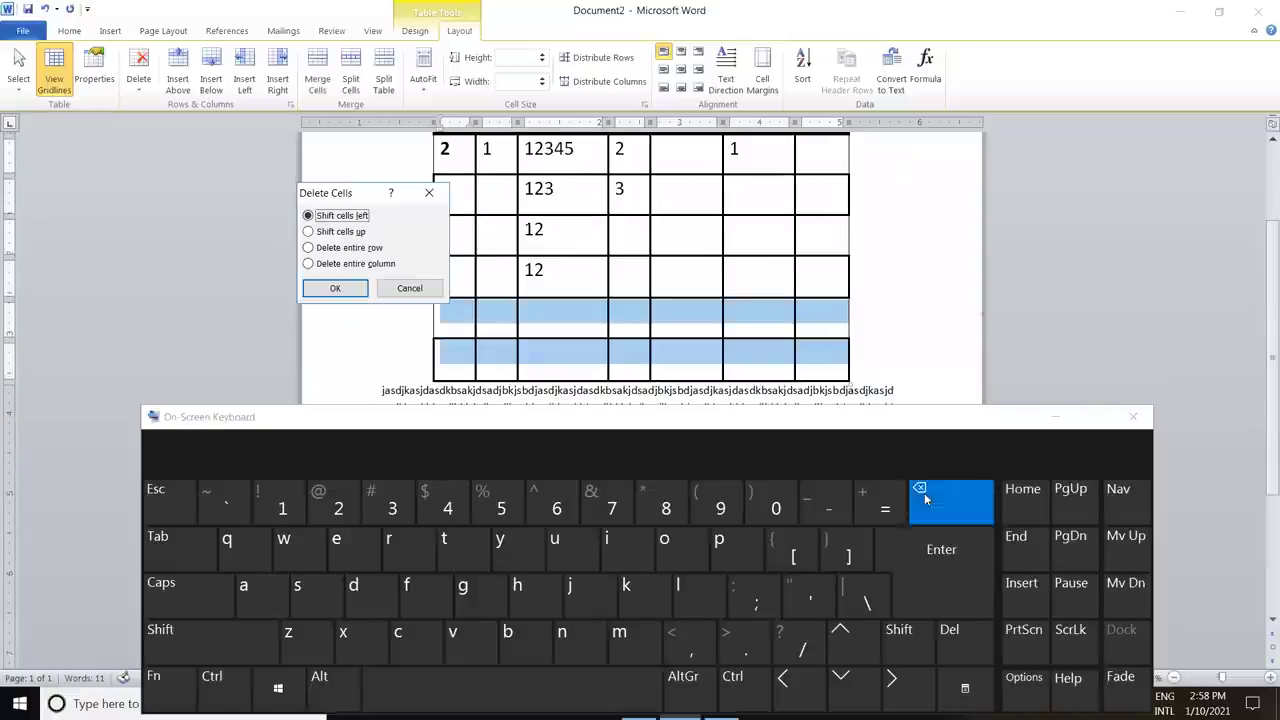
click(337, 289)
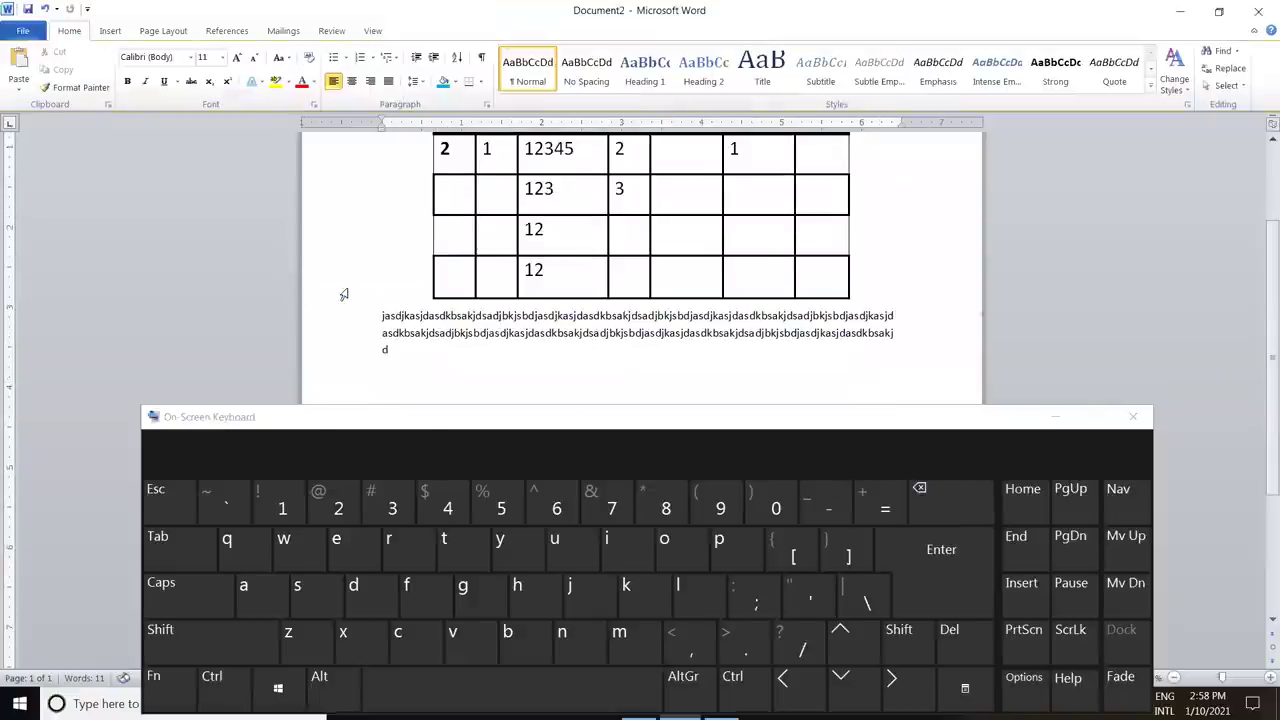
click(1055, 416)
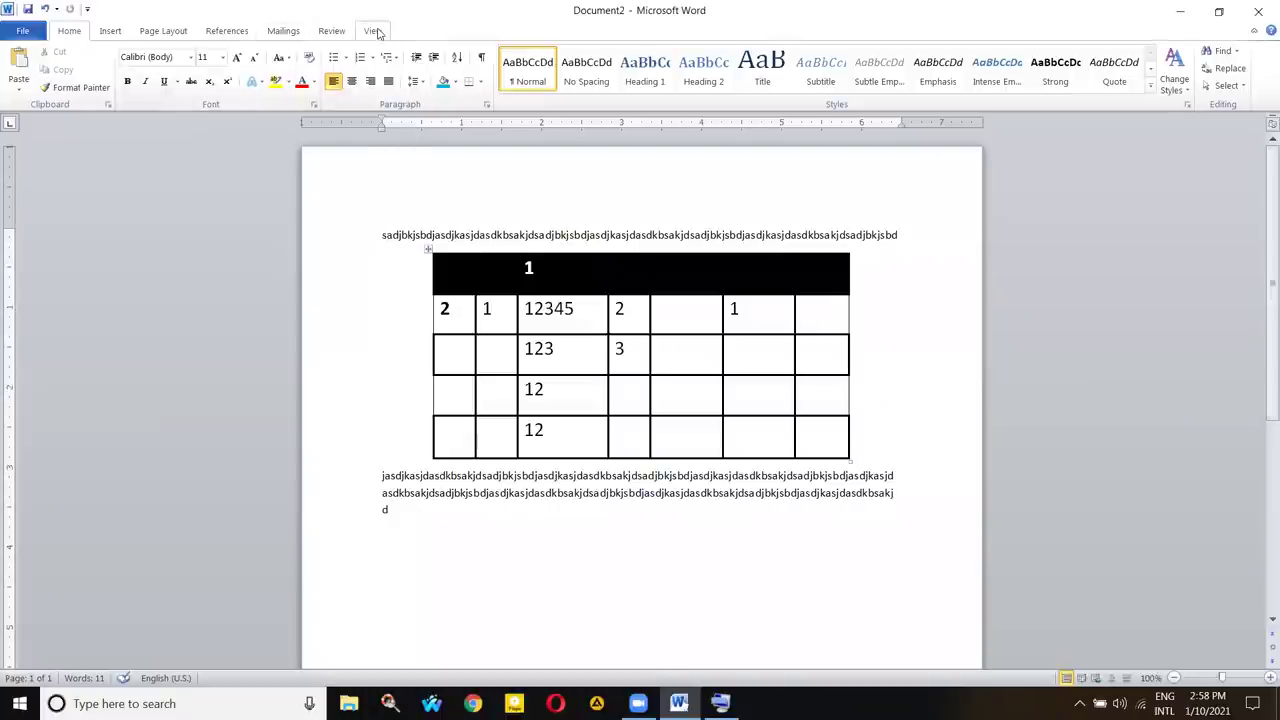
- Bring back the On-Screen Keyboard and cancel deleting the table's last row
click(440, 268)
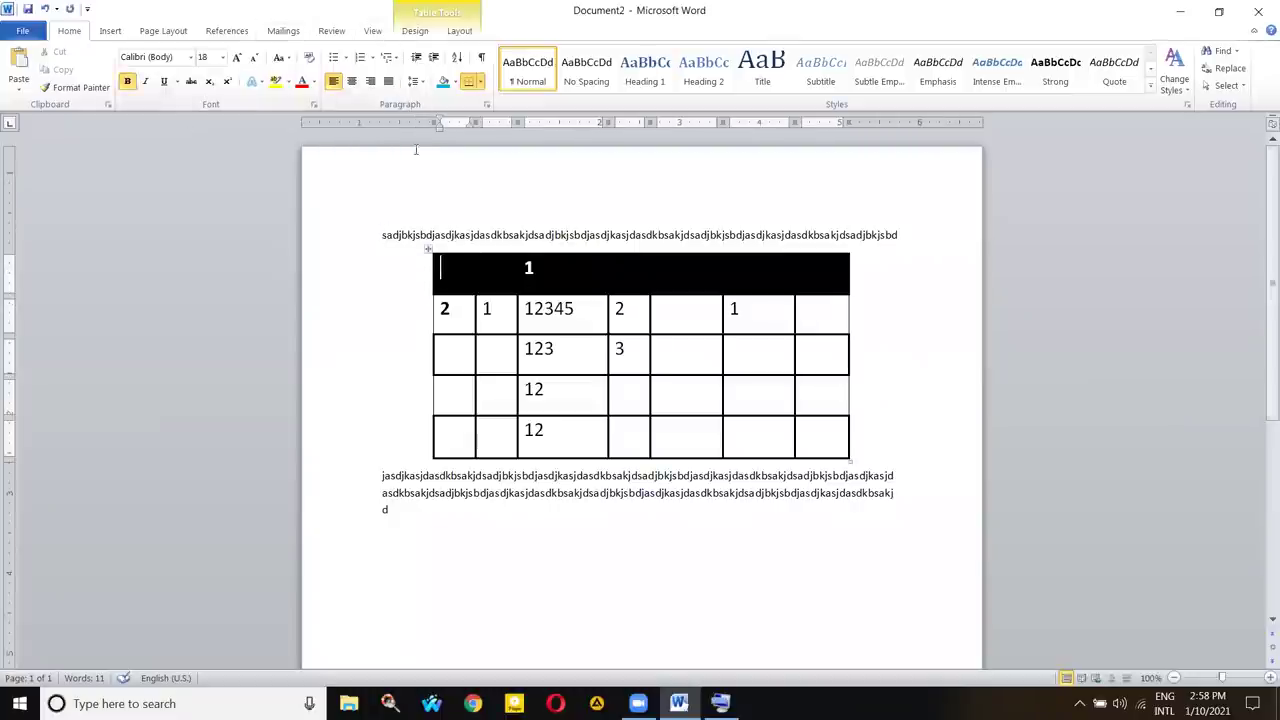
click(459, 30)
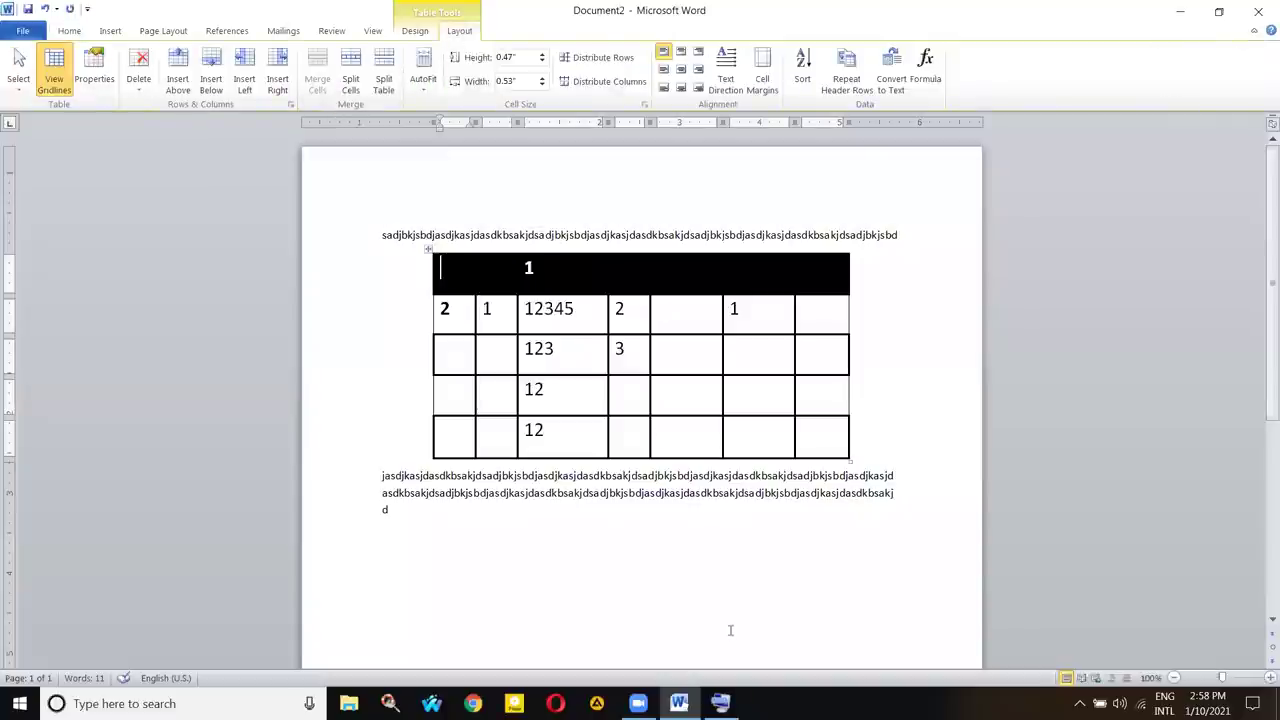
click(720, 703)
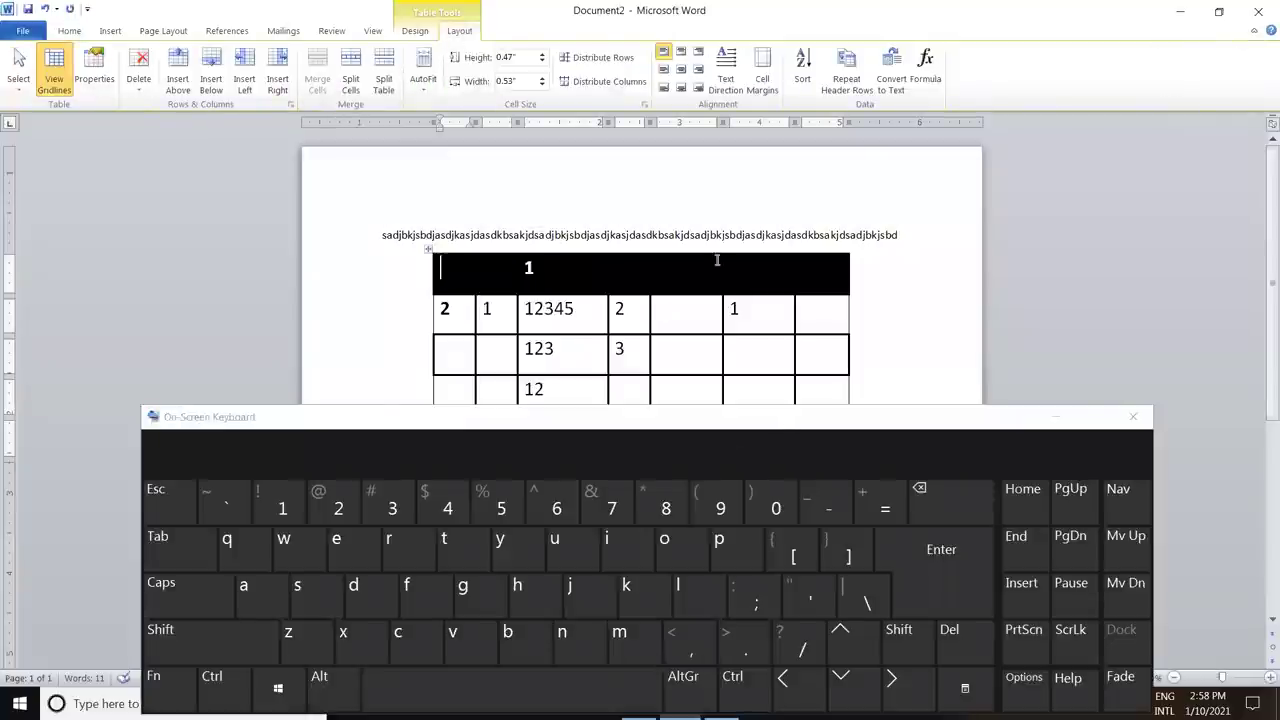
scroll(717, 260, down, 2)
drag(463, 320, 818, 316)
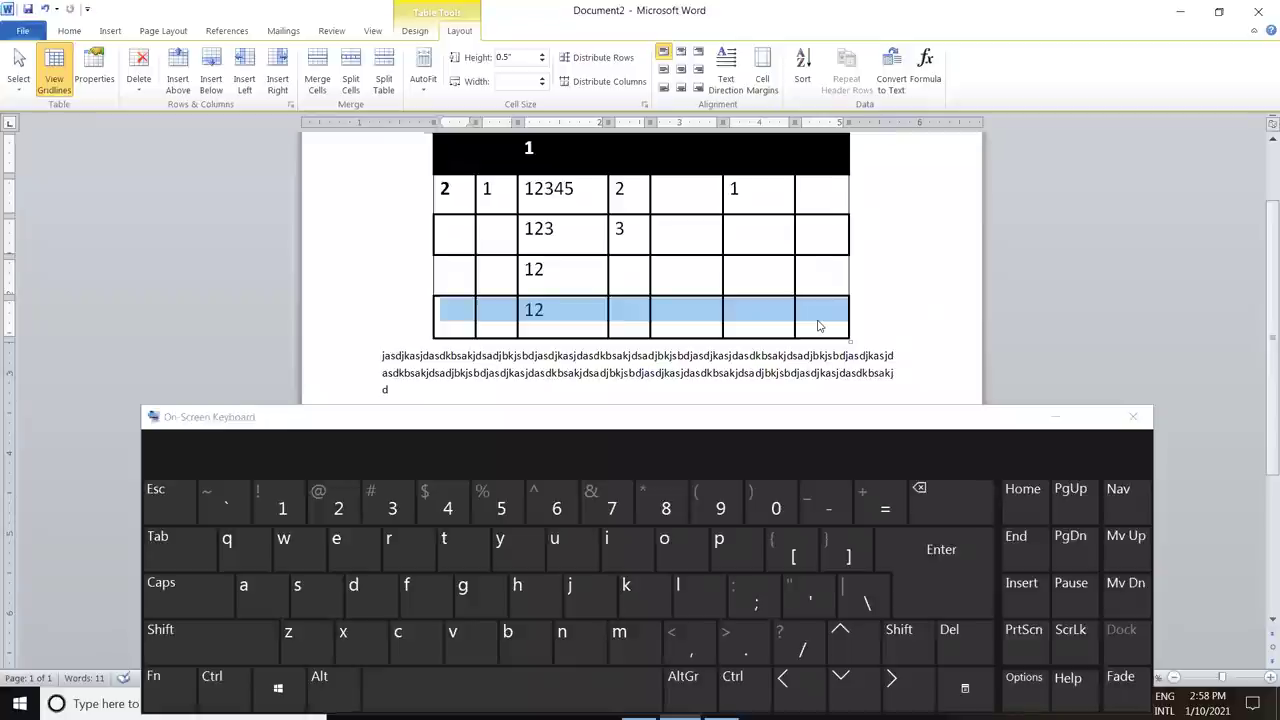
click(949, 503)
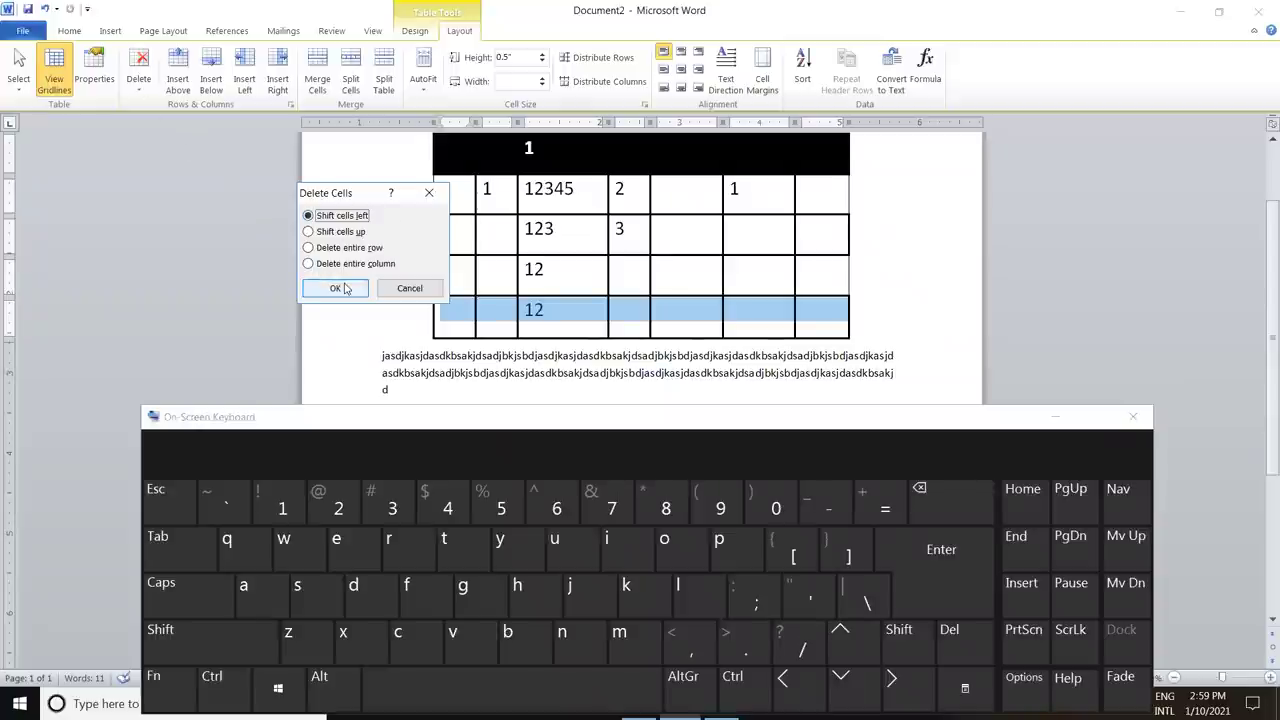
click(409, 289)
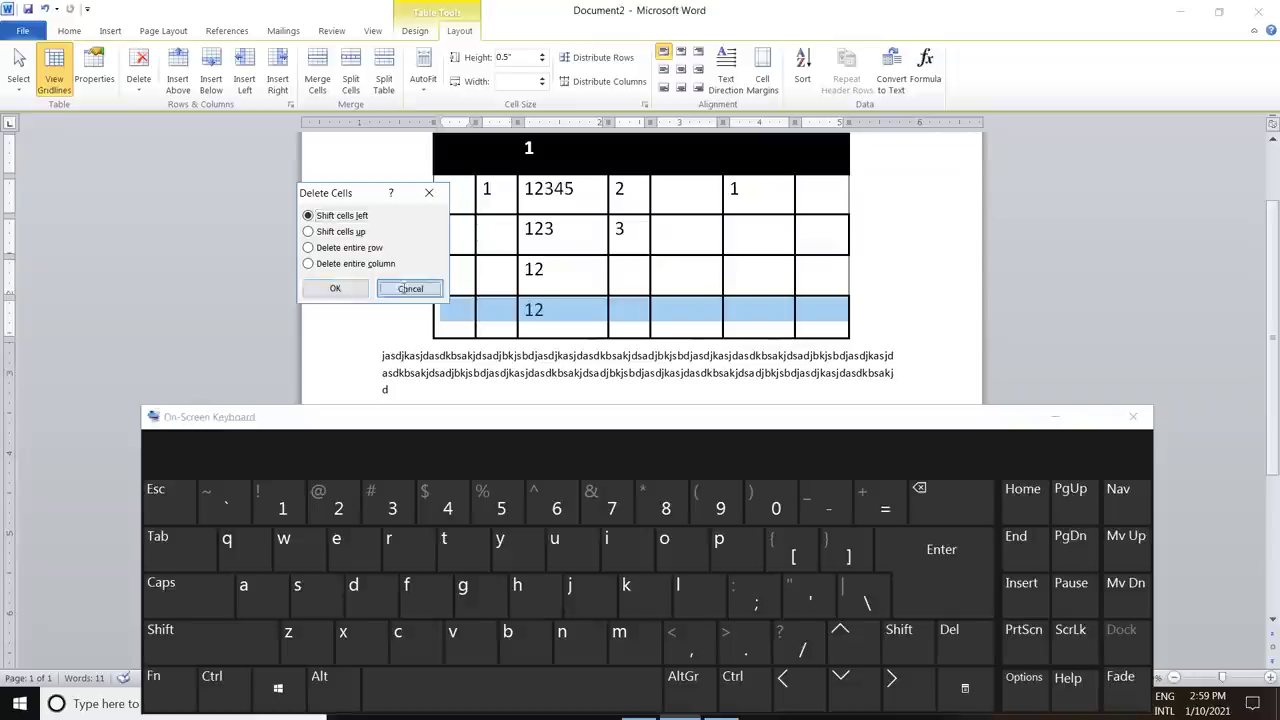
click(815, 325)
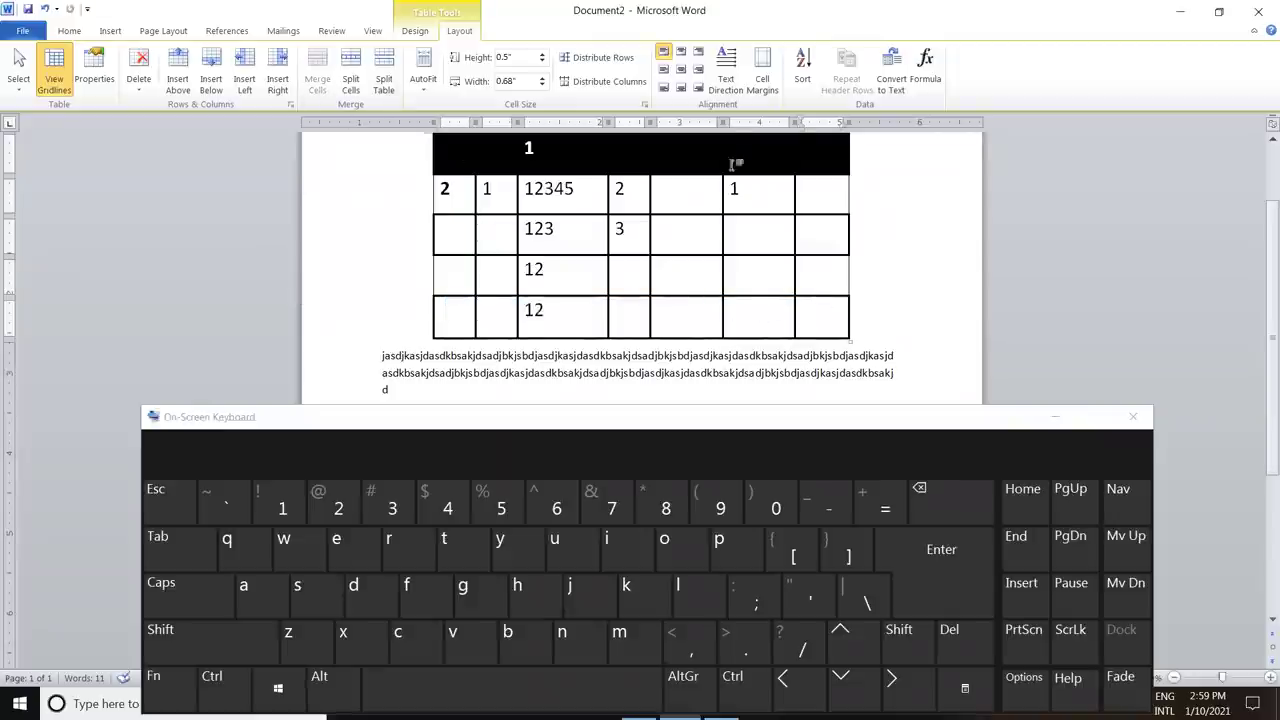
- Delete the last column's cells and the leftover right end of the header
drag(817, 189, 824, 305)
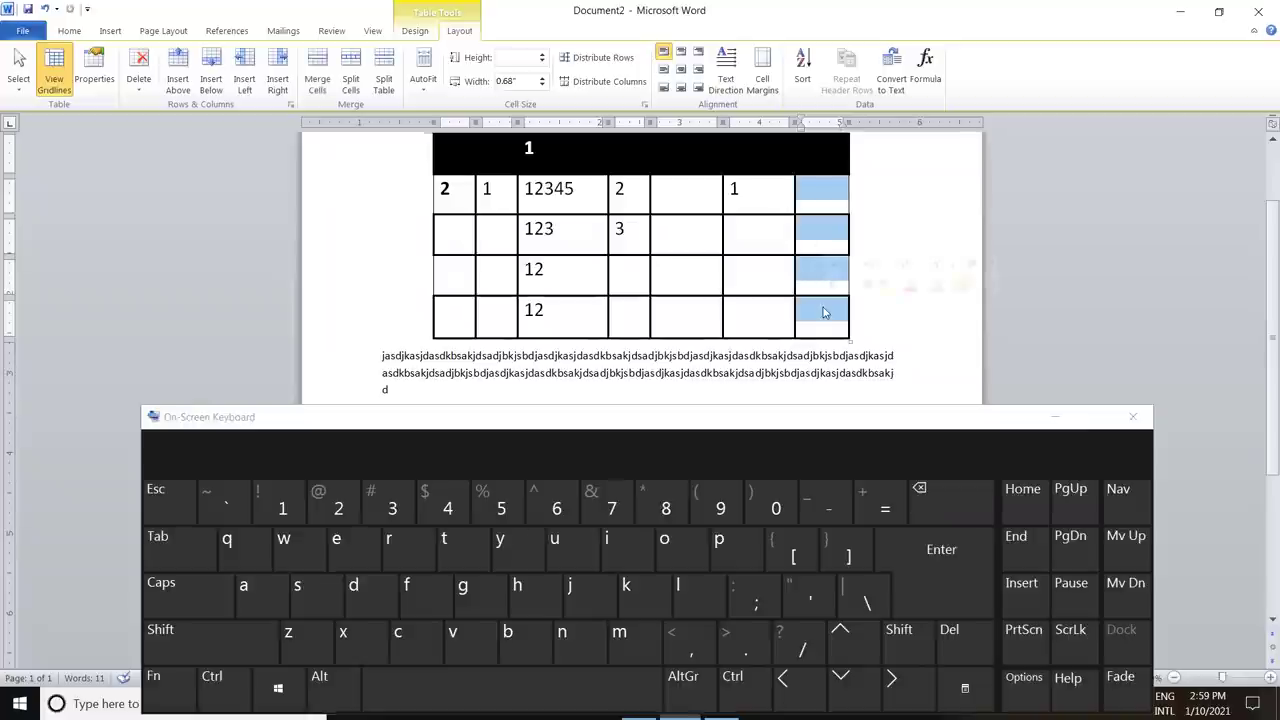
key(BackSpace)
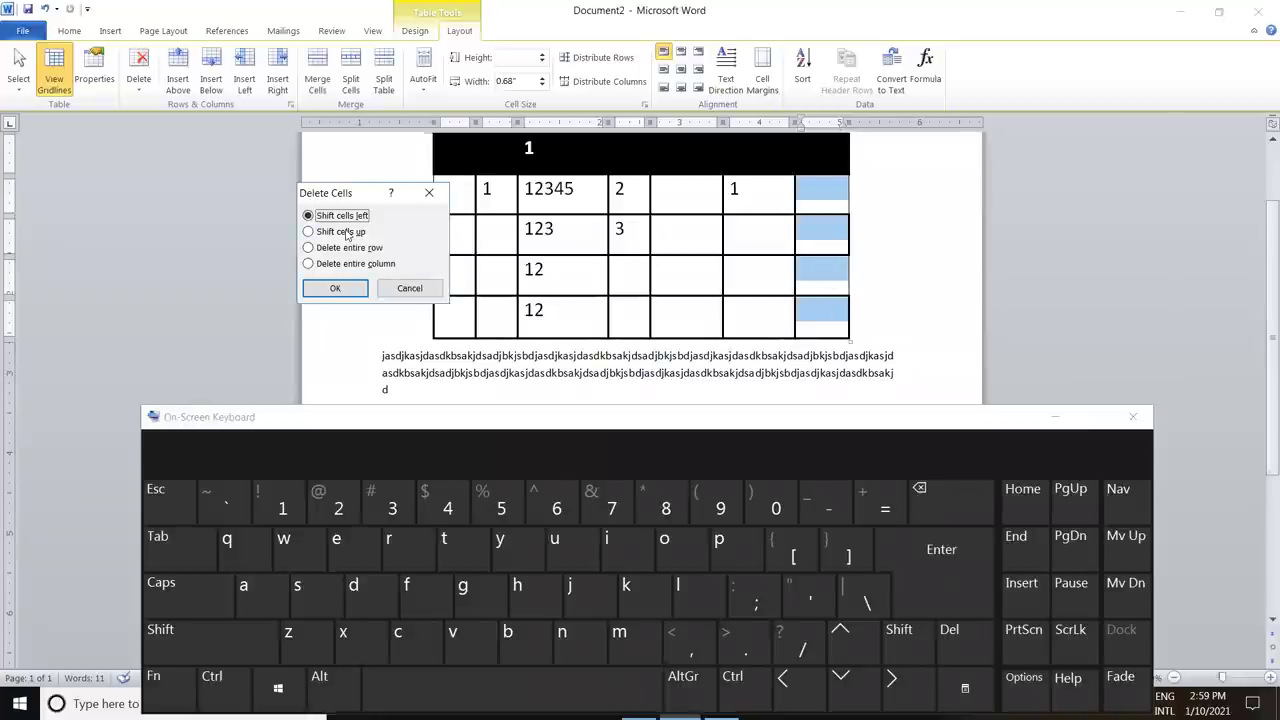
click(335, 288)
drag(826, 150, 823, 205)
key(BackSpace)
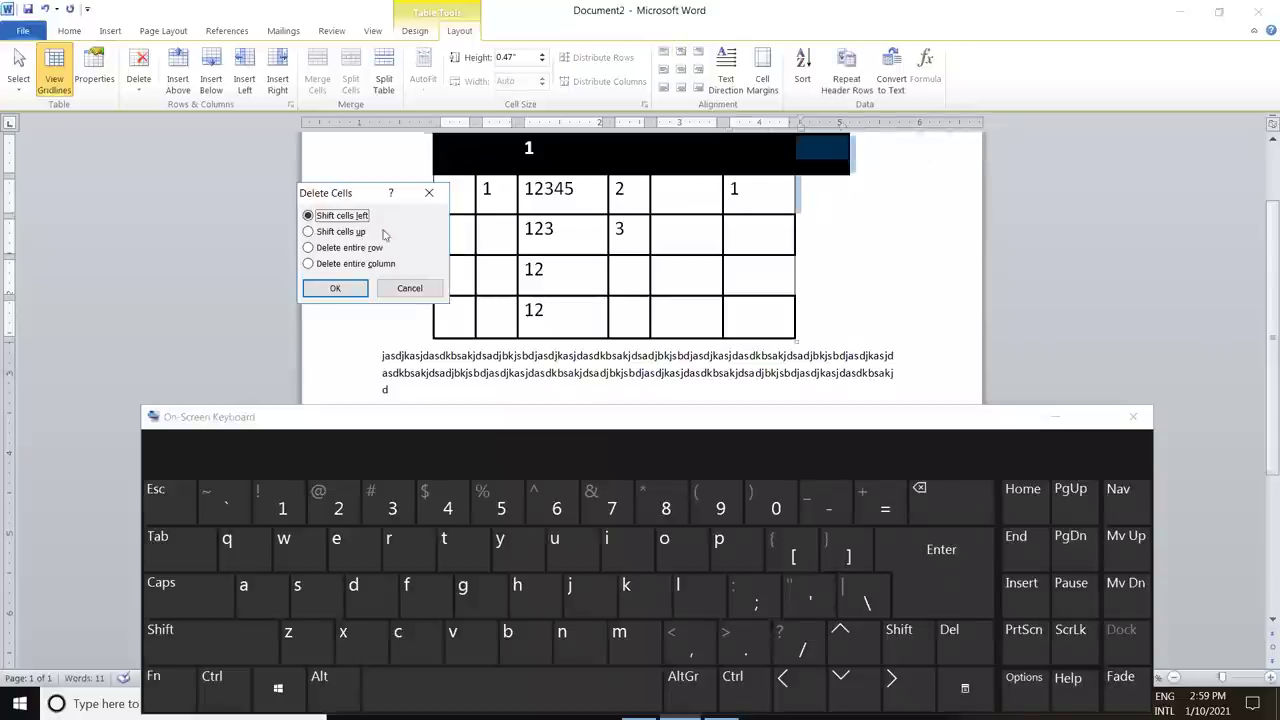
click(335, 288)
- Delete the empty fifth column, leaving five columns: 2, 1, 12345, 2, 1
drag(705, 151, 715, 318)
key(BackSpace)
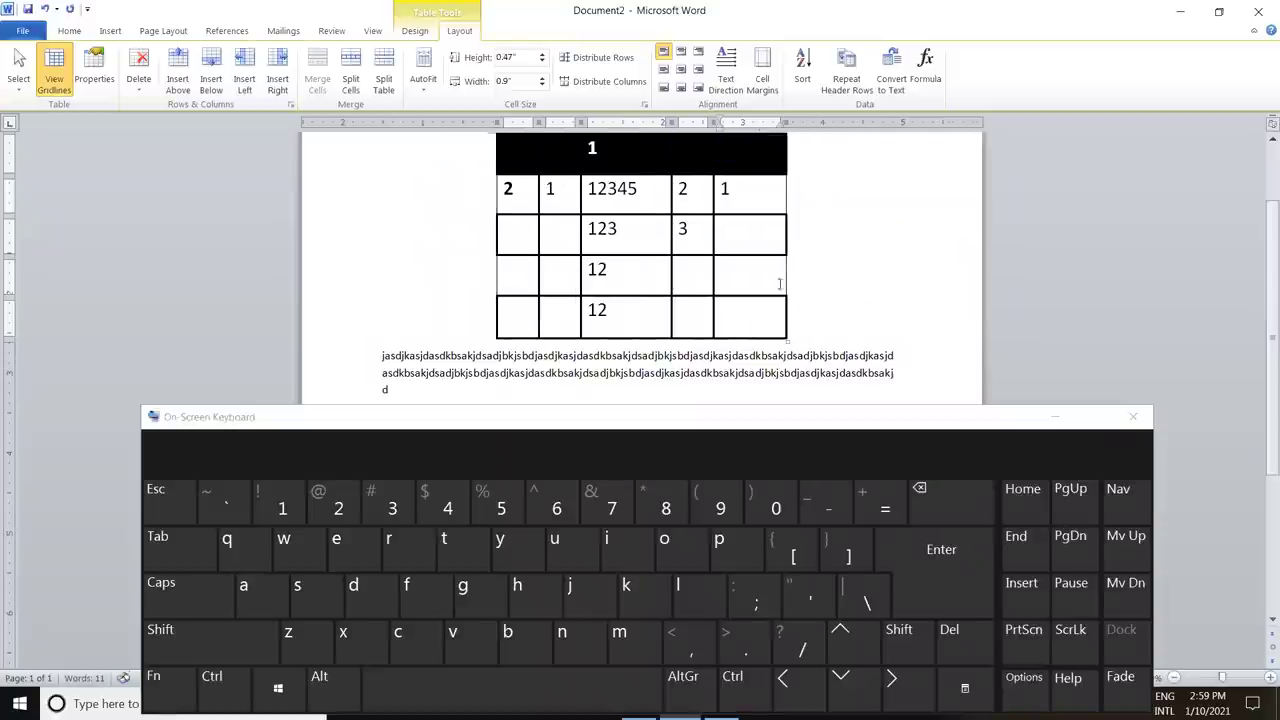
click(750, 191)
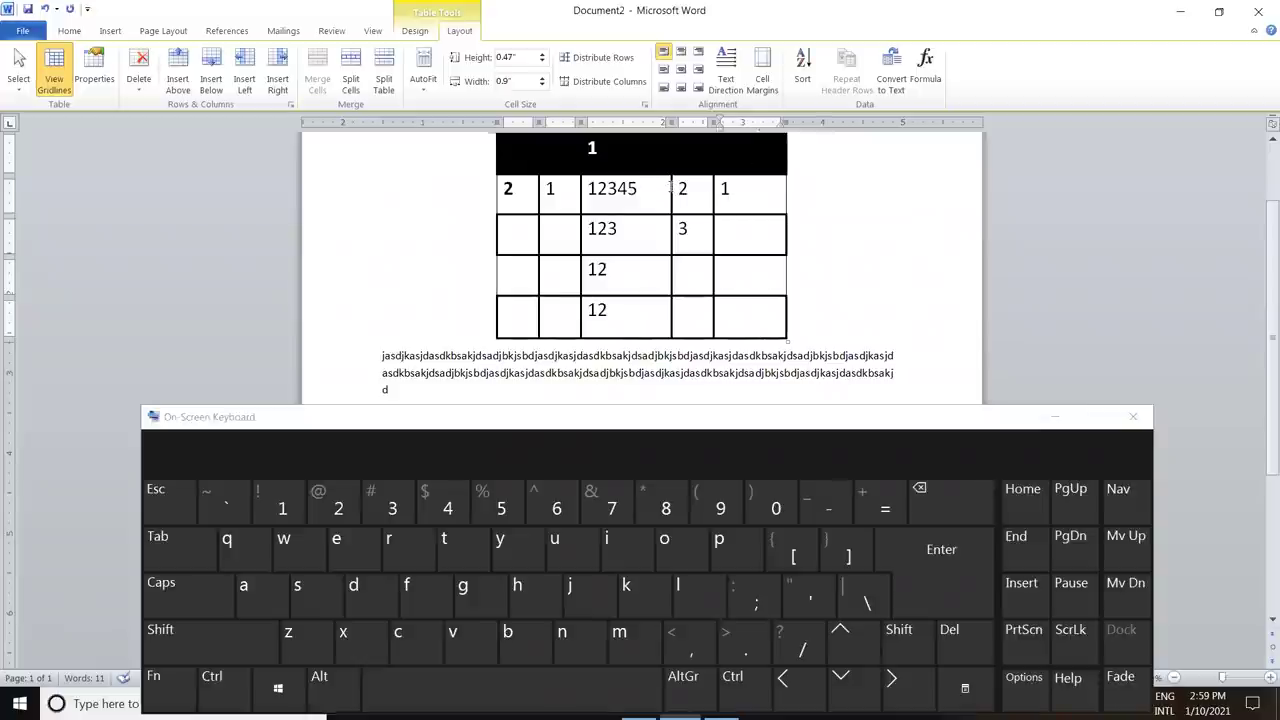
scroll(670, 197, up, 2)
scroll(670, 197, down, 2)
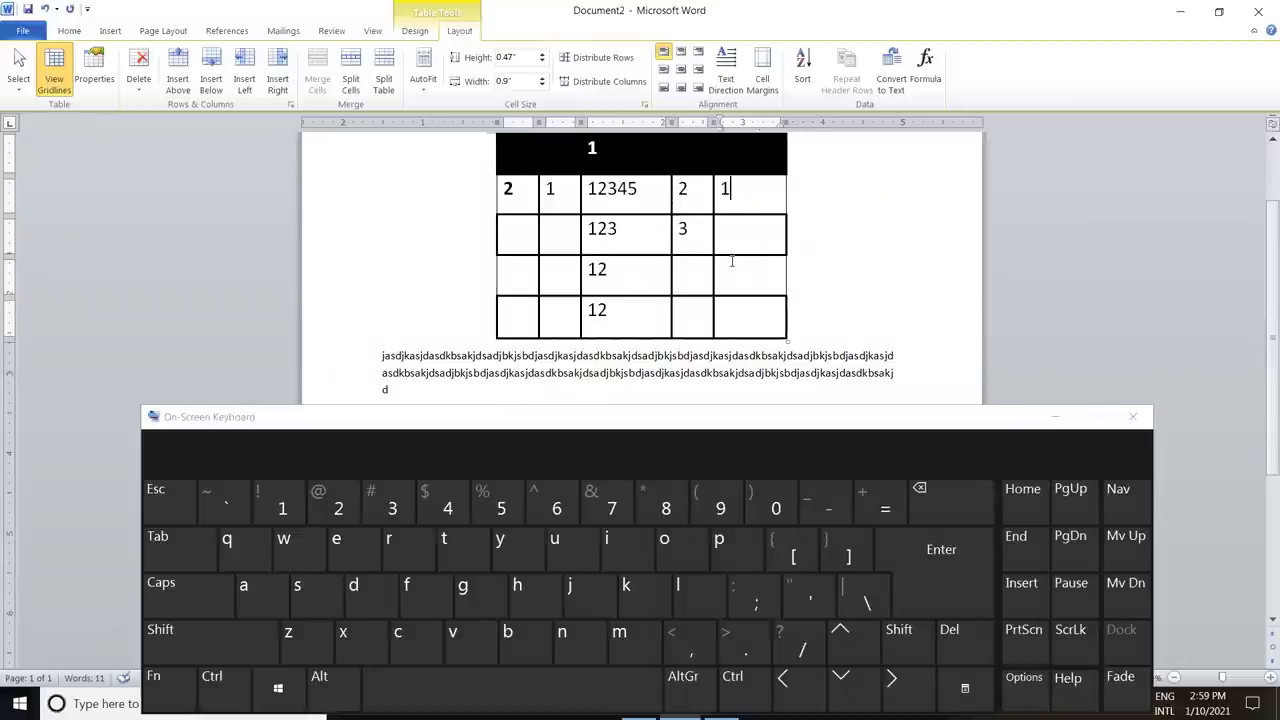
scroll(732, 261, up, 1)
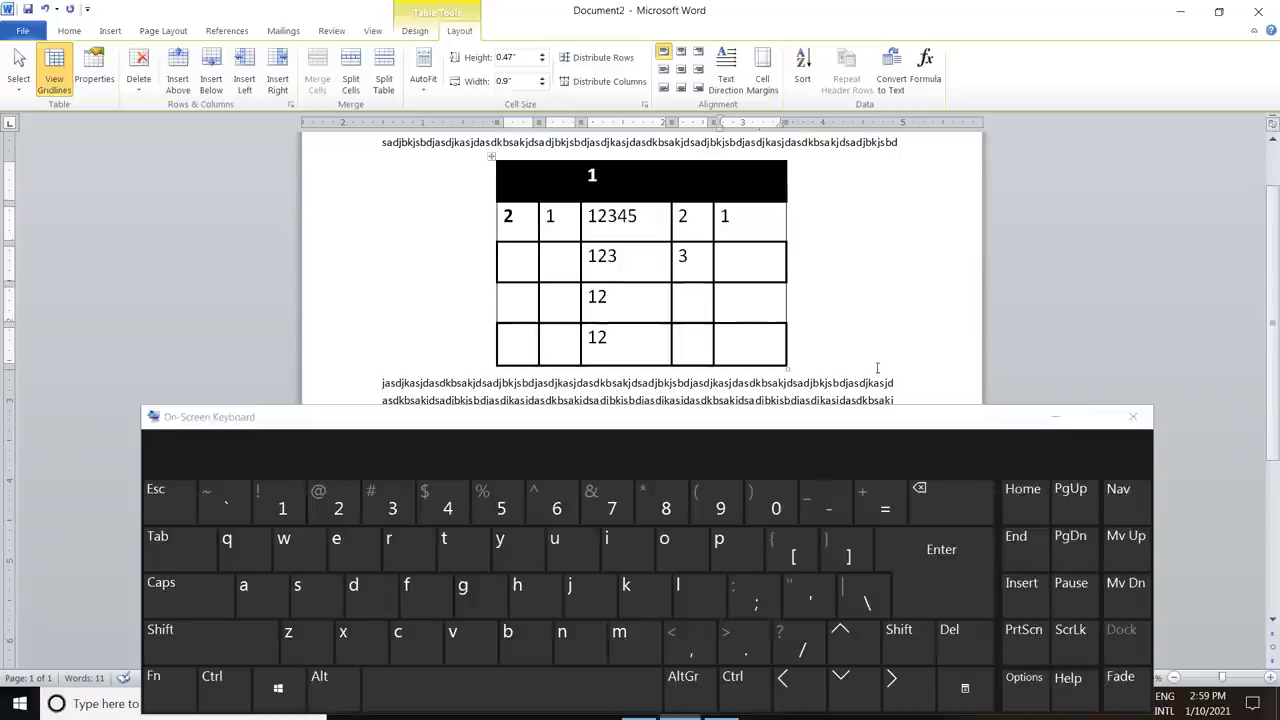
- Widen the table, then split the bottom-right cell into 2 columns and 1 row
key(ctrl+z)
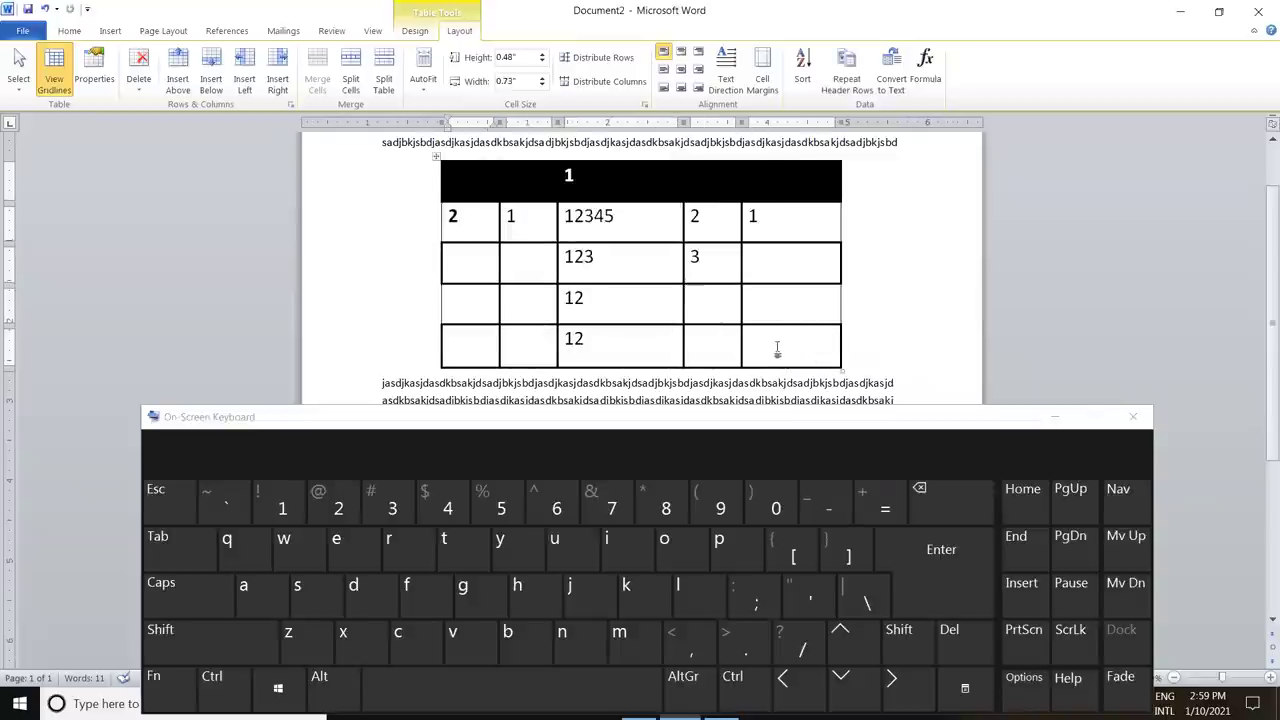
click(797, 344)
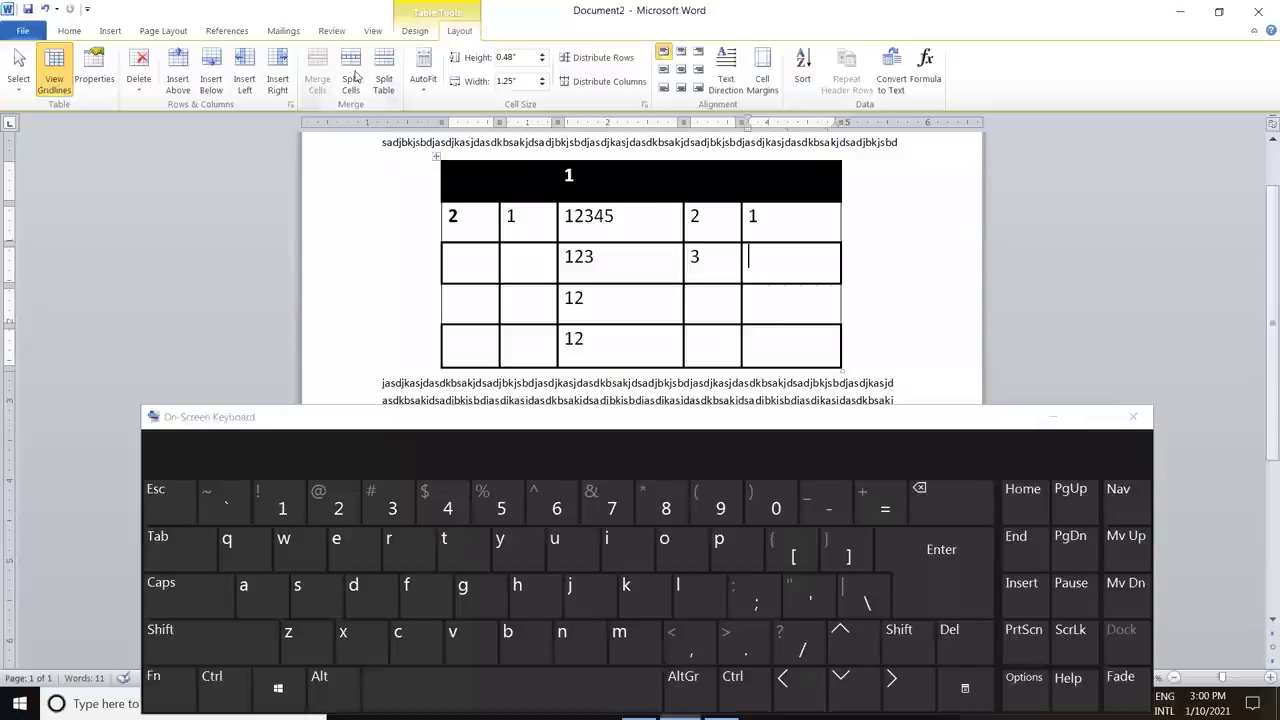
click(752, 345)
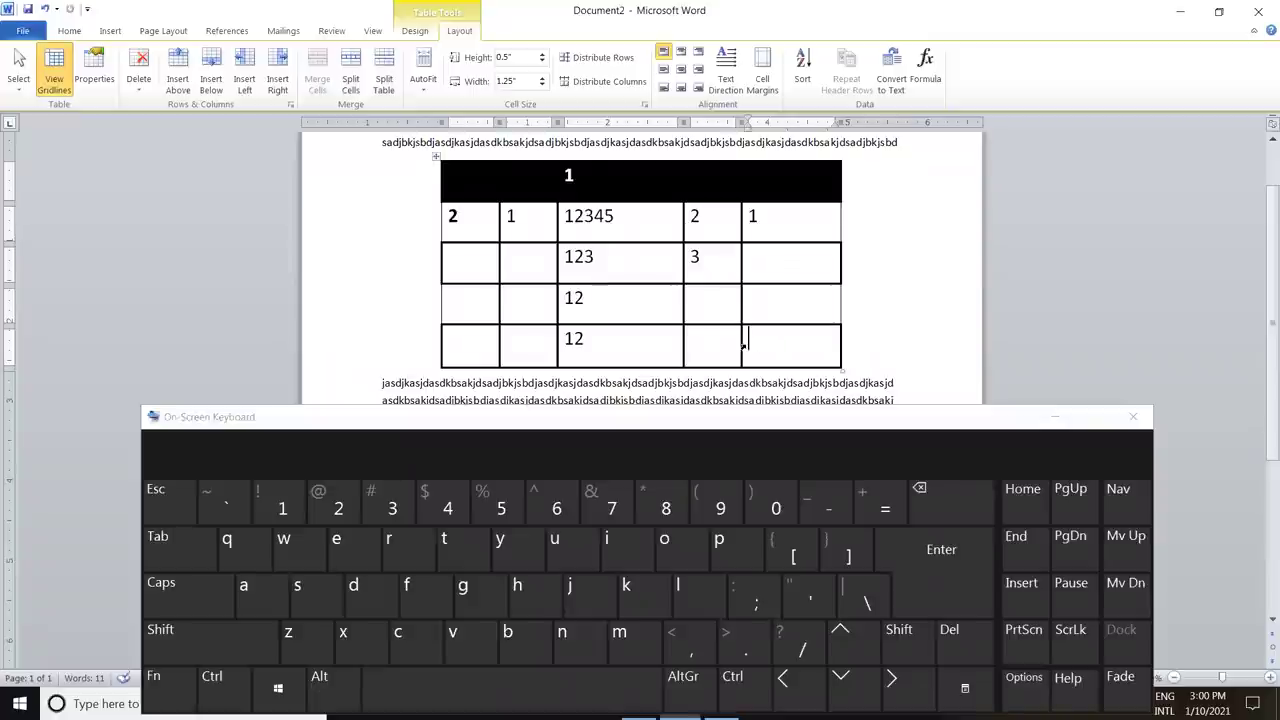
click(743, 345)
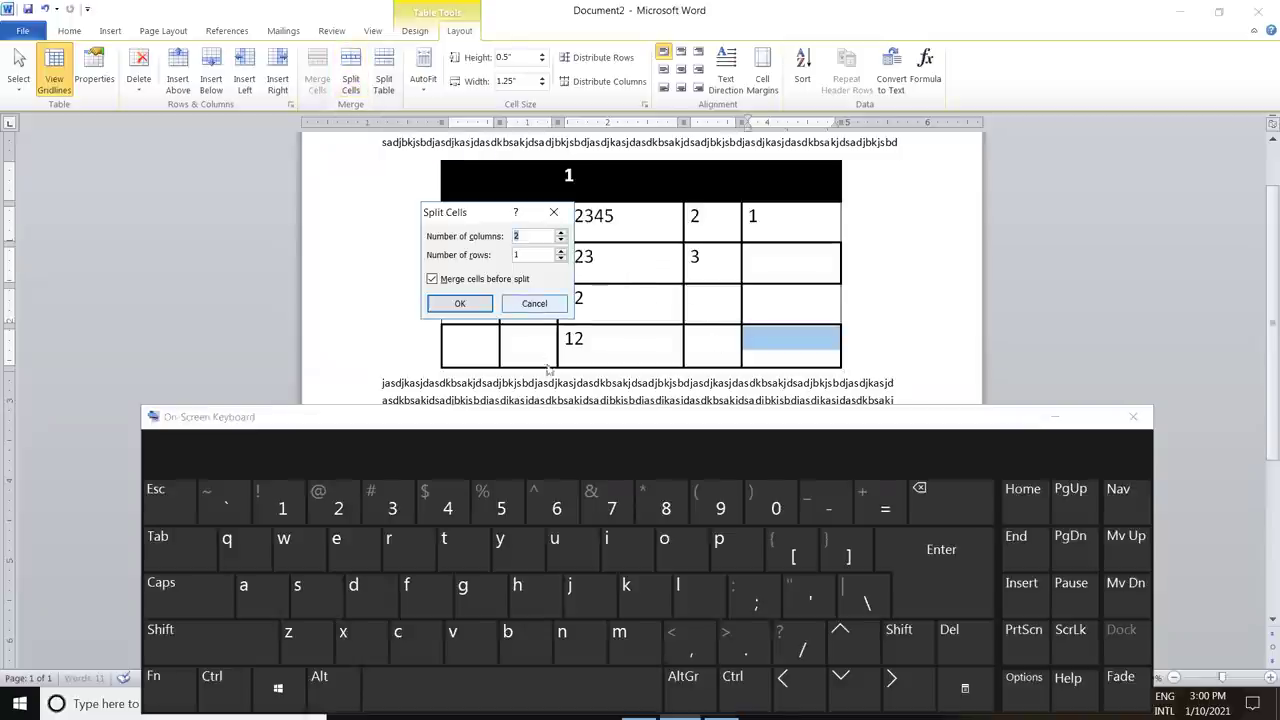
click(524, 237)
key(Tab)
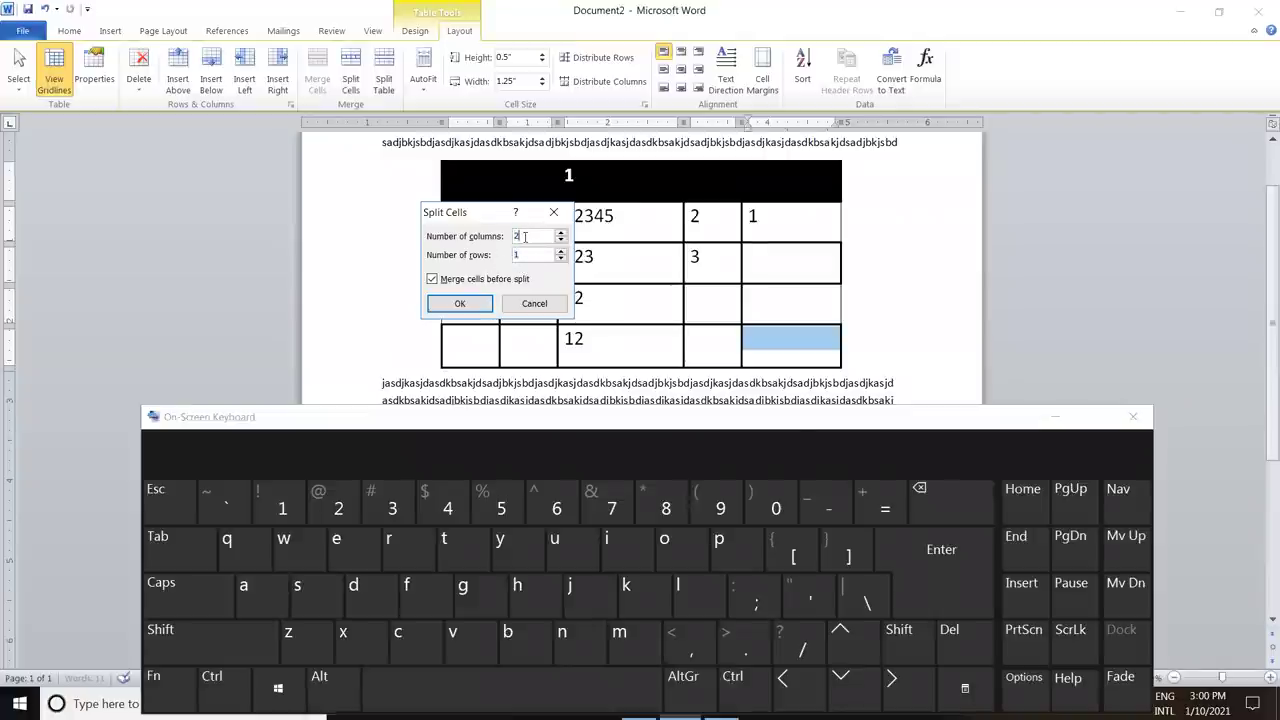
click(476, 303)
click(800, 342)
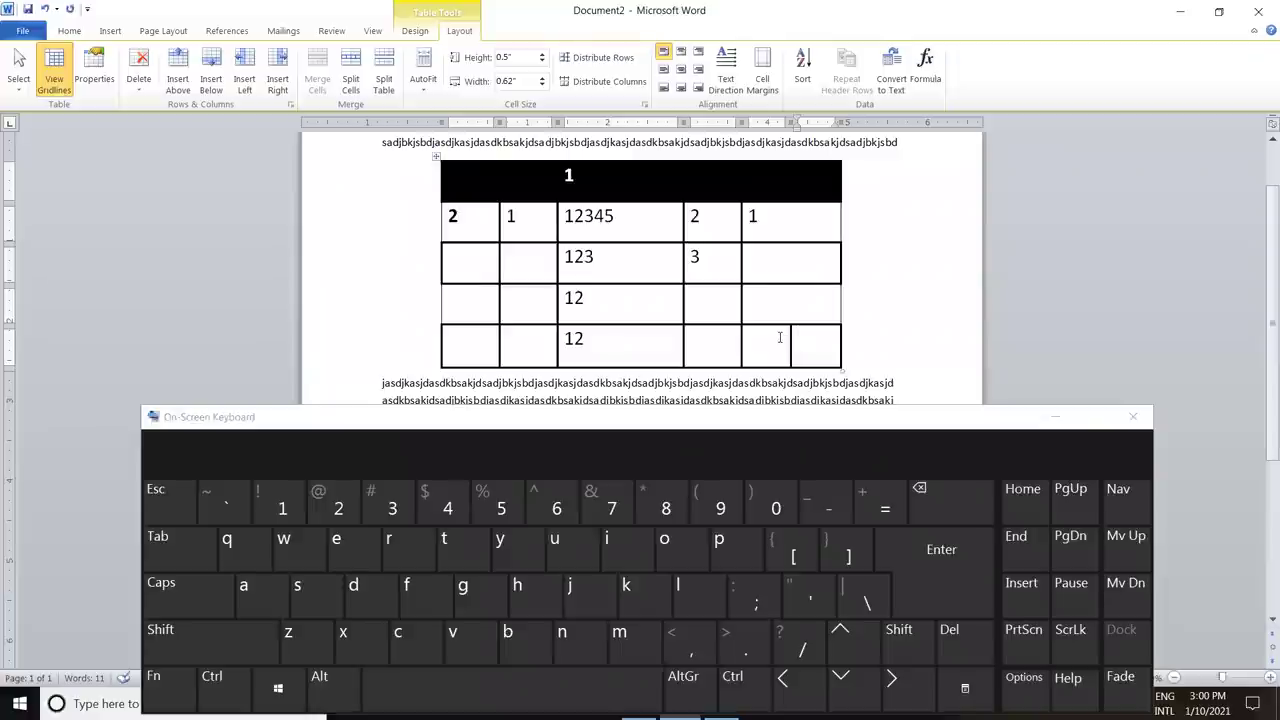
- Try drawing a vertical border in the last cell of the row above, then undo it
click(415, 31)
click(1182, 74)
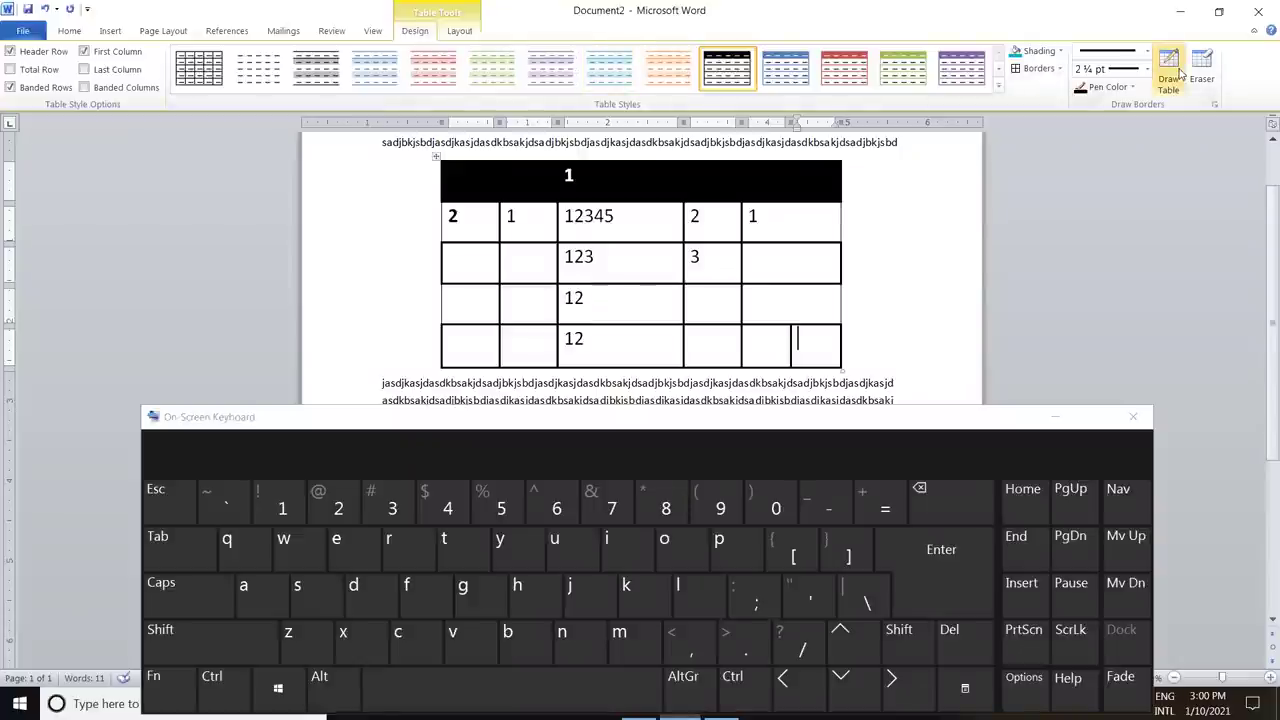
drag(790, 284, 791, 336)
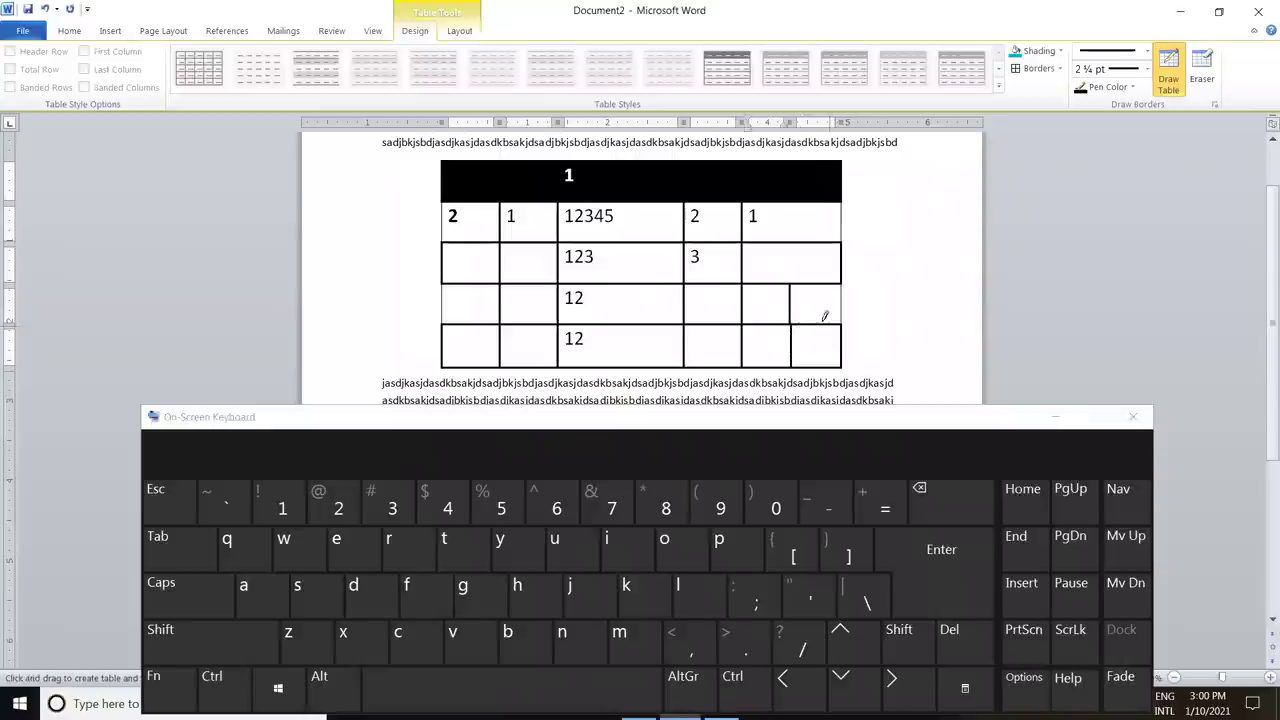
key(ctrl+z)
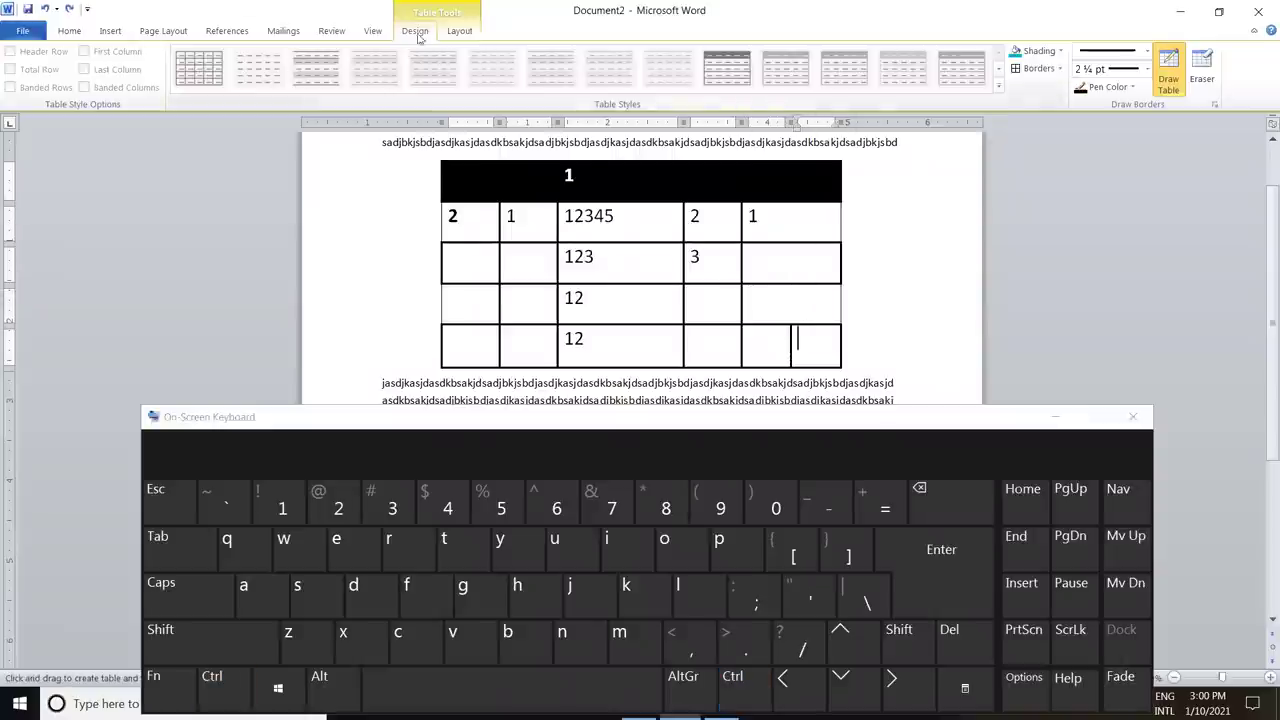
- Undo the split of the bottom-right cell so the last row matches the five columns
click(468, 34)
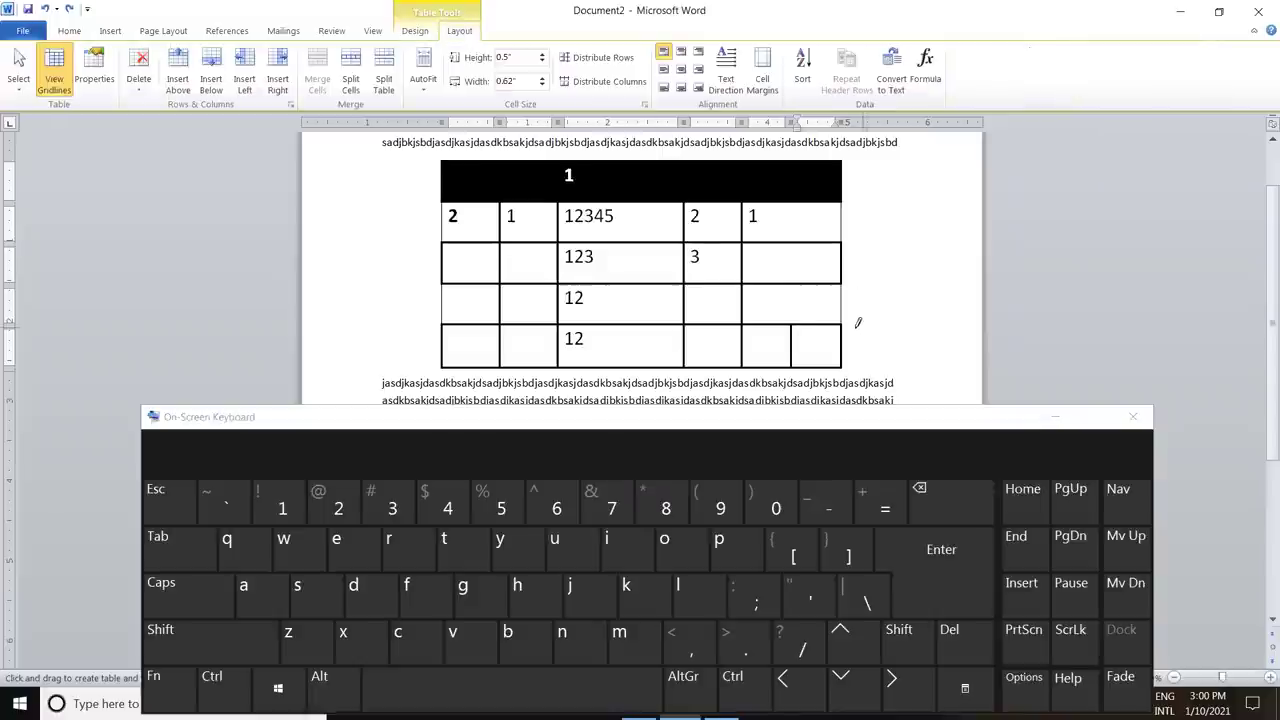
key(ctrl+z)
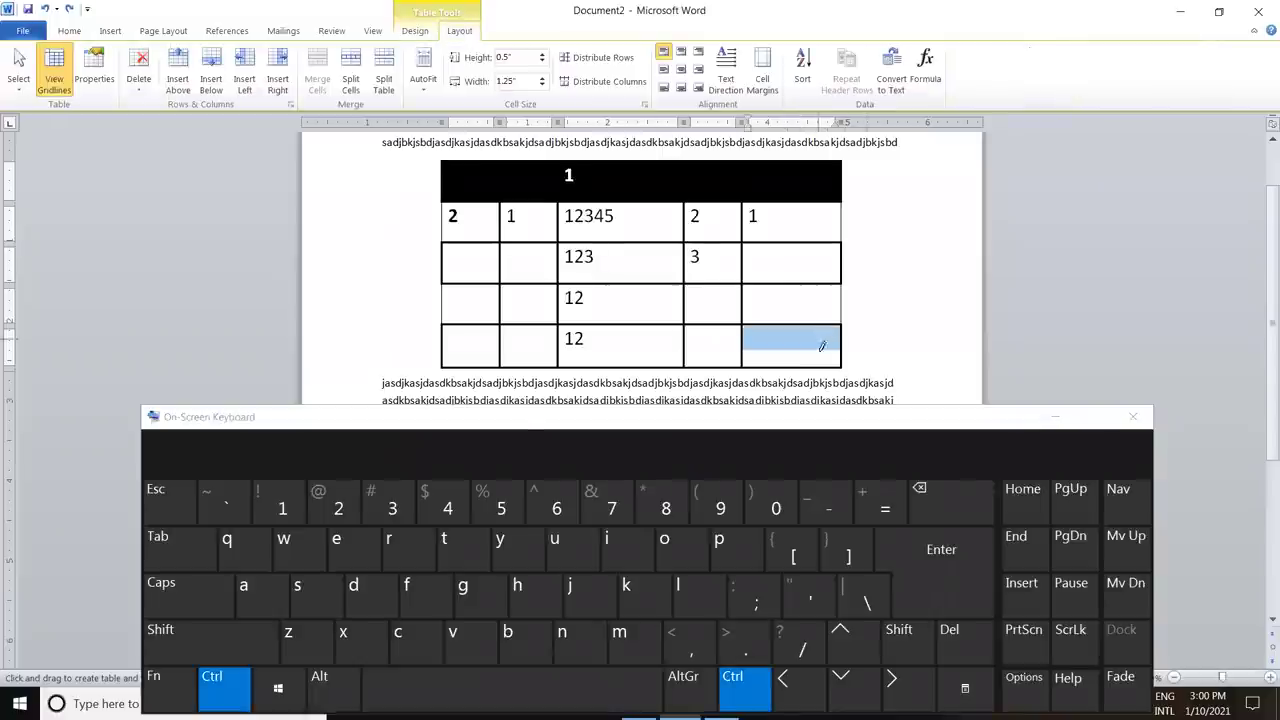
click(778, 422)
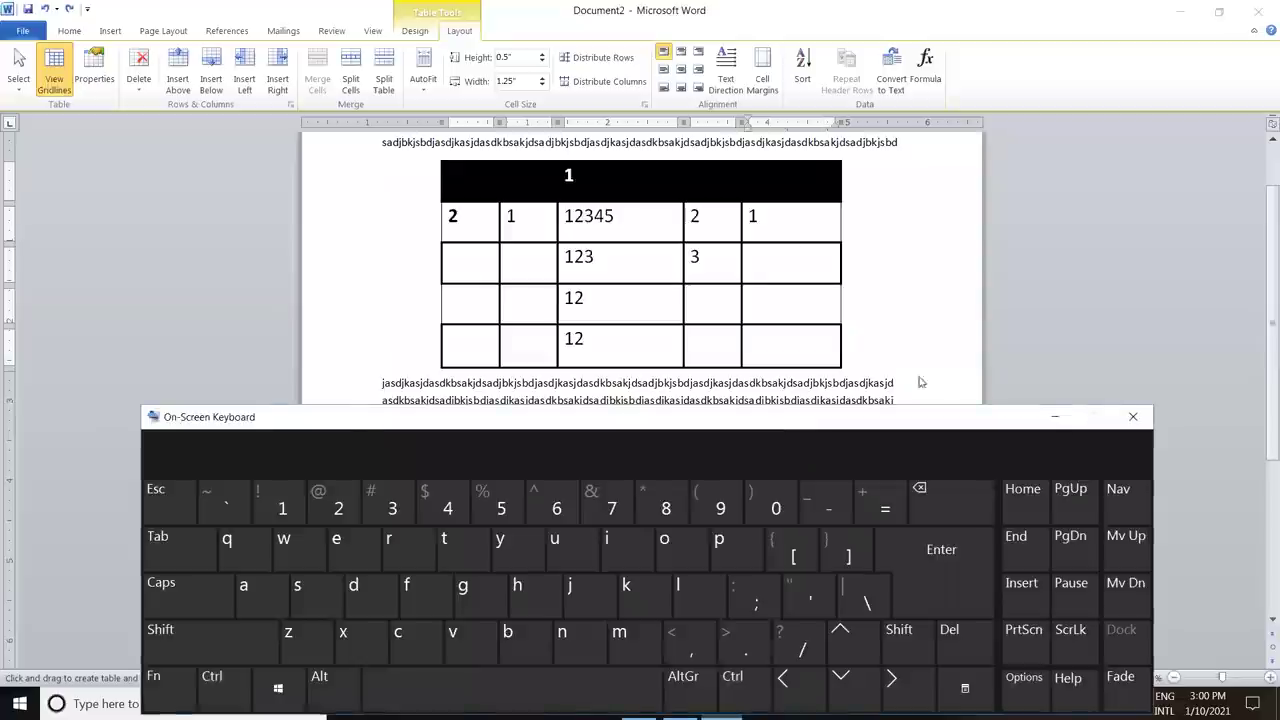
key(Return)
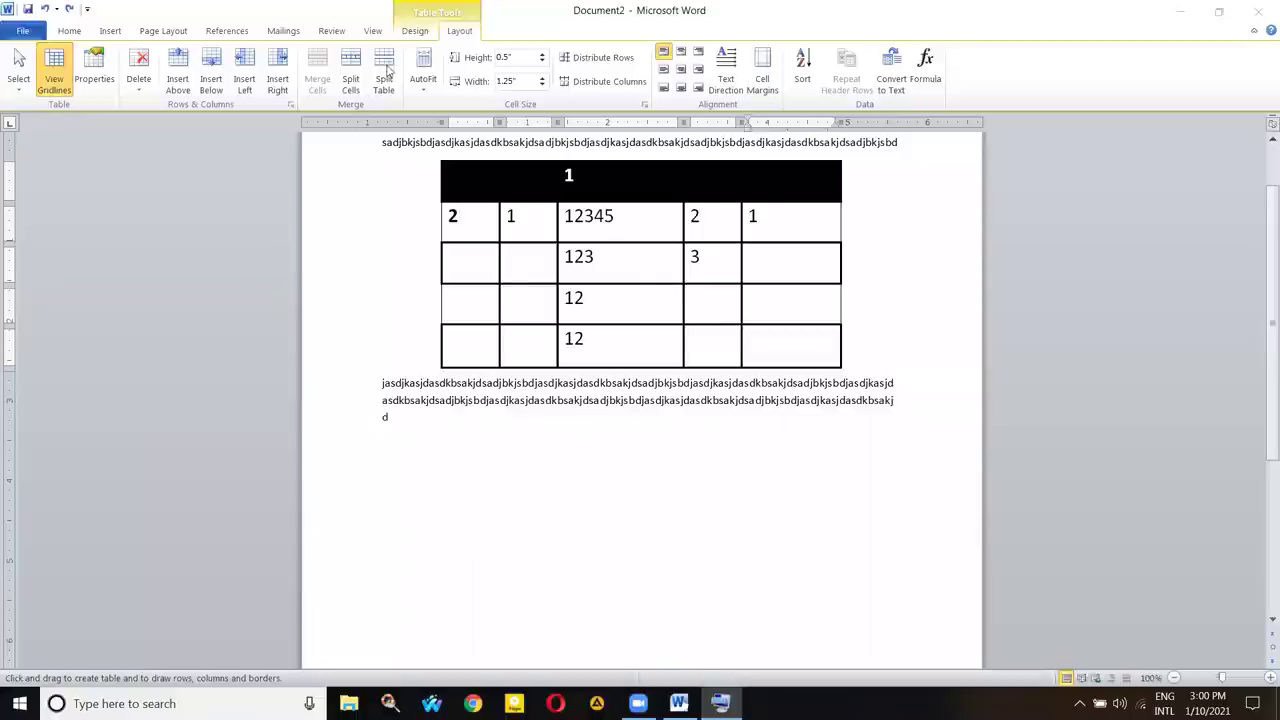
- Check the last cell's shortcut menu, dismiss it, and put the caret back in the table
click(352, 65)
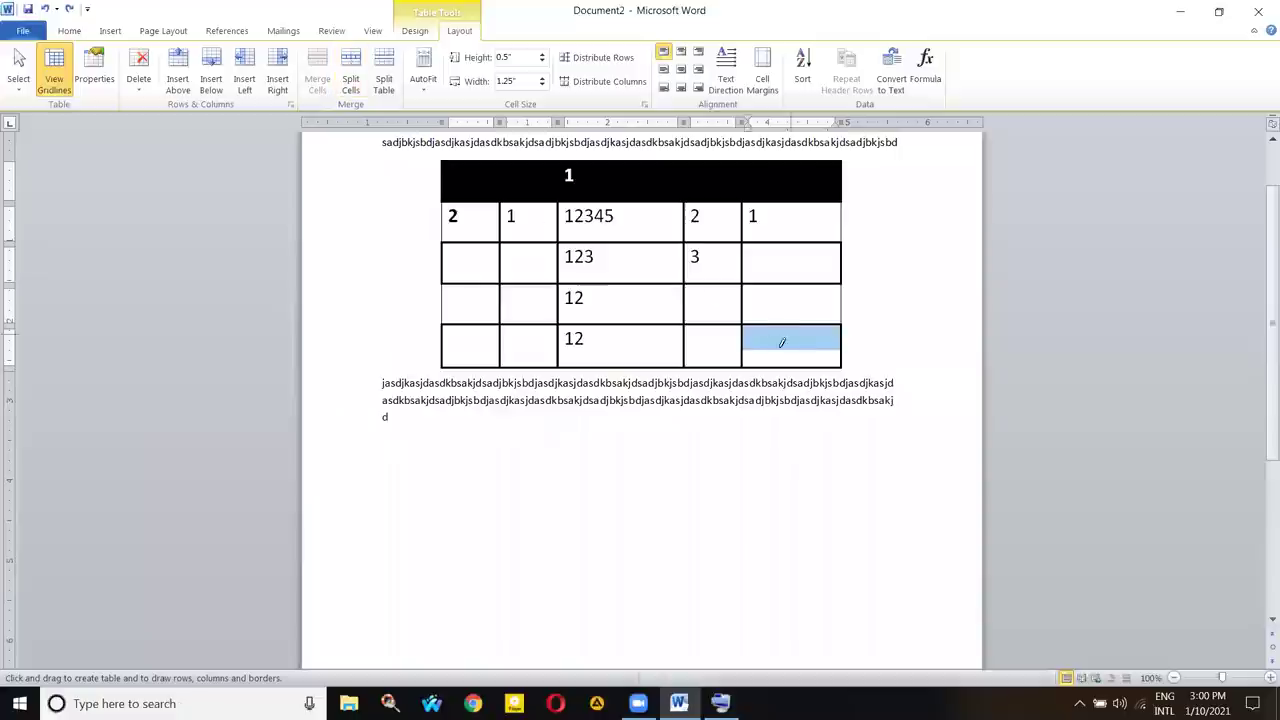
scroll(763, 248, up, 1)
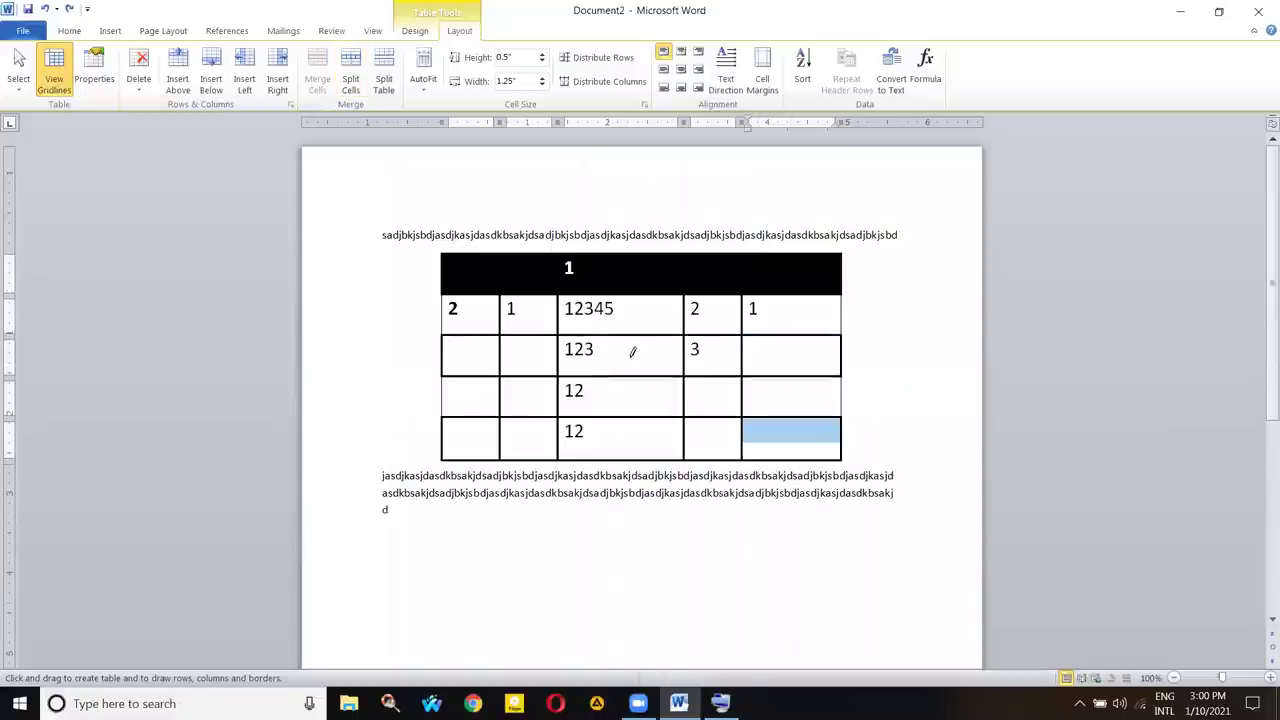
right_click(703, 364)
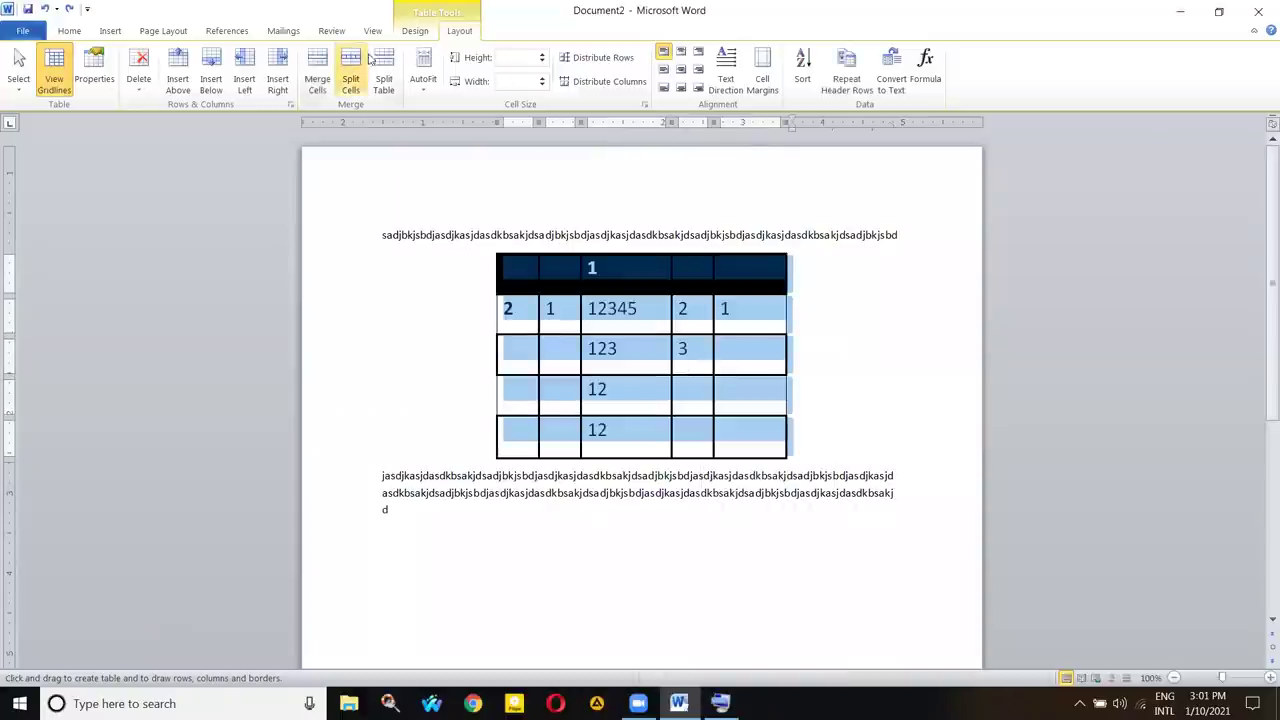
right_click(631, 347)
key(Escape)
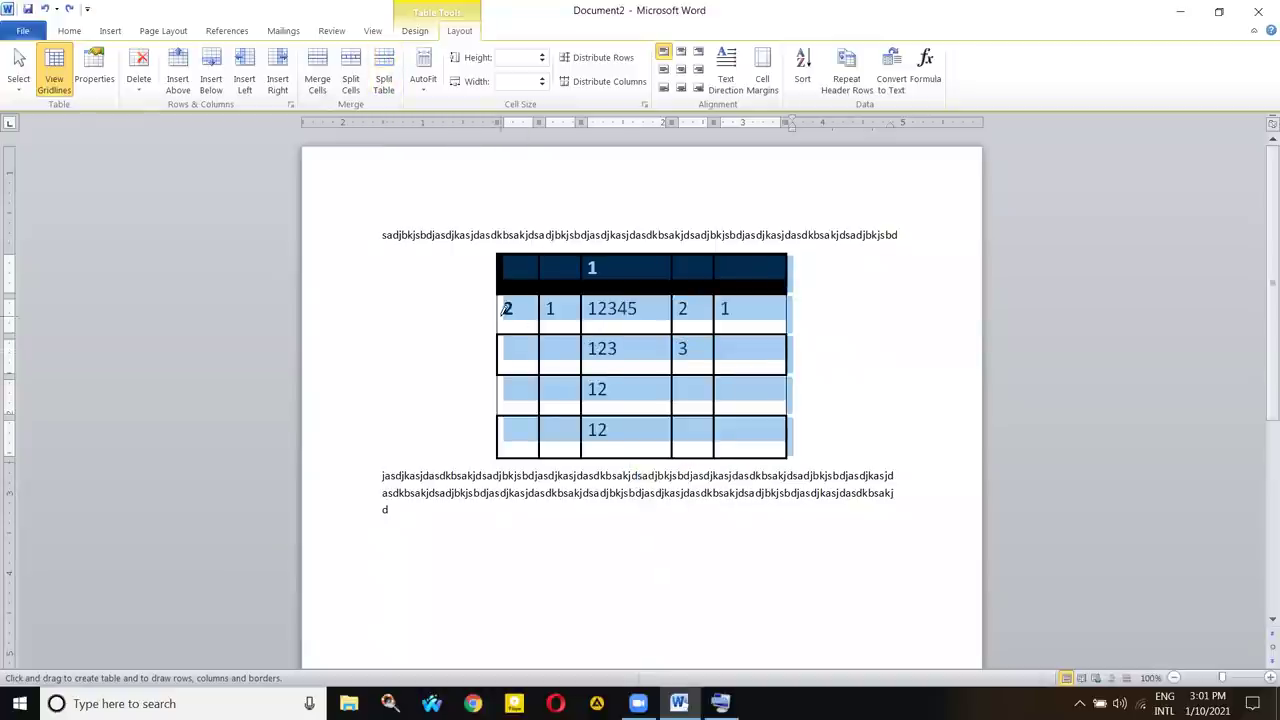
key(Escape)
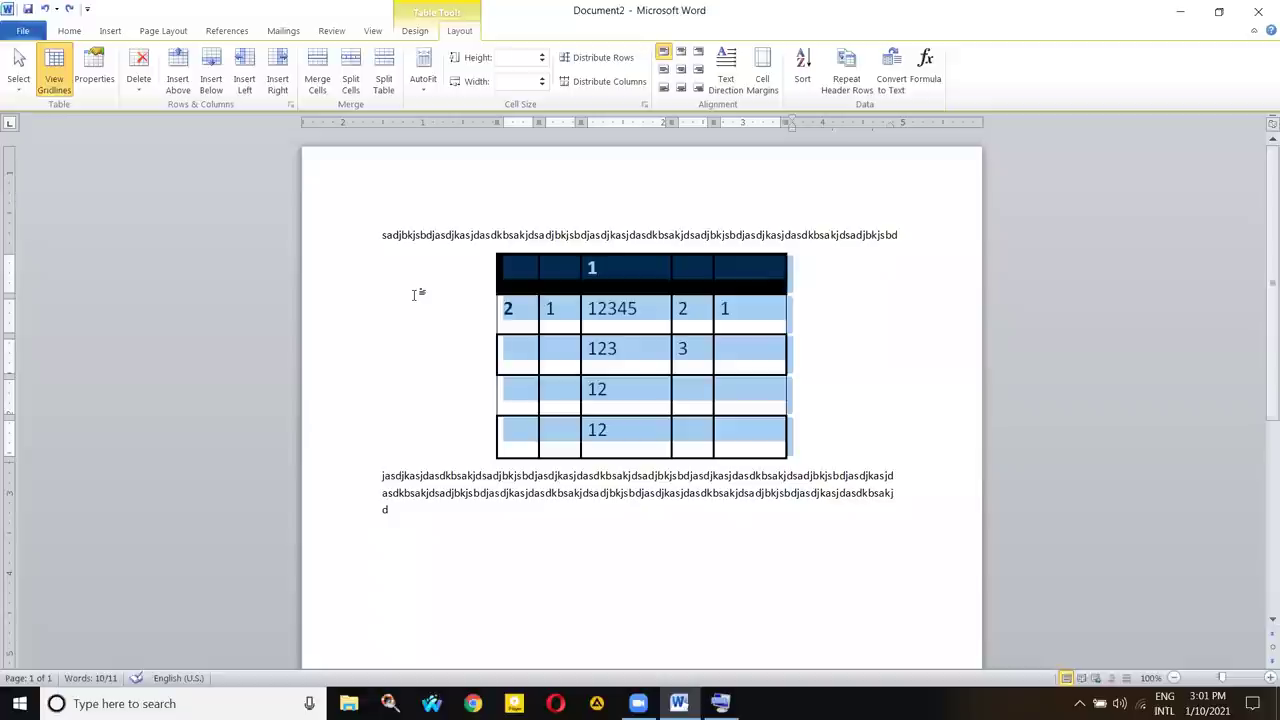
click(518, 263)
click(760, 346)
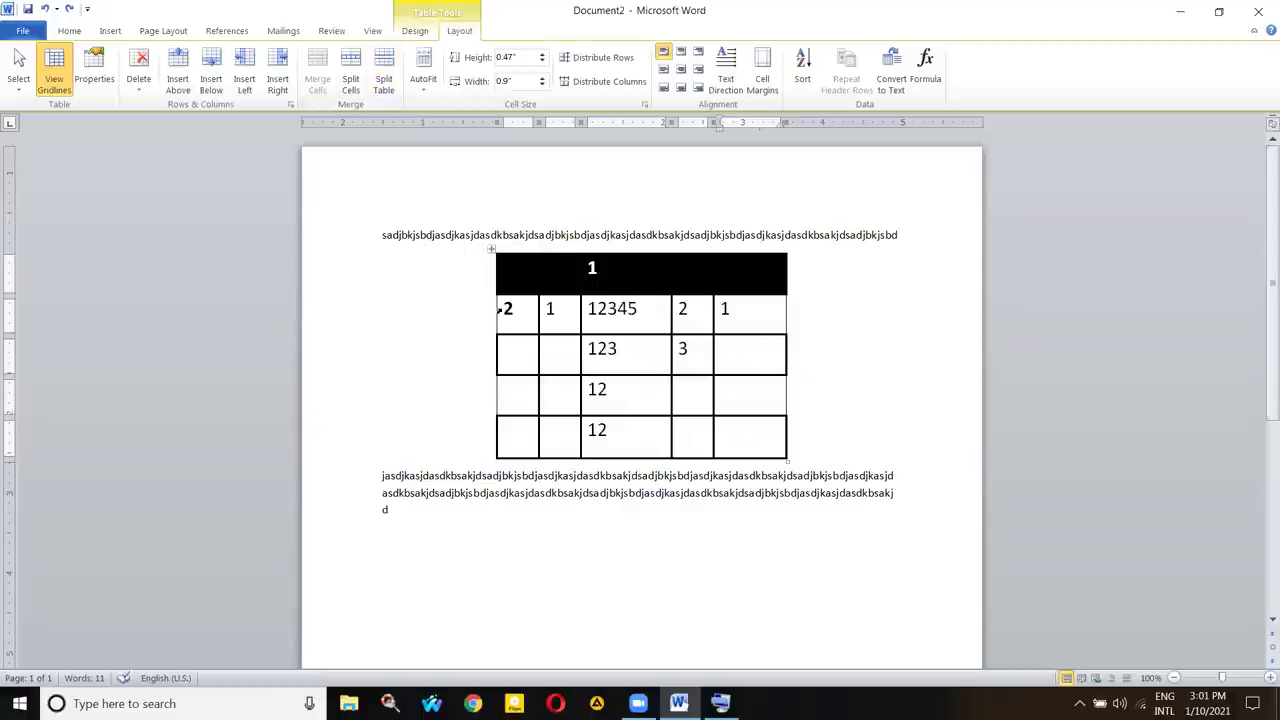
- Split the table at its top three rows, leaving an empty paragraph above the table
drag(517, 280, 745, 341)
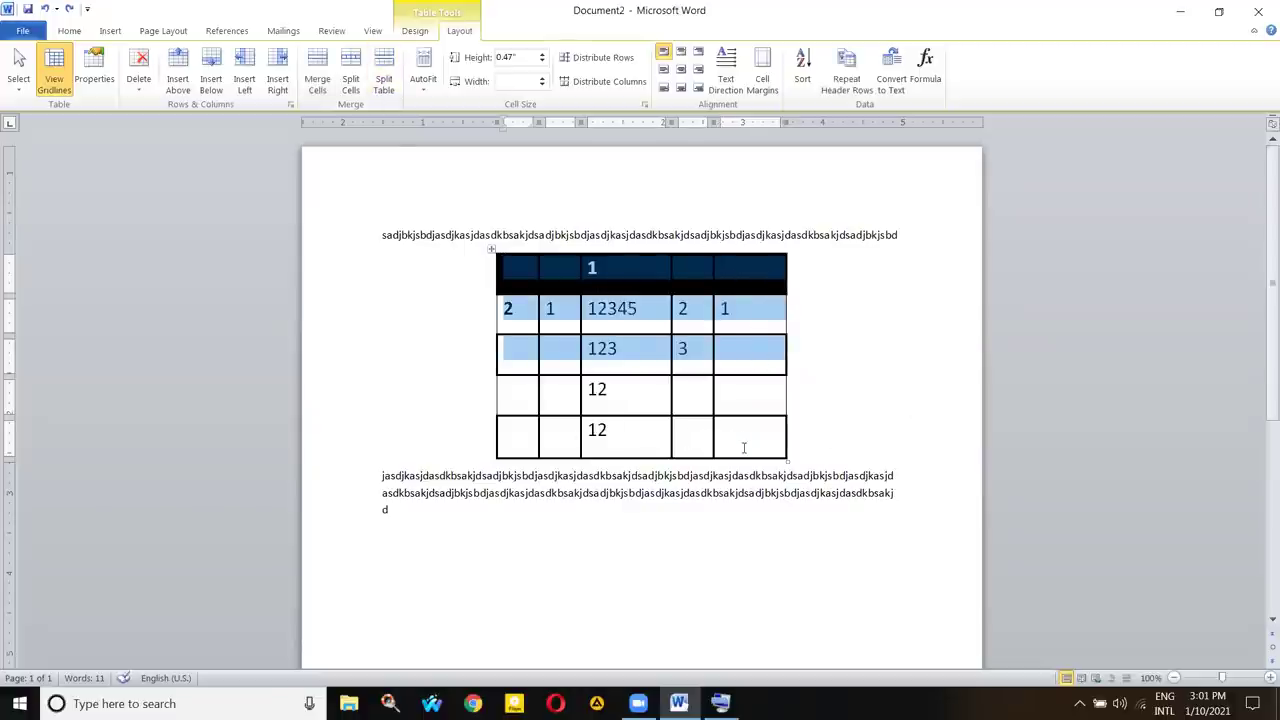
click(388, 68)
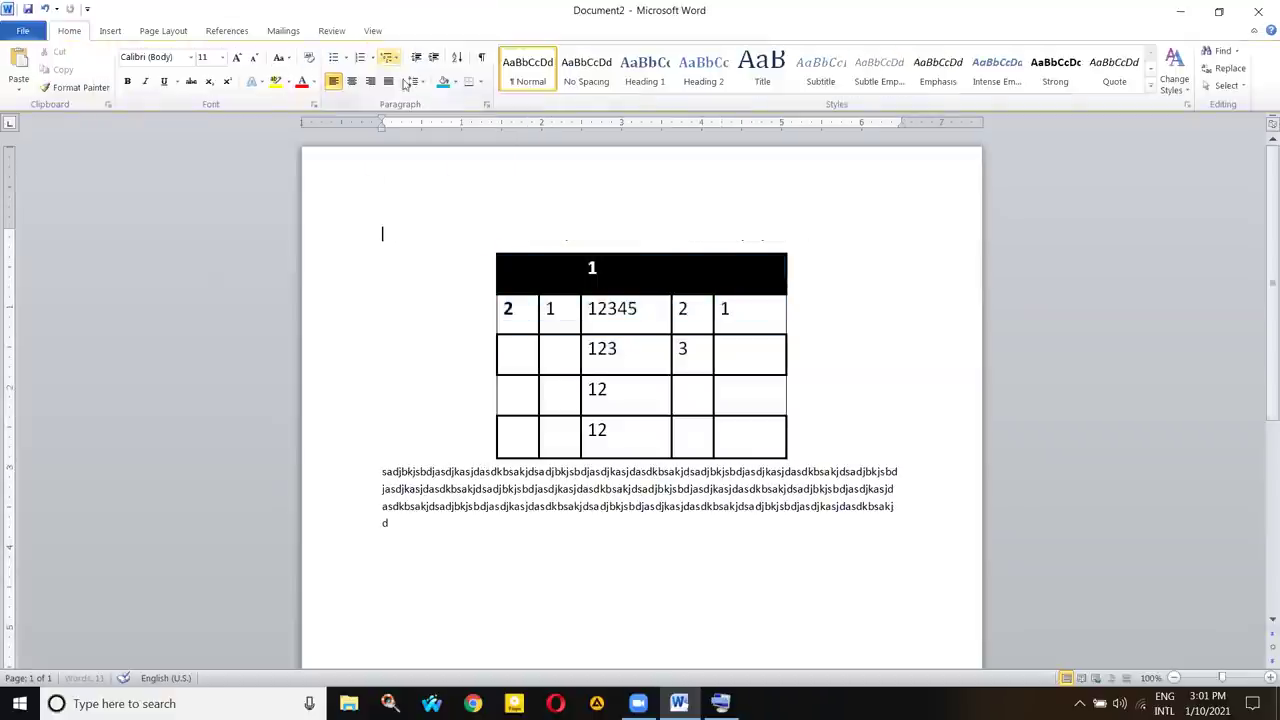
click(766, 357)
key(ctrl+a)
click(609, 318)
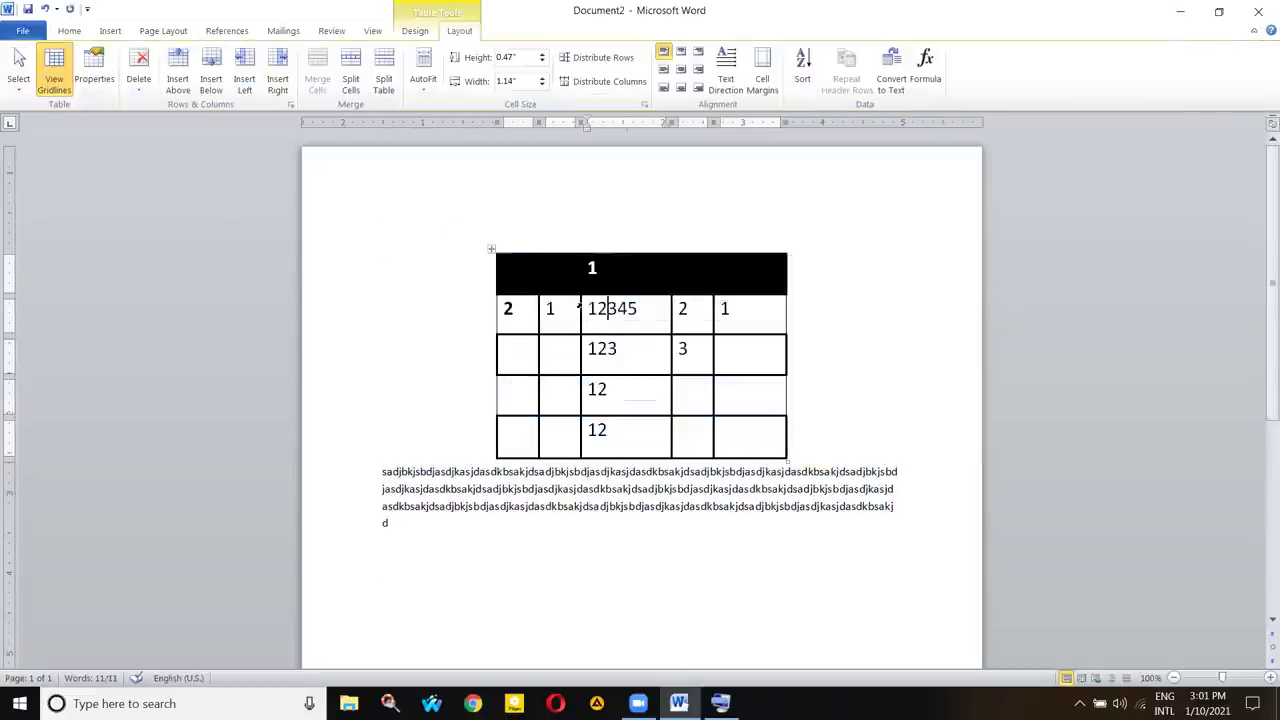
click(491, 249)
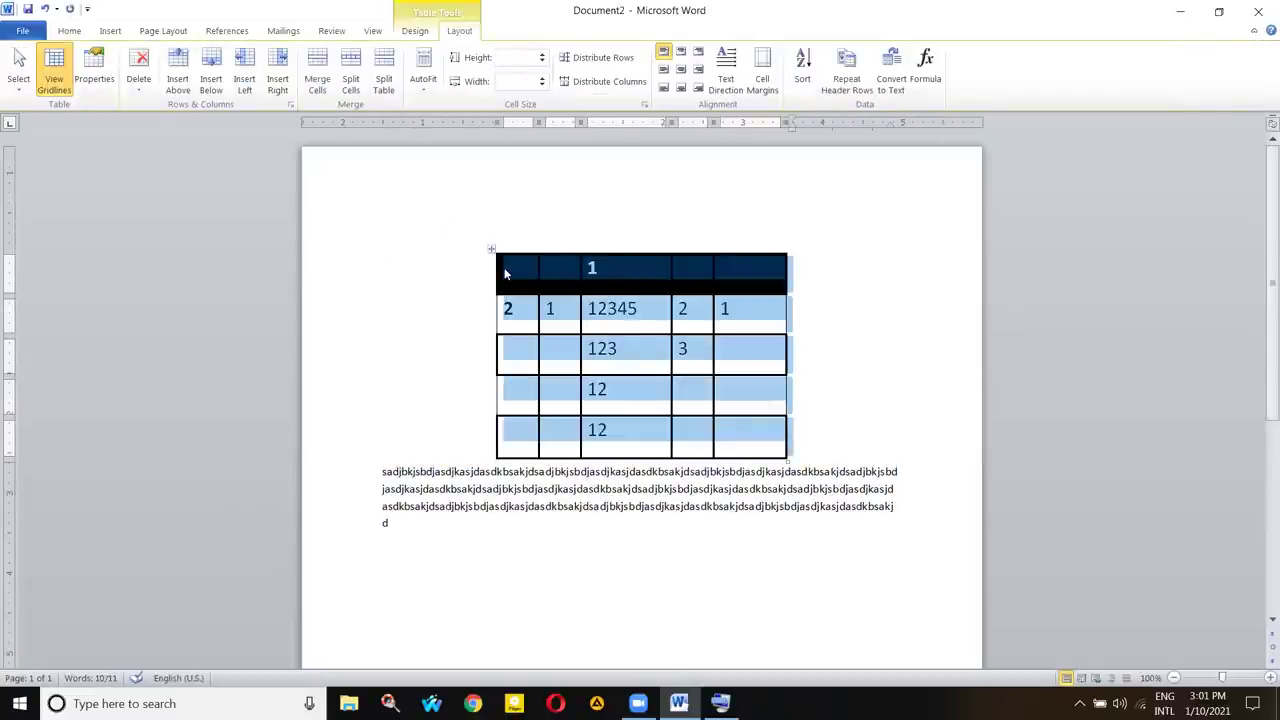
key(ctrl+Home)
click(491, 249)
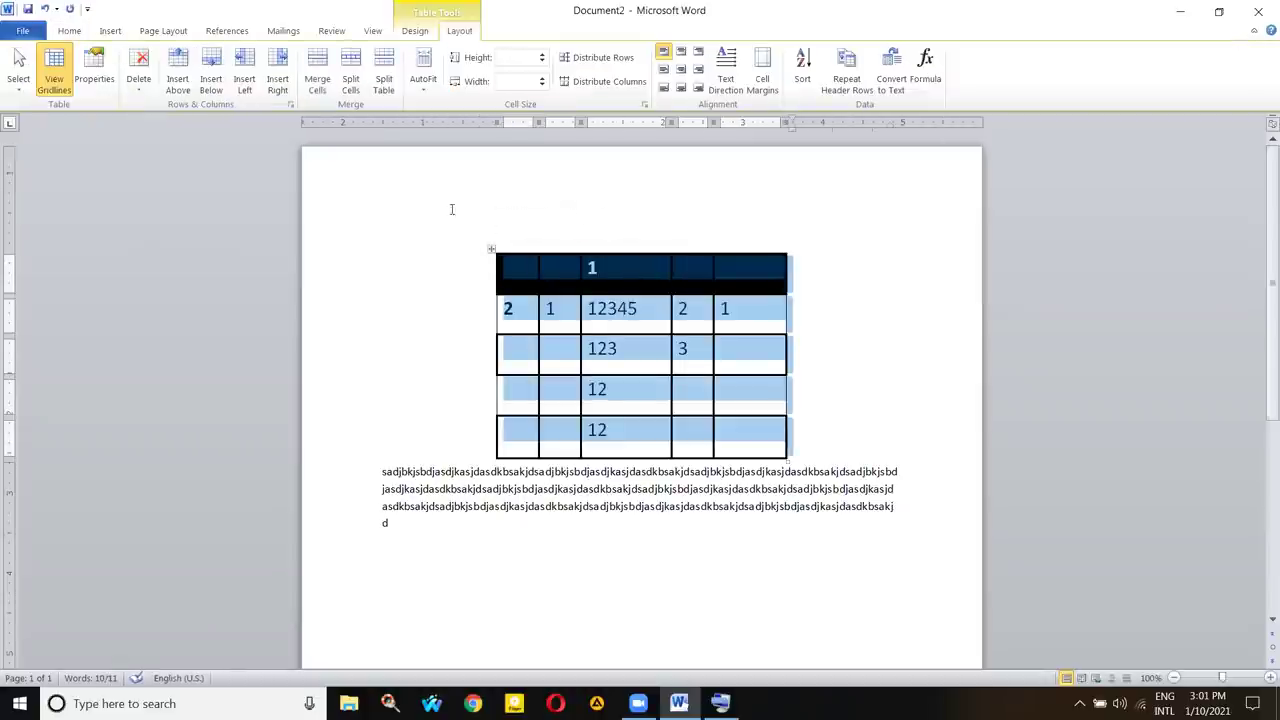
click(390, 62)
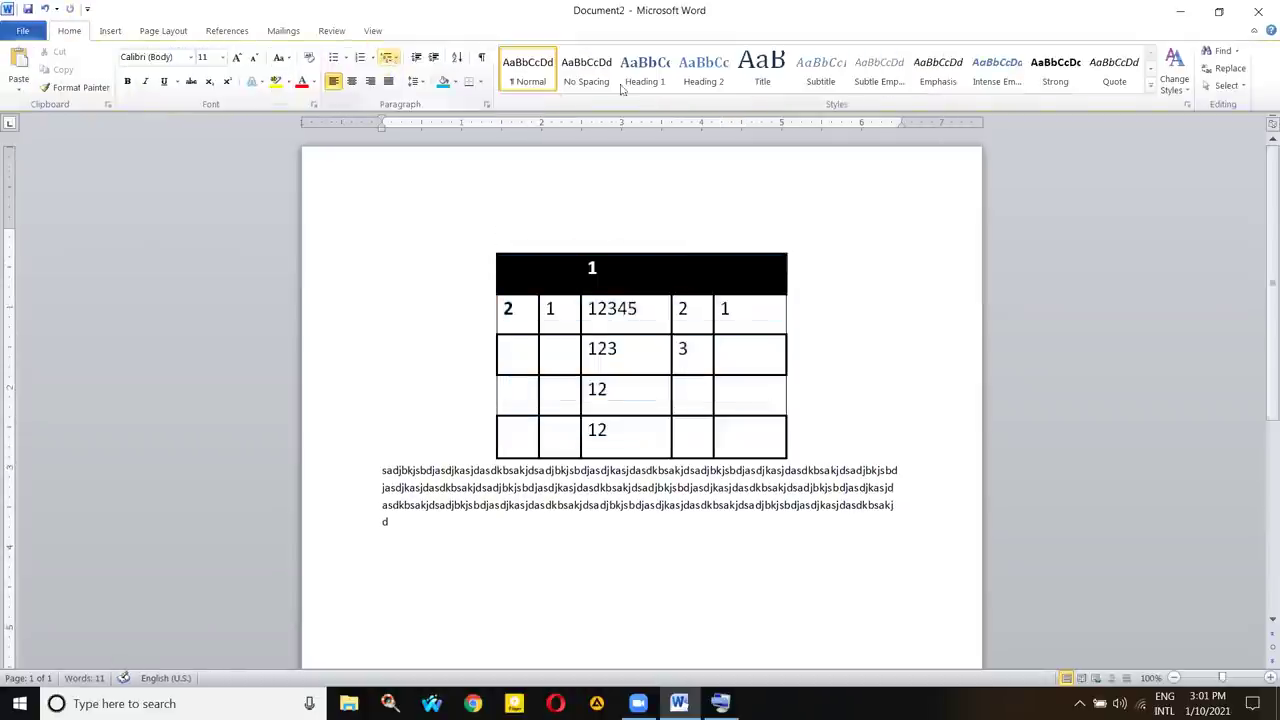
- Select the entire five-row table using its top-left move handle
click(628, 309)
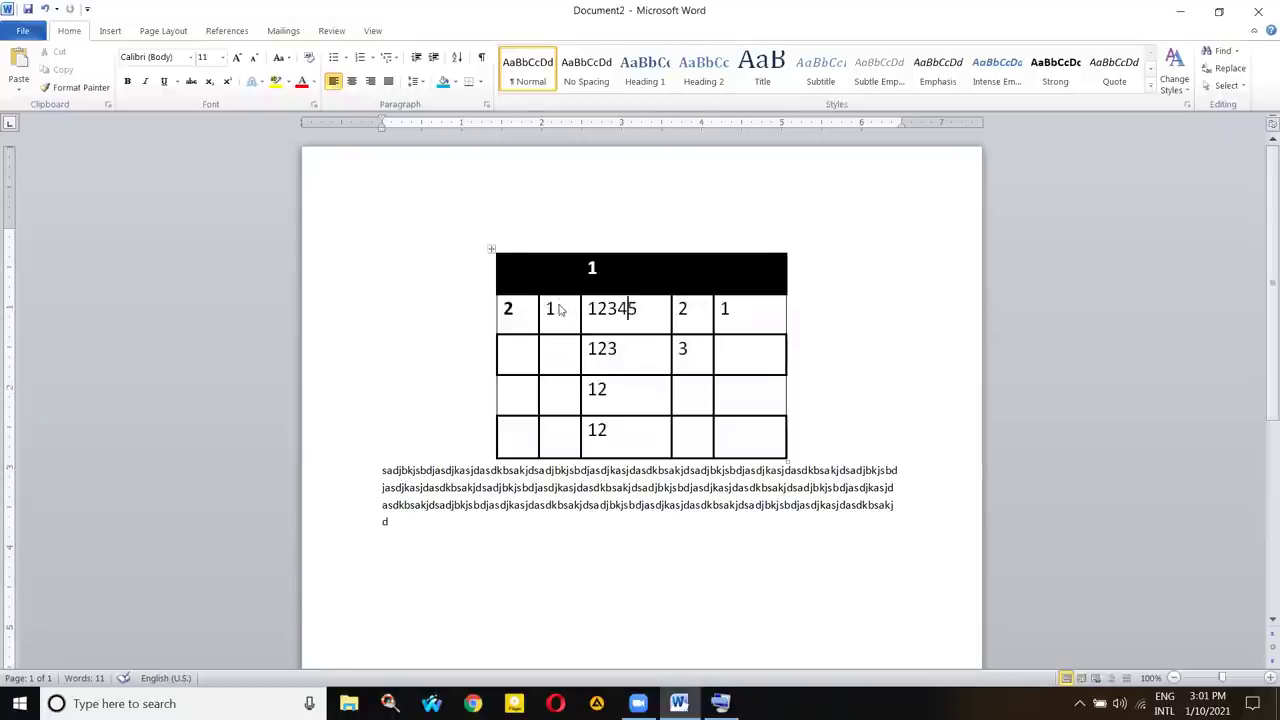
click(491, 249)
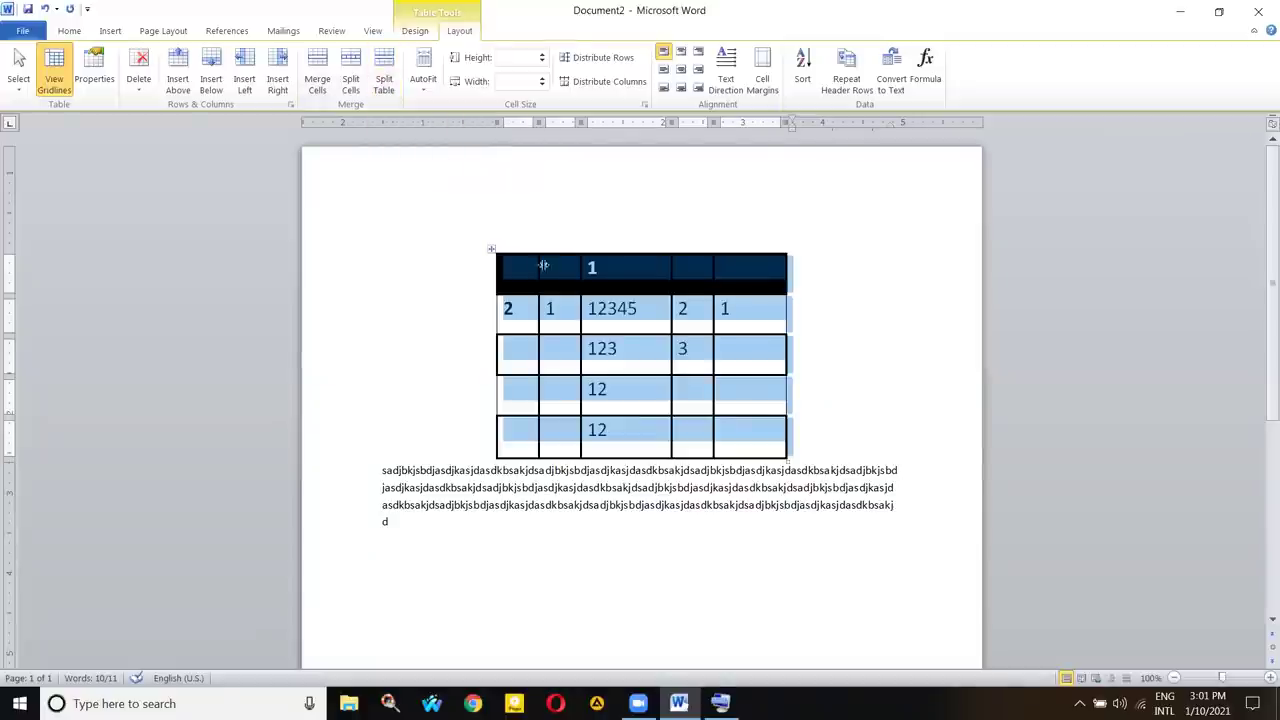
click(524, 366)
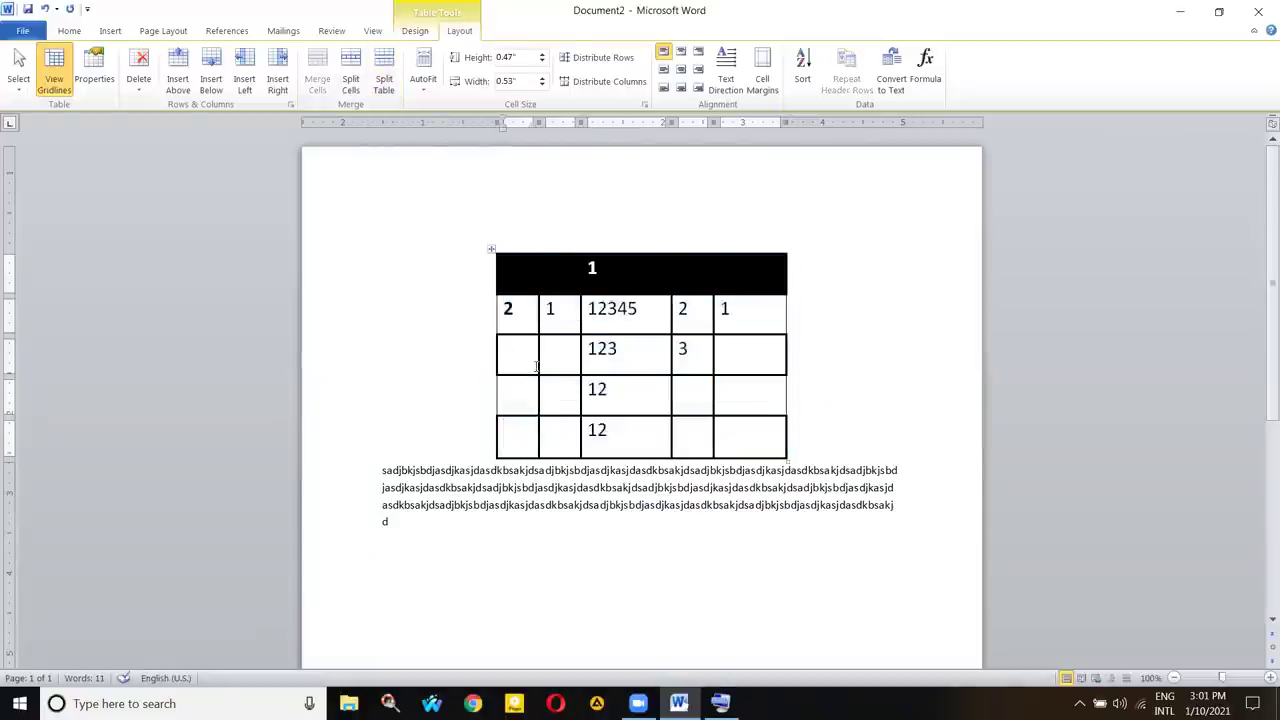
key(ctrl+a)
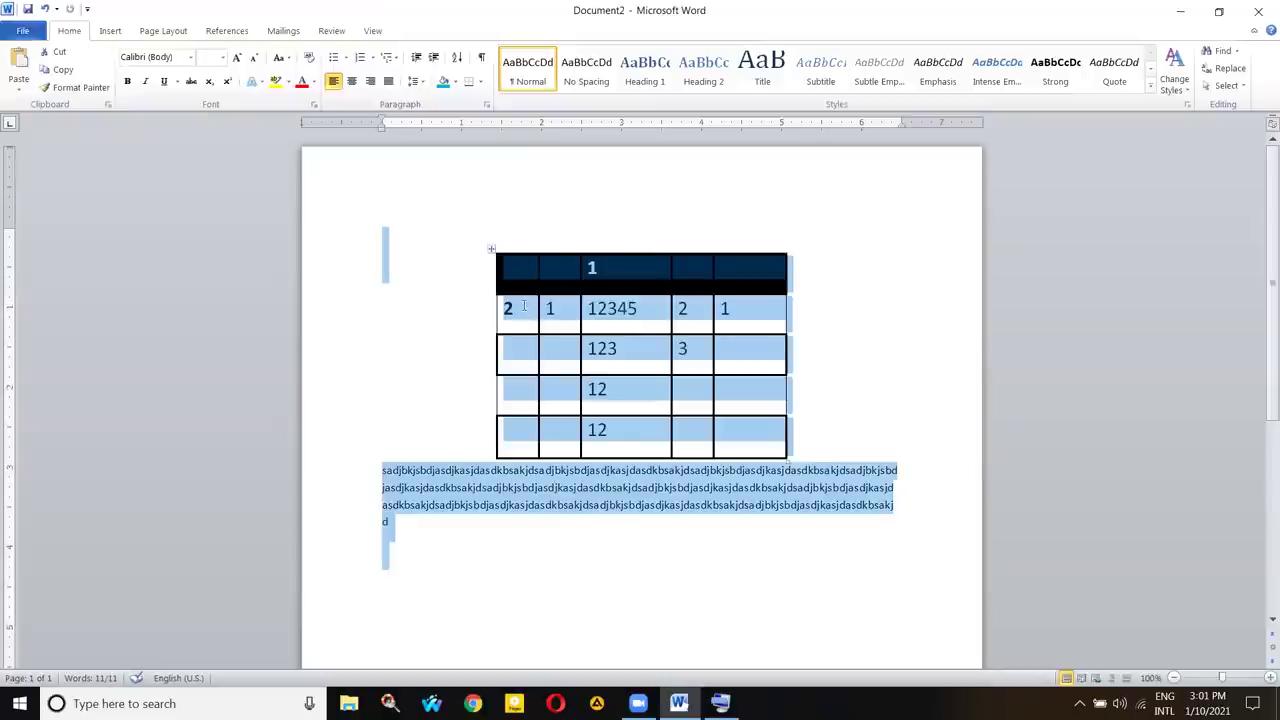
click(491, 249)
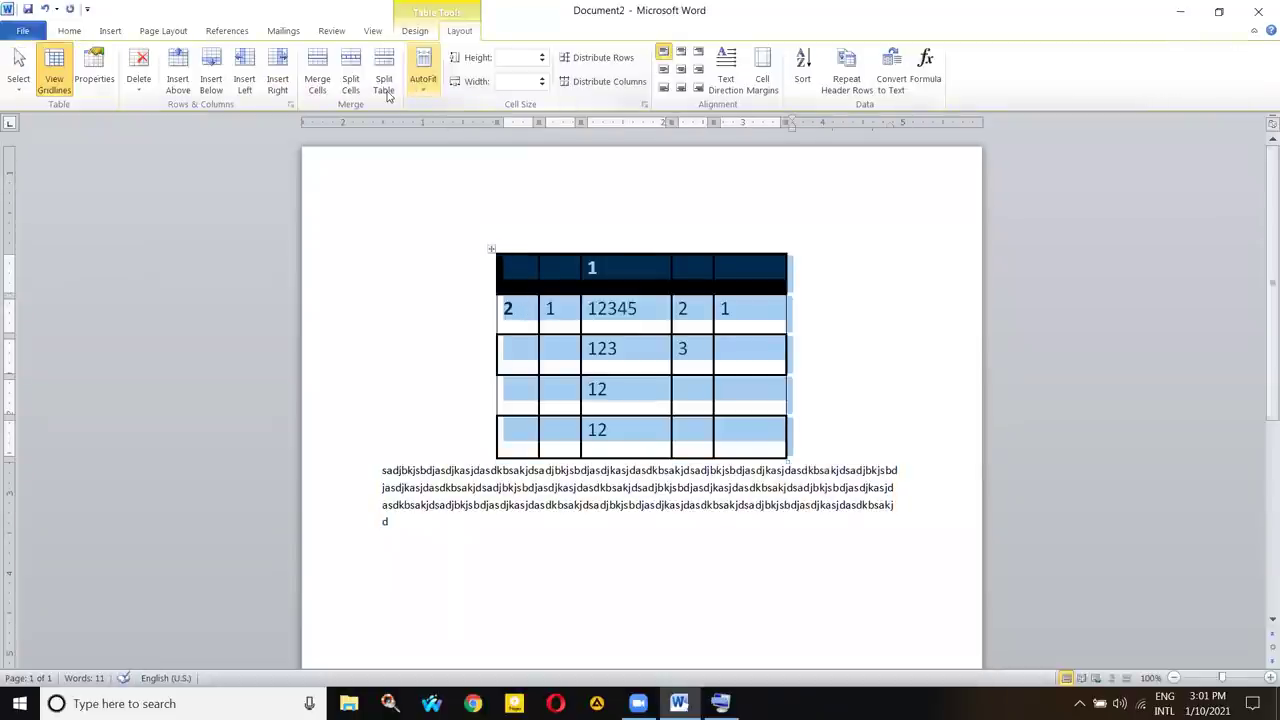
click(491, 249)
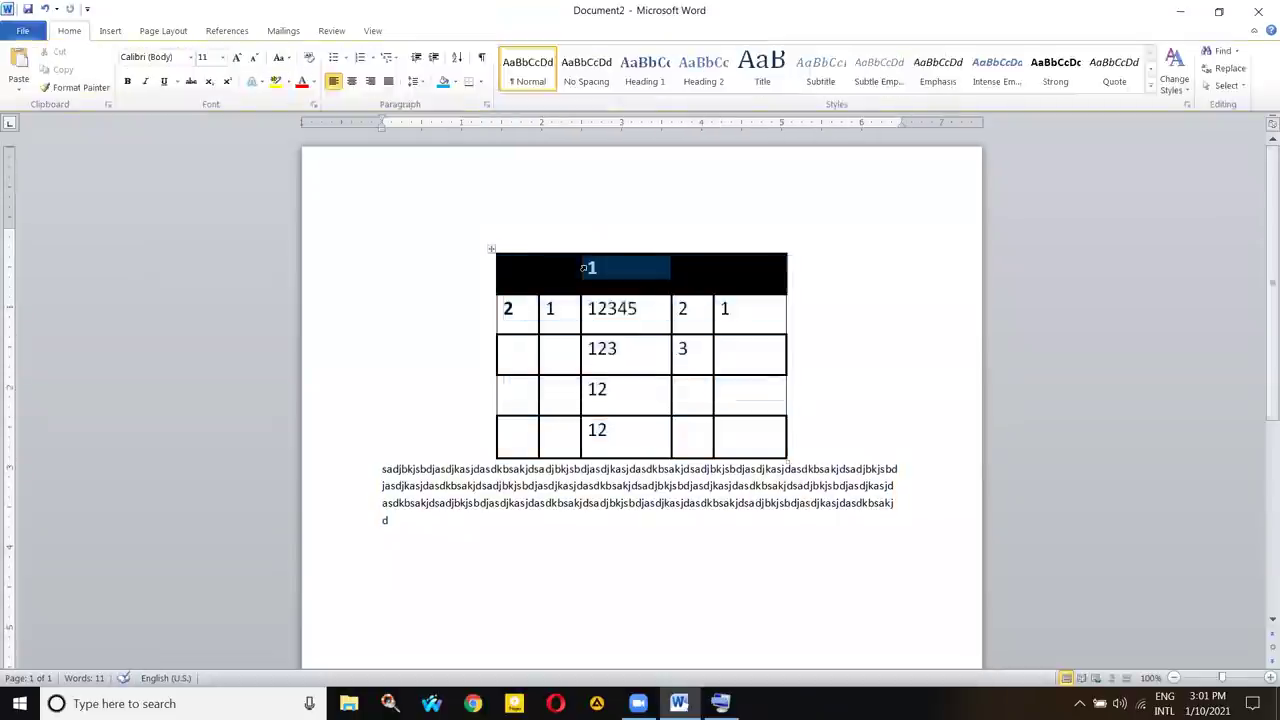
click(491, 249)
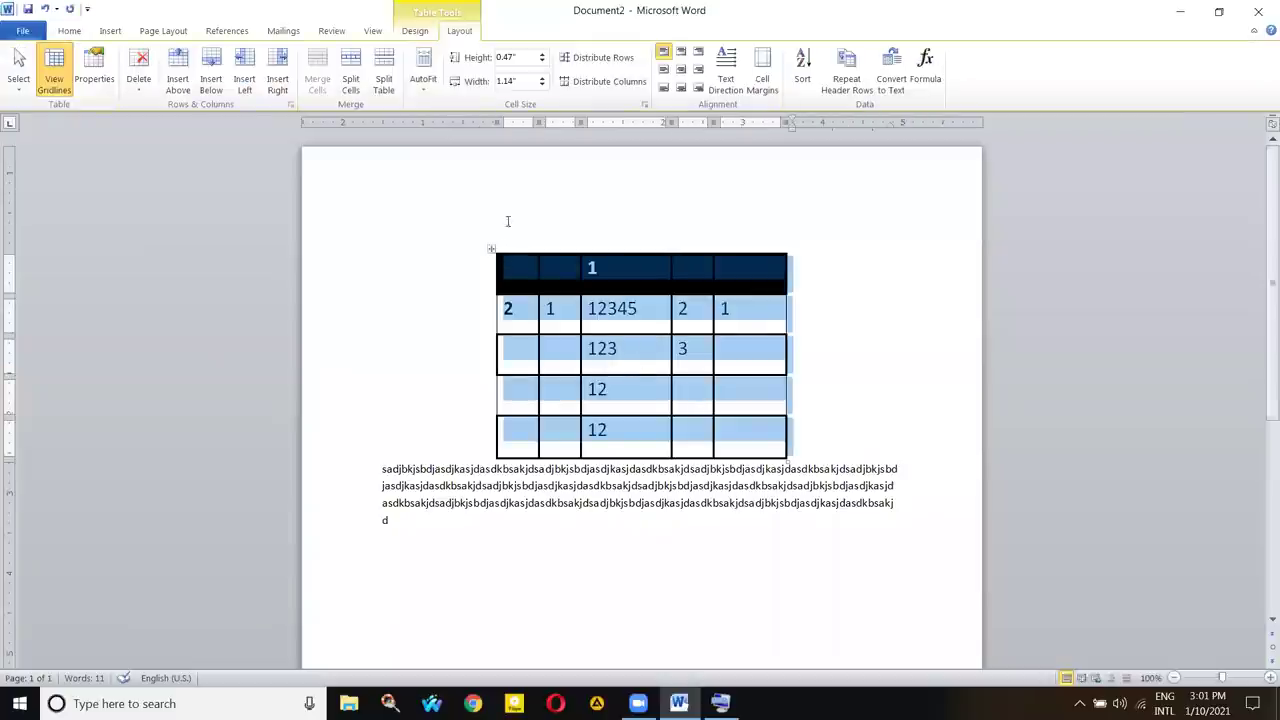
click(491, 249)
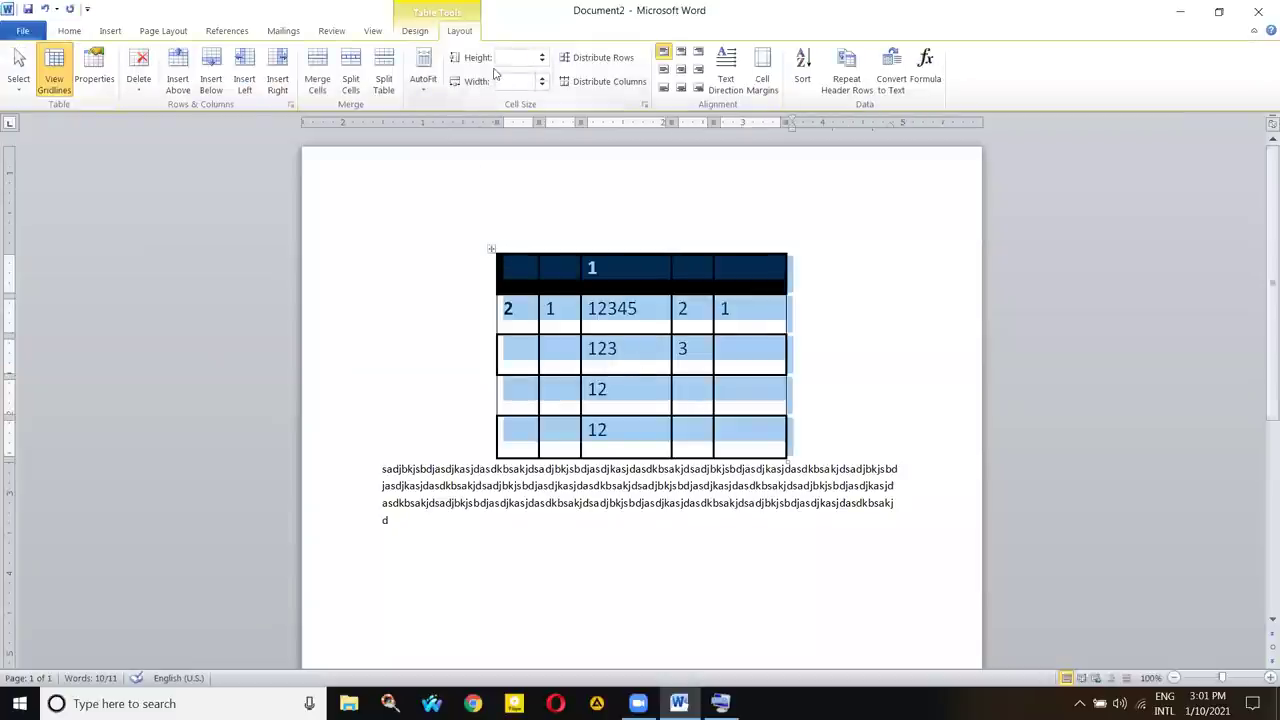
- Set all table rows to 0.2" height and all columns to 0.5" width
click(545, 58)
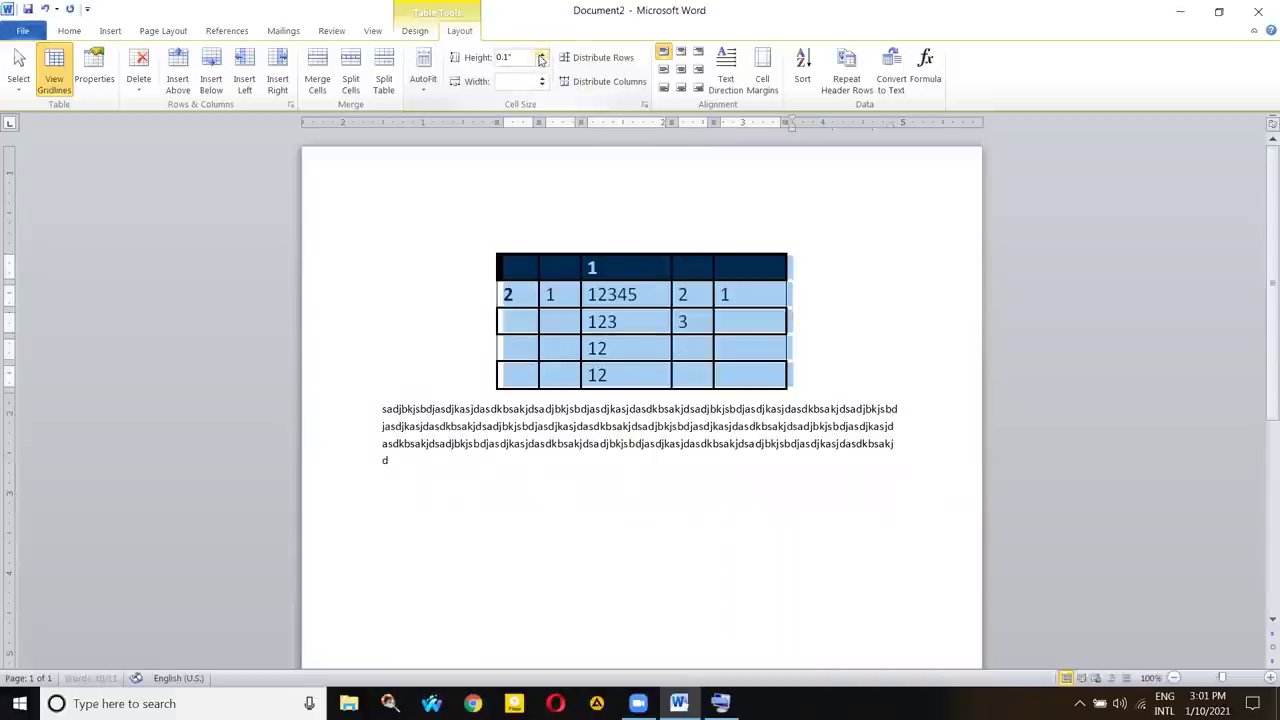
click(540, 58)
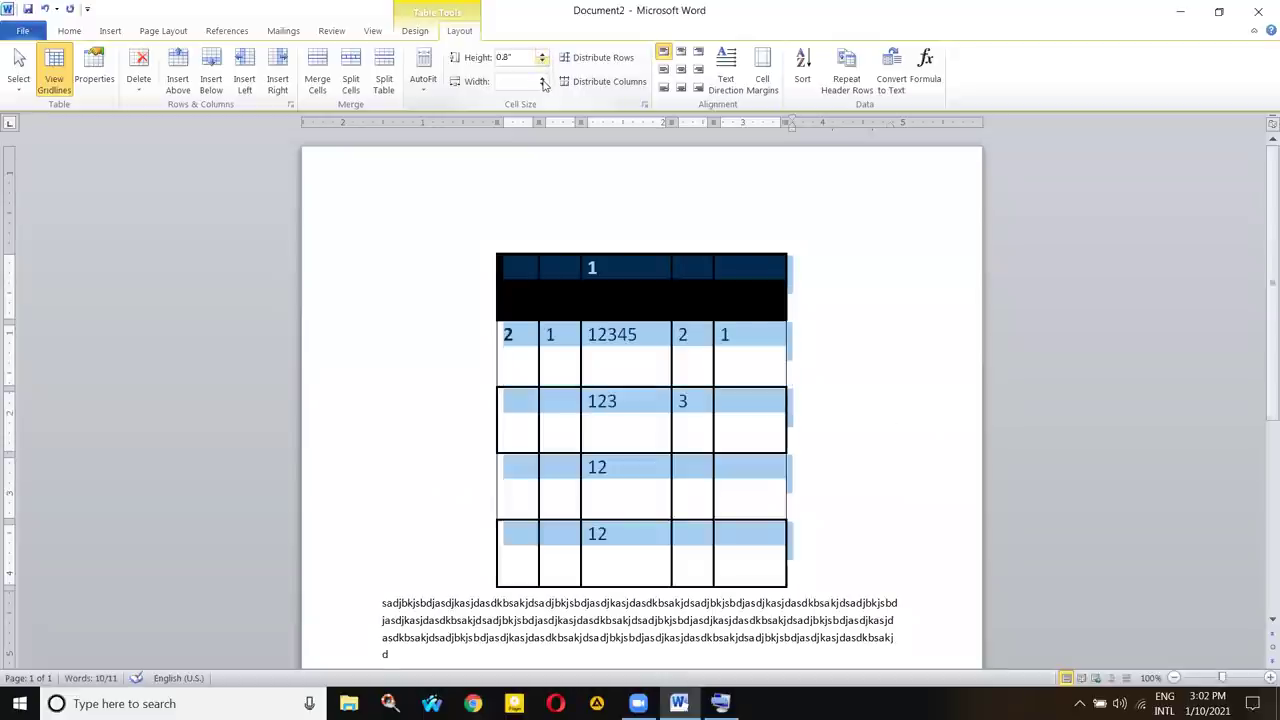
click(543, 85)
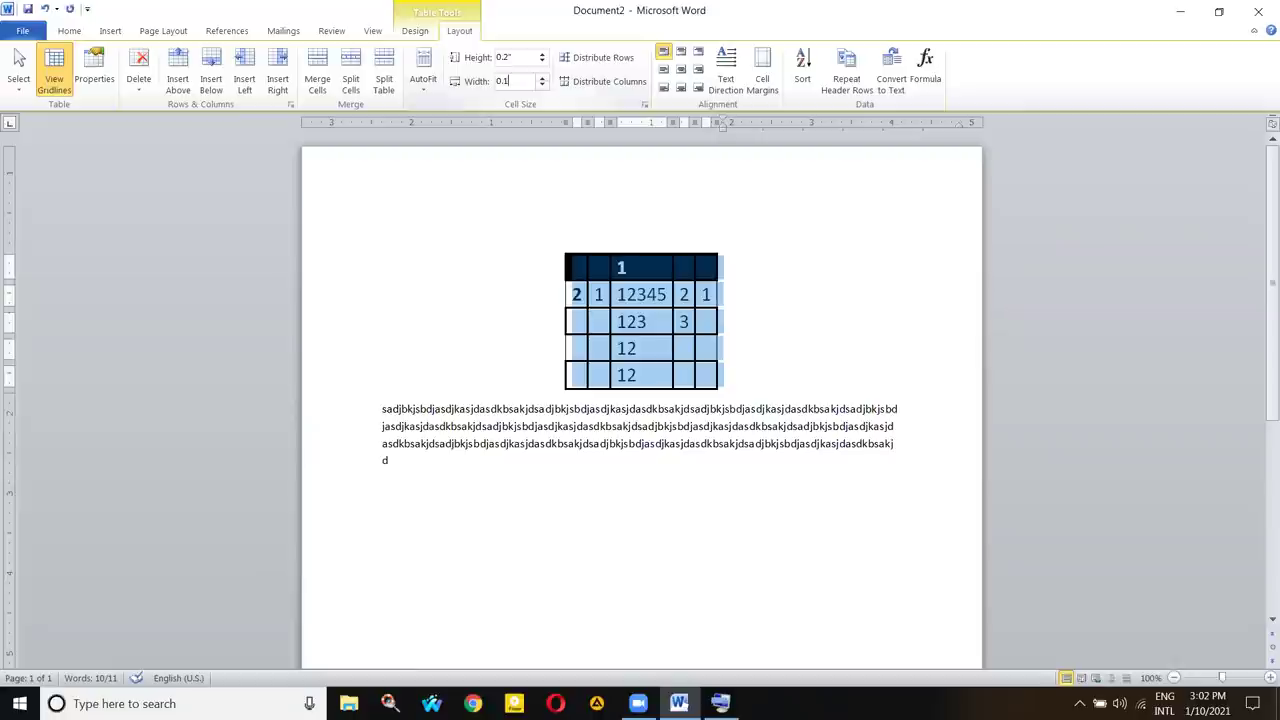
key(BackSpace)
text(0.5)
key(Return)
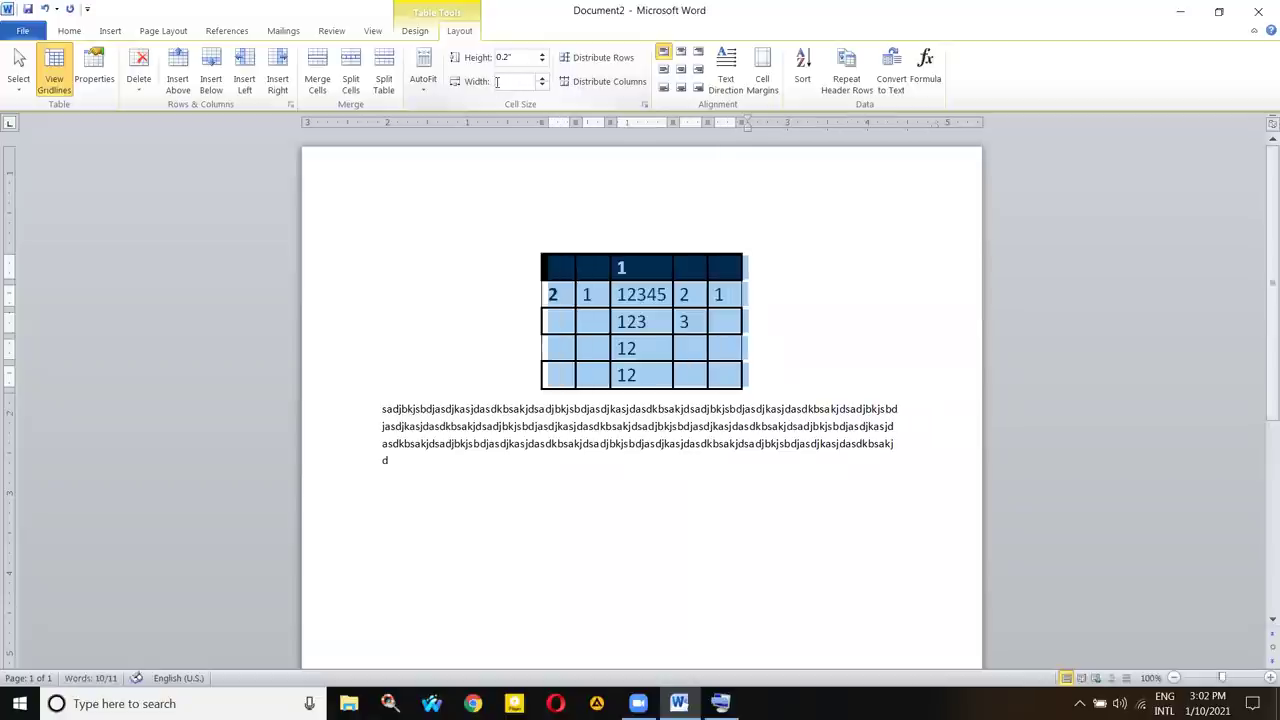
- Select the table and widen its columns step by step up to 1.8 inches
click(718, 293)
text(1)
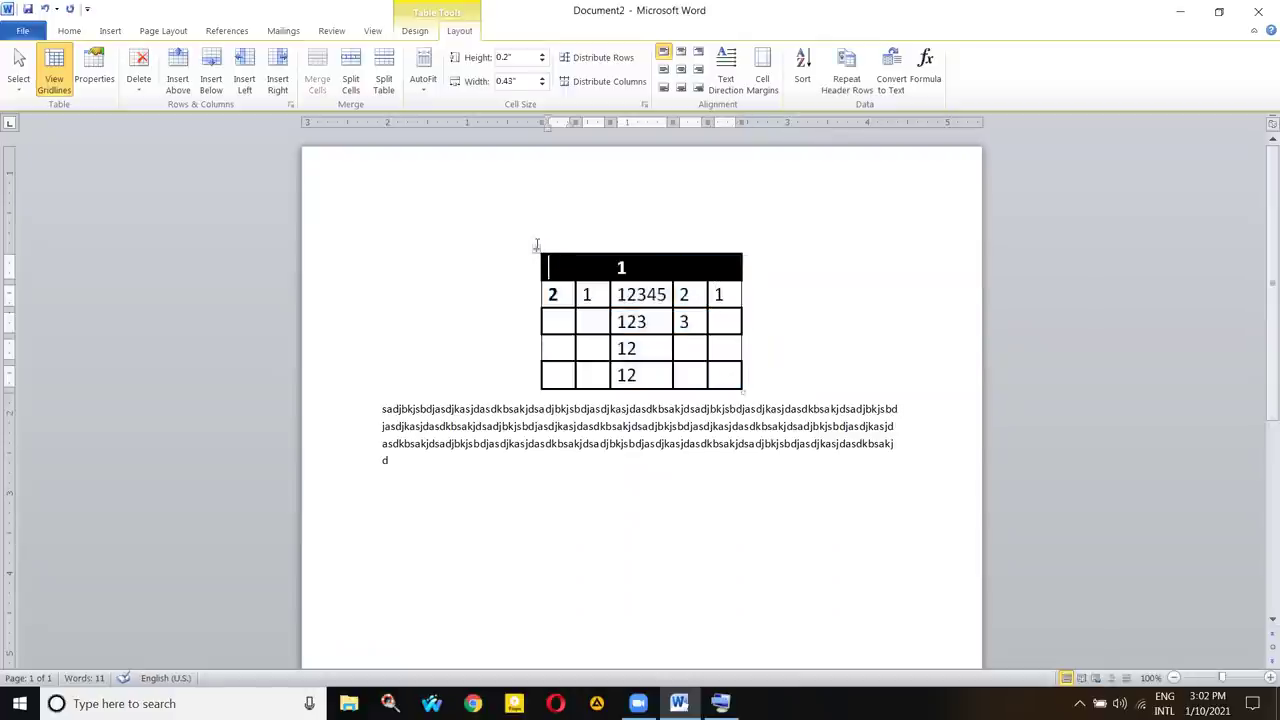
click(536, 249)
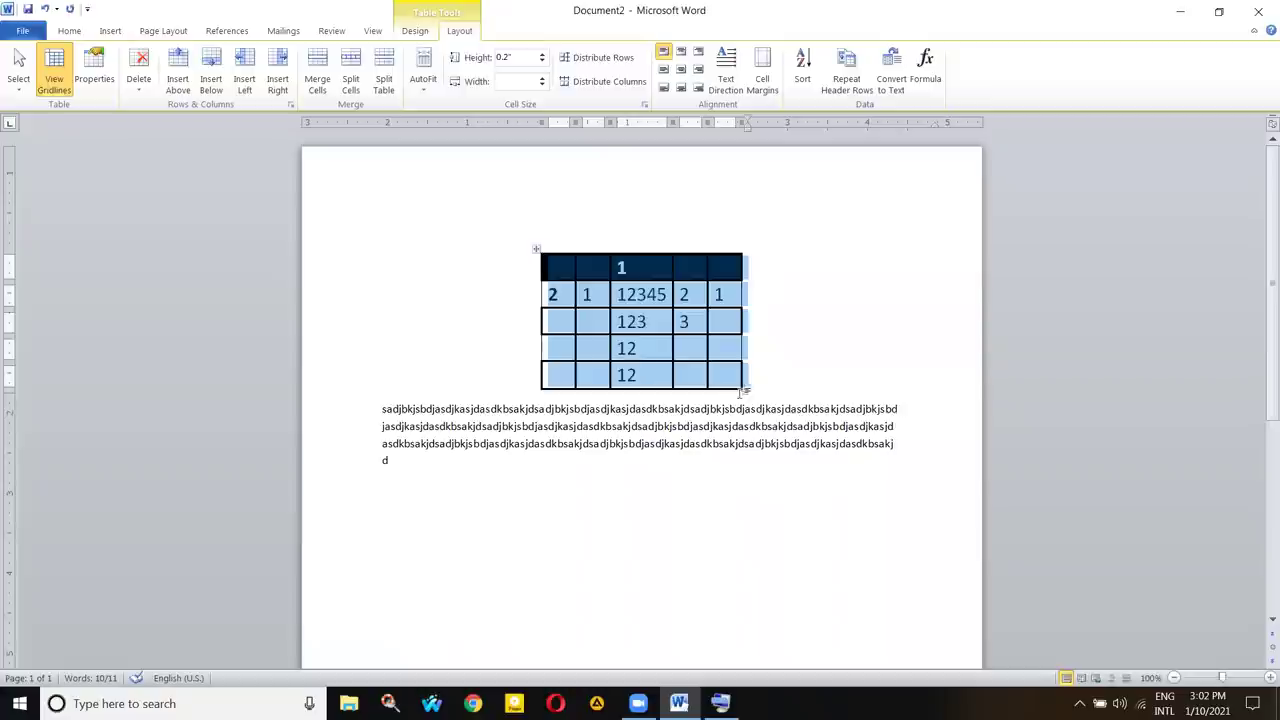
drag(745, 391, 848, 437)
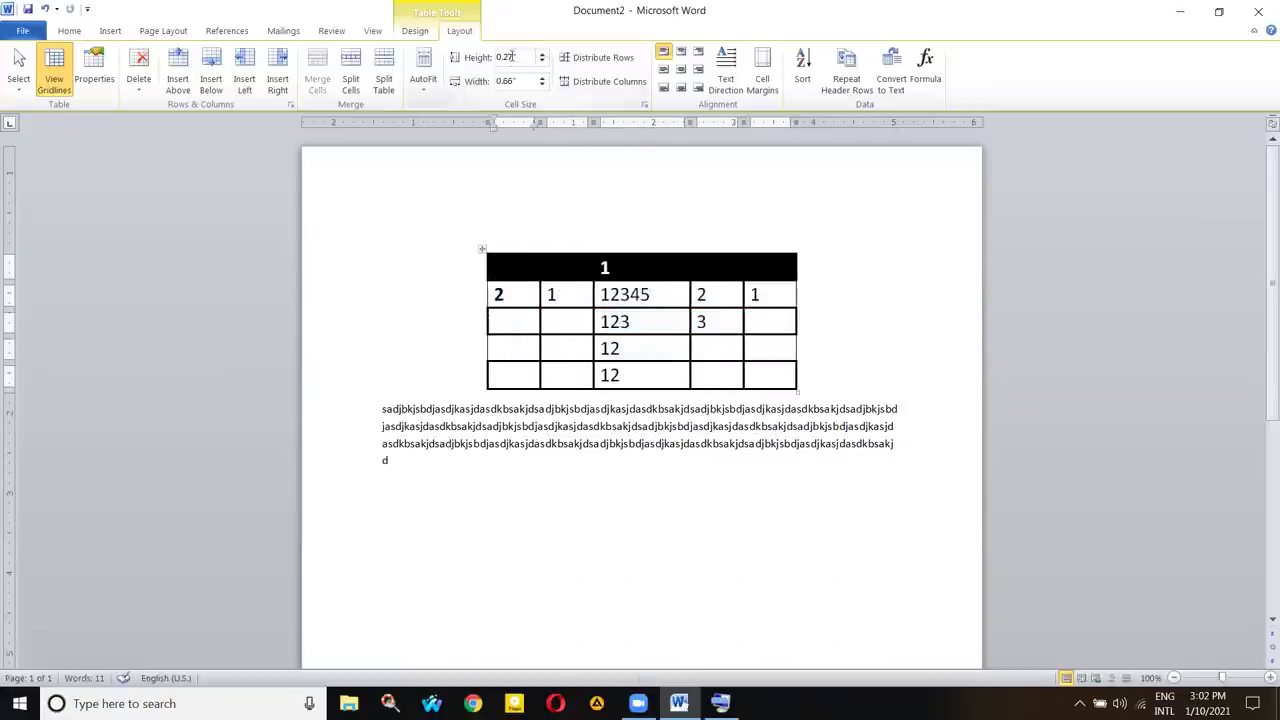
click(515, 81)
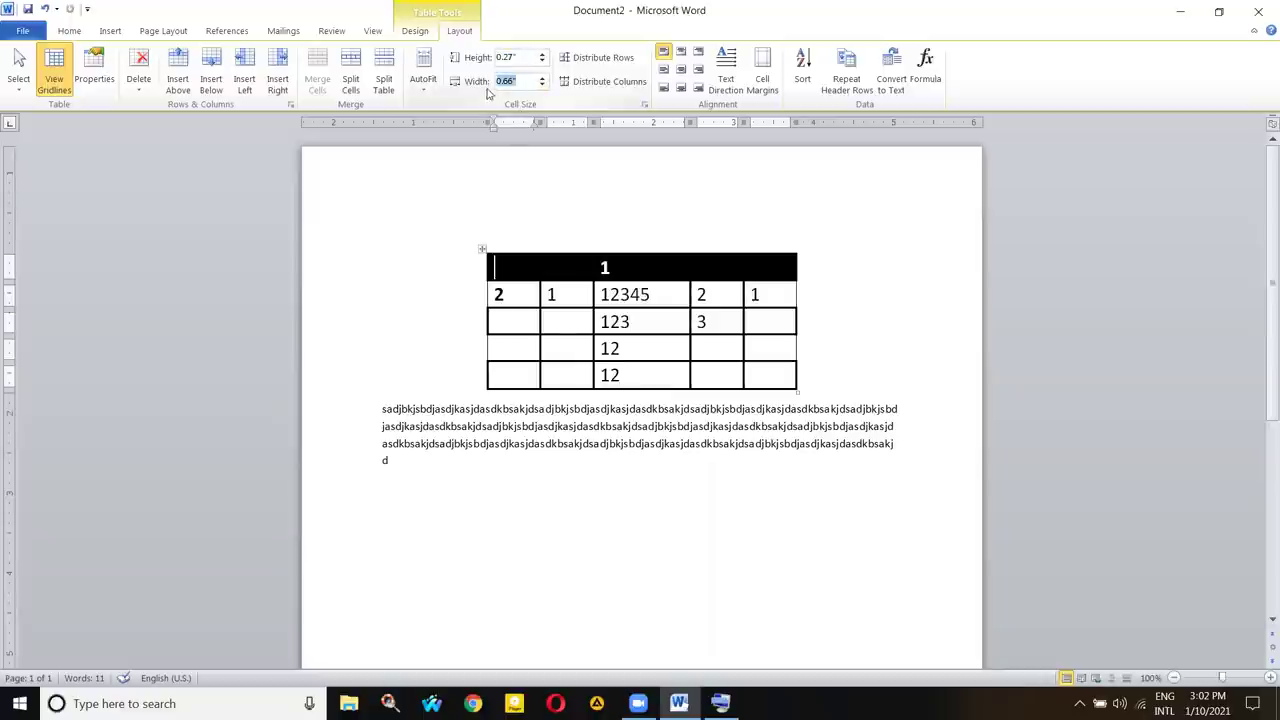
click(545, 79)
click(545, 79)
click(545, 80)
click(545, 80)
click(545, 80)
click(545, 80)
click(545, 80)
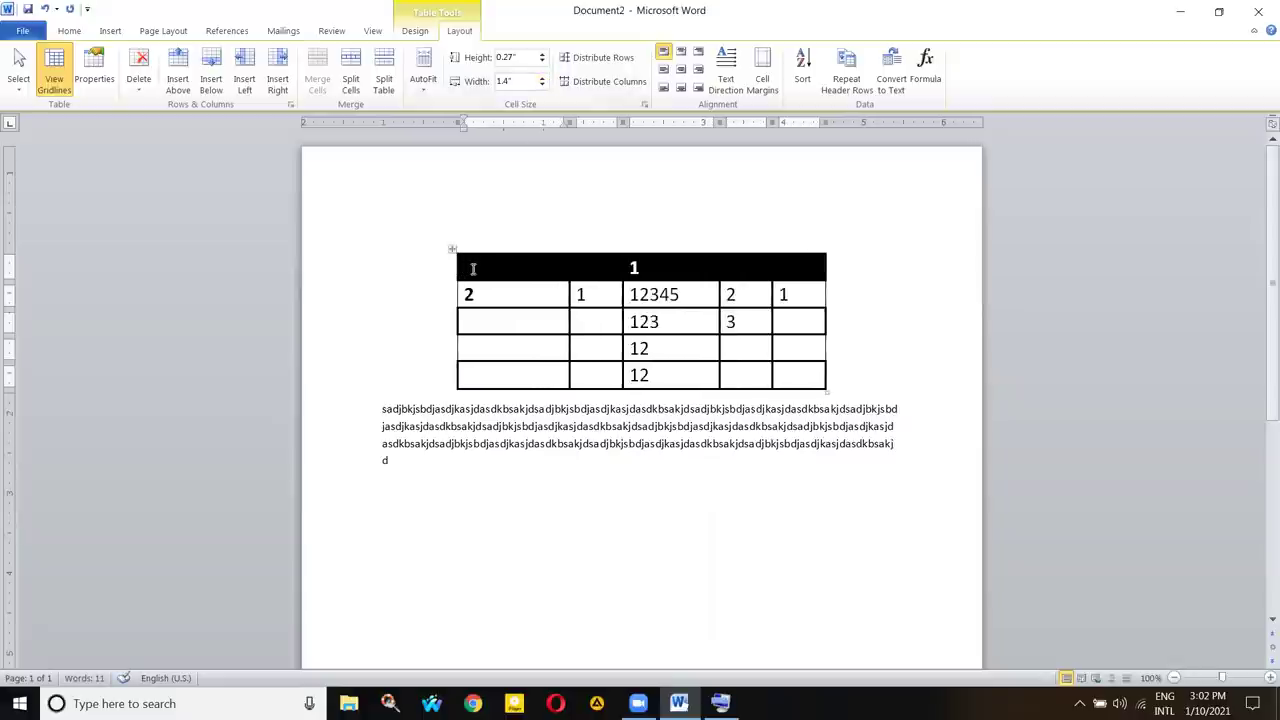
click(545, 79)
click(545, 79)
click(545, 79)
click(545, 79)
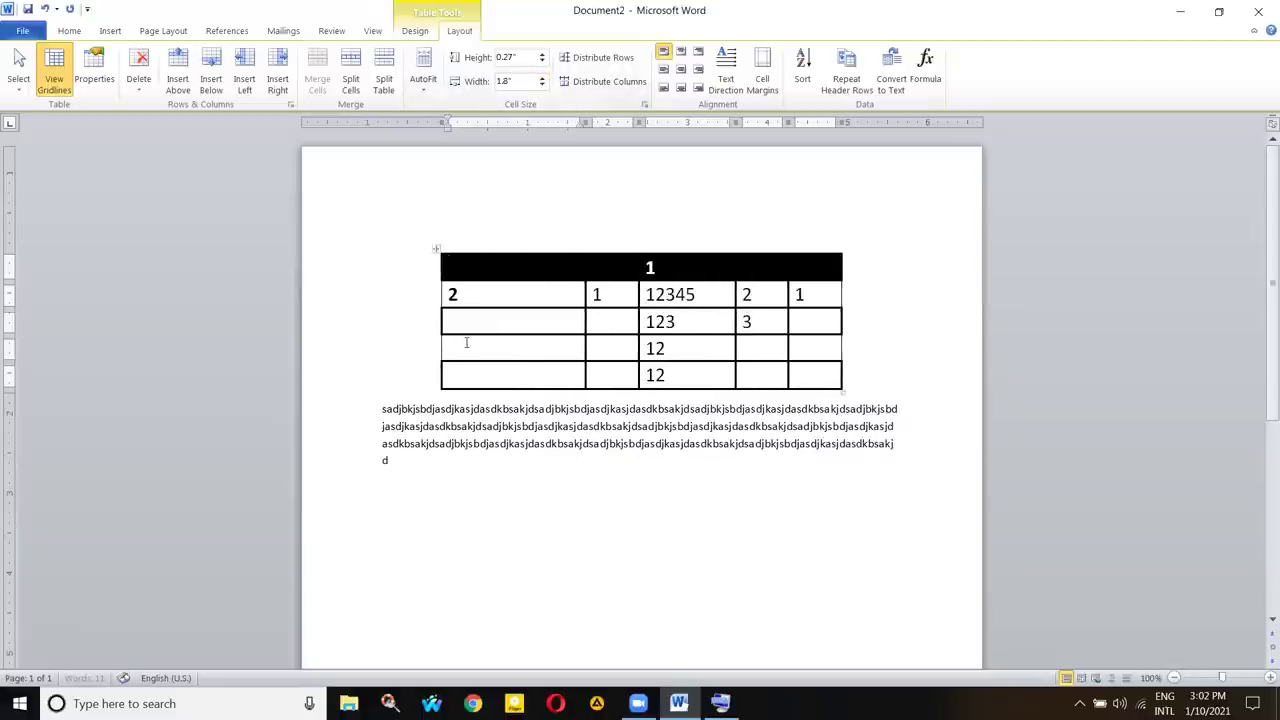
- Reselect the table and set every column width to exactly 1 inch
click(438, 248)
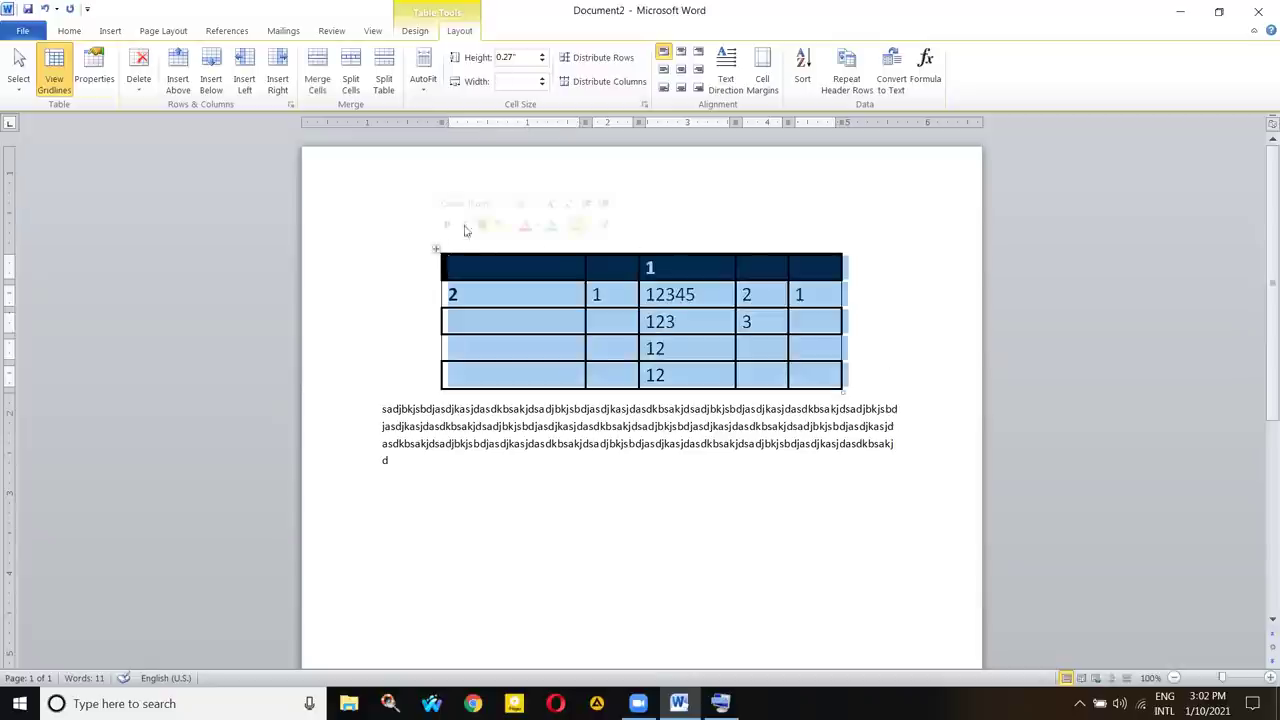
click(542, 85)
click(520, 80)
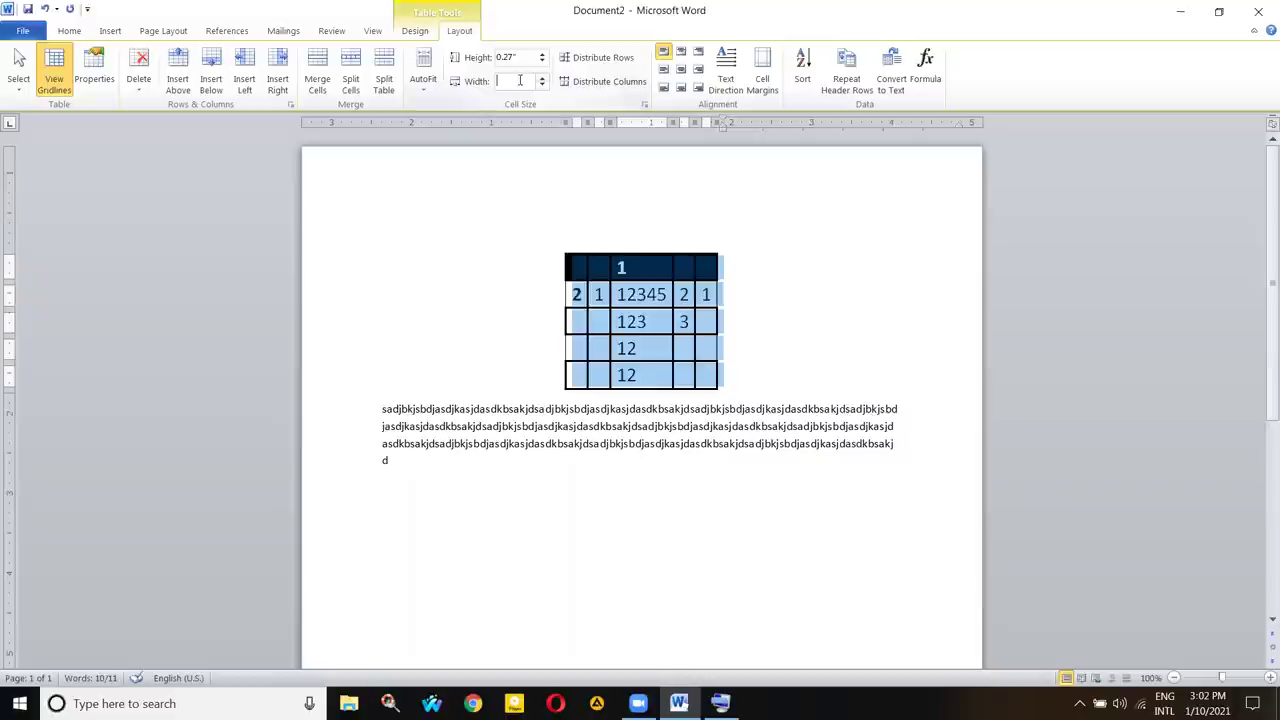
key(Return)
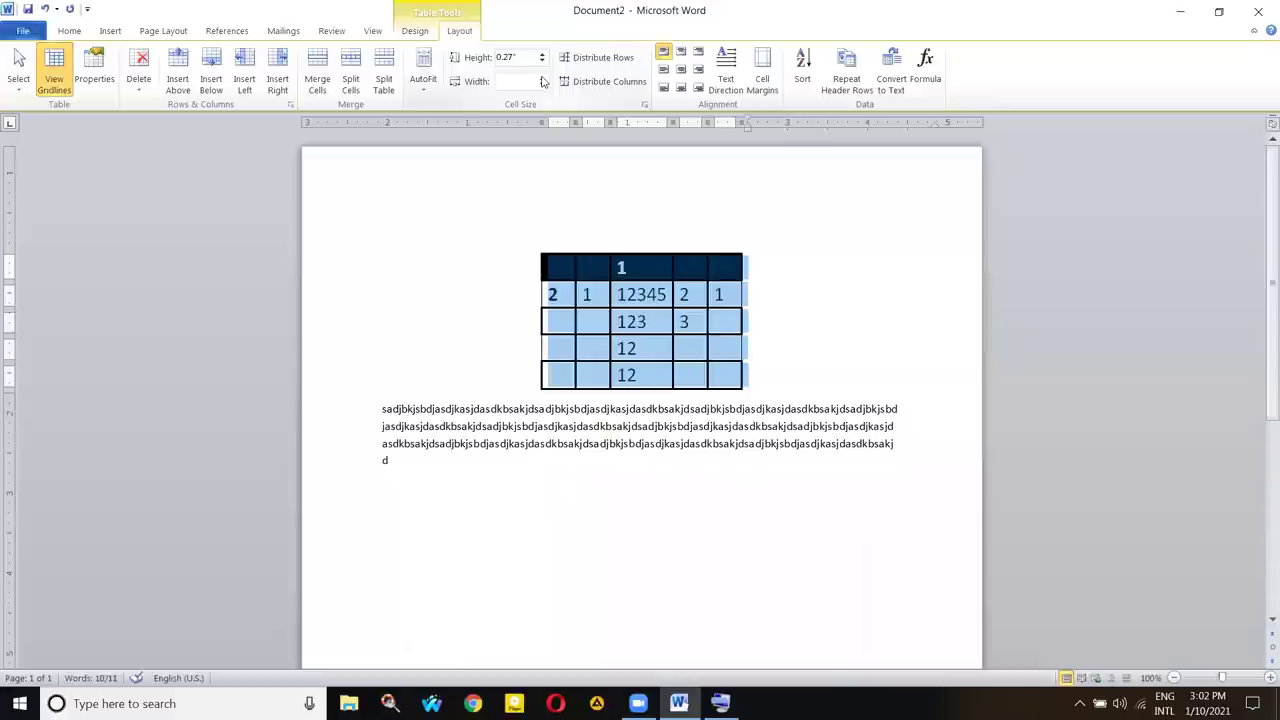
click(542, 85)
click(519, 80)
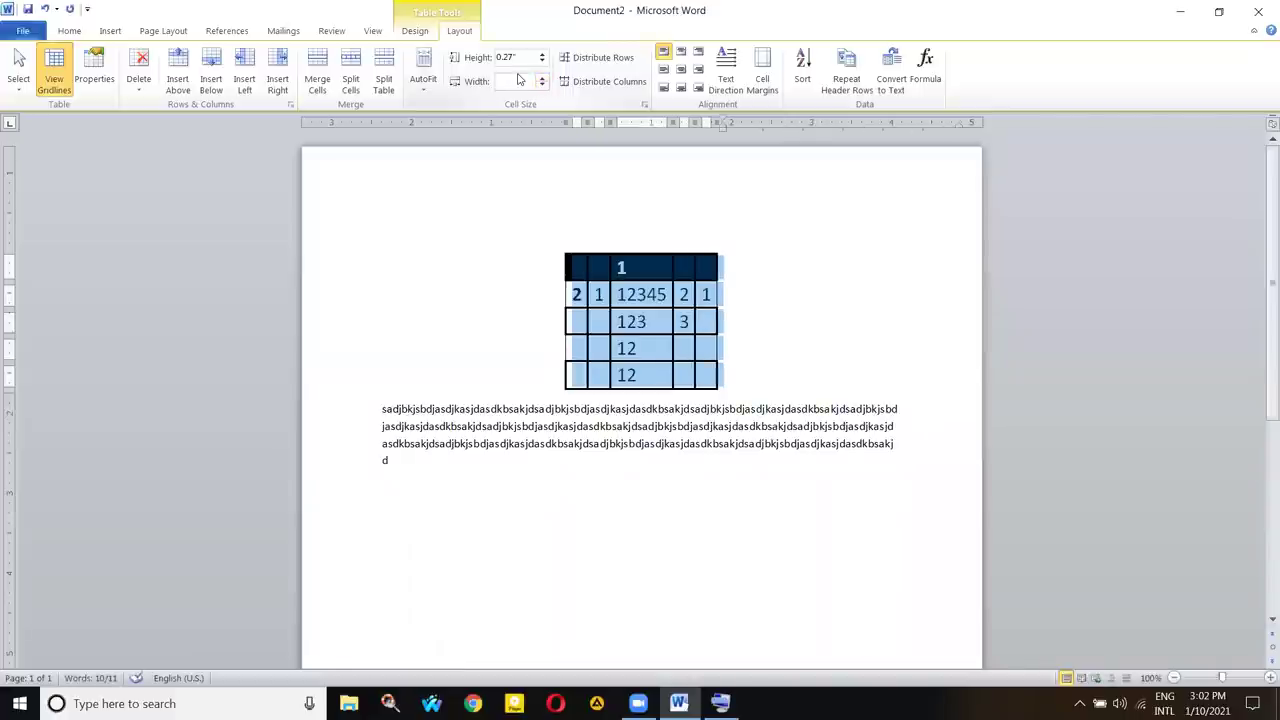
text(1)
key(Return)
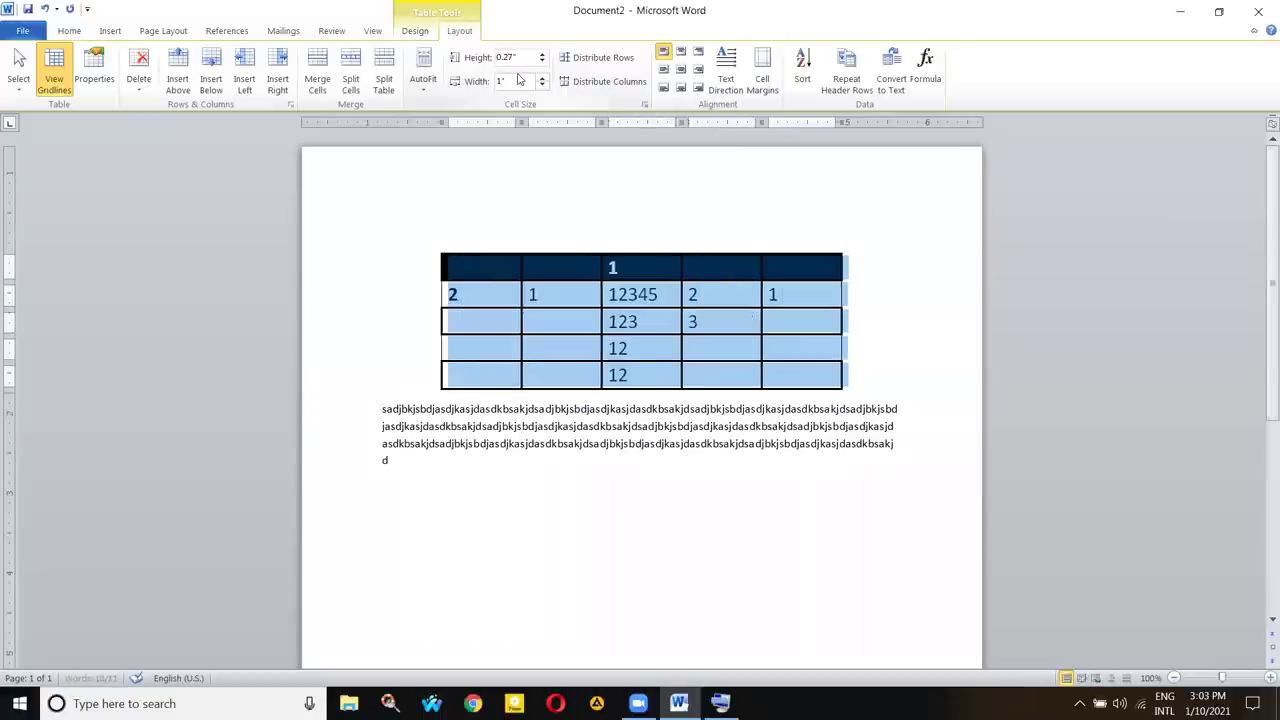
click(716, 270)
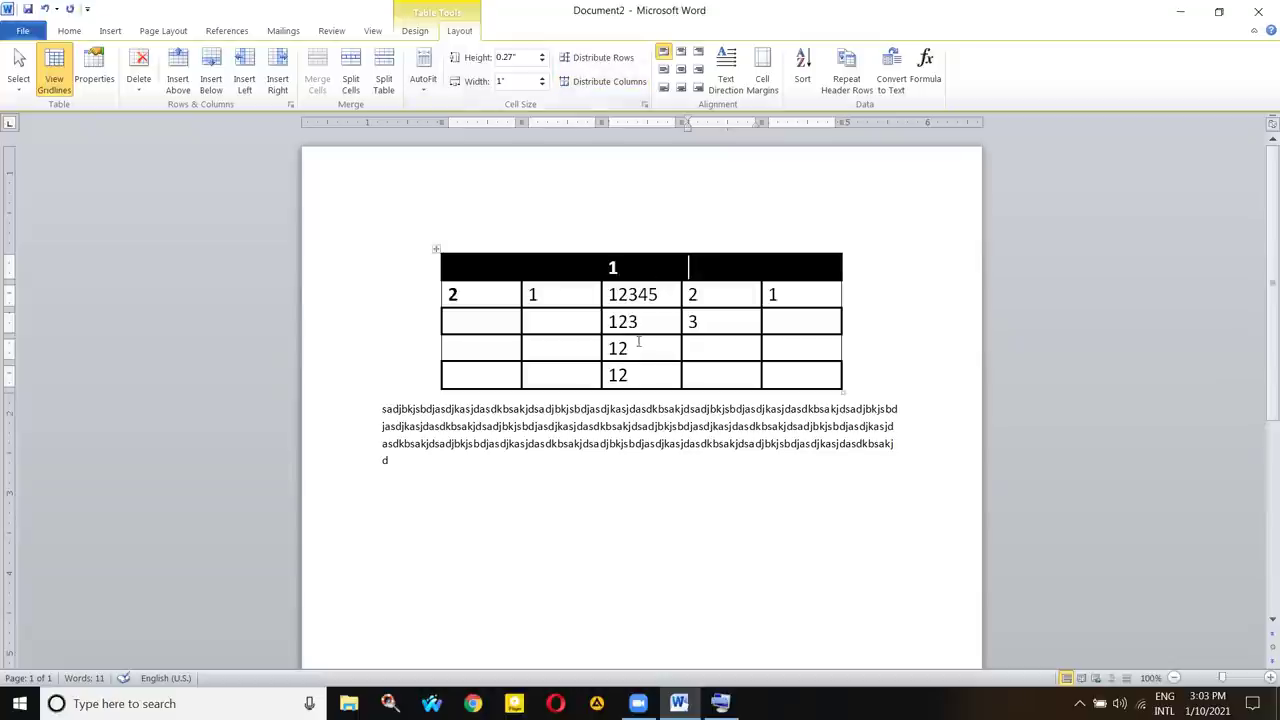
- Distribute the table's rows to equal heights
click(551, 298)
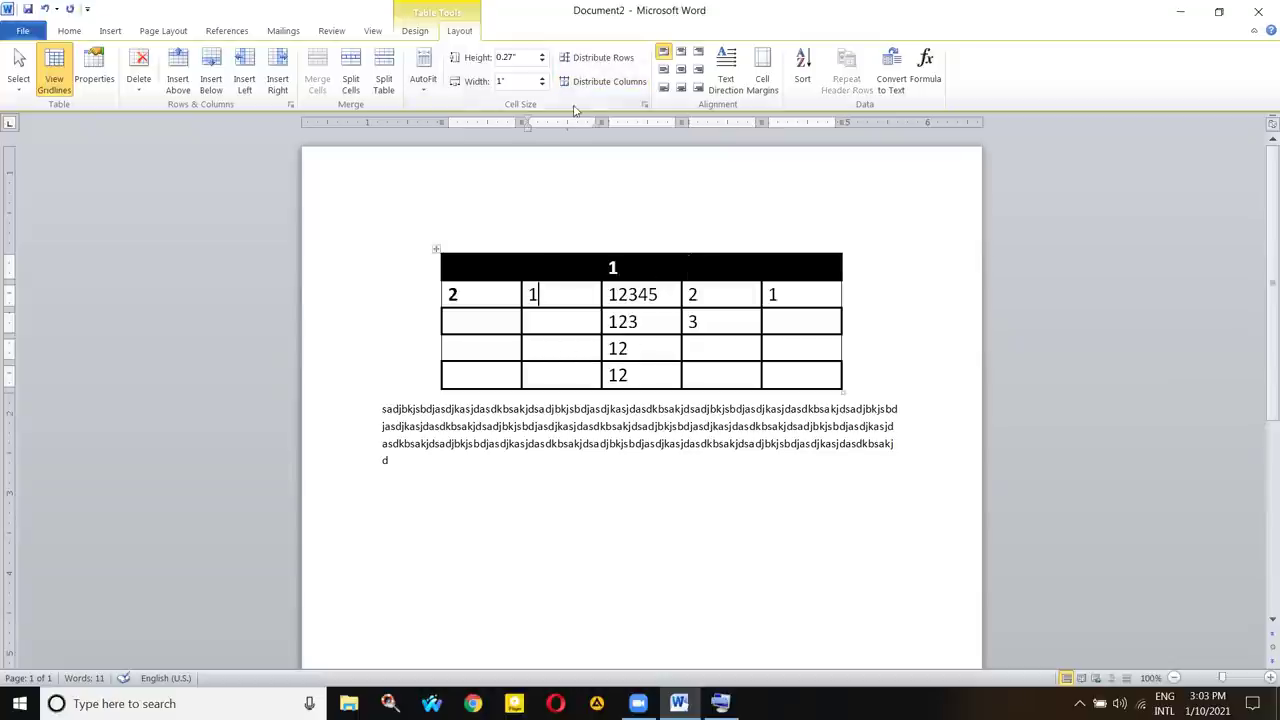
click(603, 60)
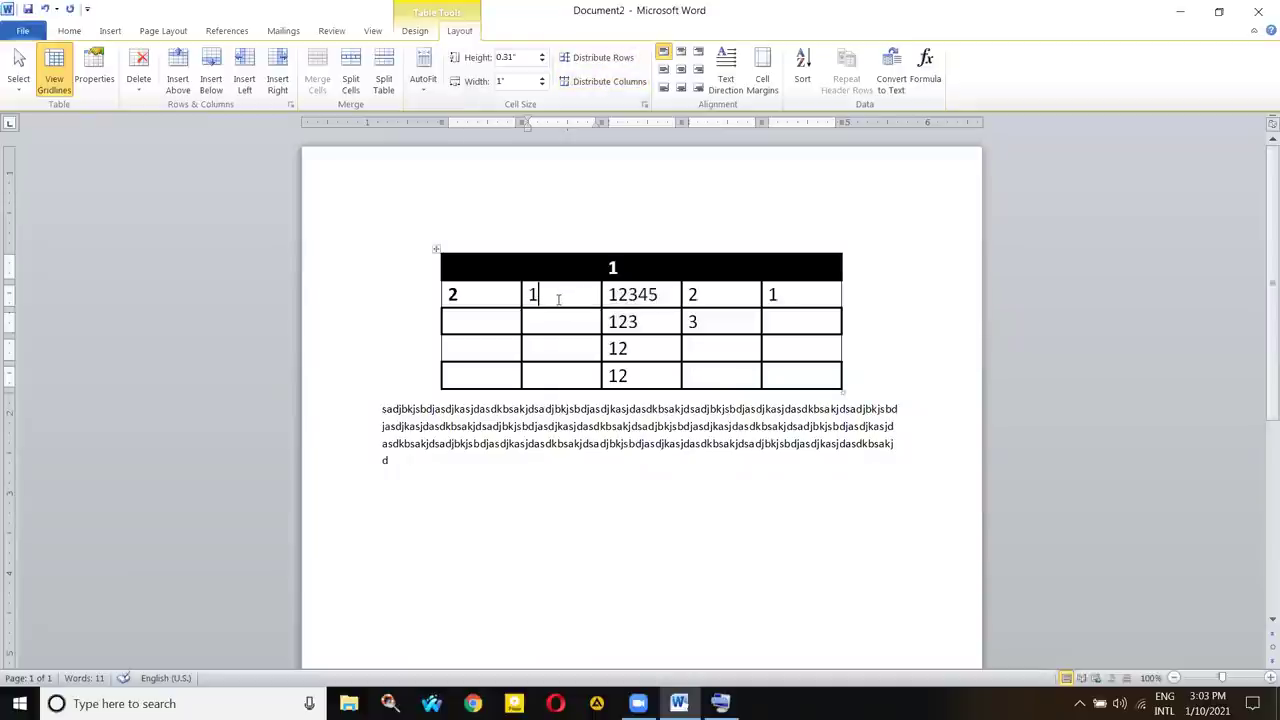
key(ctrl+a)
click(618, 350)
- Delete the placeholder paragraph below the table, then reselect the whole table
drag(403, 463, 361, 418)
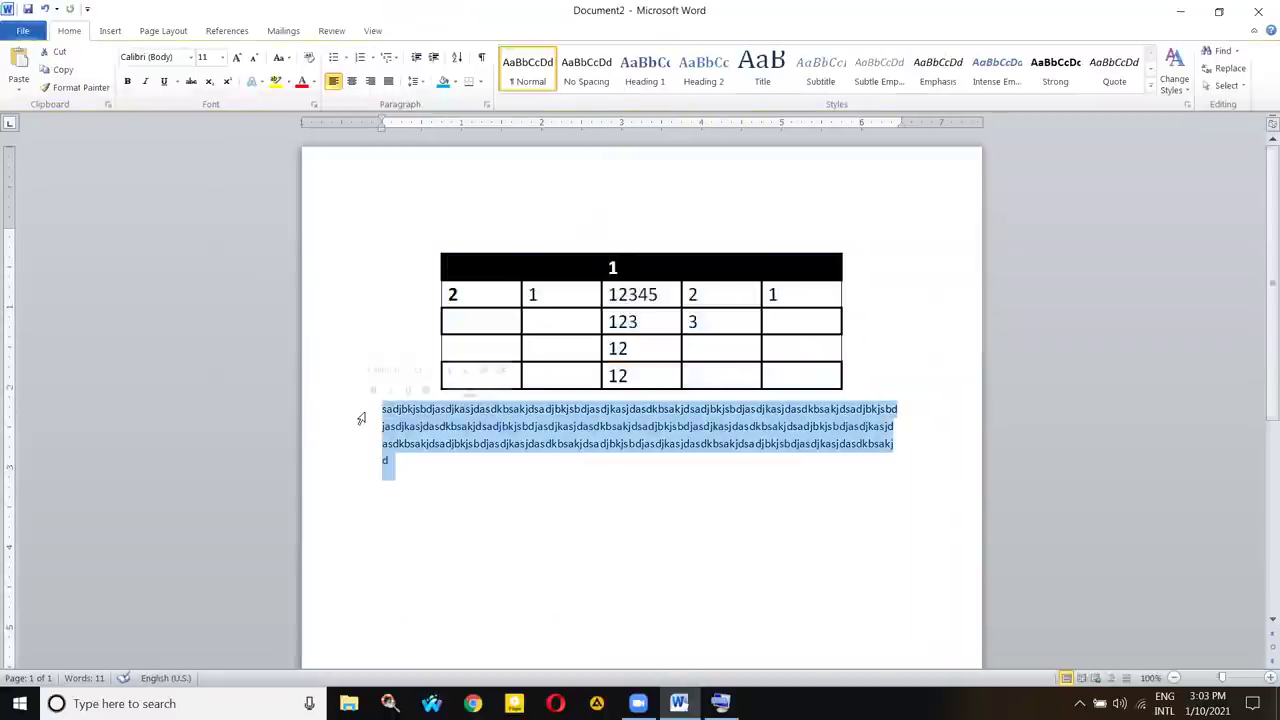
key(Delete)
click(470, 262)
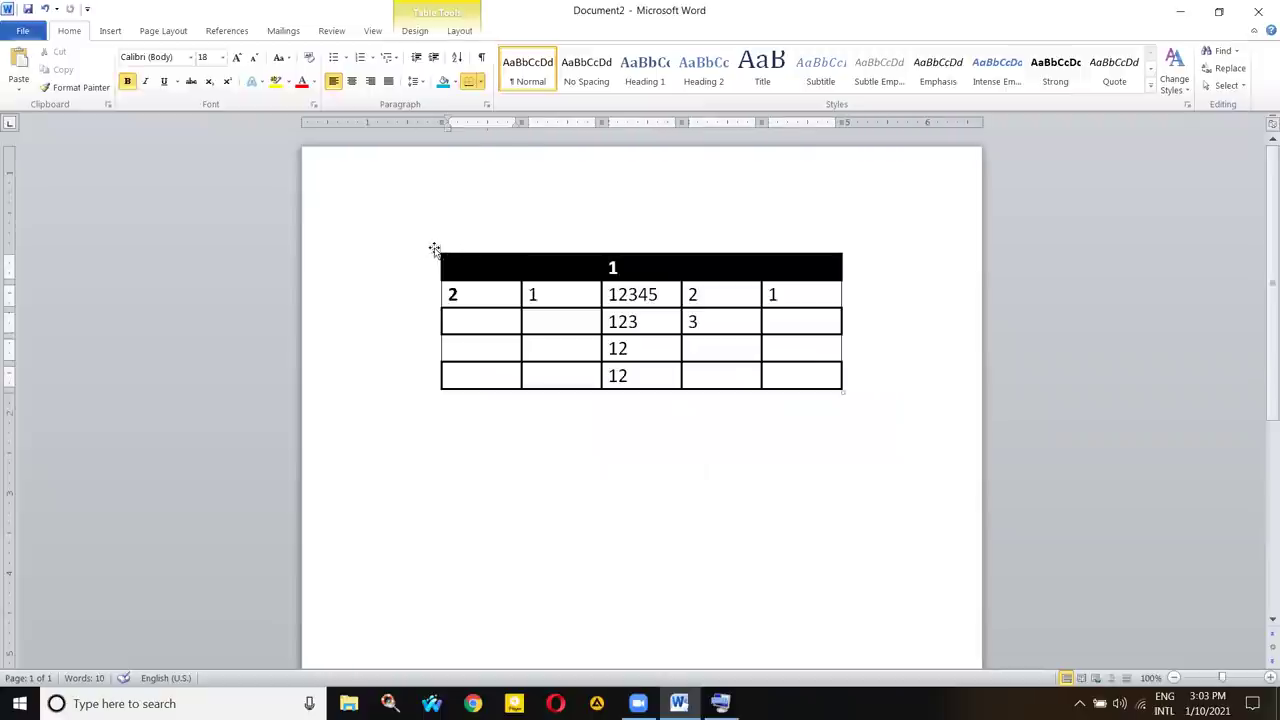
click(434, 249)
click(460, 30)
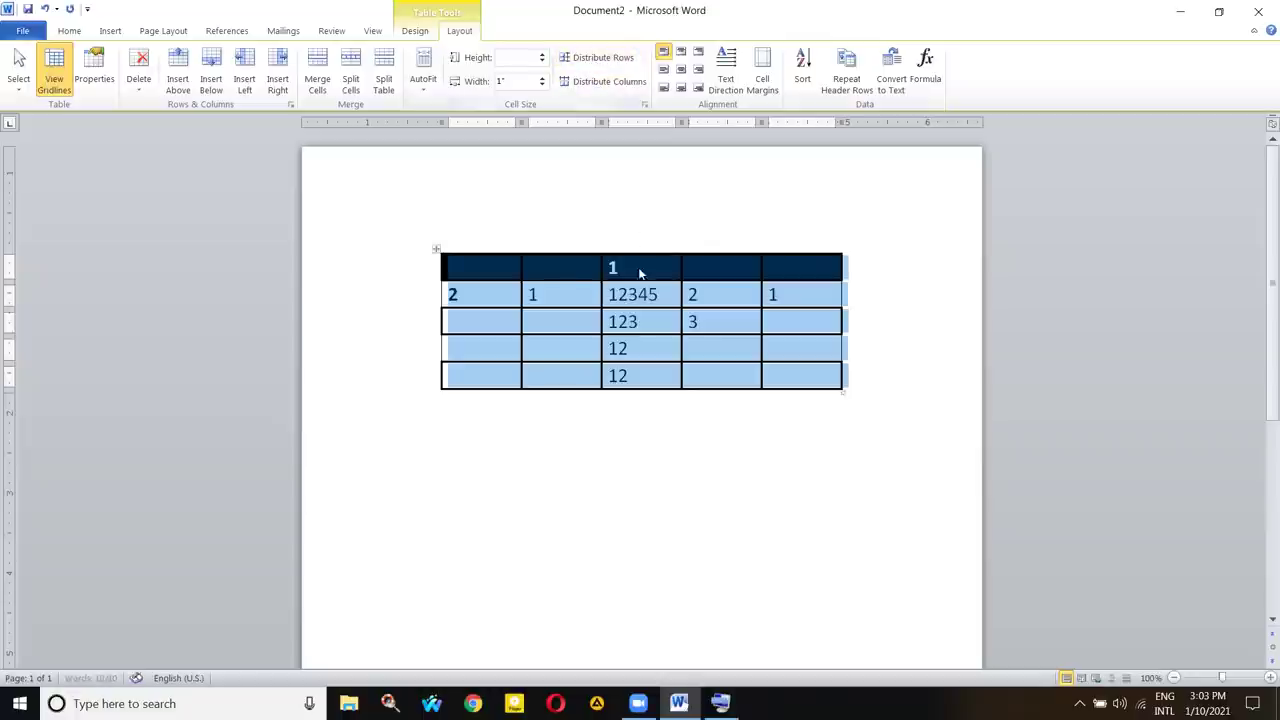
- Stretch the table taller so each row is about 0.59 inches, then reselect it
click(508, 263)
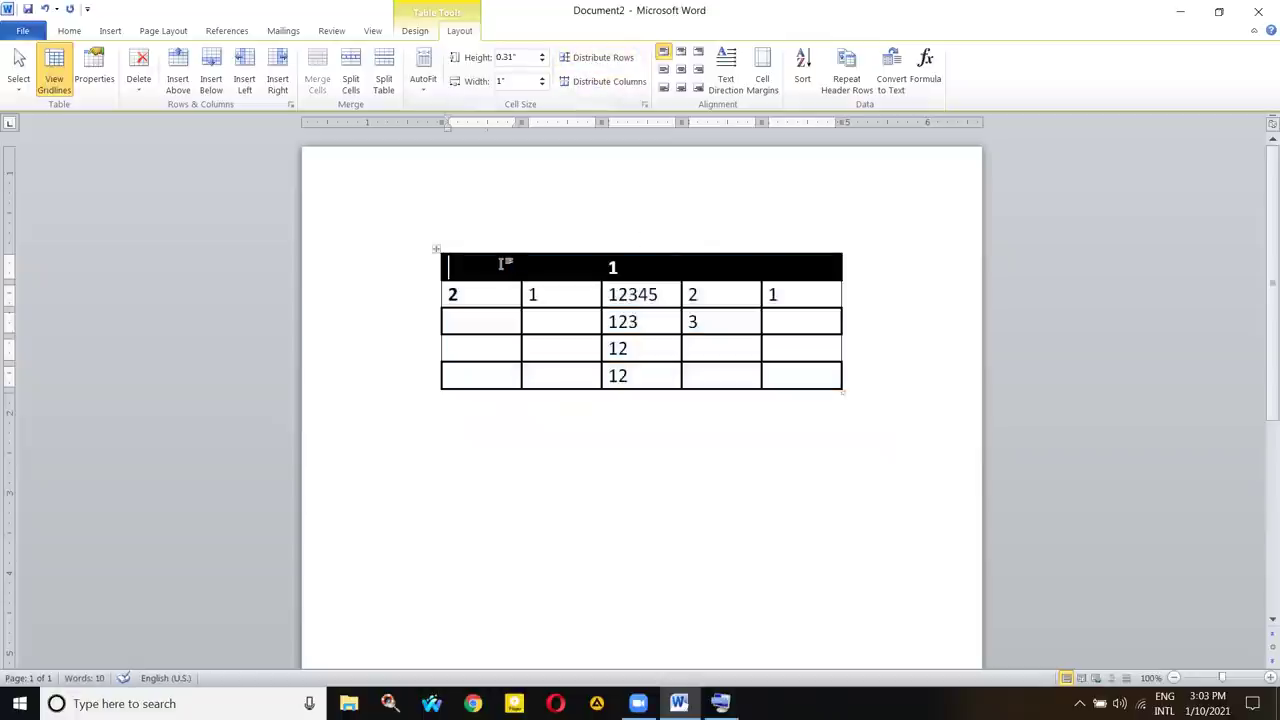
click(436, 249)
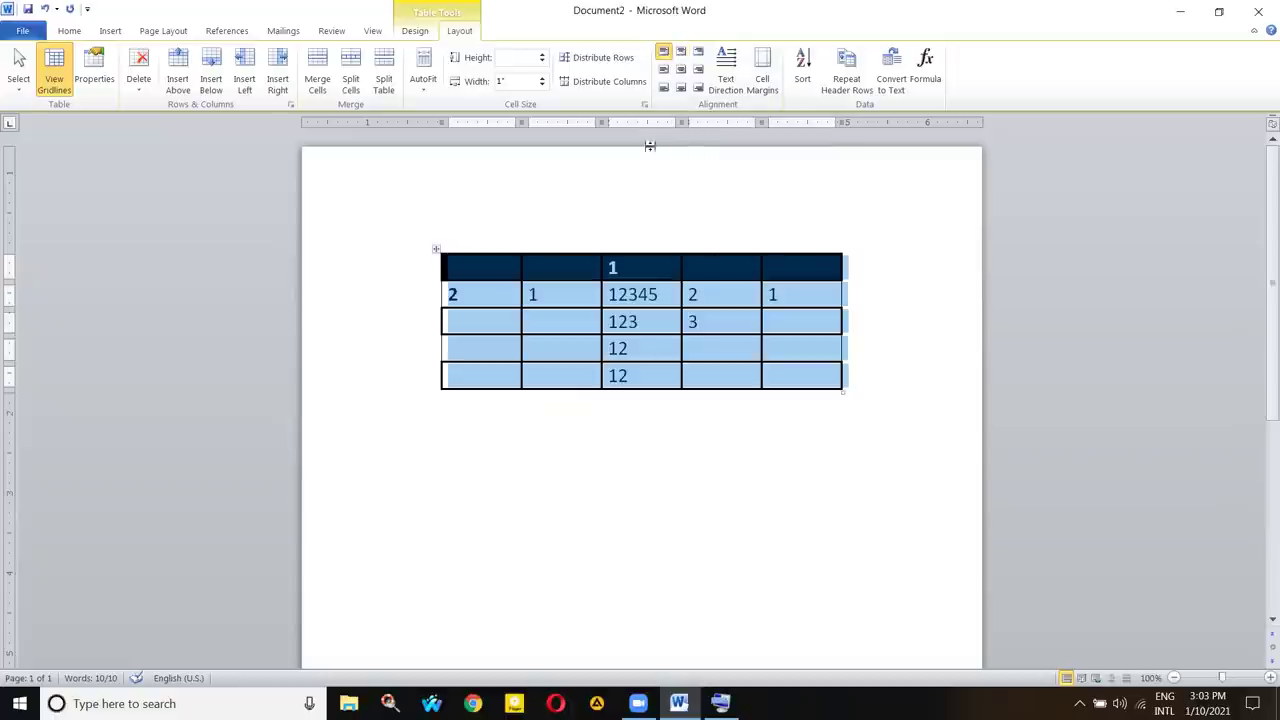
drag(841, 392, 842, 515)
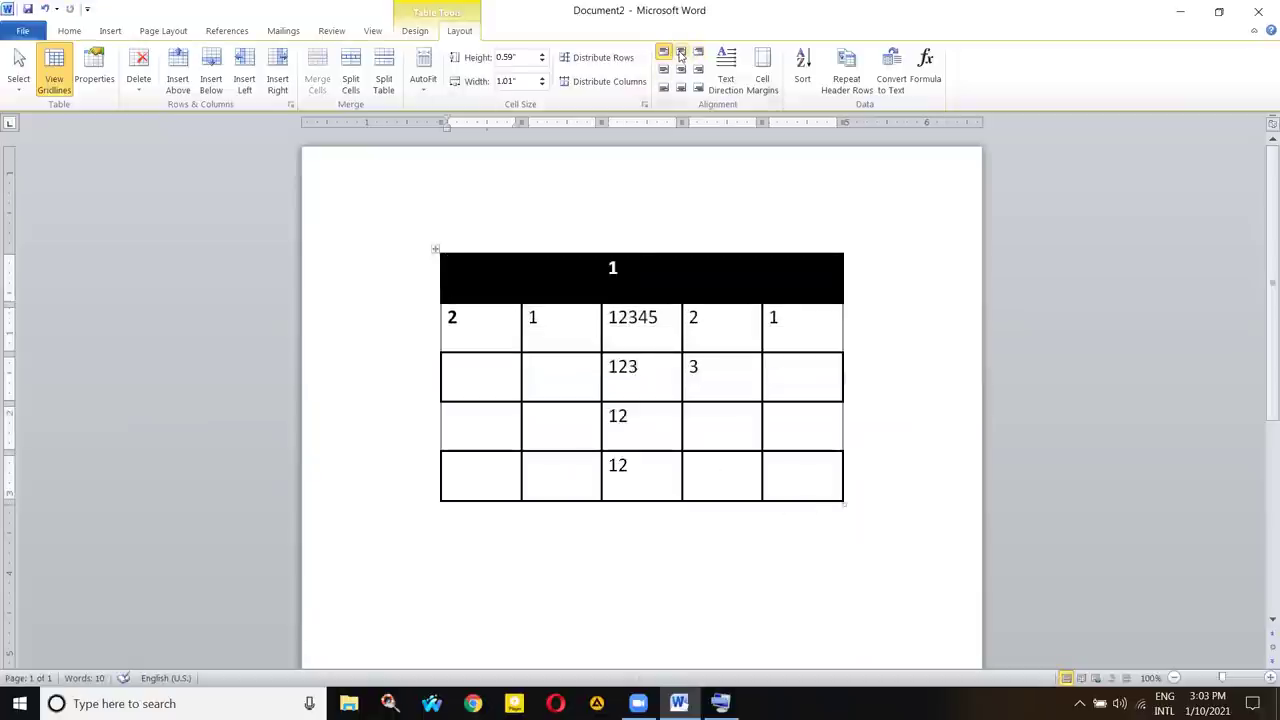
click(435, 250)
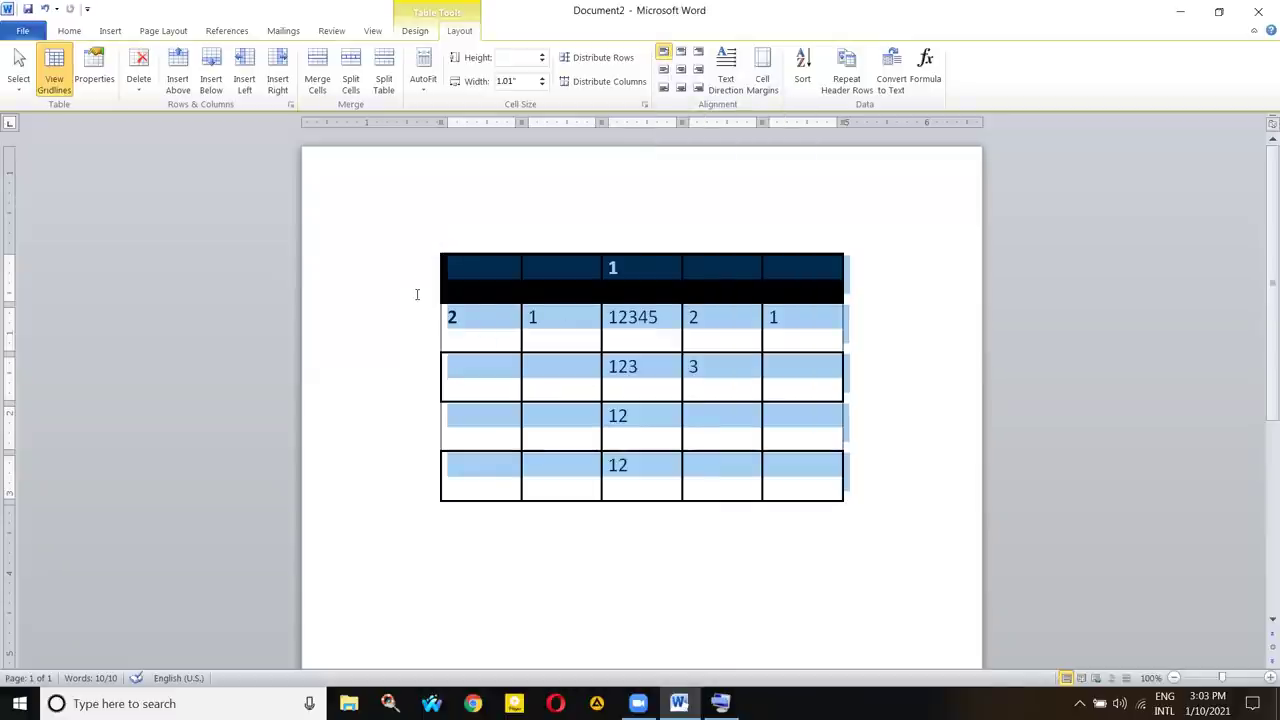
- Try the cell alignment options and settle on Align Center for the whole table
click(683, 52)
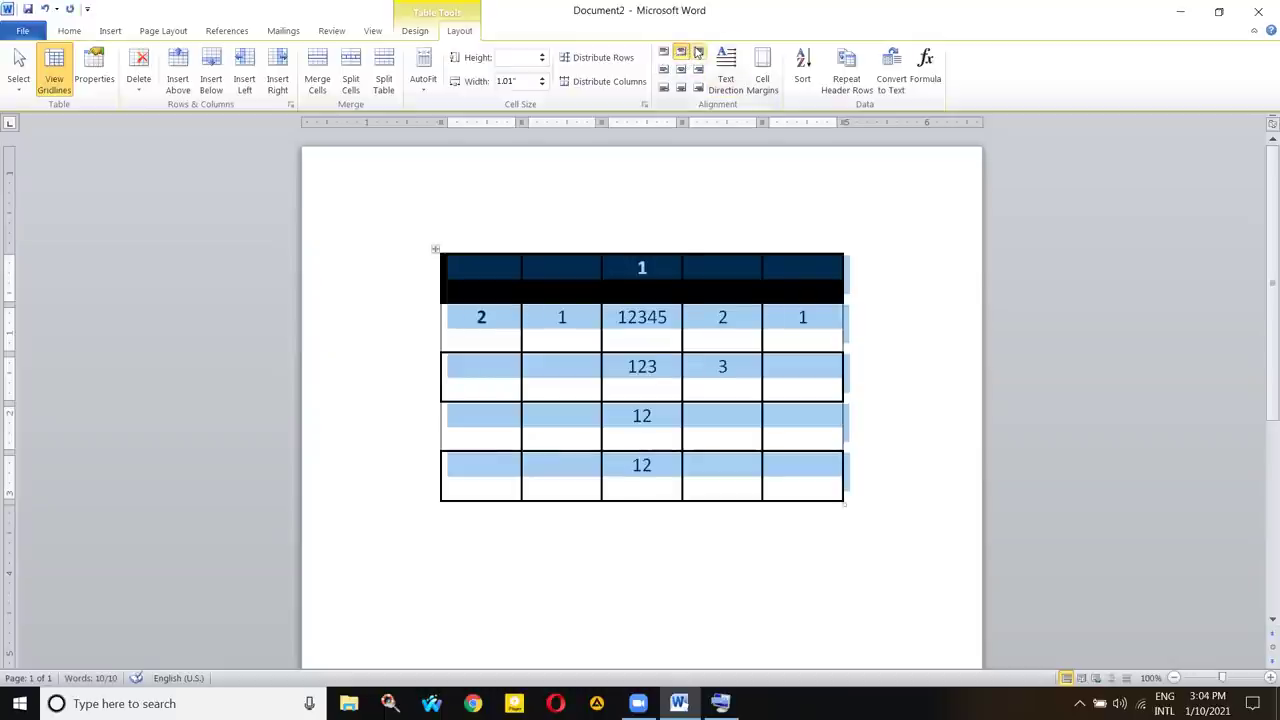
click(698, 52)
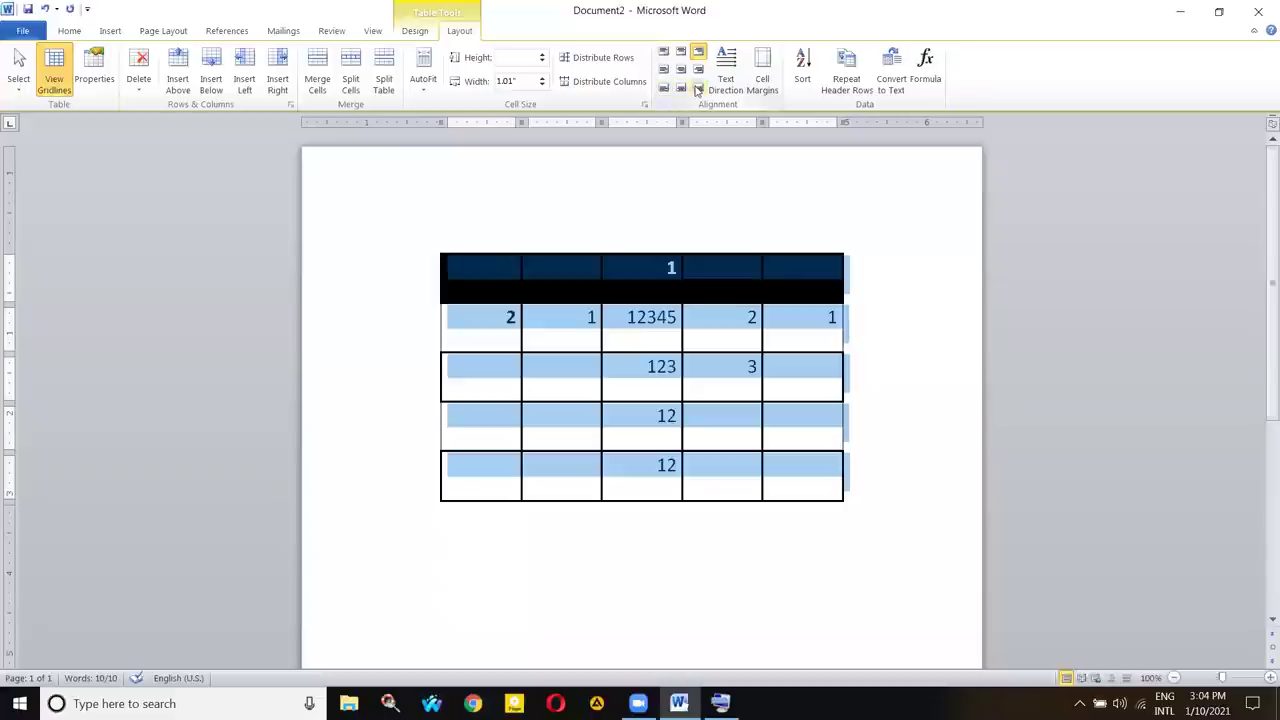
click(664, 72)
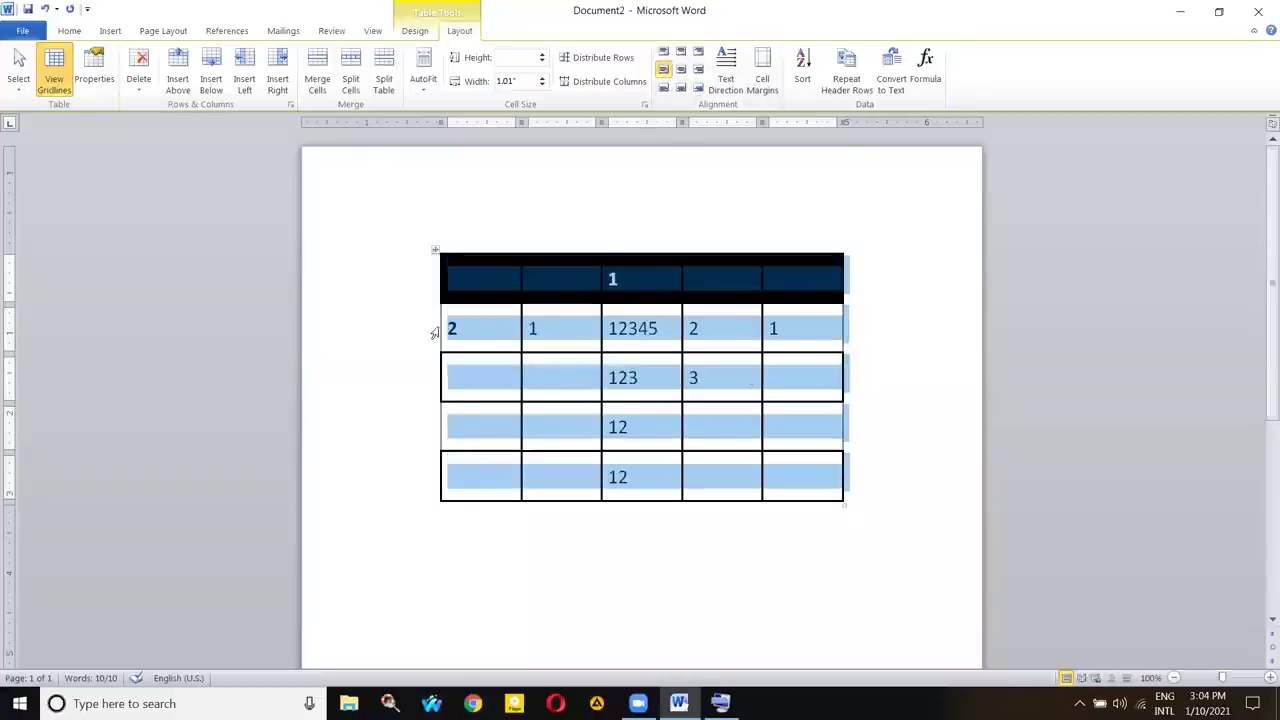
click(681, 70)
click(699, 70)
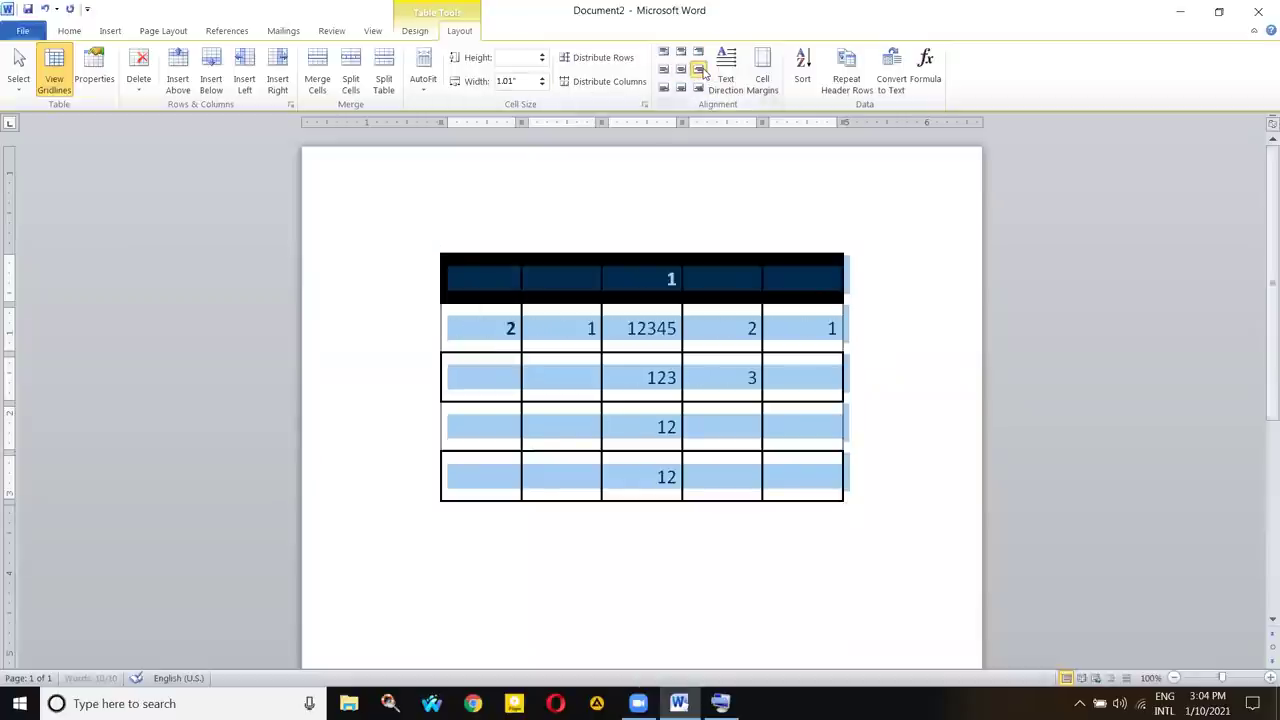
click(664, 88)
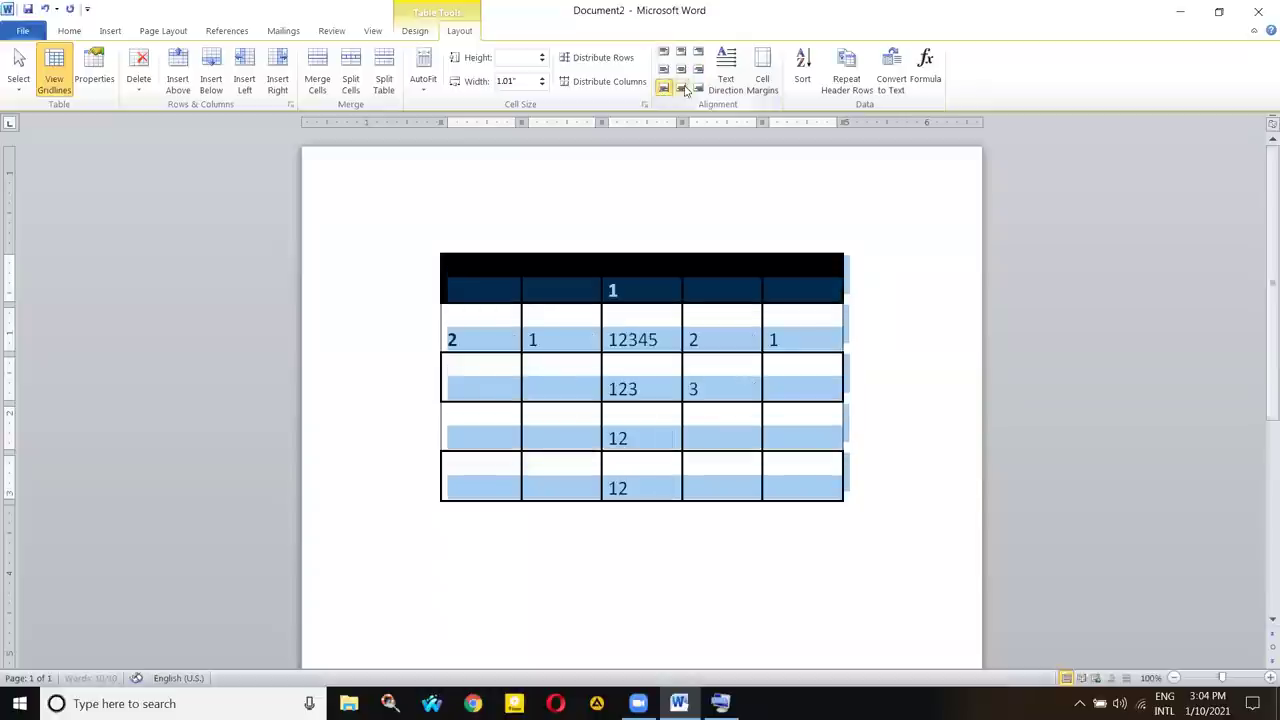
click(680, 89)
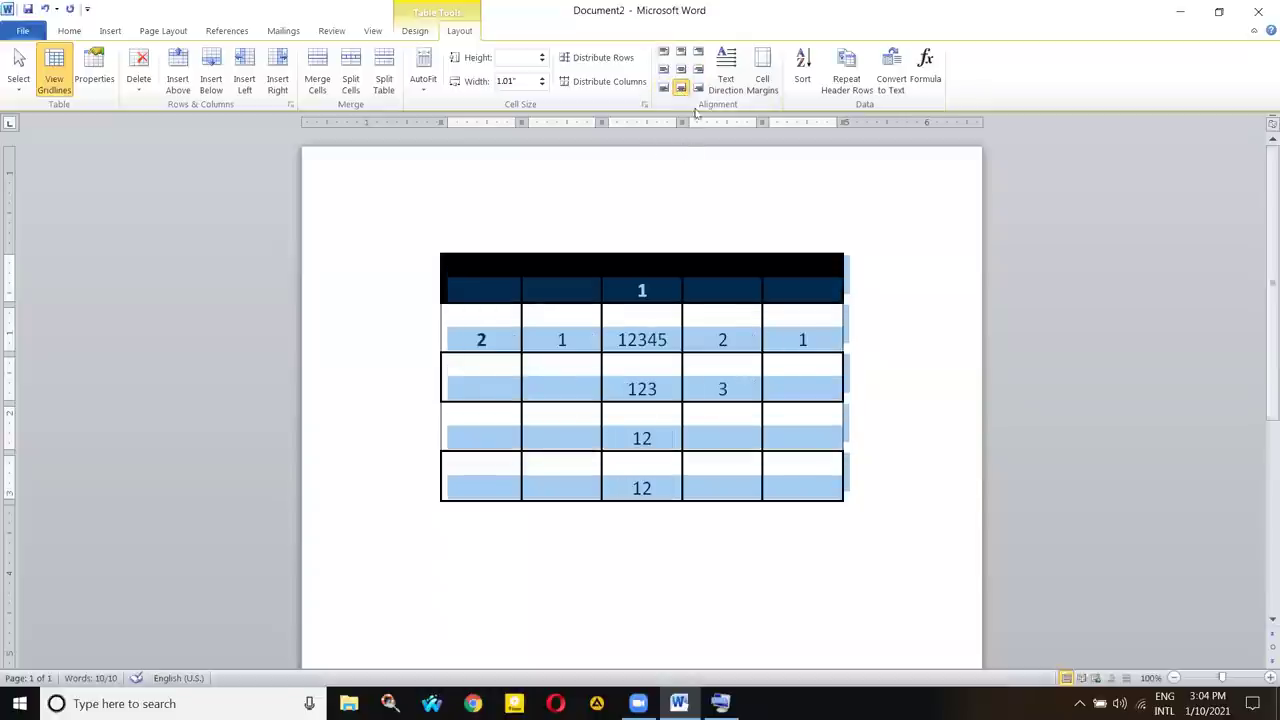
click(698, 89)
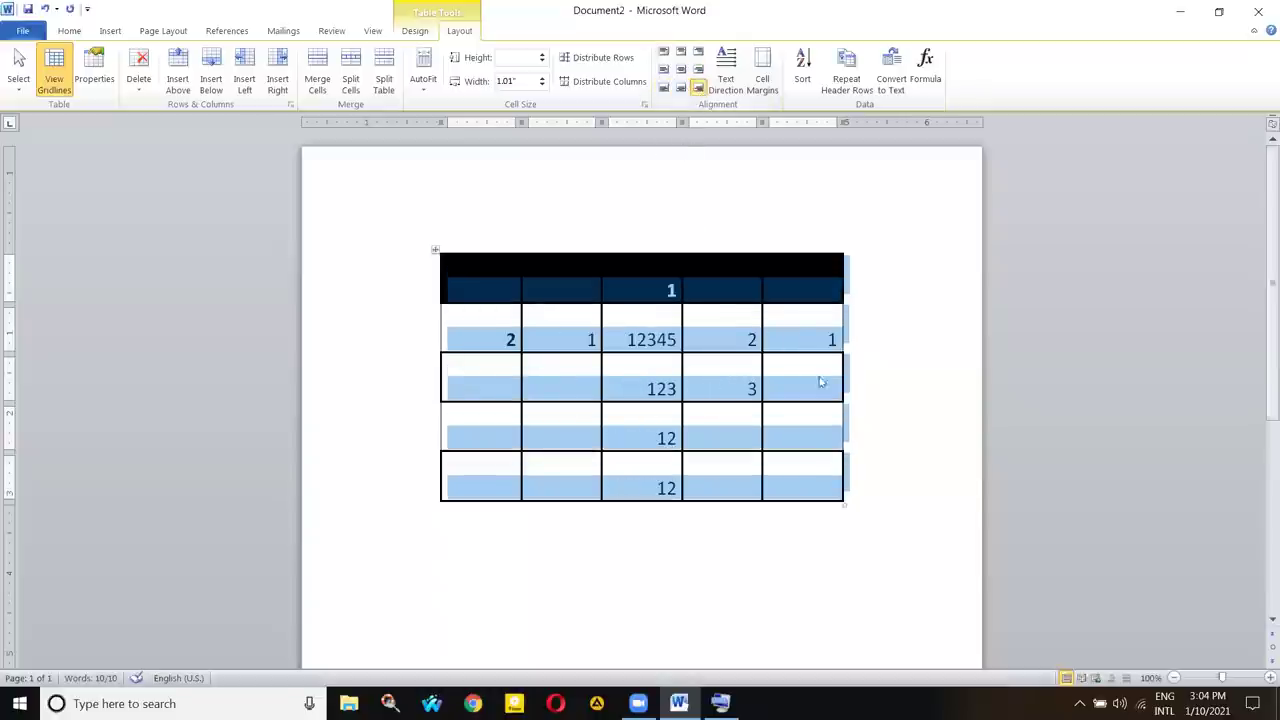
click(680, 69)
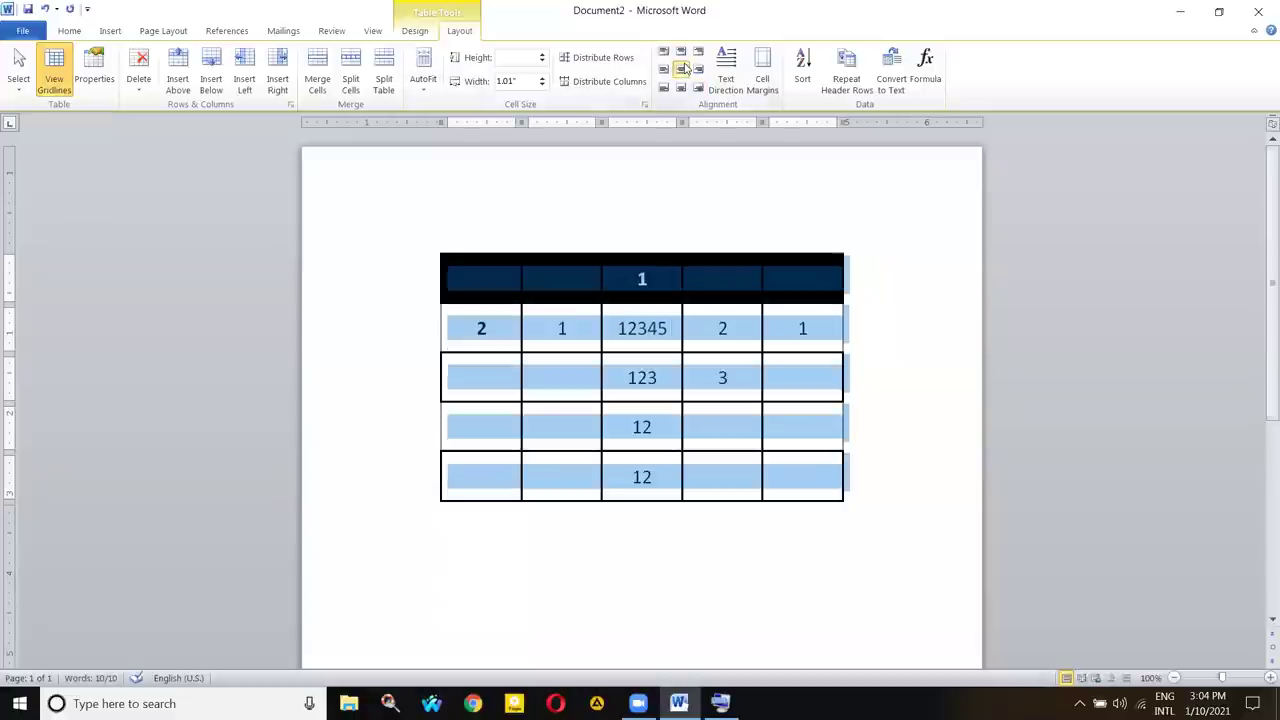
- Reselect the whole table and distribute its columns to equal widths
click(789, 275)
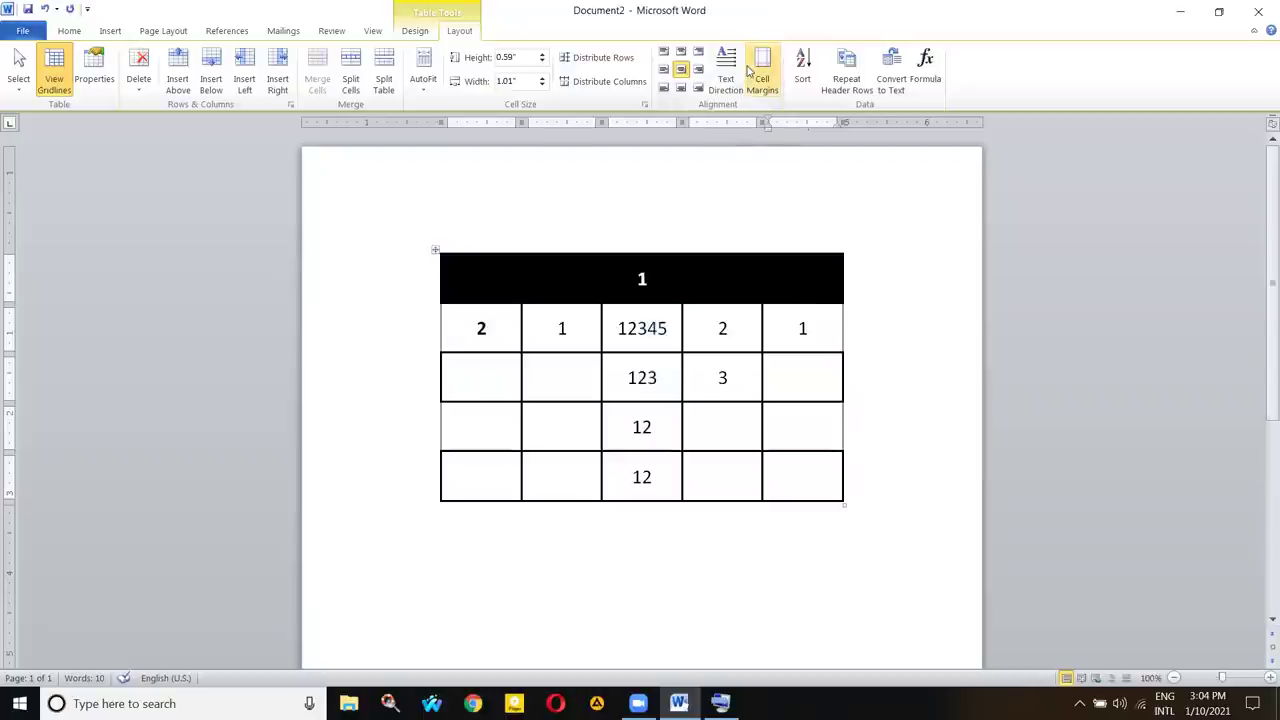
click(658, 282)
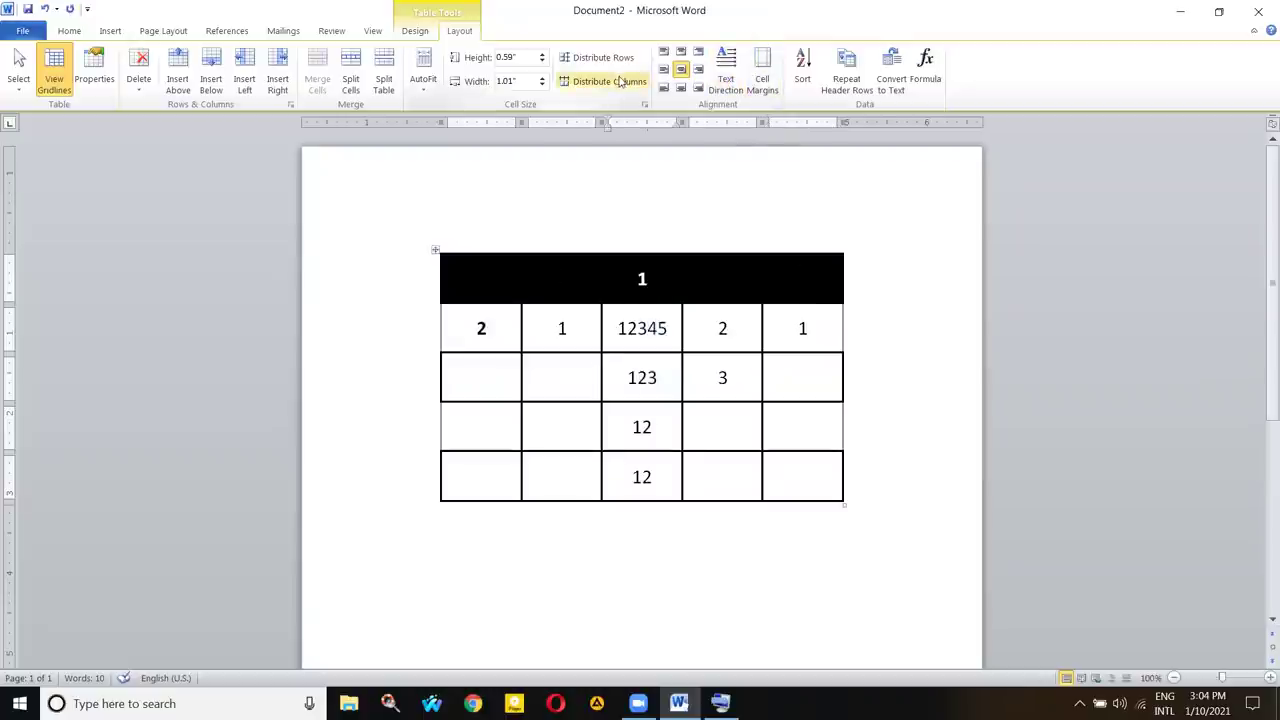
click(451, 264)
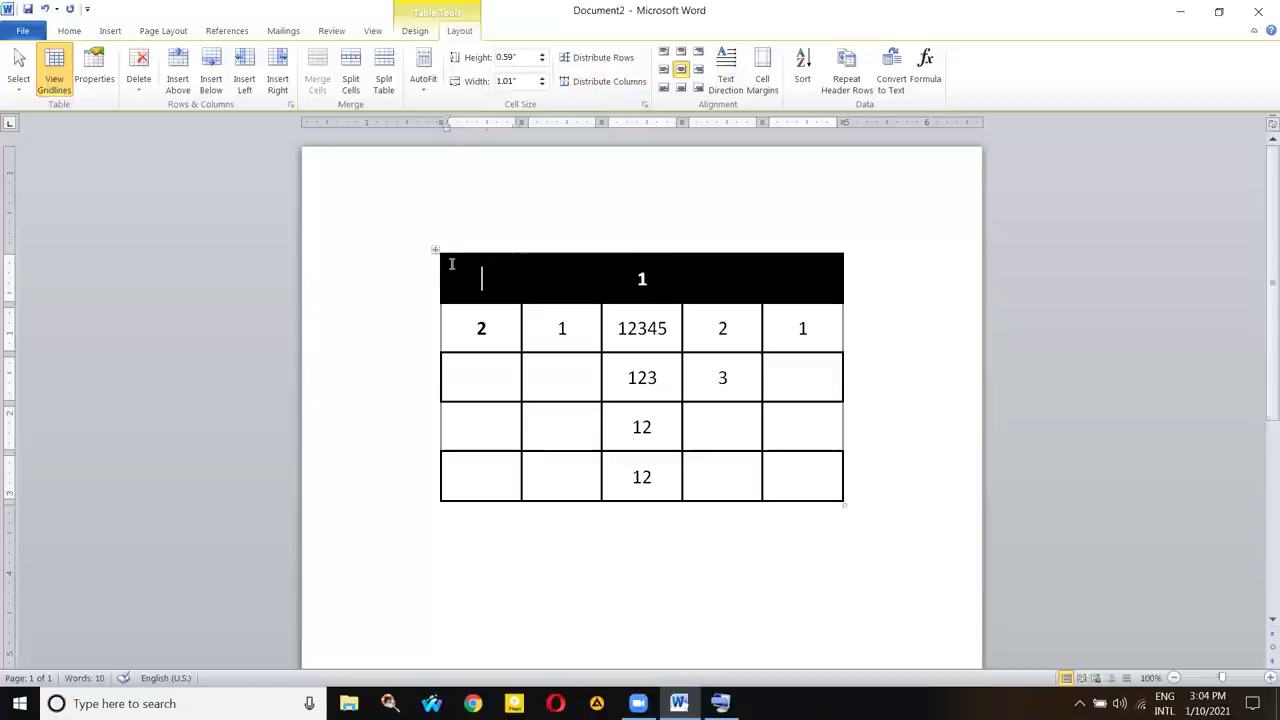
click(436, 249)
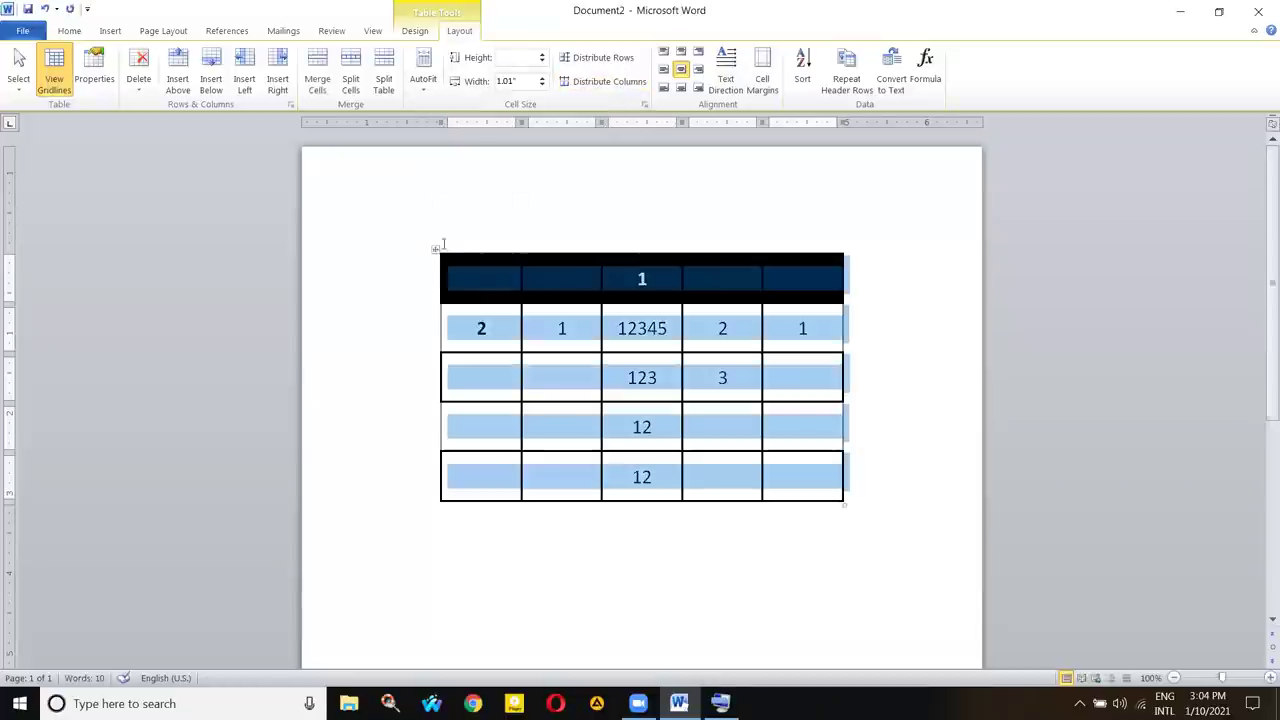
click(626, 90)
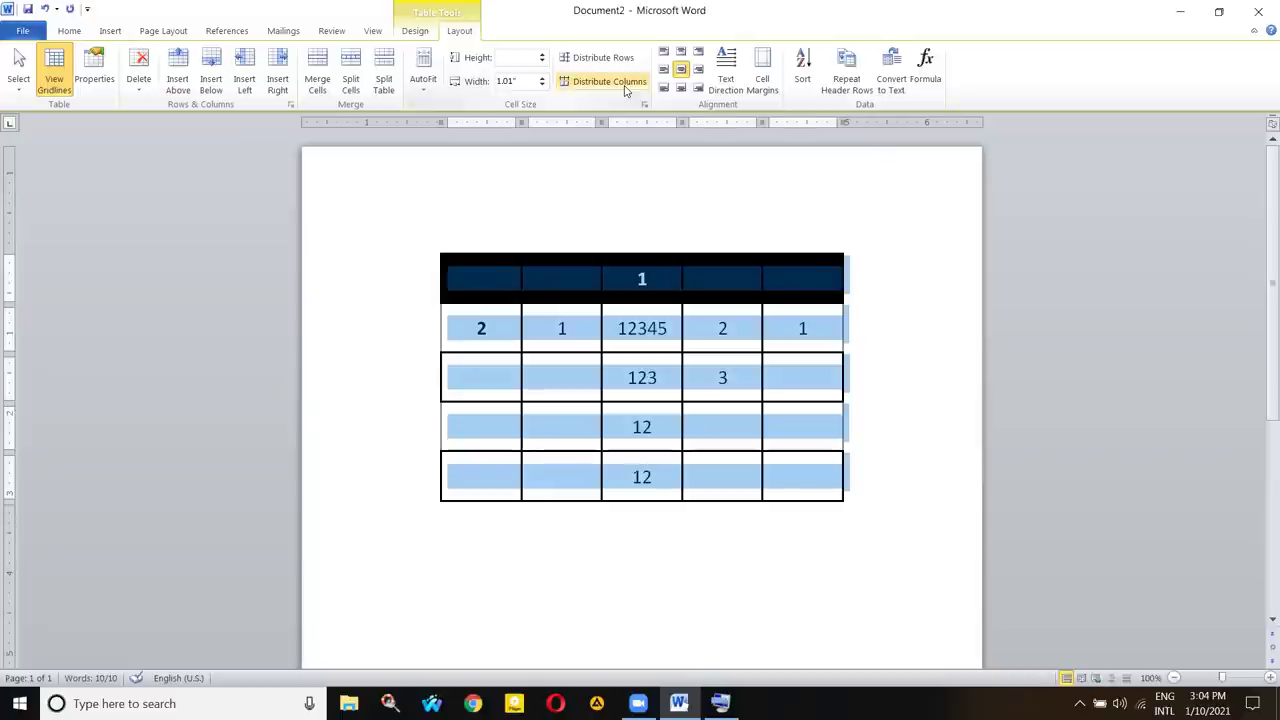
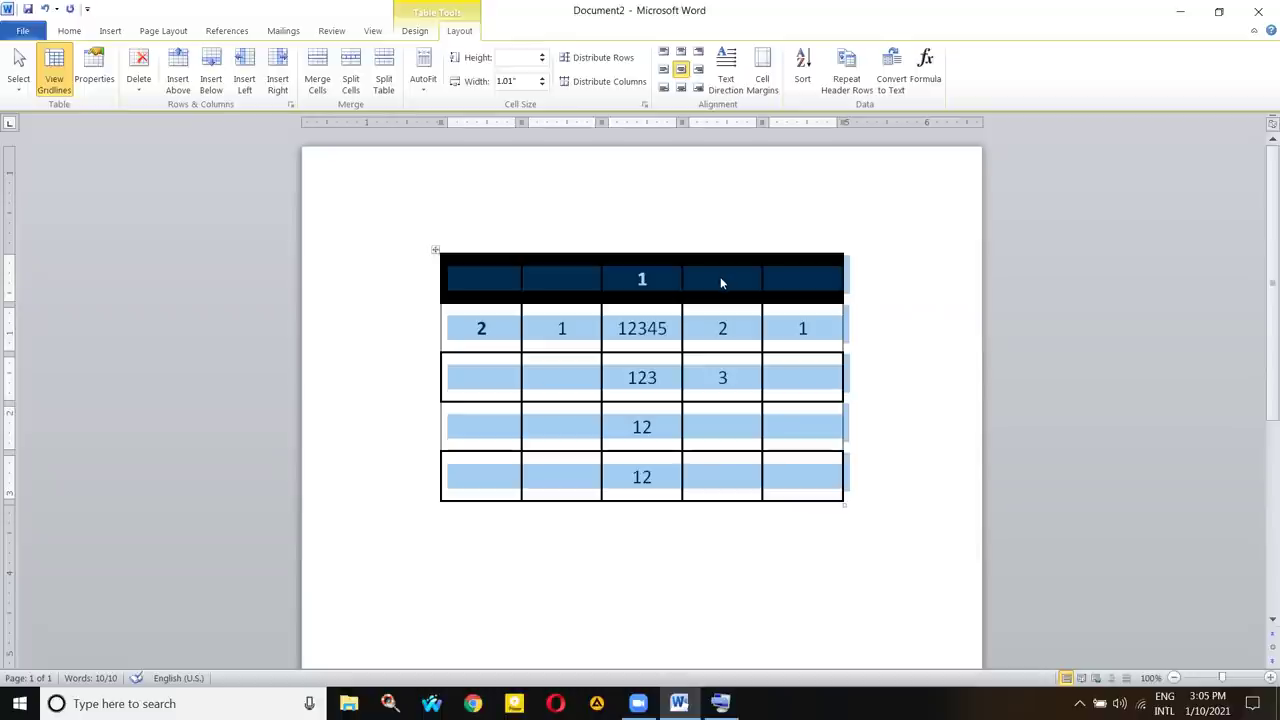
- Distribute the table rows evenly at 0.6" height and narrow the columns to 0.8"
click(731, 380)
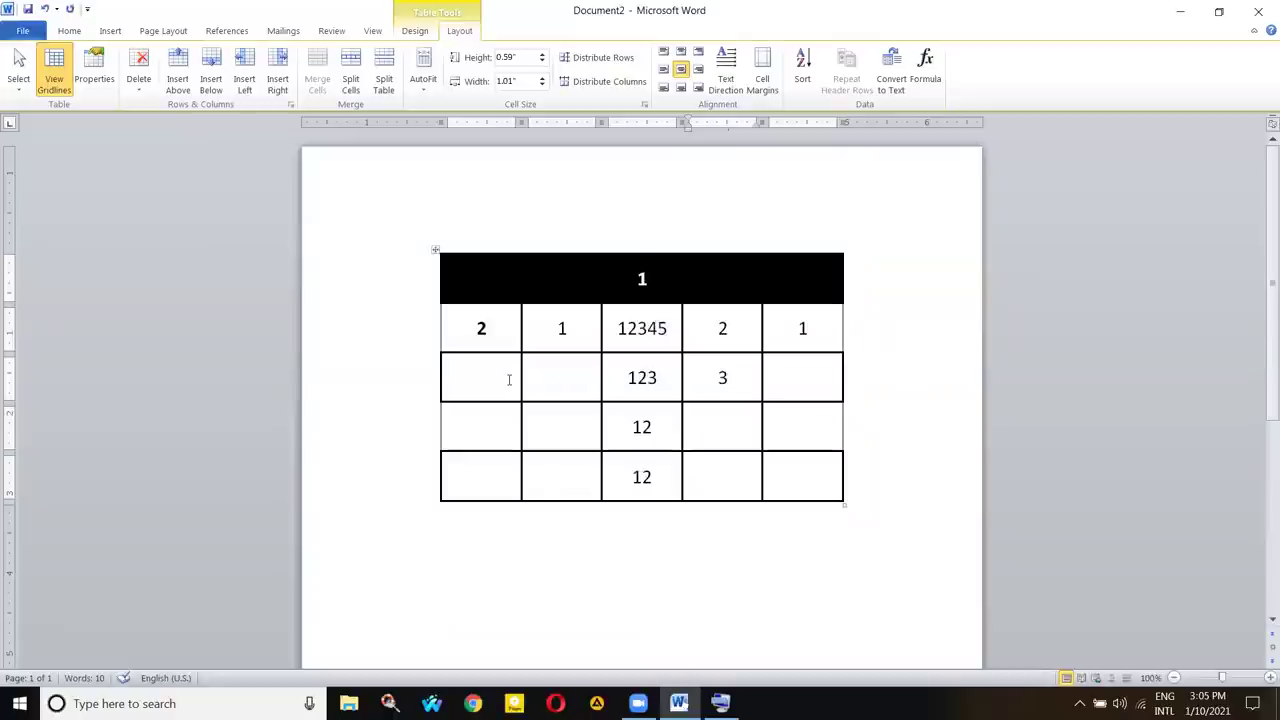
click(436, 250)
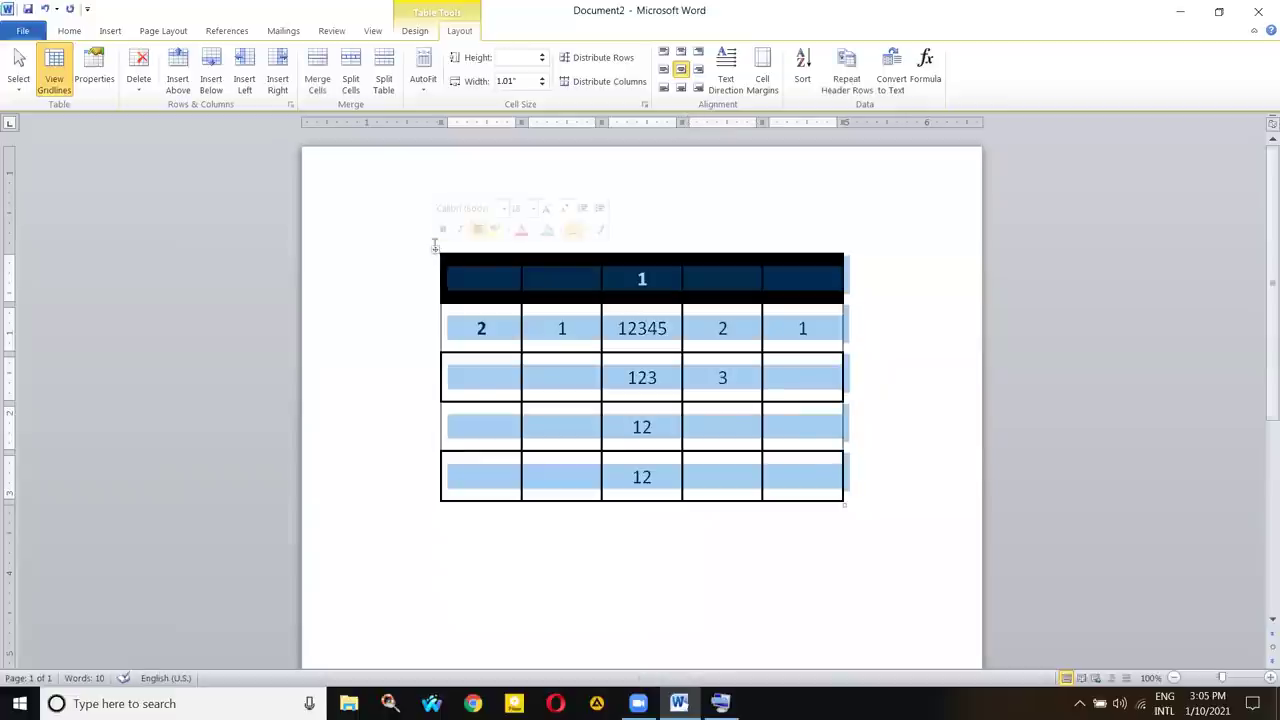
click(608, 59)
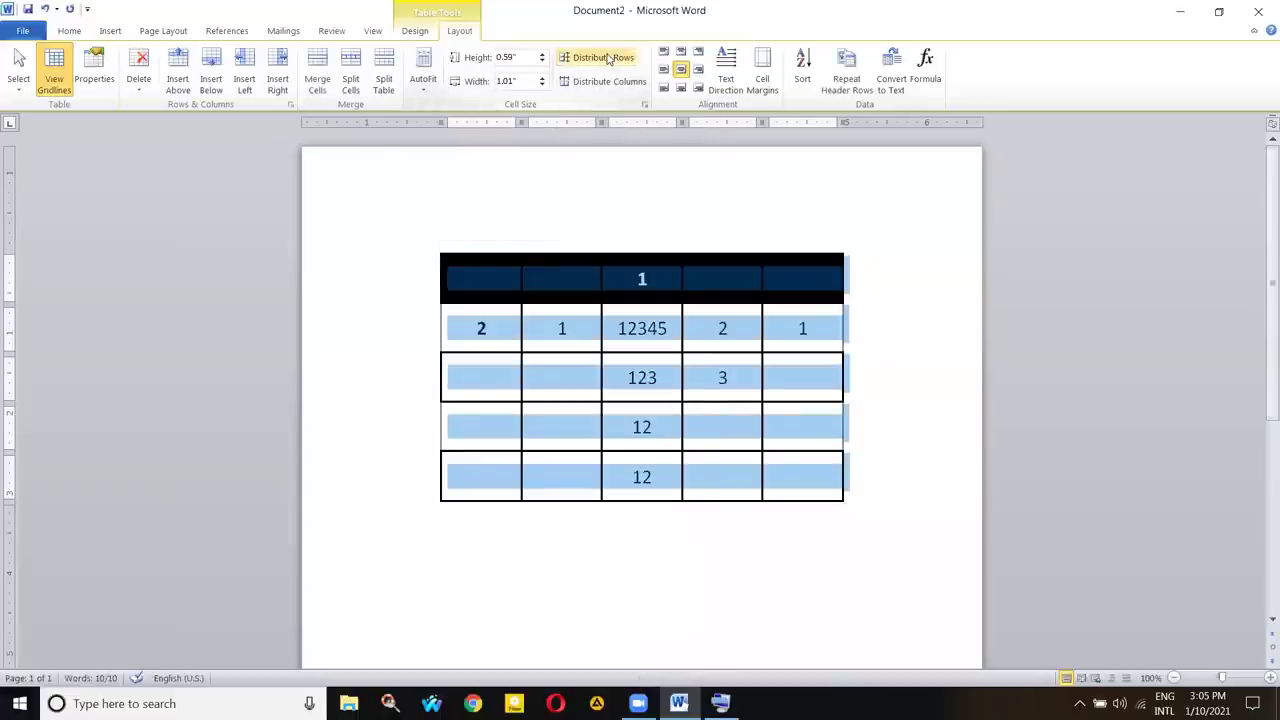
click(543, 55)
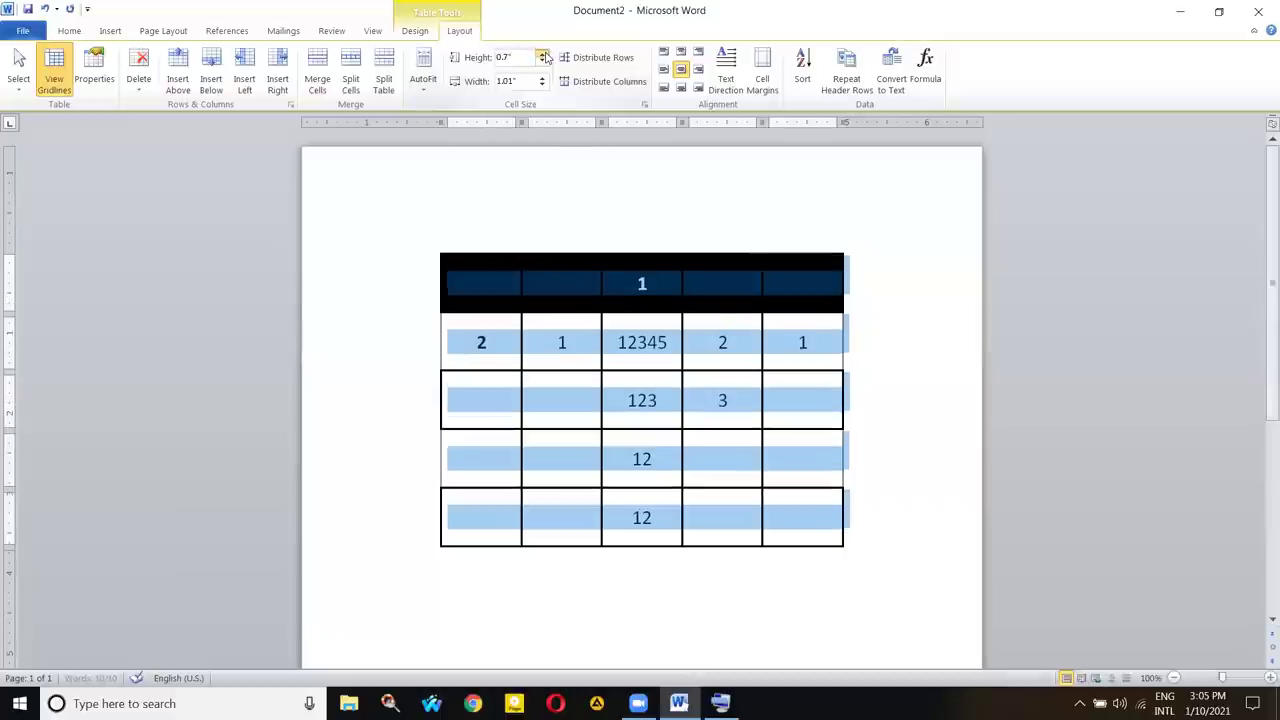
click(544, 55)
click(543, 63)
click(543, 63)
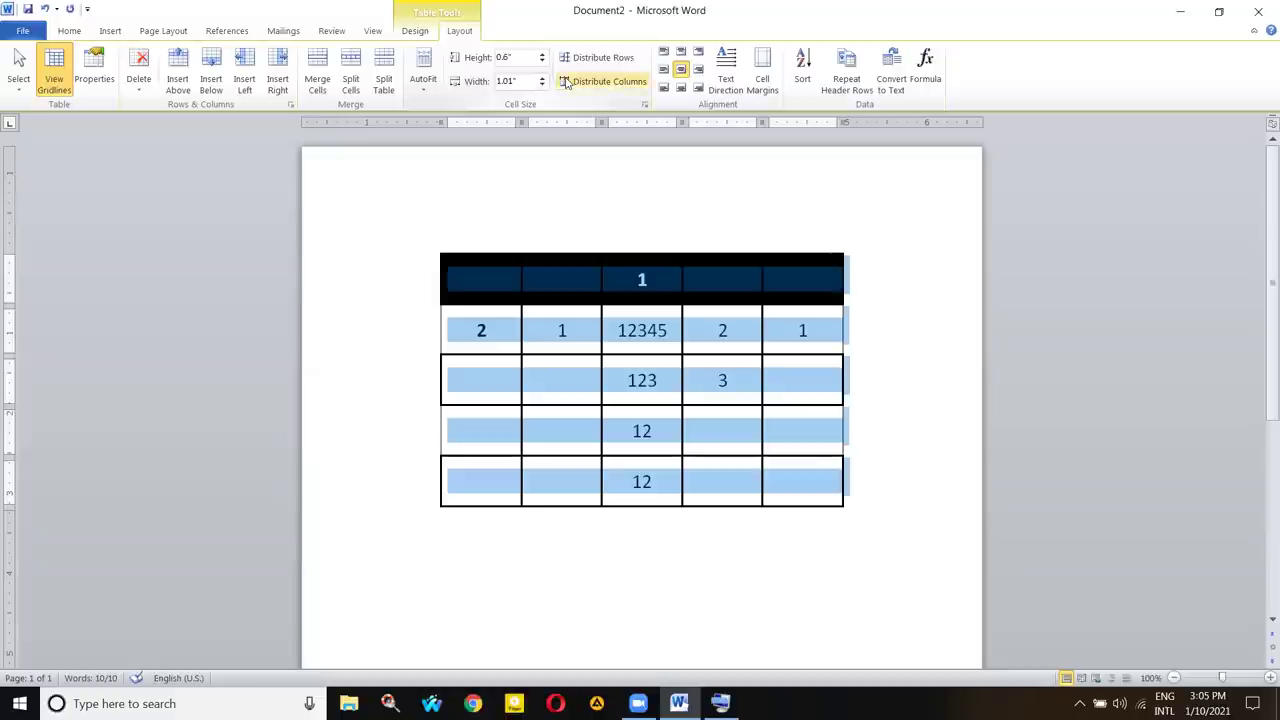
click(542, 86)
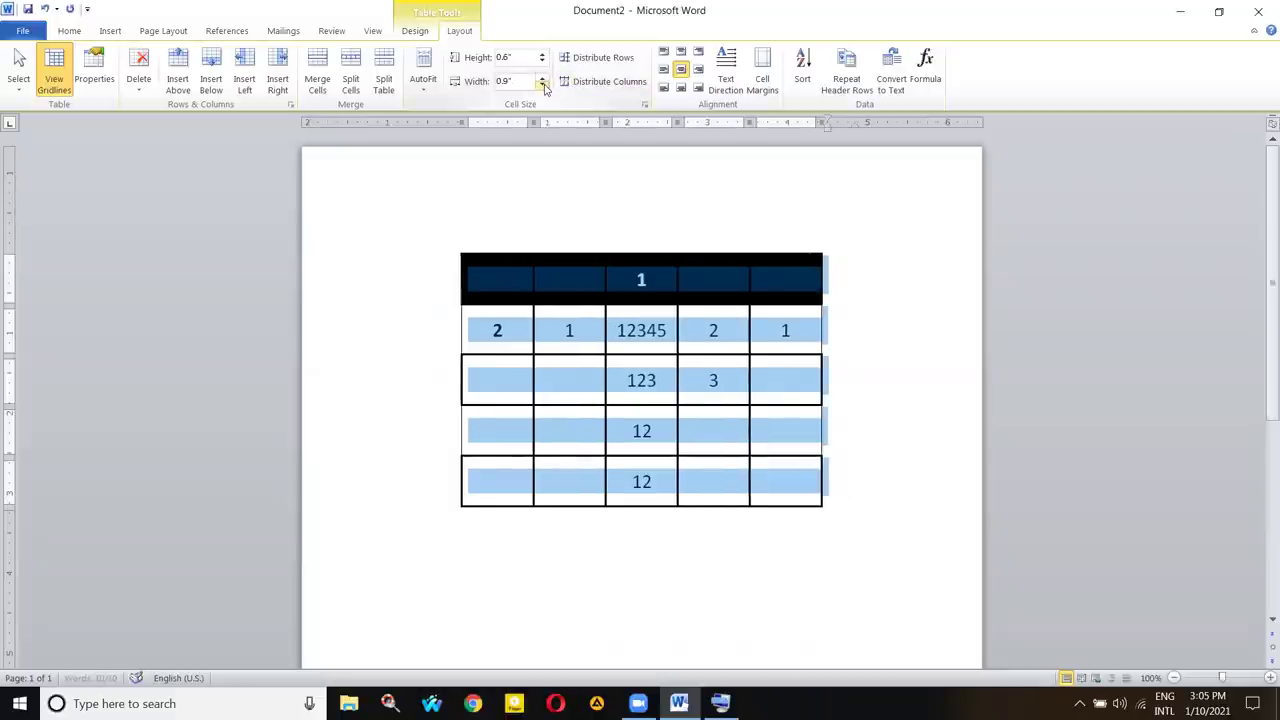
click(542, 86)
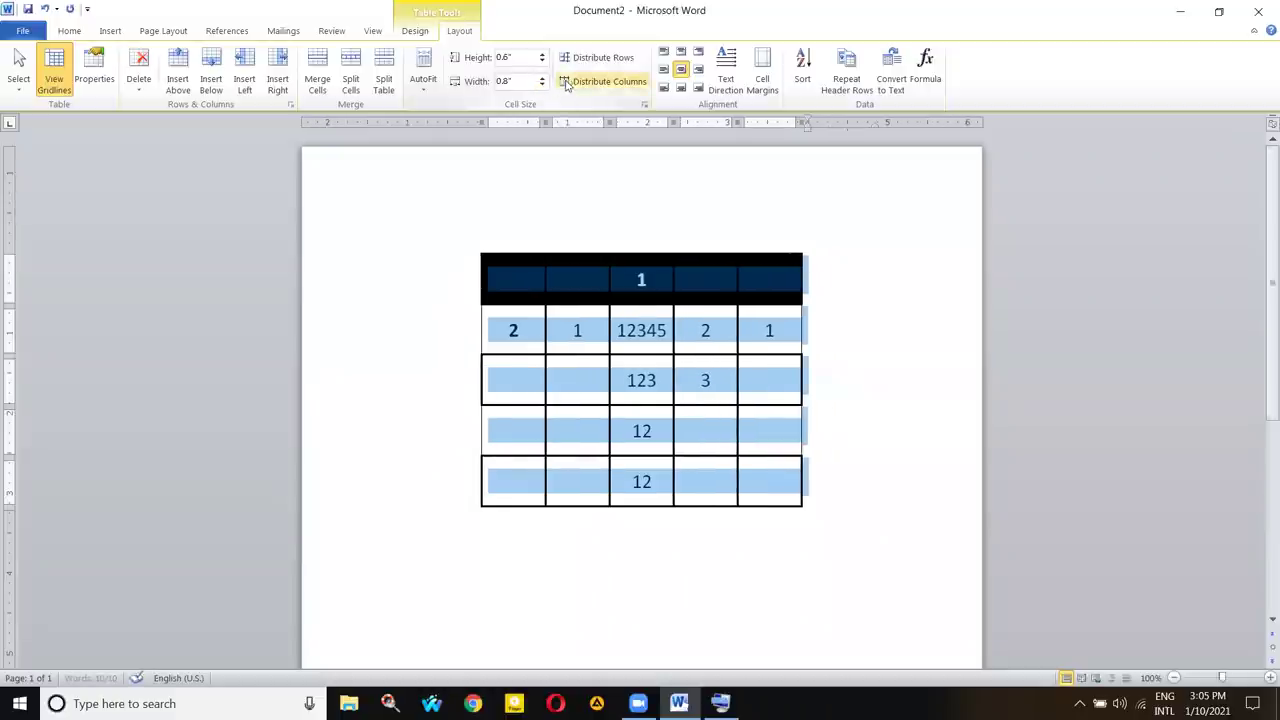
- Reselect the table and bring its row height back to 0.6"
click(498, 283)
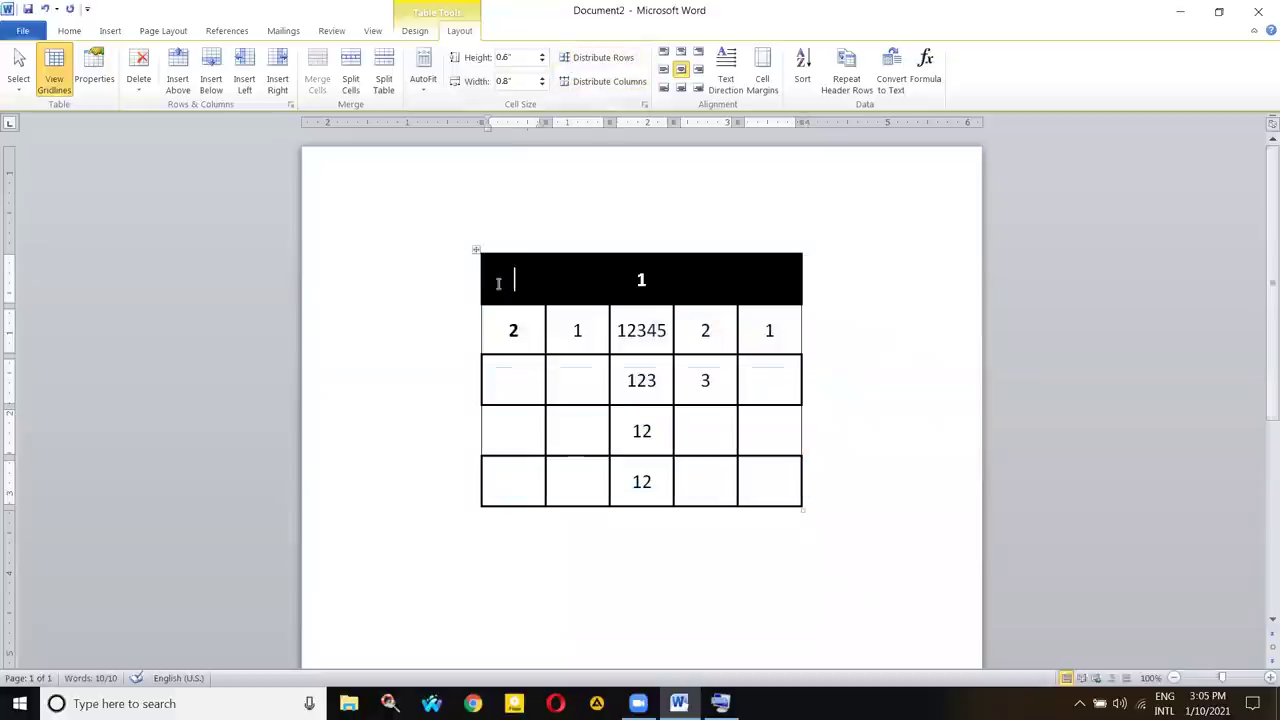
click(477, 249)
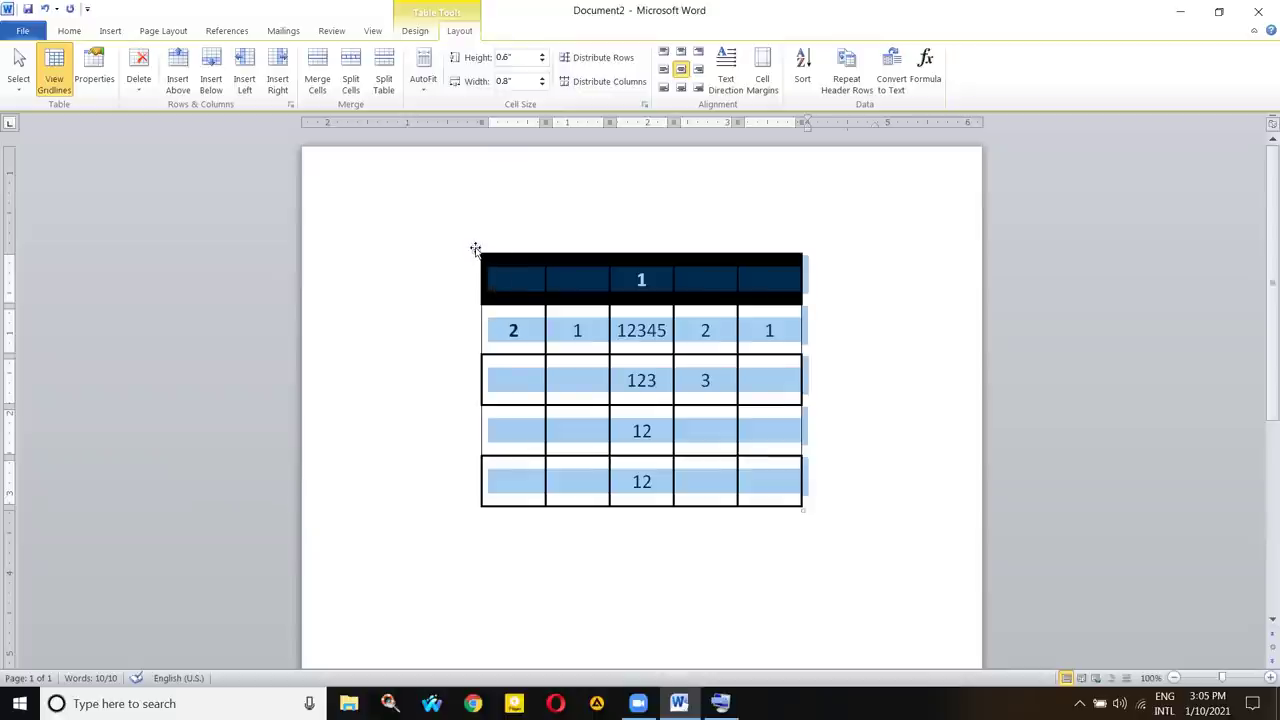
click(522, 272)
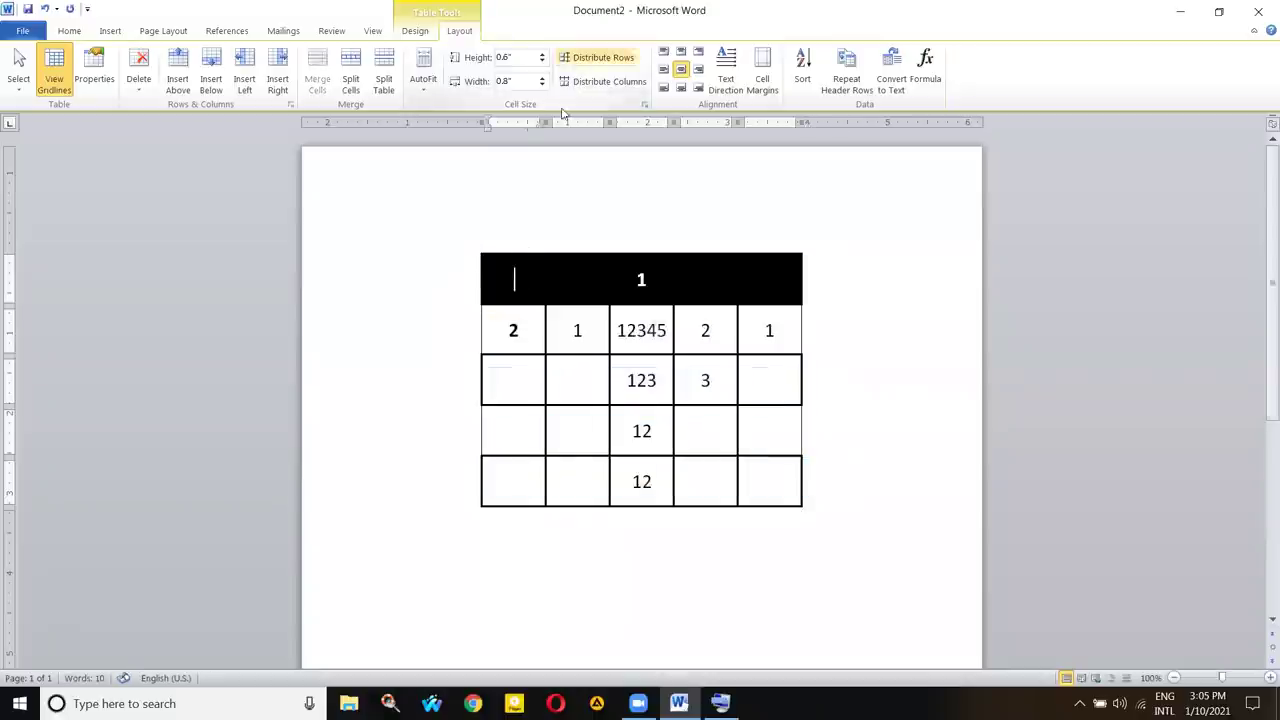
click(476, 249)
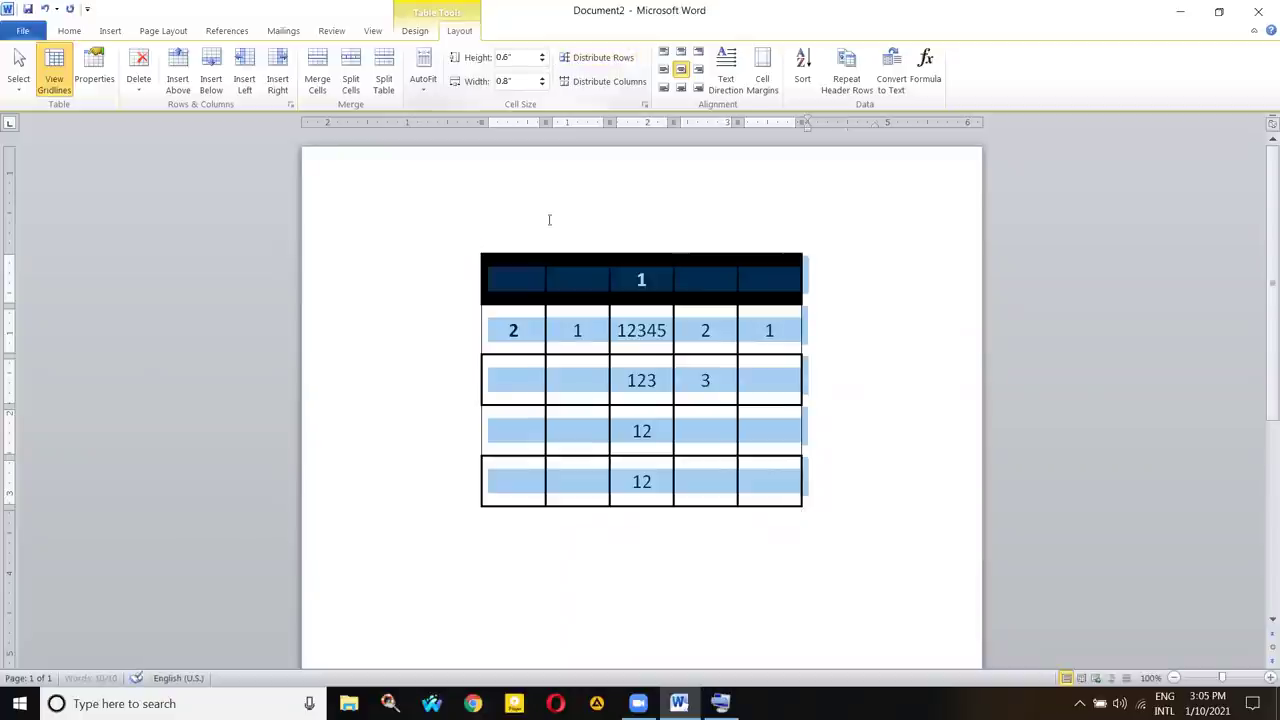
click(541, 57)
click(541, 57)
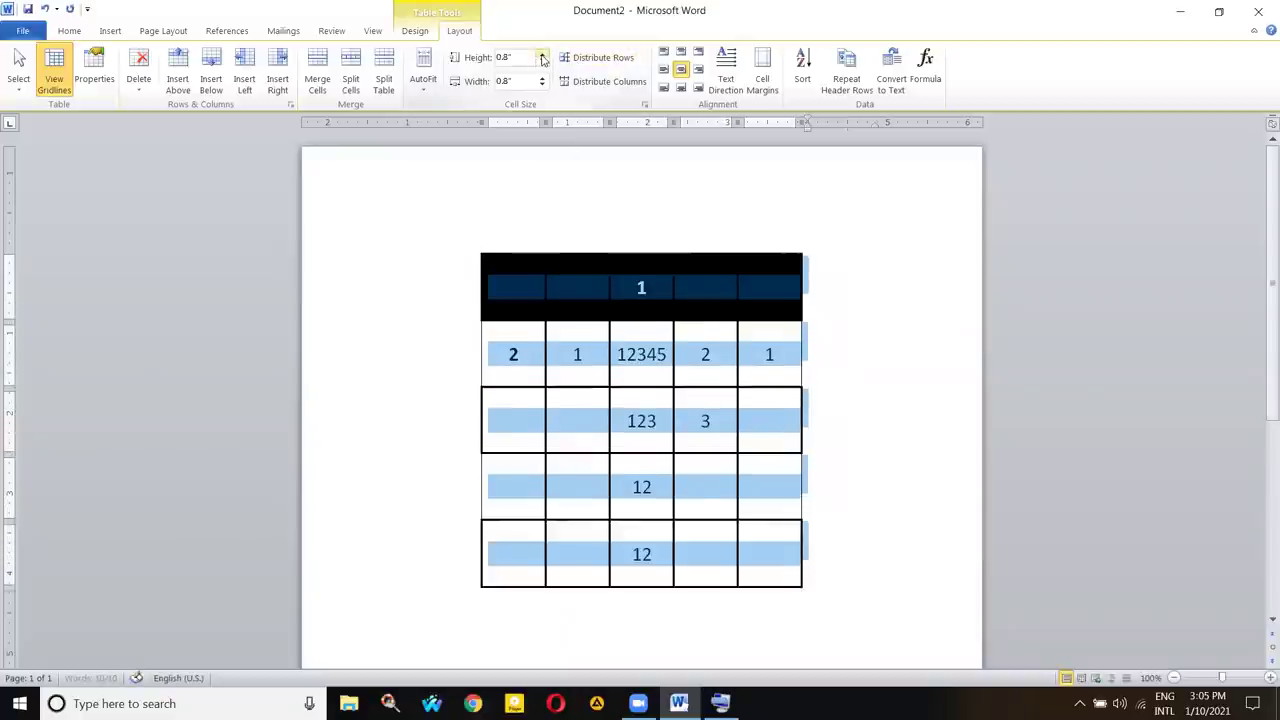
click(542, 57)
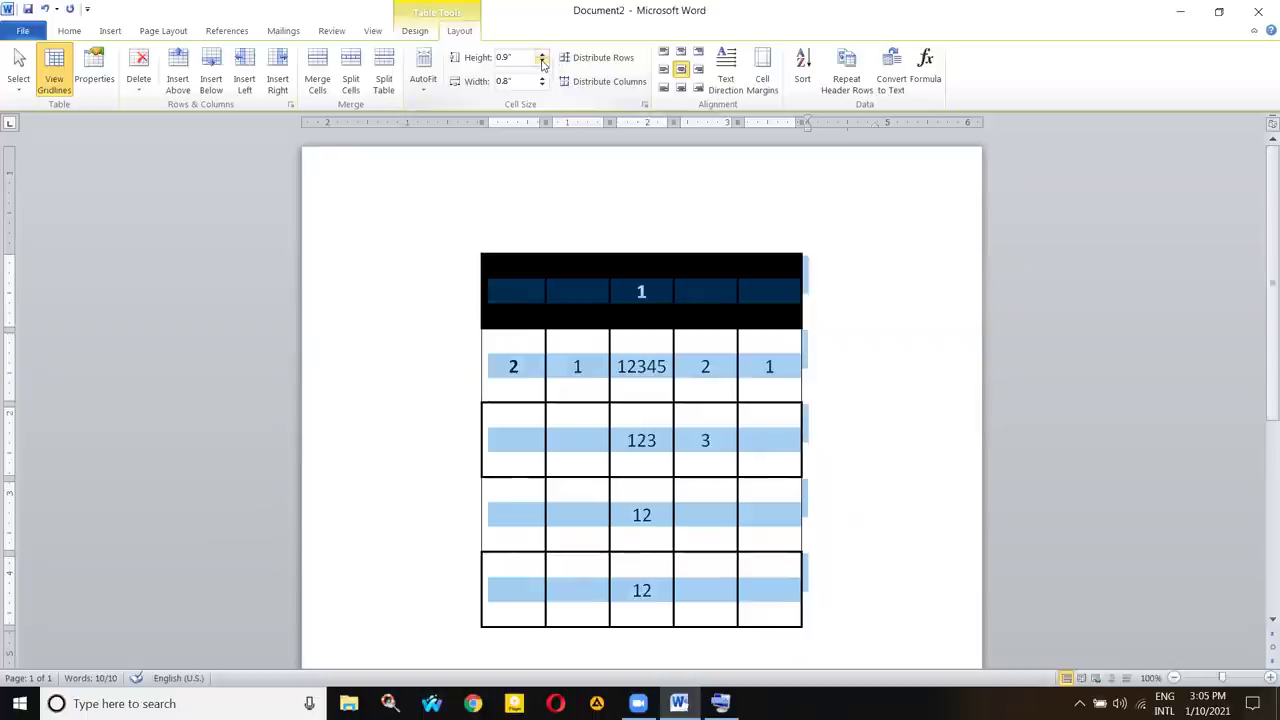
click(541, 61)
click(541, 61)
click(541, 61)
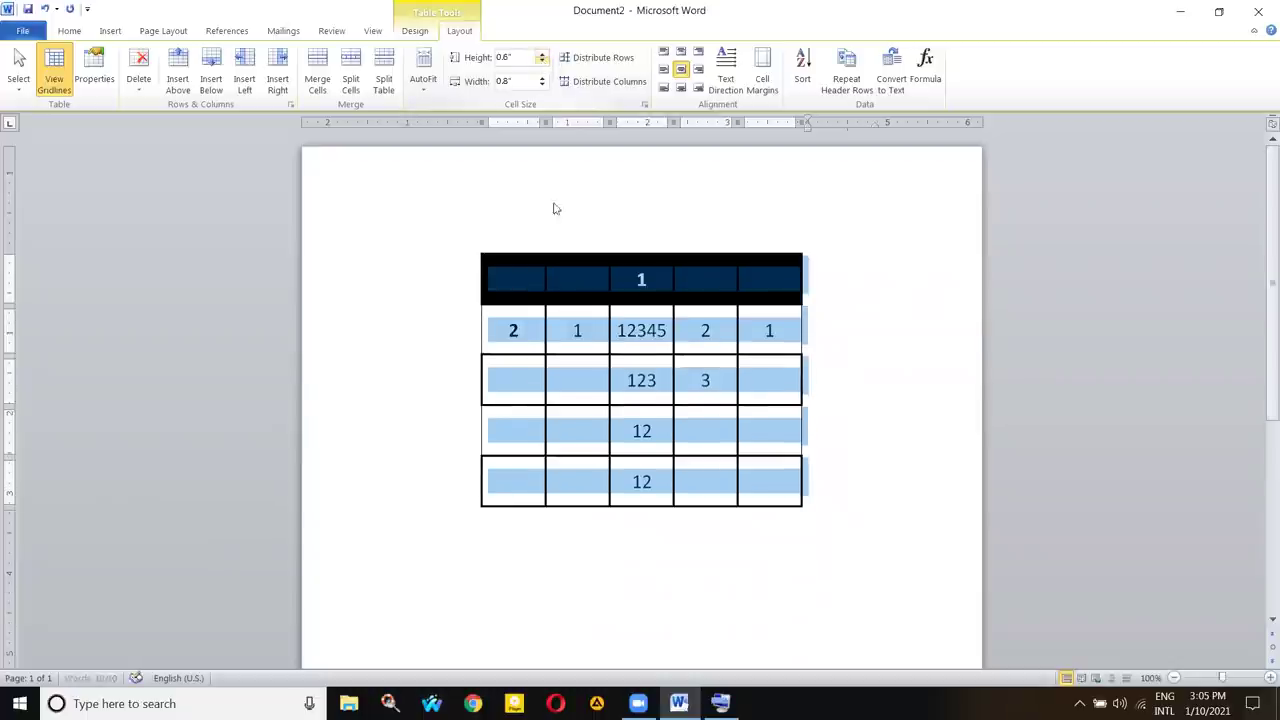
click(499, 278)
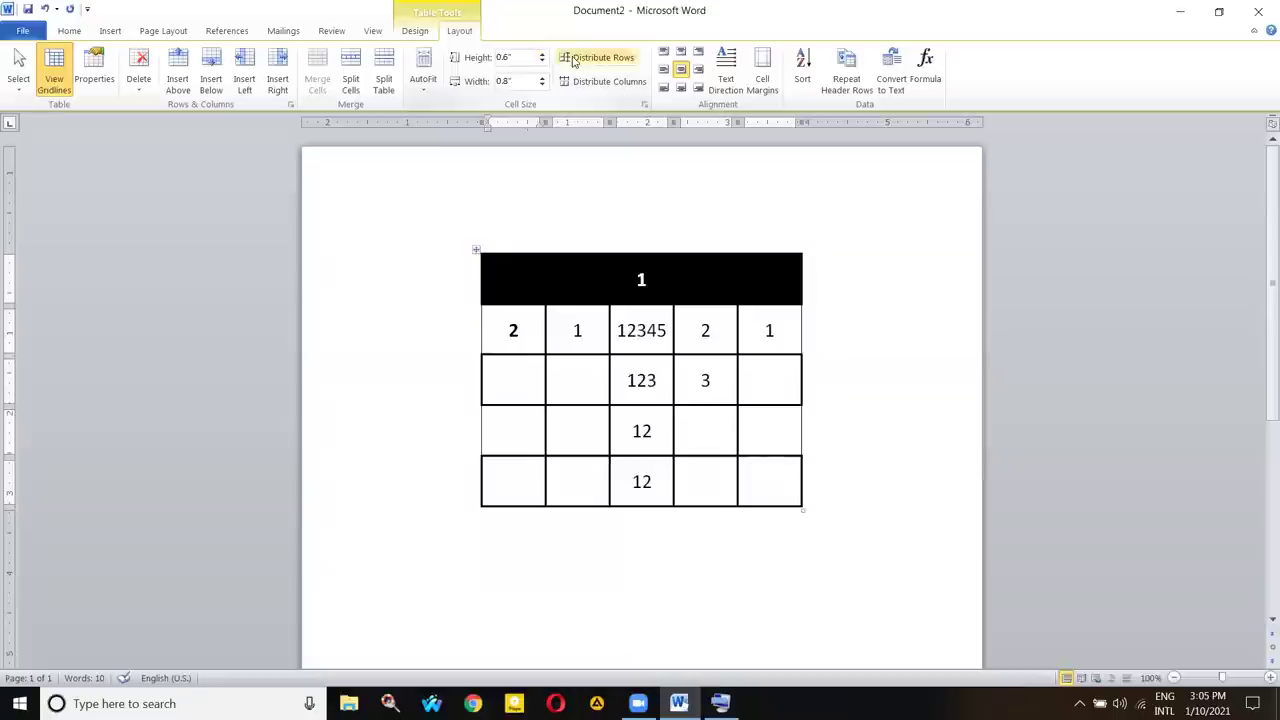
click(542, 55)
click(542, 55)
click(542, 55)
click(542, 62)
click(541, 62)
click(541, 62)
click(542, 56)
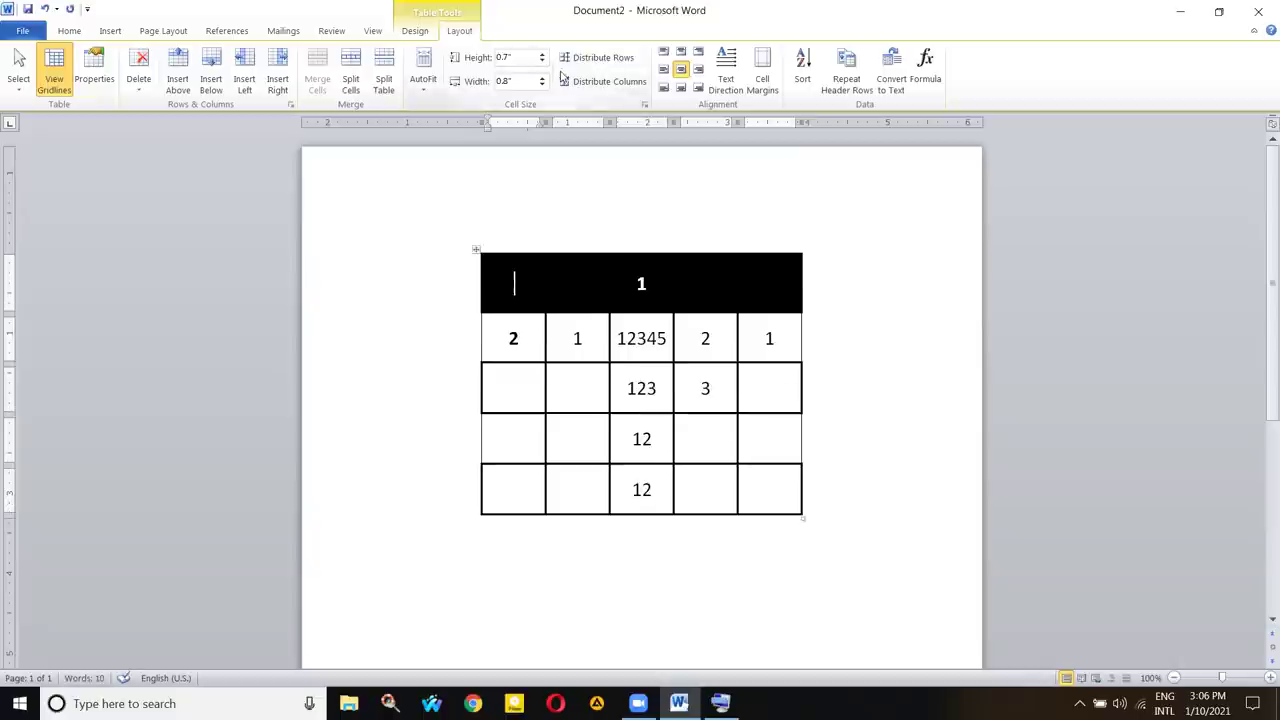
click(541, 62)
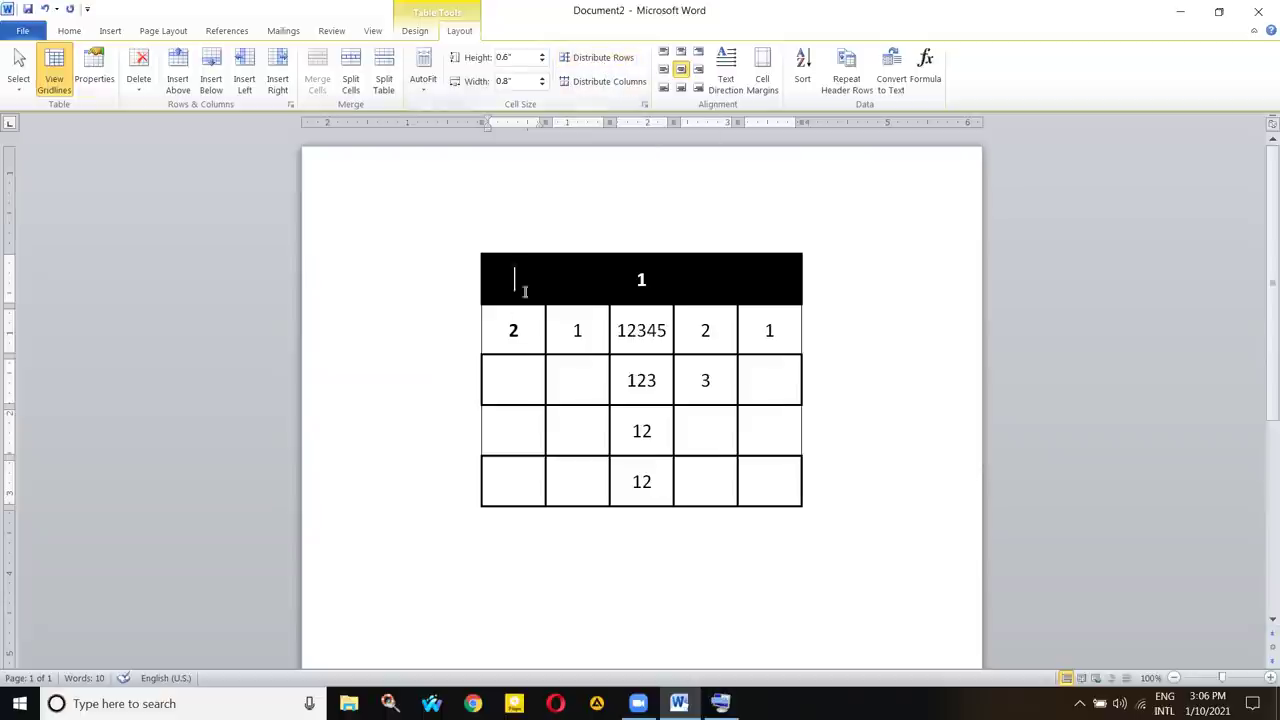
- Rotate the table's cell text to vertical and back to horizontal, twice
click(476, 250)
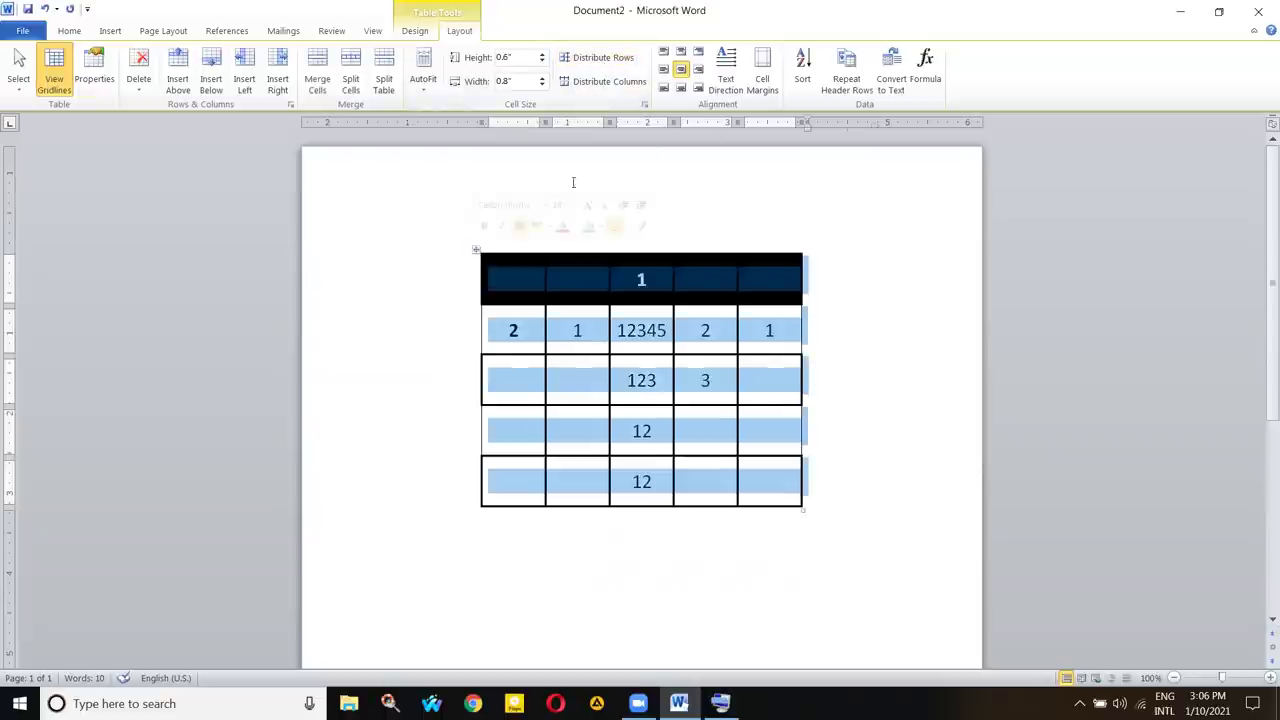
click(731, 78)
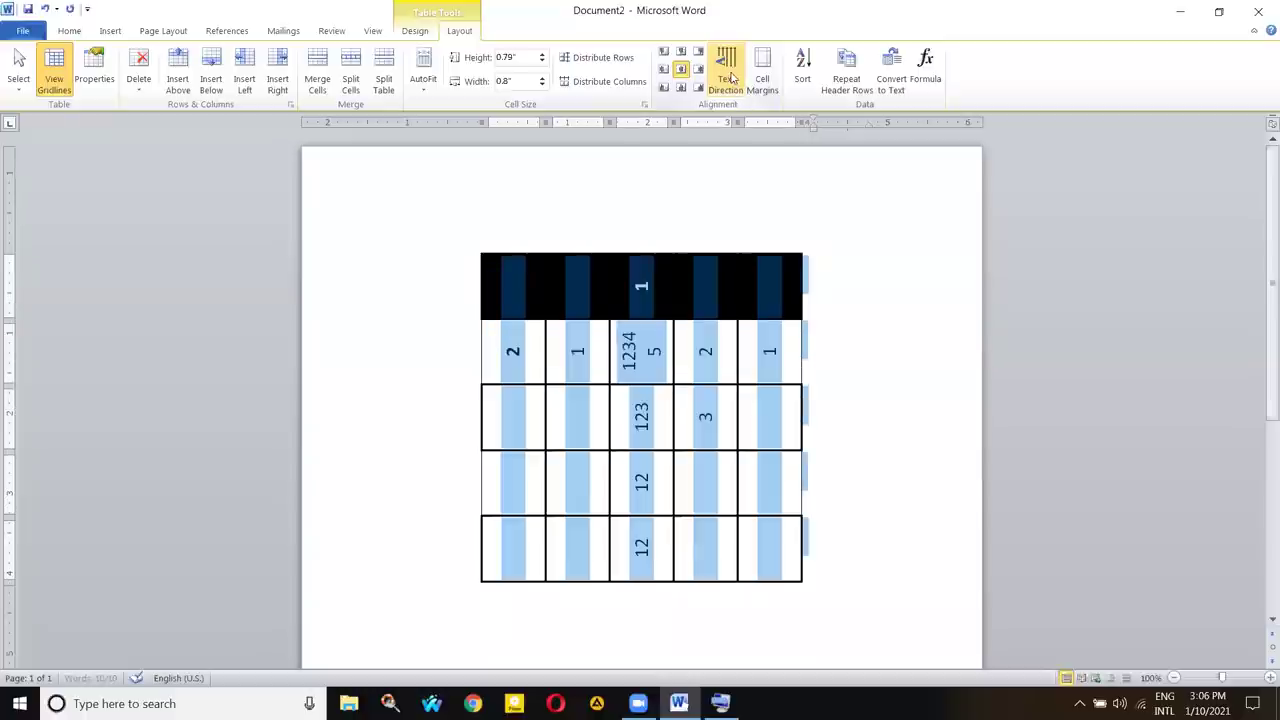
click(728, 74)
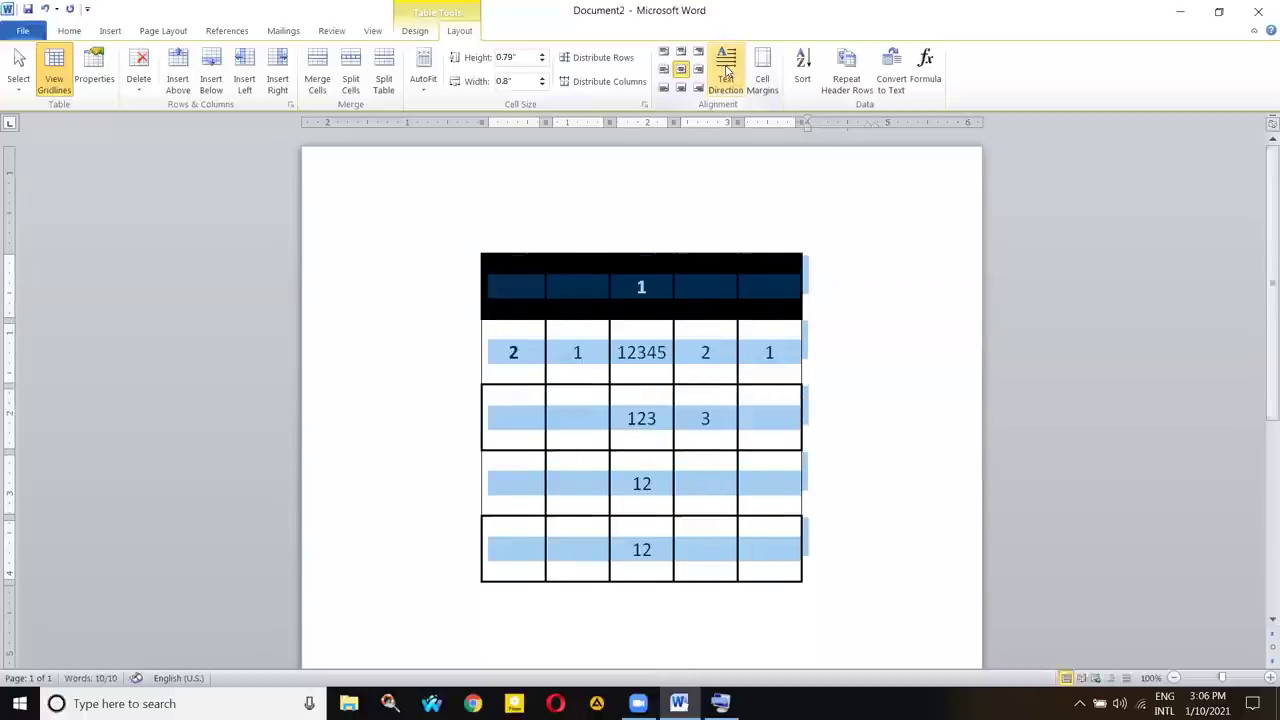
click(763, 288)
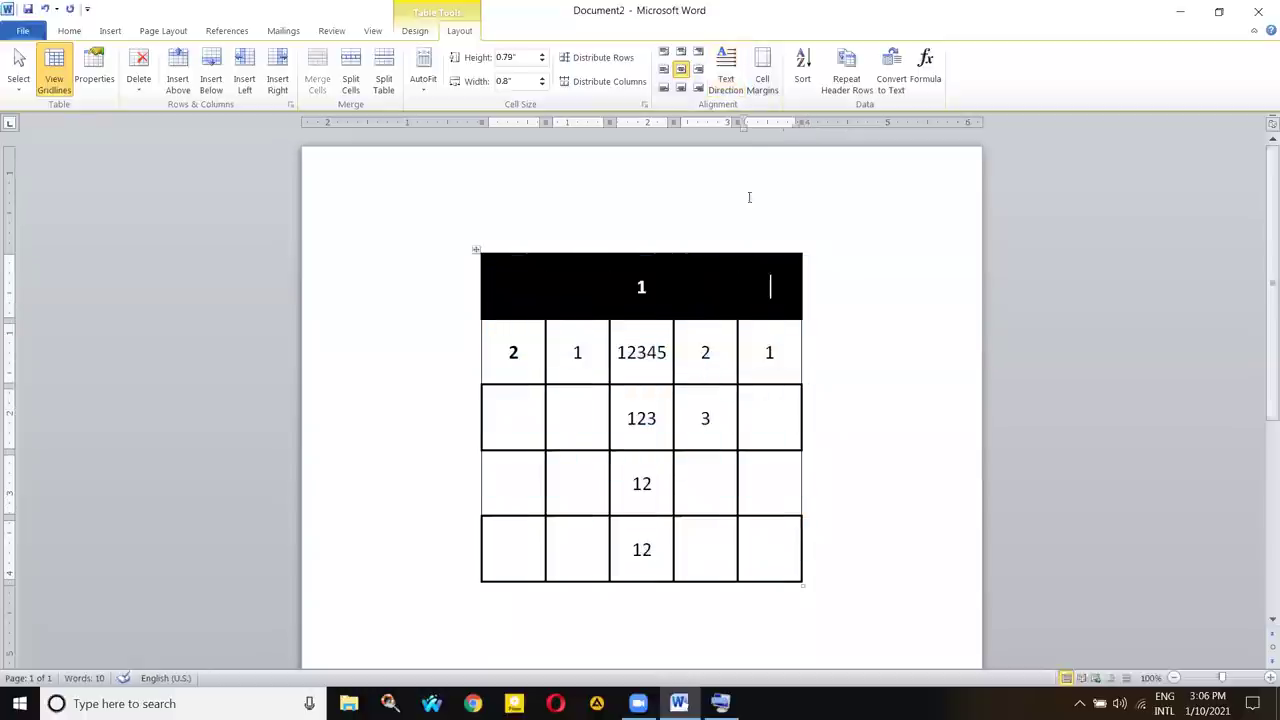
click(477, 249)
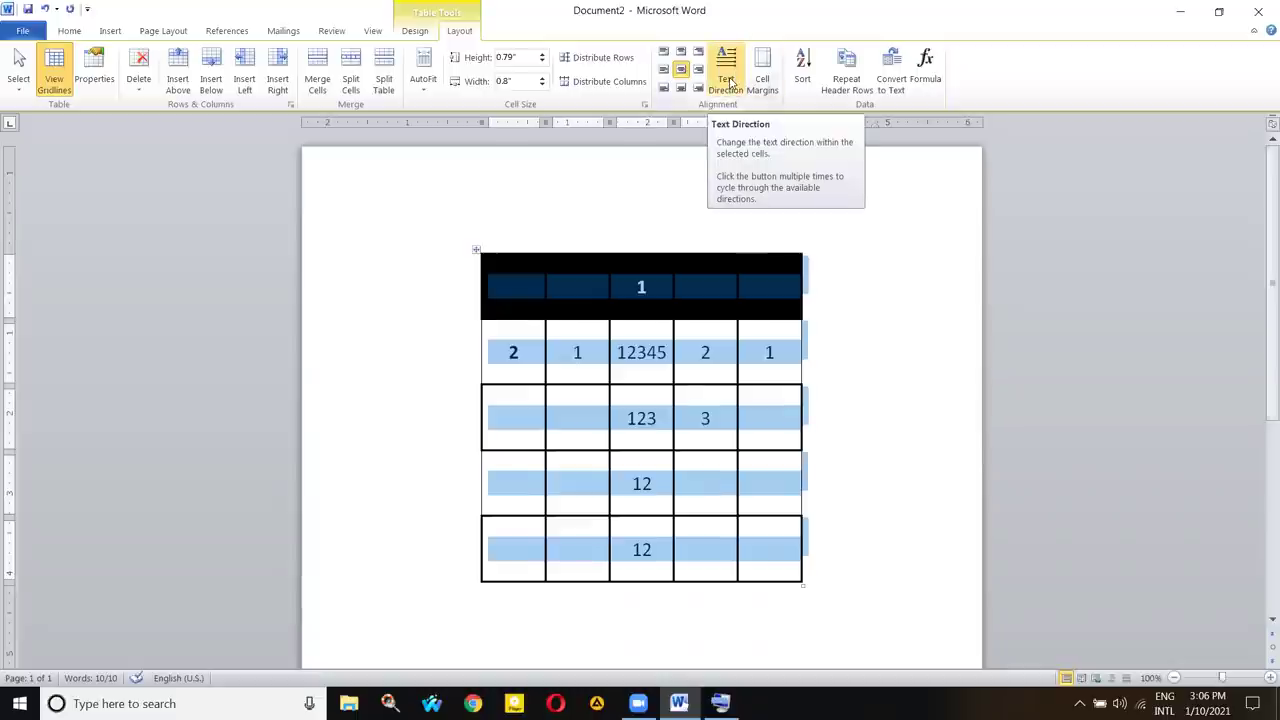
click(727, 75)
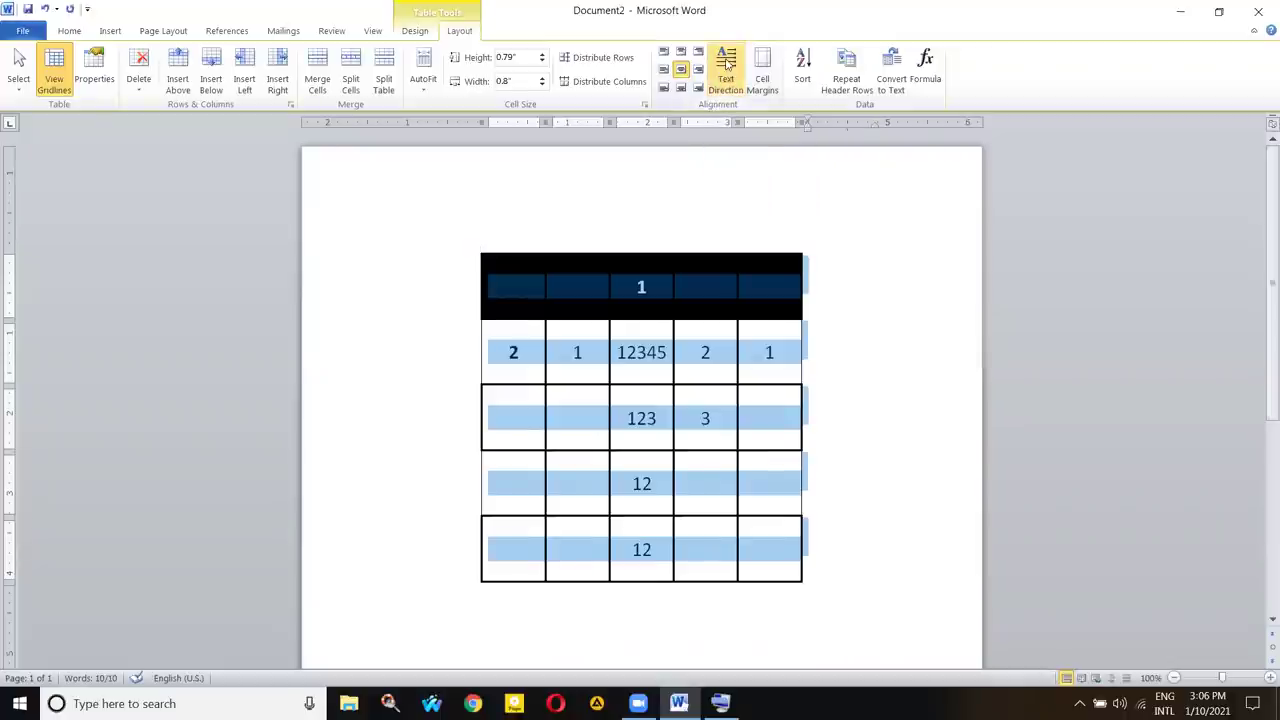
click(727, 63)
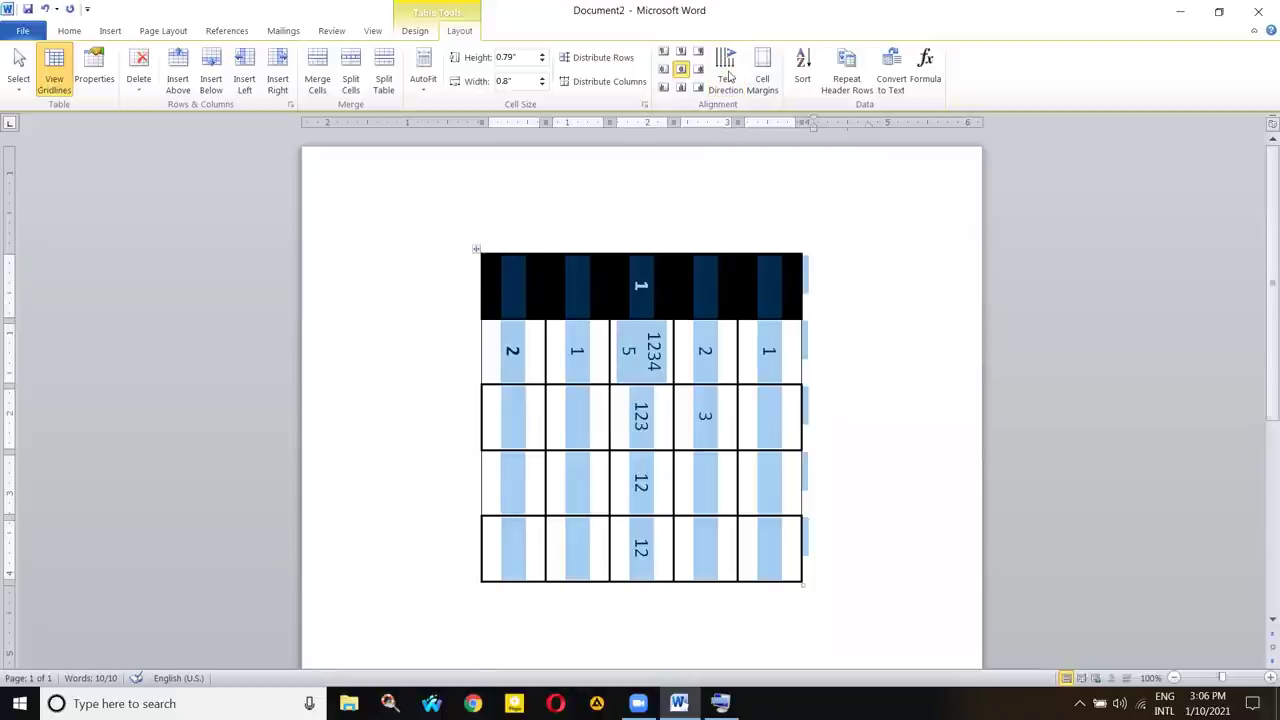
click(726, 68)
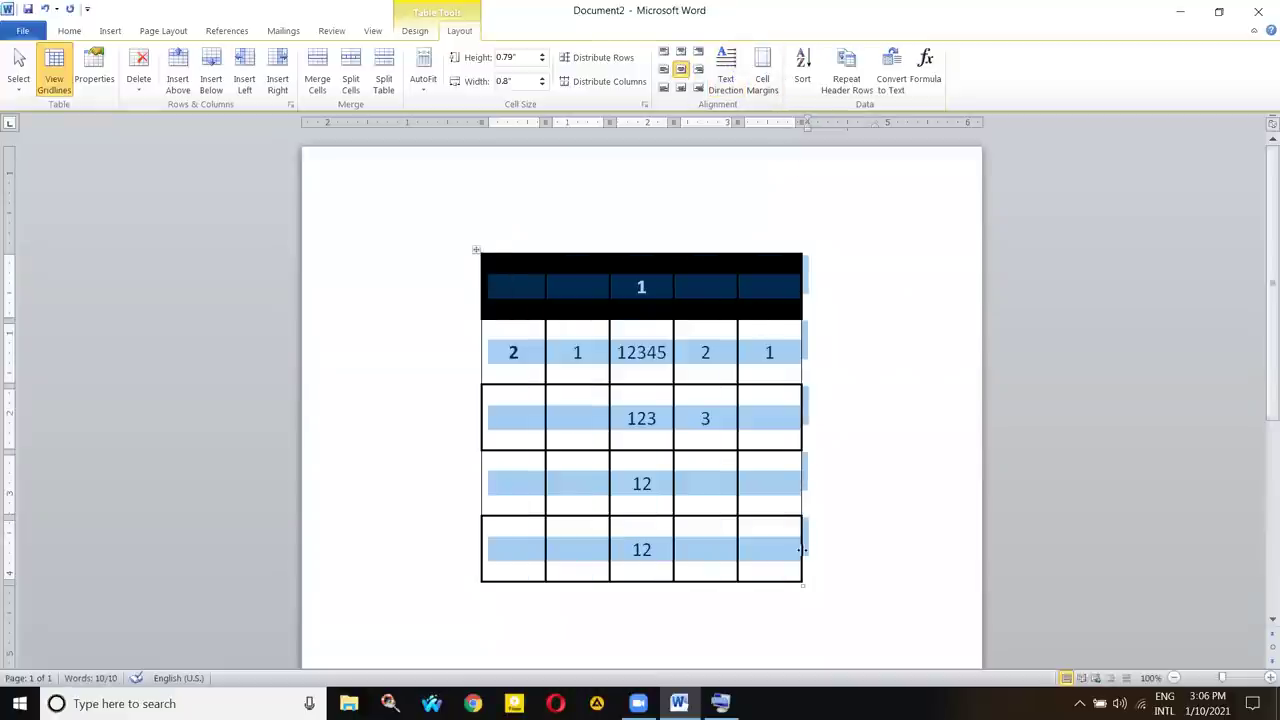
- Widen the table and change row 2's first cell from 2 to 252345324
drag(803, 588, 926, 593)
click(465, 356)
drag(436, 347, 500, 360)
click(480, 357)
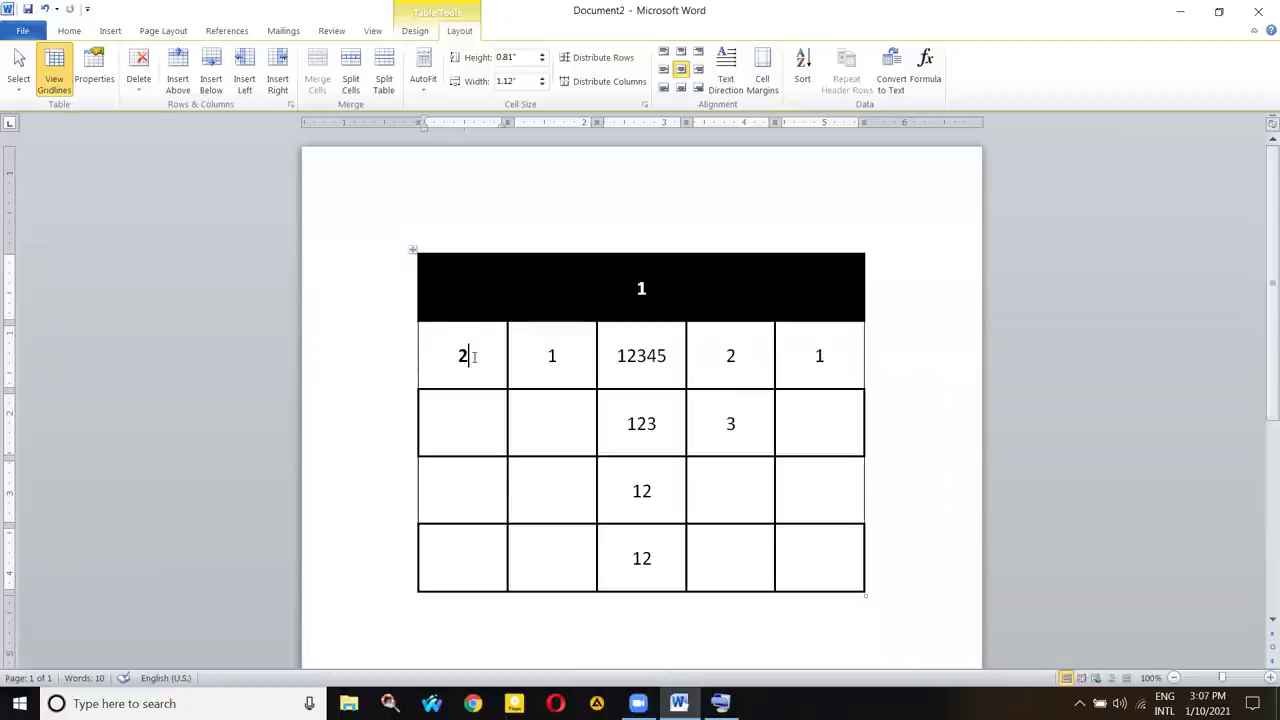
text(52345324)
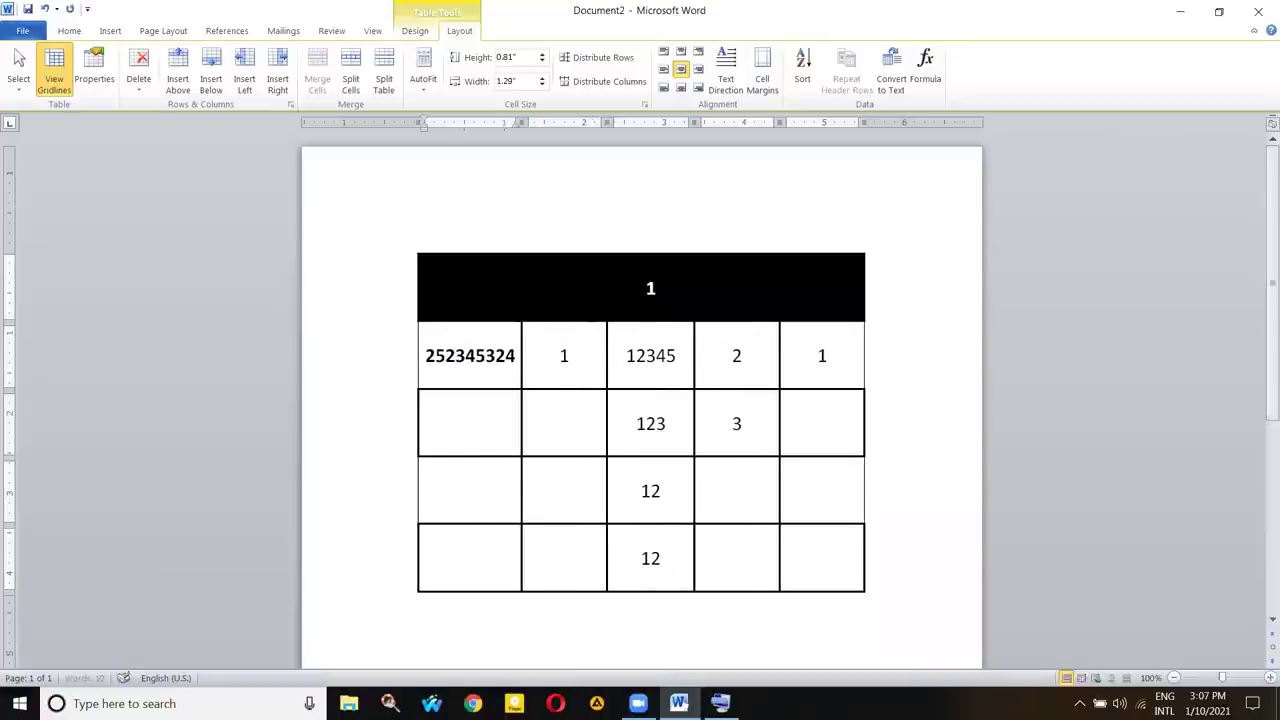
key(Home)
text(,)
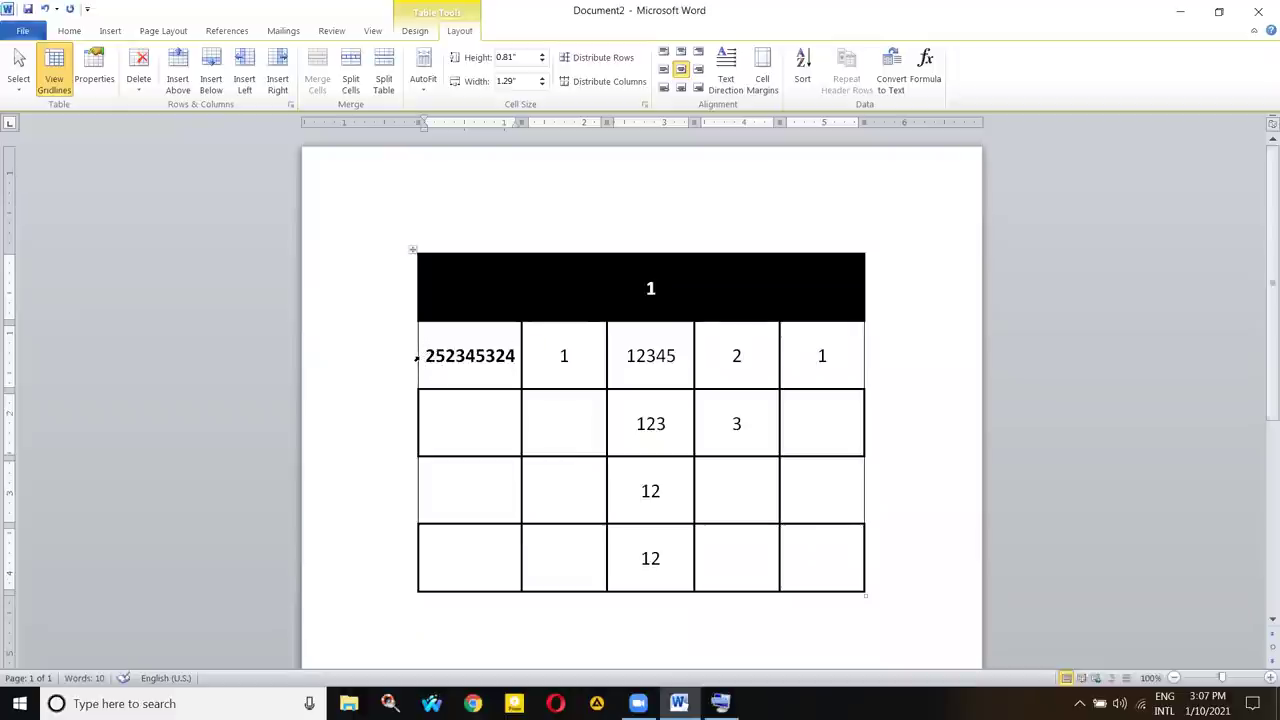
key(BackSpace)
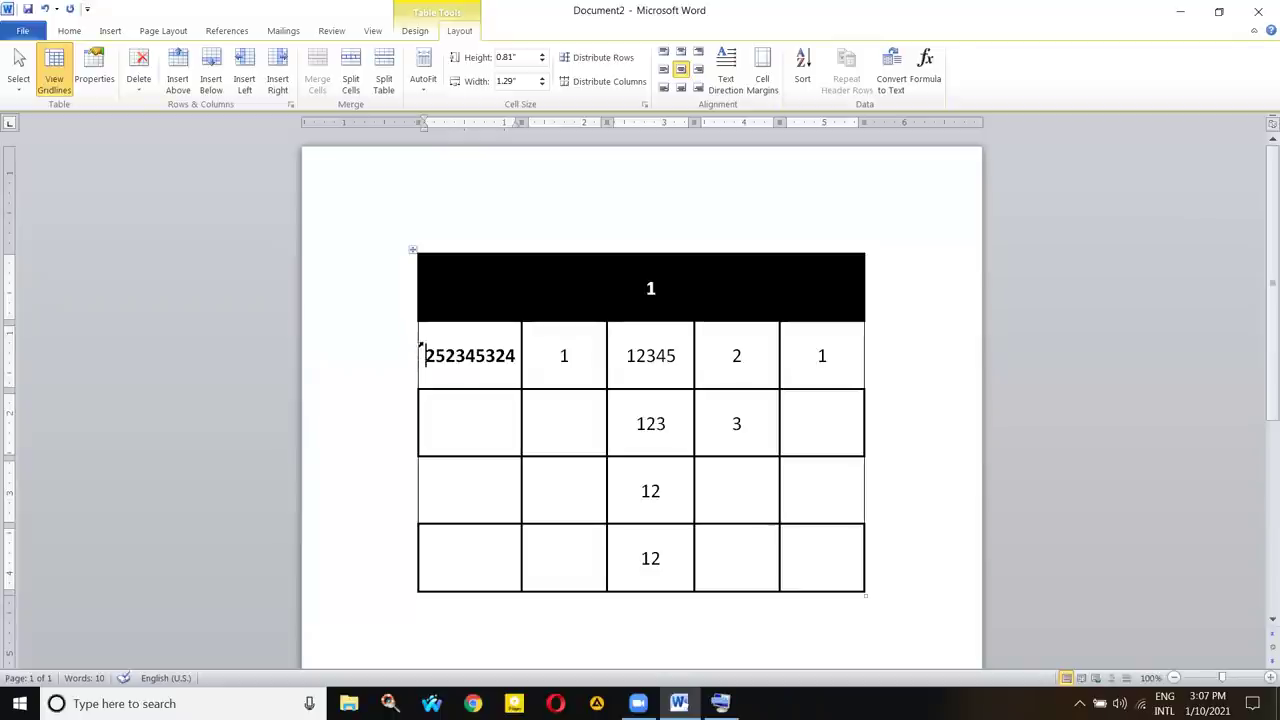
- Raise the table's top cell margin to 0.06"
click(766, 68)
click(636, 286)
click(636, 286)
click(634, 413)
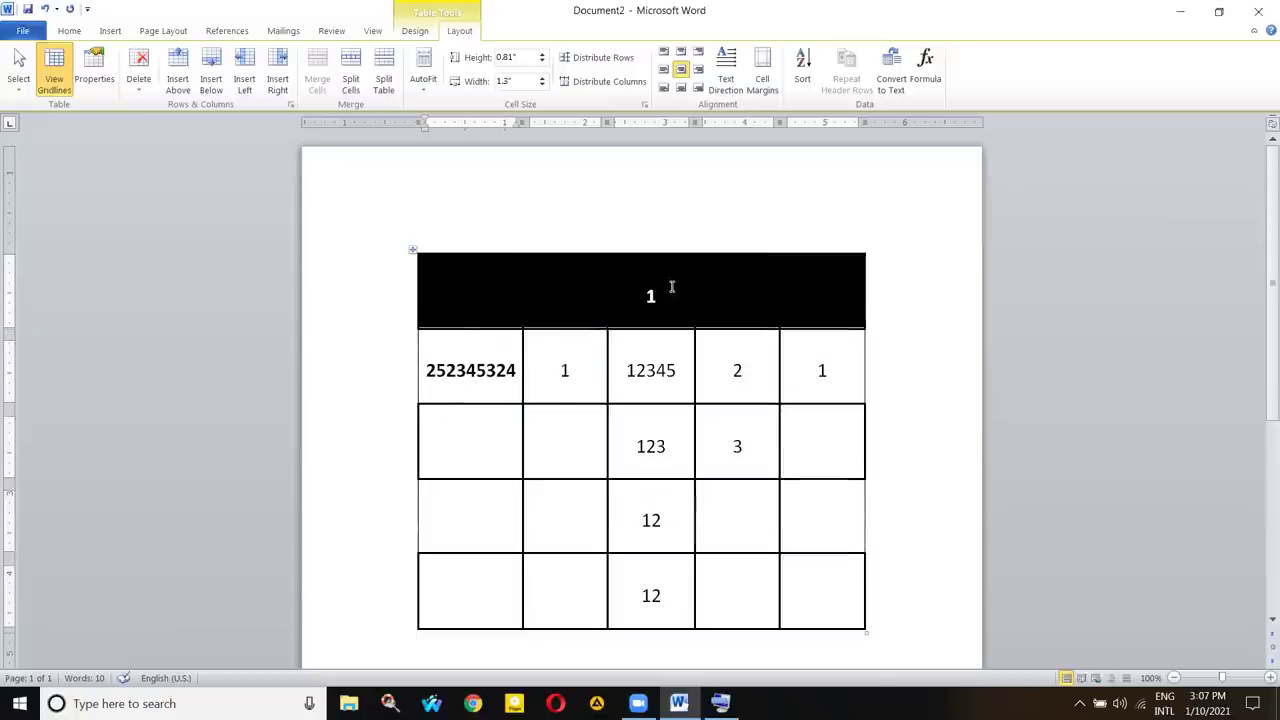
key(ctrl+a)
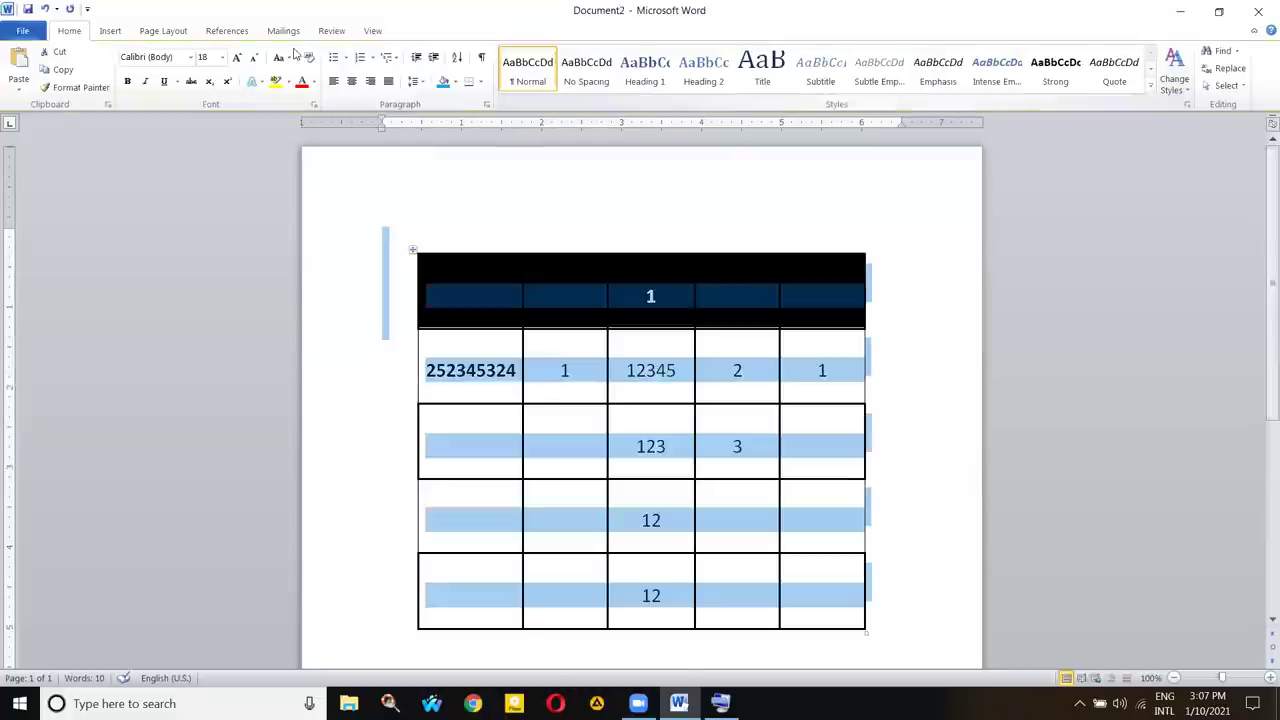
- Set the table's left and right cell margins to 0.1"
click(462, 285)
click(413, 250)
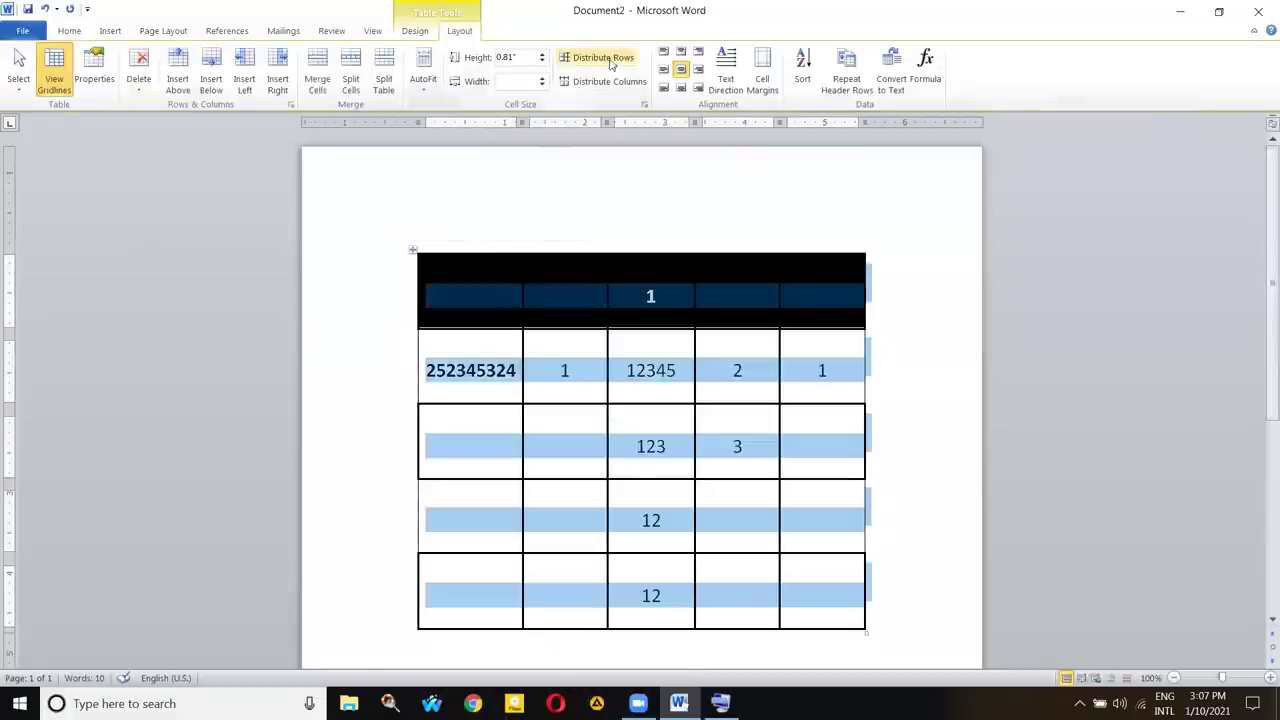
click(762, 78)
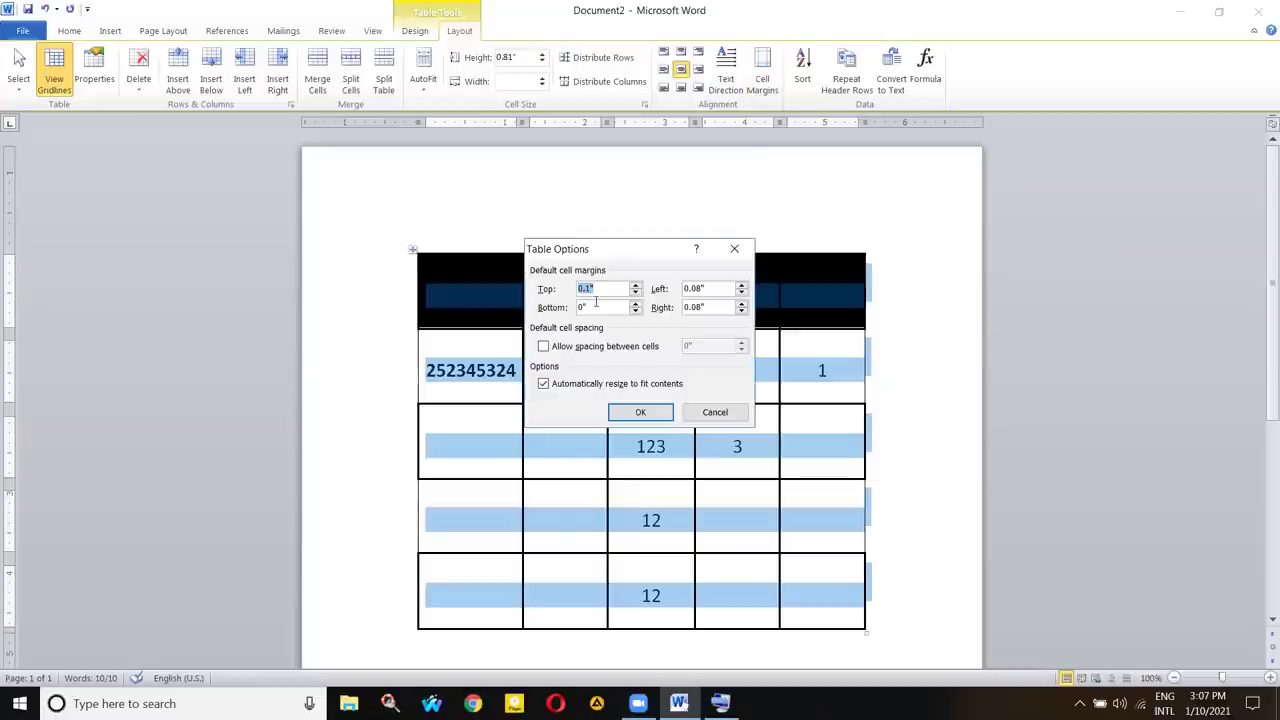
click(610, 288)
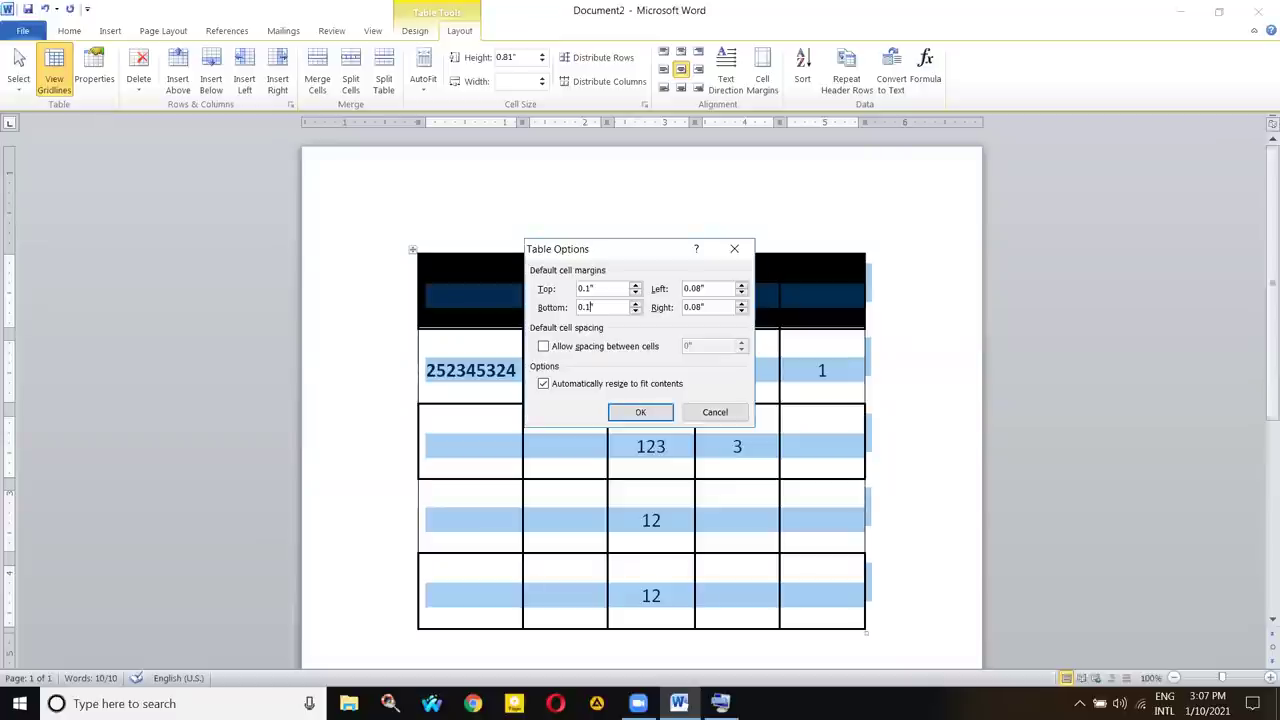
click(741, 286)
click(741, 303)
click(648, 413)
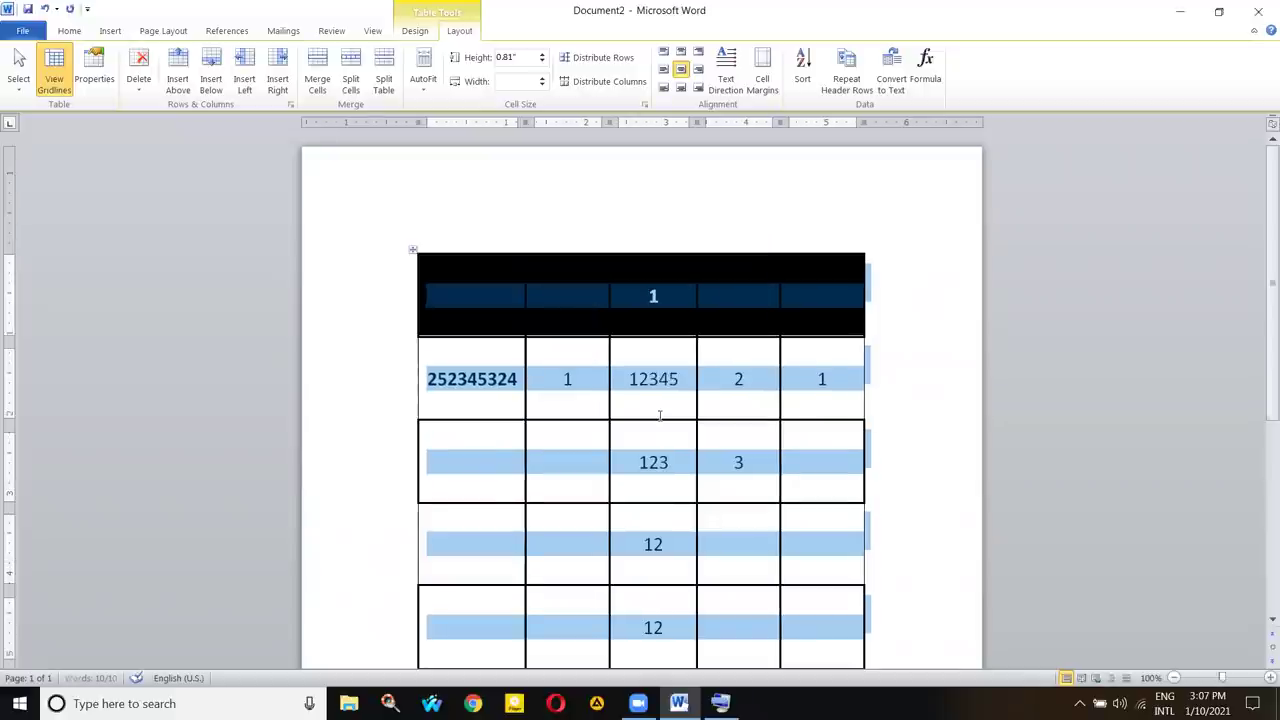
- Replace the 1 in row 2's second cell with 156165466
click(488, 379)
click(426, 379)
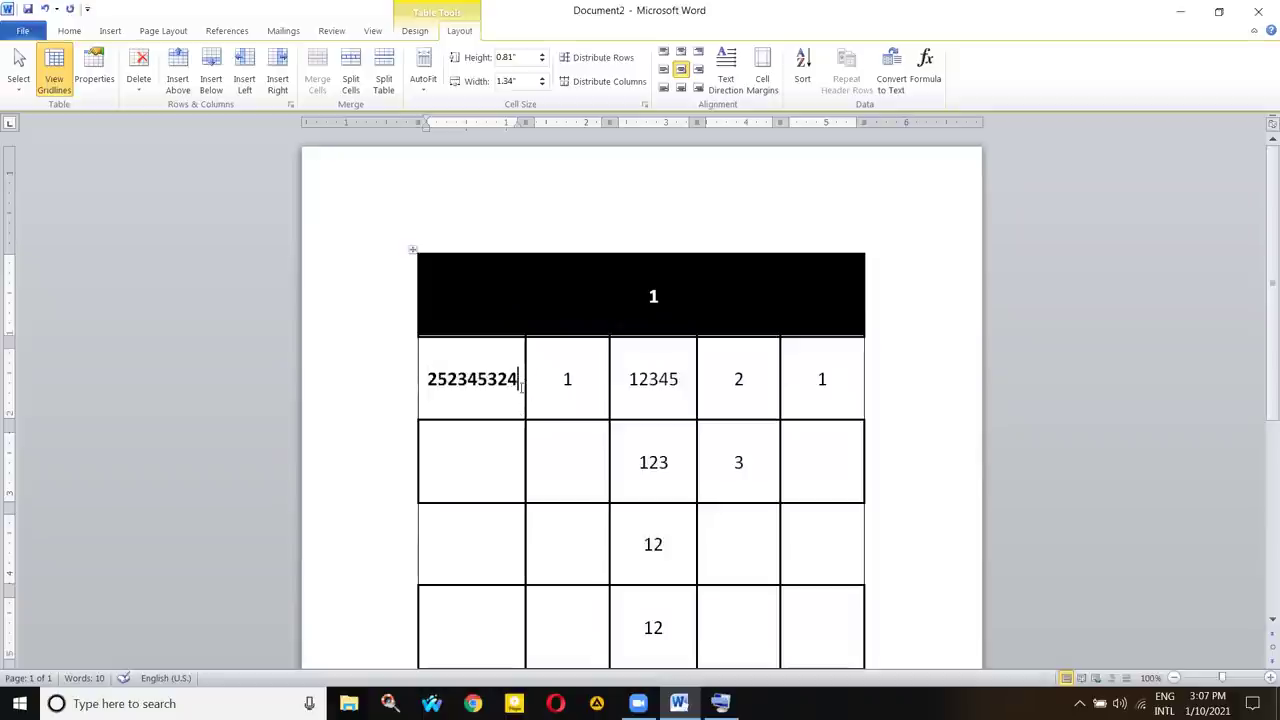
drag(596, 380, 549, 386)
text(156165466)
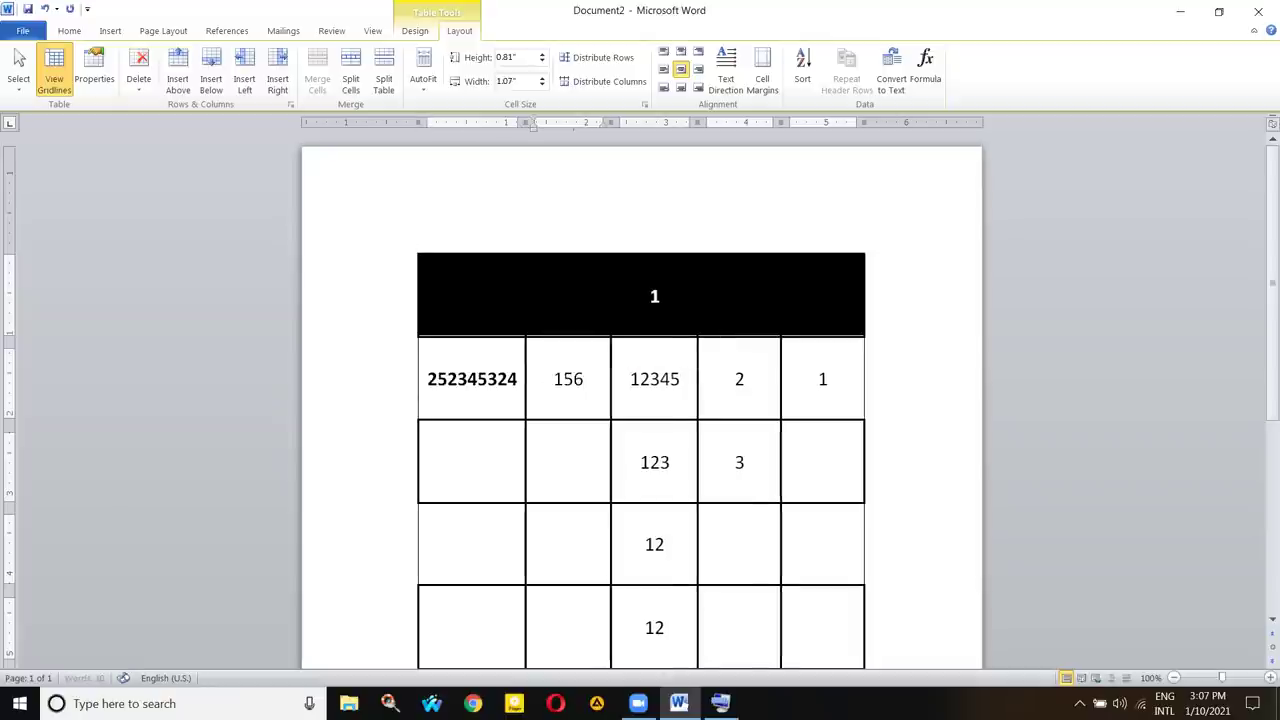
- Set all the table's cell margins to 0"
click(497, 378)
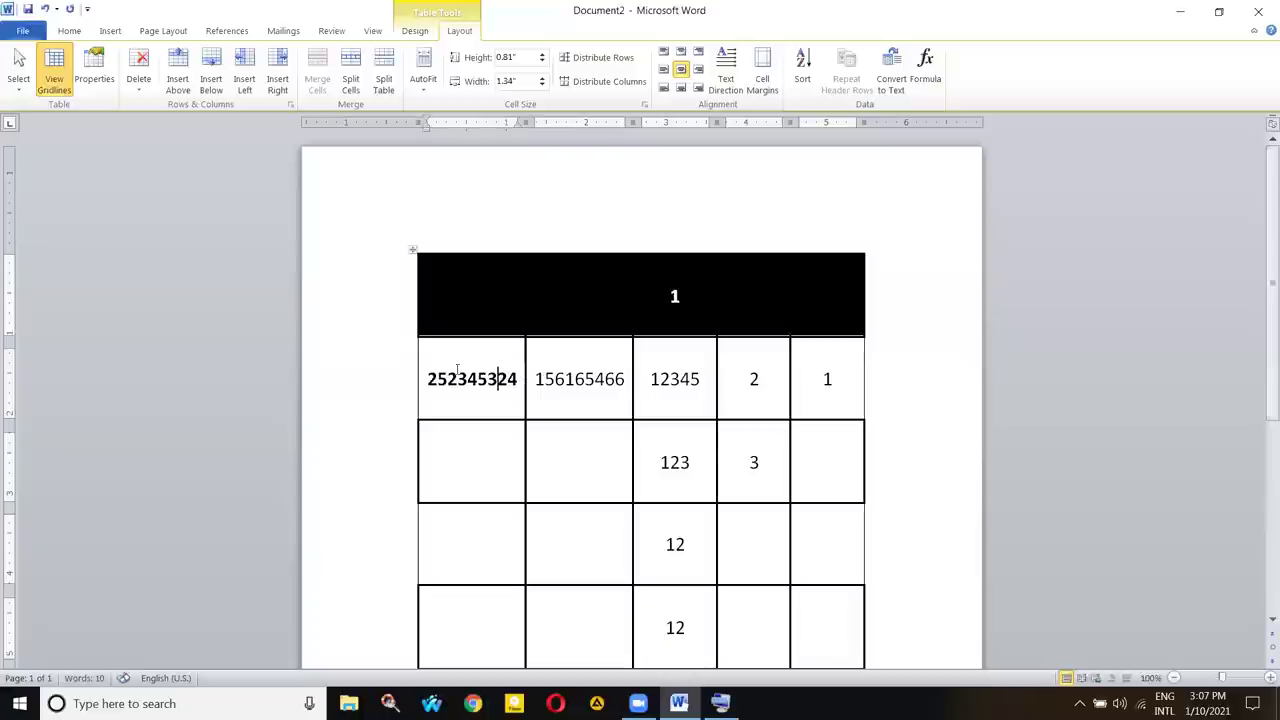
drag(455, 369, 566, 363)
click(762, 72)
click(704, 308)
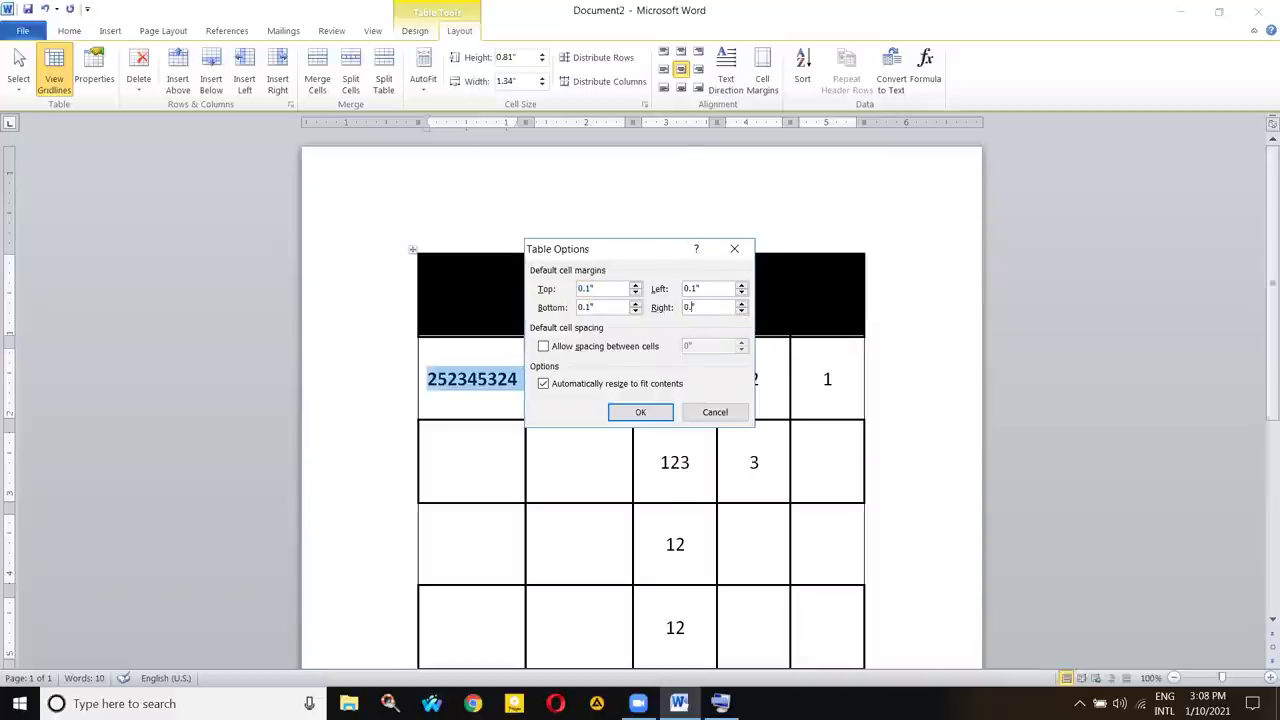
key(BackSpace)
key(BackSpace)
click(588, 289)
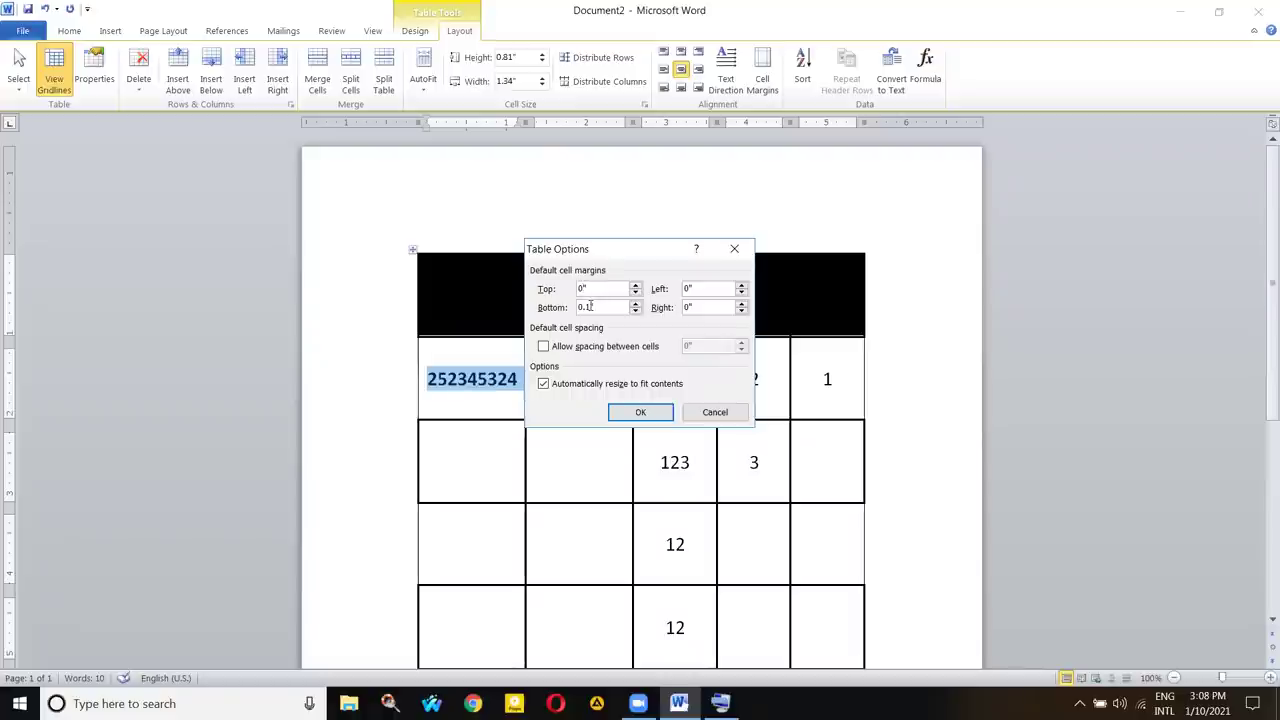
click(641, 411)
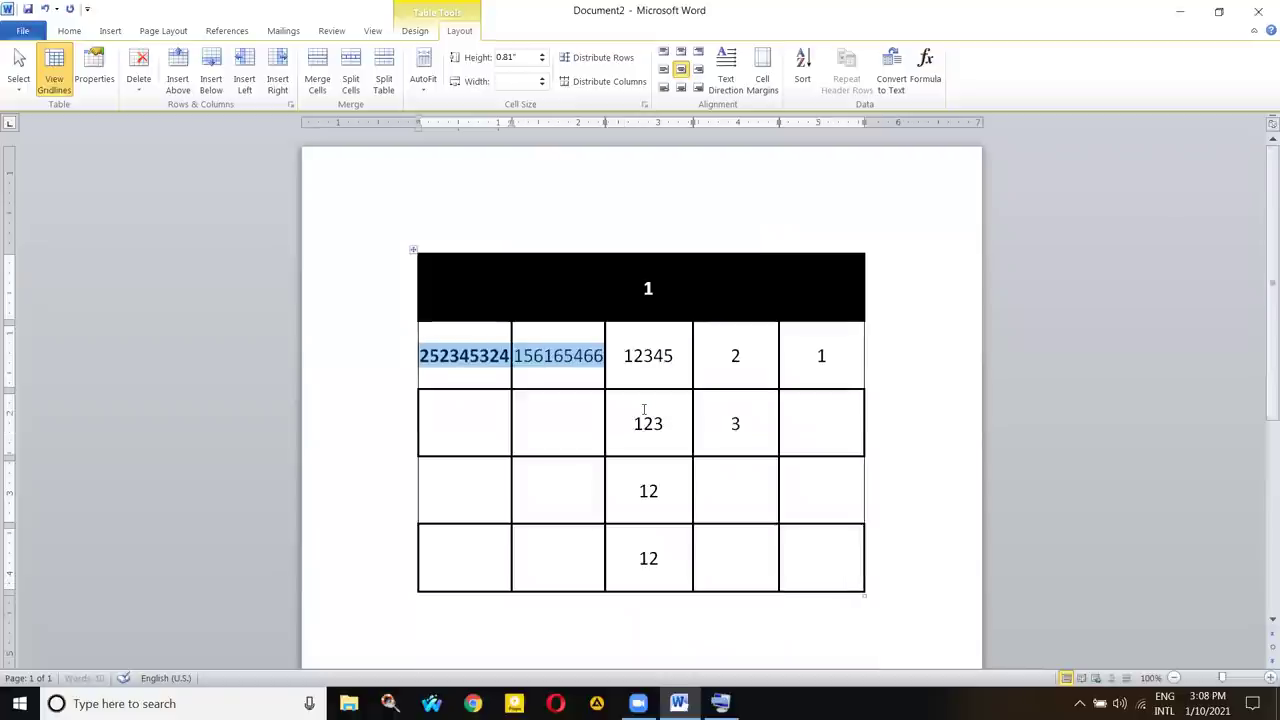
click(534, 360)
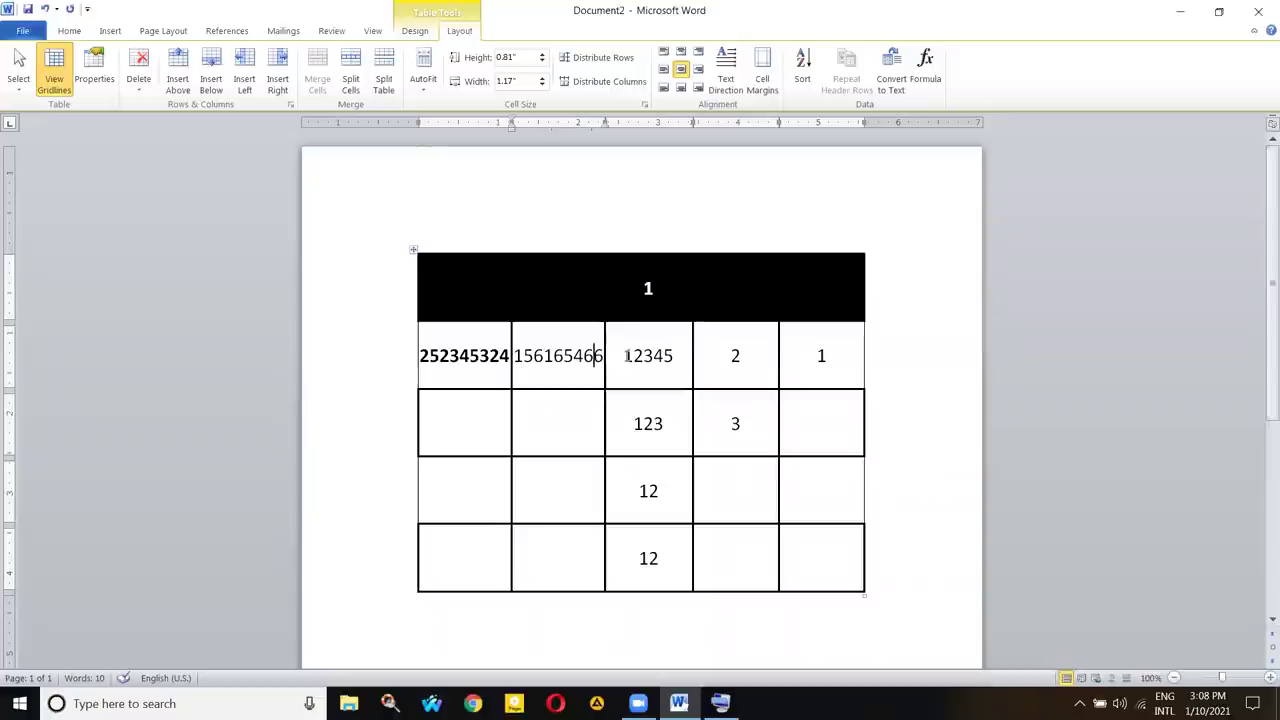
- Sort the table by column 3 as numbers in ascending order
drag(626, 356, 684, 550)
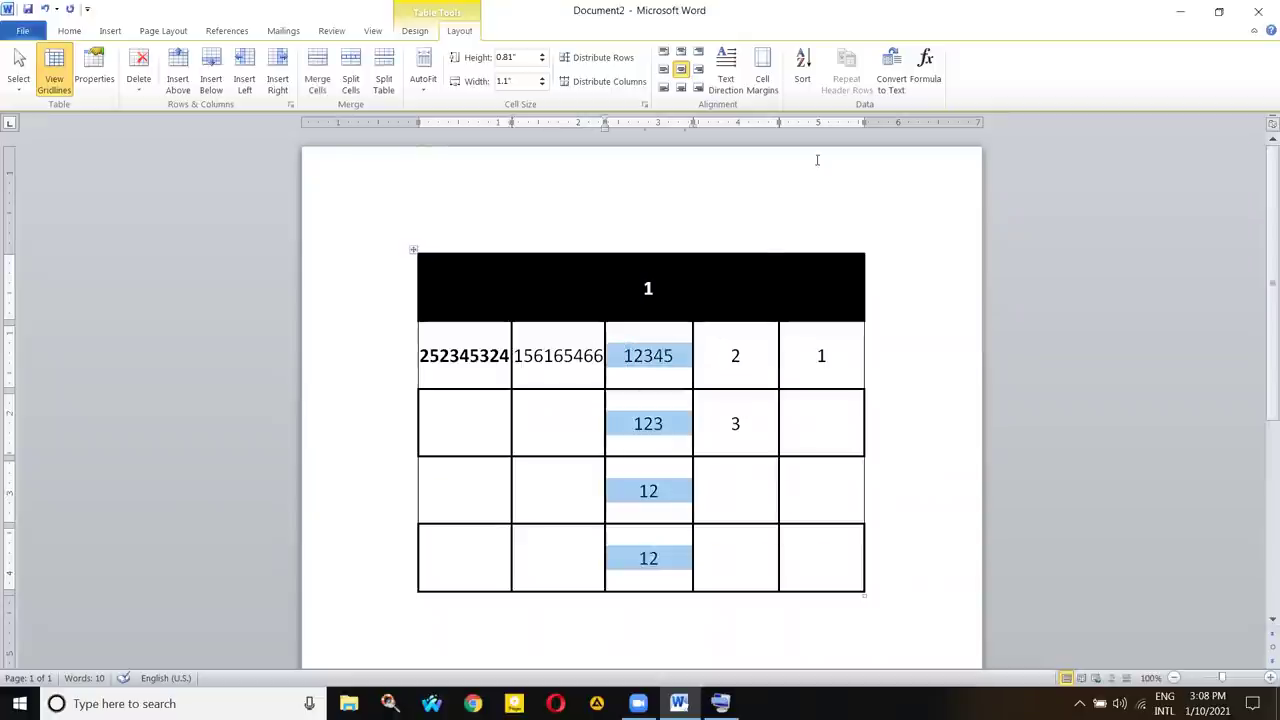
click(802, 70)
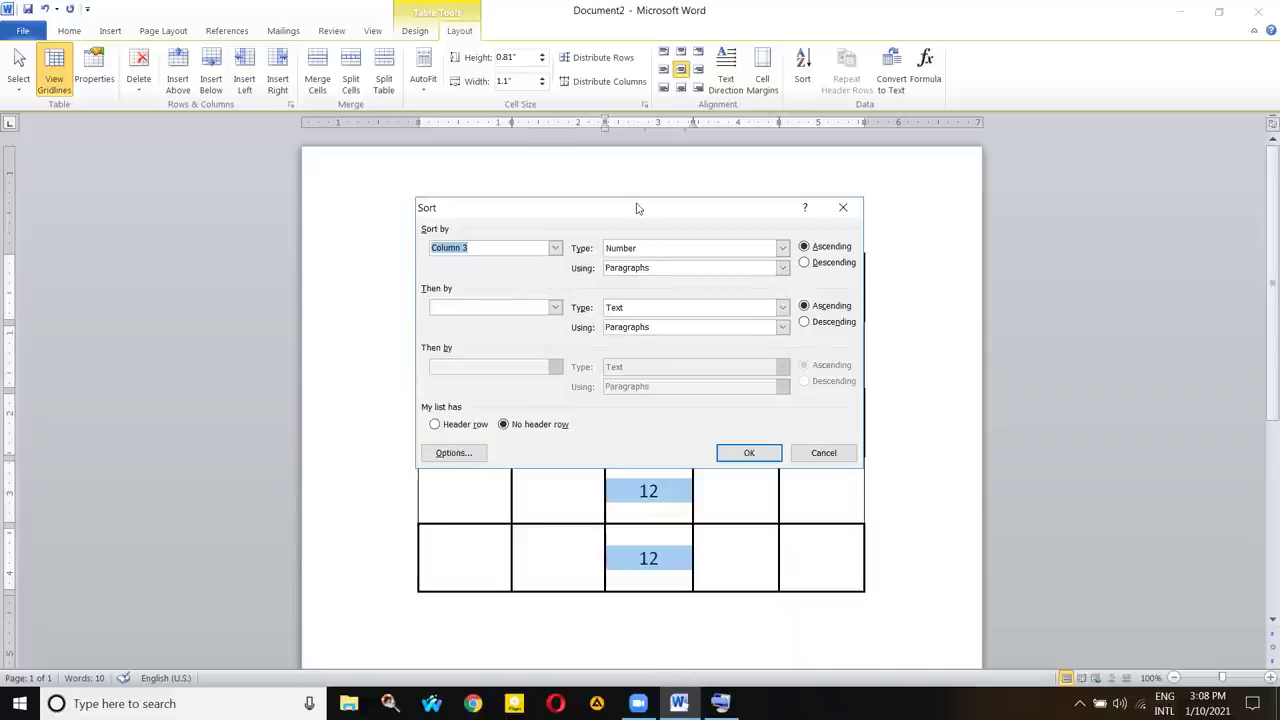
drag(638, 208, 321, 70)
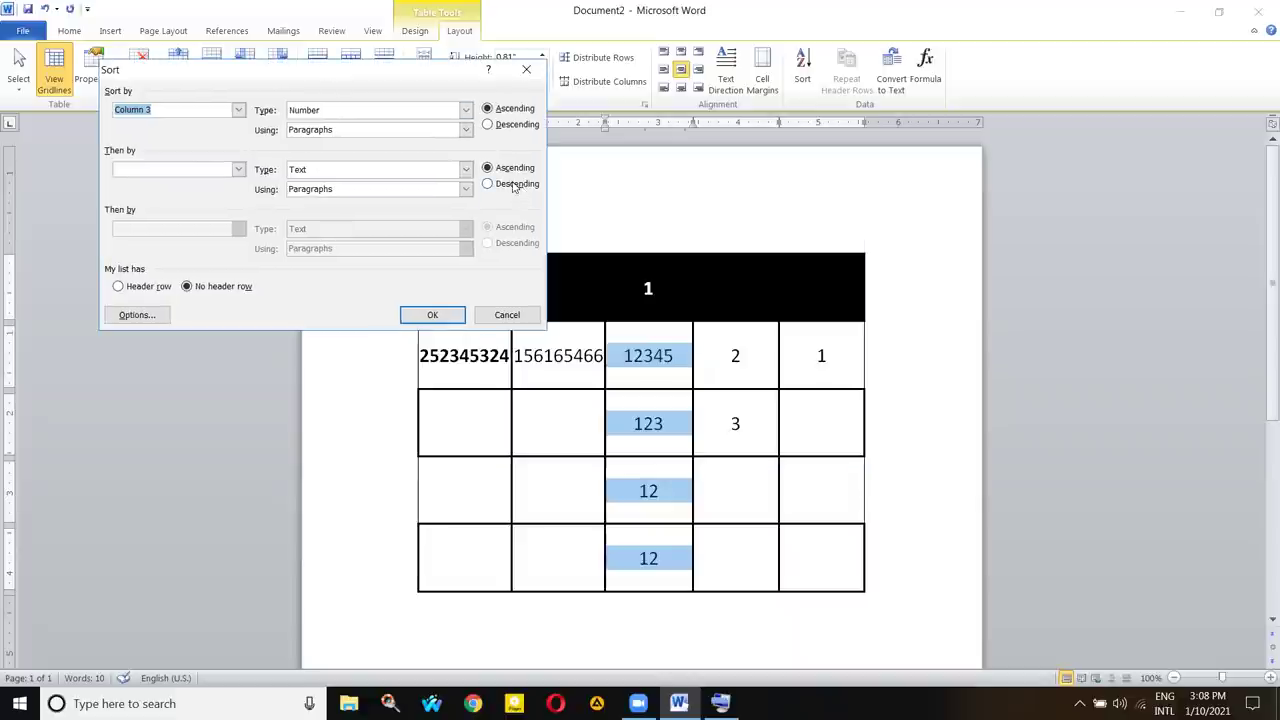
click(420, 133)
click(318, 143)
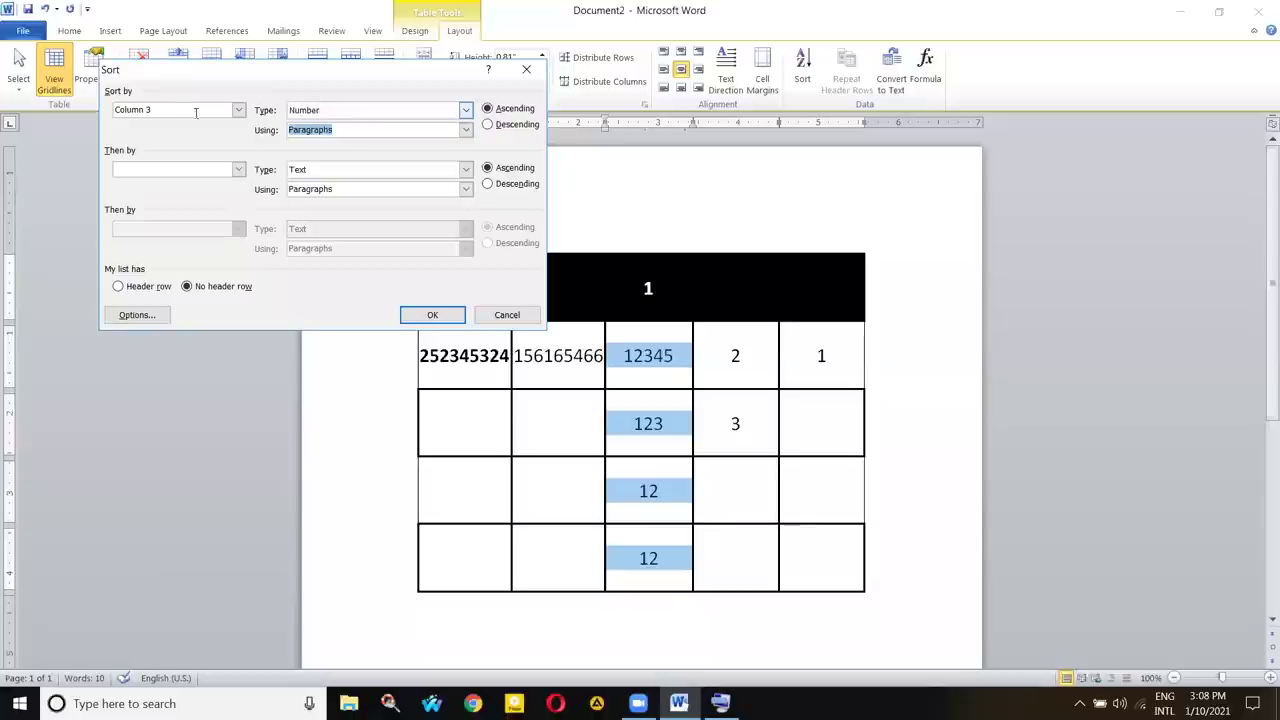
click(309, 113)
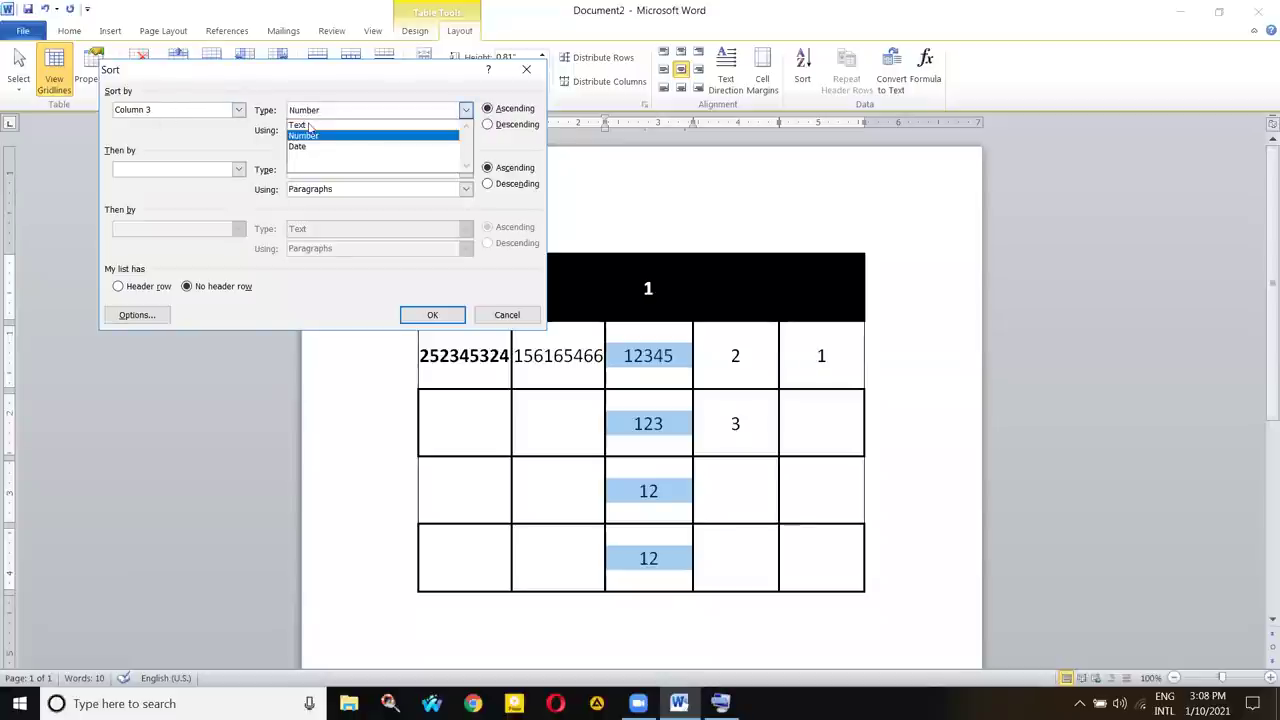
click(310, 136)
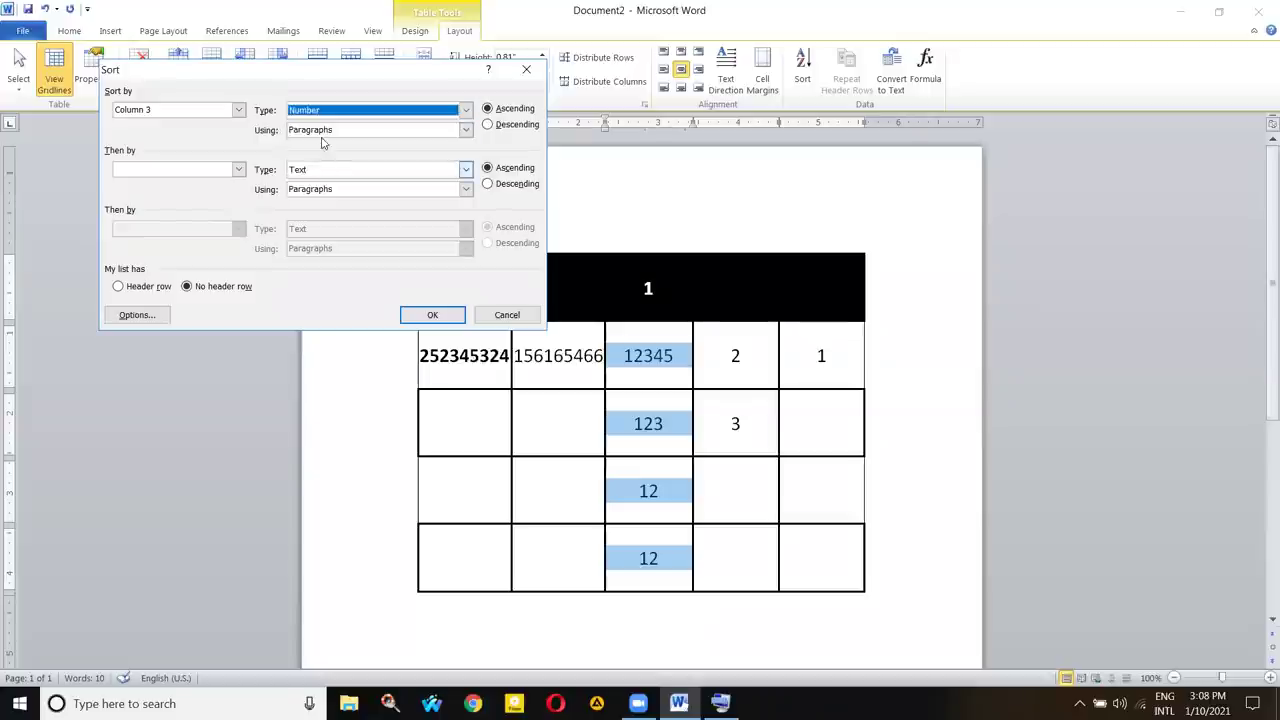
click(425, 131)
click(465, 131)
click(465, 131)
click(433, 316)
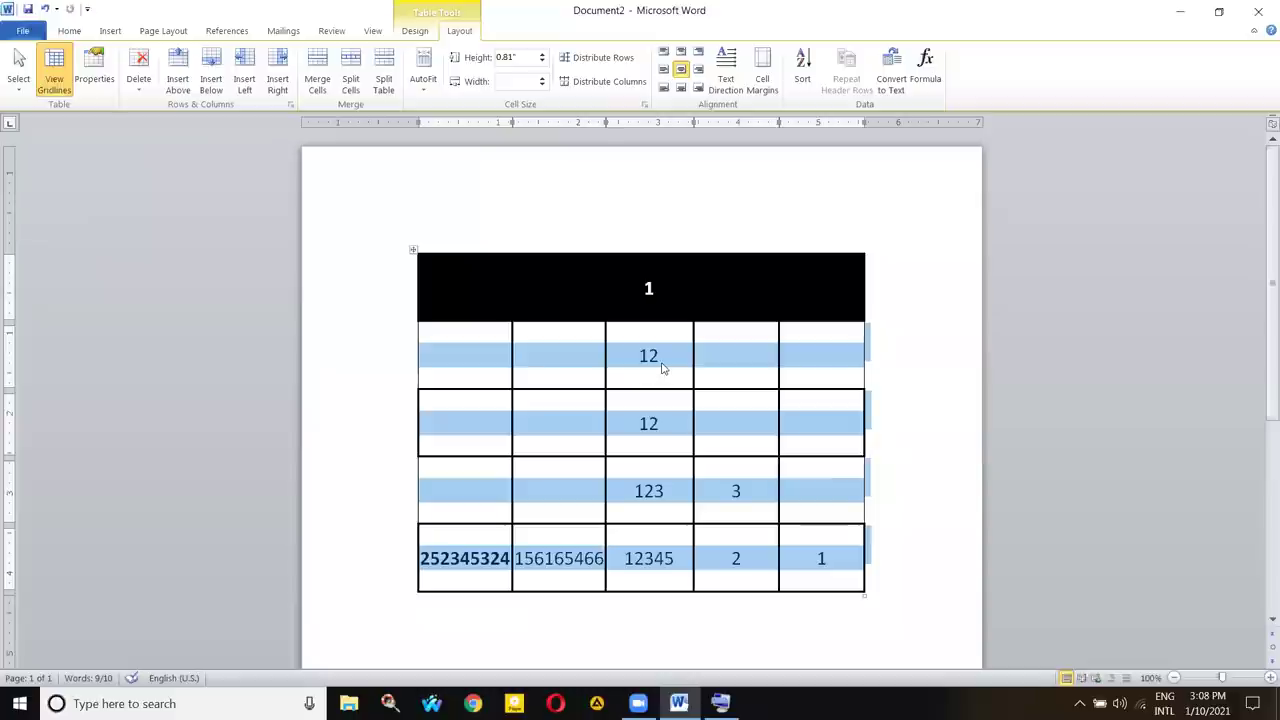
click(662, 365)
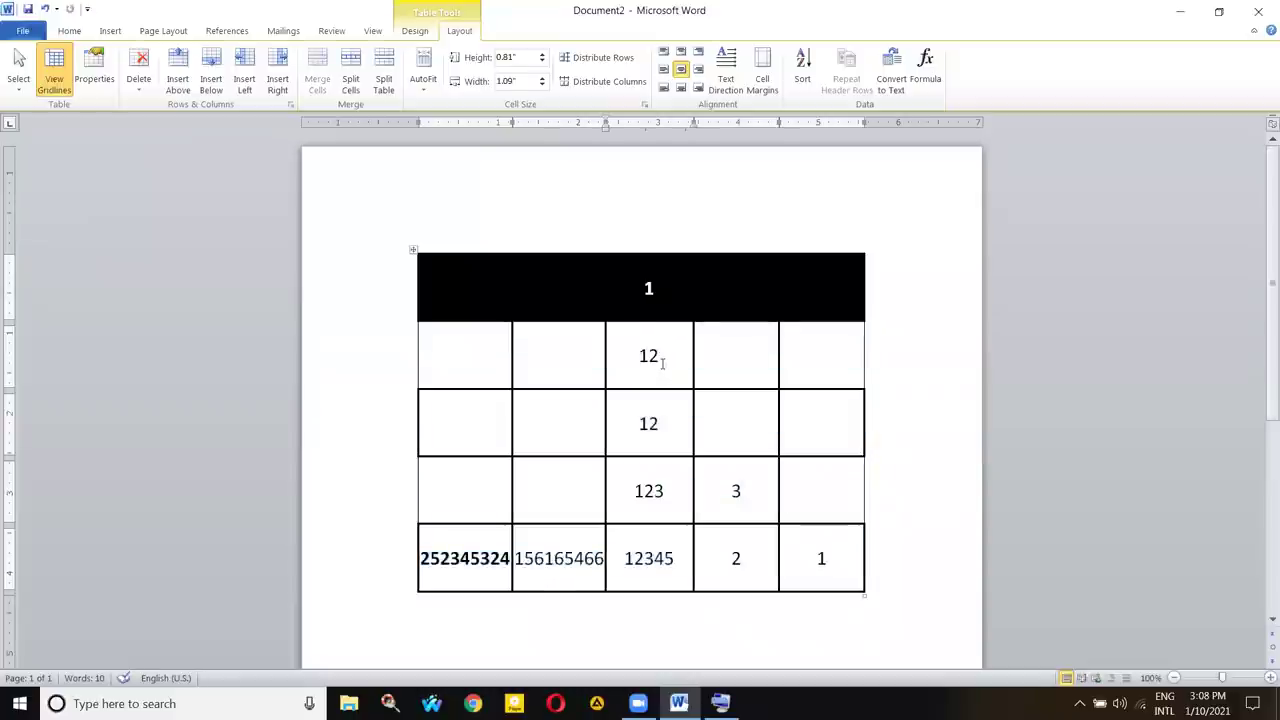
- Re-sort the table by column 3 numbers in descending order
drag(638, 356, 665, 557)
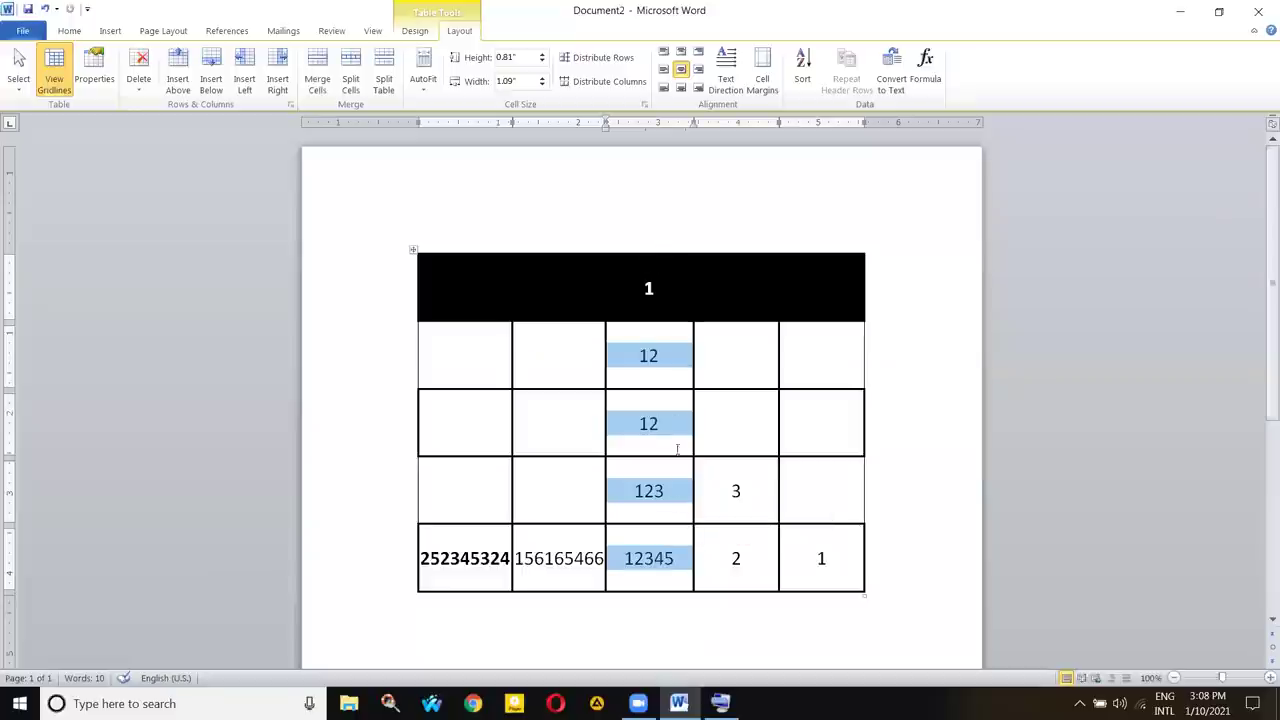
click(802, 72)
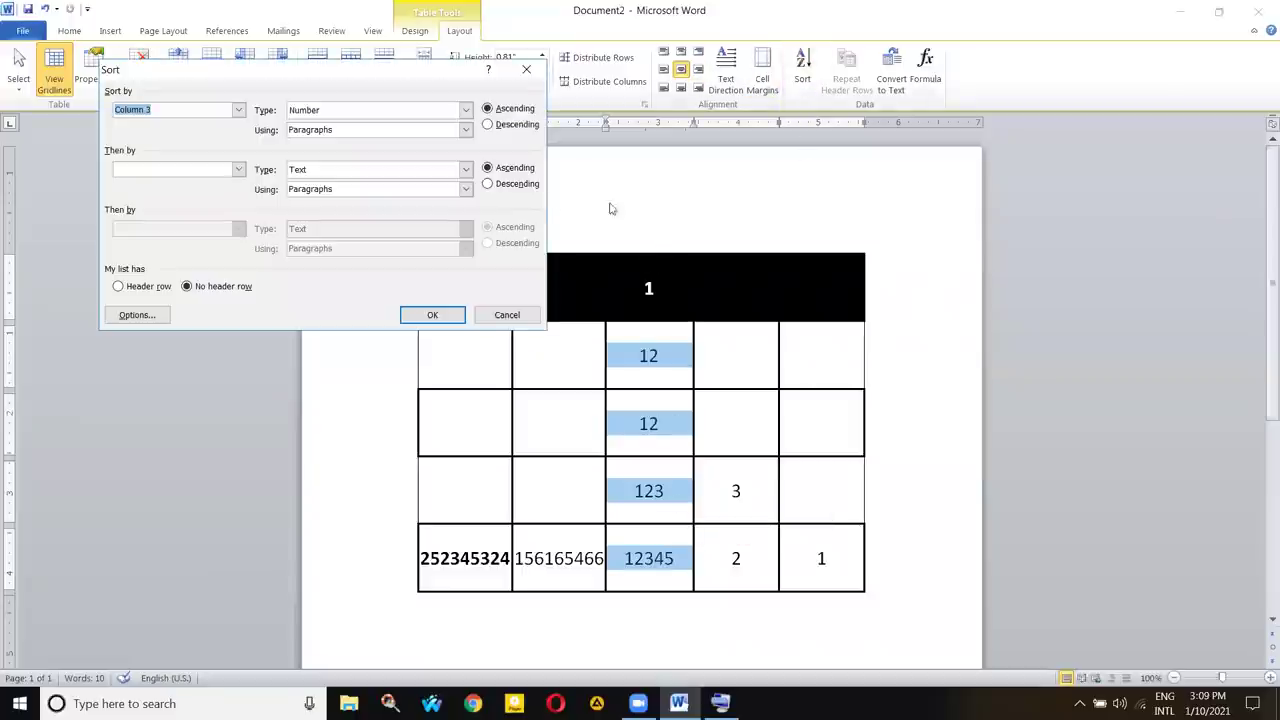
click(380, 112)
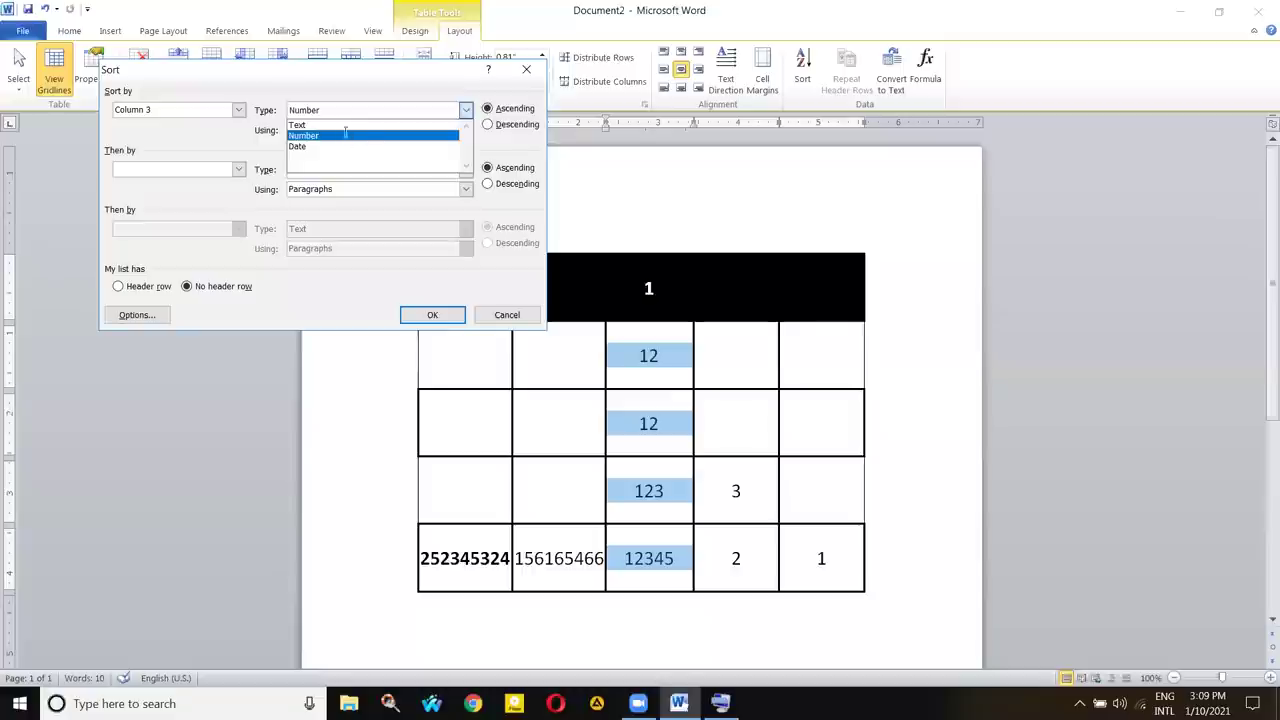
click(345, 134)
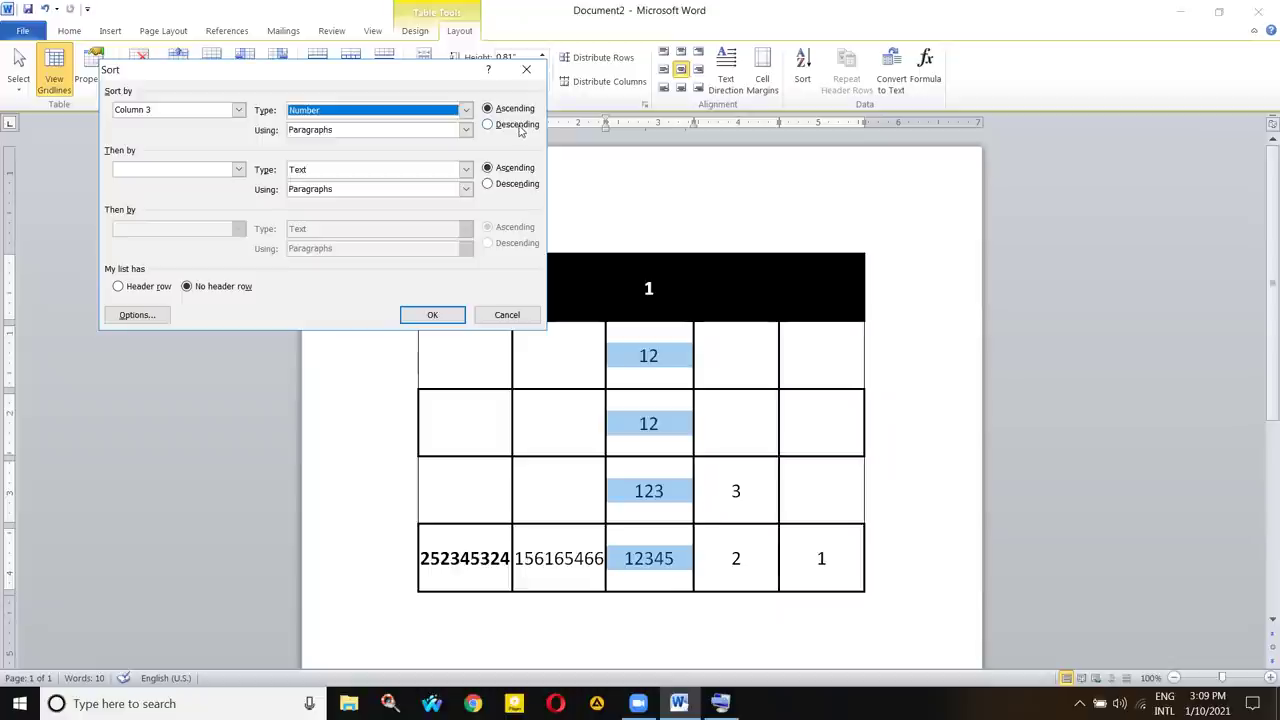
click(519, 131)
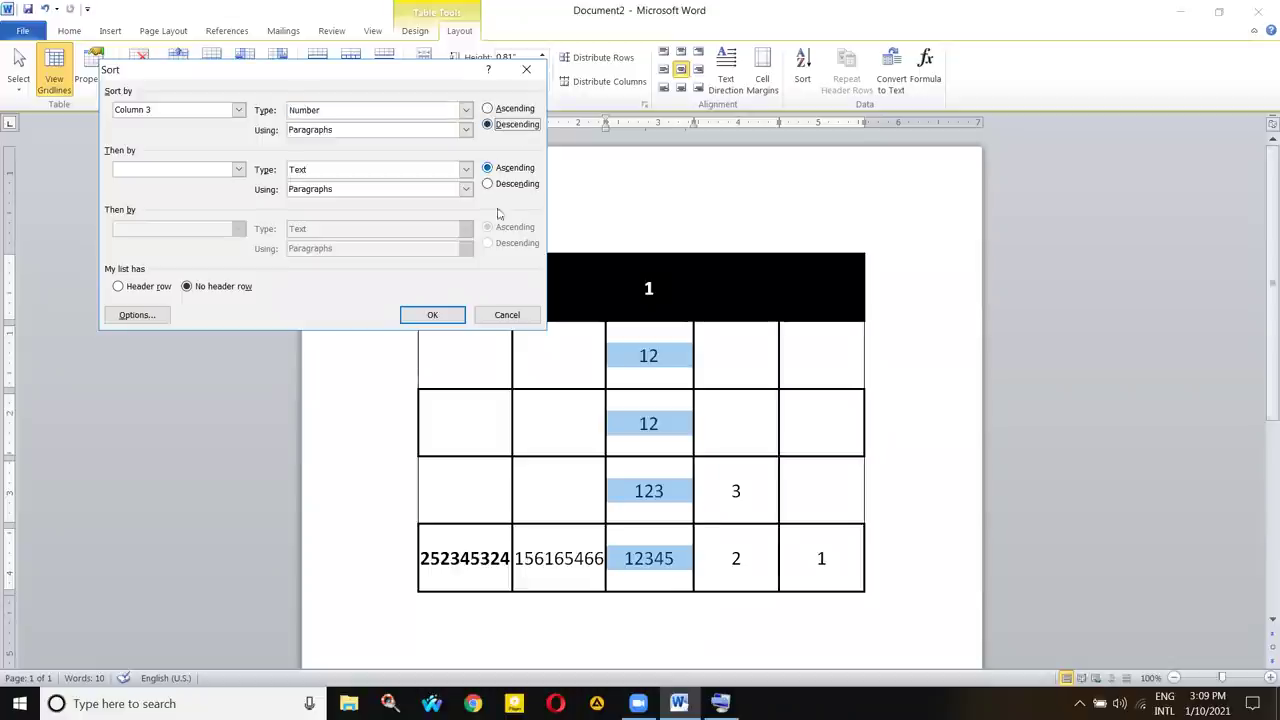
click(430, 314)
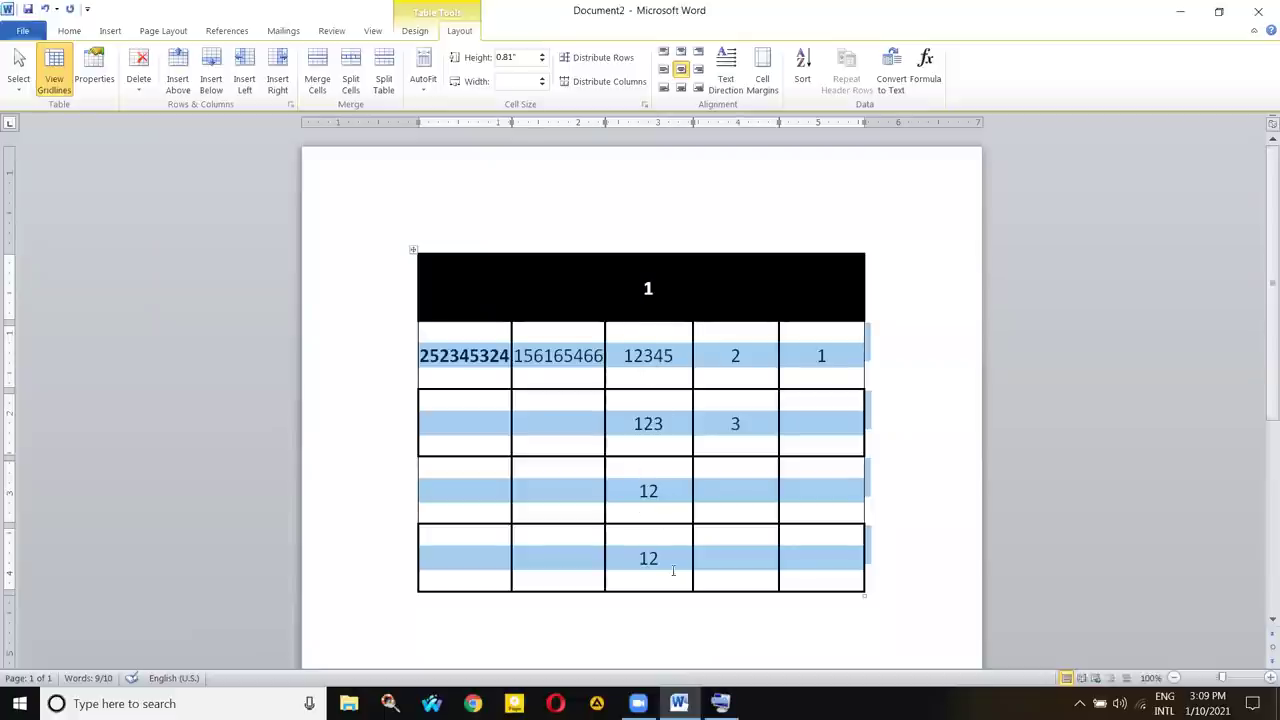
- Sort the rows by column 3 in ascending order again
click(806, 62)
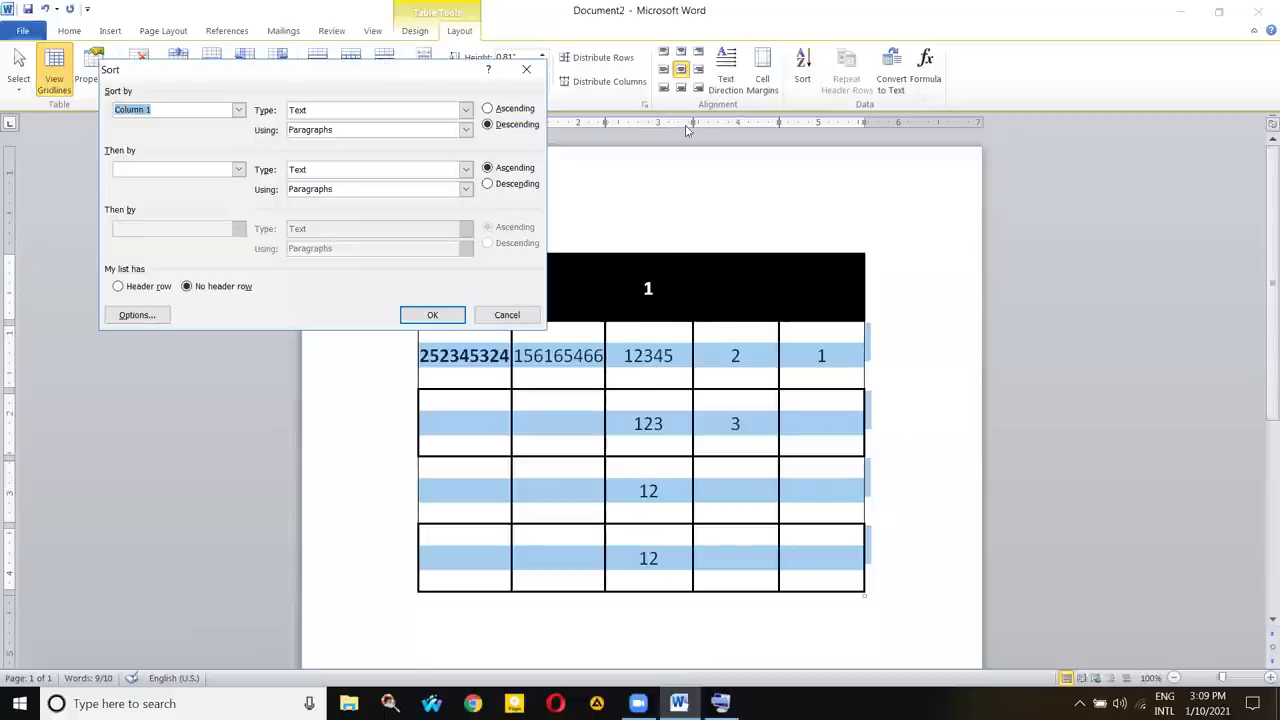
click(512, 112)
click(432, 314)
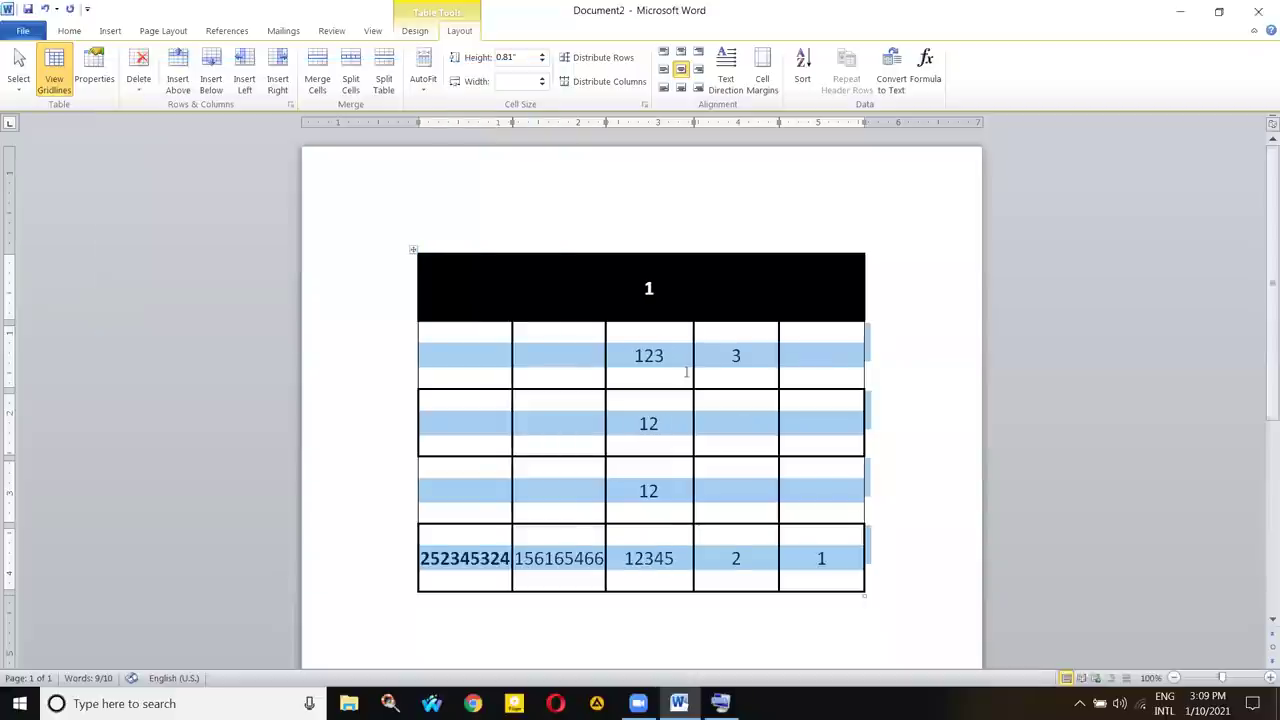
click(721, 421)
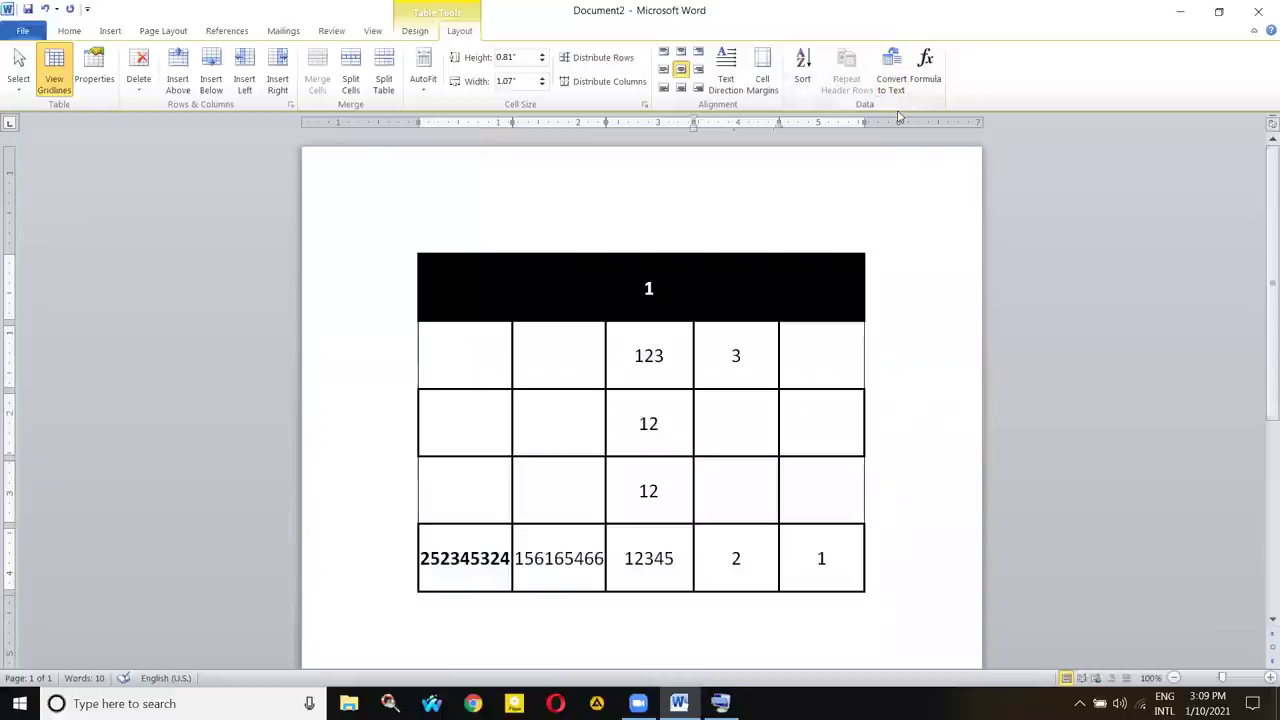
click(648, 336)
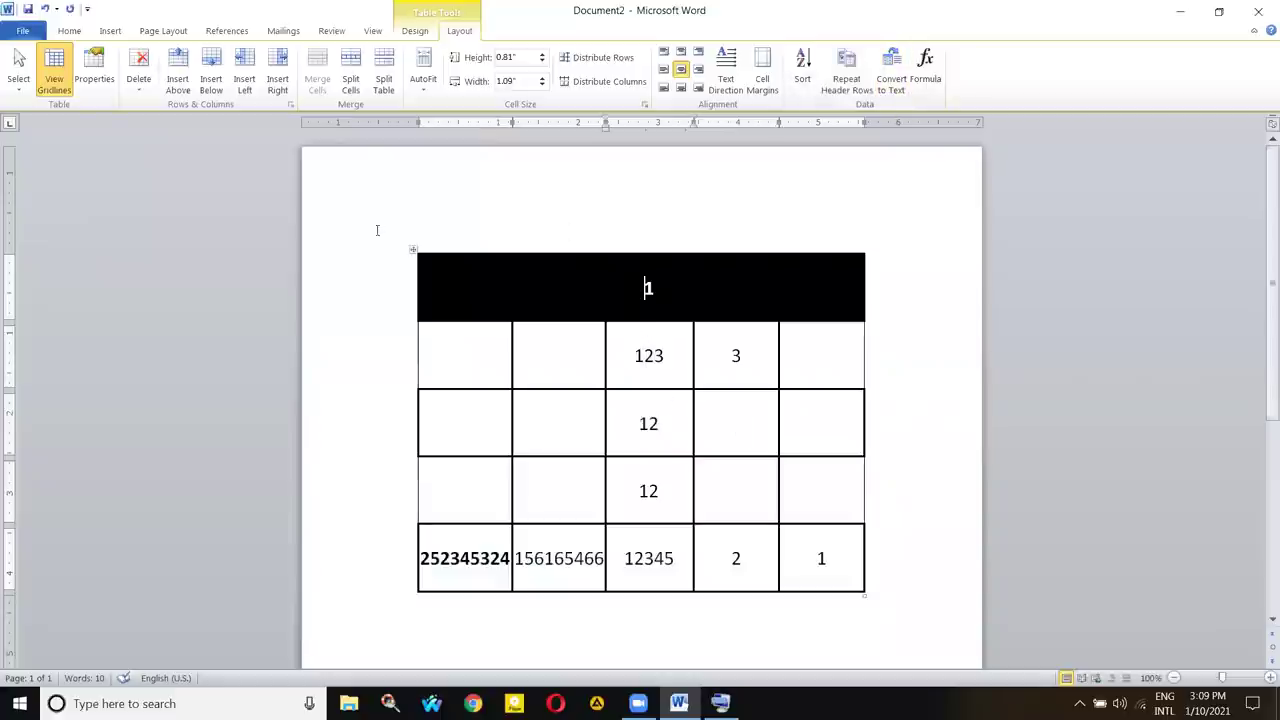
click(413, 253)
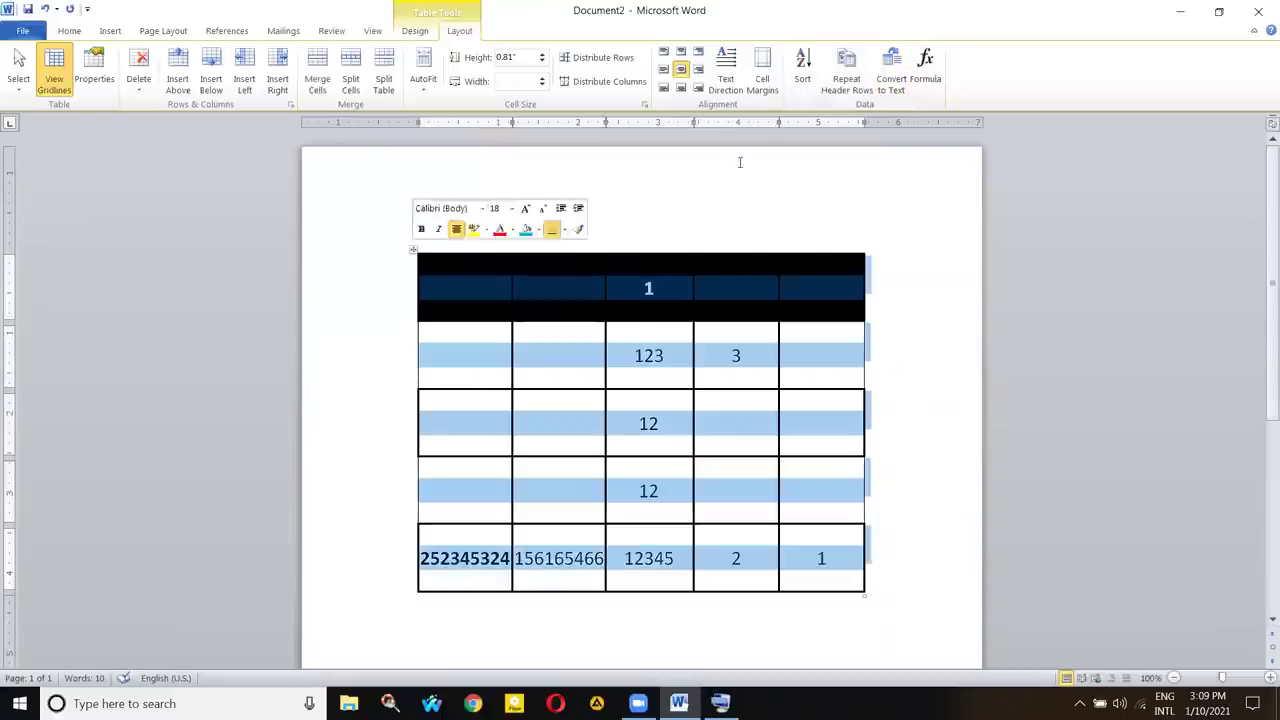
click(855, 82)
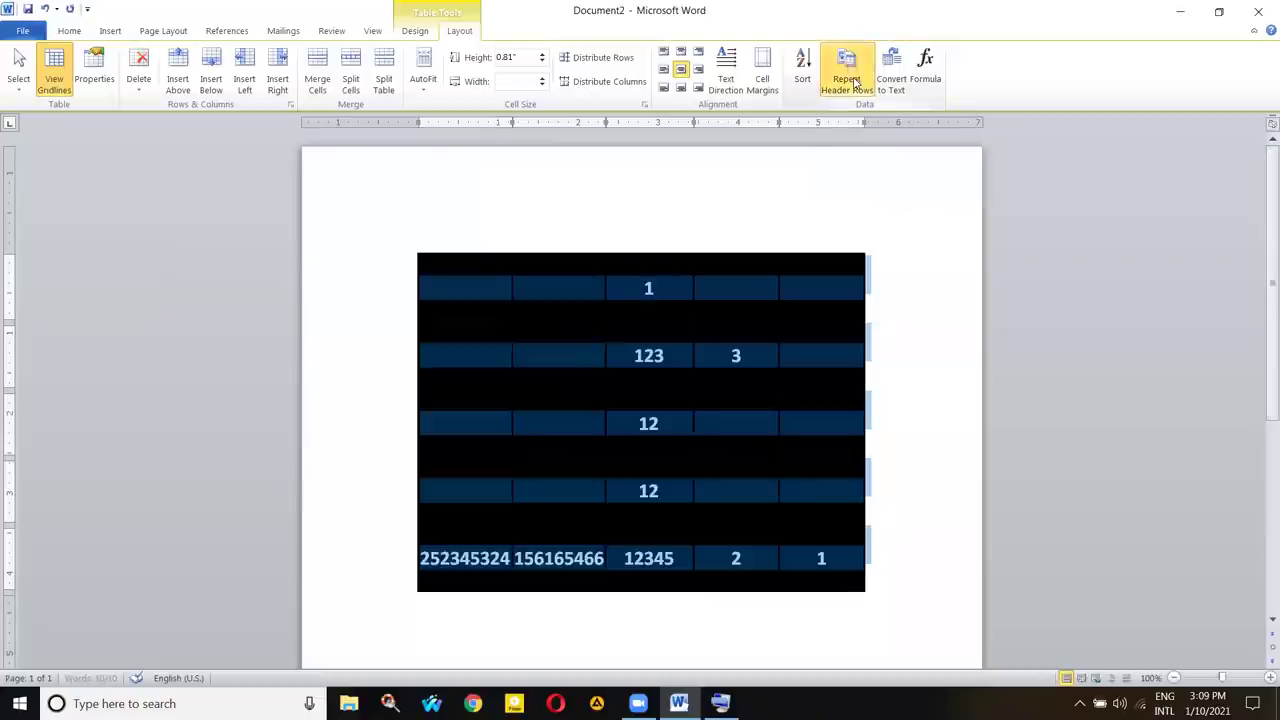
click(852, 78)
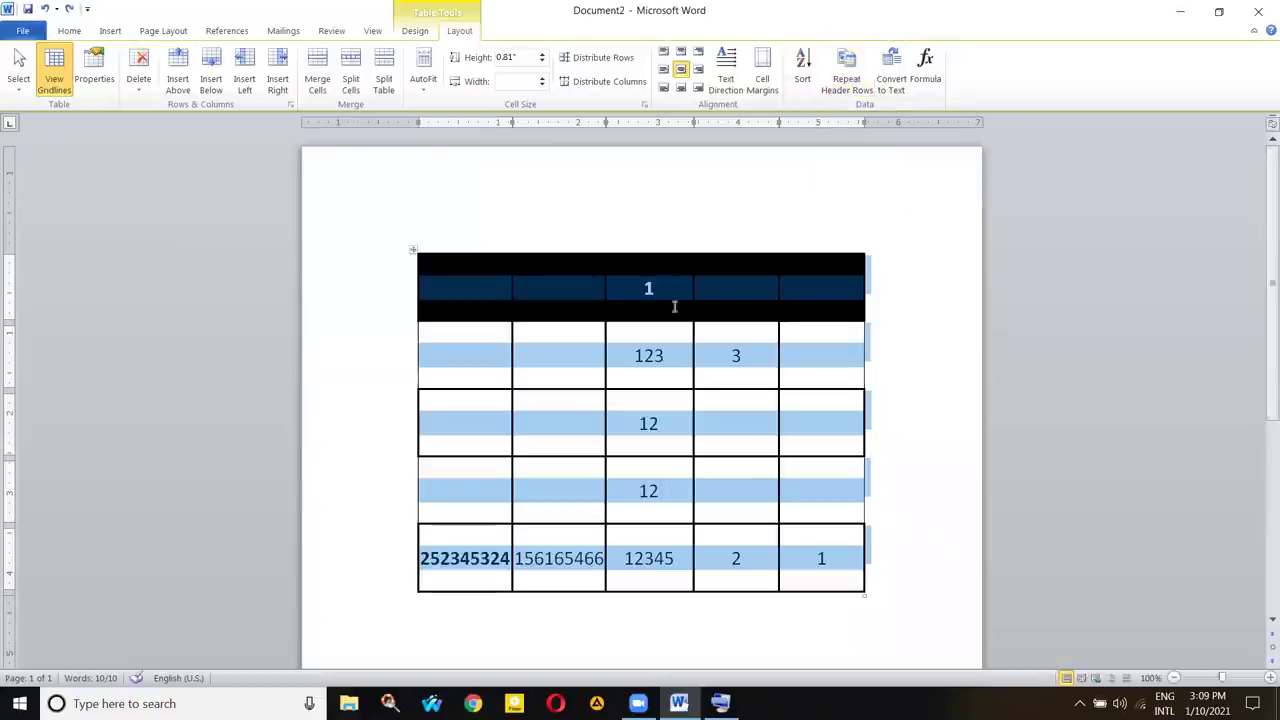
click(595, 301)
click(416, 249)
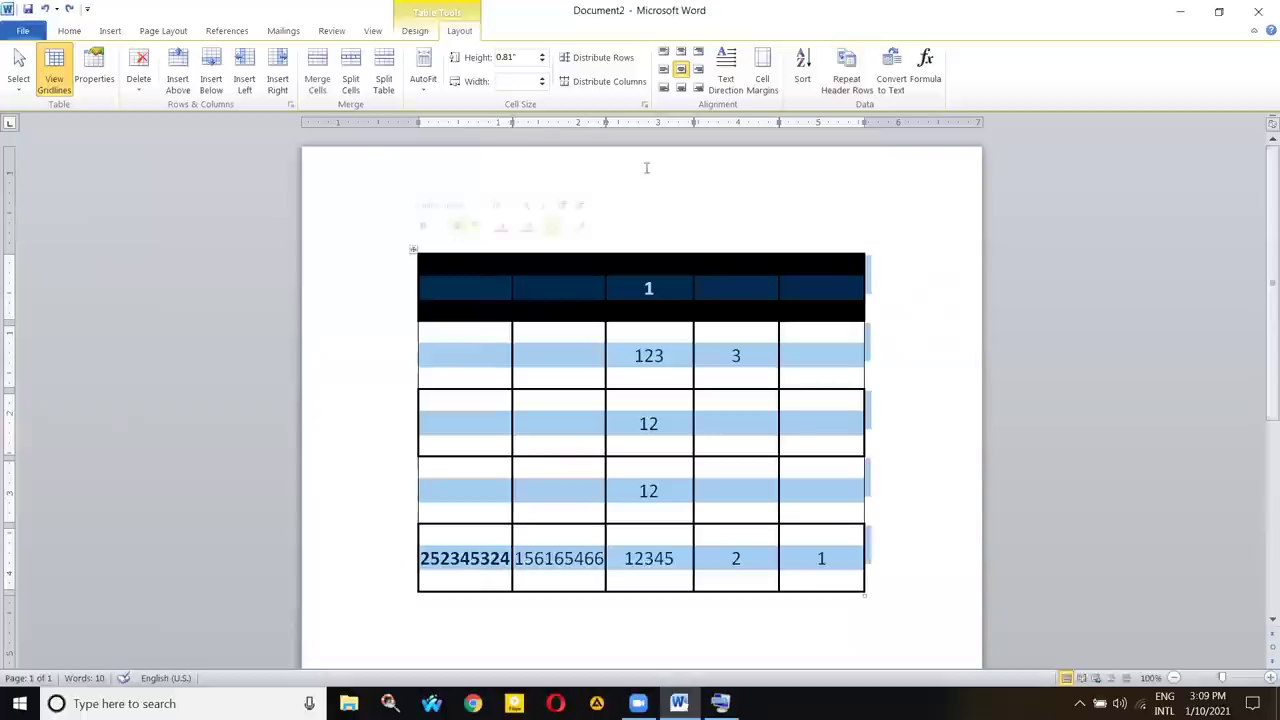
click(853, 72)
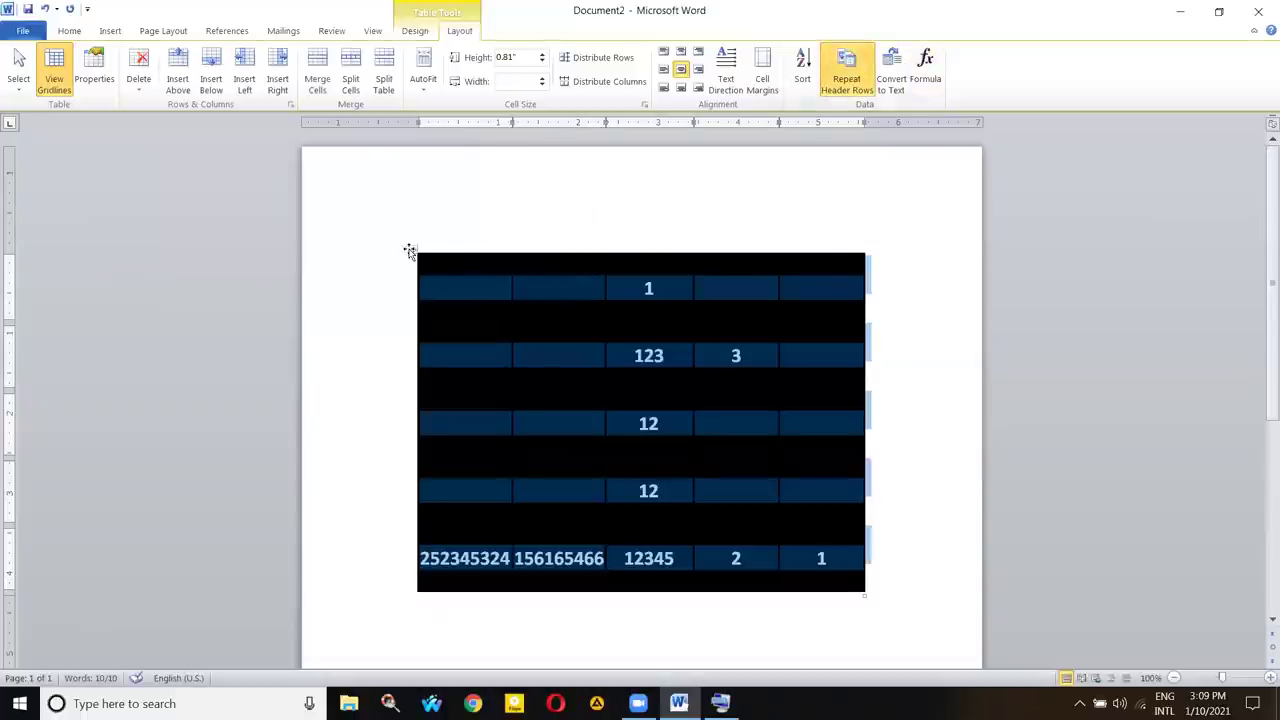
key(ctrl+z)
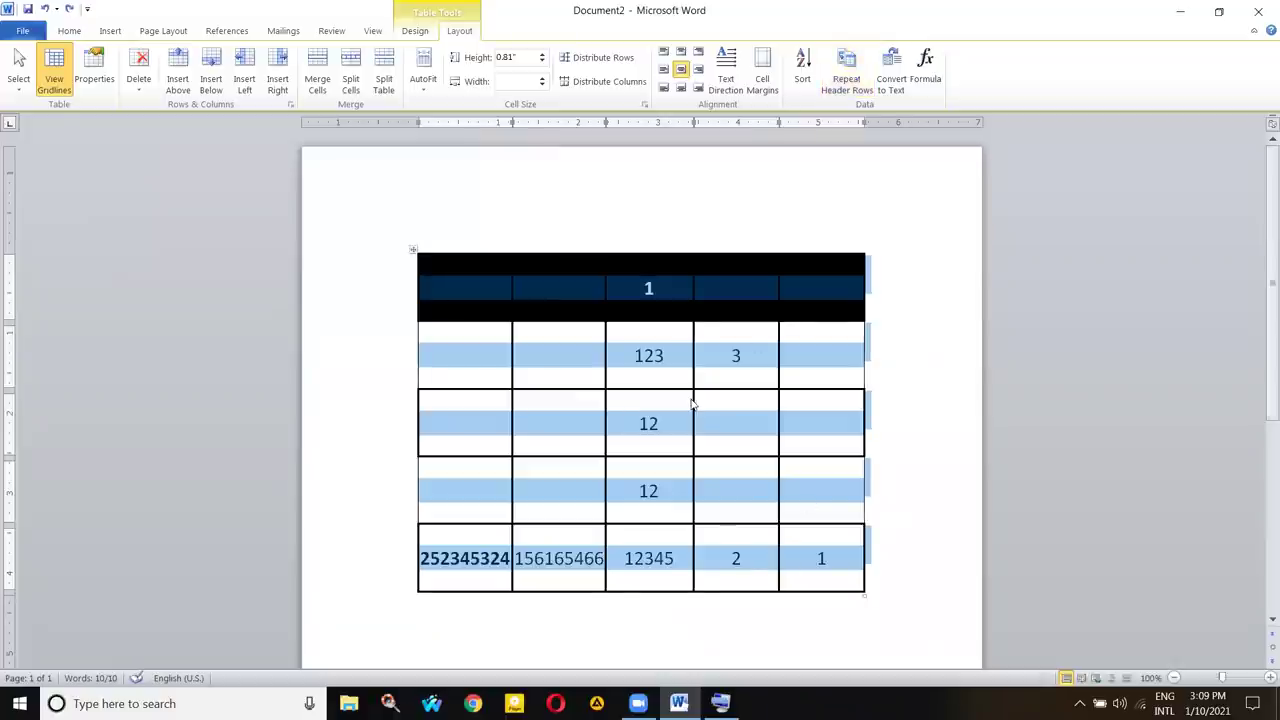
click(862, 65)
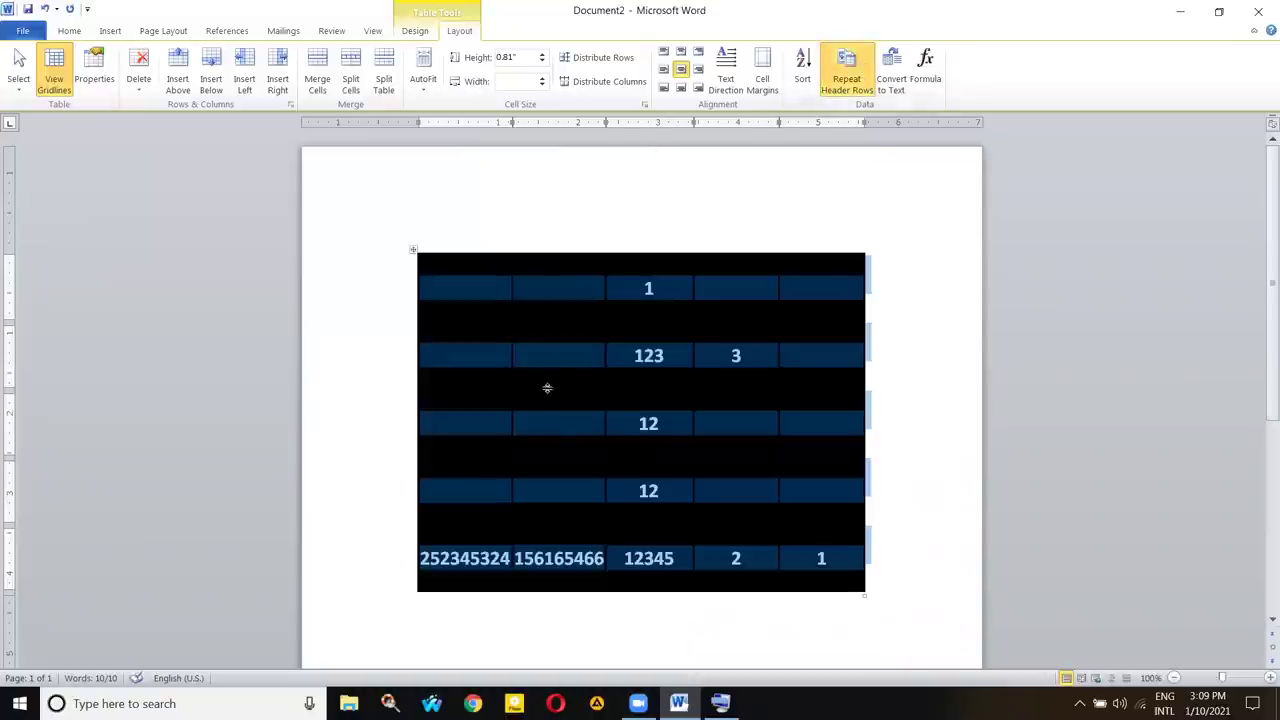
click(510, 362)
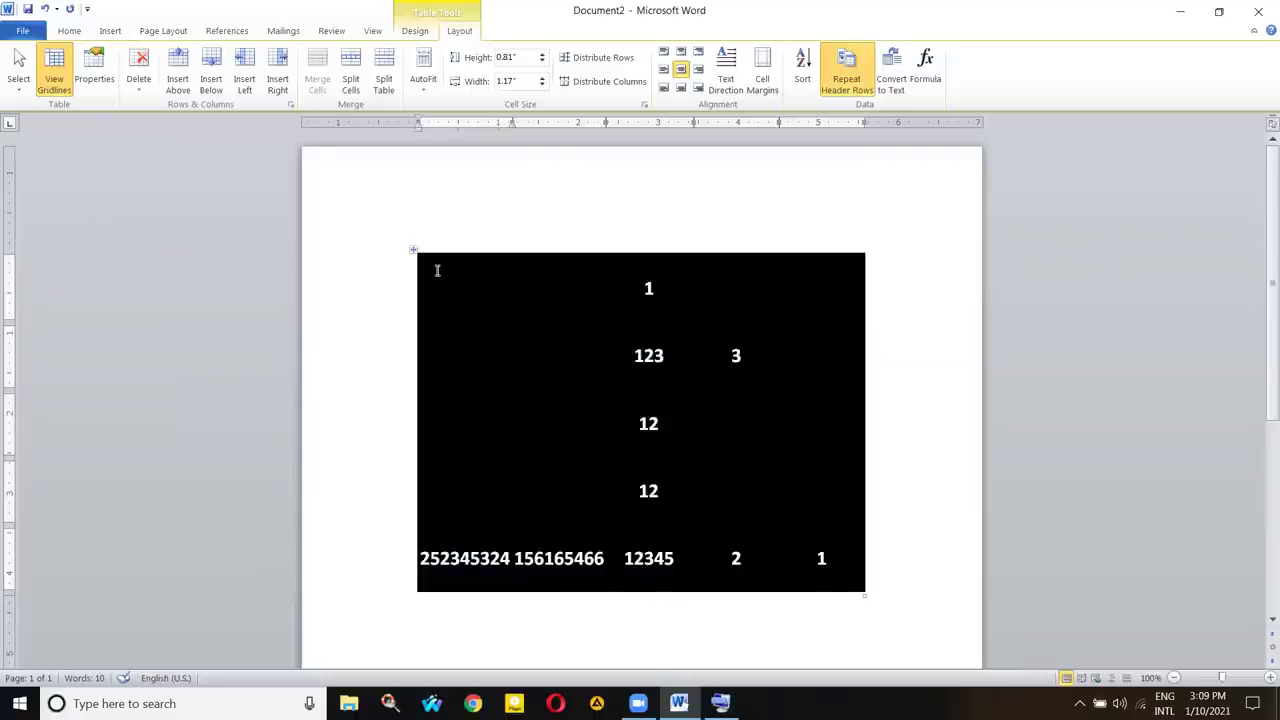
click(662, 289)
drag(491, 280, 862, 300)
click(766, 316)
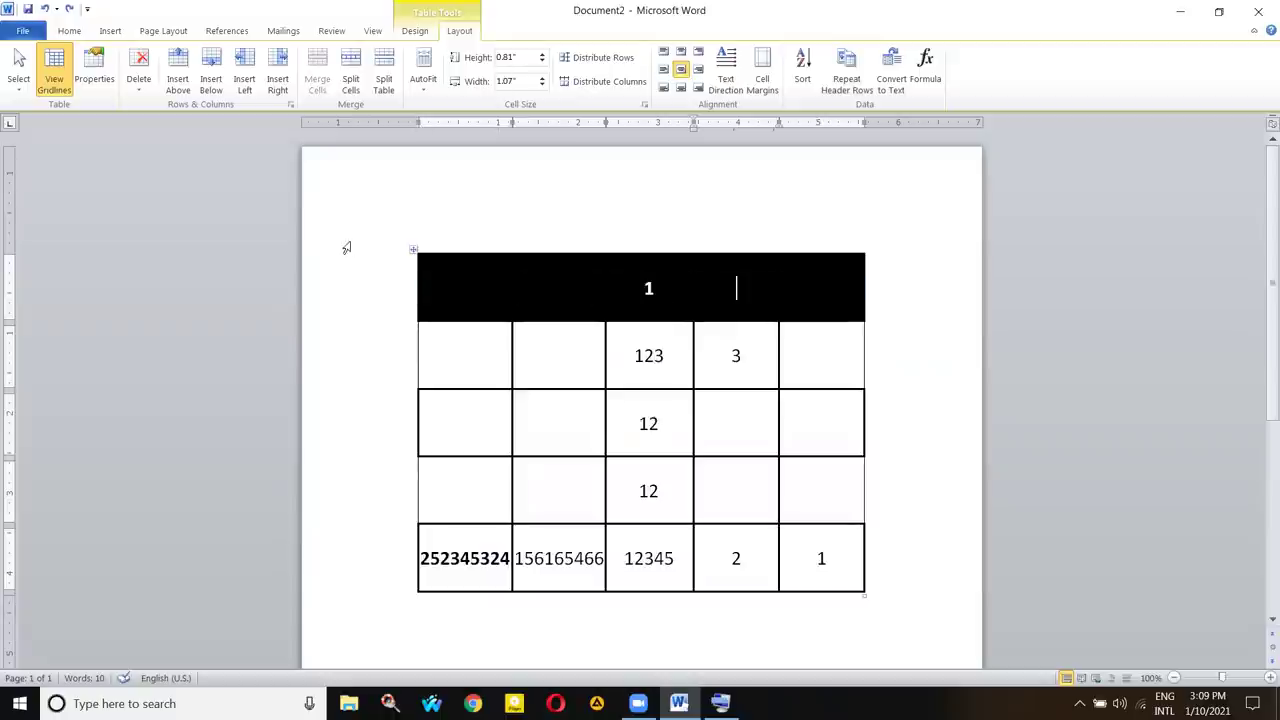
click(412, 247)
- Apply the blue Light List - Accent 1 table style
click(414, 30)
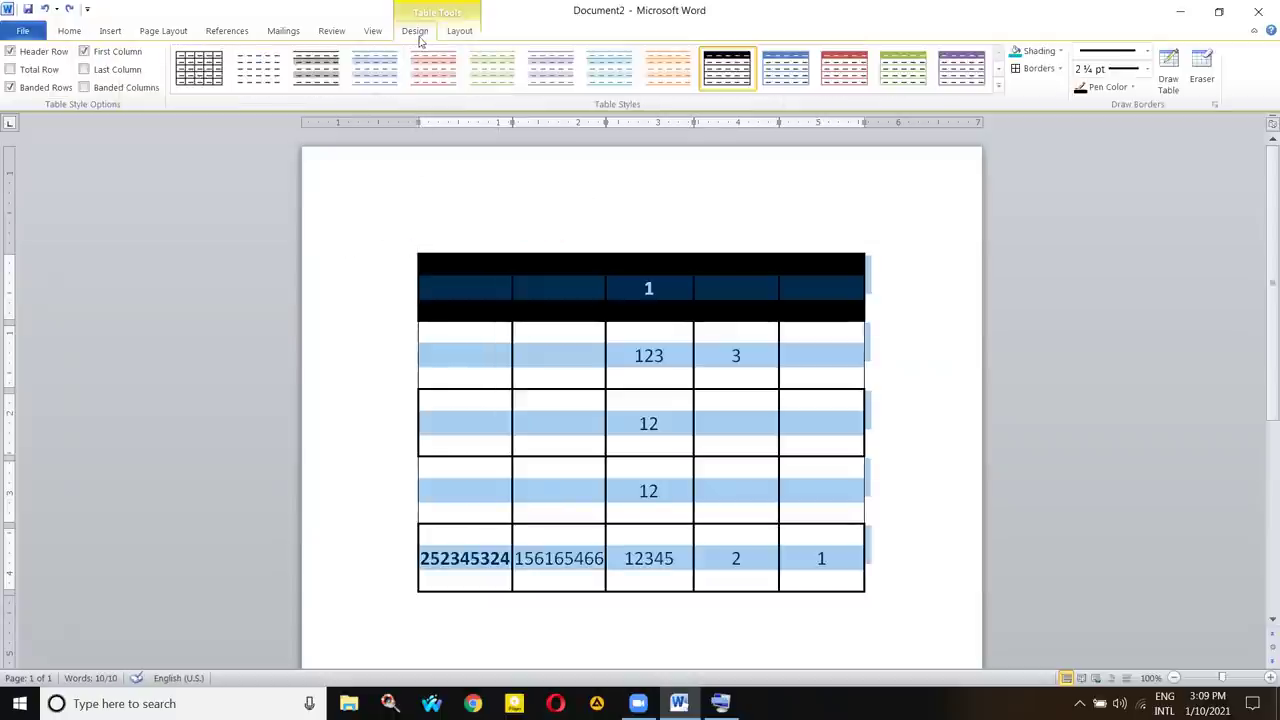
click(786, 68)
click(714, 292)
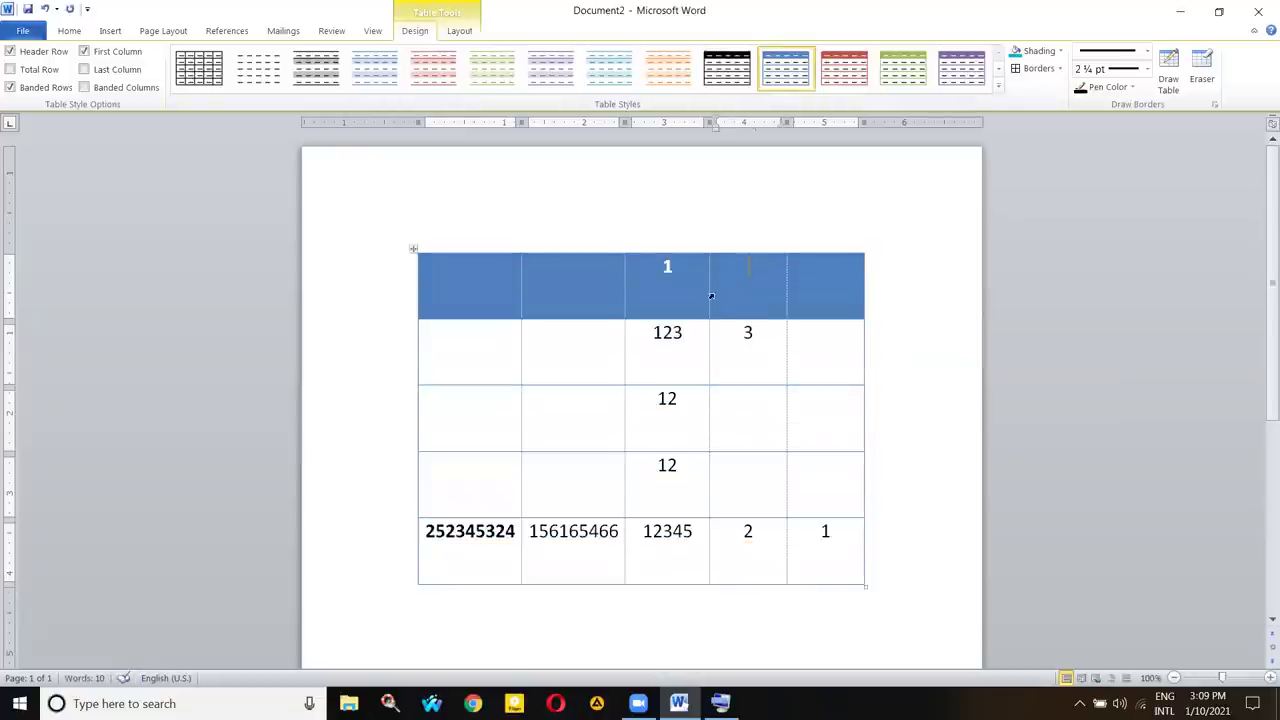
key(ctrl+a)
- Try Repeat Header Rows on the whole table
click(413, 248)
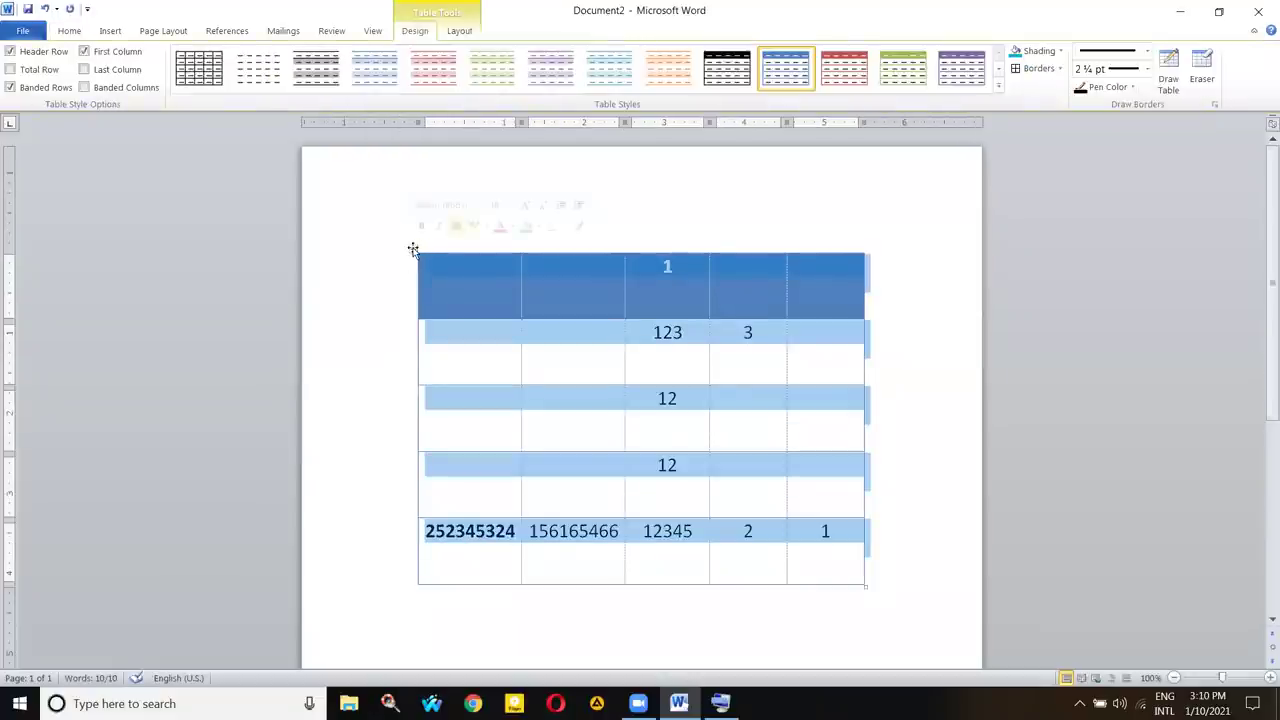
click(459, 30)
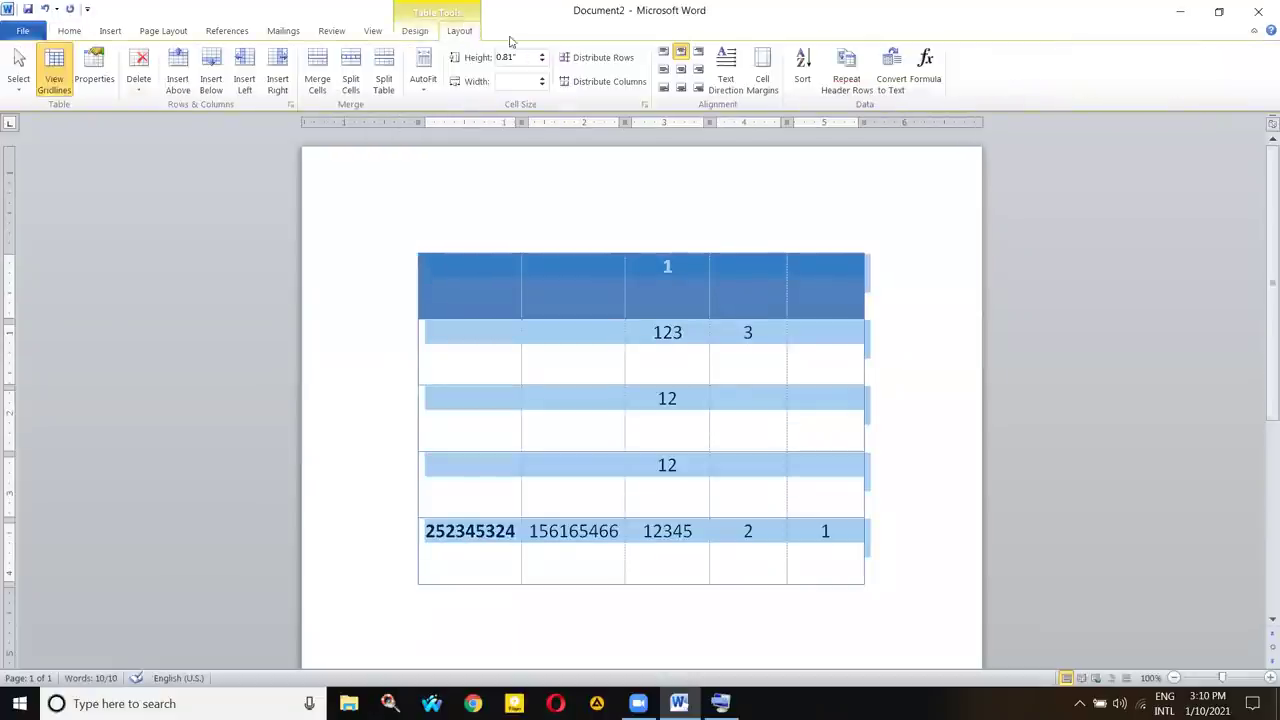
click(846, 70)
click(748, 268)
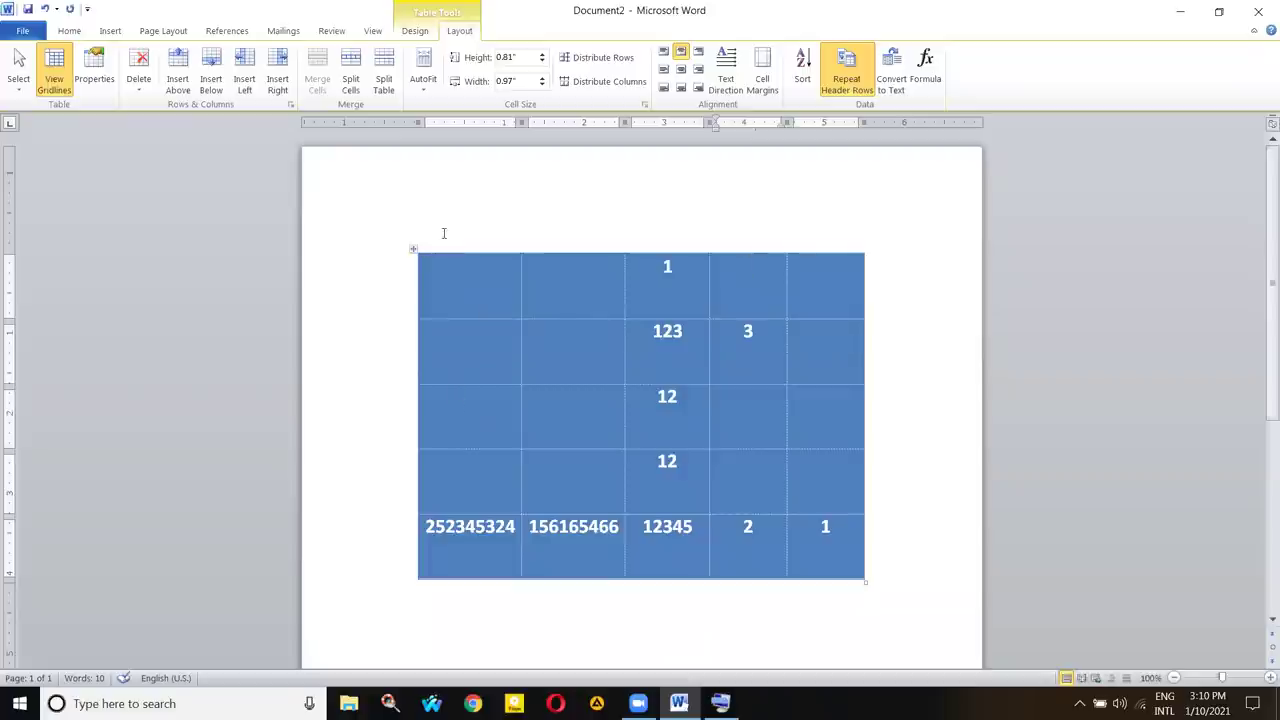
click(416, 249)
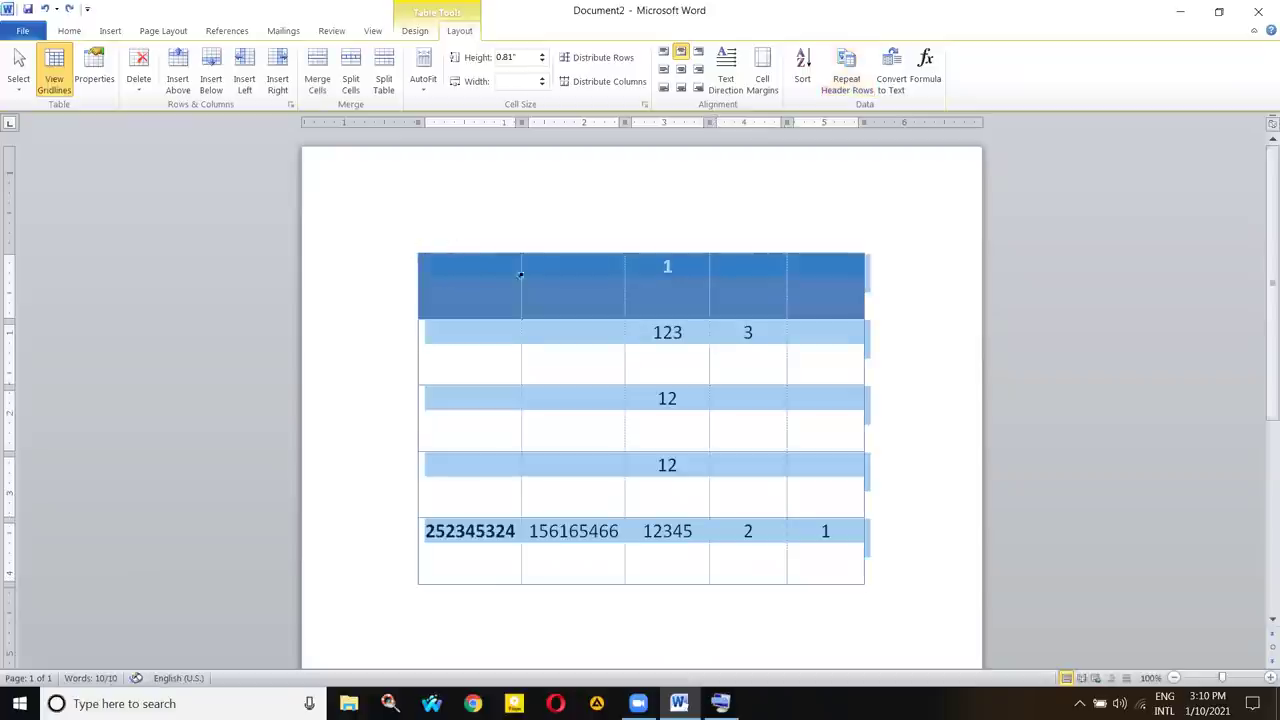
- Convert the table to plain text with tabs as the separator
click(893, 84)
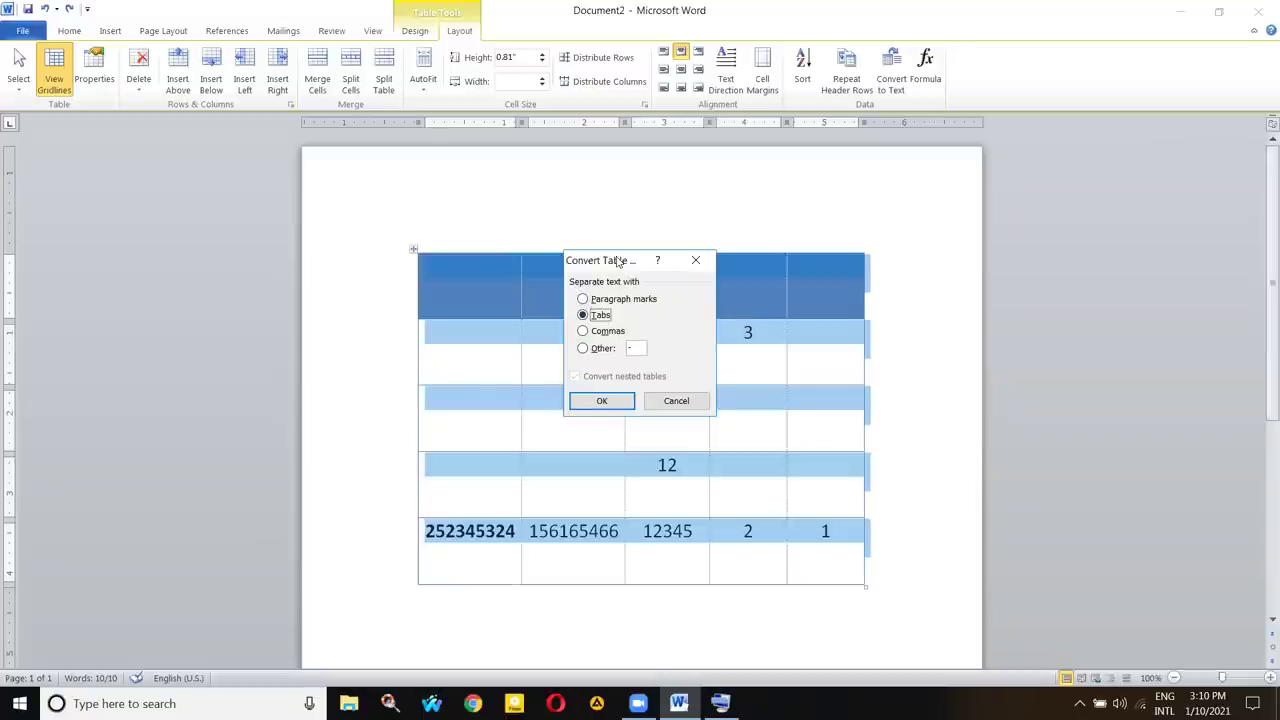
drag(618, 261, 927, 177)
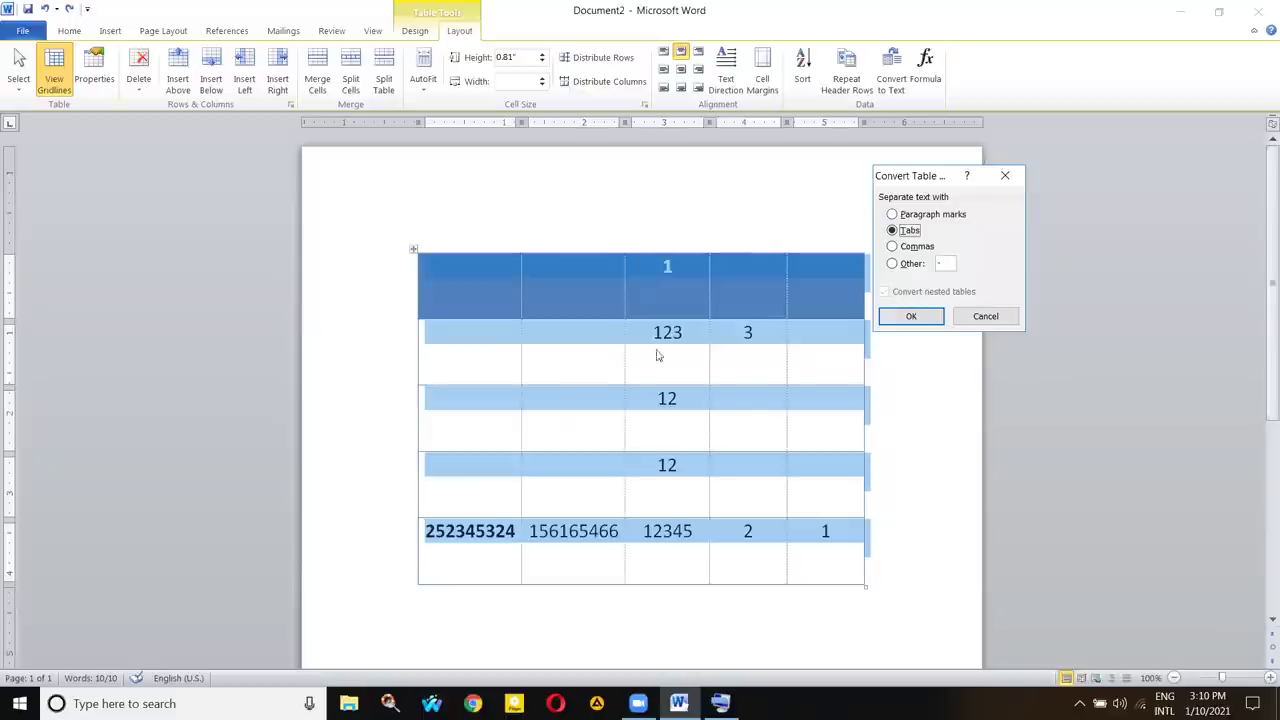
click(893, 214)
click(895, 230)
click(892, 214)
click(892, 230)
click(892, 214)
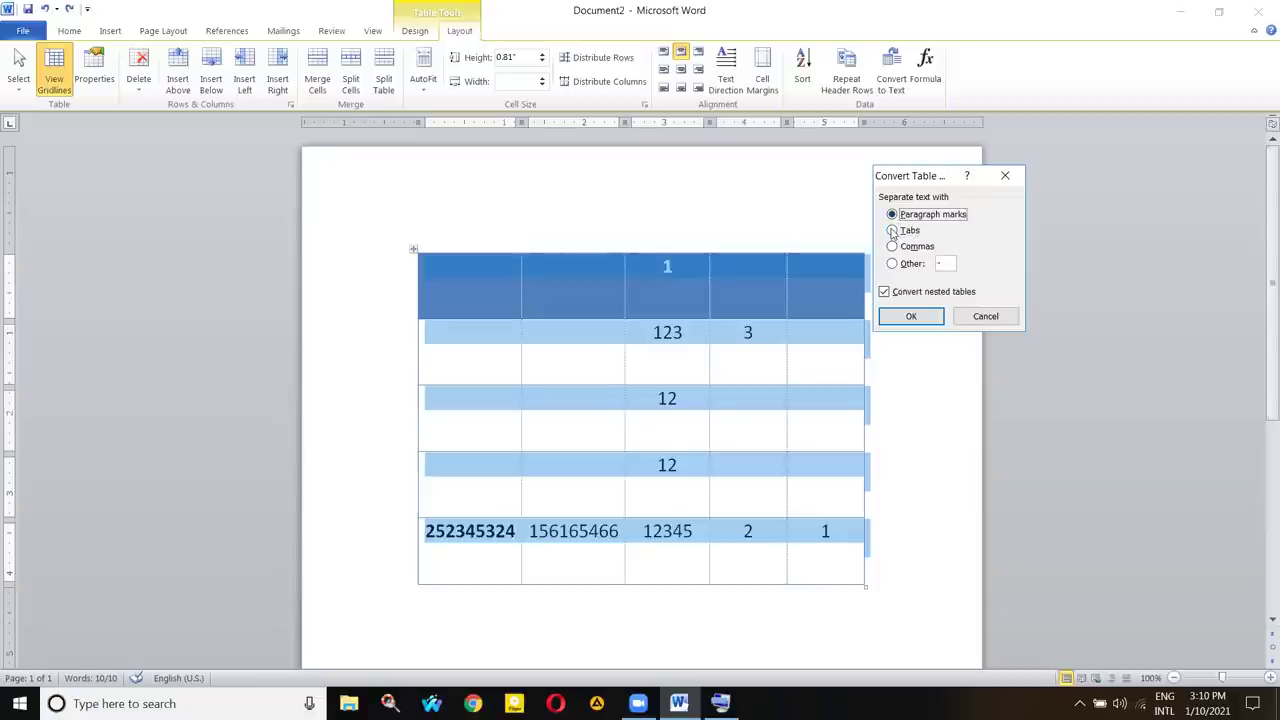
click(892, 231)
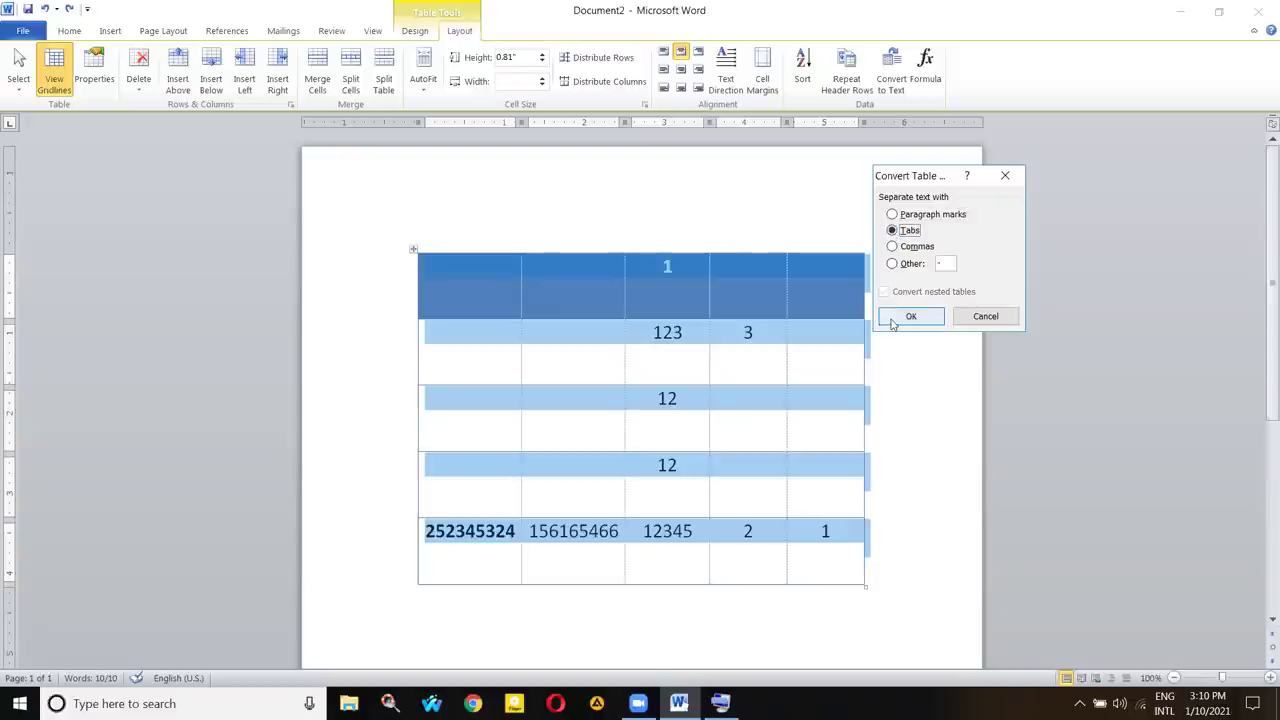
click(893, 318)
click(663, 278)
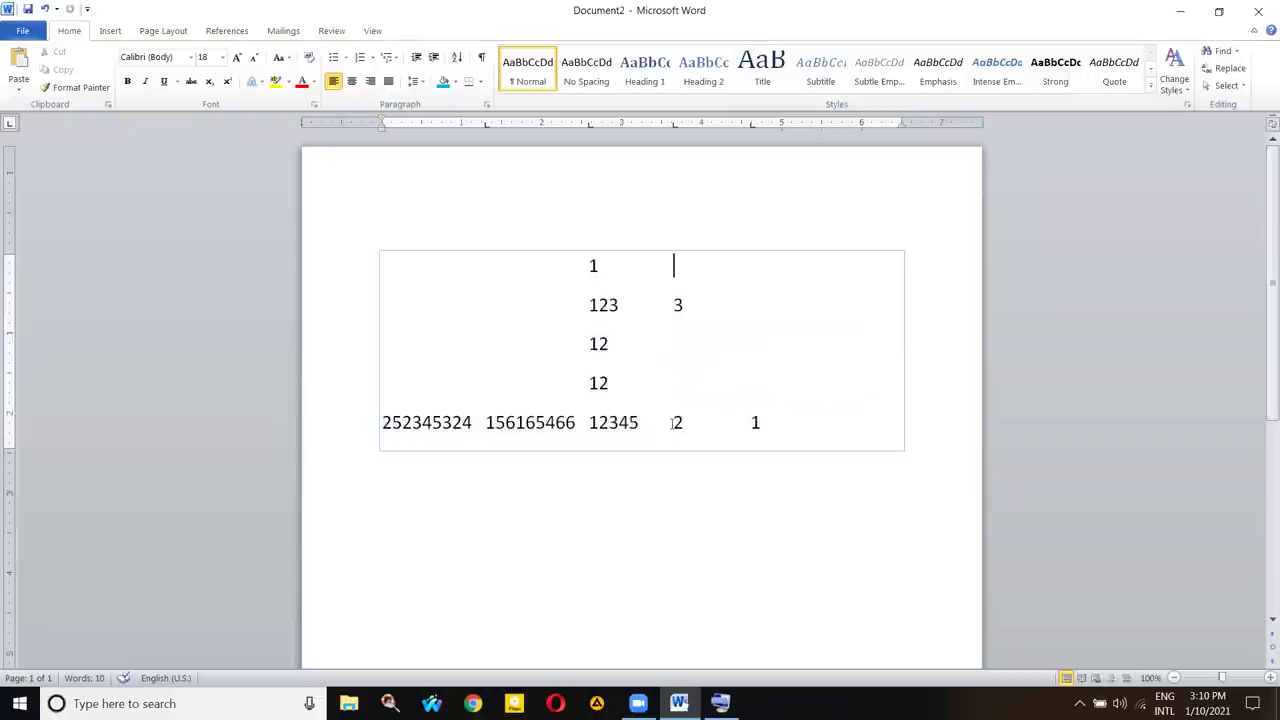
click(813, 518)
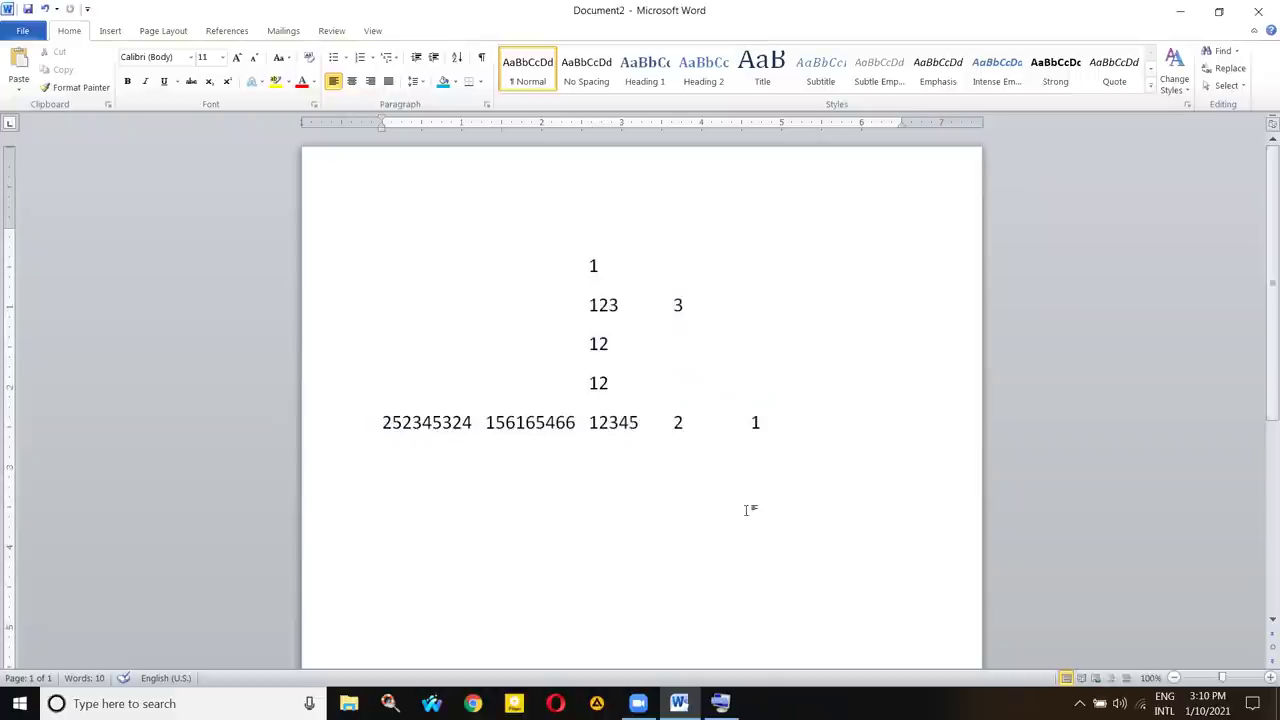
- Using the On-Screen Keyboard, type 'Fgsdf', 'tfgh', 'hth' separated by tabs below the numbers
click(720, 703)
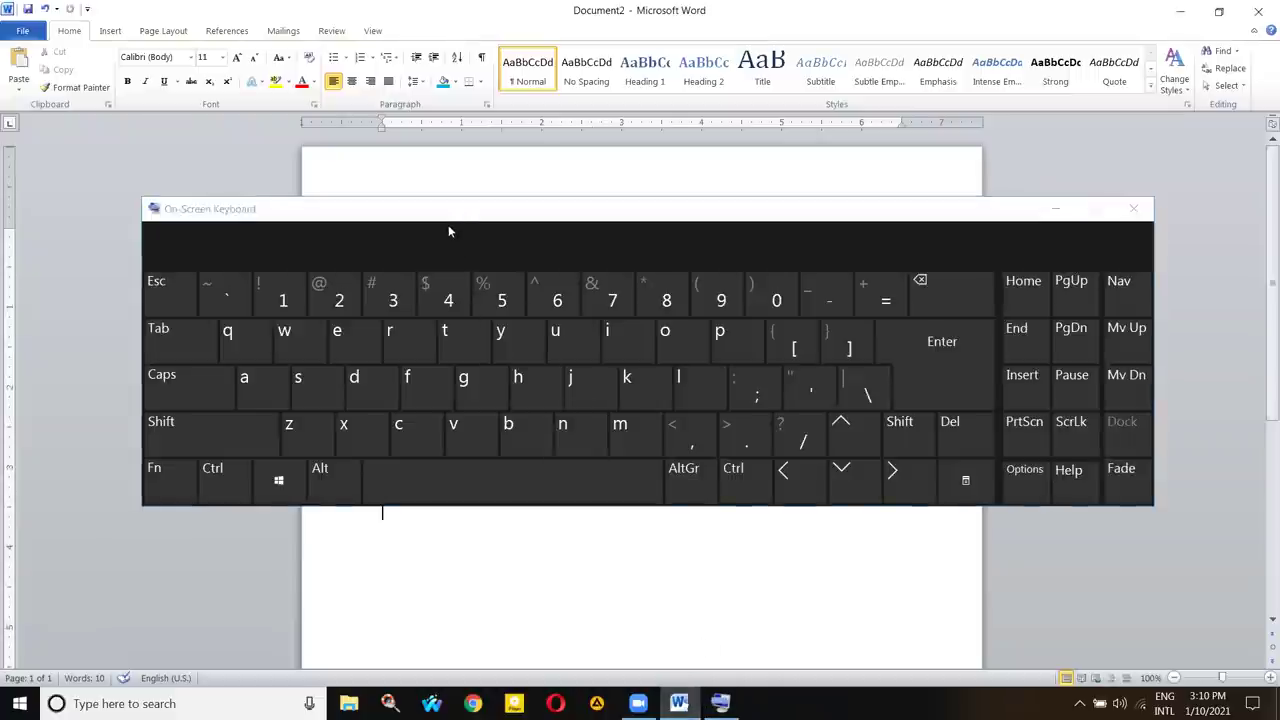
drag(446, 229, 443, 509)
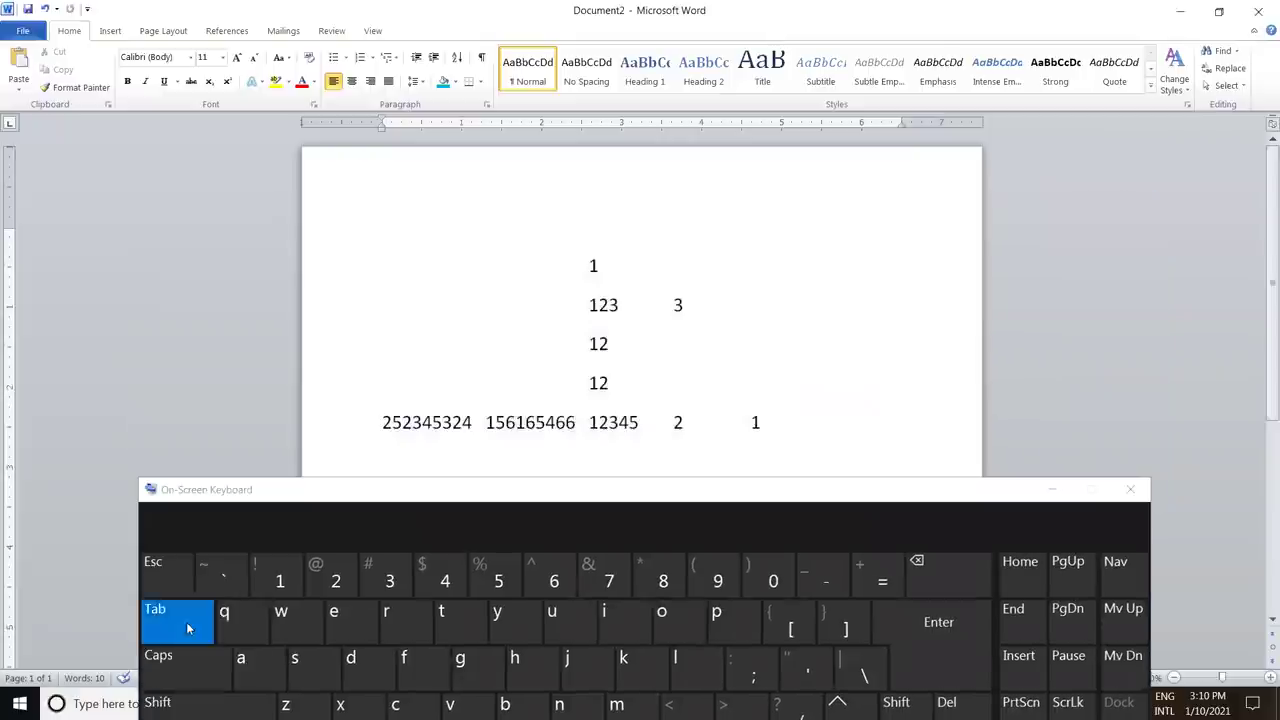
scroll(474, 365, down, 2)
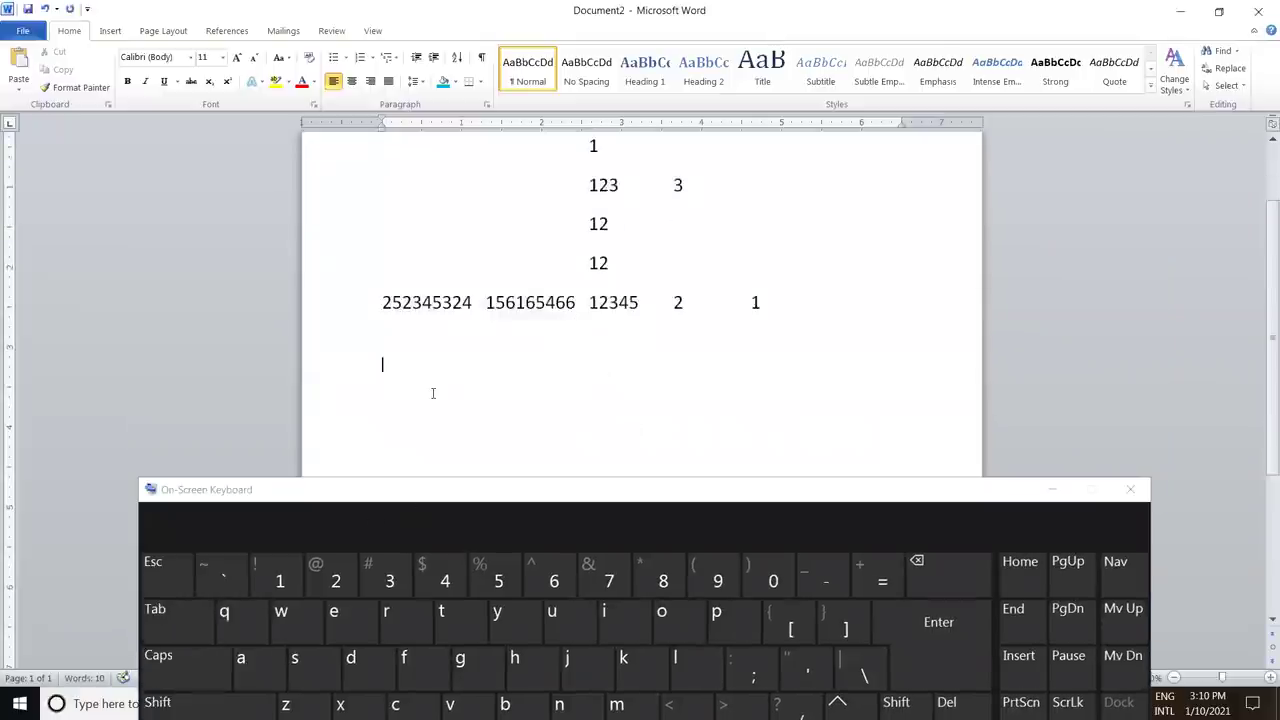
click(383, 363)
text(fgsdf)
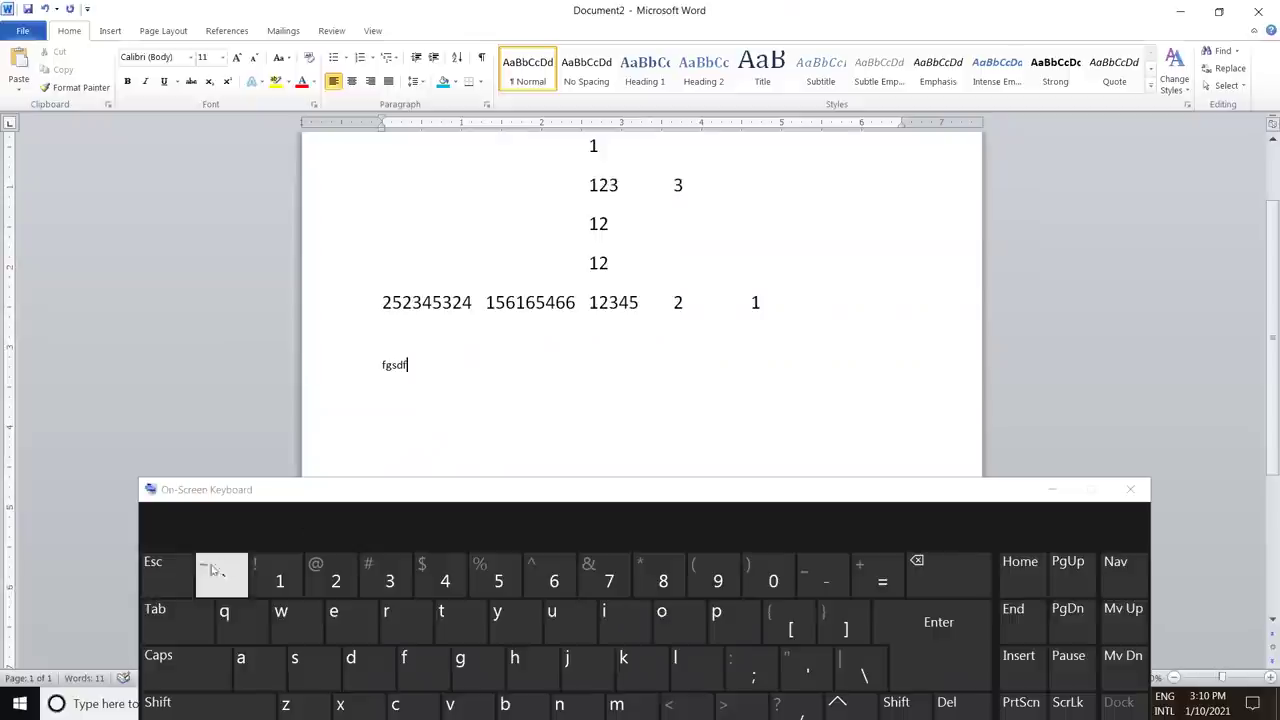
click(187, 618)
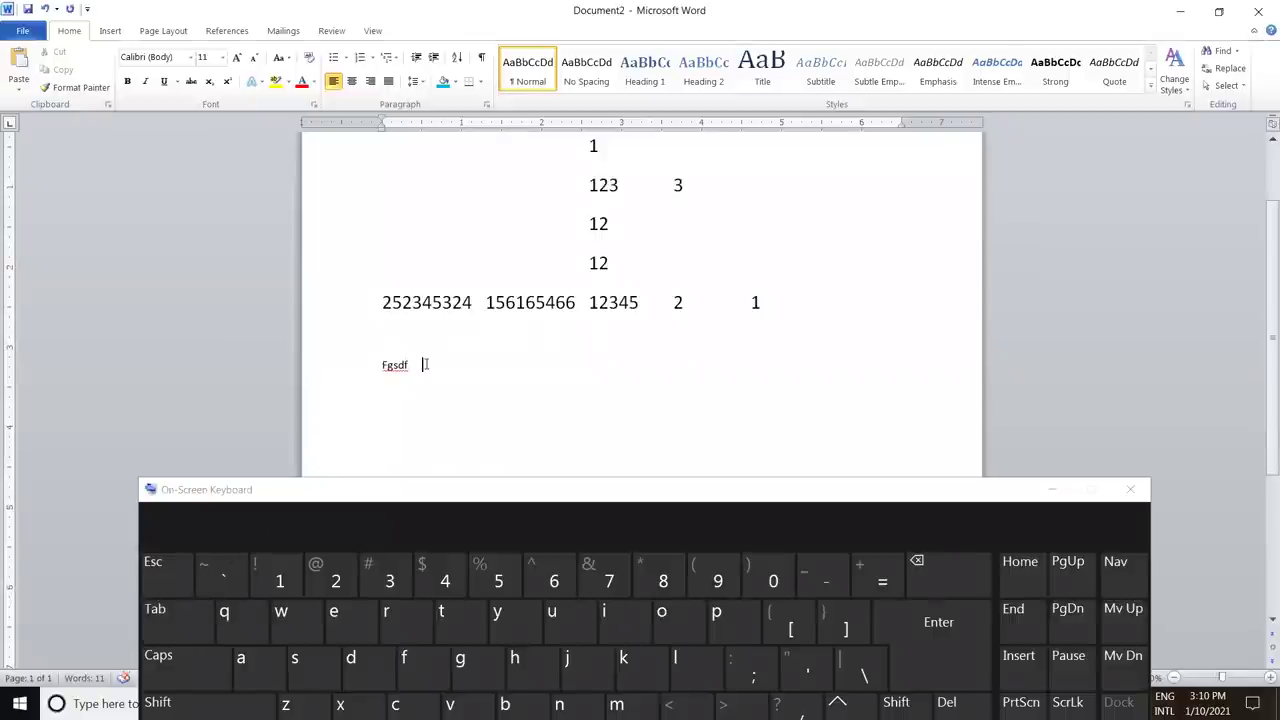
click(441, 618)
click(404, 660)
click(460, 660)
click(513, 657)
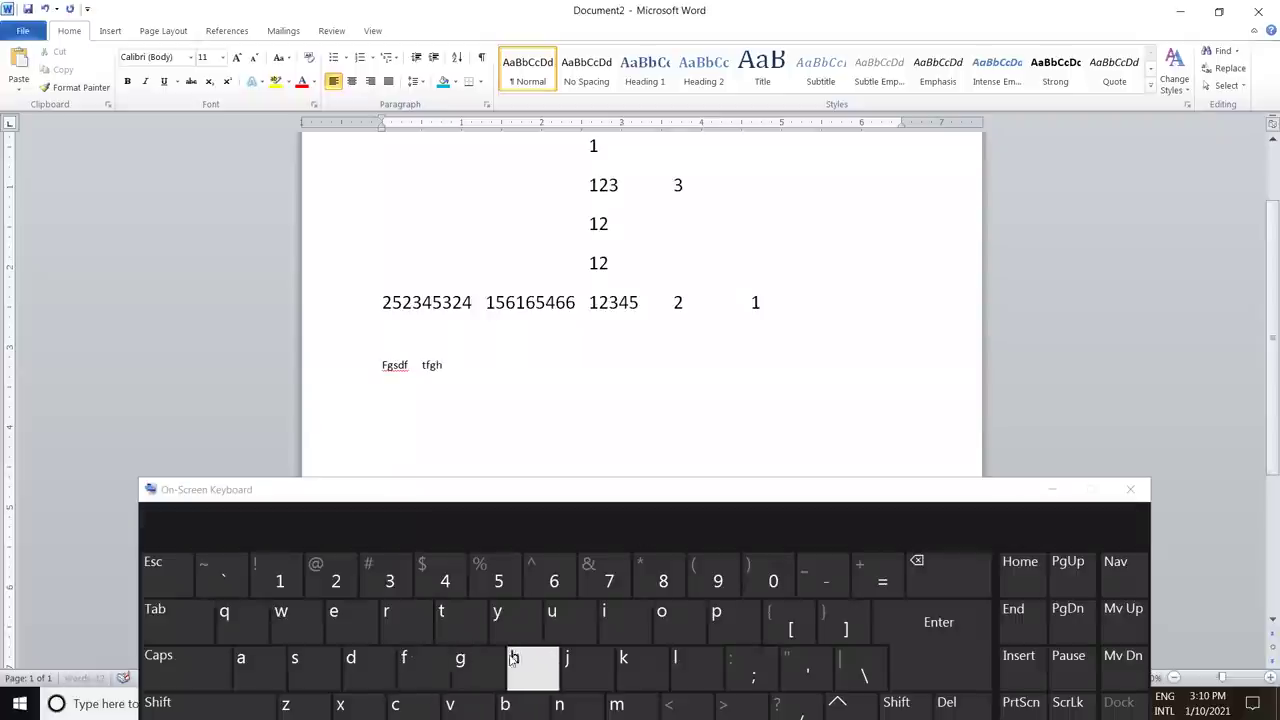
click(187, 618)
click(513, 660)
click(441, 618)
click(513, 660)
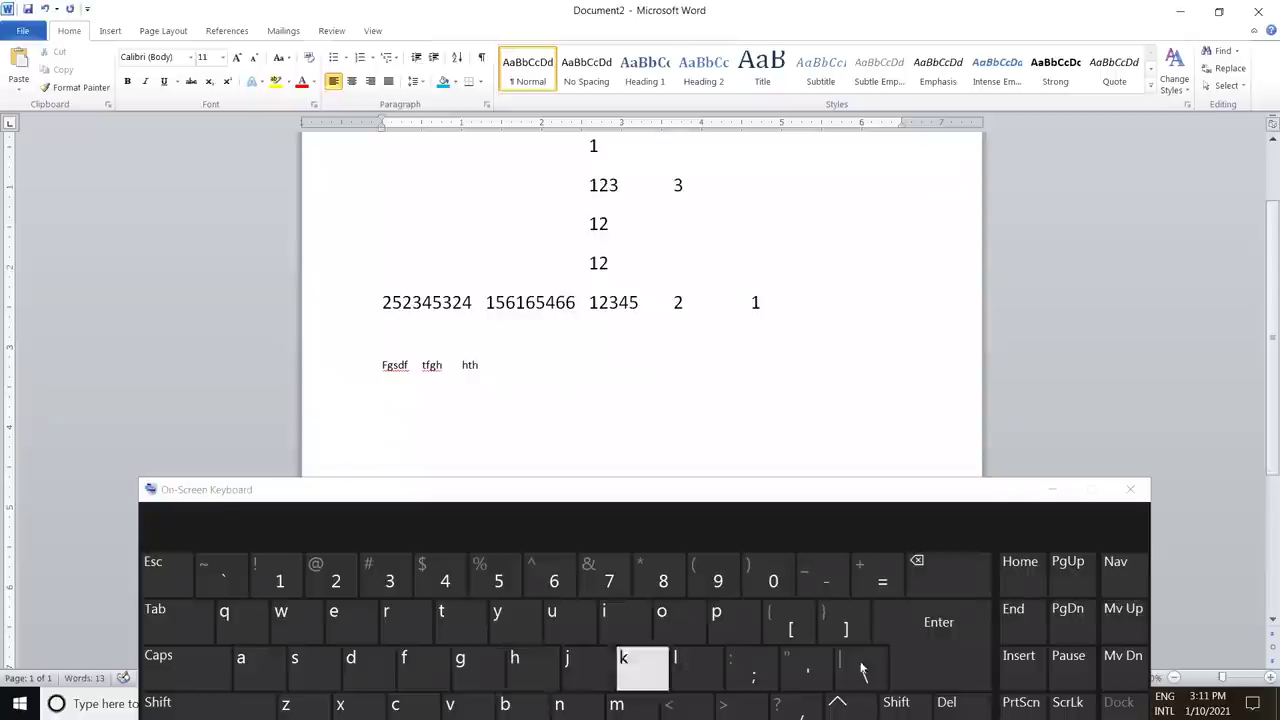
- On a new line, type 'Efe', 'sad', 'trr' separated by tabs
click(963, 630)
click(334, 618)
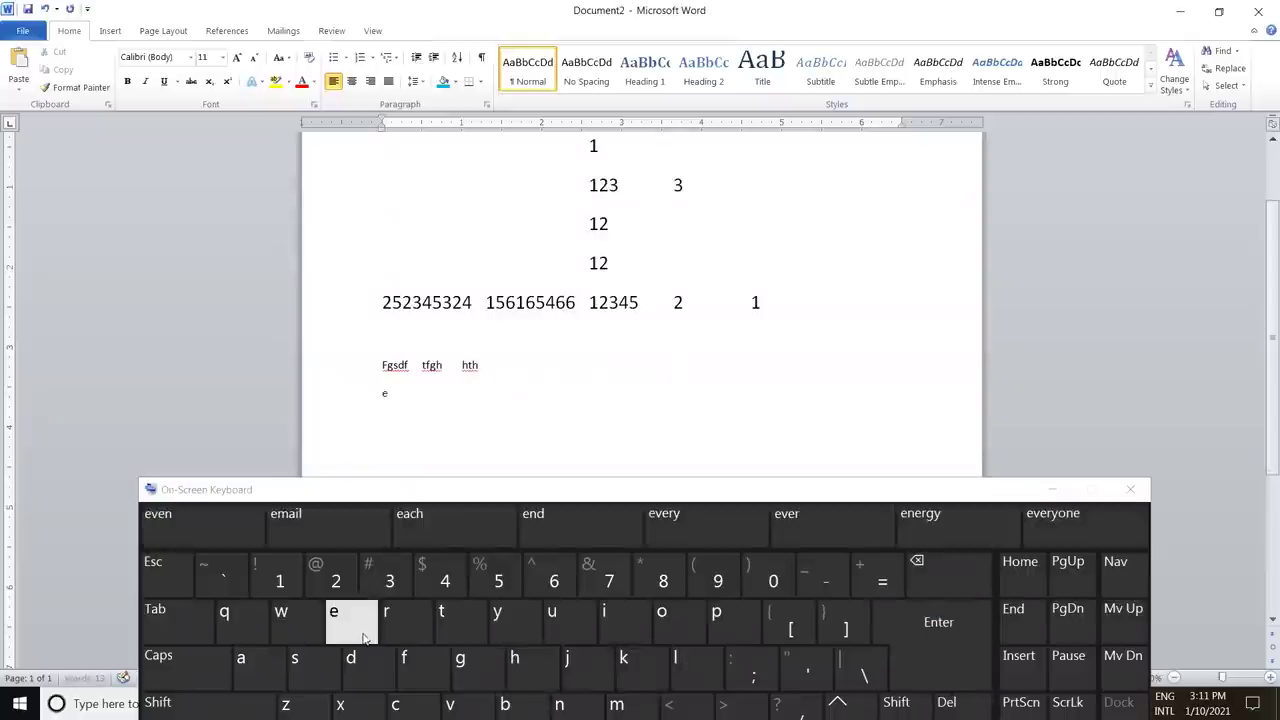
click(416, 655)
click(334, 618)
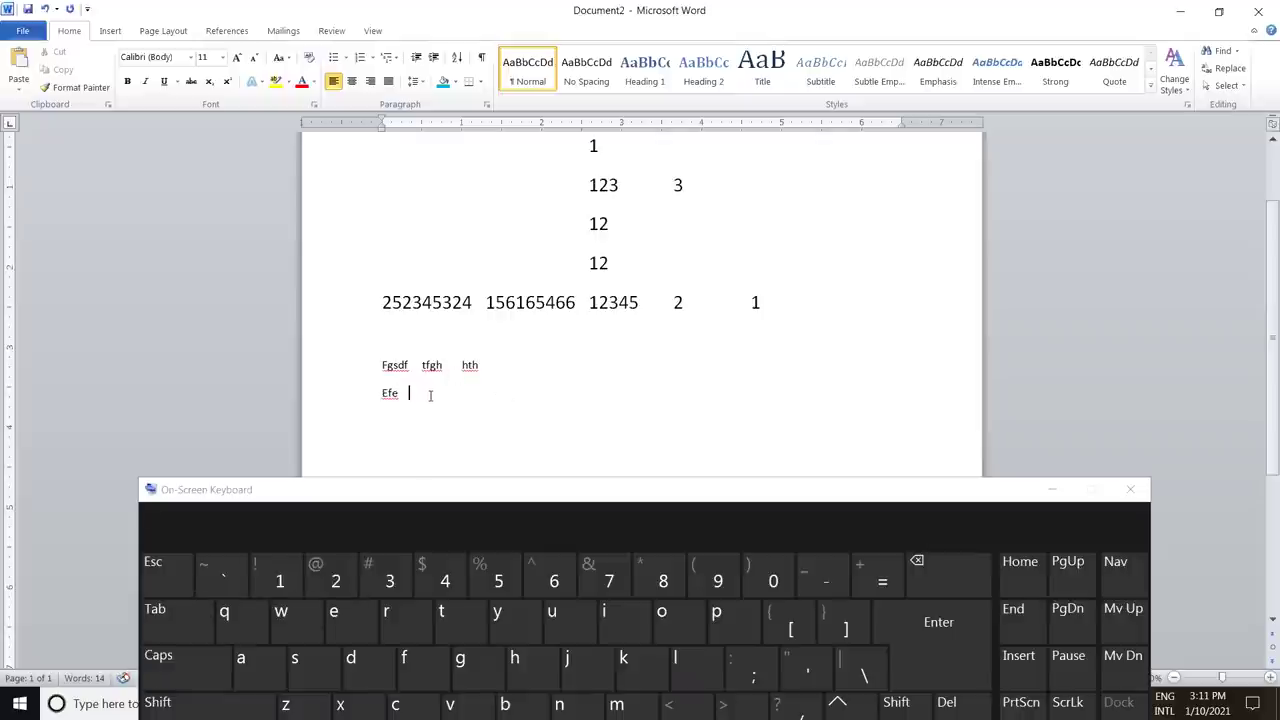
text(sad)
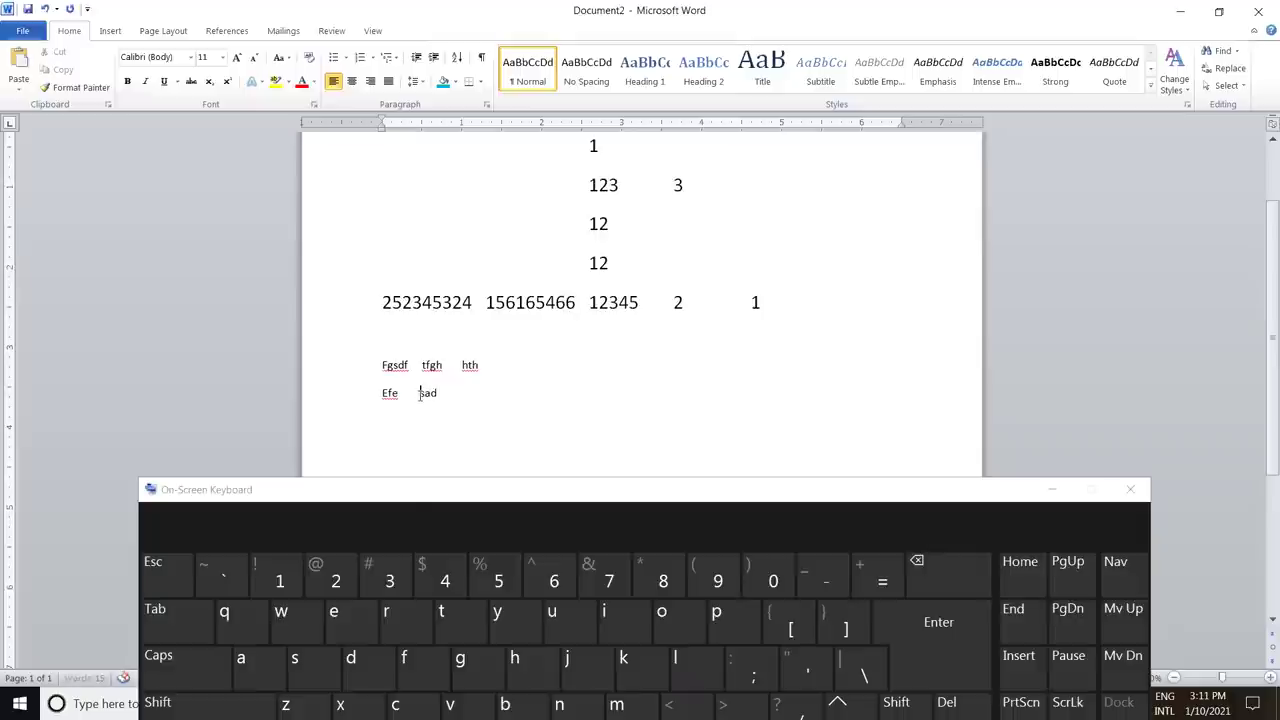
key(Tab)
click(443, 614)
click(392, 614)
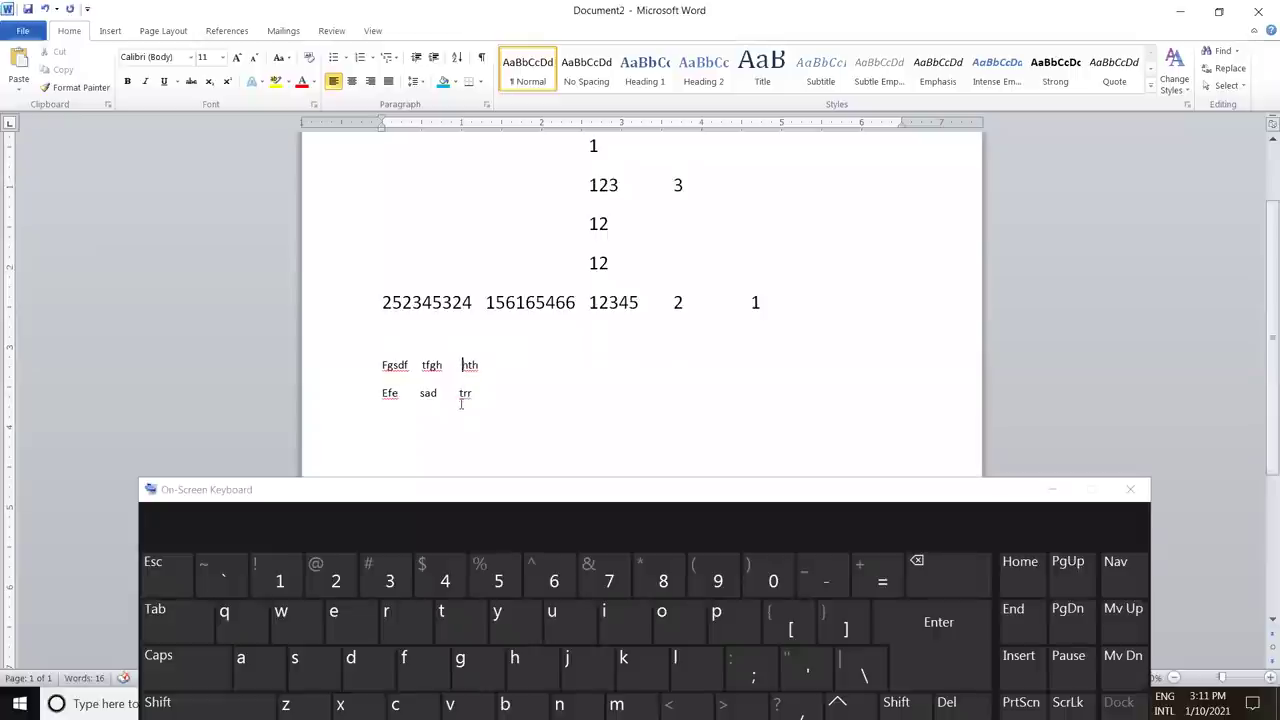
- Select both lines of words and grow their font three steps to size 16
drag(474, 398, 386, 365)
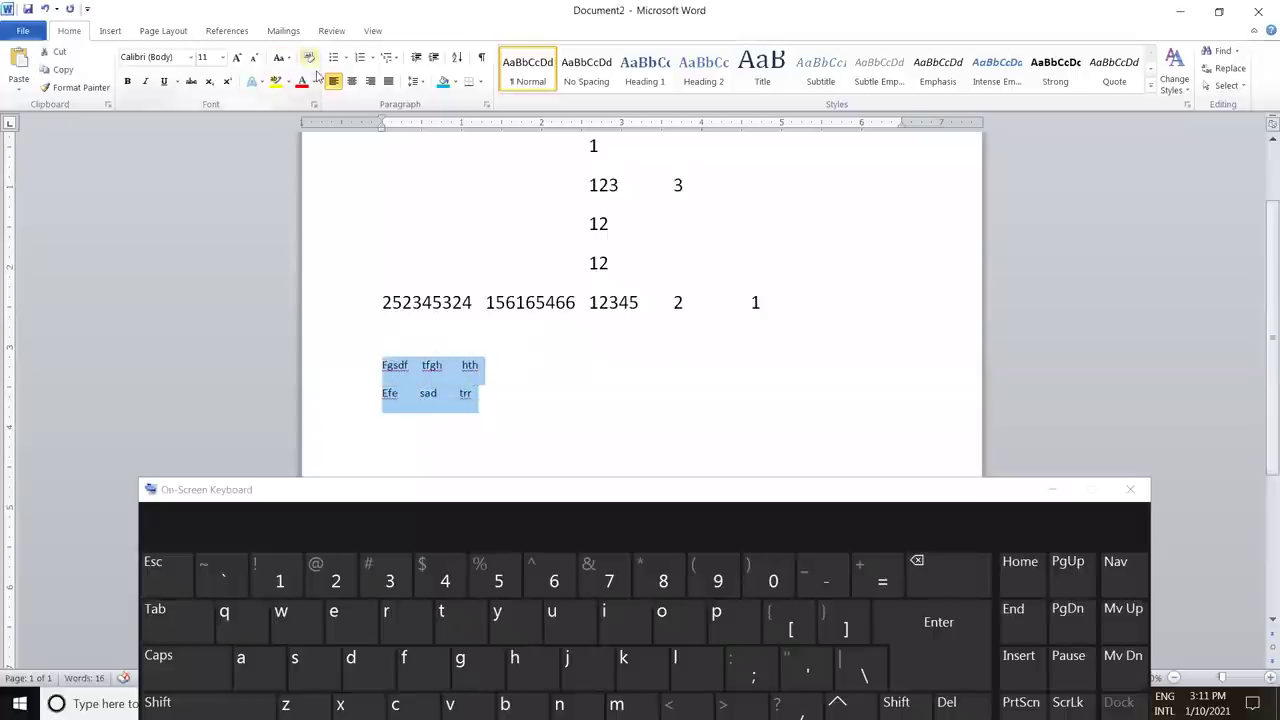
click(238, 57)
click(238, 57)
click(238, 57)
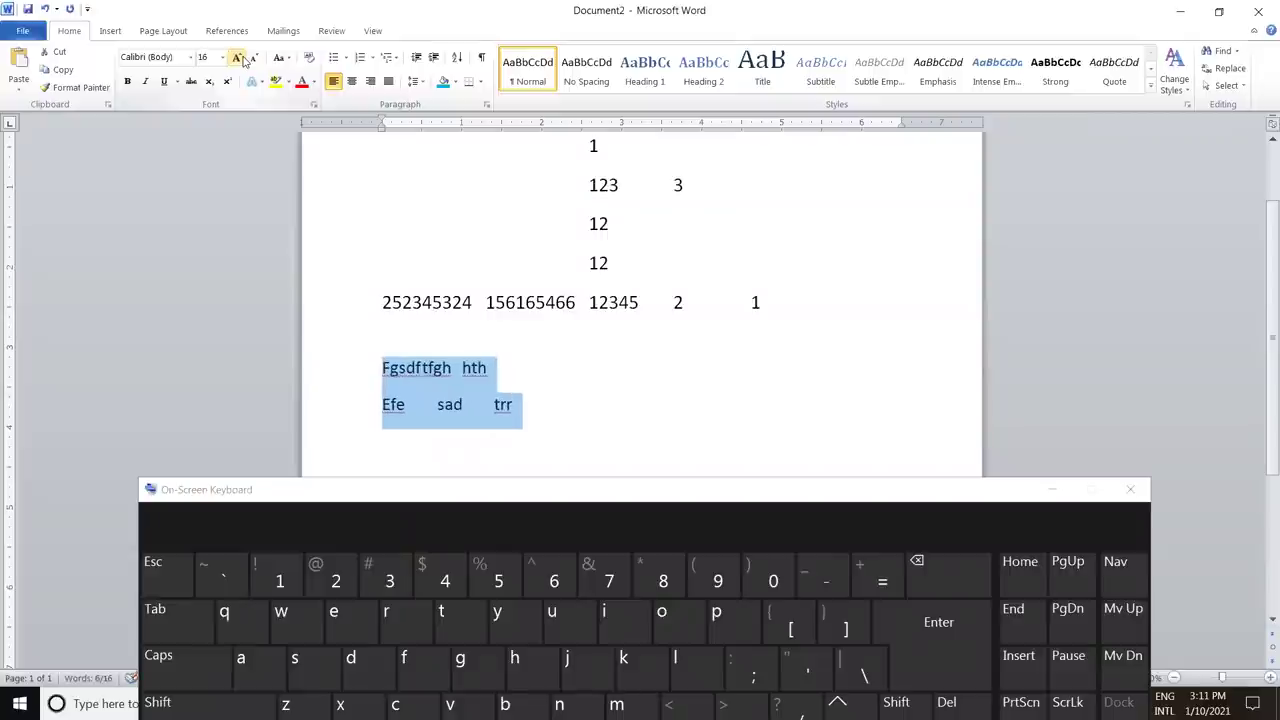
- Separate Fgsdft and fgh on the first line with a tab
click(462, 370)
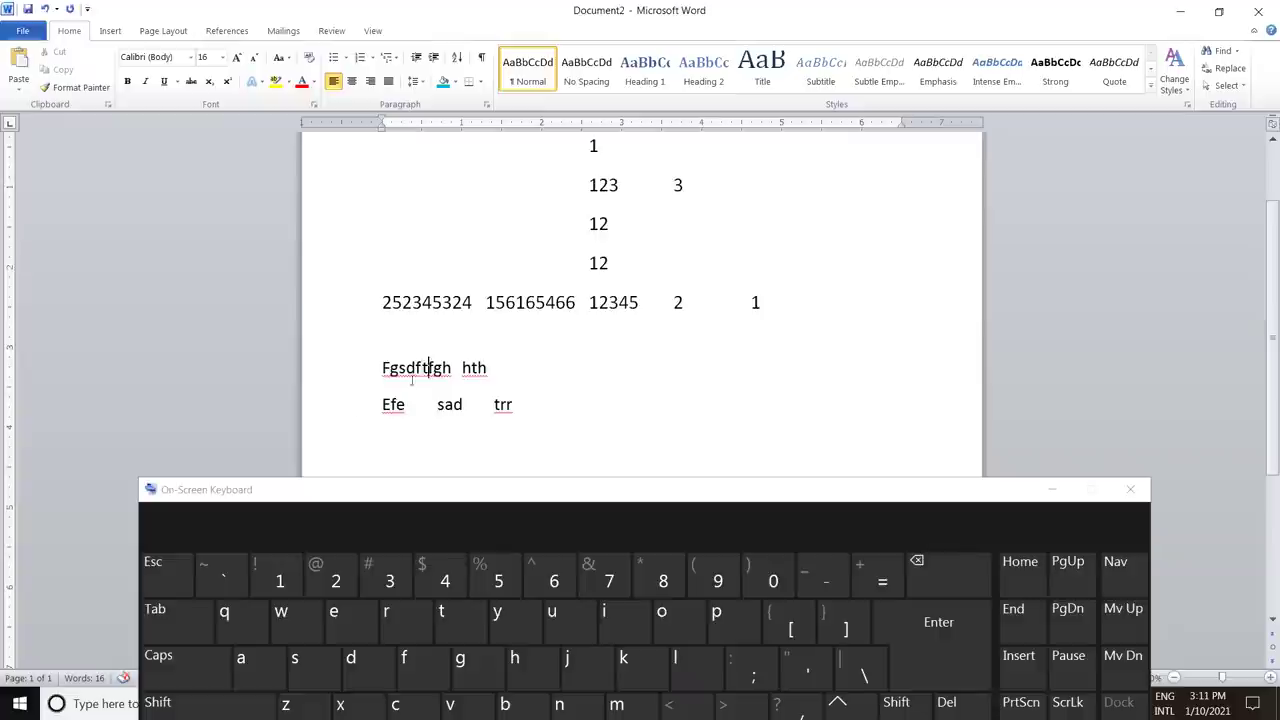
key(Tab)
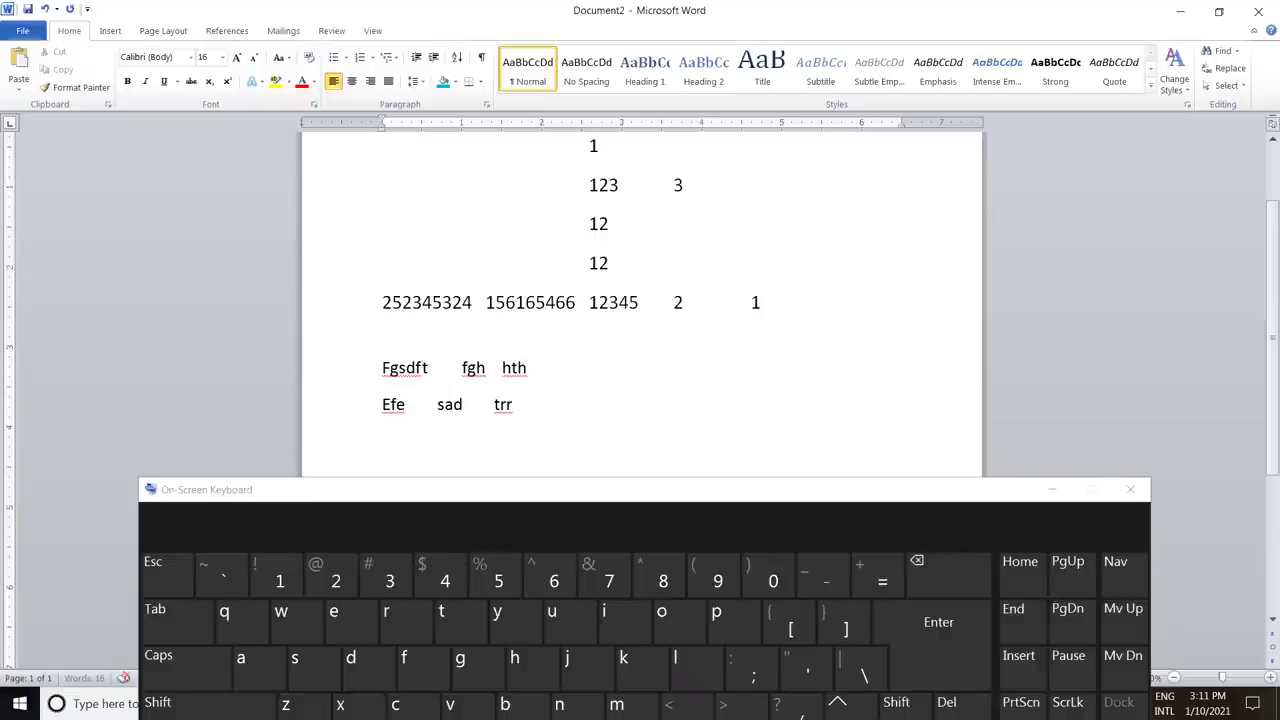
drag(486, 370, 503, 372)
click(505, 372)
- Remove the gap in the second line and tab Efe, sad and trr apart under the first line
drag(405, 405, 461, 405)
key(Delete)
key(Delete)
click(406, 404)
key(Tab)
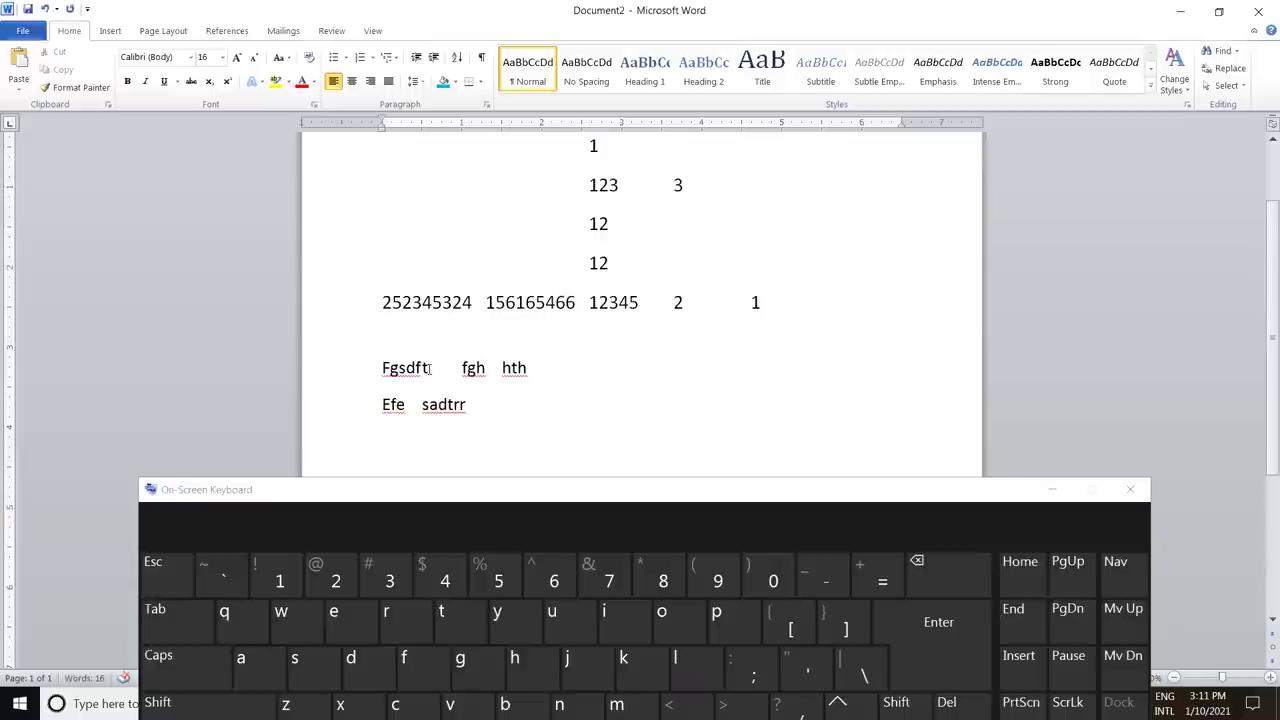
key(Tab)
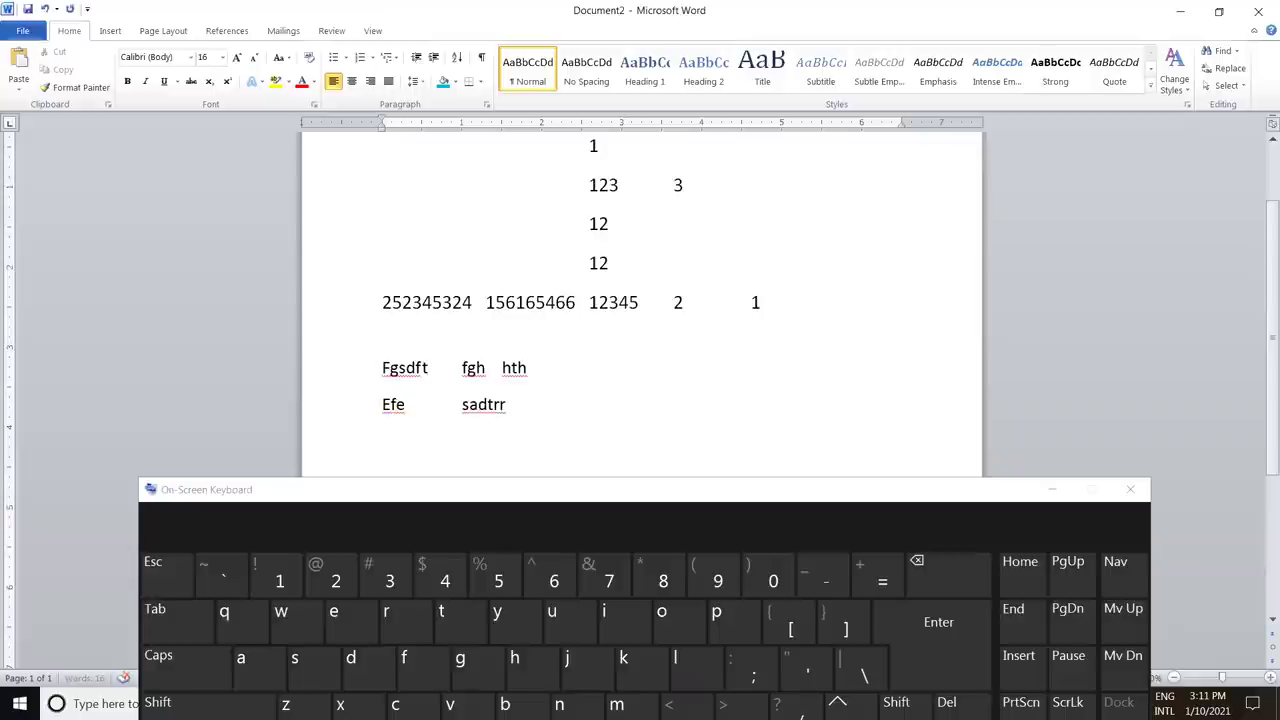
click(487, 404)
key(Tab)
- Tab hth and trr further right so they share the third column
click(502, 367)
key(Tab)
key(Tab)
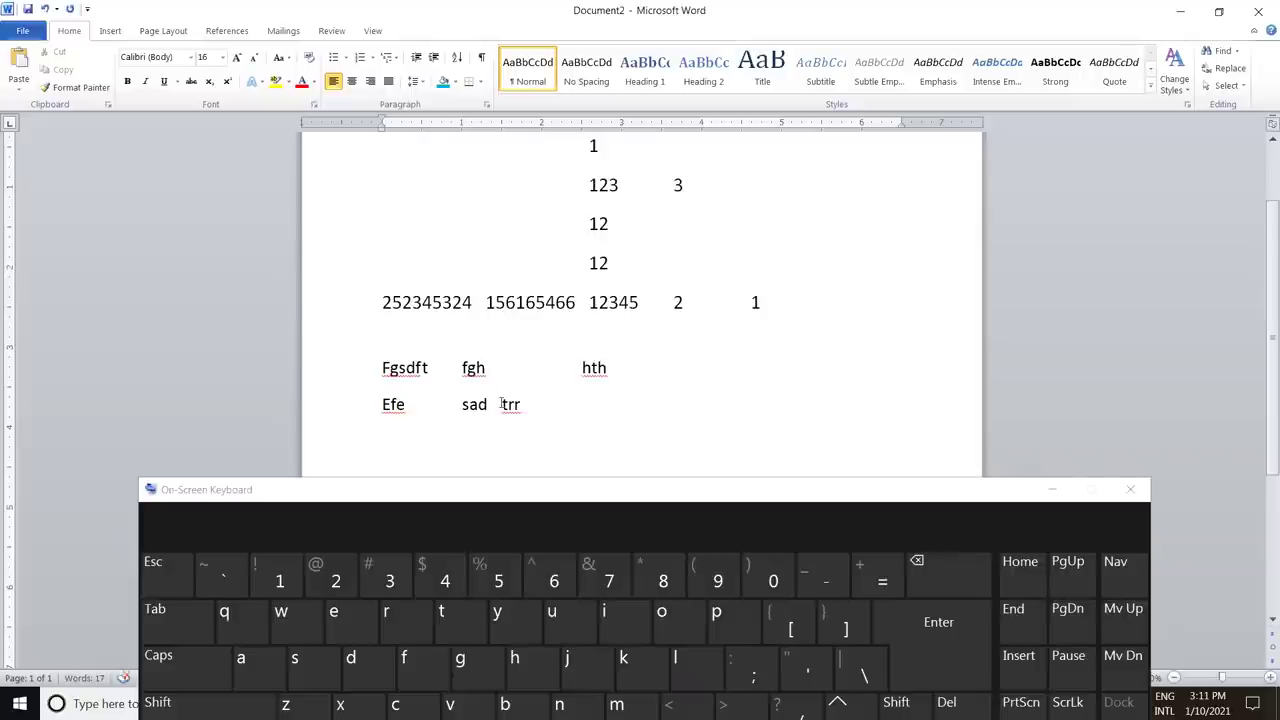
click(503, 404)
key(Tab)
key(Tab)
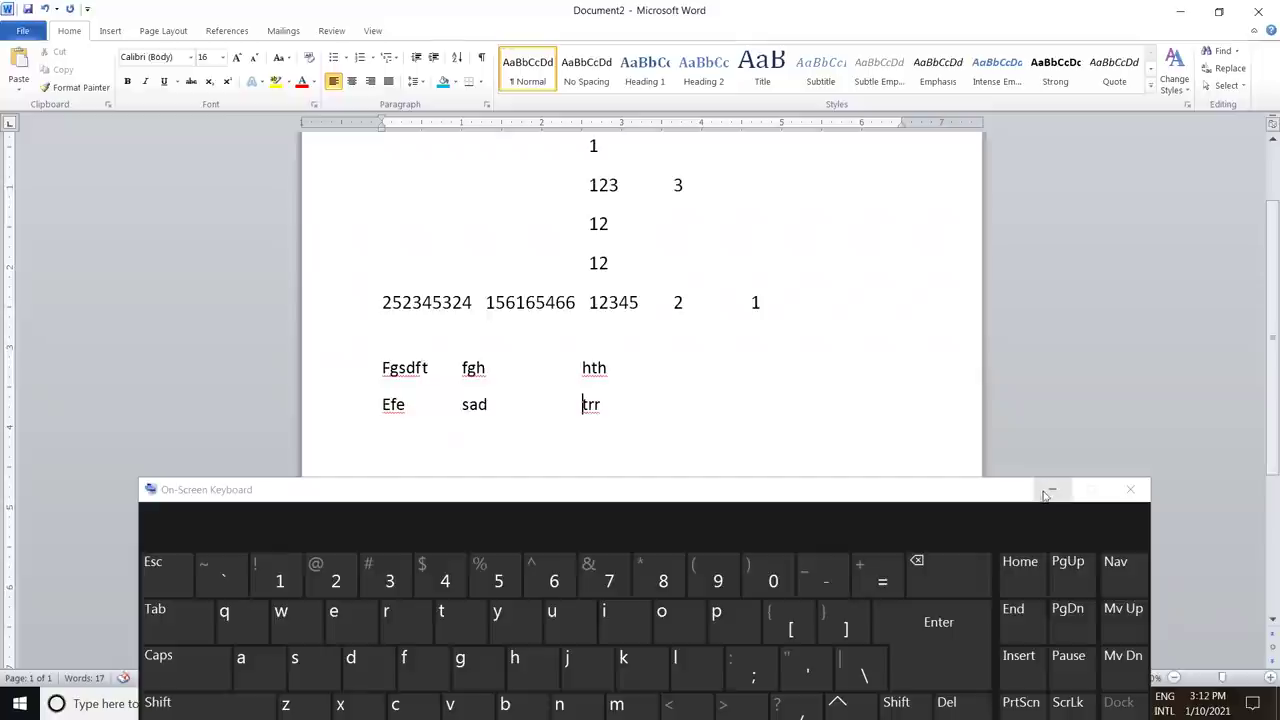
- Hide the on-screen keyboard and undo the tab edits three times, leaving only the number table
click(1049, 490)
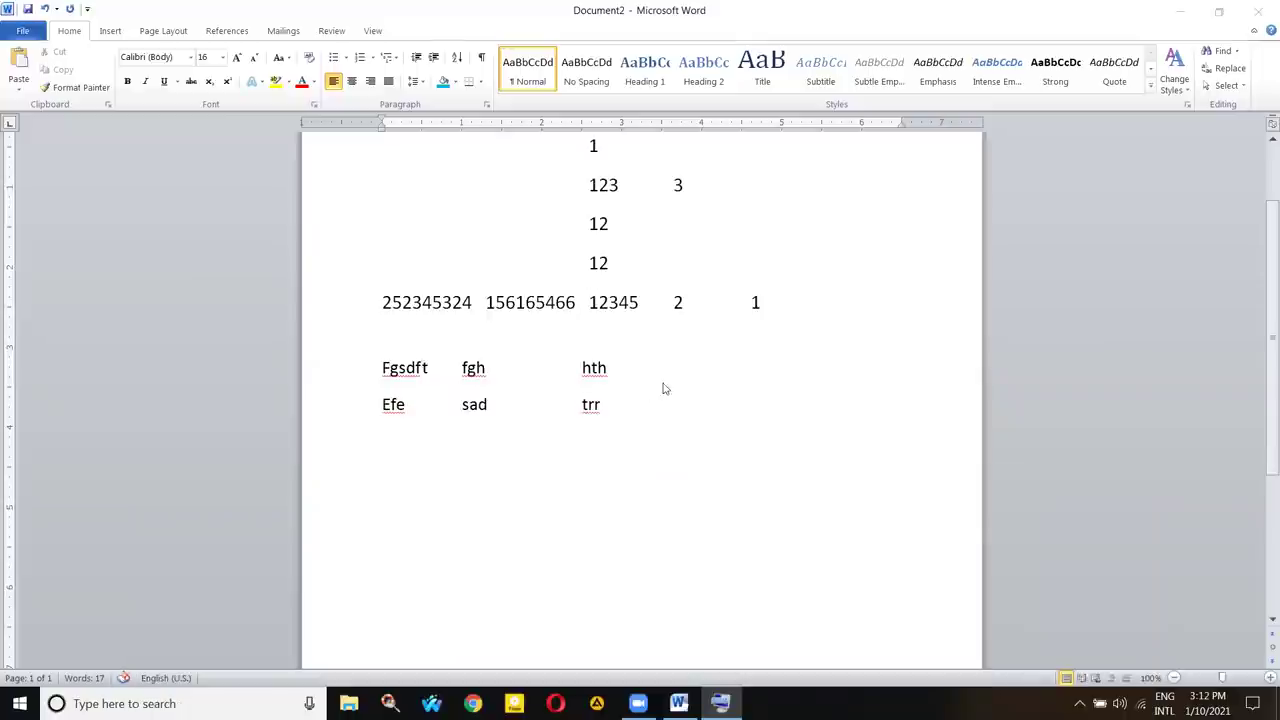
key(ctrl+z)
key(ctrl+z)
key(ctrl+z)
key(ctrl+z)
key(ctrl+z)
key(ctrl+z)
key(ctrl+z)
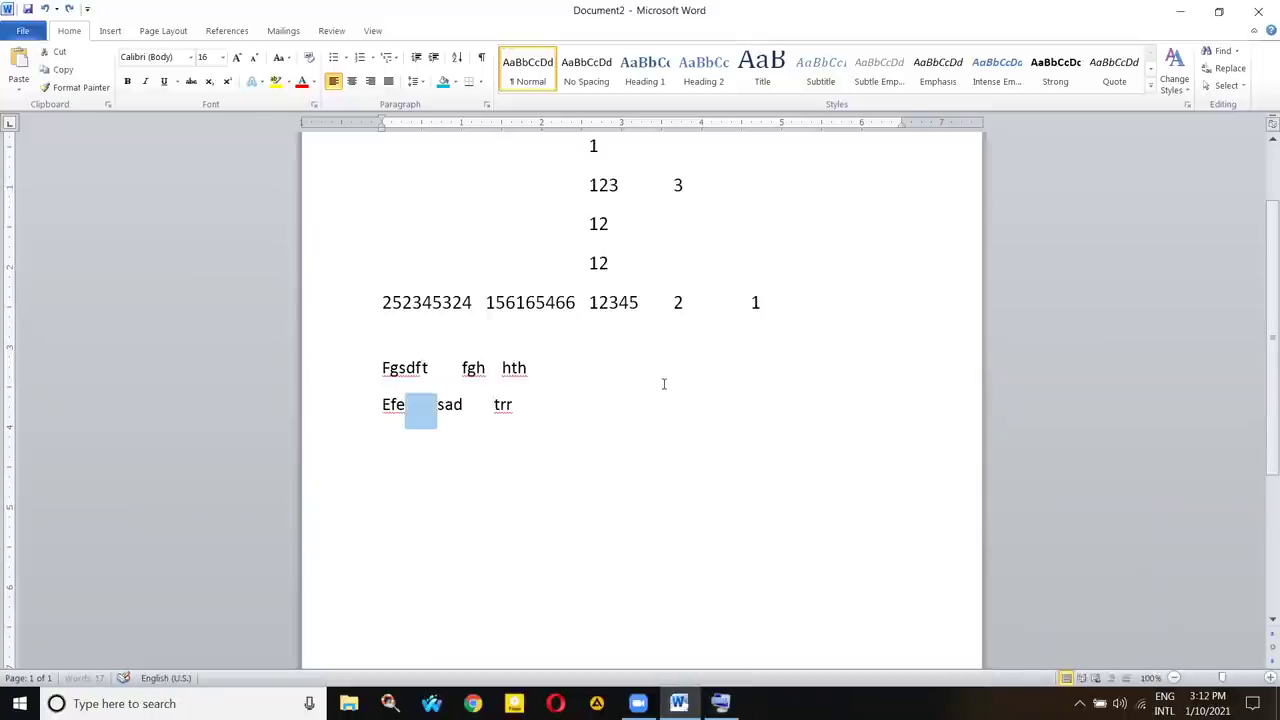
key(ctrl+z)
key(ctrl+z)
key(ctrl+z)
key(ctrl+z)
key(ctrl+z)
key(ctrl+z)
key(ctrl+z)
key(ctrl+z)
key(ctrl+z)
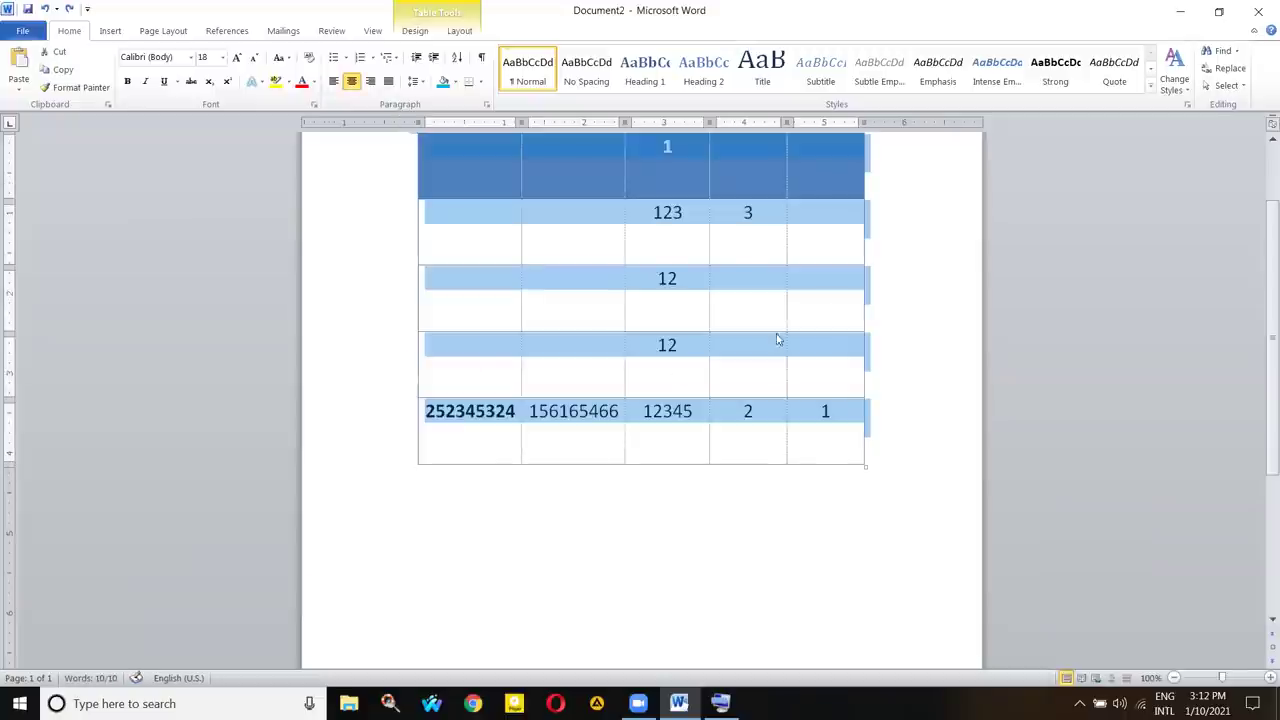
key(ctrl+z)
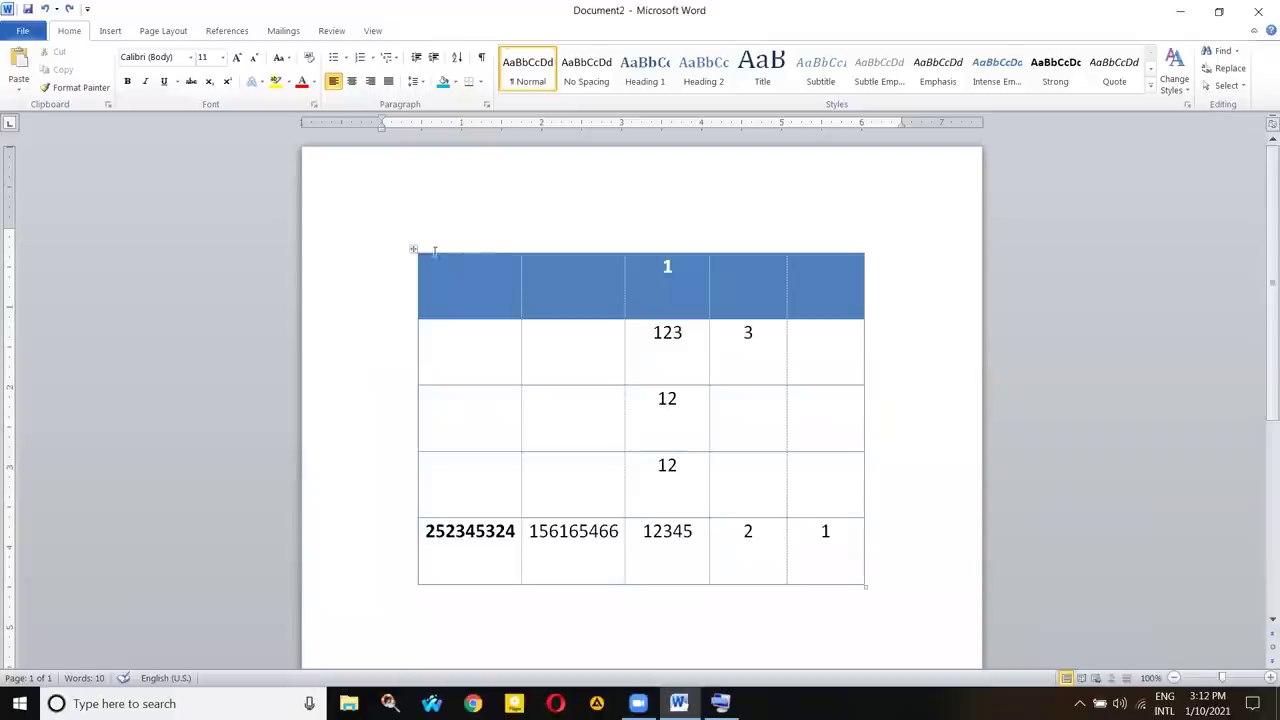
- Select the table and bring up the Formula dialog from Table Tools Layout
click(410, 249)
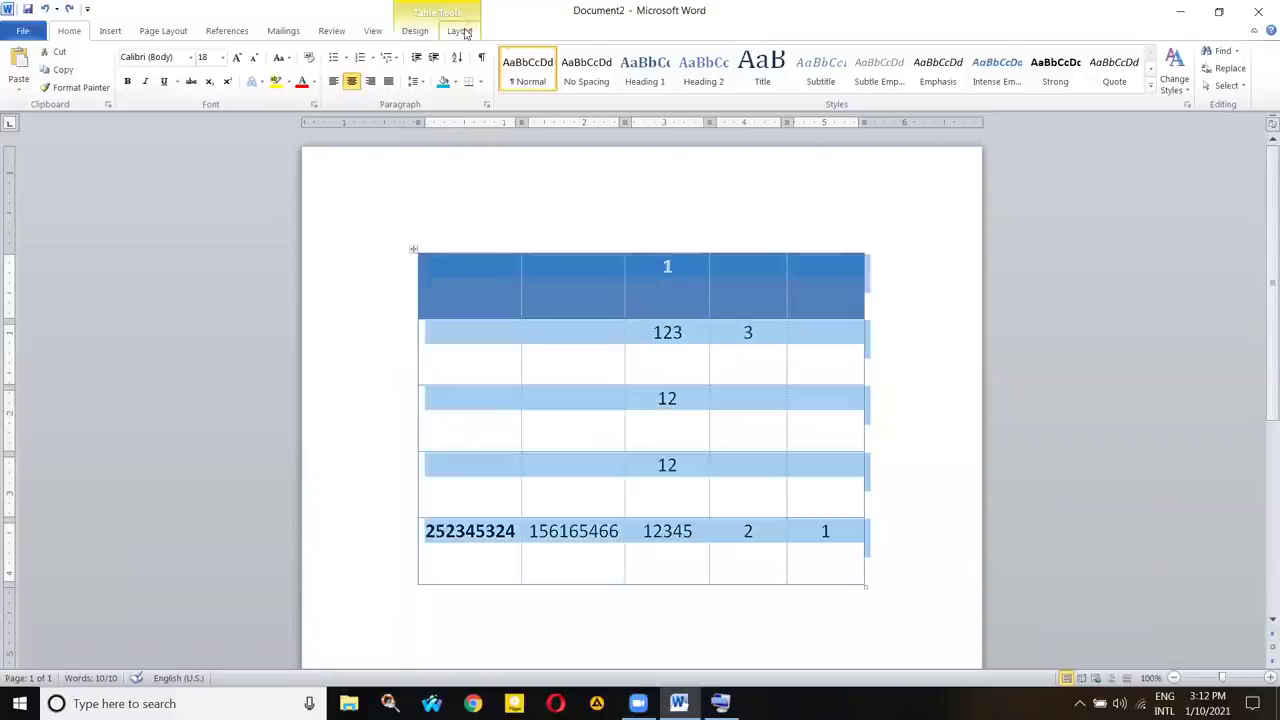
click(459, 31)
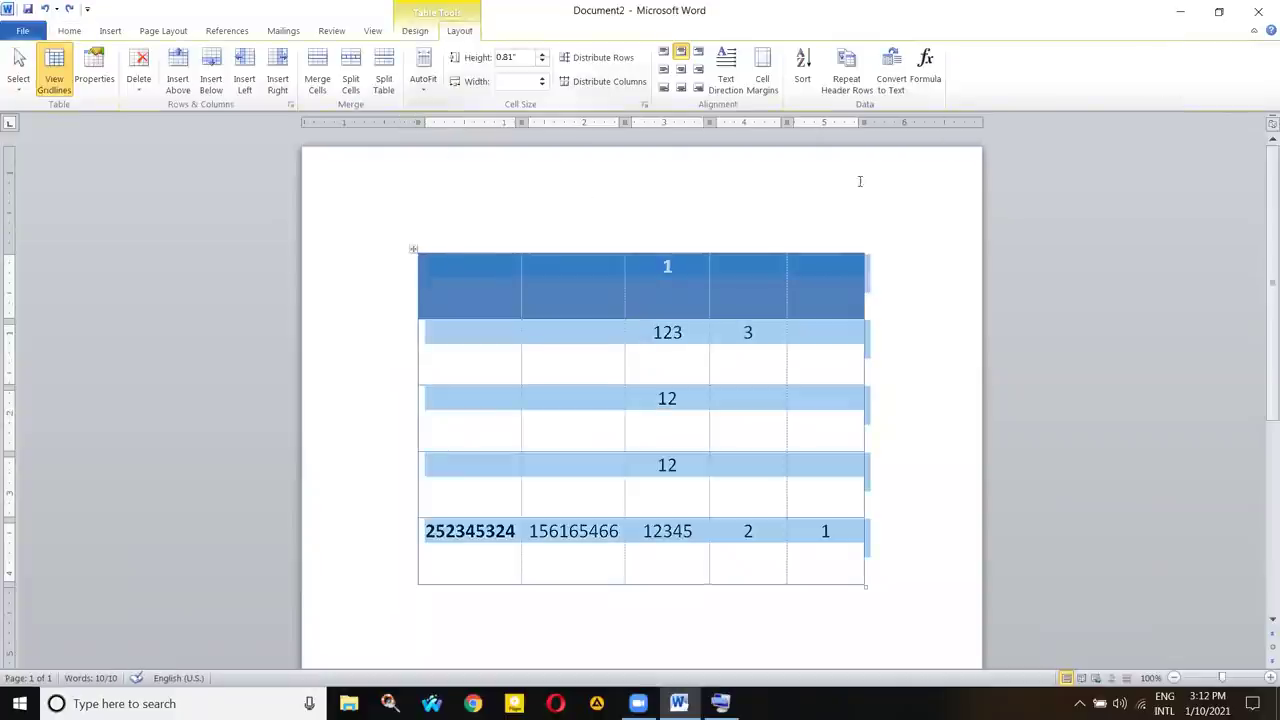
click(925, 70)
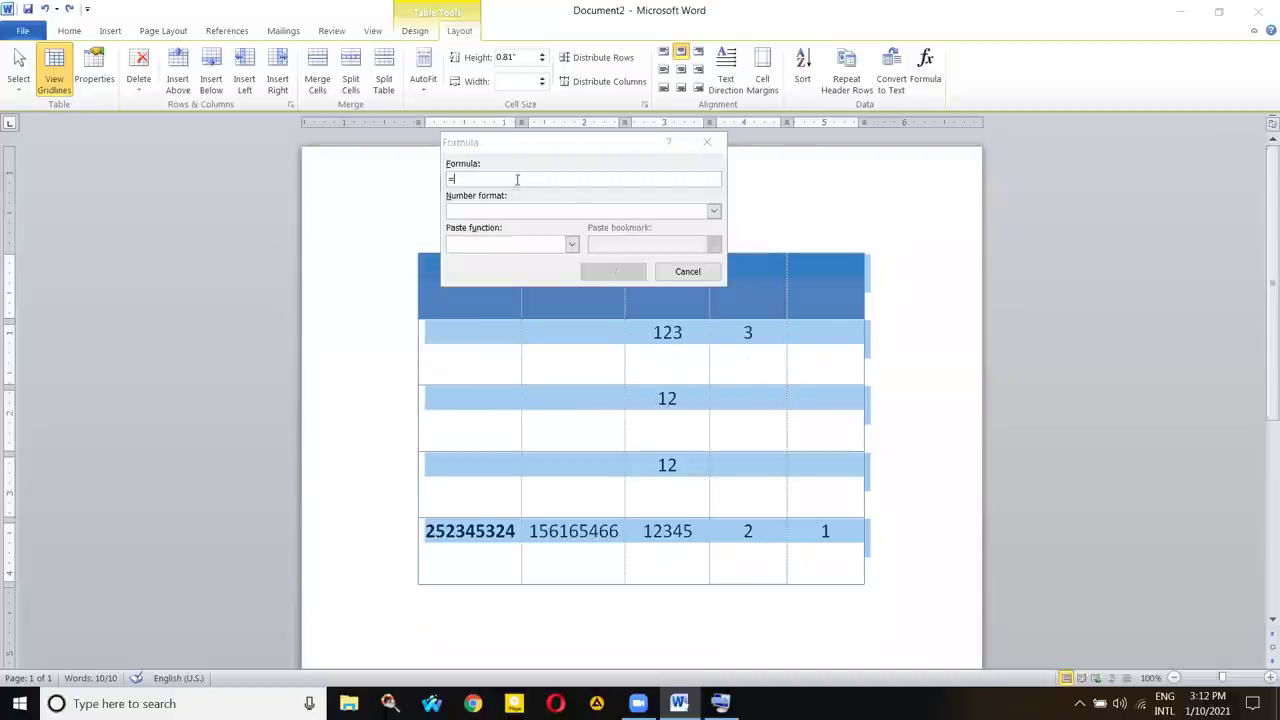
- Insert =SUM(c2:c4) into the 123 cell, giving 147, then undo it
click(705, 143)
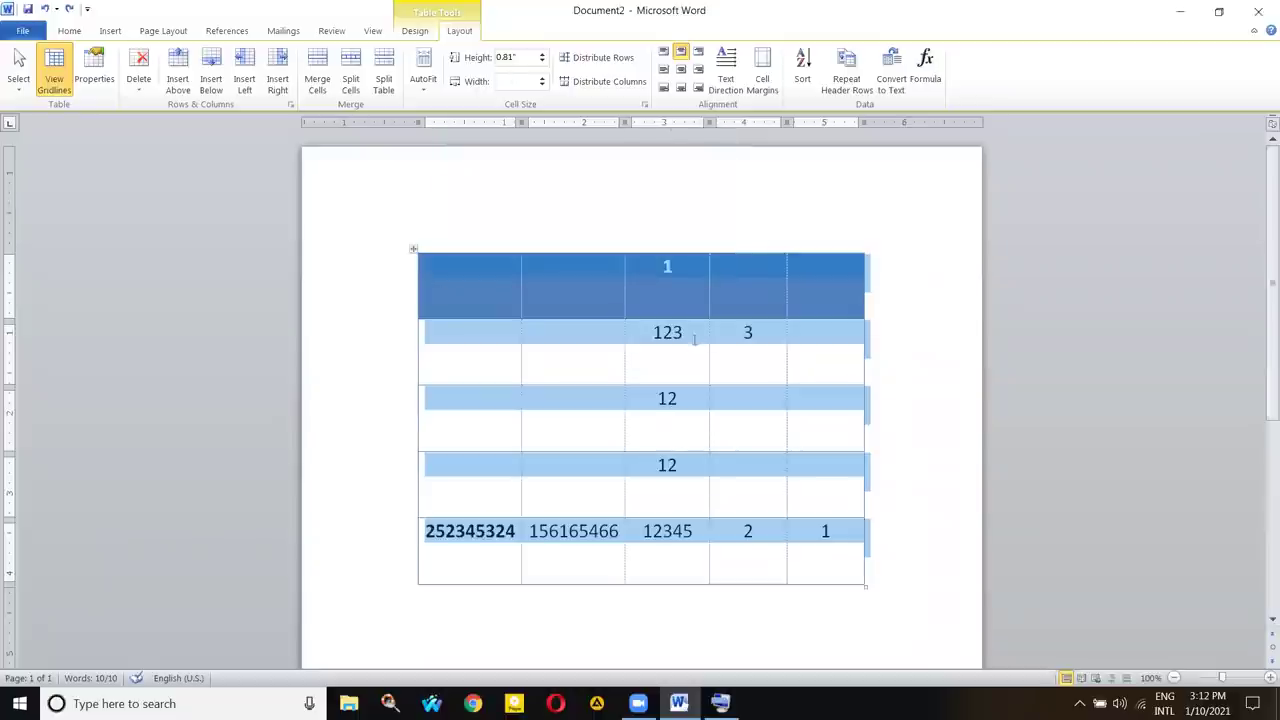
click(662, 340)
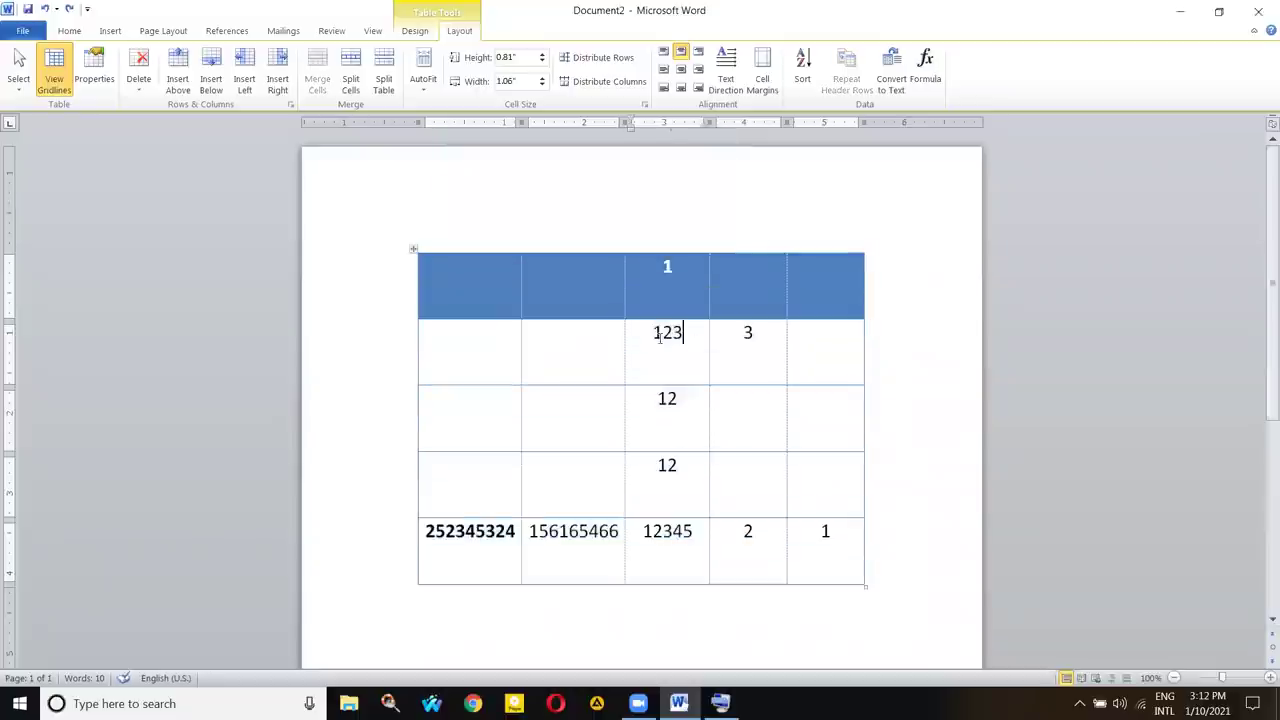
click(925, 68)
drag(507, 150, 258, 184)
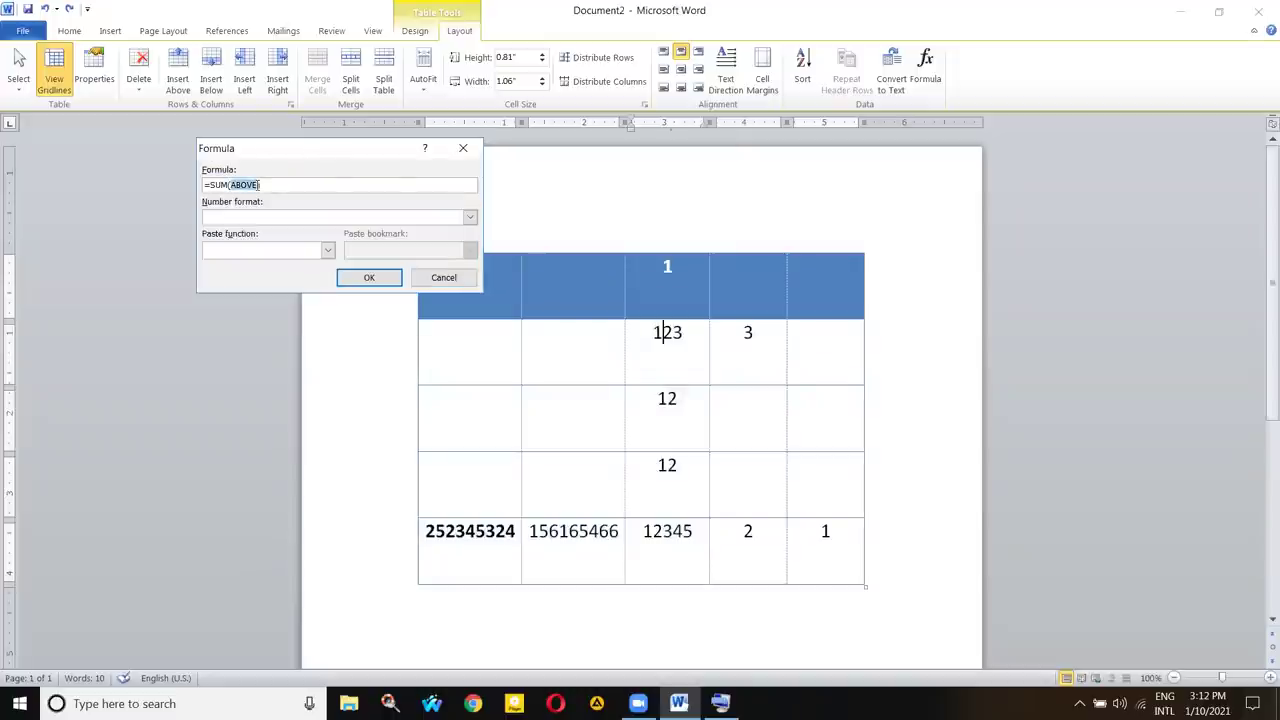
text(d)
text(4)
click(470, 217)
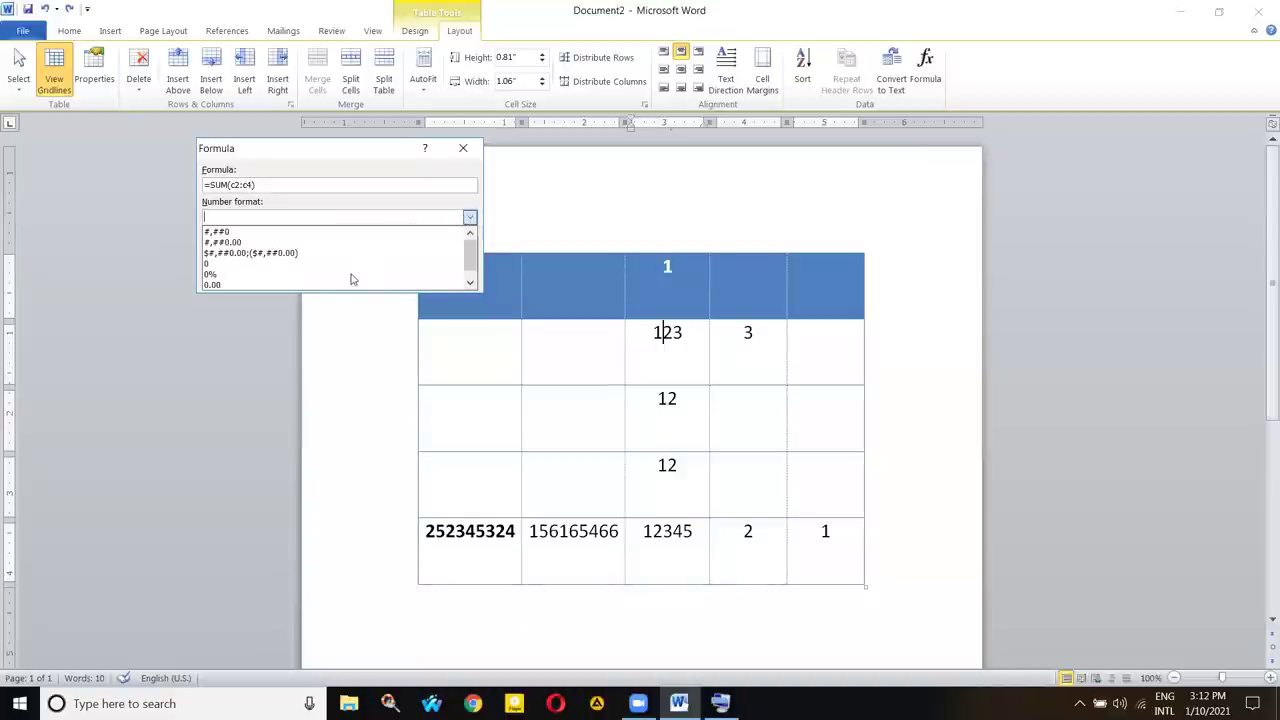
key(Return)
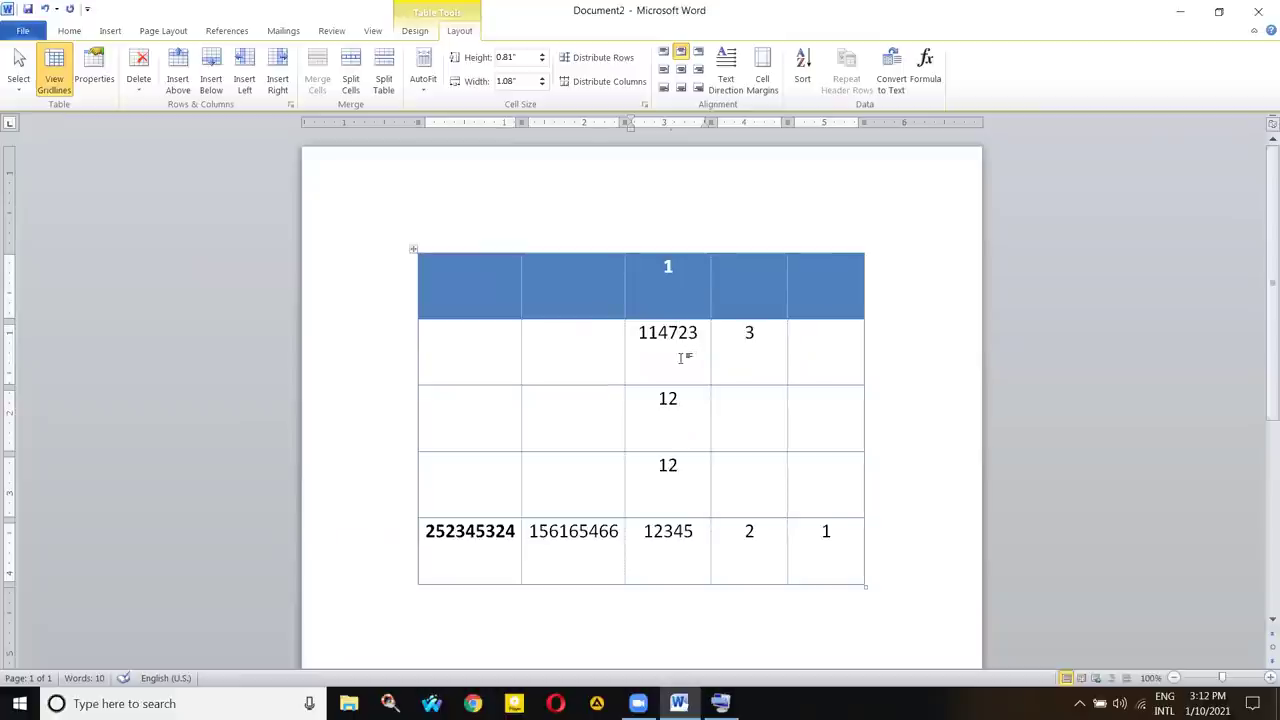
key(ctrl+z)
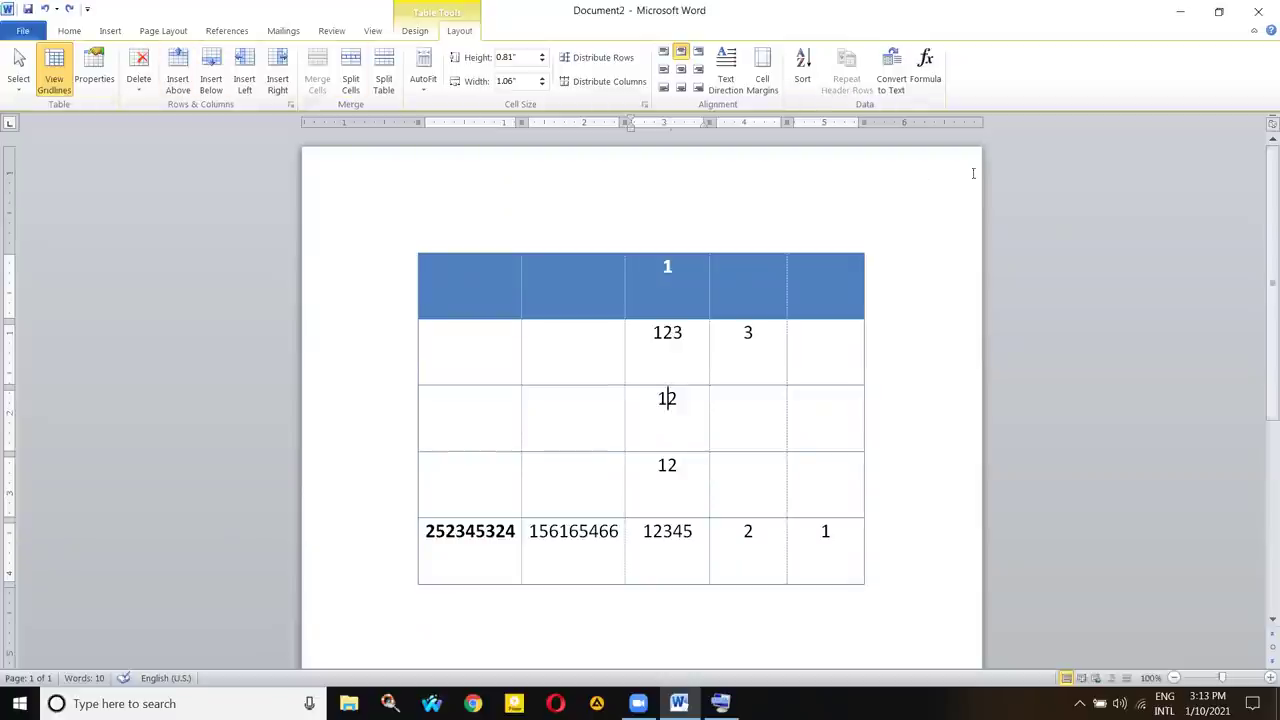
- Select the table and browse its Table Tools Design and Layout options
click(106, 32)
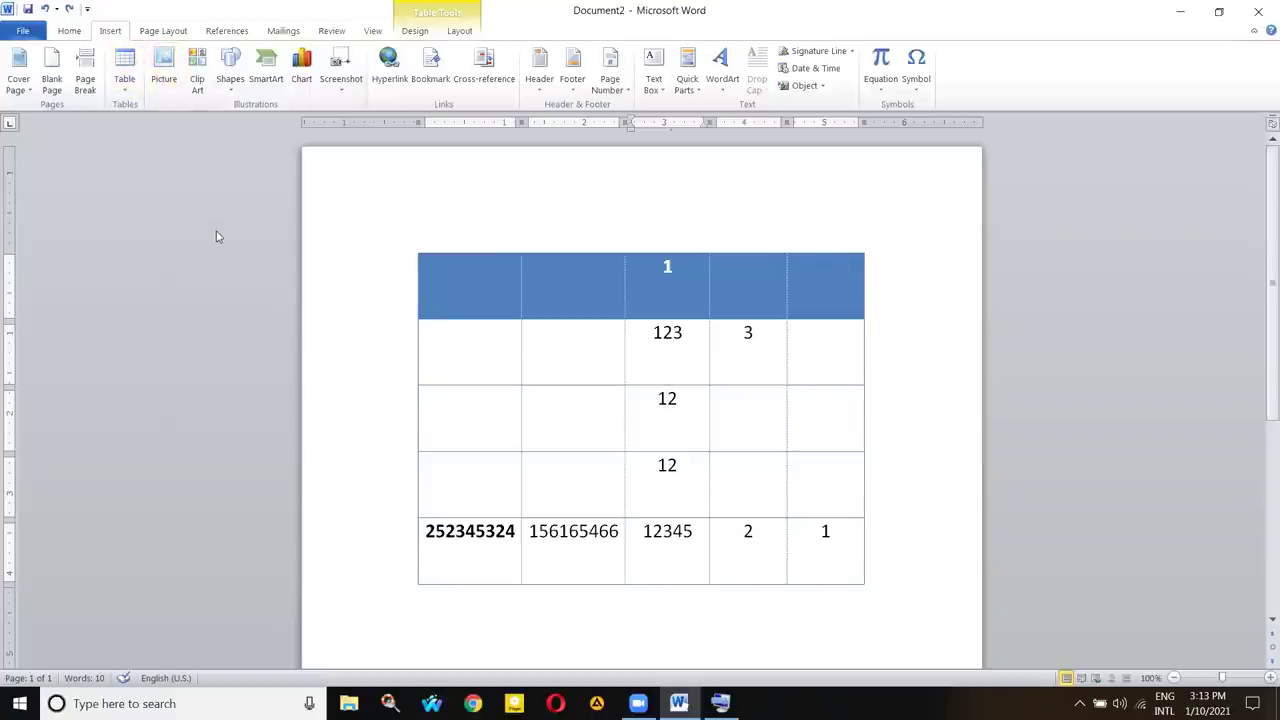
click(728, 252)
click(429, 229)
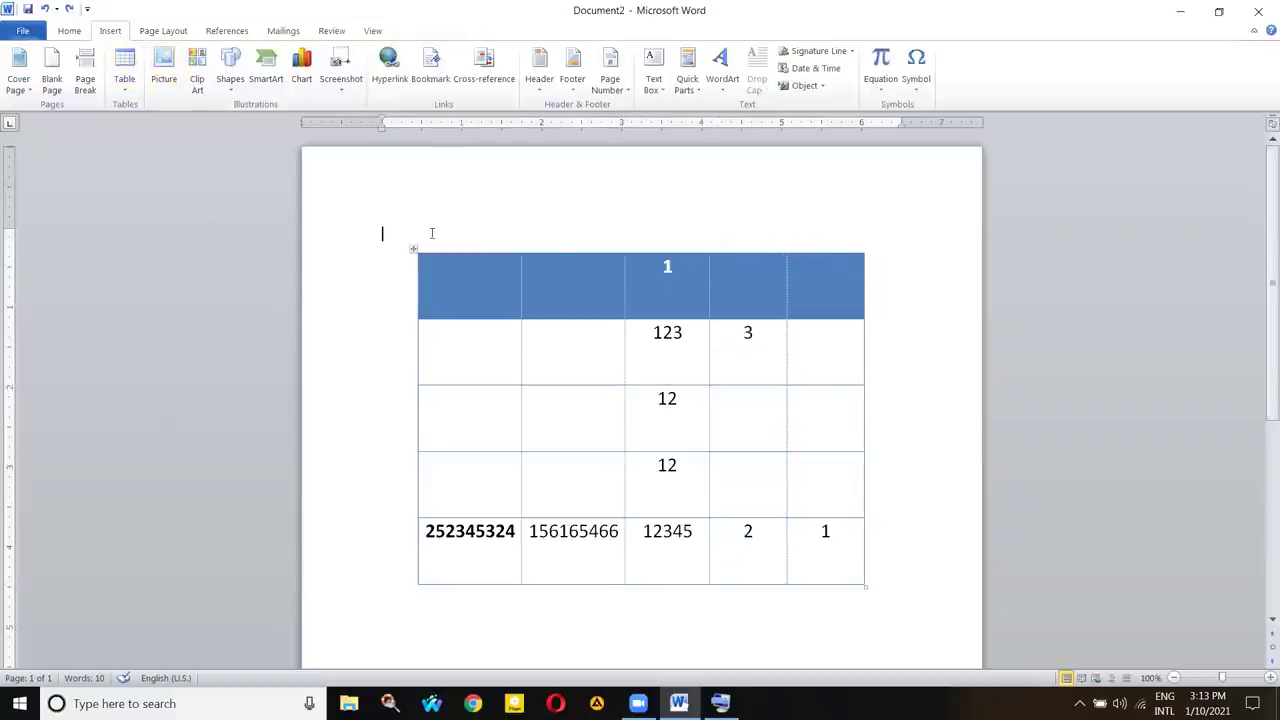
click(419, 250)
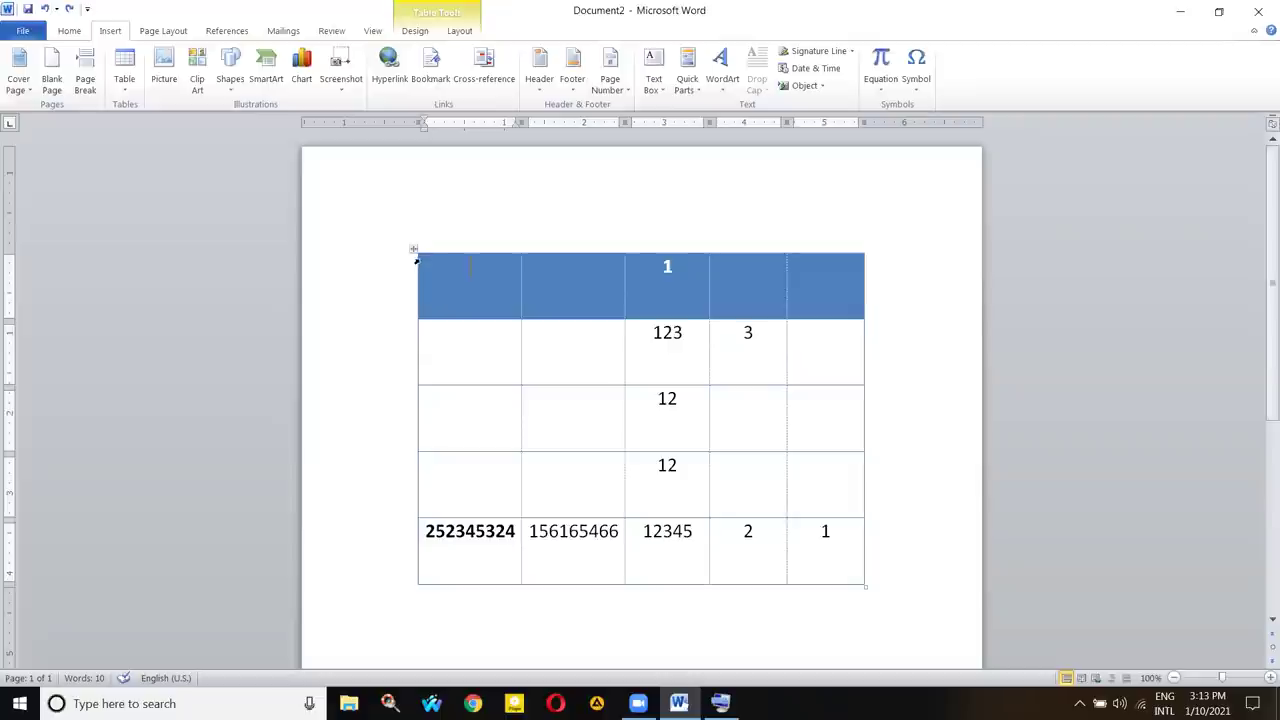
click(415, 248)
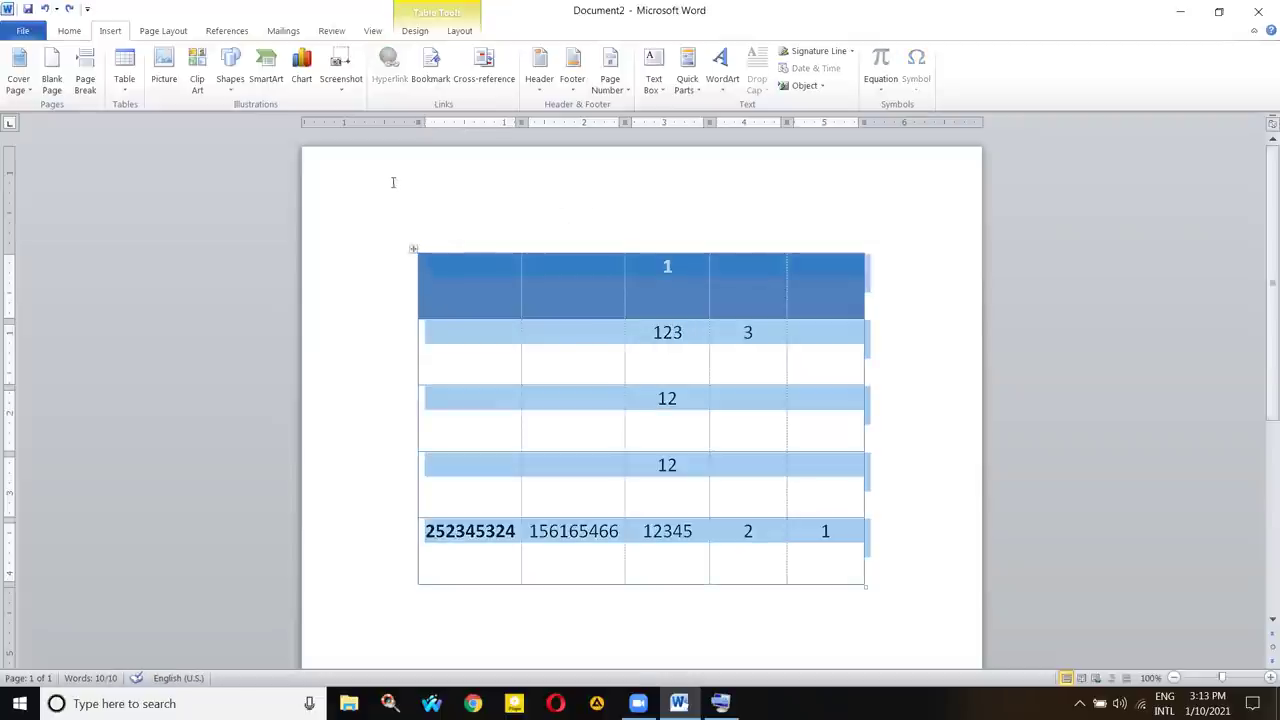
click(415, 30)
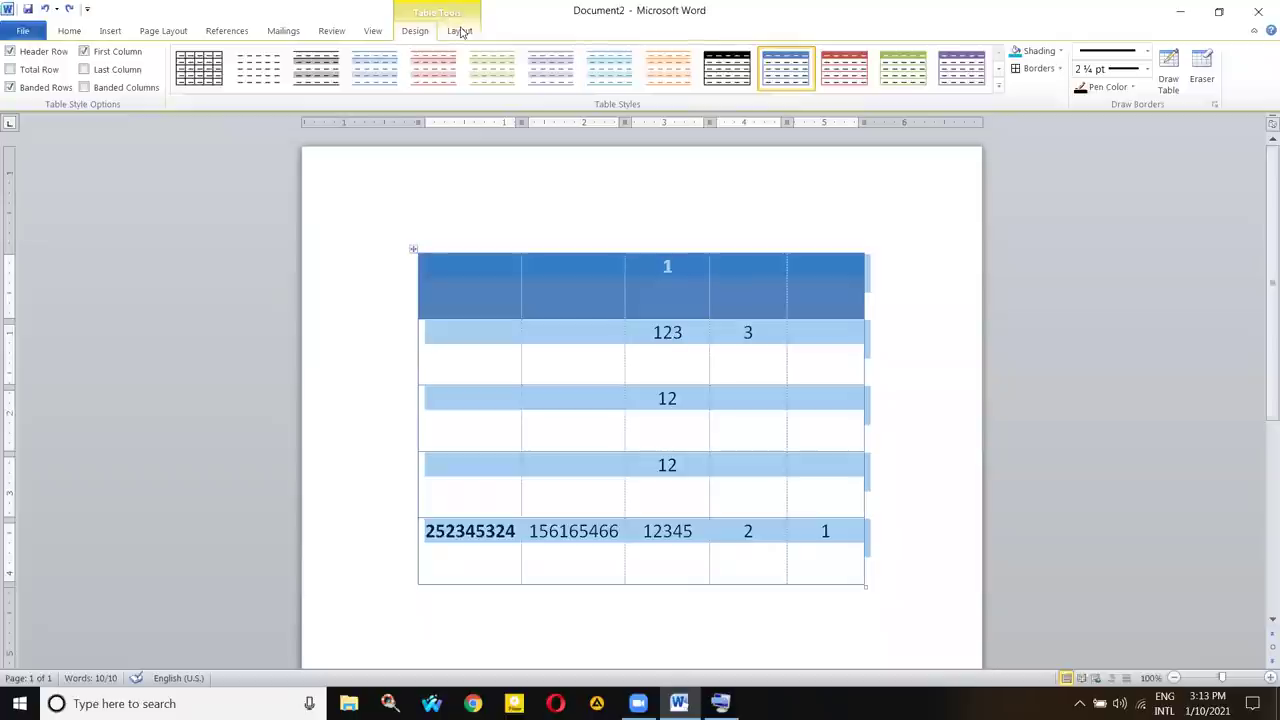
click(460, 31)
click(420, 33)
click(457, 33)
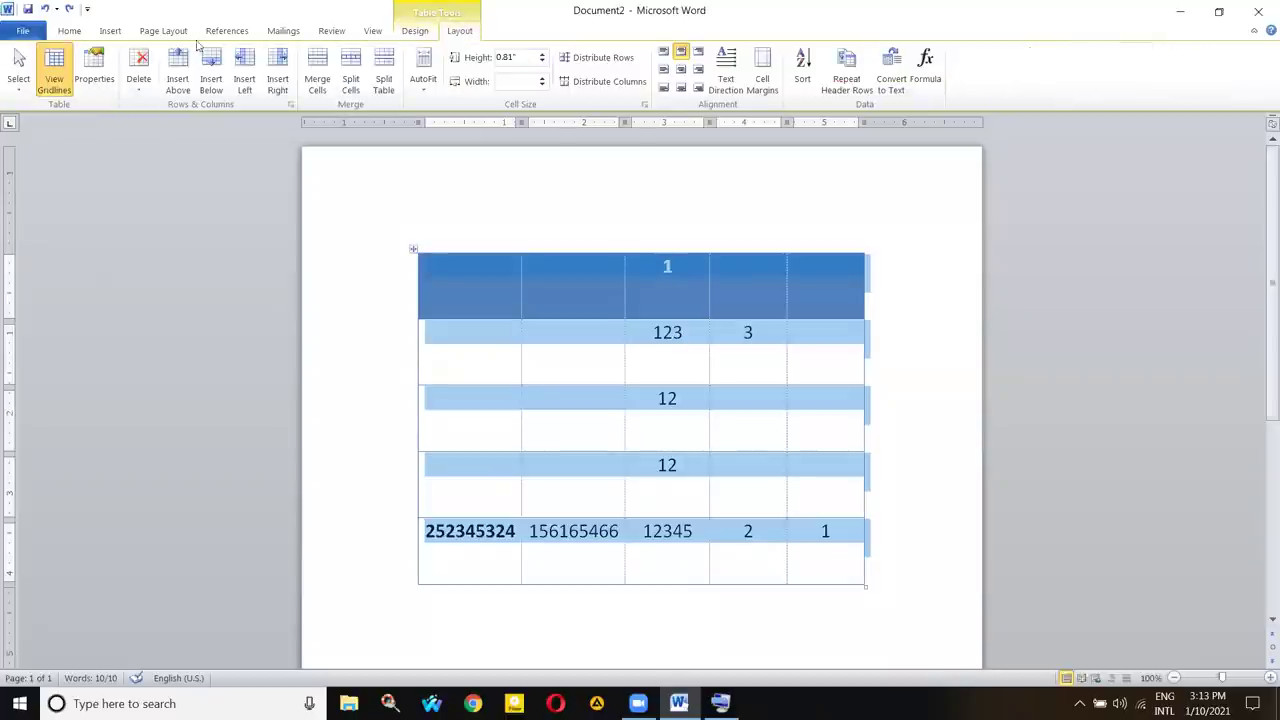
click(110, 31)
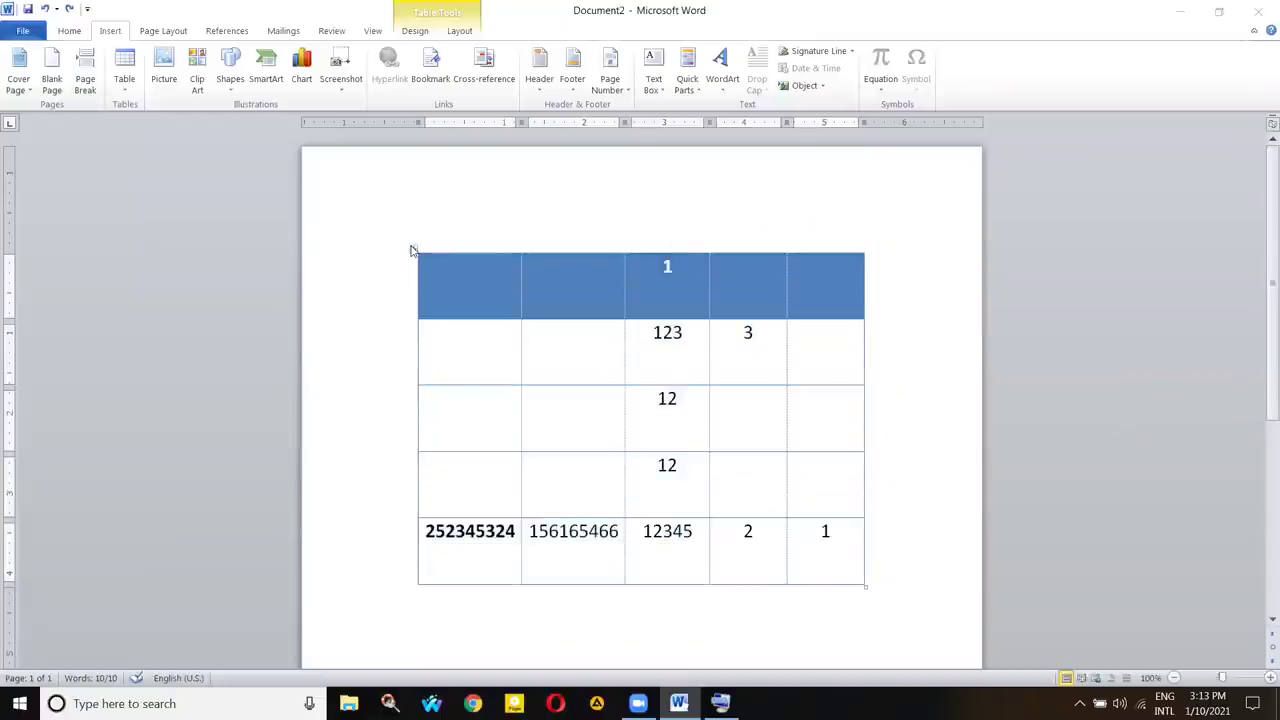
- Select the whole table and turn on Repeat Header Rows
click(585, 337)
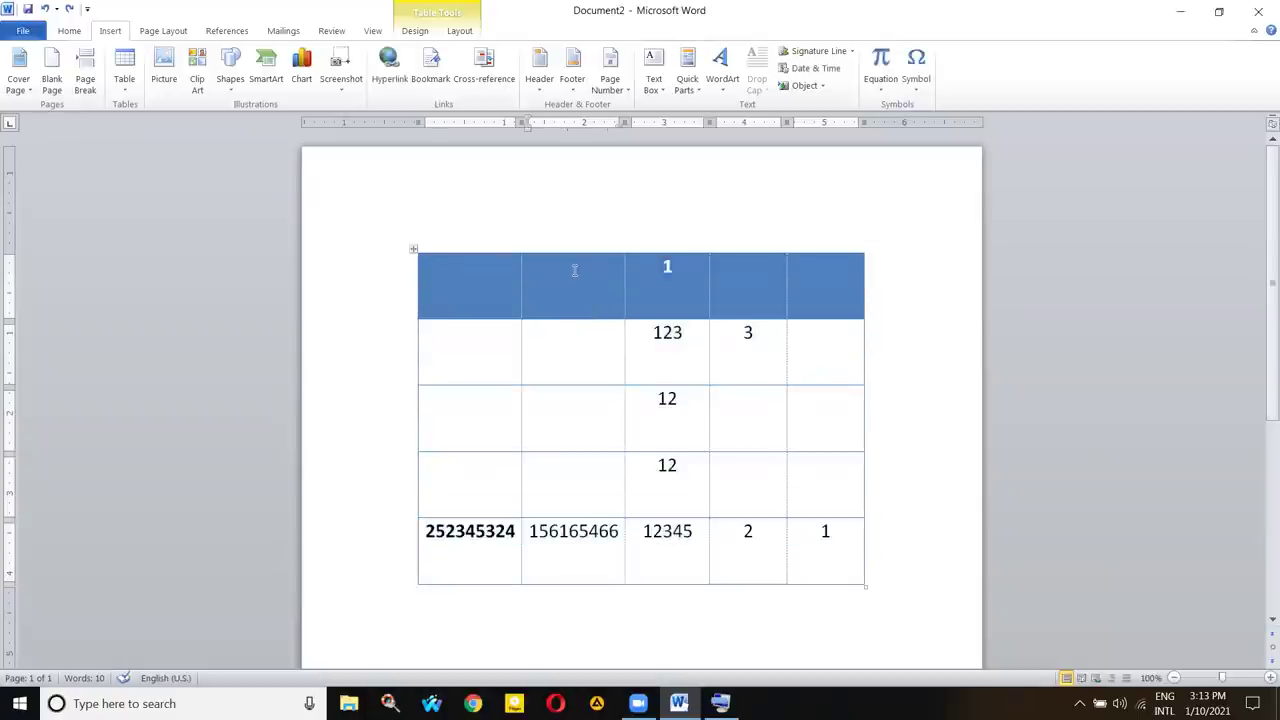
click(492, 287)
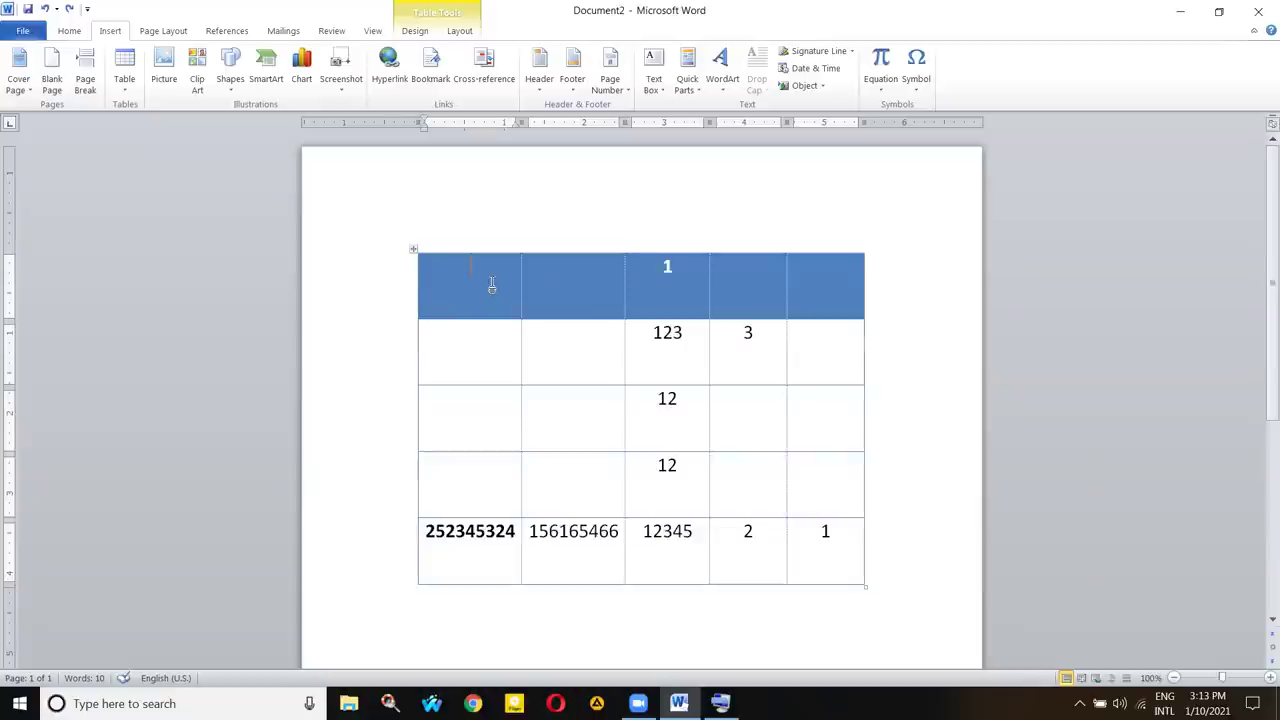
click(460, 30)
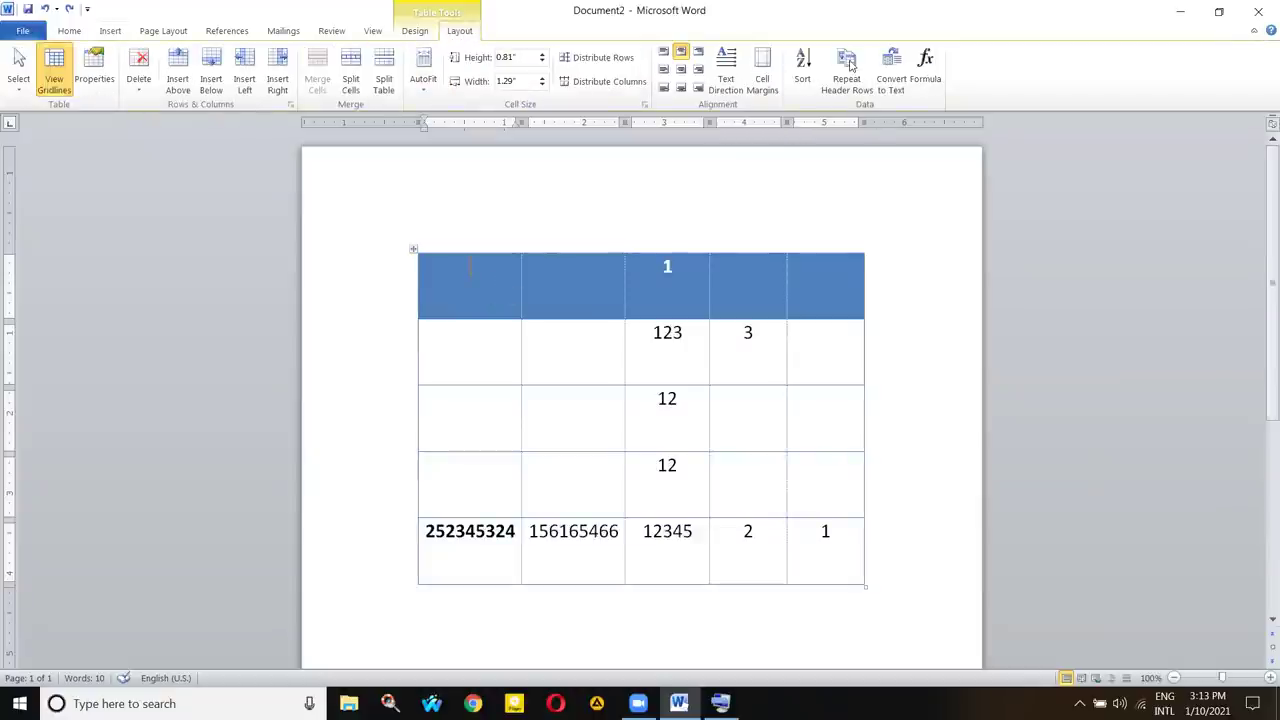
click(416, 249)
click(840, 88)
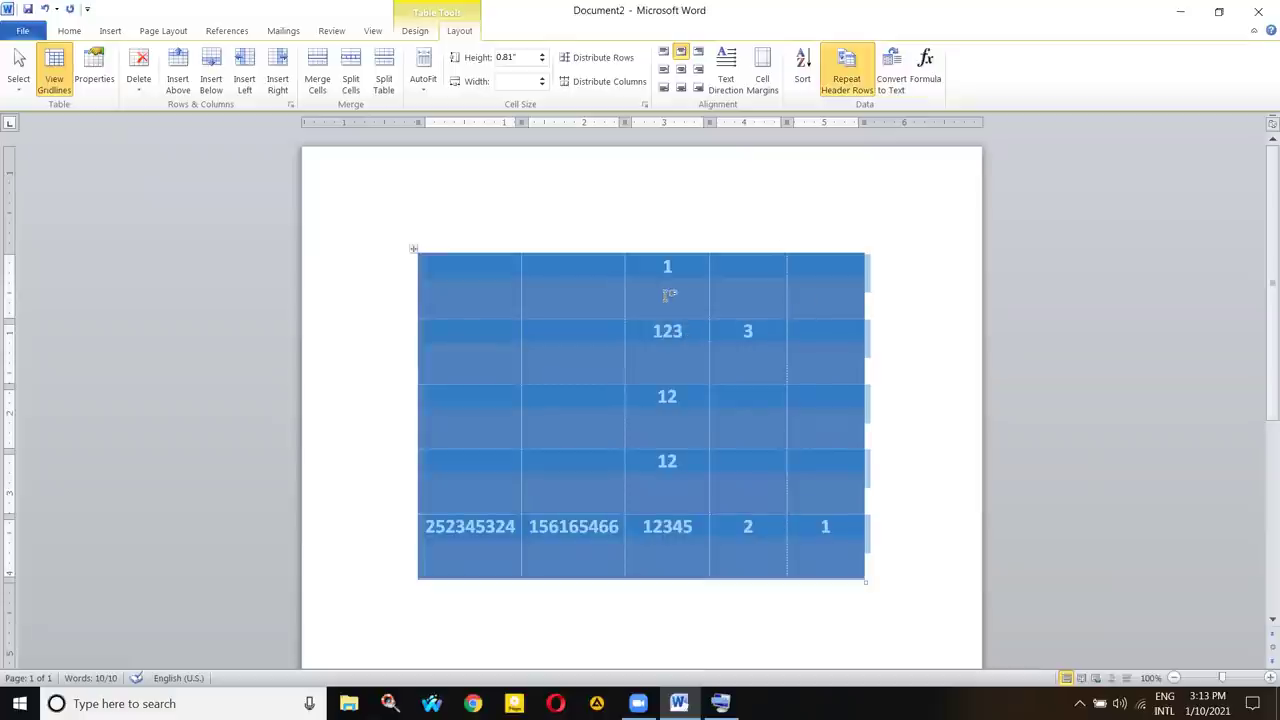
- Select the table's top row and center its contents vertically
click(580, 288)
click(687, 270)
click(463, 278)
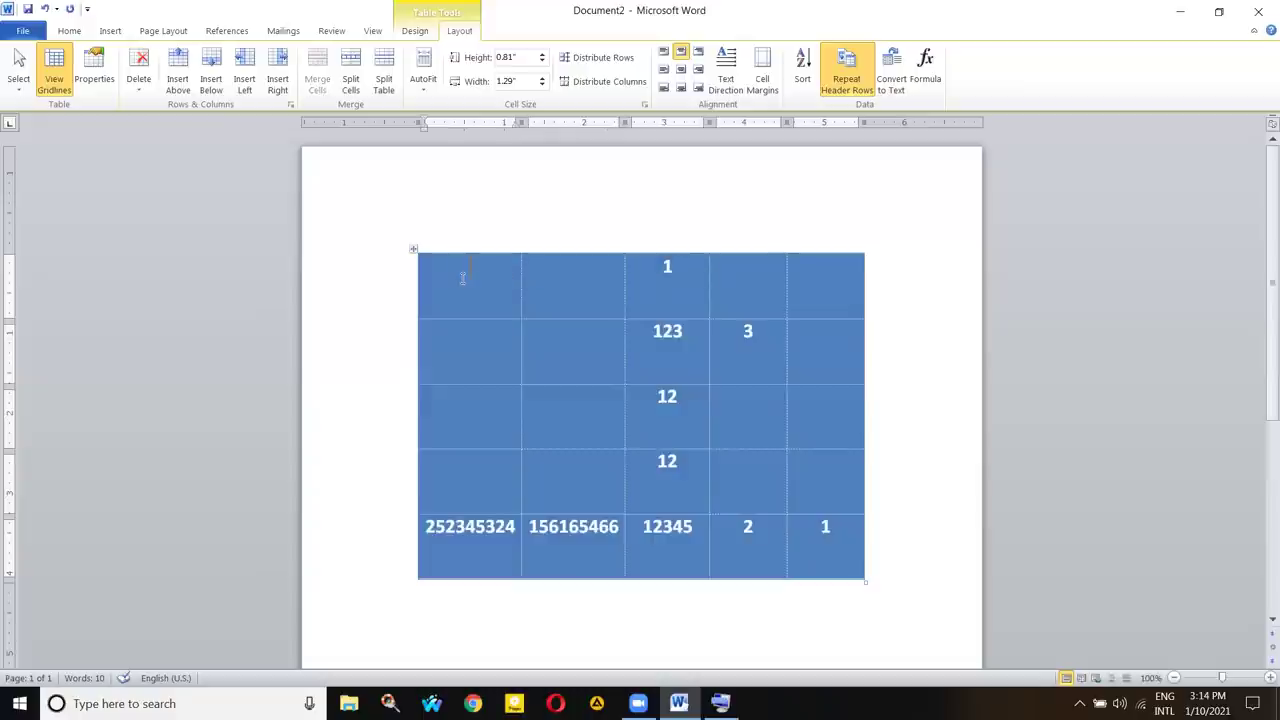
drag(470, 265, 857, 297)
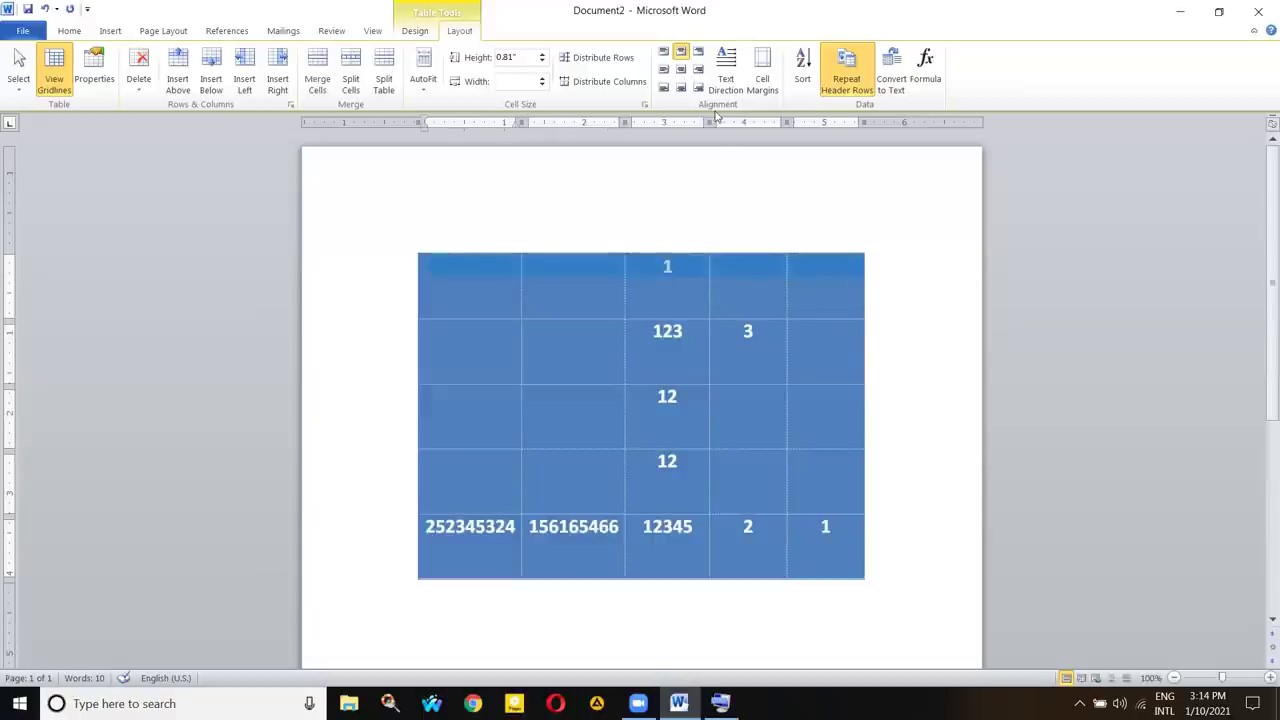
click(684, 71)
click(664, 277)
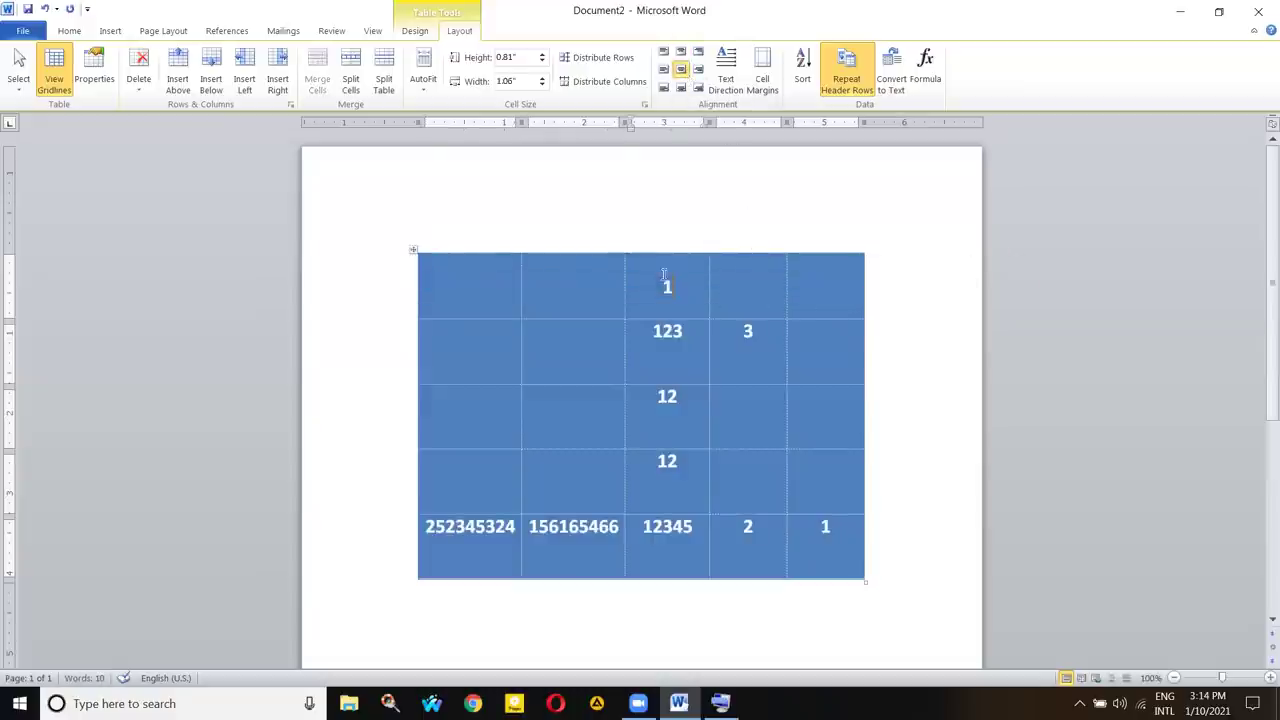
- Set the top row to repeat as the table's header row
click(413, 249)
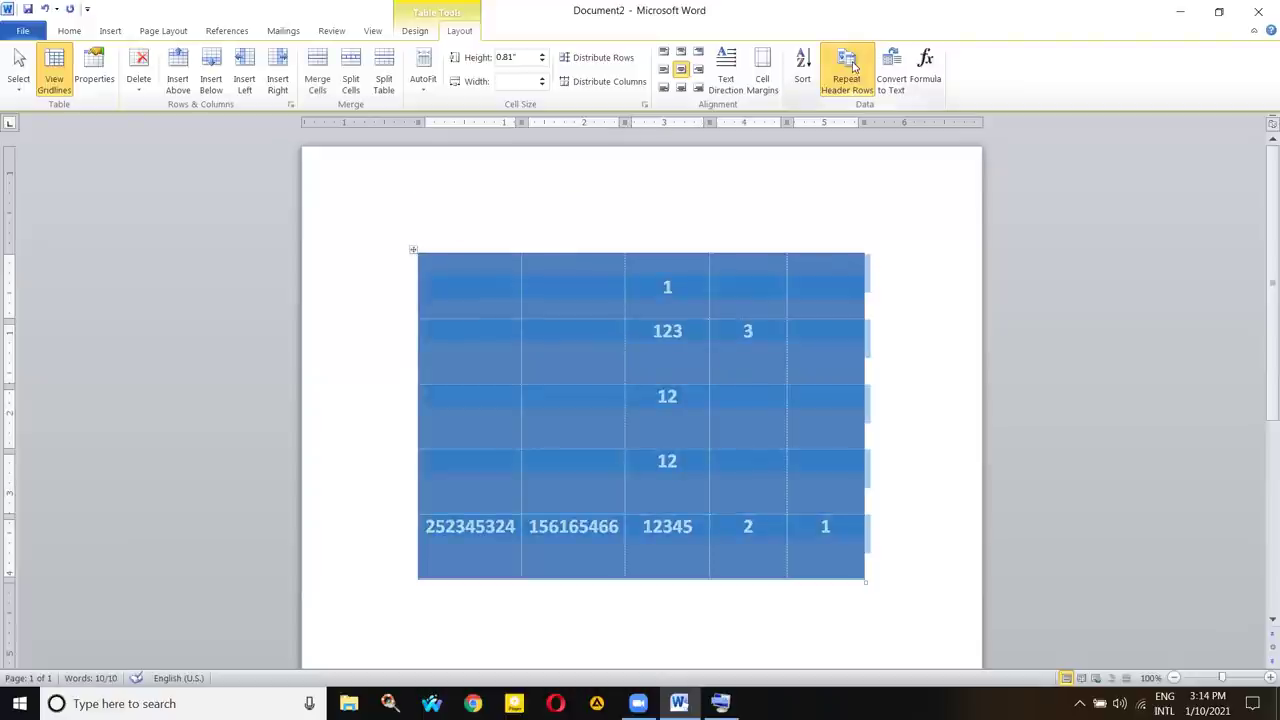
click(849, 64)
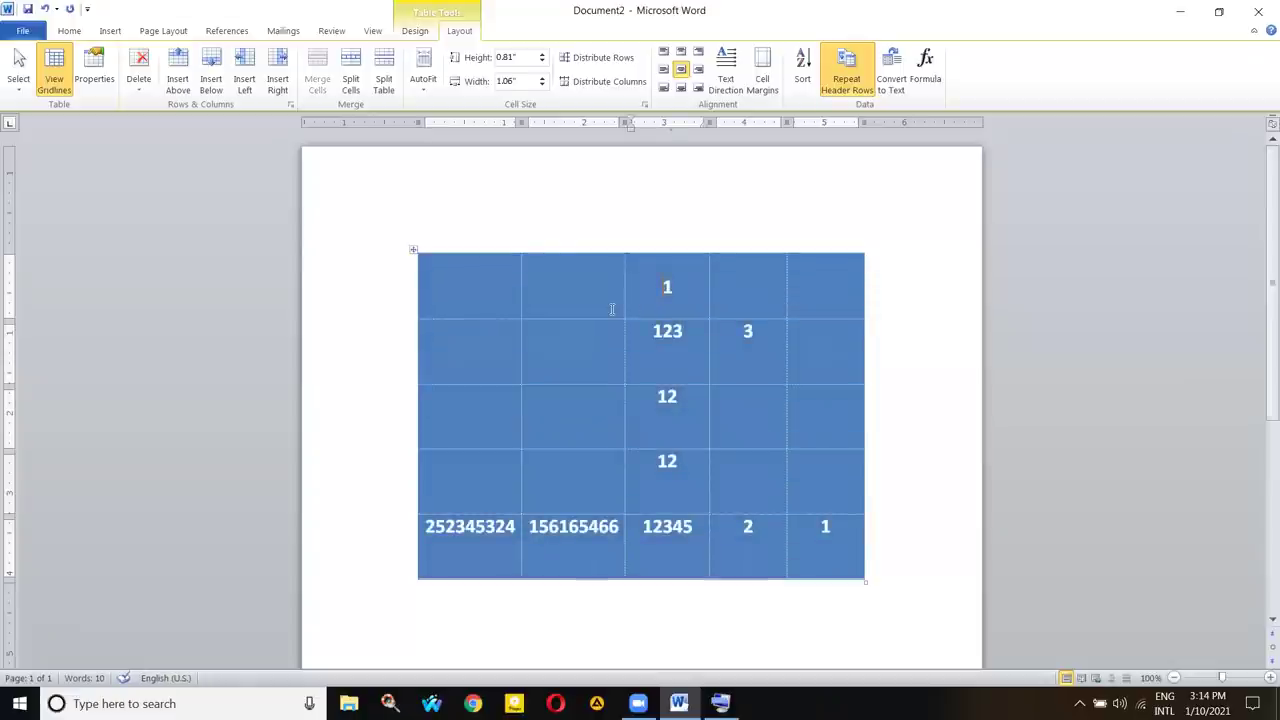
click(381, 234)
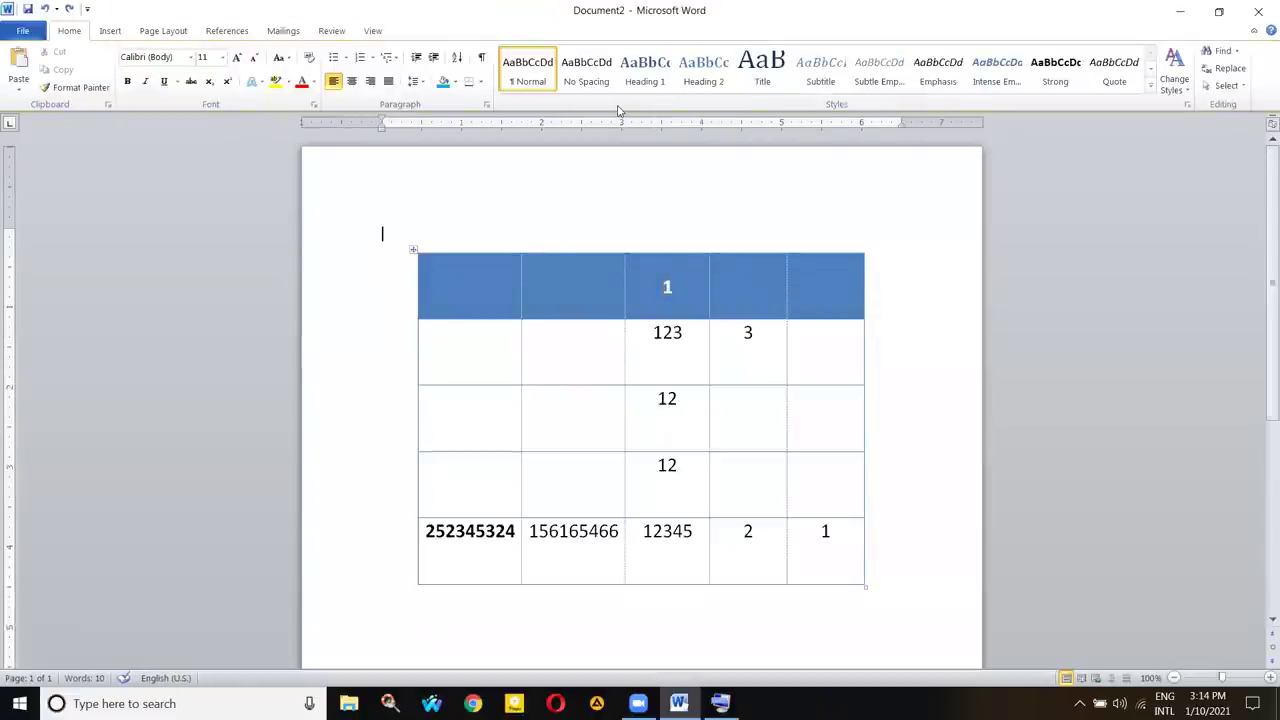
- Select the table and clear all its numbers with Delete
click(411, 252)
key(Delete)
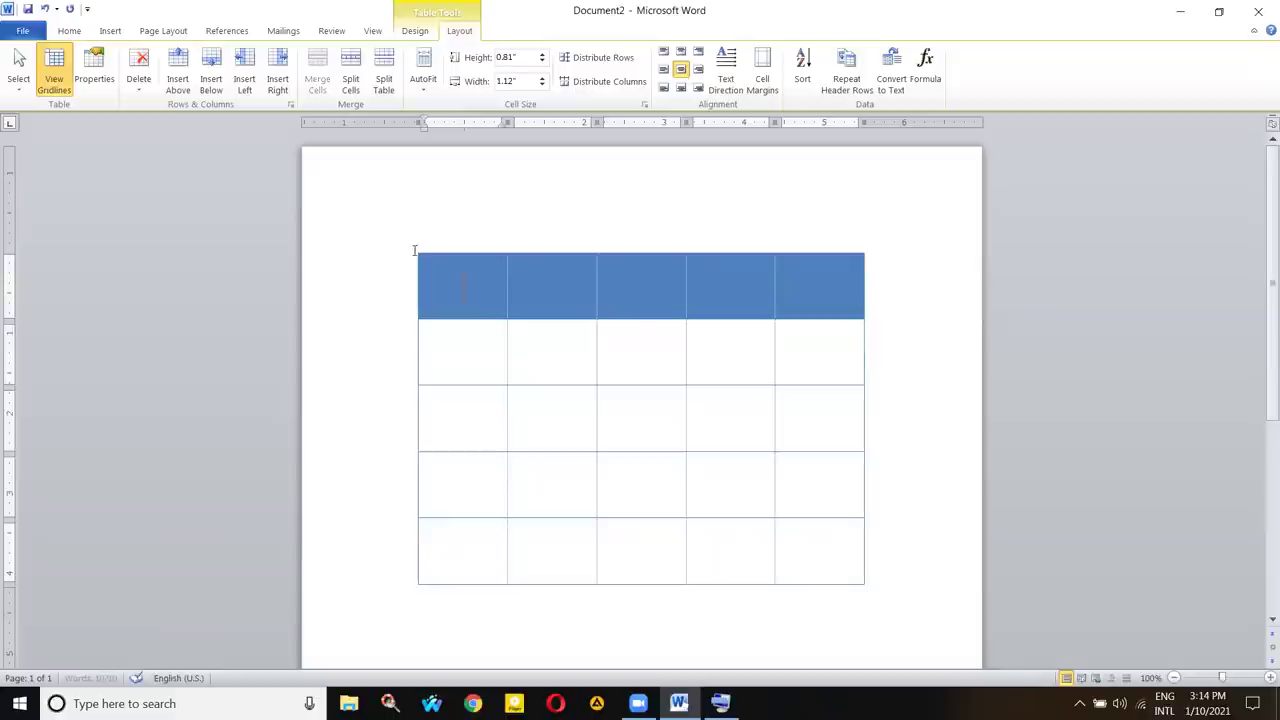
click(411, 247)
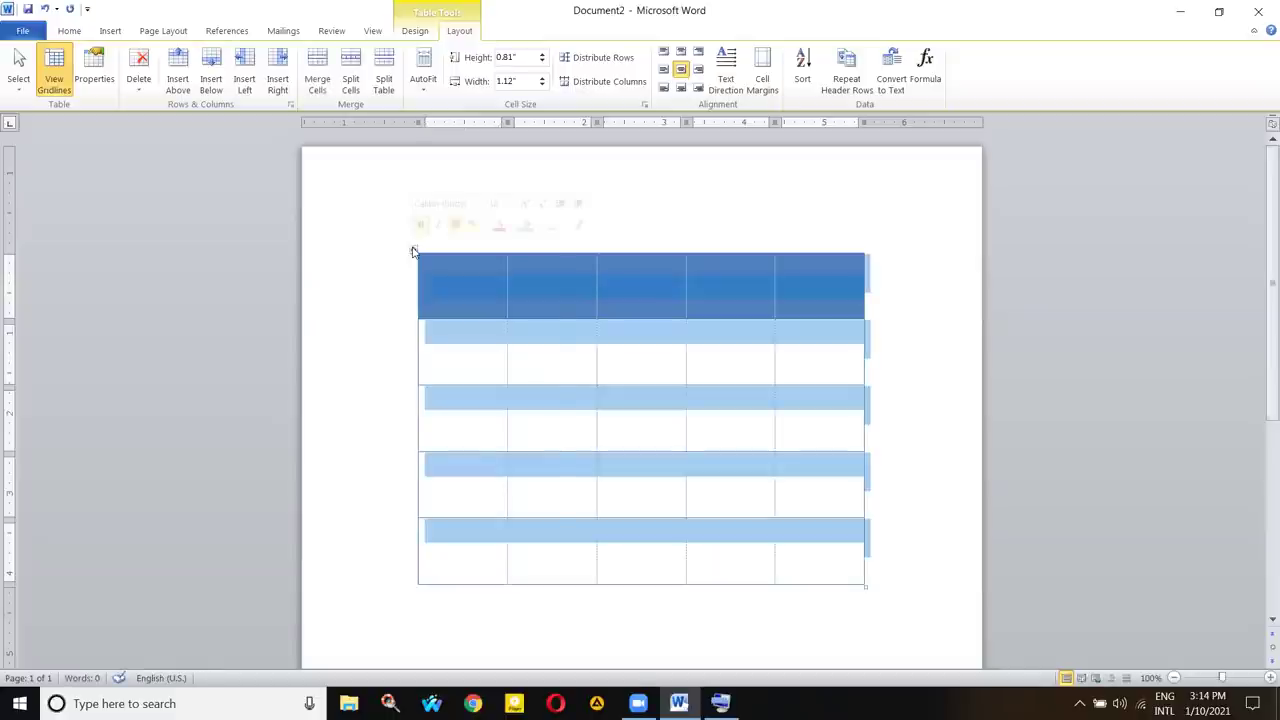
right_click(411, 252)
click(617, 274)
click(483, 291)
- Delete the entire table from its shortcut menu, leaving a blank page
click(413, 250)
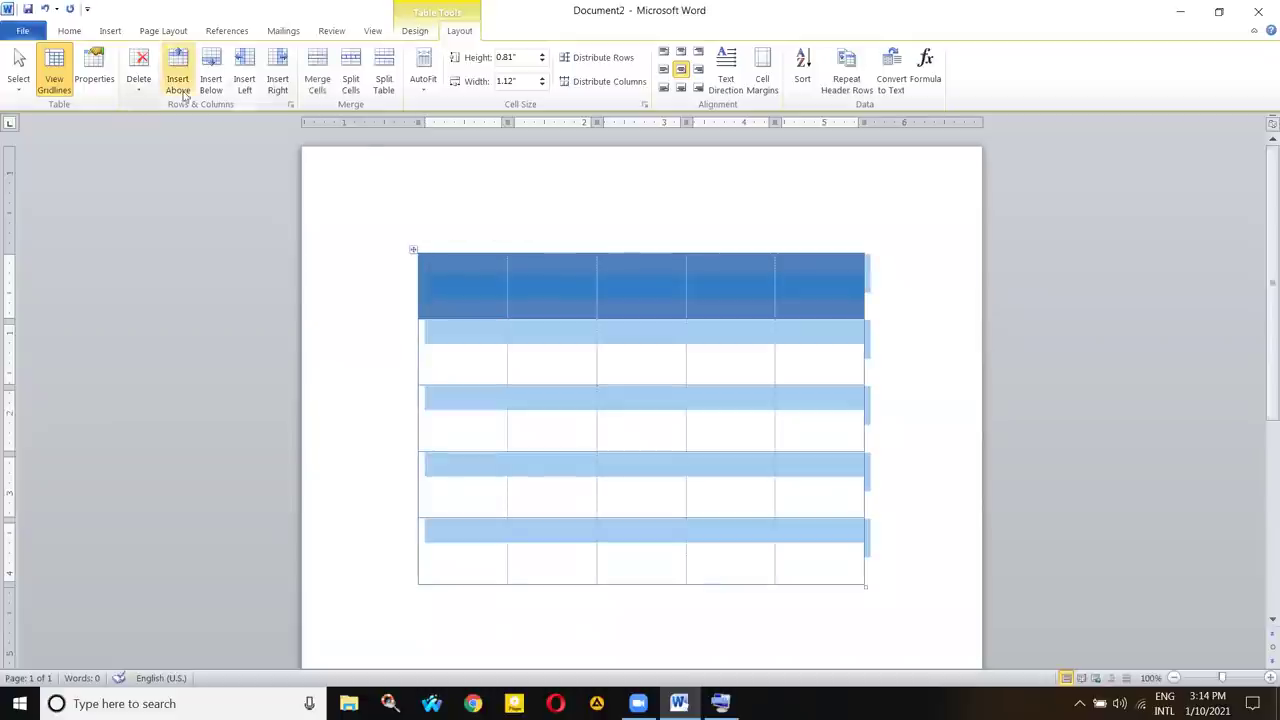
click(148, 95)
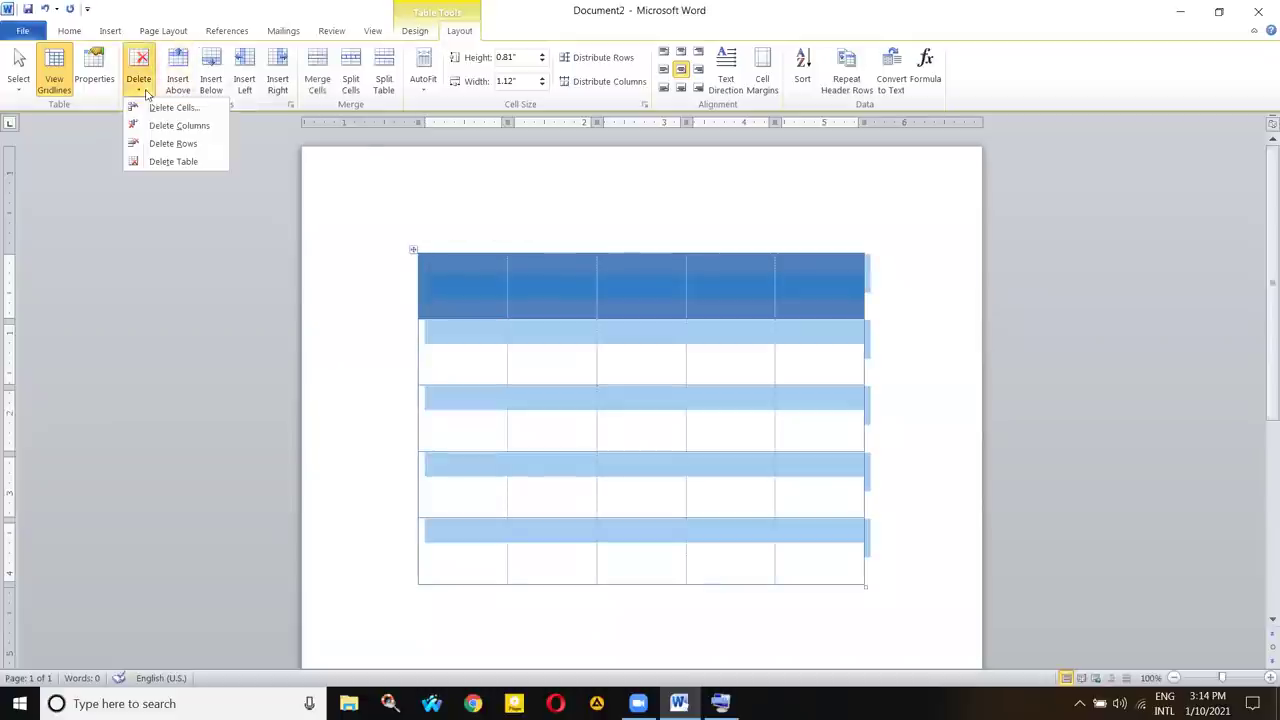
click(426, 251)
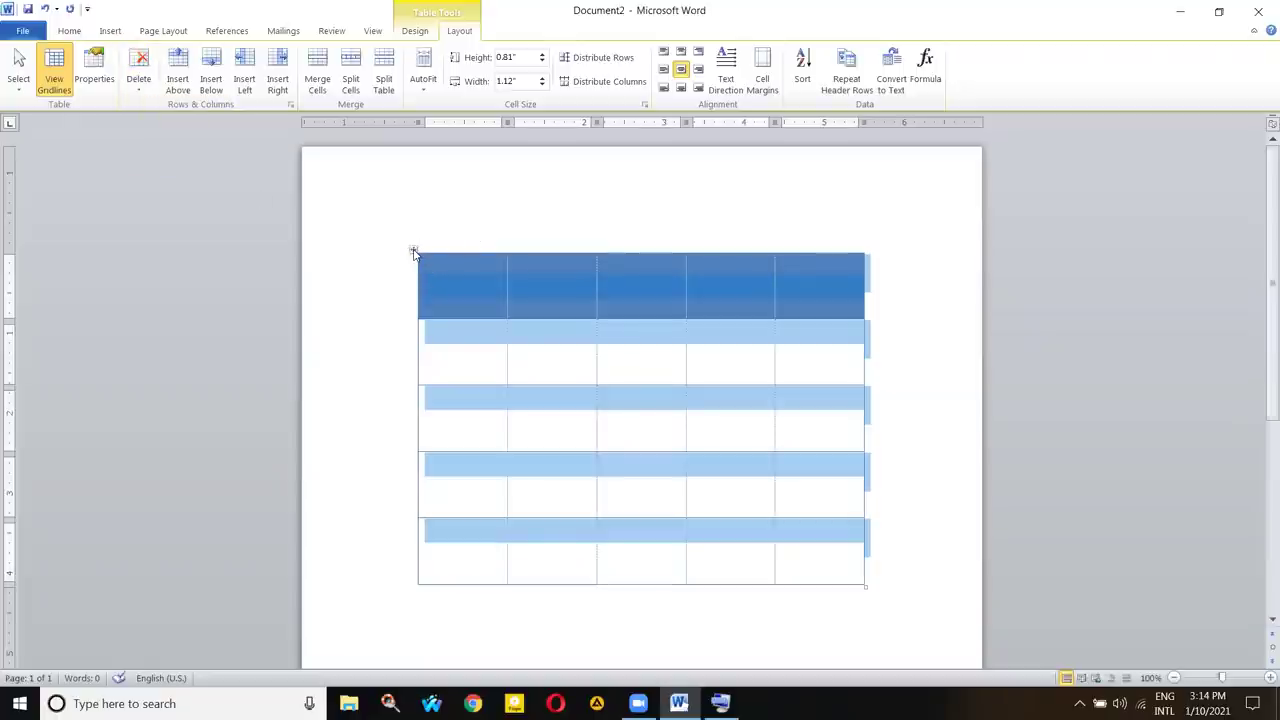
key(shift+F10)
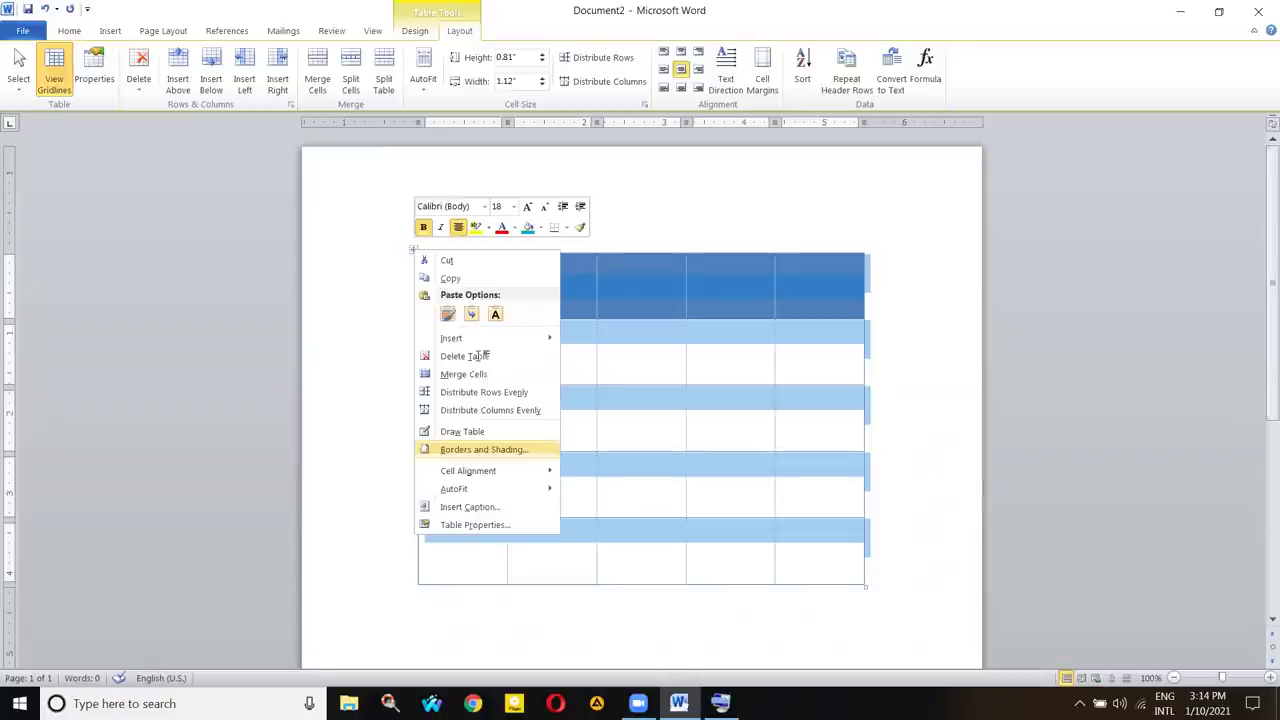
key(Up)
key(Up)
key(Up)
key(Up)
key(Up)
key(Return)
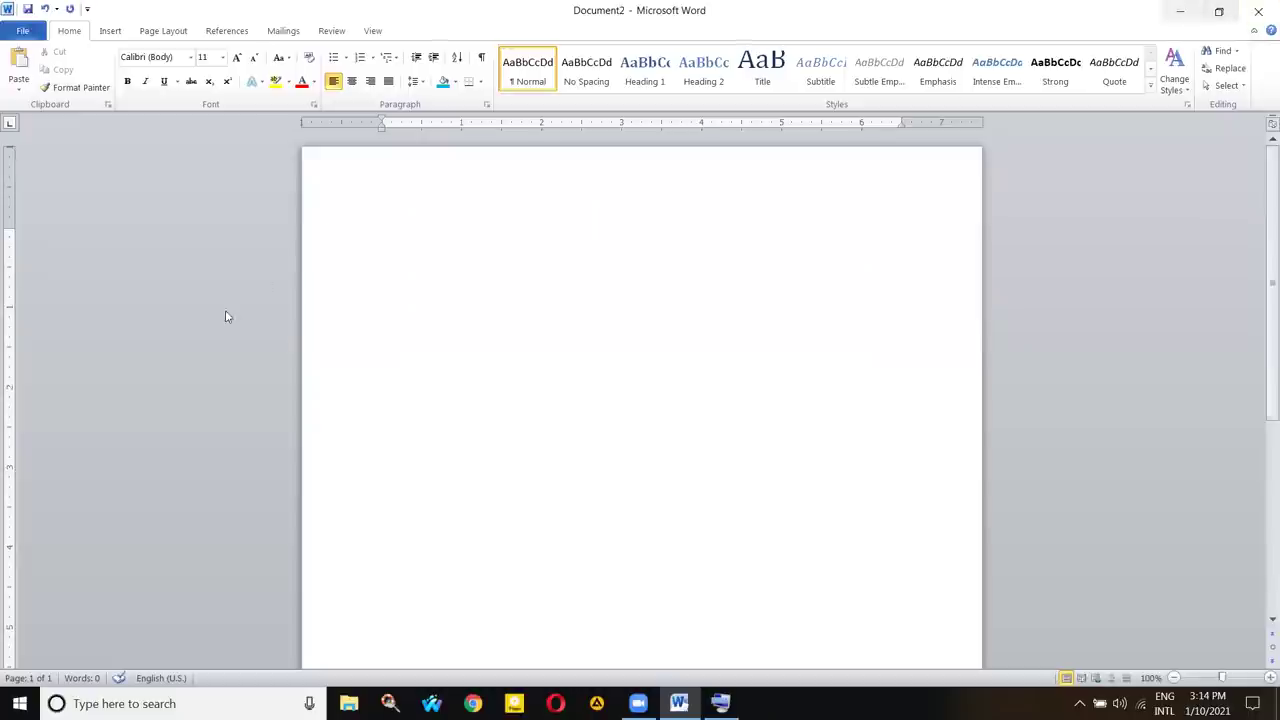
key(super+d)
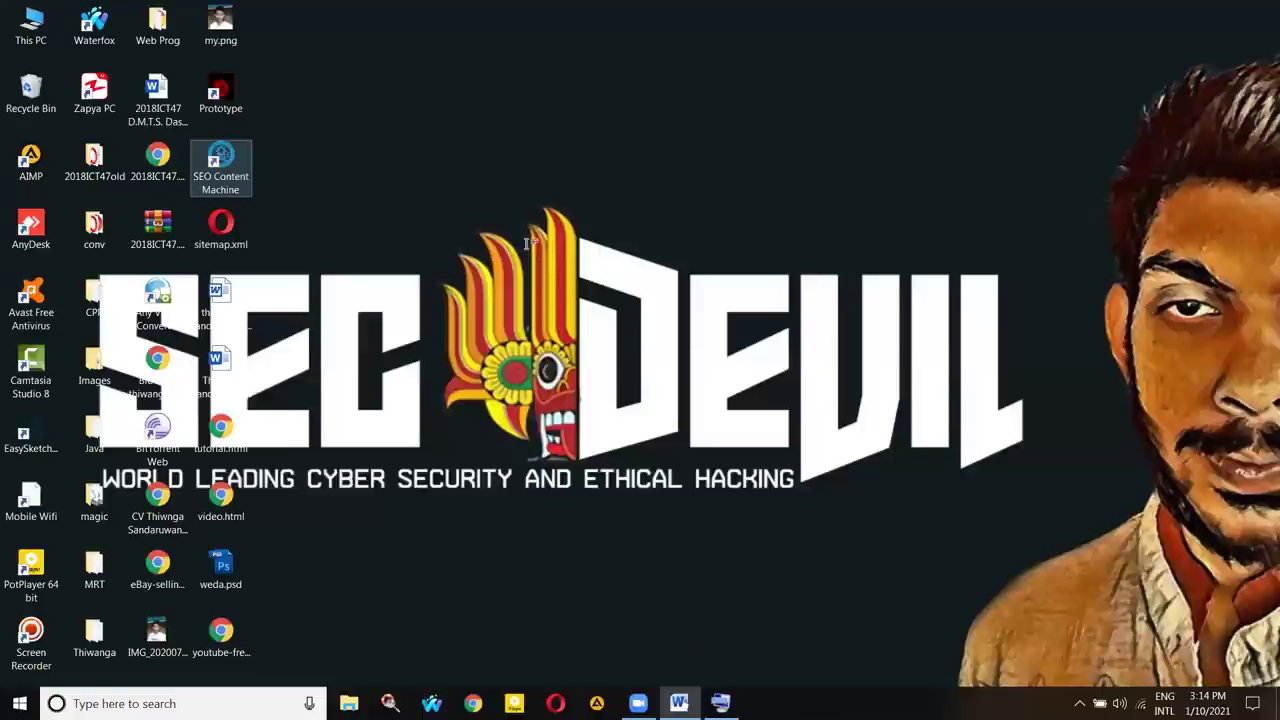
key(super+d)
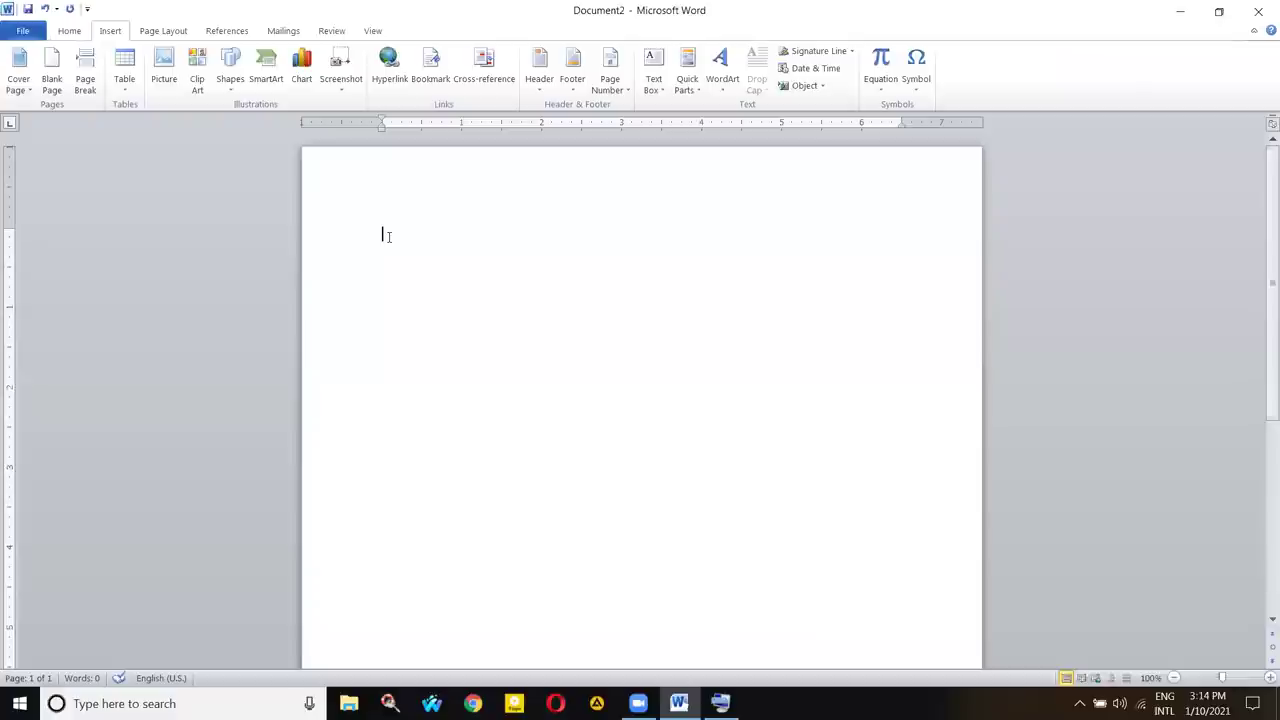
- Insert the forest picture 30100.jpg from Downloads
click(166, 66)
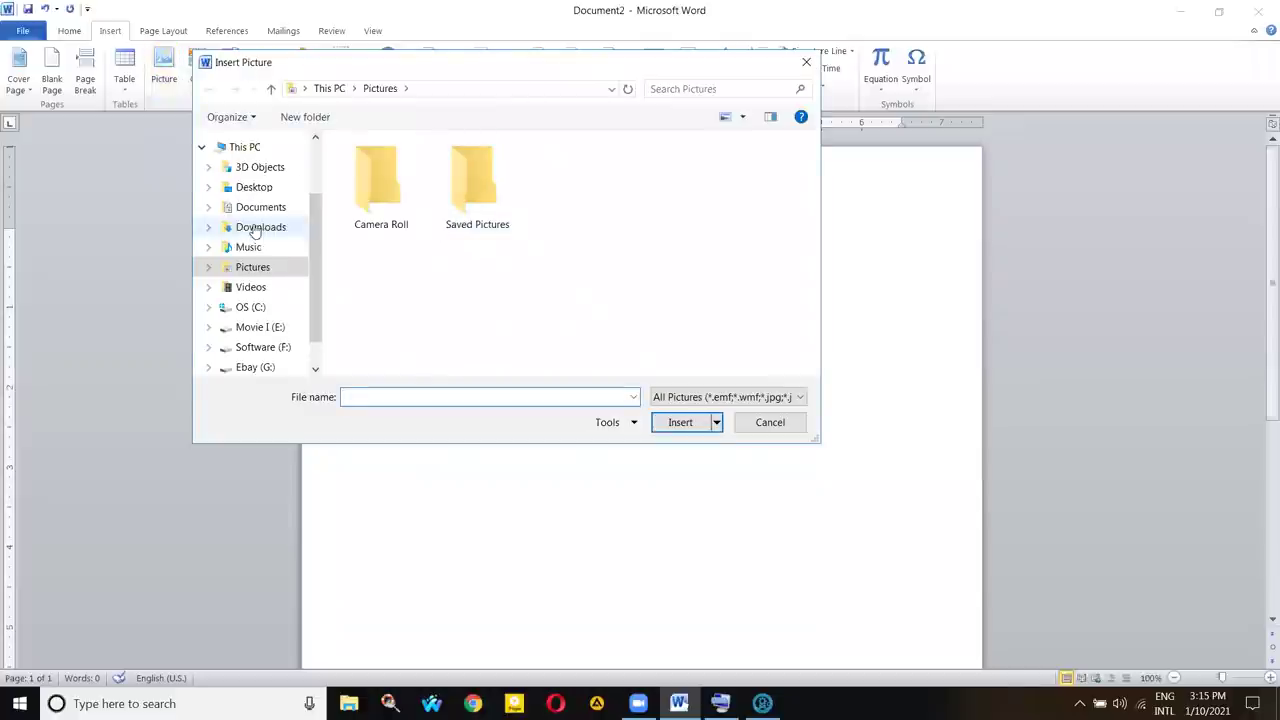
click(250, 230)
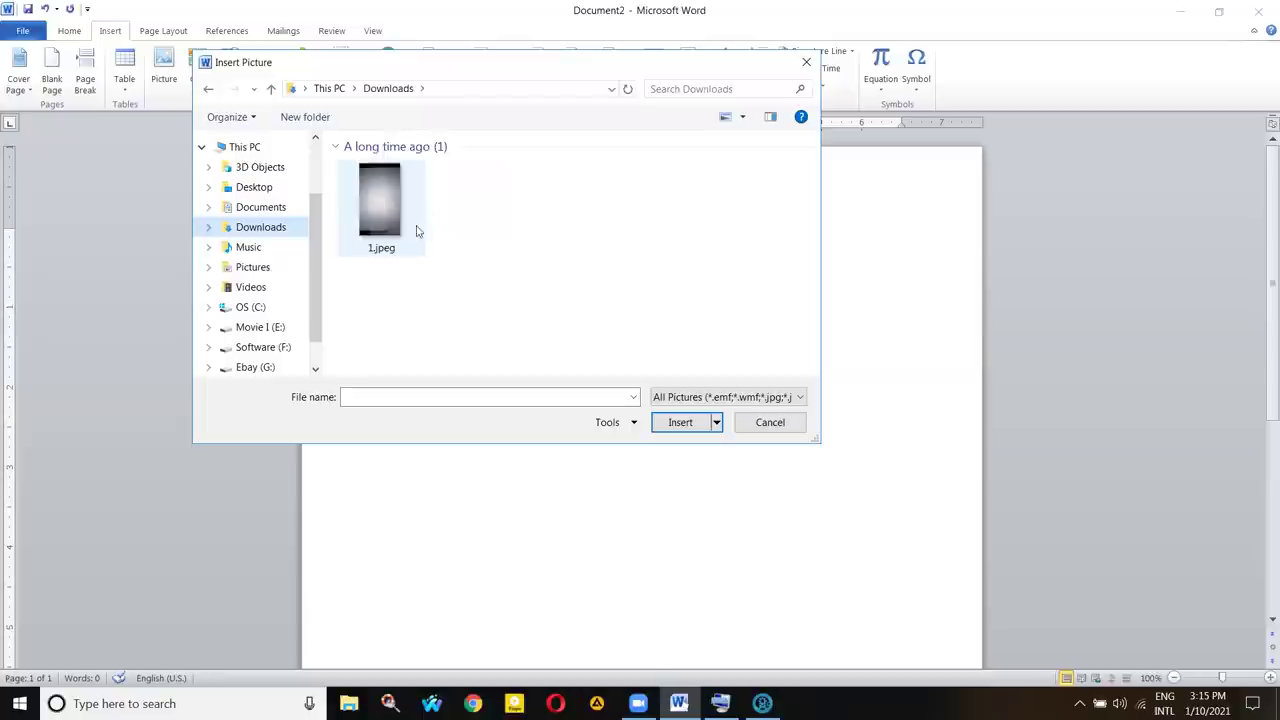
click(380, 350)
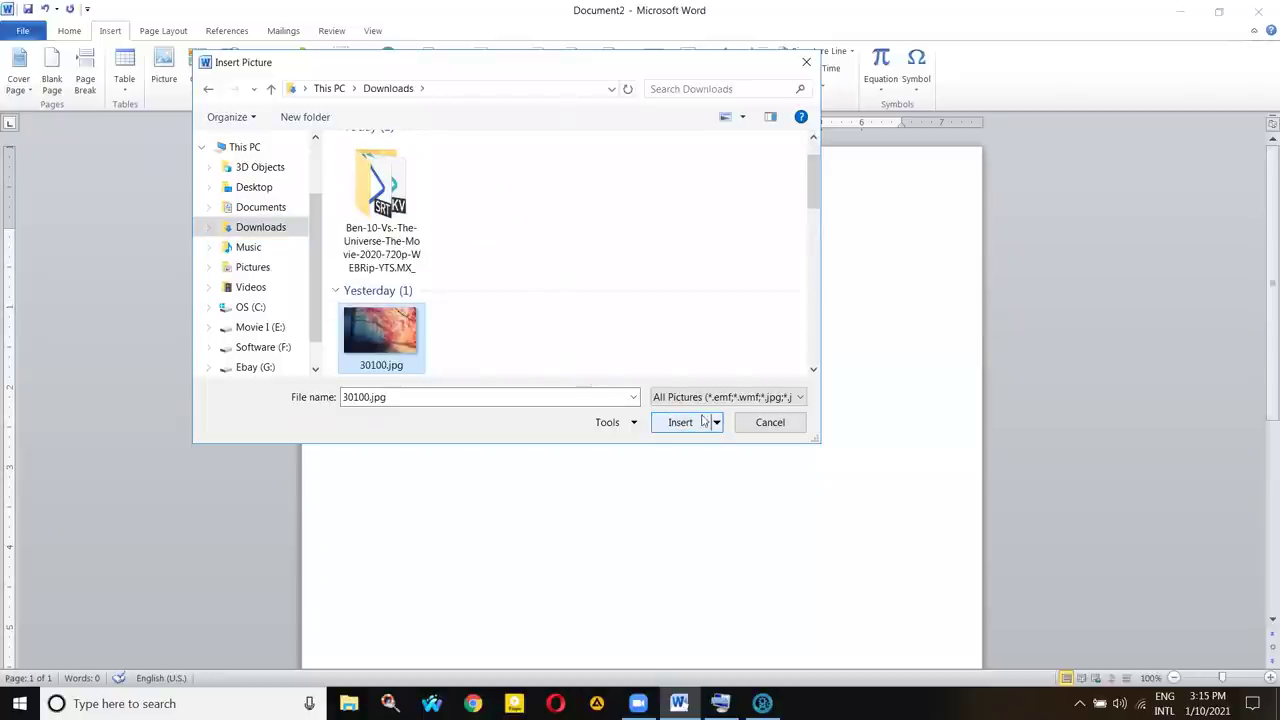
click(679, 422)
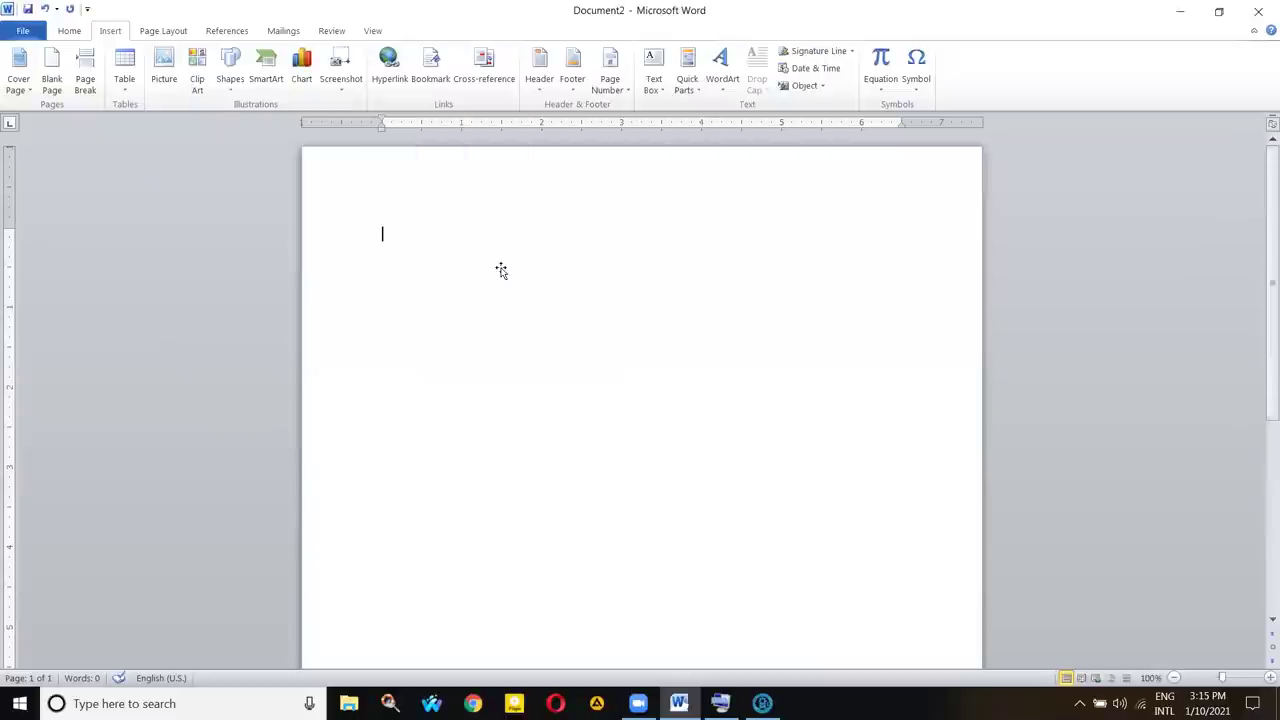
- Insert polygon-2560x1440-4k-hd-wallpaper-3d-241.jpg from Downloads in its place
click(112, 32)
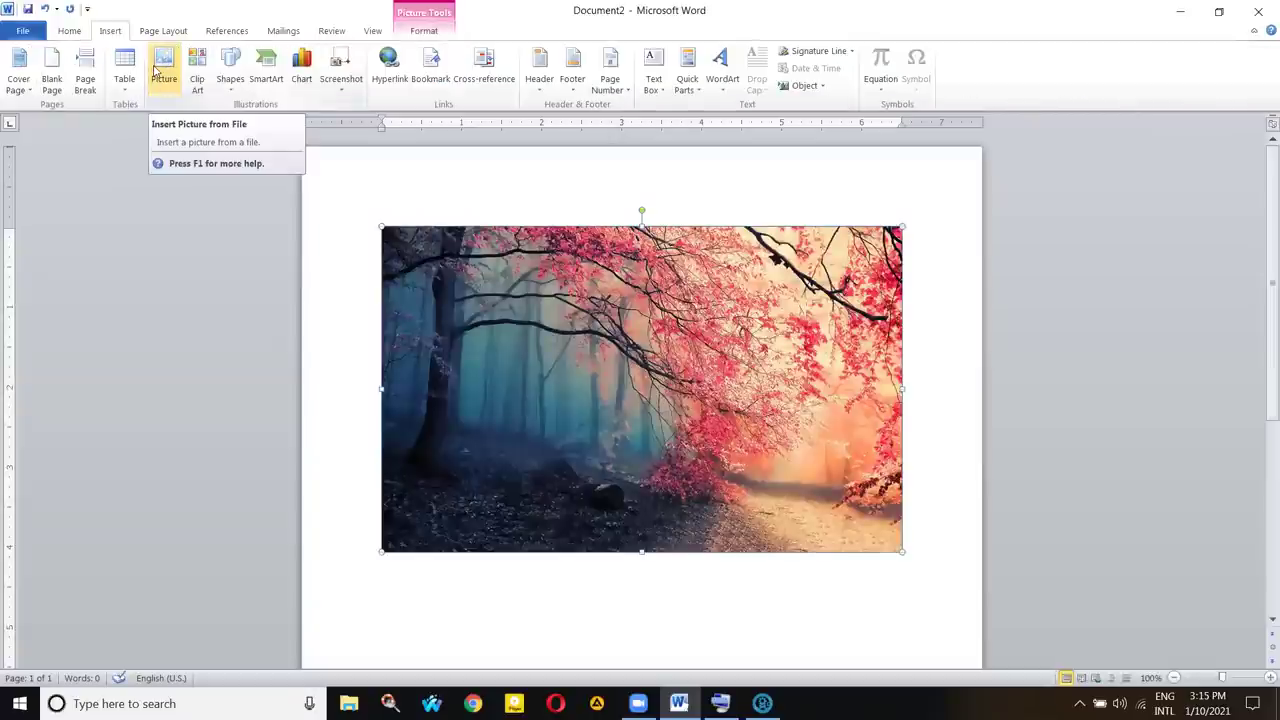
click(165, 66)
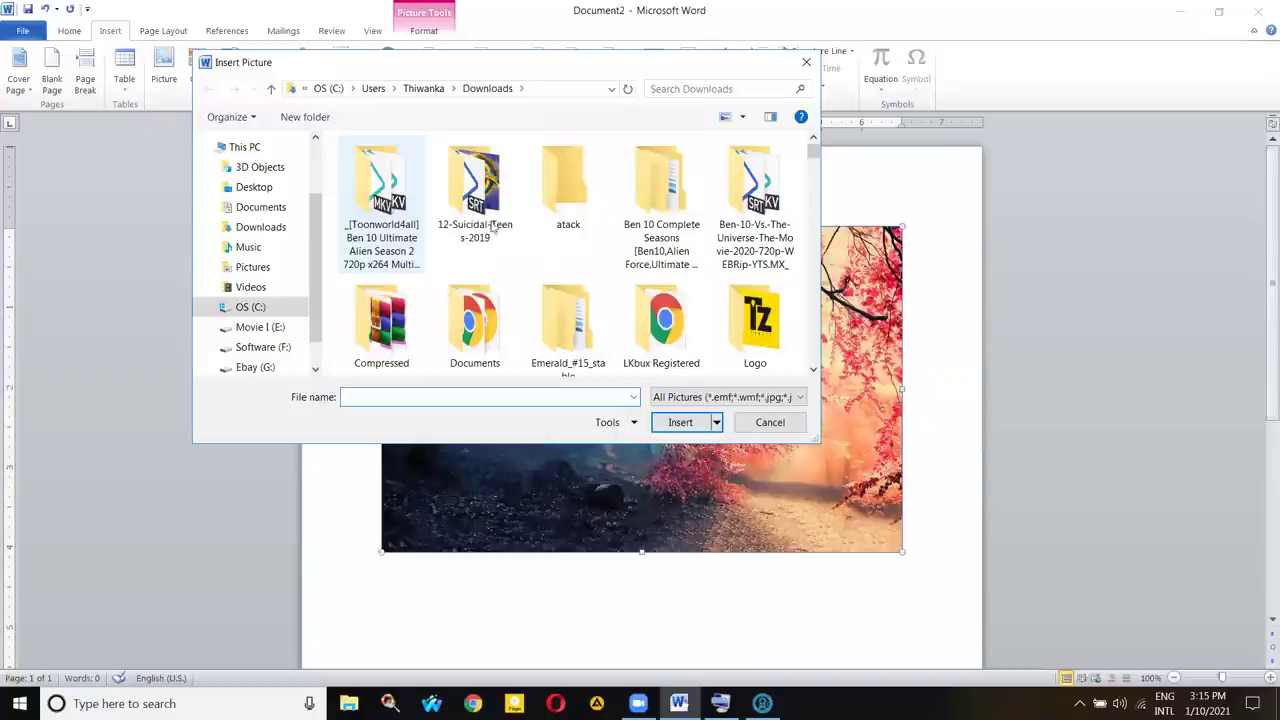
click(258, 227)
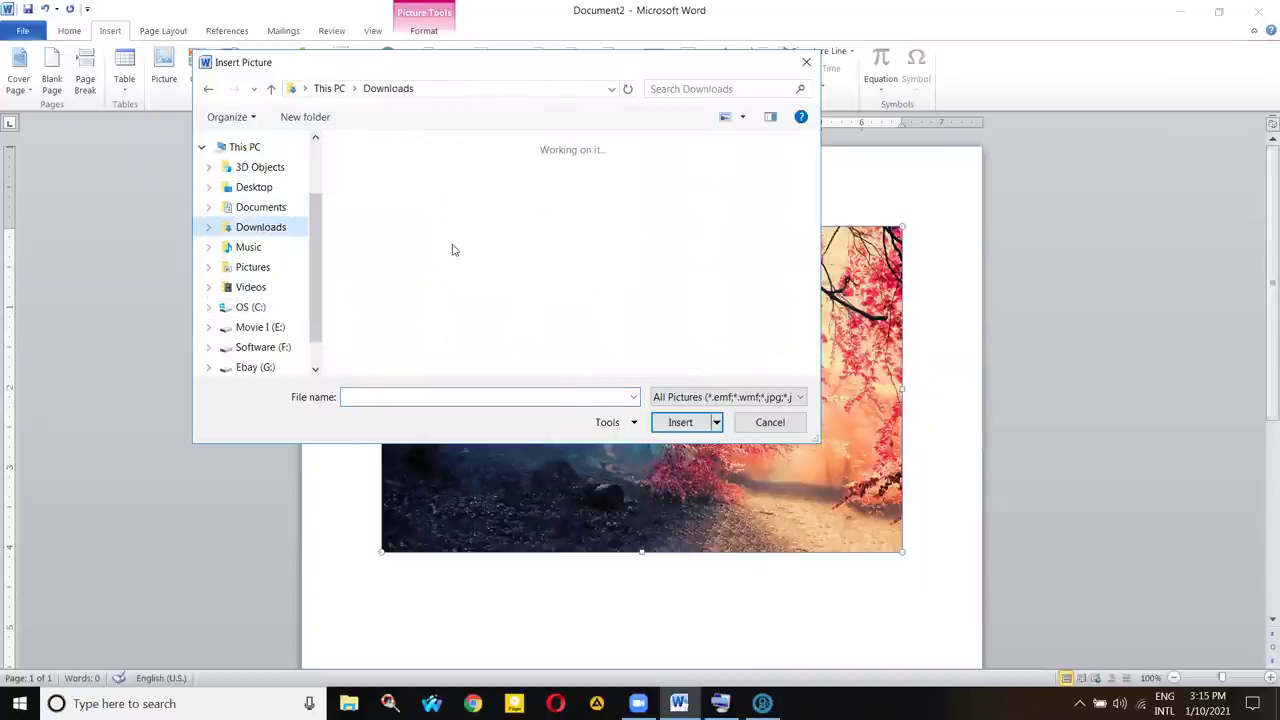
click(703, 428)
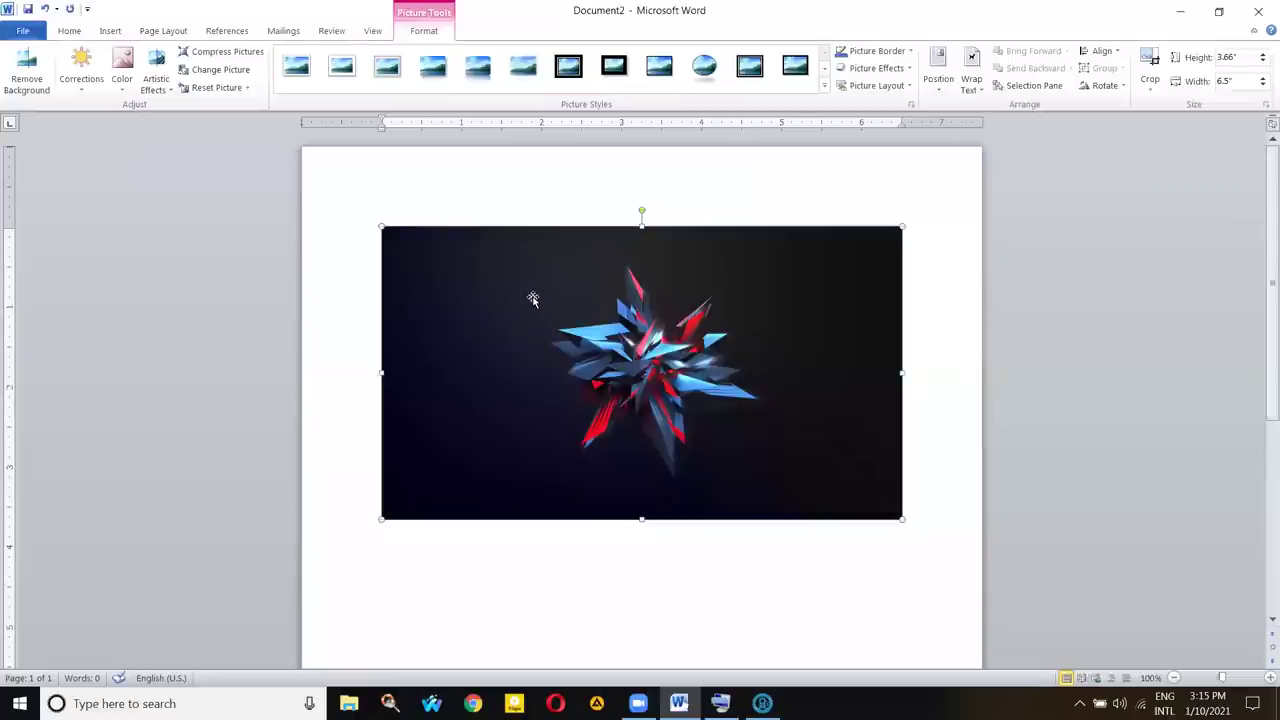
- Drag the star picture's corner to shrink it to 2.82" by 1.58"
scroll(535, 270, down, 4)
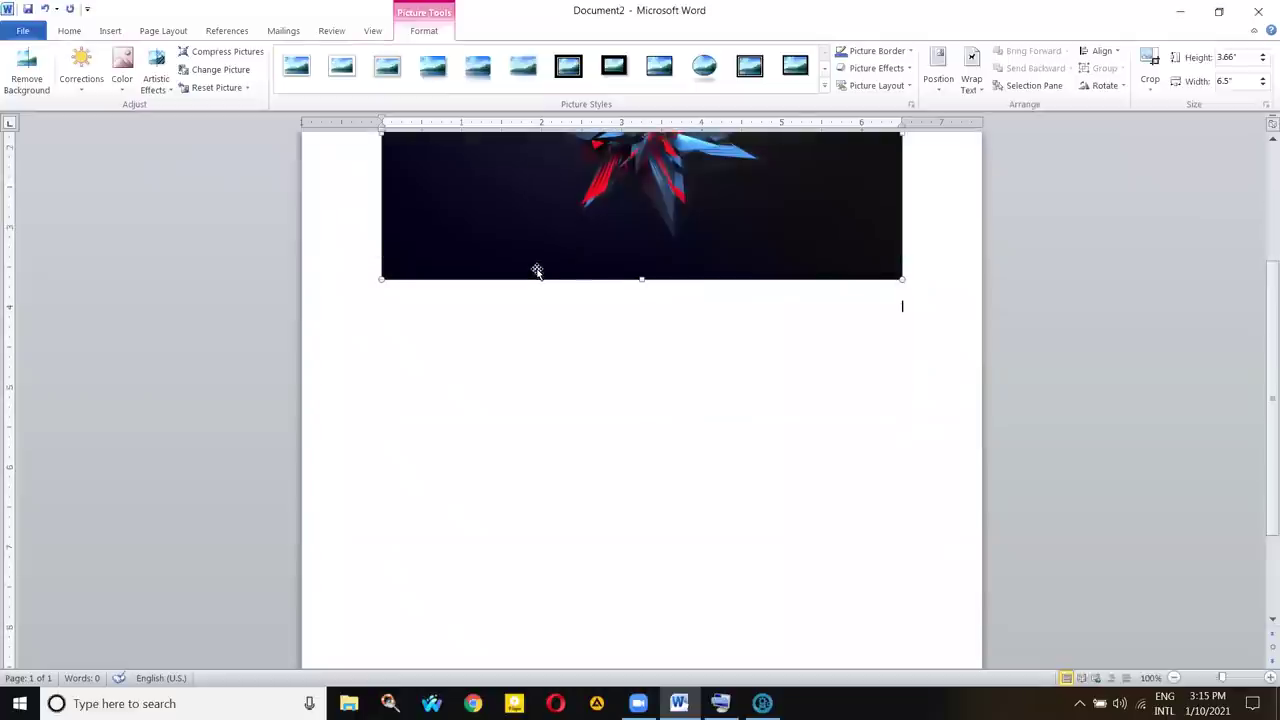
scroll(540, 269, down, 2)
scroll(538, 271, up, 2)
scroll(538, 271, up, 4)
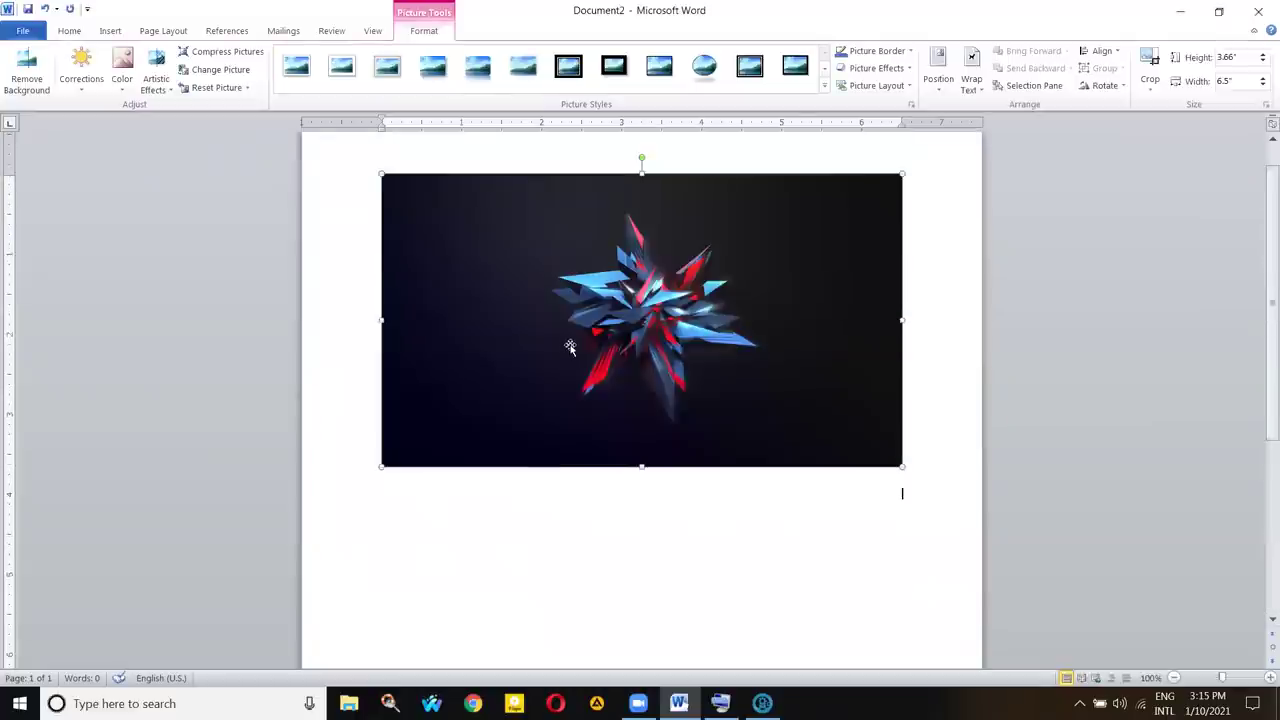
click(570, 509)
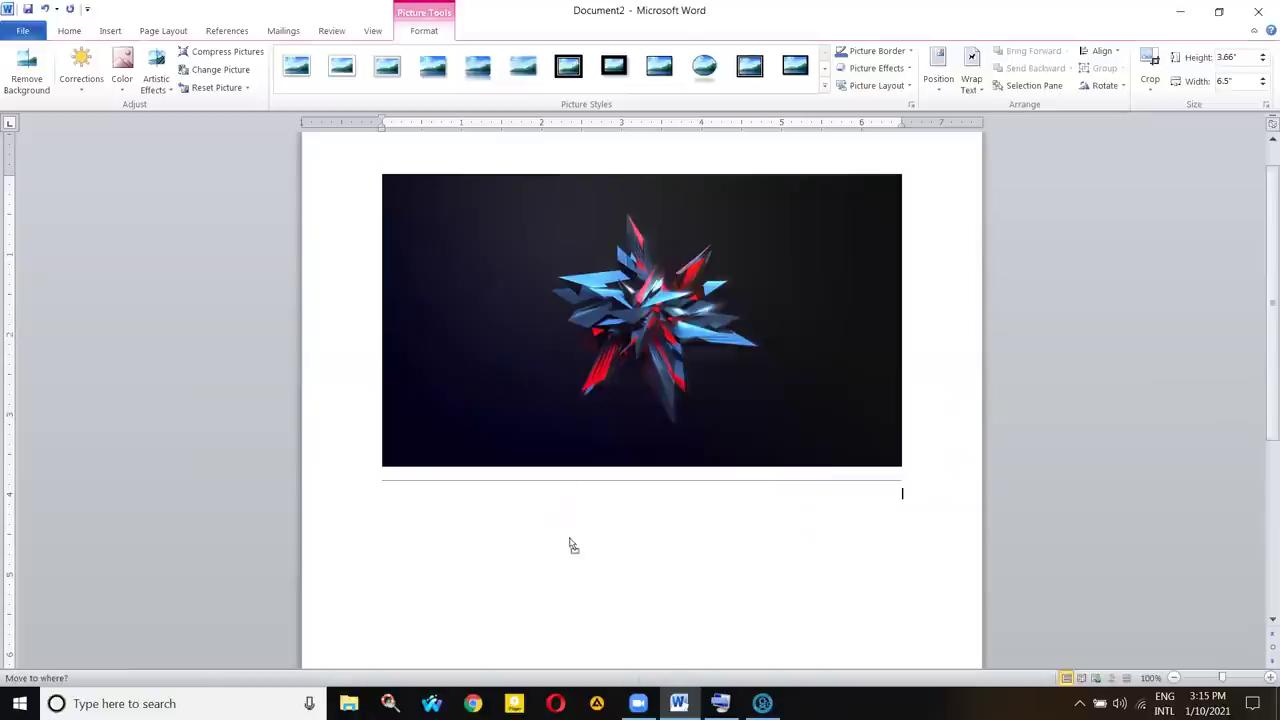
click(540, 326)
click(1063, 341)
click(658, 344)
drag(903, 470, 607, 300)
- Reselect the resized picture and show its Wrap Text choices on Picture Format
click(694, 340)
click(495, 245)
click(760, 331)
click(497, 262)
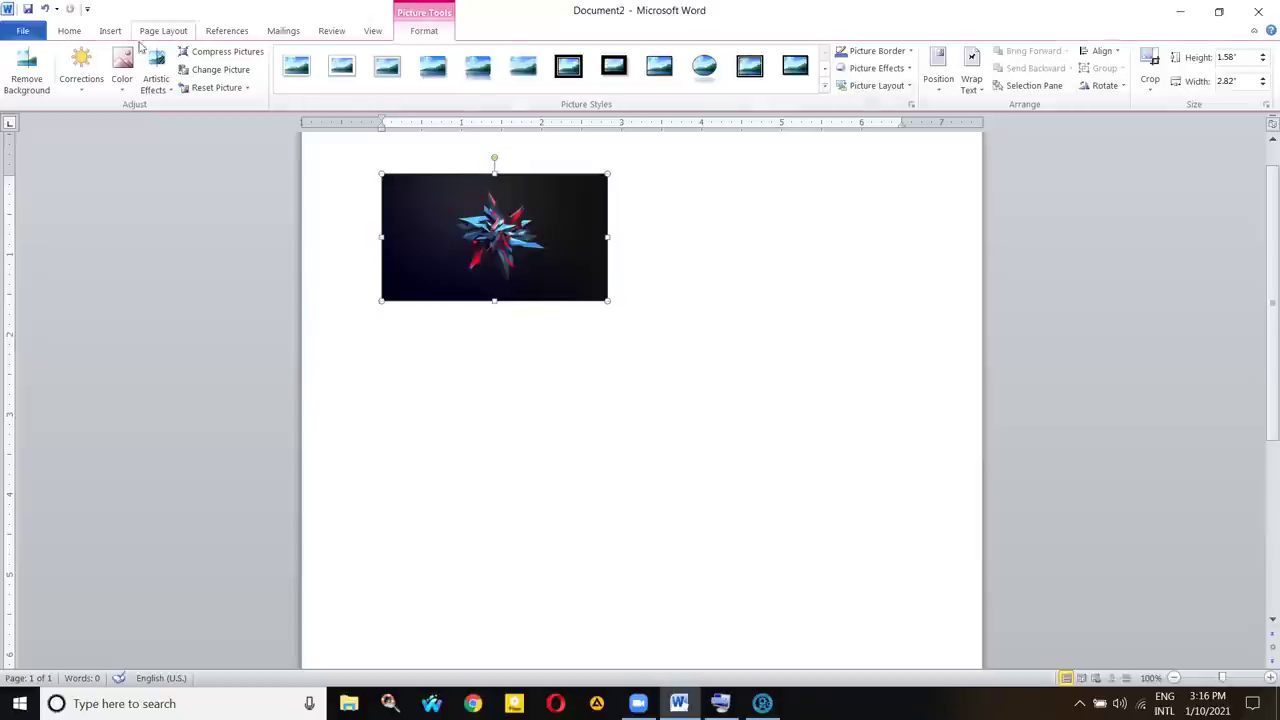
click(110, 31)
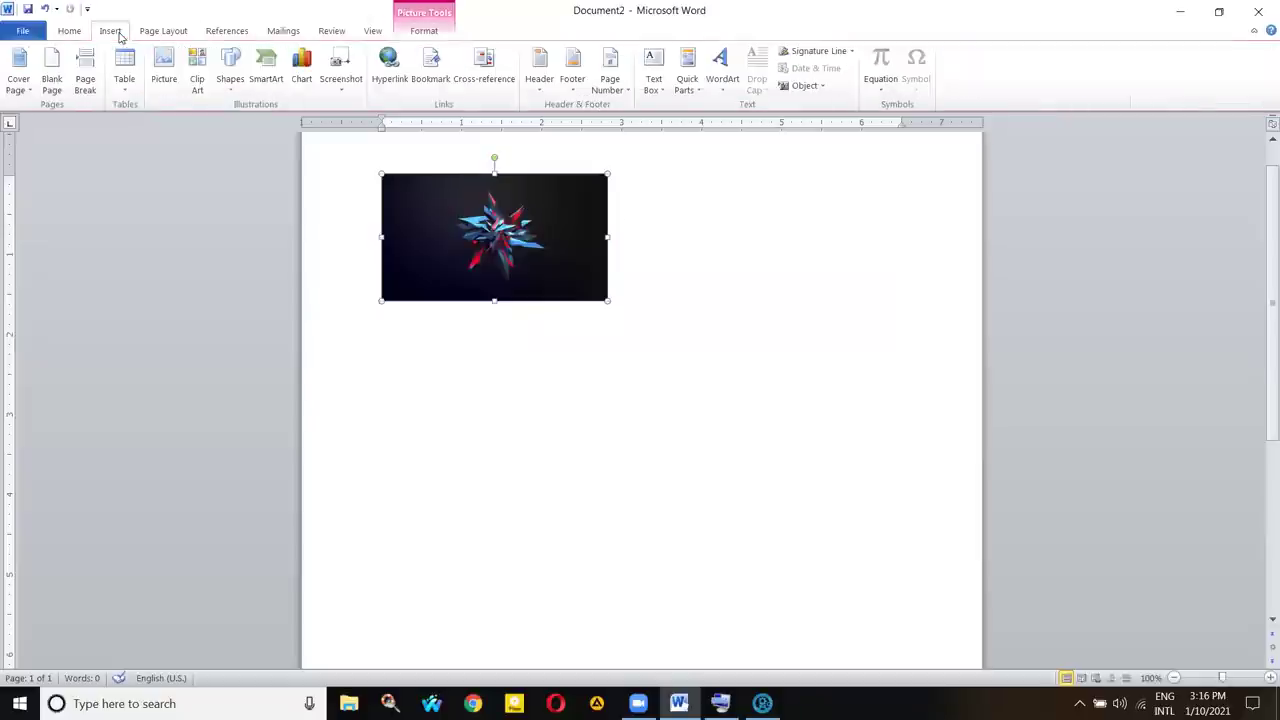
click(425, 33)
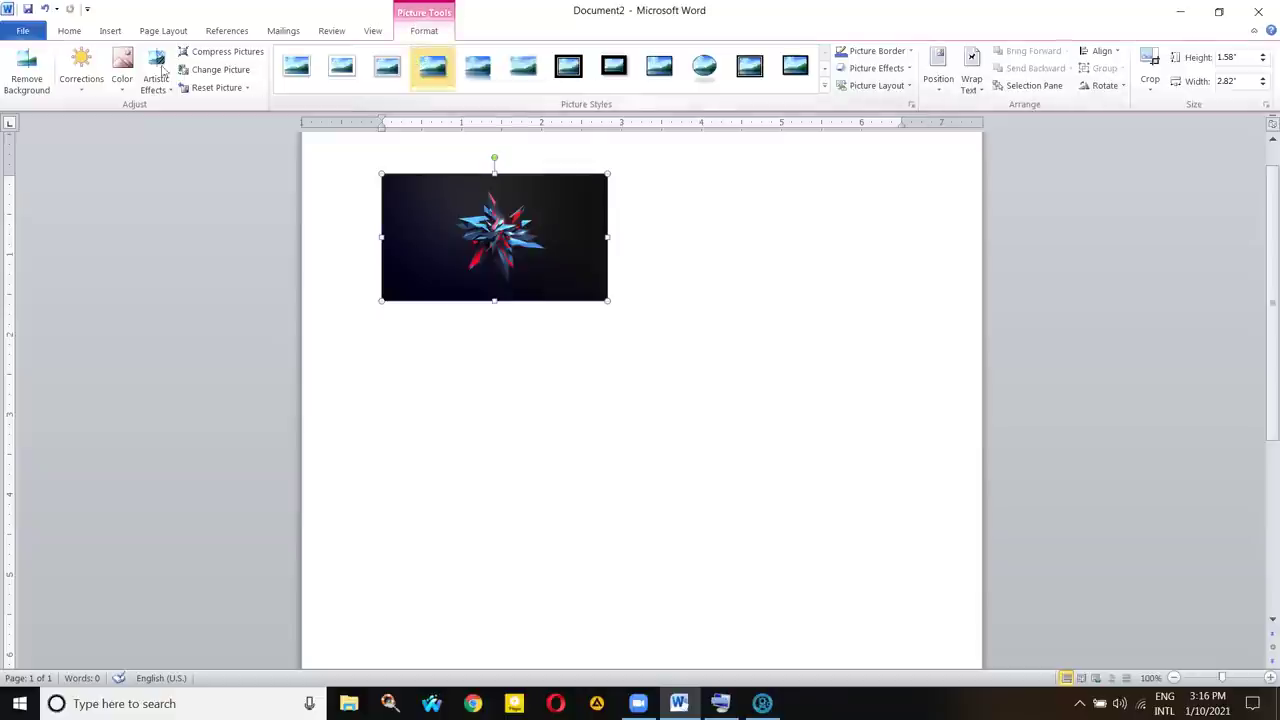
click(969, 91)
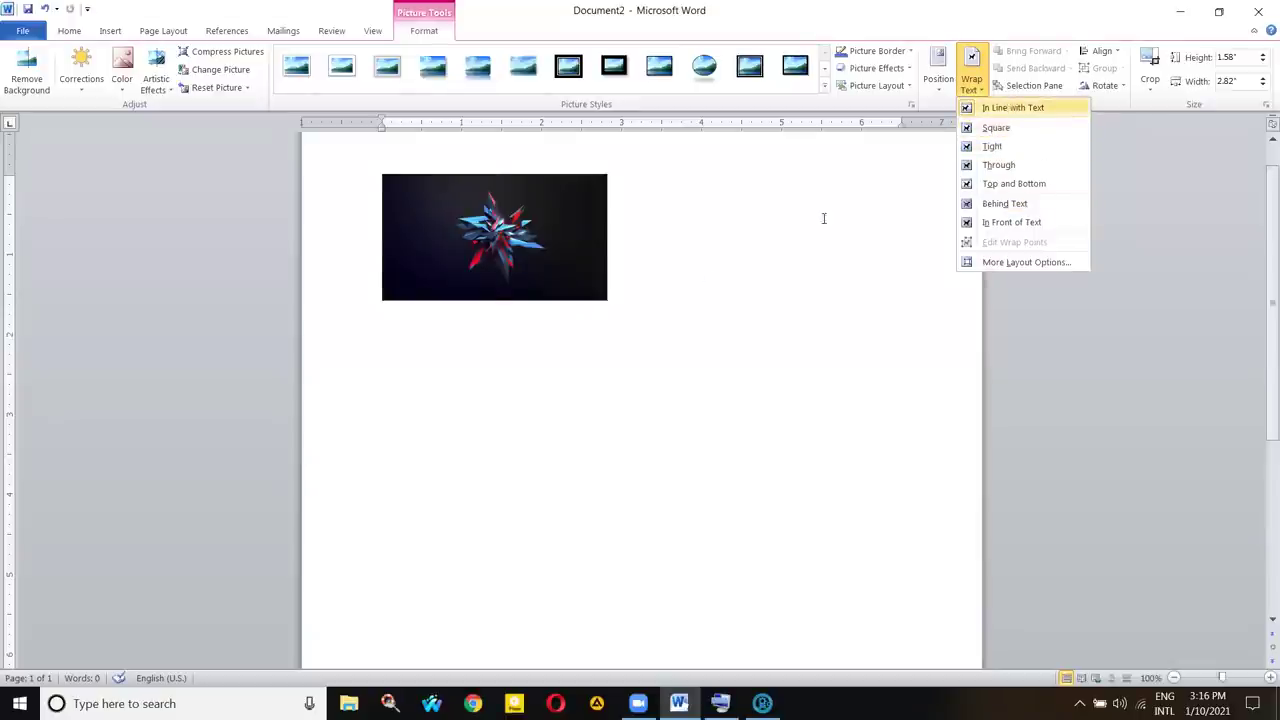
- Type two filler lines, 'sdfcdzcsdzcsdcsdx' and 'fgdfgdfgdfgfgdgdfgfdg', beside the picture
click(632, 263)
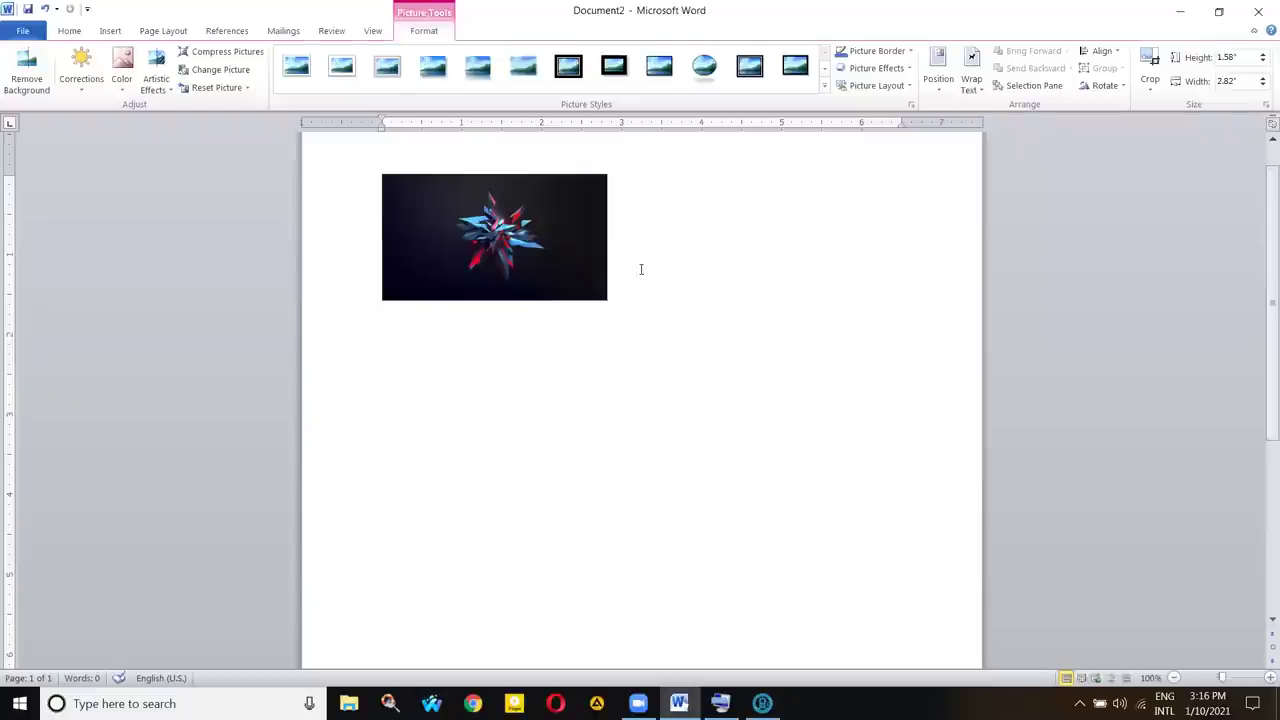
click(641, 269)
text(sdfcdzcsdzcsdcsdx)
key(Return)
text(fgdfgdfgdfg)
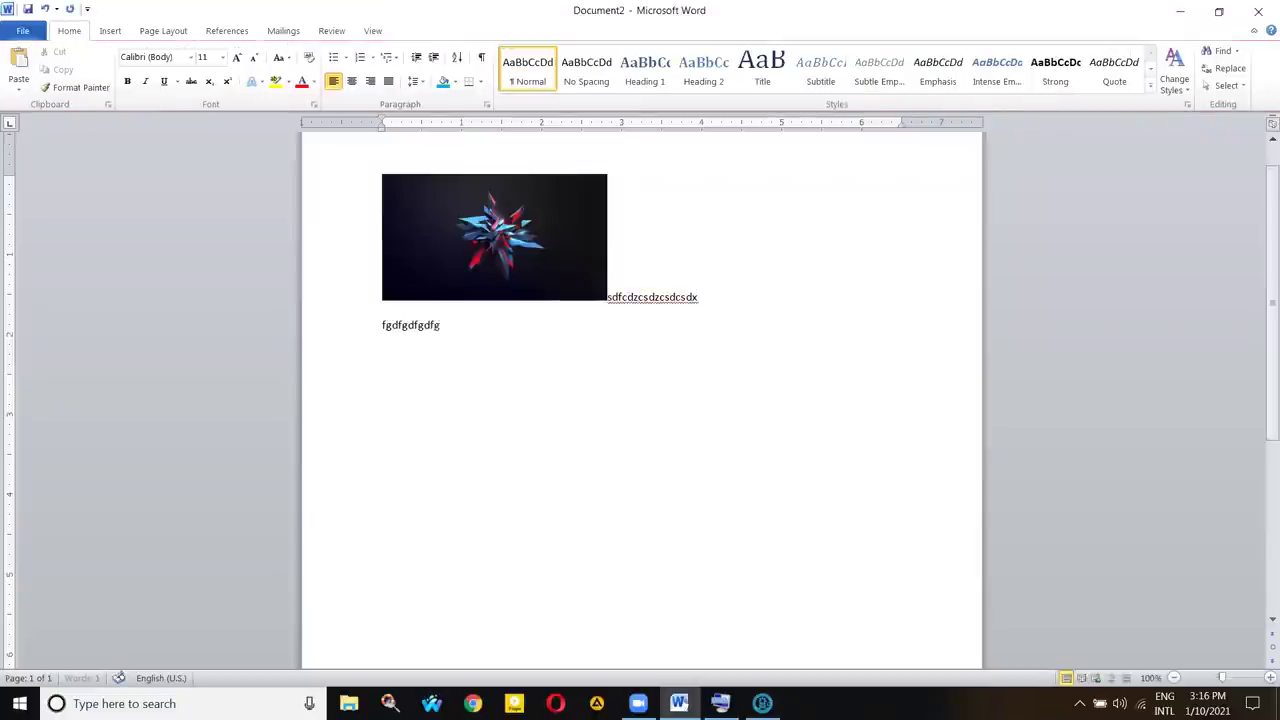
text(fgdgdfgfdg)
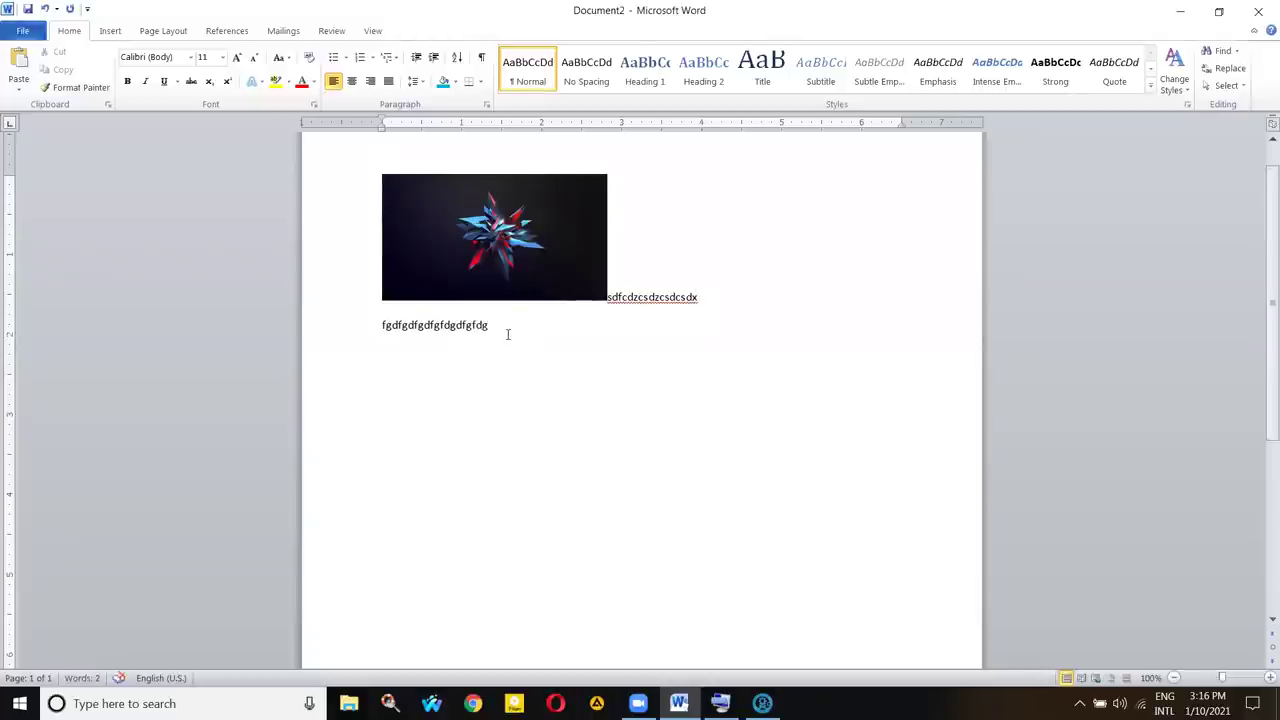
- Paste repeated copies of the filler line and delete the two empty paragraphs
triple_click(381, 329)
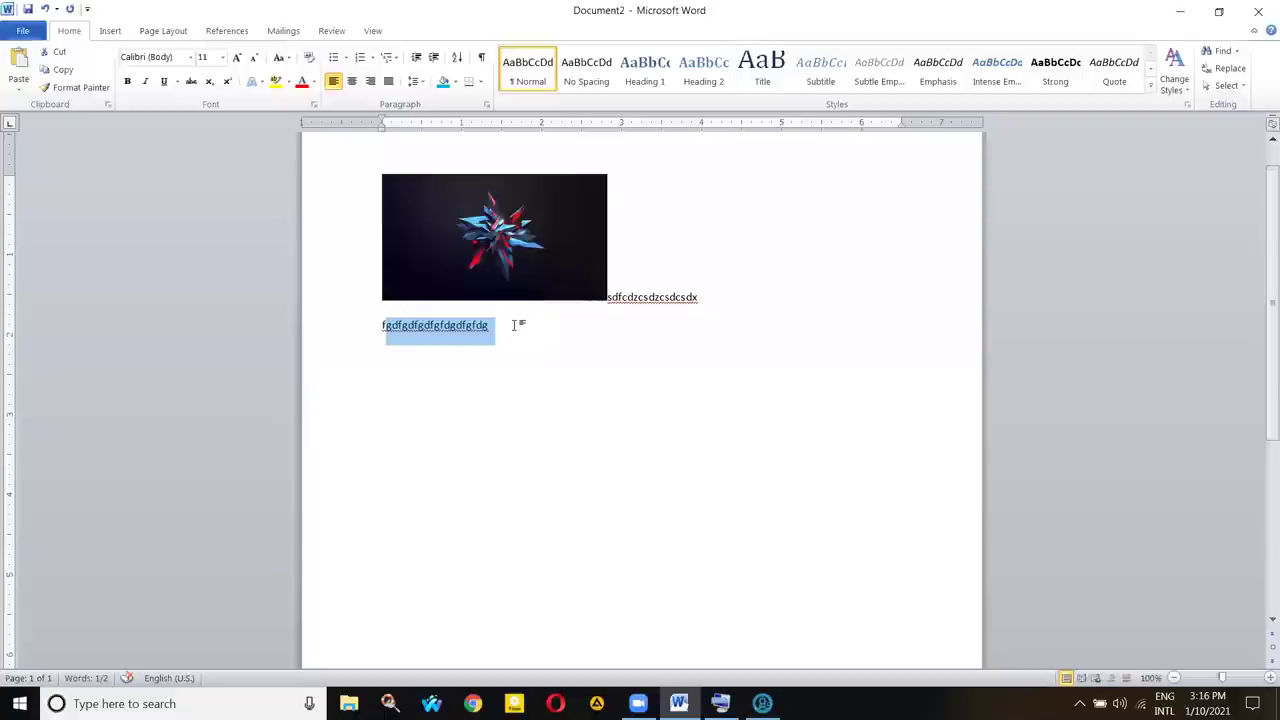
text(gdfgdfgdfgfdgdfgfdg gdfgdfgdfgfdgdfgfdg gdfgdfgdfgfdgdfgfdg gdfgdfgdfgfdgdfgfdg)
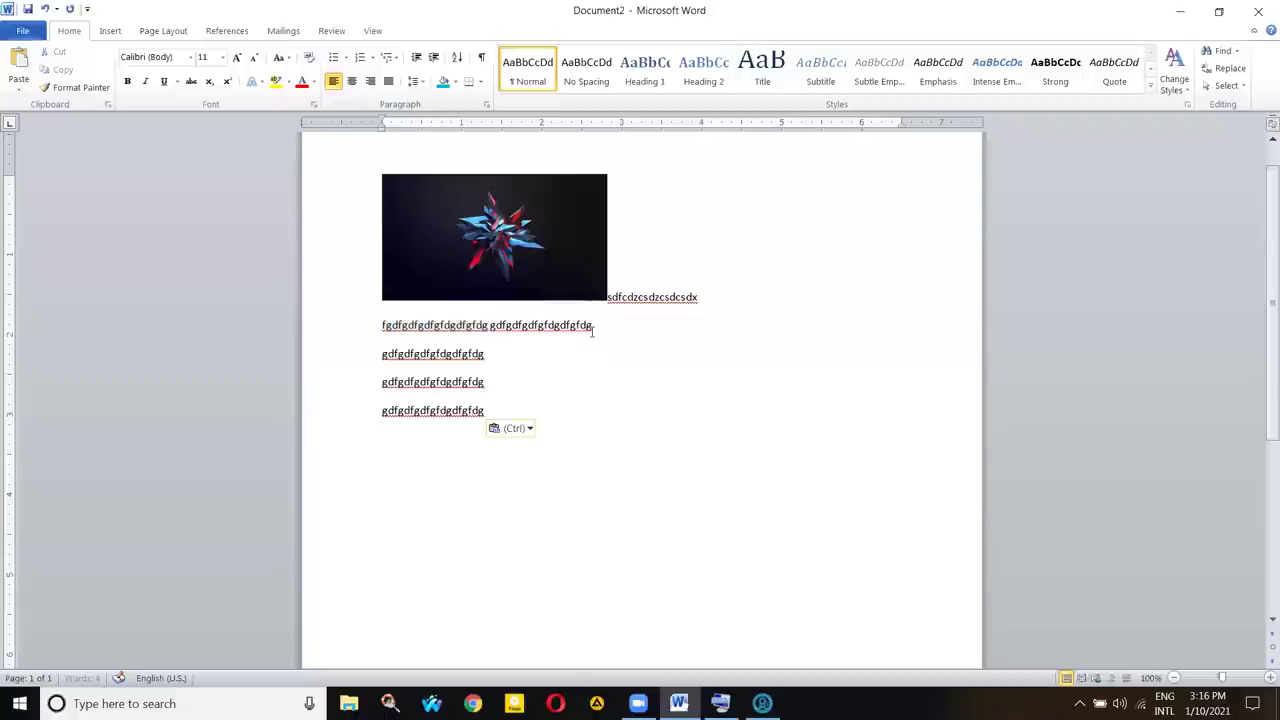
text(gdfgdfgdfgfdgdfgfdg gdfgdfgdfgfdgdfgfdg gdfgdfgdfgfdgdfgfdg gdfgdfgdfgfdgdfgfdg)
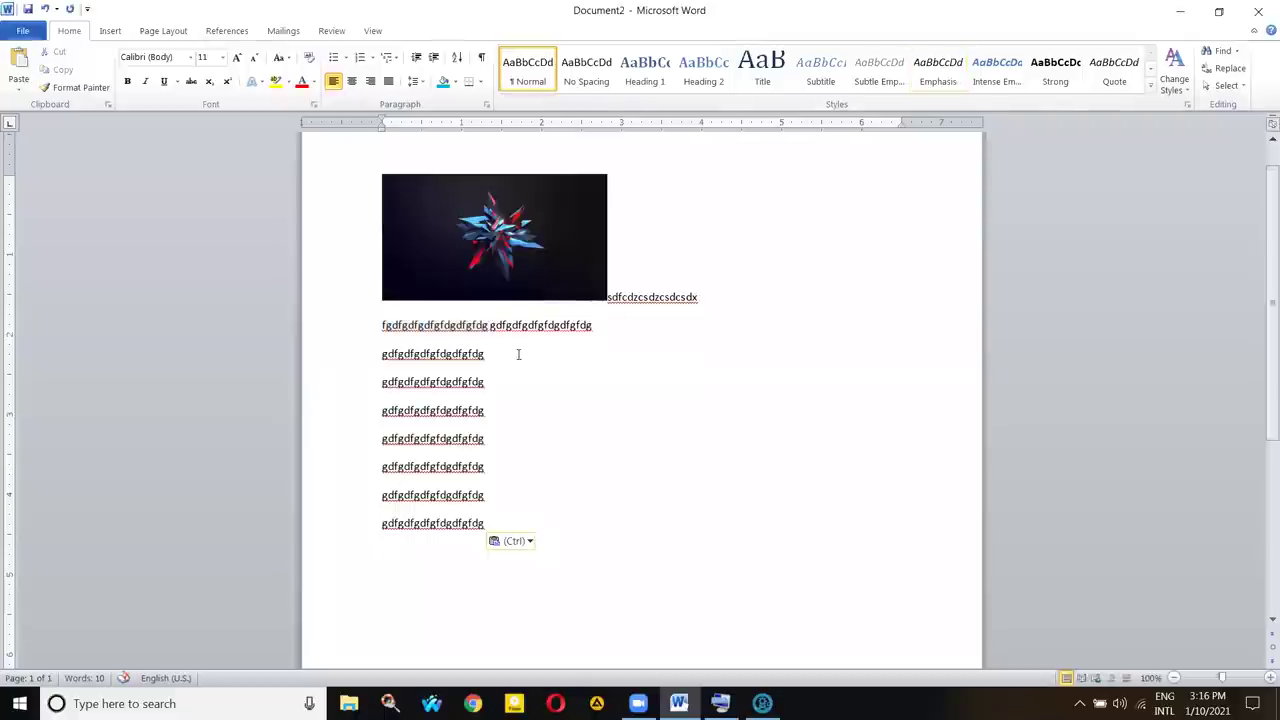
text(gdfgdfgdfgfdgdfgfdg)
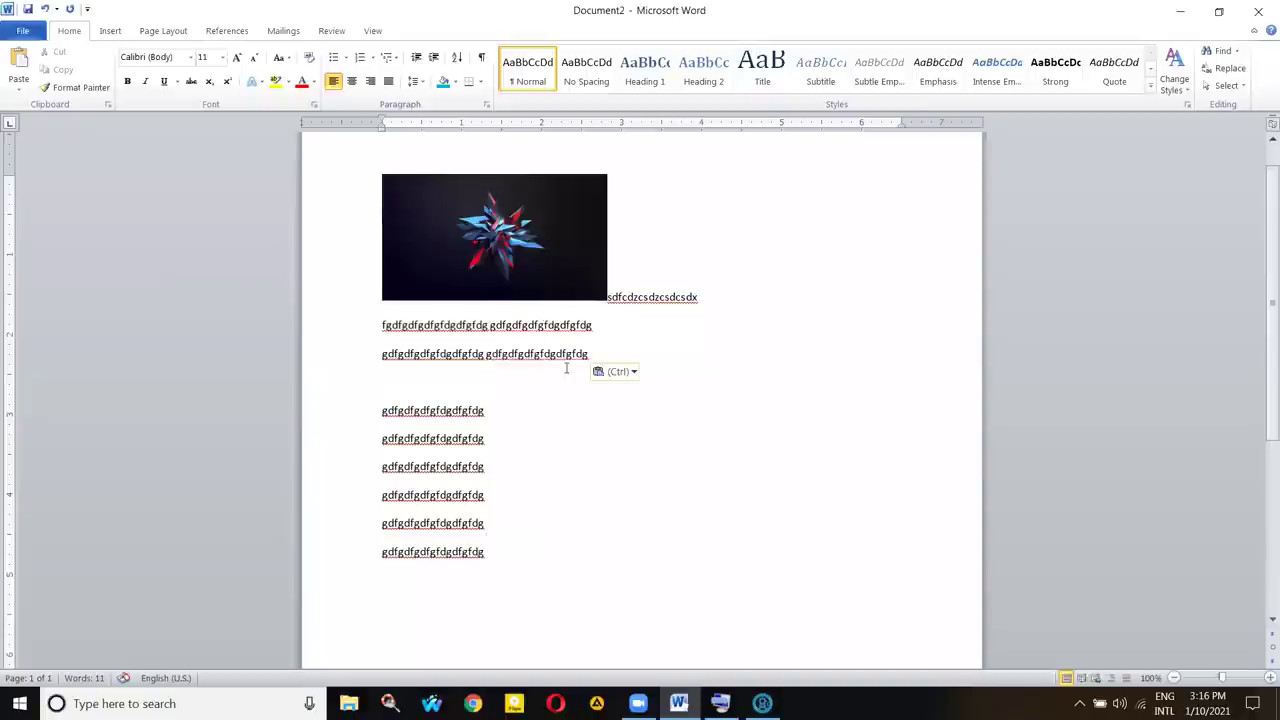
text(gdfgdfgdfgfdgdfgfdg)
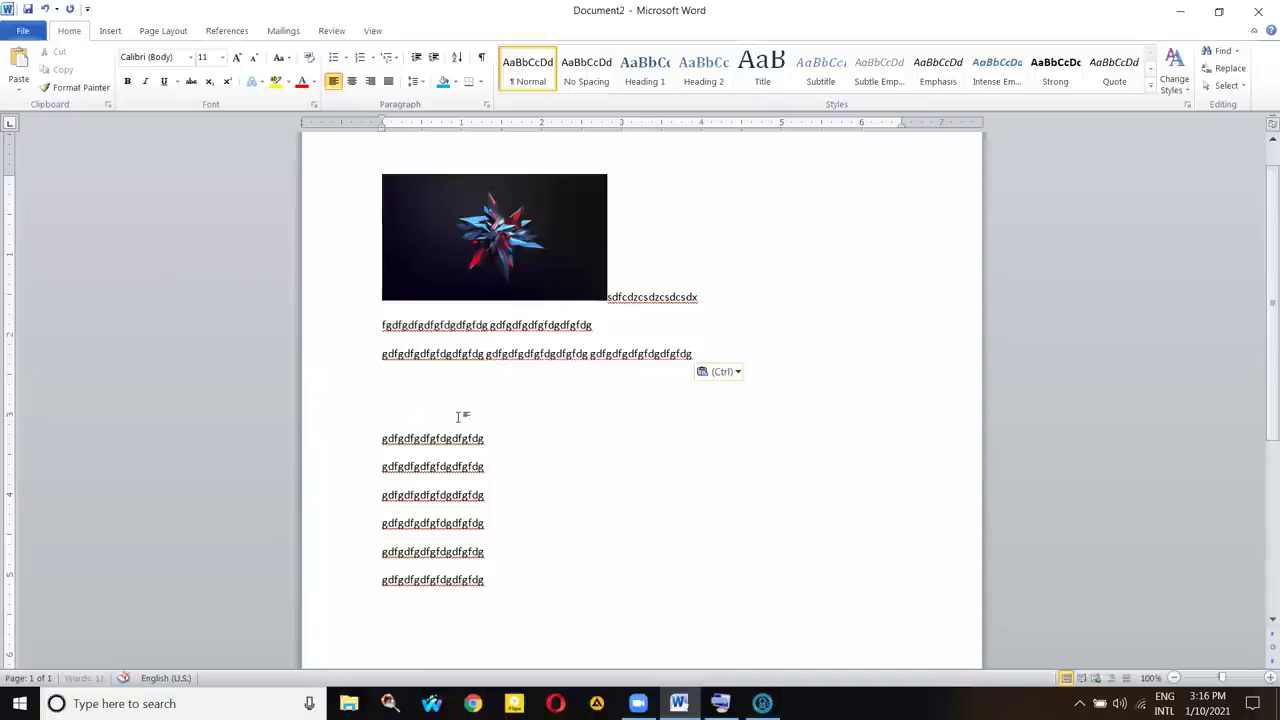
text(gdfgdfgdfgfdgdfgfdg)
text(gdfgdfgdfgfdgdfgfdg)
drag(430, 452, 415, 478)
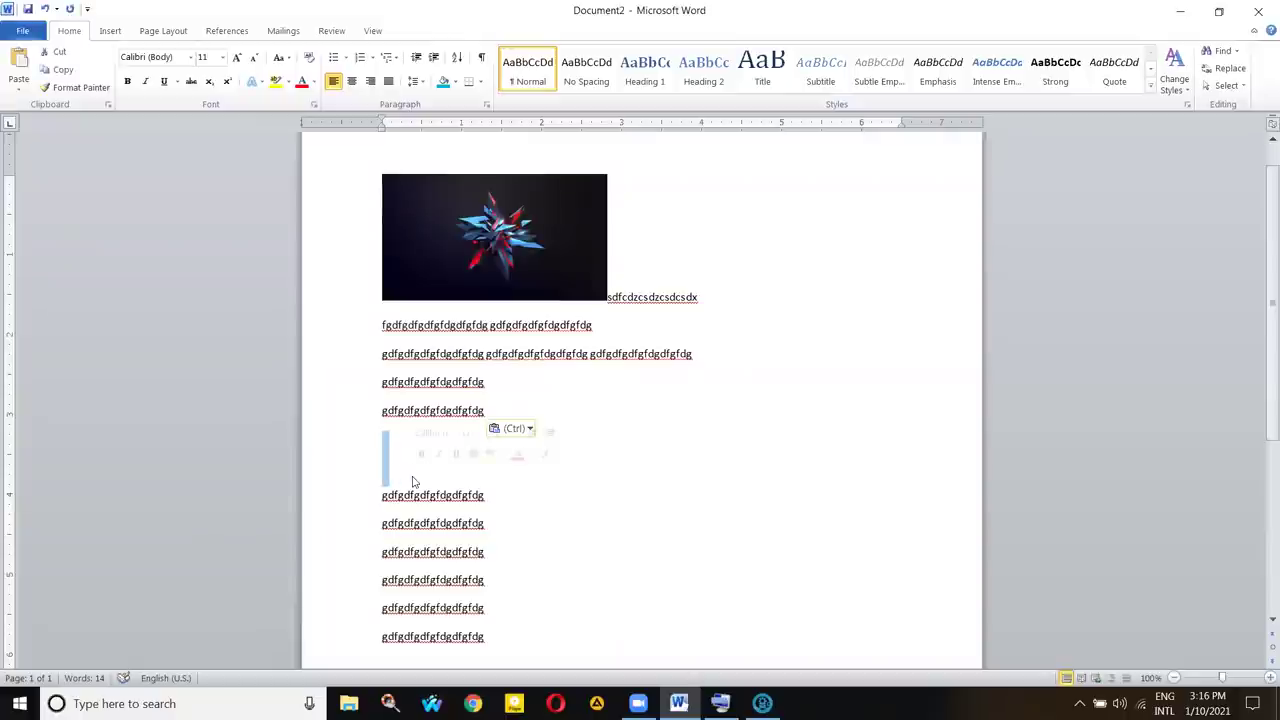
key(BackSpace)
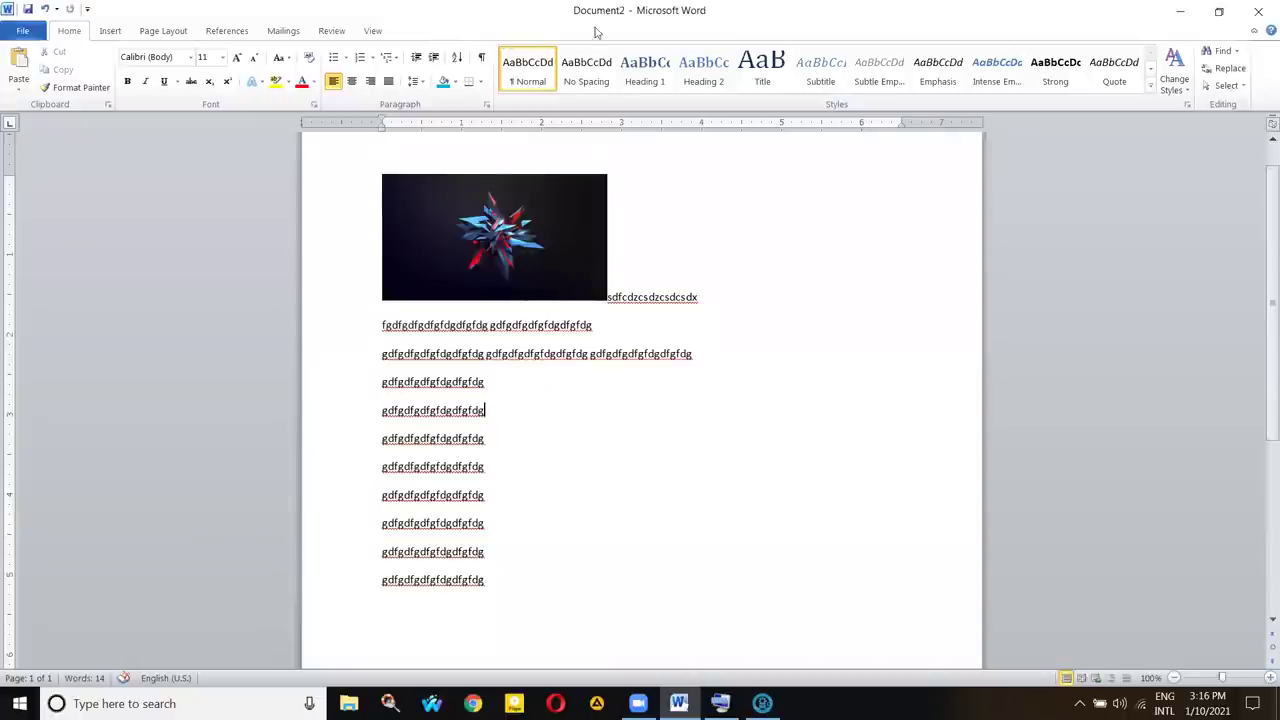
- Set the star picture's text wrapping to Square
click(494, 237)
click(424, 30)
click(967, 88)
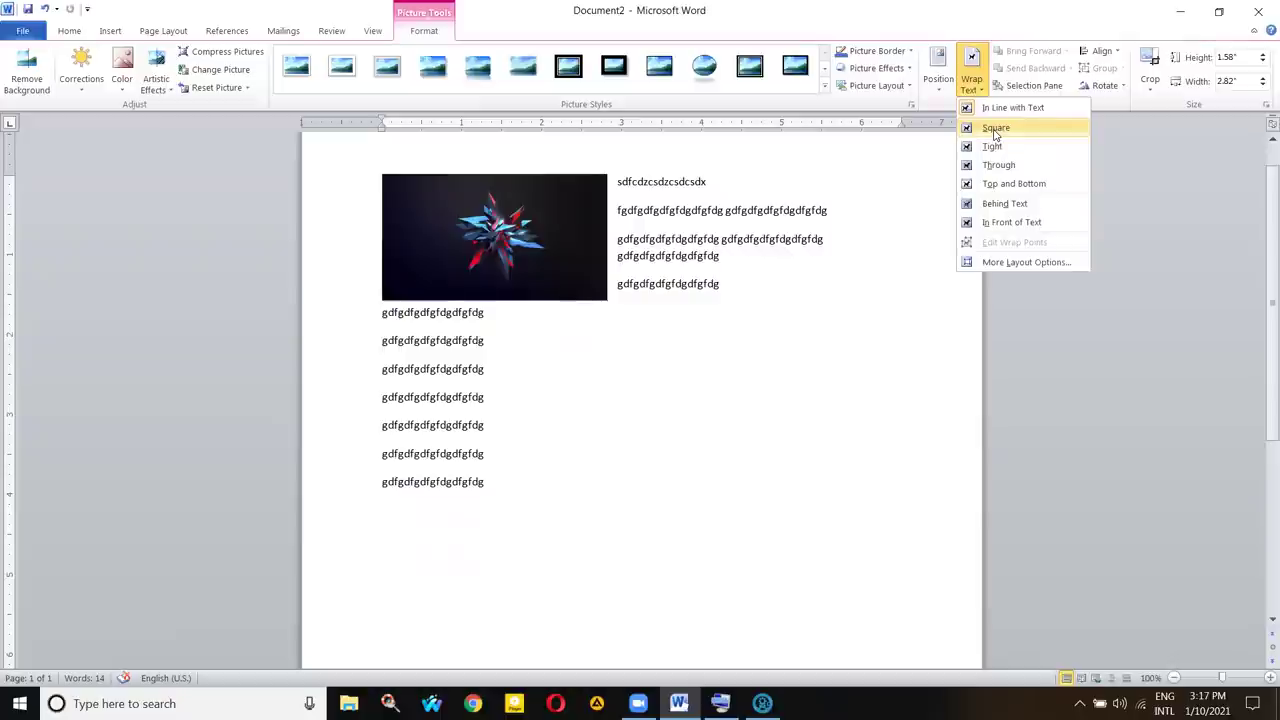
click(995, 130)
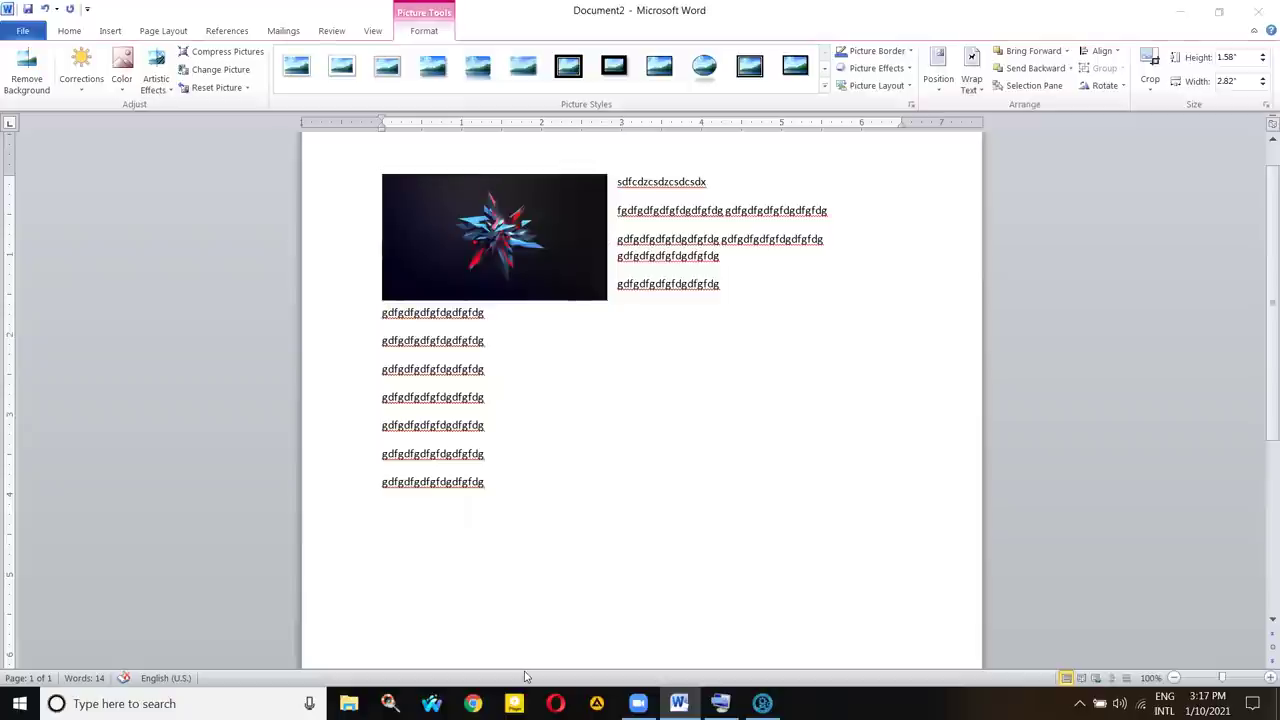
- Drag the star picture down below the fourth line of text
click(521, 241)
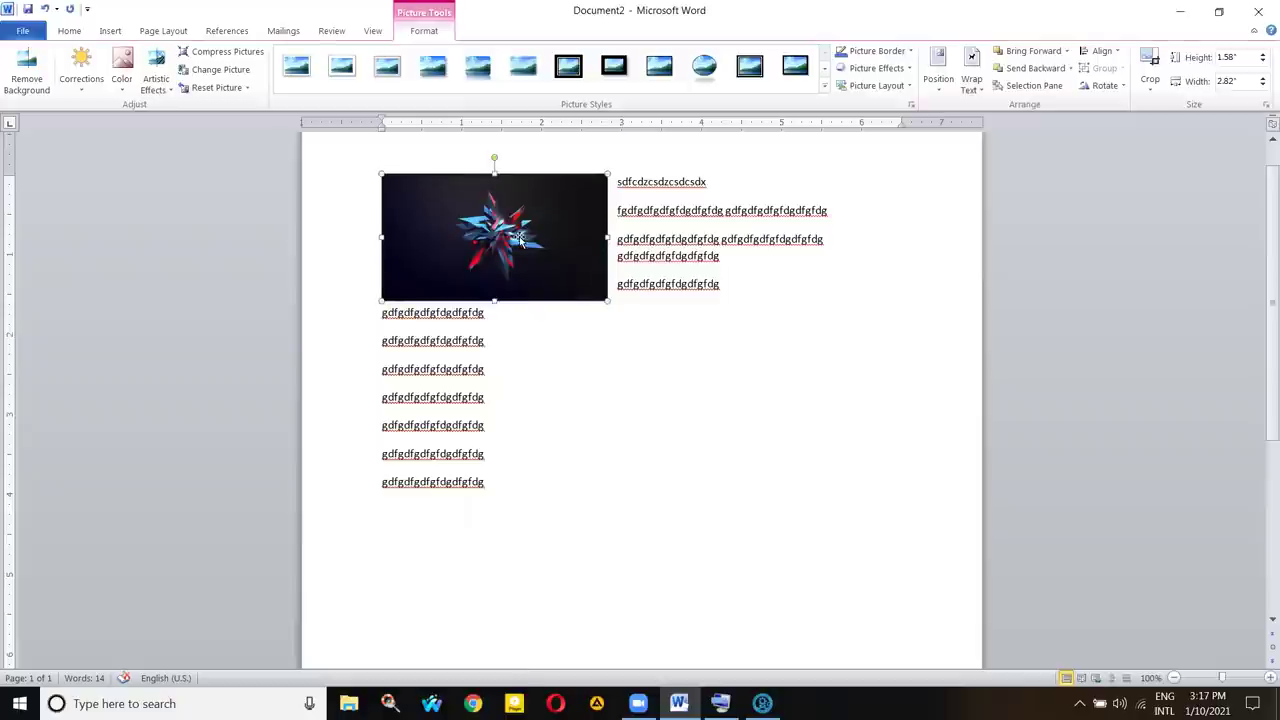
drag(484, 226, 586, 233)
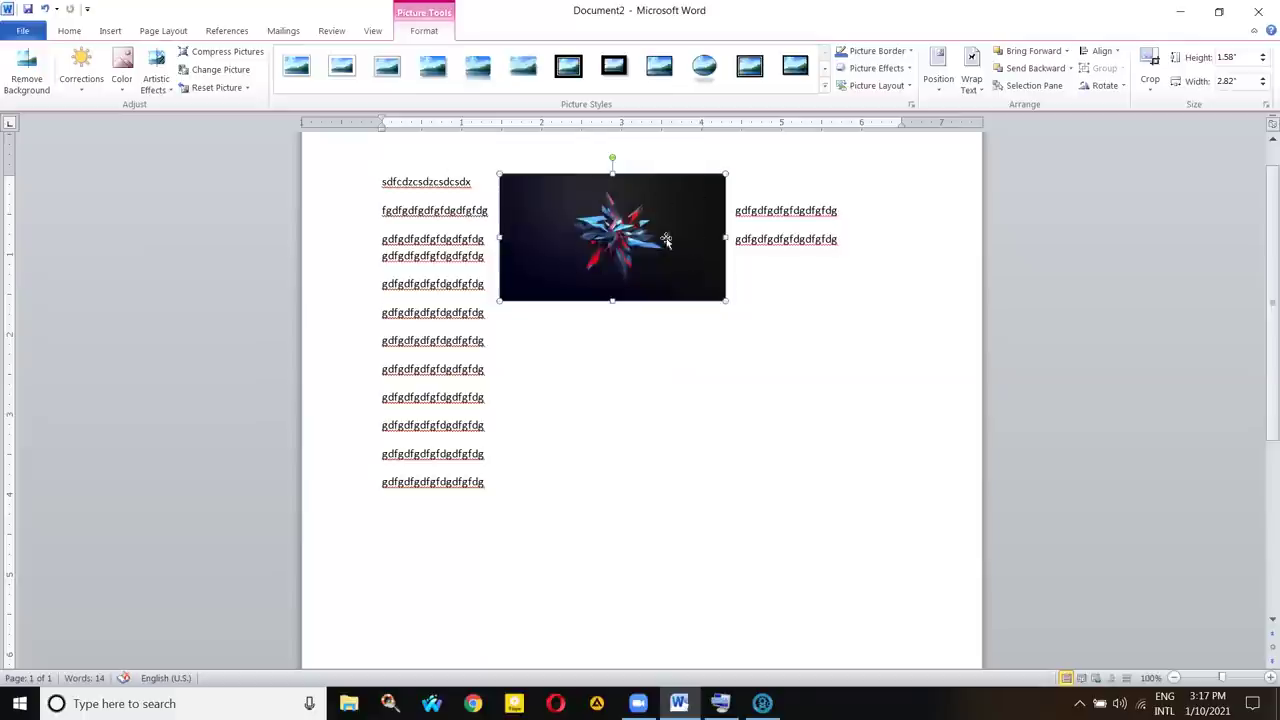
drag(565, 236, 598, 234)
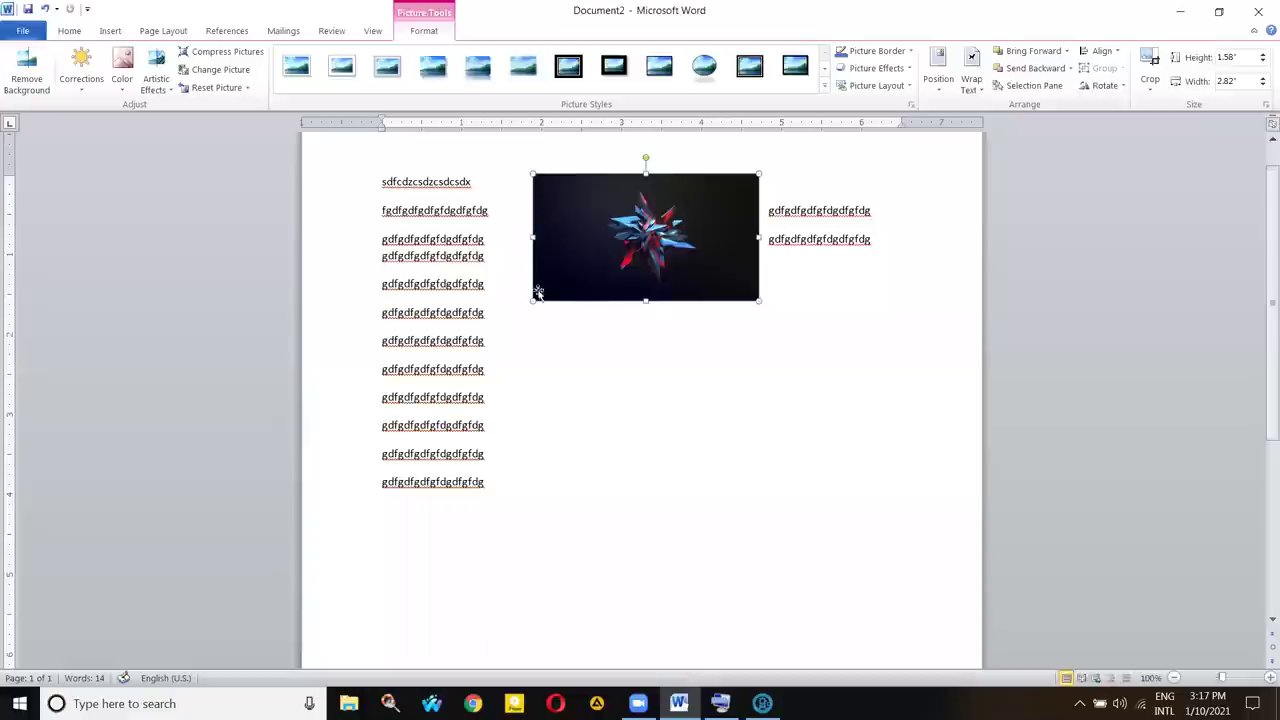
key(ctrl+z)
drag(656, 248, 648, 375)
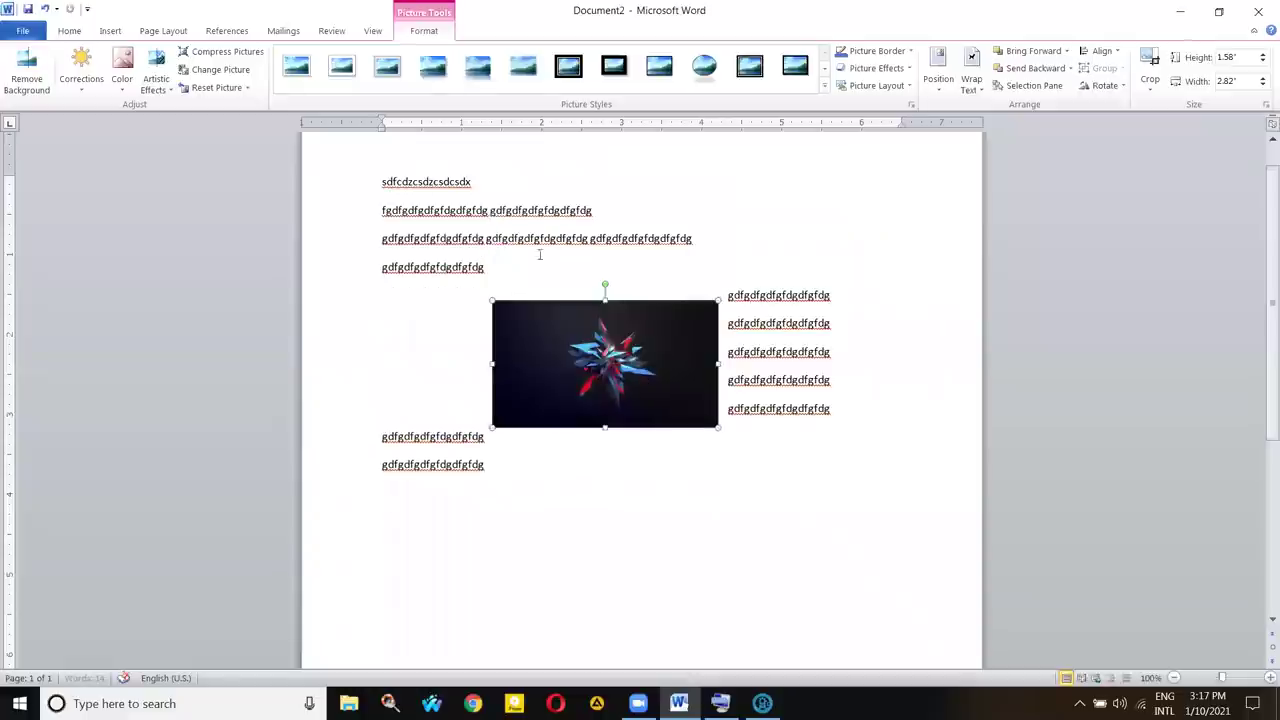
- Type 'sdfsdfsdfsdfsdfsdfsdfsdfsdf' at the end of line 2
click(487, 210)
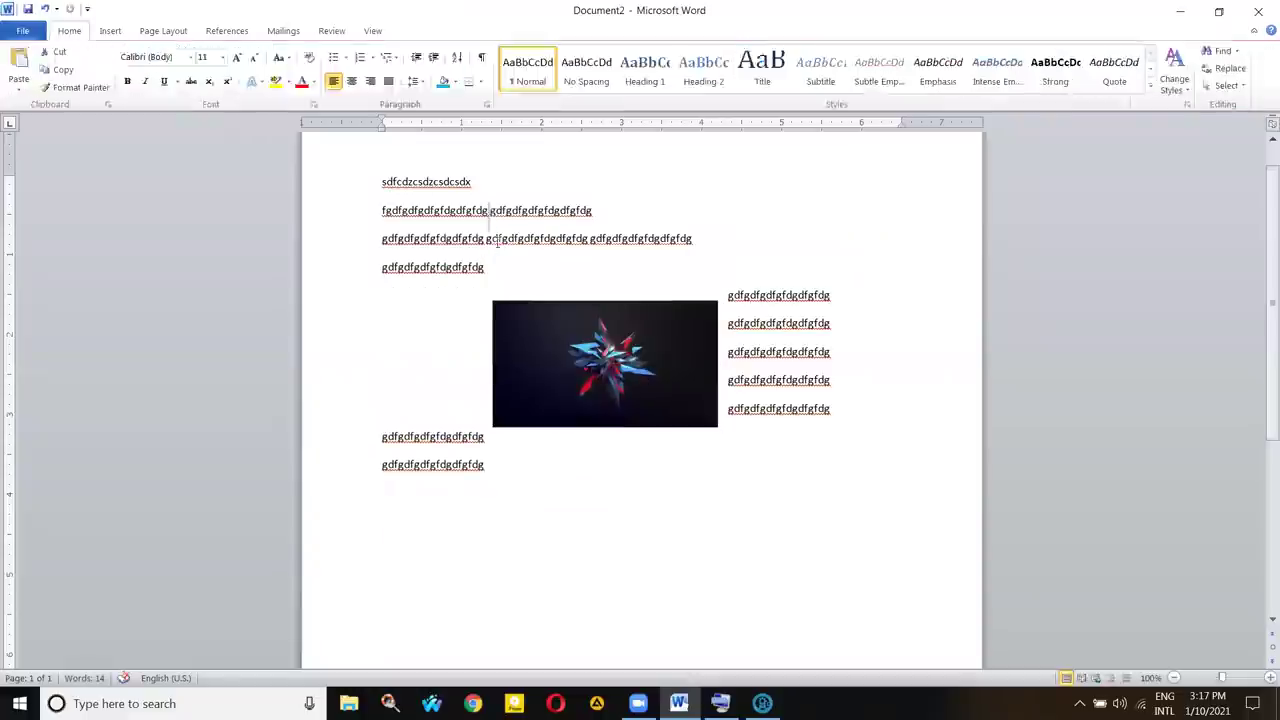
click(545, 310)
click(604, 211)
text(sdfsd)
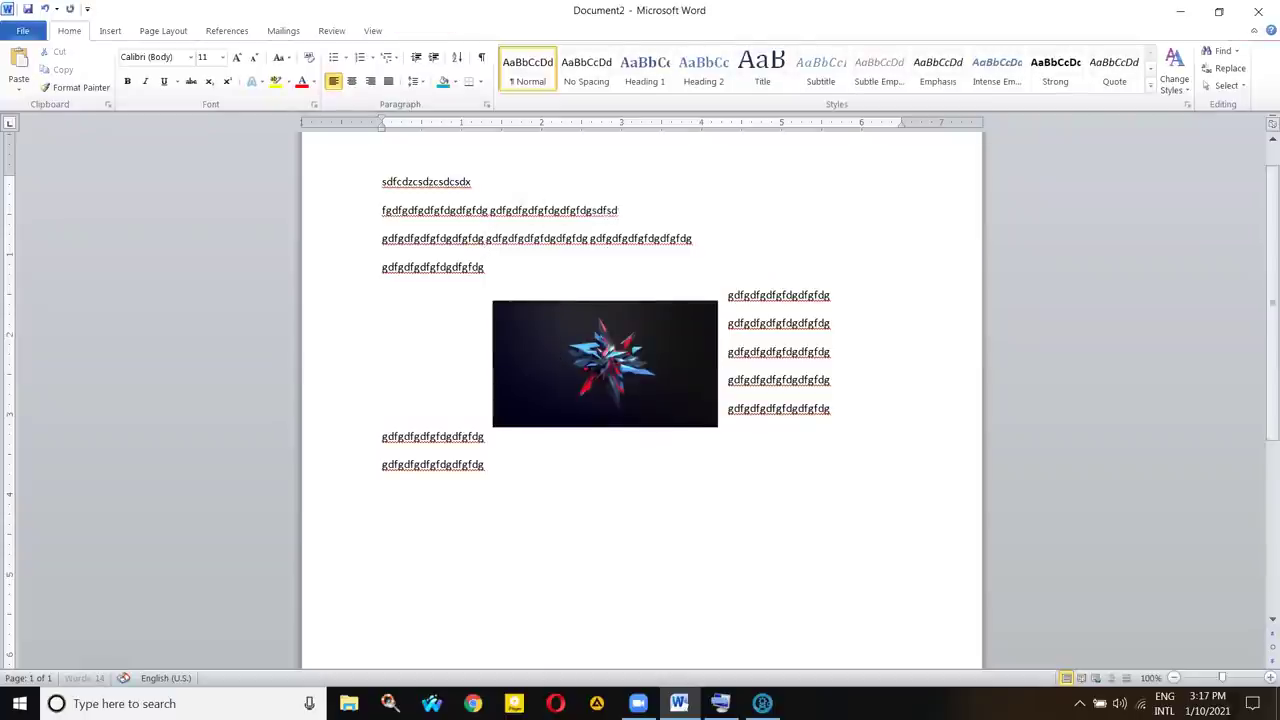
text(fsdfsdfsdfsdfsdfsdfsdf)
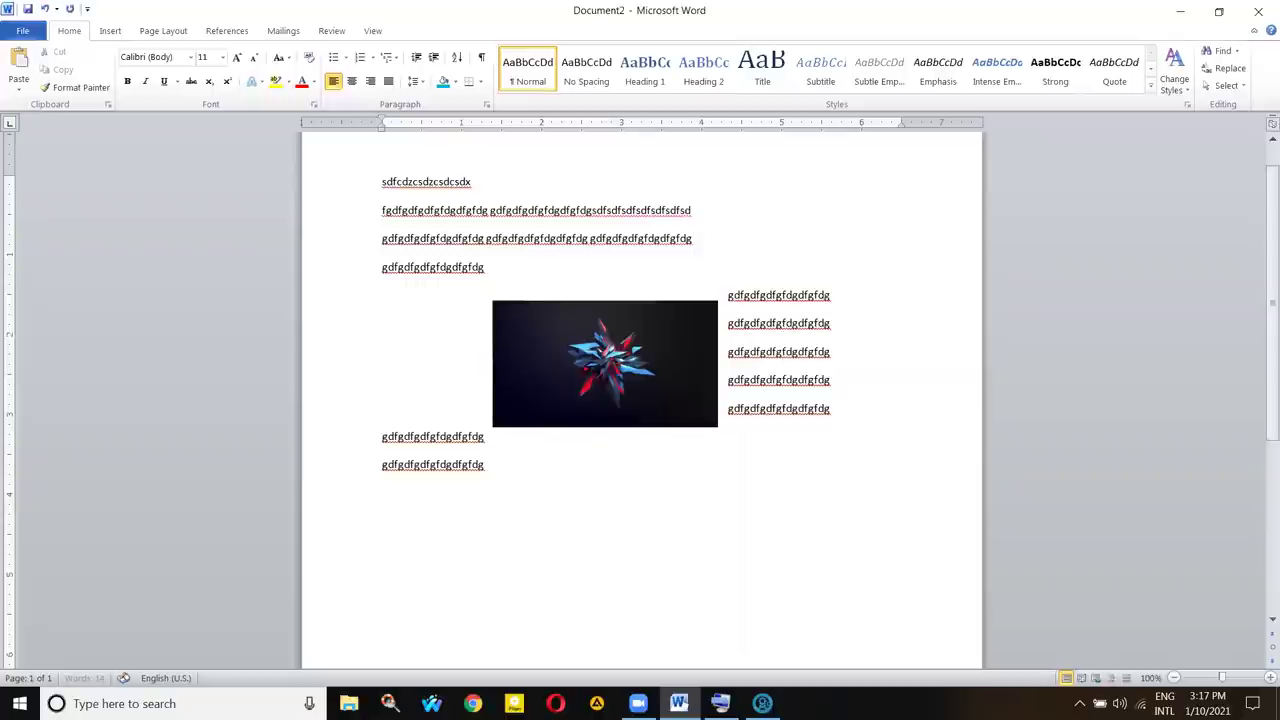
- Copy the third line's filler and paste it repeatedly after line 2, making four lines
drag(698, 238, 492, 242)
key(ctrl+c)
click(740, 210)
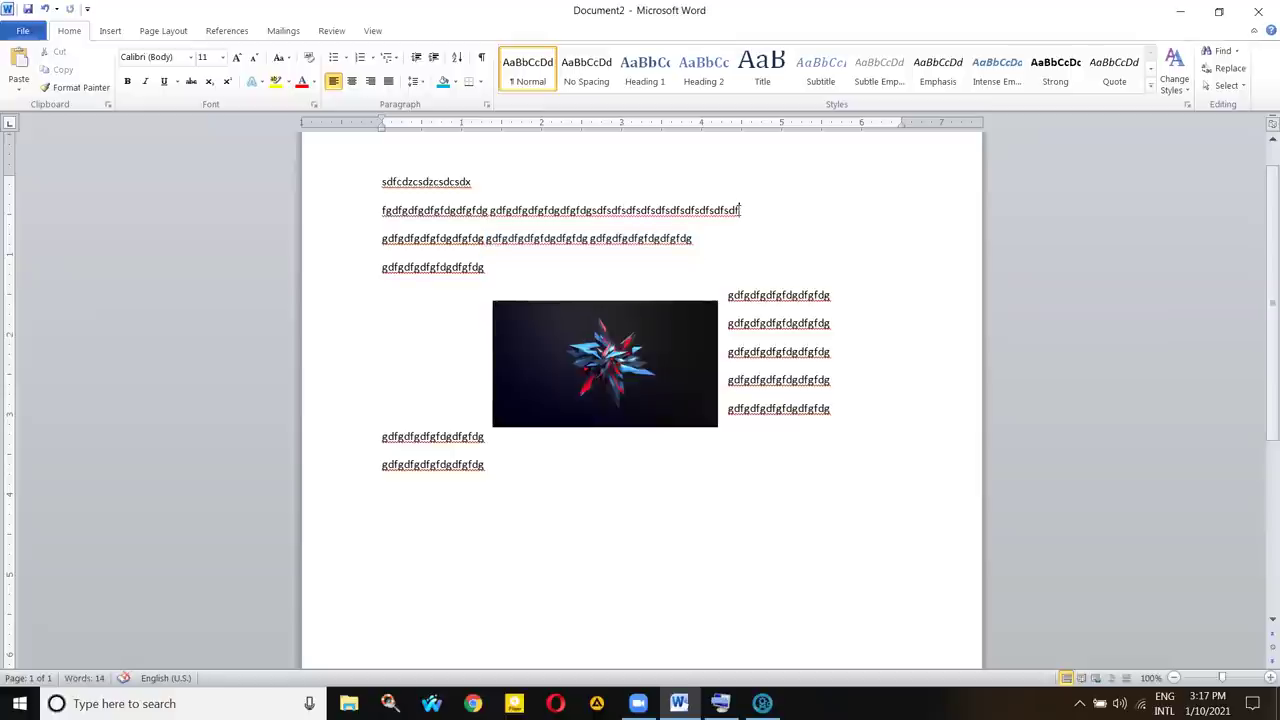
key(ctrl+v)
key(ctrl)
key(Escape)
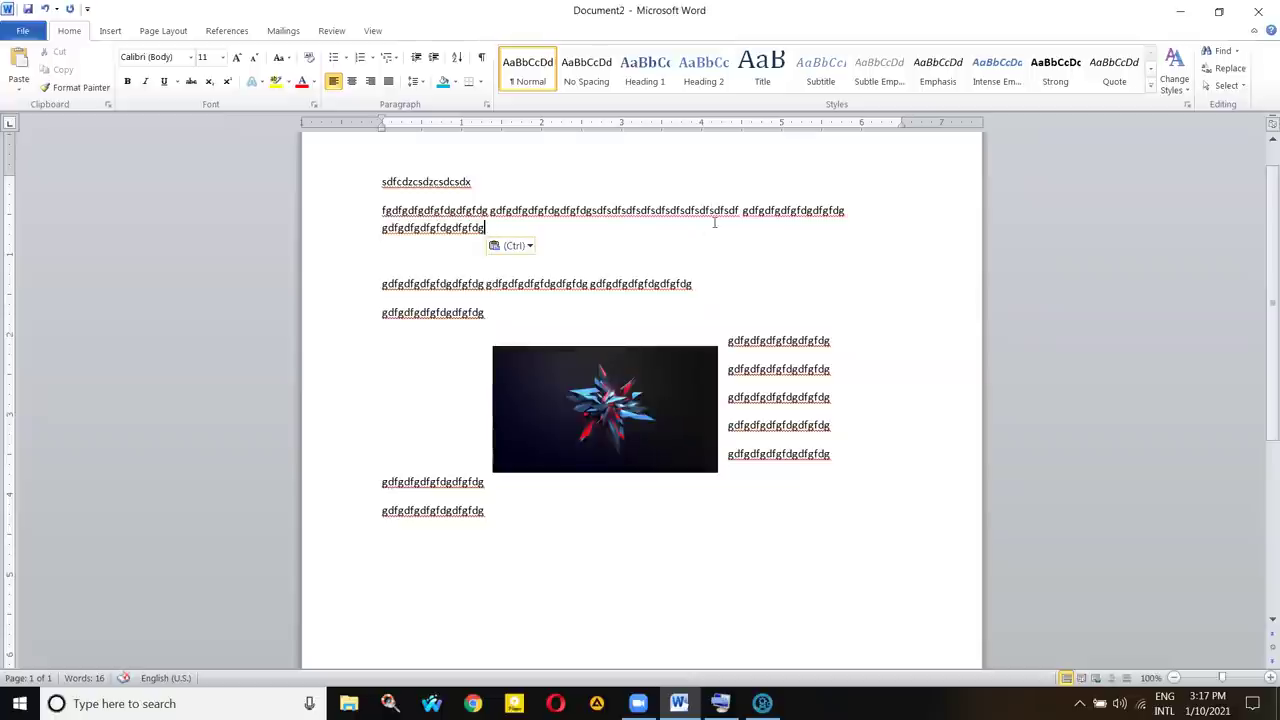
key(ctrl+v)
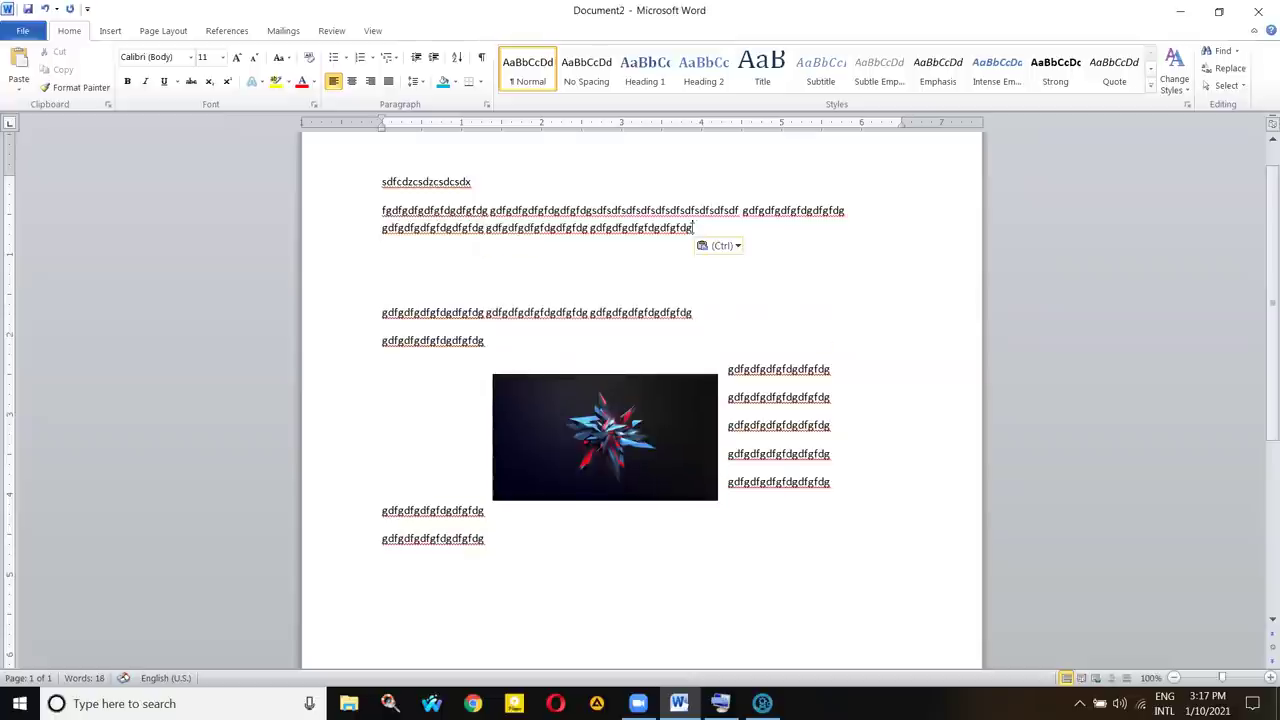
key(ctrl+v)
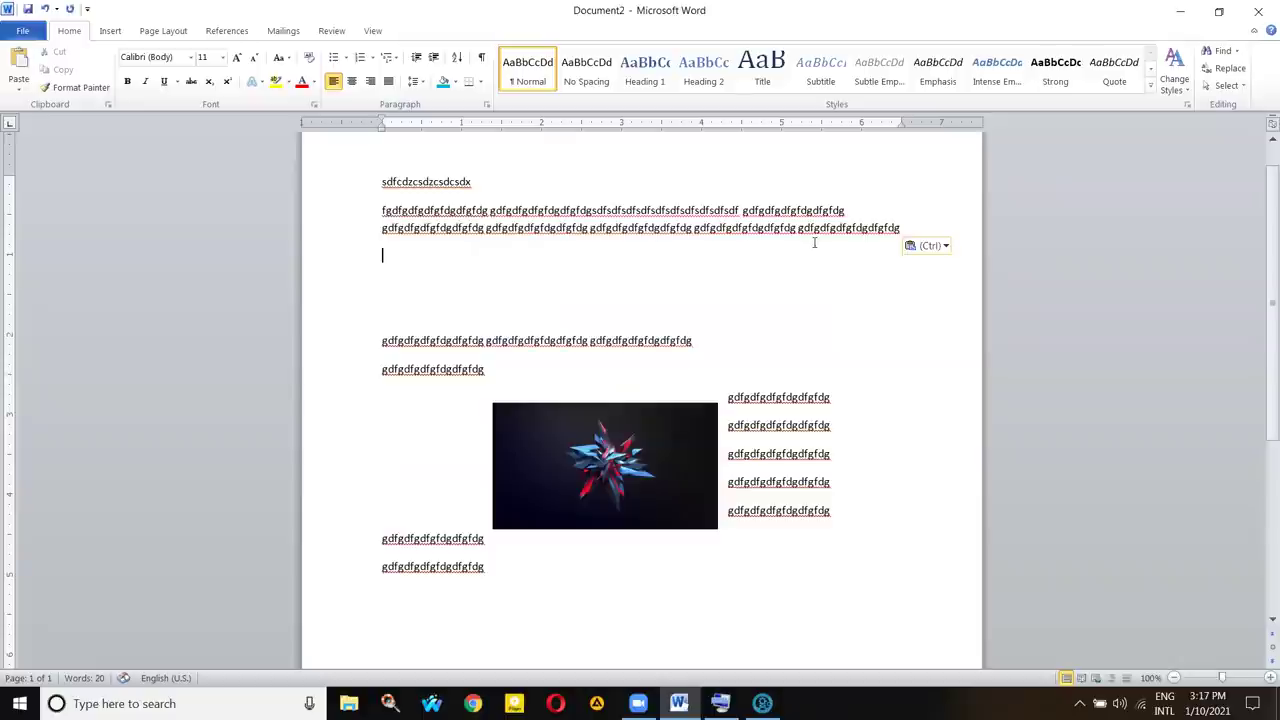
key(ctrl+v)
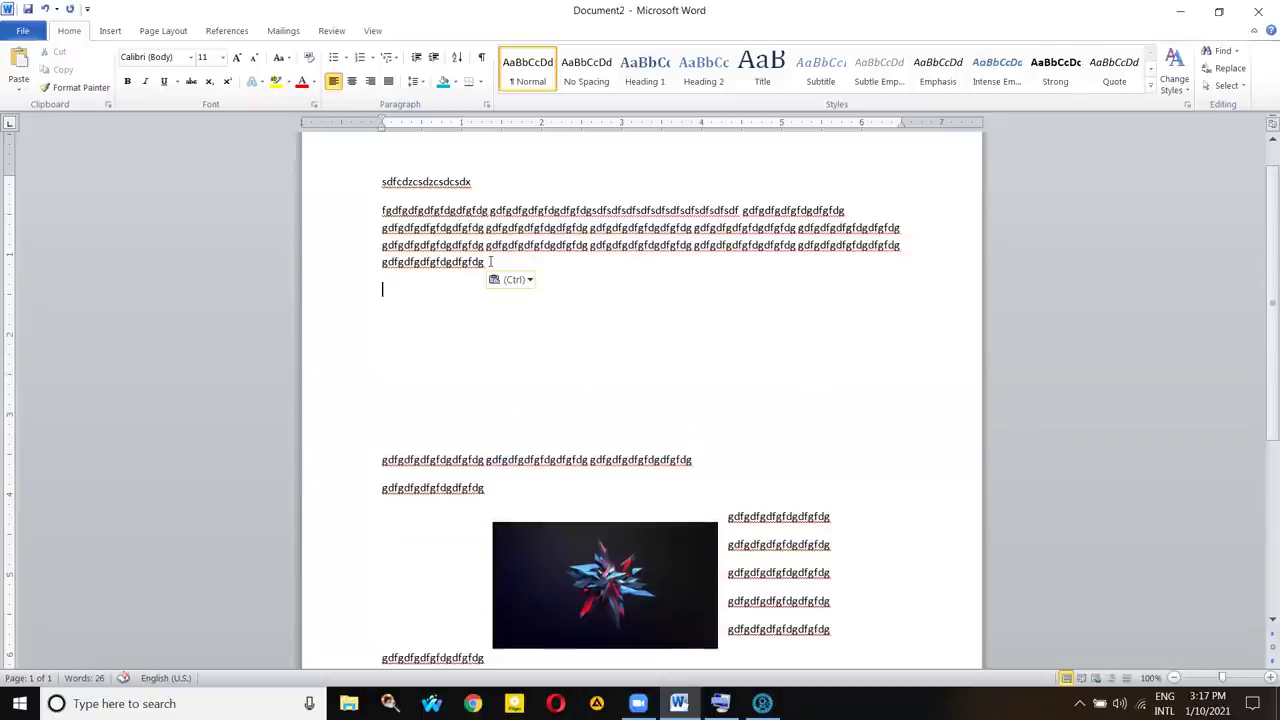
key(ctrl+v)
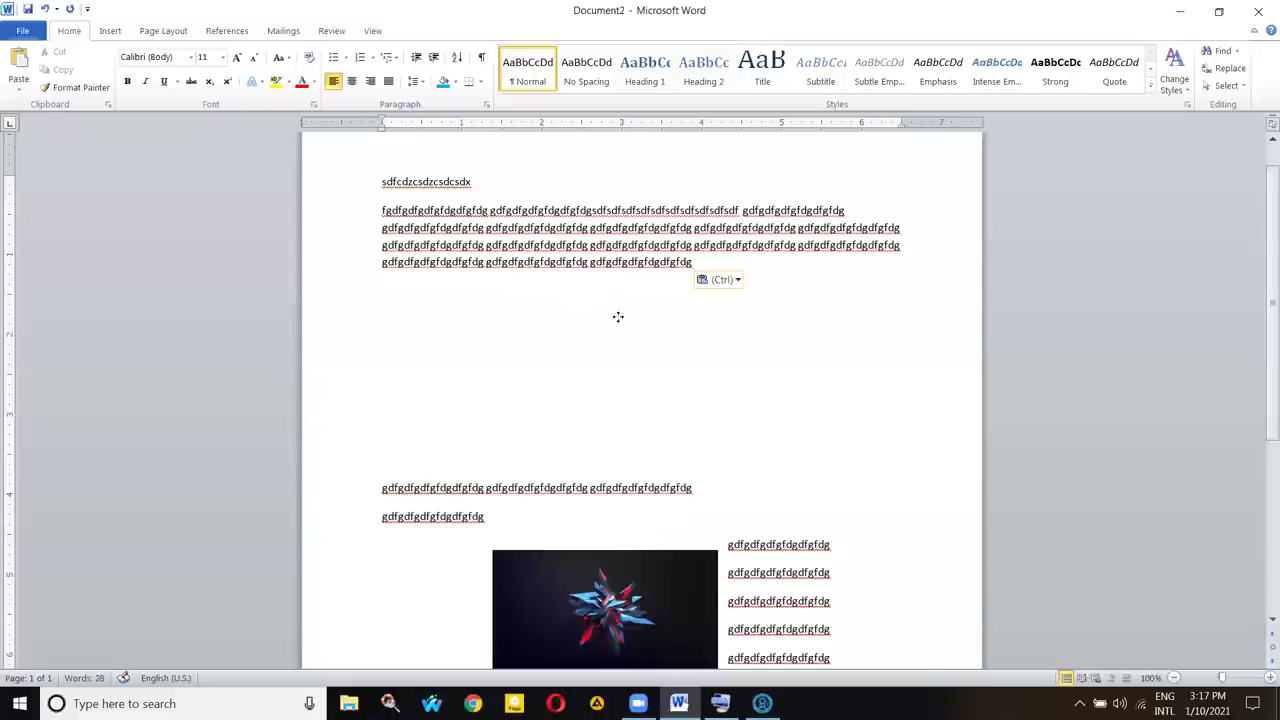
- Move the star picture up into the top paragraph, set Tight wrapping, and nudge it left
drag(609, 263, 590, 306)
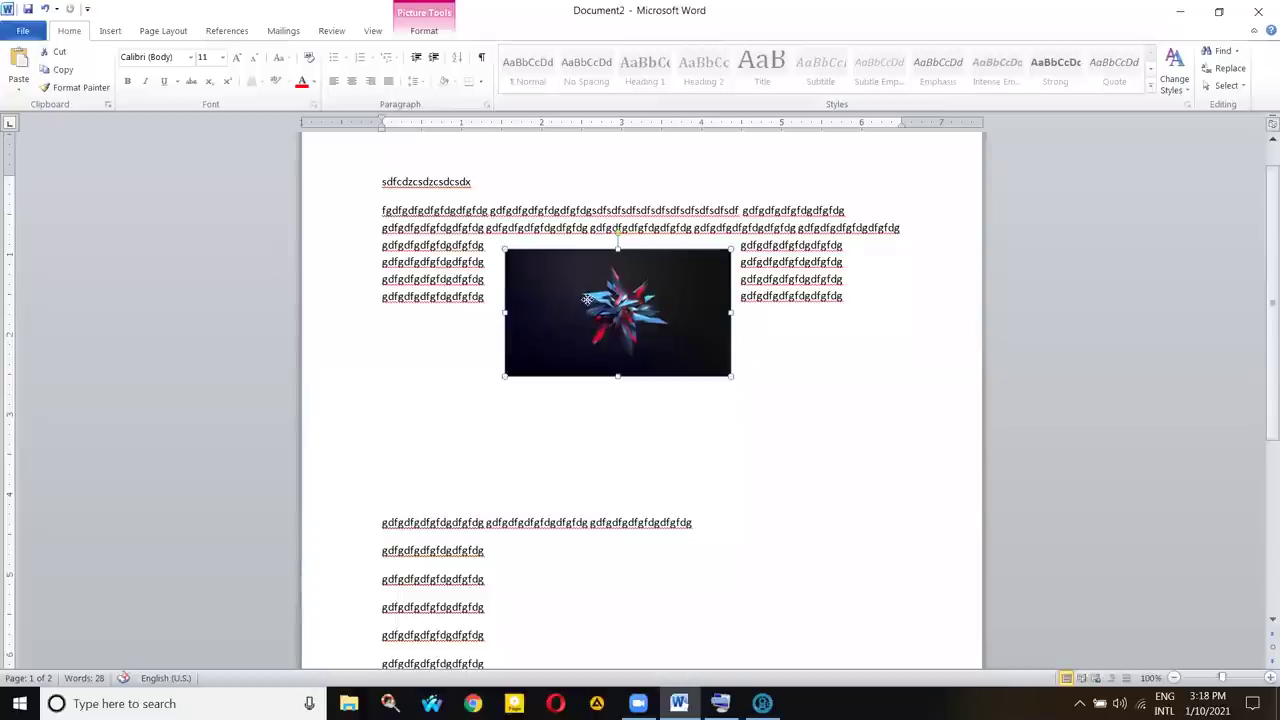
drag(589, 292, 592, 270)
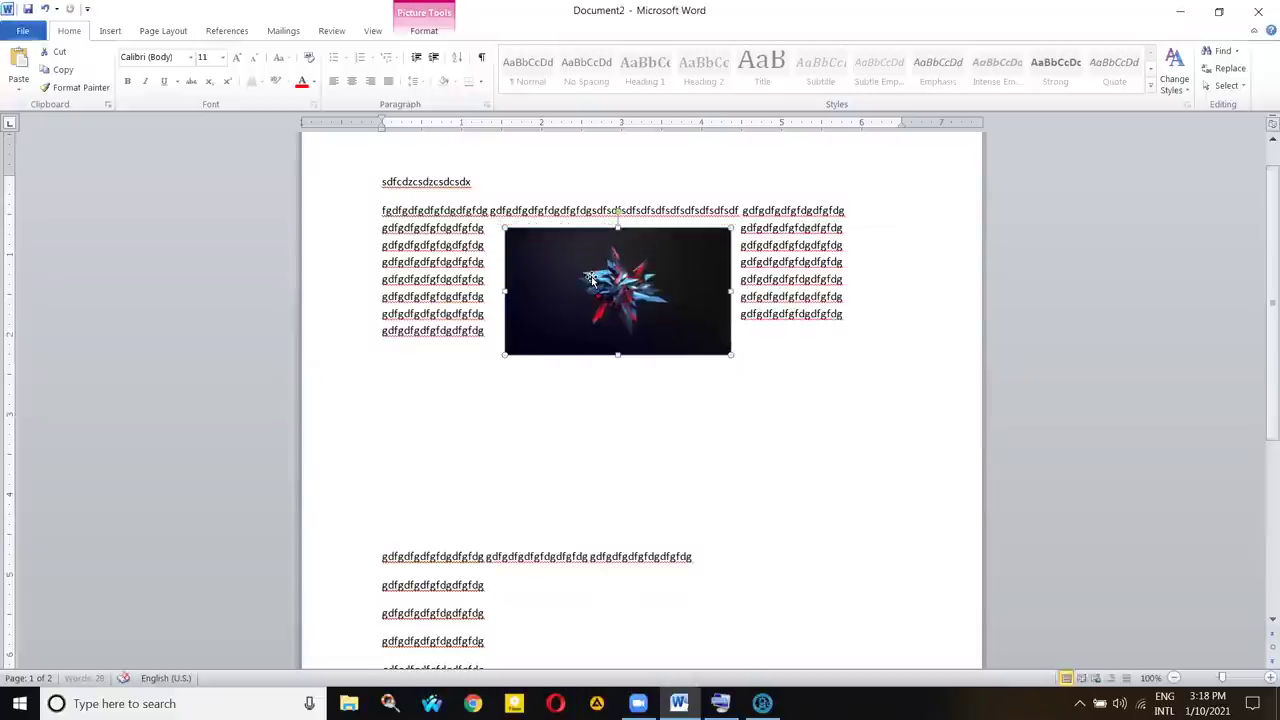
click(424, 30)
click(971, 90)
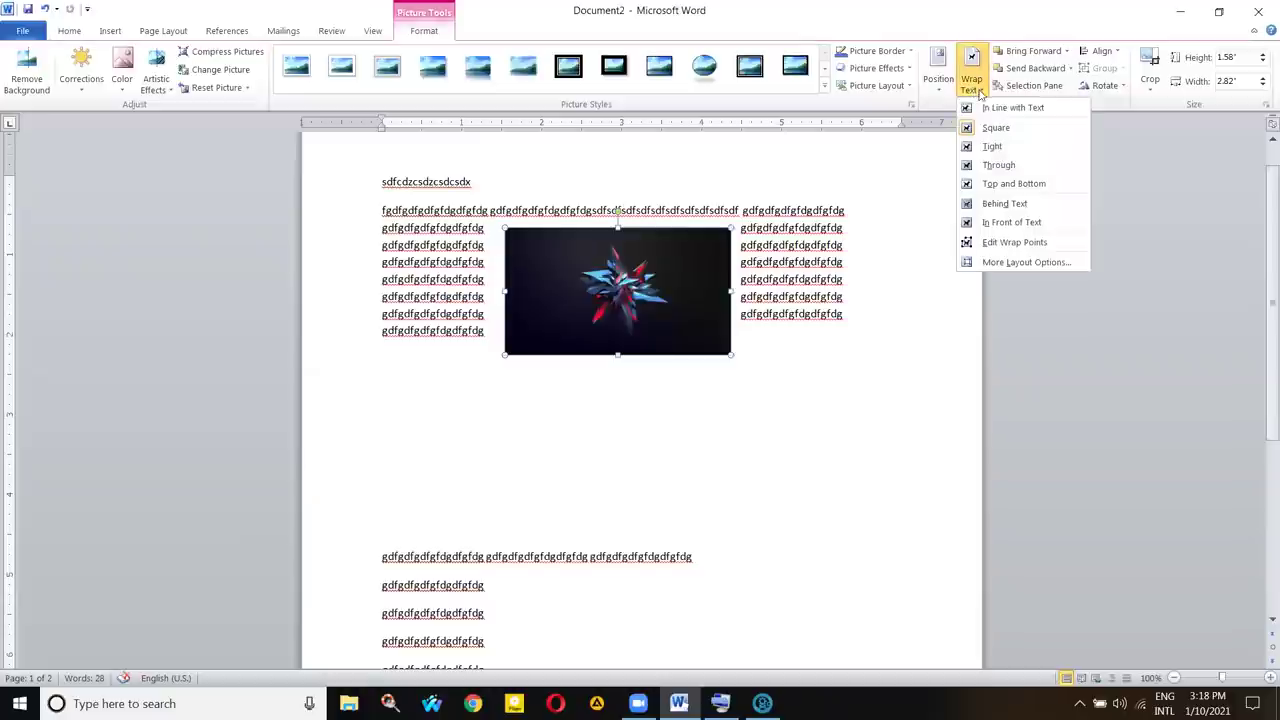
click(1000, 147)
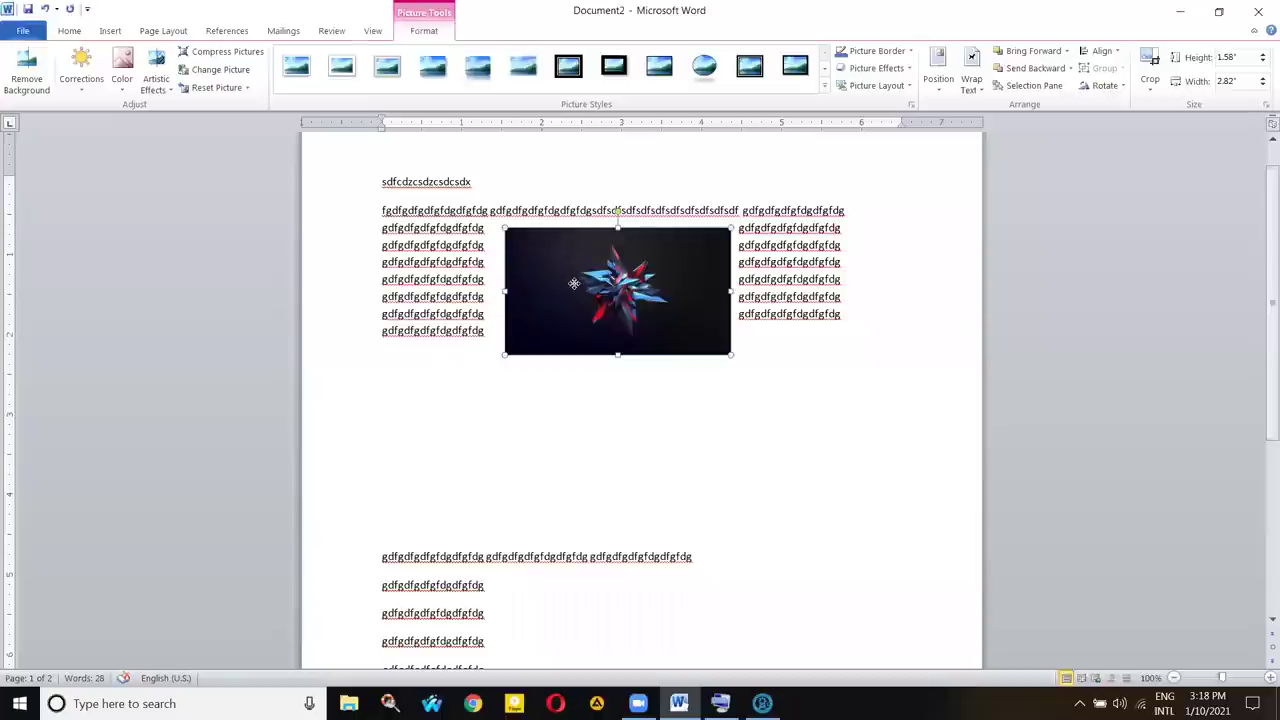
drag(571, 277, 565, 273)
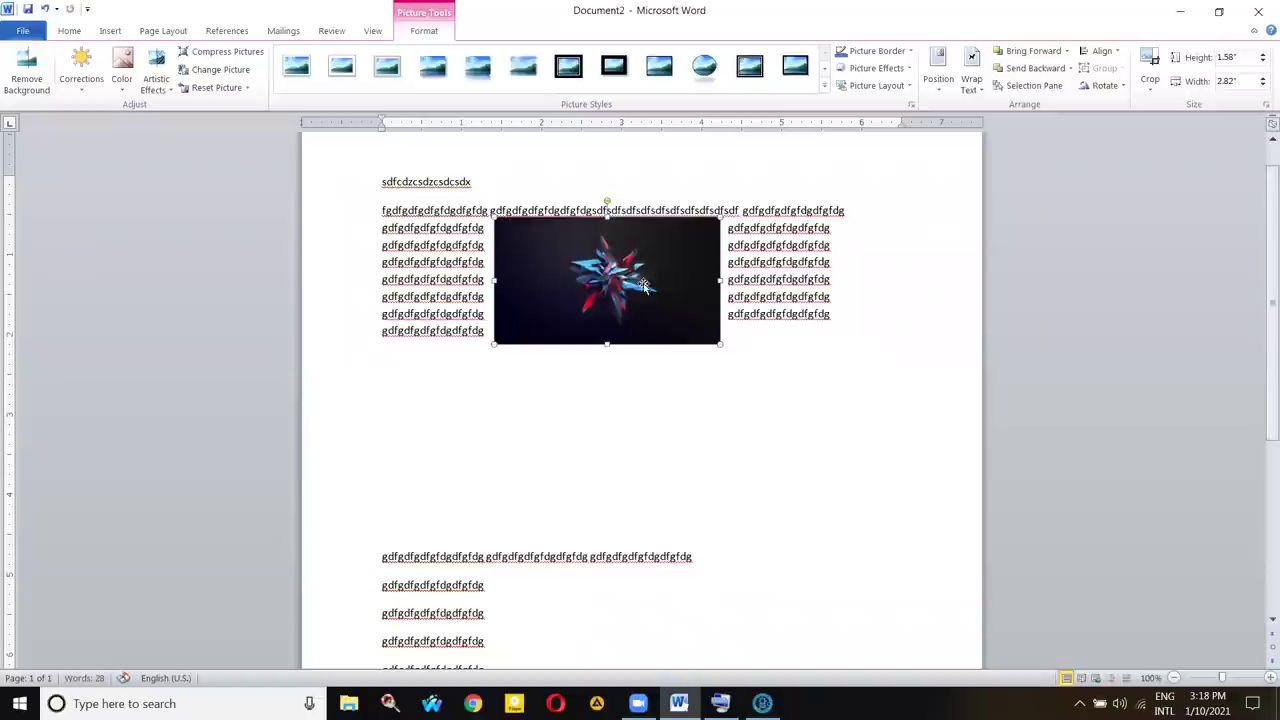
click(971, 86)
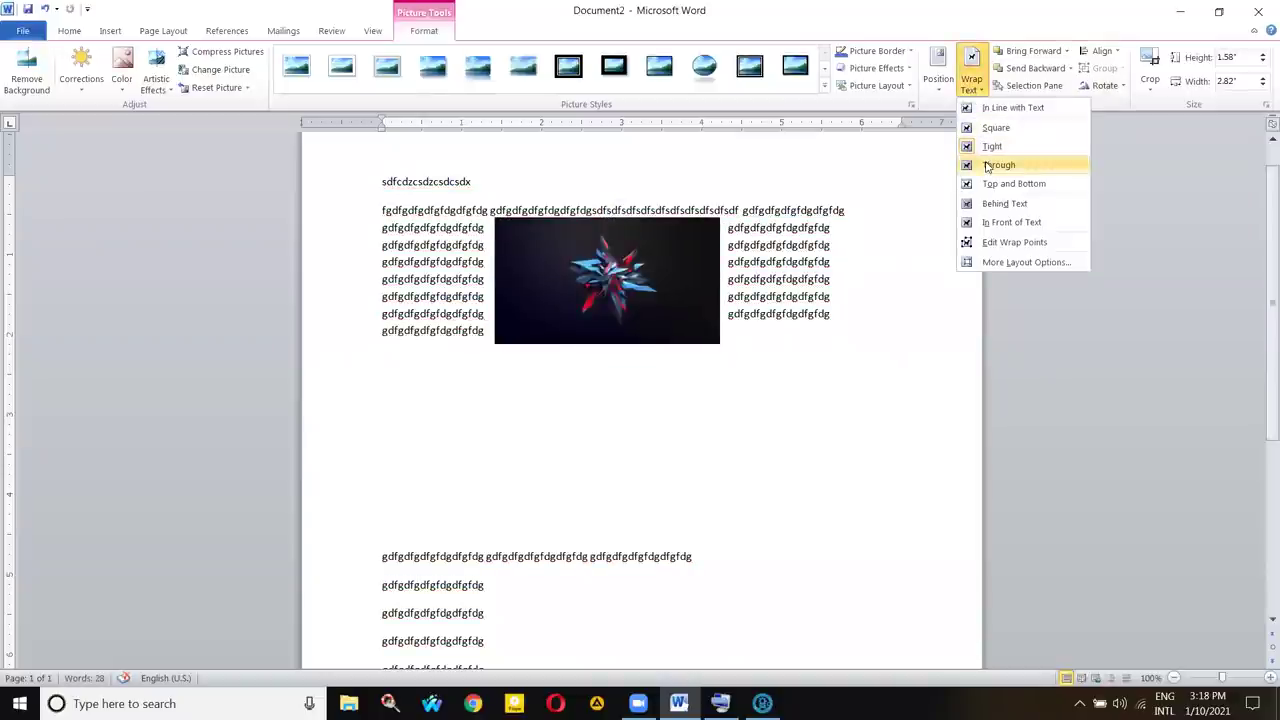
- Shift the picture left and delete the first filler line 'sdfcdzcsdzcsdcsdx'
click(590, 264)
drag(584, 268, 544, 318)
click(483, 190)
drag(483, 190, 383, 195)
key(Delete)
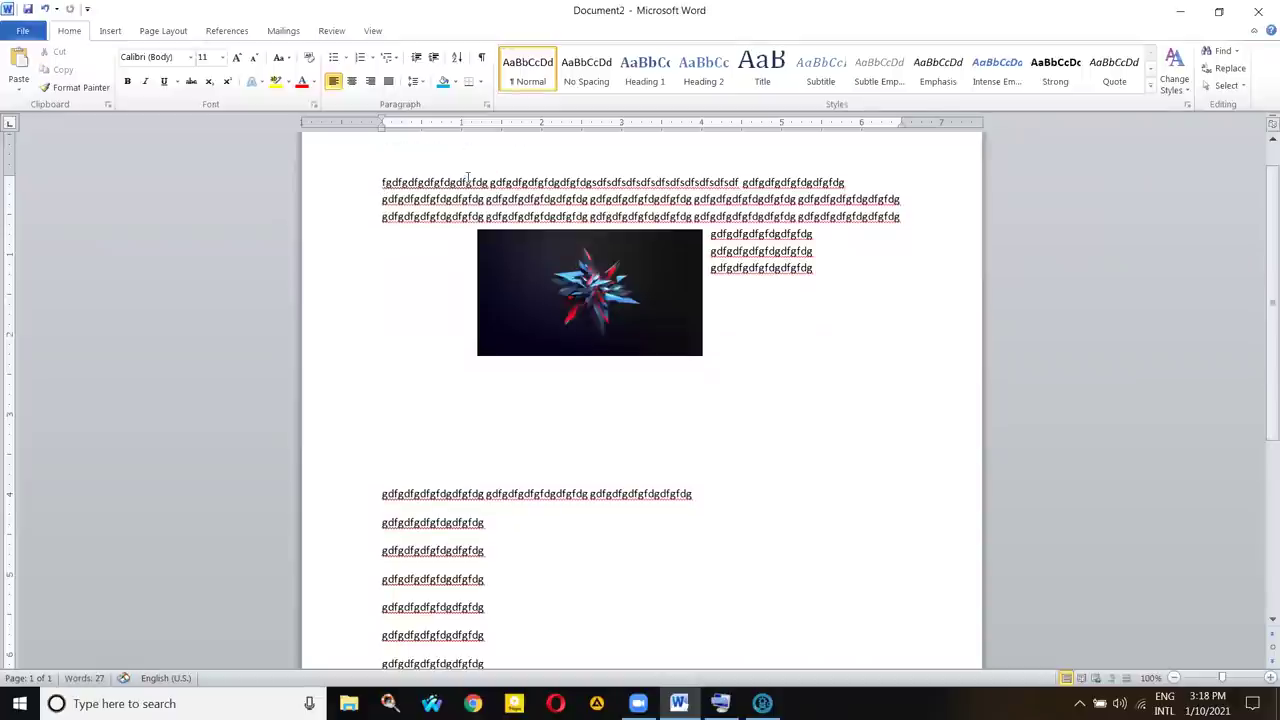
- Give the star picture Top and Bottom wrapping and position it left within the first paragraph
click(570, 290)
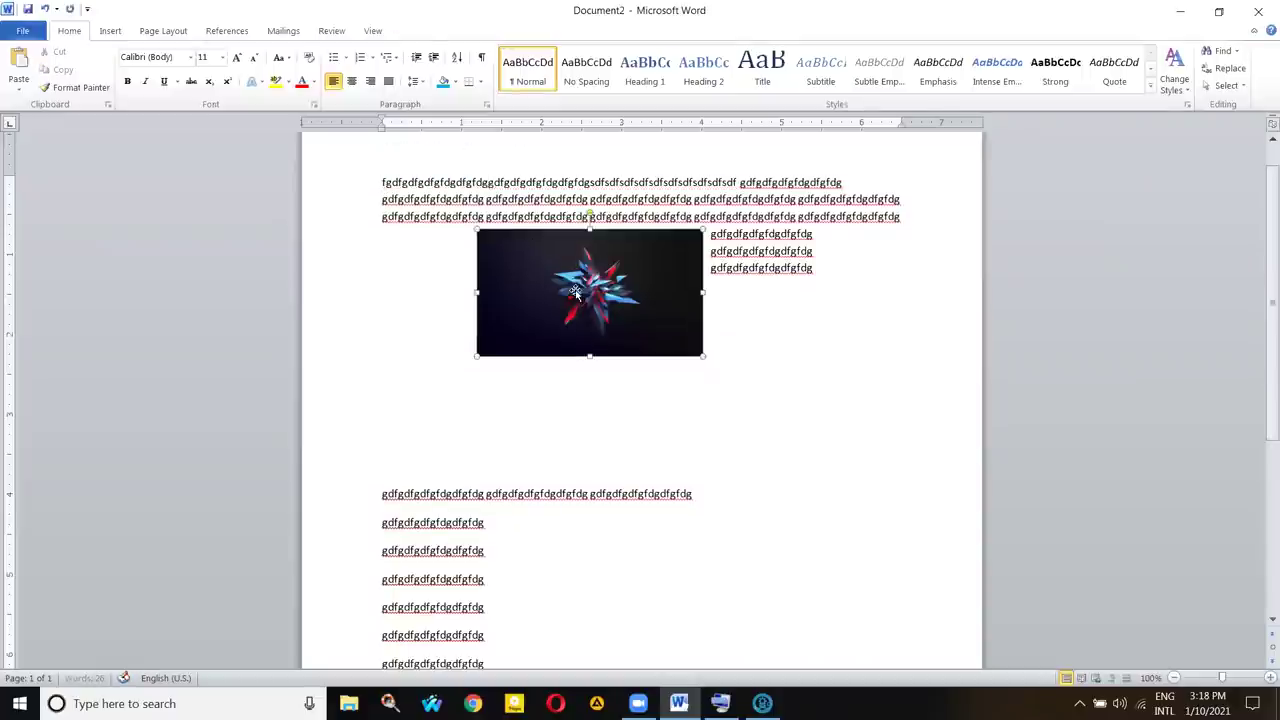
drag(561, 294, 616, 261)
drag(503, 259, 632, 246)
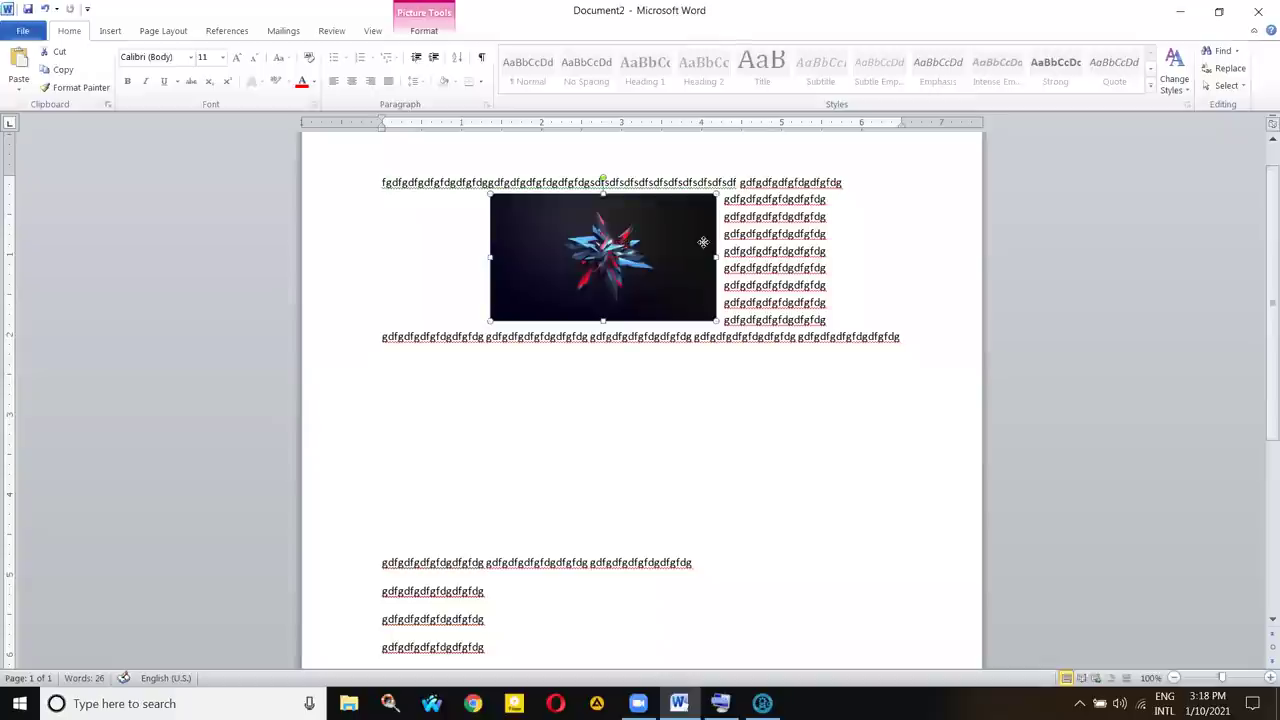
key(ctrl+z)
click(429, 33)
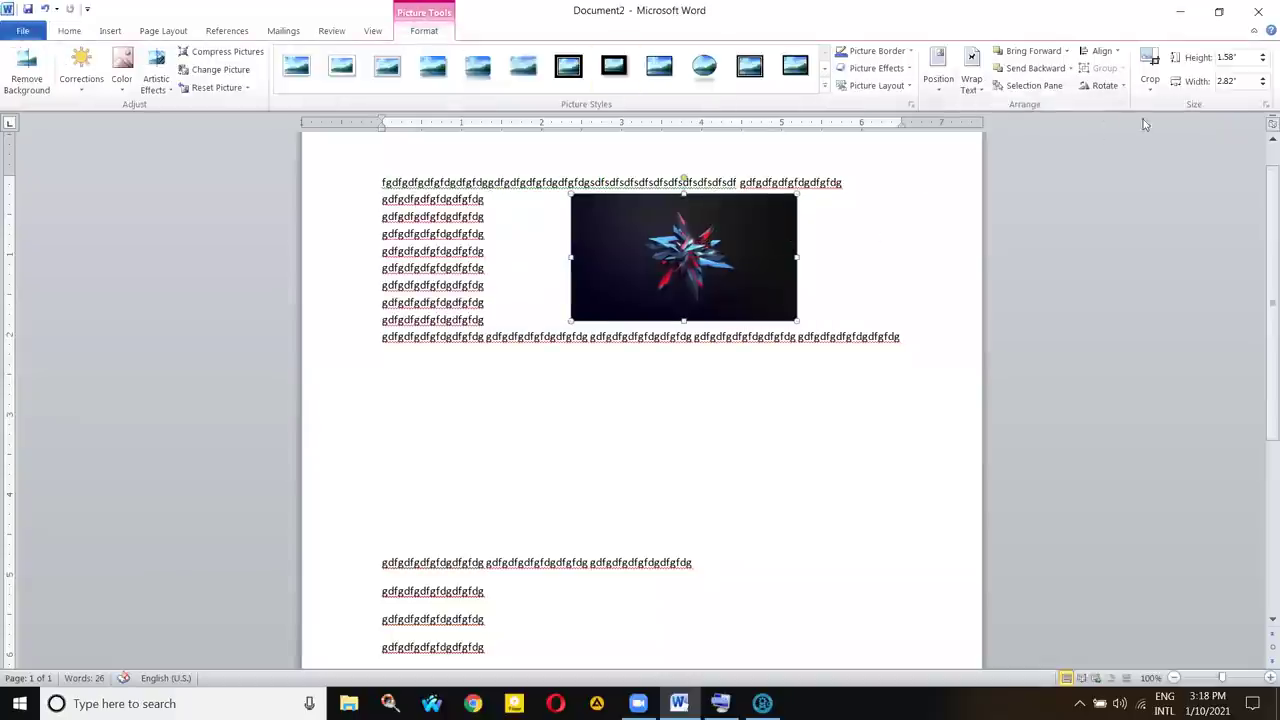
click(971, 75)
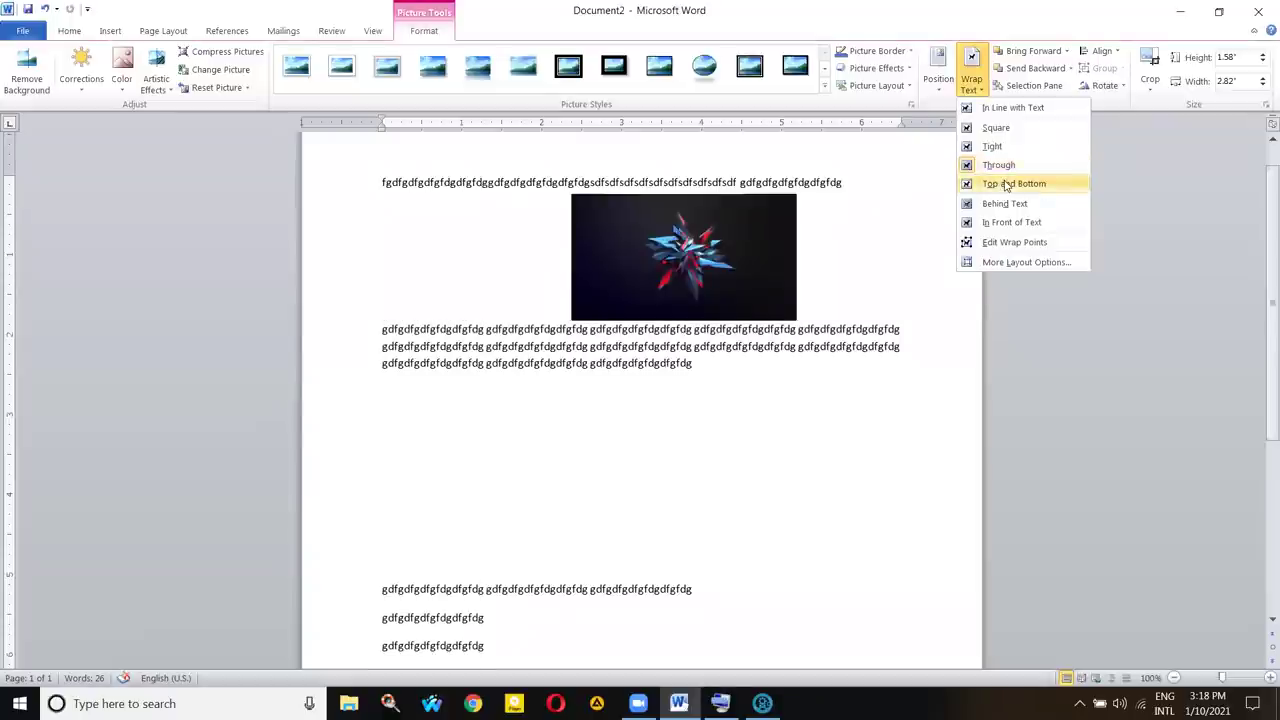
click(1007, 186)
drag(600, 252, 576, 268)
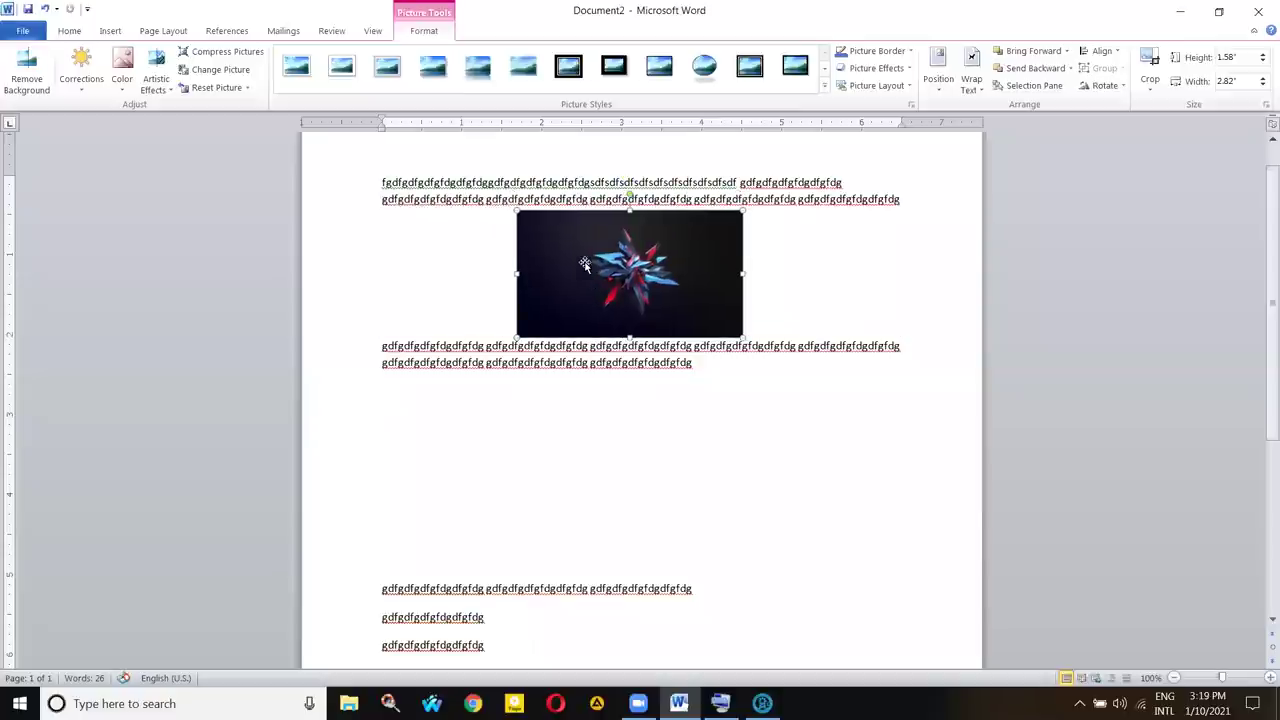
click(975, 85)
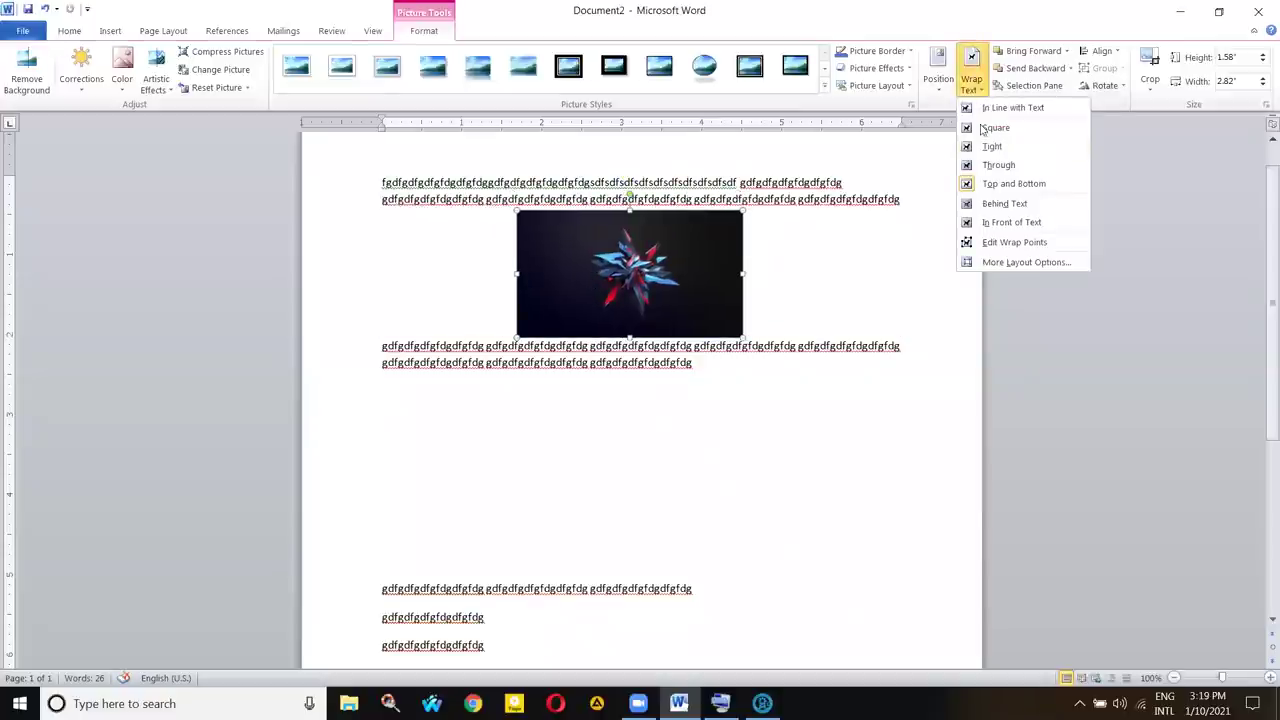
- Place the star picture behind the text, colour all text green, and move the picture over the lines
click(998, 204)
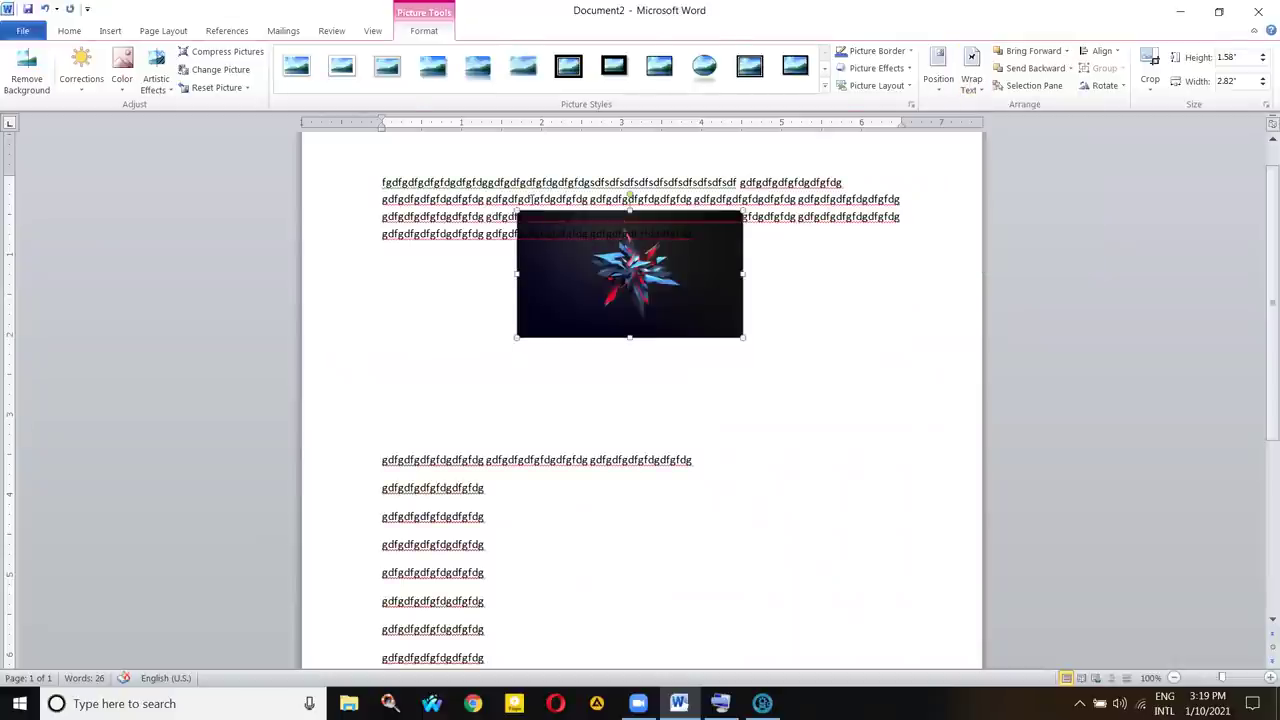
click(533, 203)
key(ctrl+a)
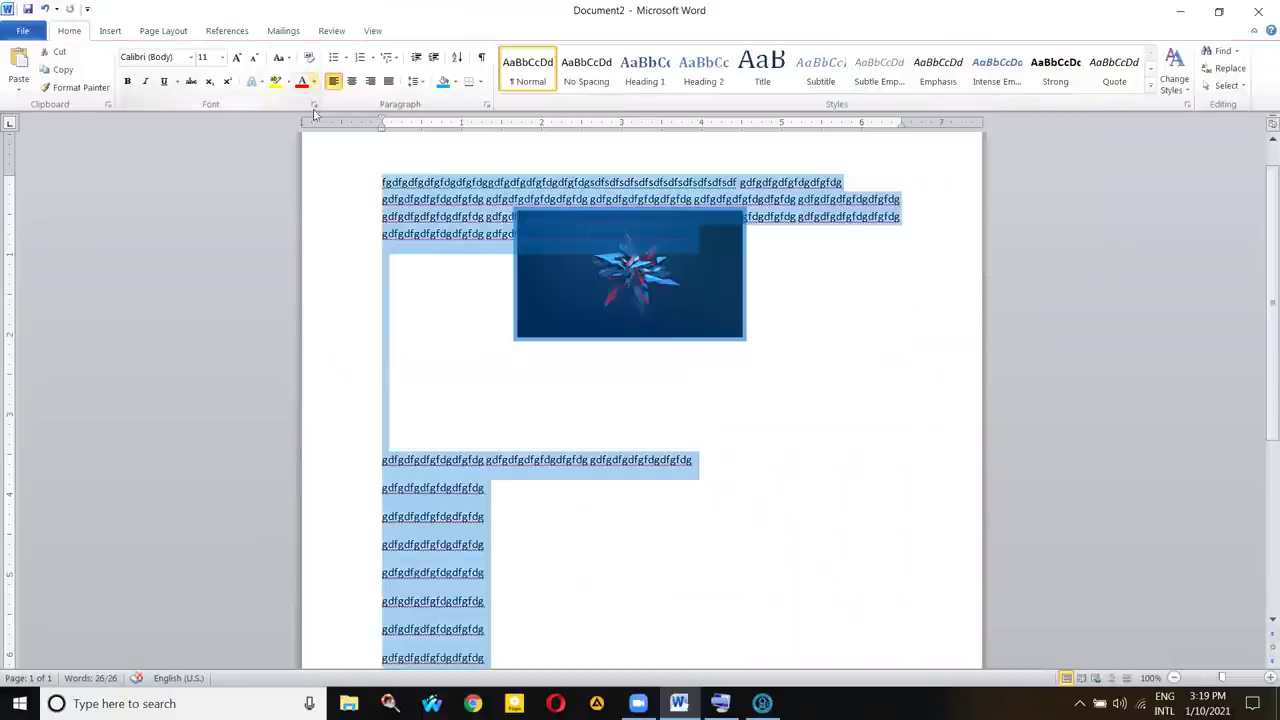
click(313, 81)
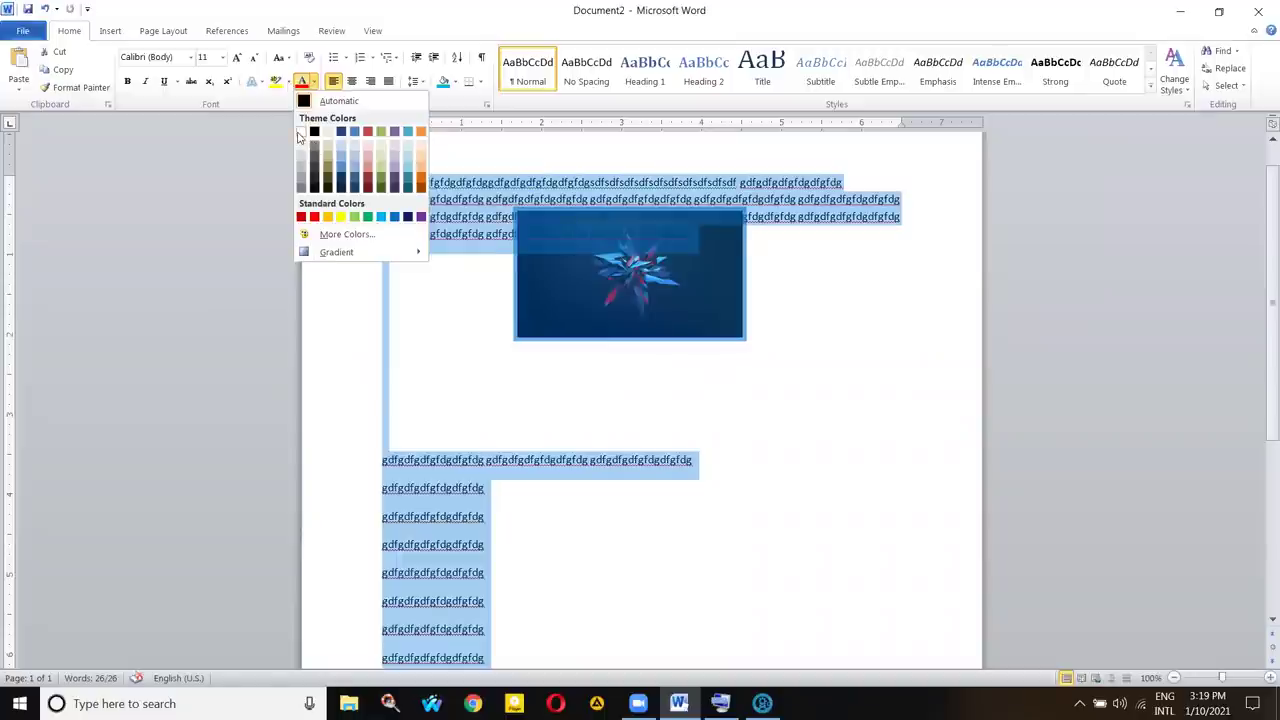
click(366, 217)
click(663, 308)
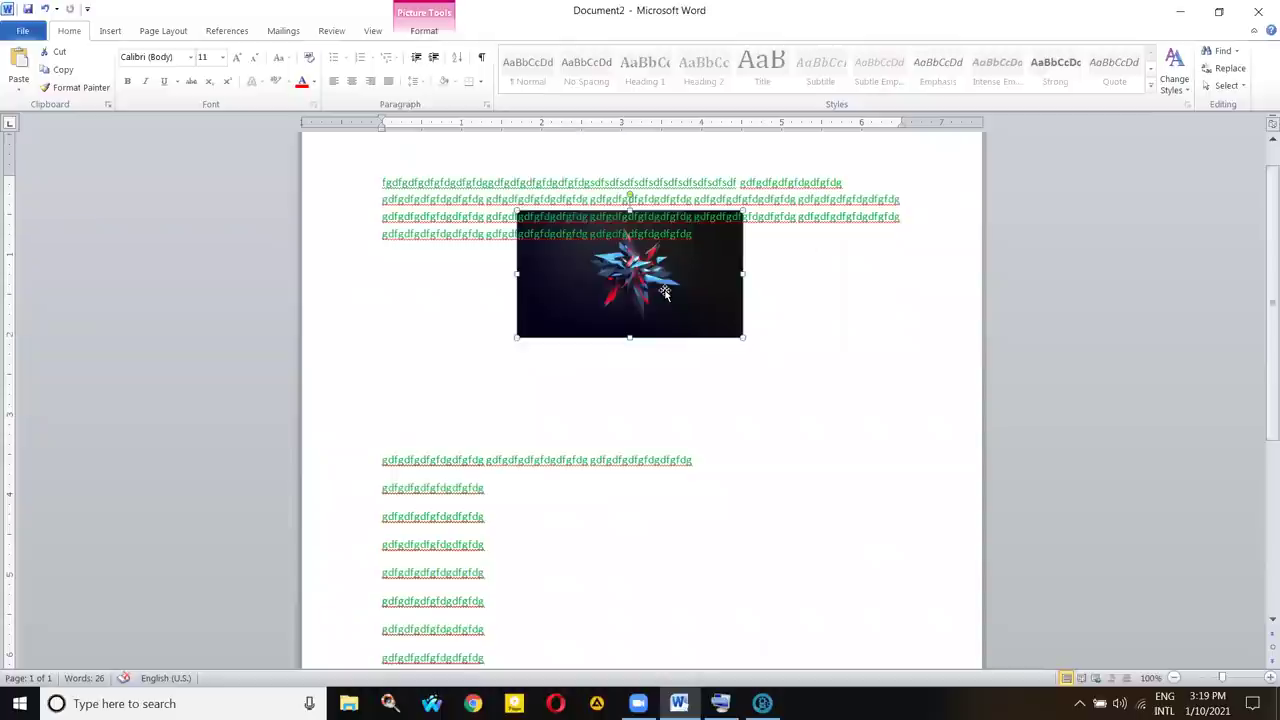
drag(643, 298, 637, 259)
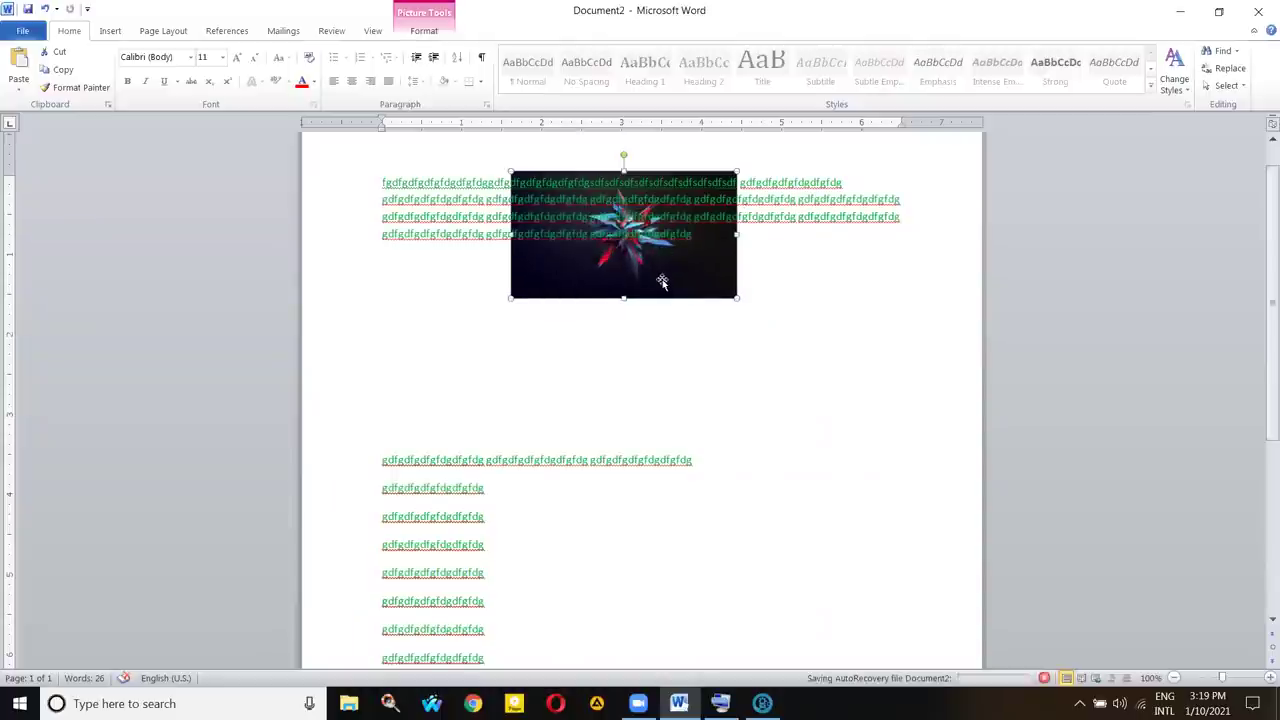
- Switch the star picture to In Front of Text wrapping and drag it back over the top lines
click(424, 30)
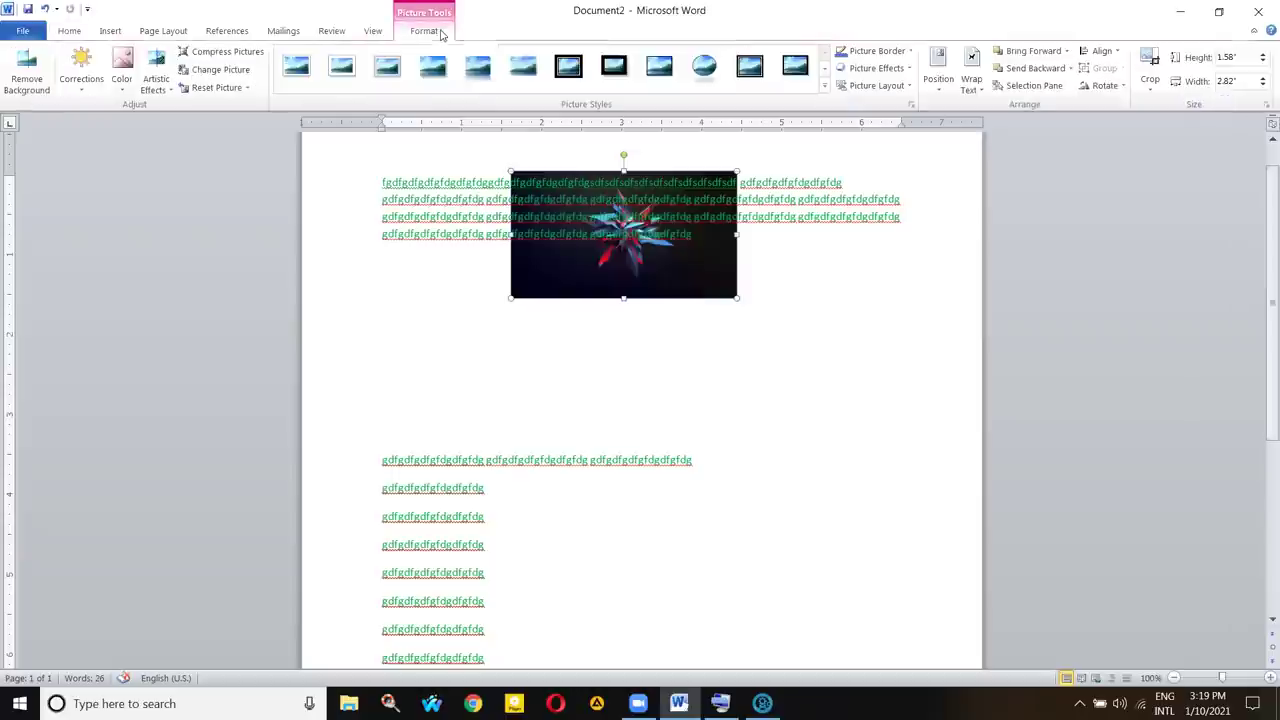
click(971, 78)
click(986, 183)
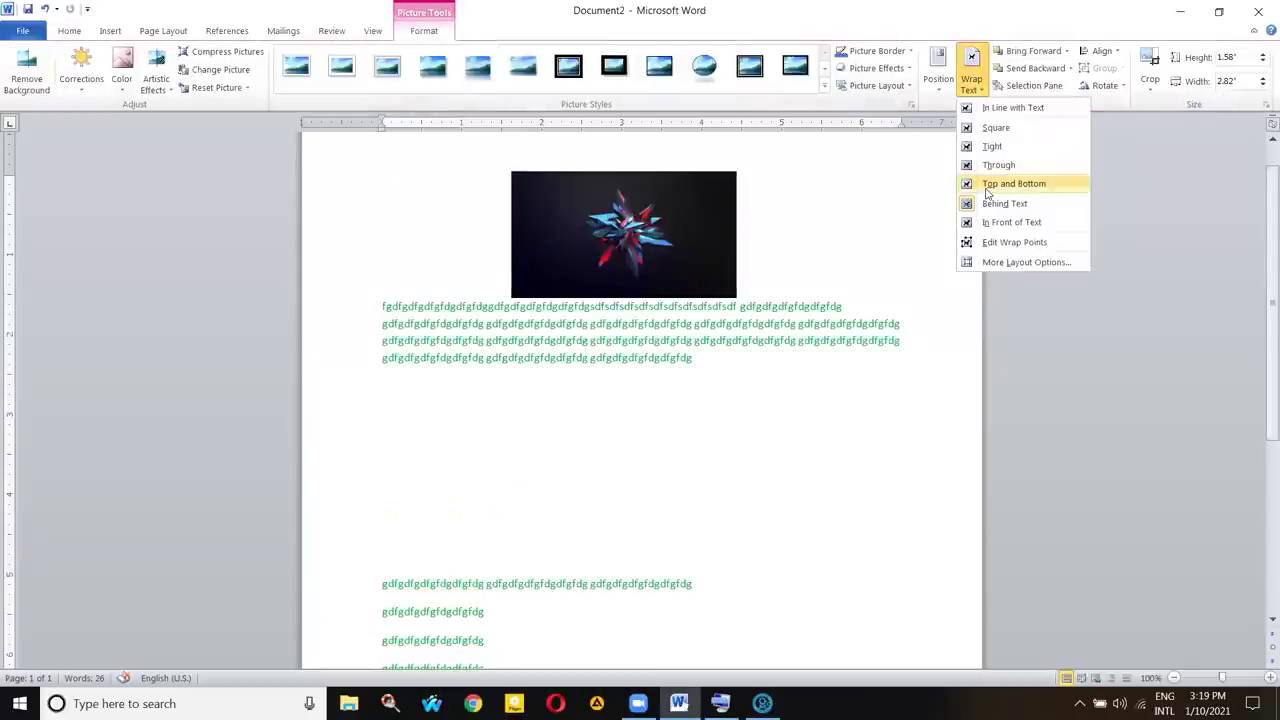
click(992, 205)
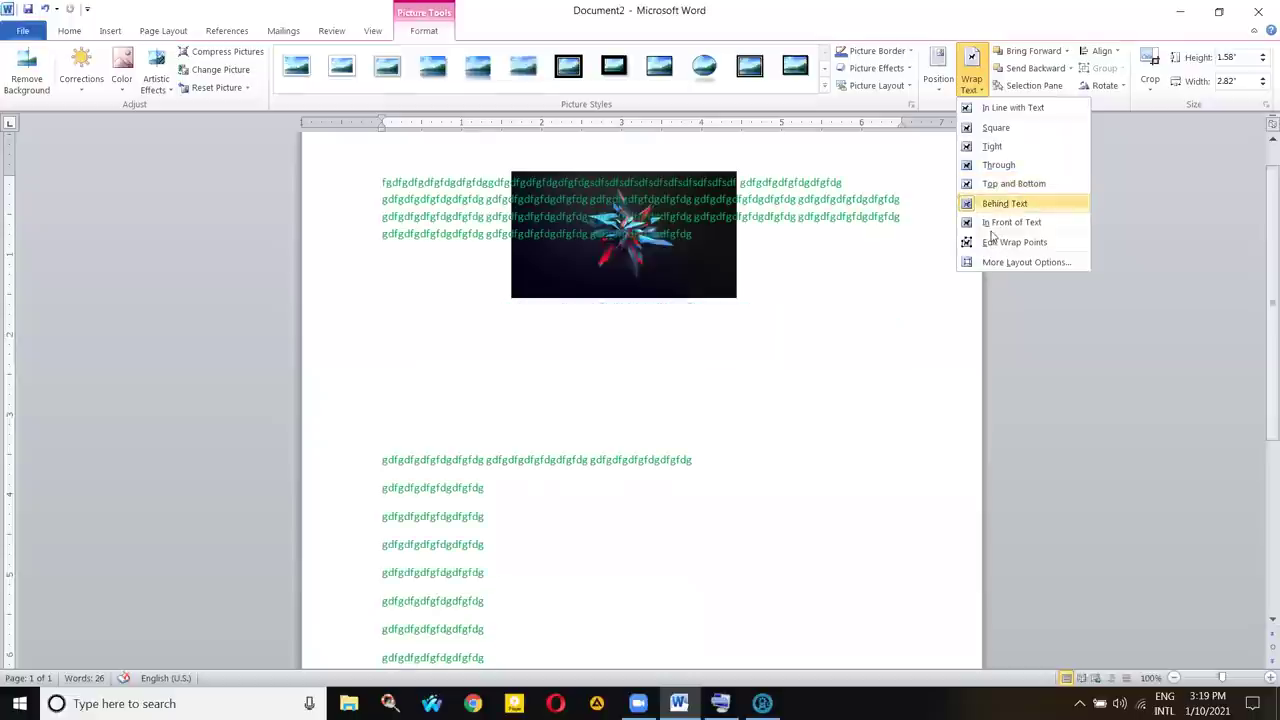
click(995, 225)
click(995, 222)
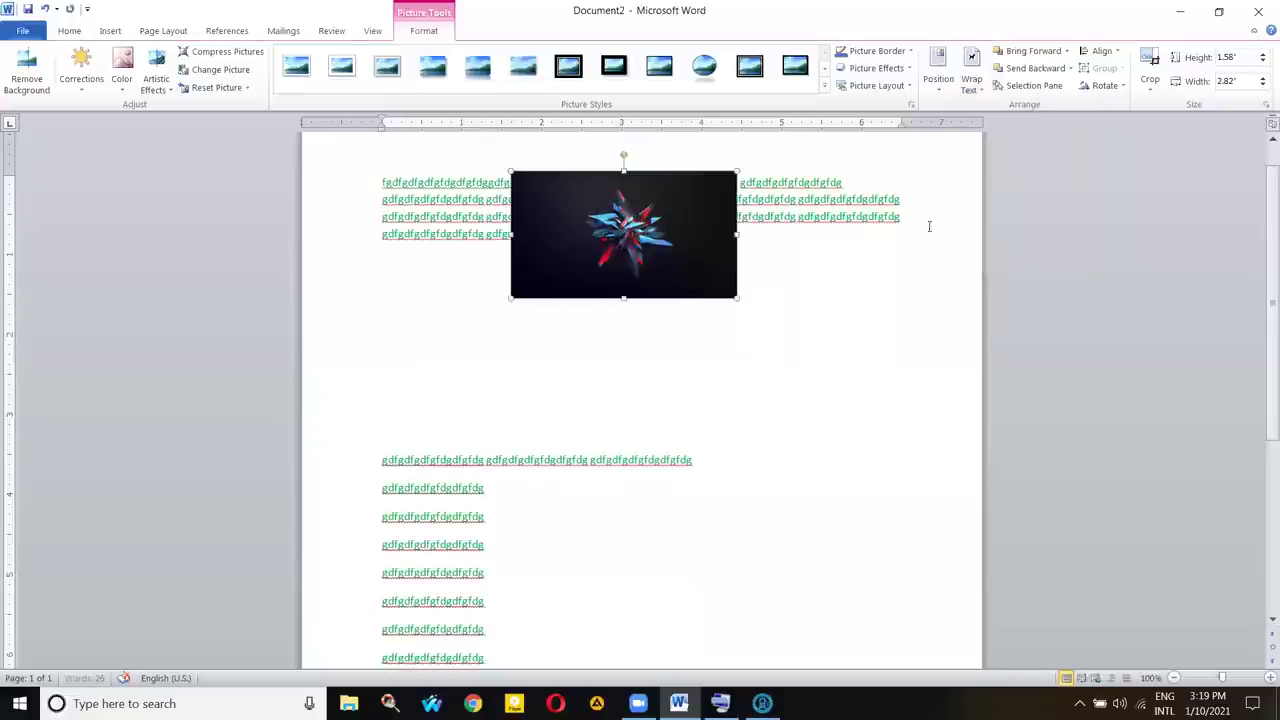
drag(680, 283, 680, 343)
drag(642, 290, 607, 256)
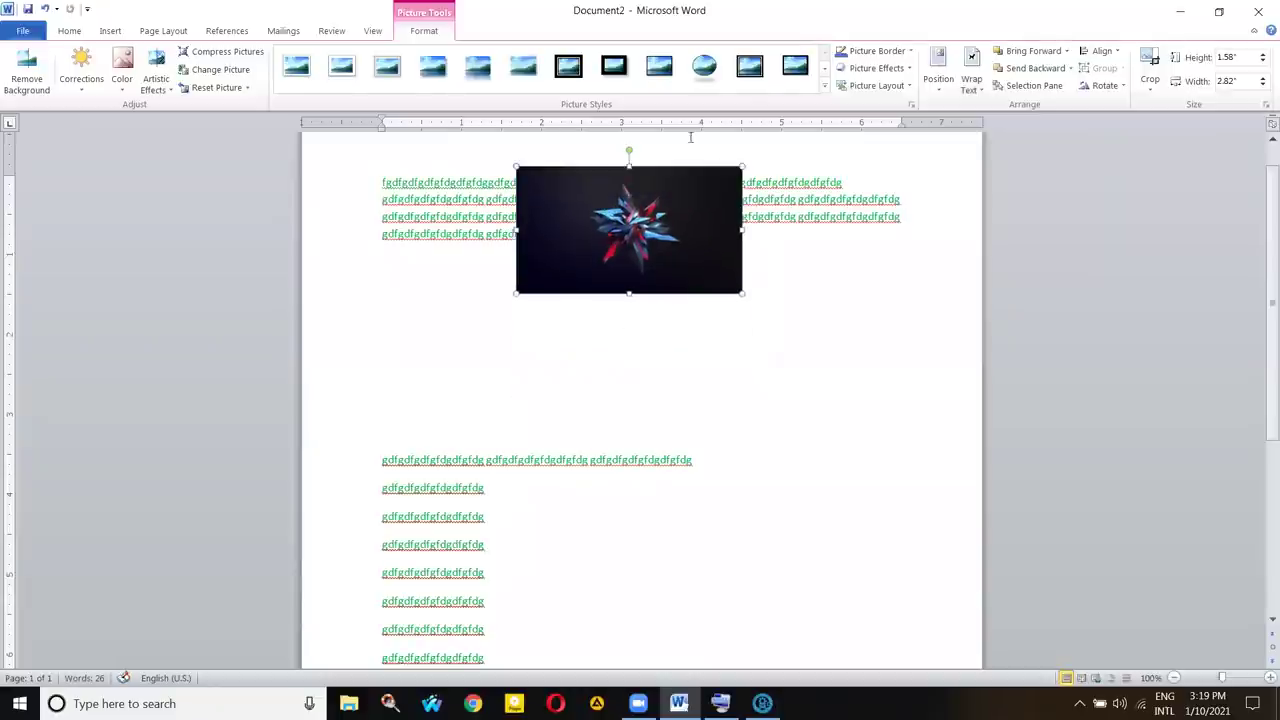
click(975, 88)
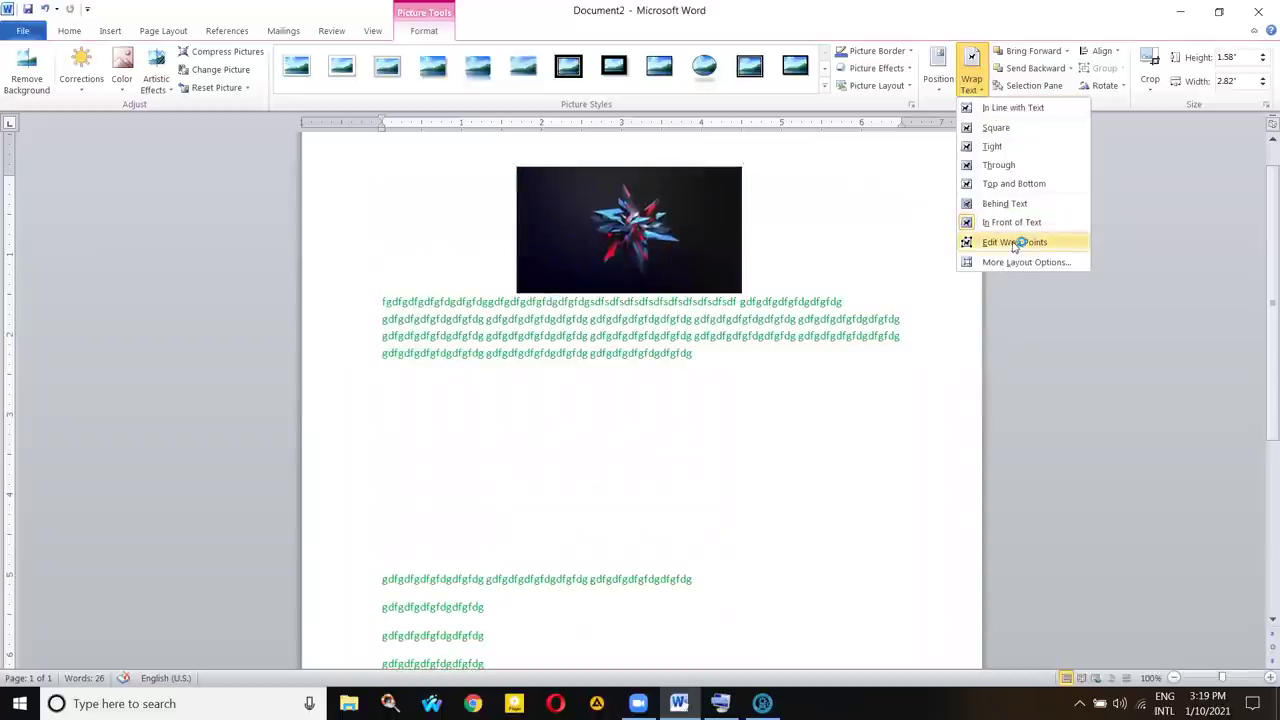
- Pull all four wrap points of the star picture inward, then drag it into the first paragraph
click(1044, 246)
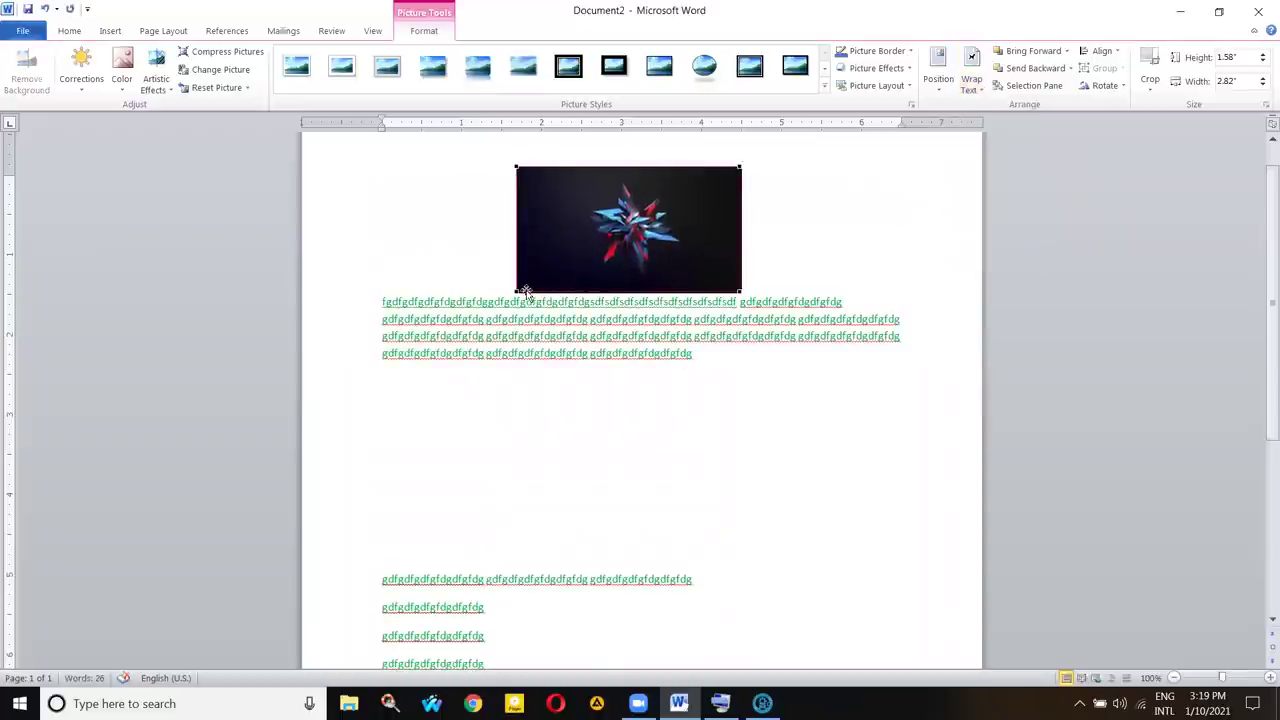
drag(517, 290, 581, 284)
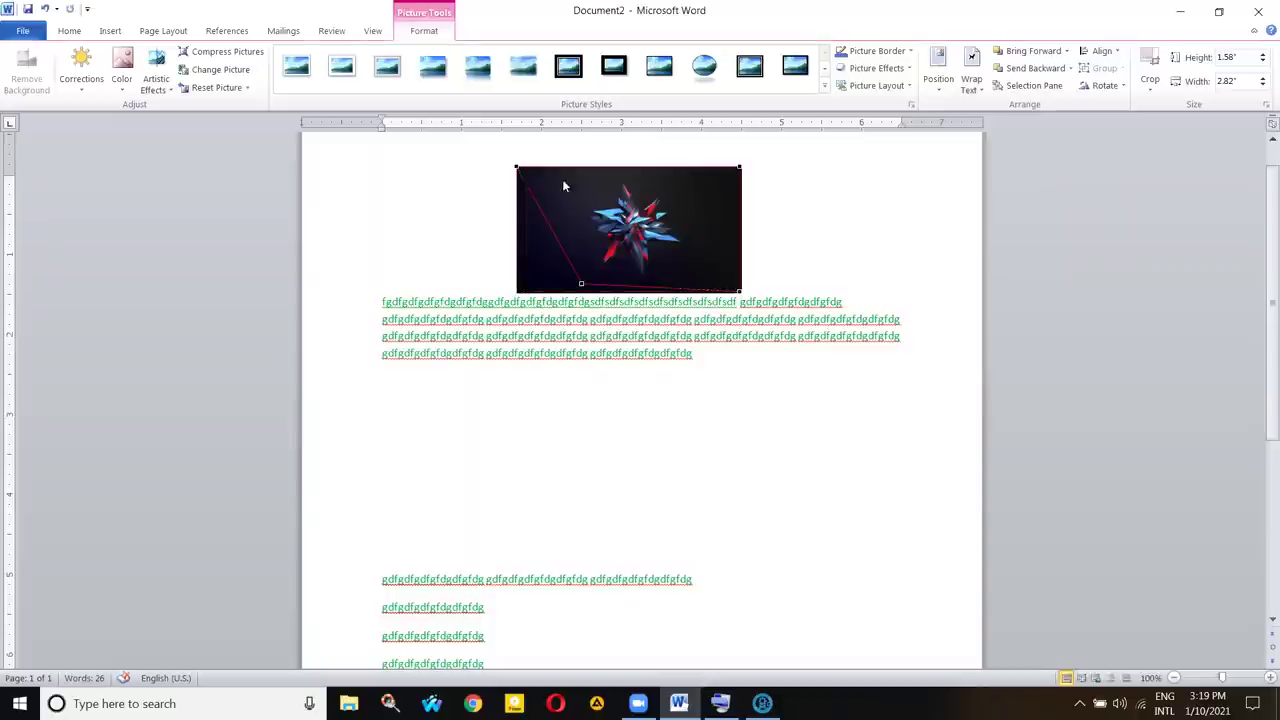
drag(544, 170, 582, 176)
drag(740, 167, 671, 183)
drag(738, 290, 694, 280)
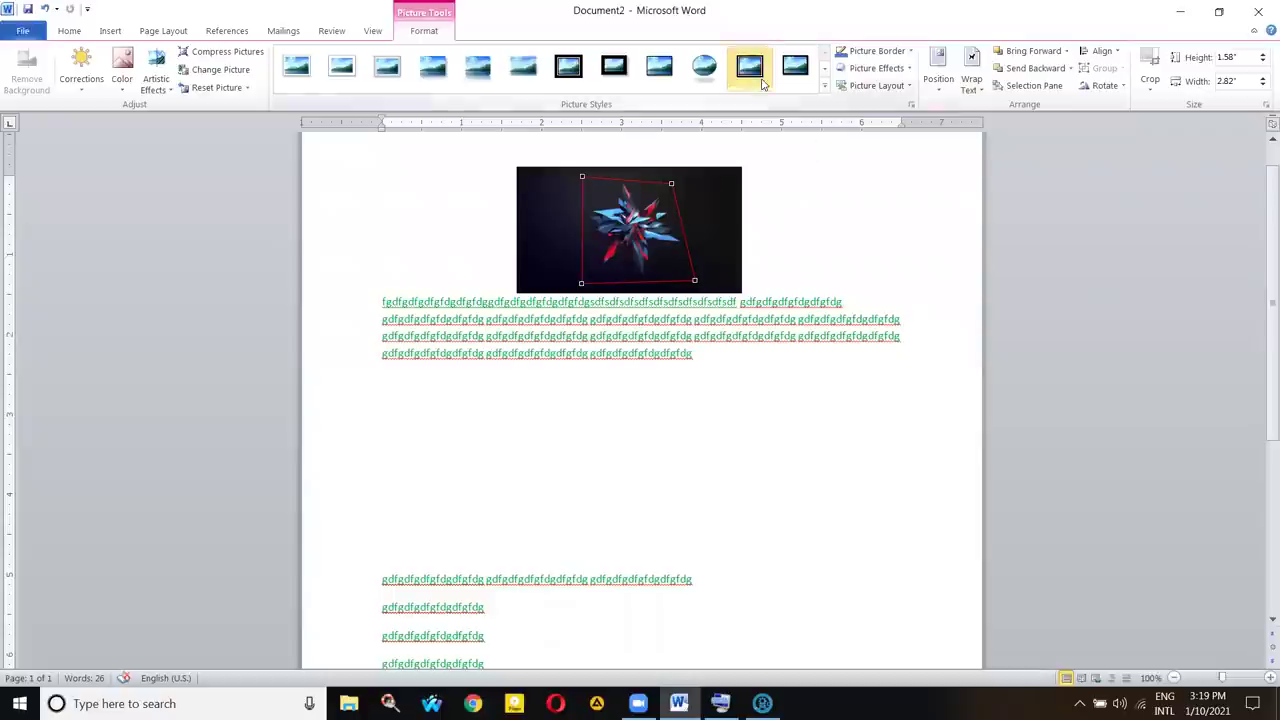
click(740, 163)
click(630, 243)
drag(630, 243, 519, 276)
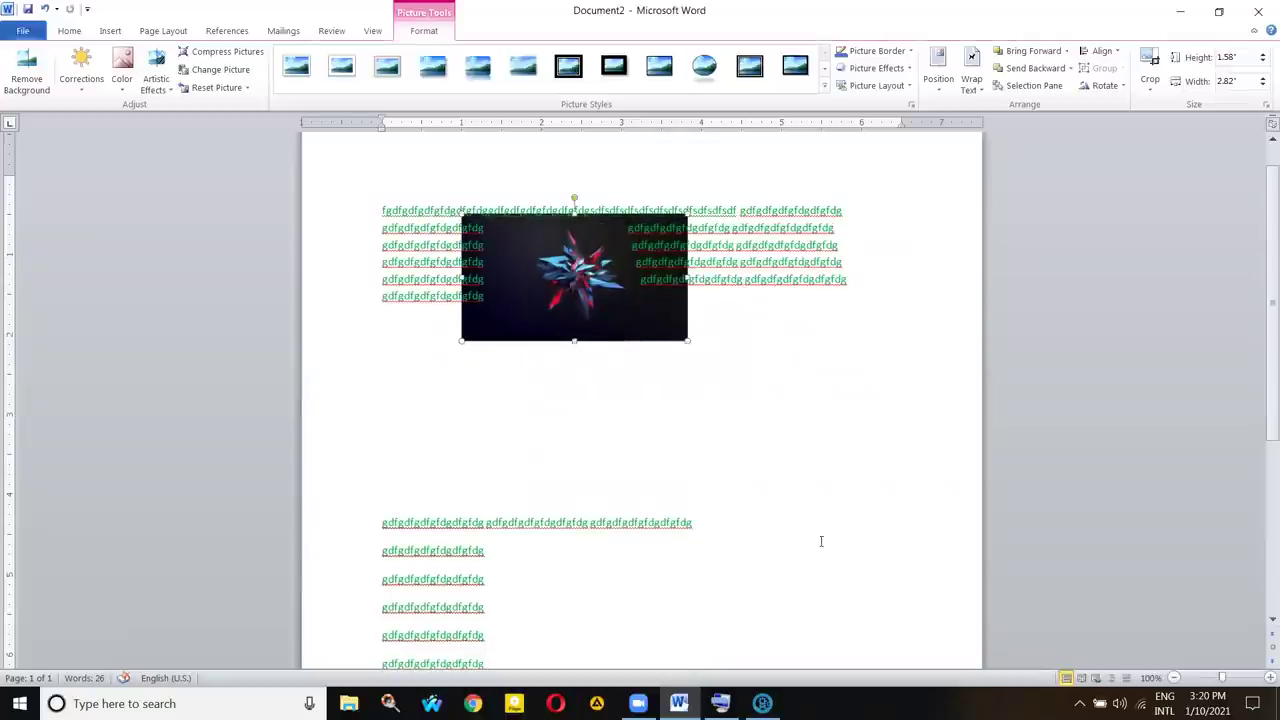
- Preview the keylogger article in SEO Content Machine, then return to Word
key(alt+Tab)
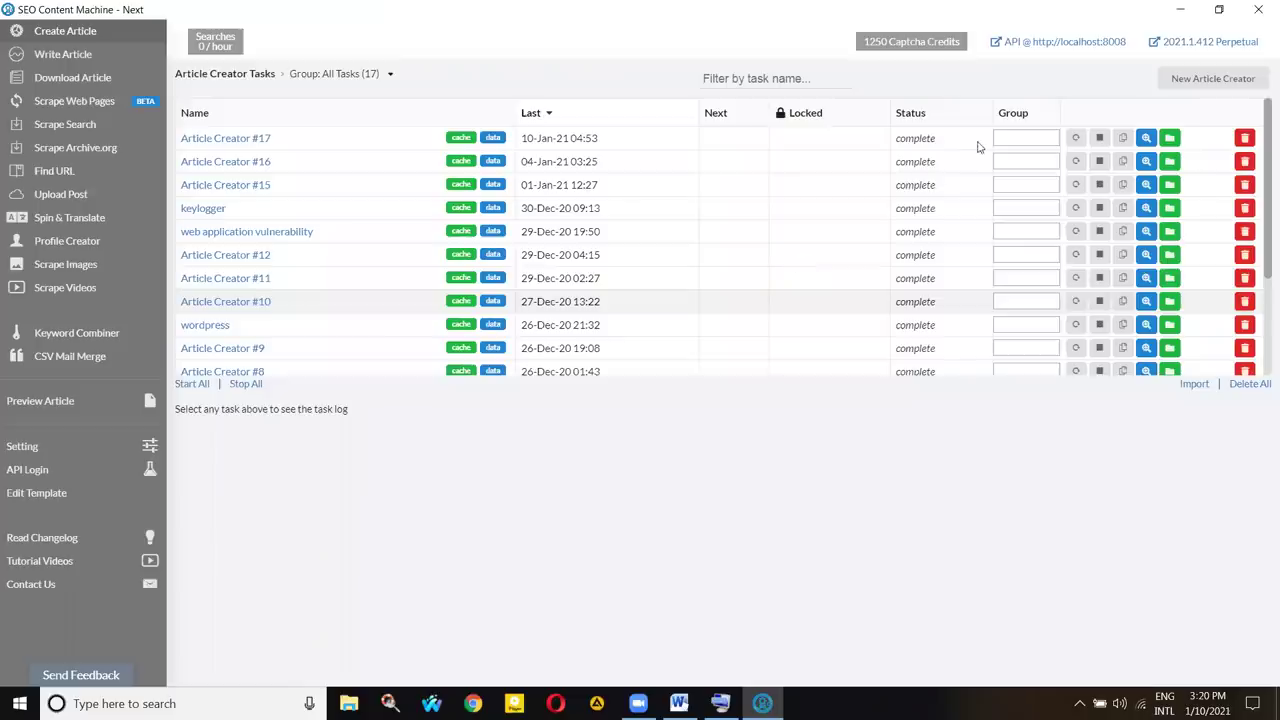
click(1147, 209)
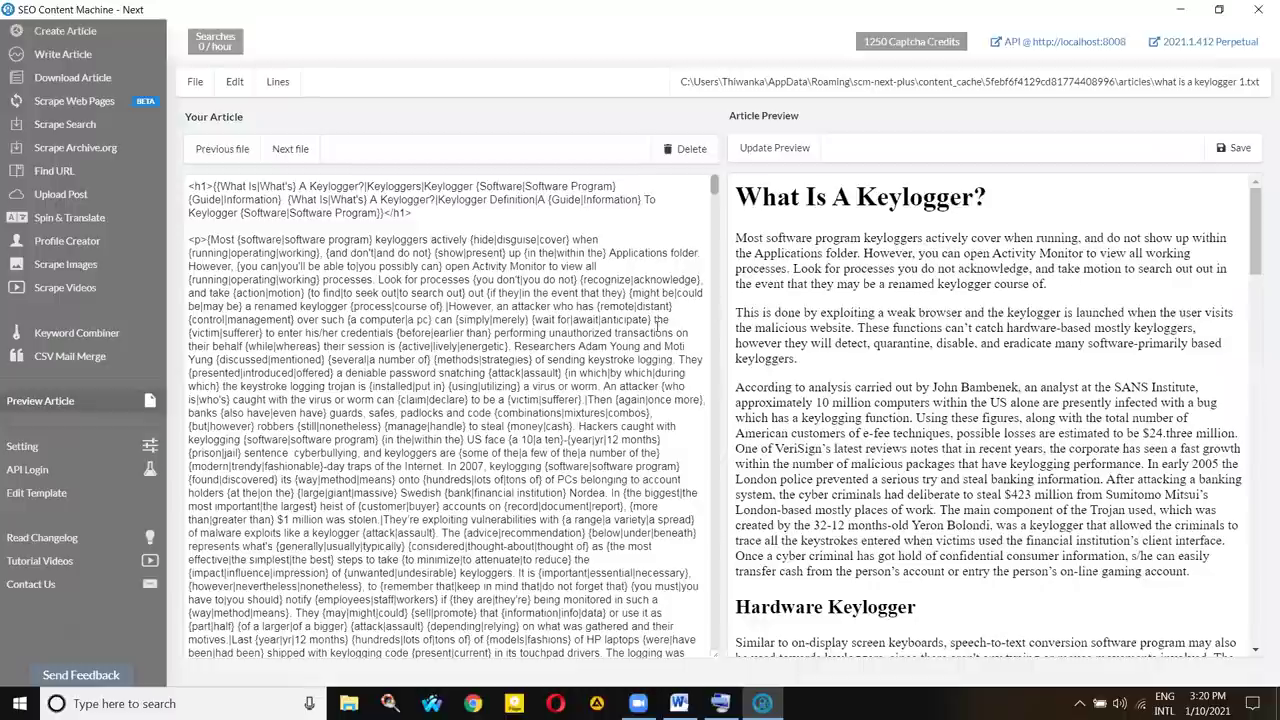
key(alt+Tab)
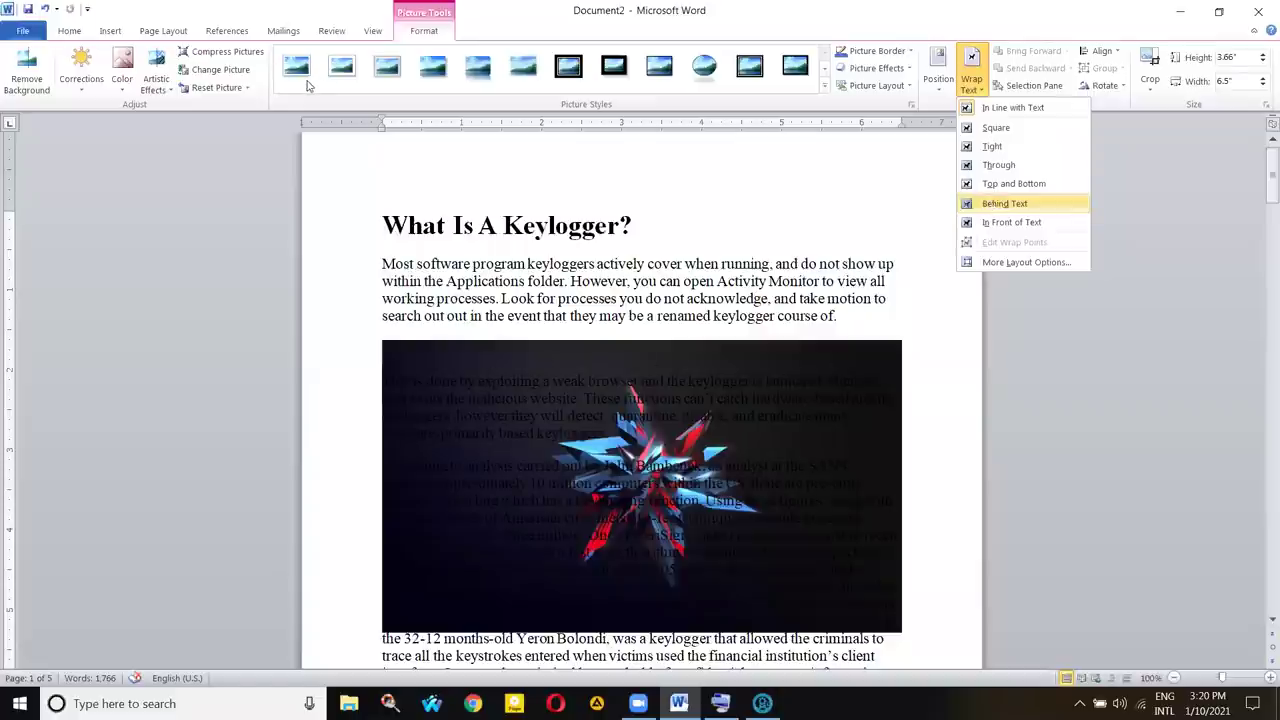
- Undo and redo the picture resize, then enlarge the star picture from its top-right corner
click(590, 378)
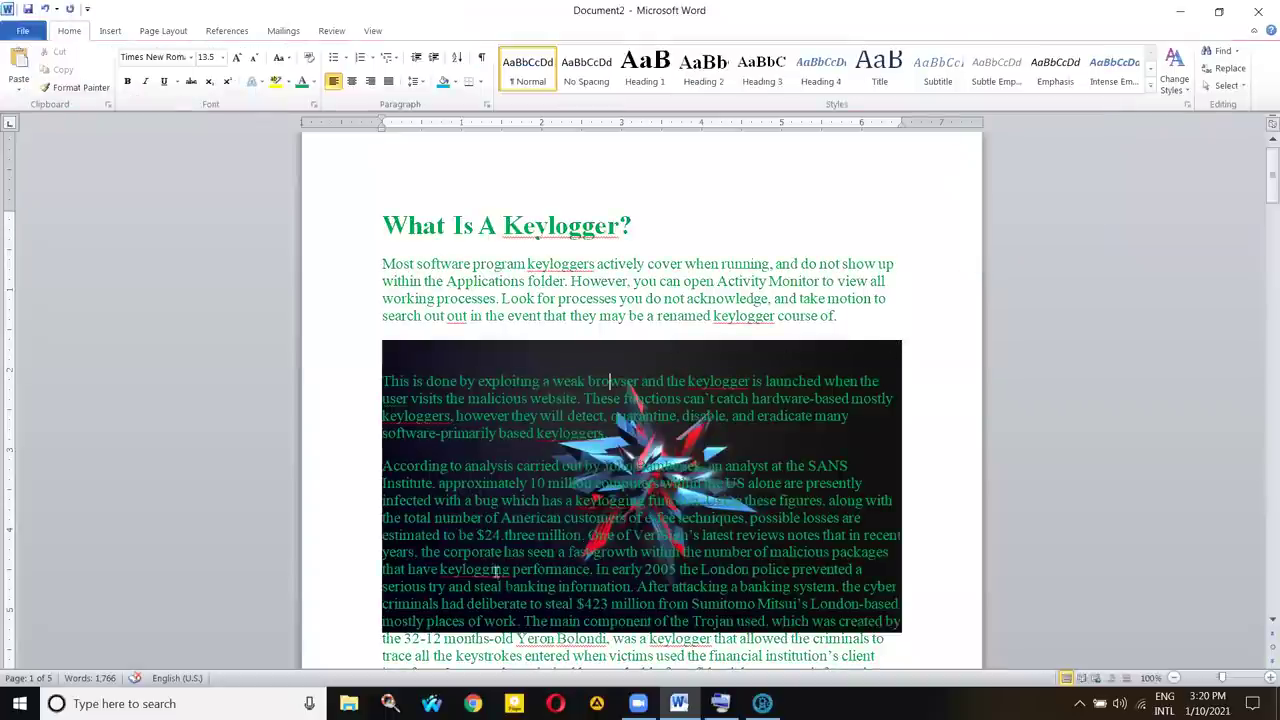
key(ctrl+z)
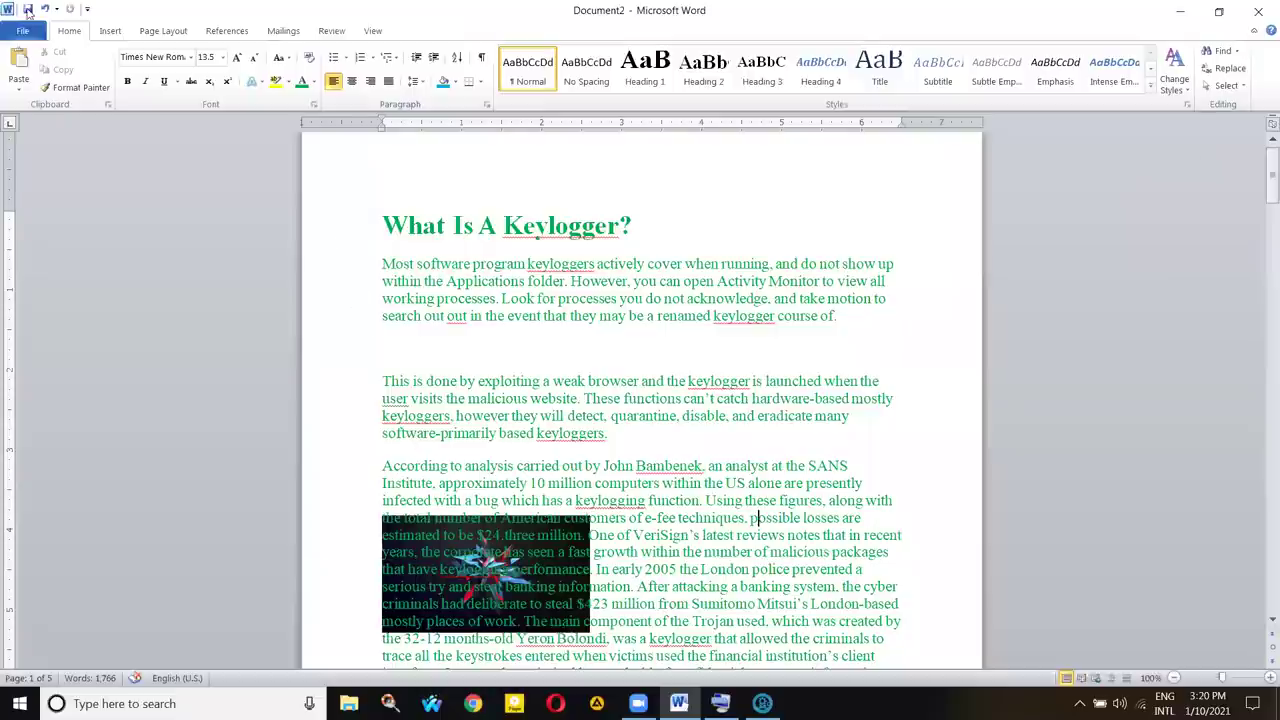
key(ctrl+z)
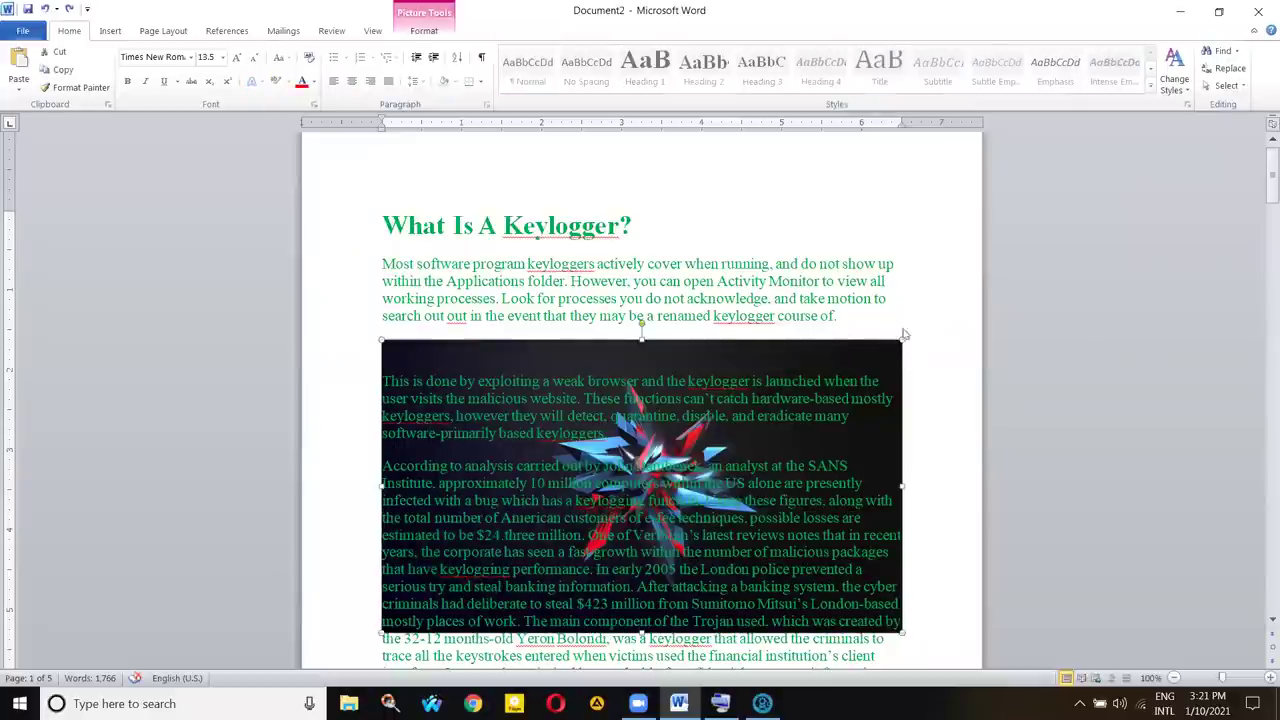
drag(901, 340, 810, 255)
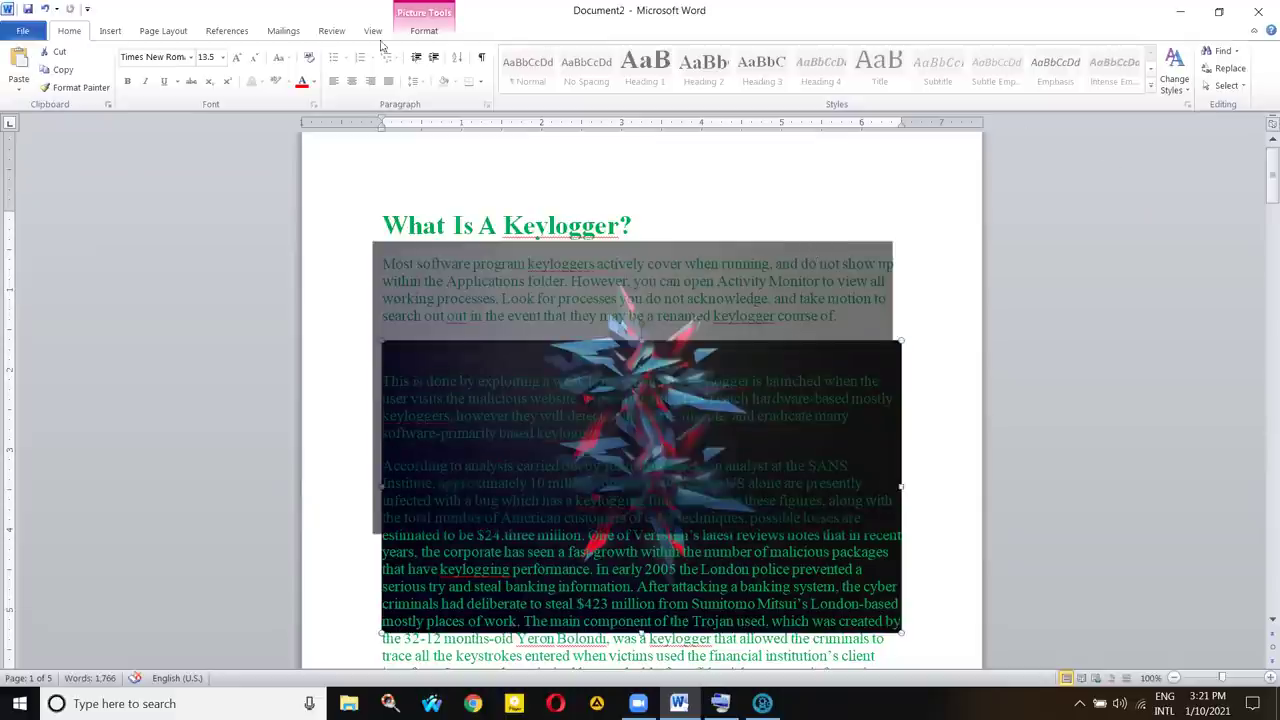
click(110, 31)
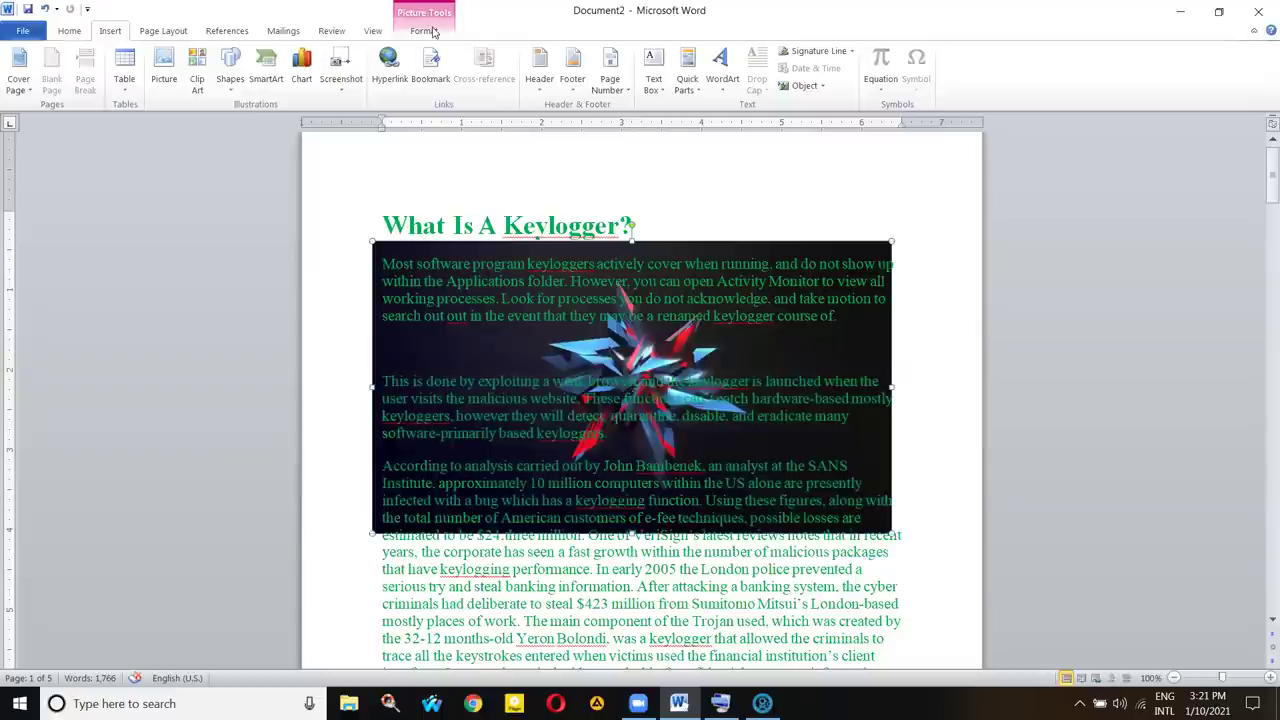
scroll(24, 80, down, 6)
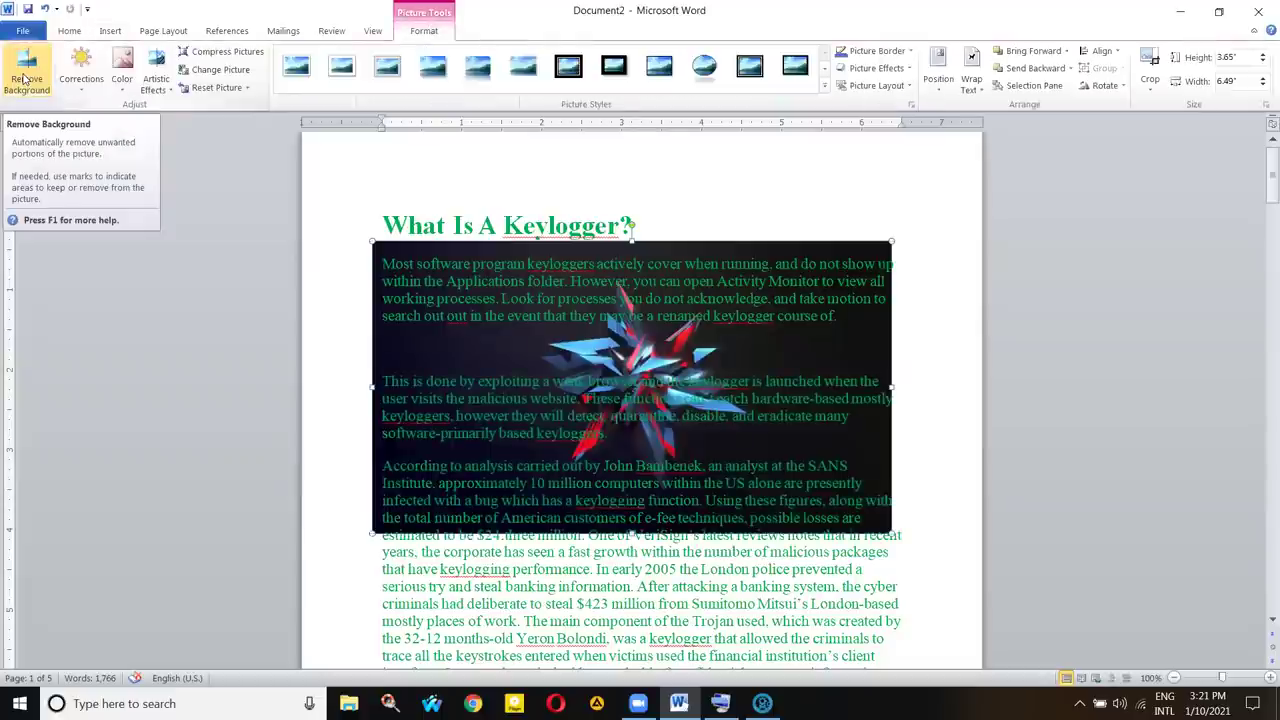
click(24, 80)
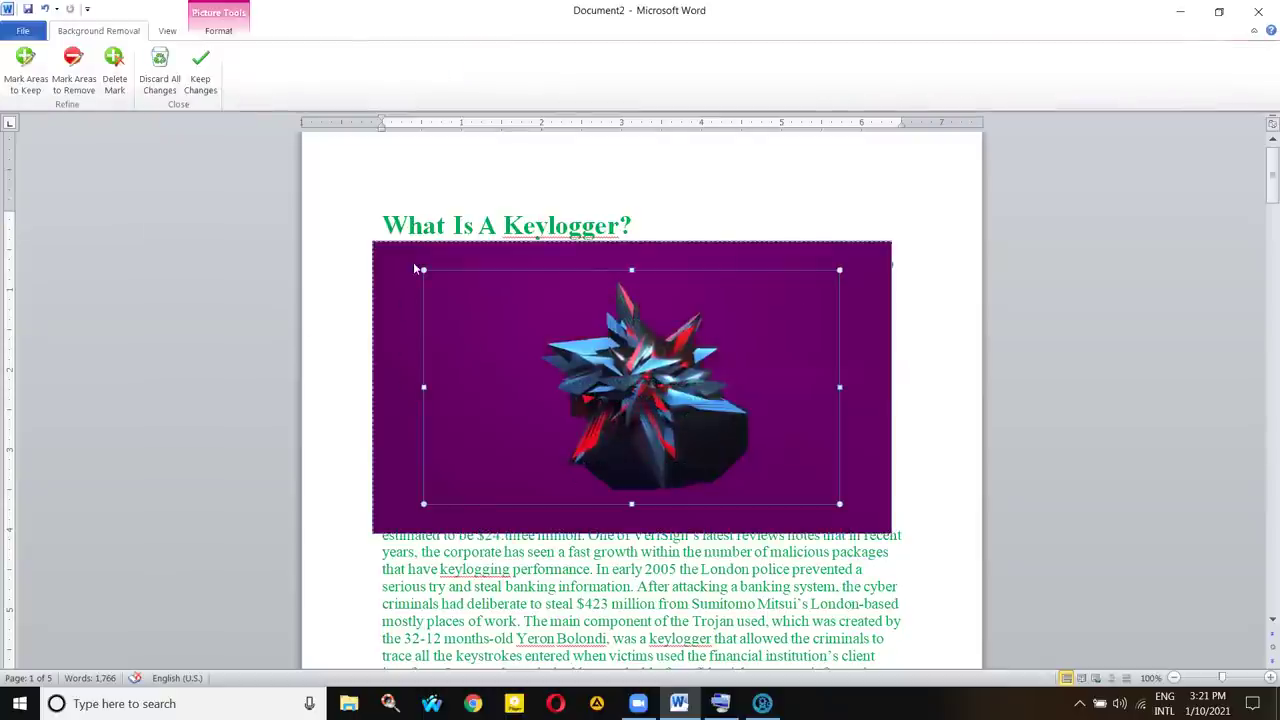
click(370, 302)
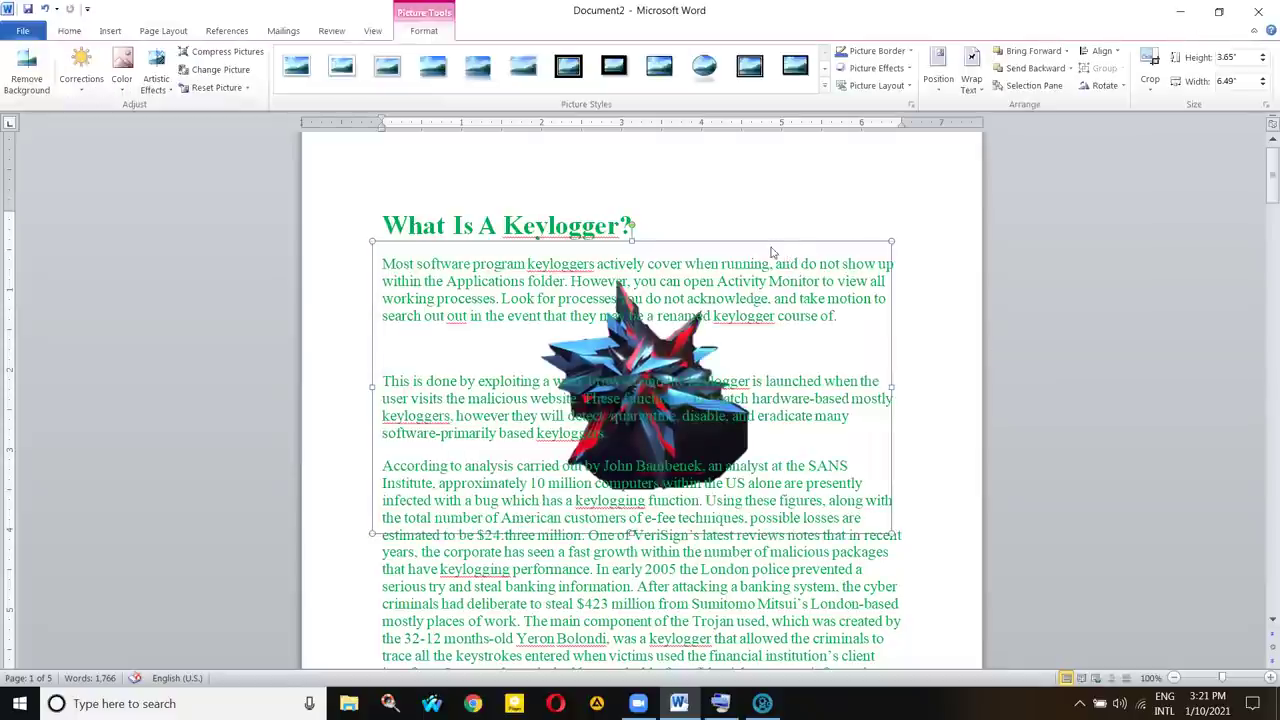
- Set the star picture to In Line with Text and drop it below the first paragraph
drag(856, 177, 841, 197)
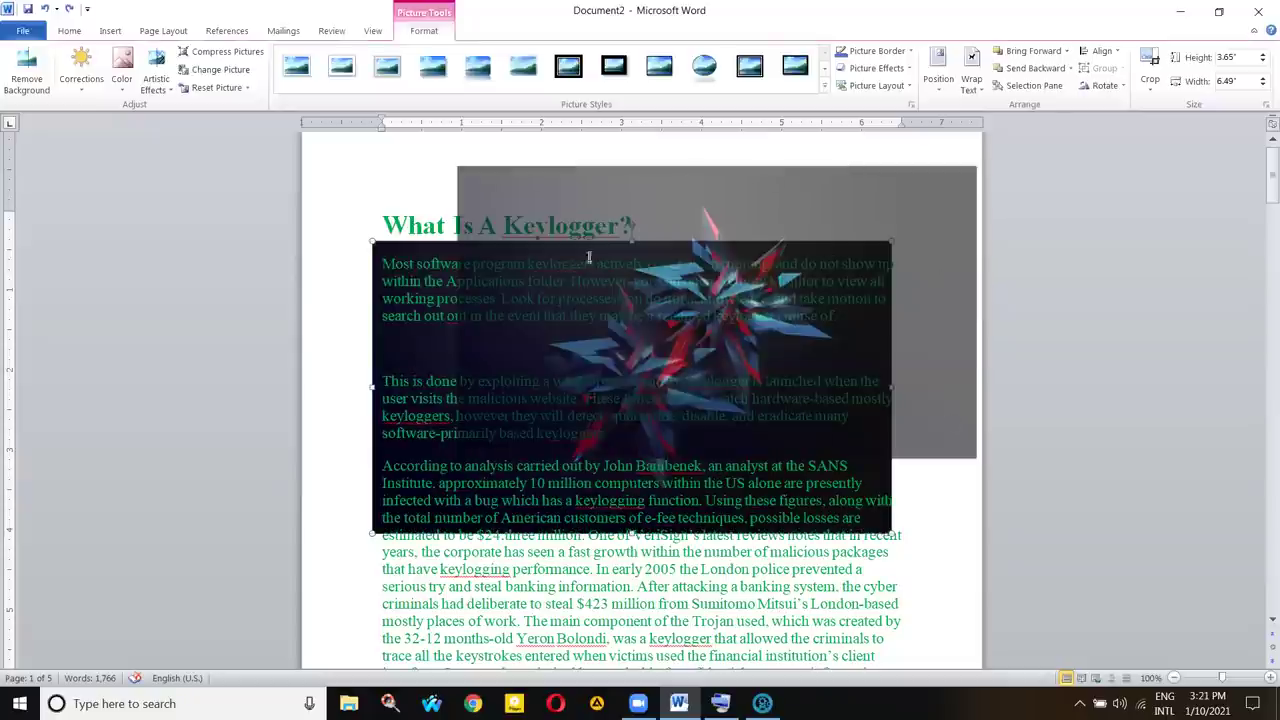
drag(705, 190, 643, 208)
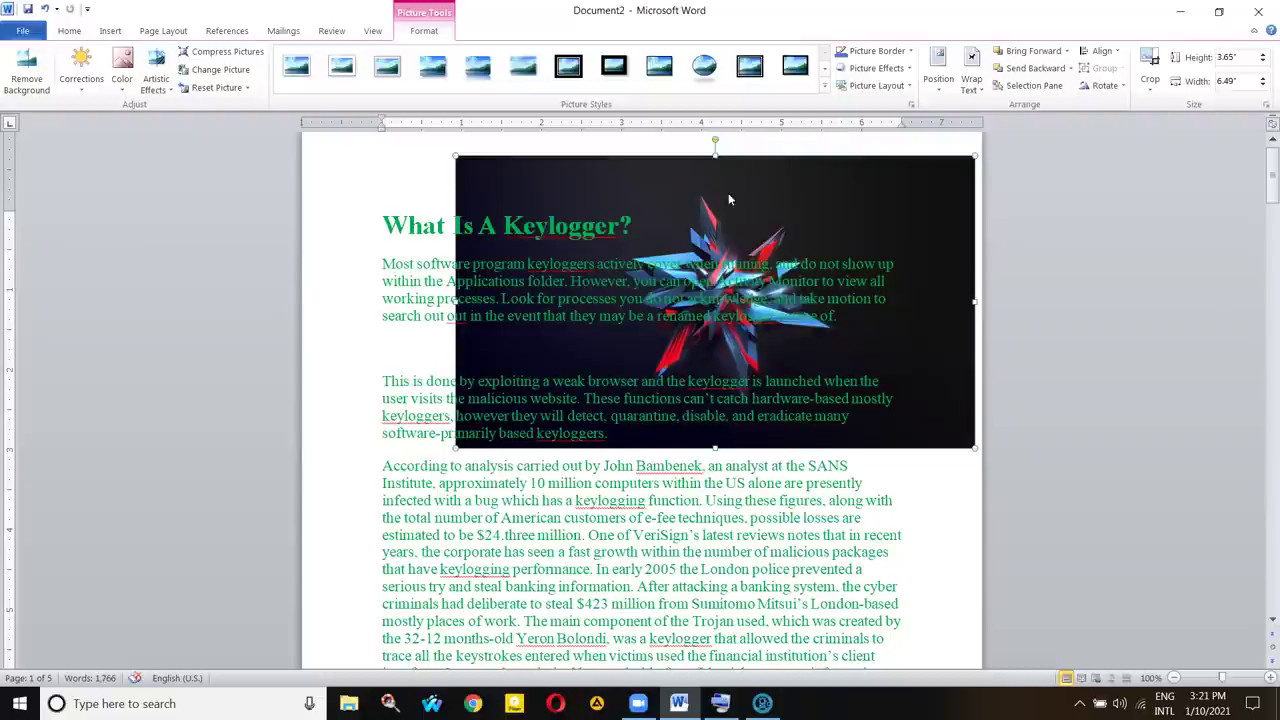
drag(742, 180, 516, 254)
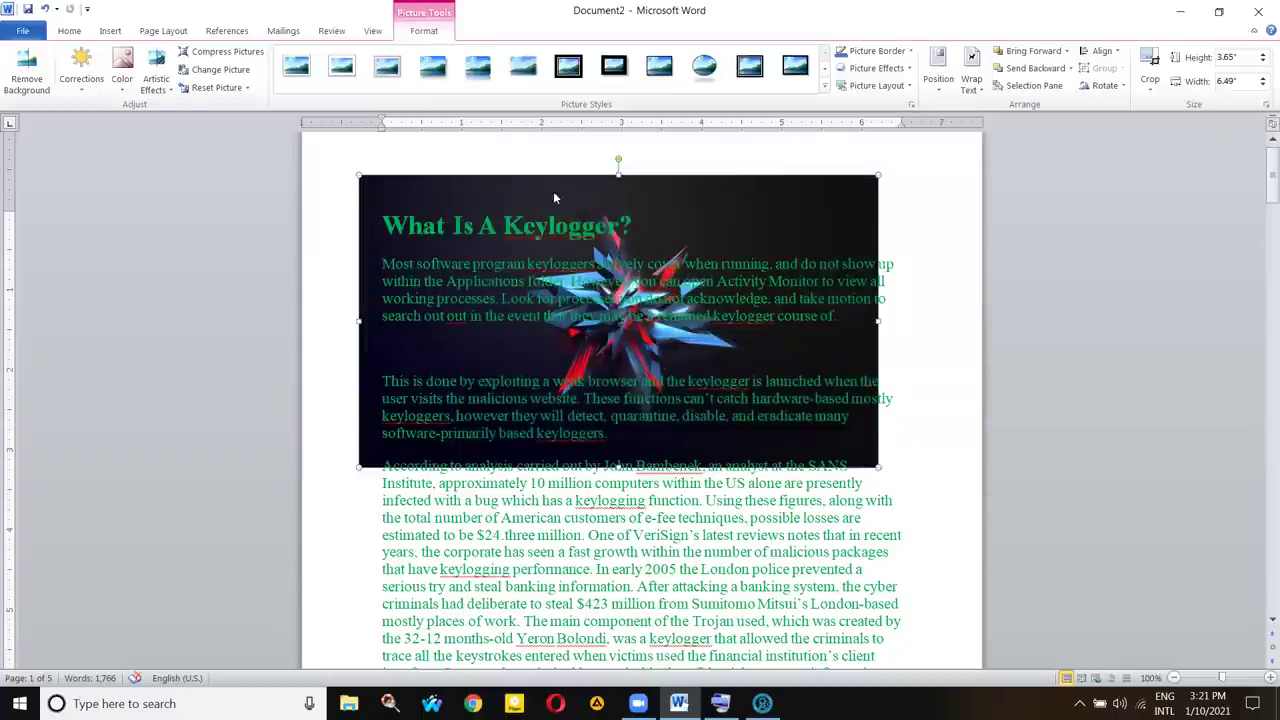
click(975, 90)
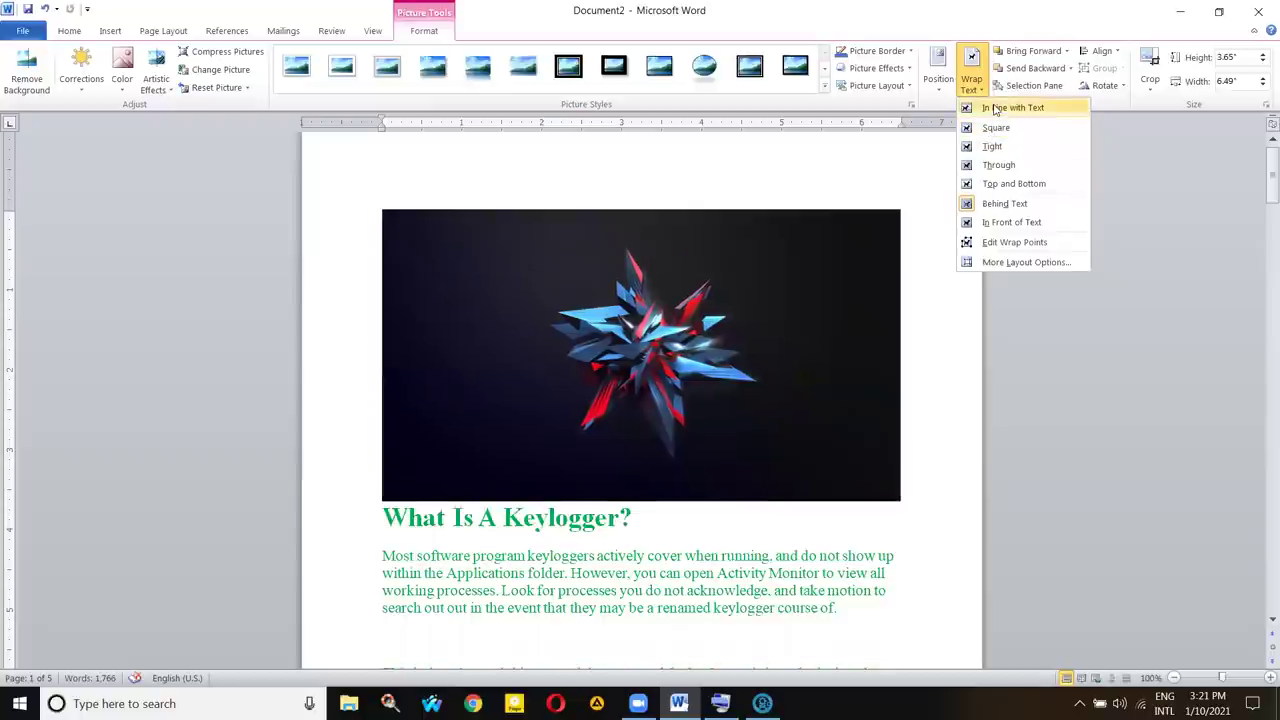
click(996, 127)
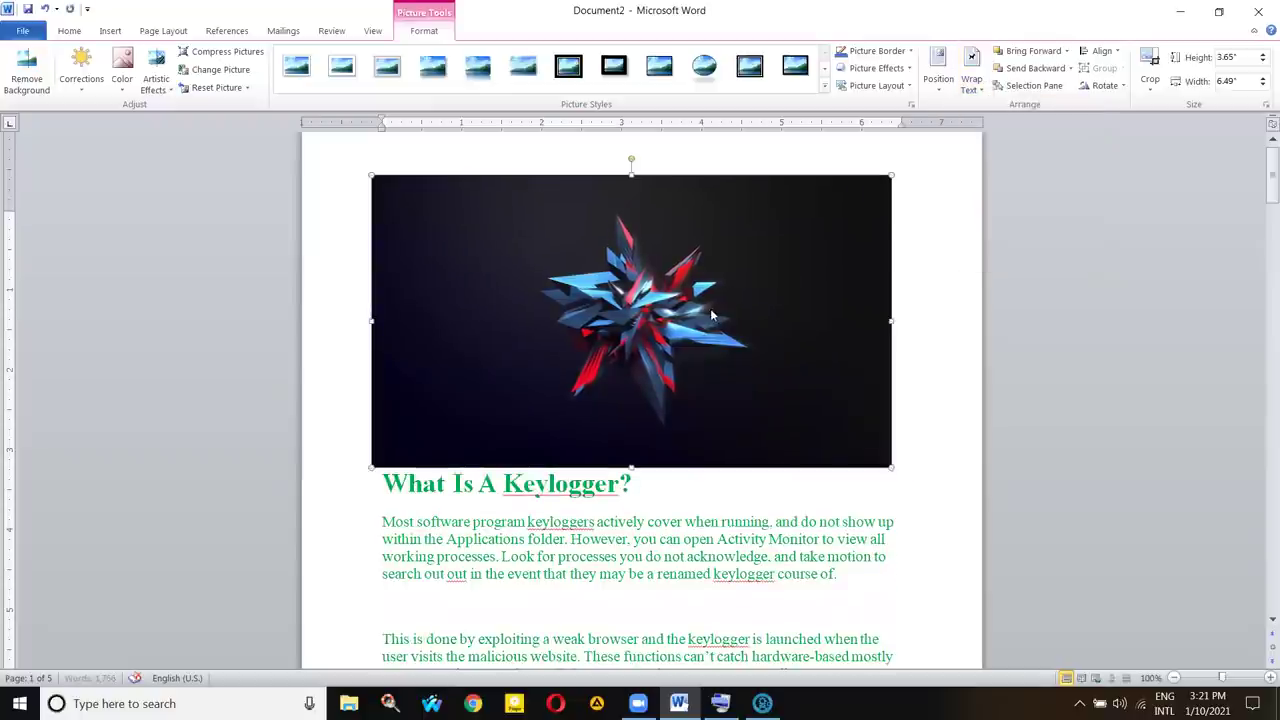
drag(677, 287, 681, 486)
scroll(640, 345, down, 3)
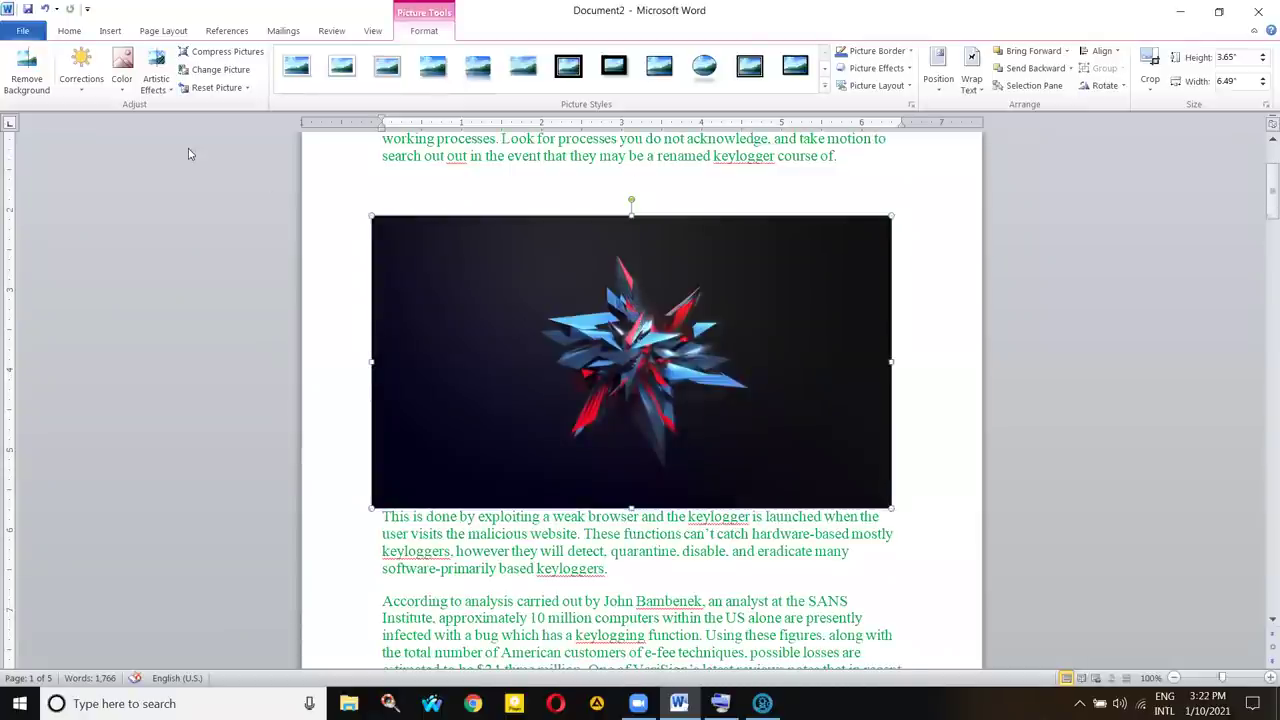
click(26, 72)
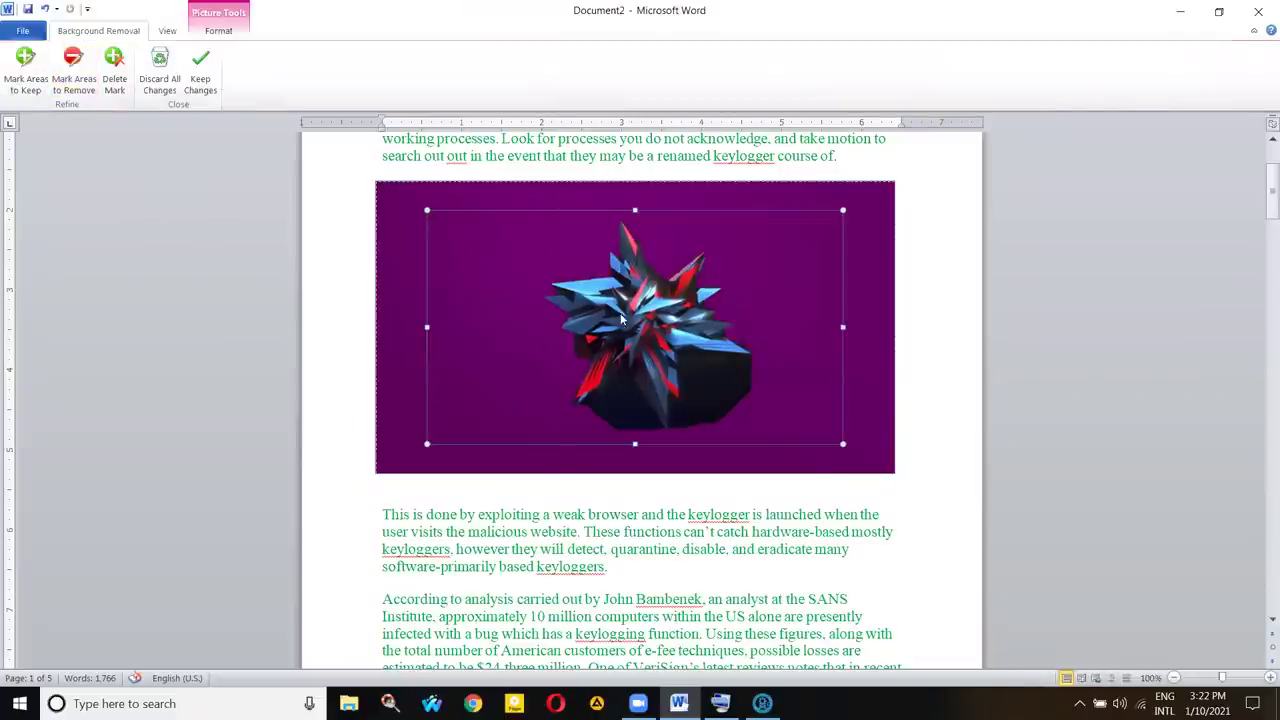
drag(425, 210, 590, 275)
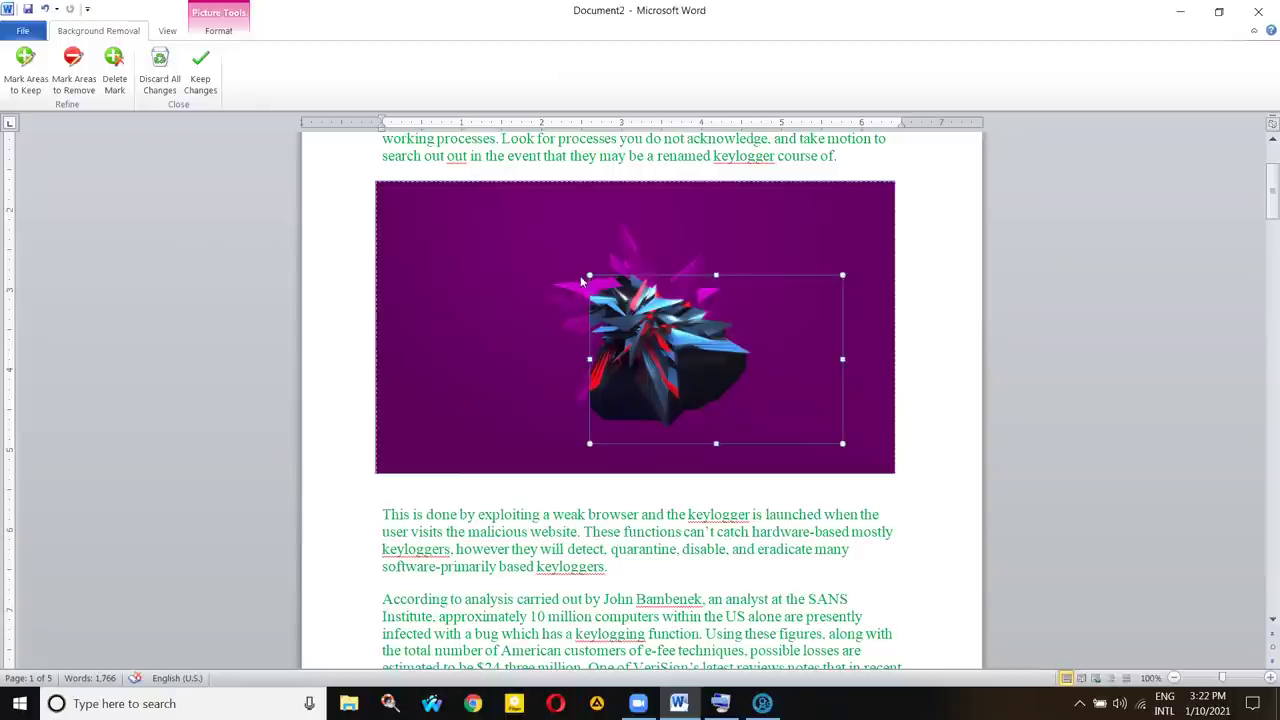
drag(588, 272, 538, 218)
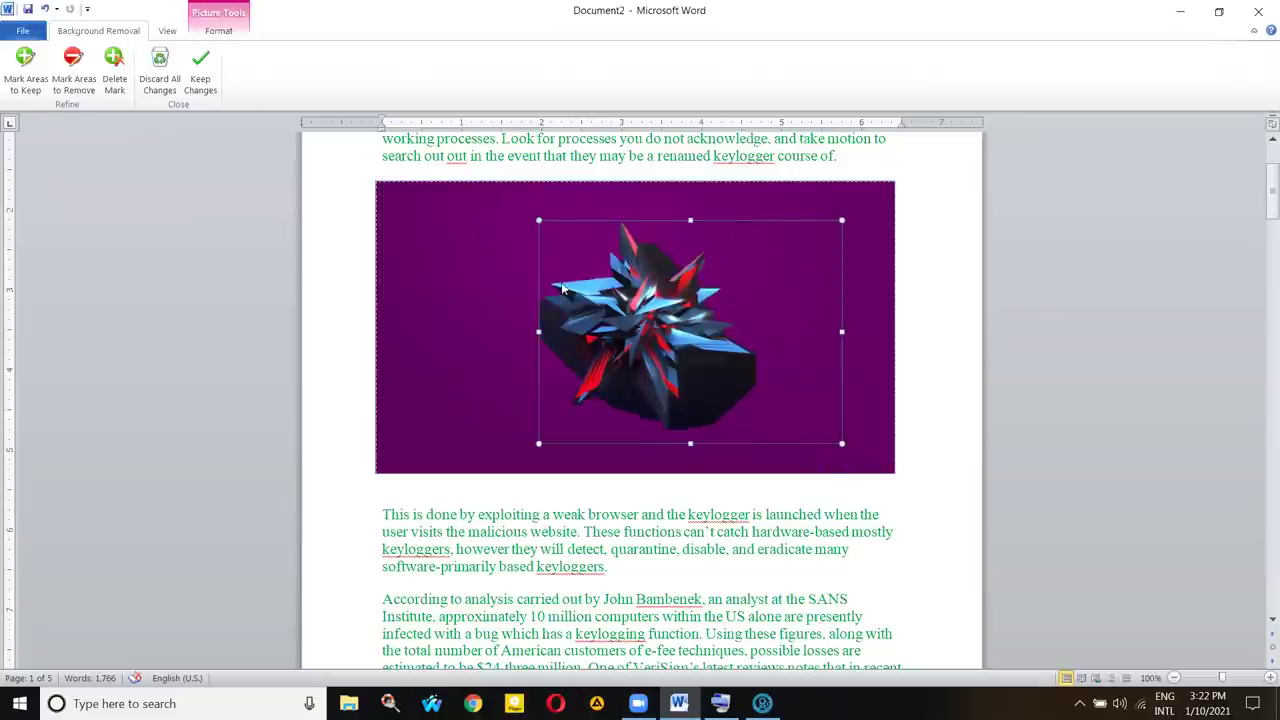
drag(537, 219, 475, 202)
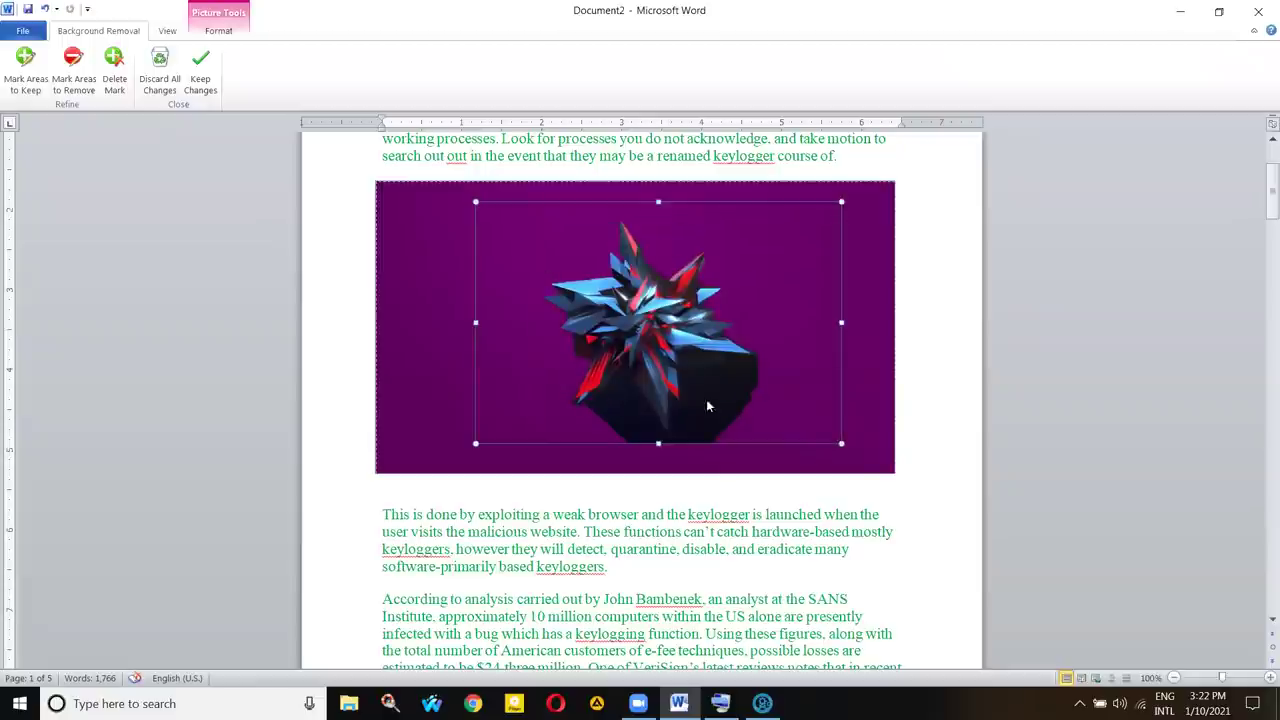
drag(658, 443, 658, 455)
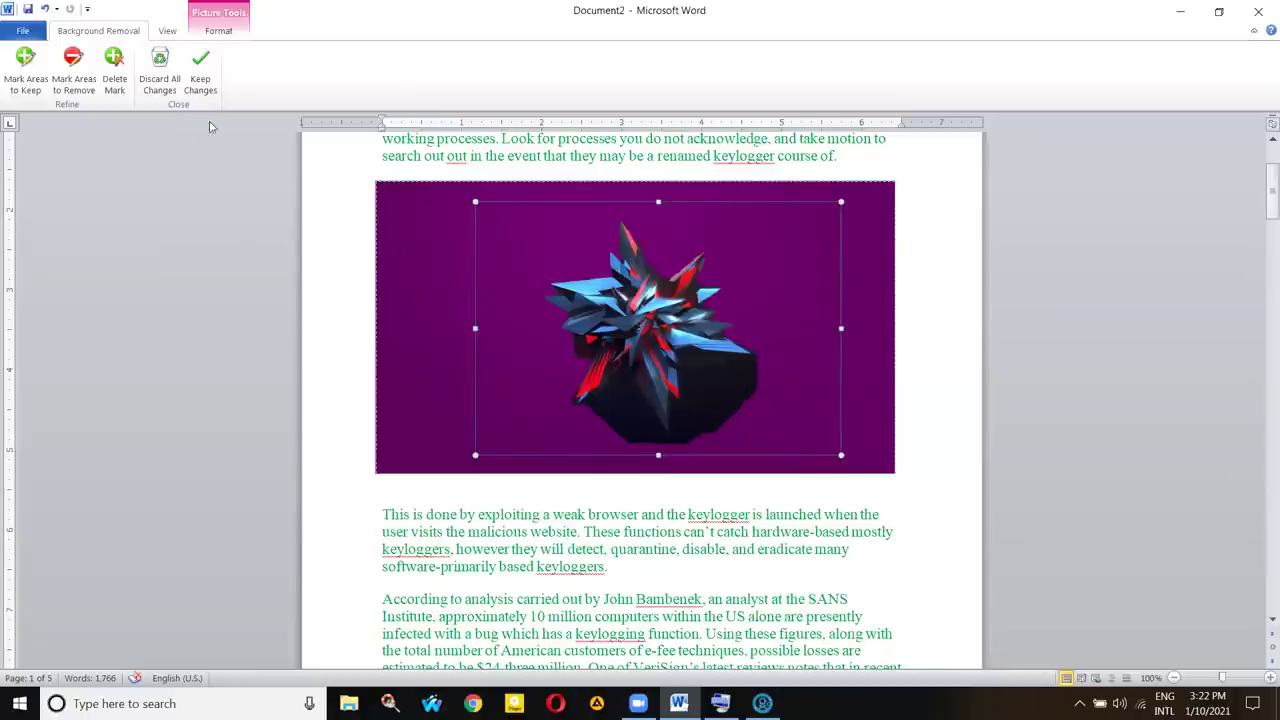
key(ctrl+z)
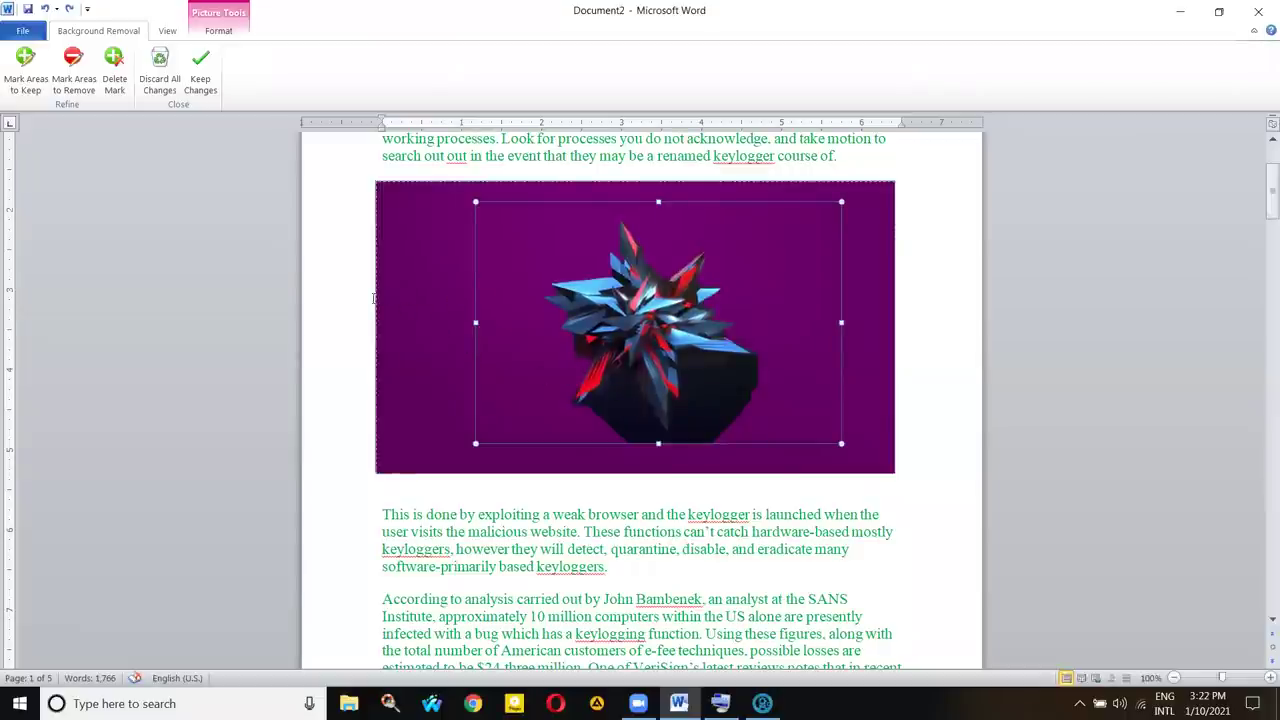
click(378, 339)
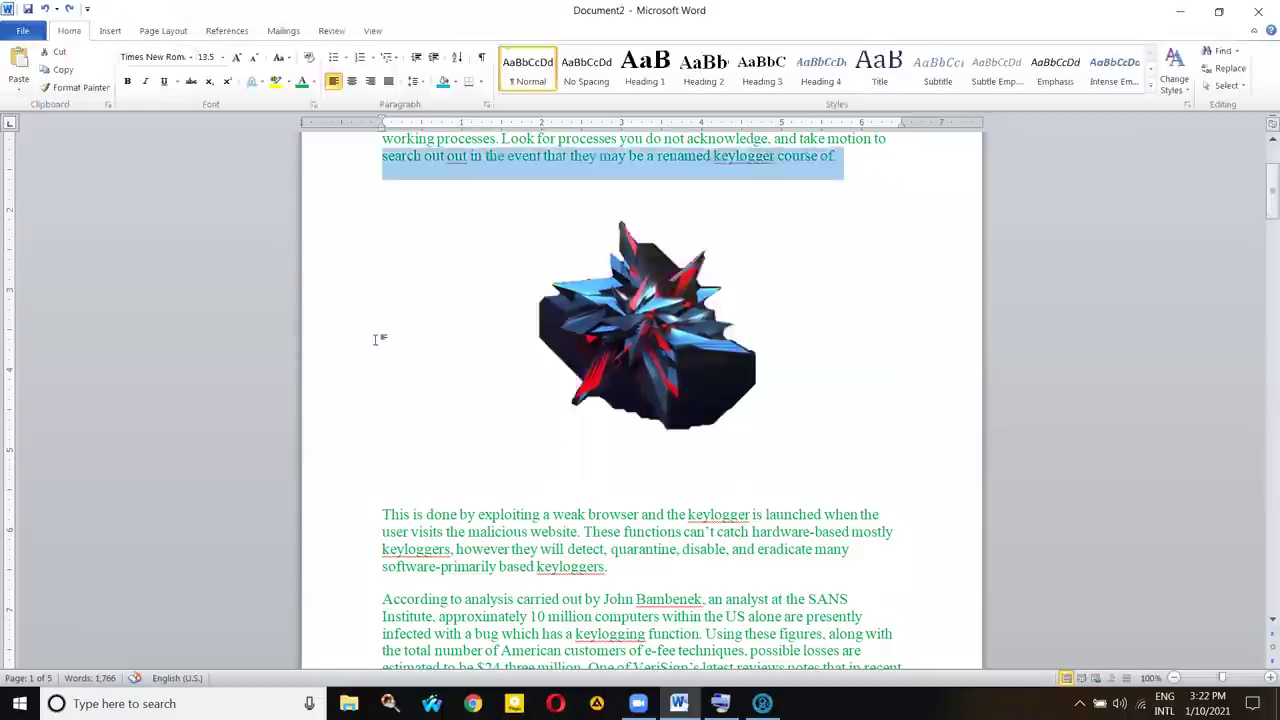
key(ctrl+z)
key(ctrl+z)
key(ctrl+z)
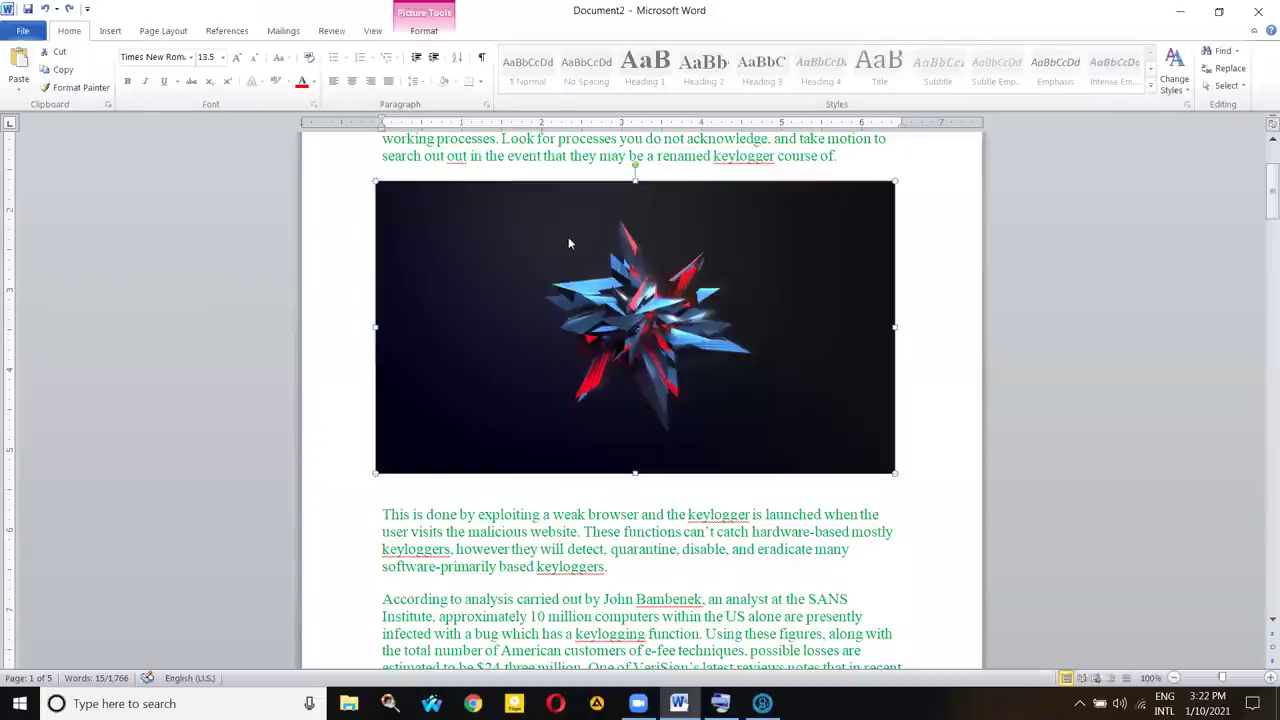
- Mark the dark base under the star for removal, keep the changes, and reopen Remove Background
click(424, 30)
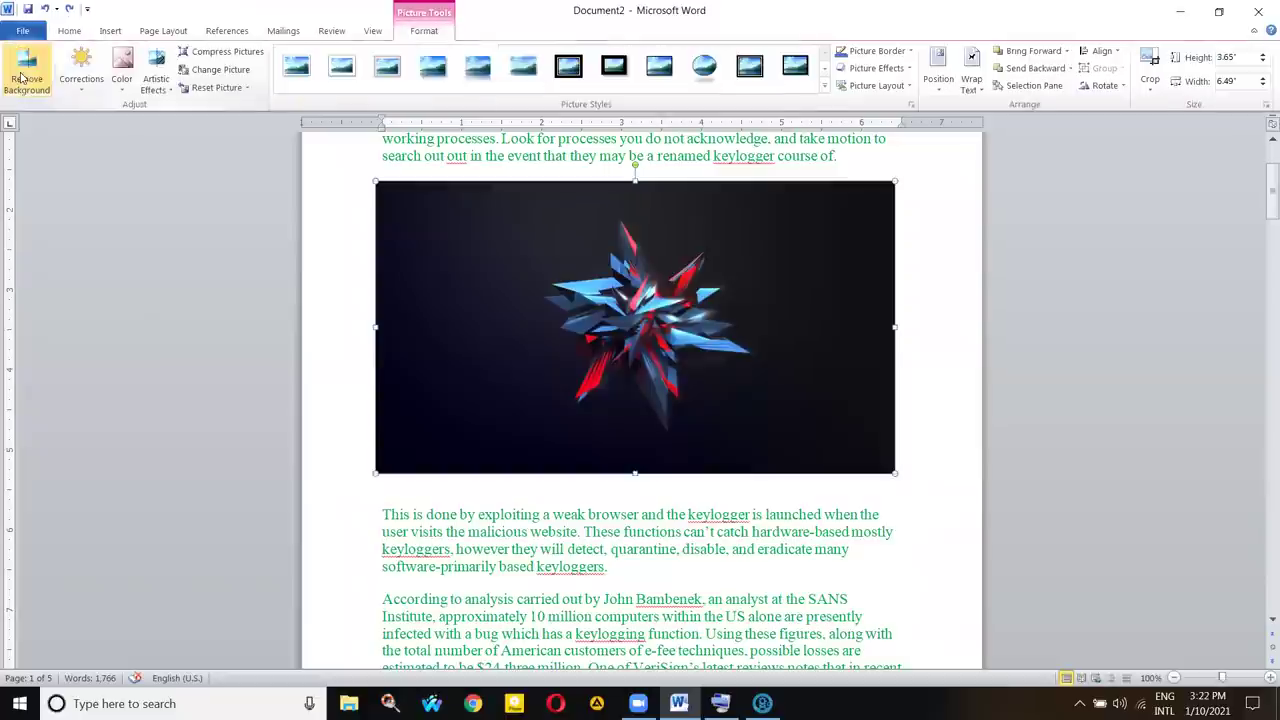
click(20, 72)
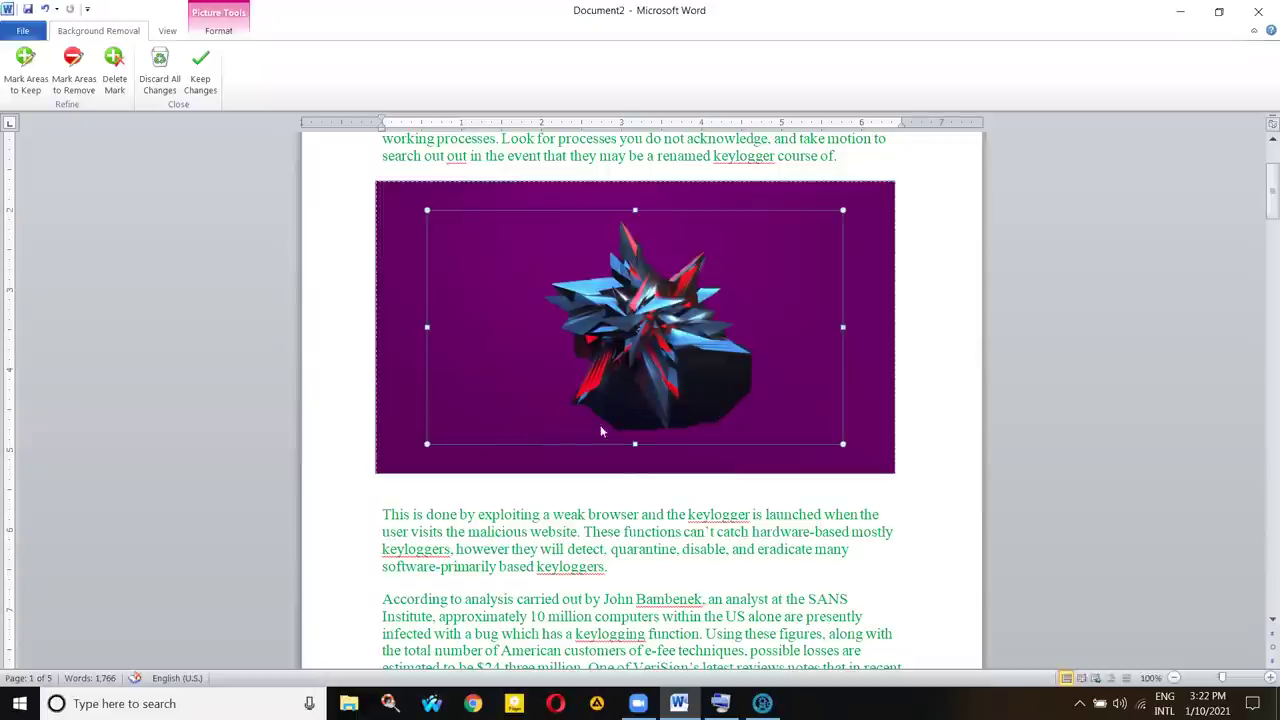
click(83, 67)
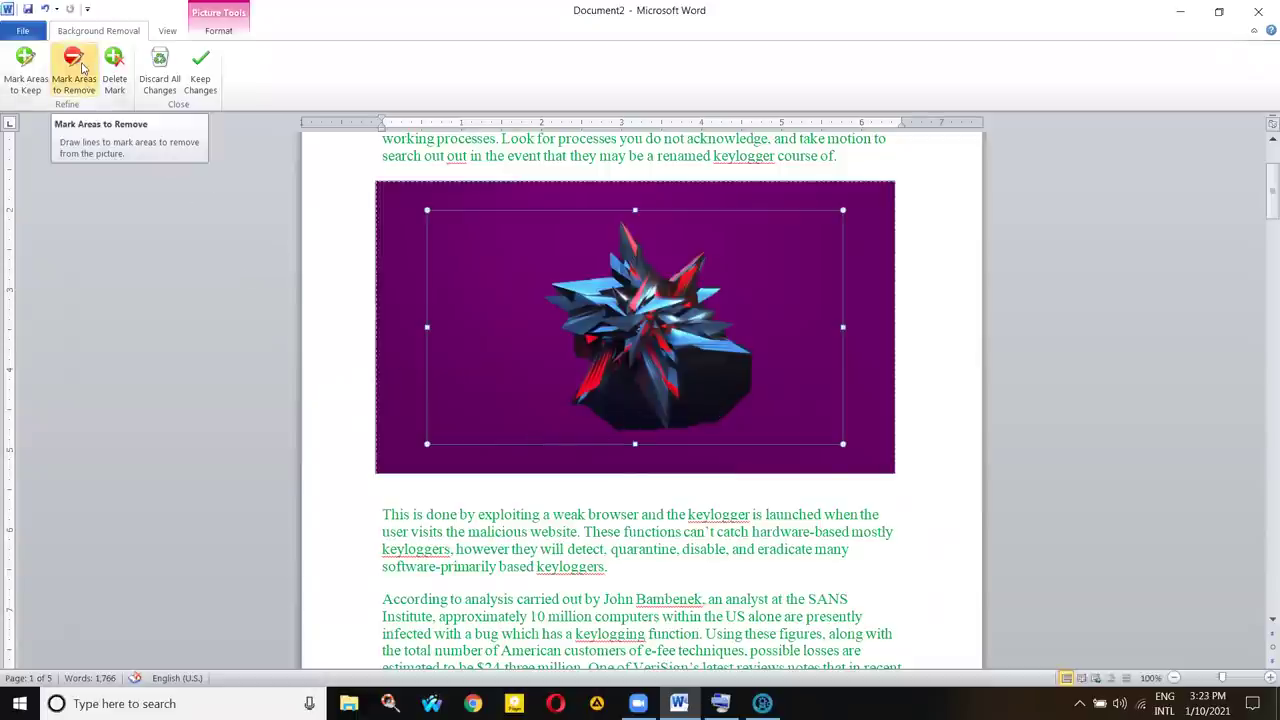
click(28, 88)
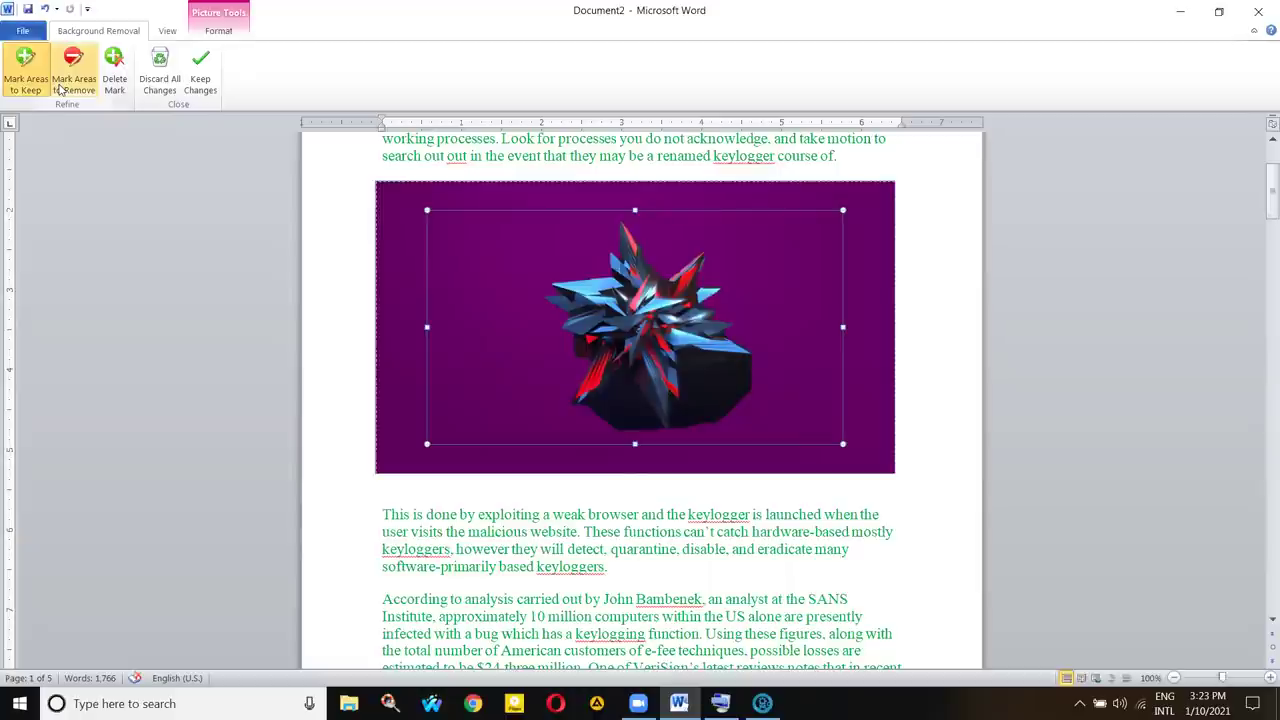
click(68, 94)
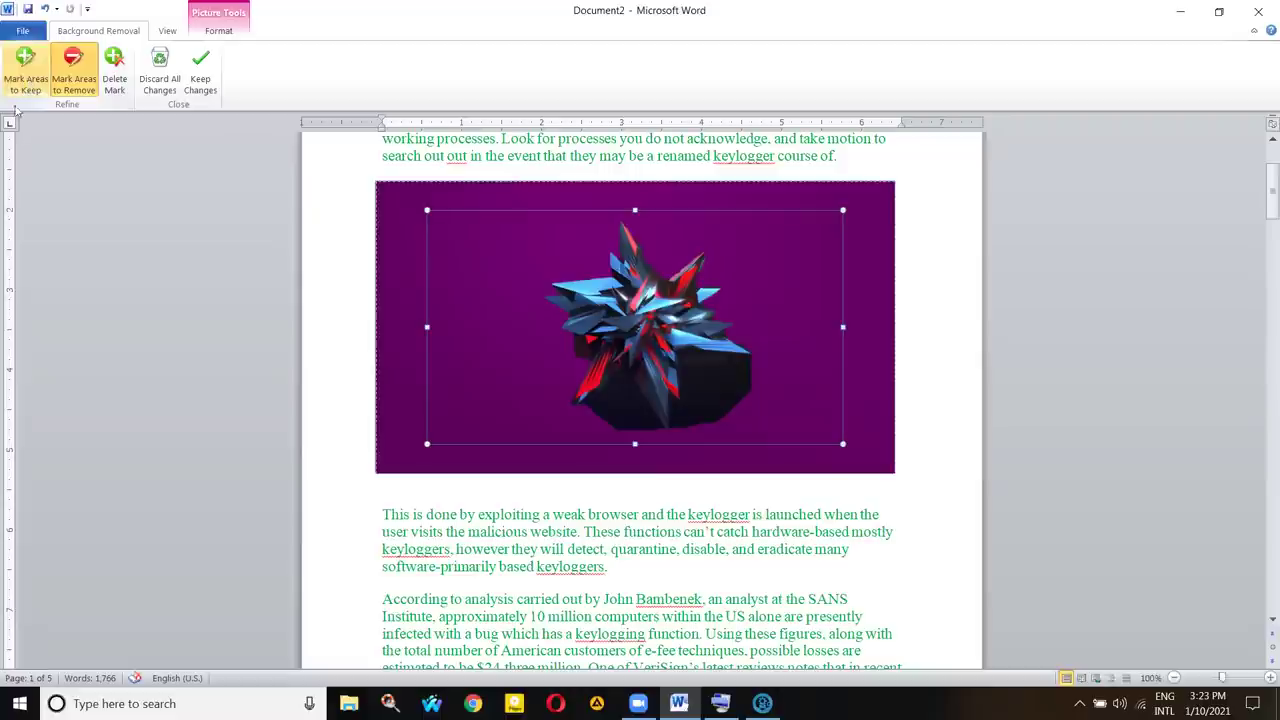
click(26, 86)
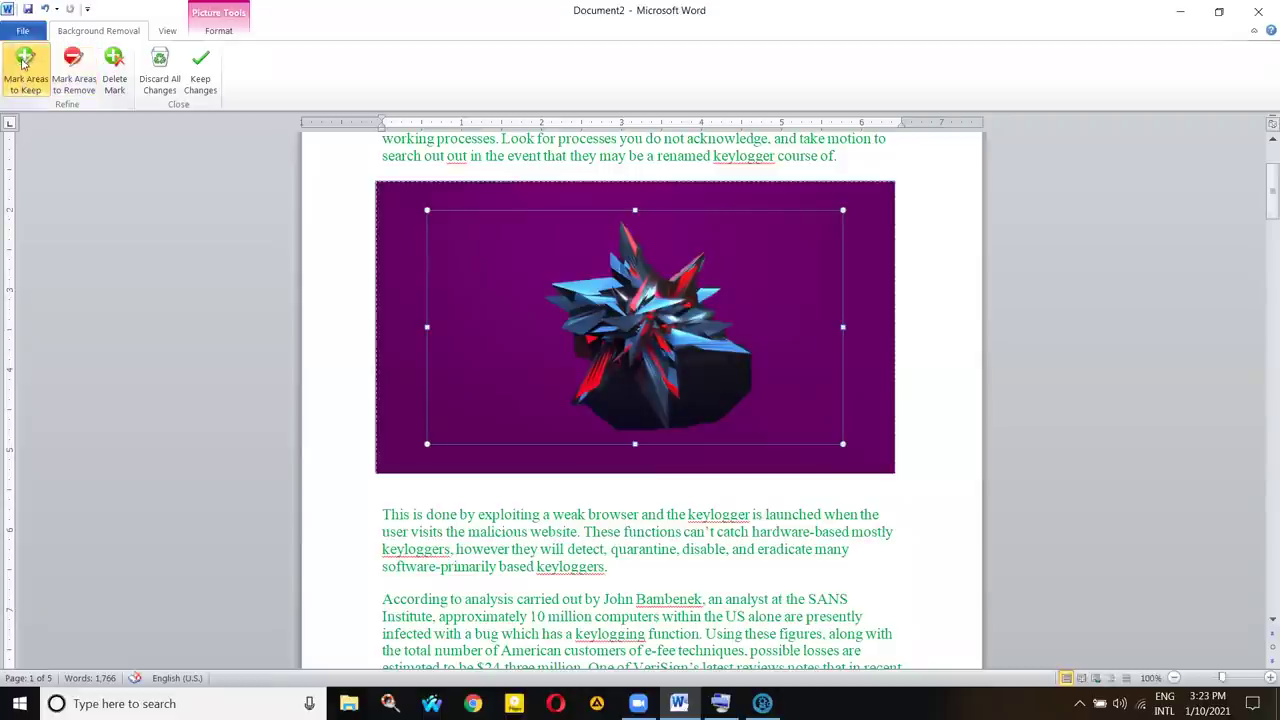
click(75, 75)
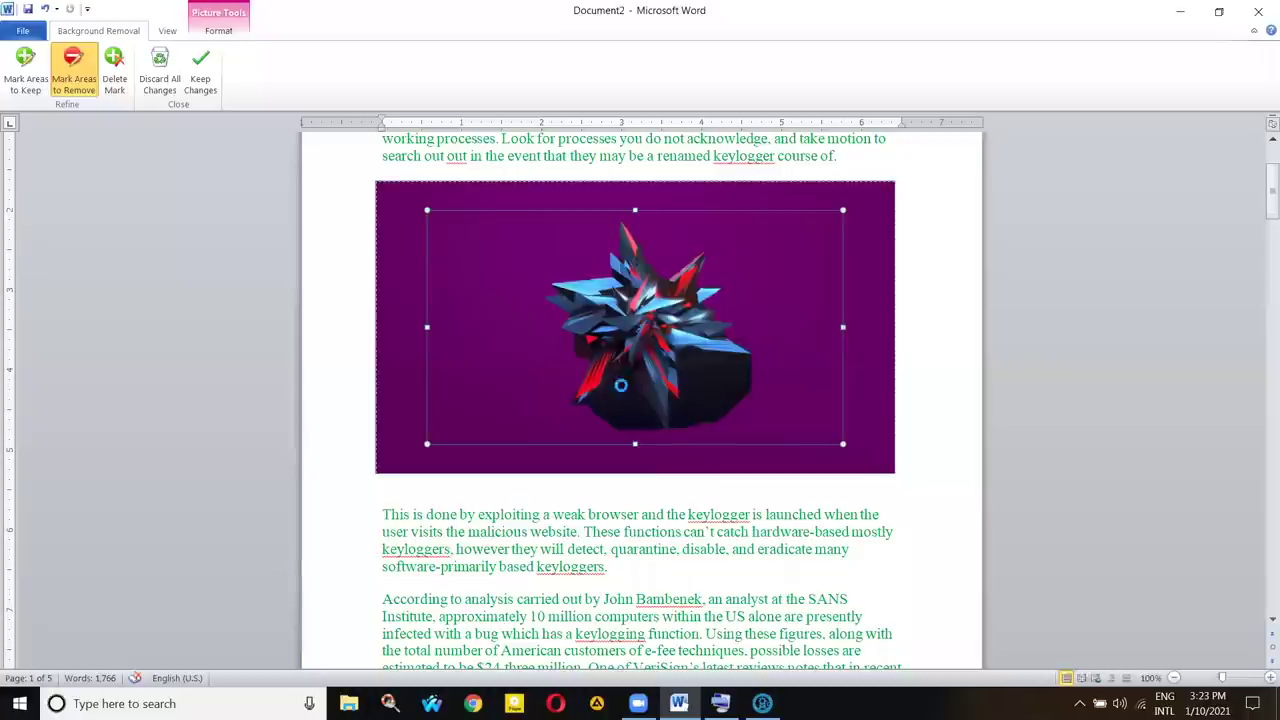
drag(619, 400, 626, 370)
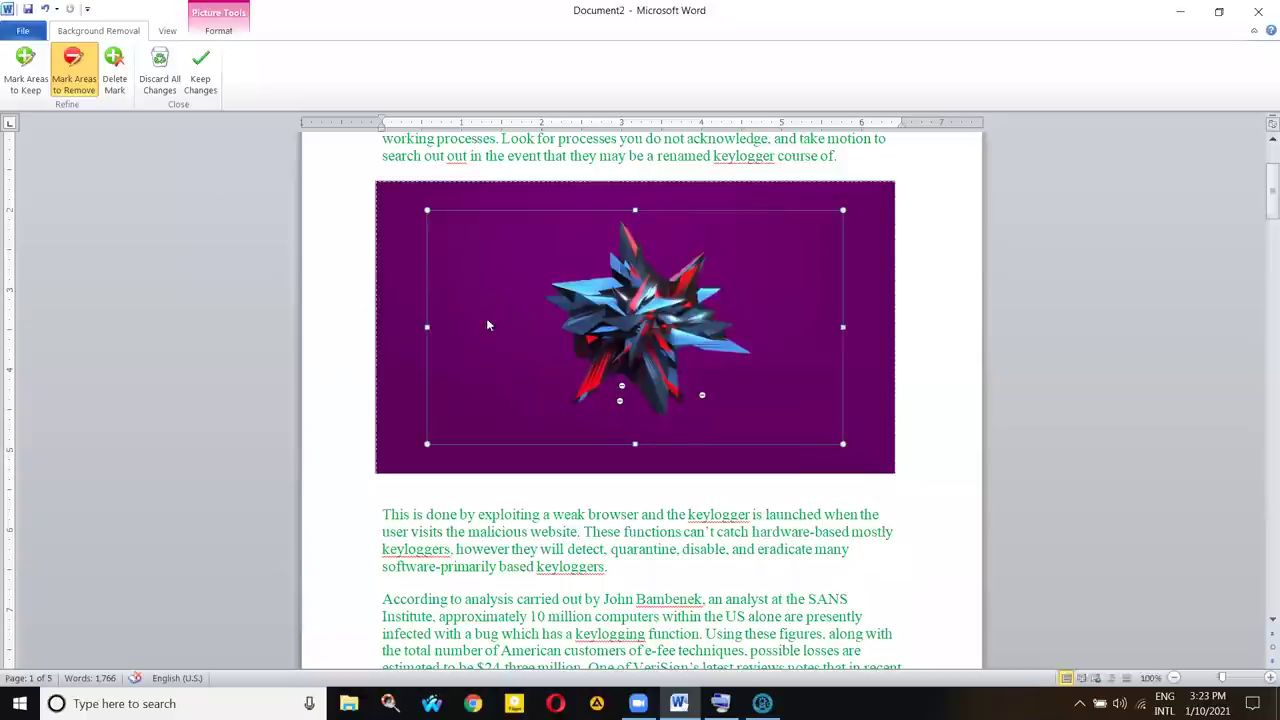
click(335, 290)
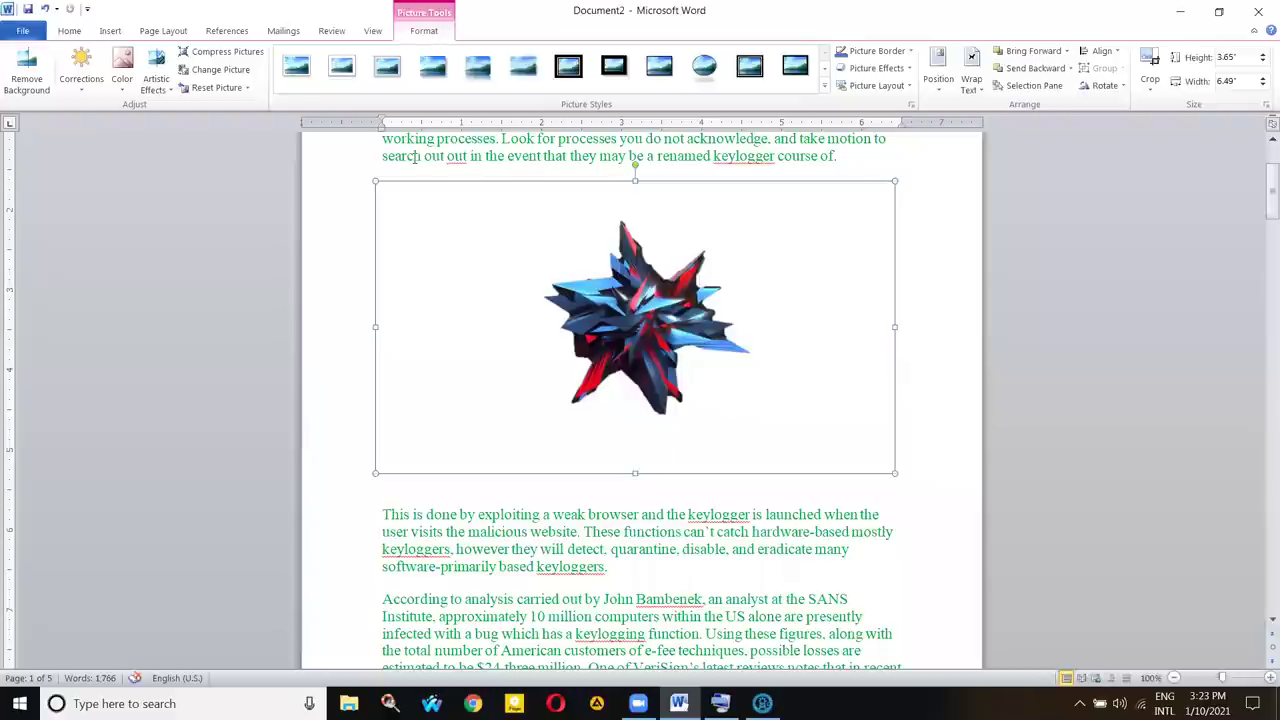
click(26, 72)
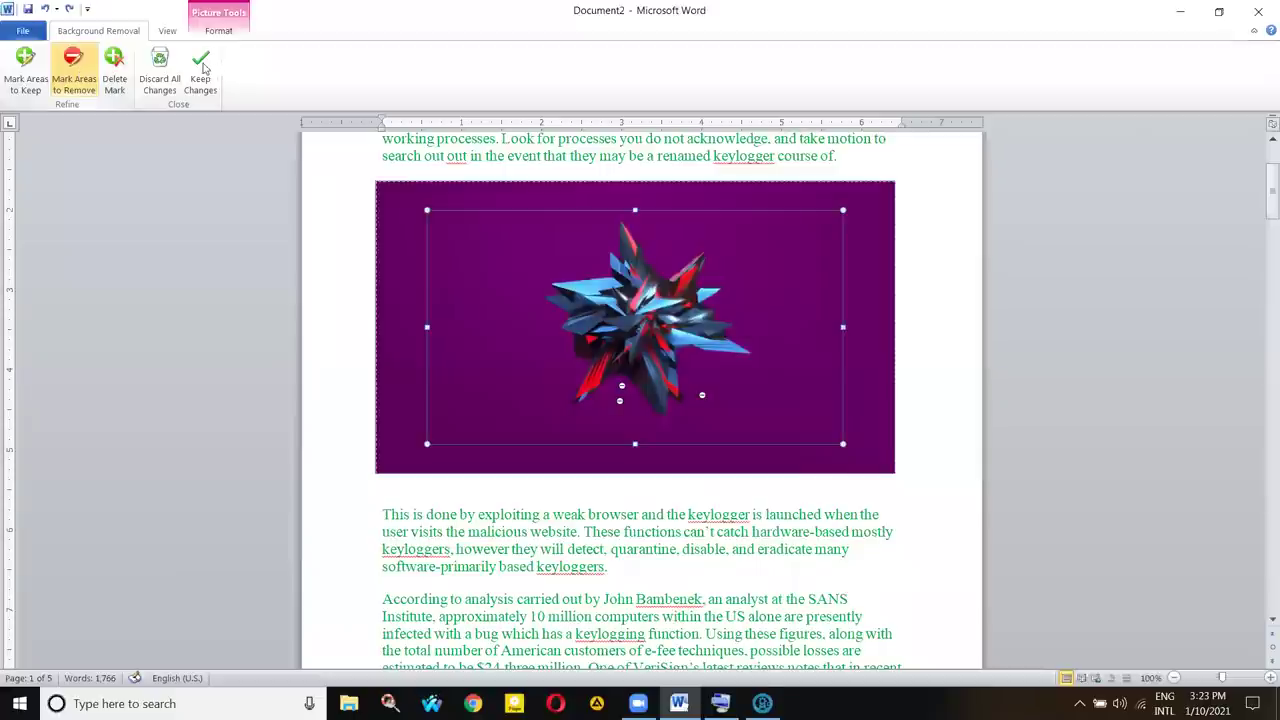
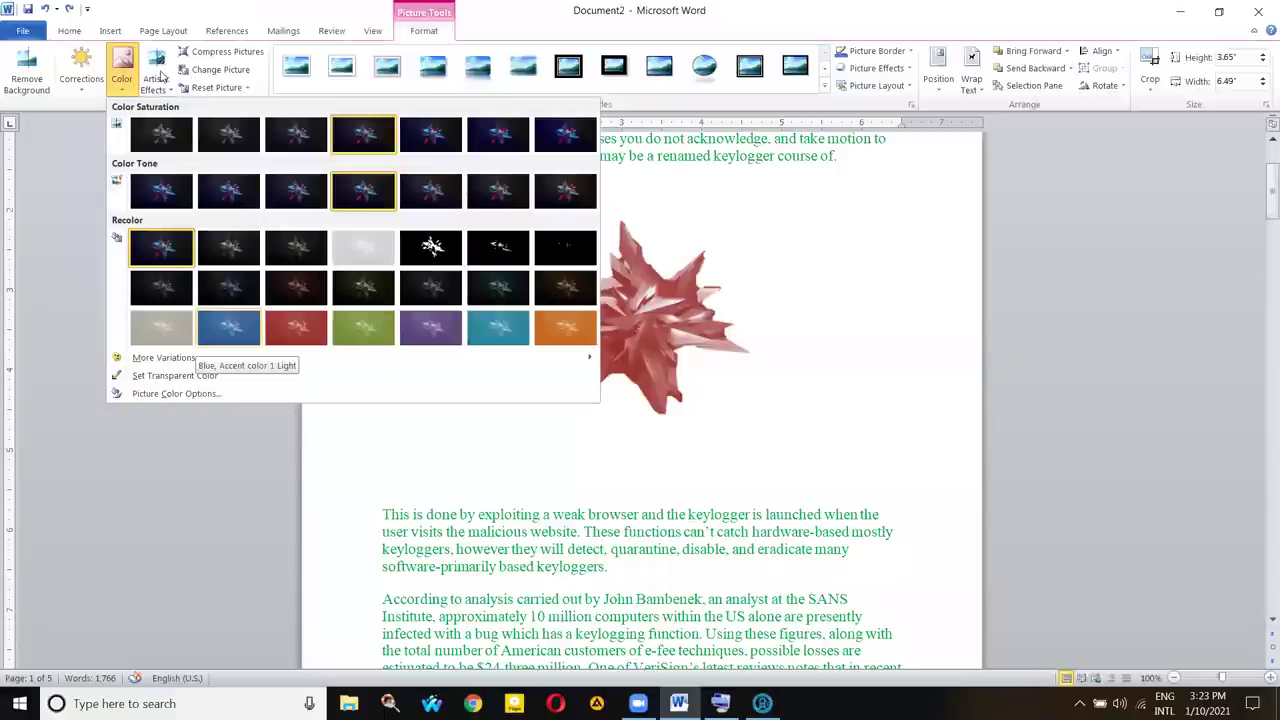
- Open Artistic Effects for the star picture and close it without applying an effect
click(168, 92)
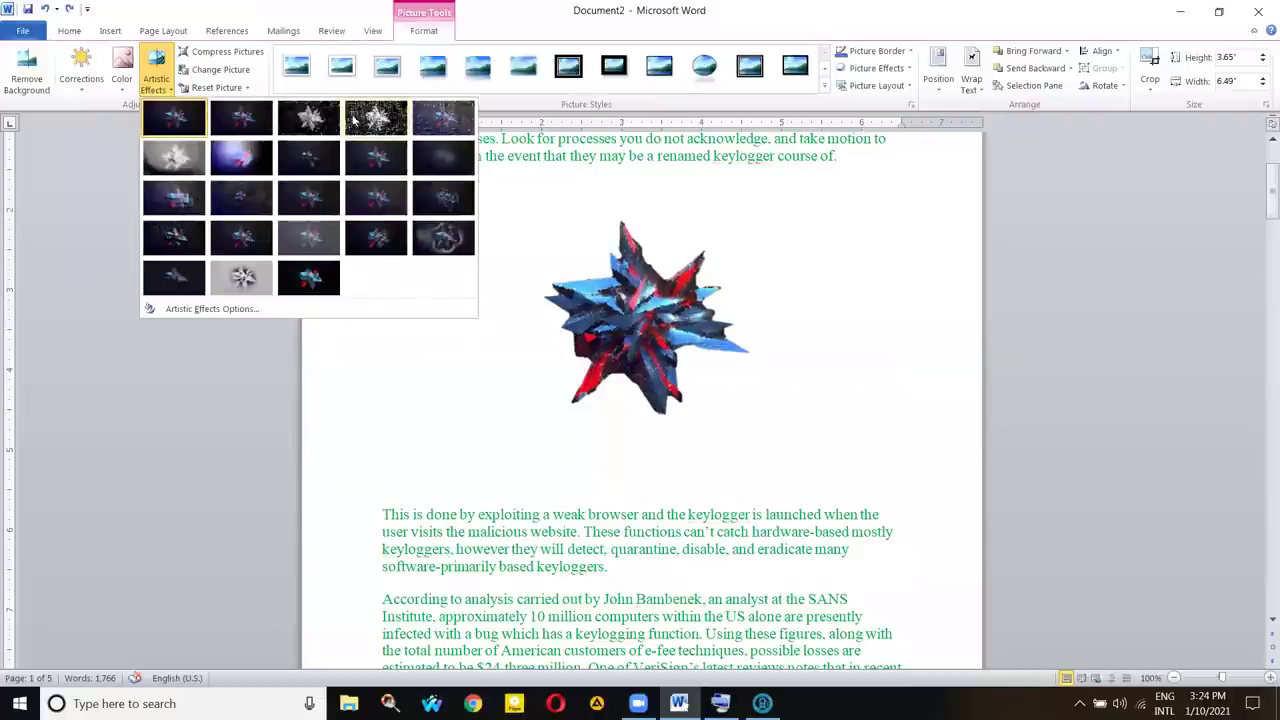
click(290, 14)
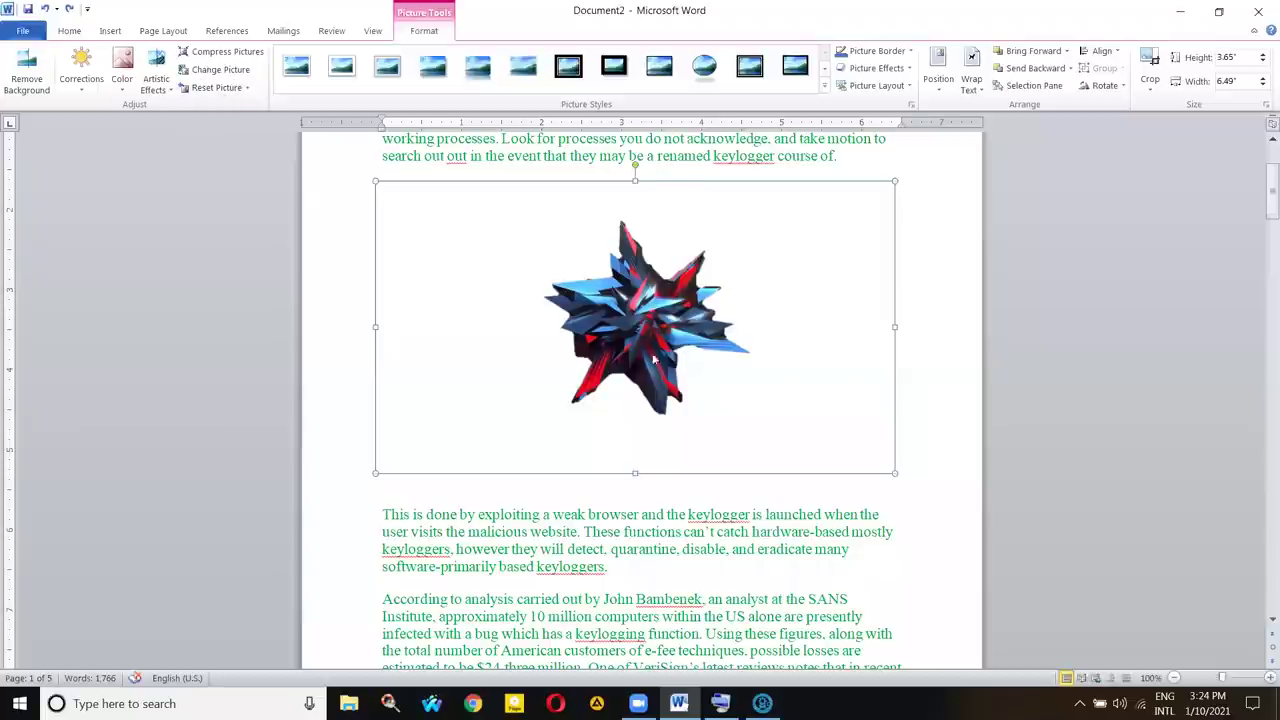
- Cancel Compress Pictures and swap the star for the outrun-vaporwave sunset image from Downloads
click(231, 57)
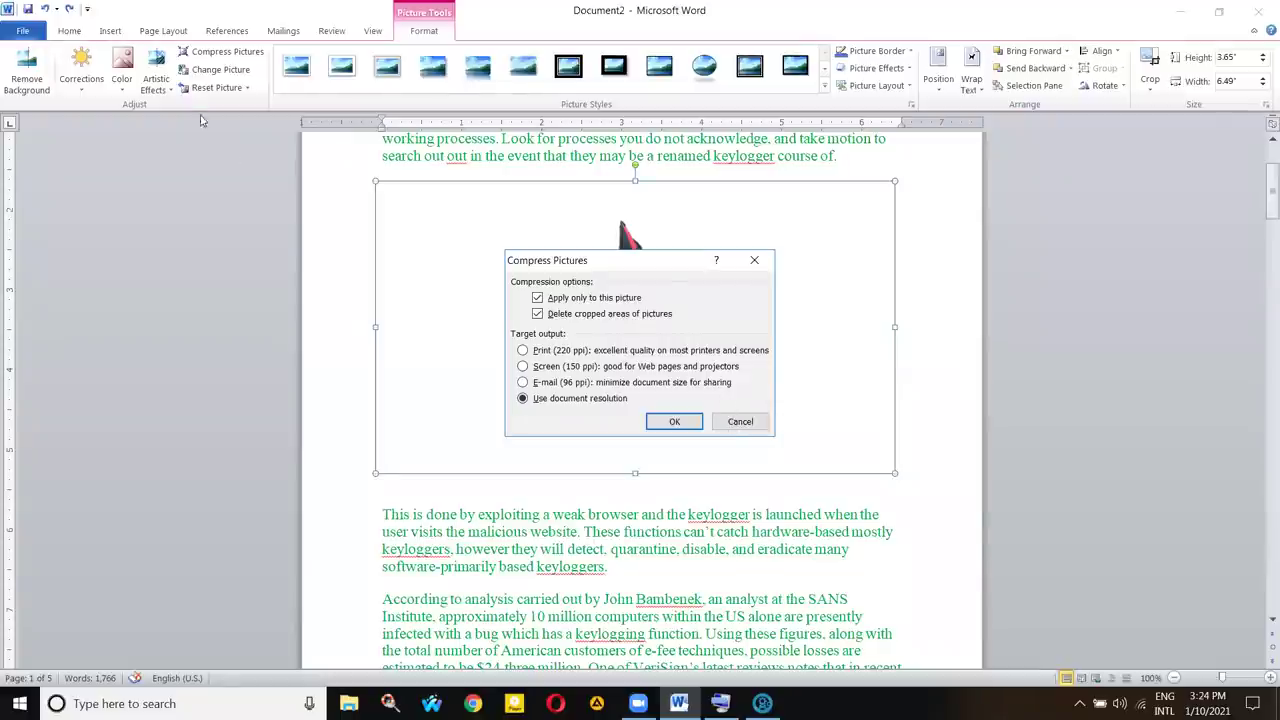
key(Escape)
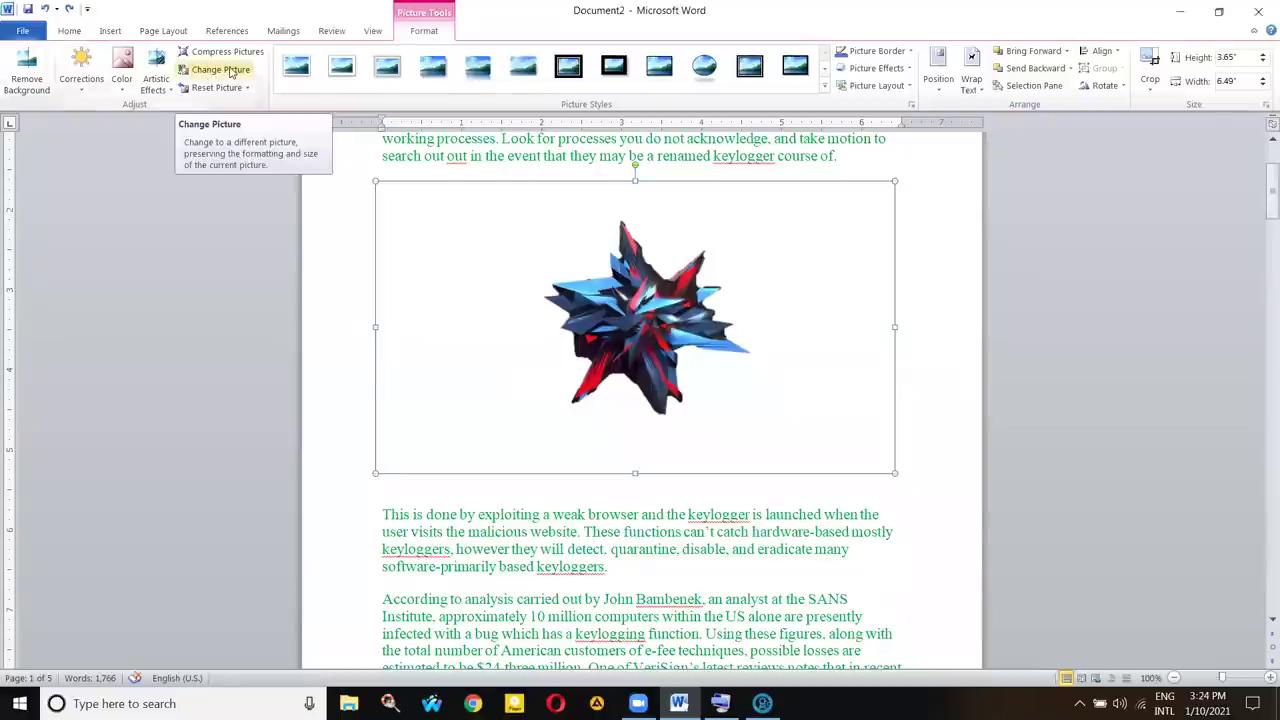
click(231, 72)
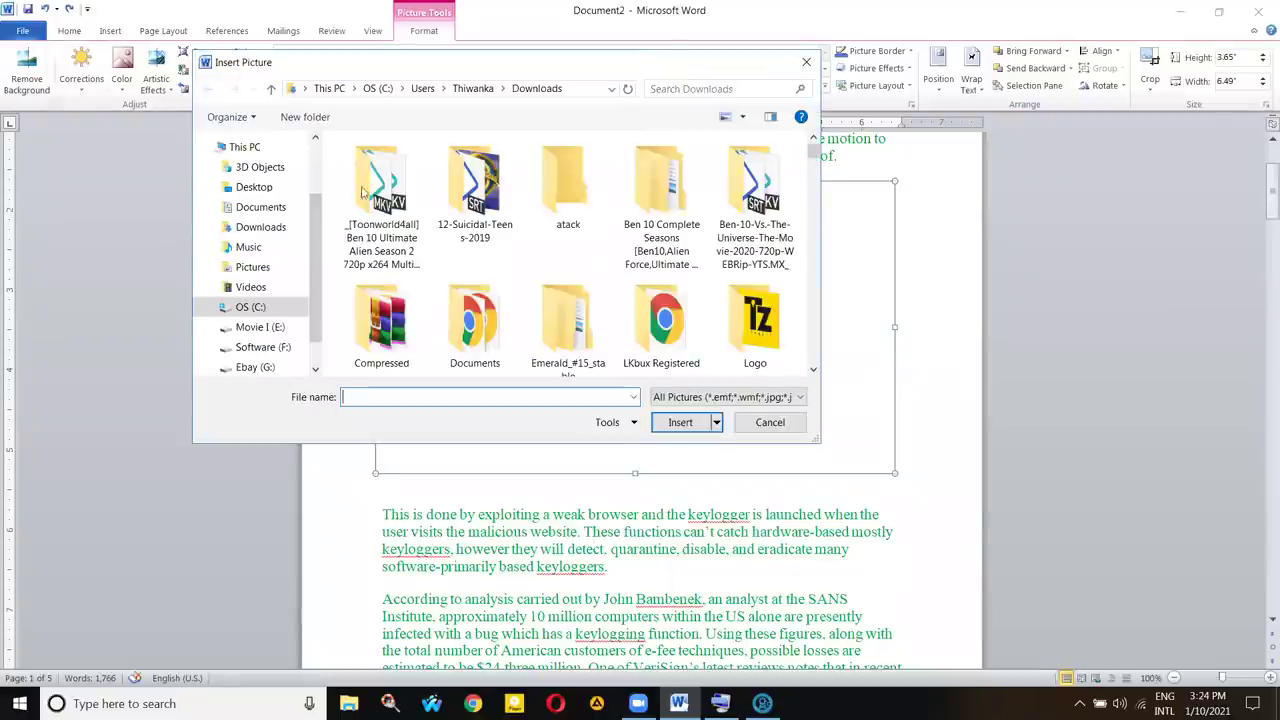
click(282, 232)
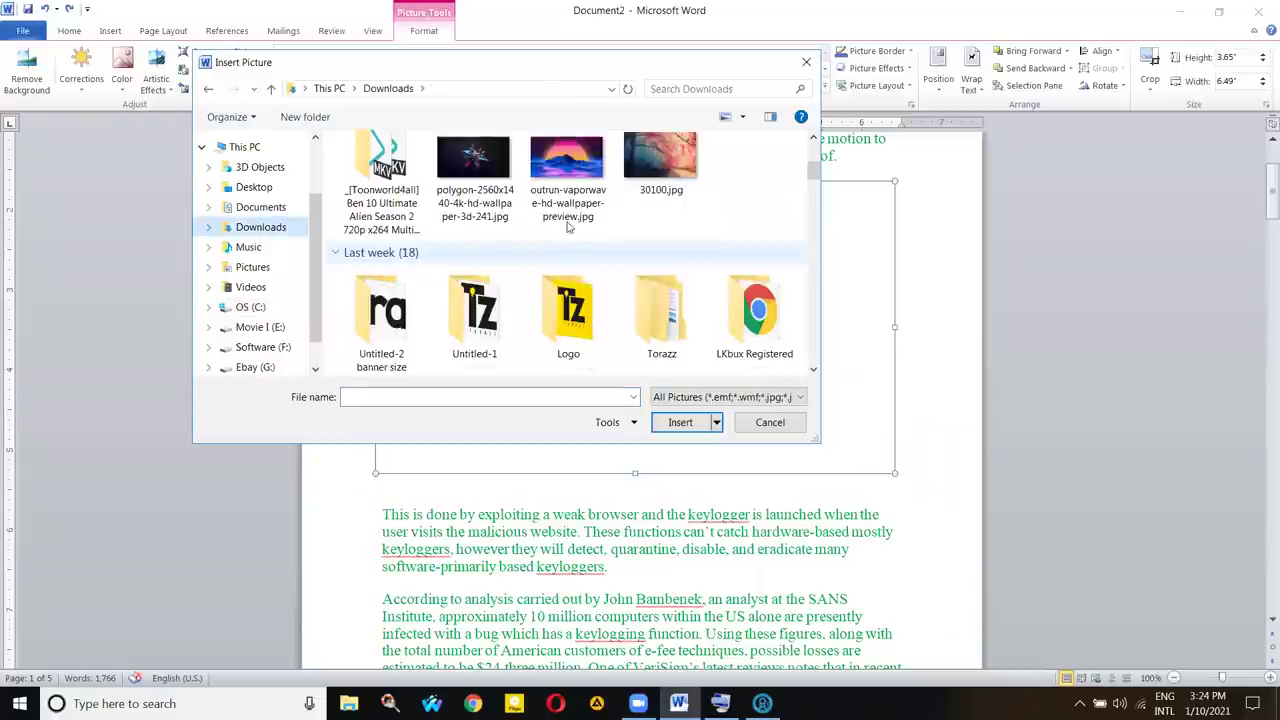
scroll(570, 245, up, 1)
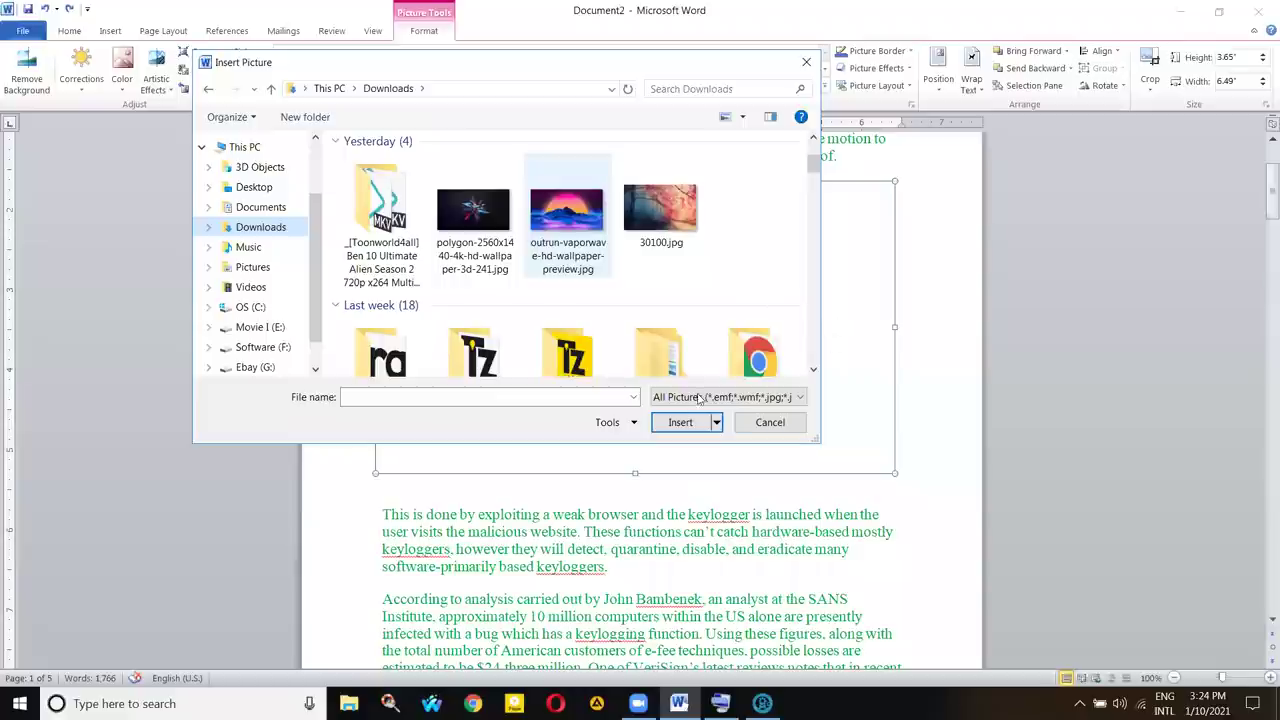
key(Return)
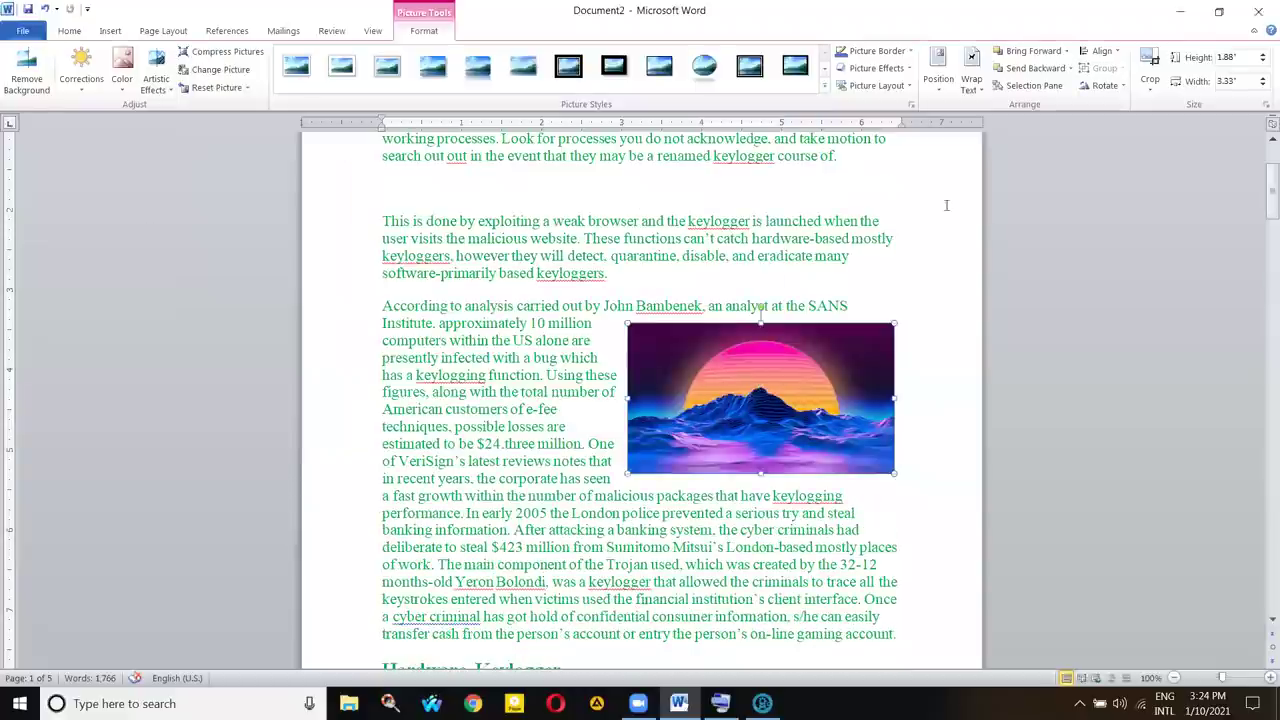
- Undo three times to bring back the original star picture in place of the sunset
click(967, 88)
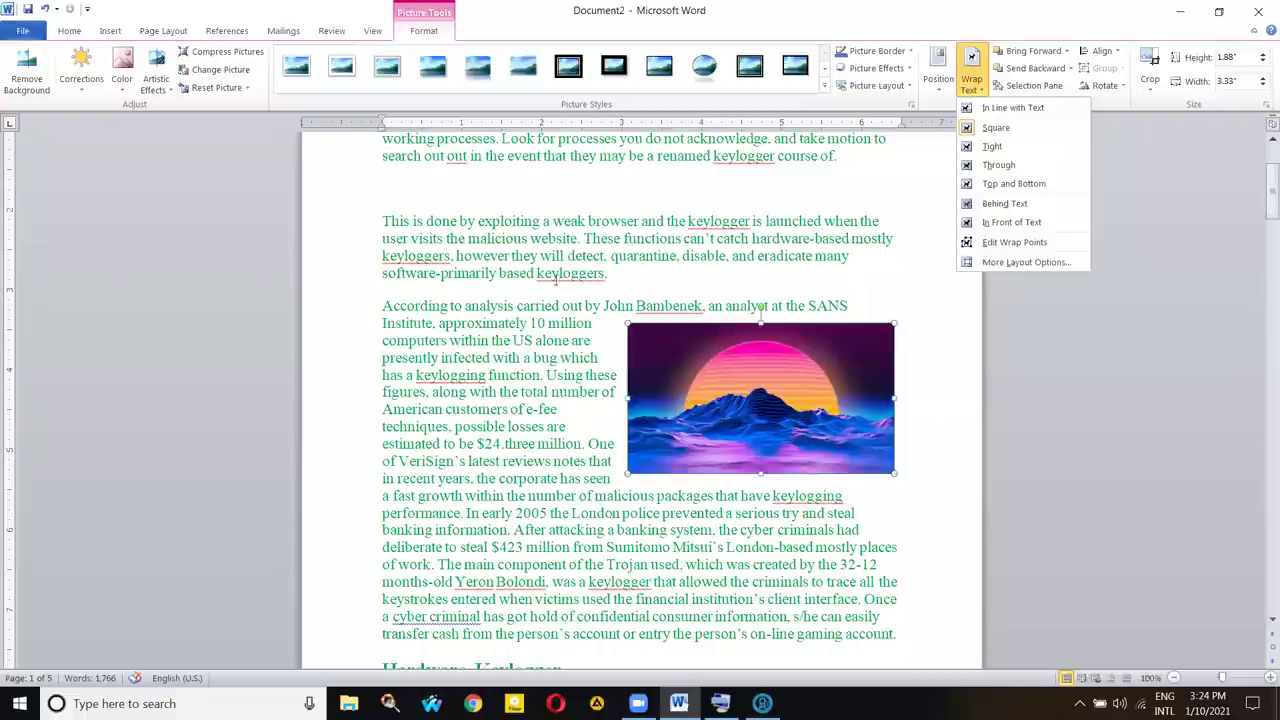
key(ctrl+z)
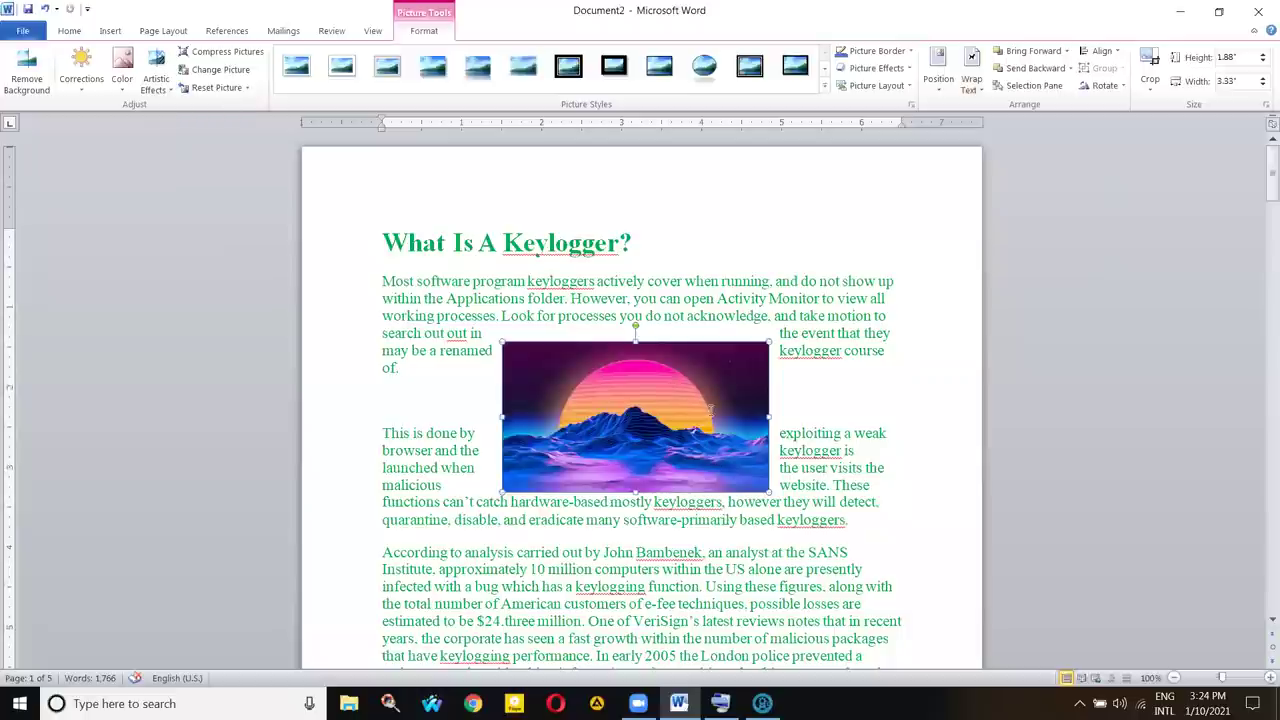
key(ctrl+z)
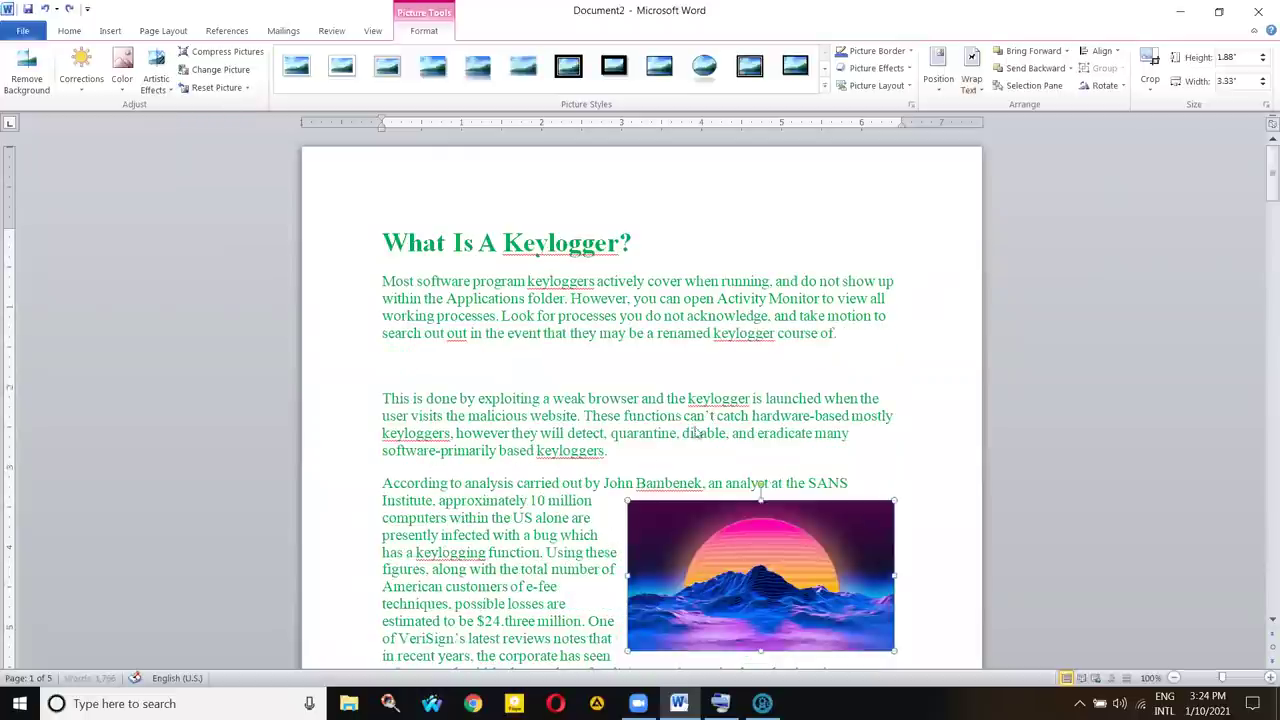
key(ctrl+z)
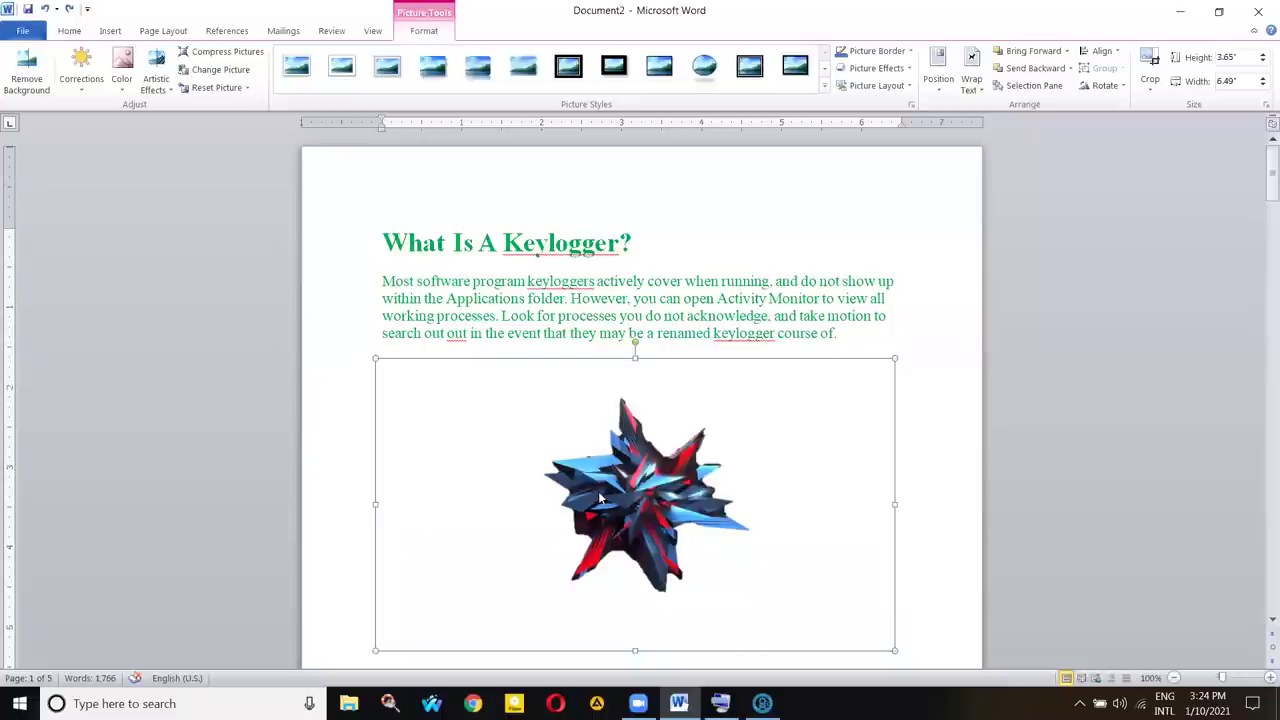
- Reset the star picture to restore its dark background, leaving the picture style unchanged
click(210, 91)
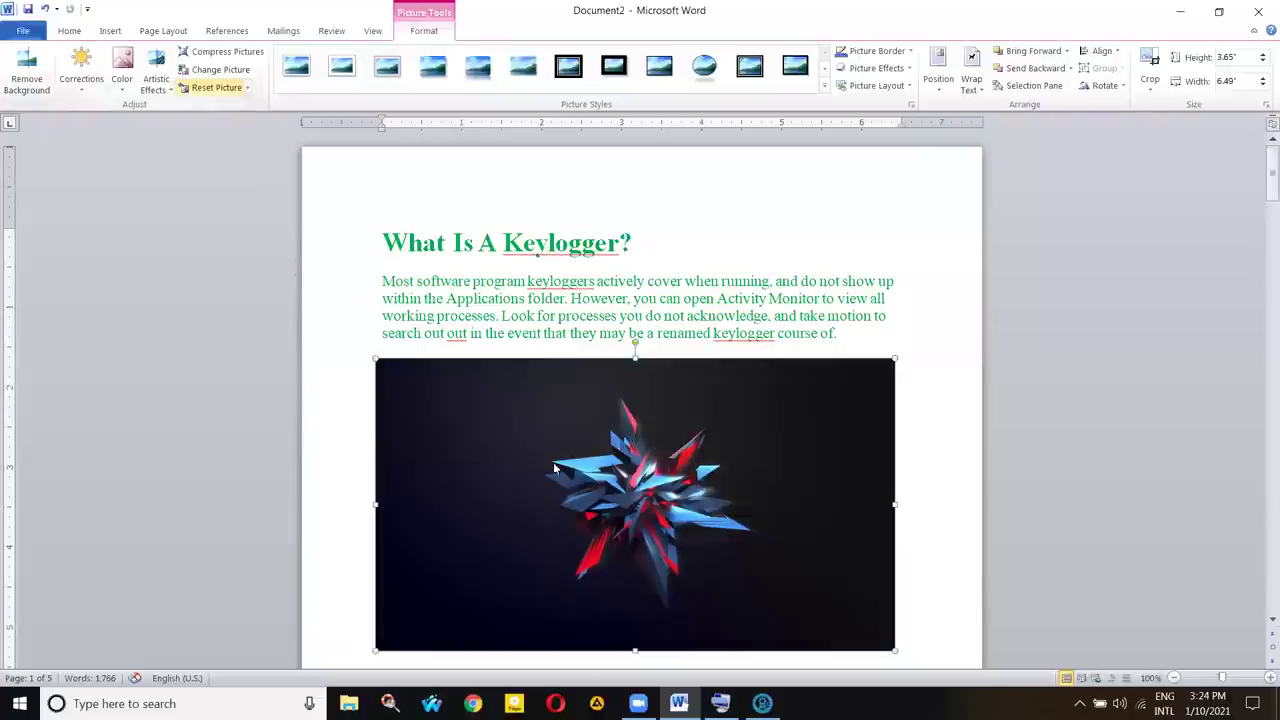
click(959, 443)
click(622, 485)
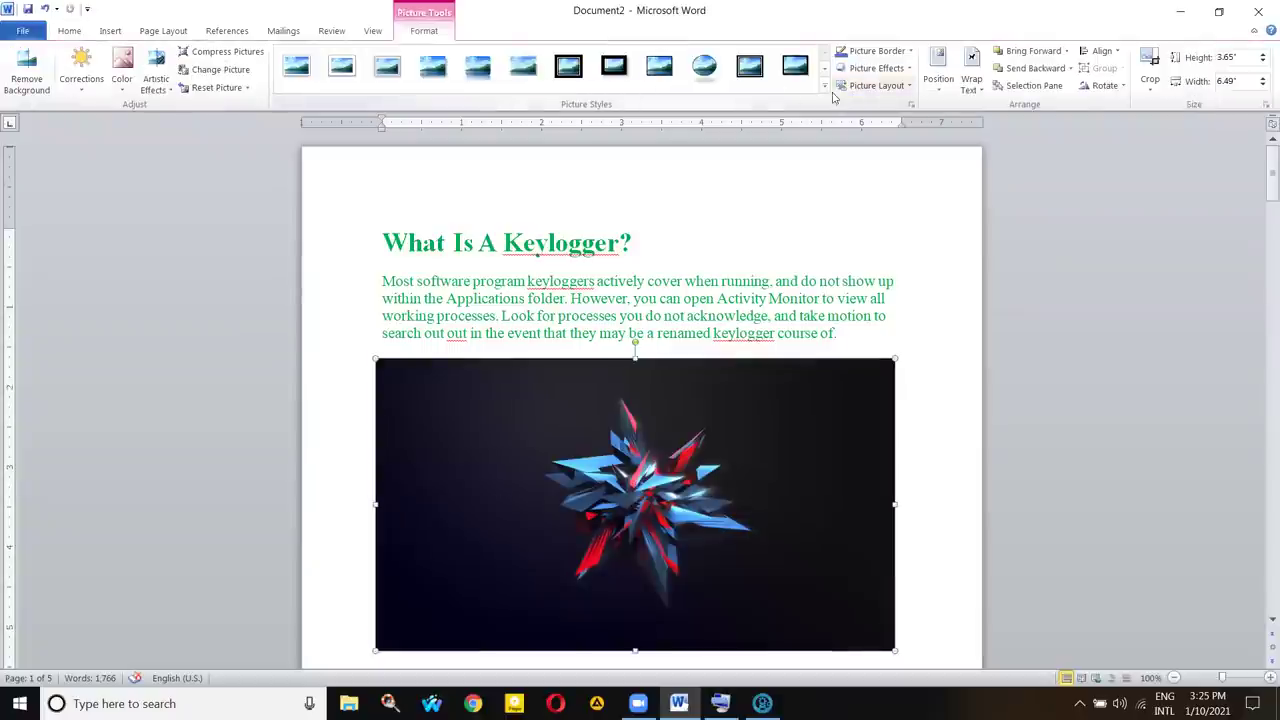
click(824, 86)
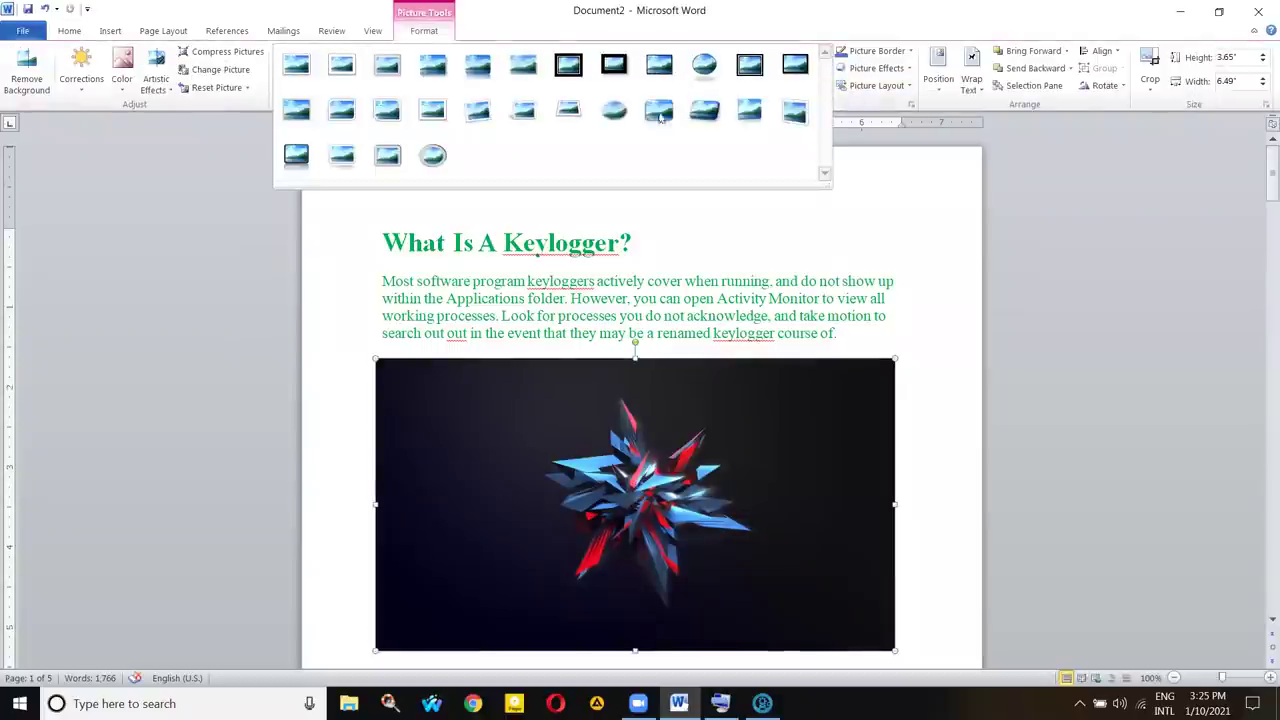
click(955, 359)
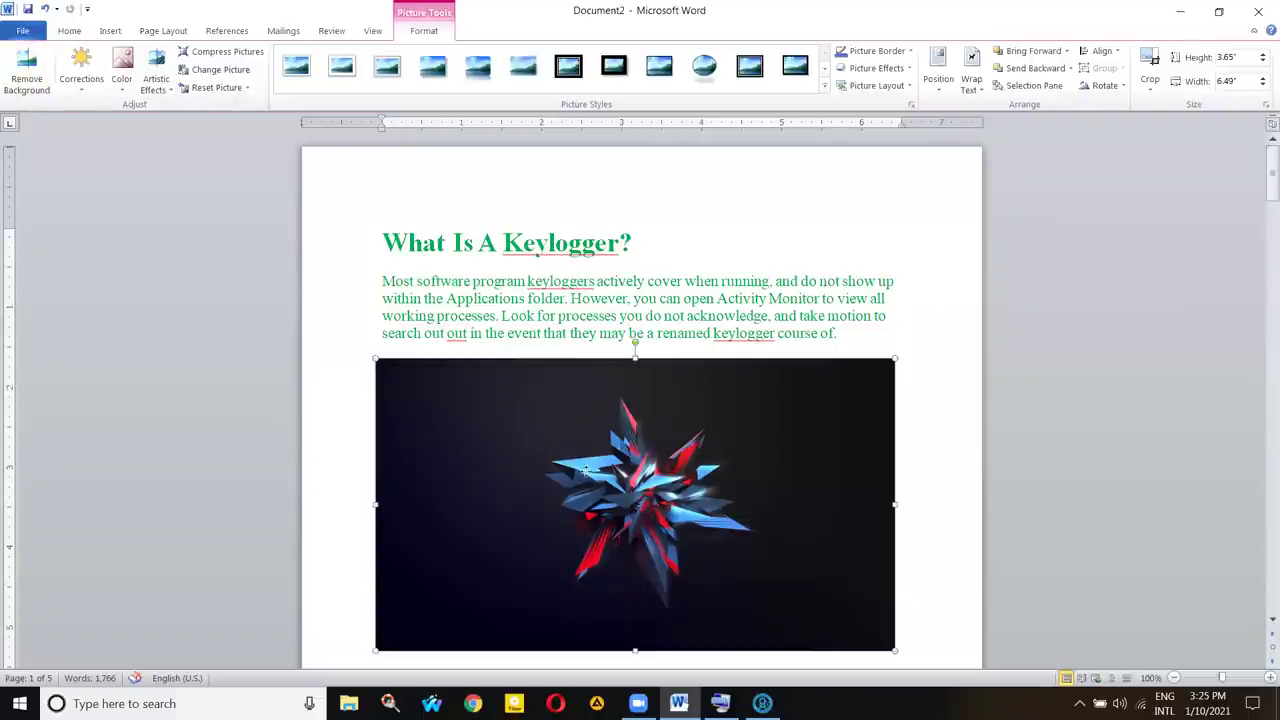
- Start Remove Background on the star picture so its dark backdrop is marked purple
click(15, 70)
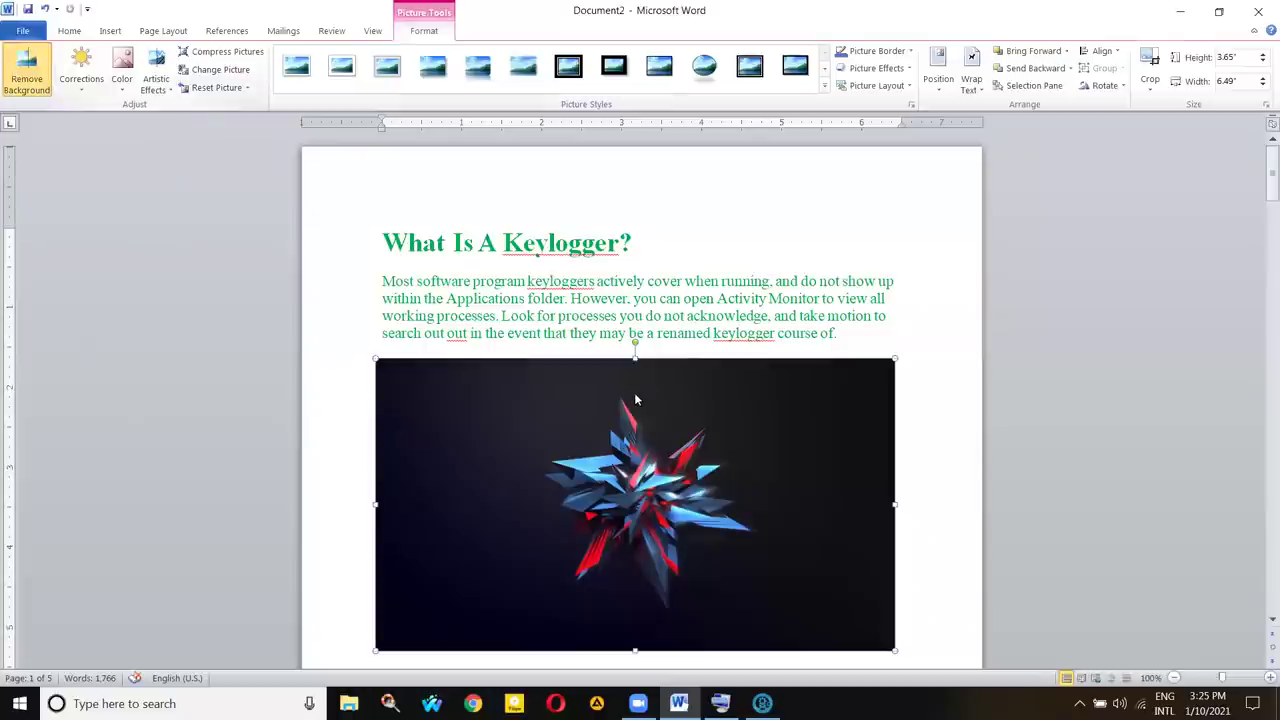
click(108, 30)
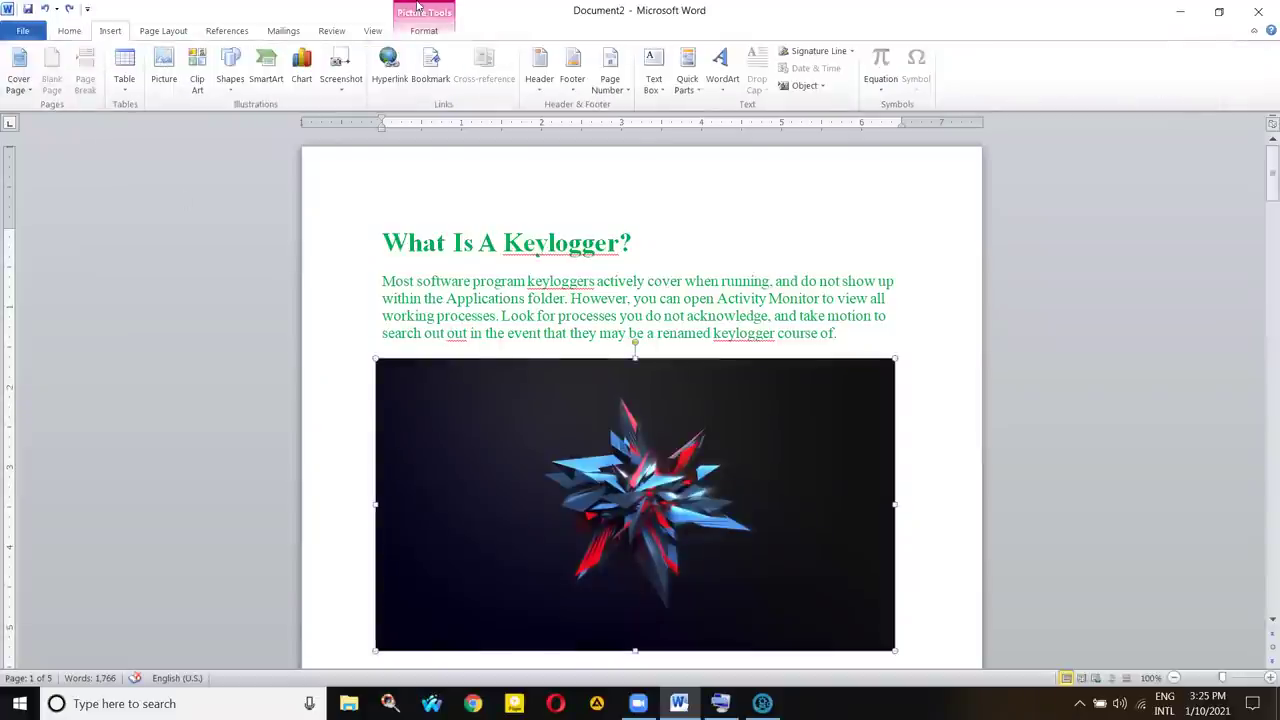
click(418, 31)
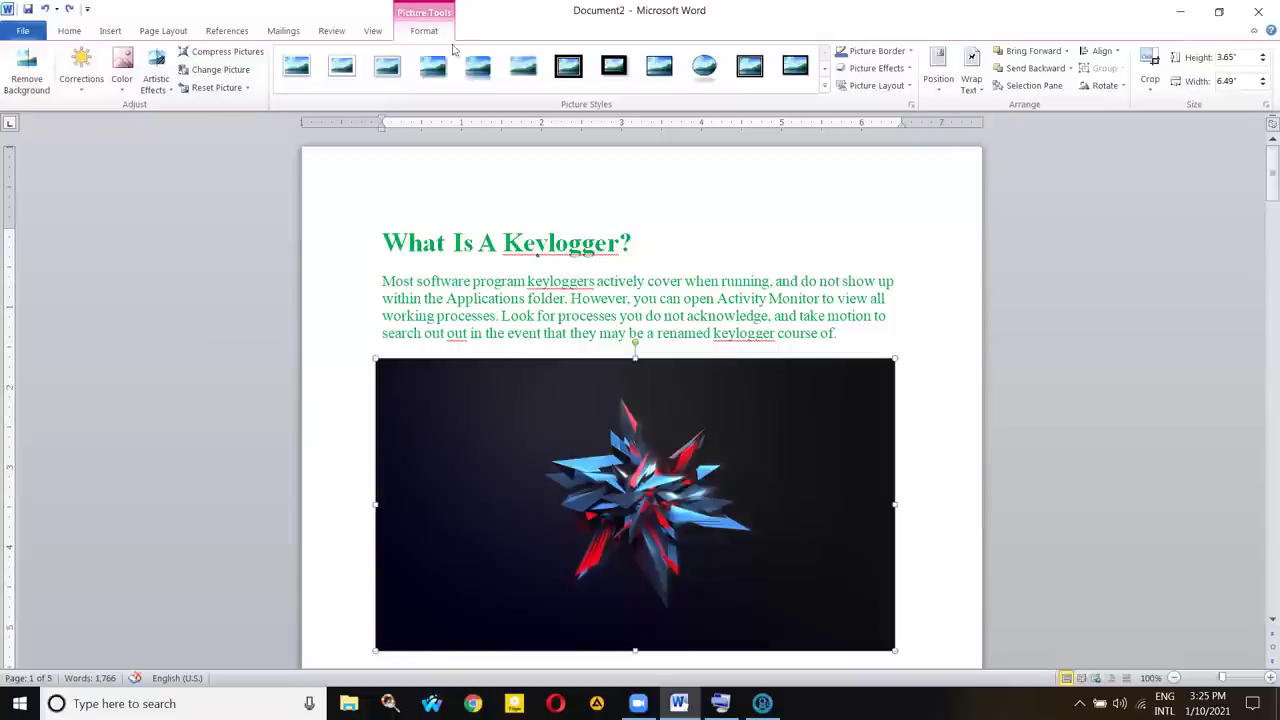
click(30, 76)
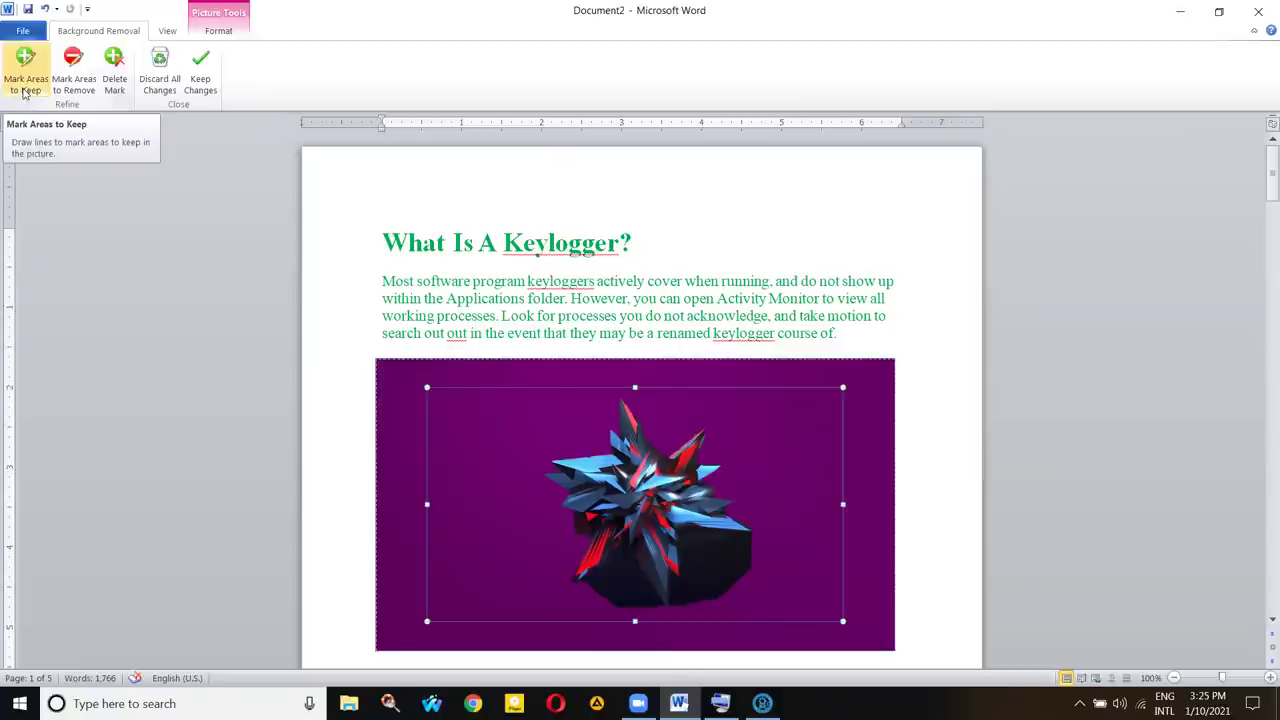
- Mark several spots of the dark block below the star as areas to remove
click(74, 90)
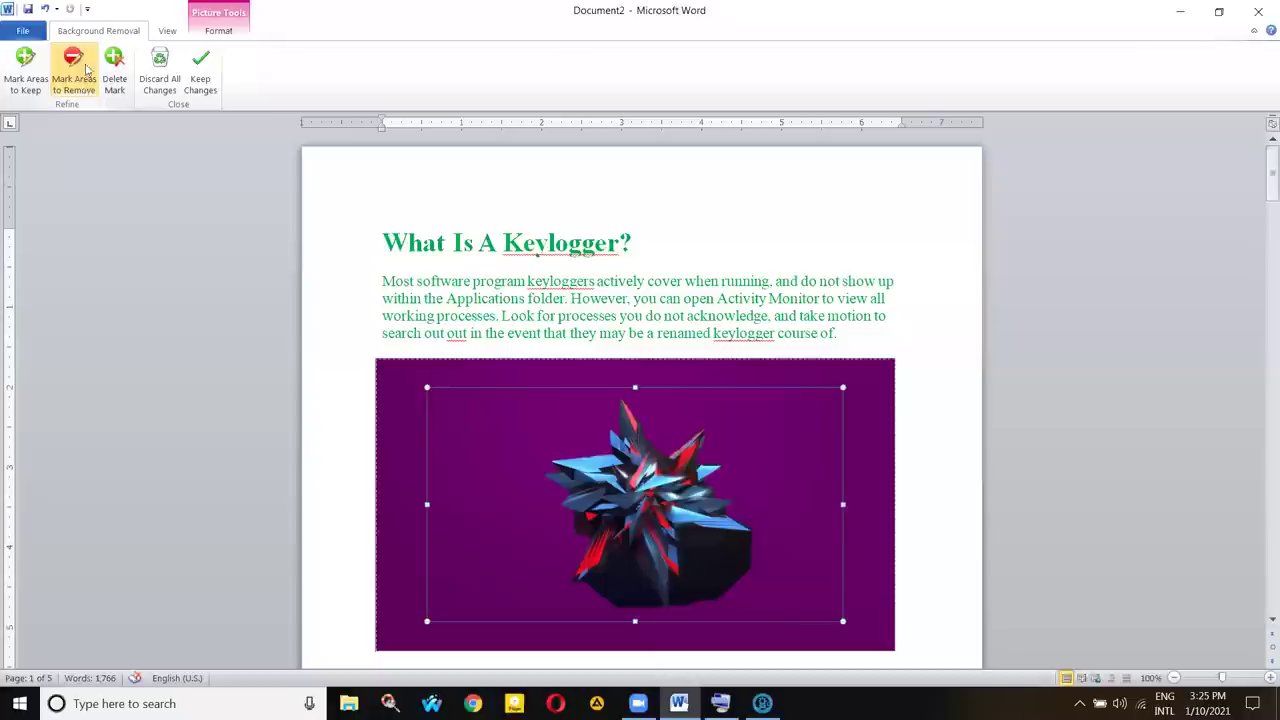
click(607, 580)
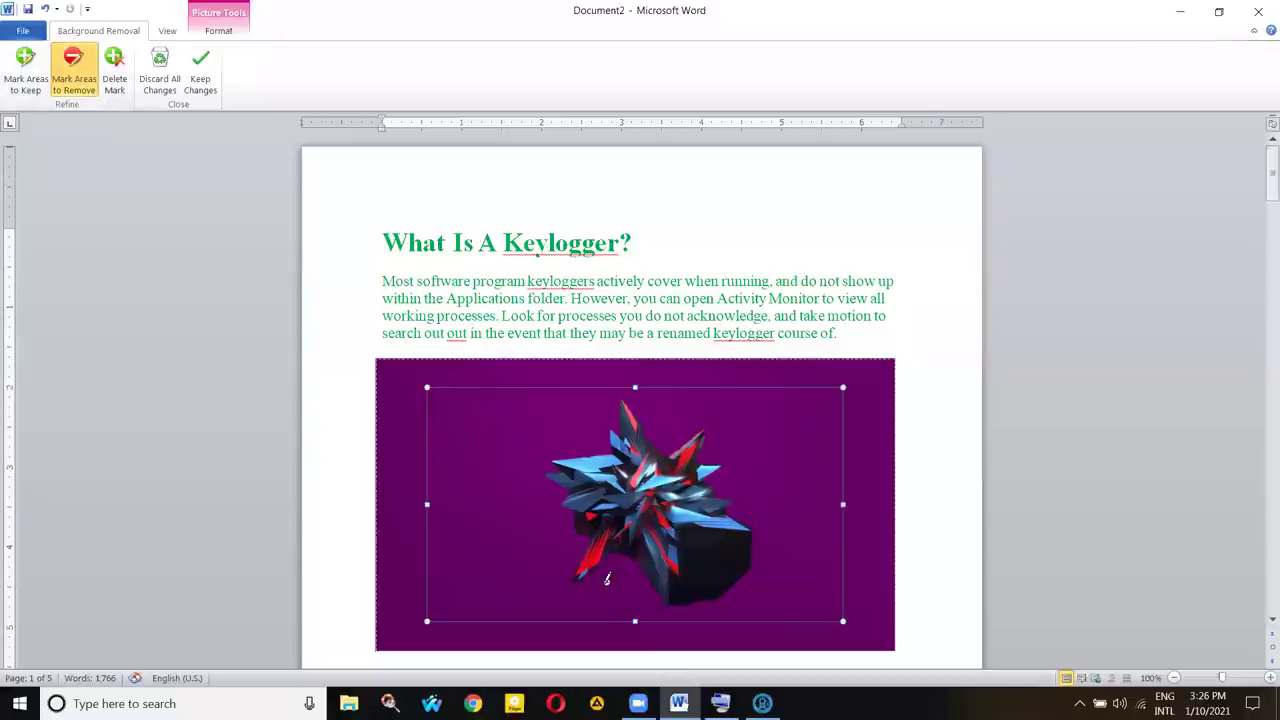
click(727, 569)
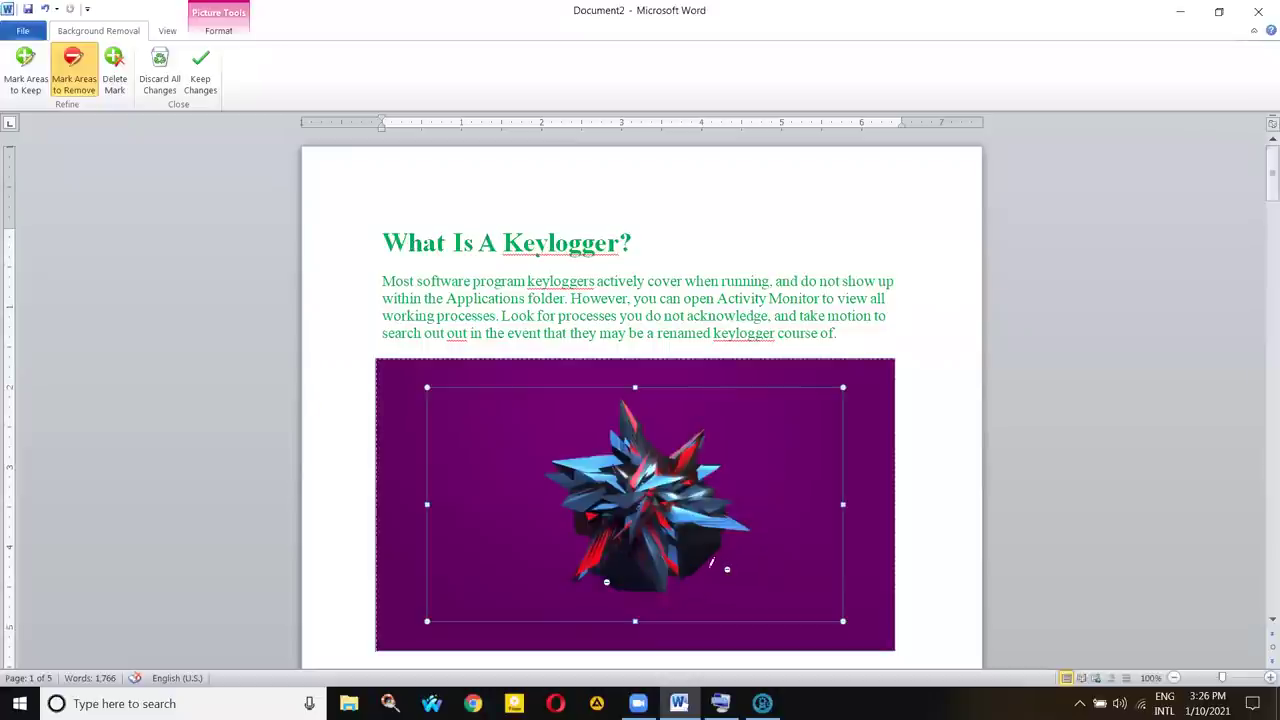
click(699, 556)
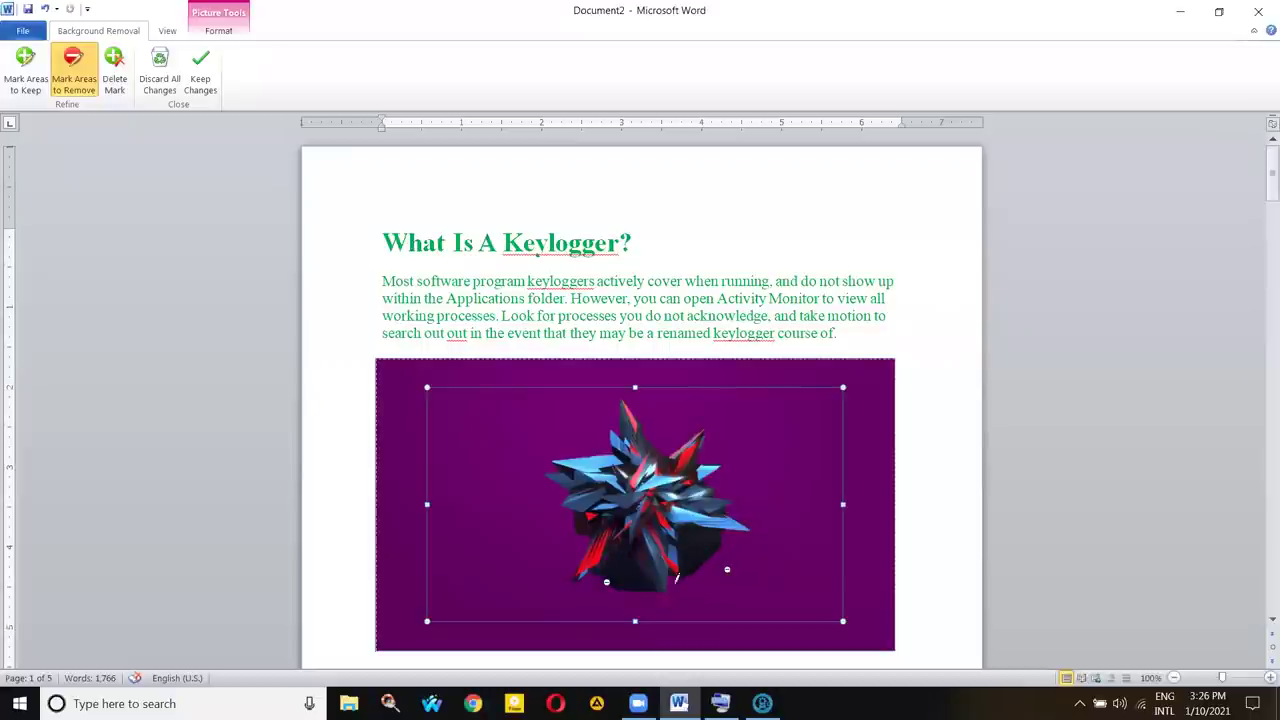
click(617, 576)
click(620, 566)
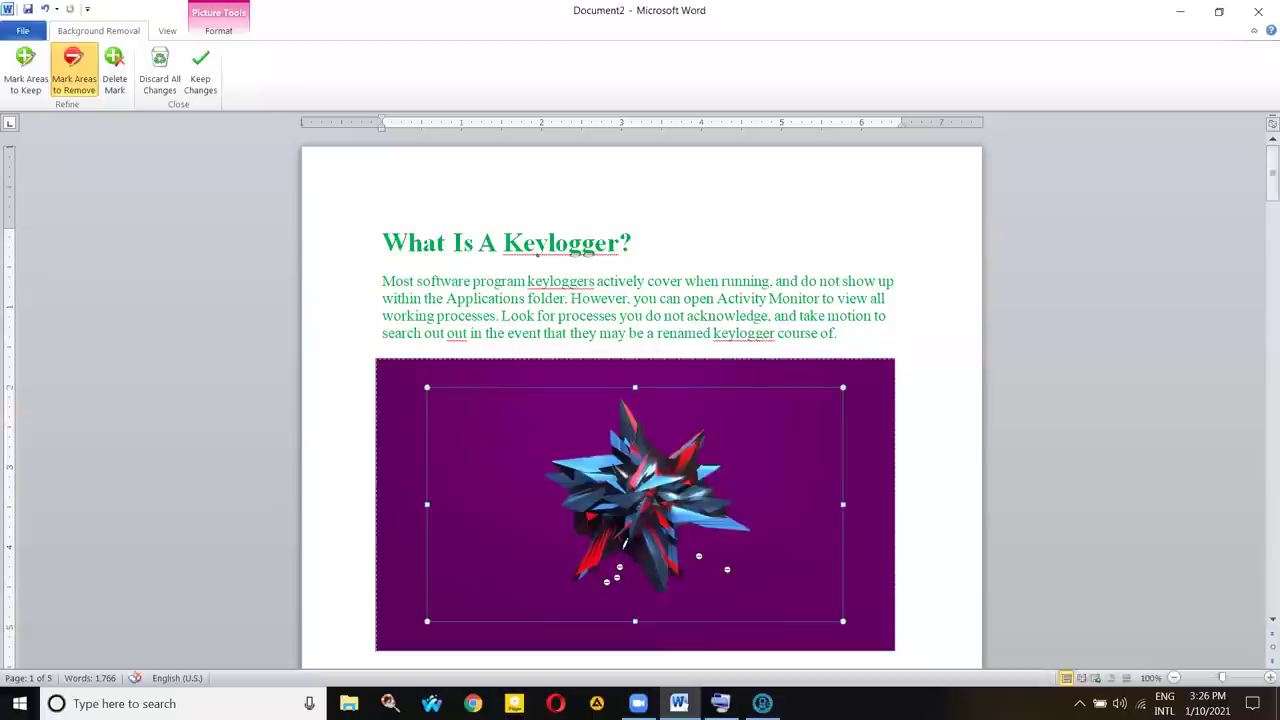
click(622, 550)
- Undo the last mark and discard the background removal, keeping the original dark background
right_click(405, 366)
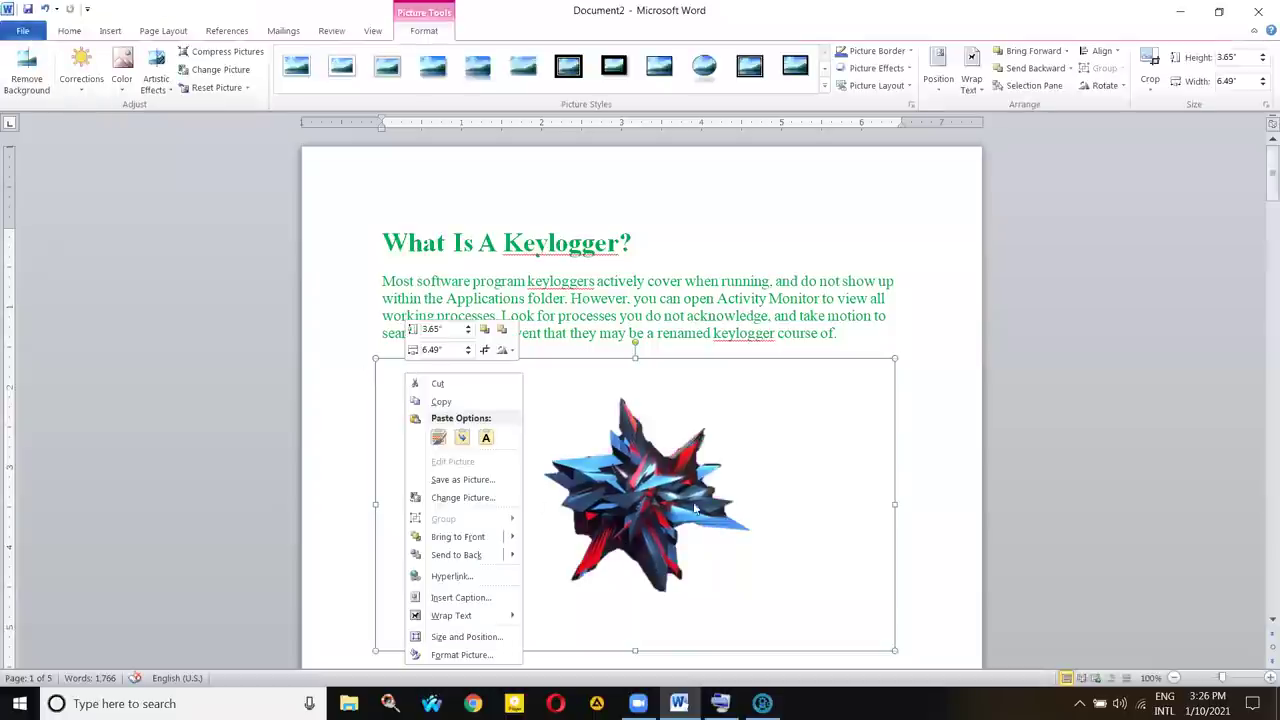
click(838, 510)
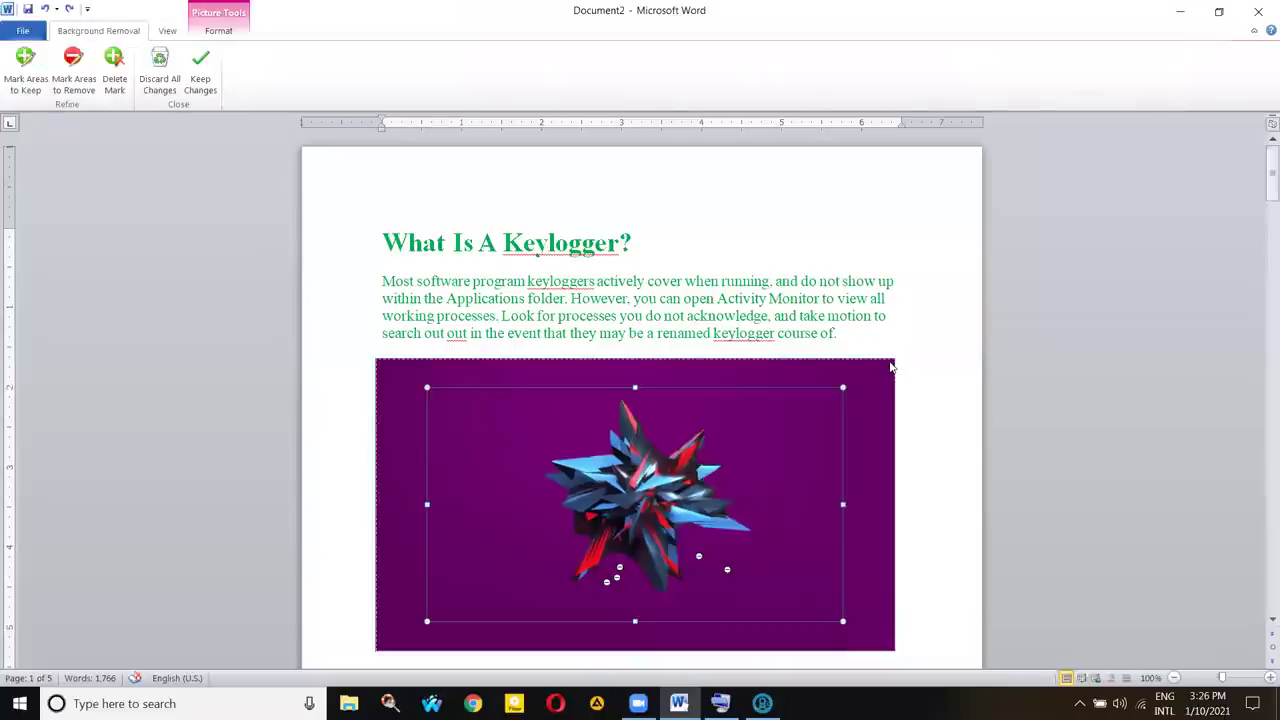
key(ctrl+z)
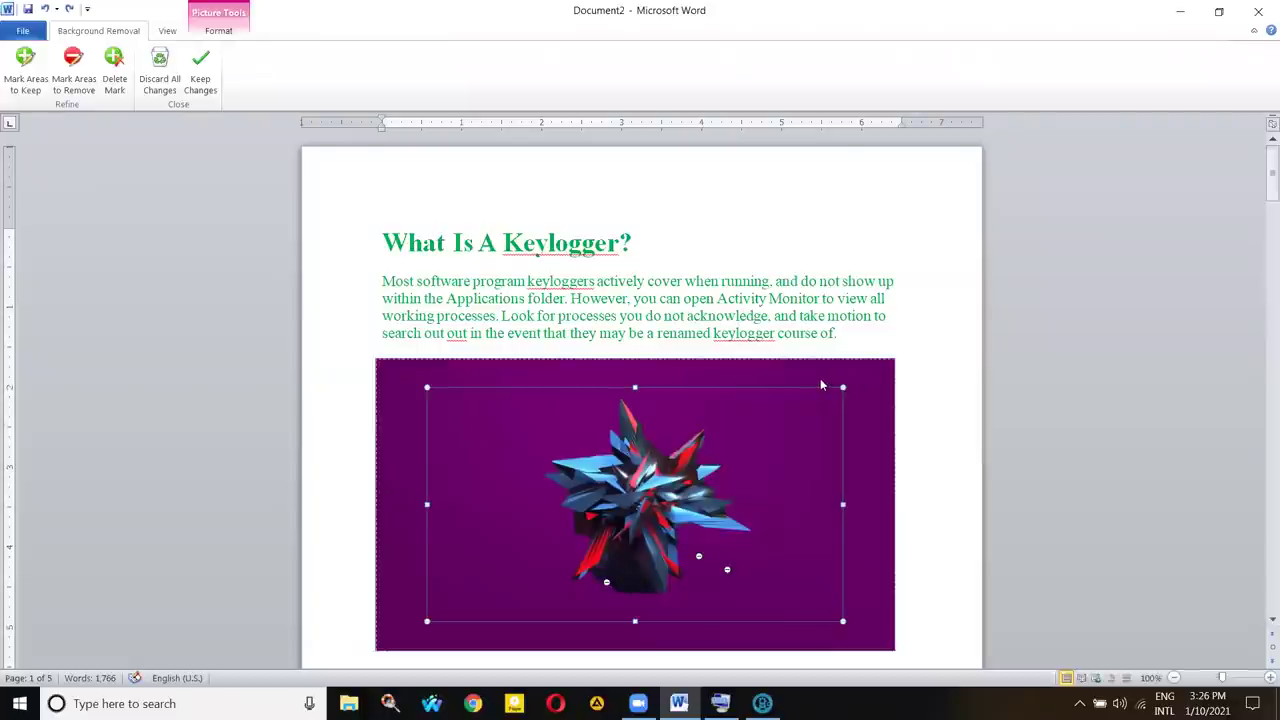
click(820, 385)
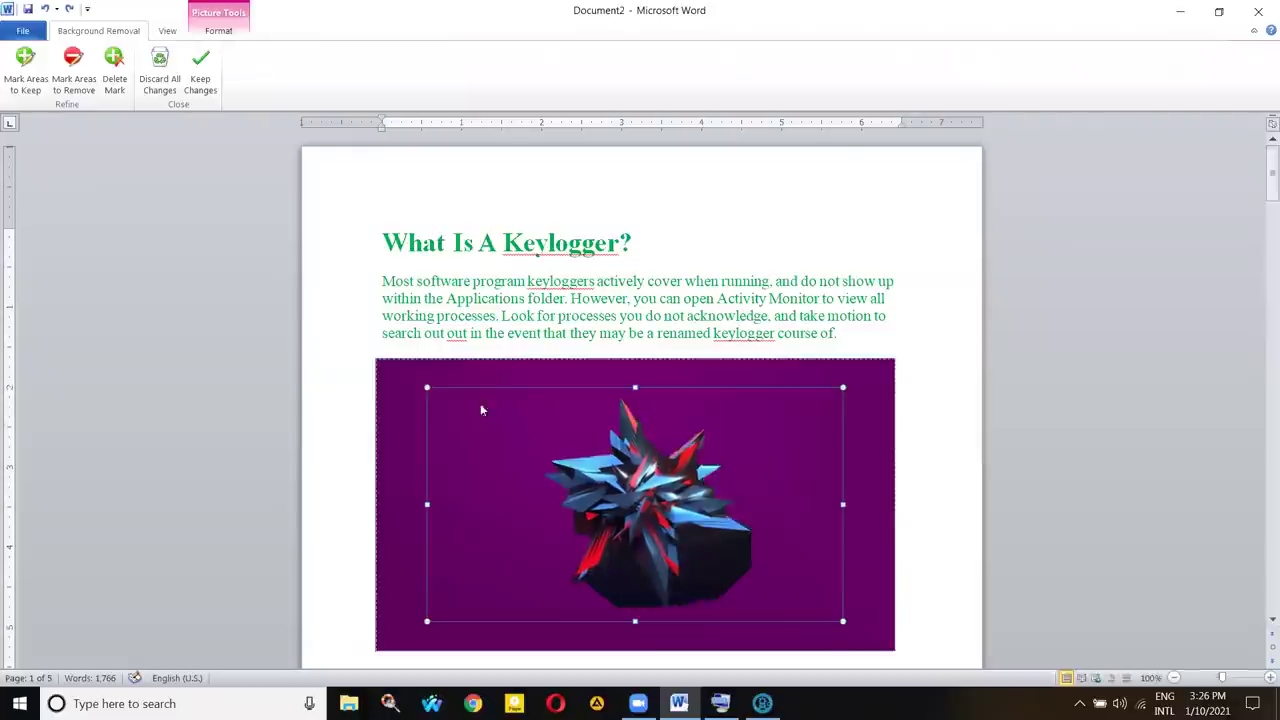
click(114, 70)
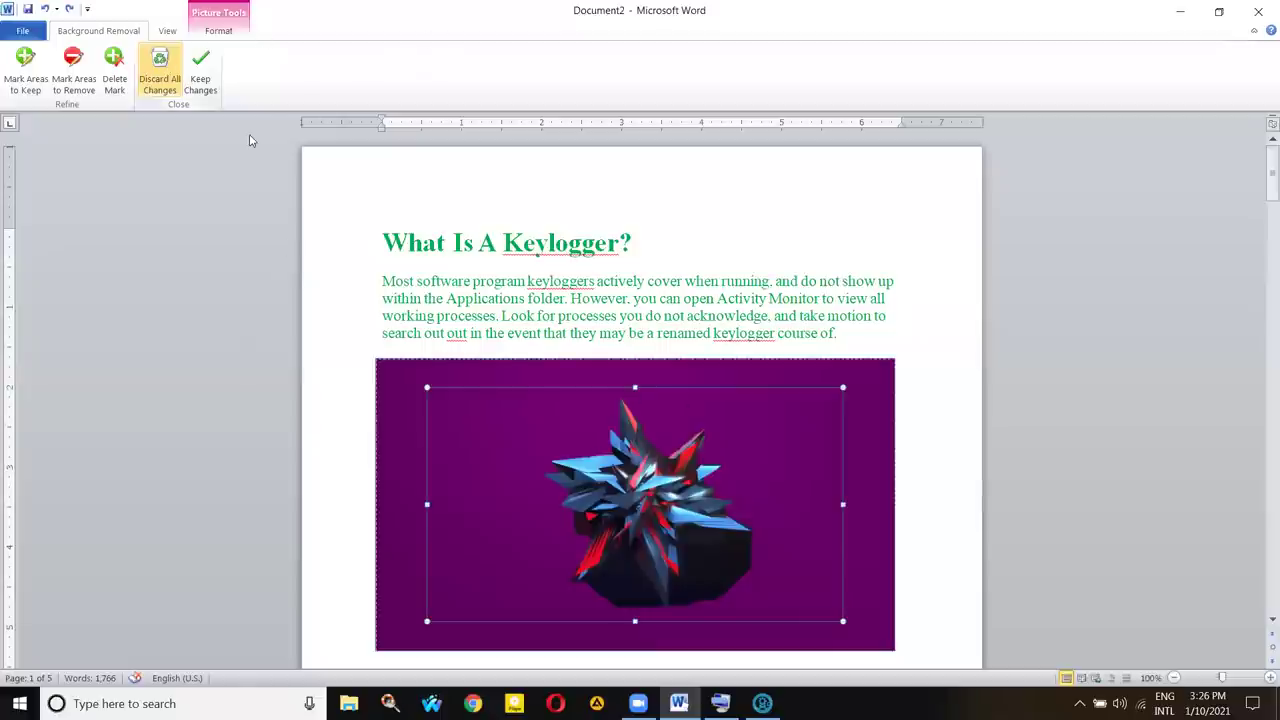
key(Escape)
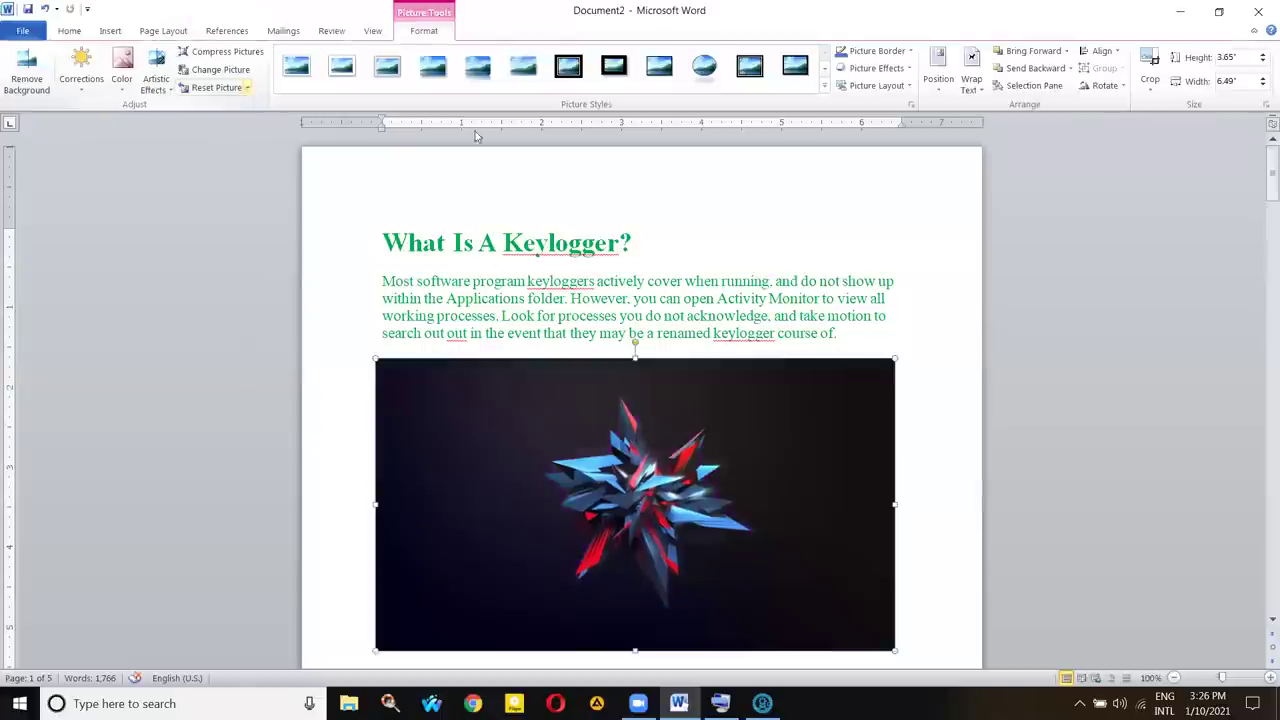
- Preview the picture style gallery and close it without choosing a style
click(823, 89)
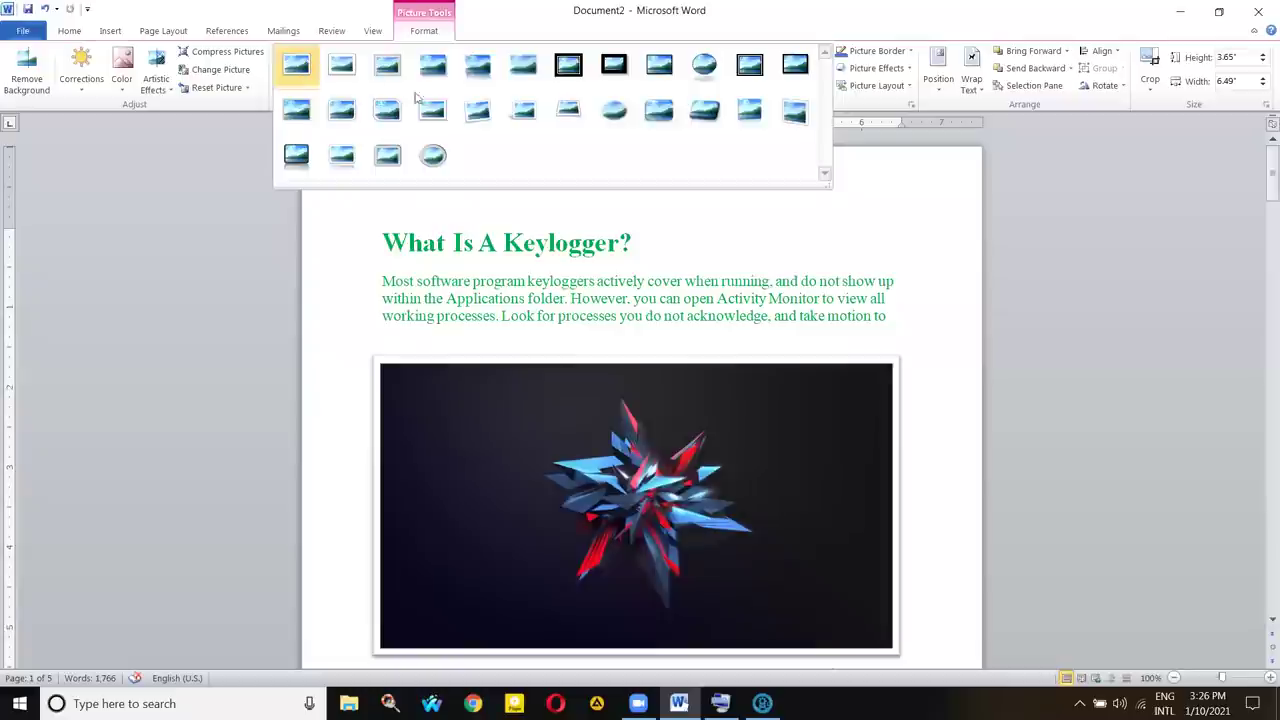
click(422, 310)
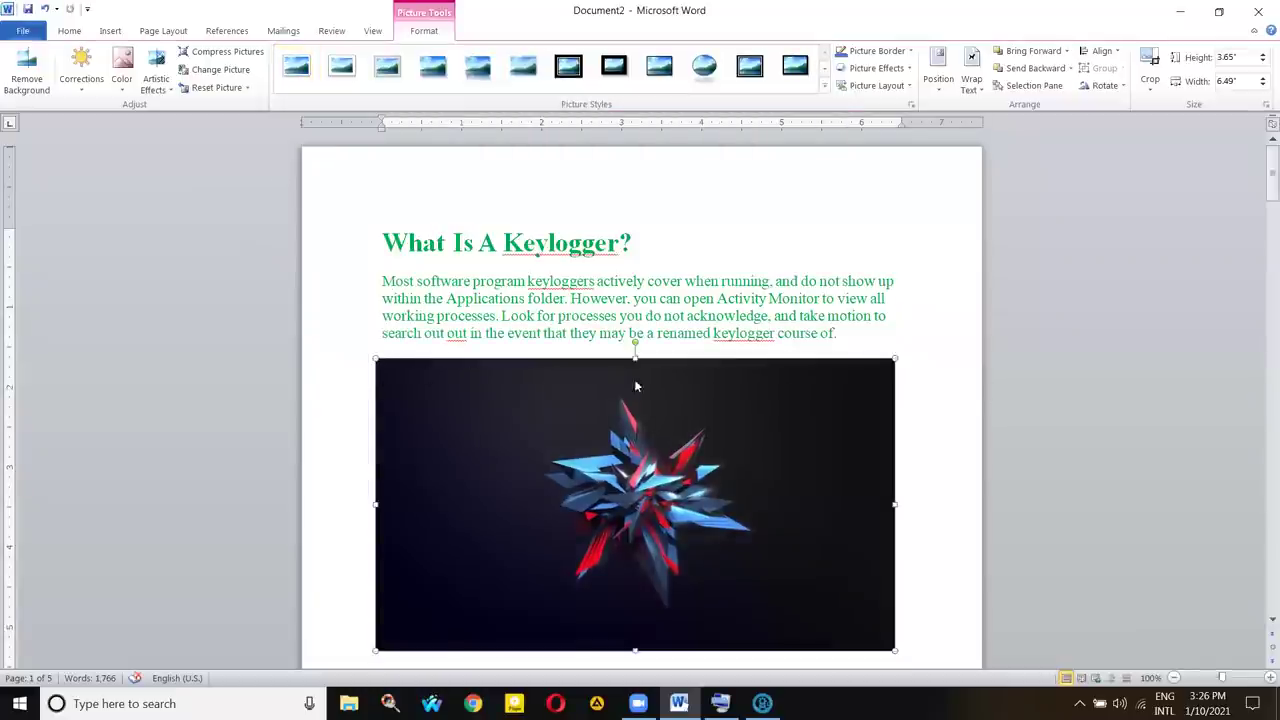
click(478, 345)
scroll(657, 435, down, 1)
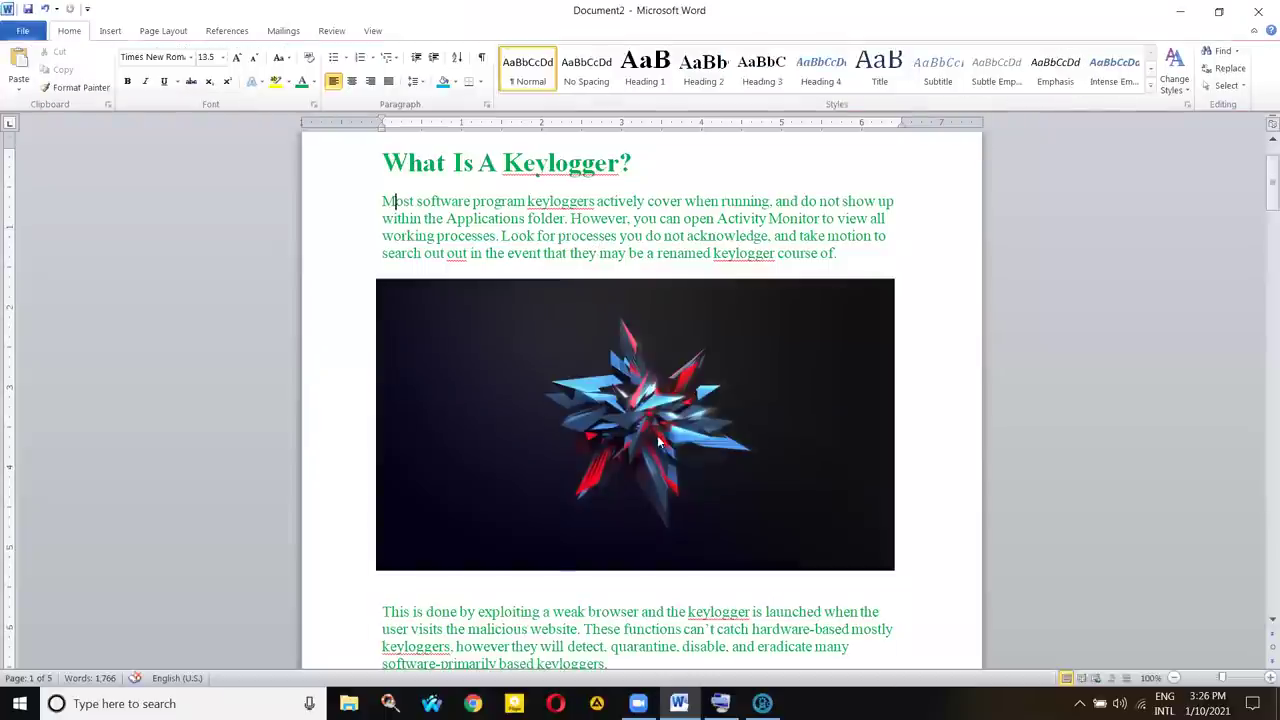
- Apply the reflected rounded rectangle picture style to the keylogger picture
click(447, 310)
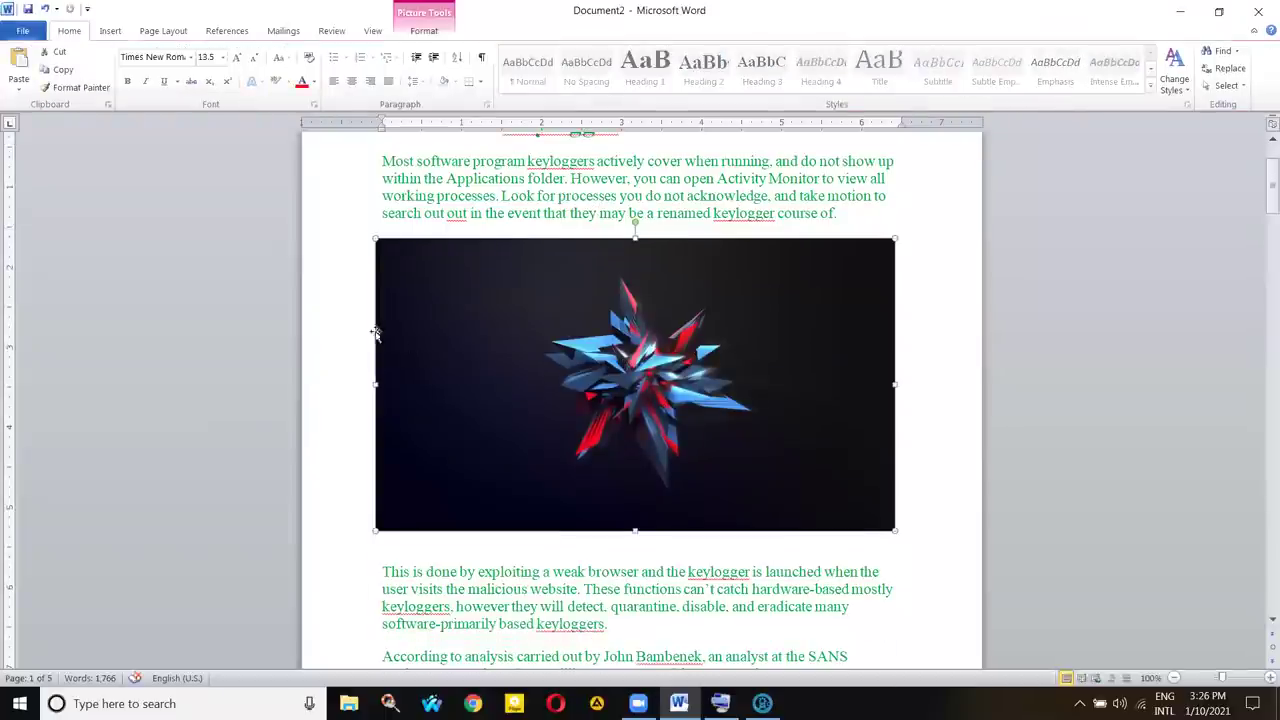
click(426, 29)
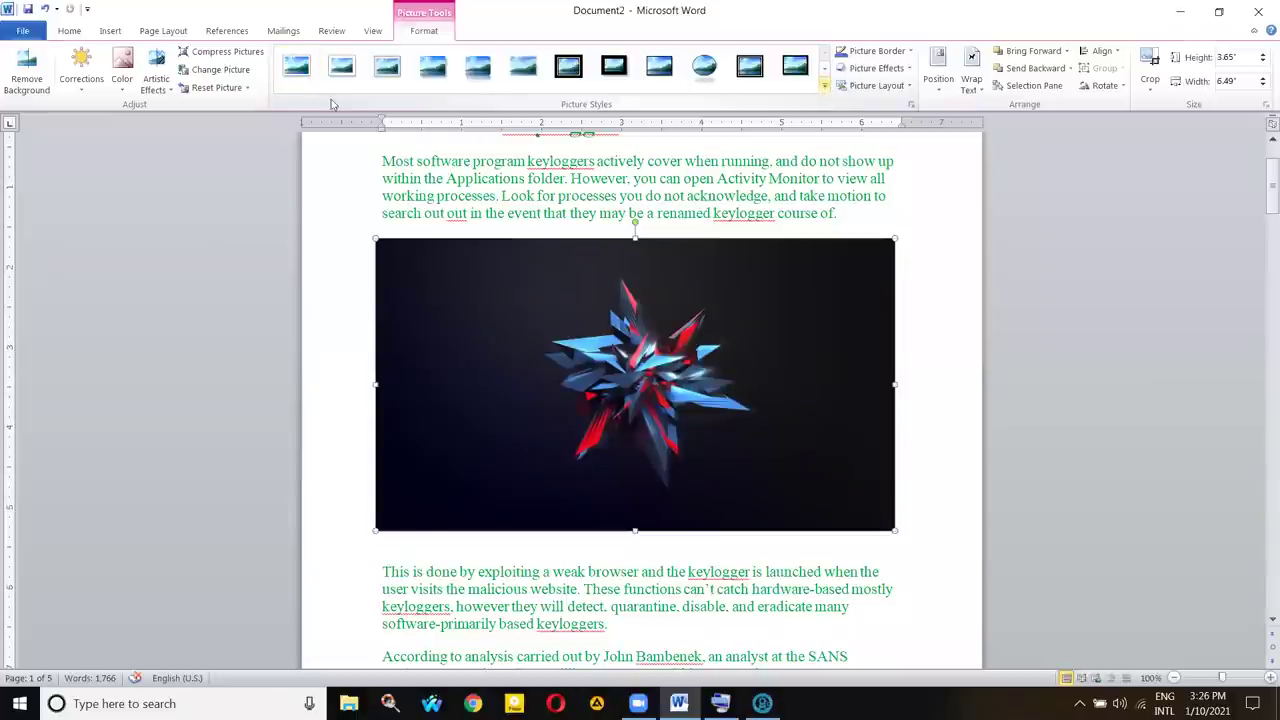
click(338, 70)
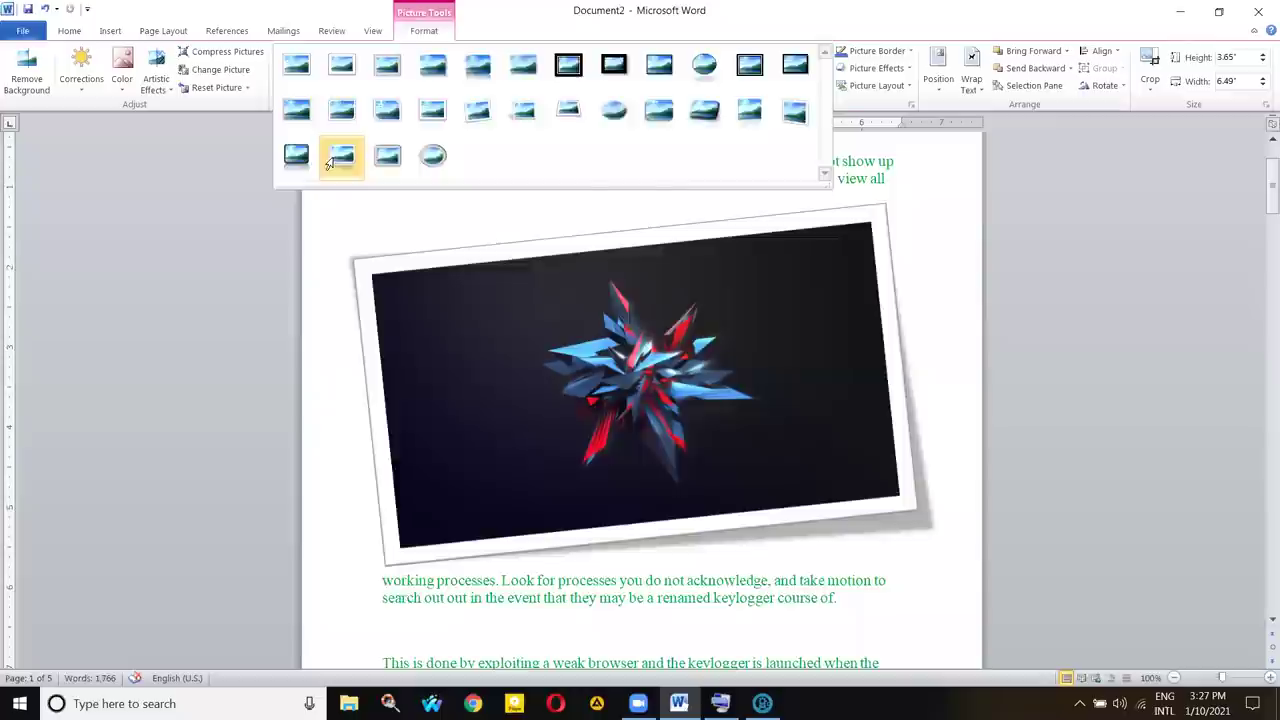
click(924, 350)
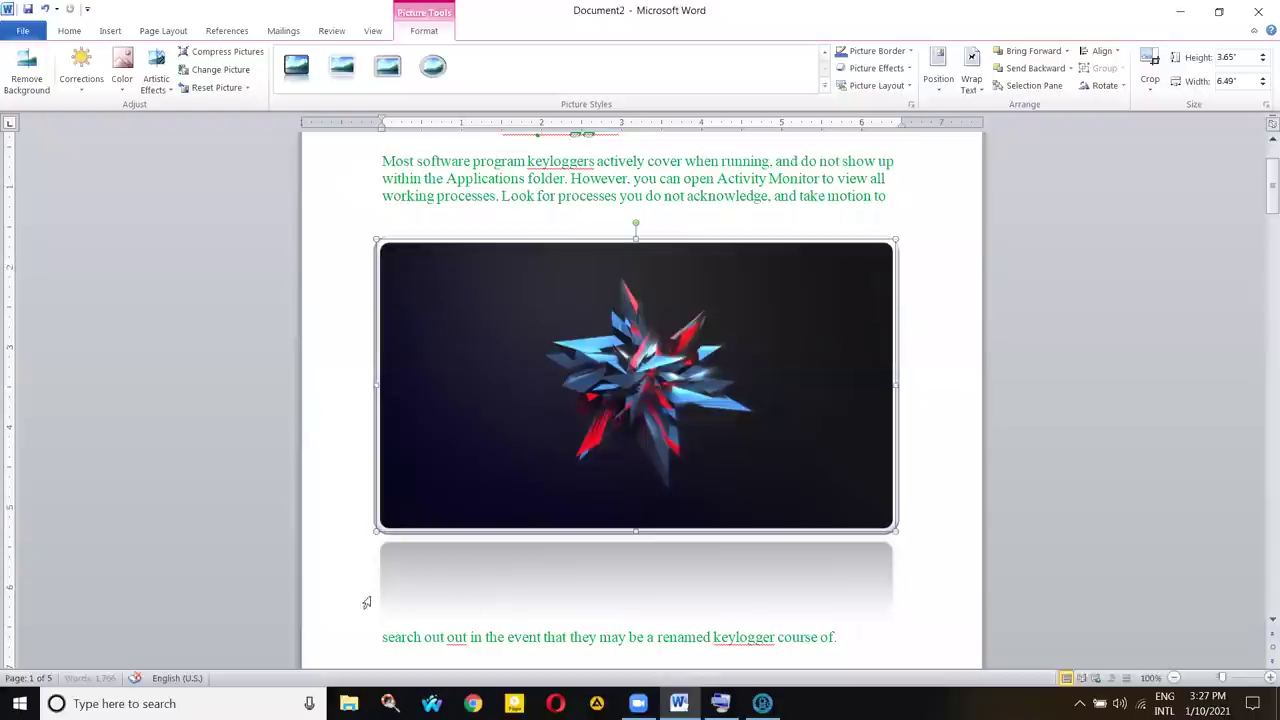
click(842, 598)
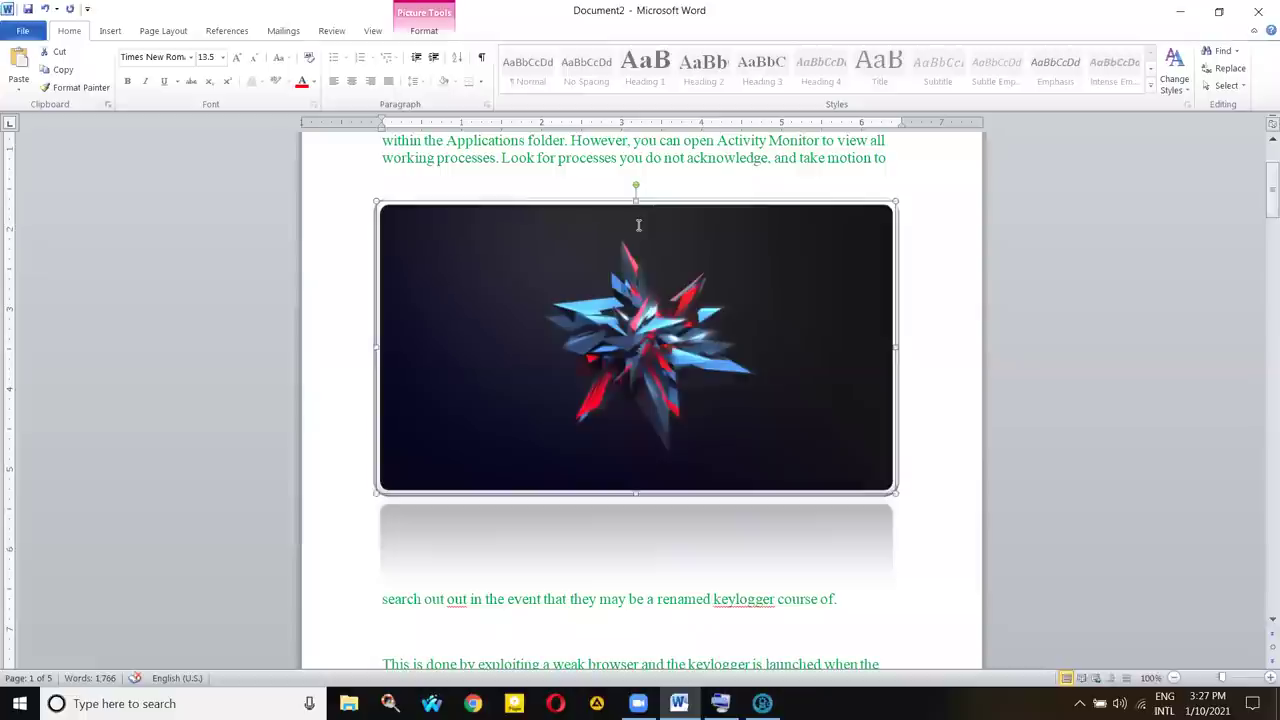
- Give the picture a black border, then apply a framed, shadowed picture style
click(412, 38)
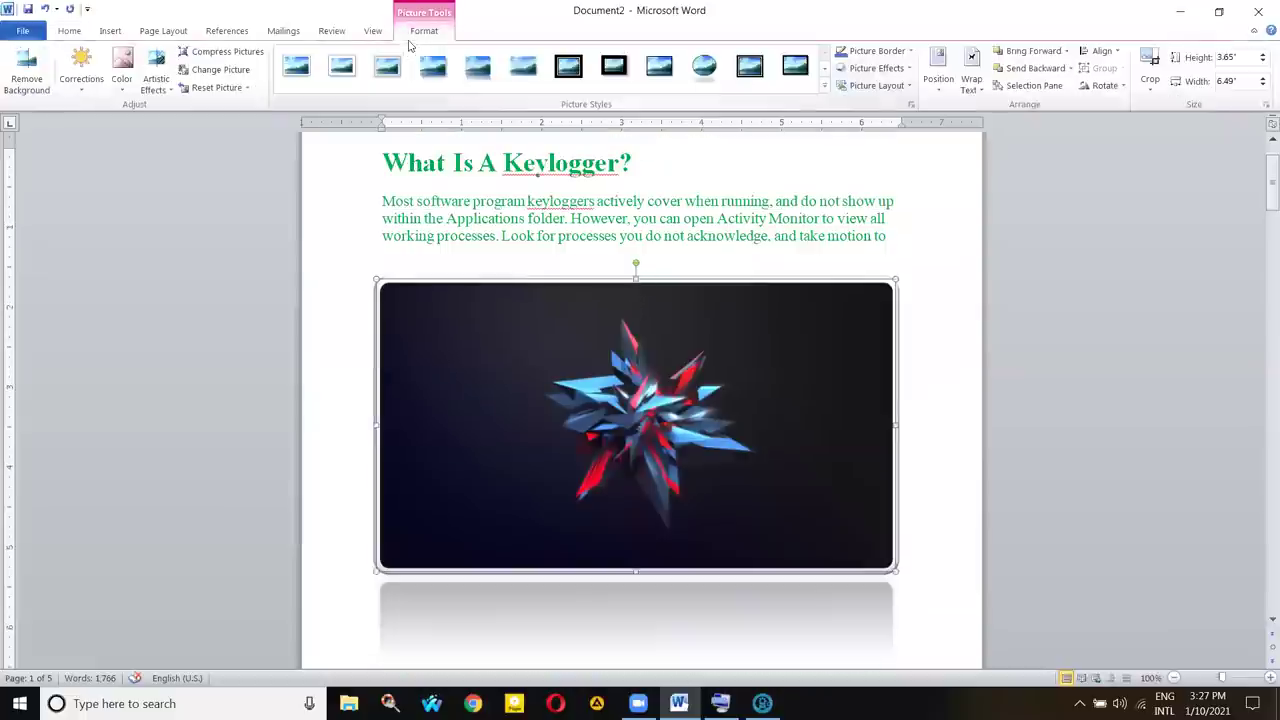
click(878, 51)
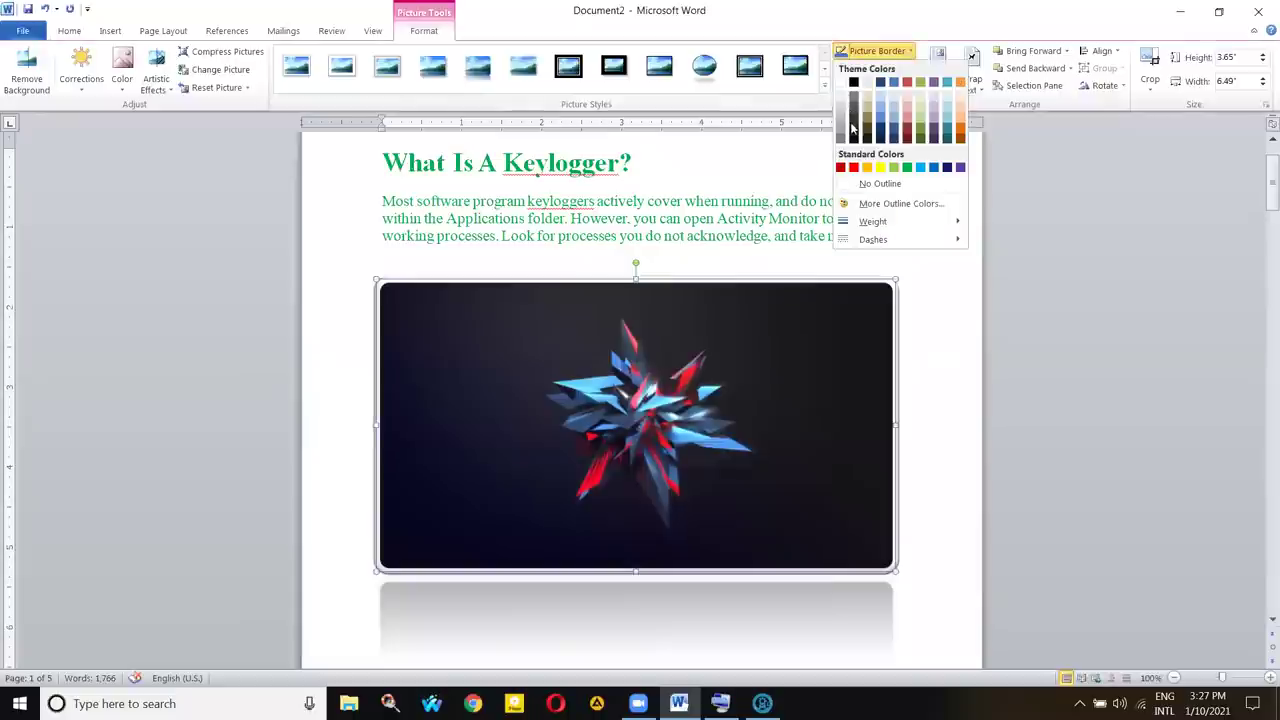
click(856, 142)
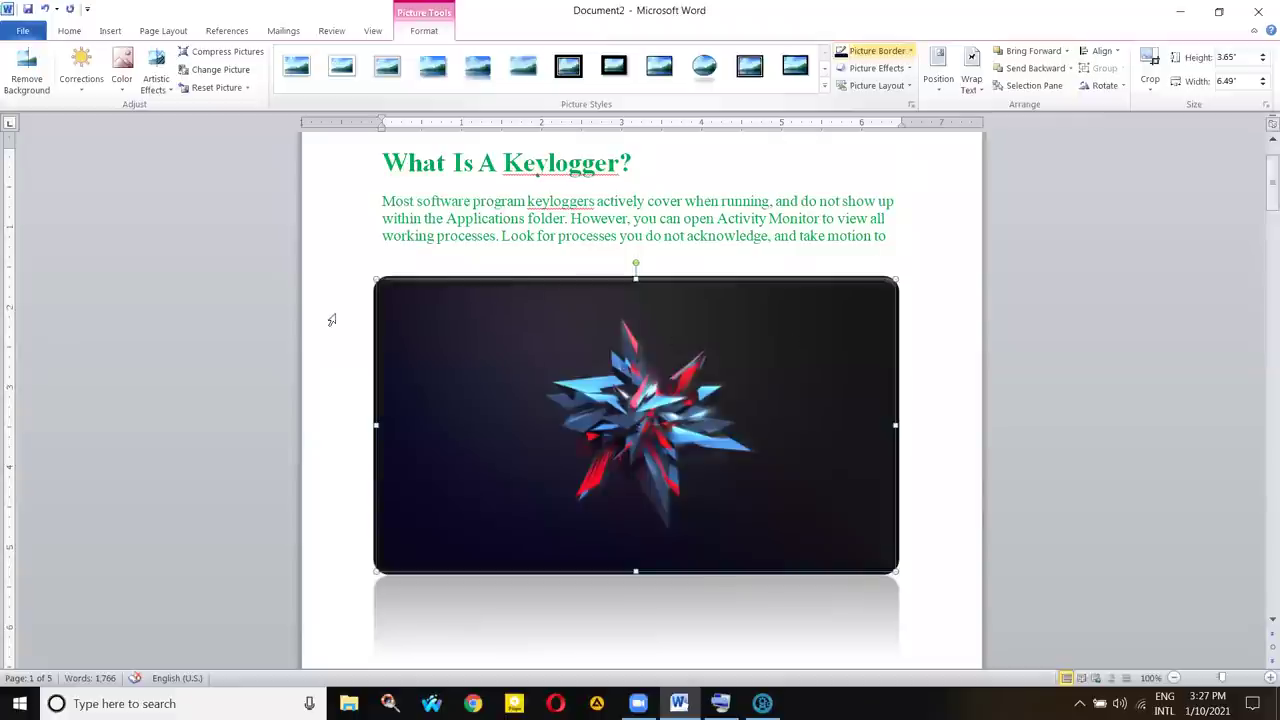
click(825, 86)
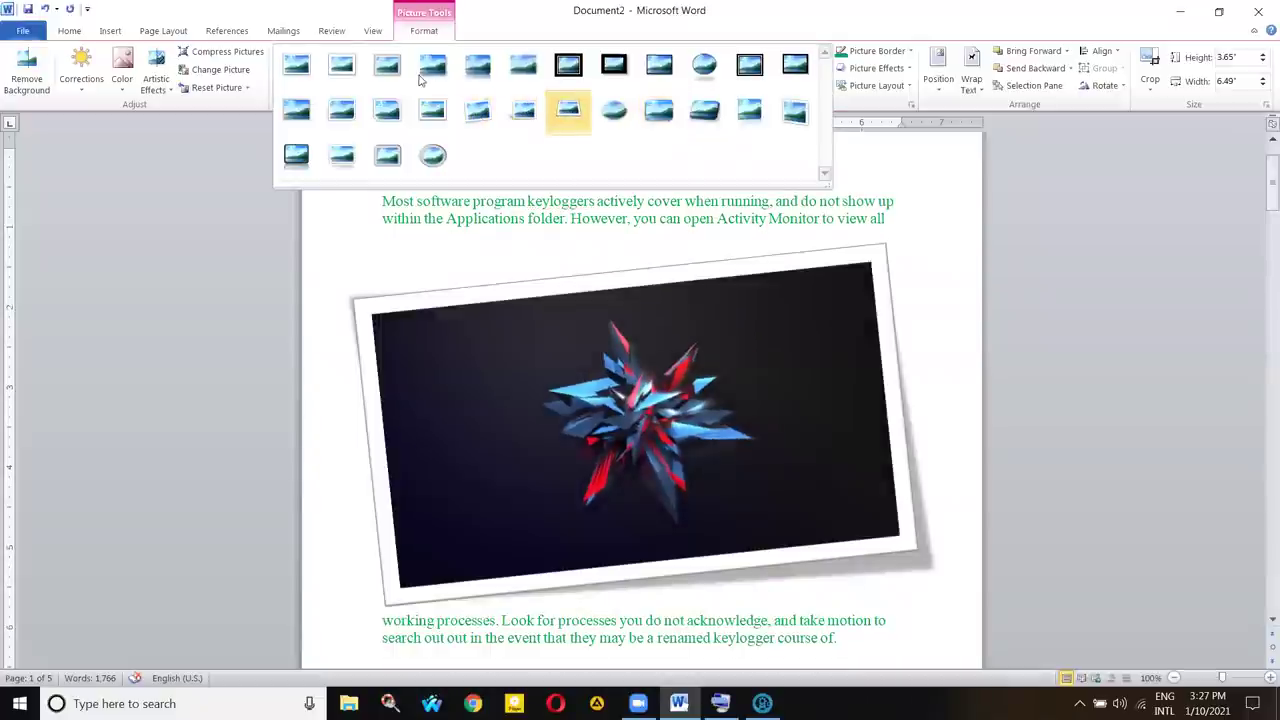
click(525, 110)
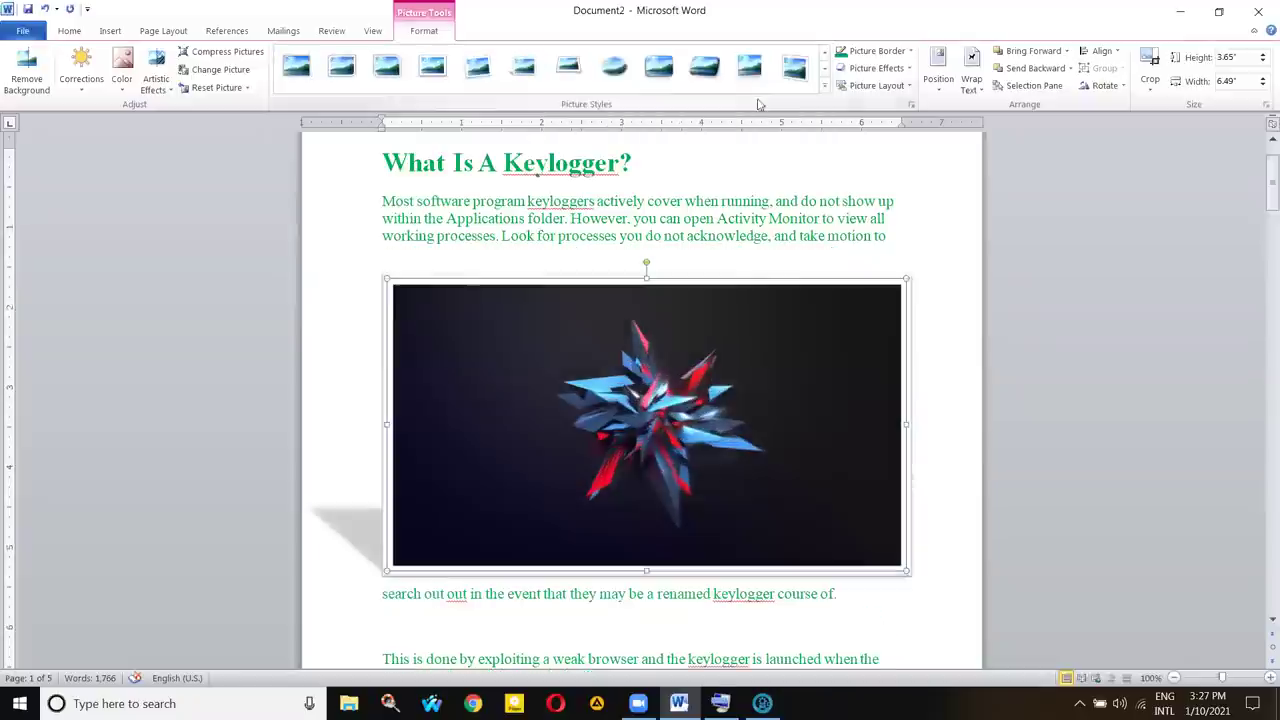
- Change the picture border to green and increase its weight to a thicker line
click(877, 51)
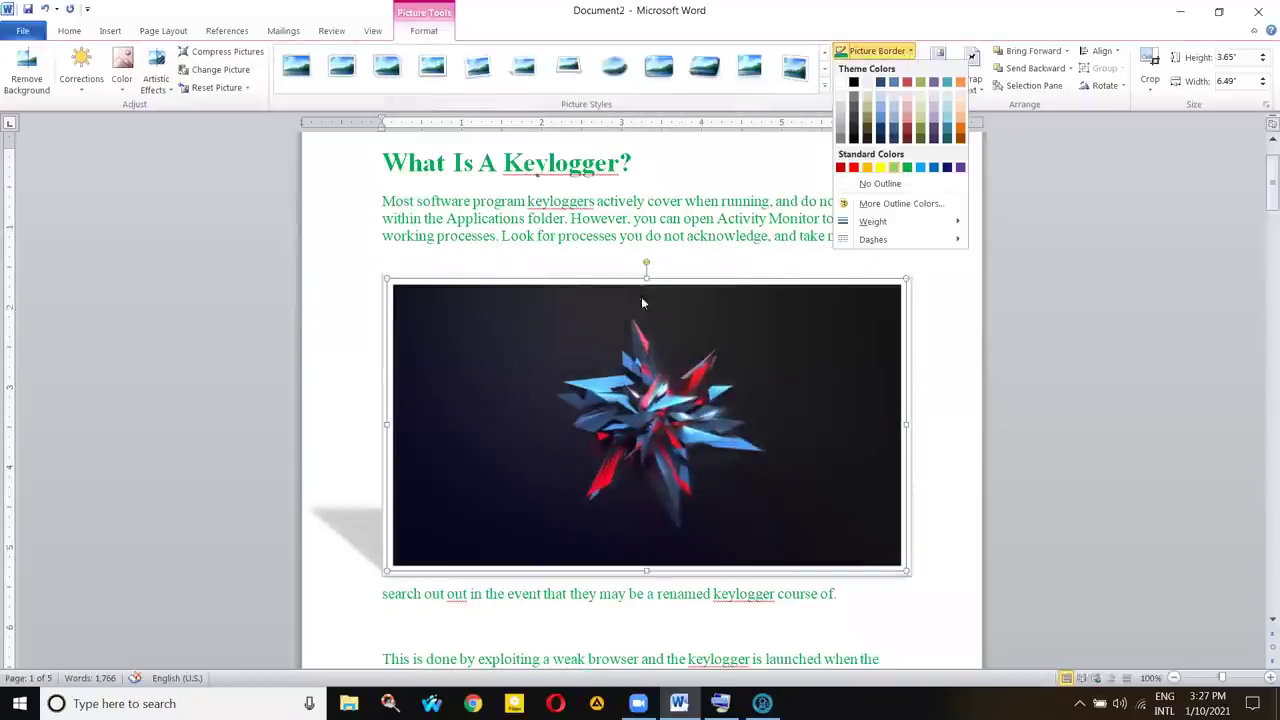
key(Return)
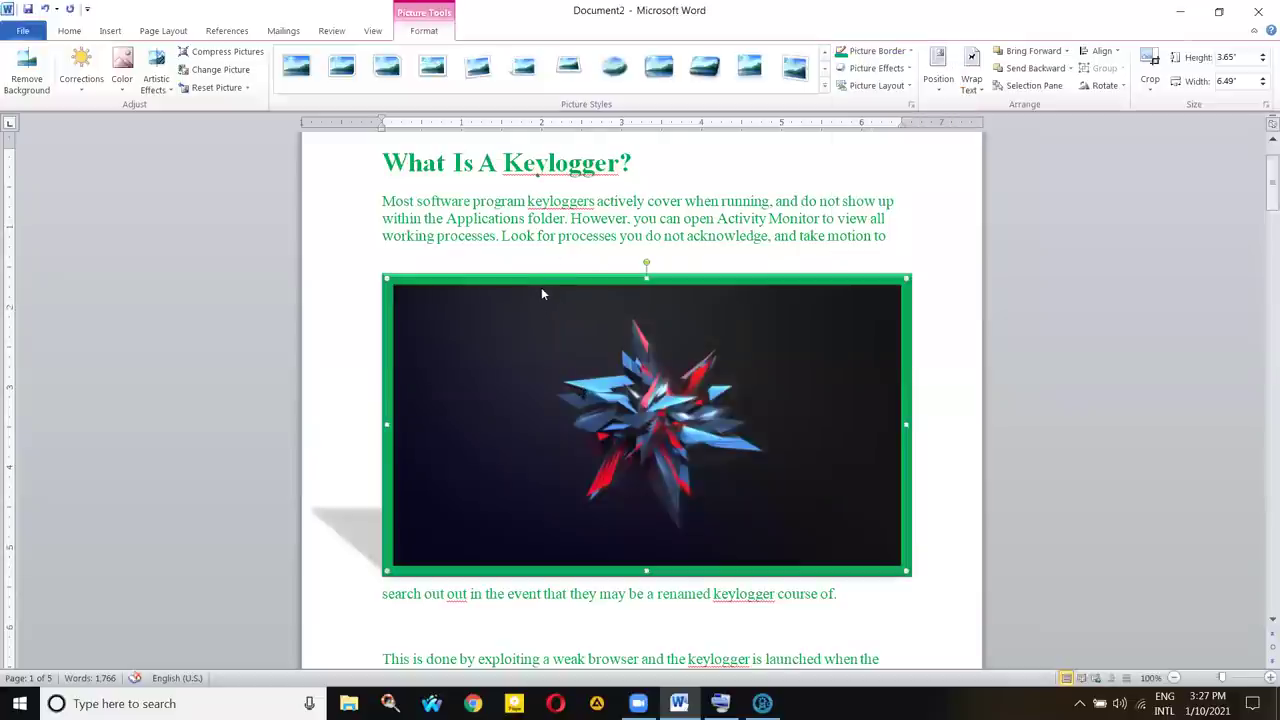
click(909, 70)
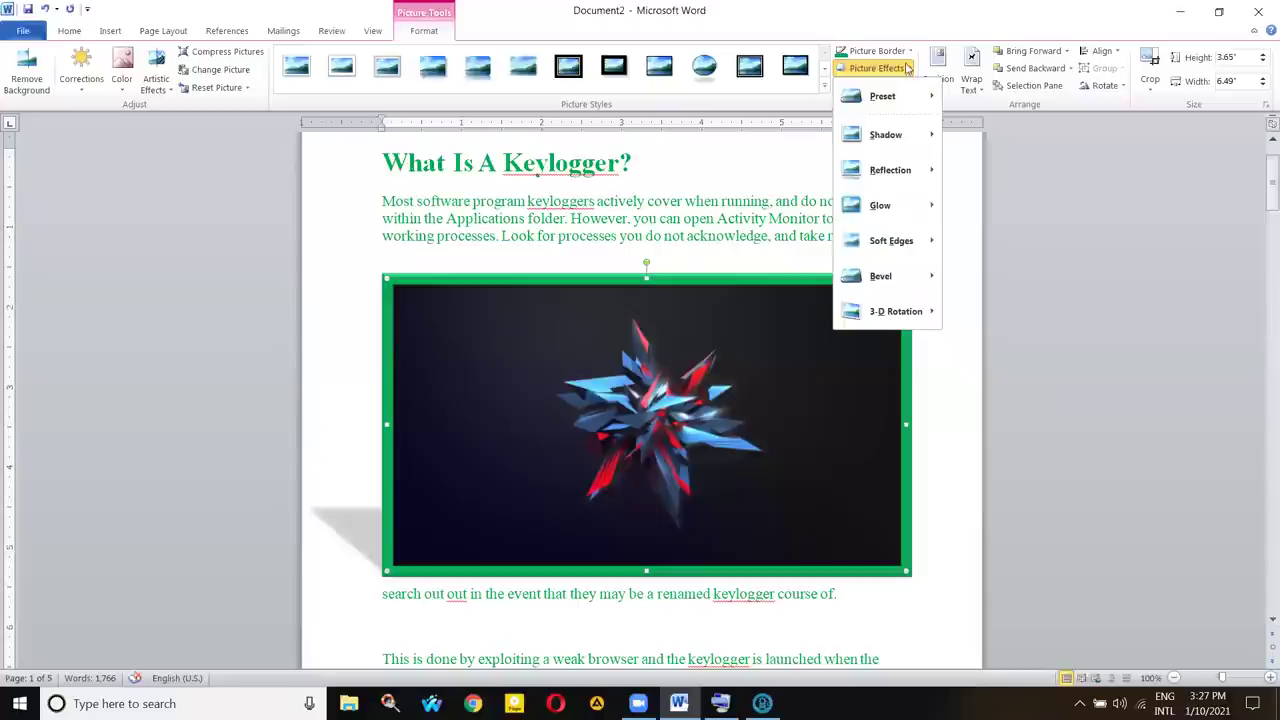
click(877, 50)
mouse_move(873, 221)
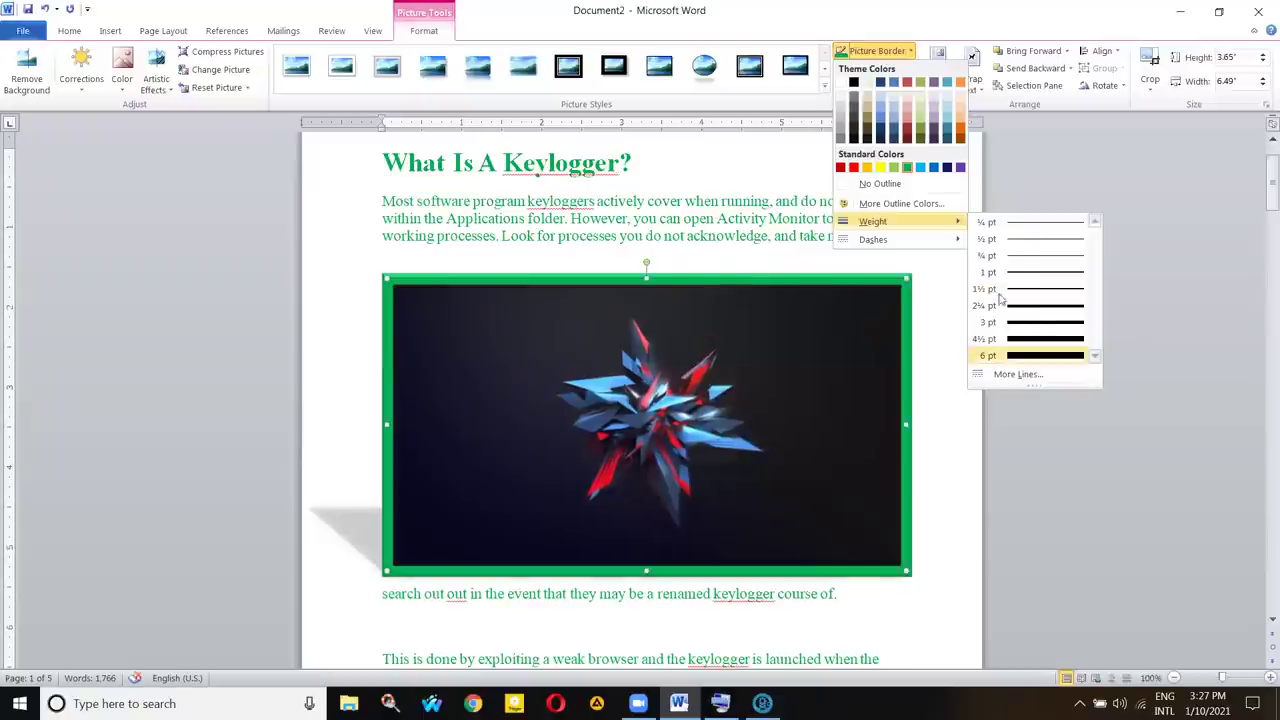
click(918, 51)
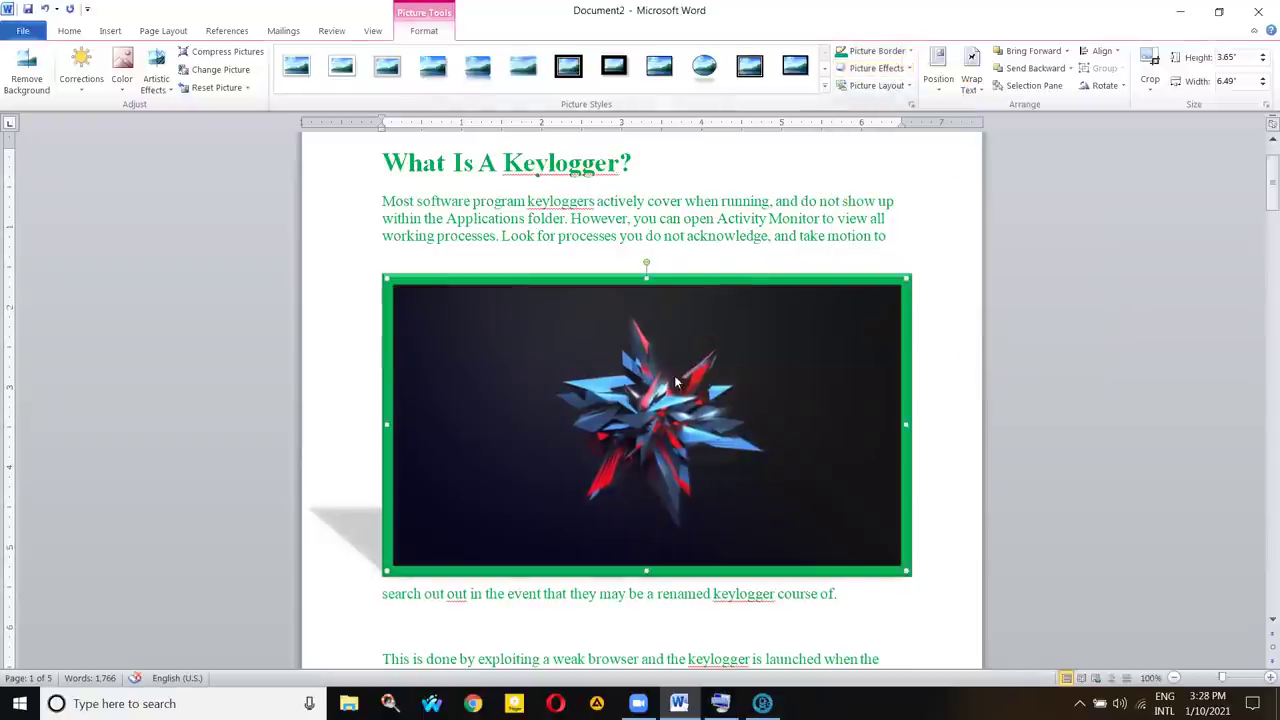
click(876, 68)
- Apply an outer shadow to the picture and open its Shadow Options in Format Picture
mouse_move(884, 104)
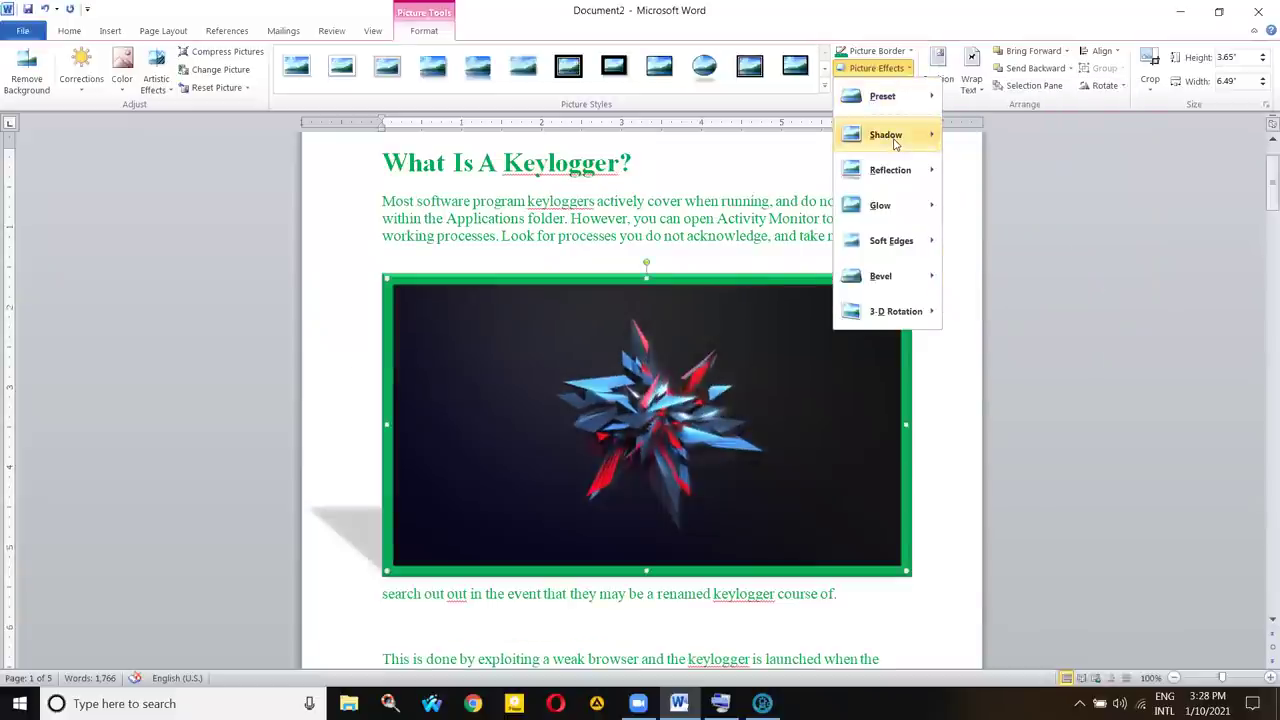
mouse_move(890, 134)
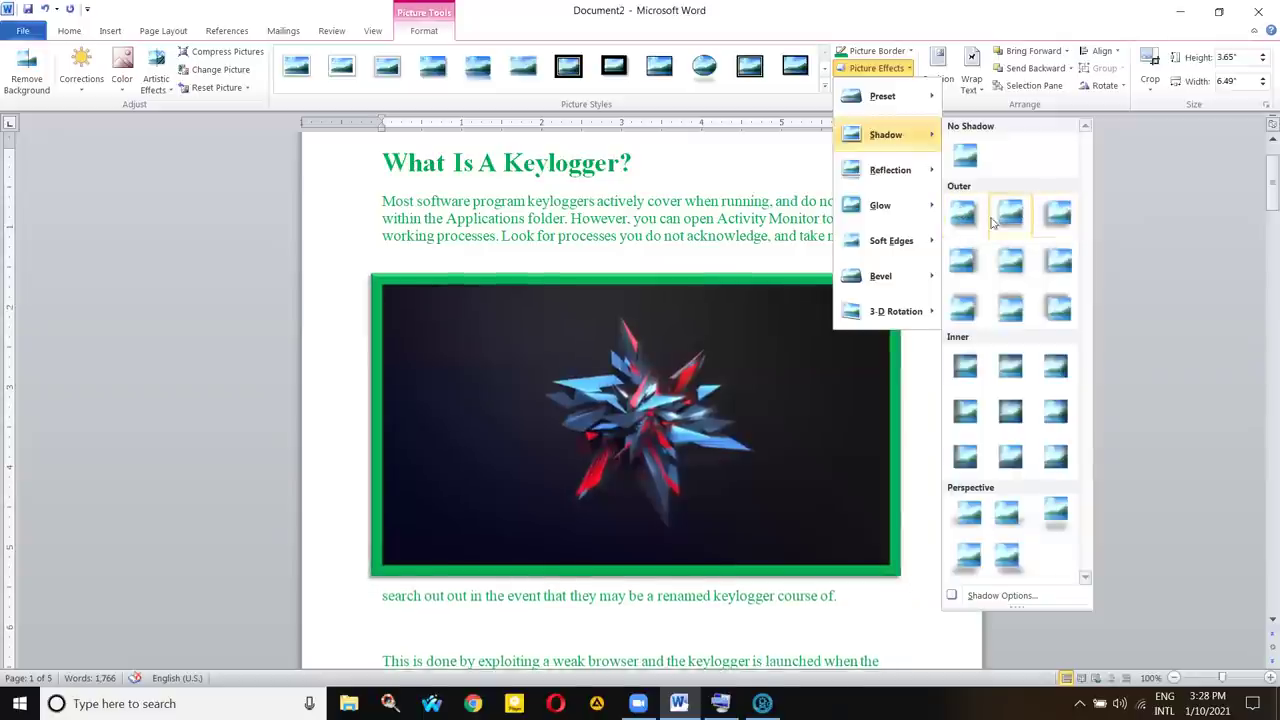
click(975, 214)
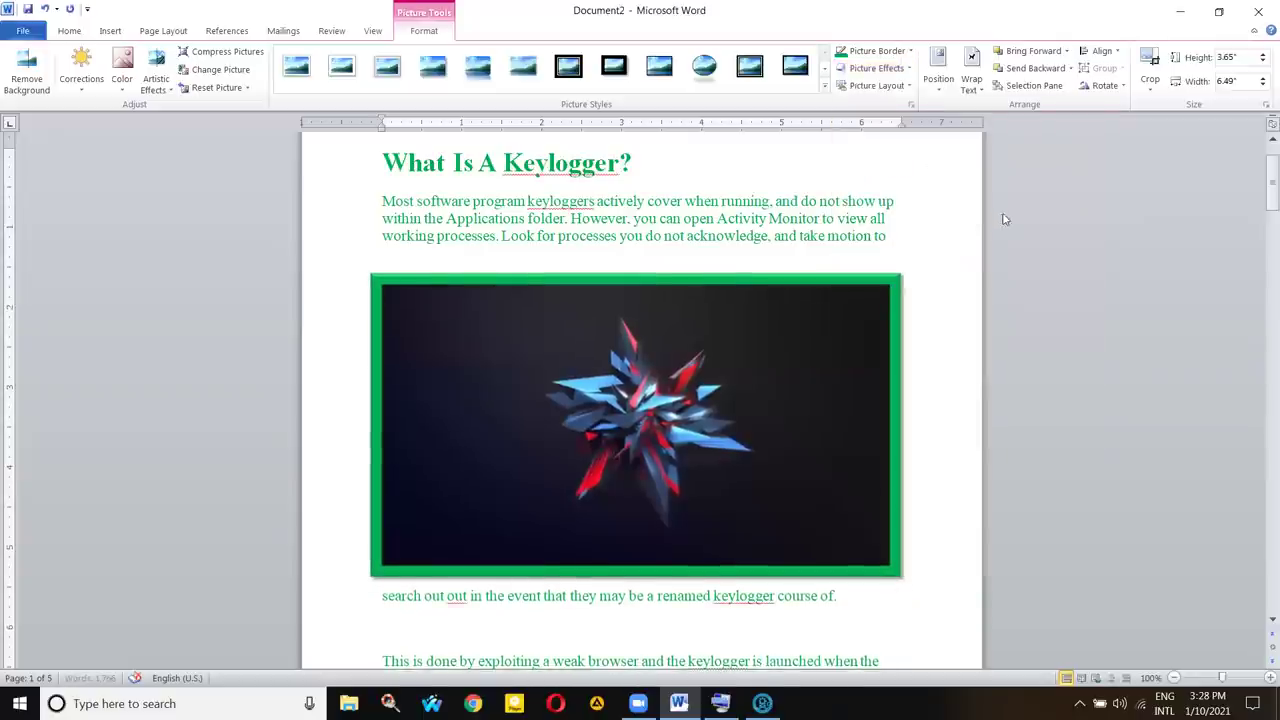
click(876, 67)
mouse_move(885, 134)
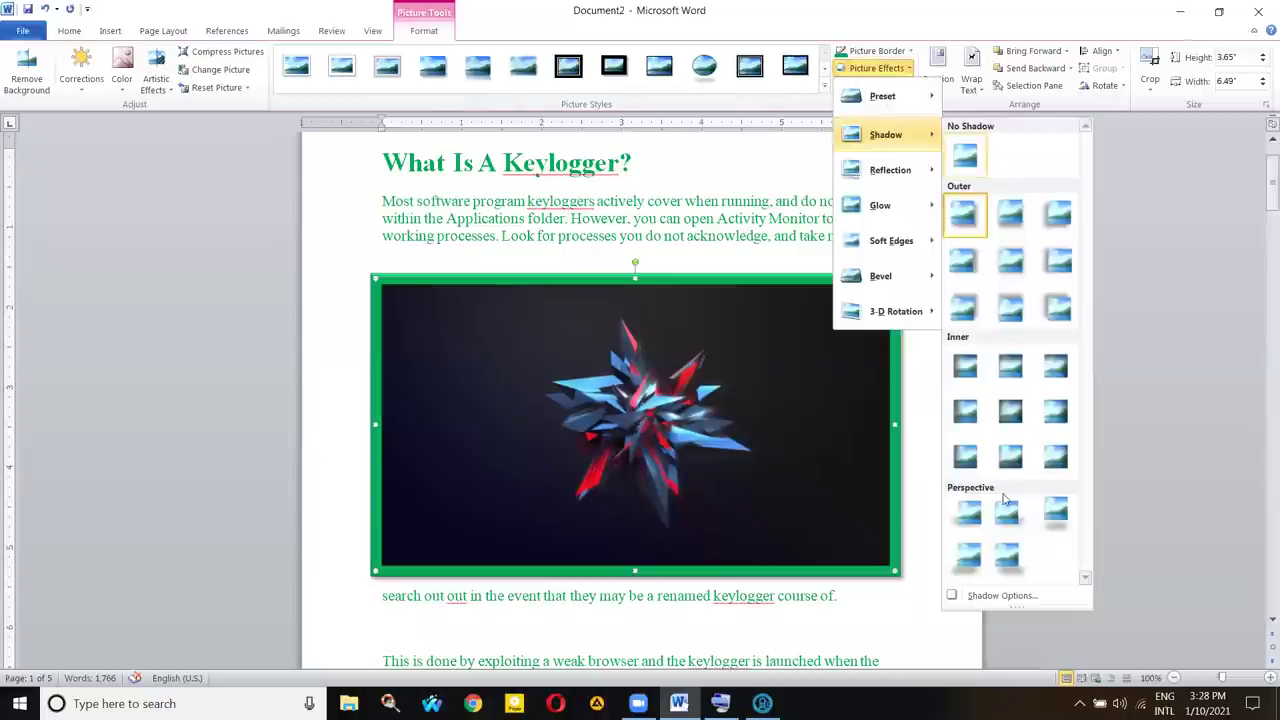
click(885, 430)
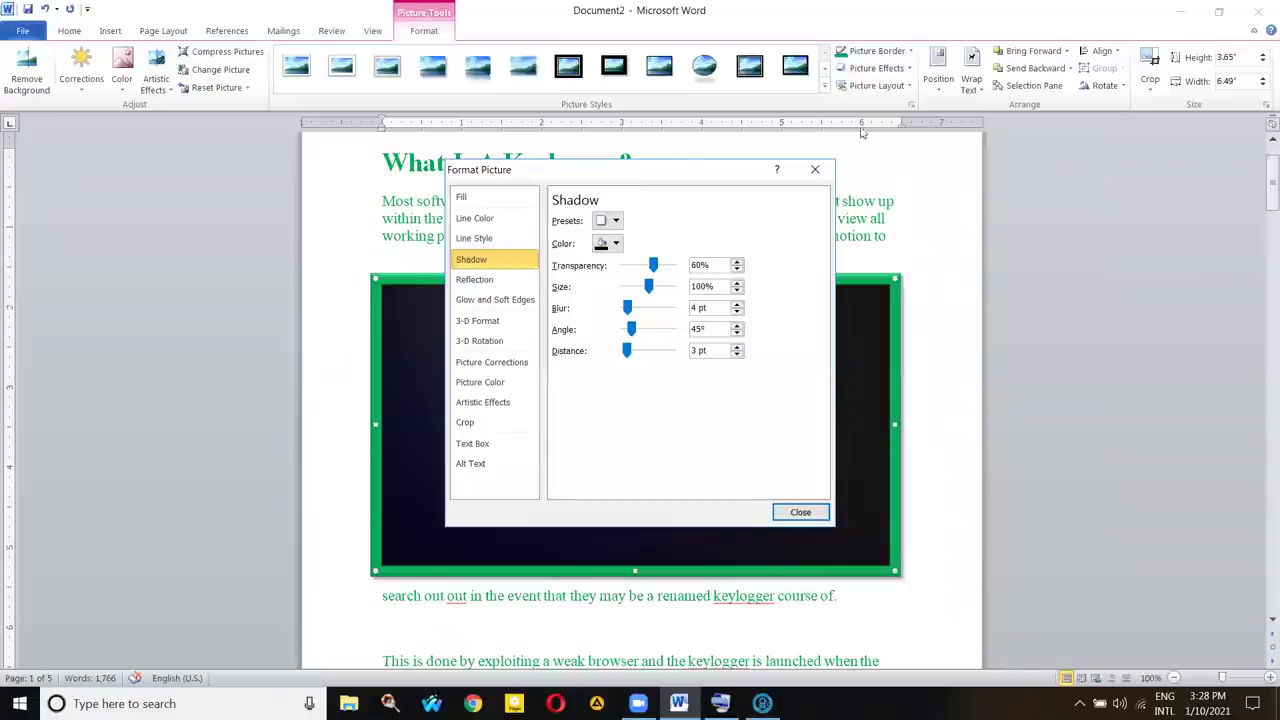
- Set the shadow transparency to 43% in Format Picture and close the dialog
drag(670, 171, 991, 71)
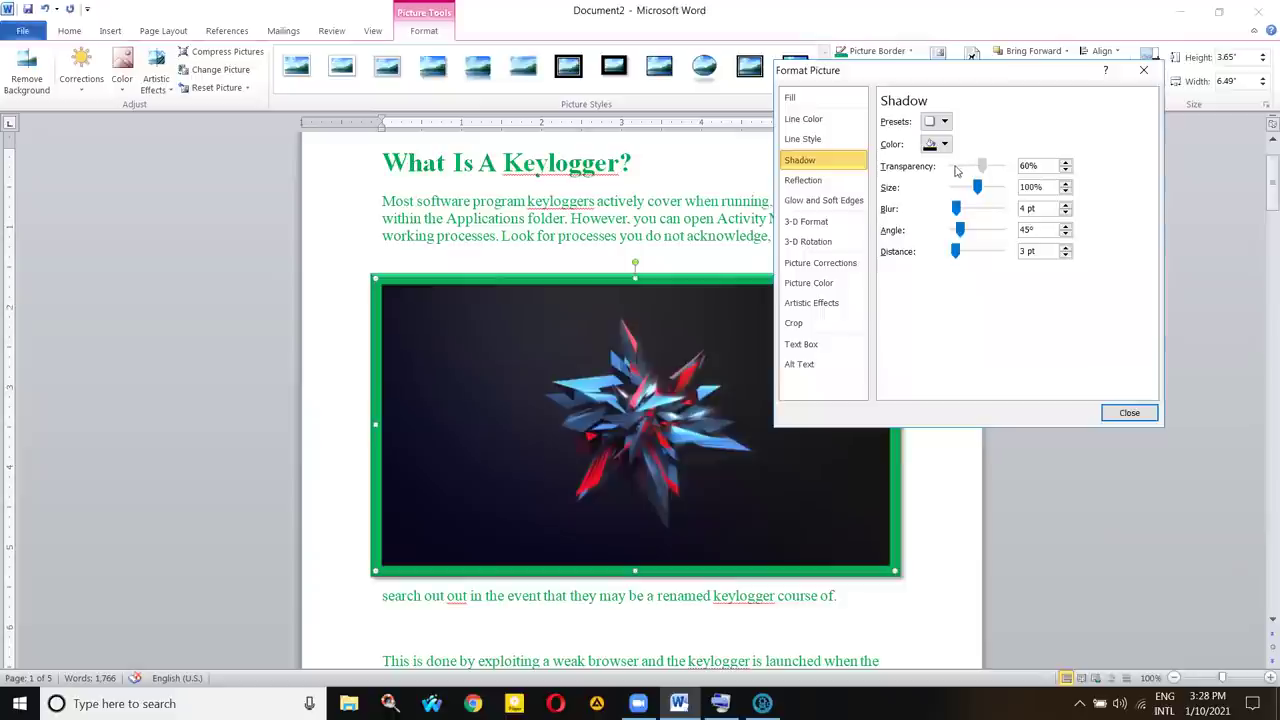
click(954, 168)
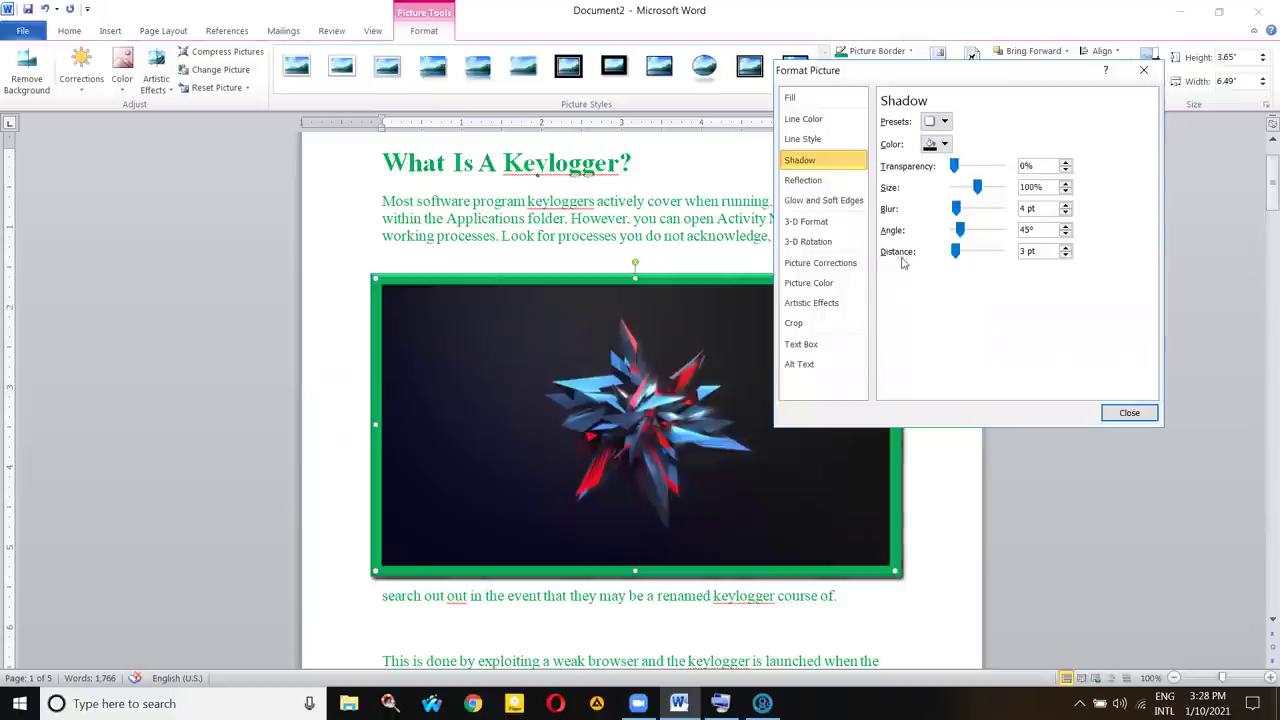
click(955, 168)
mouse_move(955, 168)
mouse_down()
mouse_move(1008, 168)
mouse_move(946, 172)
mouse_up()
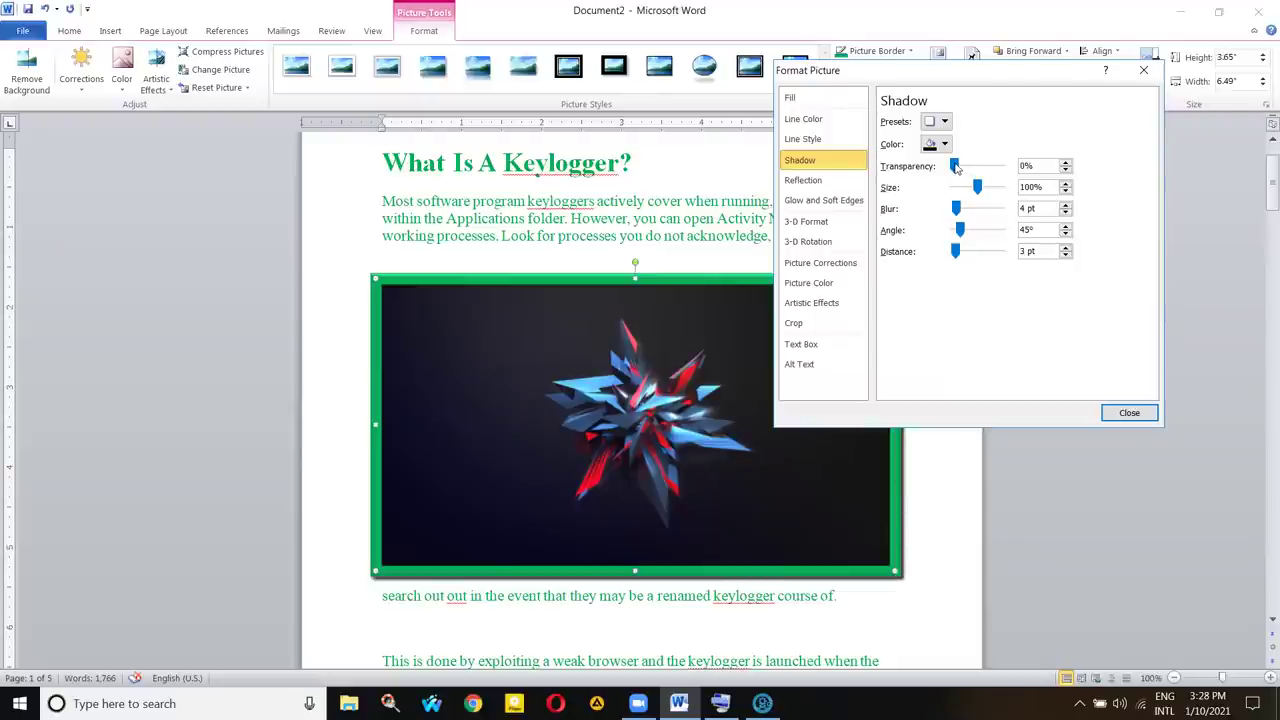
mouse_move(955, 167)
mouse_down()
mouse_move(1006, 167)
mouse_move(948, 168)
mouse_up()
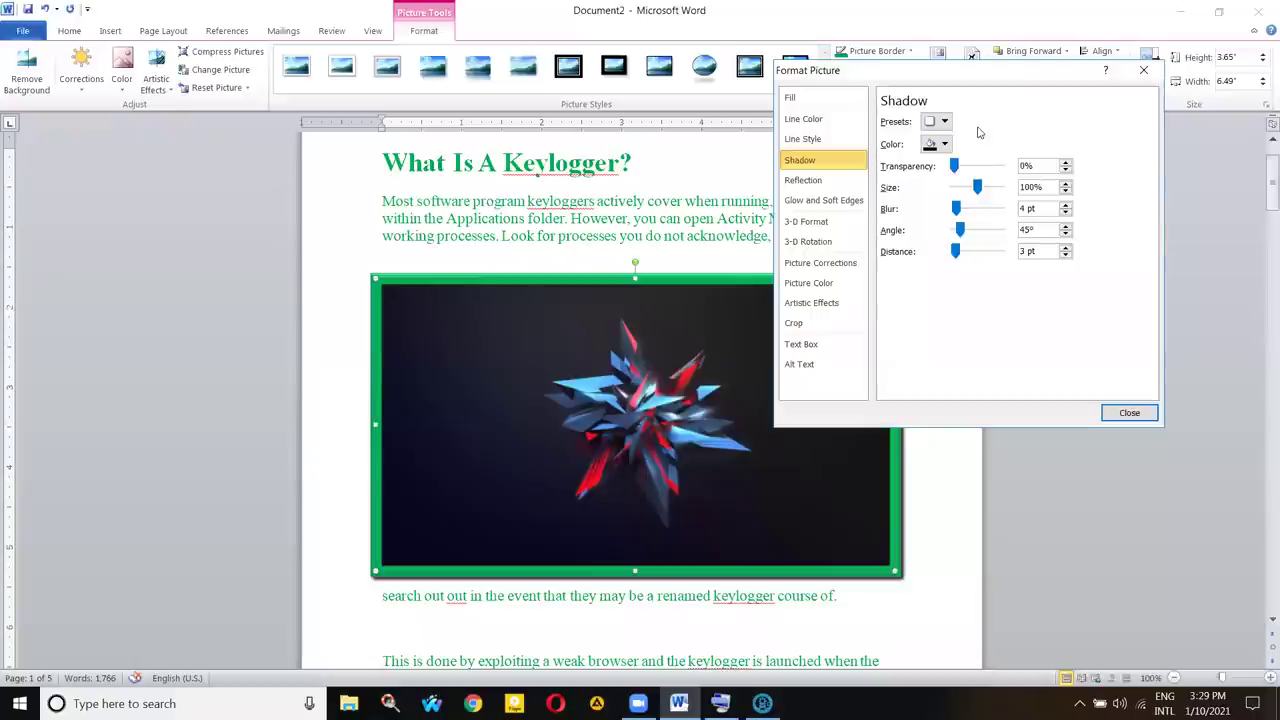
drag(960, 170, 974, 167)
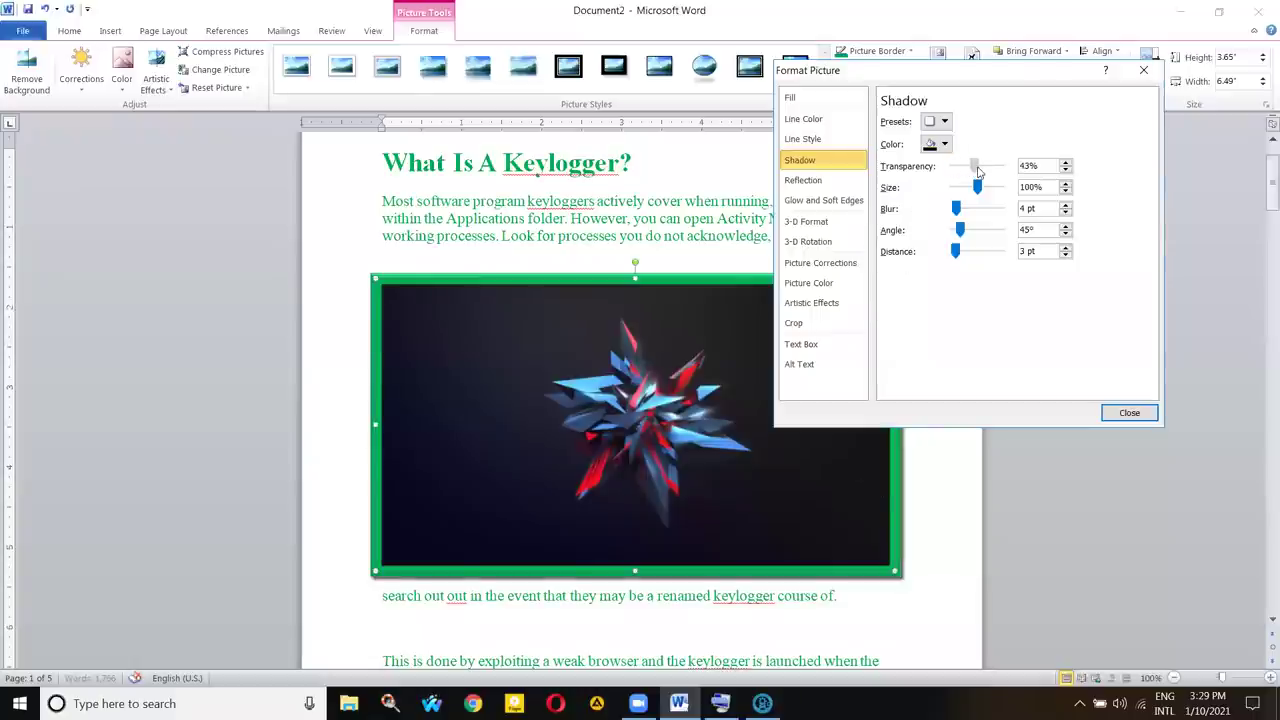
click(1128, 413)
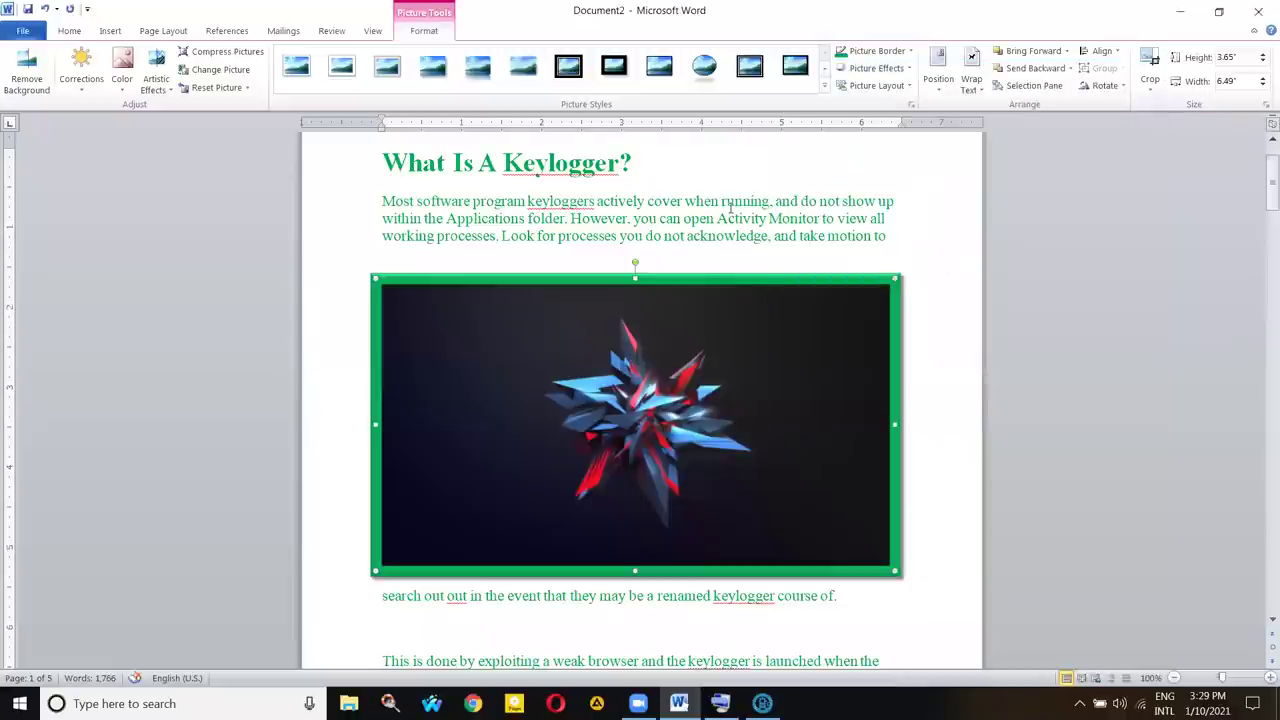
- Look through the Picture Layout gallery without applying a layout, then bring up the star picture's Position choices
click(903, 87)
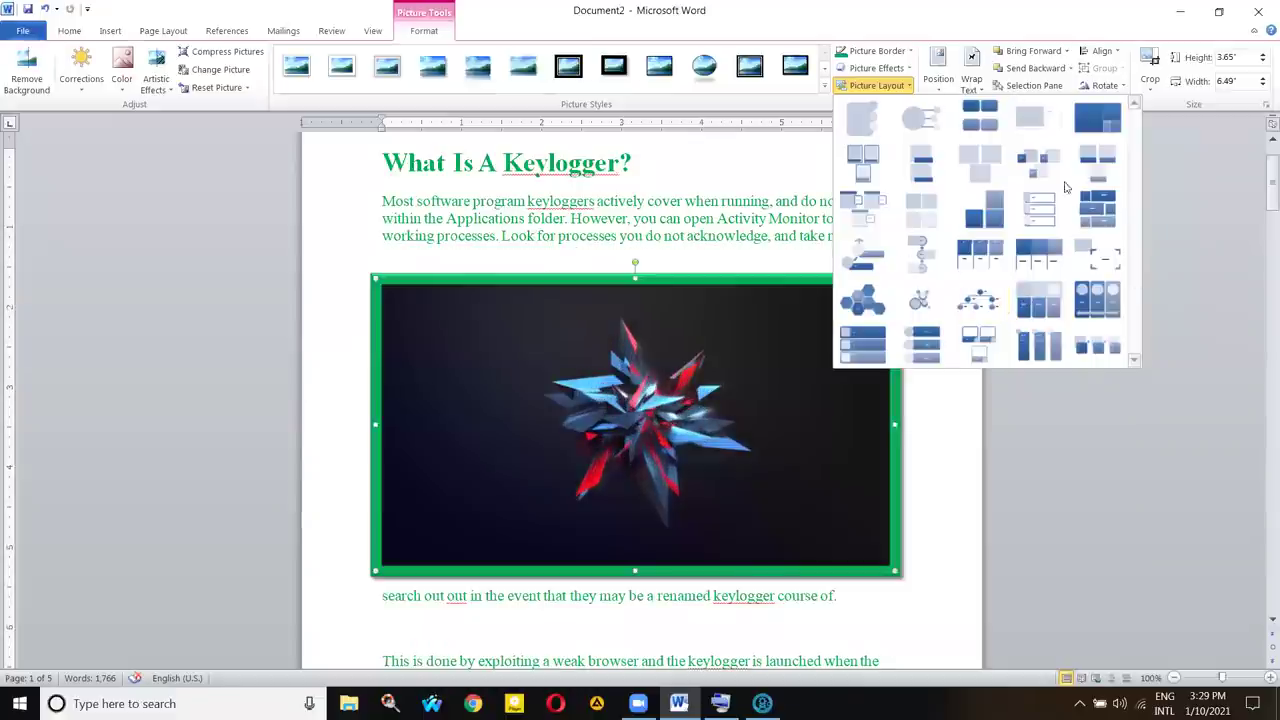
click(940, 88)
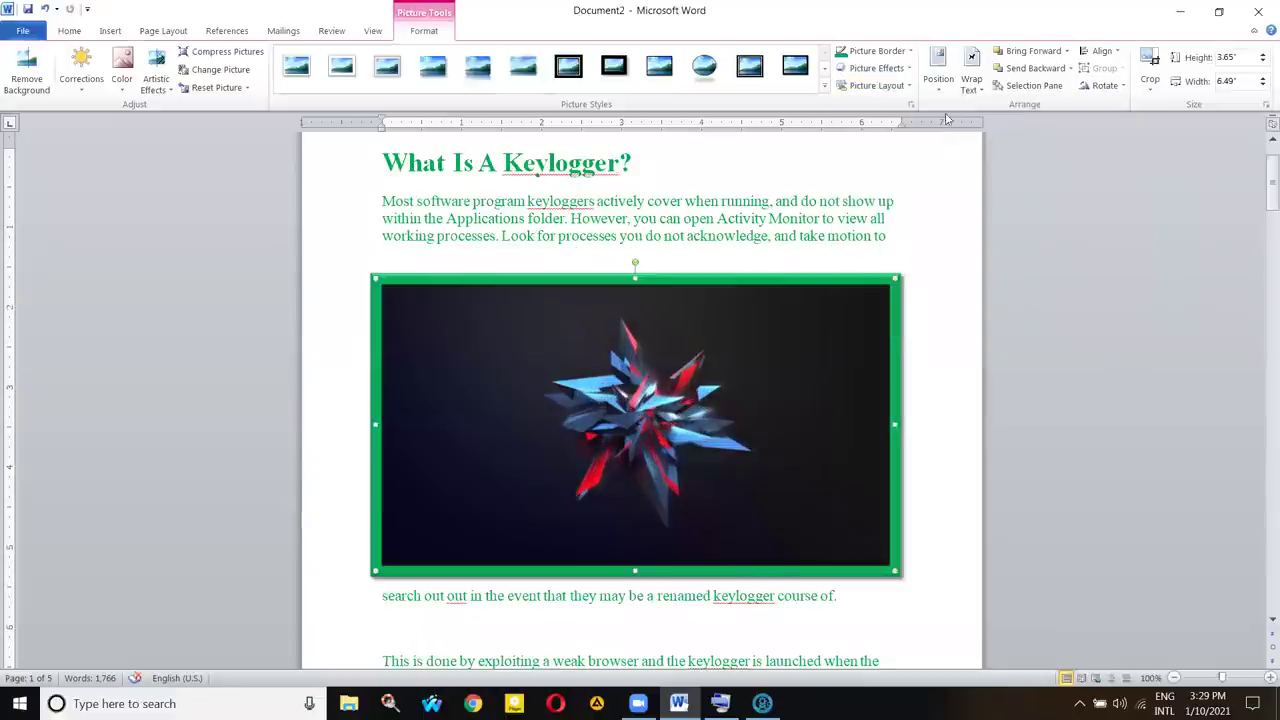
click(938, 88)
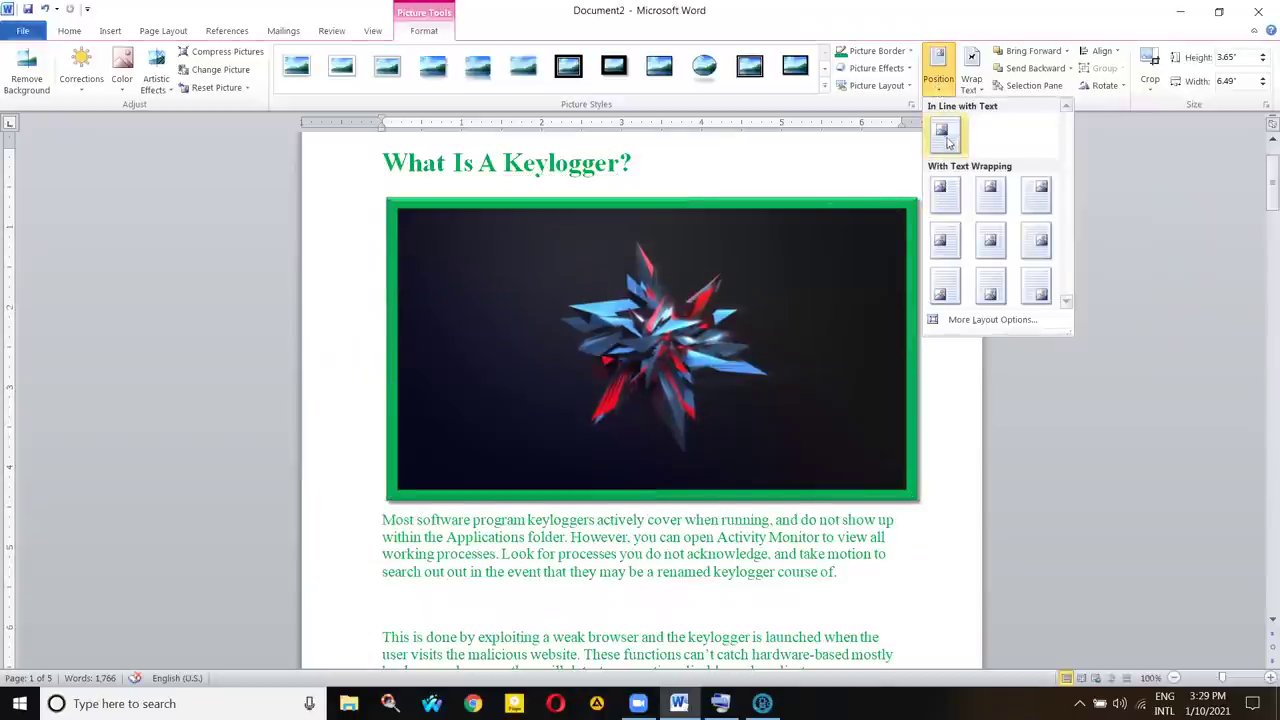
- Apply a text wrapping style to the star picture and drag it above the heading, undoing the misplaced drop
click(942, 132)
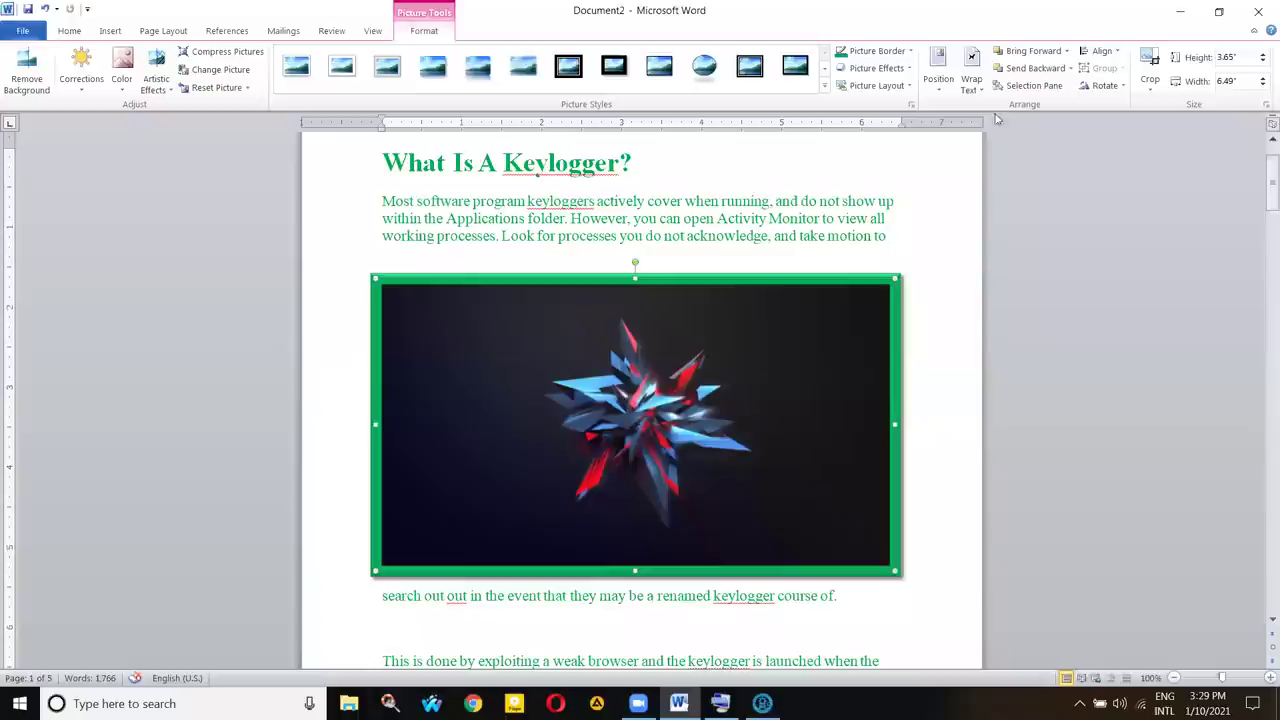
click(971, 75)
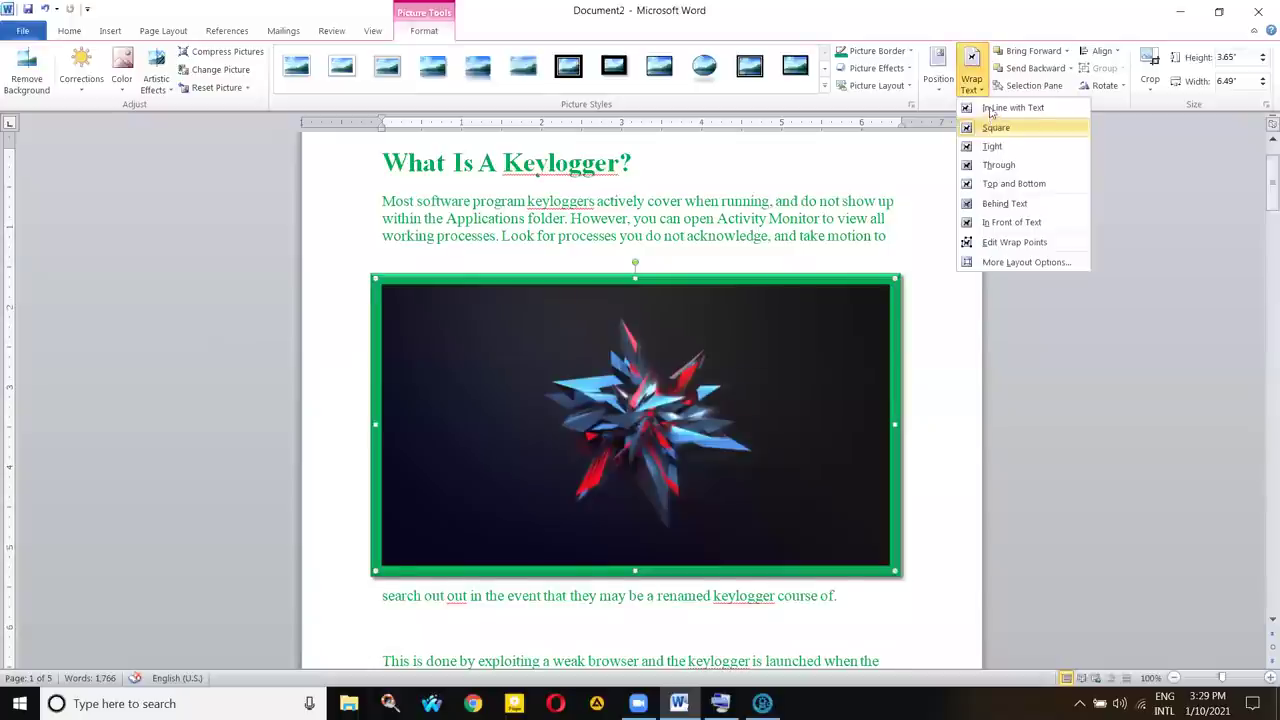
click(1010, 107)
drag(895, 255, 700, 157)
drag(631, 215, 385, 215)
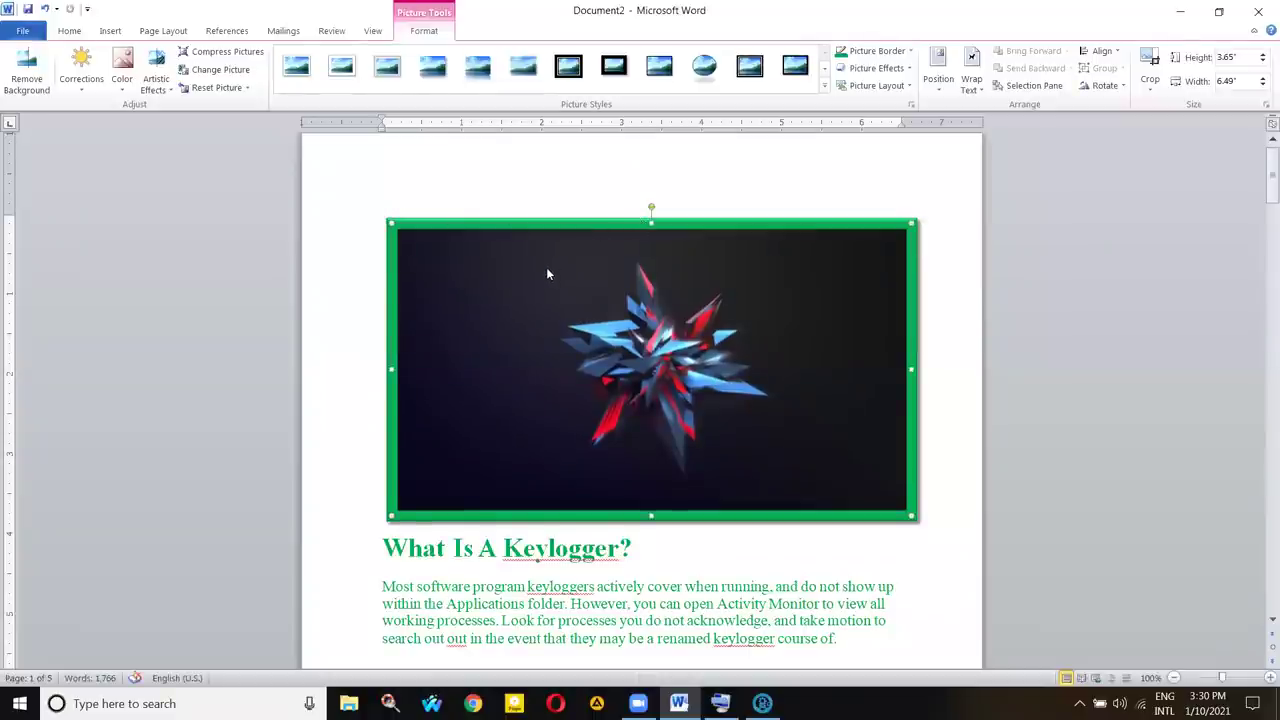
drag(413, 470, 478, 621)
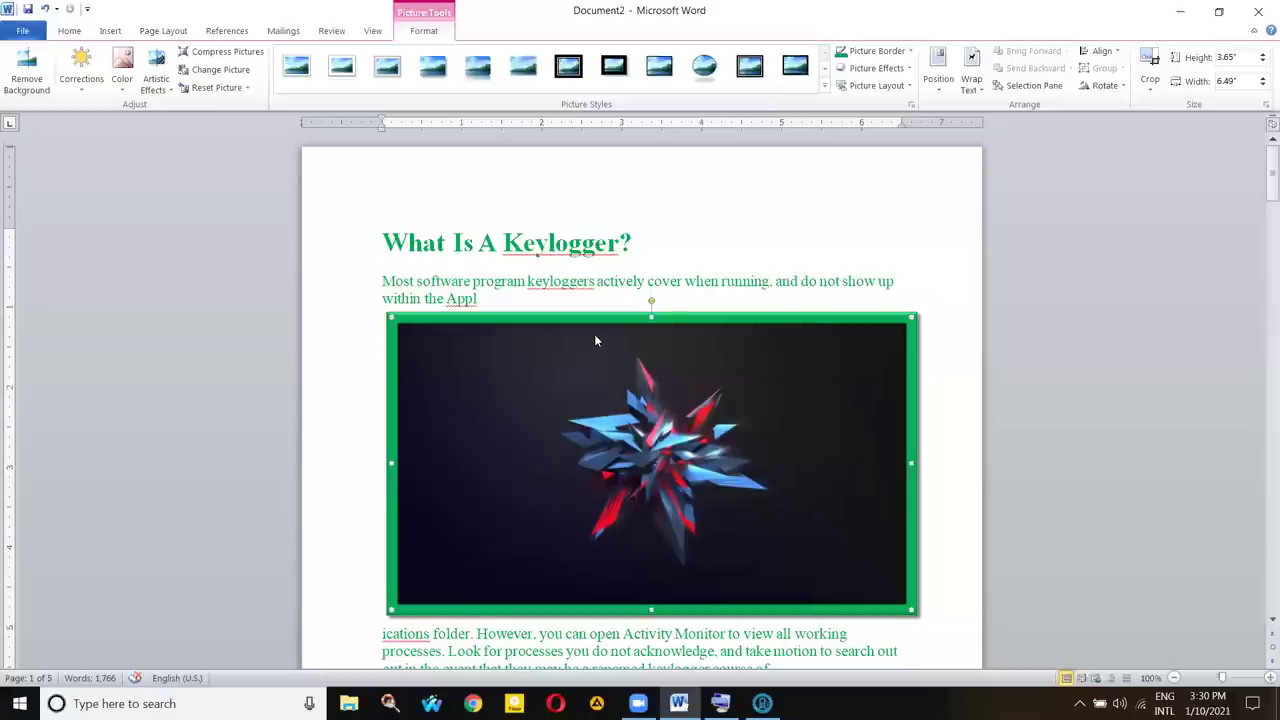
key(ctrl+z)
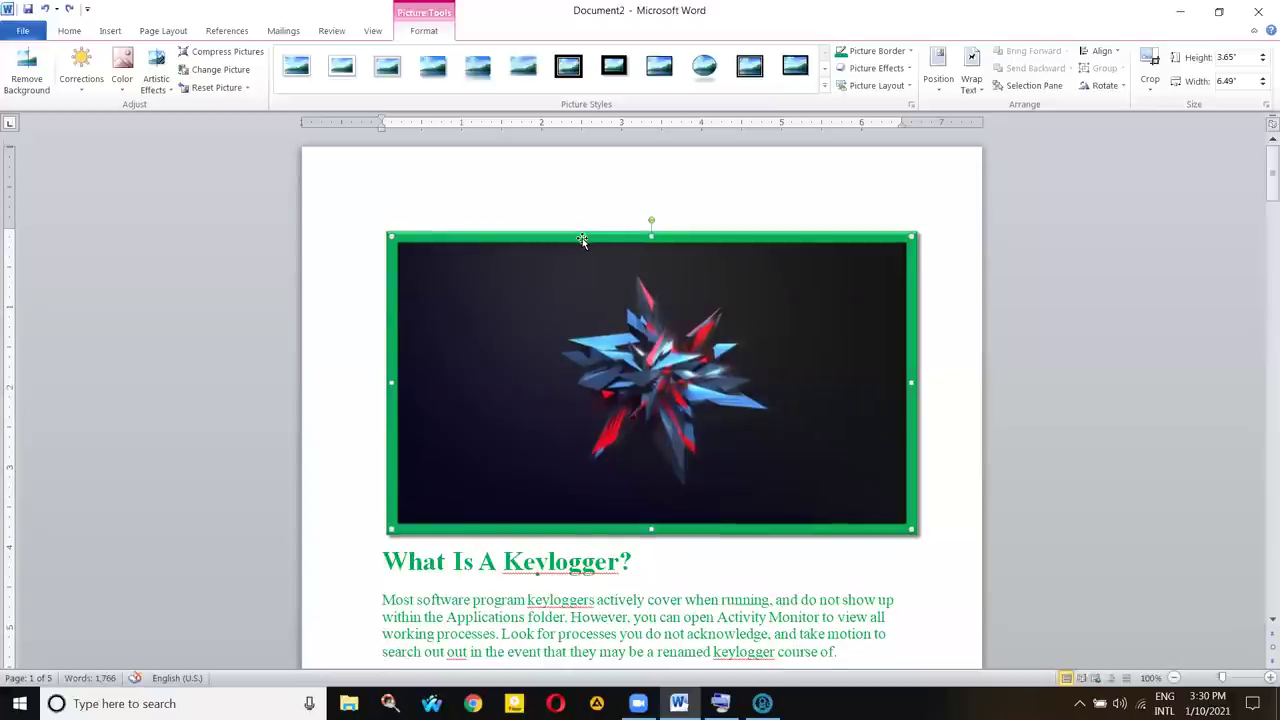
- Shrink the star picture to 4.05" by 2.28" with a corner handle
click(946, 88)
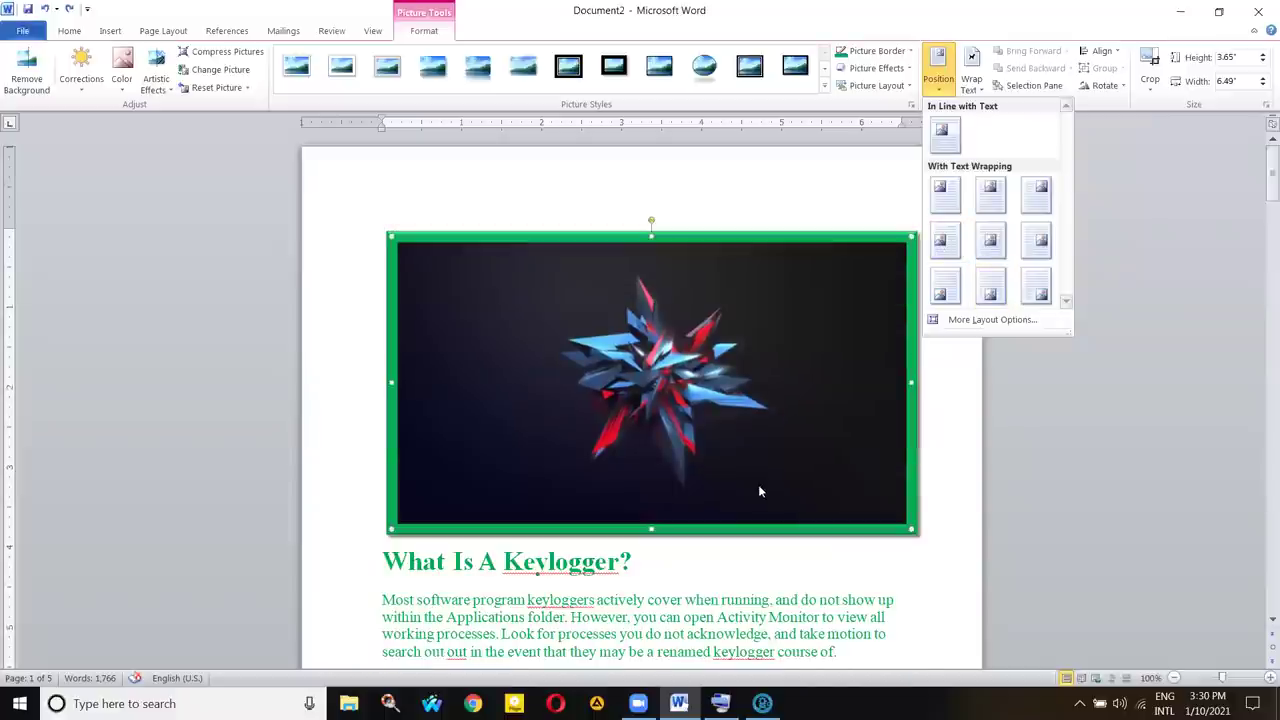
click(924, 540)
drag(913, 533, 716, 336)
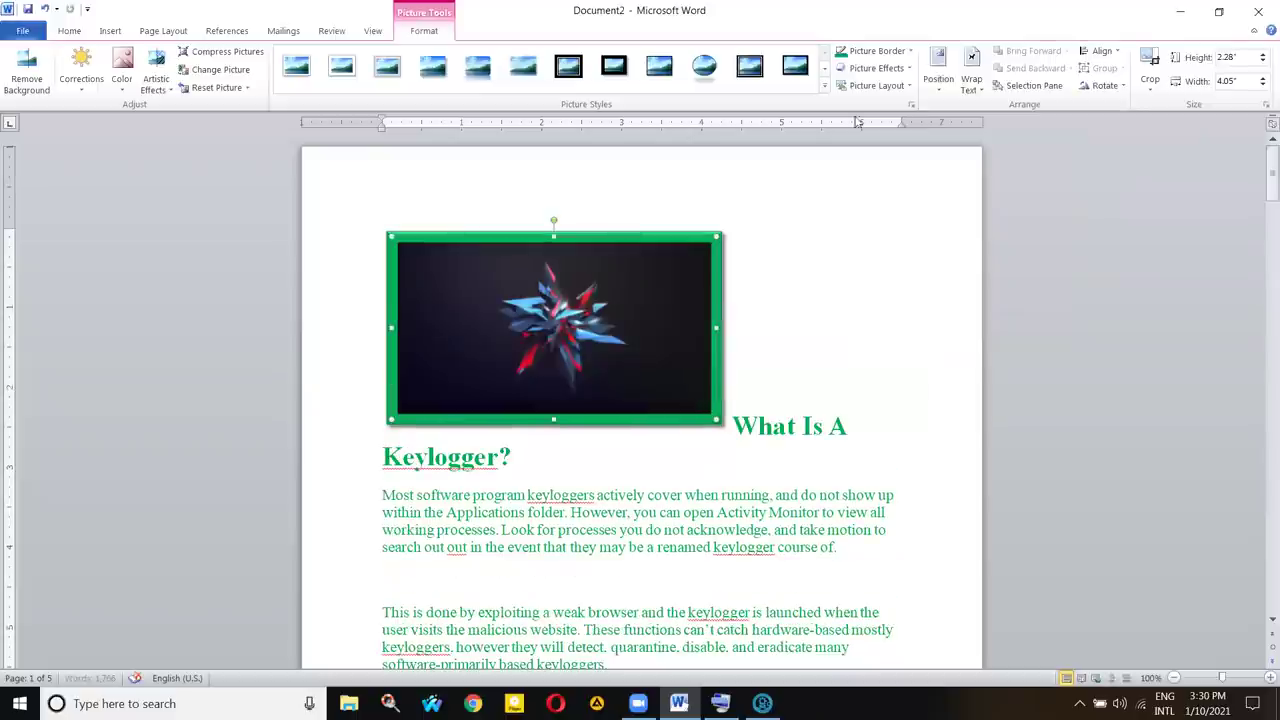
- Apply a mid-page Position and Square text wrapping to the star picture, then drag it top-left beside the heading
click(940, 86)
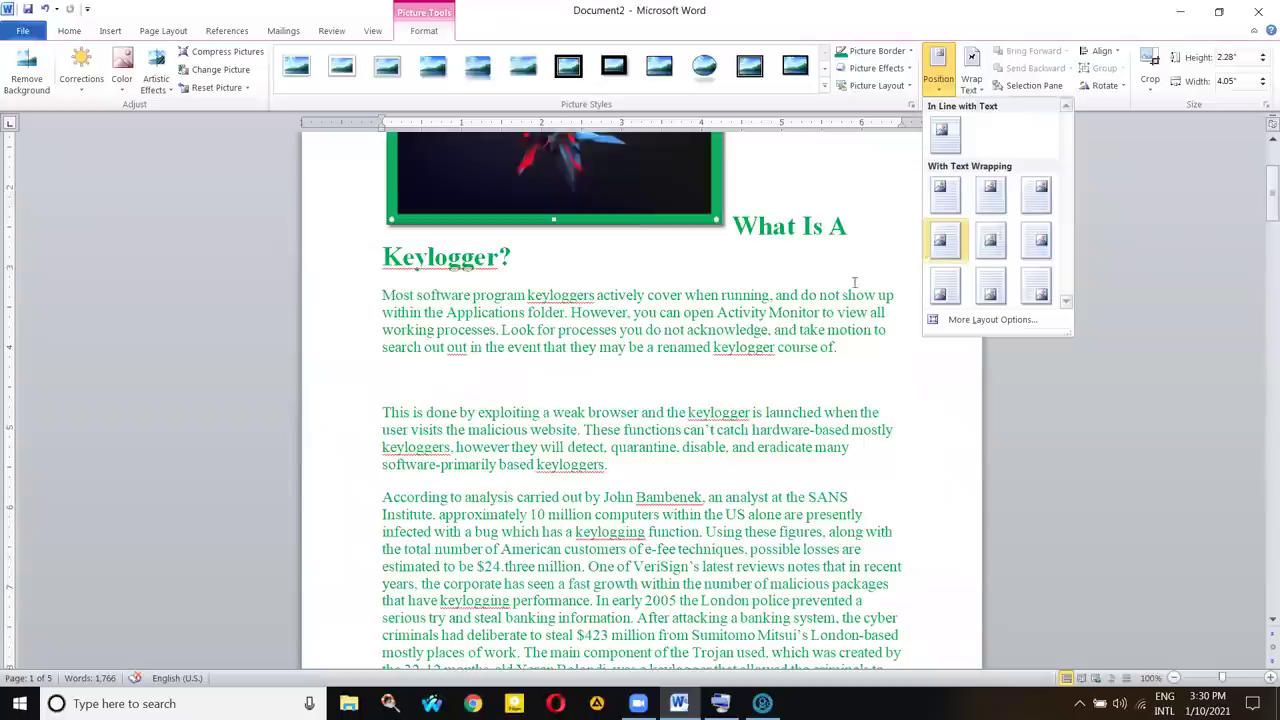
click(666, 188)
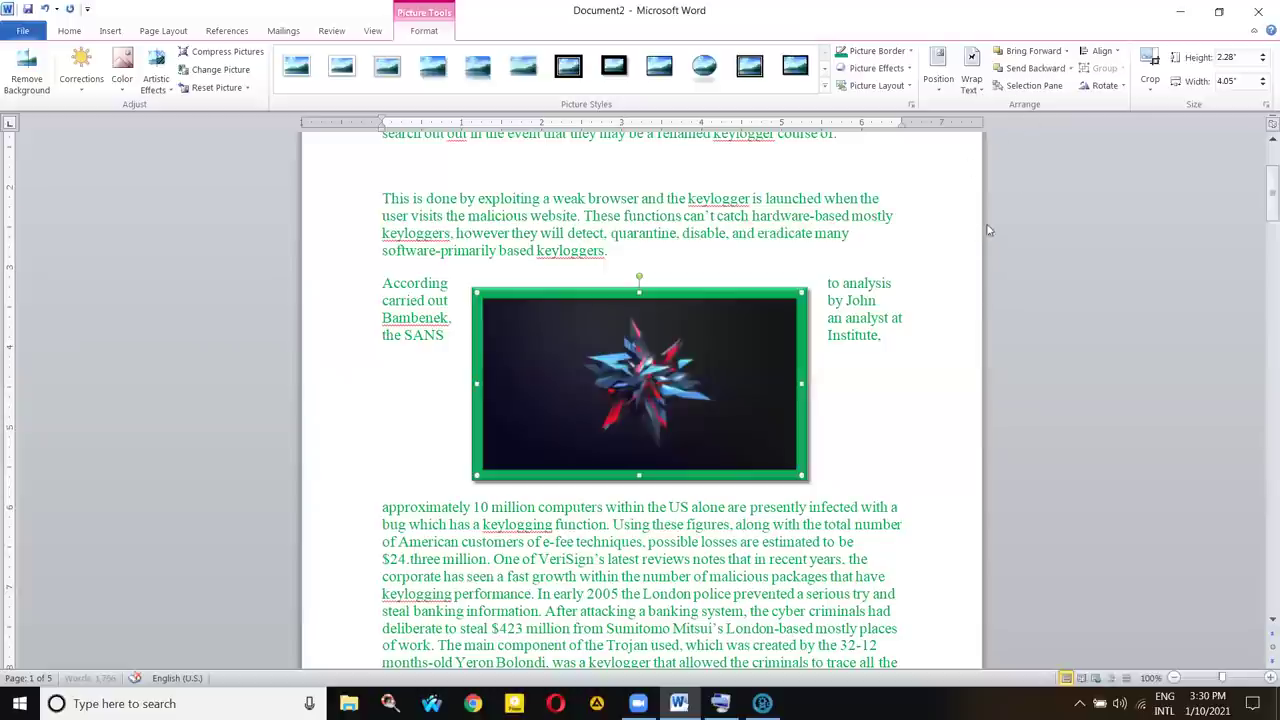
key(alt+j)
key(p)
key(t)
key(w)
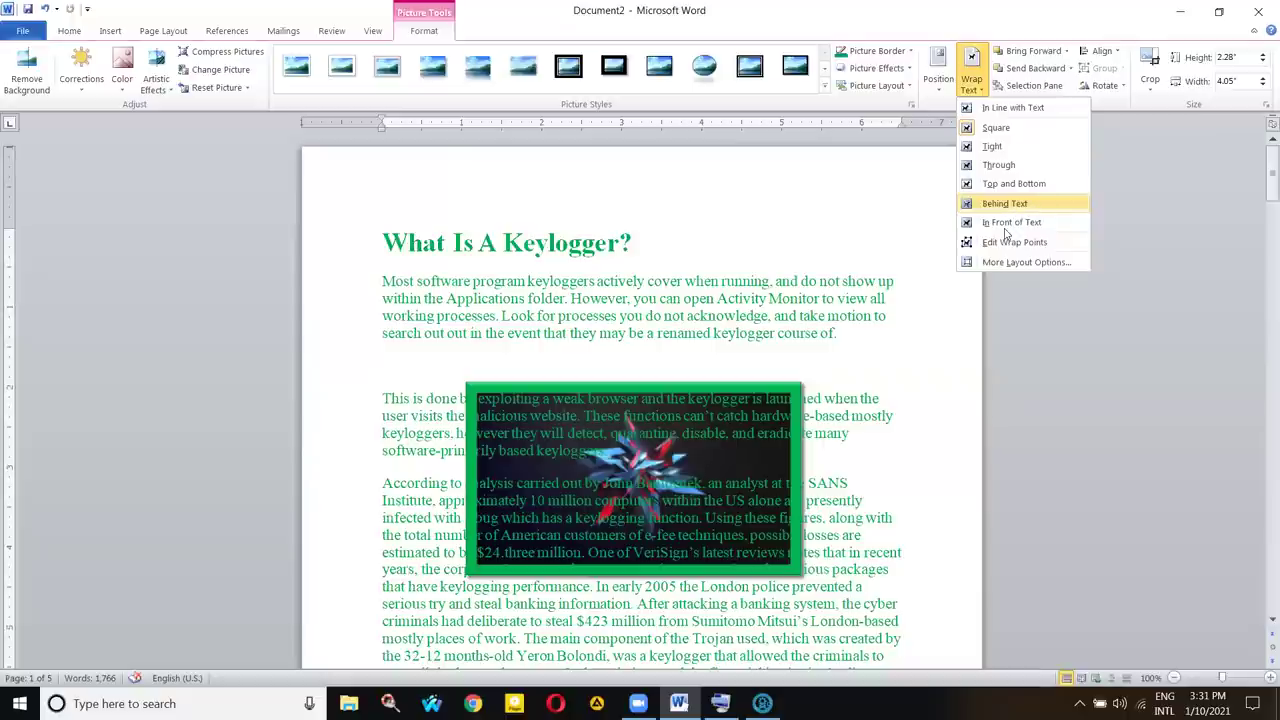
key(s)
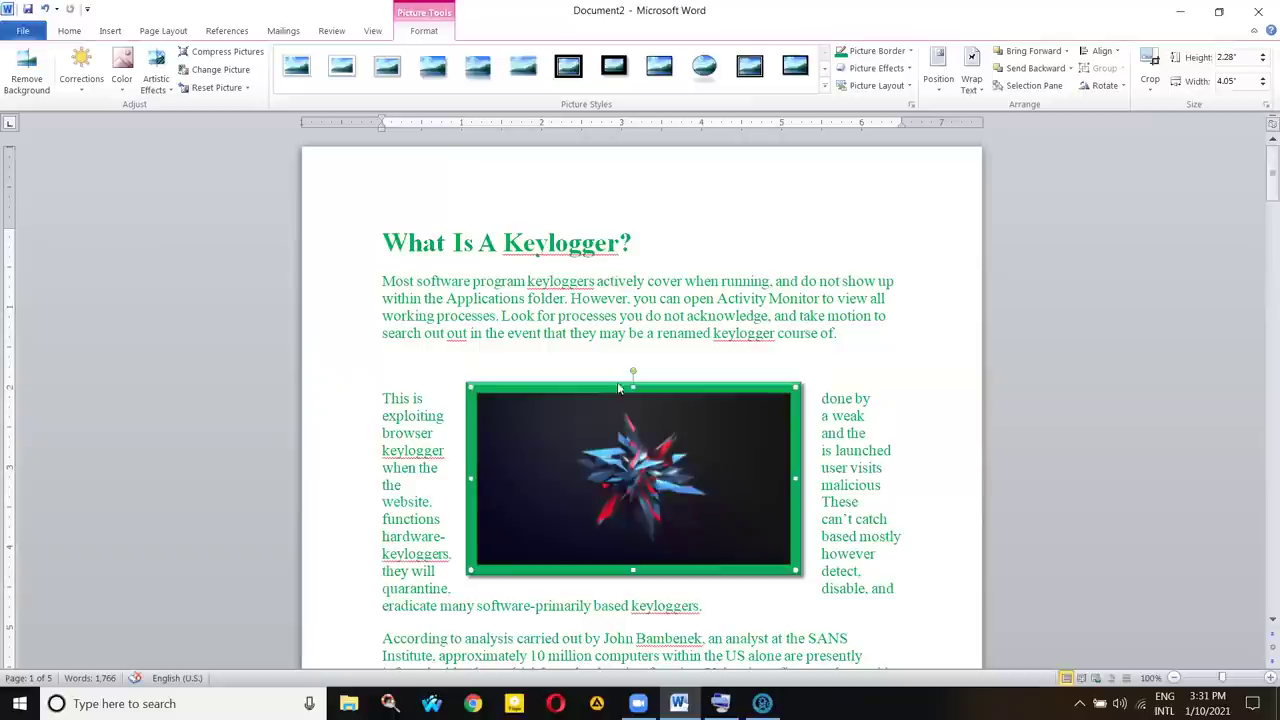
drag(617, 382, 657, 346)
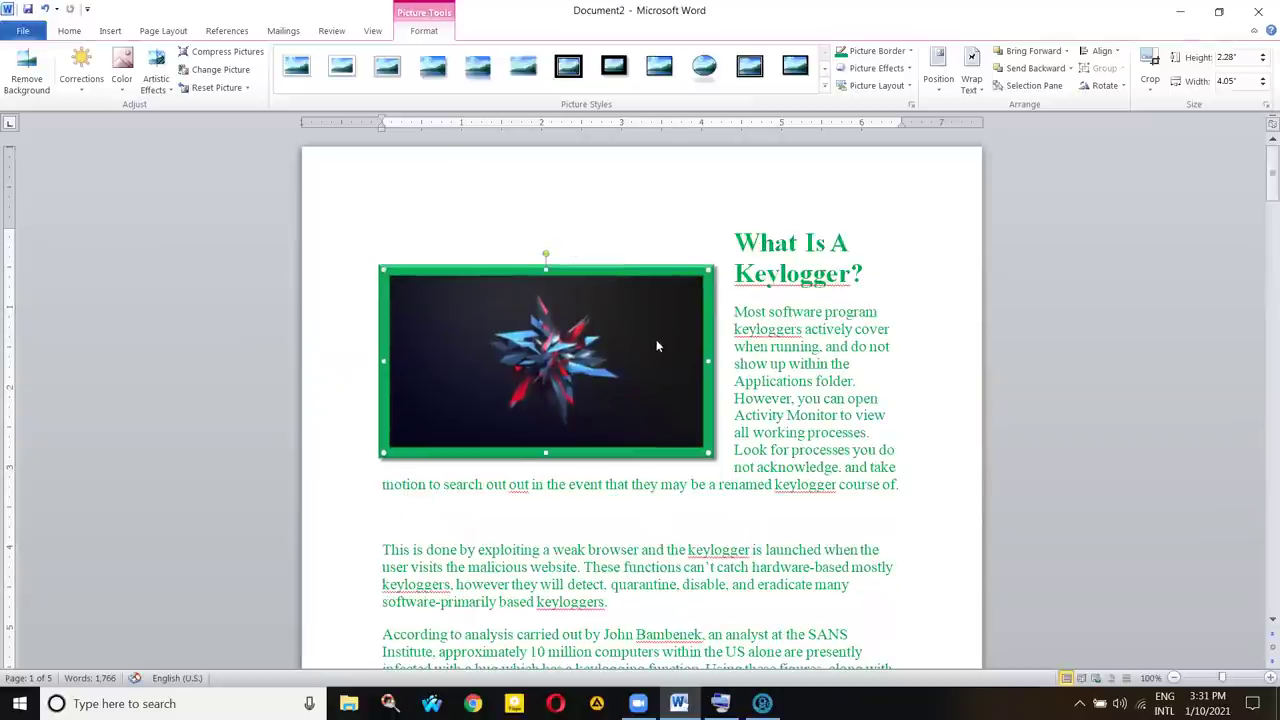
- Insert the synthwave sunset image from the Downloads folder as a second picture
click(108, 31)
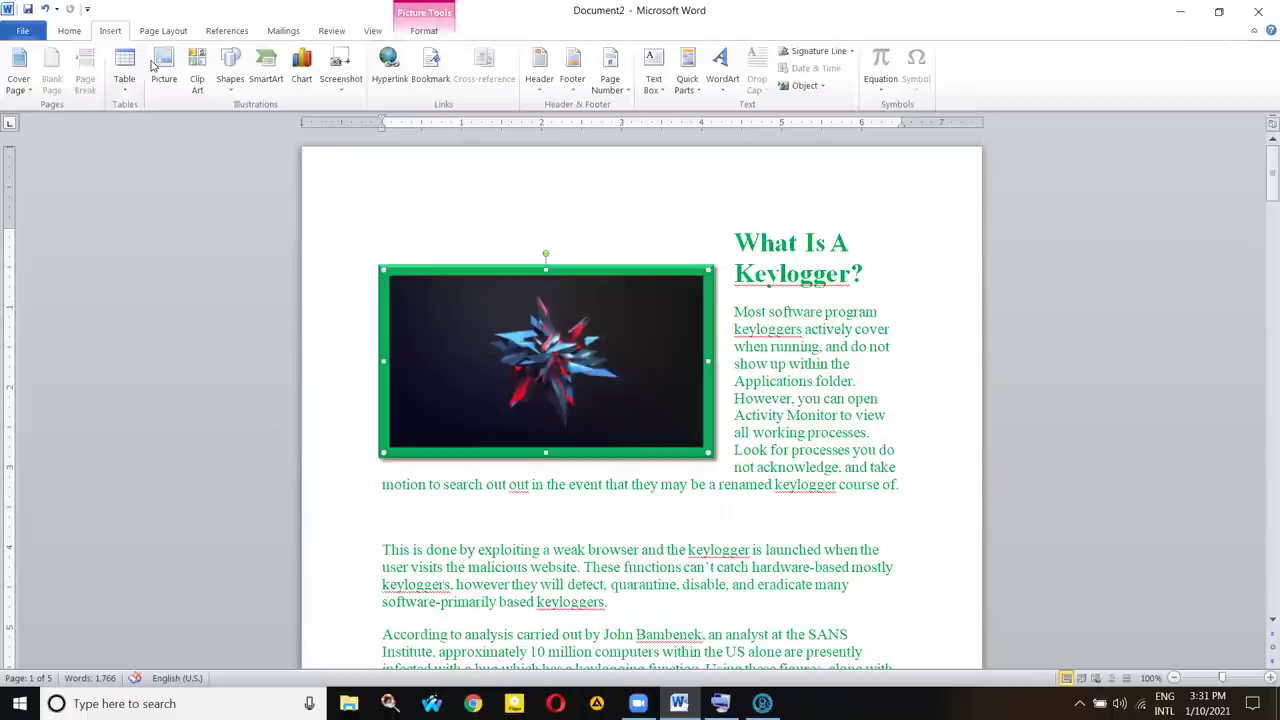
click(158, 68)
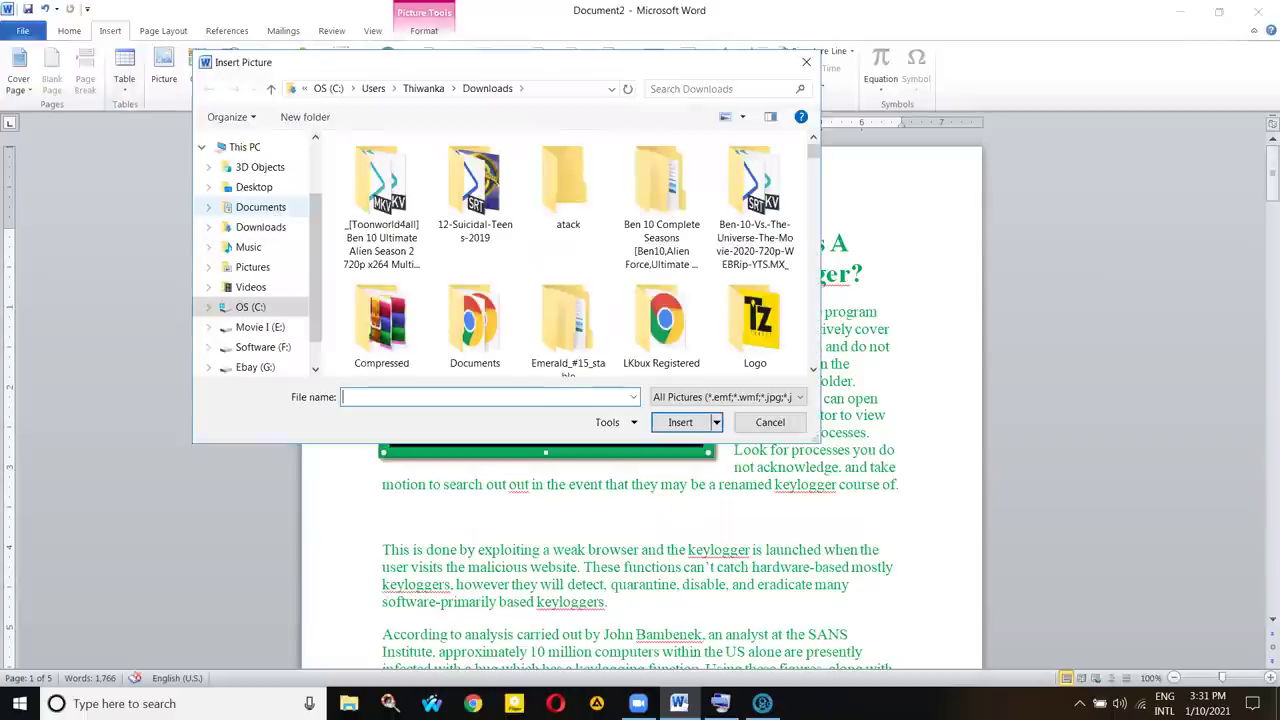
click(260, 227)
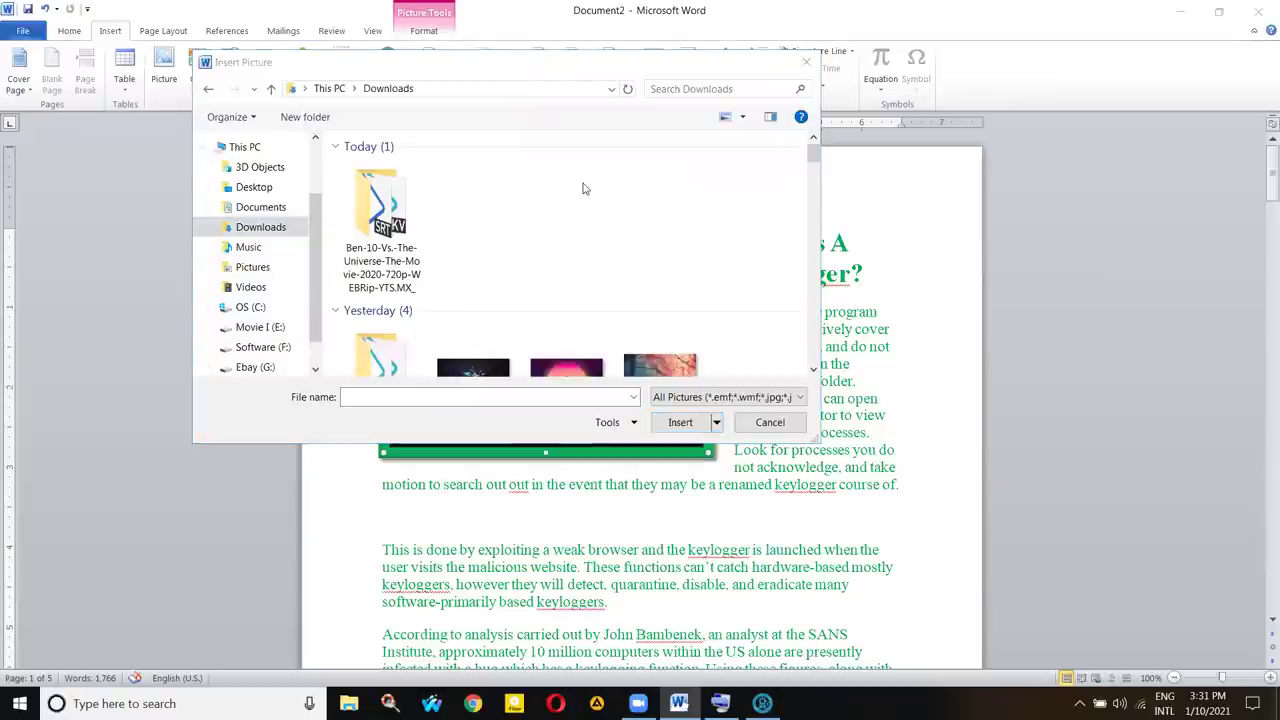
click(566, 367)
click(680, 421)
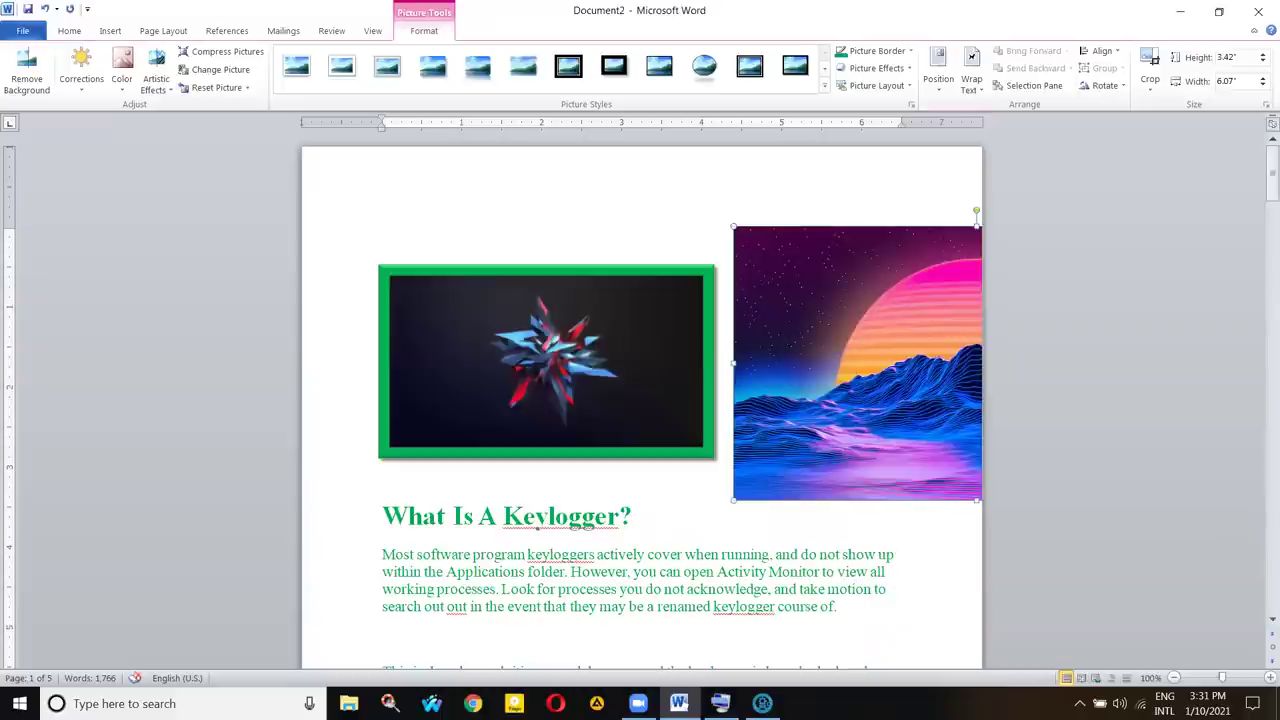
- Move the sunset picture and try Top and Bottom wrapping, then undo those changes
drag(785, 266, 750, 277)
drag(846, 268, 848, 265)
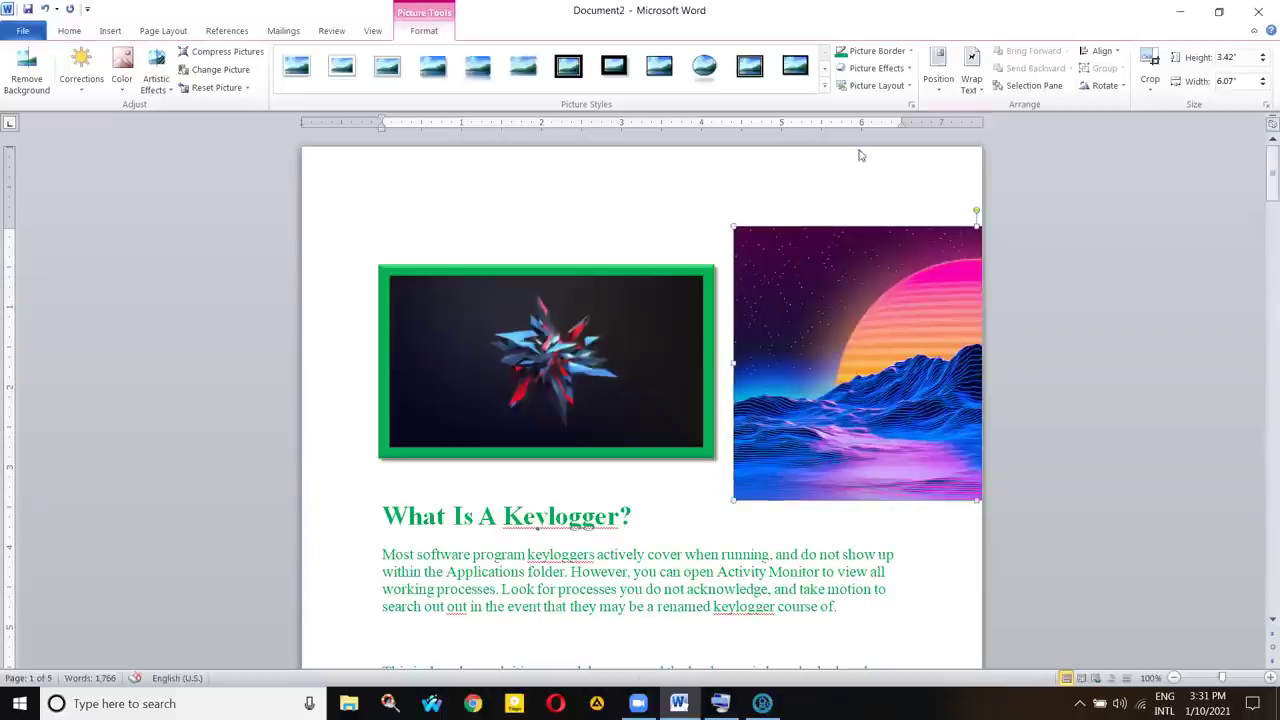
click(971, 84)
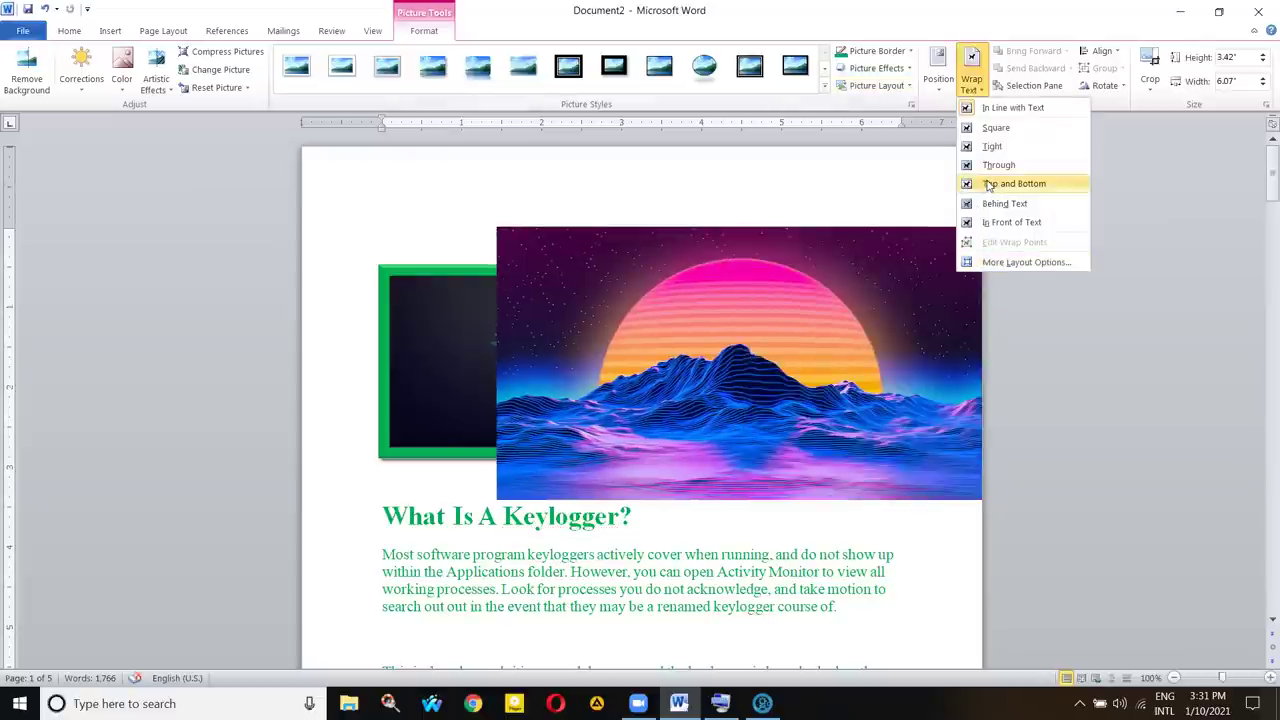
click(988, 186)
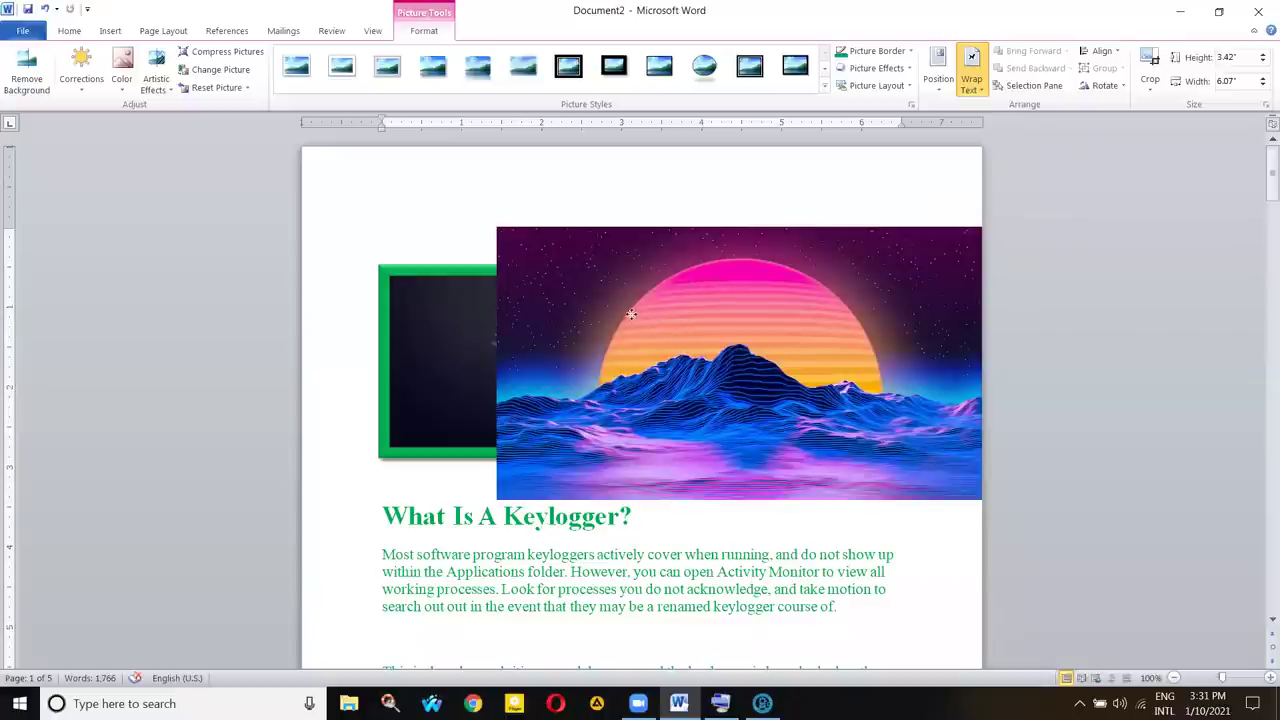
key(ctrl+z)
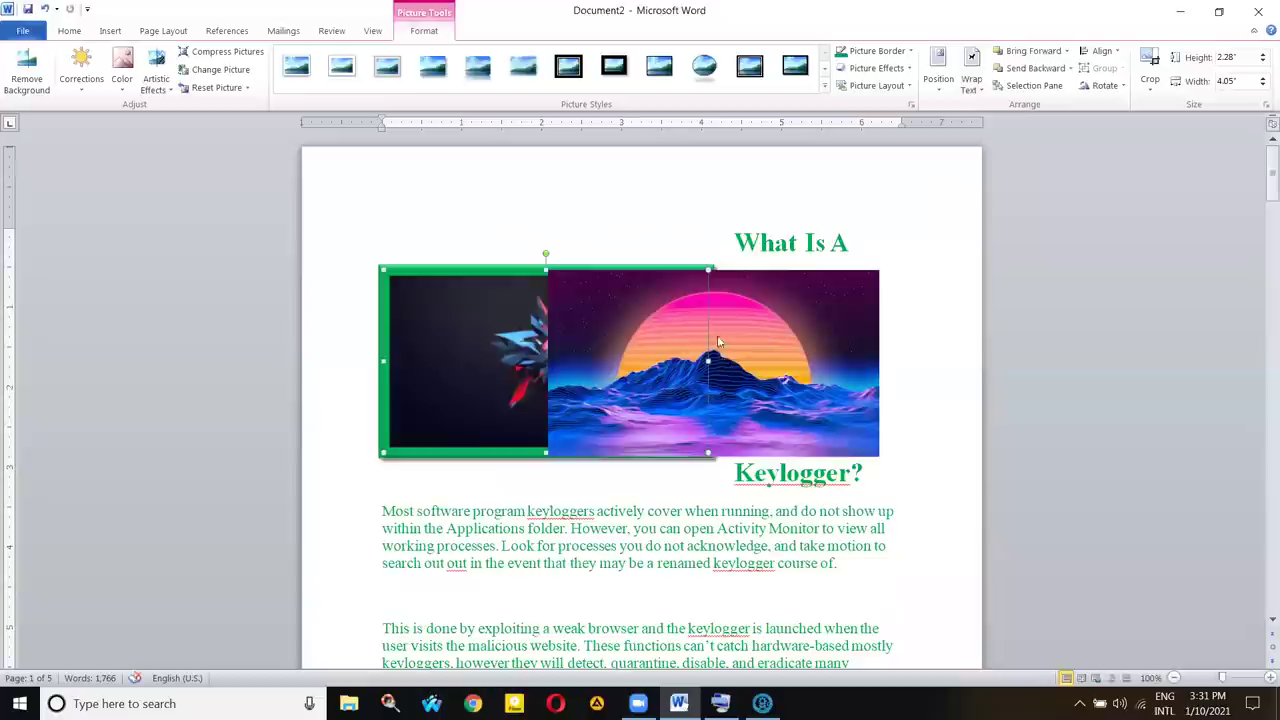
key(ctrl+z)
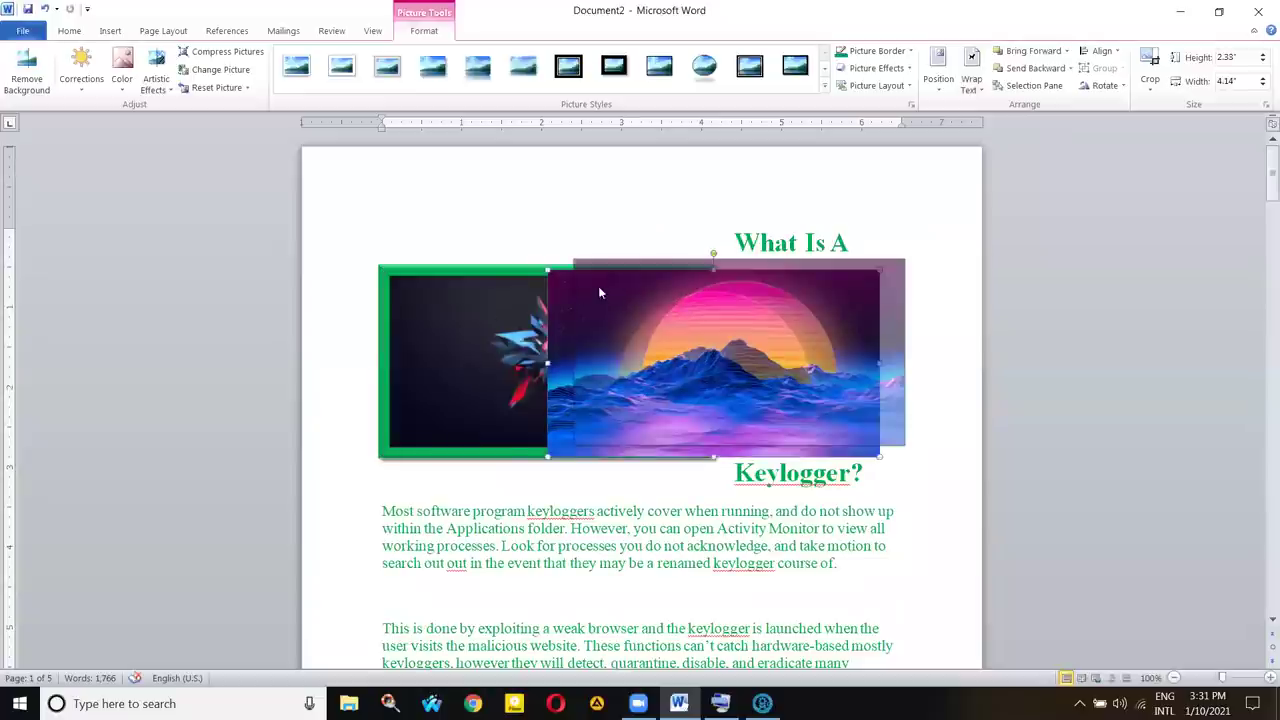
drag(667, 352, 667, 352)
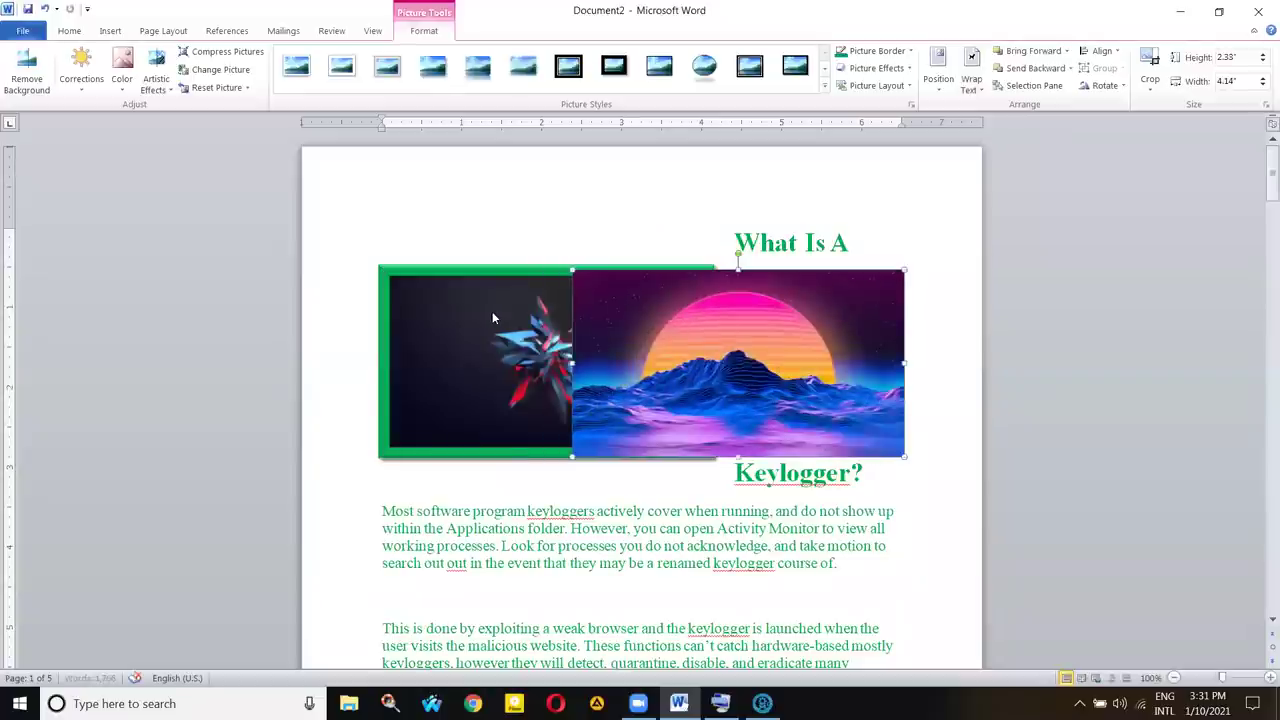
- Send the sunset picture backward behind the green-framed picture
click(449, 339)
click(760, 430)
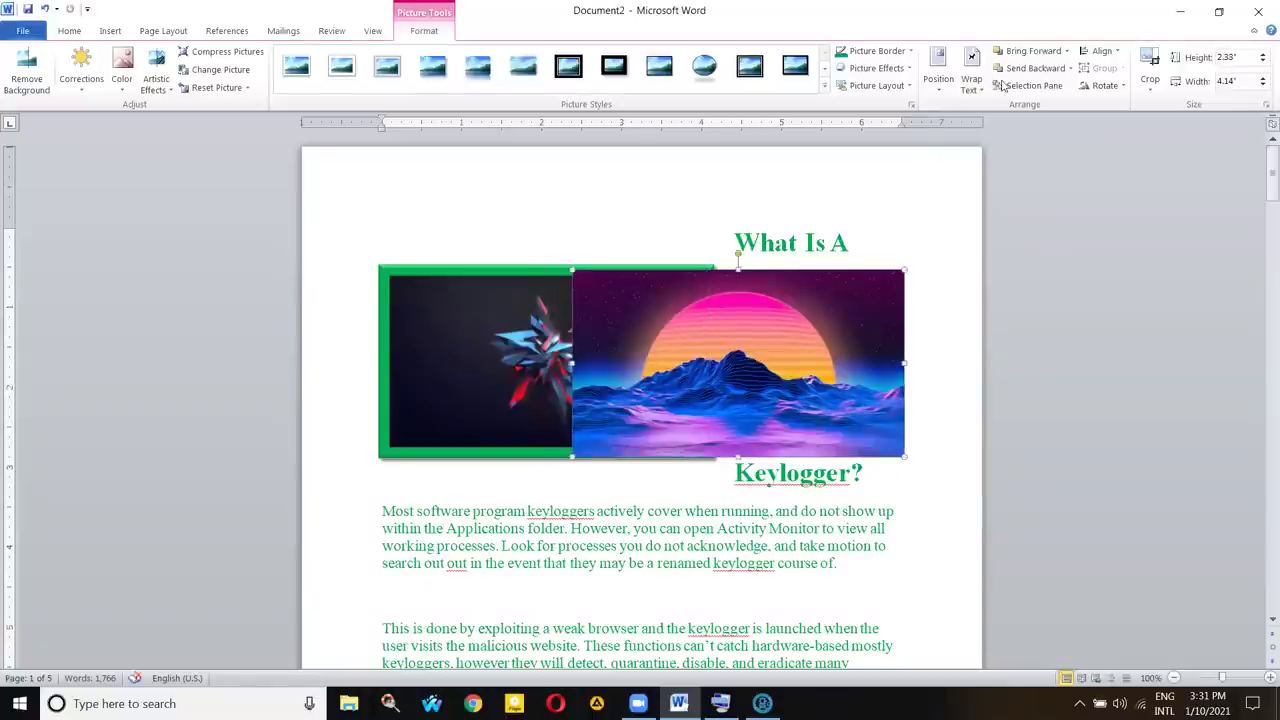
click(1070, 68)
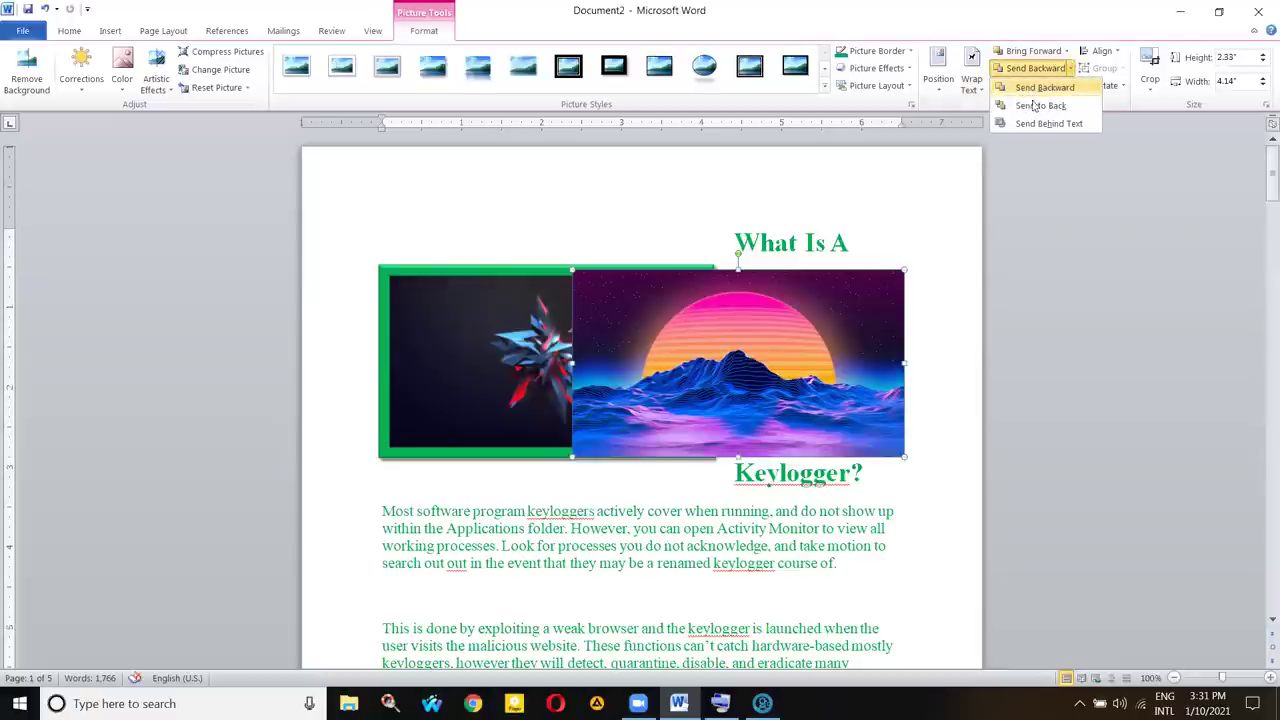
click(1040, 88)
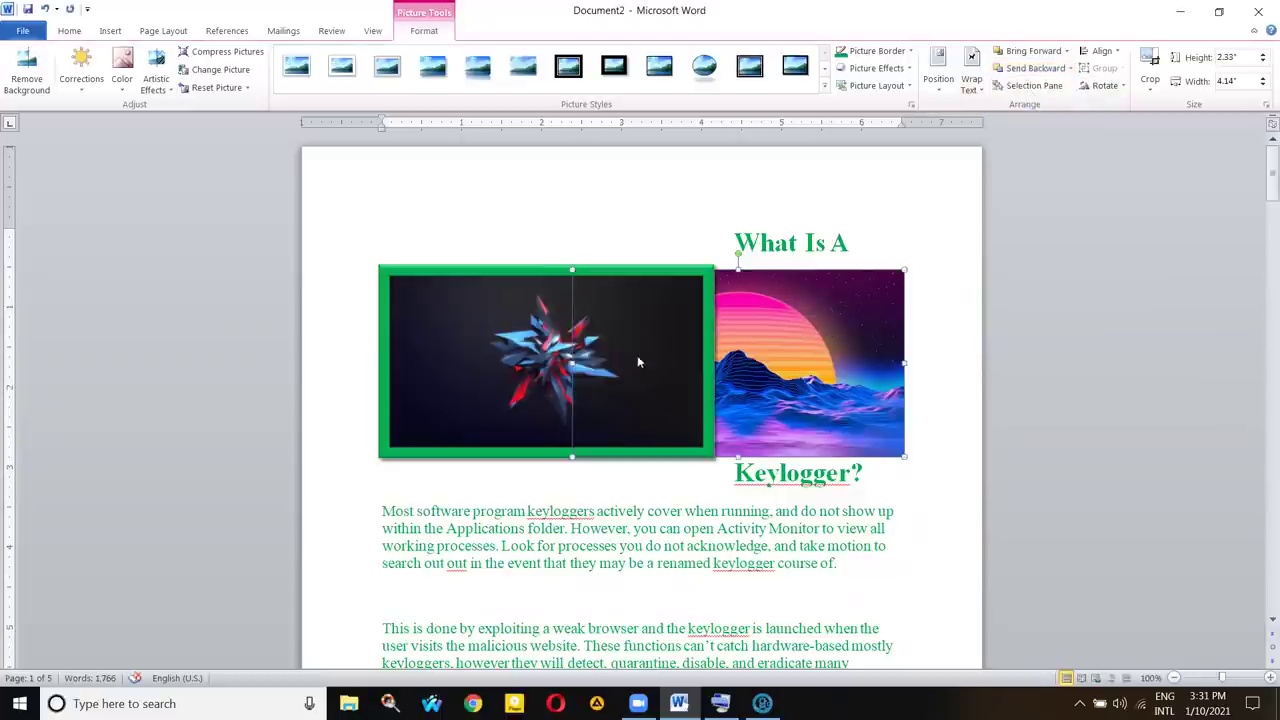
click(858, 245)
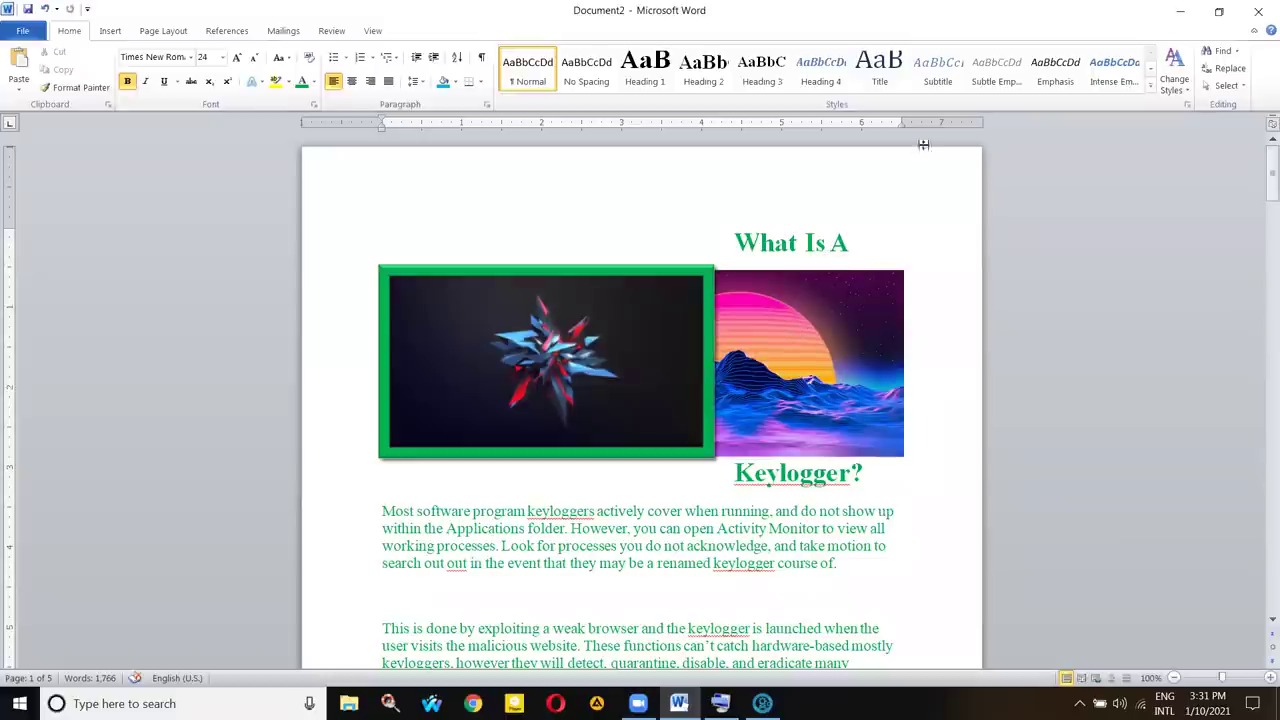
click(899, 303)
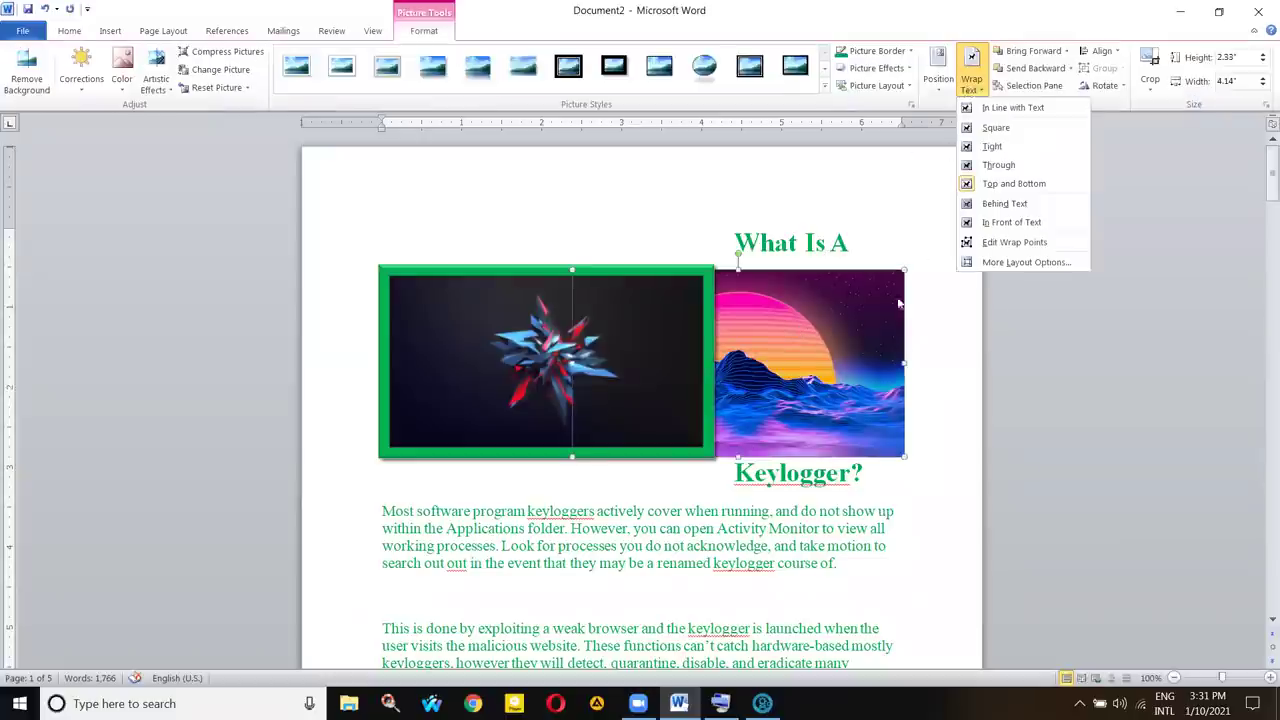
click(770, 303)
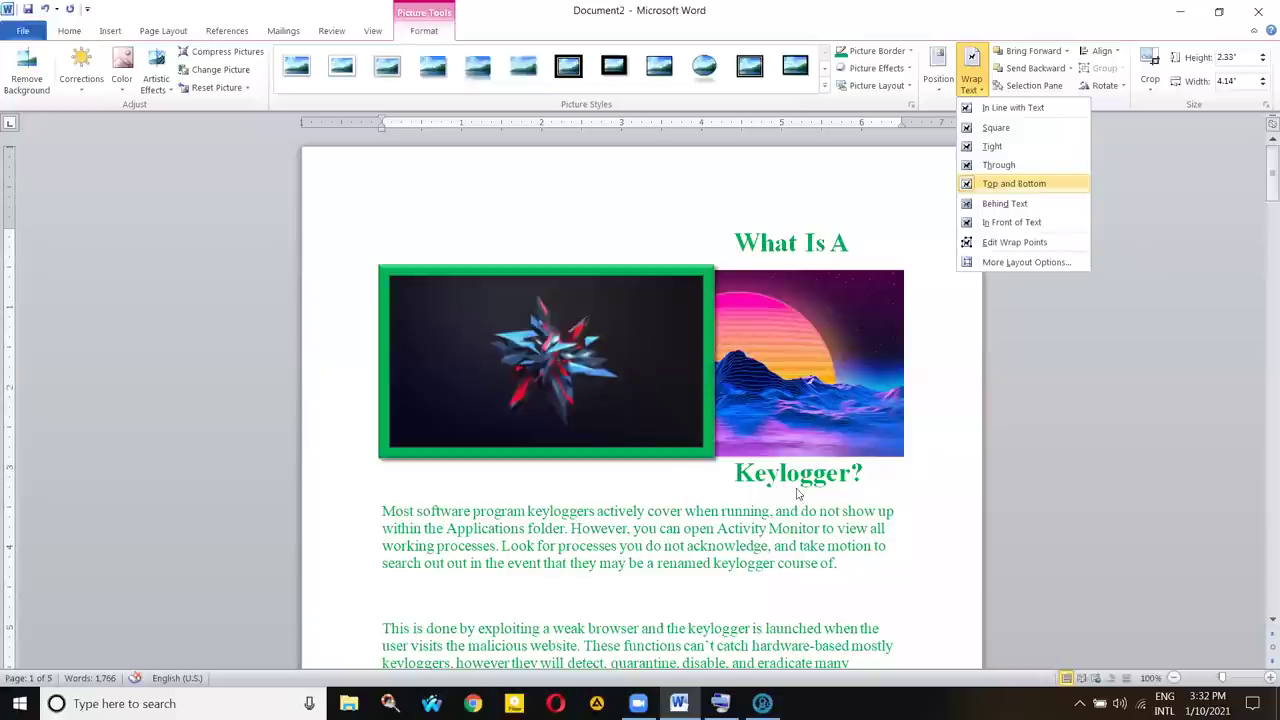
- Bring the sunset picture forward so it sits in front of the green-framed picture
click(537, 346)
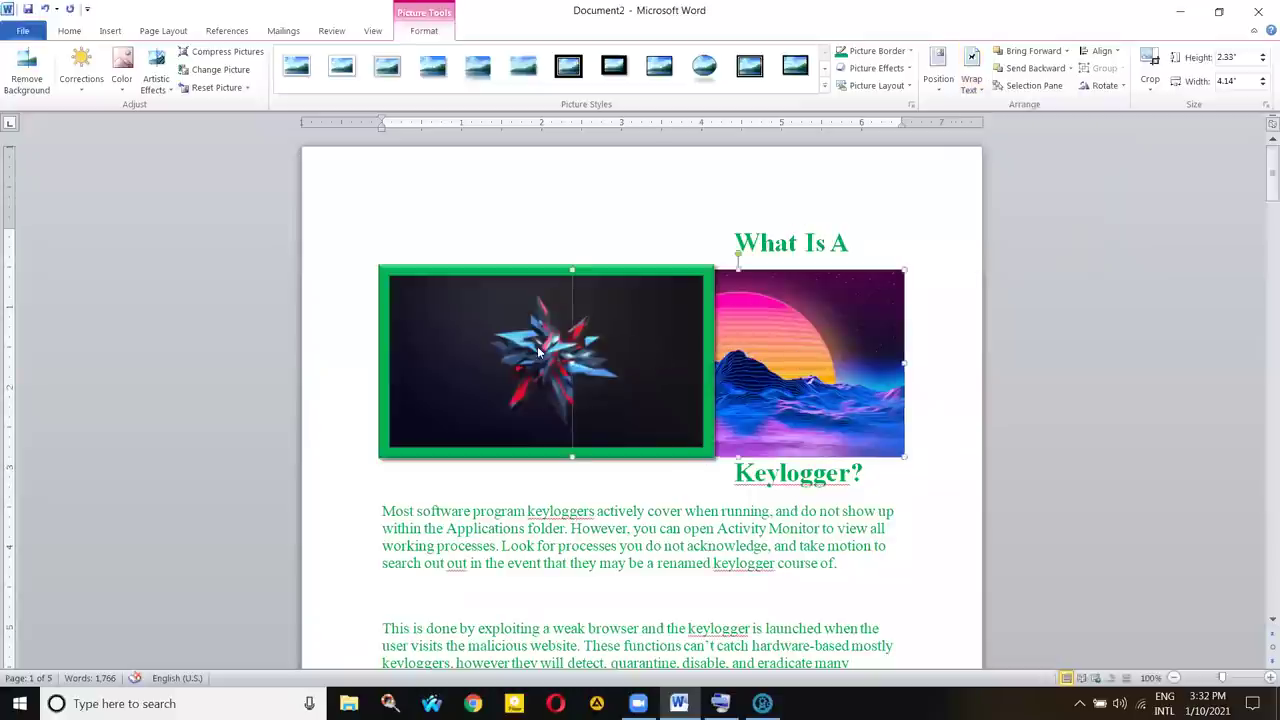
click(826, 355)
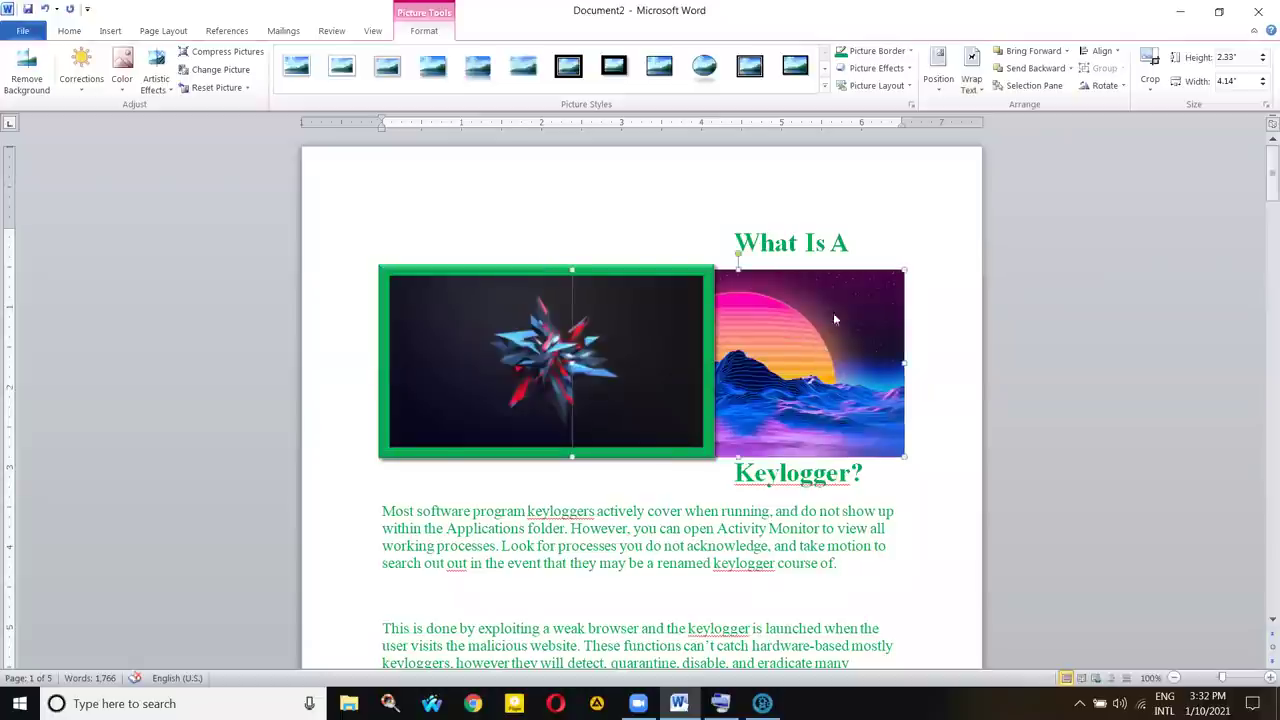
click(1070, 68)
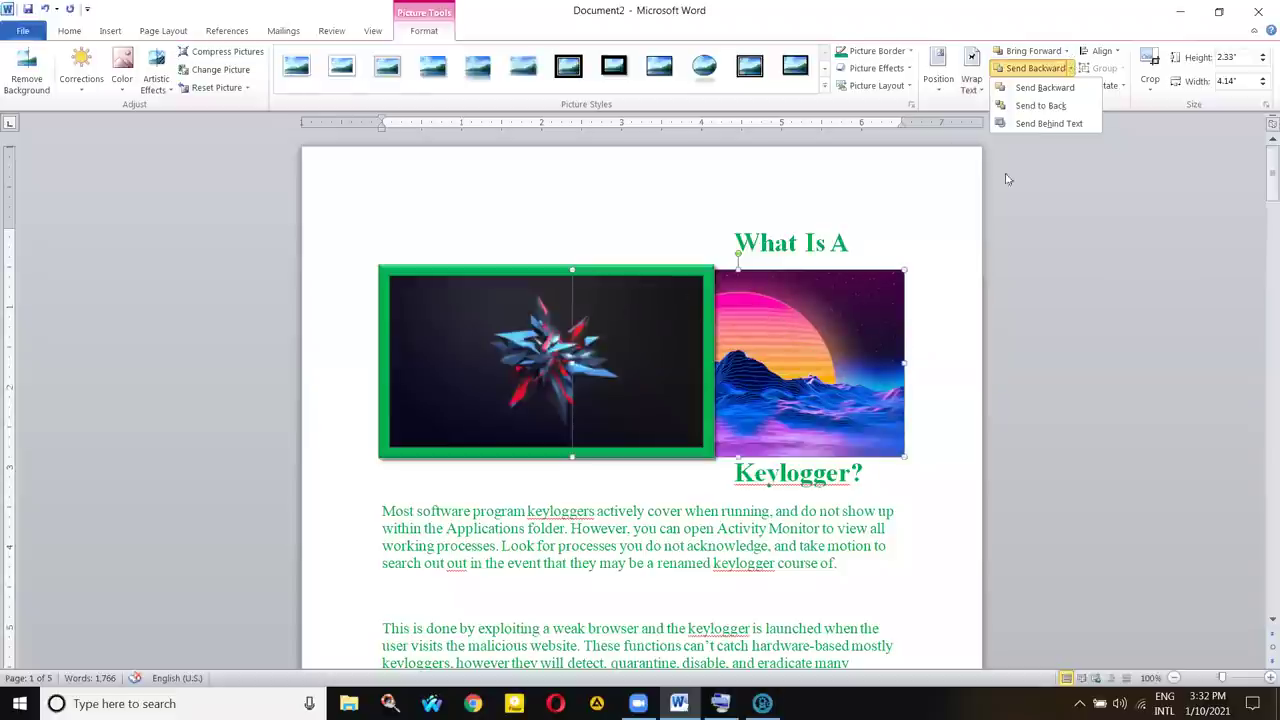
click(1066, 50)
key(Return)
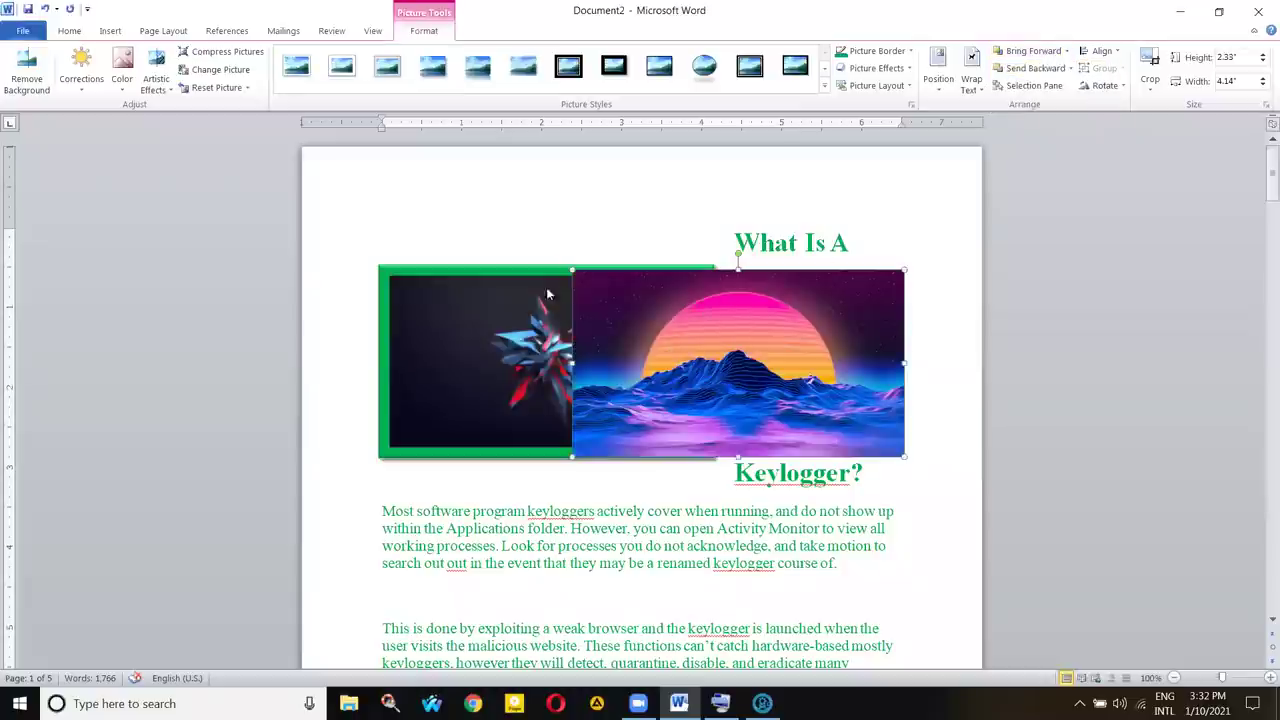
click(730, 330)
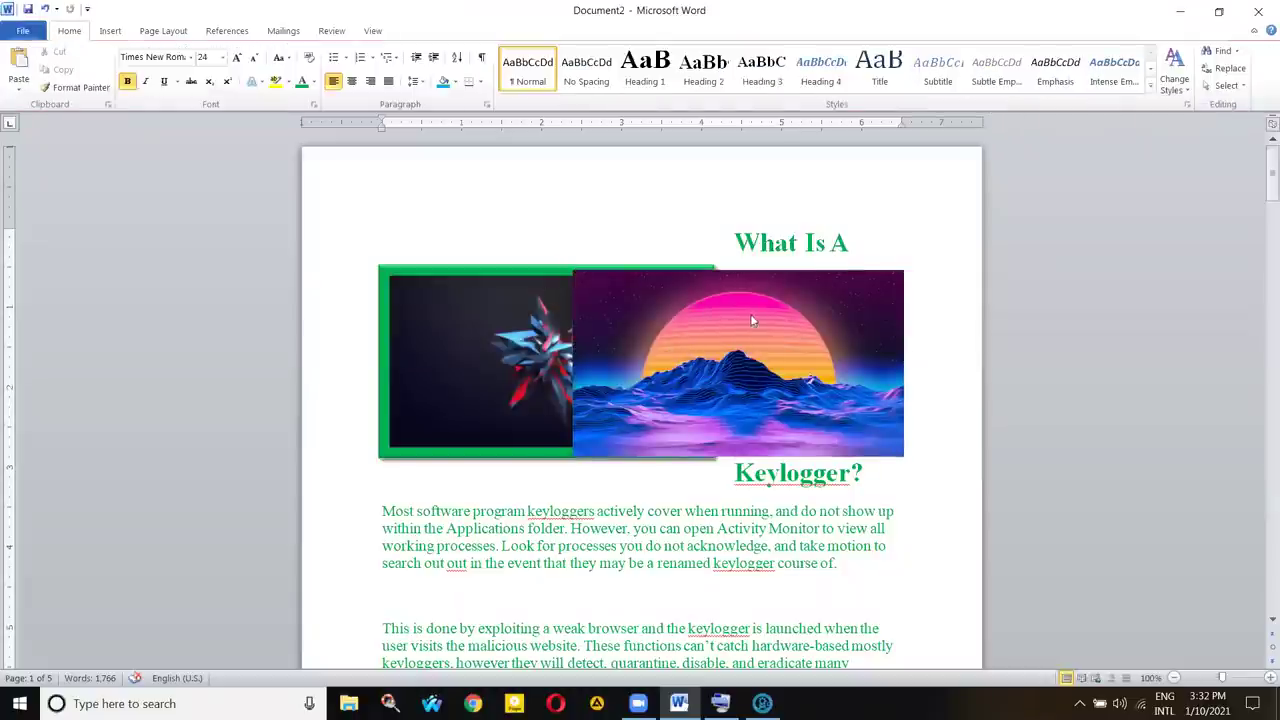
click(880, 316)
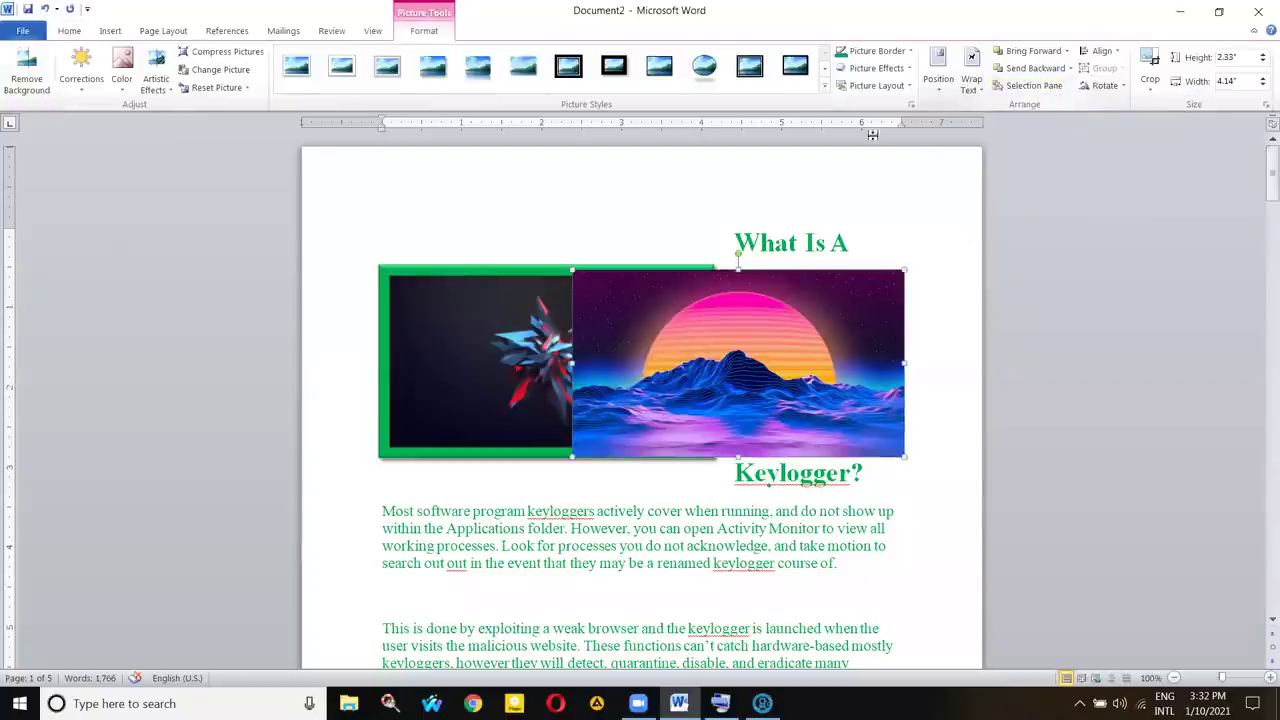
click(1036, 85)
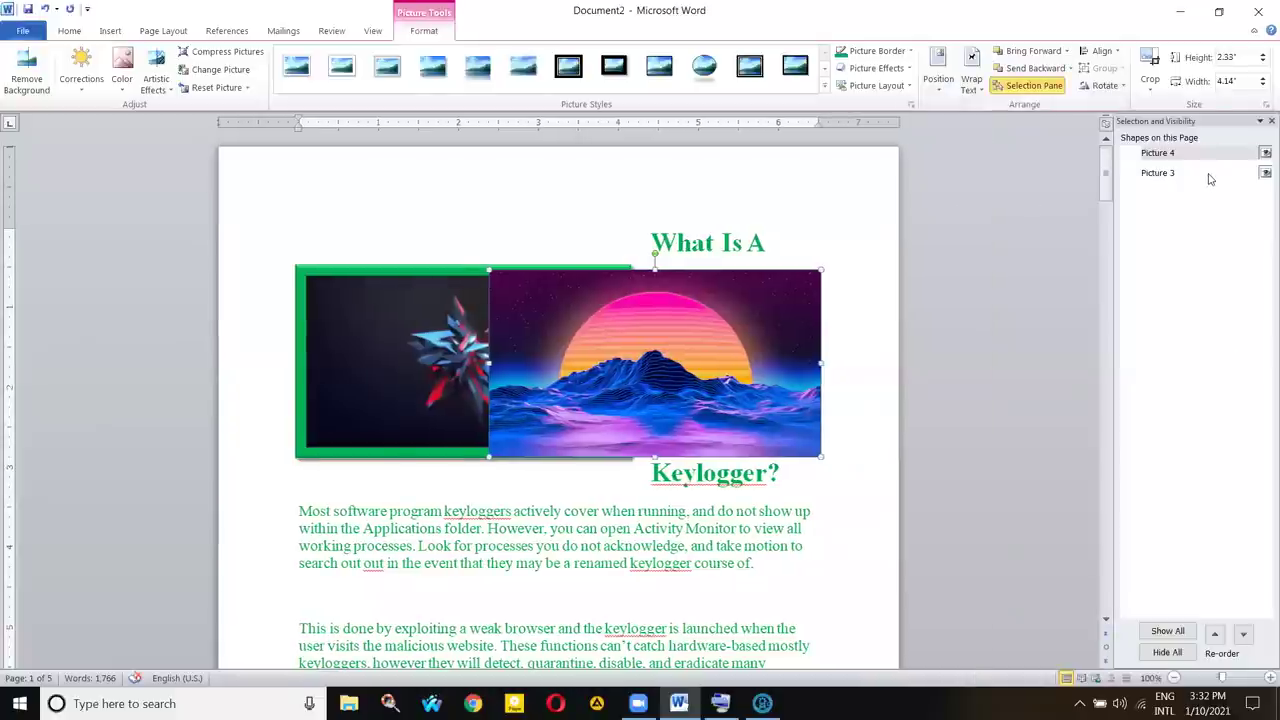
click(1265, 173)
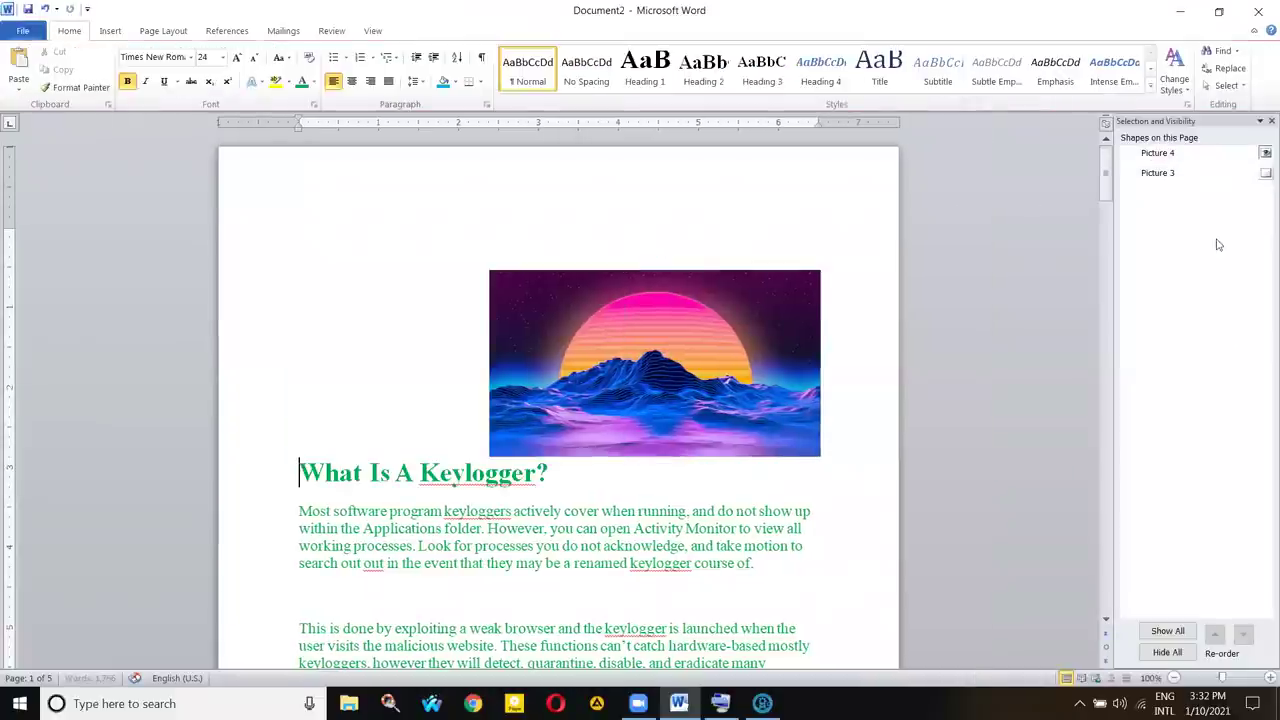
click(1265, 173)
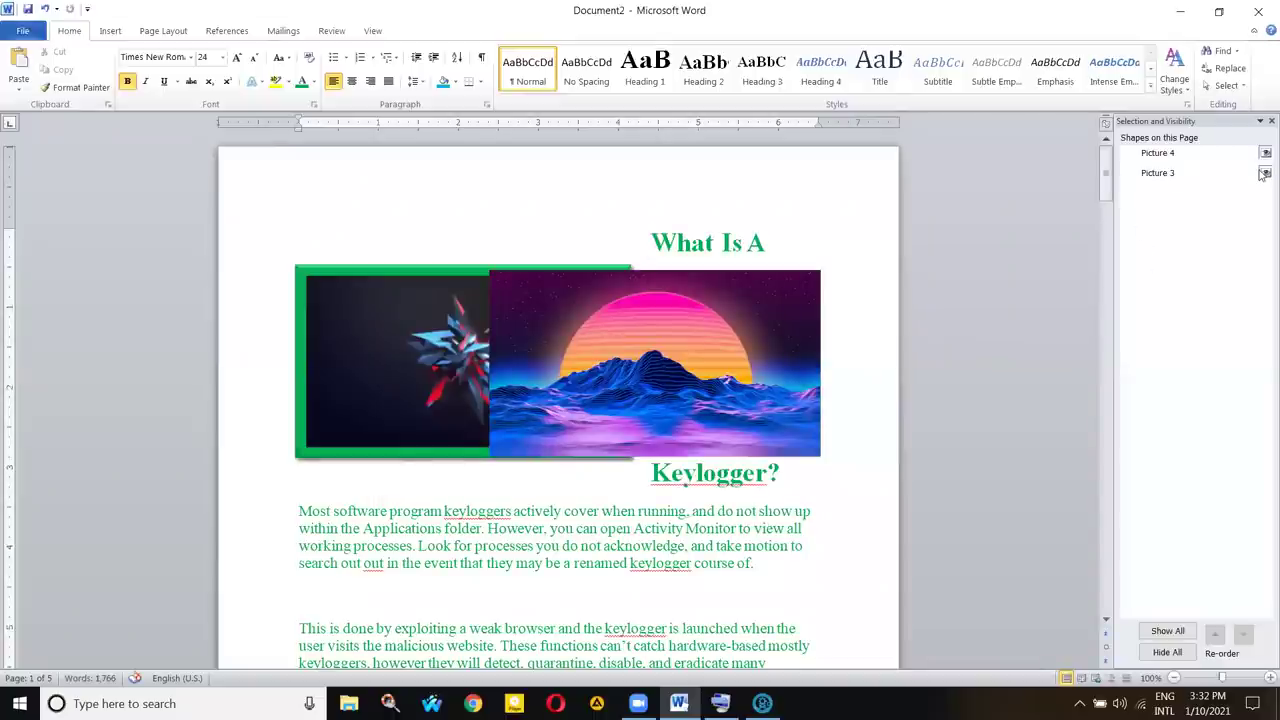
click(1265, 173)
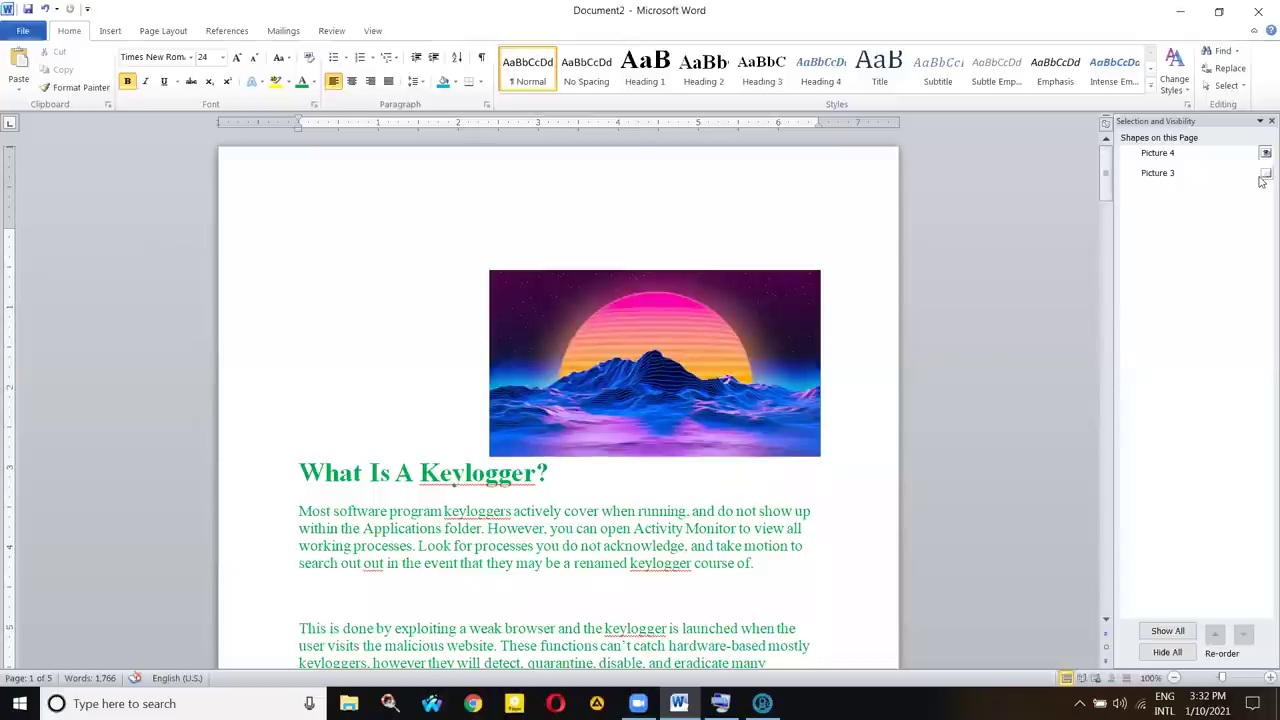
click(1265, 173)
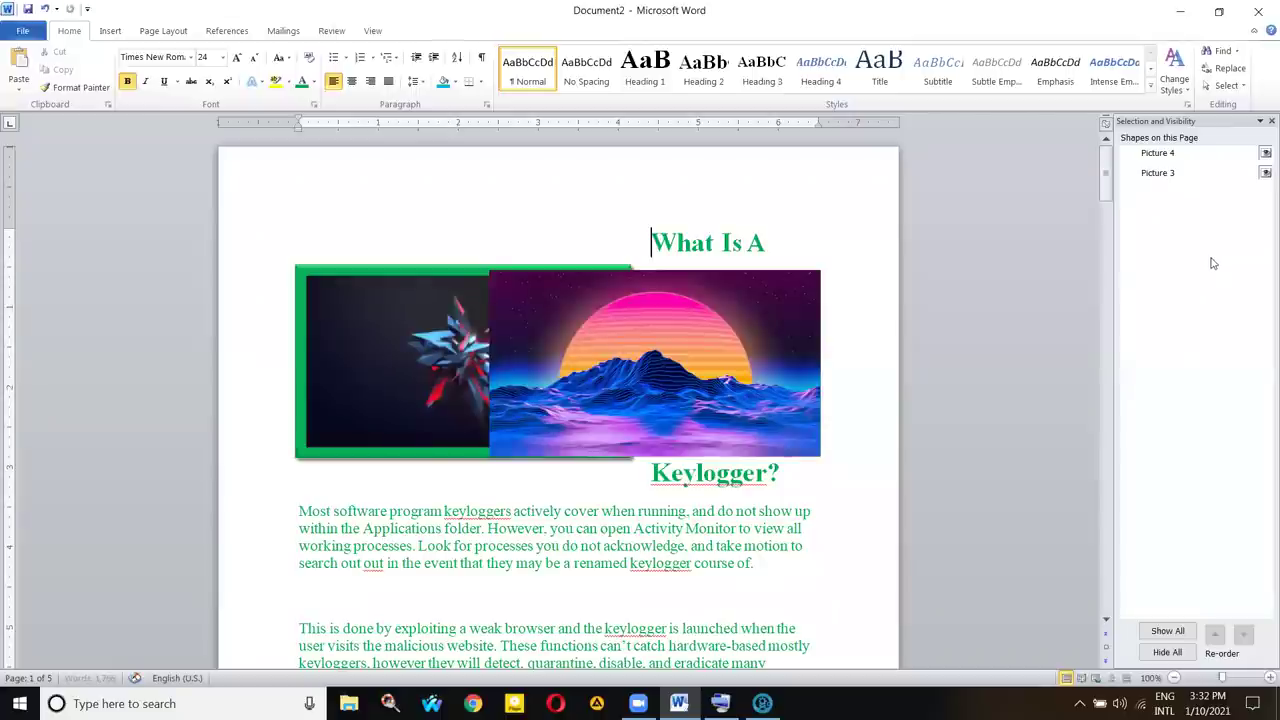
click(1265, 153)
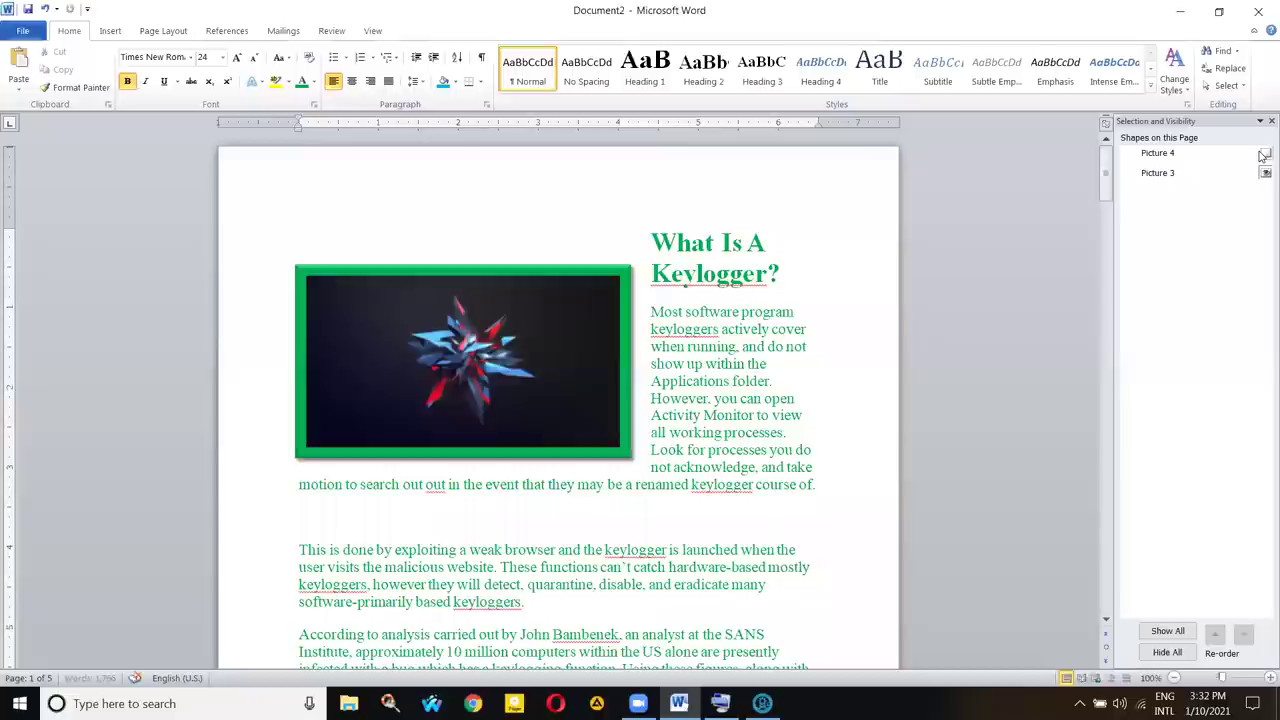
click(1265, 153)
click(1265, 153)
click(1265, 153)
click(1265, 153)
click(1265, 153)
click(1265, 153)
click(1265, 173)
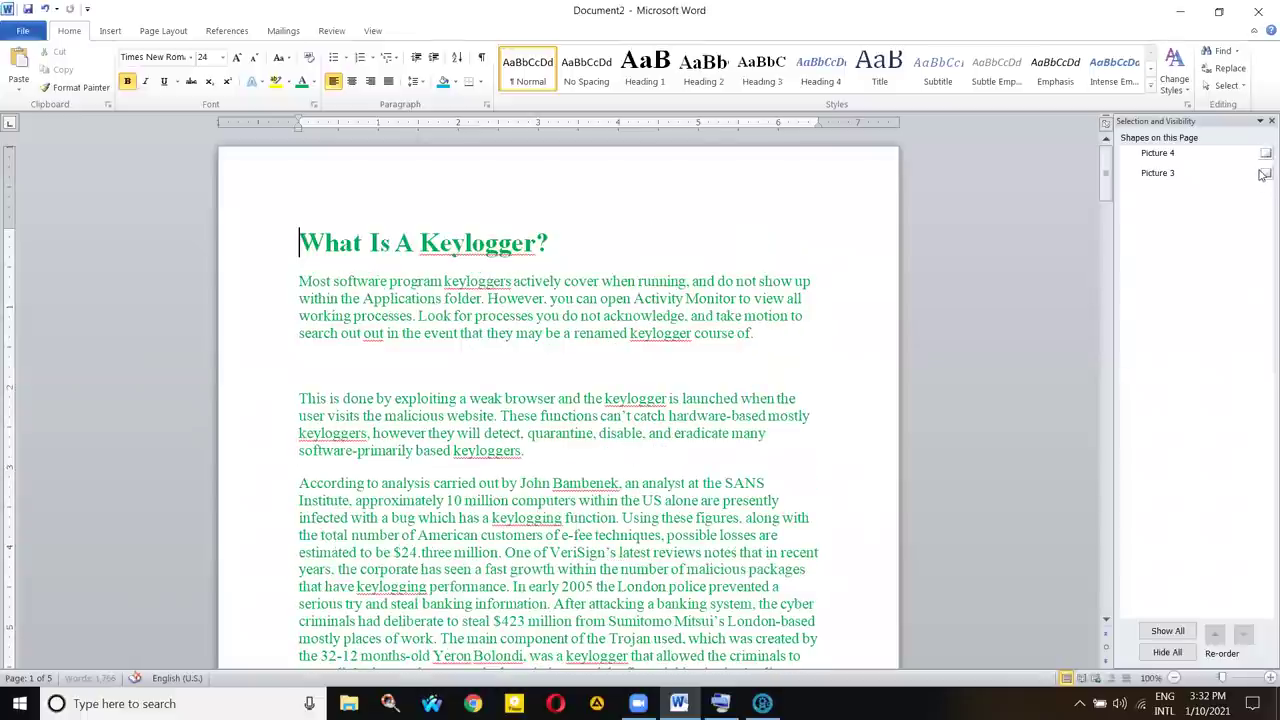
click(1265, 173)
click(1265, 153)
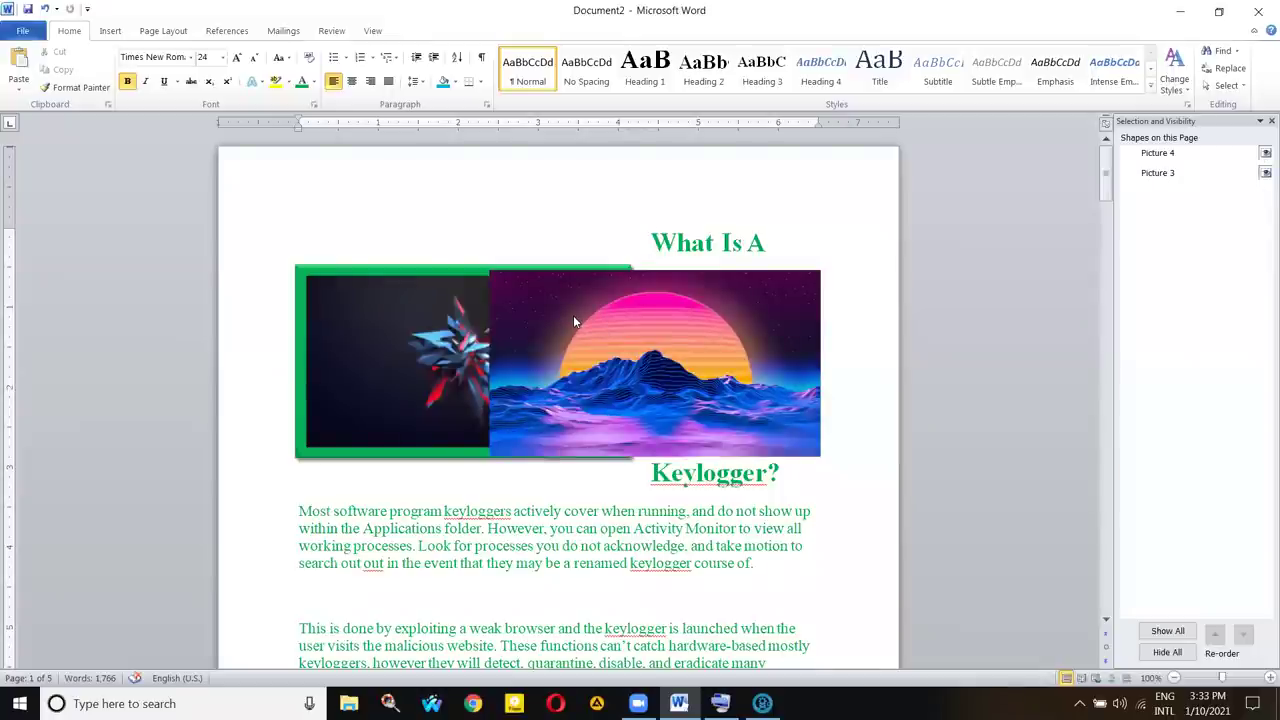
click(1265, 153)
click(1265, 153)
click(1265, 173)
click(1264, 174)
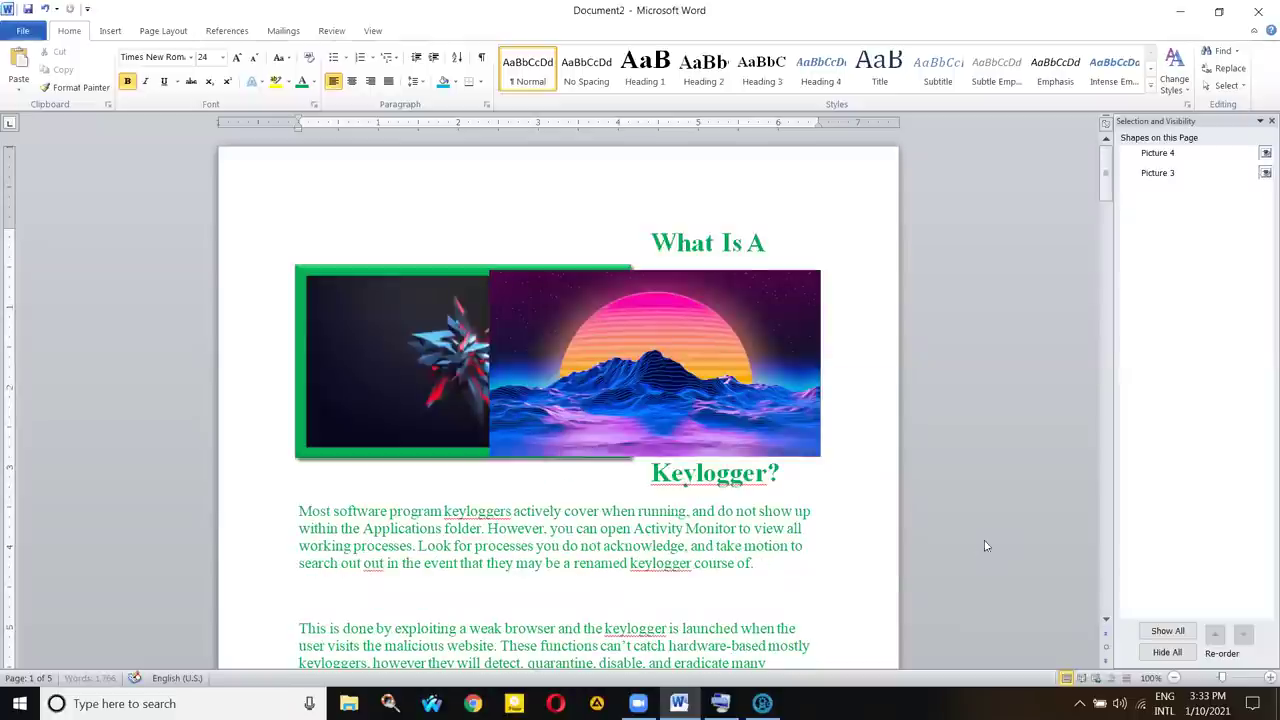
click(1165, 631)
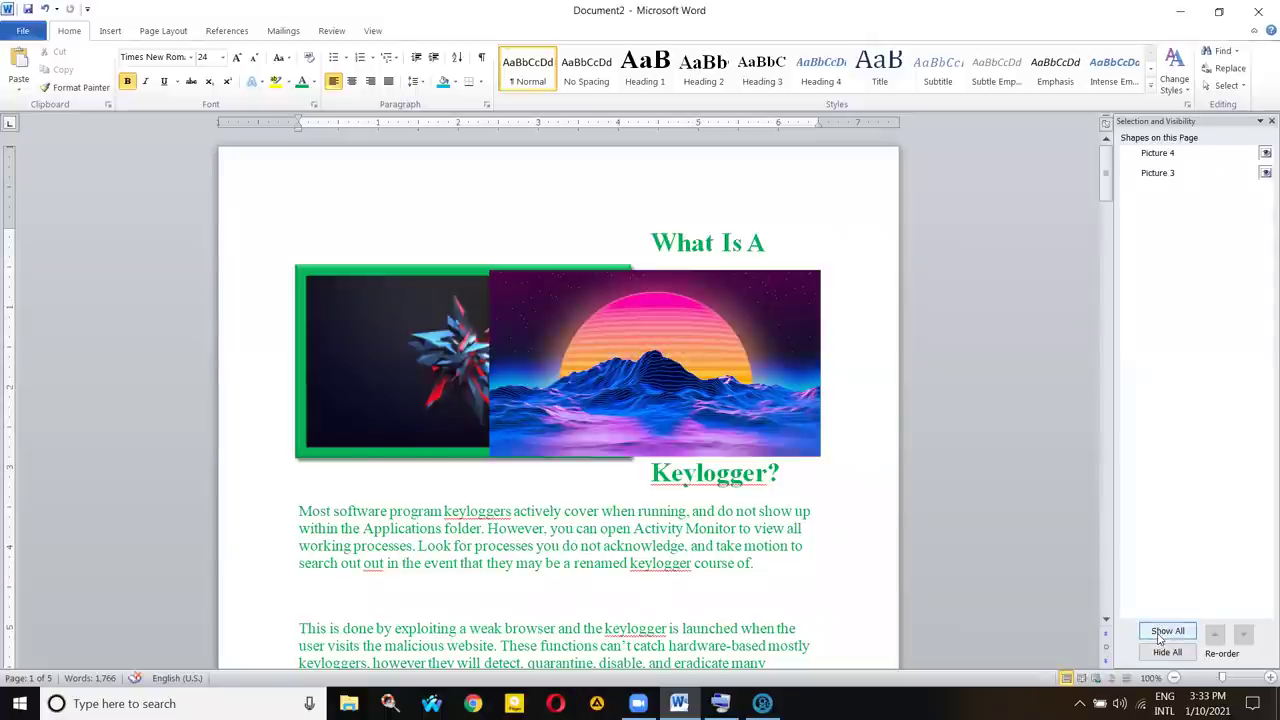
click(1157, 653)
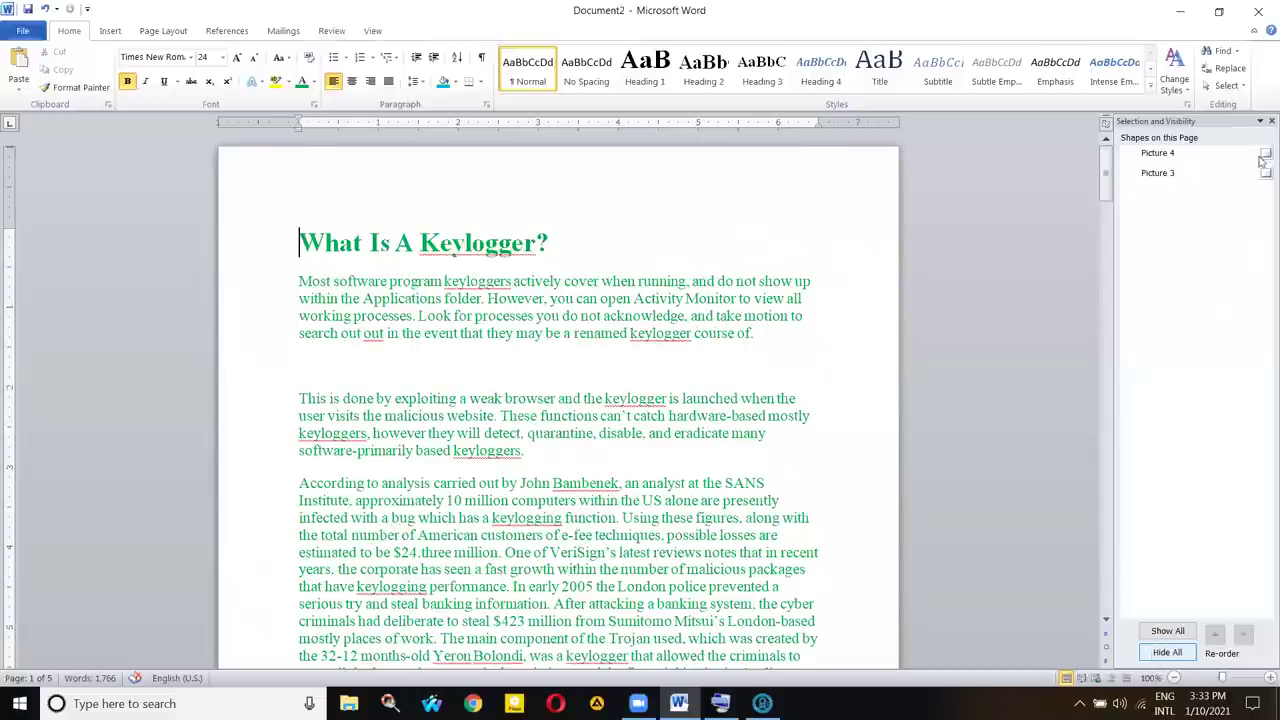
click(1168, 631)
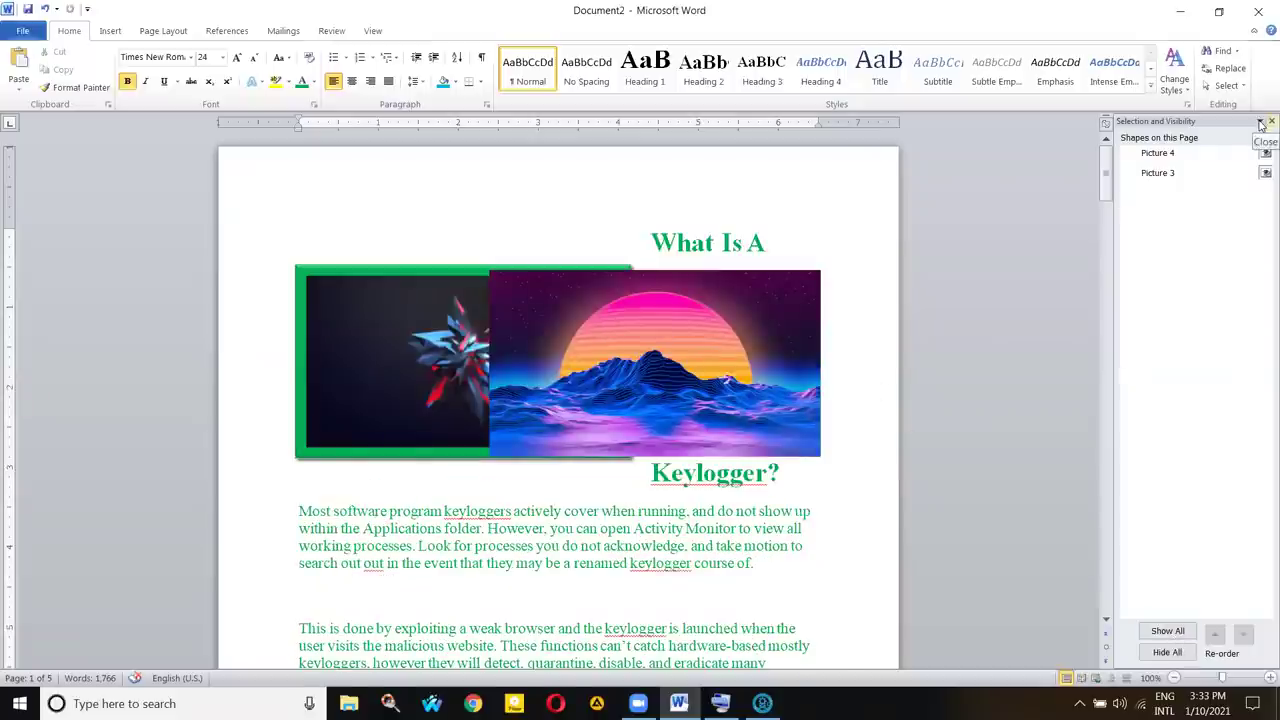
click(1270, 121)
click(591, 355)
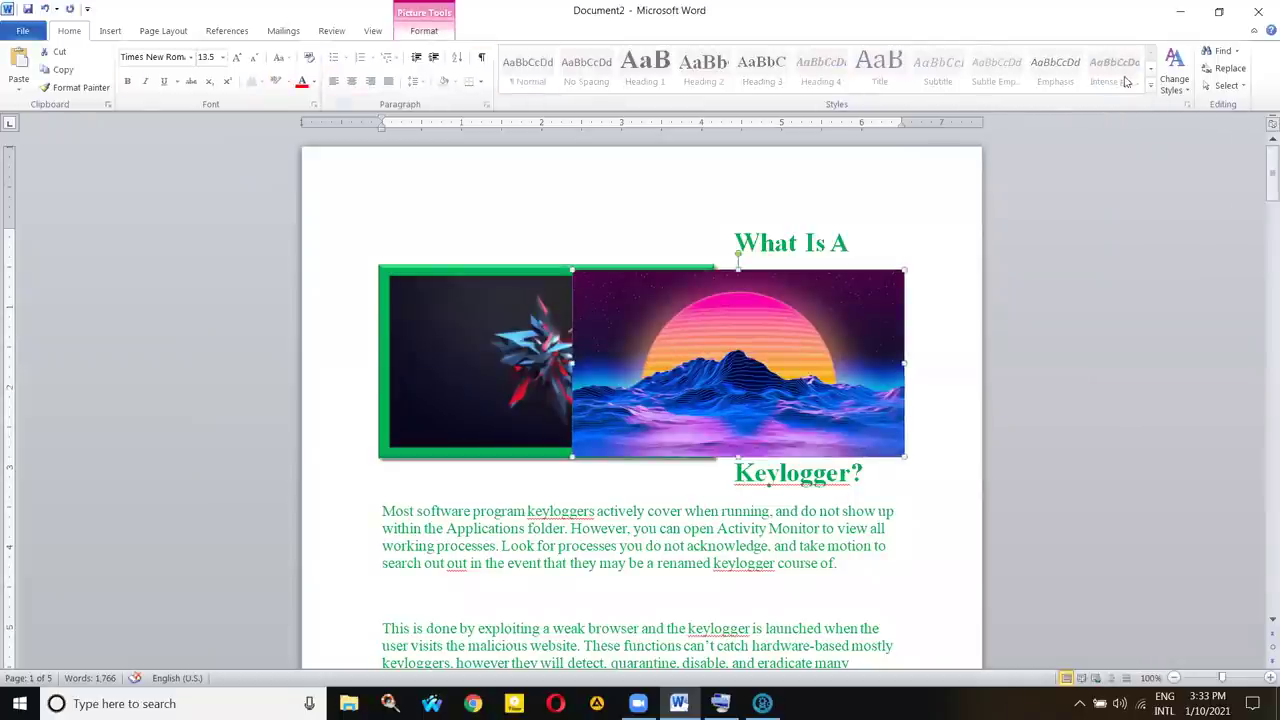
- Try Align Left, Center, Right, Bottom and Top on the sunset picture
scroll(1127, 81, down, 7)
click(1103, 51)
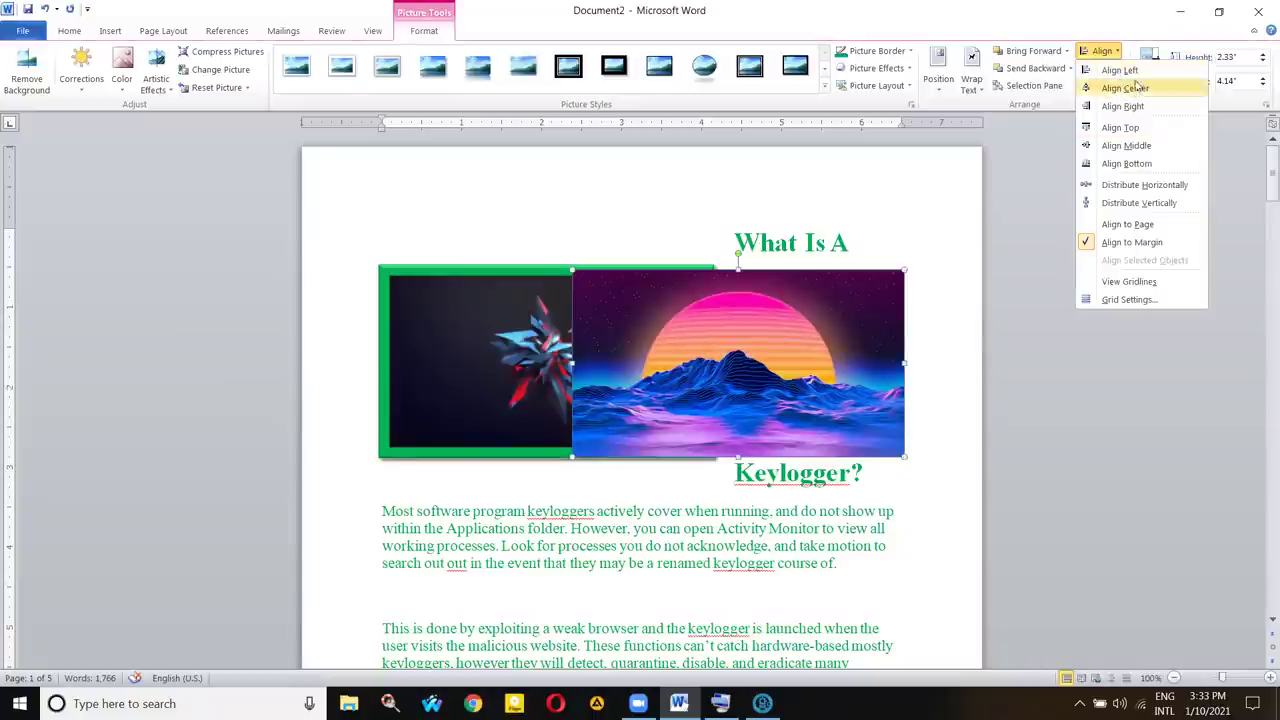
click(1118, 70)
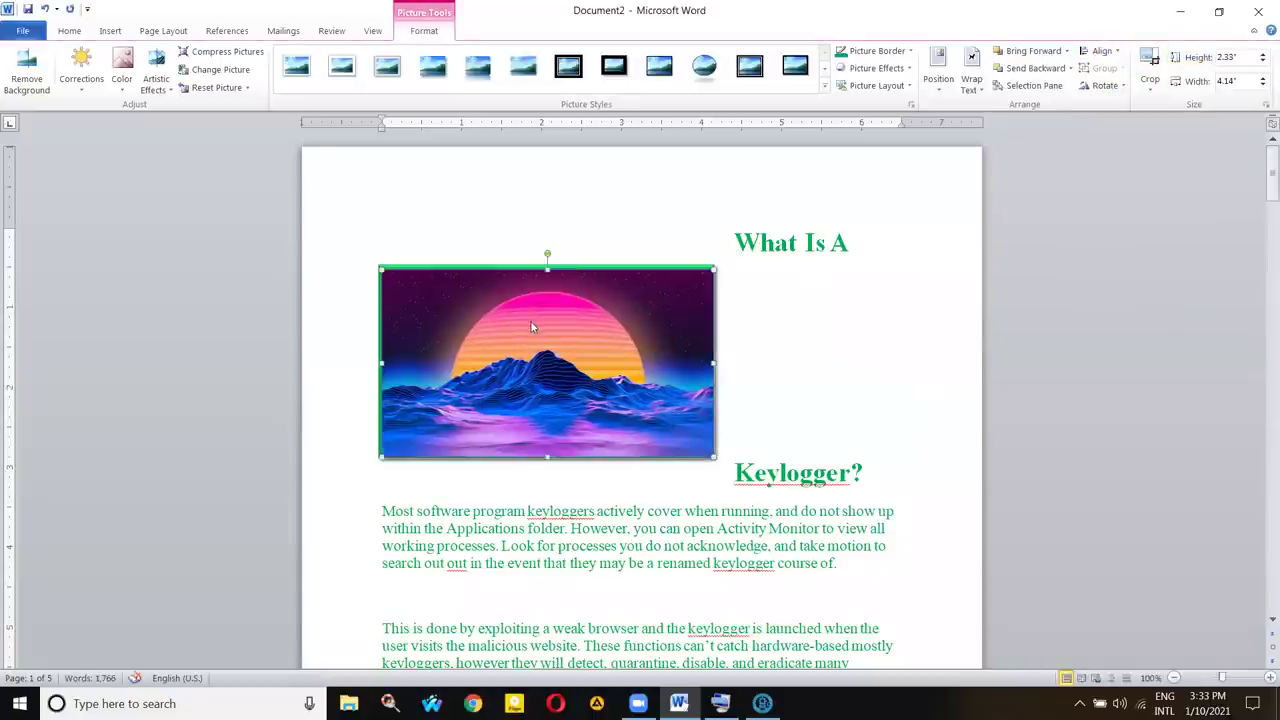
click(69, 30)
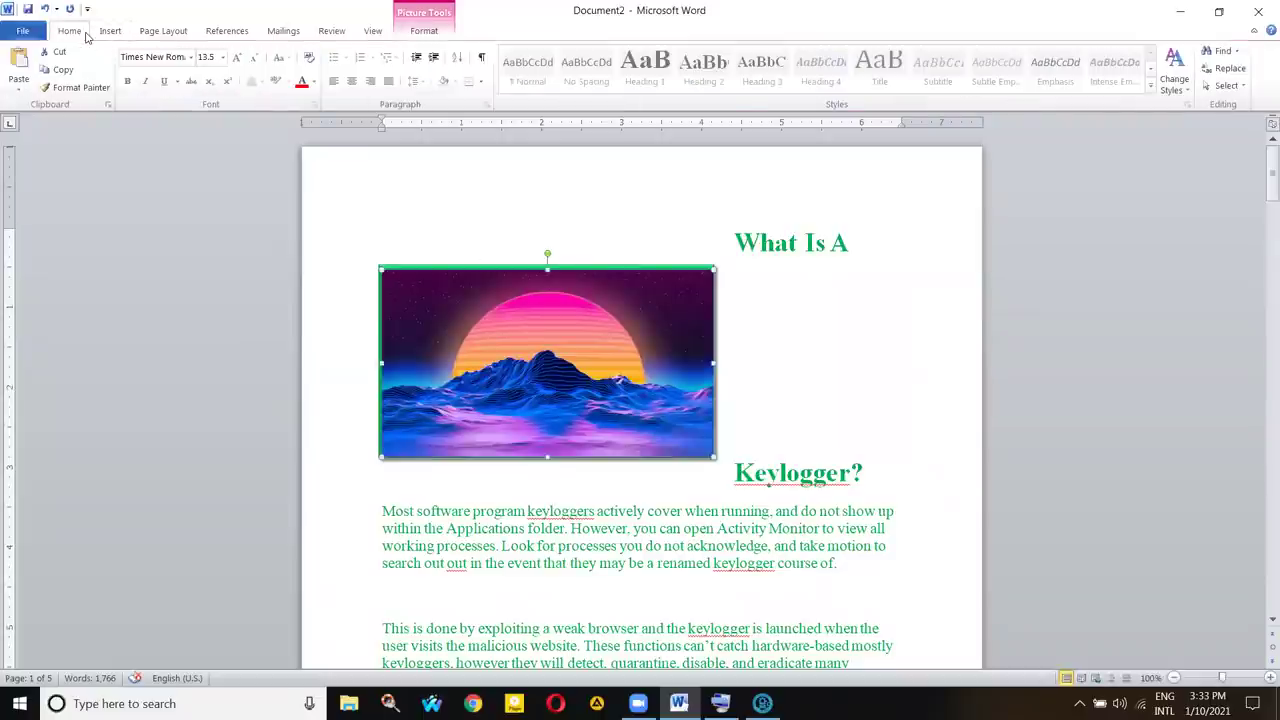
click(424, 31)
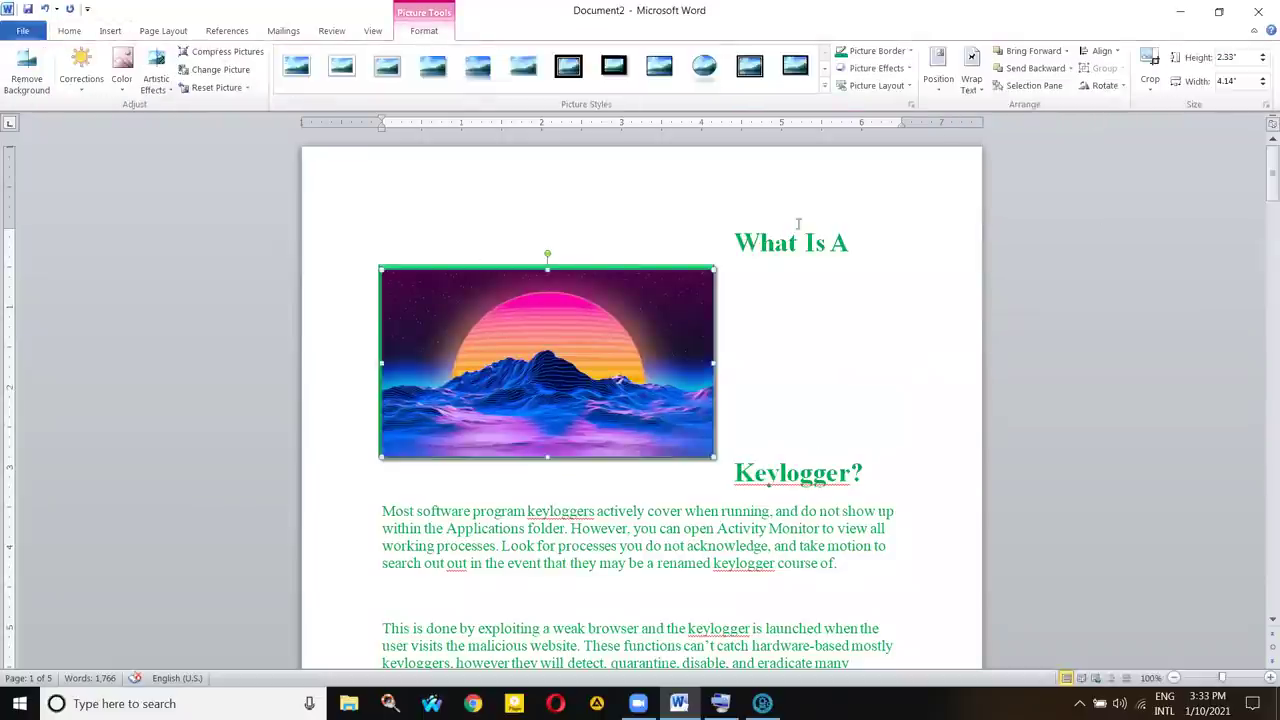
click(1112, 54)
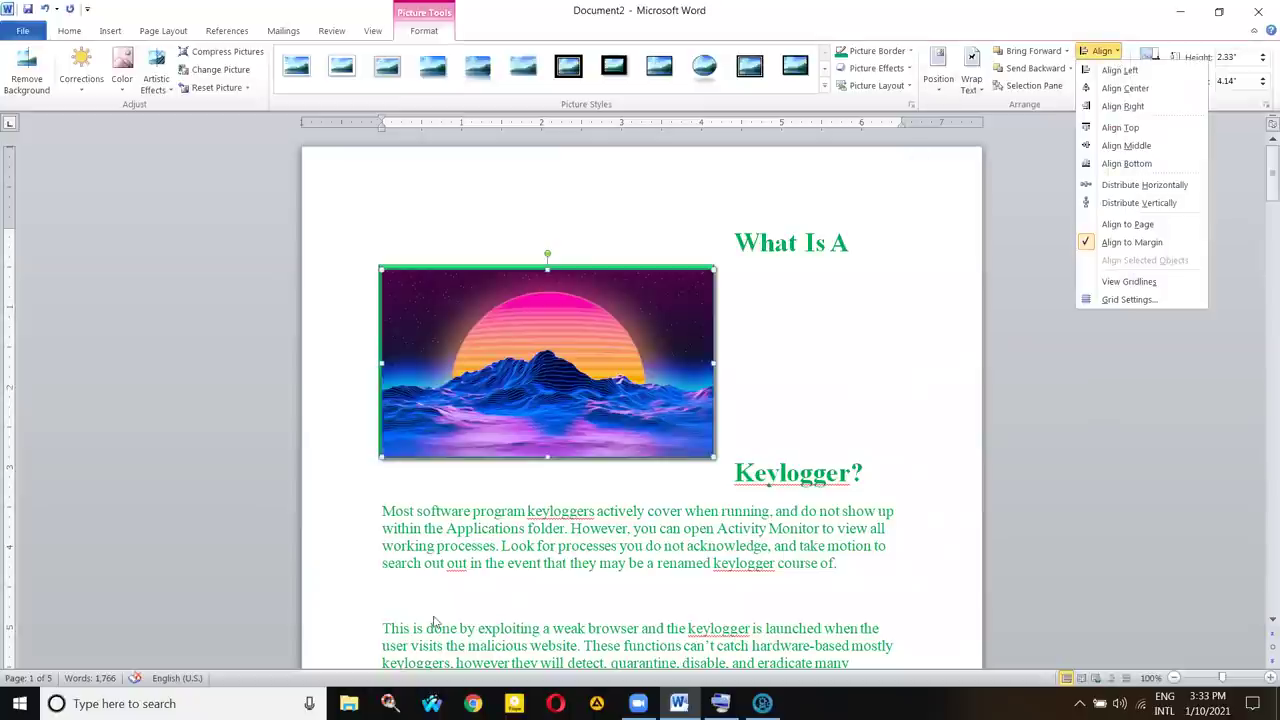
click(1110, 88)
click(1108, 51)
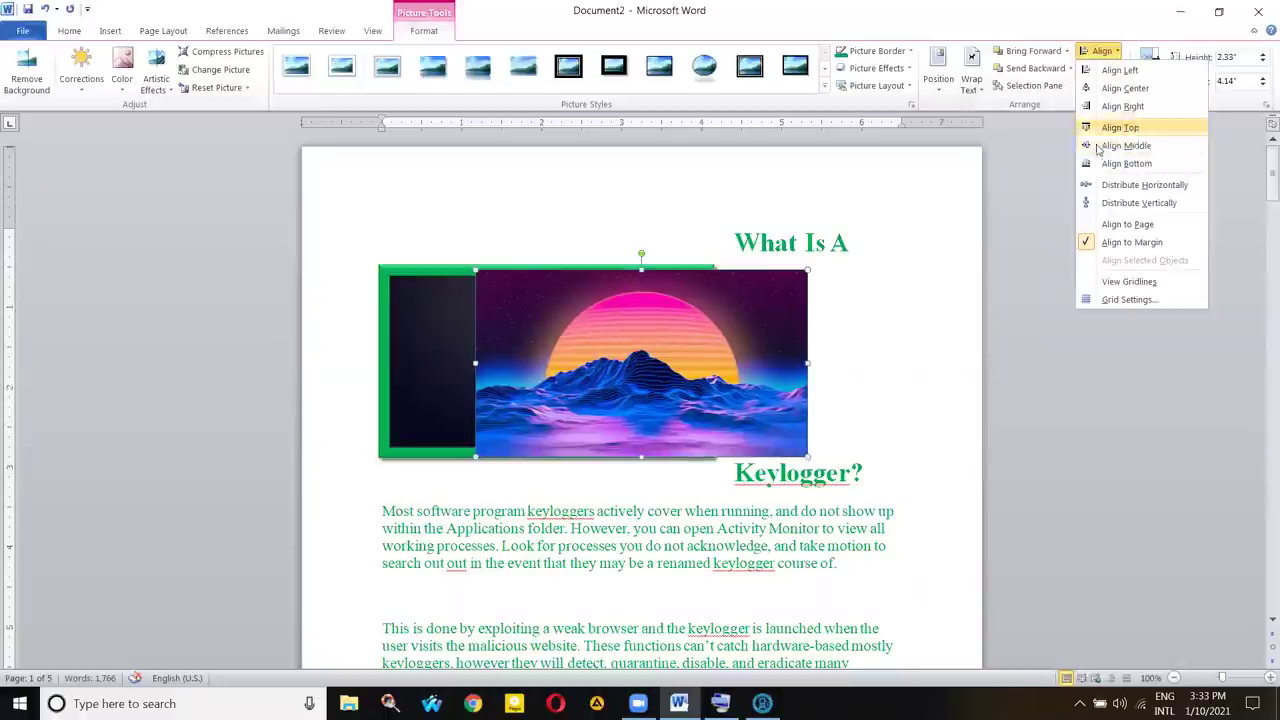
click(1112, 108)
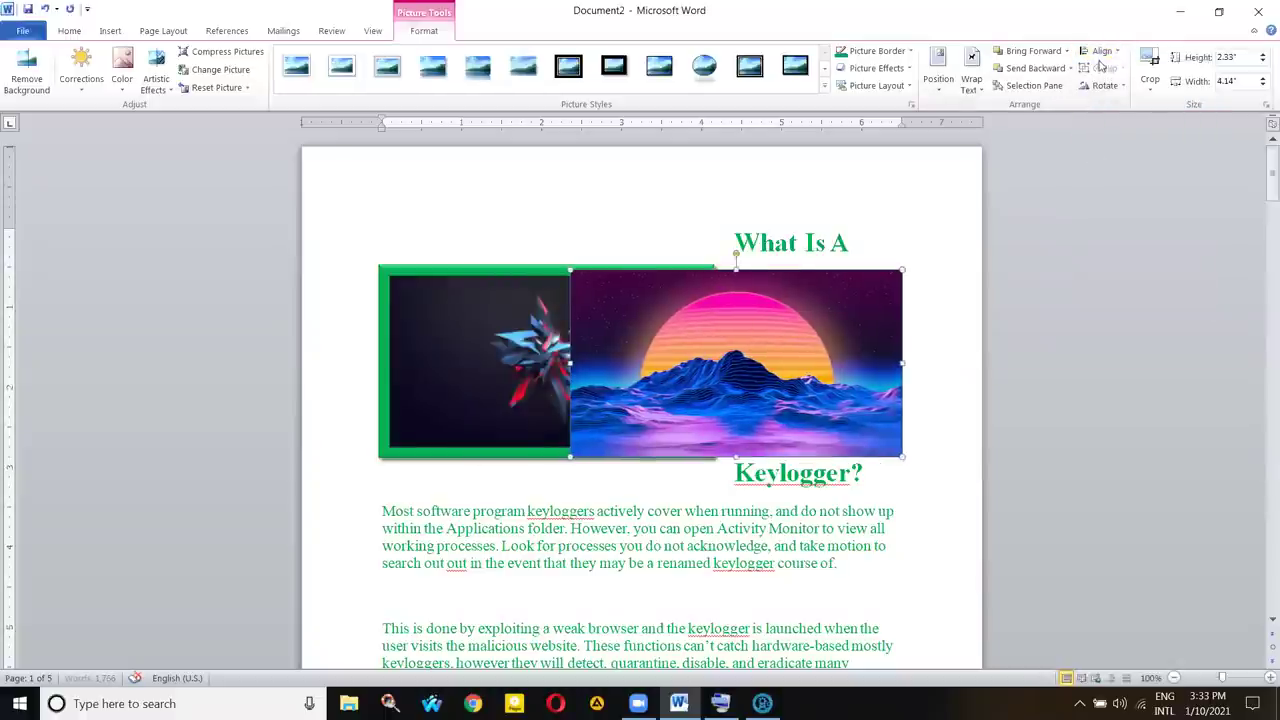
click(1103, 51)
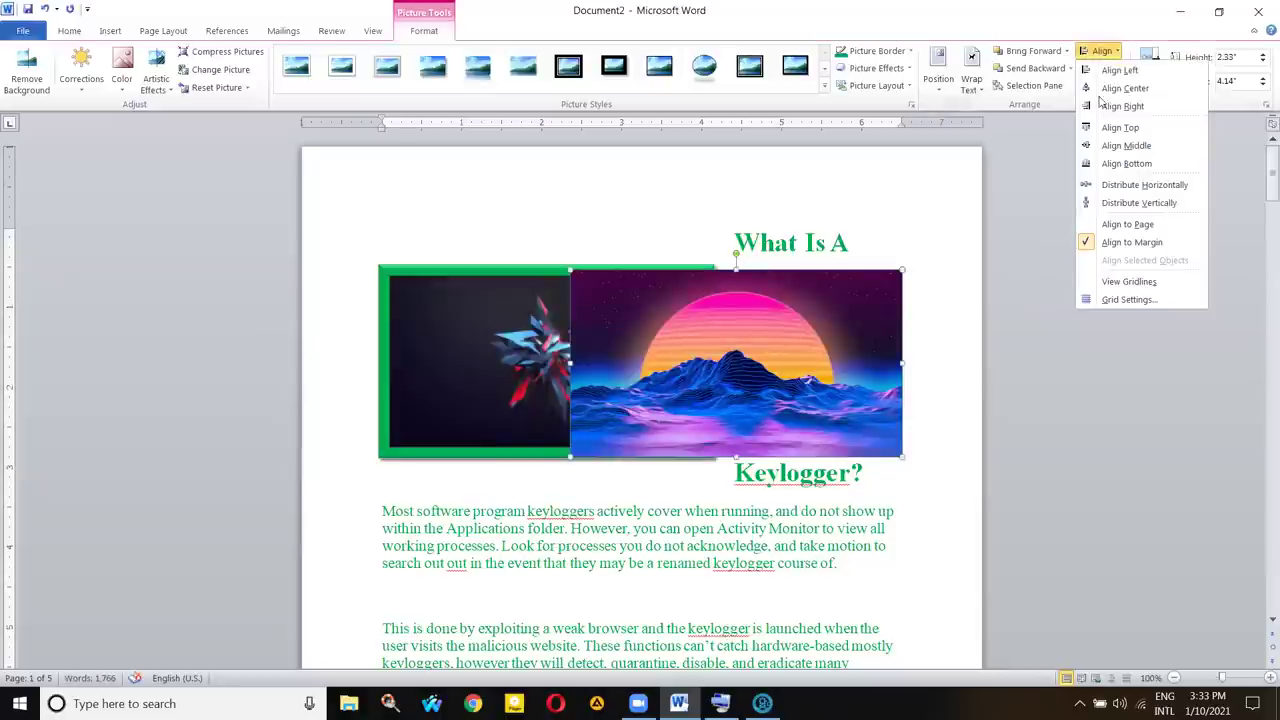
click(1120, 164)
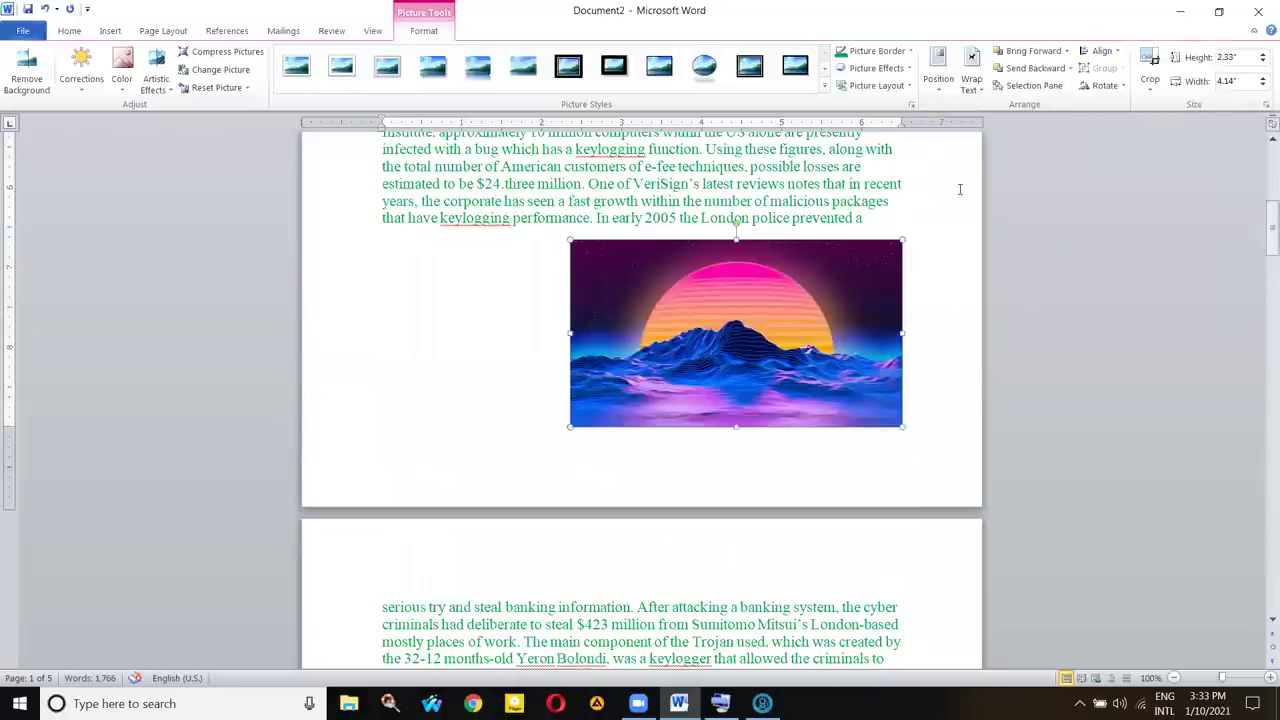
click(1105, 52)
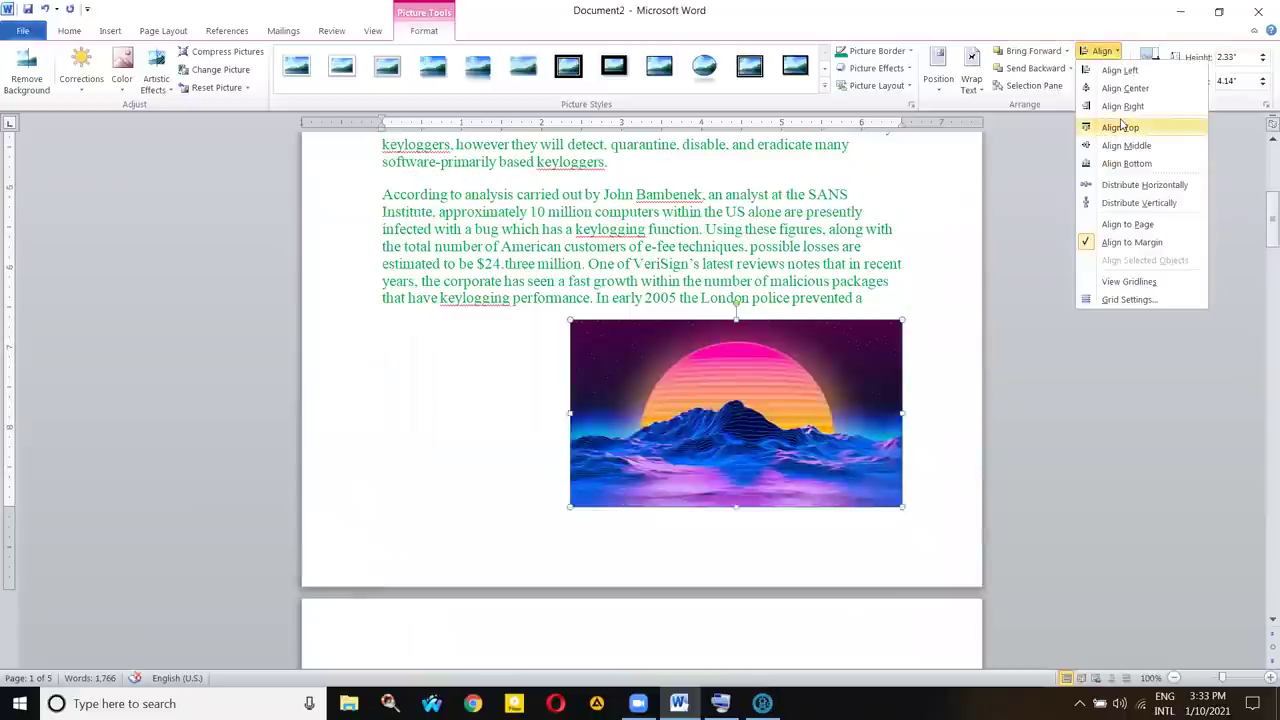
click(1118, 127)
- Drag the sunset picture up and right to overlap the green picture's upper-right corner
scroll(684, 285, up, 8)
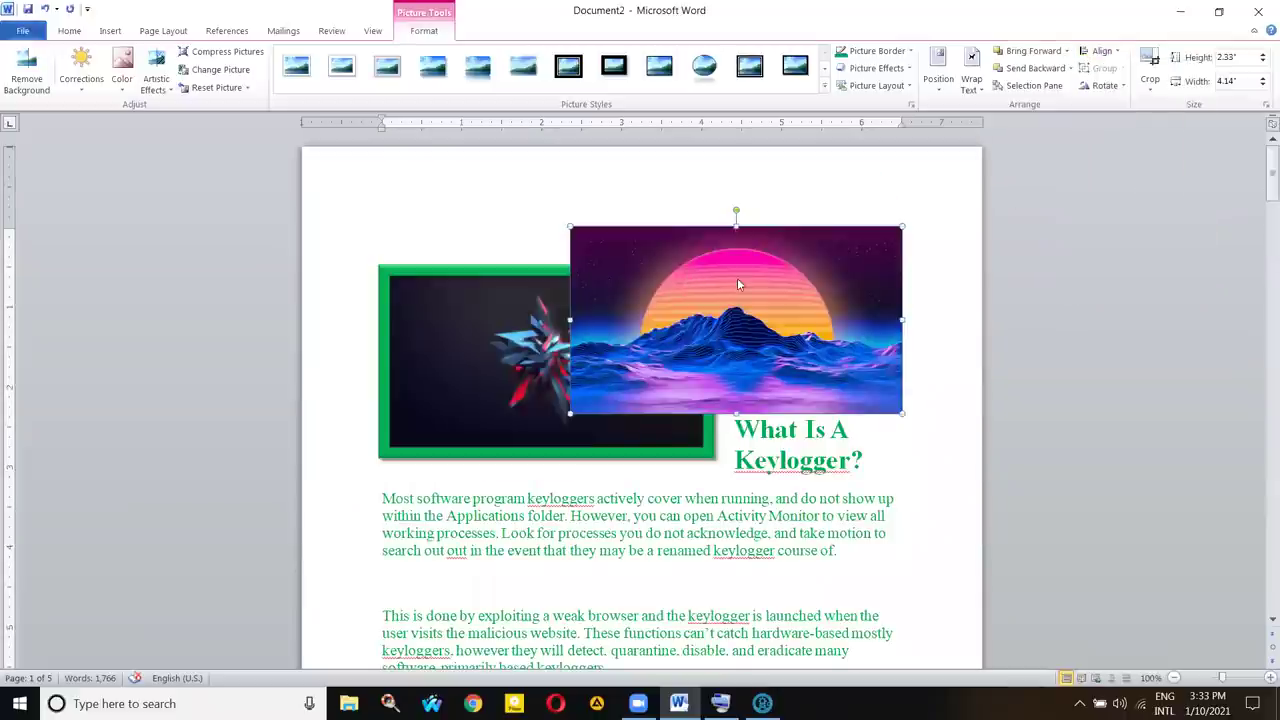
drag(679, 284, 554, 286)
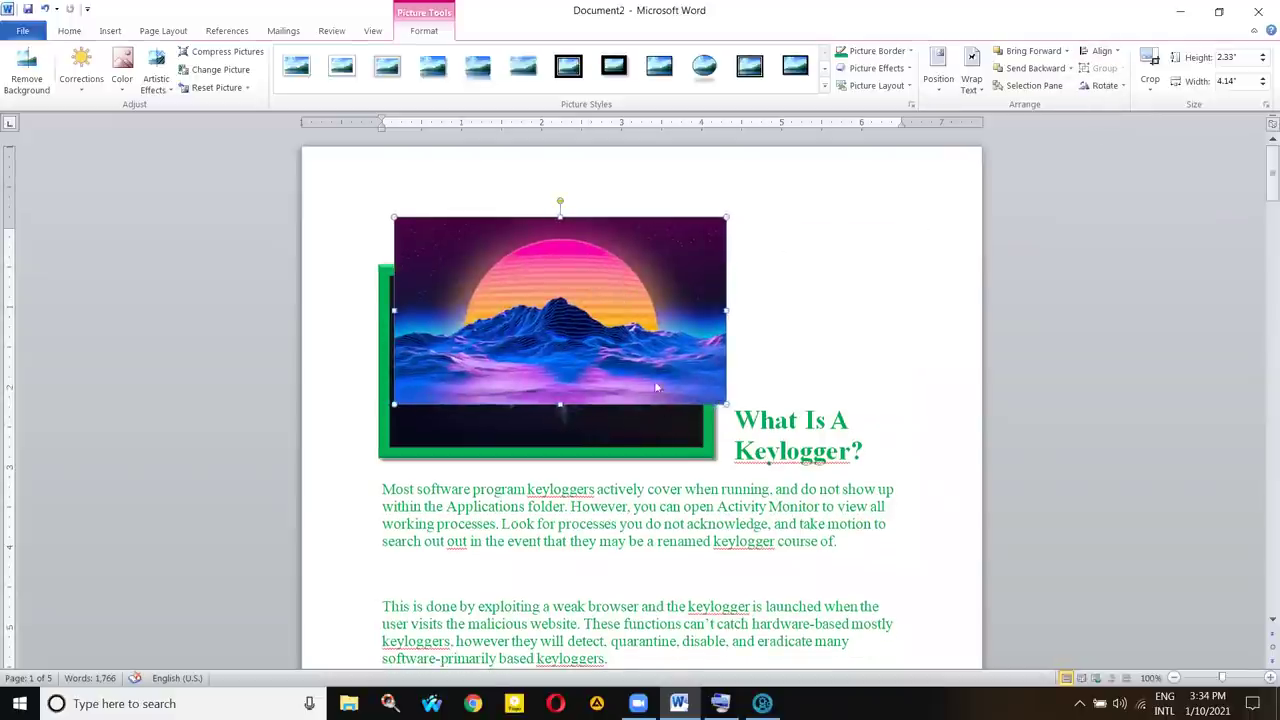
click(918, 307)
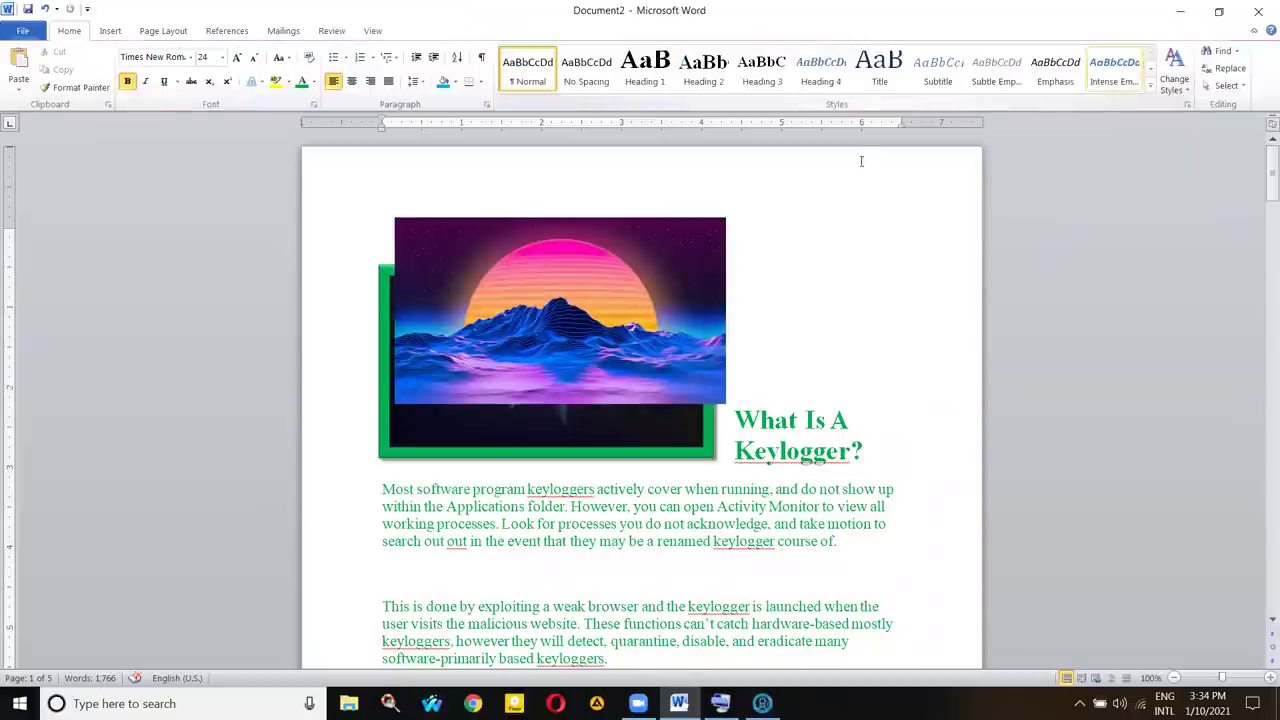
click(591, 374)
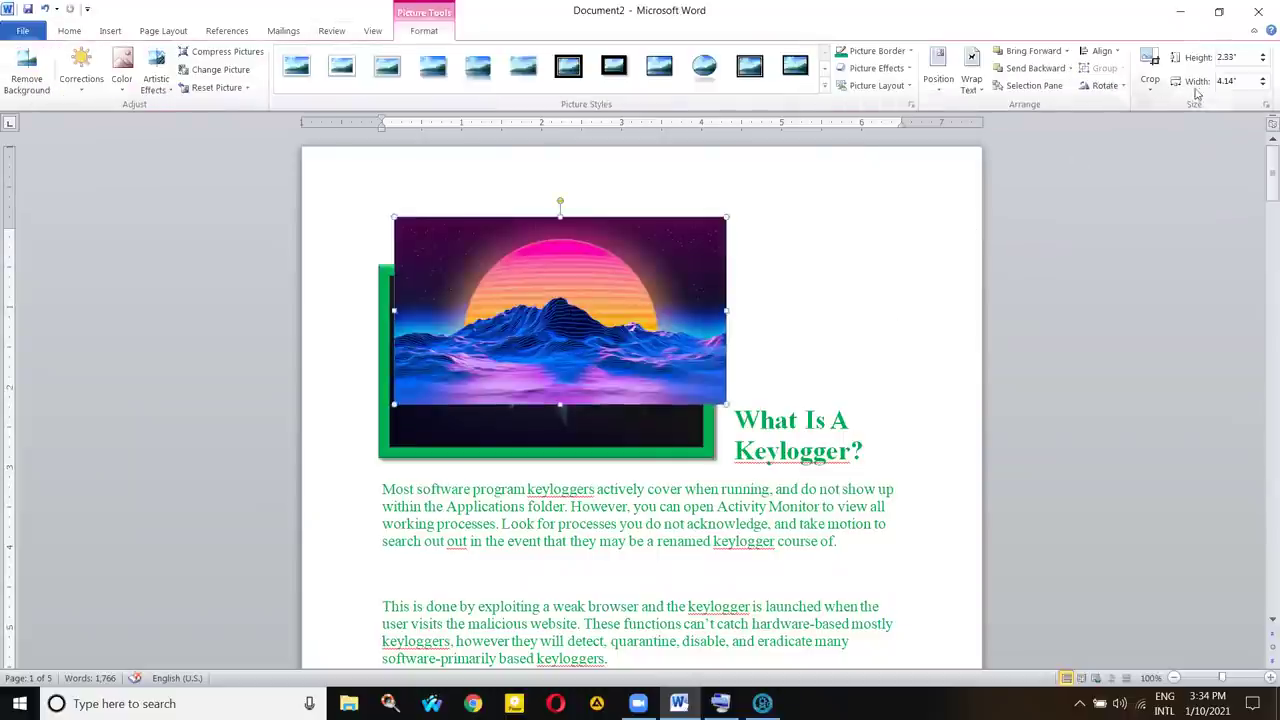
drag(613, 288, 808, 267)
- Select both pictures using the On-Screen Keyboard's Ctrl key and group them
key(ctrl+super+o)
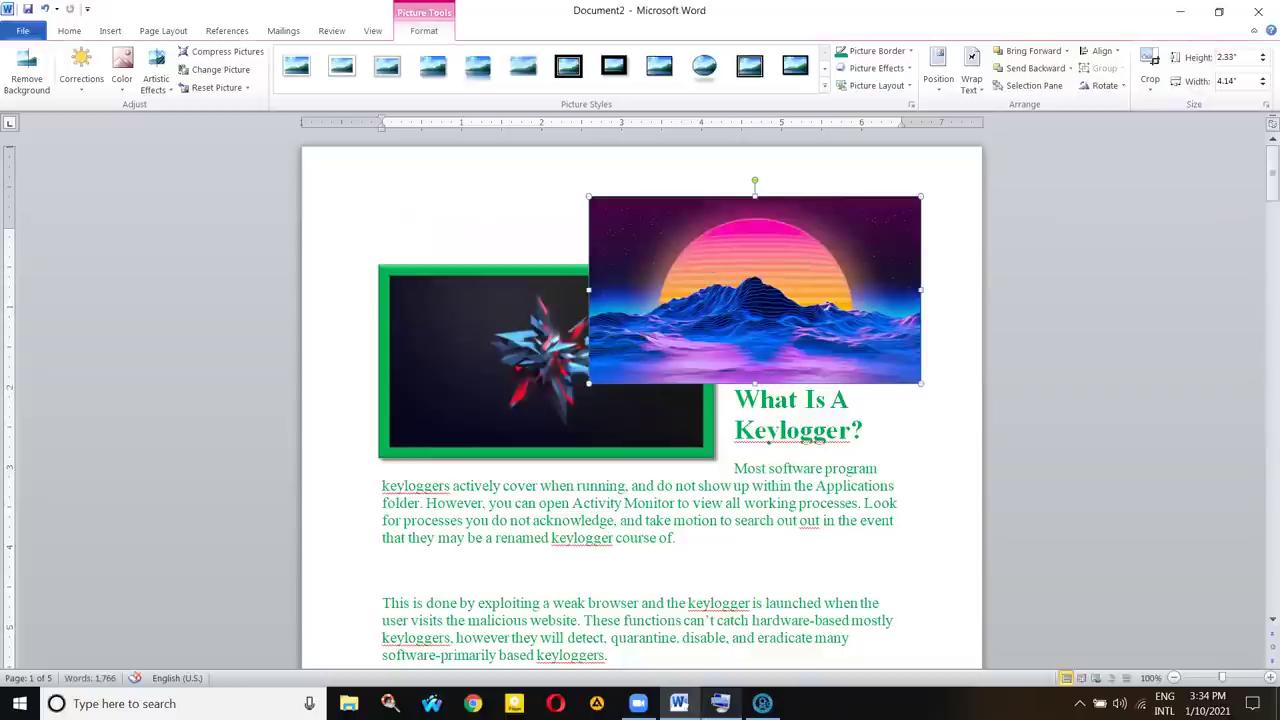
click(490, 492)
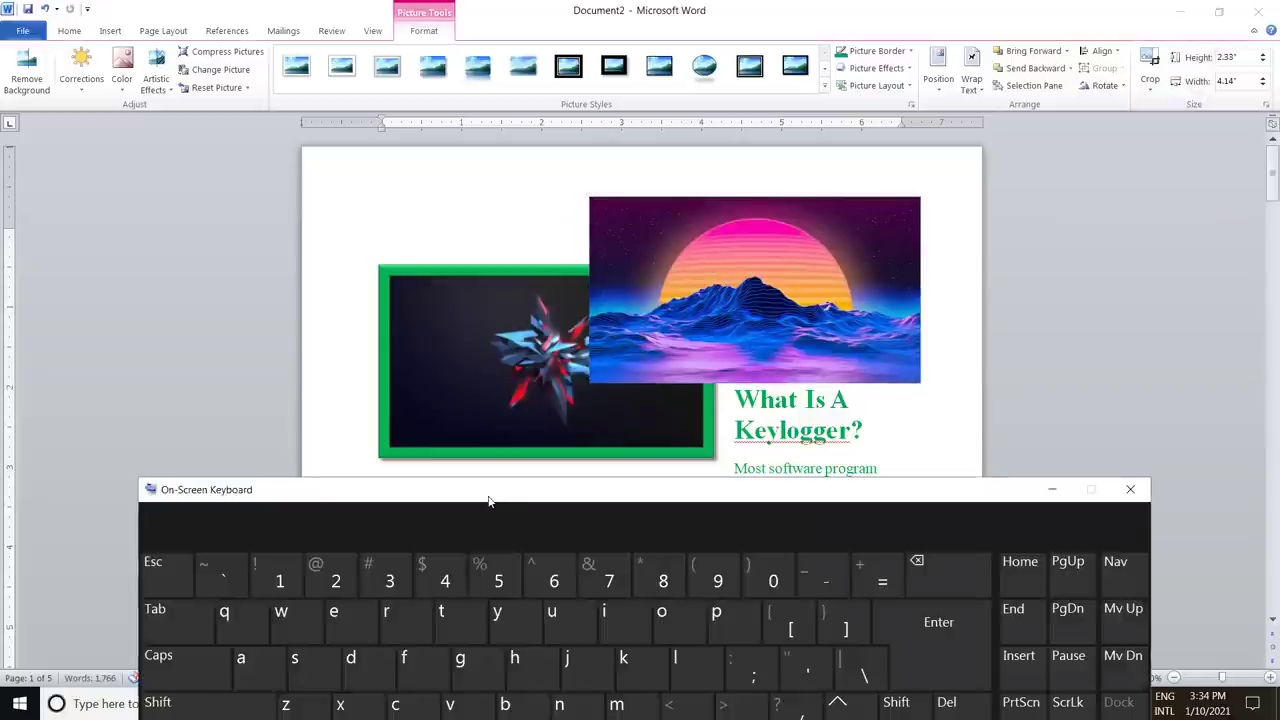
drag(480, 453, 480, 442)
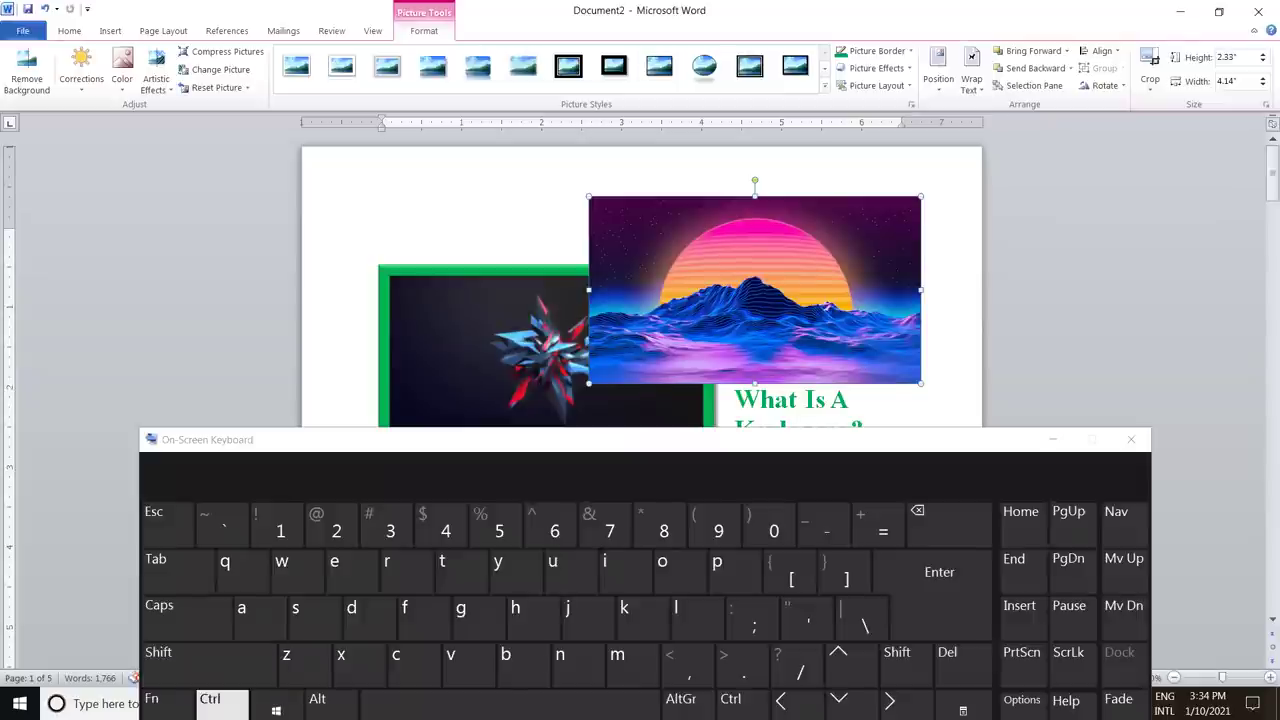
click(220, 699)
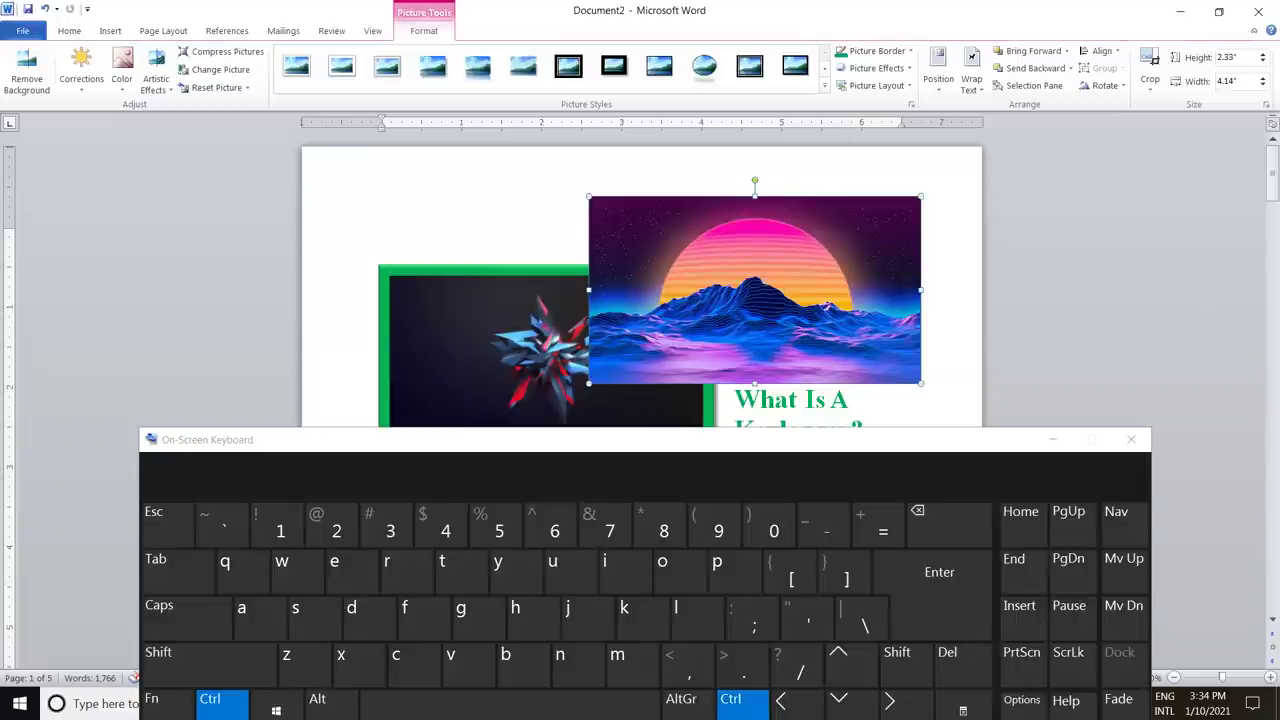
ctrl+click(425, 288)
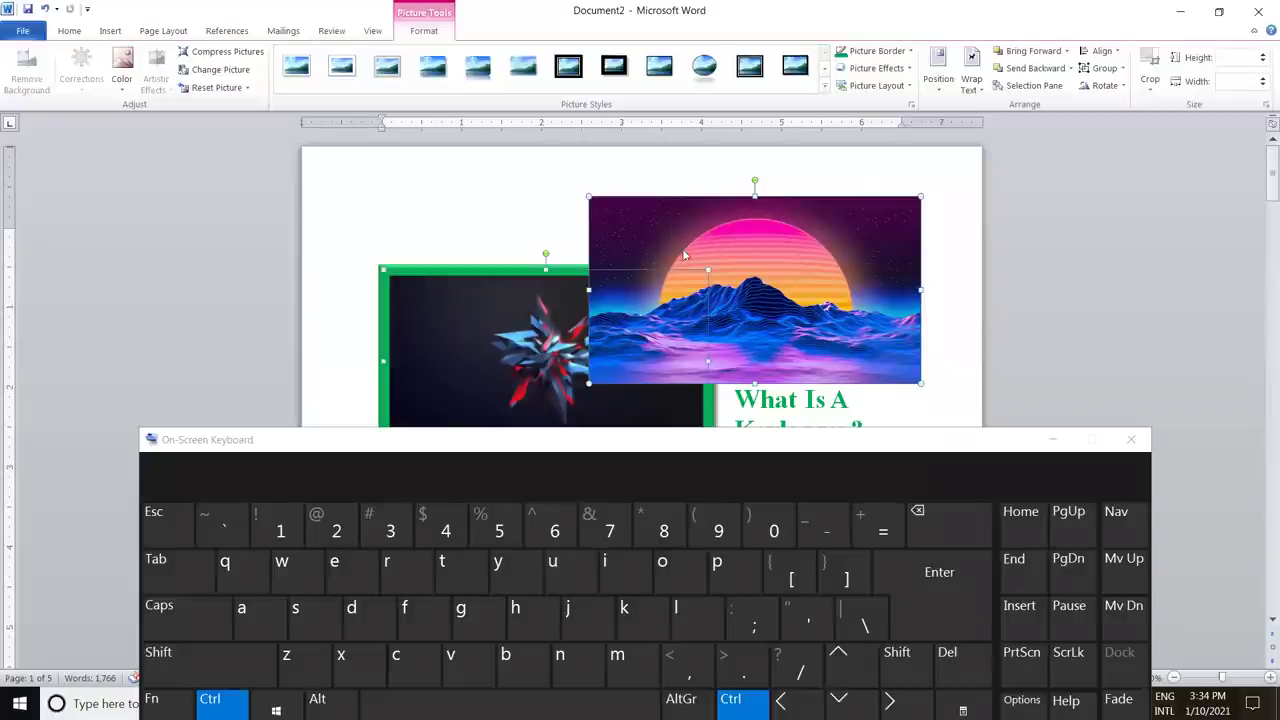
click(1094, 70)
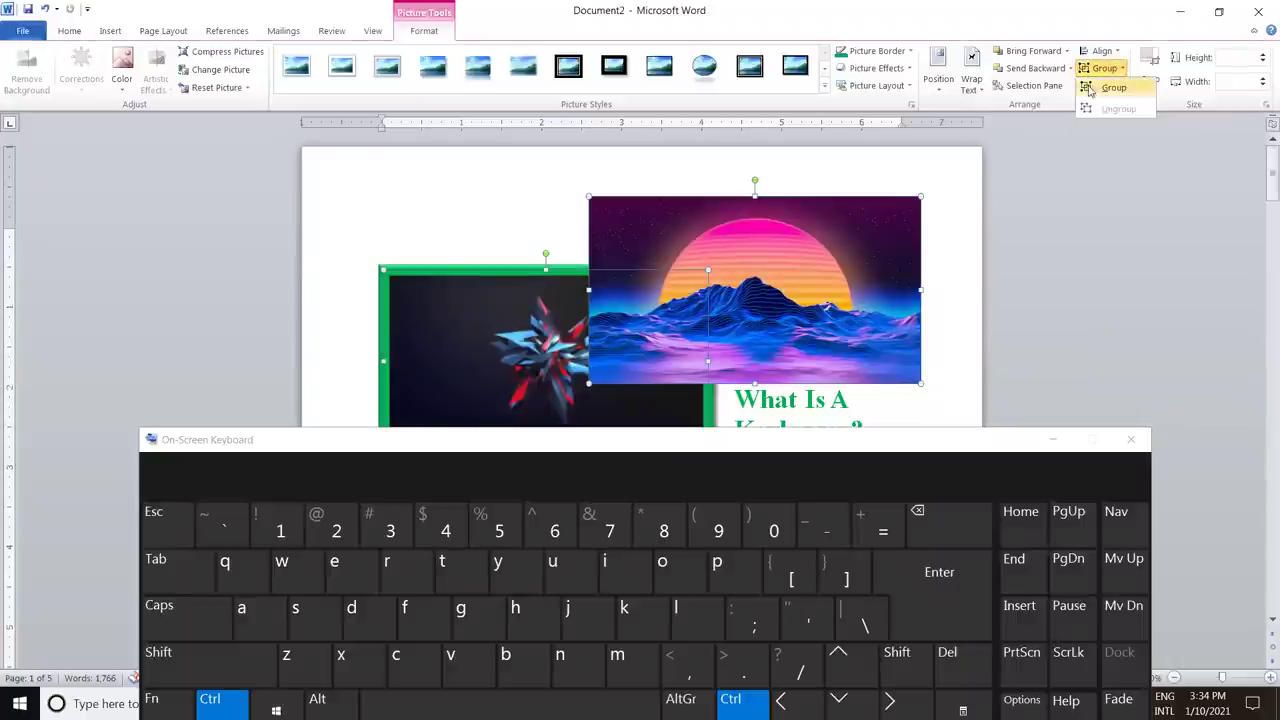
click(1090, 91)
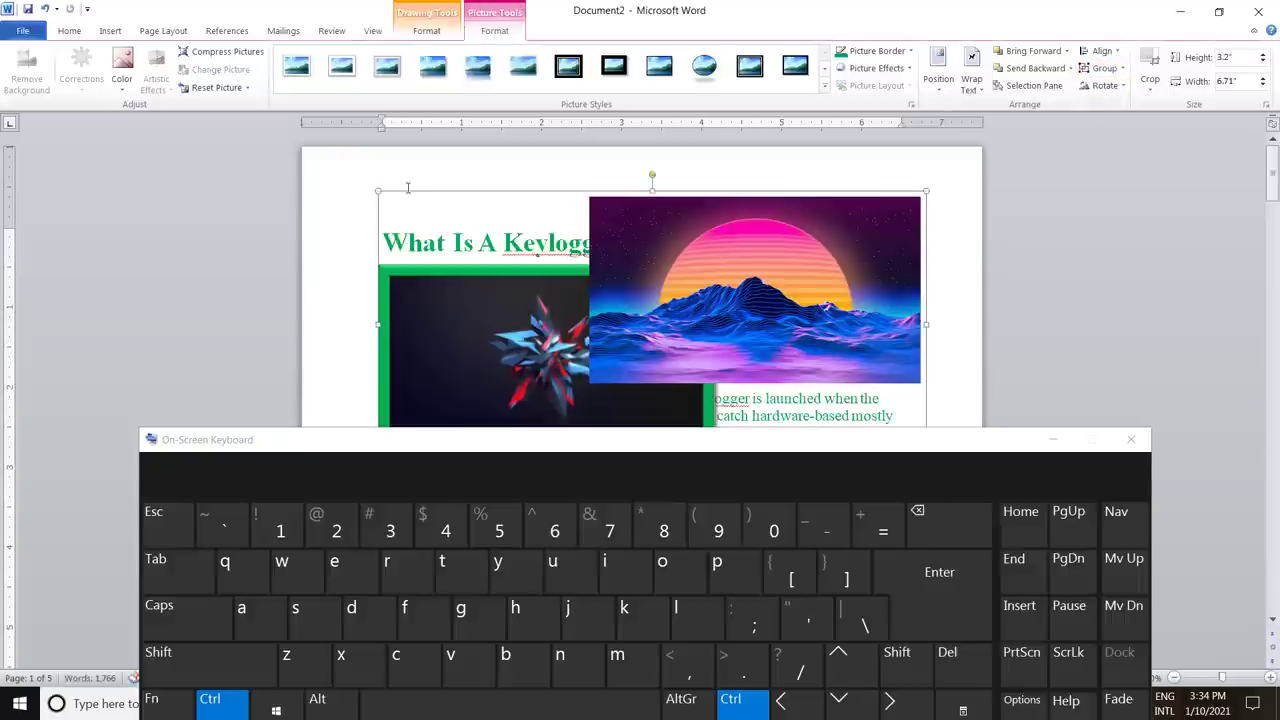
- Resize the picture group to 3.3" by 5.38" and move it over the heading
click(1053, 439)
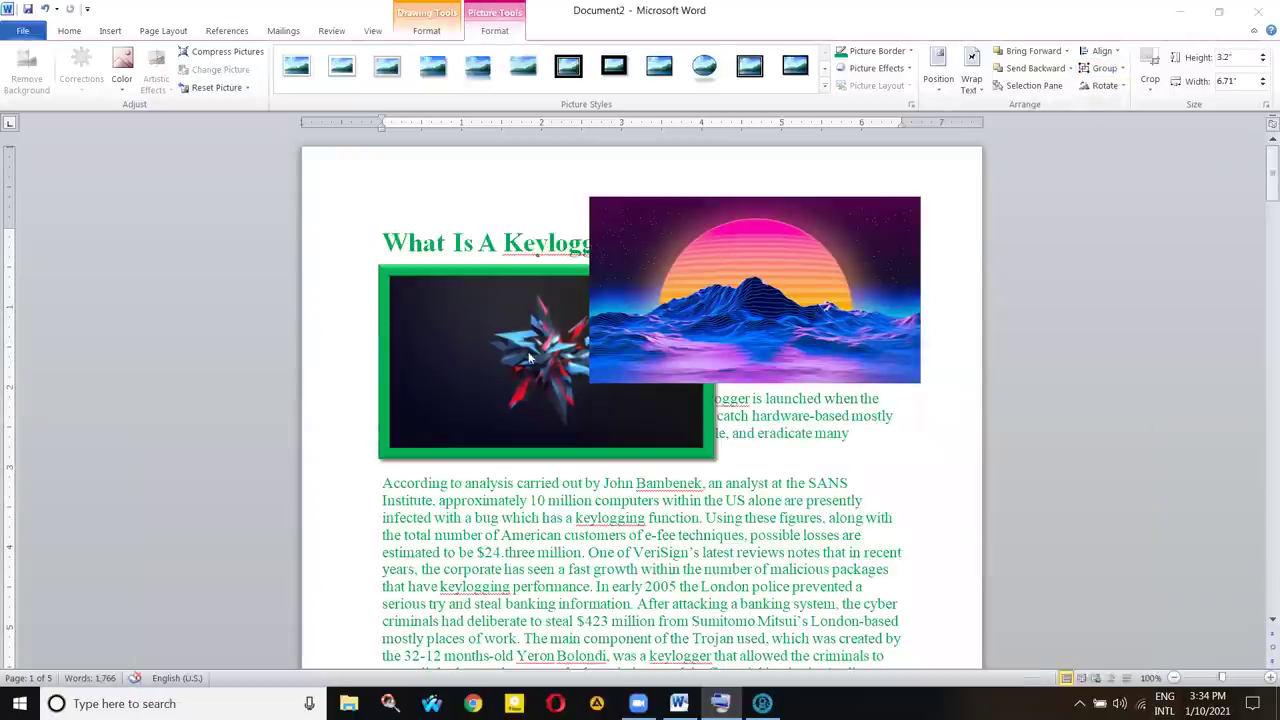
click(525, 312)
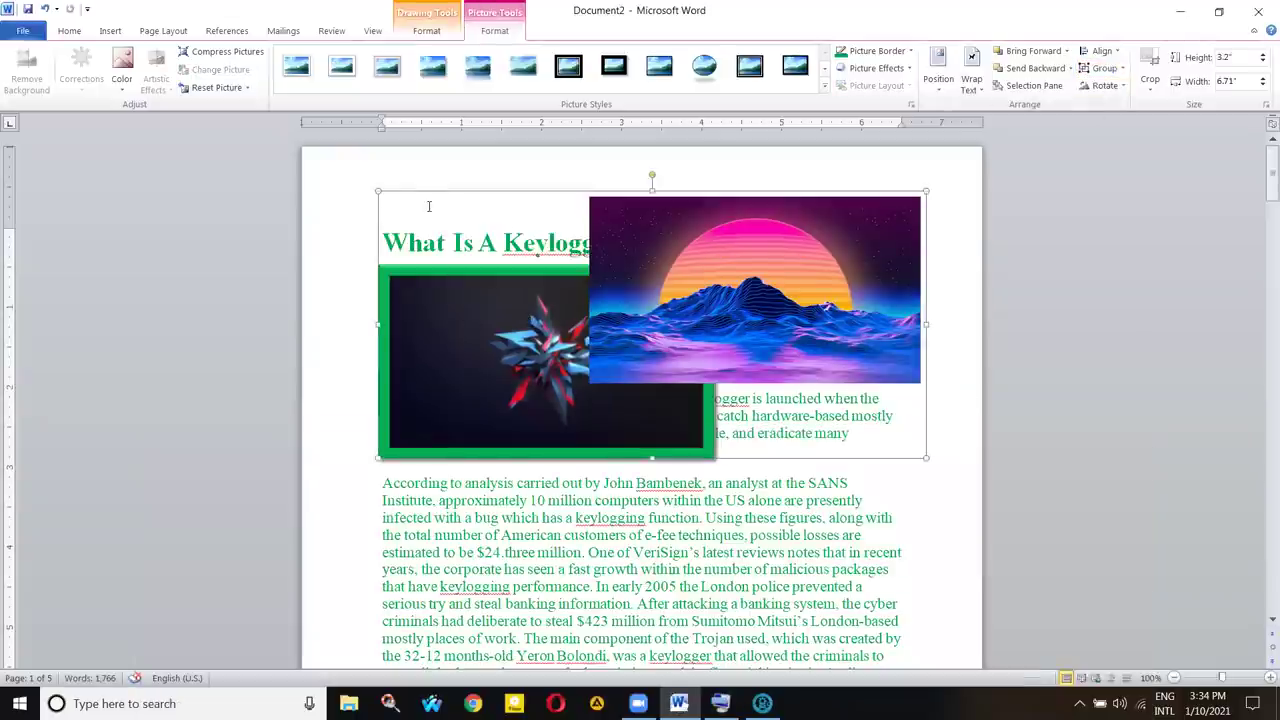
drag(378, 187, 609, 316)
drag(664, 370, 530, 329)
drag(797, 272, 909, 190)
drag(720, 330, 664, 355)
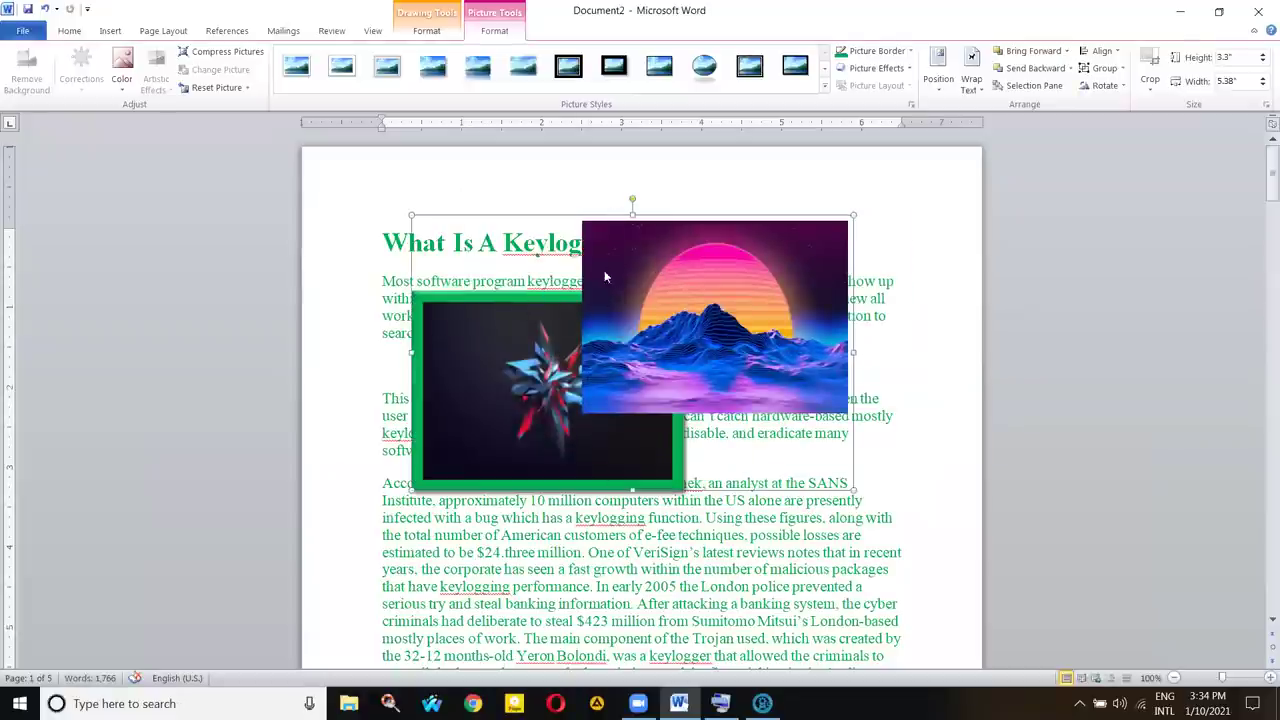
click(1102, 70)
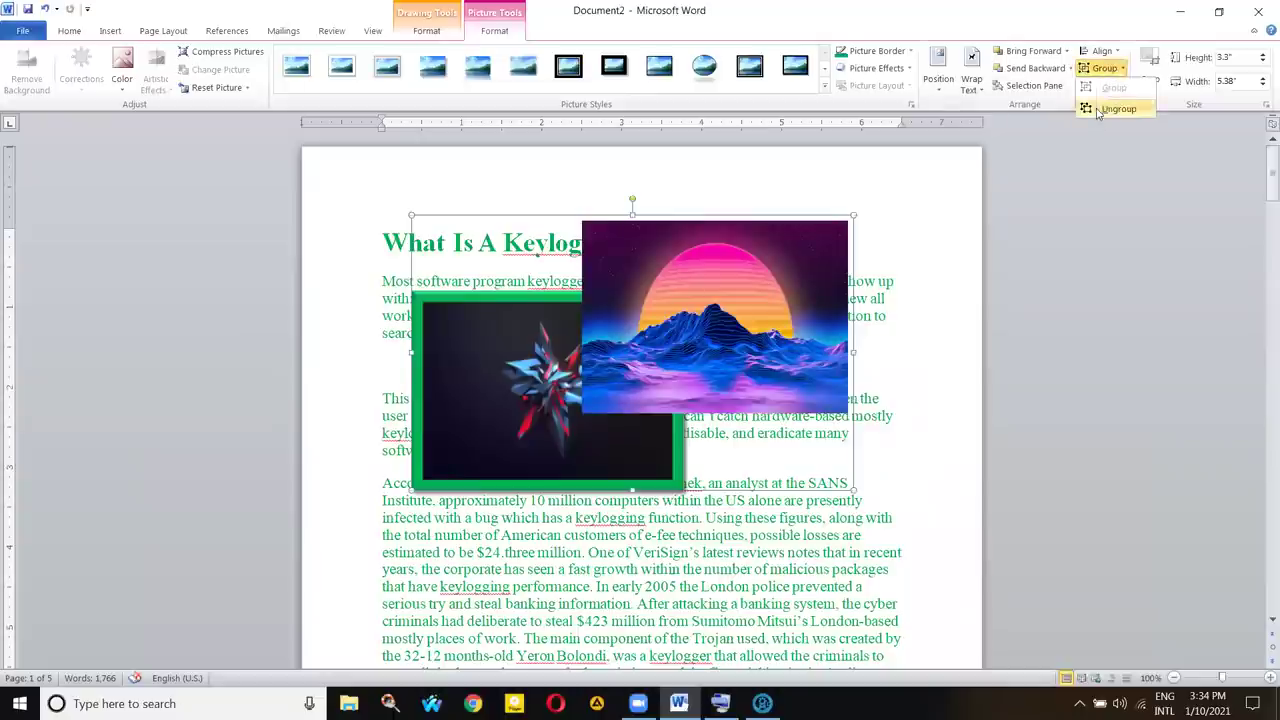
- Ungroup the two pictures and flip the sunset picture horizontally
click(1100, 110)
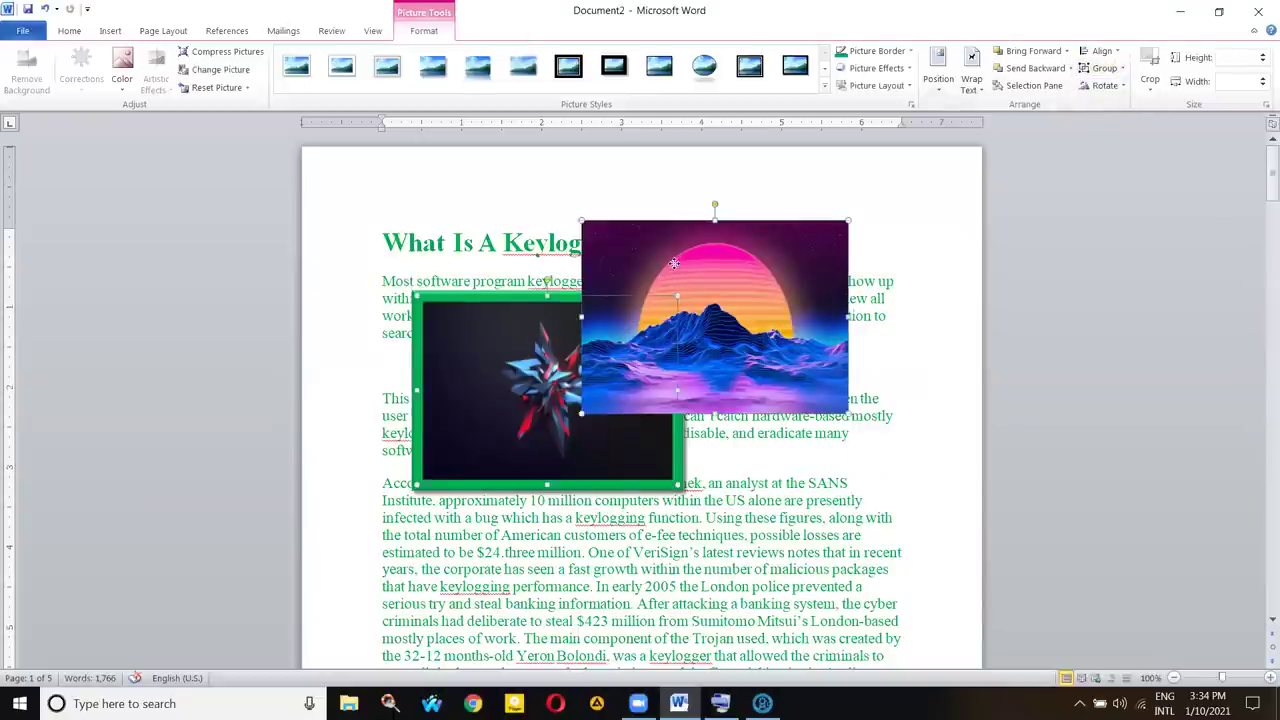
click(908, 350)
click(700, 375)
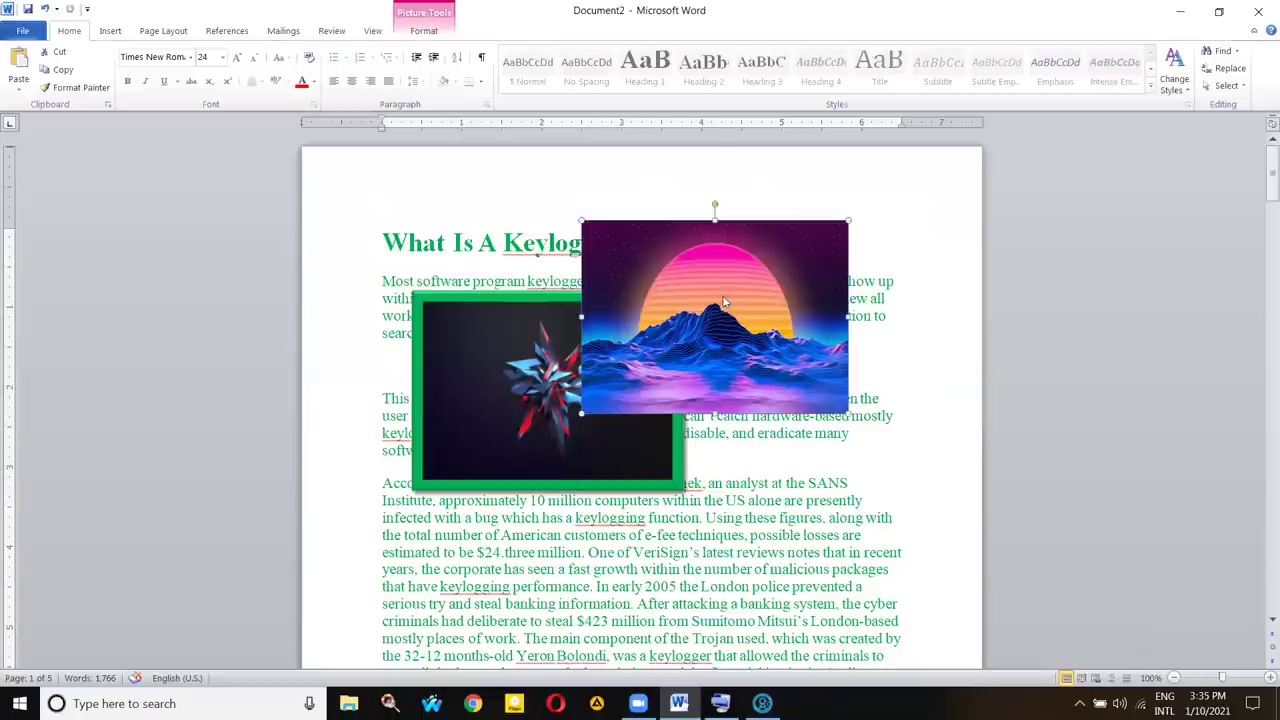
click(440, 31)
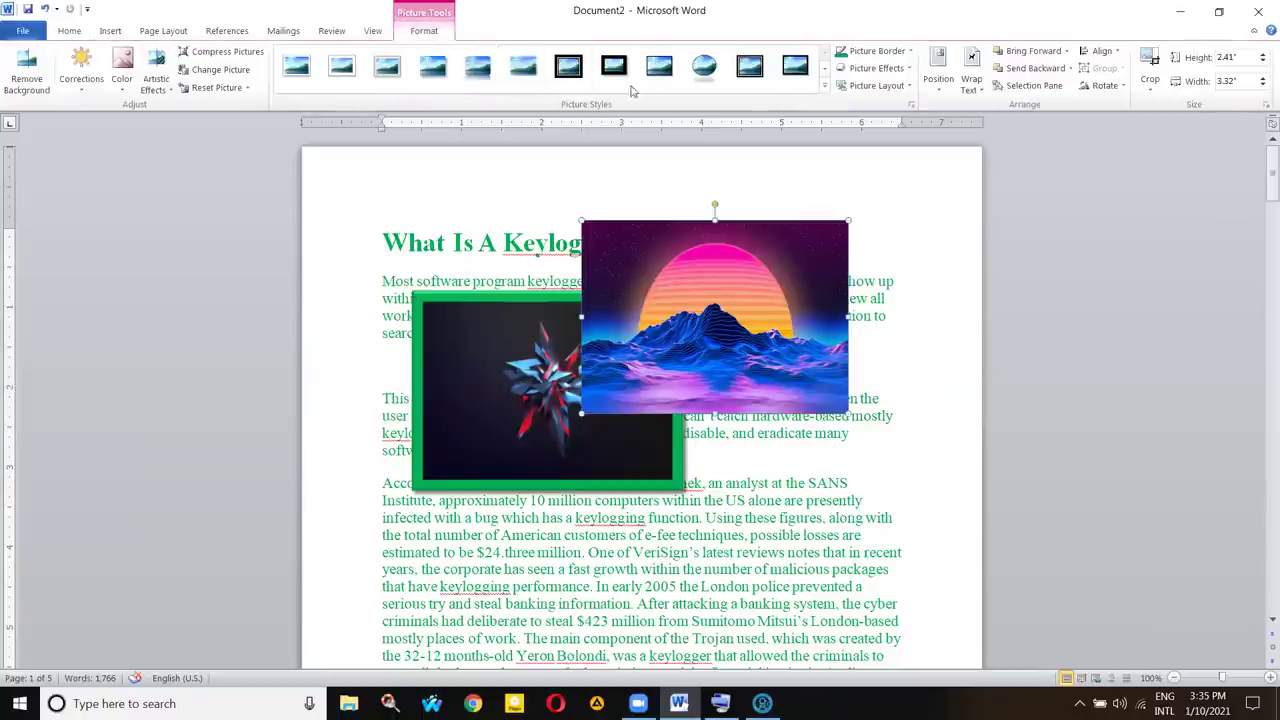
click(1105, 85)
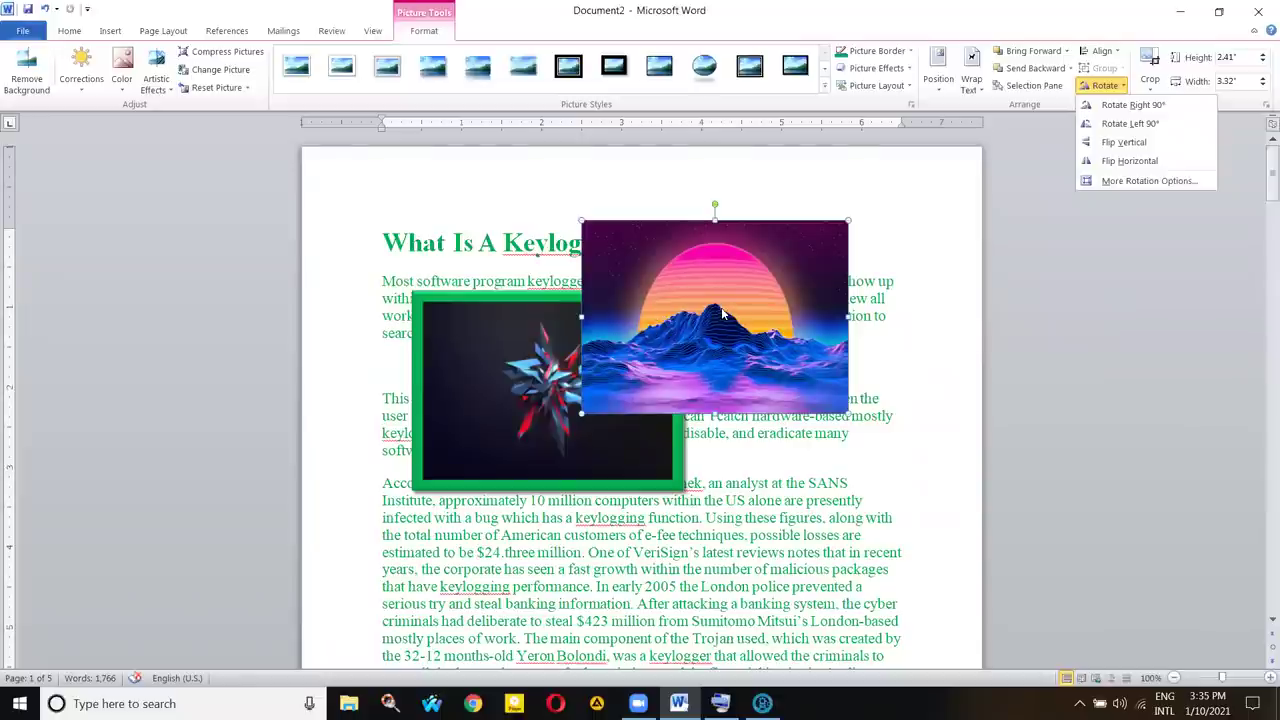
click(1133, 161)
click(1104, 85)
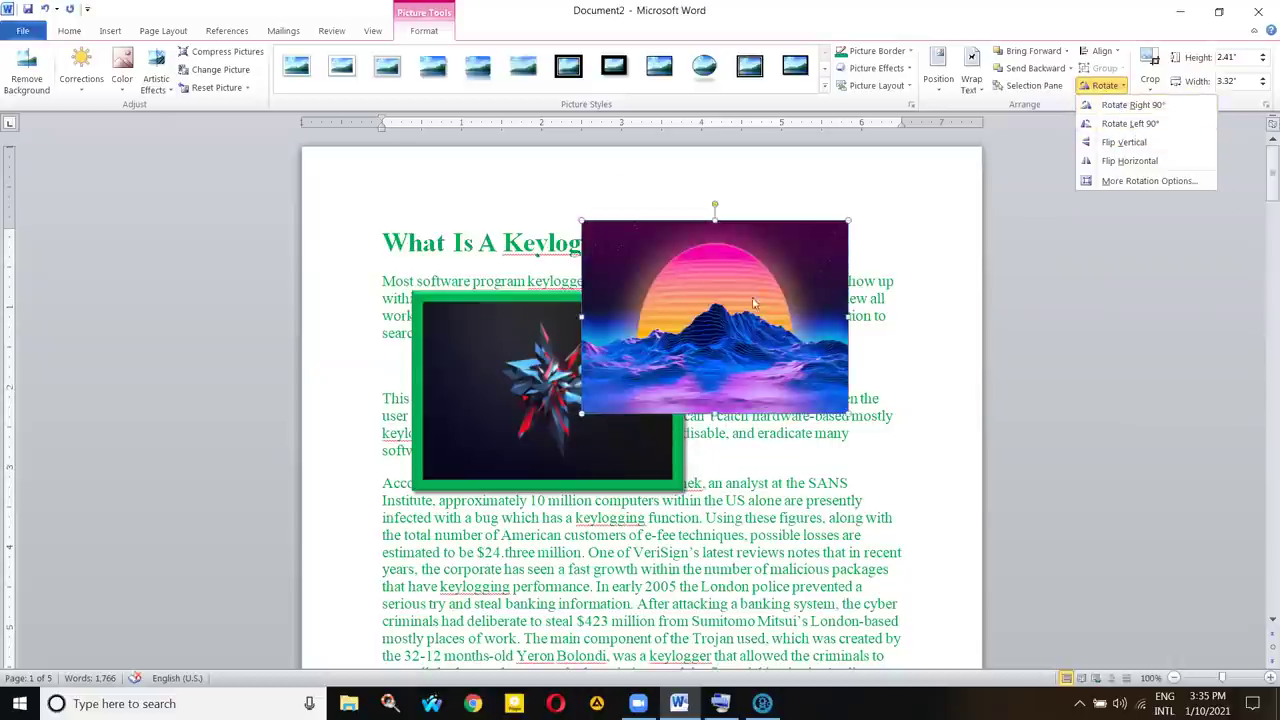
click(708, 318)
- Move the star picture top-right and the sunset down-left, then send the star to back
click(532, 366)
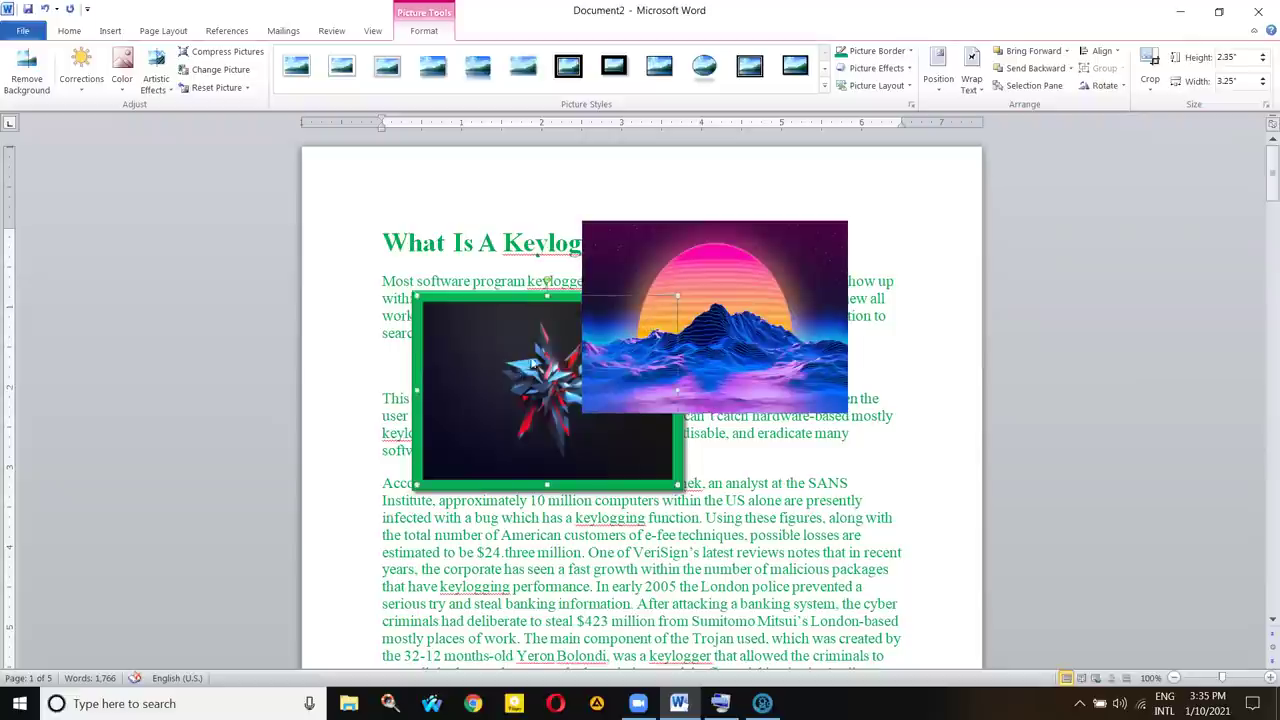
drag(536, 342, 813, 209)
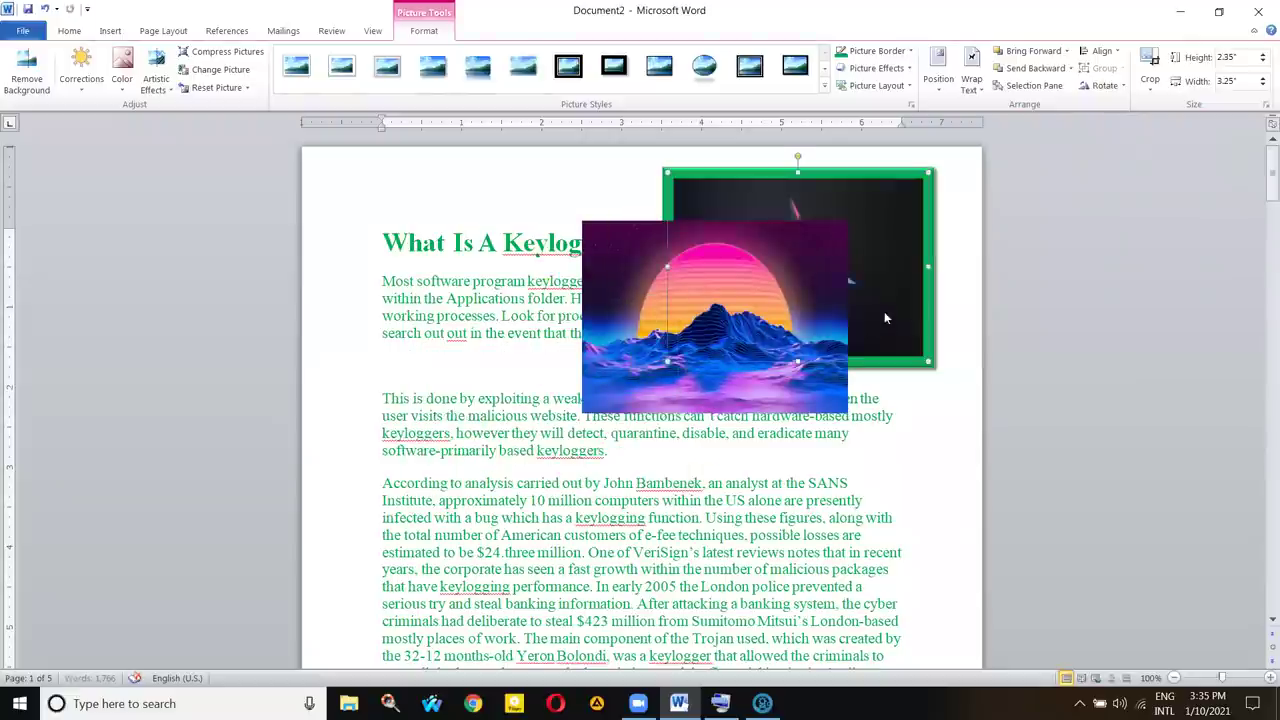
click(618, 288)
drag(631, 303, 482, 365)
click(785, 252)
right_click(783, 240)
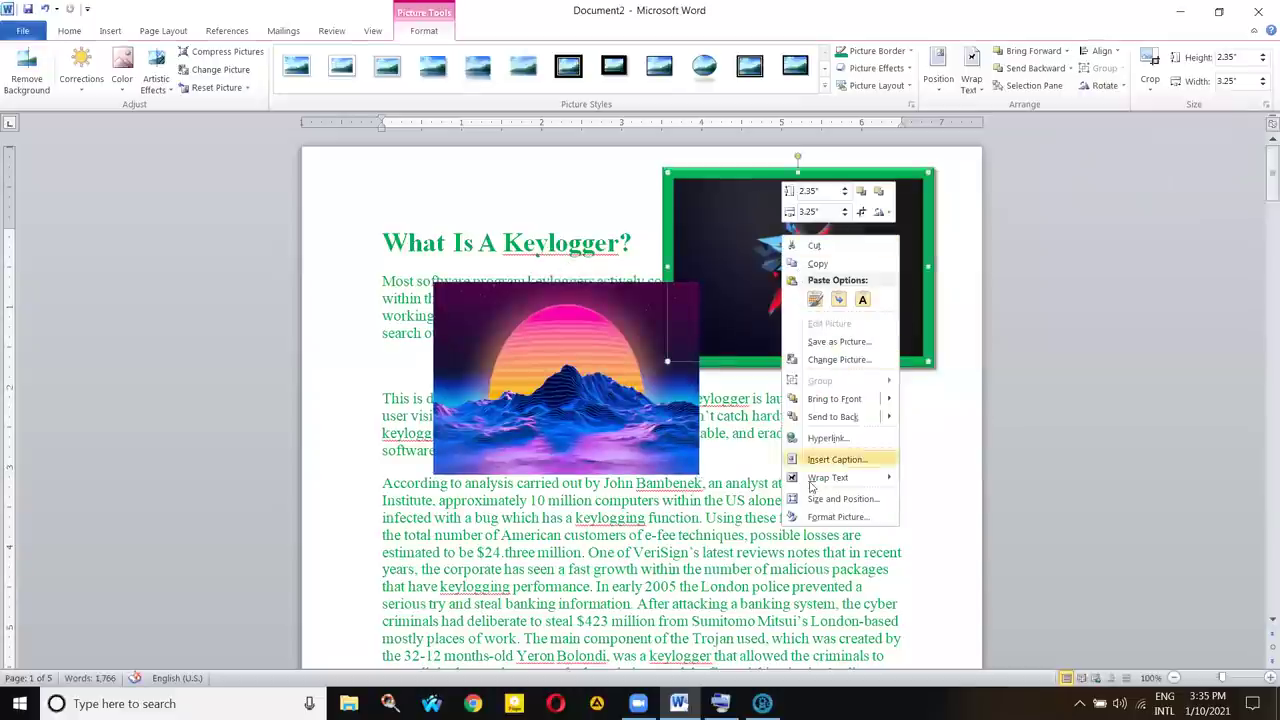
click(843, 417)
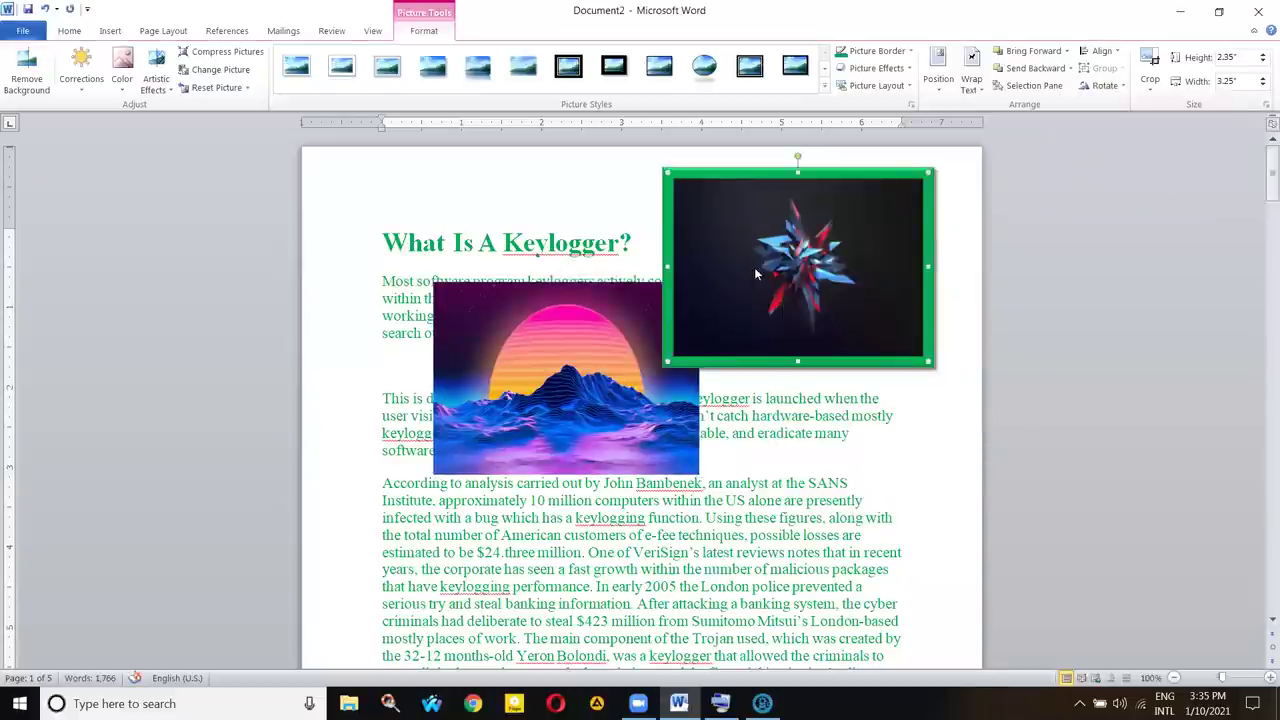
- Enlarge the star picture to about 4.42" by 6.1" and nudge it into place
drag(667, 360, 438, 527)
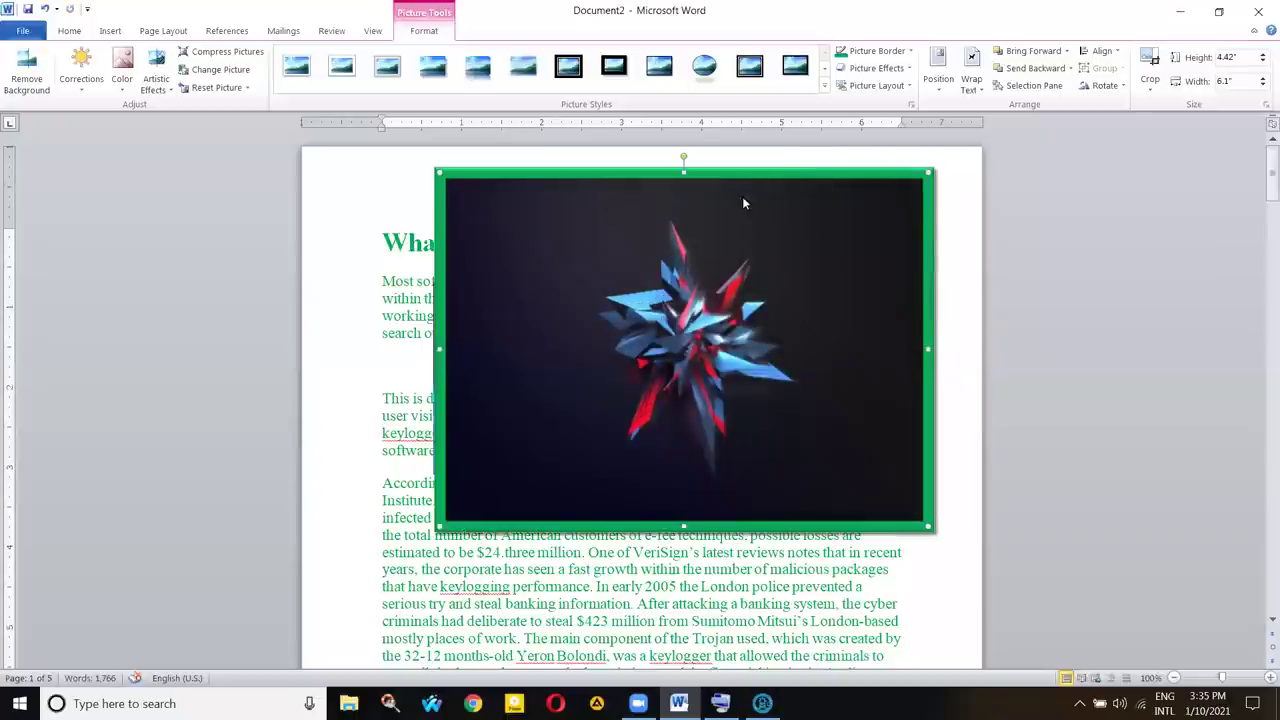
drag(796, 468, 784, 549)
drag(680, 330, 605, 235)
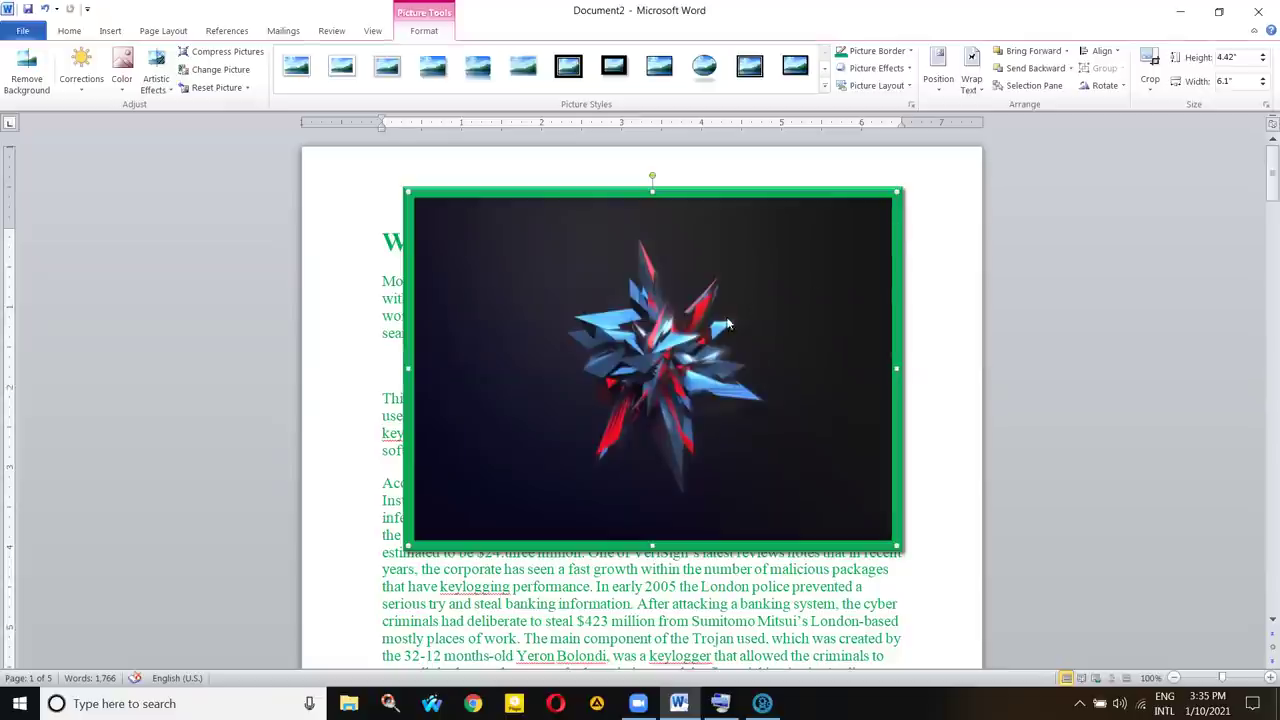
- Crop the star picture's top, right, bottom and left edges to 3.48" by 2.75", then drag it top-right
click(1151, 58)
drag(652, 192, 652, 232)
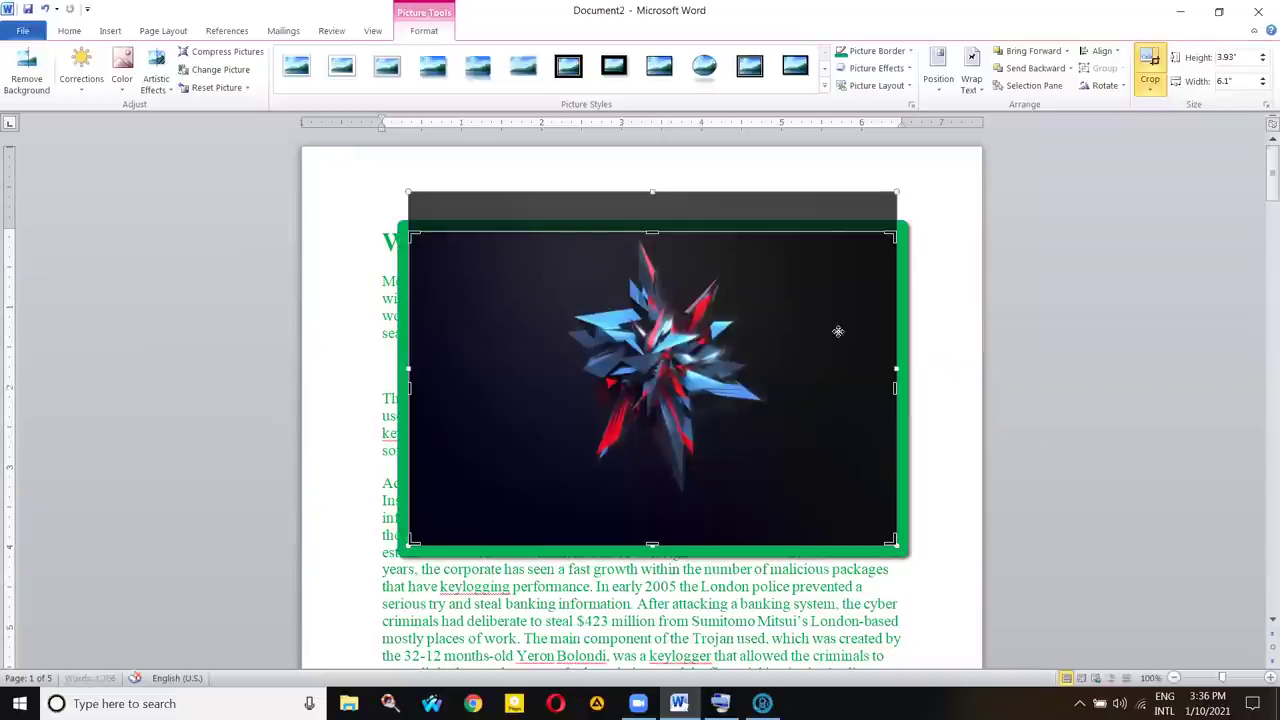
drag(895, 388, 758, 410)
drag(593, 545, 594, 508)
drag(408, 370, 559, 365)
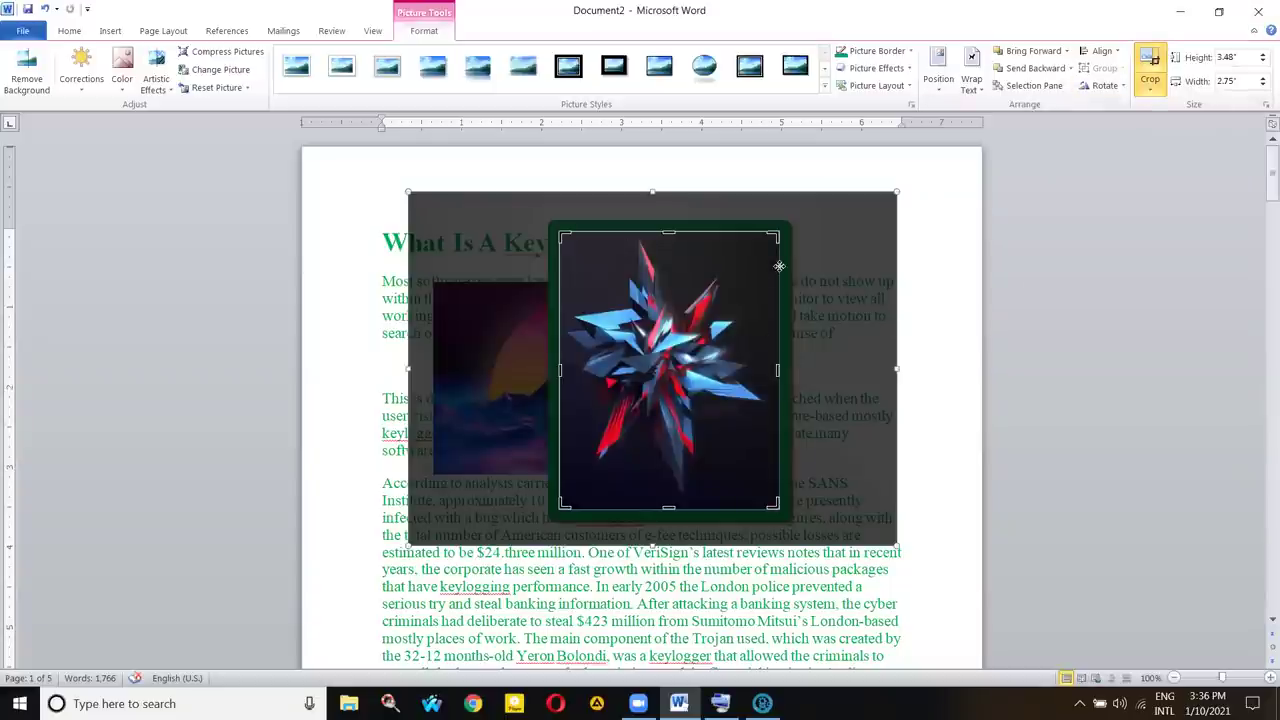
click(1150, 62)
drag(645, 335, 826, 272)
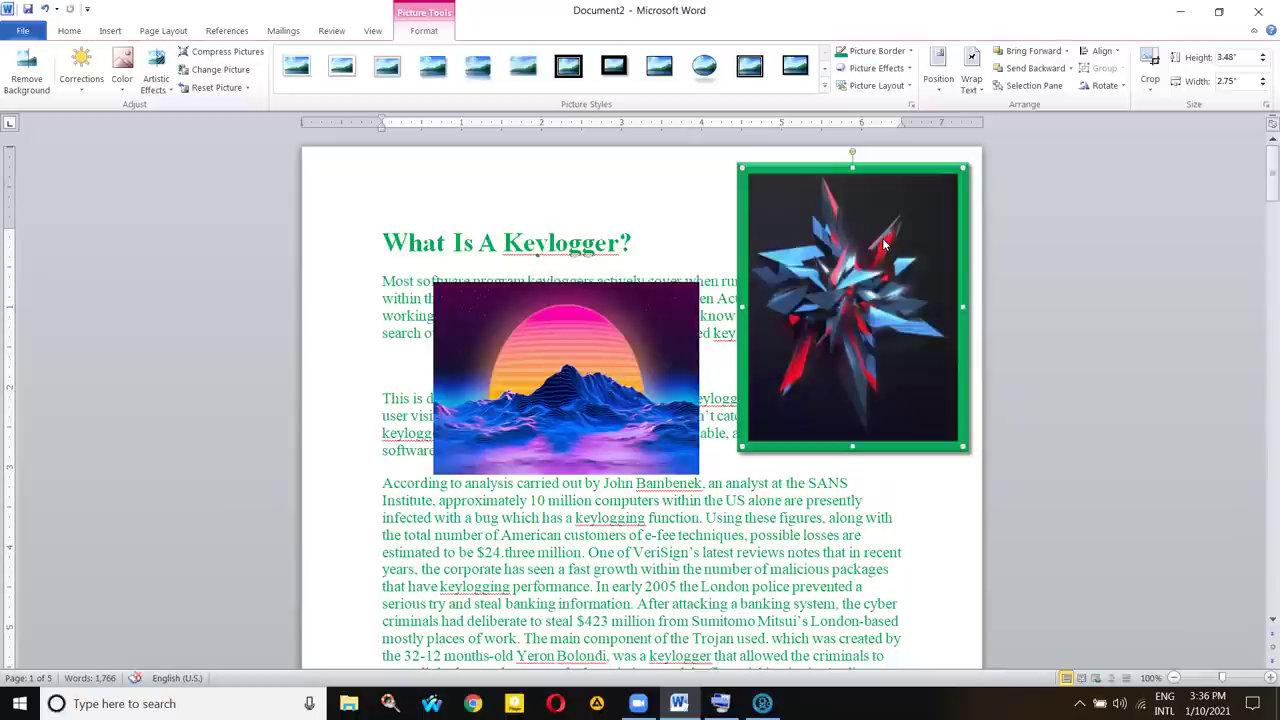
click(1261, 62)
click(1261, 62)
click(1261, 62)
click(1262, 53)
click(1262, 53)
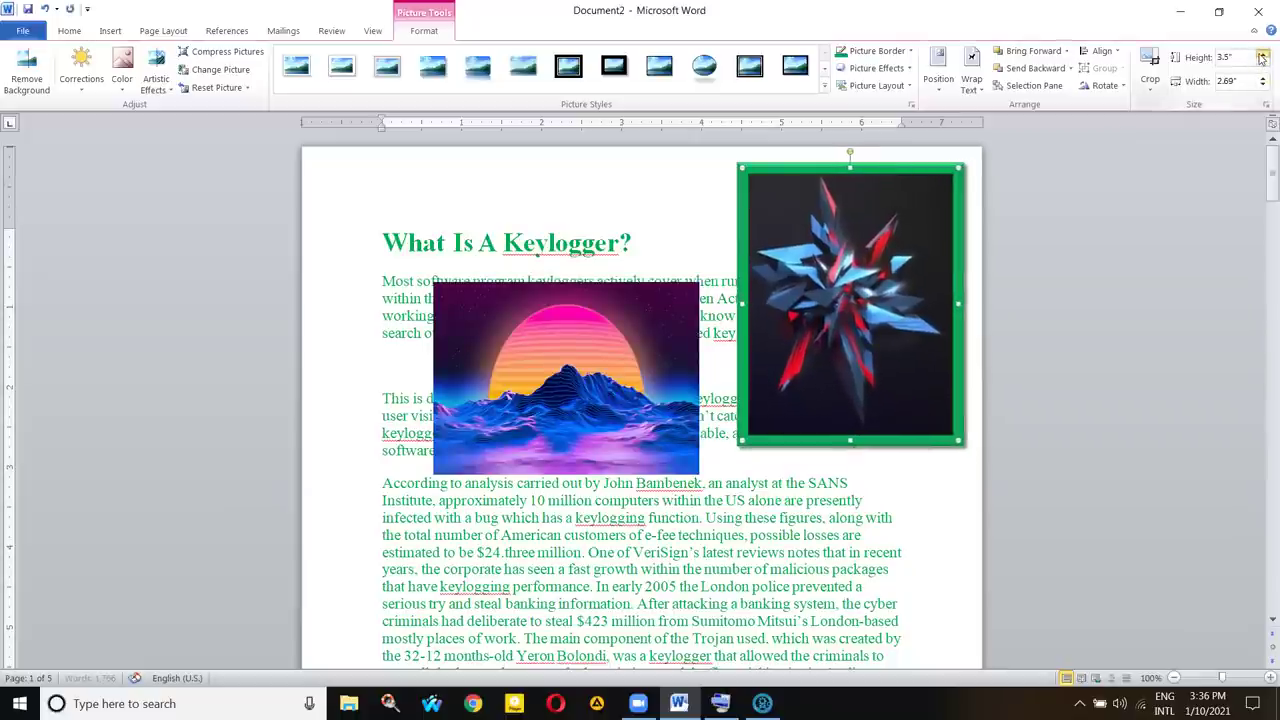
click(1262, 53)
click(1262, 53)
click(1262, 53)
drag(920, 238, 869, 238)
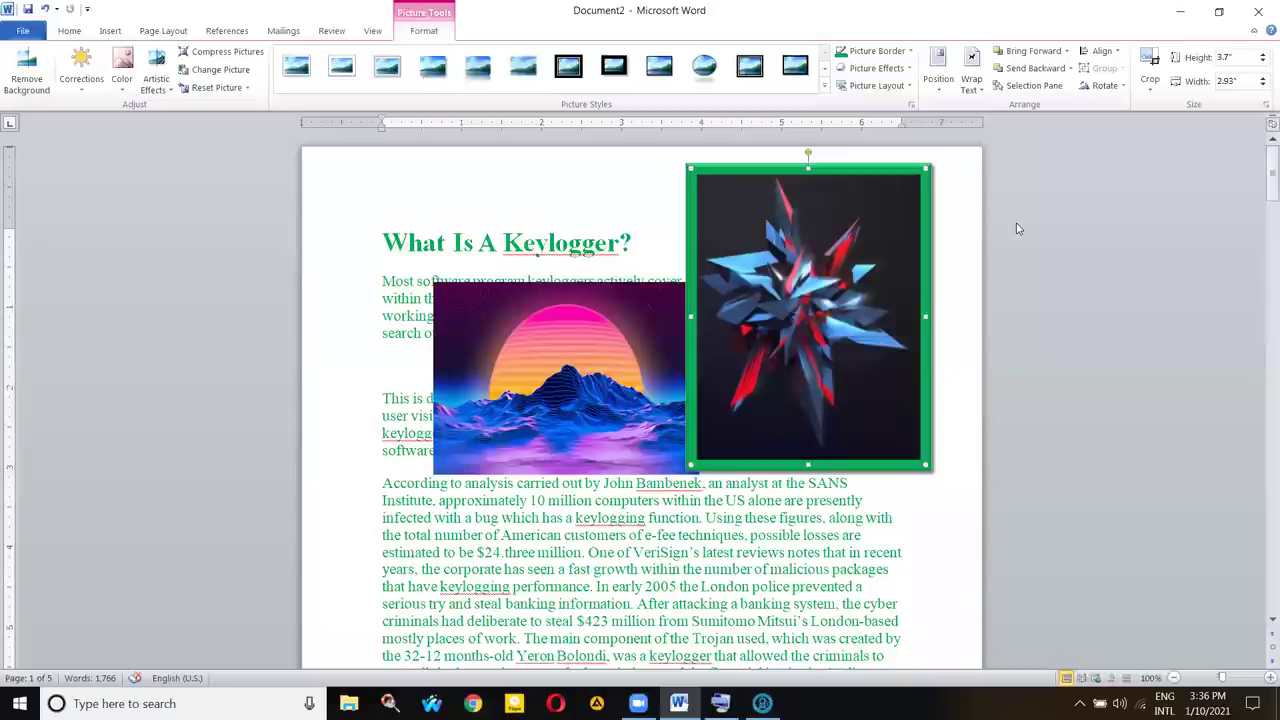
click(1262, 57)
click(1262, 57)
click(1262, 57)
click(1262, 57)
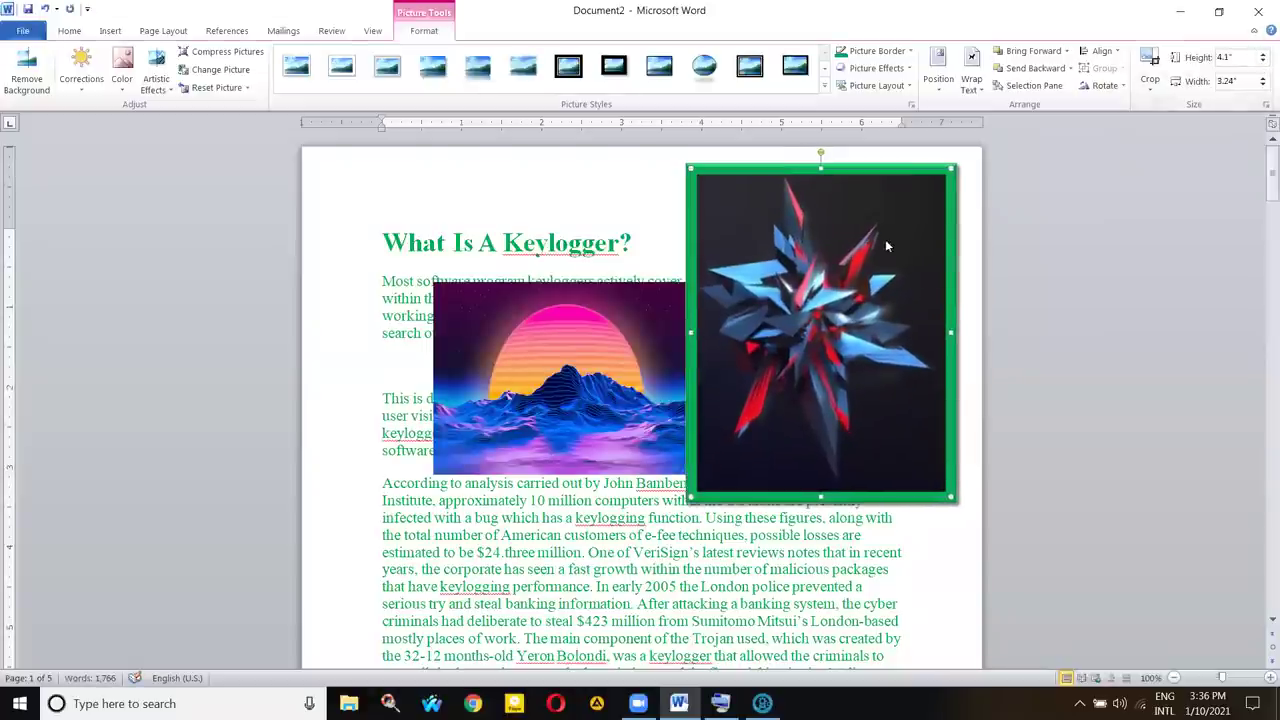
click(1260, 57)
click(1260, 57)
click(1260, 57)
click(1260, 57)
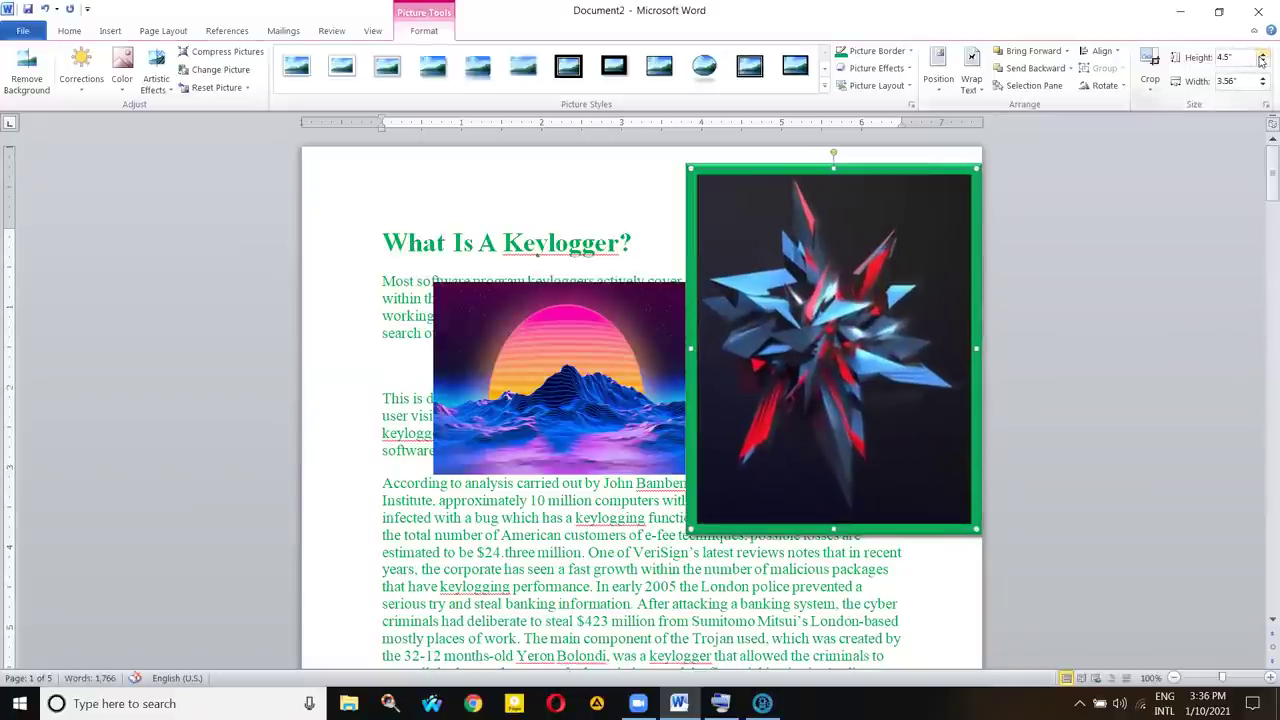
click(1262, 57)
click(1262, 57)
click(1262, 57)
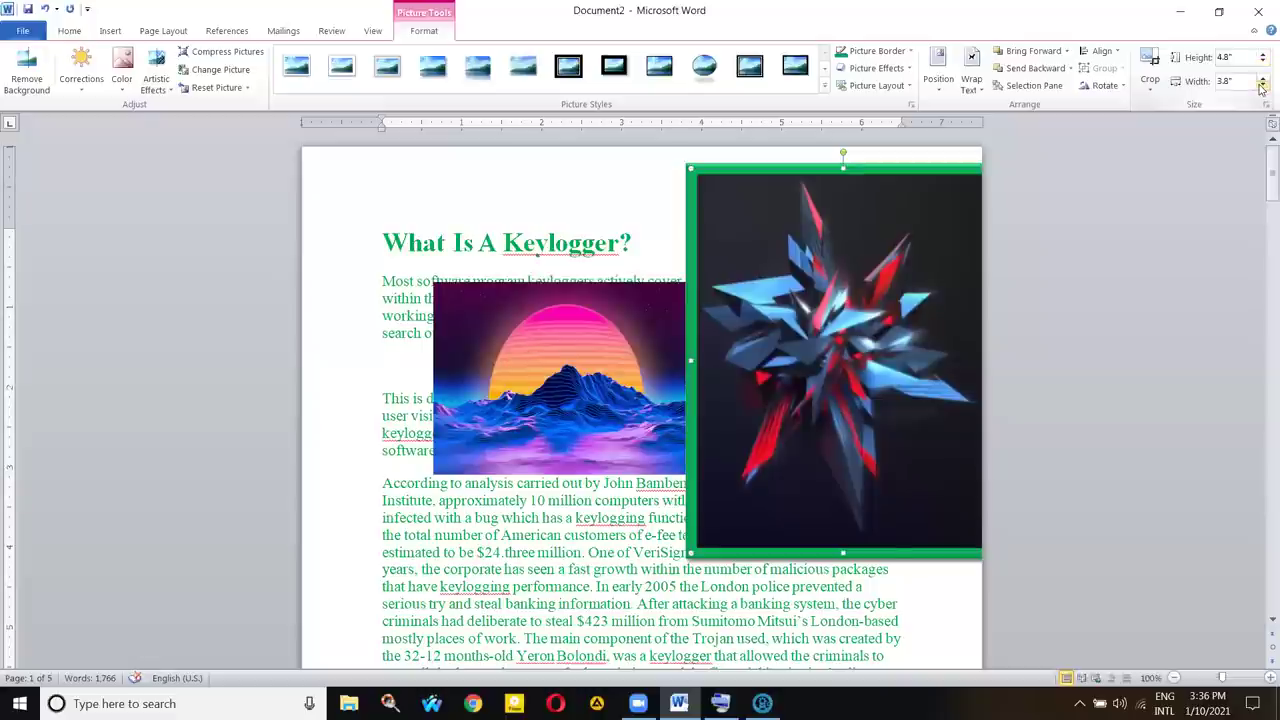
click(1262, 87)
click(1262, 87)
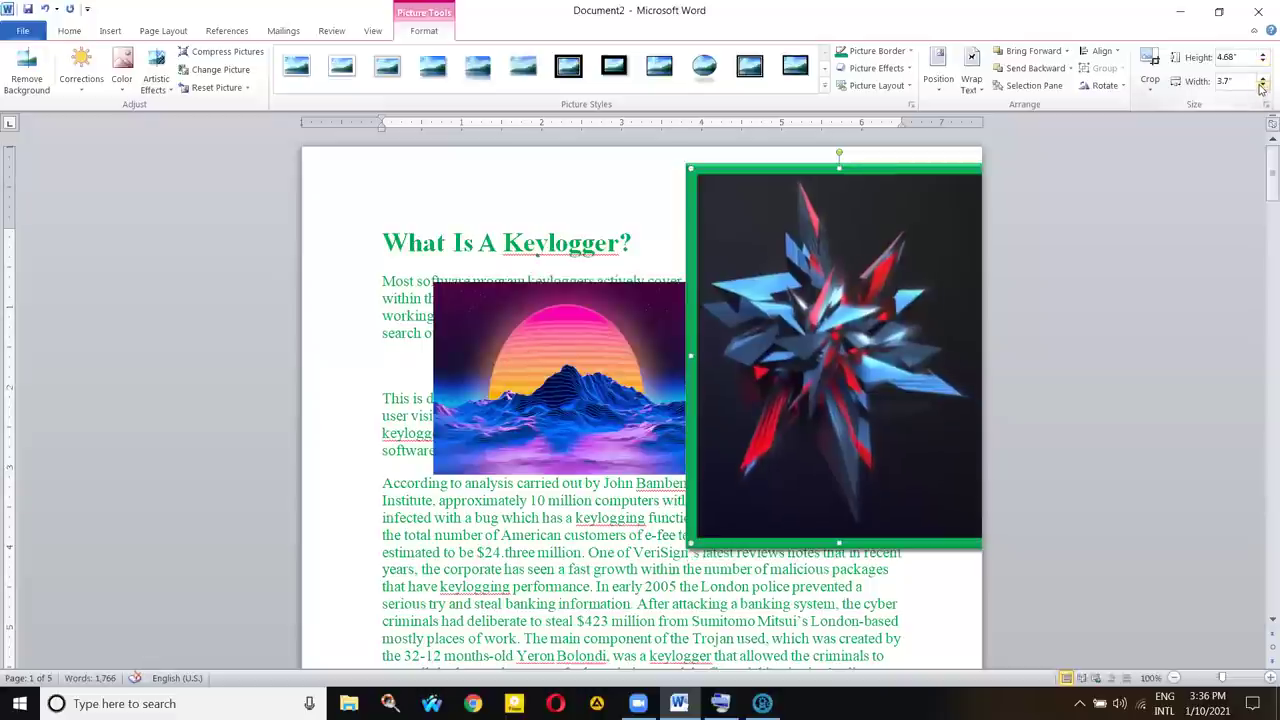
click(1262, 87)
click(1262, 87)
click(1262, 87)
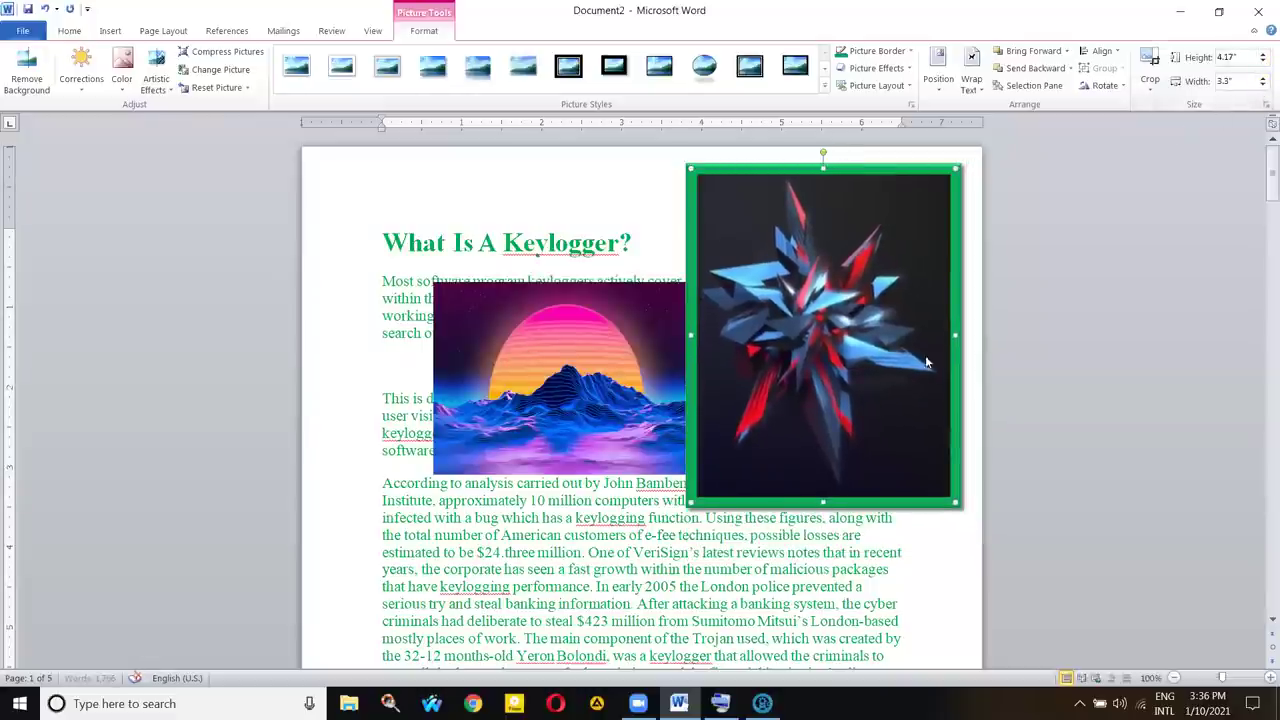
drag(844, 284, 662, 316)
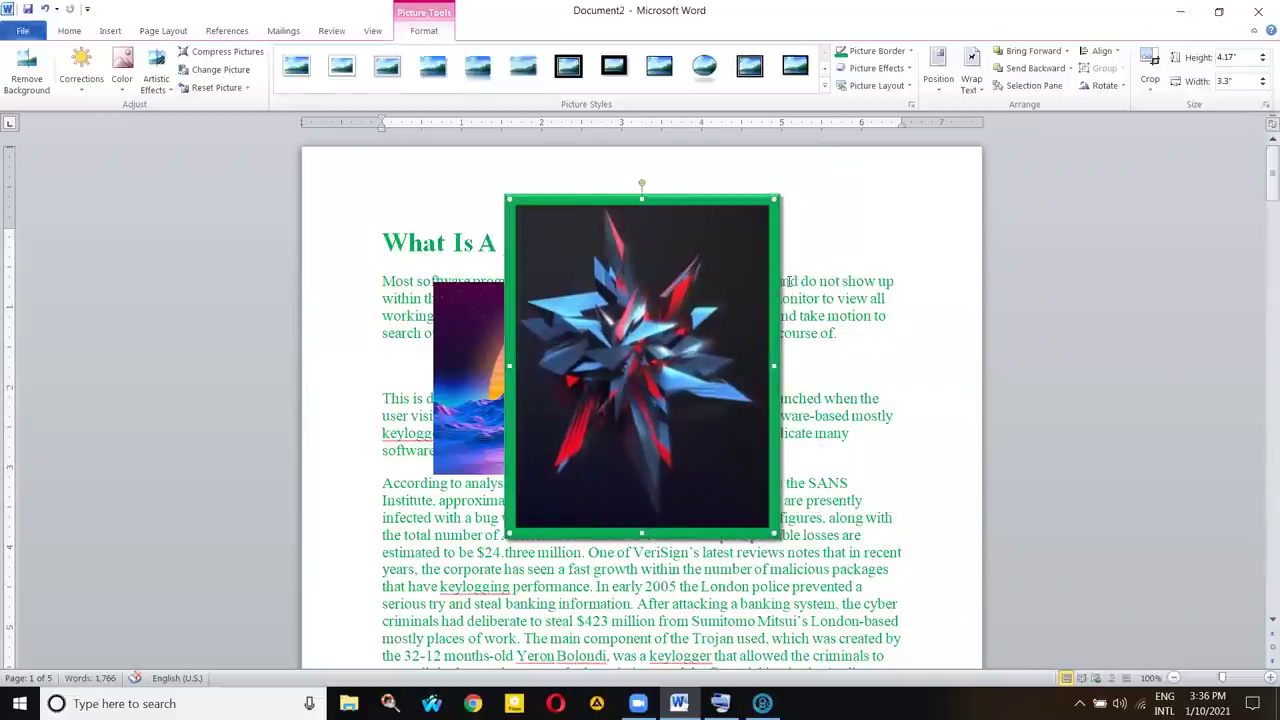
click(82, 32)
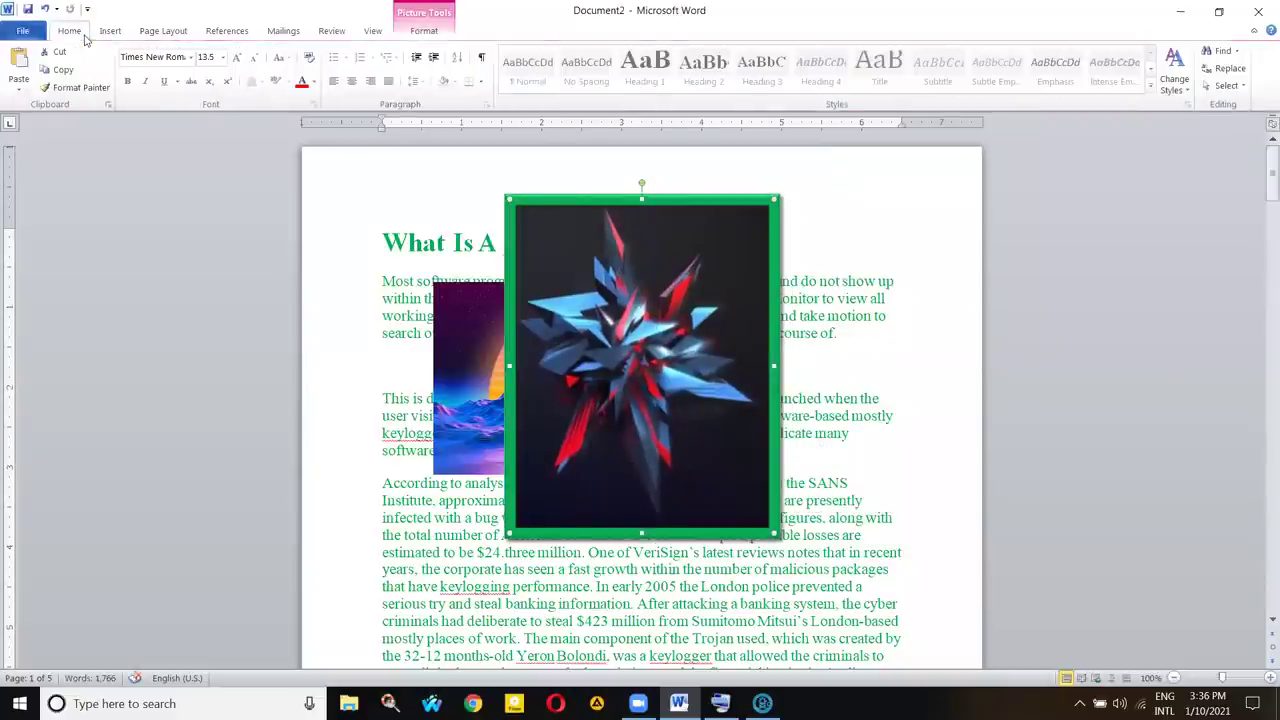
click(110, 32)
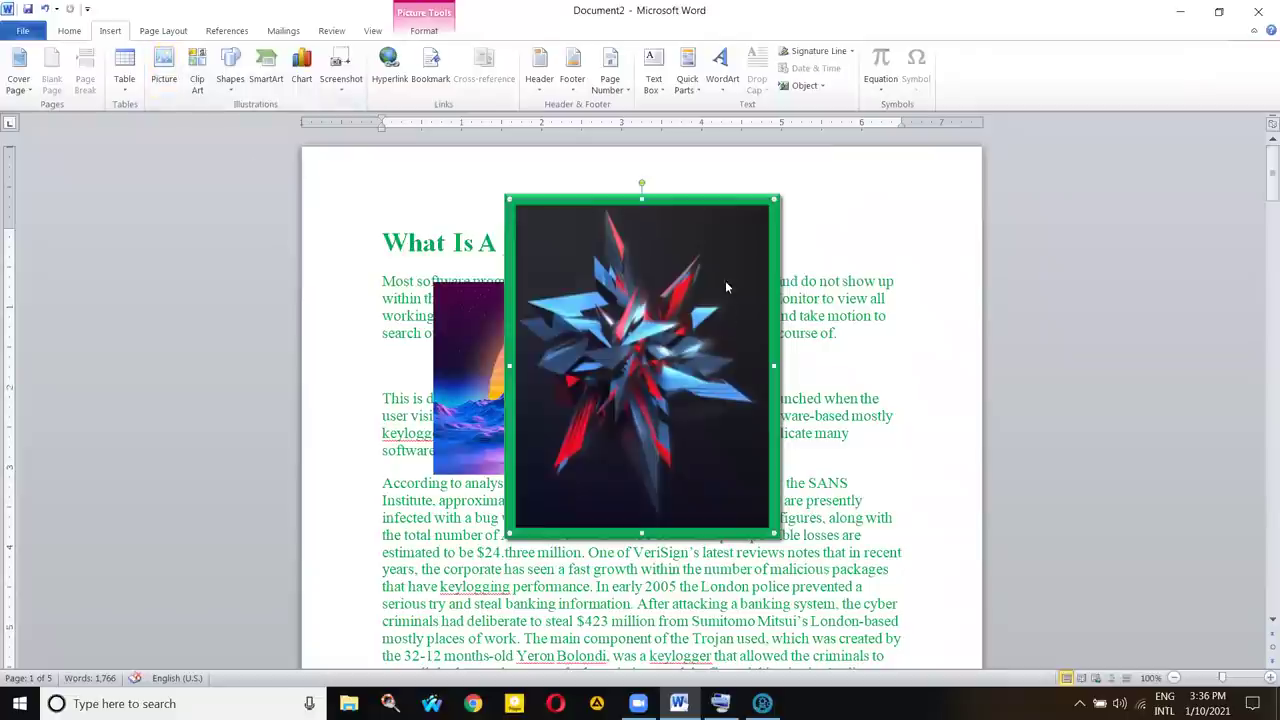
drag(588, 278, 777, 249)
click(737, 552)
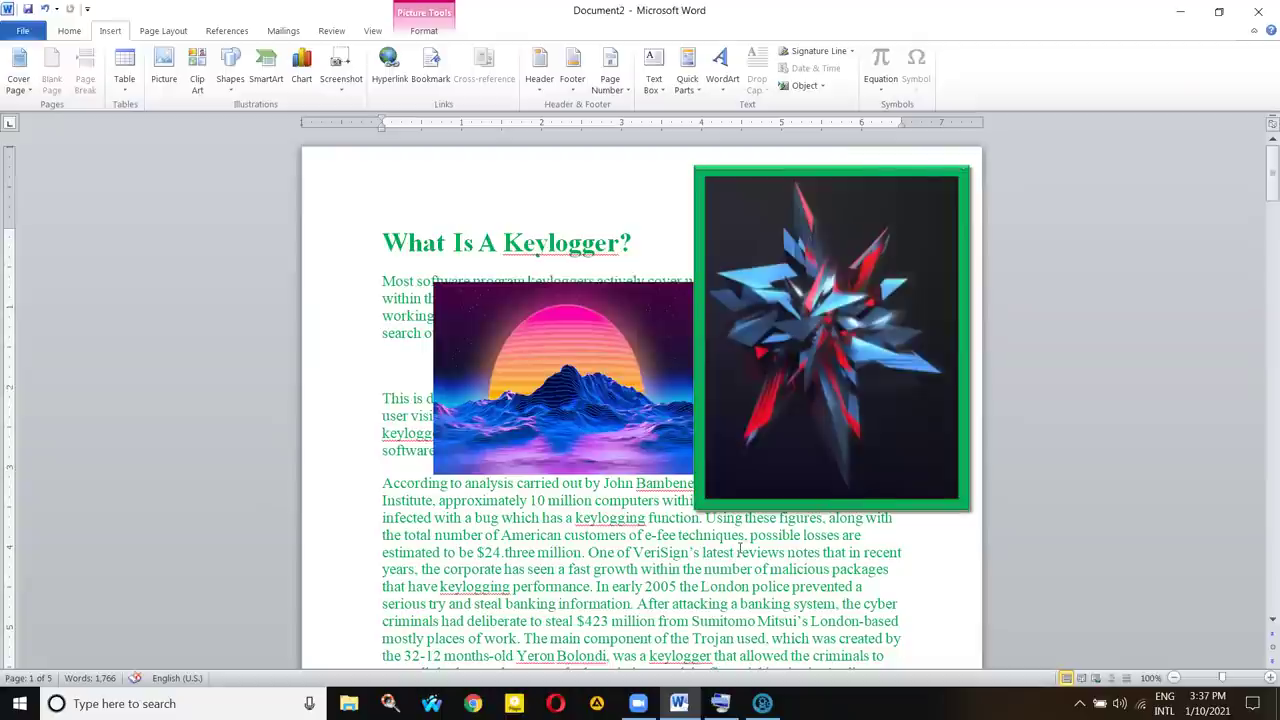
click(758, 297)
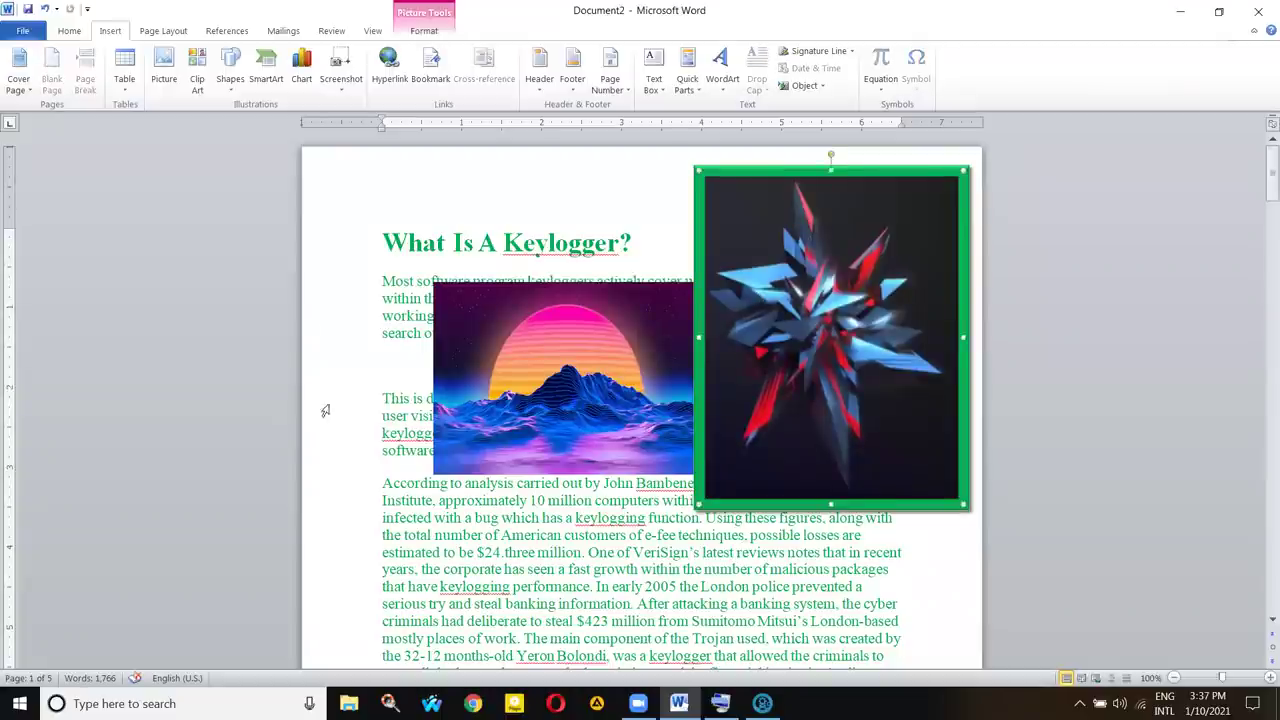
click(399, 261)
click(385, 235)
drag(513, 235, 645, 243)
click(297, 167)
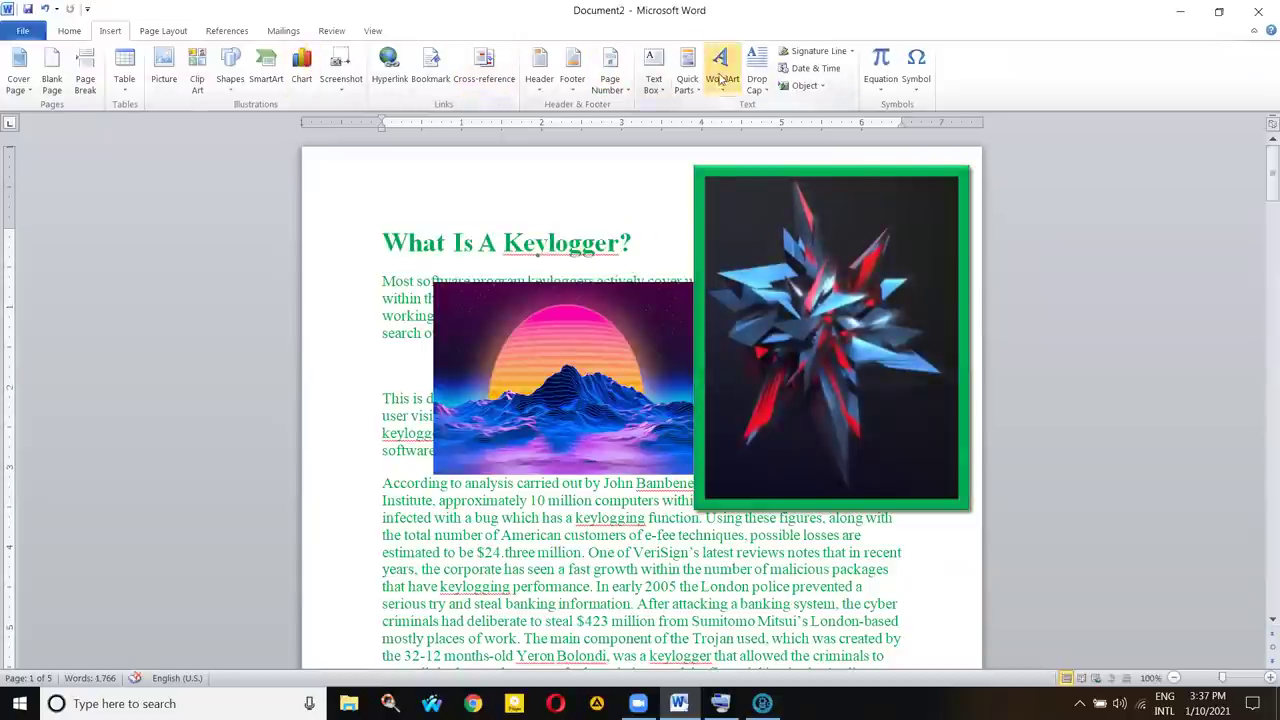
click(722, 78)
click(772, 125)
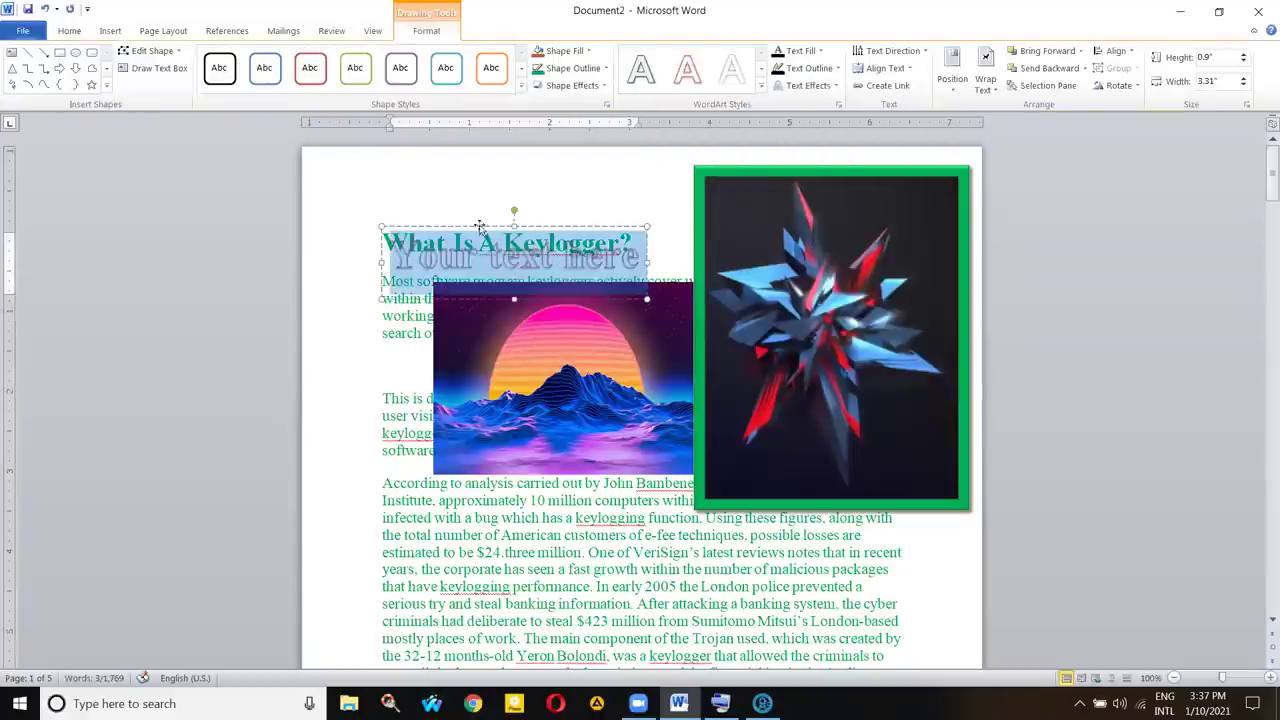
drag(479, 226, 478, 162)
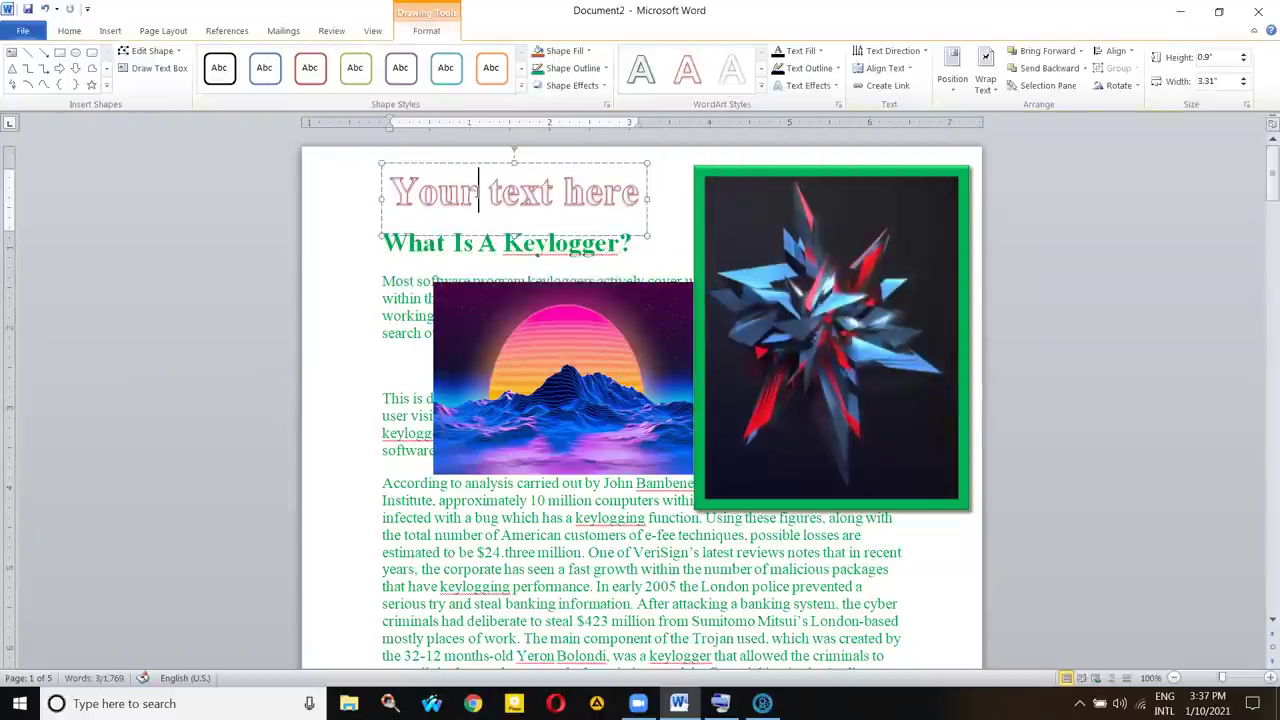
click(443, 237)
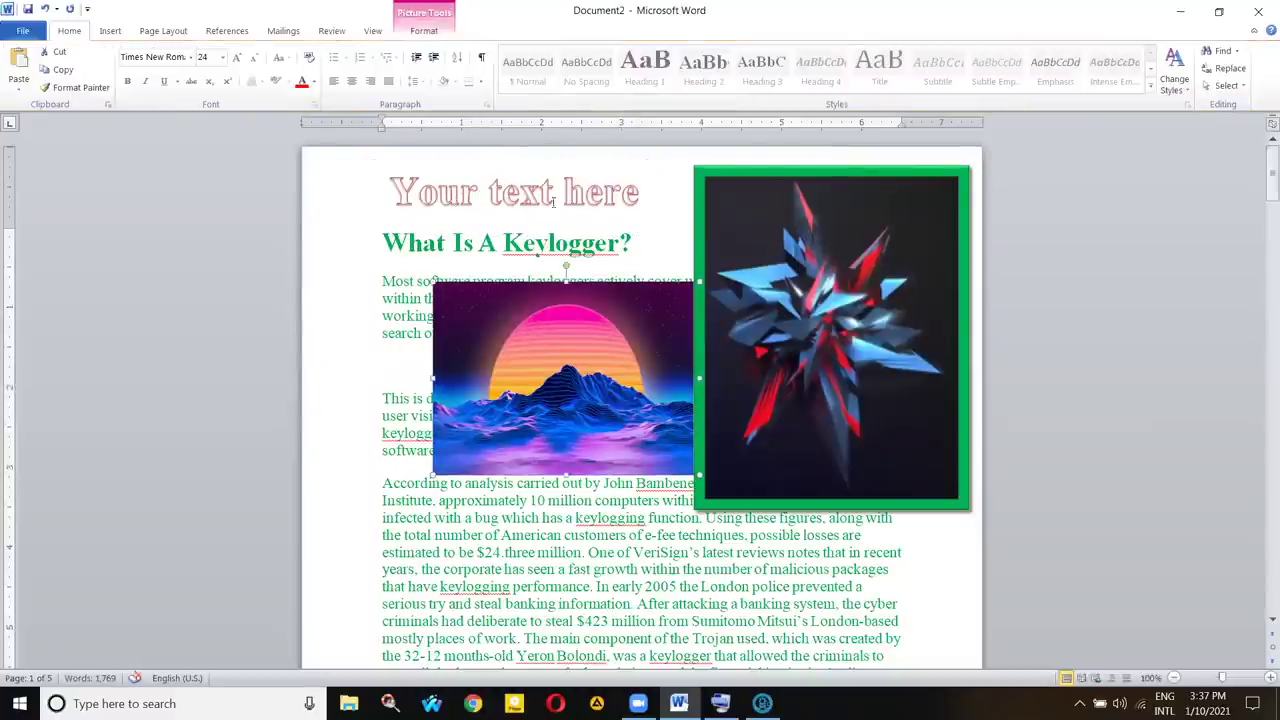
click(491, 186)
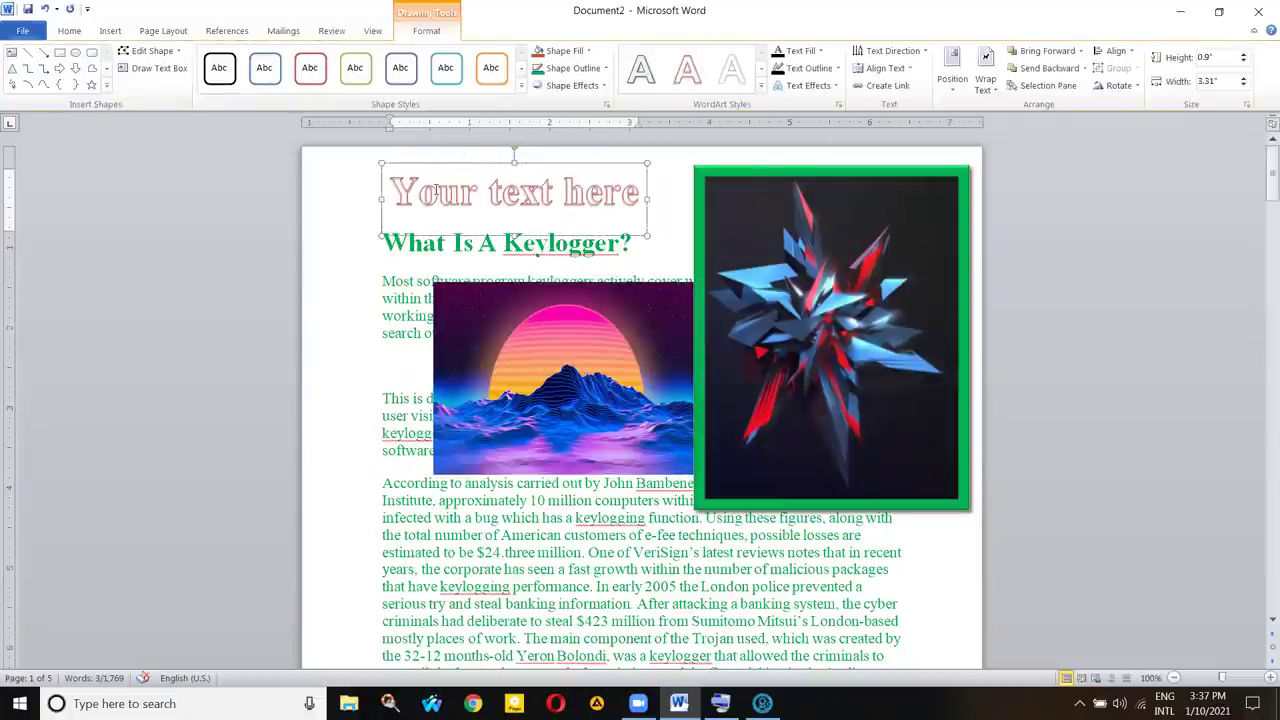
click(337, 188)
click(420, 178)
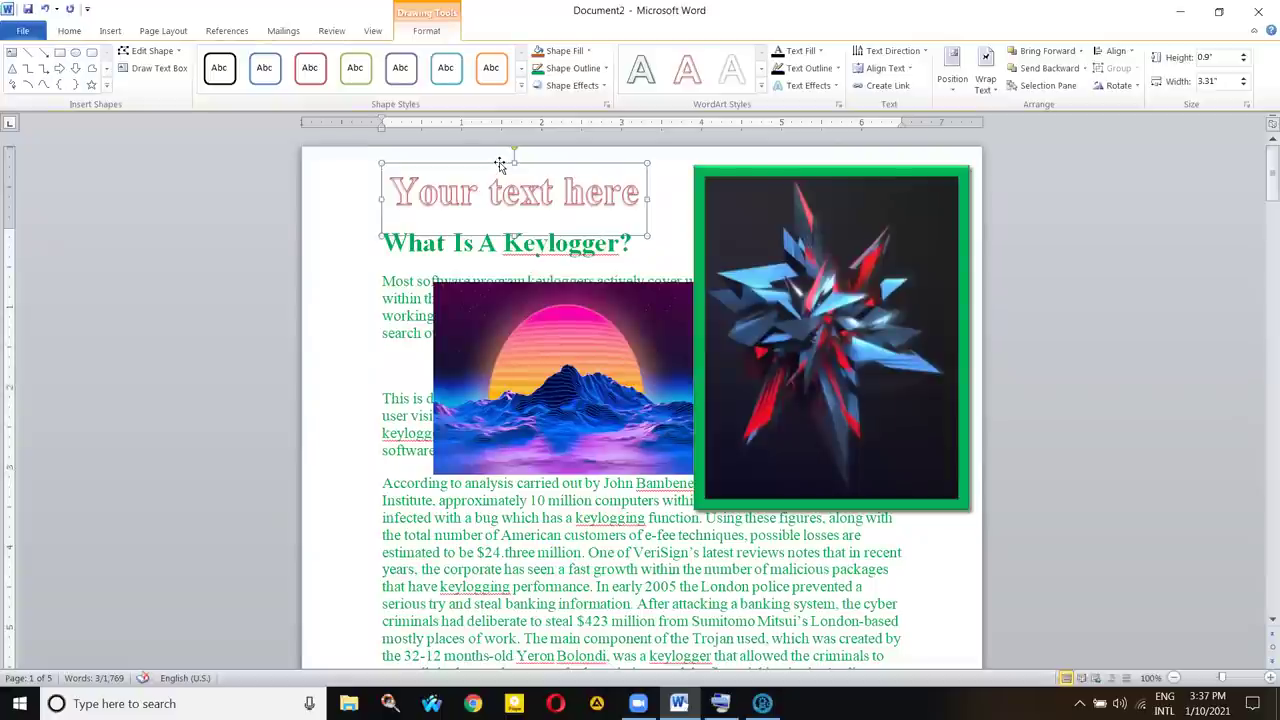
key(Delete)
click(533, 326)
- Enlarge the sunset picture, move it to the page's top left, and latch Ctrl on the On-Screen Keyboard
drag(577, 304, 464, 182)
drag(655, 377, 692, 396)
drag(617, 340, 579, 341)
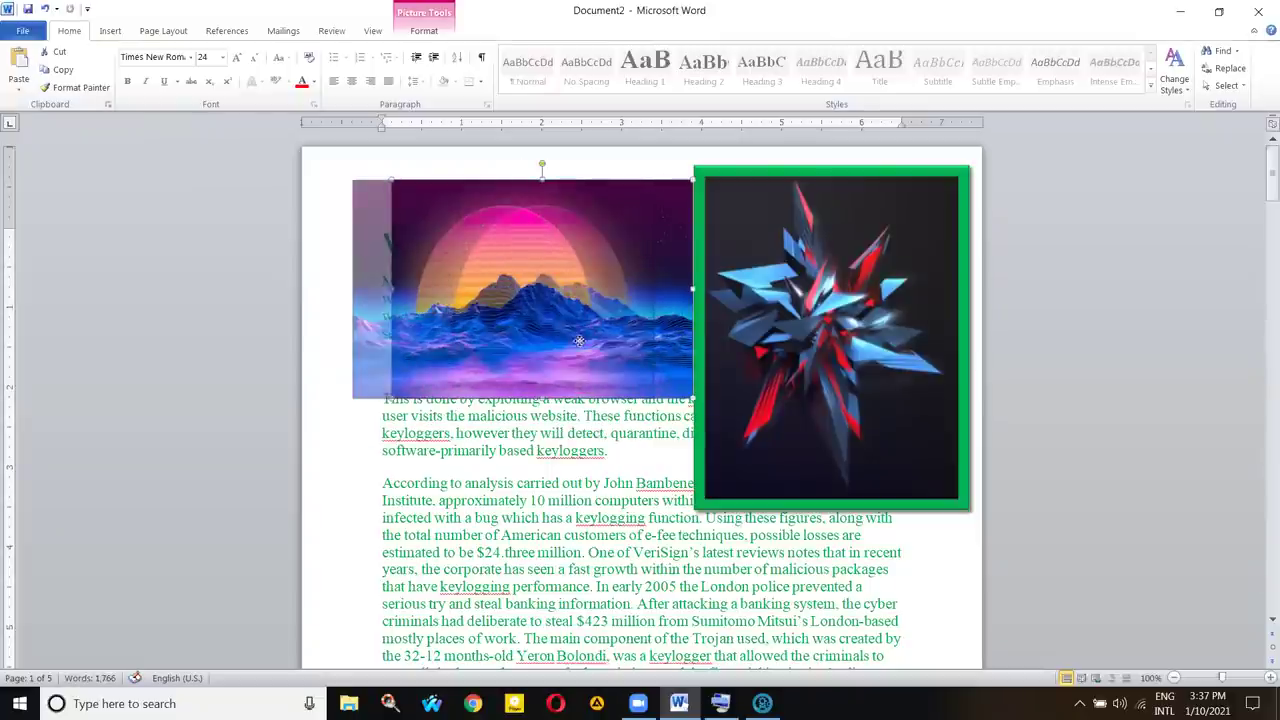
drag(636, 312, 634, 313)
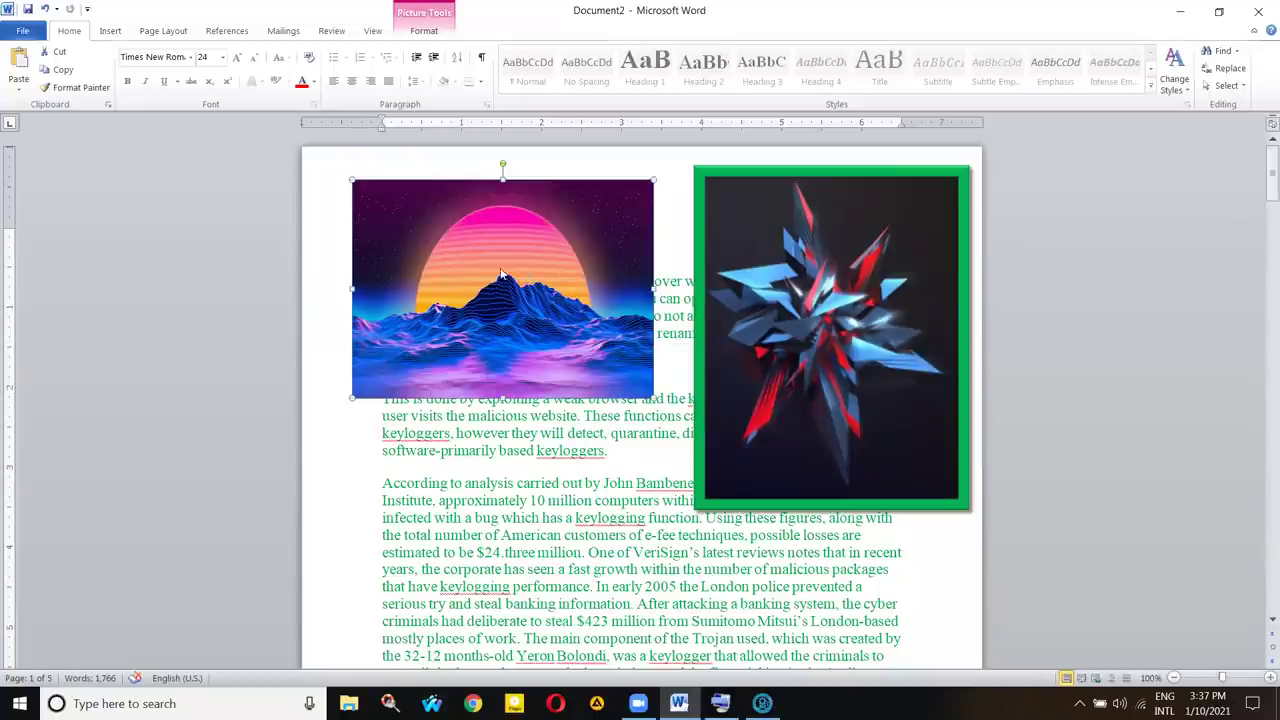
click(720, 703)
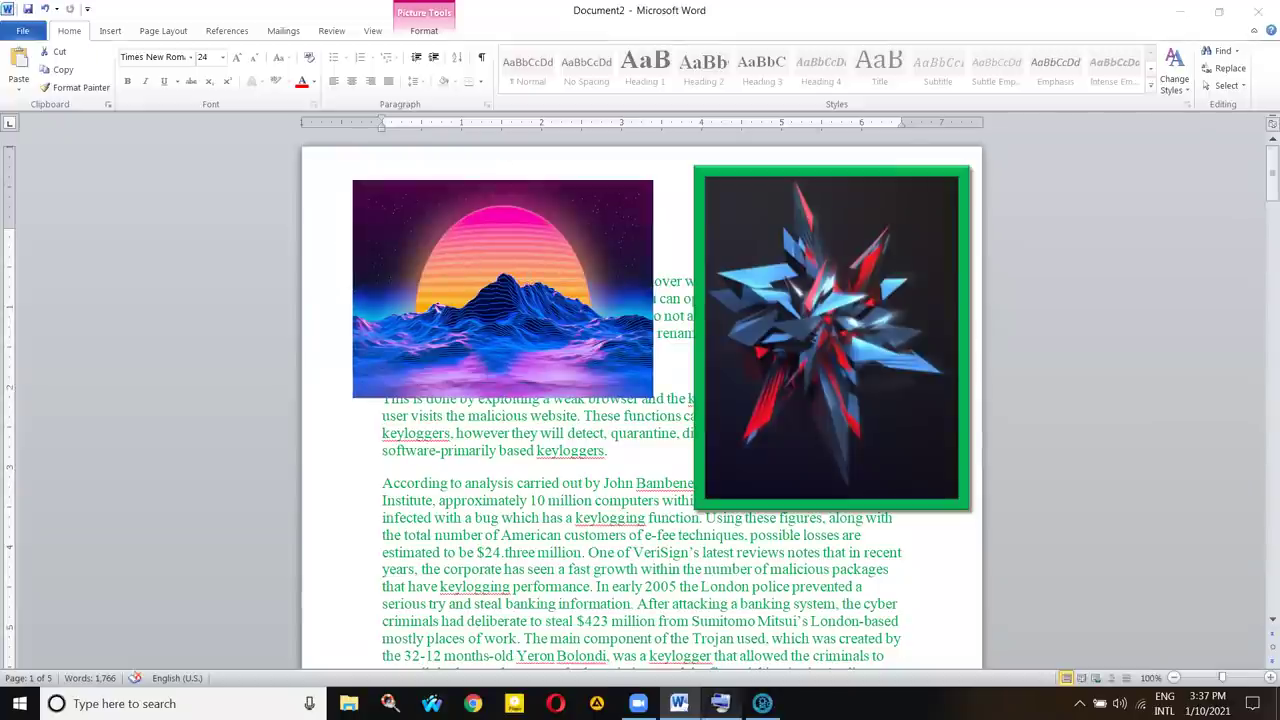
click(210, 699)
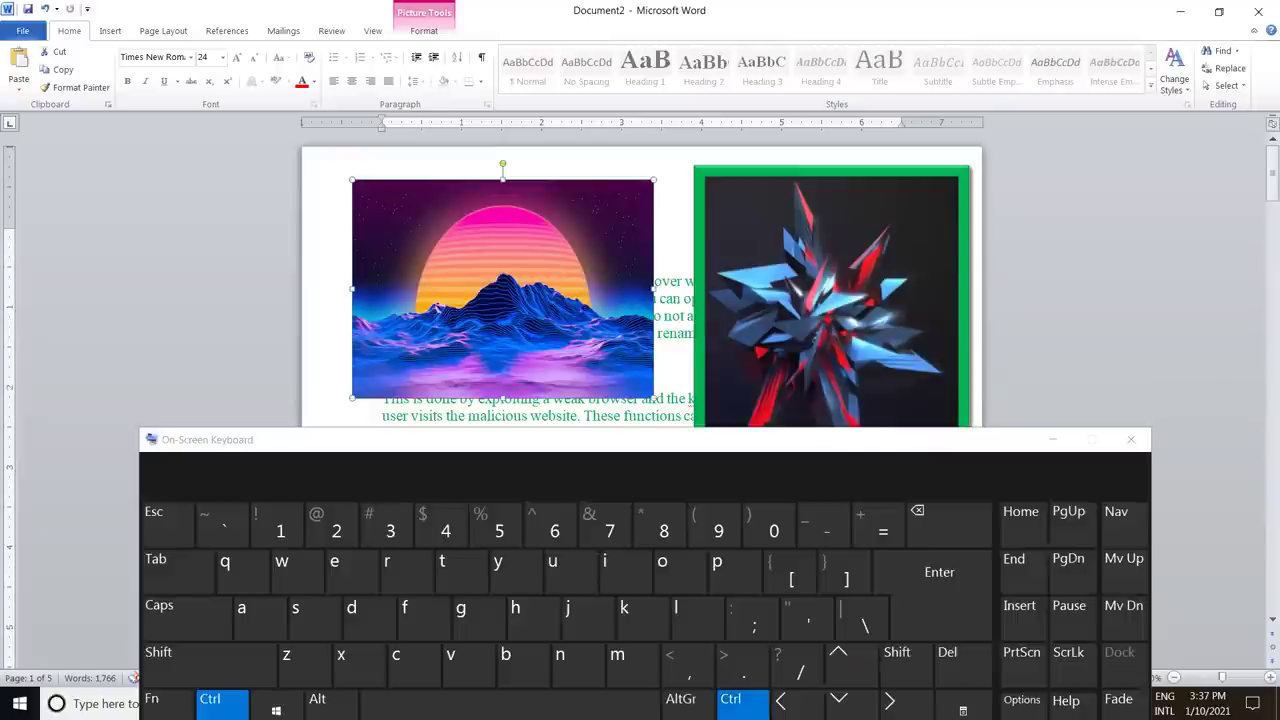
- Add the star picture to the sunset selection using the latched Ctrl, then minimize the on-screen keyboard
ctrl+click(788, 181)
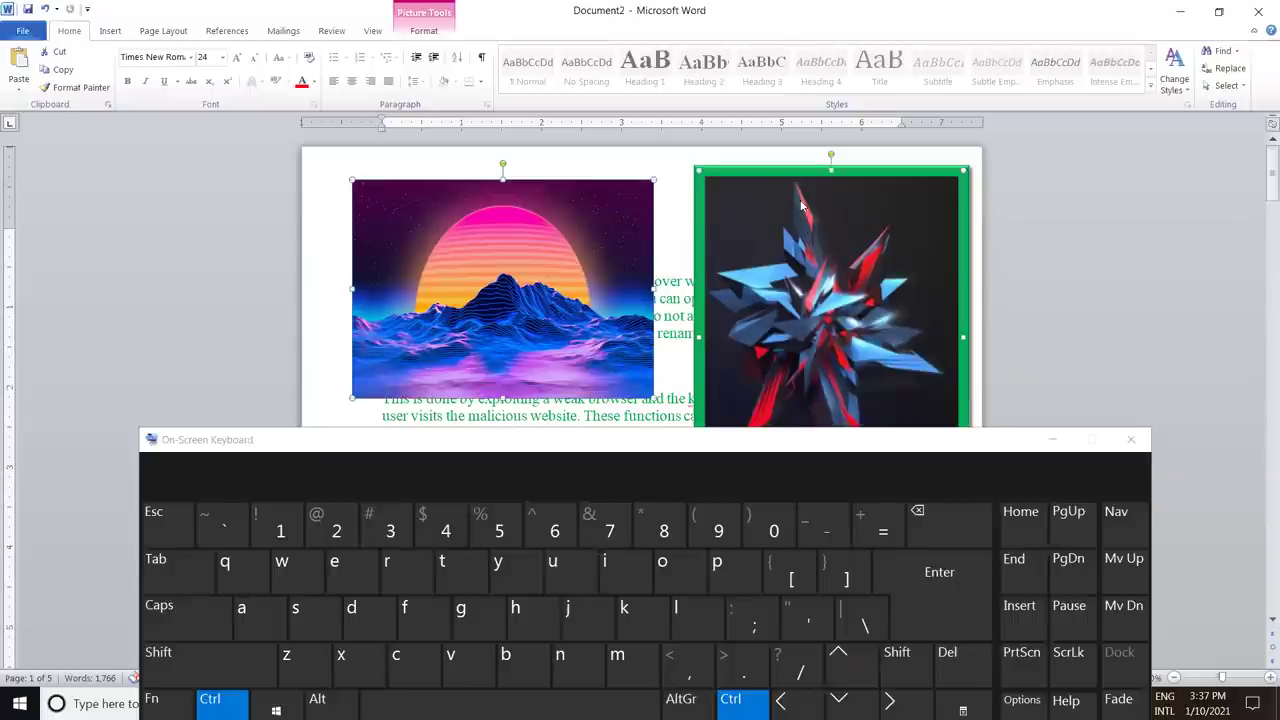
click(1054, 440)
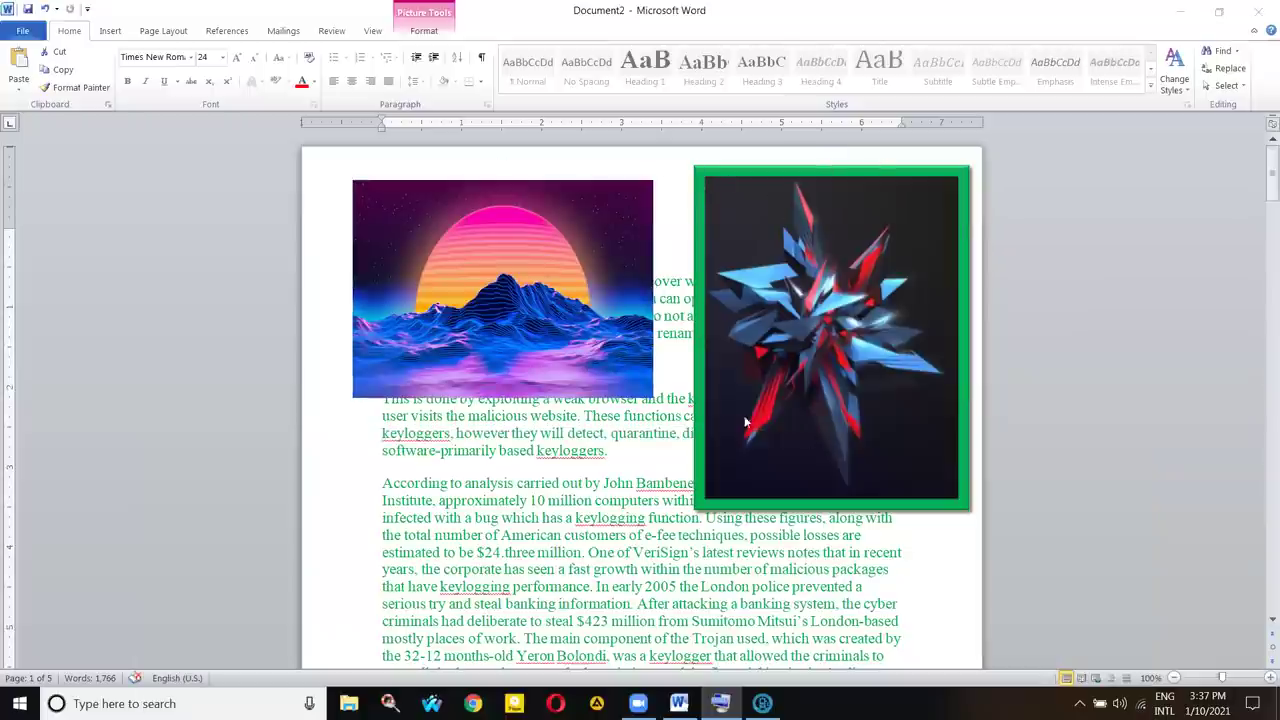
click(720, 703)
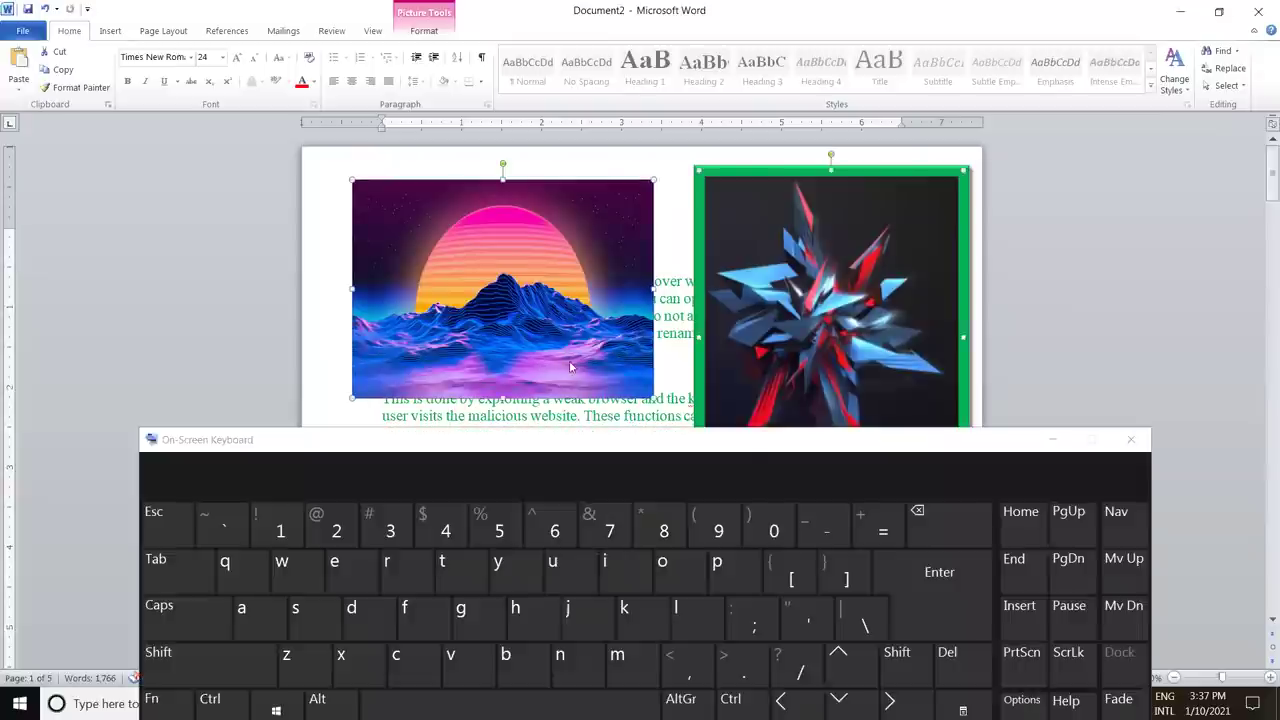
drag(533, 443, 519, 541)
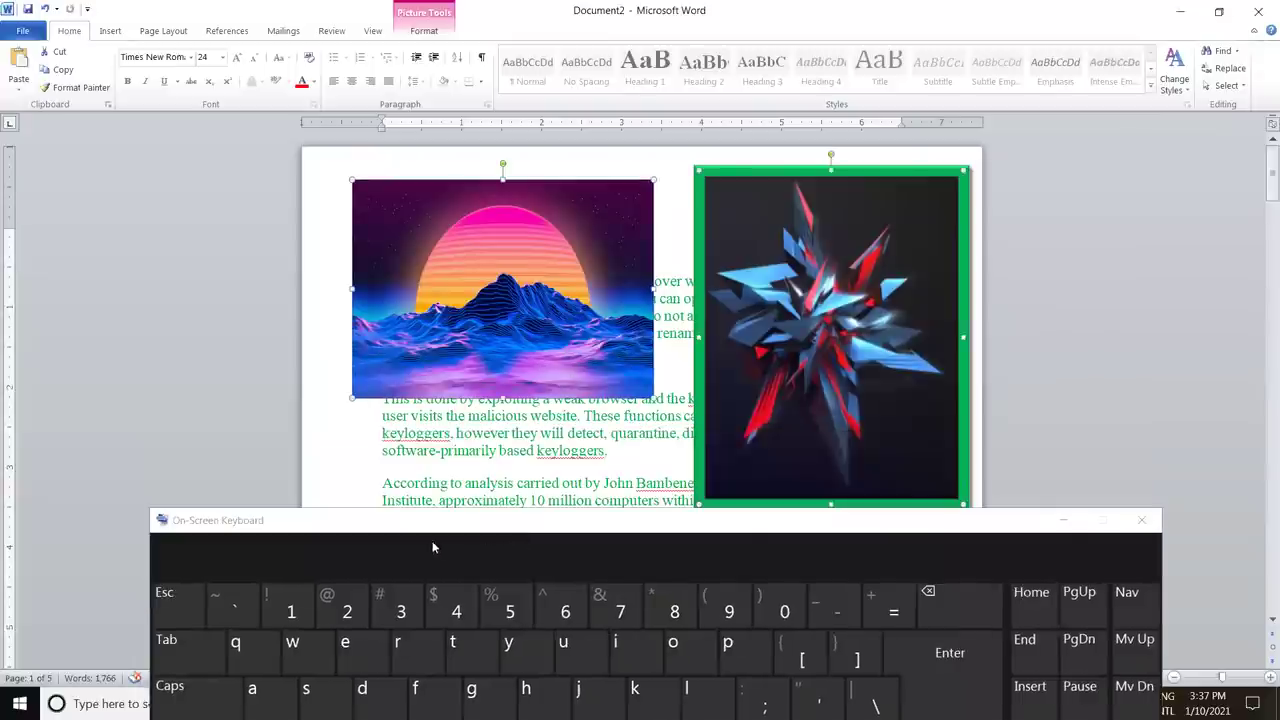
drag(428, 525, 424, 400)
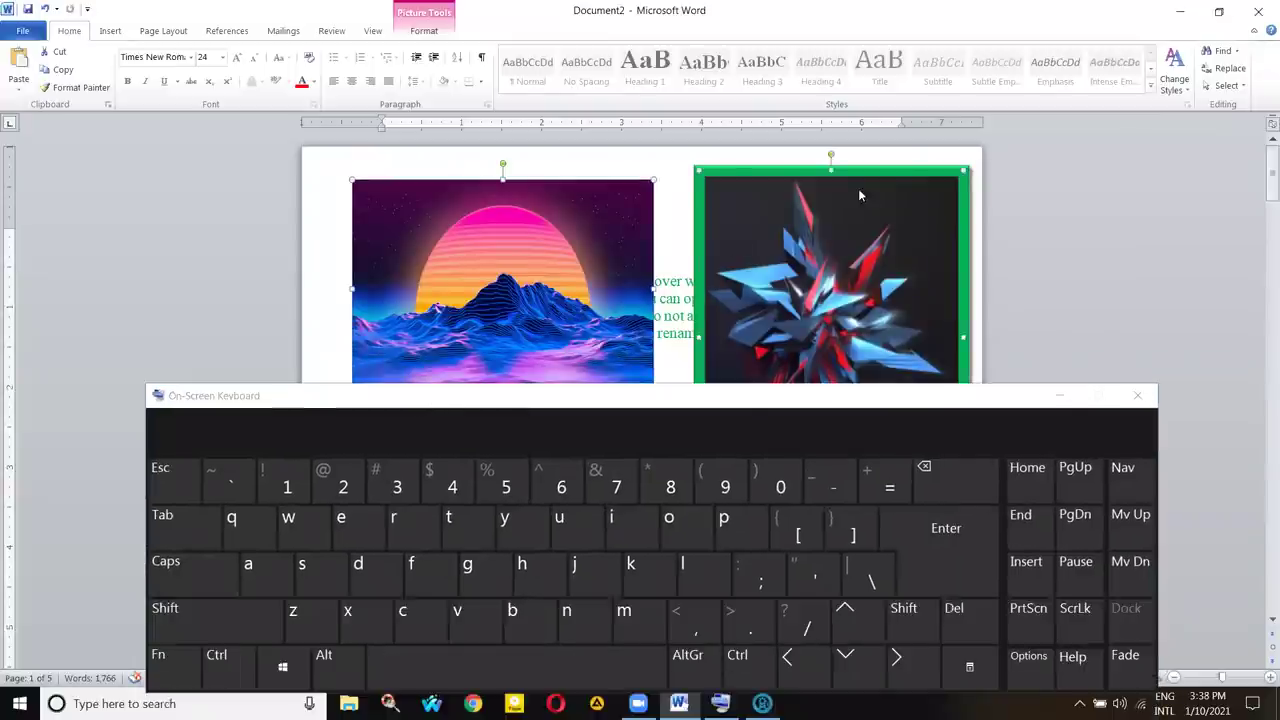
scroll(858, 188, down, 4)
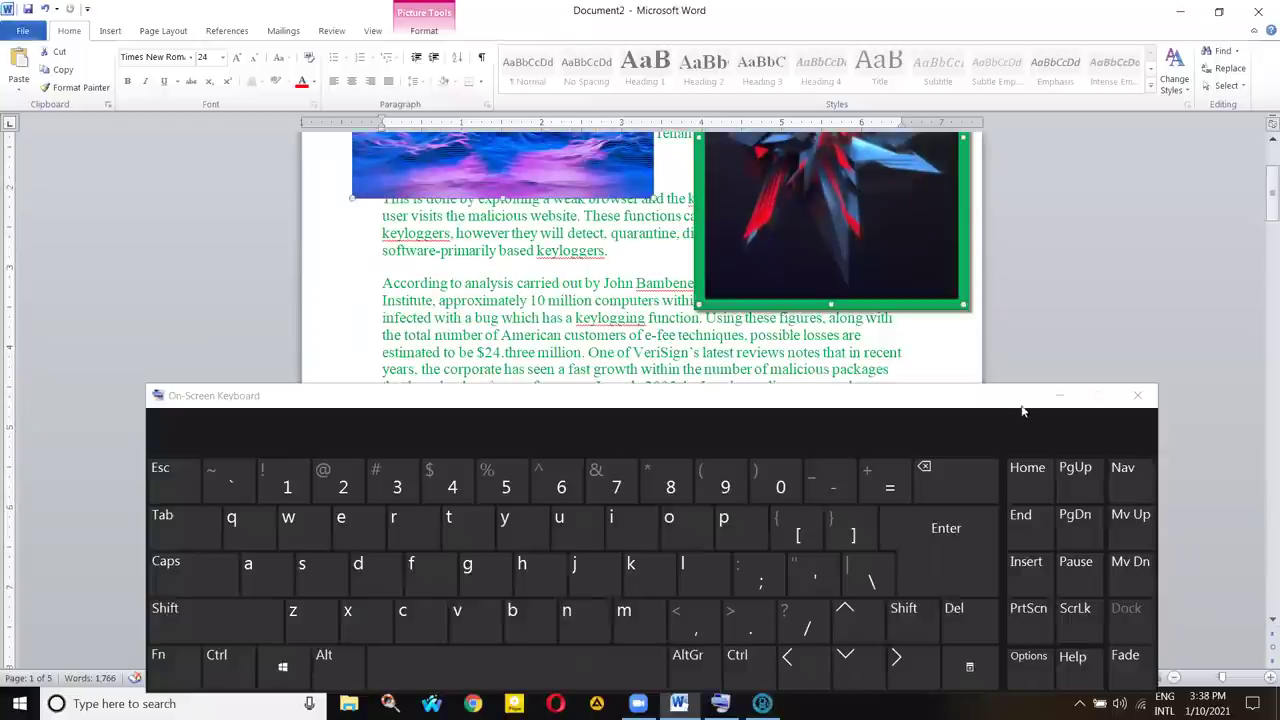
click(1066, 396)
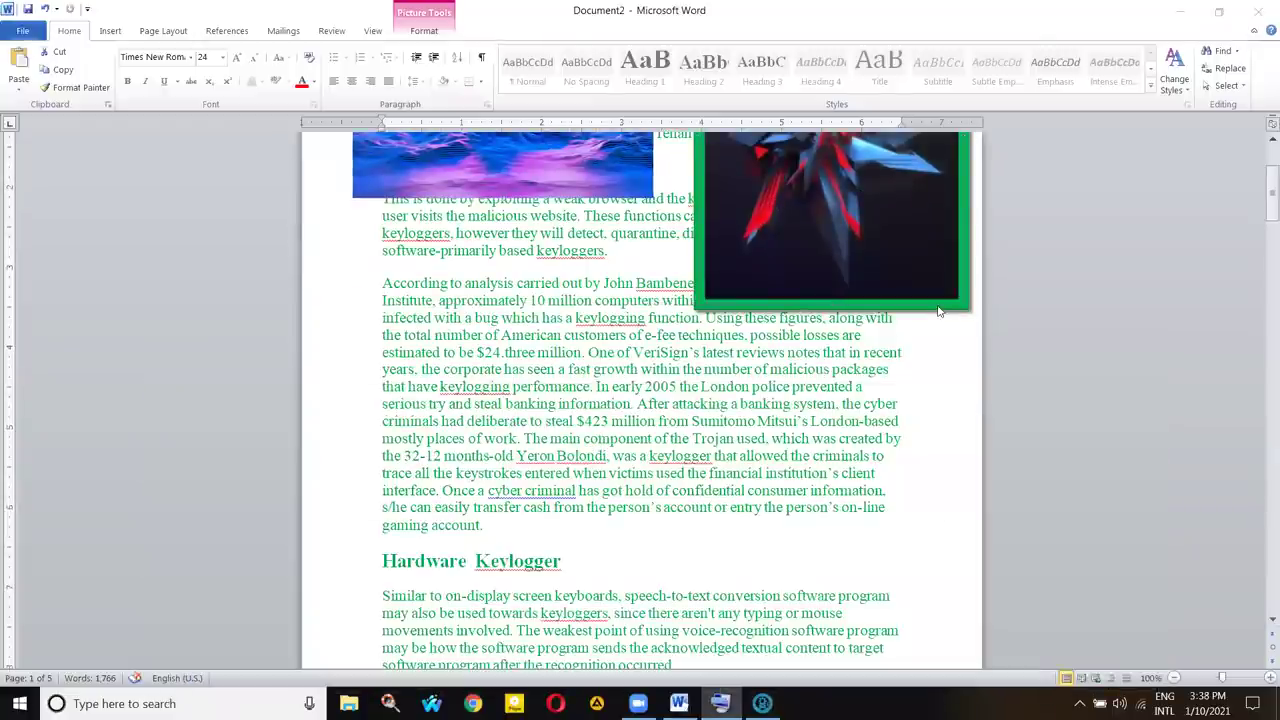
scroll(938, 311, up, 4)
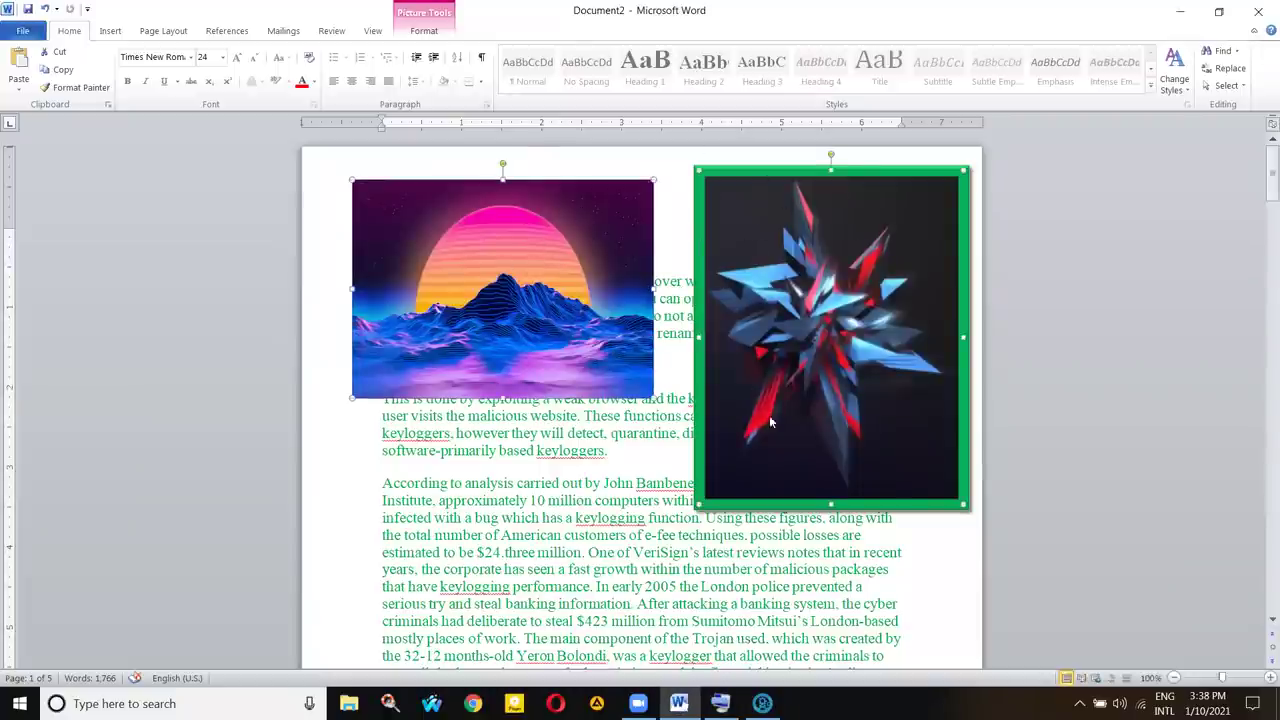
click(424, 30)
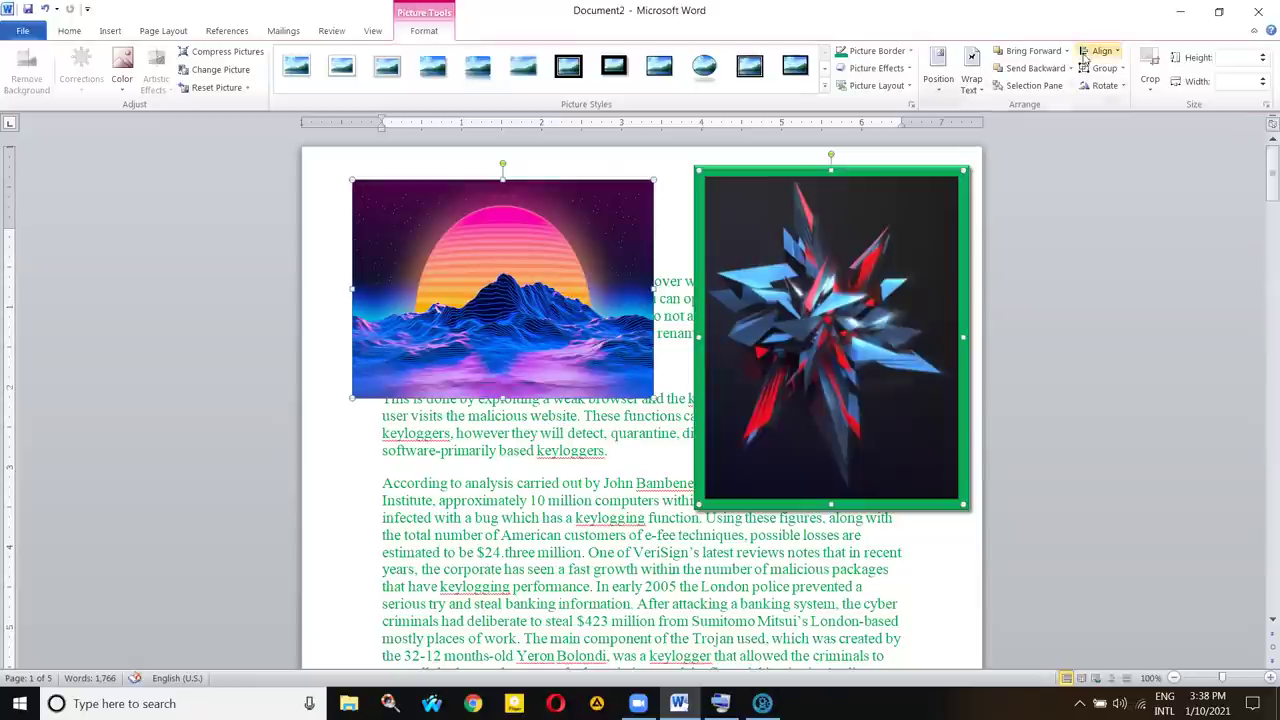
- Group the sunset and star pictures and shrink the group, checking each picture inside it
click(1120, 70)
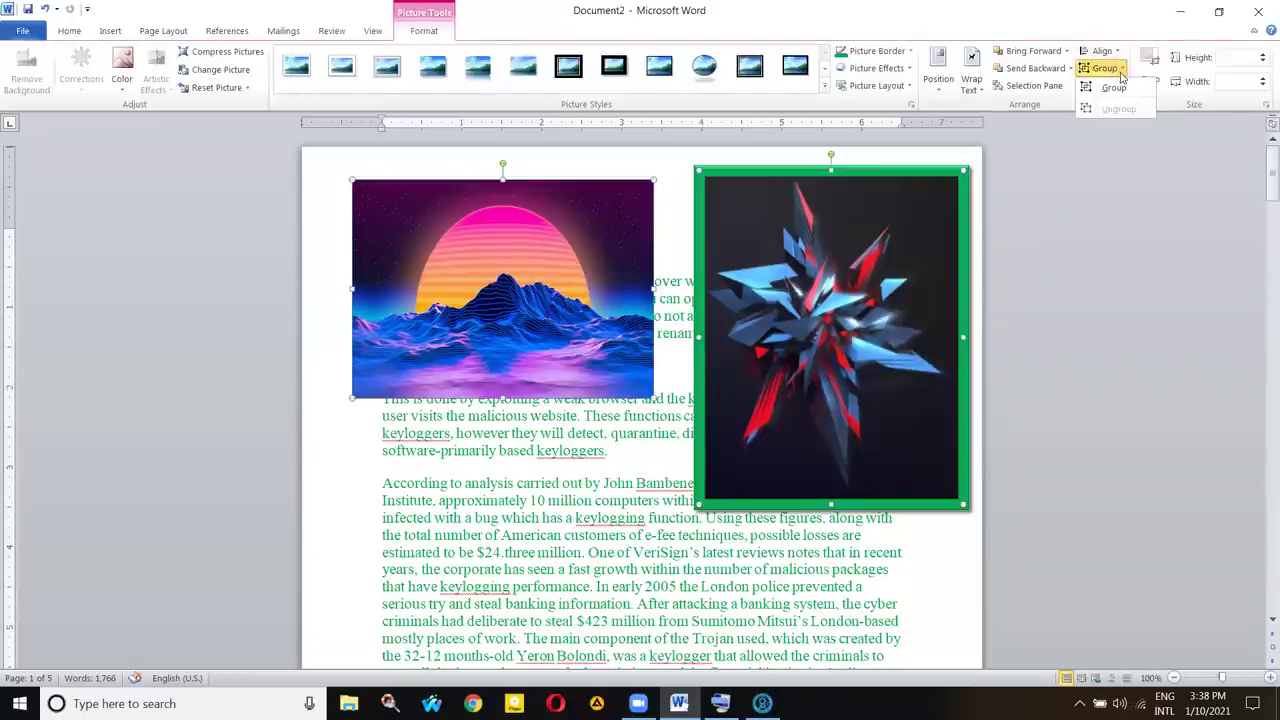
click(1093, 90)
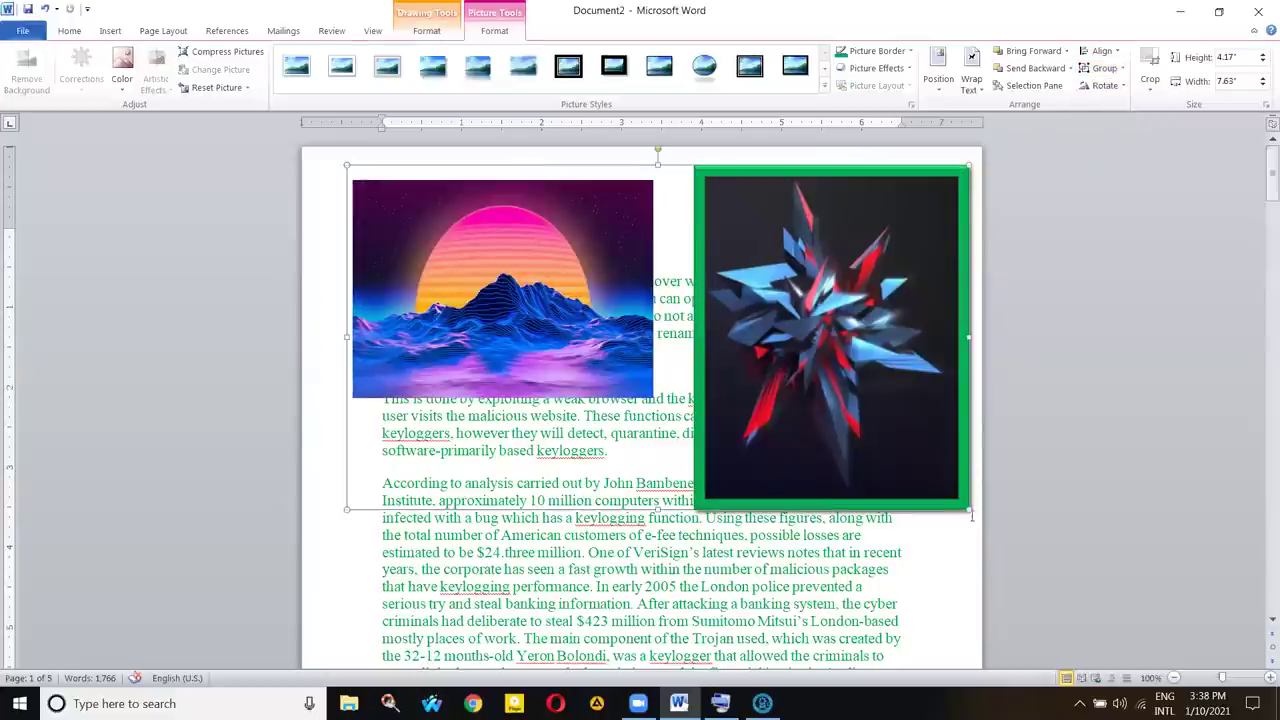
drag(968, 508, 520, 255)
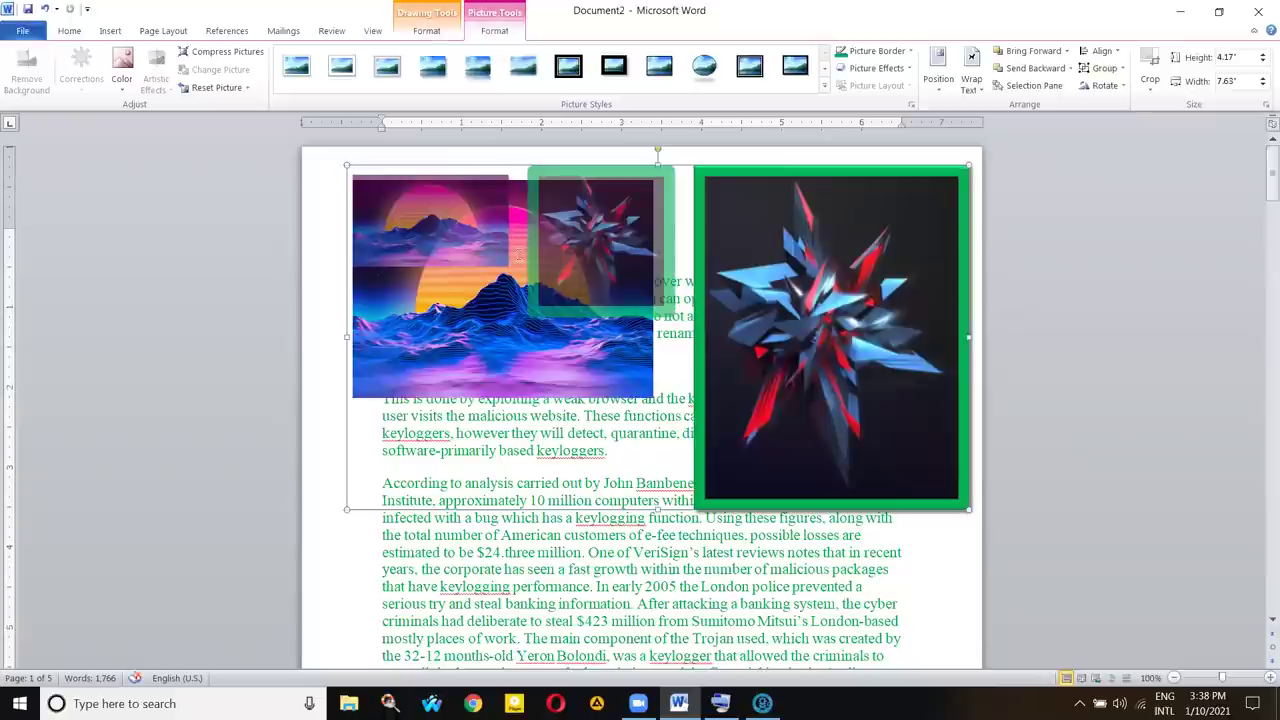
drag(627, 320, 700, 432)
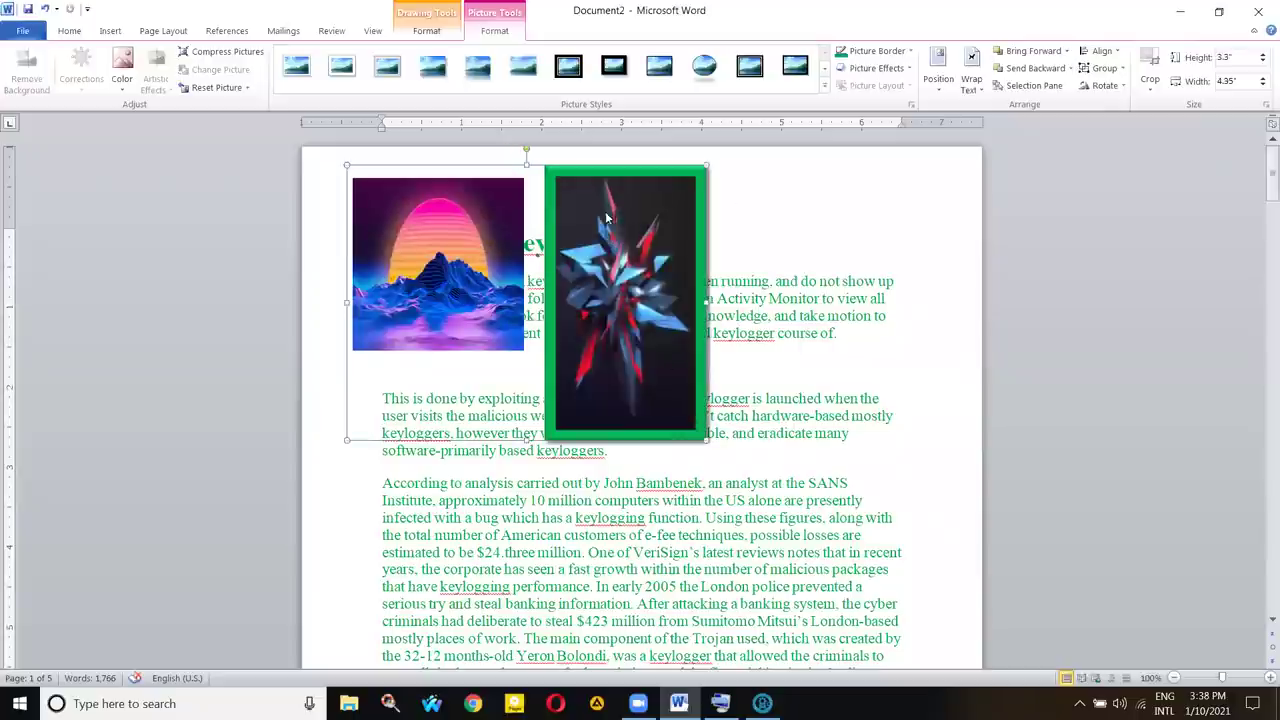
click(620, 178)
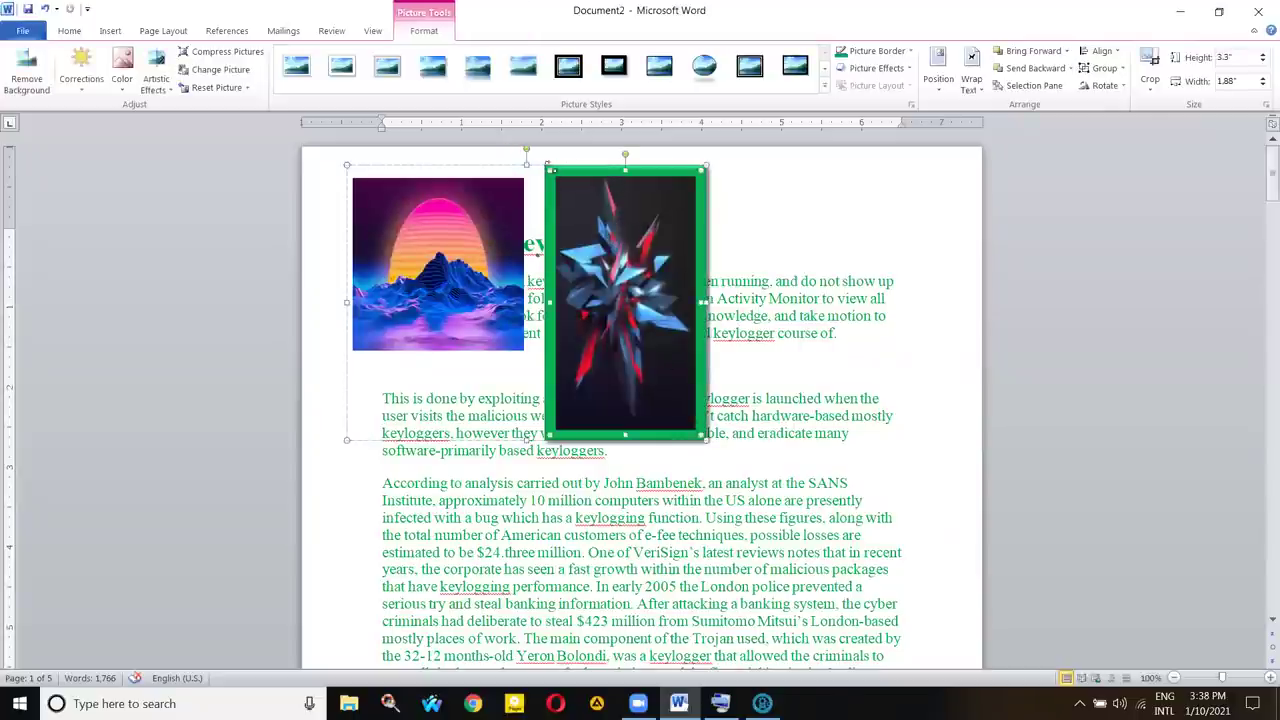
click(533, 166)
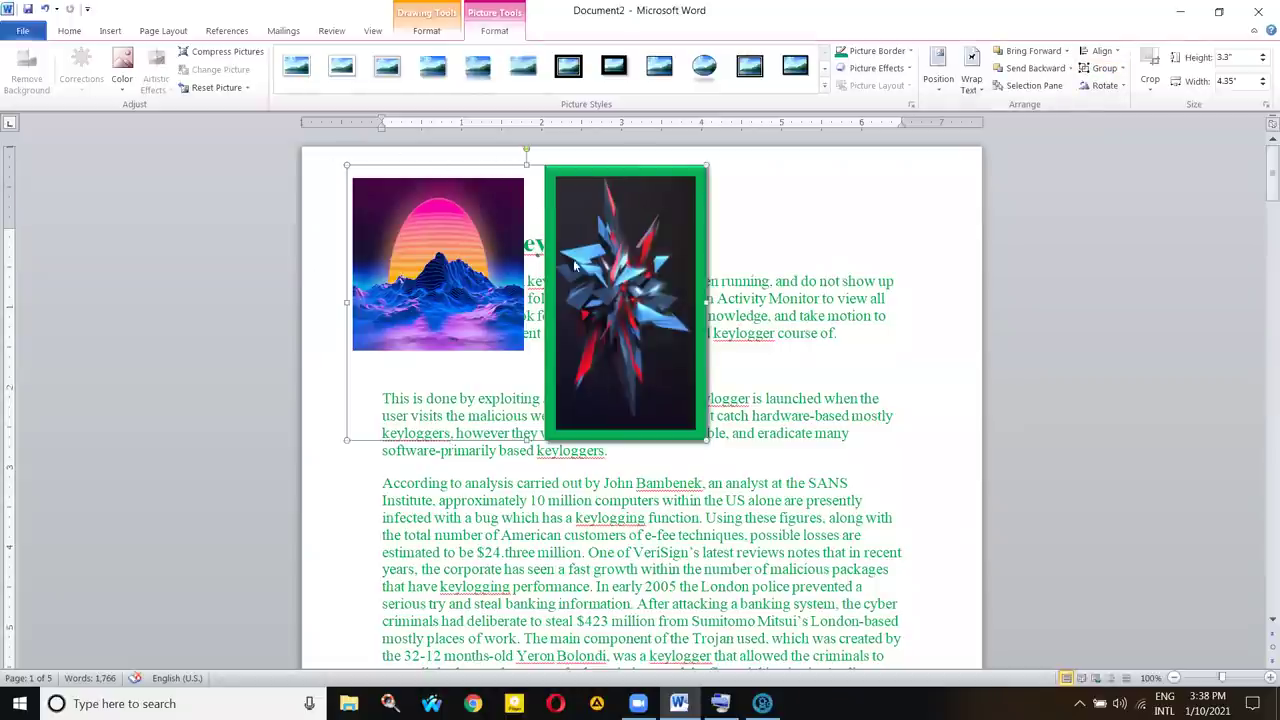
click(489, 228)
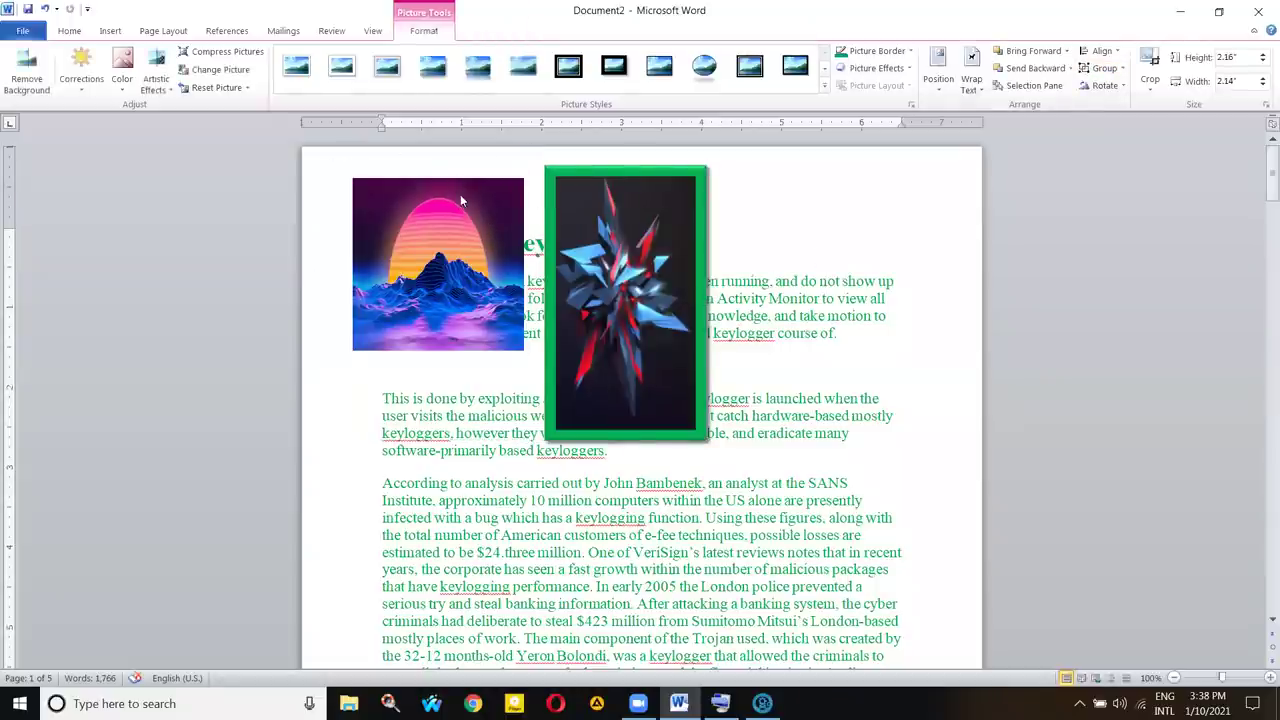
click(391, 166)
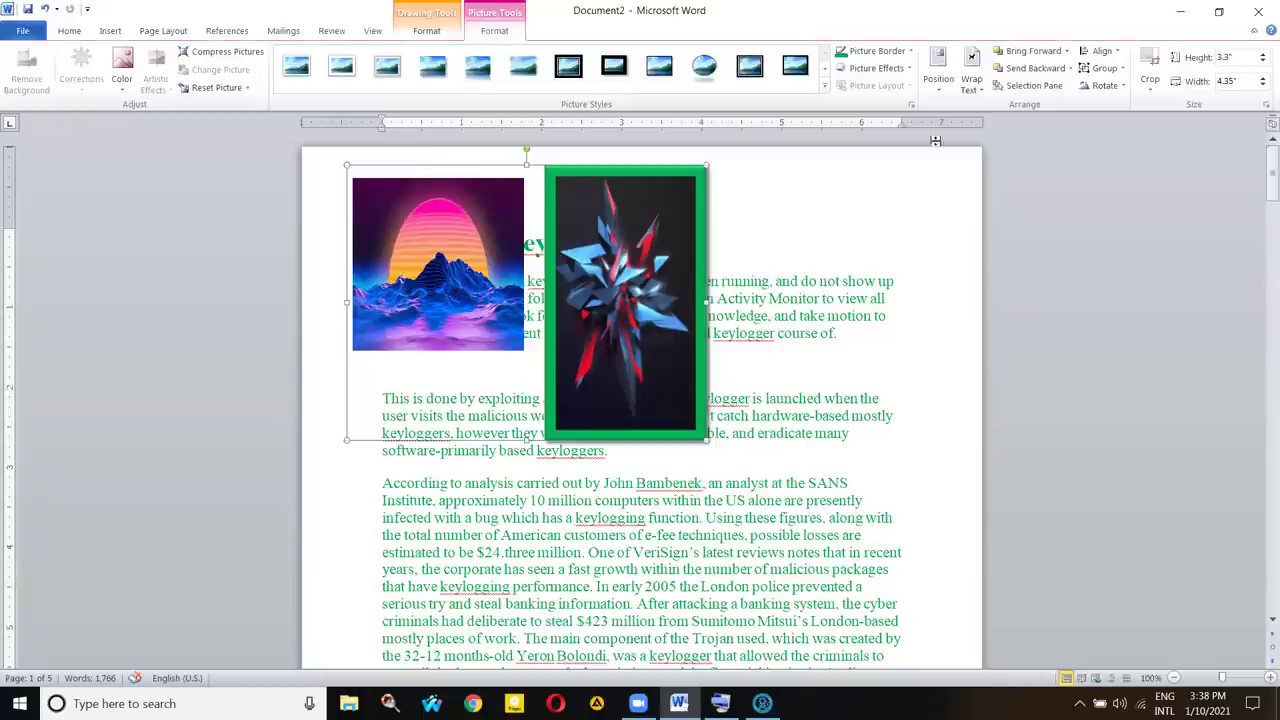
- Ungroup the two pictures and leave both deselected
click(1122, 70)
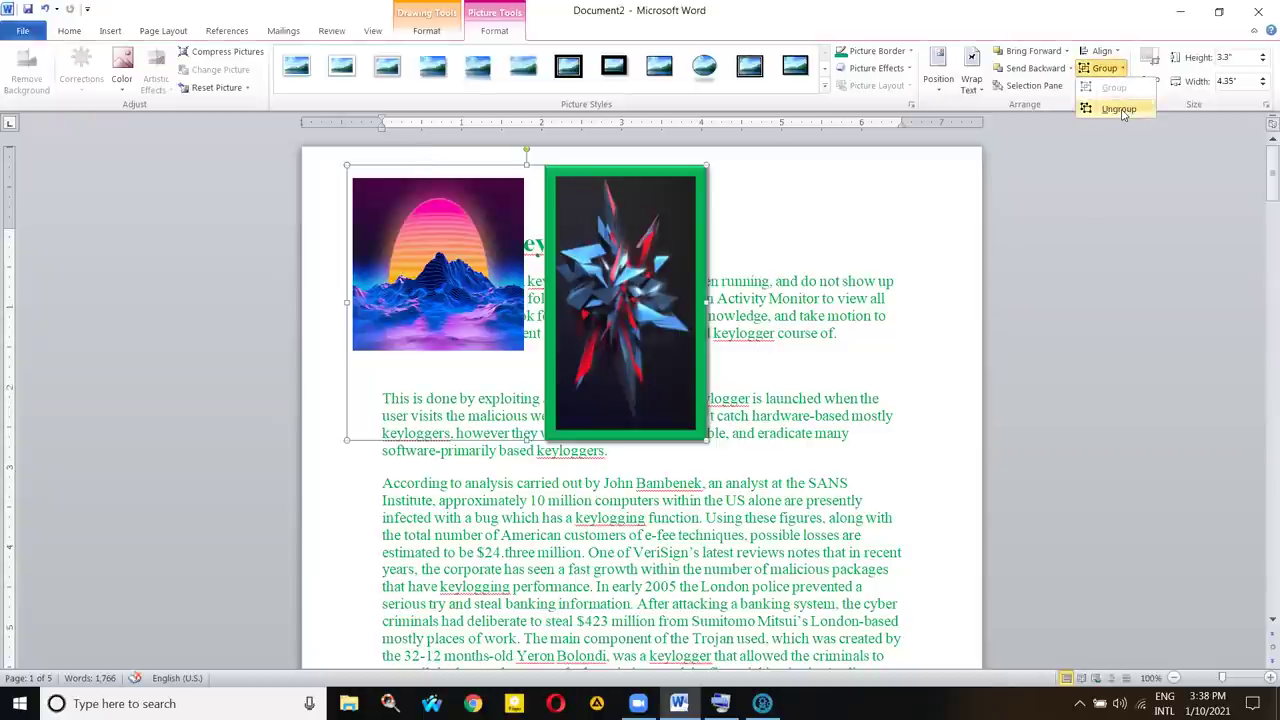
click(1118, 108)
click(568, 218)
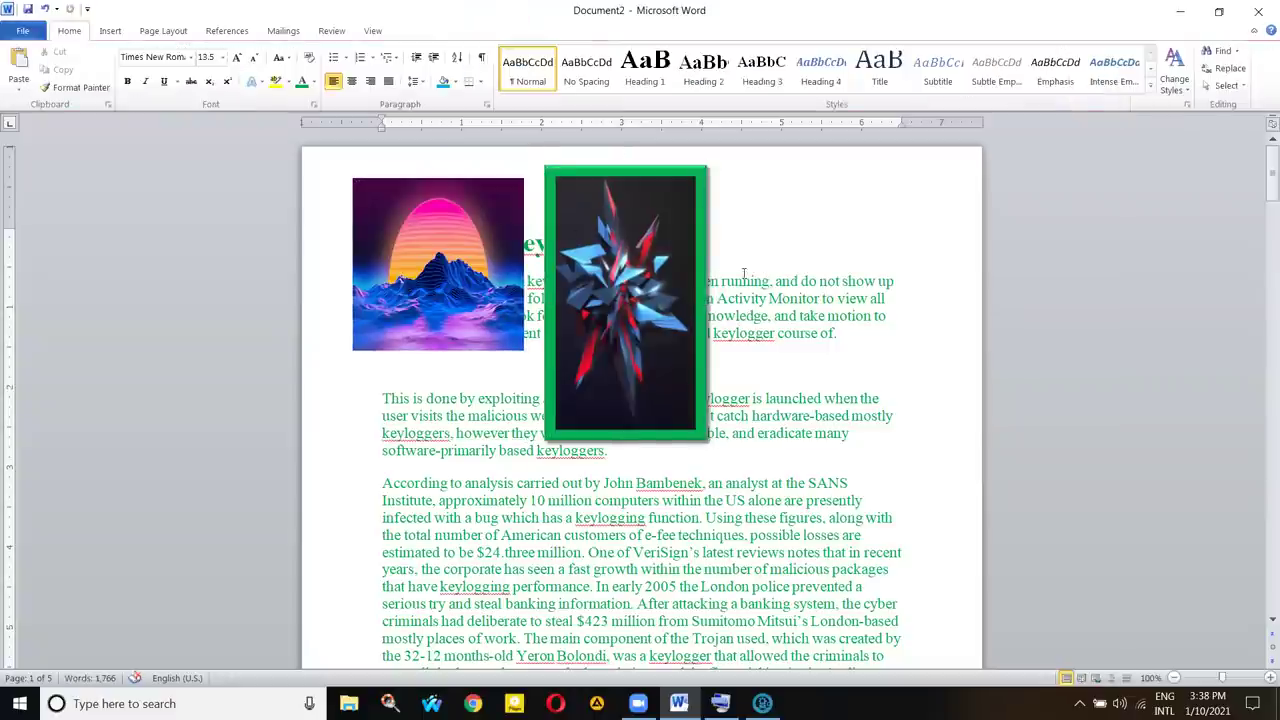
key(Tab)
key(Tab)
key(Tab)
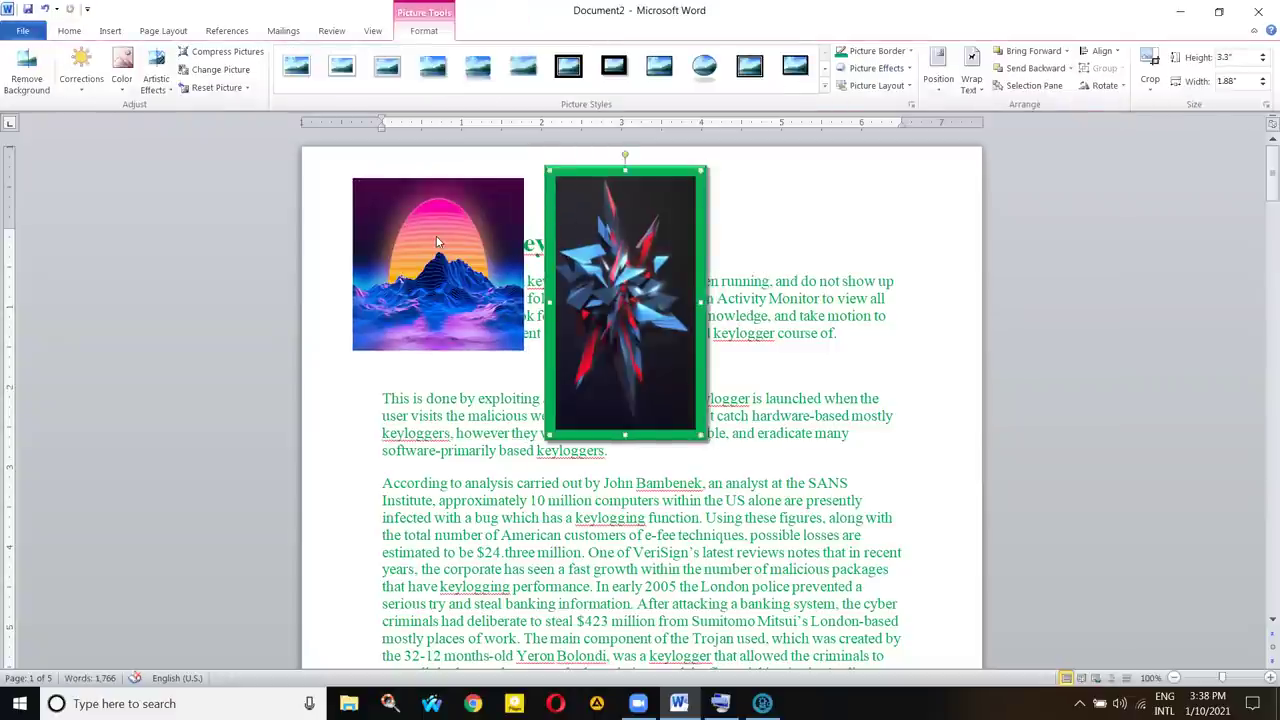
key(Escape)
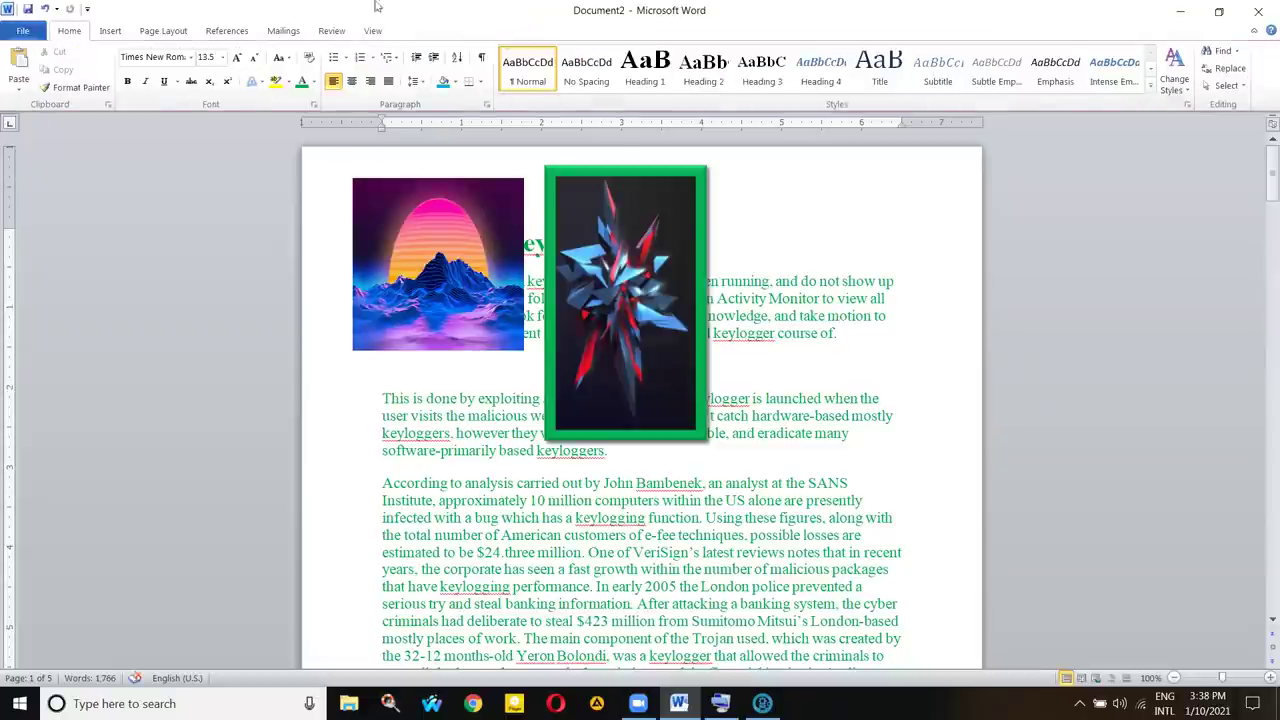
click(112, 31)
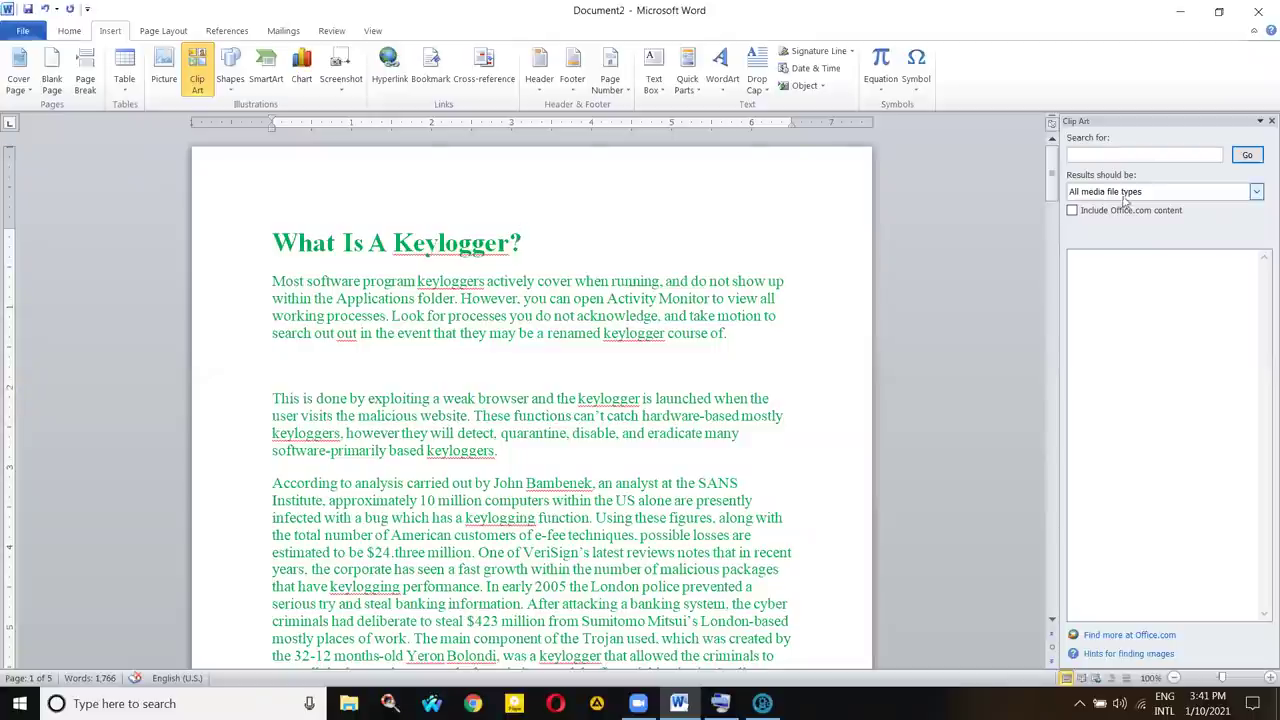
- Confirm the Clip Art results cover all media file types and place the cursor after the heading
click(1256, 192)
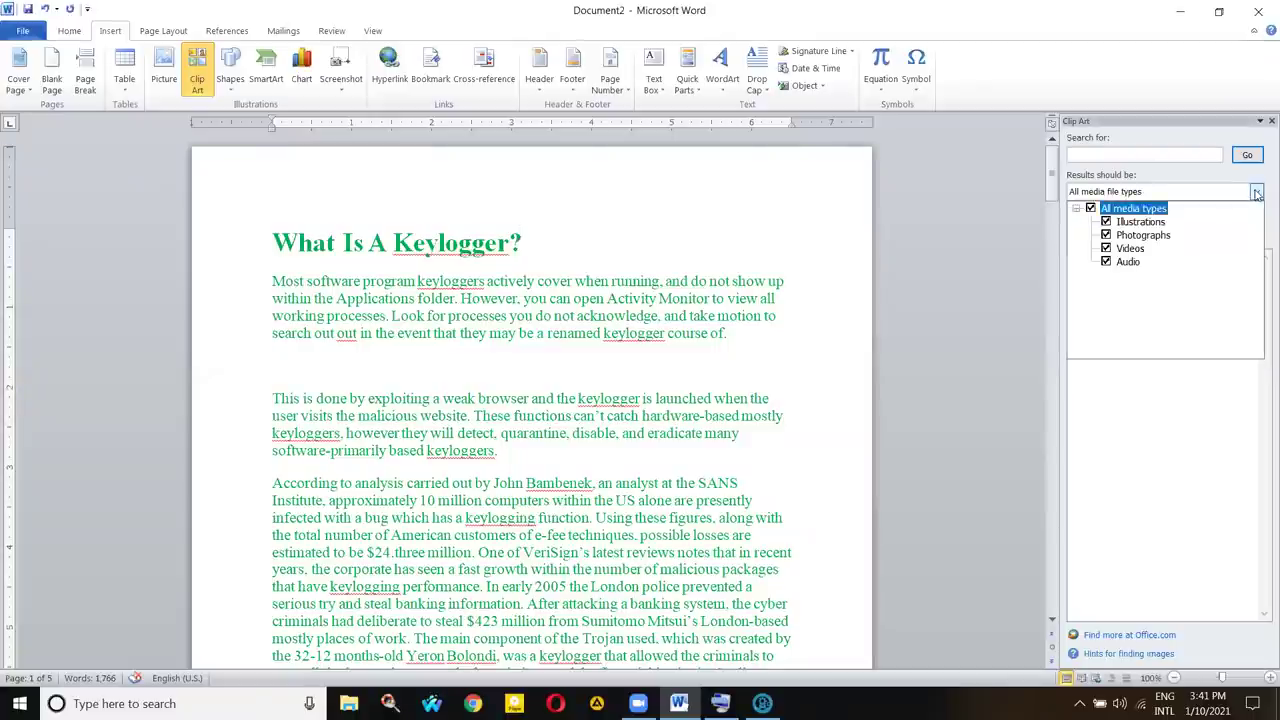
click(1256, 192)
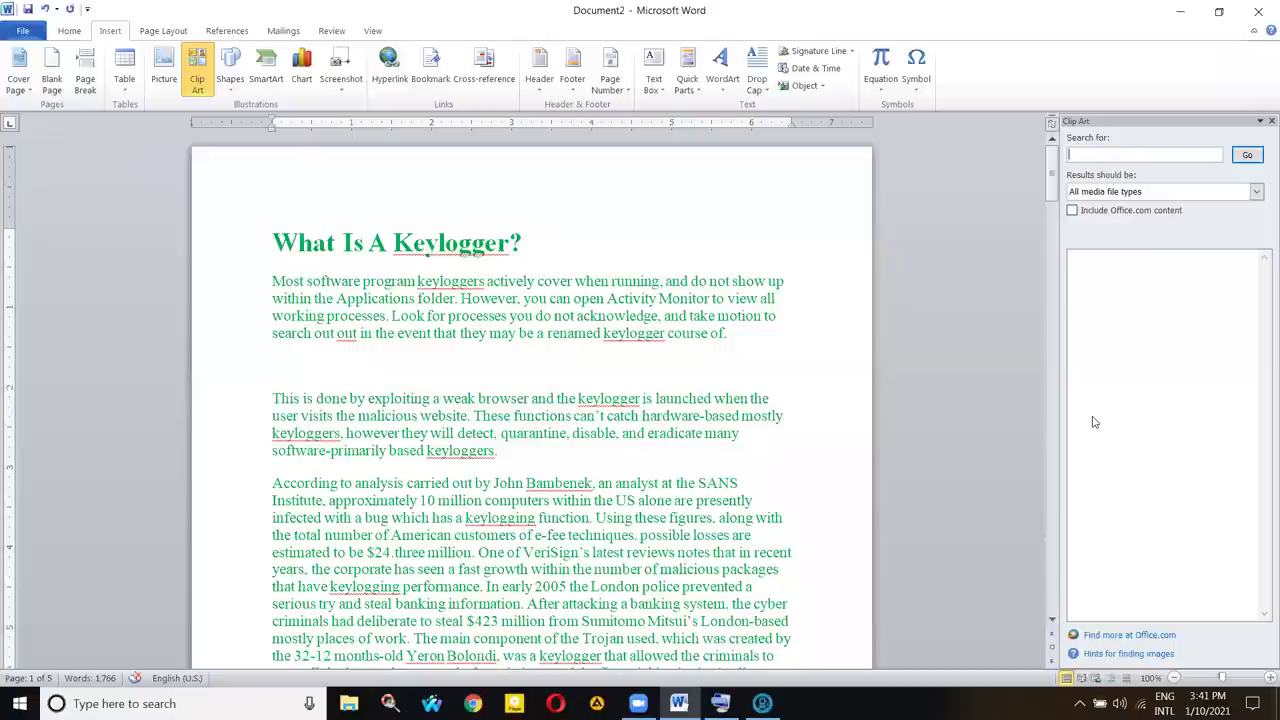
click(805, 204)
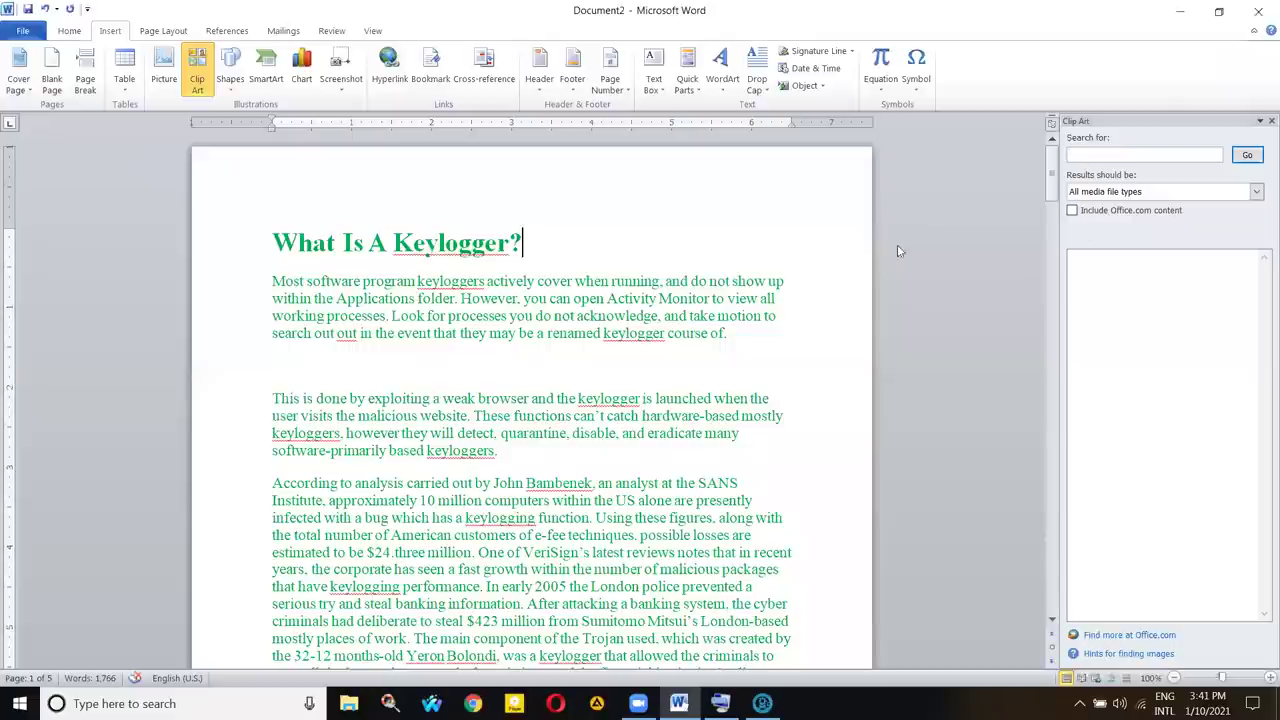
- Search clip art for 'computer' and insert the woman-at-computer result on the blank line
click(1117, 160)
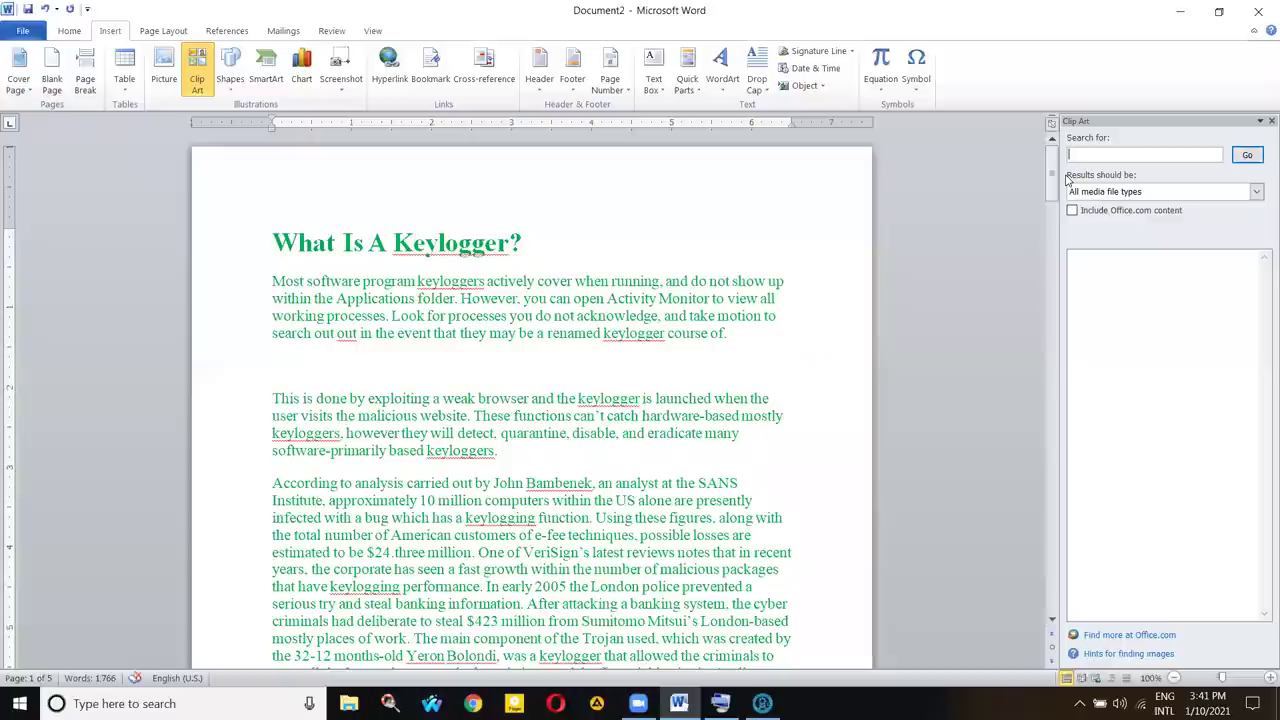
text(computer)
click(1245, 155)
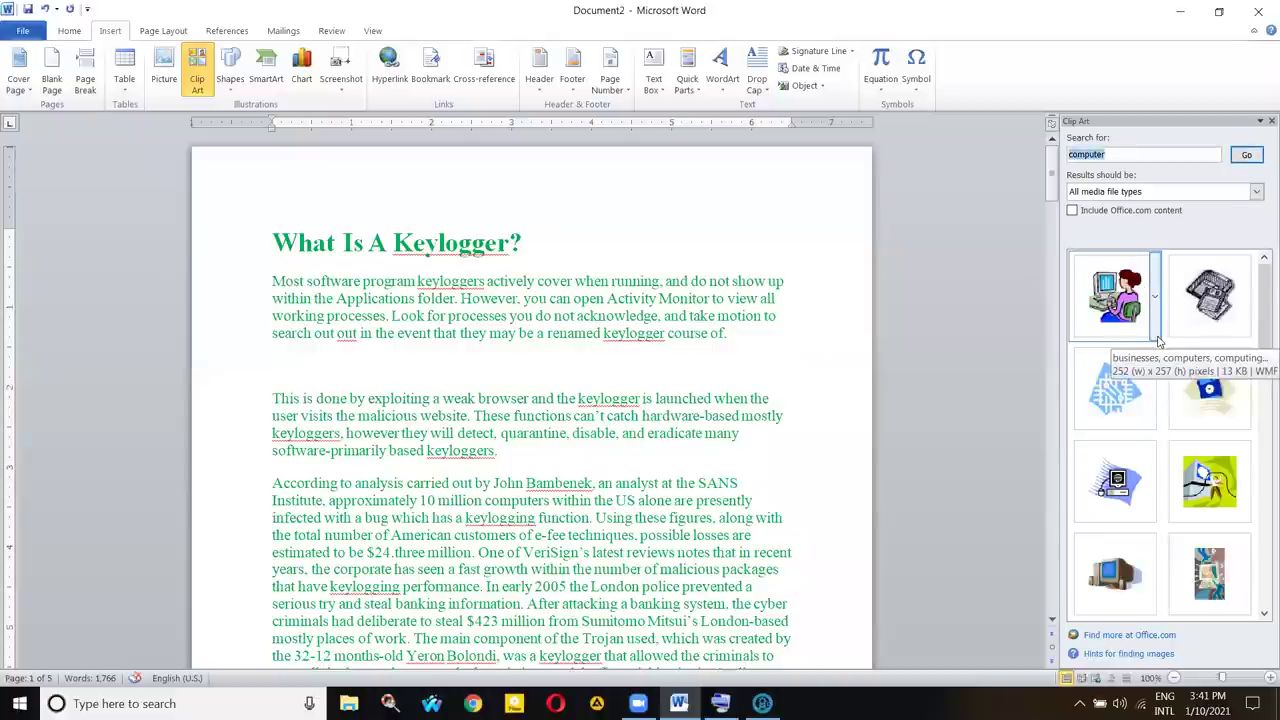
click(286, 361)
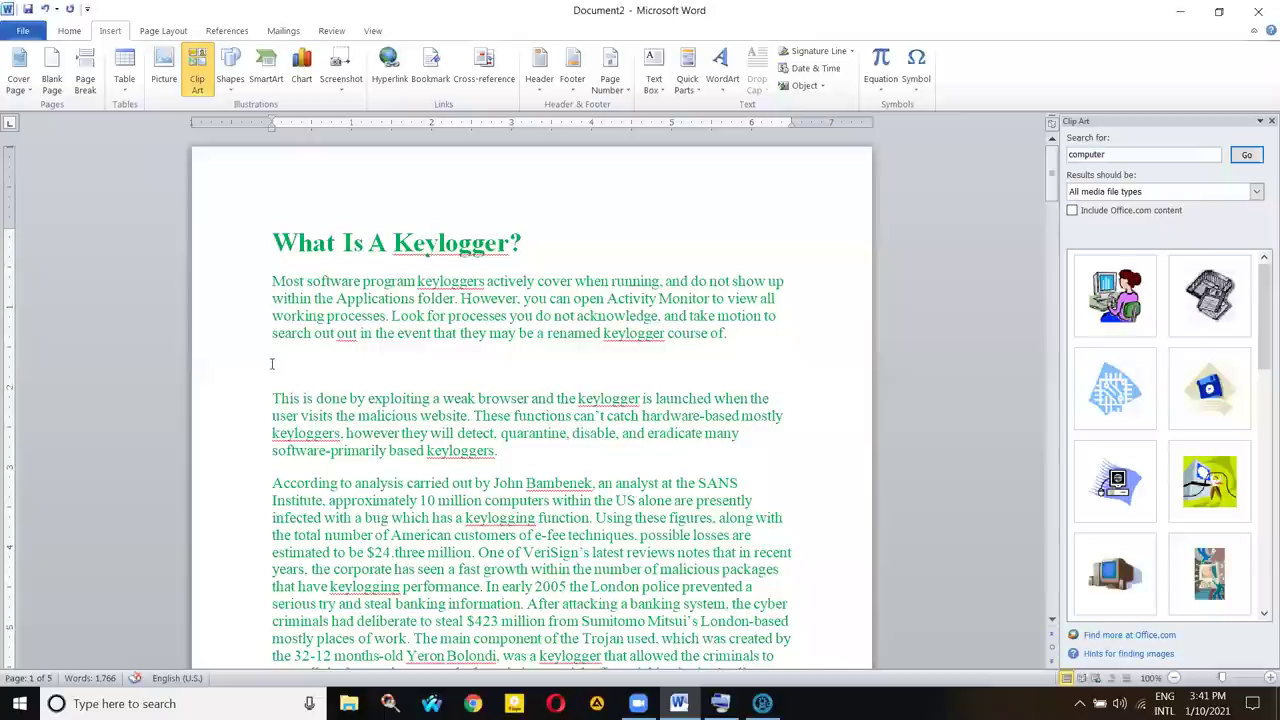
click(1142, 300)
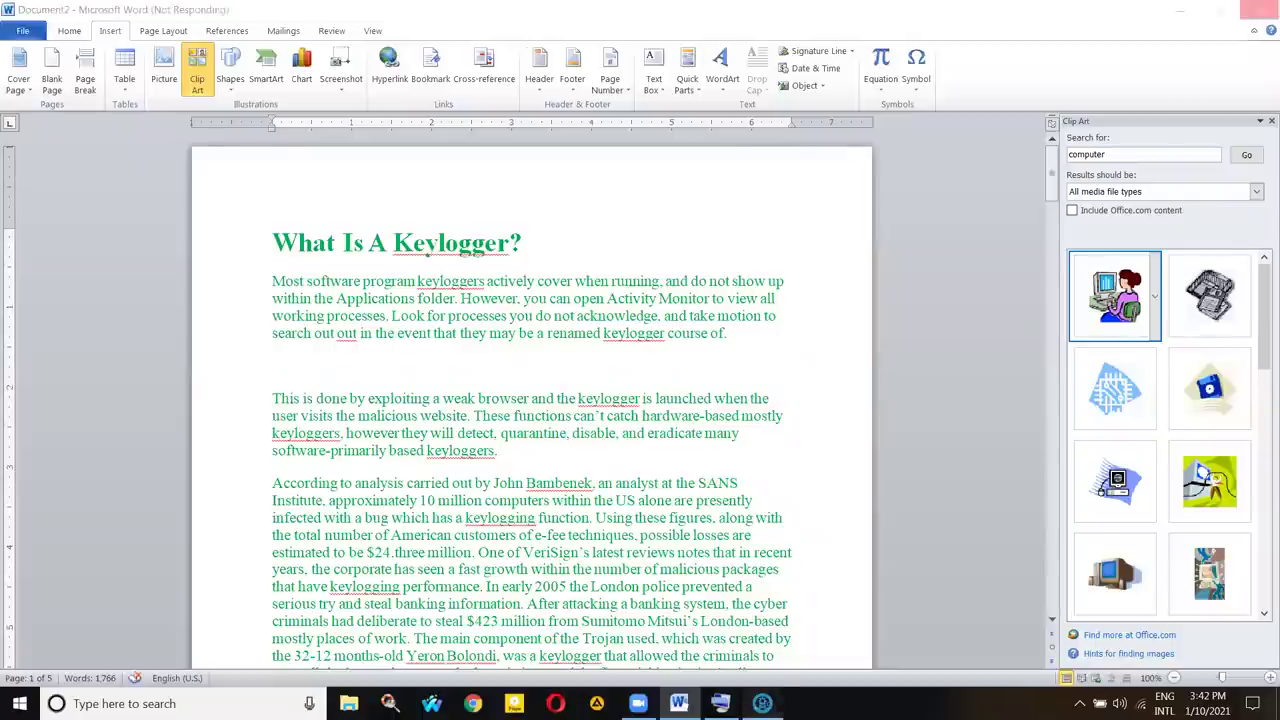
- Glance at SEO Content Machine, then return to the Word document
click(762, 703)
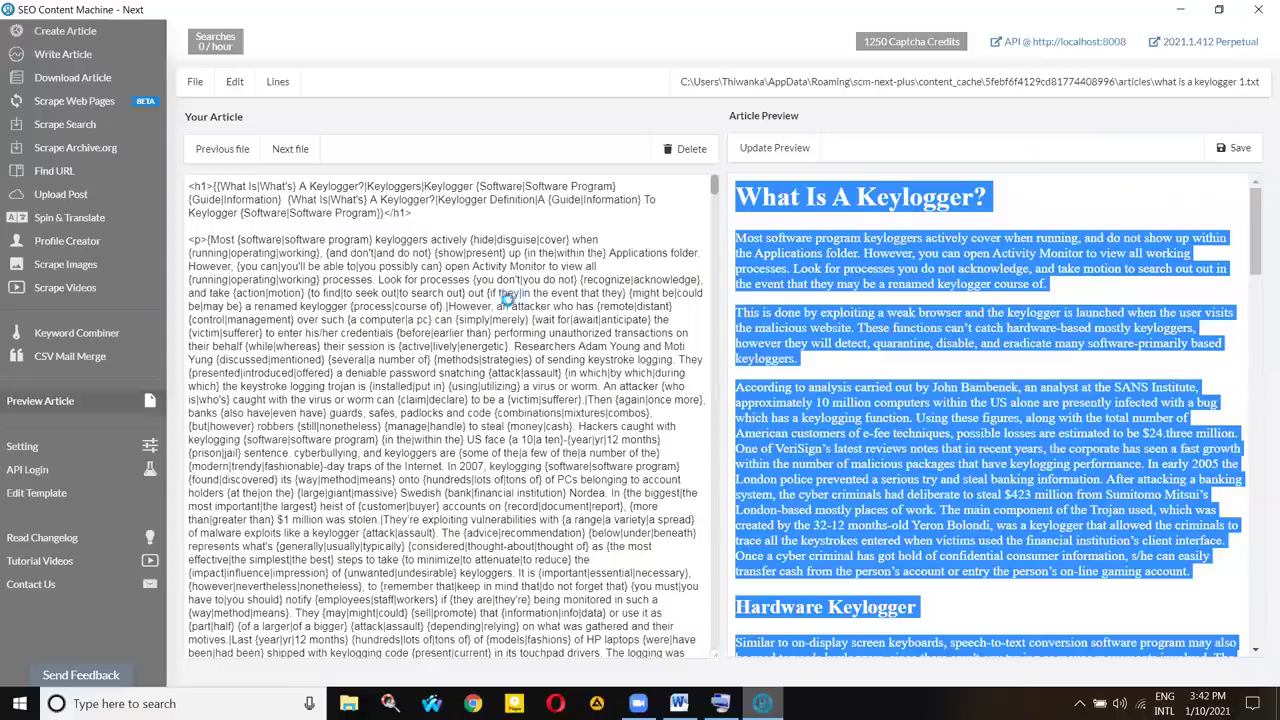
key(alt+Tab)
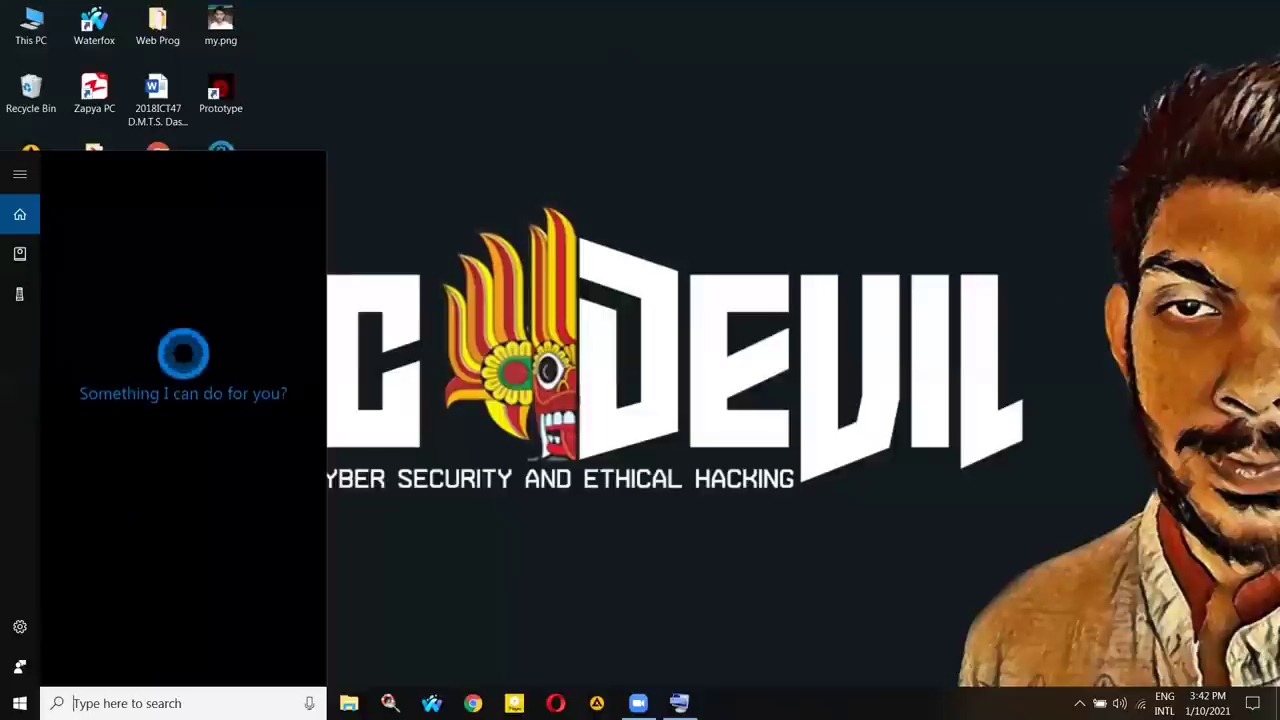
- Launch Word 2010 from the Start search and cancel the Office setup it starts
text(word)
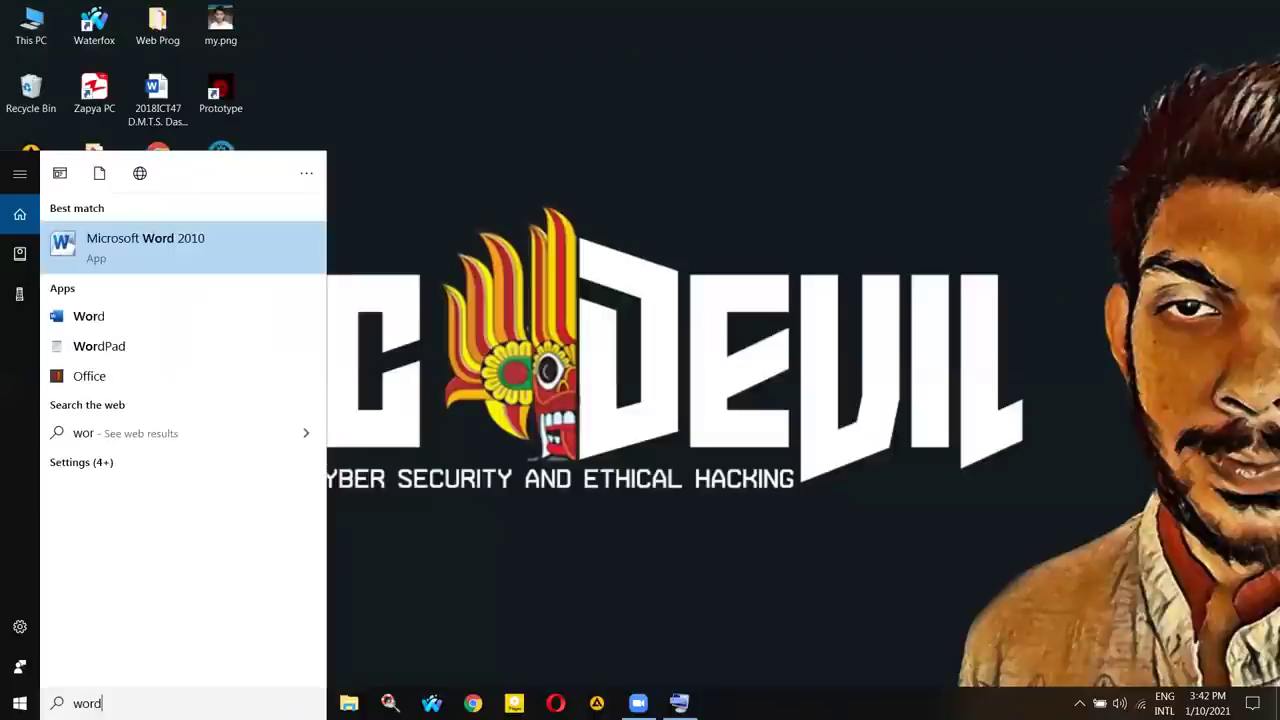
key(Return)
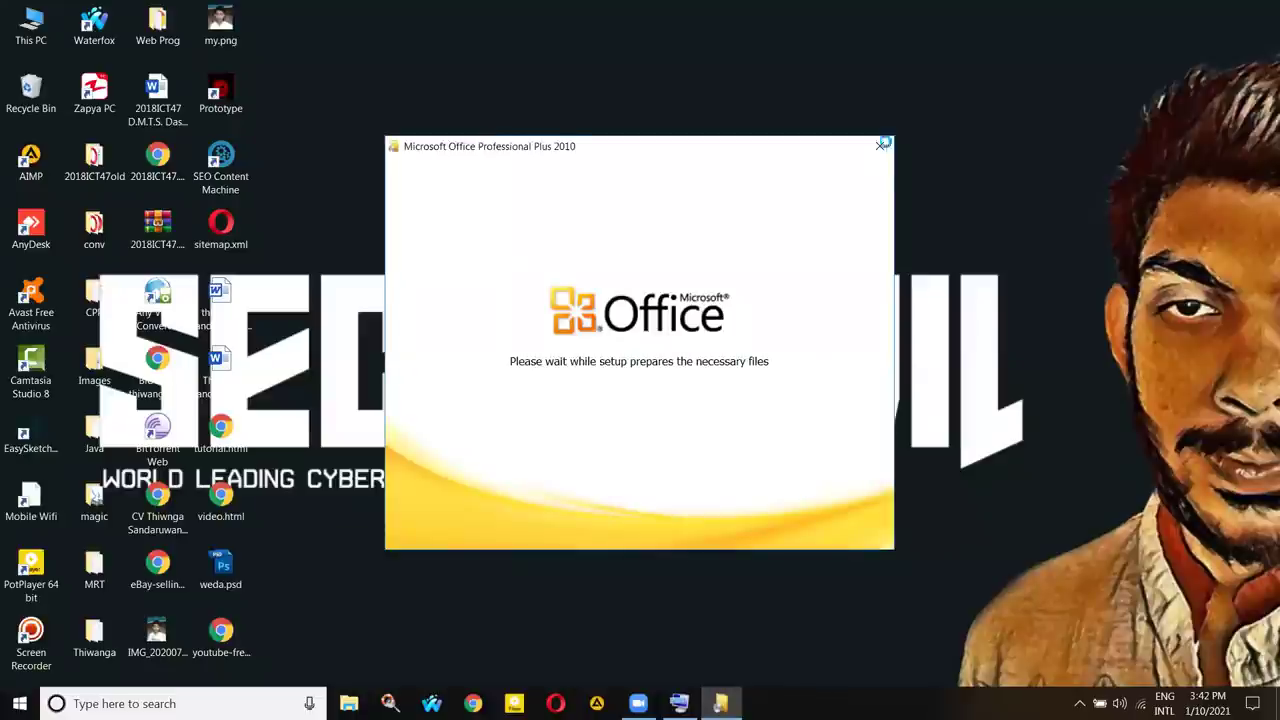
click(885, 152)
click(621, 404)
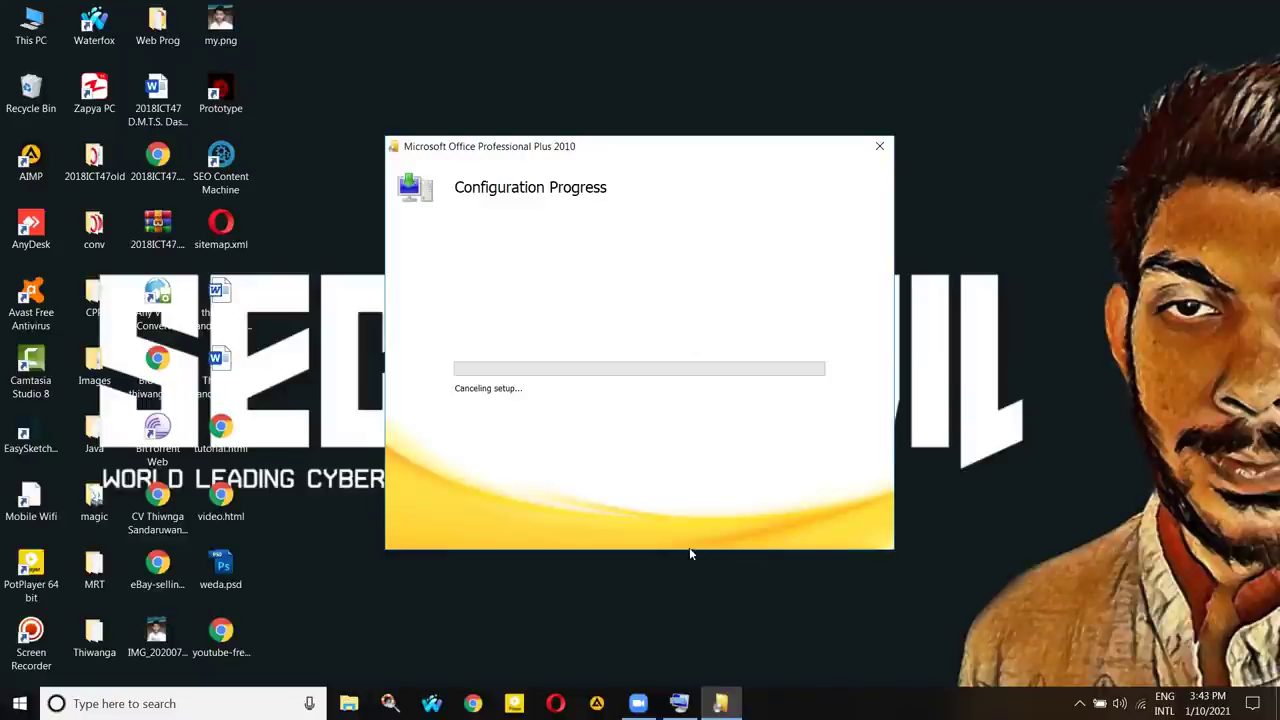
- Close the on-screen keyboard and quit Web Companion from the system tray
click(679, 703)
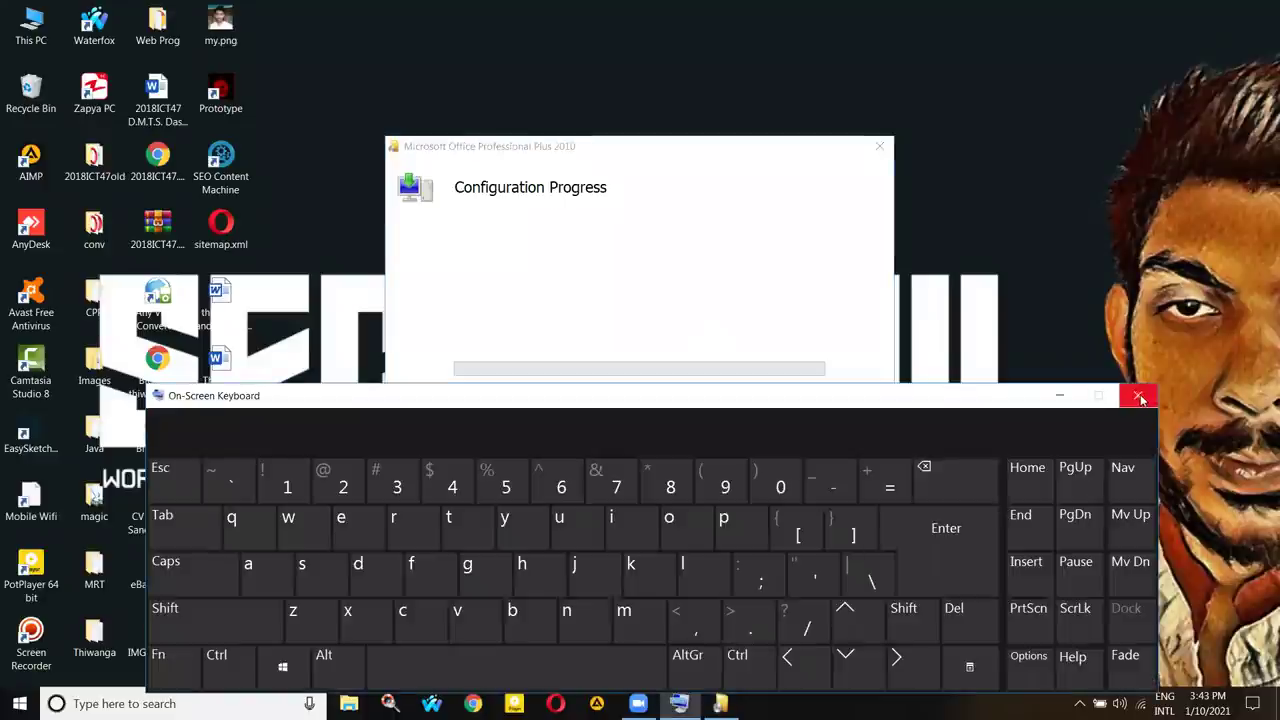
click(1137, 395)
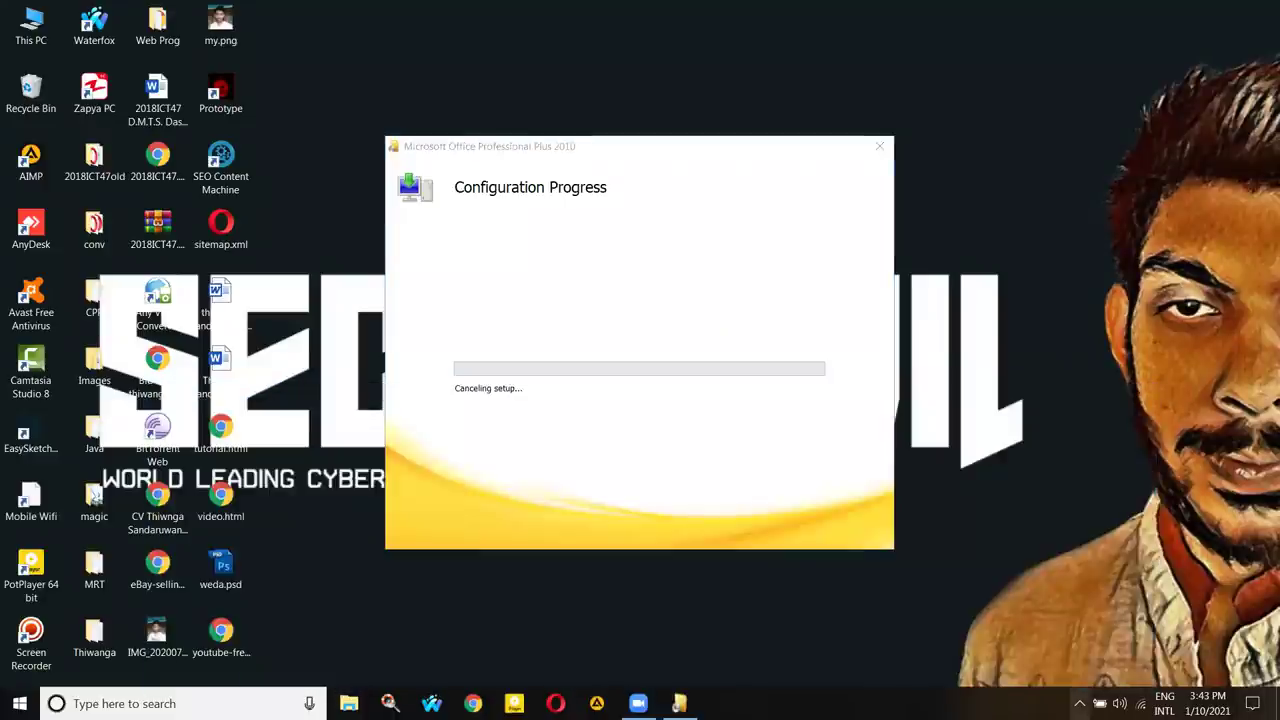
click(1079, 703)
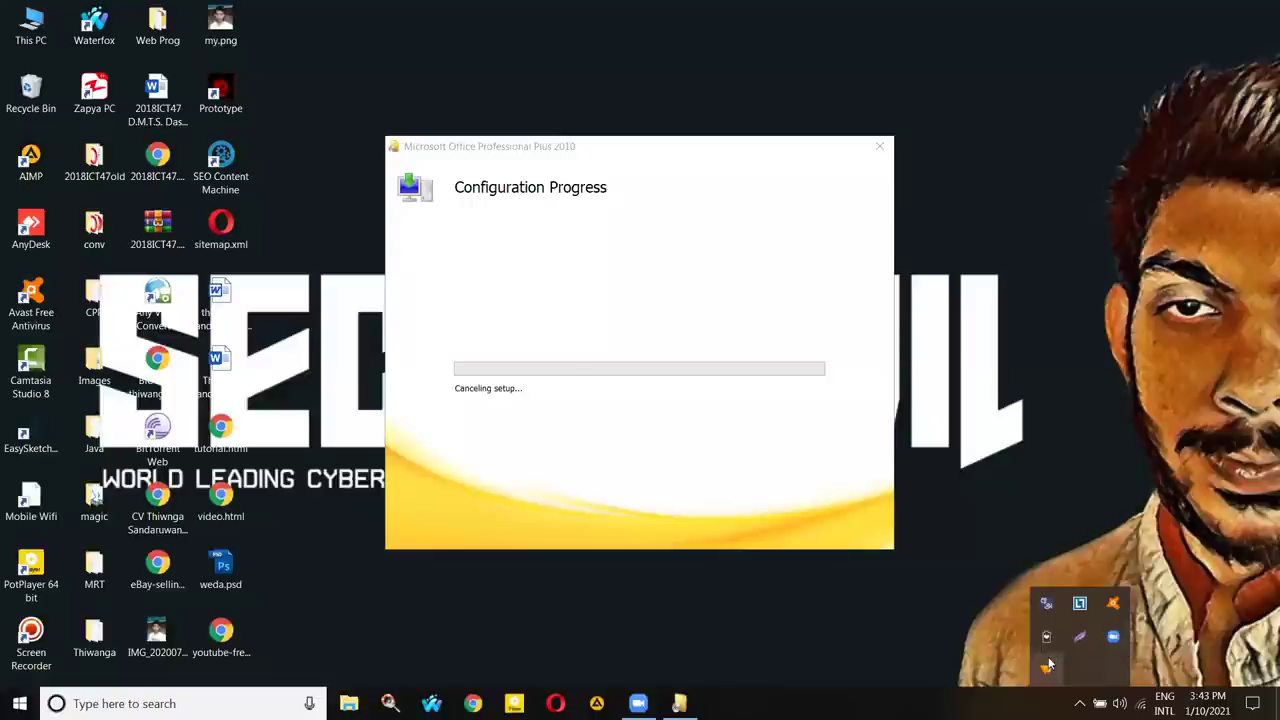
right_click(1063, 667)
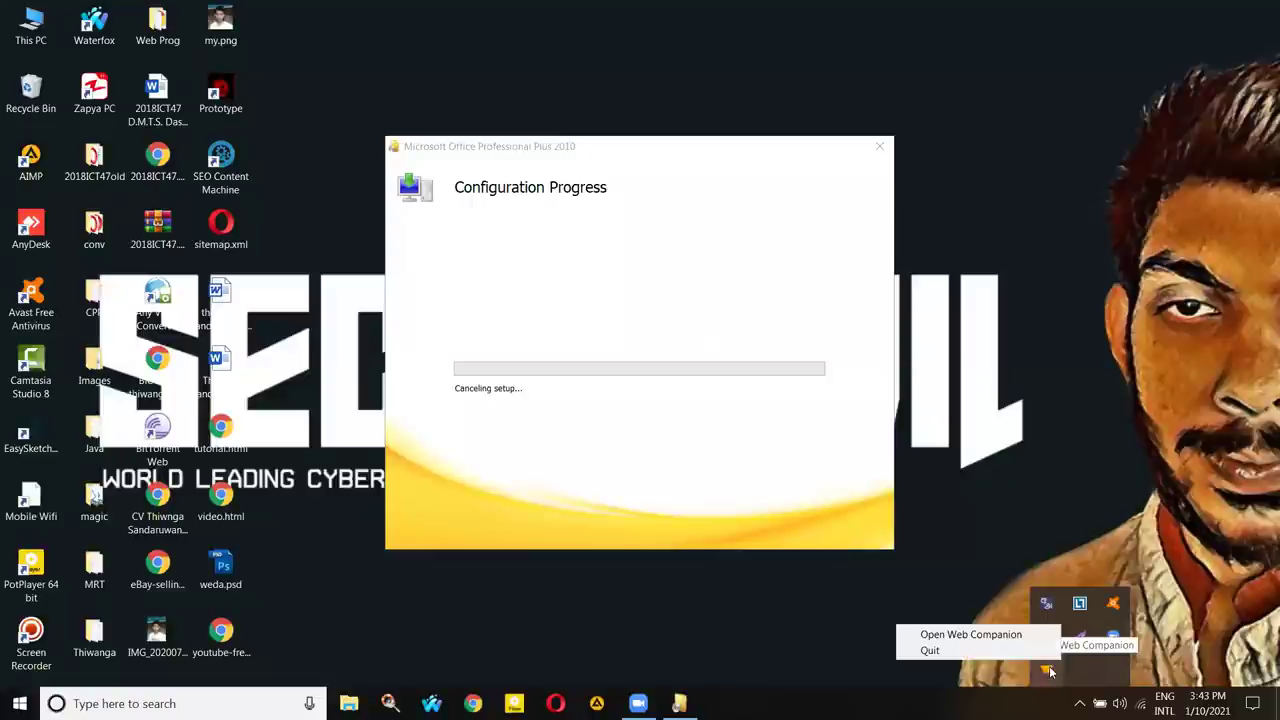
click(1000, 658)
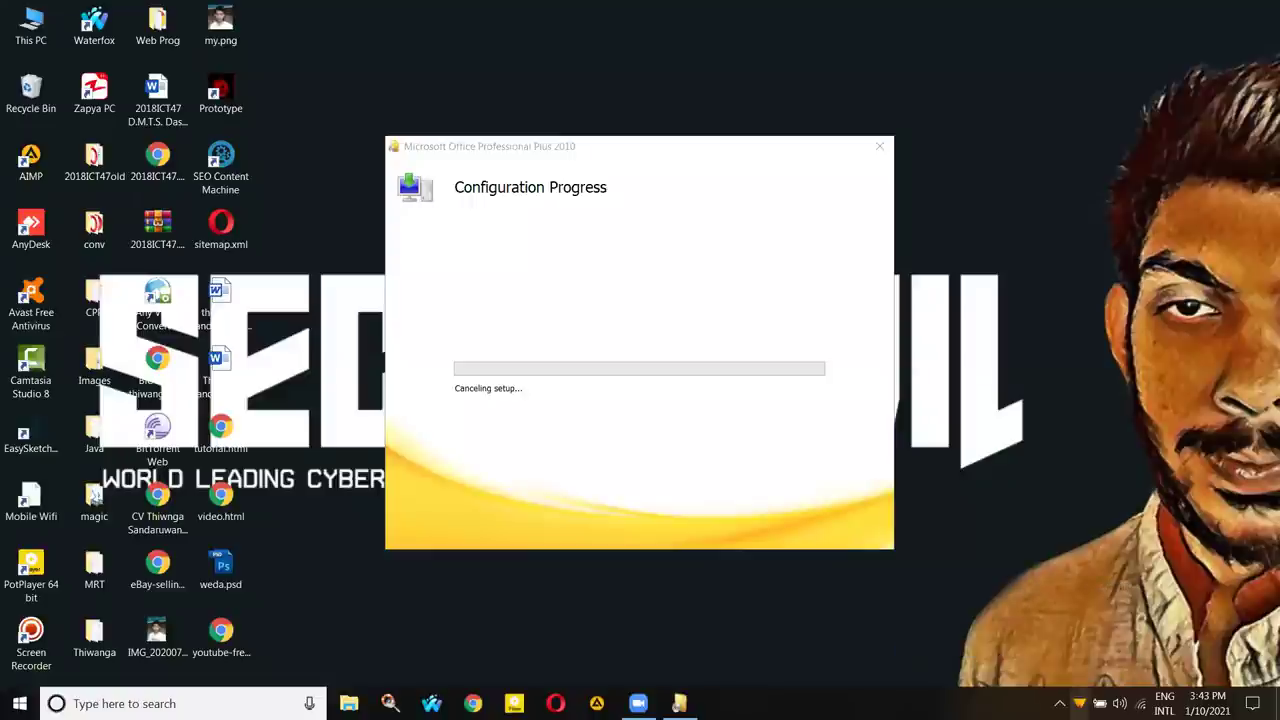
click(1079, 703)
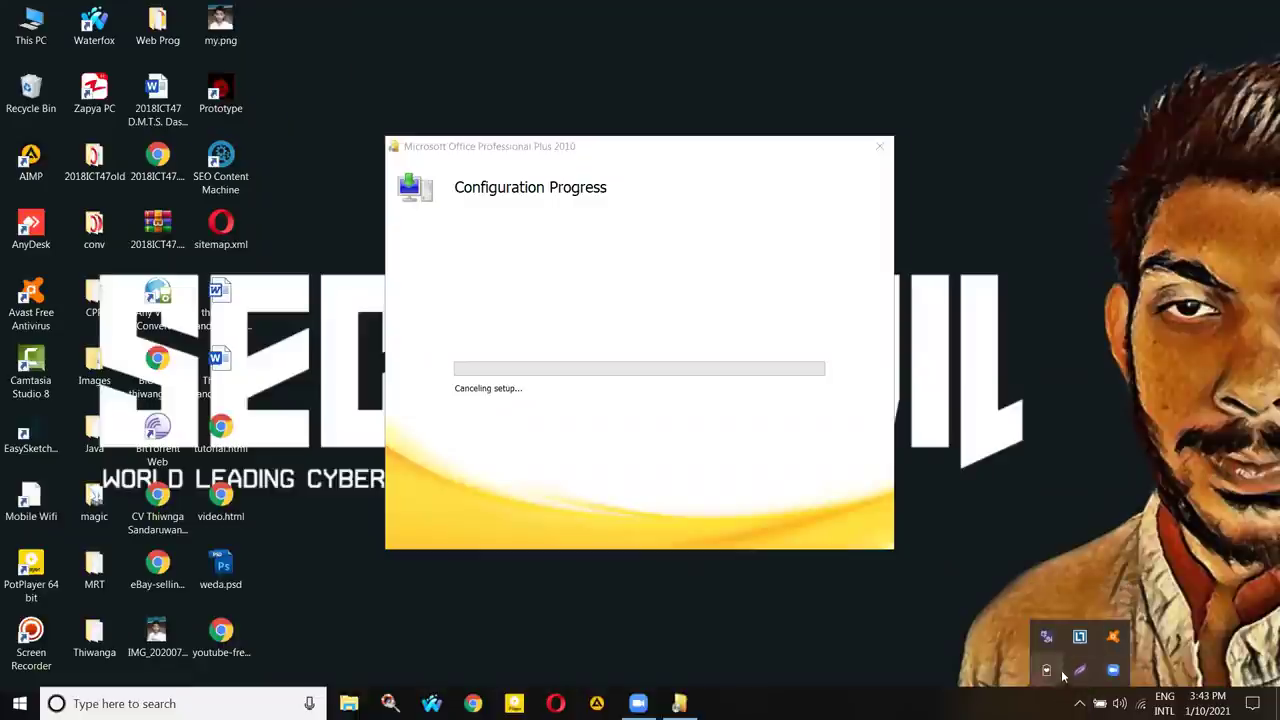
click(671, 159)
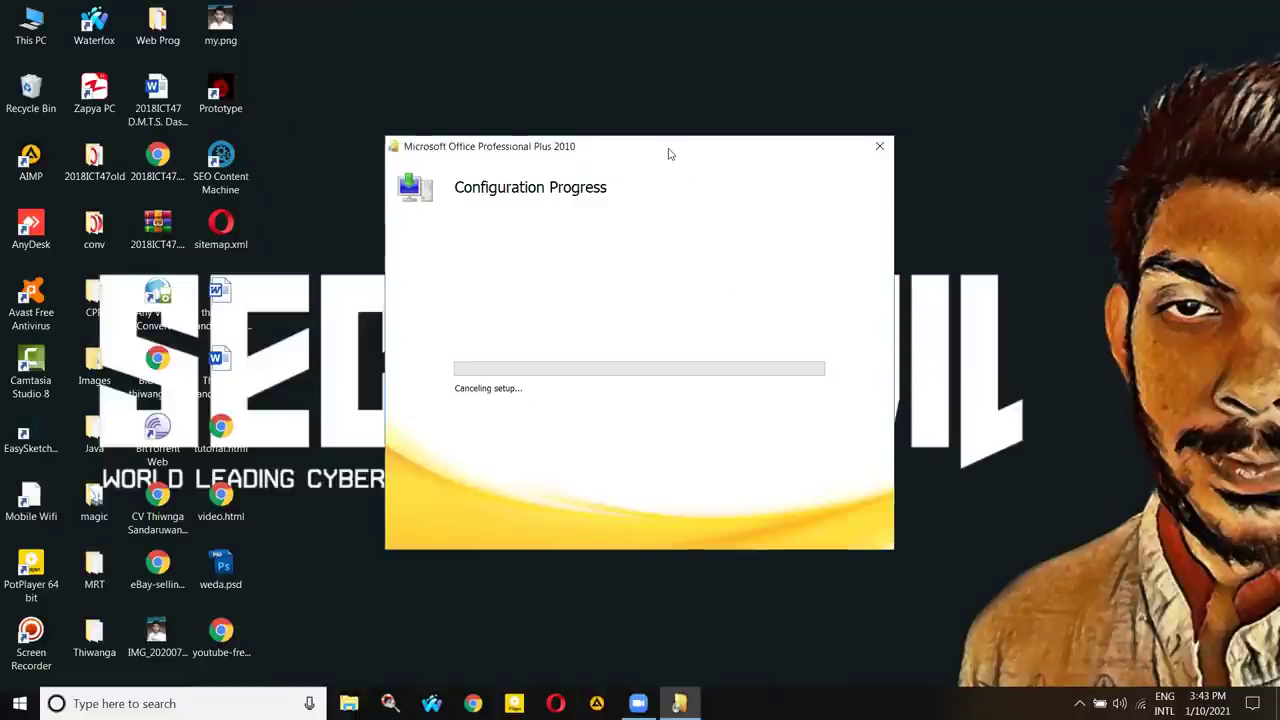
click(1021, 306)
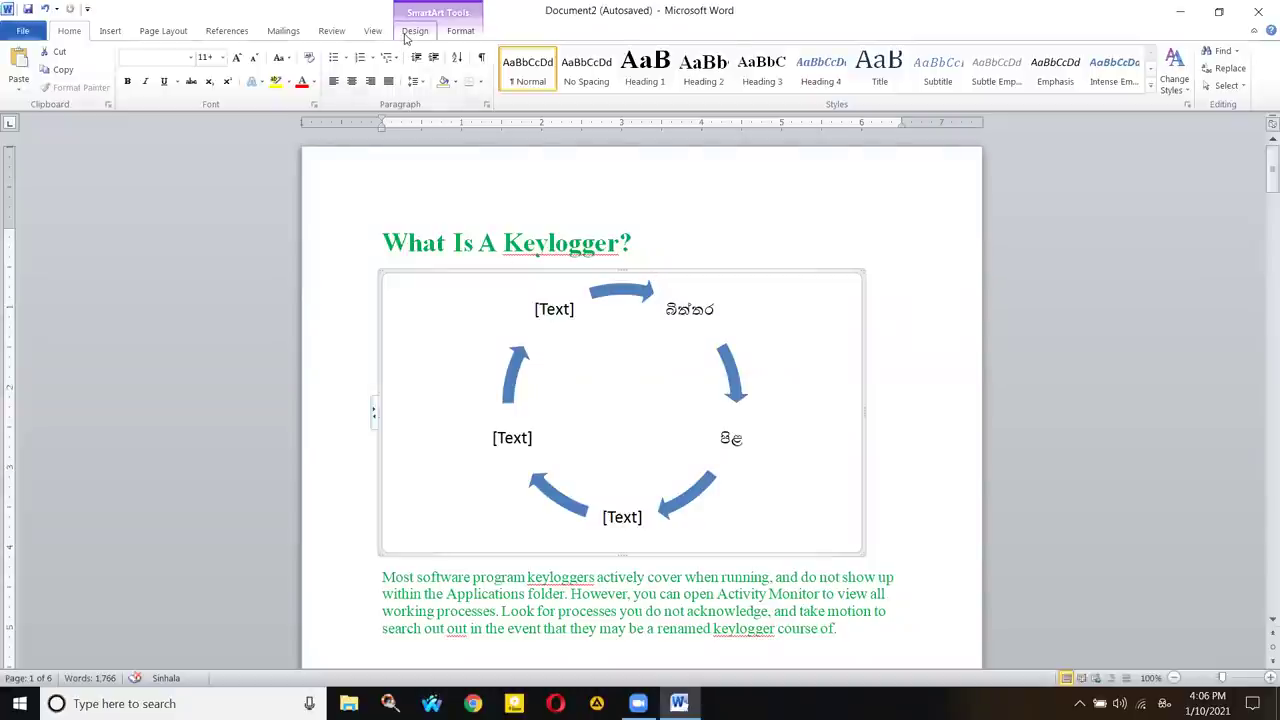
- Open the SmartArt Add Shape options on the Design tab and close them unchanged
click(414, 31)
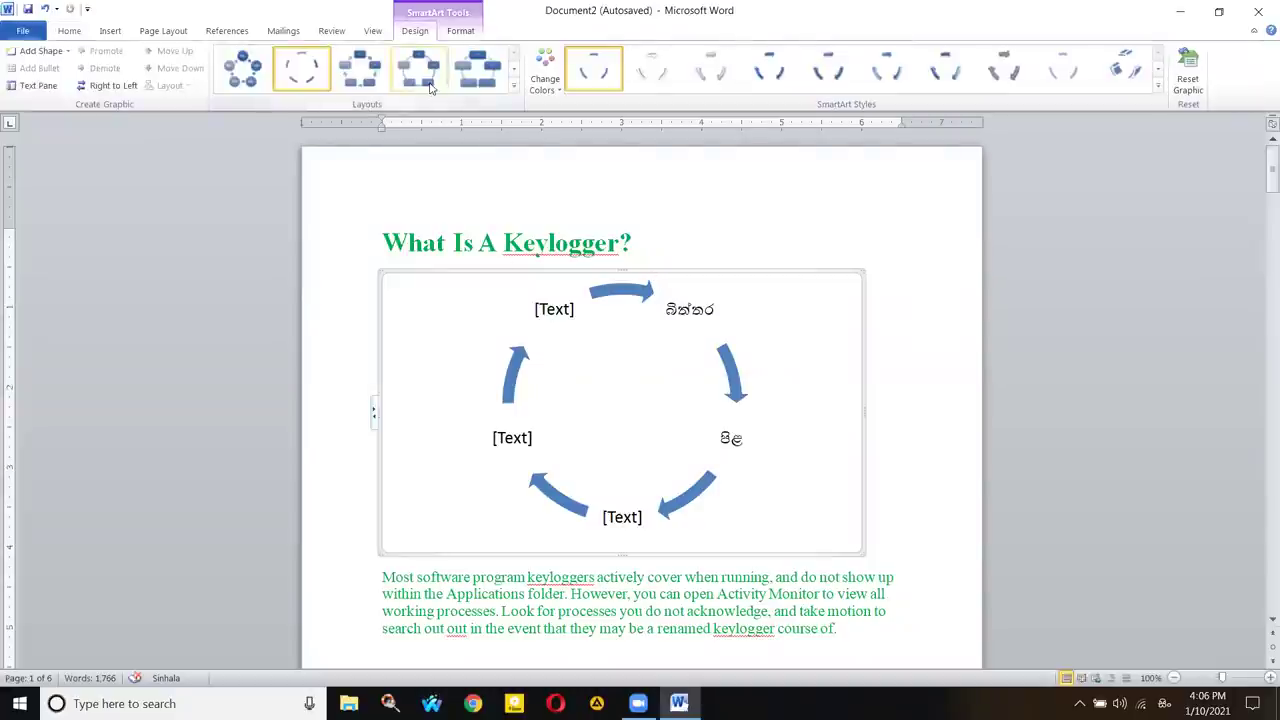
click(66, 52)
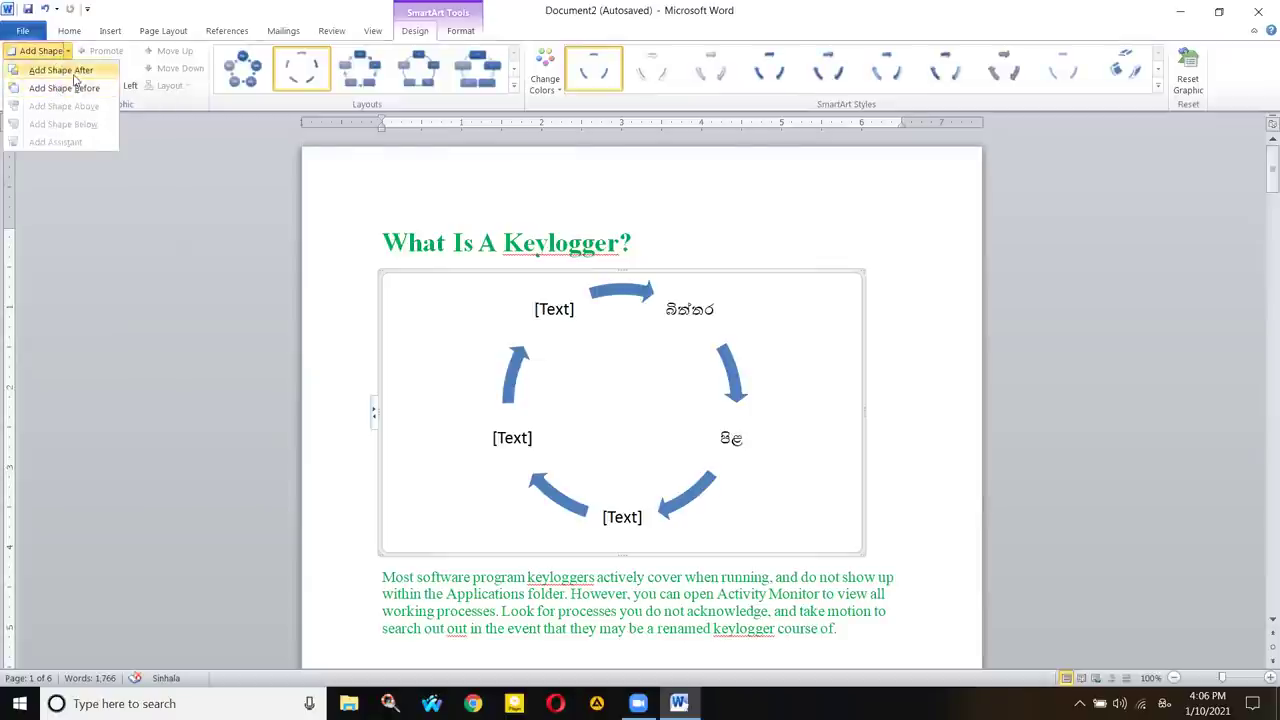
click(93, 201)
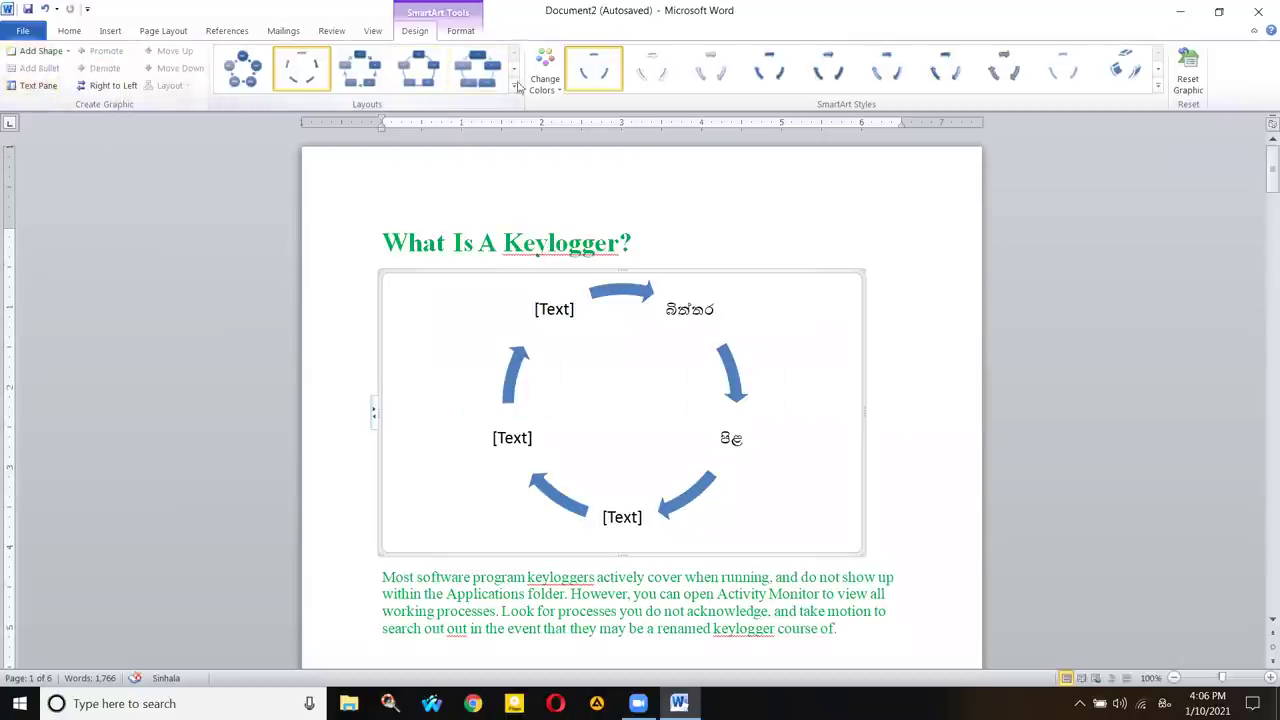
- Switch the typing language to English
key(alt+shift)
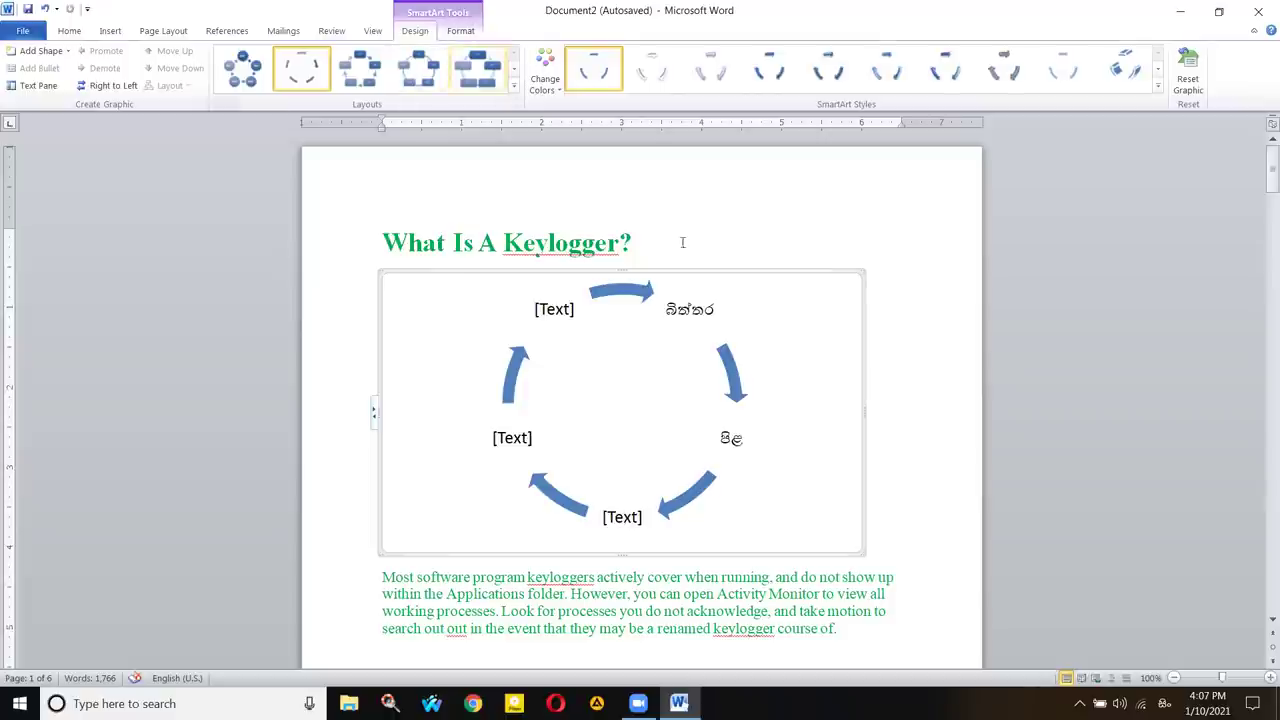
click(118, 33)
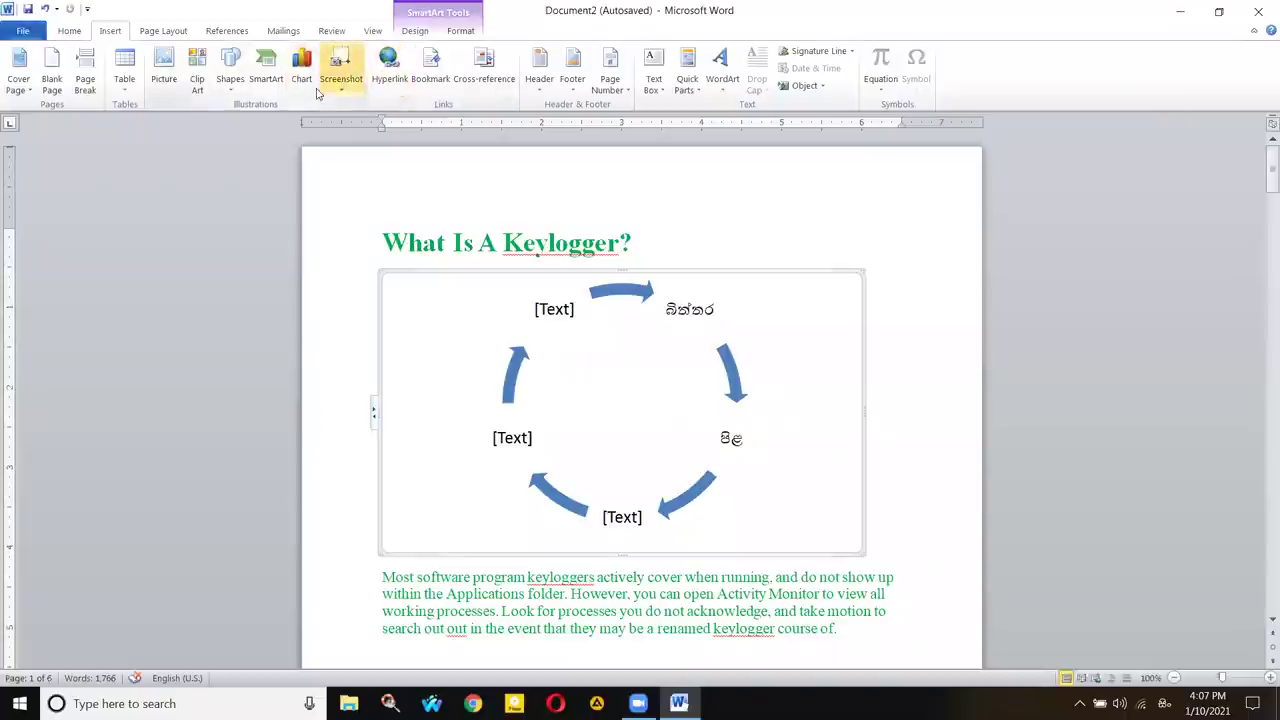
click(430, 32)
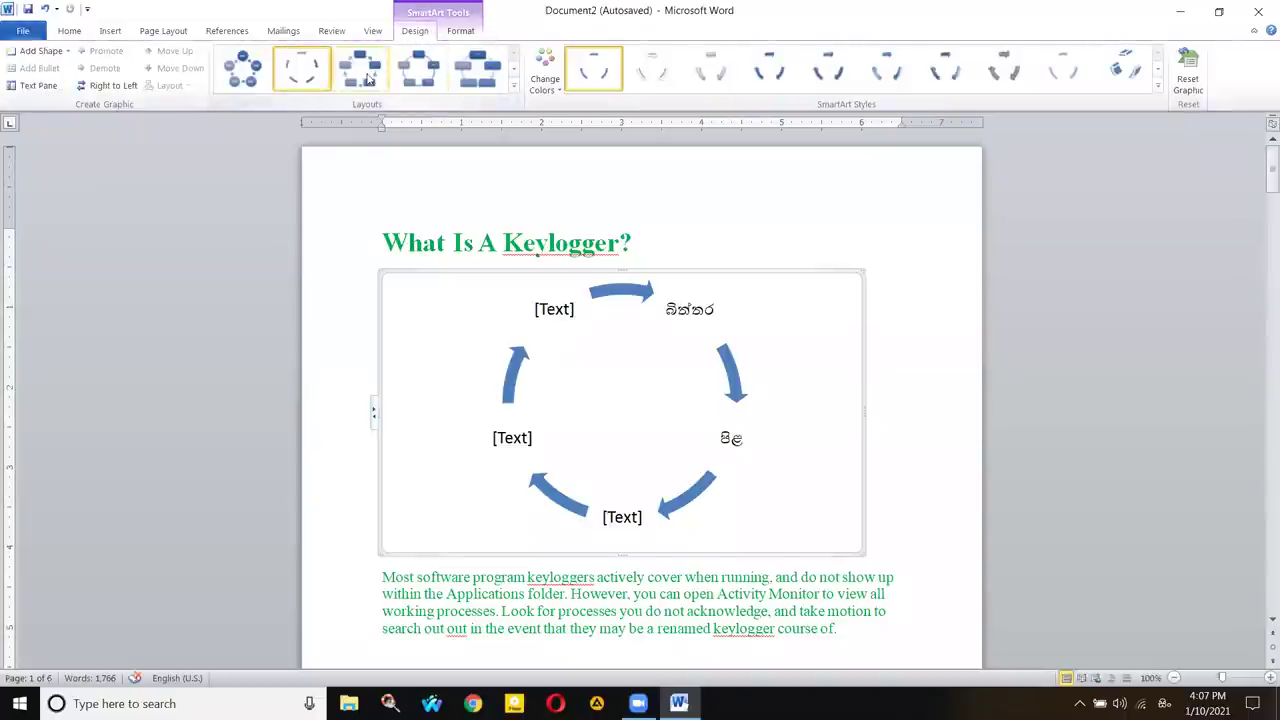
- Apply a continuous cycle layout and Colorful multicolour arrows to the diagram
click(470, 70)
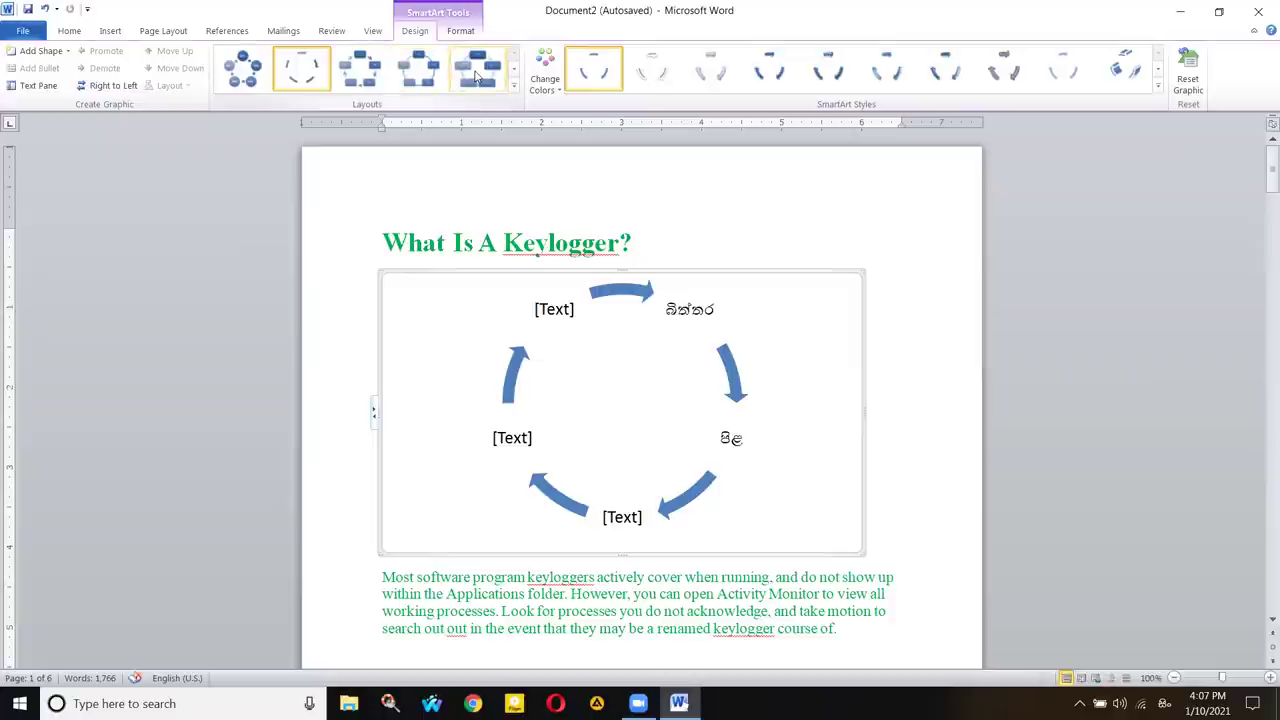
click(545, 78)
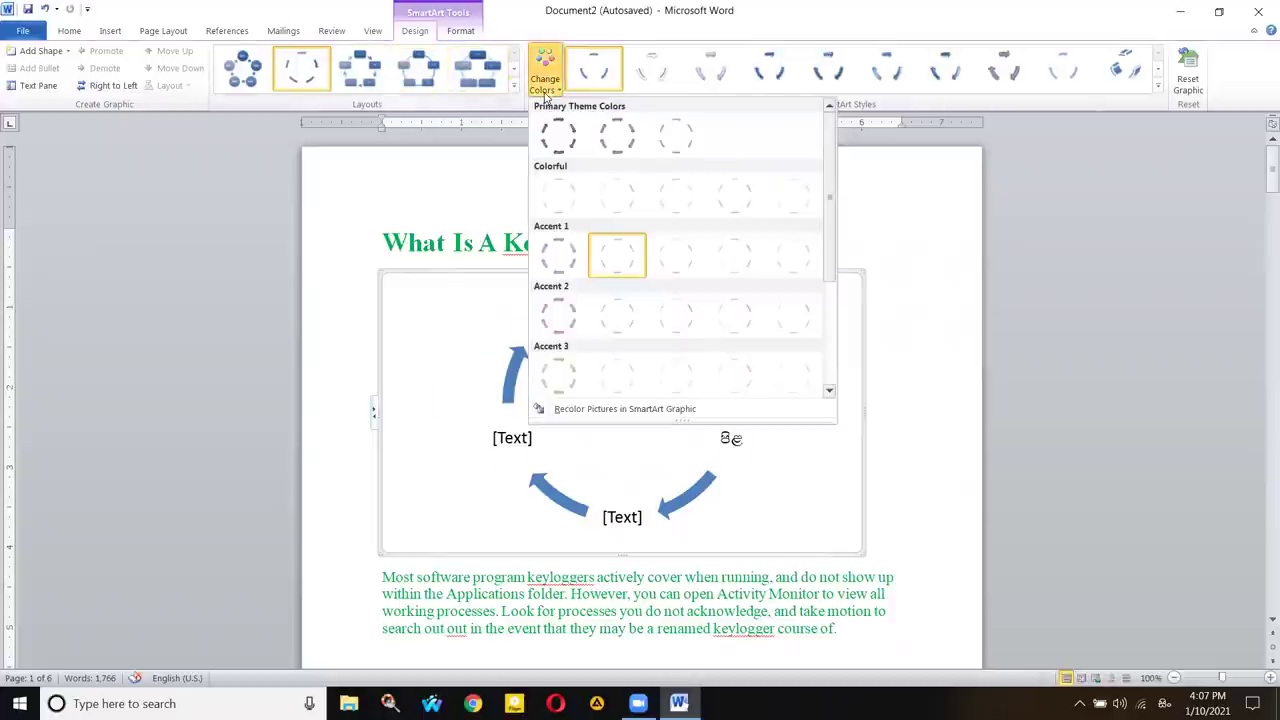
click(573, 213)
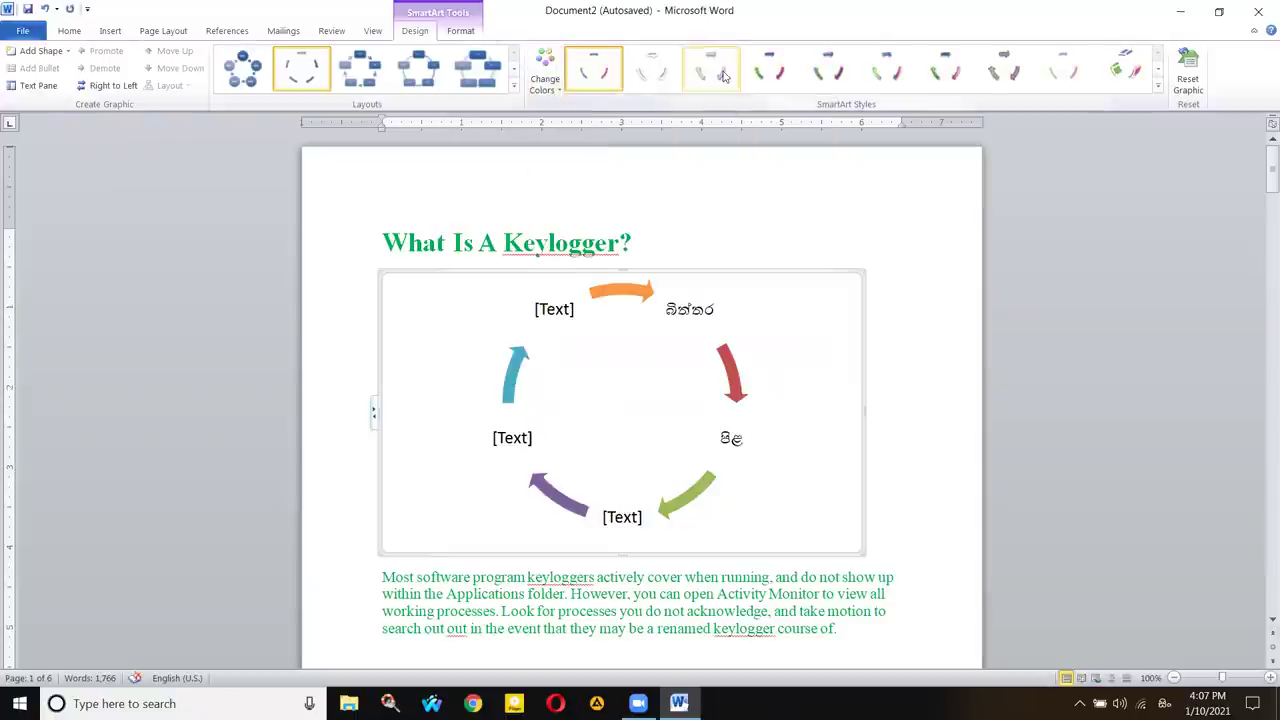
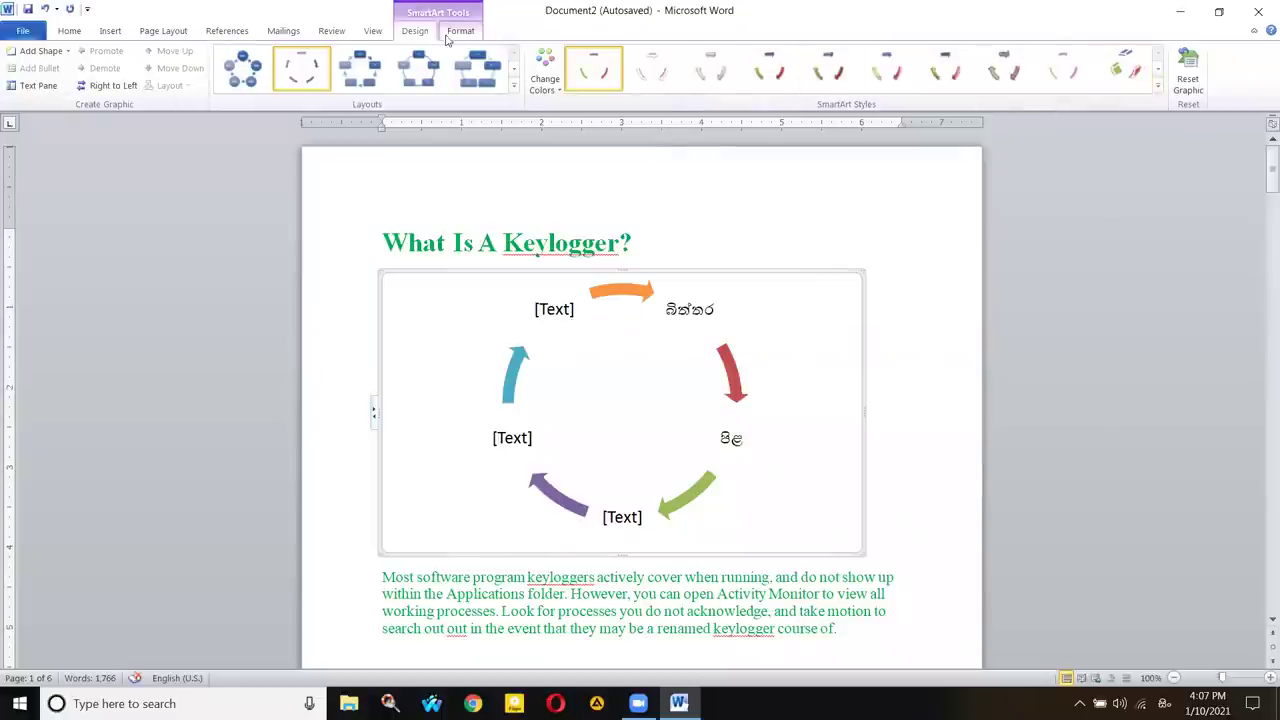
- Reopen the diagram's layout chooser and keep the Text Cycle layout
click(460, 31)
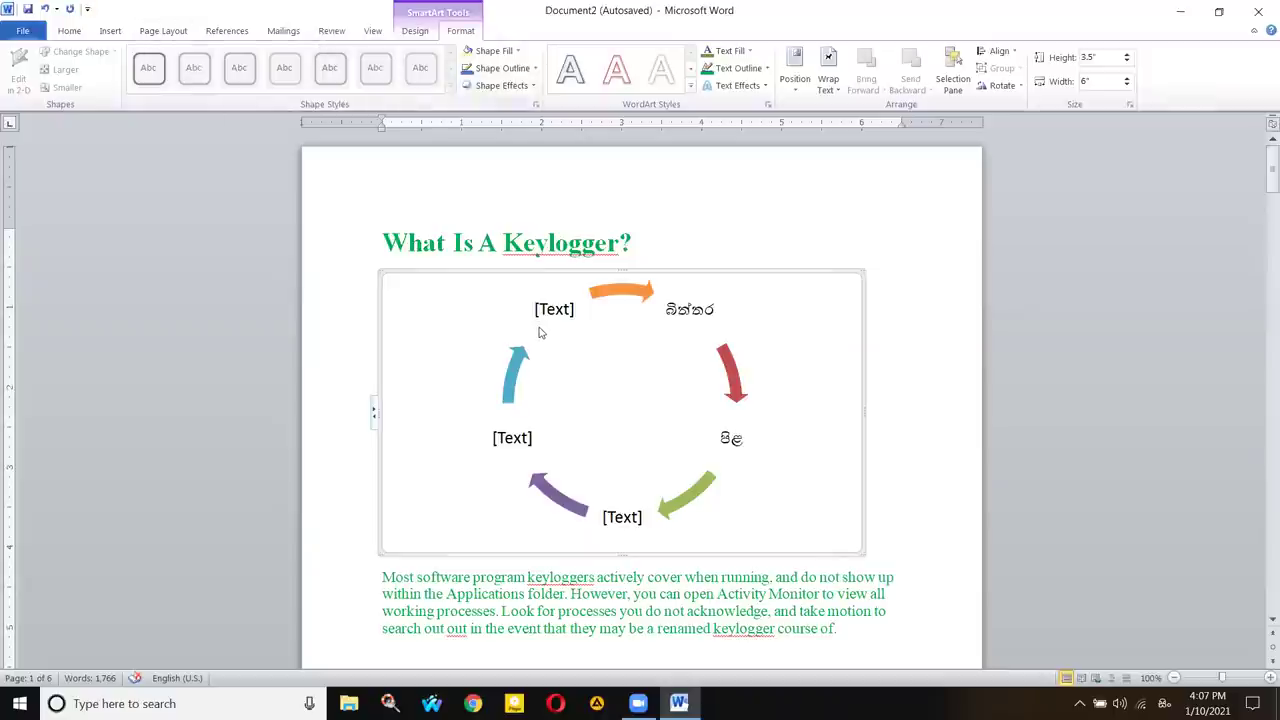
double_click(511, 263)
click(522, 310)
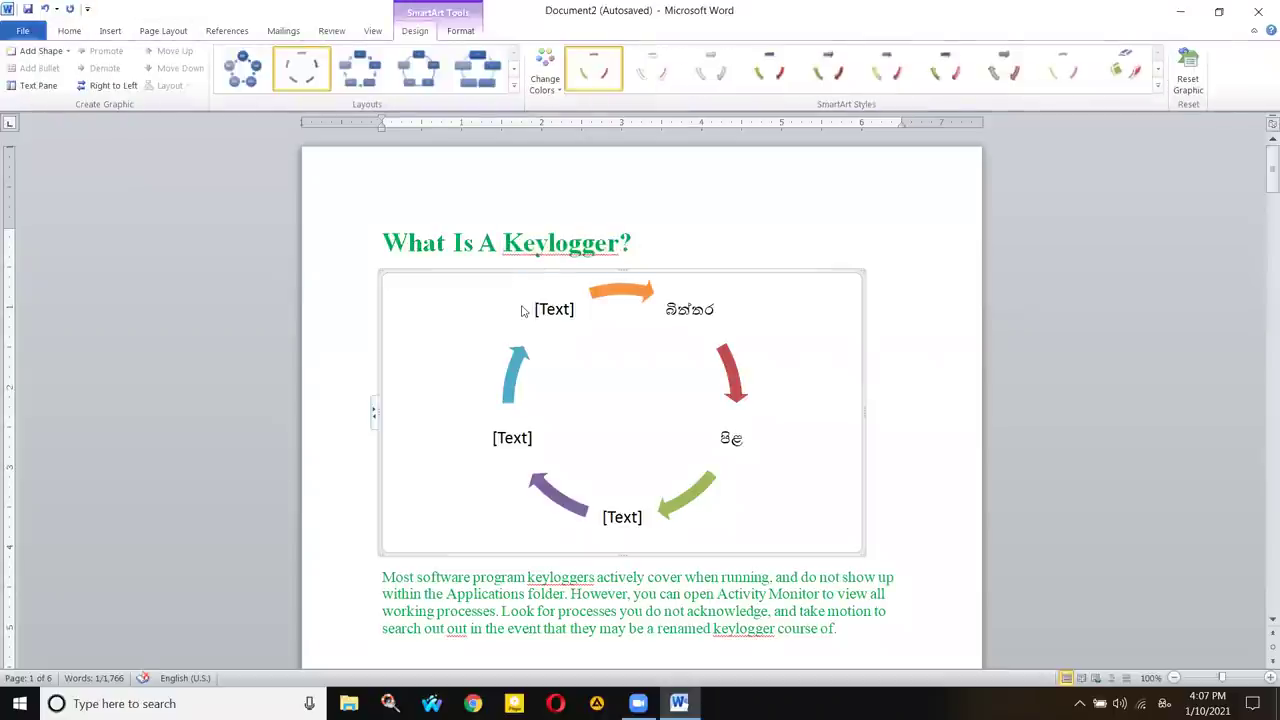
right_click(519, 276)
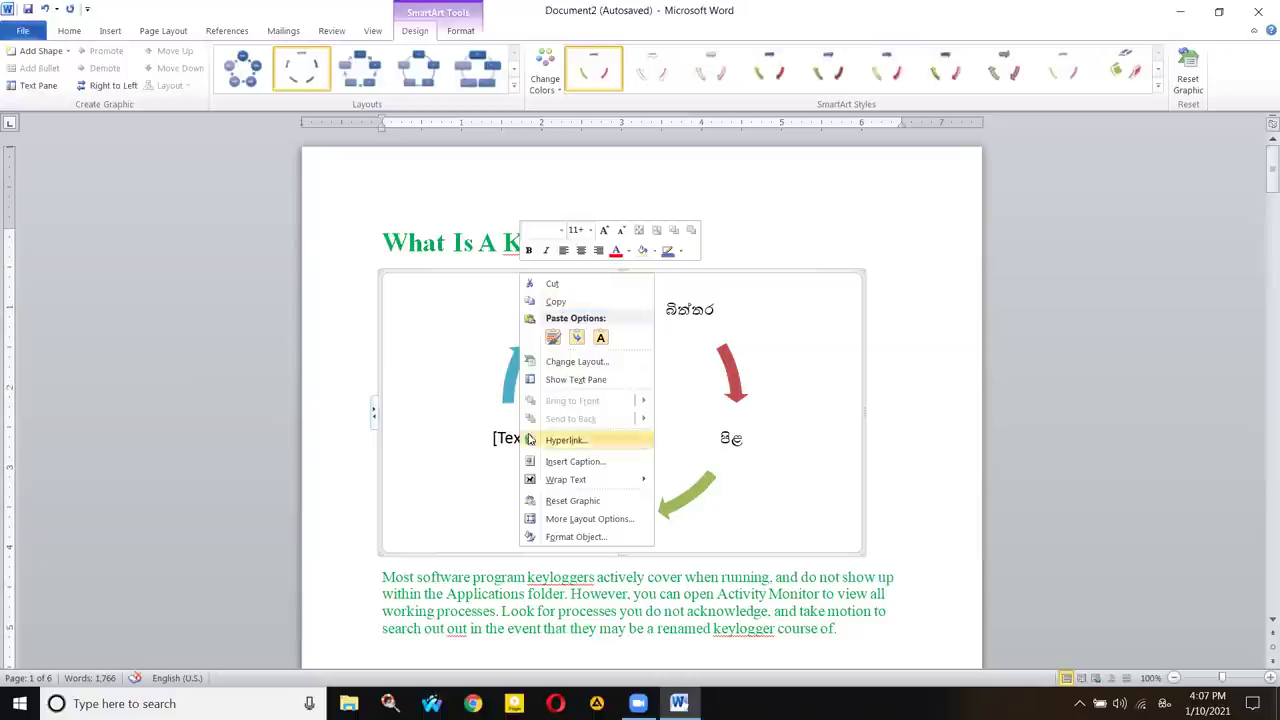
click(533, 361)
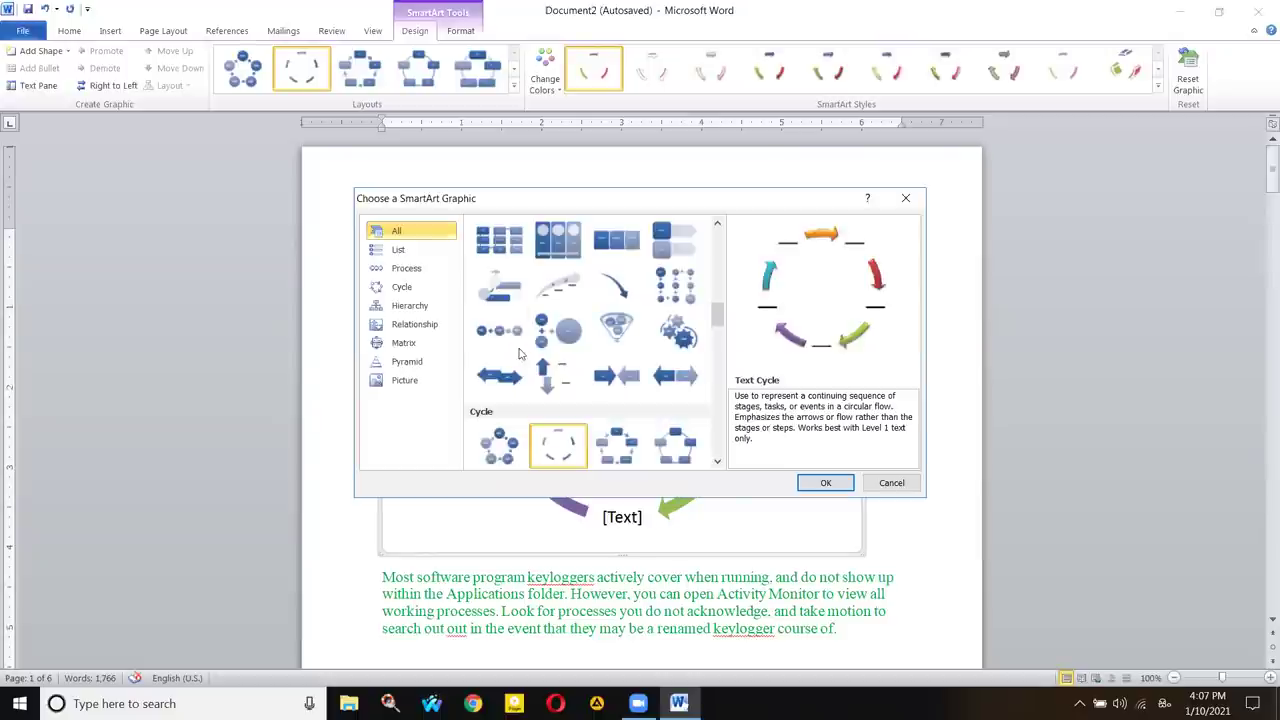
drag(575, 198, 378, 173)
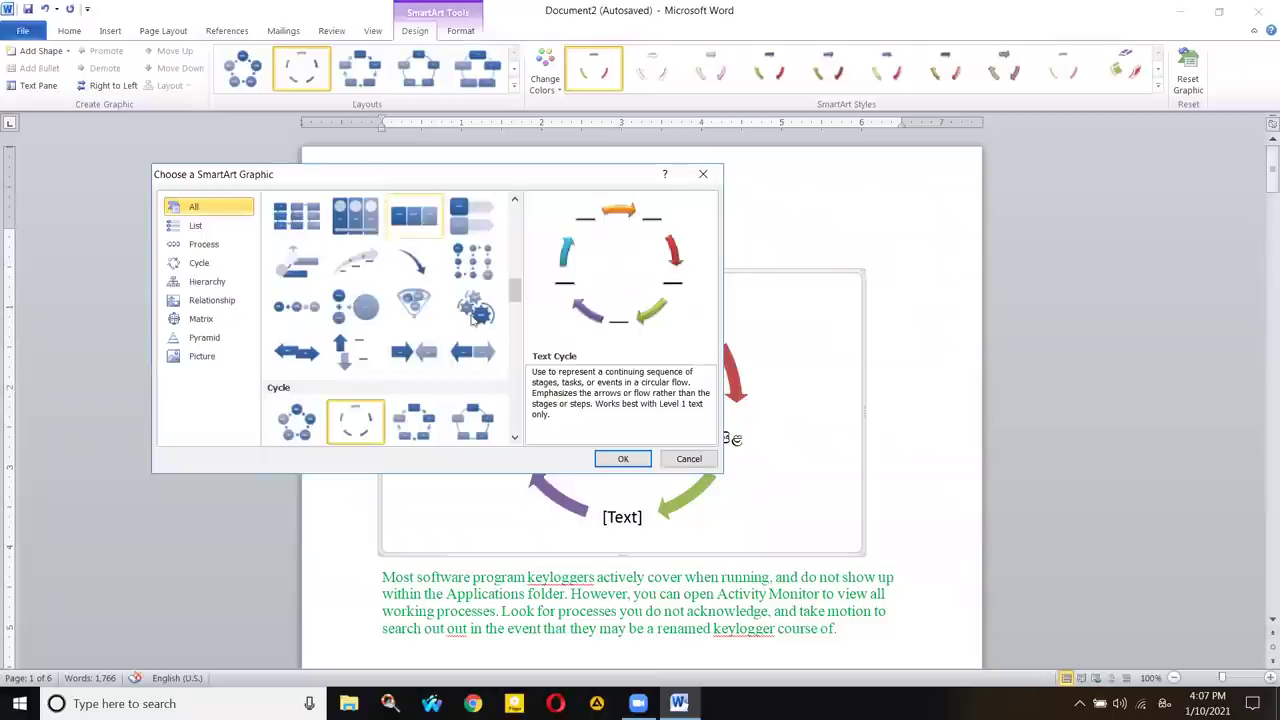
click(619, 457)
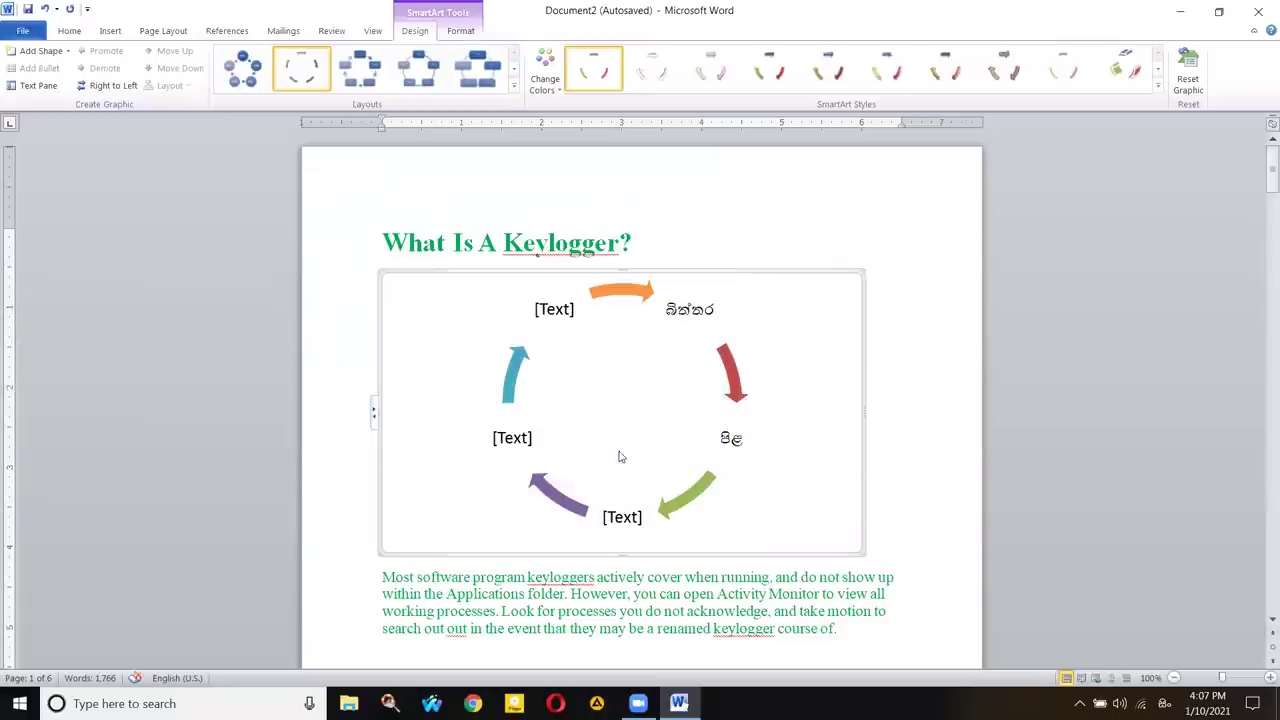
- Add a sixth item in the diagram's text pane, then remove it again
click(373, 412)
click(286, 379)
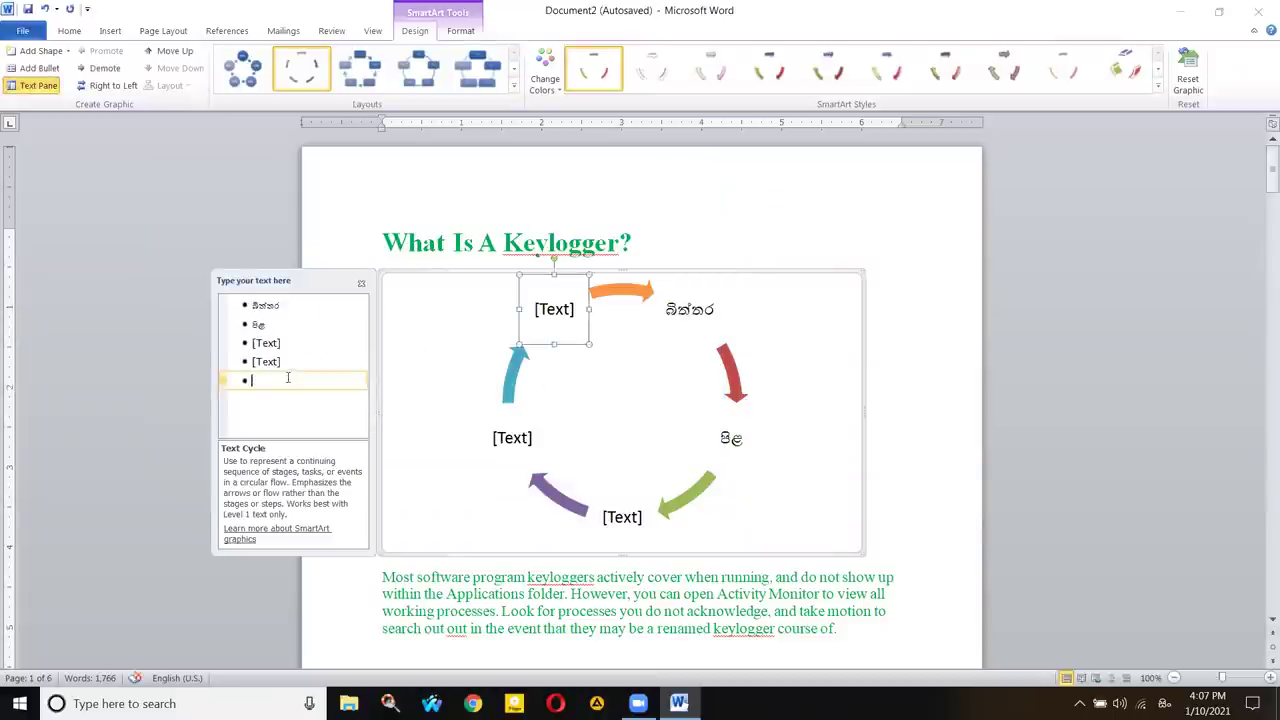
key(Return)
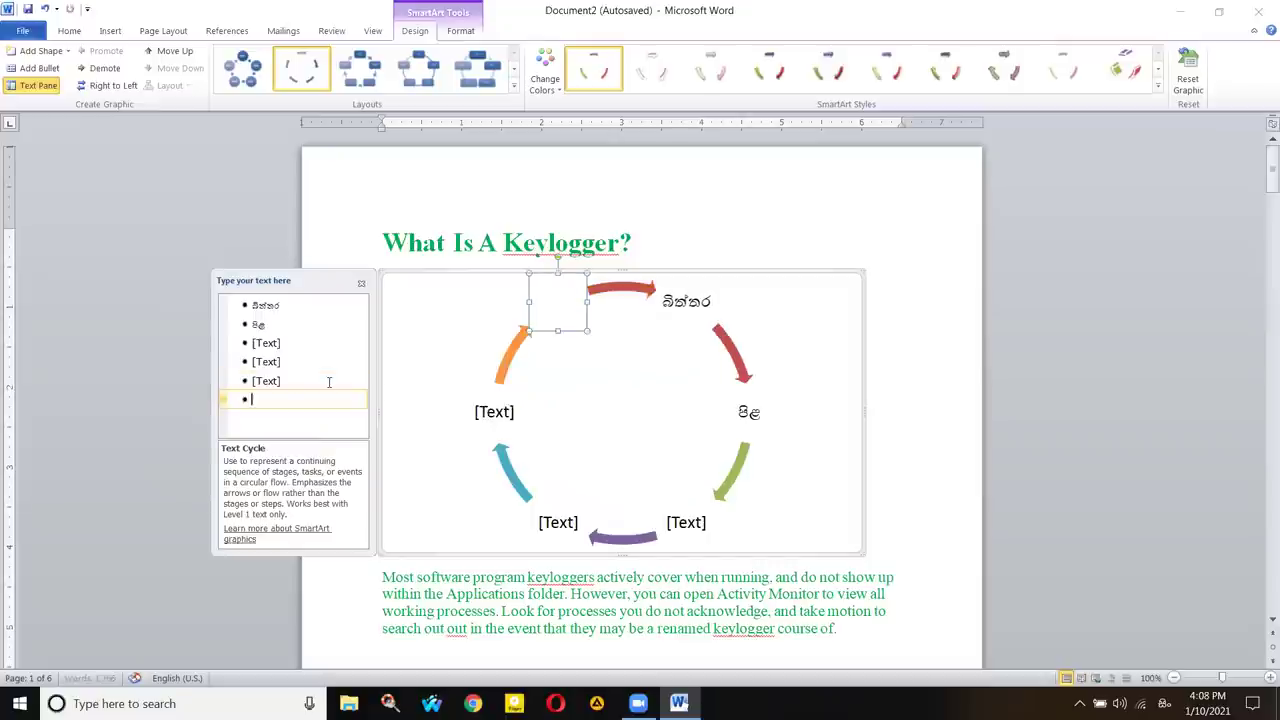
key(BackSpace)
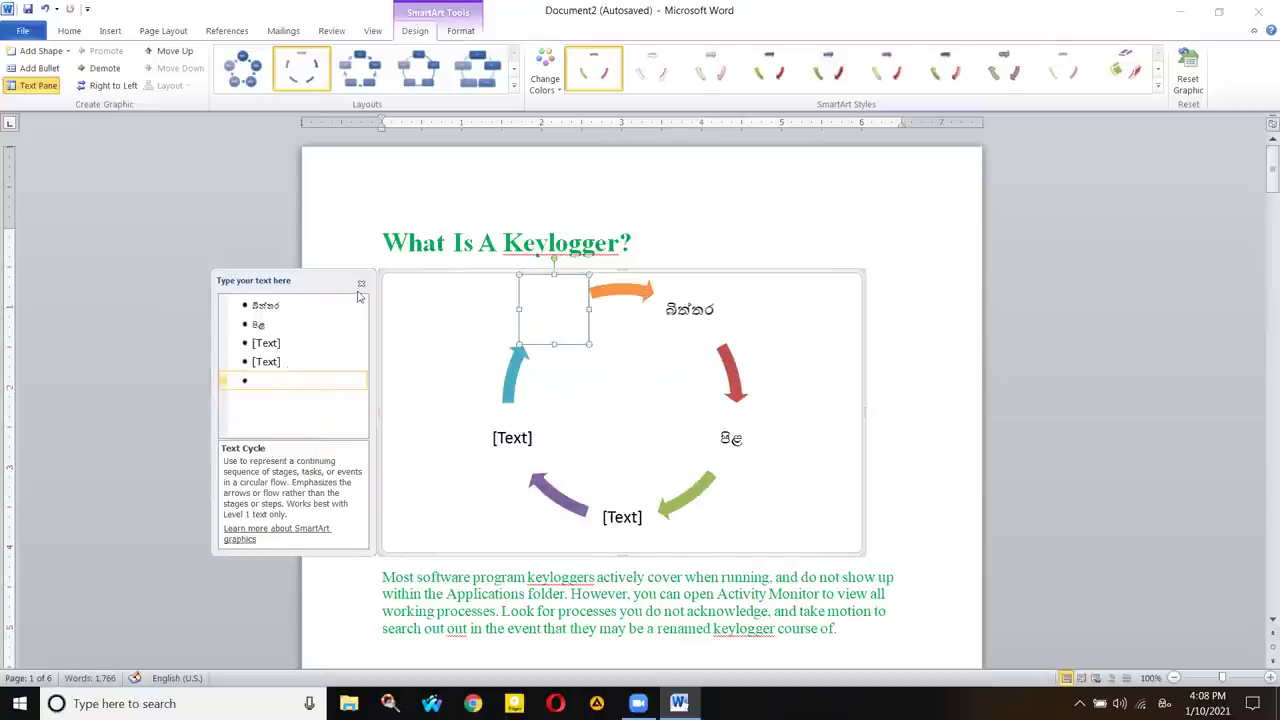
click(361, 284)
- Delete the Text Cycle diagram, leaving the paragraph beneath it
click(633, 395)
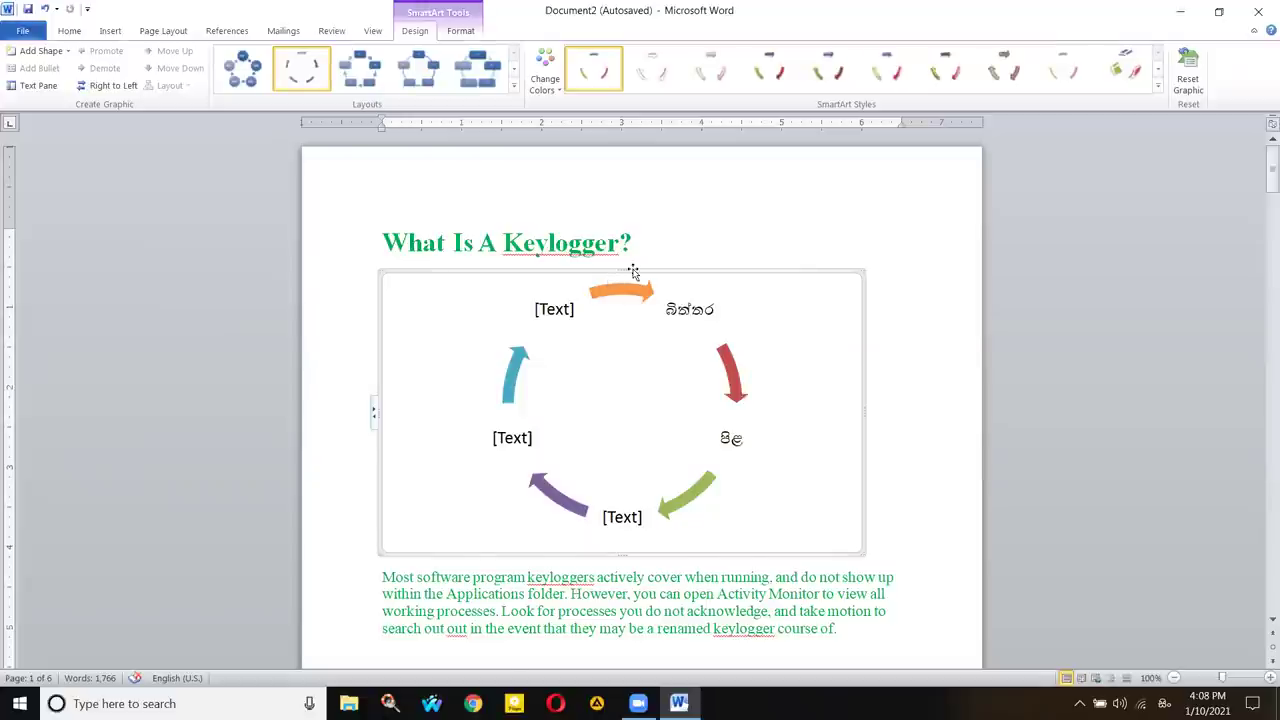
click(633, 271)
key(Delete)
- Insert a Basic Cycle SmartArt from the Cycle category under the heading
click(125, 32)
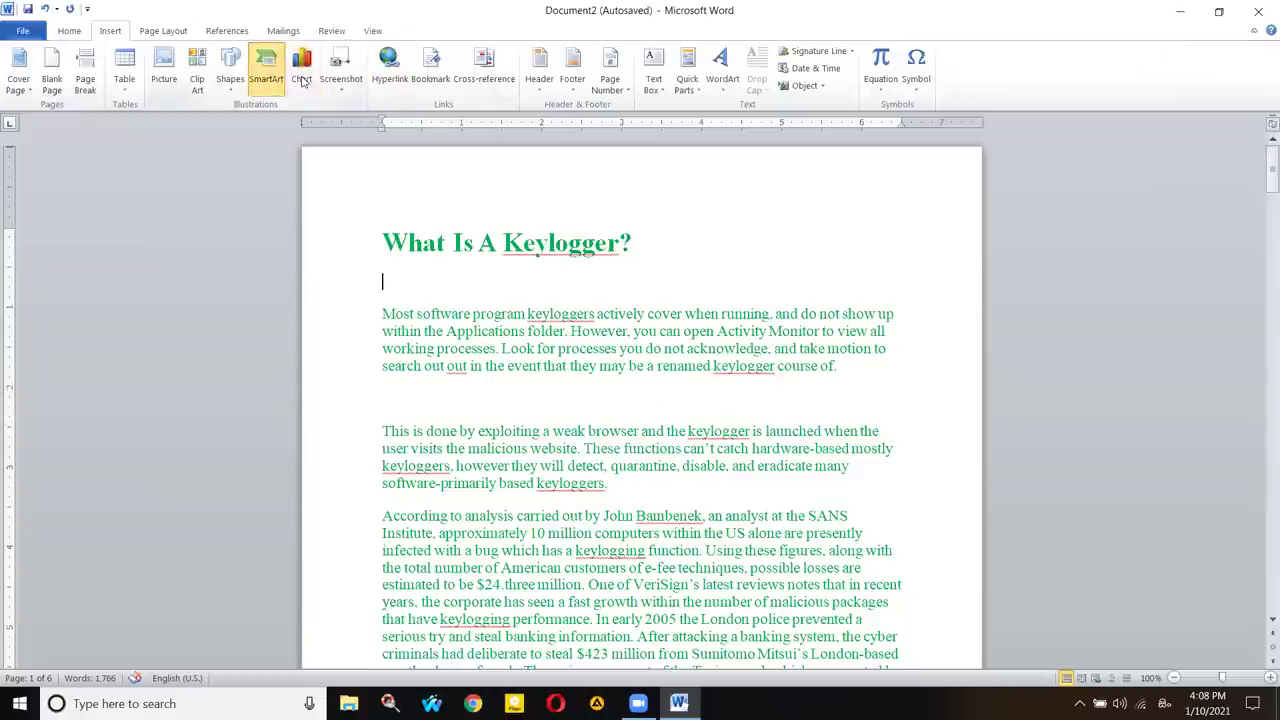
click(266, 70)
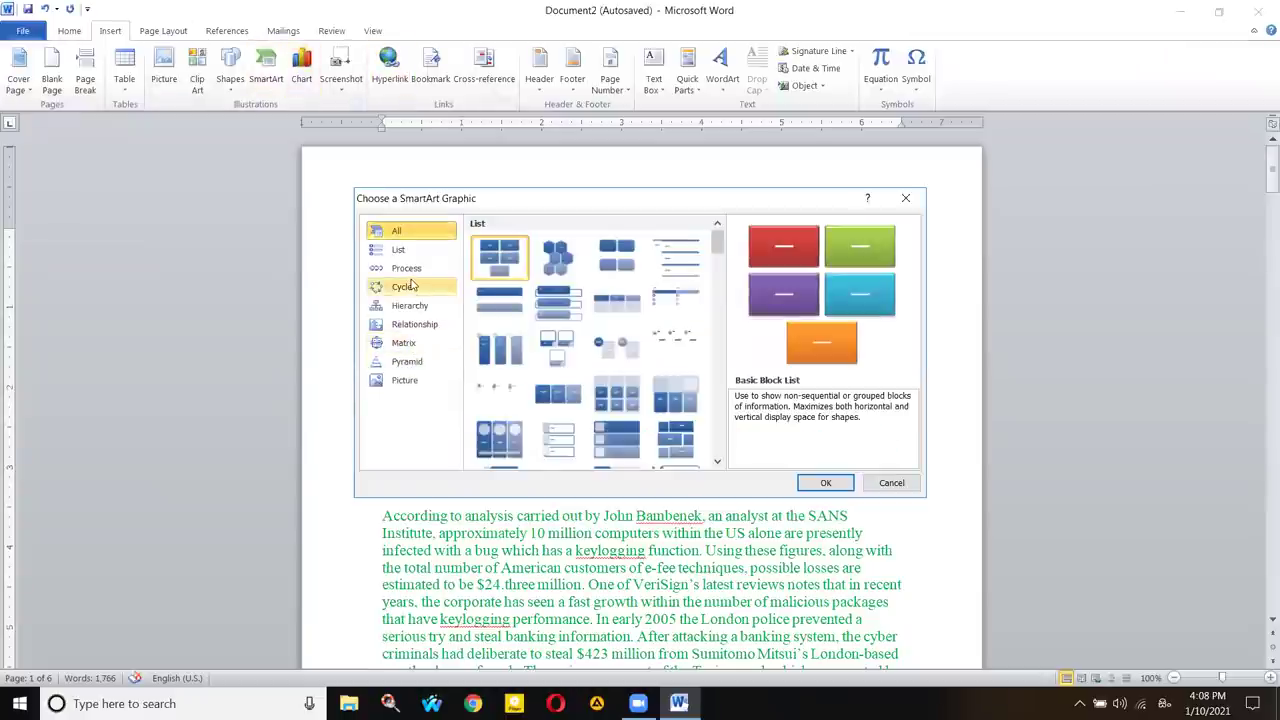
click(412, 286)
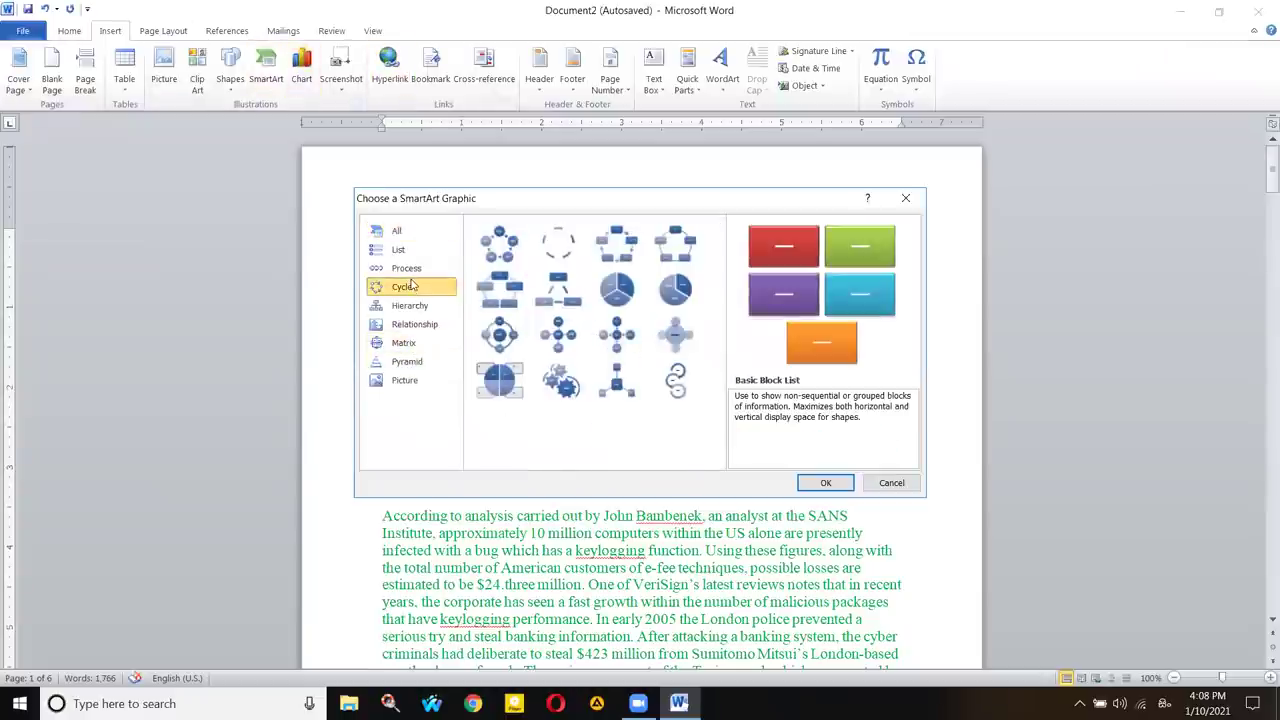
click(517, 249)
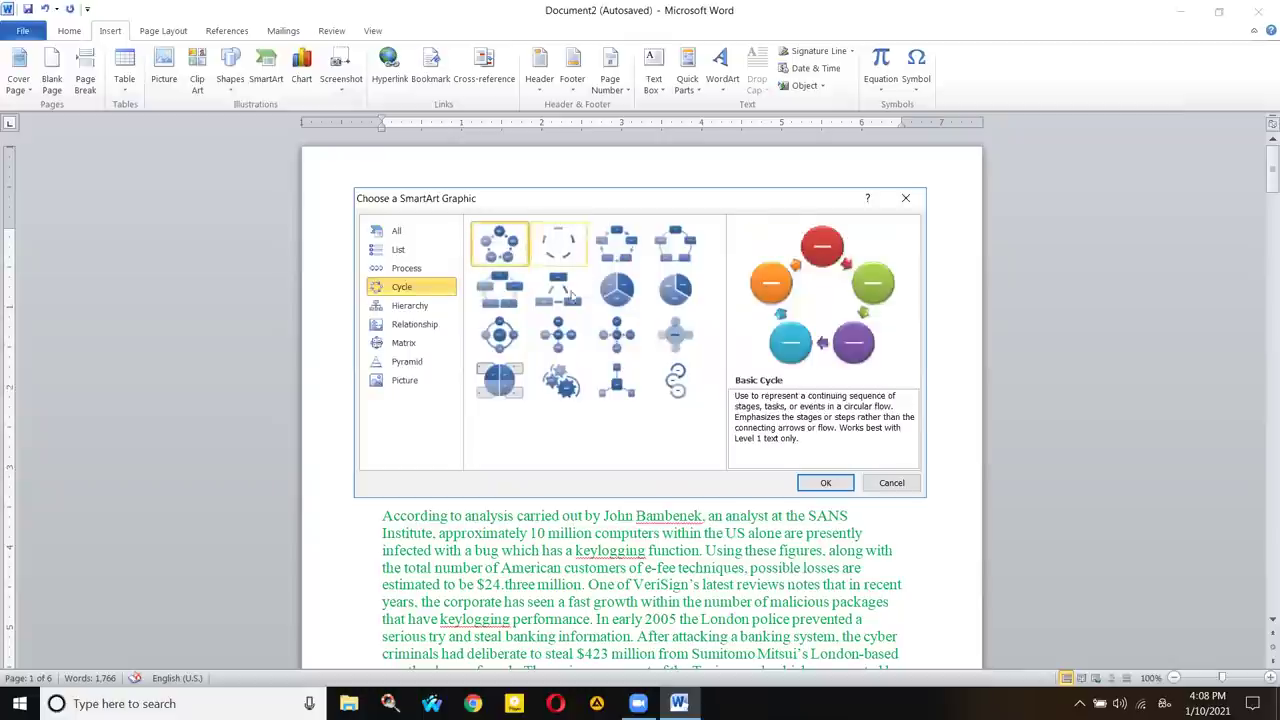
click(826, 483)
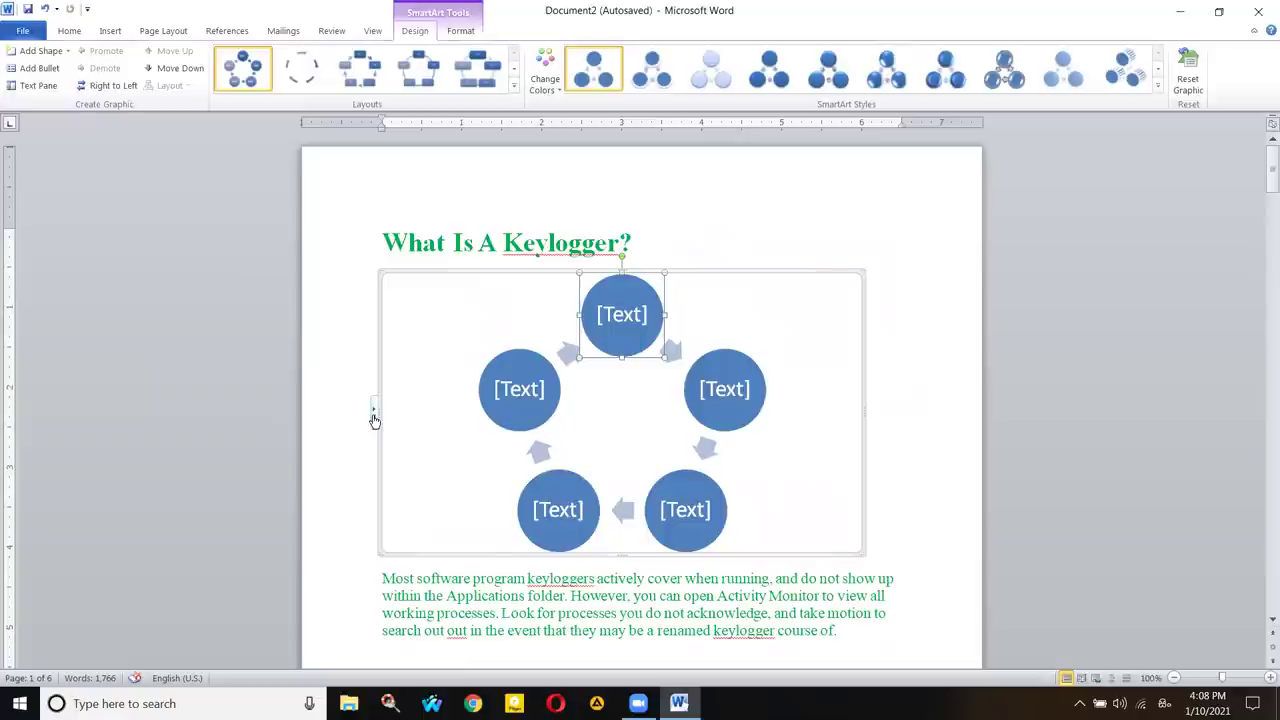
- Number the five diagram items 1 through 5 in the text pane
click(374, 420)
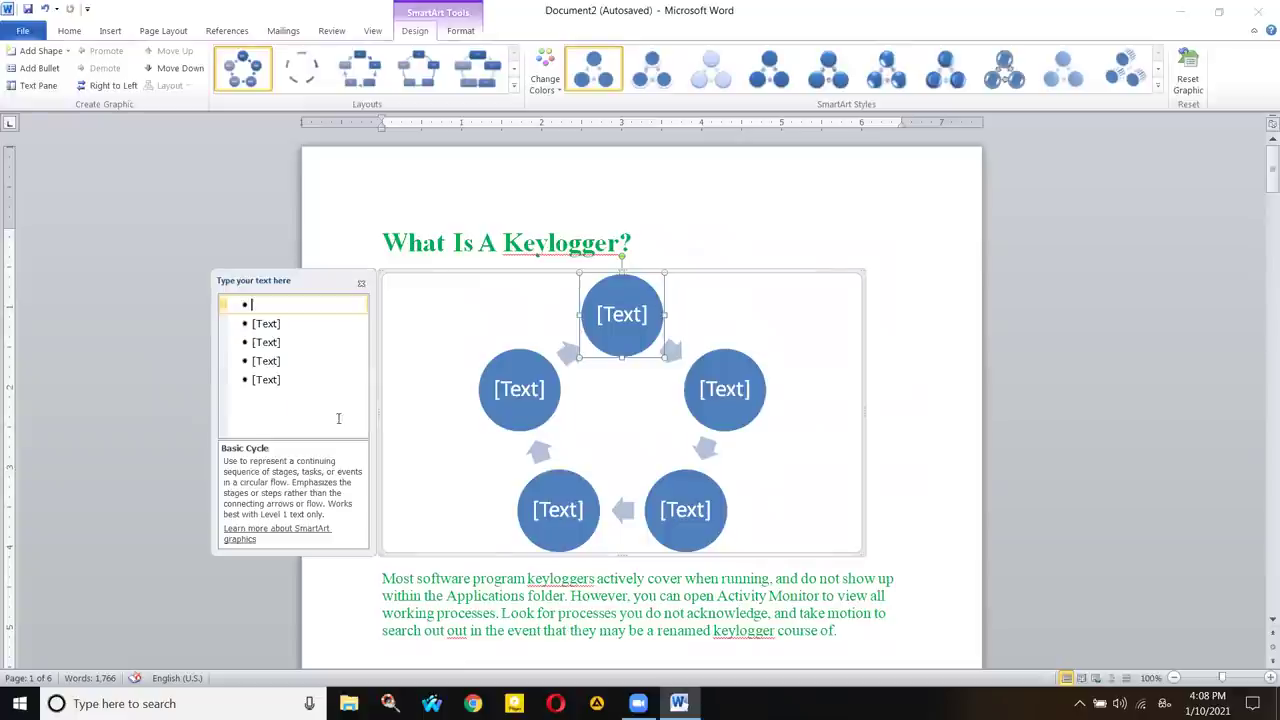
text(1)
click(264, 325)
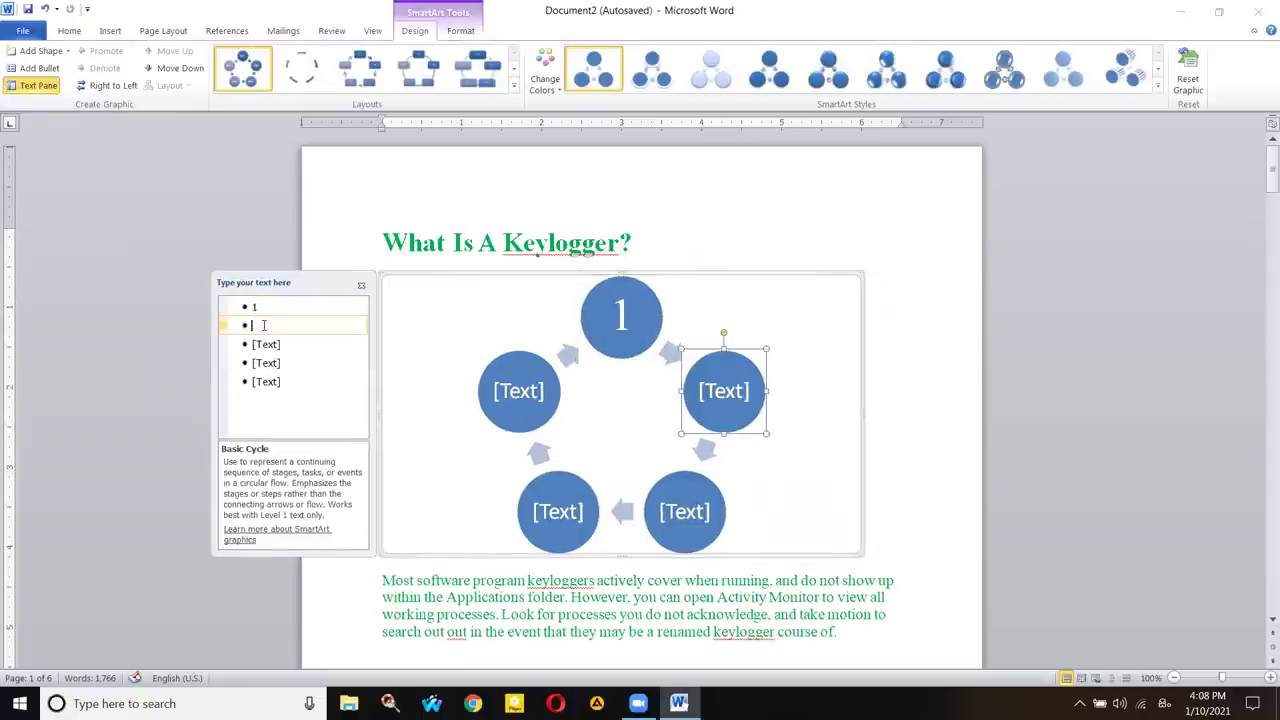
text(1)
key(BackSpace)
text(2)
click(267, 345)
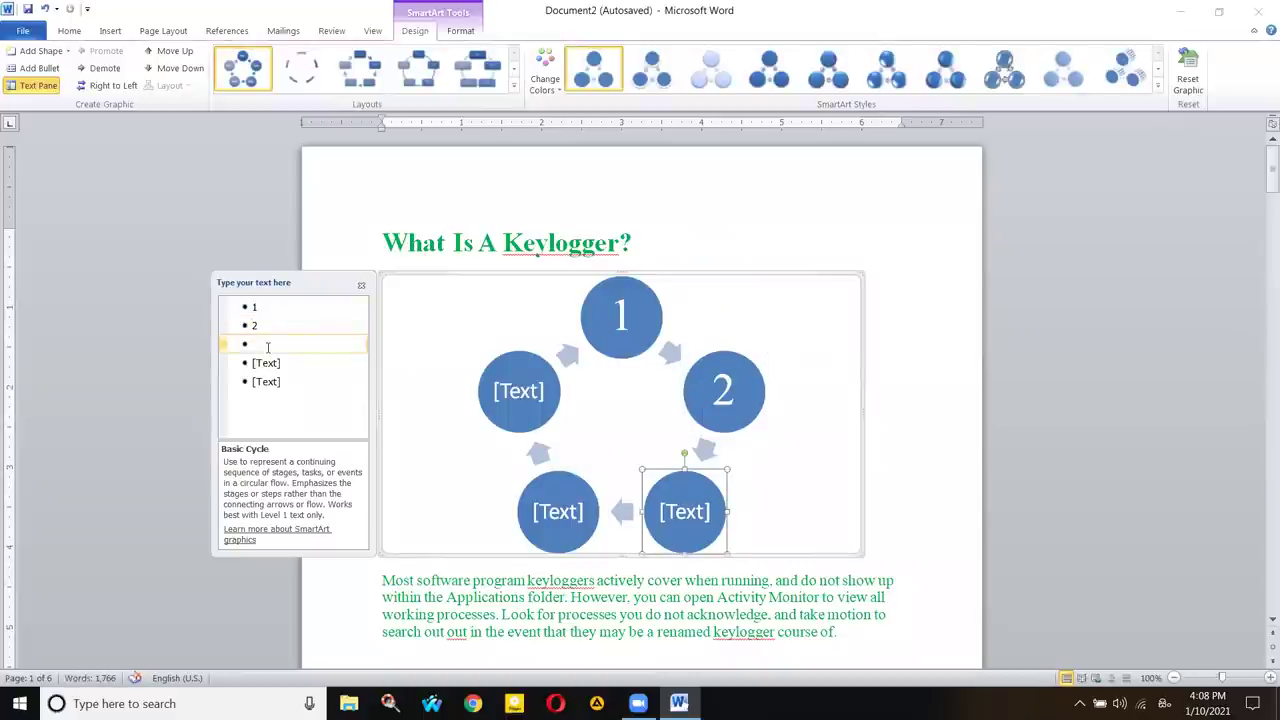
text(3)
click(268, 363)
text(4)
click(276, 379)
text(5)
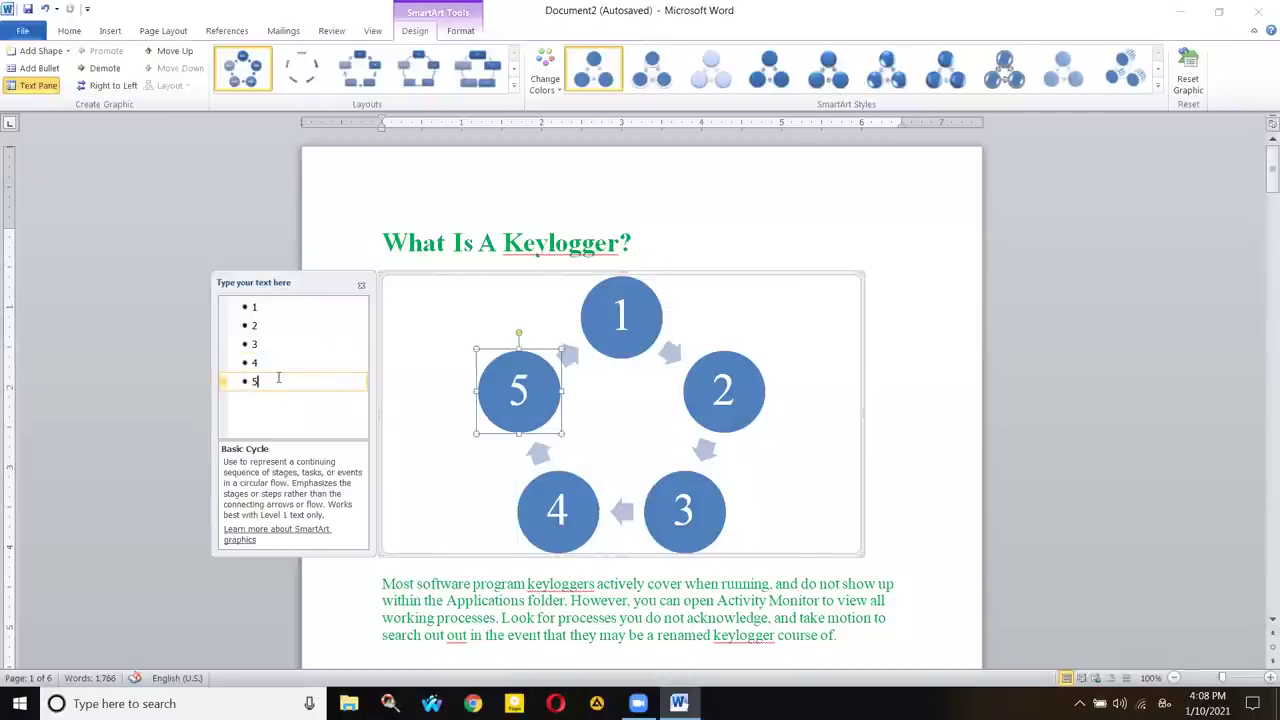
- Add a sixth item '6', then delete items until only circles 1, 2 and 3 remain
key(Return)
text(6)
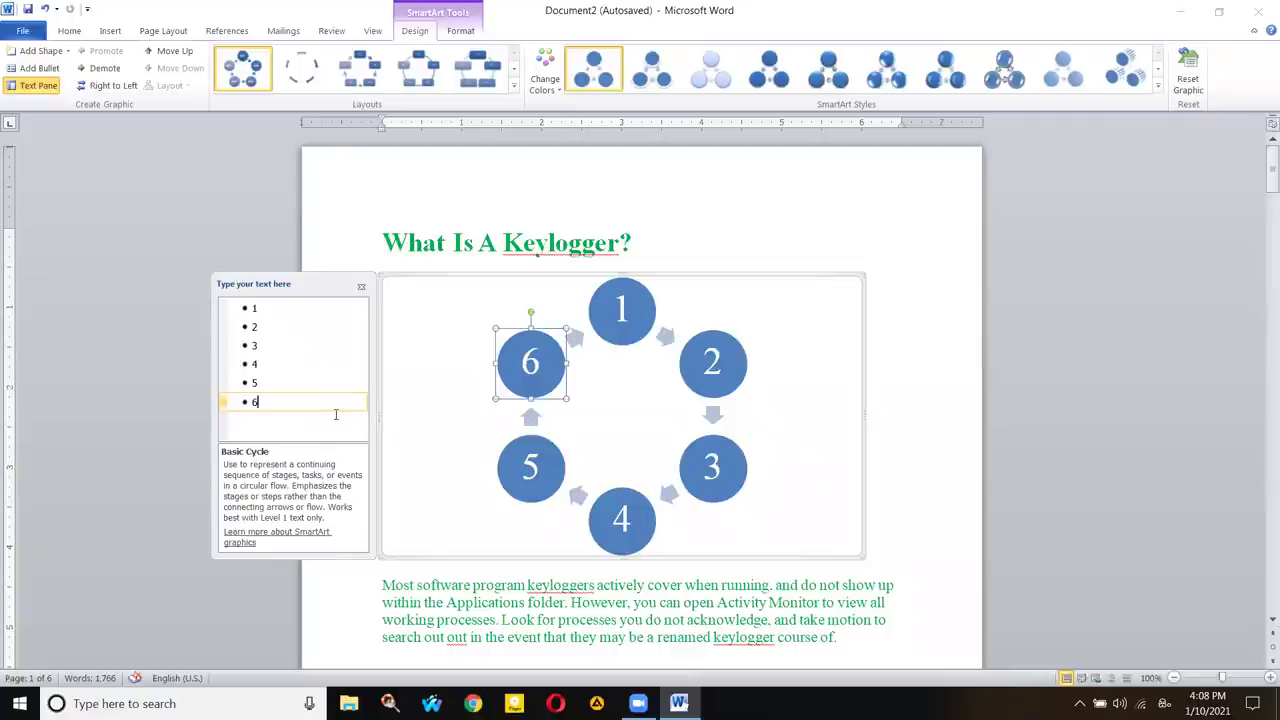
key(BackSpace)
key(BackSpace)
key(BackSpace)
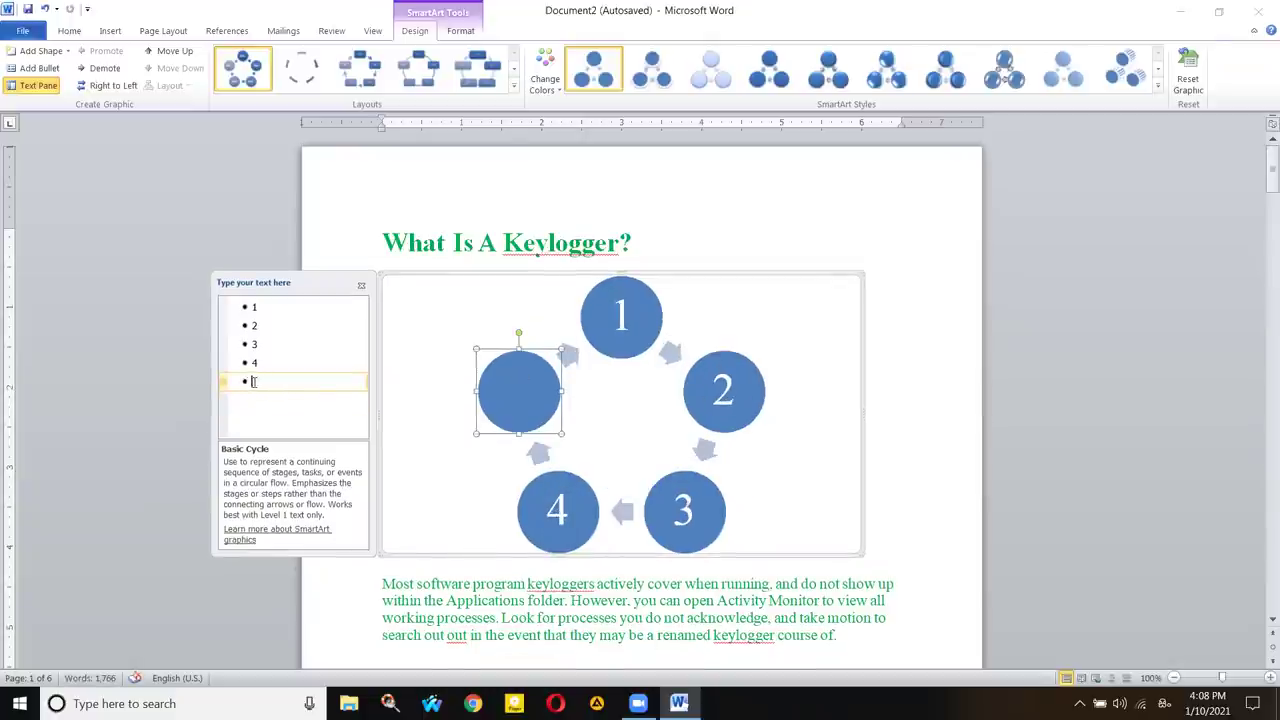
key(BackSpace)
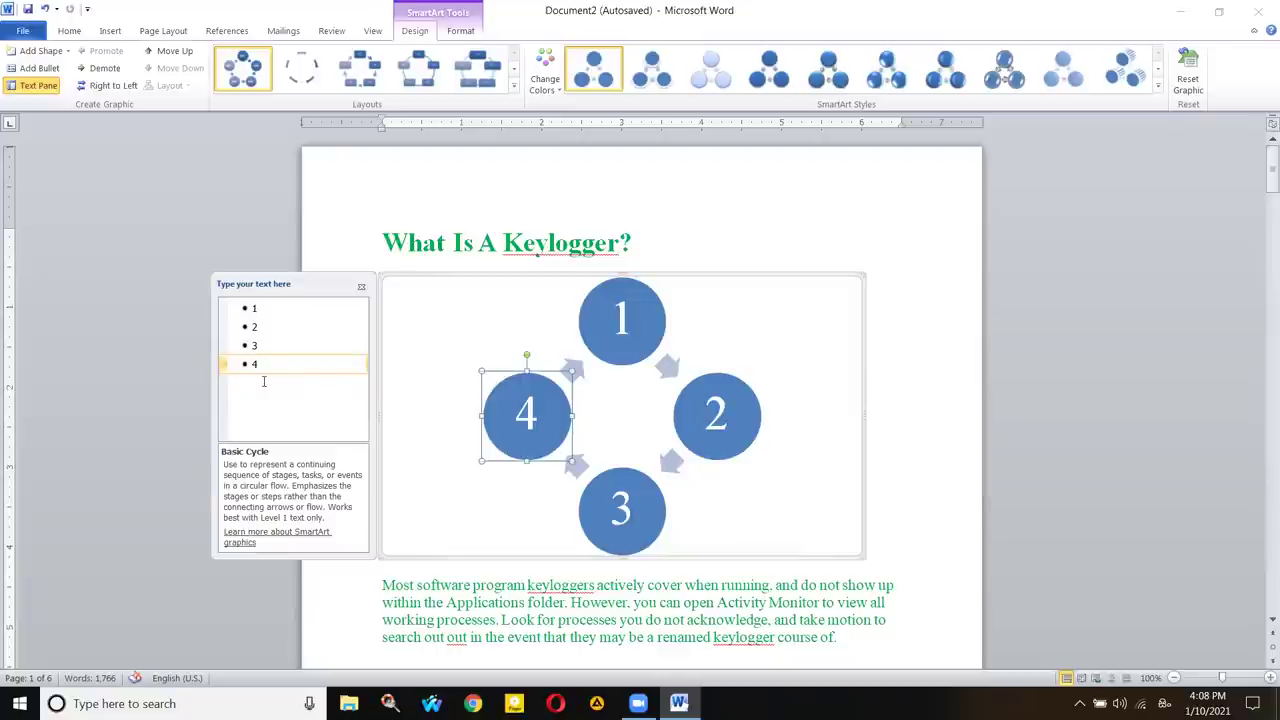
key(BackSpace)
key(BackSpace)
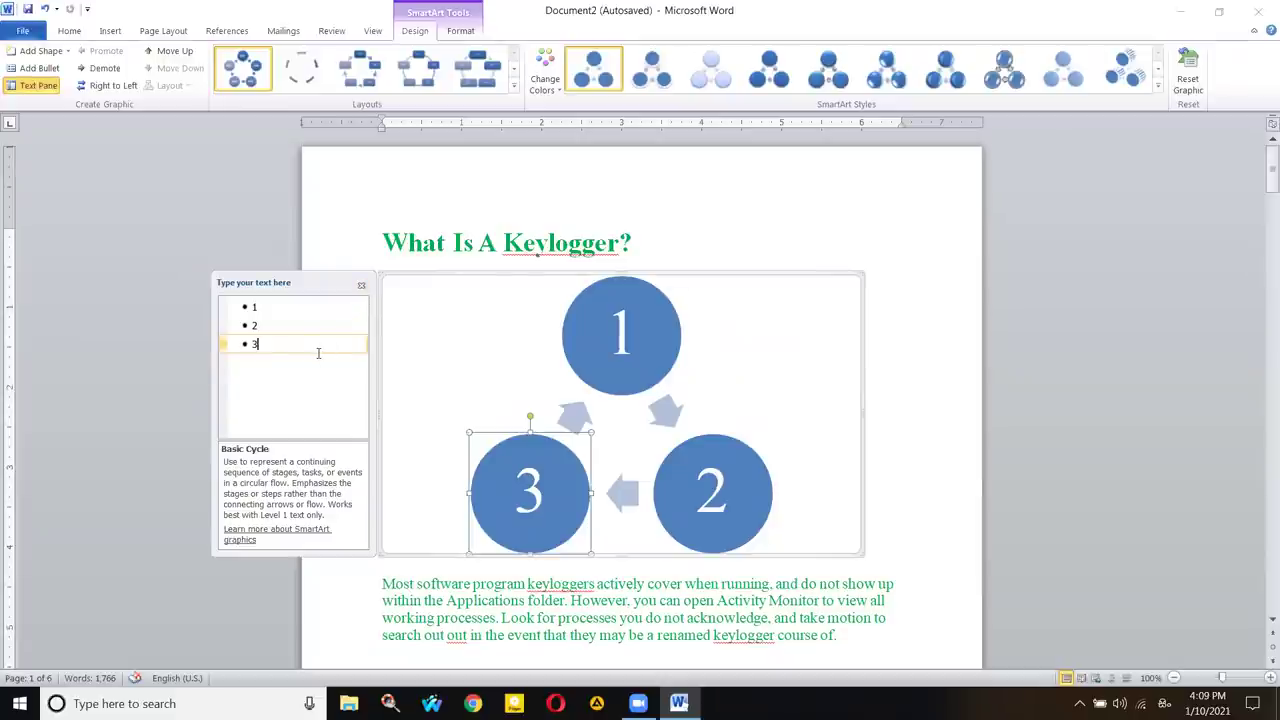
click(362, 287)
click(528, 285)
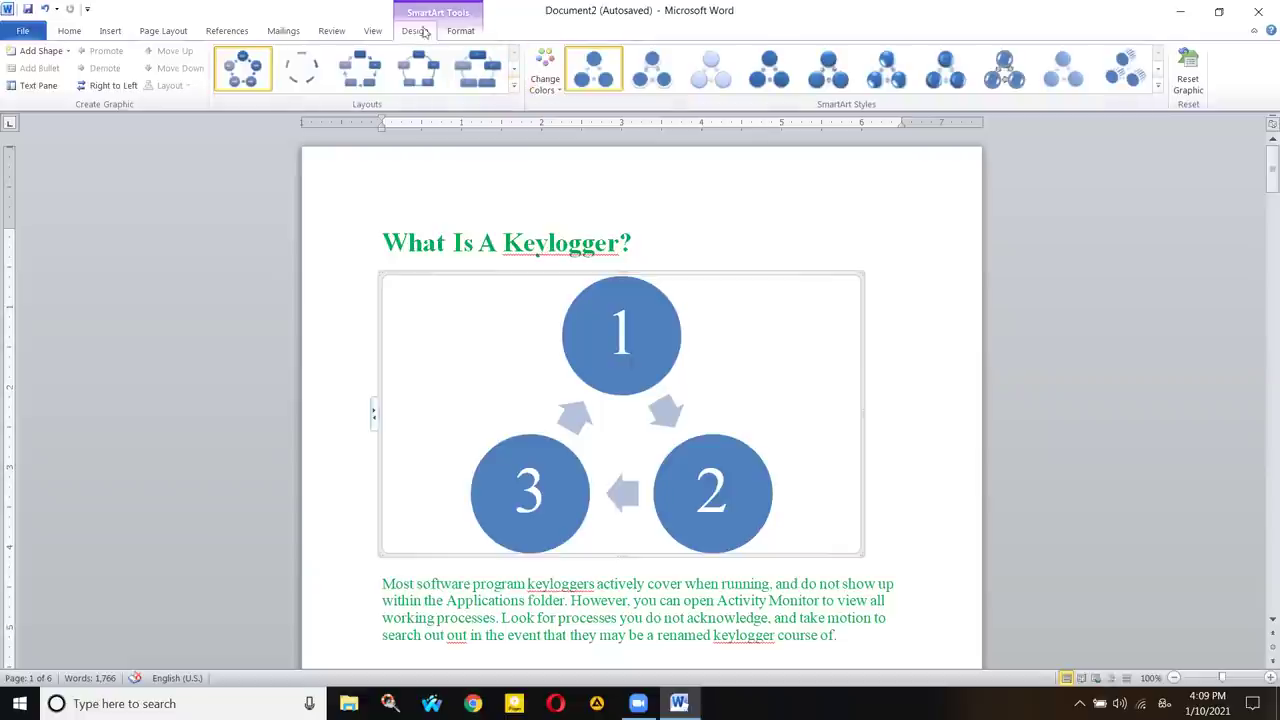
- Apply the colorful blue, green and orange scheme, then a SmartArt style, to the cycle
click(547, 86)
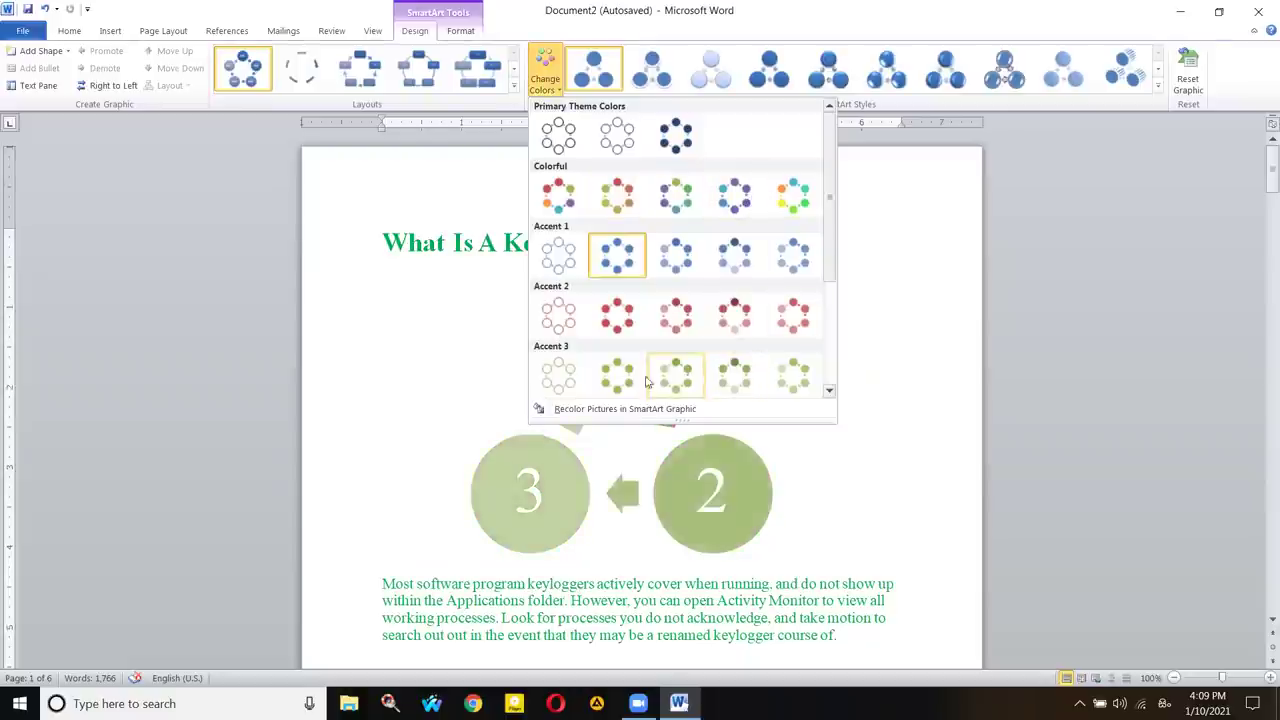
click(793, 195)
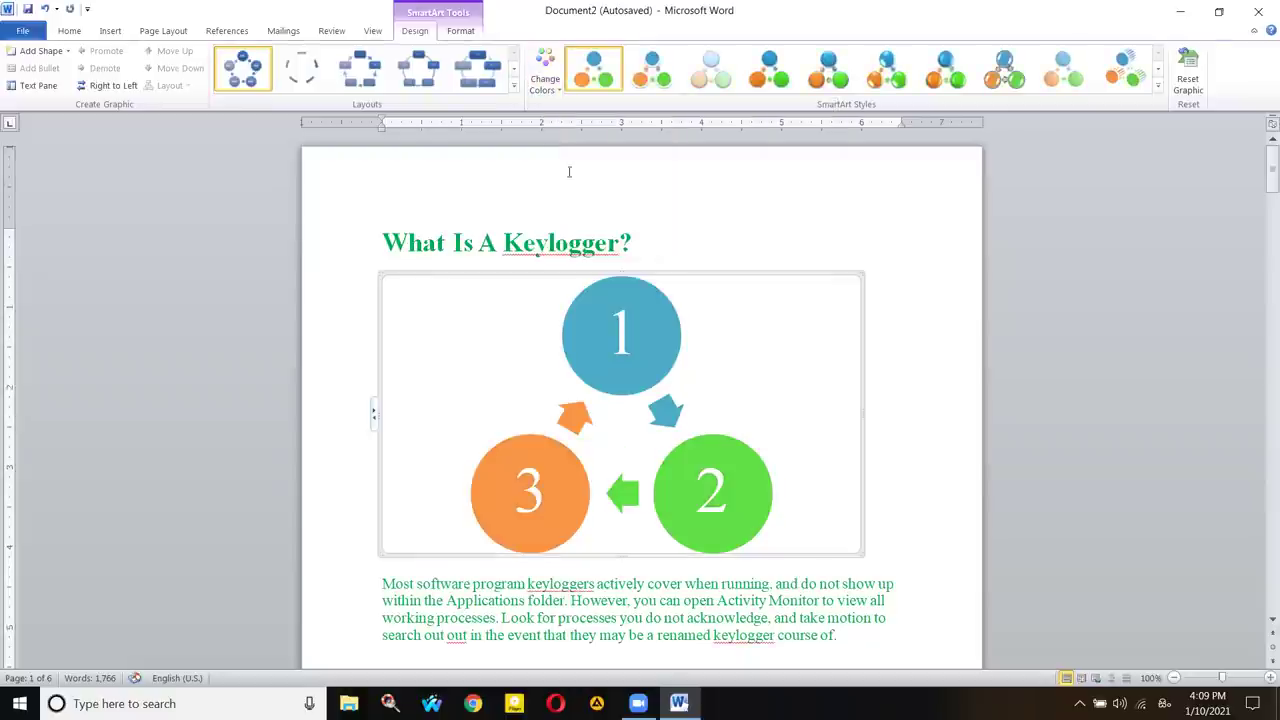
click(545, 78)
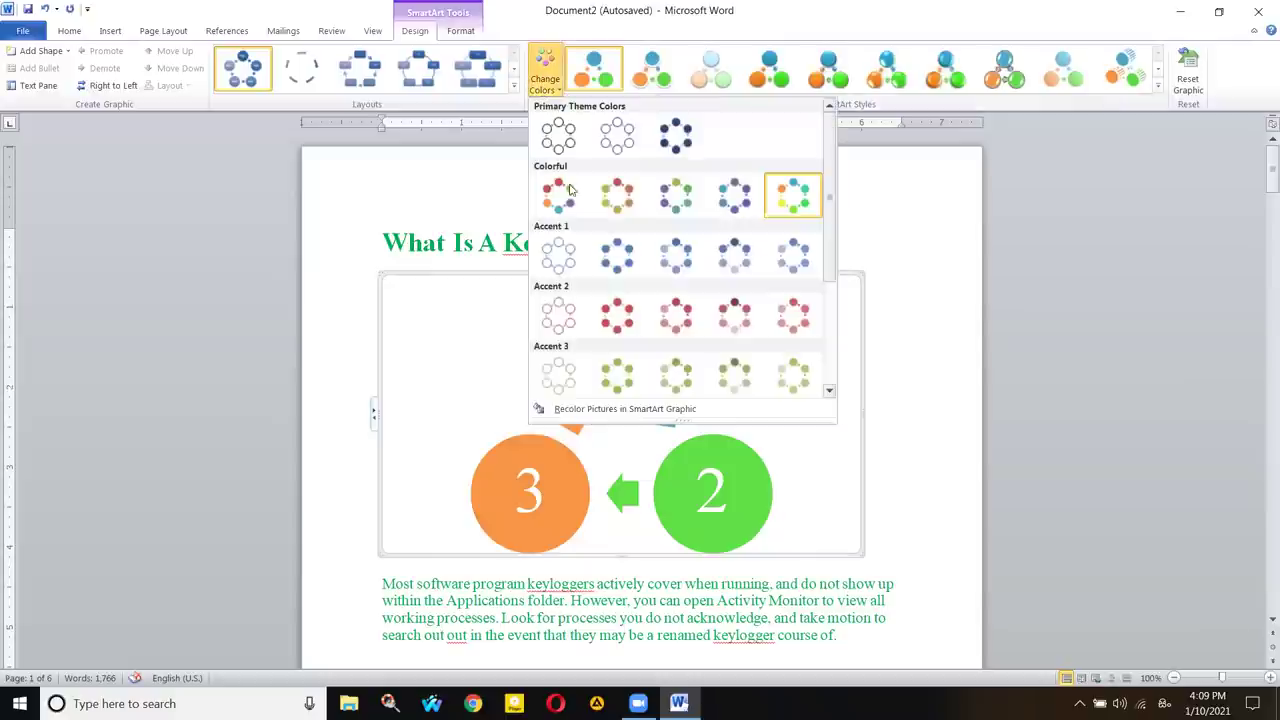
click(577, 410)
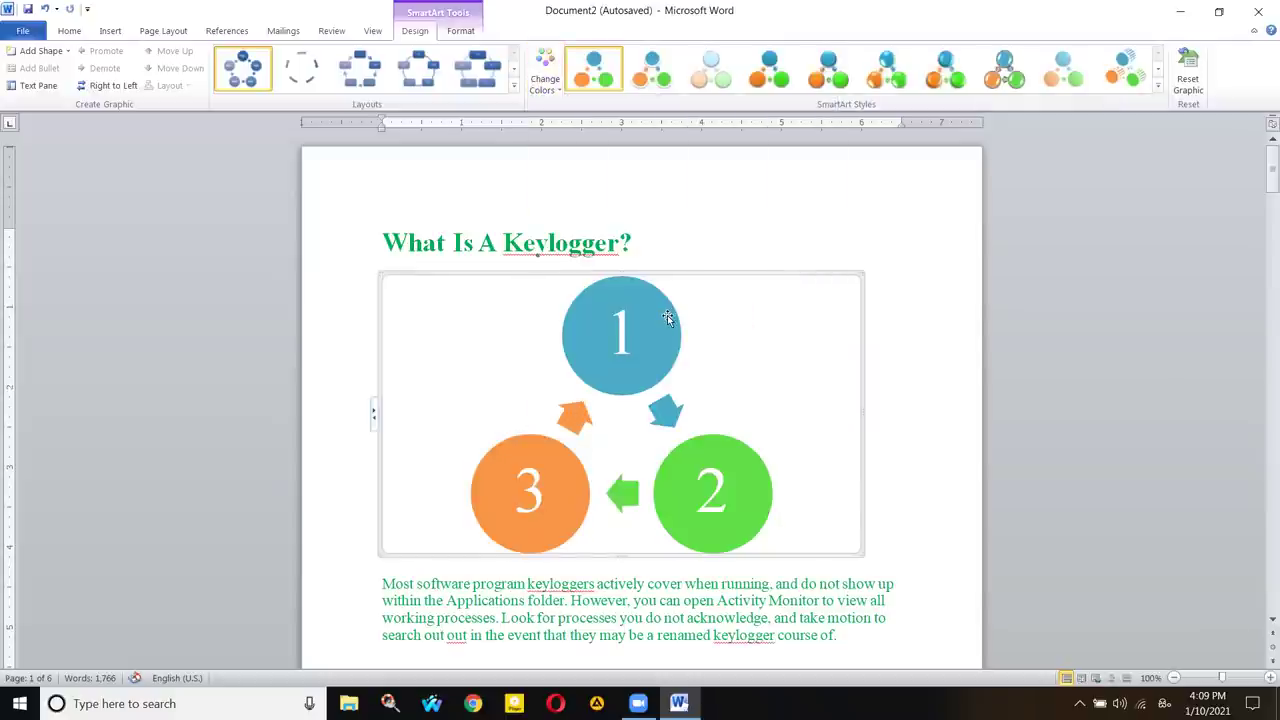
click(1158, 88)
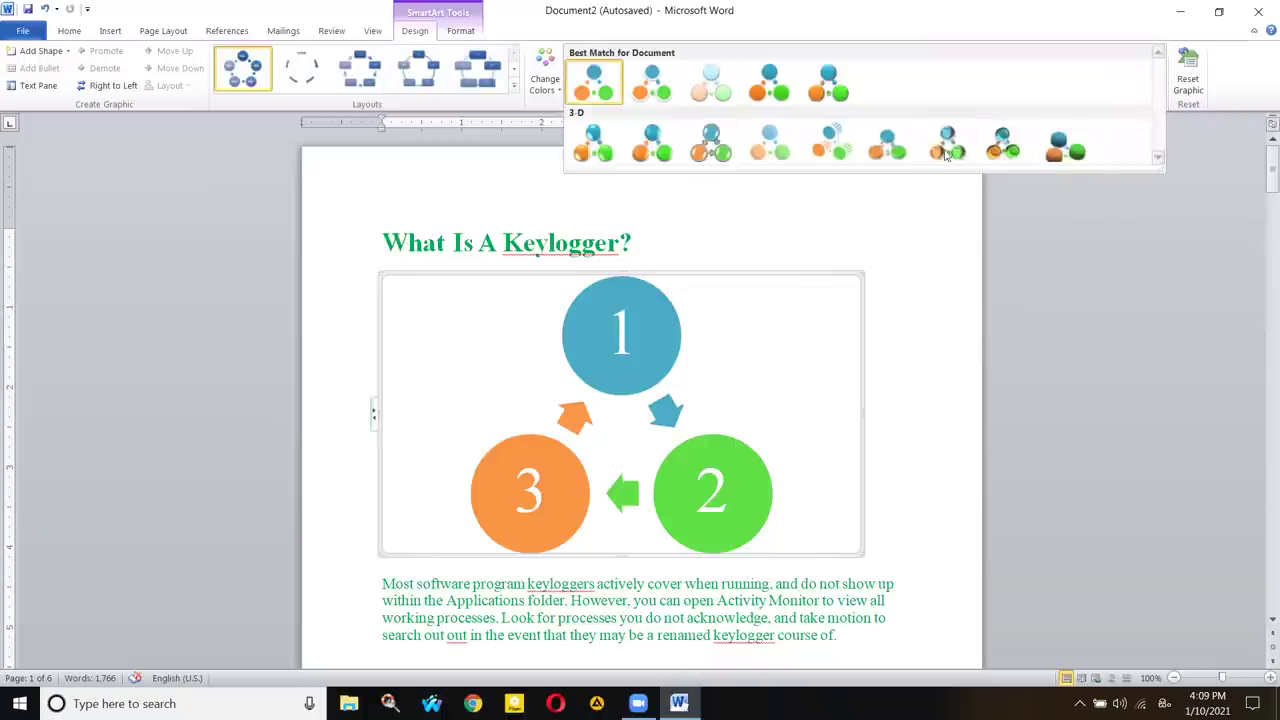
click(619, 90)
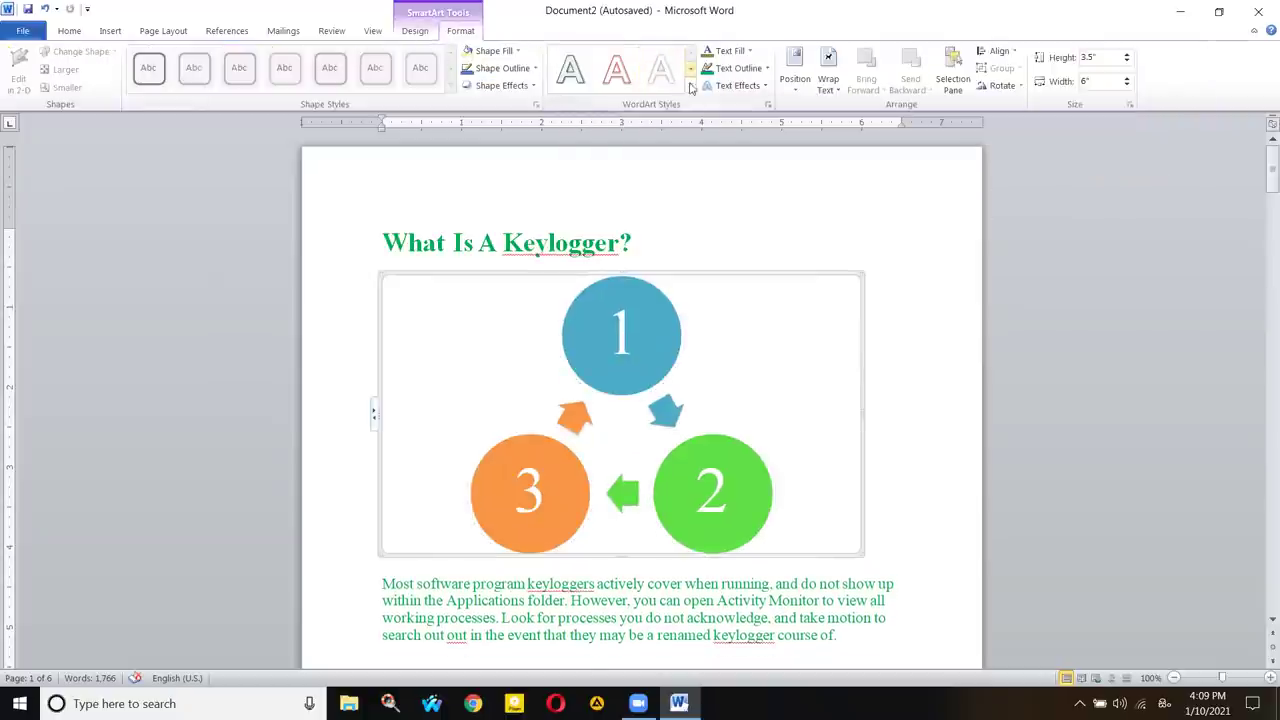
- Select circle 1 of the cycle diagram on its own, checking its outline colour options
click(618, 338)
click(600, 300)
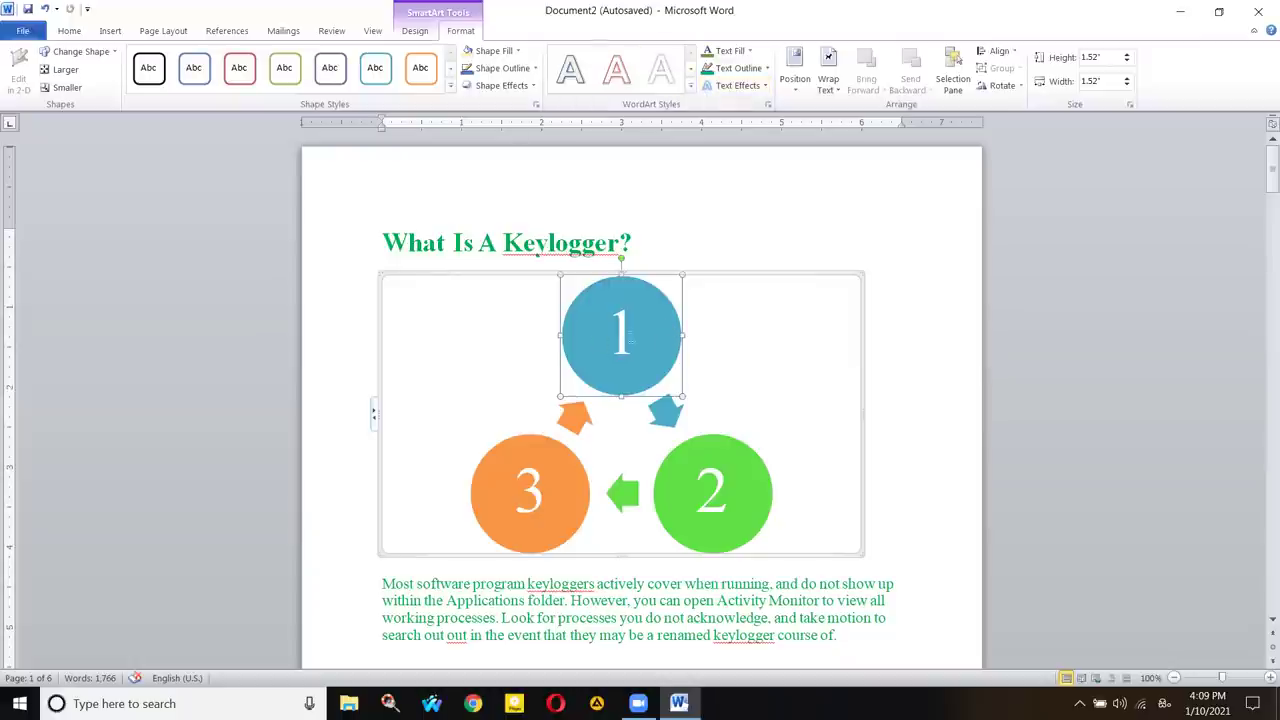
click(494, 294)
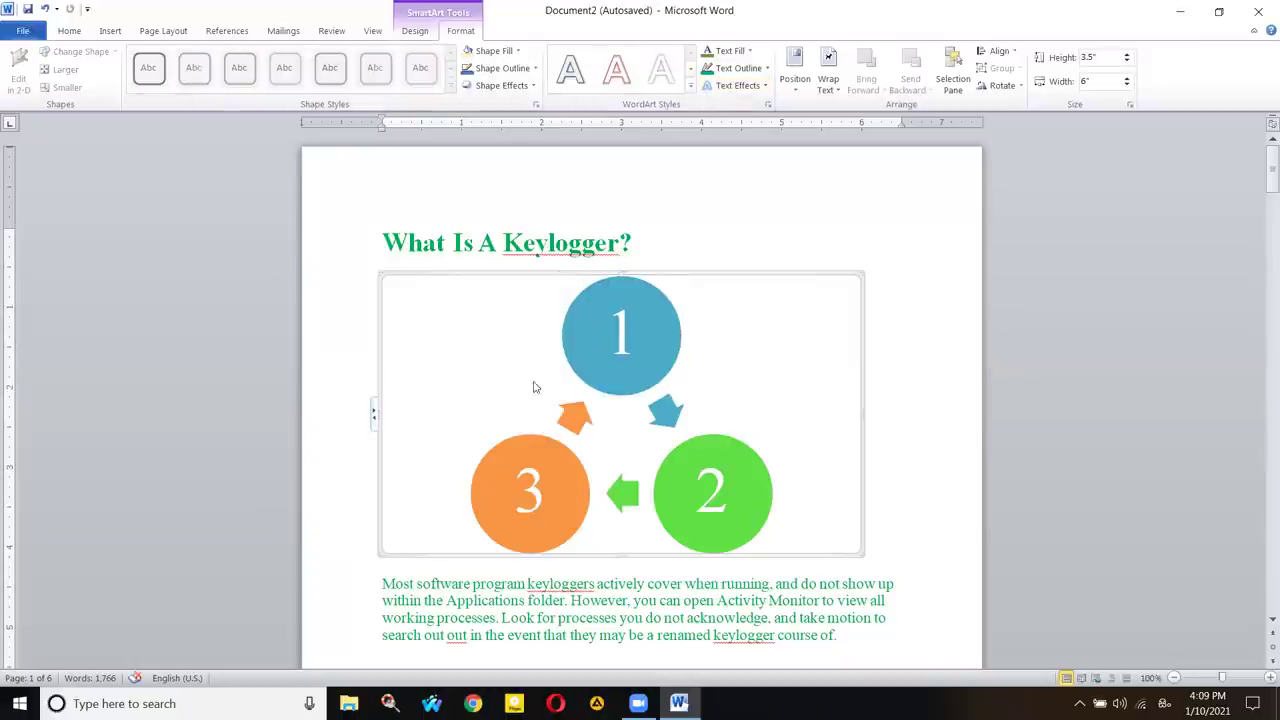
click(600, 338)
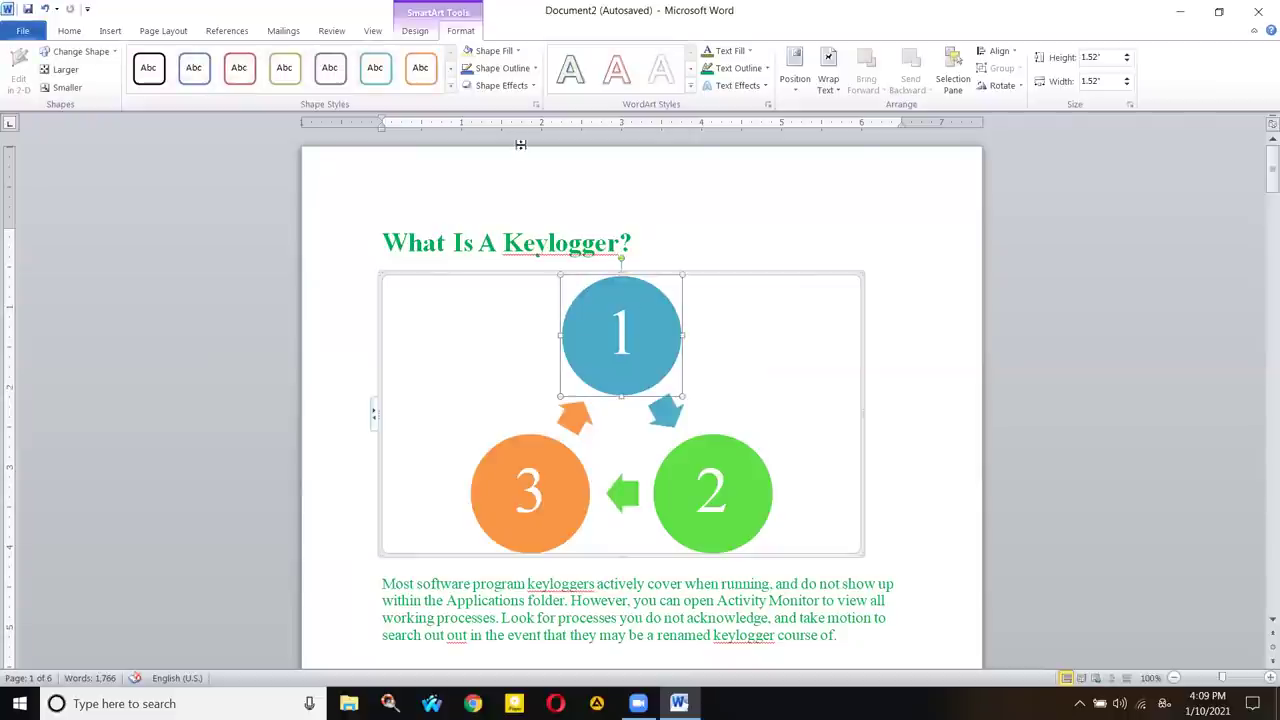
click(512, 68)
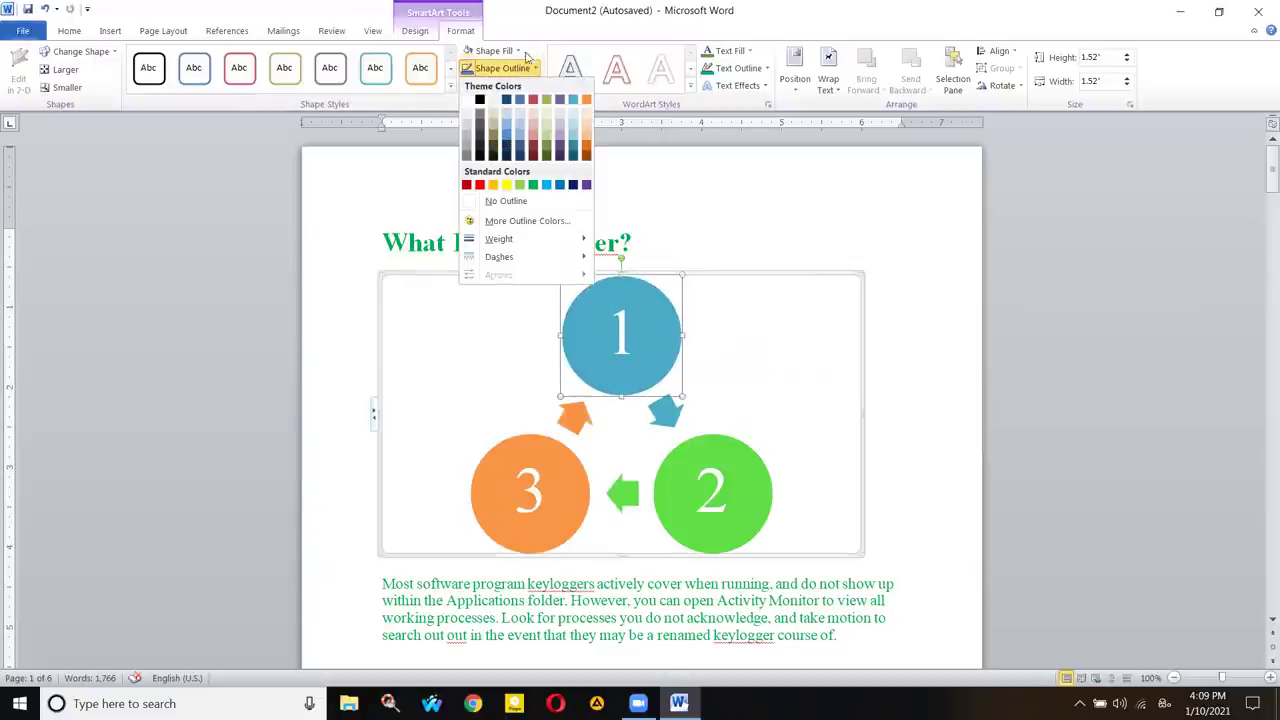
click(534, 68)
click(745, 337)
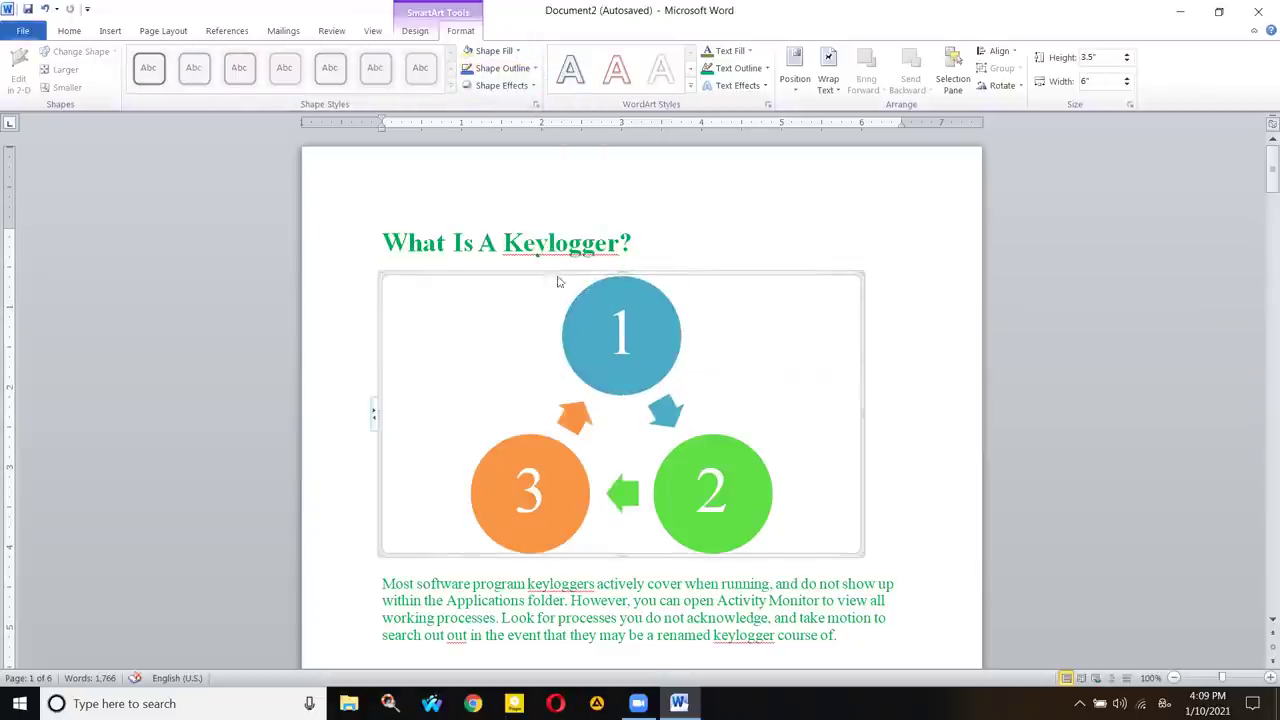
click(499, 482)
click(419, 480)
click(587, 319)
click(741, 333)
click(578, 323)
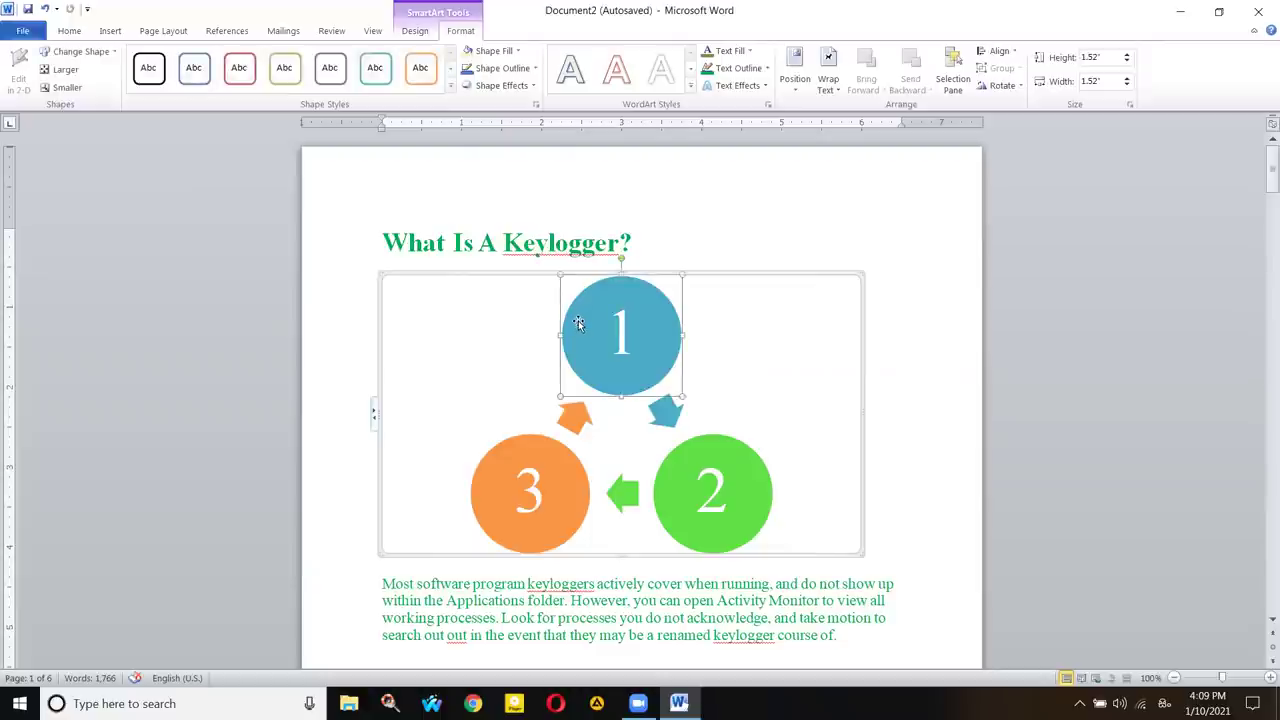
- Fill circle 1 with the dark brown theme colour
click(507, 53)
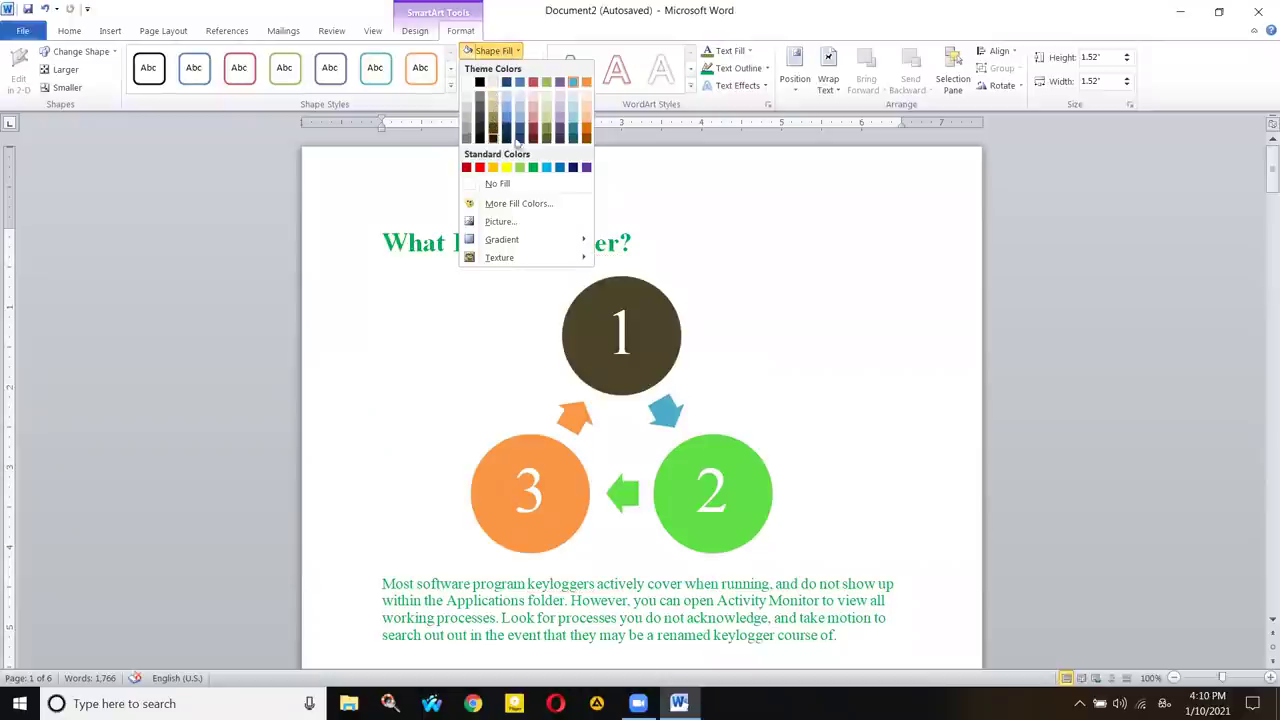
click(586, 138)
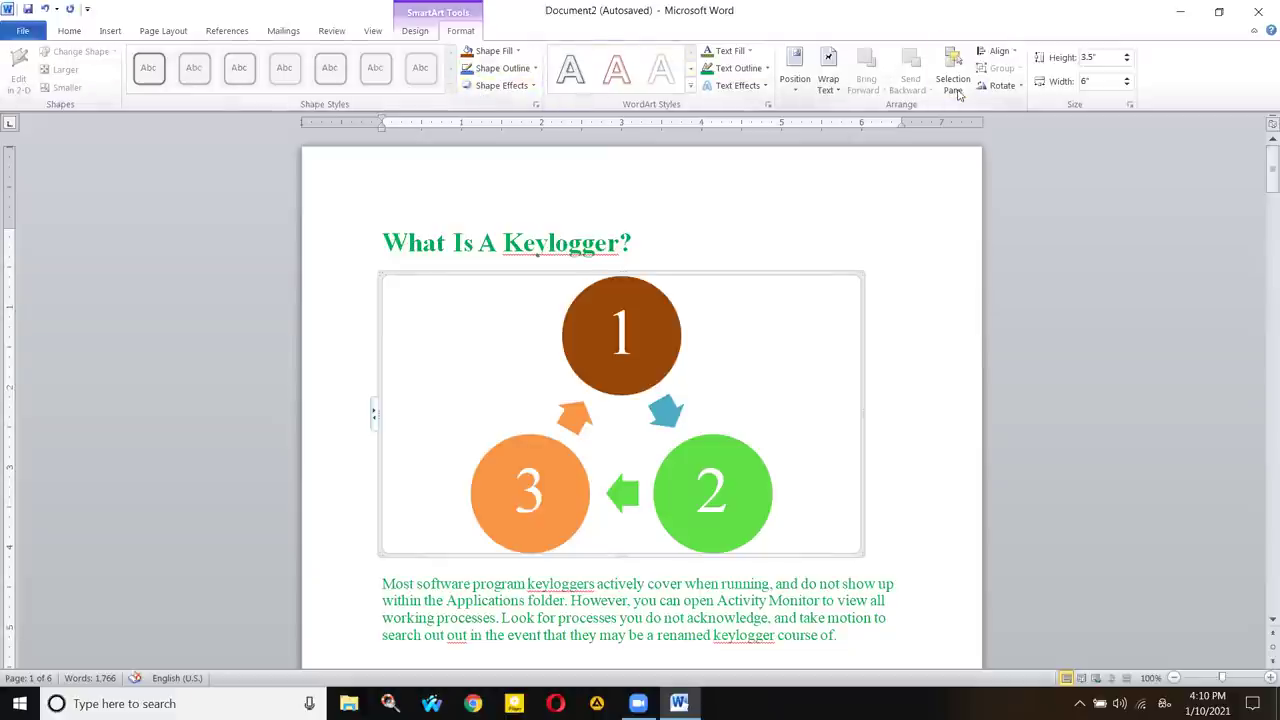
click(831, 90)
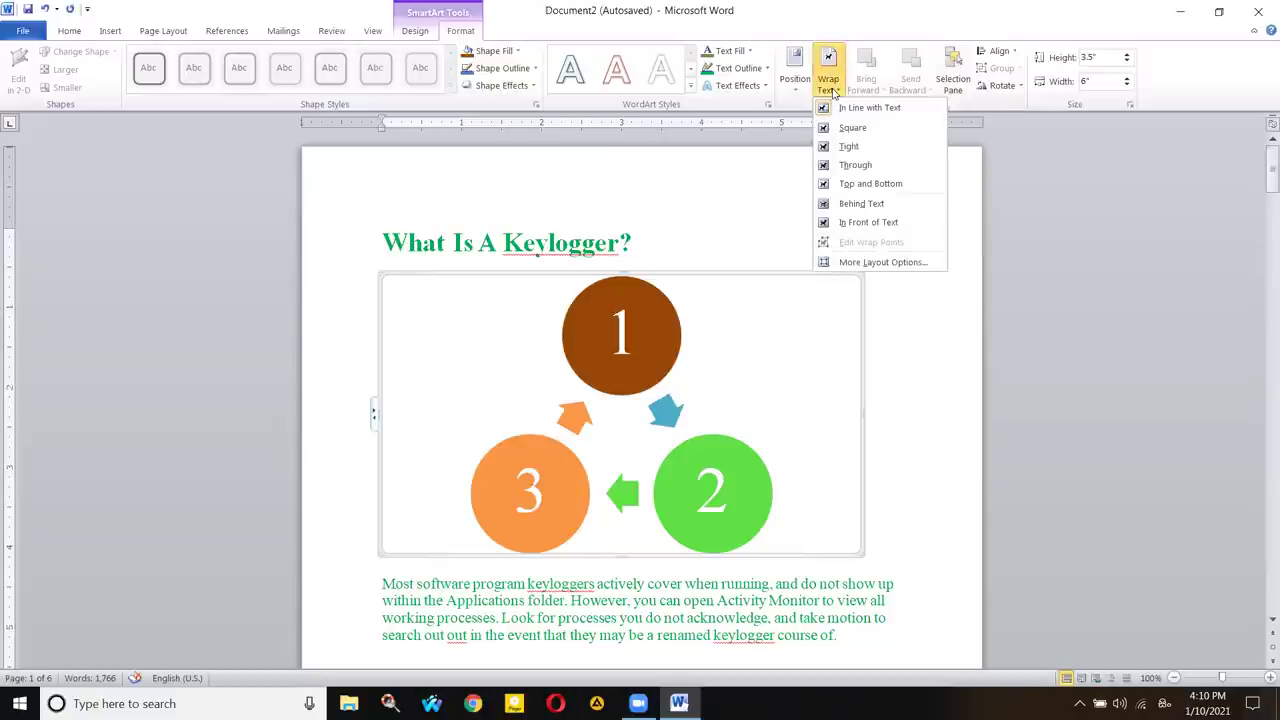
click(950, 29)
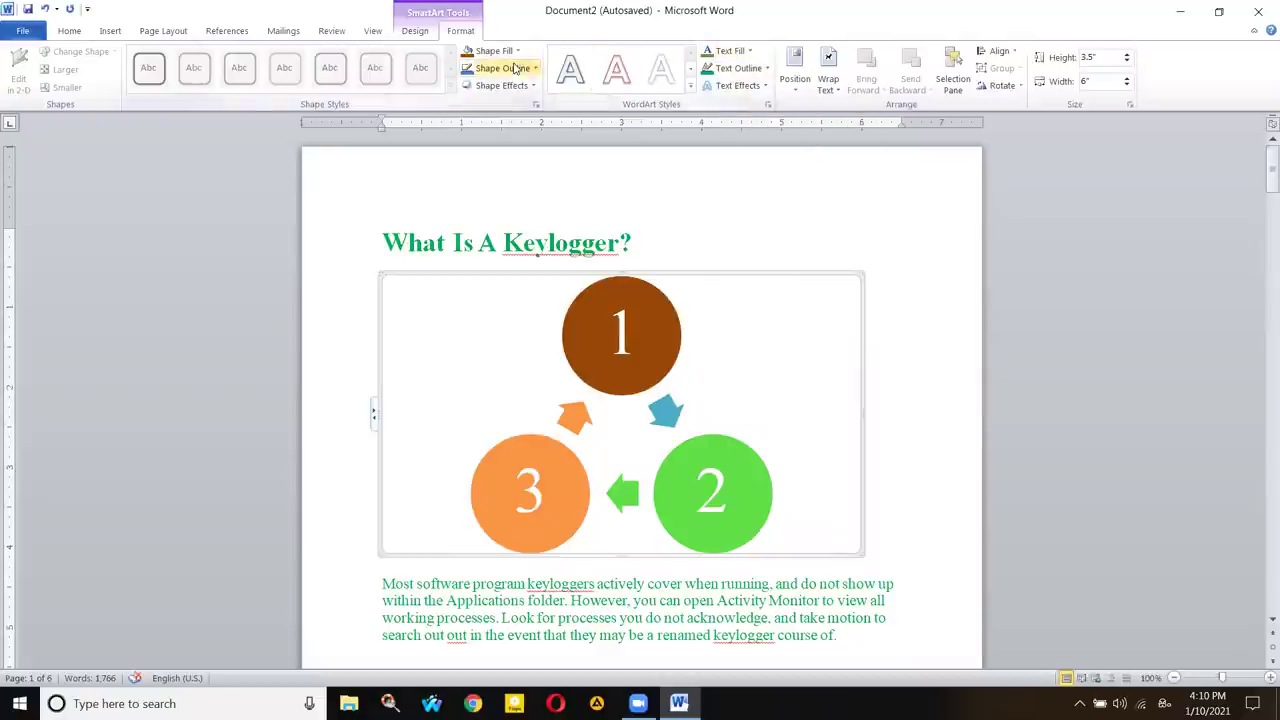
- Add items 4, 5 and 6 to the cycle through the text pane
click(415, 31)
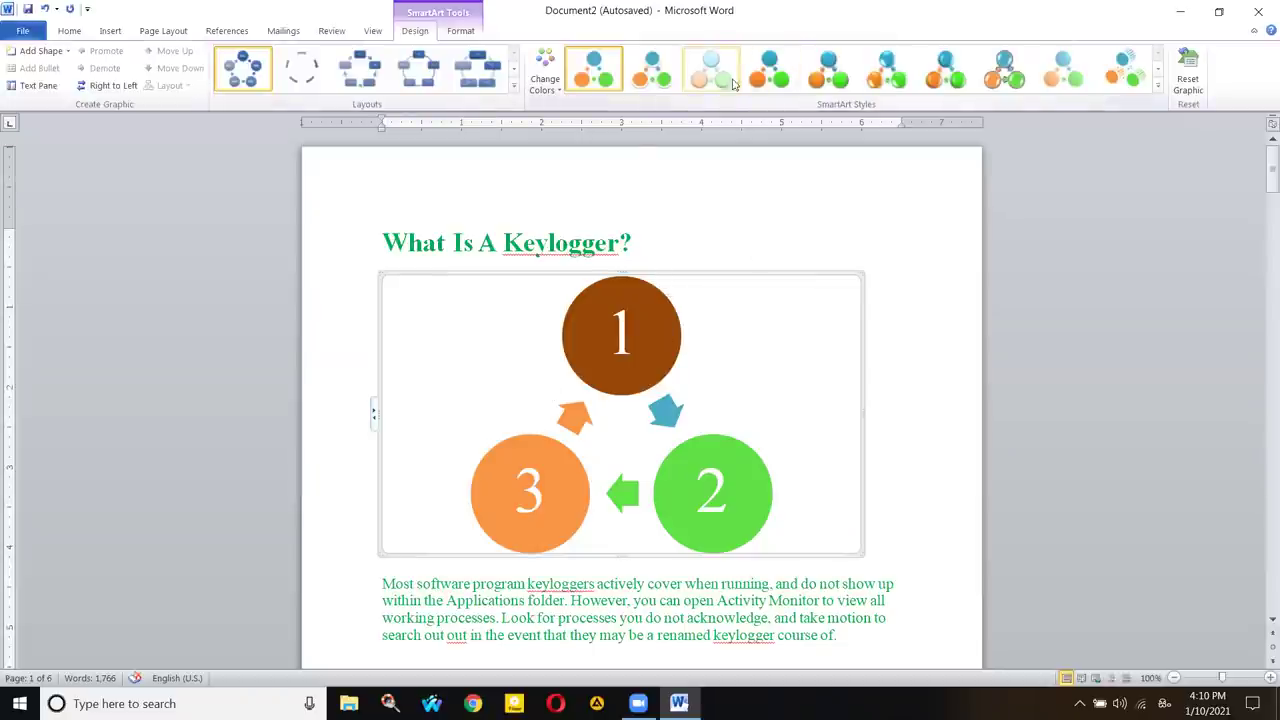
click(514, 86)
key(Escape)
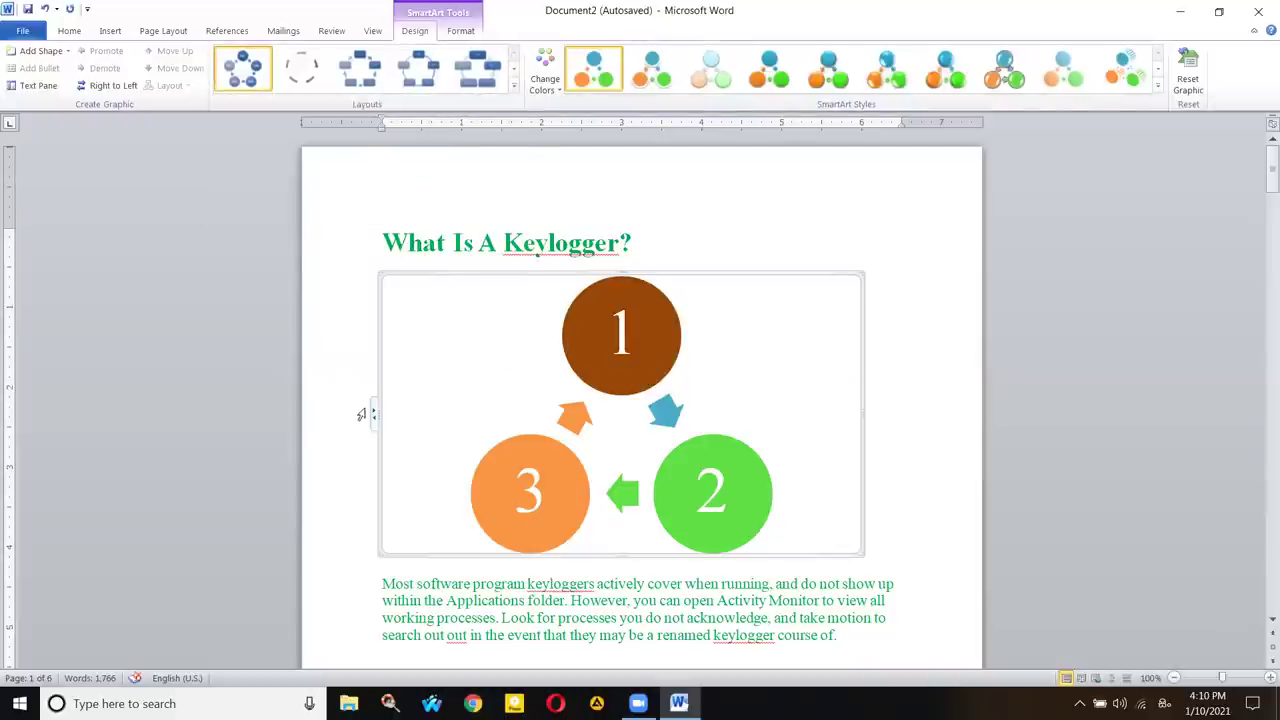
click(373, 412)
click(300, 354)
key(Return)
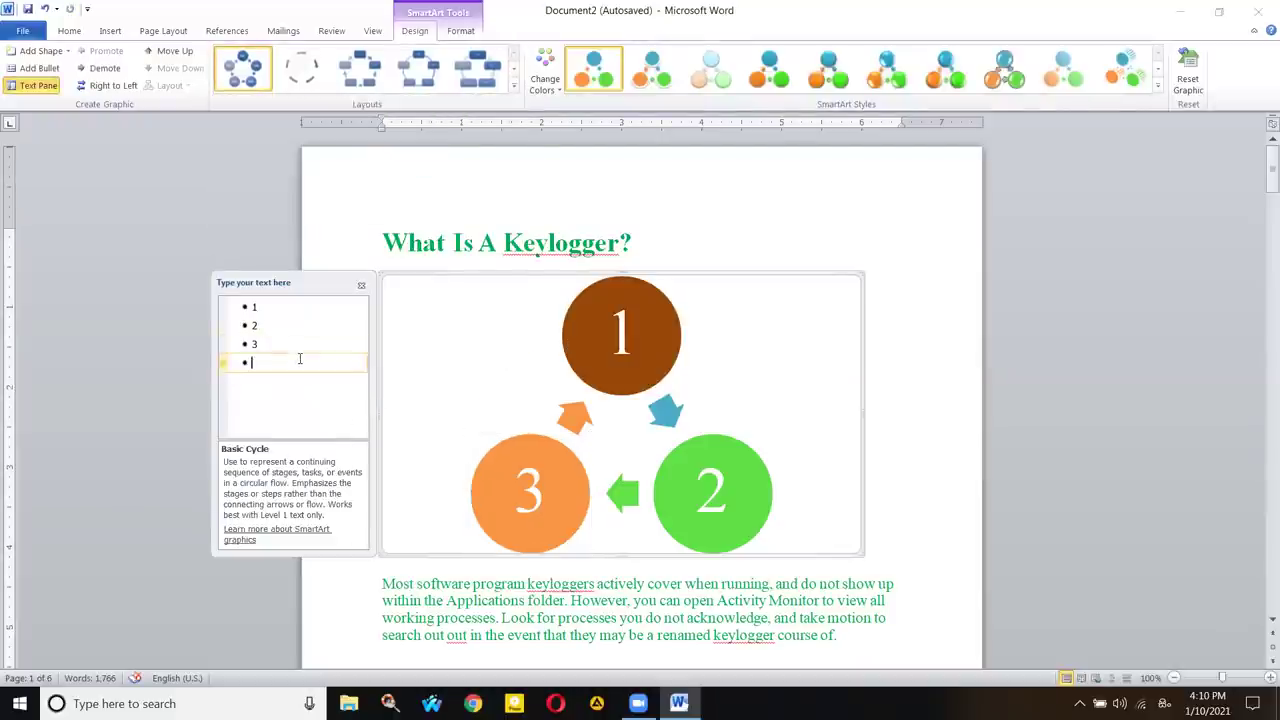
text(45)
key(BackSpace)
key(Return)
text(5)
key(Return)
text(6)
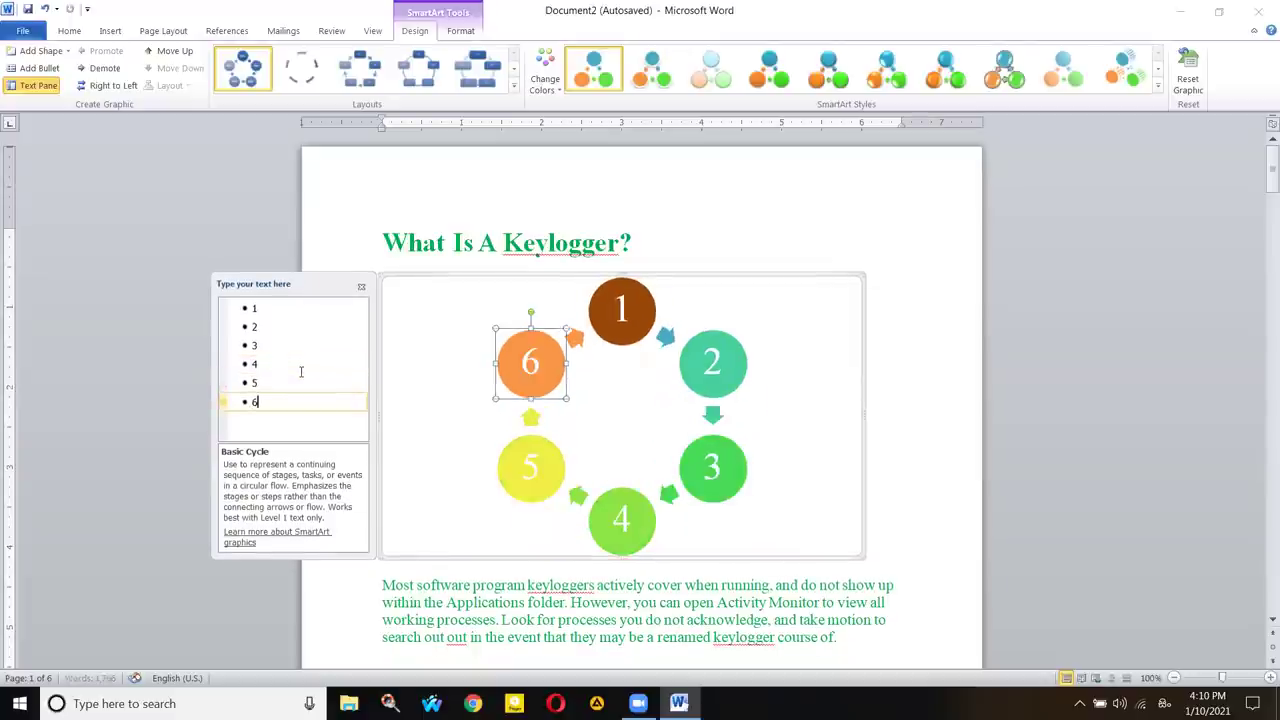
click(361, 286)
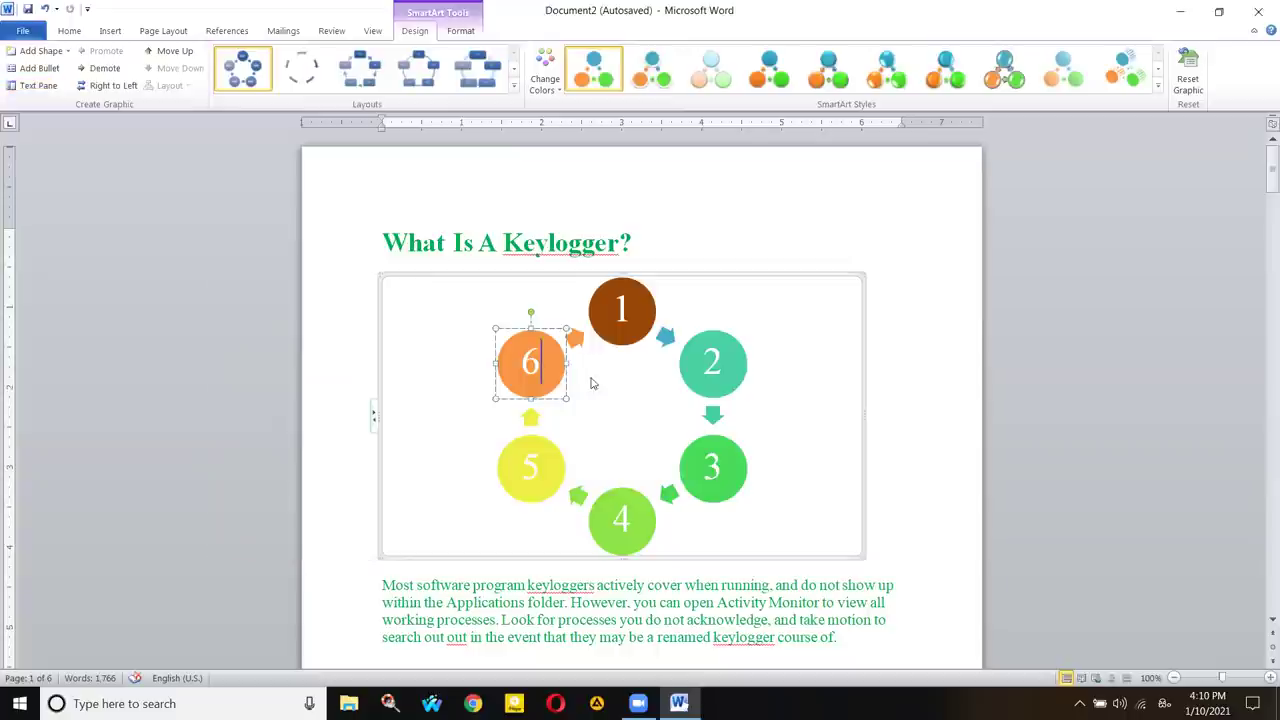
click(424, 420)
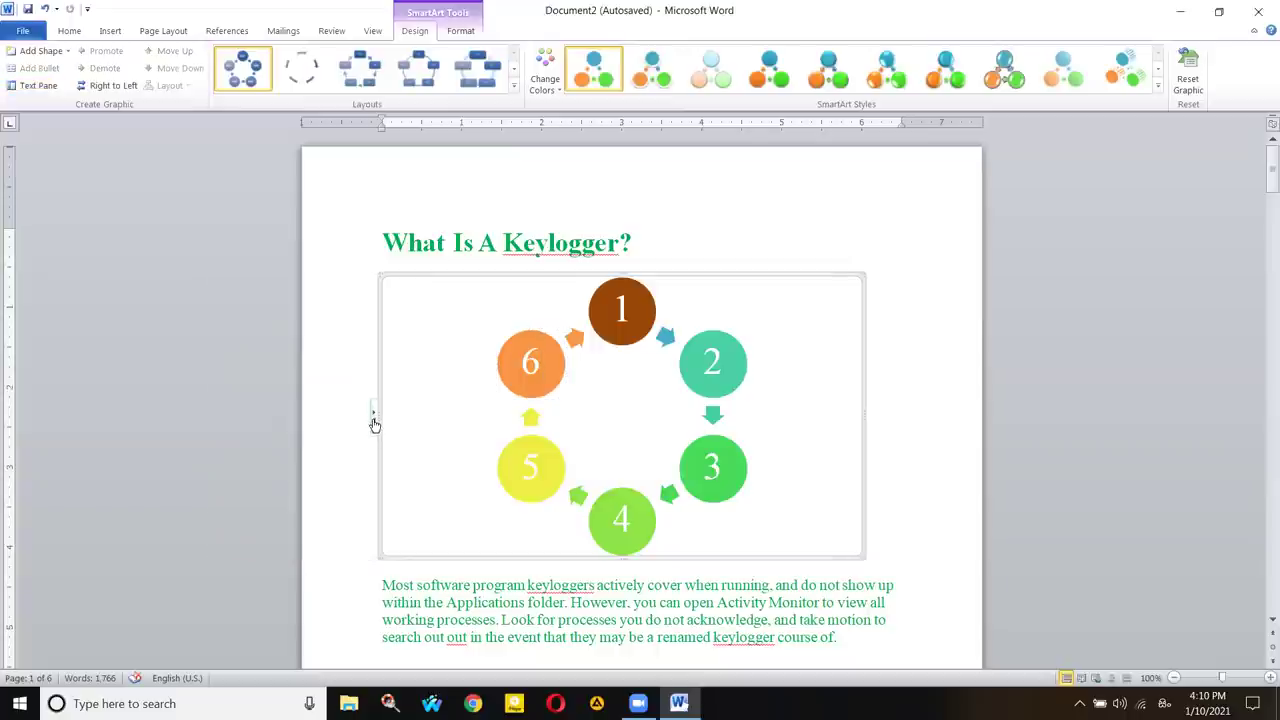
- Try a seventh item '7', then remove it so six circles remain
click(376, 425)
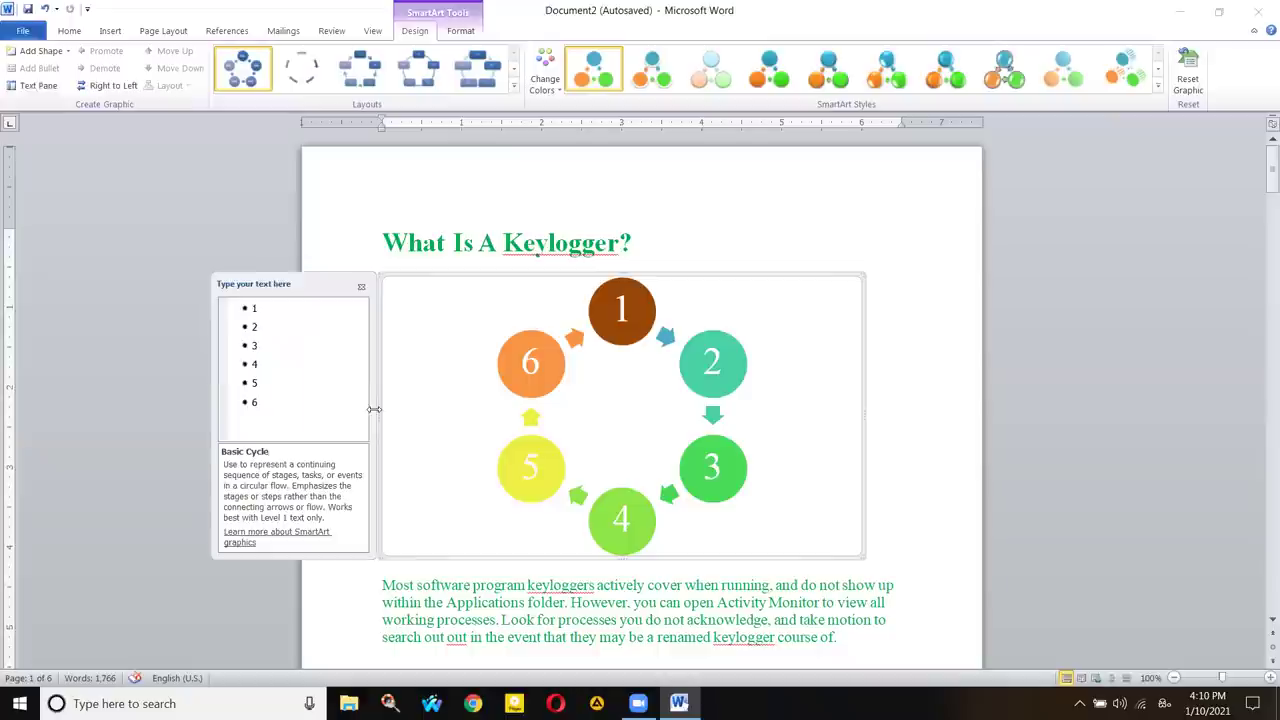
click(272, 402)
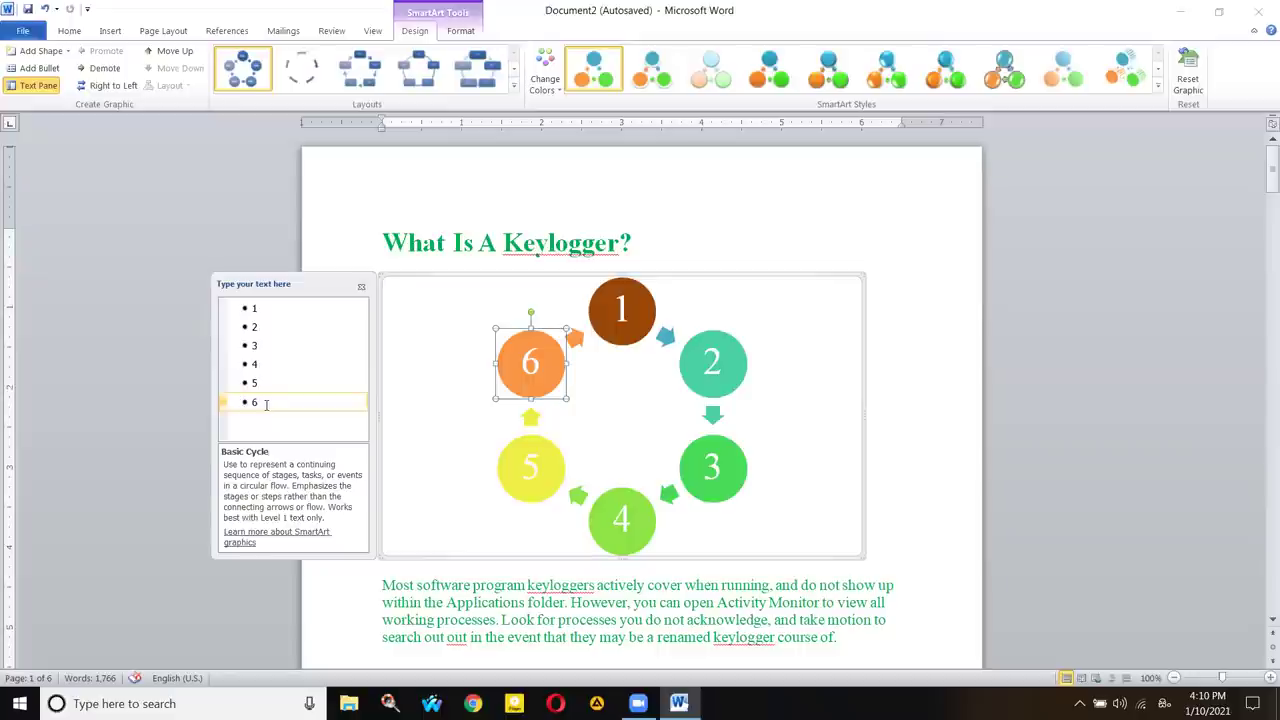
key(Return)
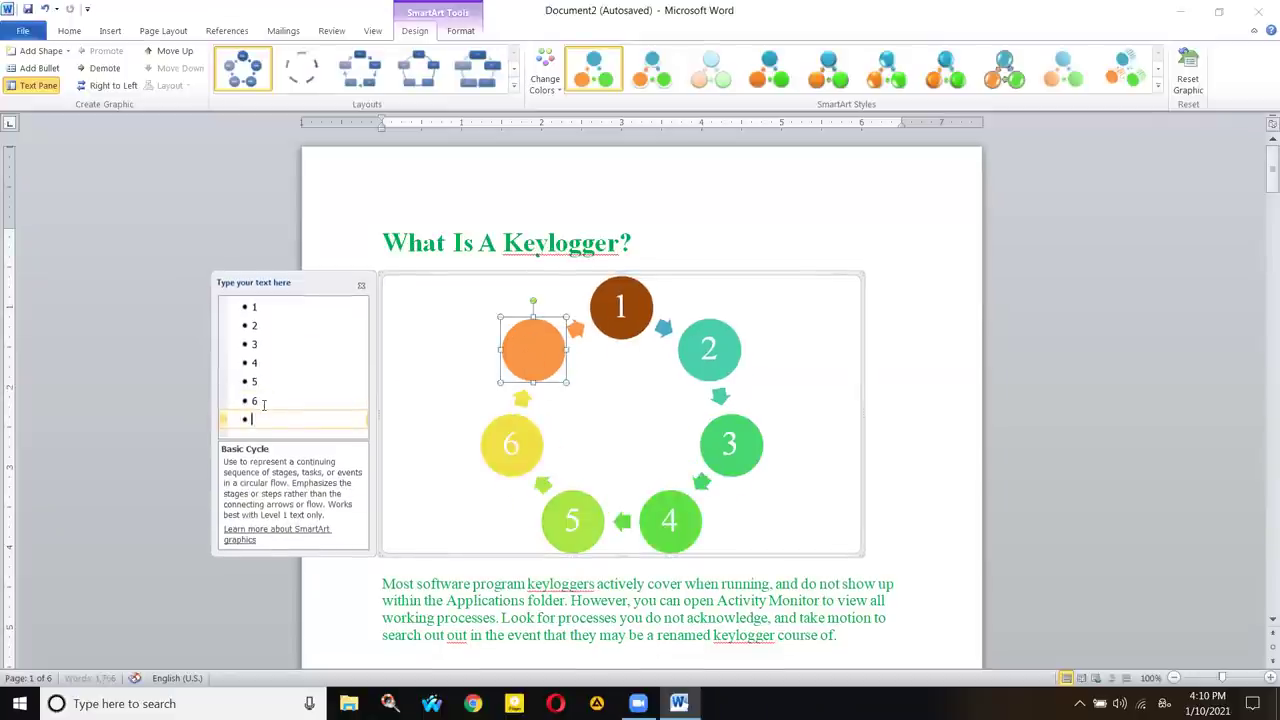
key(BackSpace)
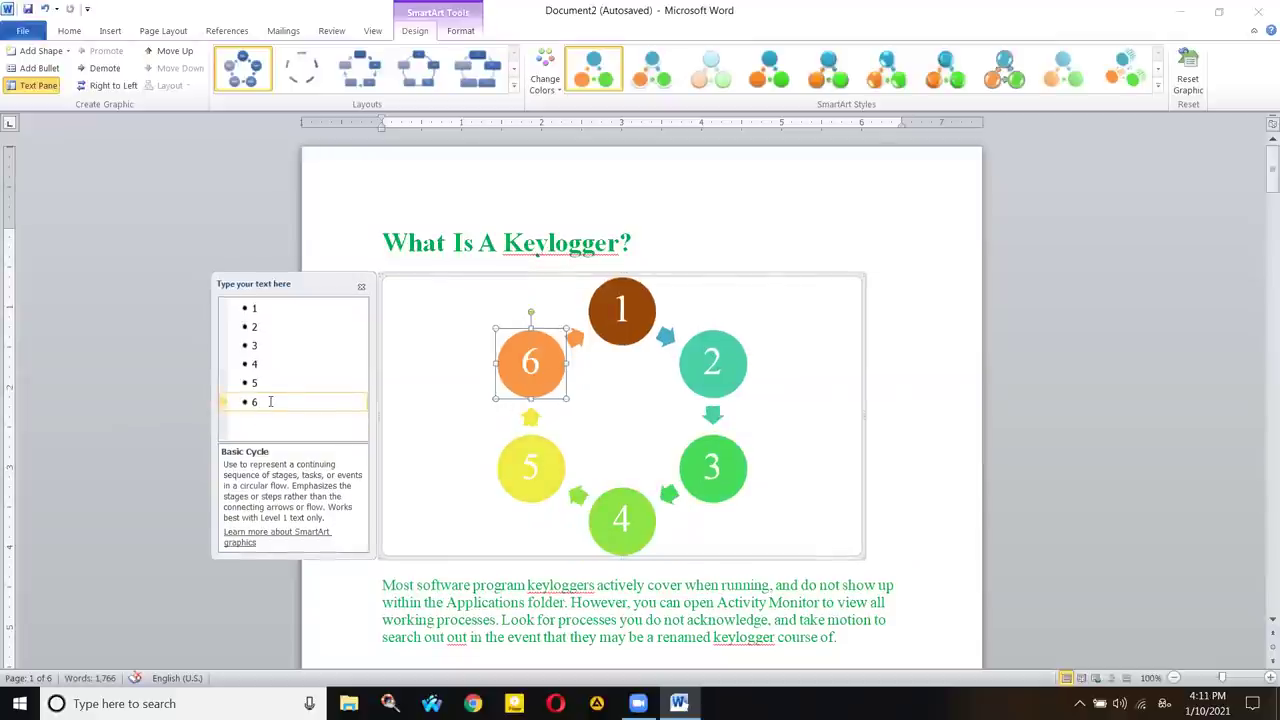
key(Return)
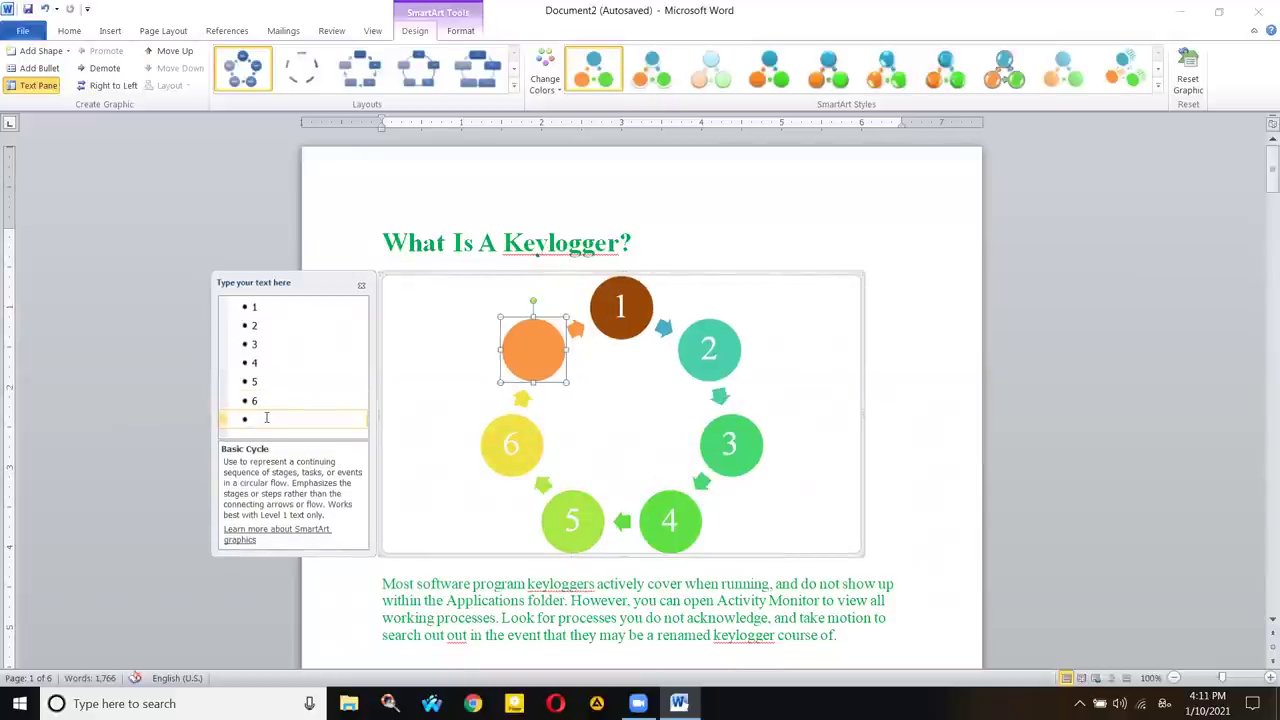
text(7)
drag(258, 421, 247, 420)
key(BackSpace)
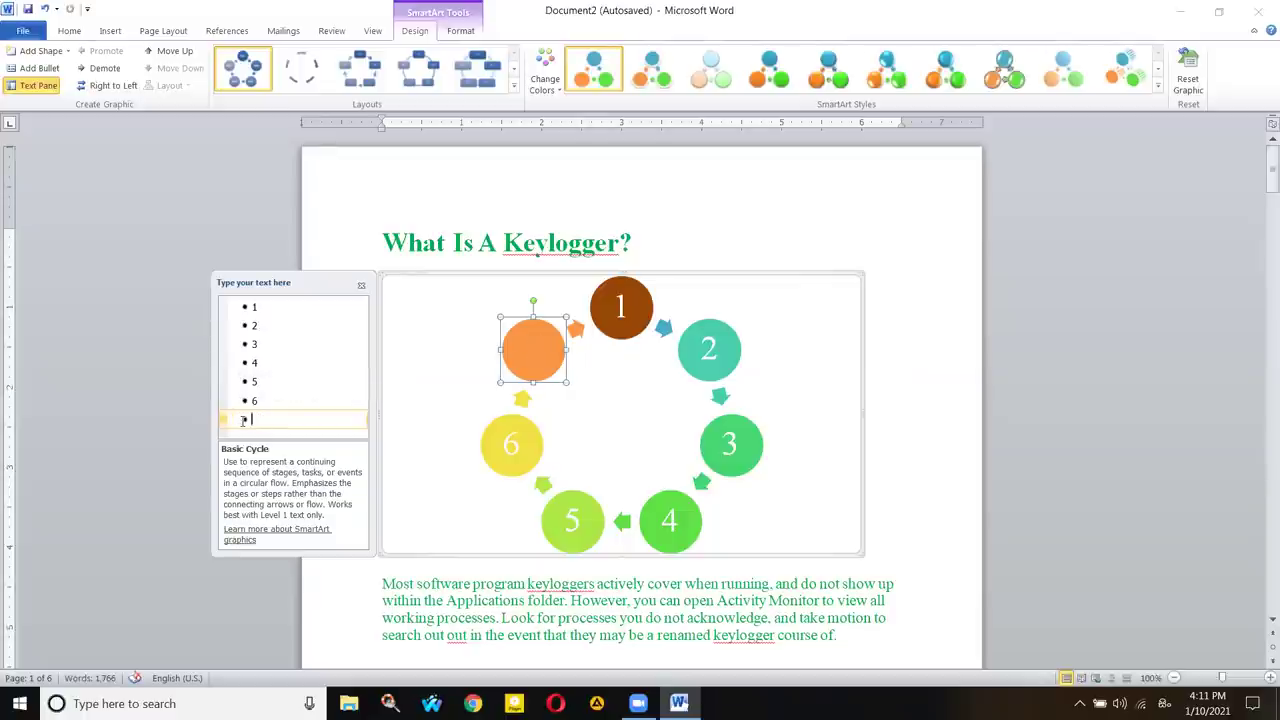
key(BackSpace)
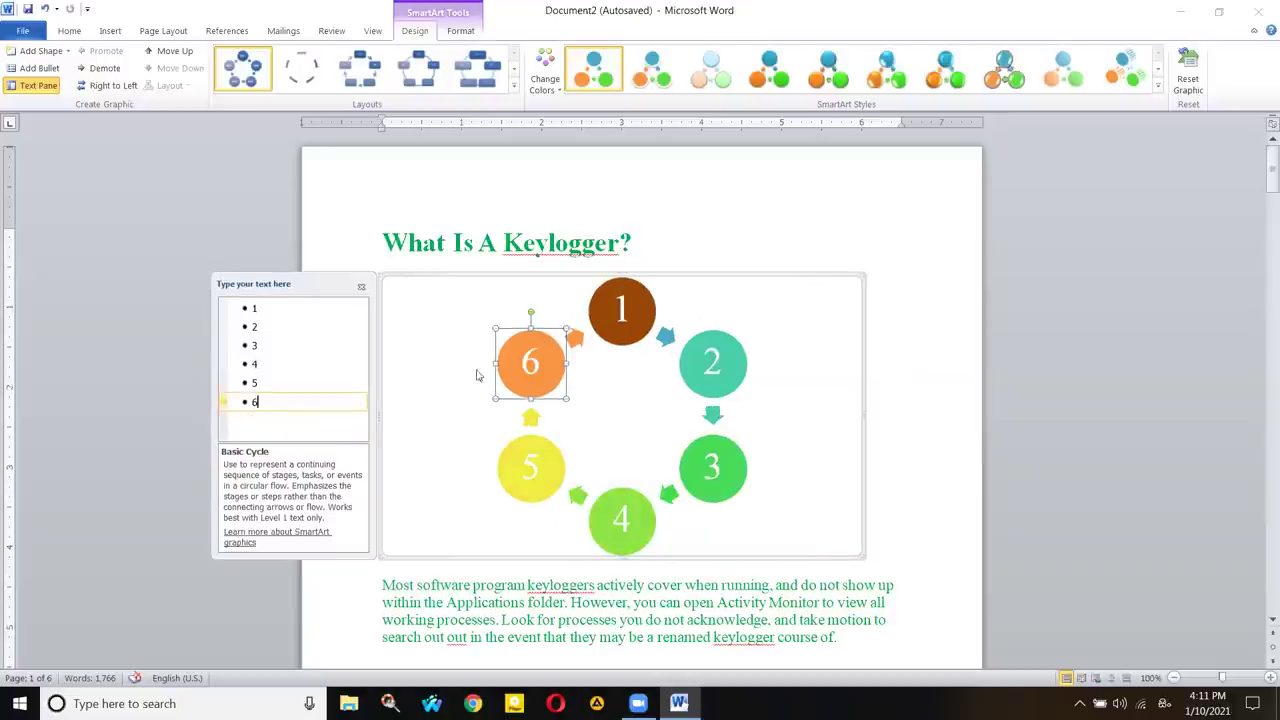
click(361, 287)
click(598, 268)
click(585, 297)
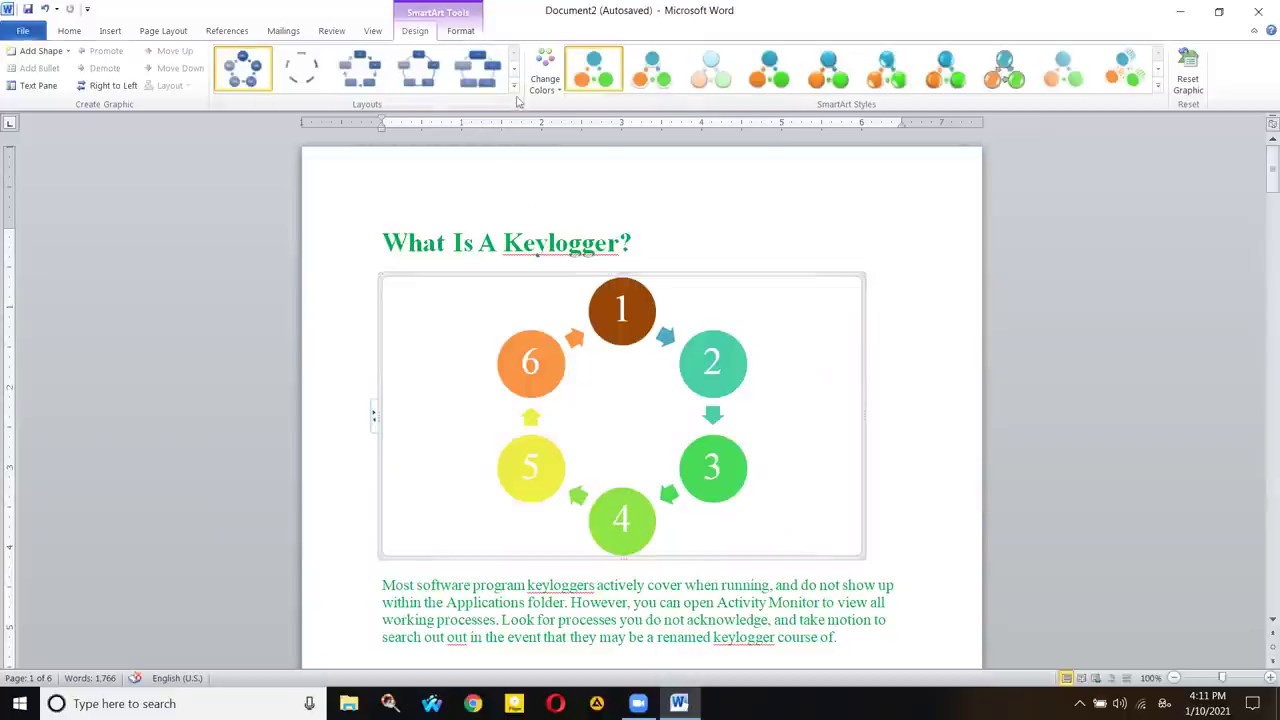
- Reset the graphic so all six circles, including the brown one, return to default blue
click(461, 31)
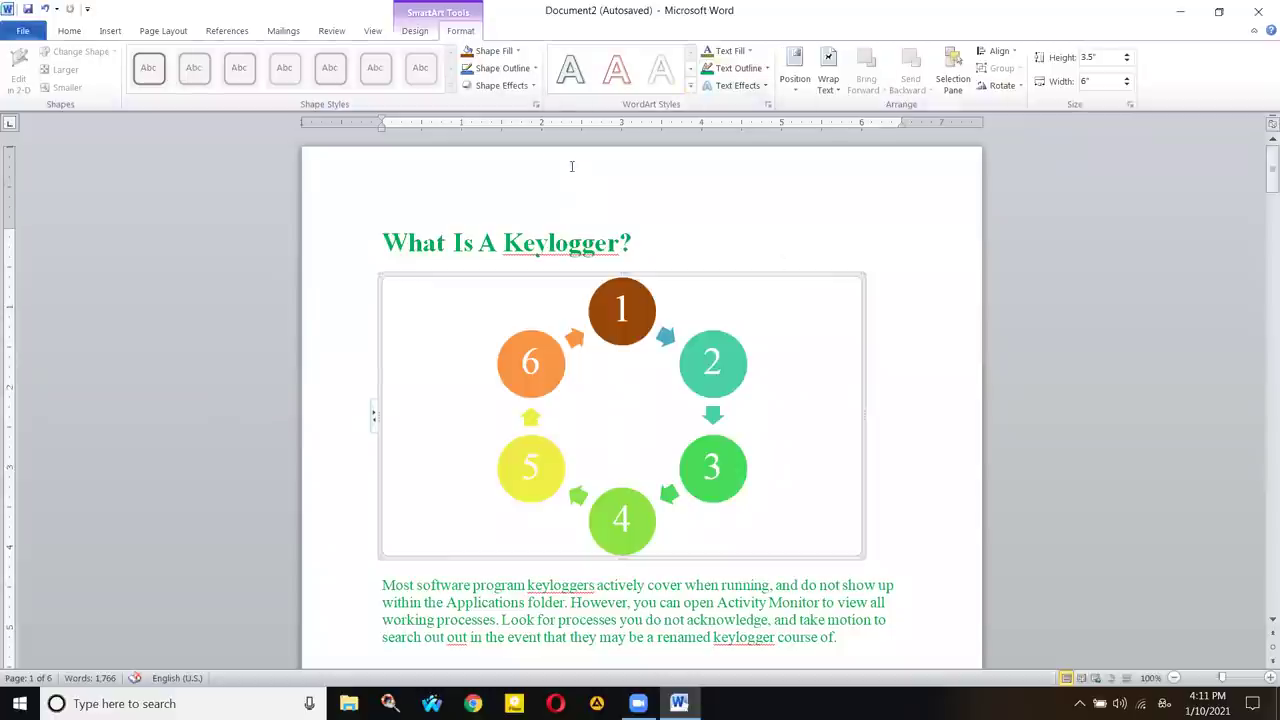
click(415, 31)
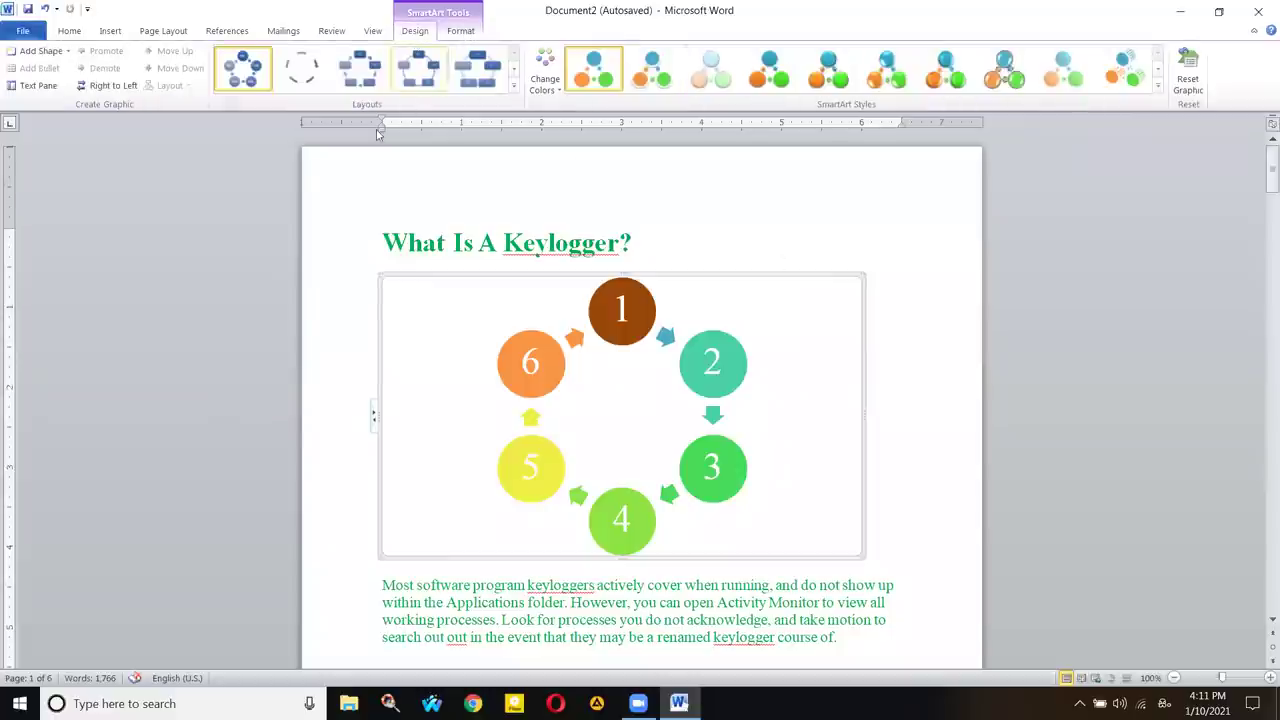
click(1189, 78)
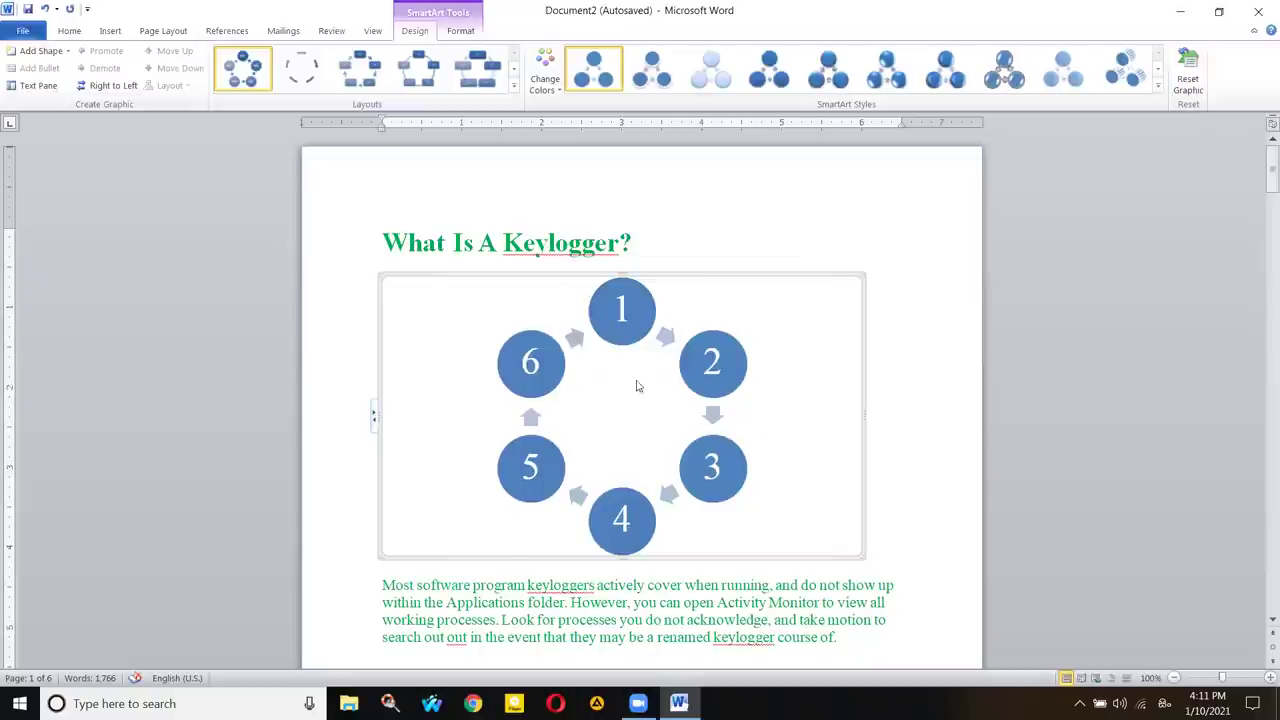
click(552, 360)
click(757, 421)
click(622, 310)
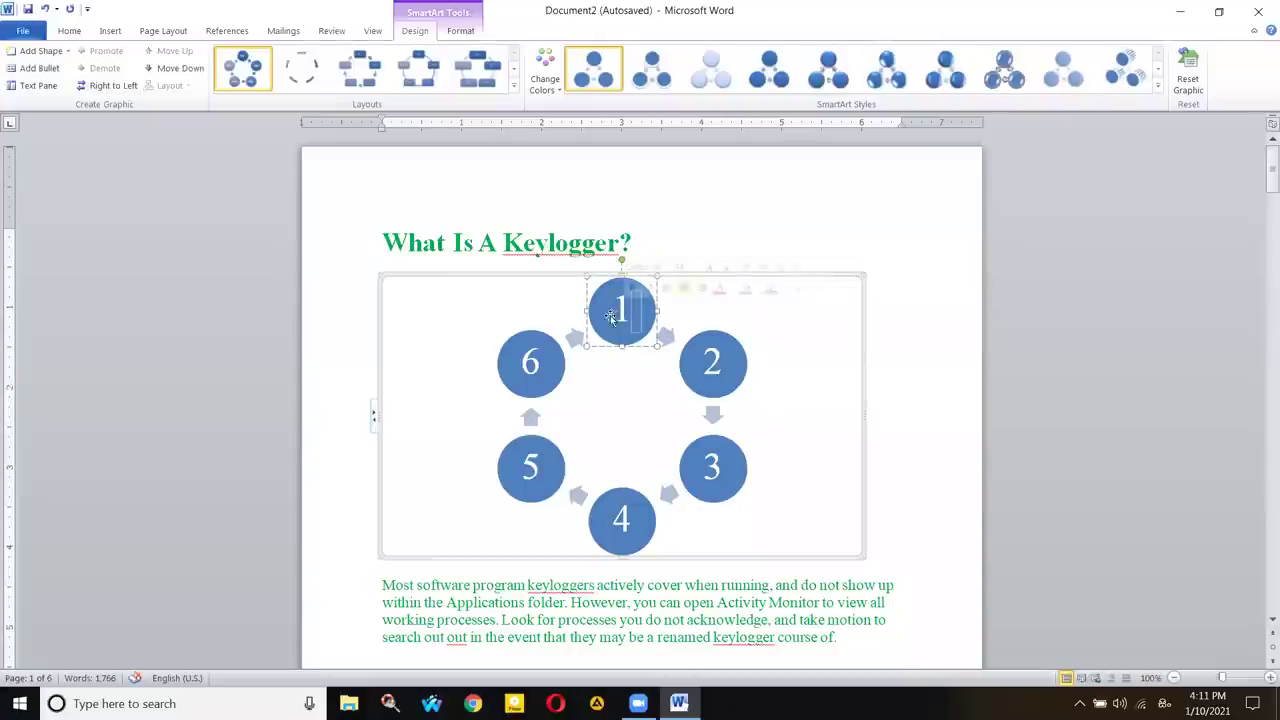
double_click(630, 316)
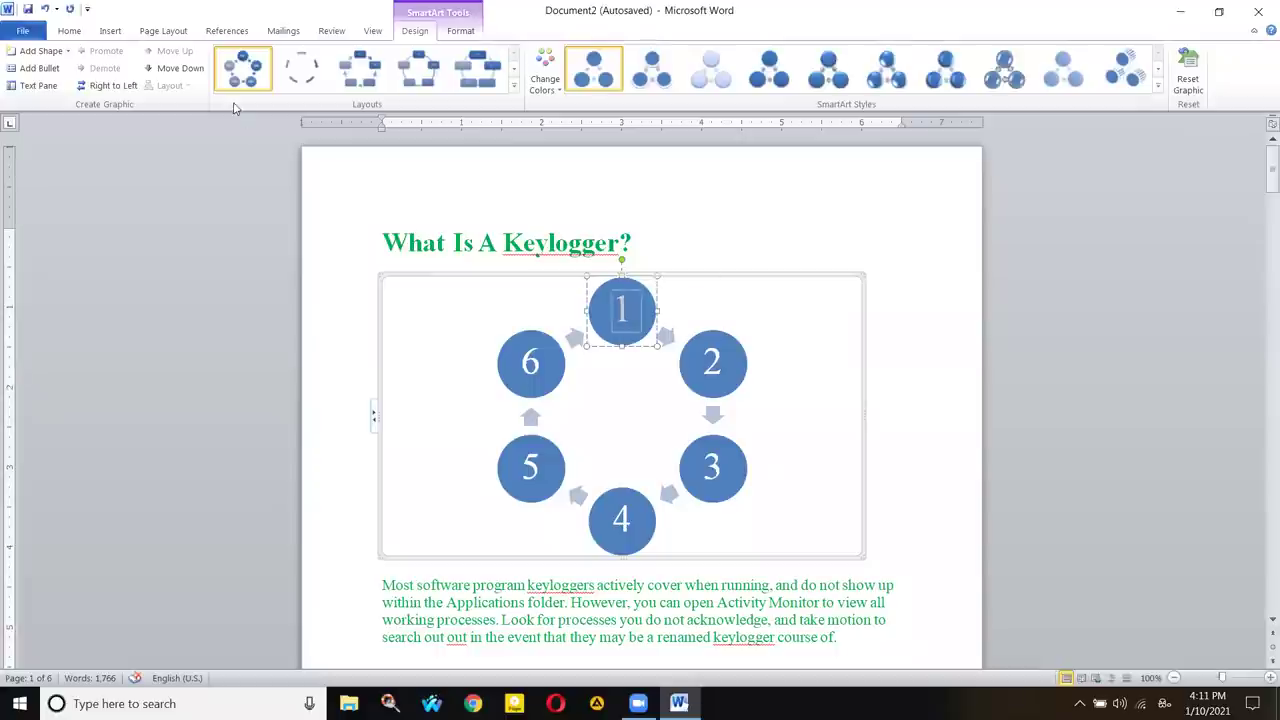
- Insert 1200px-Emblem-advertisement-dollar.svg.png from Downloads and shrink it to 2.34 inches
click(110, 31)
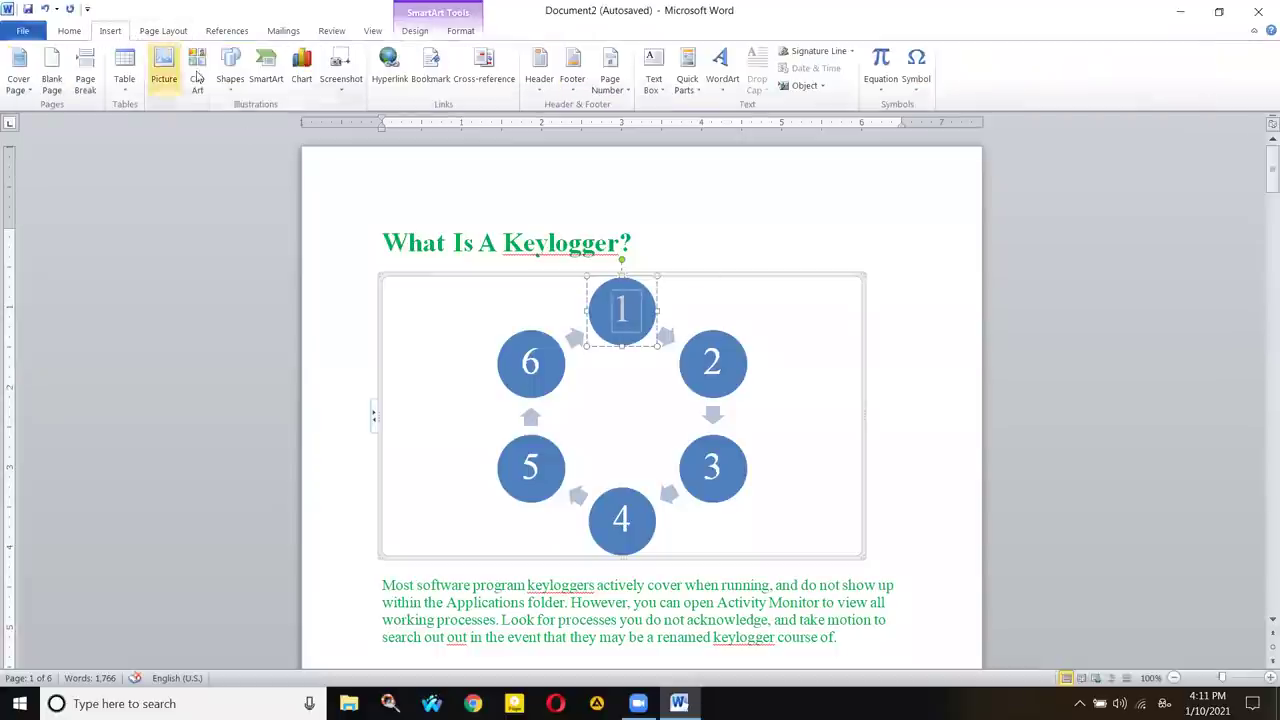
click(603, 281)
click(605, 290)
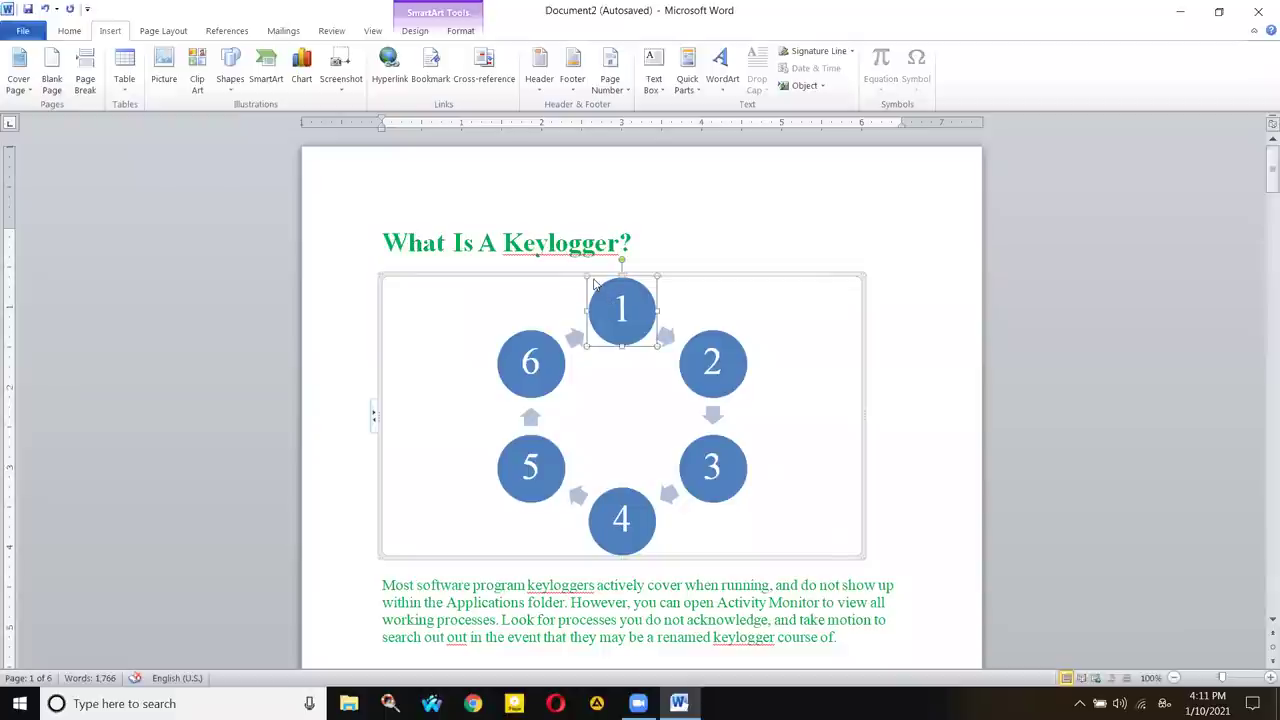
click(164, 70)
scroll(563, 279, down, 15)
click(567, 295)
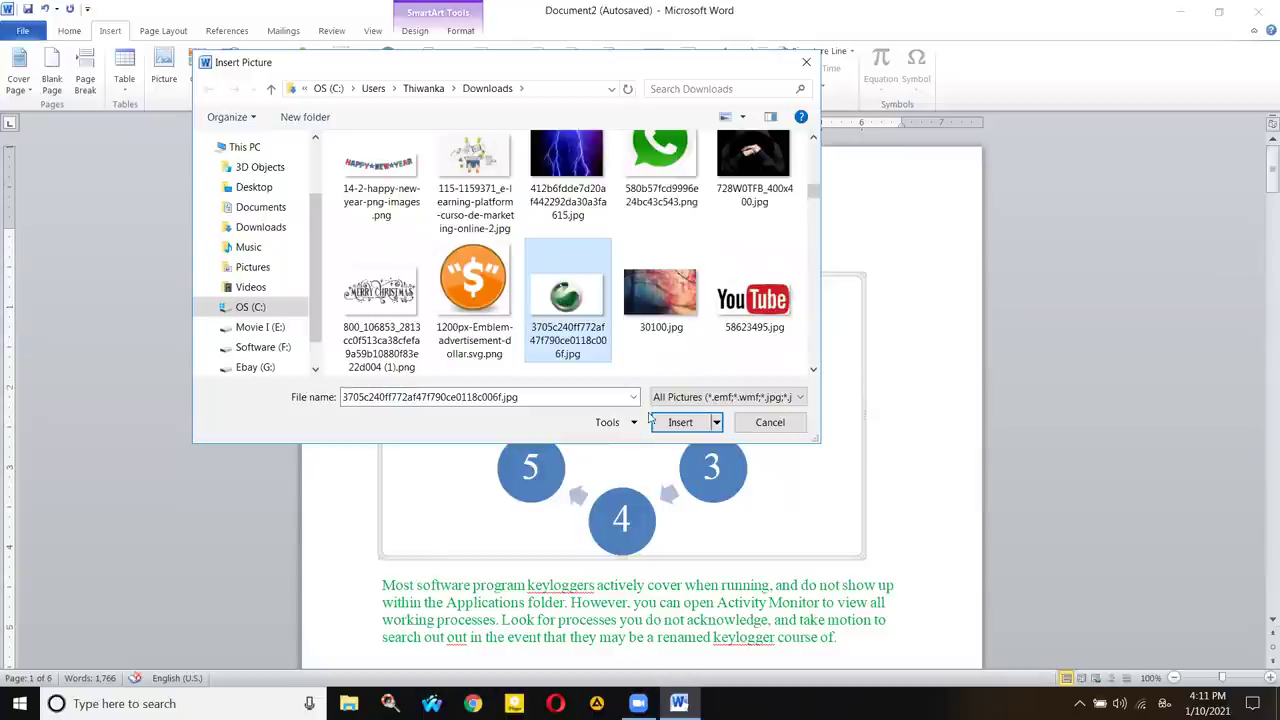
click(482, 296)
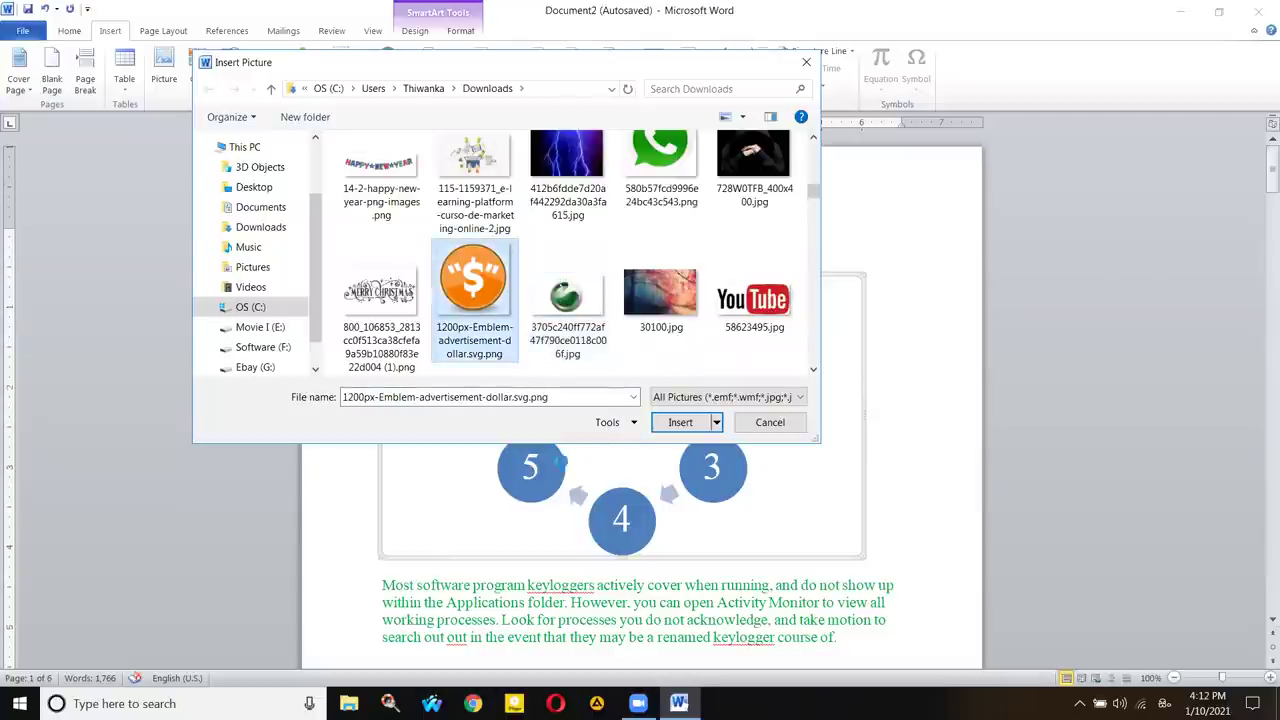
click(680, 422)
drag(903, 268, 575, 580)
scroll(517, 543, down, 5)
scroll(518, 533, up, 4)
- Shrink the dollar picture to 0.8 inches, float it in front of text and place it over circle 1
scroll(517, 533, up, 15)
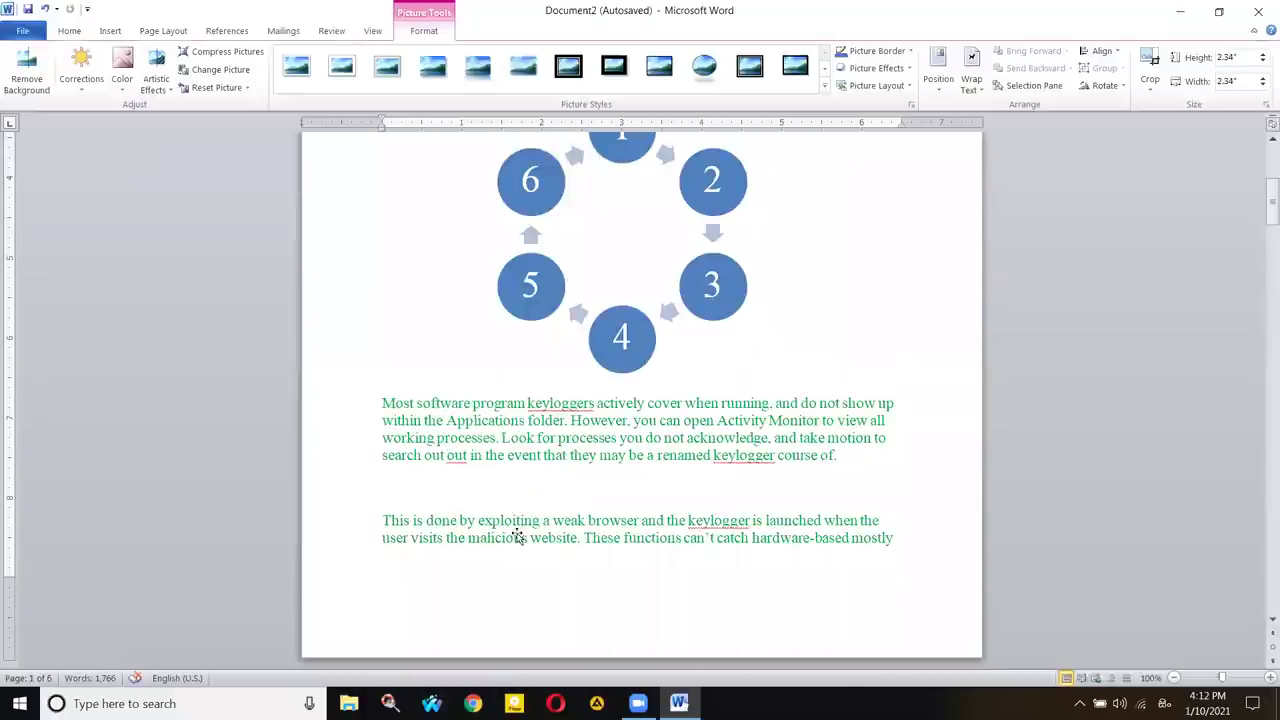
drag(560, 457, 449, 338)
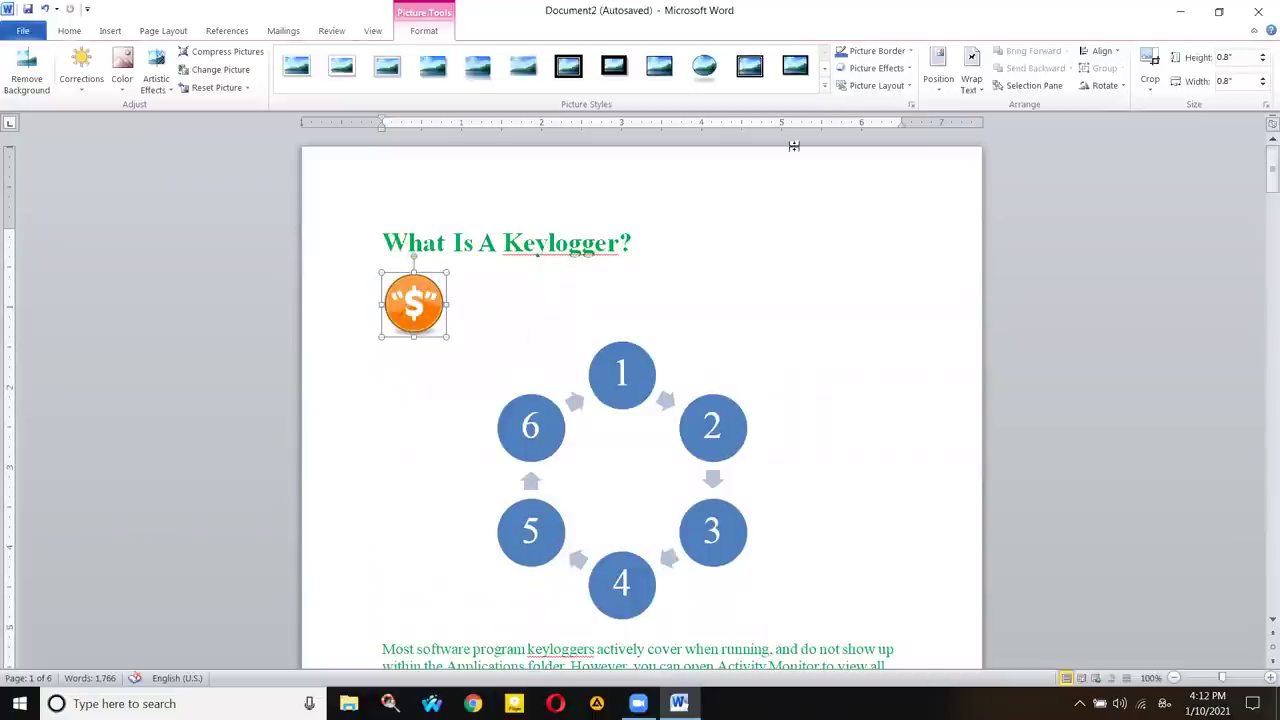
click(971, 72)
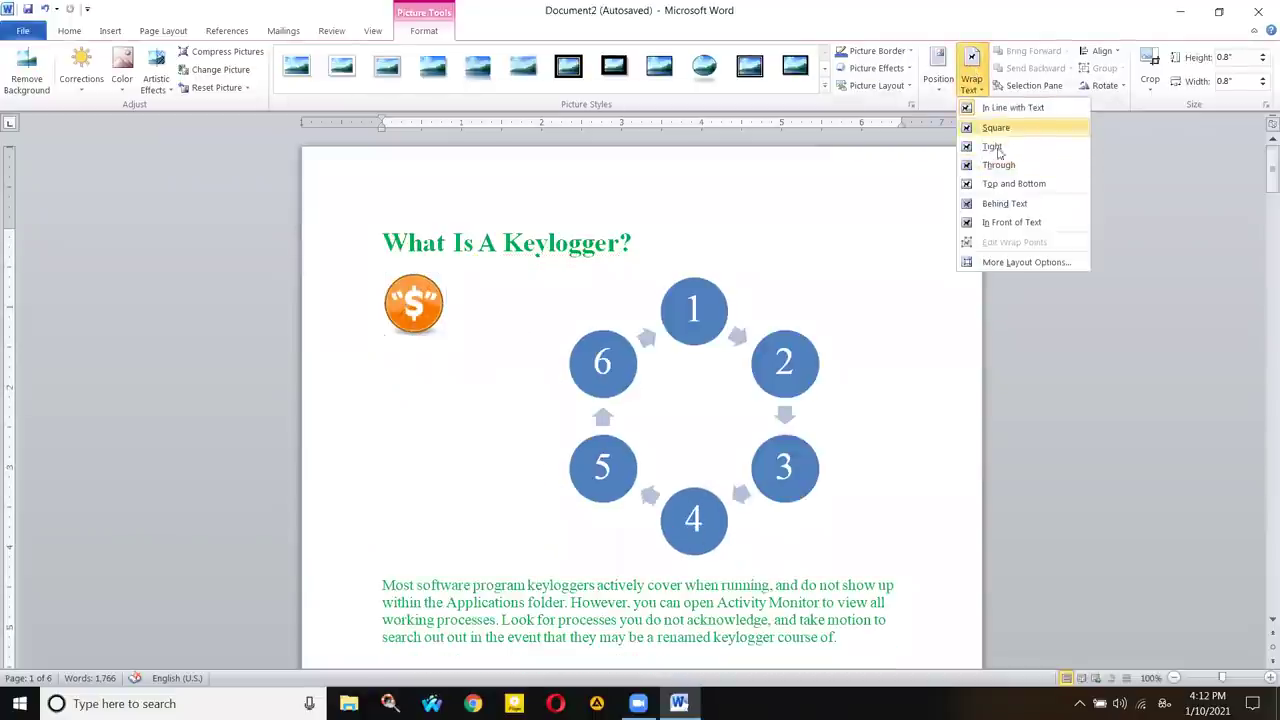
click(1011, 222)
drag(405, 305, 623, 311)
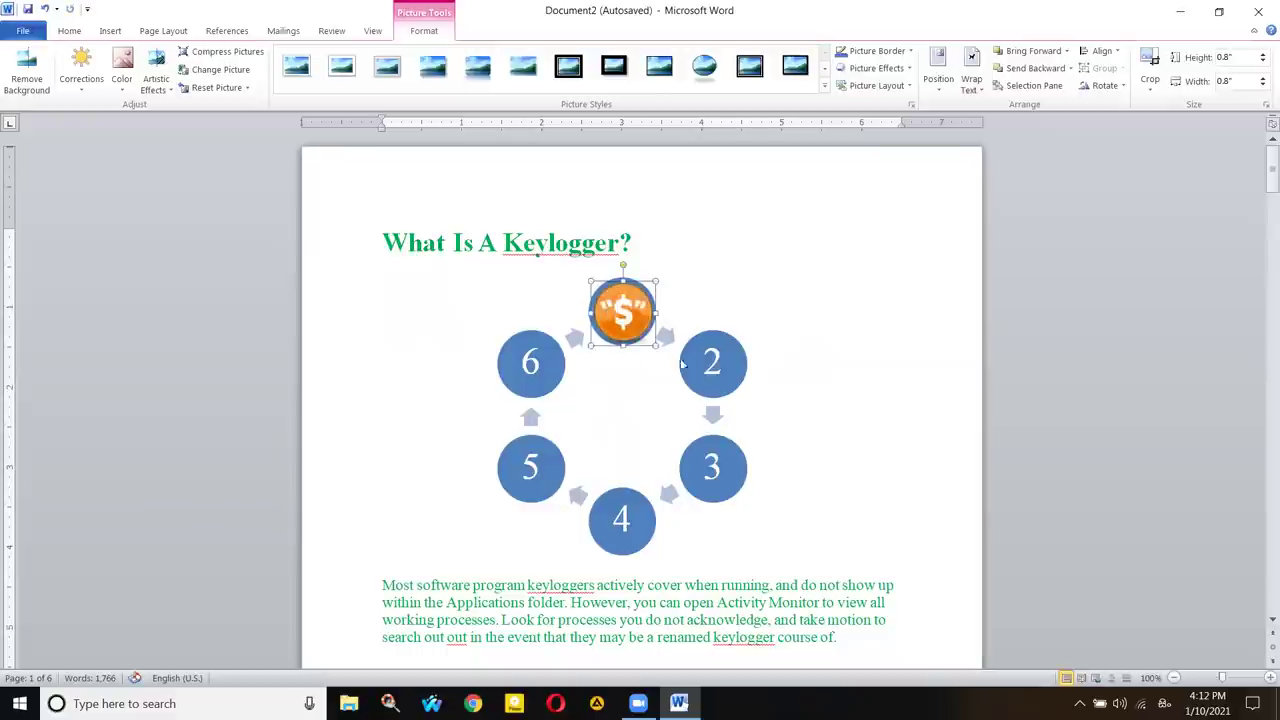
click(643, 437)
click(594, 319)
drag(614, 314, 611, 315)
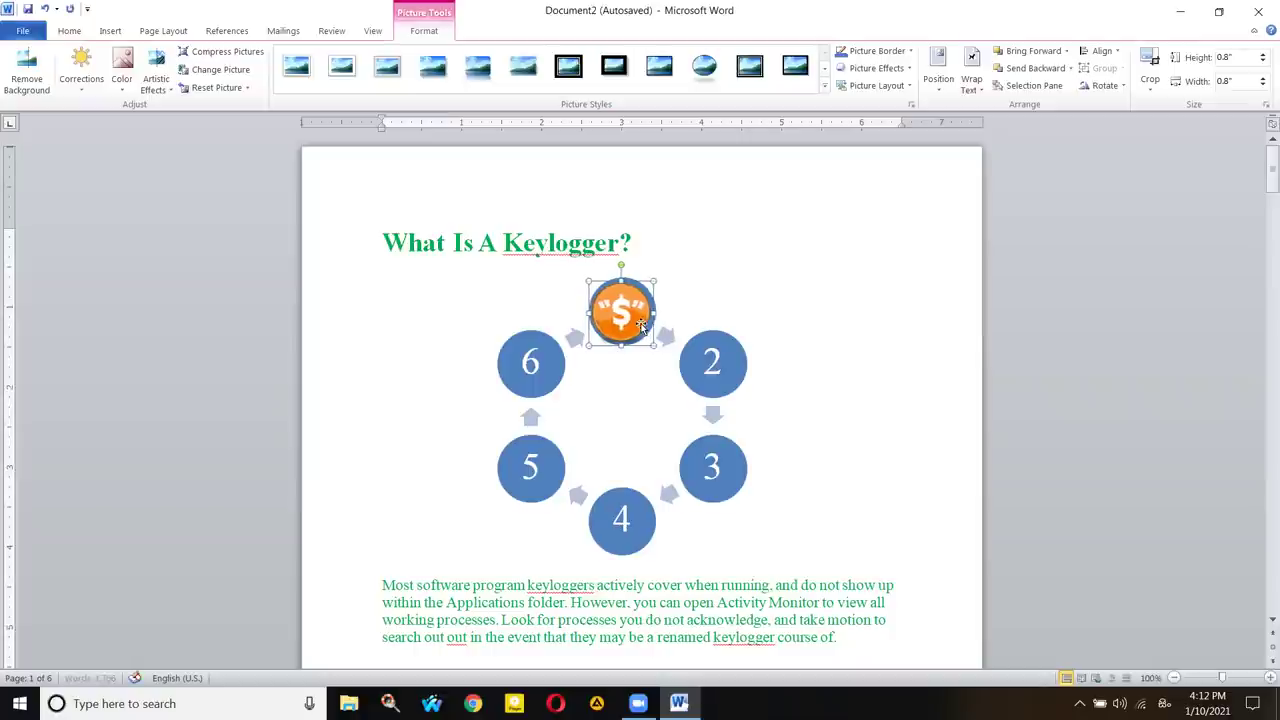
- Switch the selection between the dollar picture, the top circle and circle 6
click(771, 333)
click(630, 290)
click(656, 303)
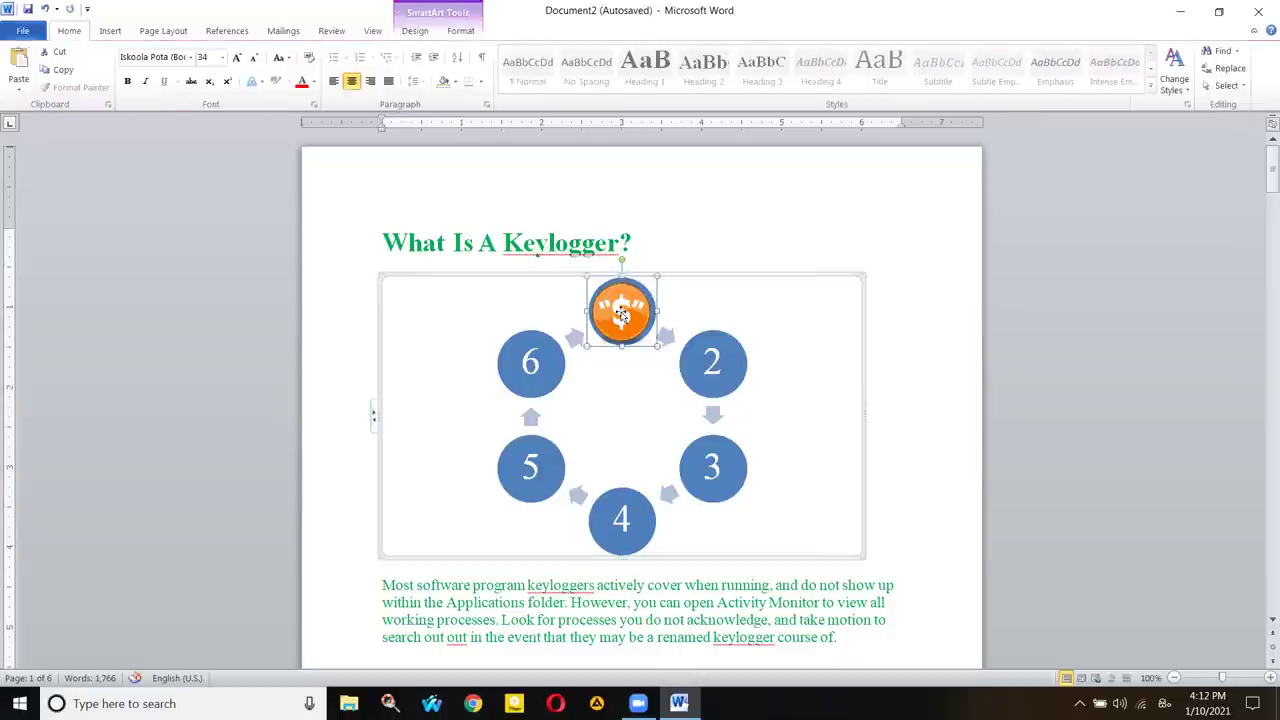
click(620, 314)
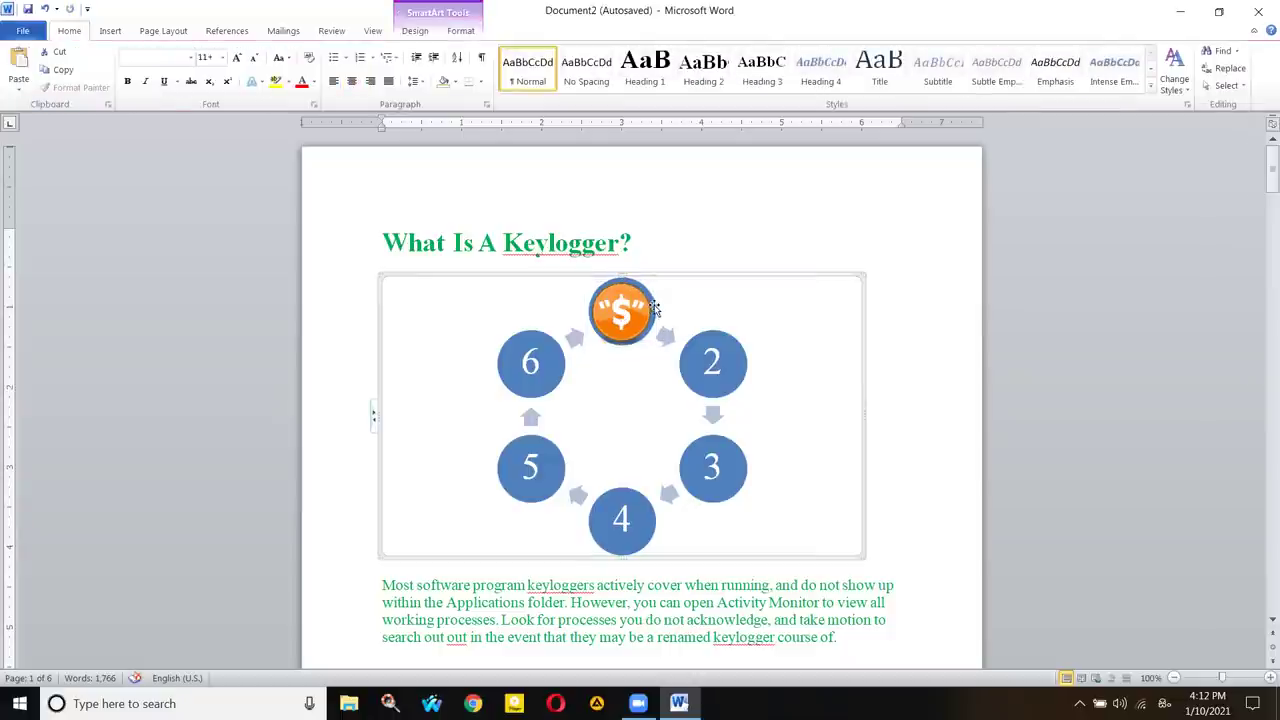
click(634, 316)
click(633, 314)
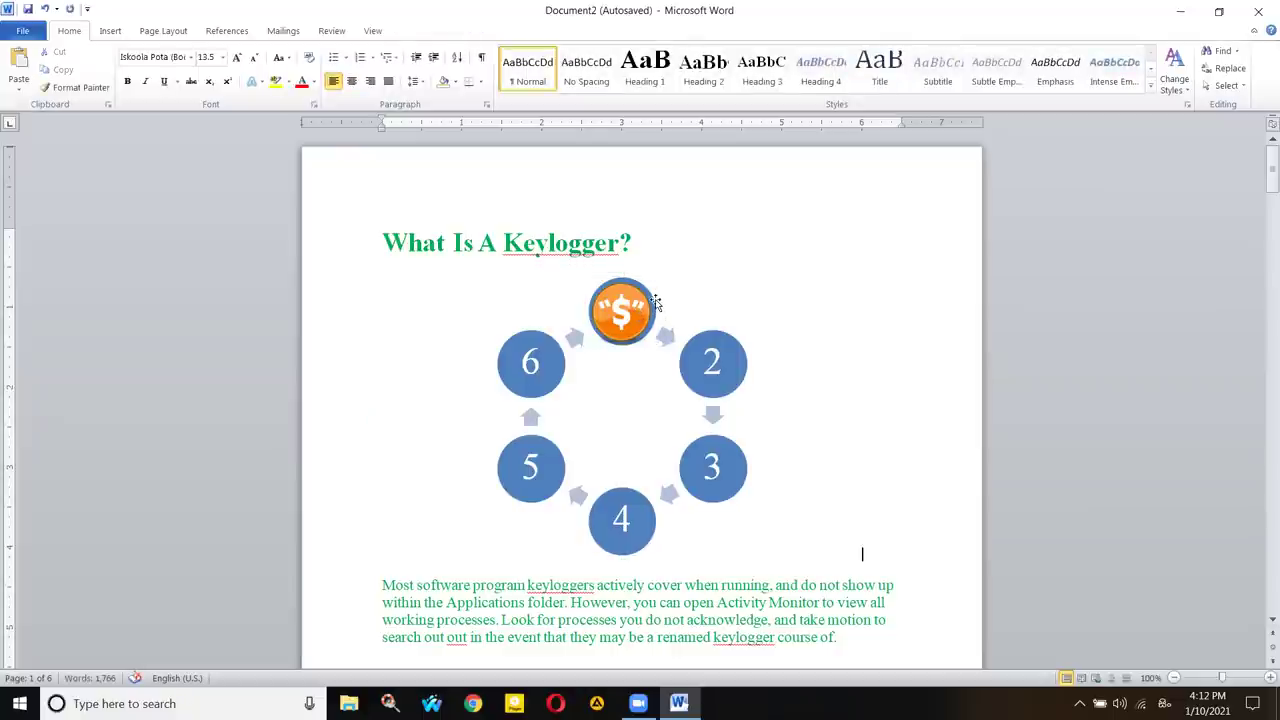
click(630, 313)
right_click(630, 313)
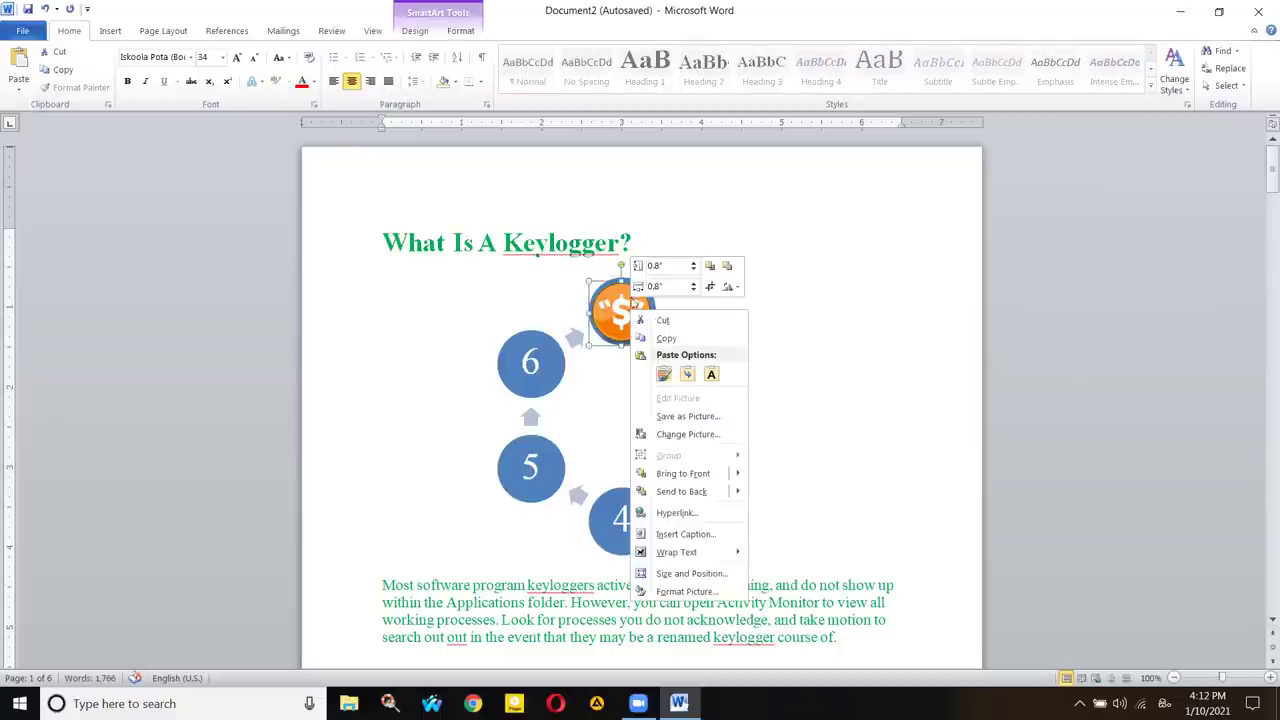
click(608, 312)
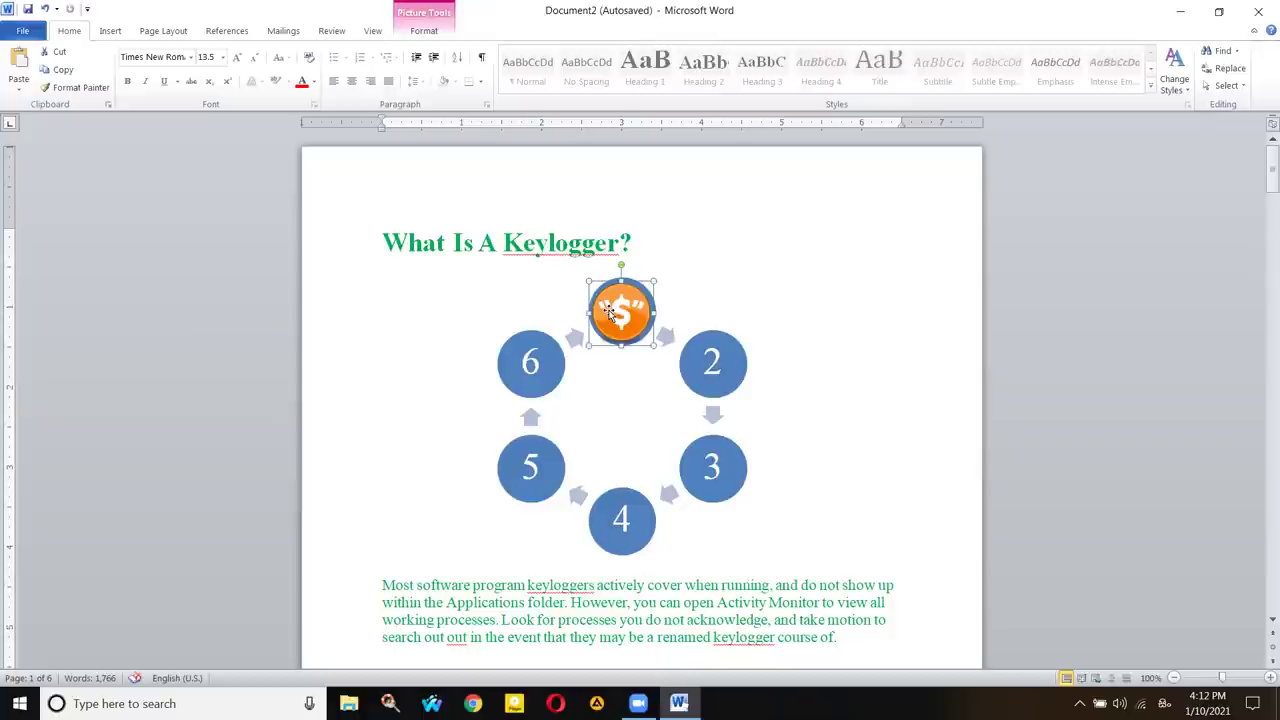
click(680, 280)
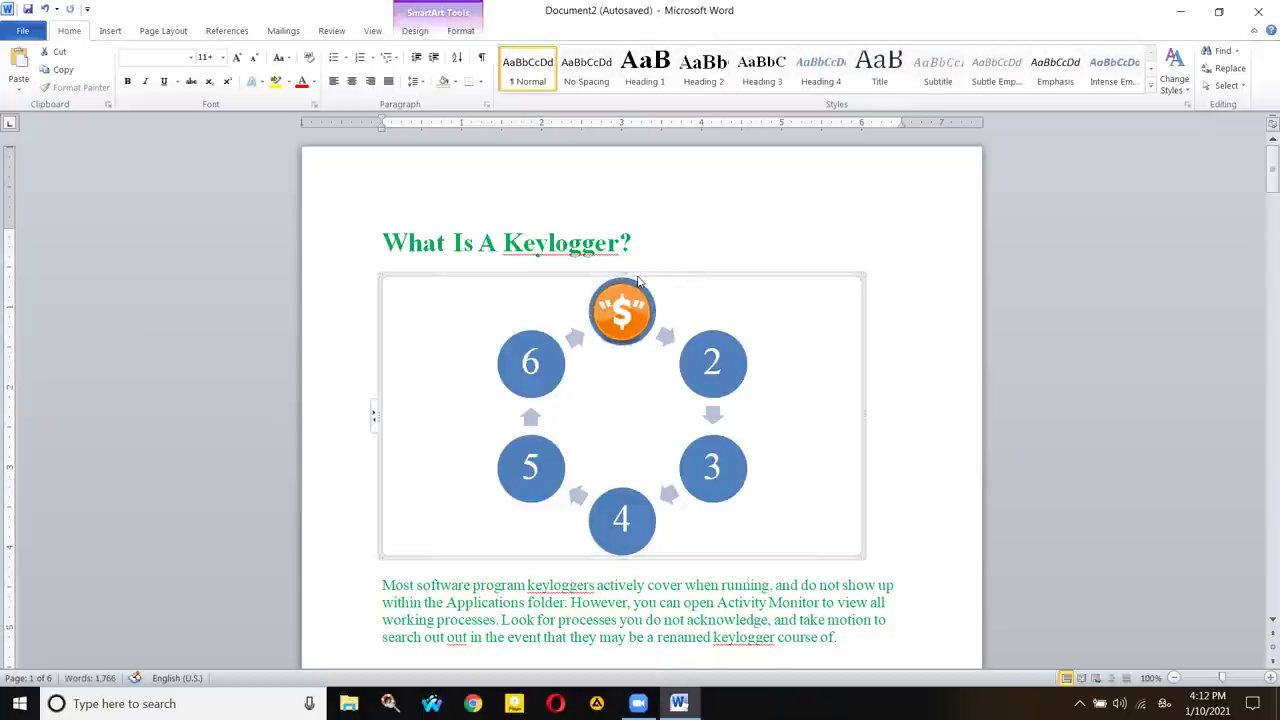
click(614, 306)
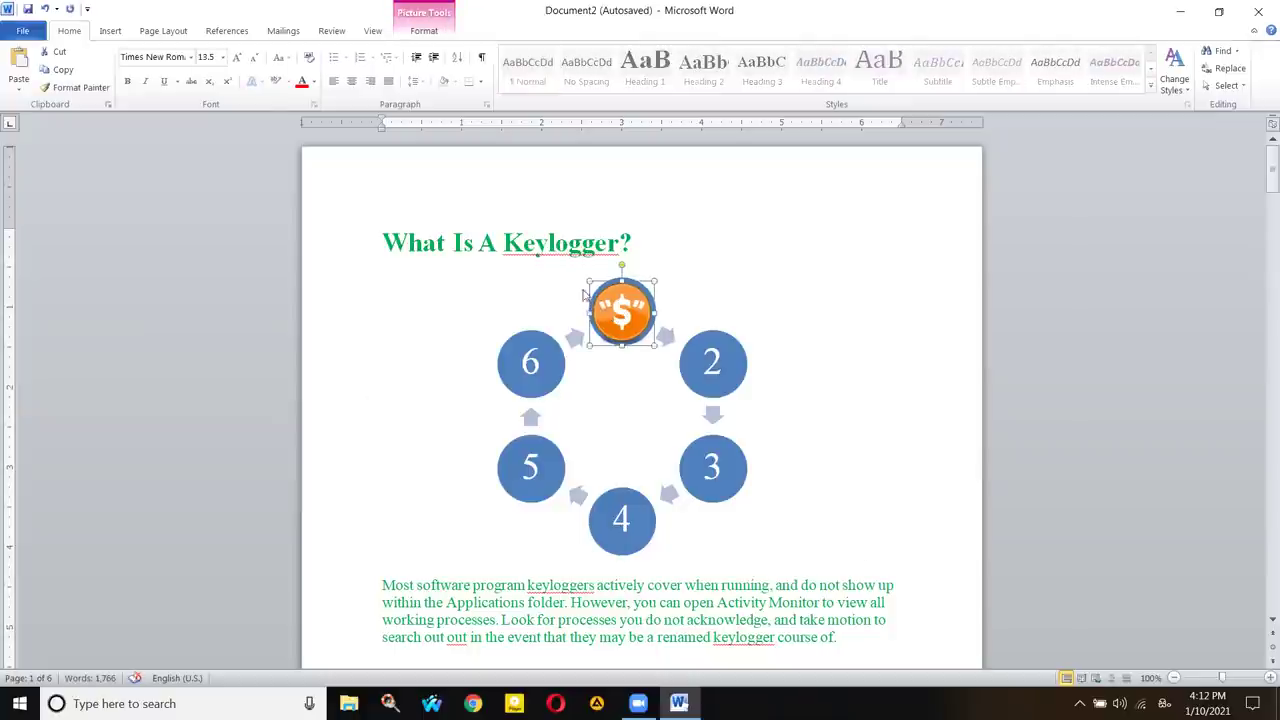
click(514, 362)
click(610, 393)
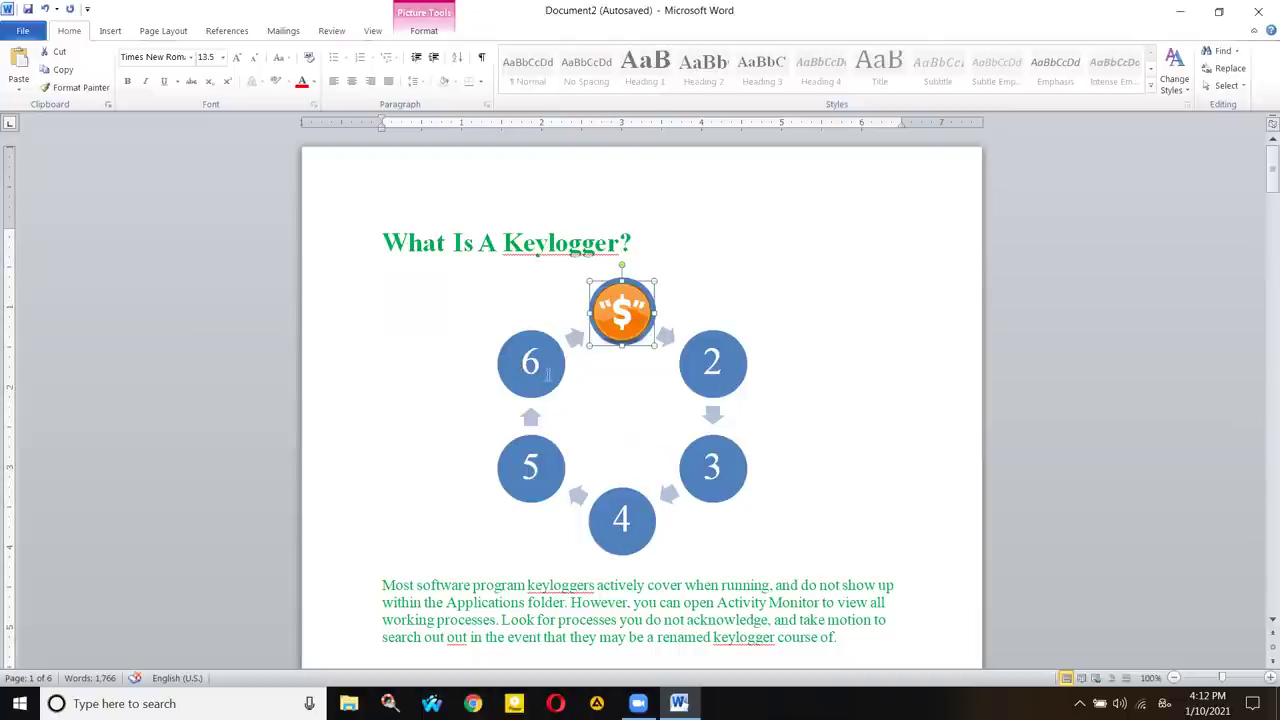
click(532, 360)
click(484, 270)
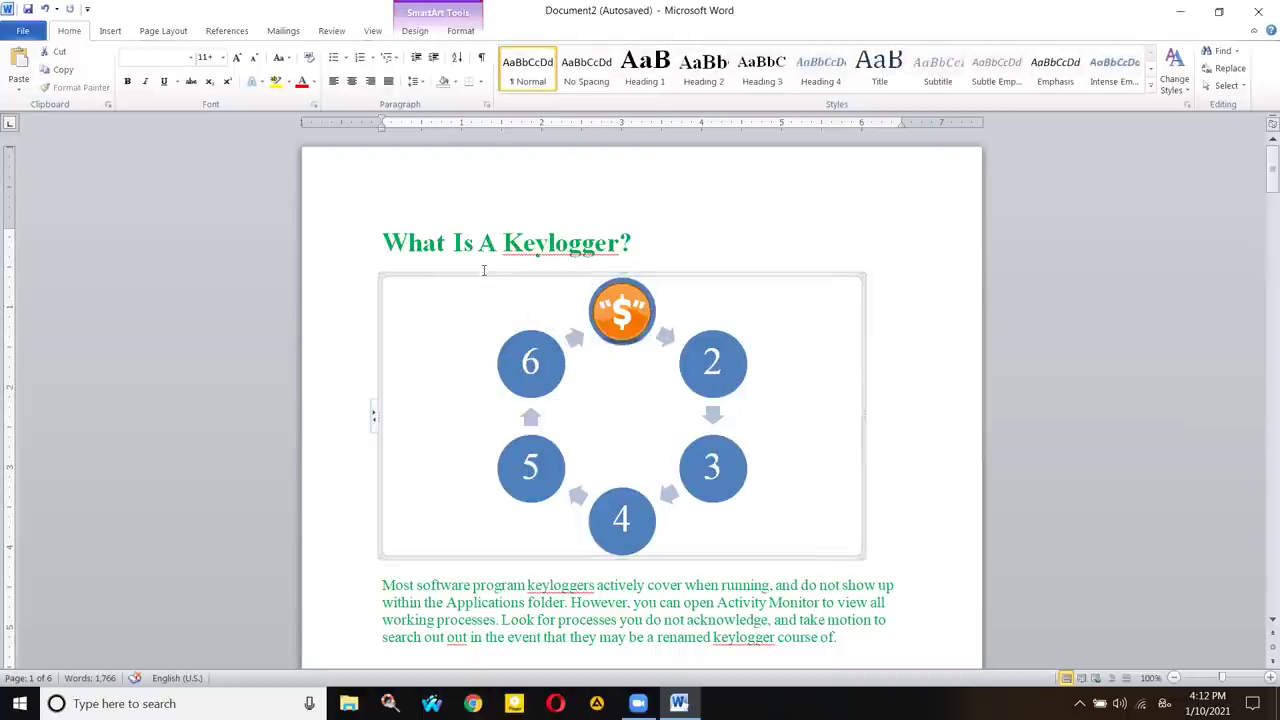
- Move the dollar picture to the upper right and back over circle 1
click(630, 312)
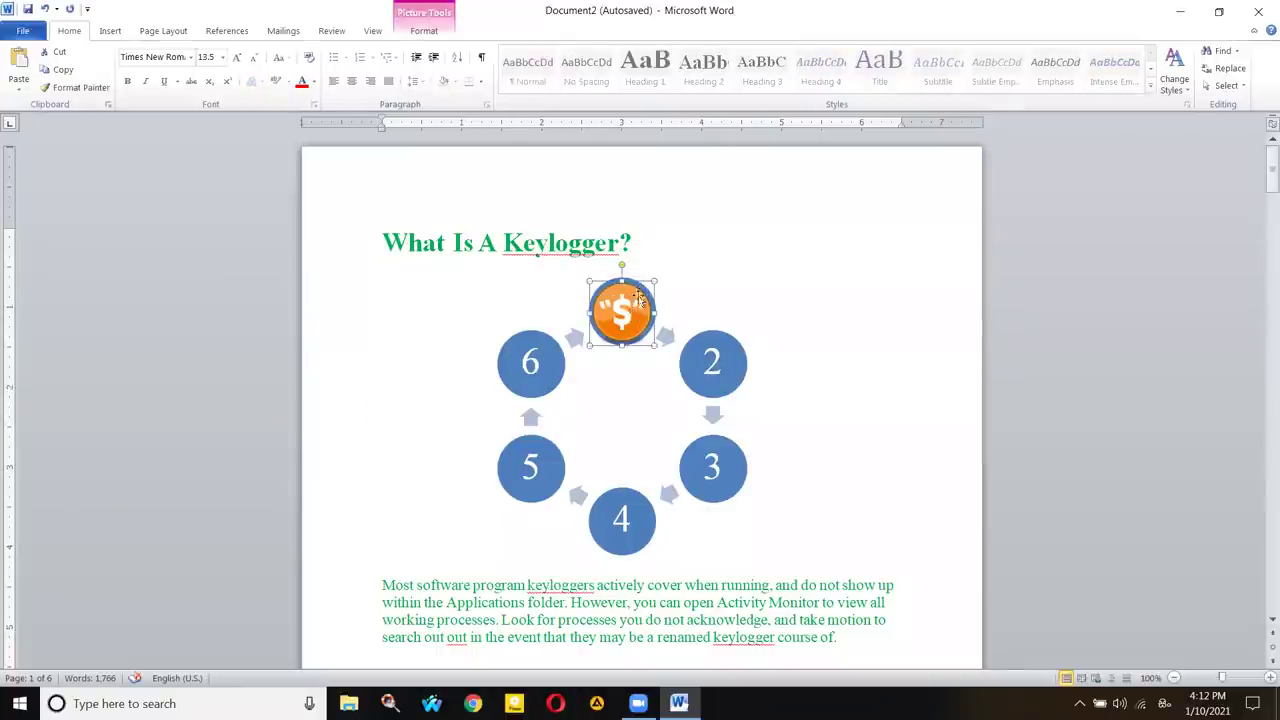
drag(630, 298, 796, 231)
click(638, 300)
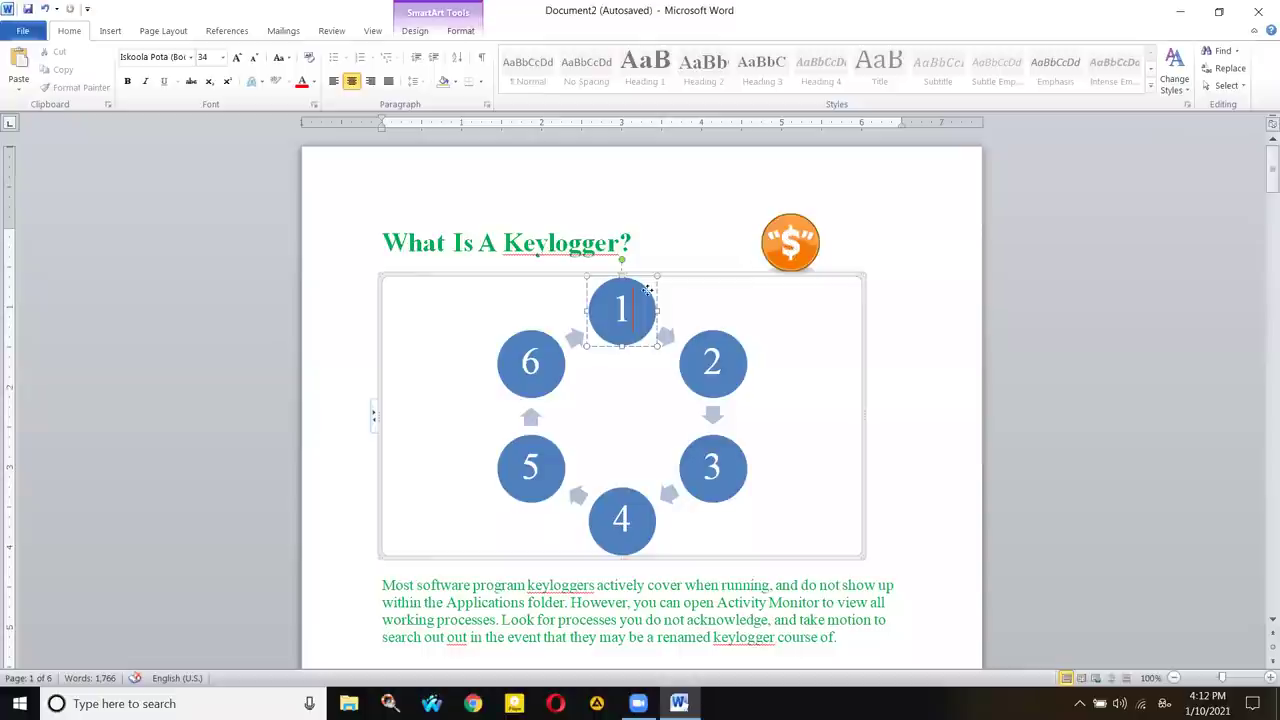
drag(790, 243, 623, 305)
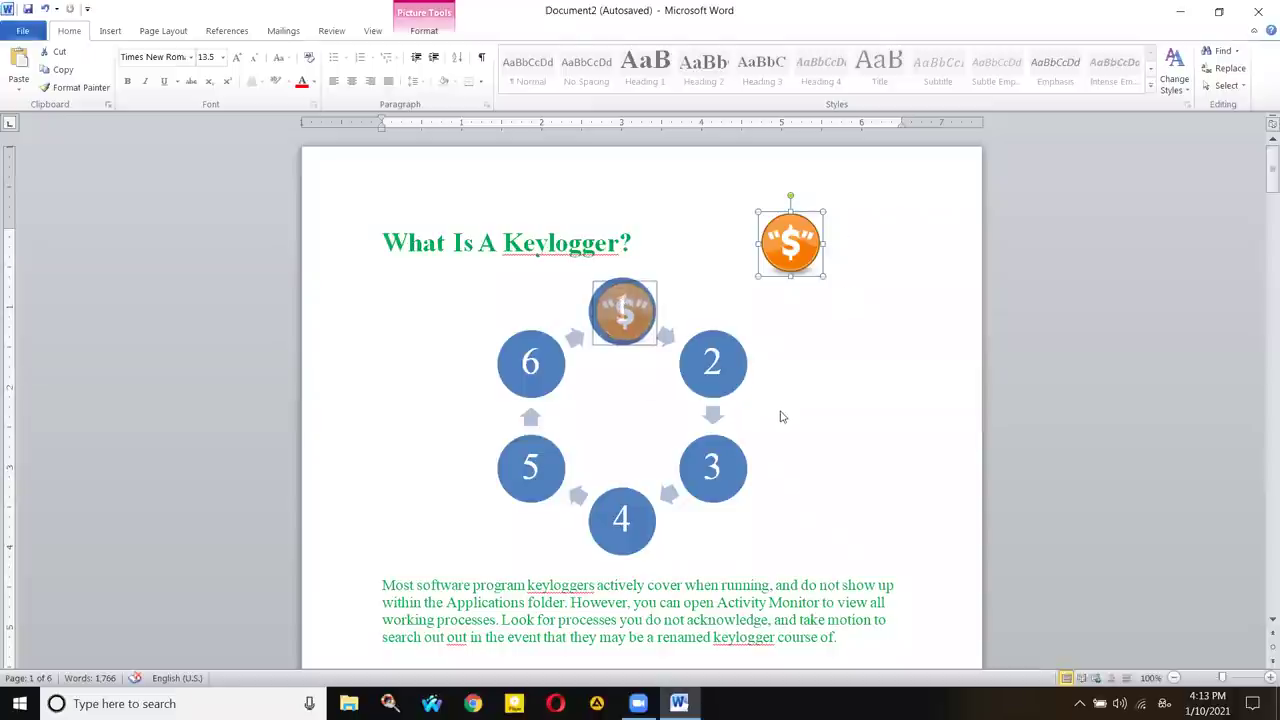
click(771, 391)
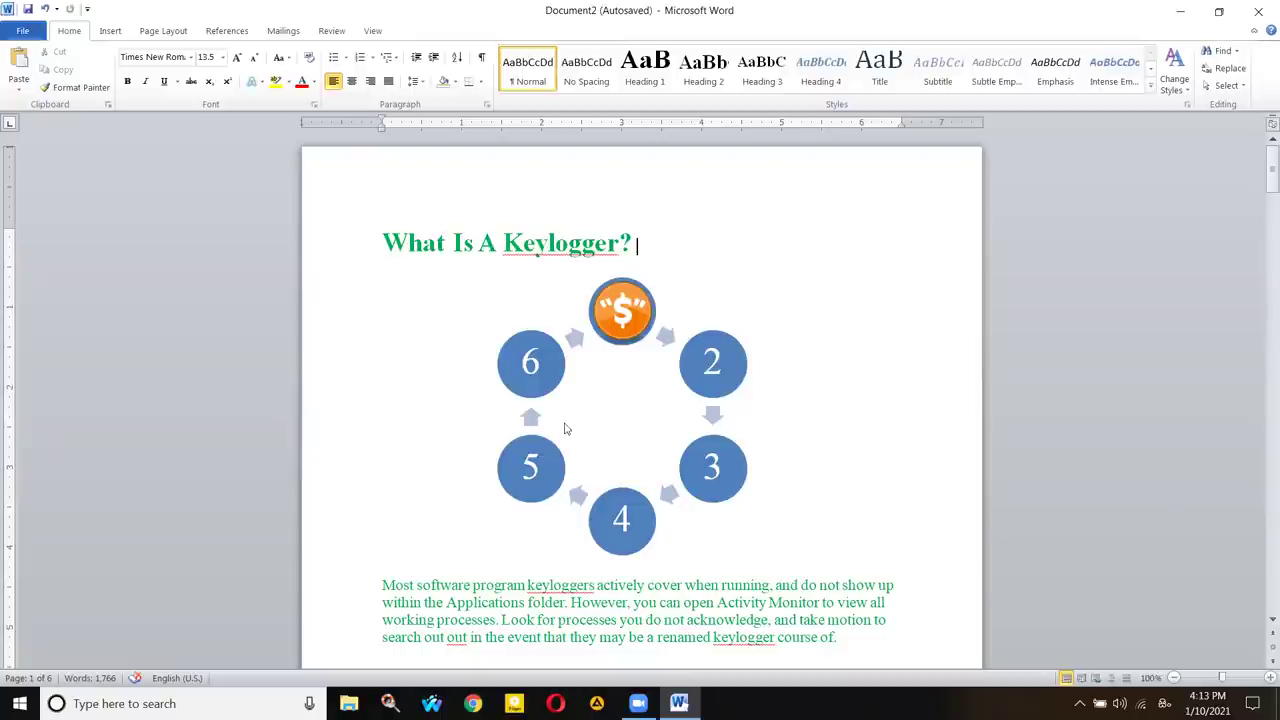
click(620, 300)
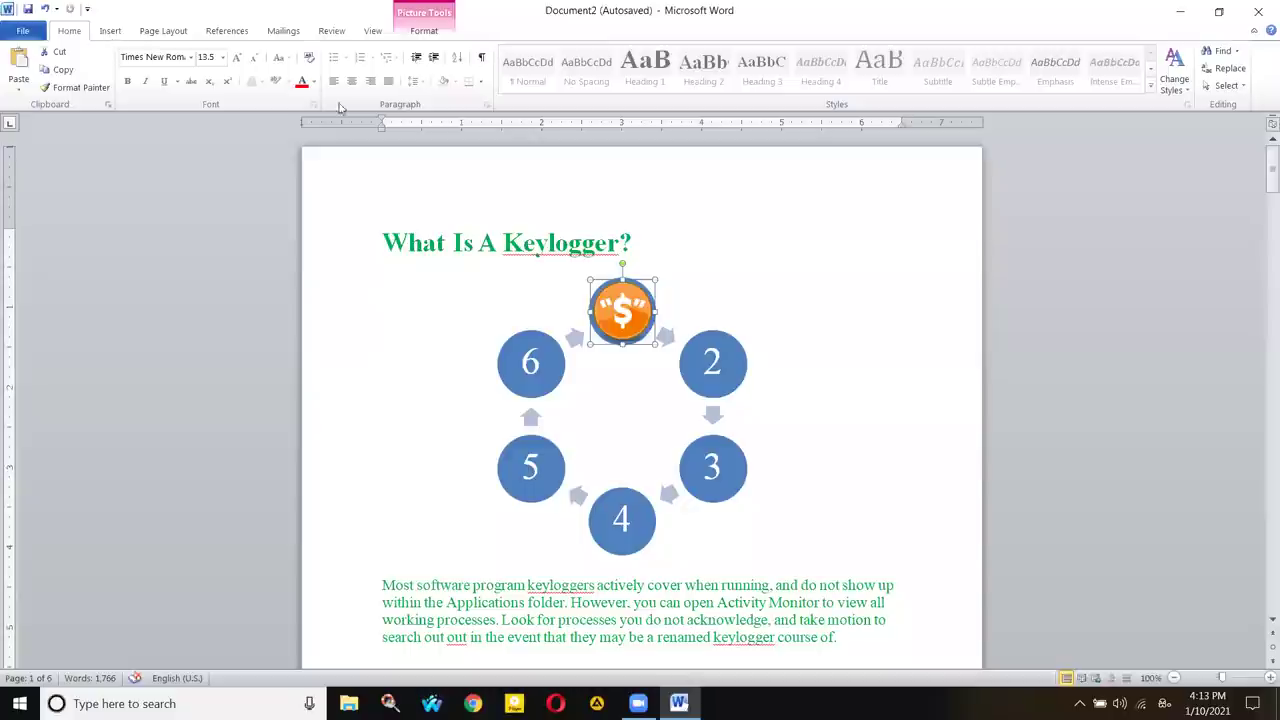
- Undo the dollar picture's move and remove the cycle diagram with two Ctrl+Z presses
key(ctrl+z)
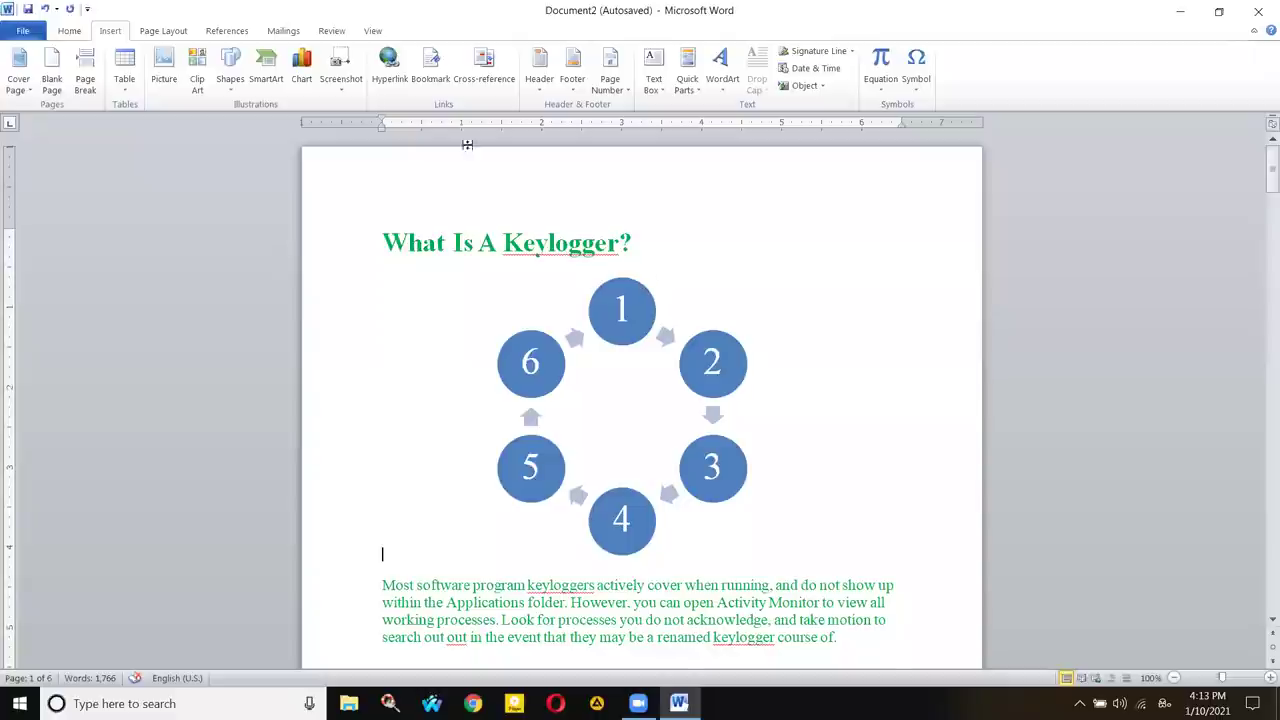
key(ctrl+z)
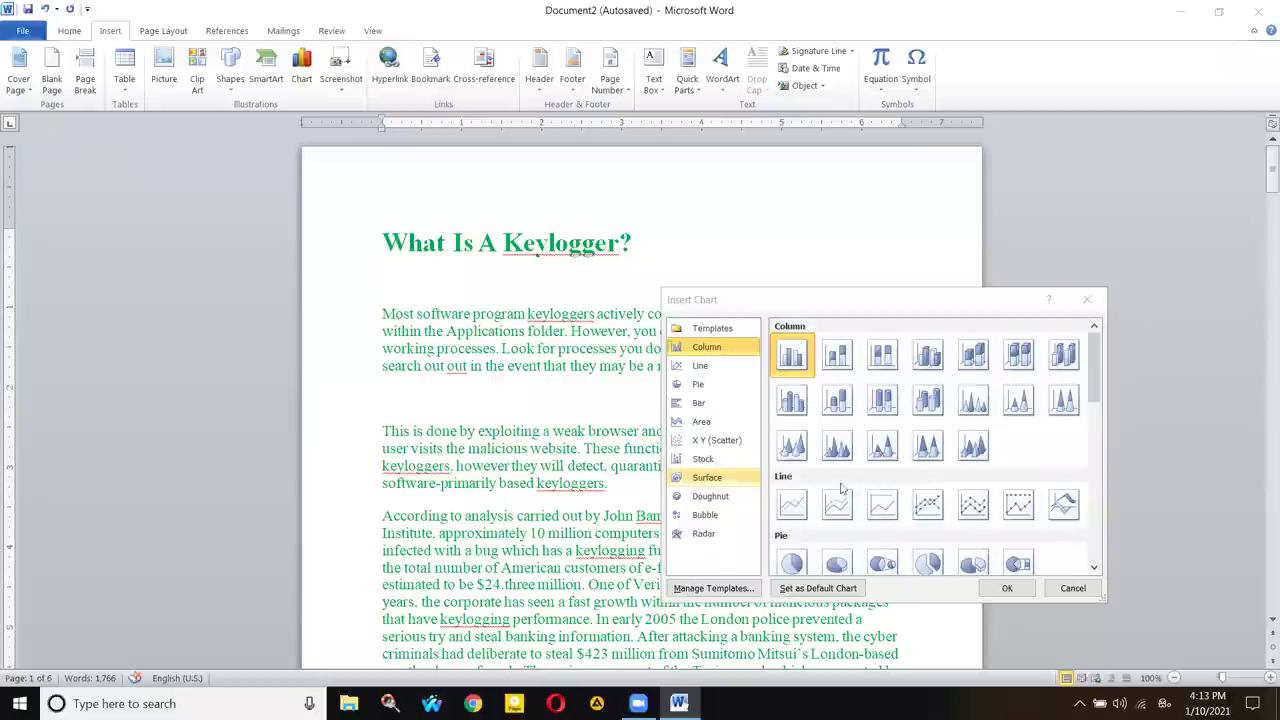
scroll(841, 492, down, 10)
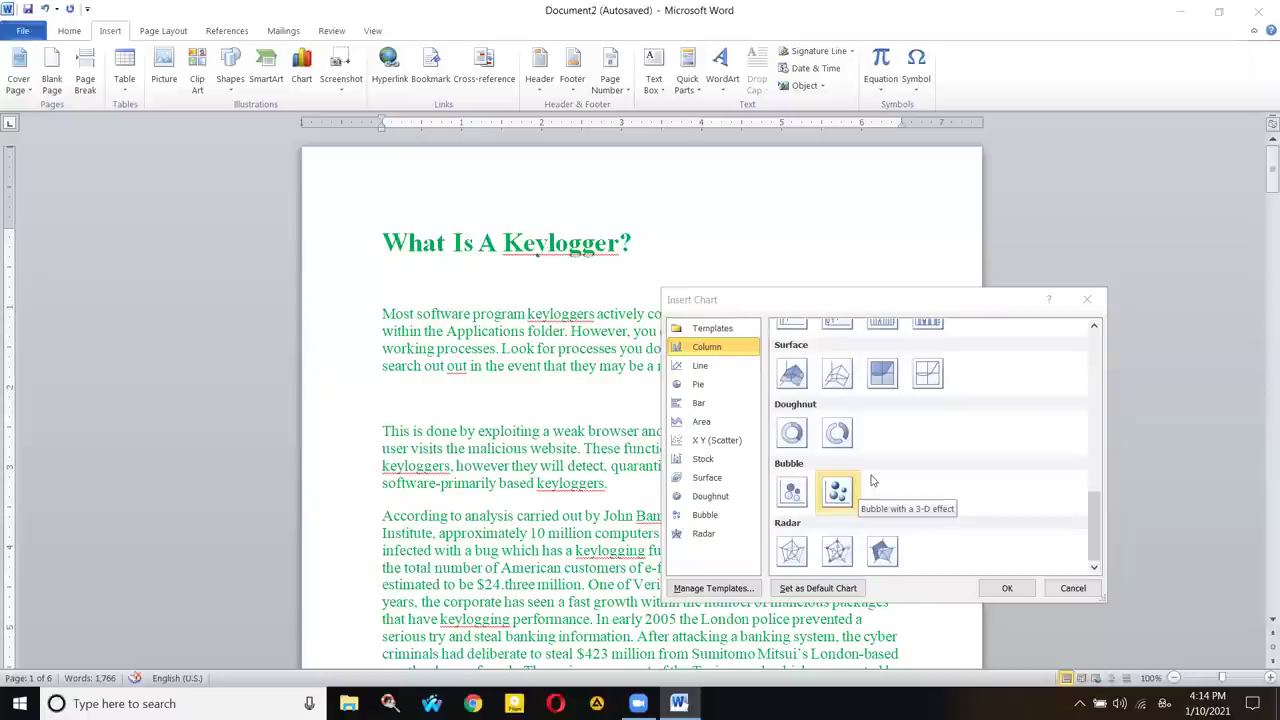
scroll(871, 481, up, 3)
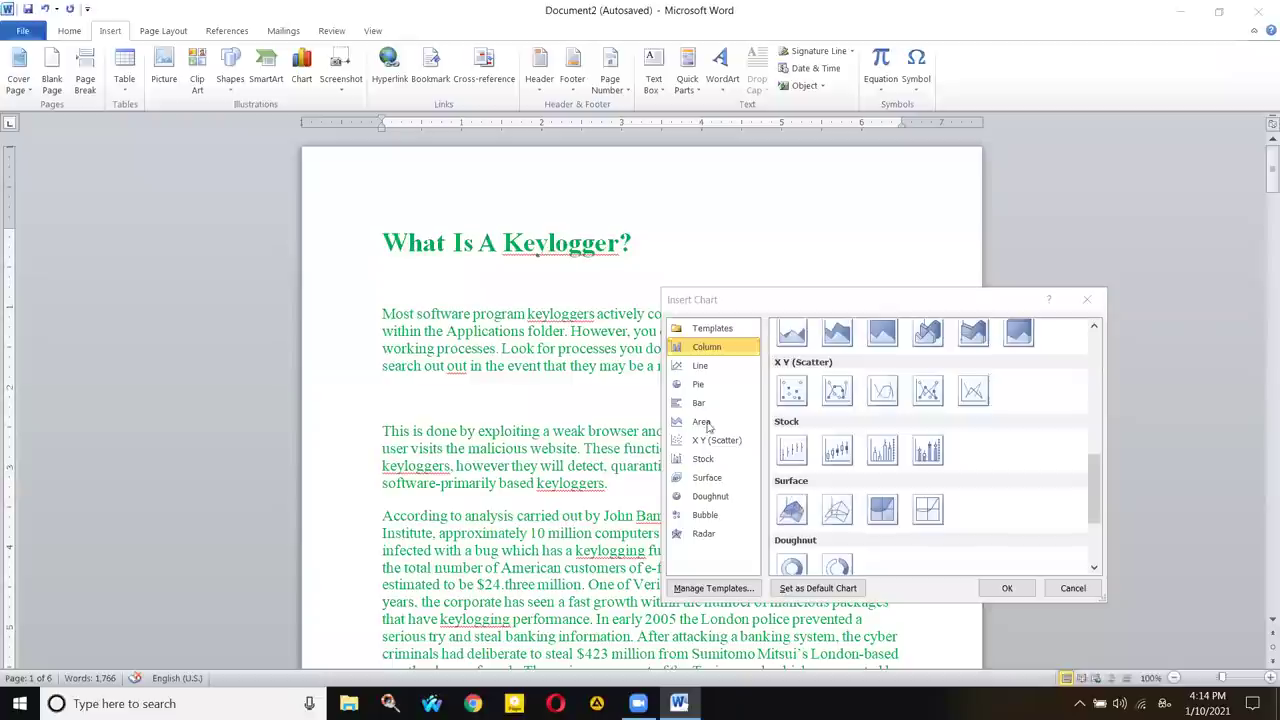
- Insert the column chart and clear the Series 2 and Series 3 data from its sheet
click(1002, 589)
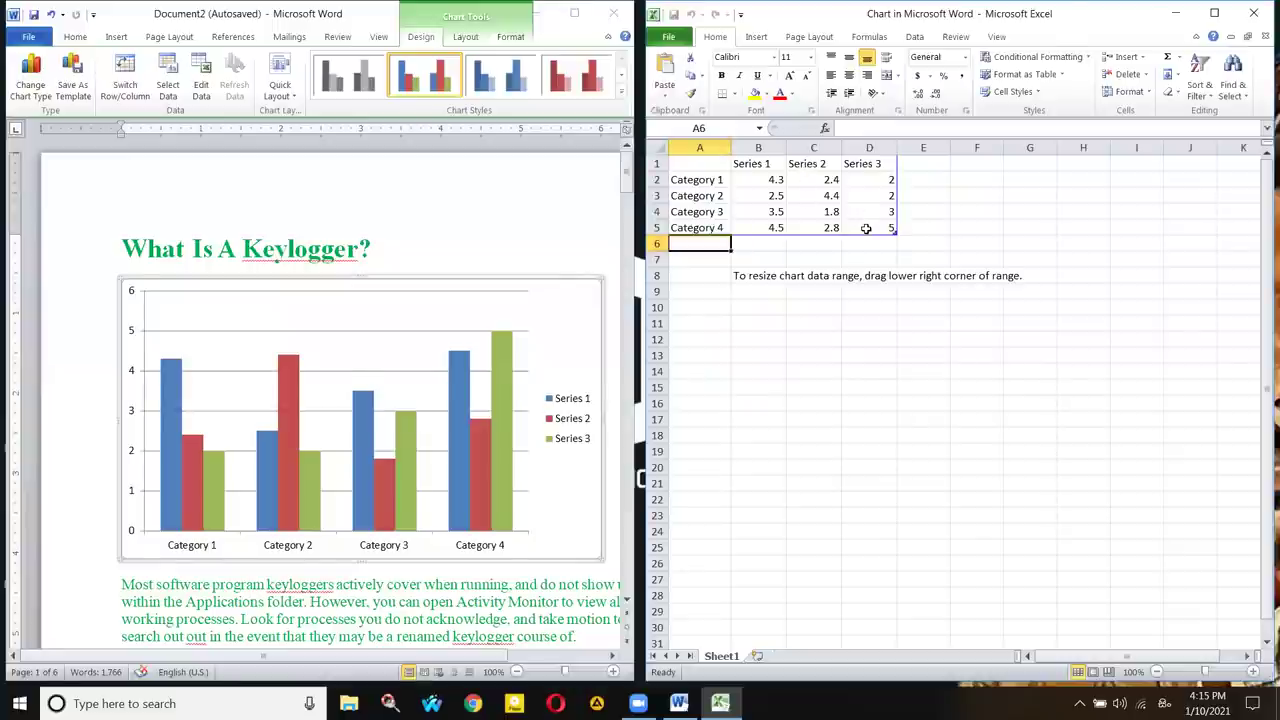
drag(813, 163, 866, 228)
key(Delete)
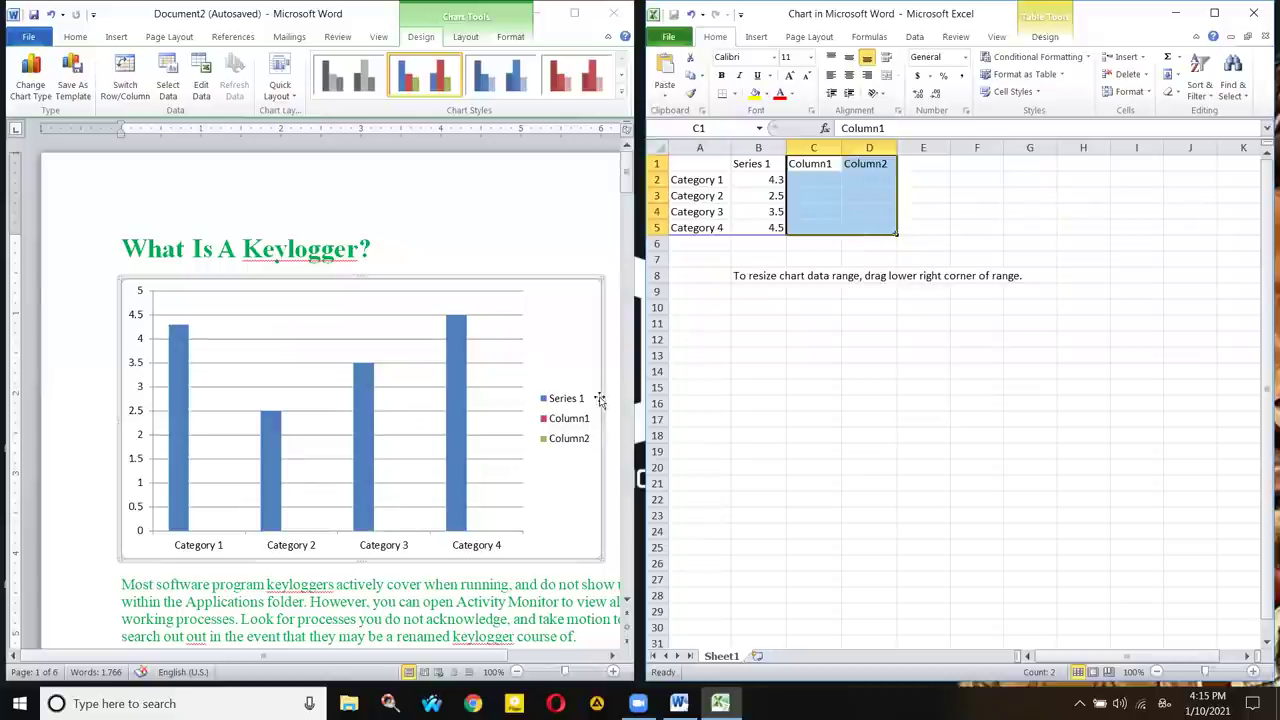
right_click(823, 148)
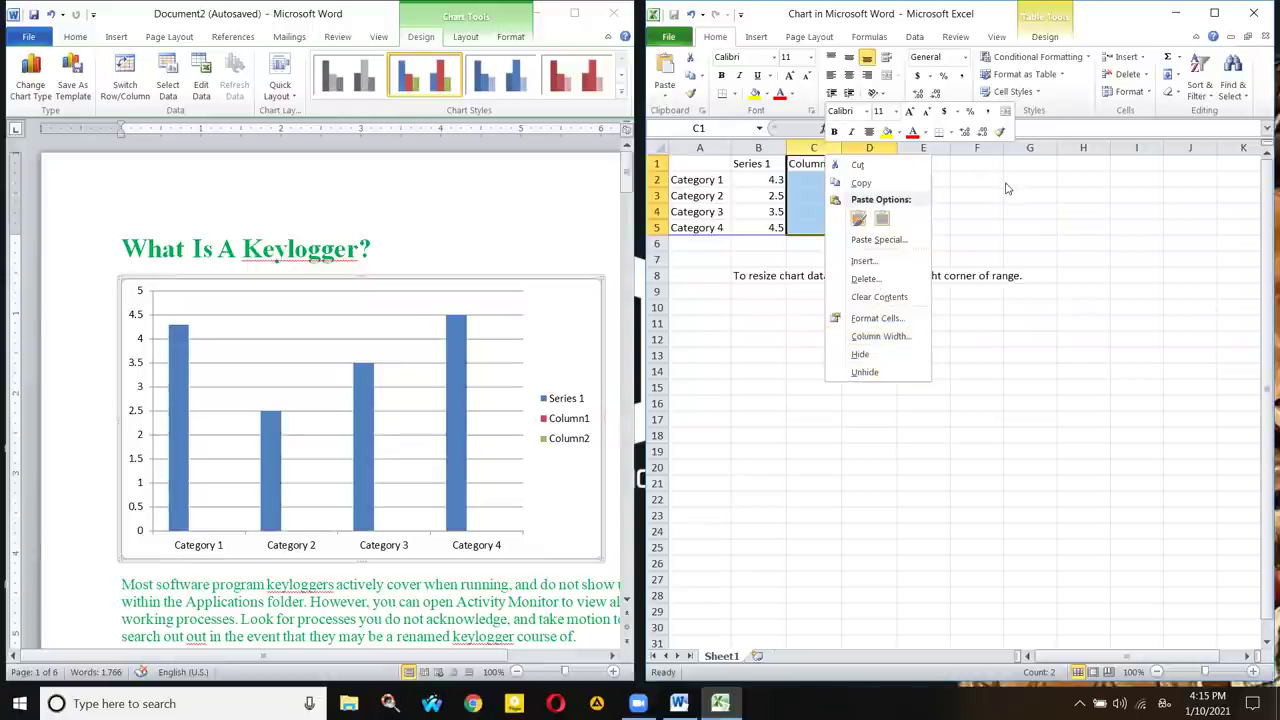
key(Escape)
- Delete the empty Column1 from the chart's data table
click(1044, 36)
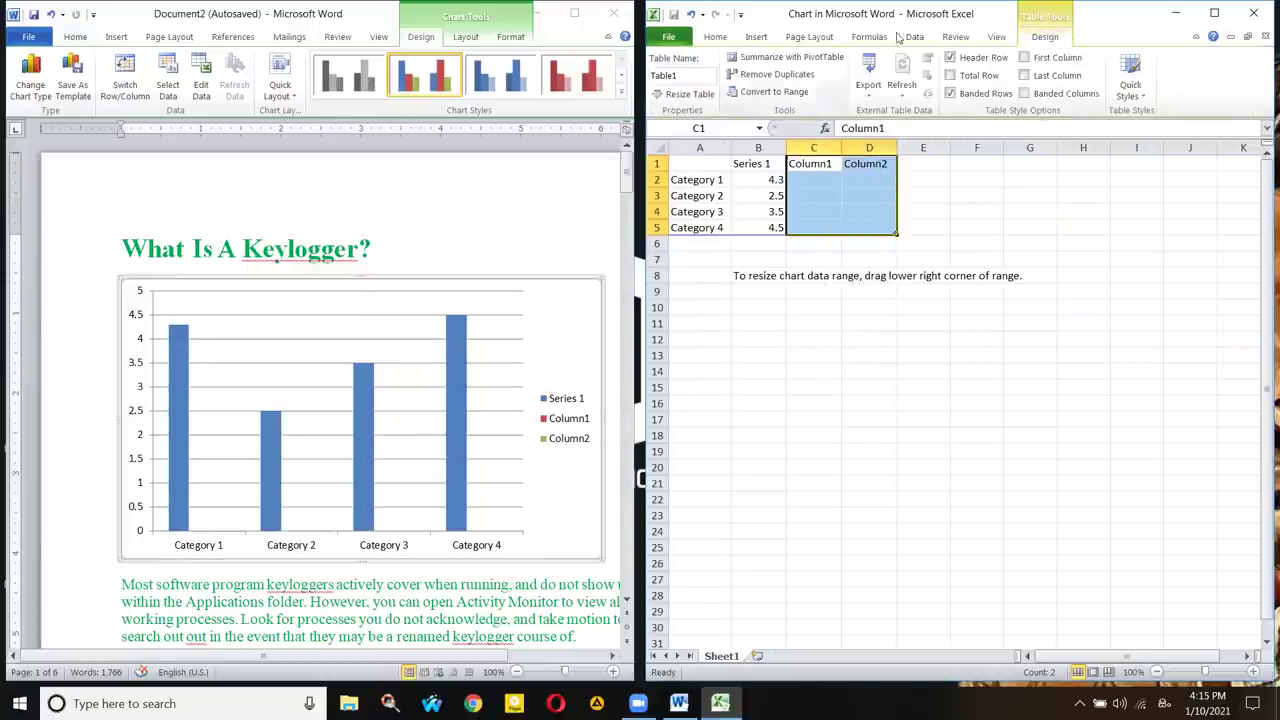
click(760, 40)
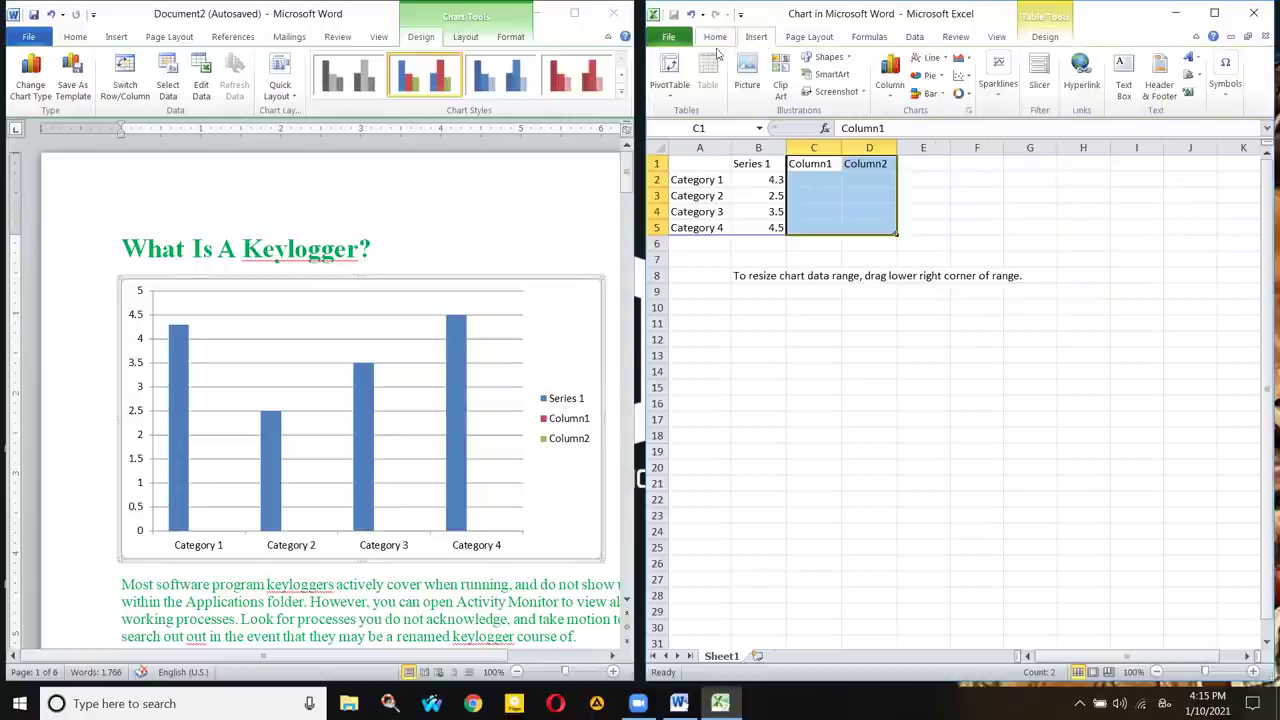
click(1046, 37)
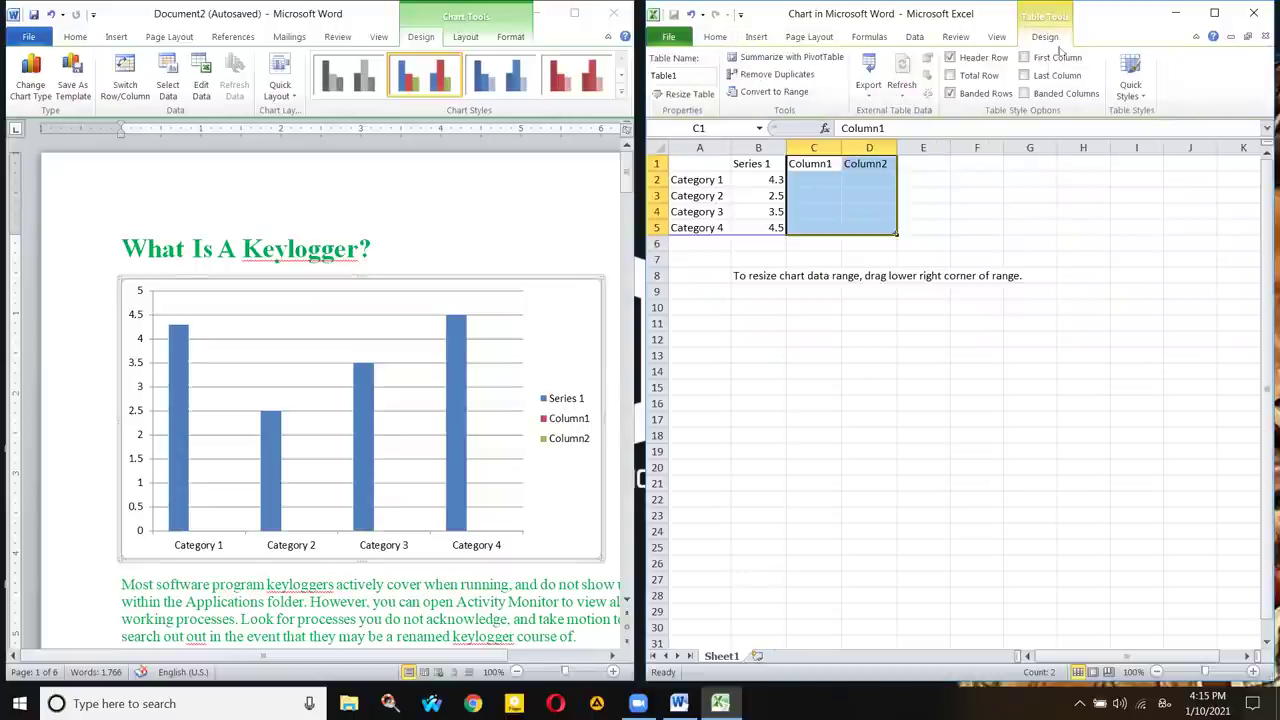
click(815, 163)
drag(815, 163, 866, 166)
right_click(815, 172)
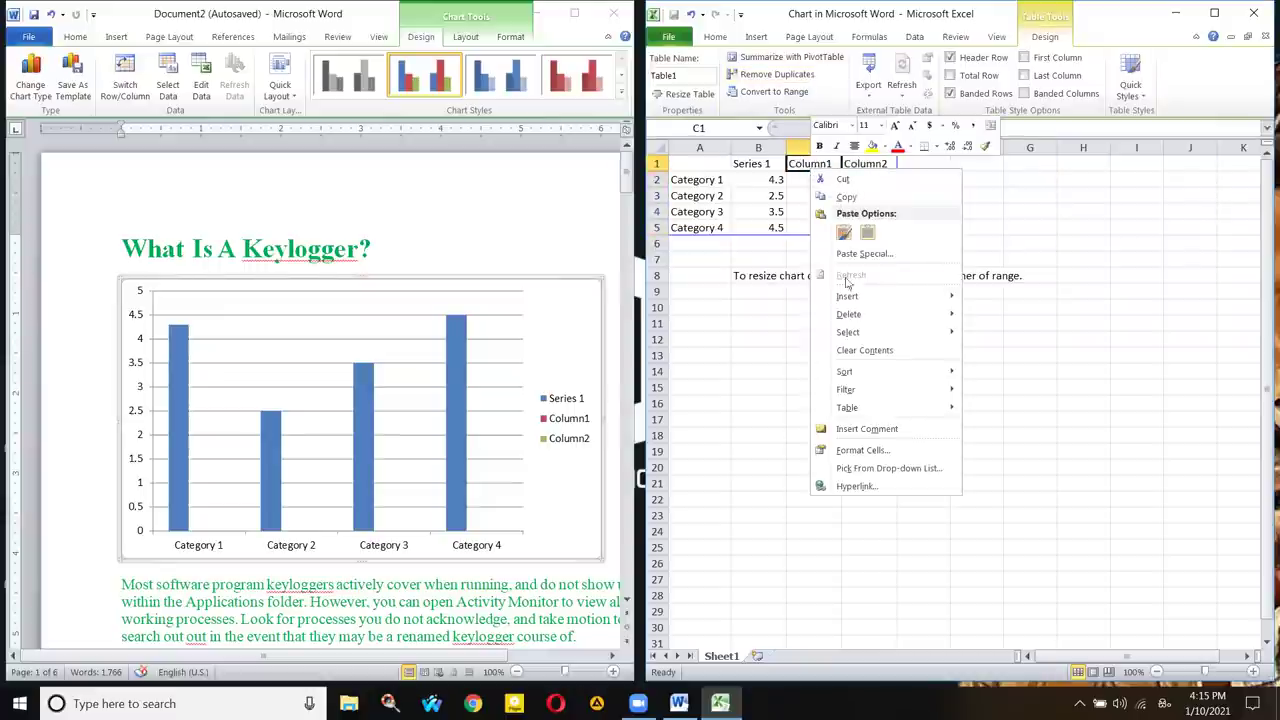
mouse_move(875, 314)
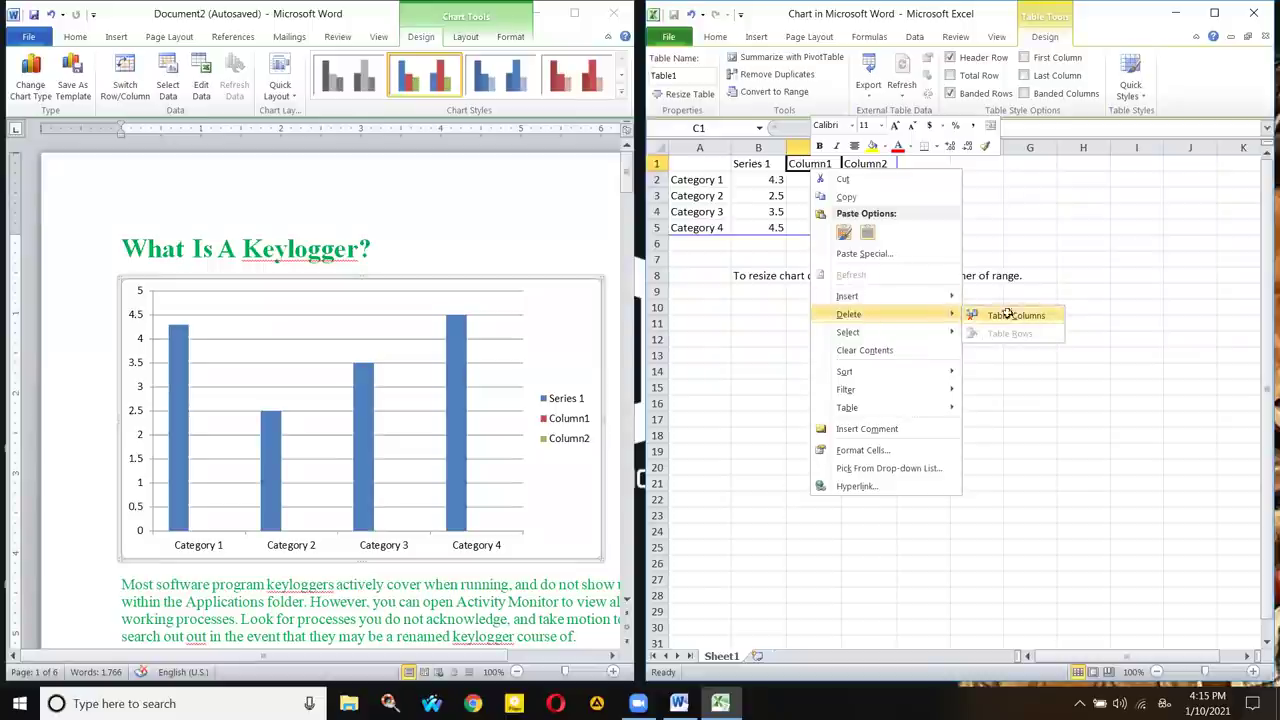
click(1016, 315)
- Delete Column2 as well, leaving only Series 1 (4.3, 2.5, 3.5, 4.5)
right_click(816, 149)
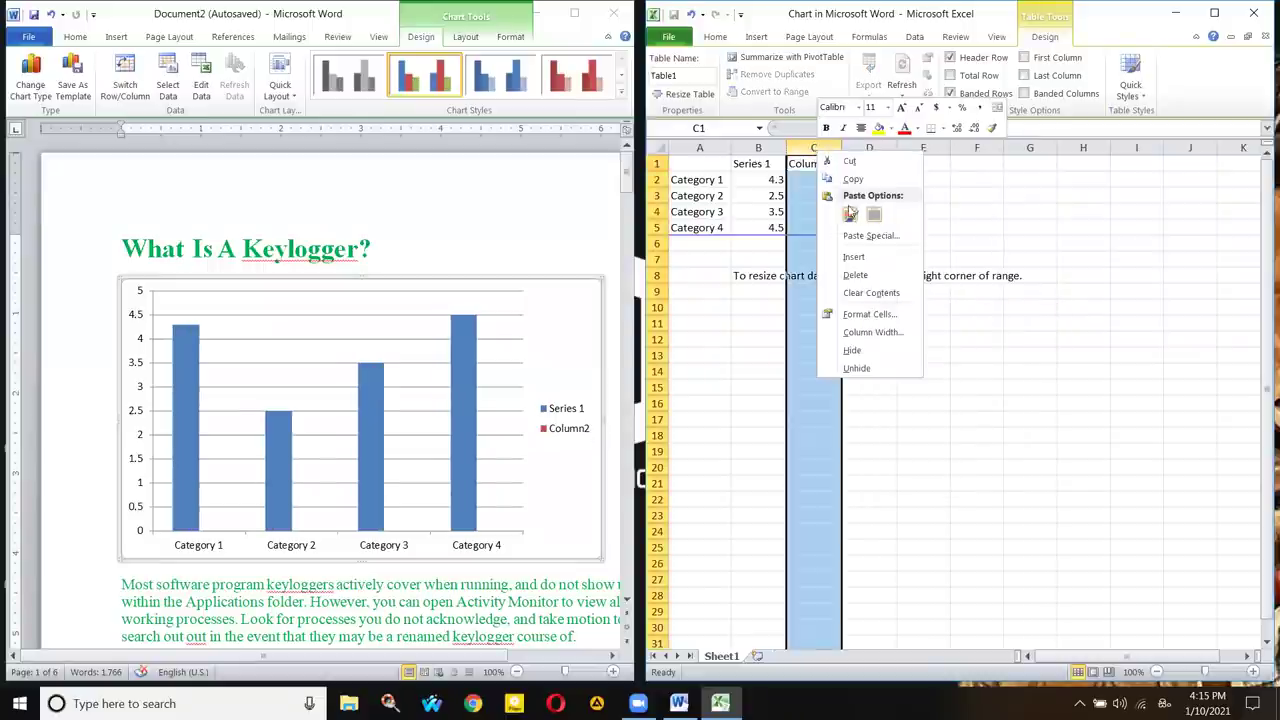
click(800, 160)
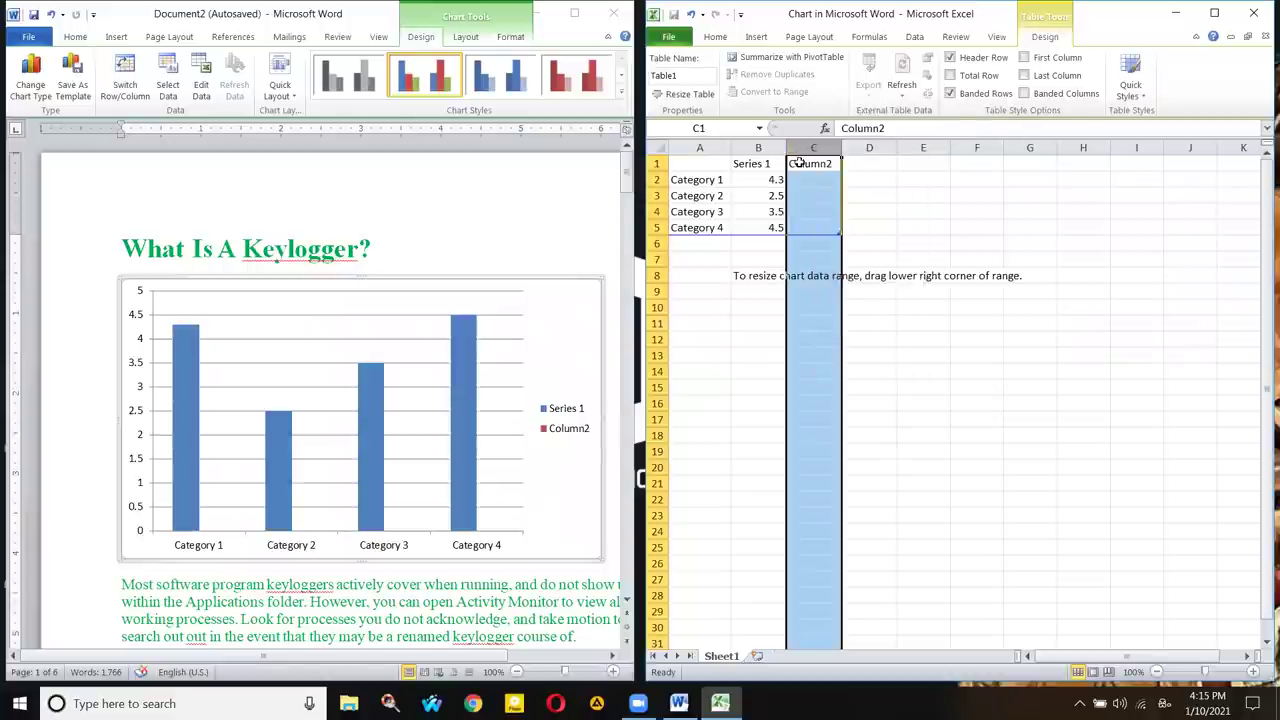
click(800, 162)
right_click(804, 166)
mouse_move(882, 312)
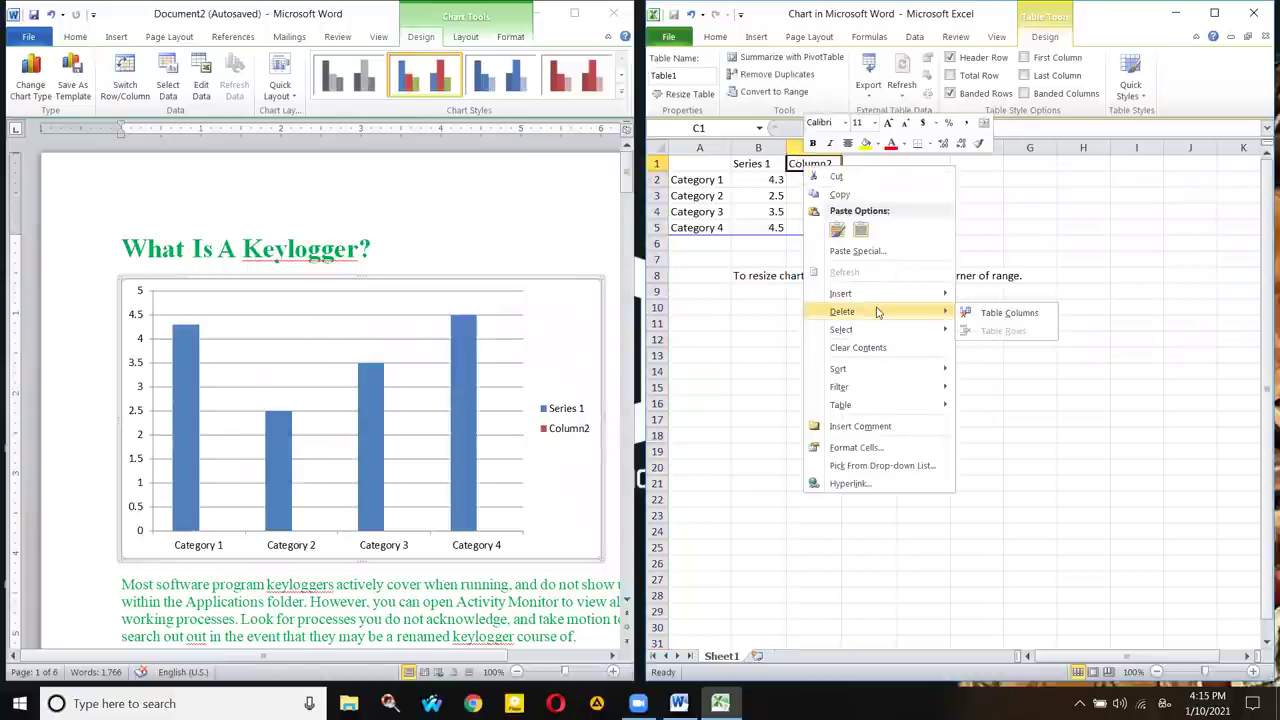
click(995, 311)
click(846, 195)
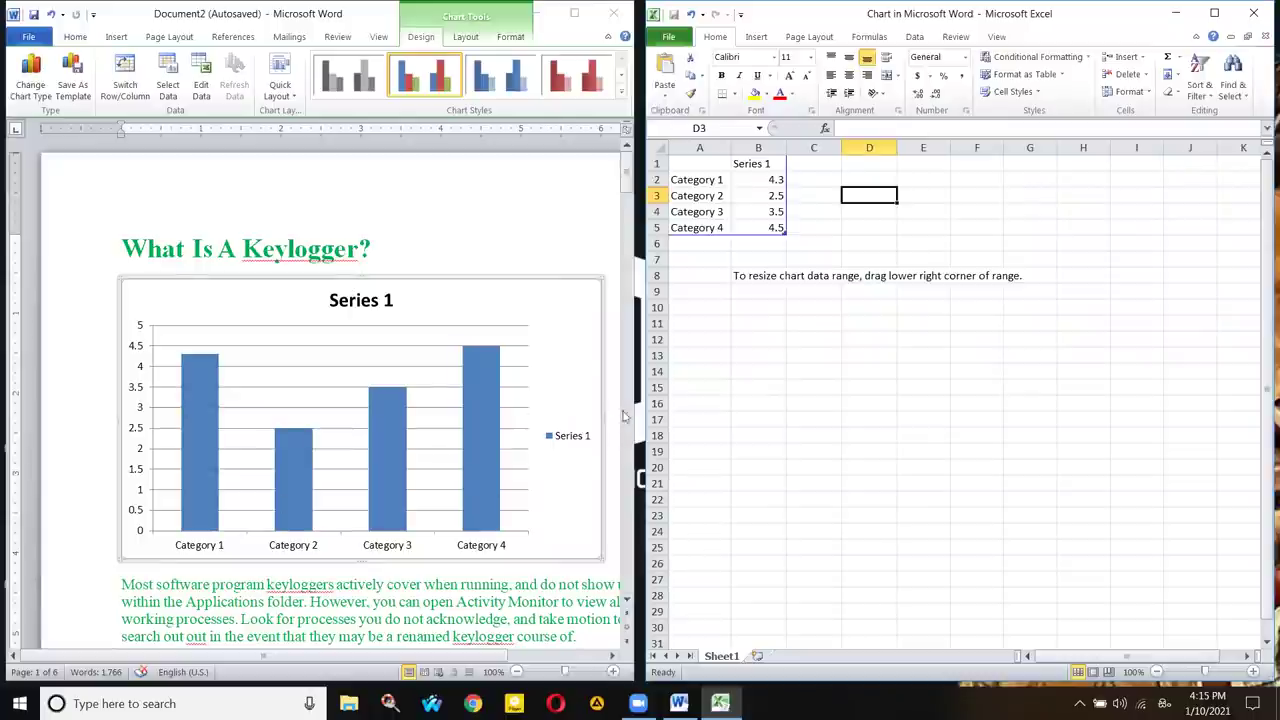
click(746, 166)
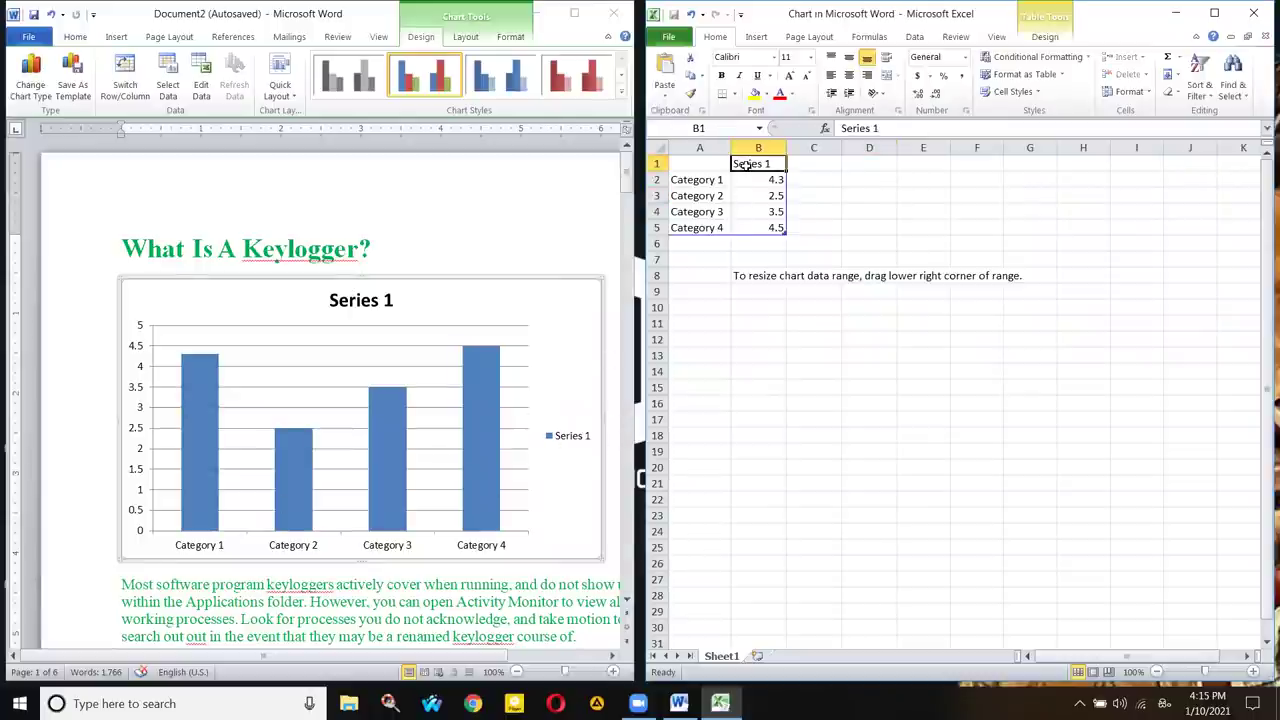
click(769, 178)
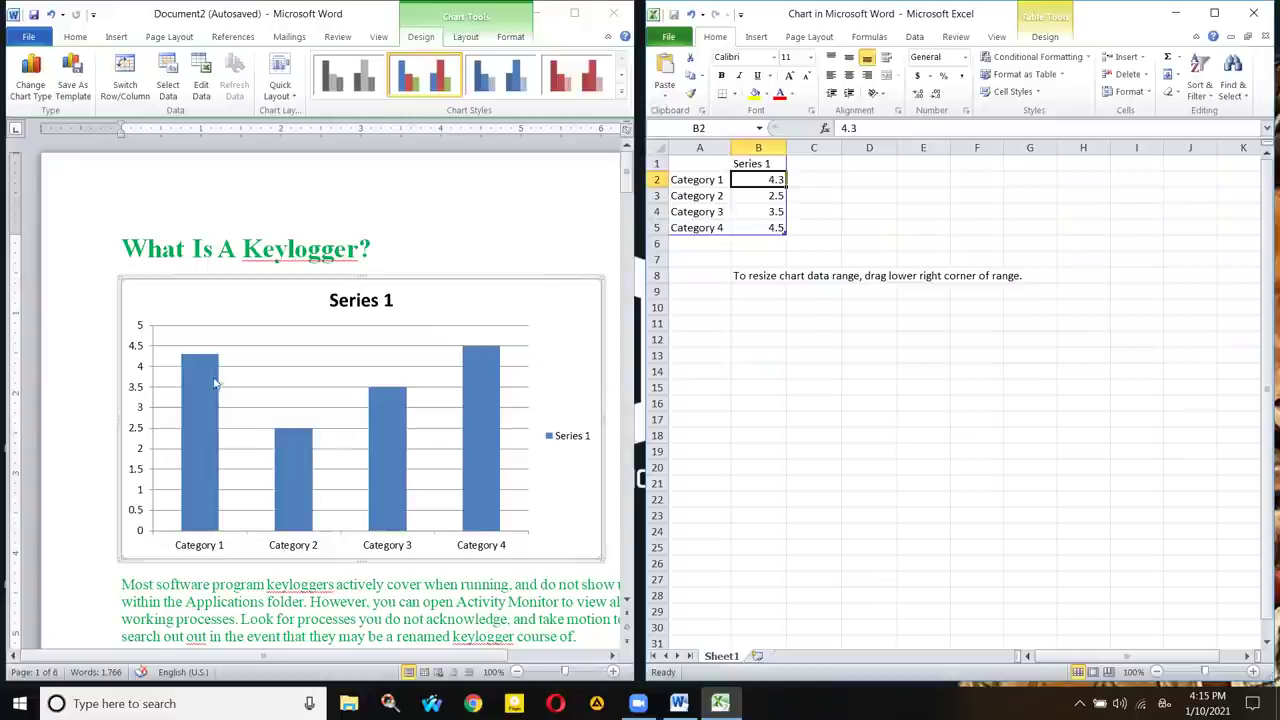
- Replace the chart title 'Series 1' with 'student', switching the keyboard to English
double_click(355, 296)
click(490, 136)
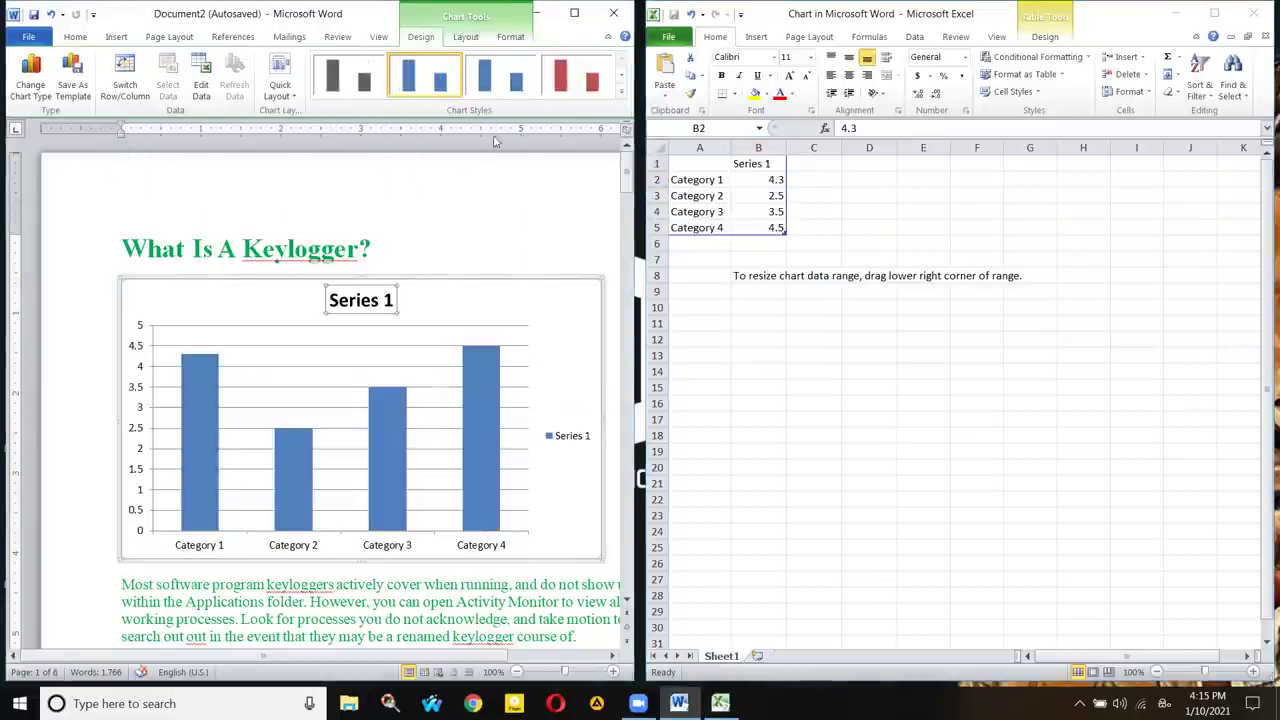
click(362, 300)
click(327, 300)
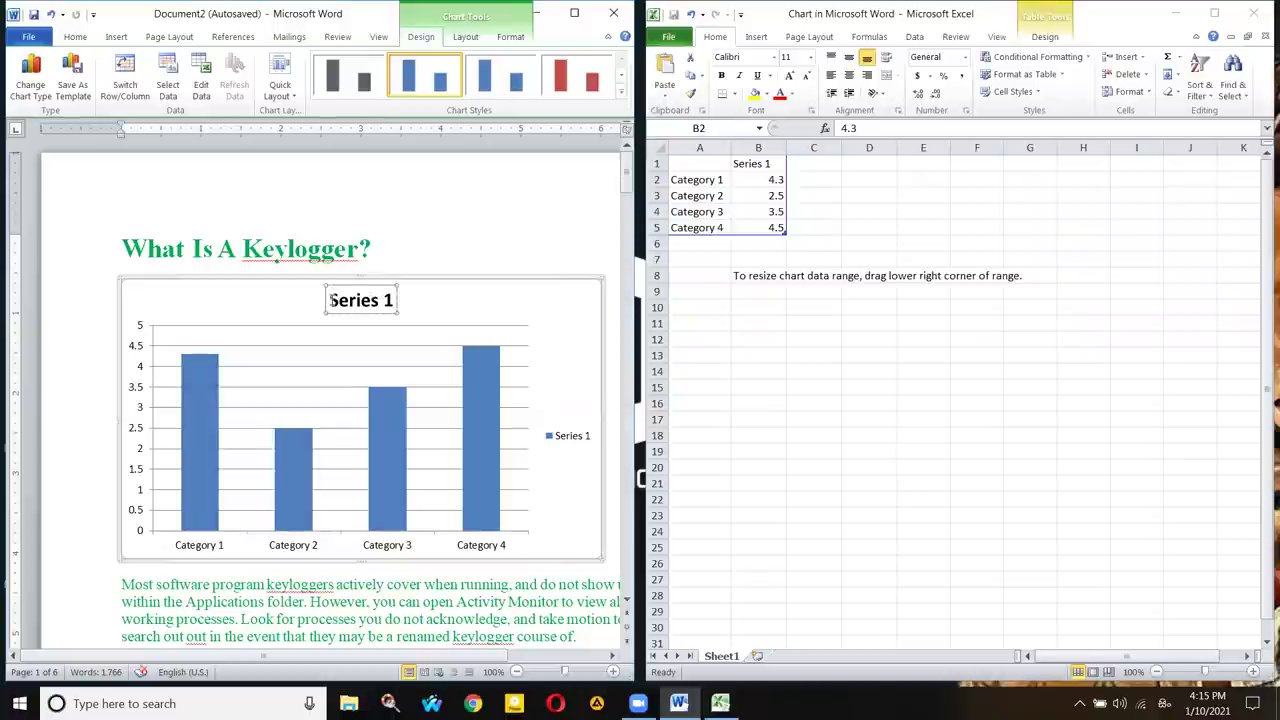
drag(332, 300, 392, 302)
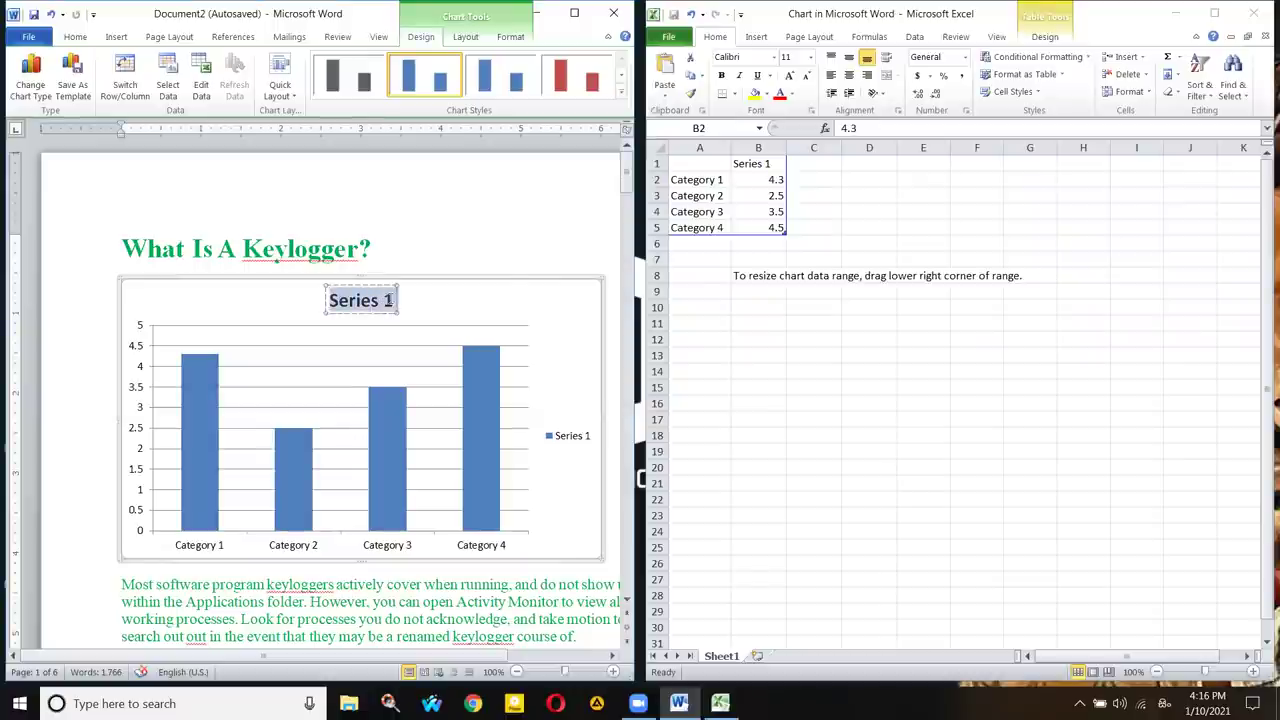
text(වම්ංැබ්)
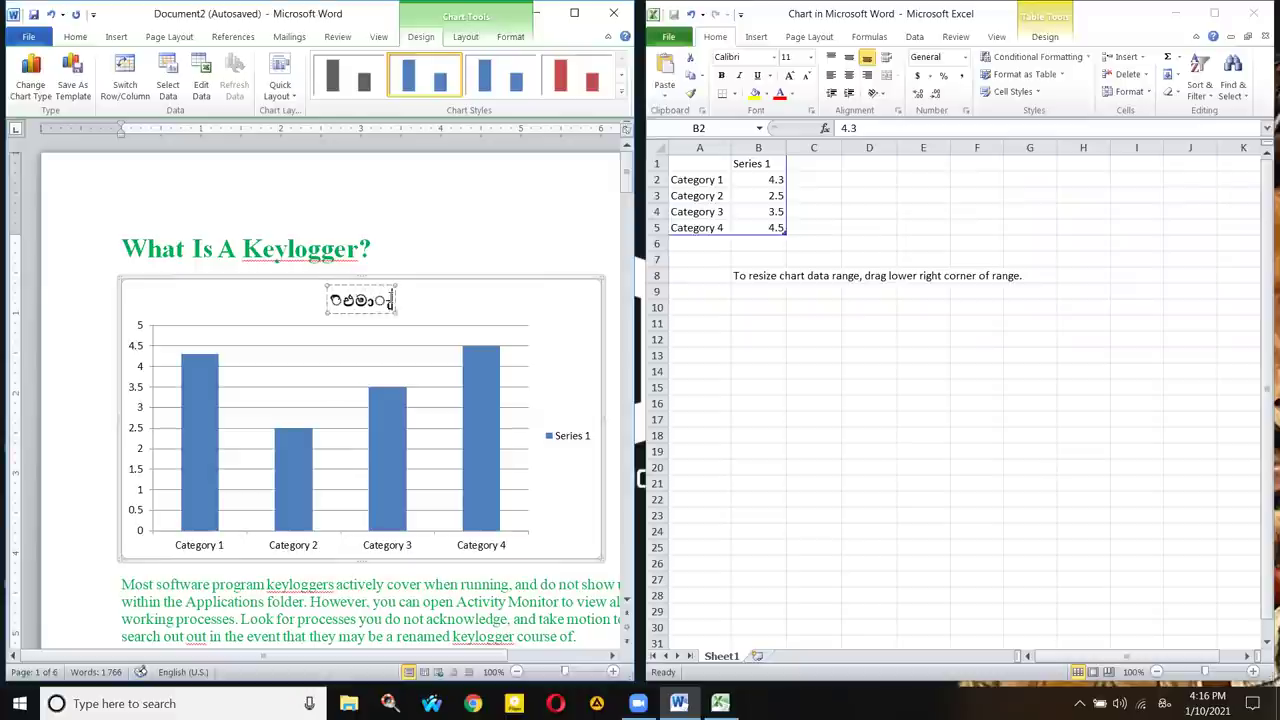
key(BackSpace)
key(BackSpace)
key(BackSpace)
key(BackSpace)
key(BackSpace)
key(BackSpace)
key(BackSpace)
key(alt+shift)
text(s)
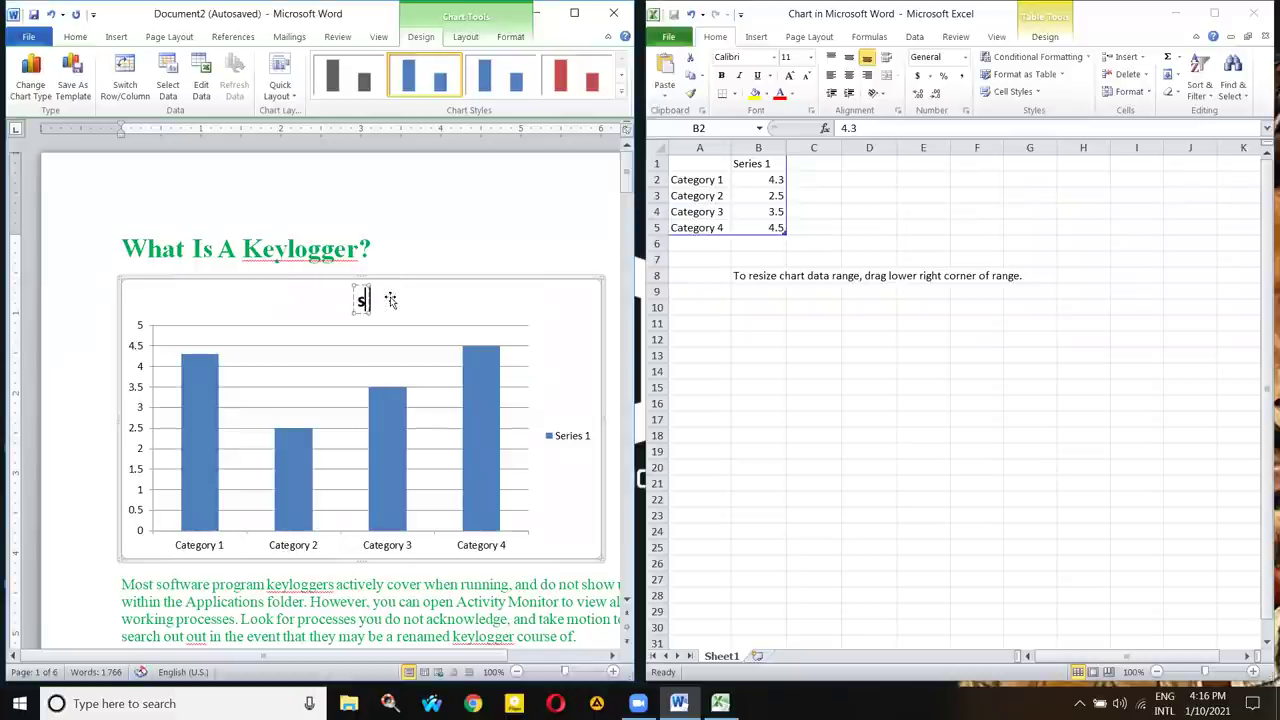
text(tudent)
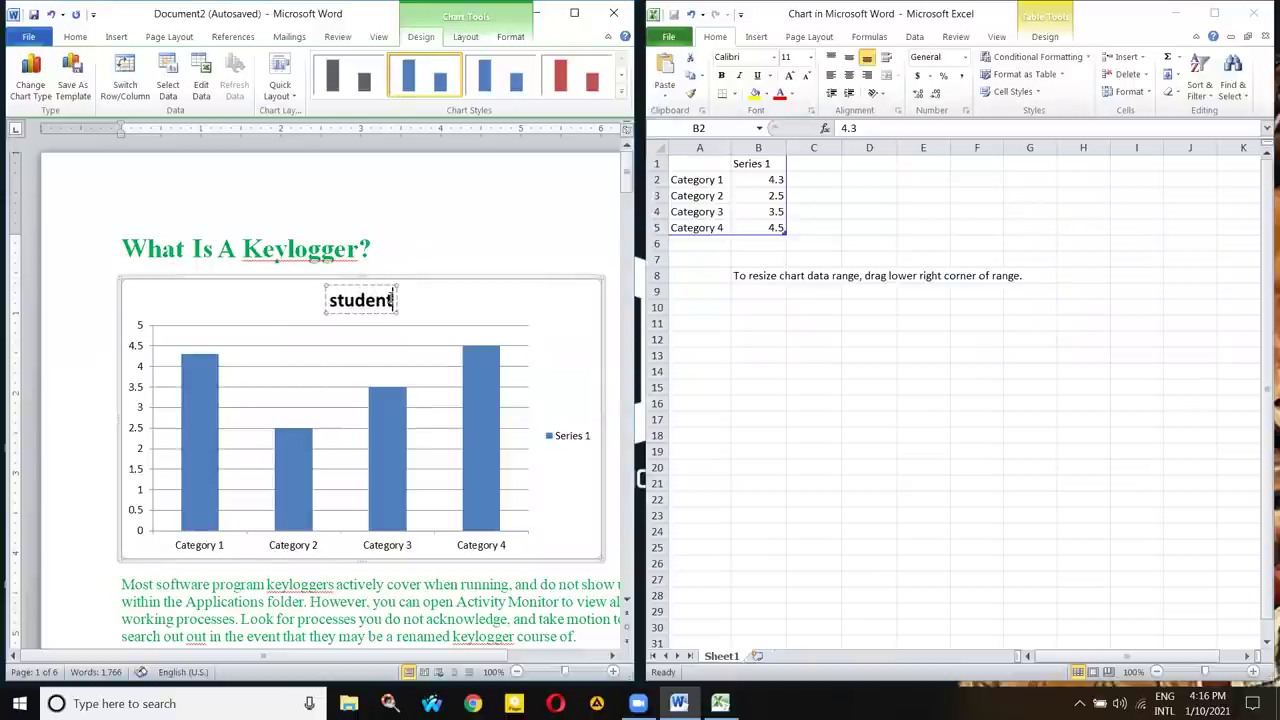
click(269, 300)
click(193, 424)
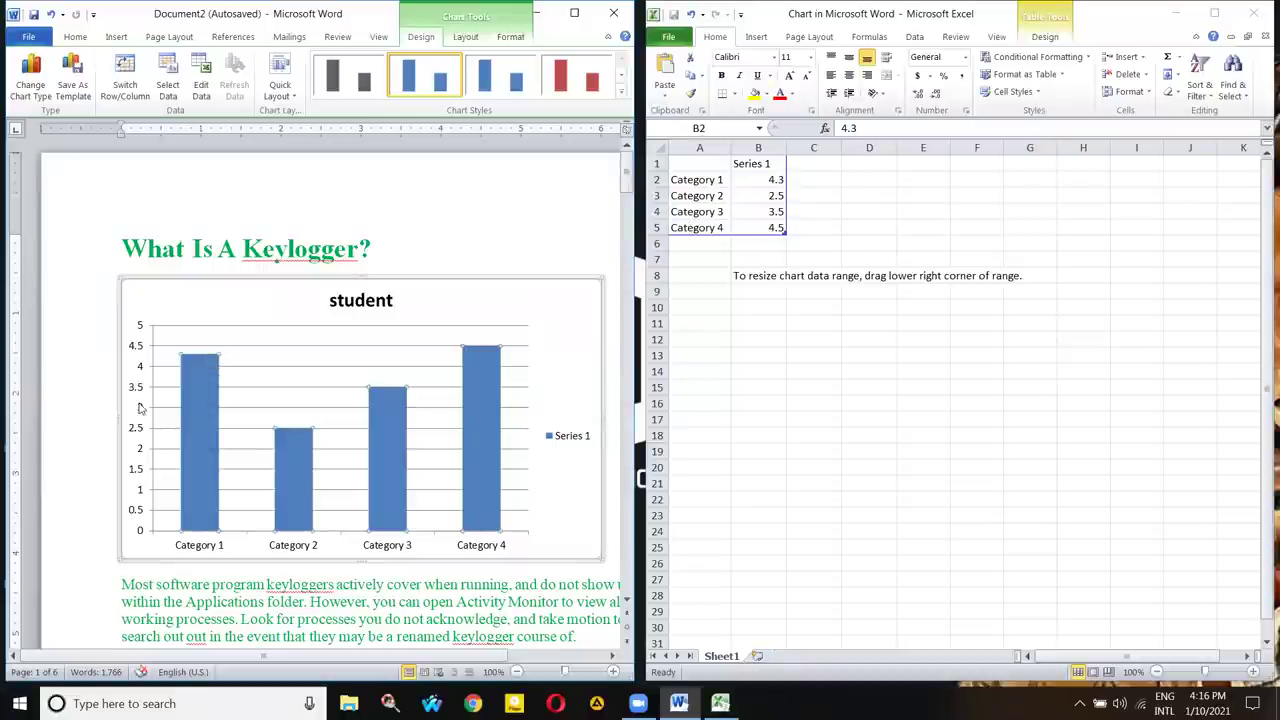
click(201, 436)
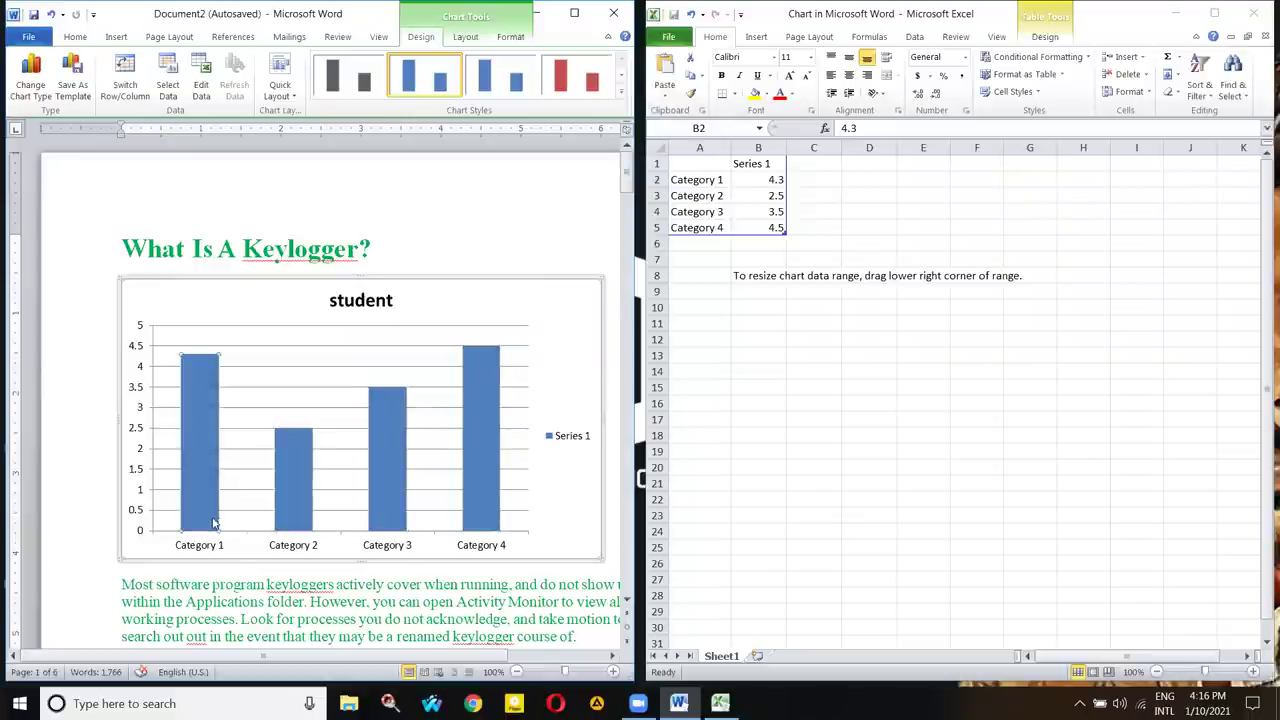
- Relabel Category 1 as Bio and change its value from 4.3 to 4
click(707, 179)
key(F2)
click(705, 179)
key(F2)
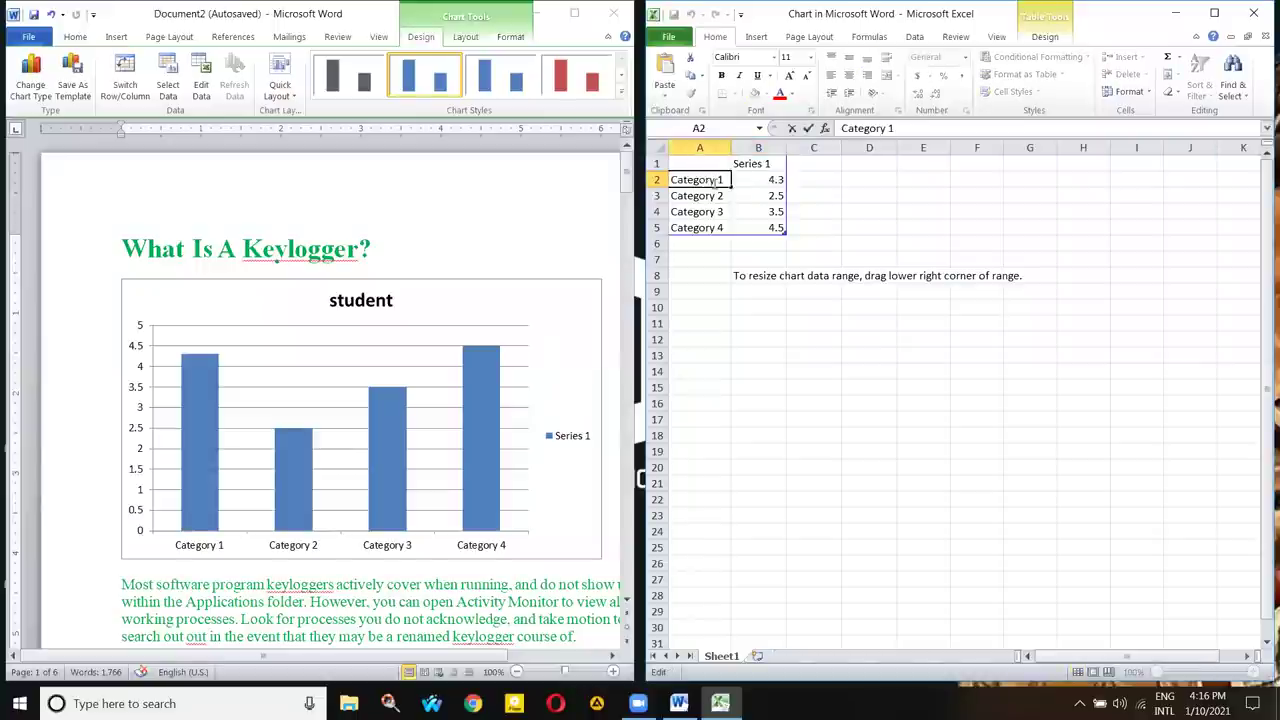
drag(720, 179, 668, 180)
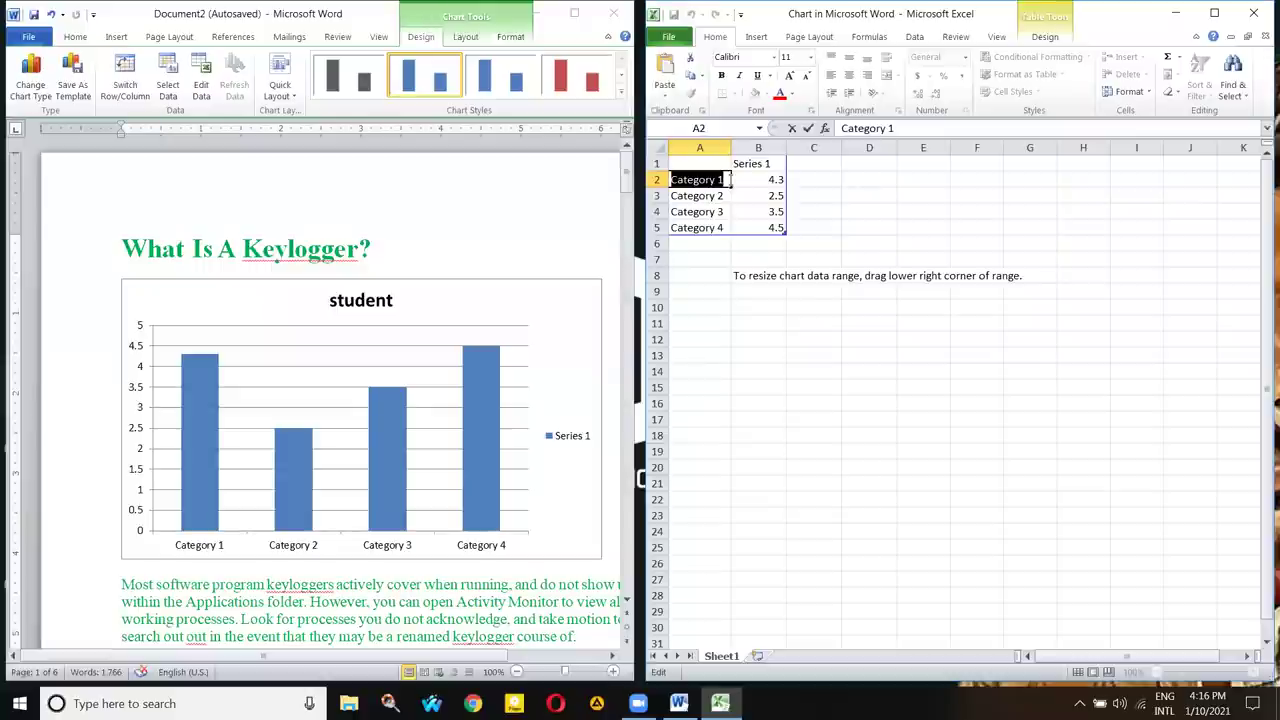
text(Bio)
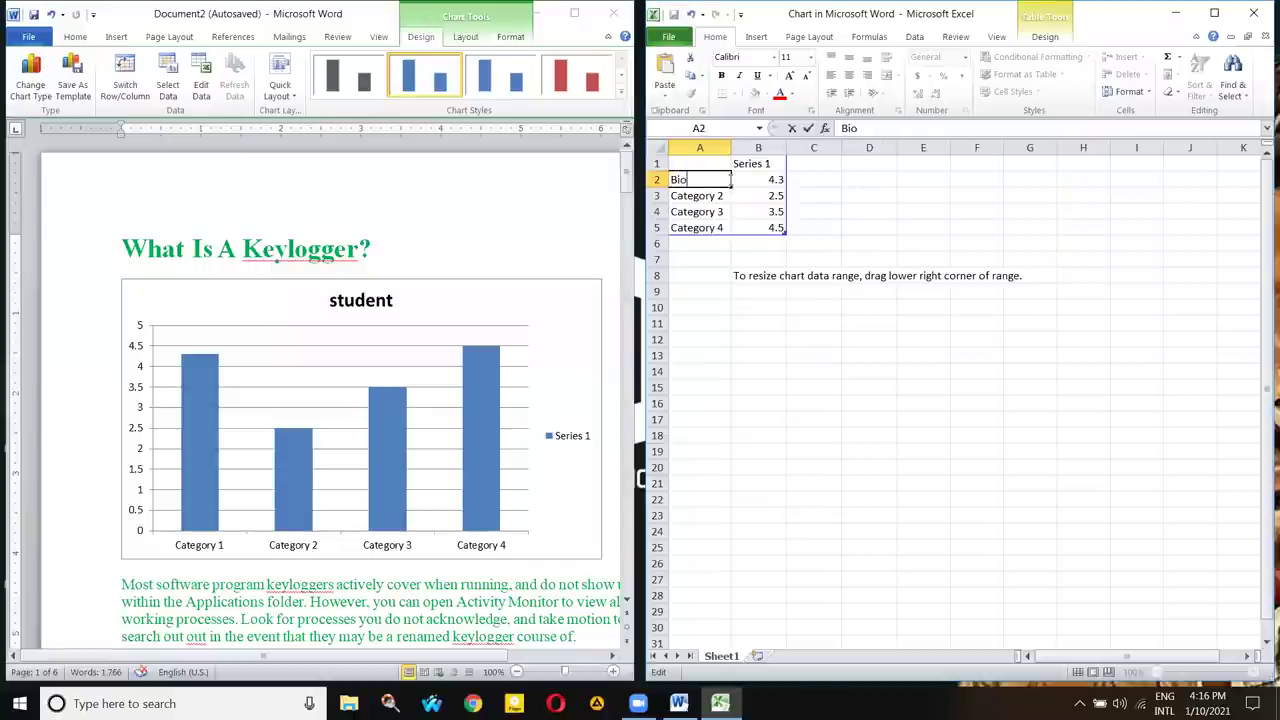
click(757, 181)
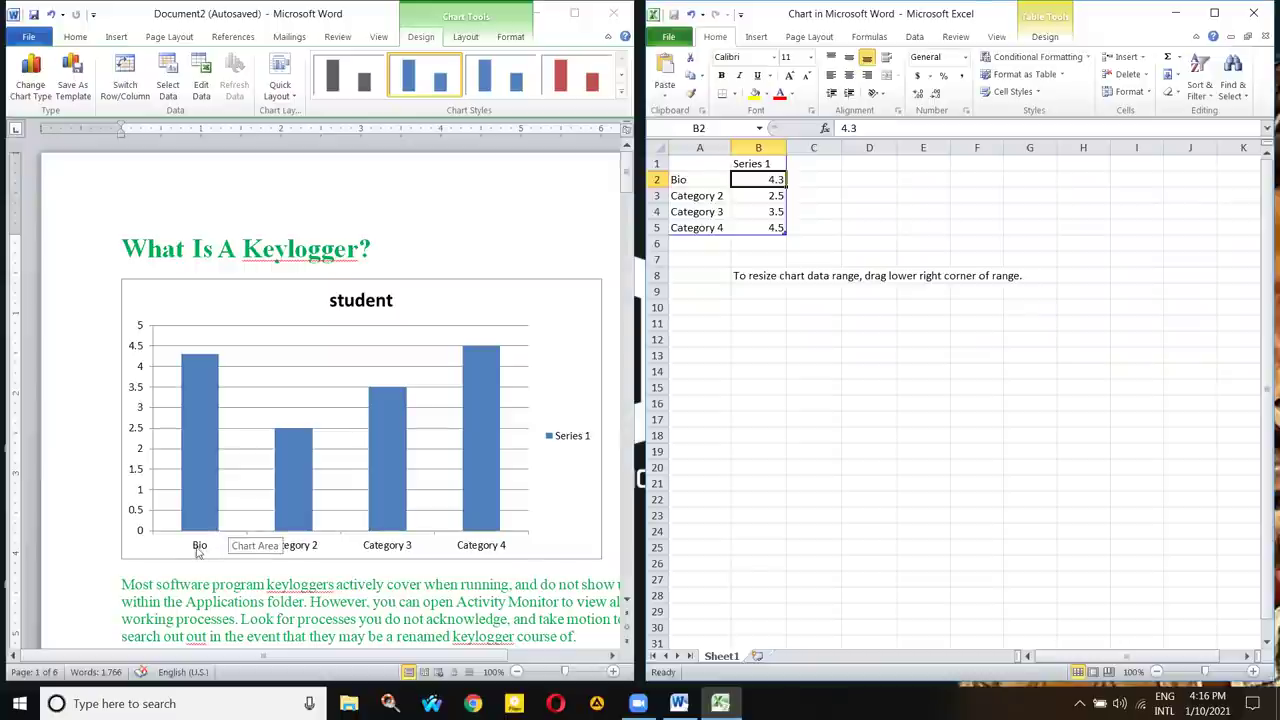
double_click(779, 179)
key(BackSpace)
key(BackSpace)
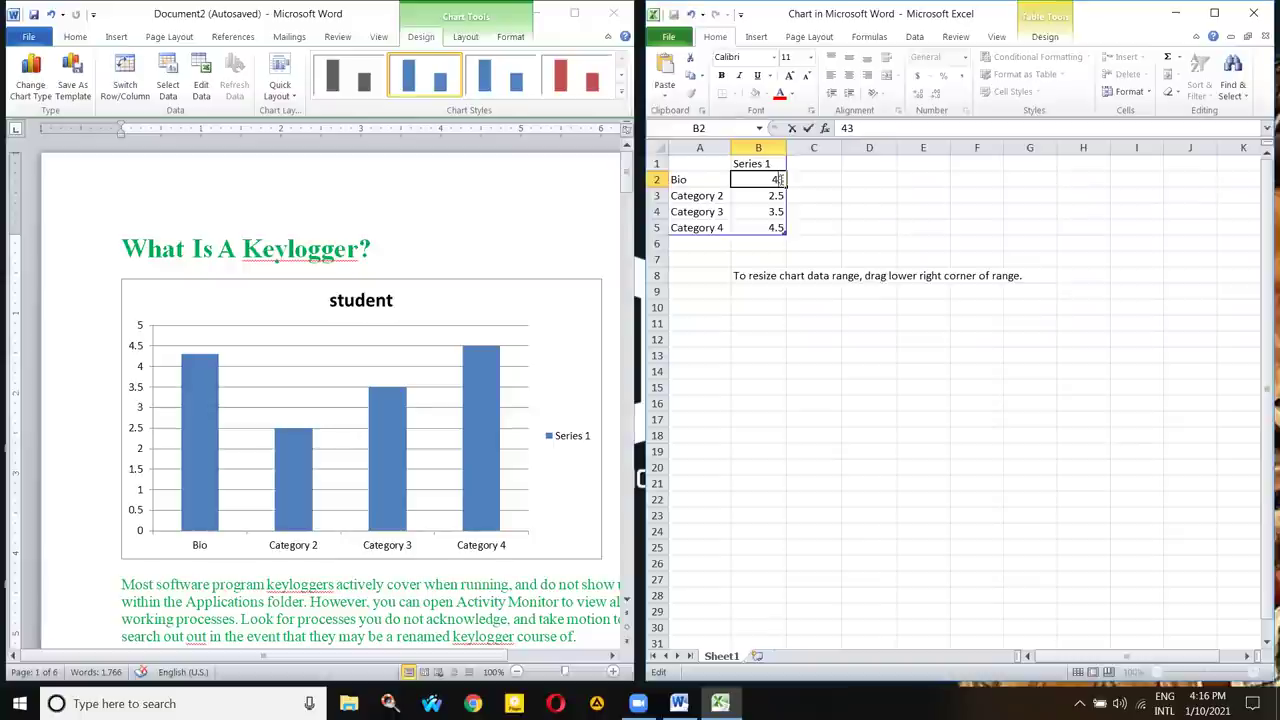
key(Return)
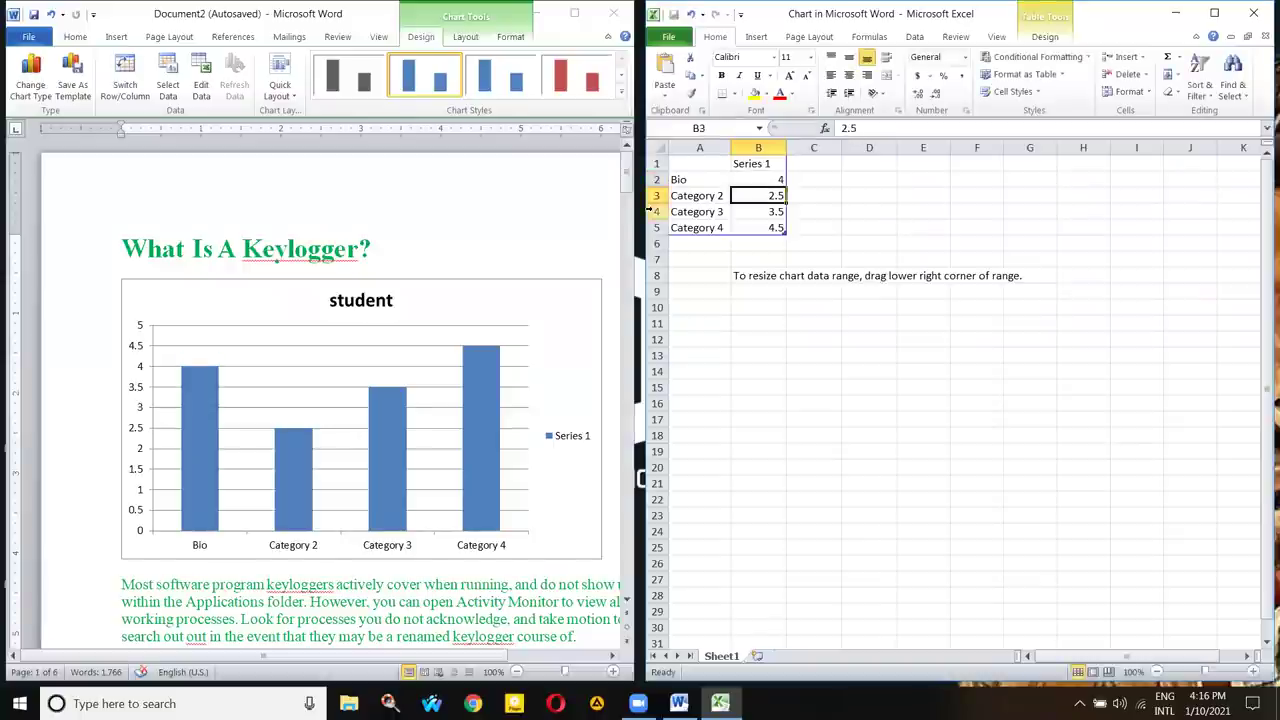
- Relabel Categories 2 and 3 as Maths and IT, with values 2 and 3
double_click(706, 195)
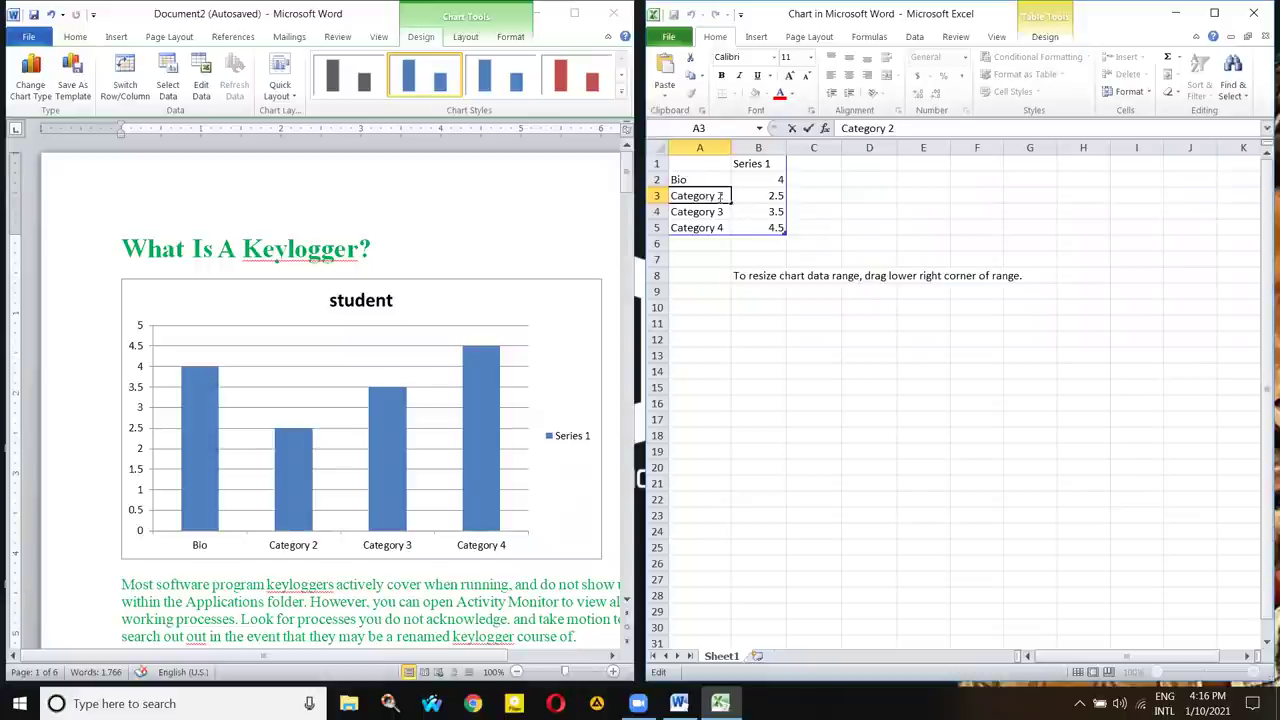
drag(720, 196, 635, 200)
text(Maths)
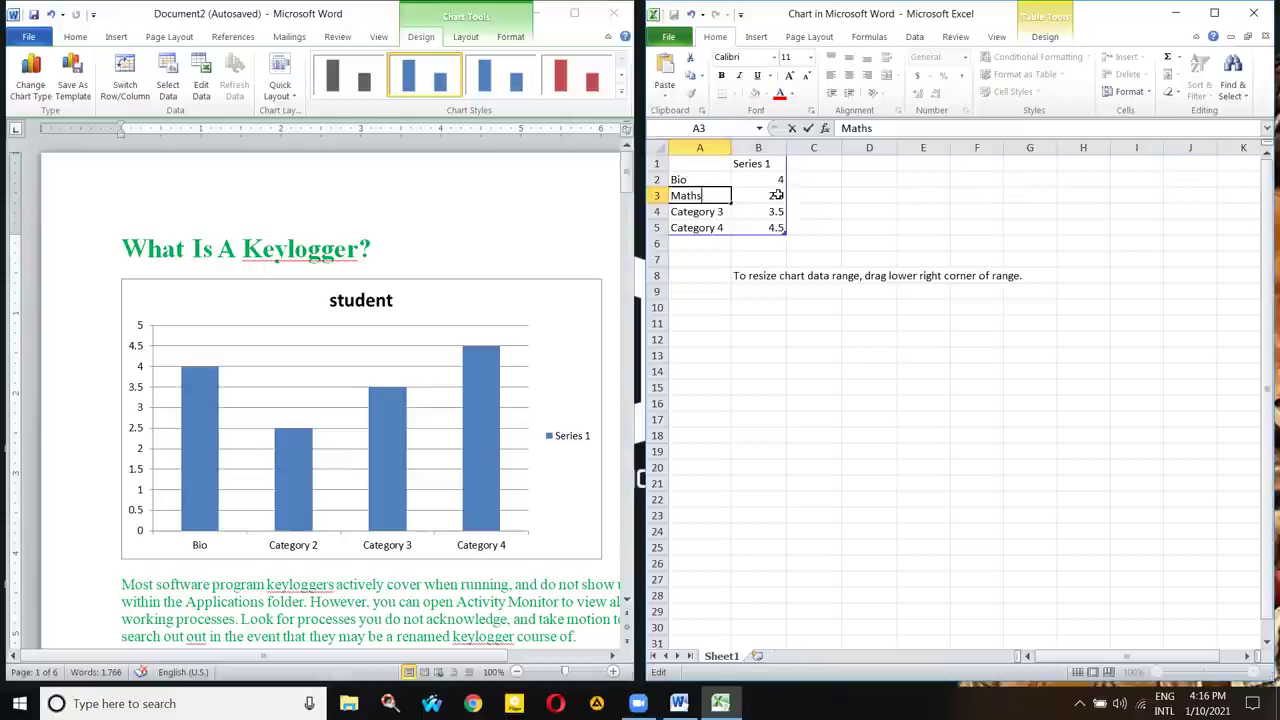
click(781, 195)
text(25)
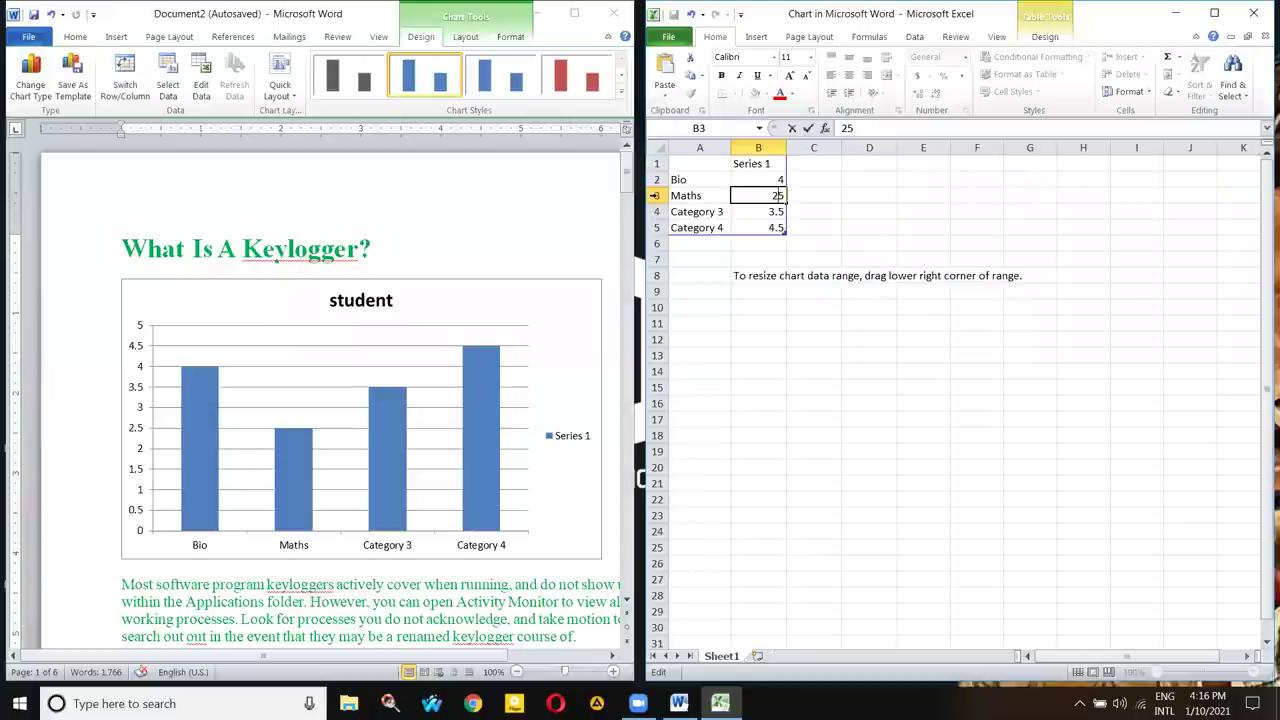
triple_click(728, 211)
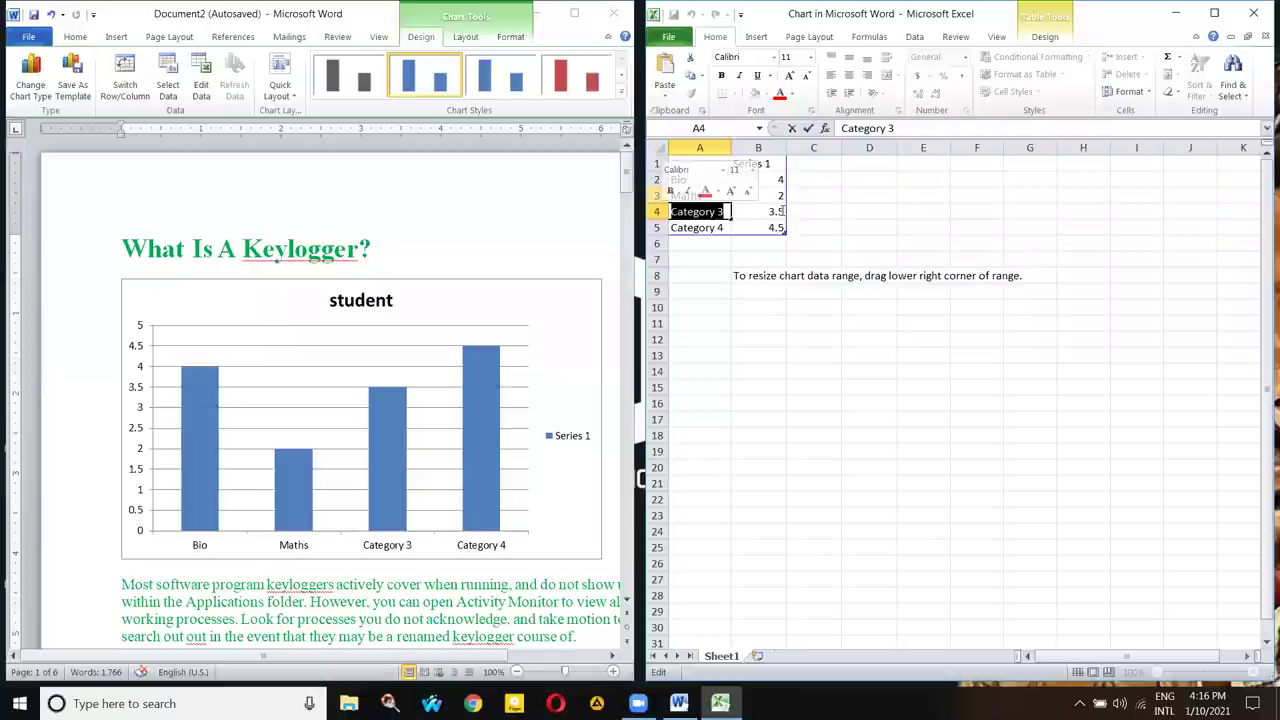
text(IT)
key(Tab)
text(3)
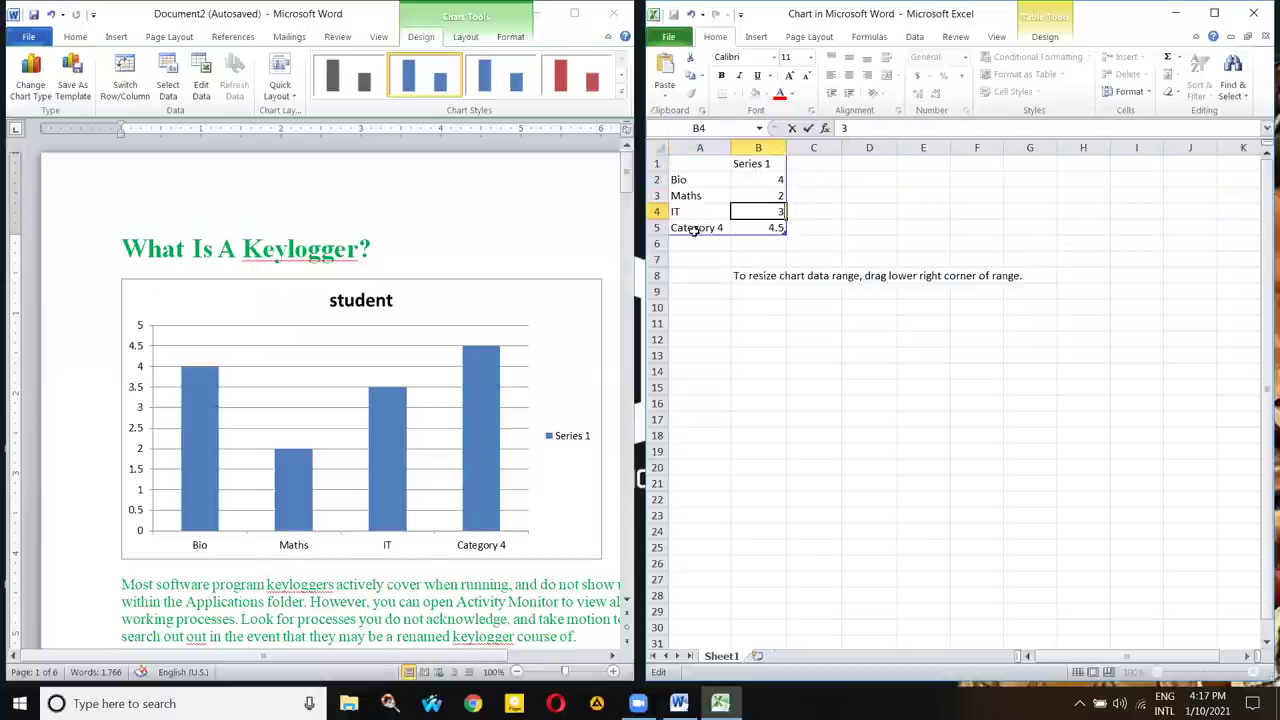
- Relabel Category 4 as BS and change its value from 4.5 to 4
click(696, 229)
double_click(722, 228)
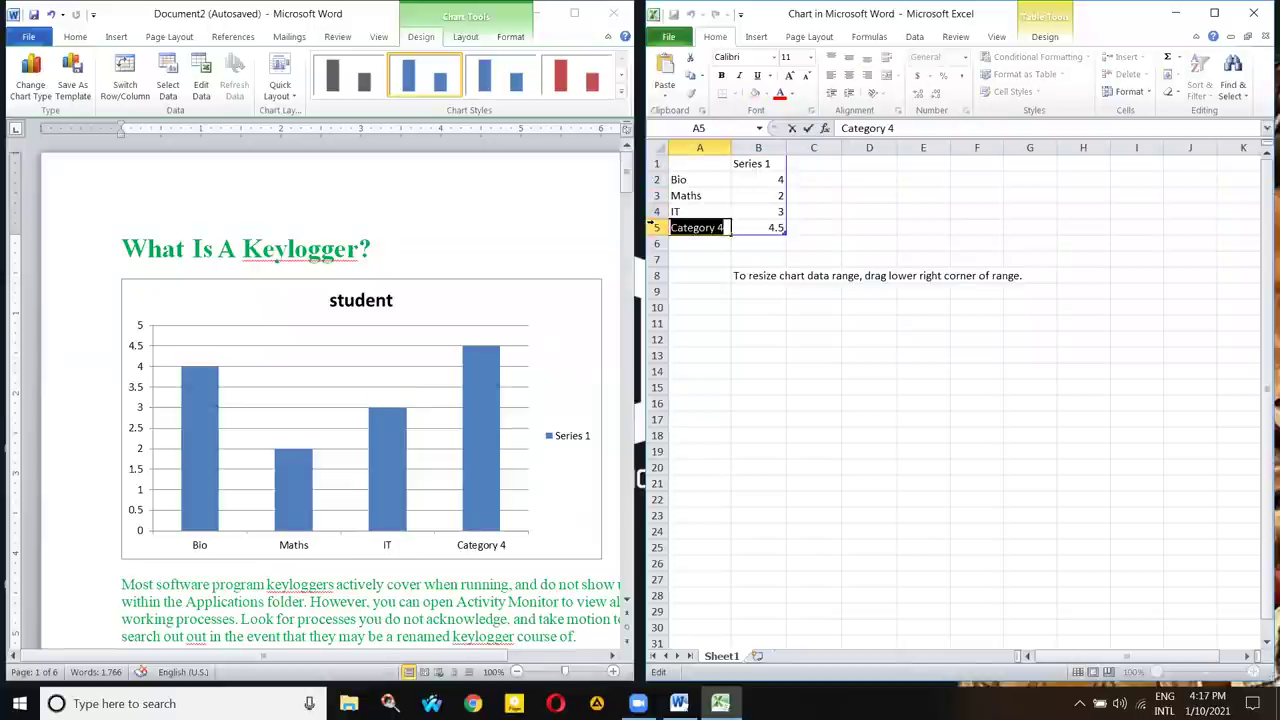
text(BS)
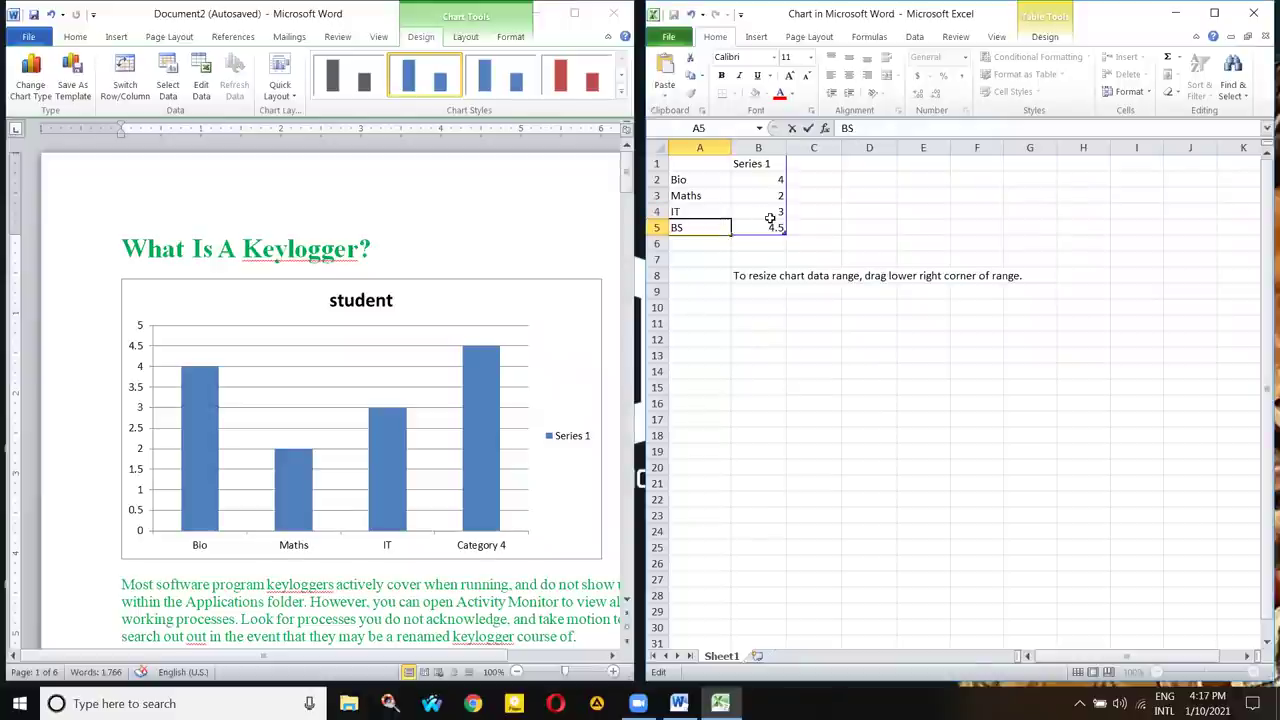
double_click(775, 228)
key(BackSpace)
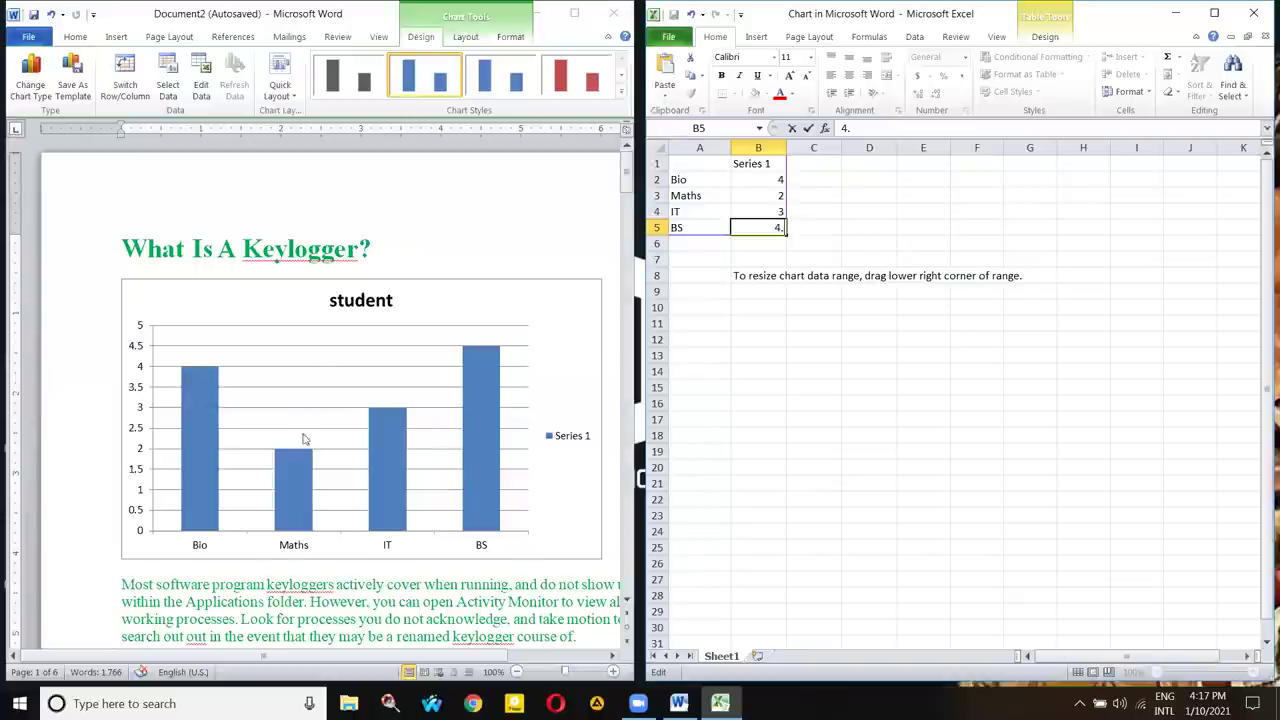
key(Return)
key(Right)
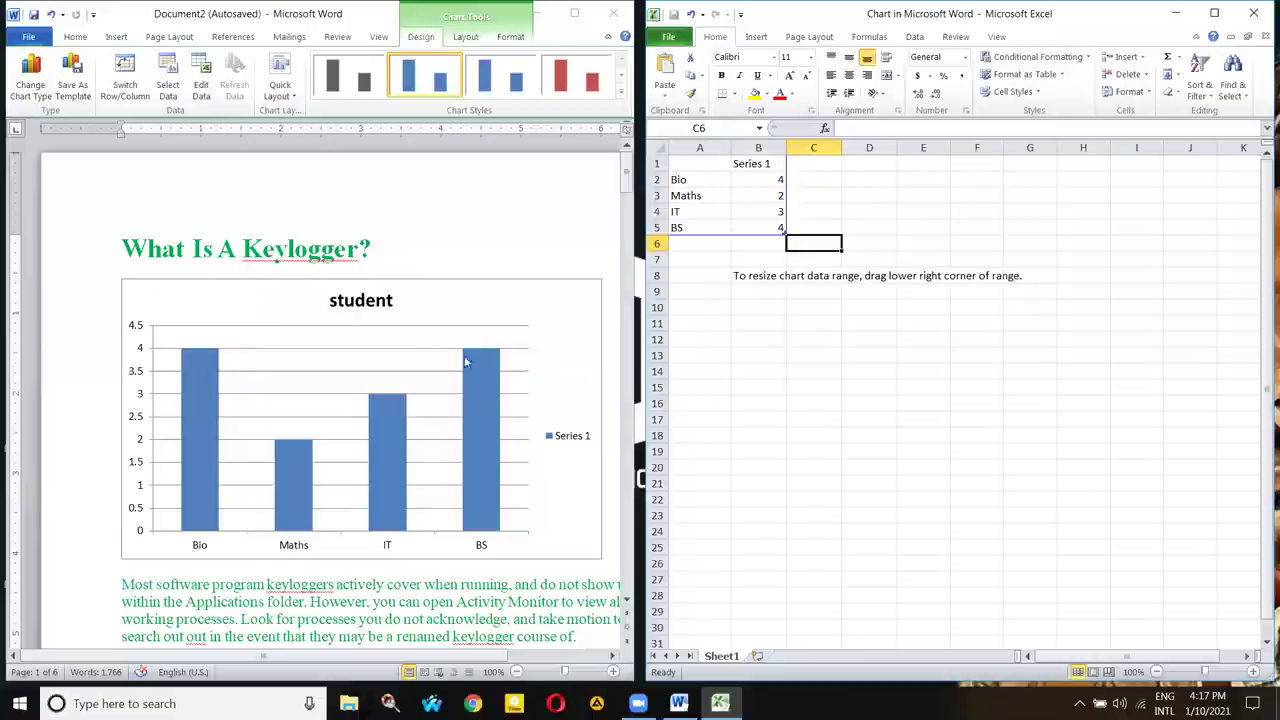
- Return to the chart's data sheet and set the Bio value to 14
click(816, 180)
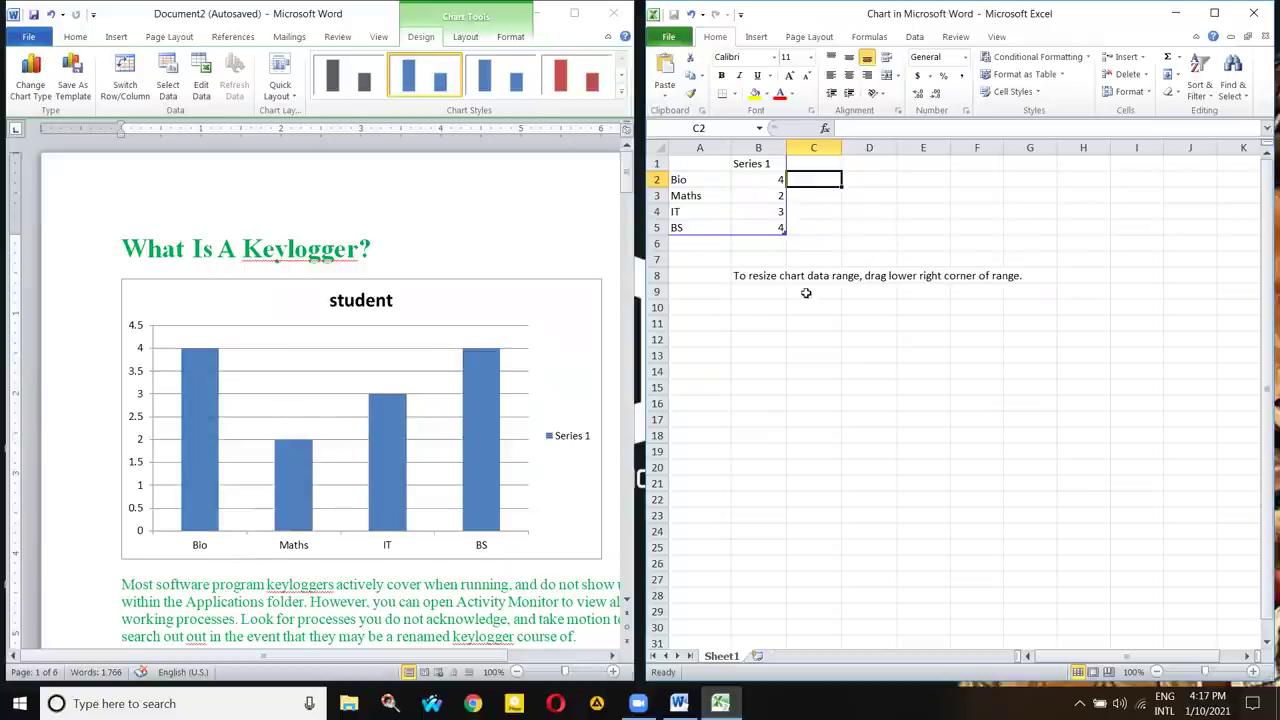
click(142, 345)
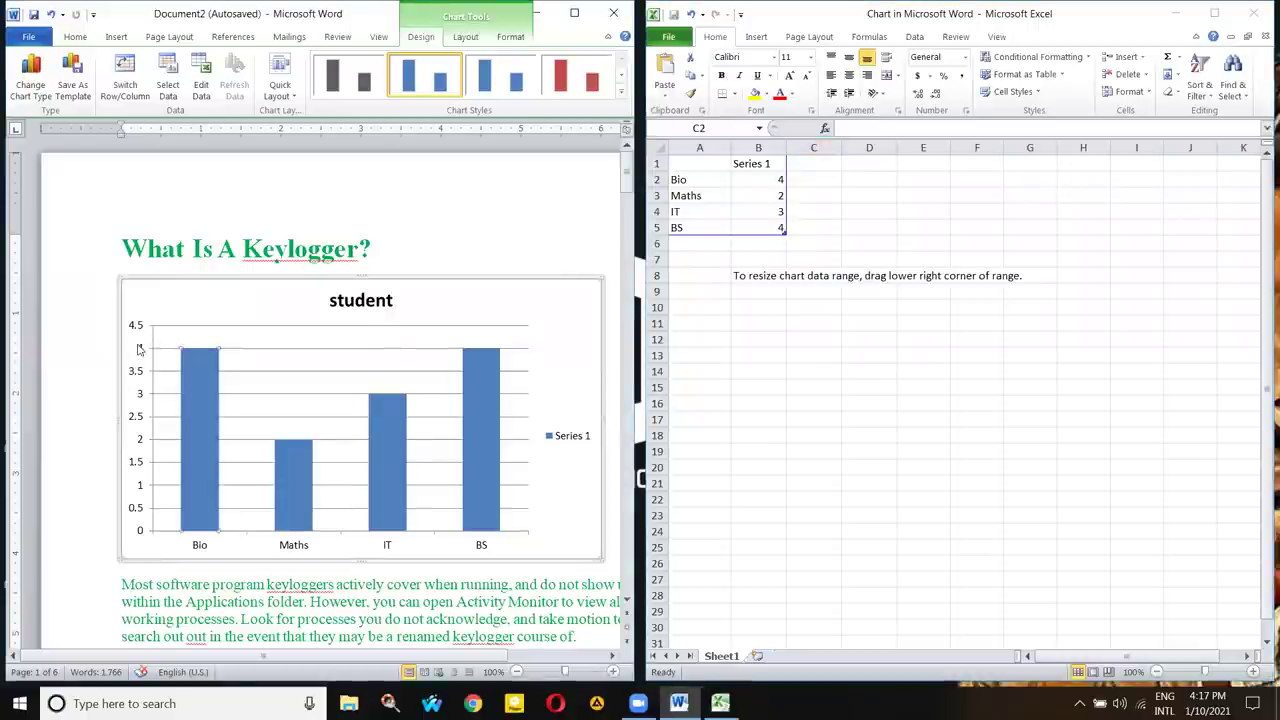
click(777, 183)
click(778, 181)
double_click(780, 181)
text(14)
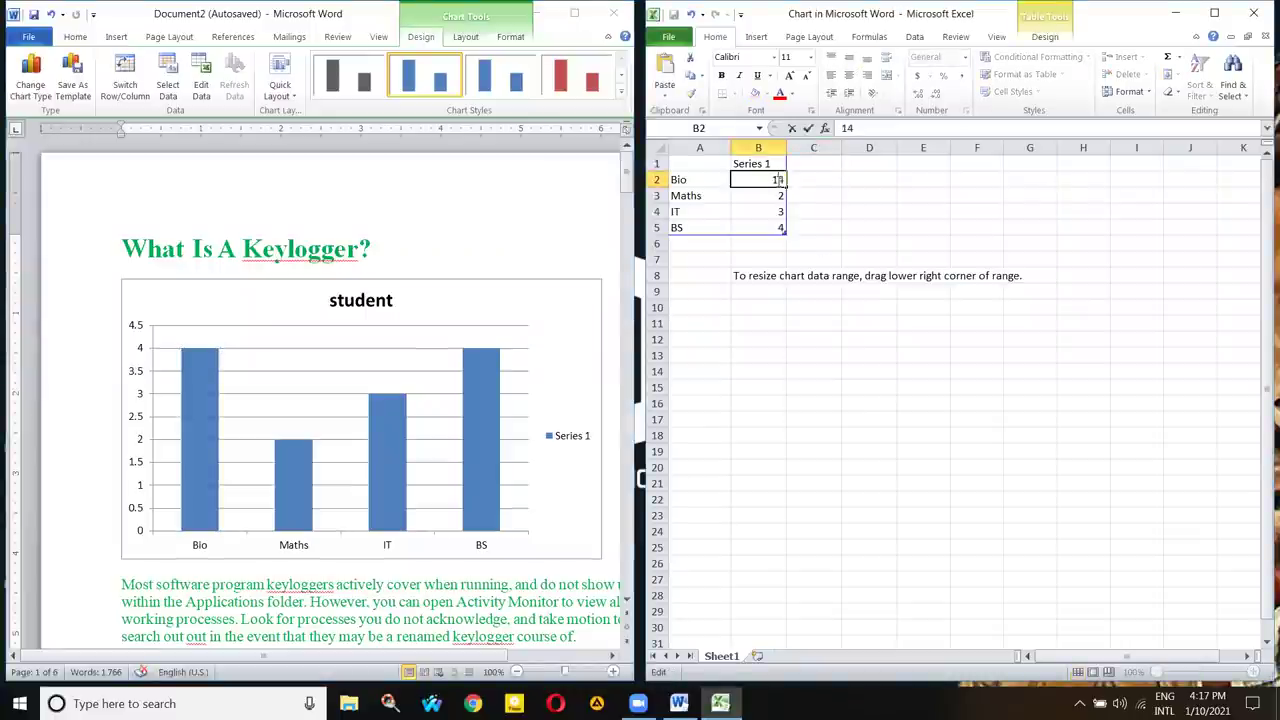
key(Return)
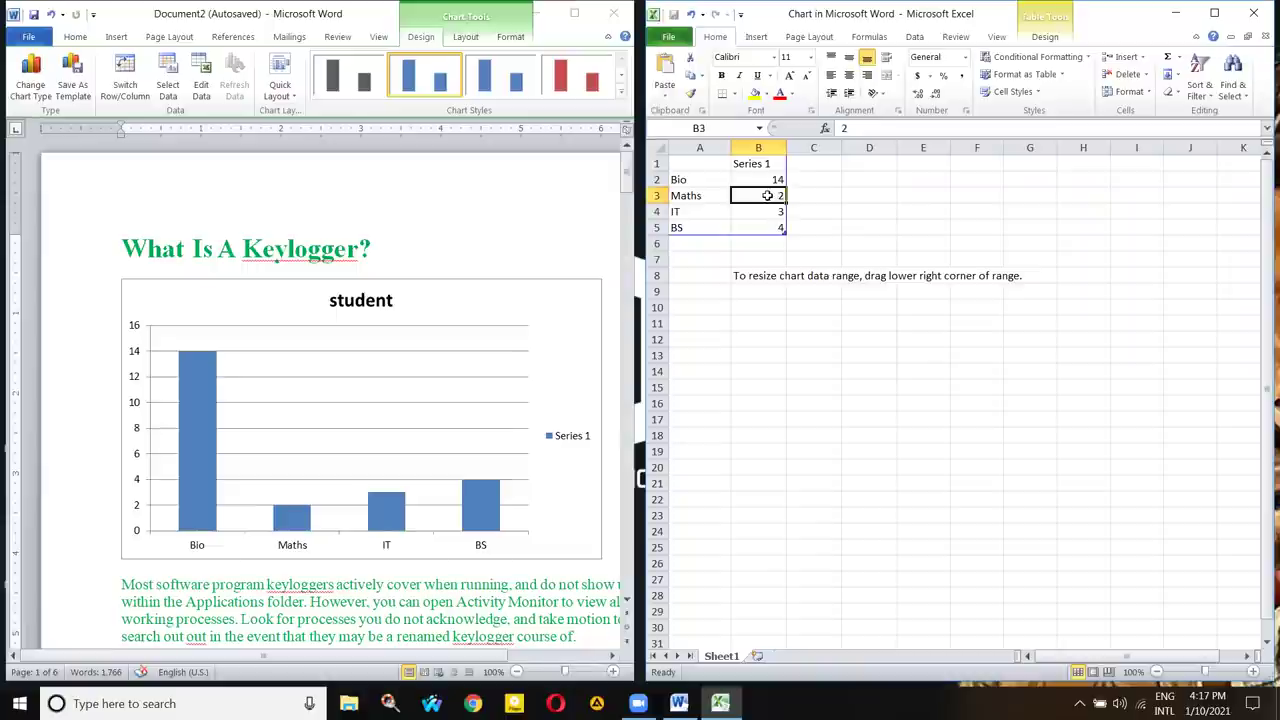
- Set the Maths, IT and BS values to 22, 13 and 5
double_click(769, 195)
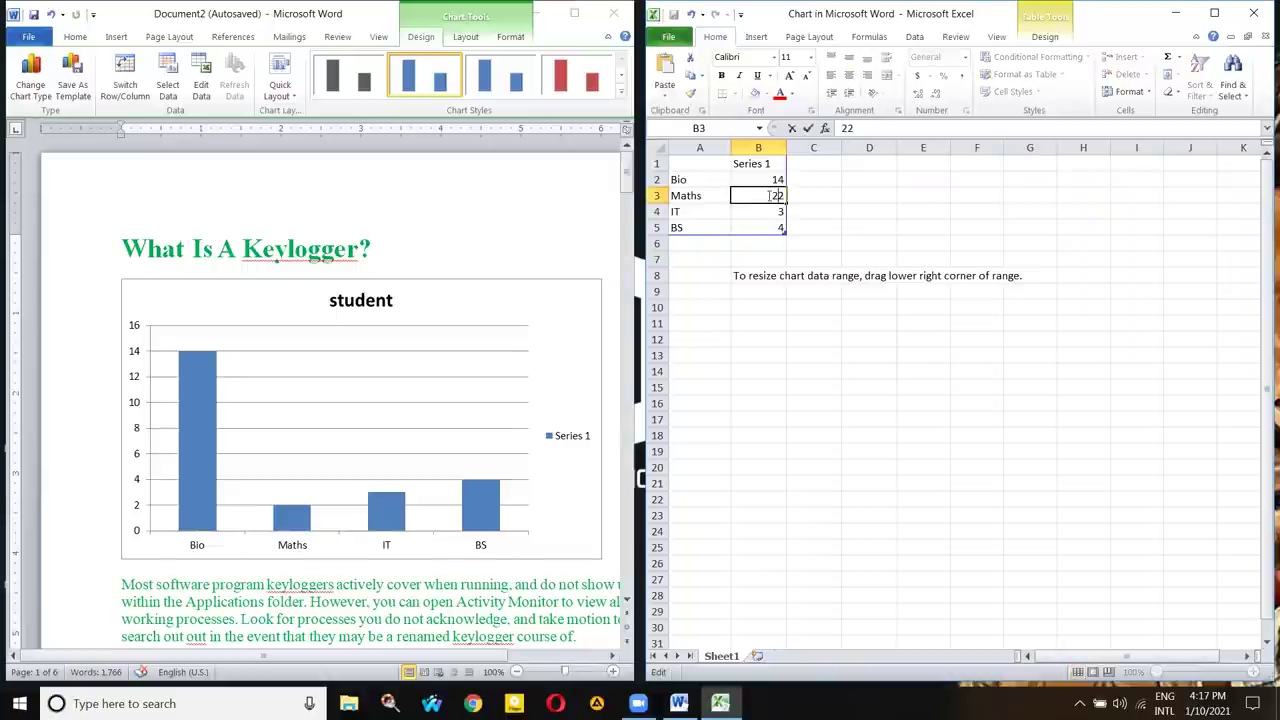
text(2)
key(Return)
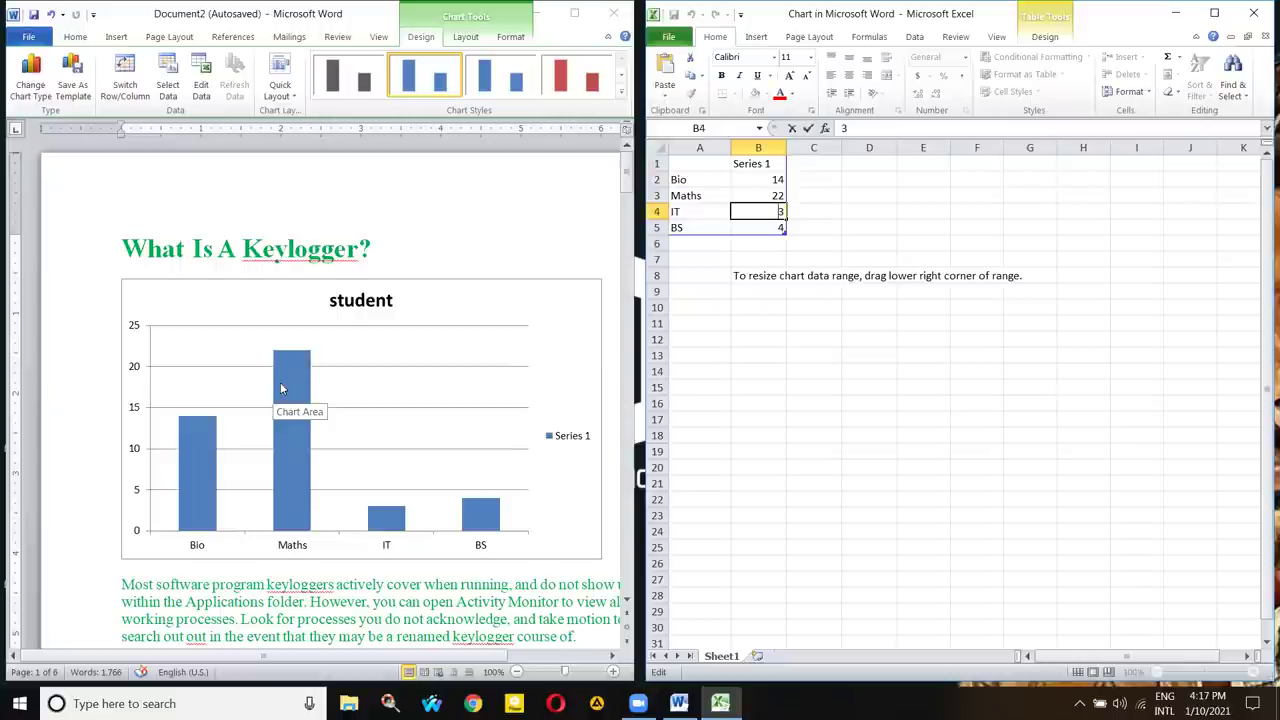
text(13)
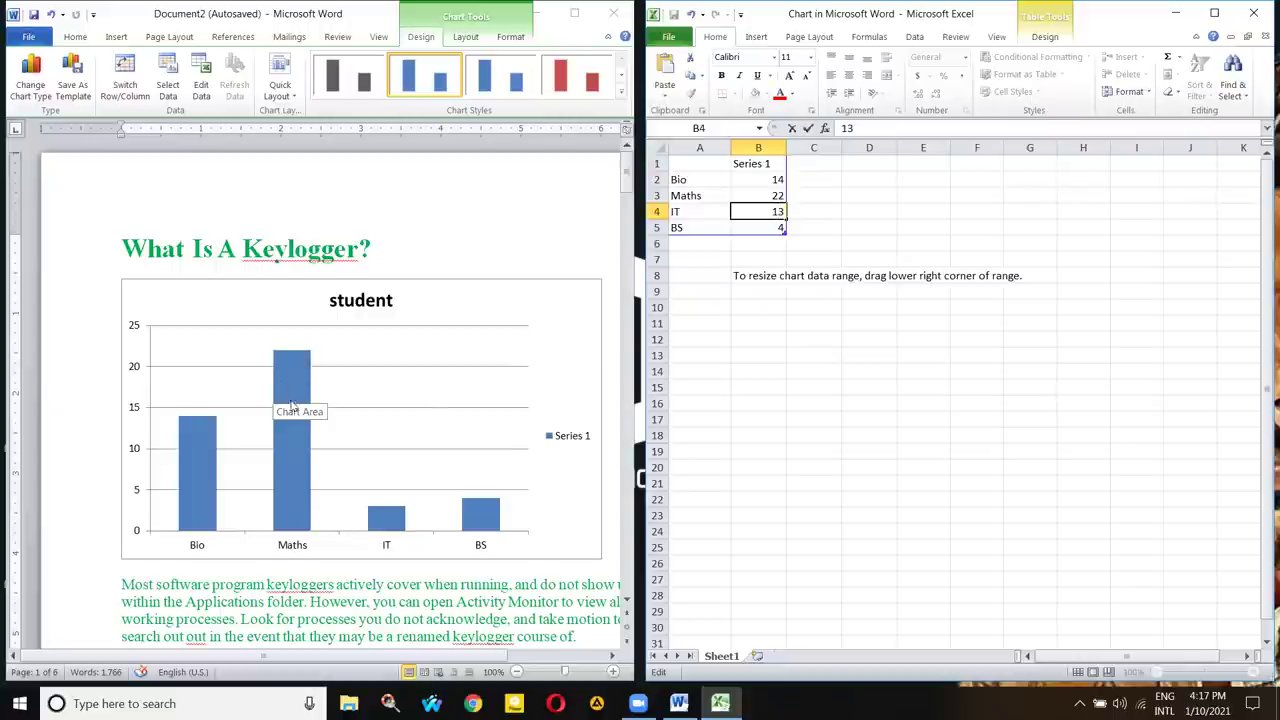
click(772, 224)
double_click(772, 224)
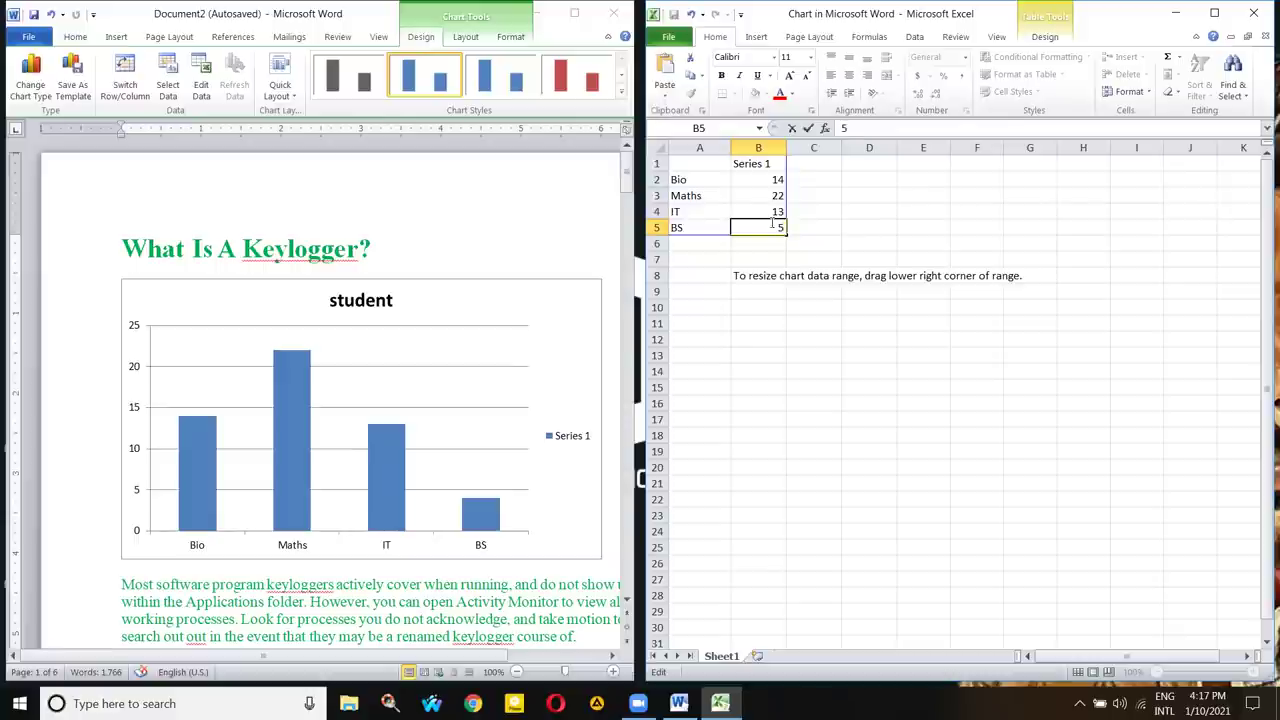
click(820, 192)
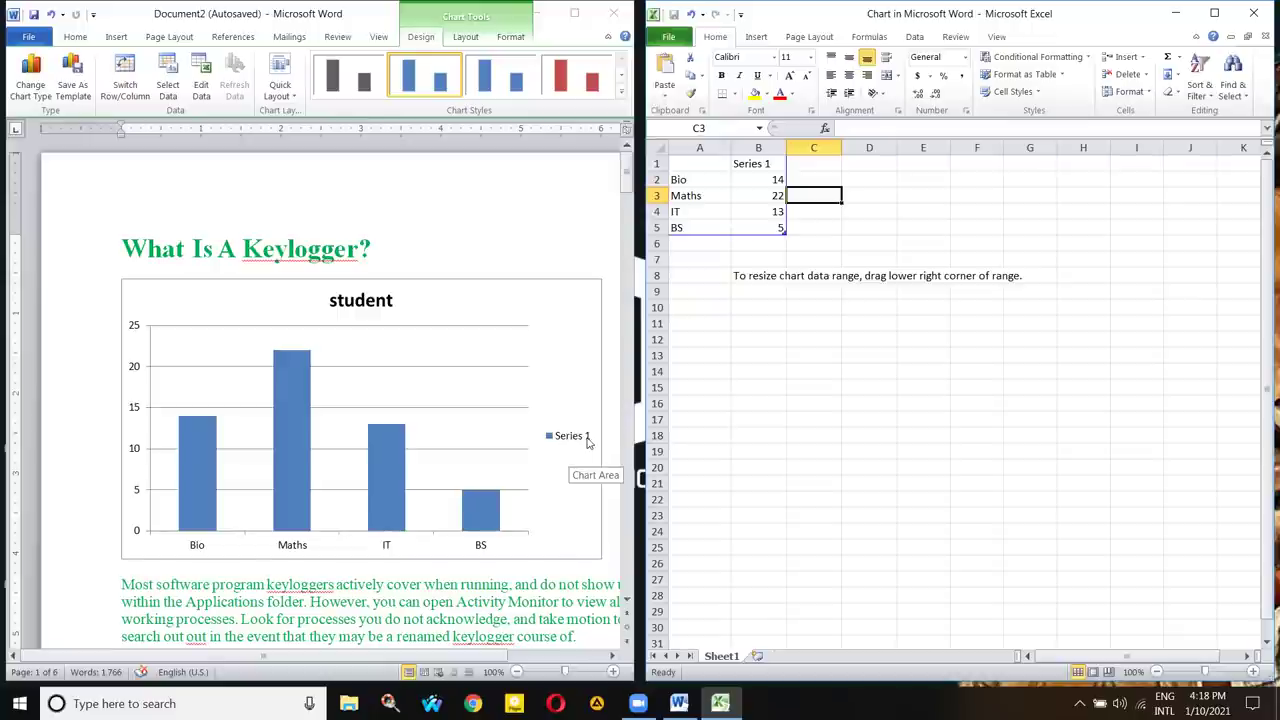
- Change the B1 series header from 'Series 1' to 'weight'
click(745, 165)
double_click(745, 165)
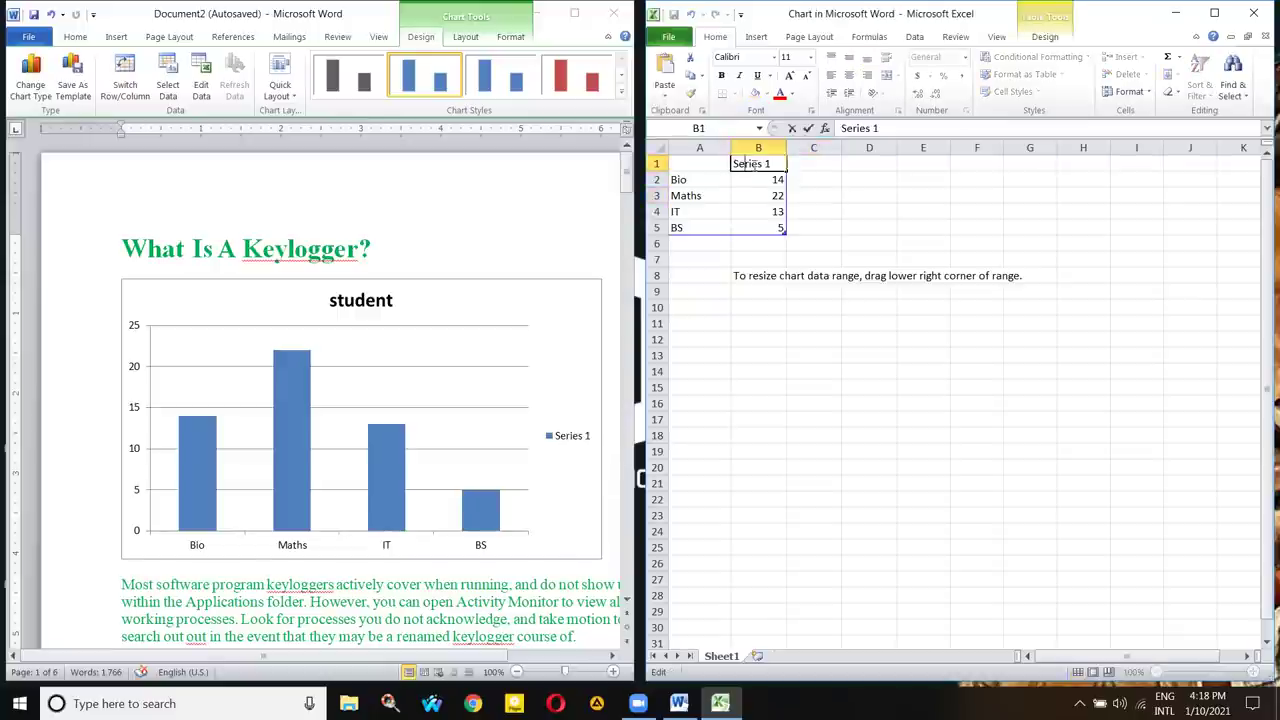
drag(770, 164, 722, 164)
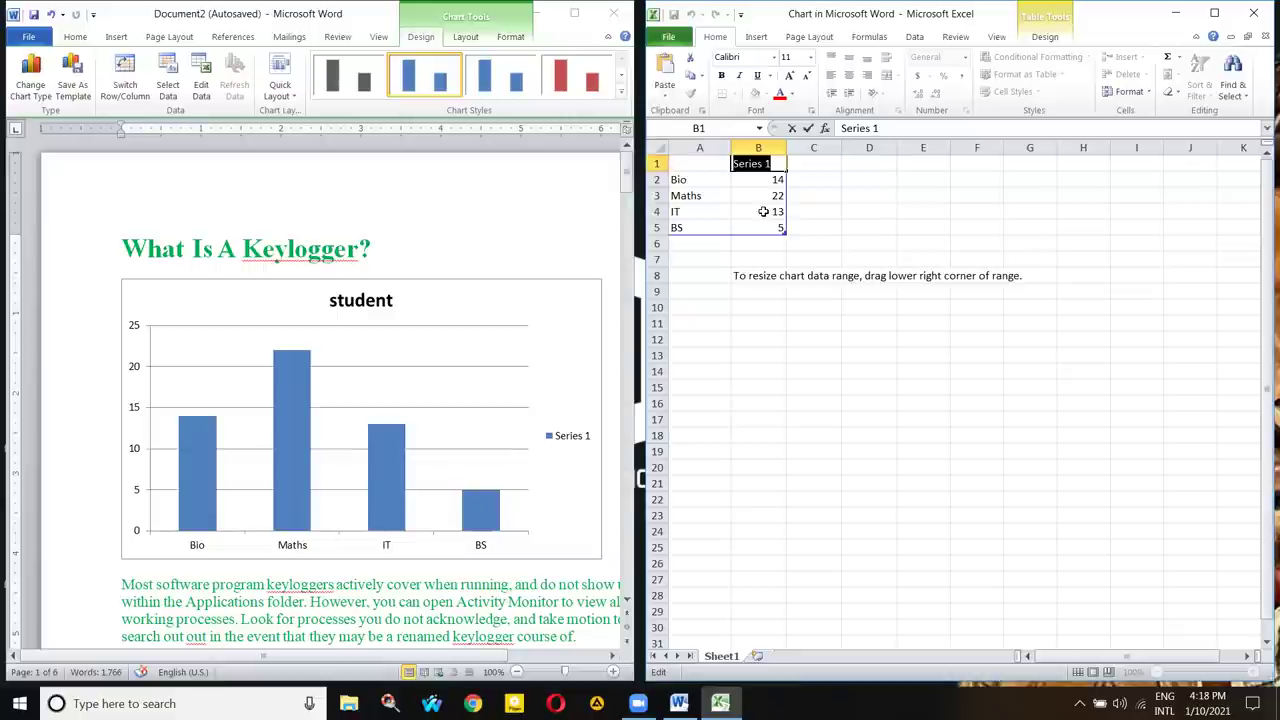
text(weight)
click(813, 179)
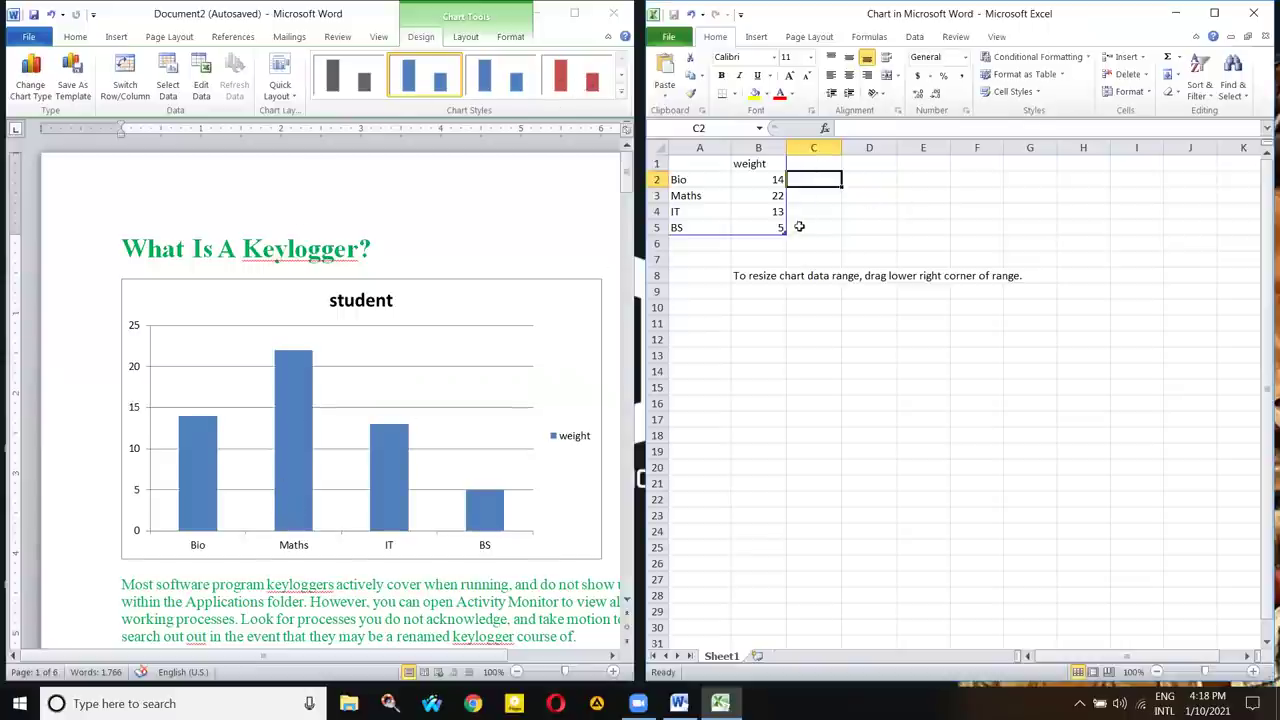
- Extend the chart data range into column C and name its header 'Height'
drag(805, 233, 840, 233)
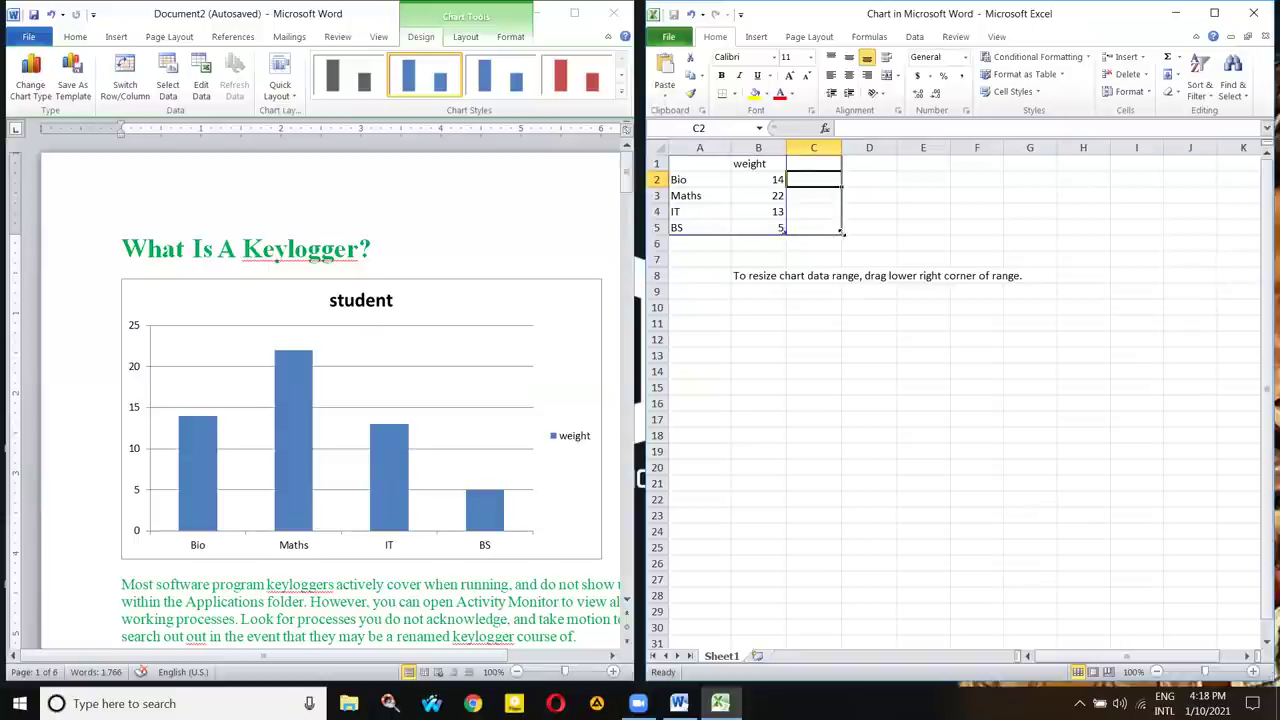
double_click(812, 163)
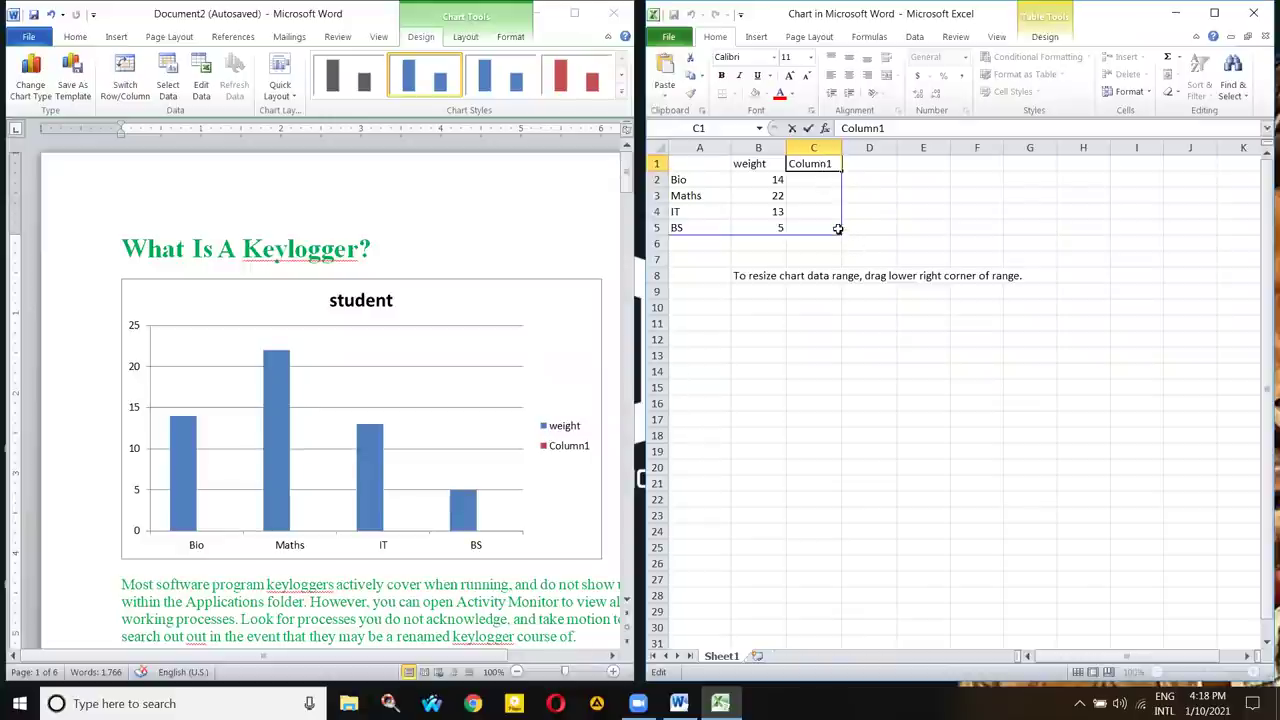
click(844, 230)
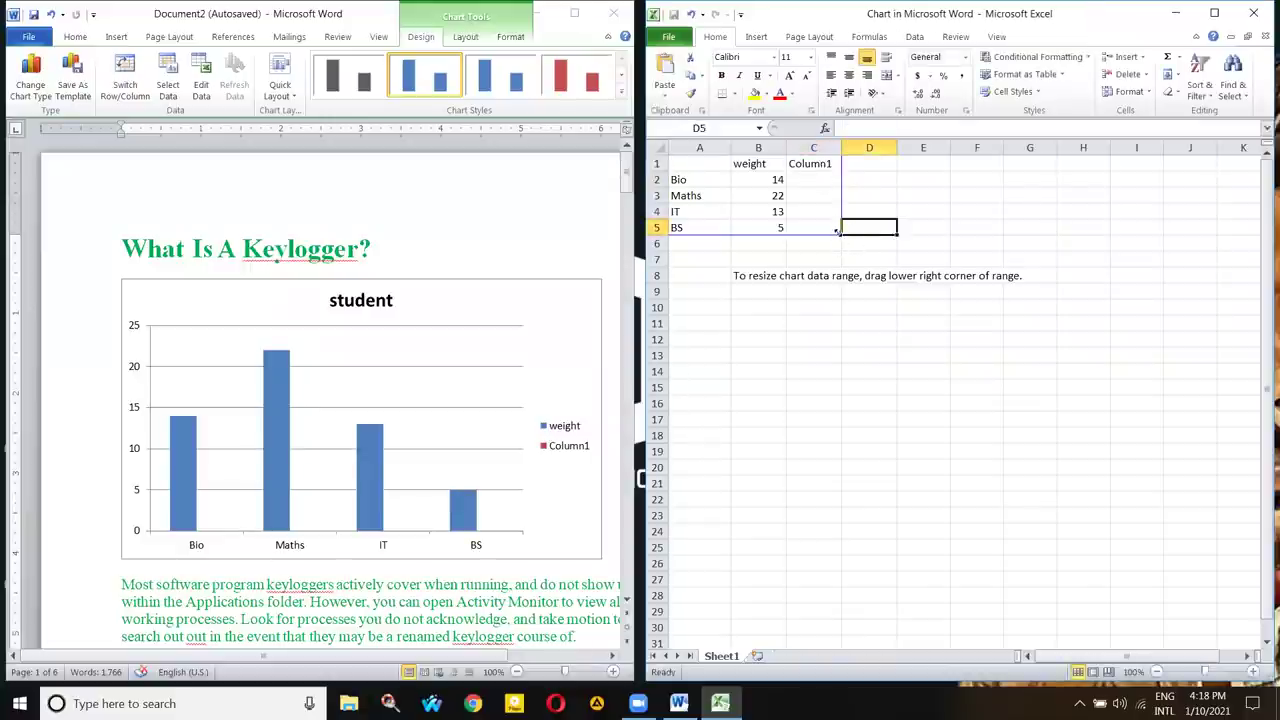
double_click(806, 165)
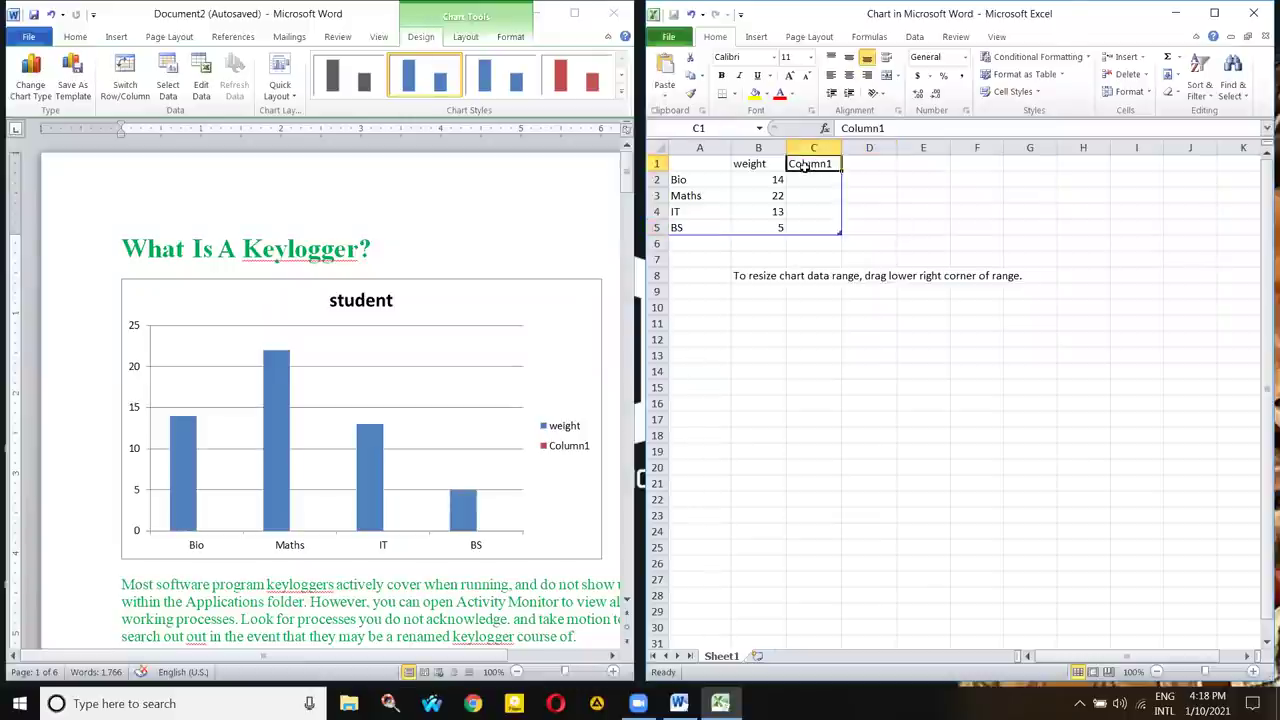
drag(832, 161, 787, 164)
text(Height)
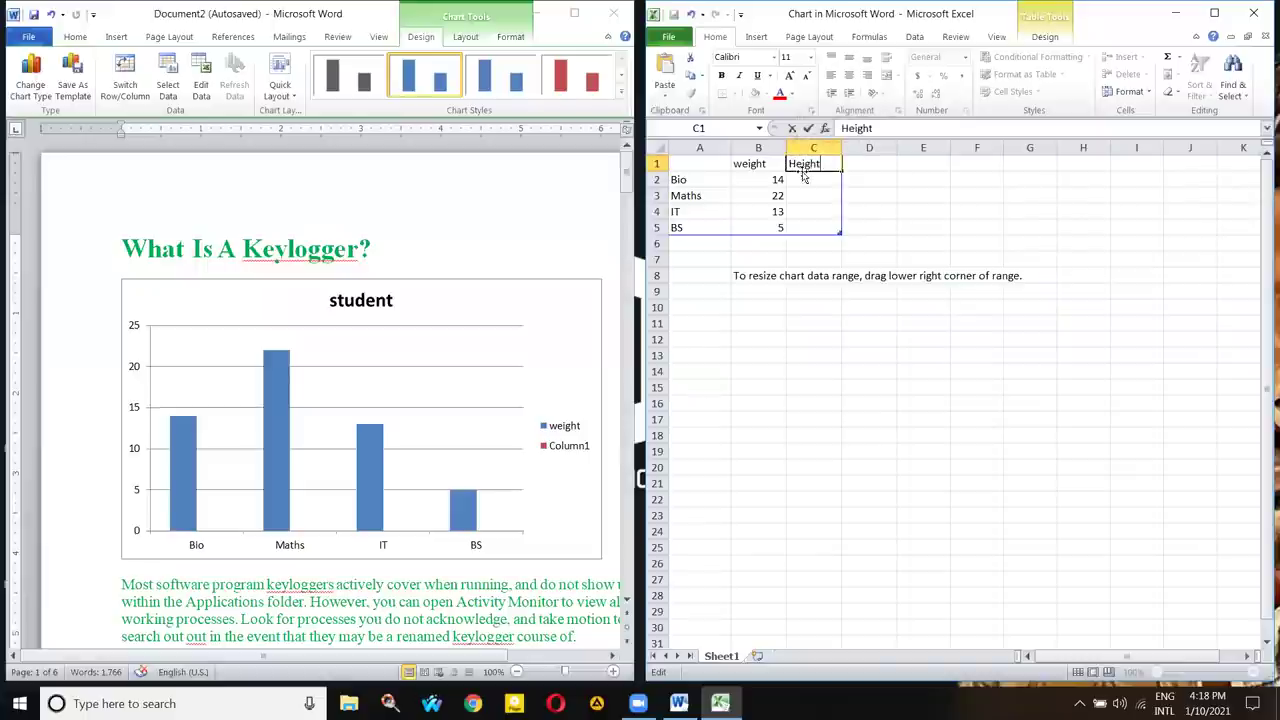
click(800, 178)
- Enter Height values 150, 140, 145 and 135, then close the data sheet
text(150)
click(815, 200)
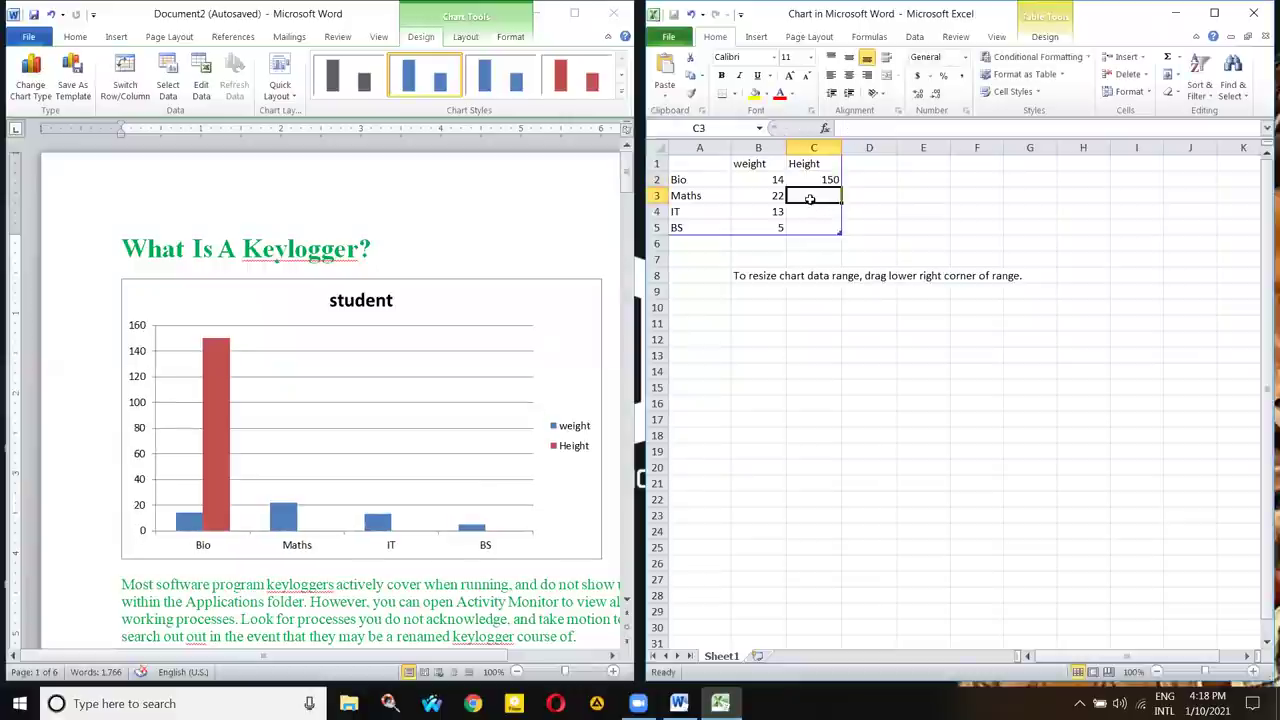
double_click(812, 199)
text(140)
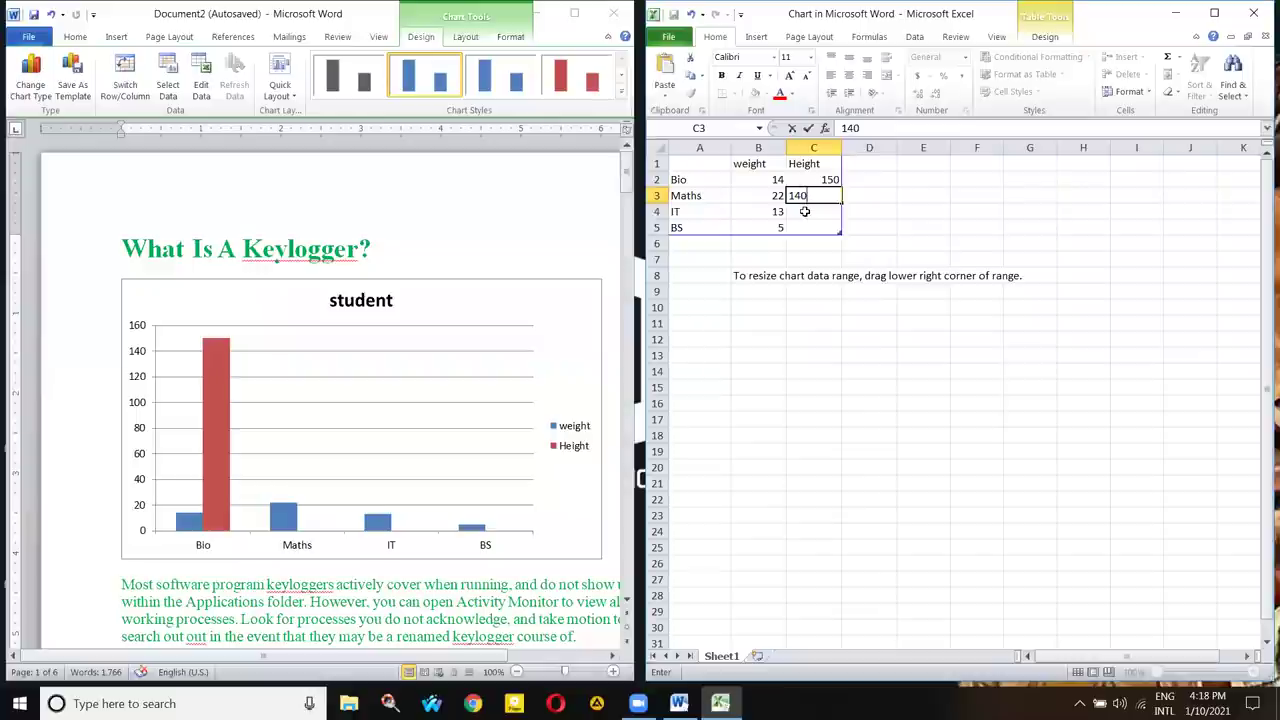
click(804, 211)
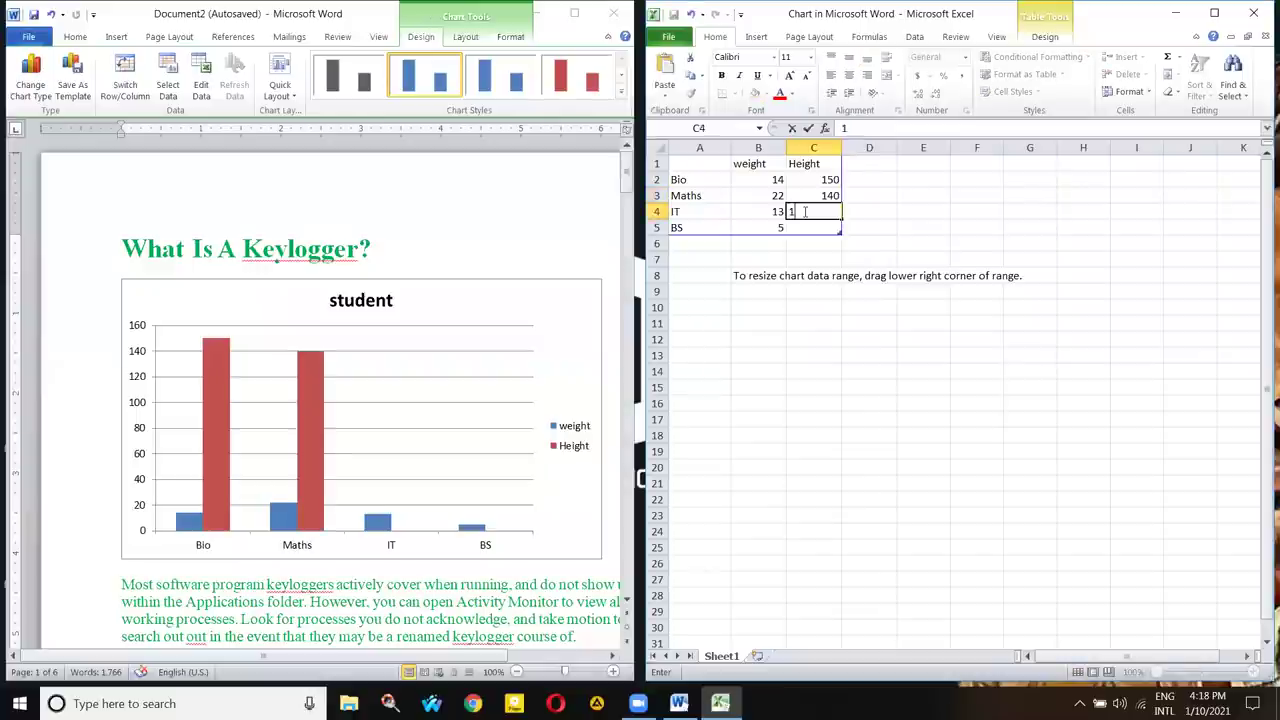
click(805, 227)
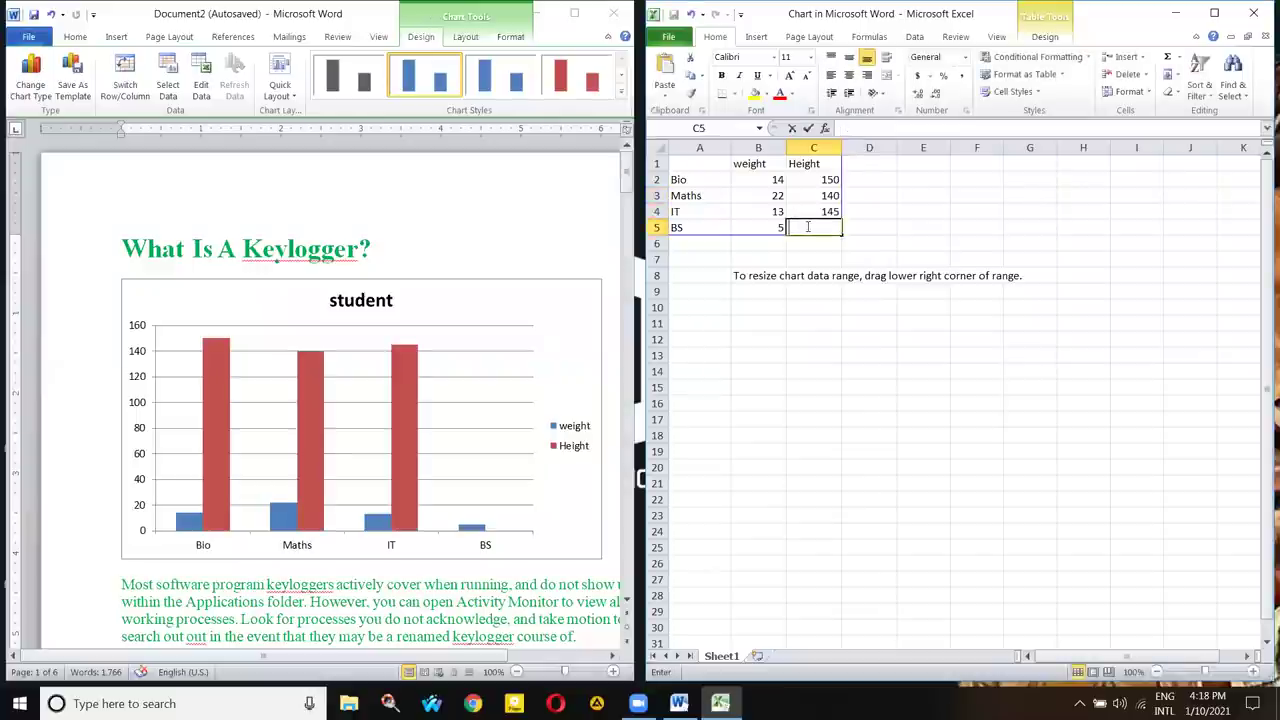
text(135)
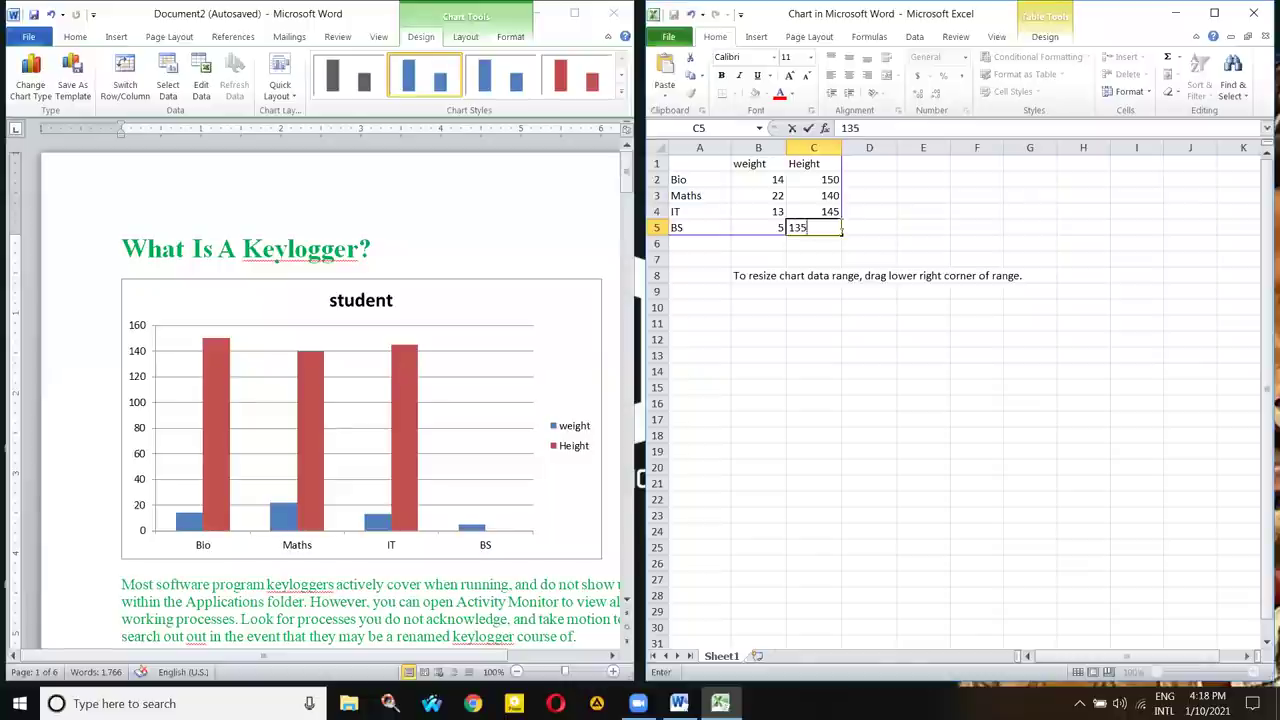
click(866, 212)
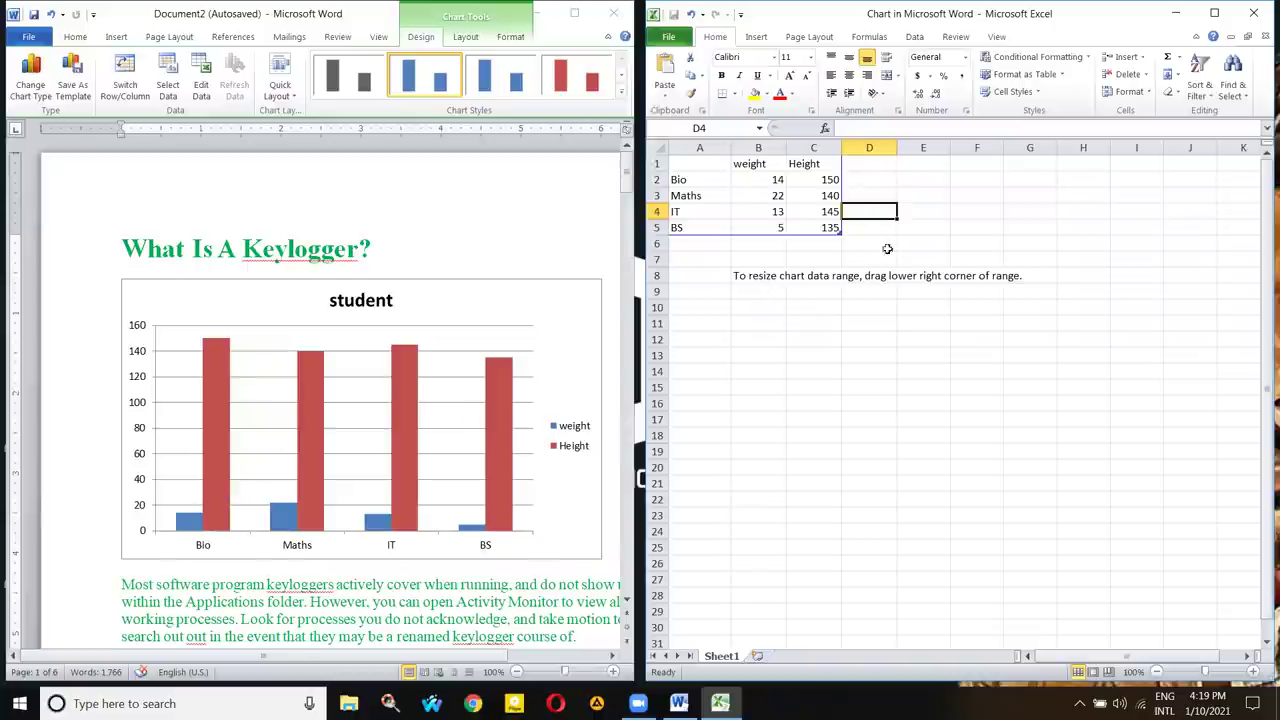
click(1258, 12)
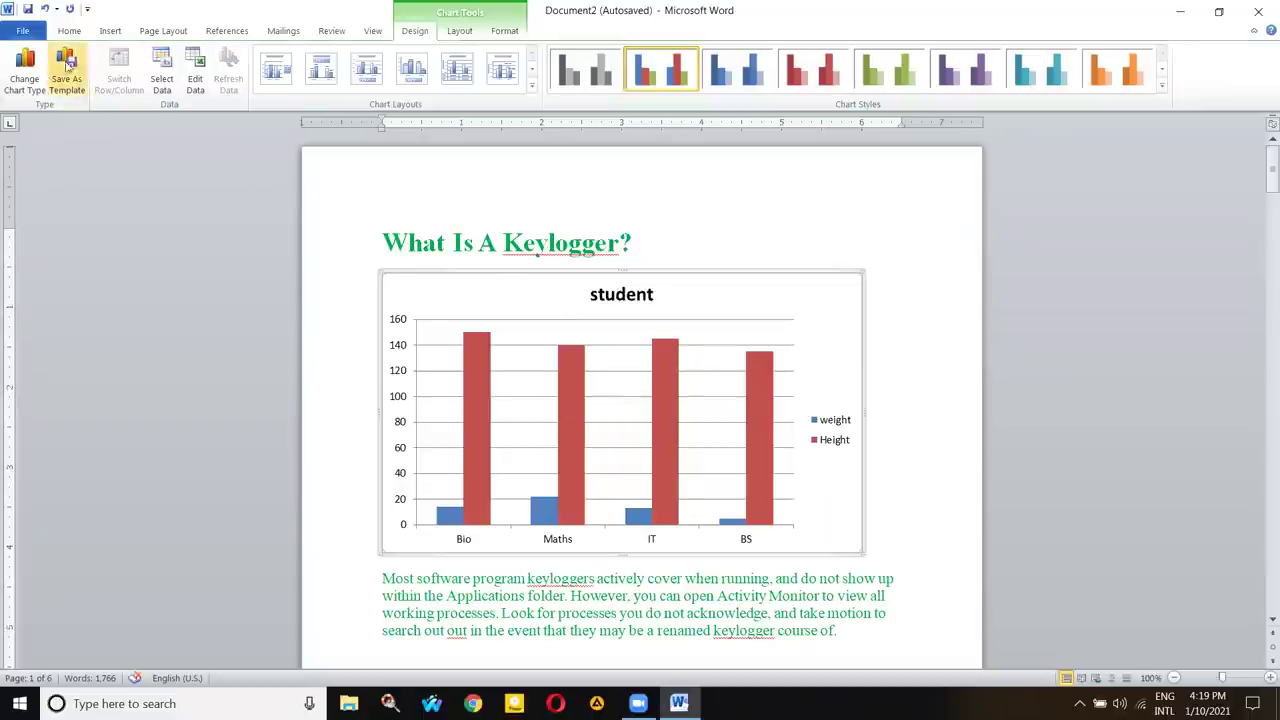
click(110, 31)
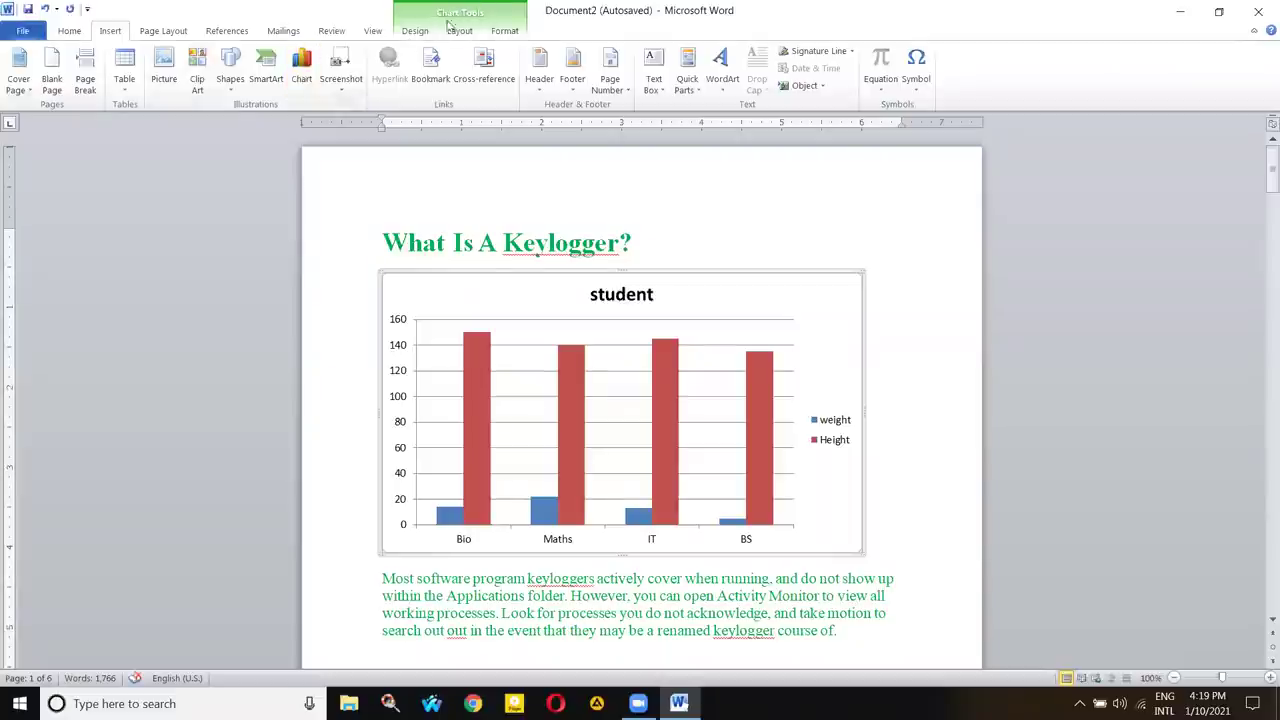
click(416, 31)
click(34, 78)
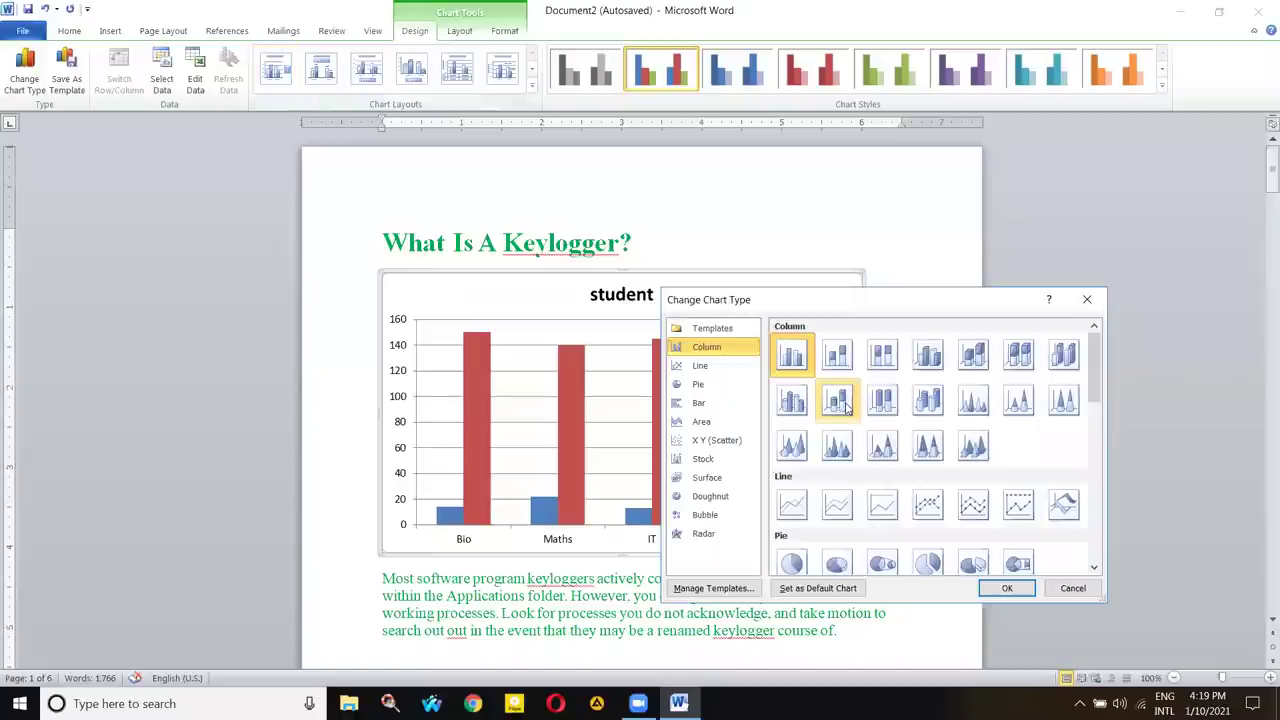
click(845, 367)
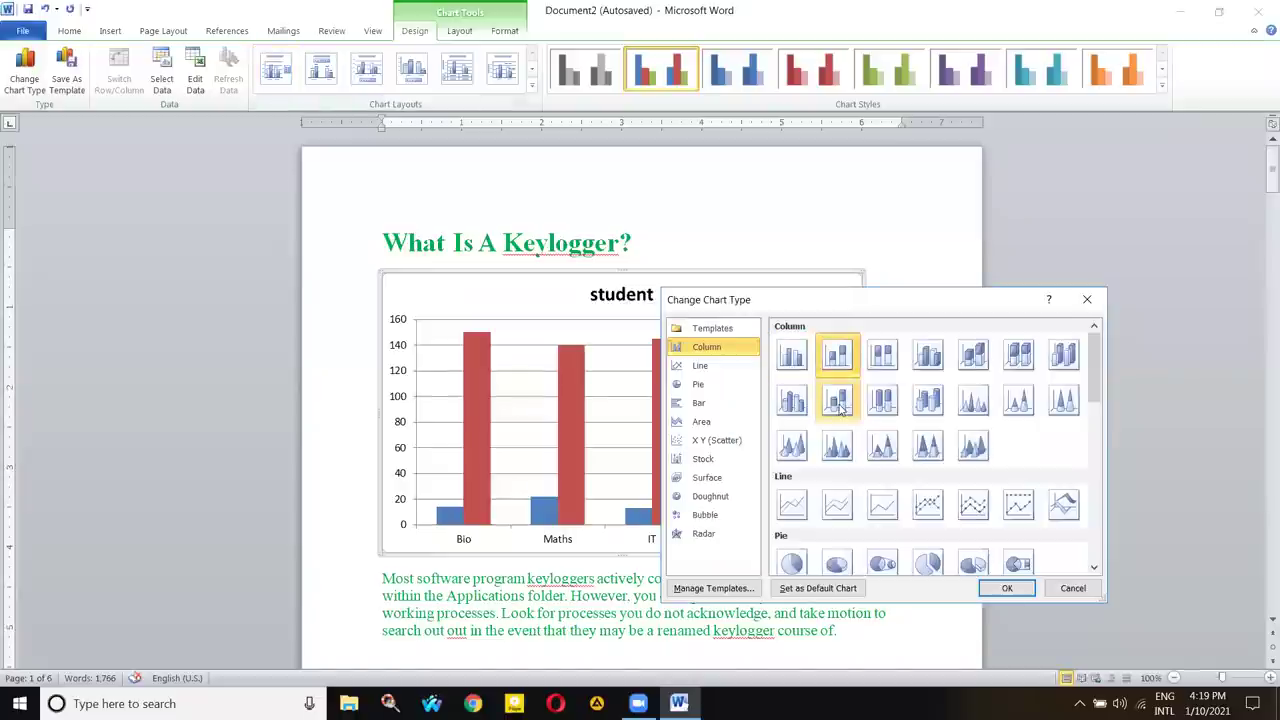
scroll(860, 500, down, 5)
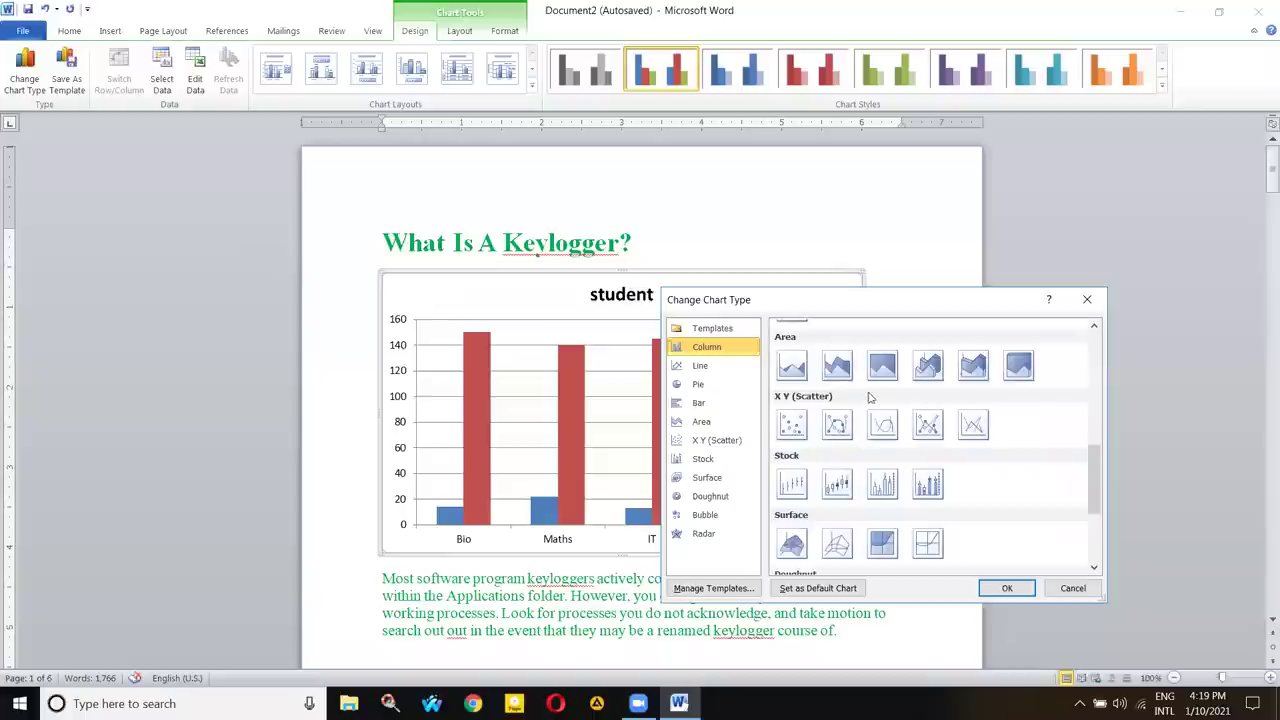
click(713, 400)
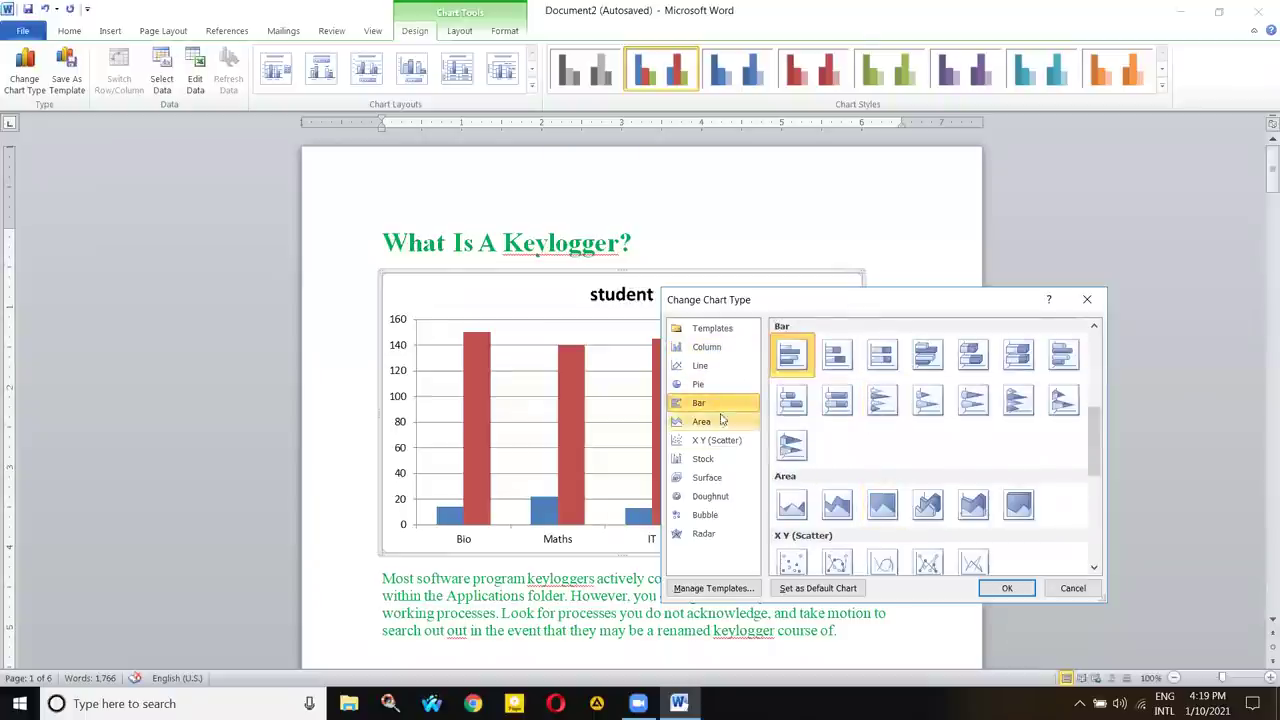
scroll(912, 373, up, 1)
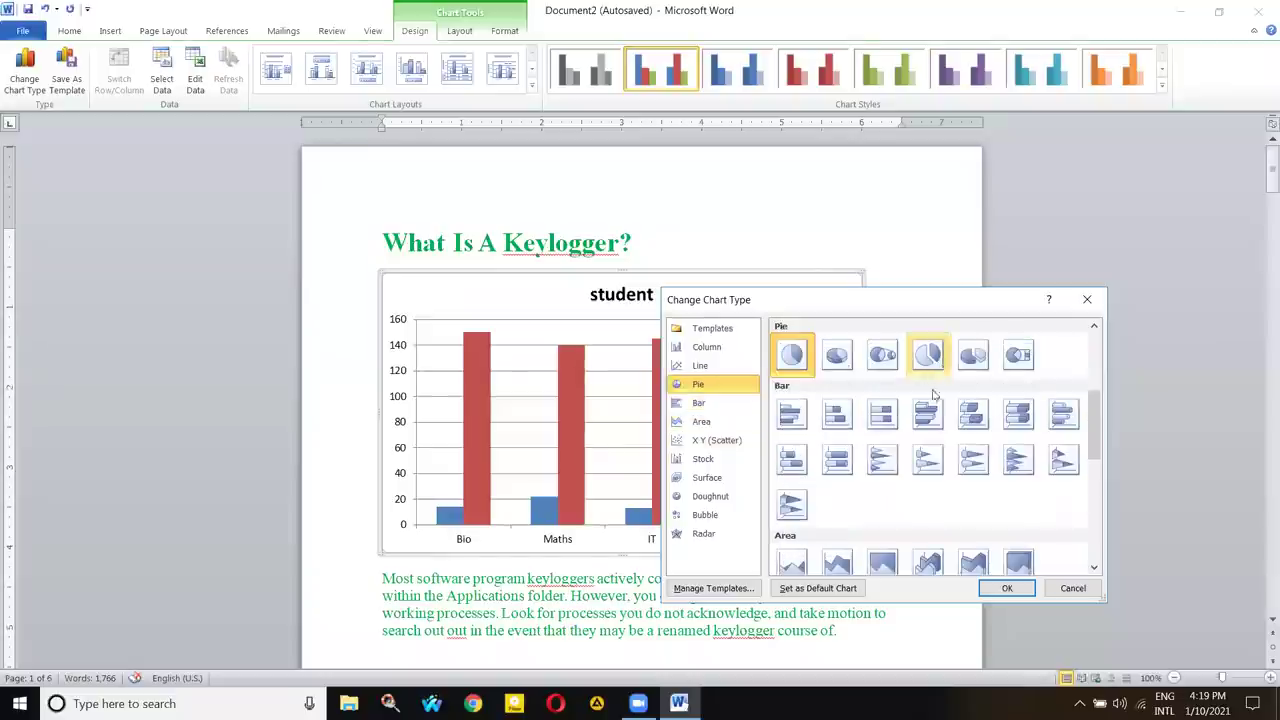
click(925, 360)
click(970, 356)
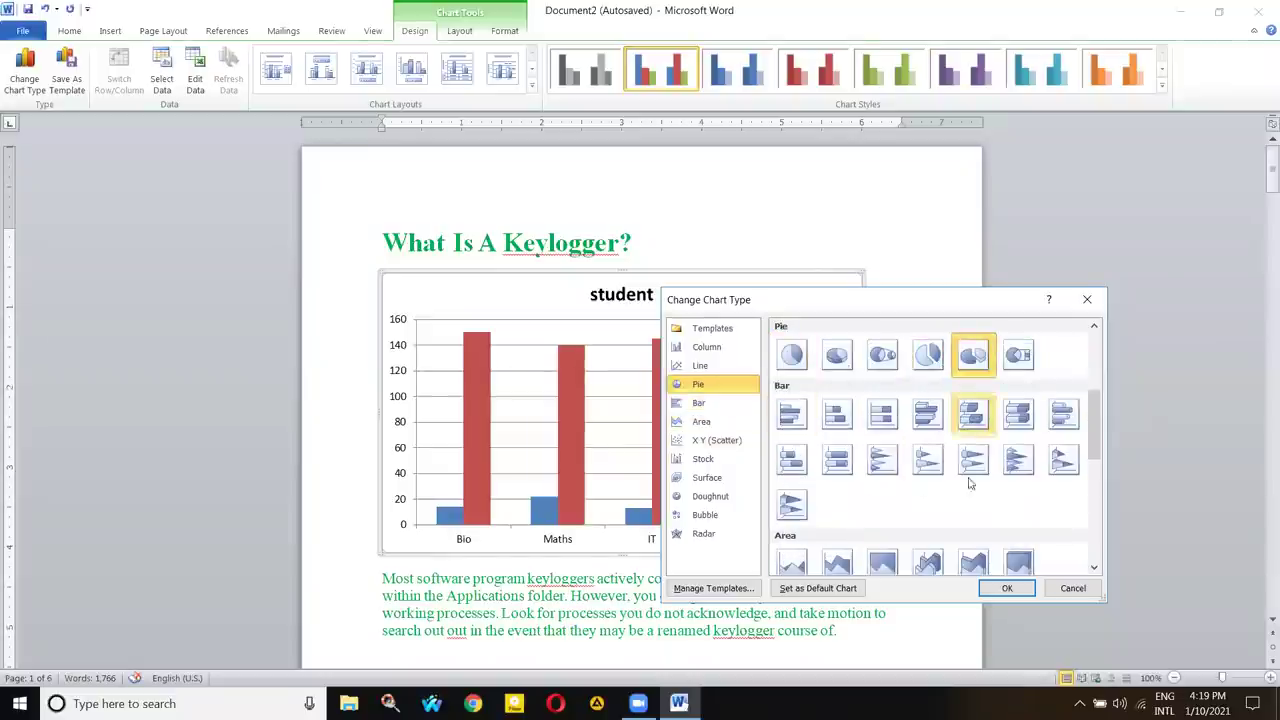
click(1074, 588)
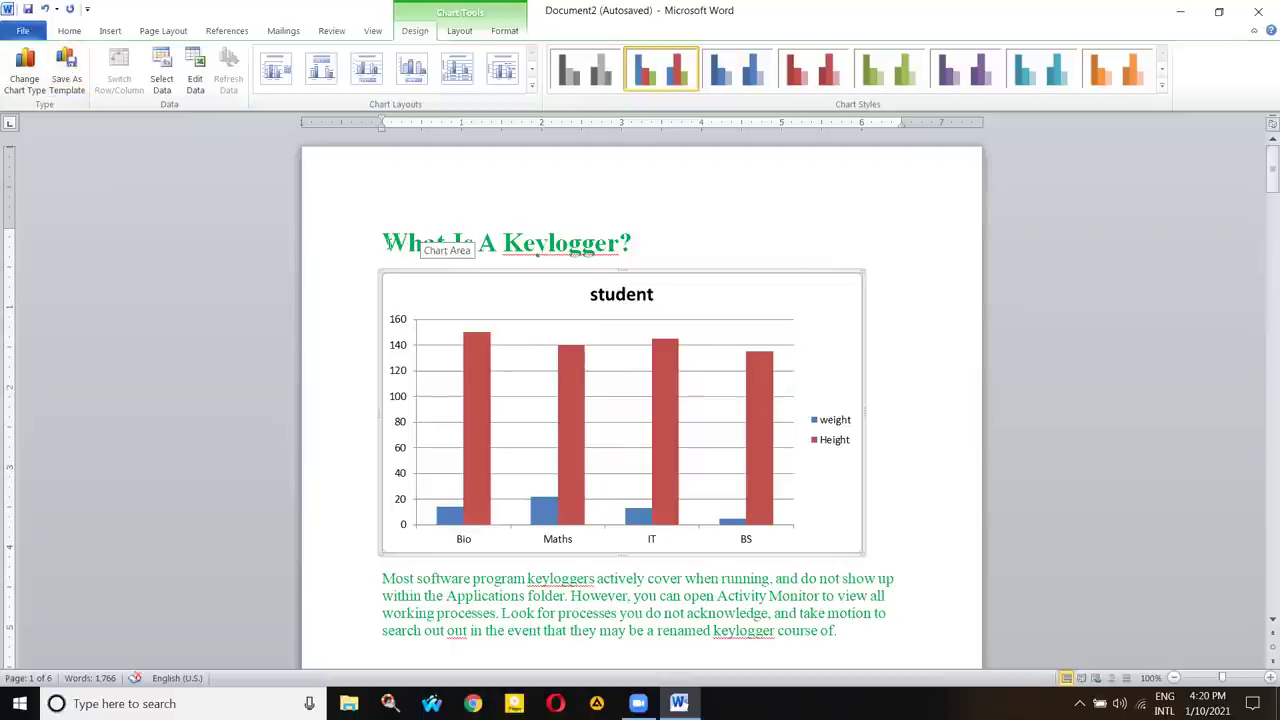
click(160, 84)
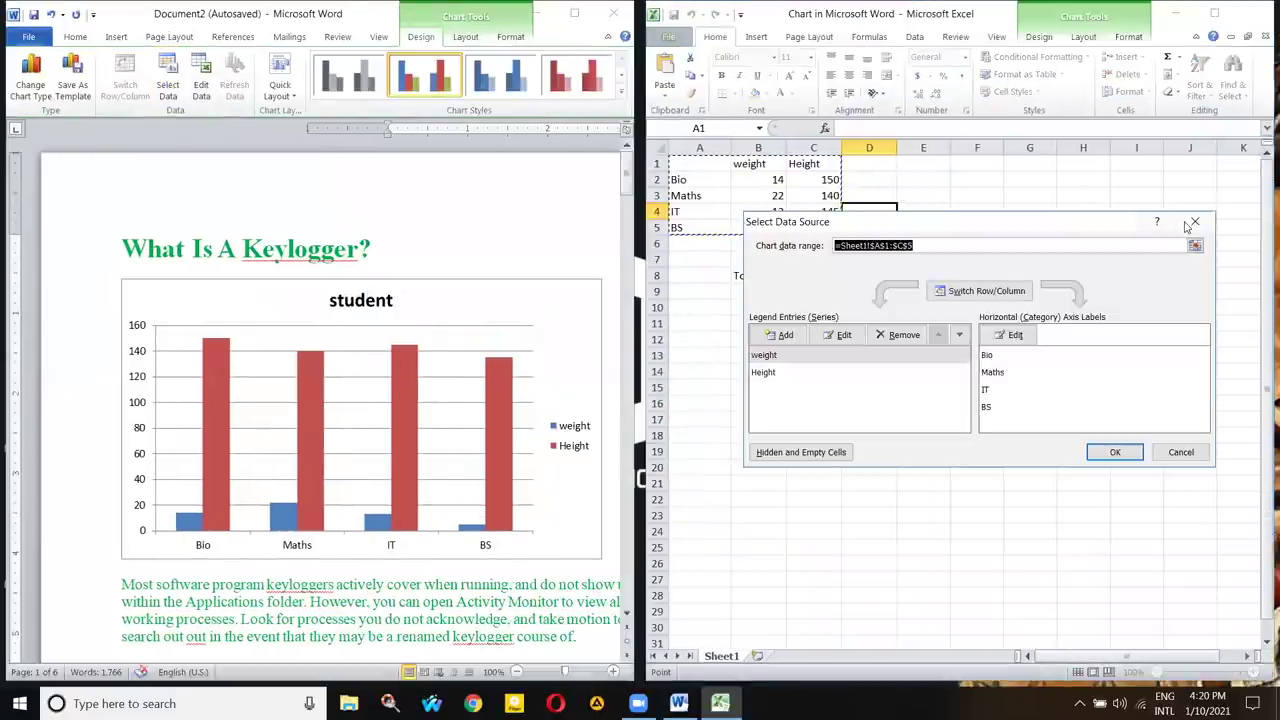
click(1193, 222)
click(1254, 16)
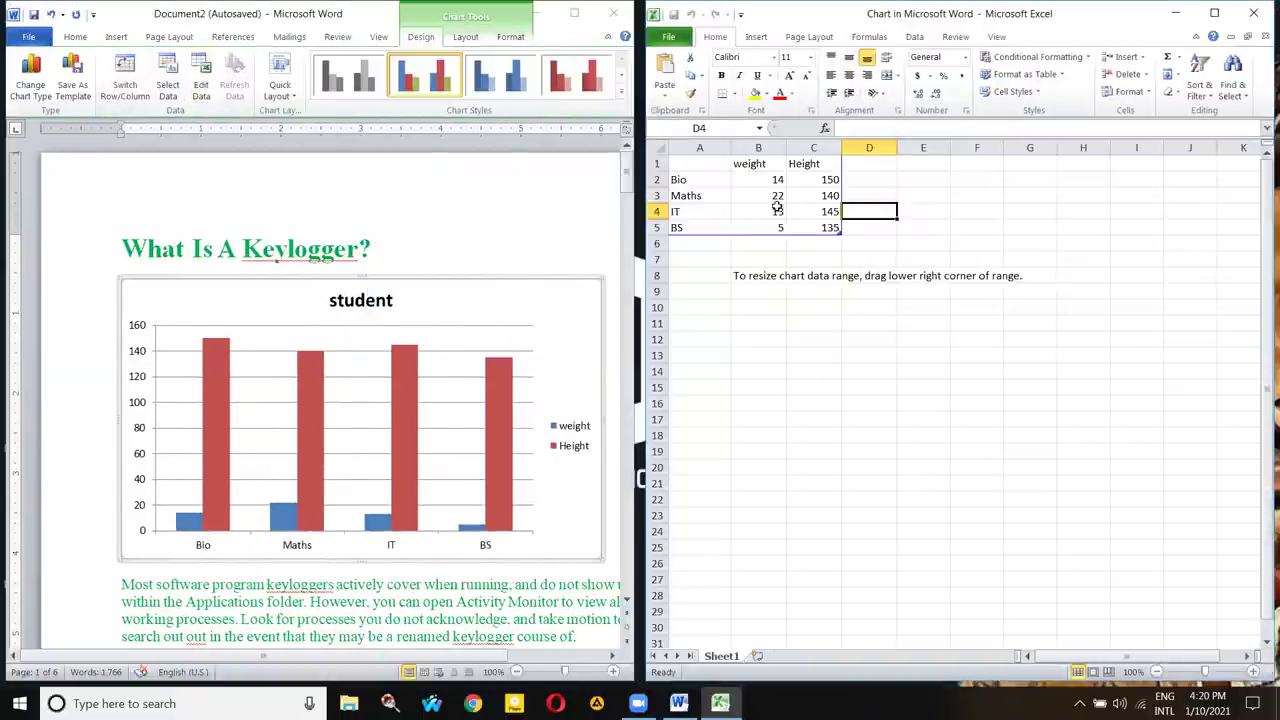
click(1252, 14)
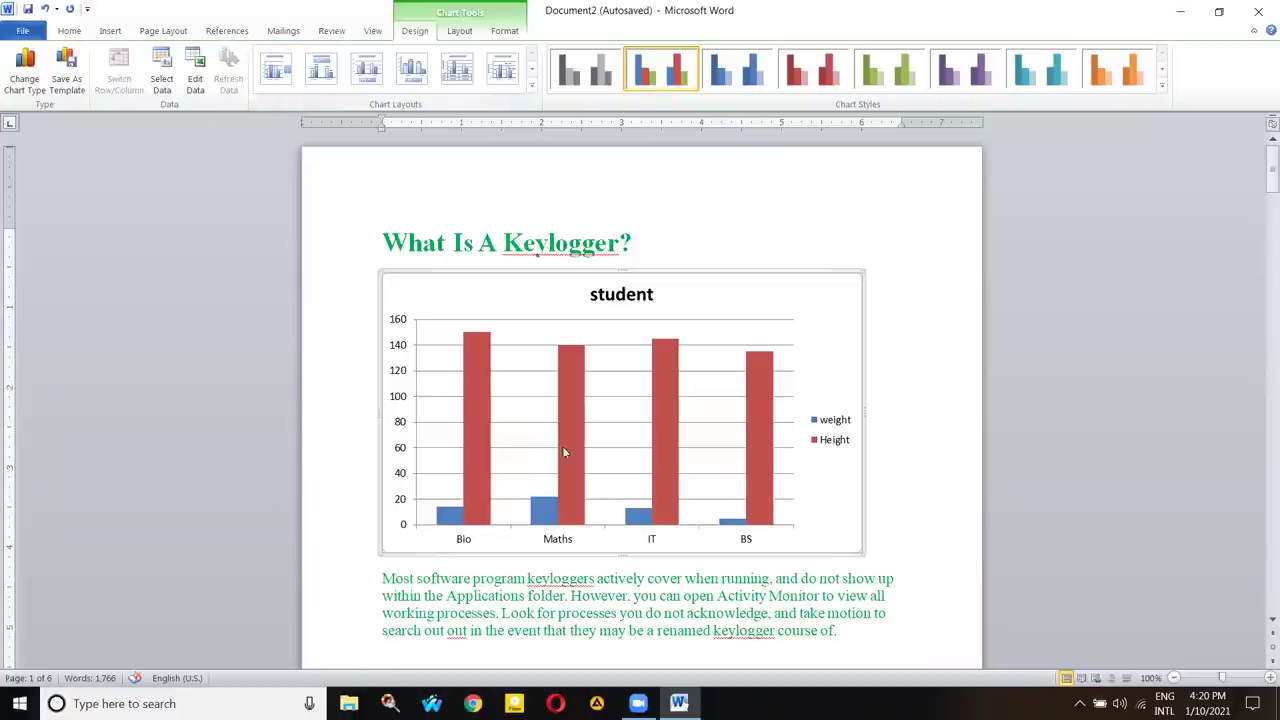
- Try several Quick Layouts, settling on one with a vertical axis title, and select that title
click(825, 430)
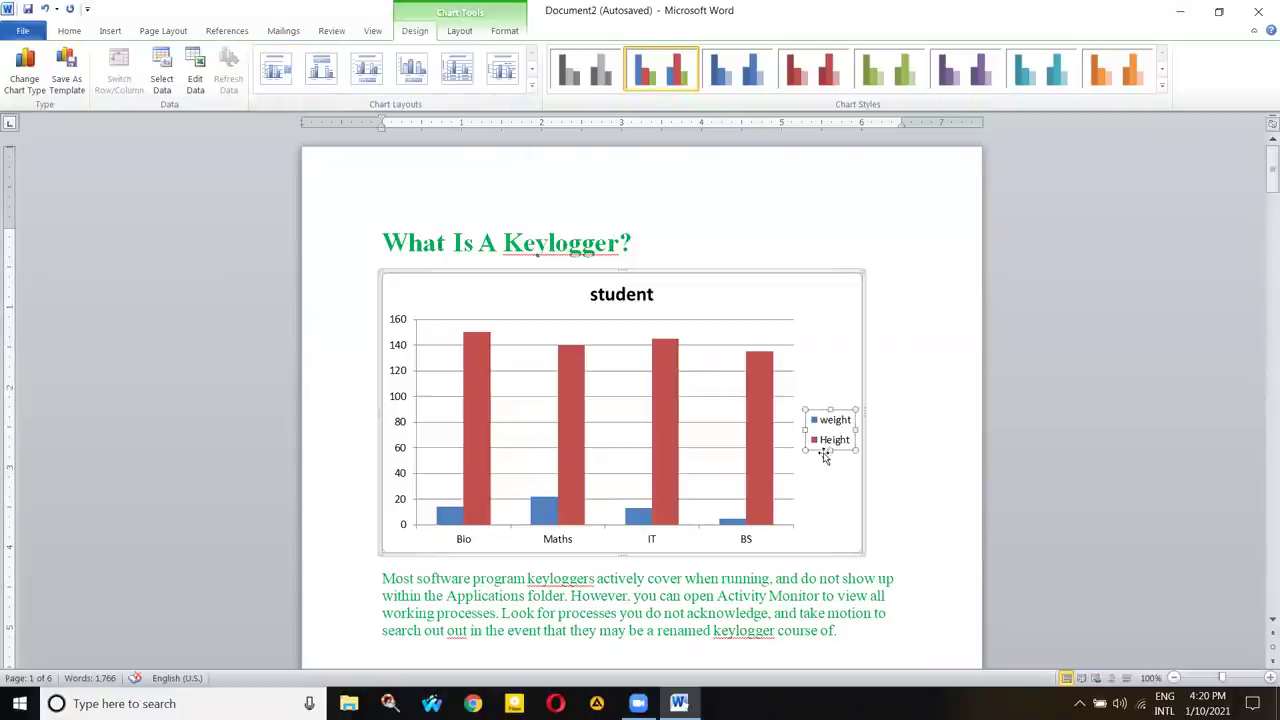
click(366, 75)
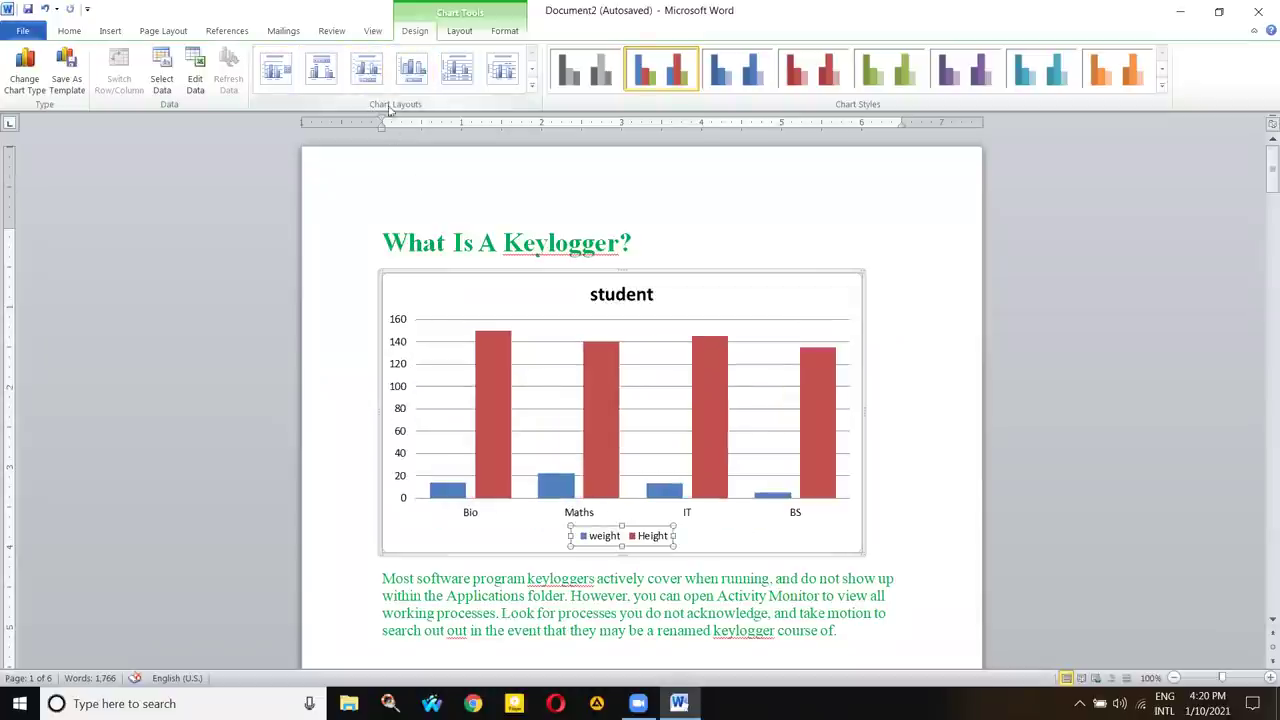
click(412, 70)
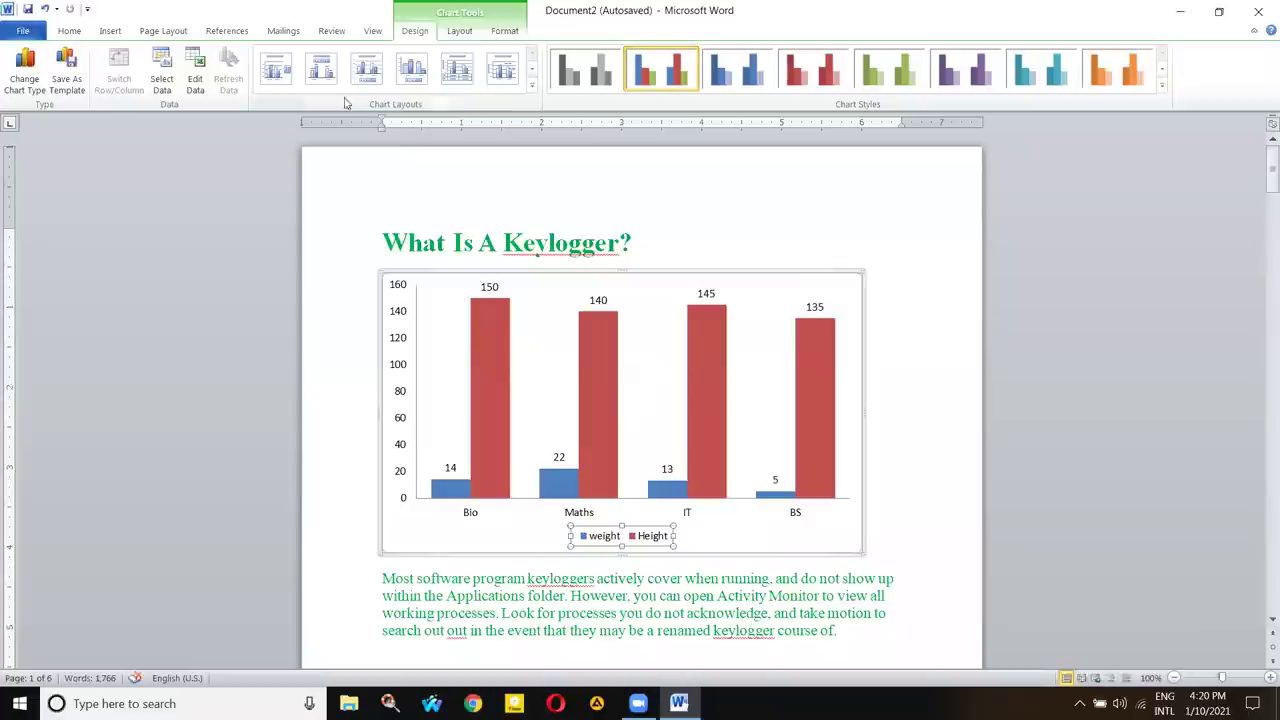
click(321, 72)
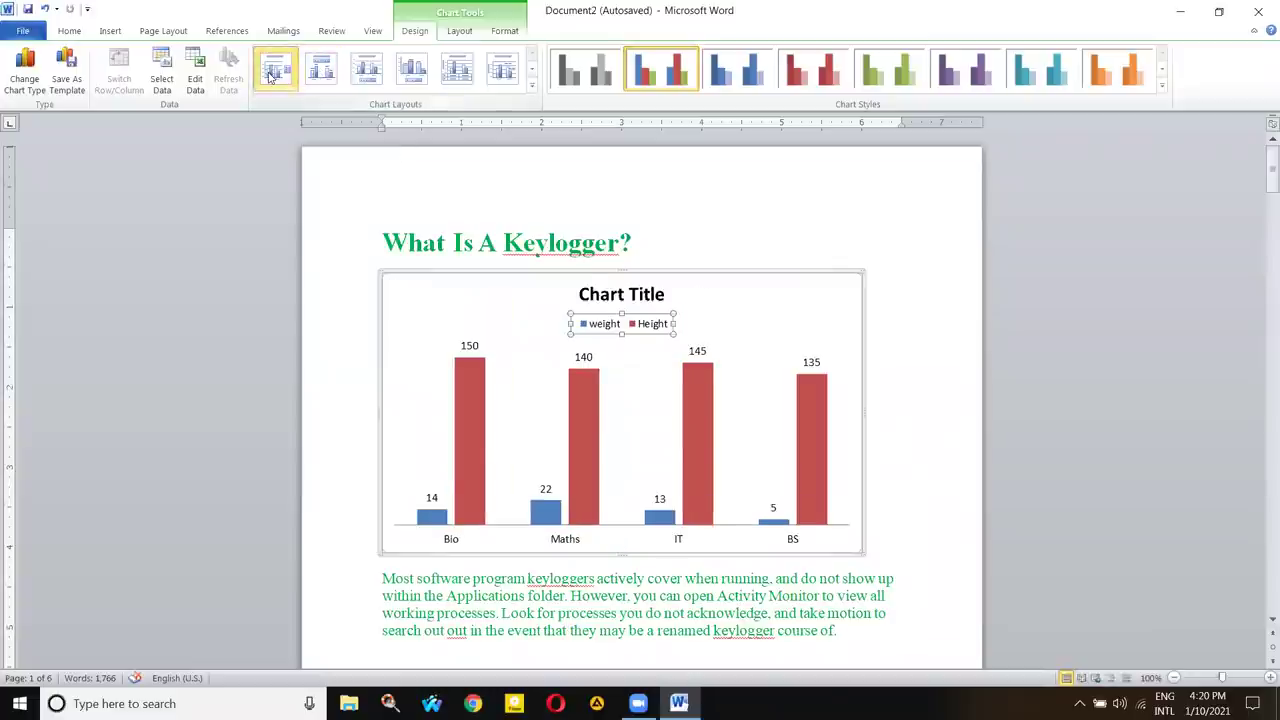
click(272, 74)
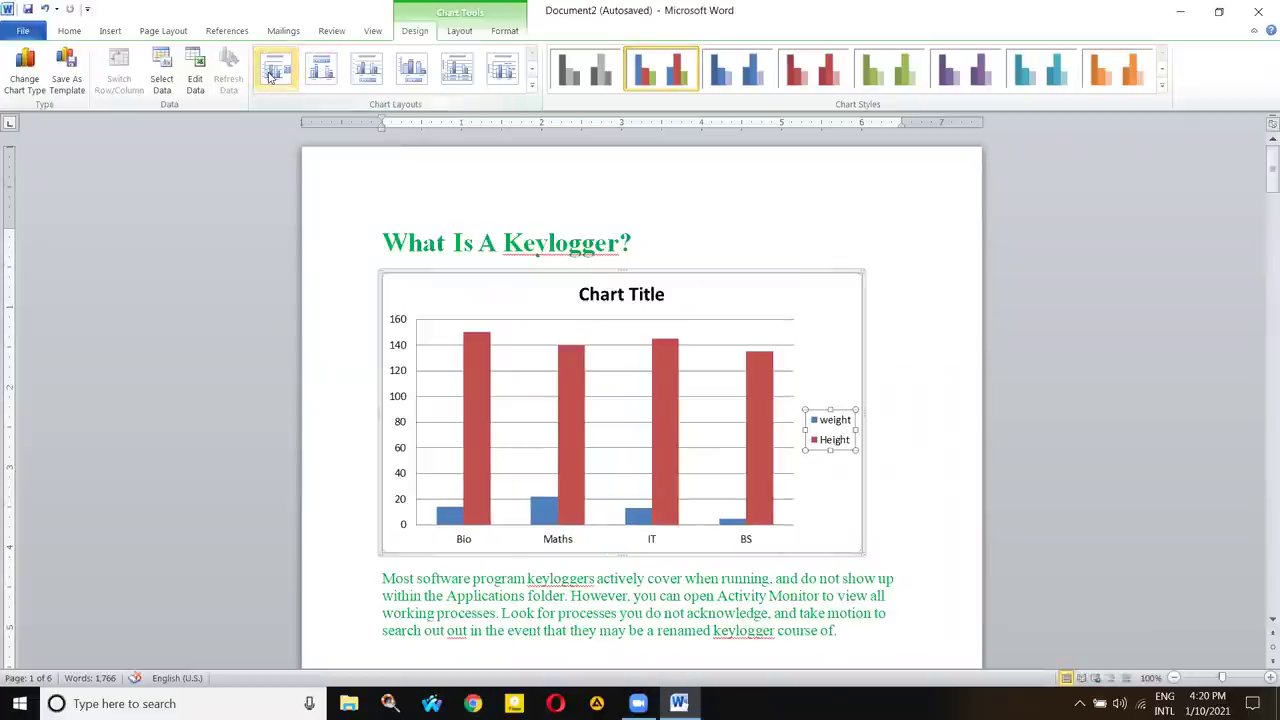
click(504, 70)
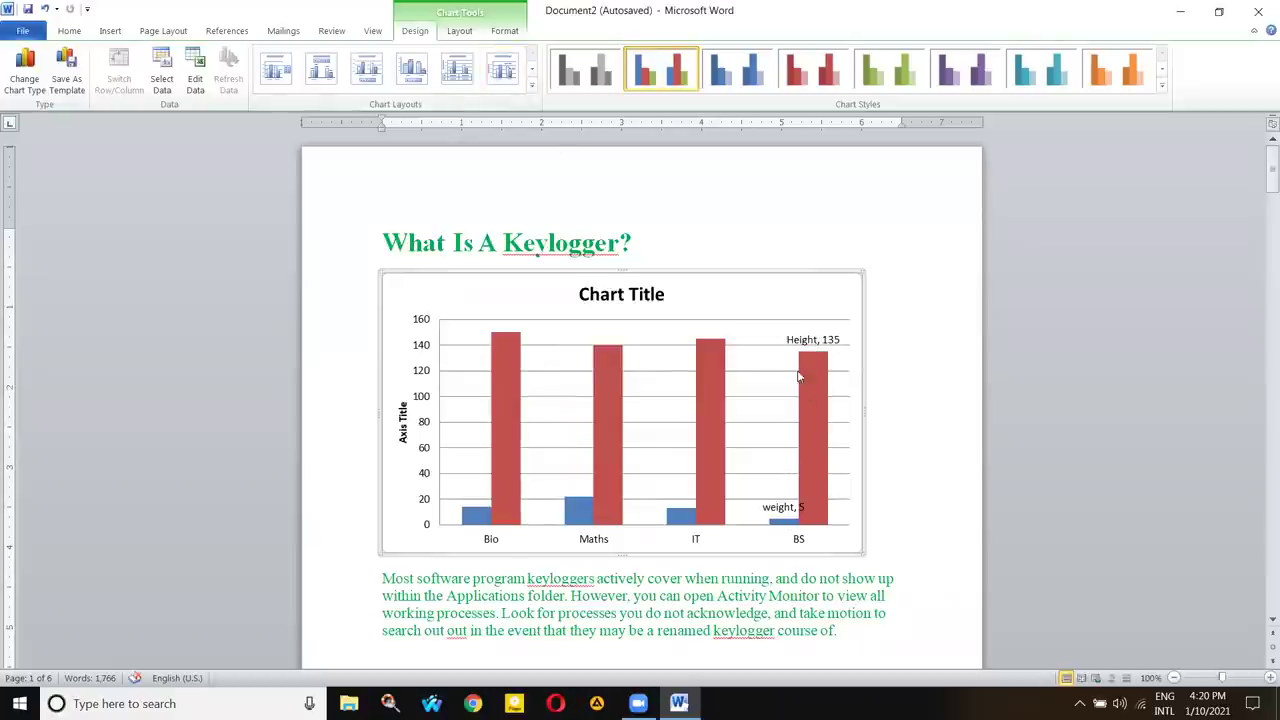
click(396, 420)
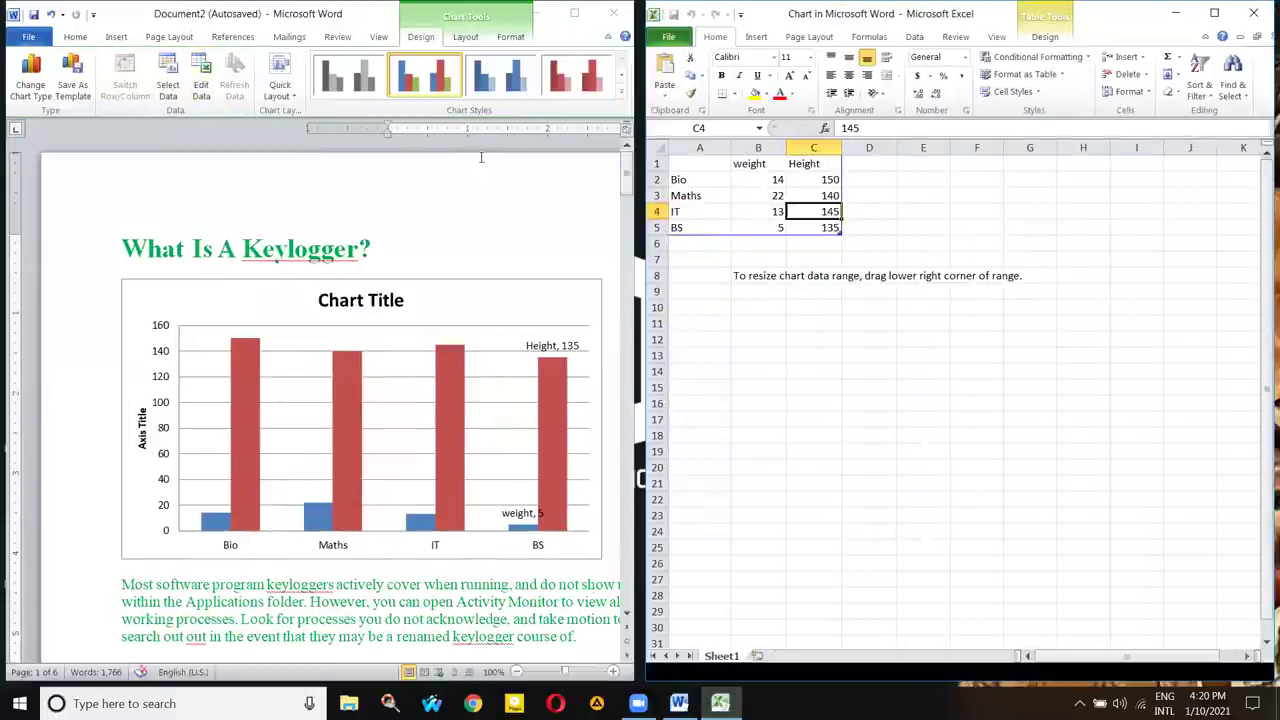
- Rename the vertical axis title to 'Numbers' and close the Excel data sheet
click(700, 228)
click(250, 424)
click(142, 424)
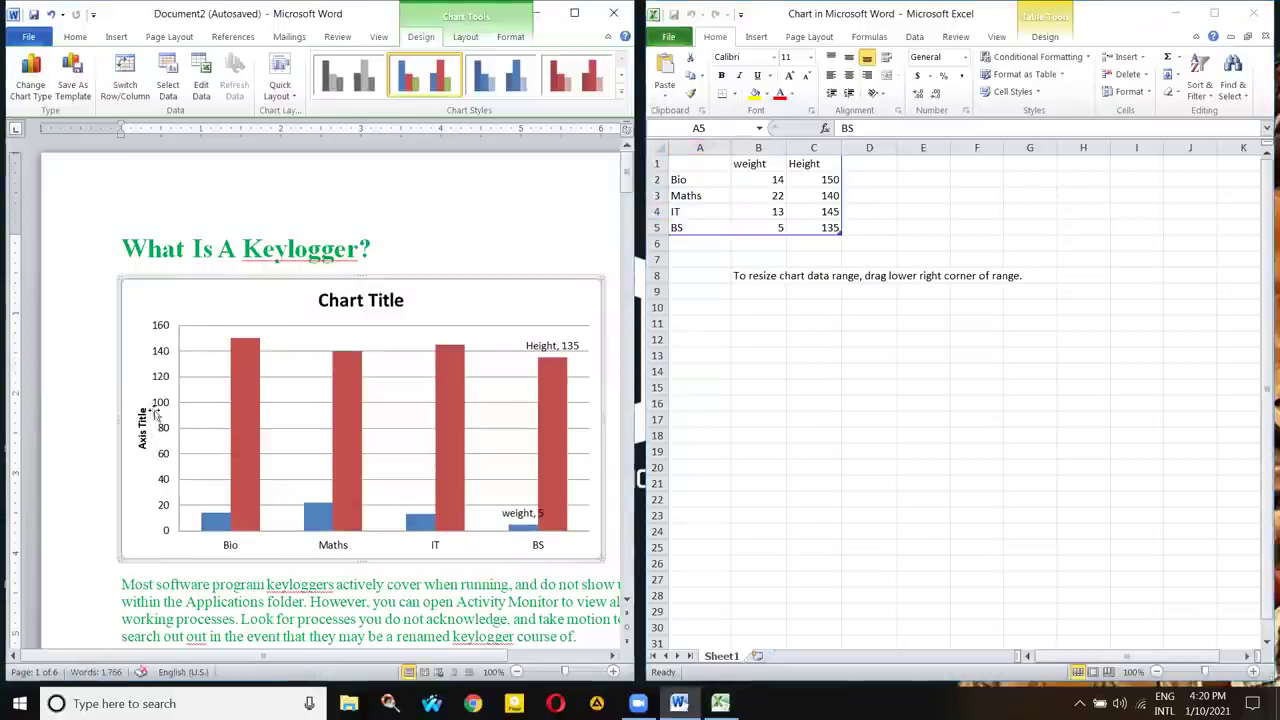
double_click(141, 437)
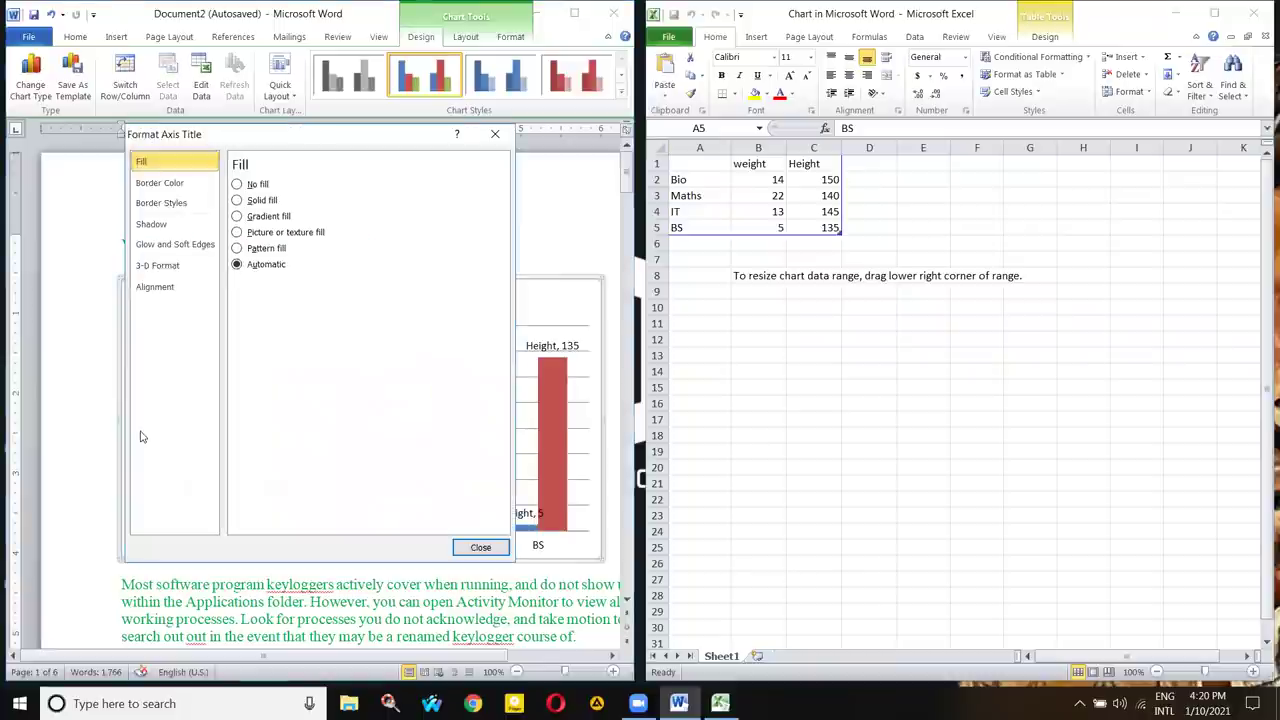
click(494, 134)
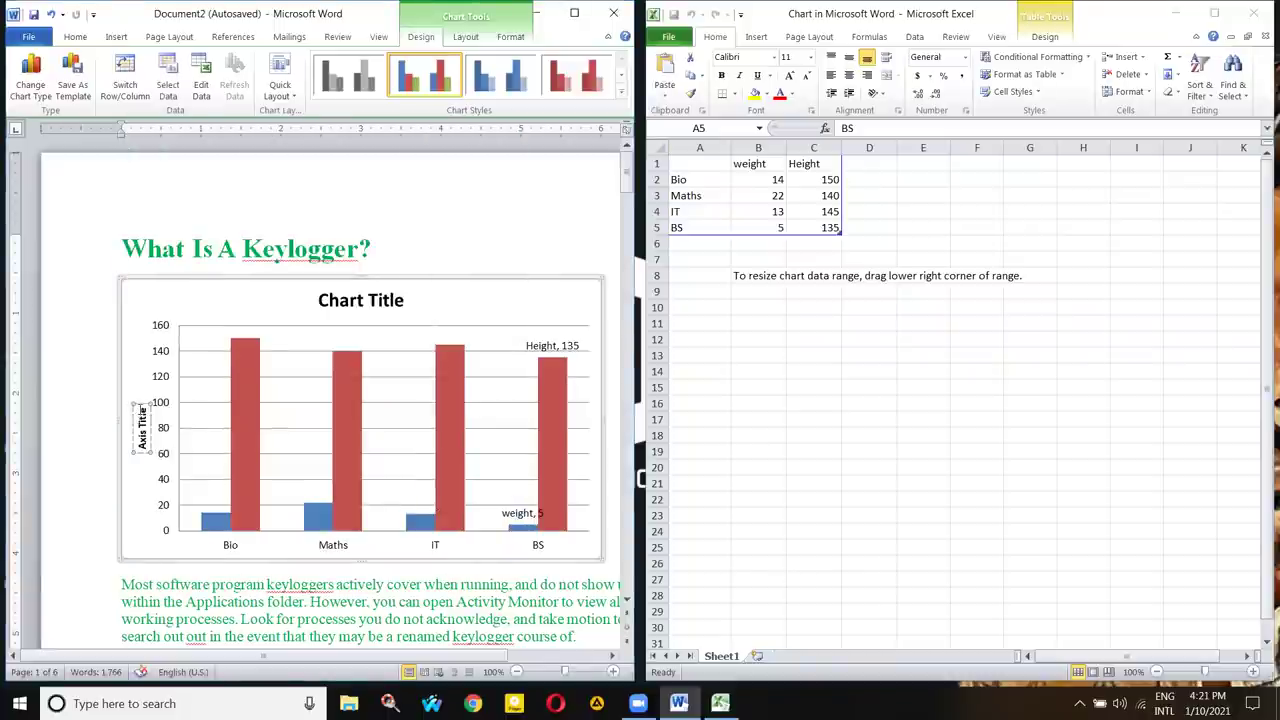
drag(141, 405, 141, 450)
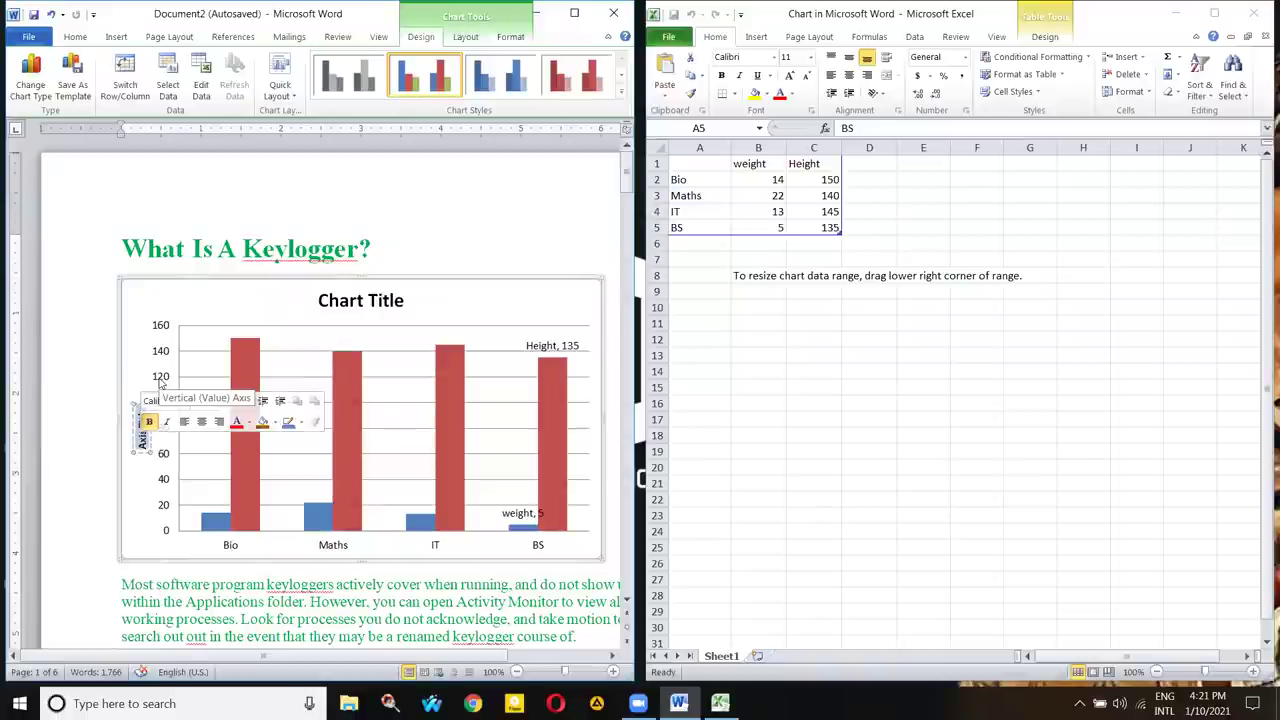
text(Nu)
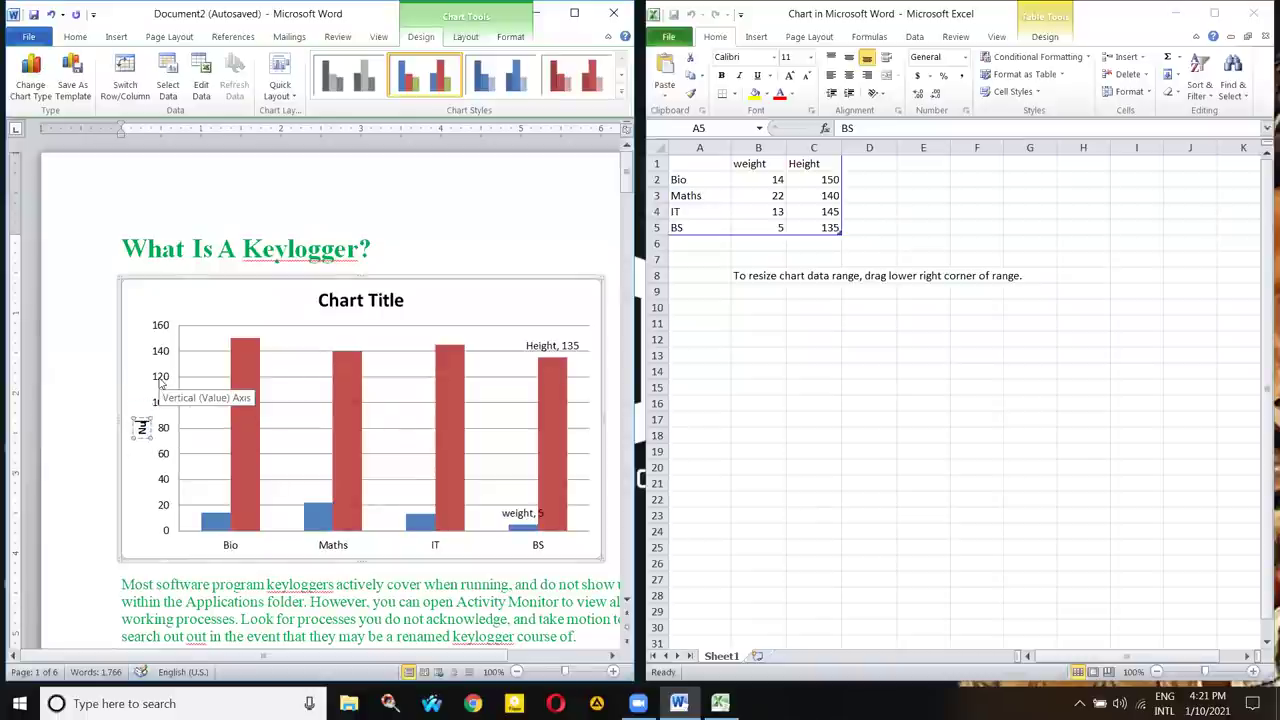
text(mbers)
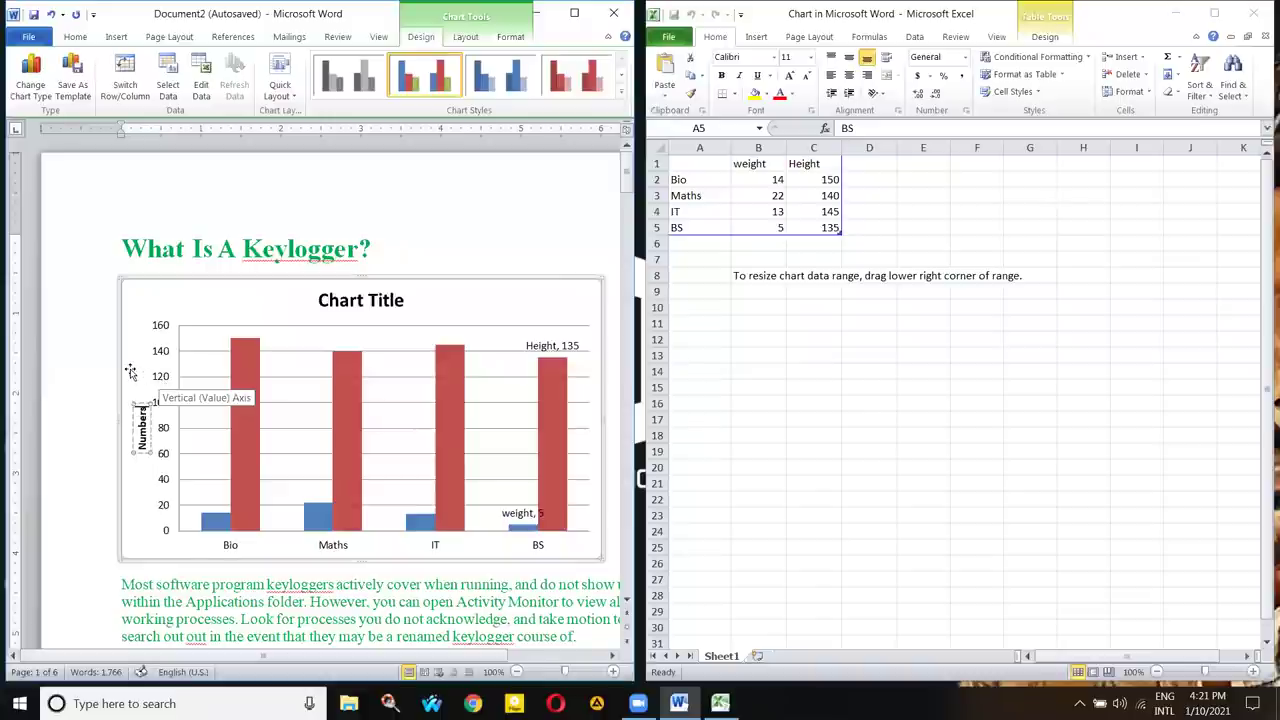
key(Escape)
click(1253, 13)
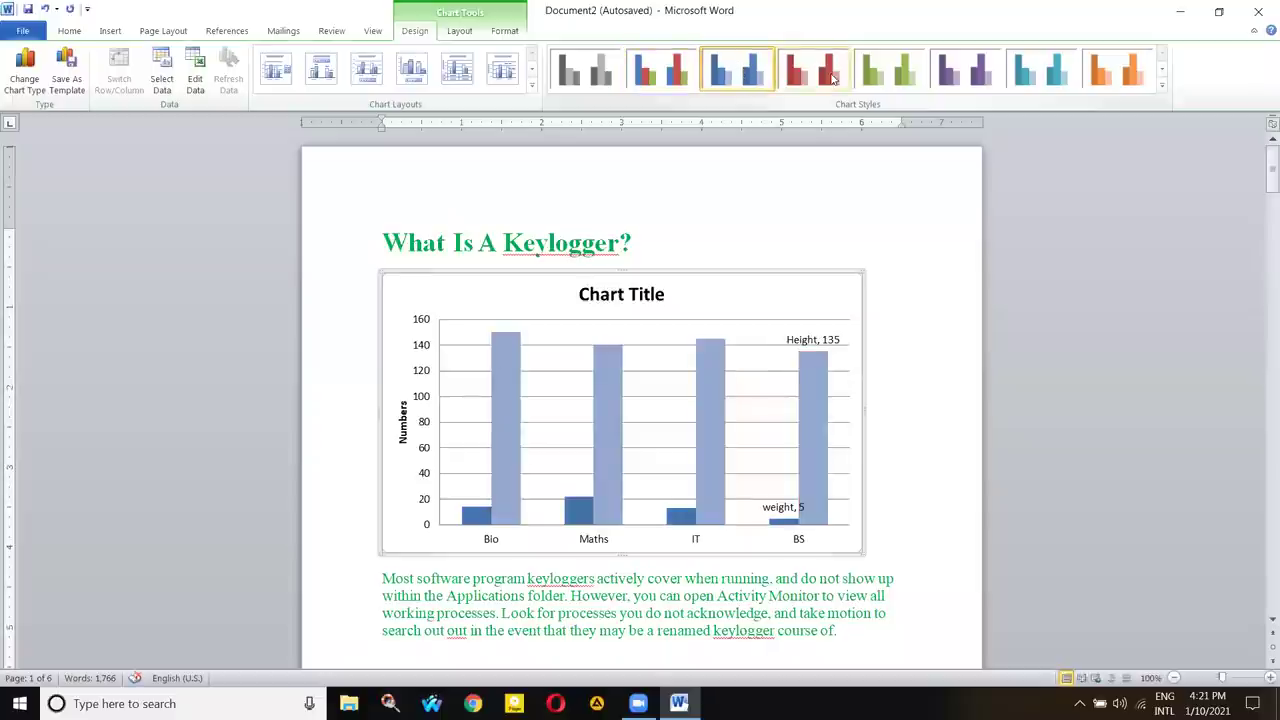
- Try the green and purple chart styles, finishing on the orange style
click(886, 72)
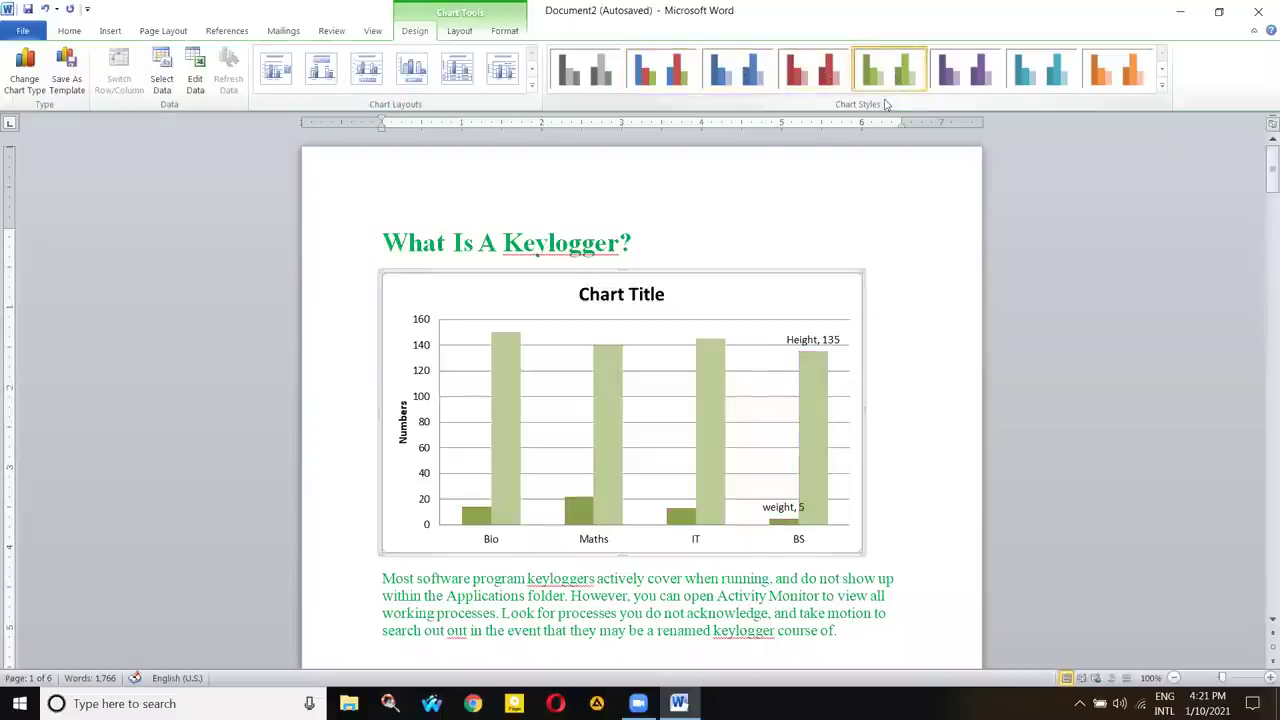
click(962, 72)
click(1100, 72)
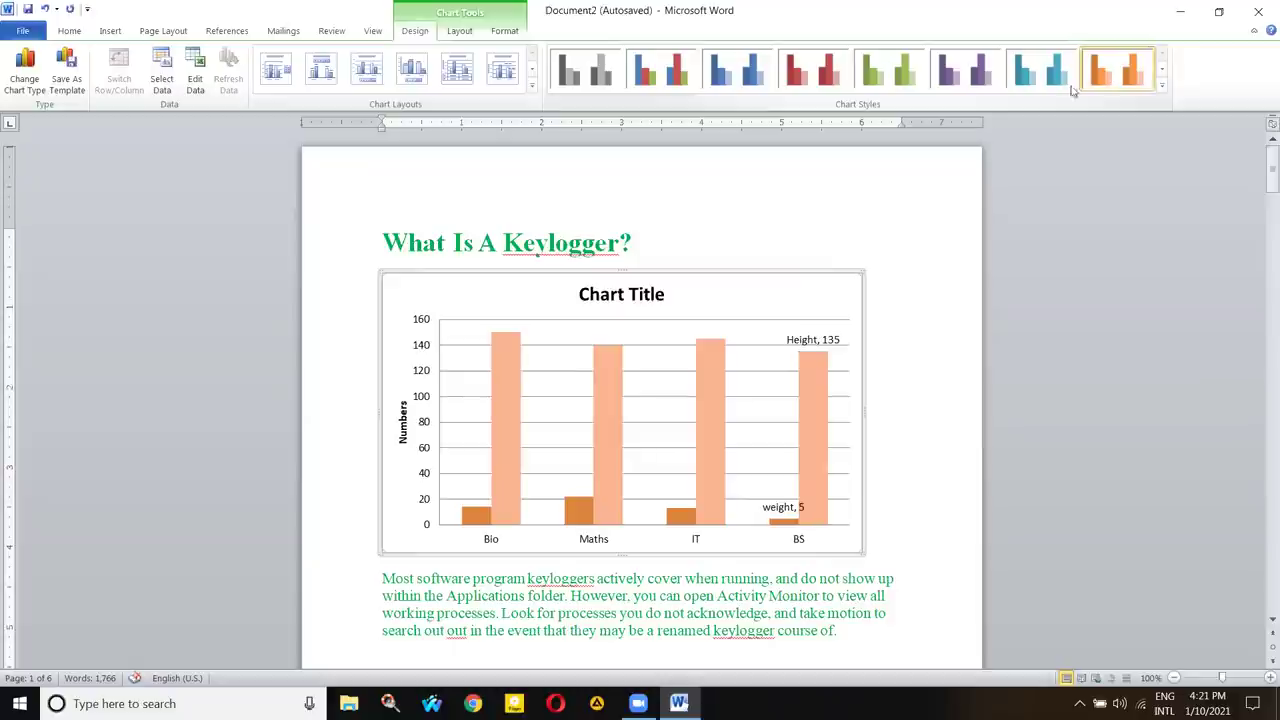
click(460, 33)
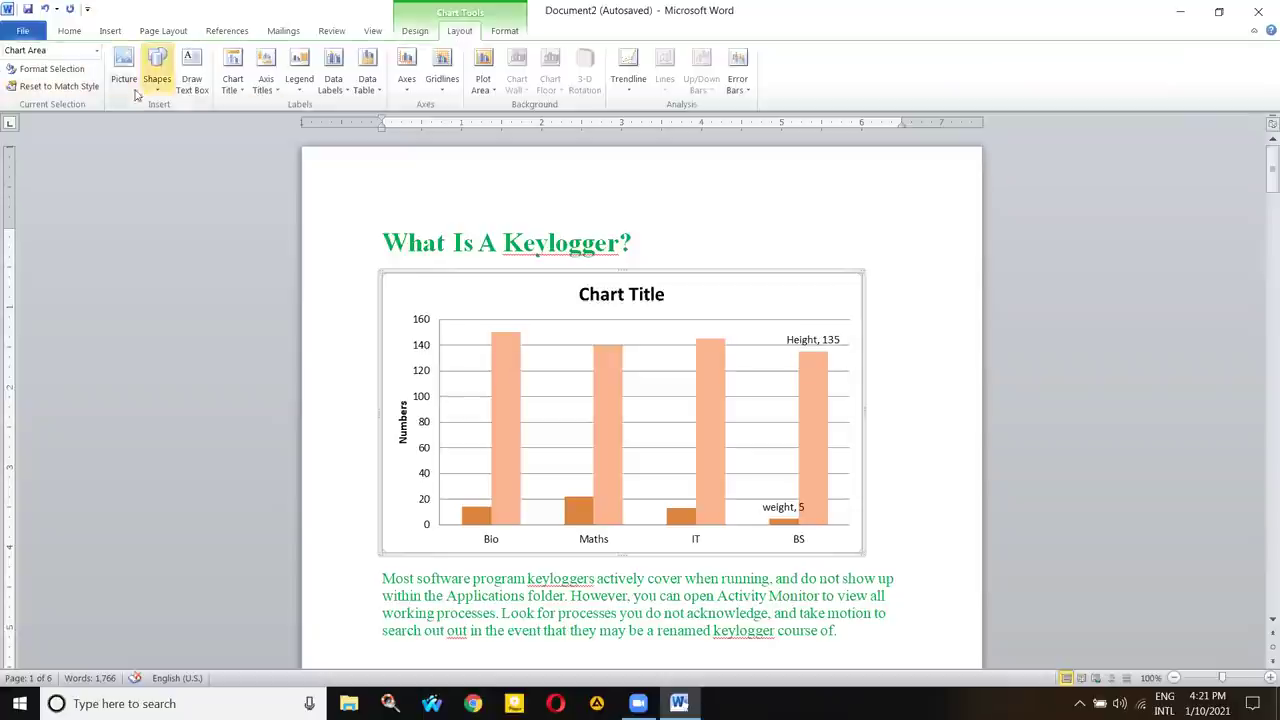
- Remove the chart title, then restore it above the chart
click(232, 80)
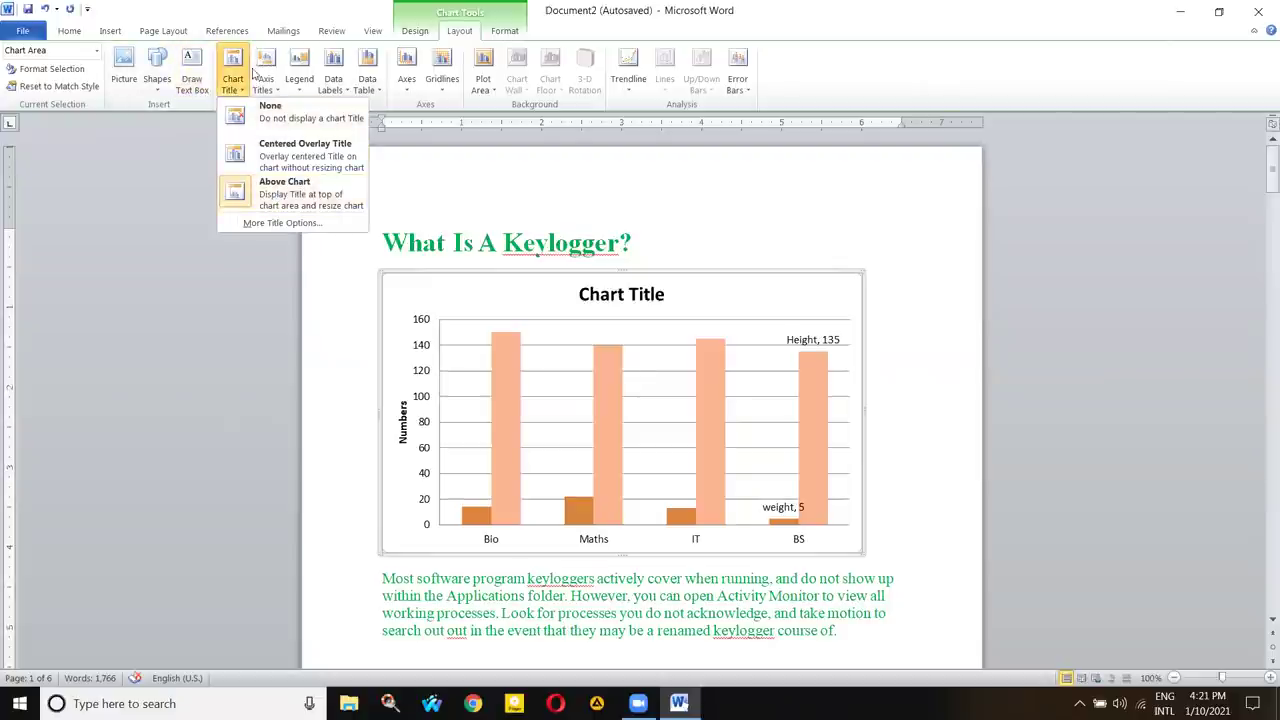
click(229, 90)
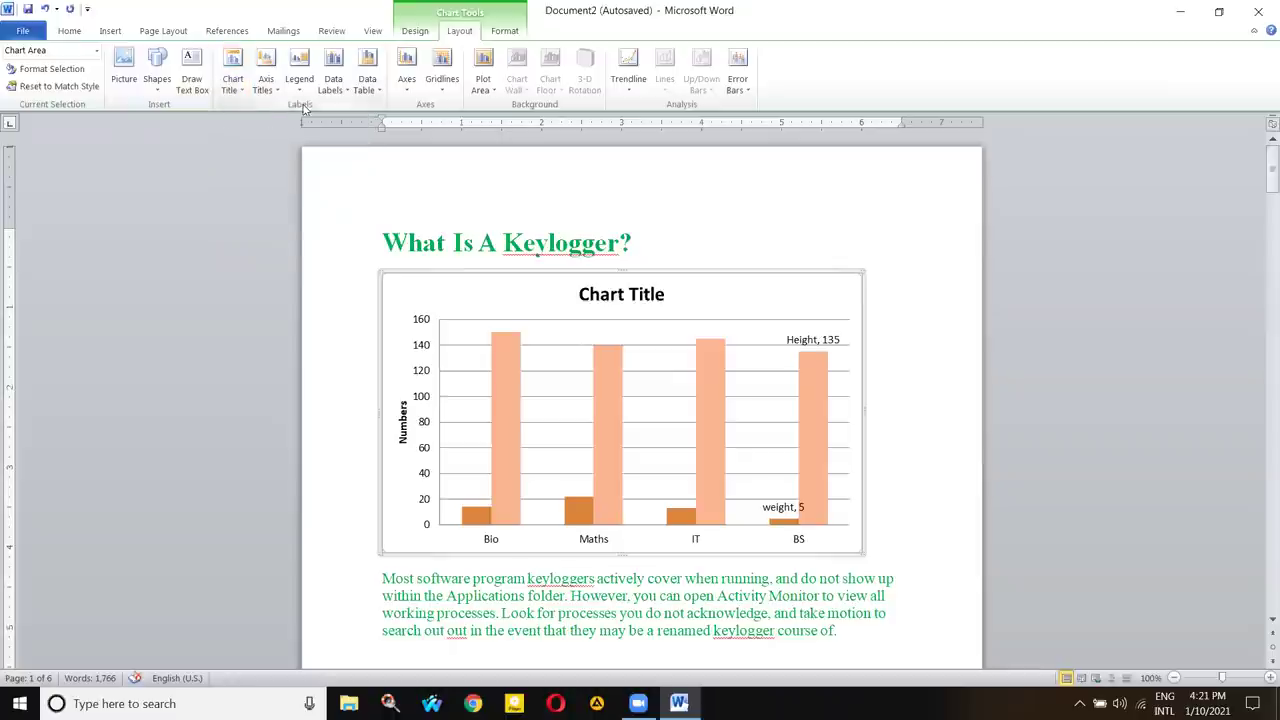
click(236, 92)
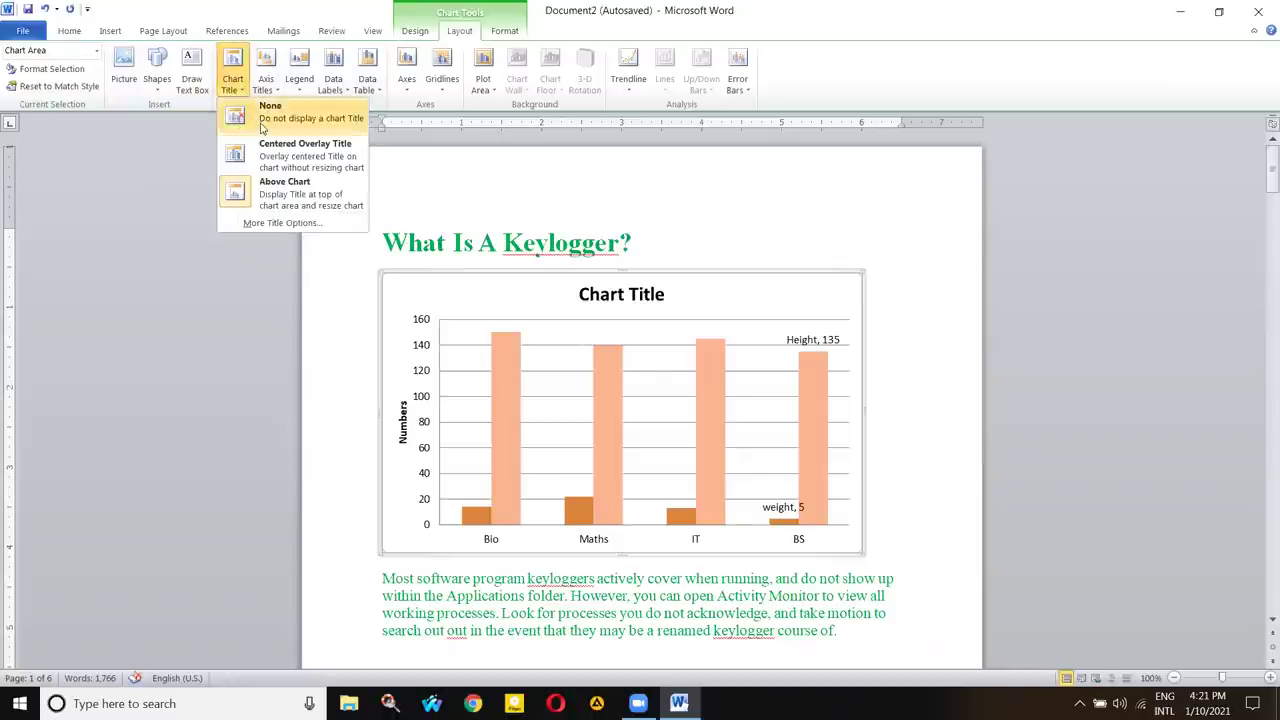
click(263, 121)
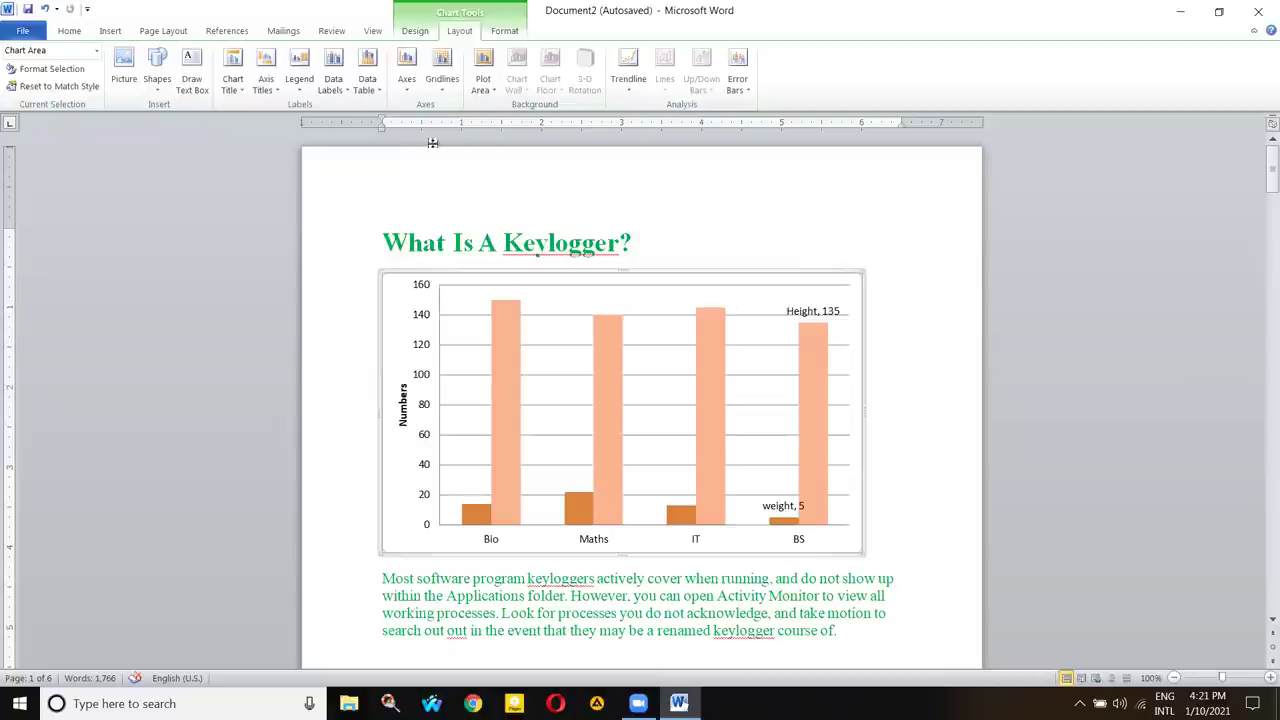
click(236, 88)
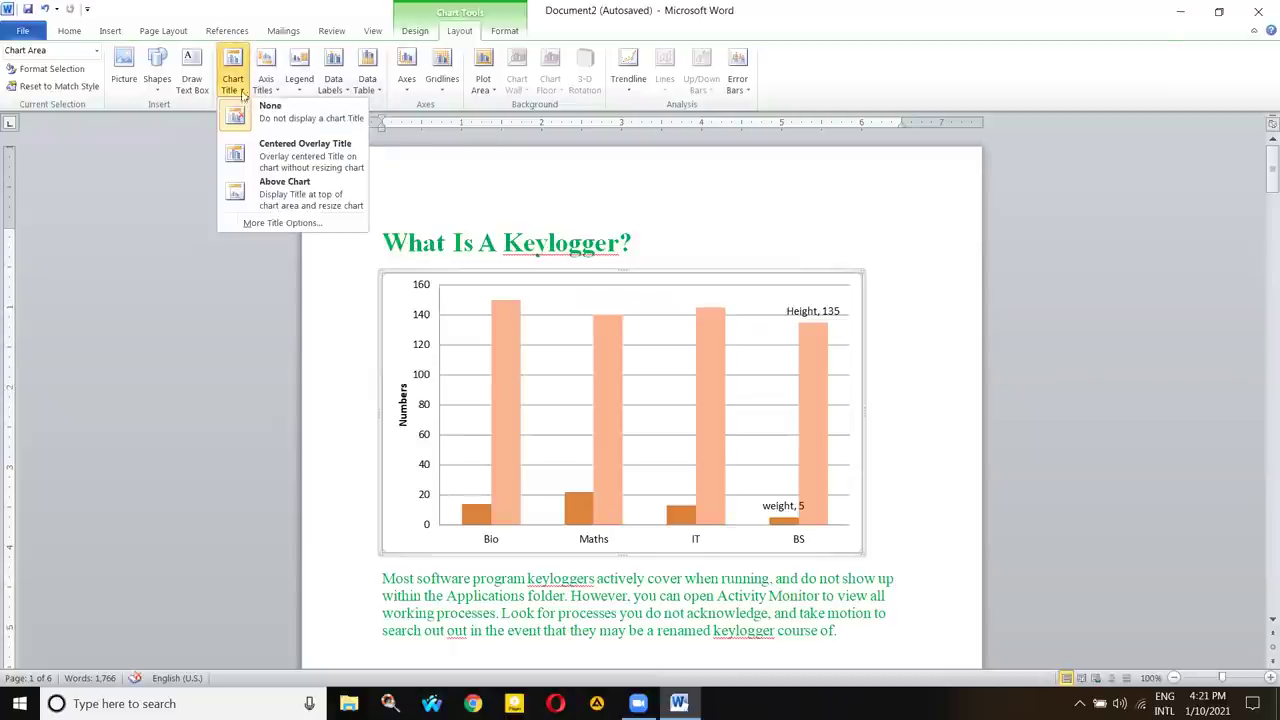
click(255, 182)
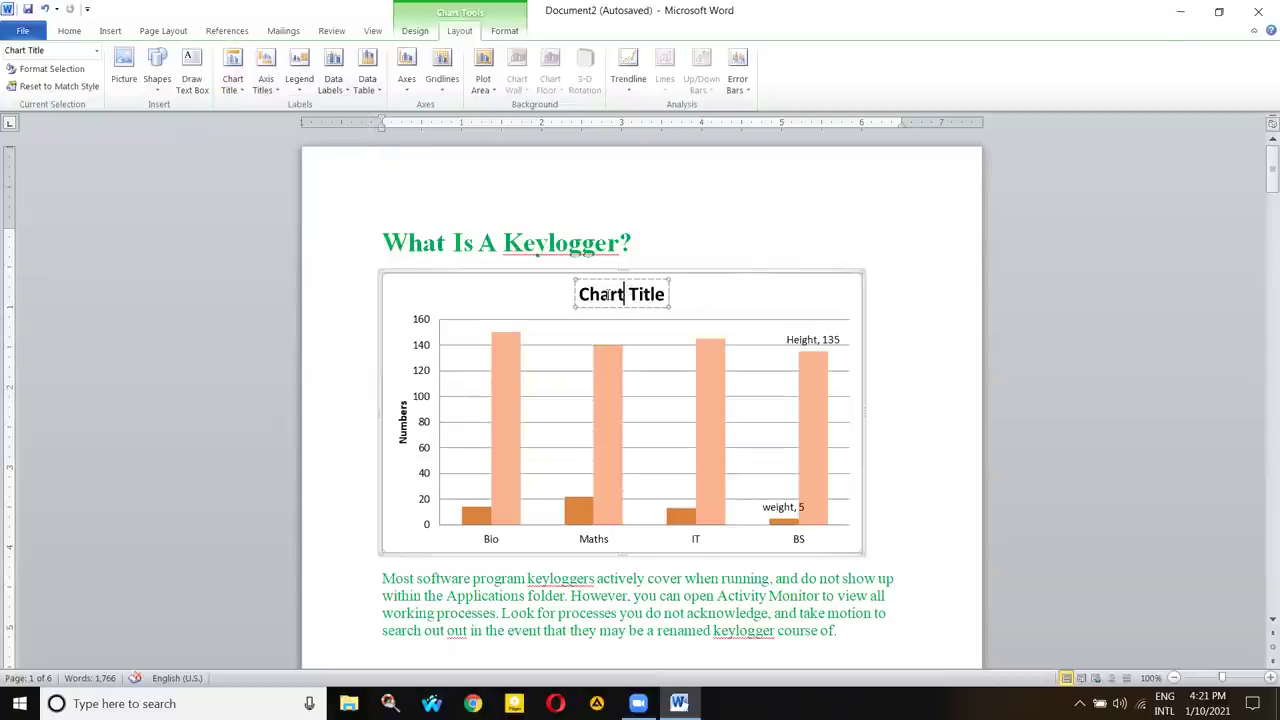
drag(580, 294, 646, 294)
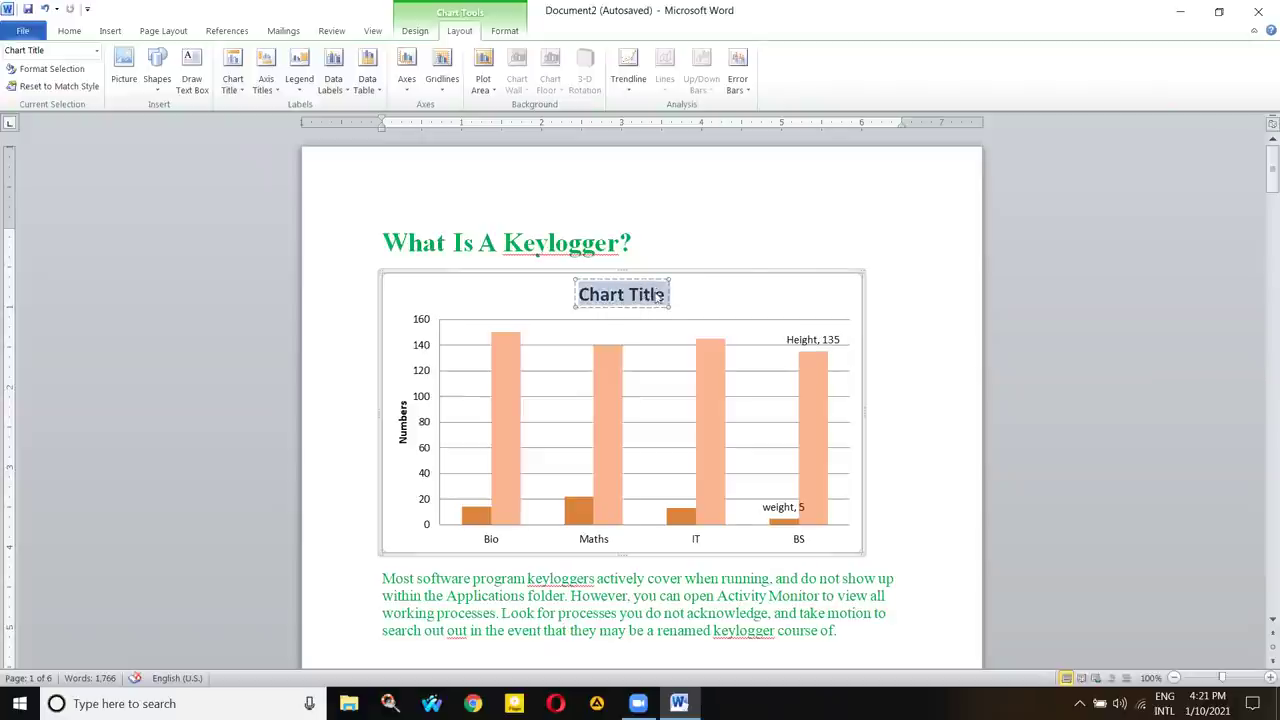
- Remove the horizontal and 'Numbers' axis titles, then add a rotated vertical 'Axis Title'
click(266, 80)
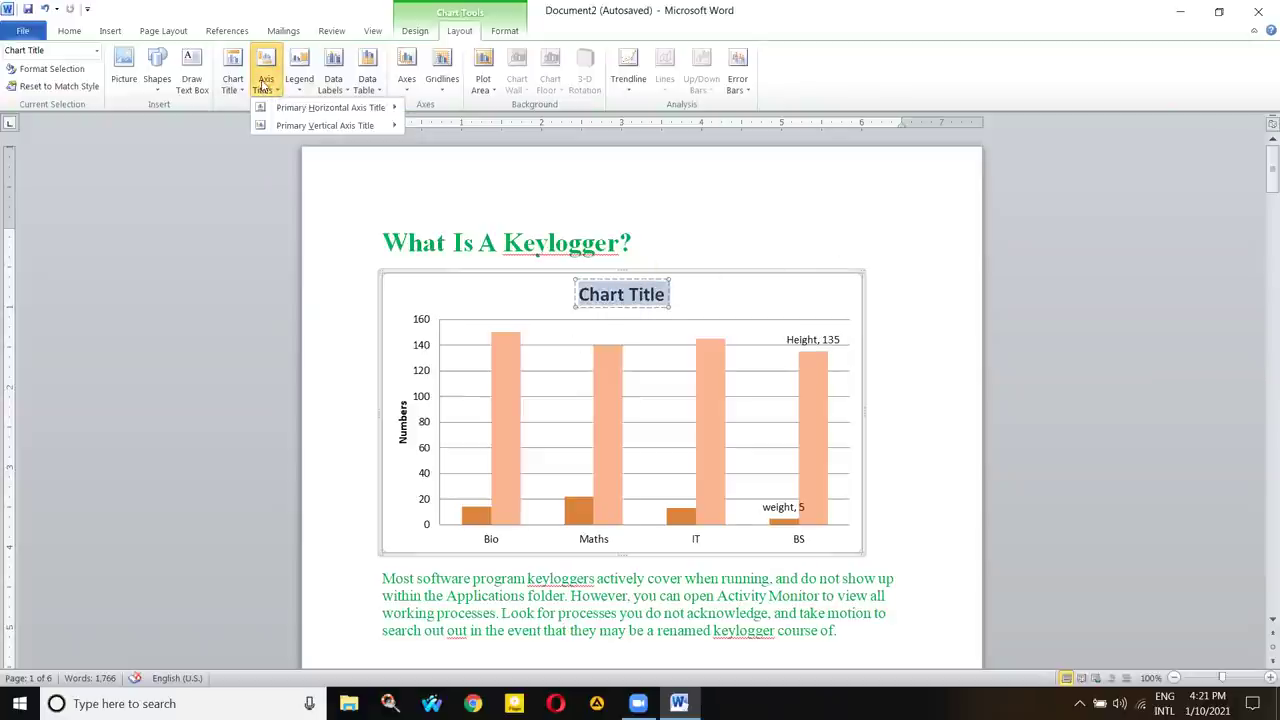
mouse_move(279, 112)
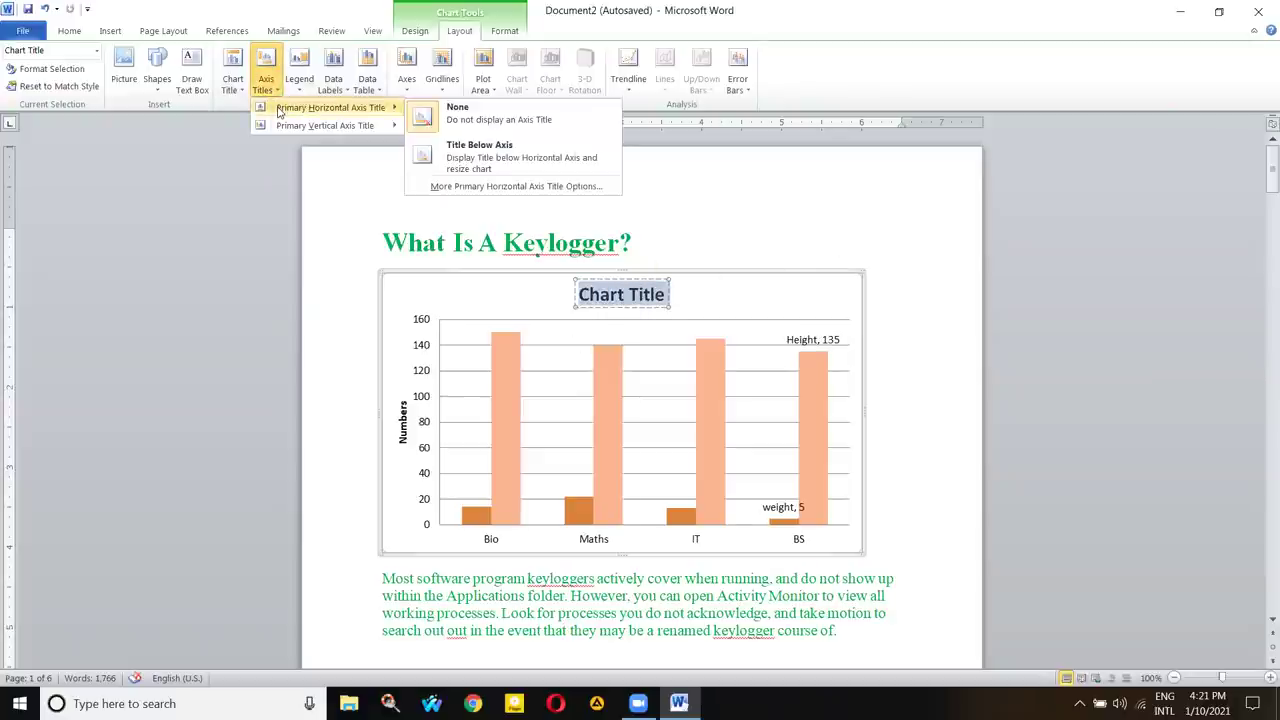
click(458, 117)
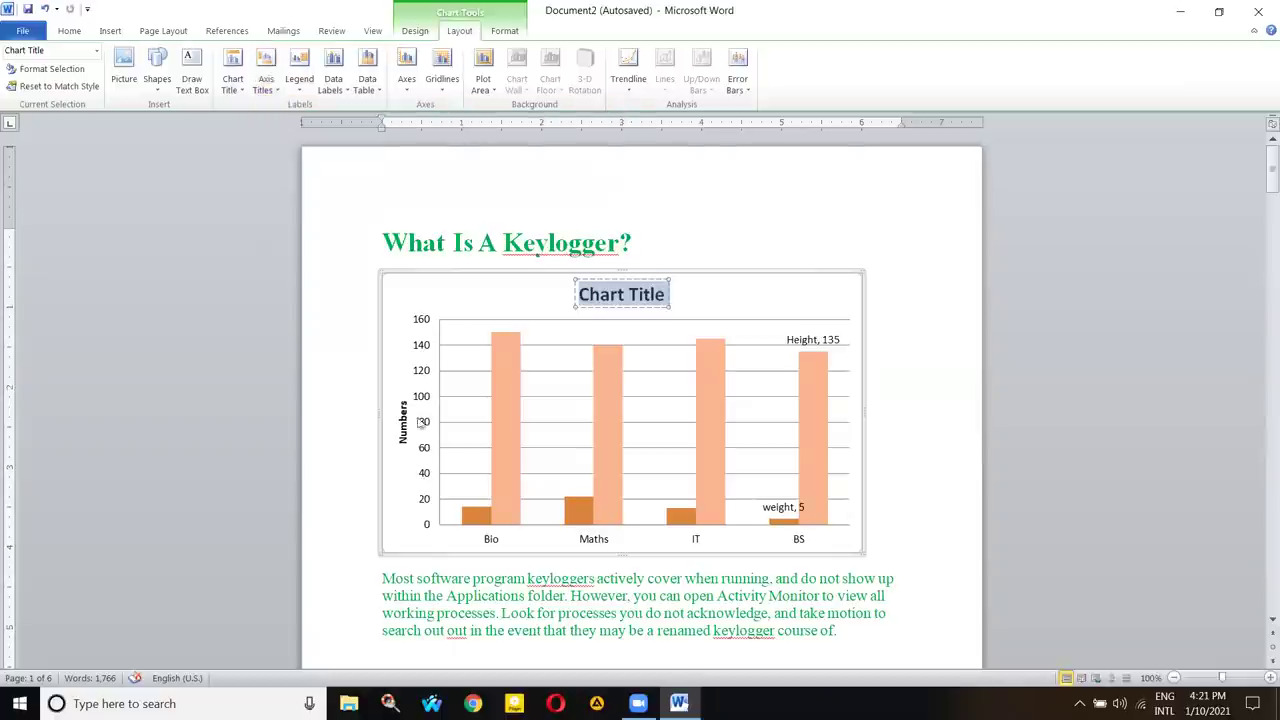
click(266, 84)
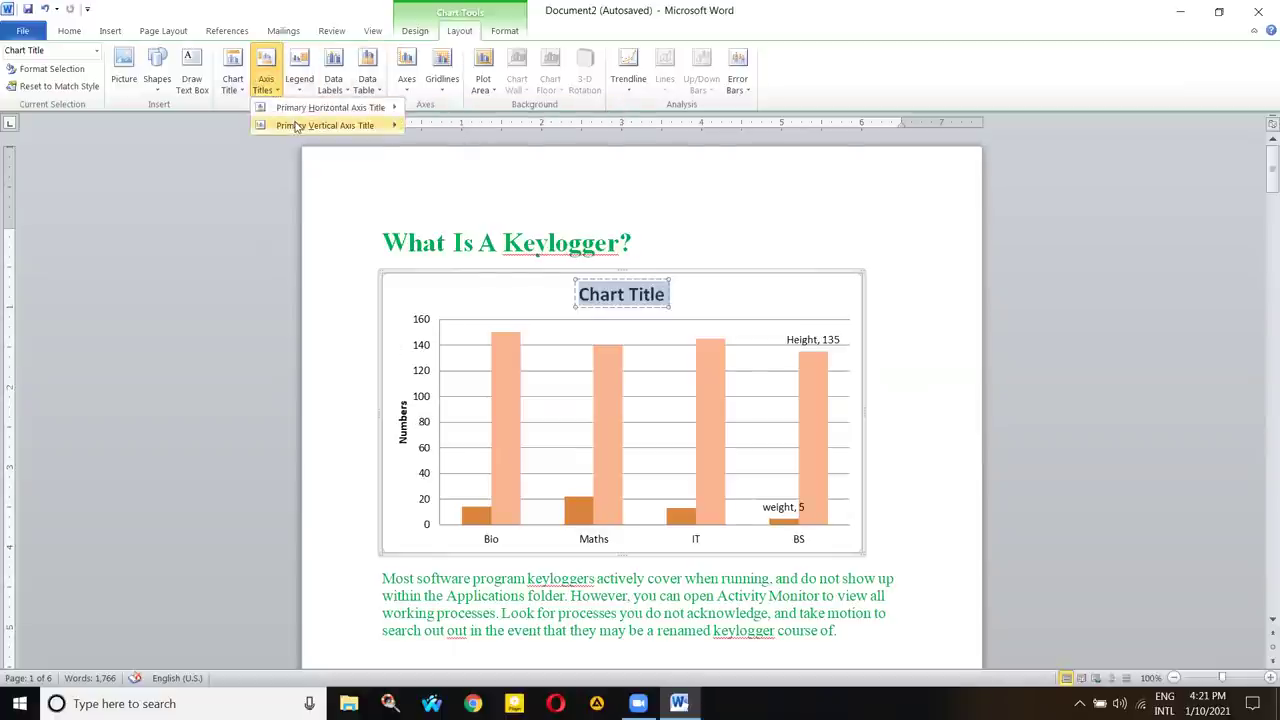
mouse_move(300, 124)
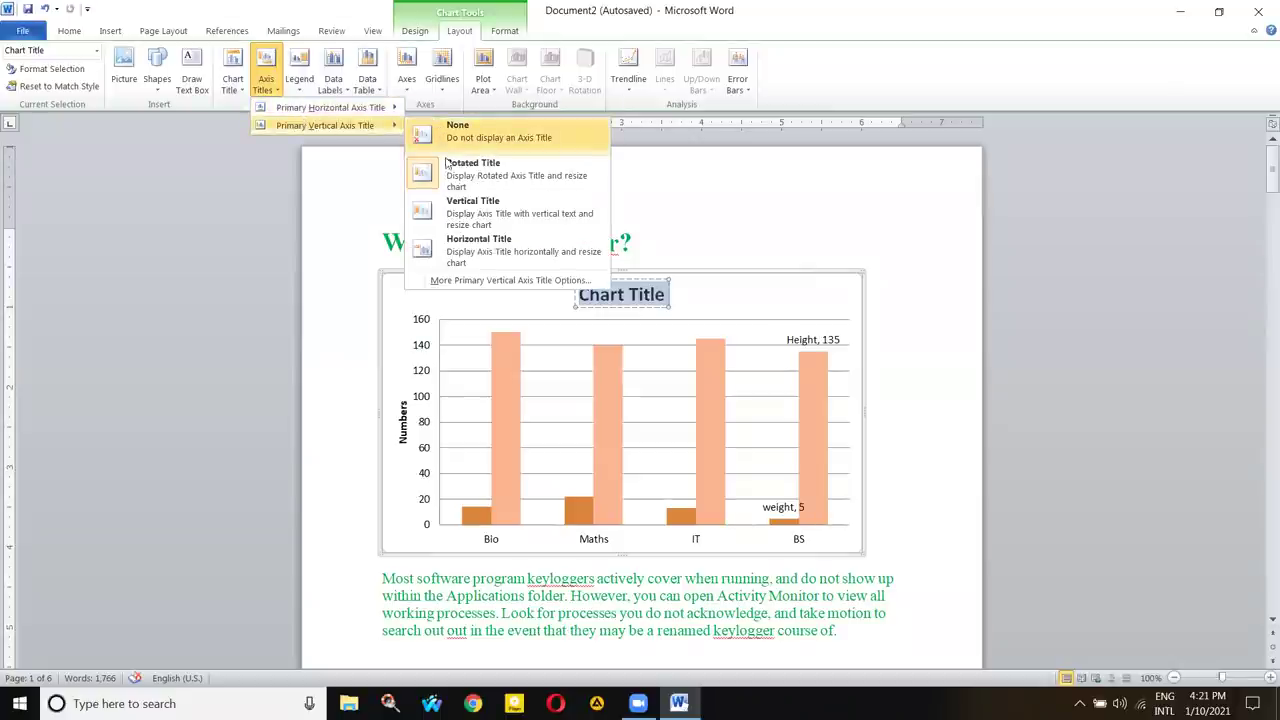
click(463, 131)
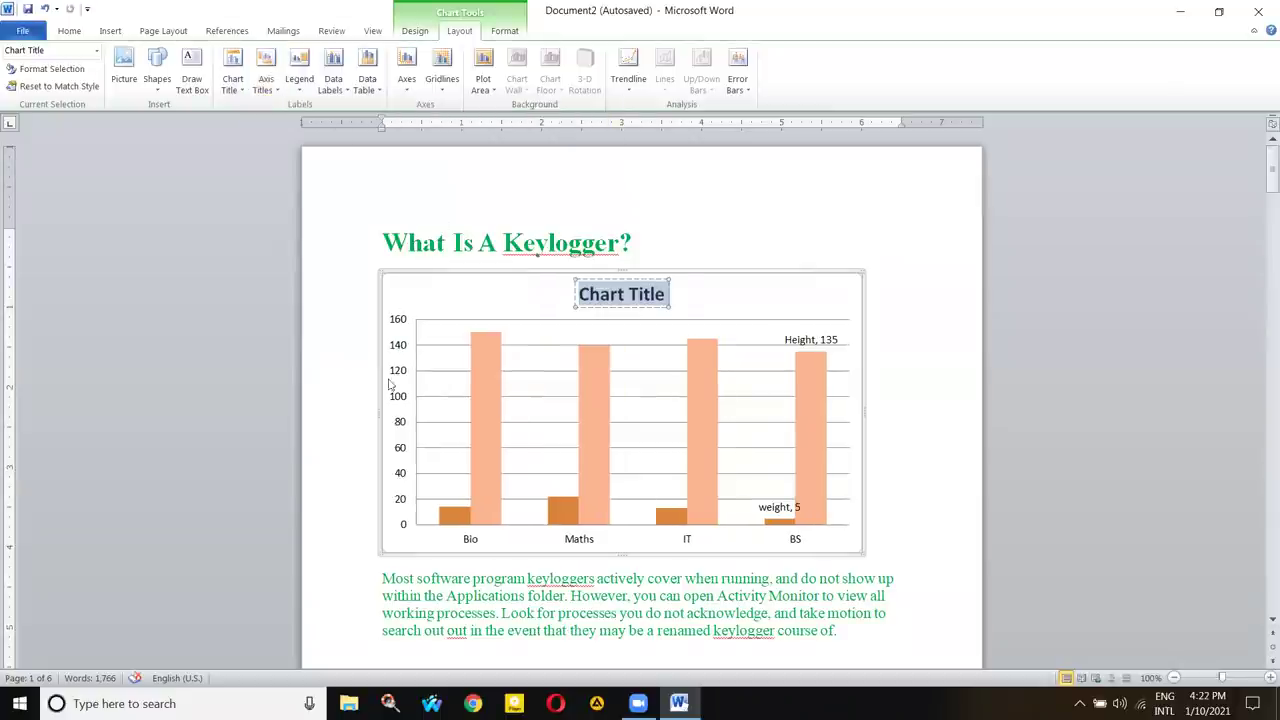
click(265, 80)
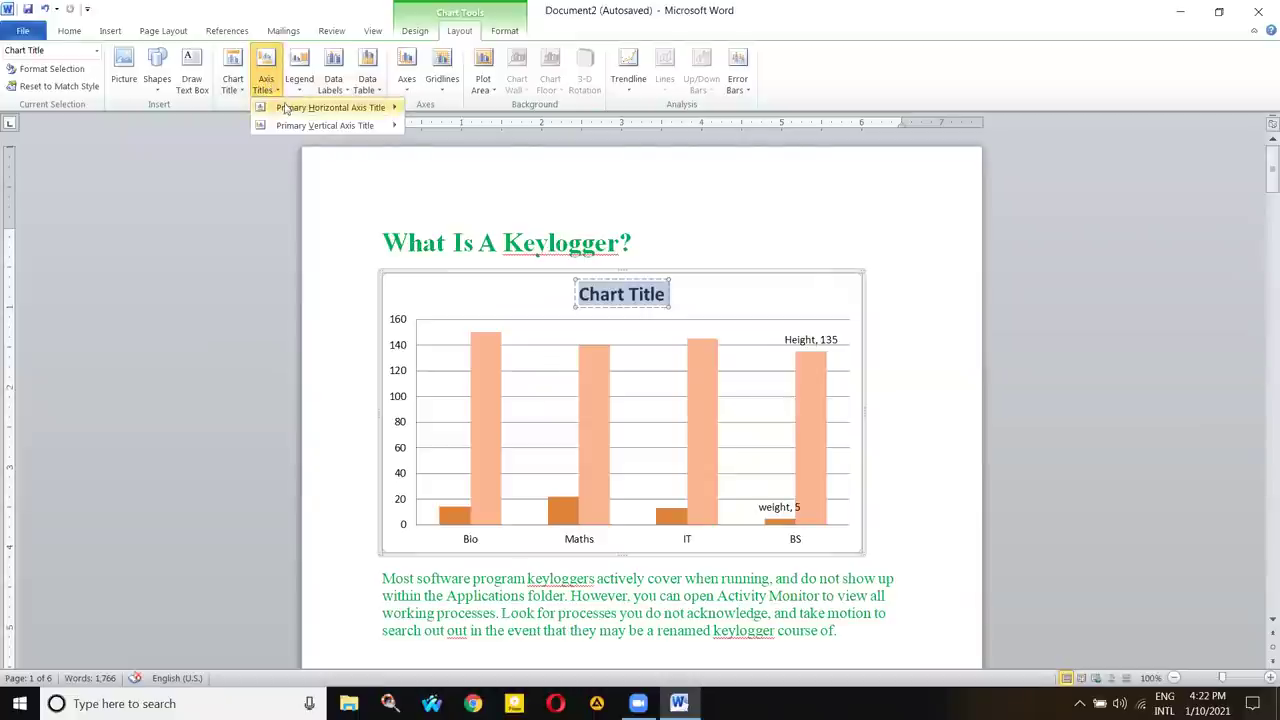
mouse_move(297, 124)
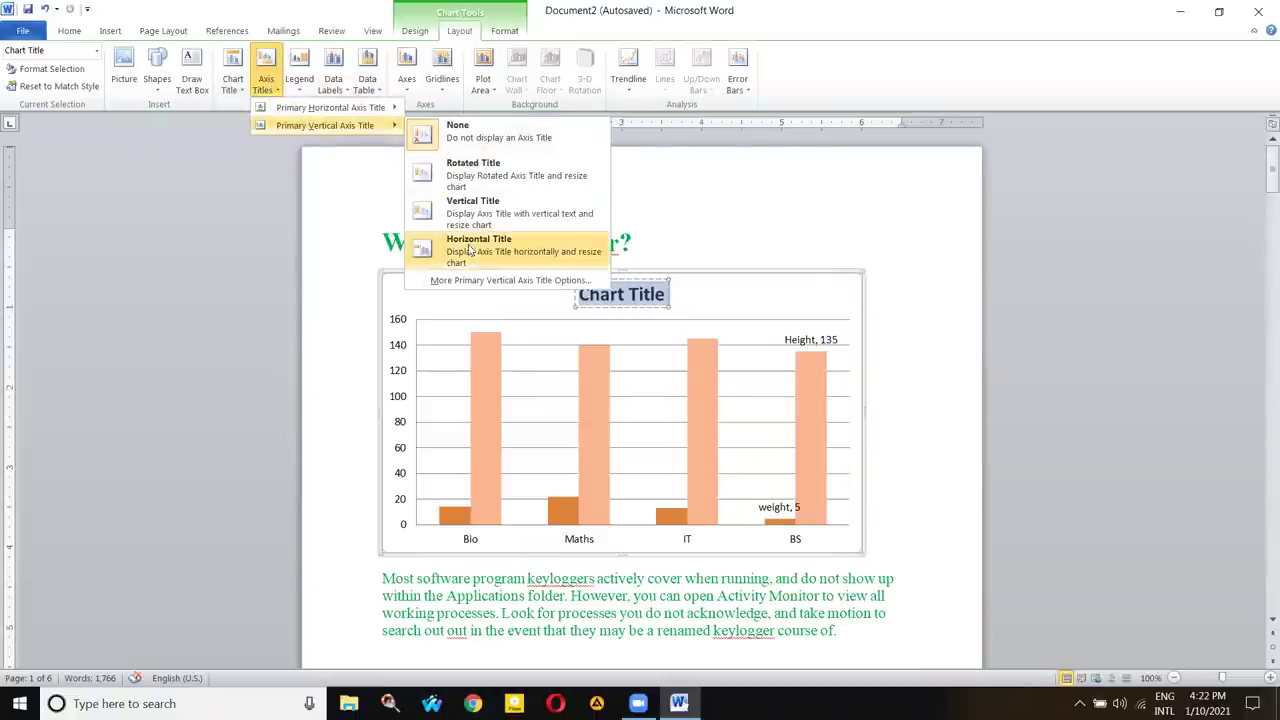
click(467, 186)
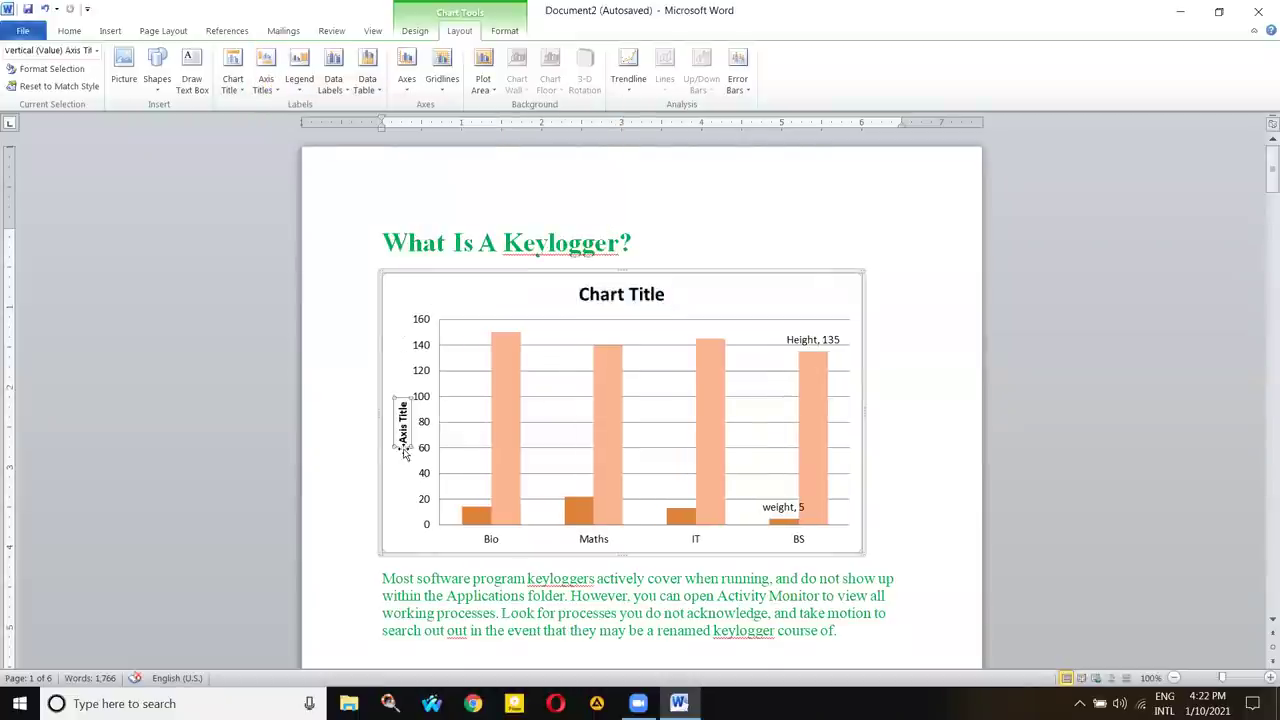
click(372, 354)
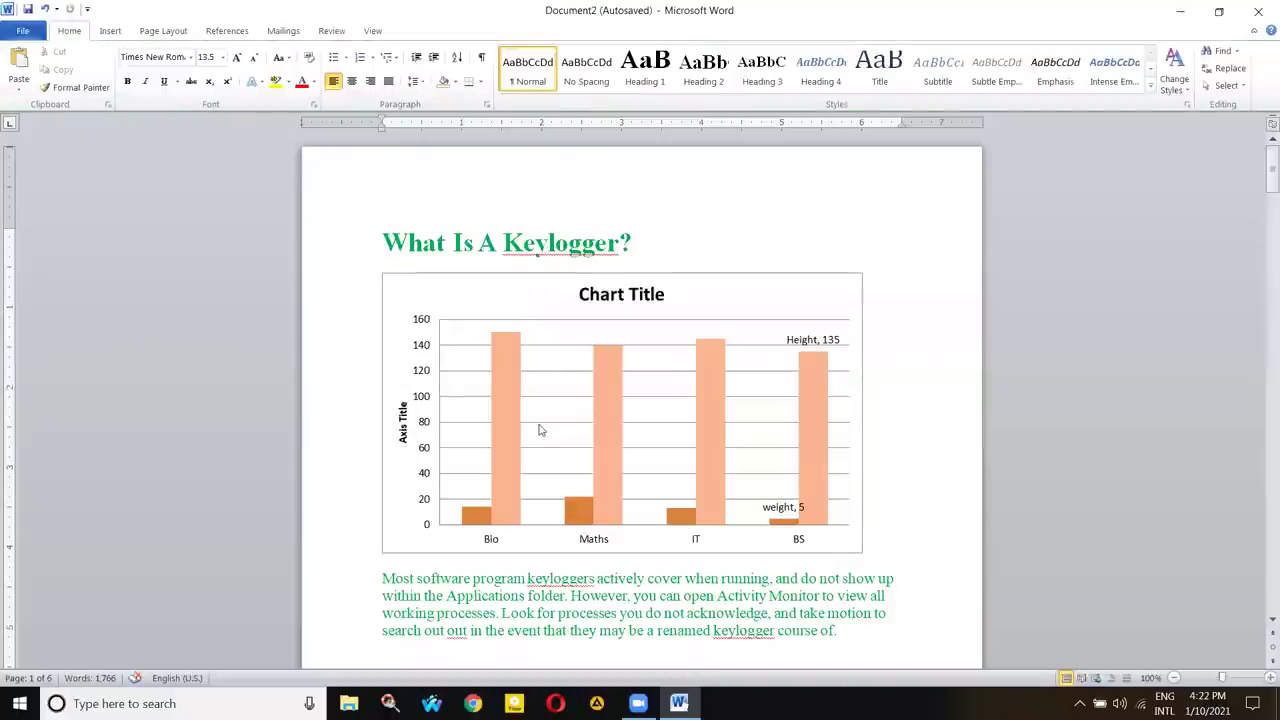
click(584, 362)
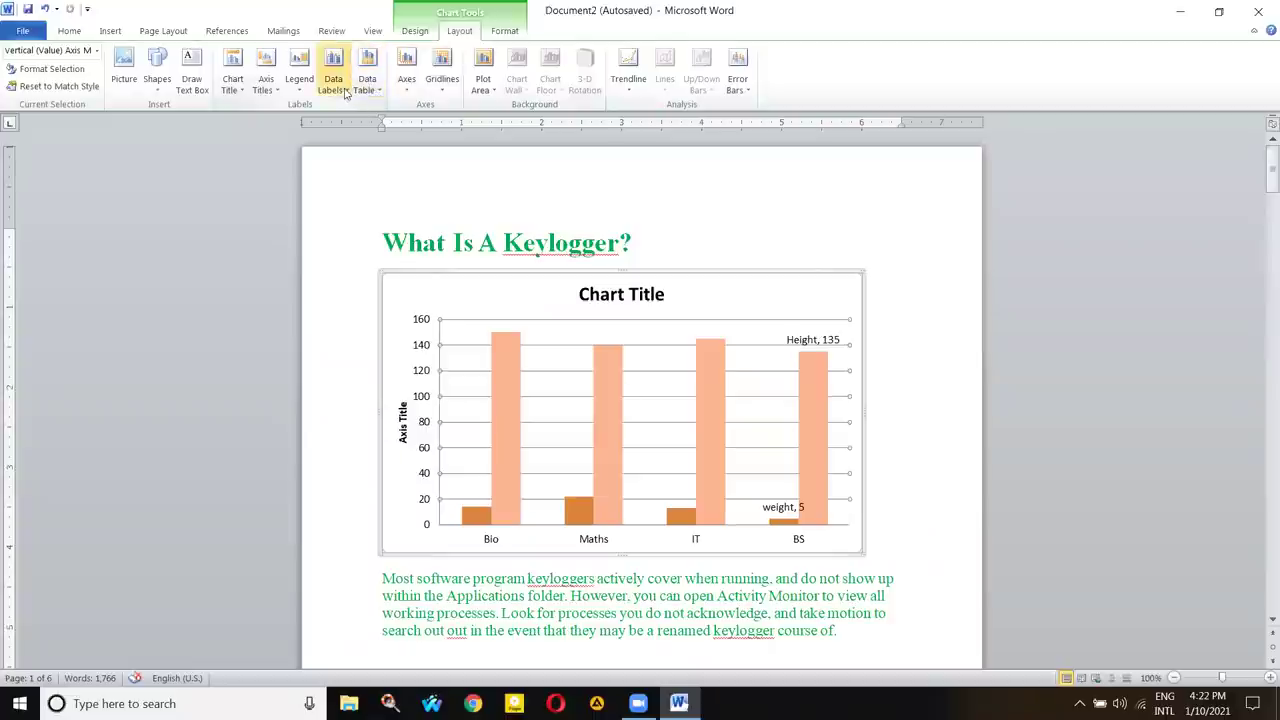
- Move the weight and Height legend from the left to below the chart
click(298, 78)
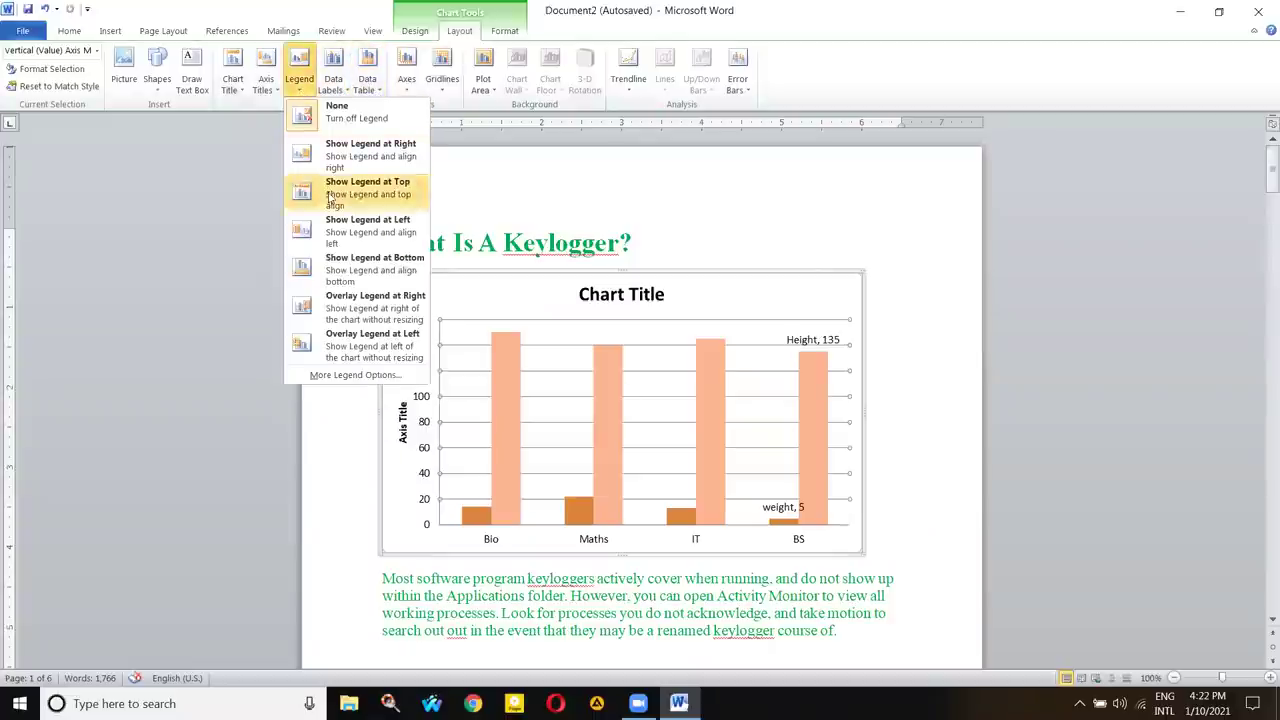
click(366, 236)
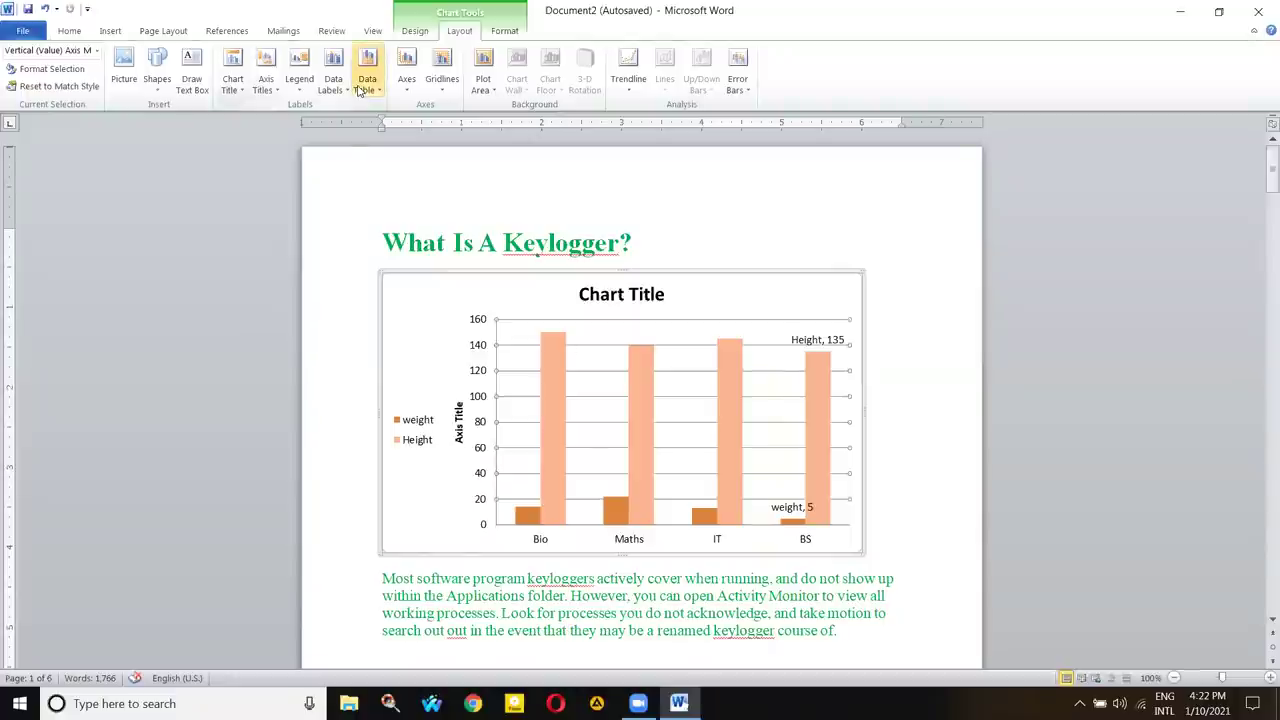
click(310, 88)
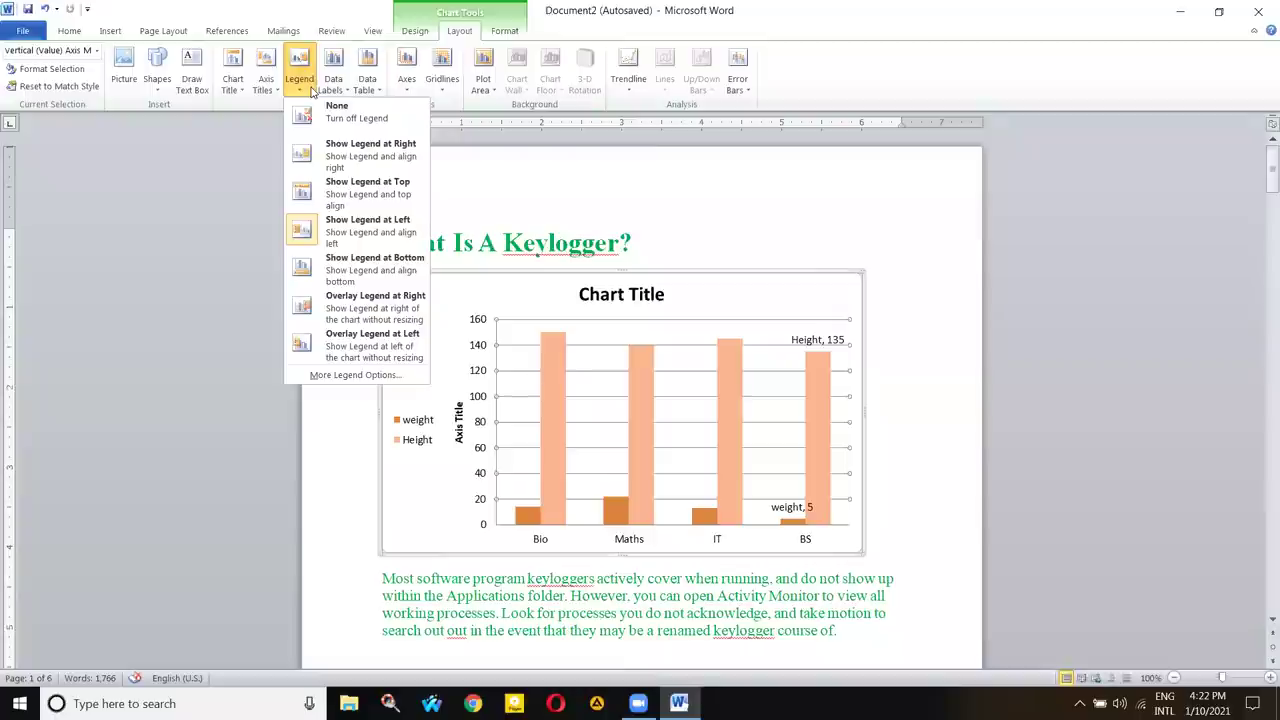
click(348, 278)
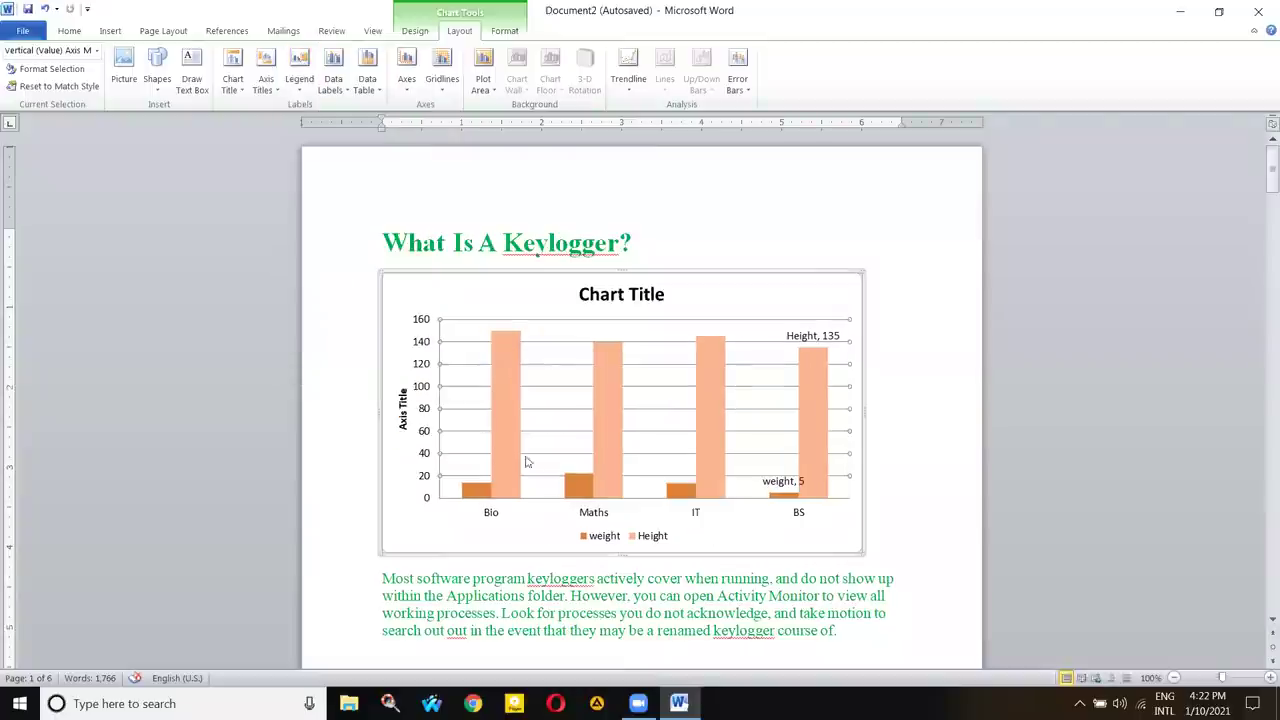
- Try Center, Inside Base and Outside End data labels, finishing with labels above the bars
click(333, 80)
click(363, 152)
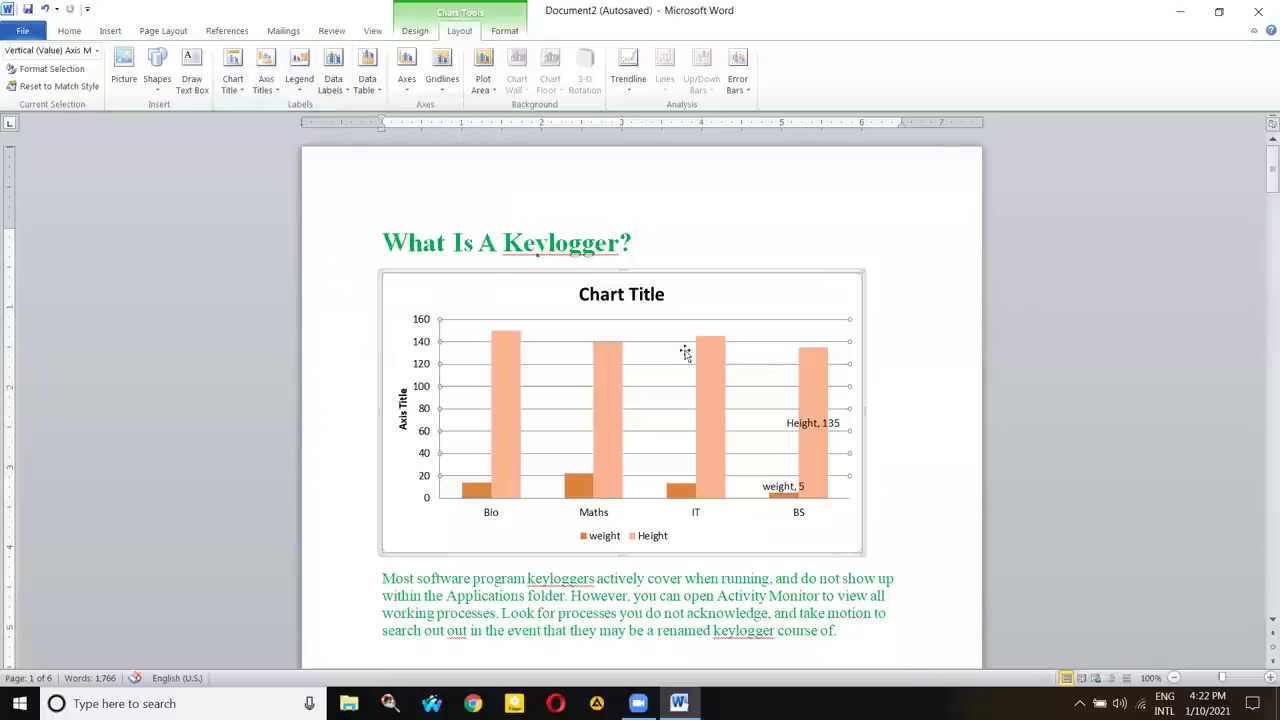
click(335, 93)
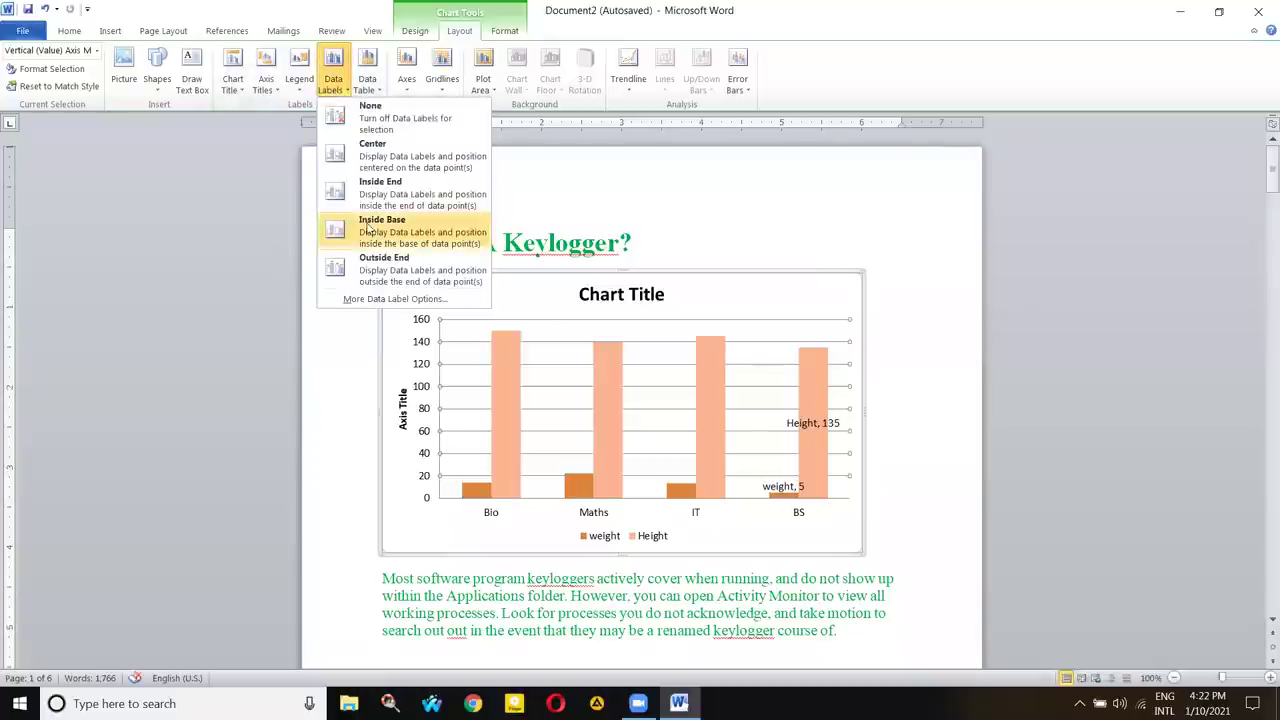
click(370, 231)
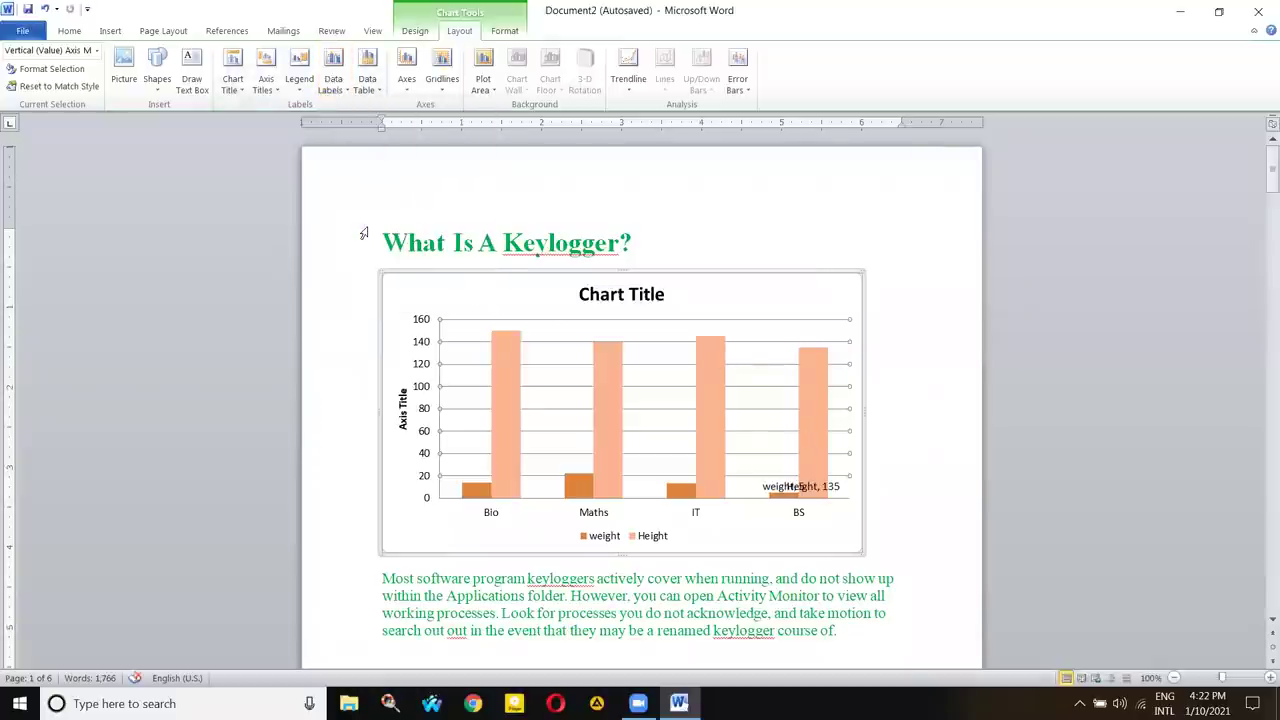
click(335, 90)
click(372, 265)
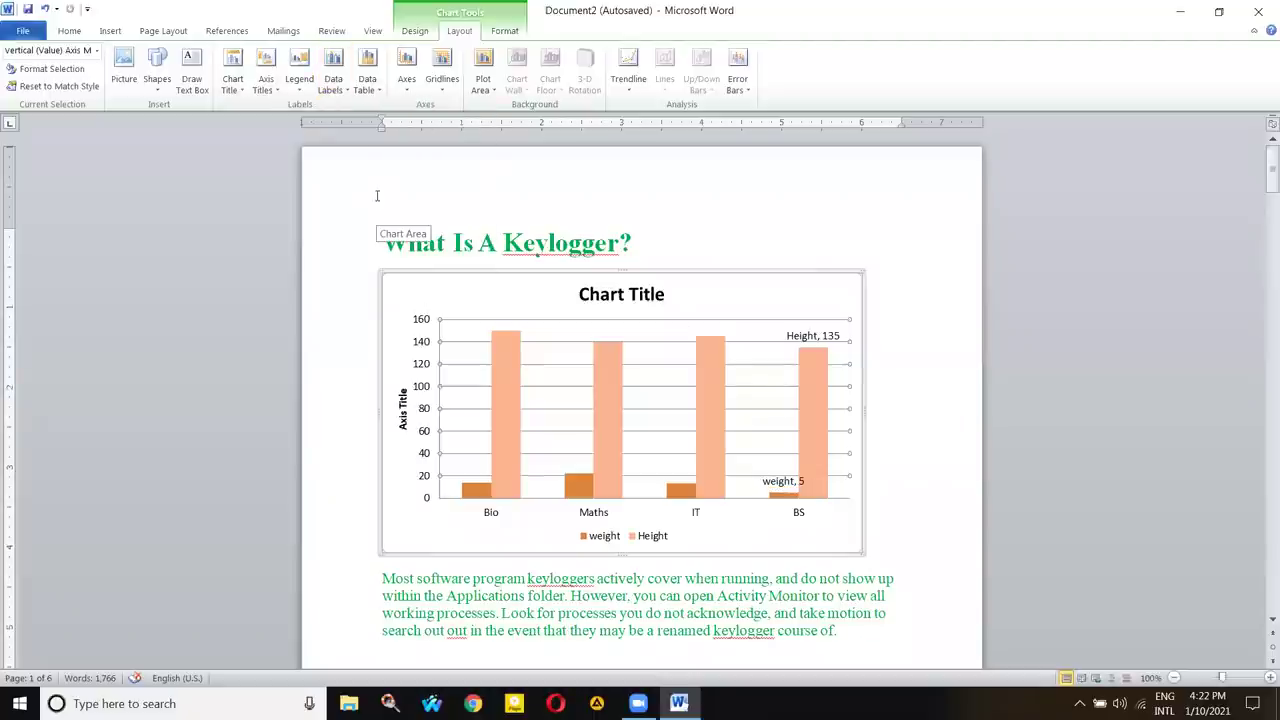
click(374, 88)
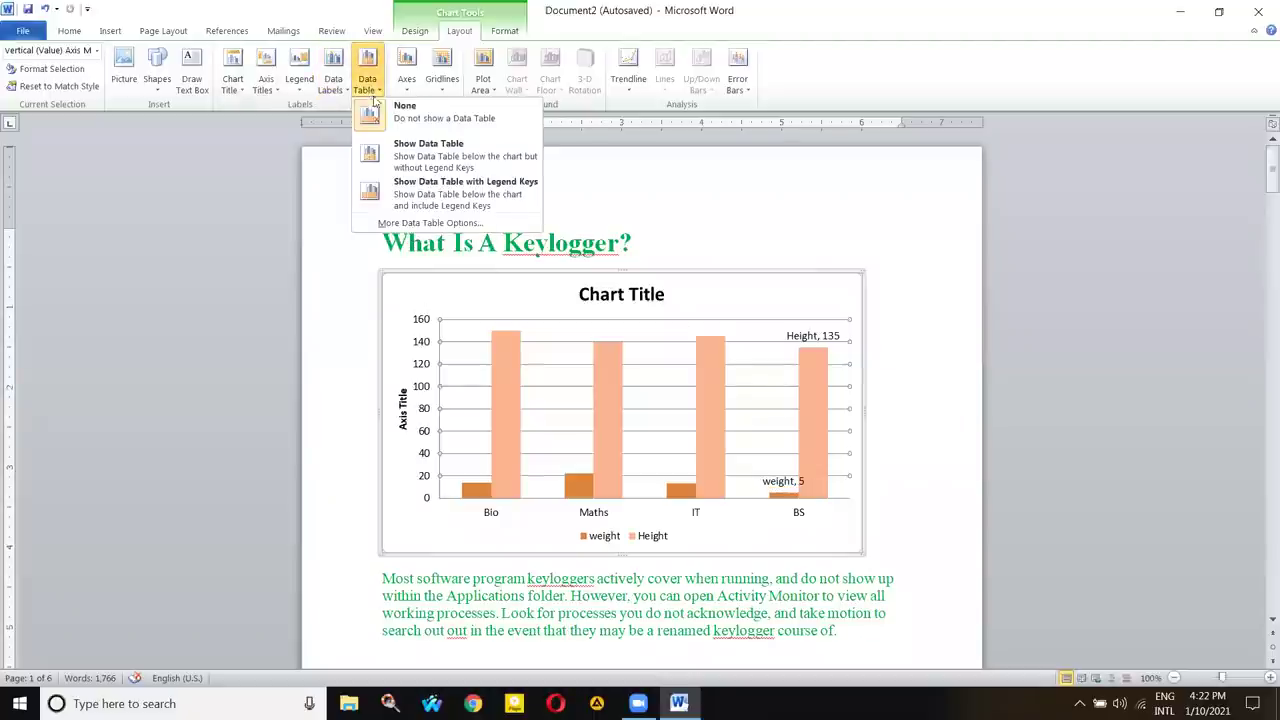
- Add a data table under the plot listing weight 14, 22, 13, 5 and Height 150, 140, 145, 135
click(405, 145)
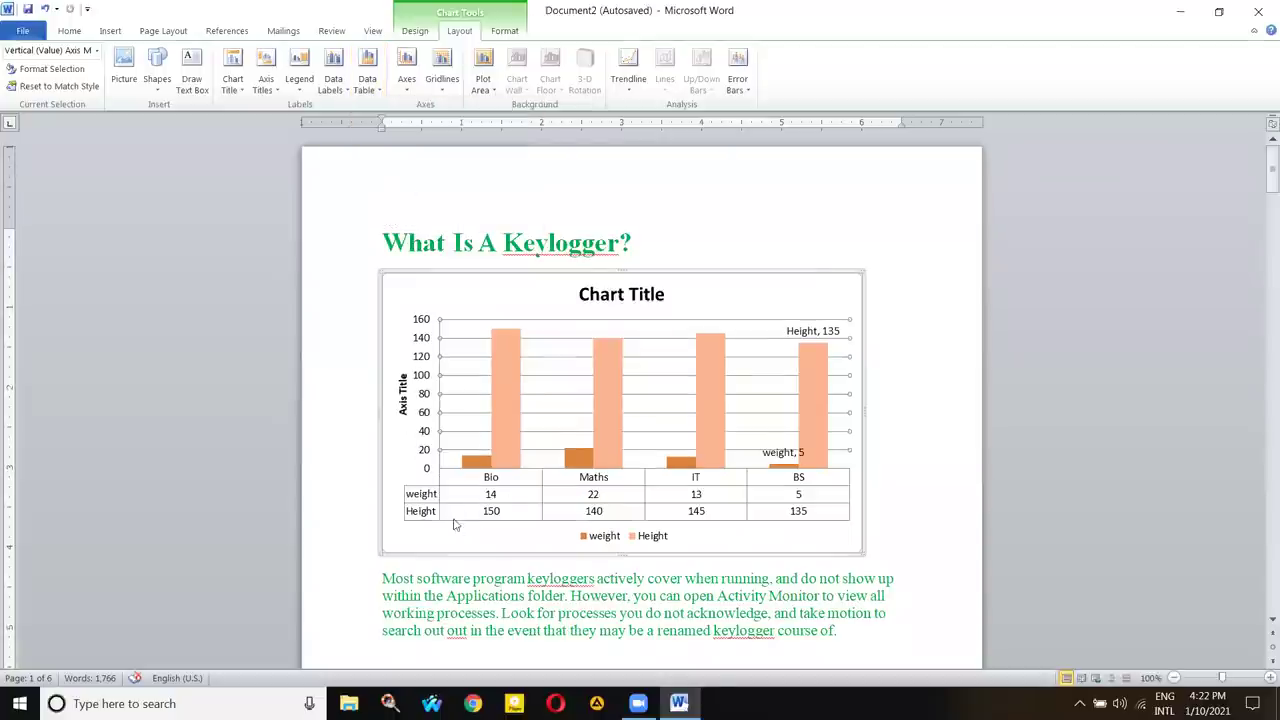
double_click(509, 498)
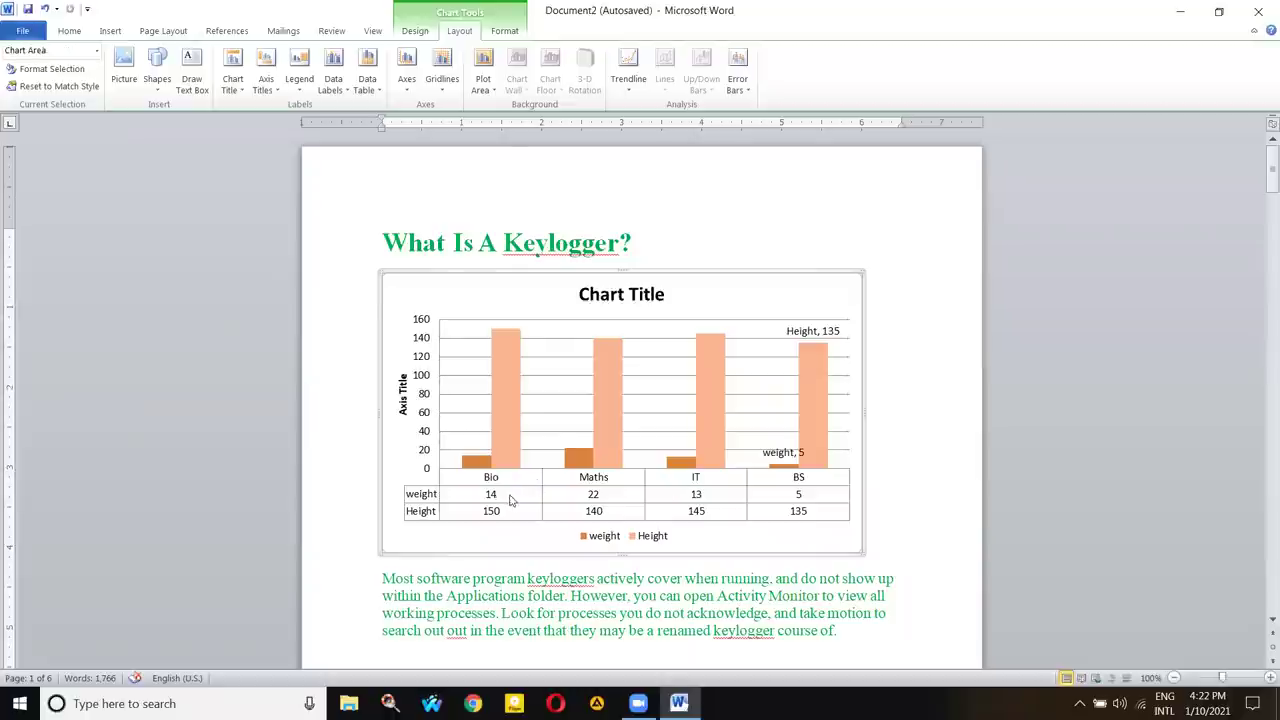
click(487, 133)
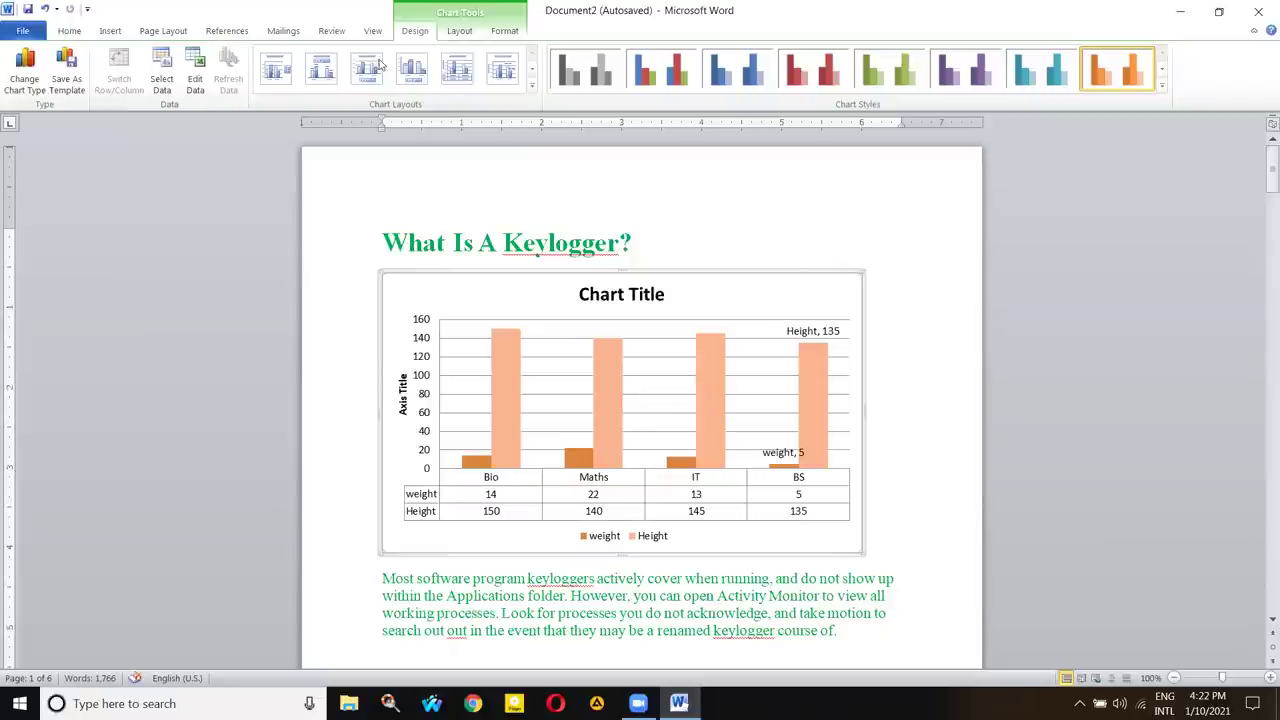
click(457, 31)
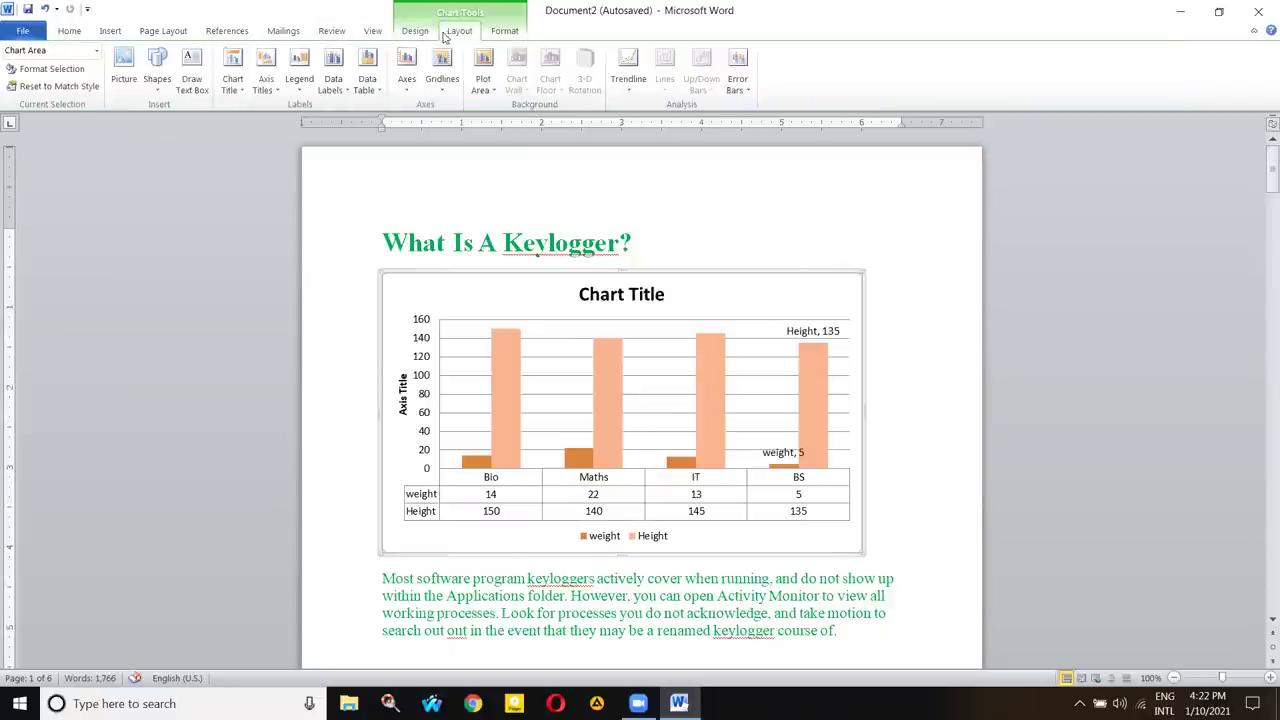
- Run the horizontal axis categories right to left, keeping the default vertical axis
click(409, 96)
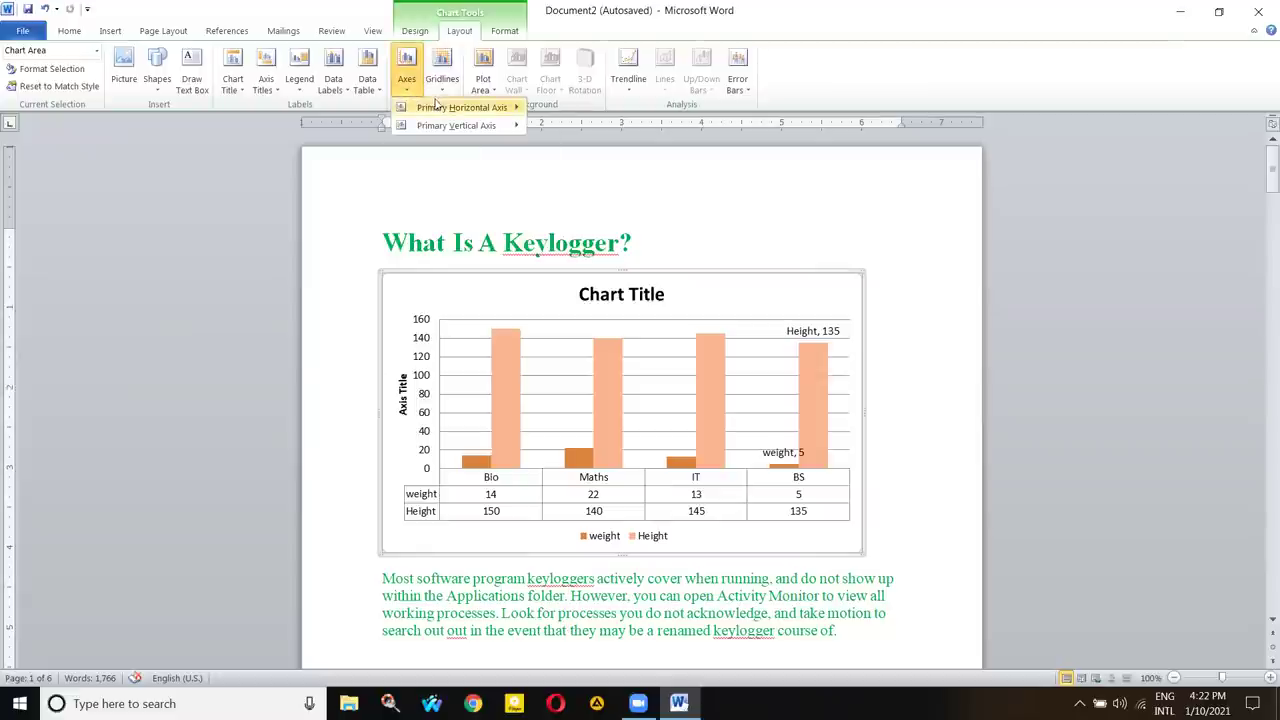
mouse_move(436, 106)
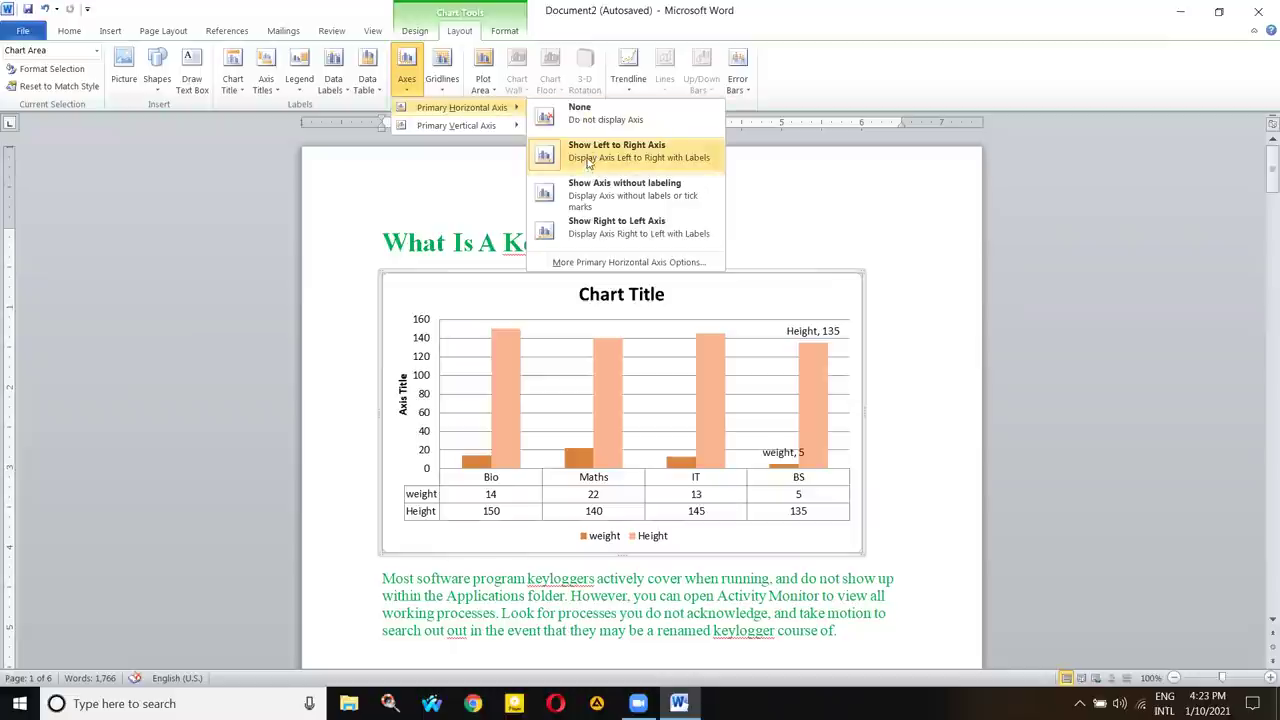
click(604, 227)
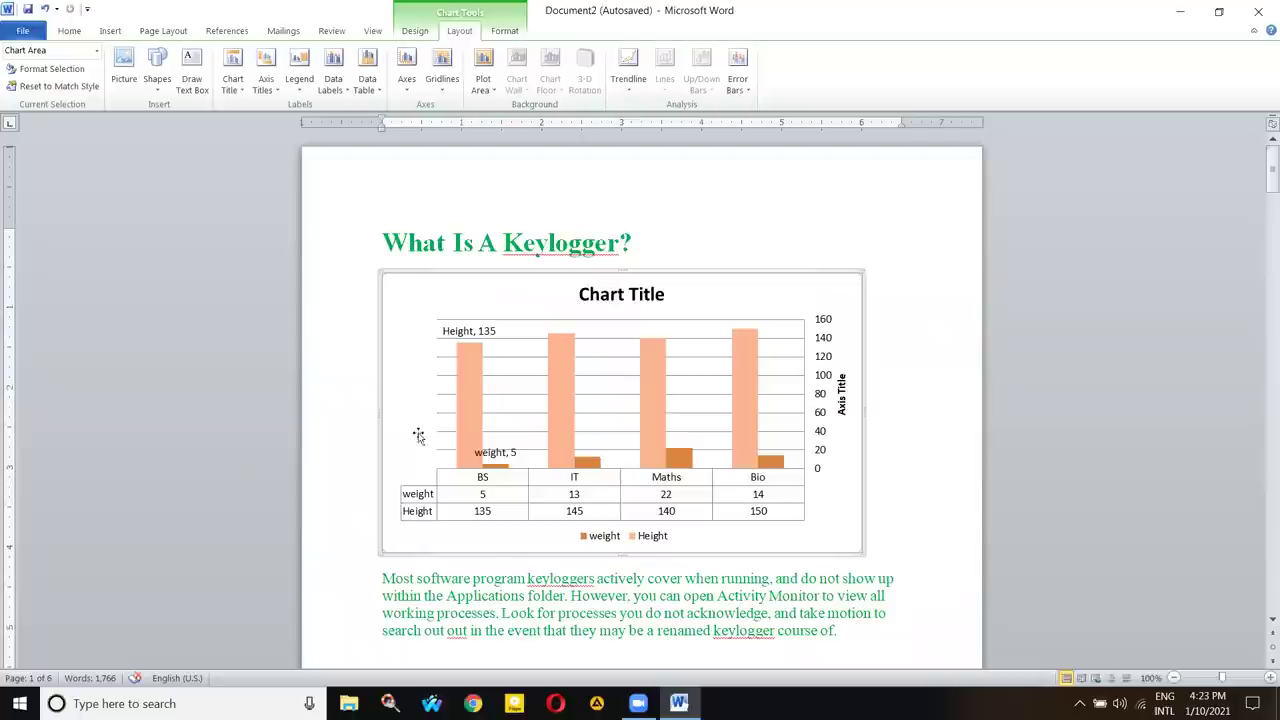
click(416, 92)
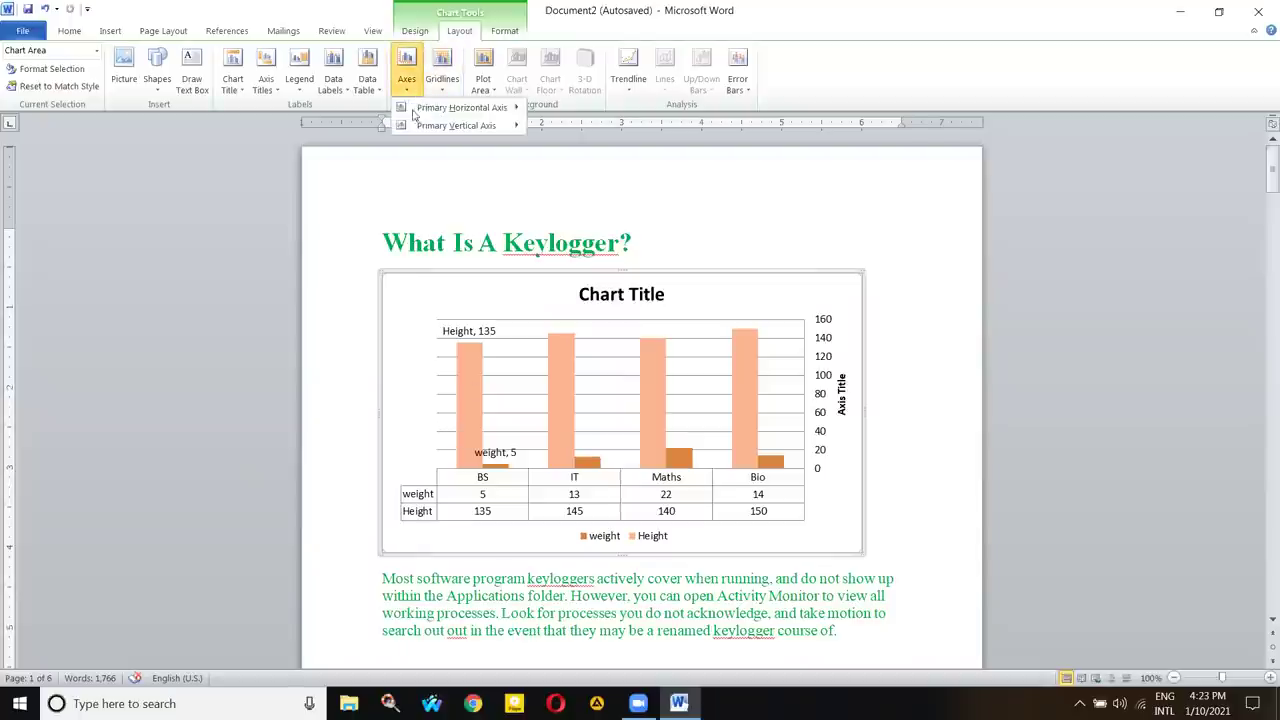
mouse_move(460, 125)
click(561, 173)
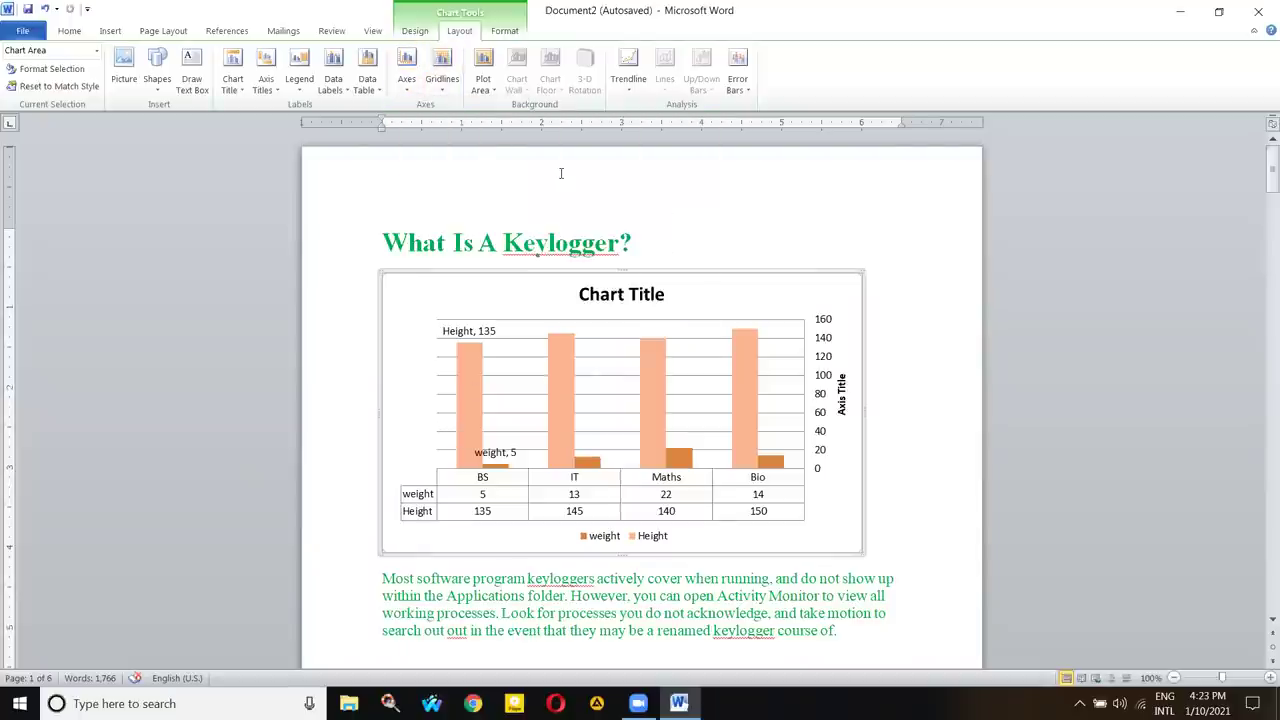
- Try the vertical axis hidden, then displayed in thousands and in millions
click(418, 90)
mouse_move(426, 134)
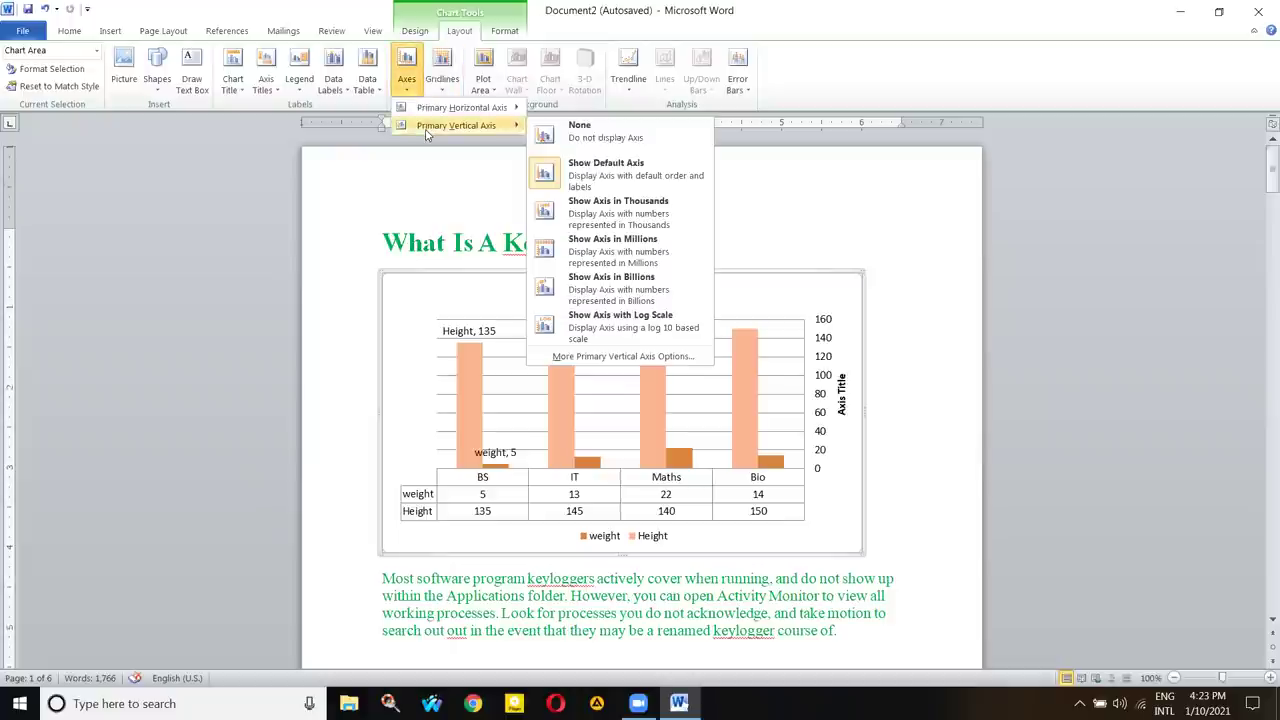
click(583, 140)
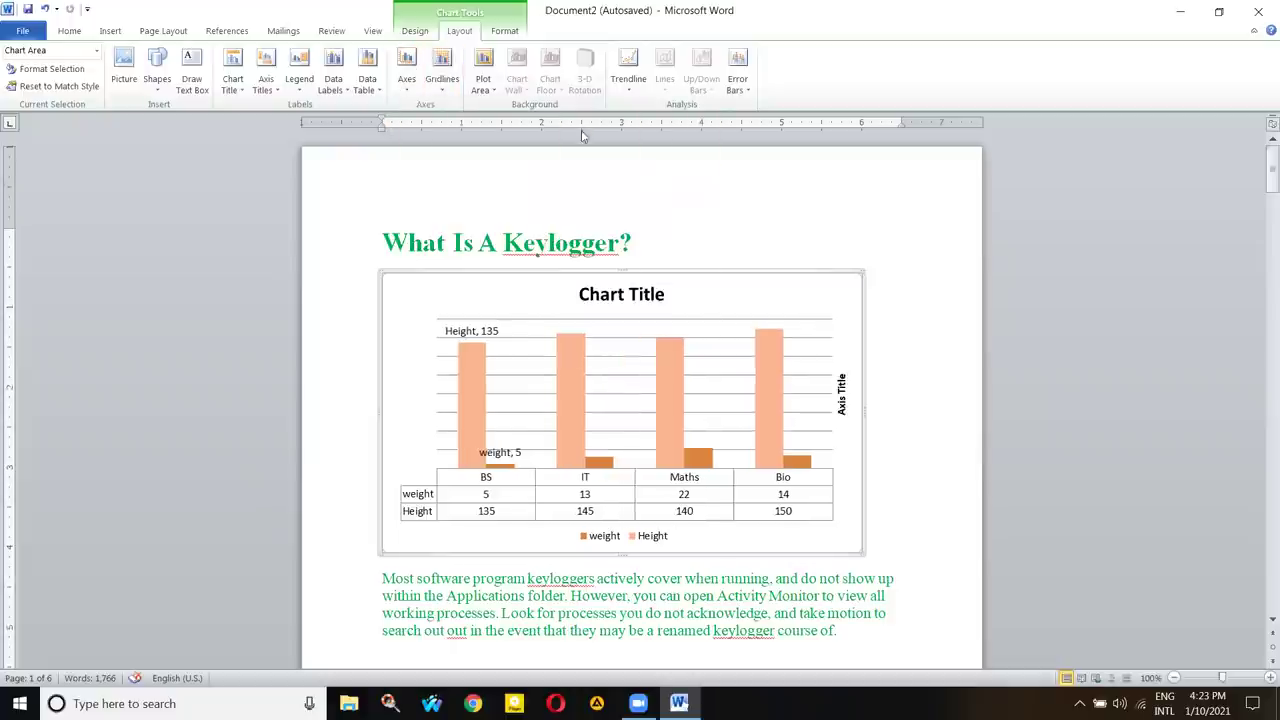
click(403, 85)
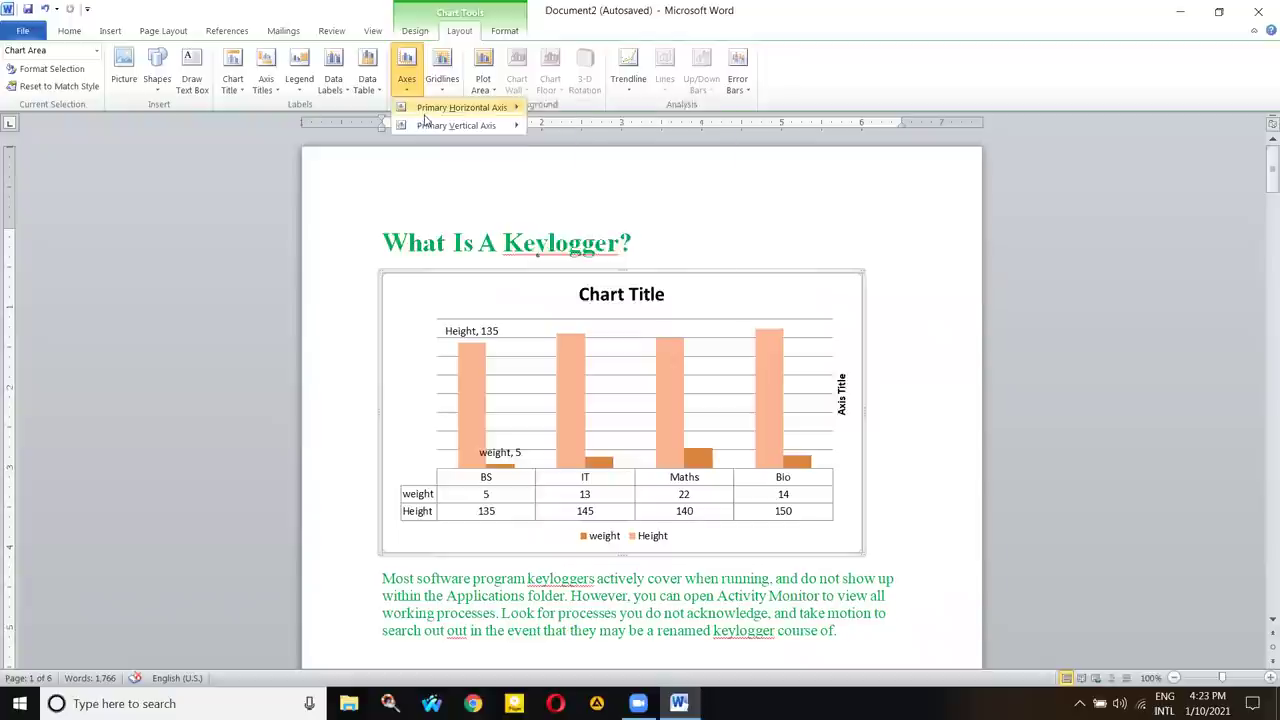
mouse_move(438, 126)
click(574, 210)
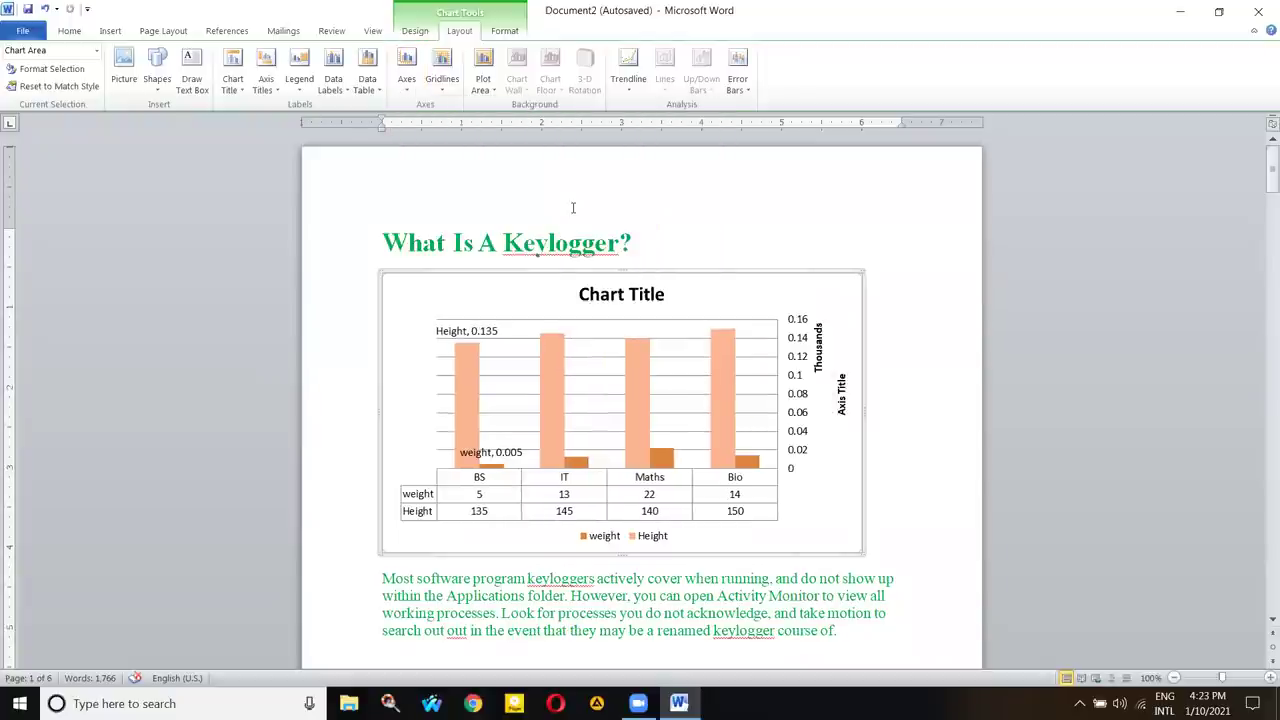
click(418, 92)
mouse_move(424, 130)
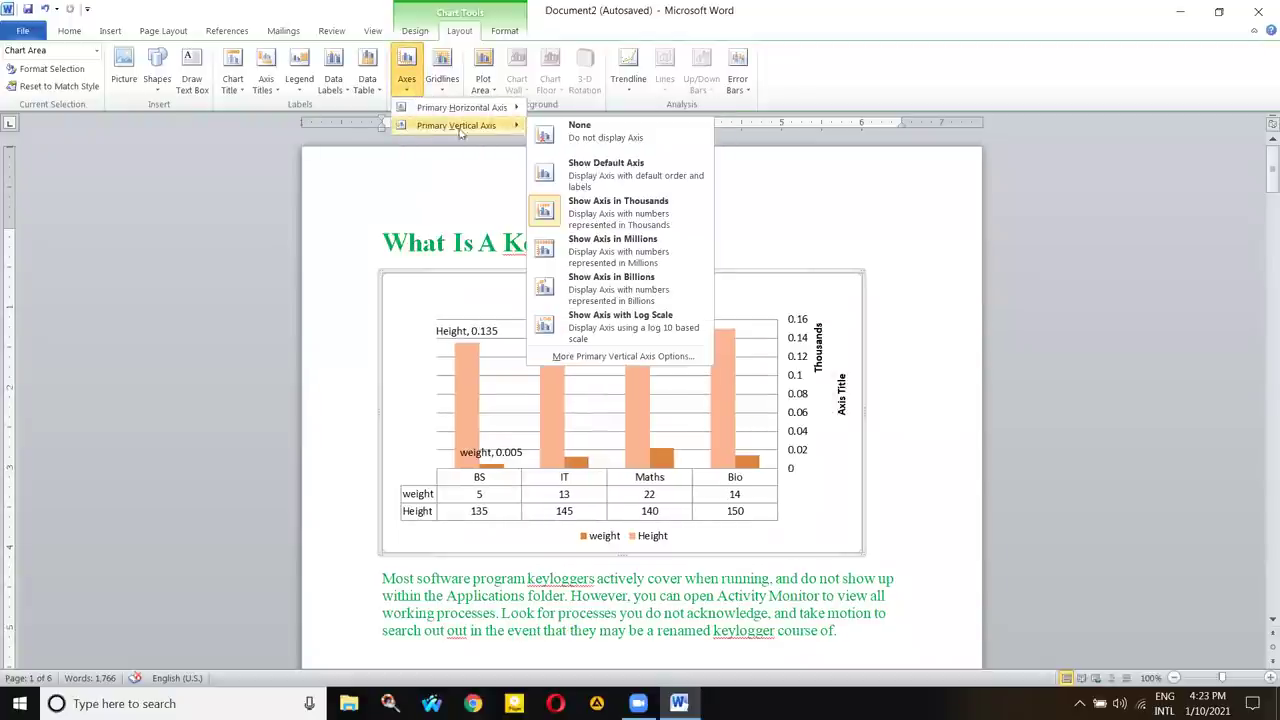
click(585, 255)
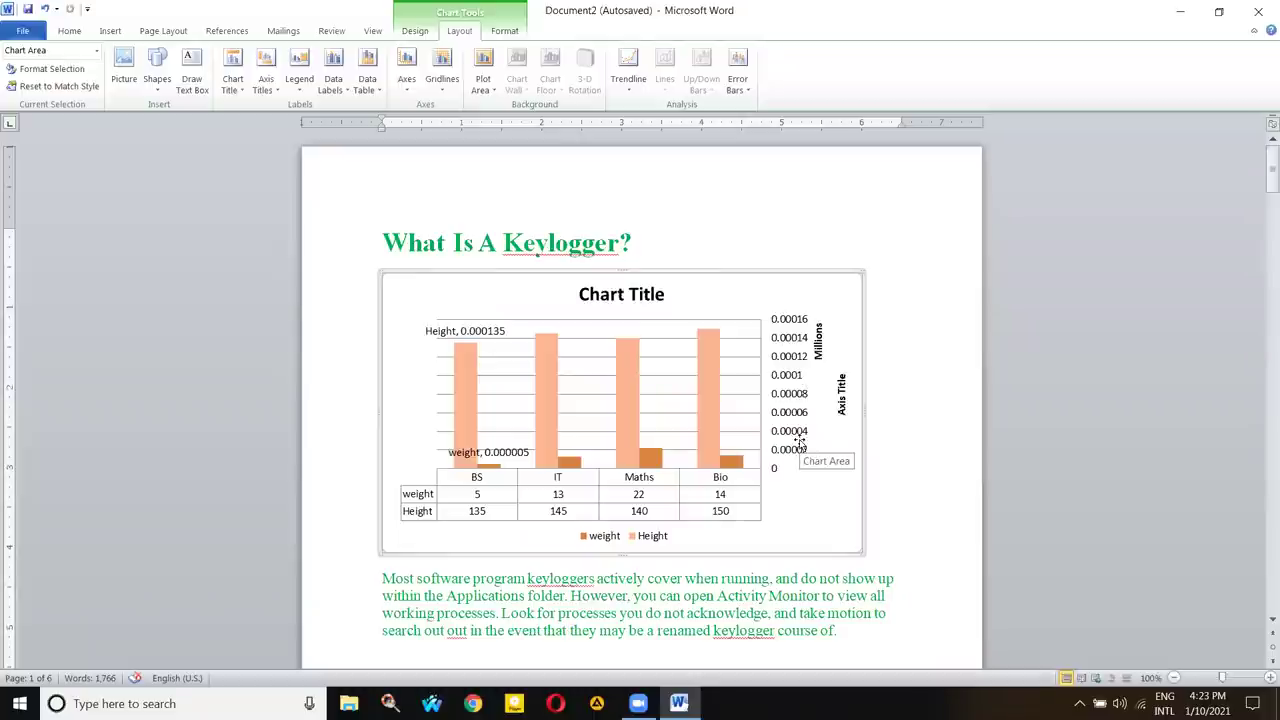
- Switch the vertical axis to a log scale, then restore the default 0–160 axis
click(404, 80)
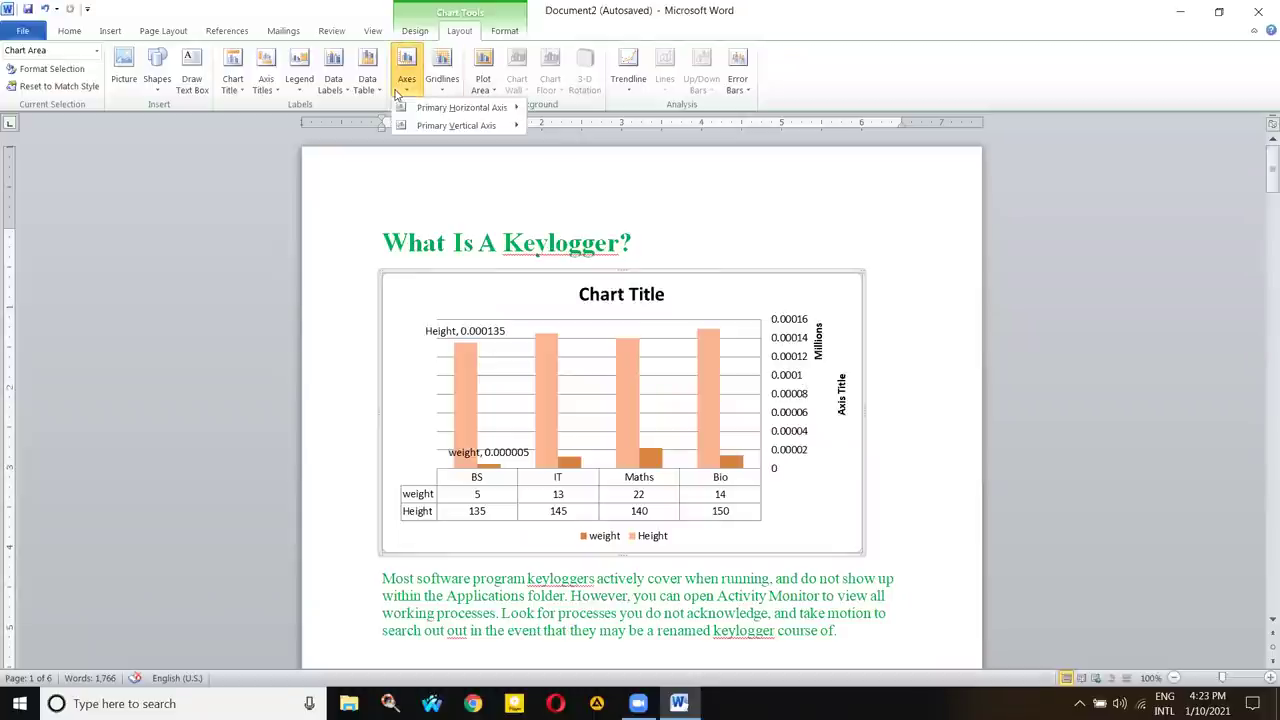
mouse_move(455, 125)
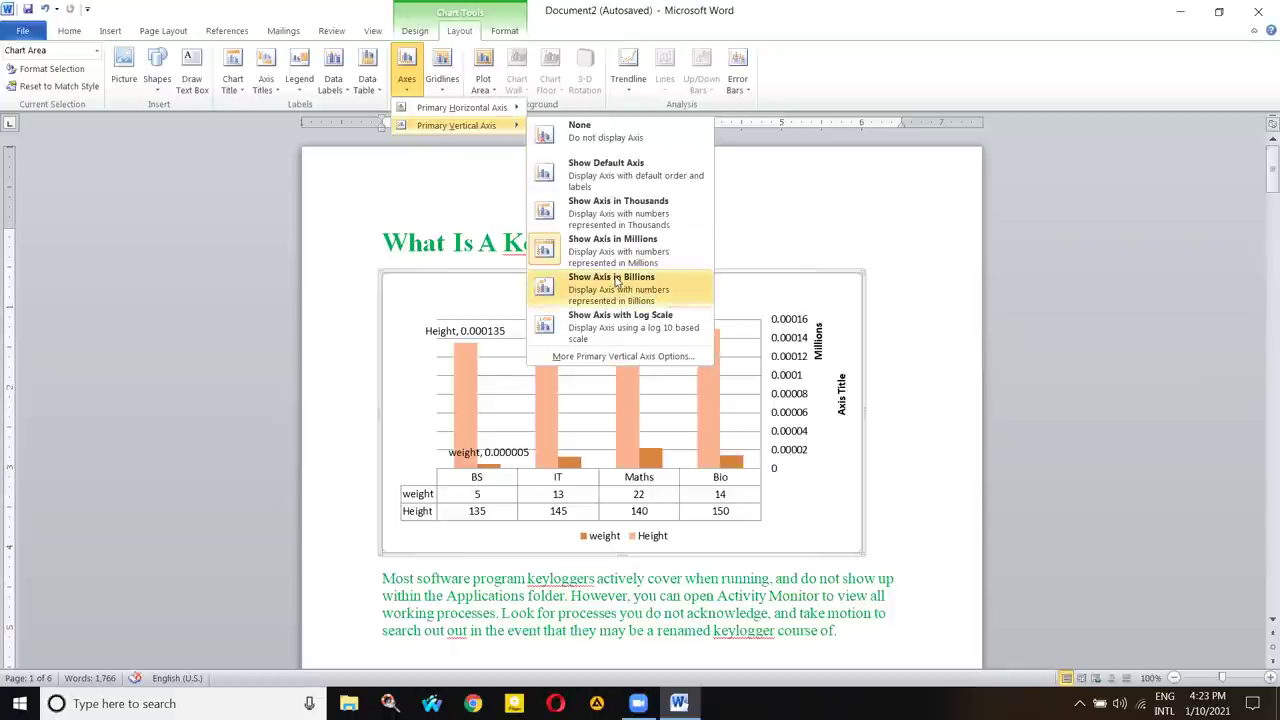
click(625, 325)
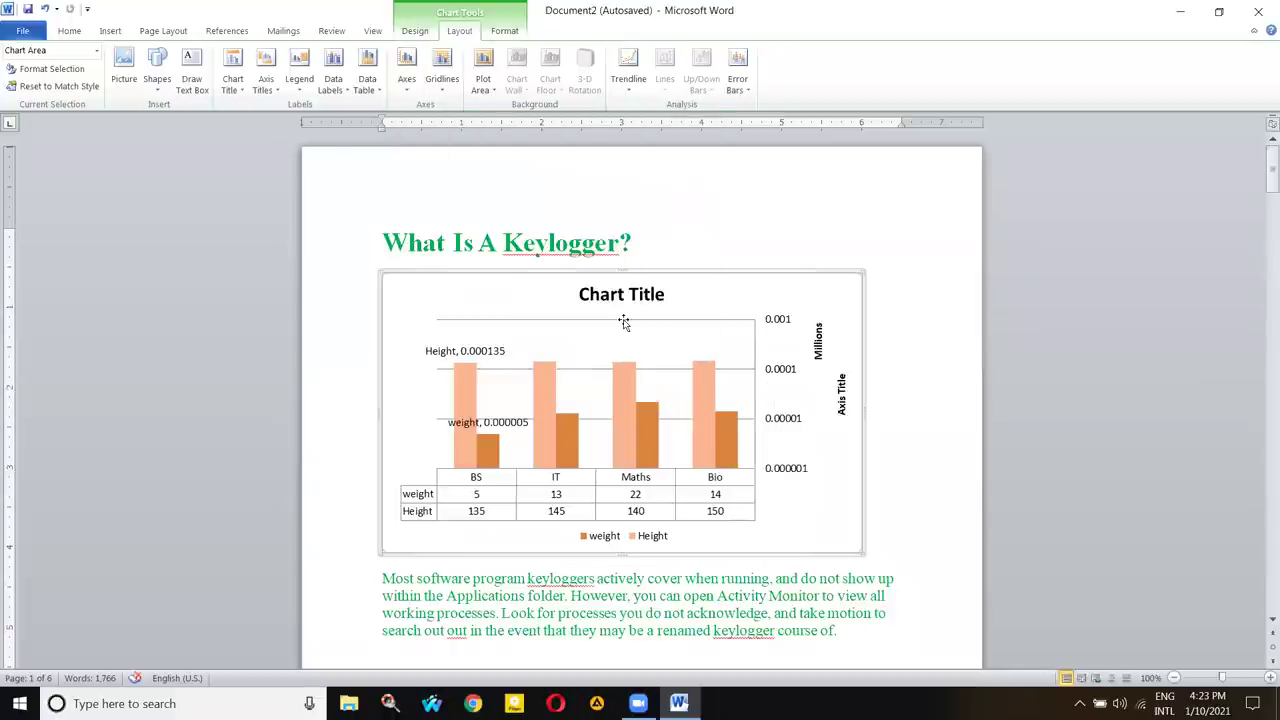
click(418, 84)
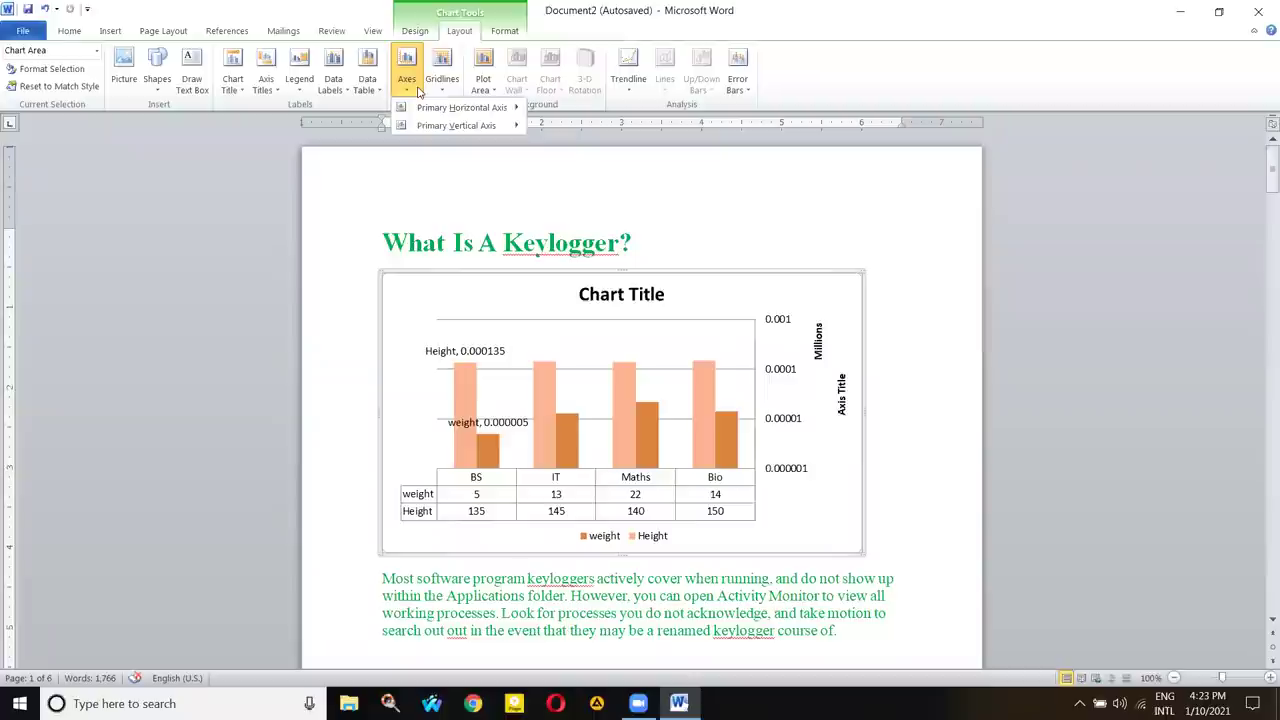
mouse_move(440, 125)
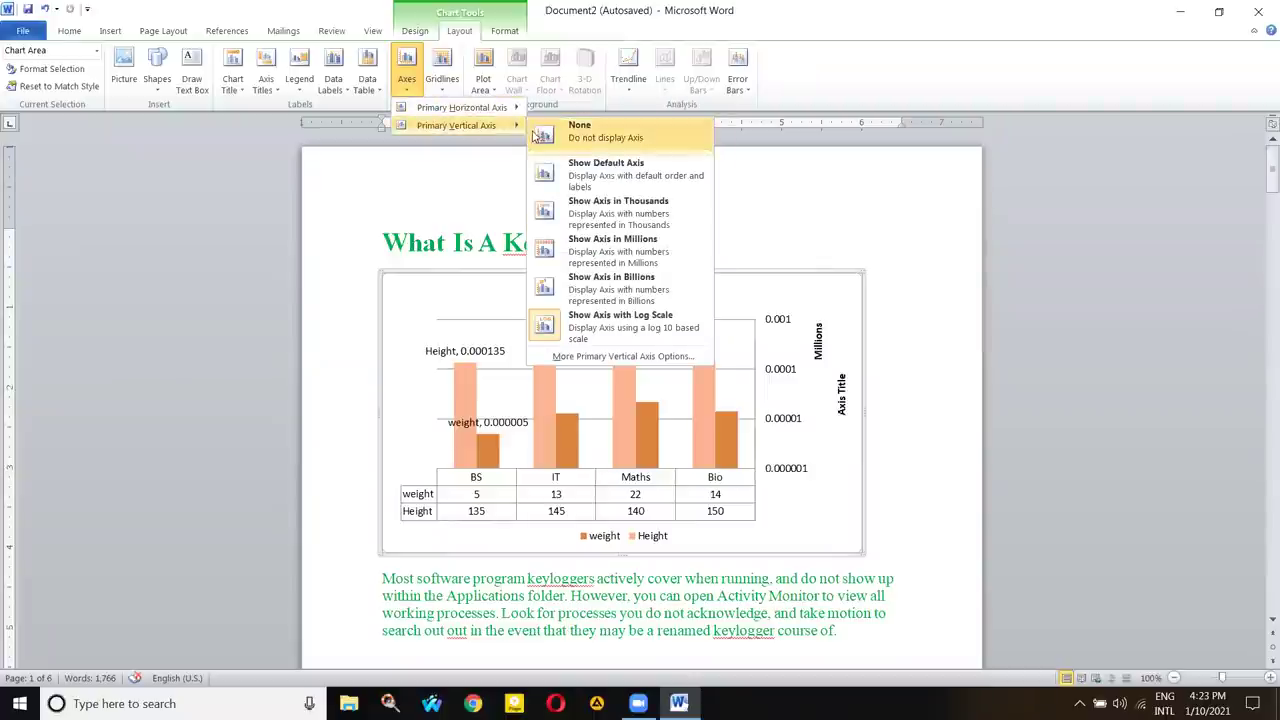
click(592, 168)
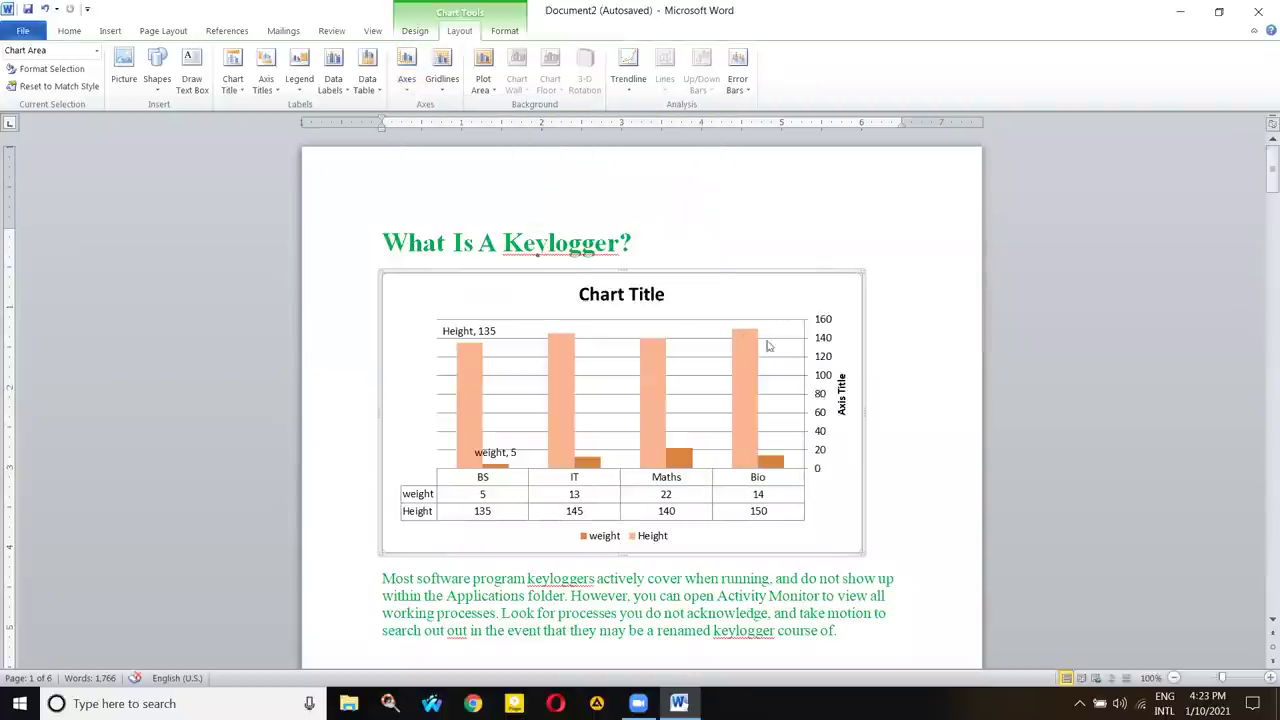
click(408, 90)
mouse_move(432, 112)
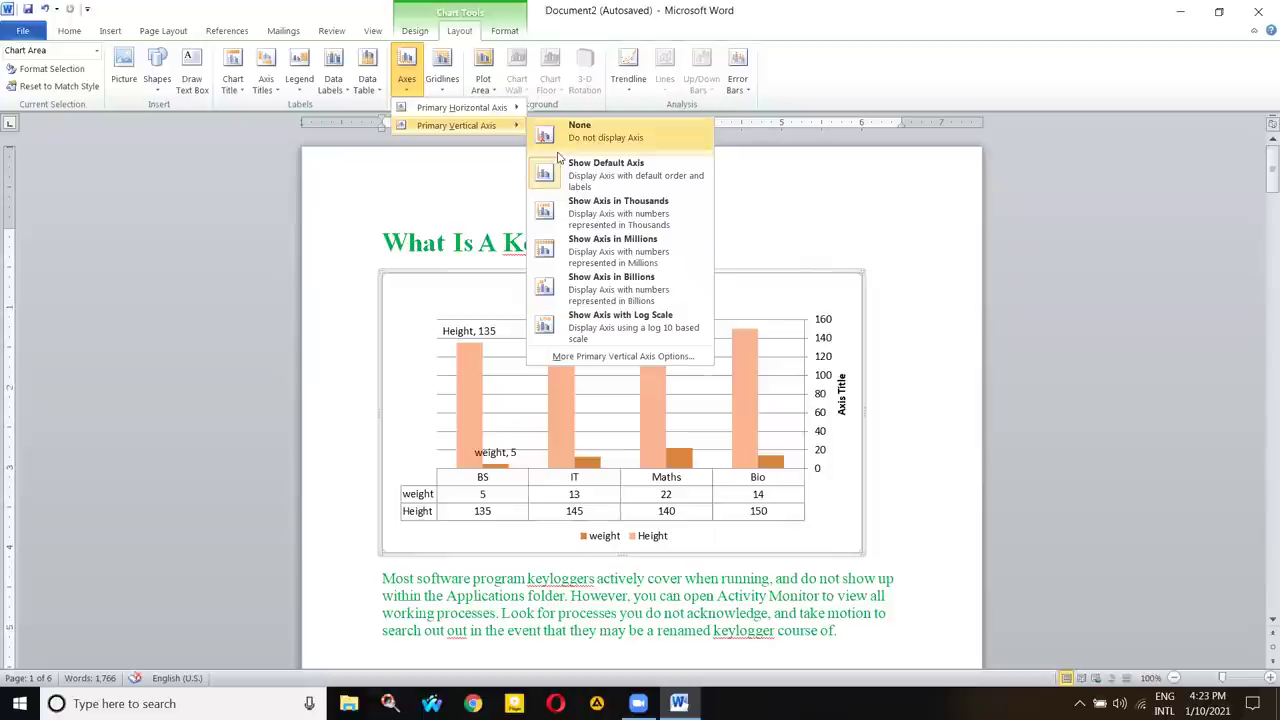
- Remove the chart's primary horizontal gridlines
click(455, 88)
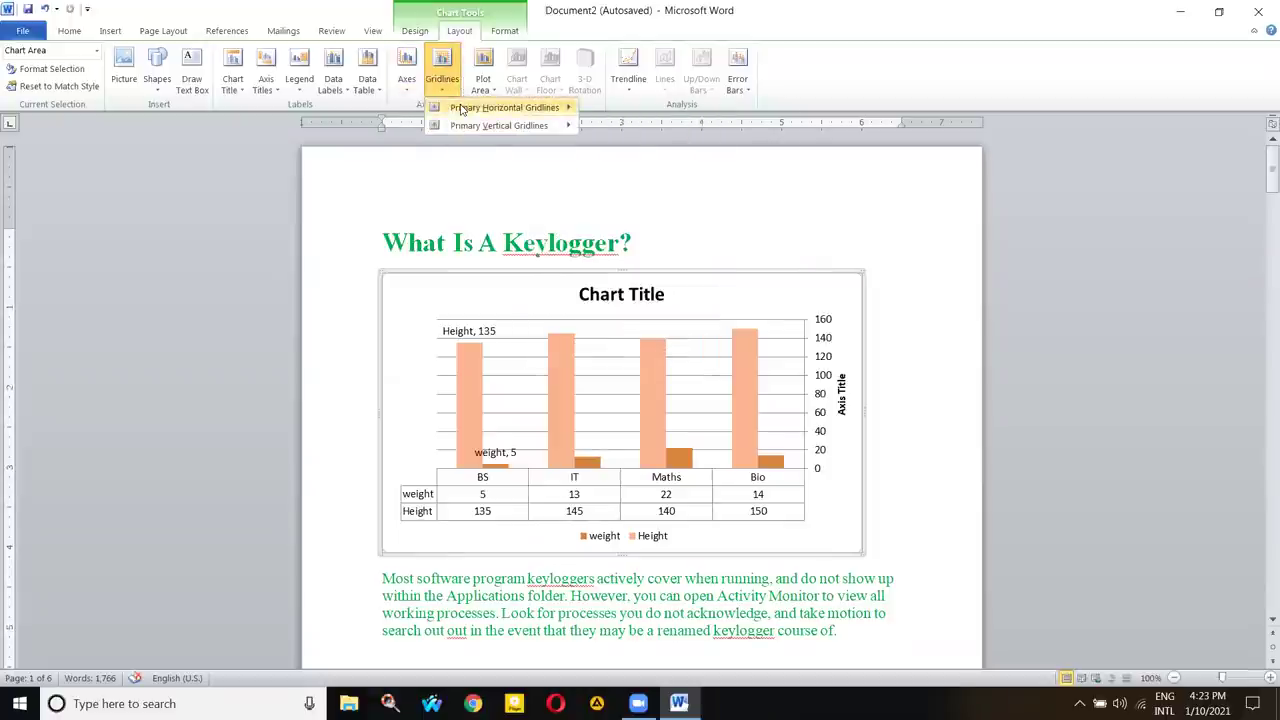
mouse_move(462, 108)
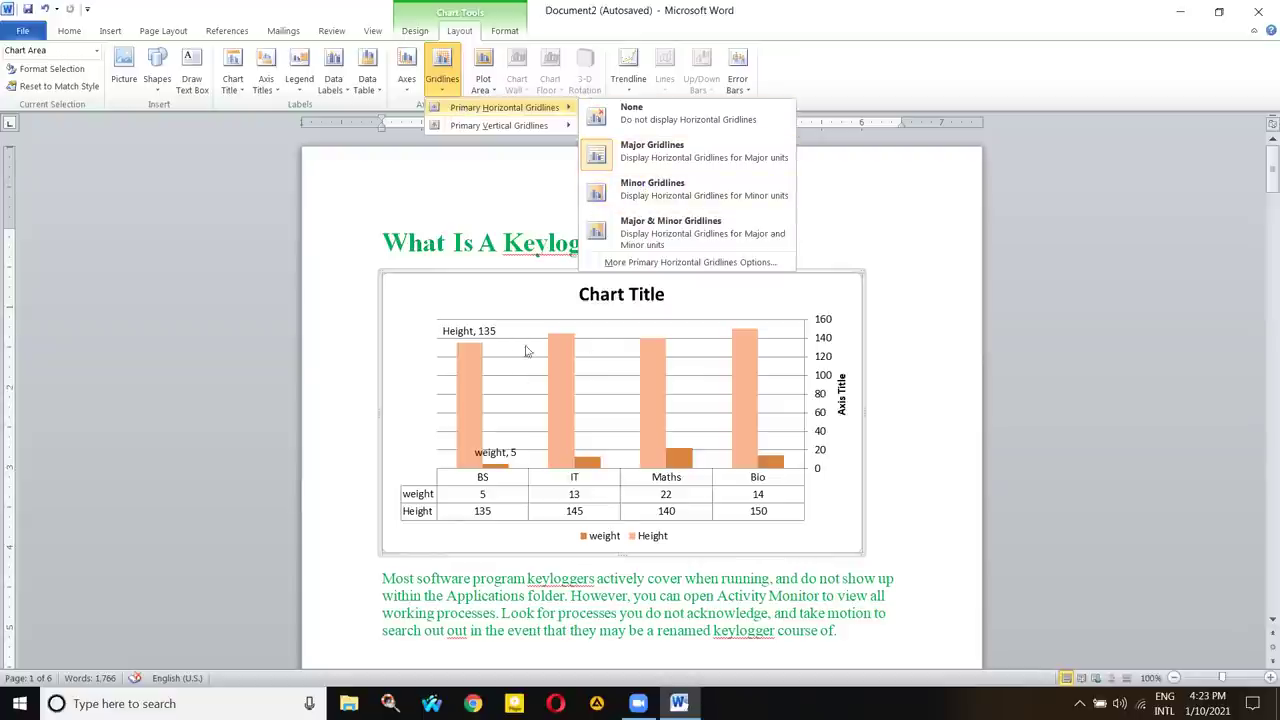
click(592, 112)
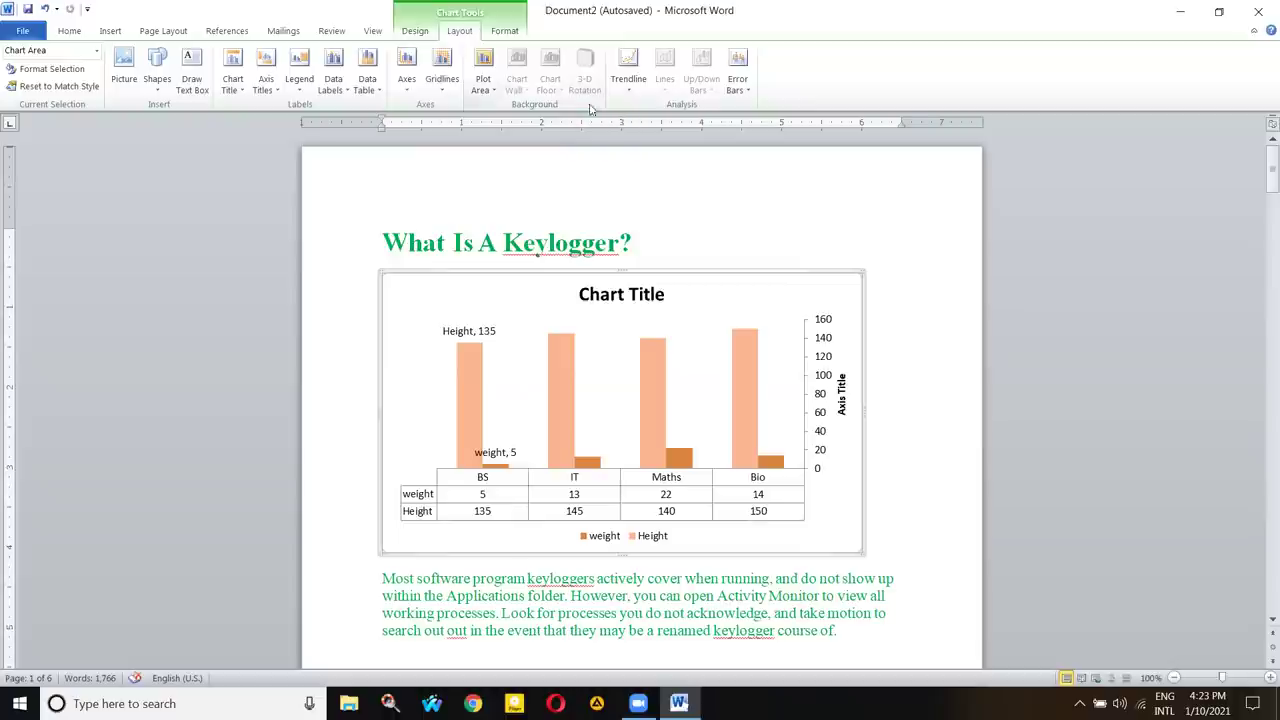
- Add major vertical gridlines between the BS, IT, Maths and Bio columns
click(442, 72)
mouse_move(463, 118)
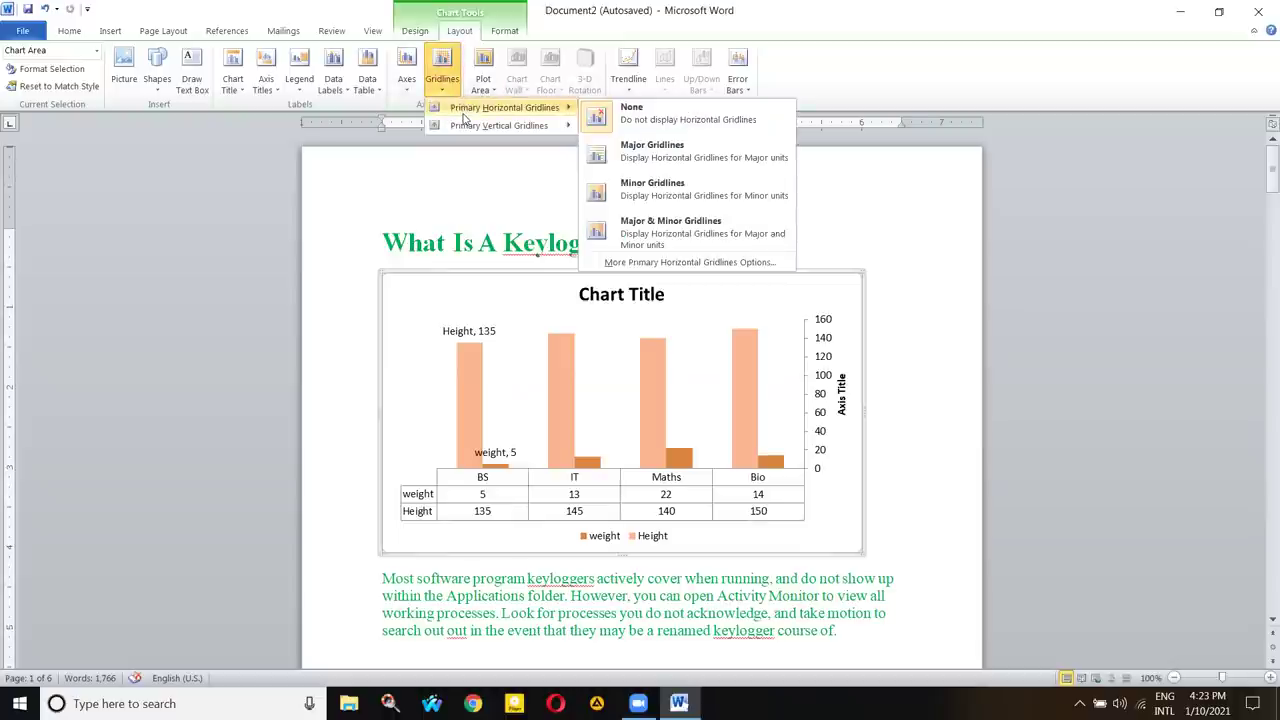
mouse_move(520, 126)
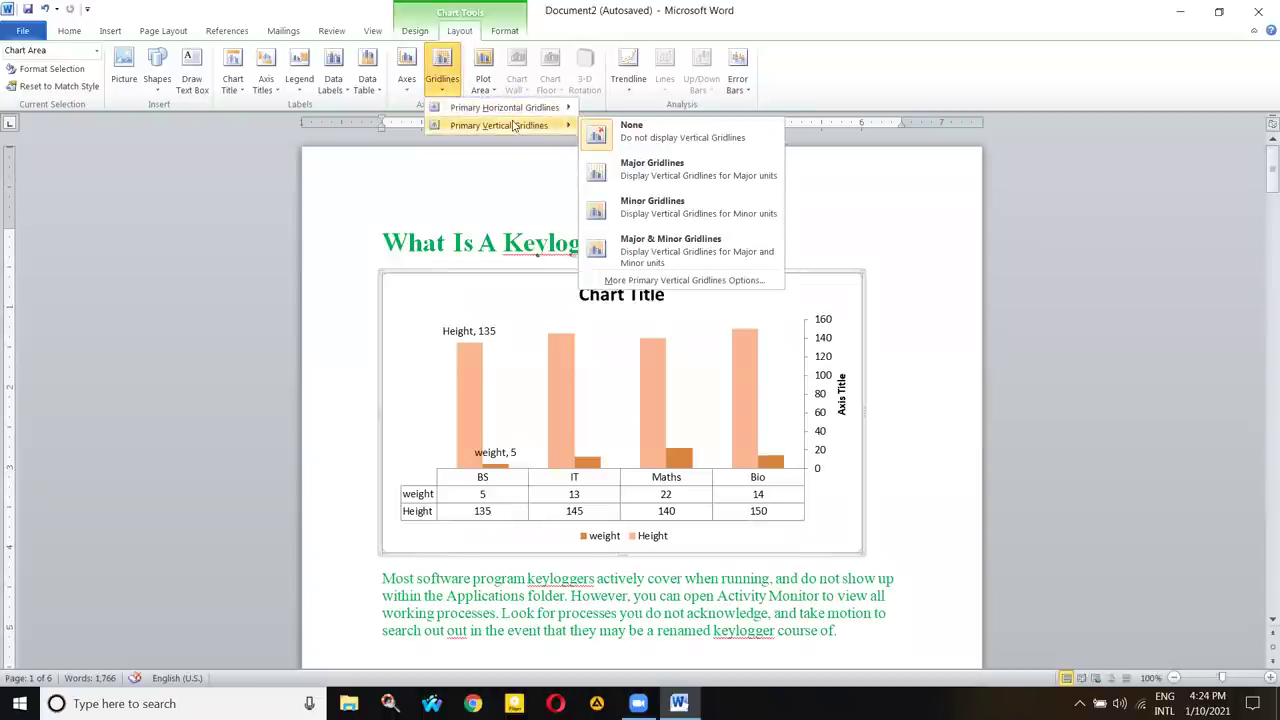
click(618, 167)
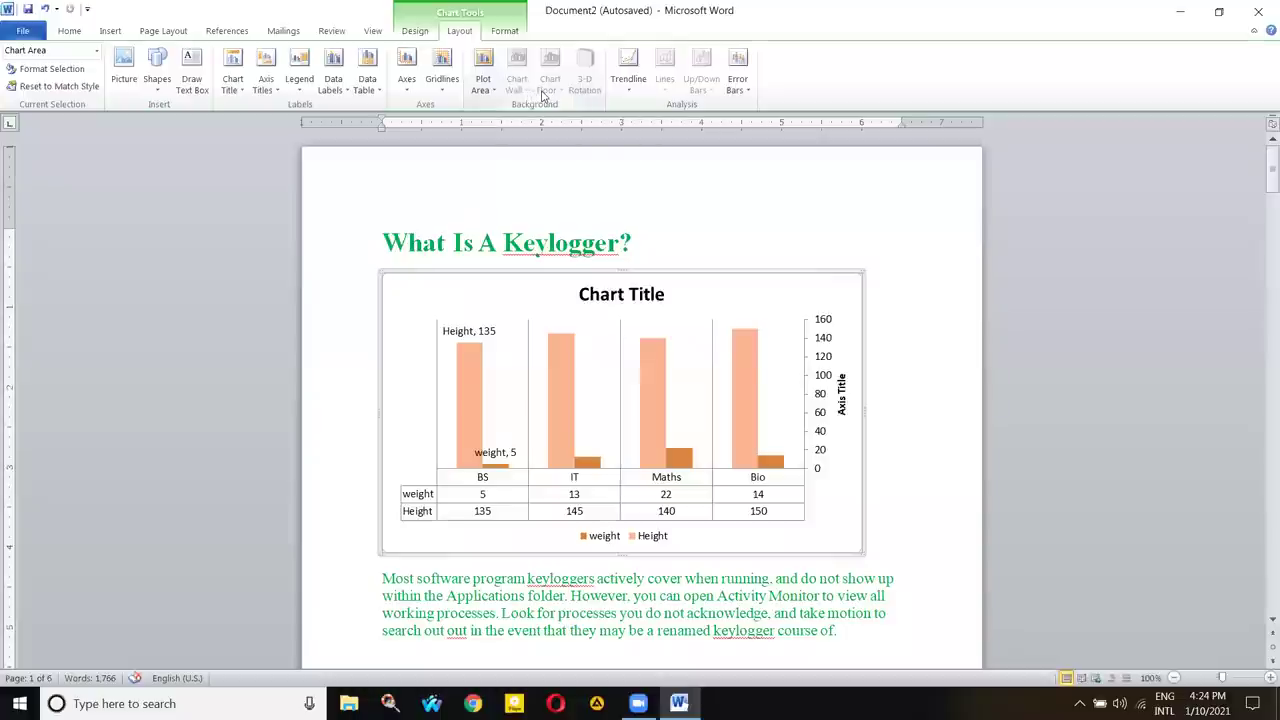
- Add a linear trendline to the weight series, adding 'Linear (weight)' to the legend
click(638, 84)
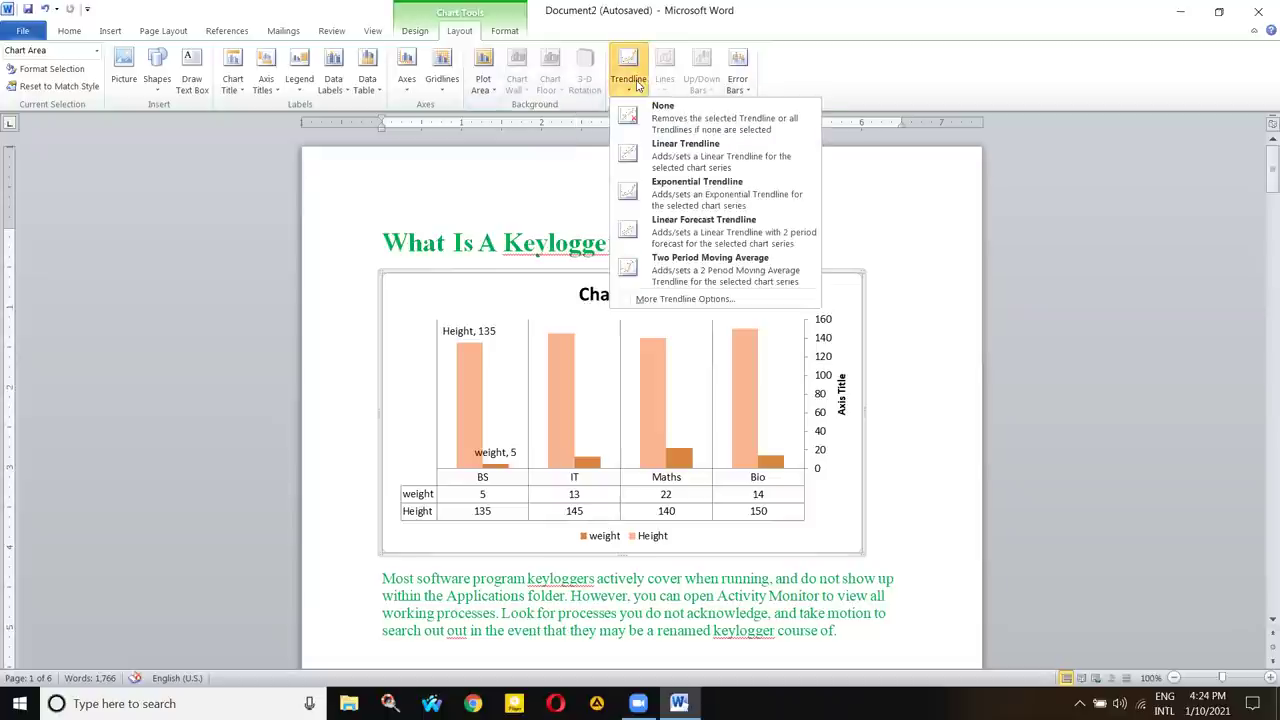
click(680, 152)
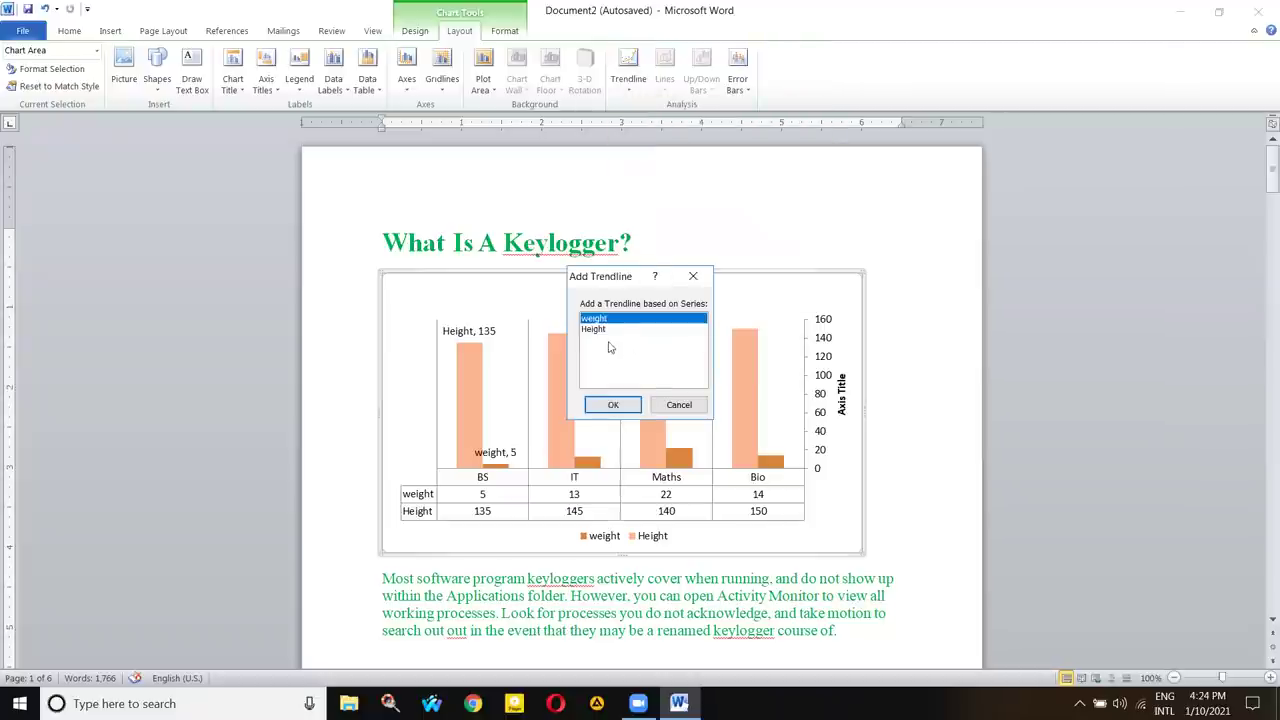
click(613, 404)
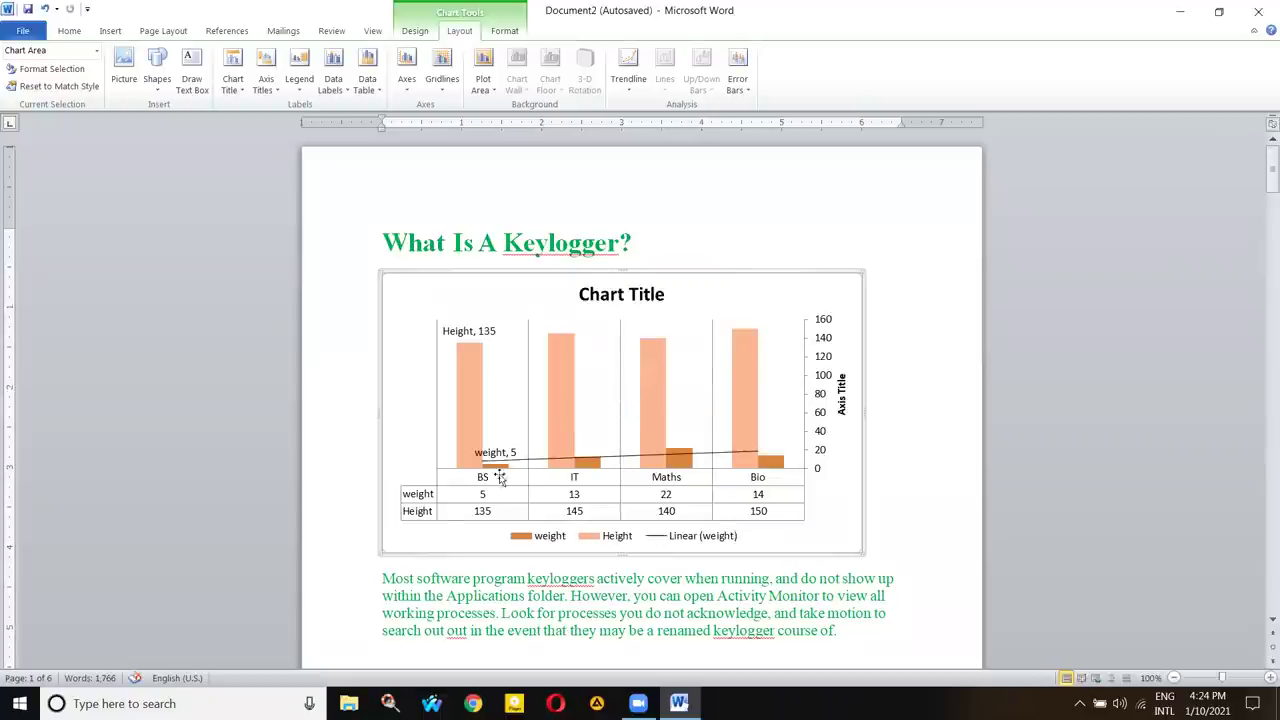
mouse_move(490, 468)
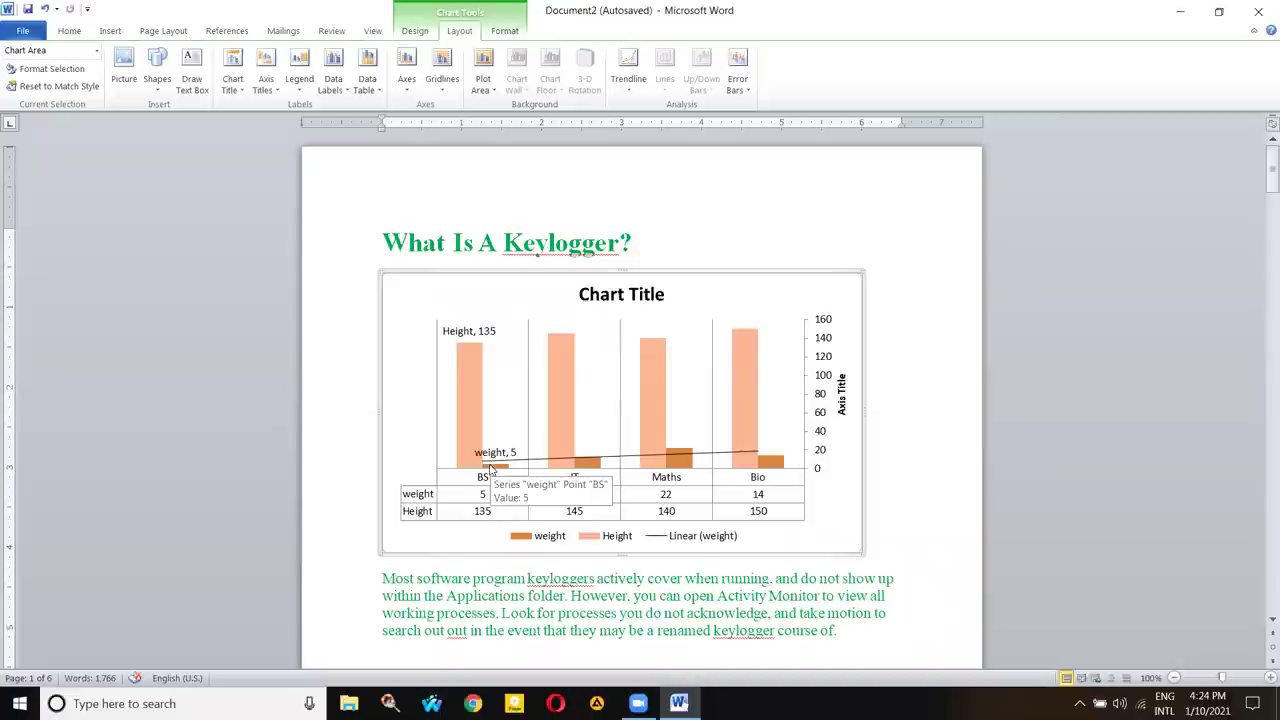
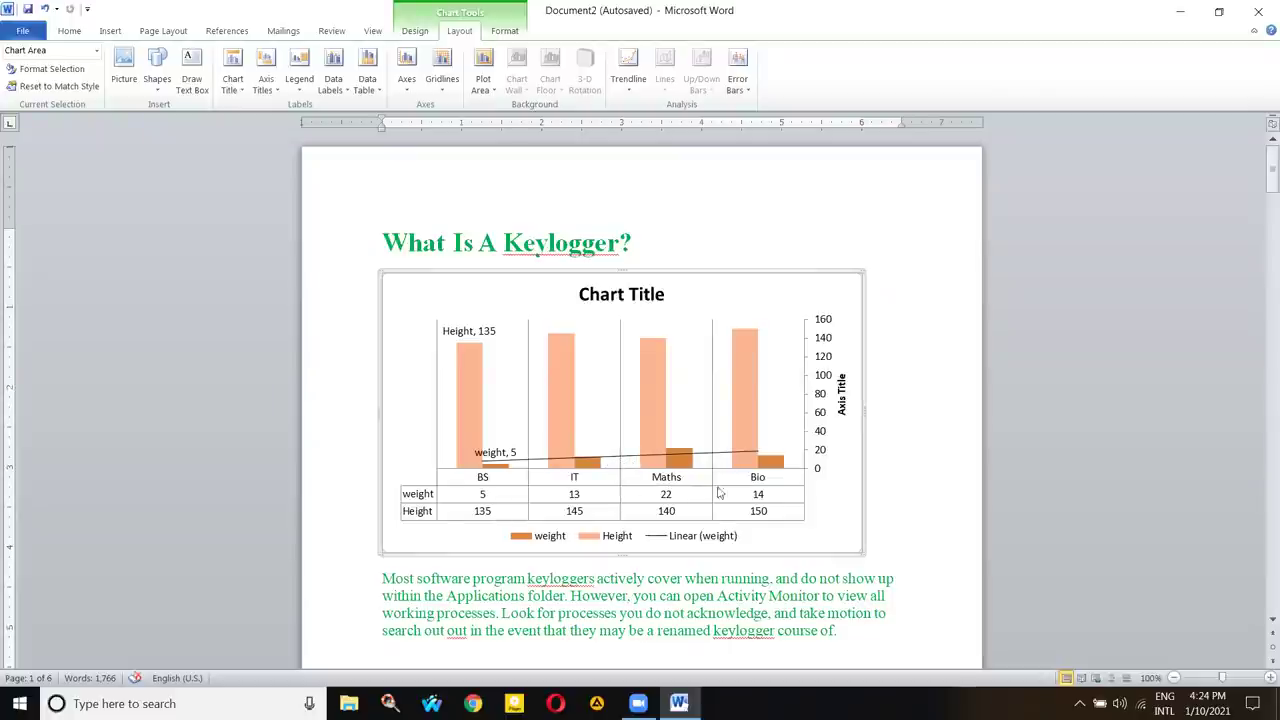
- Remove the weight and height bar chart below the What Is A Keylogger? heading
click(506, 31)
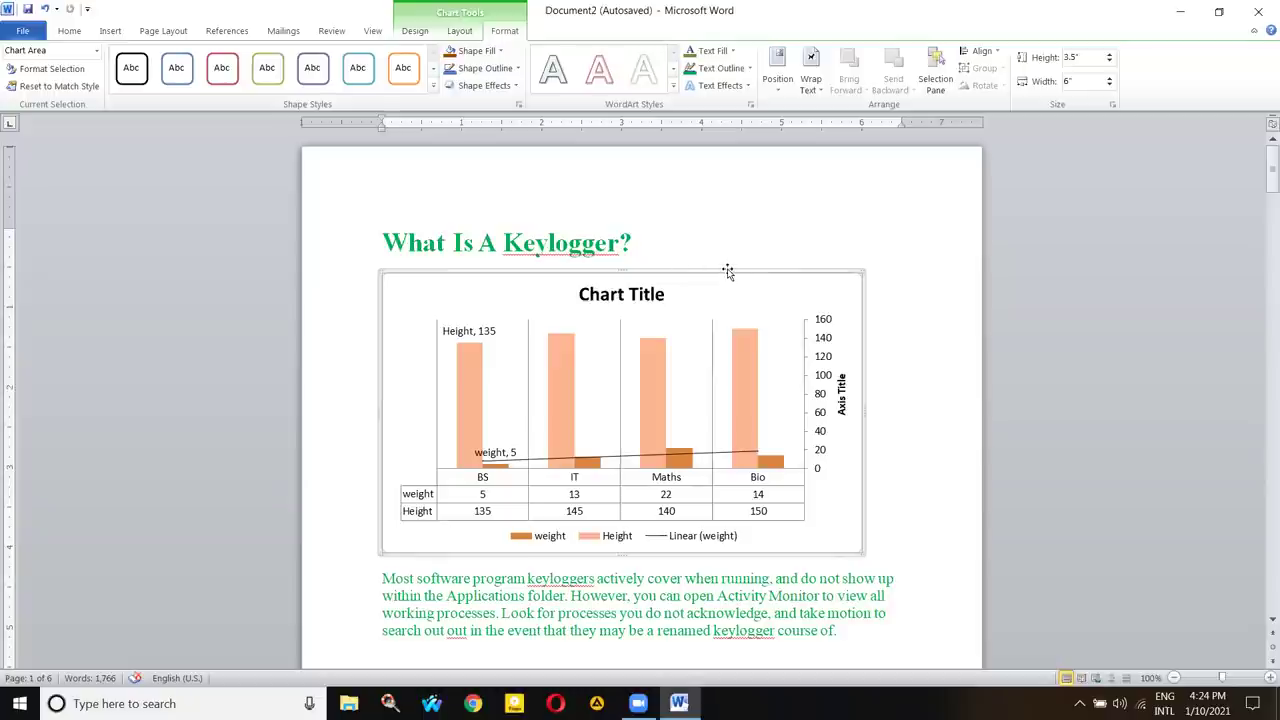
key(Delete)
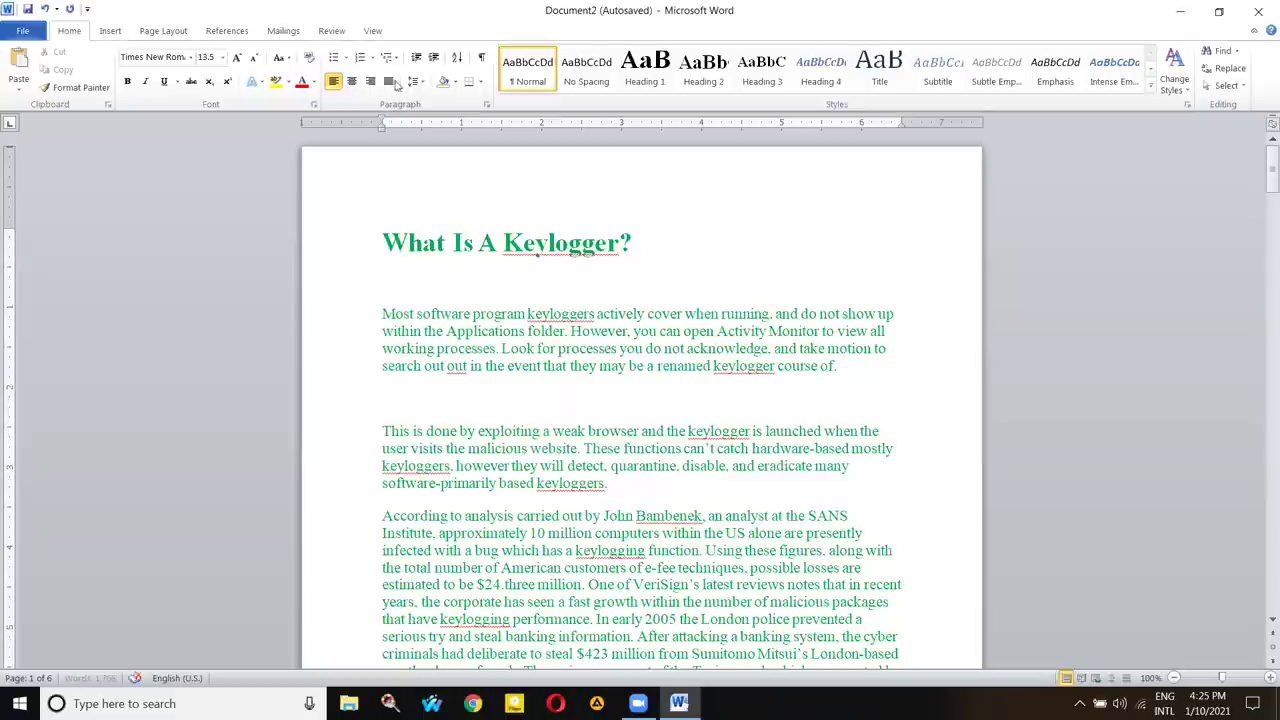
scroll(345, 93, down, 1)
click(345, 93)
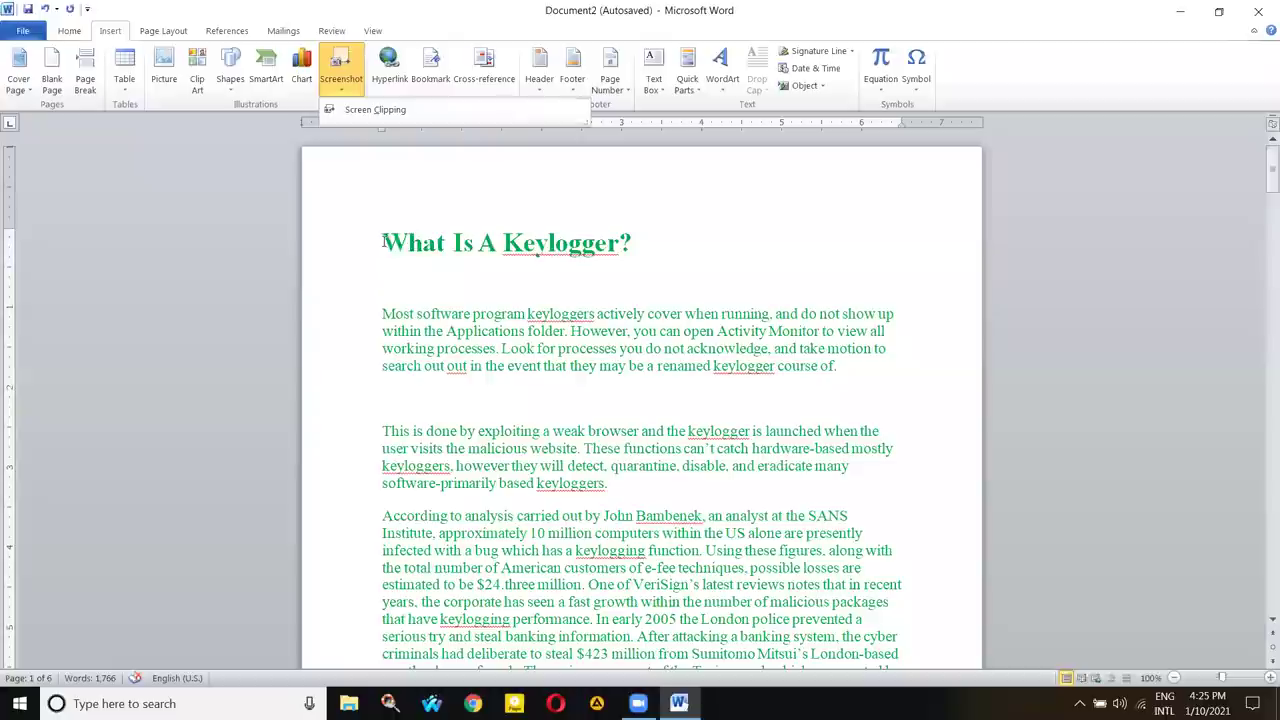
scroll(386, 241, down, 3)
scroll(592, 291, up, 3)
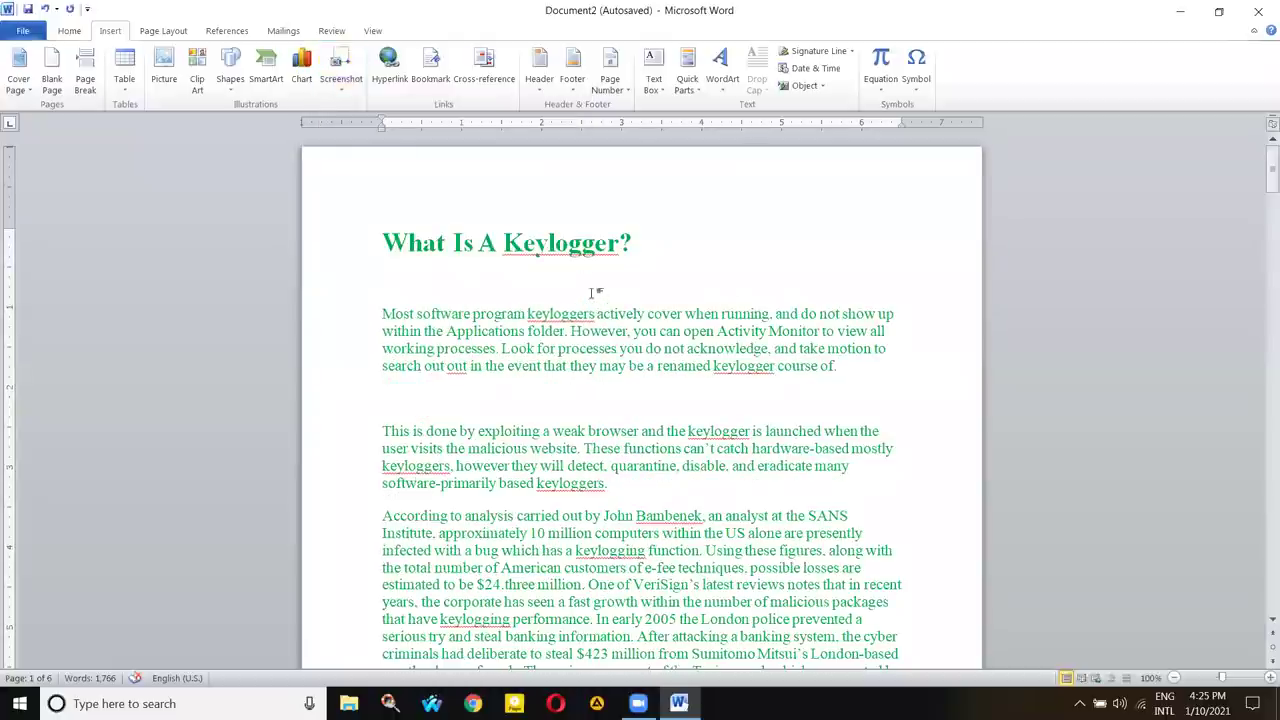
click(342, 89)
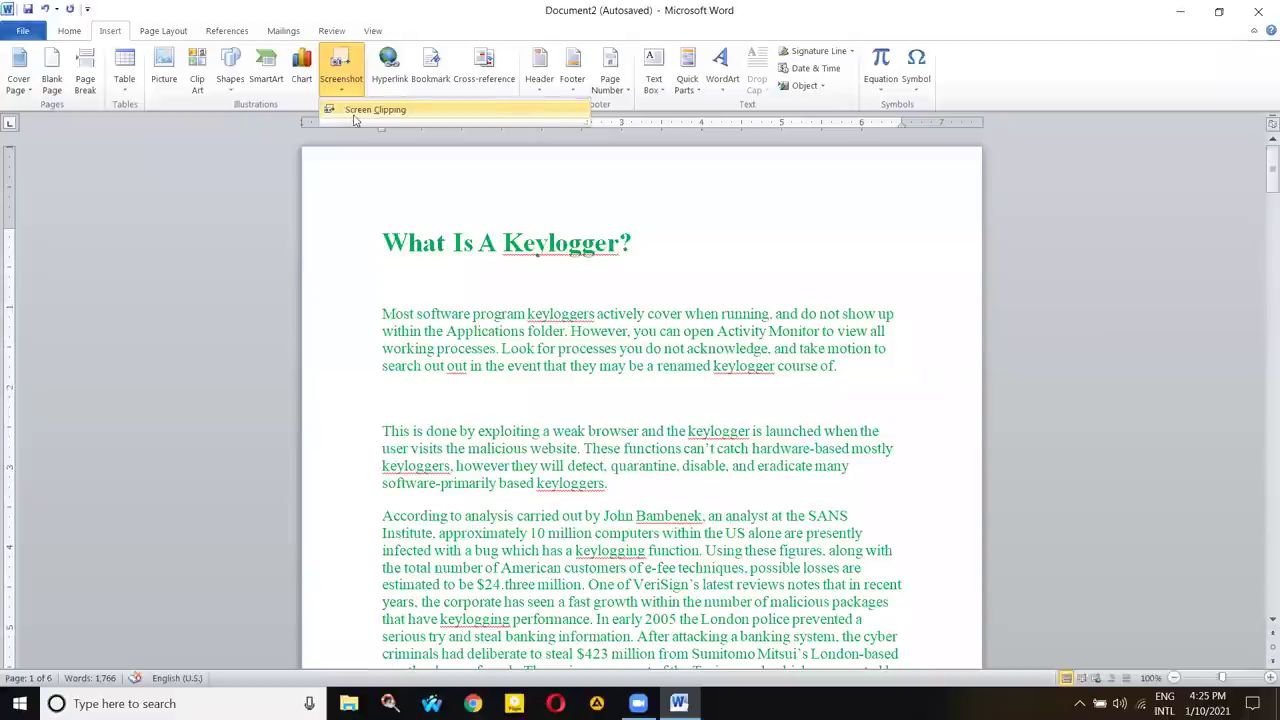
click(355, 112)
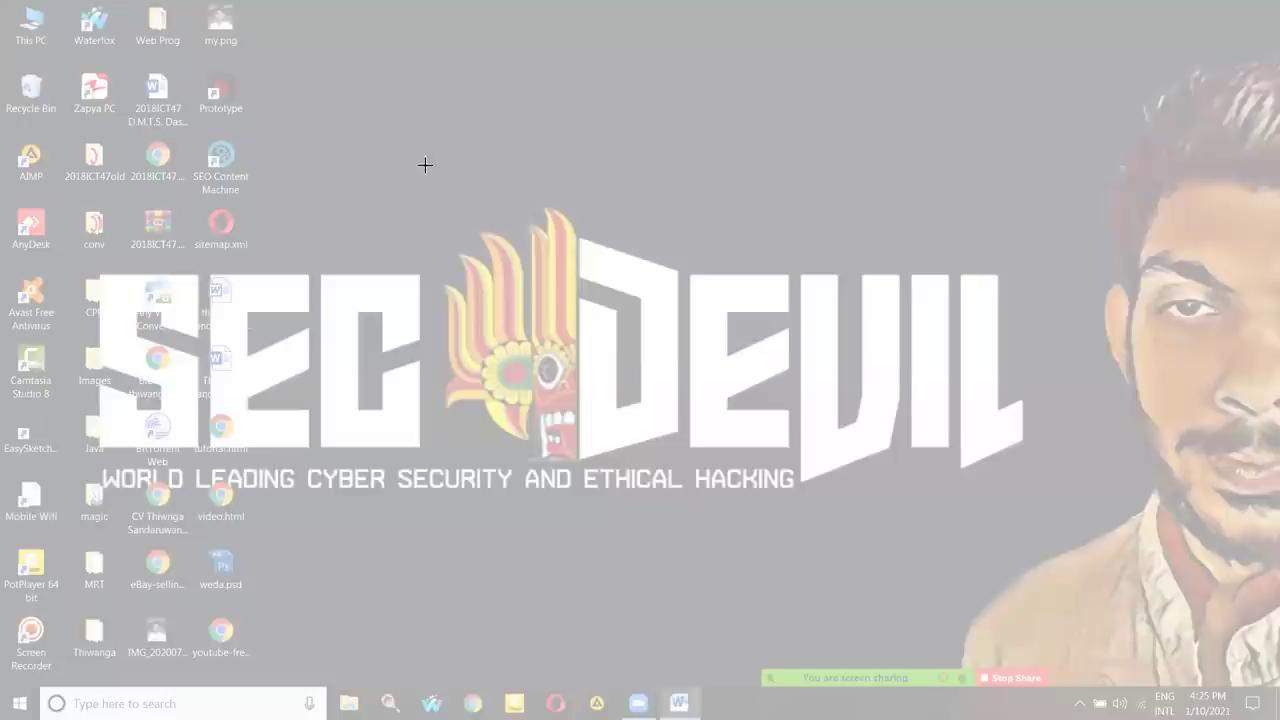
drag(445, 185, 687, 468)
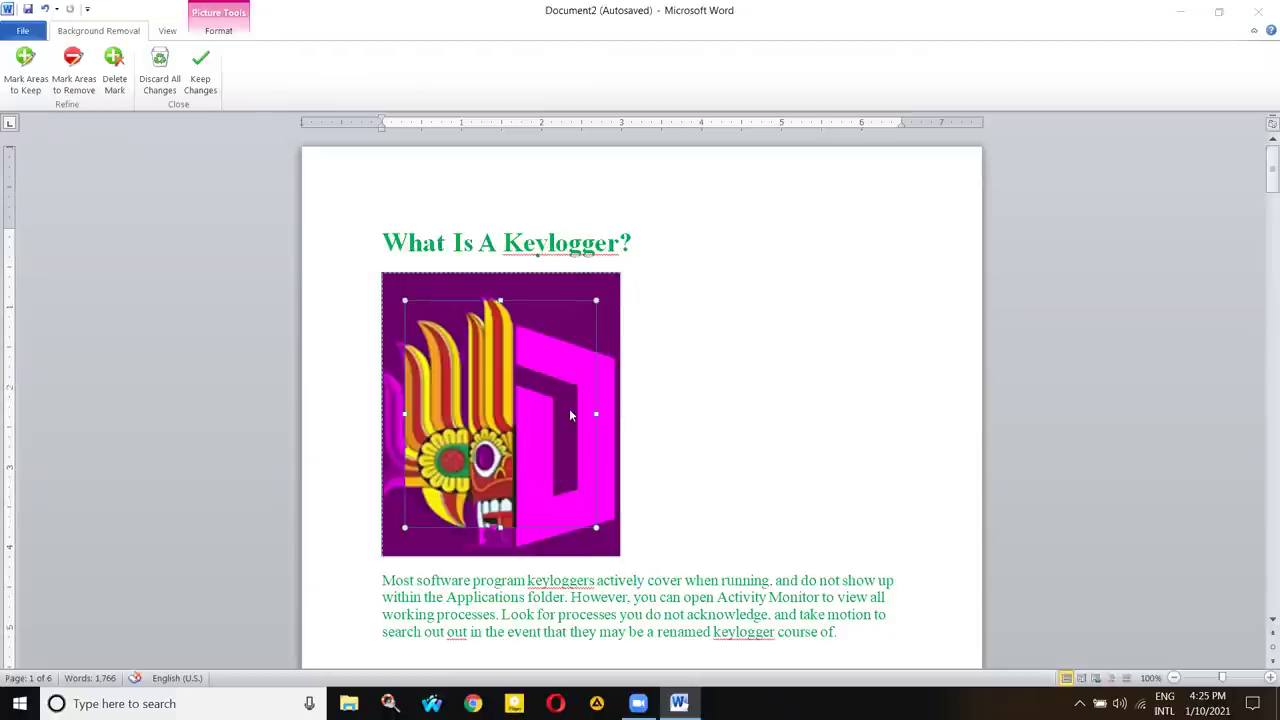
right_click(656, 375)
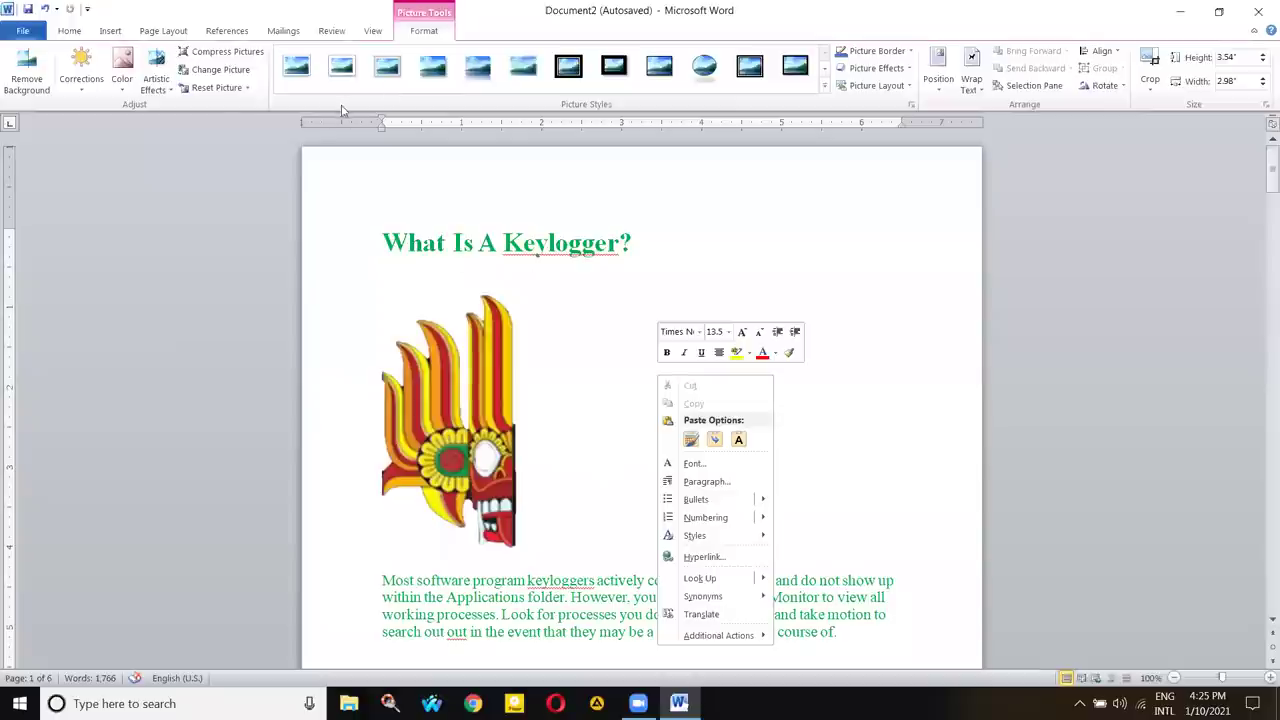
key(Delete)
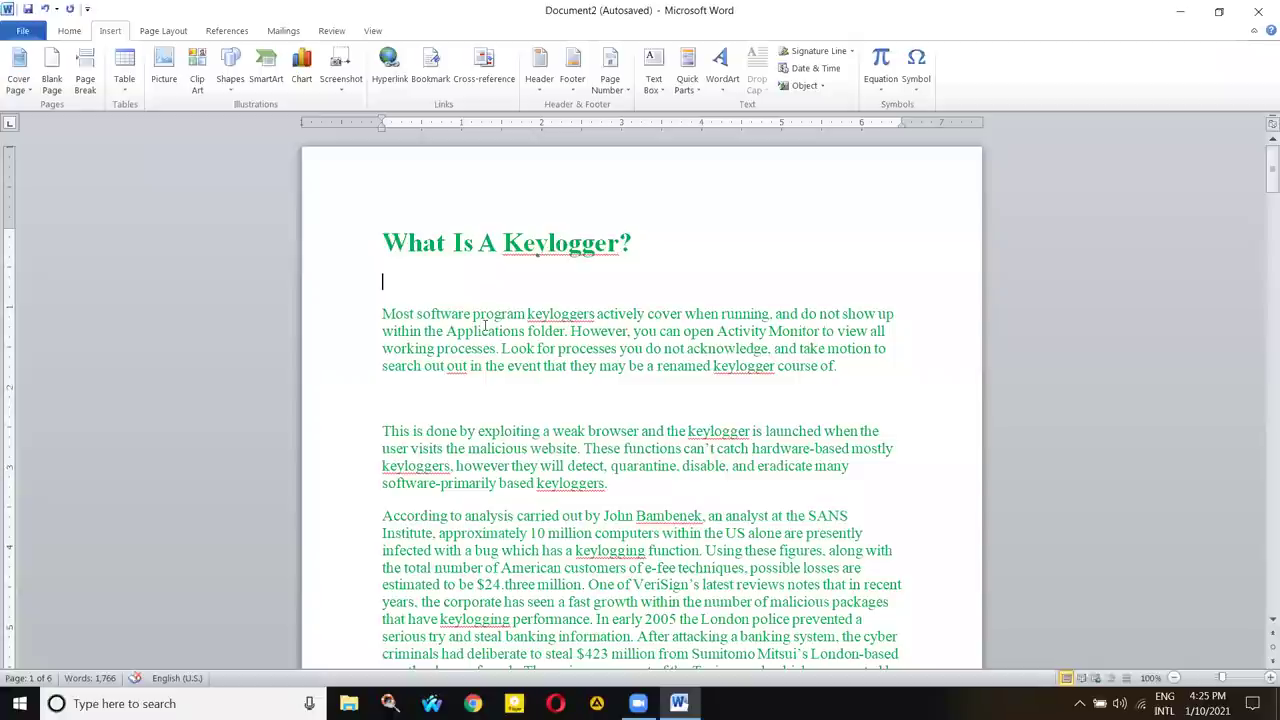
scroll(485, 325, down, 4)
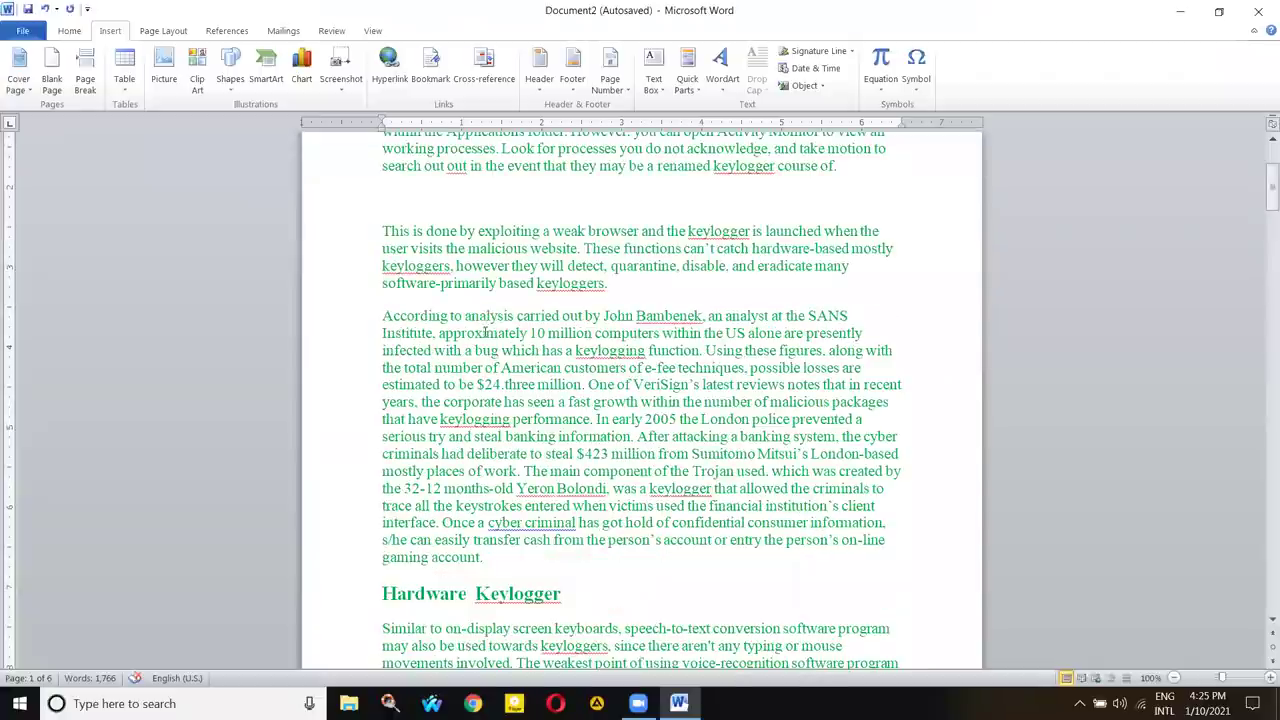
scroll(580, 522, down, 2)
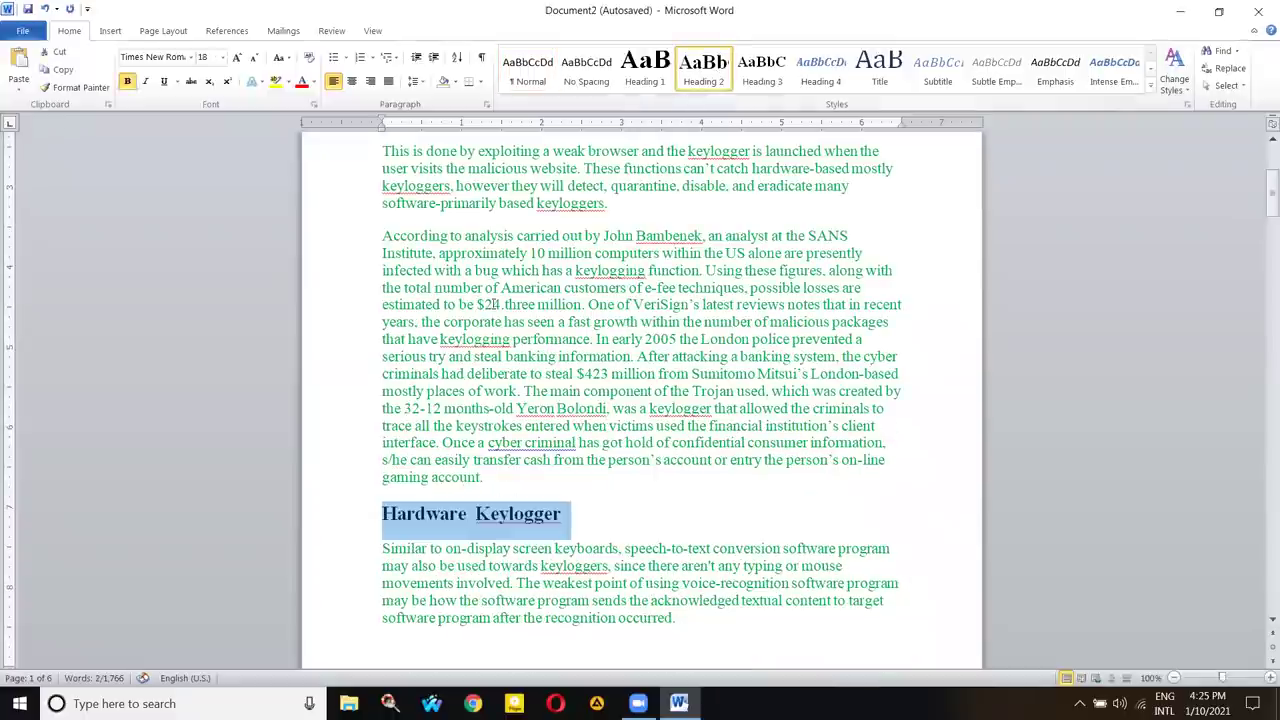
scroll(493, 304, up, 5)
click(617, 188)
triple_click(422, 200)
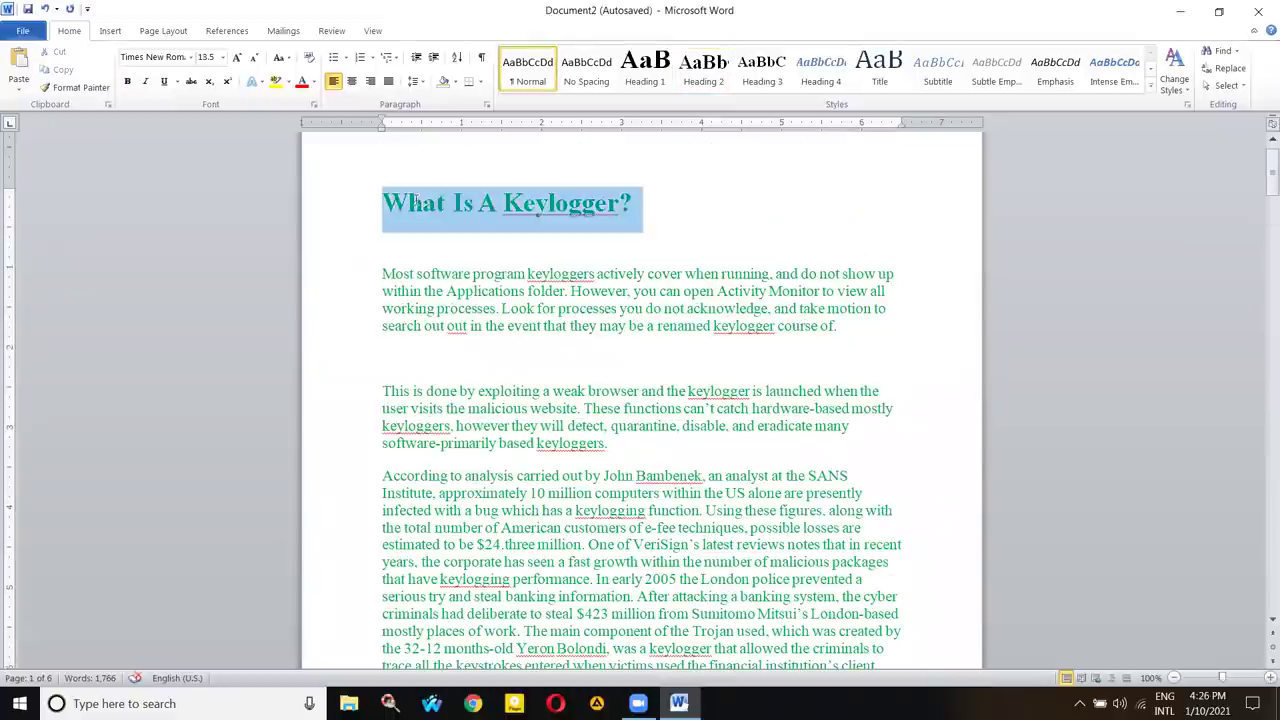
click(160, 31)
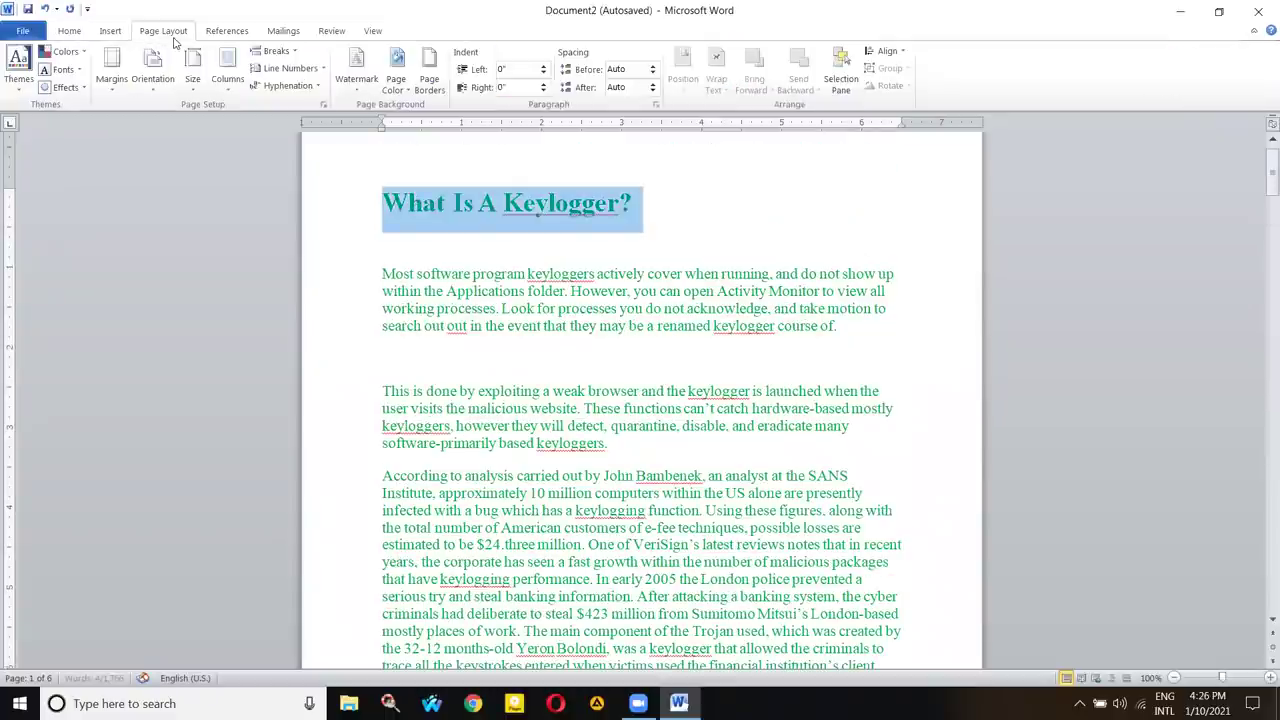
click(118, 32)
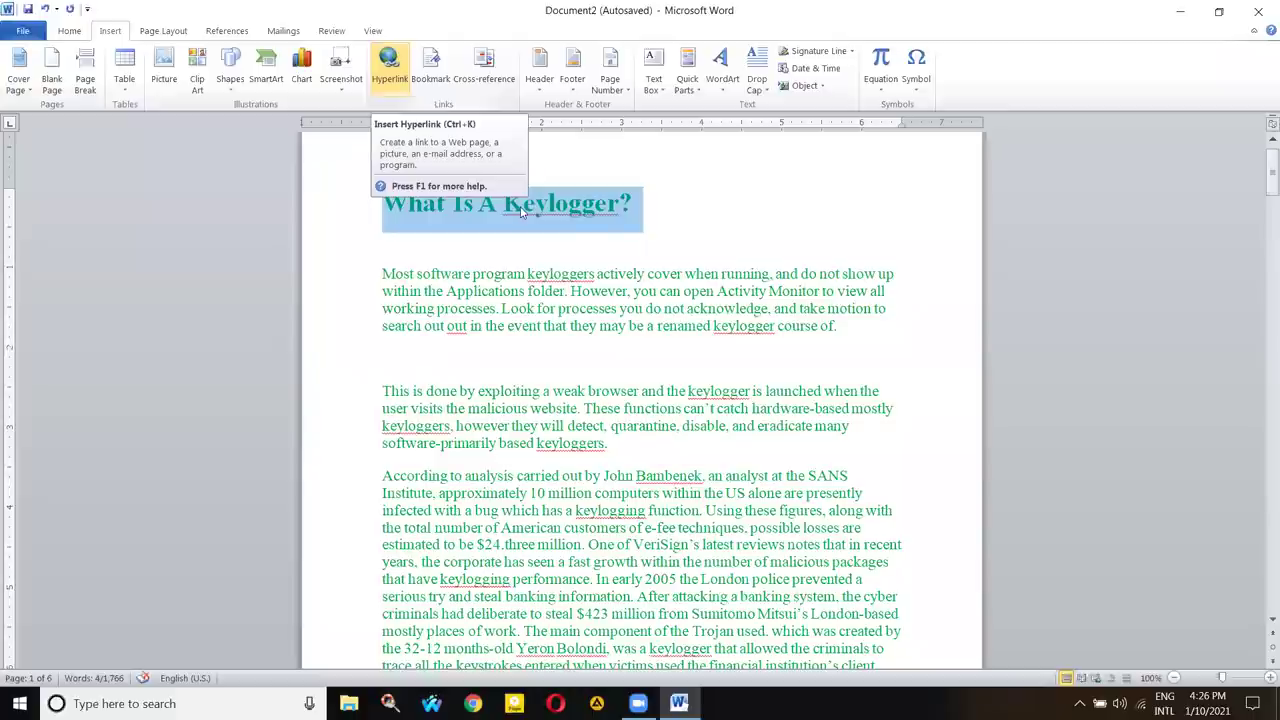
scroll(515, 228, up, 1)
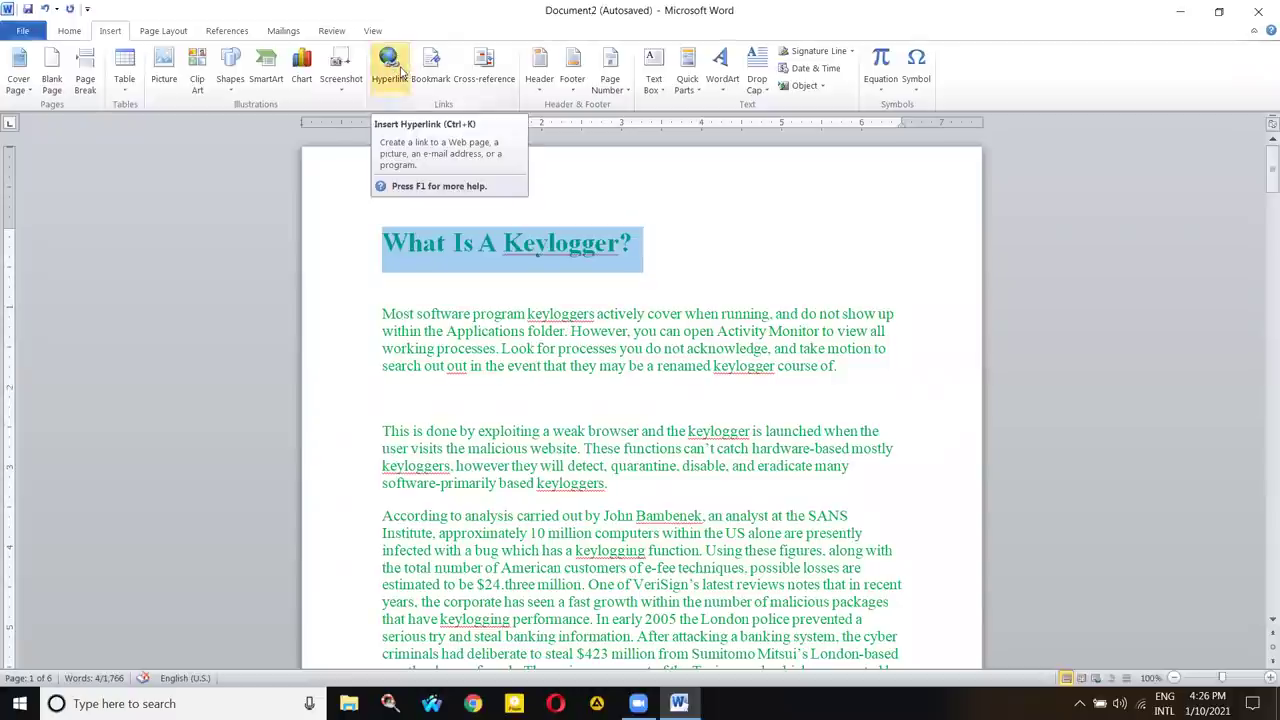
- Hyperlink the What Is A Keylogger? title to the Hardware Keylogger heading in this document
click(402, 72)
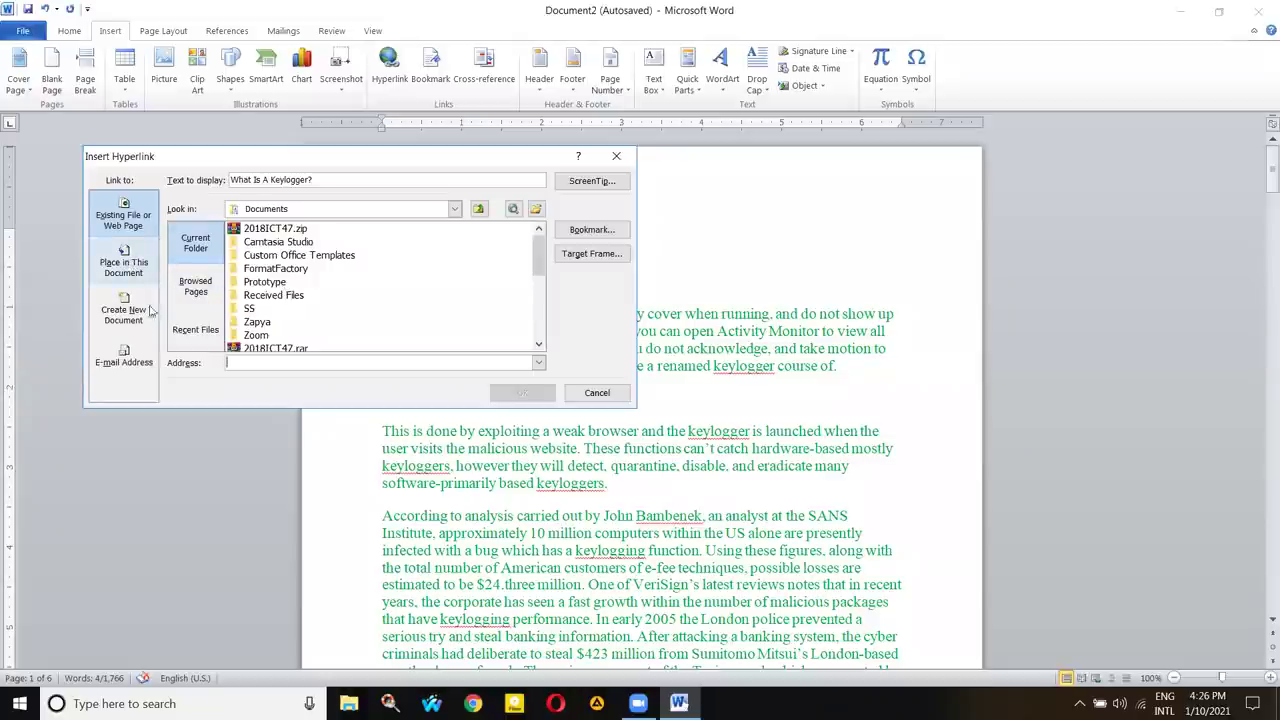
click(123, 264)
click(218, 248)
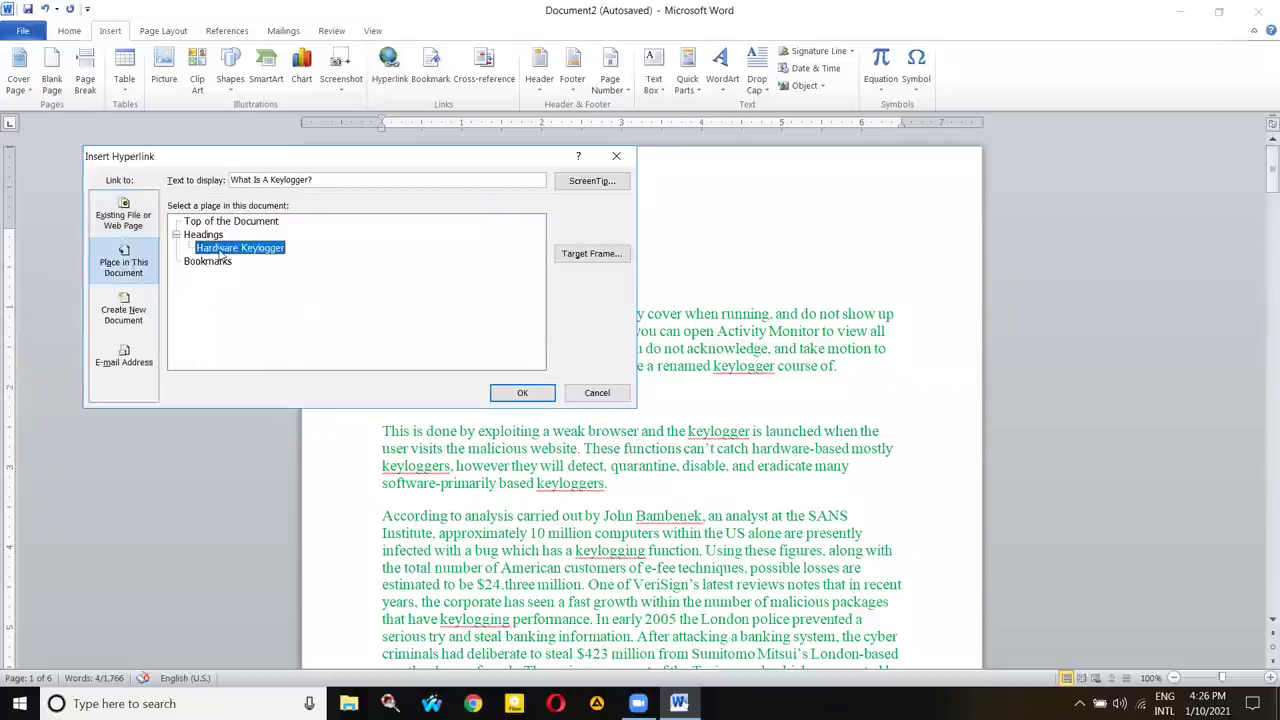
click(522, 393)
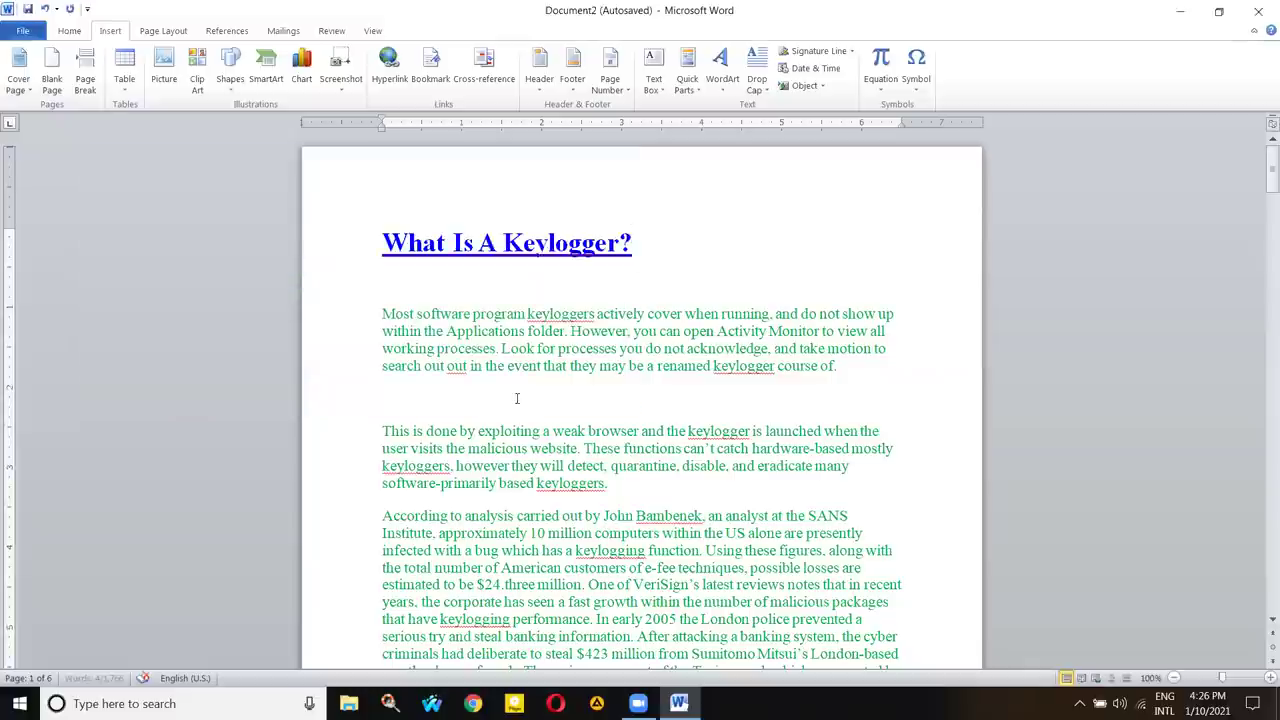
- Test the title link and dismiss the restriction error message
scroll(545, 397, down, 5)
scroll(477, 476, down, 3)
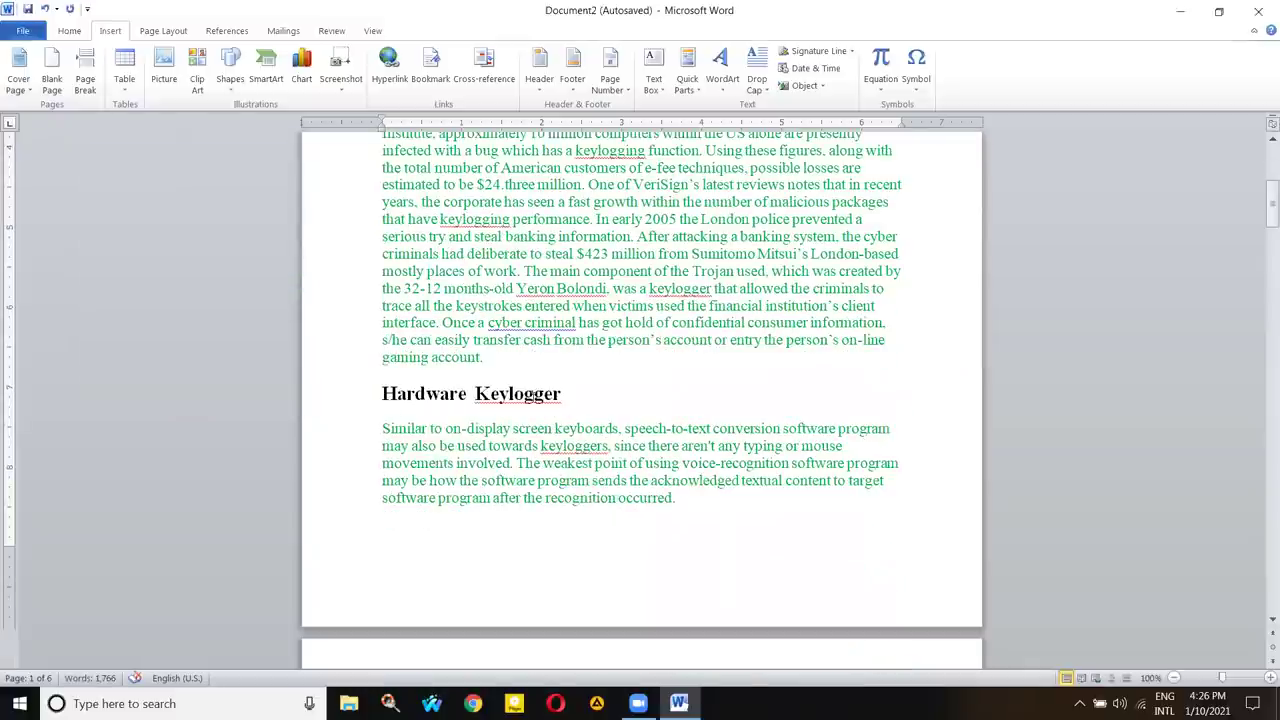
scroll(529, 393, up, 5)
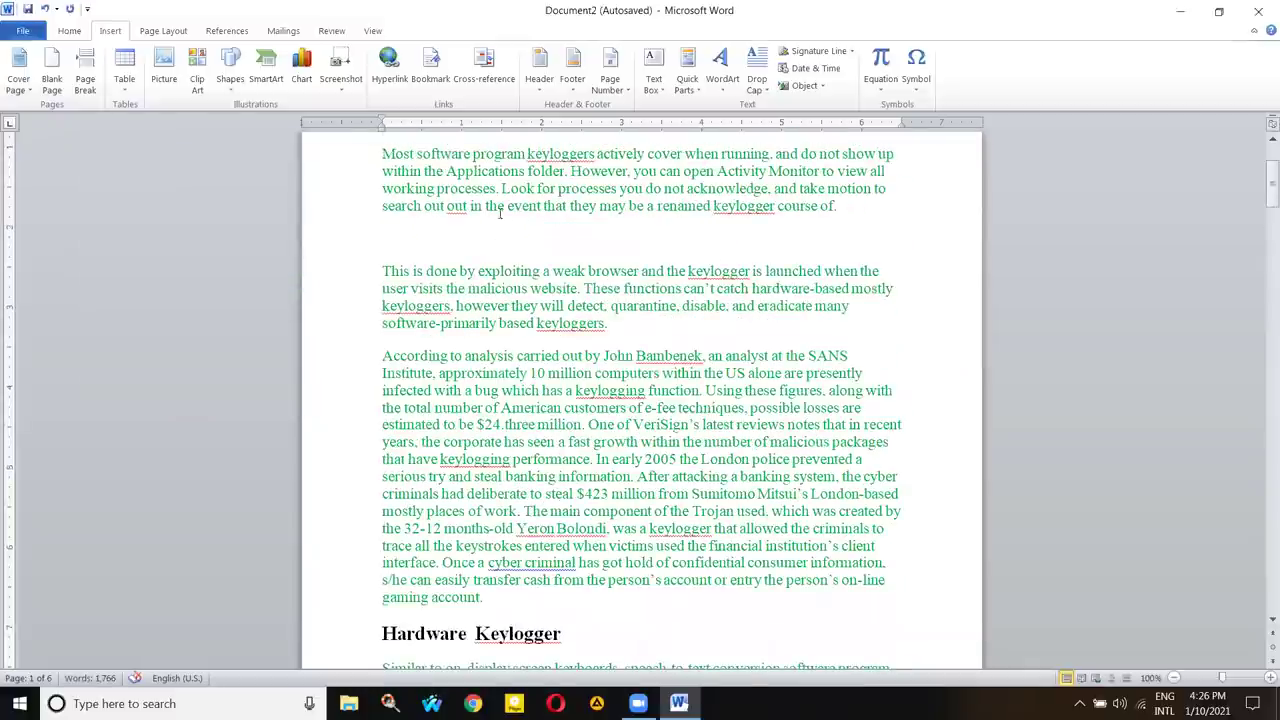
scroll(500, 213, up, 3)
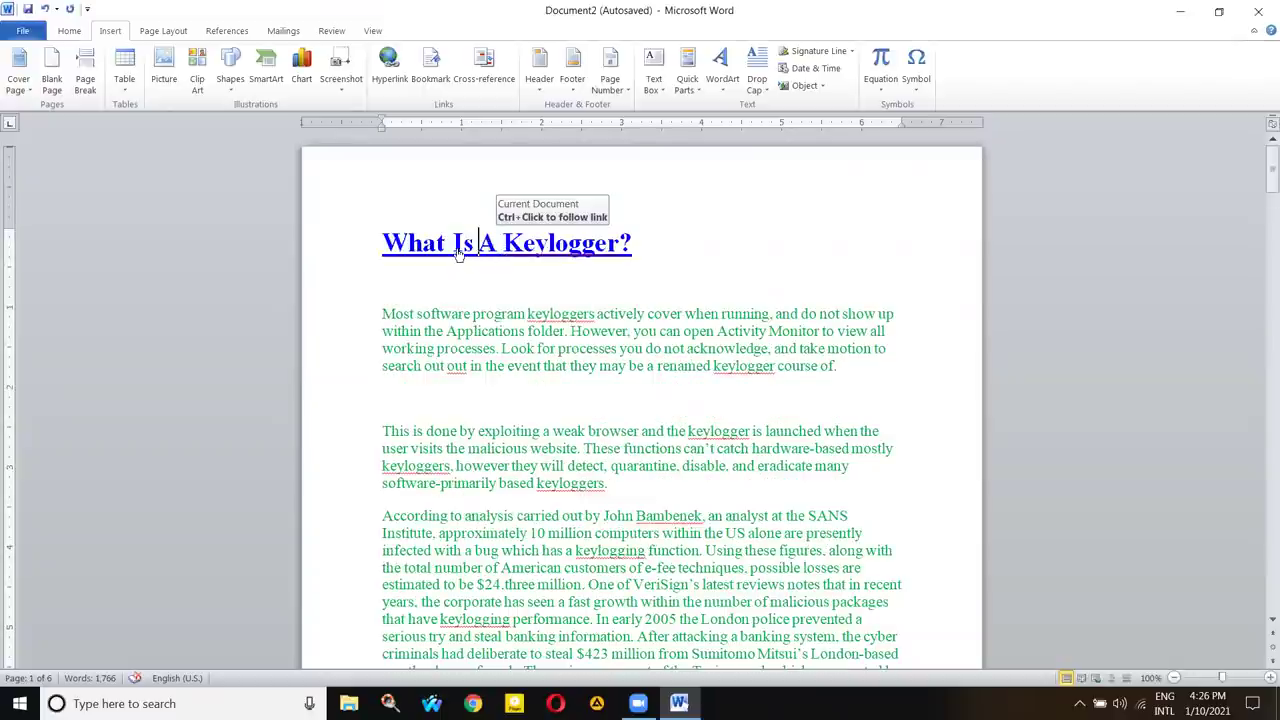
ctrl+click(457, 250)
click(637, 393)
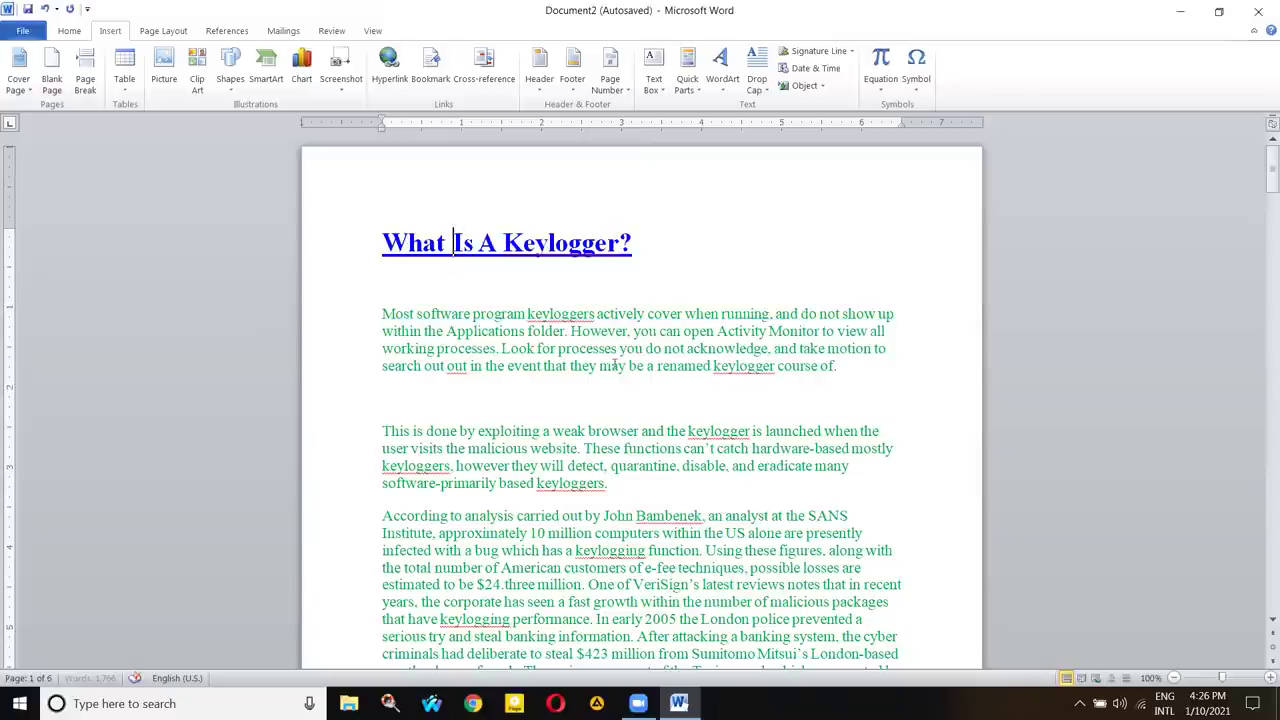
scroll(441, 340, down, 6)
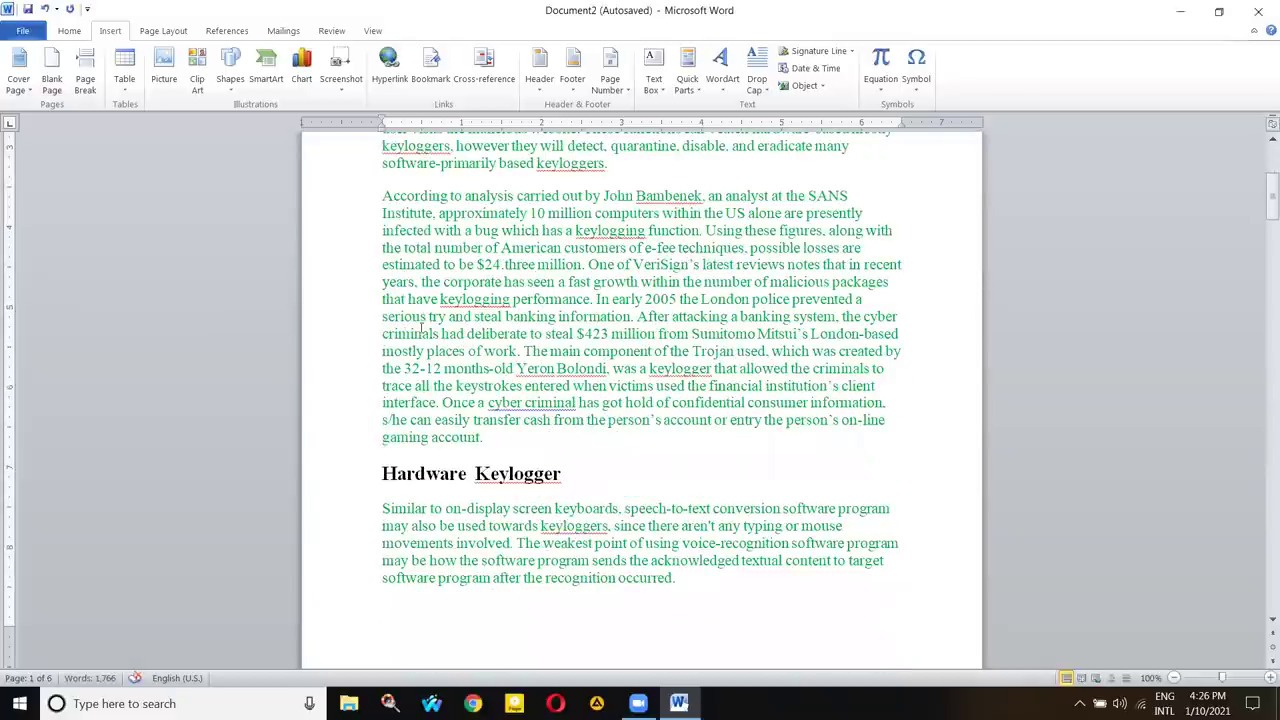
scroll(421, 328, down, 3)
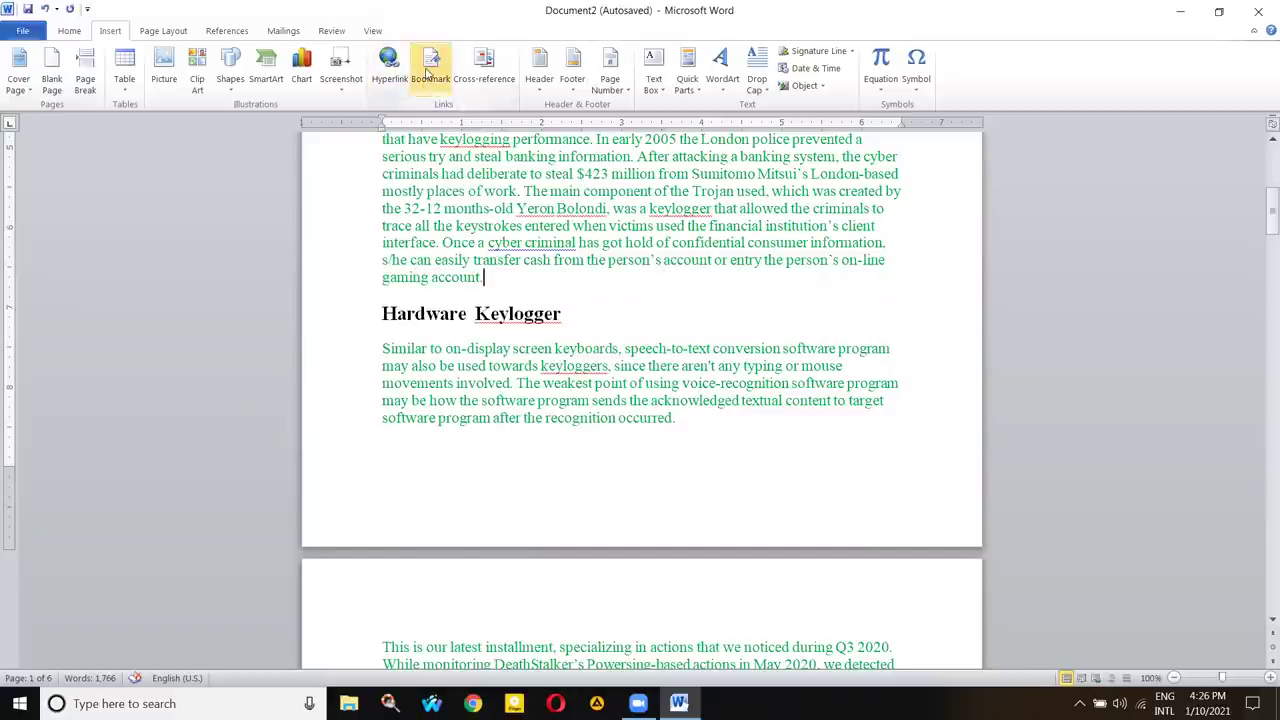
- Select the Hardware Keylogger heading and add the hardware bookmark to it
drag(578, 314, 363, 314)
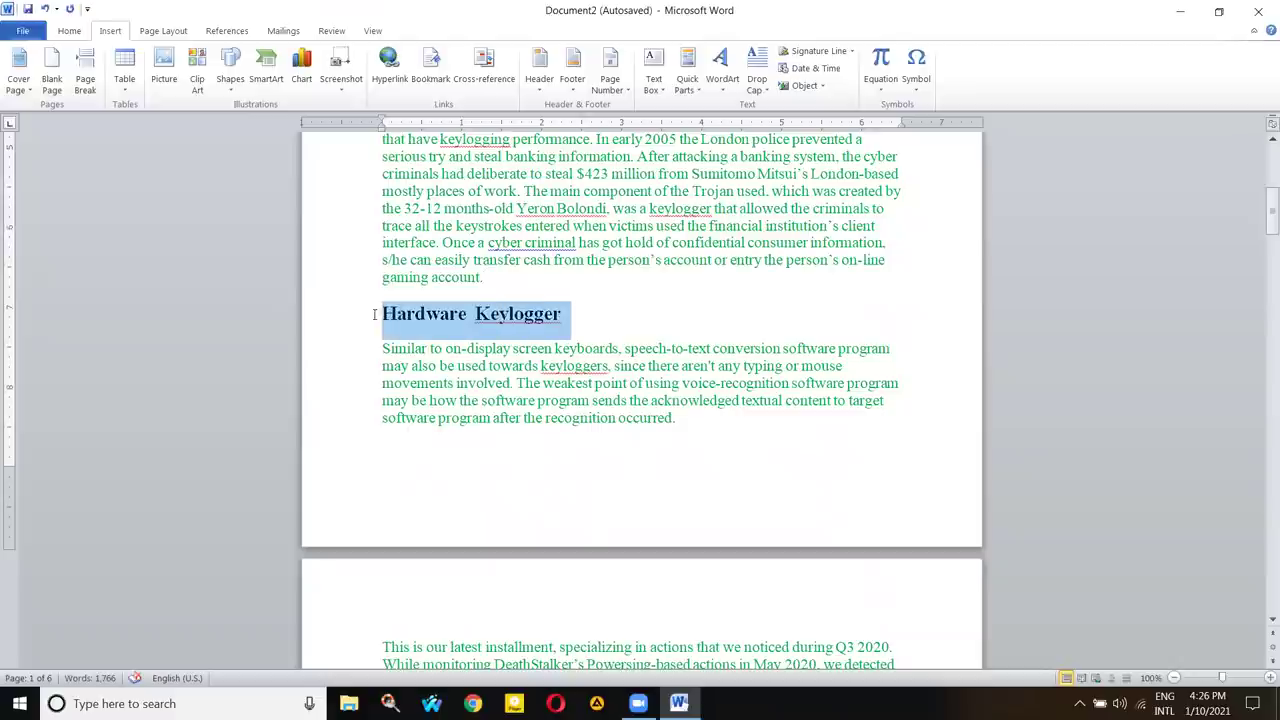
click(428, 65)
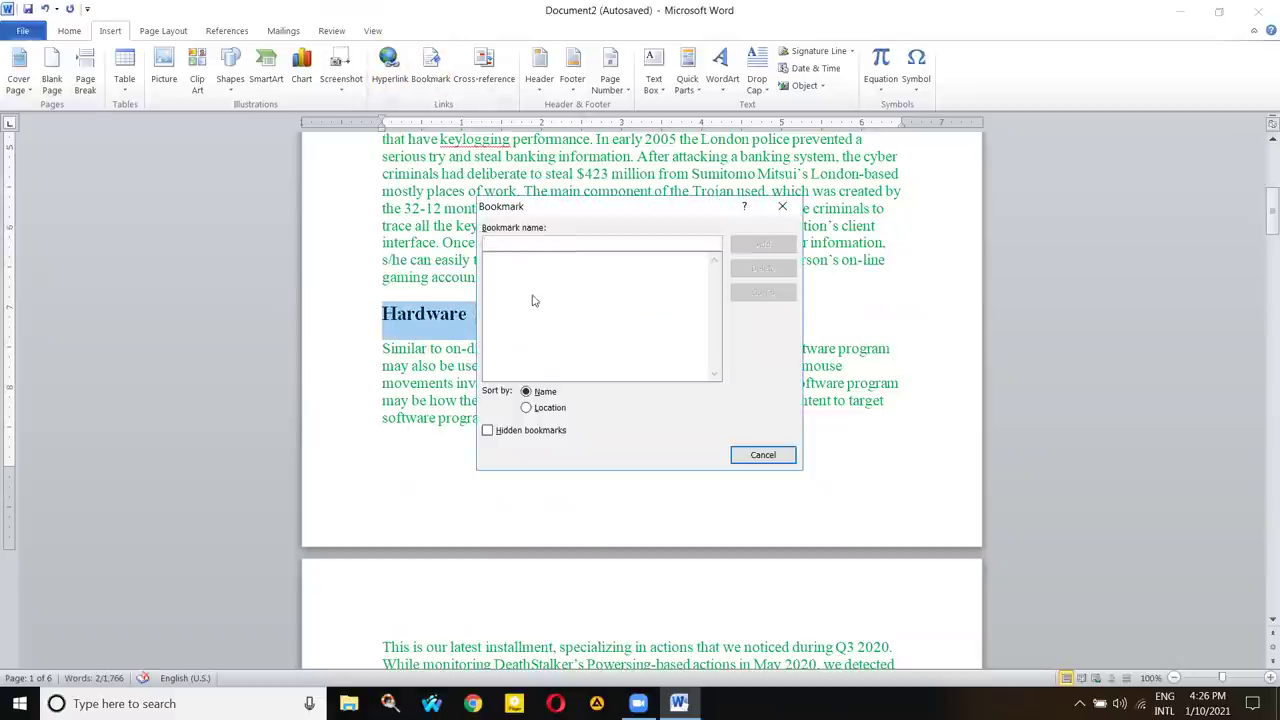
text(hardware)
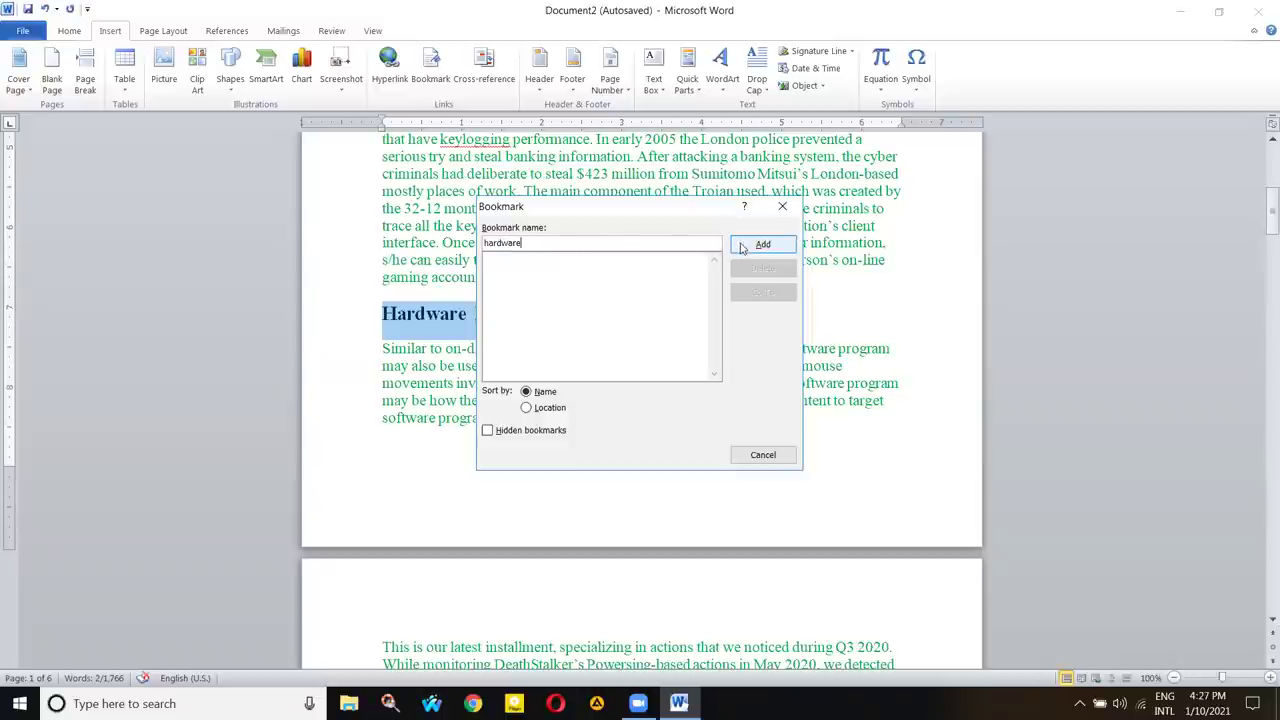
click(745, 248)
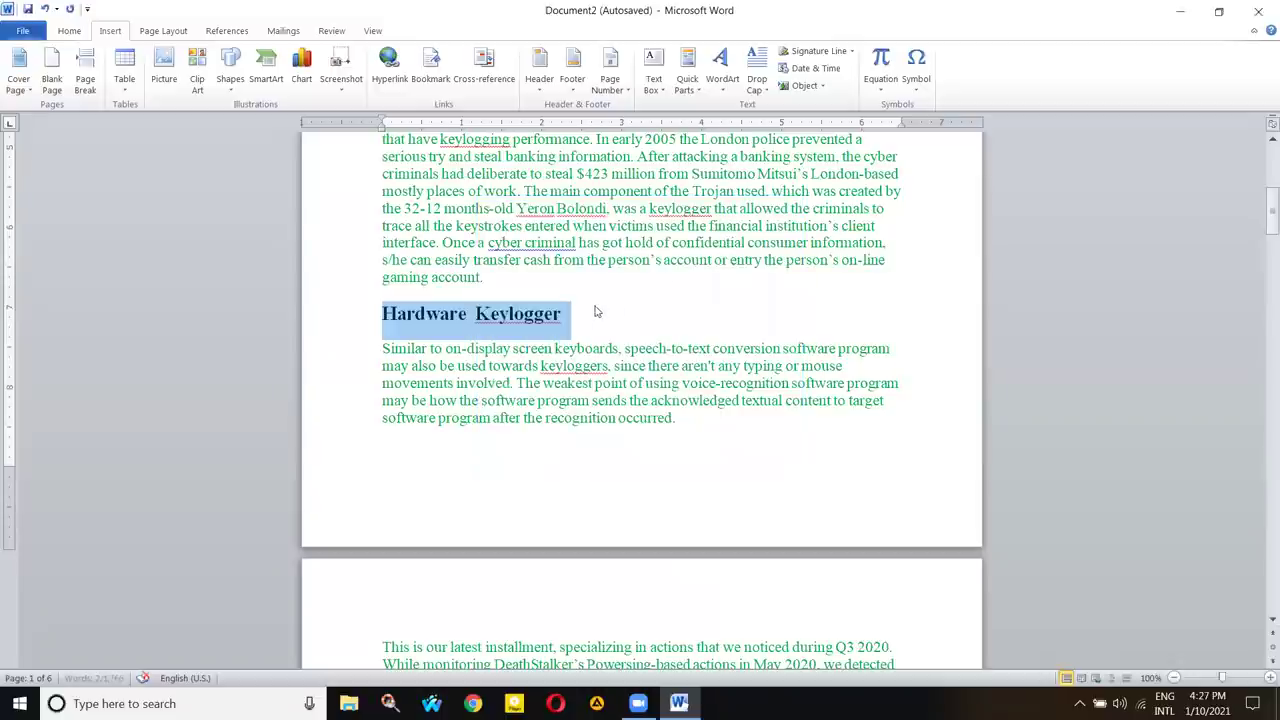
- Go to the hardware bookmark, delete it, and bring up Cross-reference after the heading
click(440, 76)
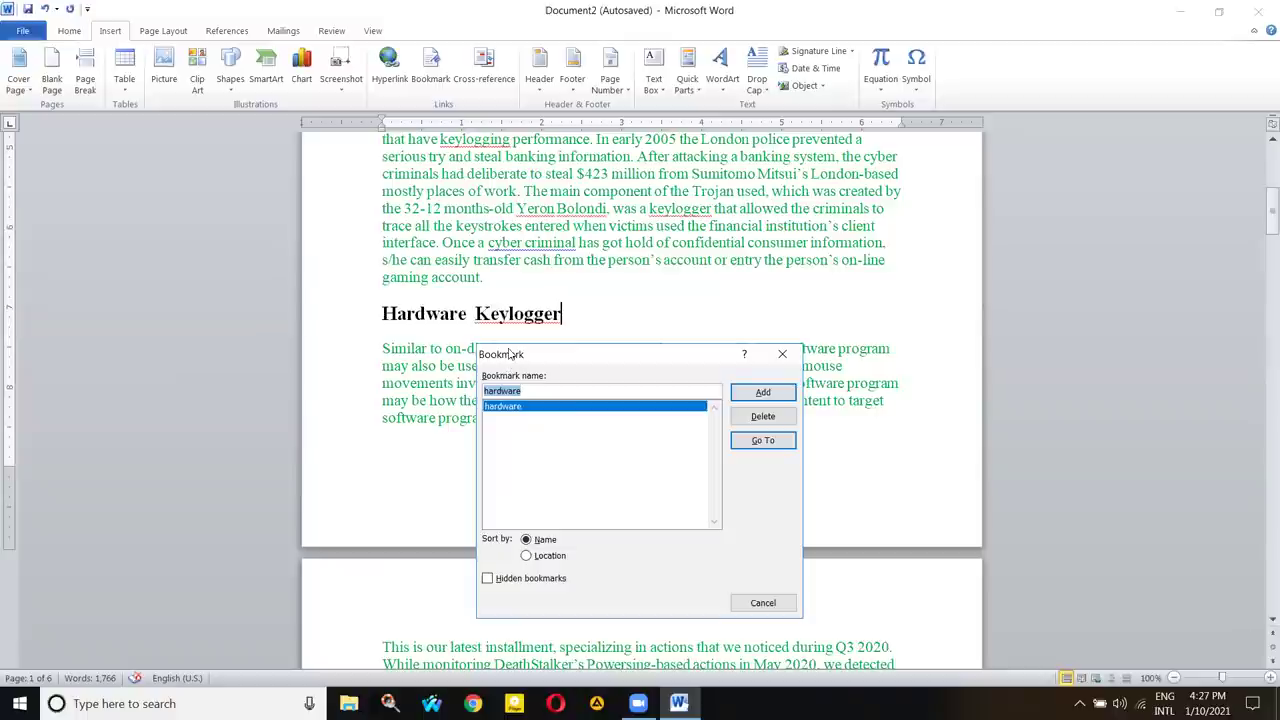
drag(510, 354, 625, 217)
click(908, 307)
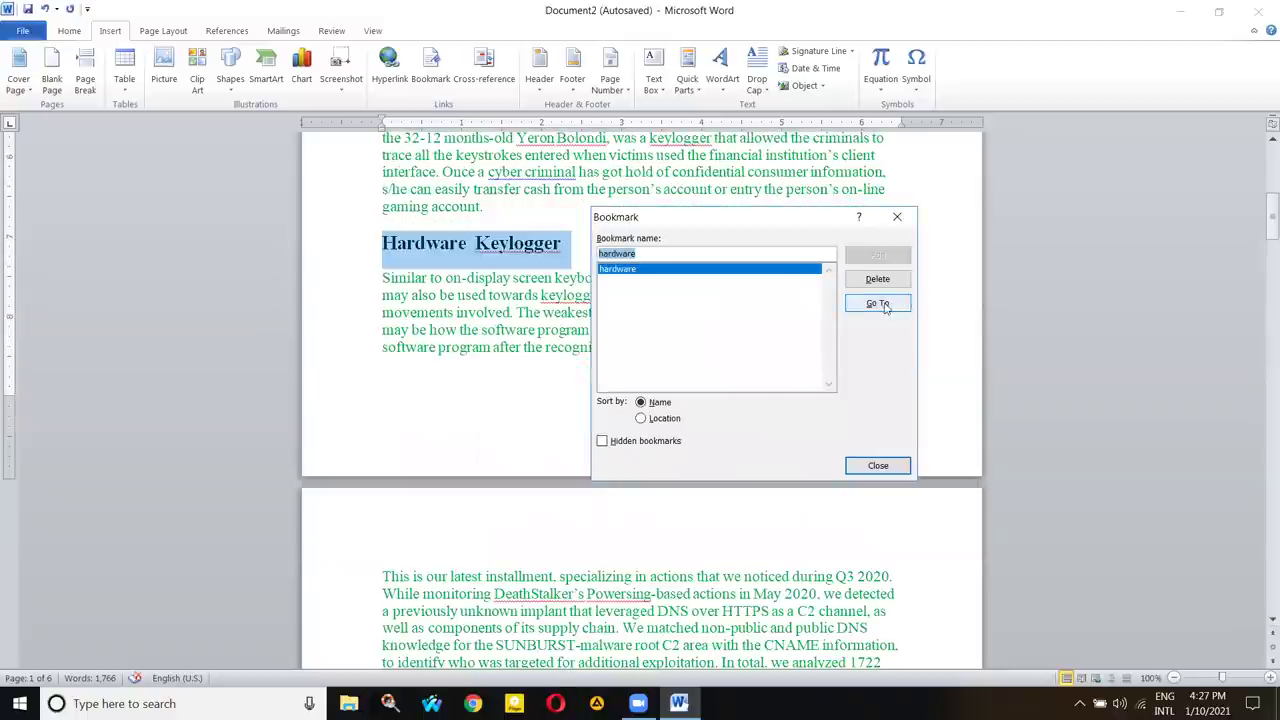
click(860, 284)
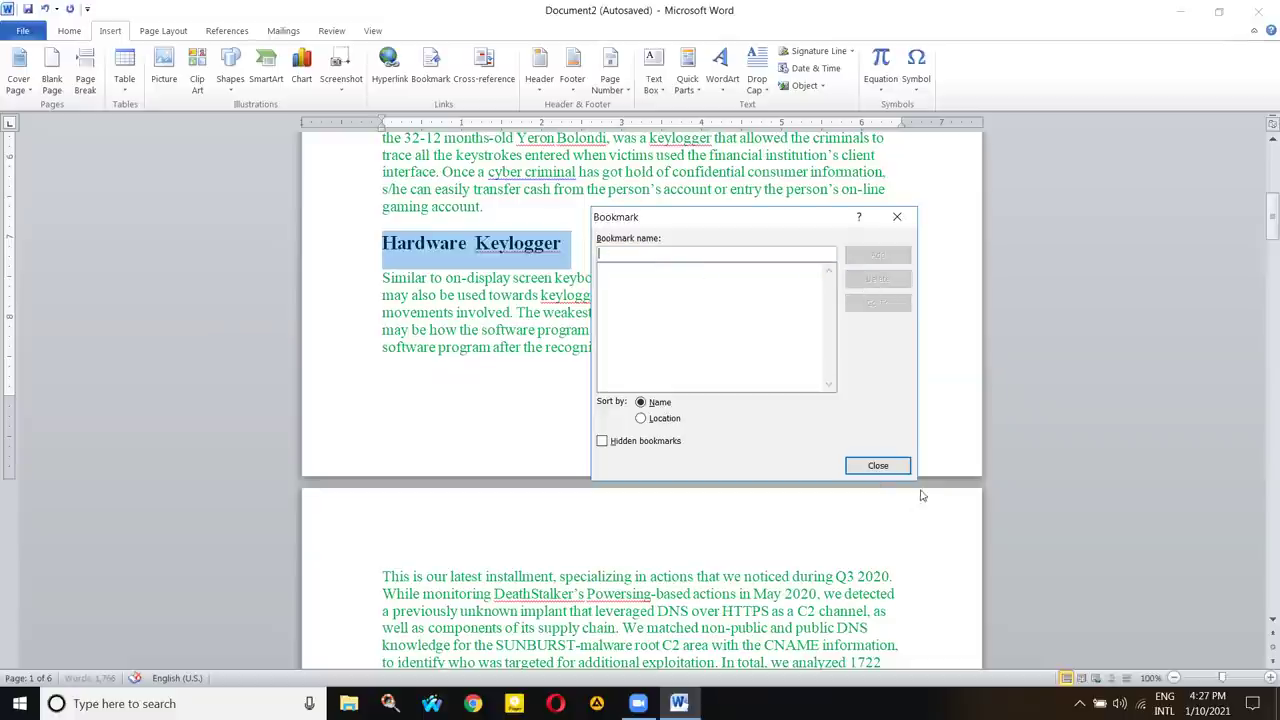
click(898, 467)
click(603, 242)
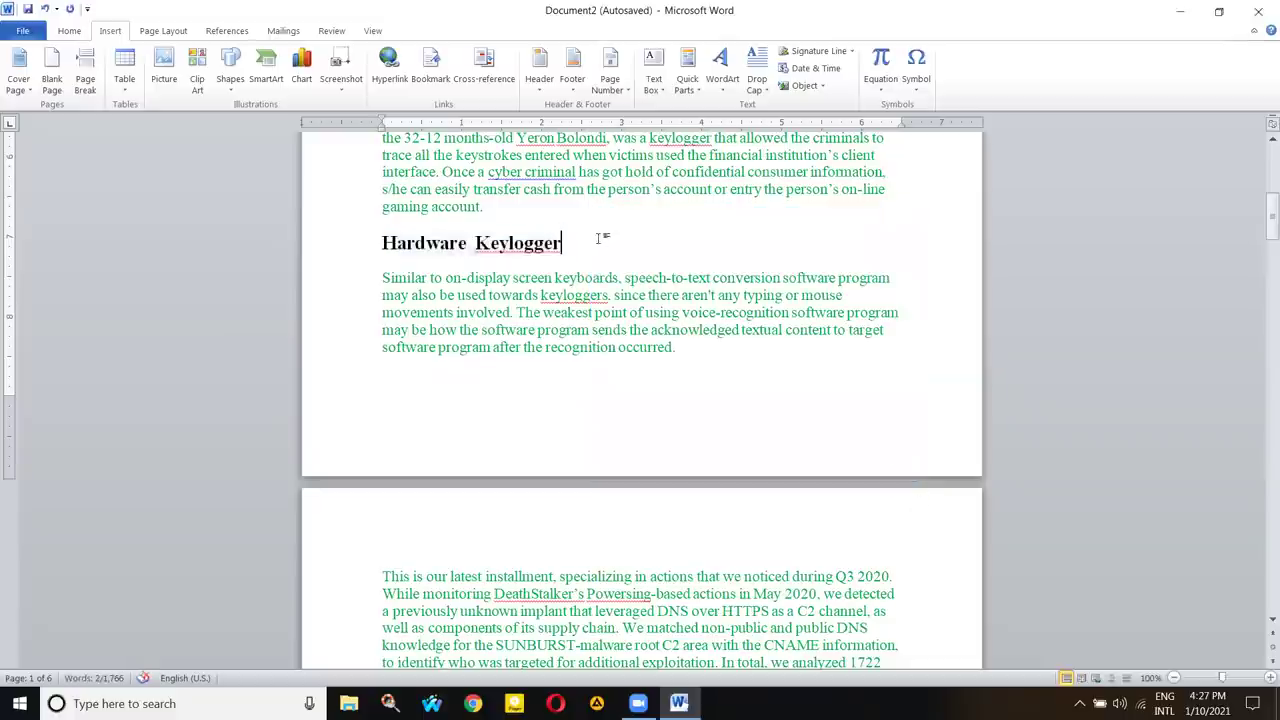
click(485, 80)
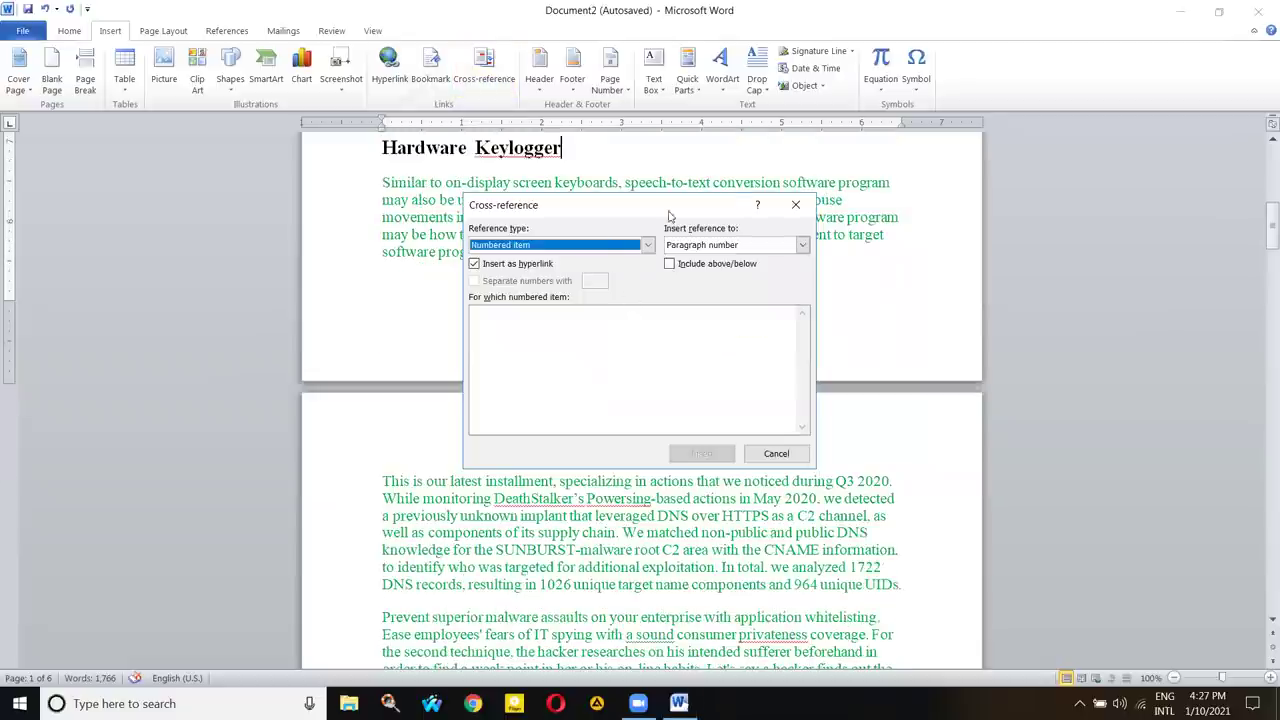
- Close Cross-reference without inserting and delete the blank line below the title
click(795, 205)
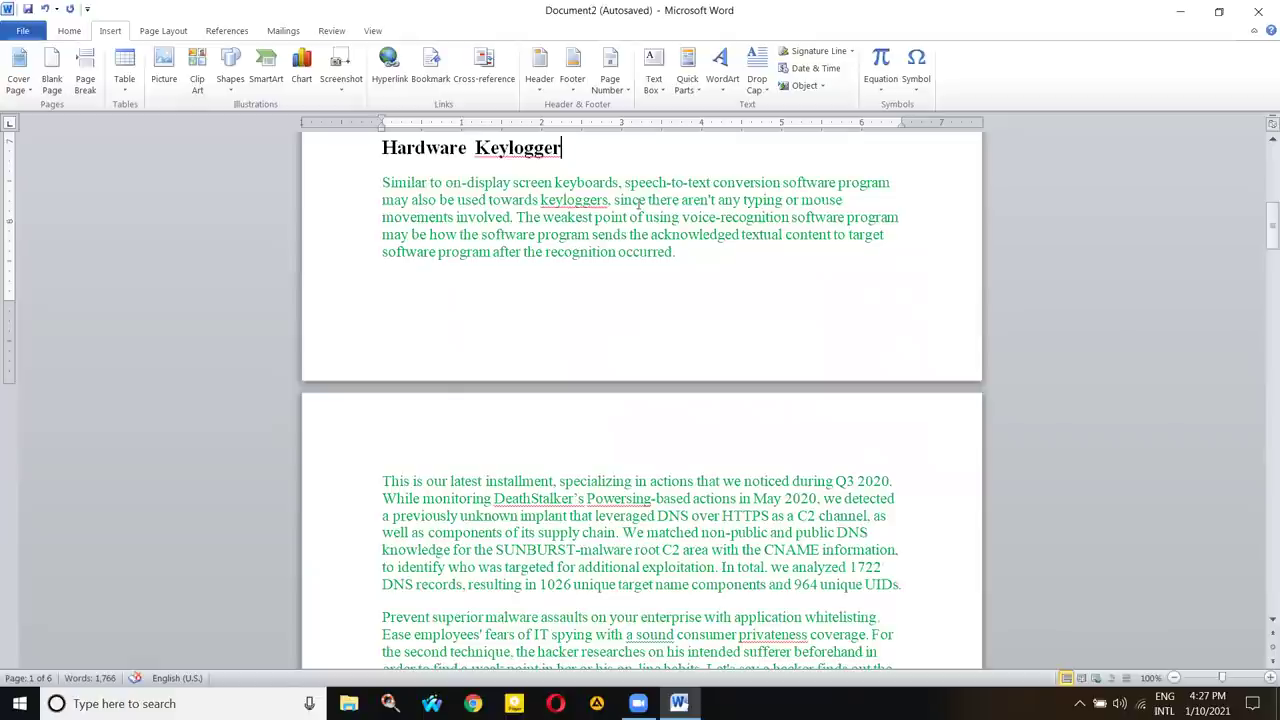
scroll(458, 140, up, 10)
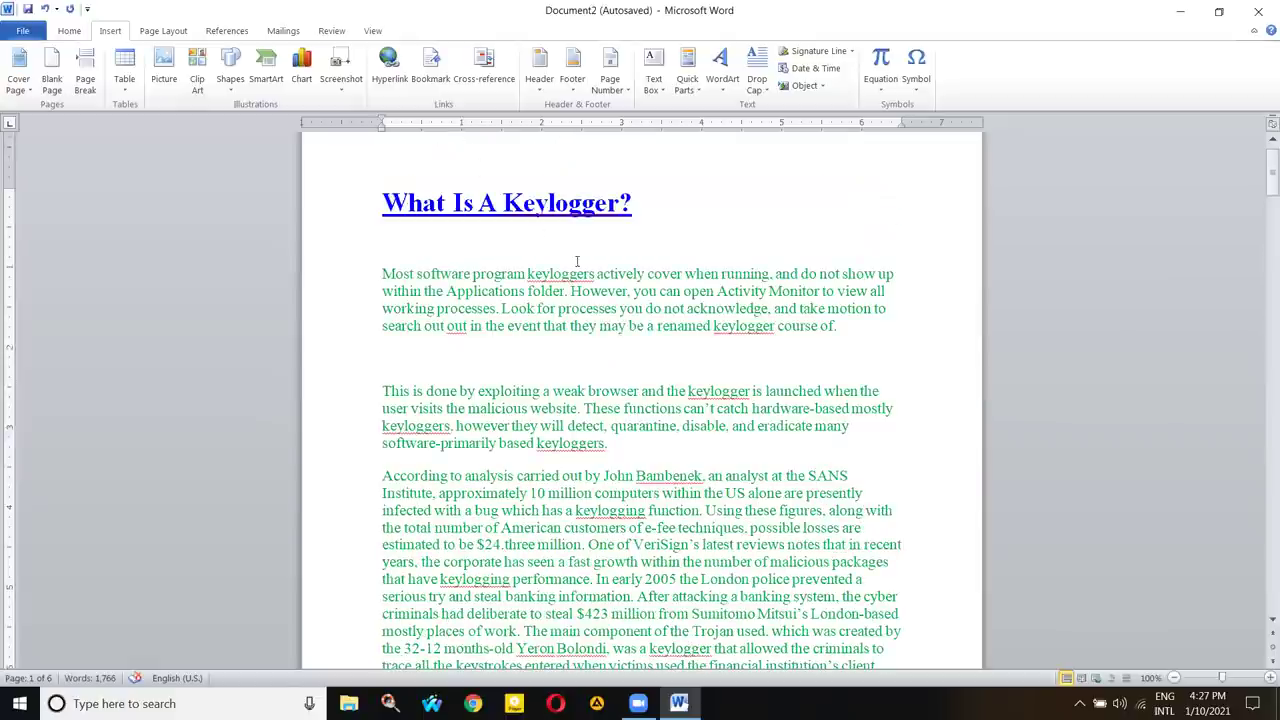
scroll(720, 316, down, 5)
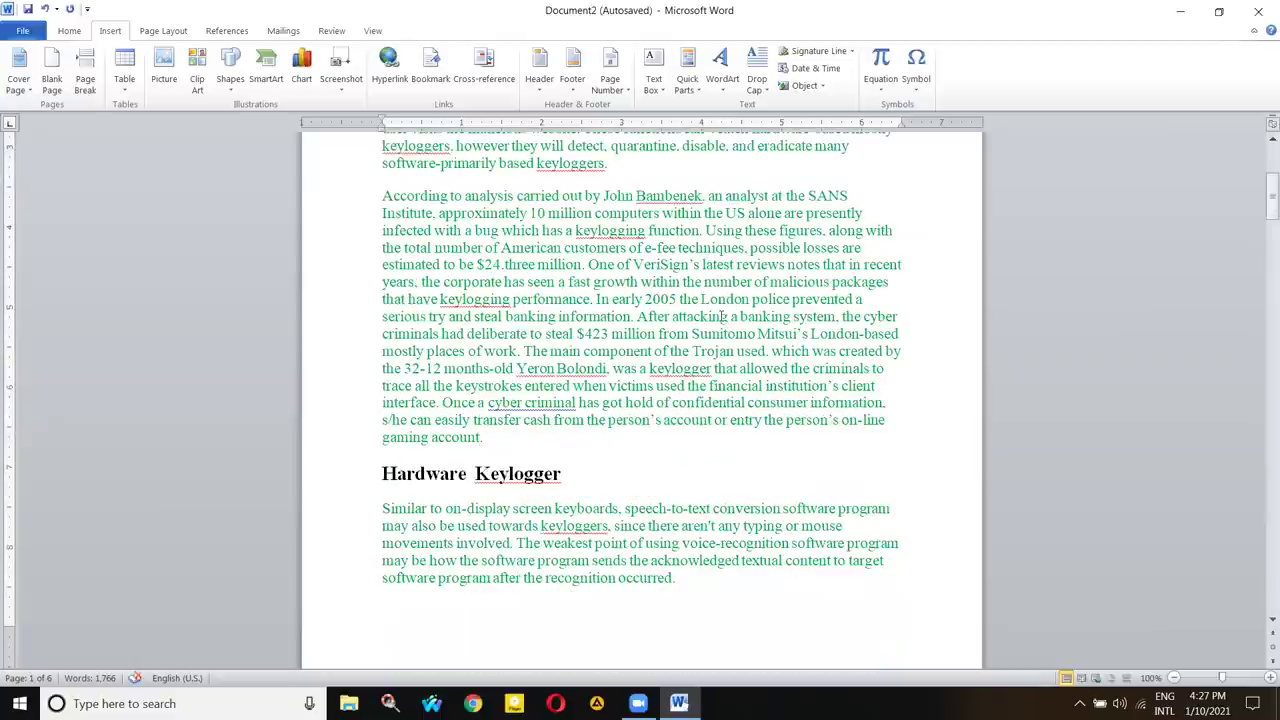
scroll(528, 278, up, 6)
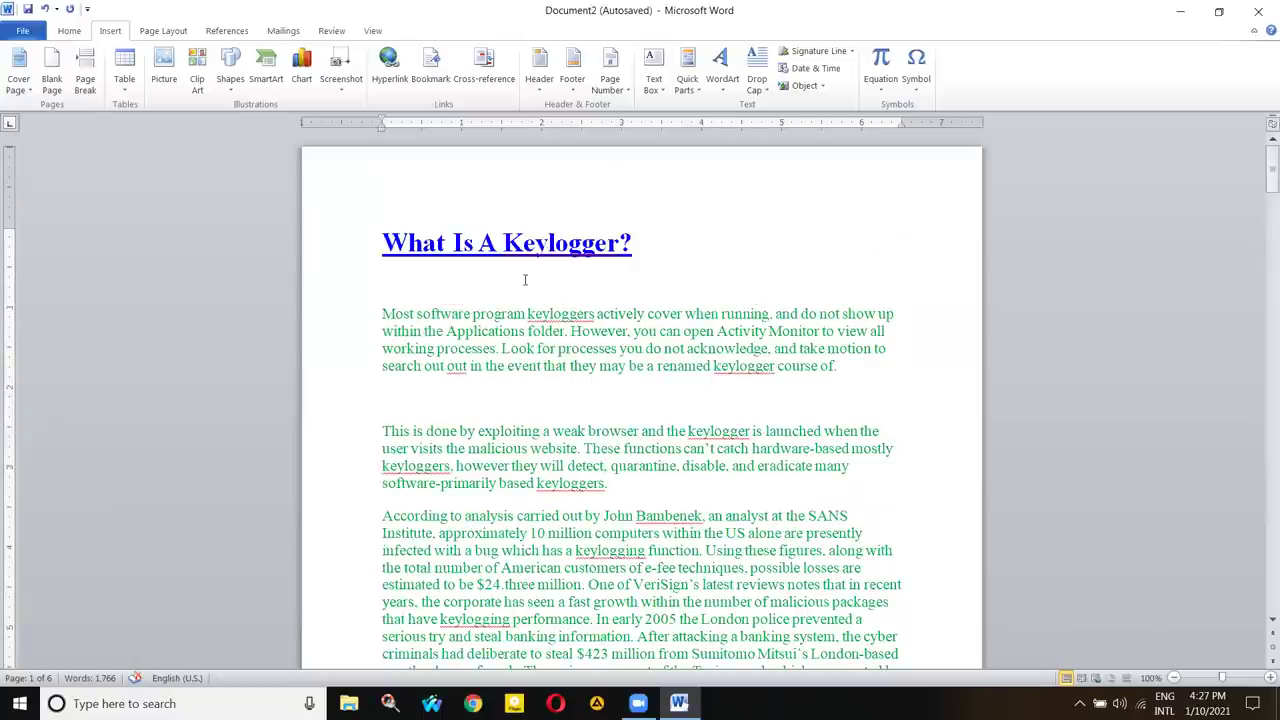
scroll(524, 278, down, 1)
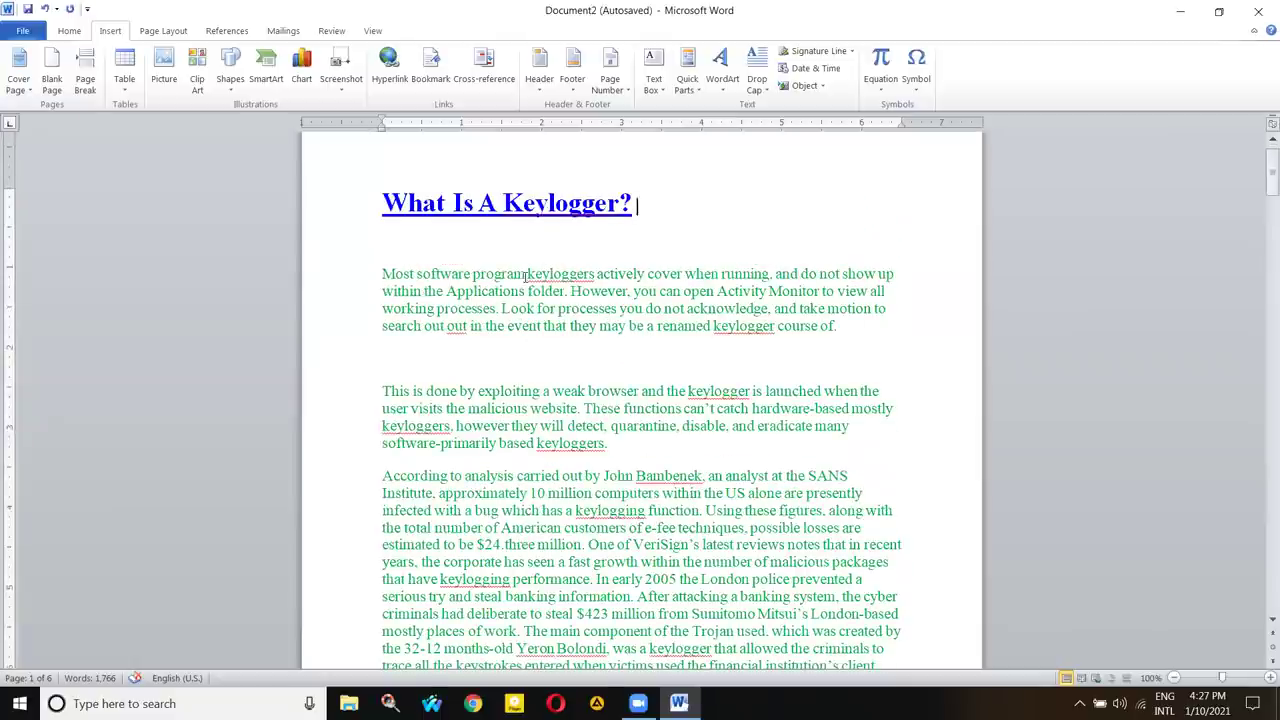
click(522, 240)
key(Delete)
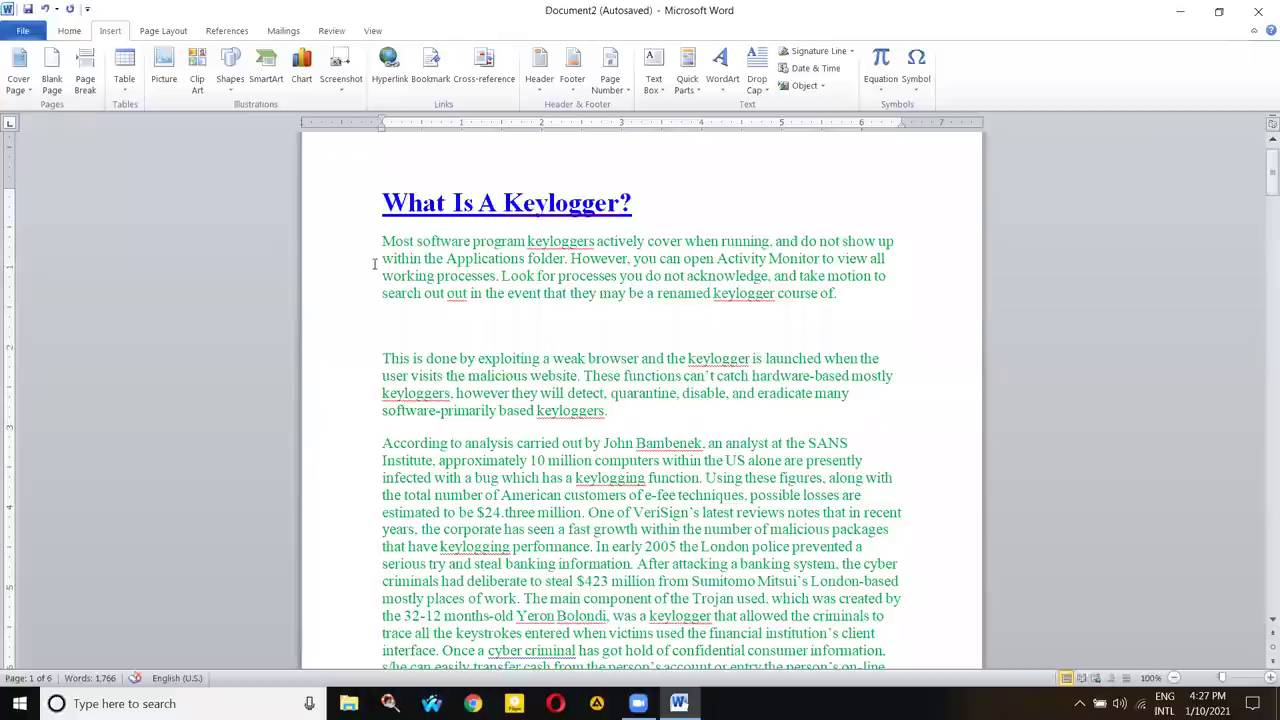
- Copy the Hardware Keylogger heading below the title, then select the page-3 Keylogger heading
scroll(375, 264, down, 8)
triple_click(405, 316)
key(ctrl+c)
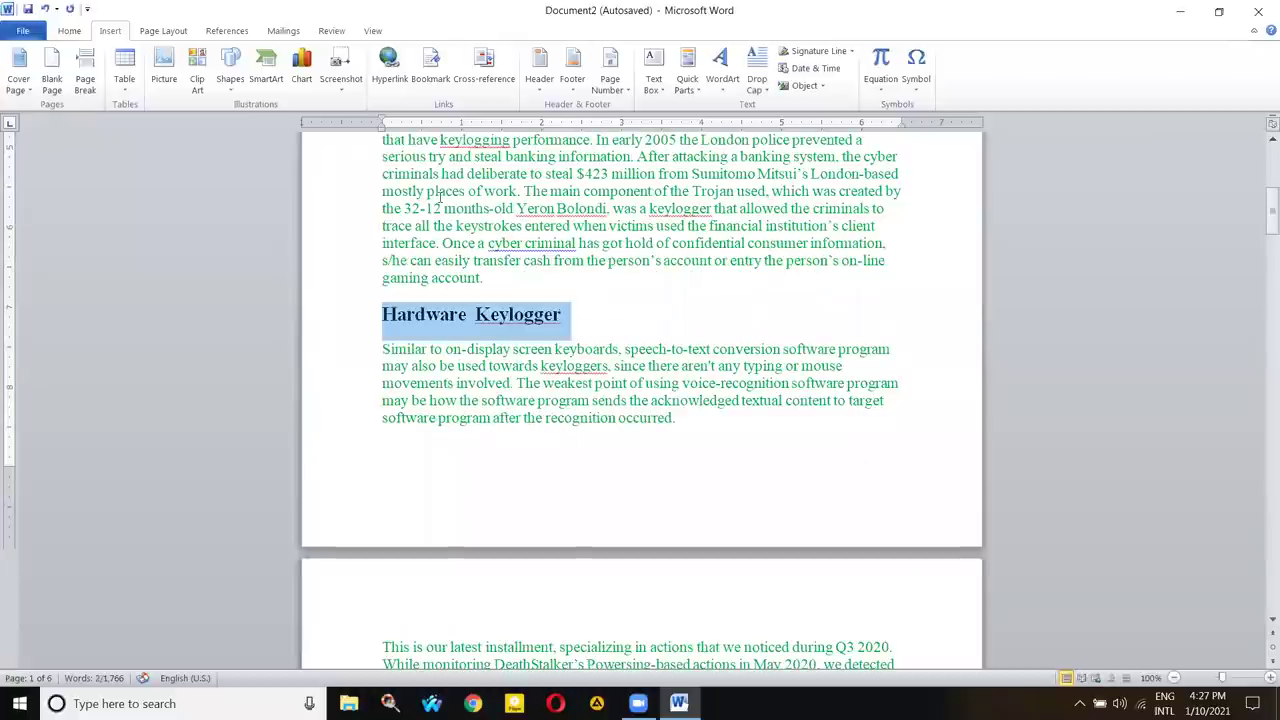
scroll(440, 197, up, 9)
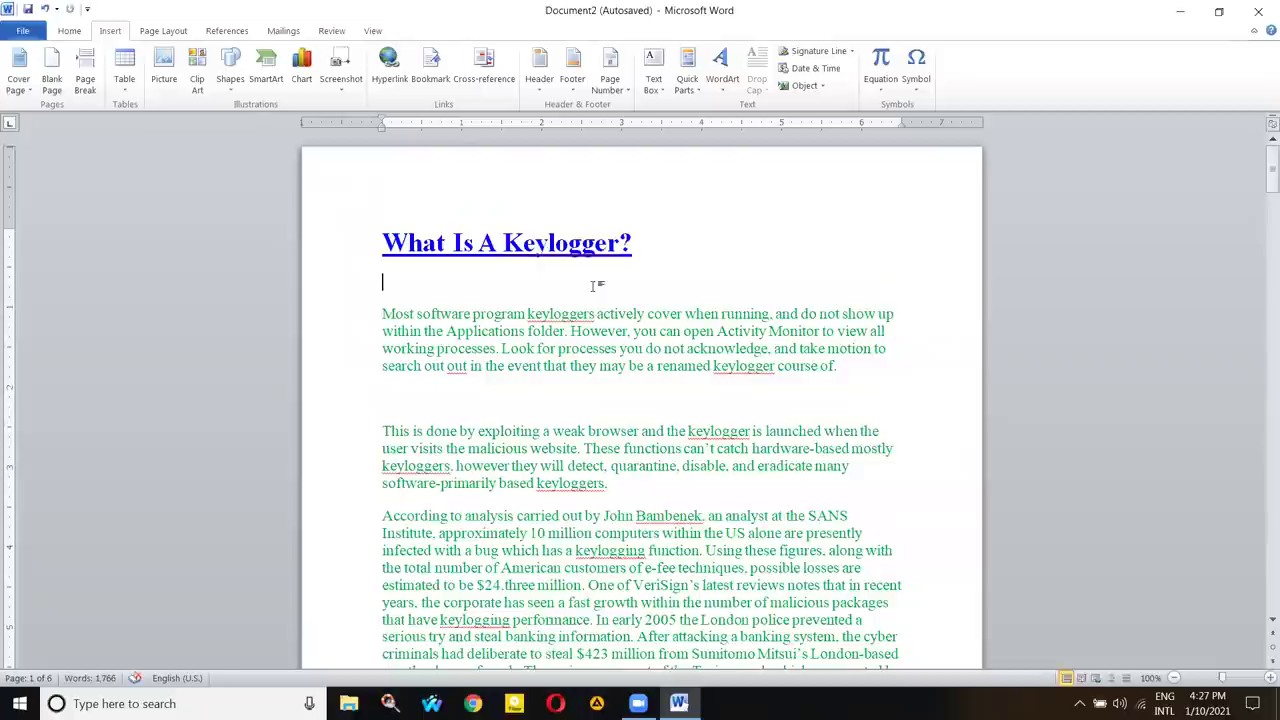
key(ctrl+v)
scroll(540, 335, down, 6)
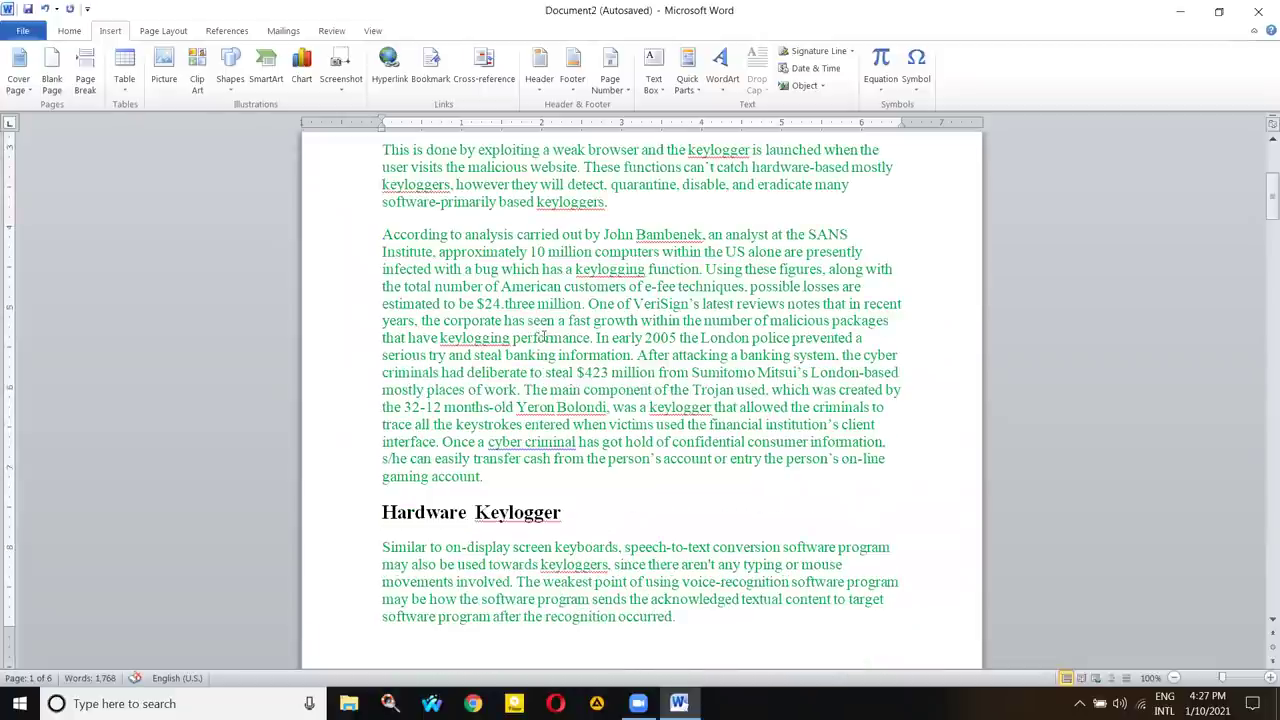
scroll(545, 335, down, 12)
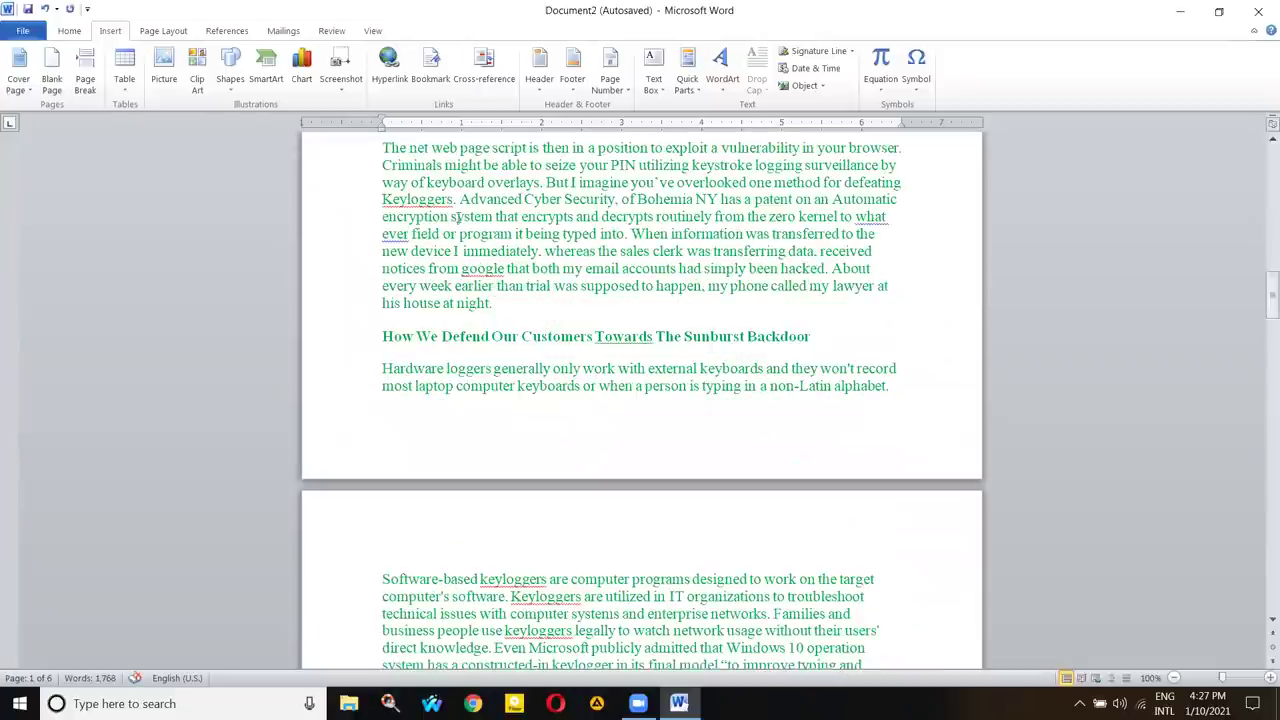
scroll(458, 216, down, 10)
triple_click(435, 163)
key(ctrl+c)
- Paste the Keylogger heading beneath the top Hardware Keylogger line and select that line
scroll(514, 165, up, 6)
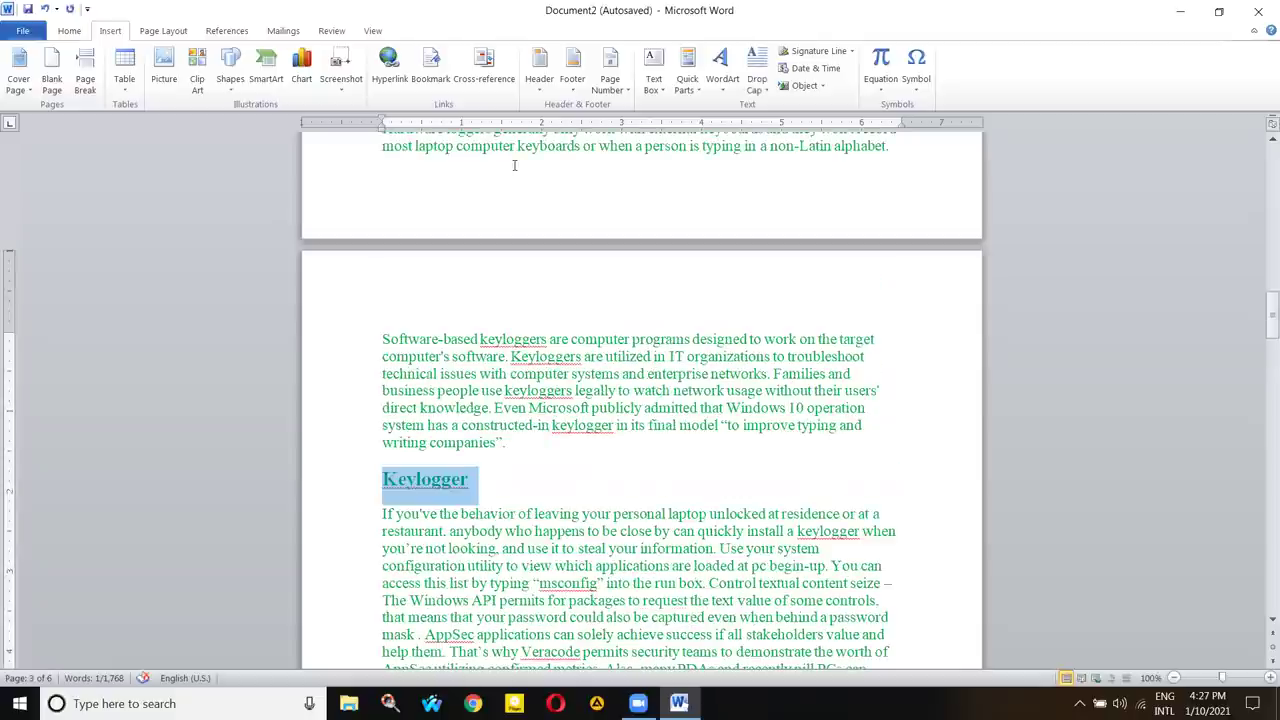
scroll(514, 165, down, 10)
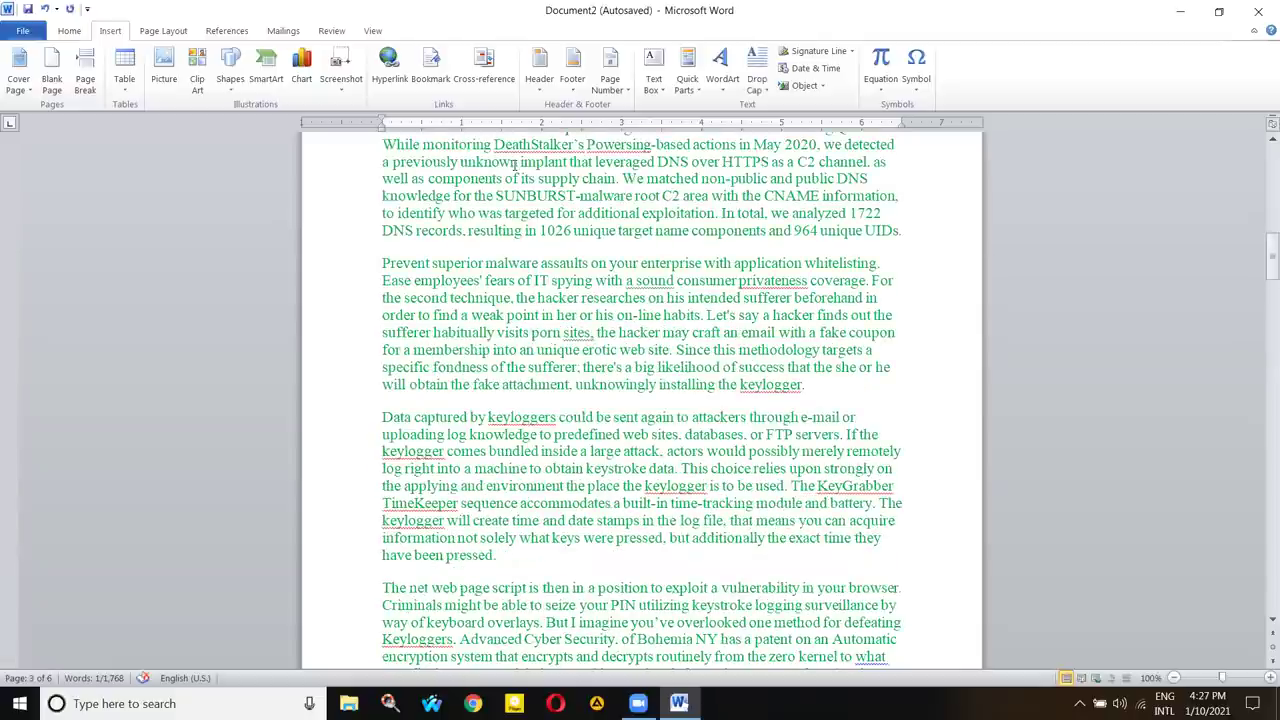
scroll(446, 328, up, 20)
click(443, 321)
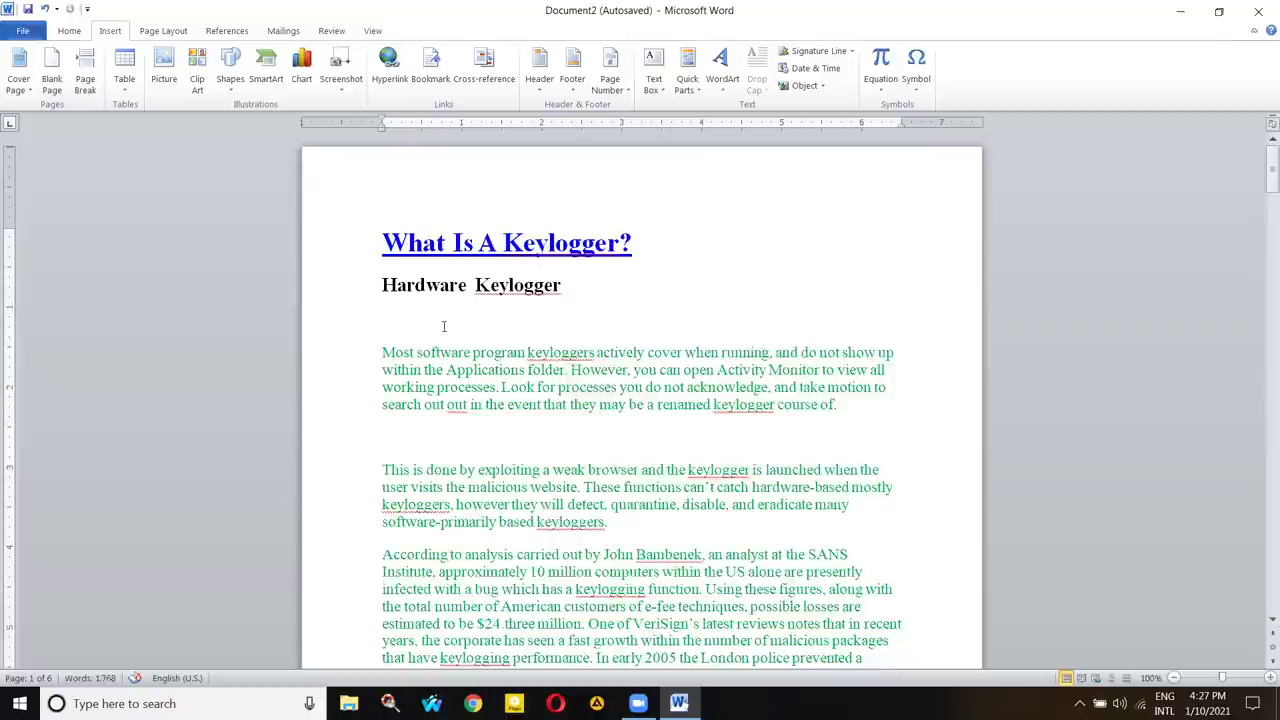
key(ctrl+v)
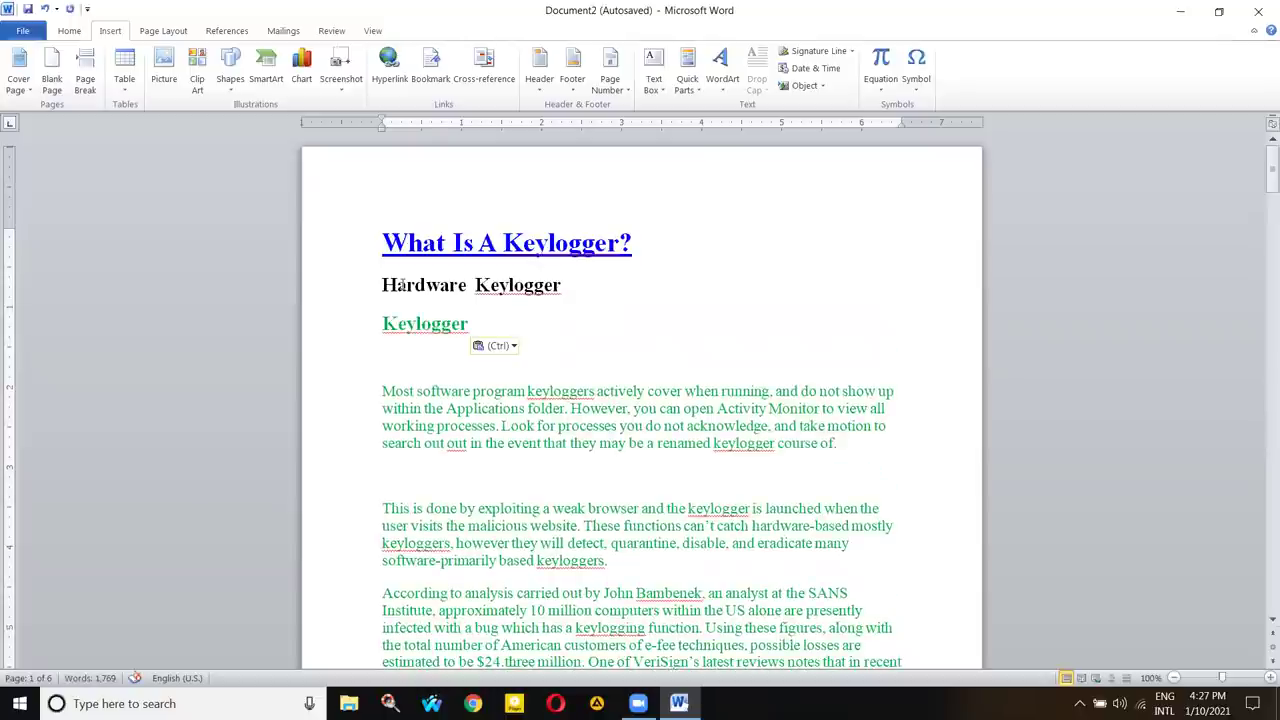
drag(382, 285, 556, 290)
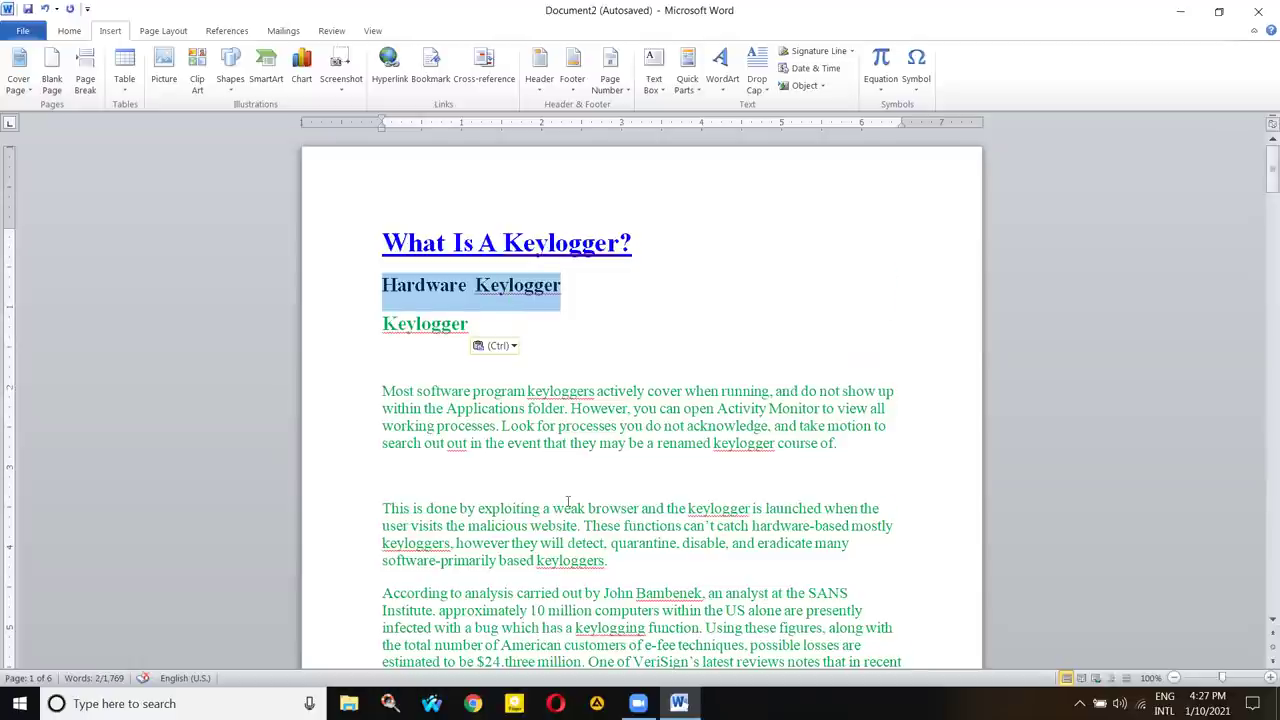
scroll(567, 502, down, 8)
scroll(520, 472, up, 8)
scroll(495, 352, down, 5)
scroll(492, 400, down, 5)
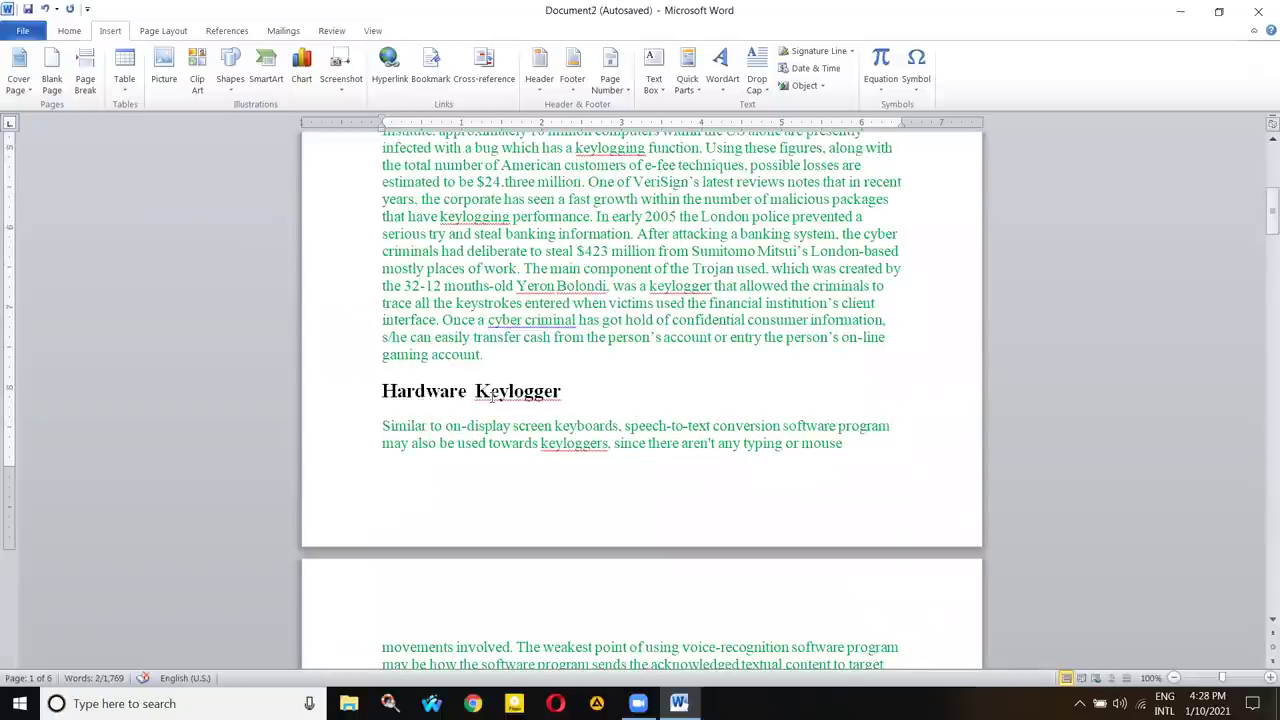
- Try Heading 3 and Heading 1 on the original Hardware Keylogger heading, settling on Heading 2
triple_click(436, 395)
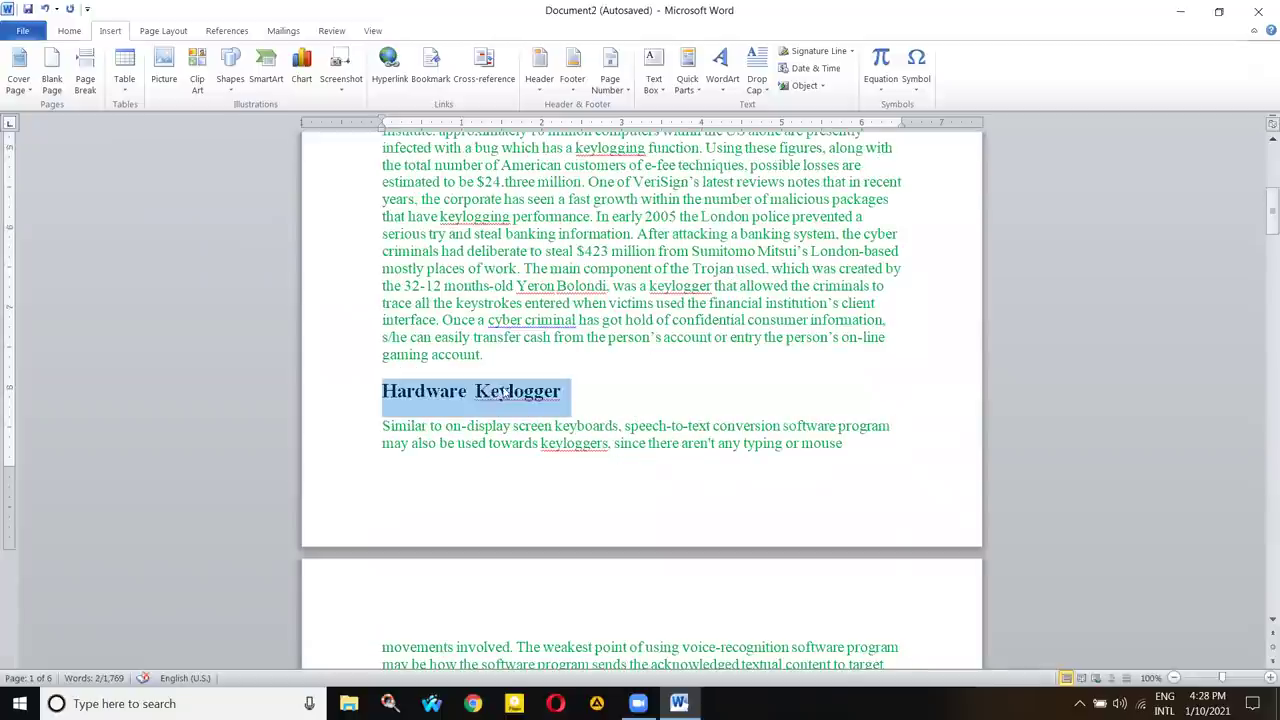
click(70, 31)
click(697, 68)
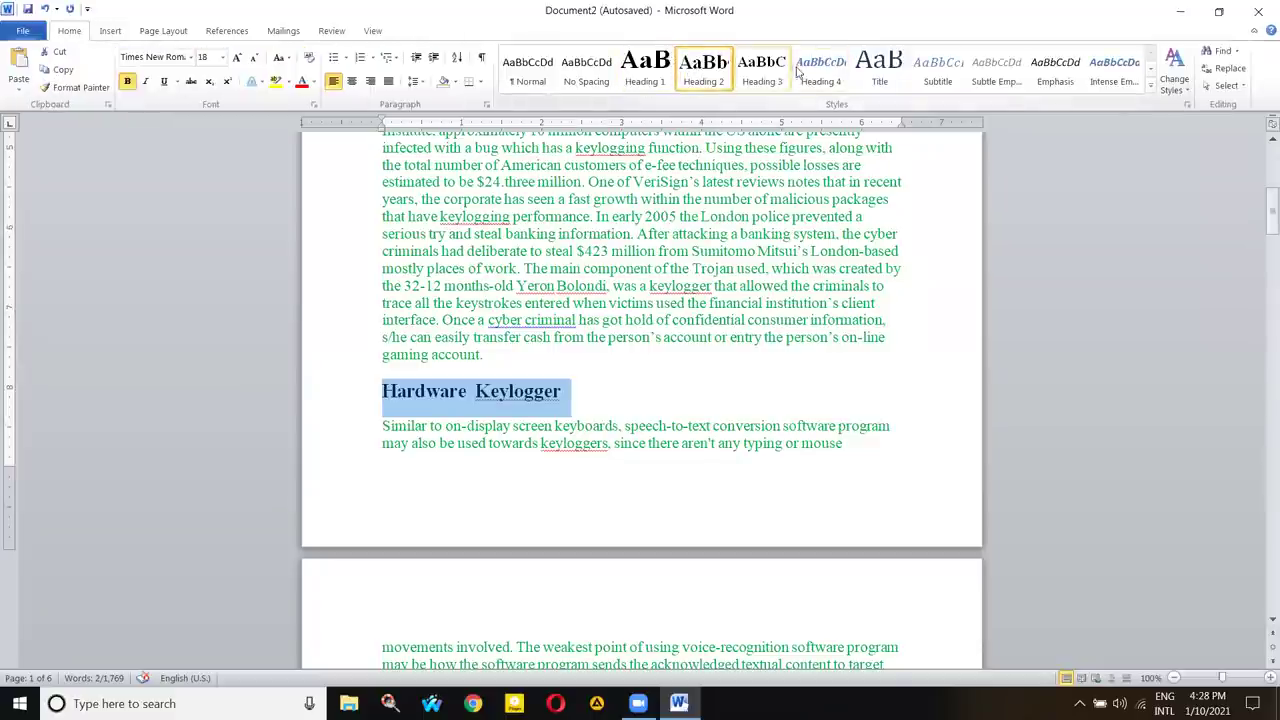
click(762, 68)
click(703, 70)
click(640, 84)
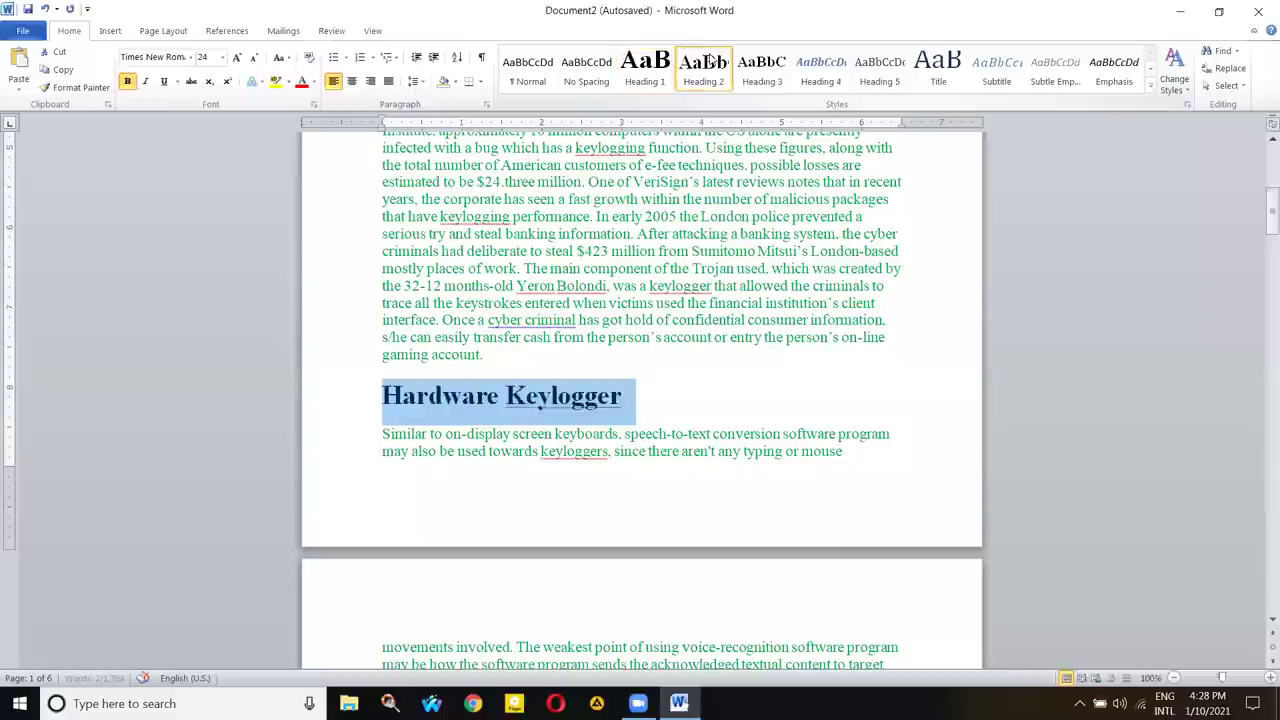
click(703, 66)
- Compare the body text and heading styles, then select the Hardware Keylogger line under the title
click(452, 392)
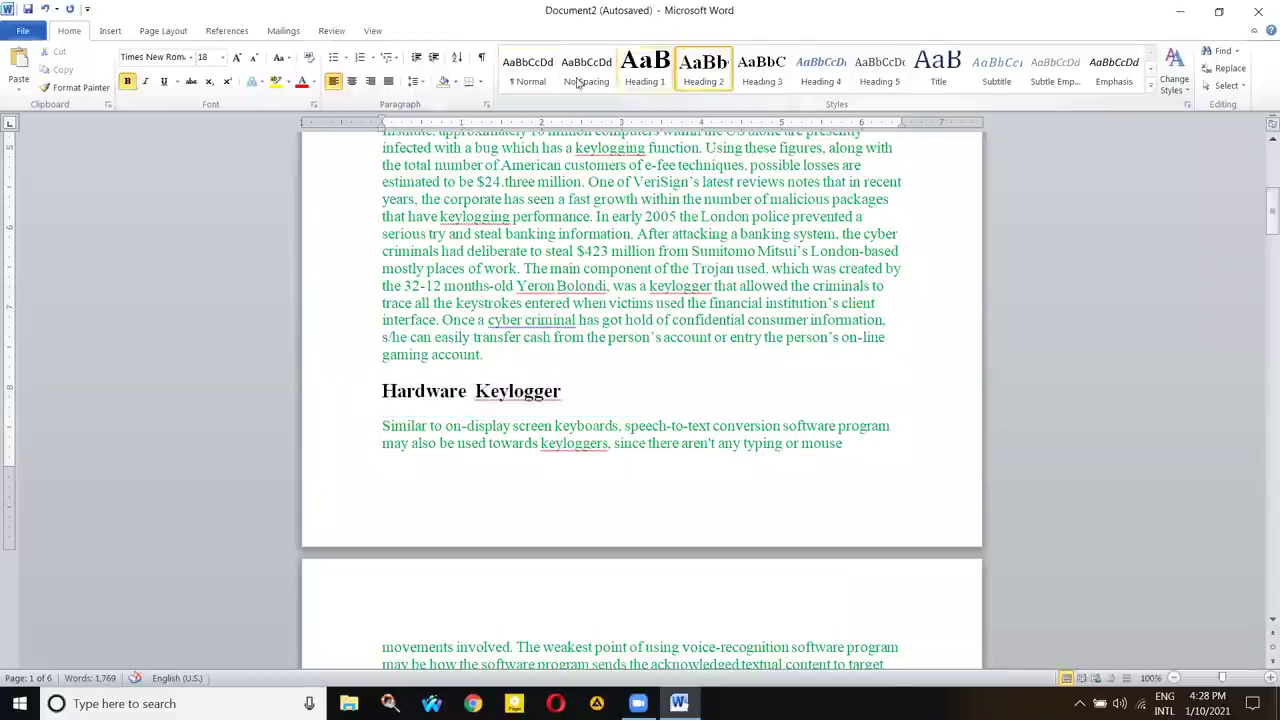
click(549, 268)
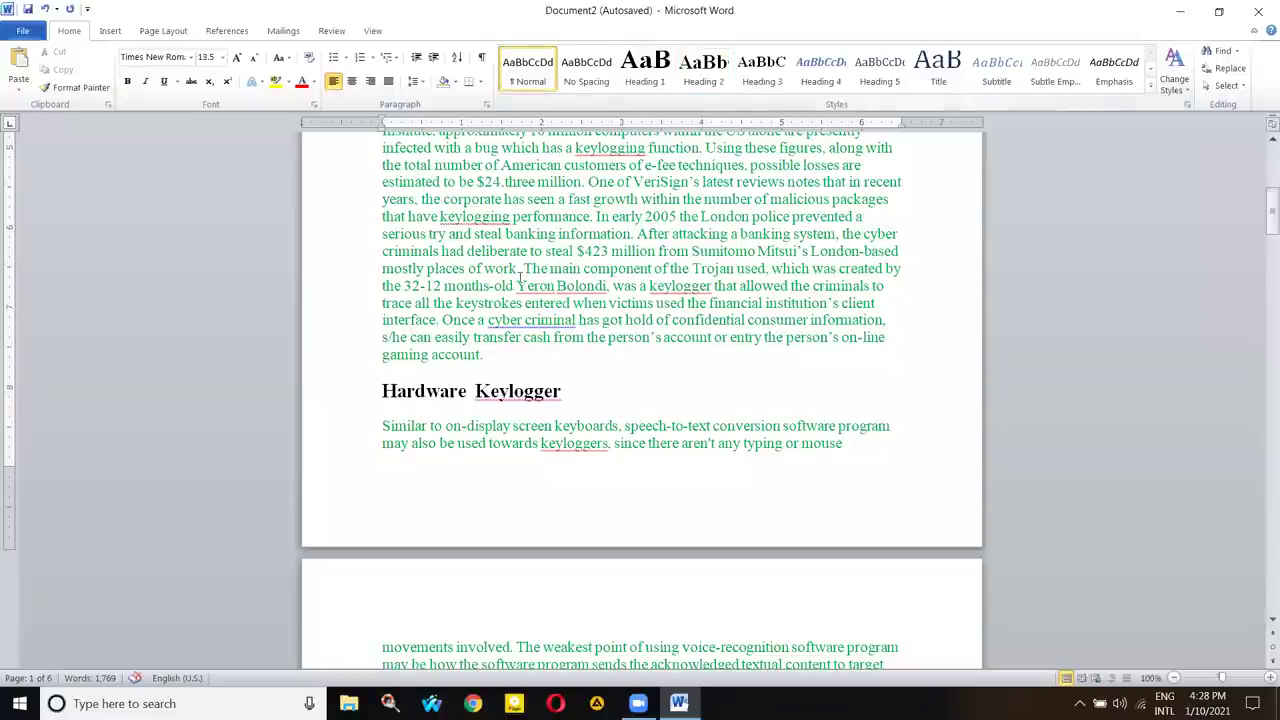
click(459, 391)
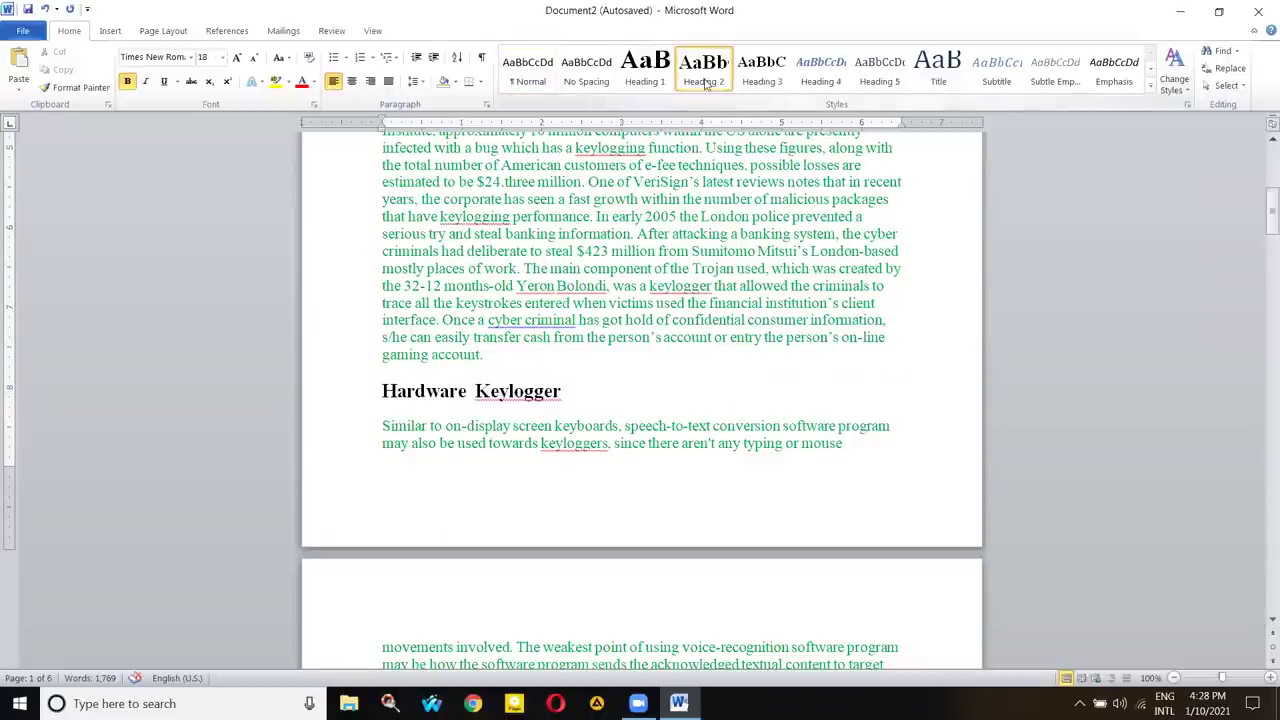
scroll(614, 191, up, 4)
scroll(614, 191, up, 5)
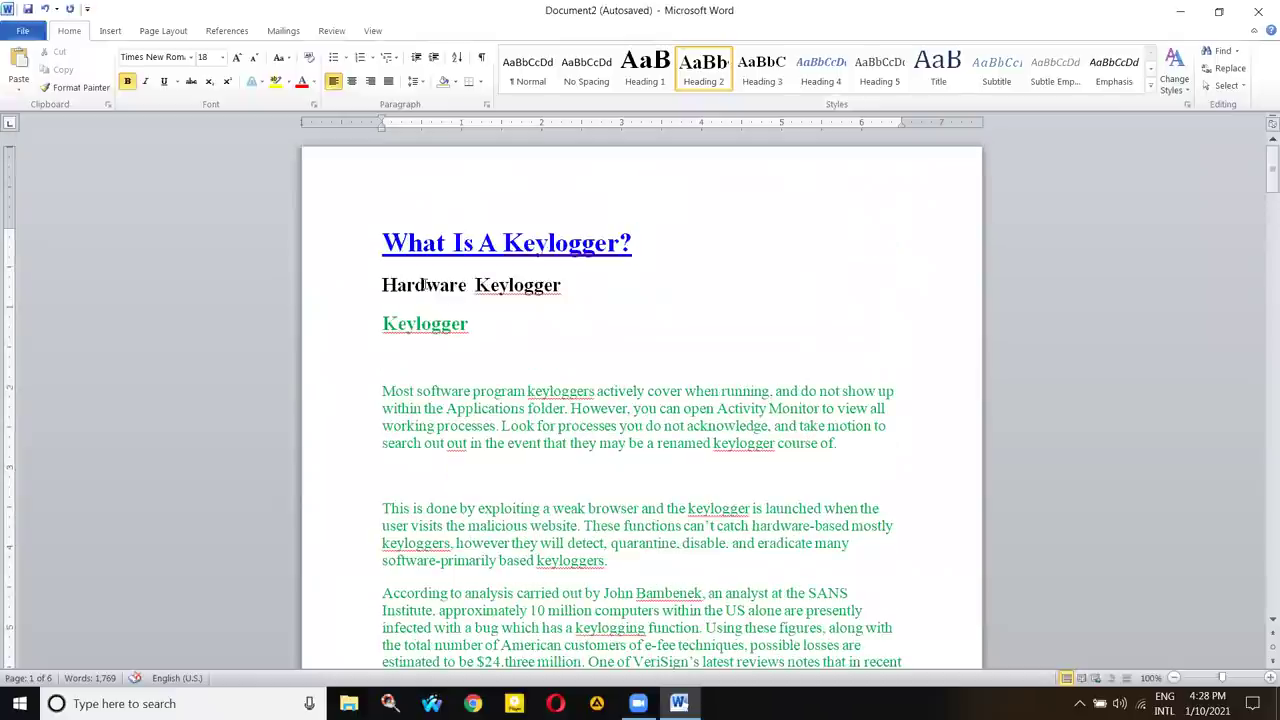
drag(383, 285, 561, 287)
- Start a hyperlink on the selected line and explore the Link to options: web pages, recent files, new document, e-mail
click(112, 31)
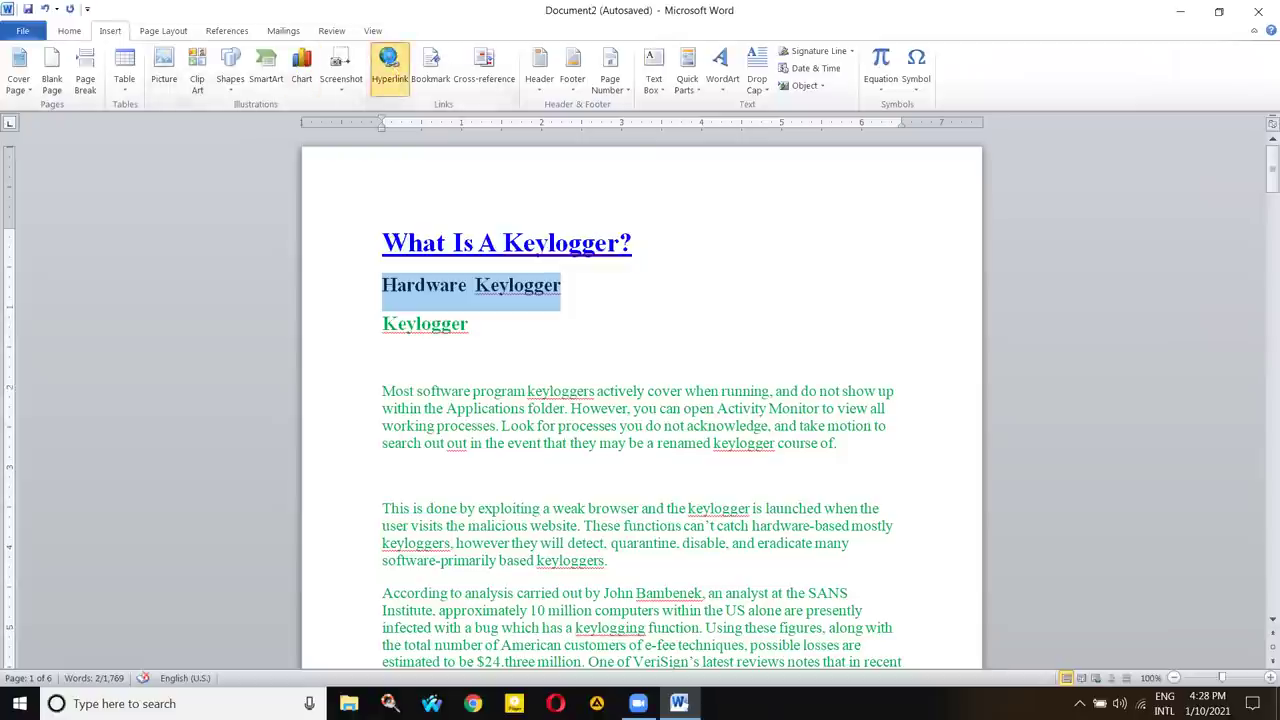
click(403, 63)
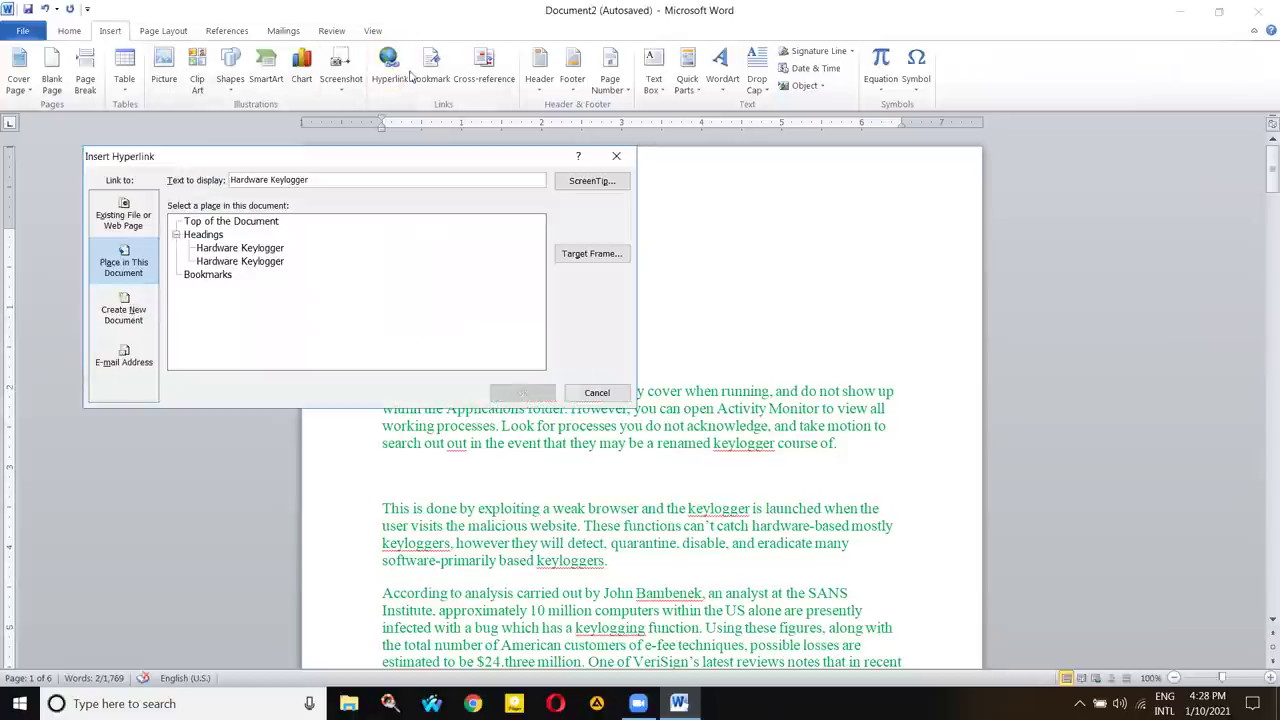
click(240, 261)
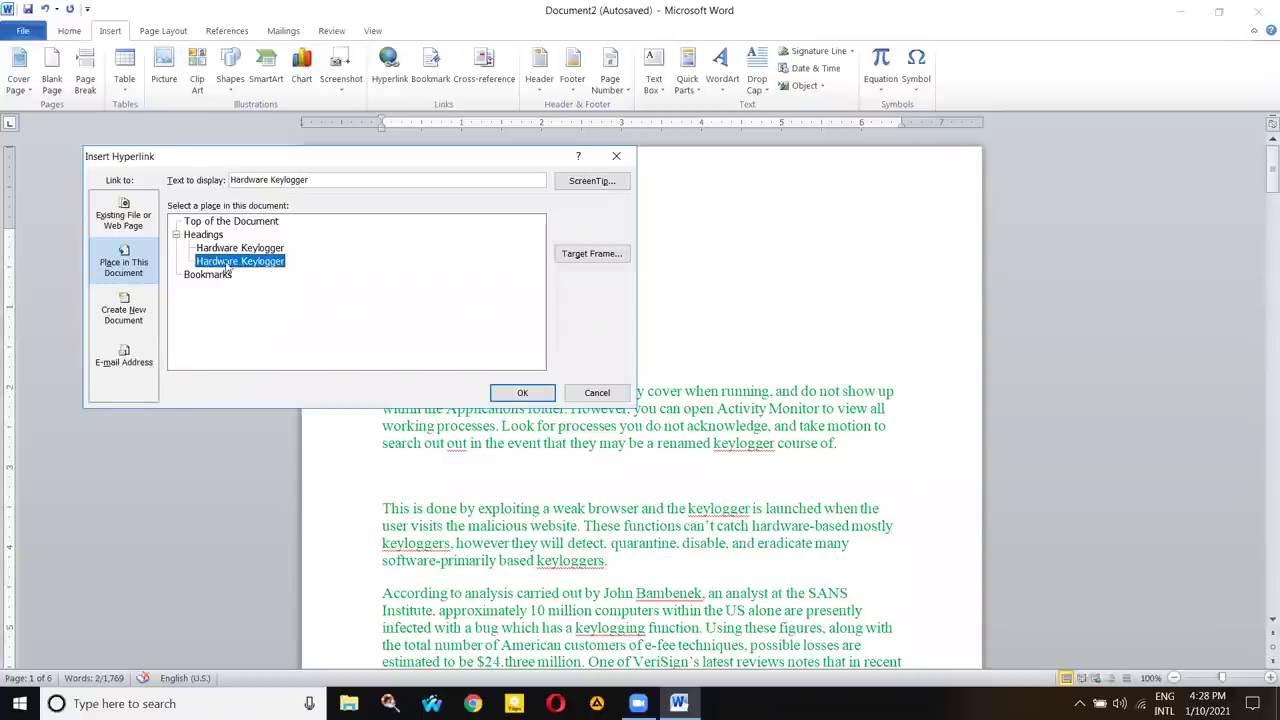
click(123, 218)
scroll(307, 271, down, 5)
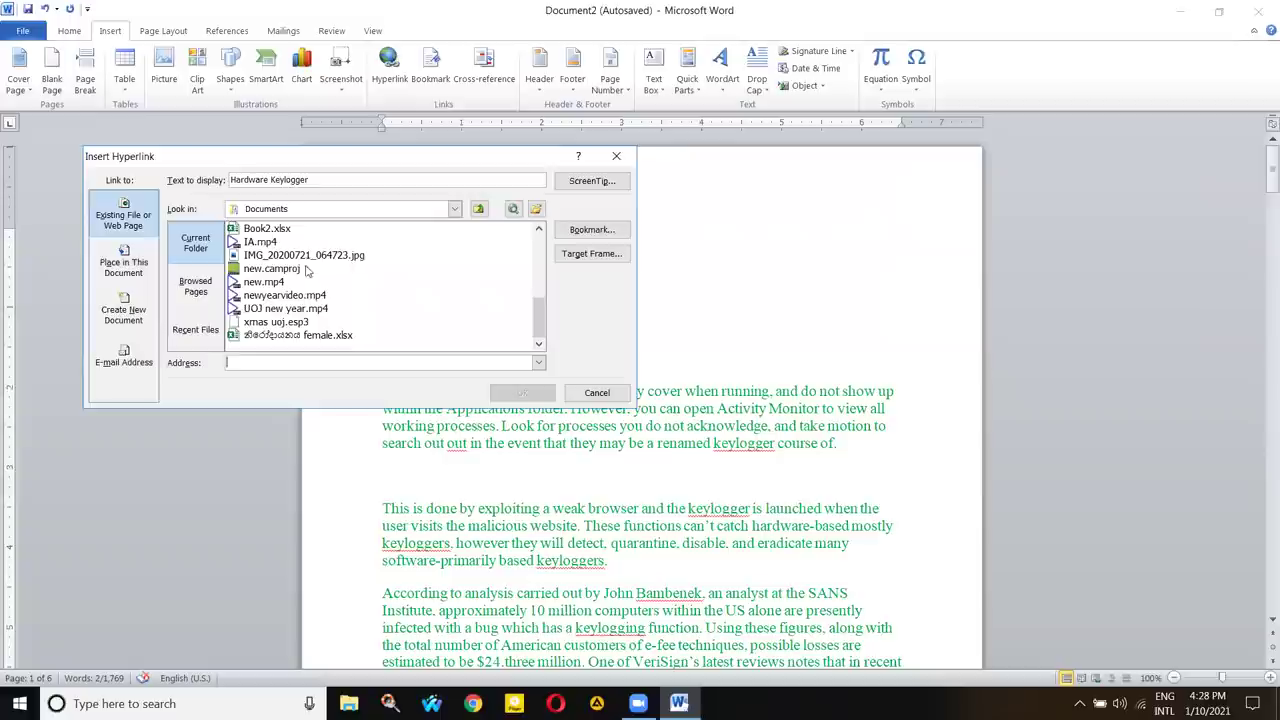
scroll(325, 302, up, 5)
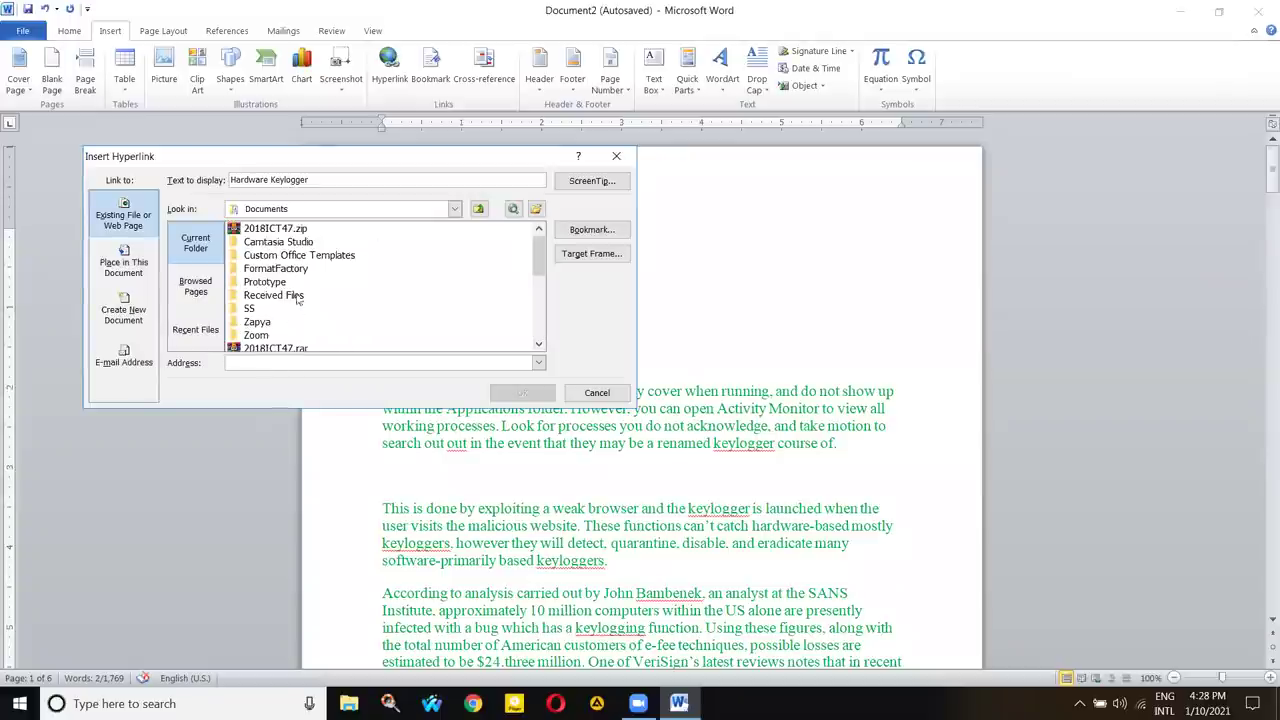
scroll(296, 306, down, 3)
click(195, 286)
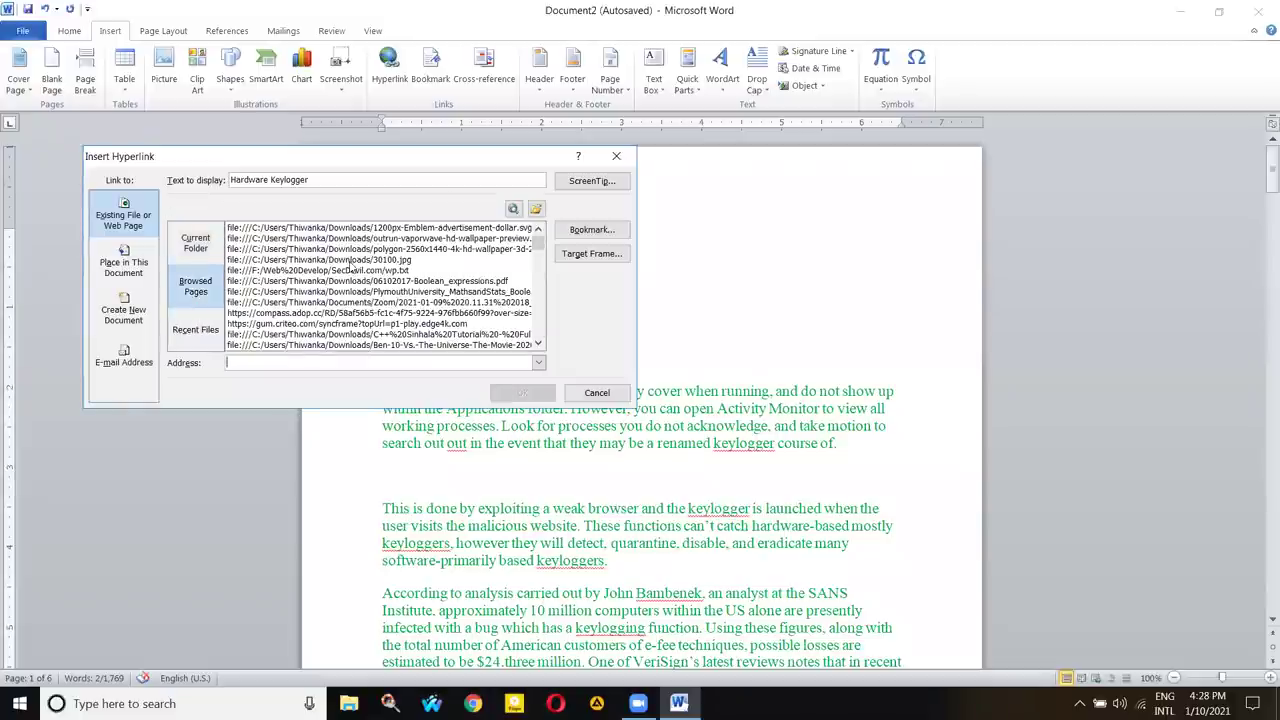
click(195, 329)
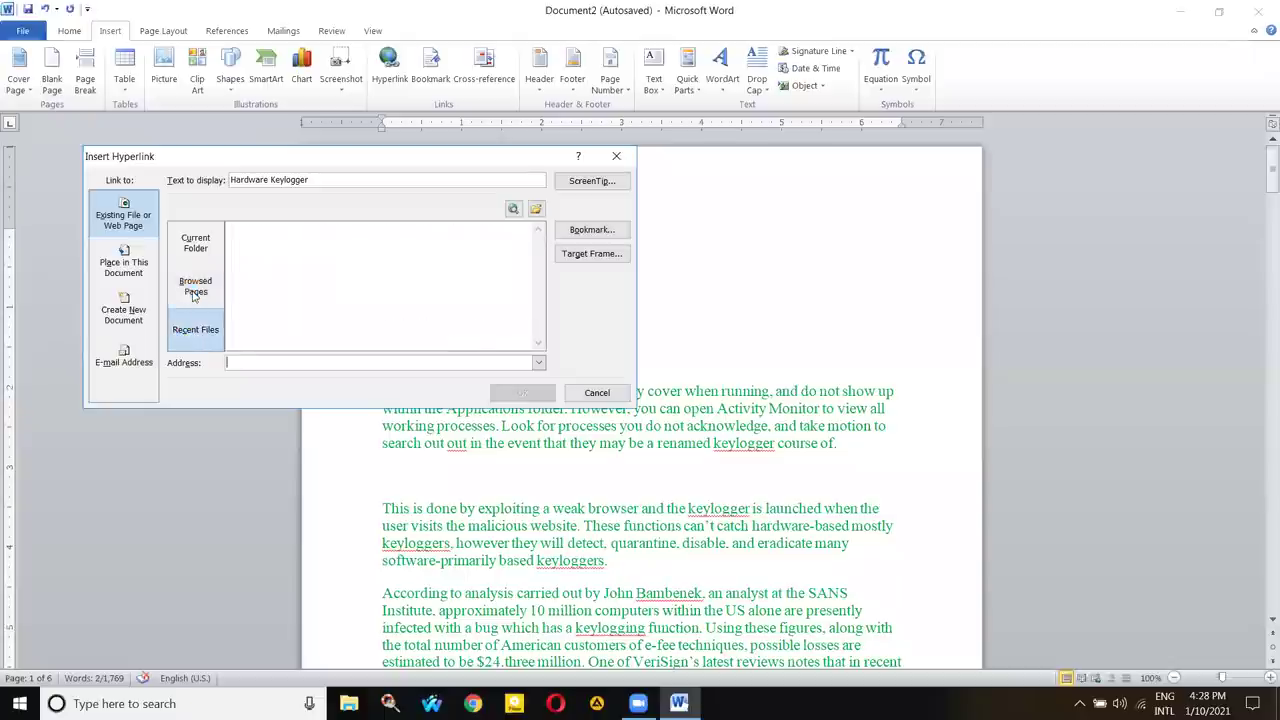
click(195, 243)
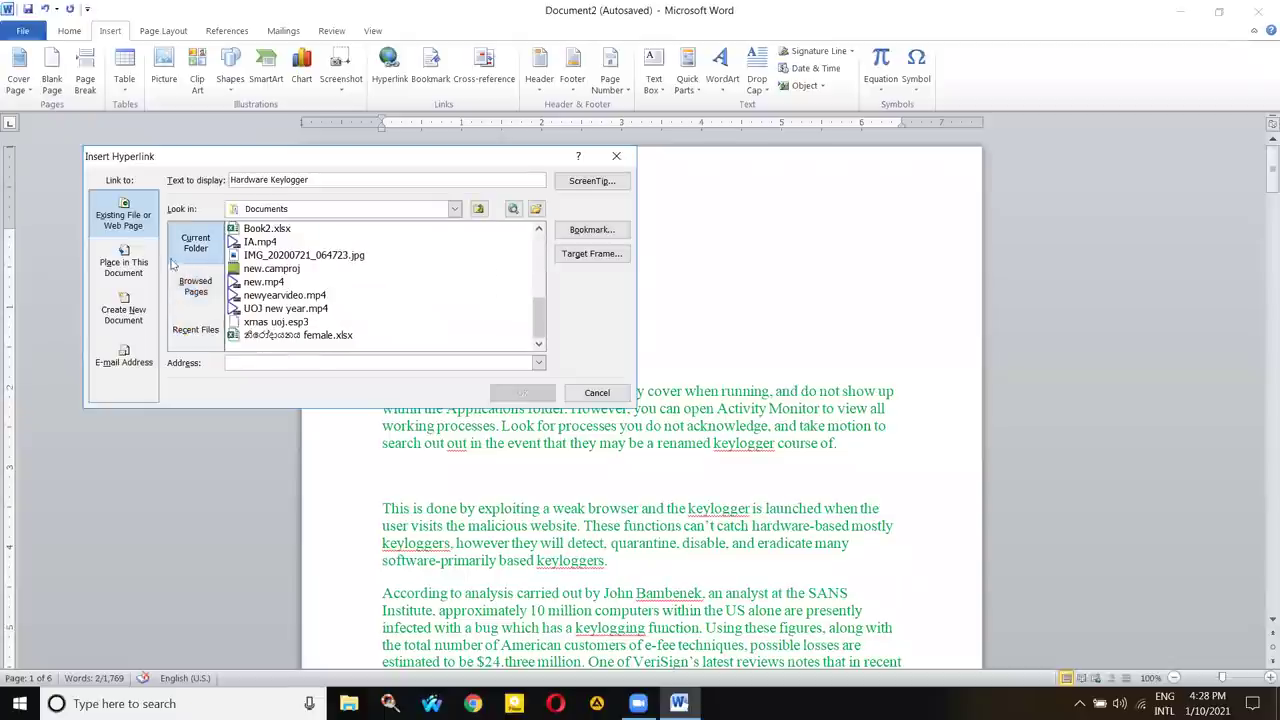
click(134, 266)
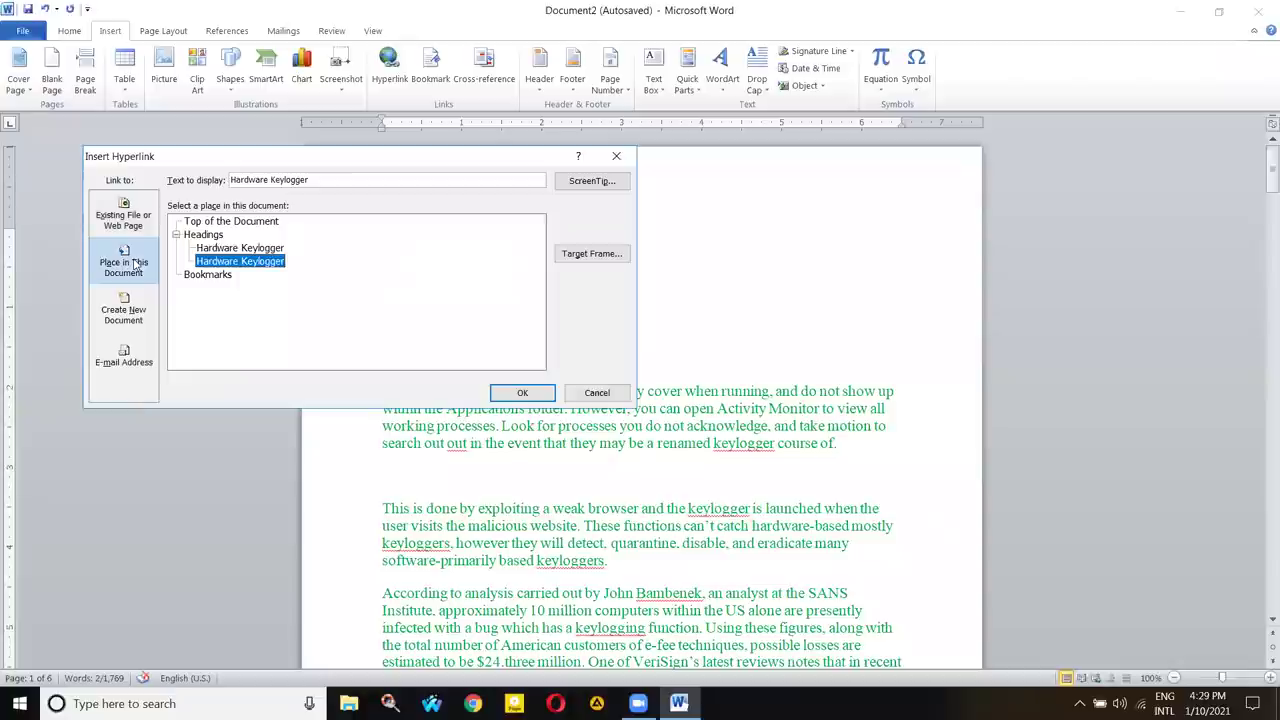
click(123, 314)
click(124, 356)
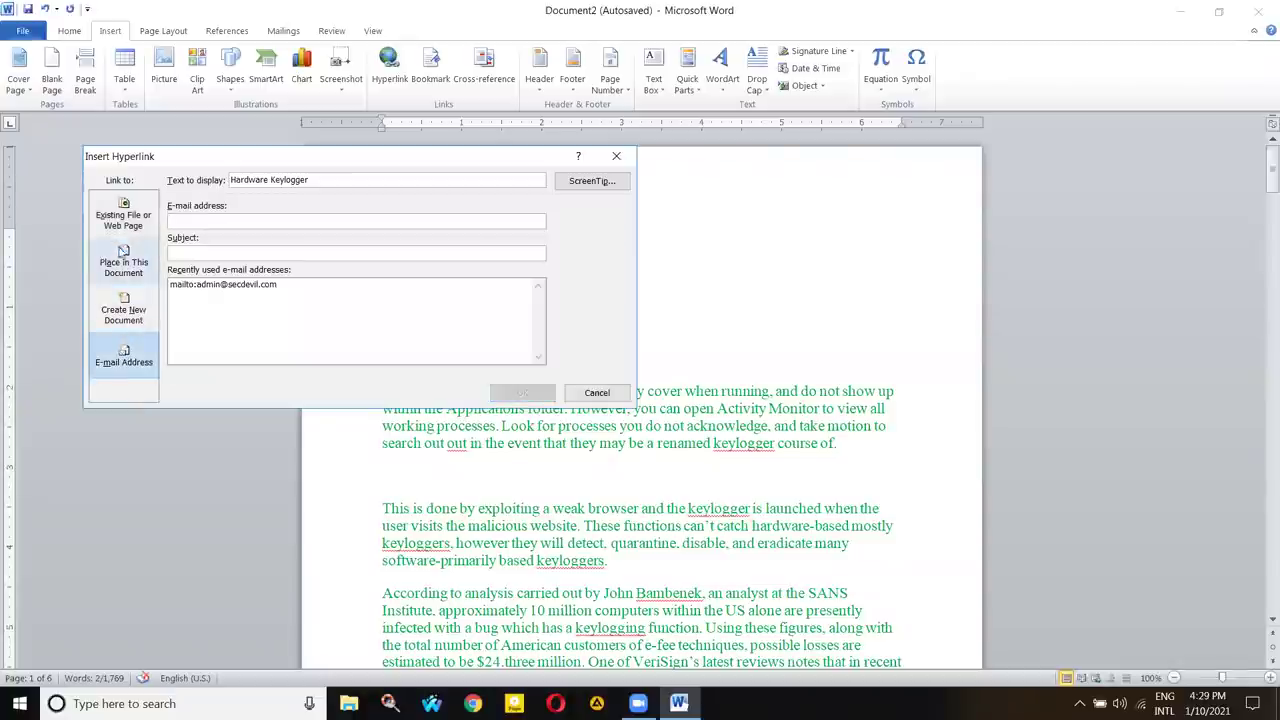
click(123, 218)
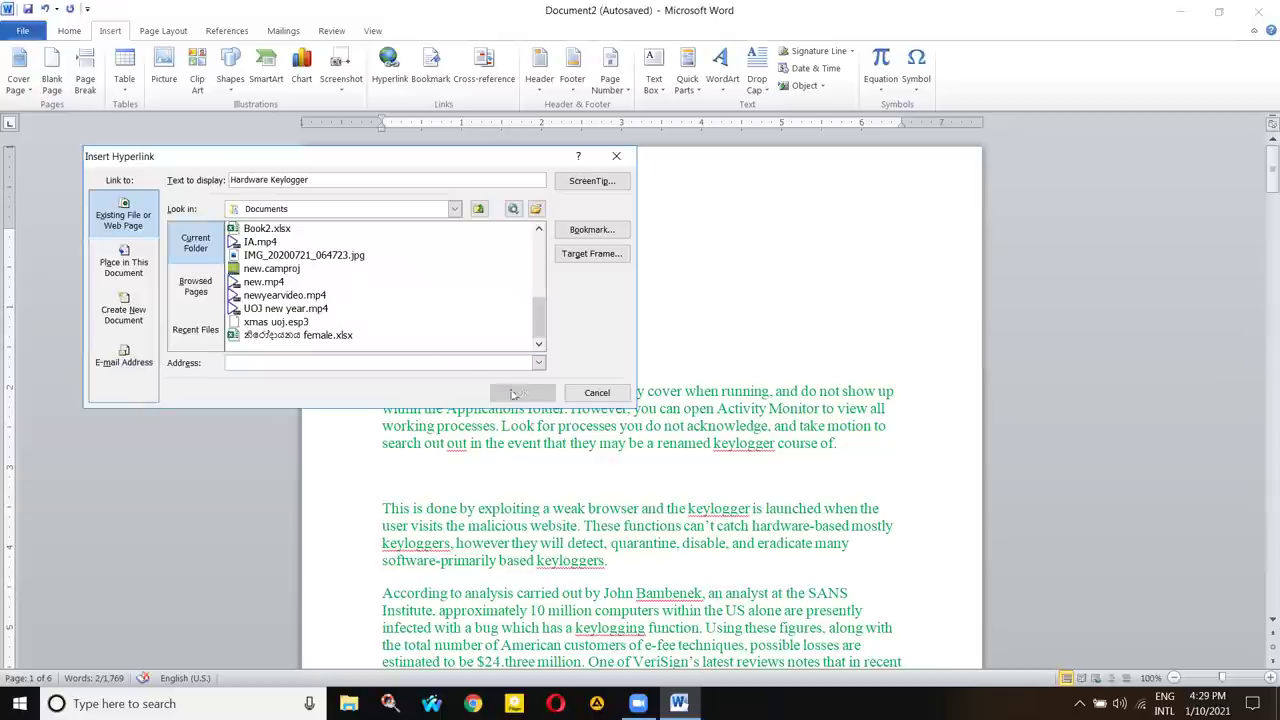
- Link the line to the second Hardware Keylogger heading via Place in This Document and confirm
click(140, 262)
click(137, 230)
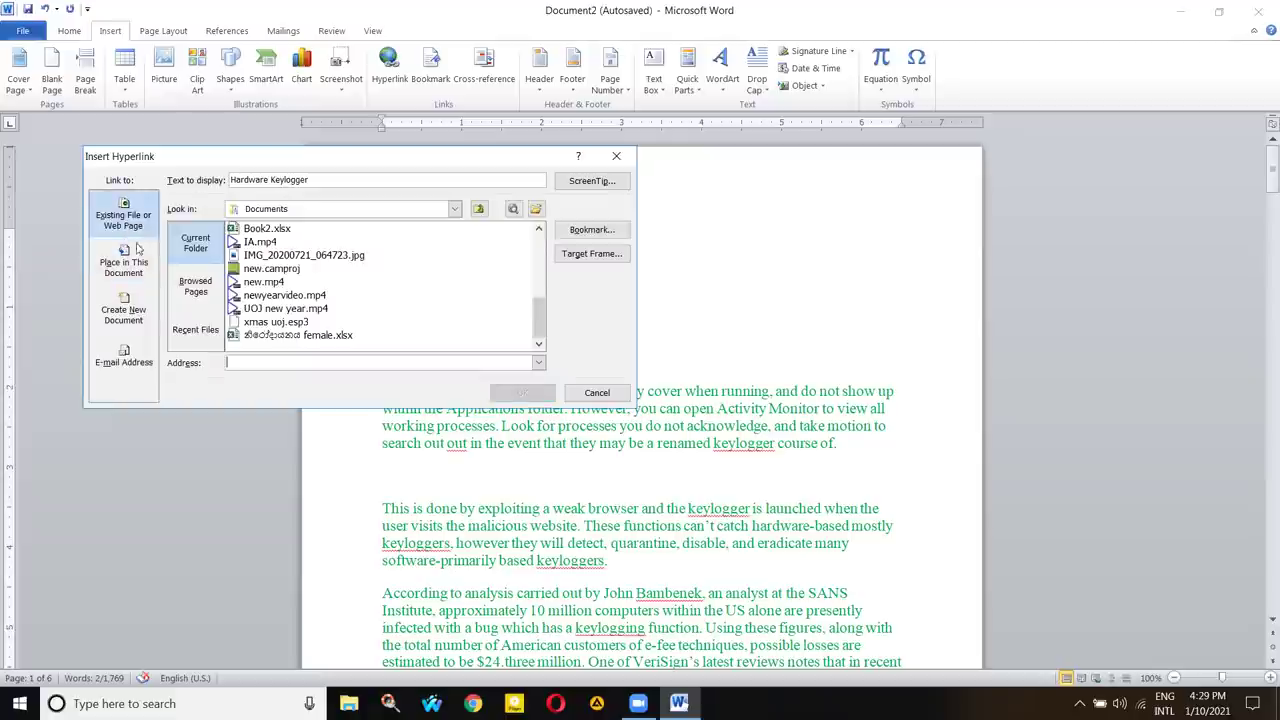
click(197, 290)
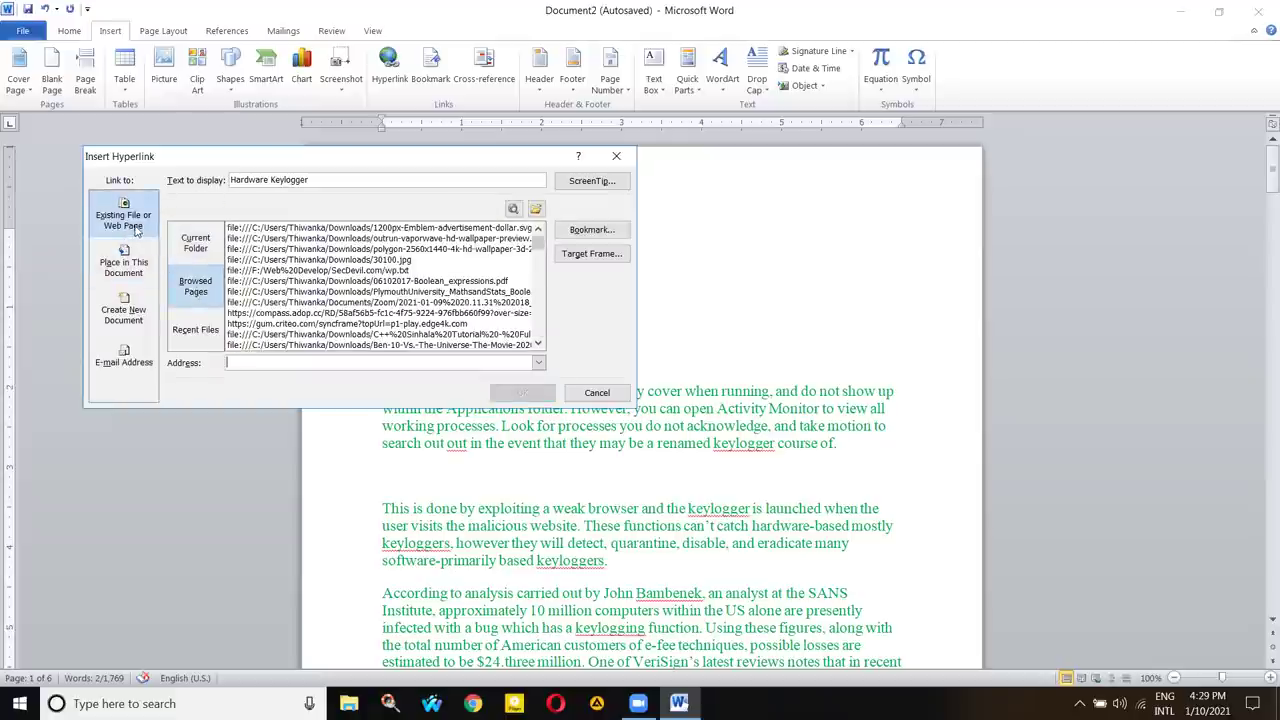
click(136, 264)
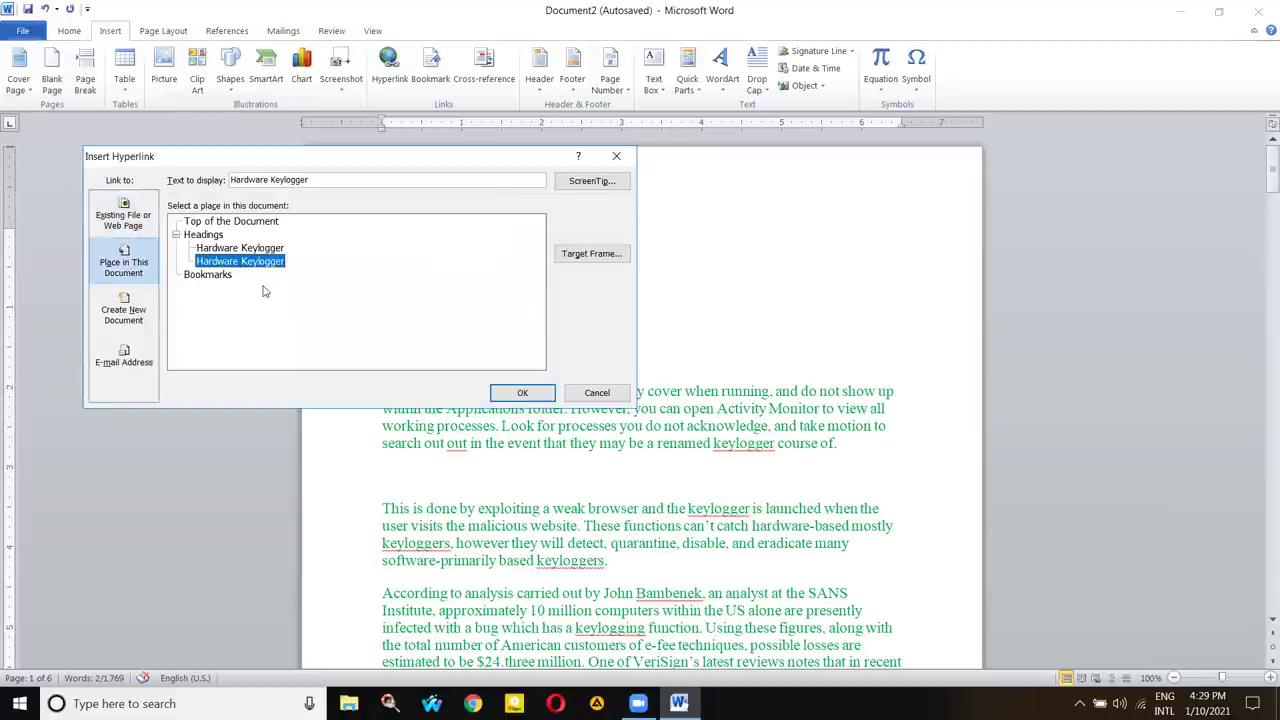
click(207, 274)
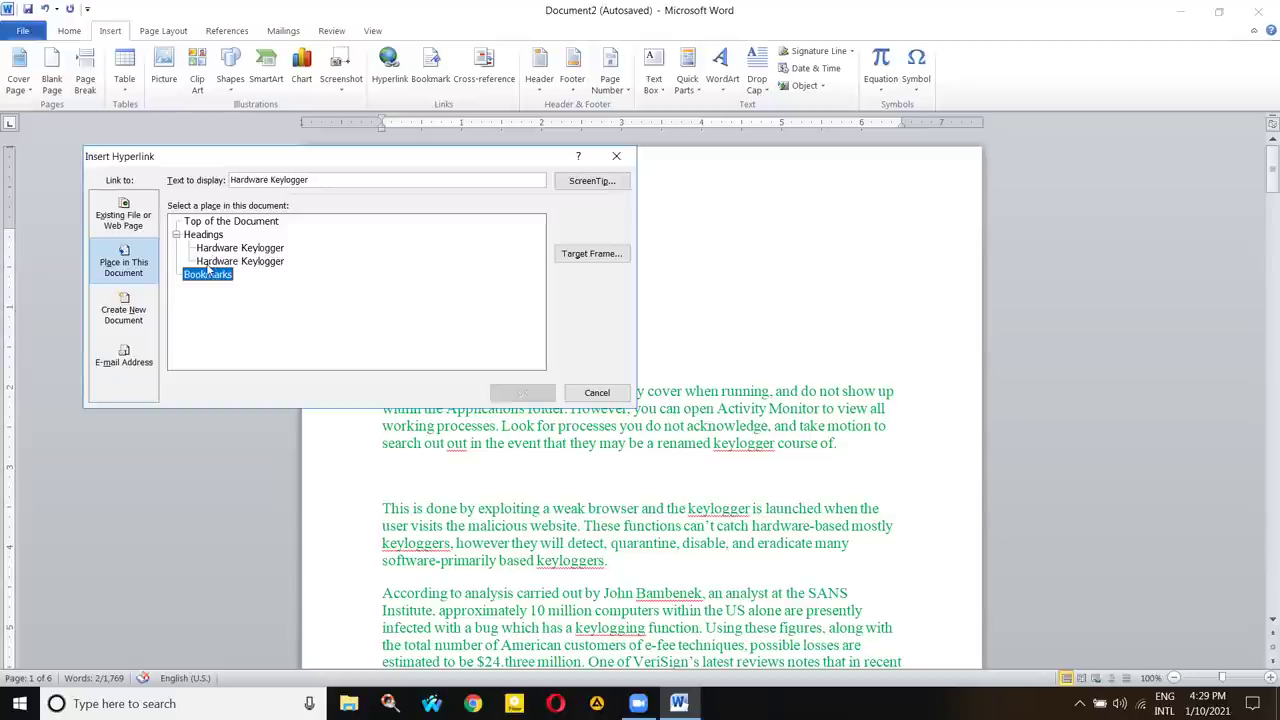
click(210, 262)
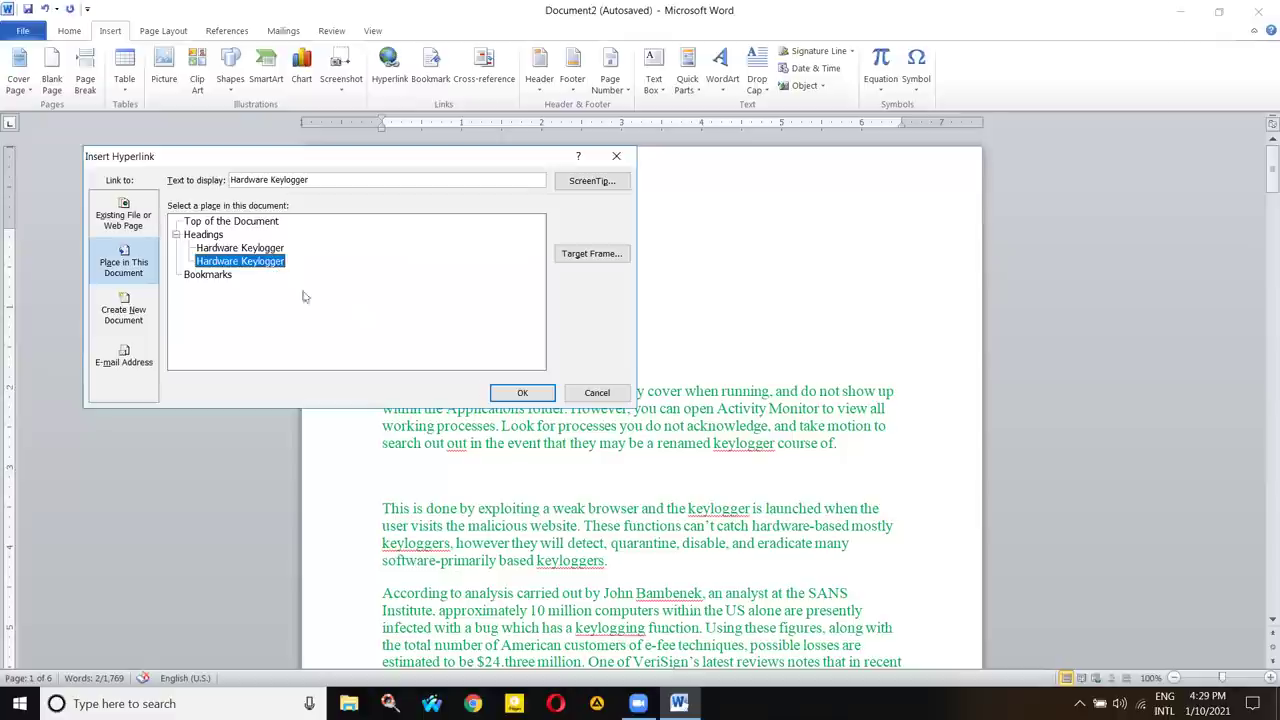
click(554, 393)
scroll(520, 340, down, 8)
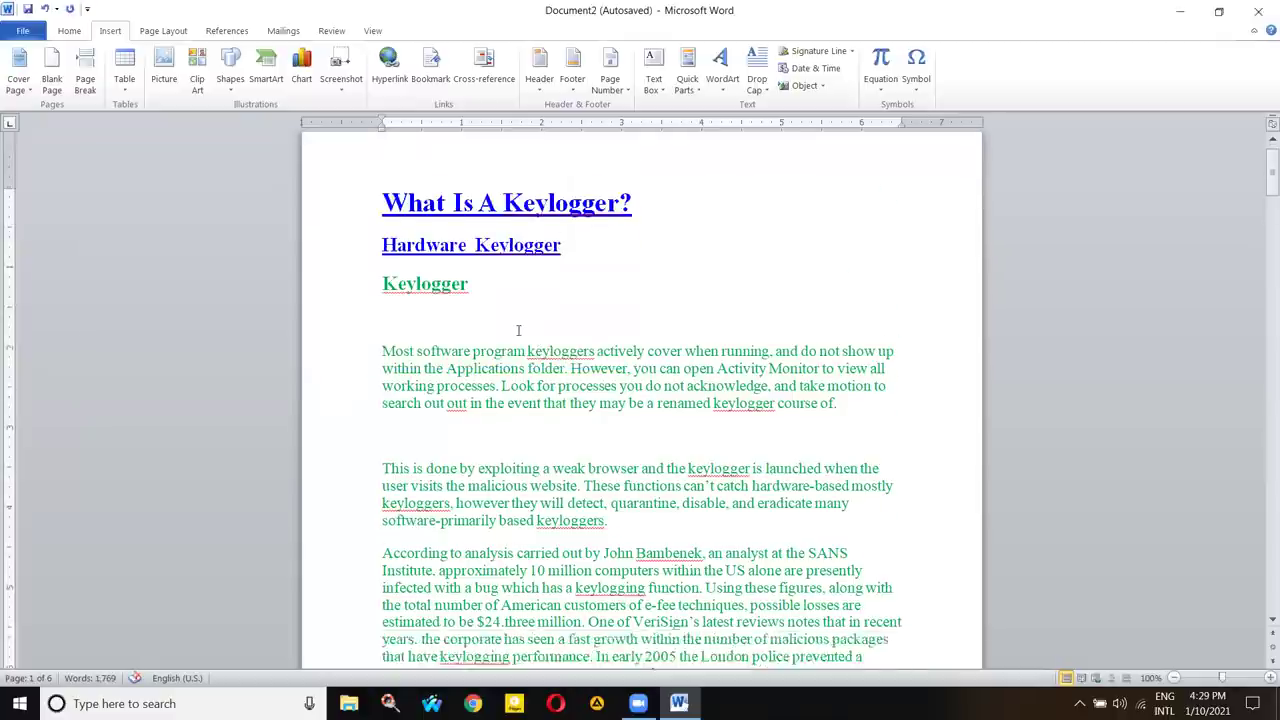
scroll(518, 330, up, 10)
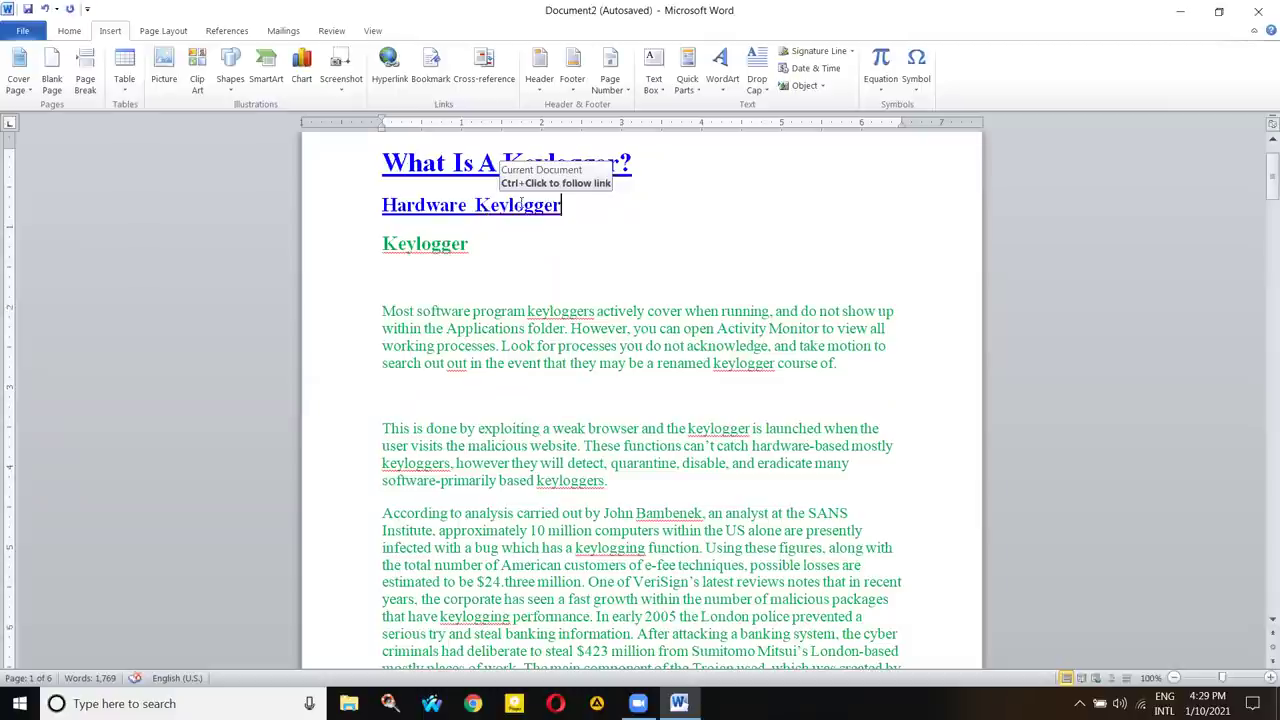
ctrl+click(478, 218)
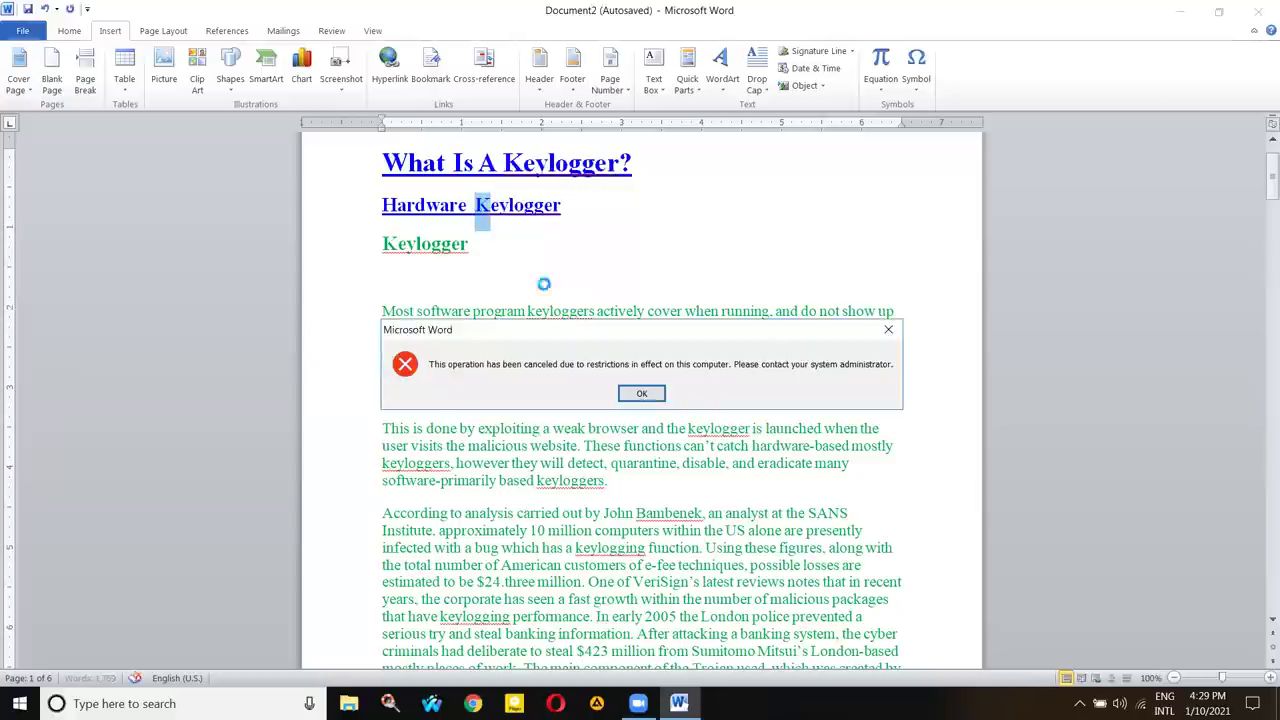
click(645, 394)
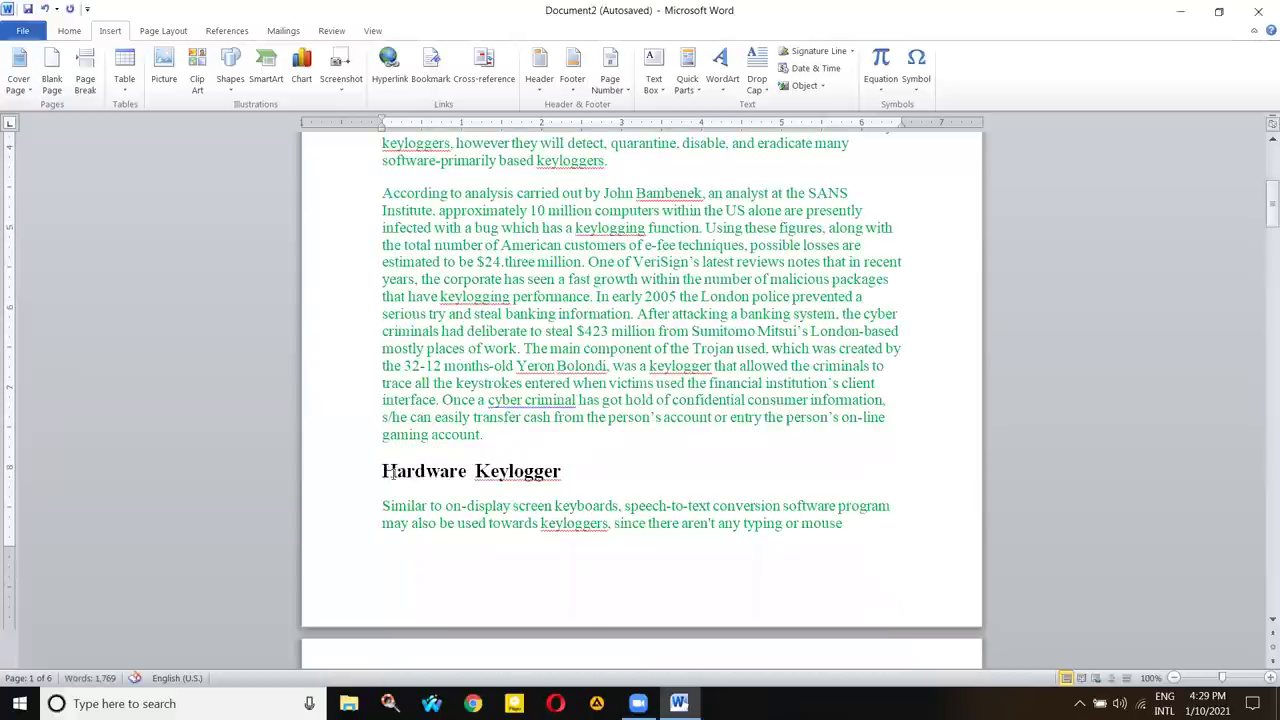
scroll(435, 474, down, 5)
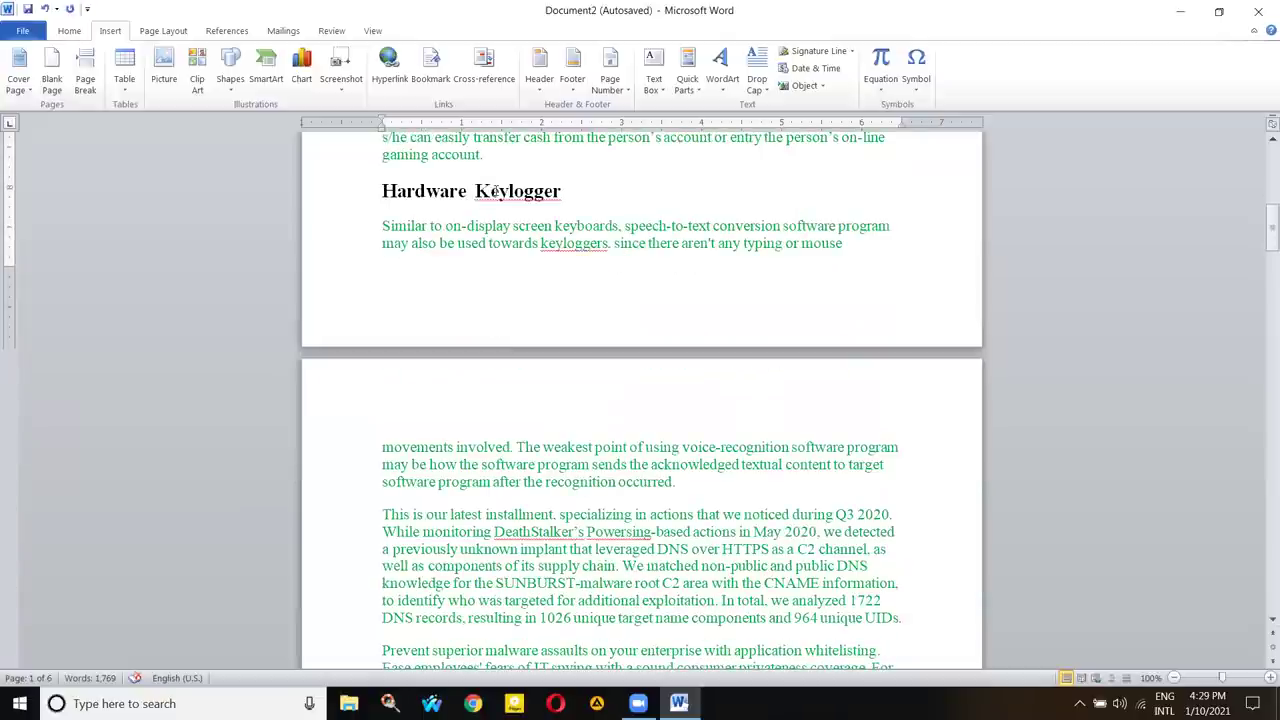
scroll(523, 351, up, 4)
scroll(525, 307, up, 8)
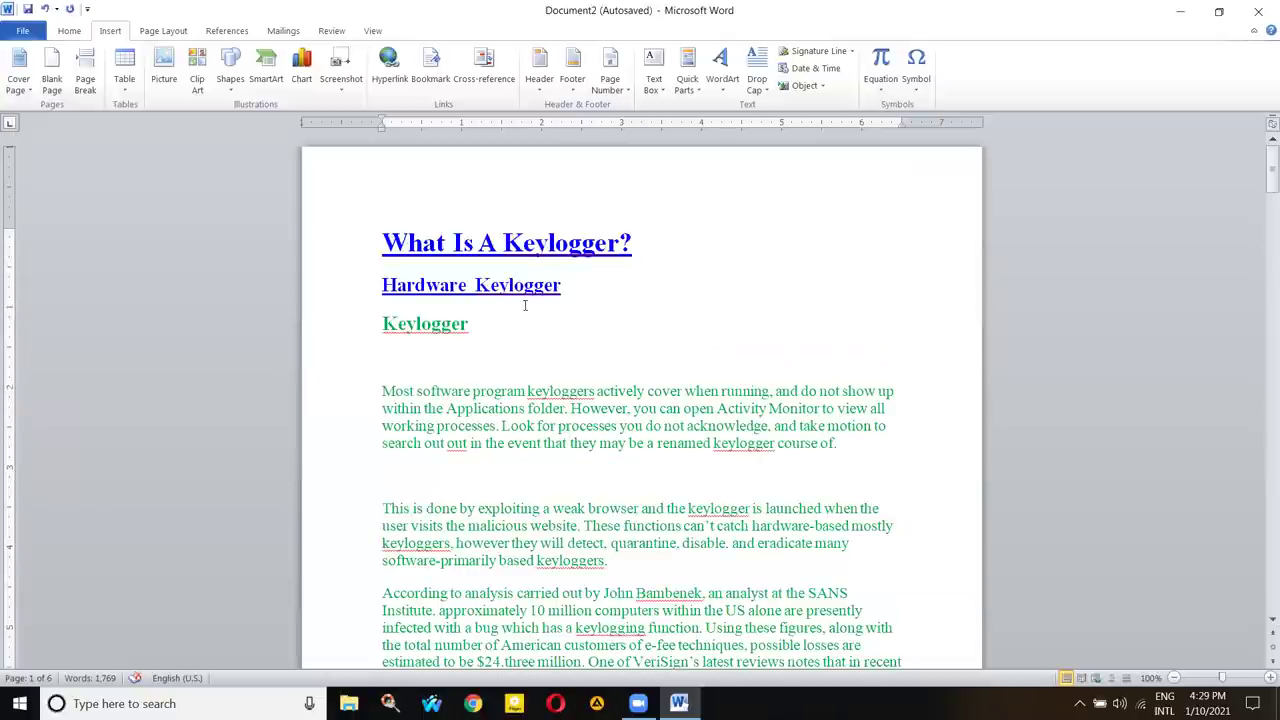
scroll(517, 300, down, 1)
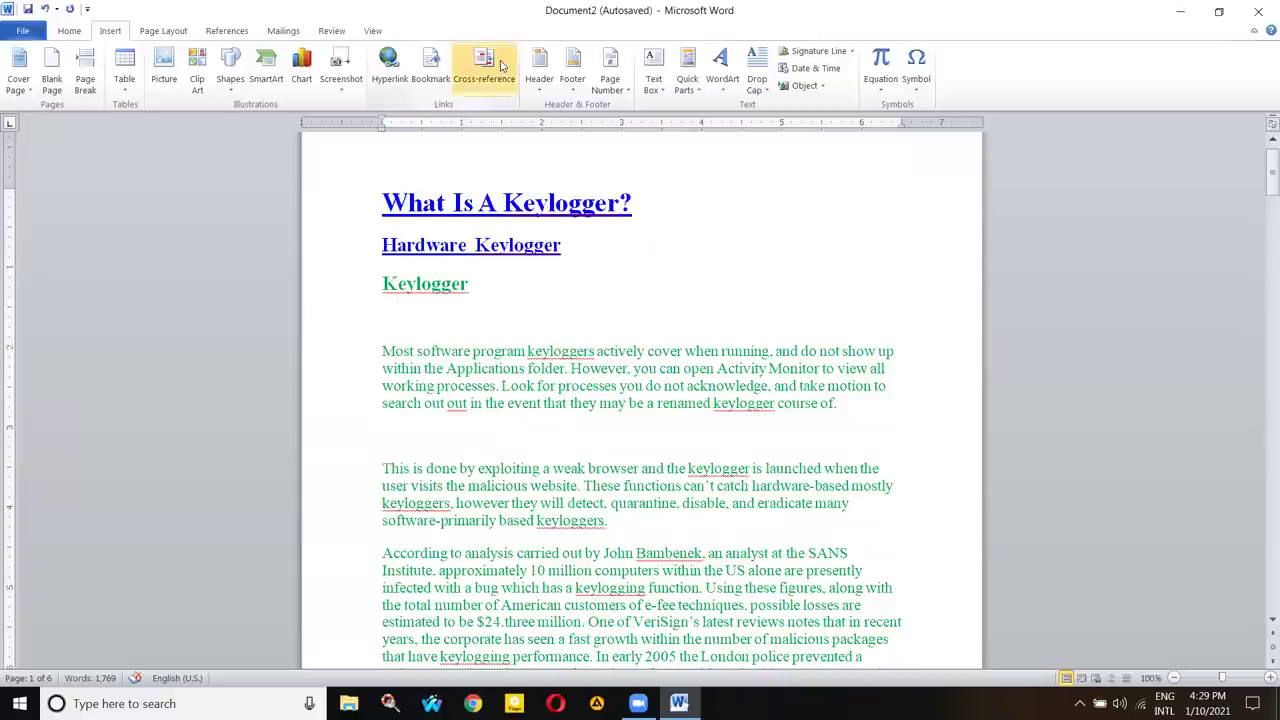
- Insert a Blank header reading 'Applied science' and close header editing
click(545, 90)
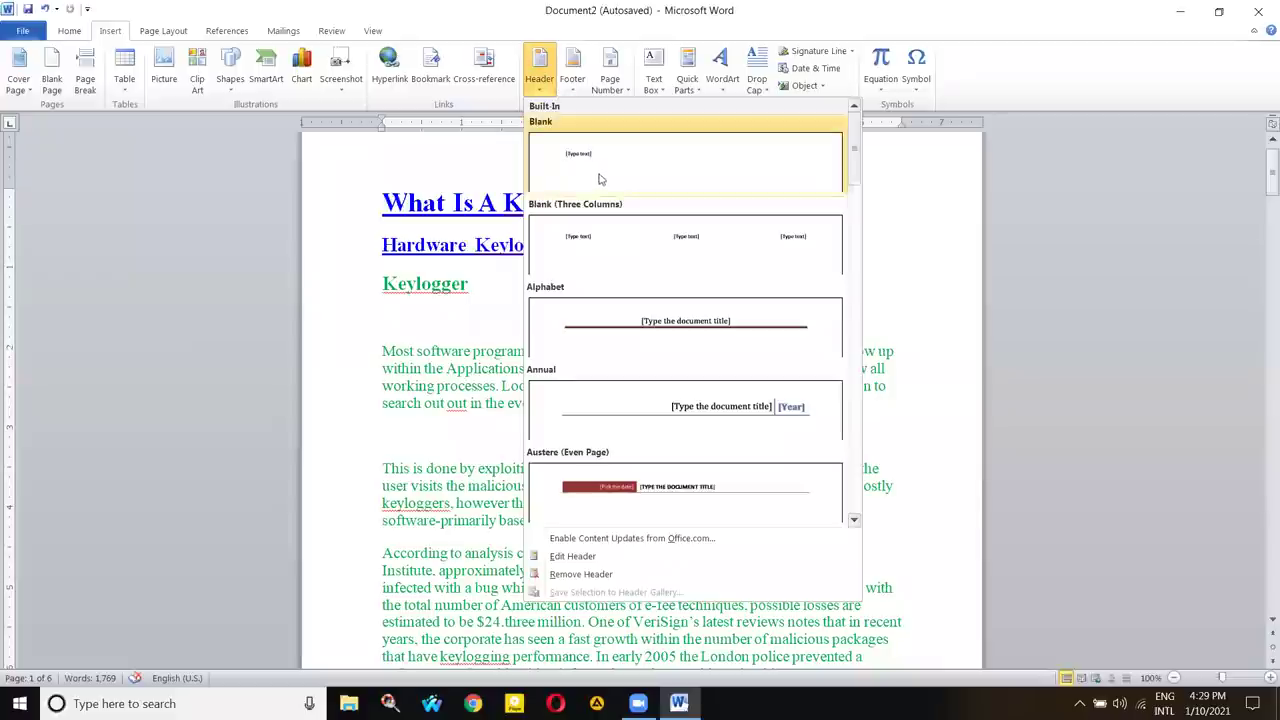
click(741, 164)
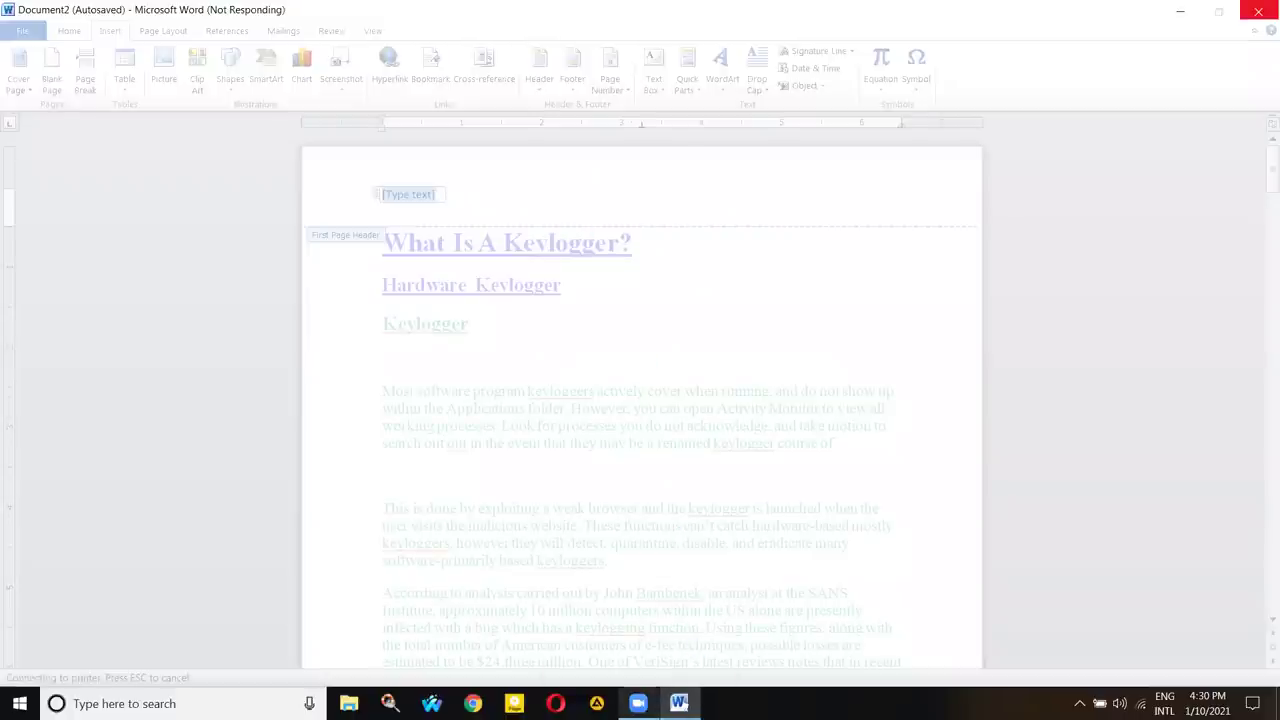
mouse_move(638, 703)
text(Applied sc)
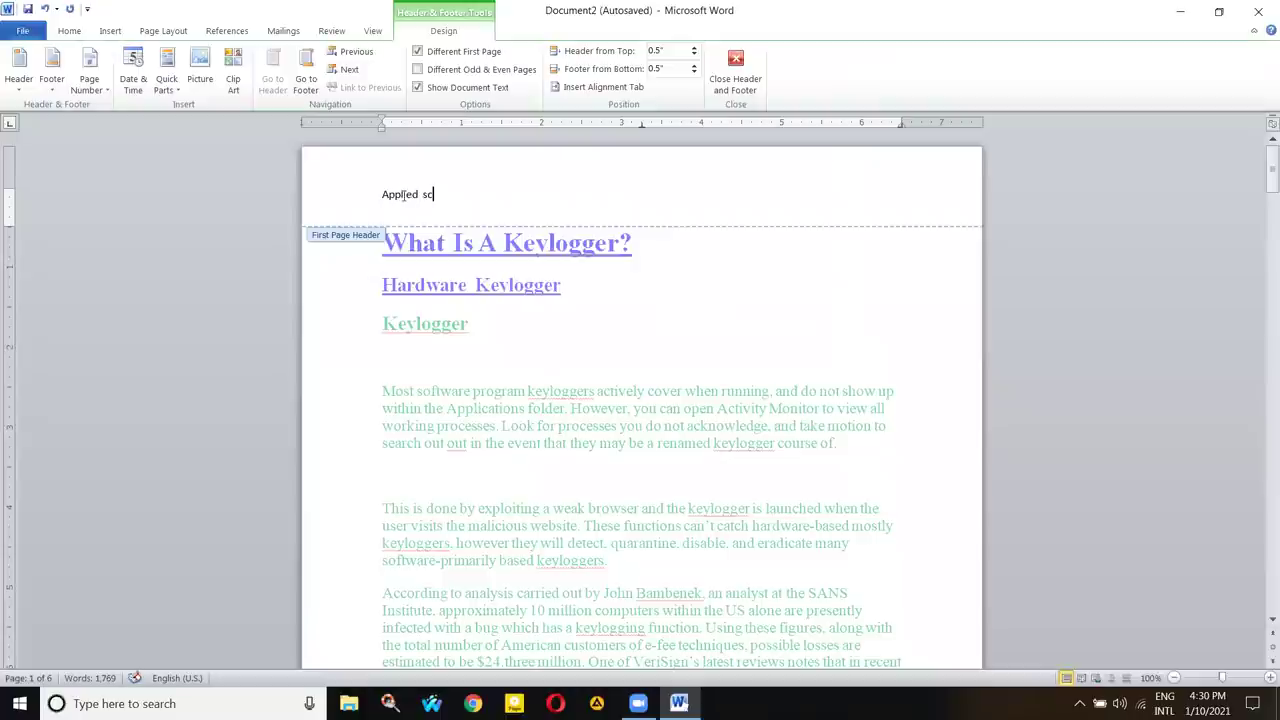
text(ience)
click(735, 75)
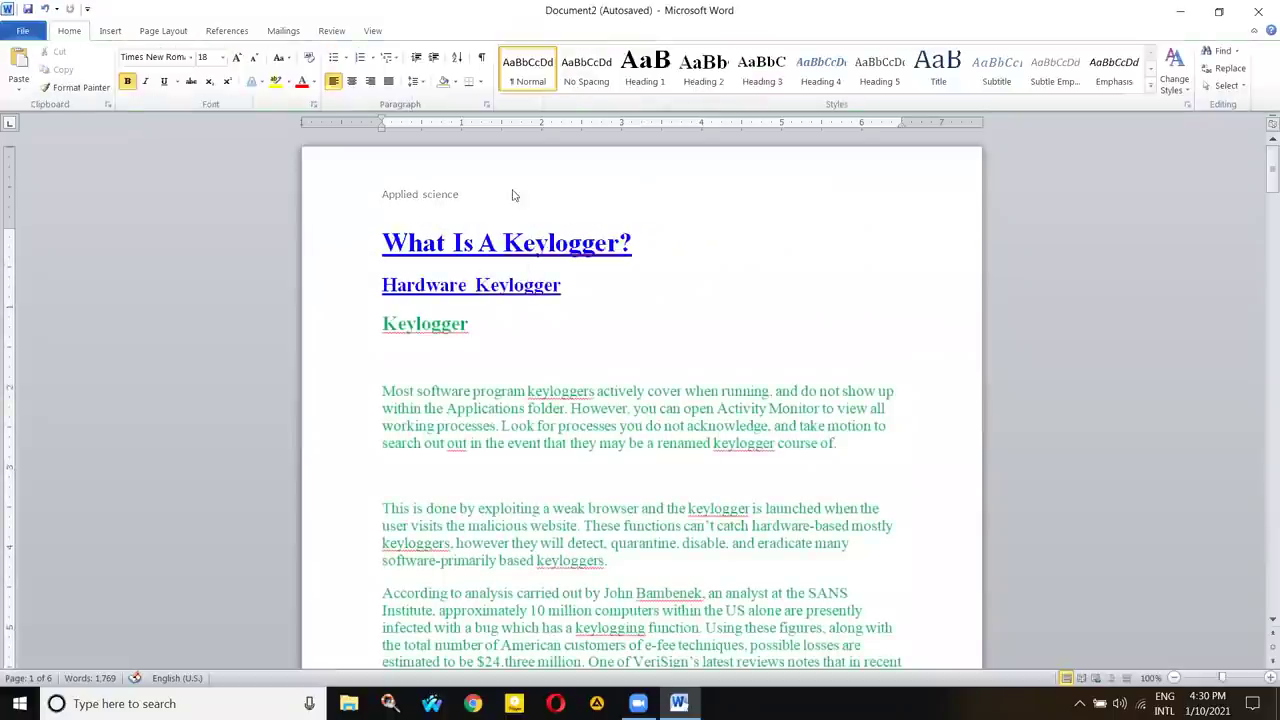
- Recheck the Applied science header, then place the cursor after the Keylogger heading
double_click(463, 194)
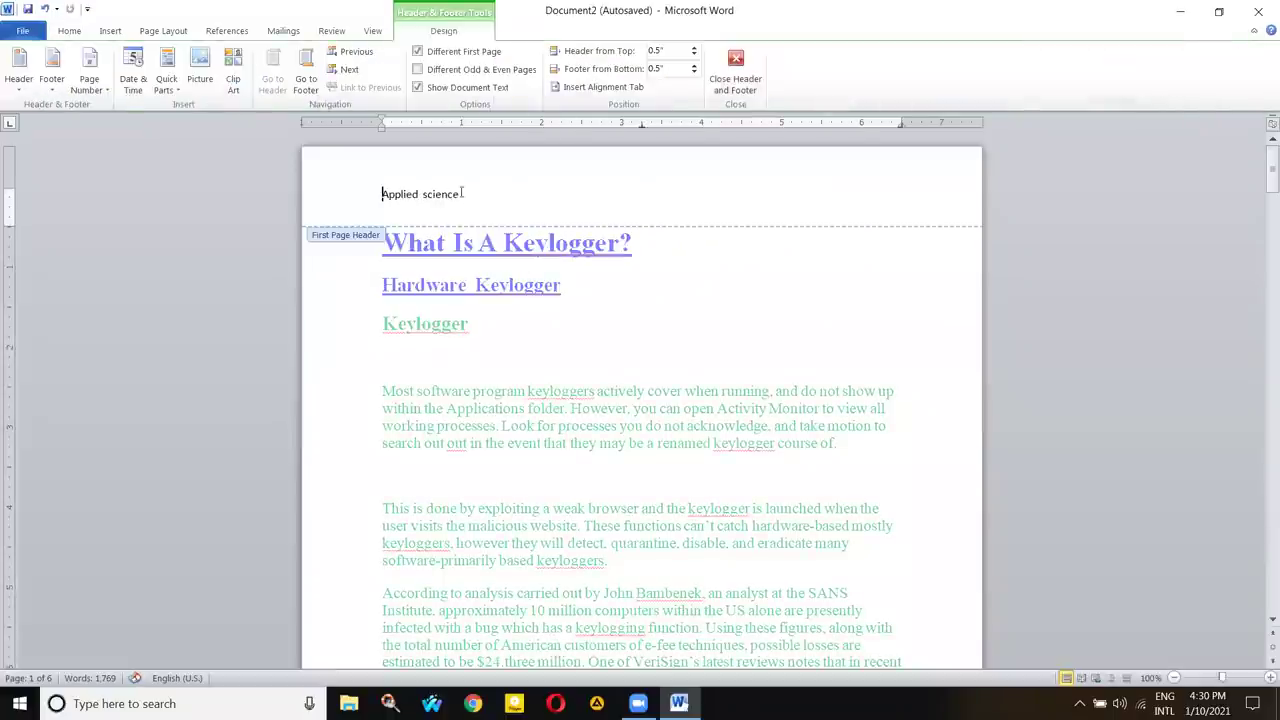
triple_click(447, 202)
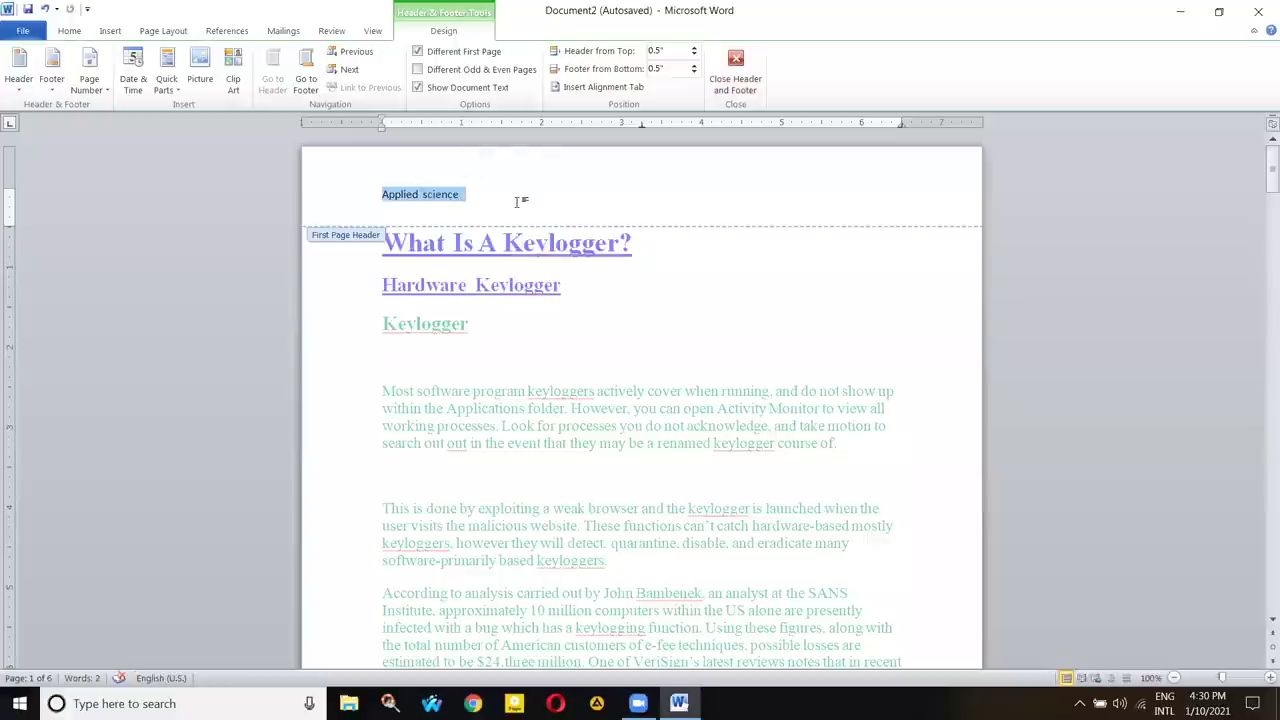
key(Left)
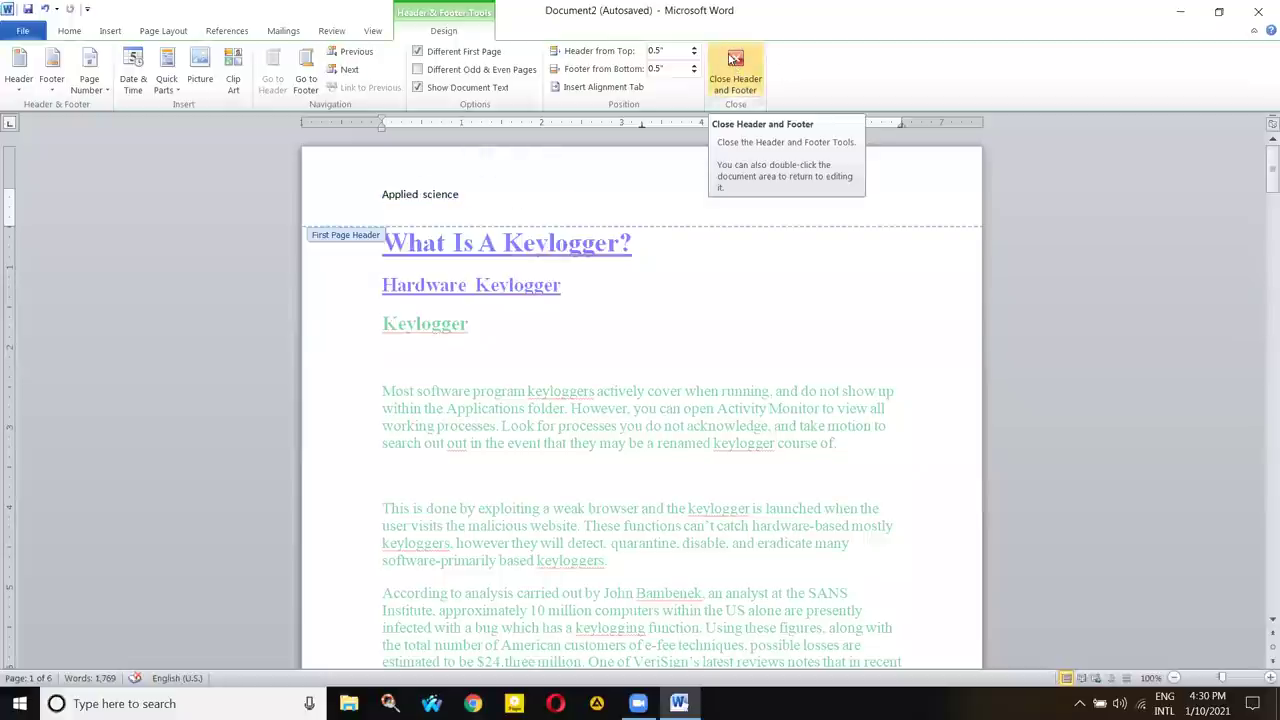
click(735, 59)
click(507, 329)
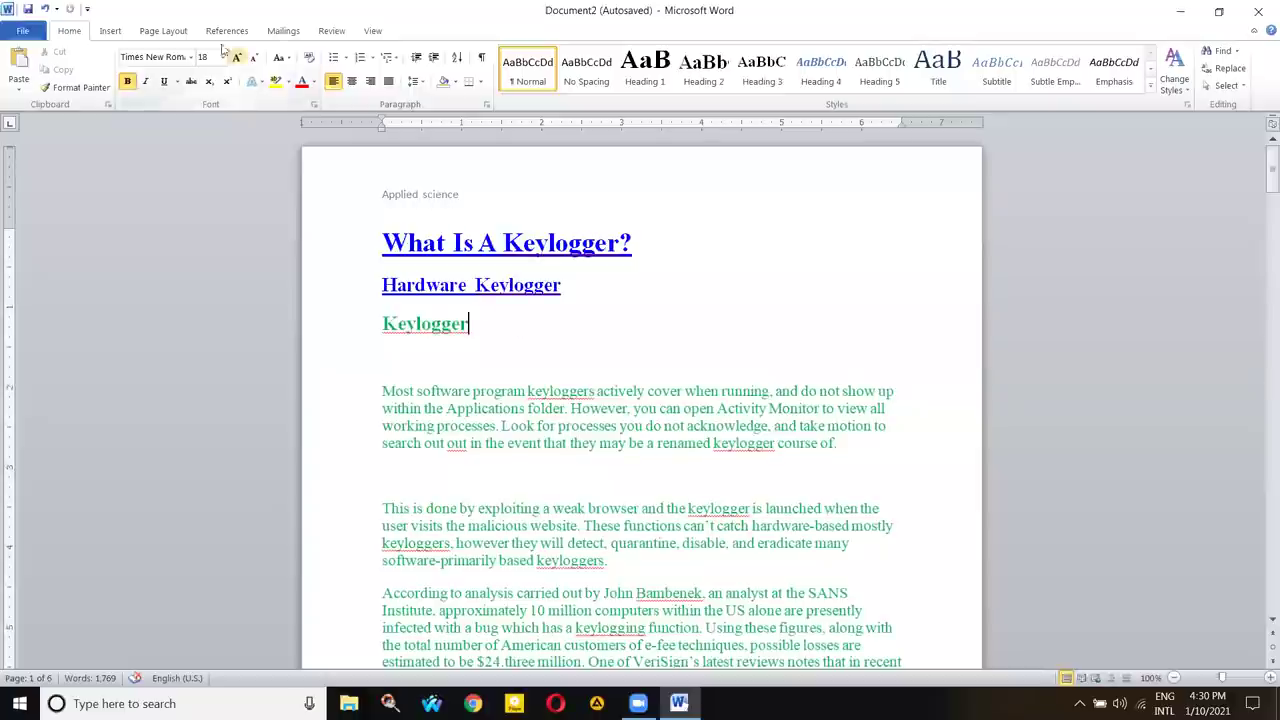
click(110, 31)
- Insert a Blank footer containing 2021 and close footer editing
click(572, 68)
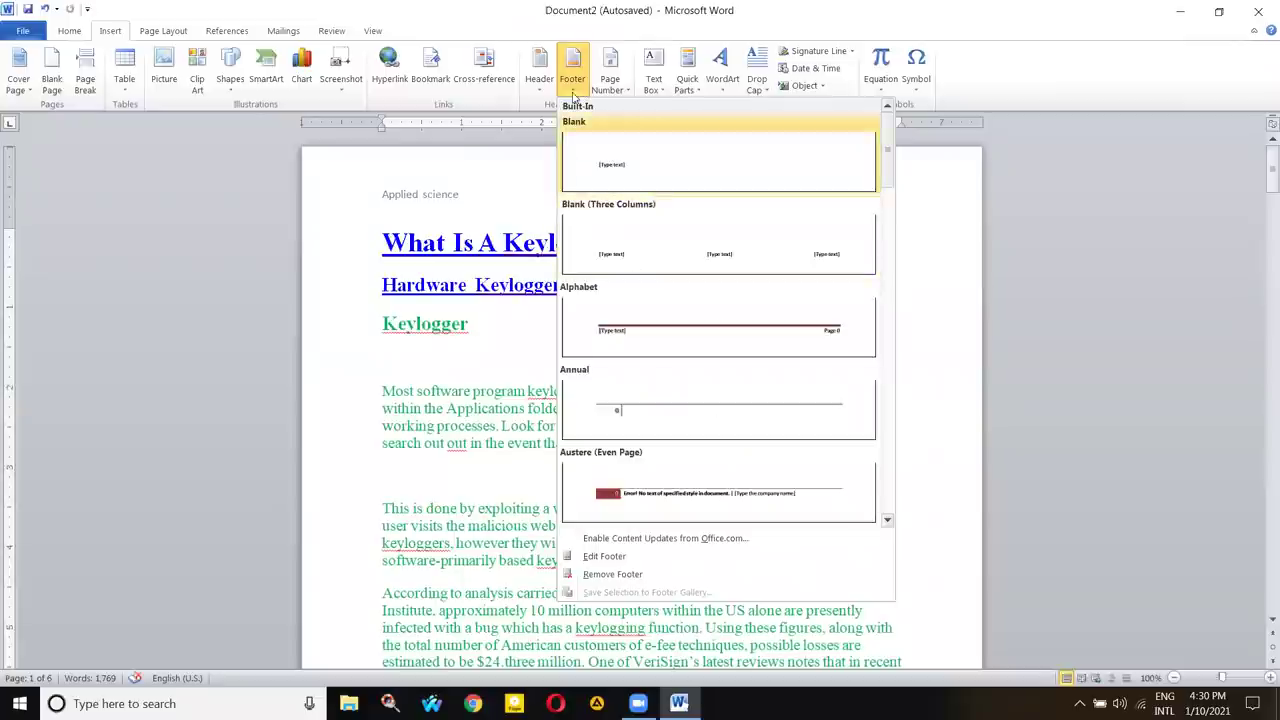
click(539, 70)
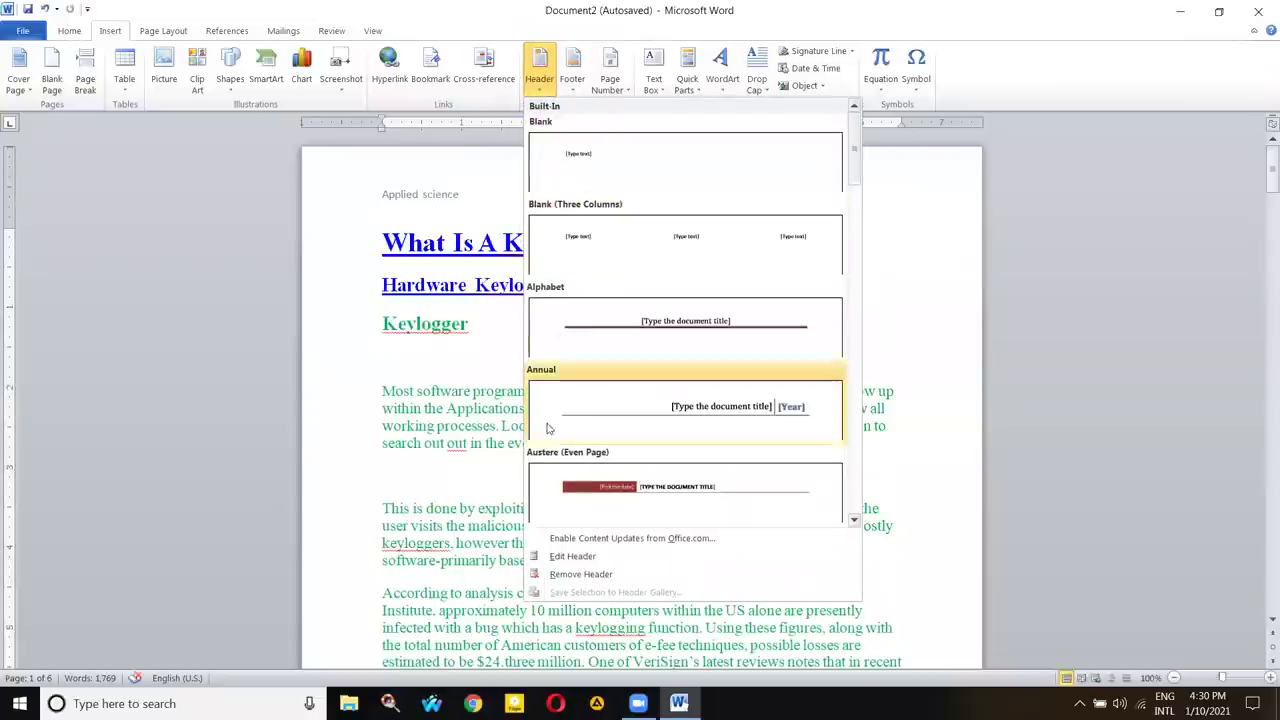
click(572, 70)
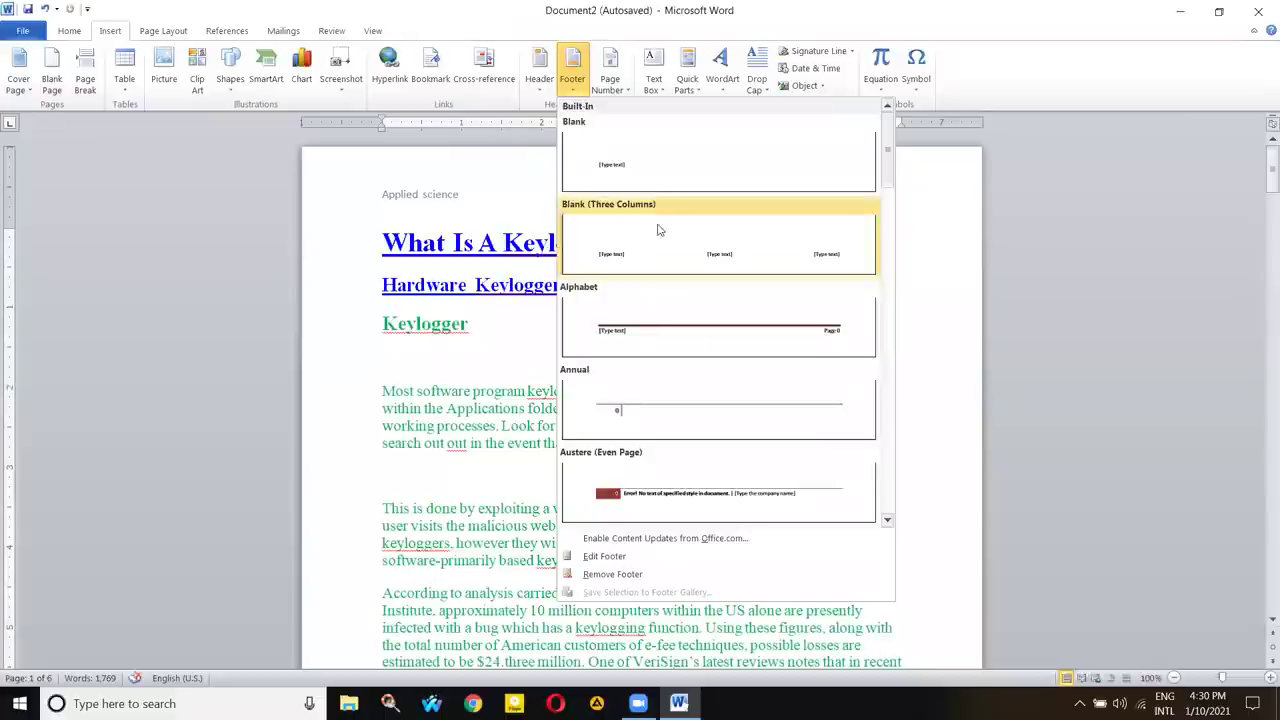
click(649, 160)
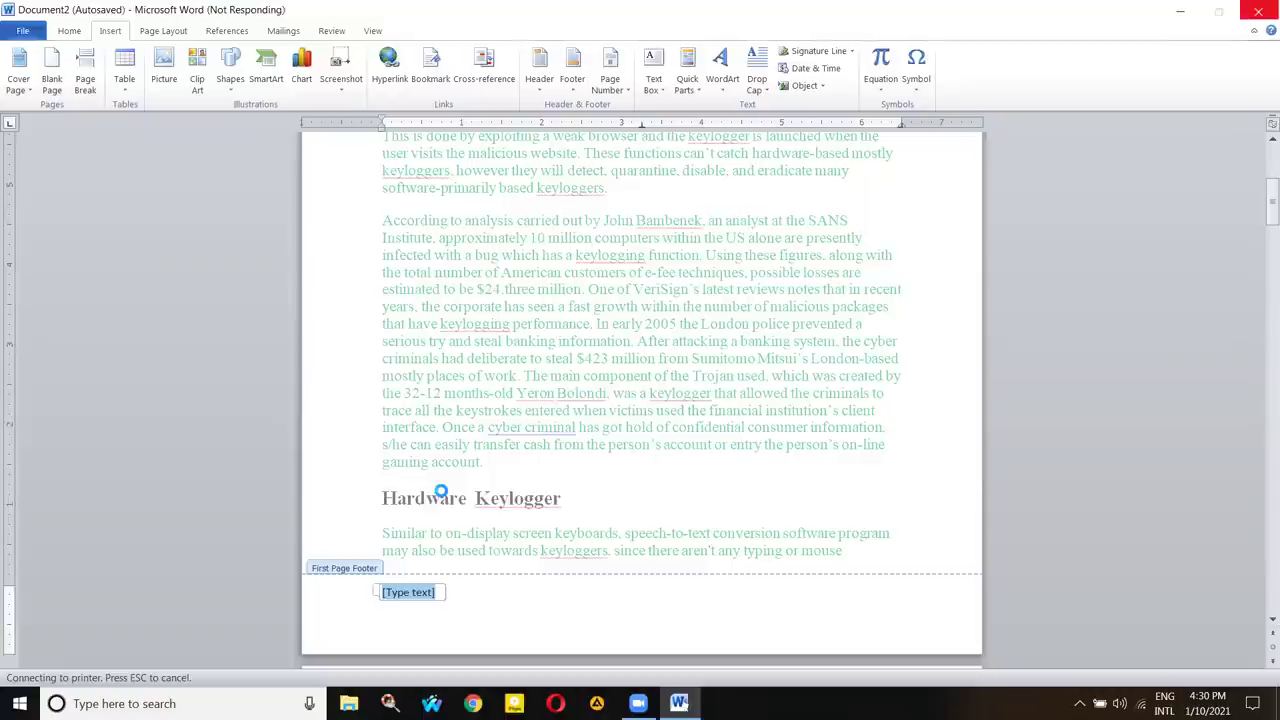
text(2021)
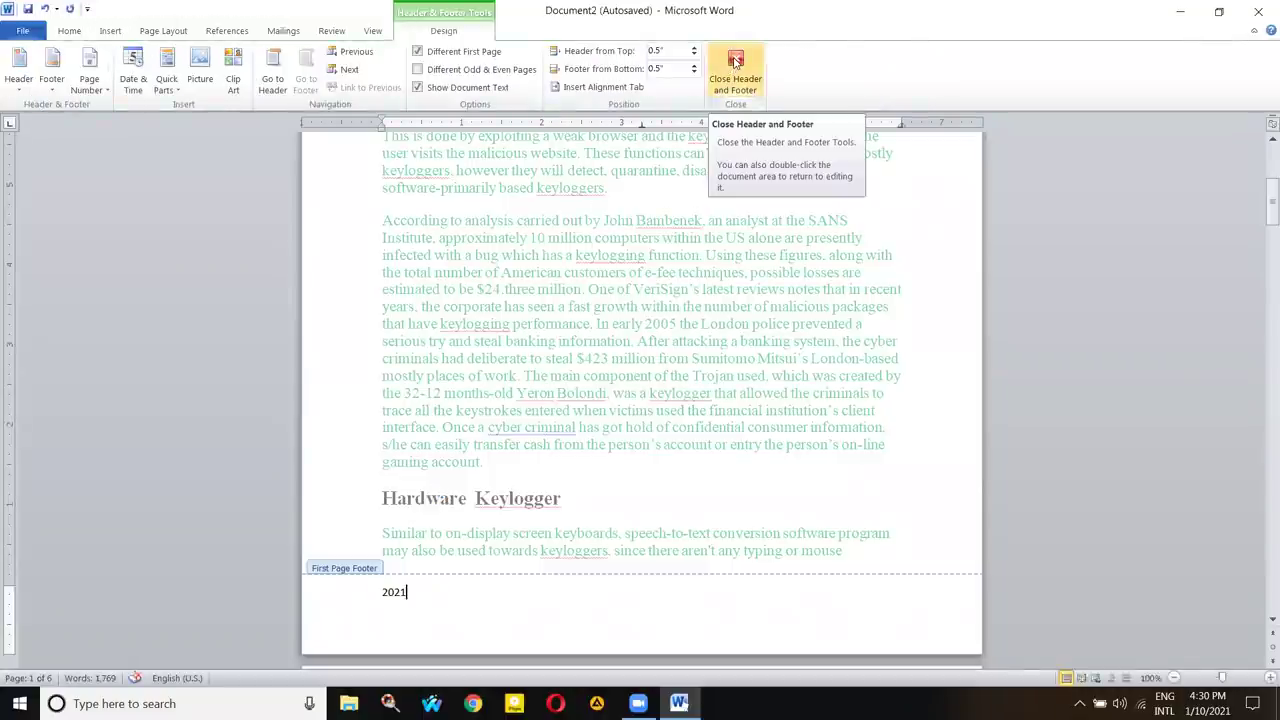
click(729, 84)
scroll(515, 368, down, 8)
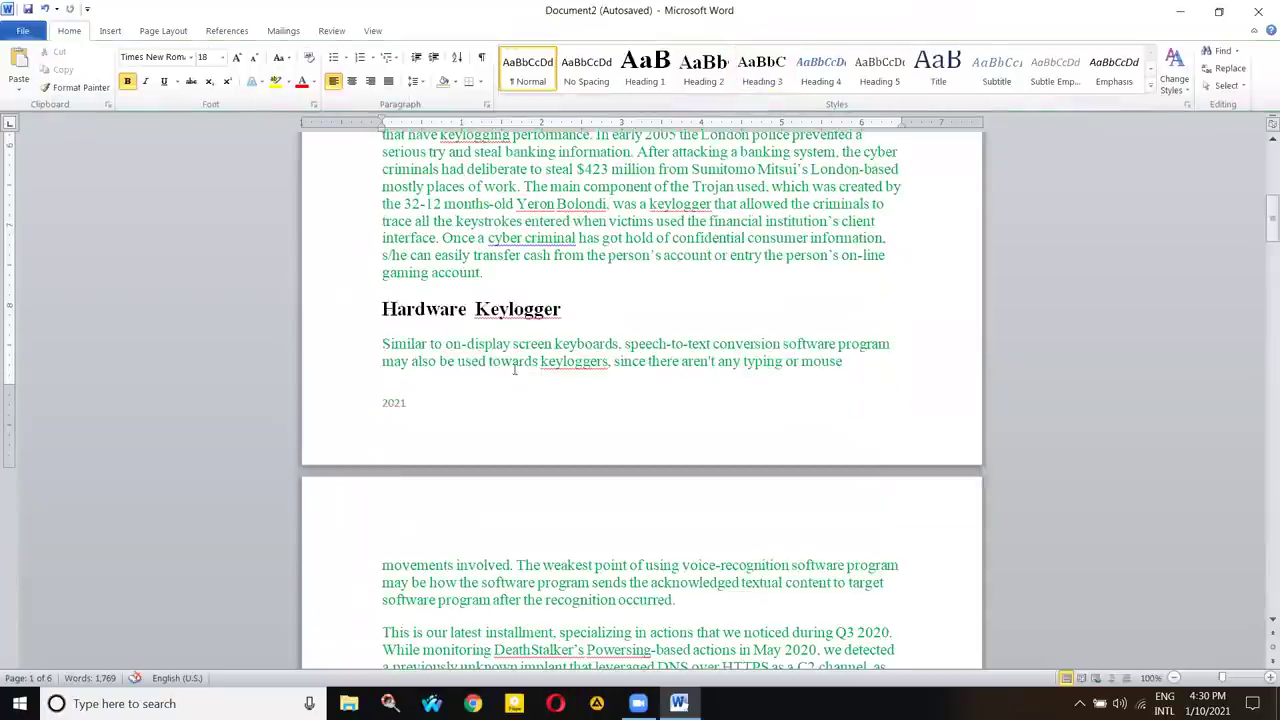
scroll(545, 437, down, 10)
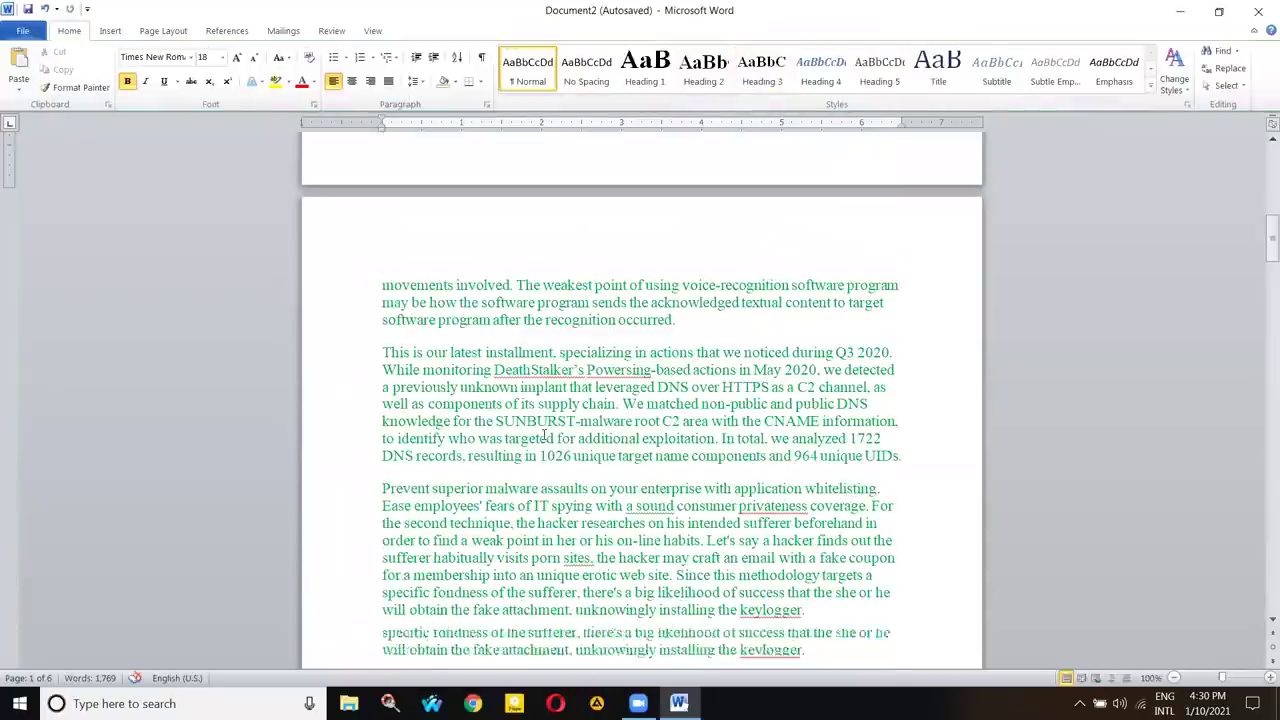
scroll(366, 384, down, 11)
scroll(366, 384, up, 12)
scroll(367, 386, up, 20)
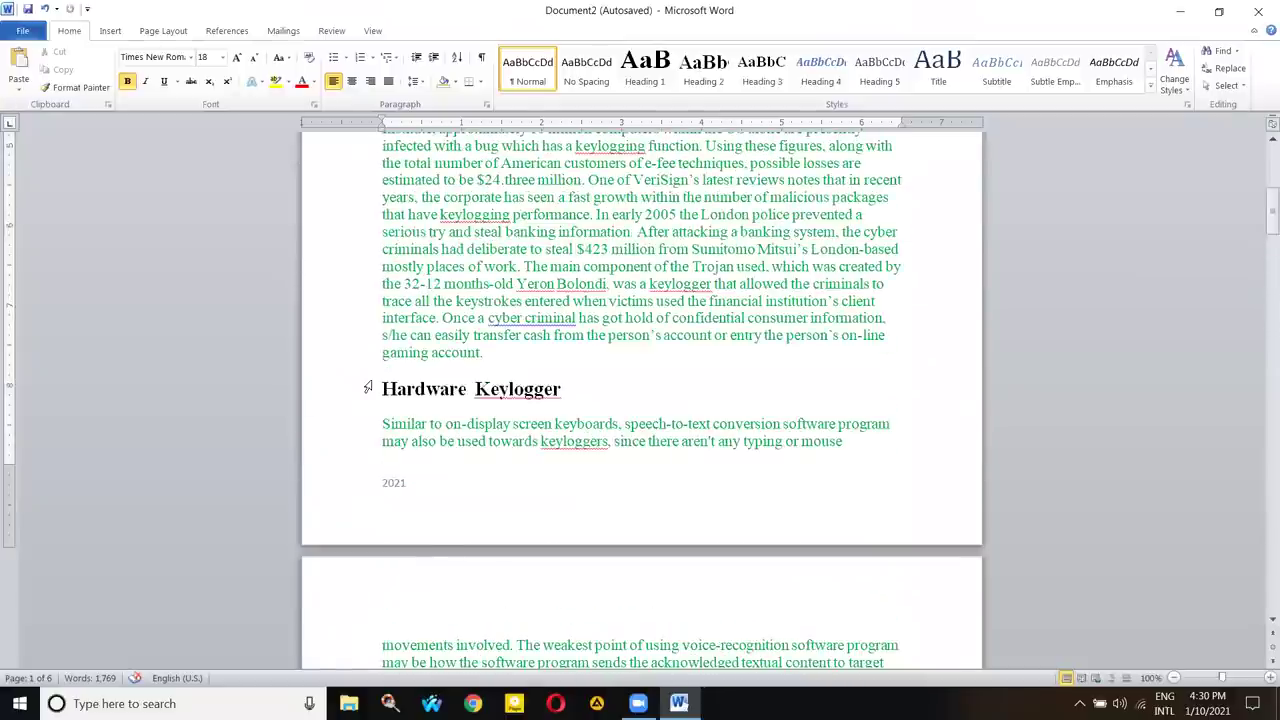
- In the header, turn off Different First Page and turn on Different Odd & Even Pages
double_click(413, 198)
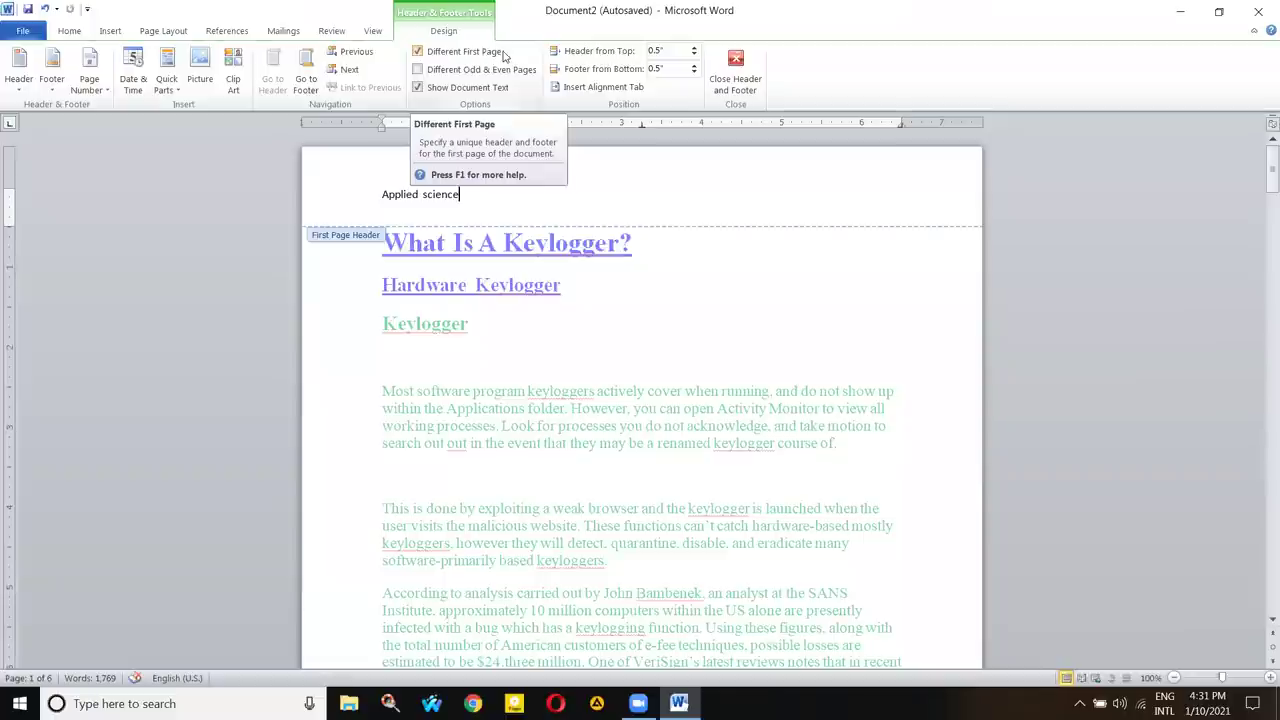
click(418, 52)
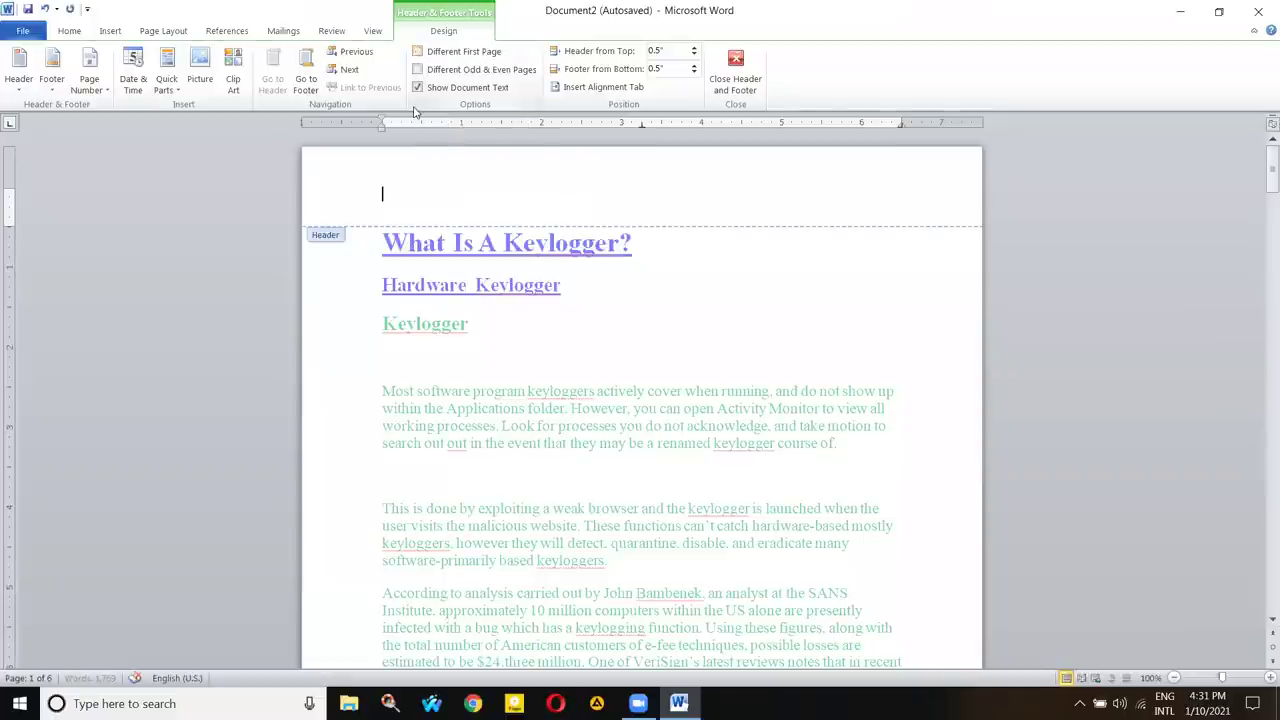
scroll(430, 180, down, 9)
scroll(430, 185, up, 9)
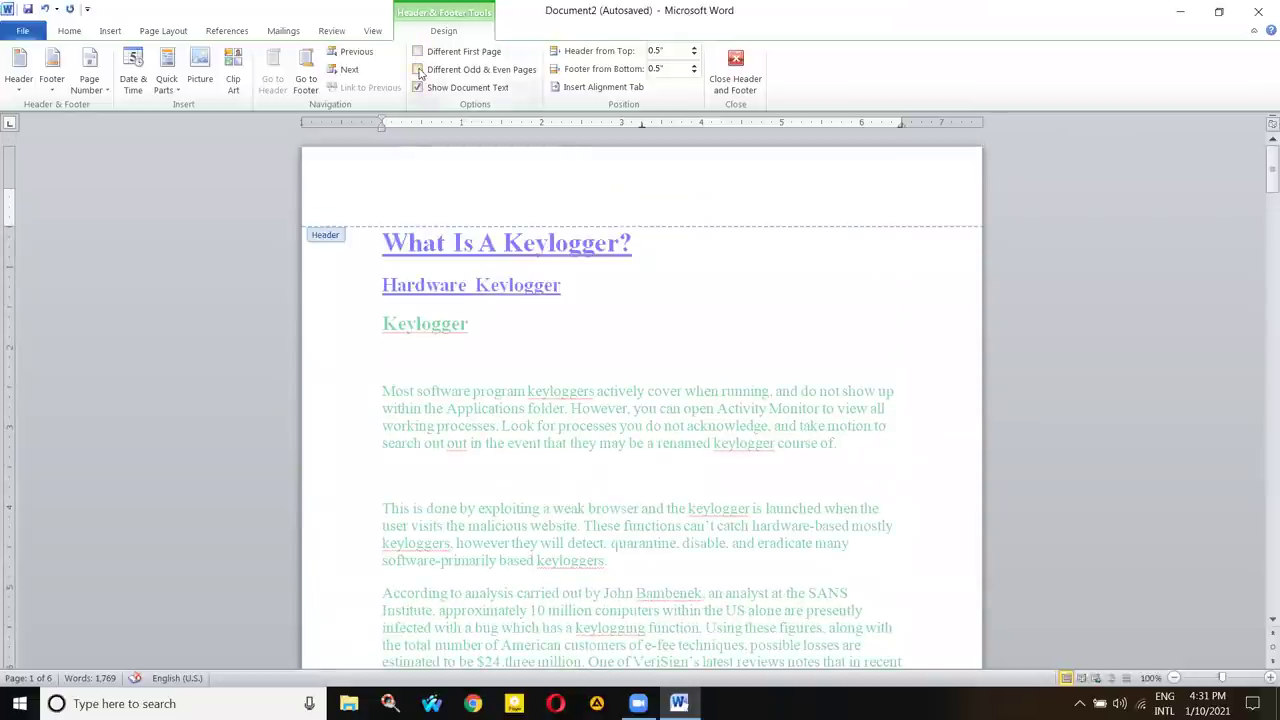
click(419, 70)
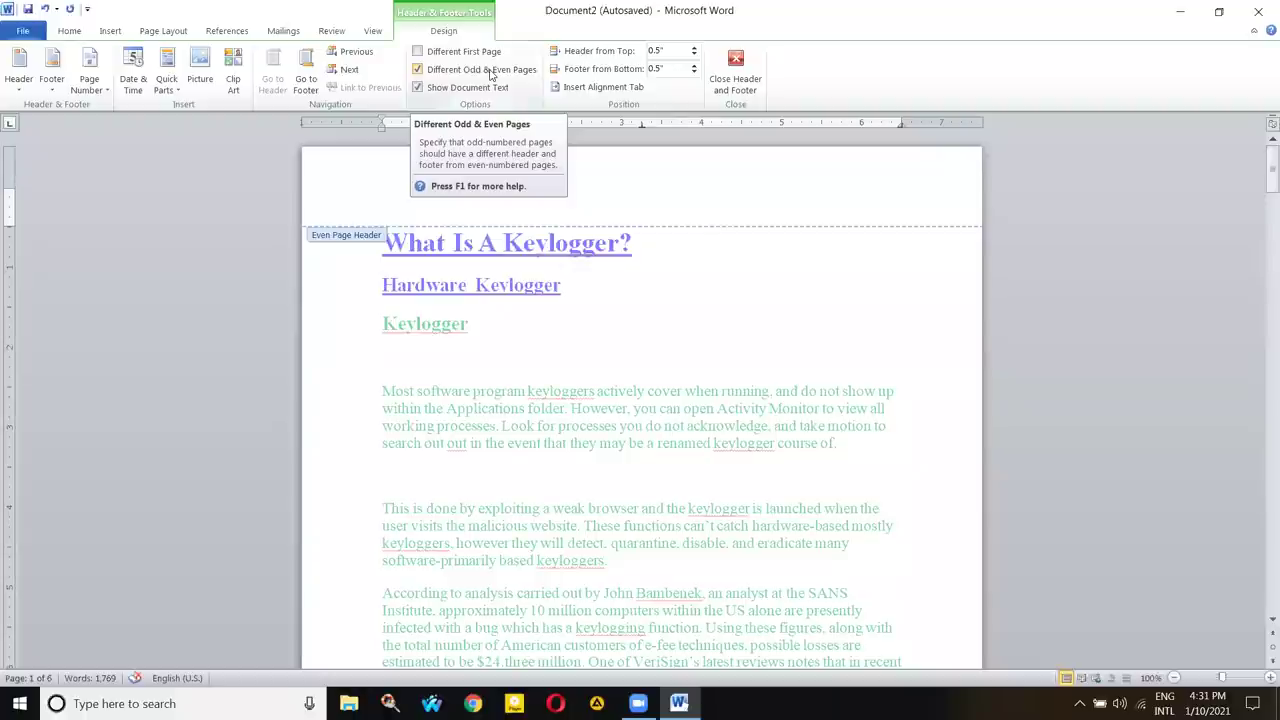
- Toggle Show Document Text, type 'df' into the header, and close header editing
click(421, 91)
click(418, 88)
click(418, 88)
click(418, 88)
click(418, 88)
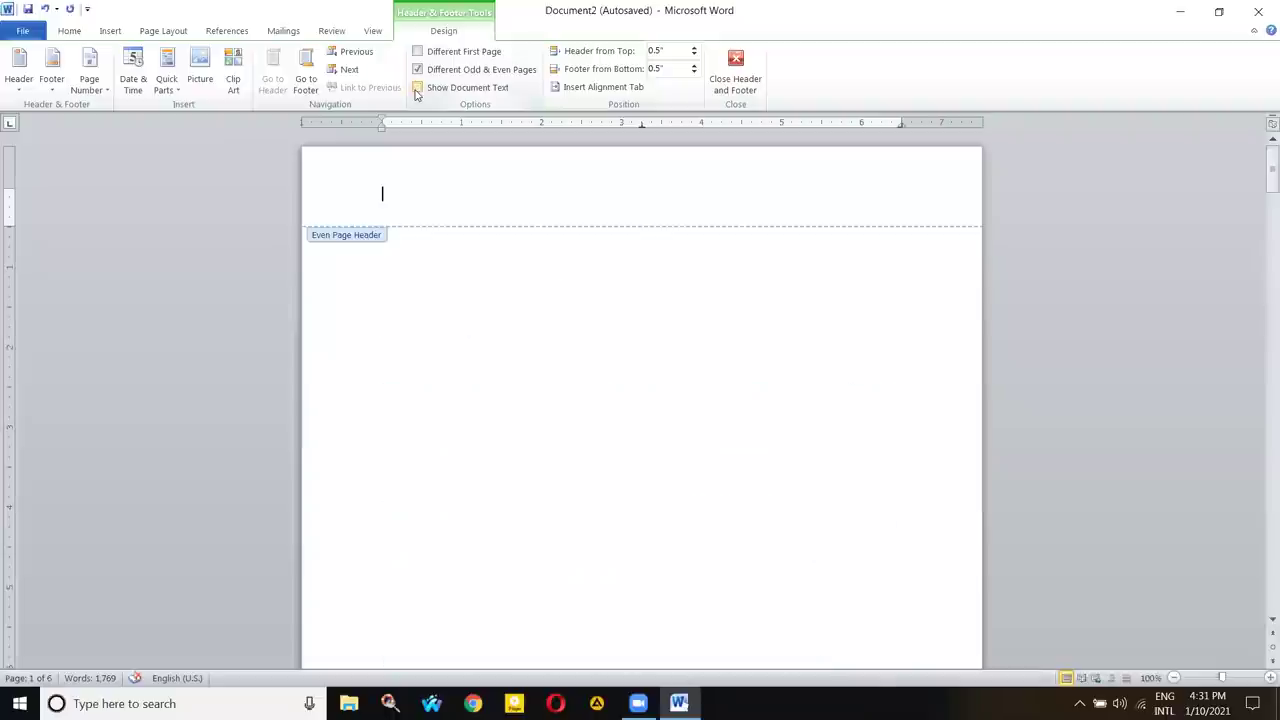
click(418, 89)
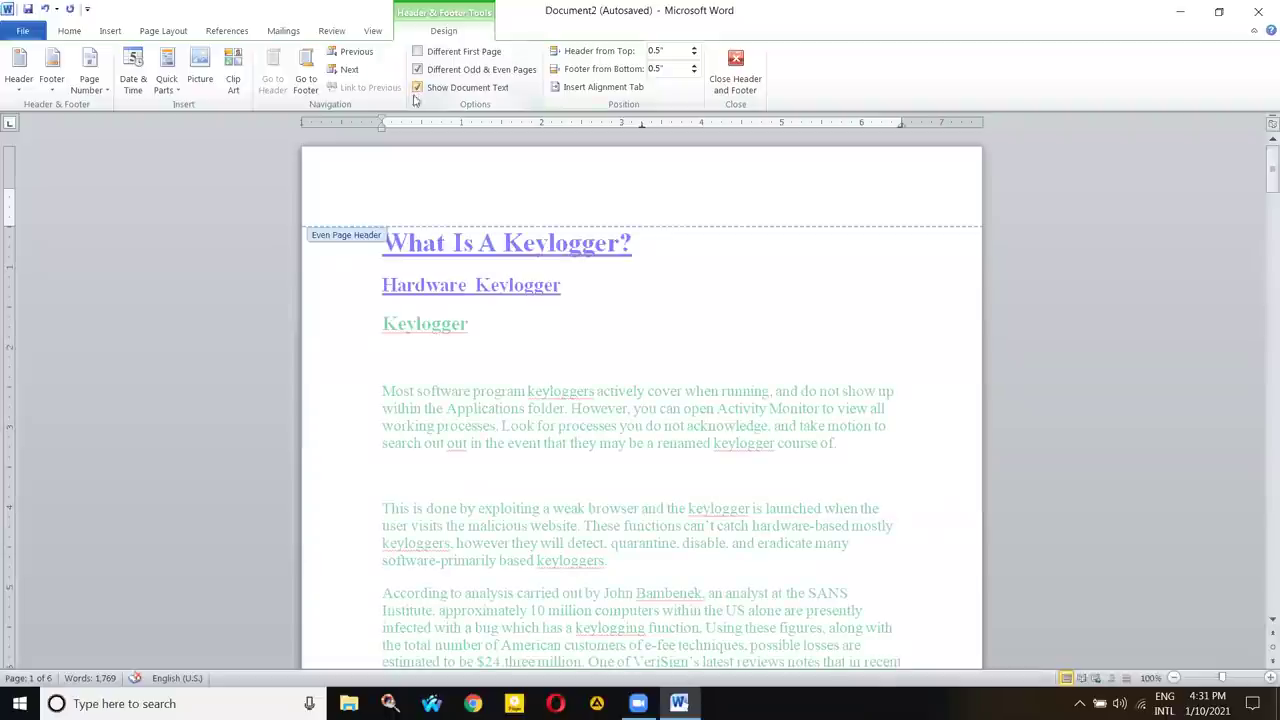
click(418, 88)
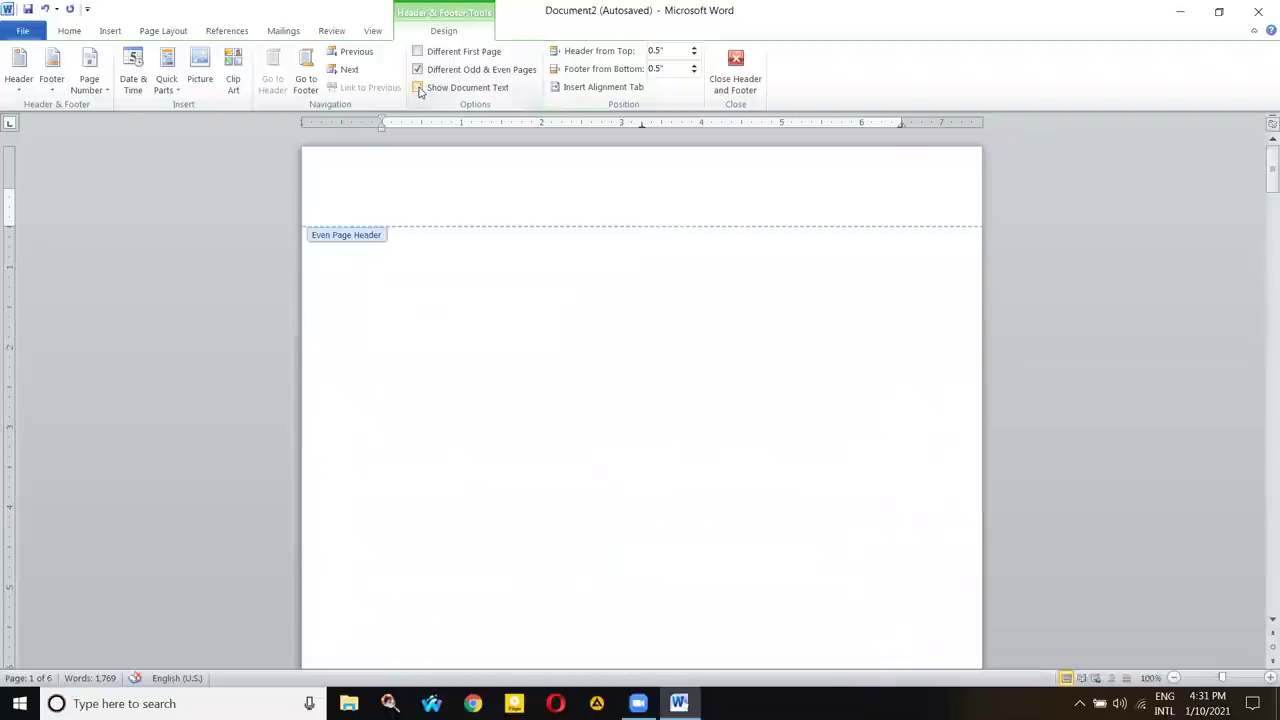
text(dft)
click(419, 87)
click(419, 87)
click(419, 87)
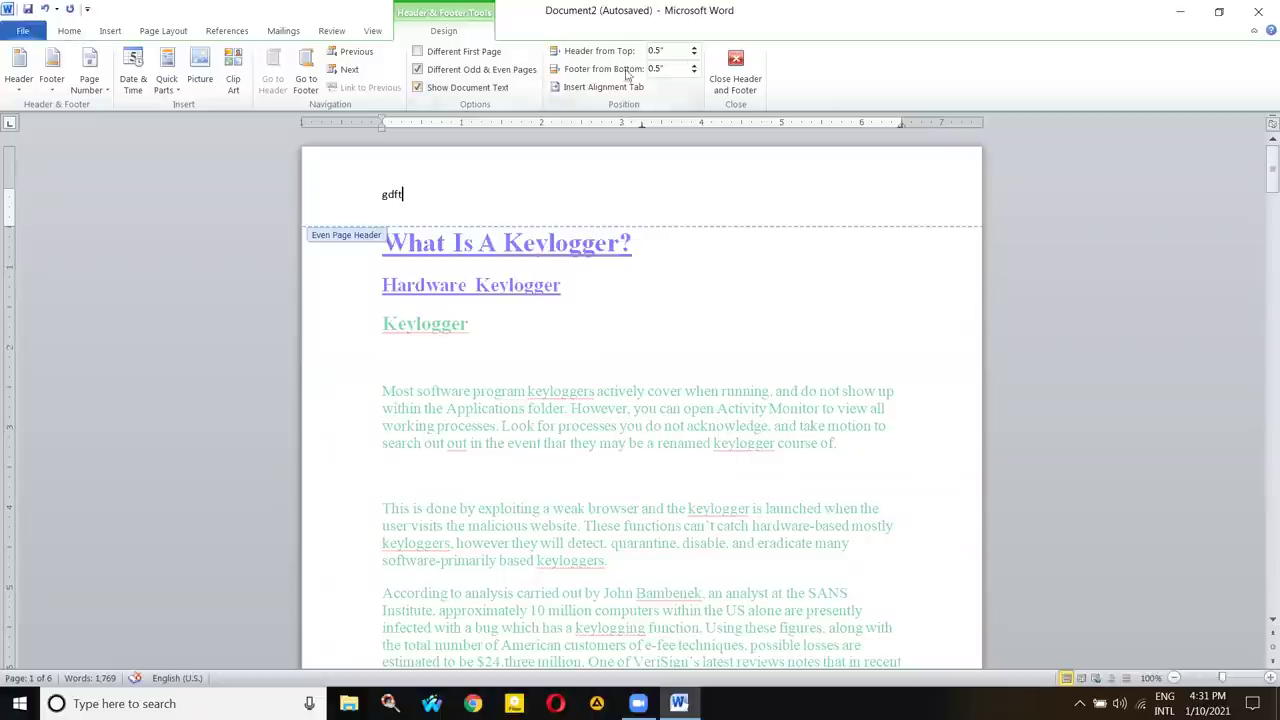
click(735, 75)
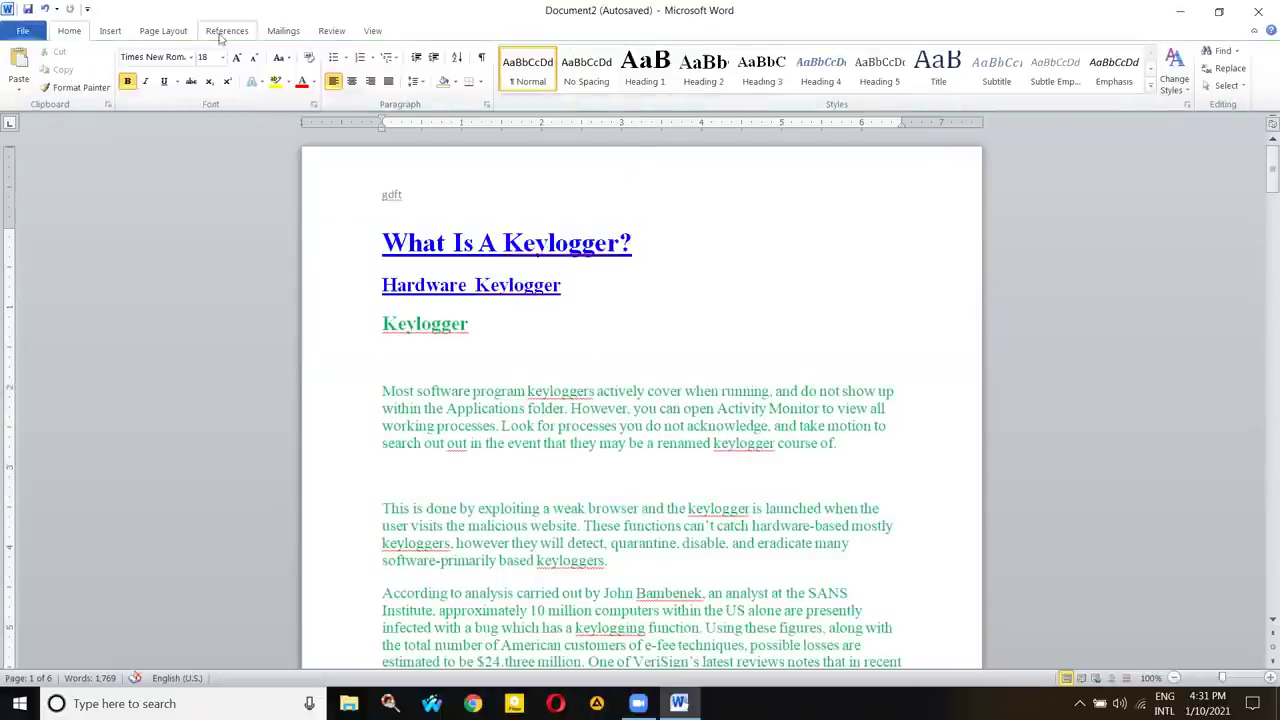
click(146, 31)
click(110, 31)
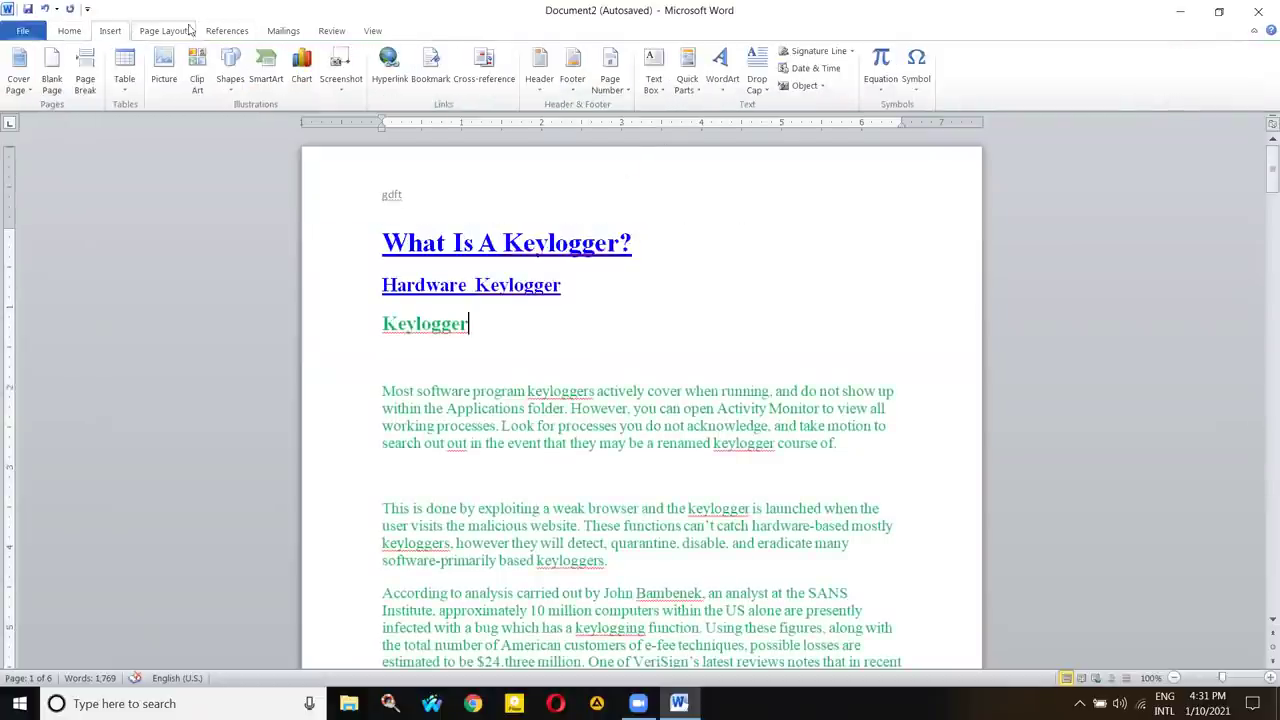
click(539, 72)
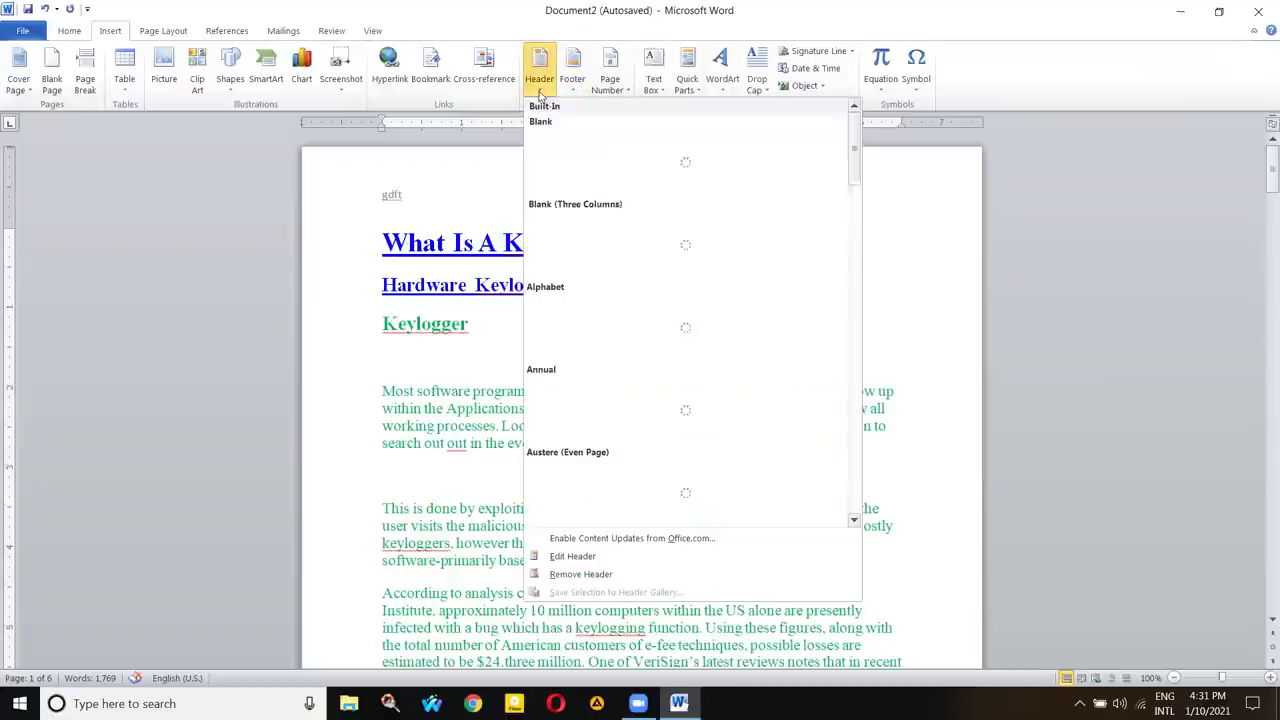
click(577, 558)
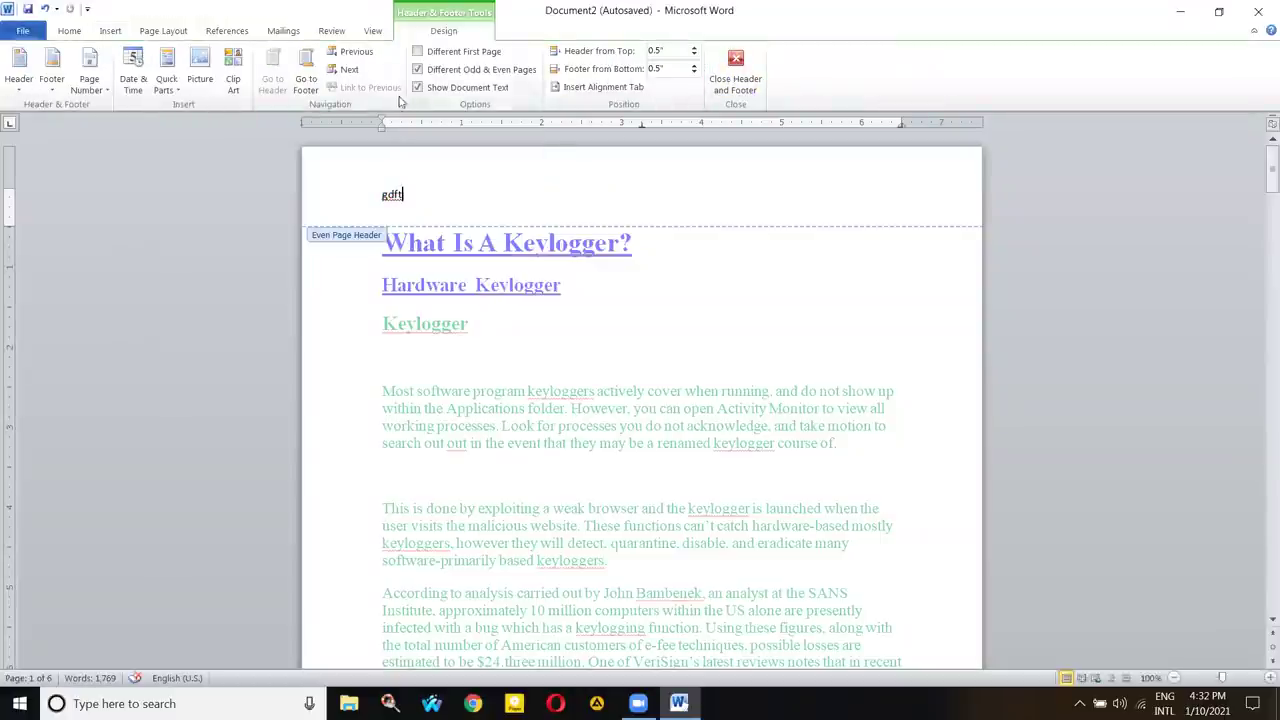
click(52, 84)
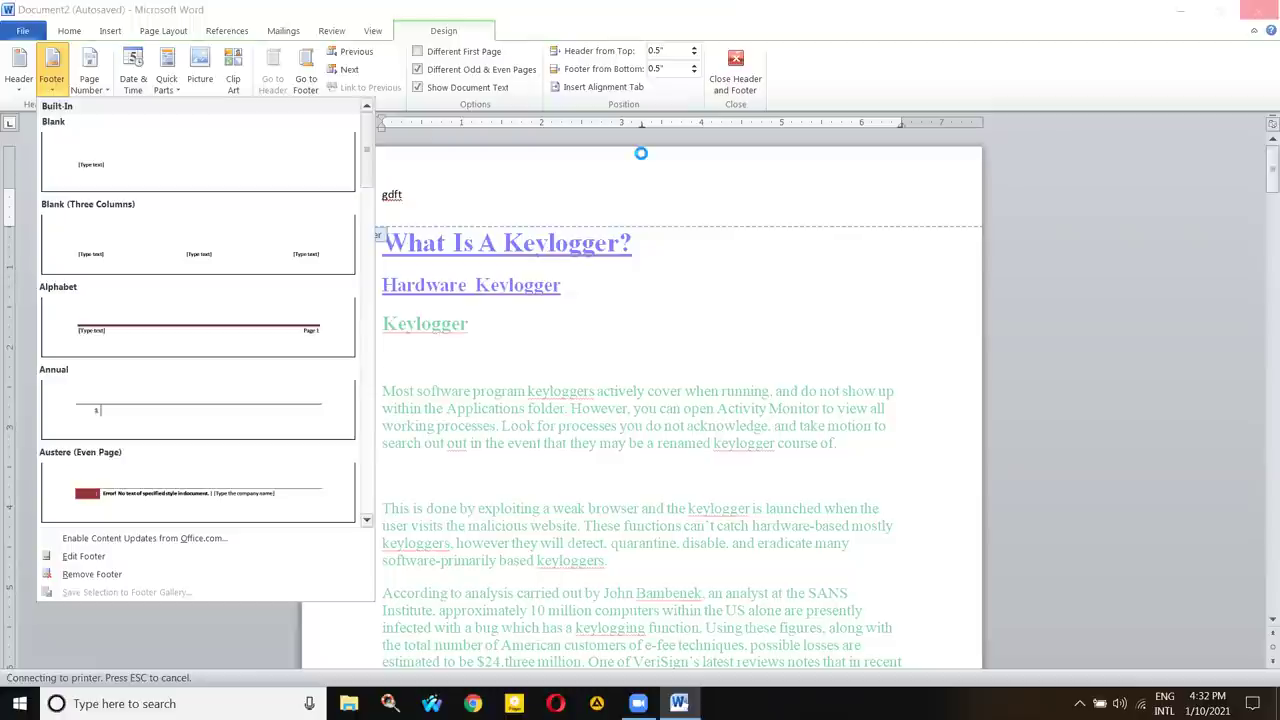
key(Escape)
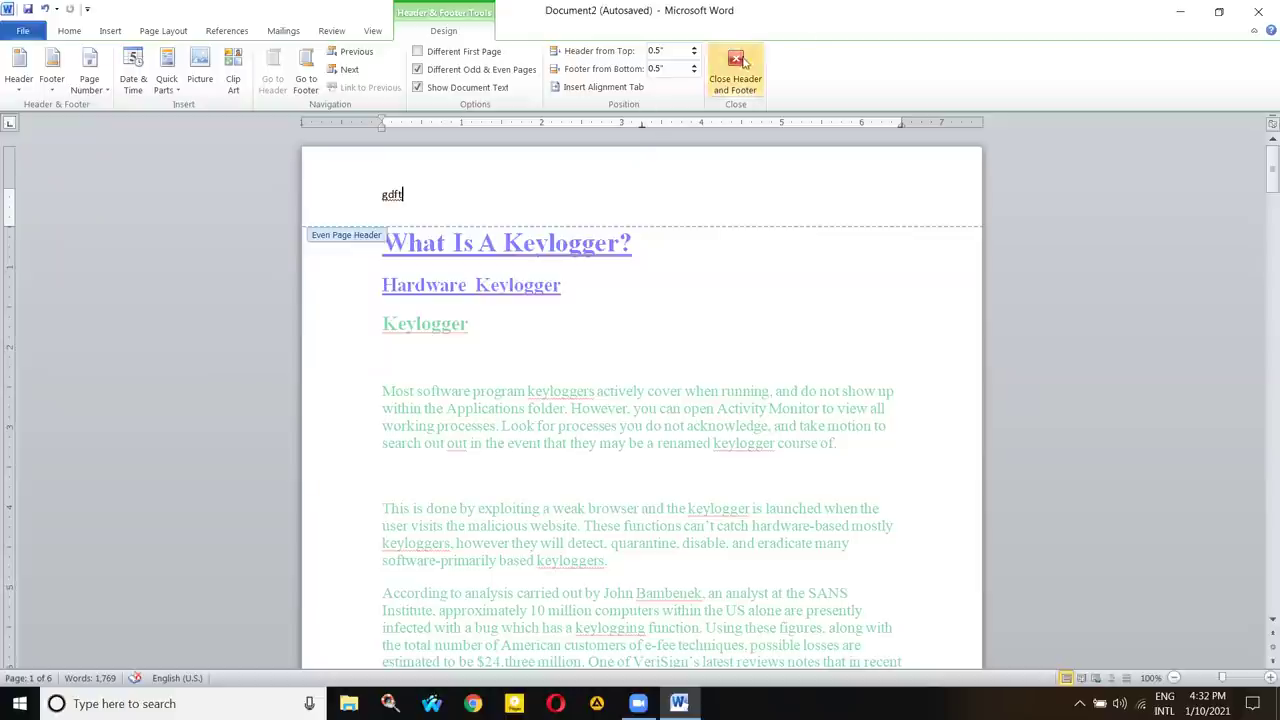
click(740, 66)
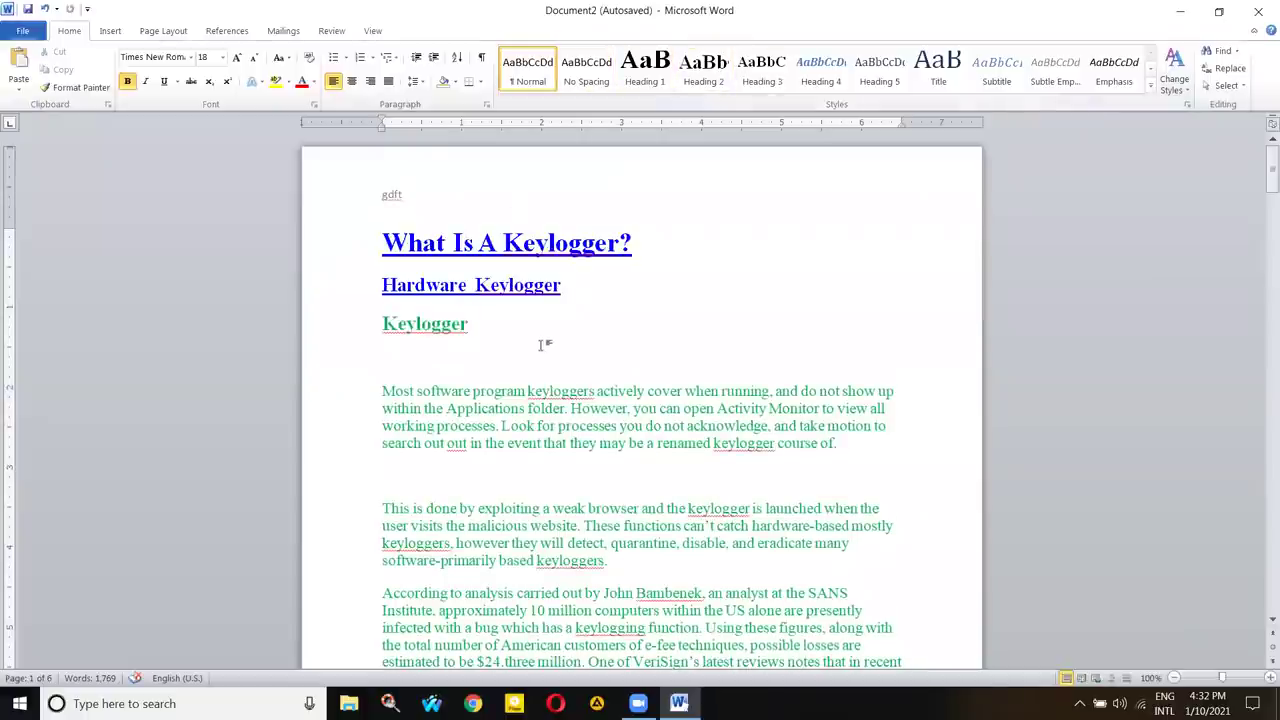
- Add a Plain Number 2 page number at the top of the header, then add a new line and close the header
click(111, 31)
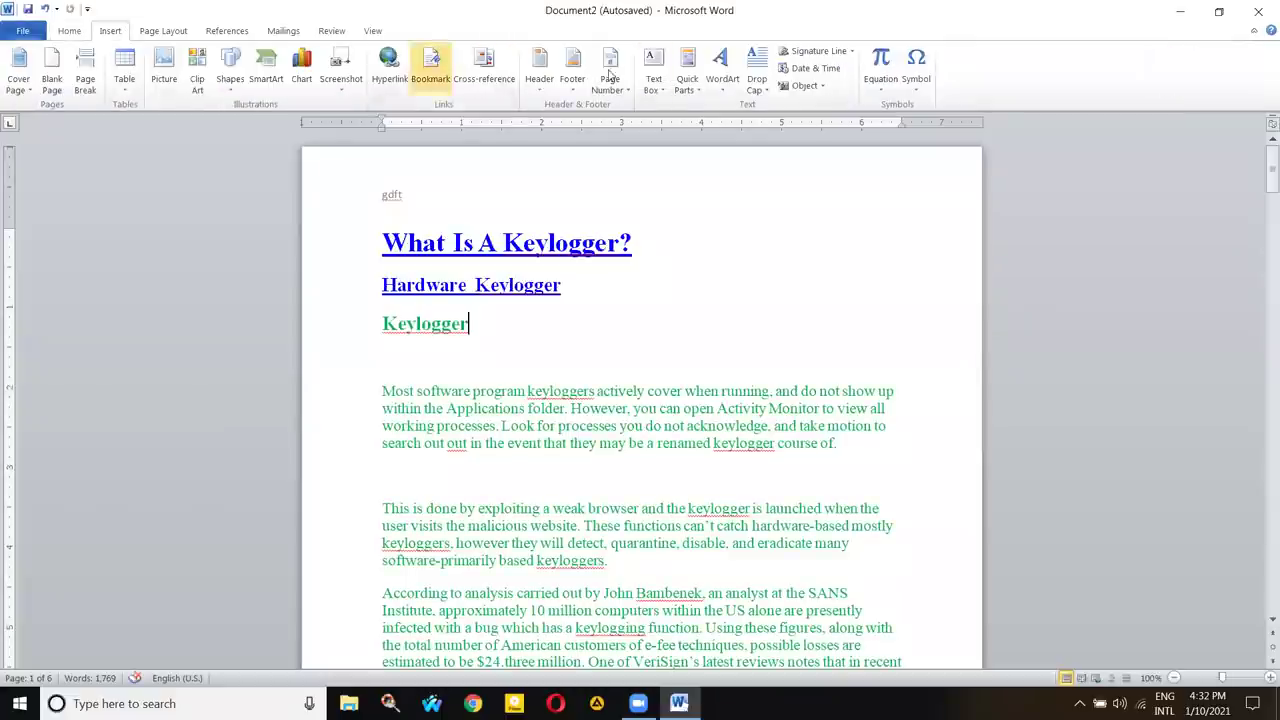
click(607, 84)
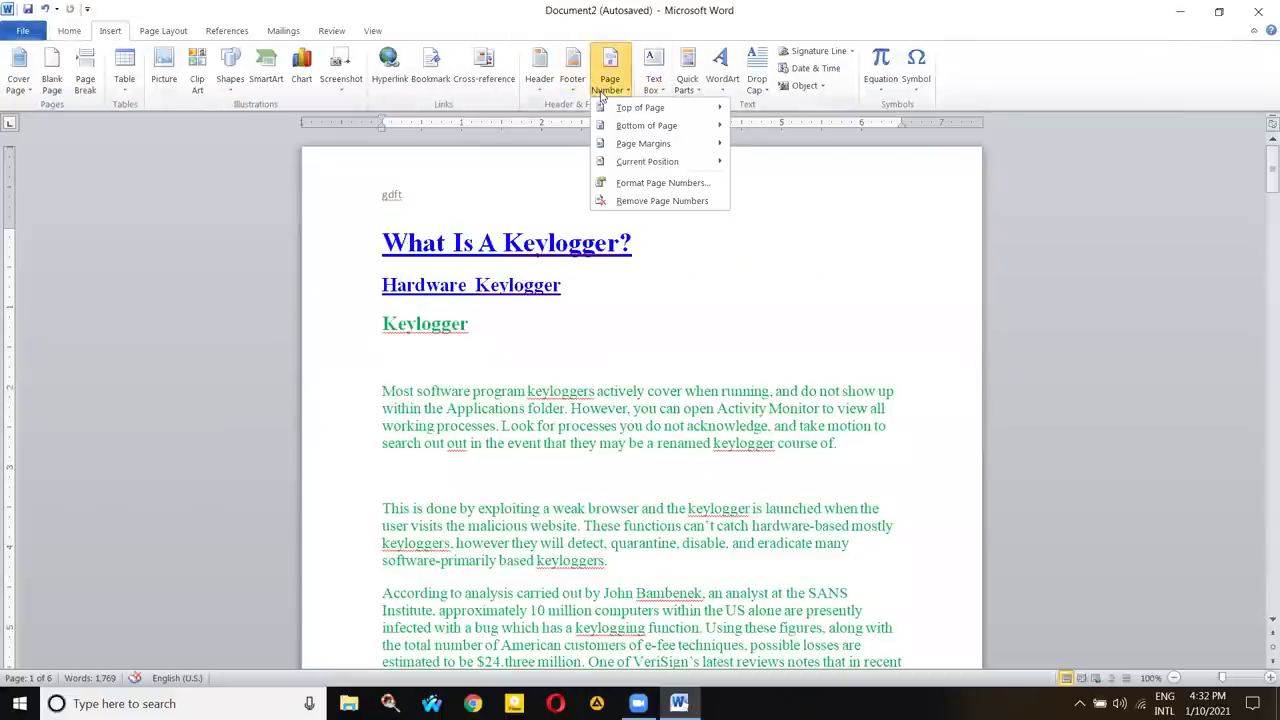
mouse_move(618, 108)
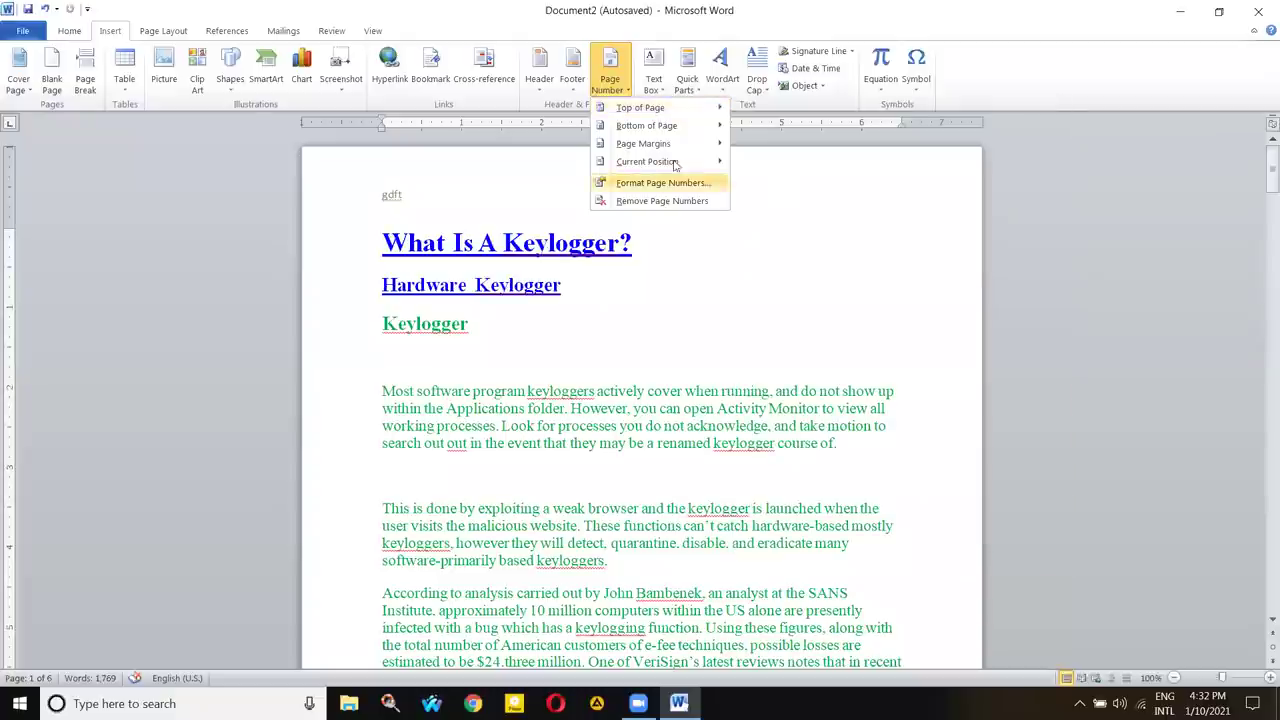
mouse_move(659, 115)
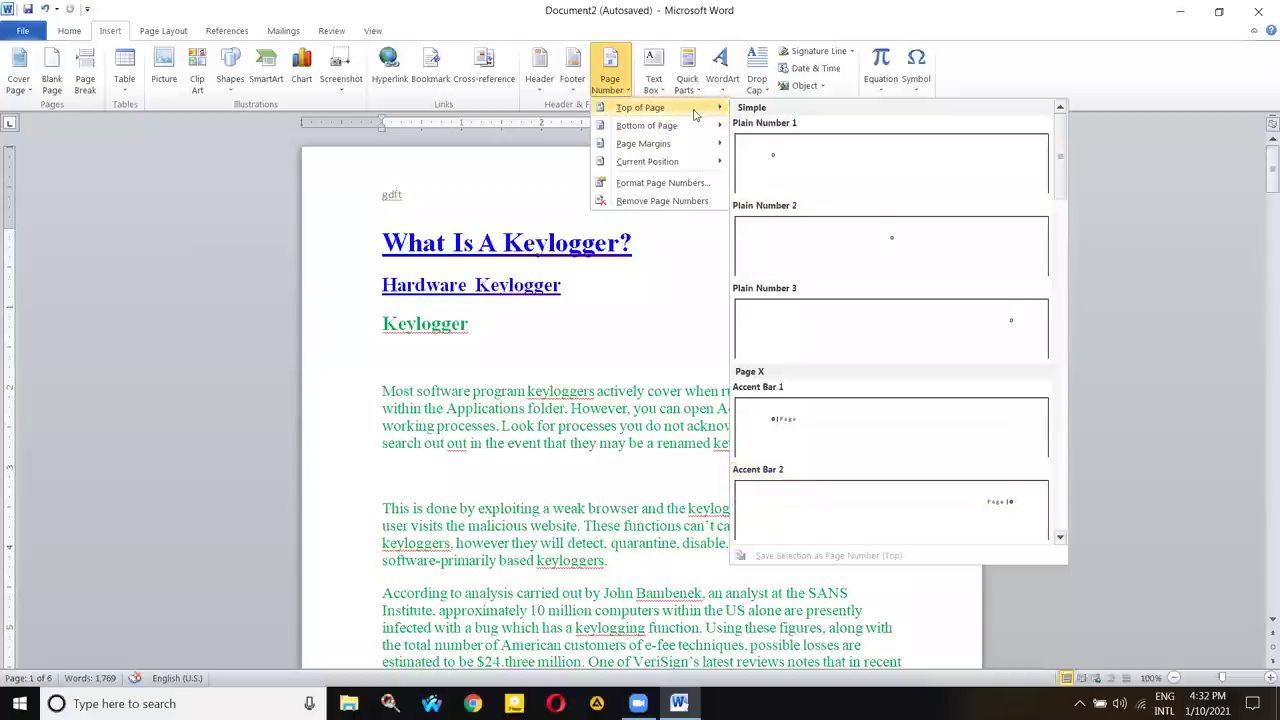
click(791, 250)
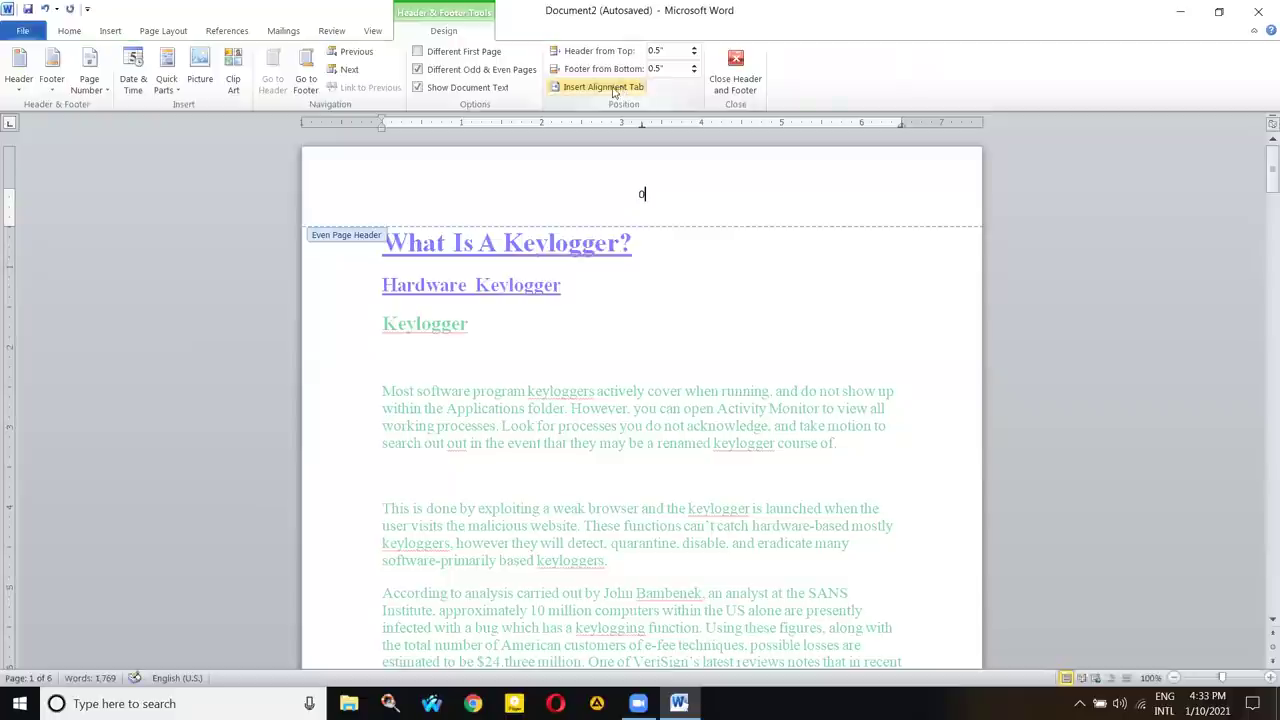
key(Return)
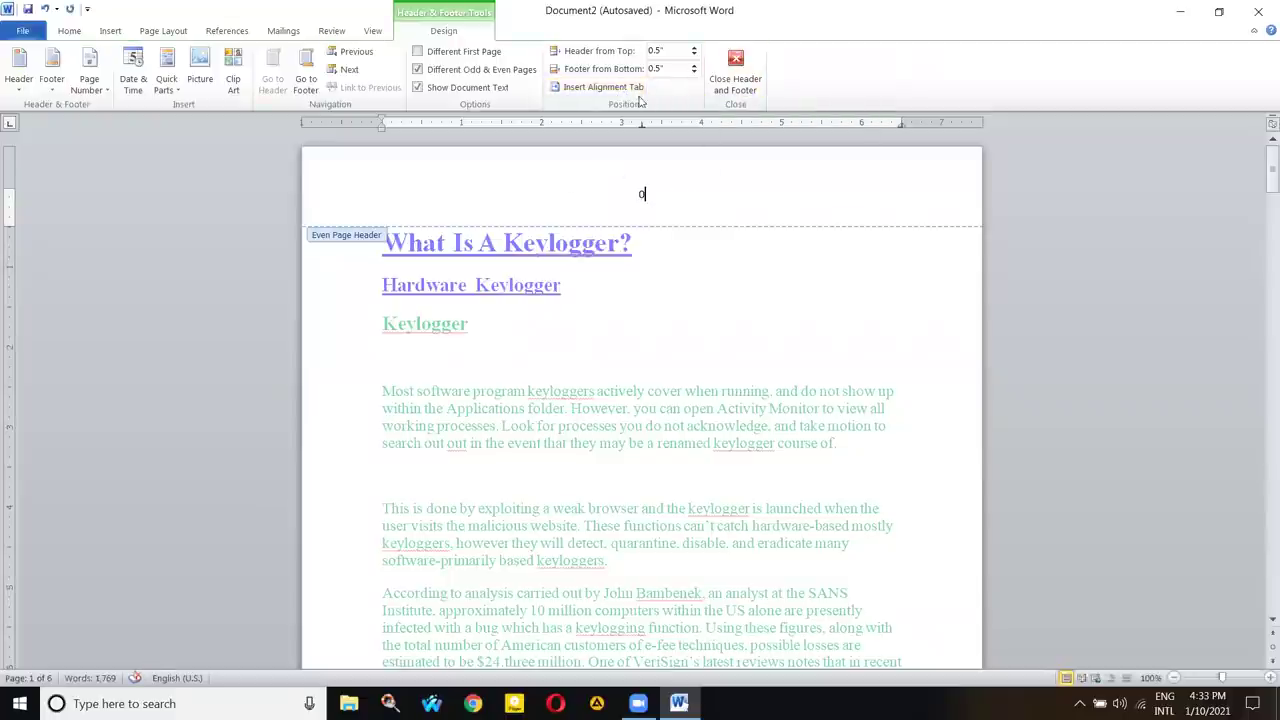
click(735, 75)
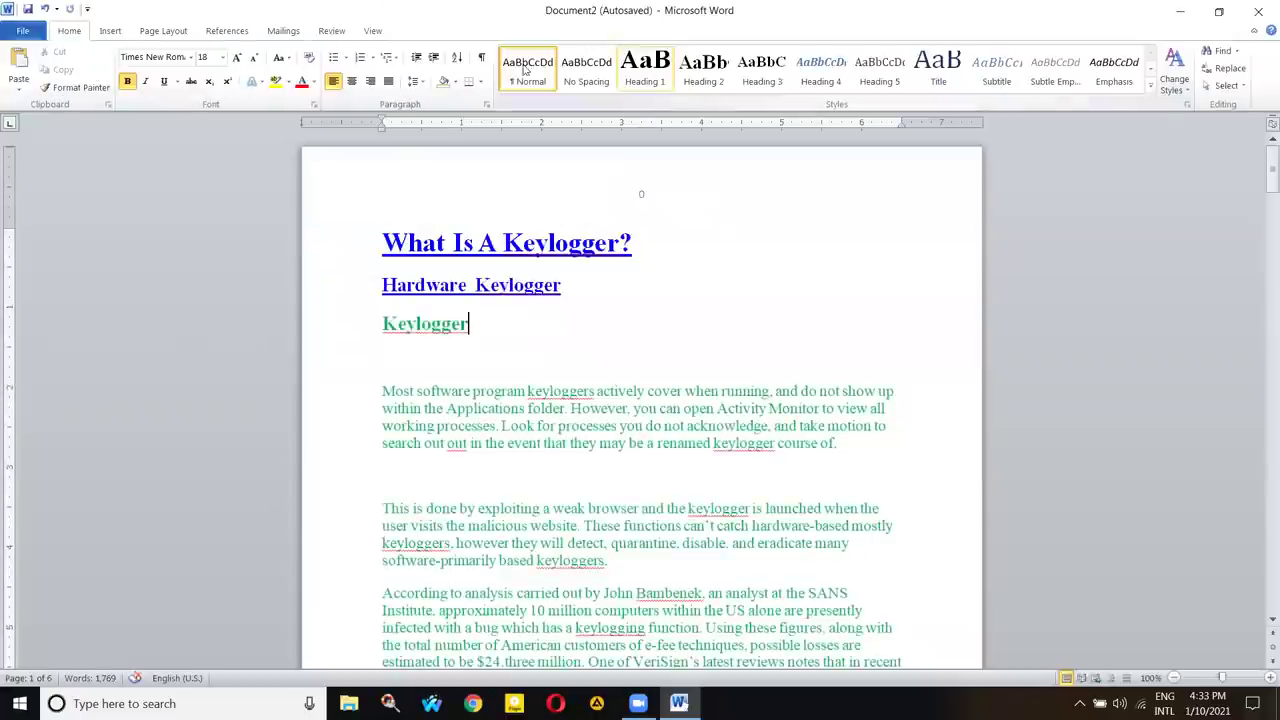
click(112, 32)
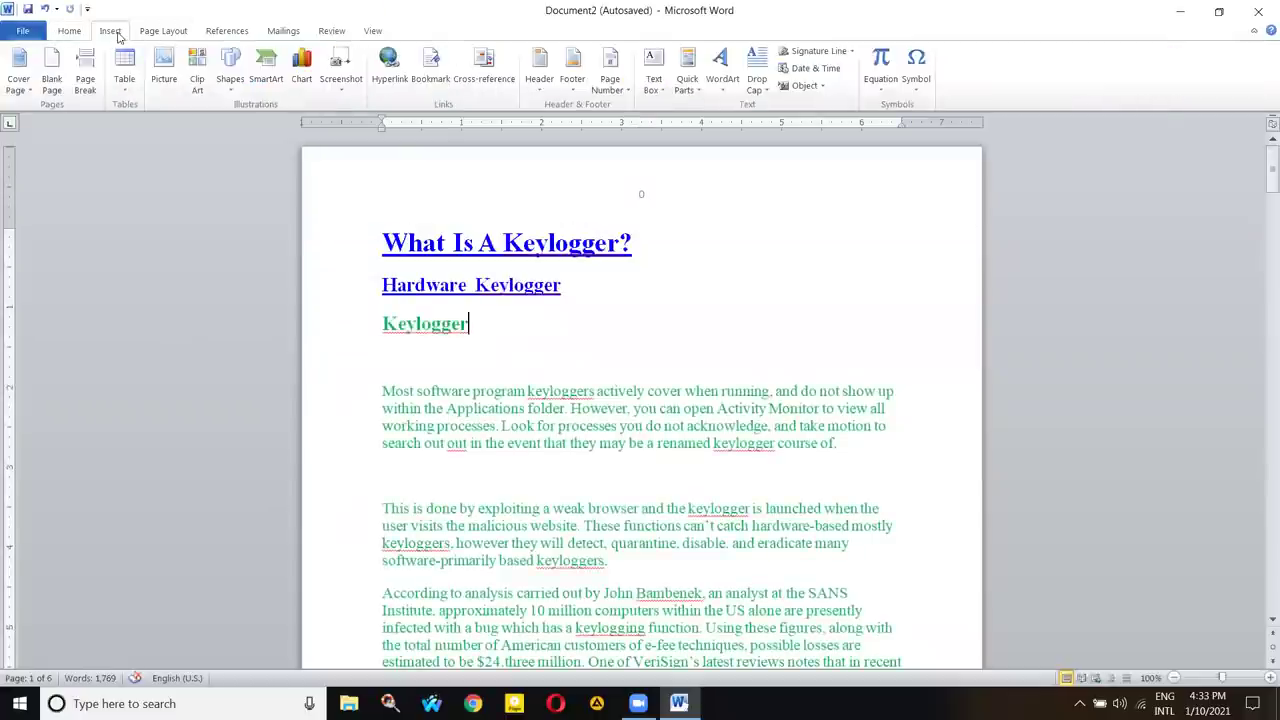
click(610, 78)
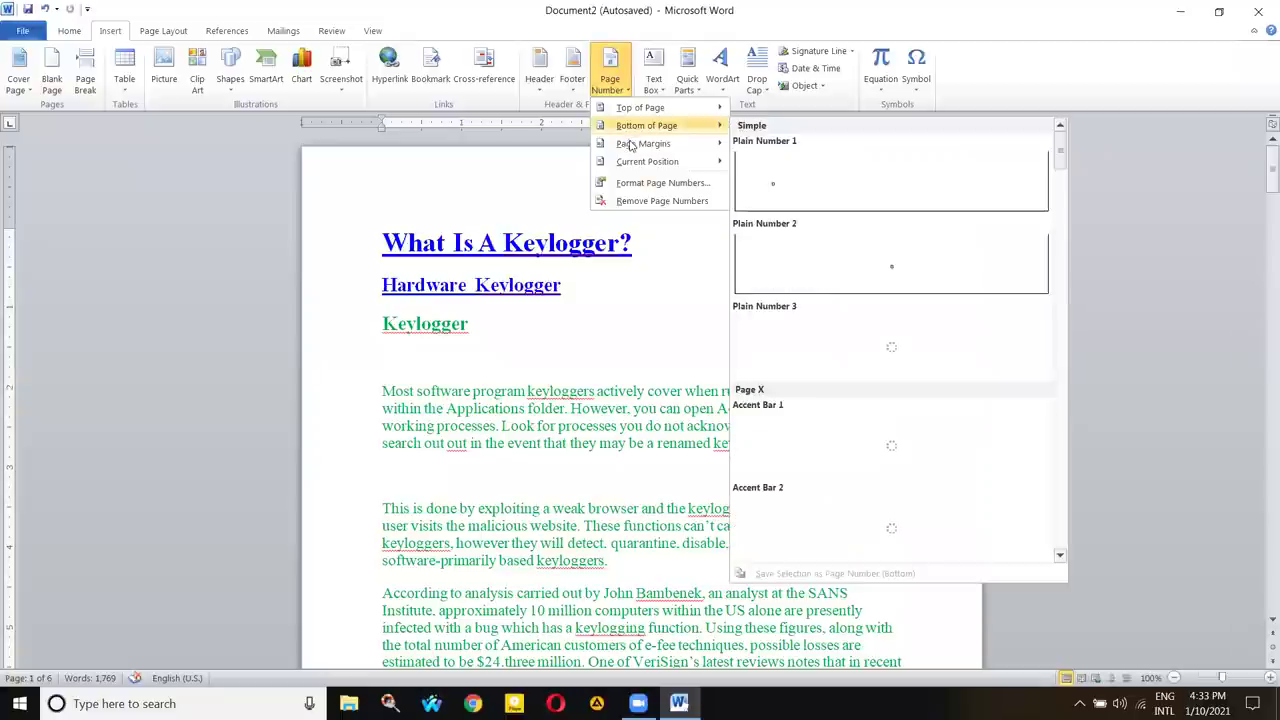
click(656, 86)
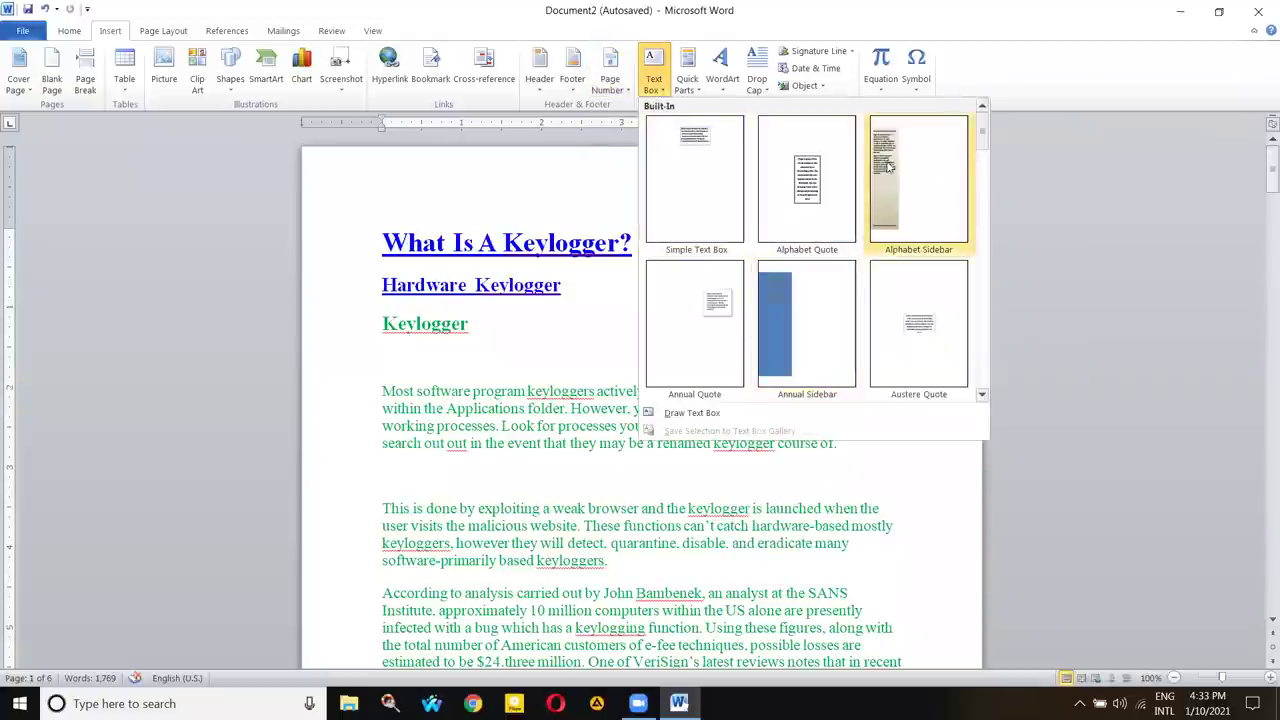
click(685, 186)
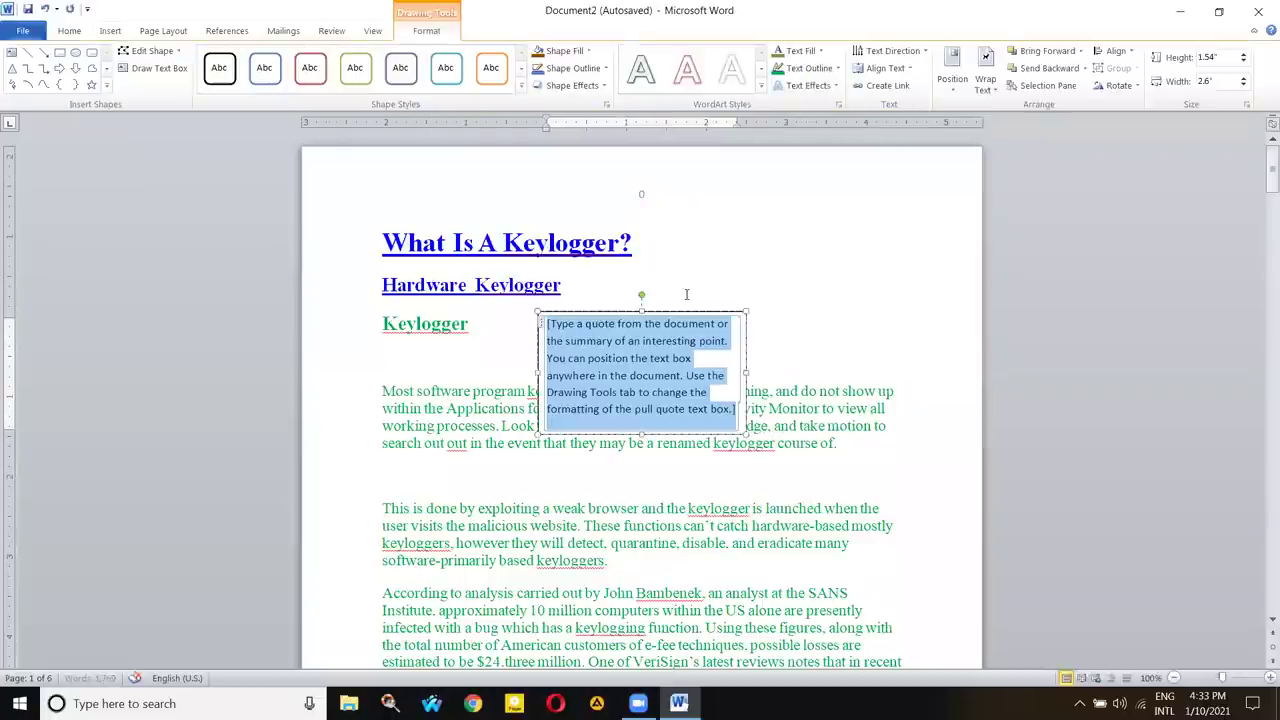
click(118, 32)
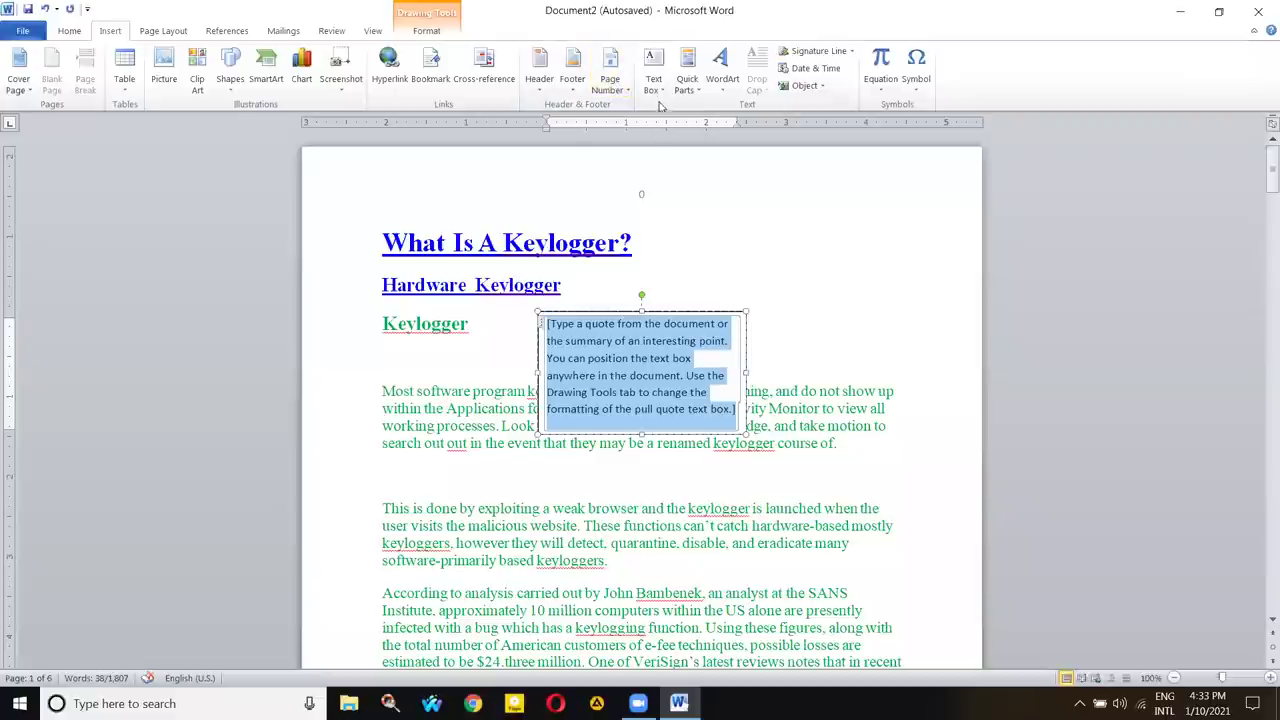
click(676, 318)
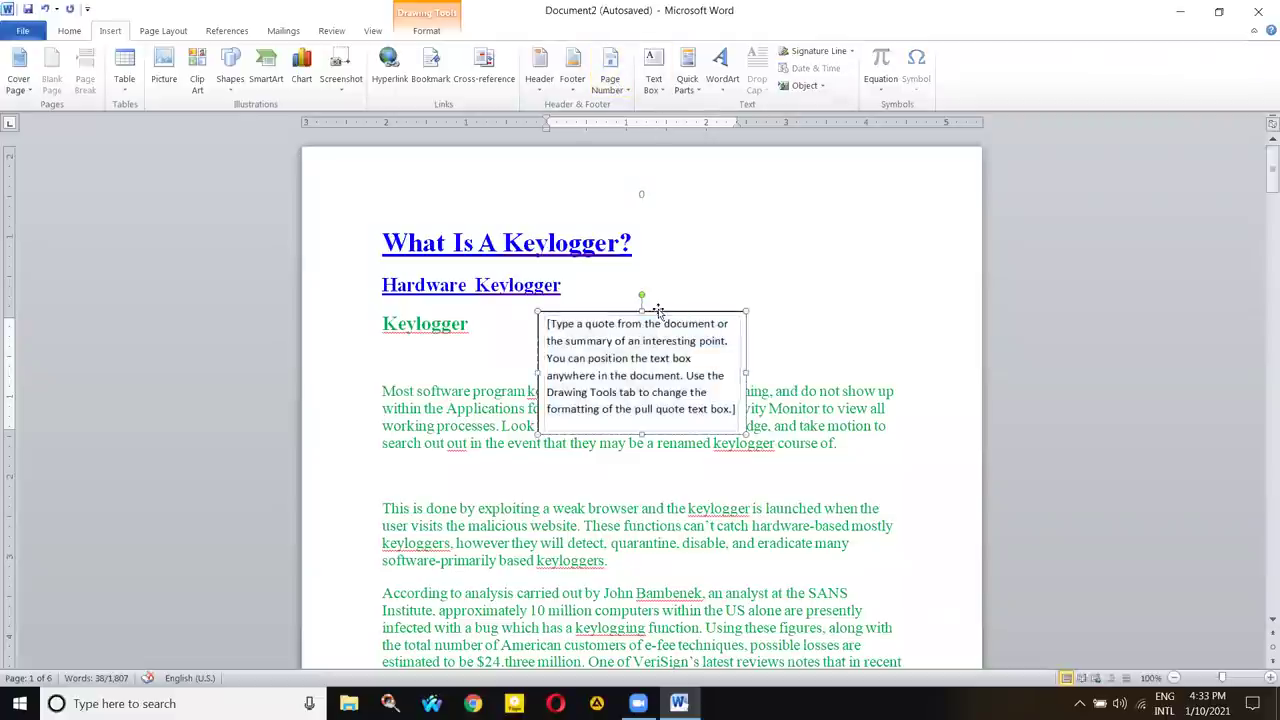
drag(663, 309, 655, 489)
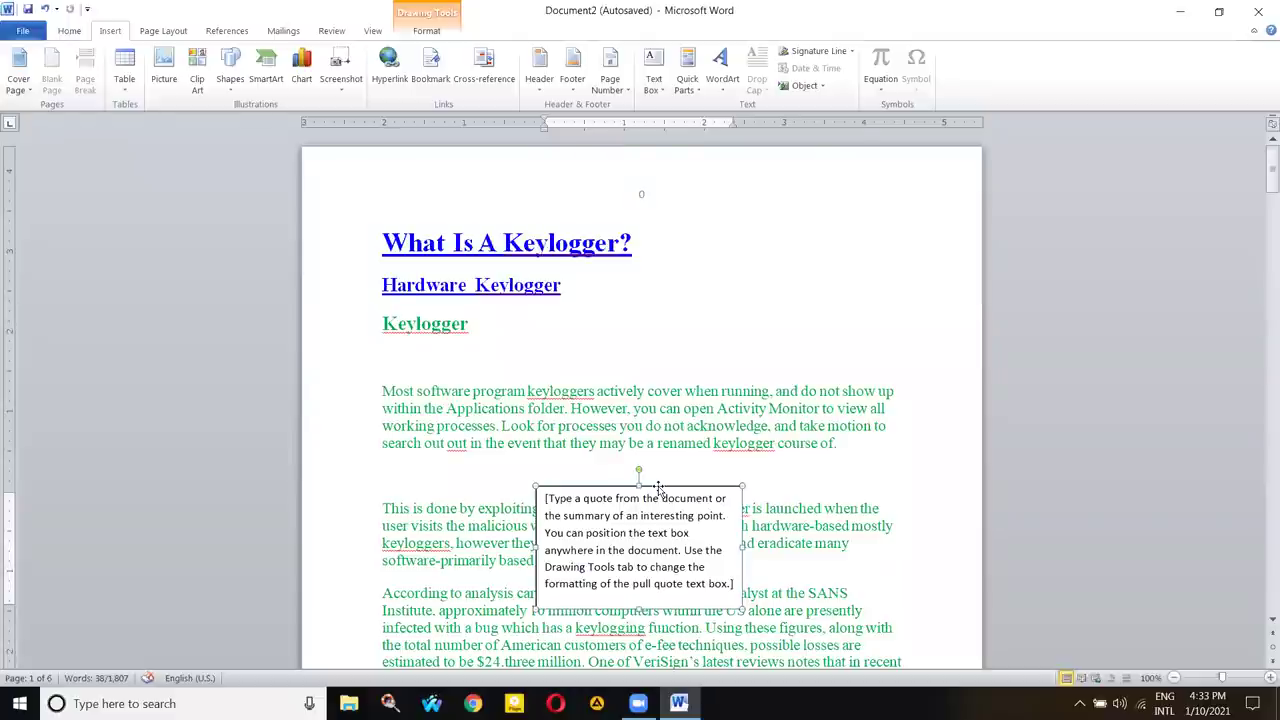
key(Delete)
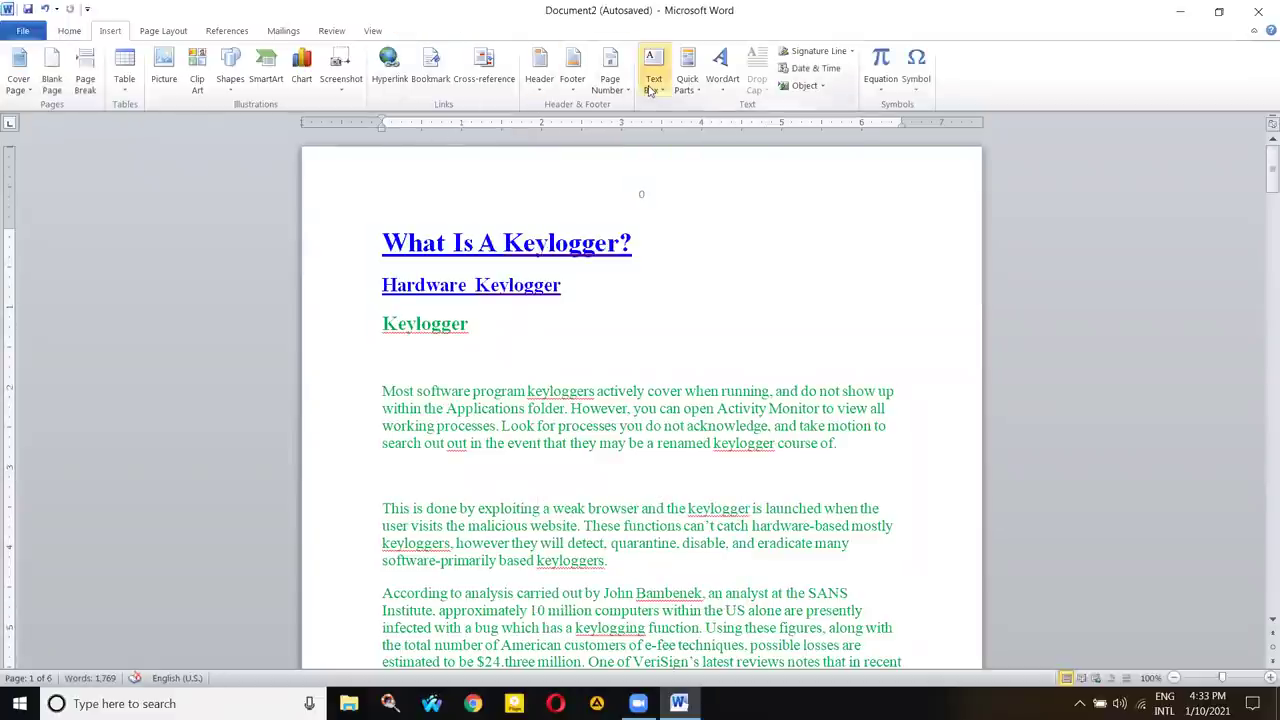
- Add a Blank footer to the page
click(687, 82)
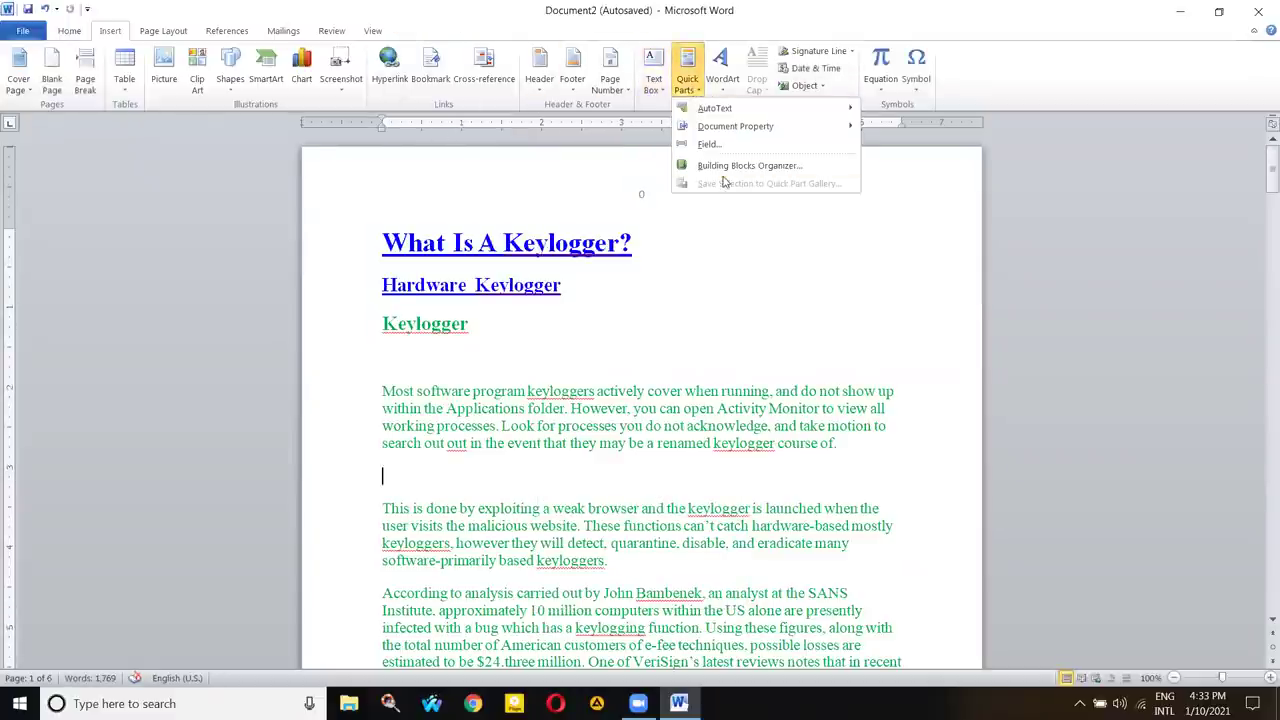
mouse_move(712, 112)
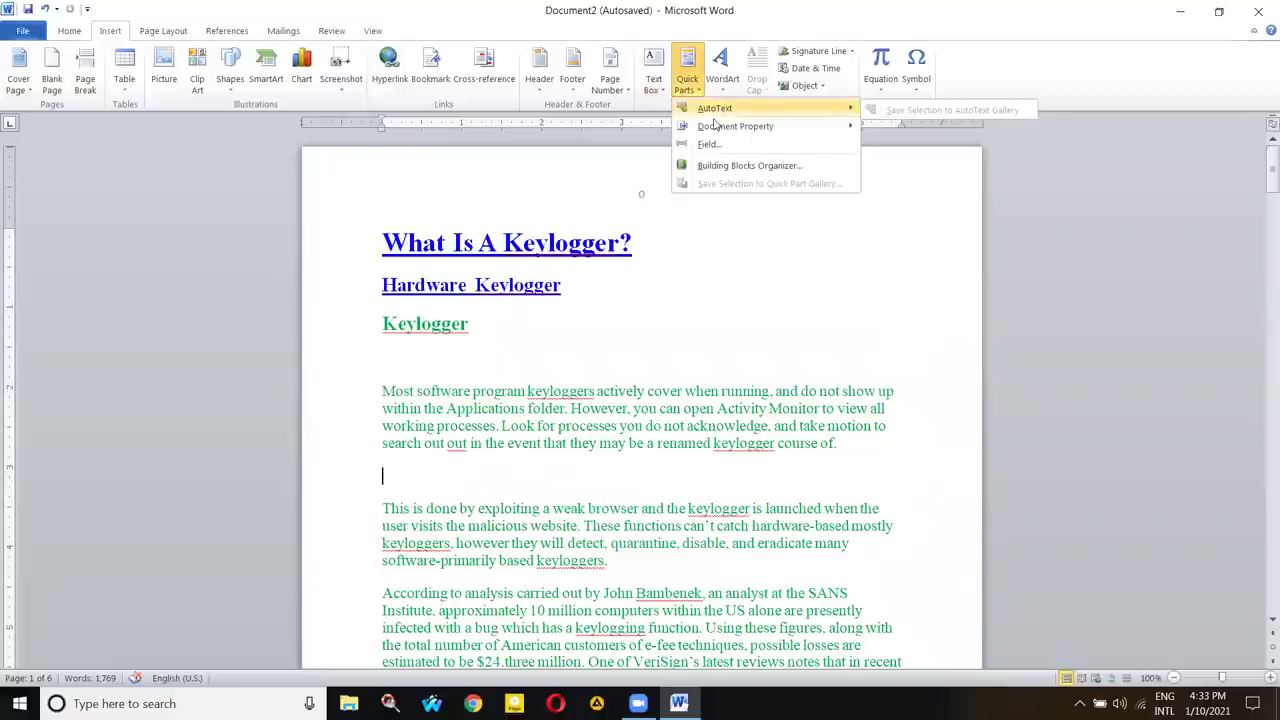
click(572, 84)
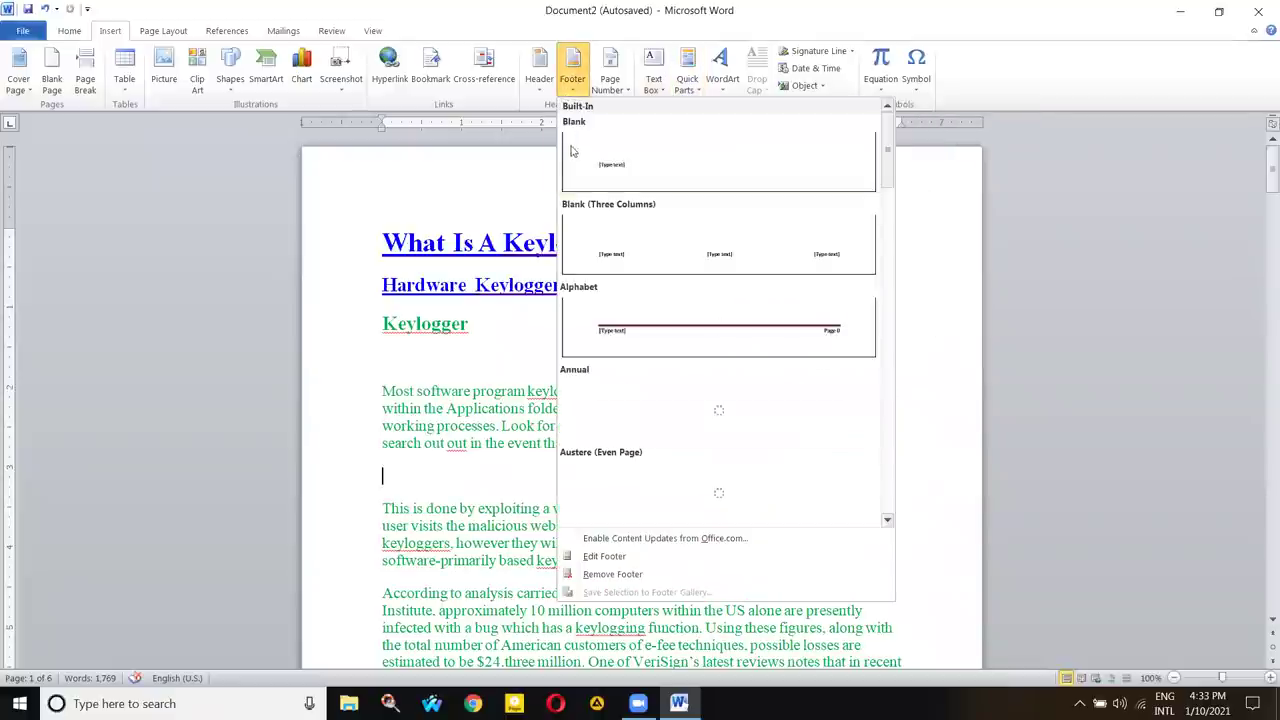
click(575, 160)
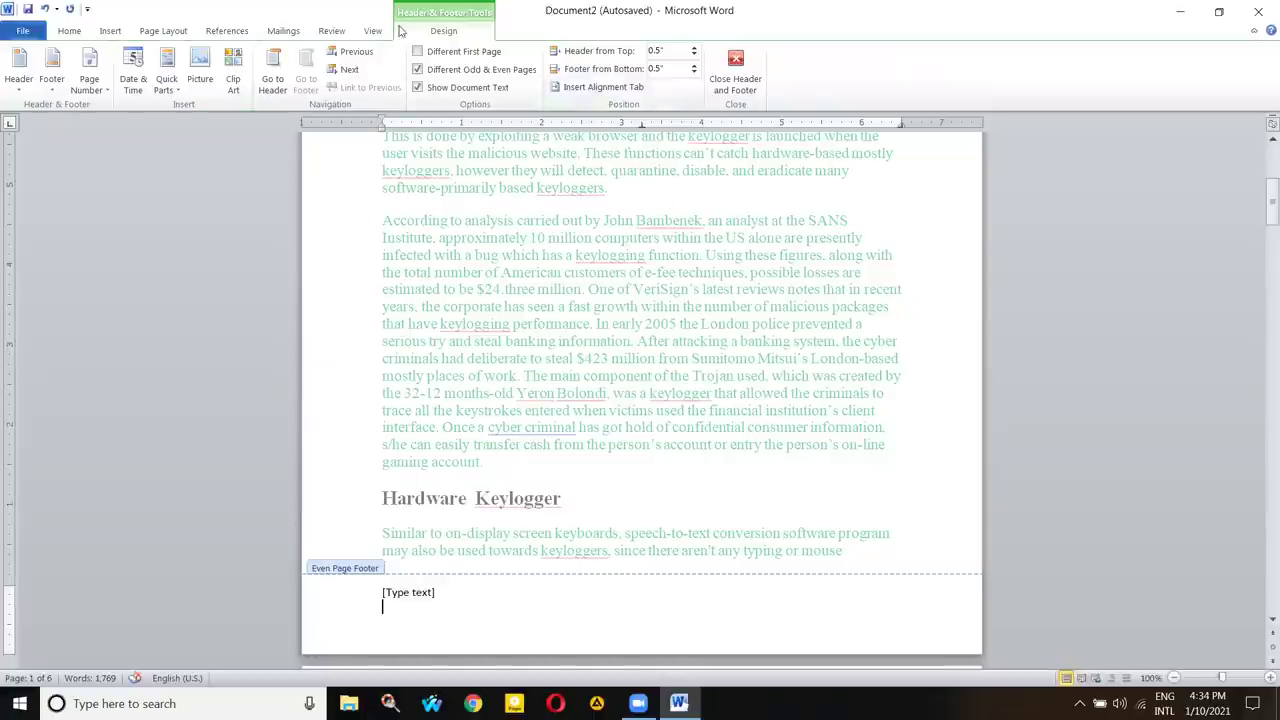
- Insert the Author document property into the footer, retype the author's name, and close footer editing
click(114, 31)
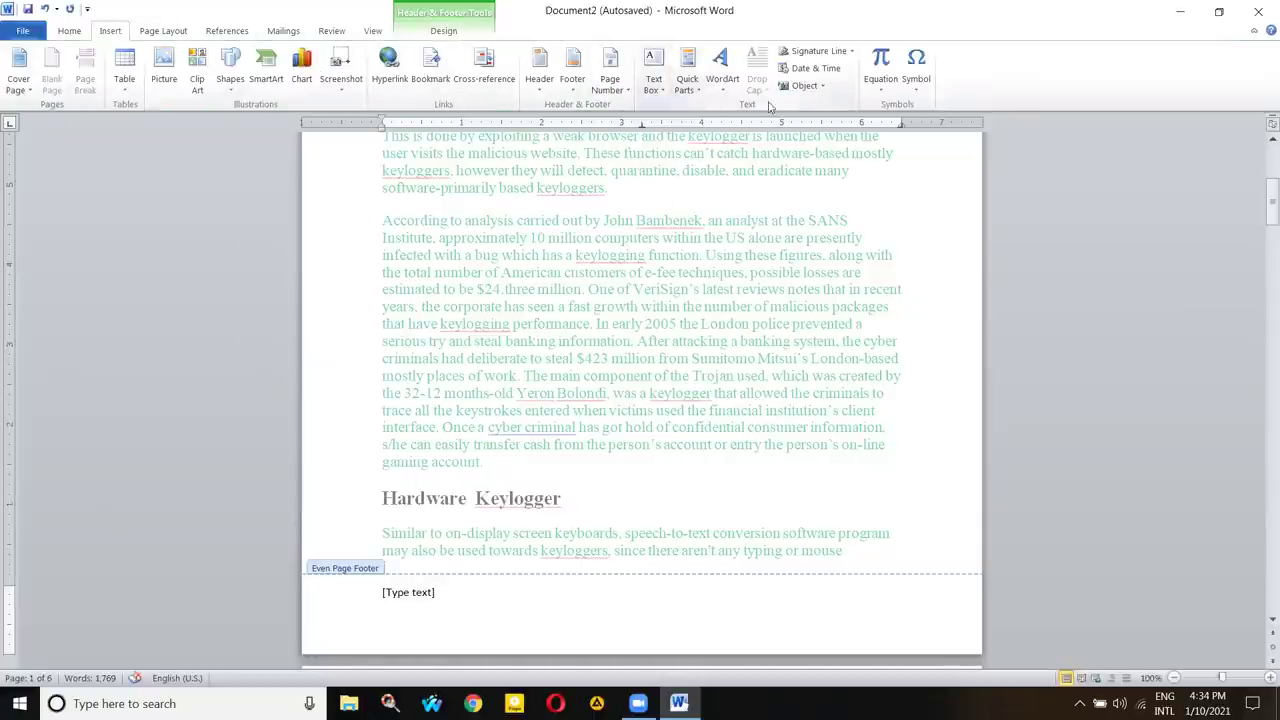
click(688, 90)
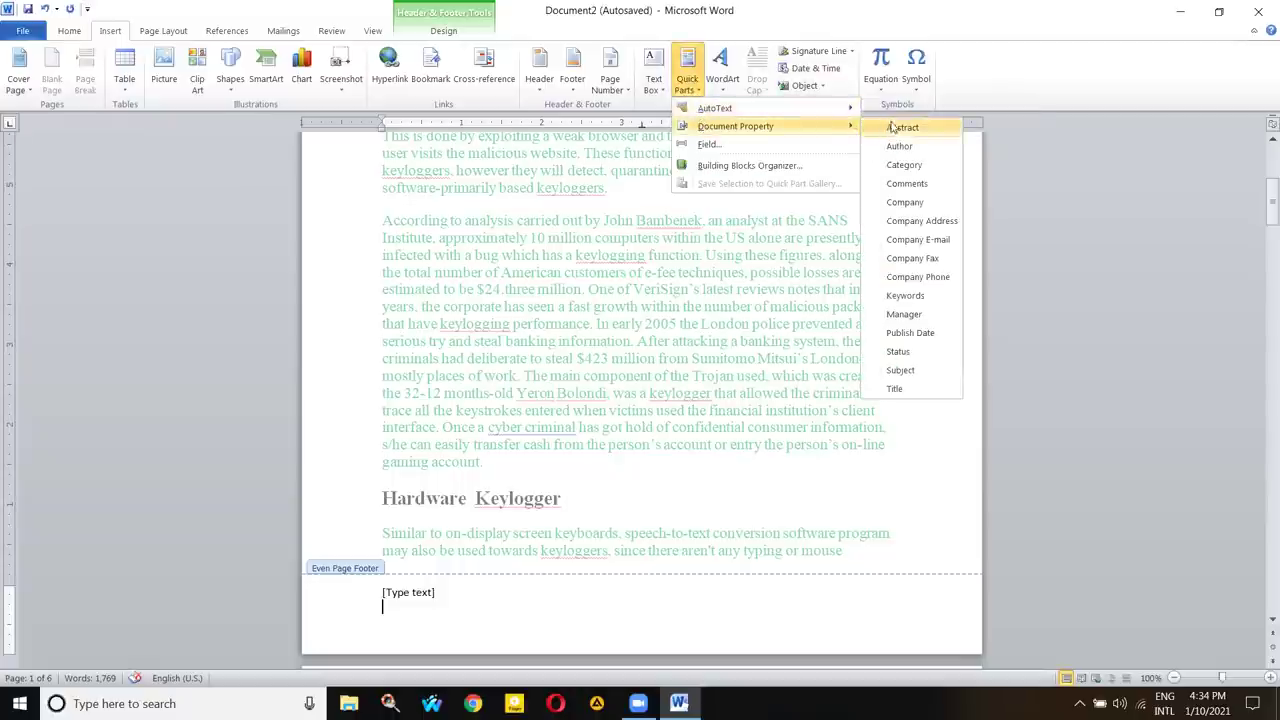
click(900, 147)
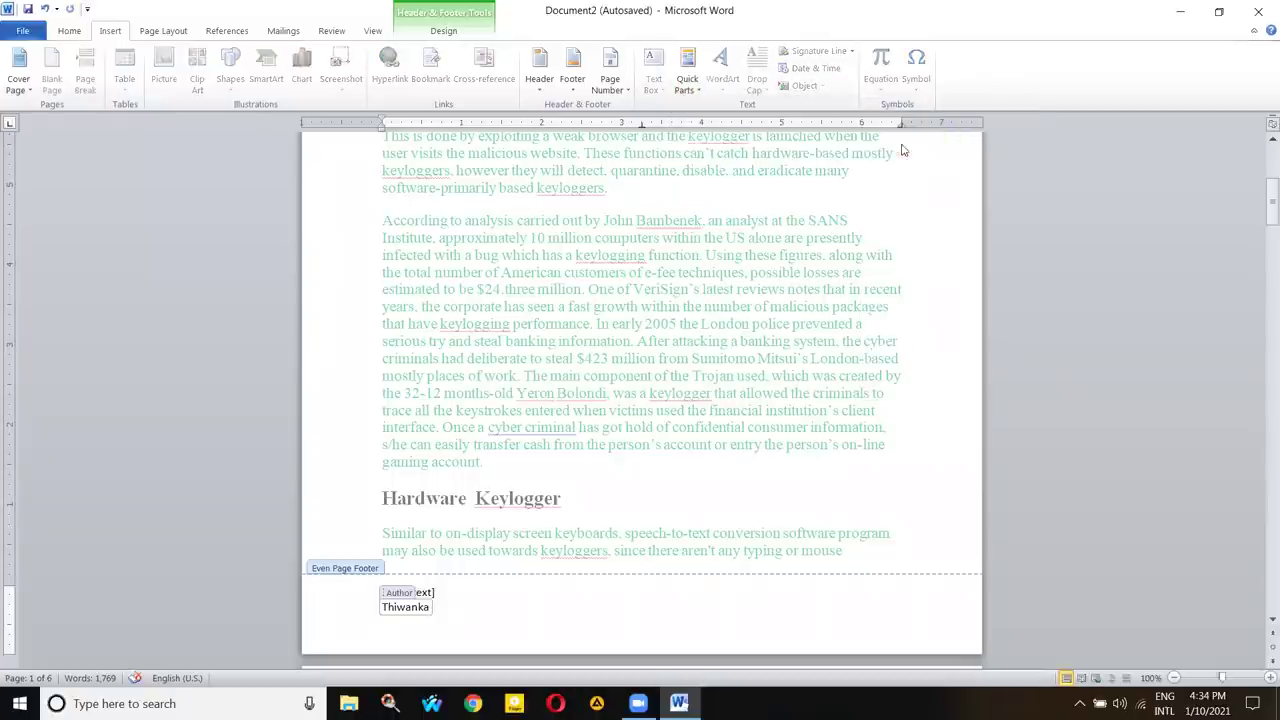
double_click(400, 610)
text(thiwanga)
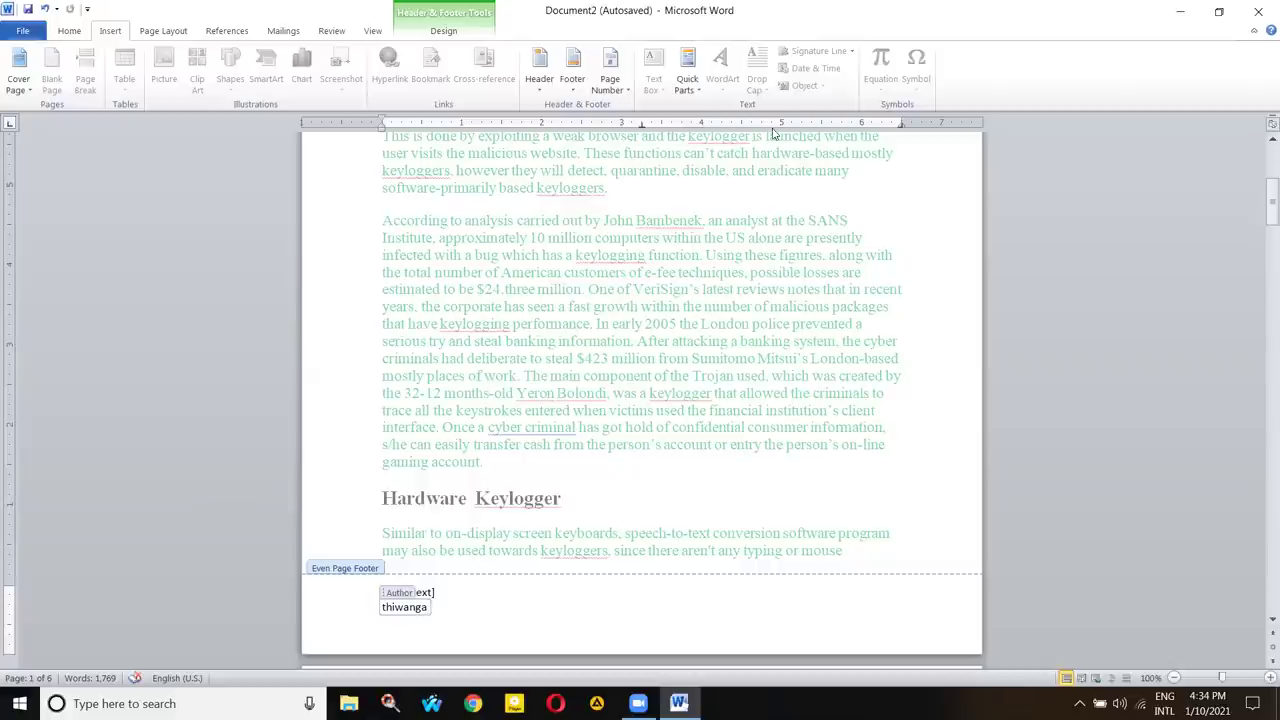
click(443, 30)
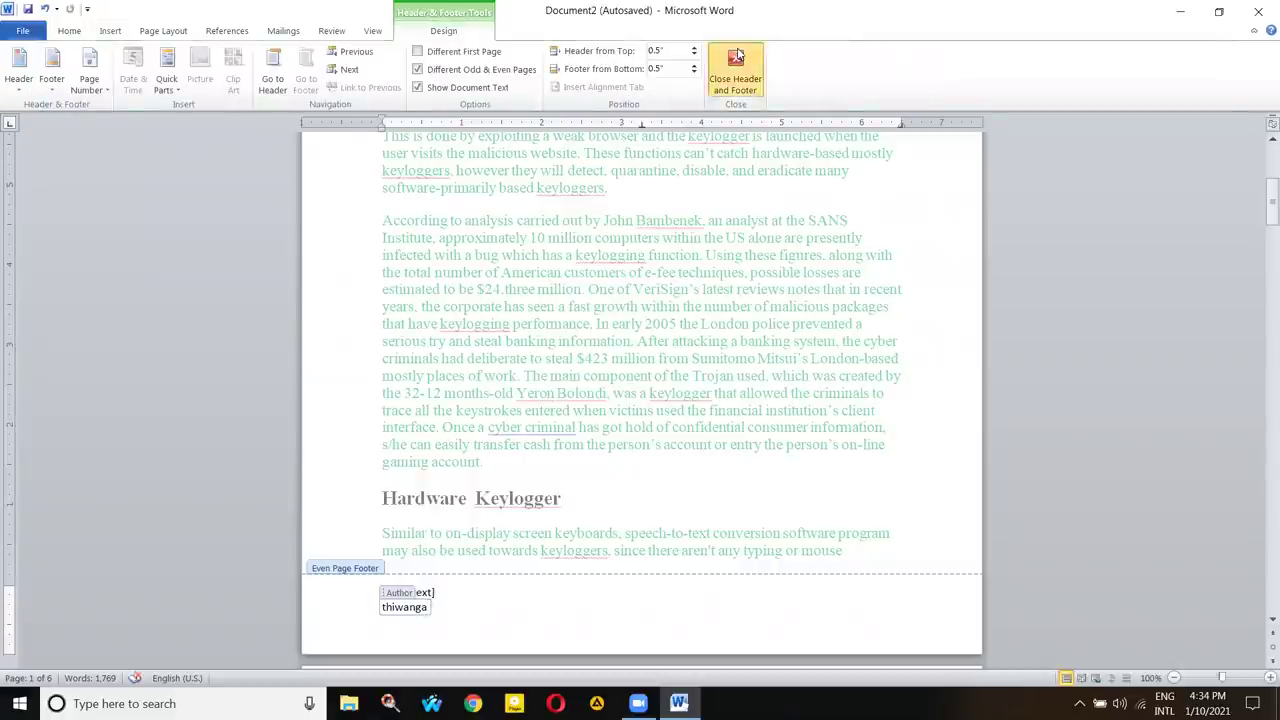
click(1145, 78)
scroll(614, 257, down, 12)
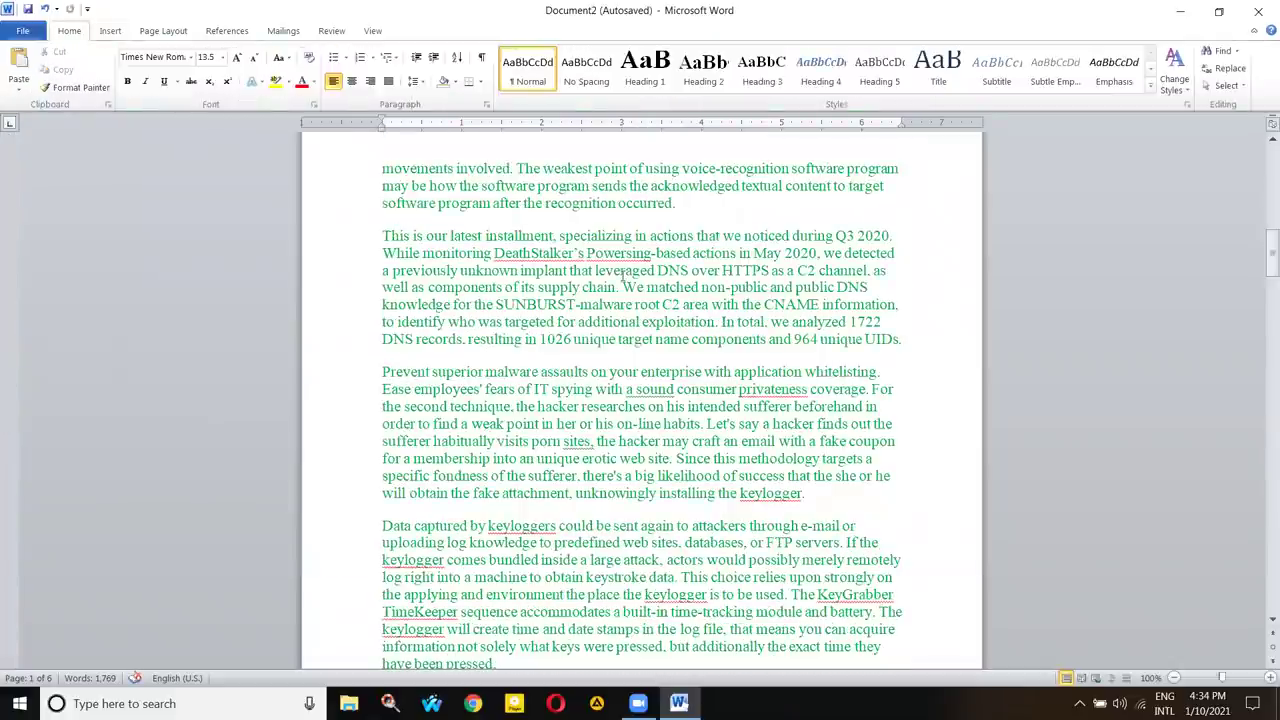
scroll(623, 278, down, 5)
drag(1261, 312, 1262, 232)
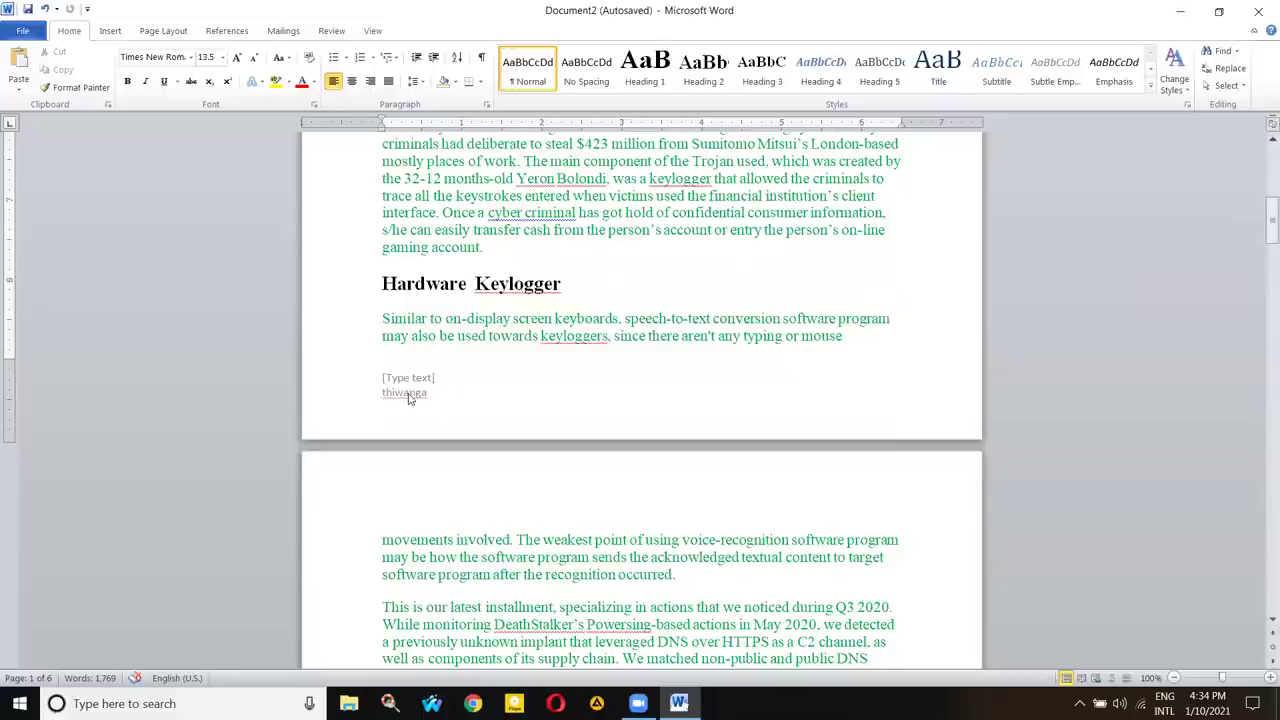
- Replace the footer's [Type text] with a Quick Parts Date field in the Sunday, January 10, 2021 format
double_click(426, 396)
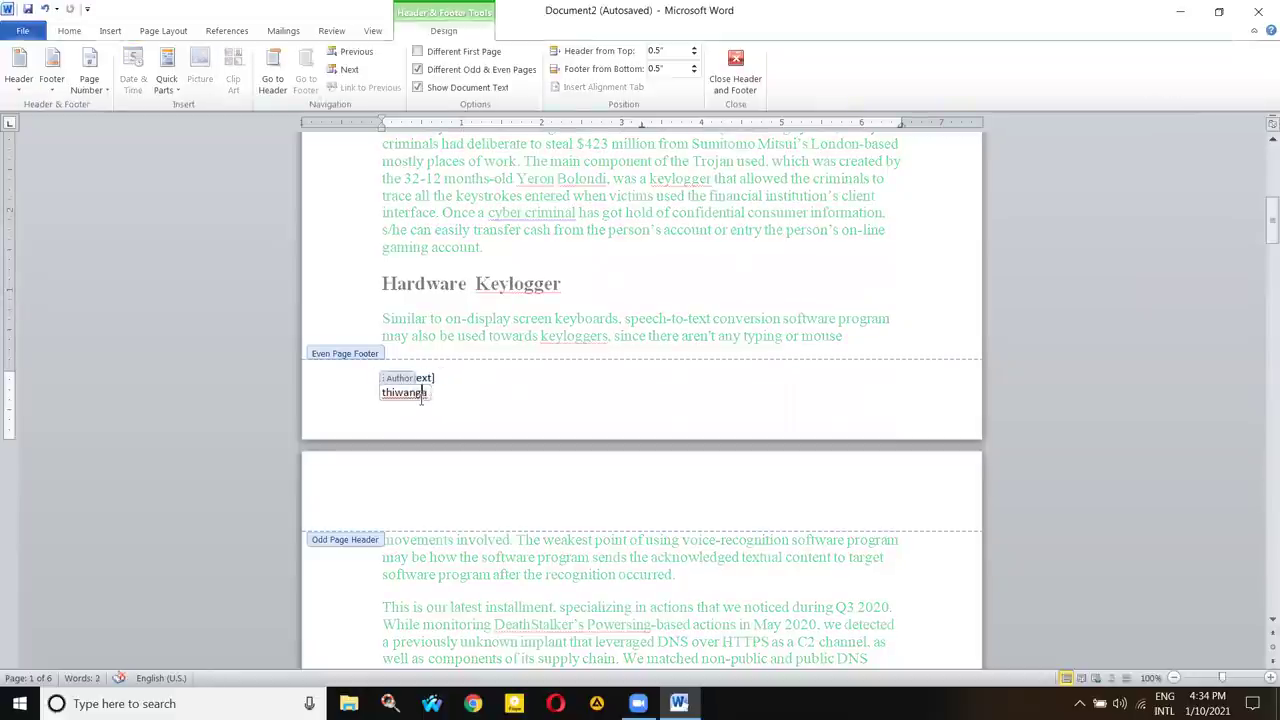
click(420, 380)
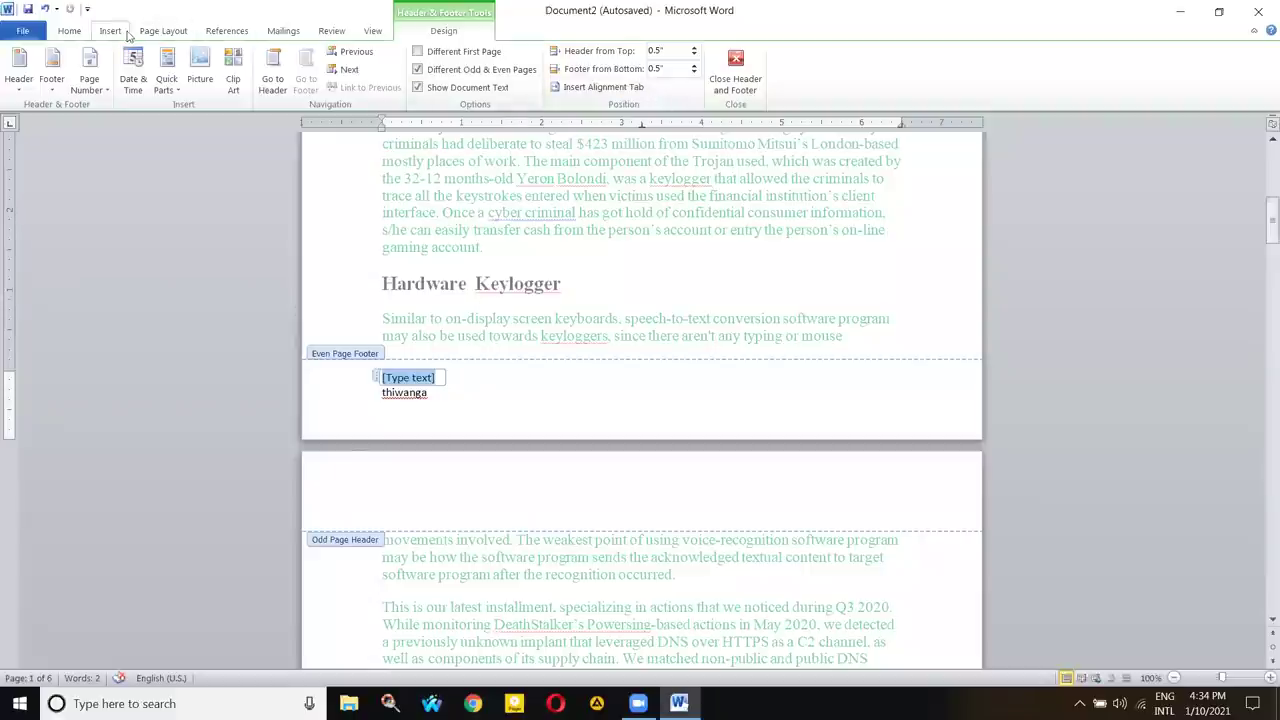
click(121, 32)
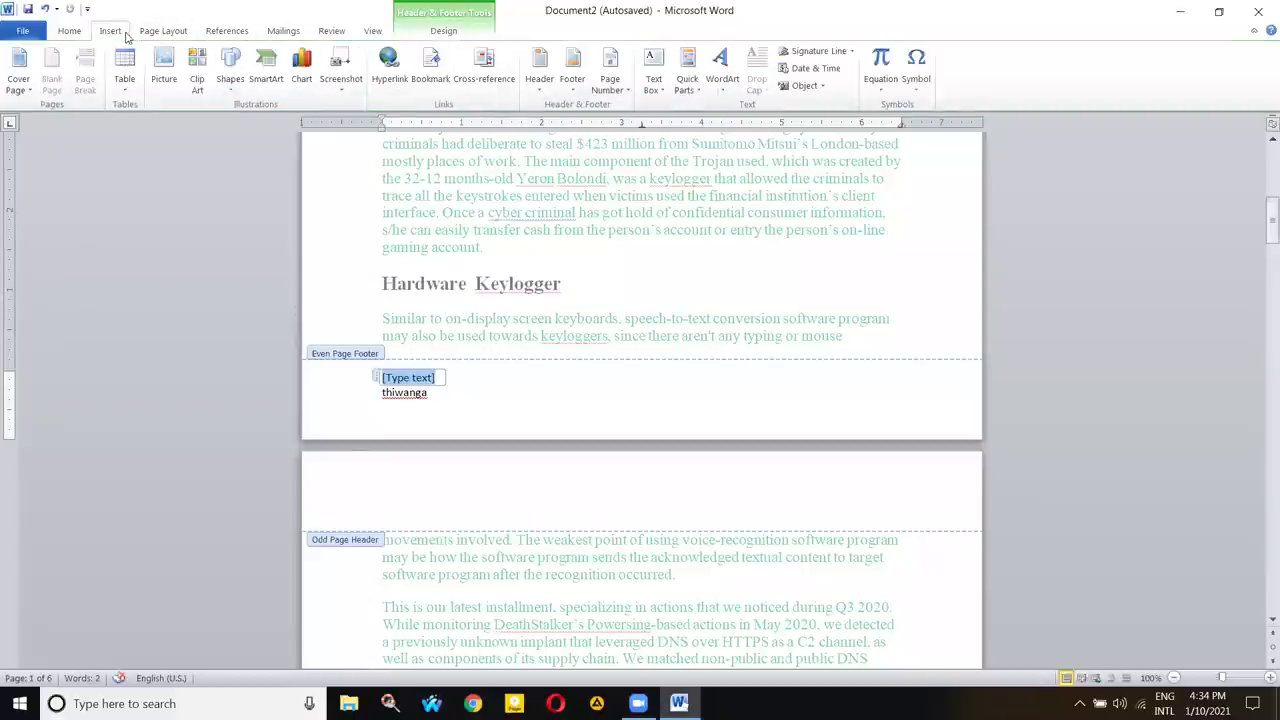
click(687, 86)
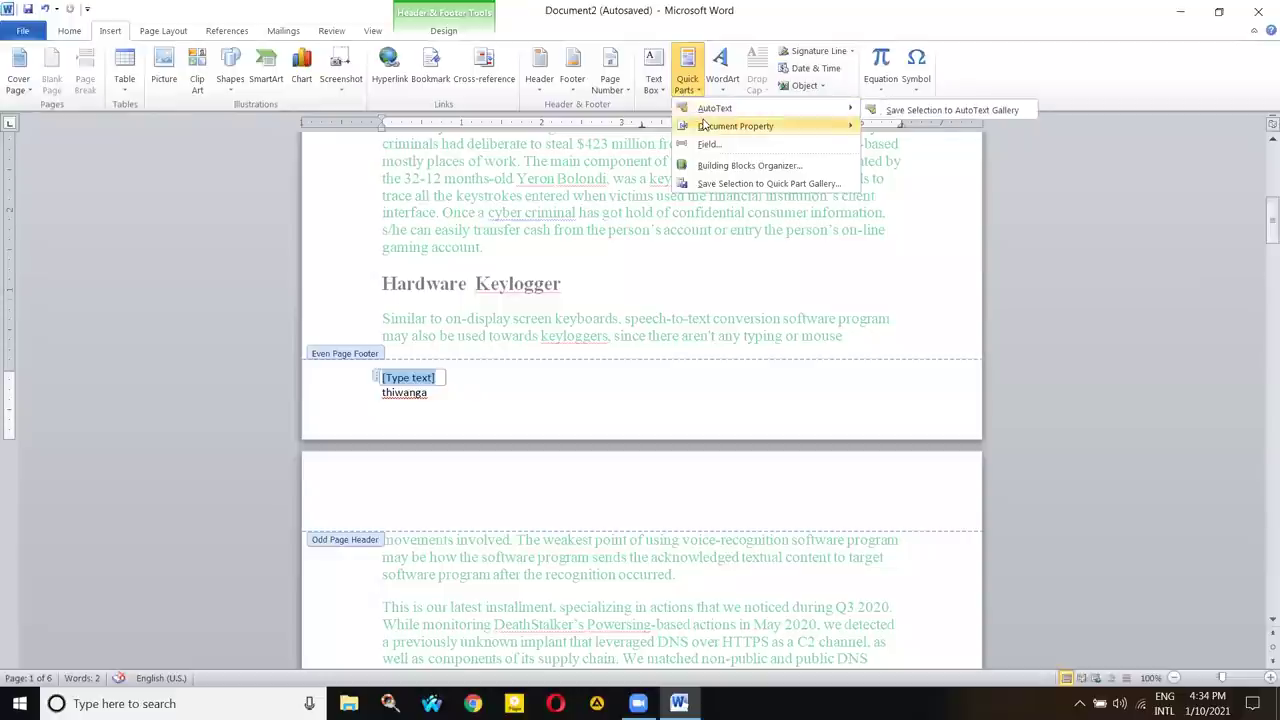
mouse_move(789, 128)
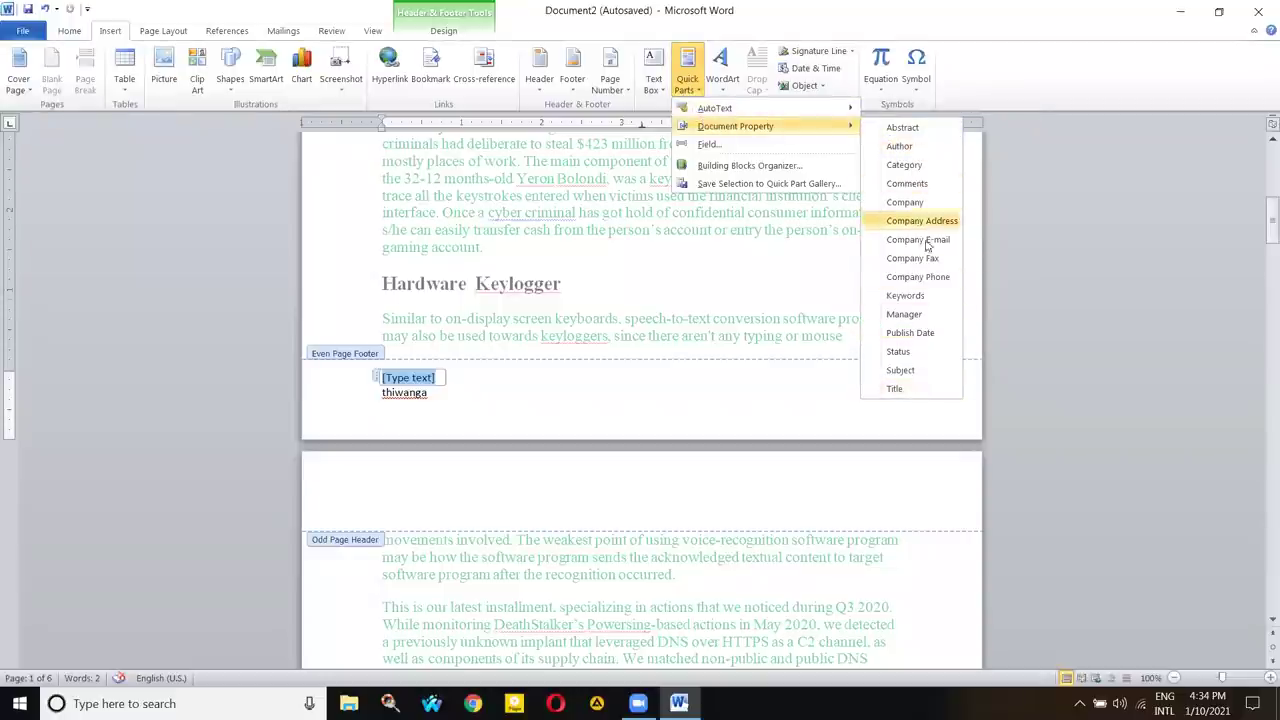
click(790, 146)
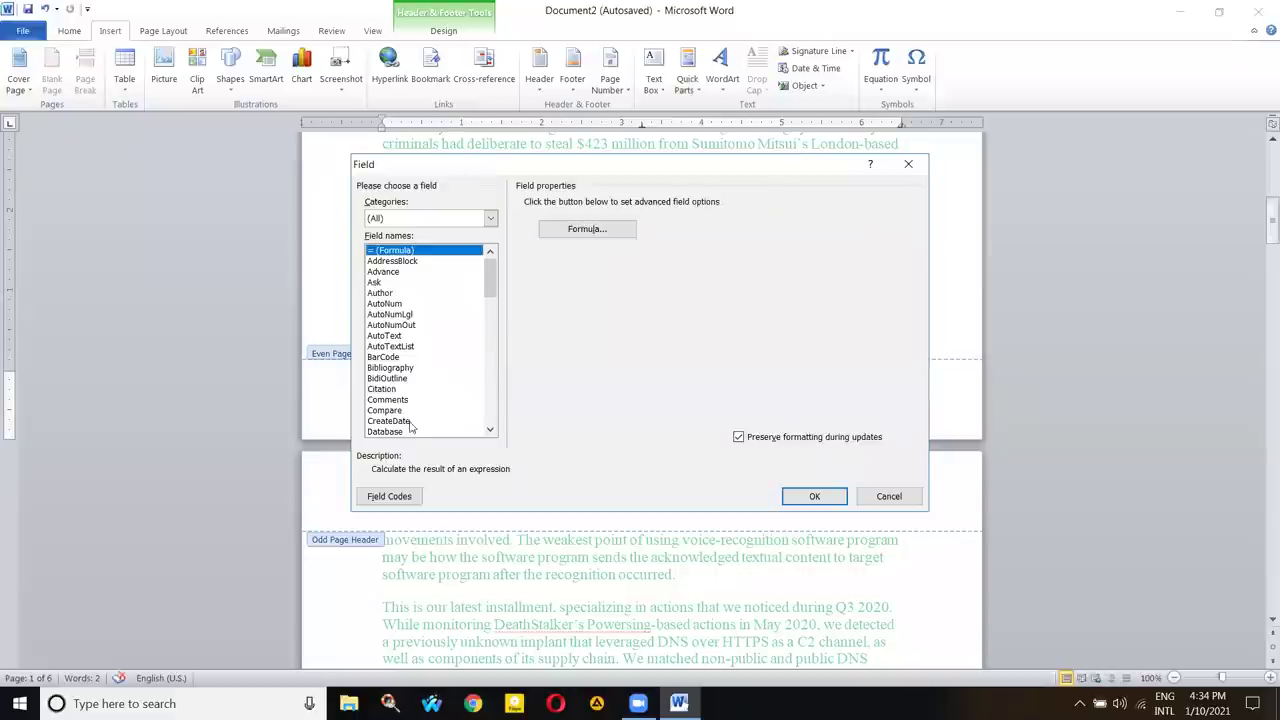
drag(493, 286, 491, 318)
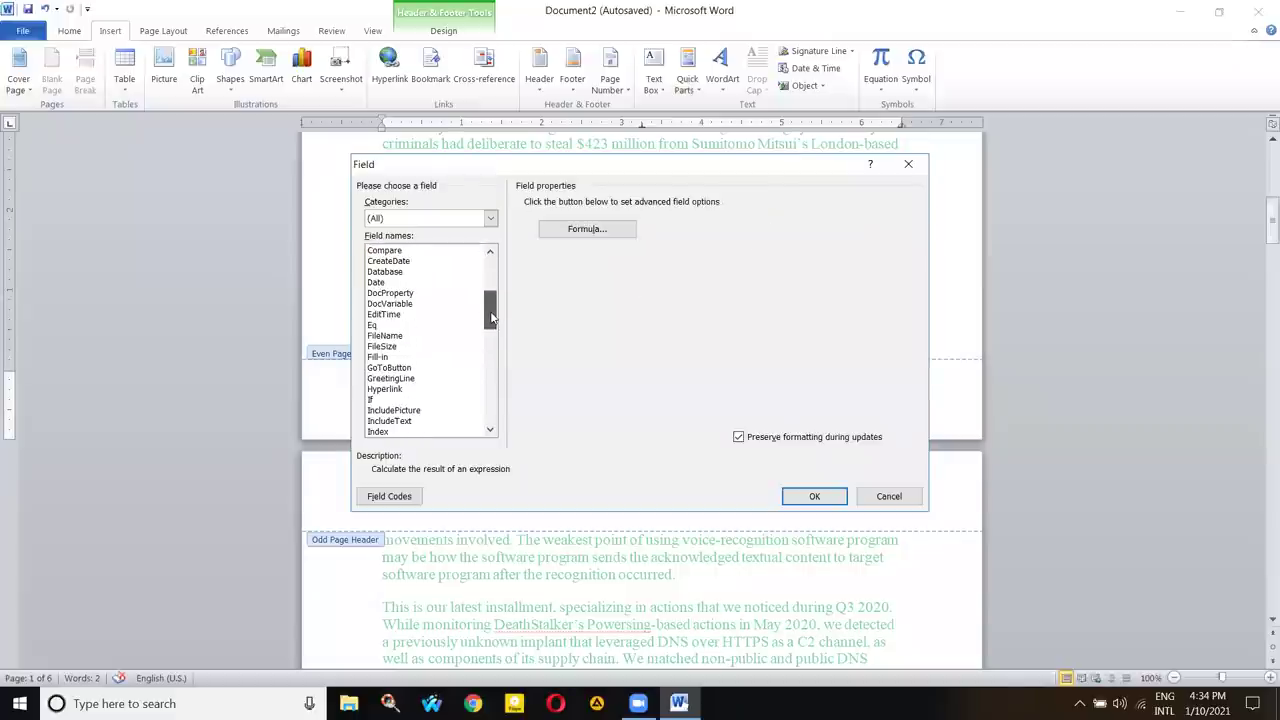
click(384, 314)
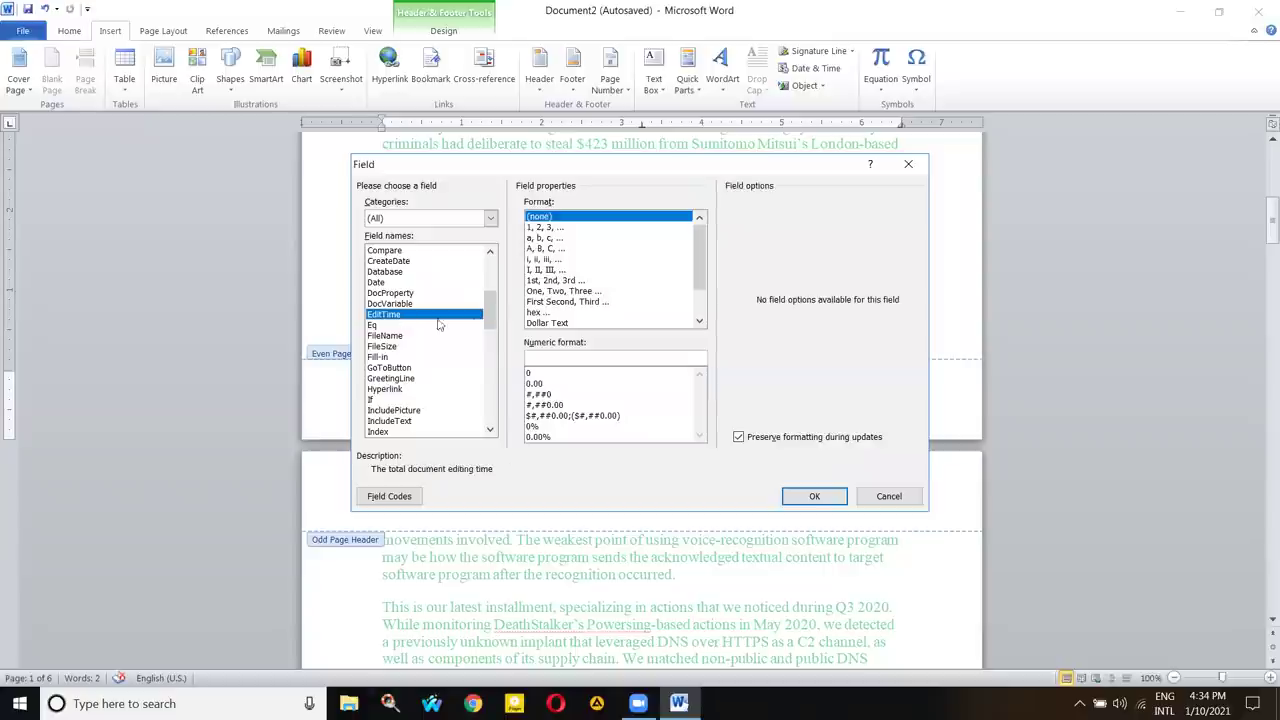
mouse_move(490, 322)
mouse_down()
mouse_move(489, 343)
mouse_move(490, 304)
mouse_up()
click(408, 367)
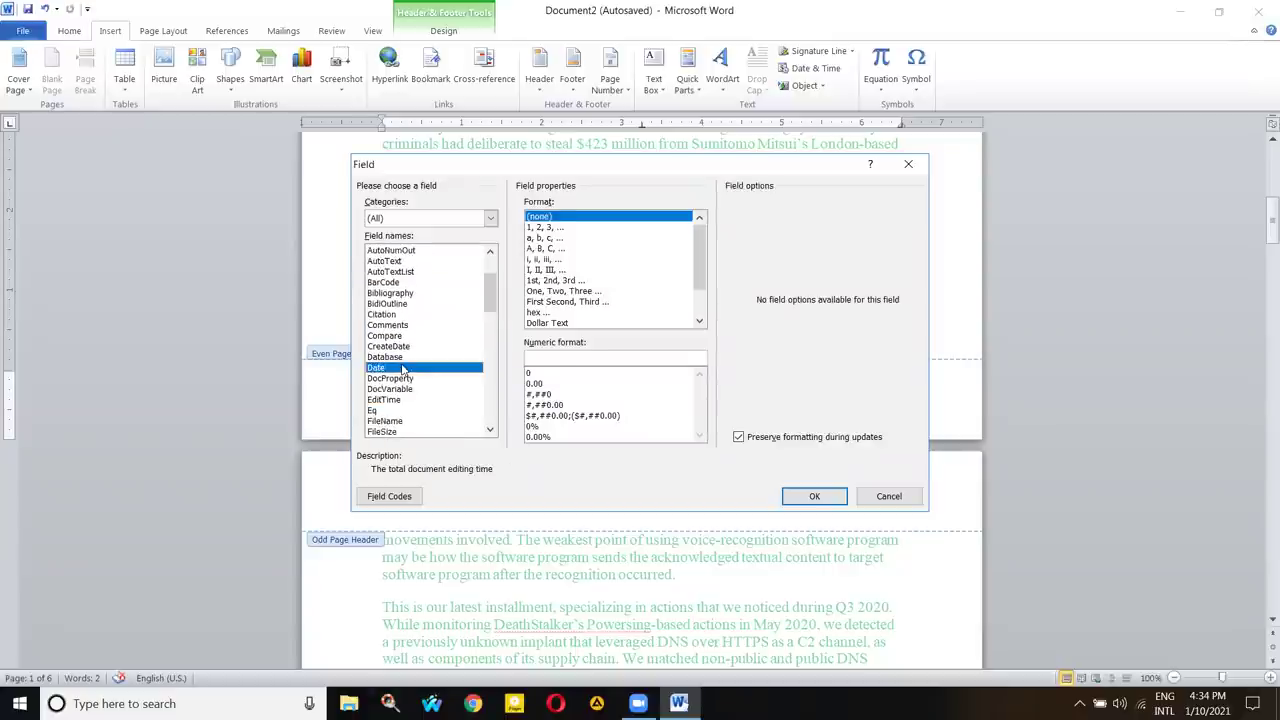
click(590, 243)
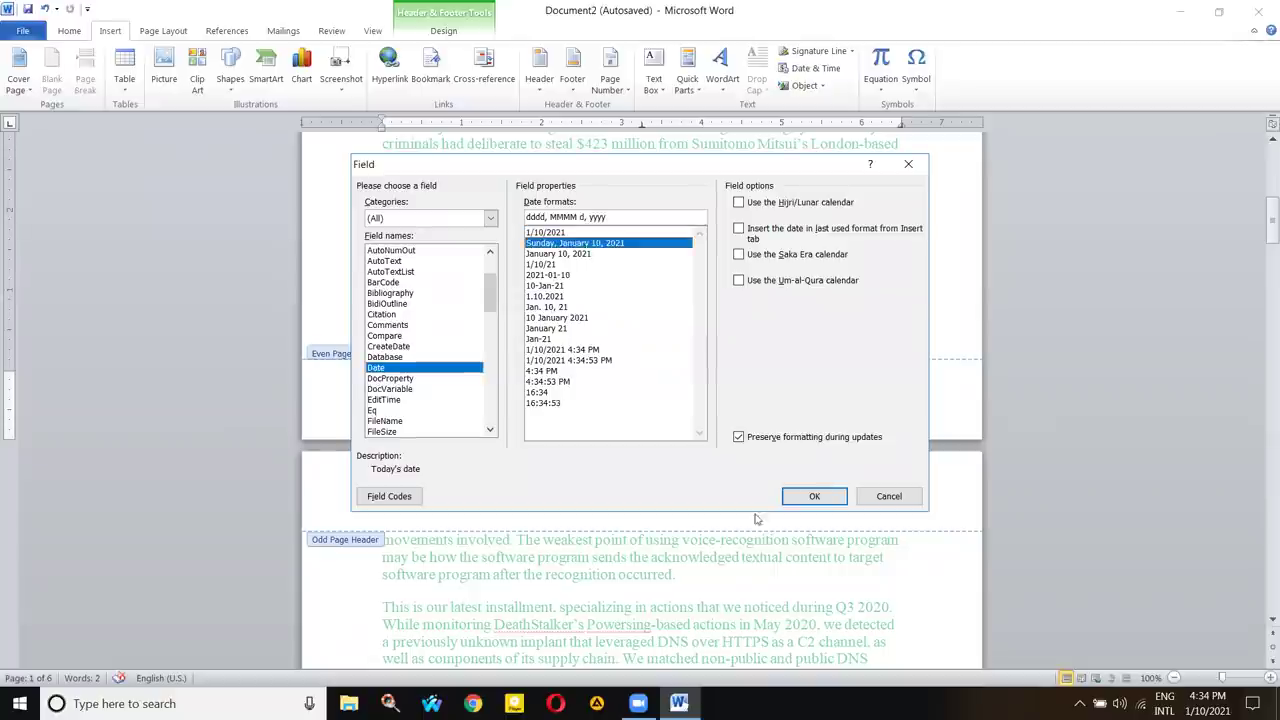
click(786, 497)
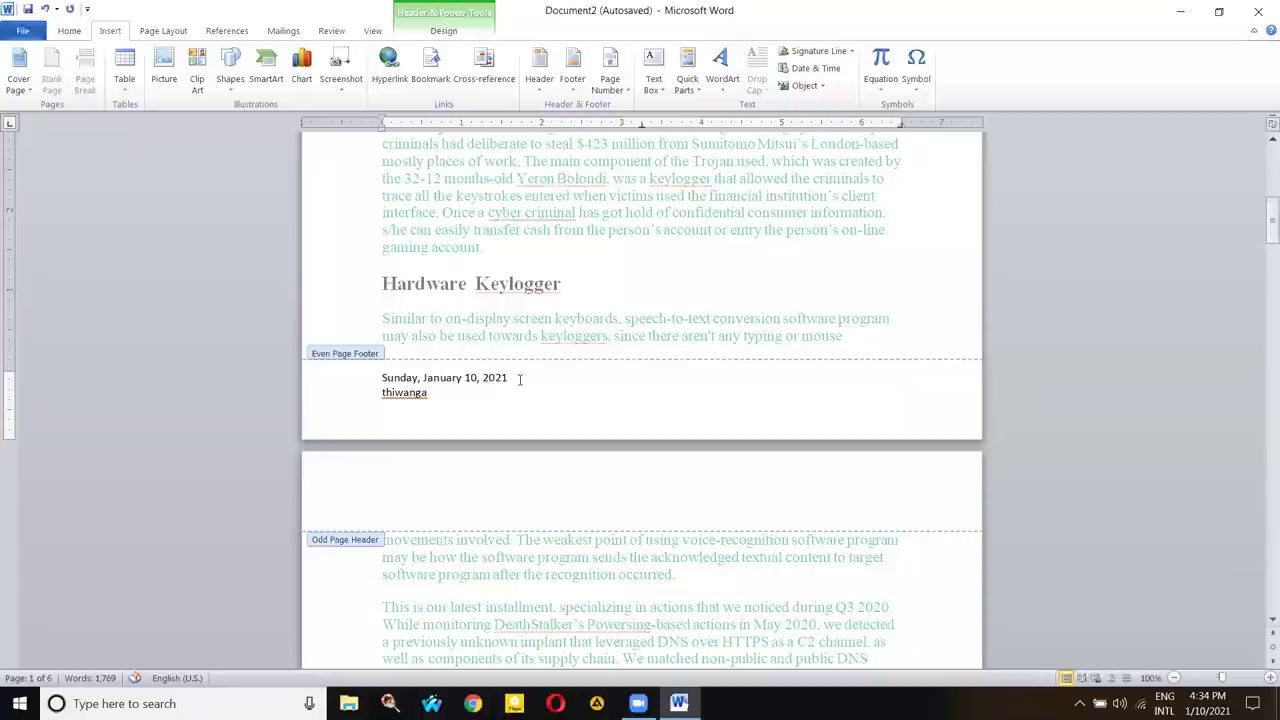
- Leave the footer and place the cursor after the green Keylogger heading
double_click(557, 320)
scroll(515, 348, down, 4)
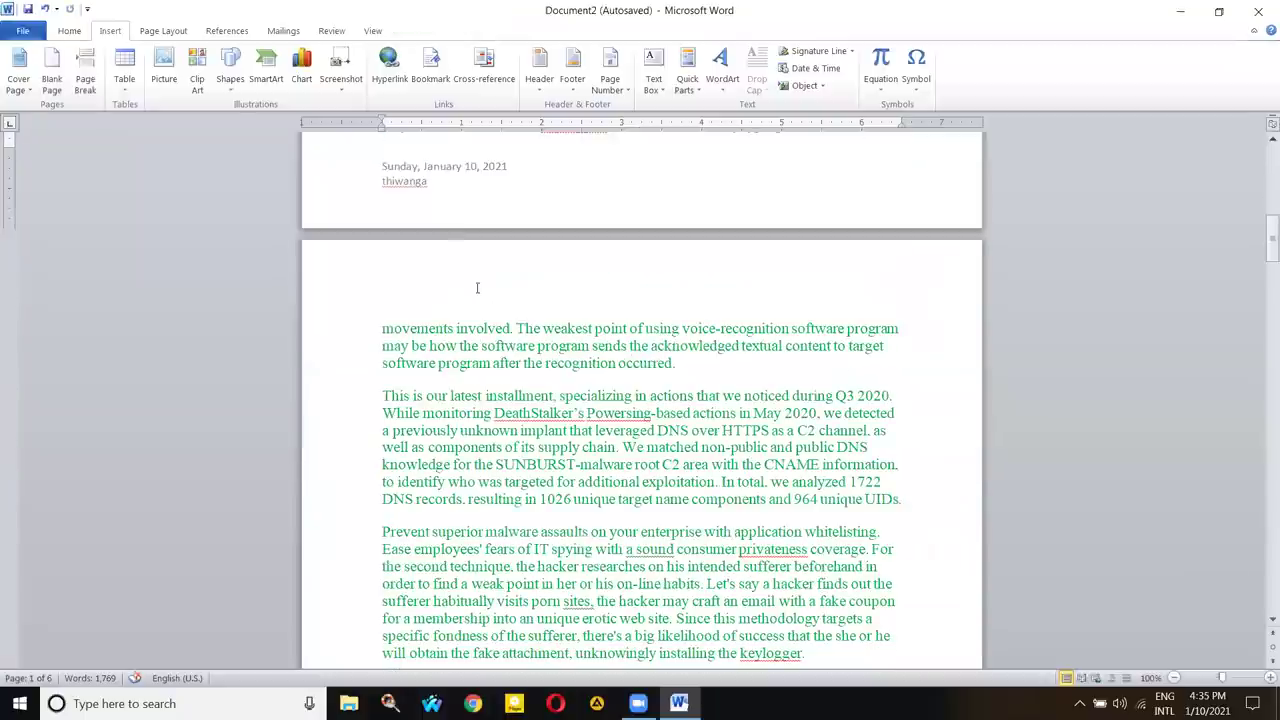
scroll(455, 340, down, 15)
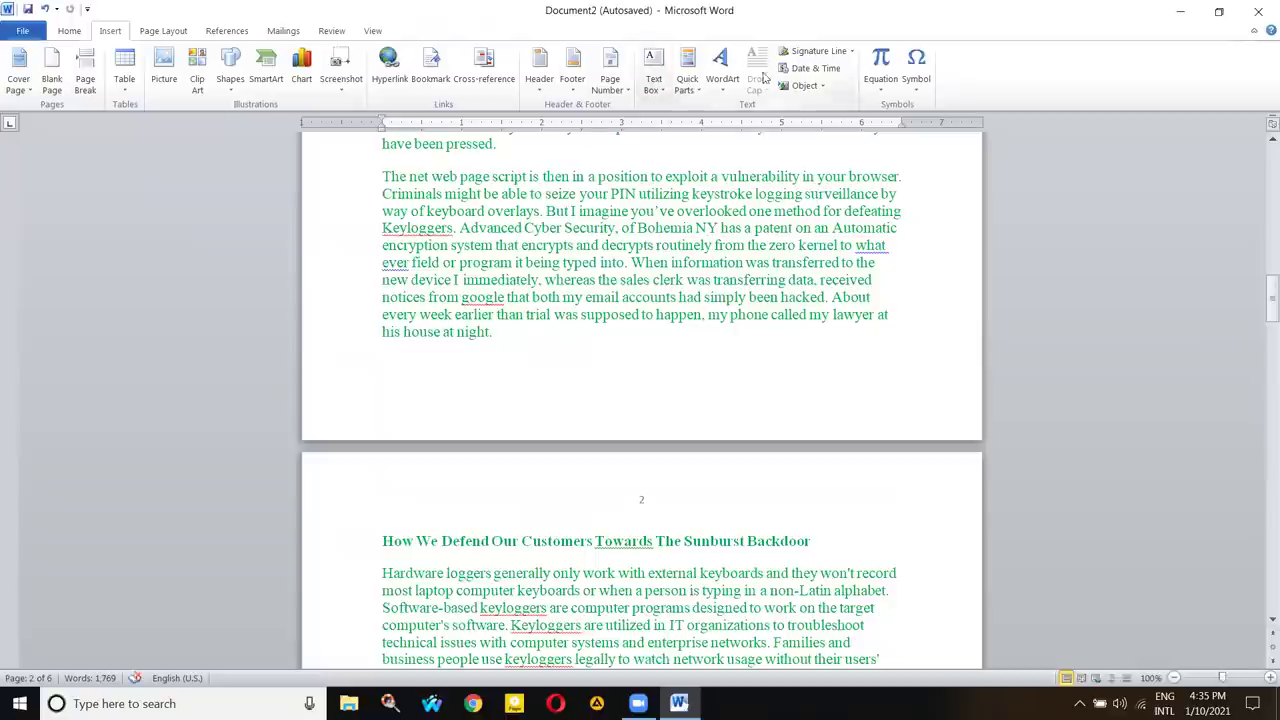
click(731, 88)
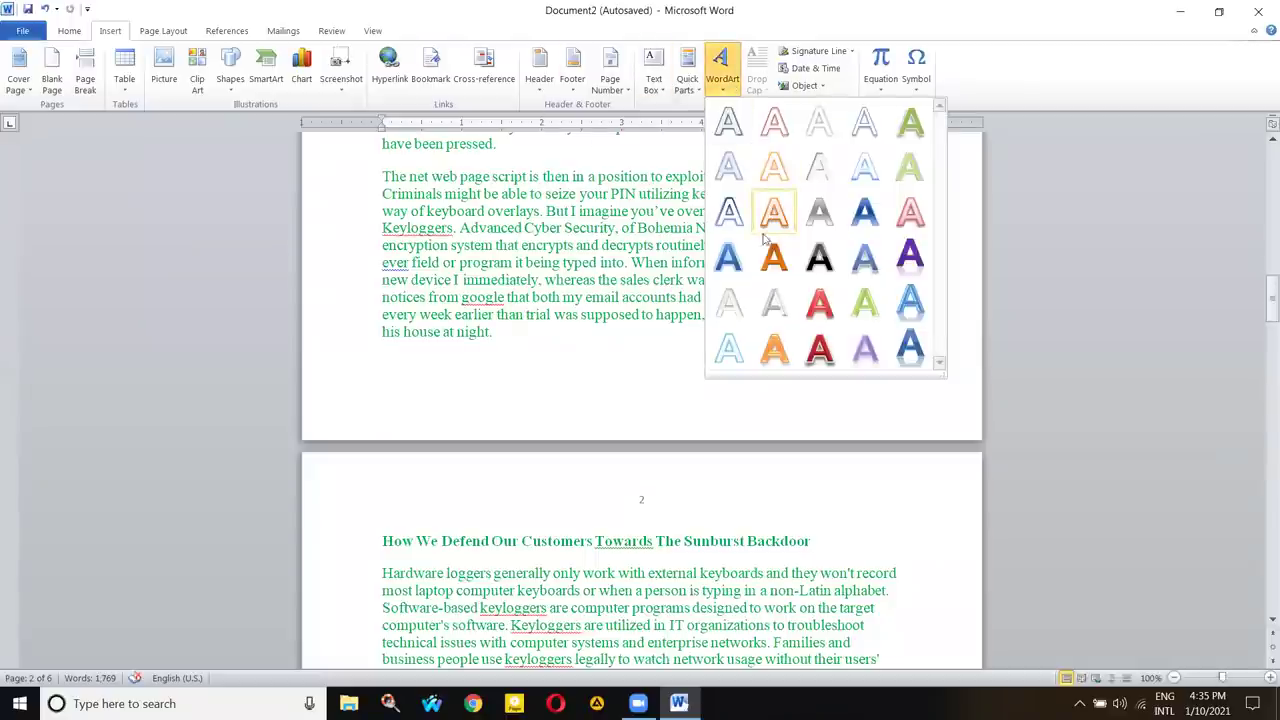
scroll(768, 238, up, 7)
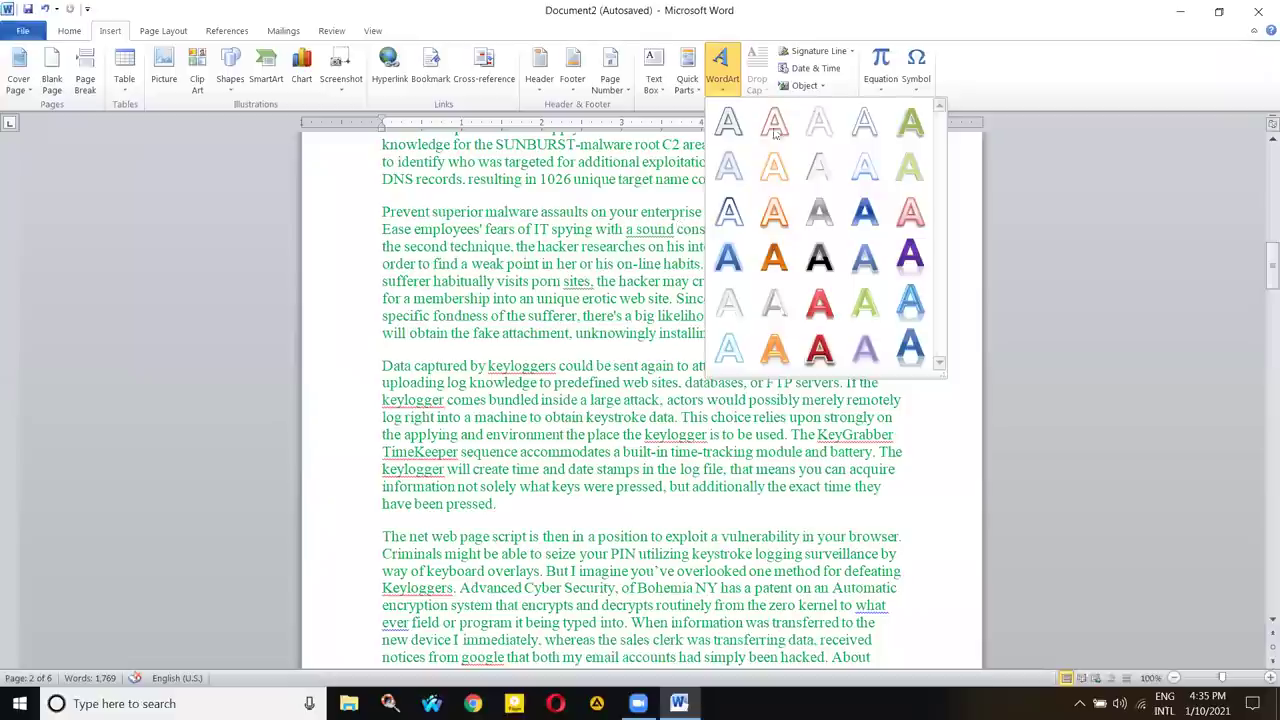
click(735, 87)
scroll(565, 288, up, 9)
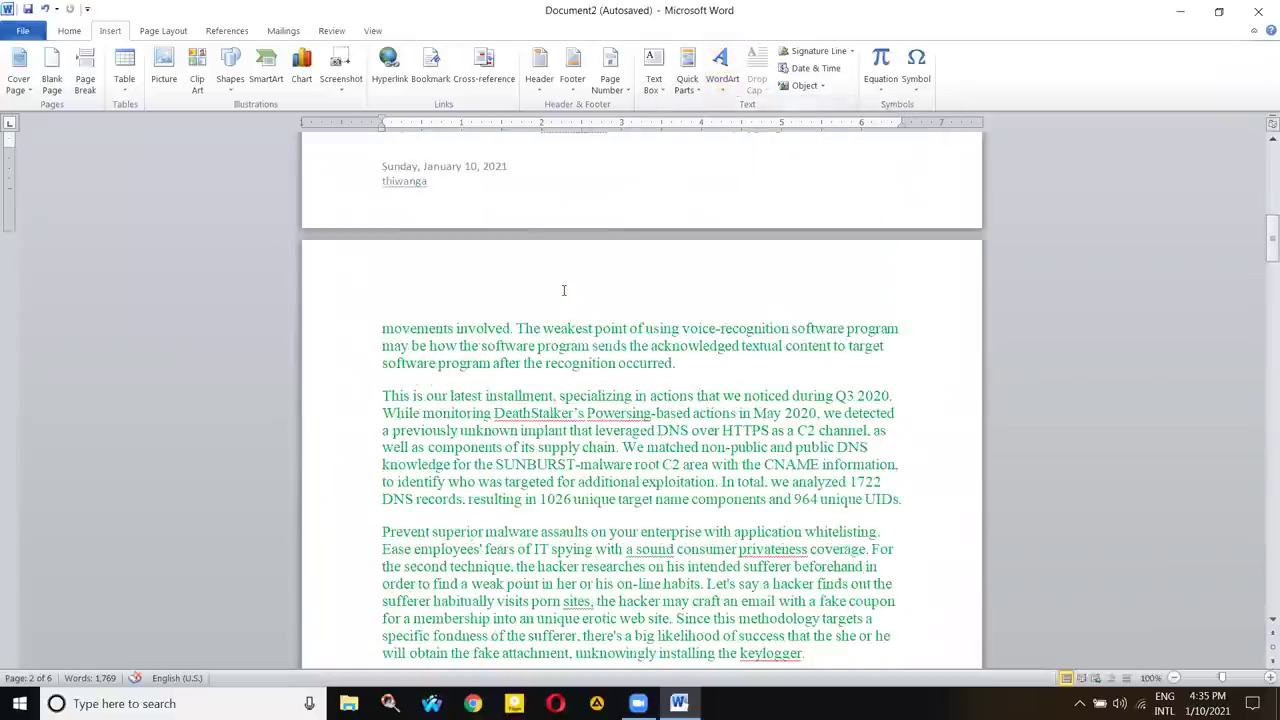
scroll(565, 288, up, 12)
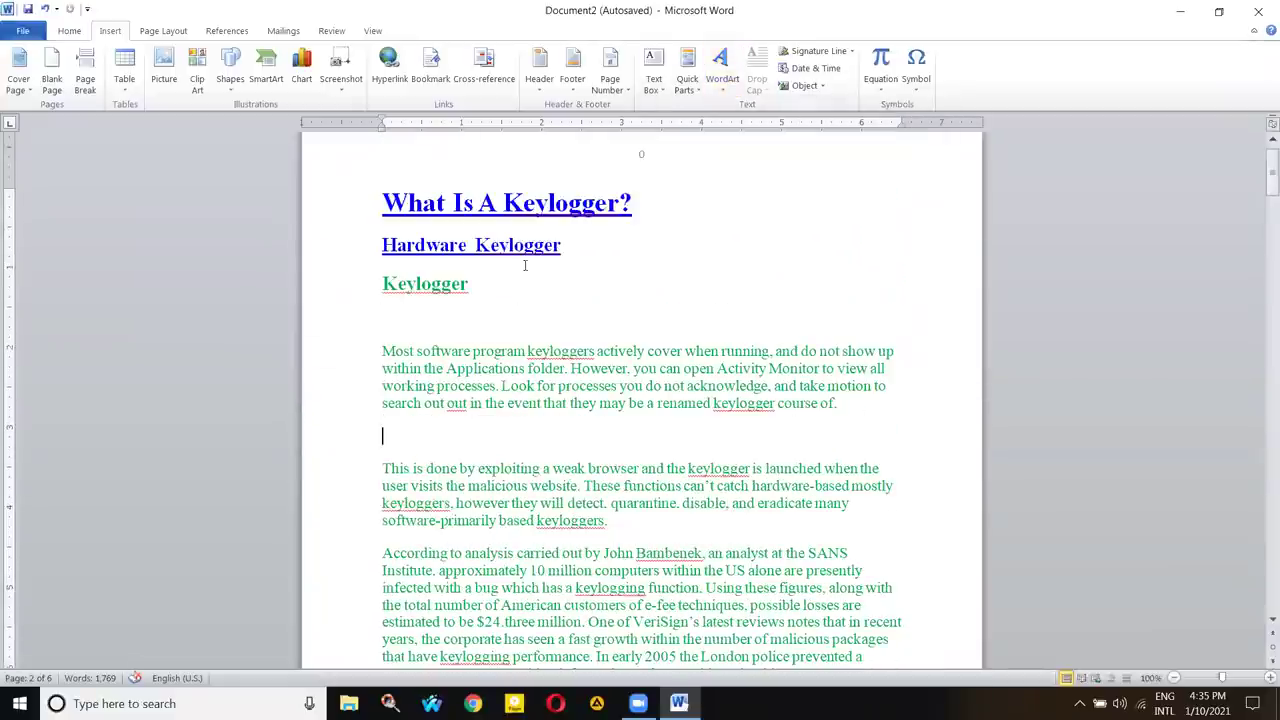
click(489, 276)
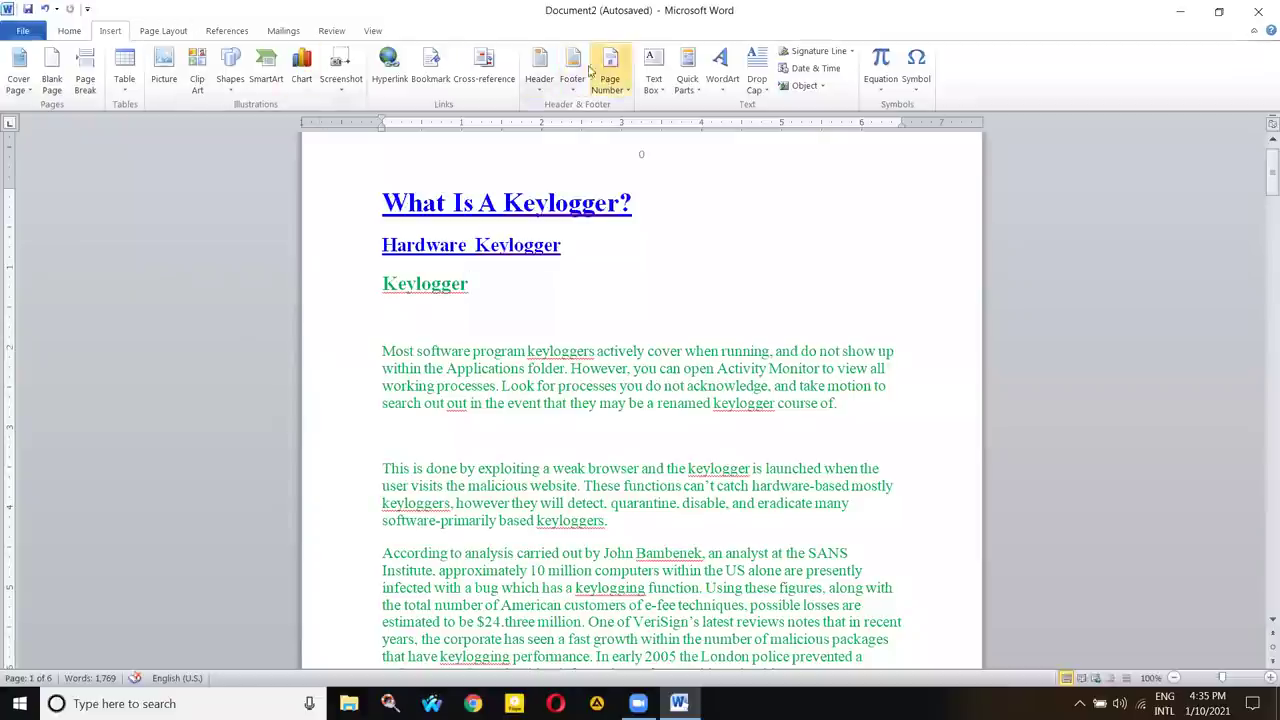
- Edit the header, turn off Different Odd & Even Pages, and close header editing
click(540, 72)
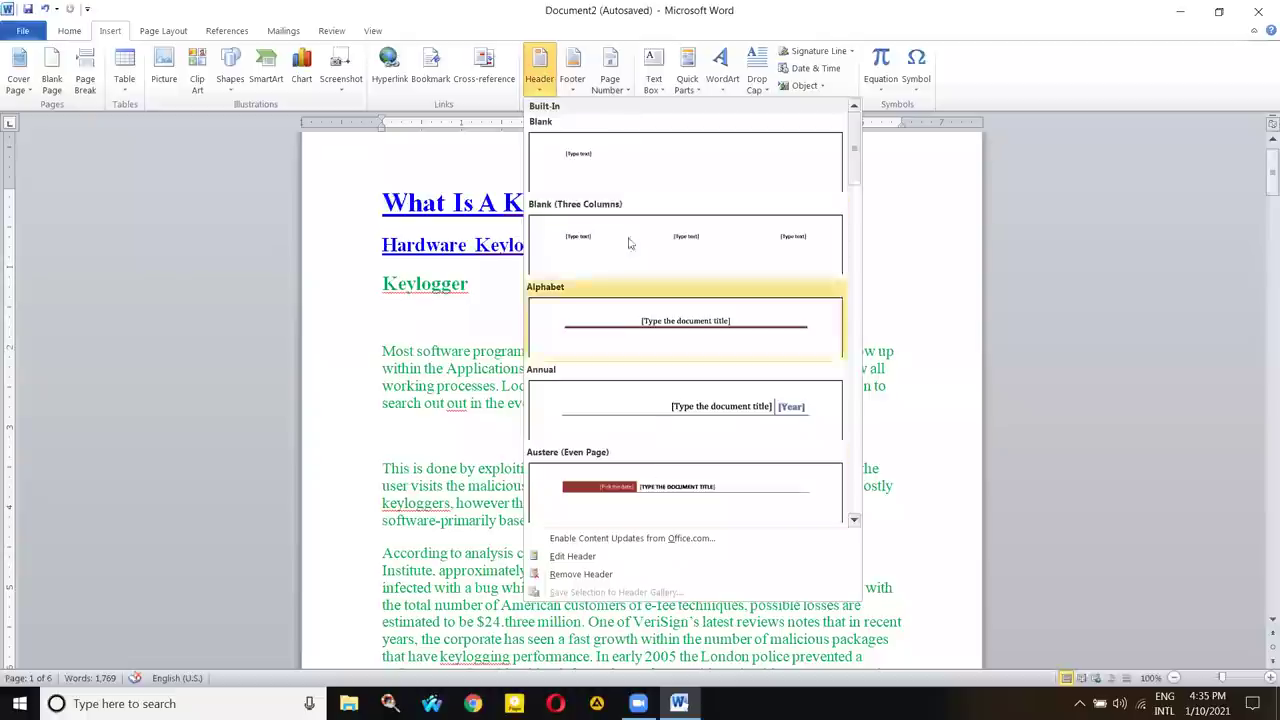
click(592, 558)
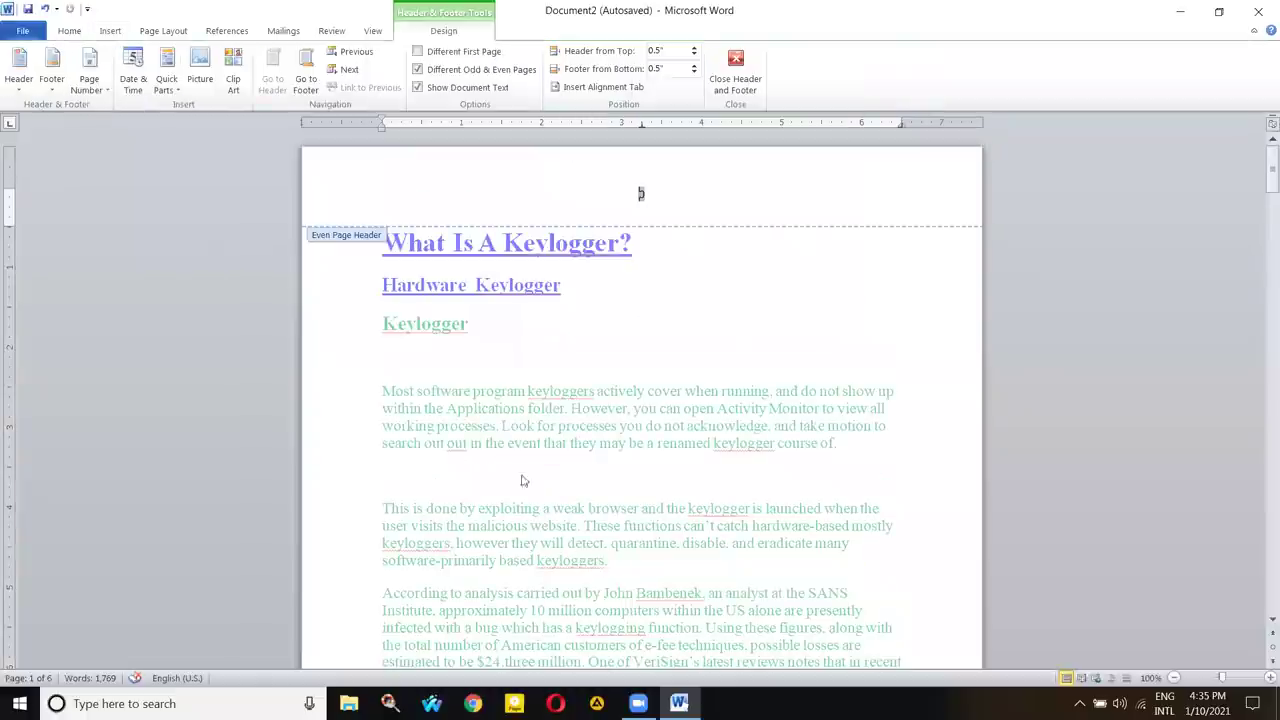
click(418, 71)
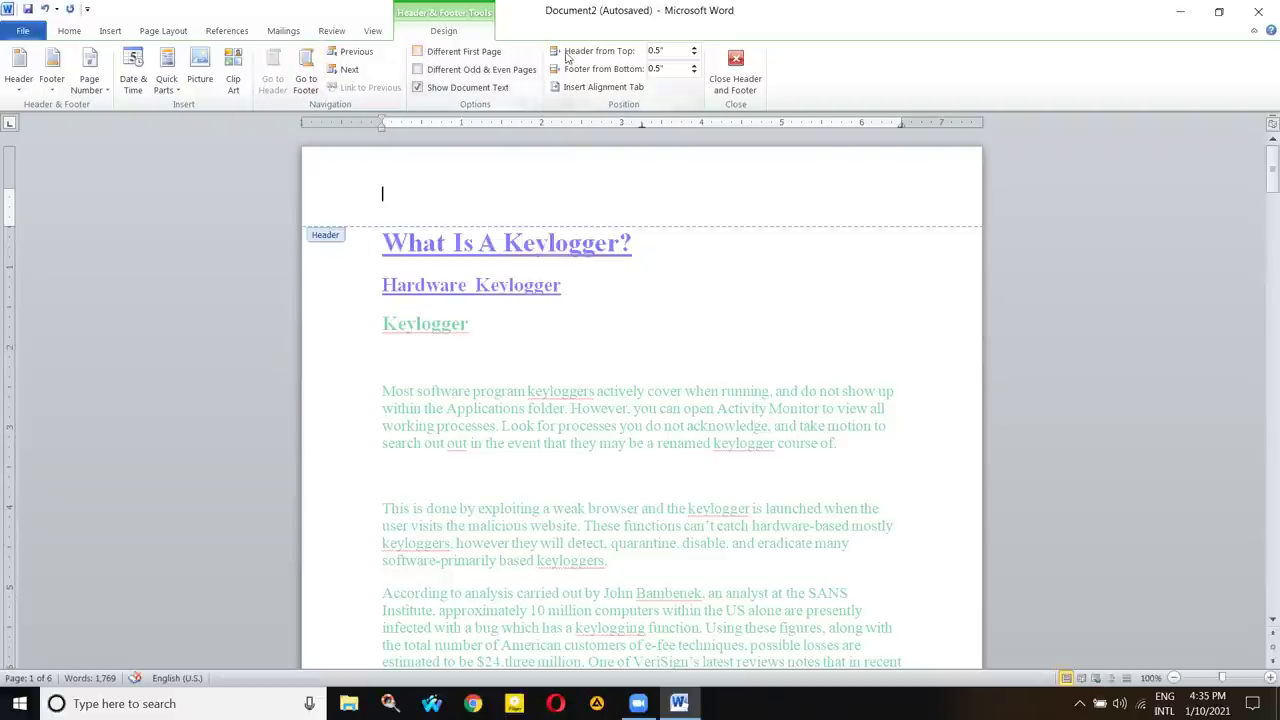
click(734, 70)
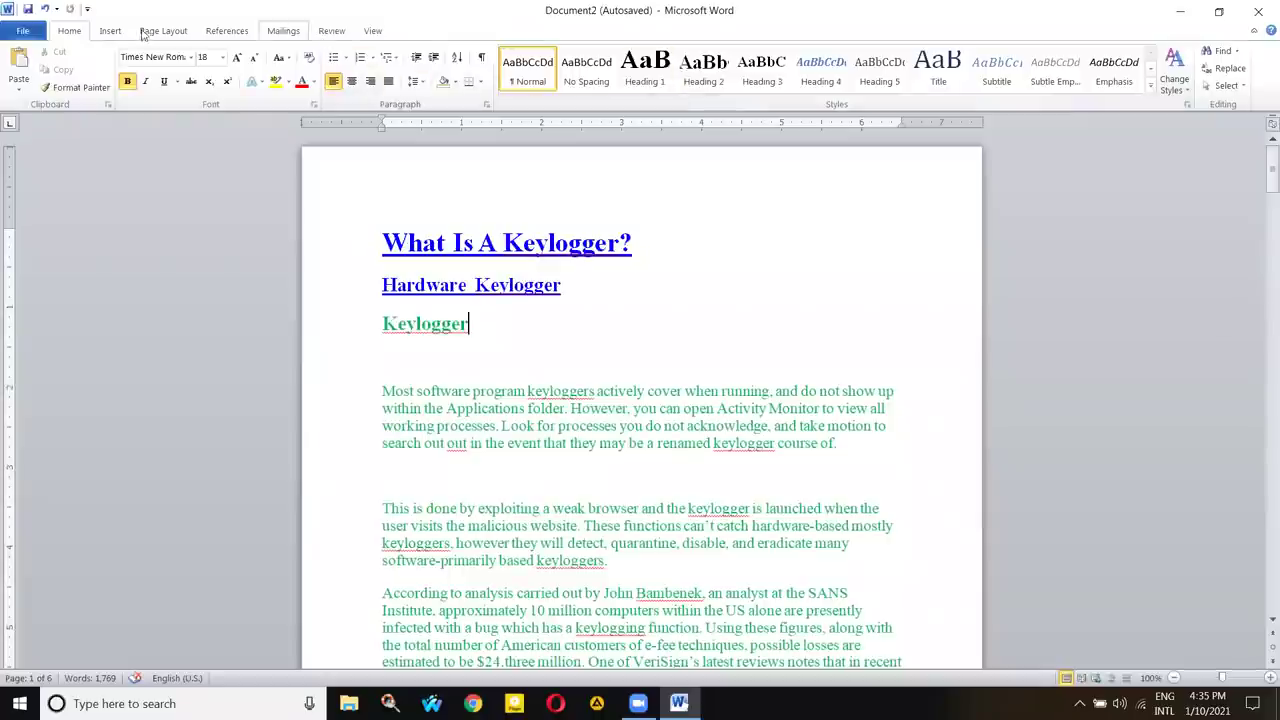
click(118, 30)
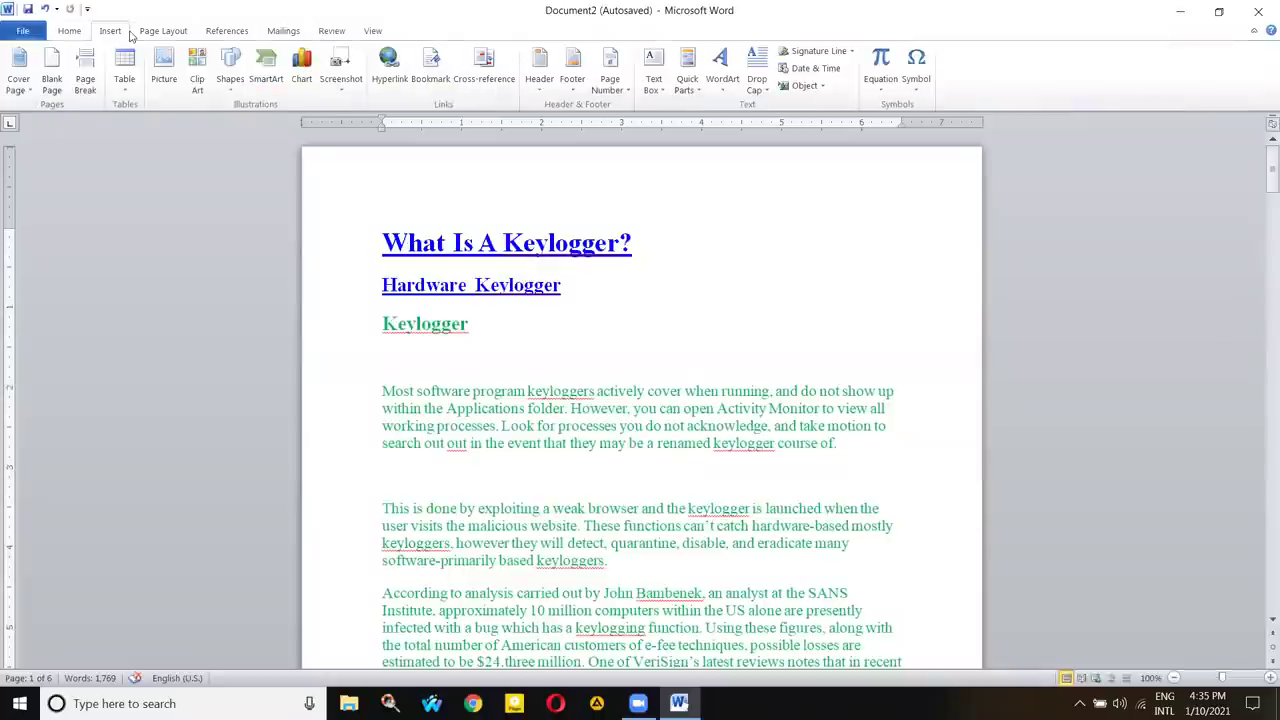
click(726, 90)
click(763, 200)
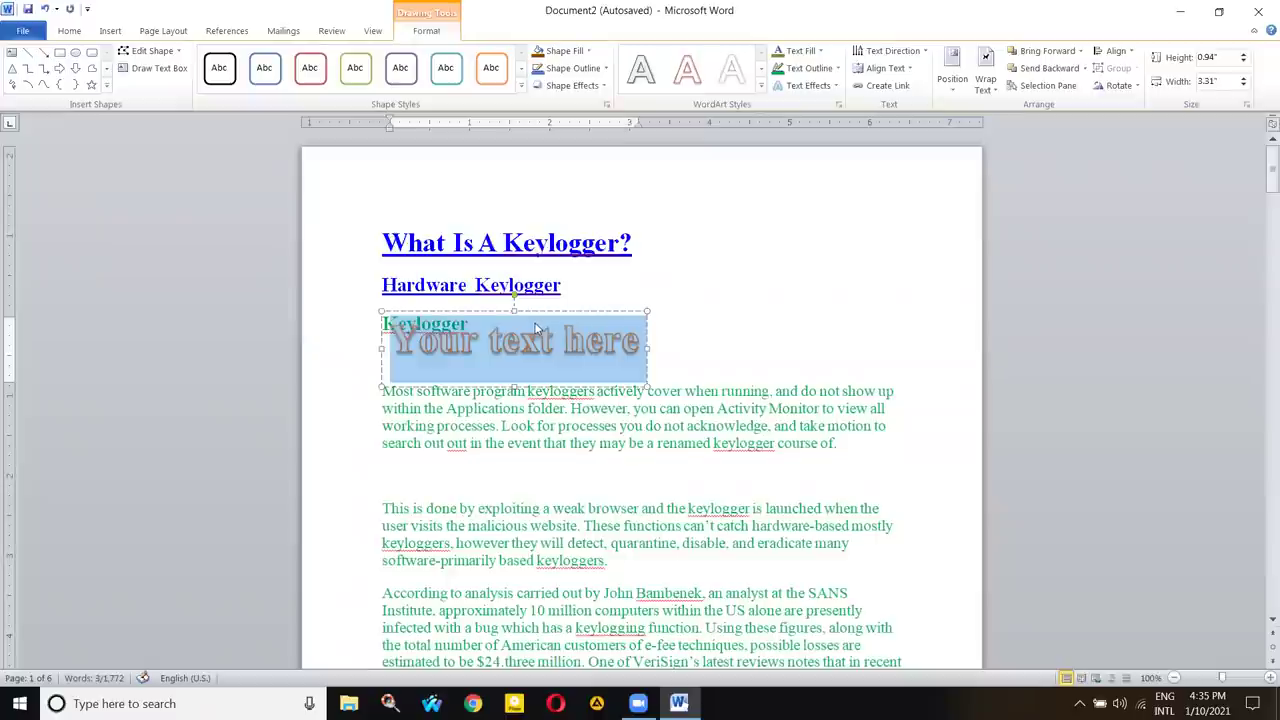
drag(531, 308, 769, 259)
double_click(689, 288)
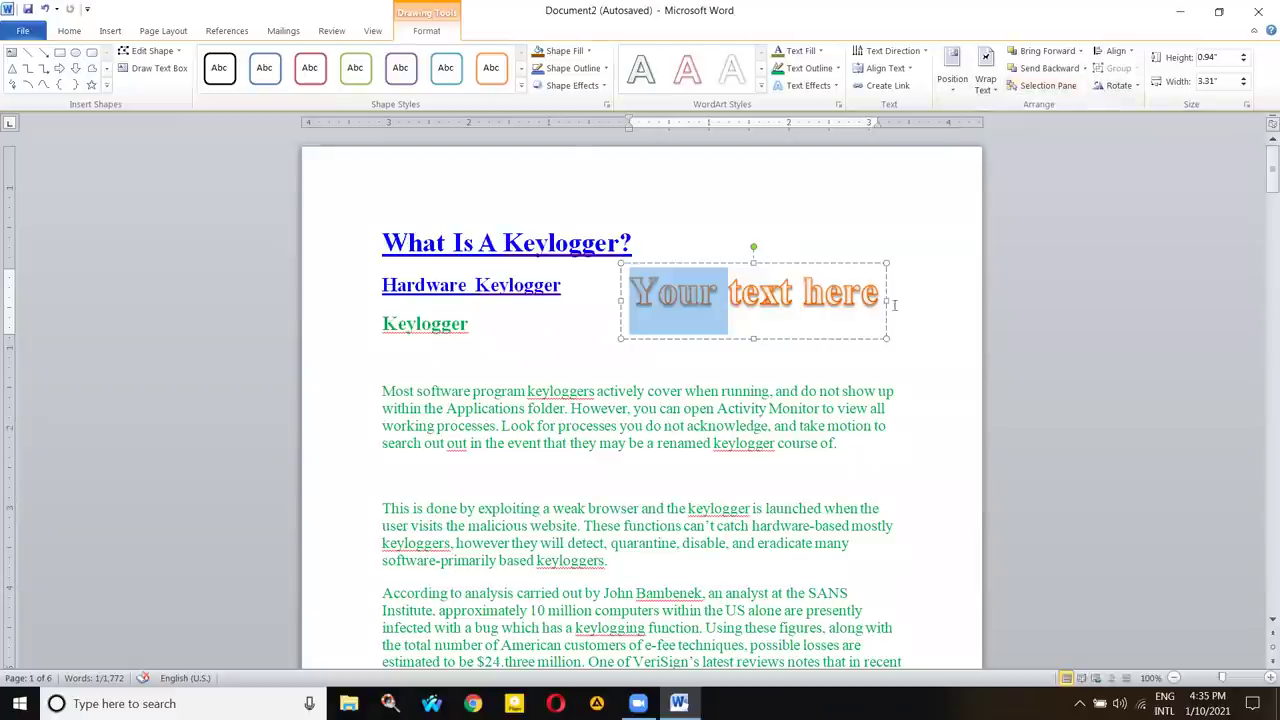
click(850, 265)
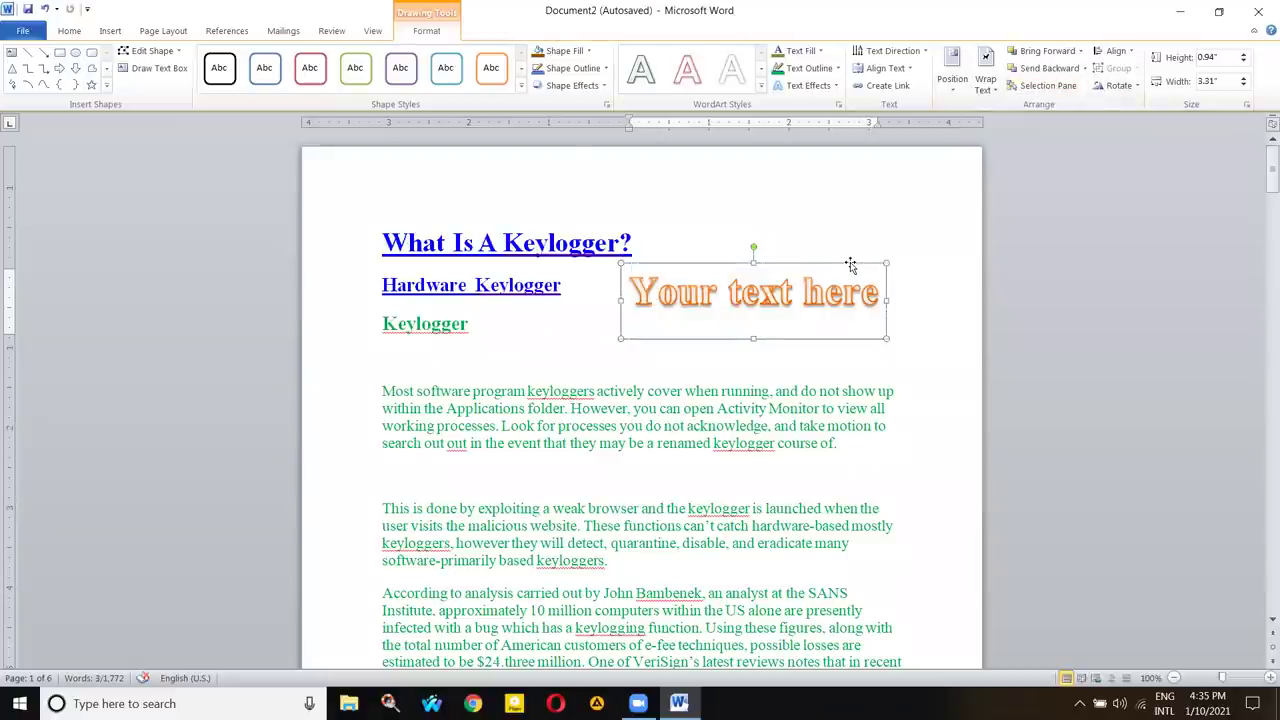
key(Delete)
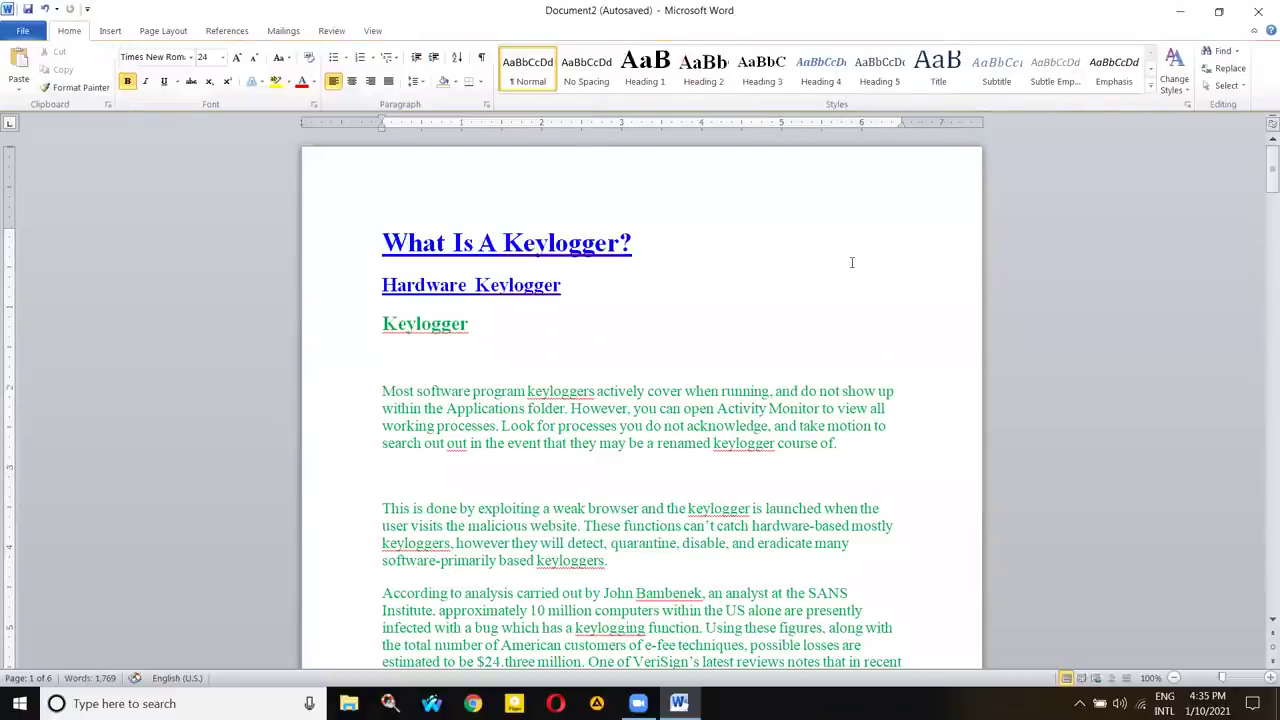
click(106, 33)
click(142, 33)
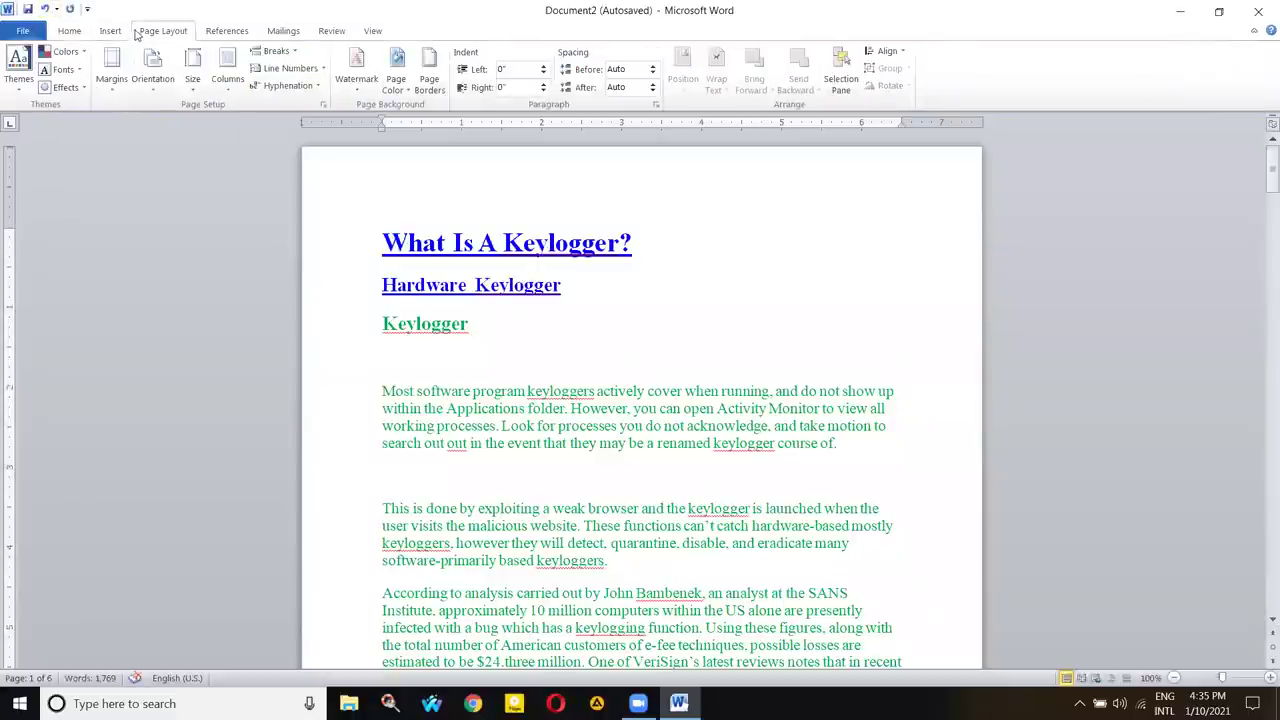
click(110, 31)
click(757, 84)
click(560, 395)
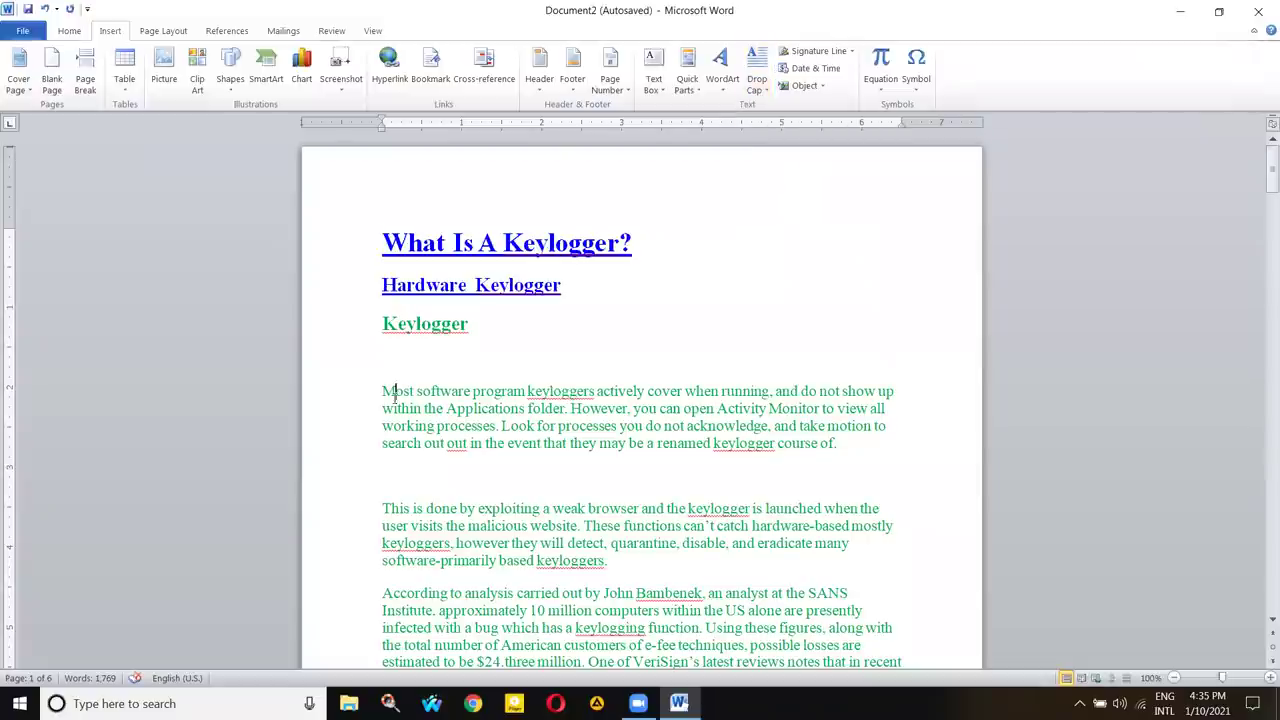
drag(382, 393, 837, 447)
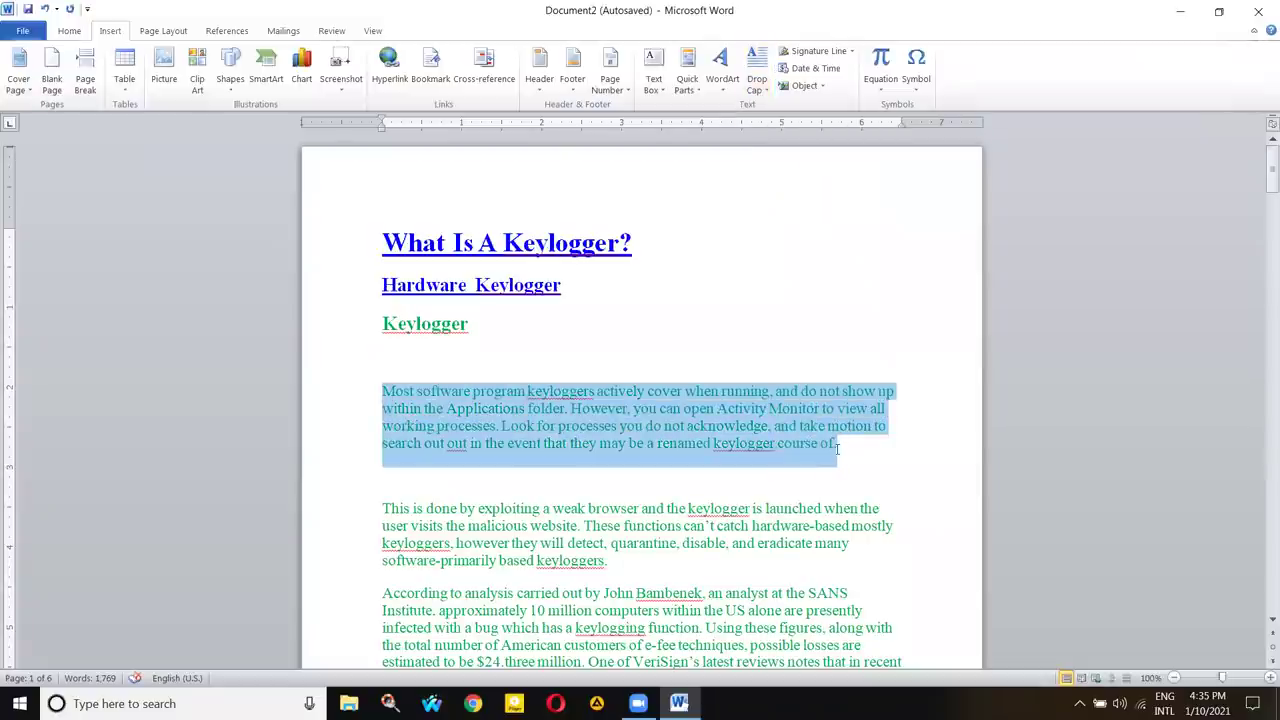
- Apply a Dropped drop cap to the 'Most software program' paragraph and erase its letter
click(755, 90)
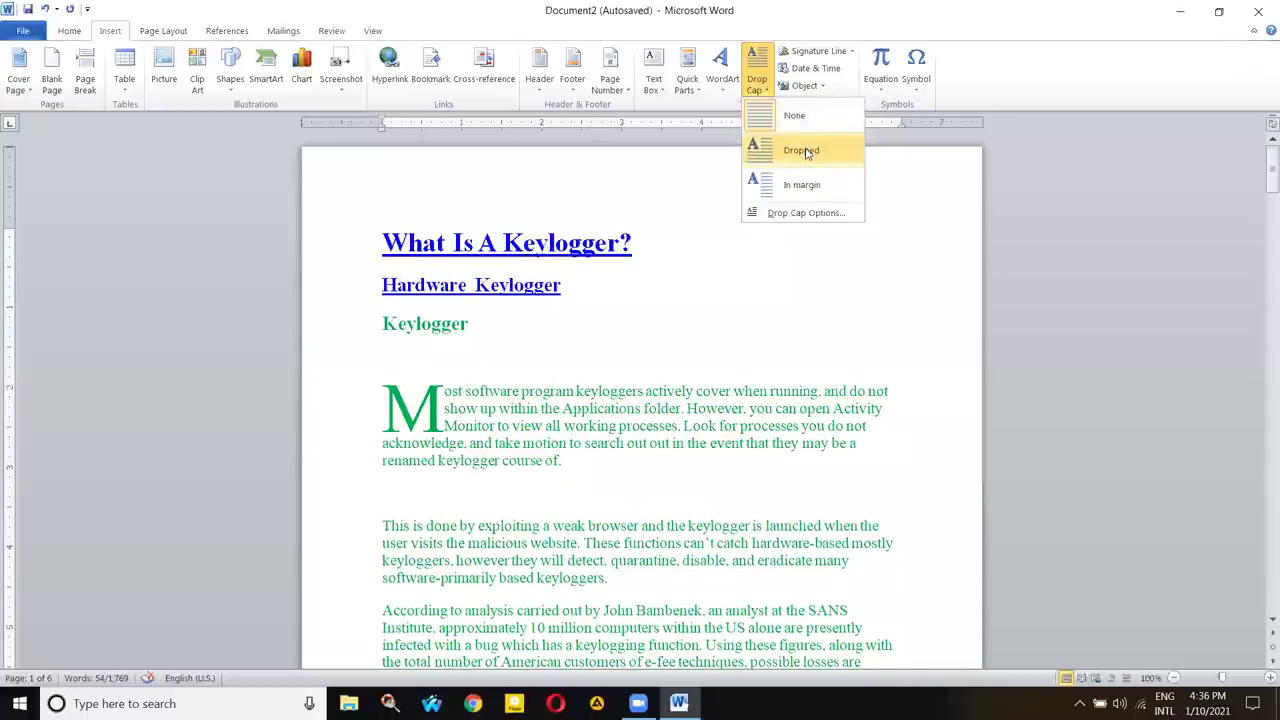
click(806, 153)
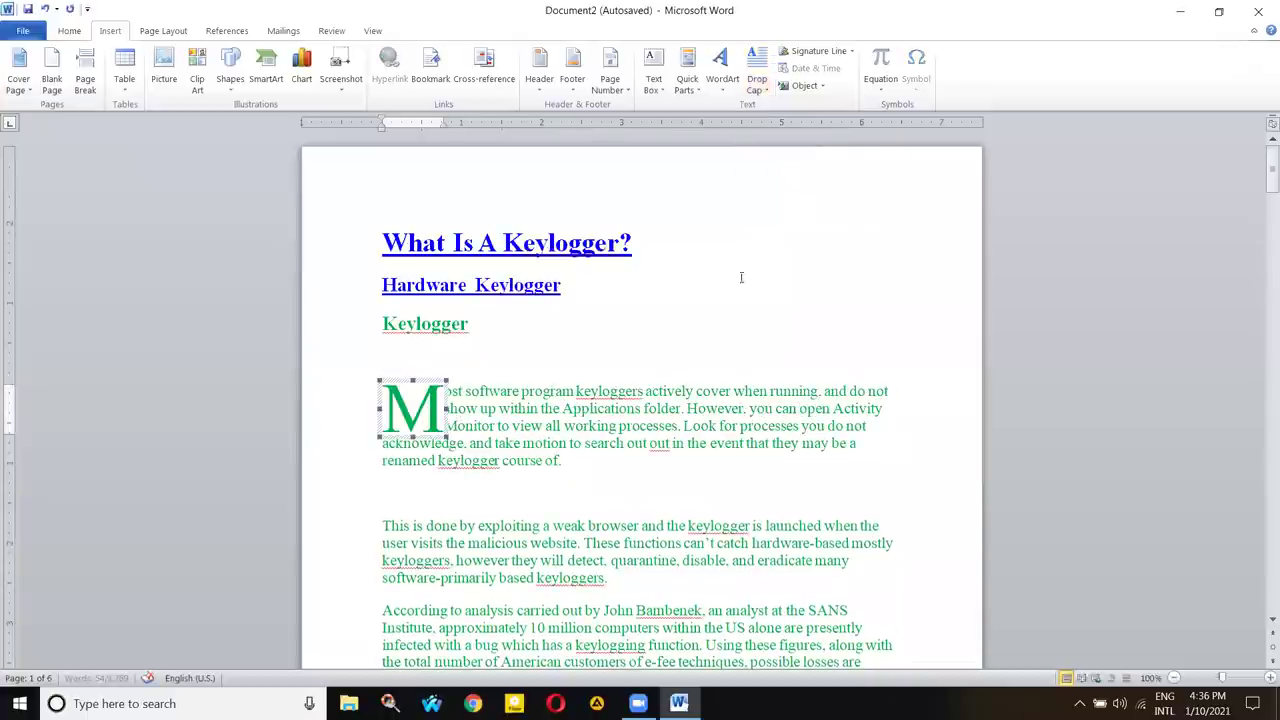
click(426, 395)
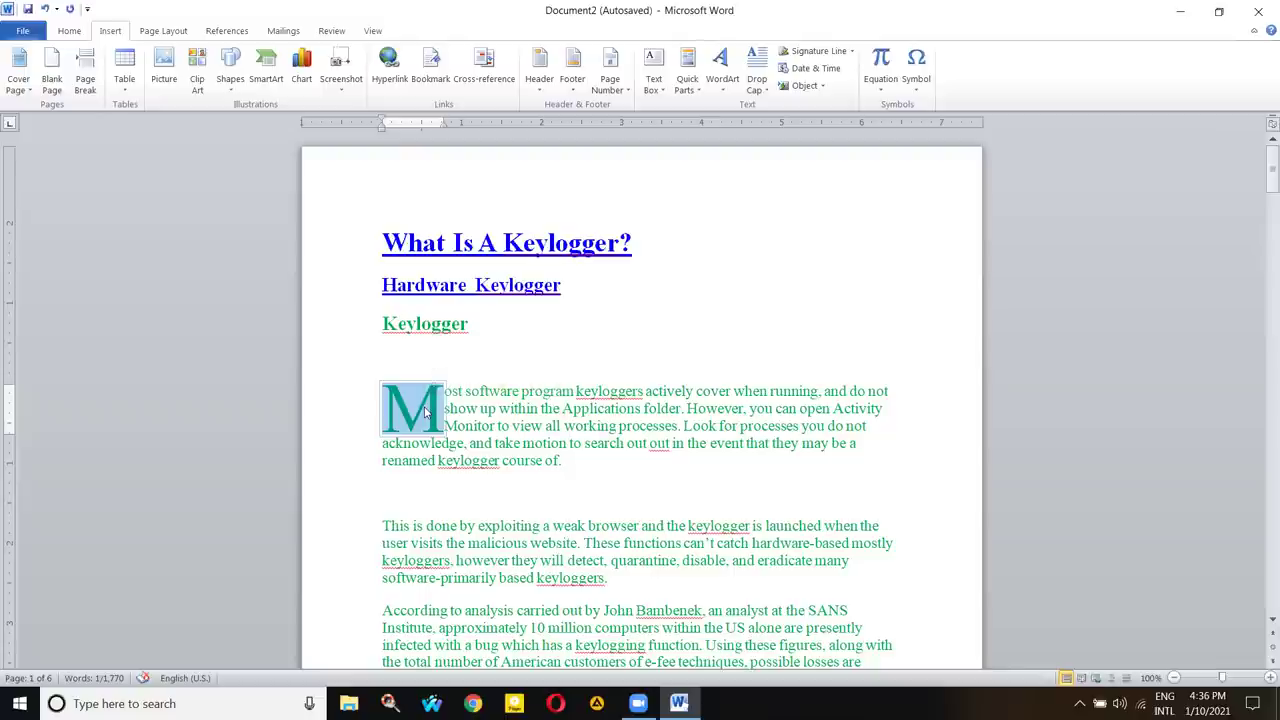
text(K)
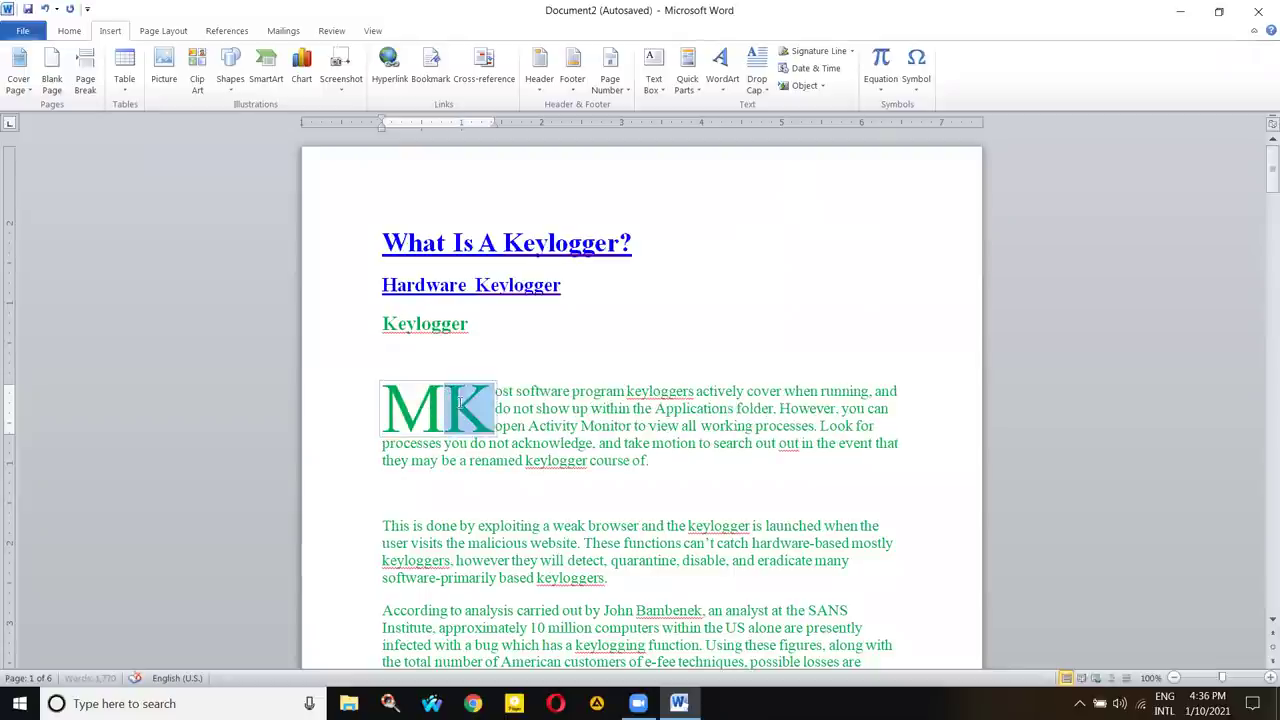
key(BackSpace)
key(BackSpace)
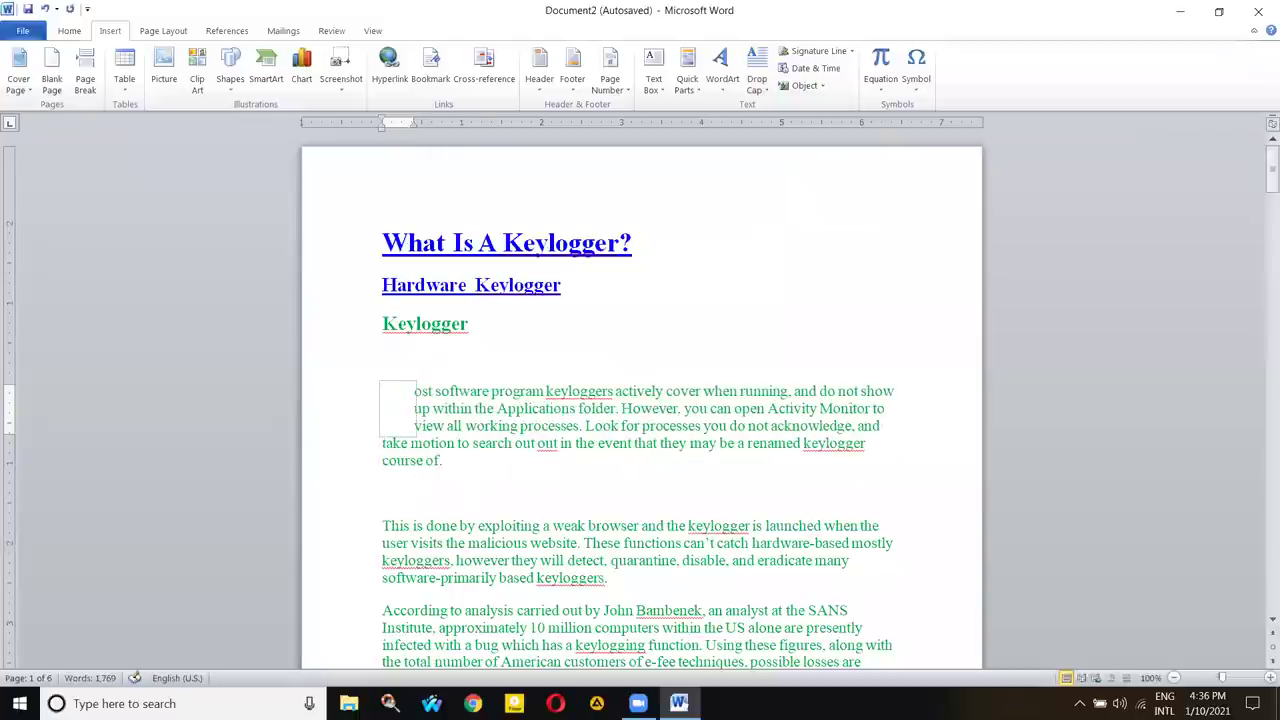
- Retype the drop cap letter as M
text(O)
click(475, 408)
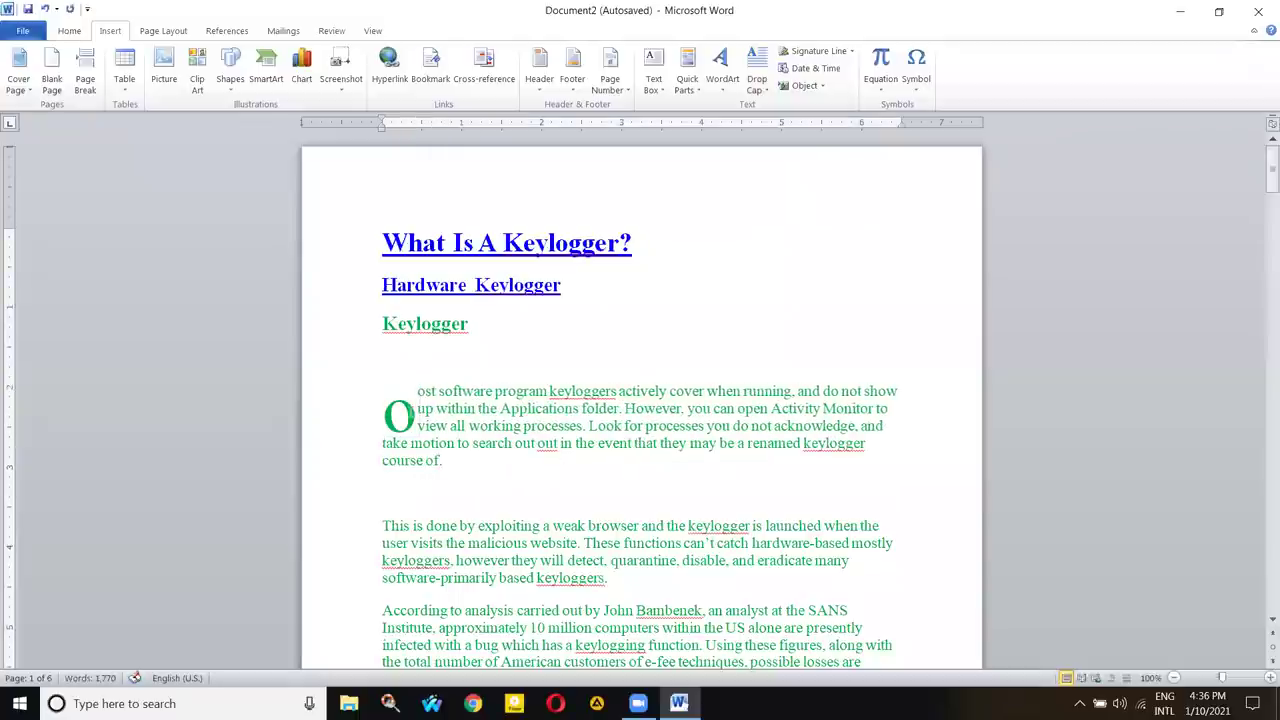
click(399, 415)
double_click(400, 415)
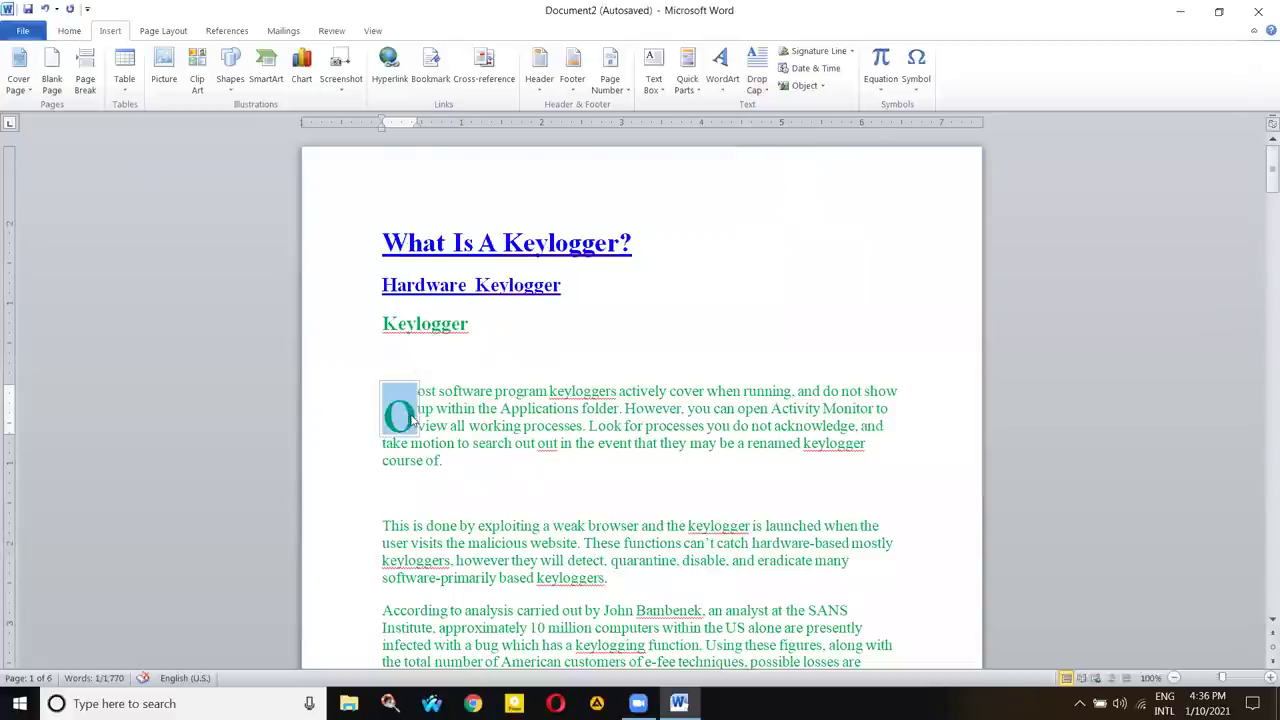
text(M)
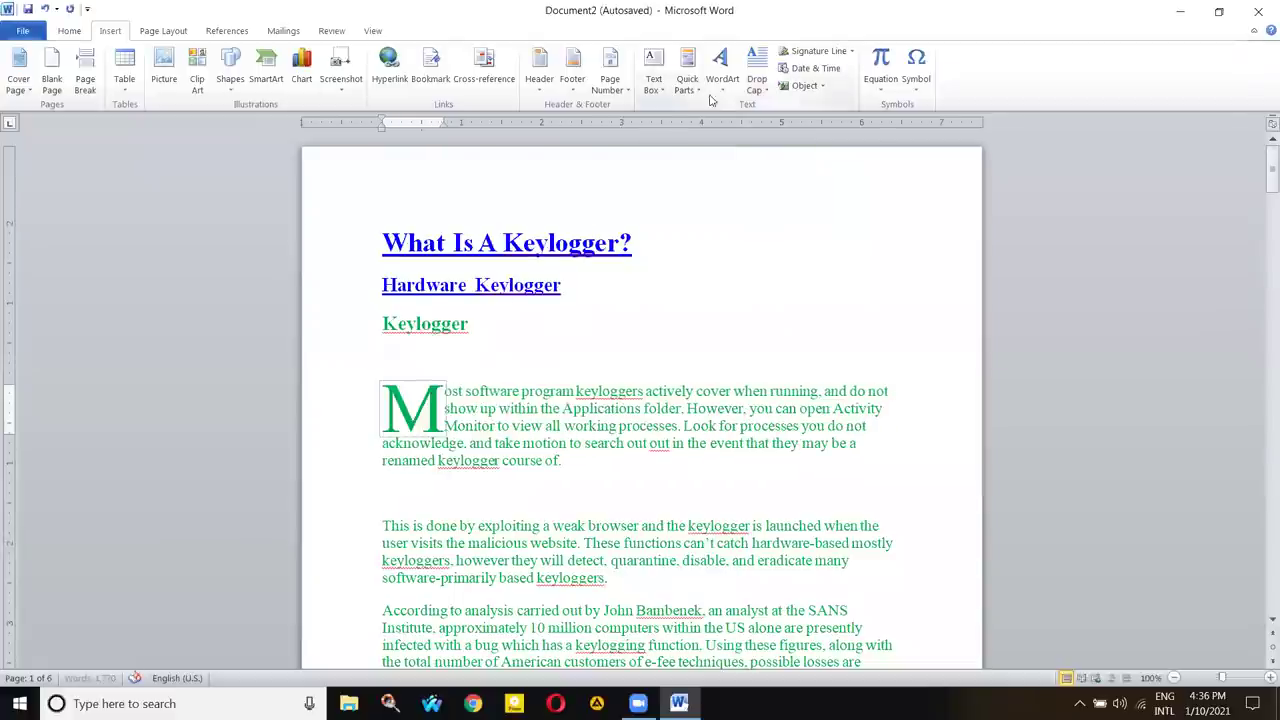
click(720, 92)
click(720, 80)
- In the Drop Cap dialog keep the Dropped position and choose the Timeline font
click(757, 80)
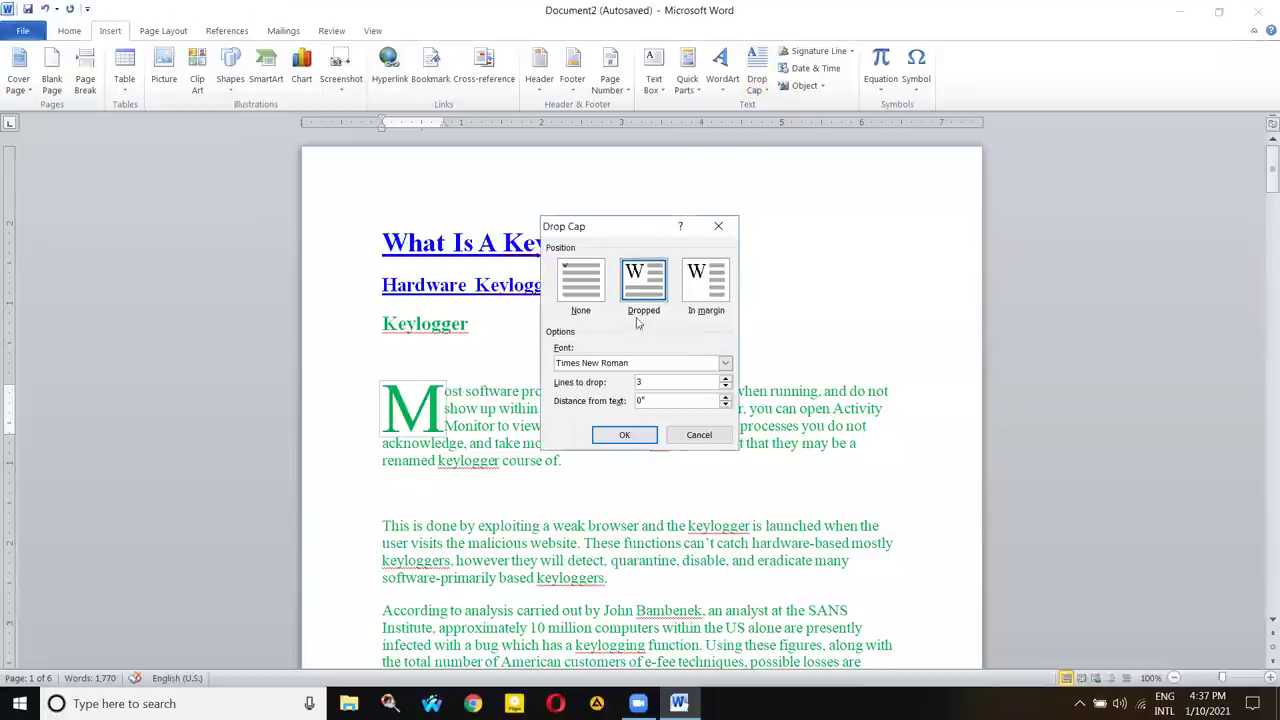
click(577, 291)
click(654, 288)
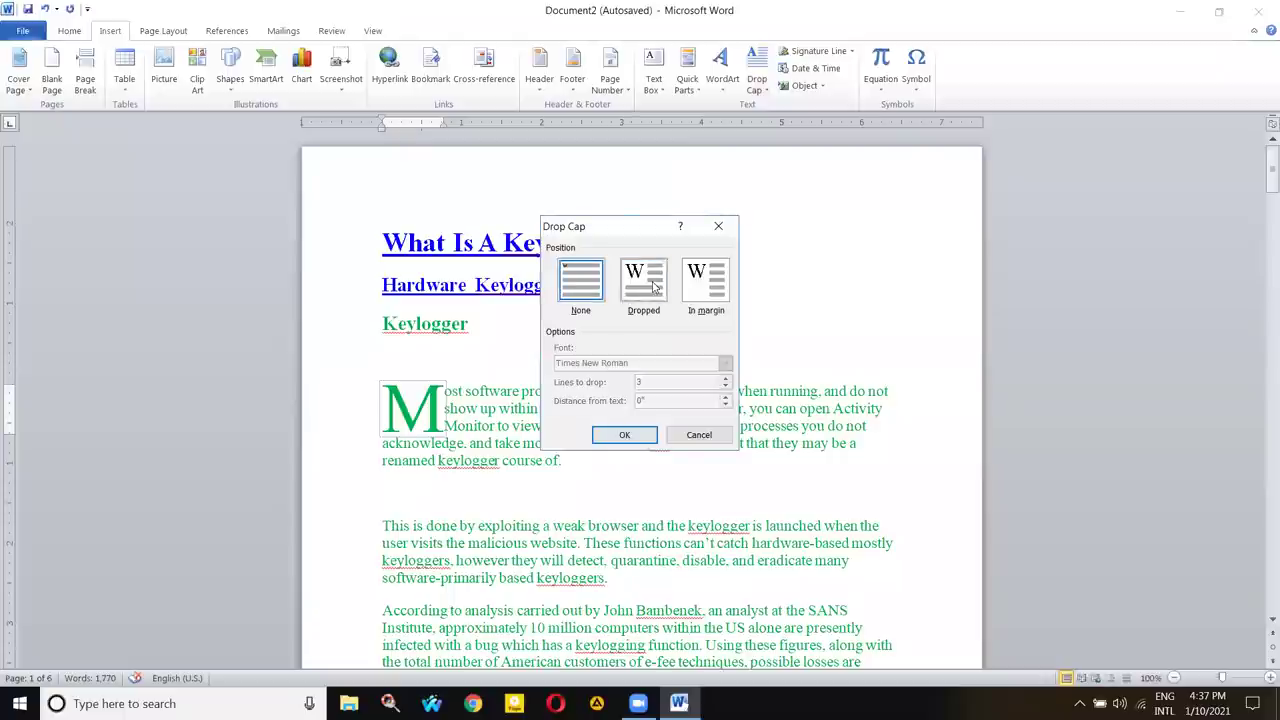
click(703, 285)
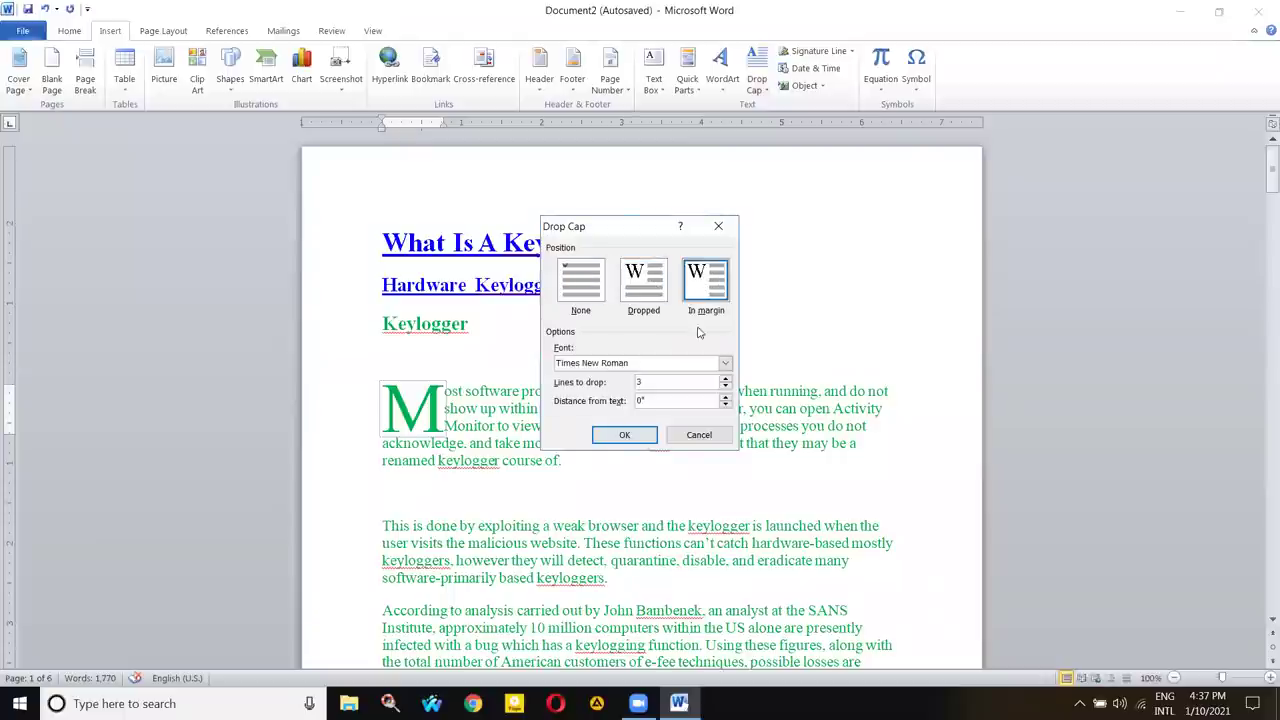
click(648, 283)
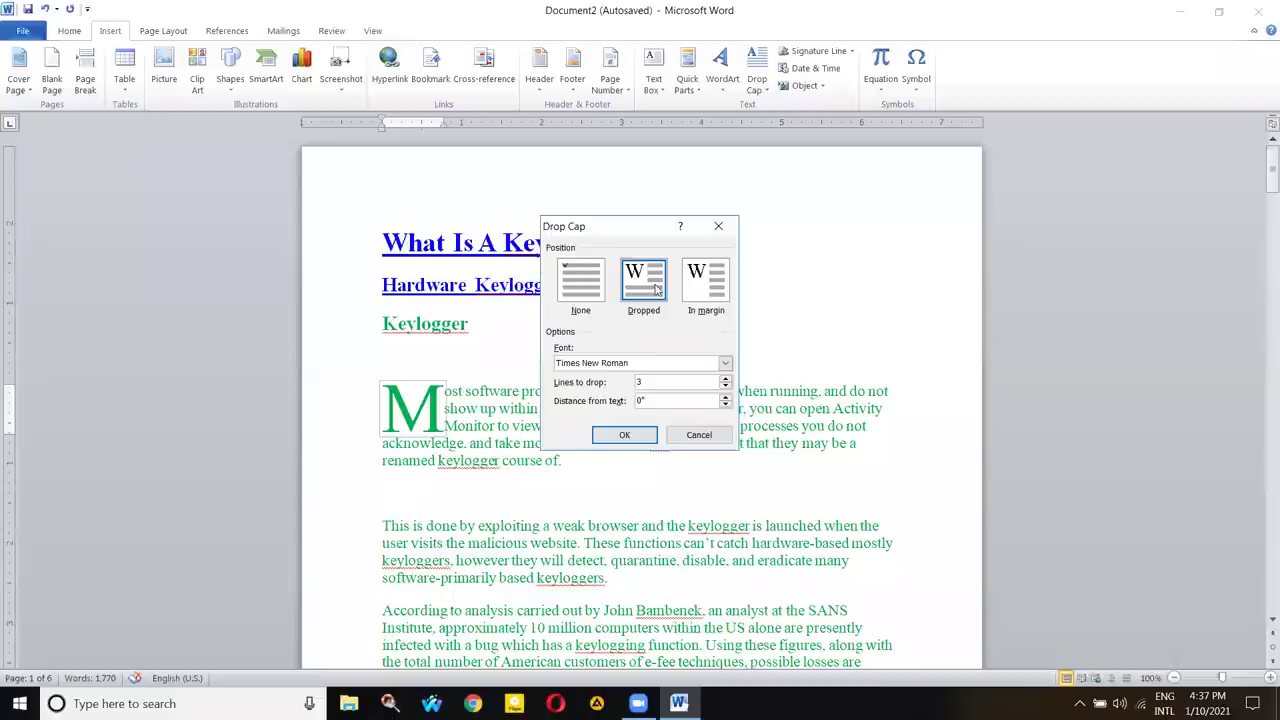
click(648, 383)
drag(629, 209, 726, 133)
click(821, 287)
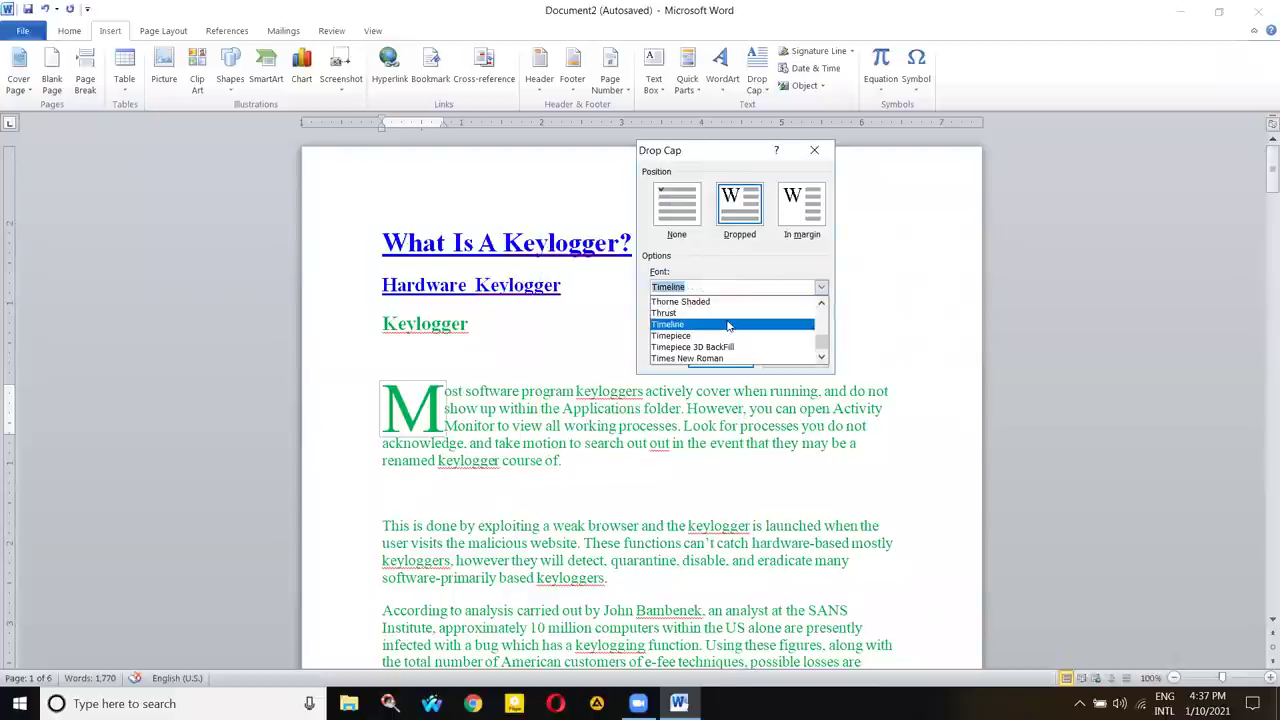
click(728, 325)
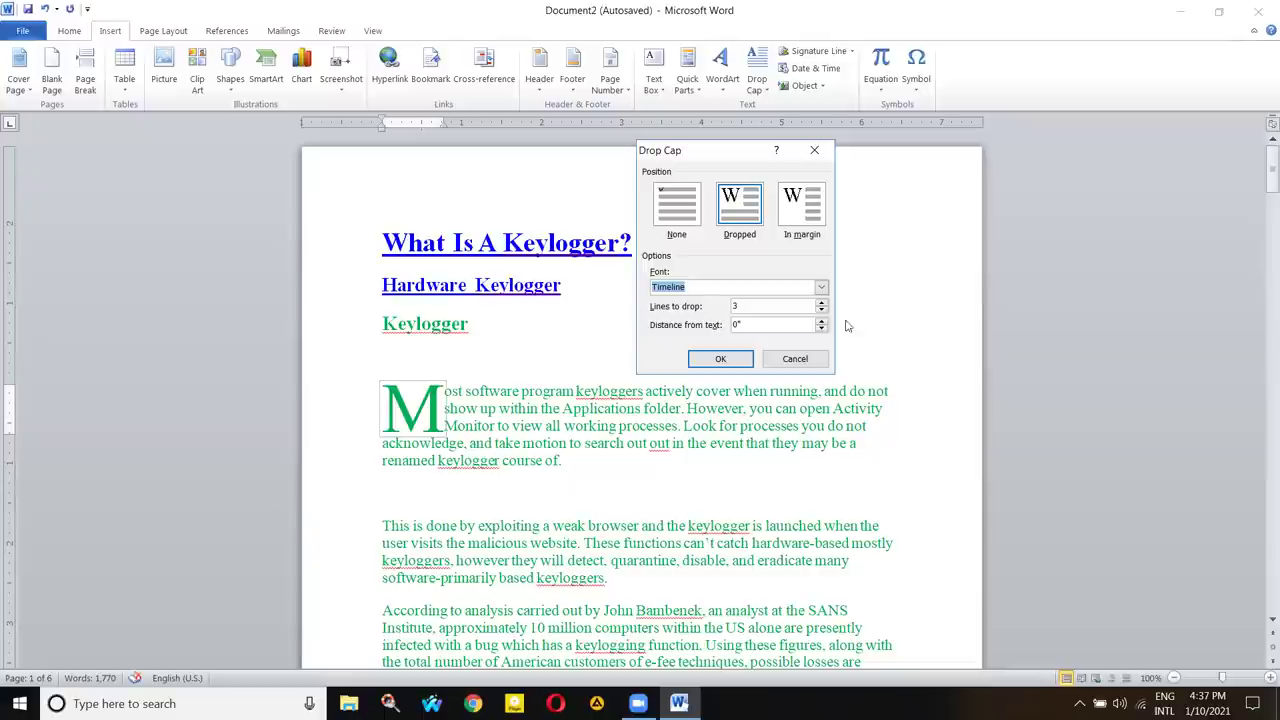
- Make the M drop 2 lines at 0.5" from text, apply it, and return to the paragraph
click(820, 303)
click(820, 313)
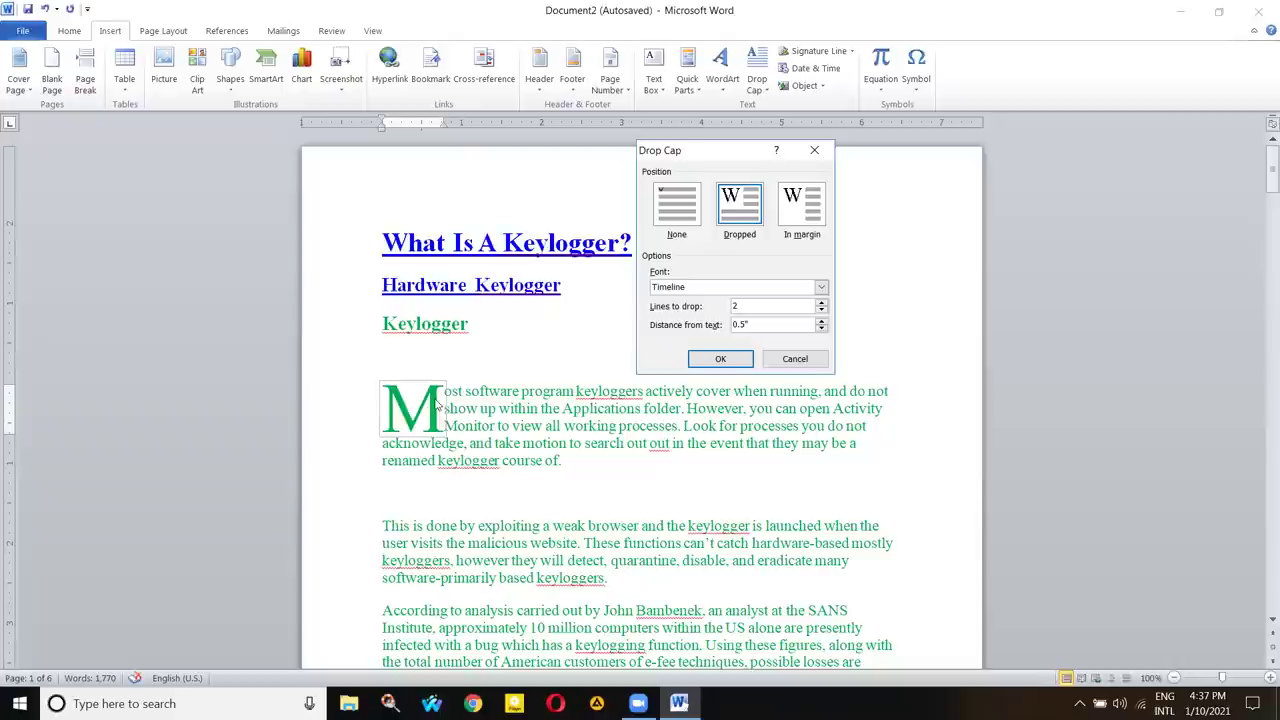
click(702, 362)
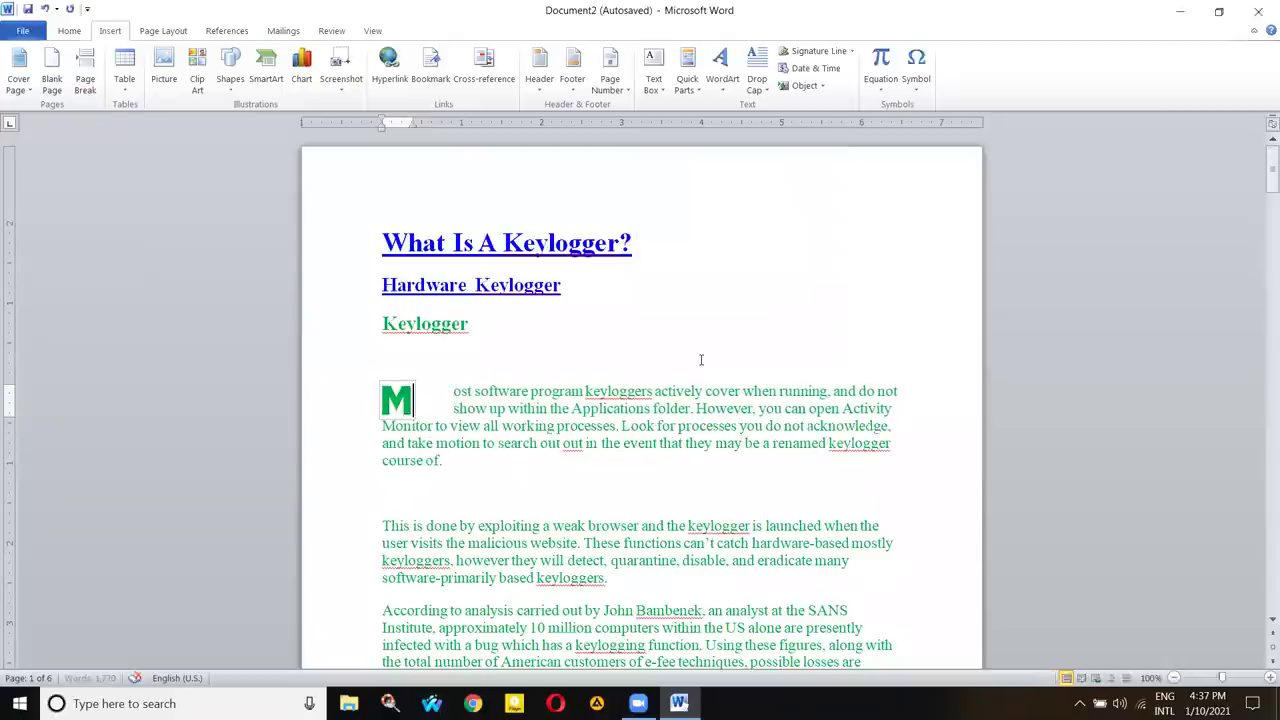
click(466, 406)
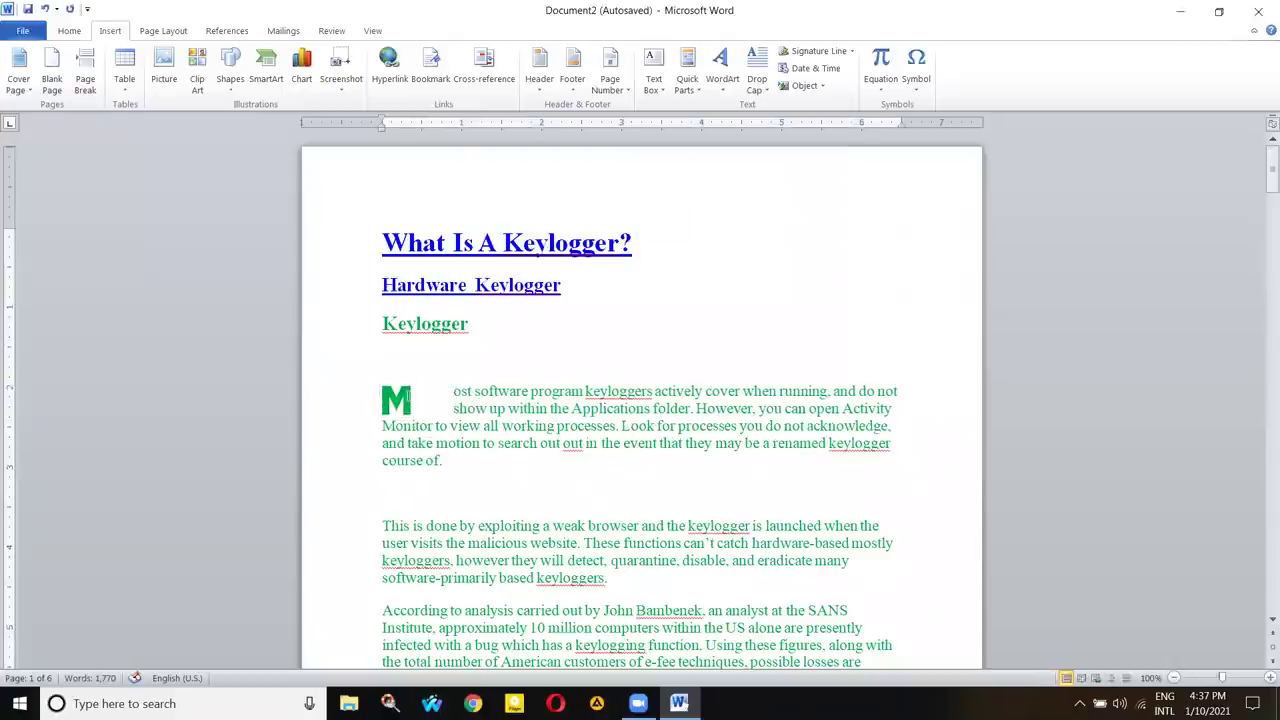
click(398, 398)
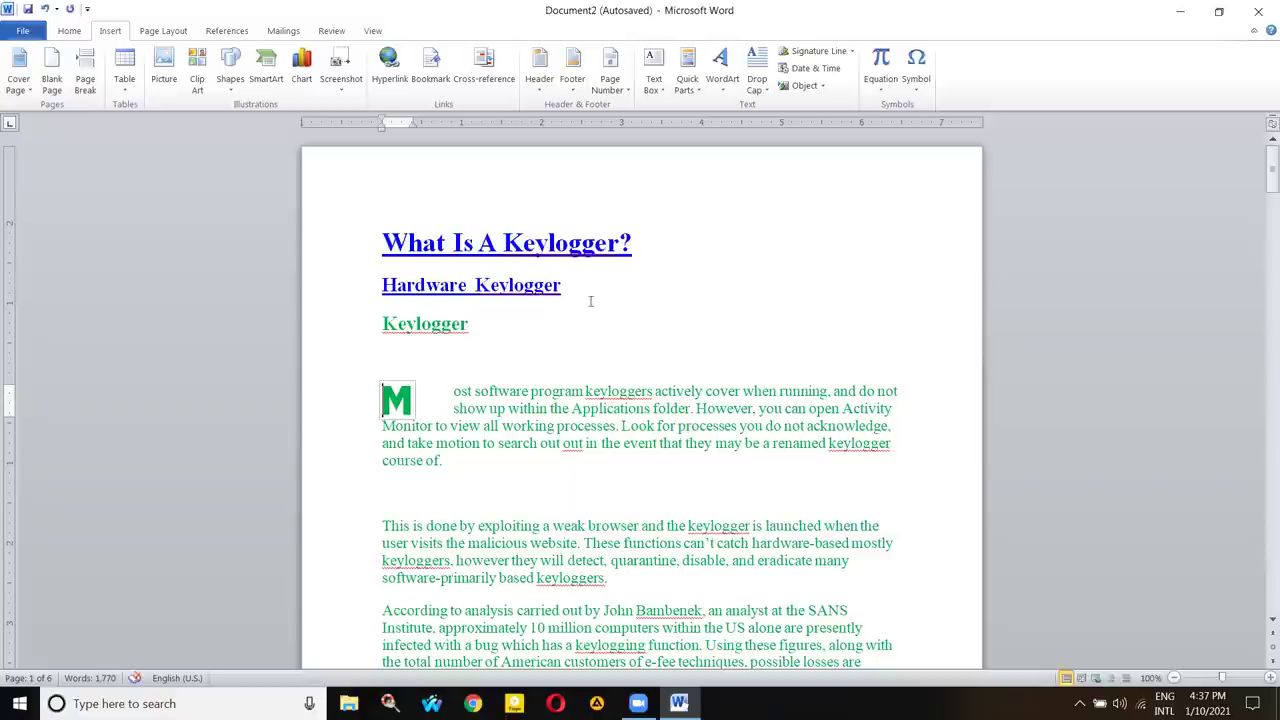
click(540, 408)
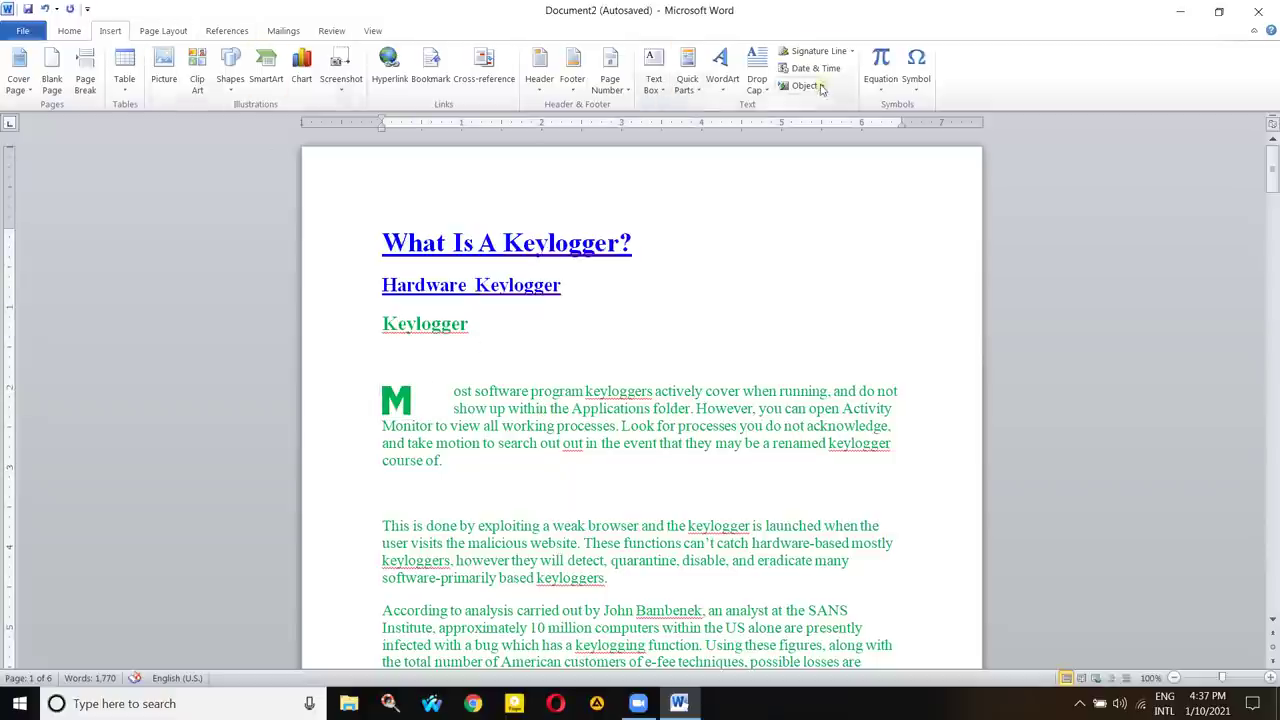
click(852, 52)
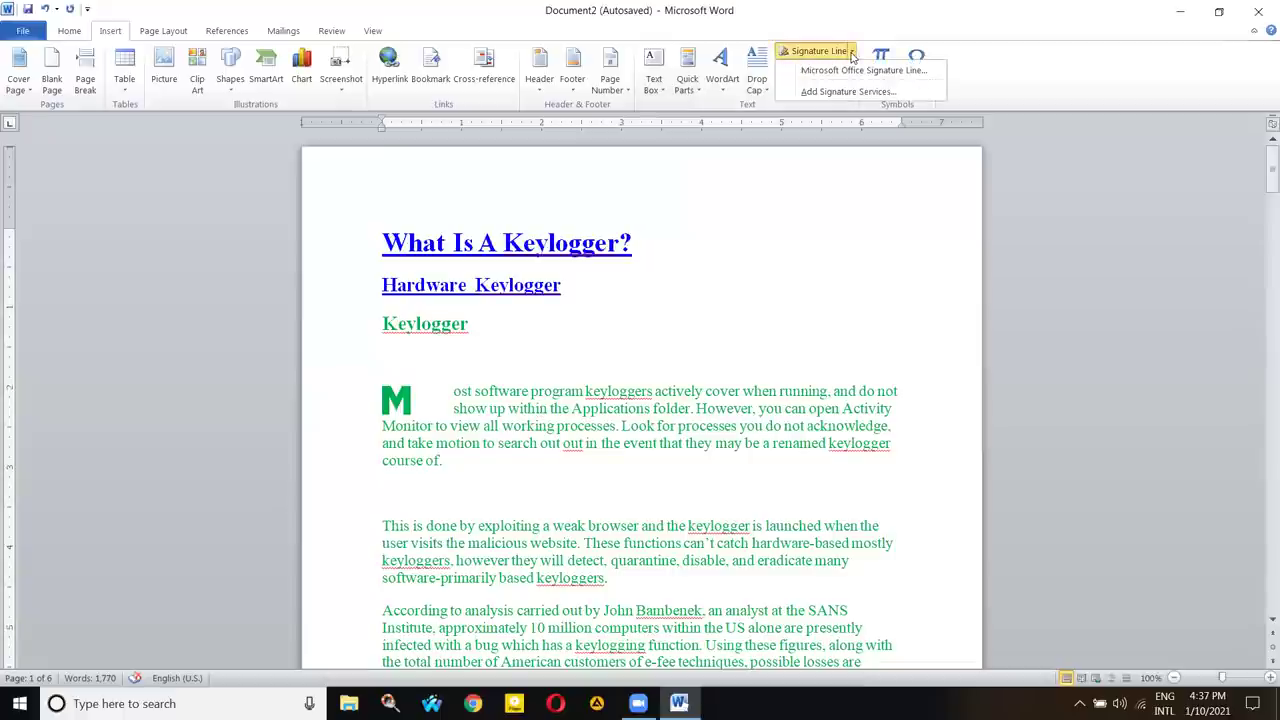
click(860, 70)
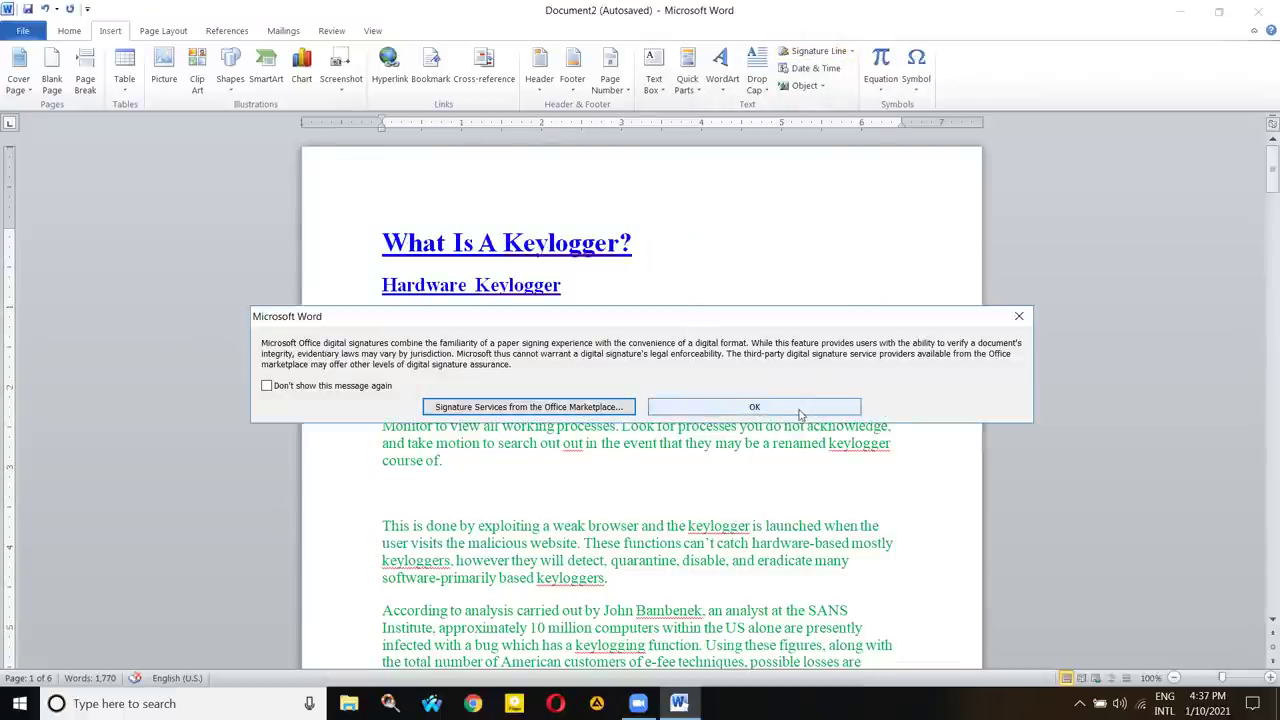
click(720, 407)
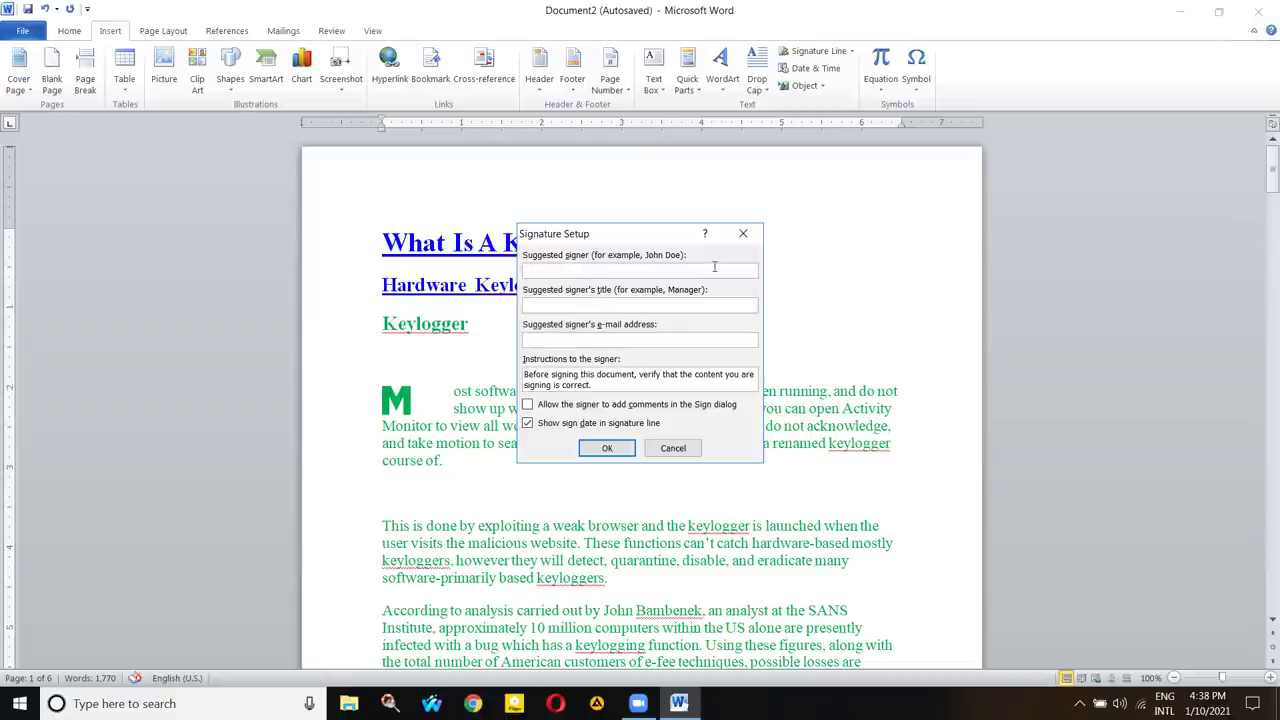
- Cancel the signature line setup, then insert a long-format date and undo the misplaced insertion
click(743, 234)
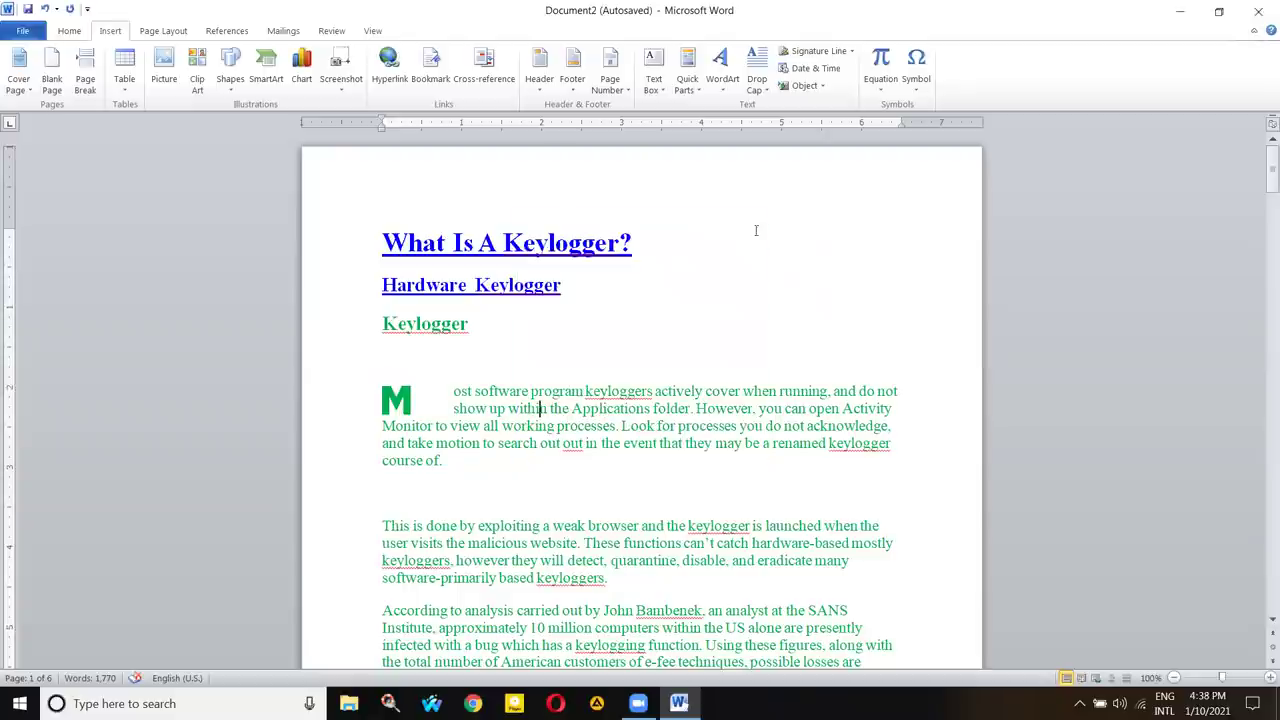
click(829, 76)
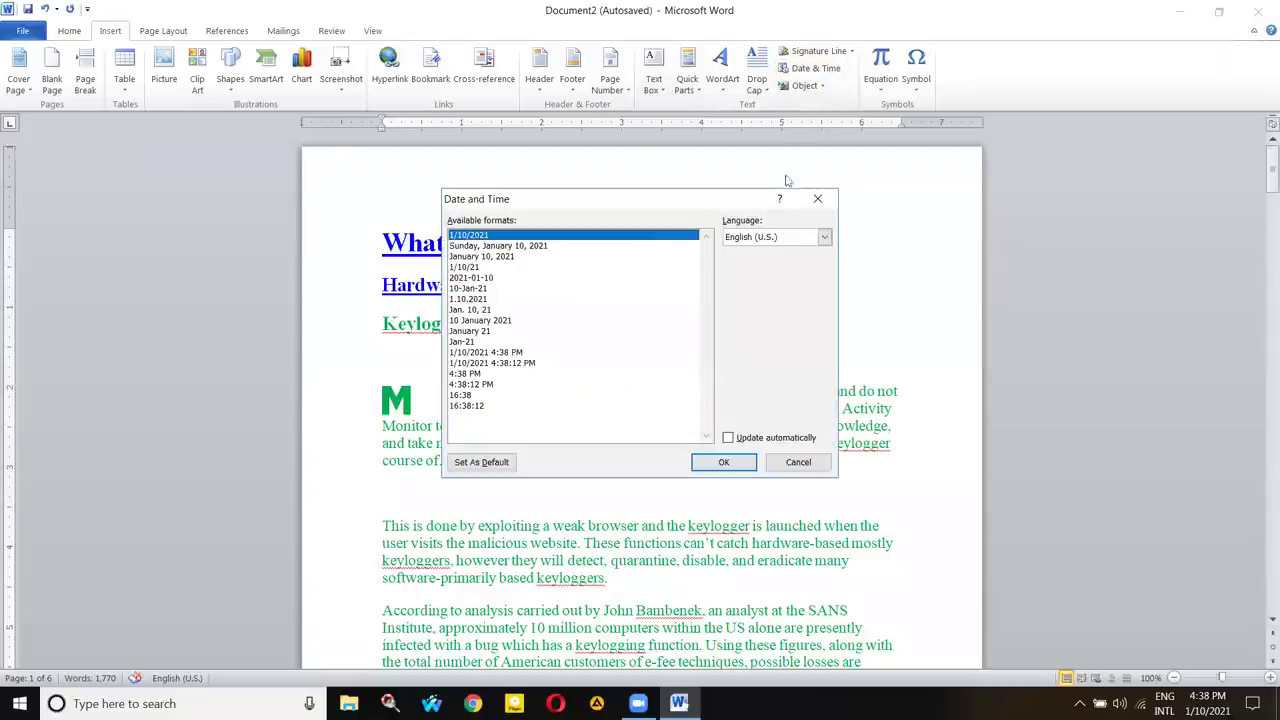
click(503, 245)
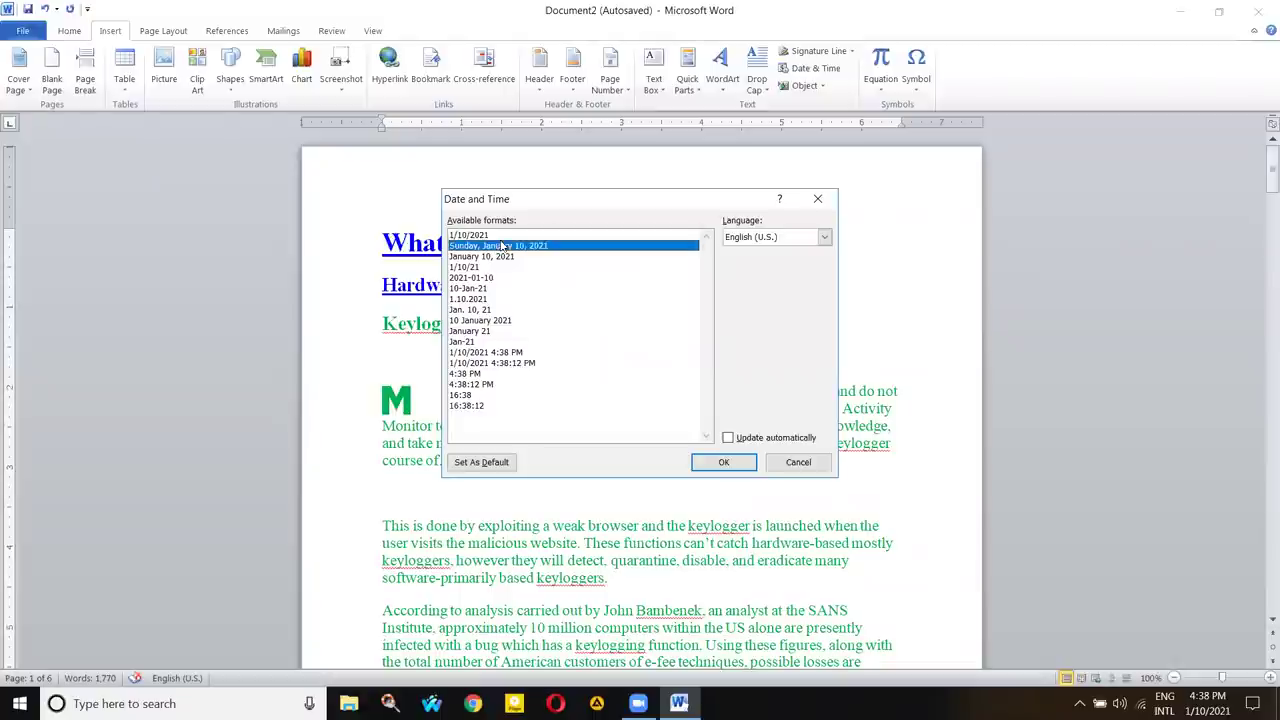
click(720, 462)
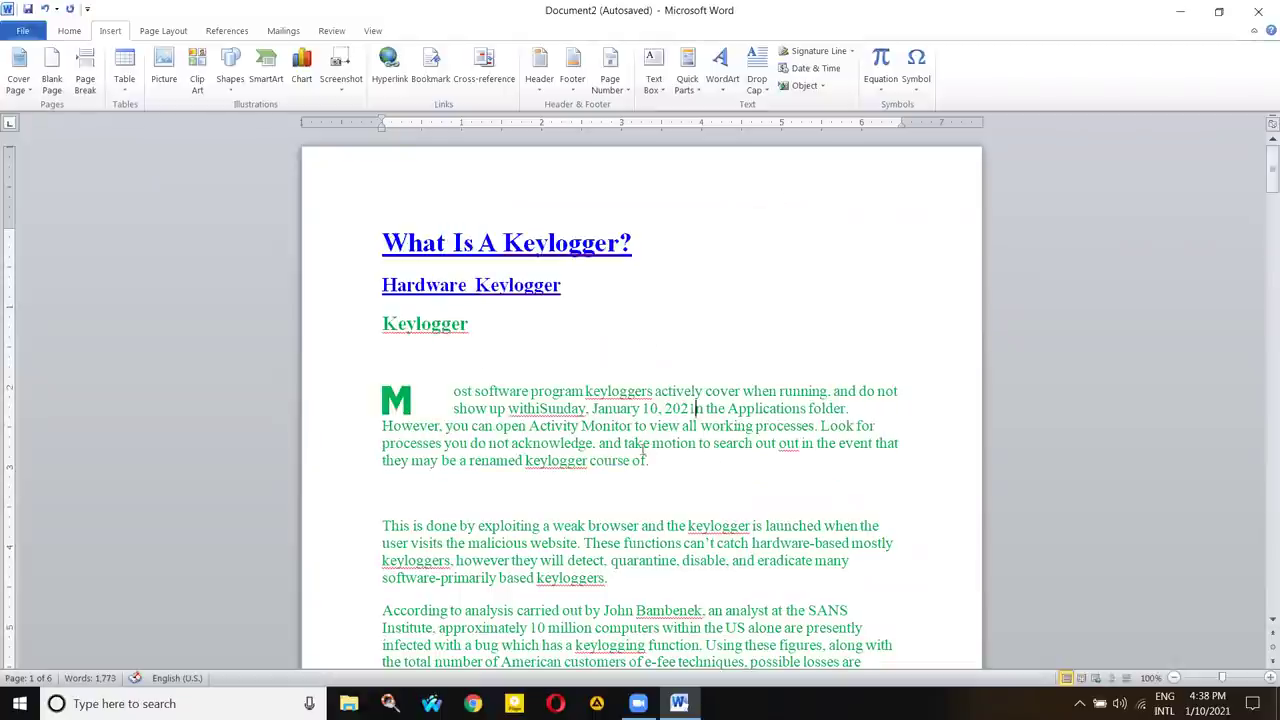
key(ctrl+z)
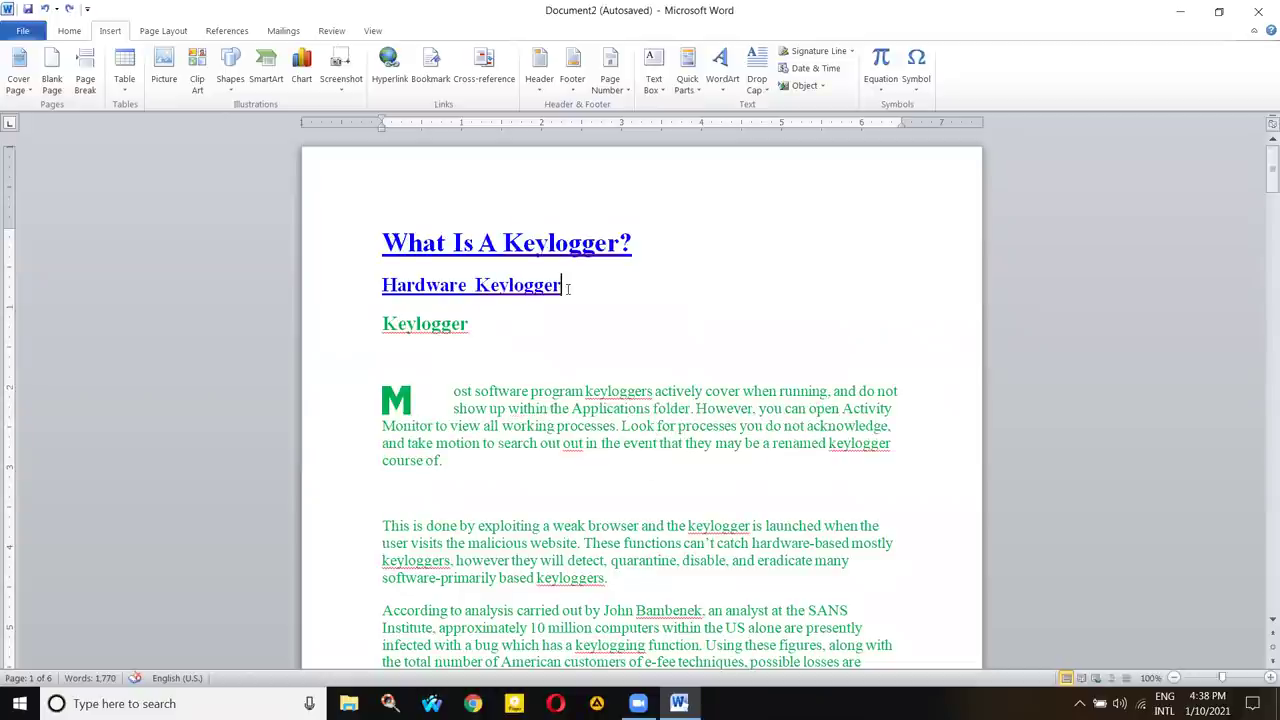
- Insert the fixed date Sunday, January 10, 2021 on a new line below Hardware Keylogger
key(Return)
key(Return)
key(Return)
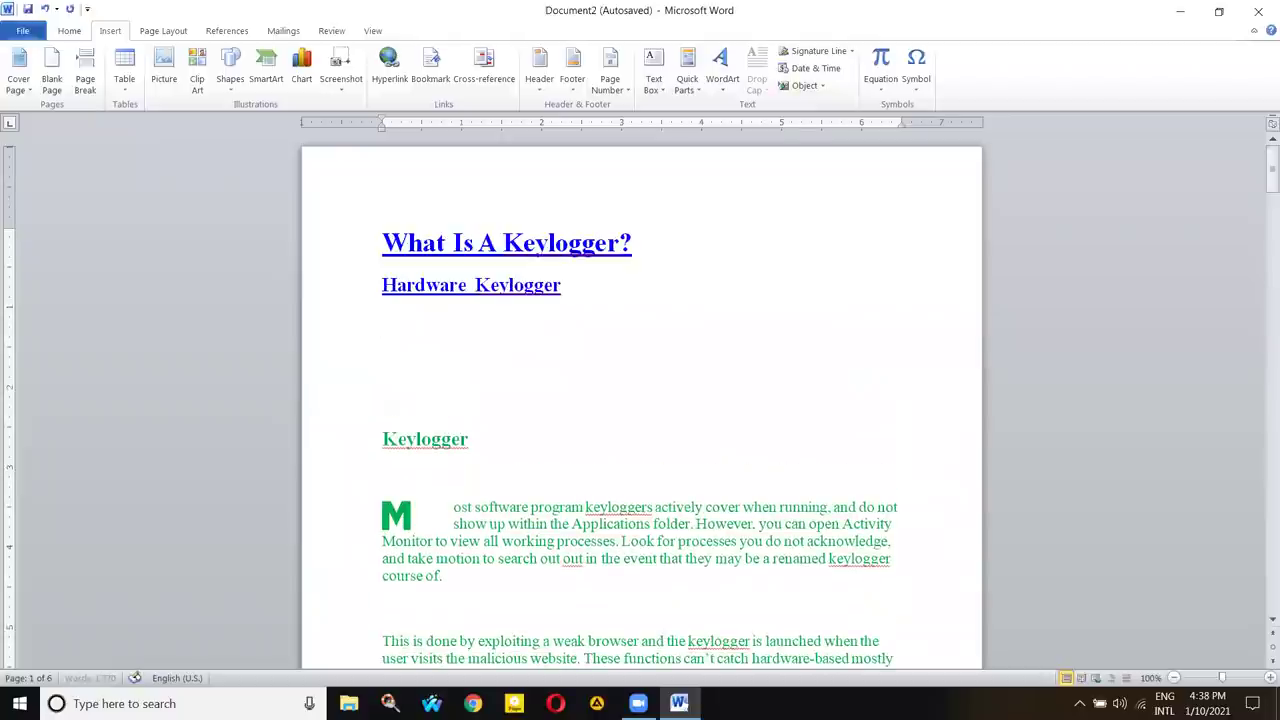
click(812, 68)
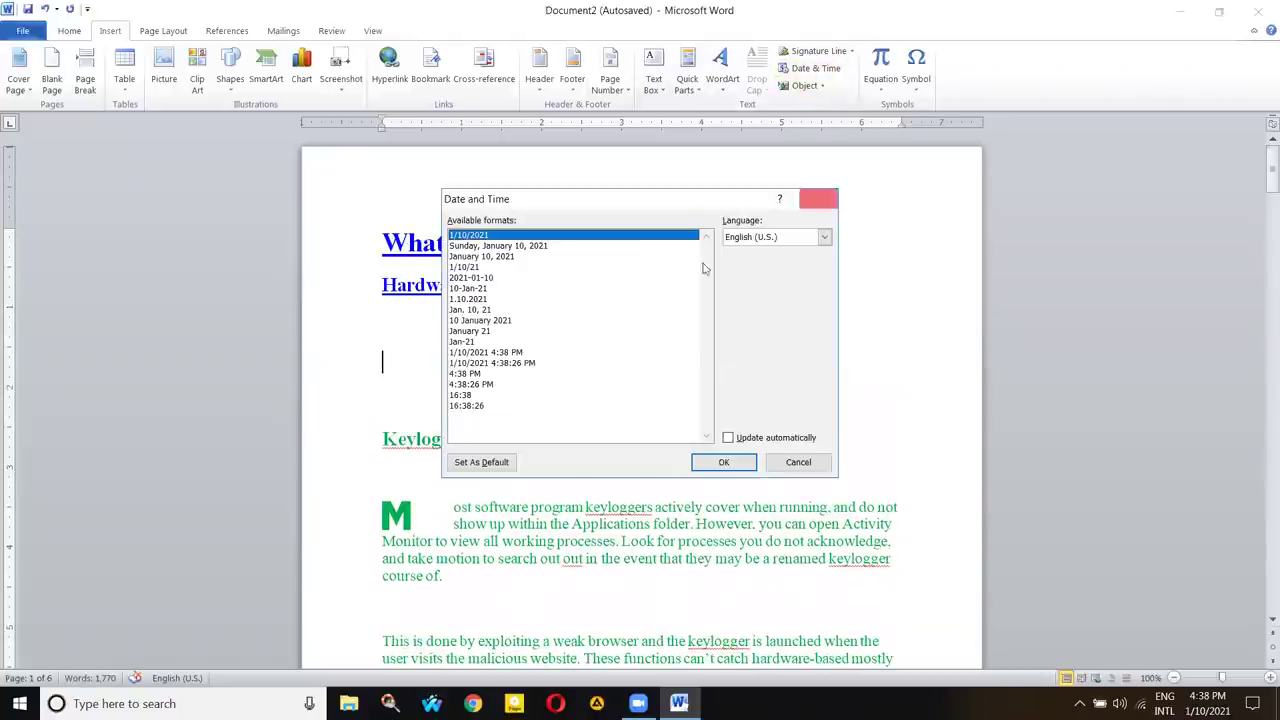
click(511, 246)
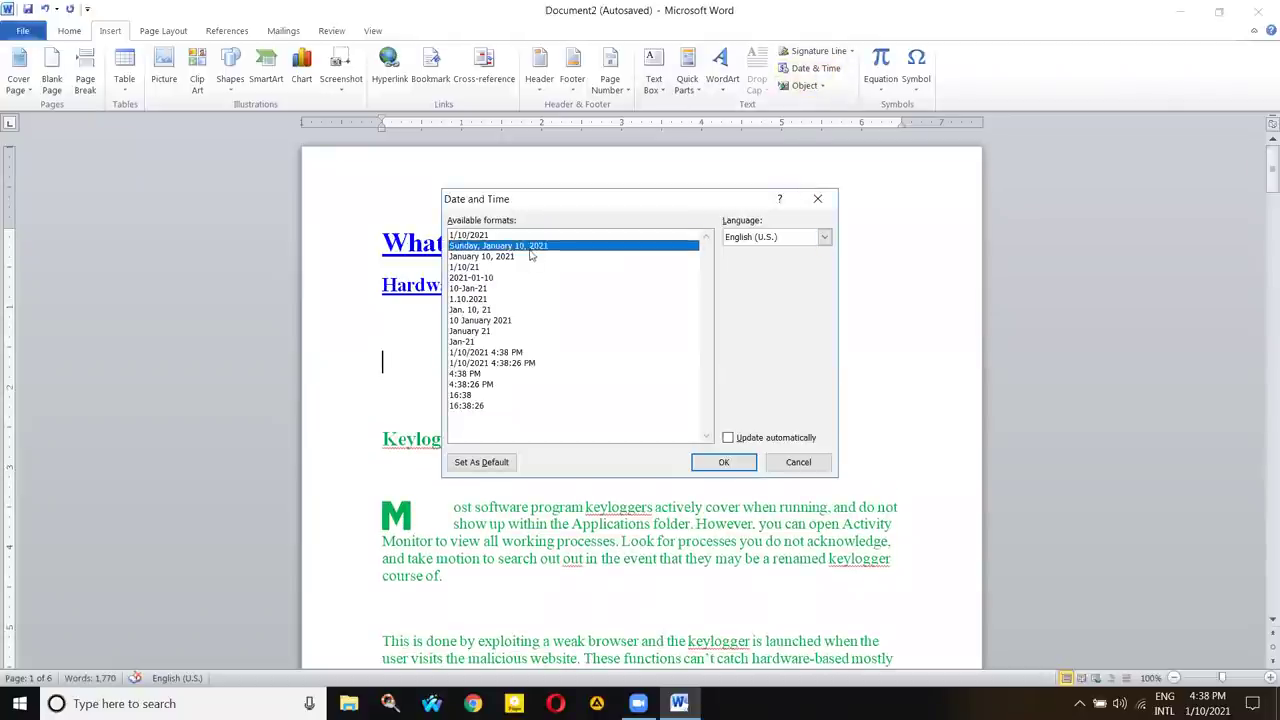
click(731, 441)
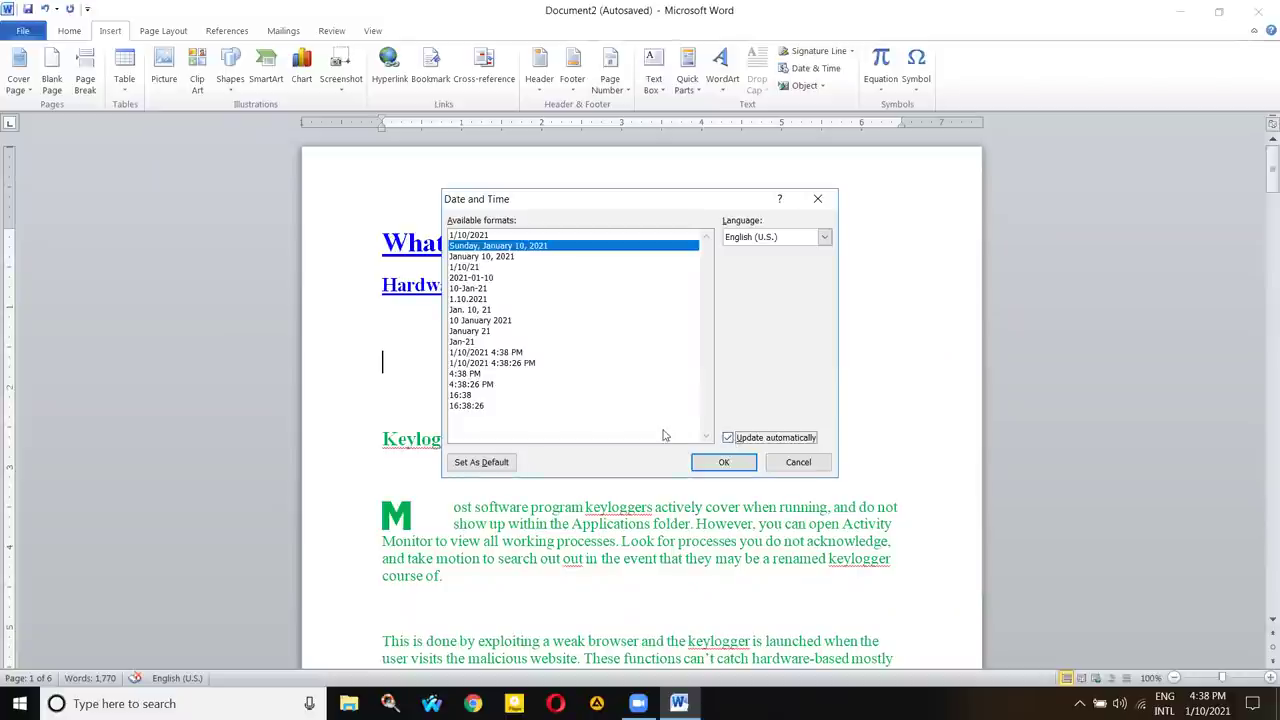
click(728, 438)
click(735, 465)
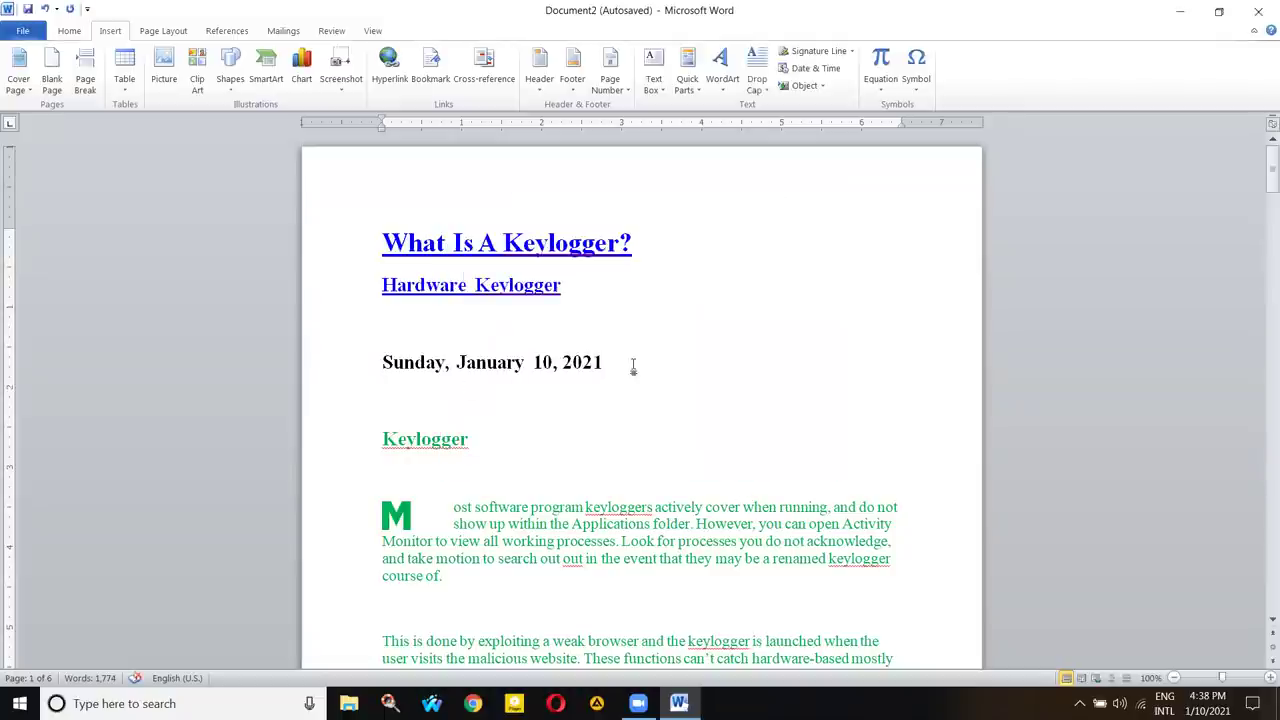
drag(633, 367, 385, 365)
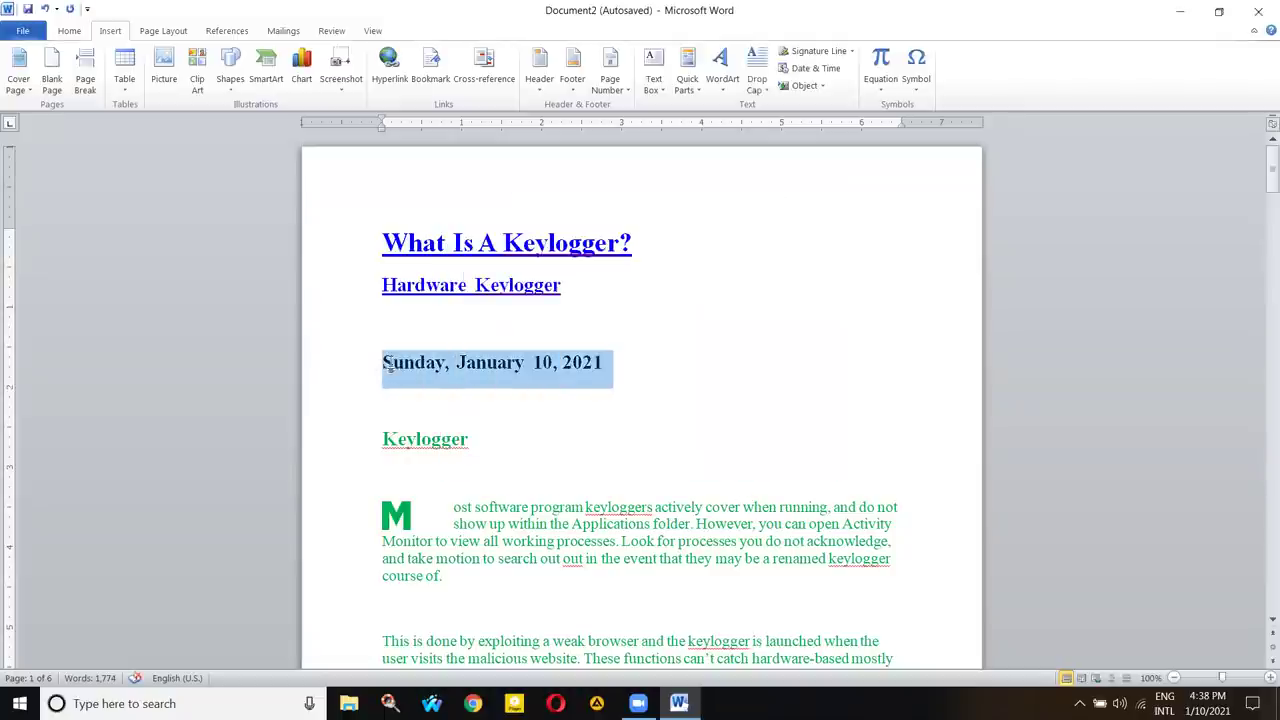
- Change the inserted date to the short 1/10/2021 format
click(816, 70)
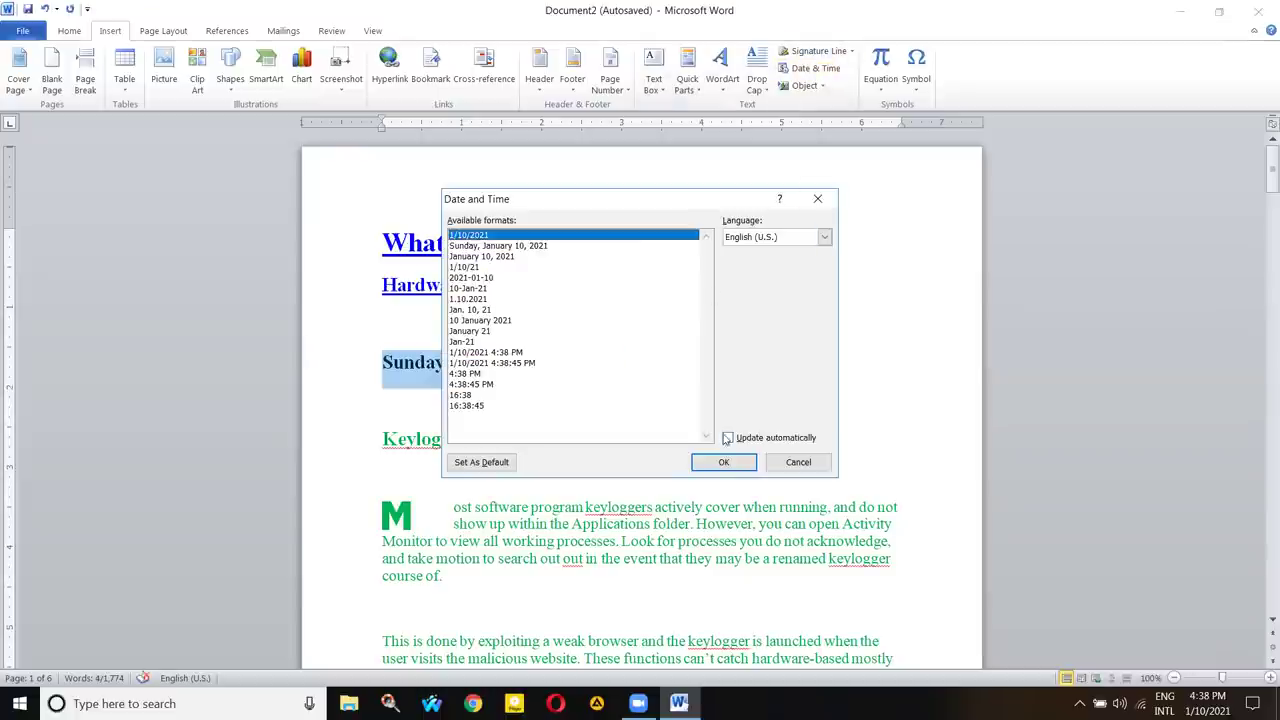
click(722, 461)
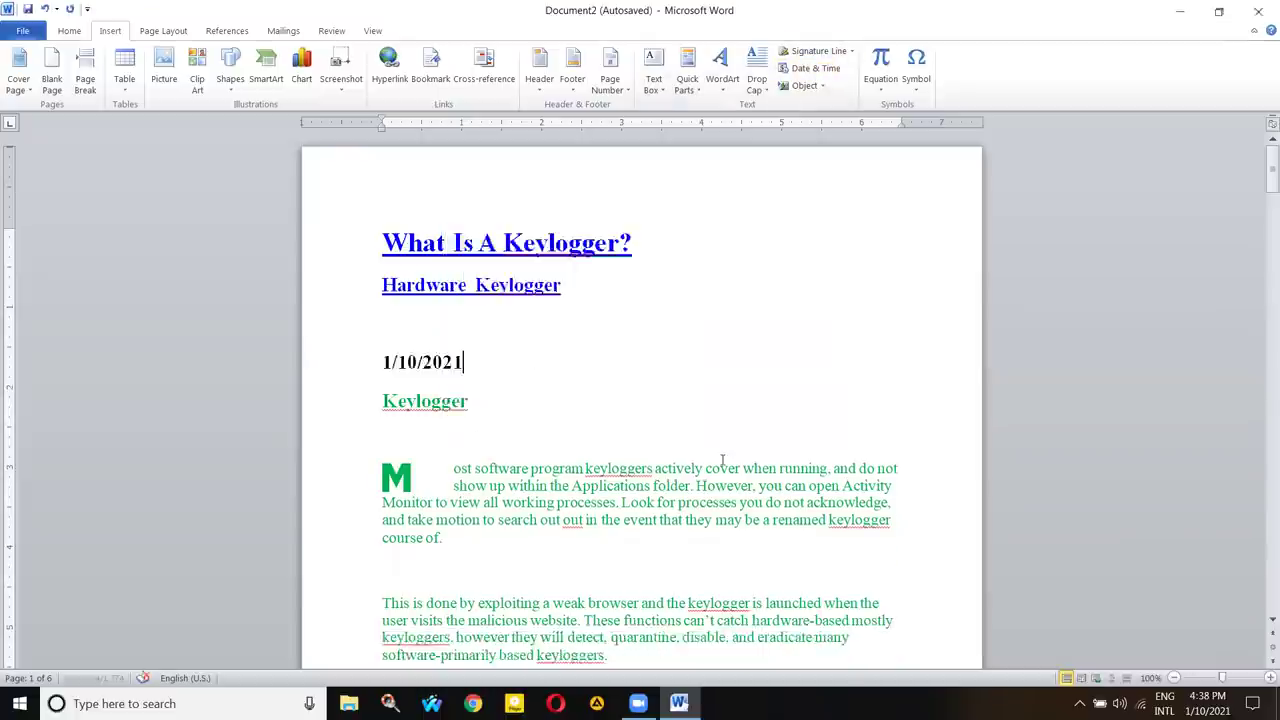
click(416, 374)
click(395, 355)
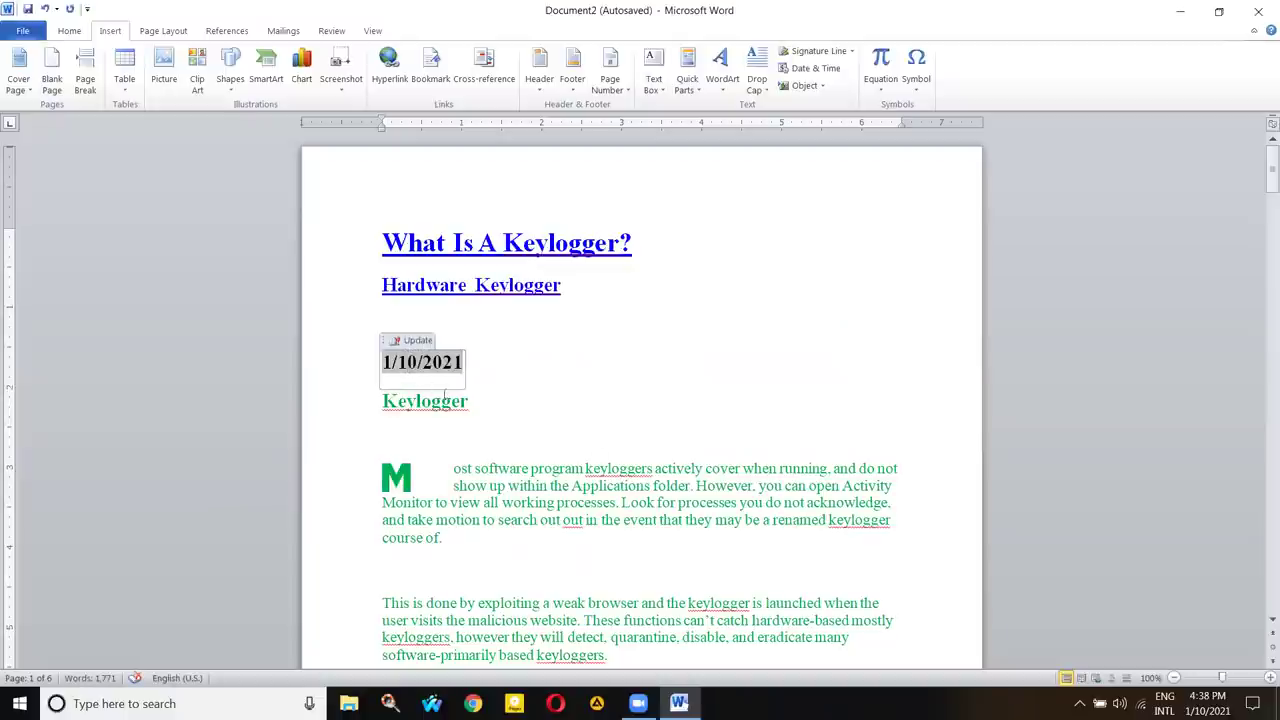
click(508, 374)
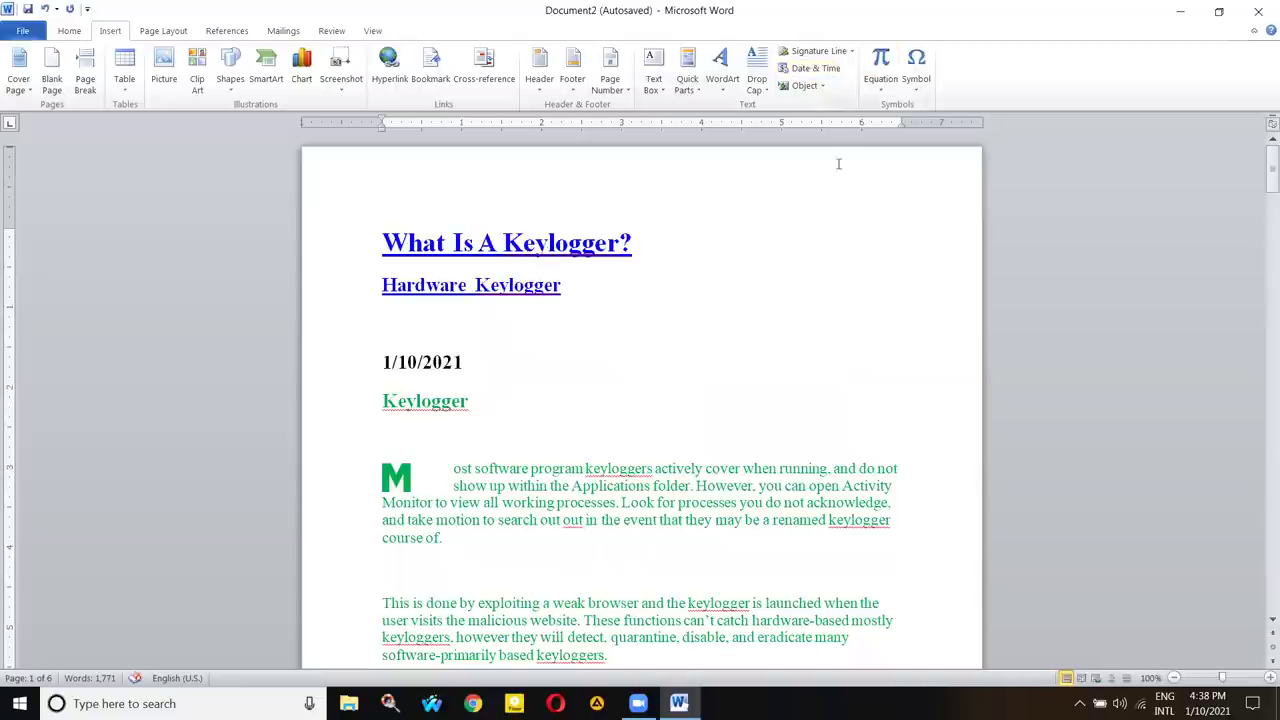
- Browse the built-in equation gallery without inserting an equation
click(882, 92)
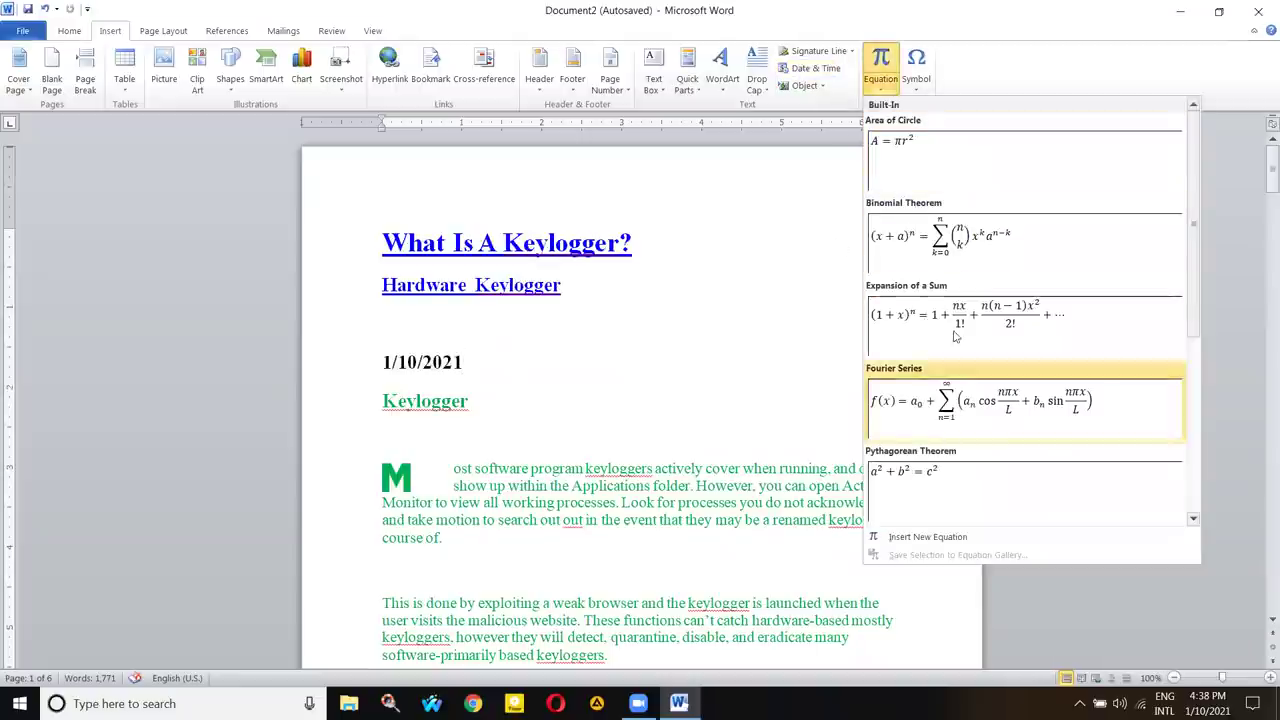
scroll(958, 258, down, 5)
scroll(958, 258, up, 5)
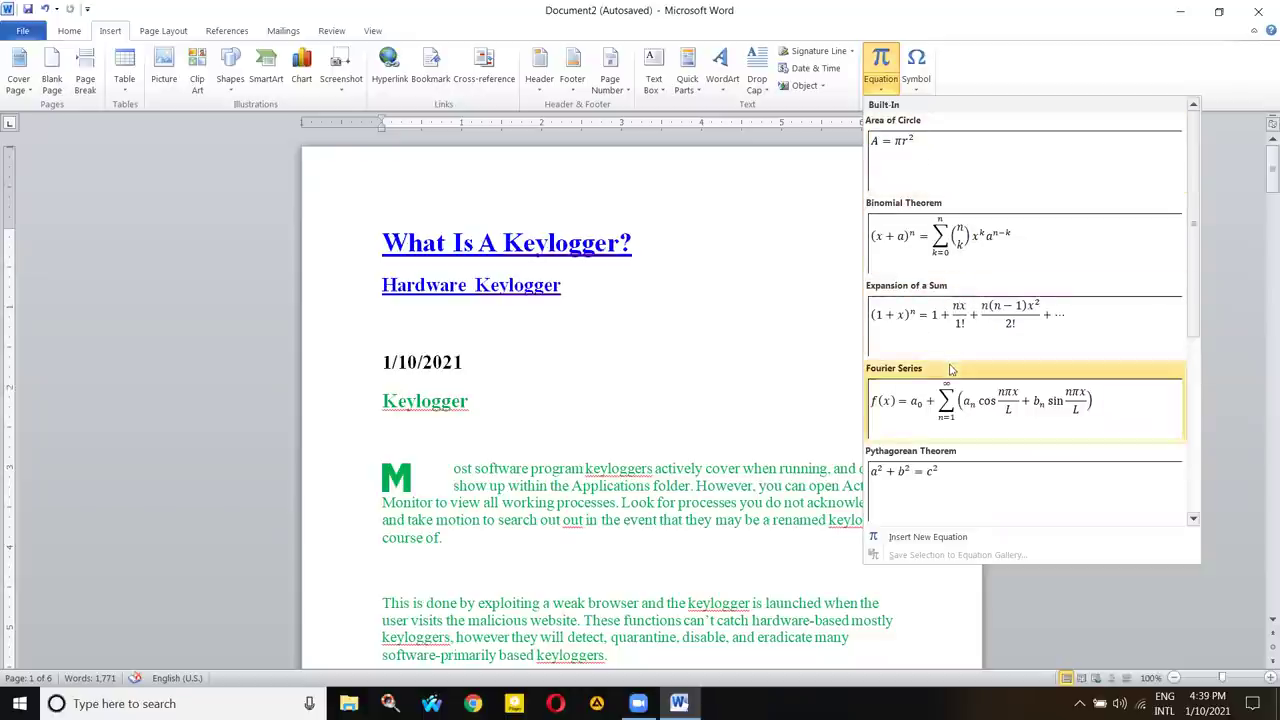
click(441, 363)
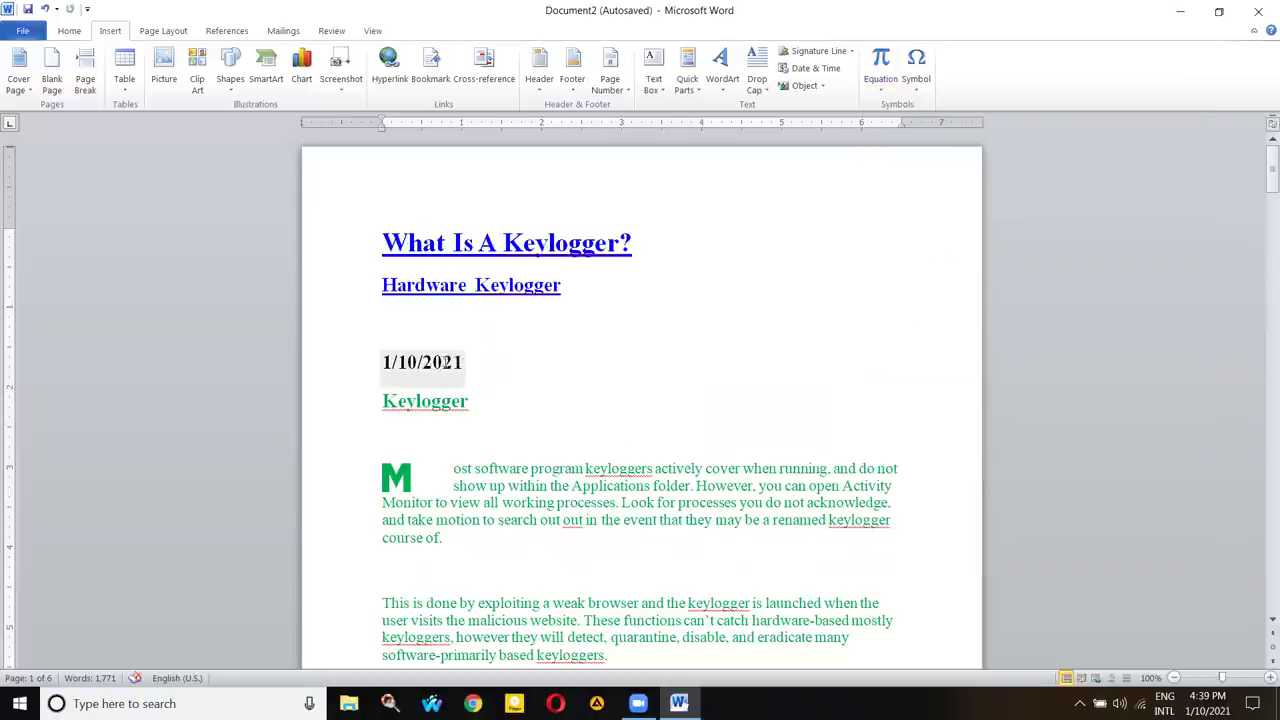
- Delete the date and add empty lines above the Keylogger heading, removing the stray 11
key(BackSpace)
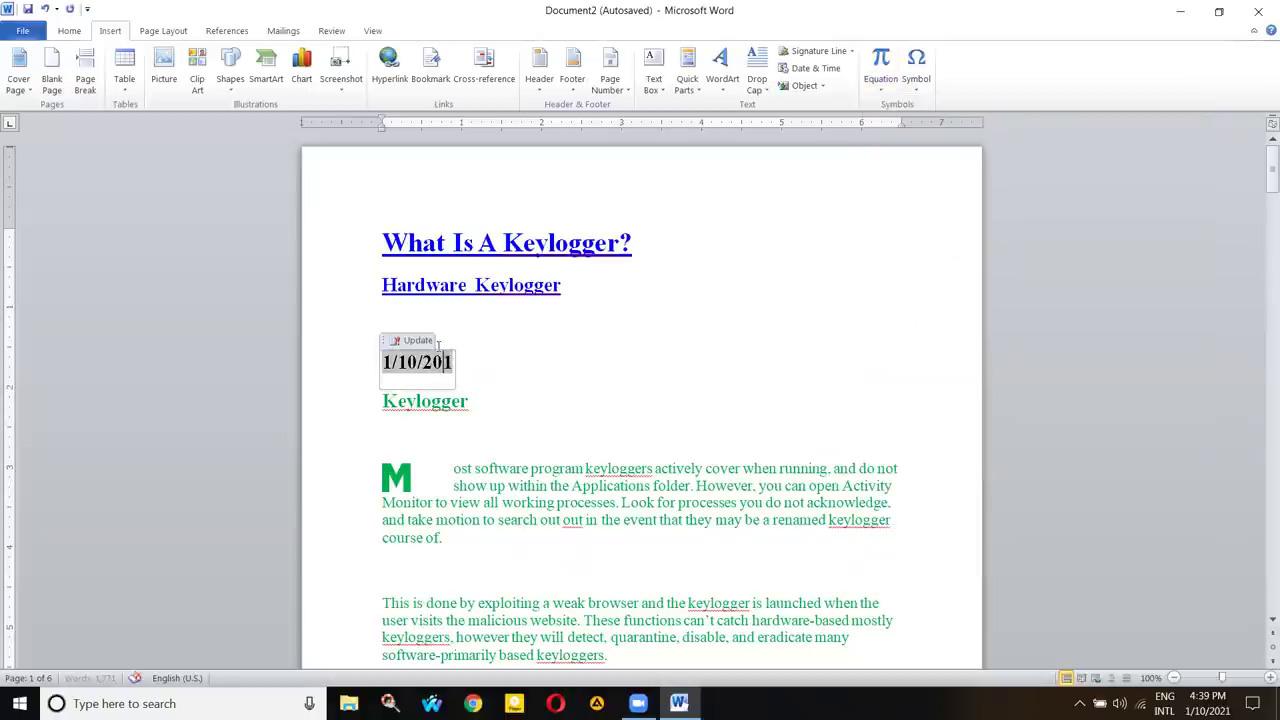
key(BackSpace)
text(1)
key(Delete)
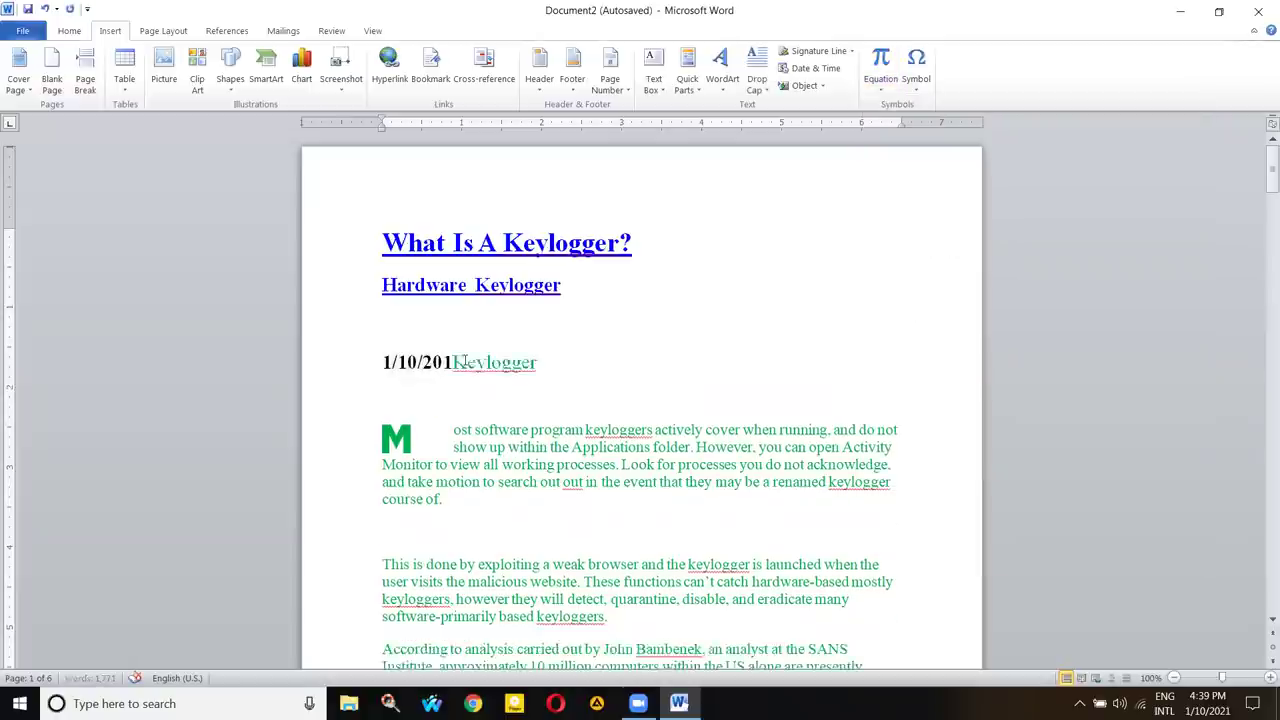
key(BackSpace)
key(BackSpace)
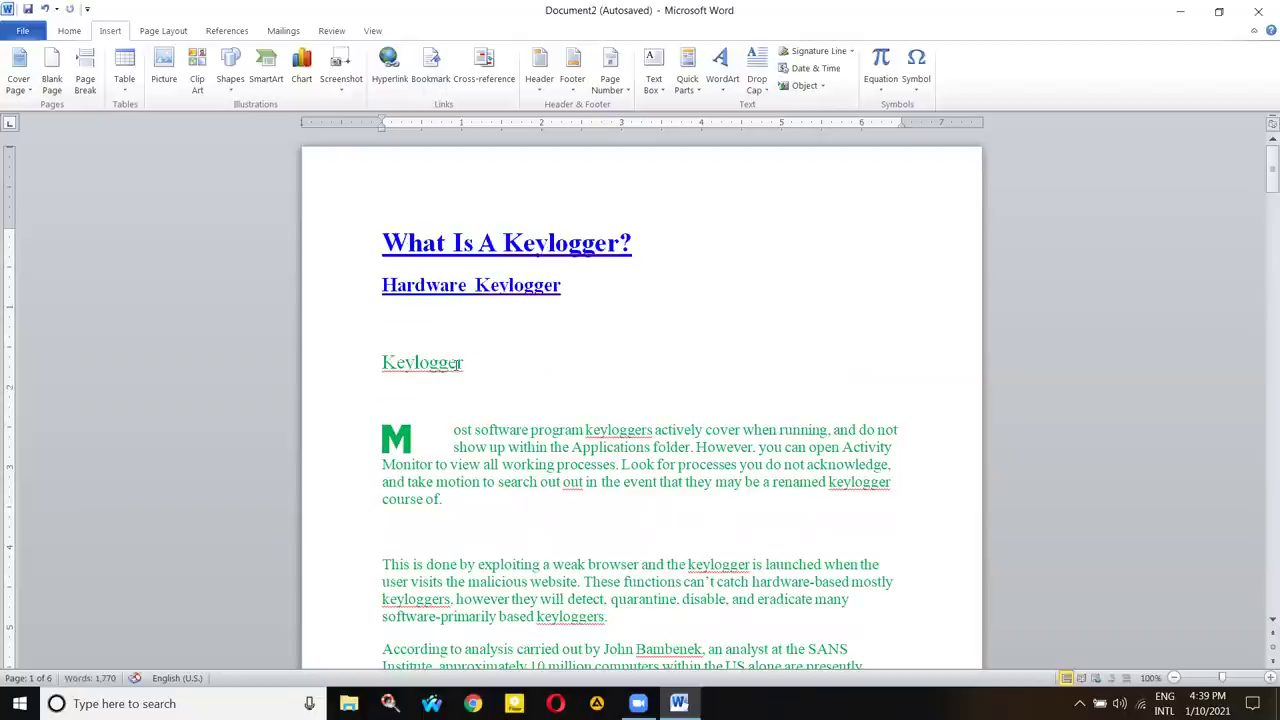
click(432, 340)
text(0)
key(BackSpace)
key(Return)
key(Return)
text(11\)
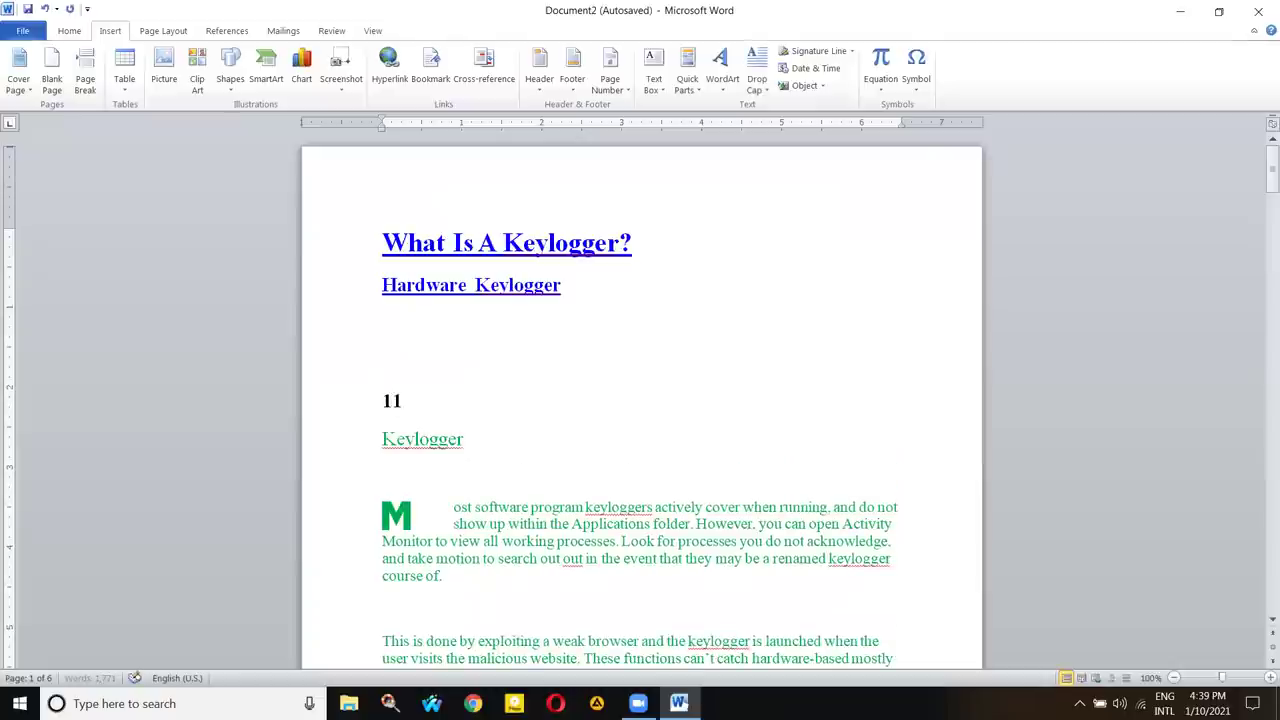
key(BackSpace)
key(BackSpace)
key(BackSpace)
key(Up)
- Insert the Area of Circle equation and move it under the Hardware Keylogger heading
click(881, 86)
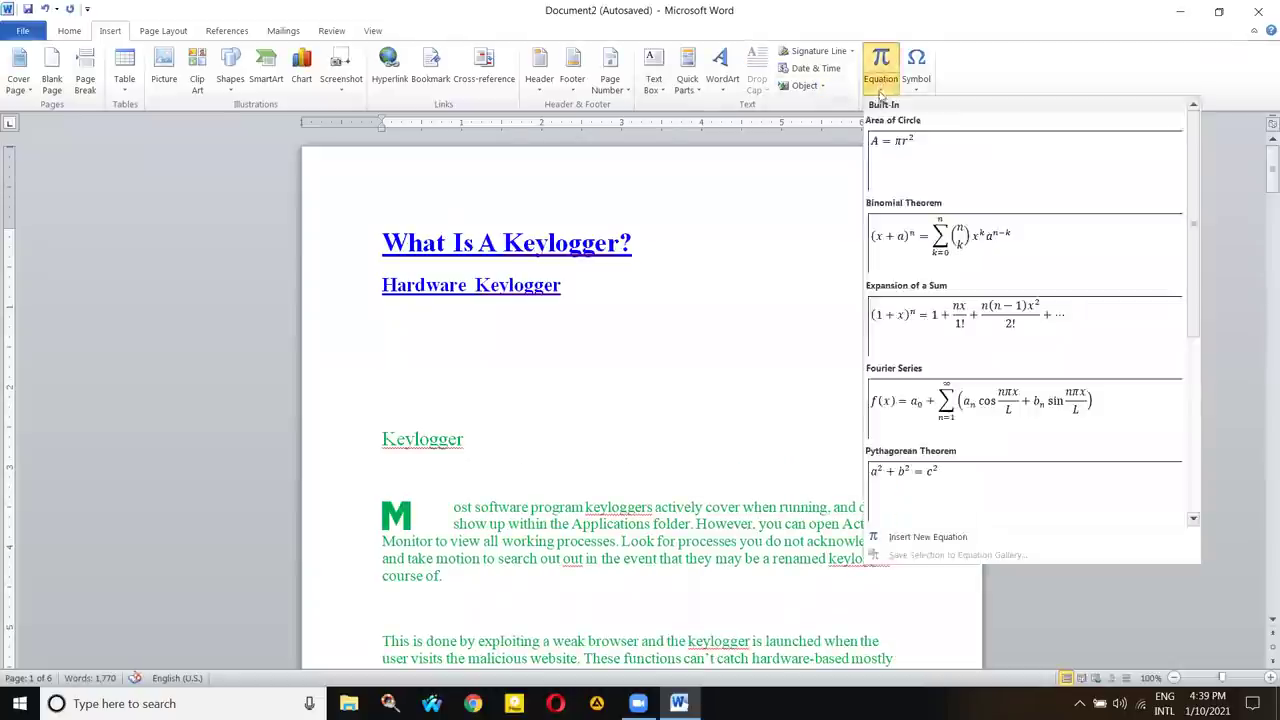
click(896, 160)
drag(624, 362, 686, 372)
click(649, 381)
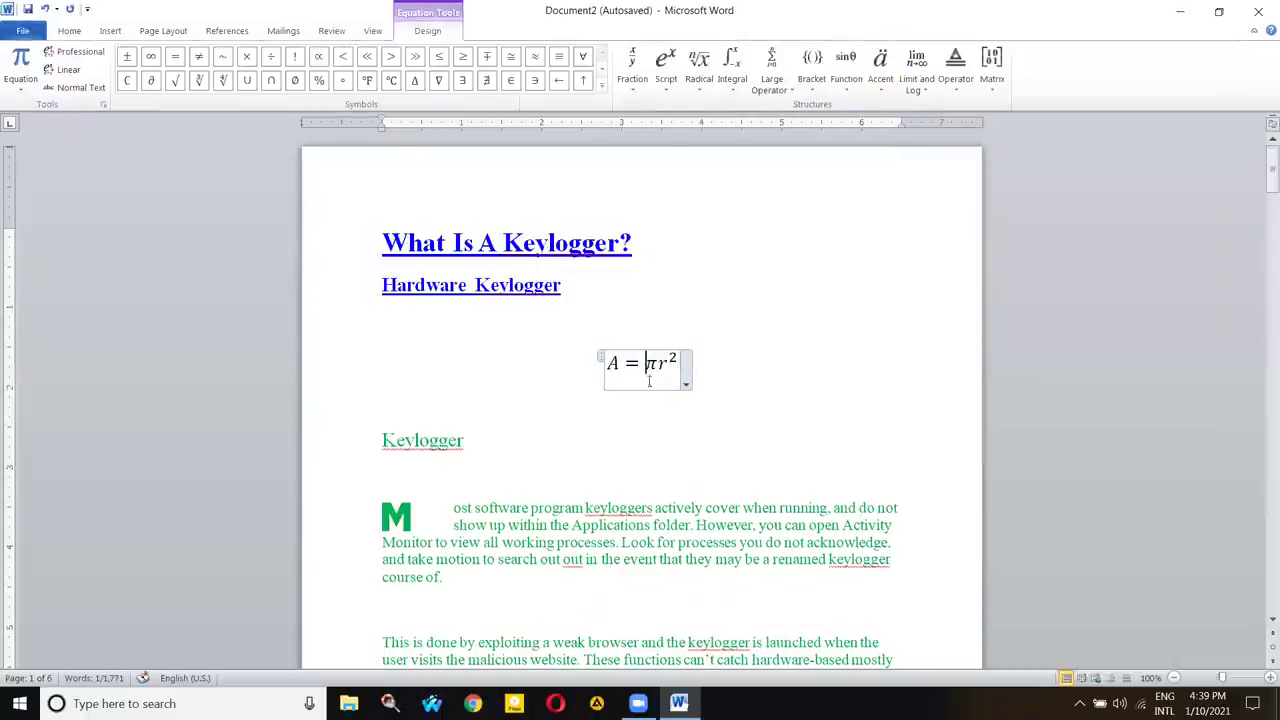
drag(600, 358, 712, 292)
drag(612, 316, 594, 391)
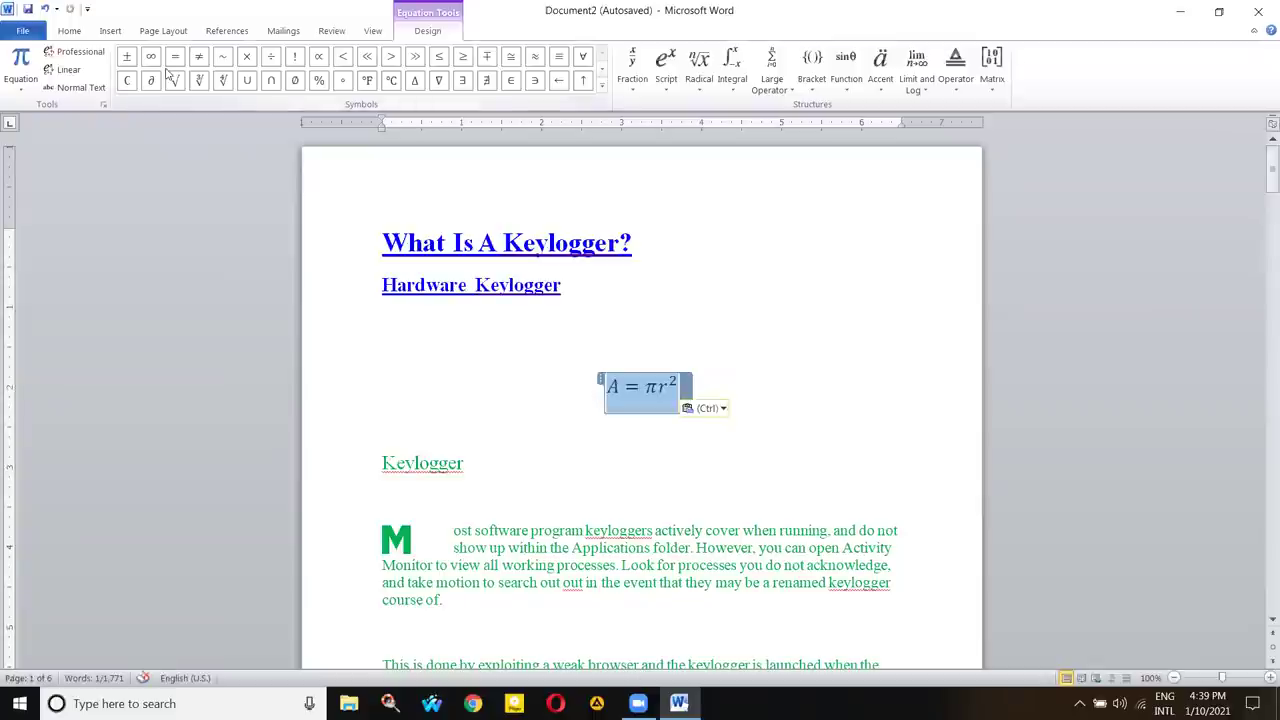
- Replace πr² in the equation with the infinity symbol ∞
click(601, 84)
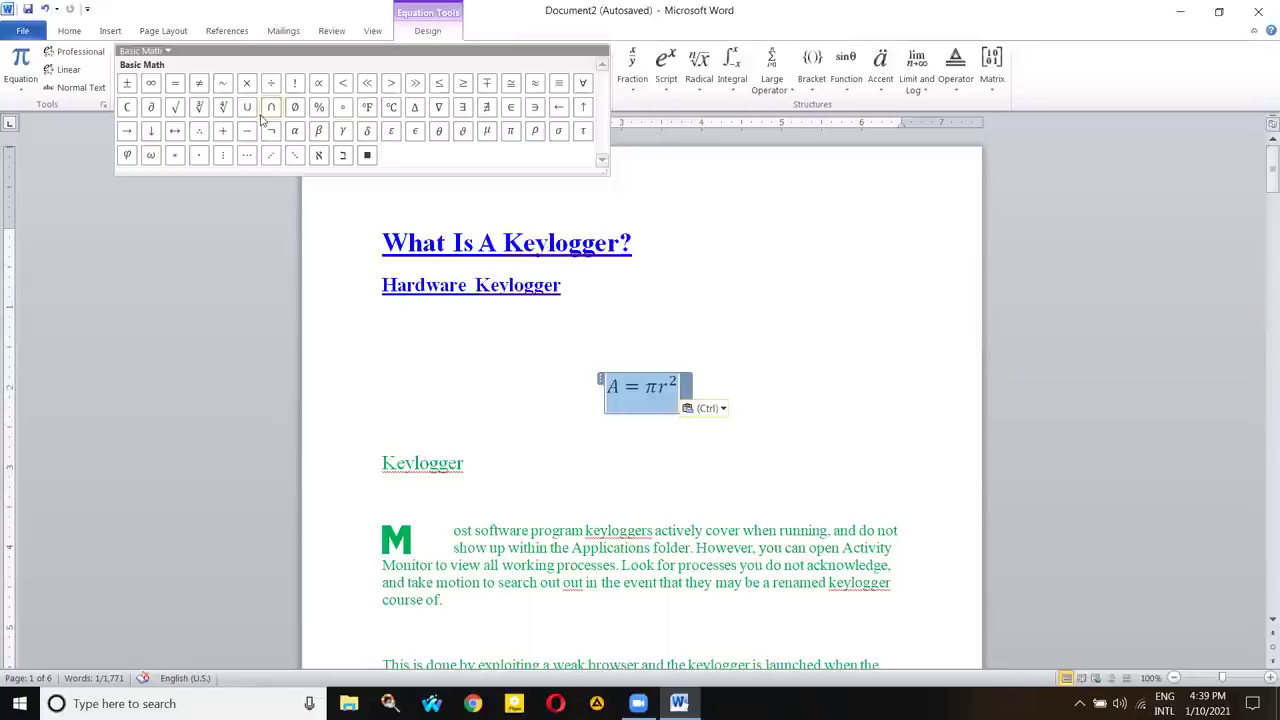
click(655, 397)
click(596, 386)
click(636, 386)
key(Right)
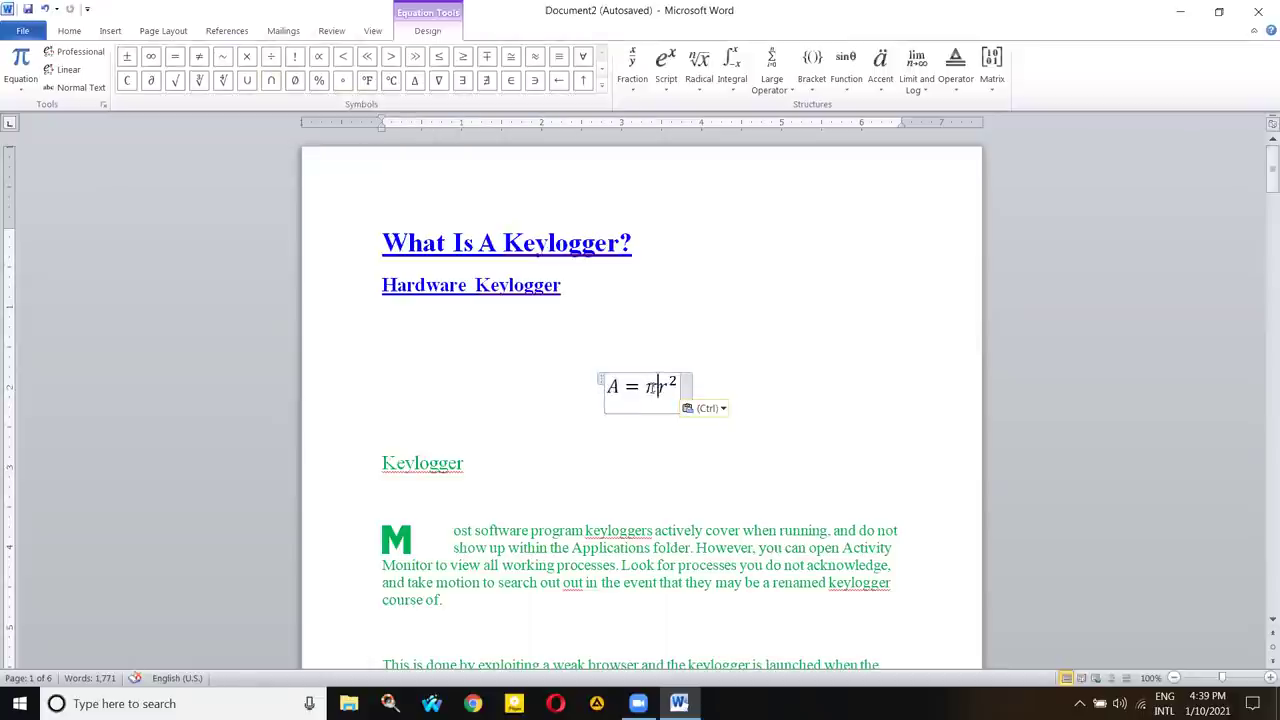
key(shift+Right)
key(shift+Right)
drag(651, 386, 680, 388)
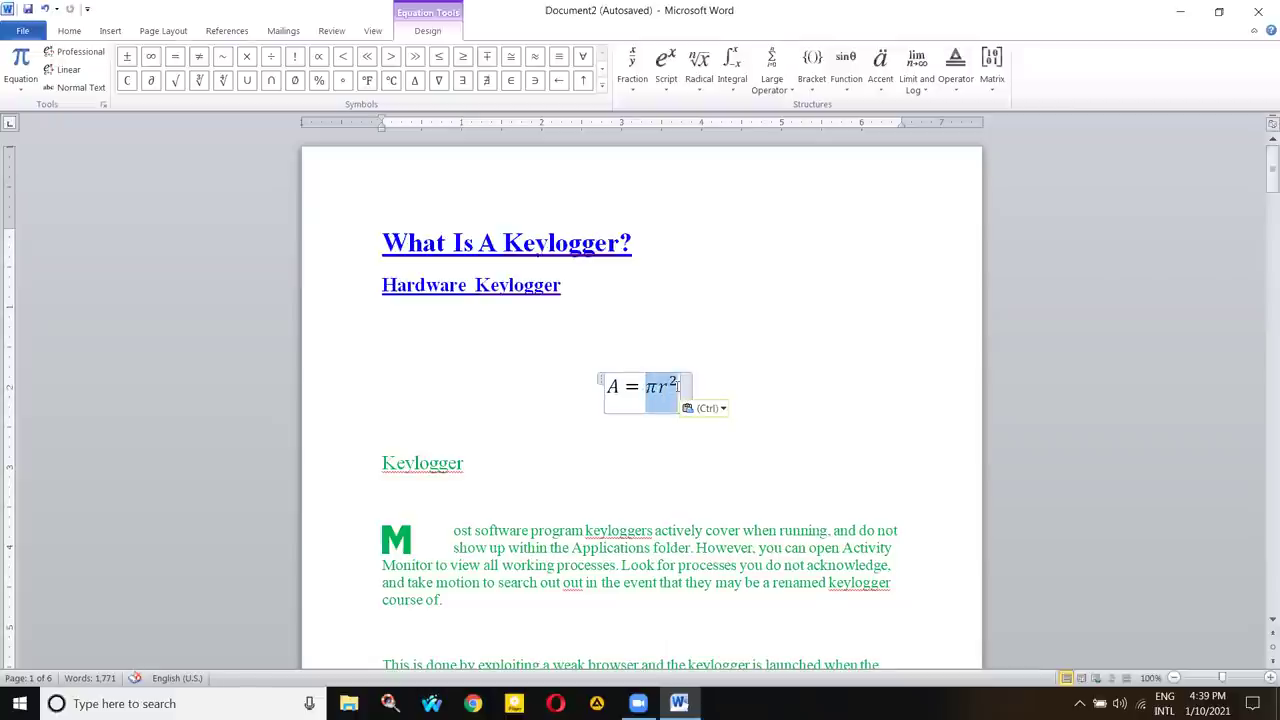
click(151, 57)
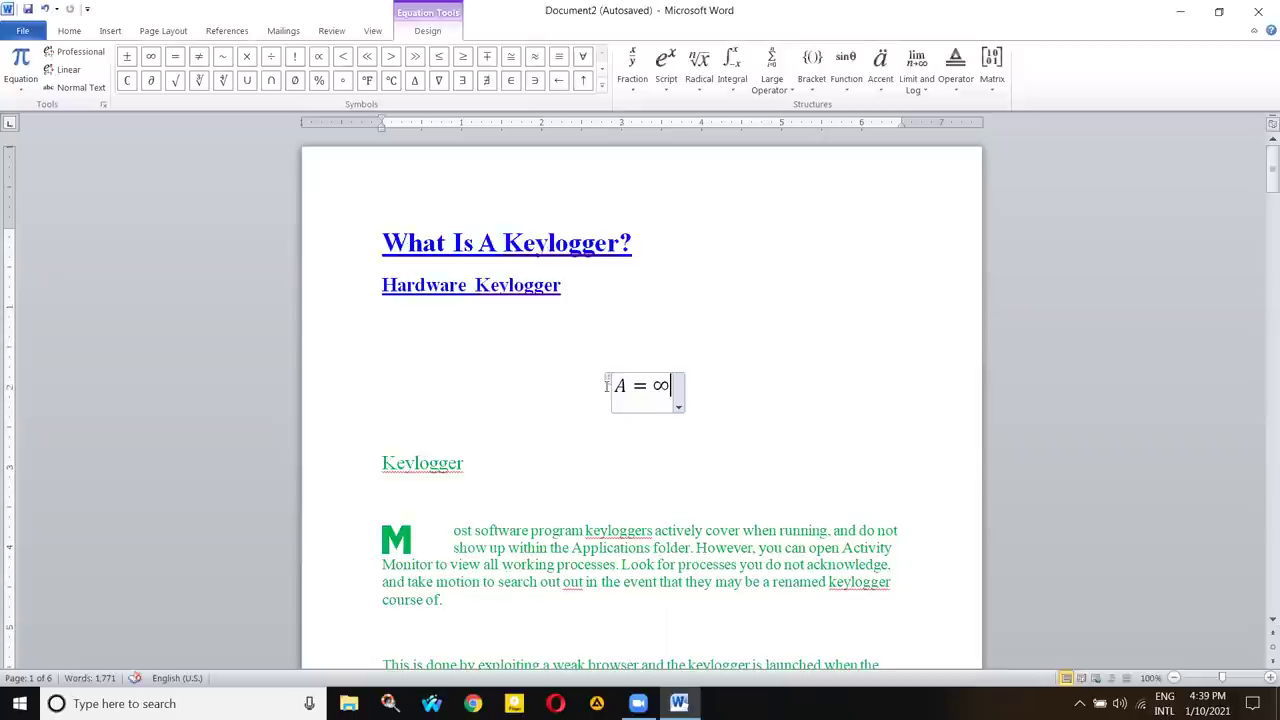
- Change the equation's equals sign to ≥
click(601, 86)
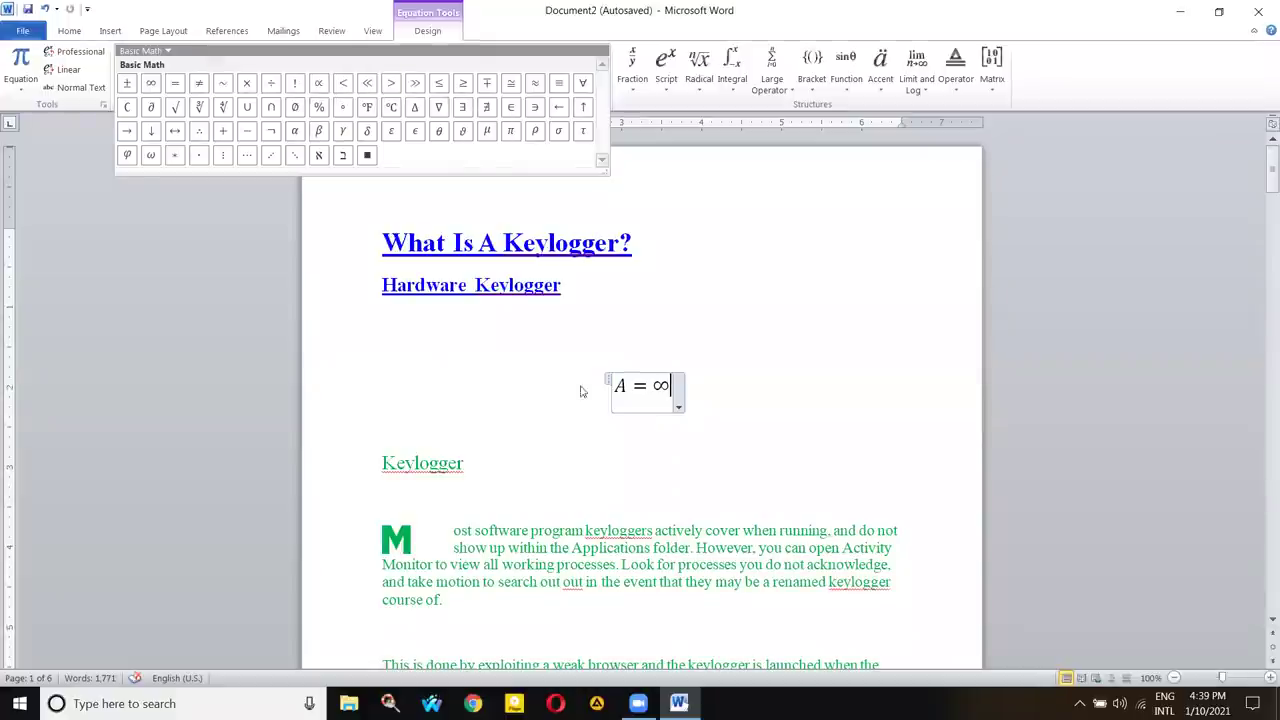
click(633, 390)
mouse_move(628, 390)
mouse_down()
mouse_move(672, 390)
mouse_move(652, 390)
mouse_up()
click(462, 57)
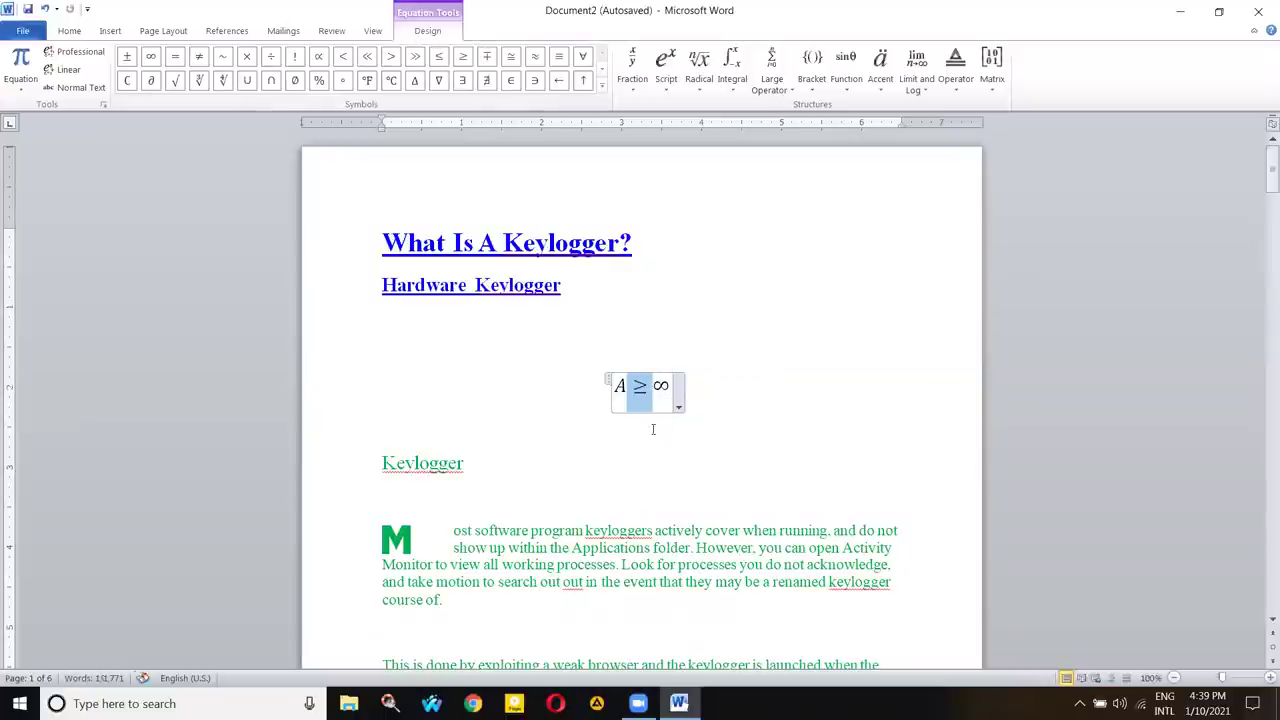
key(Right)
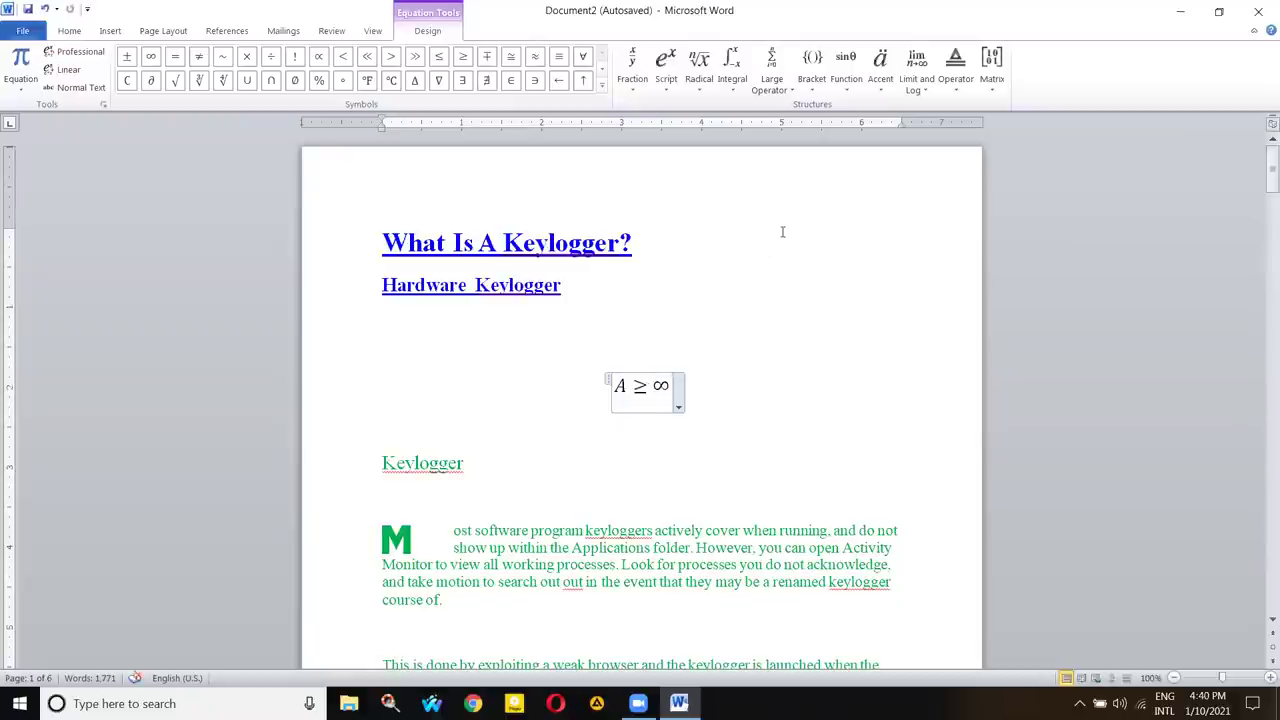
- Insert the Pythagorean Theorem a² + b² = c² between ≥ and ∞ in the equation
click(860, 66)
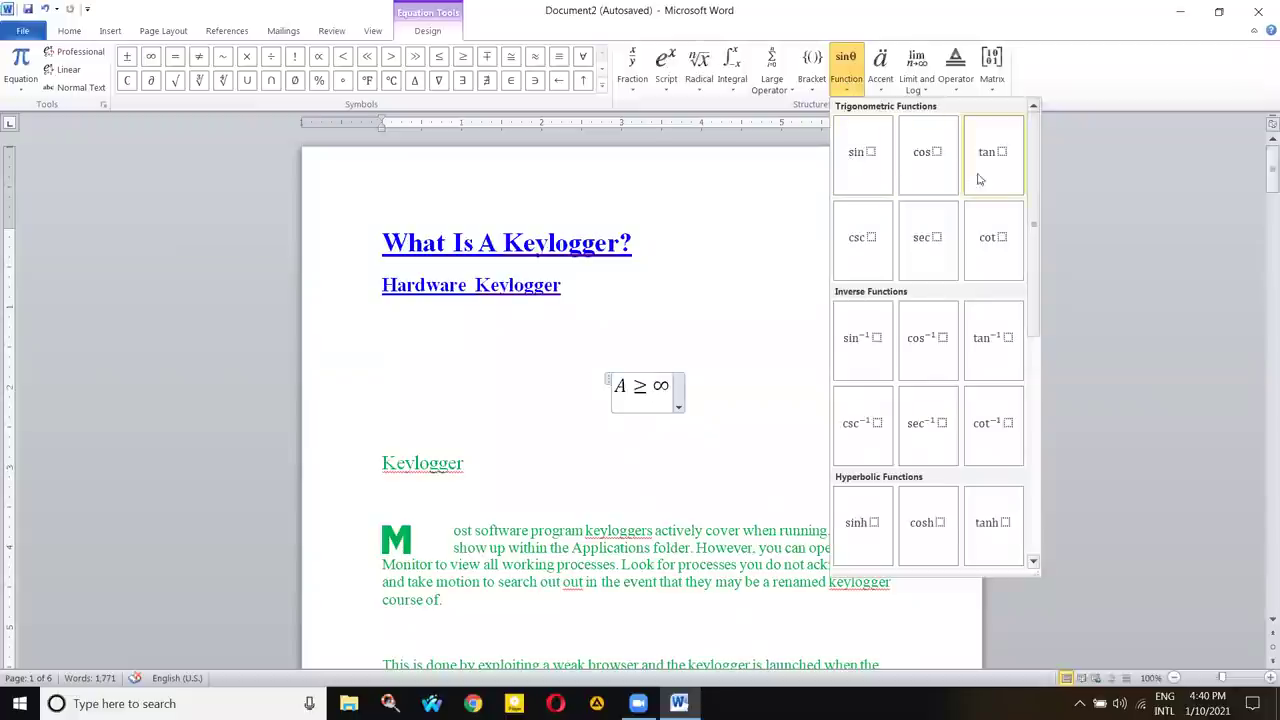
scroll(858, 363, down, 3)
scroll(858, 363, up, 3)
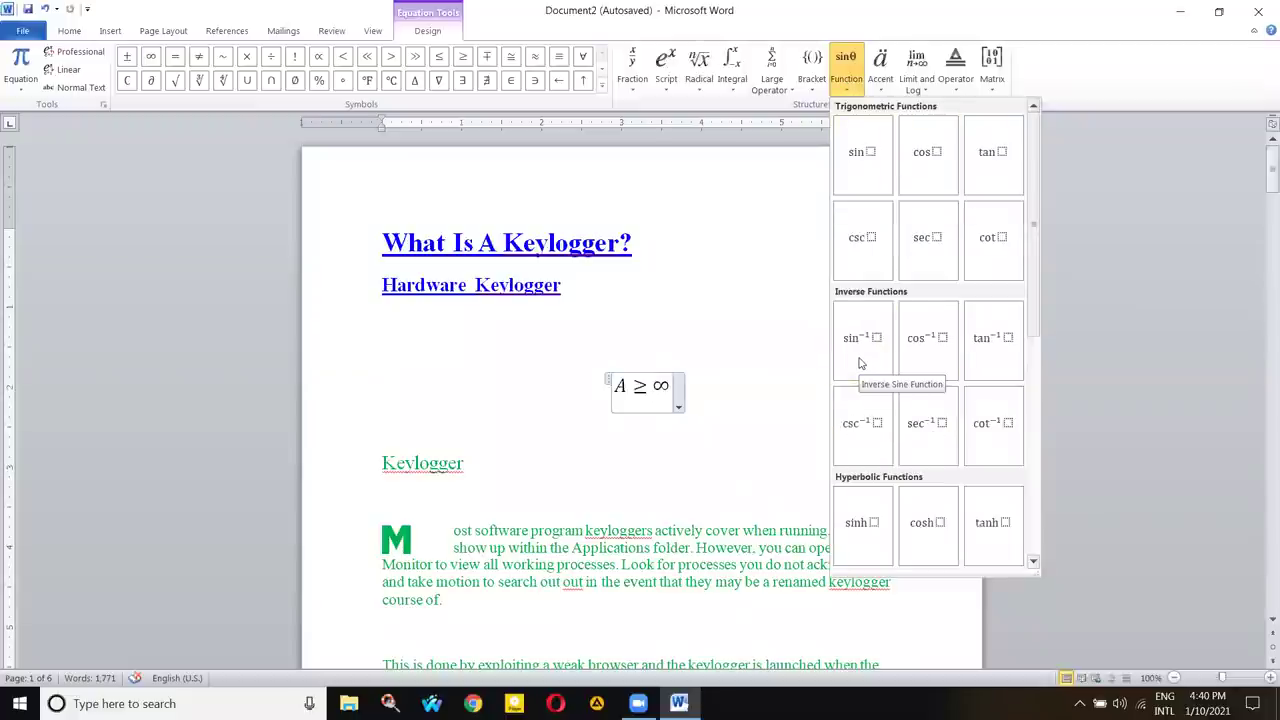
click(607, 378)
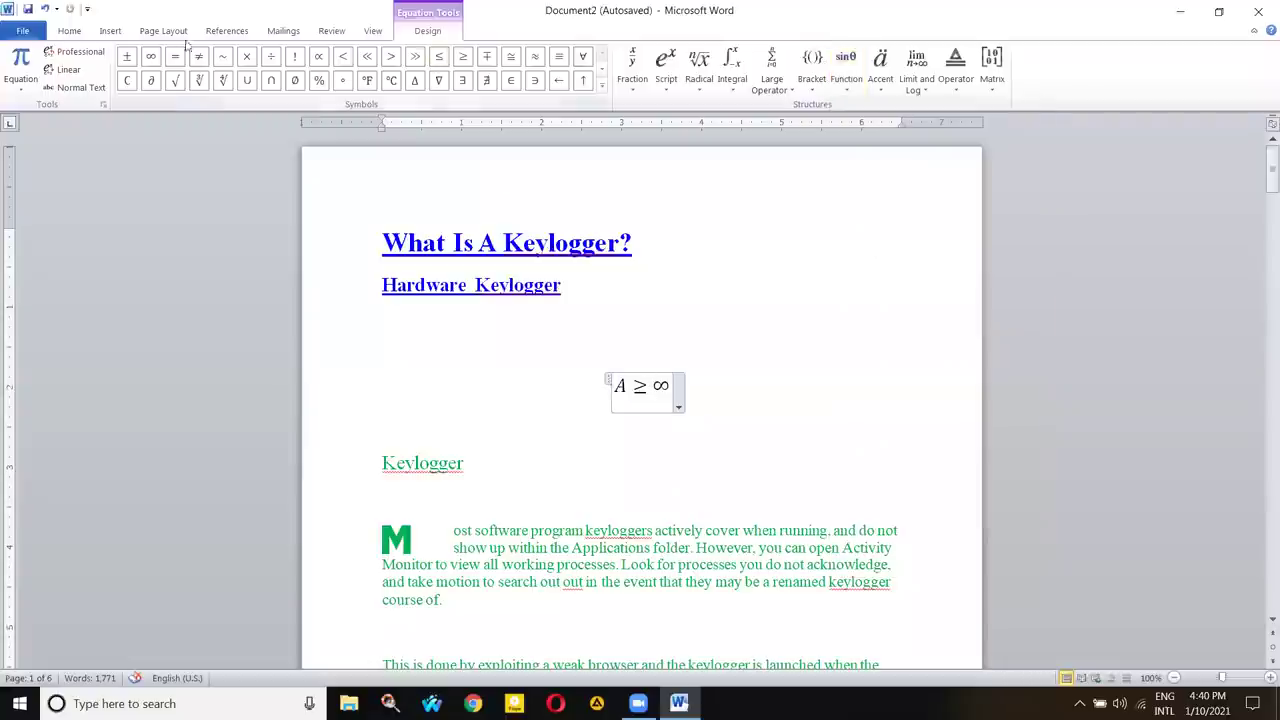
click(110, 30)
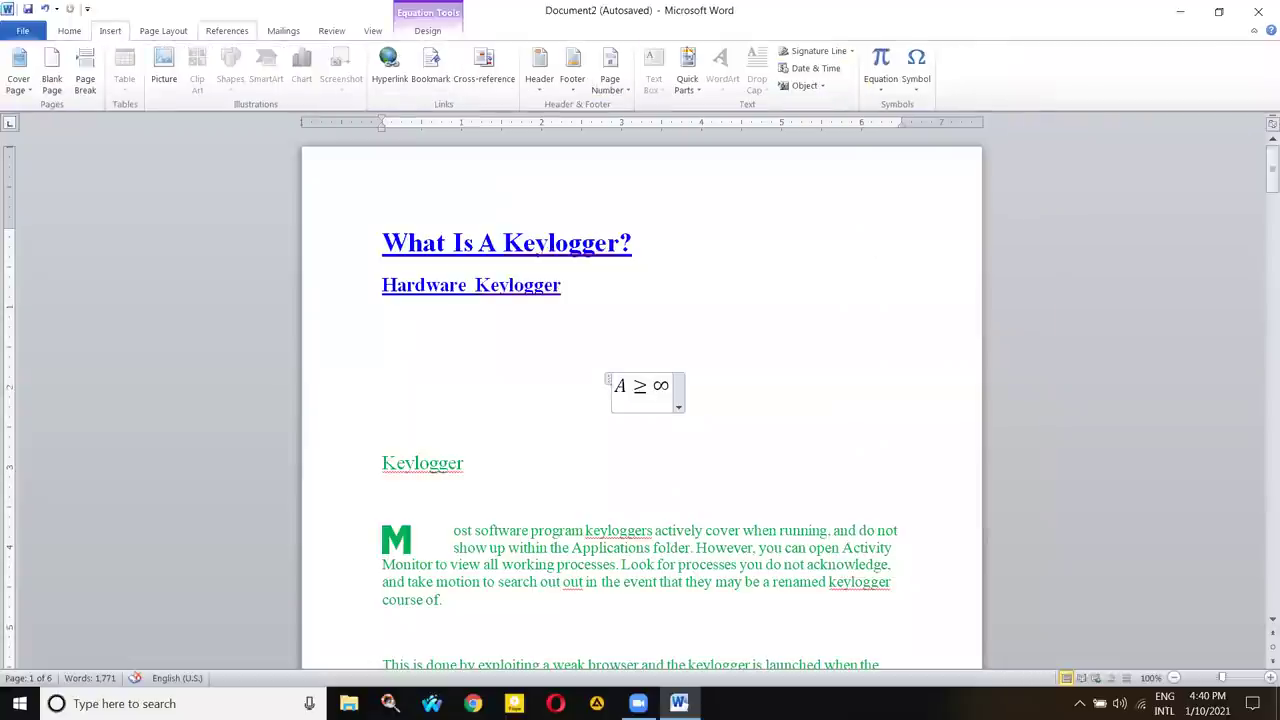
click(880, 86)
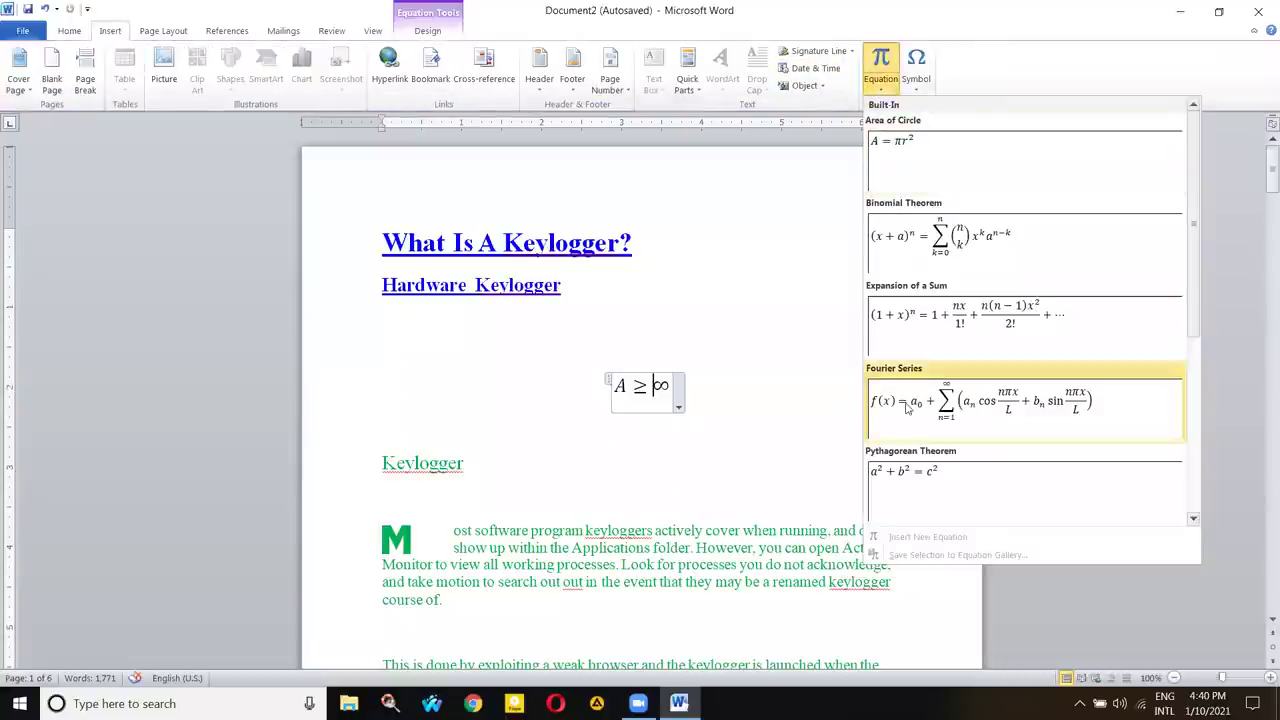
click(944, 477)
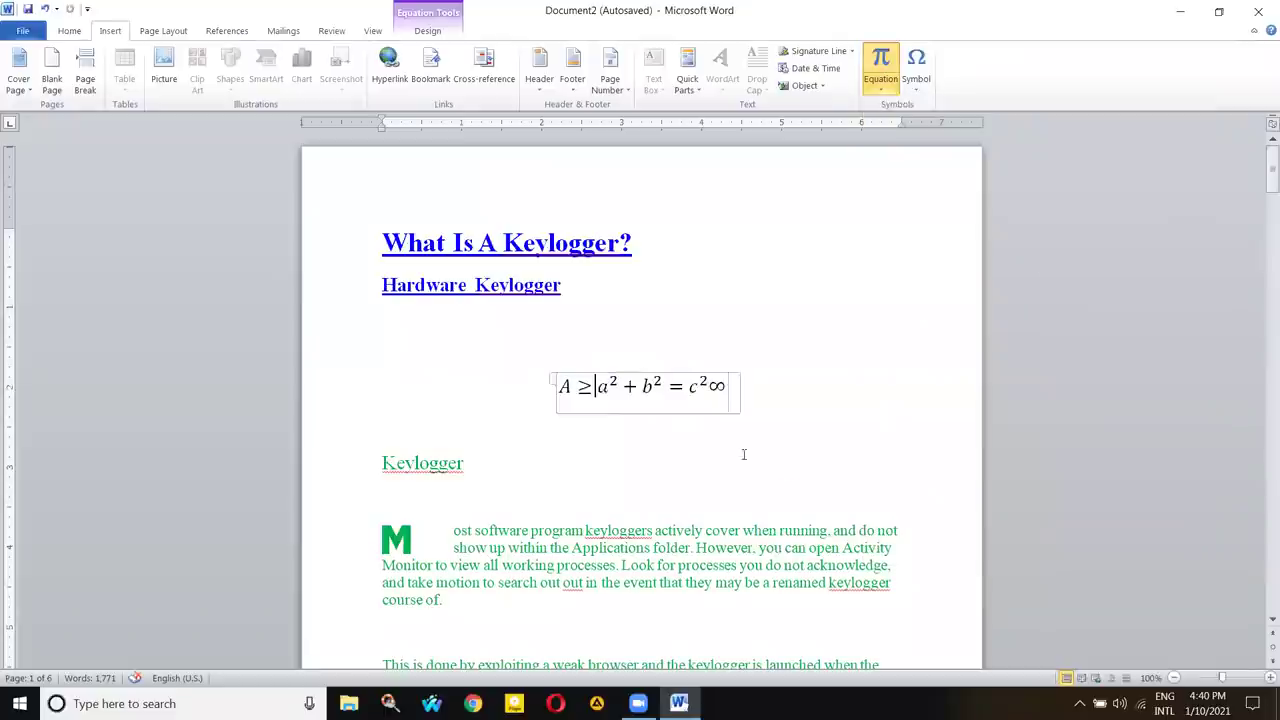
click(555, 385)
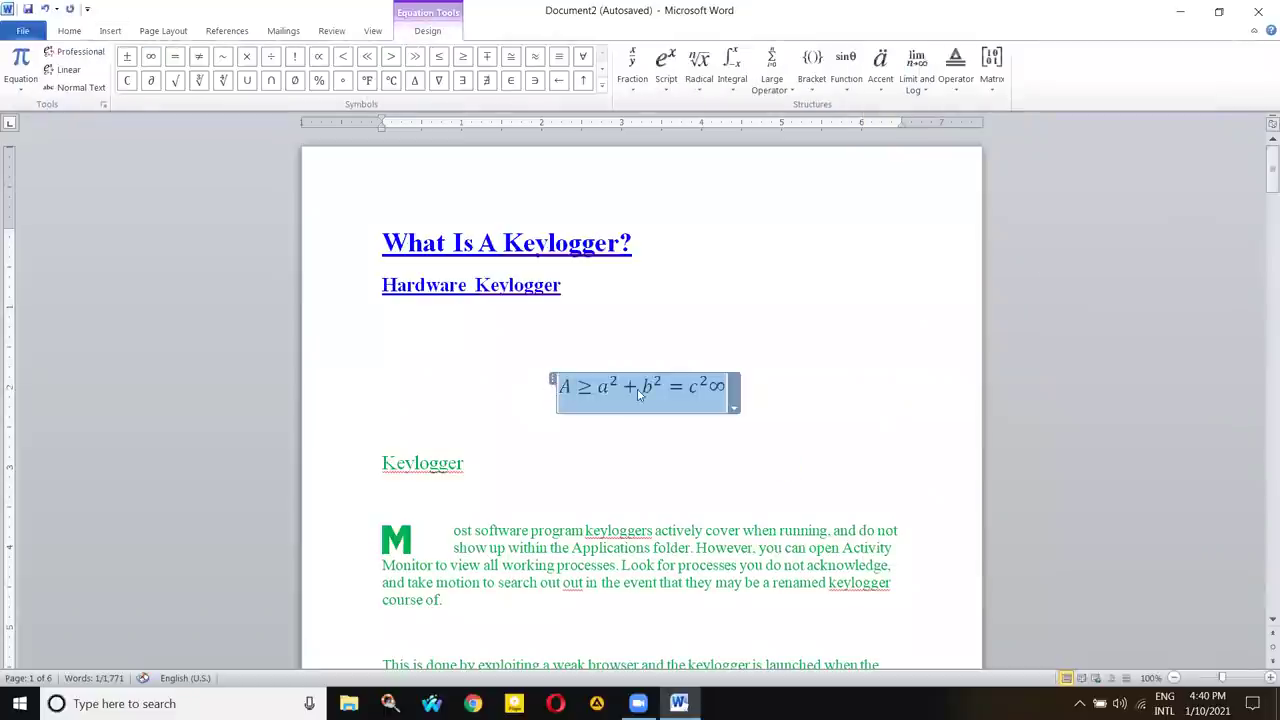
click(562, 385)
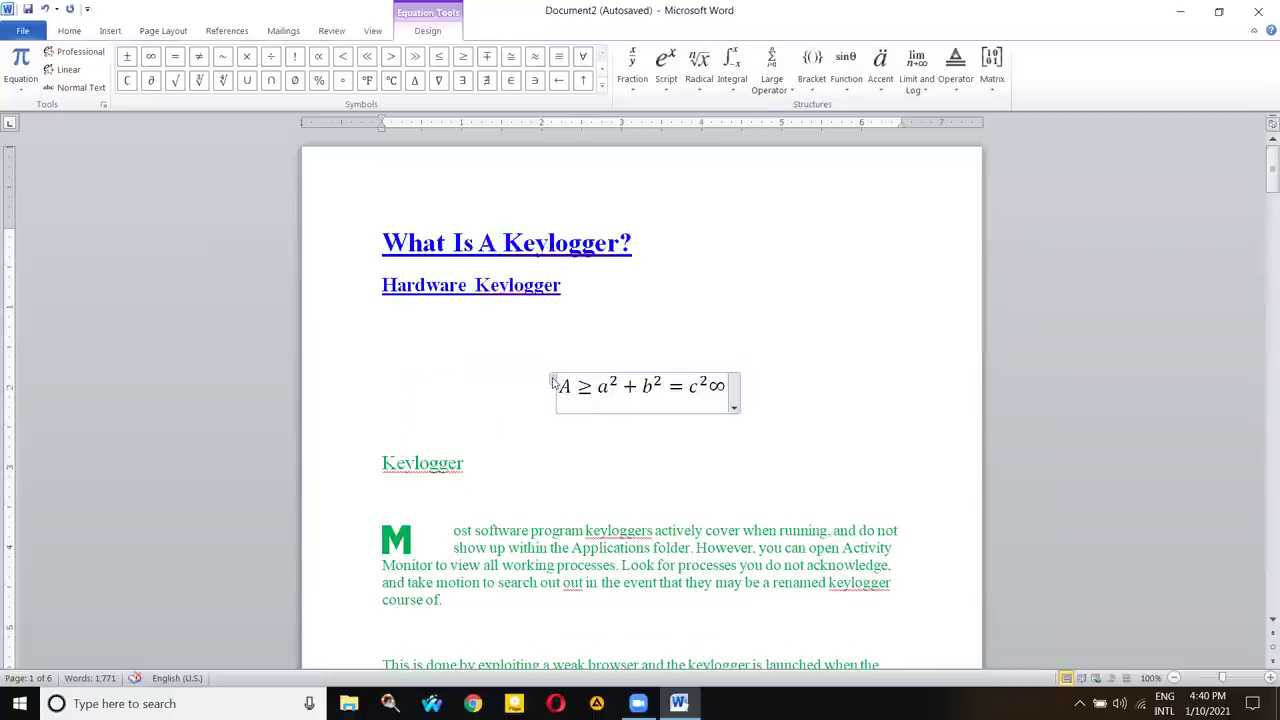
click(554, 380)
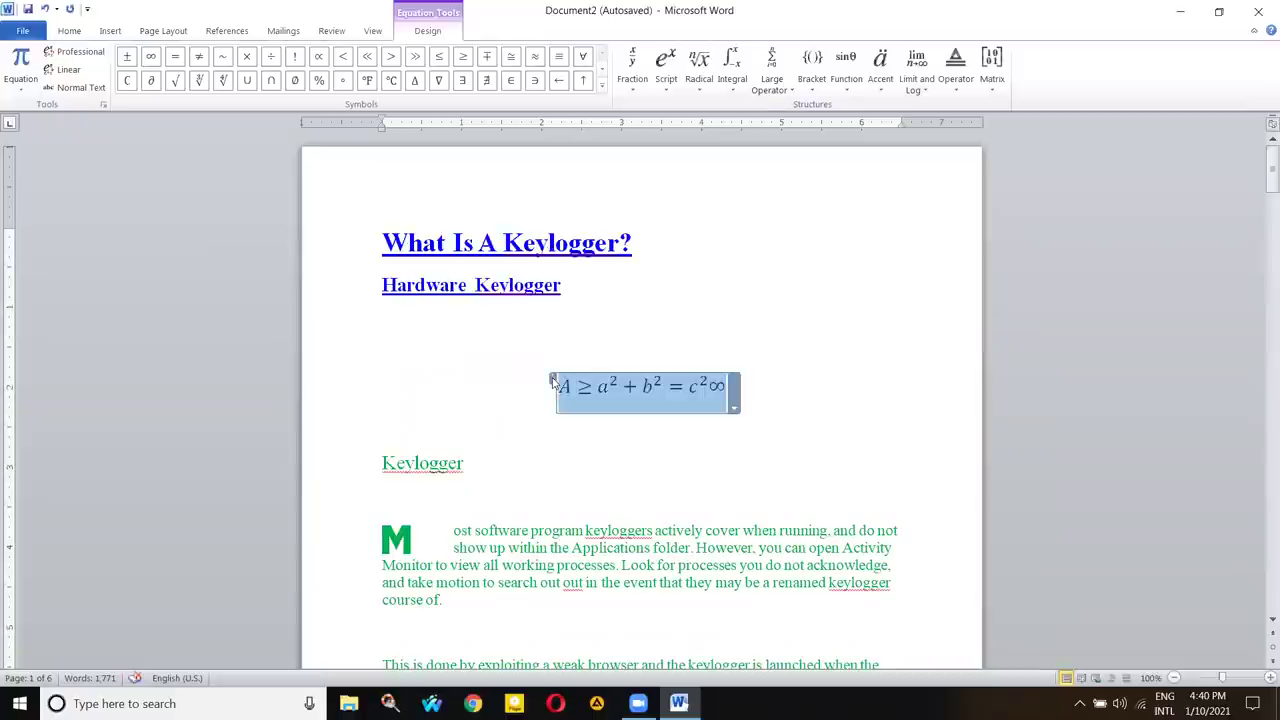
- Build the left side of the equation as cos 60 followed by an equals sign
click(846, 88)
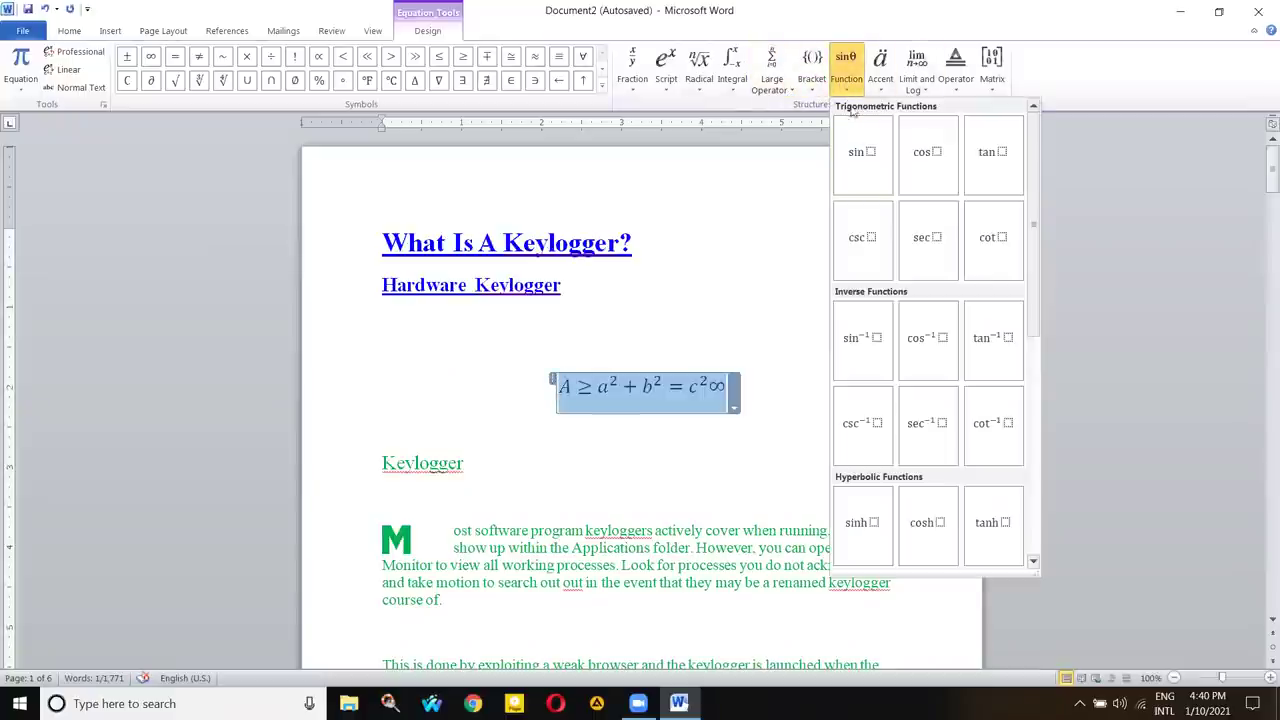
click(923, 160)
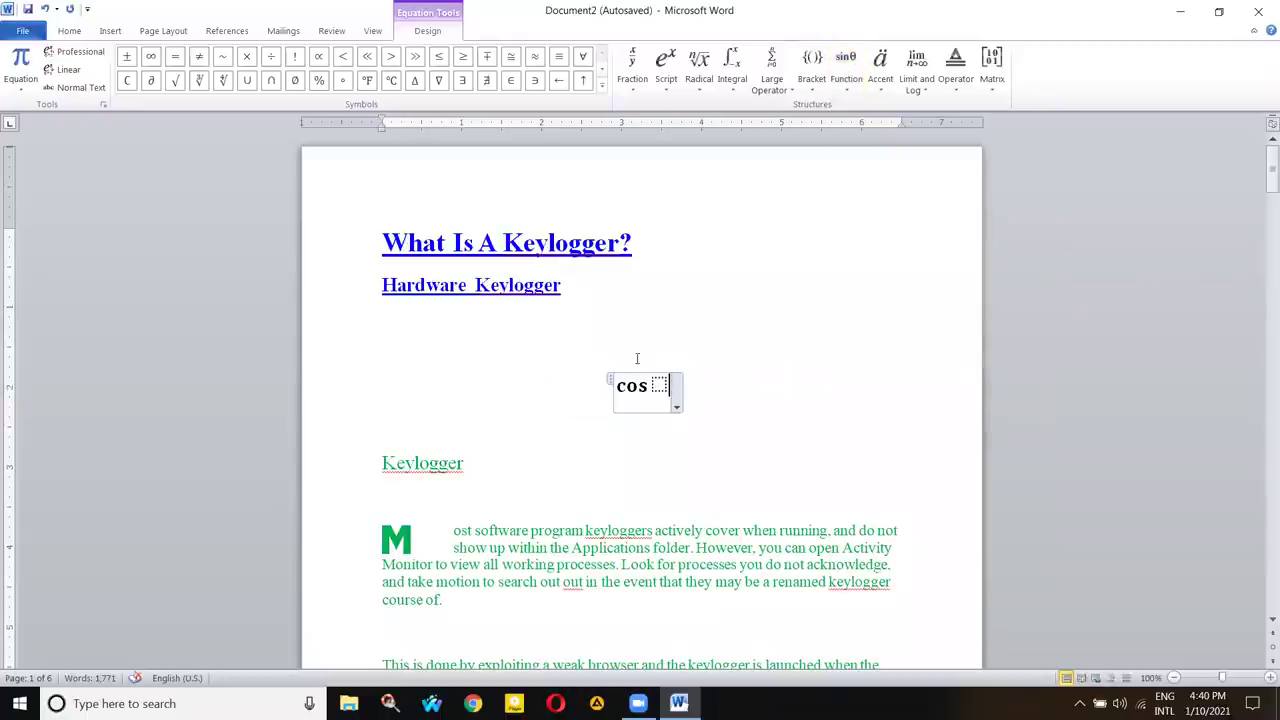
click(660, 385)
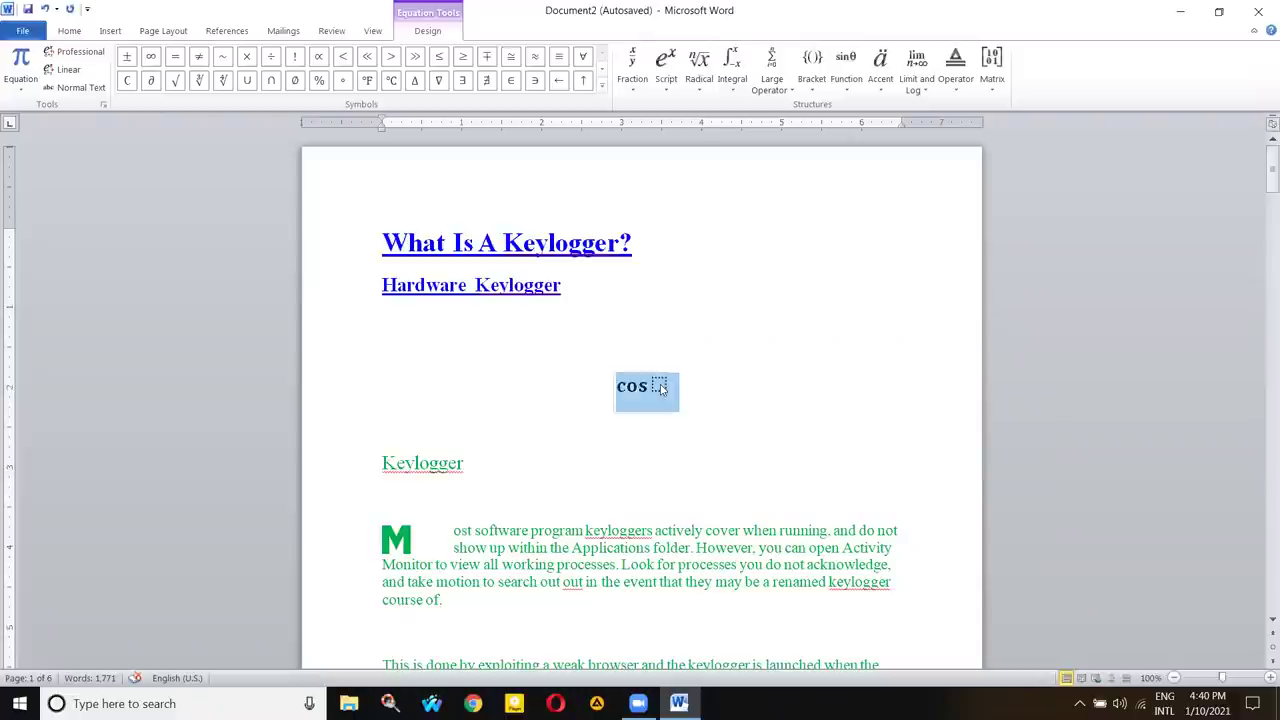
text(1)
key(BackSpace)
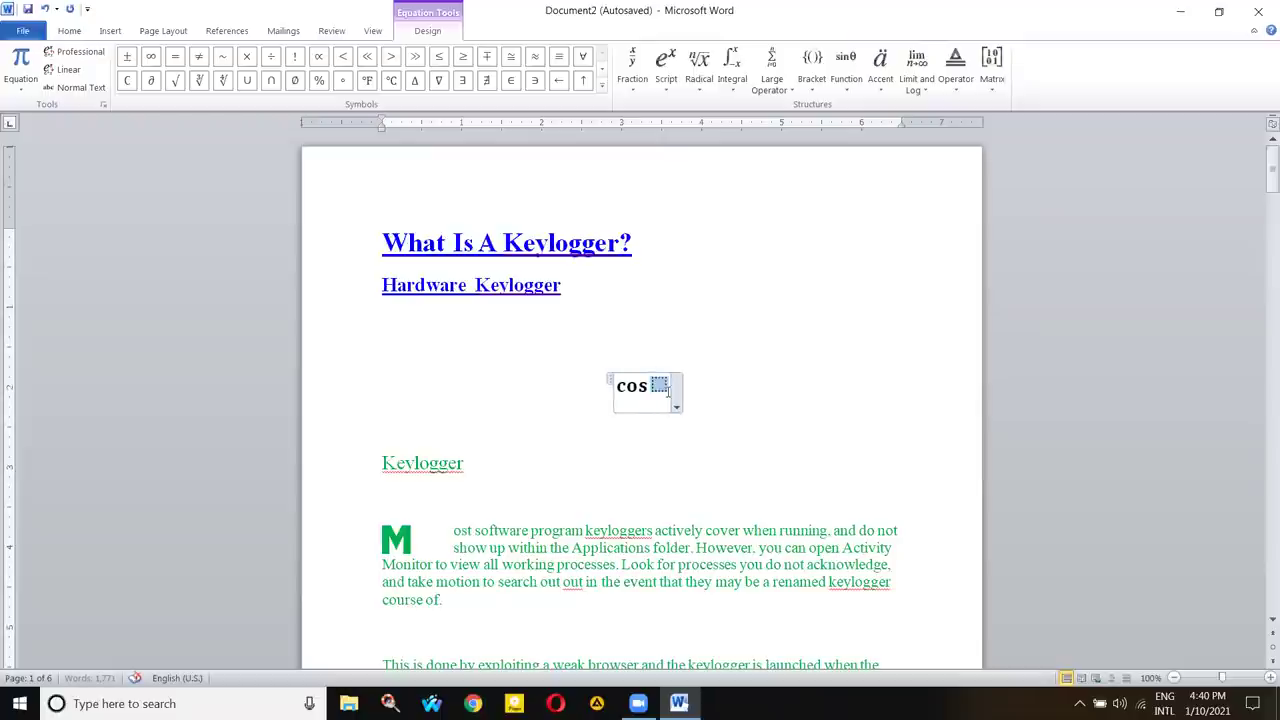
text(60 )
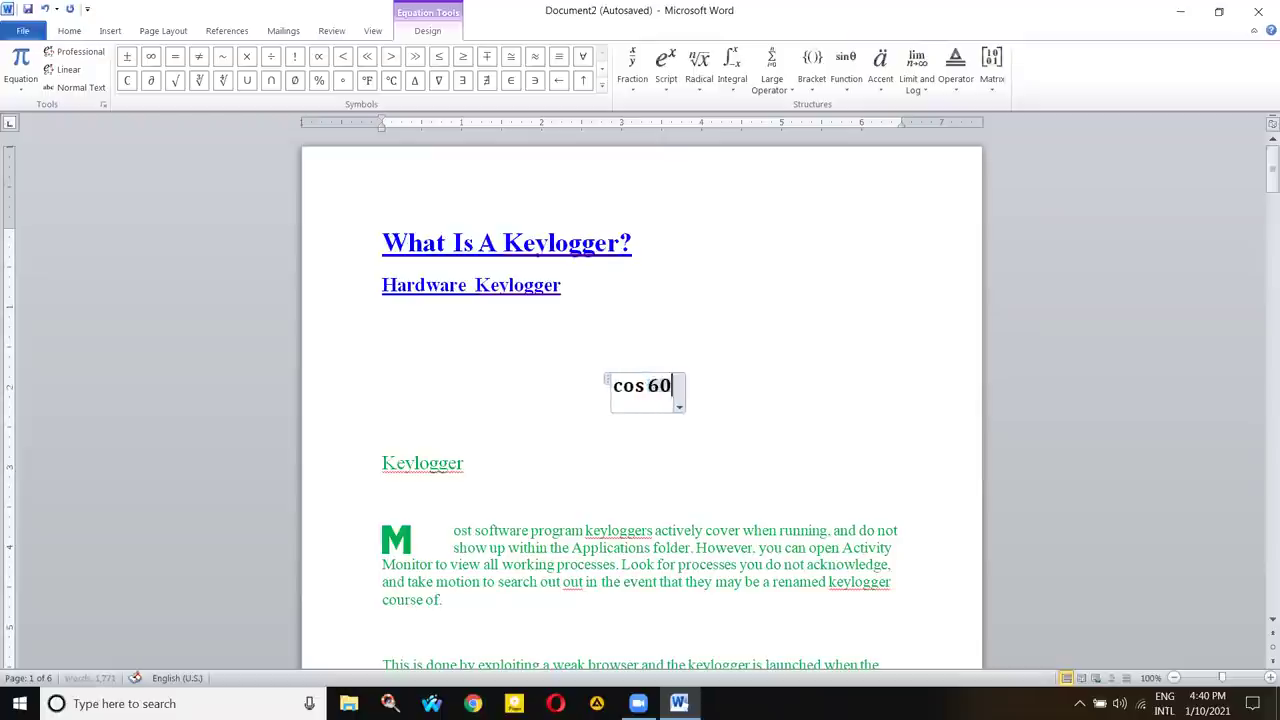
text(=)
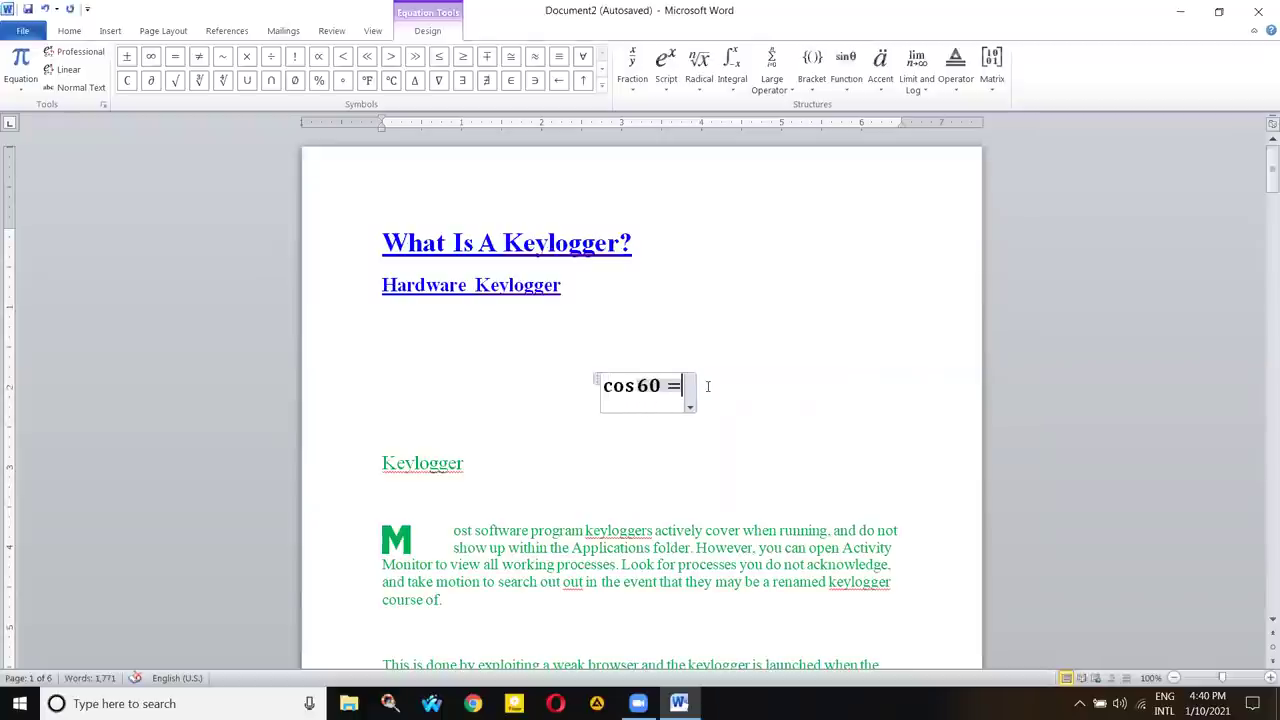
key(BackSpace)
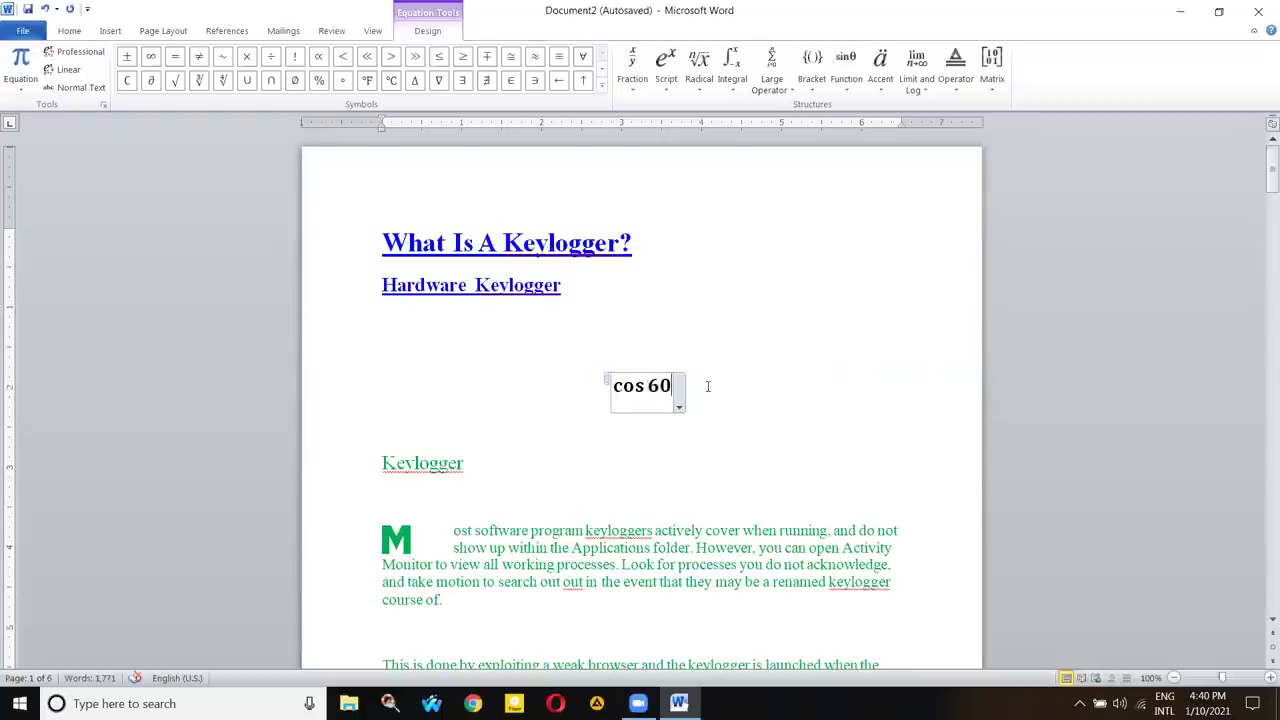
text(=)
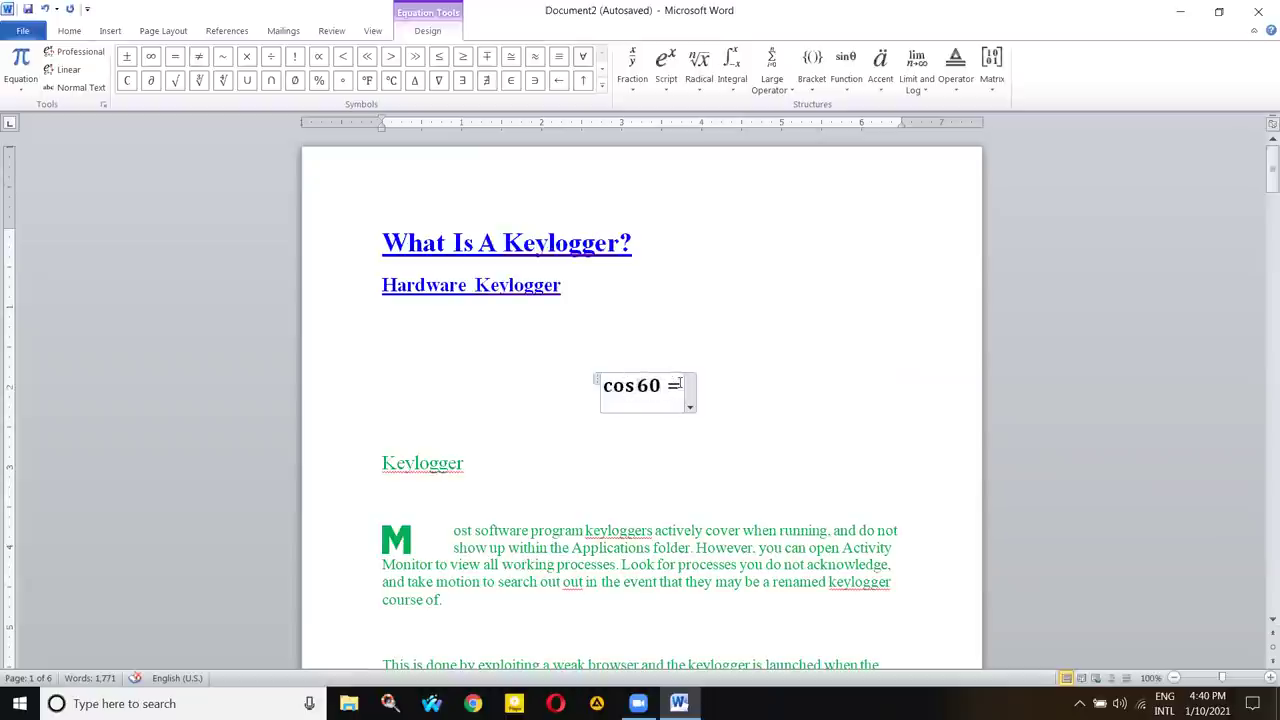
- Add a sine function with argument 30 after the equals sign, then leave the equation
click(682, 385)
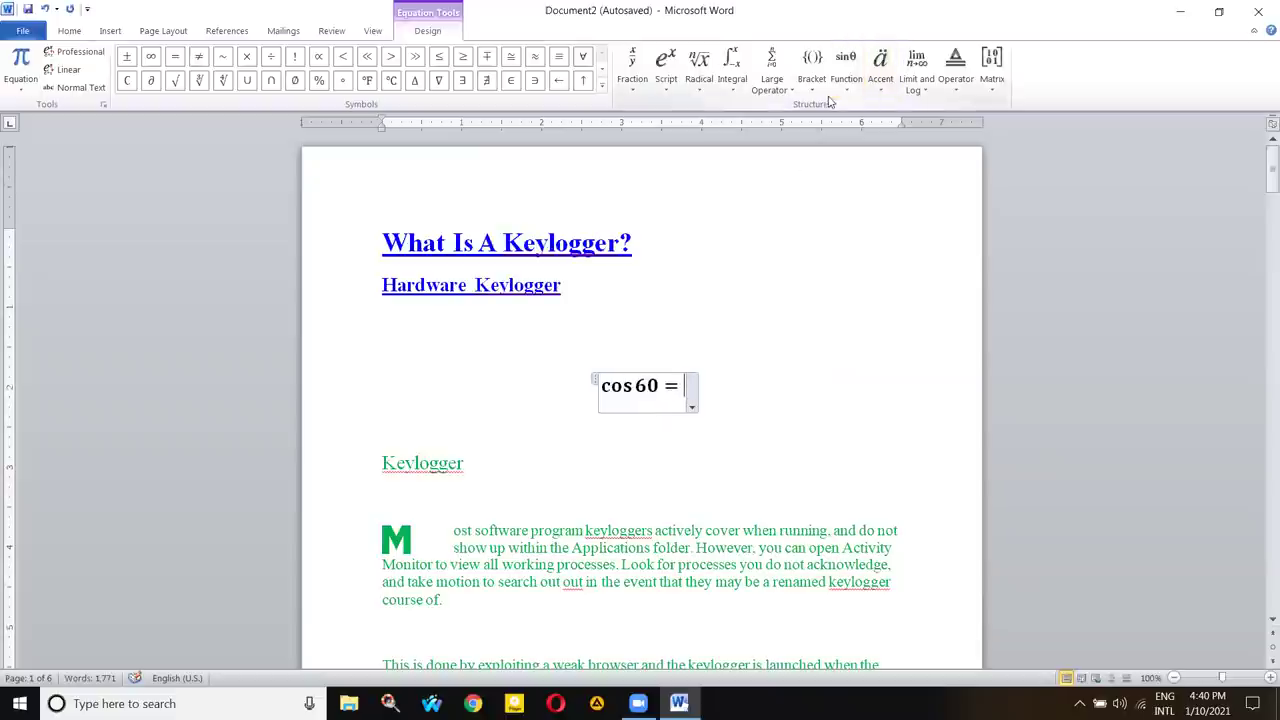
click(846, 68)
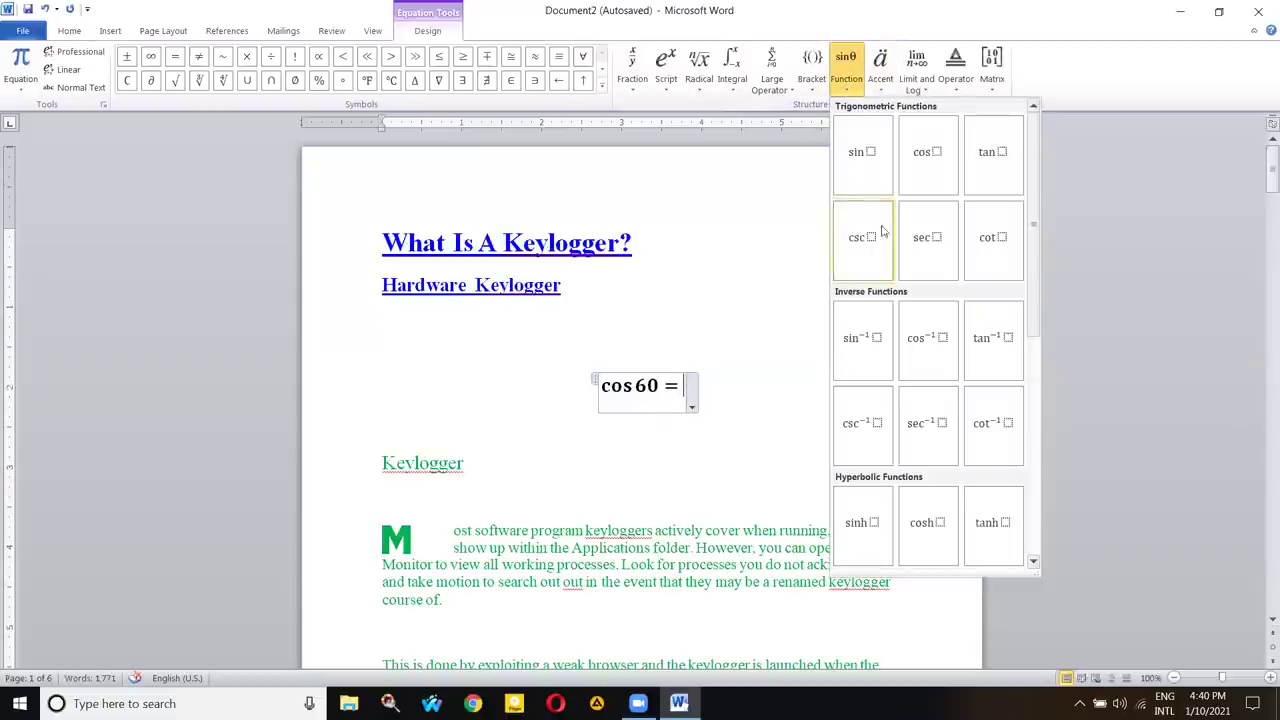
click(863, 165)
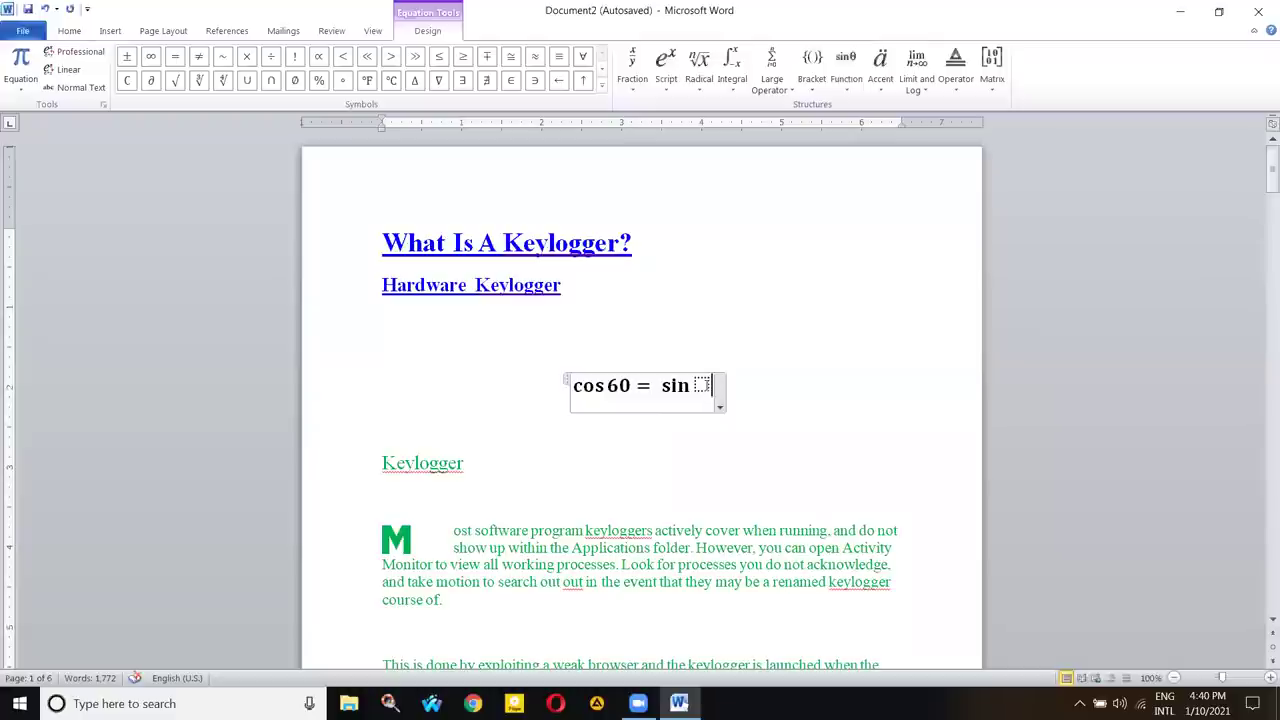
key(Left)
text(30)
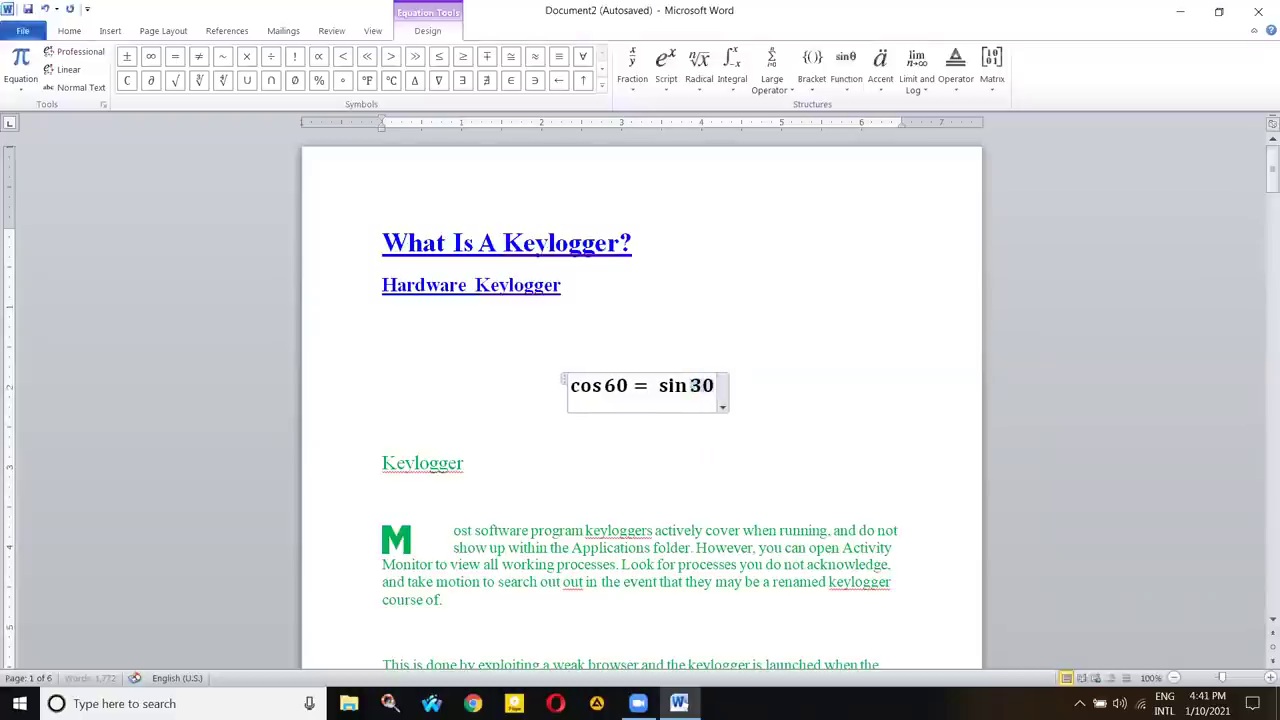
click(678, 411)
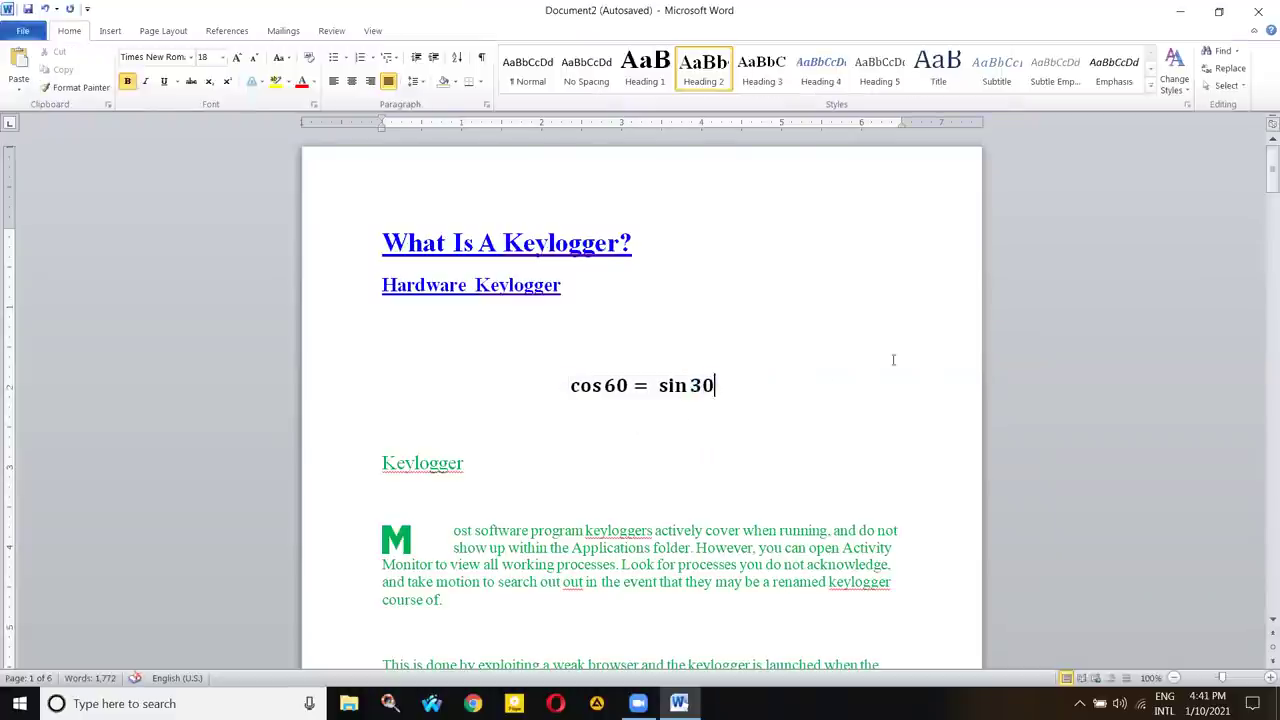
- Open the full Symbol dialog and browse card suits, music notes and Arabic letter symbols
click(110, 30)
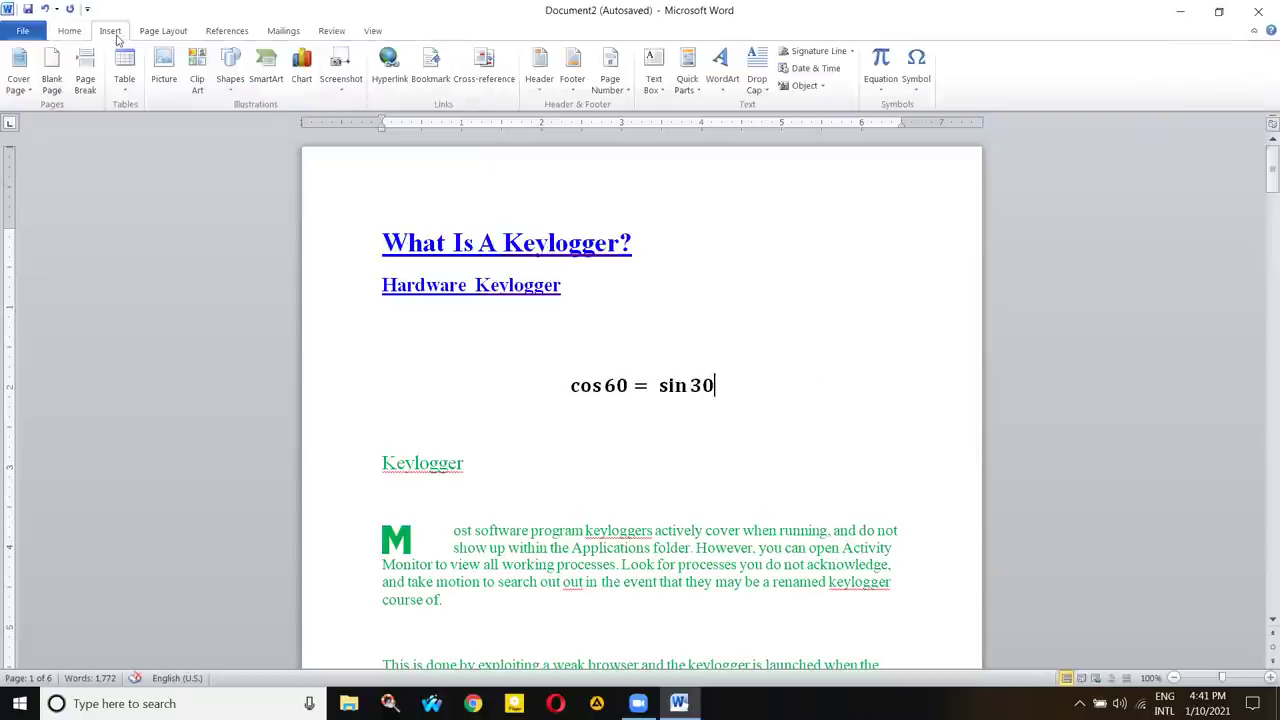
click(915, 92)
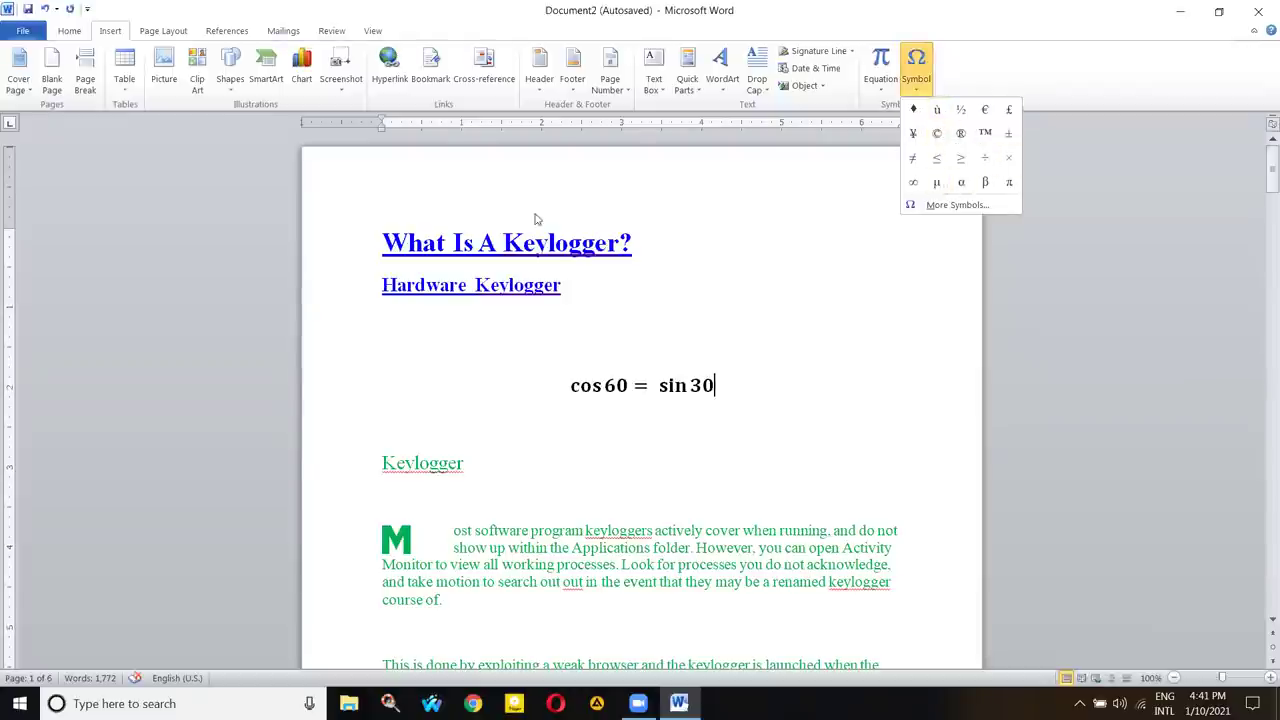
click(944, 207)
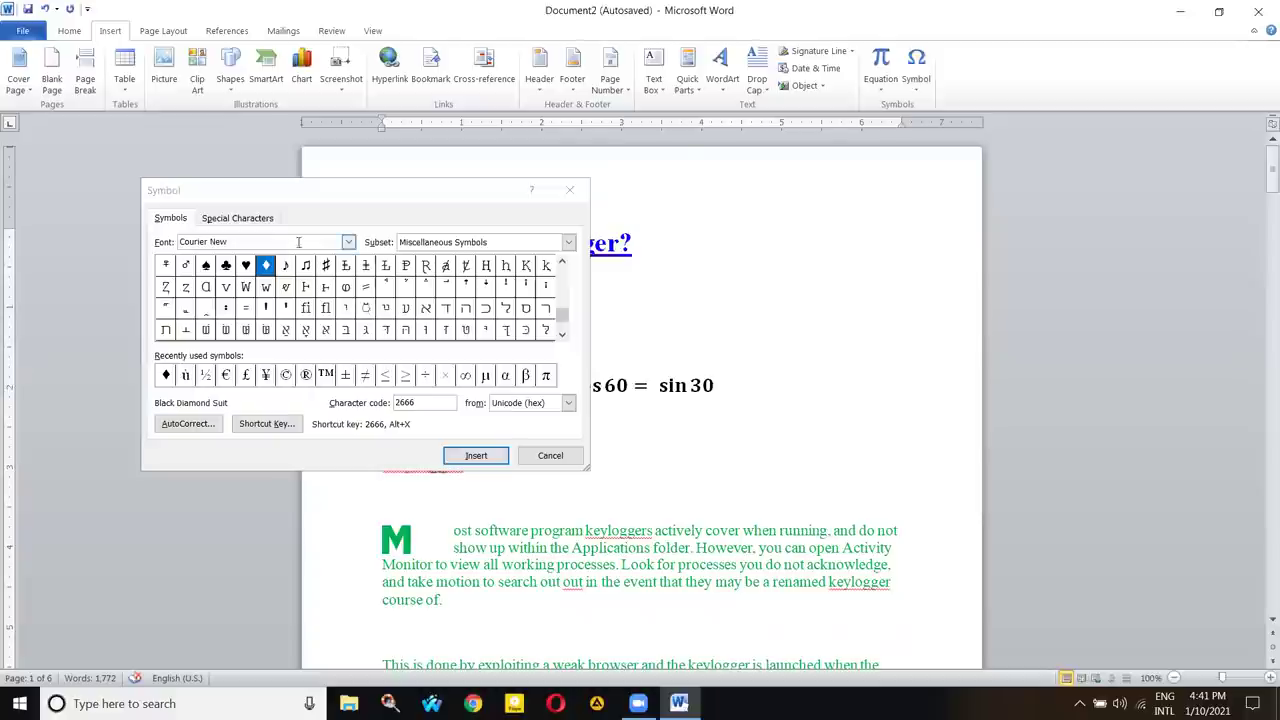
click(205, 265)
click(226, 266)
click(246, 266)
click(265, 266)
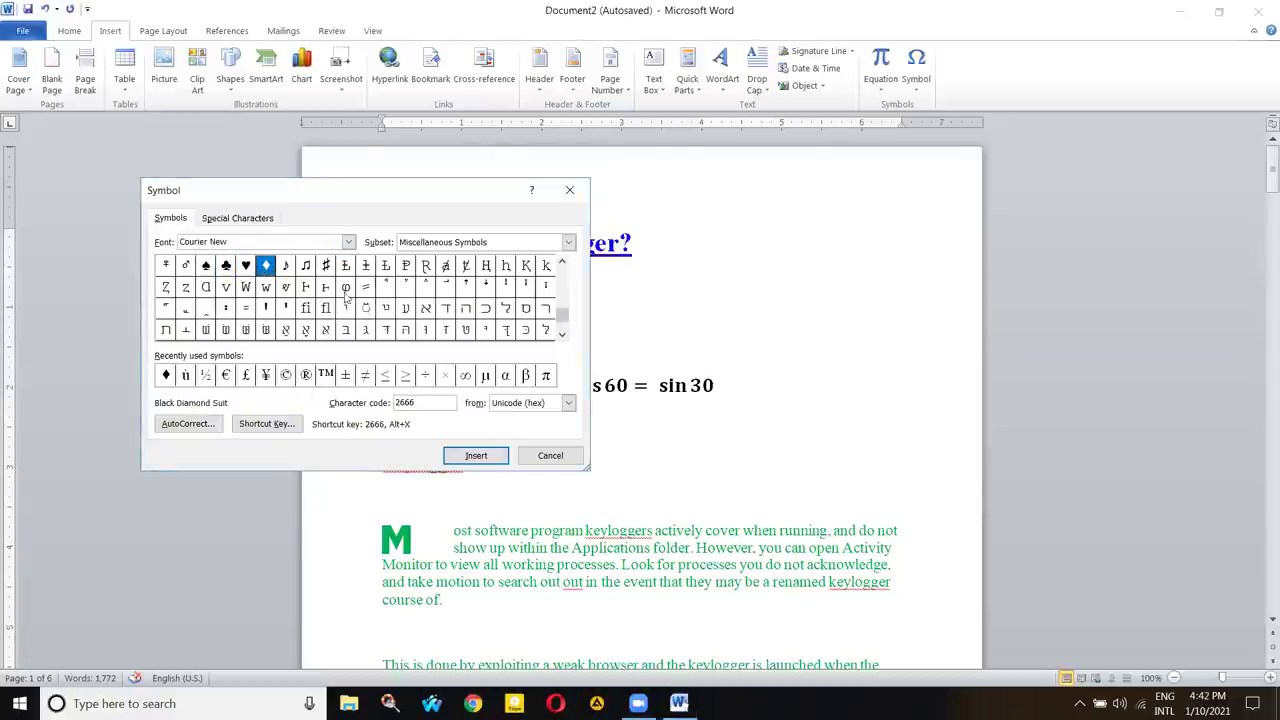
click(306, 267)
click(561, 333)
click(561, 333)
click(561, 333)
click(466, 311)
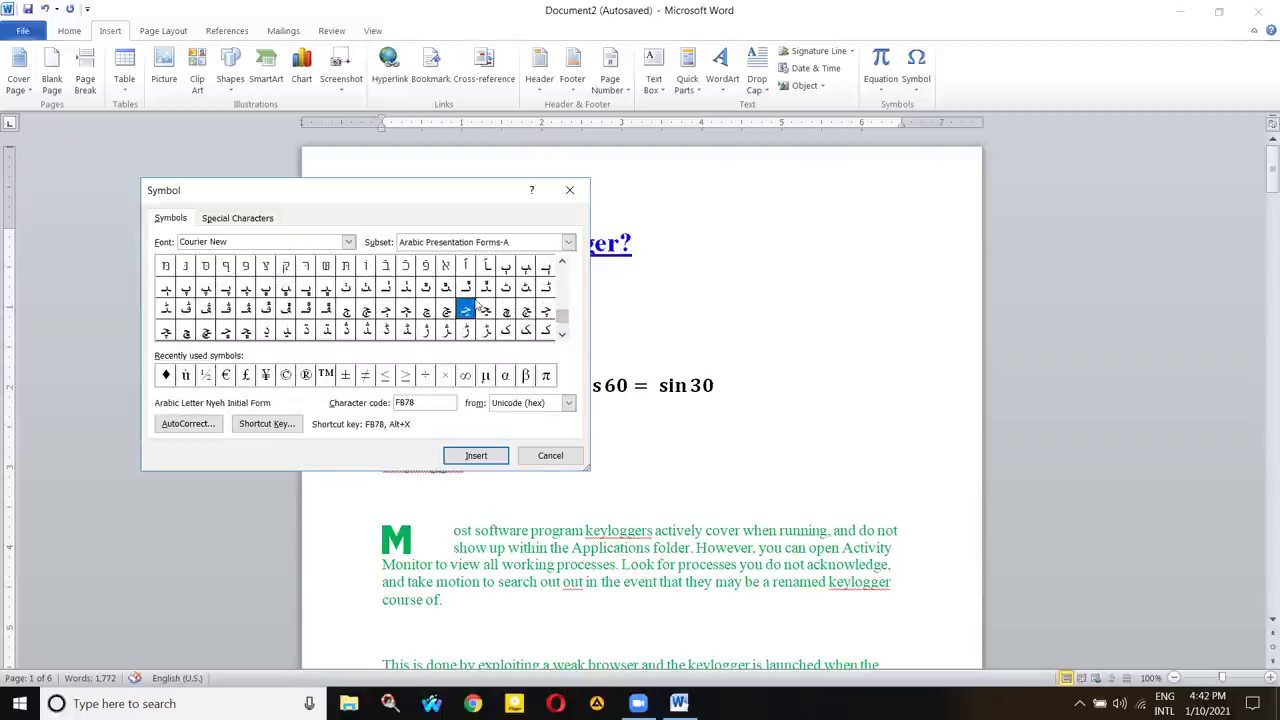
click(346, 311)
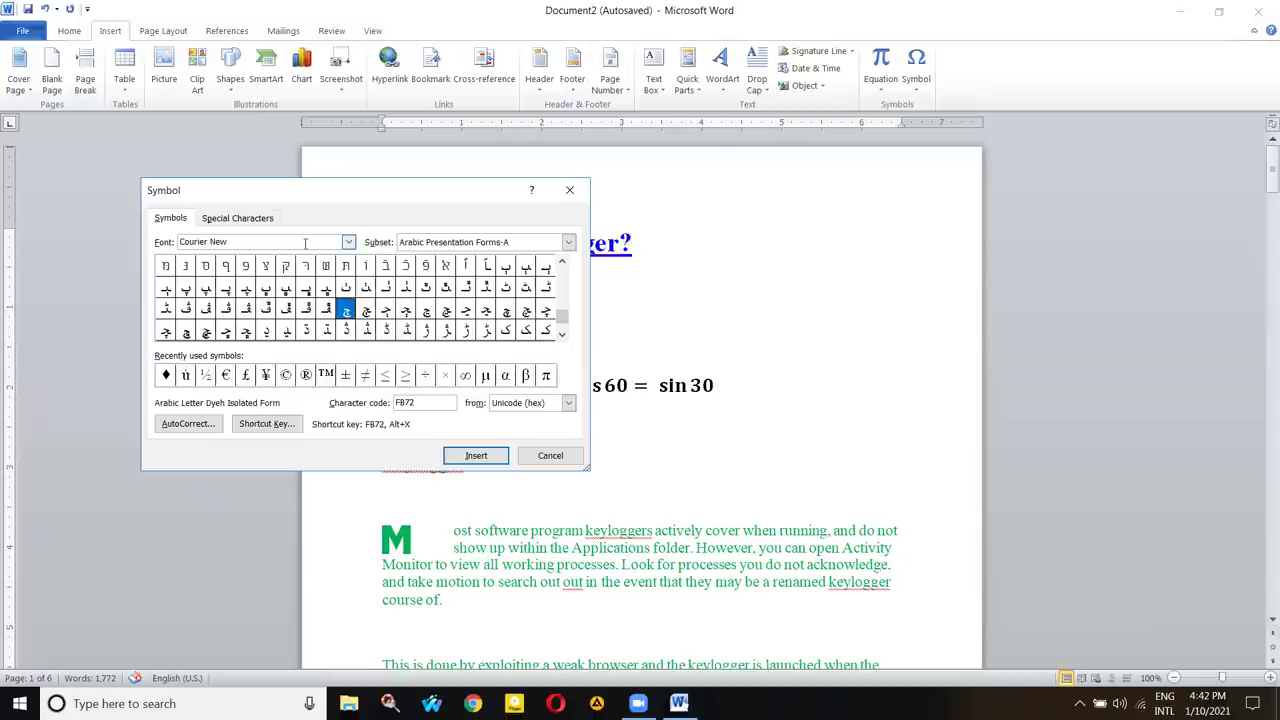
- Change the symbol font from Courier New to Times New Roman
click(347, 243)
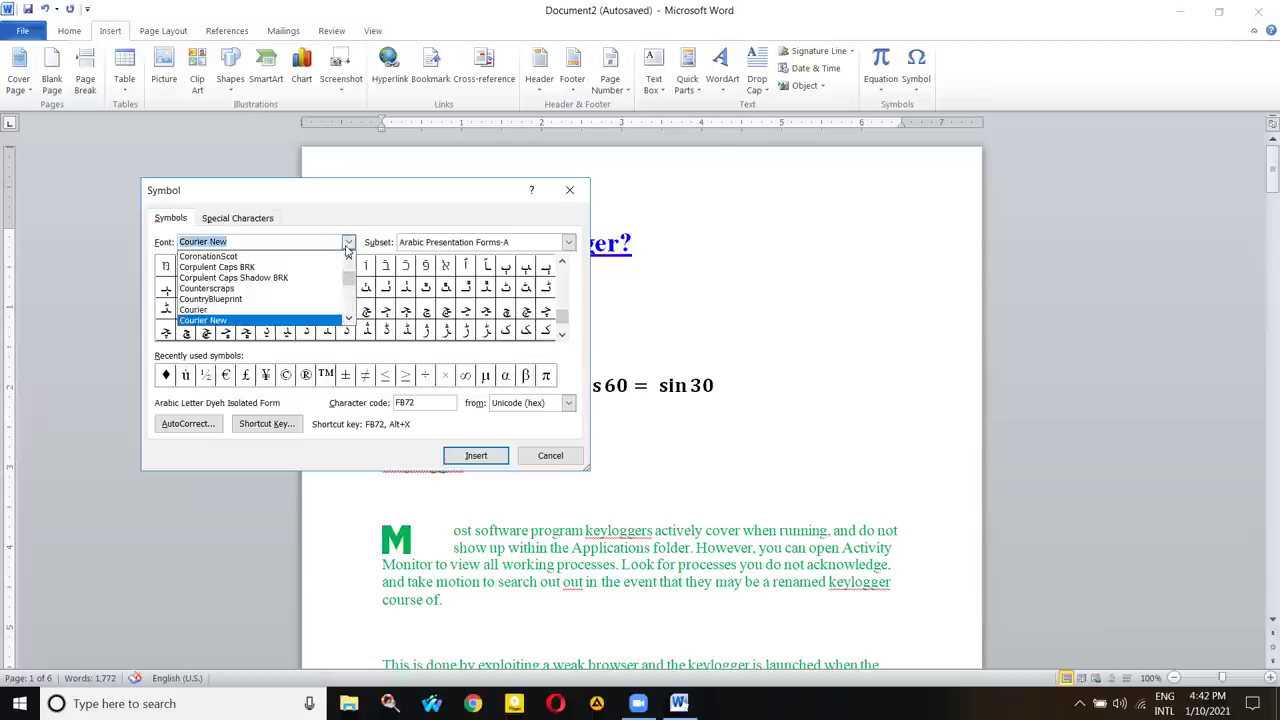
click(287, 241)
double_click(287, 243)
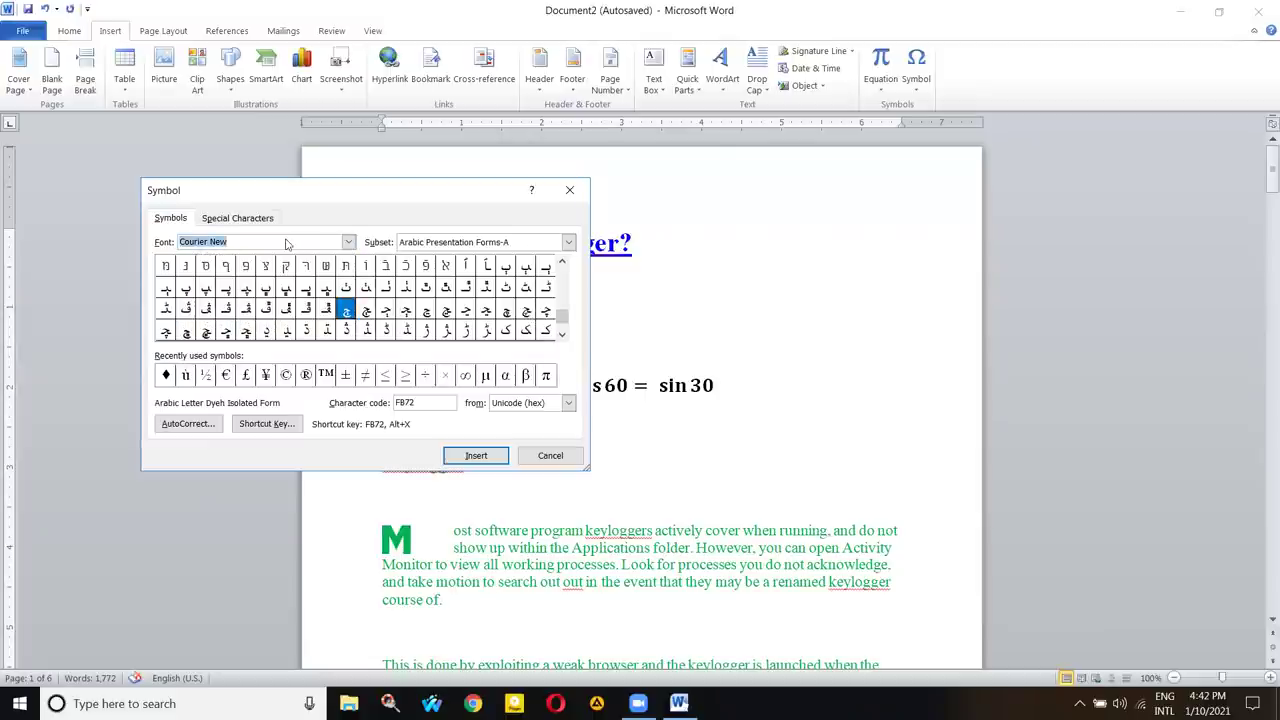
key(BackSpace)
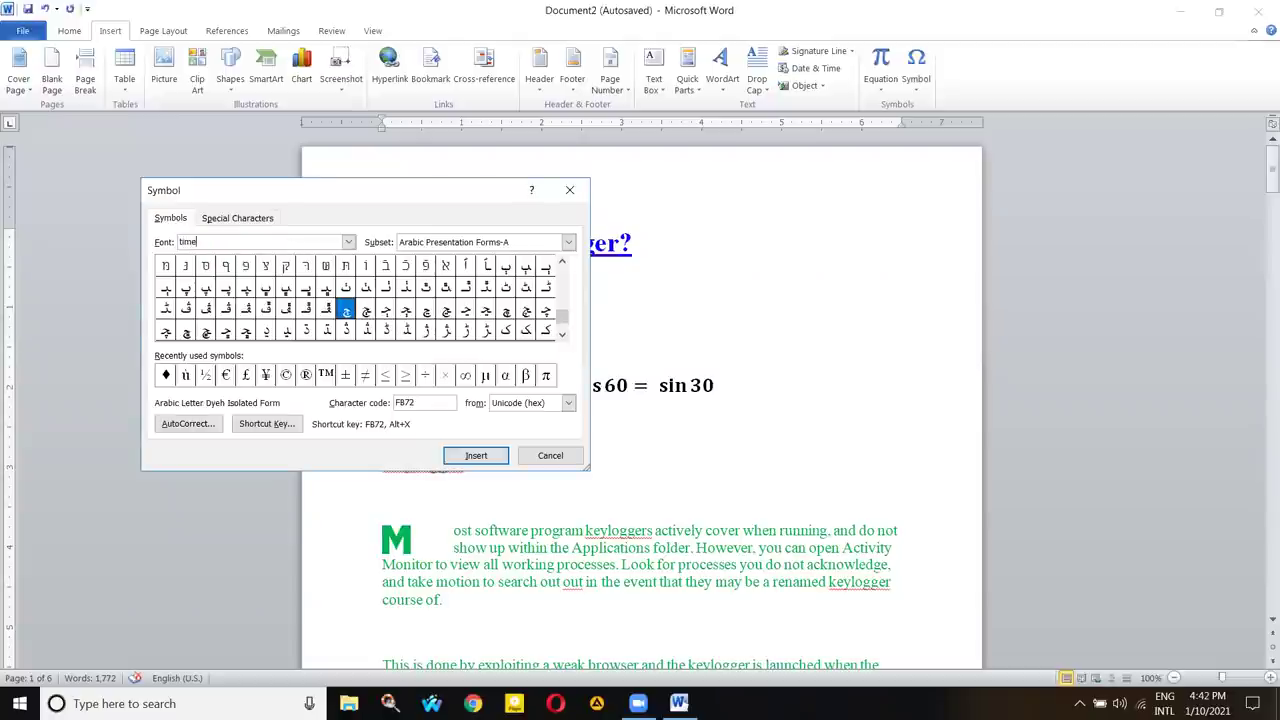
click(348, 242)
click(249, 261)
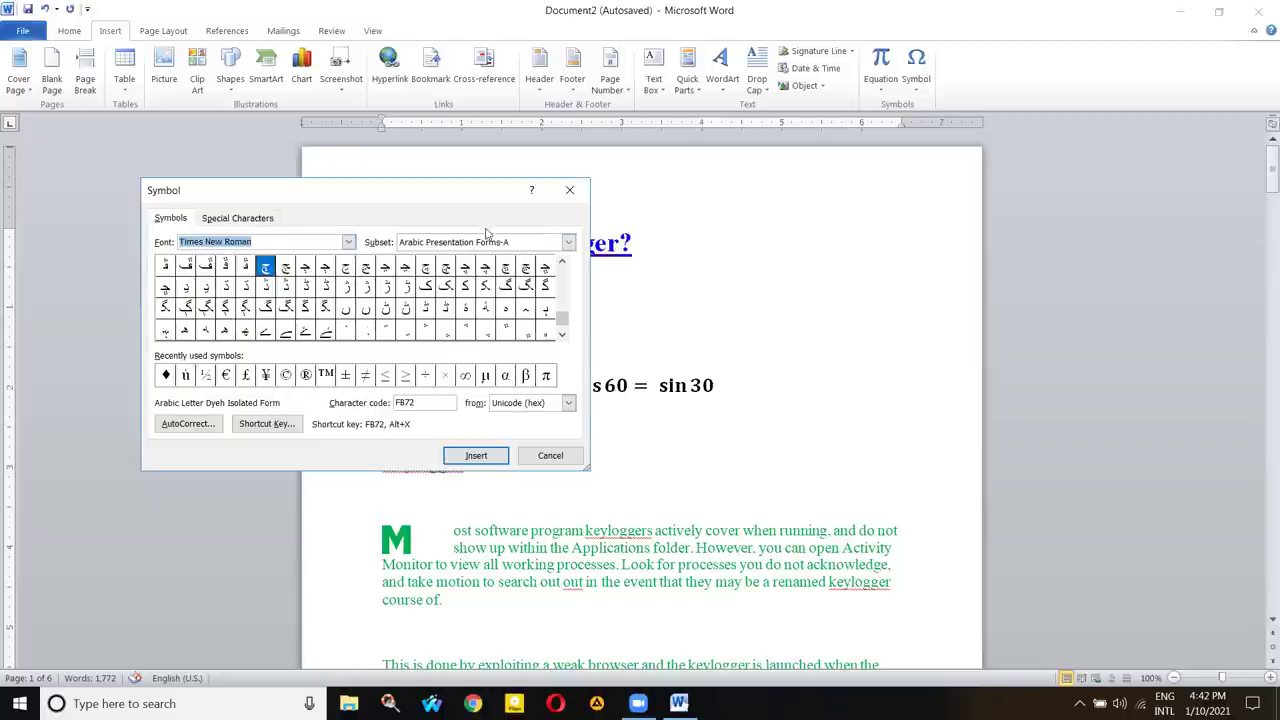
- Scroll through the Times New Roman symbol subsets and close the dialog without inserting anything
click(562, 263)
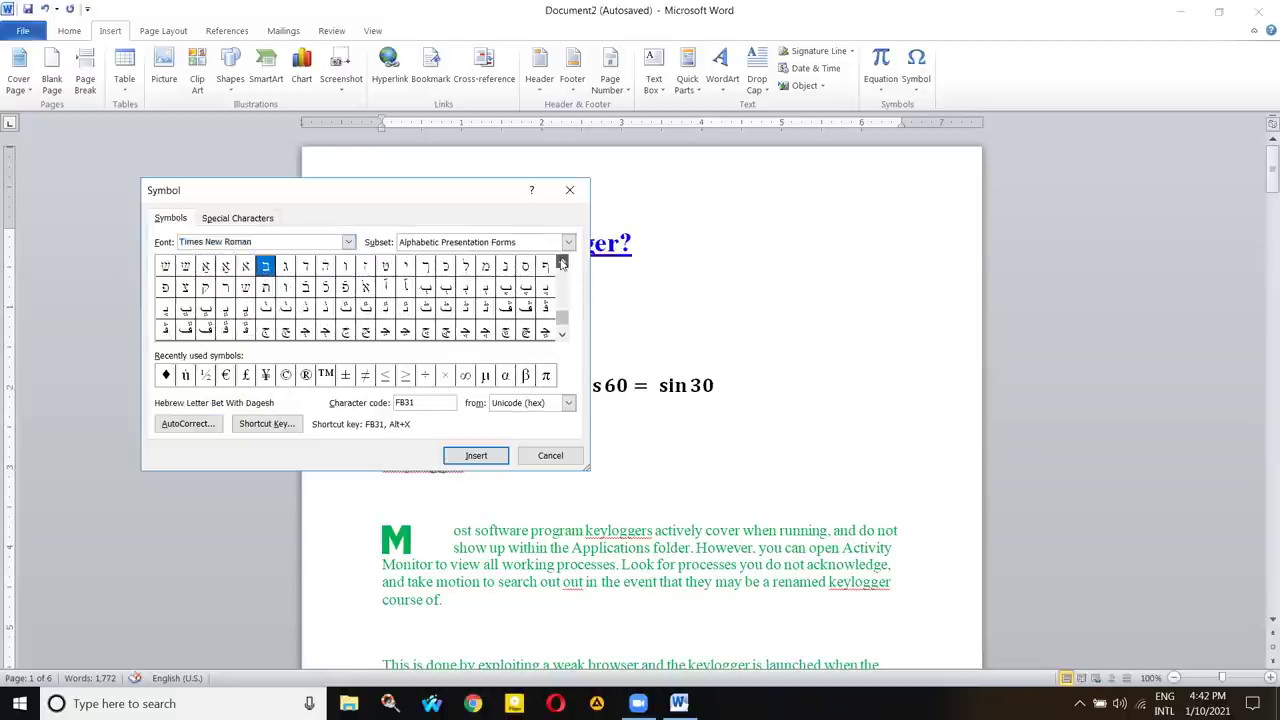
click(562, 263)
click(562, 263)
click(562, 264)
click(562, 264)
click(562, 264)
click(562, 264)
click(562, 264)
mouse_move(562, 268)
mouse_down()
mouse_move(563, 310)
mouse_move(585, 268)
mouse_up()
click(570, 190)
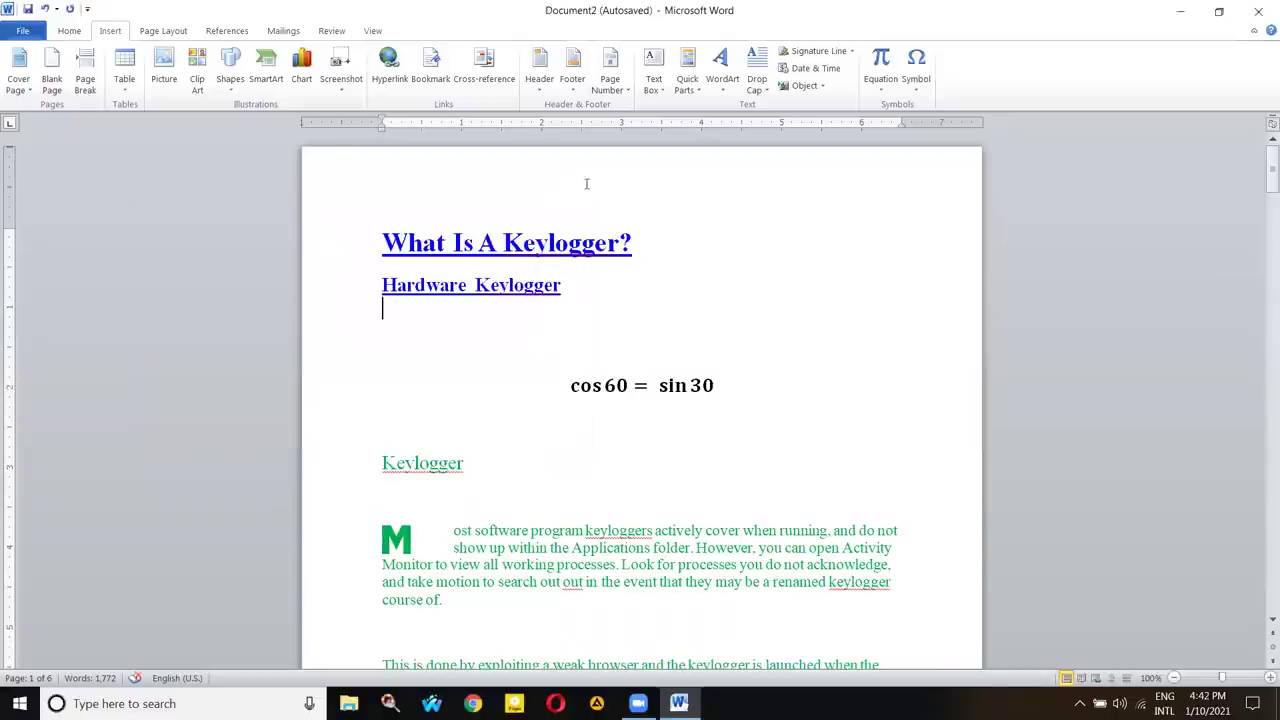
- Look over the Page Layout, References, Mailings, Review and View ribbon tabs
click(158, 31)
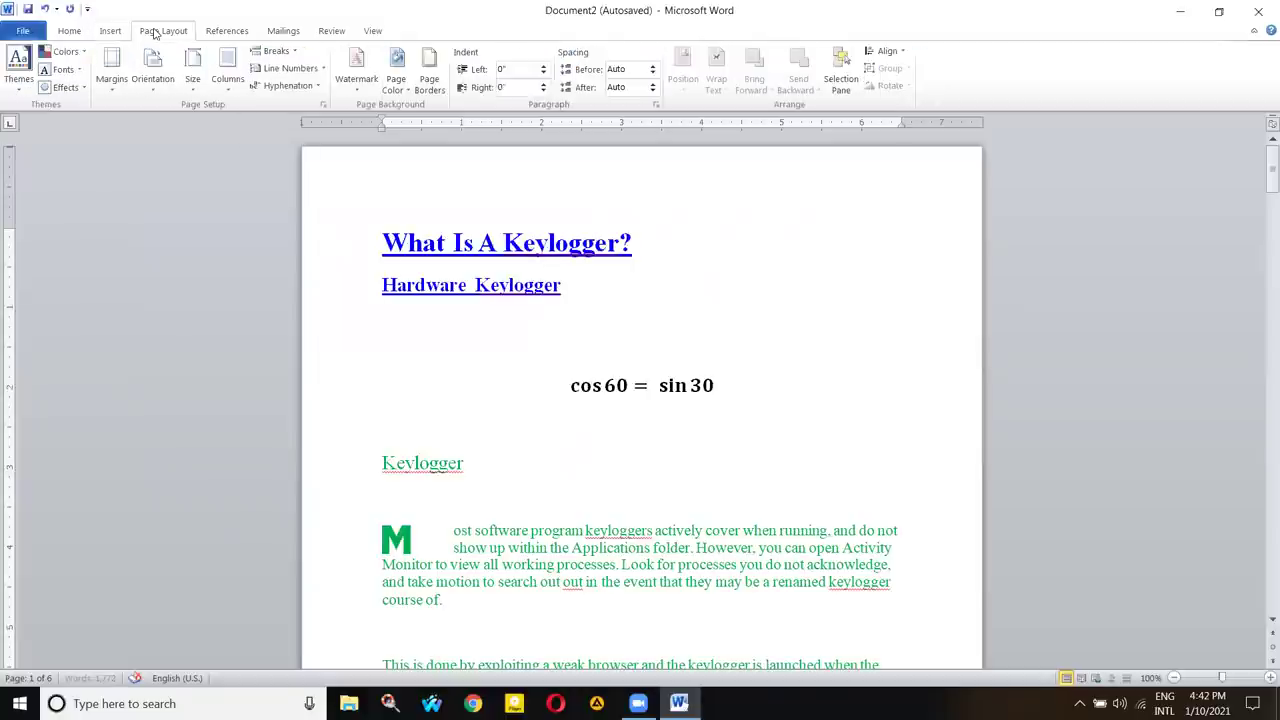
click(222, 31)
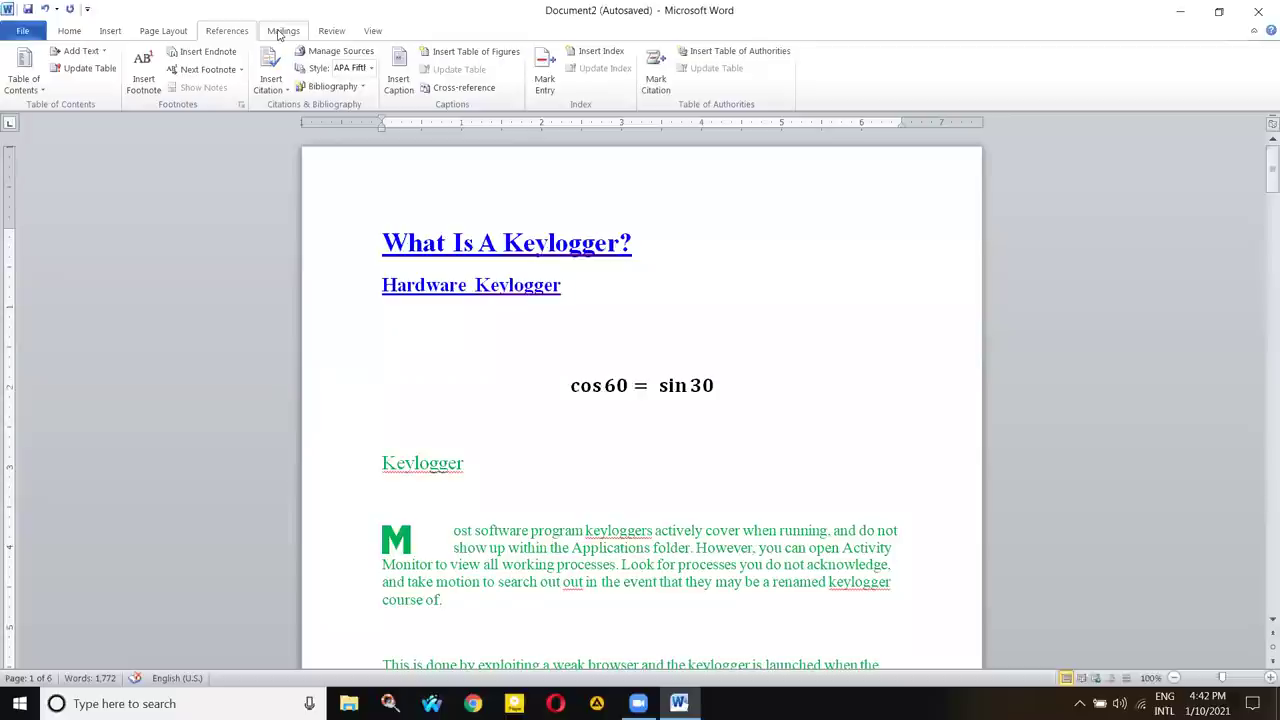
click(282, 32)
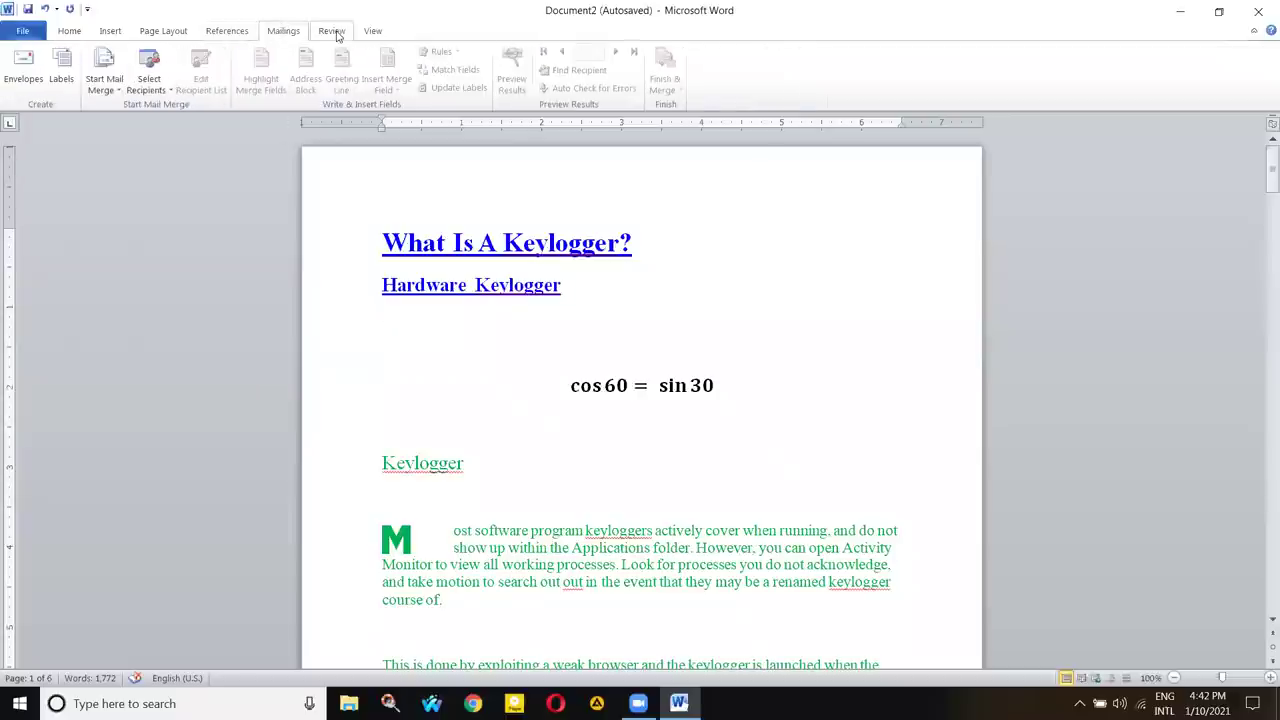
click(332, 31)
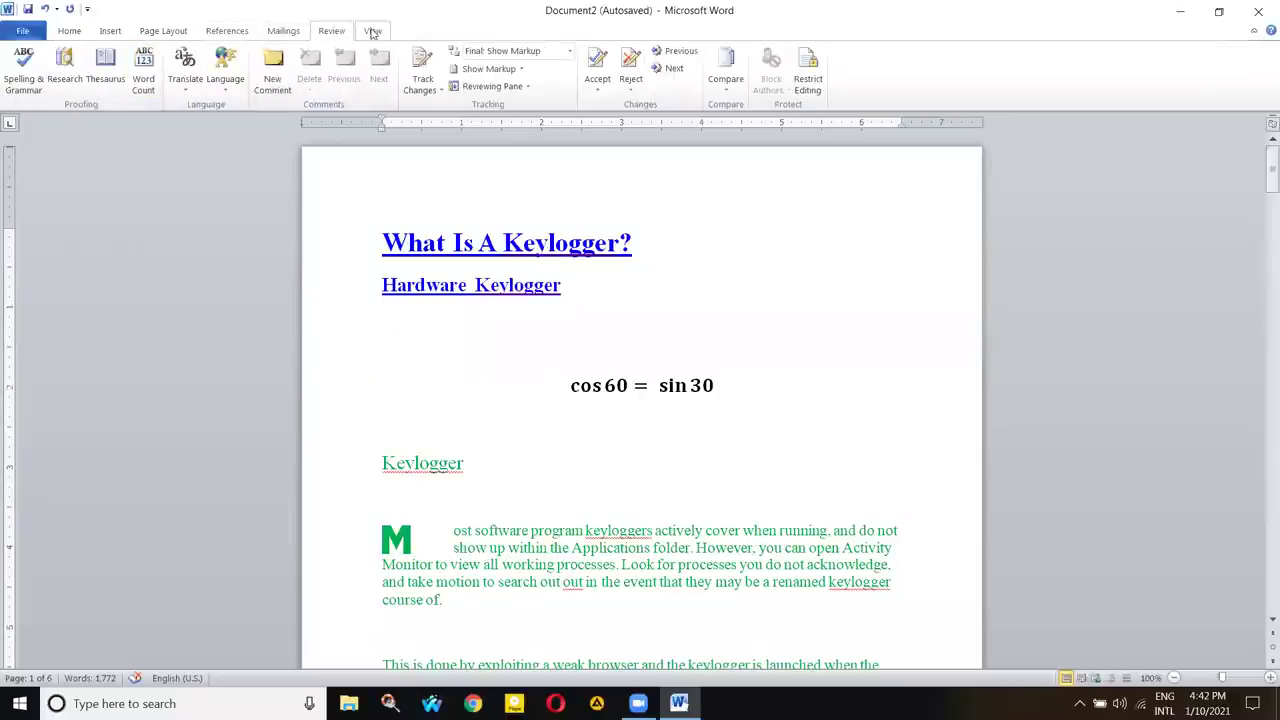
click(372, 31)
click(322, 33)
click(376, 30)
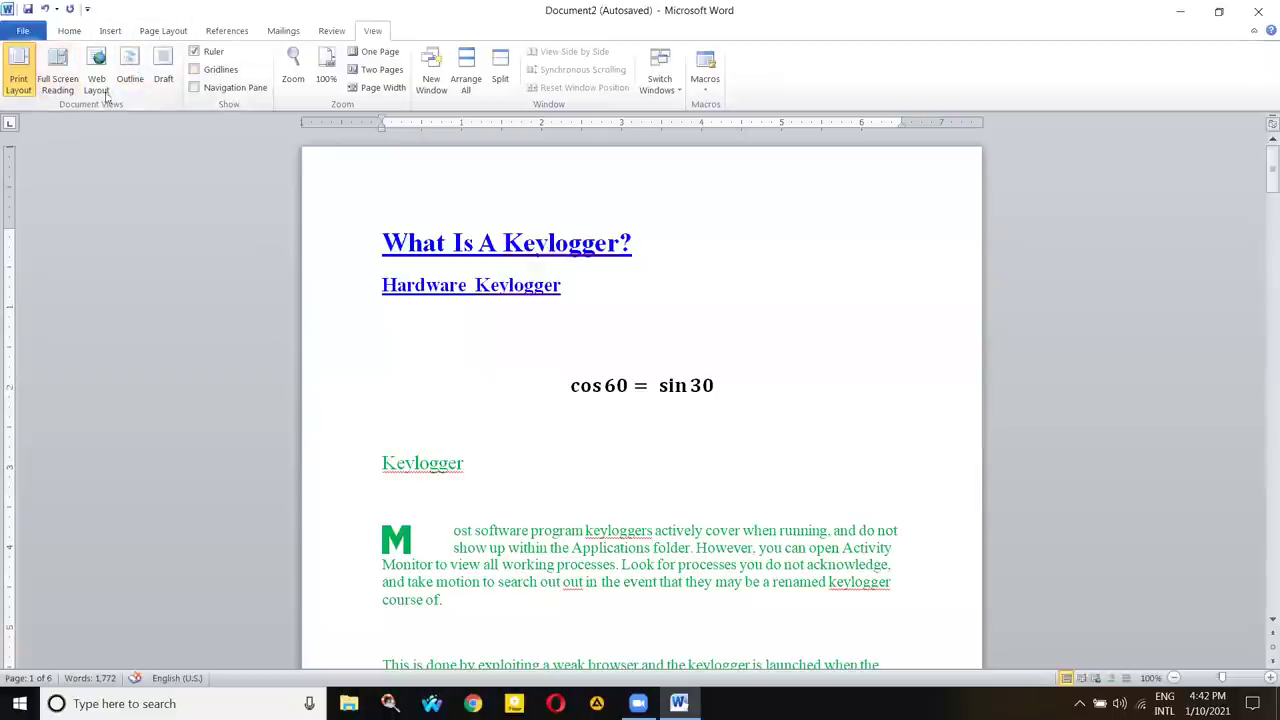
- Revisit the Insert, References and View tabs, finishing on Page Layout
click(115, 31)
click(163, 31)
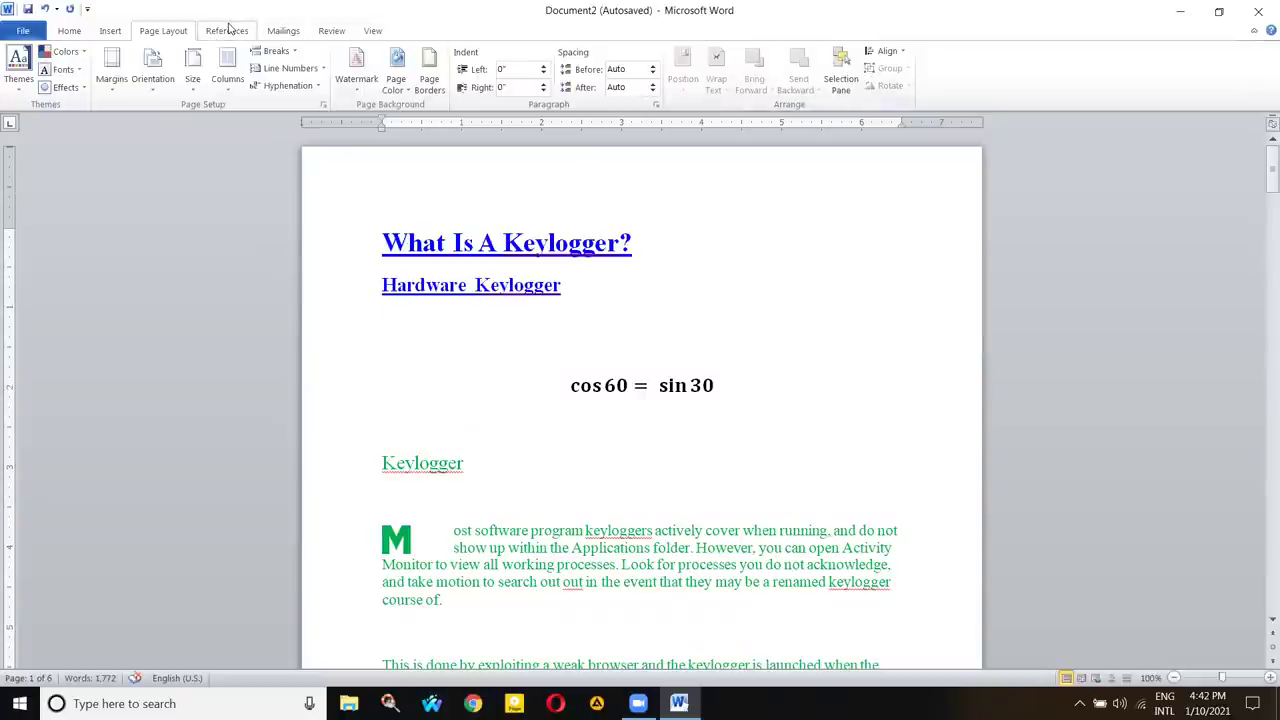
click(228, 30)
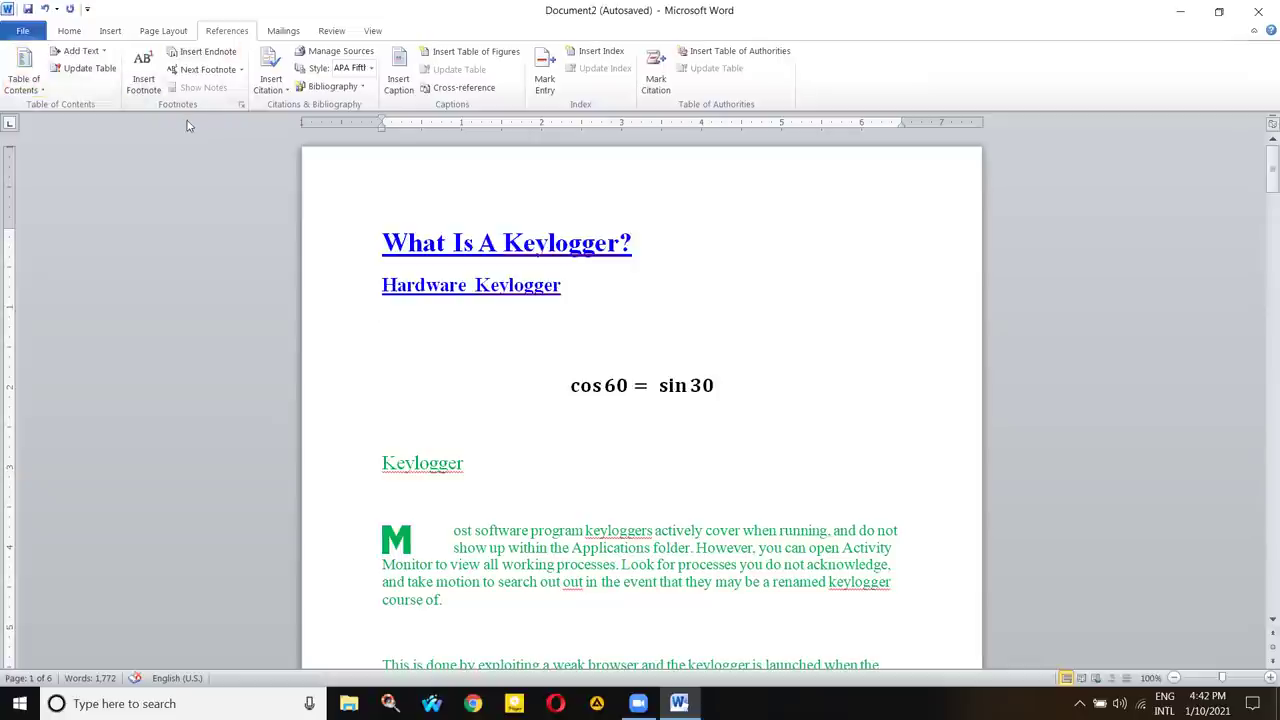
click(163, 31)
click(372, 31)
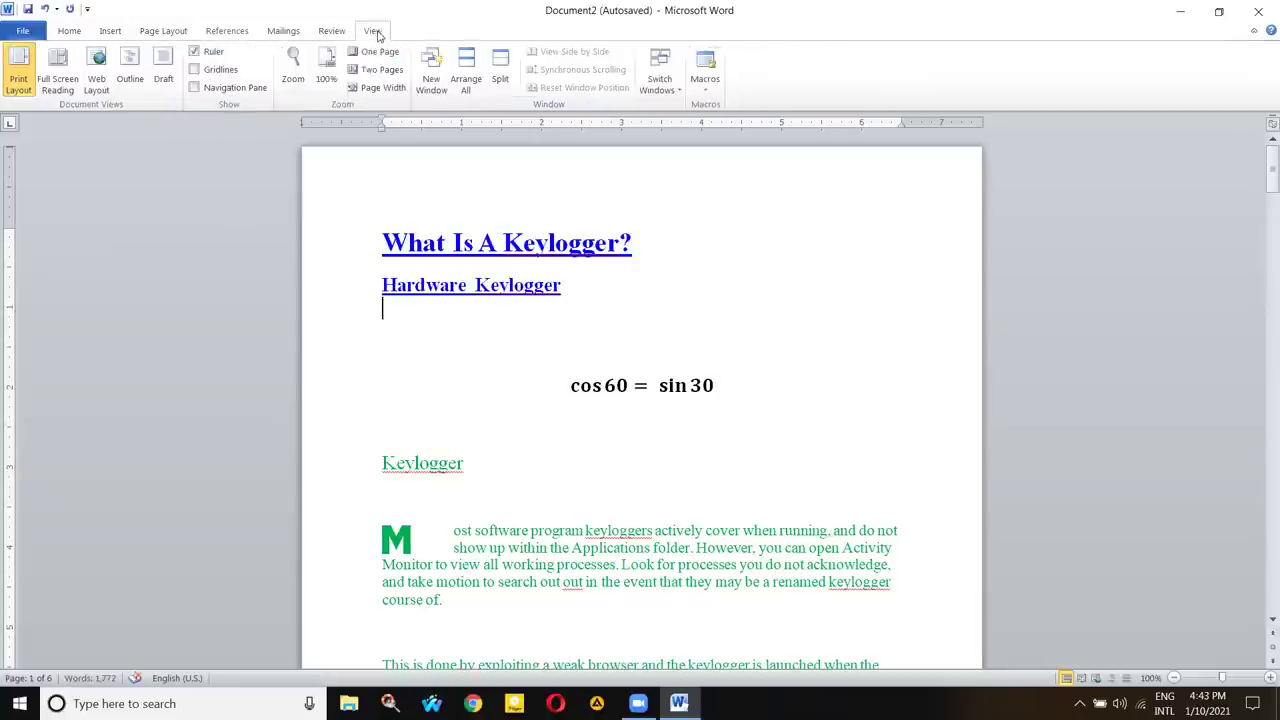
click(163, 31)
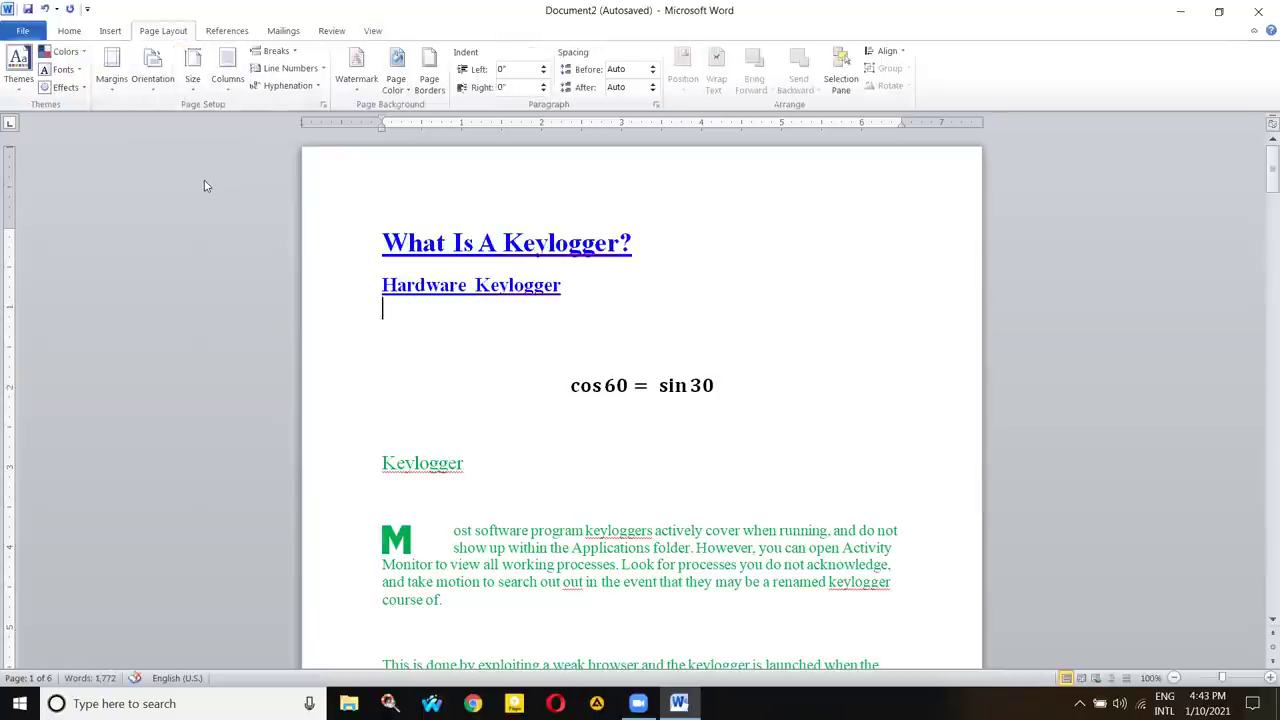